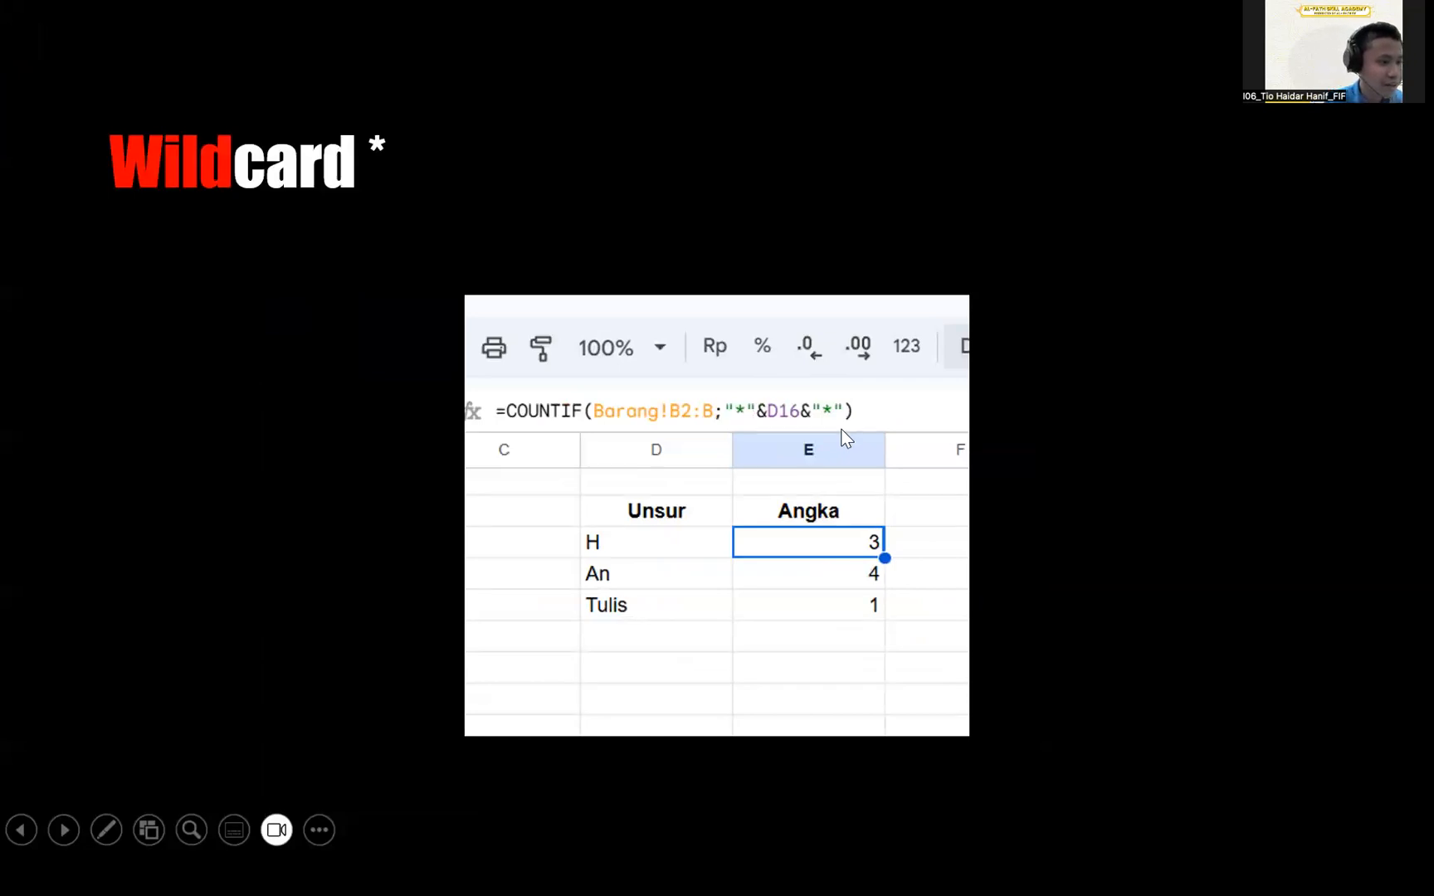
Leave the Wildcard slideshow and bring the Studi Kasus spreadsheet tab back into view in Edge.
key(alt+Tab)
key(ctrl+shift+Tab)
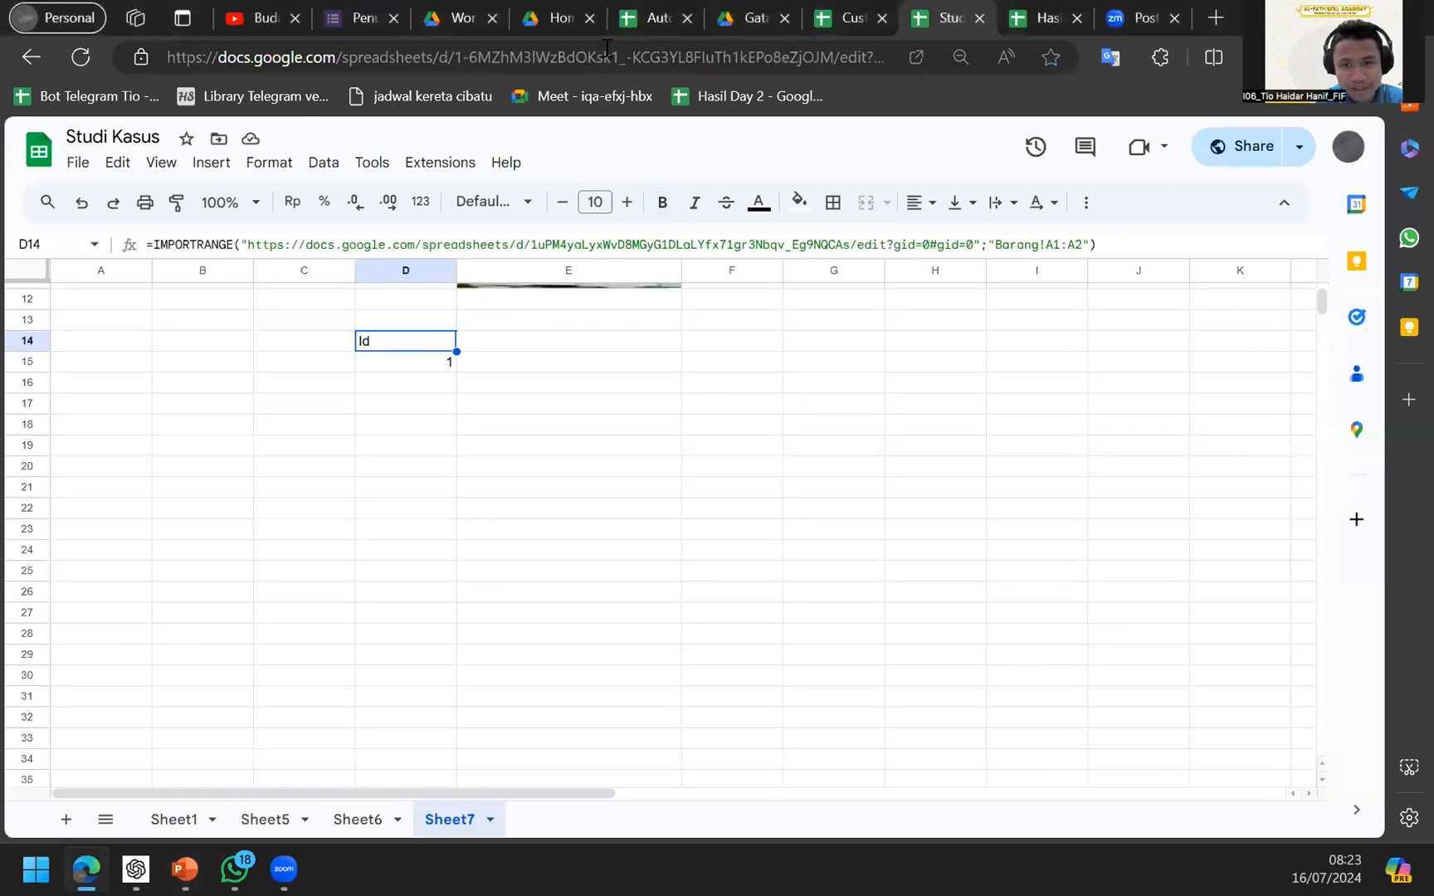
click(606, 57)
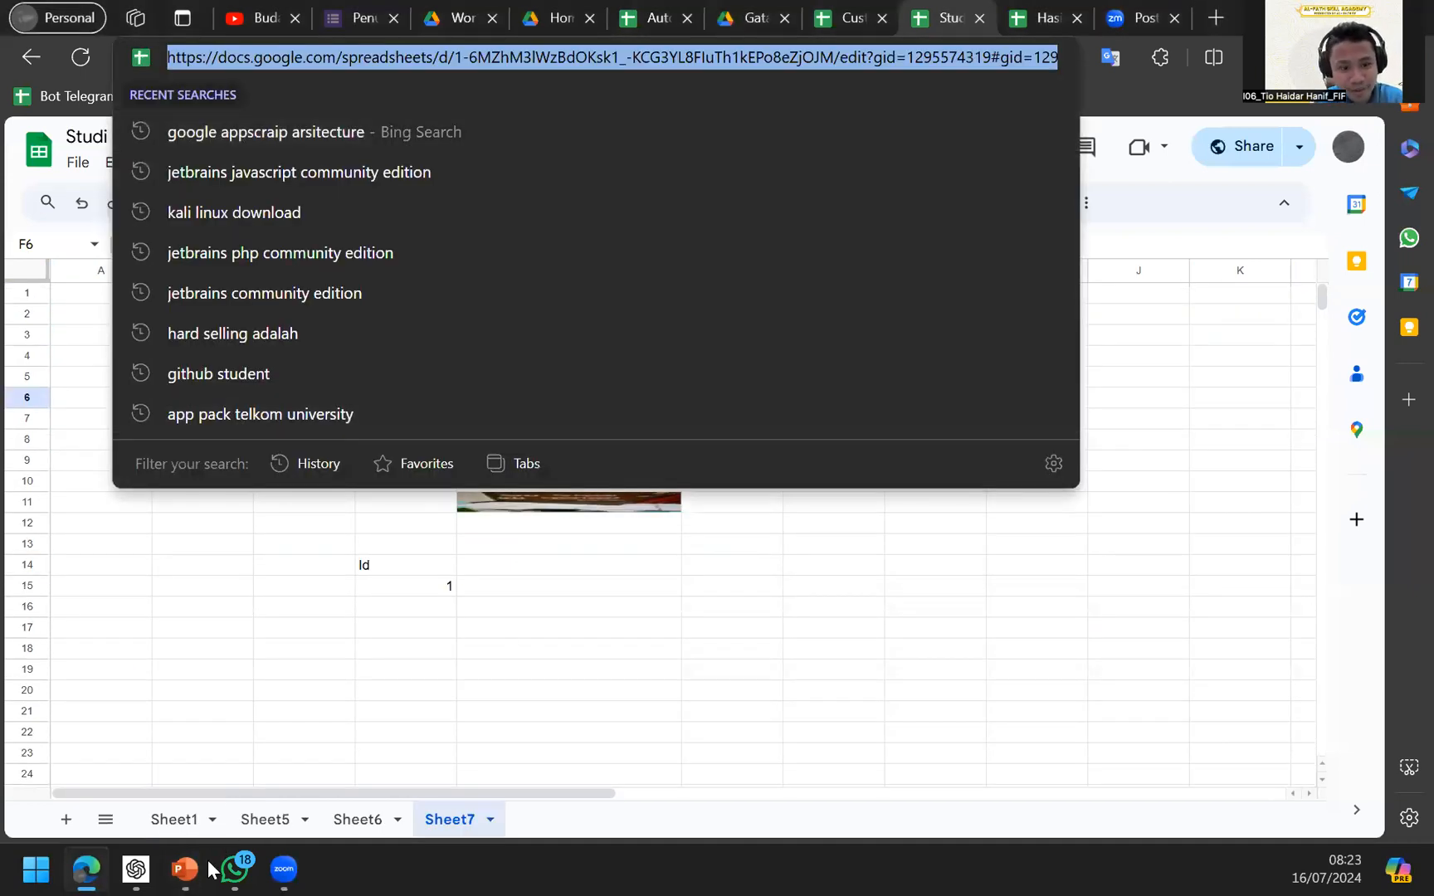
mouse_move(281, 868)
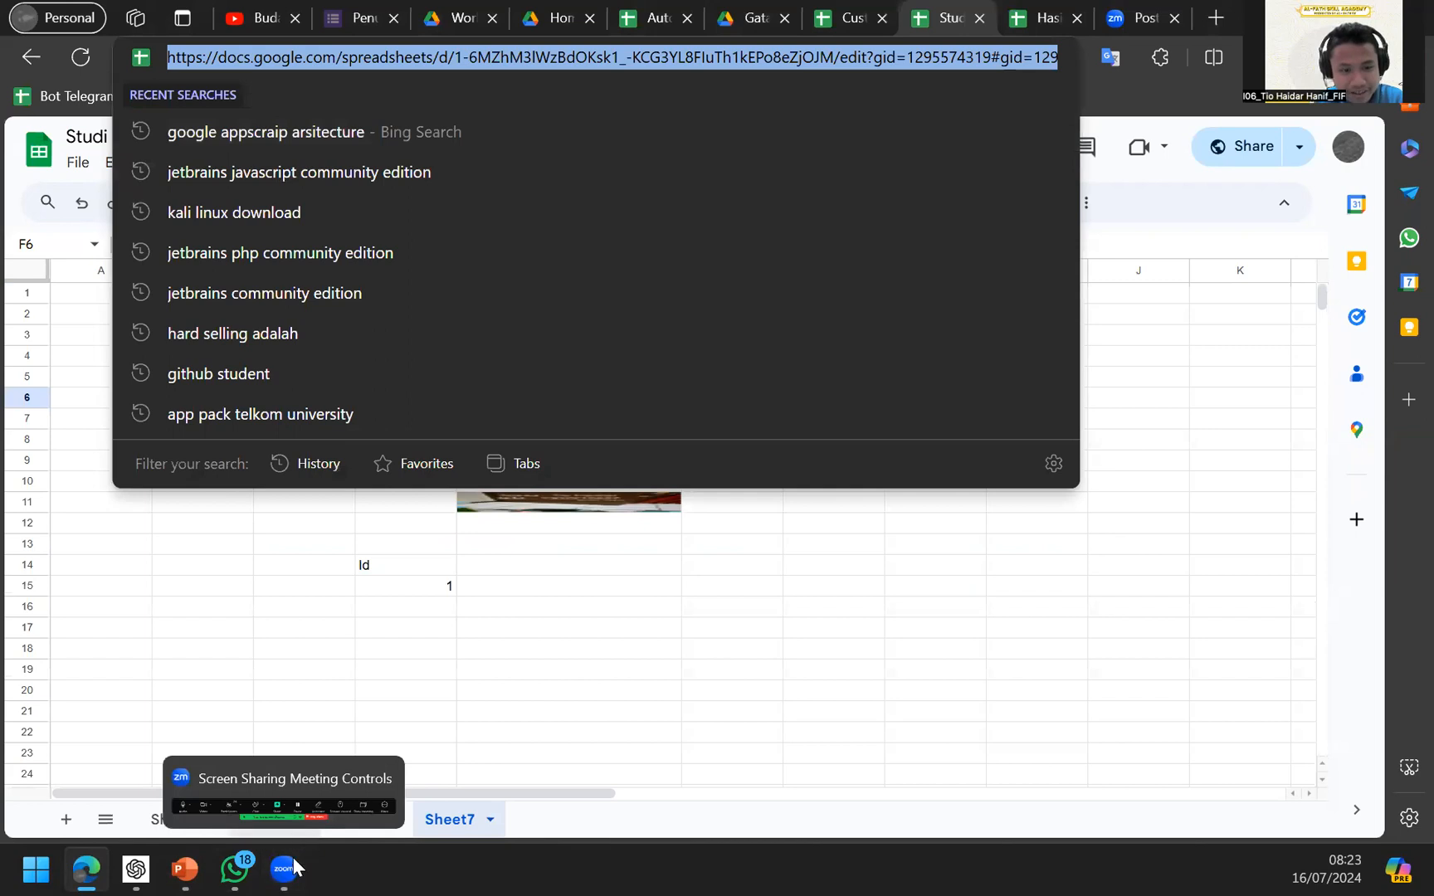
key(Escape)
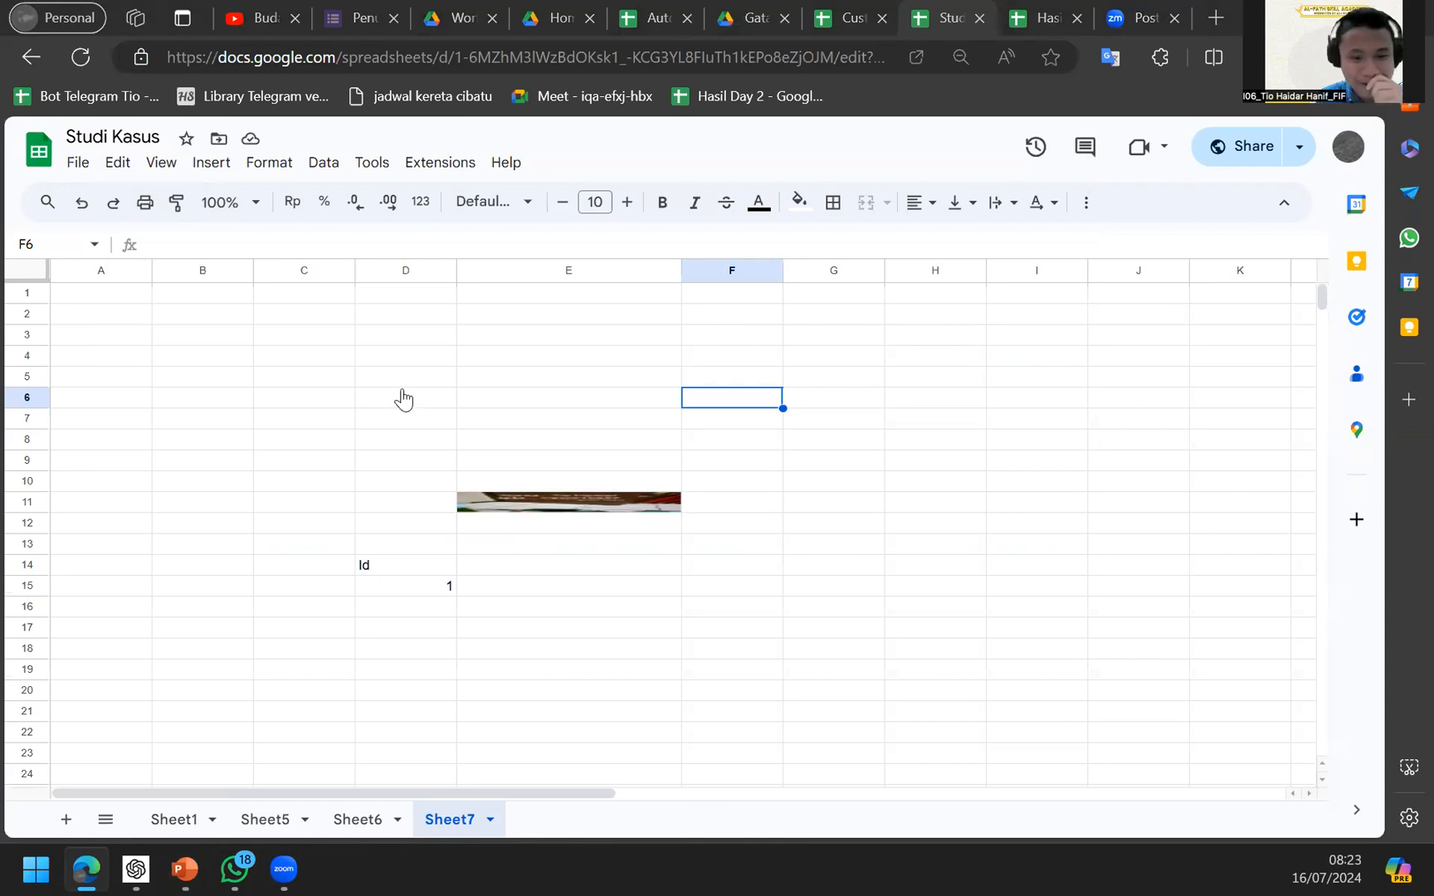
click(430, 361)
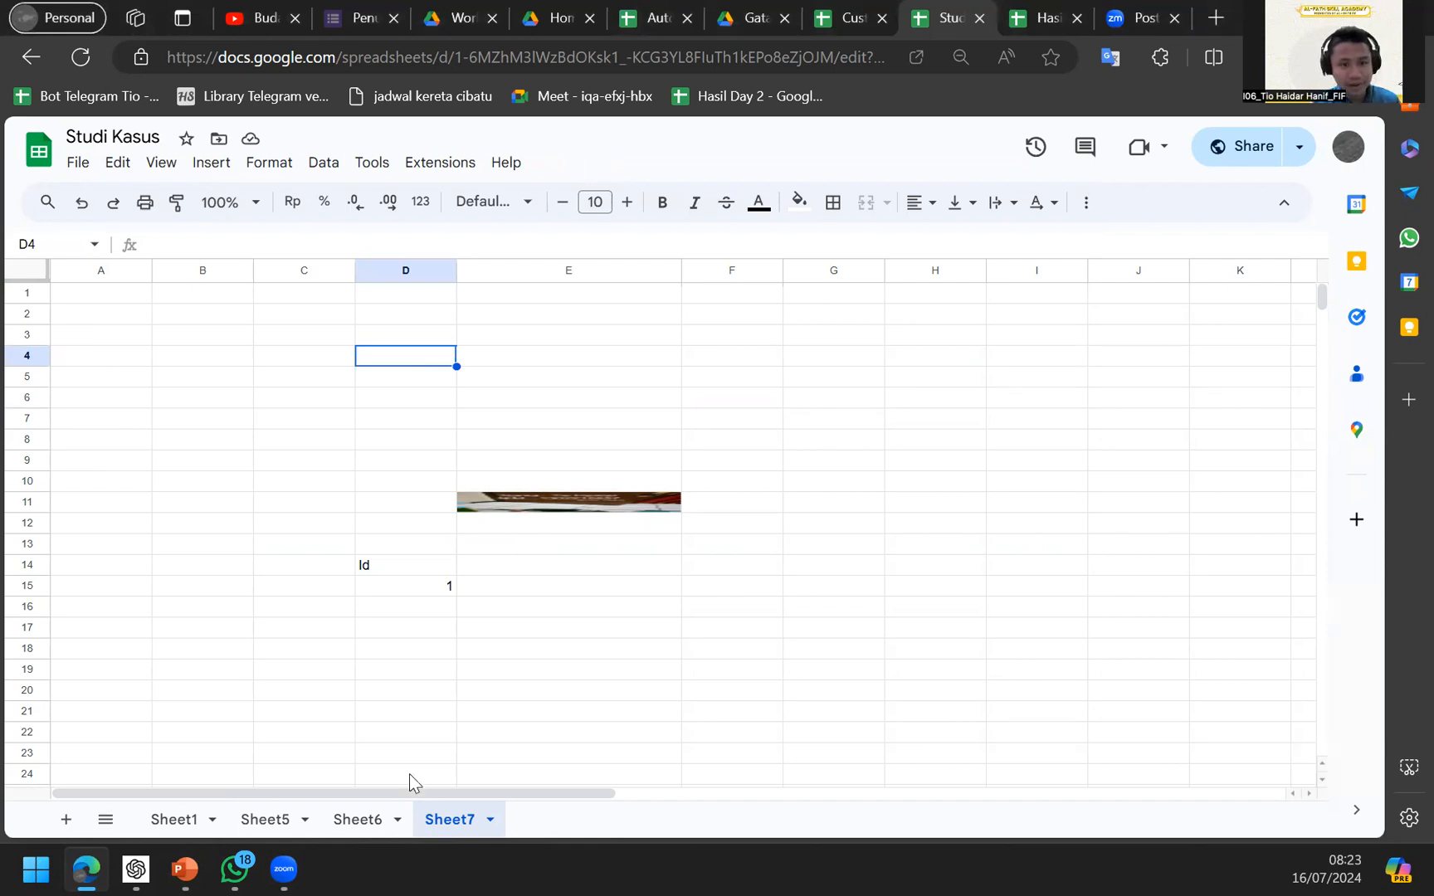
Browse Sheet5's Tugas table, Sheet6 (cell D14) and Sheet7.
click(174, 819)
click(264, 828)
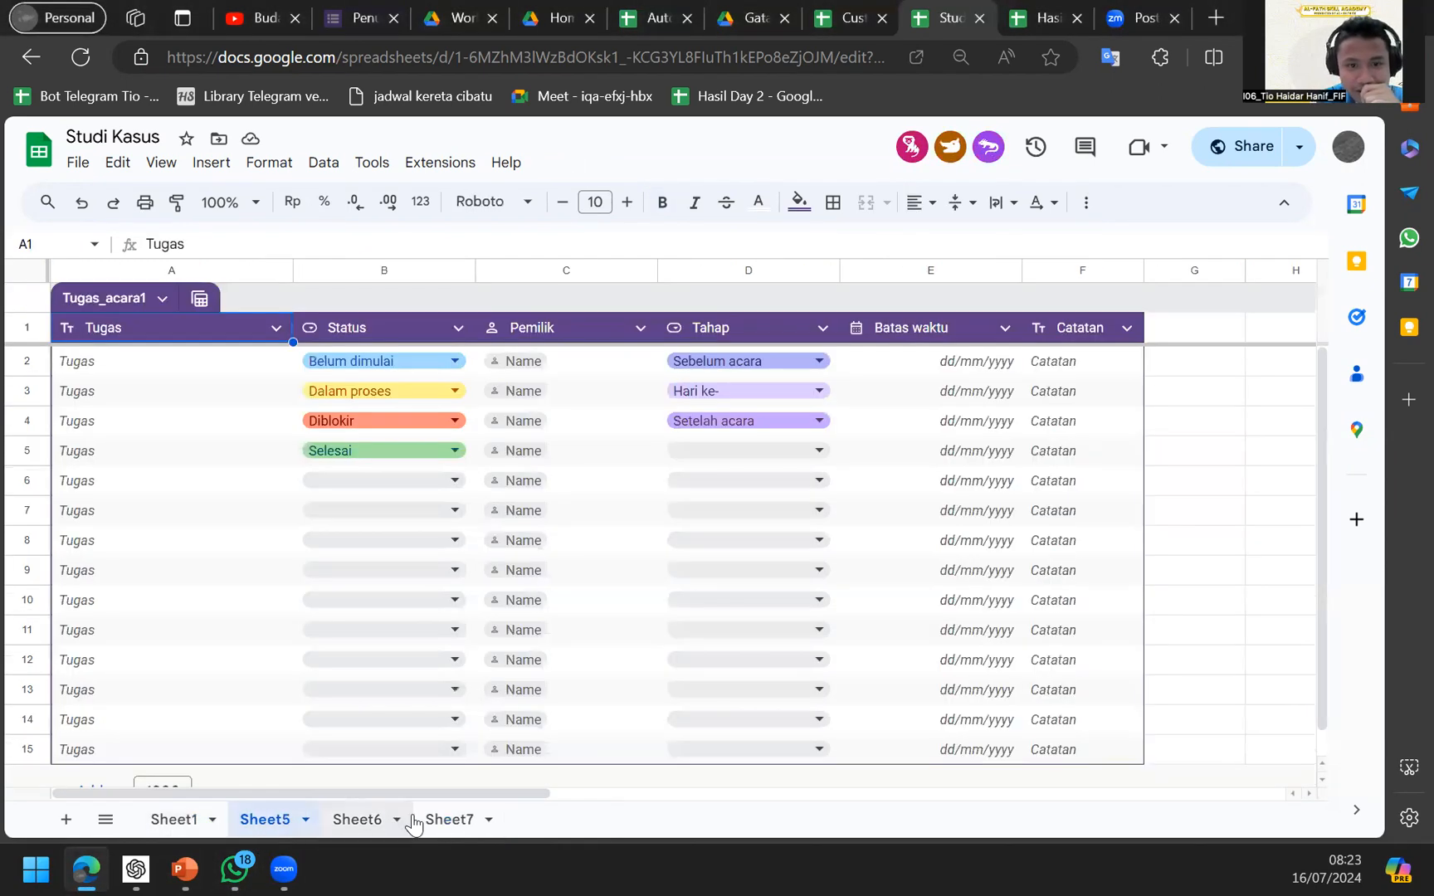
click(371, 821)
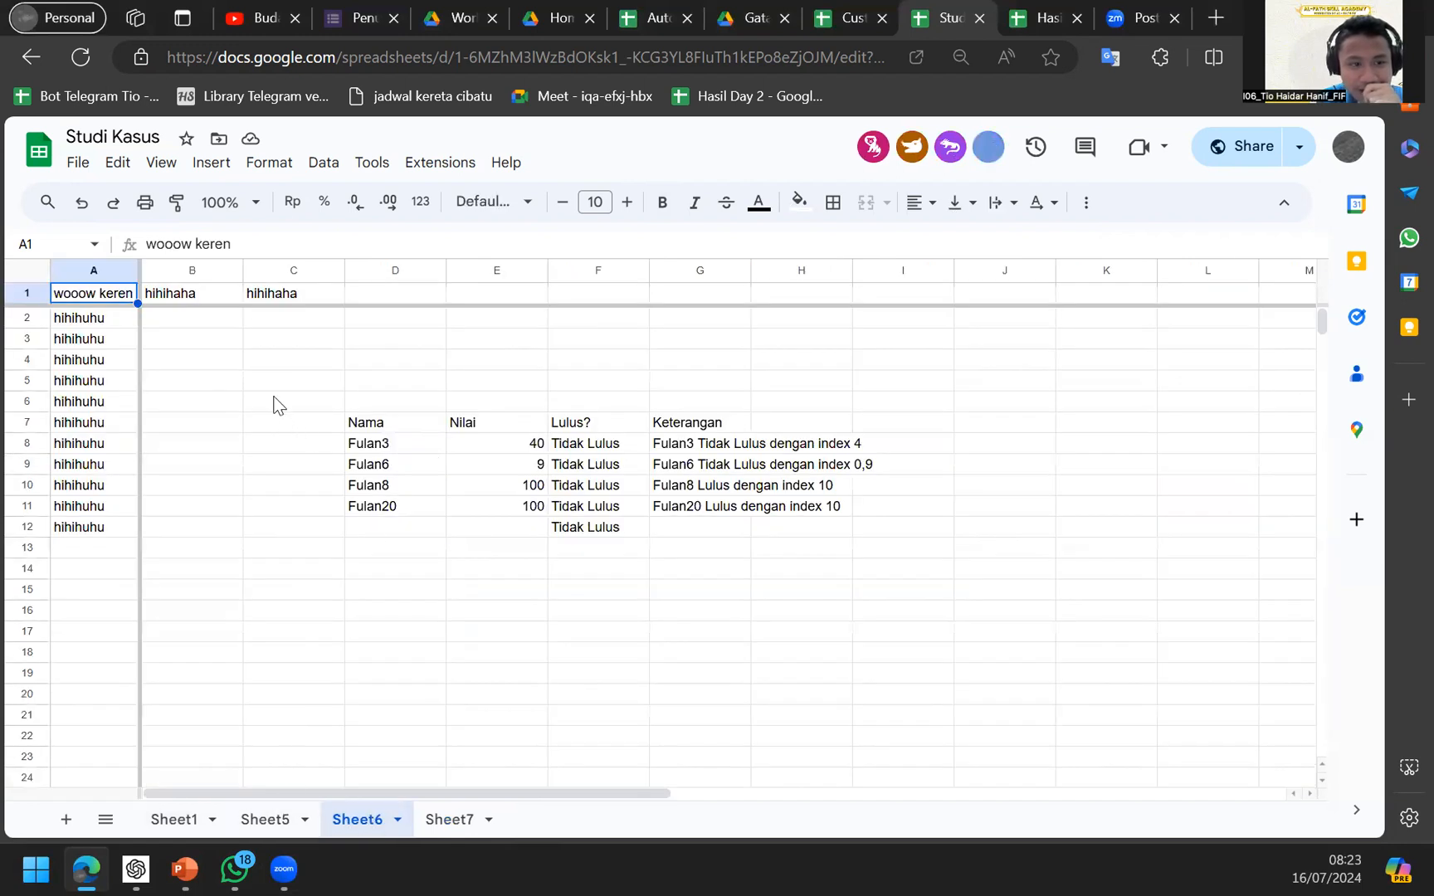
scroll(394, 537, down, 2)
click(387, 461)
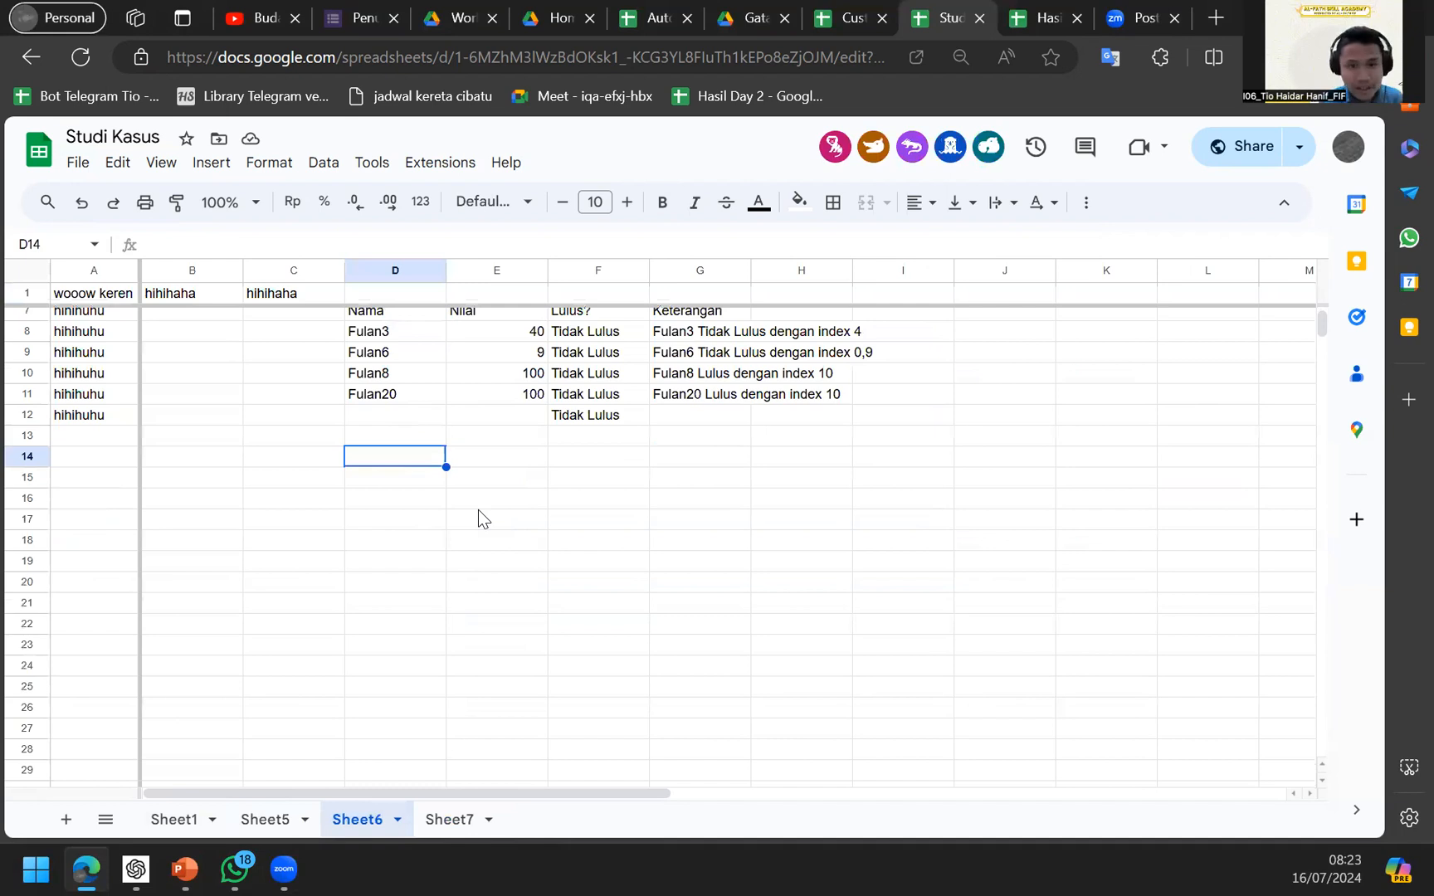
click(325, 820)
click(382, 826)
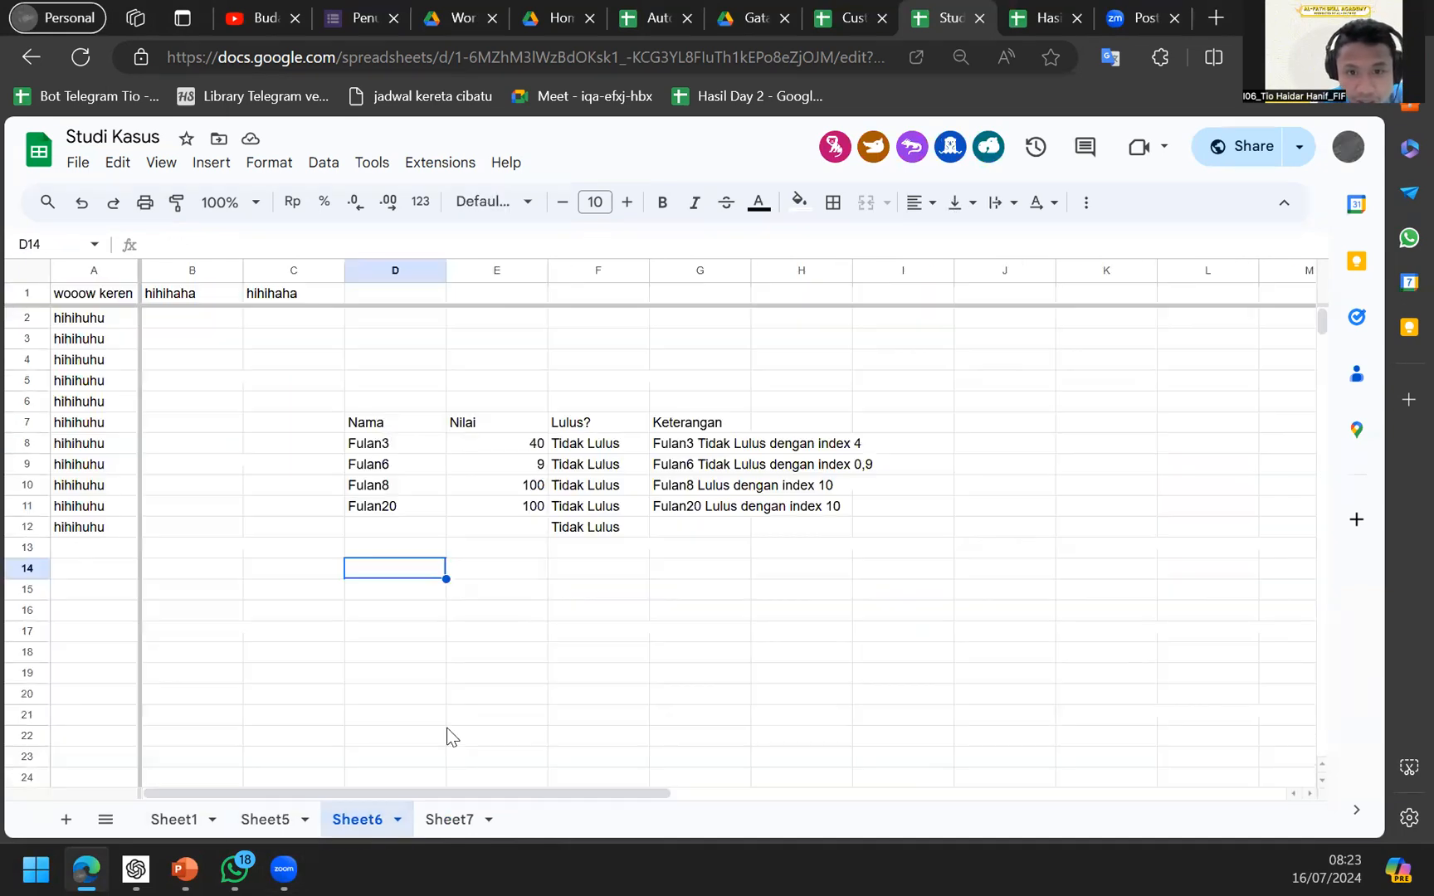
click(446, 819)
On Sheet1, inspect the Total Nilai formula in F45 and the values in G76, F76 and B4.
click(176, 819)
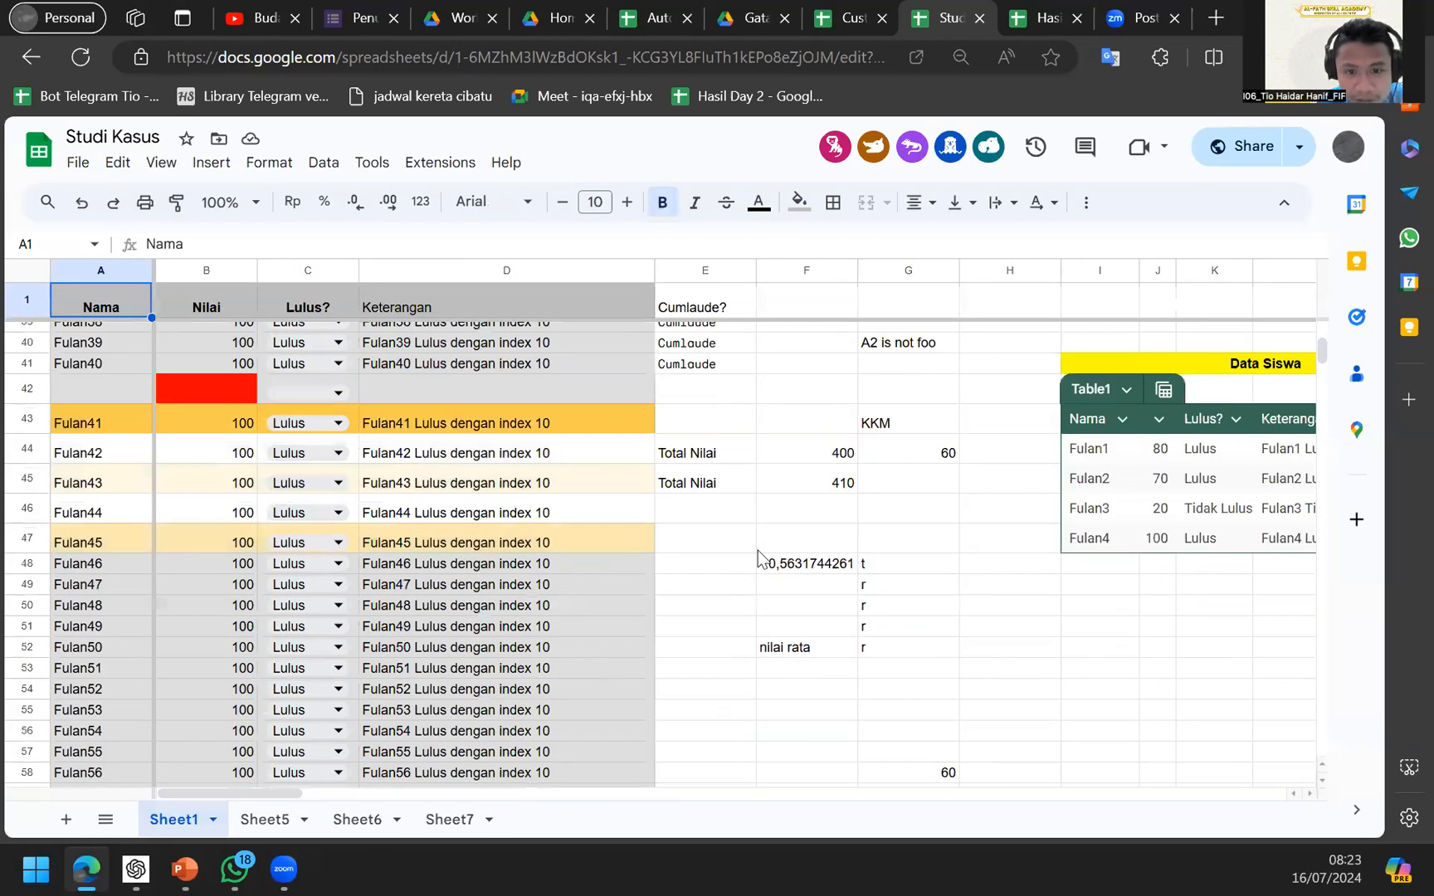
click(810, 475)
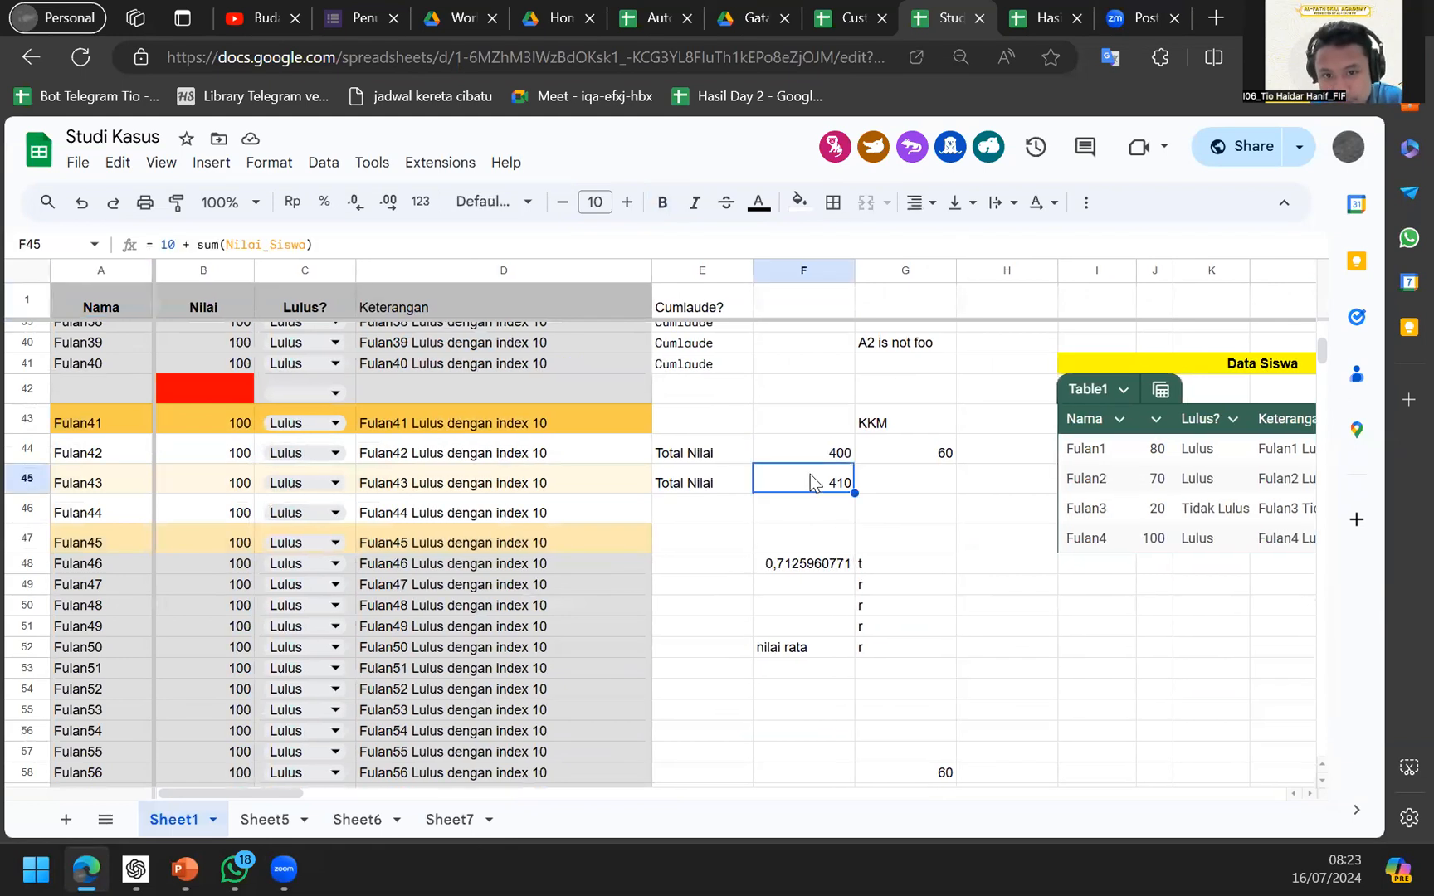
scroll(809, 473, right, 3)
scroll(747, 514, up, 10)
scroll(699, 567, down, 15)
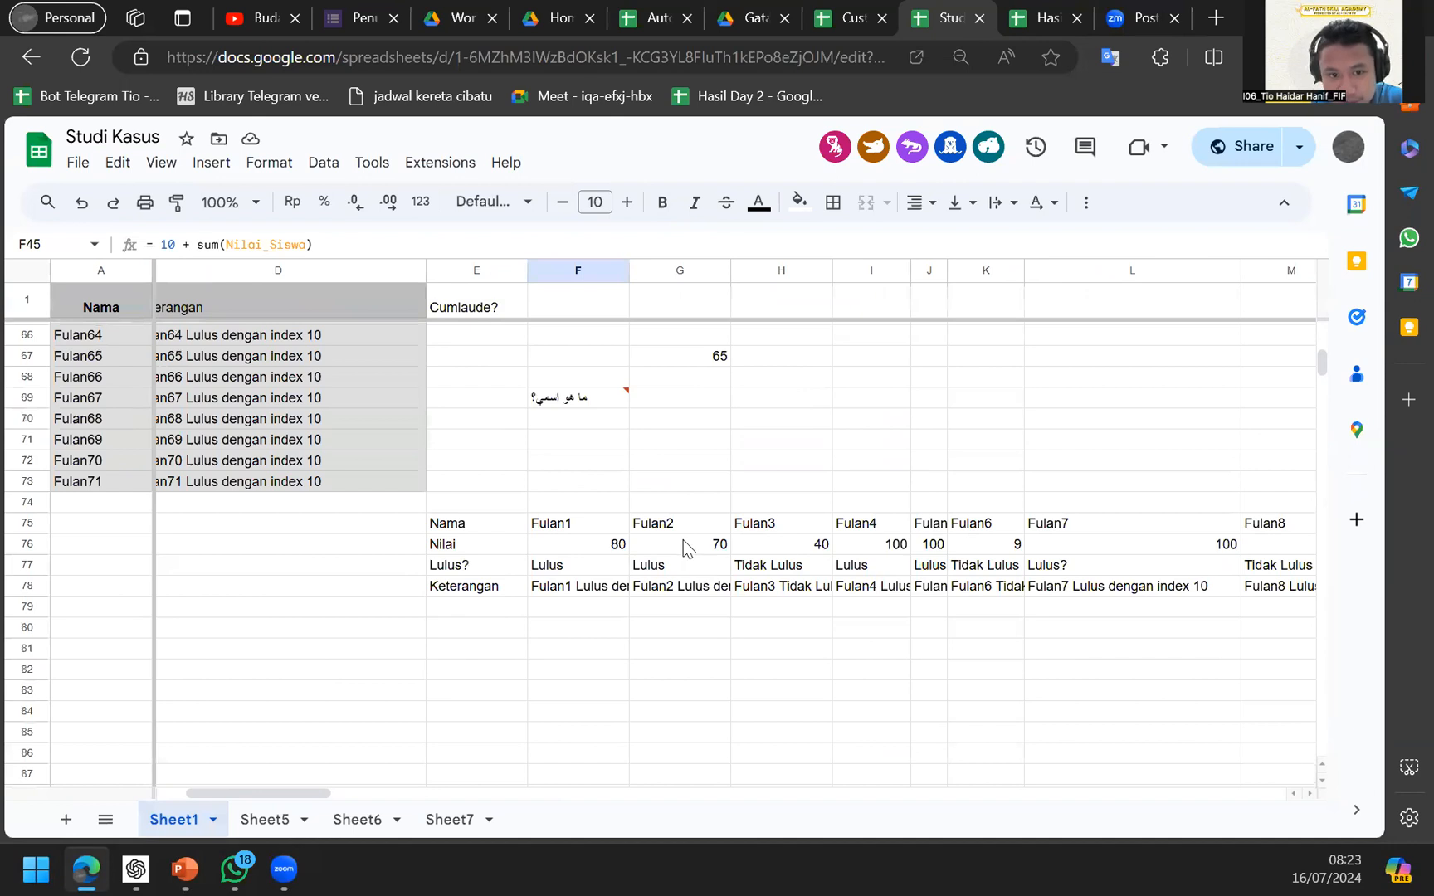
click(685, 547)
click(609, 543)
scroll(608, 544, up, 15)
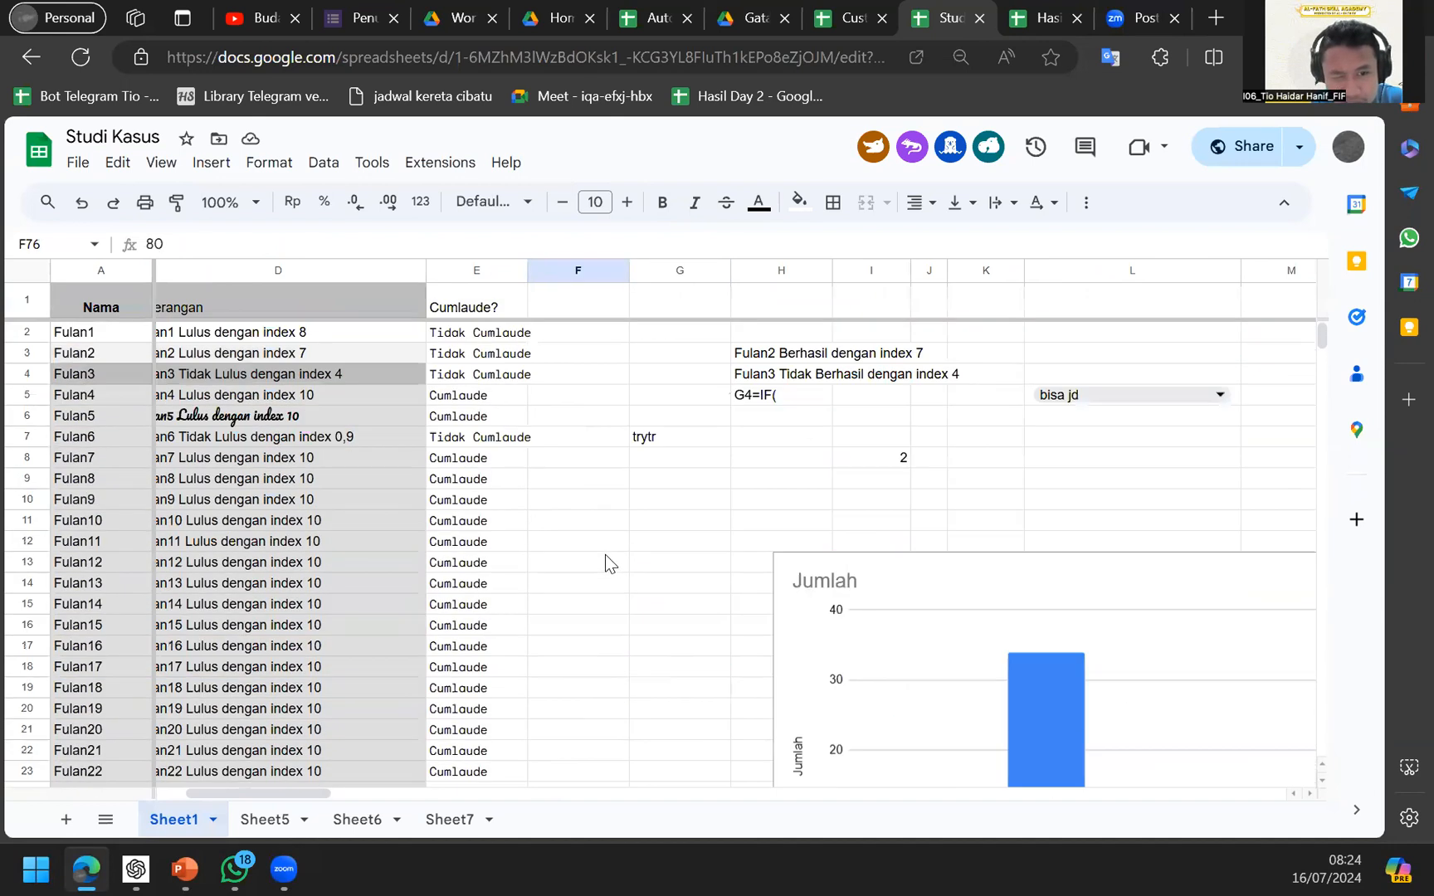
scroll(605, 555, left, 5)
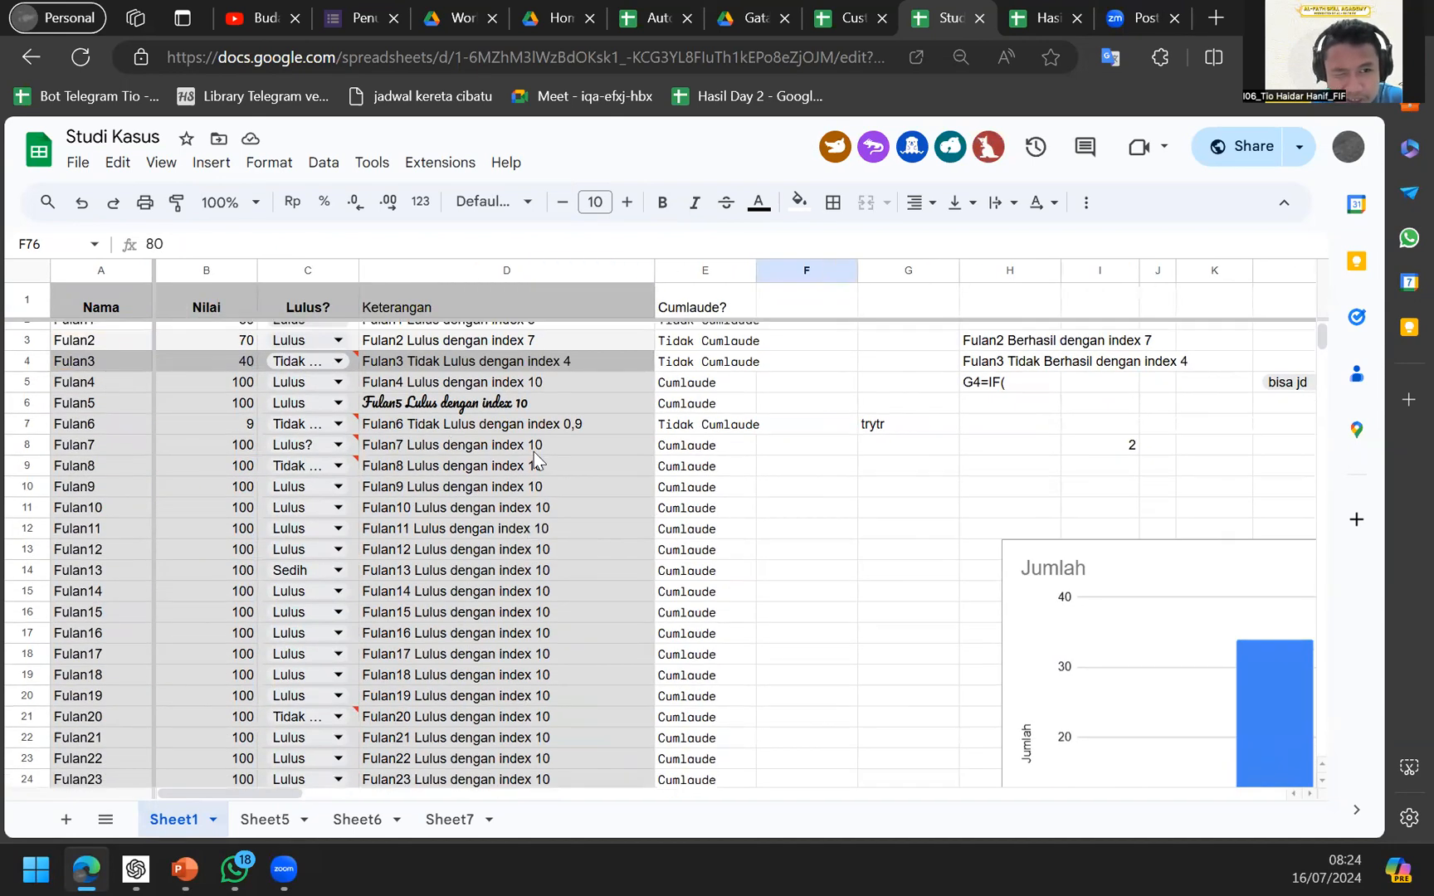
scroll(638, 510, up, 1)
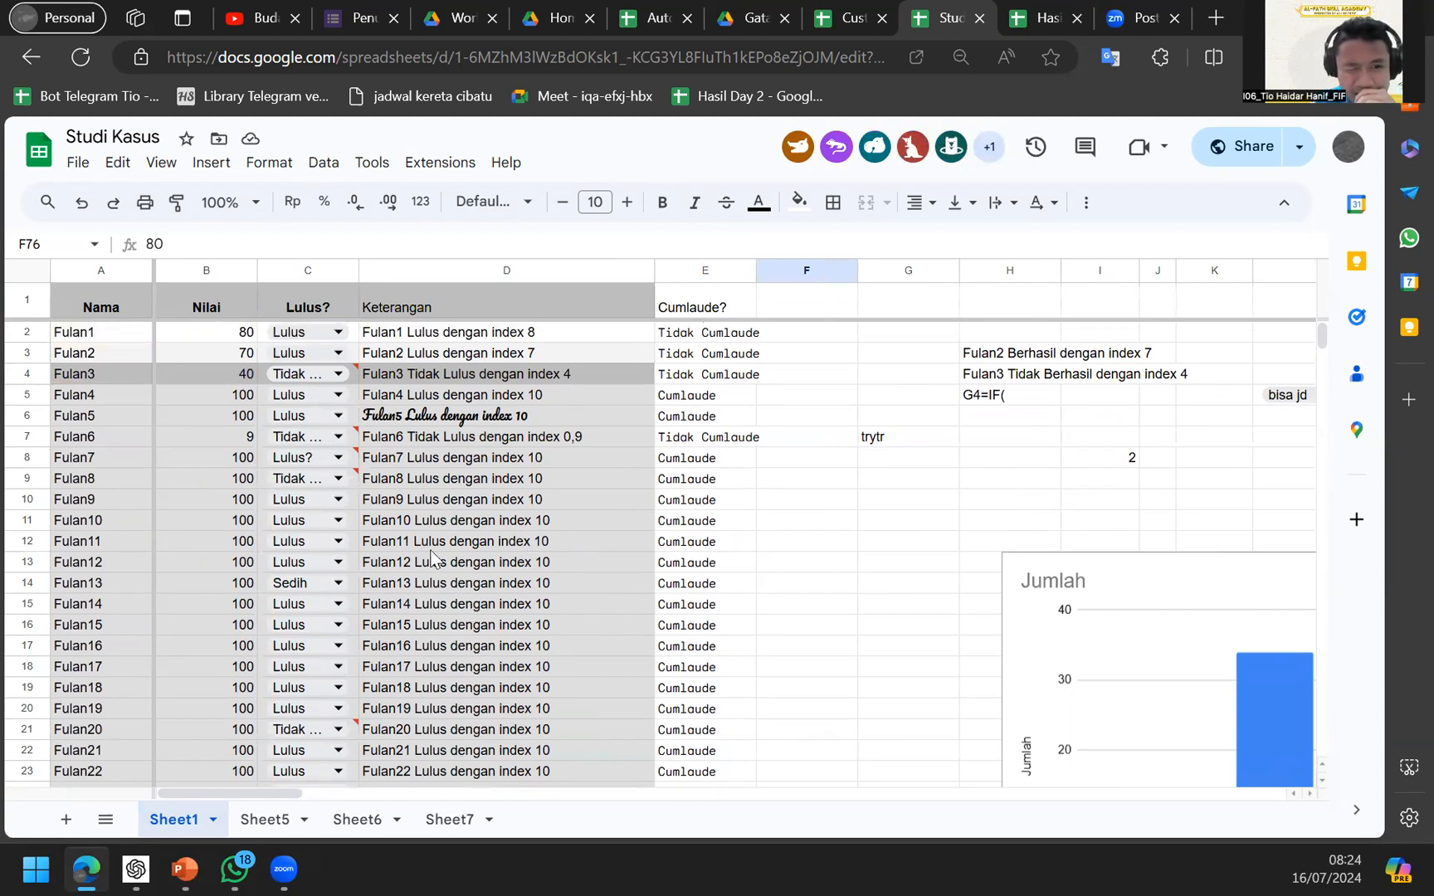
click(206, 382)
Scroll down Sheet1's Fulan name list and select empty cell F85 for a new formula.
scroll(726, 448, down, 10)
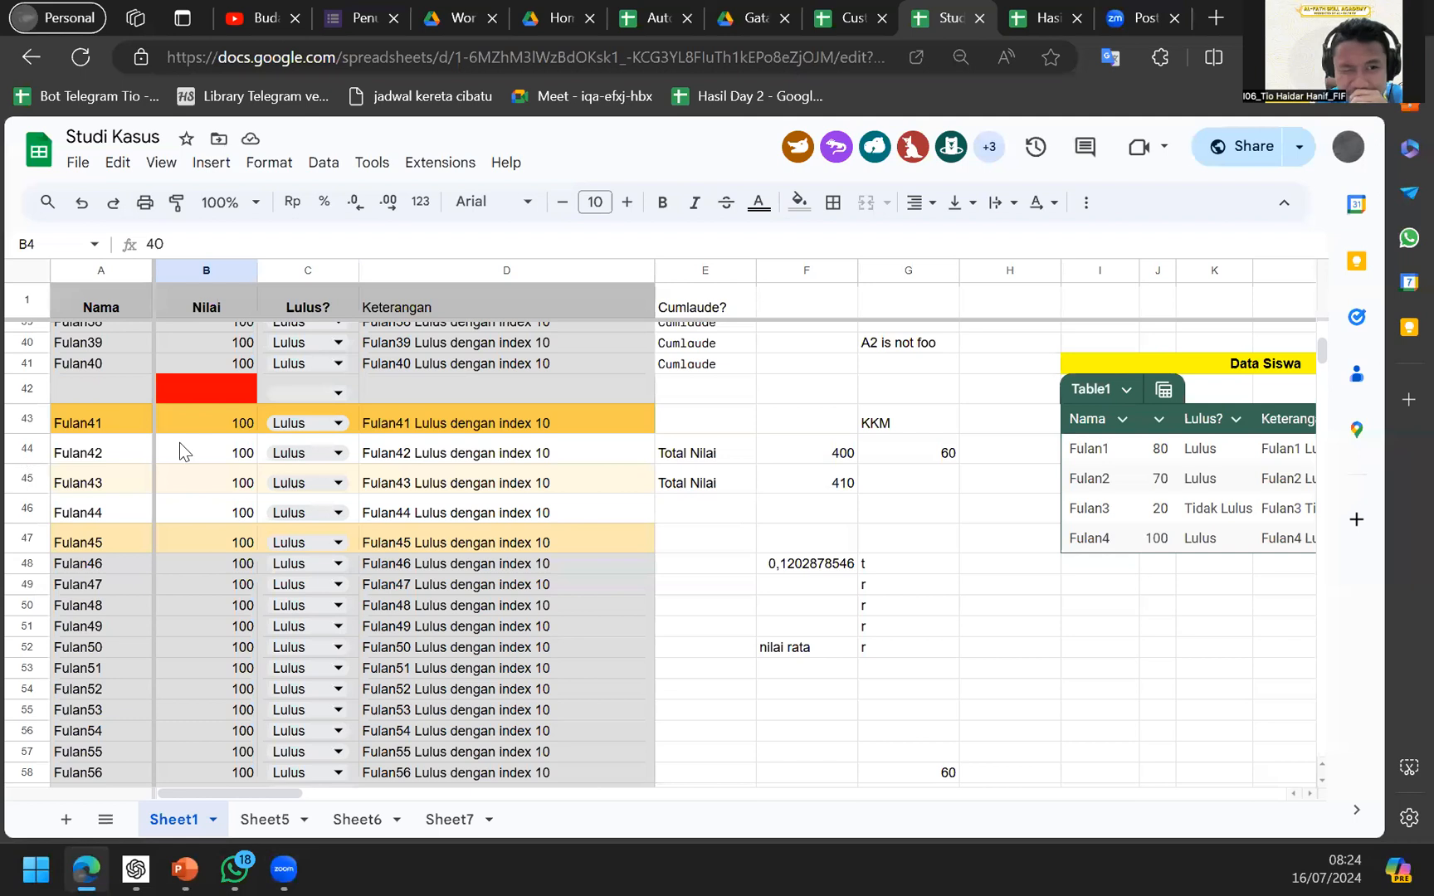
click(138, 479)
scroll(464, 540, down, 6)
scroll(332, 531, up, 3)
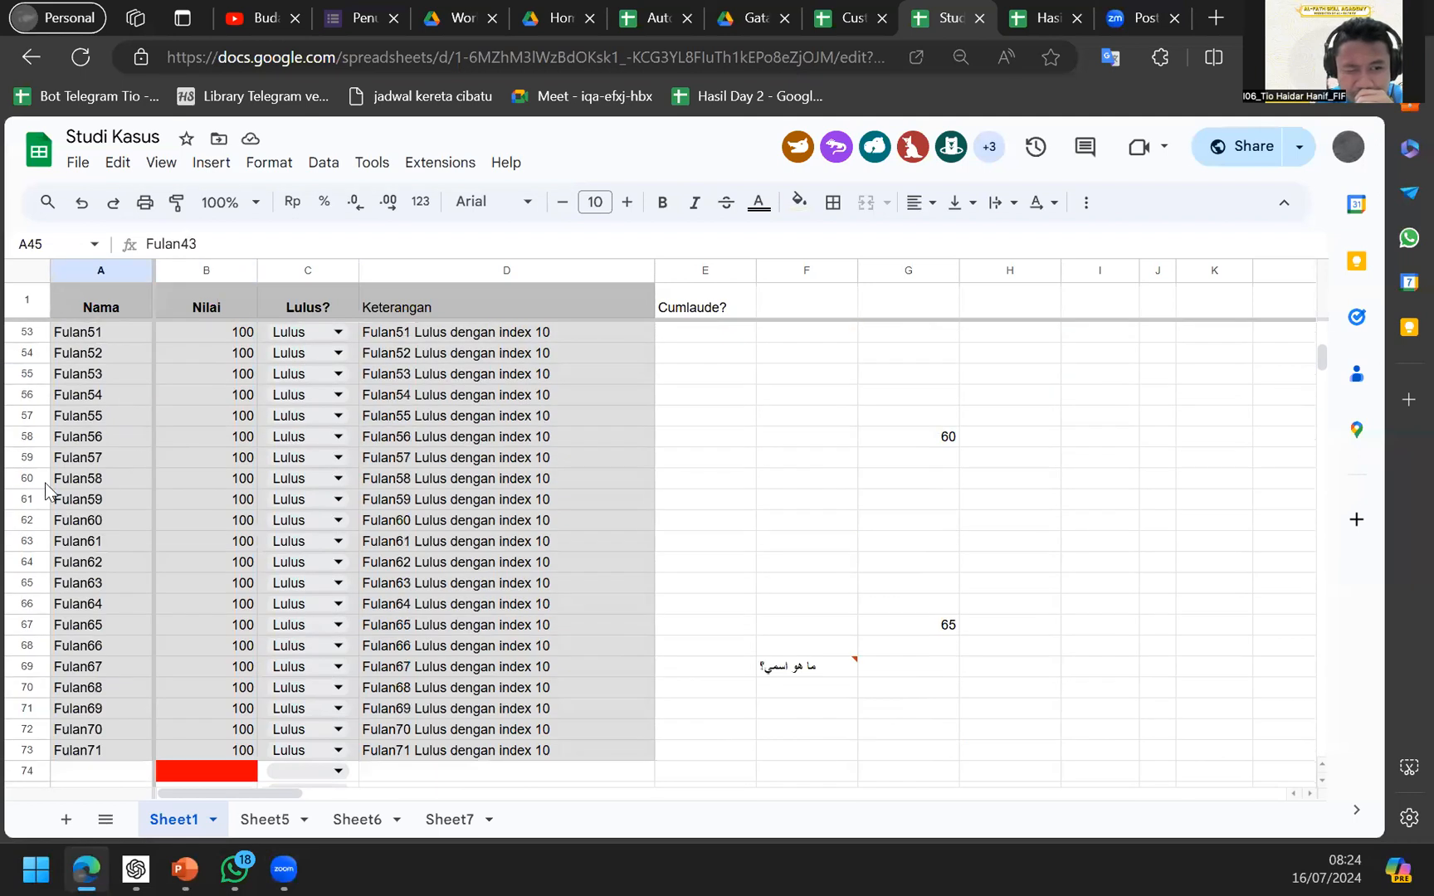
click(83, 480)
scroll(83, 480, up, 5)
scroll(83, 479, up, 2)
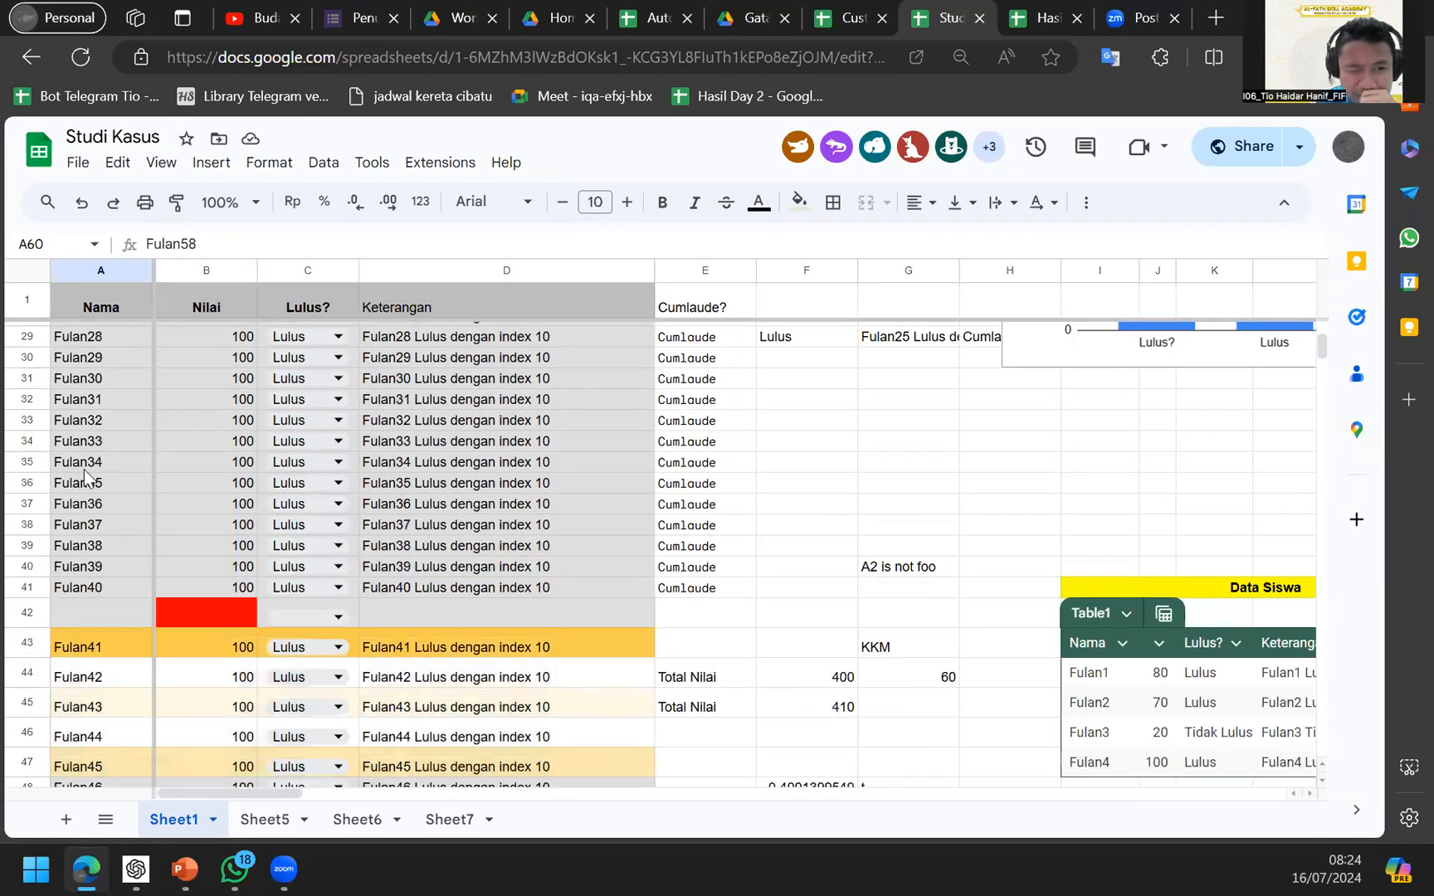
scroll(97, 452, up, 9)
scroll(729, 590, down, 17)
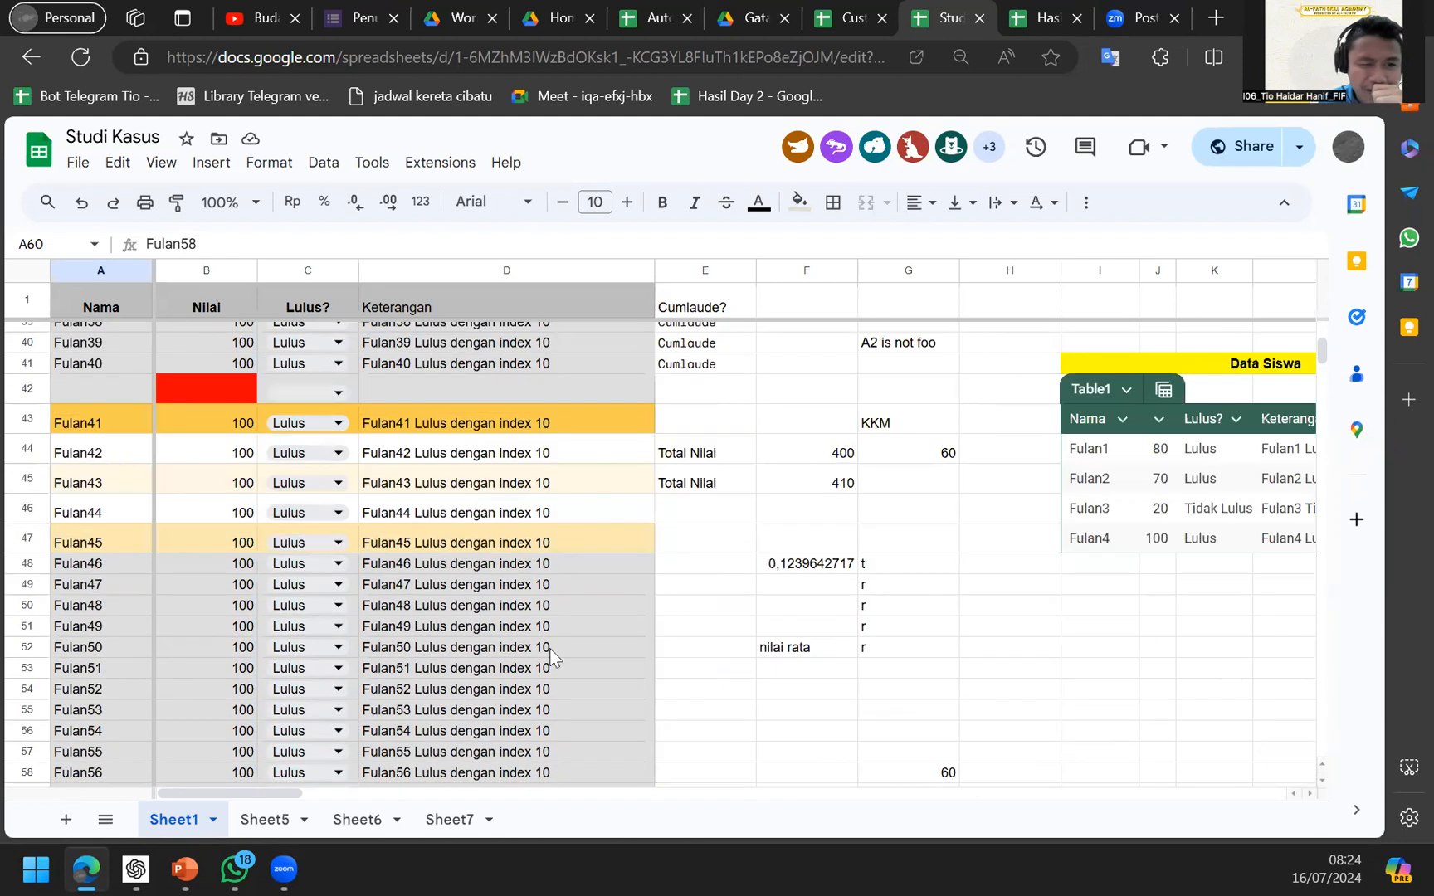
click(769, 585)
scroll(780, 581, down, 7)
click(807, 554)
scroll(807, 556, up, 7)
scroll(794, 569, down, 7)
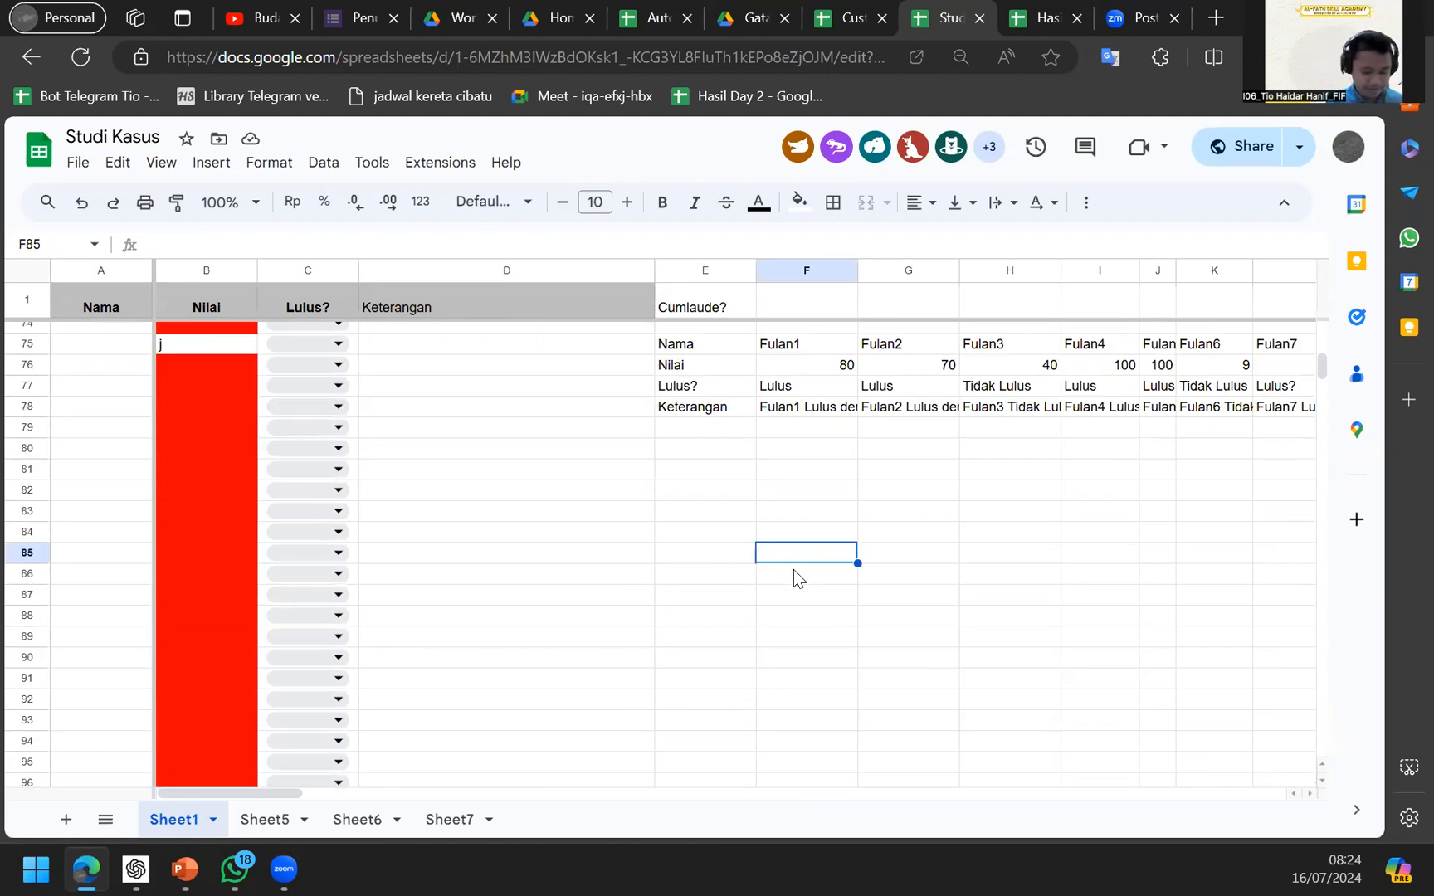
Enter =COUNTIF(A:A;"Fulan") in F85 to count column A entries equal to Fulan.
text(=cout)
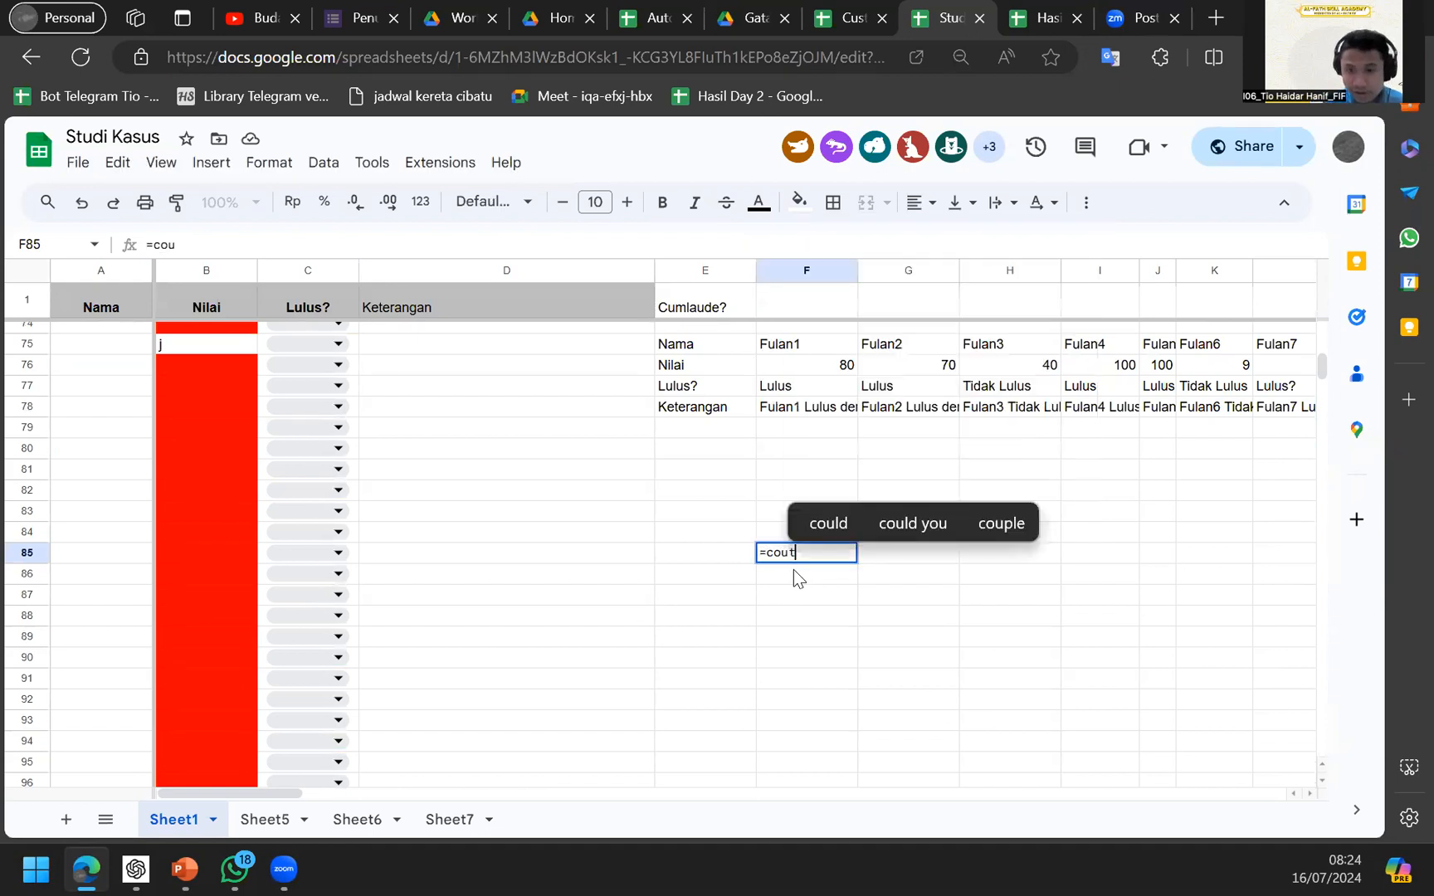
key(BackSpace)
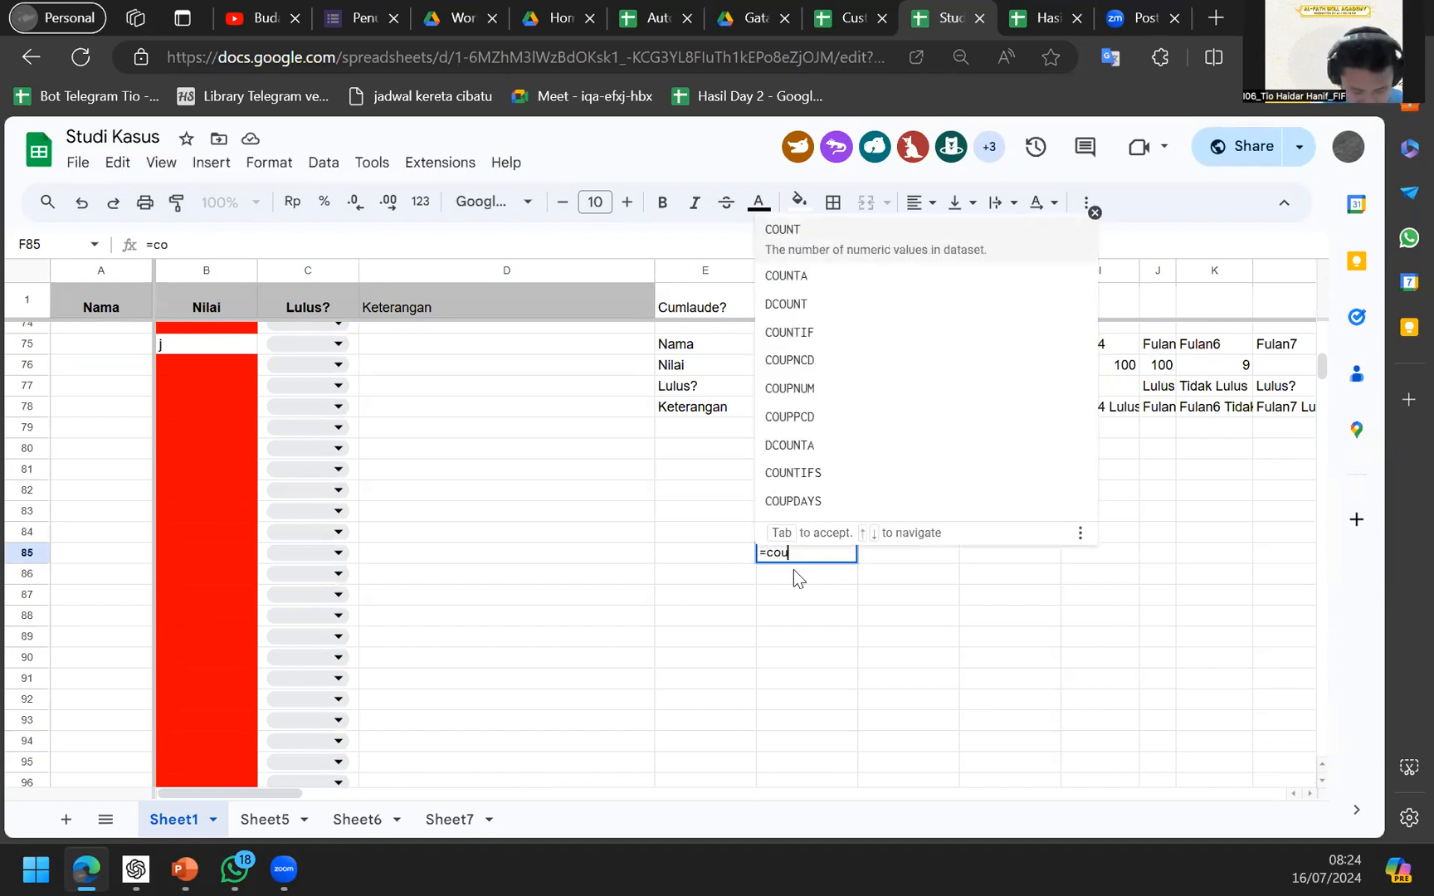
text(ntif()
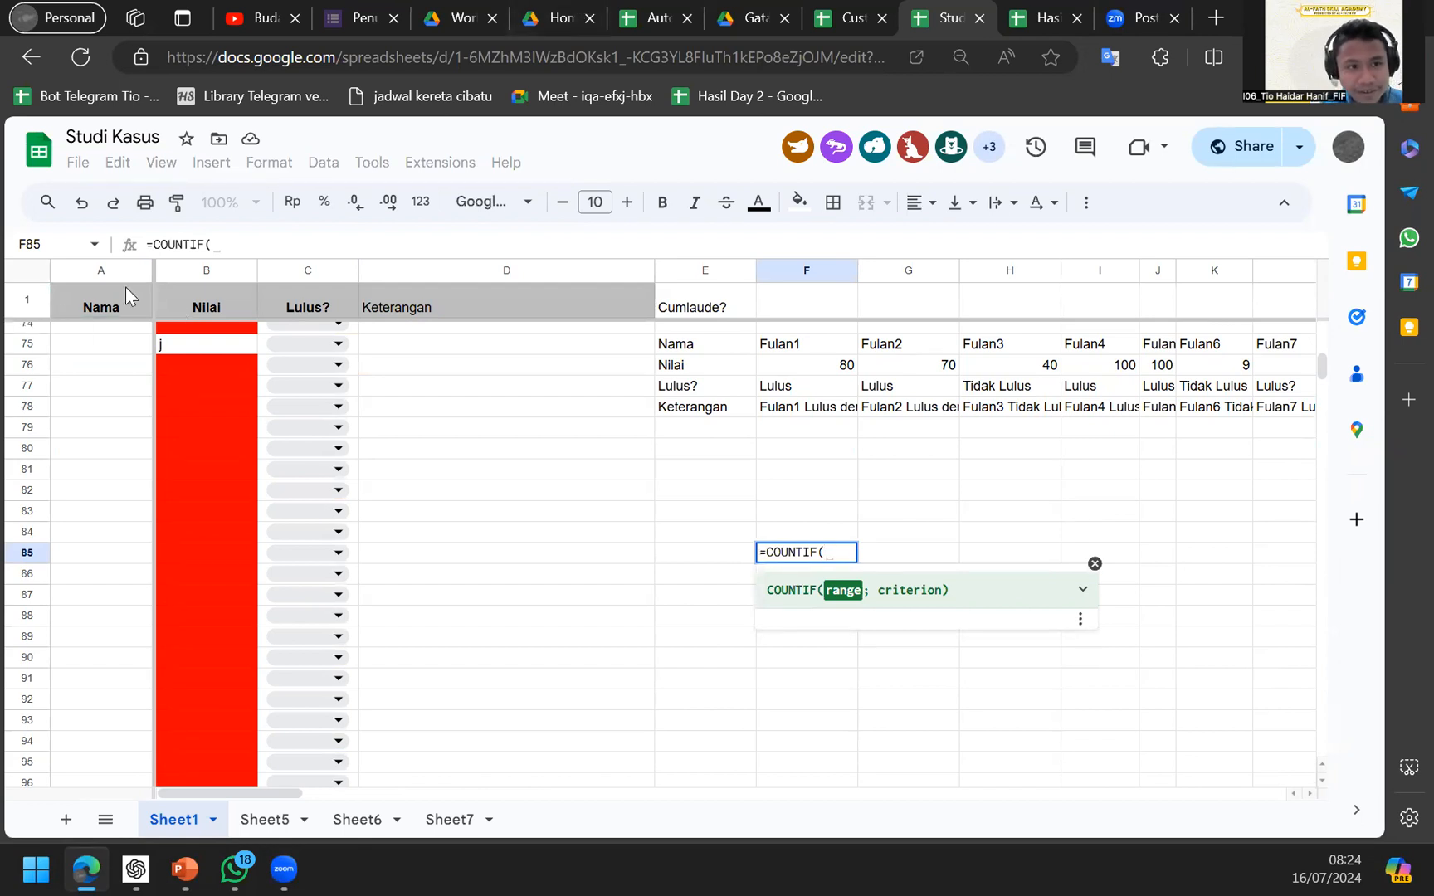
click(103, 270)
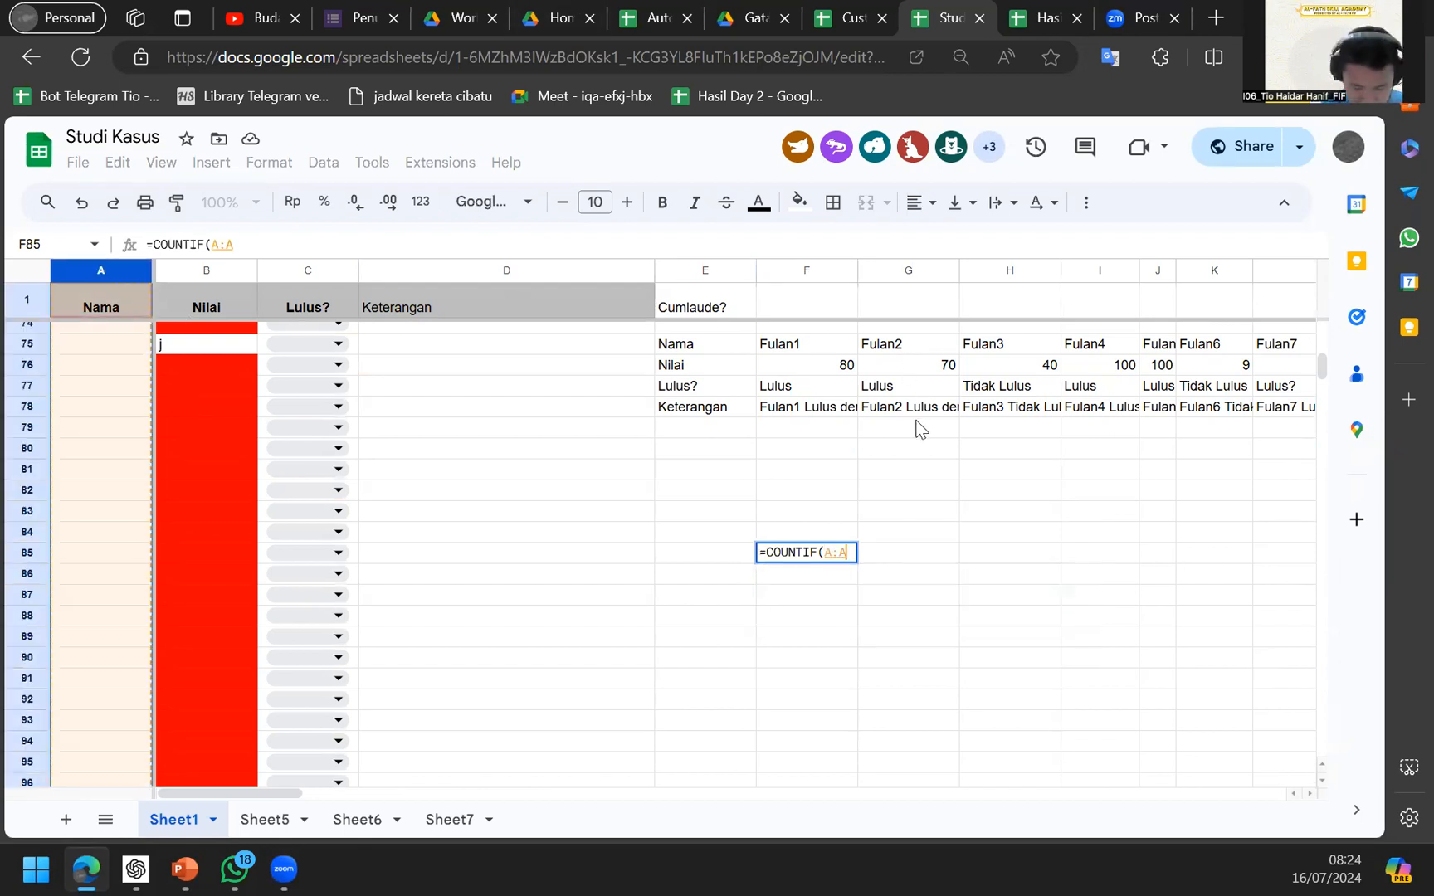
text(;)
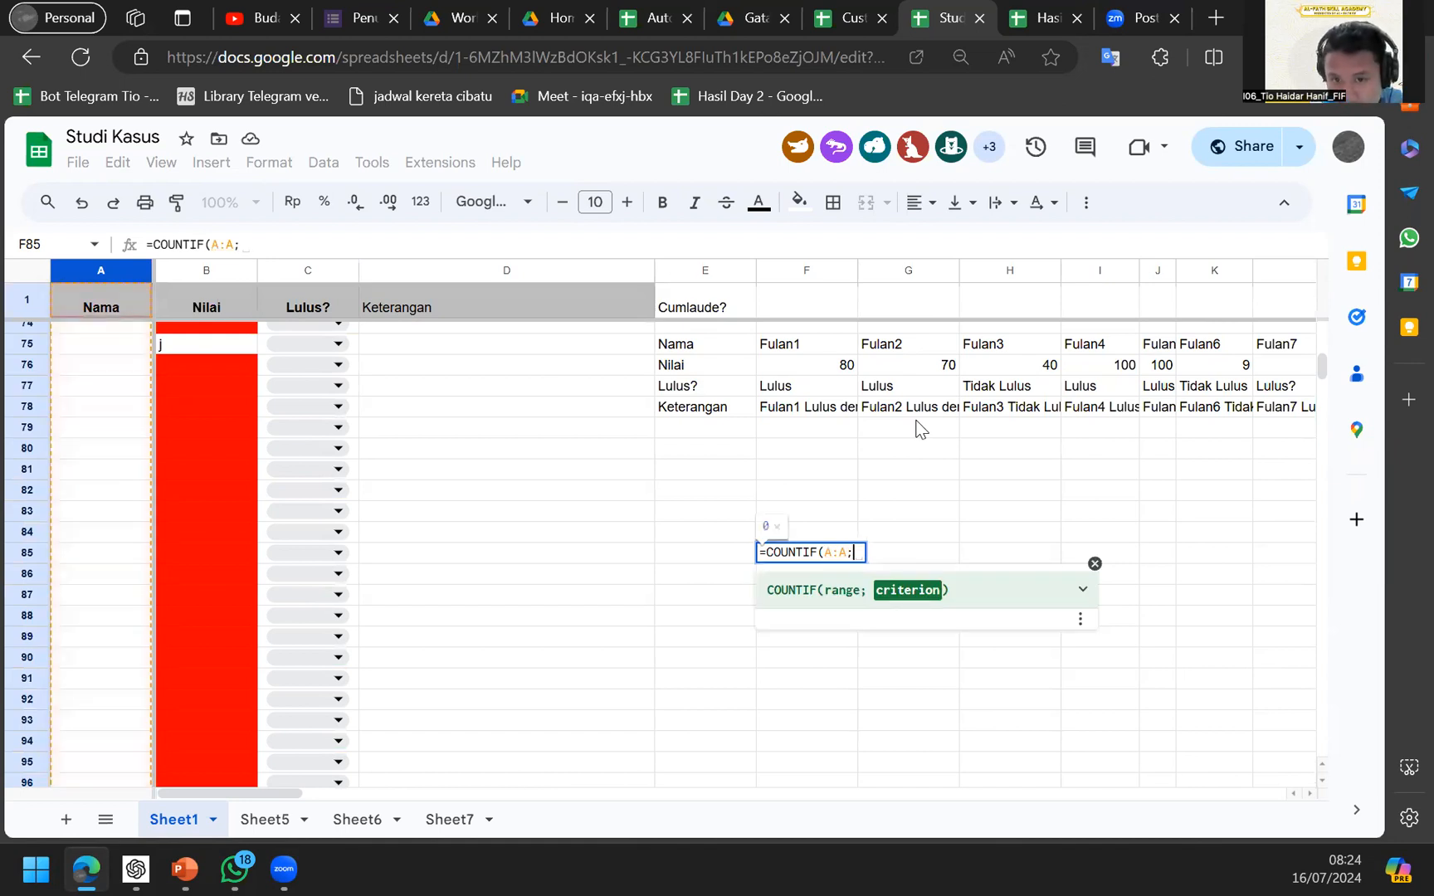
text(")
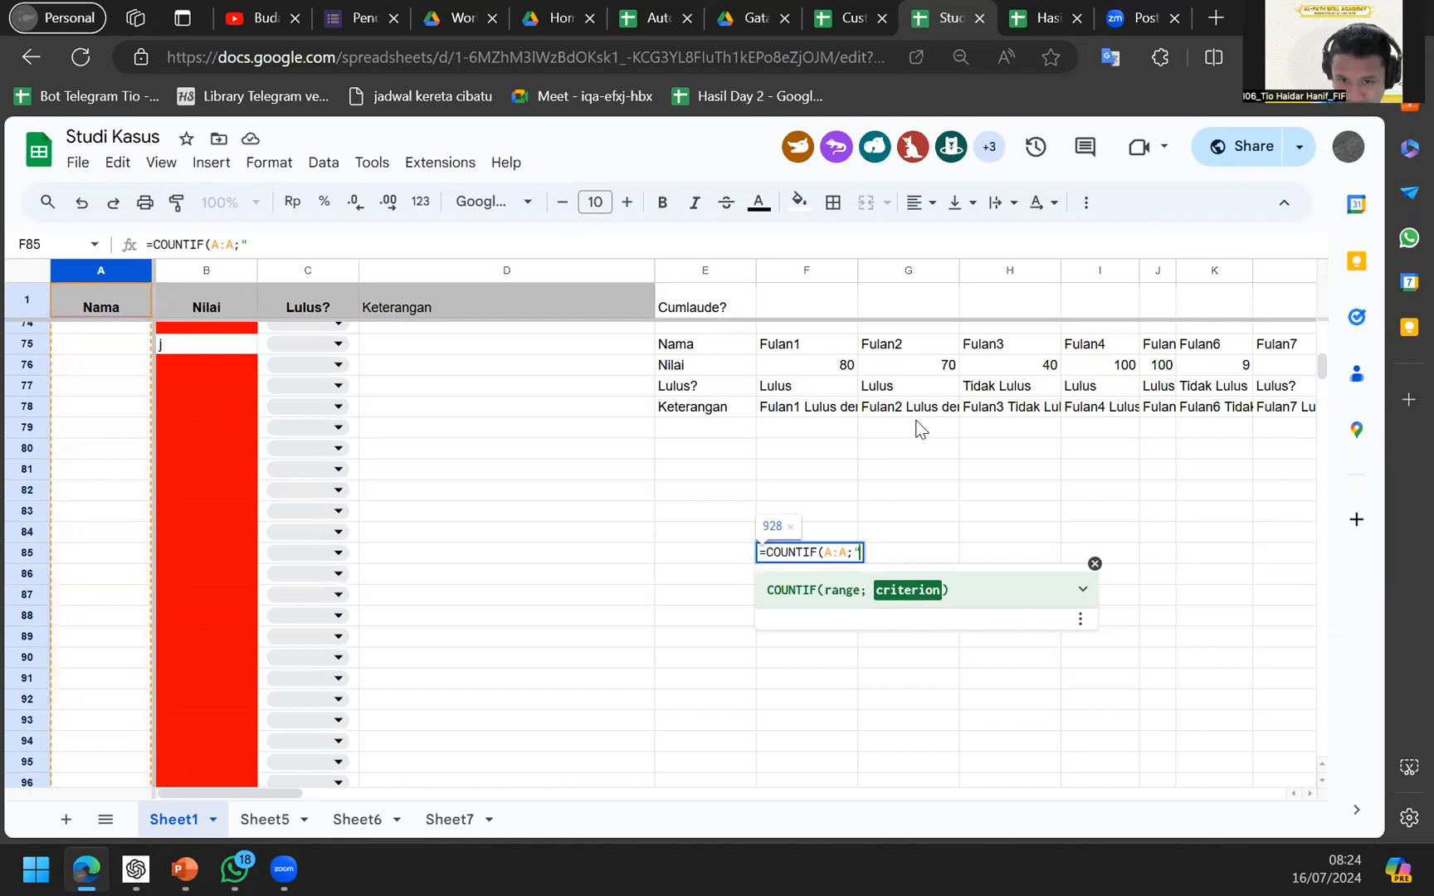
text(Fulan")
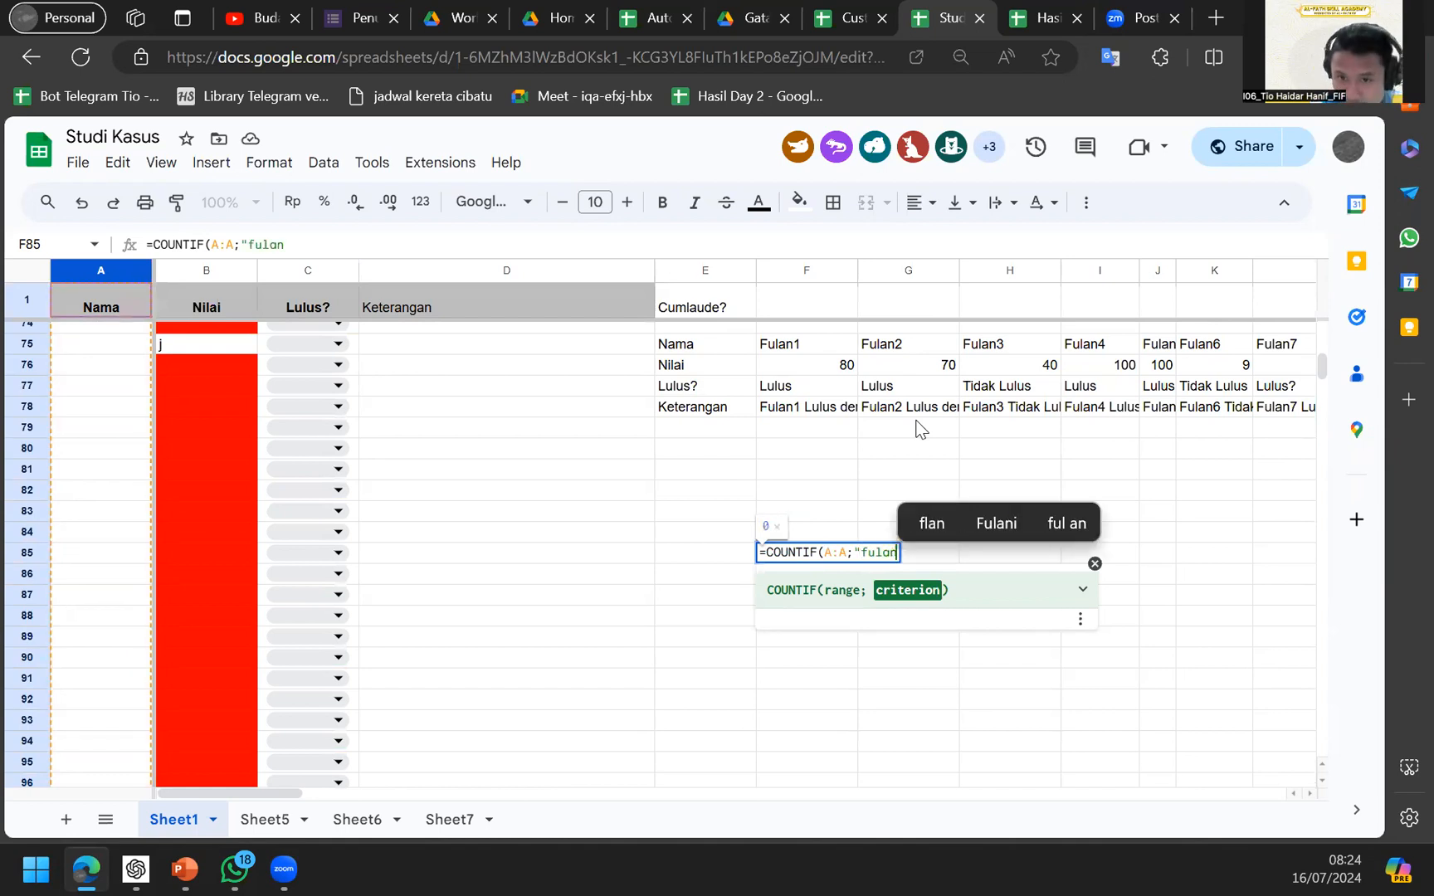
key(Return)
key(Up)
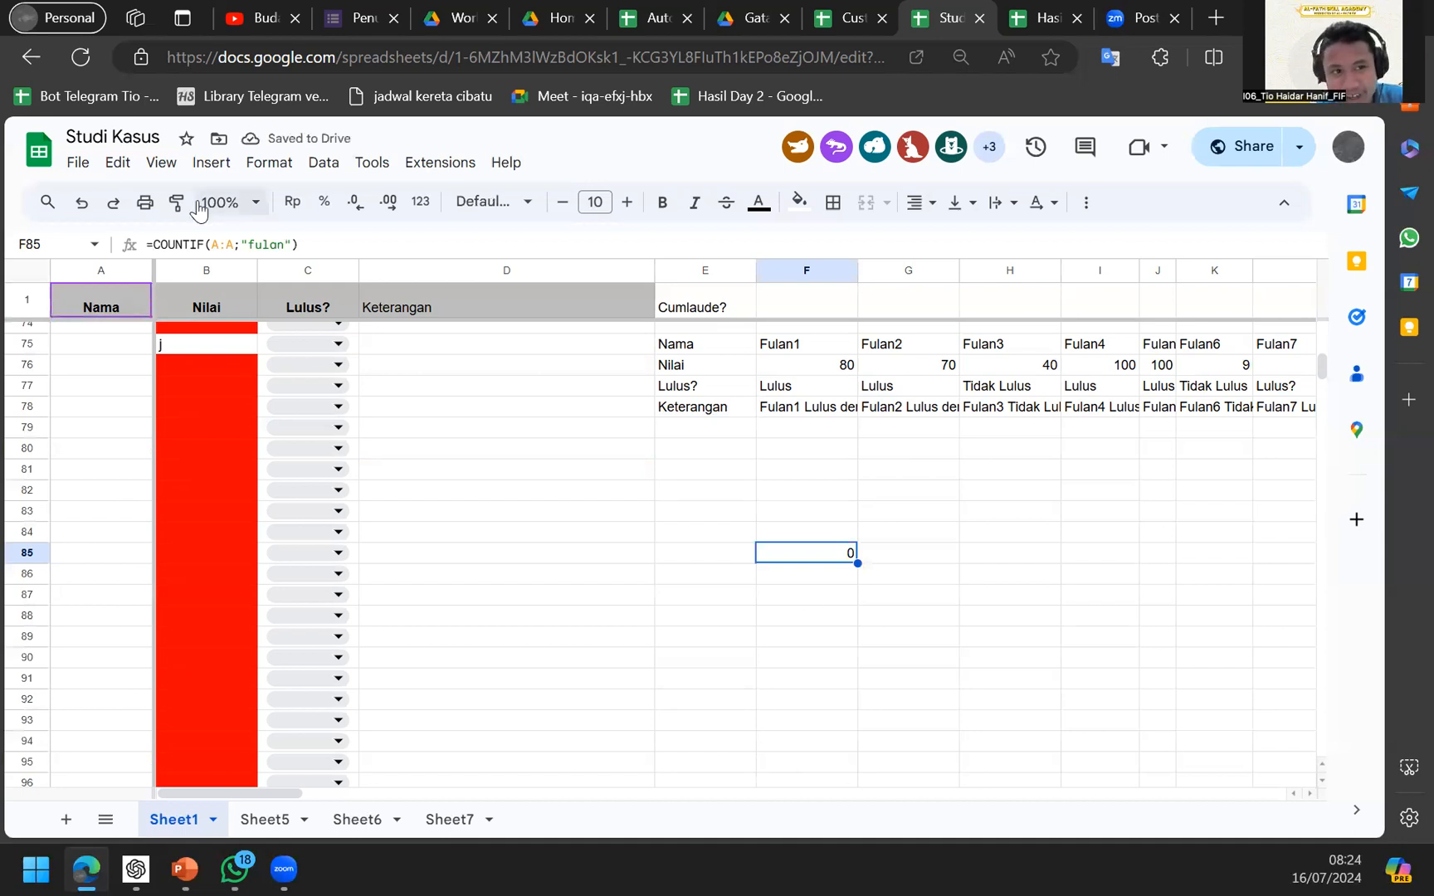
Type fulan into A76 below the name list and check the F85 count.
scroll(94, 429, up, 7)
scroll(93, 429, up, 10)
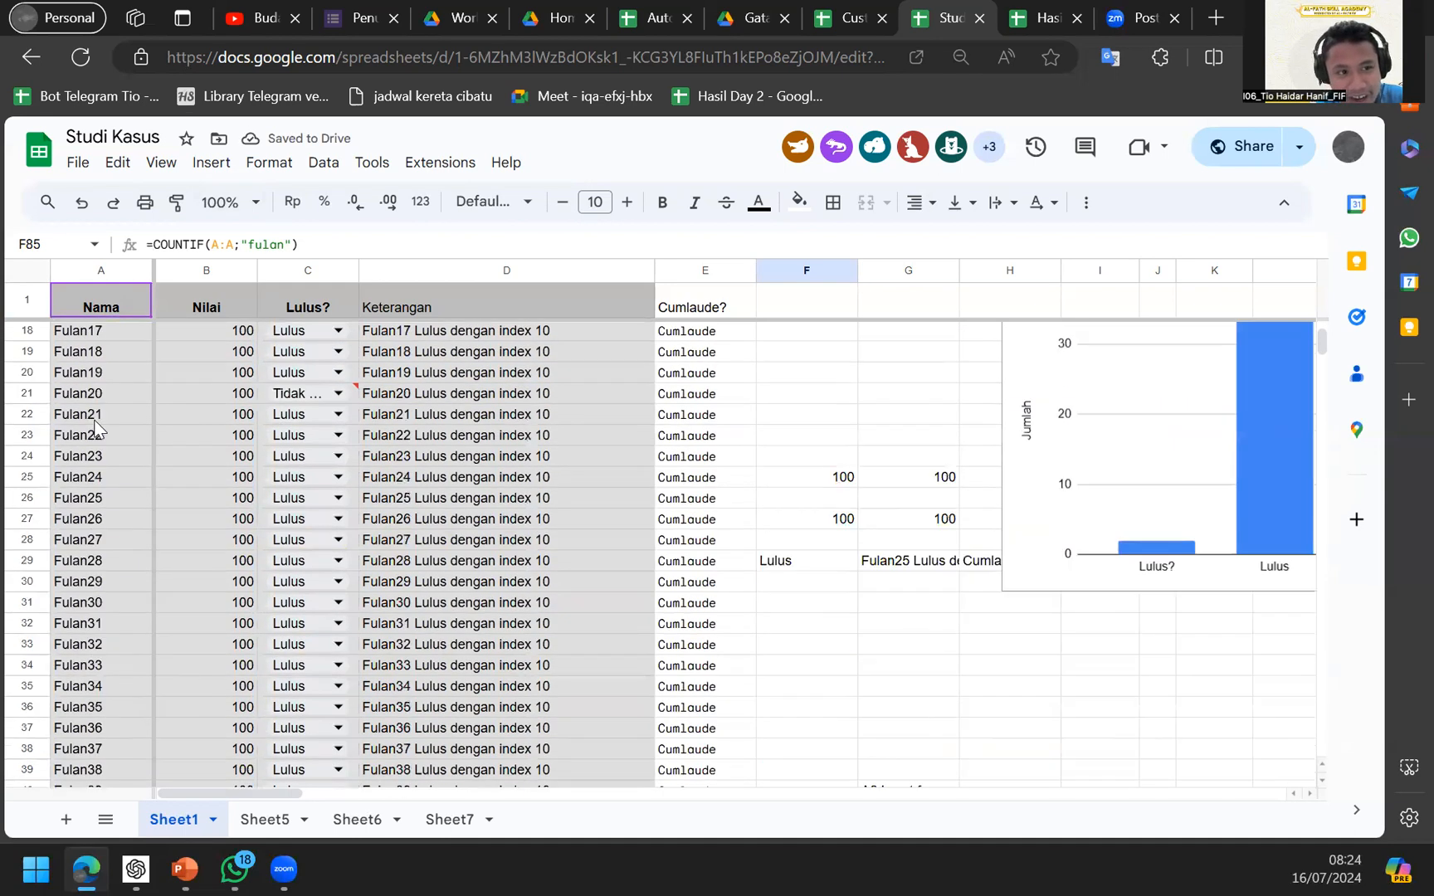
scroll(87, 498, down, 19)
scroll(91, 494, up, 2)
click(98, 475)
text(fulan)
key(Return)
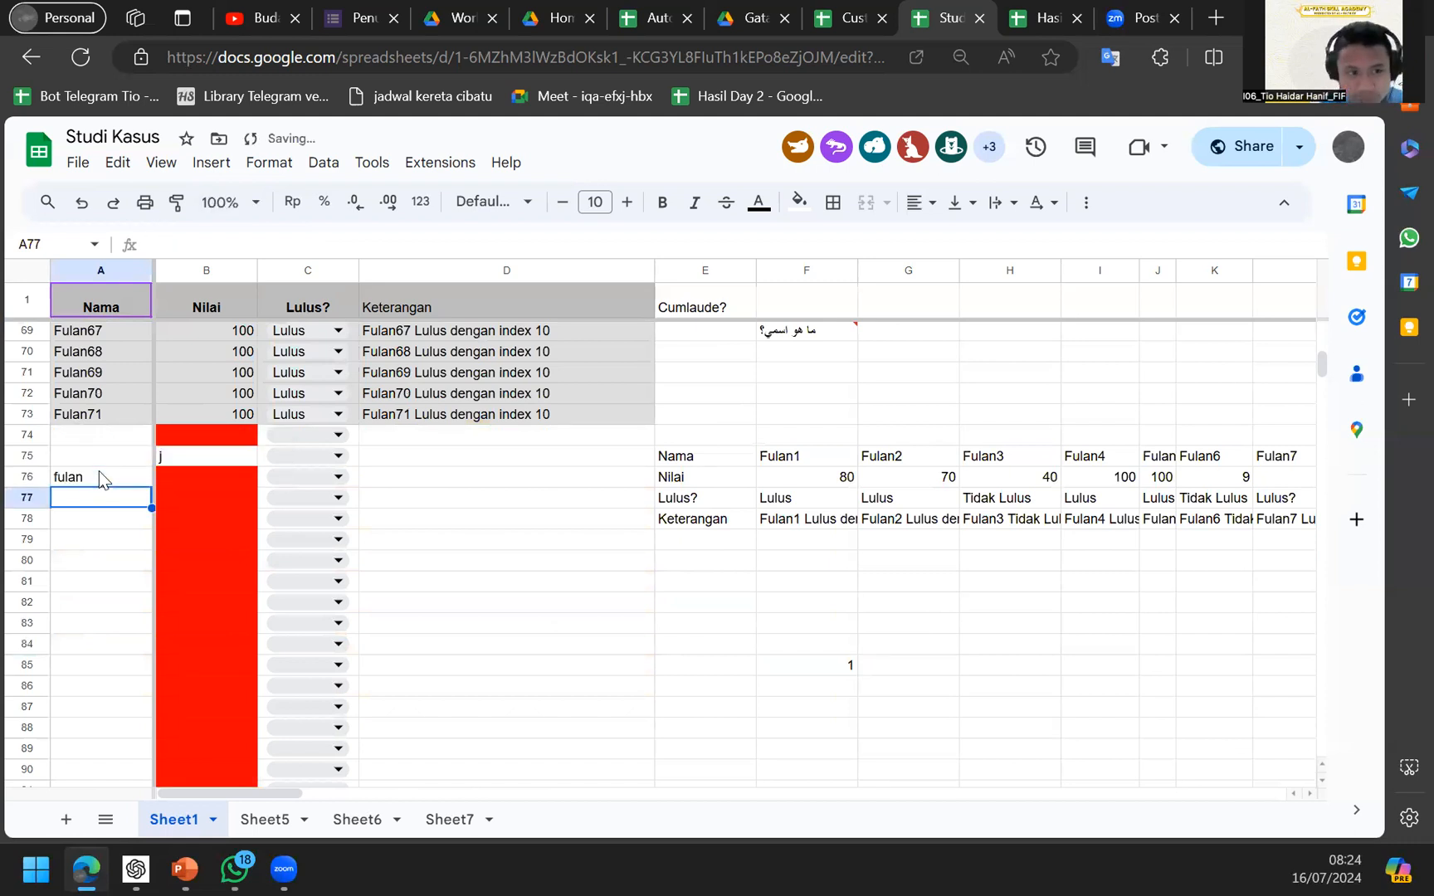
click(826, 648)
click(825, 670)
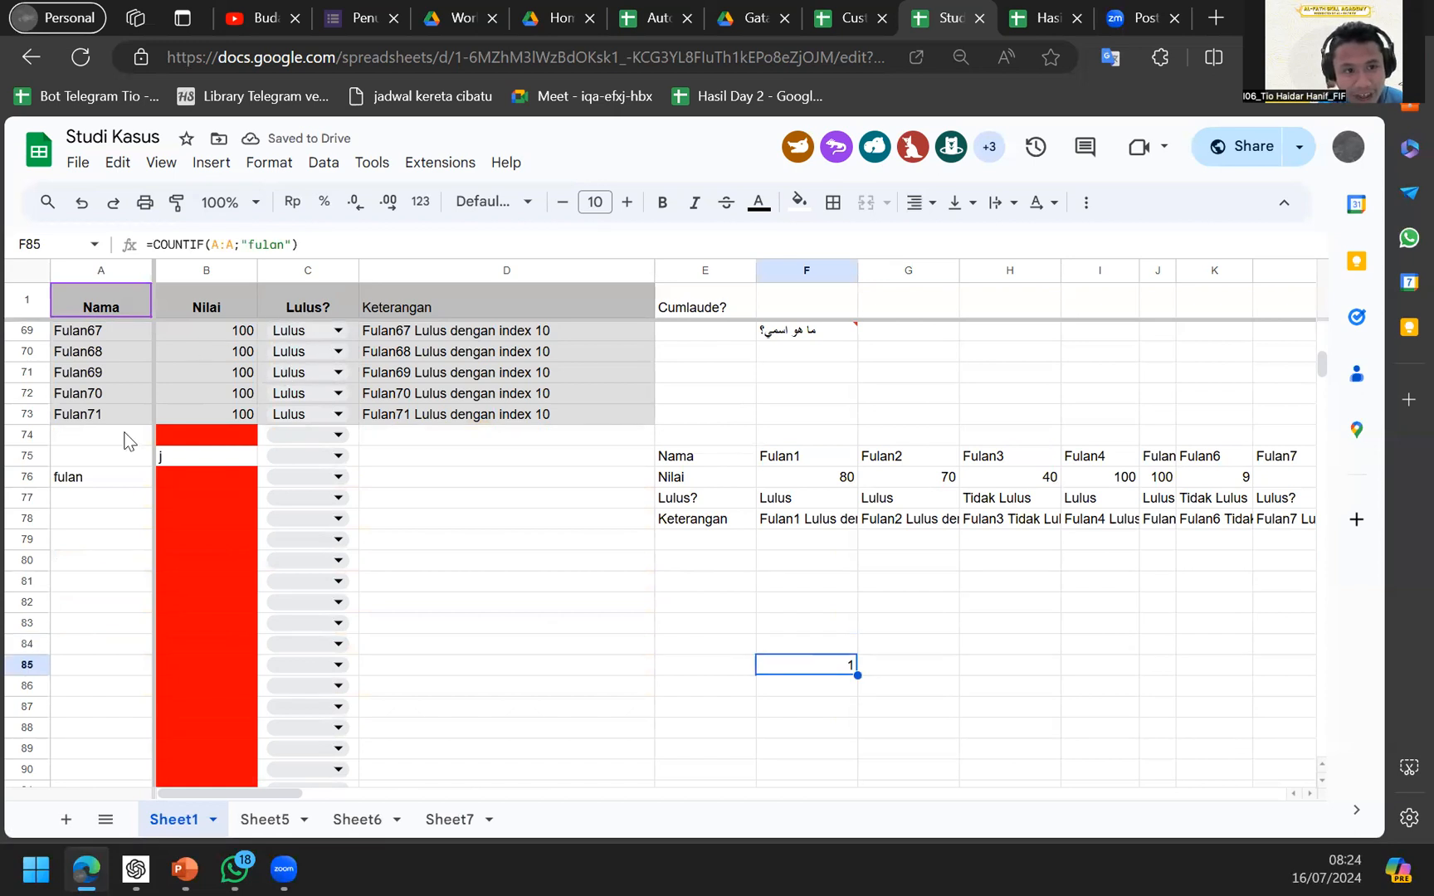
double_click(91, 461)
Fix A76's last letter so it reads lowercase fulan, then reopen F85's COUNTIF formula.
double_click(87, 482)
key(BackSpace)
text(N)
key(Return)
double_click(85, 477)
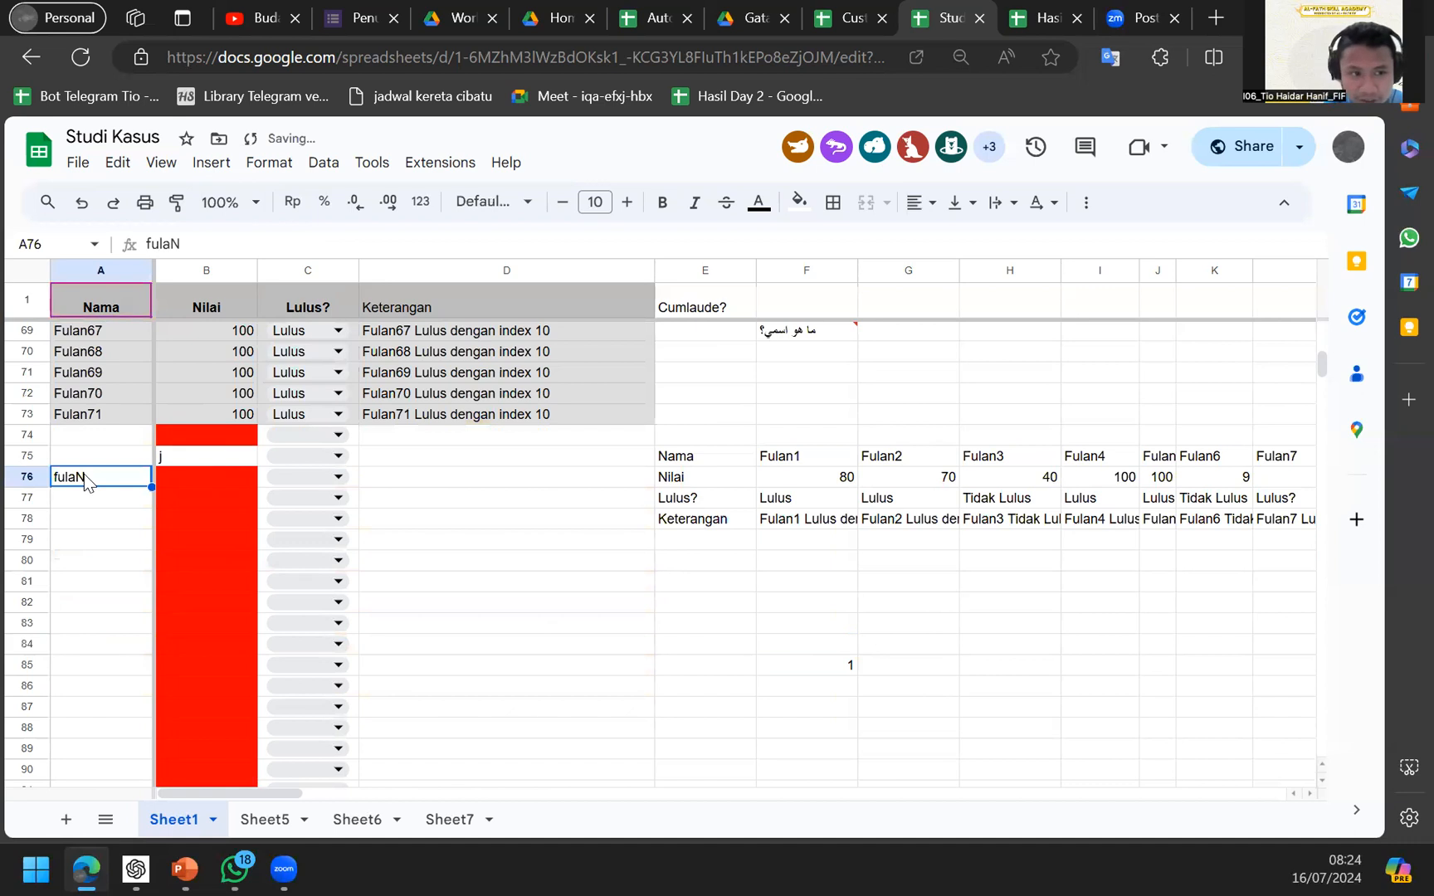
key(BackSpace)
text(n)
key(Return)
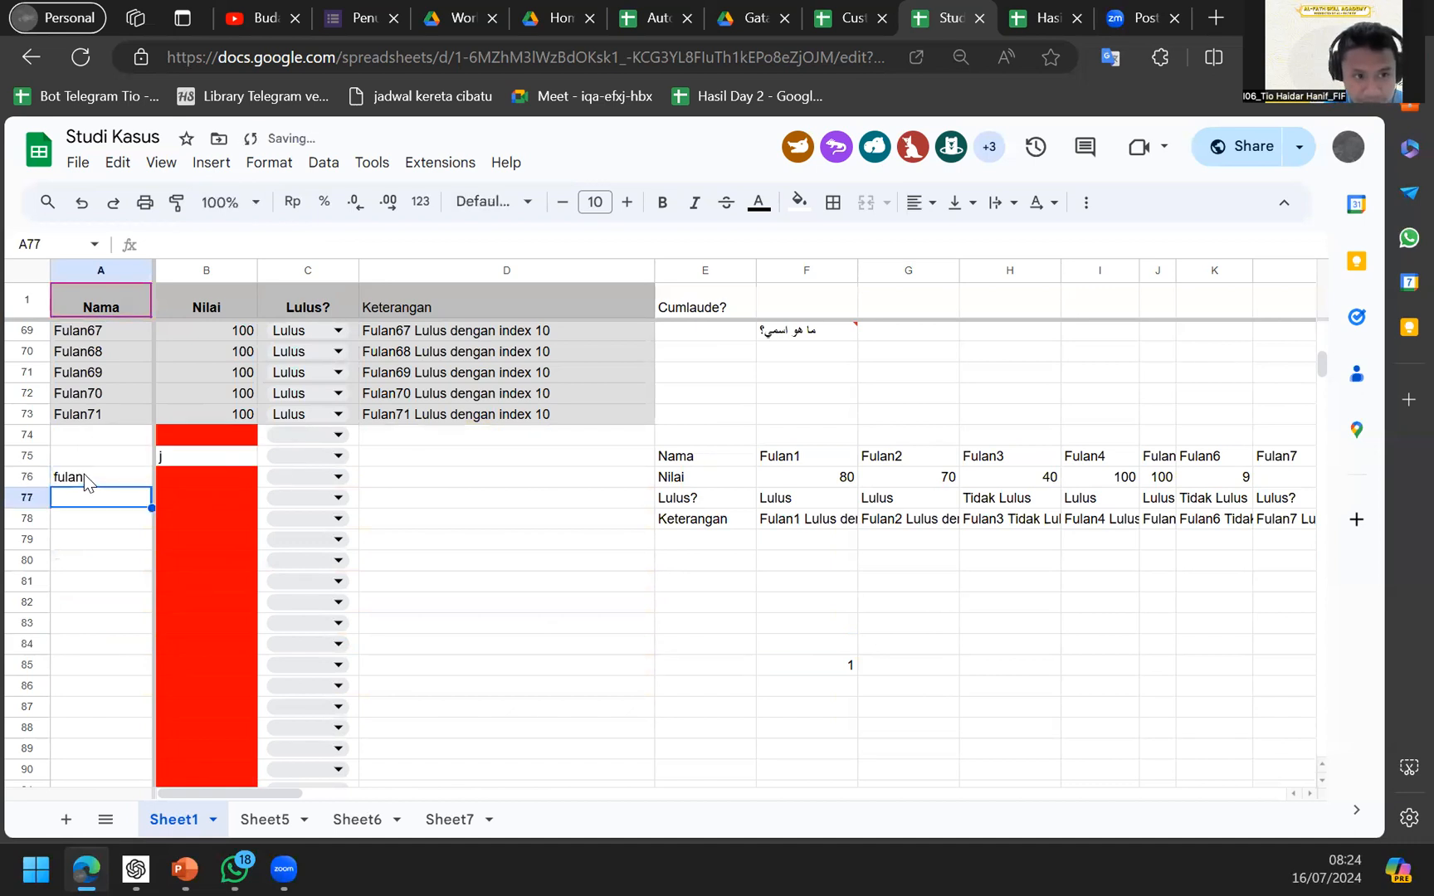
click(84, 474)
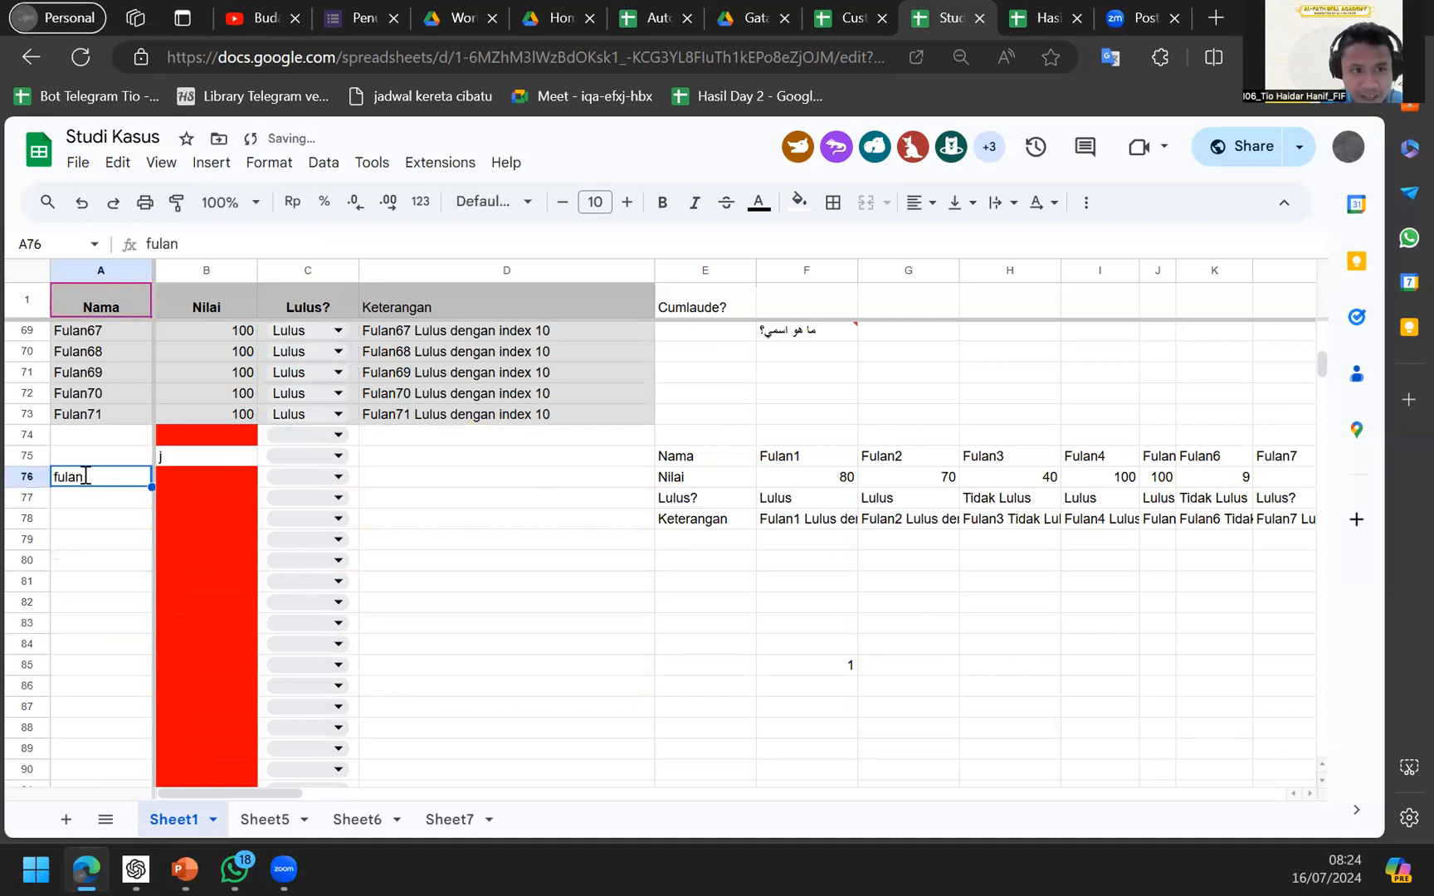
click(858, 669)
click(251, 244)
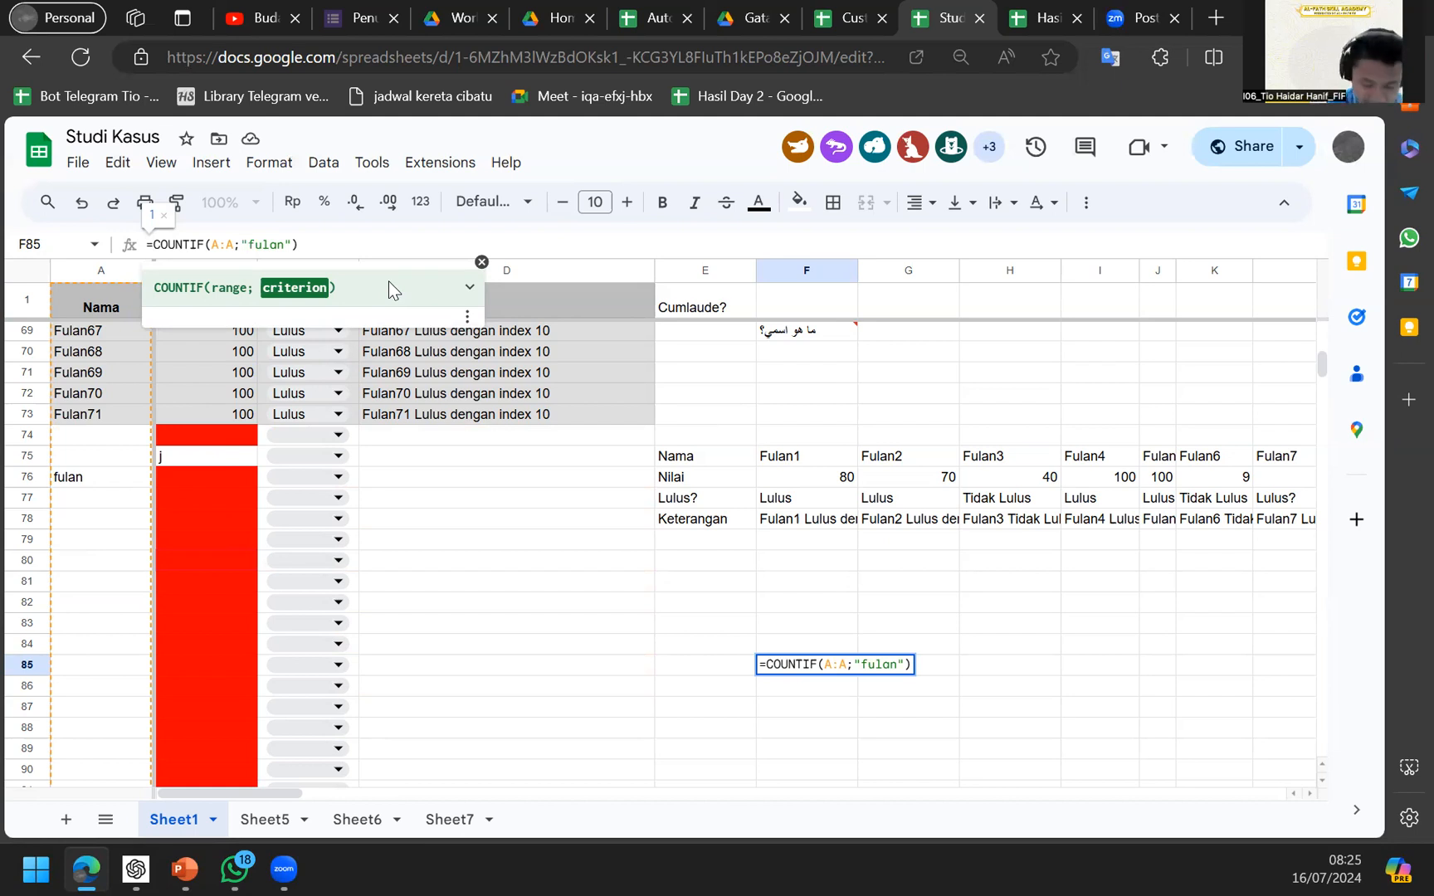
Add a trailing * so F85 reads =COUNTIF(A:A;"fulan*") and returns 72.
text(*)
key(BackSpace)
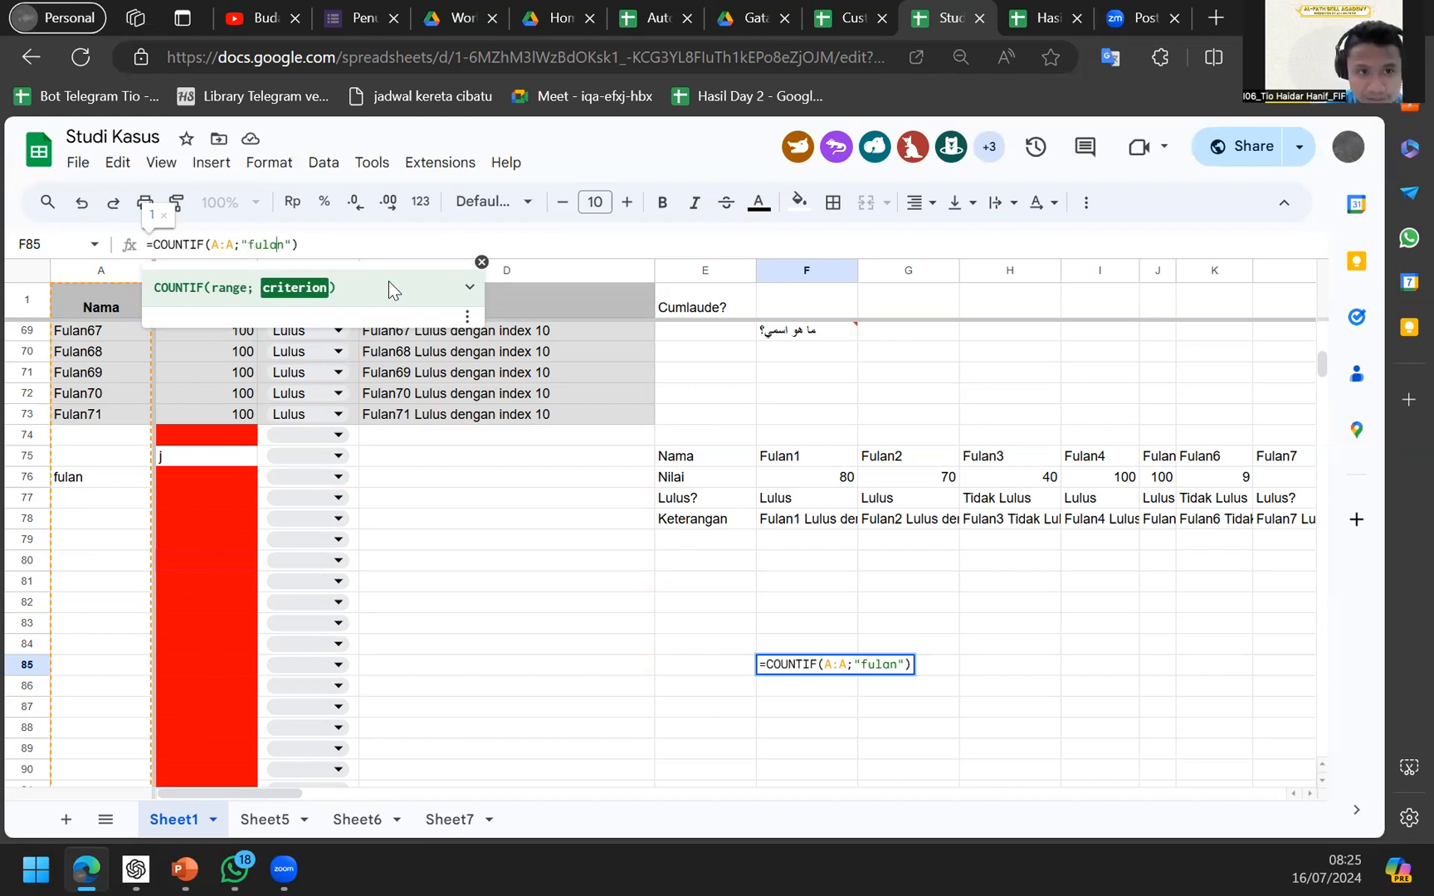
text(*)
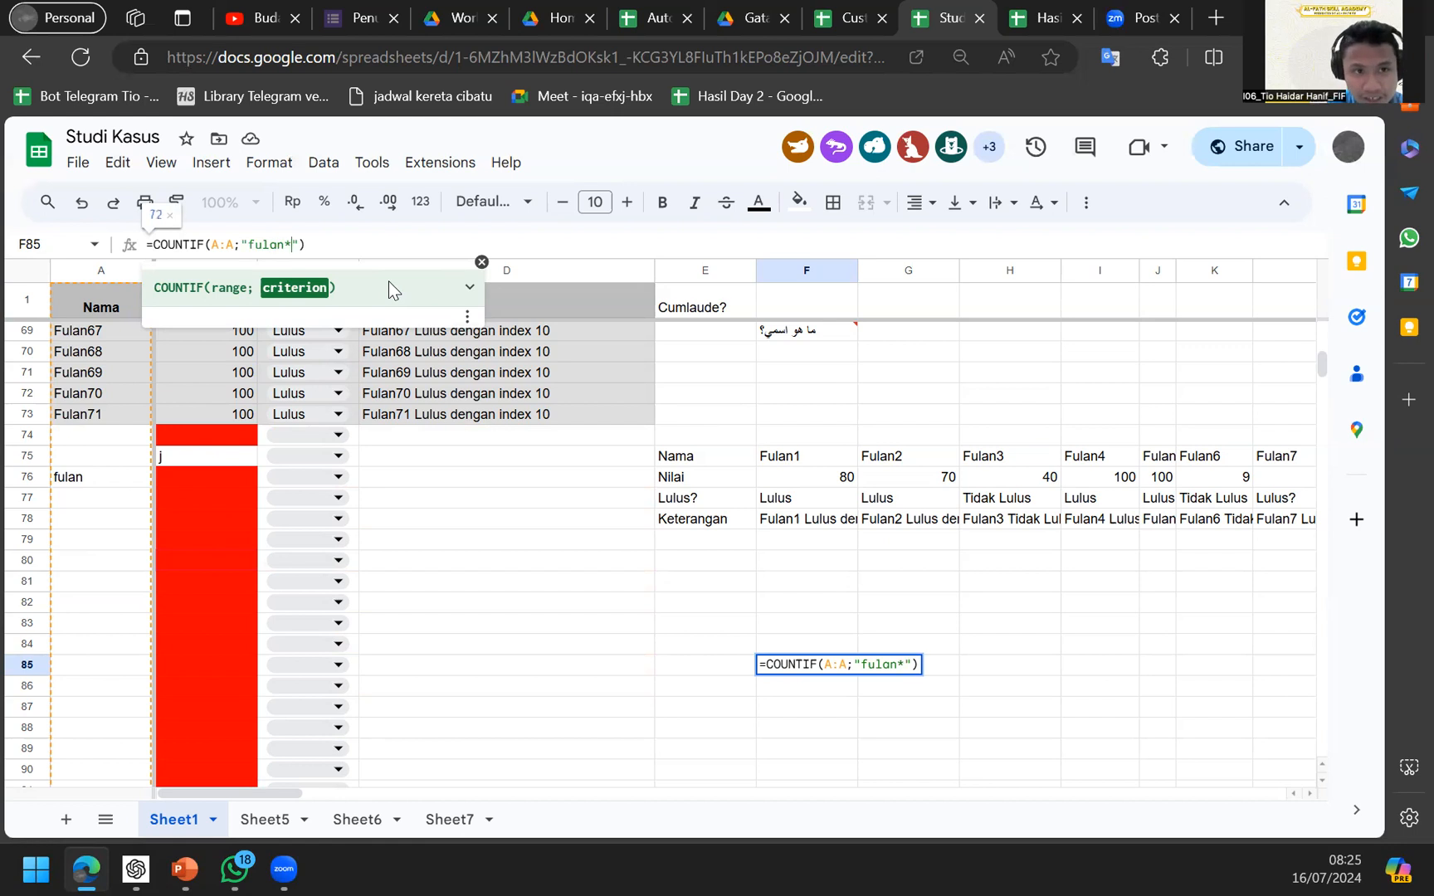
key(Return)
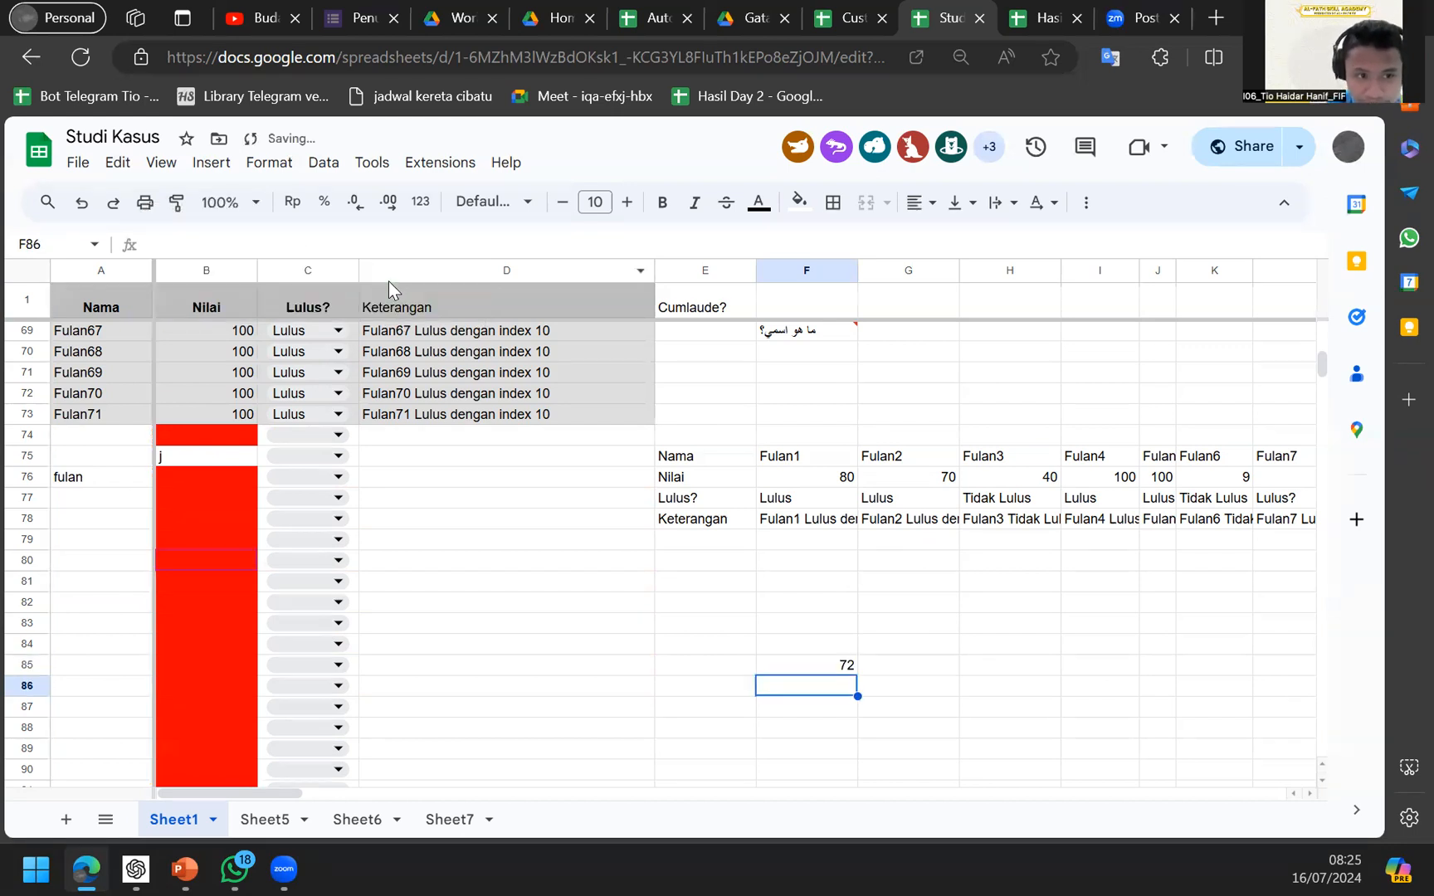
key(Up)
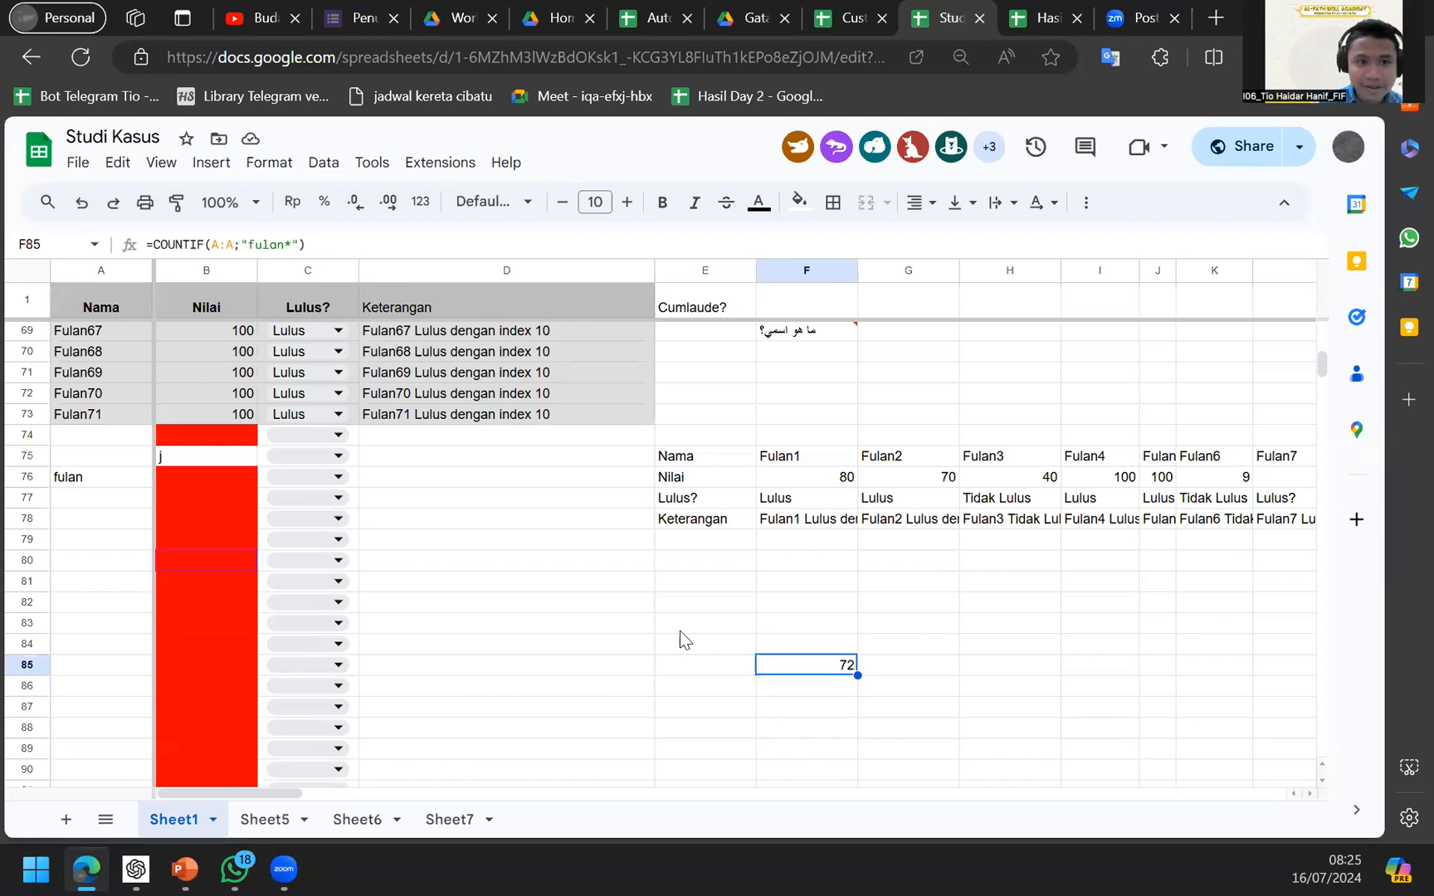
scroll(667, 631, down, 3)
scroll(666, 631, right, 3)
scroll(666, 630, up, 2)
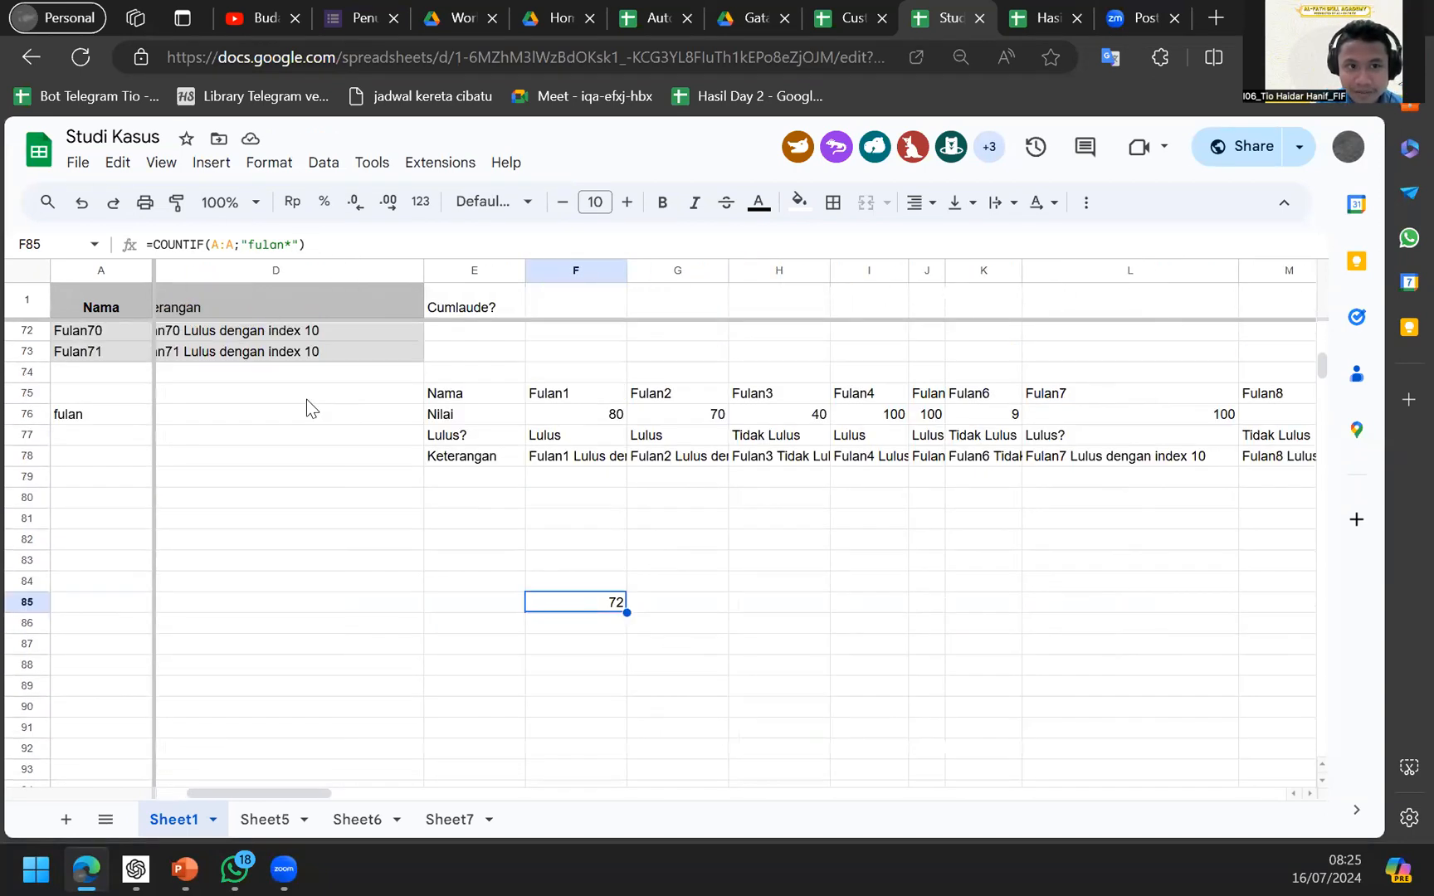
click(310, 266)
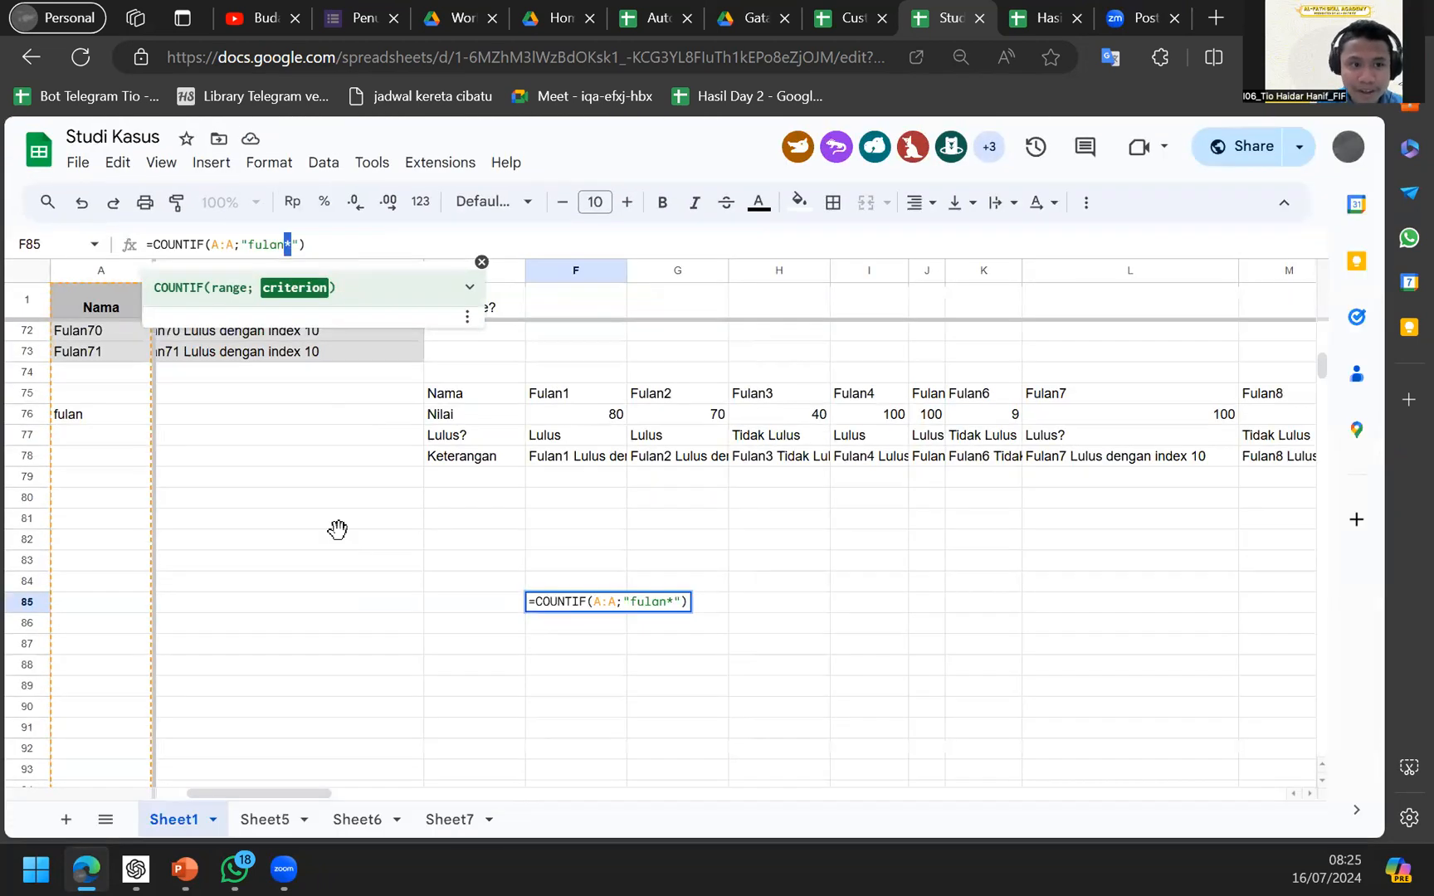
click(347, 548)
click(624, 619)
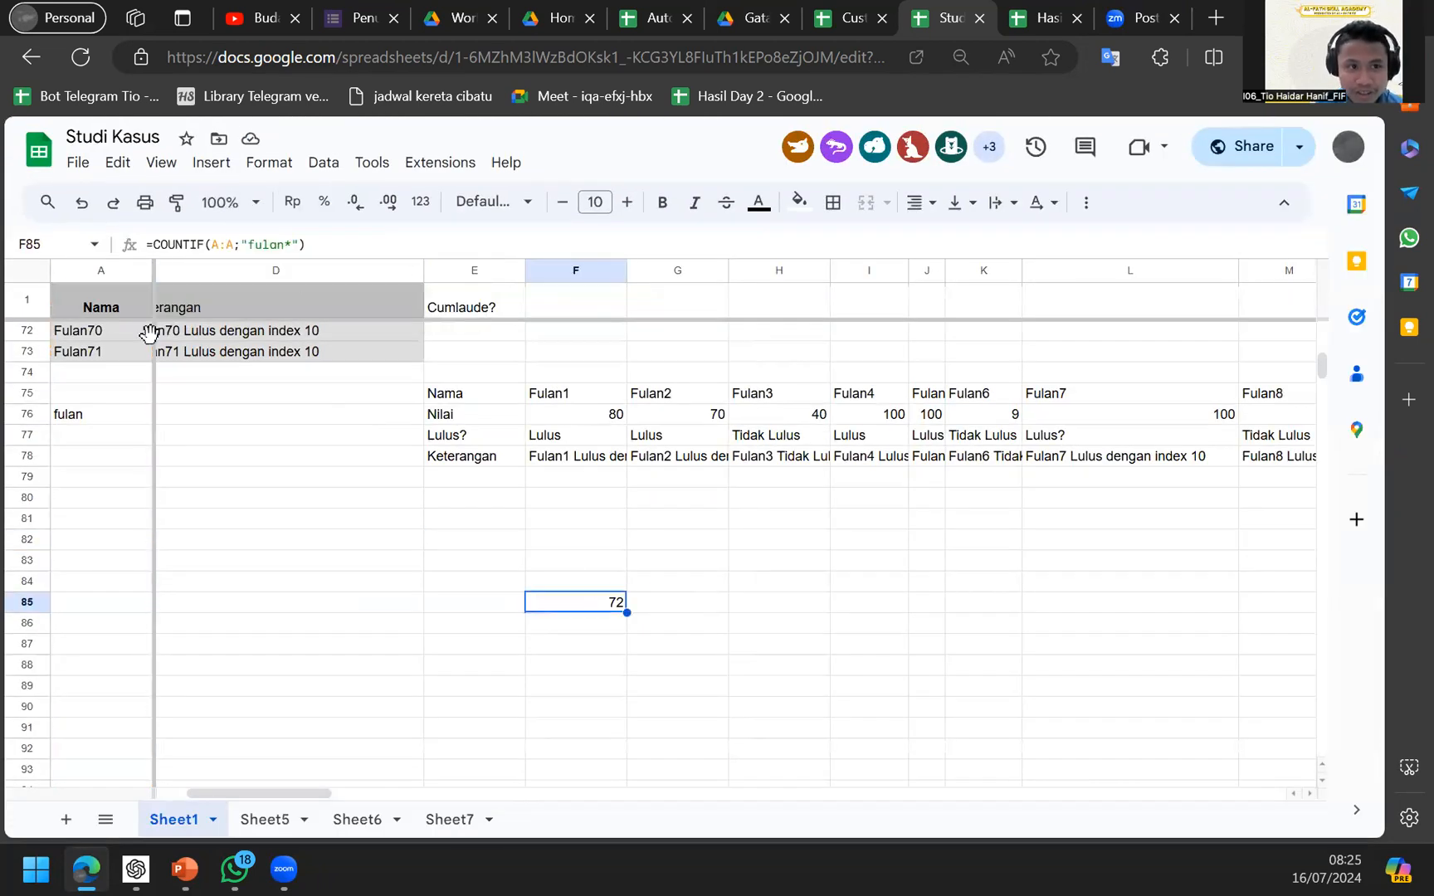
Append j so A76 reads fulanj, then examine the * wildcard in F85's criterion.
click(90, 437)
double_click(106, 415)
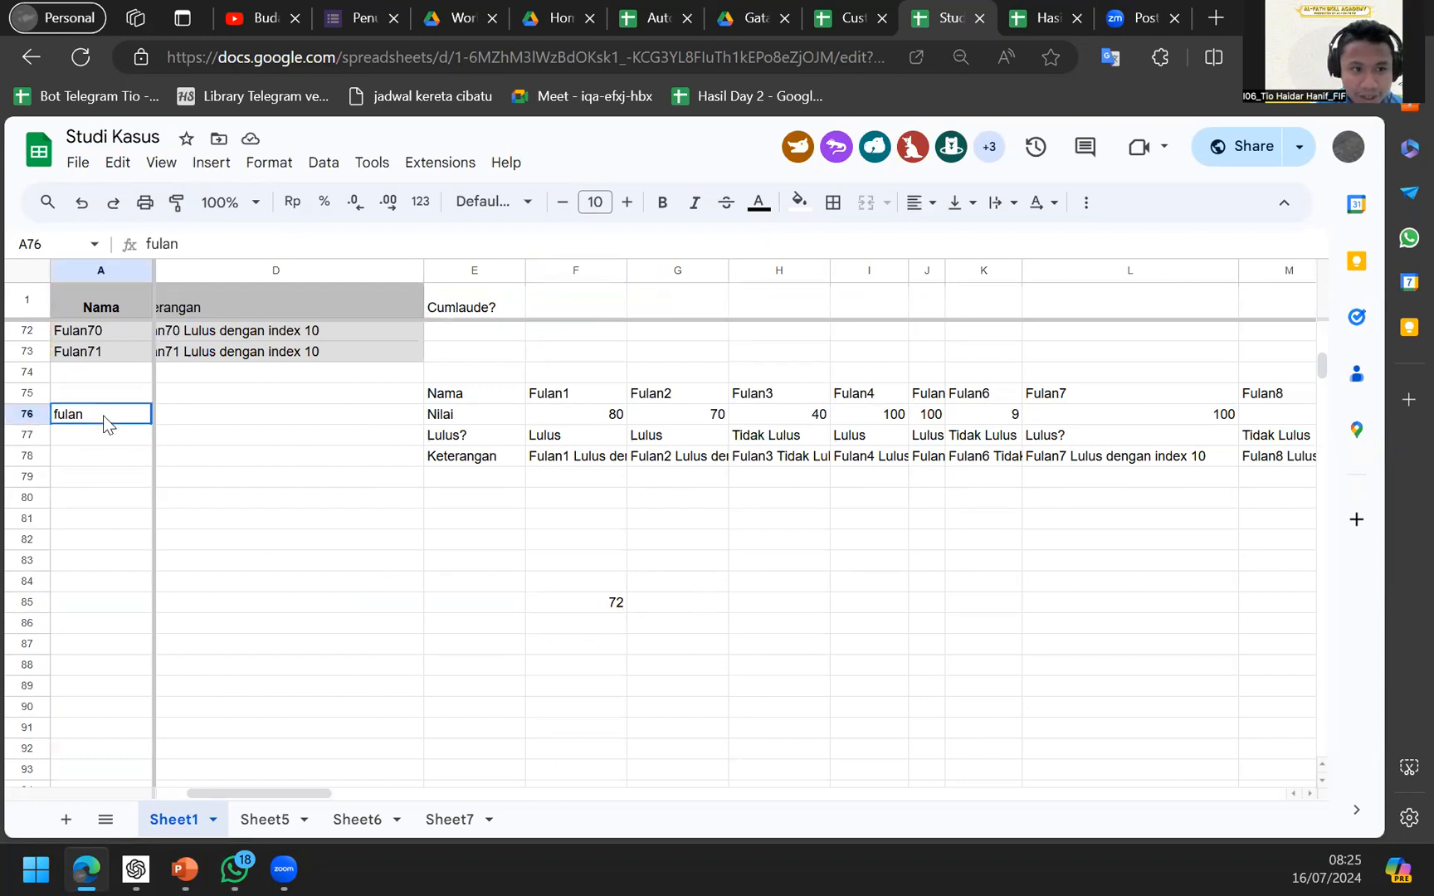
text(j)
key(Return)
click(106, 421)
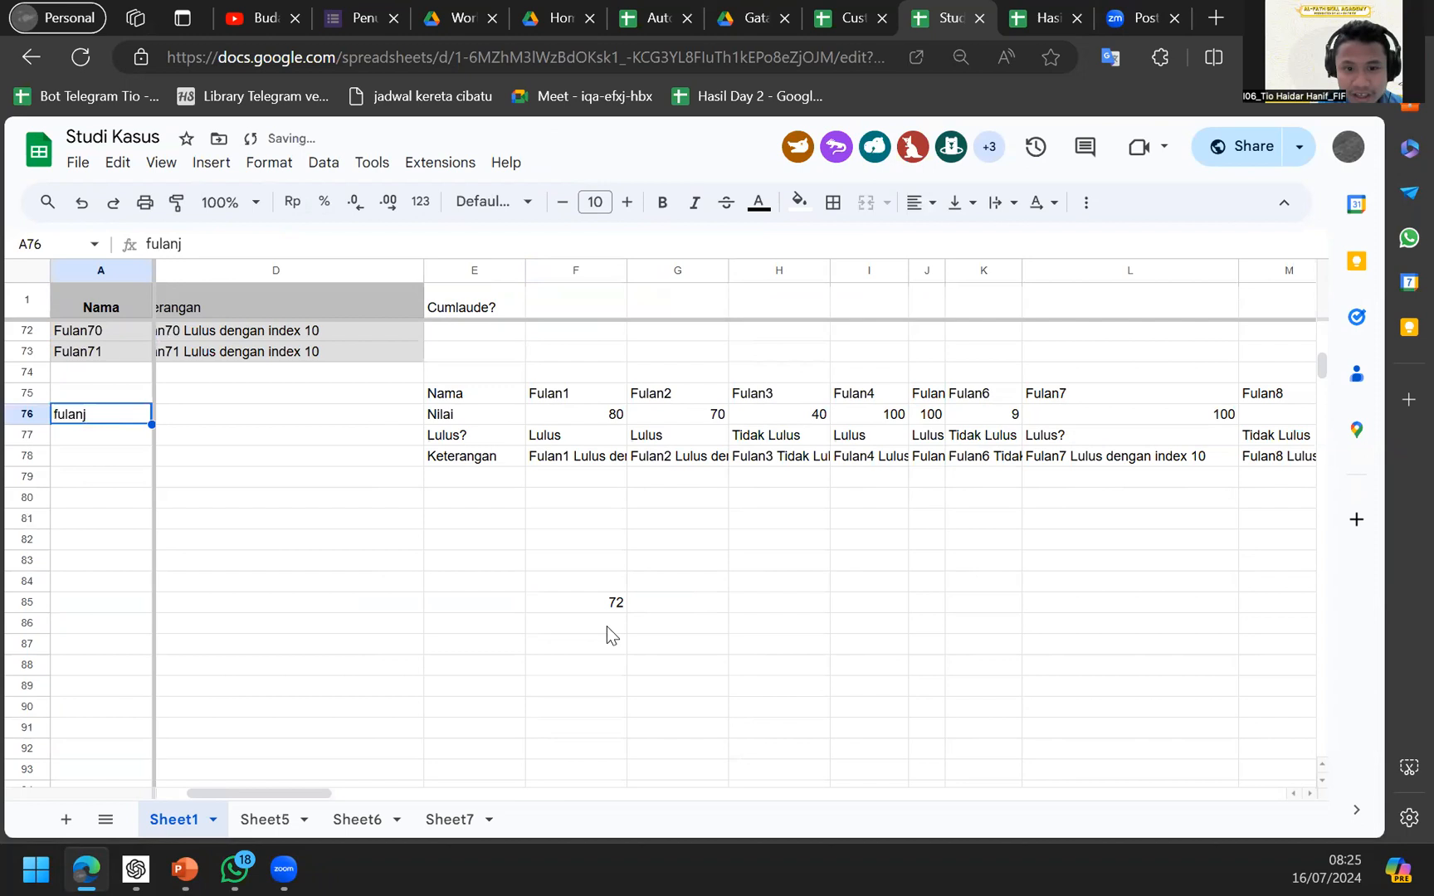
click(557, 604)
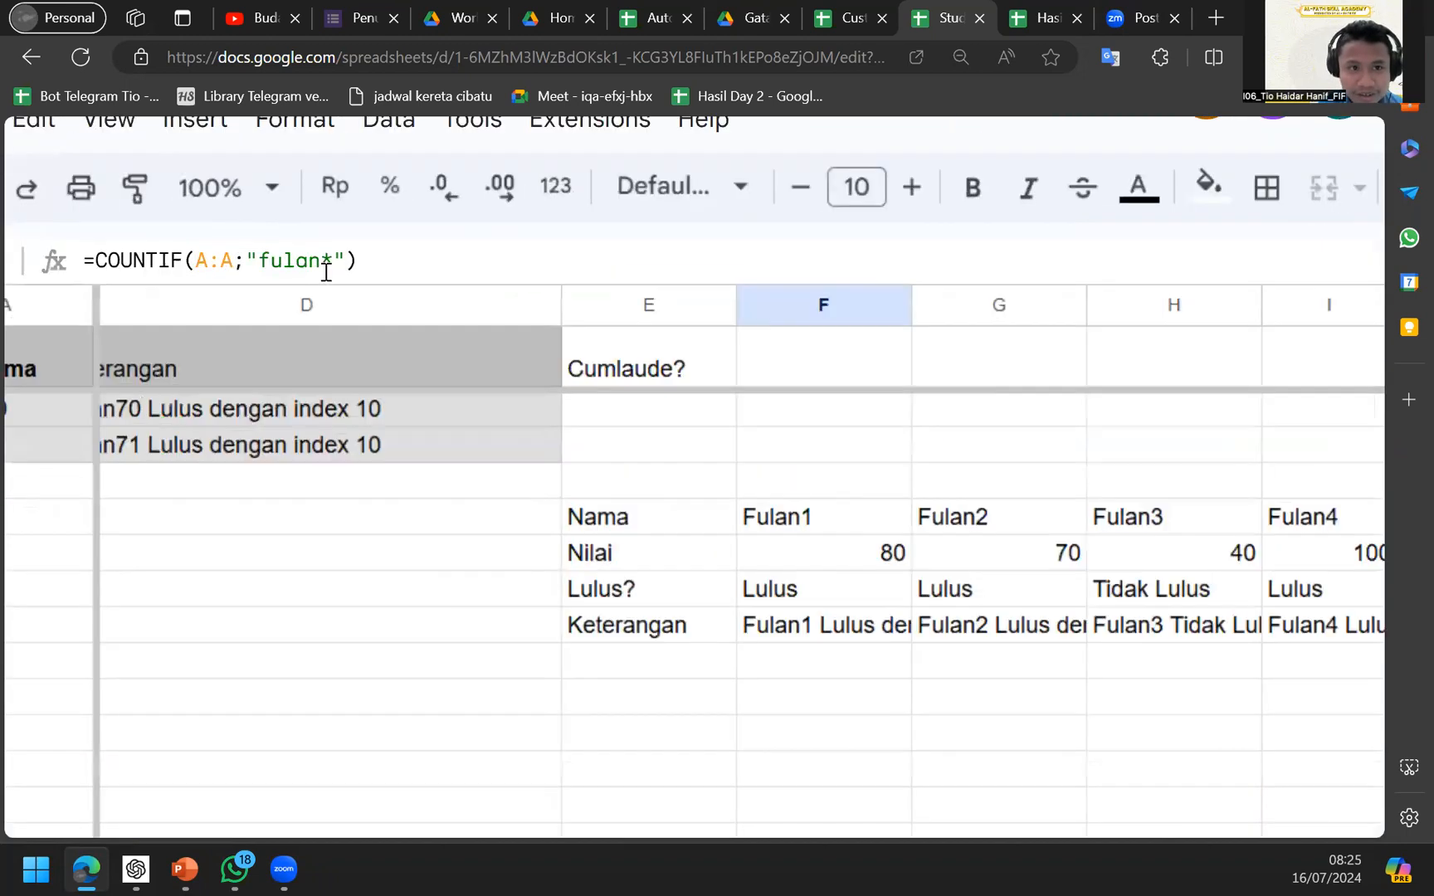
drag(322, 262, 336, 262)
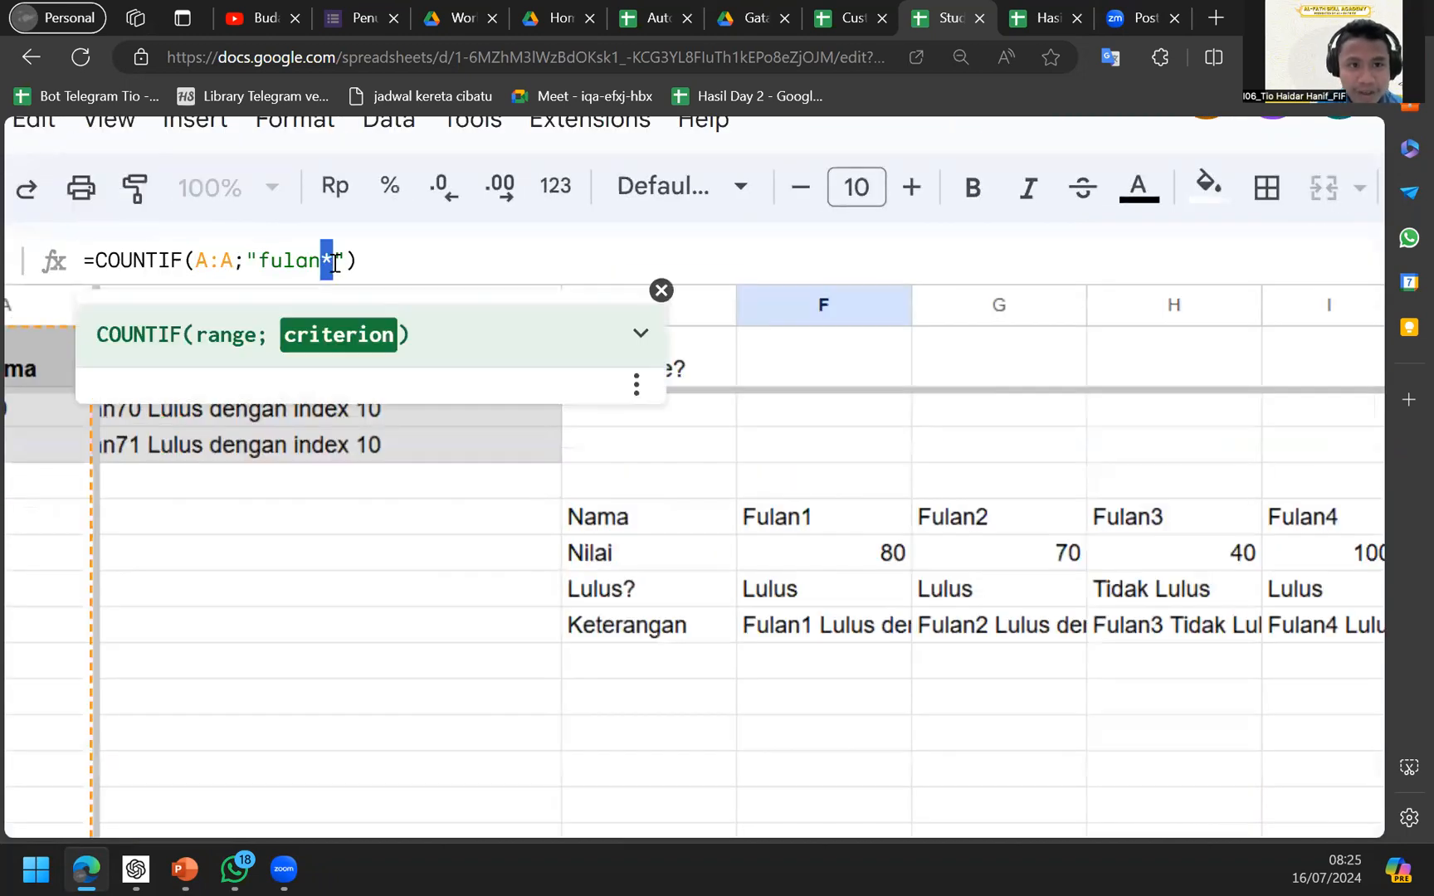
scroll(270, 244, down, 5)
click(117, 418)
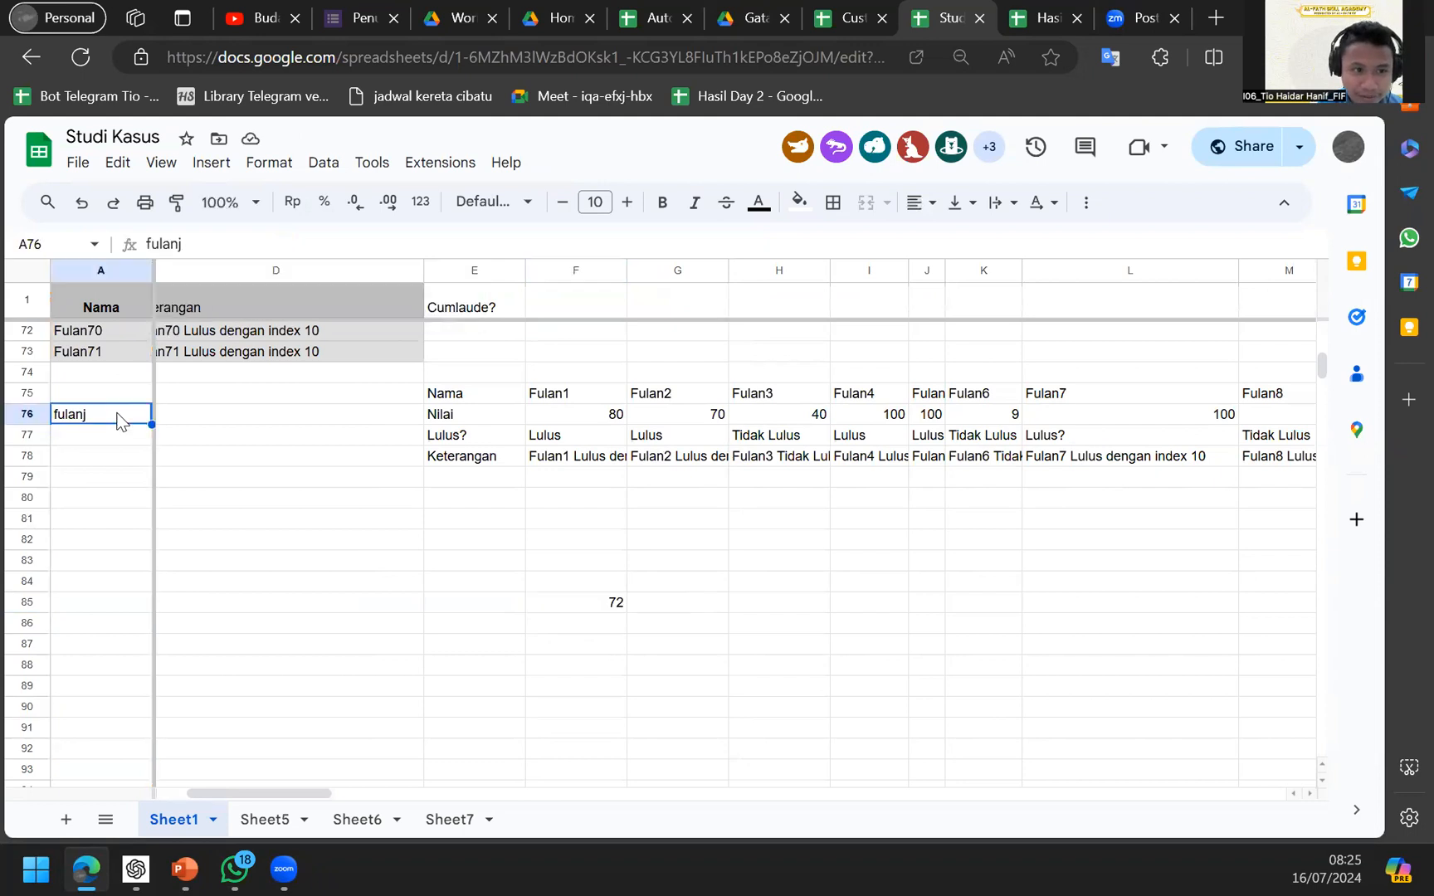
Delete the n so A76 reads fulaj, undo/redo to compare, and check F85 drops to 71.
double_click(82, 418)
key(Left)
key(BackSpace)
key(Return)
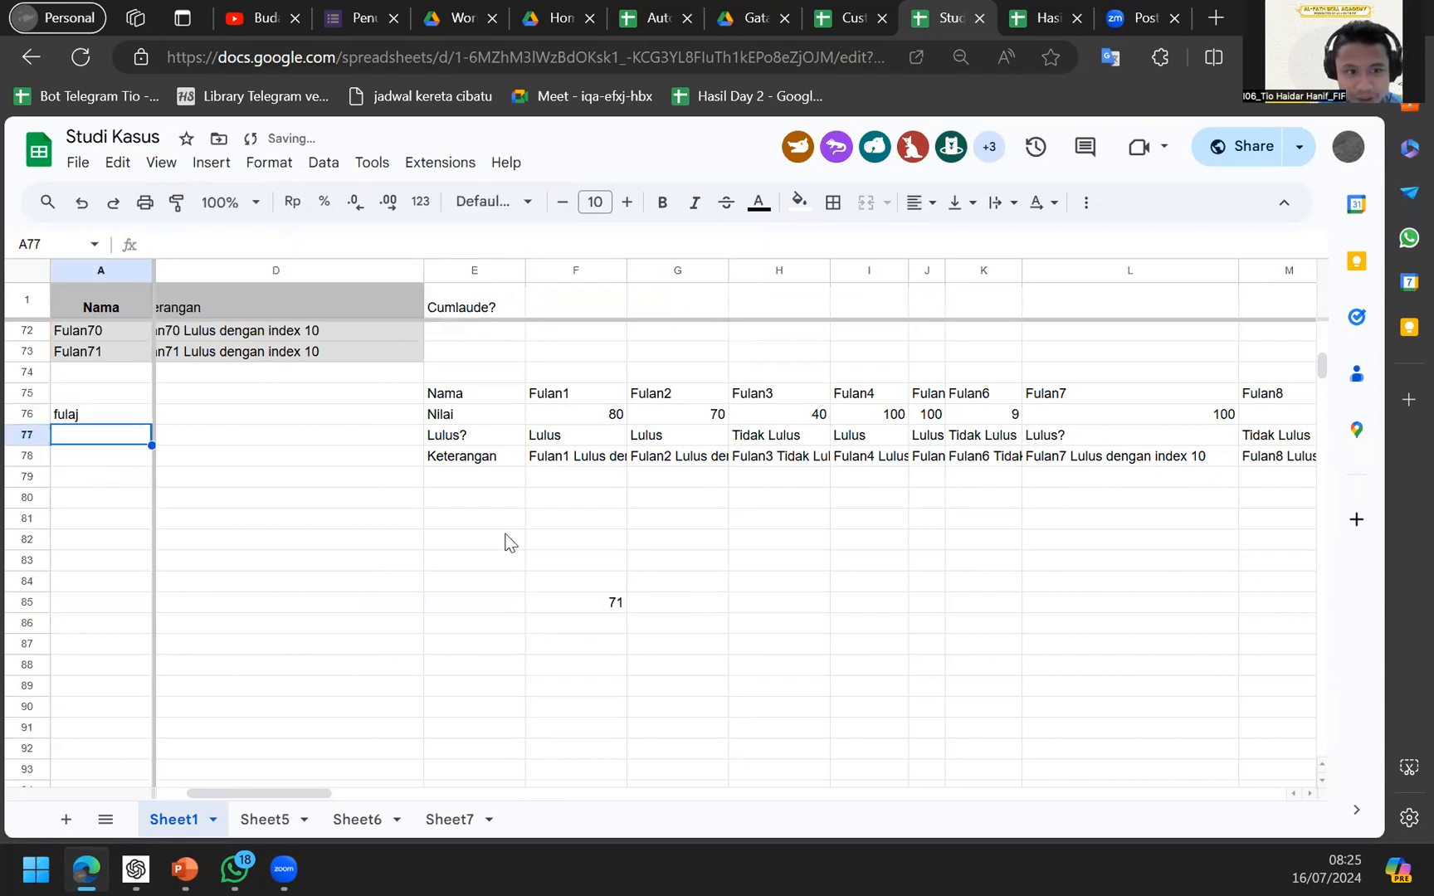
key(Up)
key(ctrl+z)
key(ctrl+y)
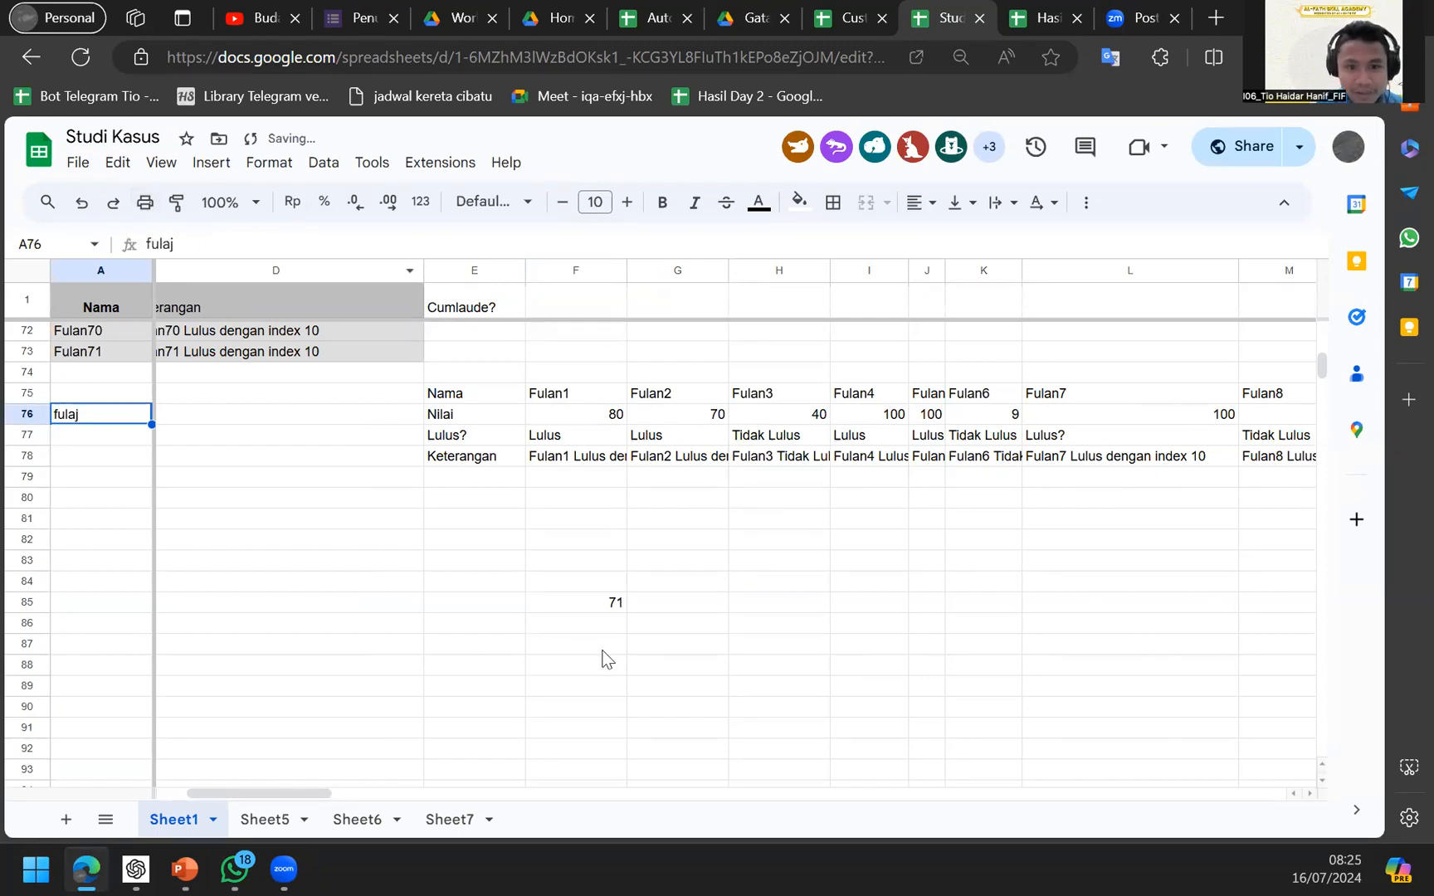
click(600, 622)
click(599, 603)
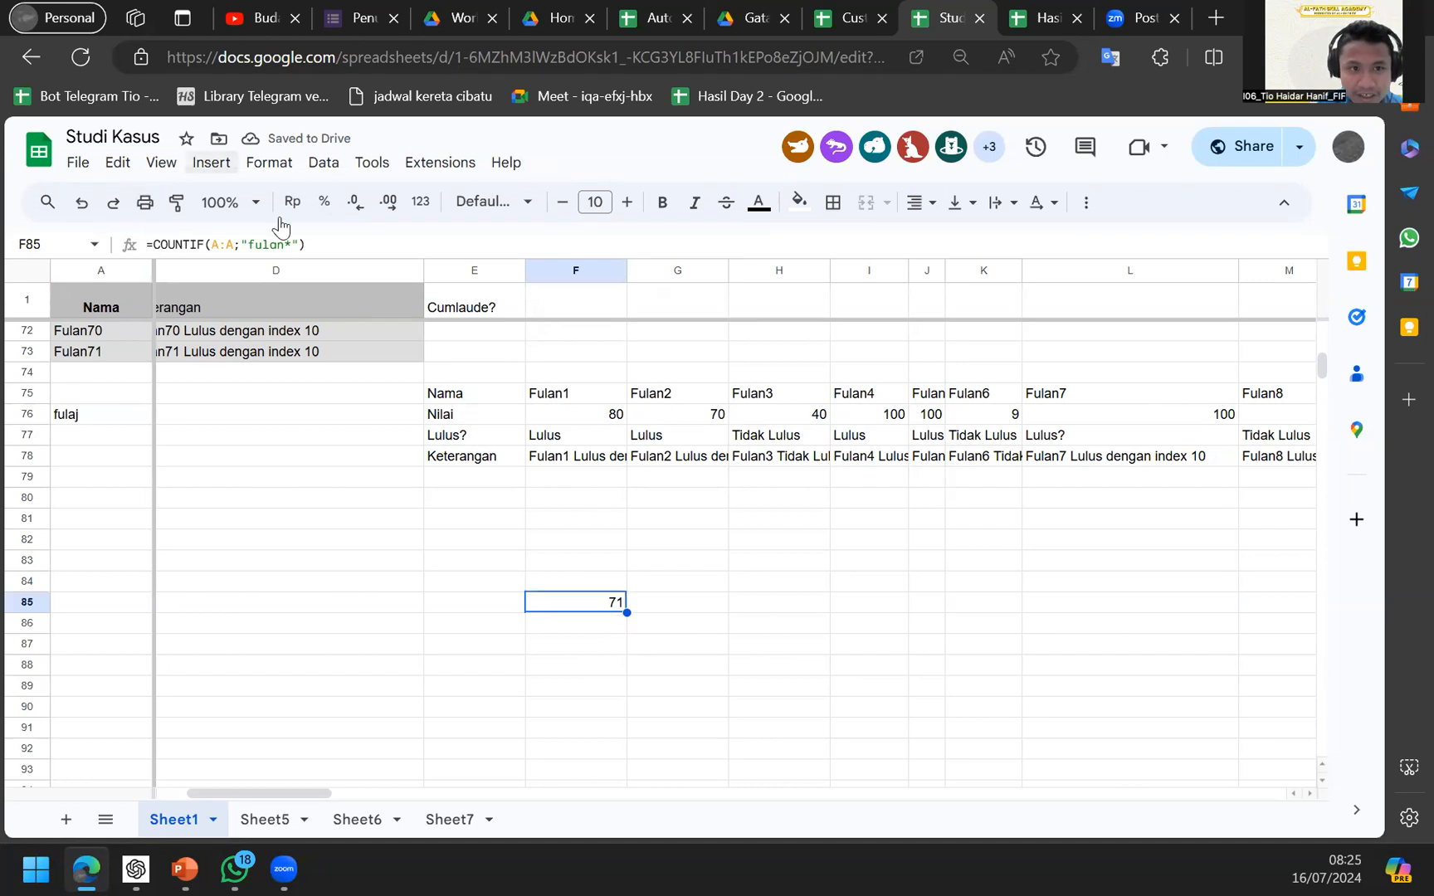
click(290, 249)
click(237, 249)
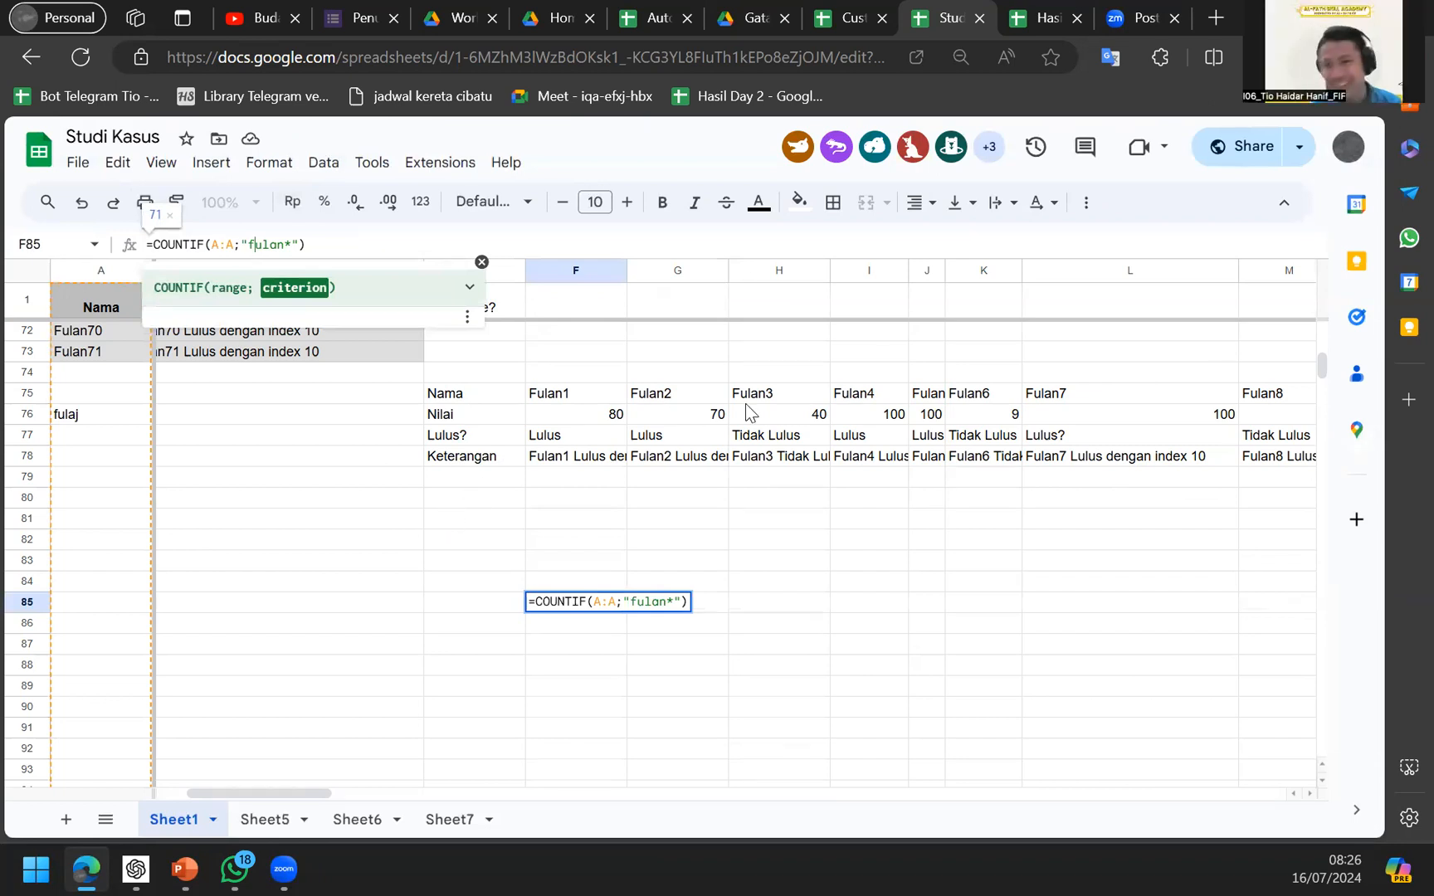
click(108, 430)
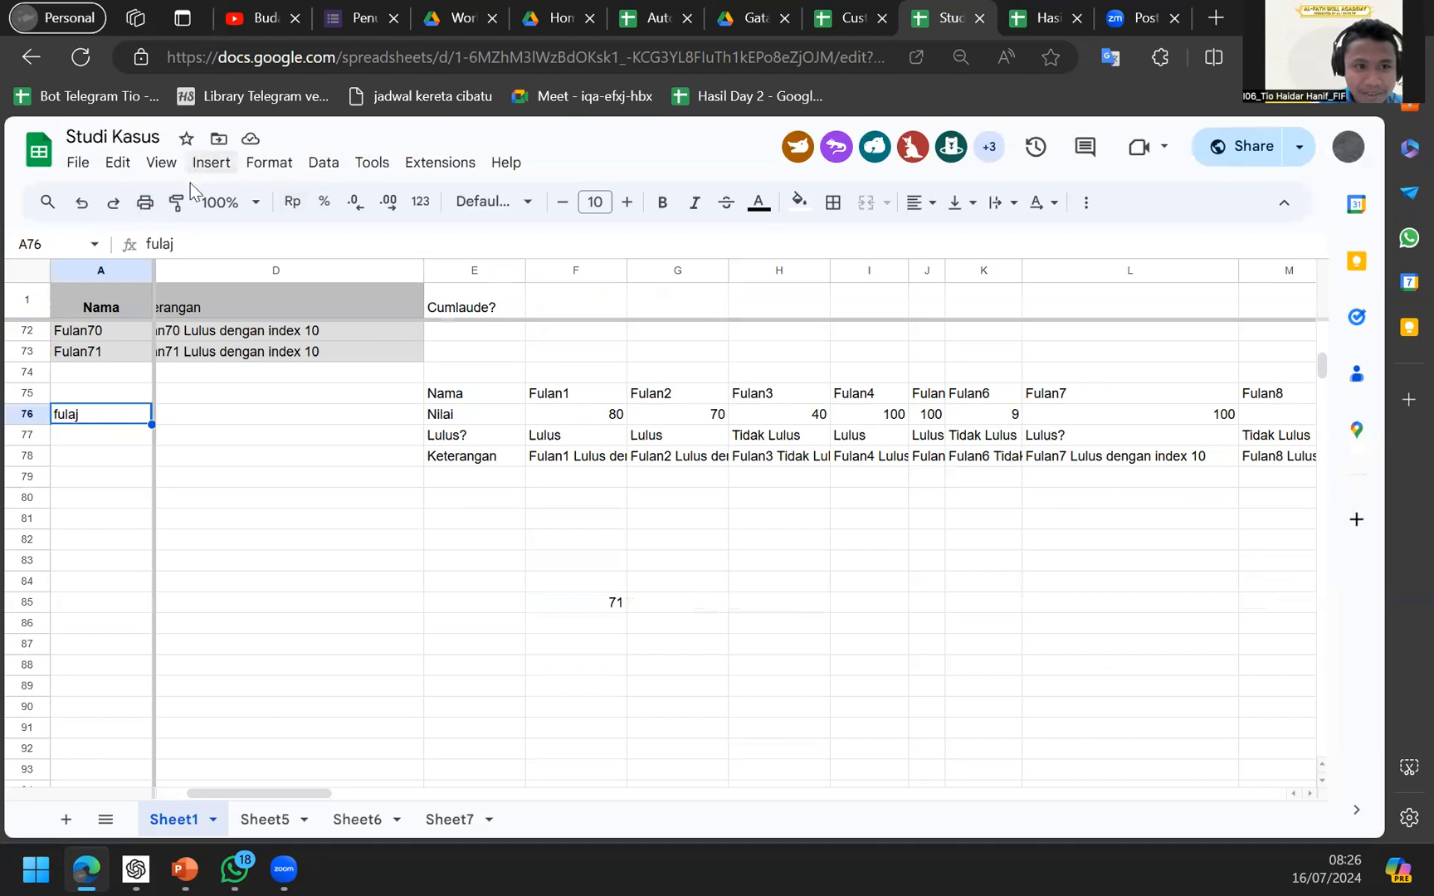
Replace A76 with "Nama ku Fulan" and confirm F85 still counts 71.
double_click(58, 415)
key(BackSpace)
text(Nama)
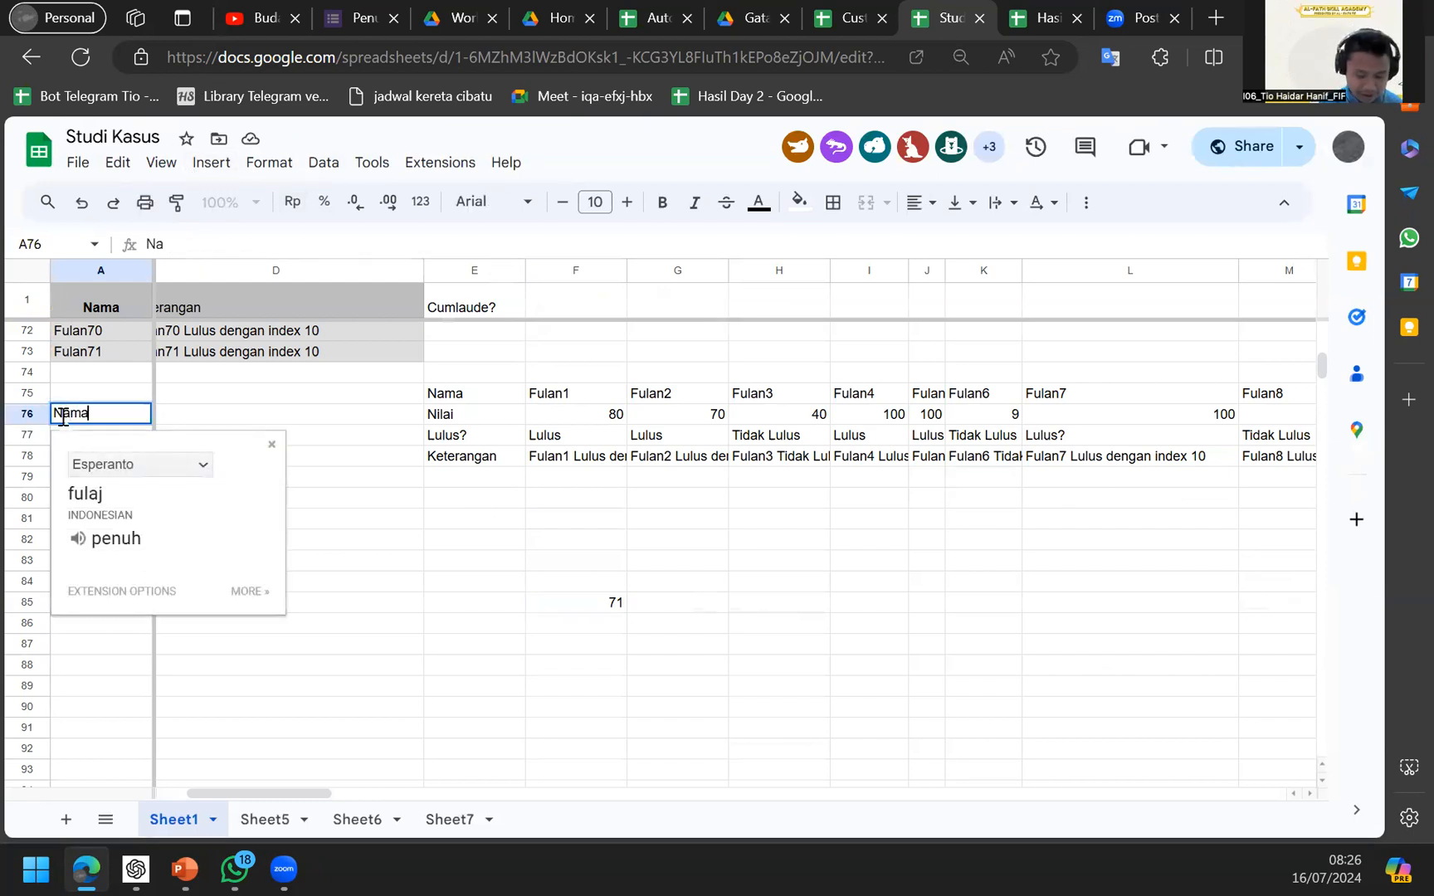
text( ku Fulan)
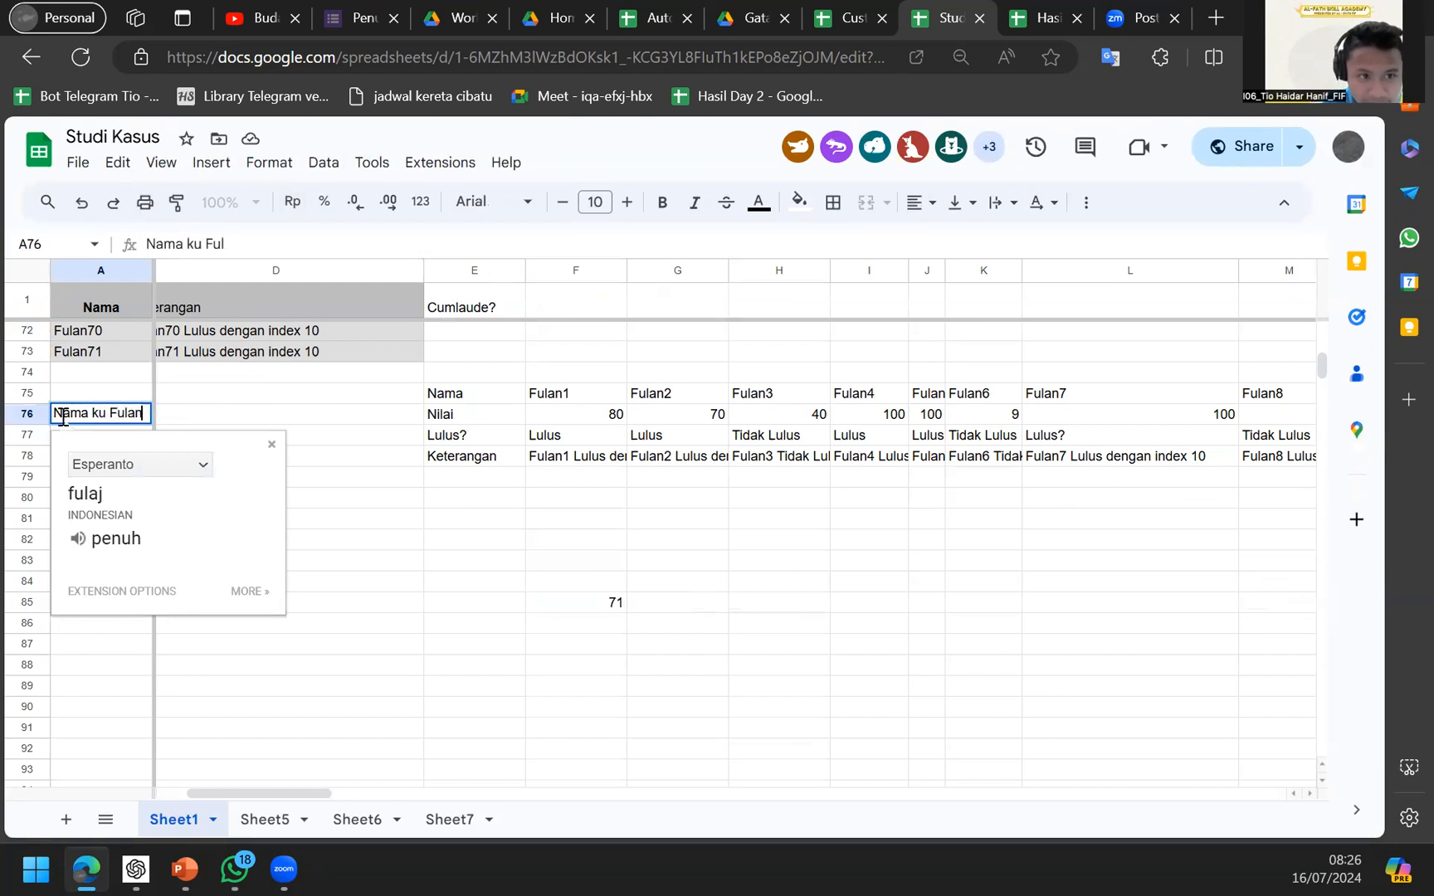
key(Return)
click(583, 604)
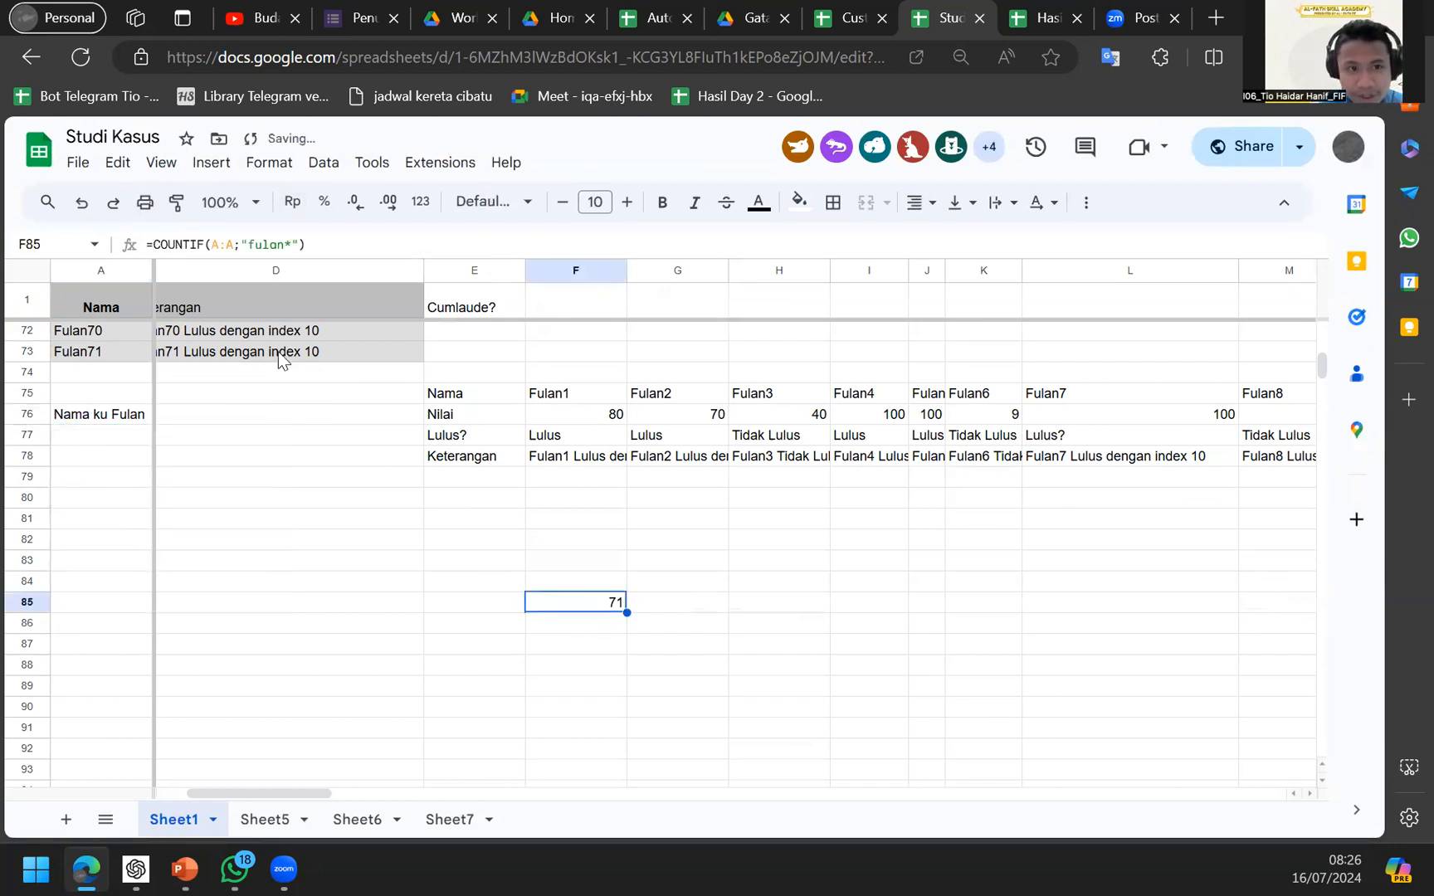
click(122, 423)
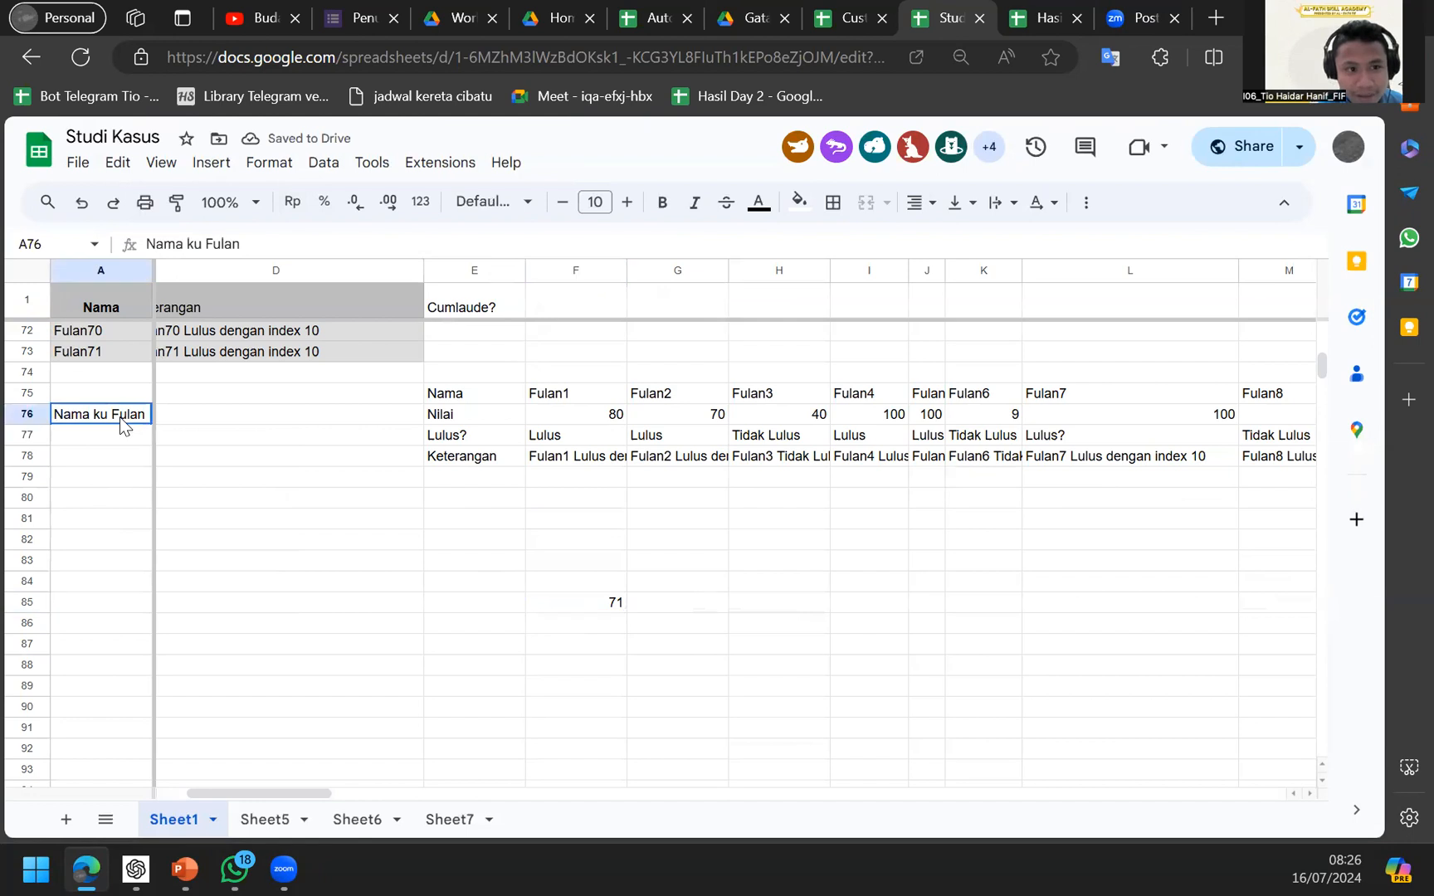
click(576, 601)
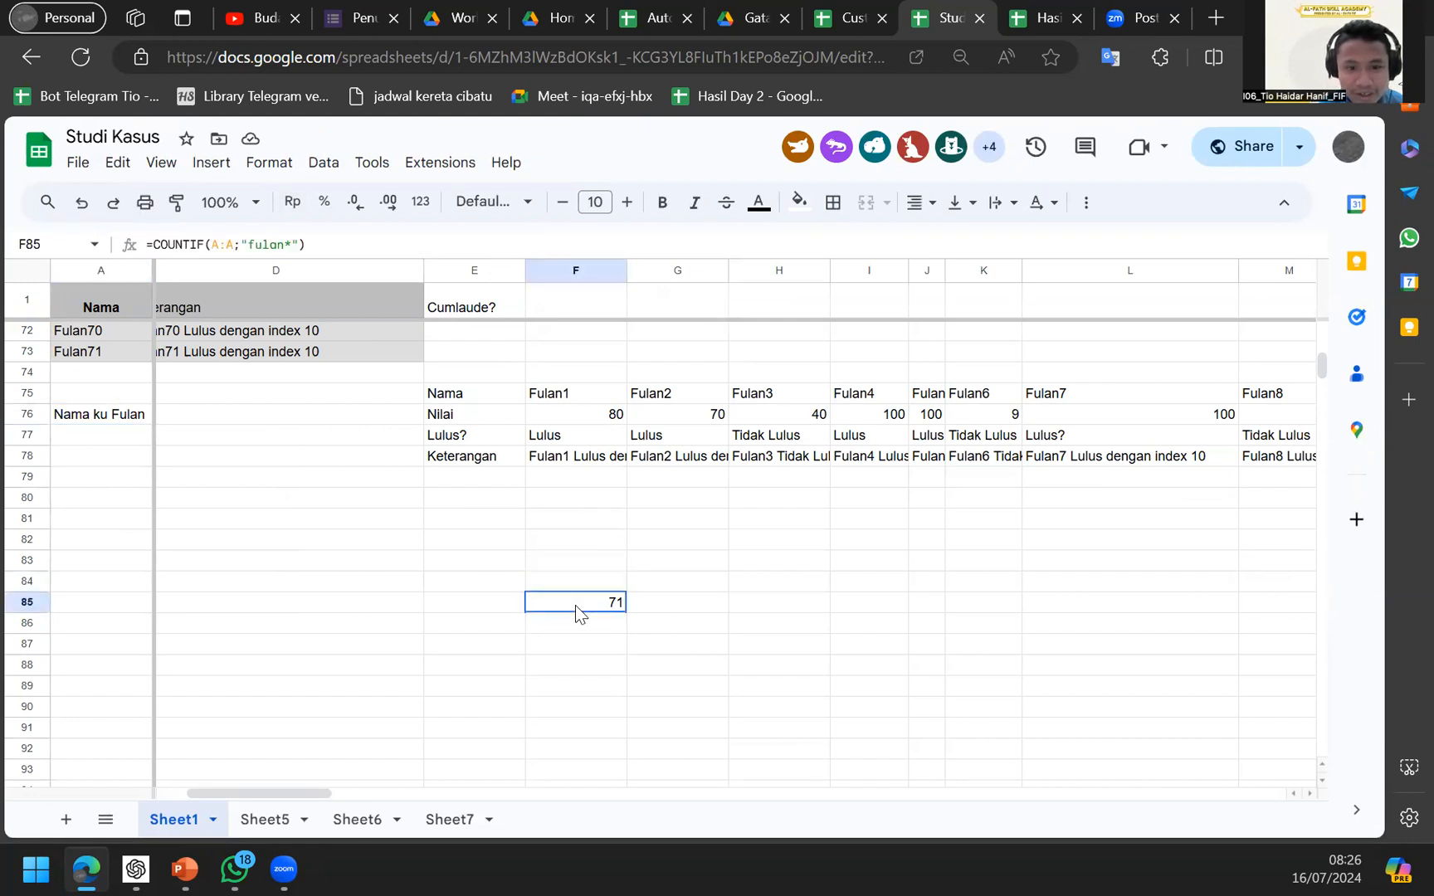
Zoom in and place the edit point just before fulan in F85's criterion.
key(ctrl+plus)
key(ctrl+plus)
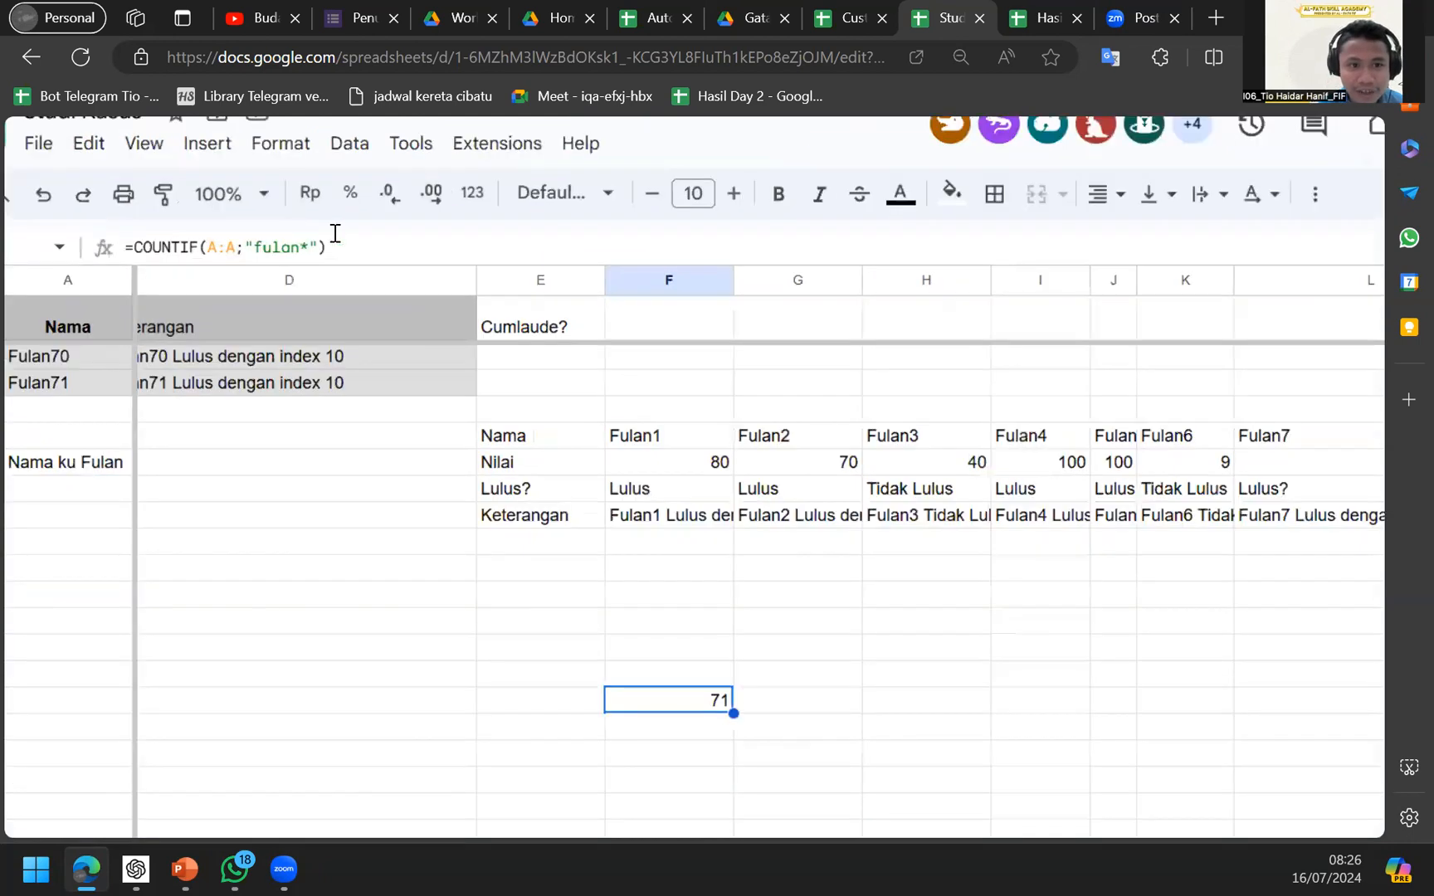
key(ctrl+plus)
click(267, 249)
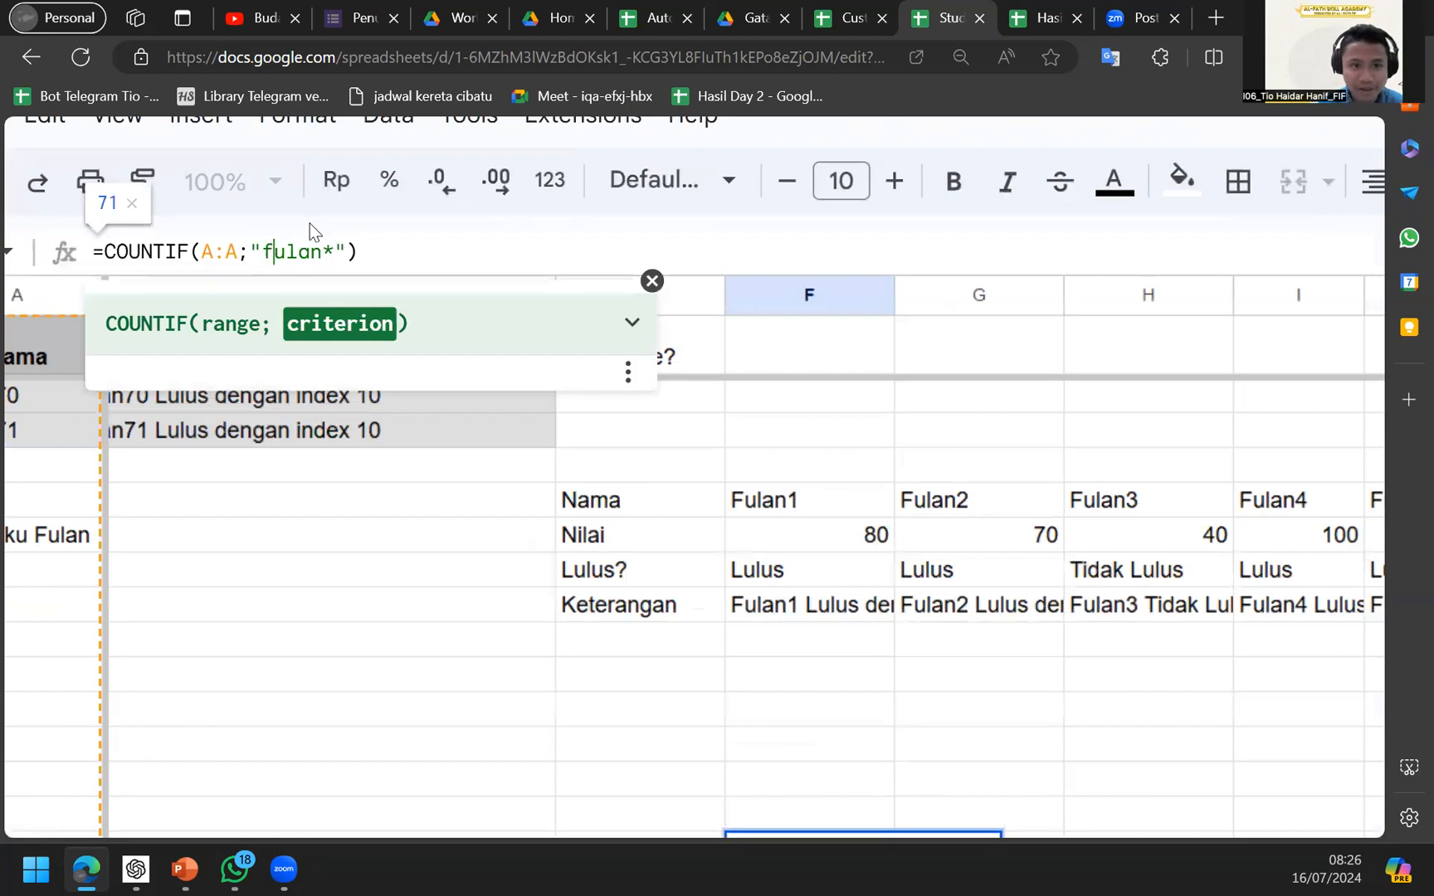
key(ctrl+minus)
key(ctrl+minus)
key(ctrl+minus)
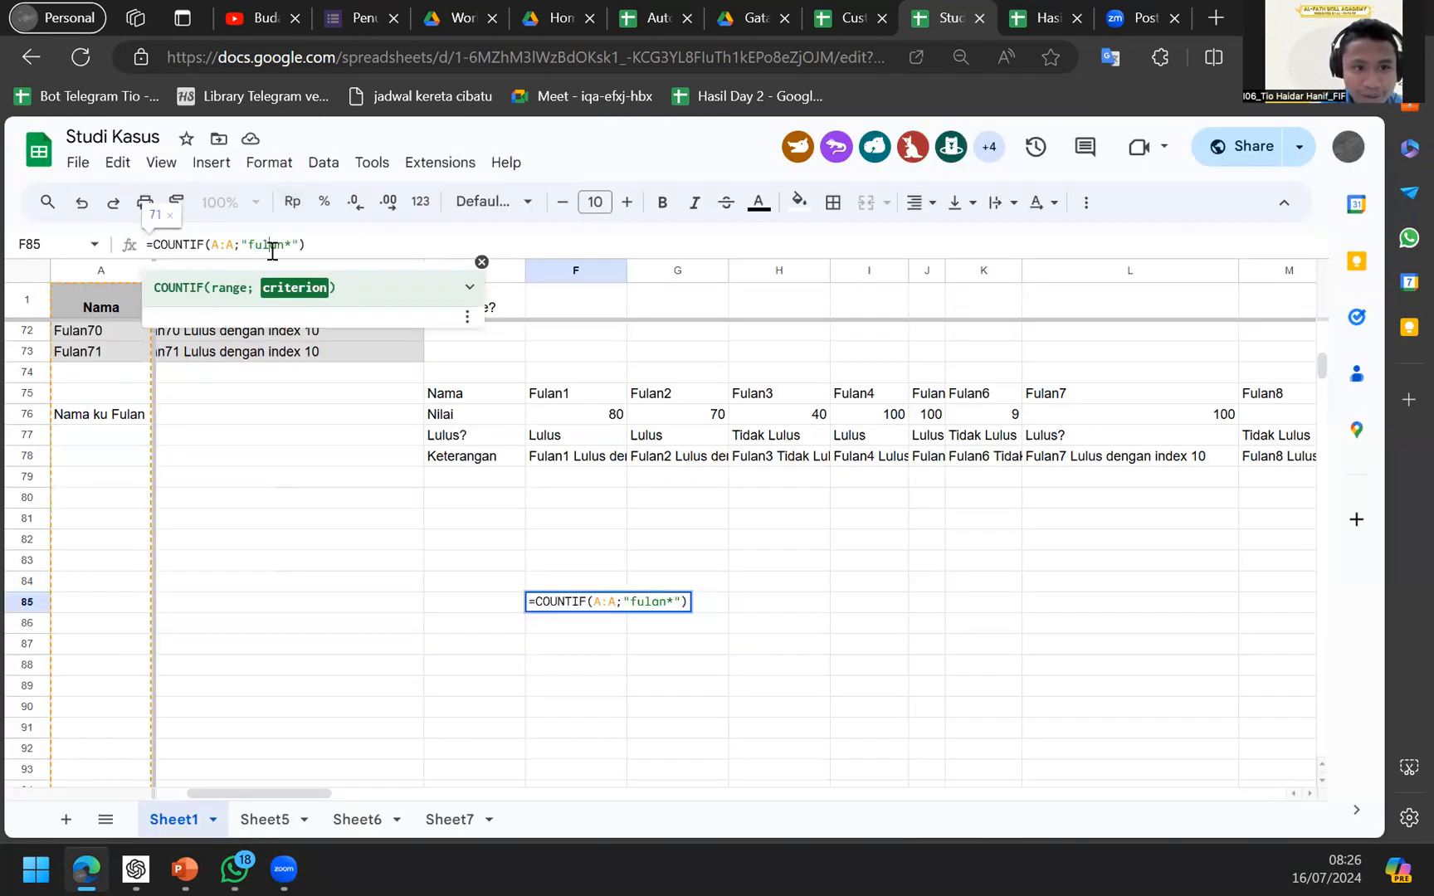
Add a leading * so F85 uses =COUNTIF(A:A;"*fulan*") and counts 72.
text(*)
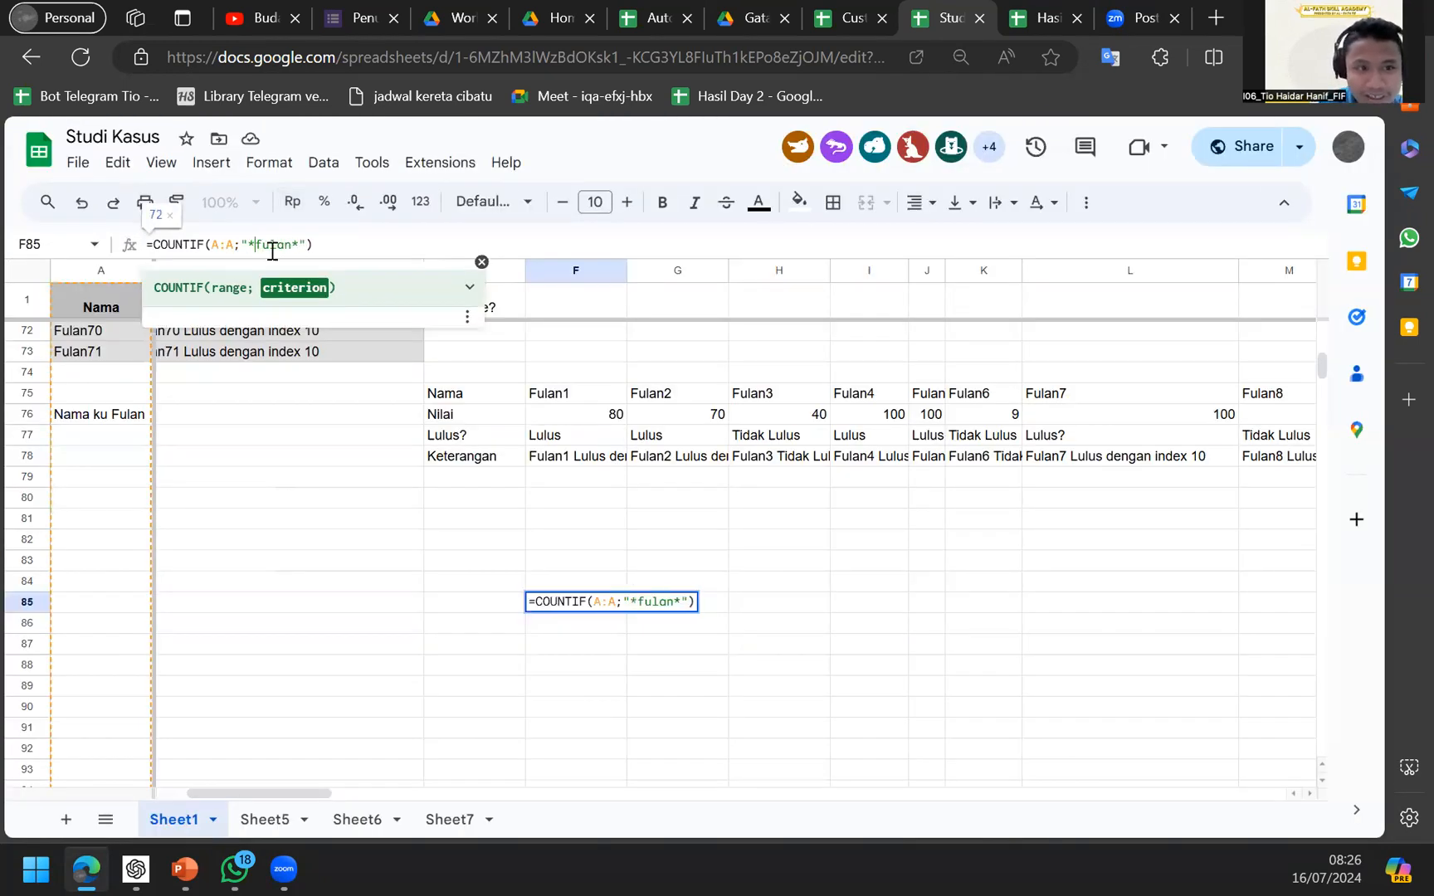
key(Return)
key(Up)
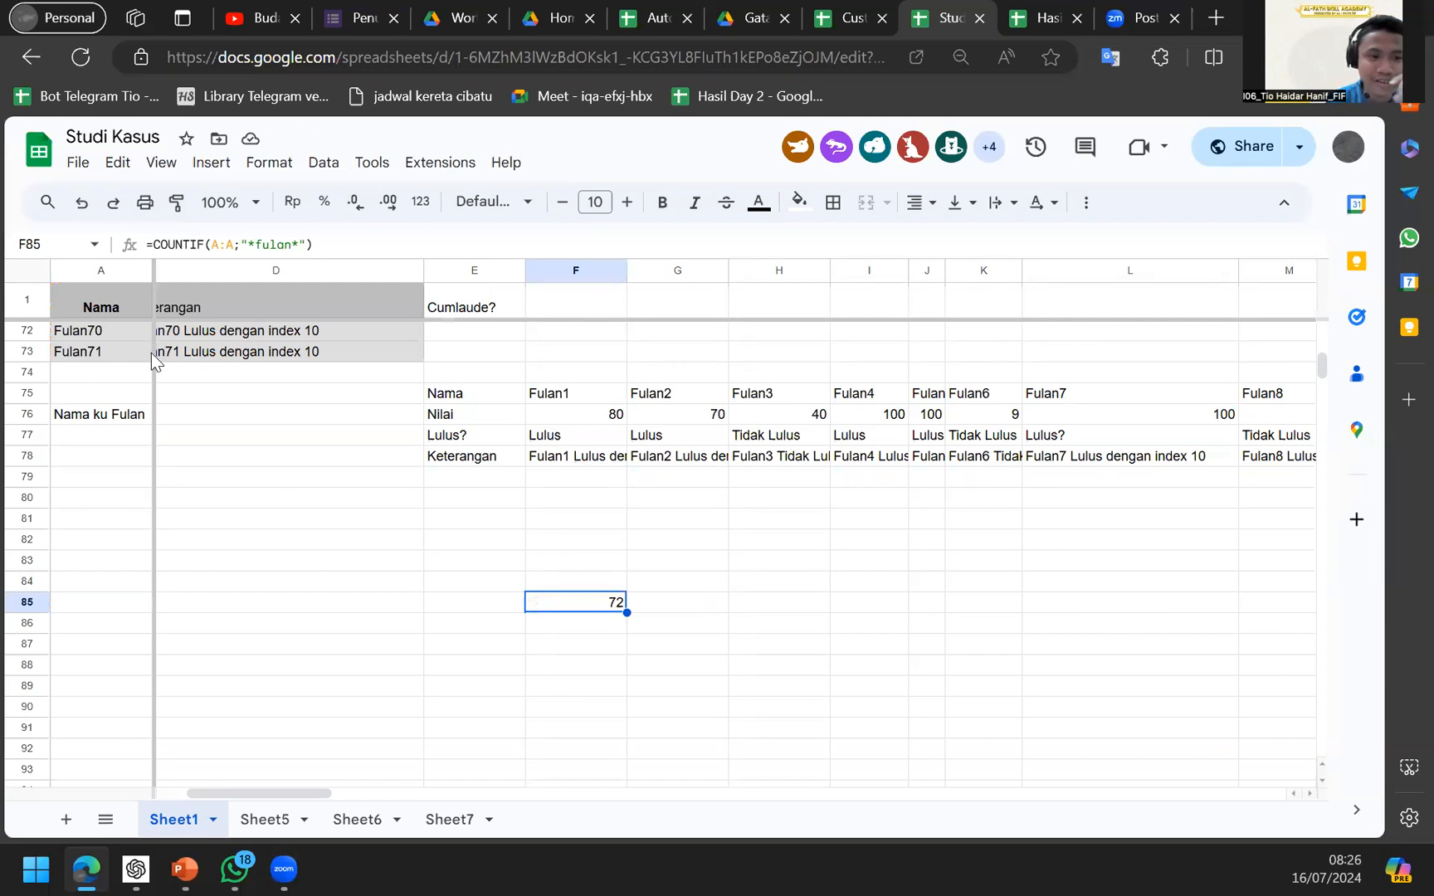
Test "*fulan" (count 1) and deleting Nama ku Fulan, then undo back to "*fulan*".
key(F2)
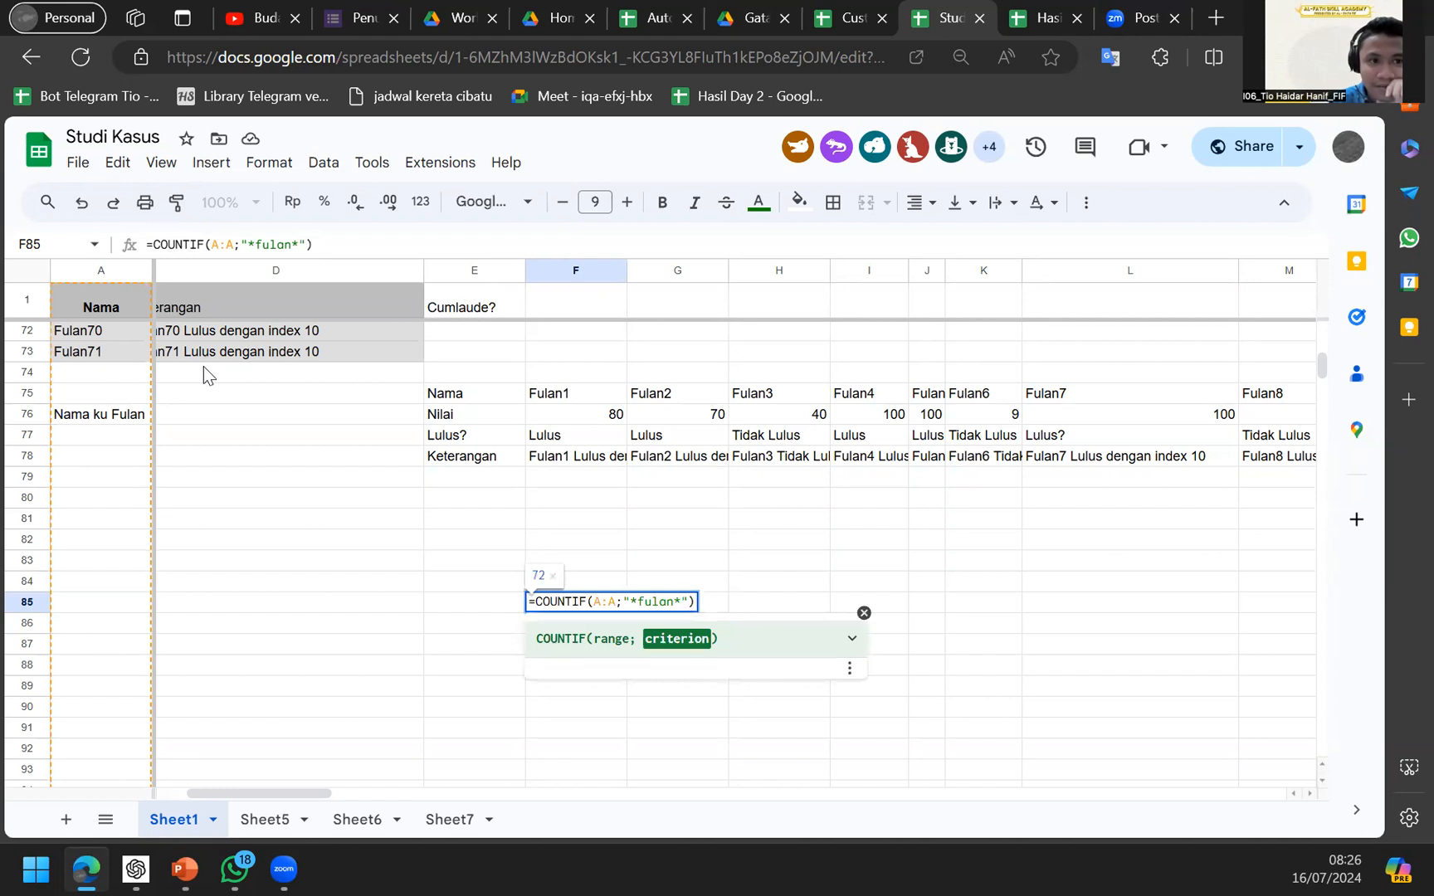
key(BackSpace)
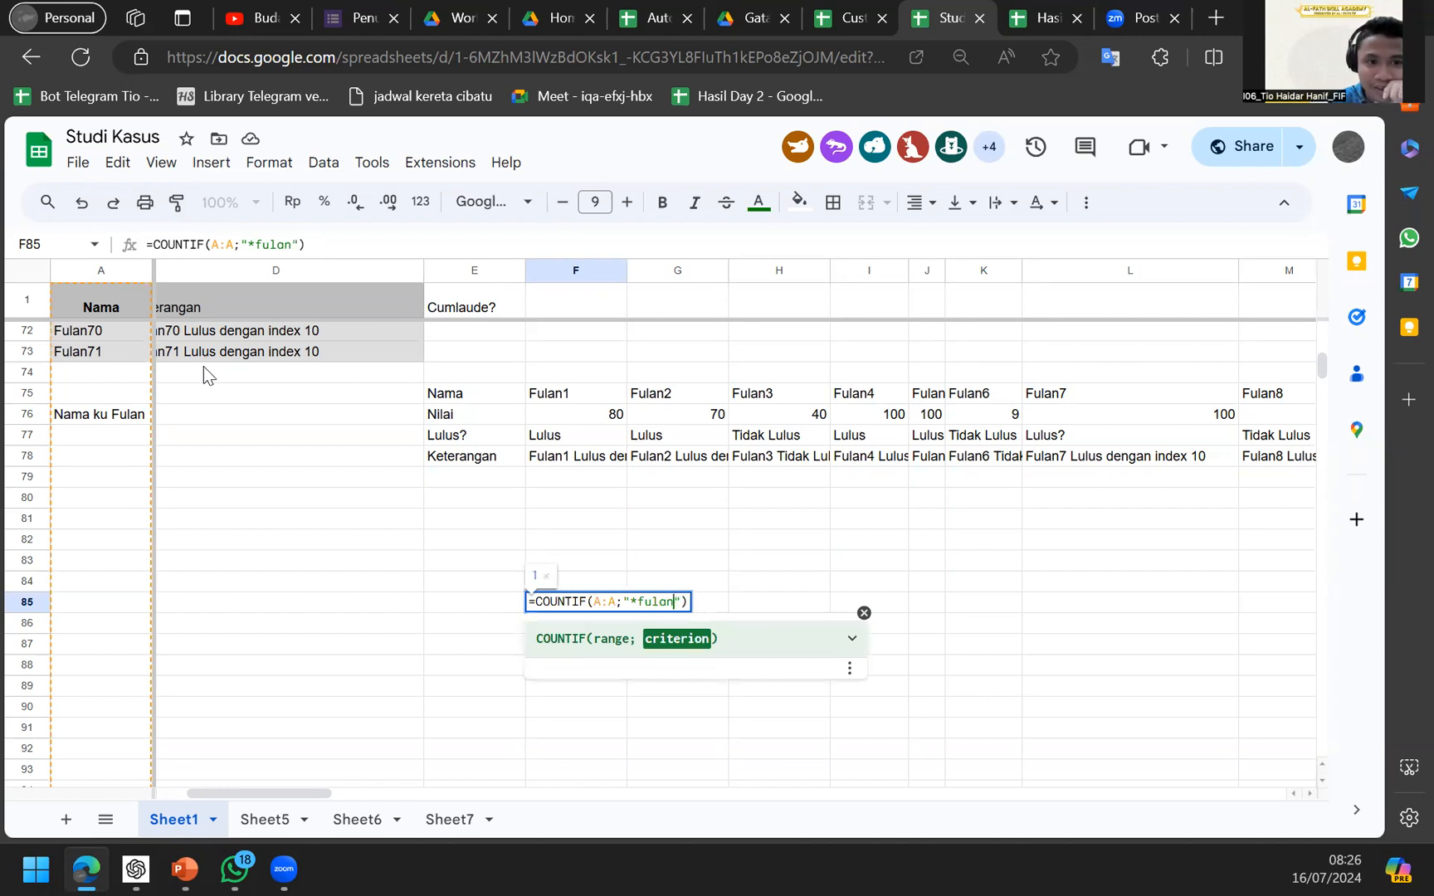
key(Return)
key(Up)
scroll(245, 213, up, 3)
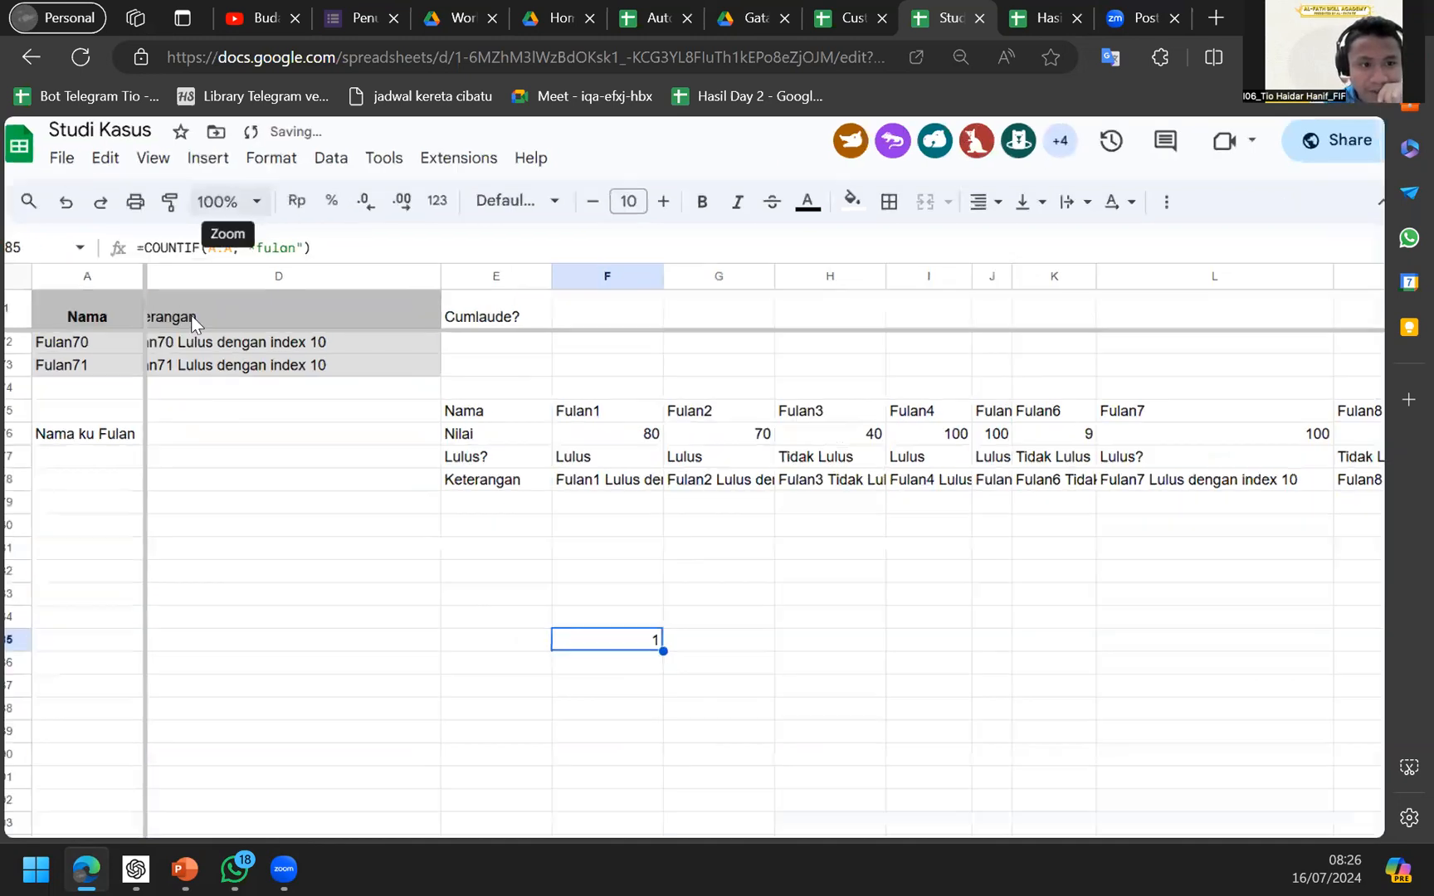
scroll(170, 419, left, 2)
click(126, 488)
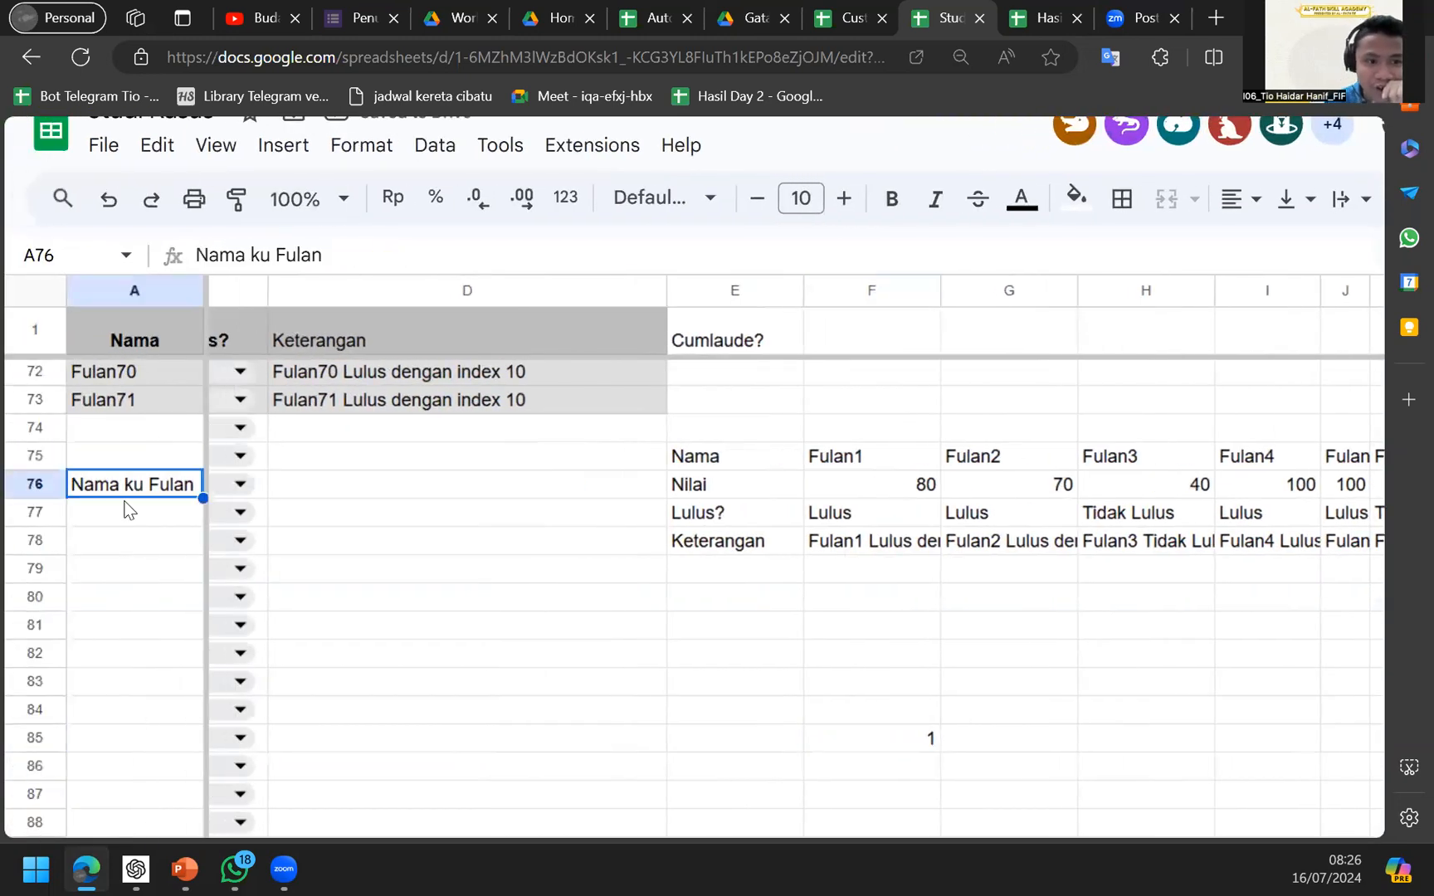
key(Delete)
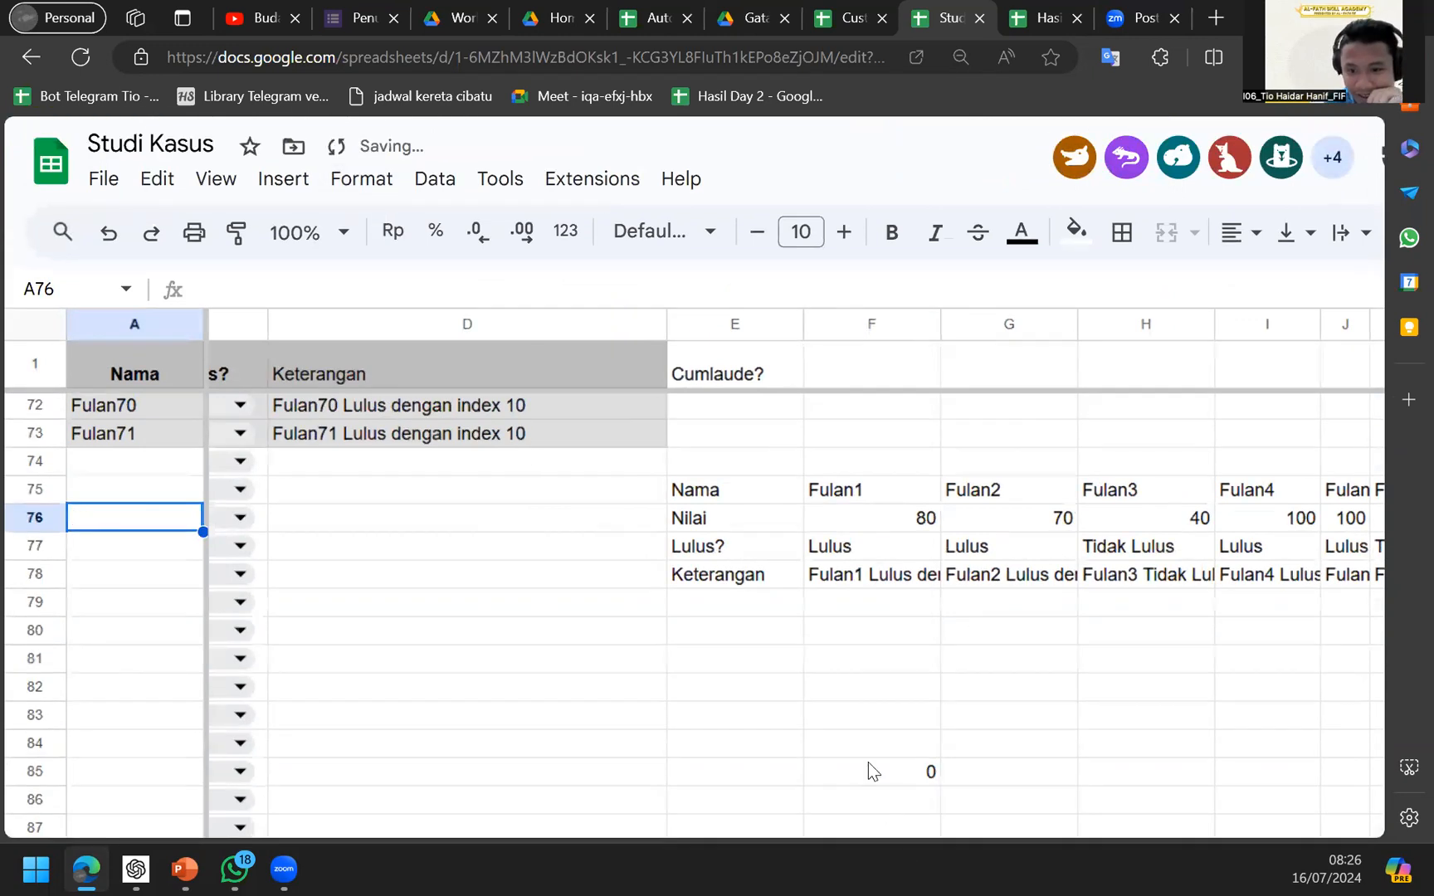
key(ctrl+z)
key(ctrl+z)
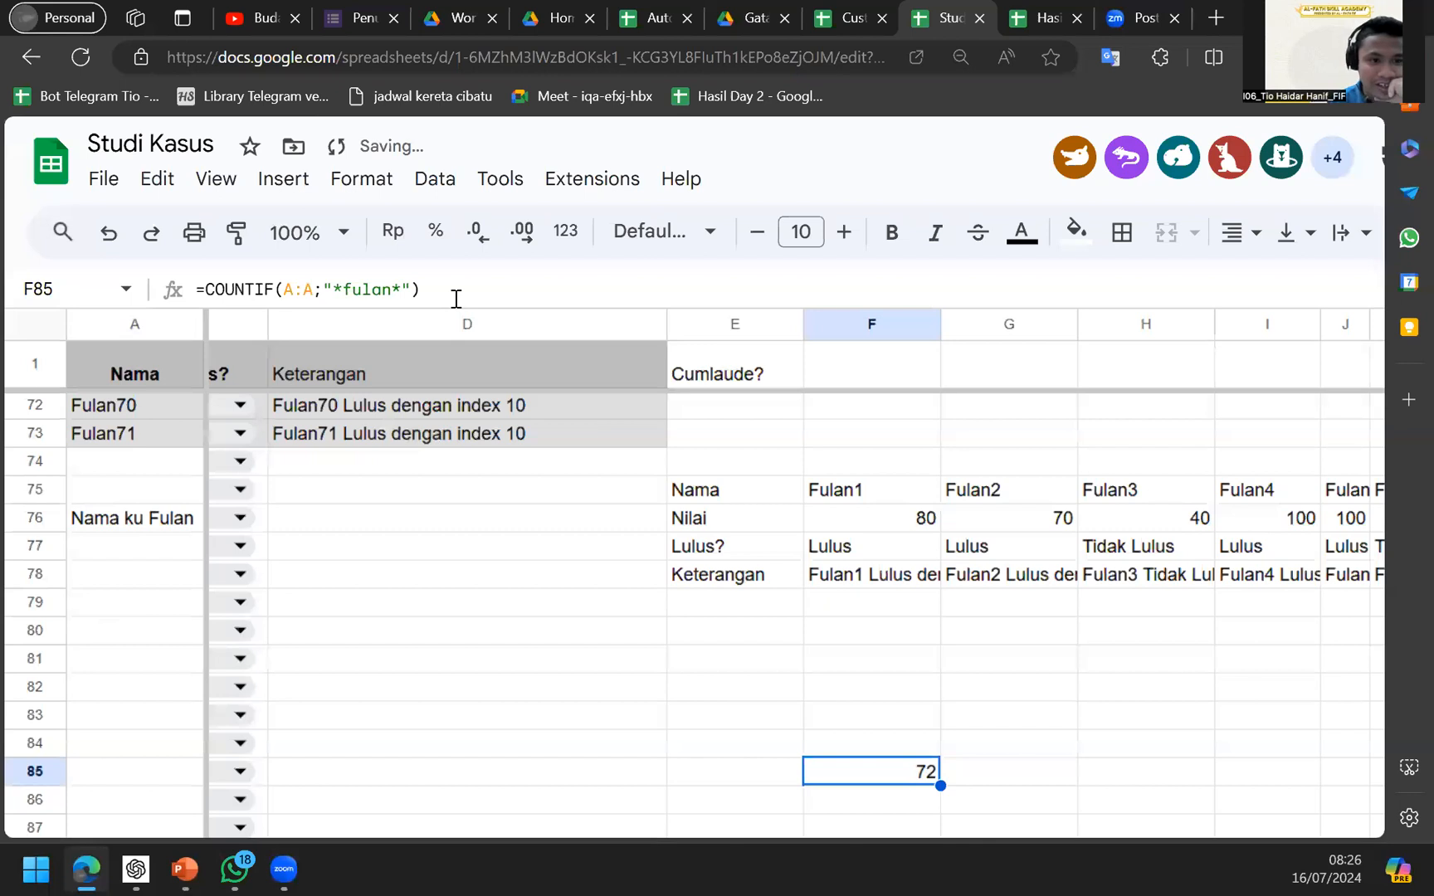
key(ctrl+minus)
key(ctrl+minus)
key(ctrl+minus)
scroll(359, 433, up, 7)
scroll(359, 434, up, 3)
scroll(448, 611, down, 8)
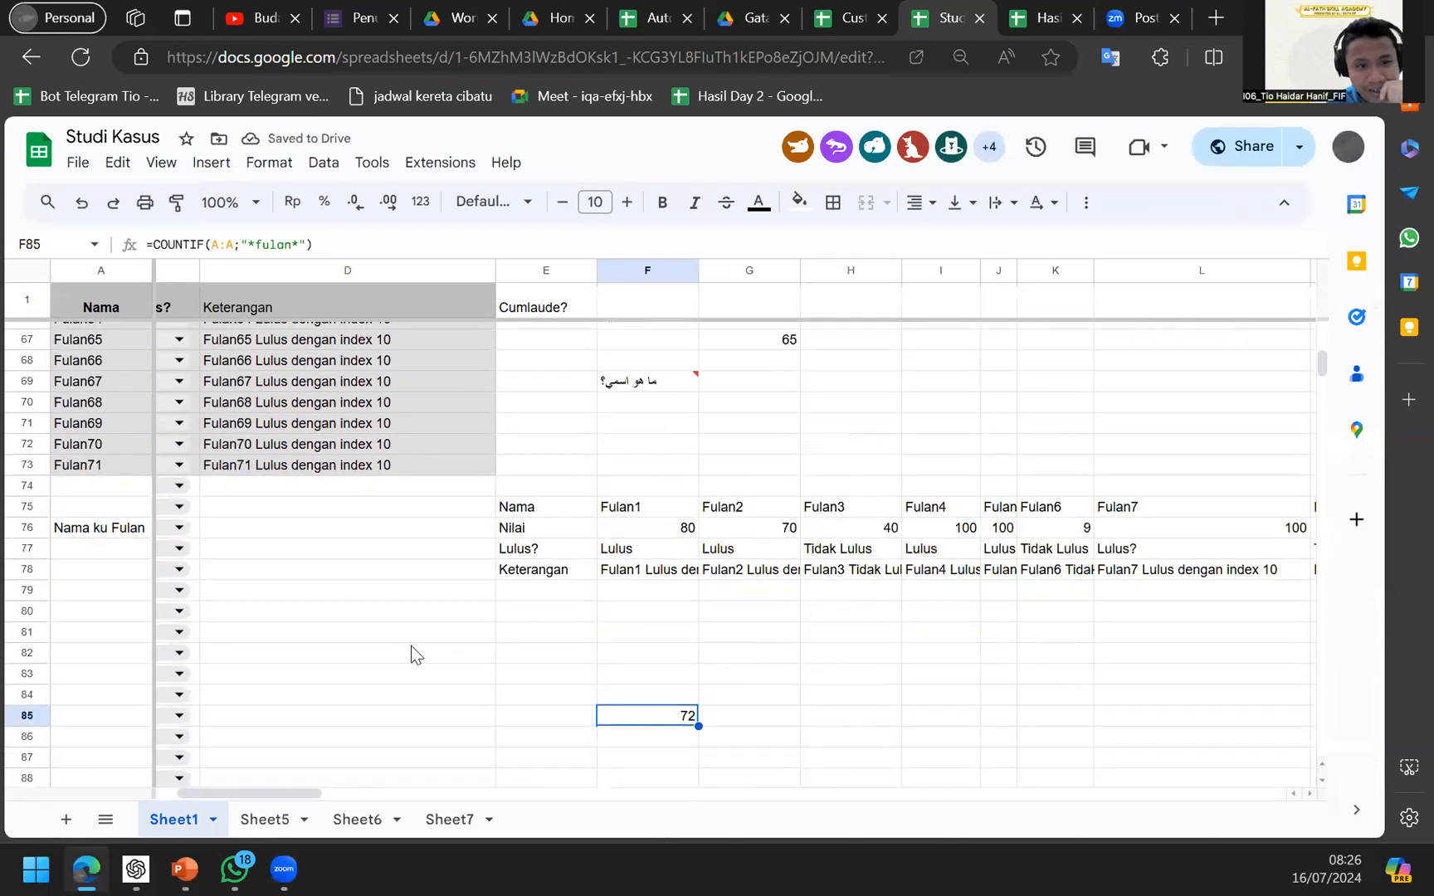
scroll(411, 645, down, 1)
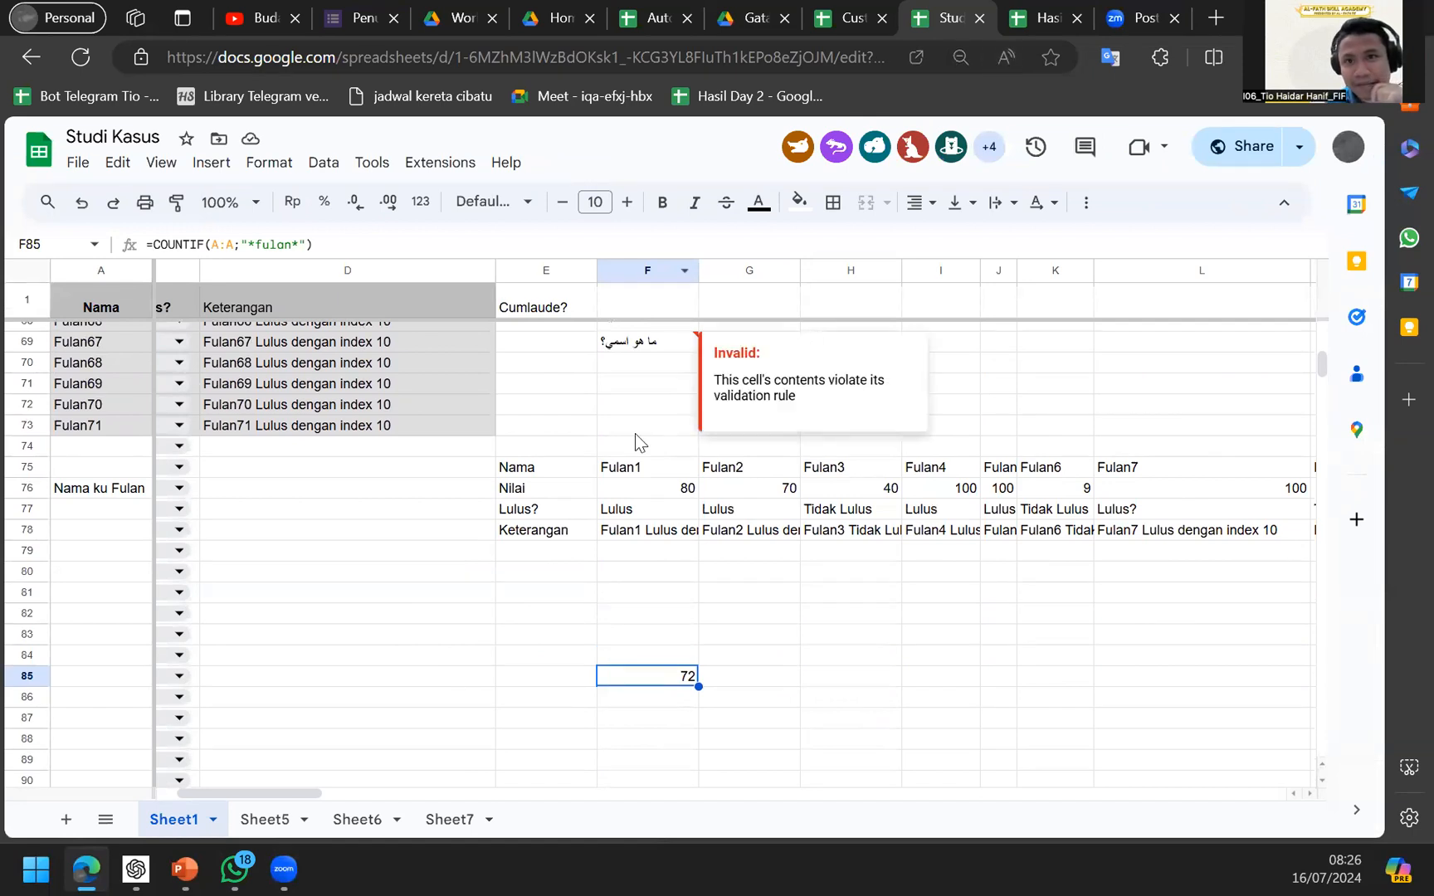
scroll(635, 433, up, 20)
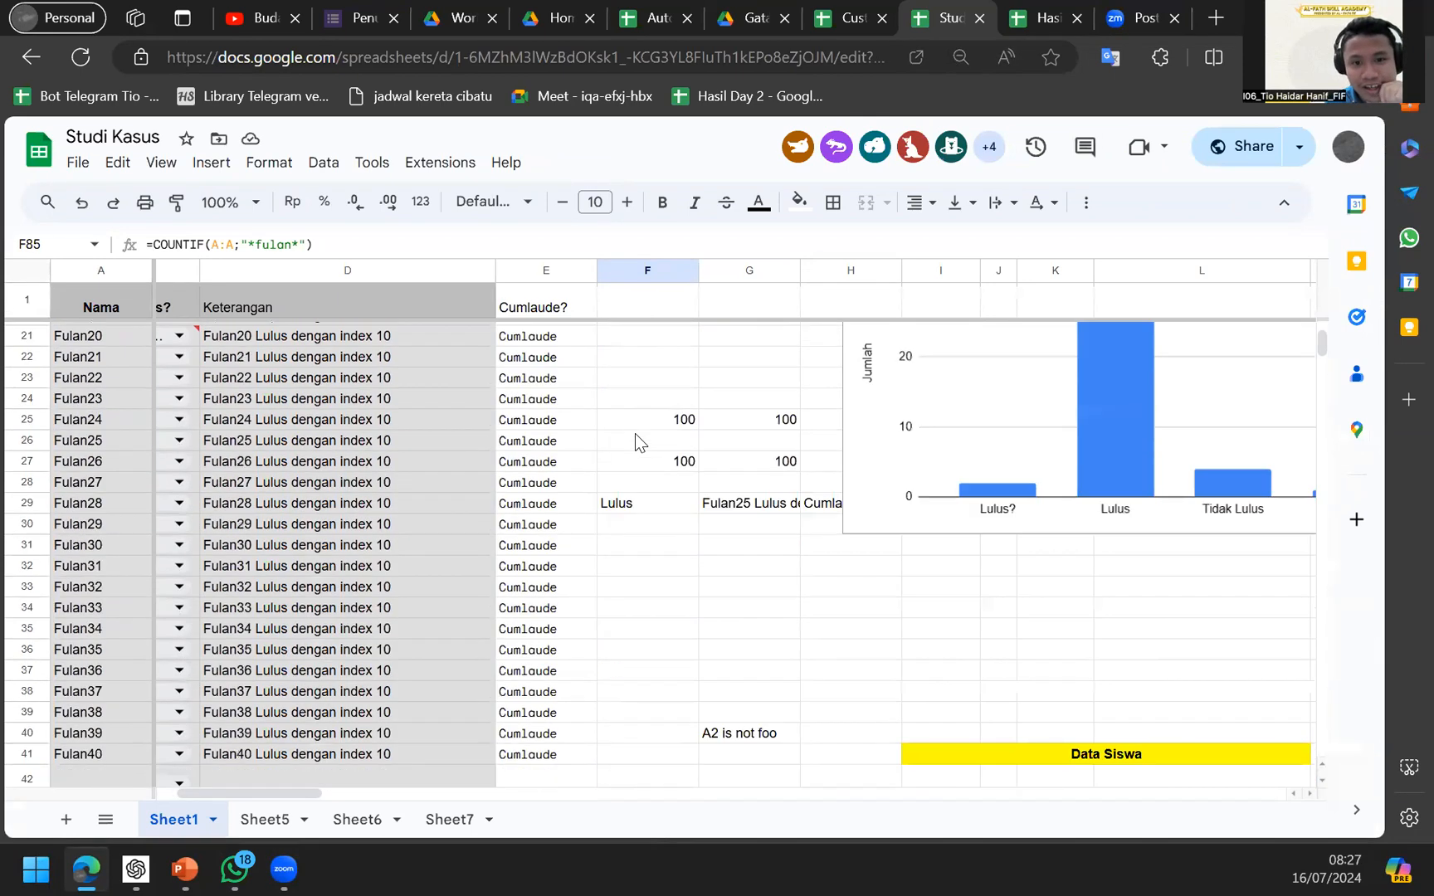
scroll(716, 566, down, 8)
scroll(846, 596, right, 2)
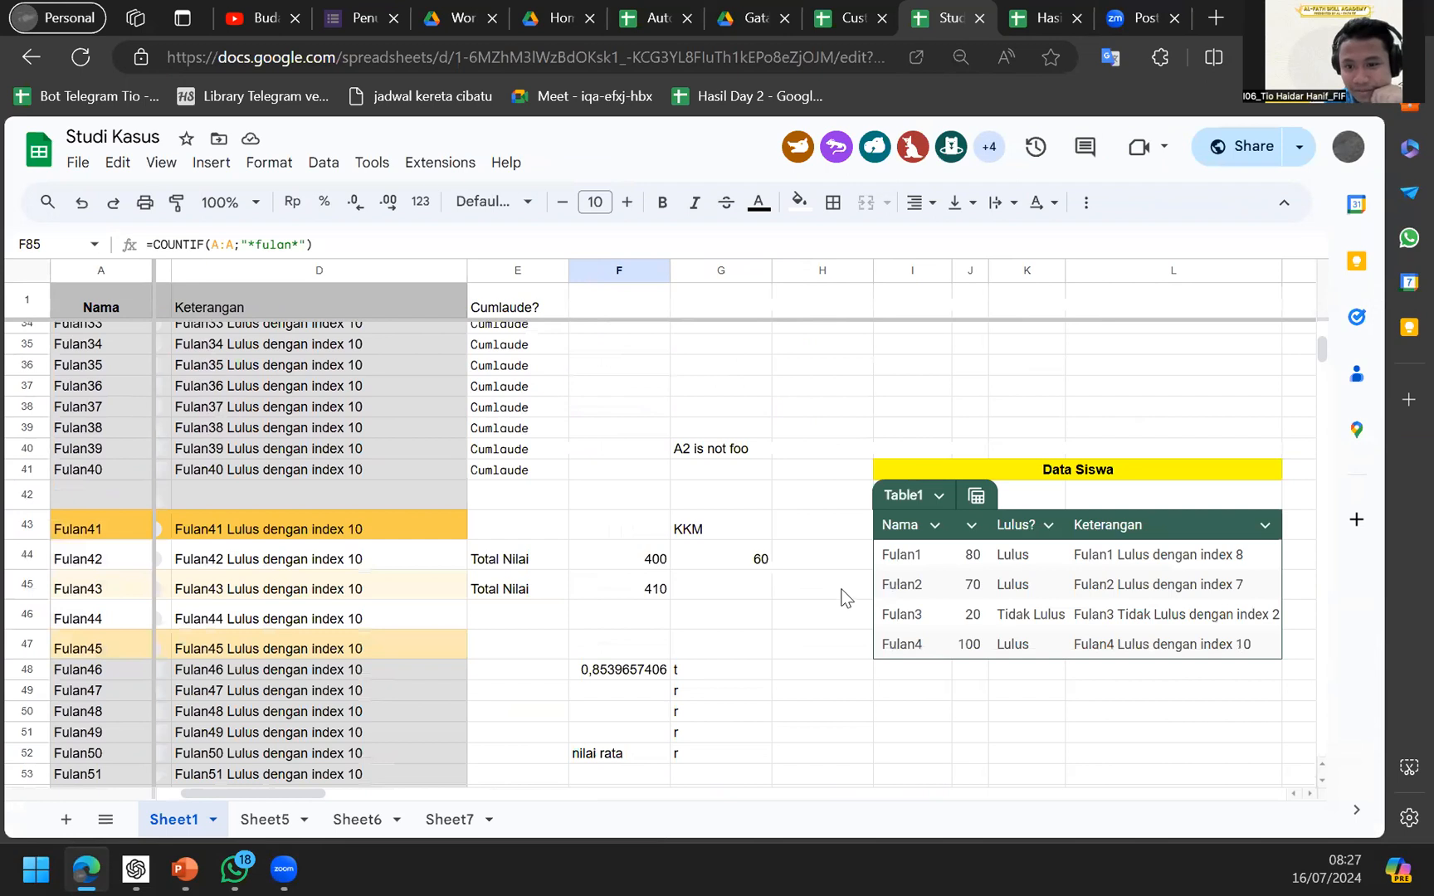
scroll(650, 530, down, 1)
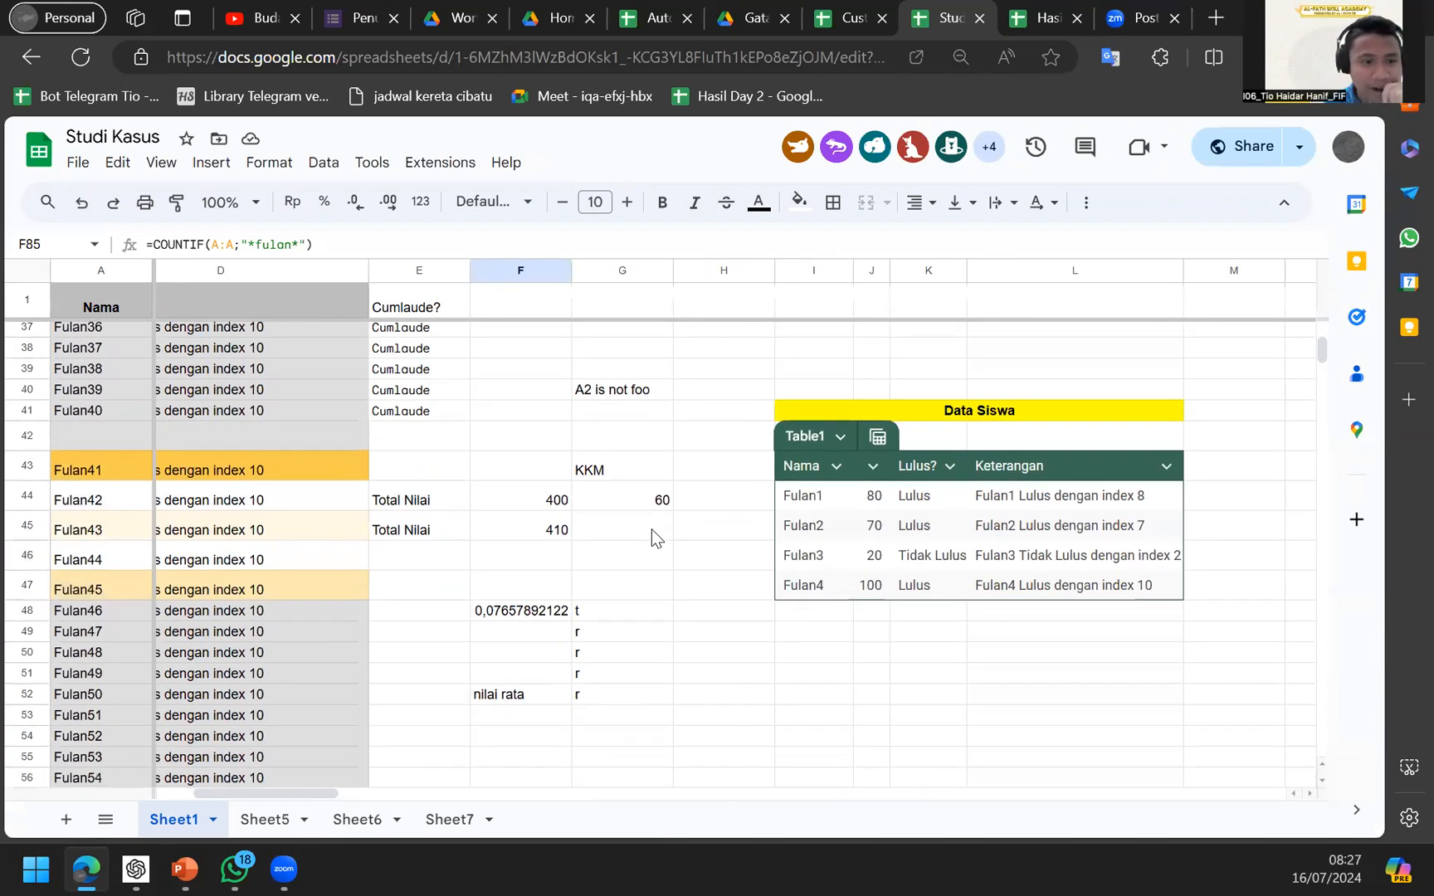
scroll(650, 530, left, 3)
scroll(650, 531, up, 7)
scroll(650, 530, down, 4)
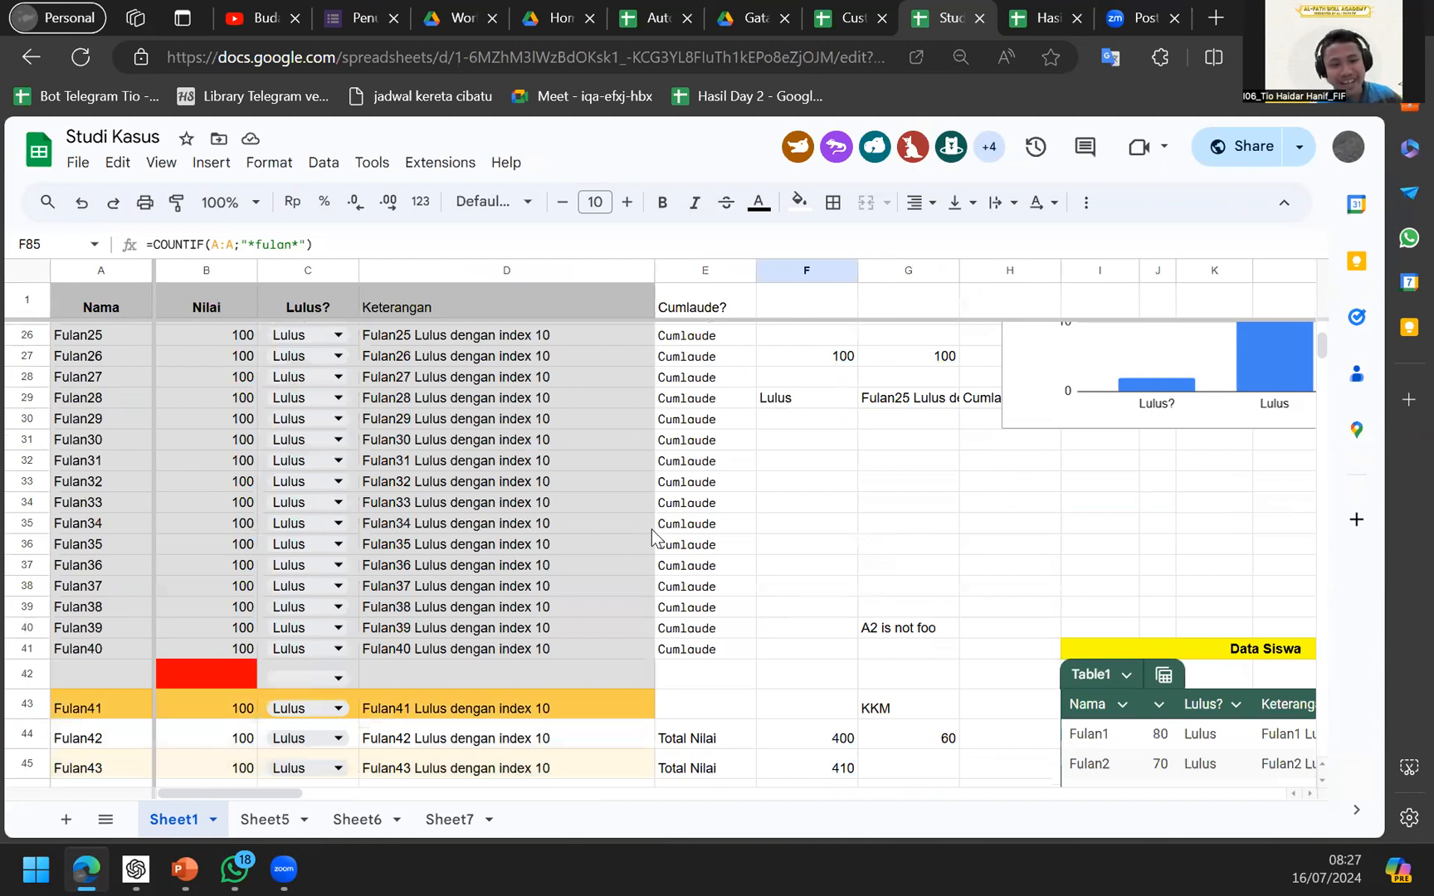
scroll(651, 530, down, 11)
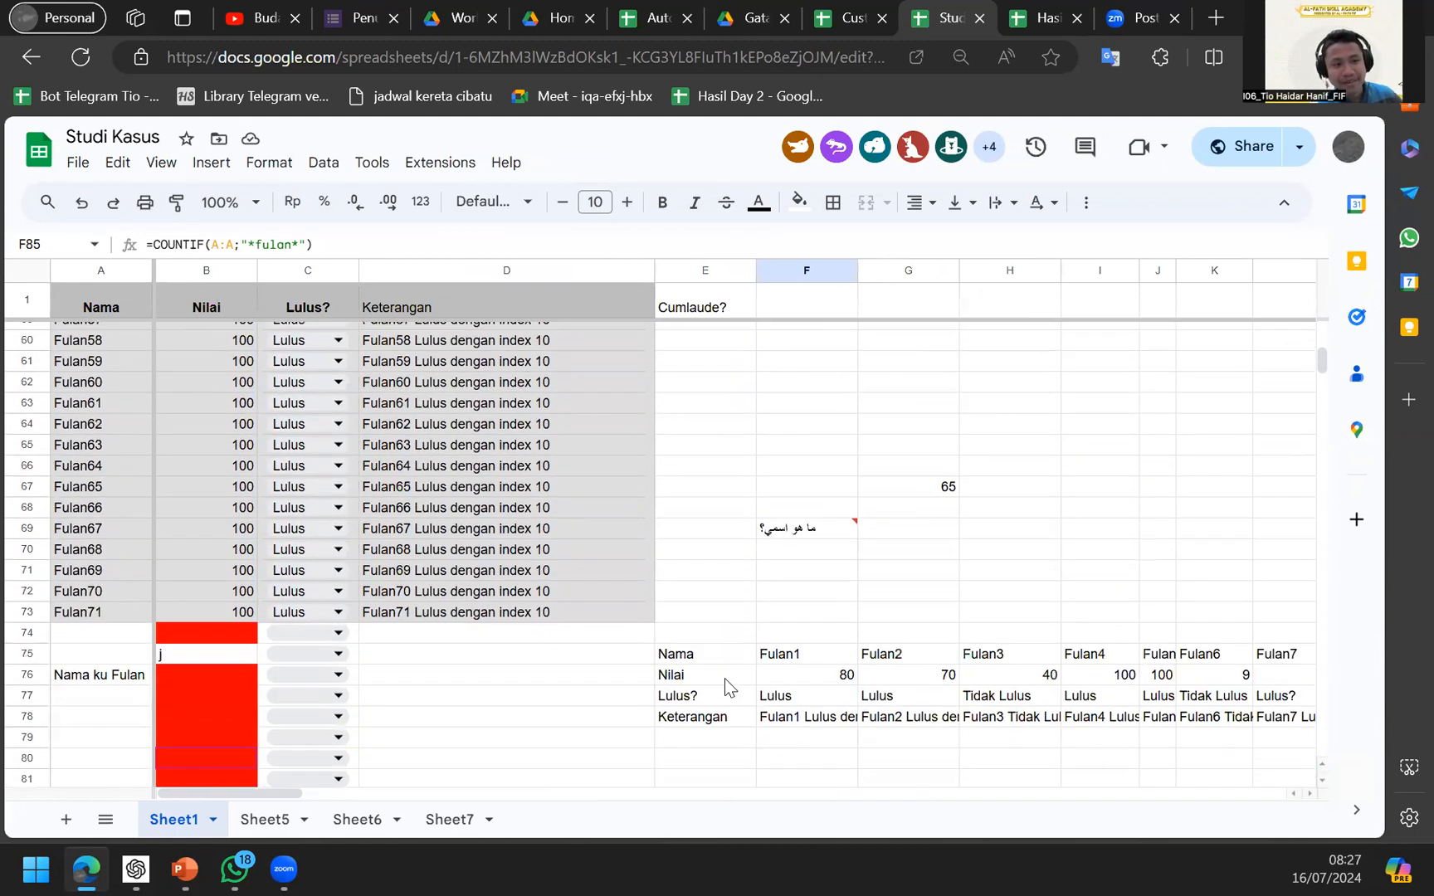
scroll(724, 678, down, 4)
click(725, 678)
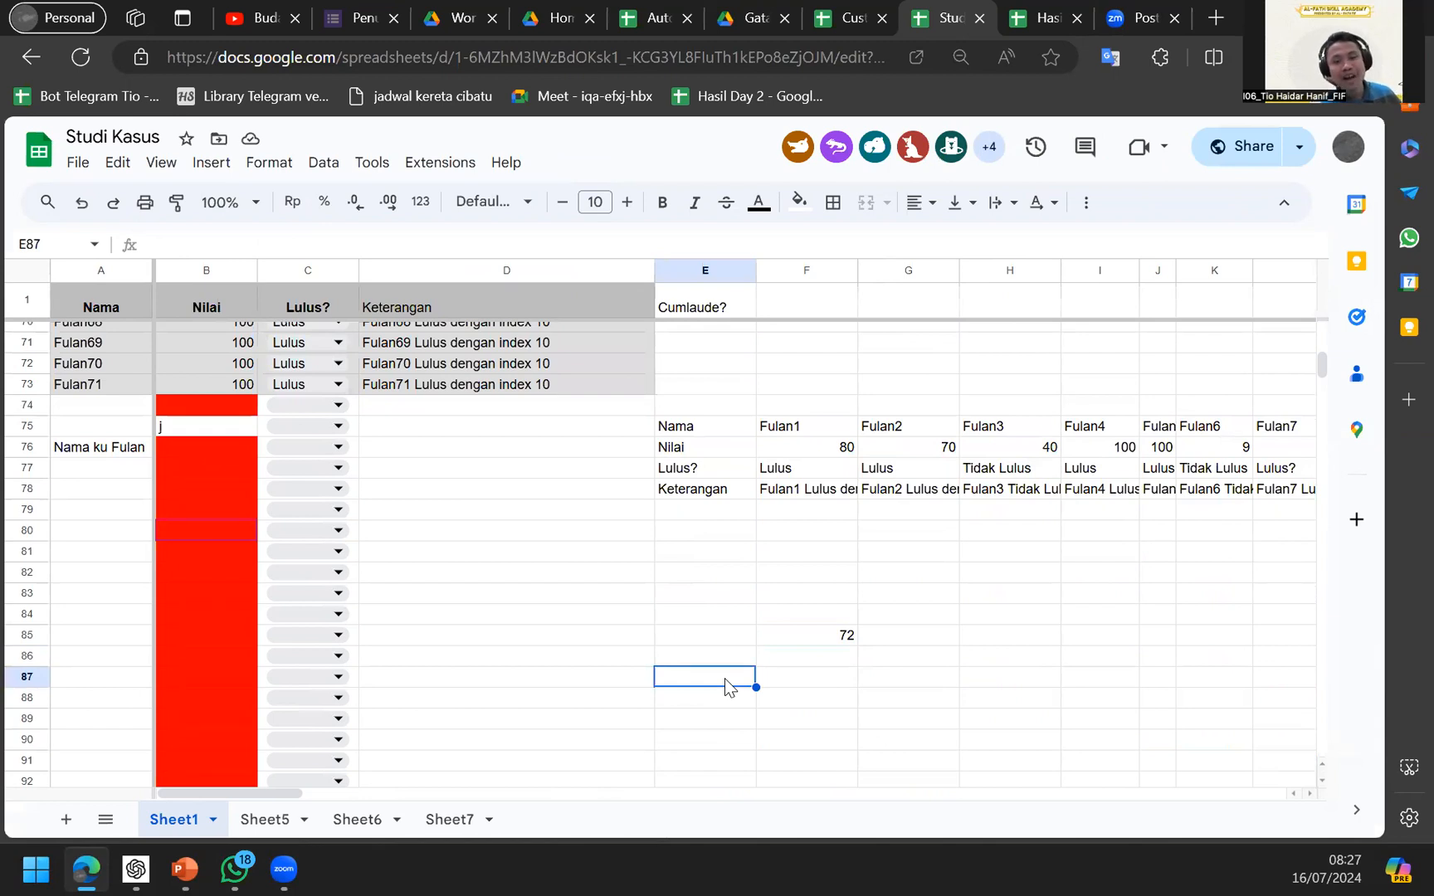
Enter A in E87 and give F87 a COUNTIF whose criterion contains E87's text.
text(A)
key(Tab)
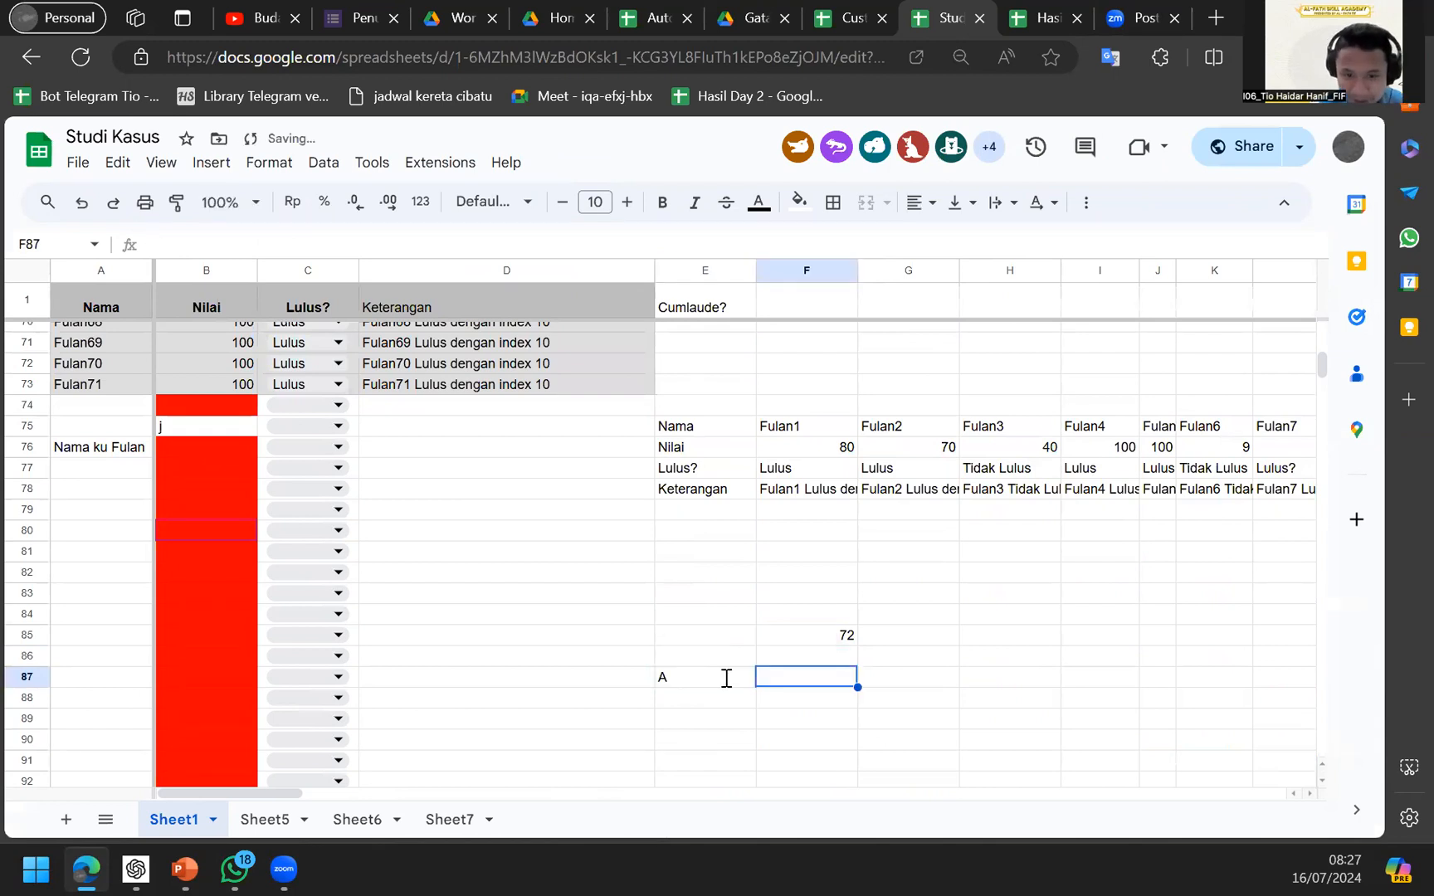
key(Up)
key(Up)
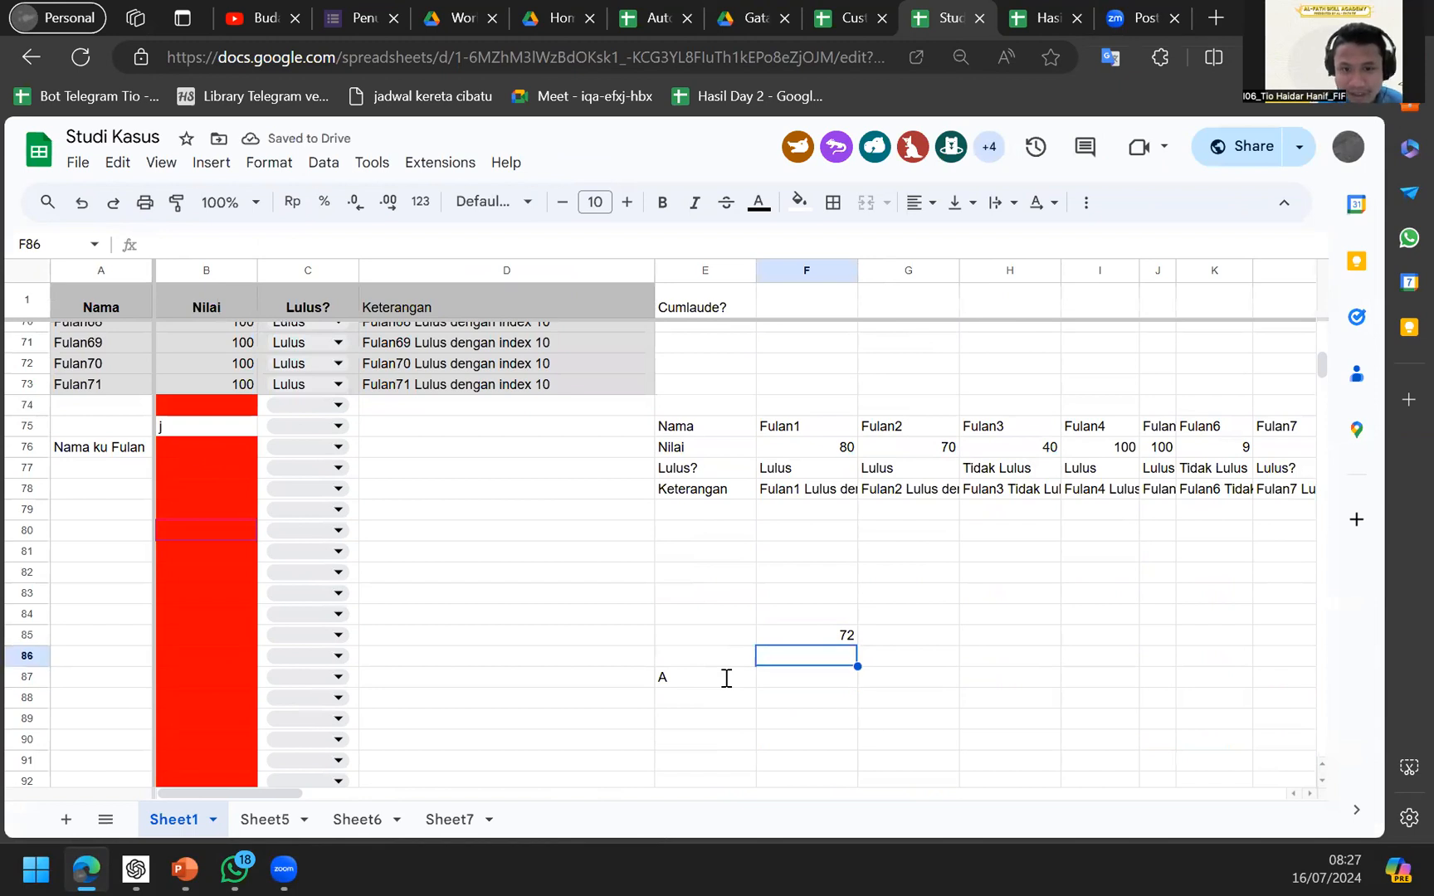
key(ctrl+c)
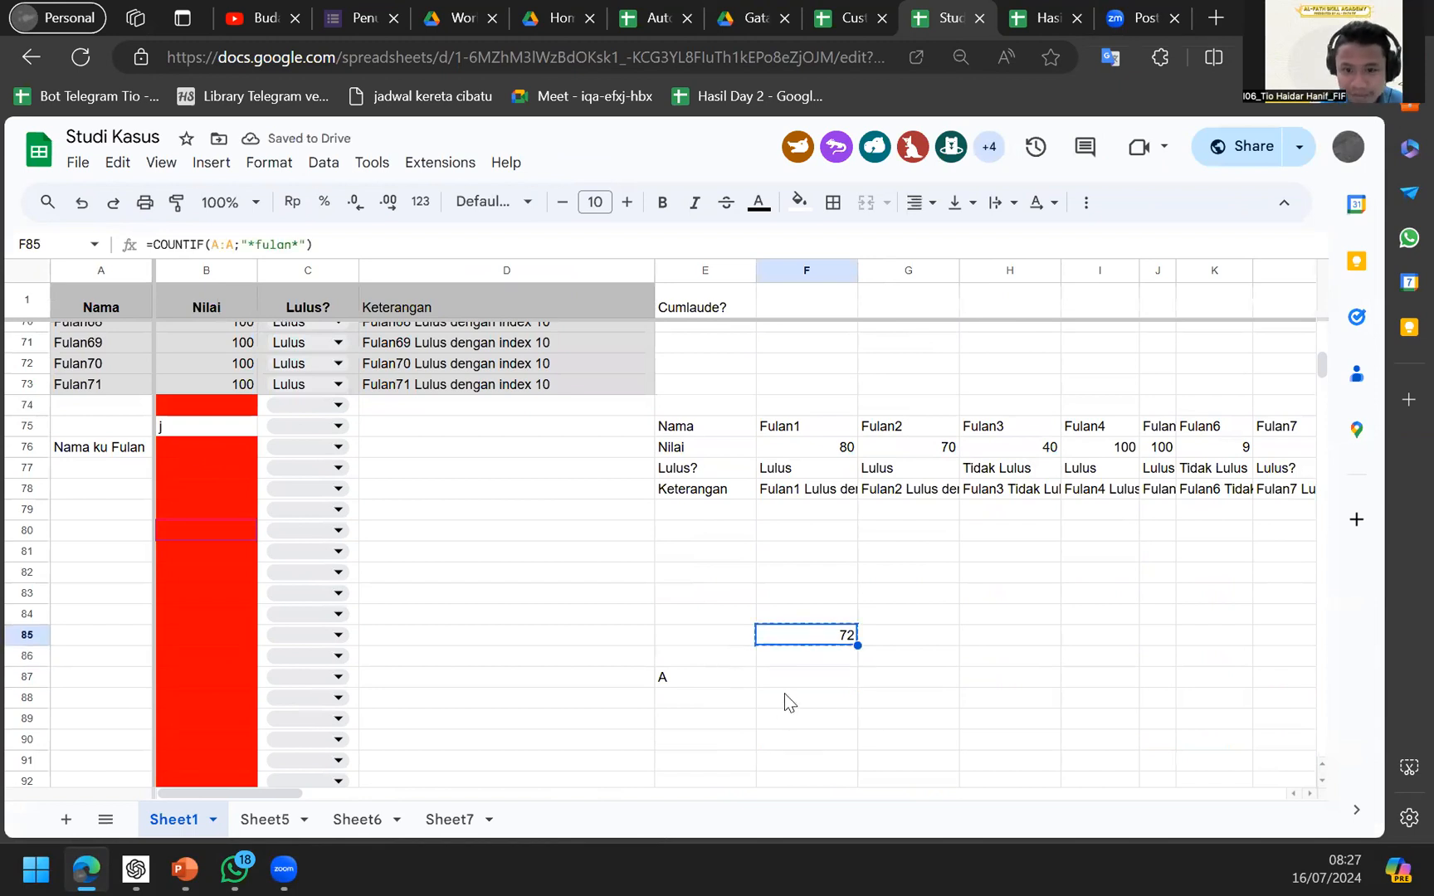
click(806, 680)
key(ctrl+v)
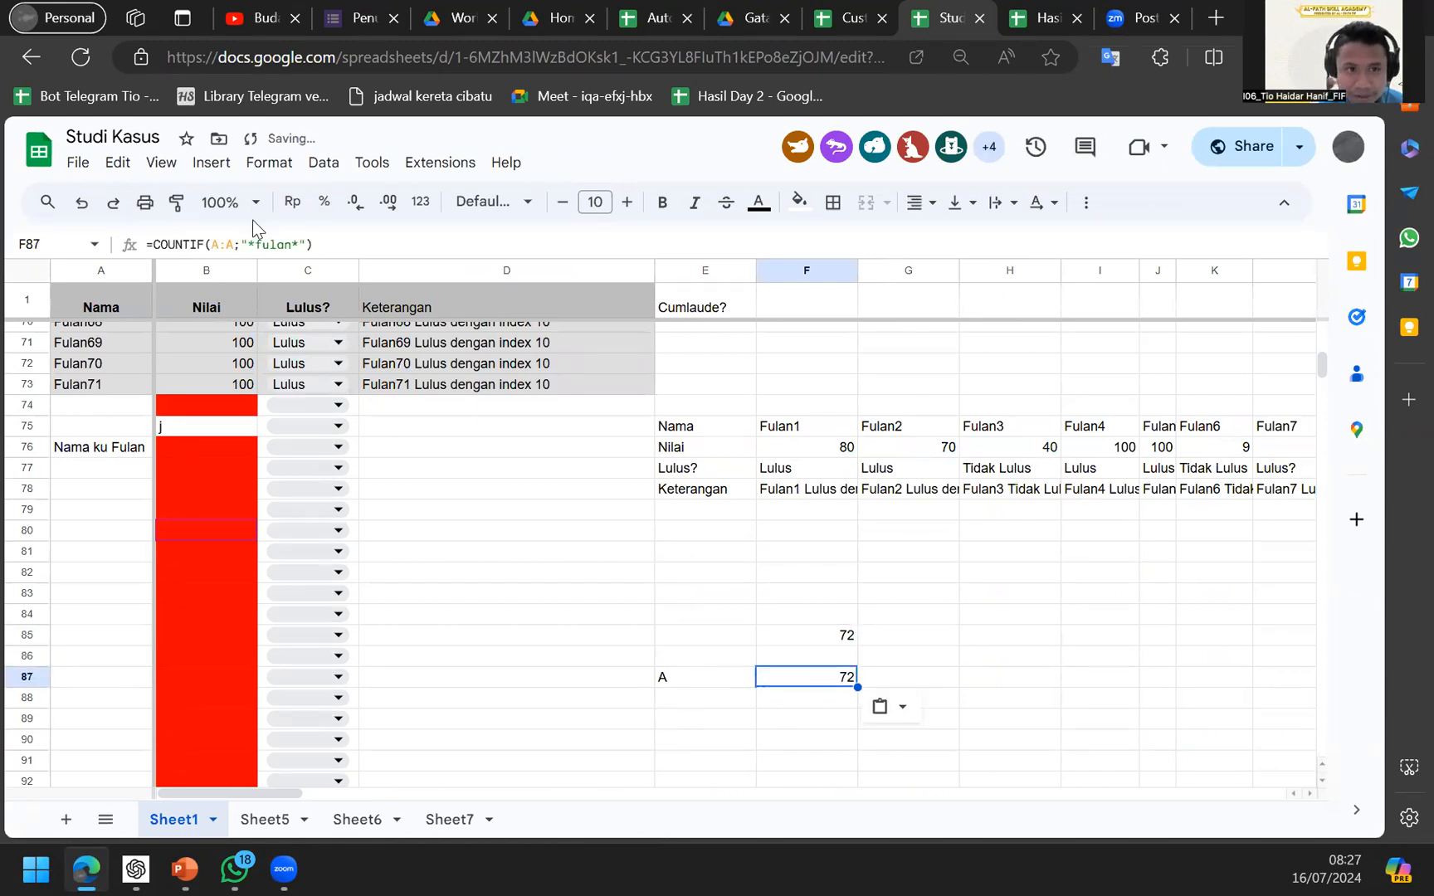
click(290, 246)
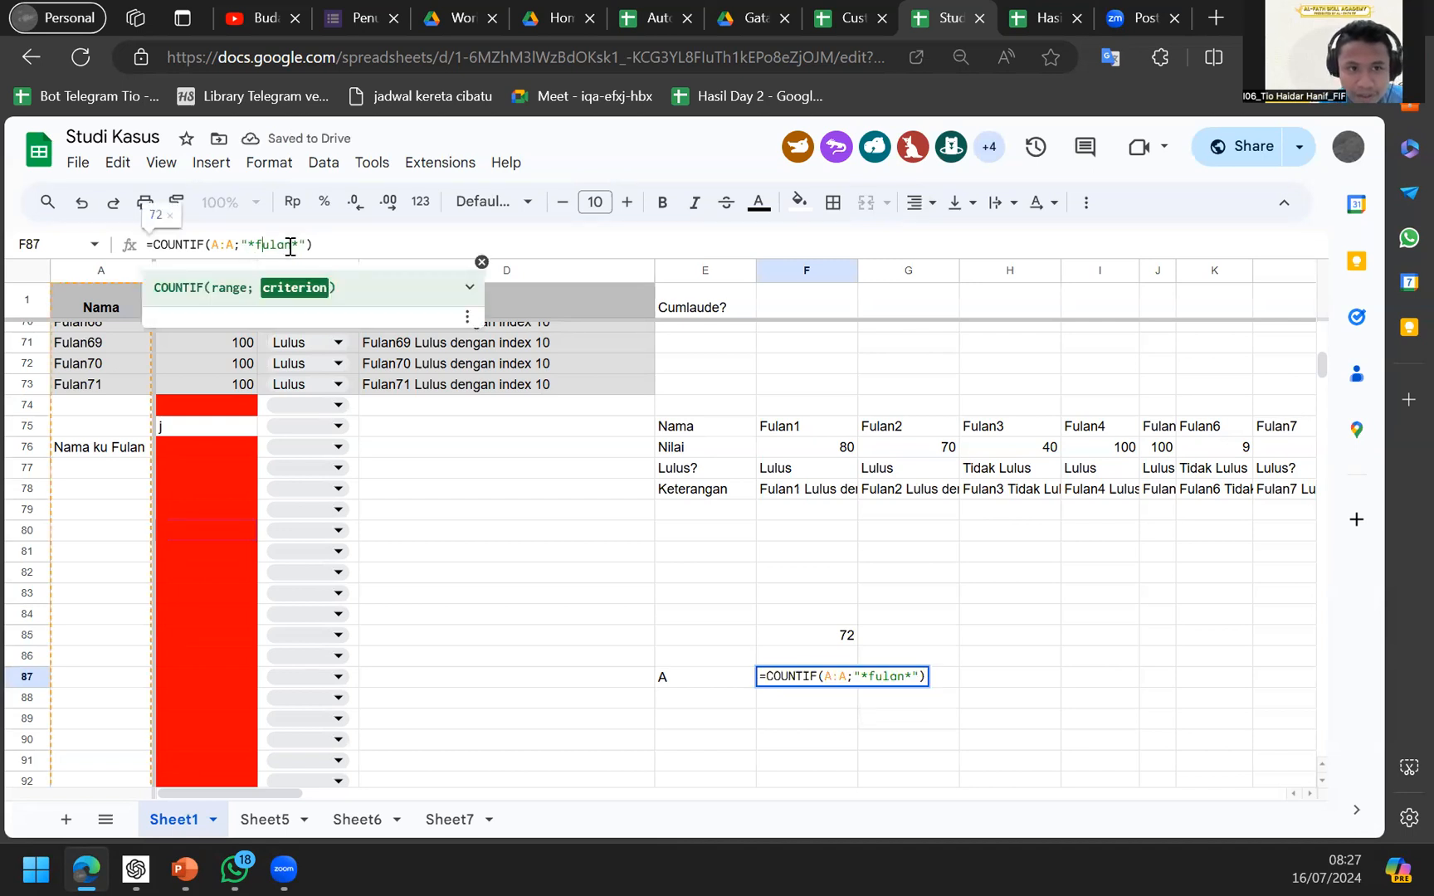
key(BackSpace)
key(BackSpace)
key(BackSpace)
key(BackSpace)
key(BackSpace)
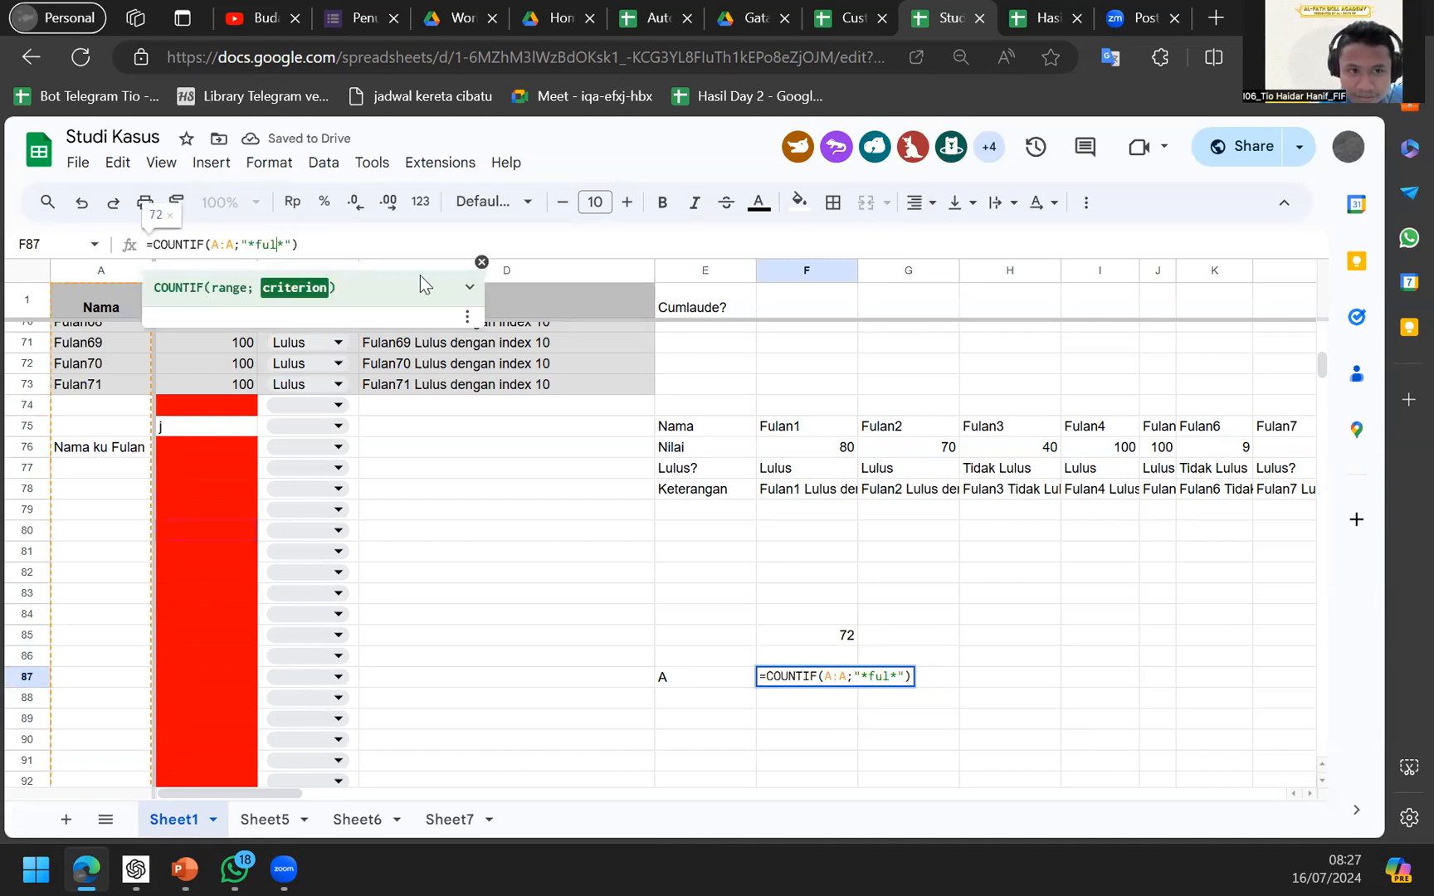
text("*")
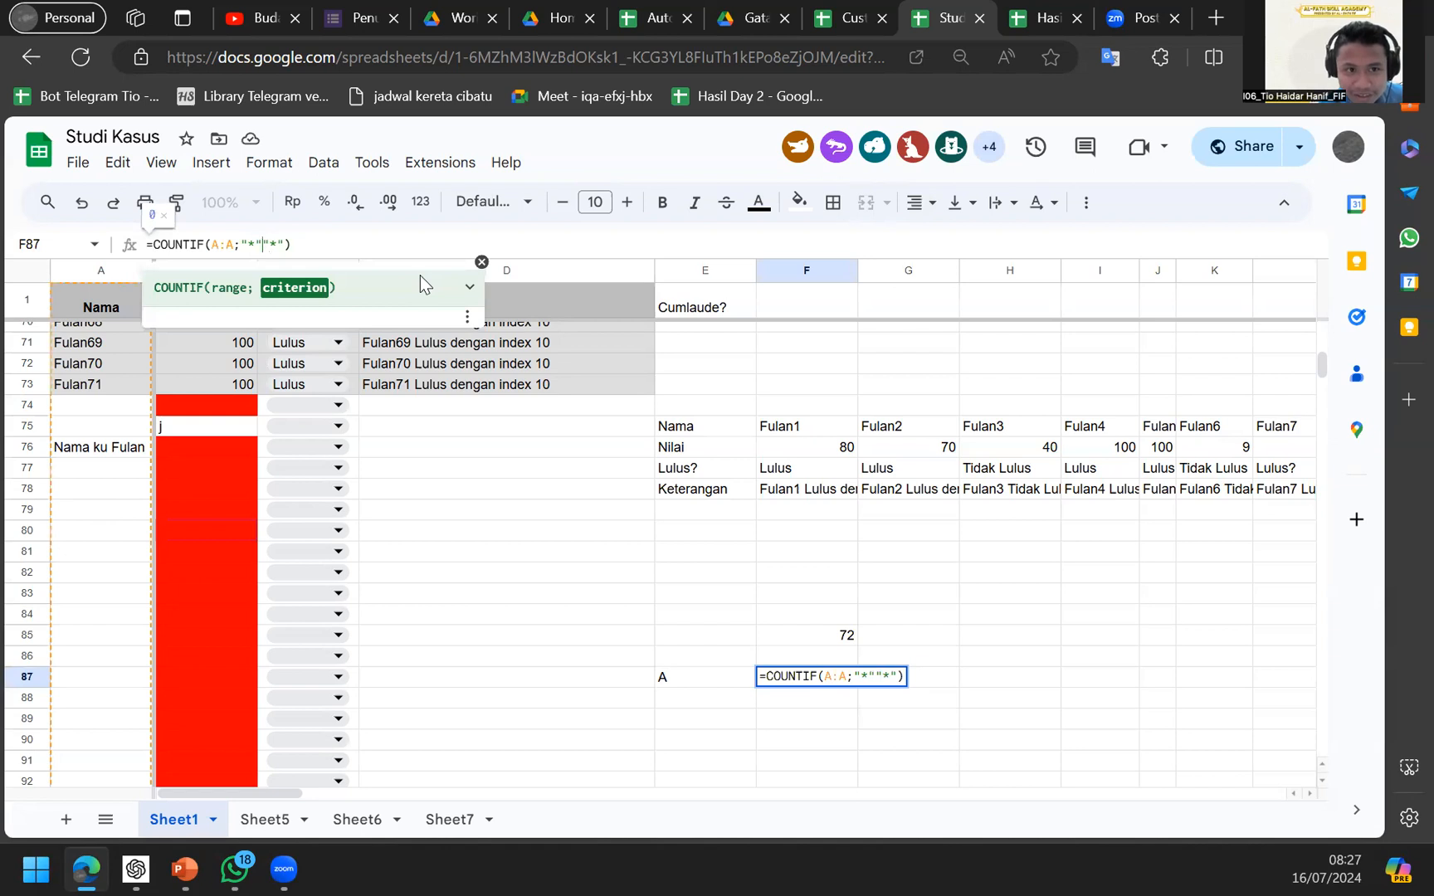
text(&&)
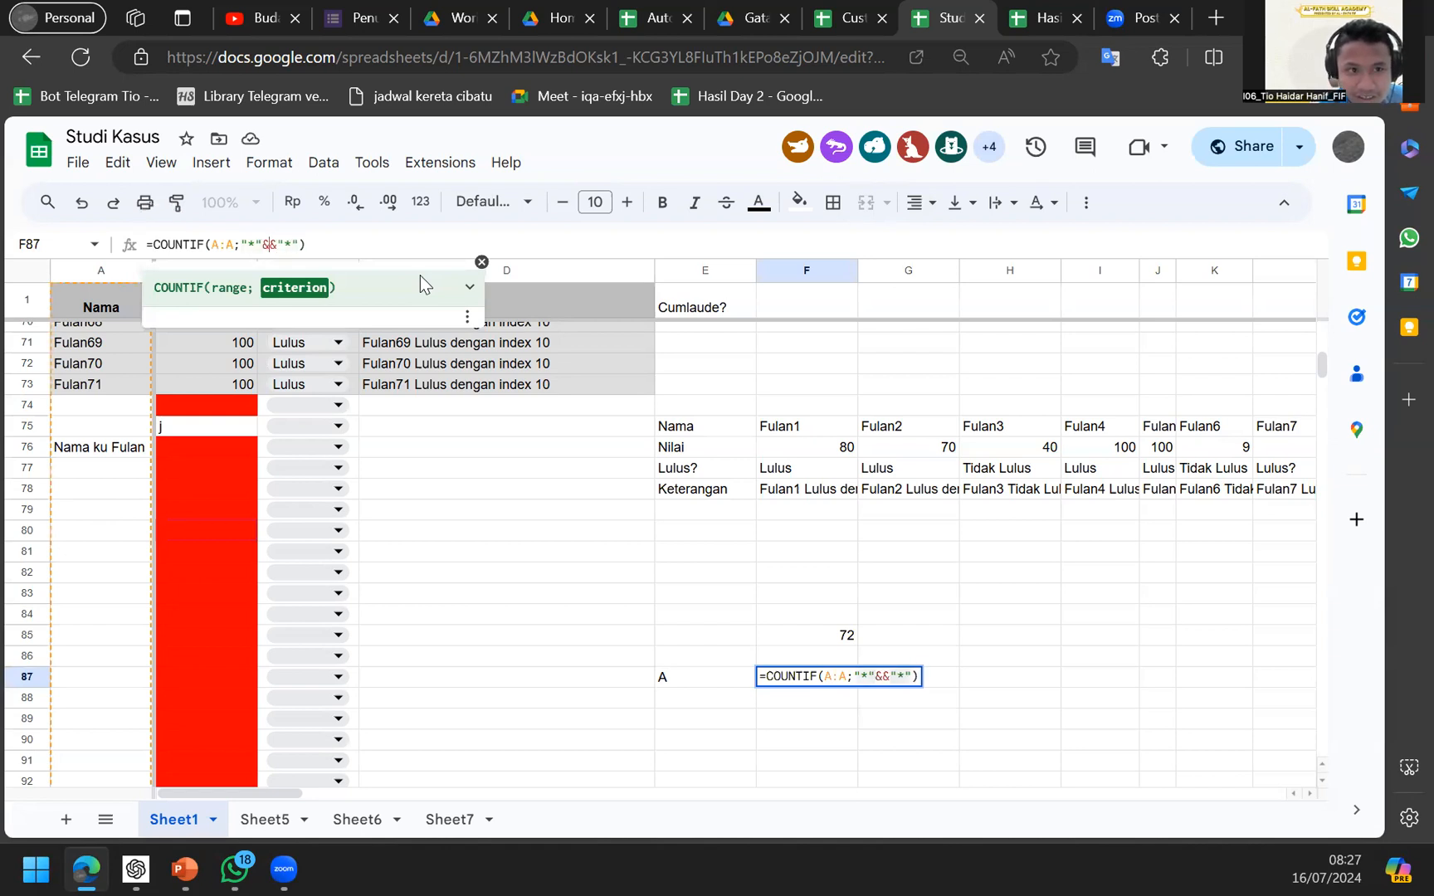
click(681, 681)
key(Return)
Change F87's COUNTIF range to start at row 2, as A2:A.
click(681, 681)
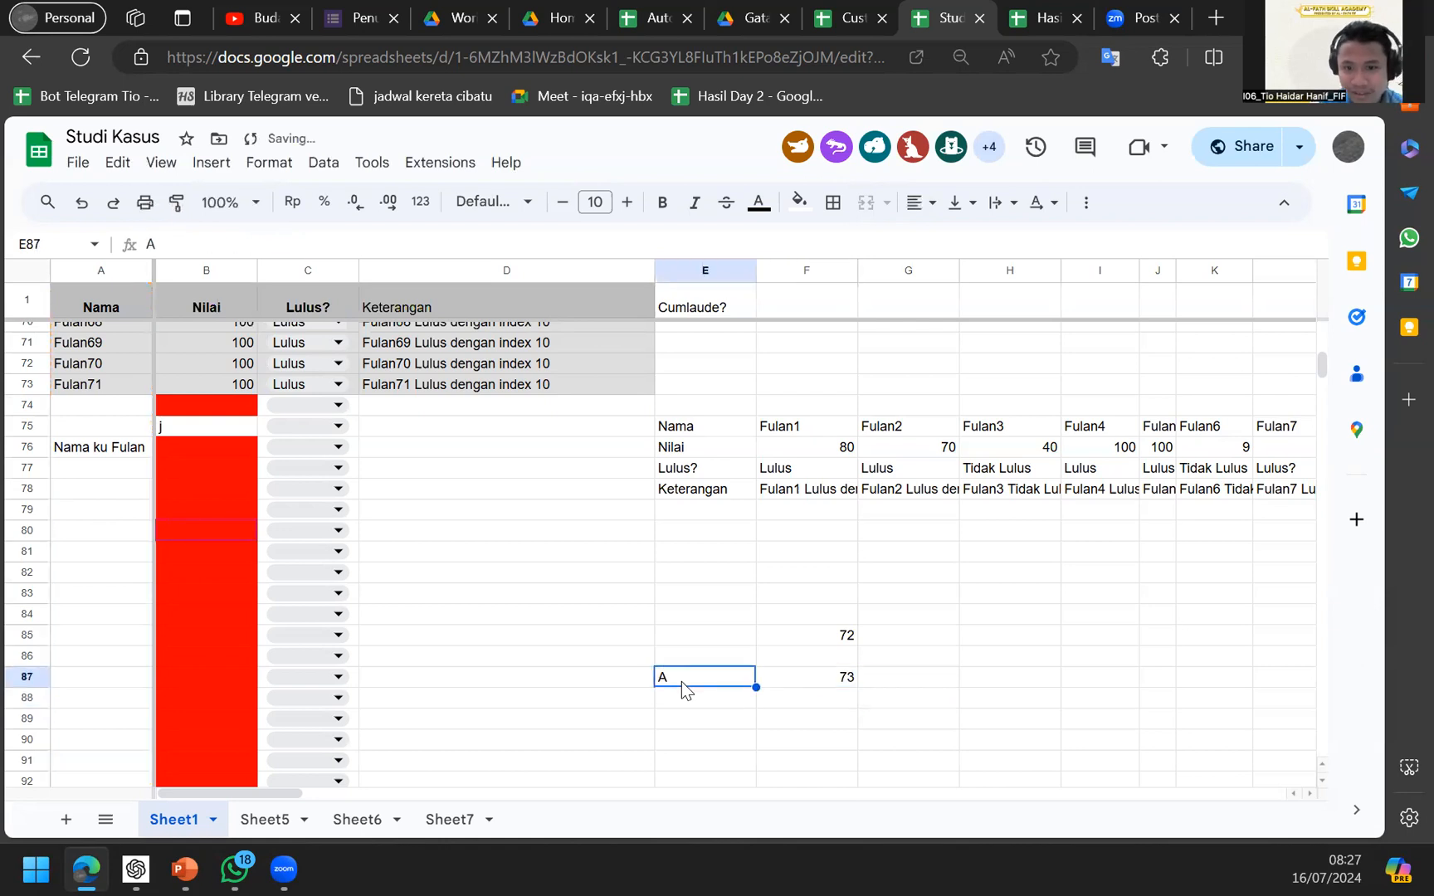
key(Right)
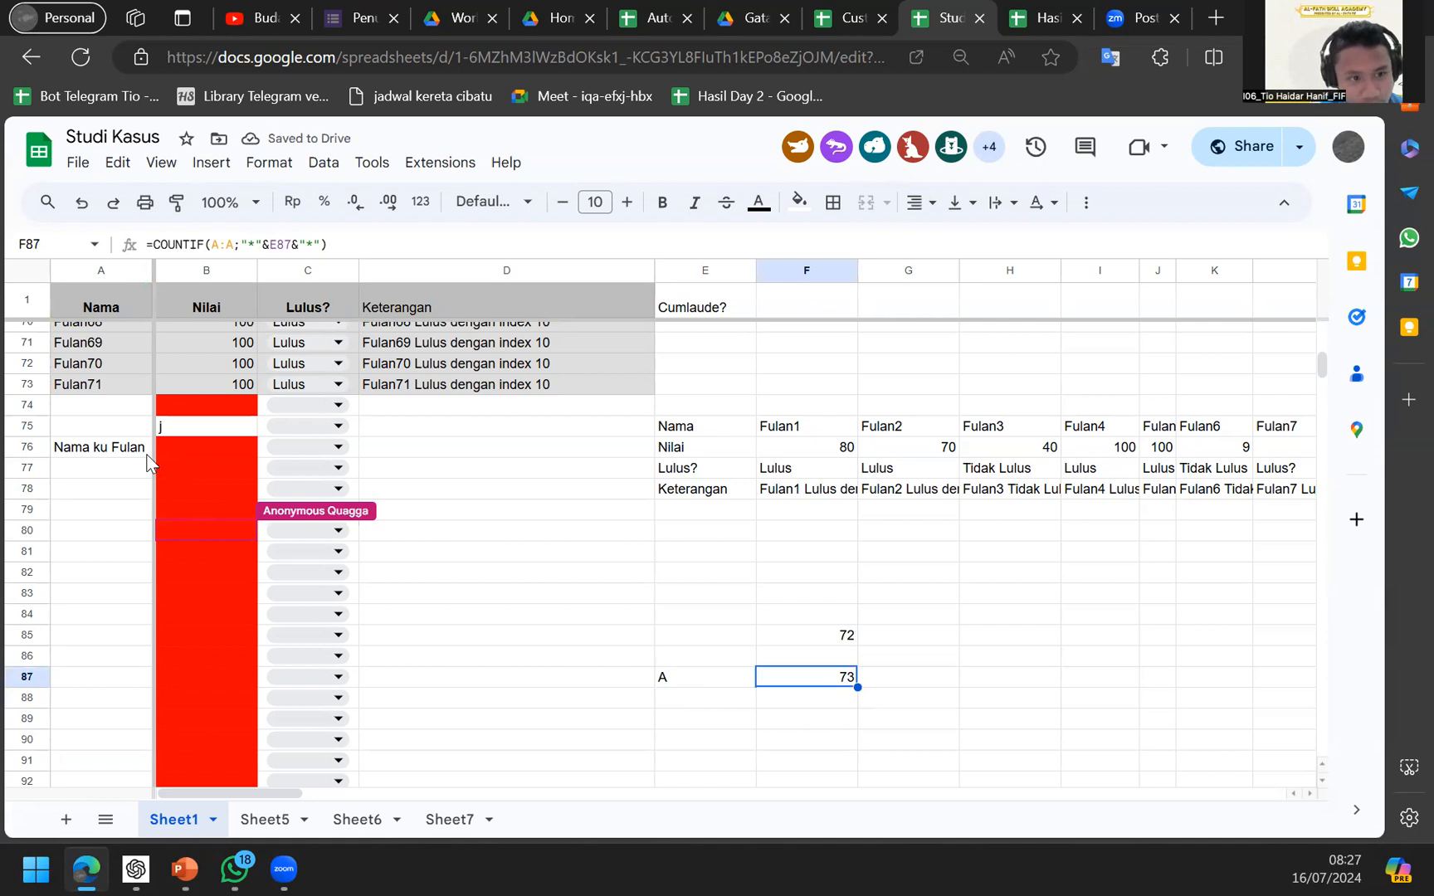
click(103, 308)
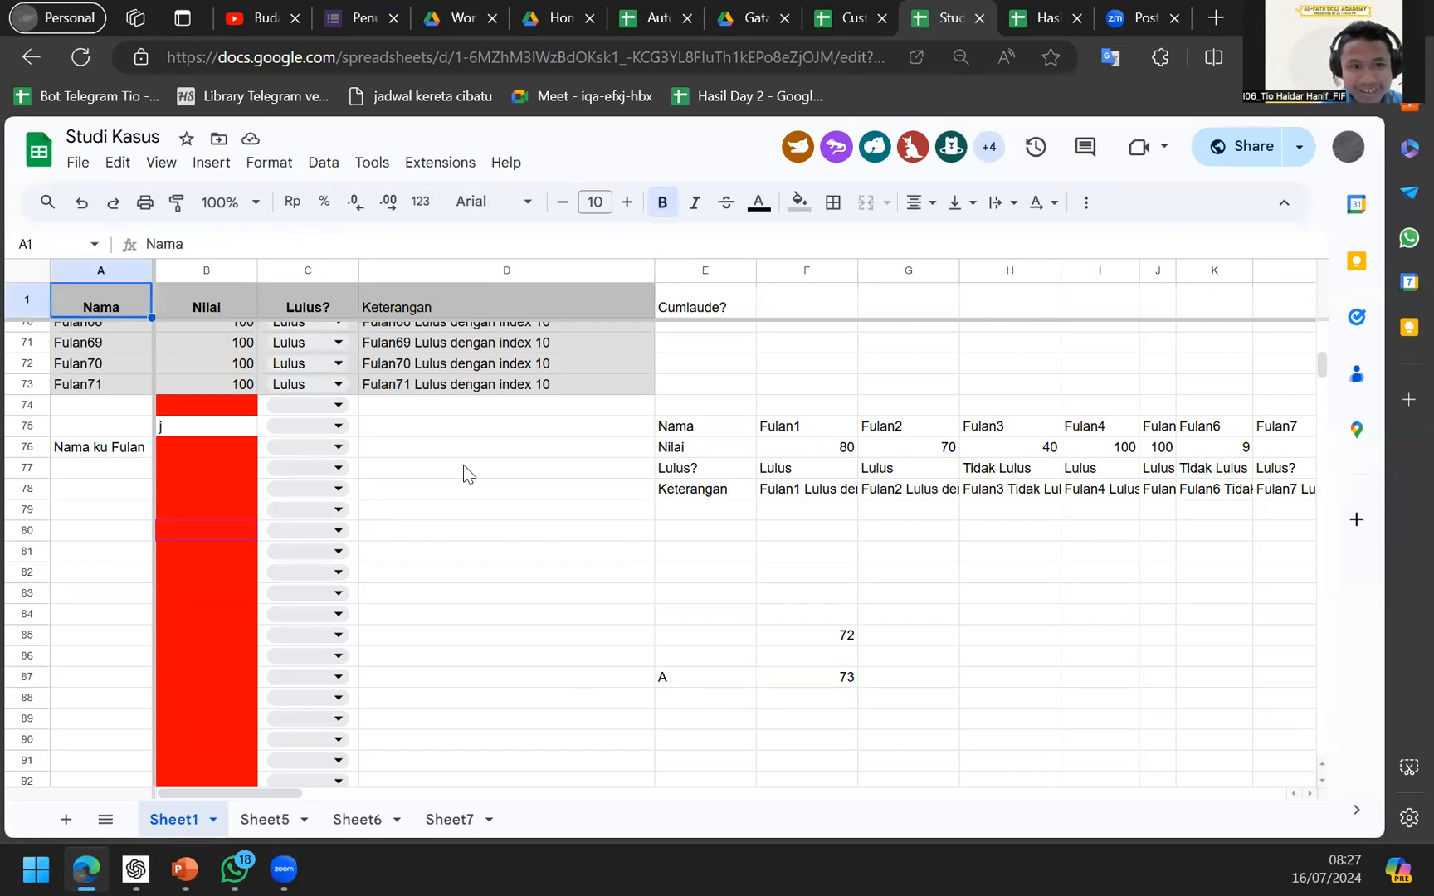
key(Right)
click(826, 677)
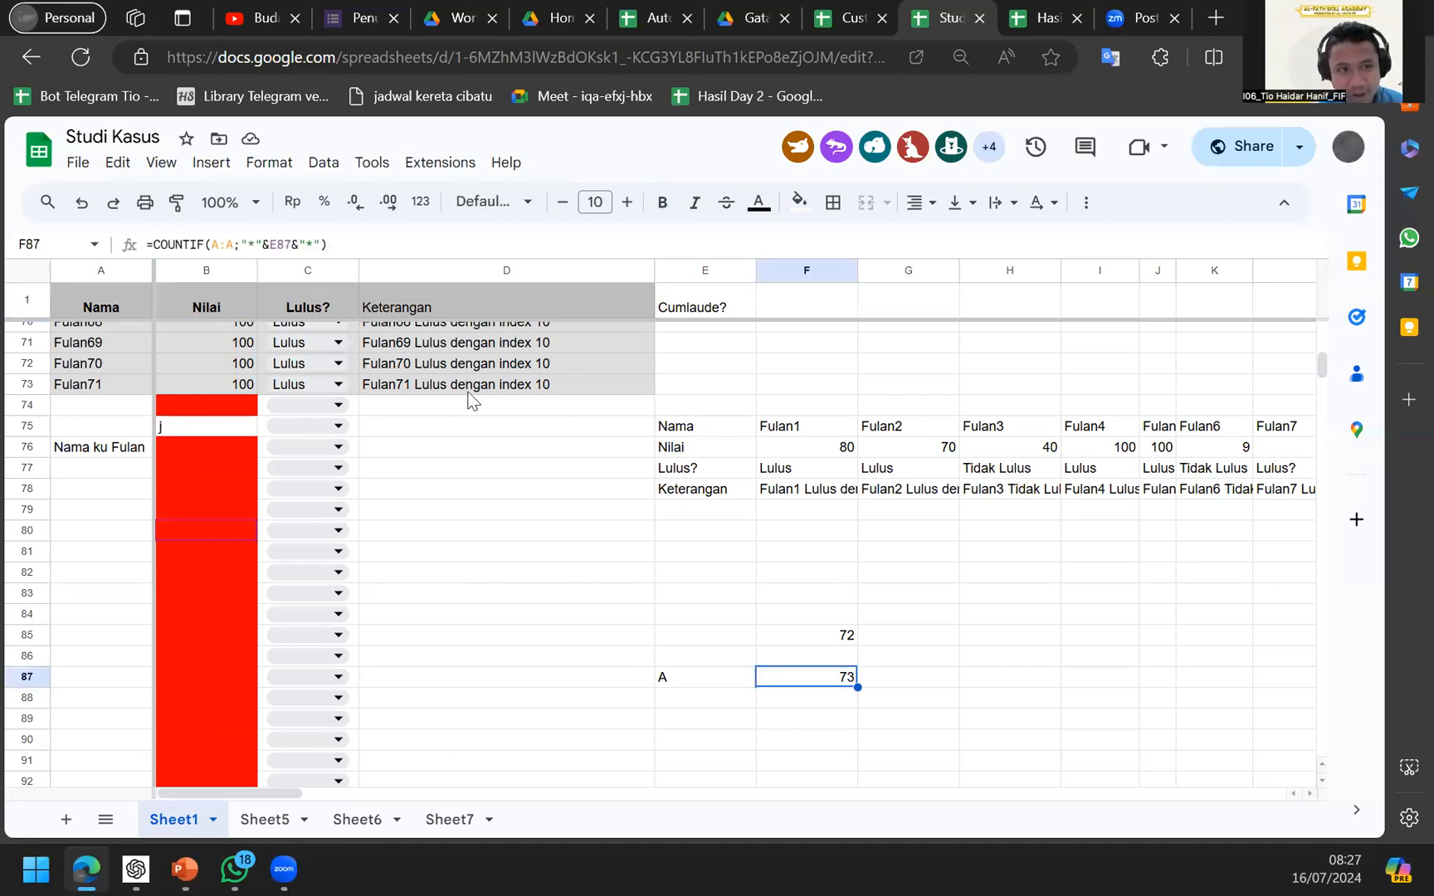
click(216, 226)
text(2)
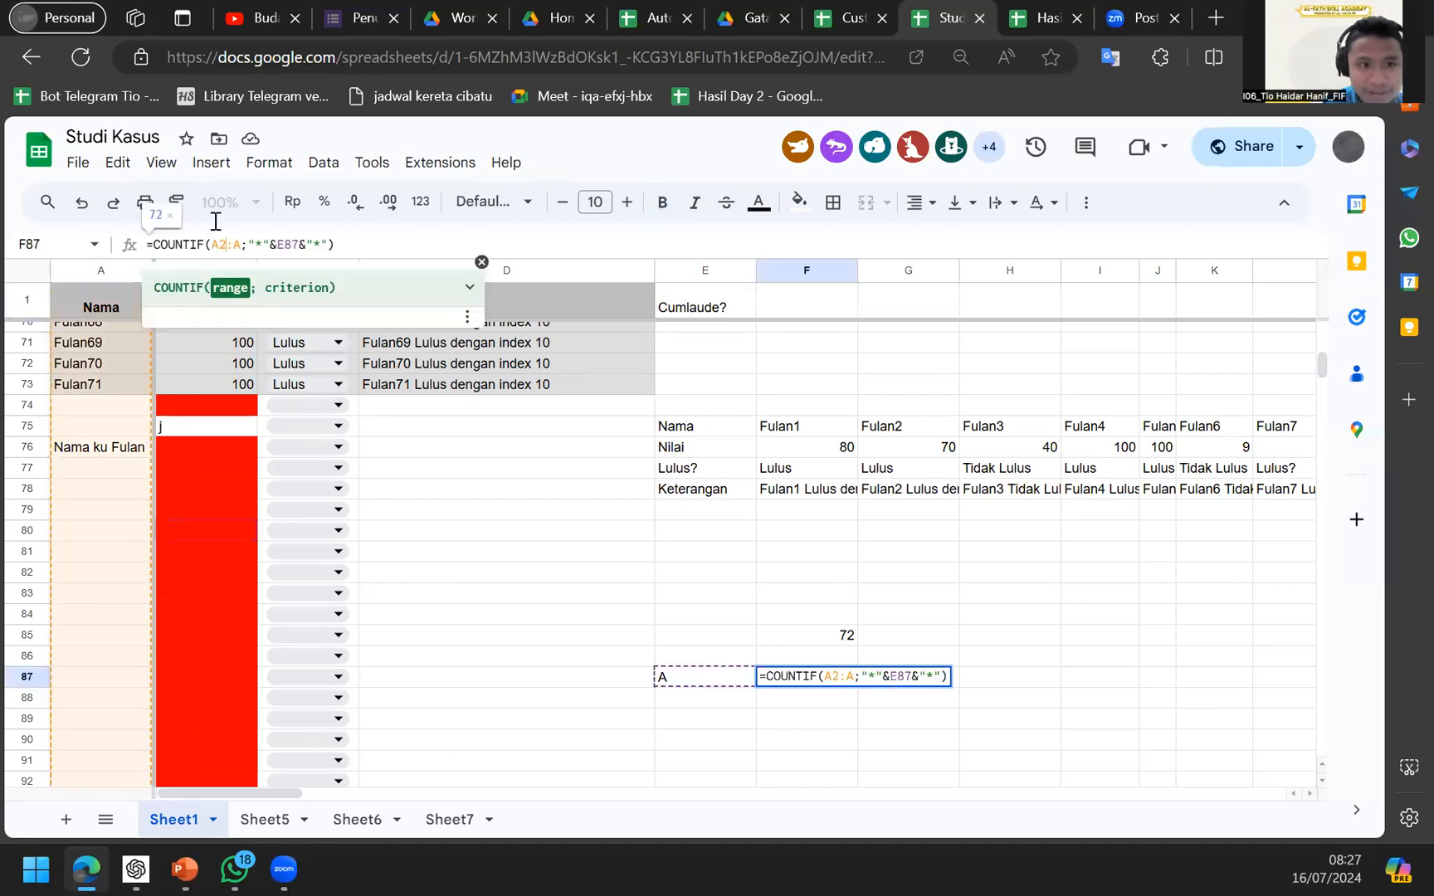
key(Return)
Test m as the search word in E87 and check the matching names.
key(Up)
key(Left)
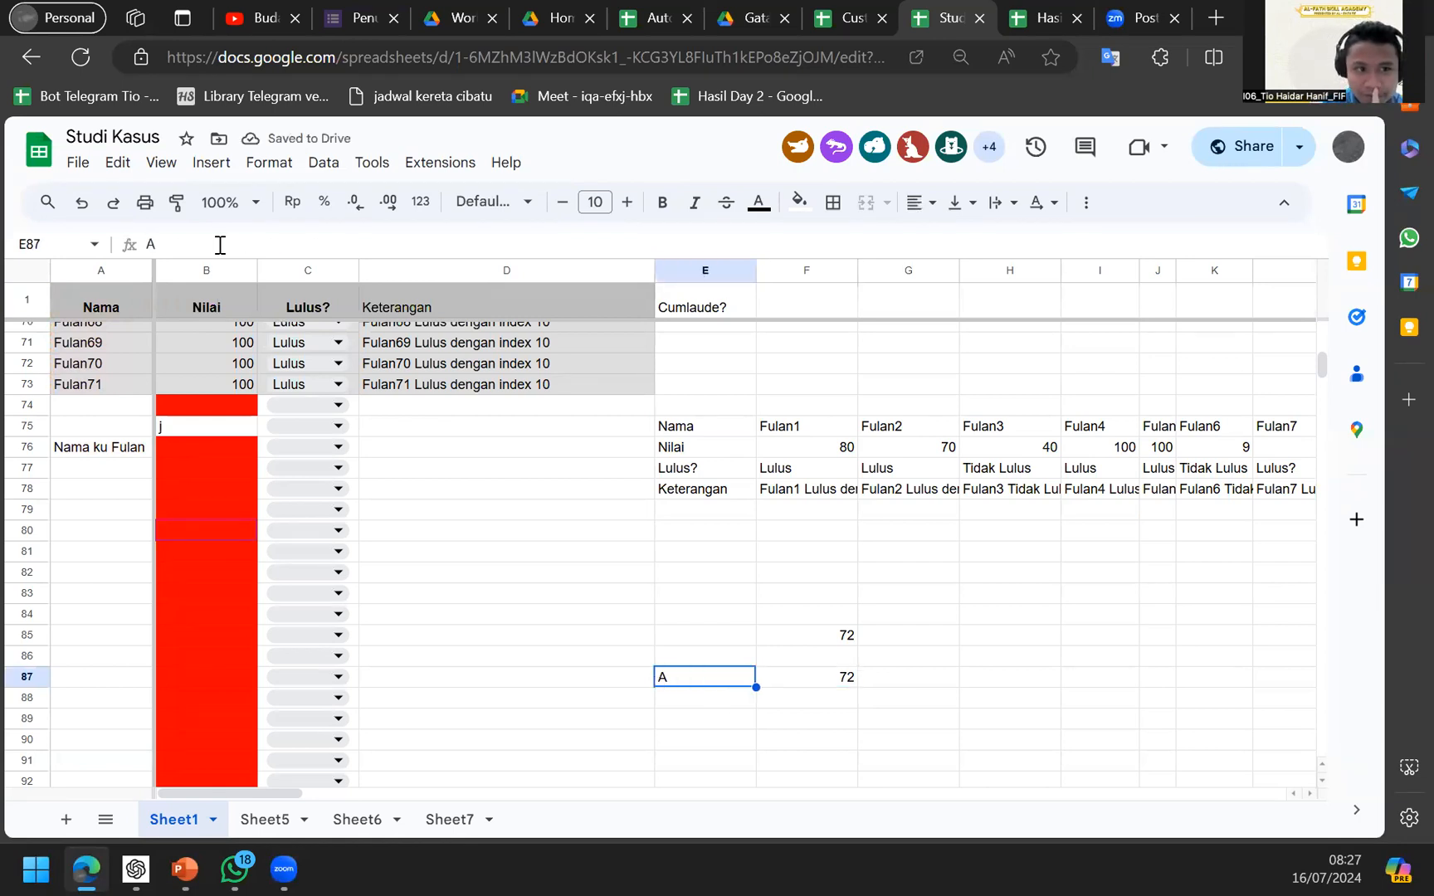
text(m)
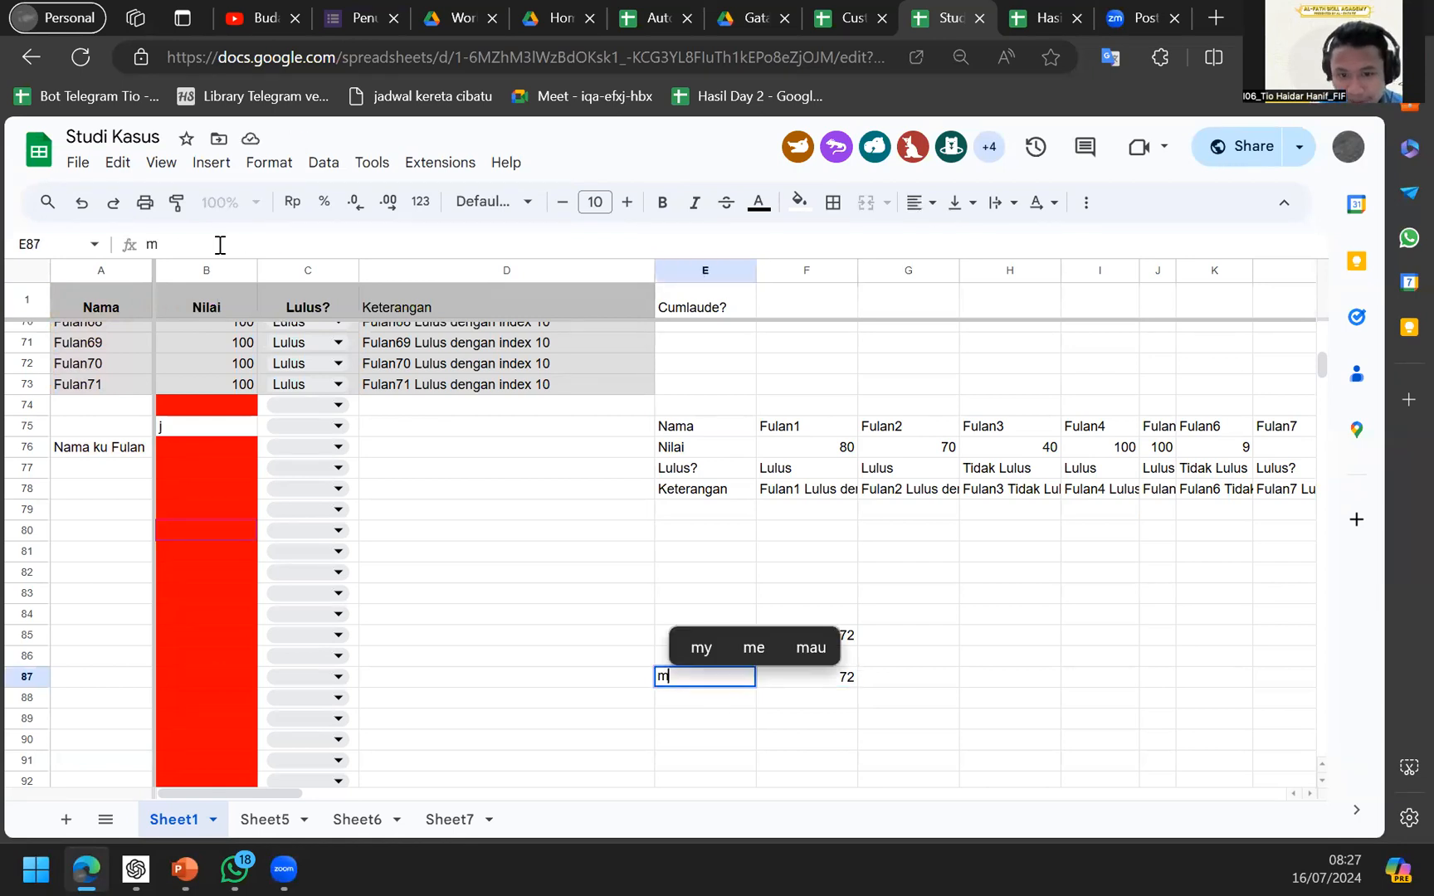
key(Return)
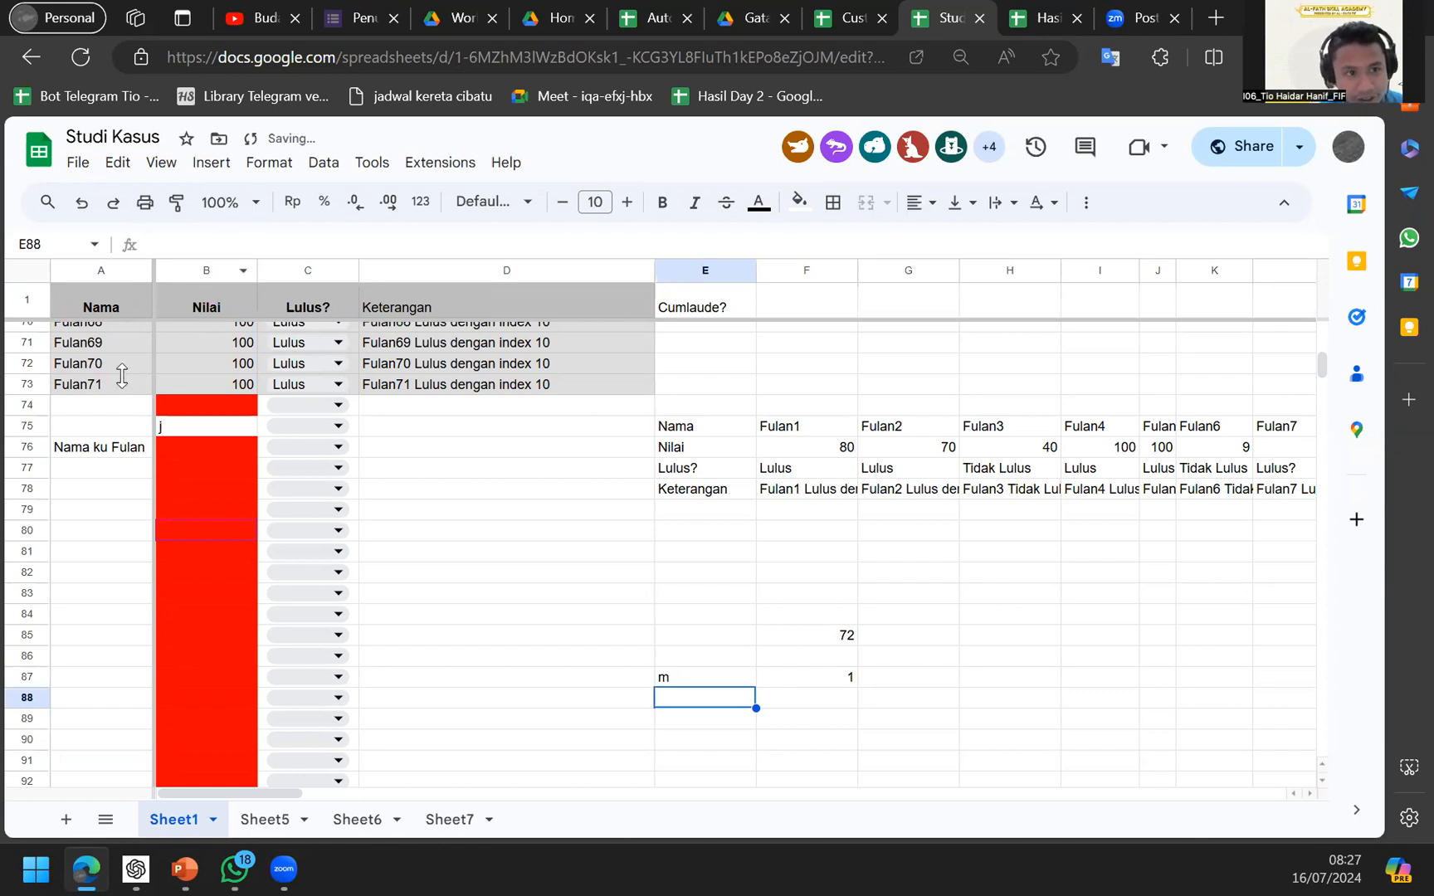
scroll(122, 375, up, 15)
scroll(122, 375, down, 15)
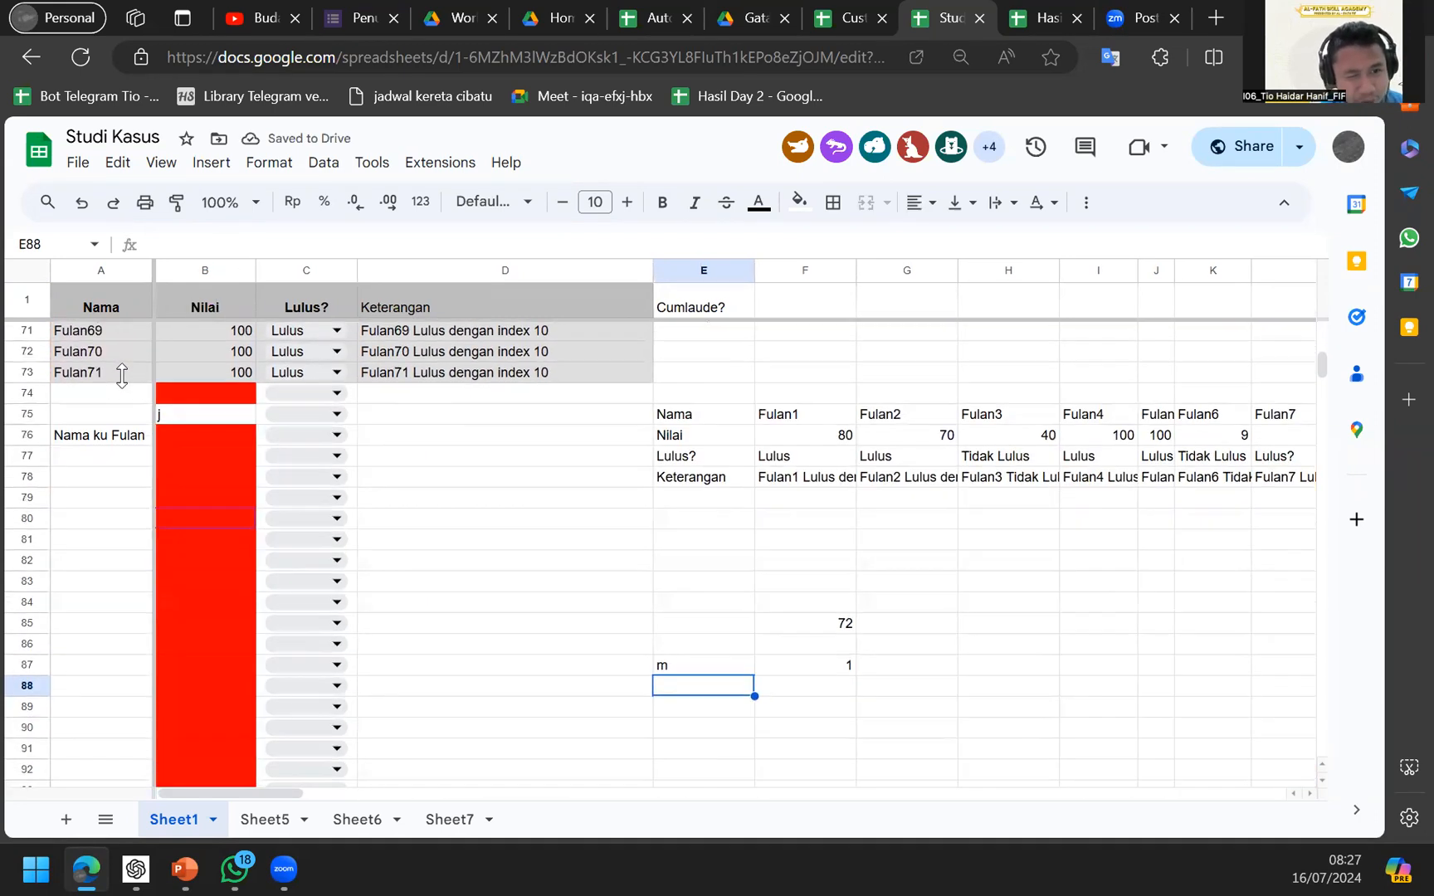
click(91, 444)
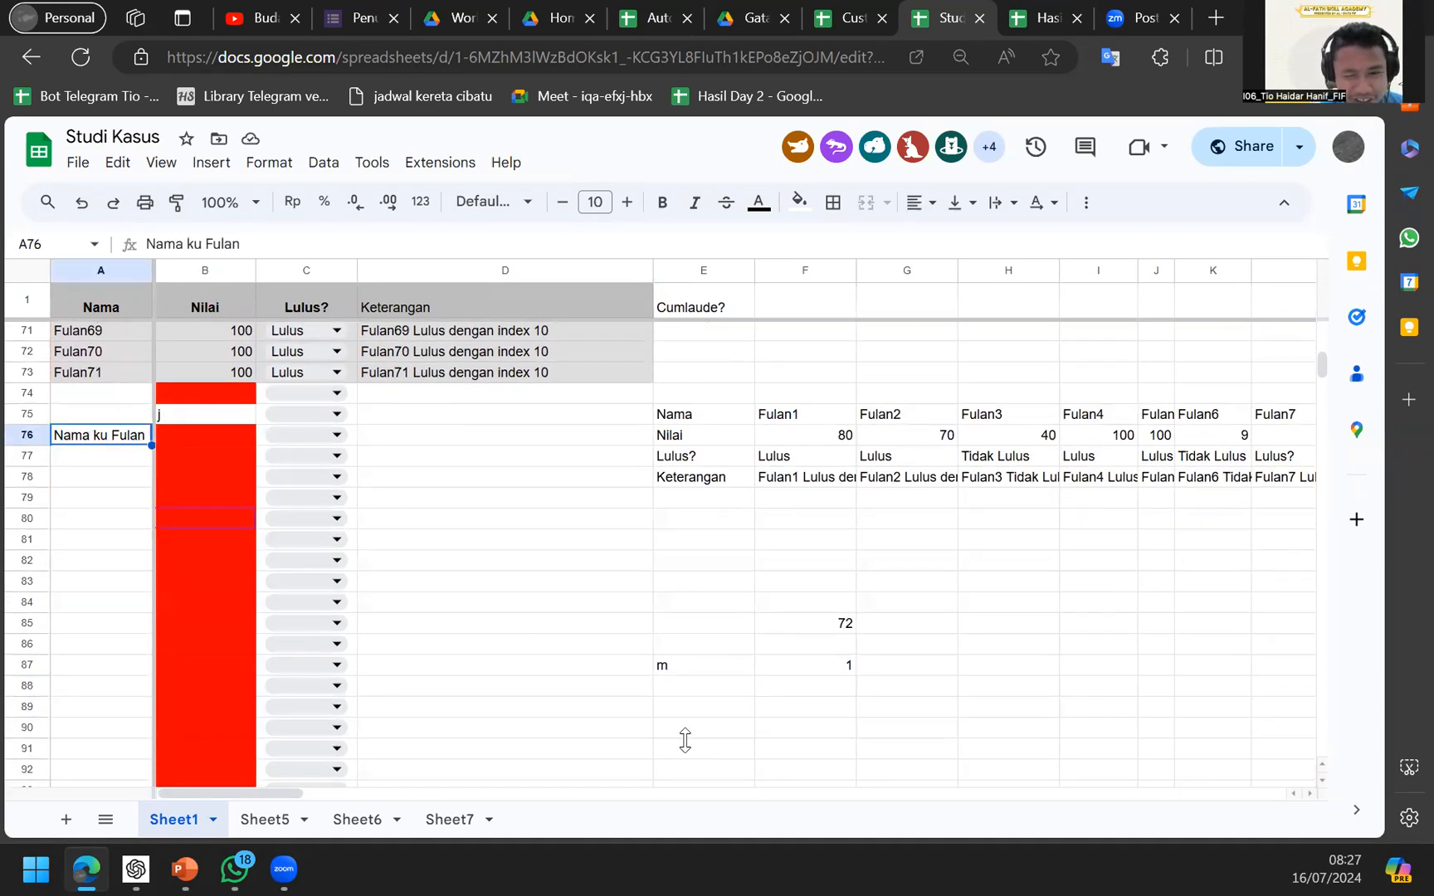
Try u and then x as the search word in E87; x gives a count of 0.
click(655, 671)
text(u)
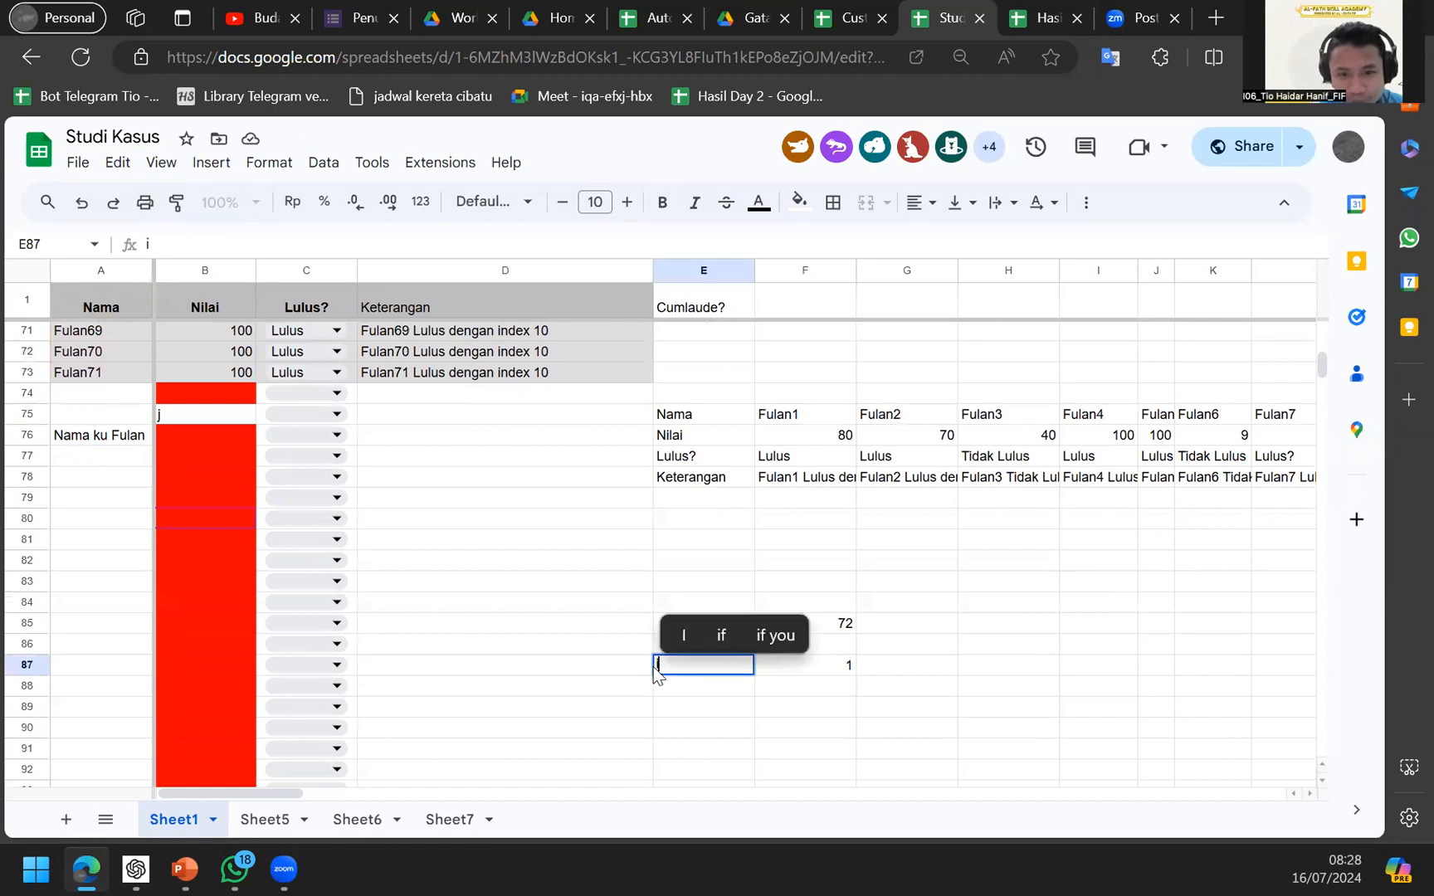
key(Return)
click(656, 670)
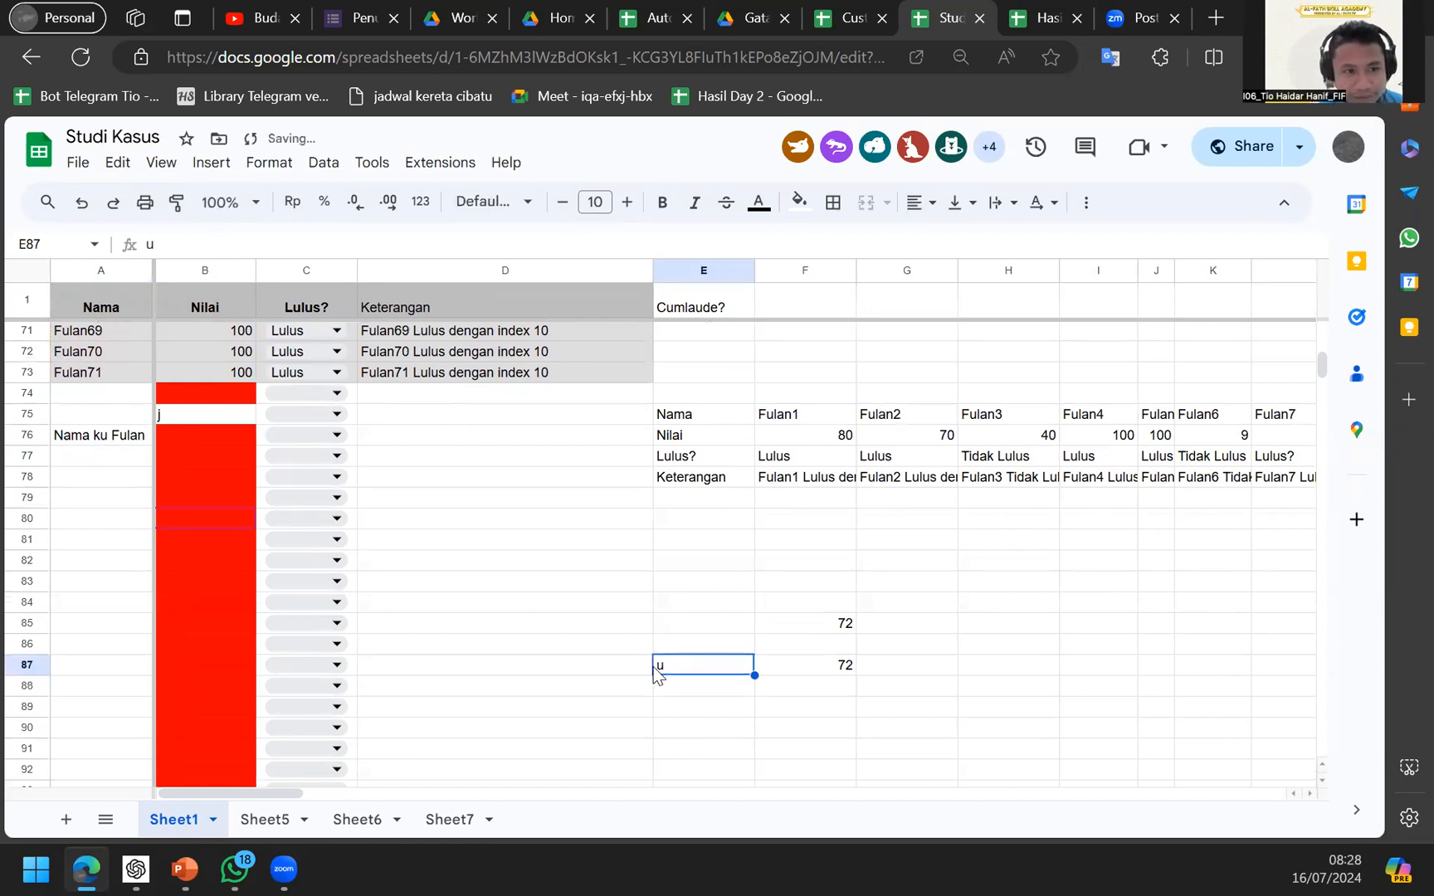
text(x)
key(Return)
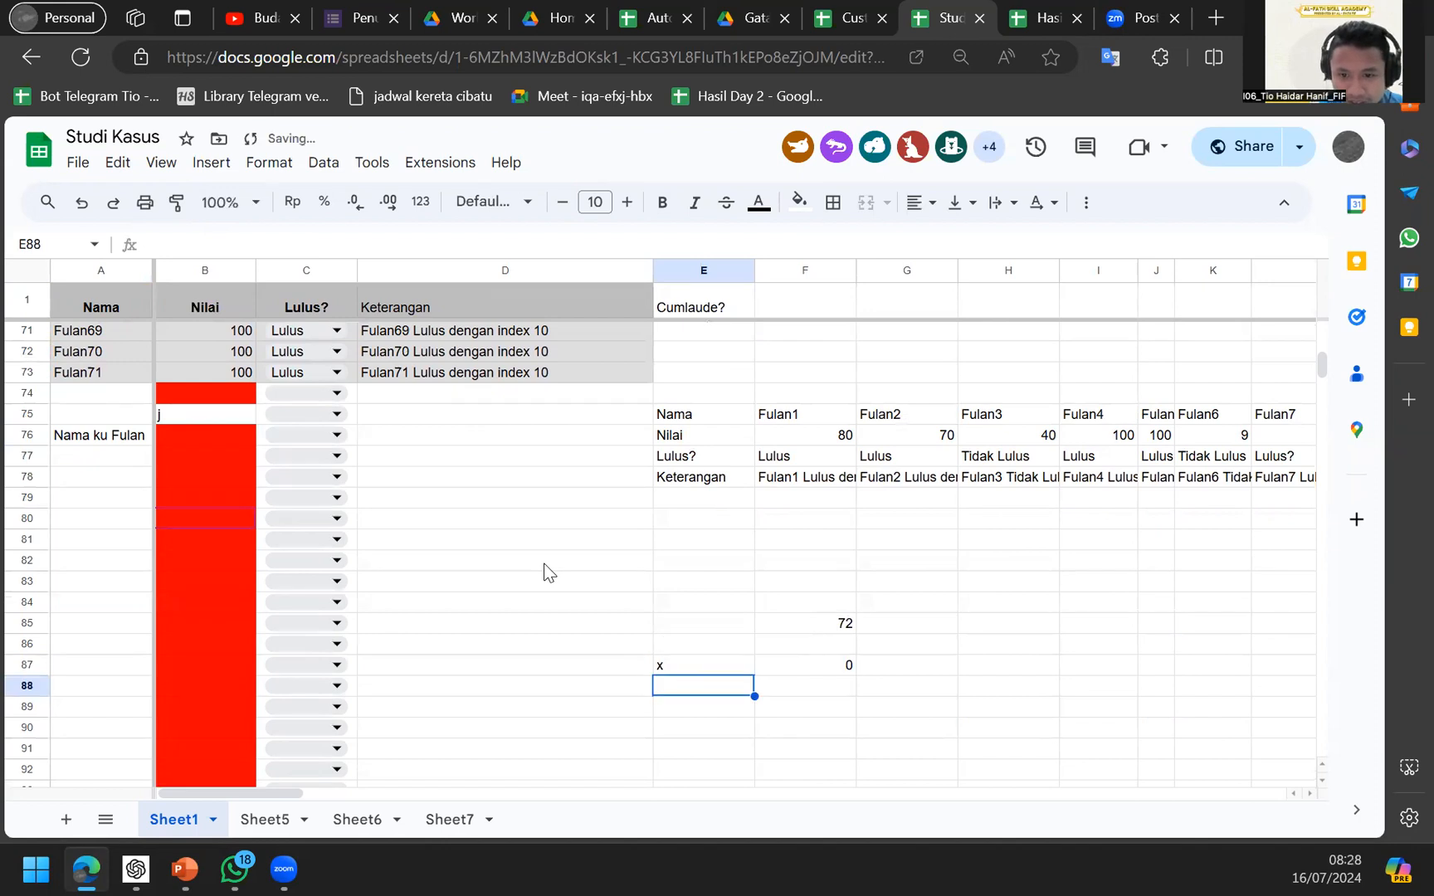
key(Up)
key(Right)
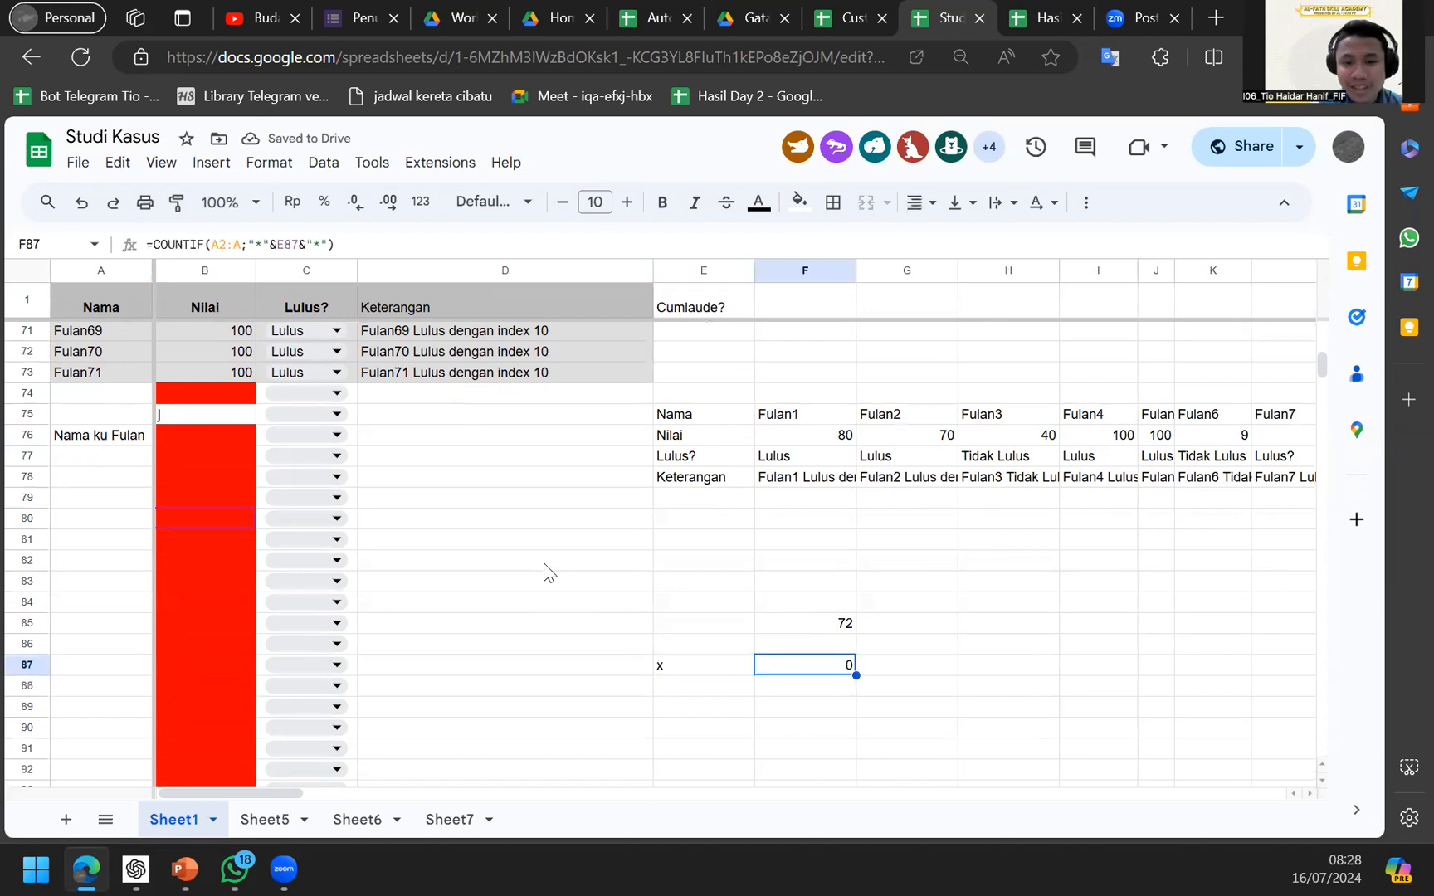
key(Left)
Inspect F87's formula and select the E87 reference in its wildcard criterion.
key(Right)
scroll(295, 246, up, 5)
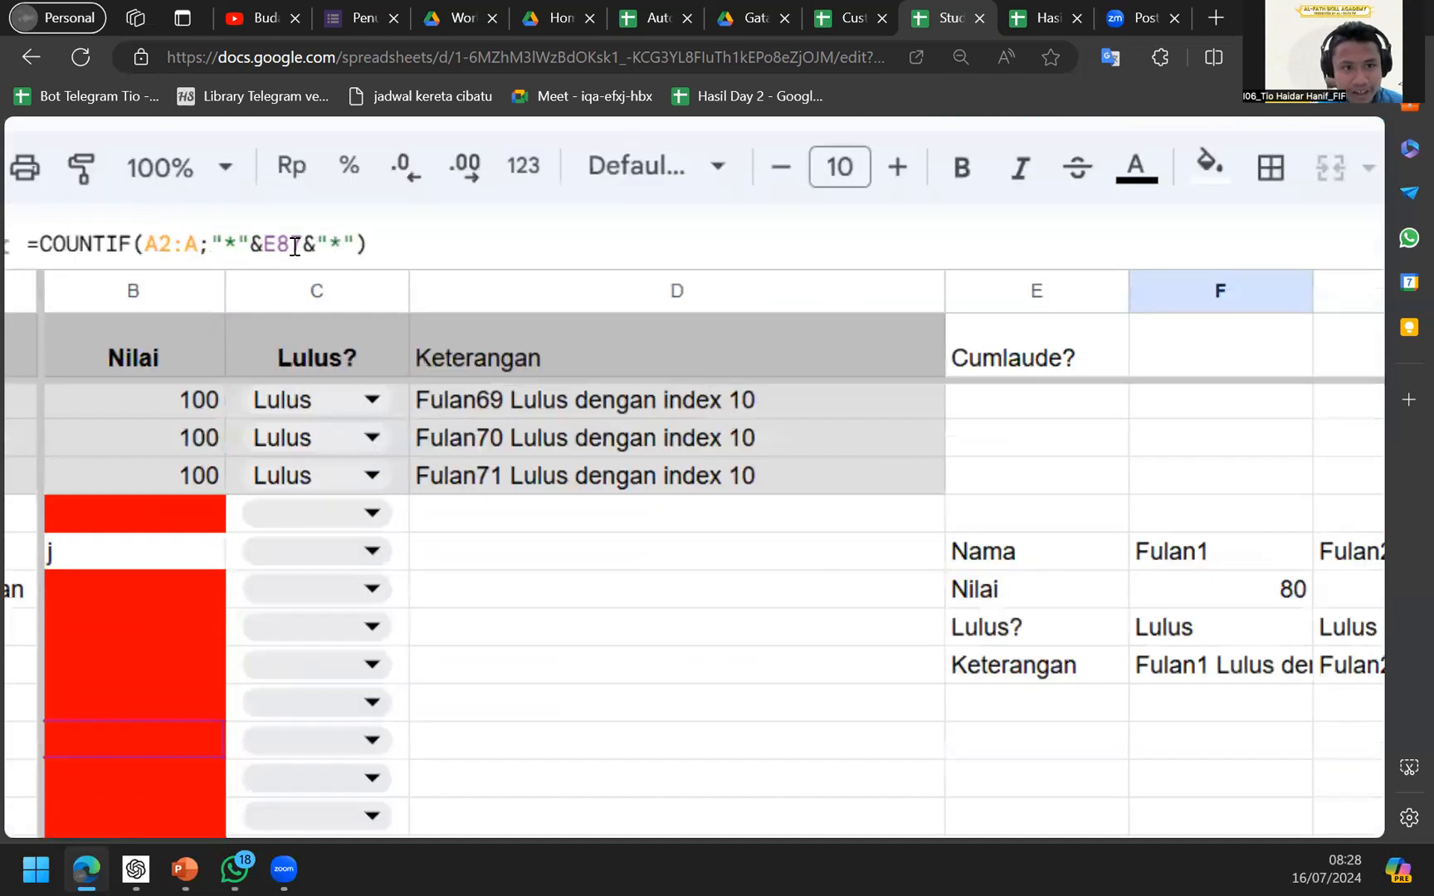
scroll(295, 247, up, 2)
drag(243, 247, 320, 254)
scroll(320, 253, down, 2)
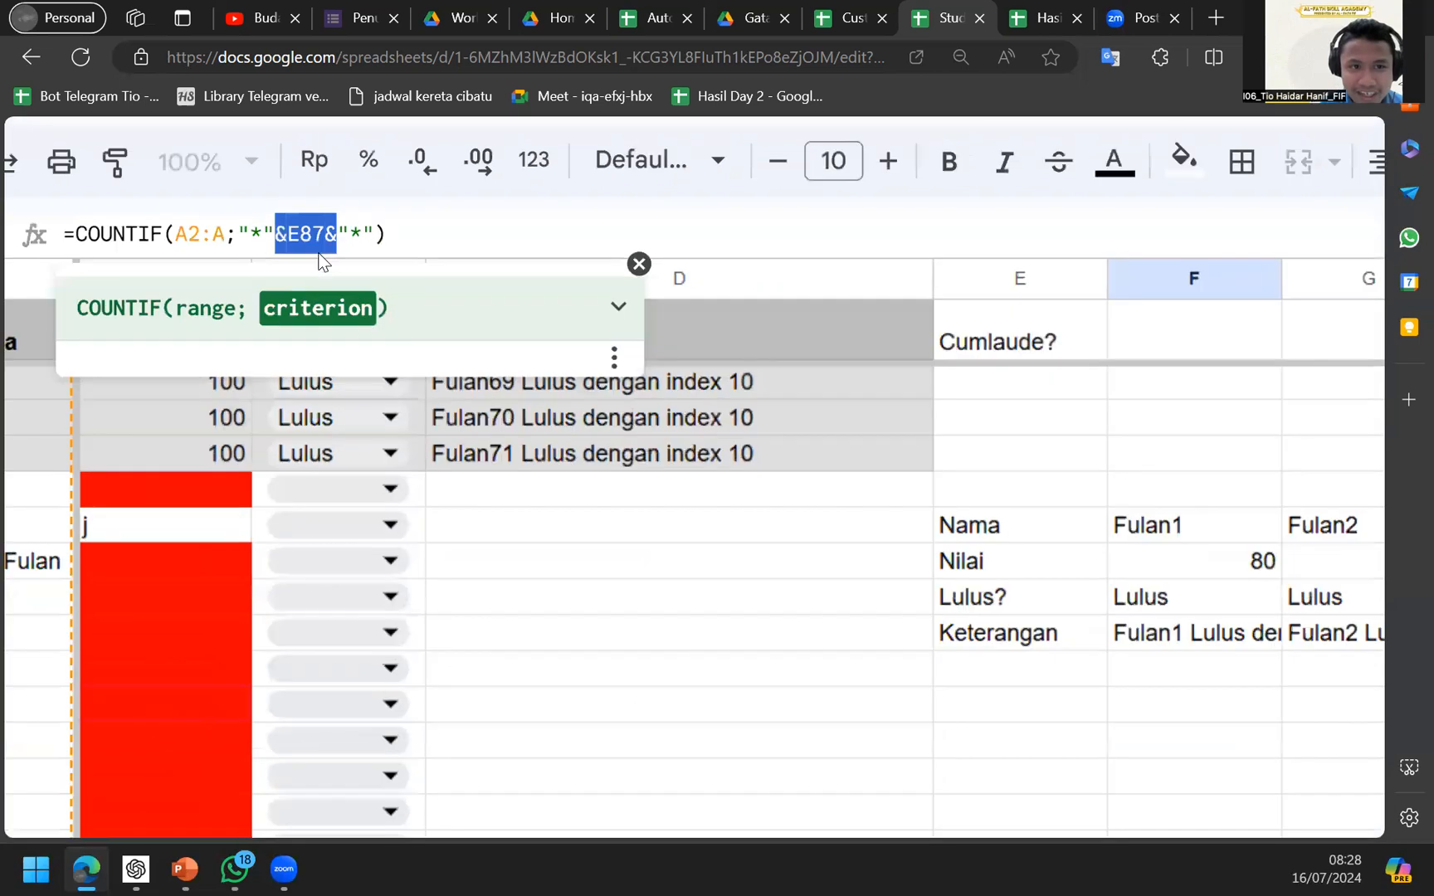
scroll(317, 229, down, 1)
drag(265, 231, 380, 236)
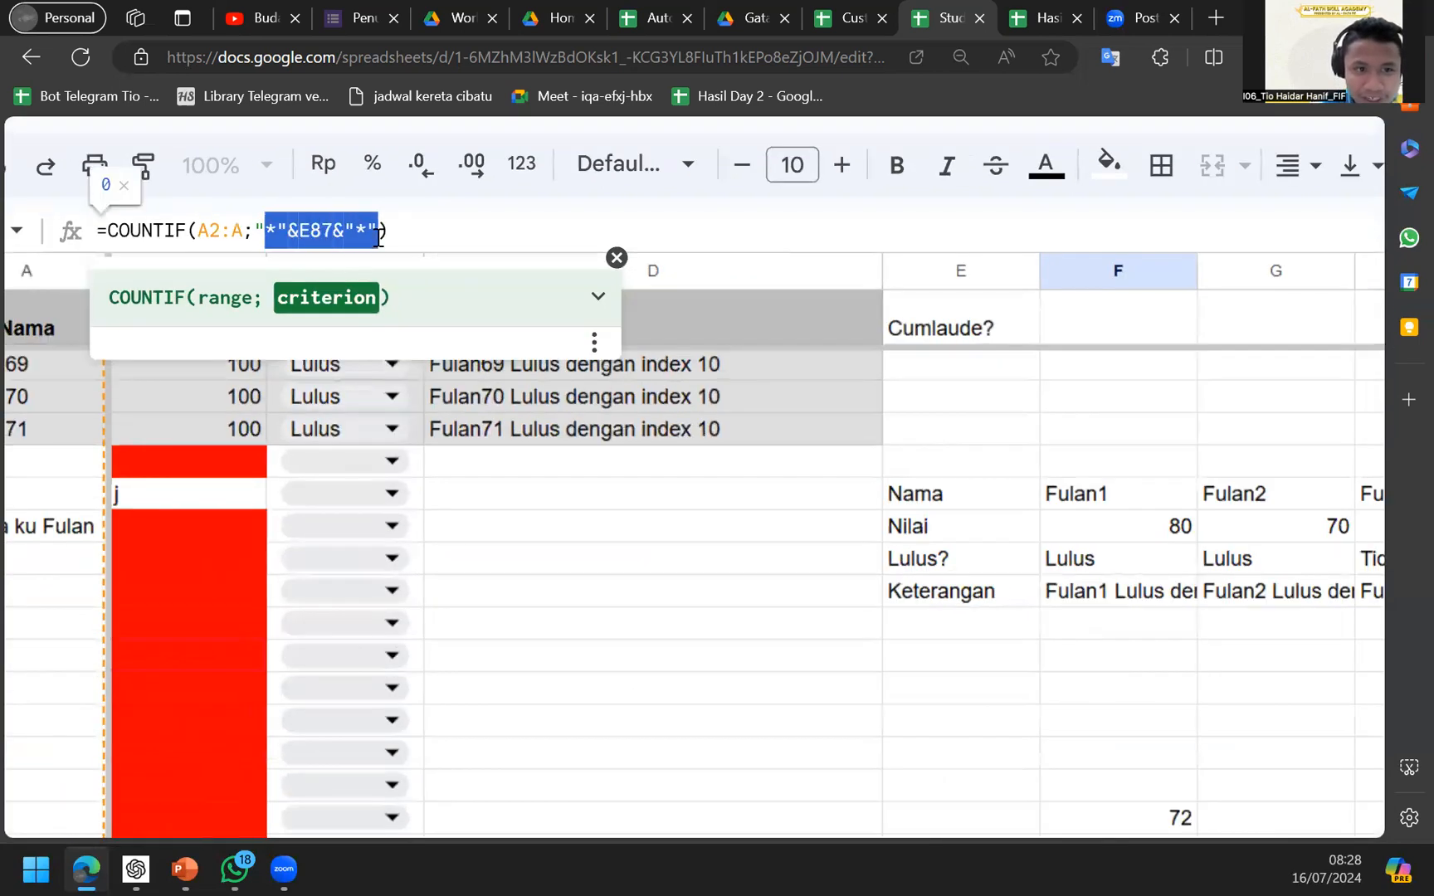
click(380, 235)
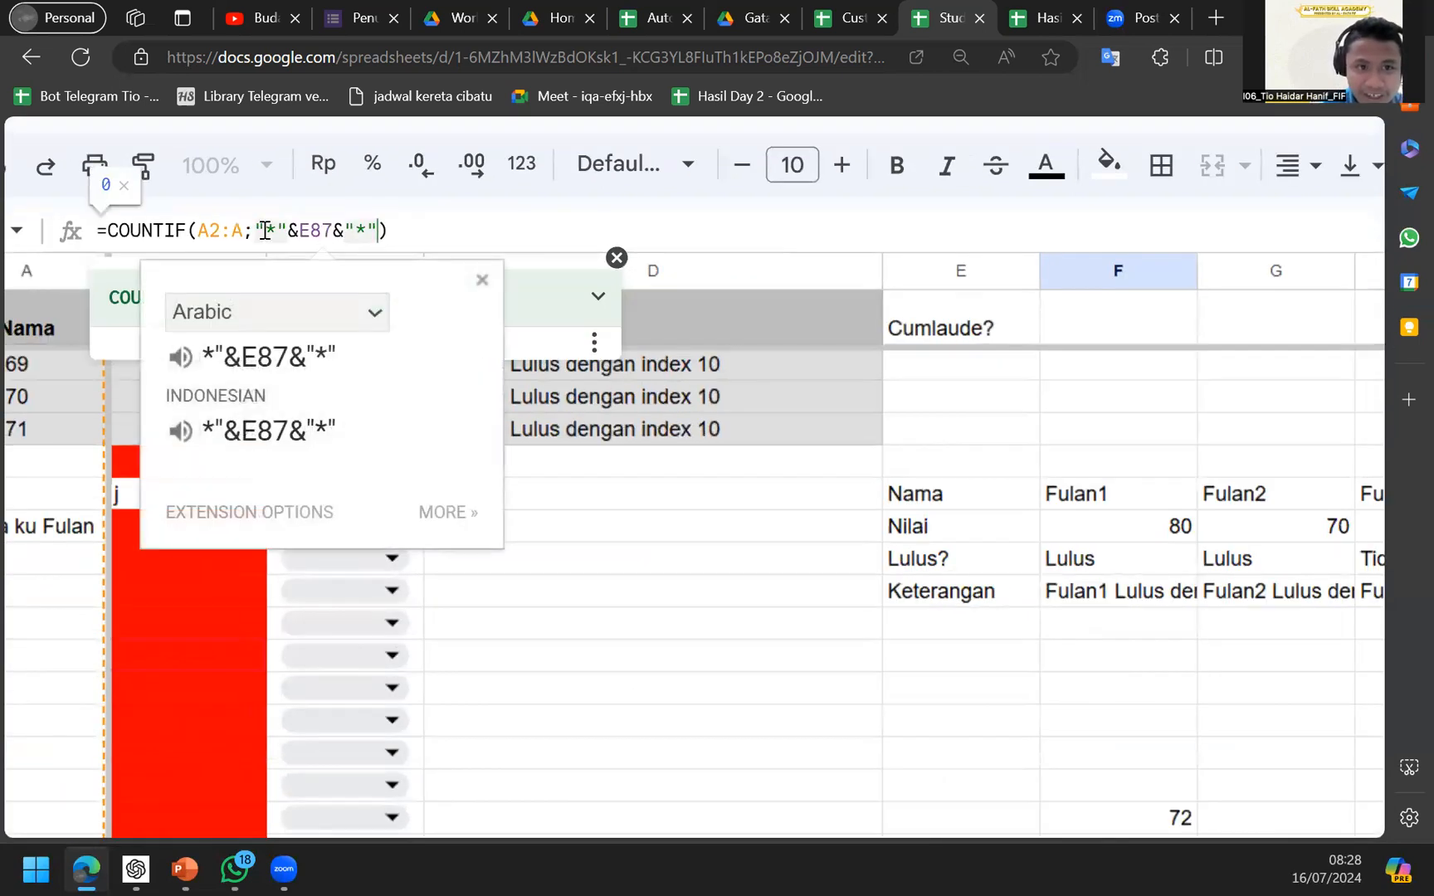
double_click(324, 231)
scroll(328, 236, down, 2)
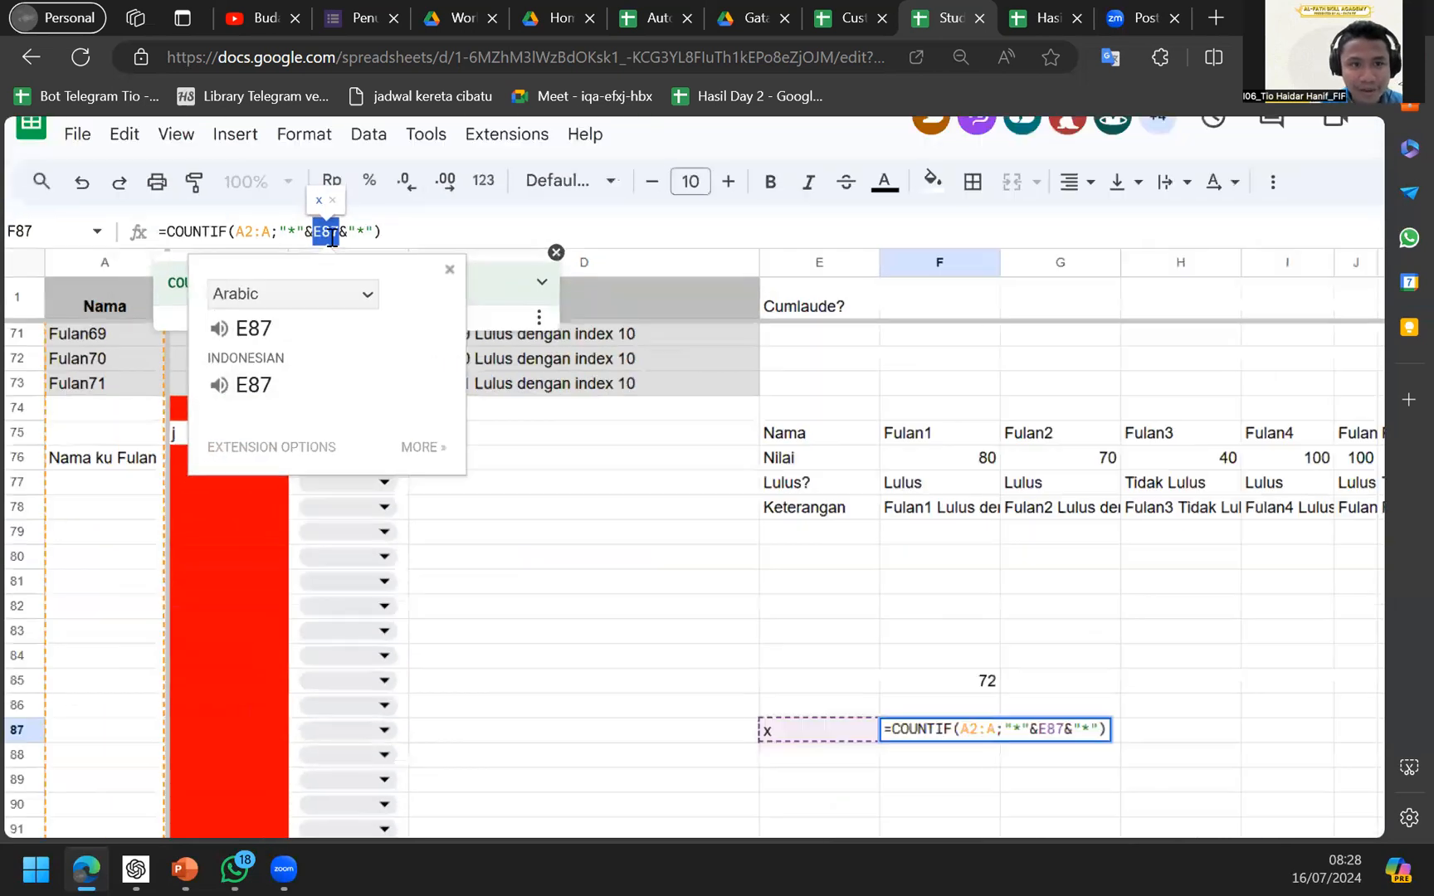
click(283, 240)
Replace the E87 reference in F87's criterion with the fixed text fulan.
key(BackSpace)
key(BackSpace)
text(f)
key(BackSpace)
key(BackSpace)
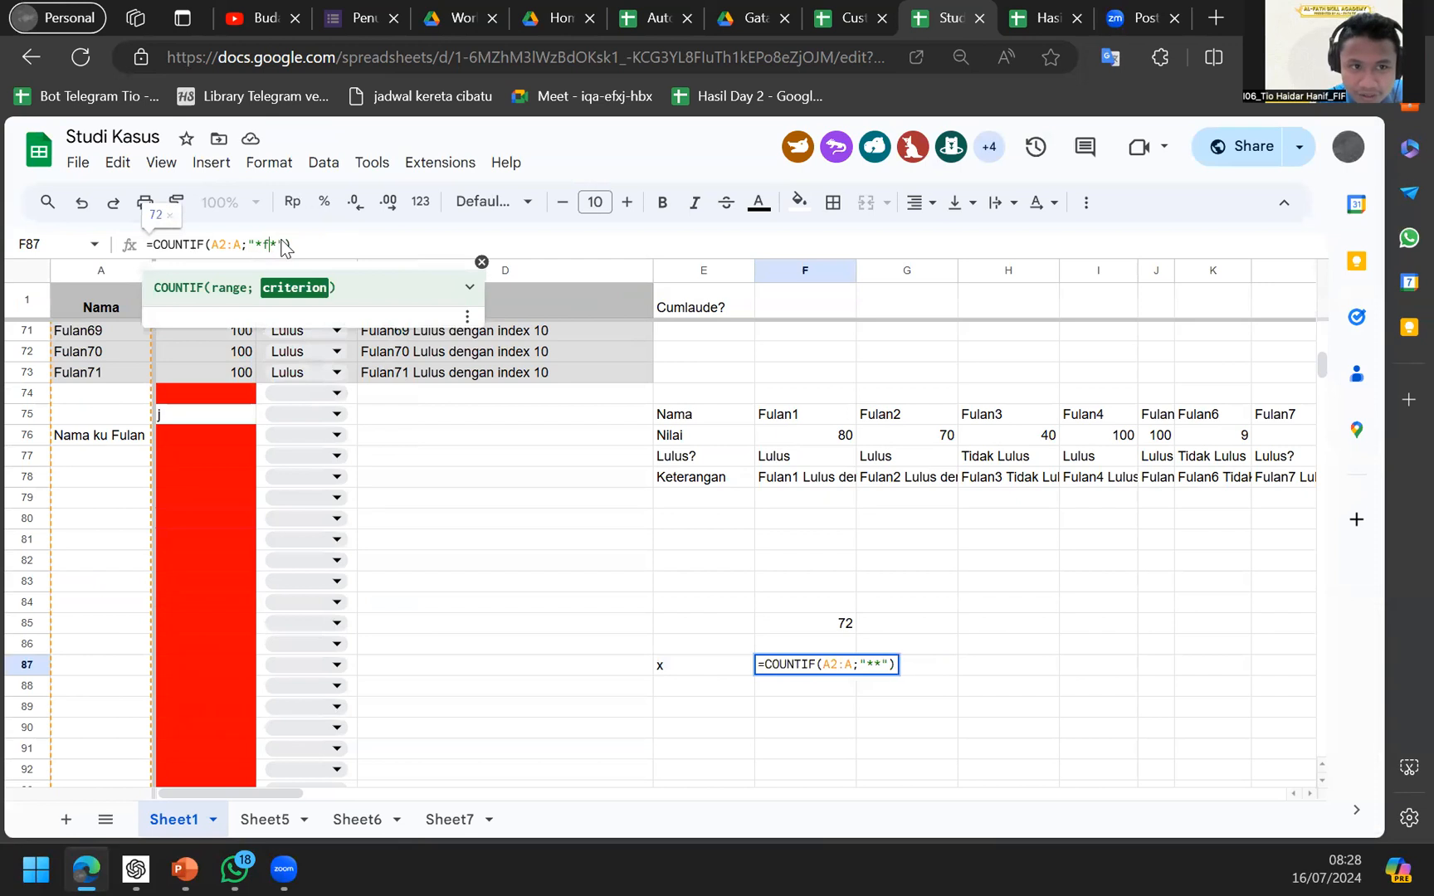
text(fulan)
key(Return)
key(Up)
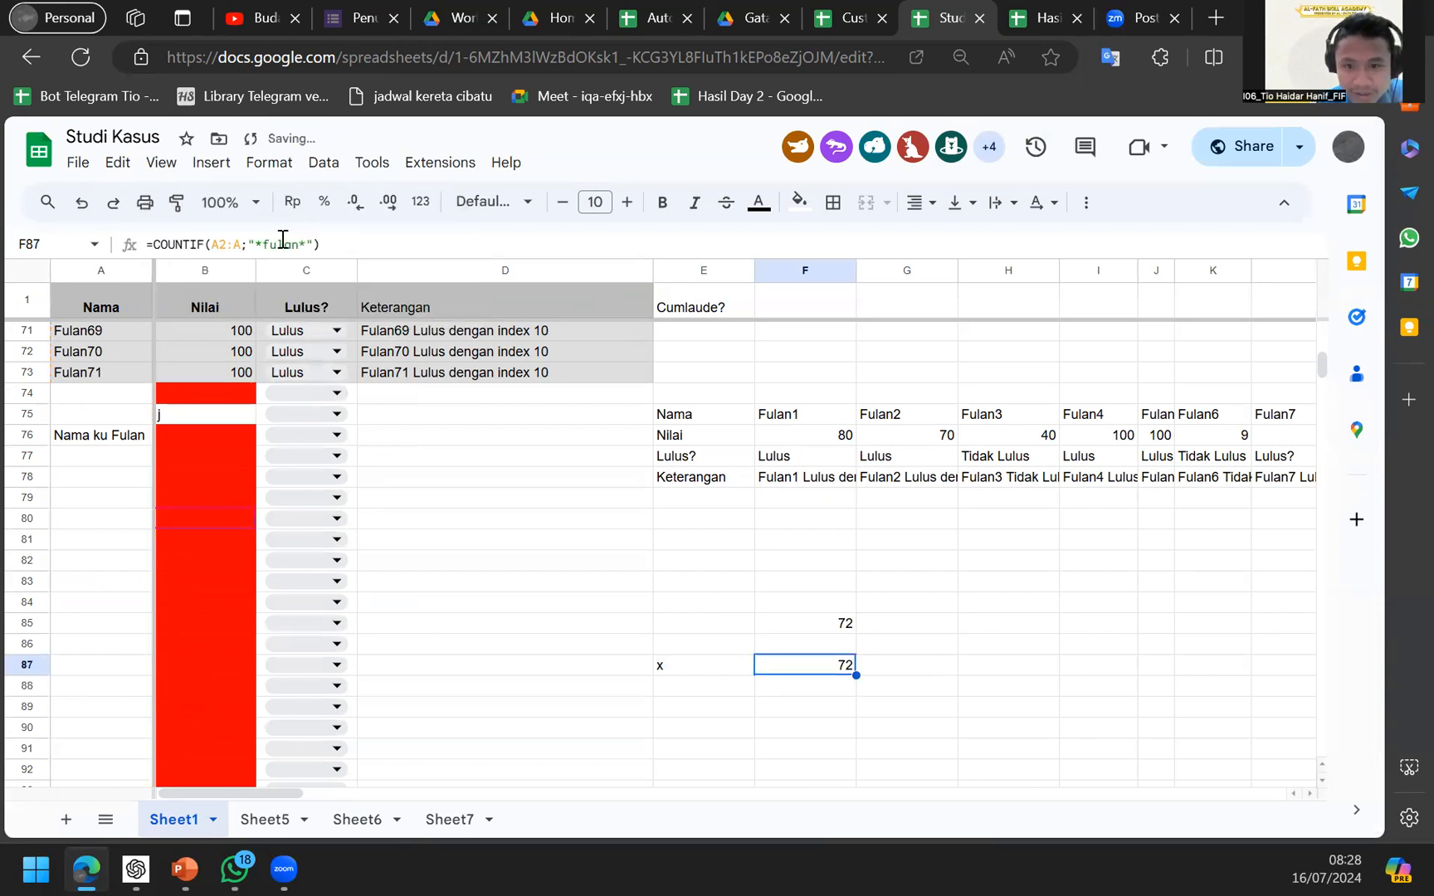
click(283, 240)
key(Delete)
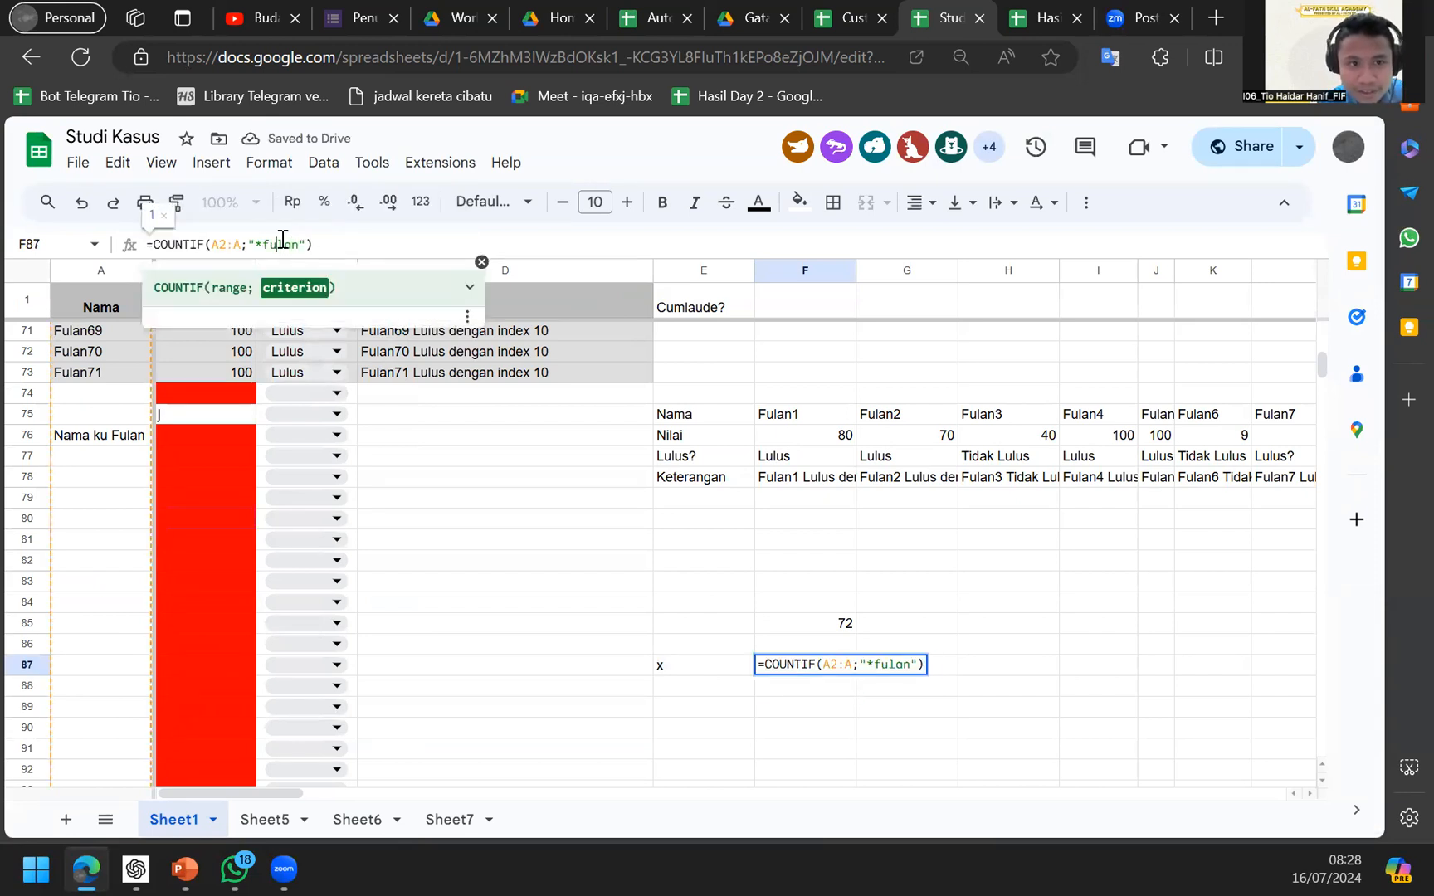
key(Return)
Enter fulan in E87 and compare it with F87's count of 0.
key(Up)
key(Left)
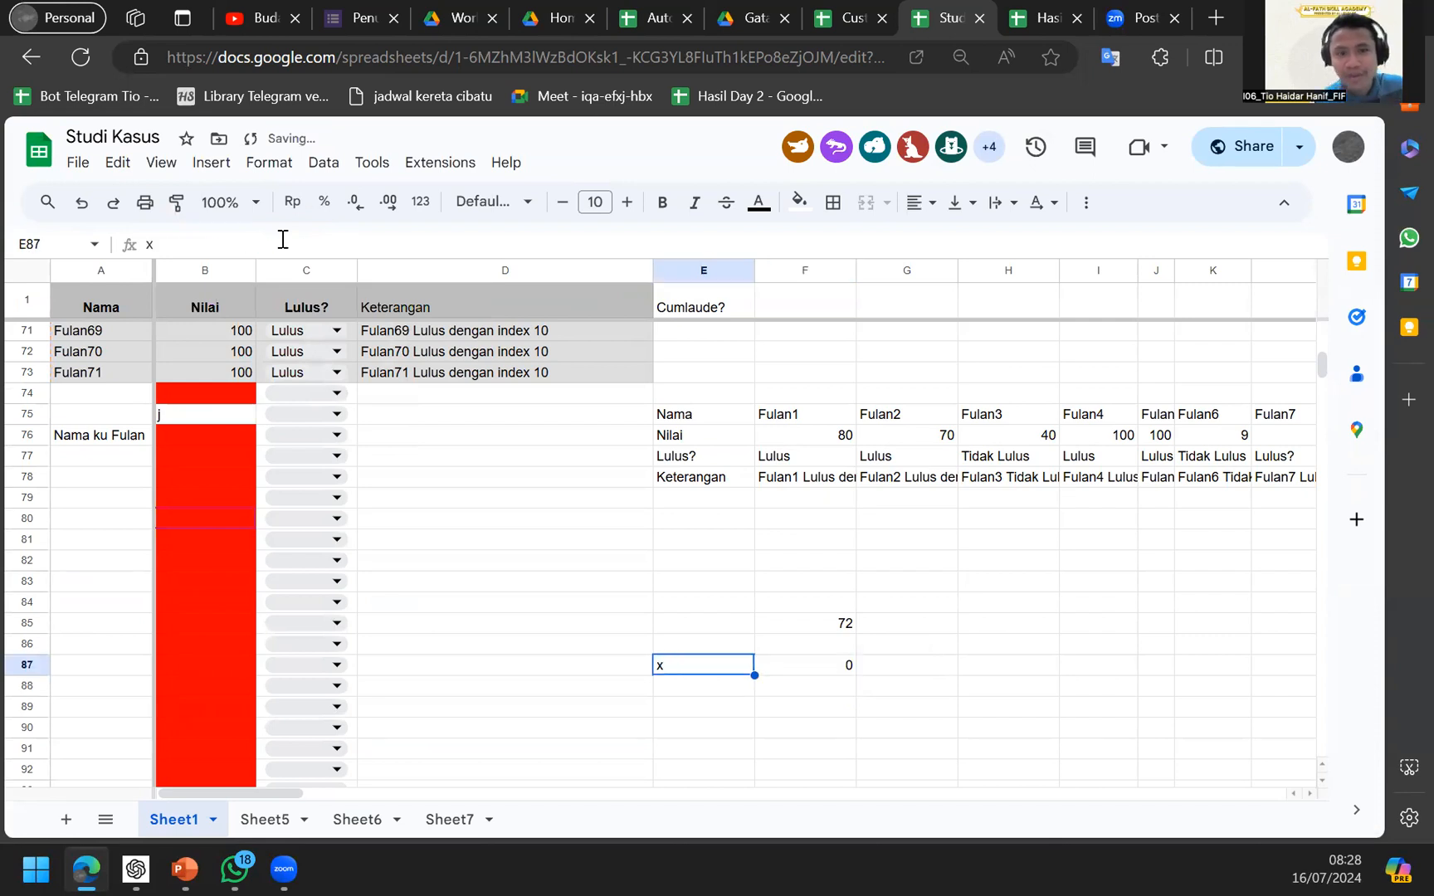
key(Right)
key(Left)
key(Right)
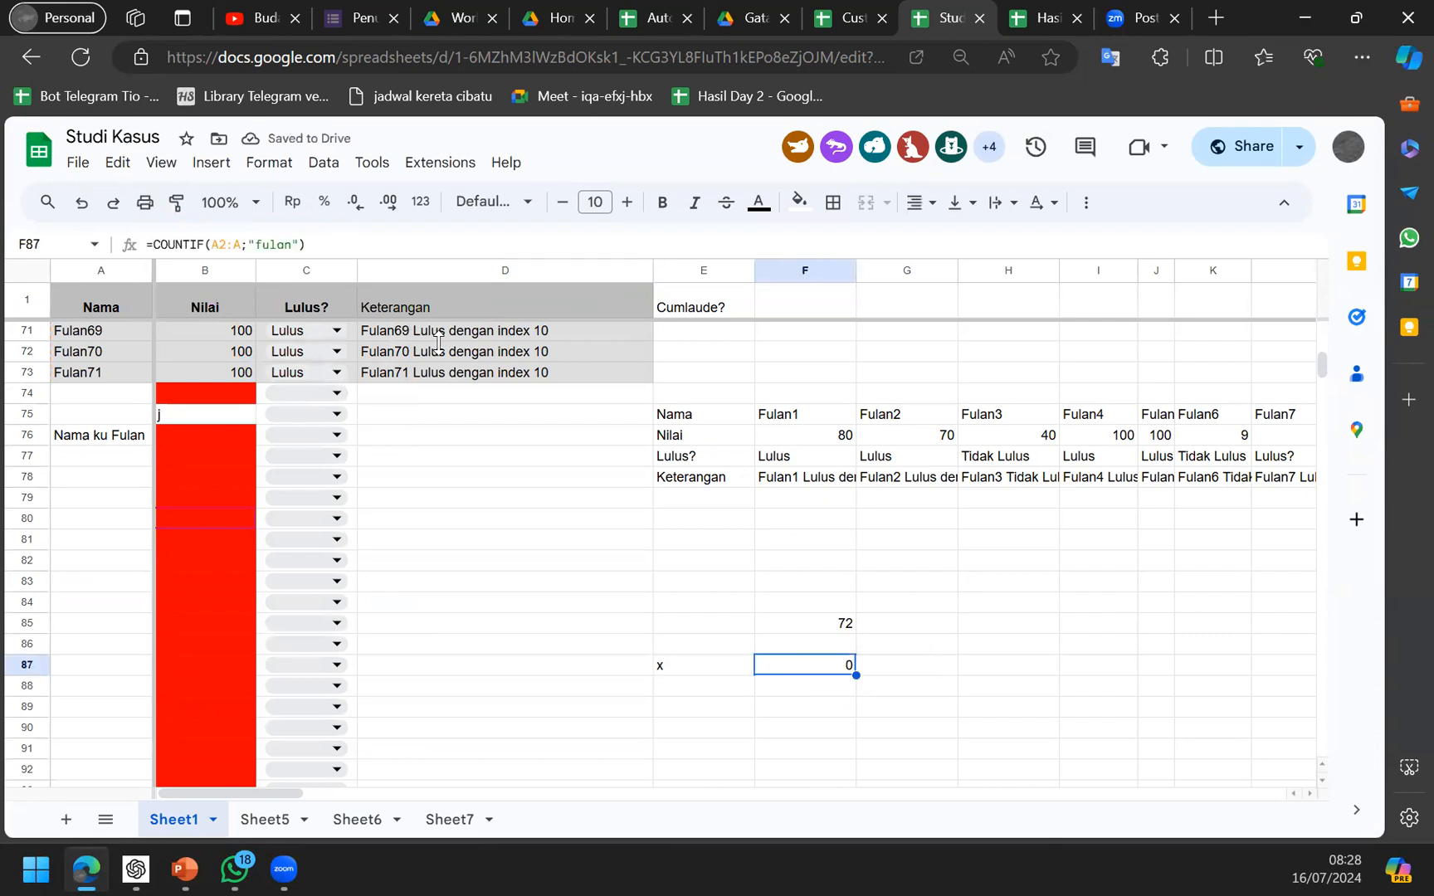
key(Left)
text(fulan)
key(Return)
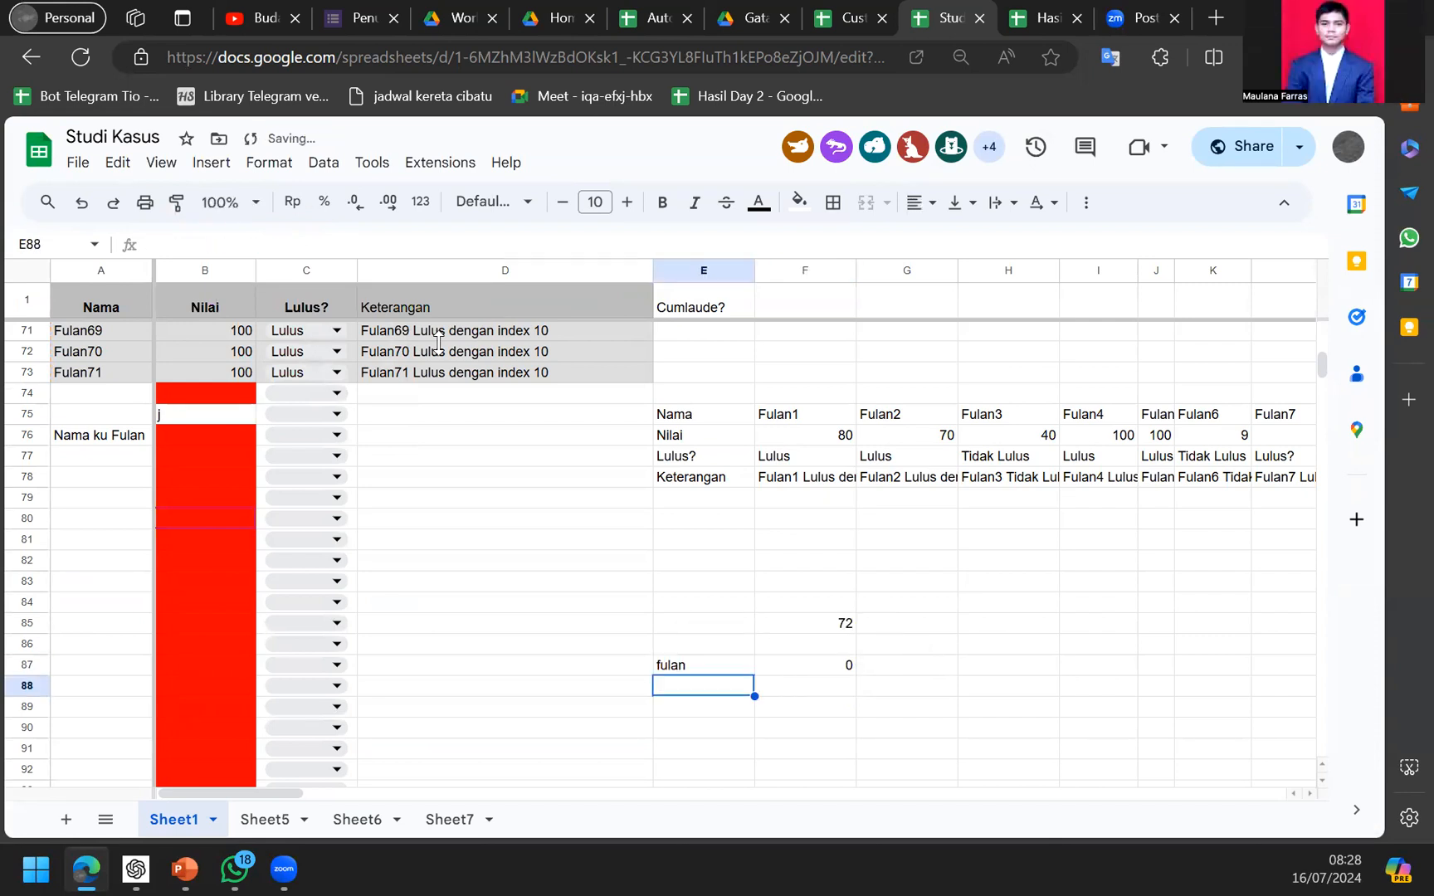
key(Up)
key(Right)
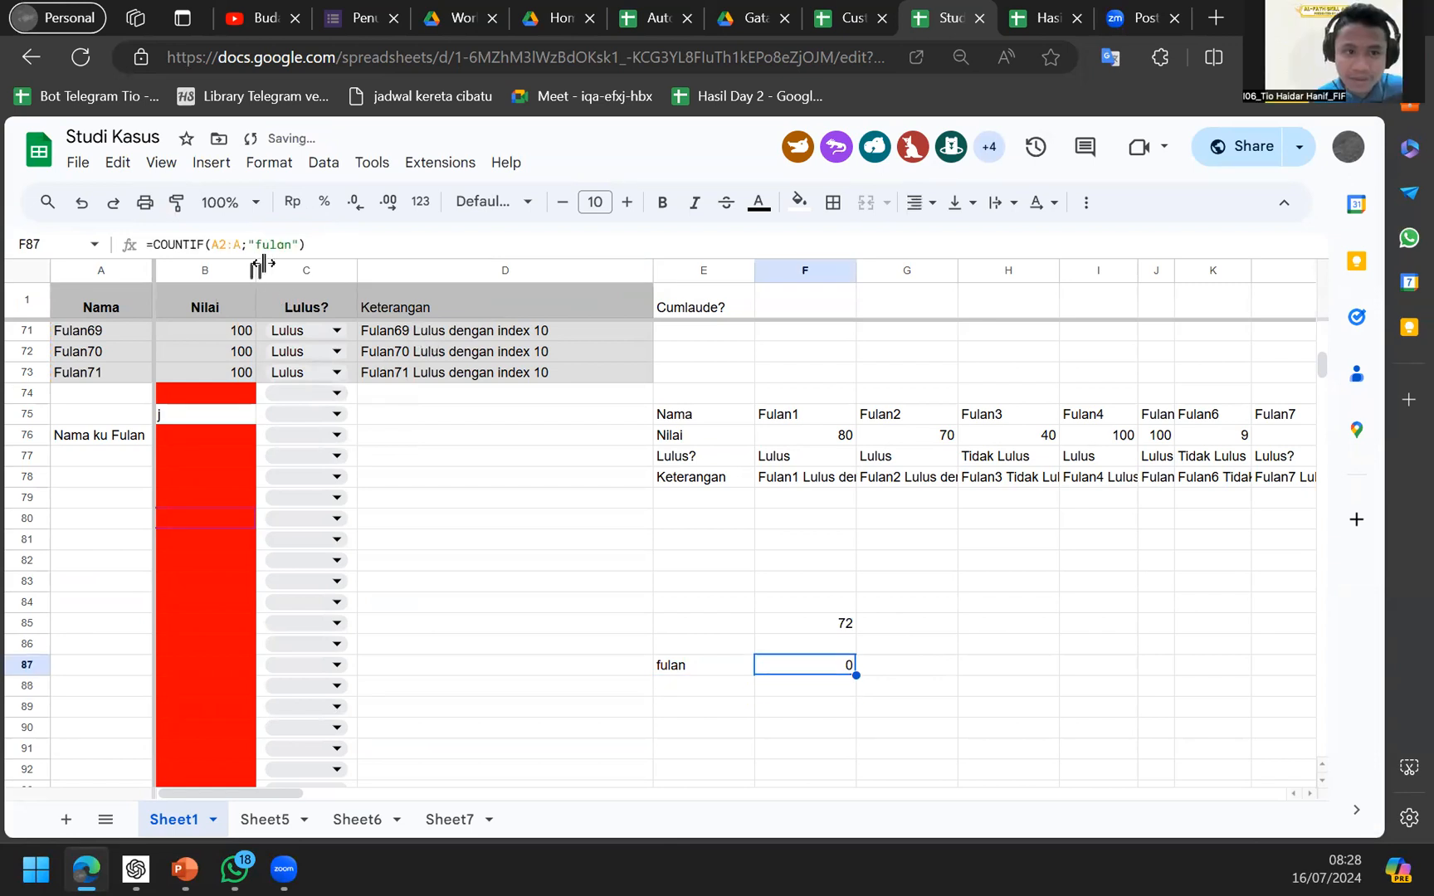
Point F87's COUNTIF criterion back to cell E87 instead of the fixed fulan.
click(279, 246)
key(BackSpace)
key(BackSpace)
key(BackSpace)
key(BackSpace)
key(BackSpace)
key(BackSpace)
key(BackSpace)
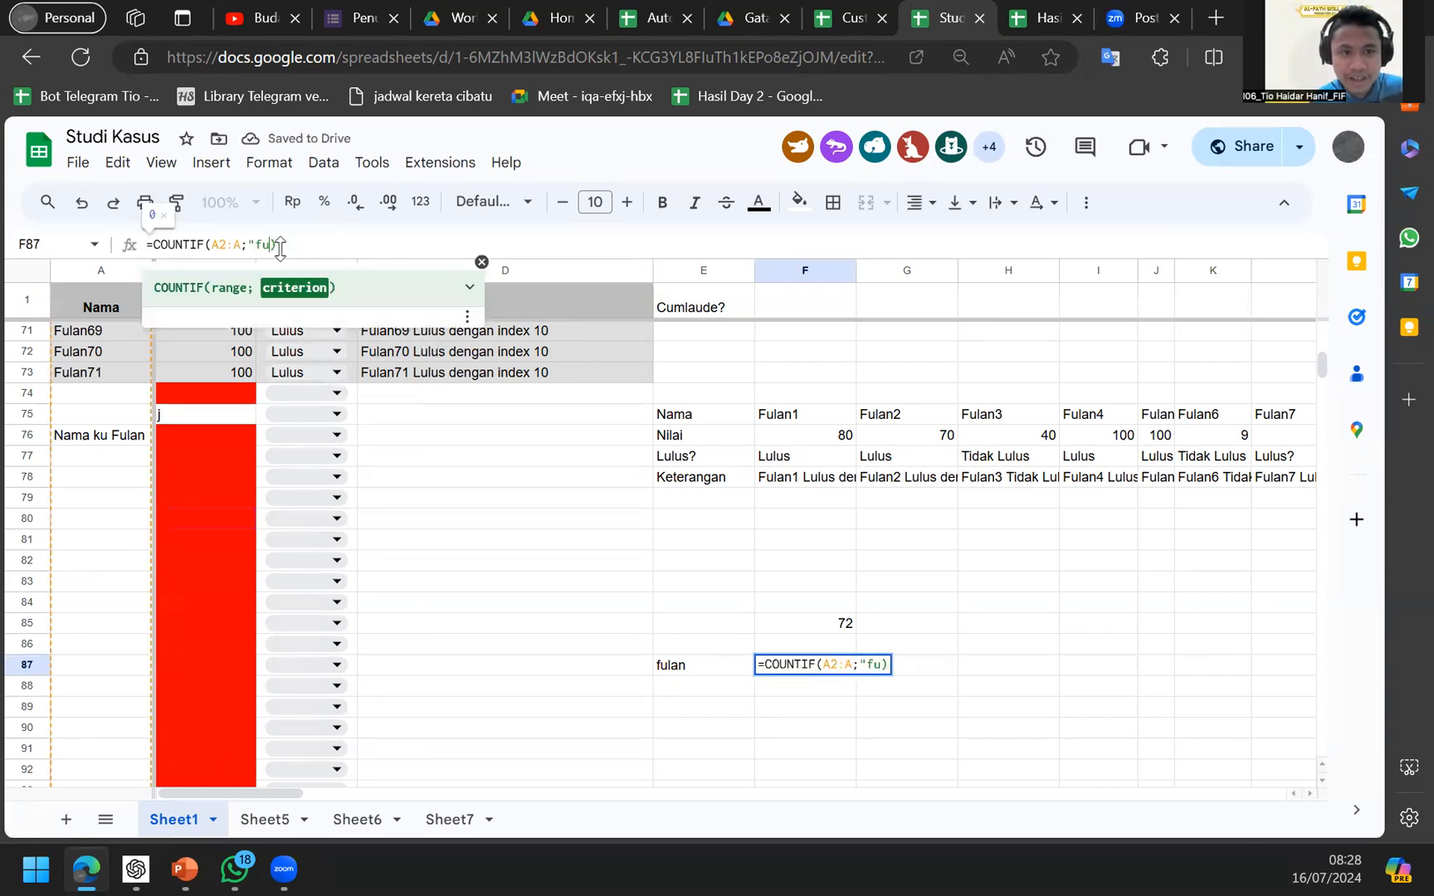
click(703, 666)
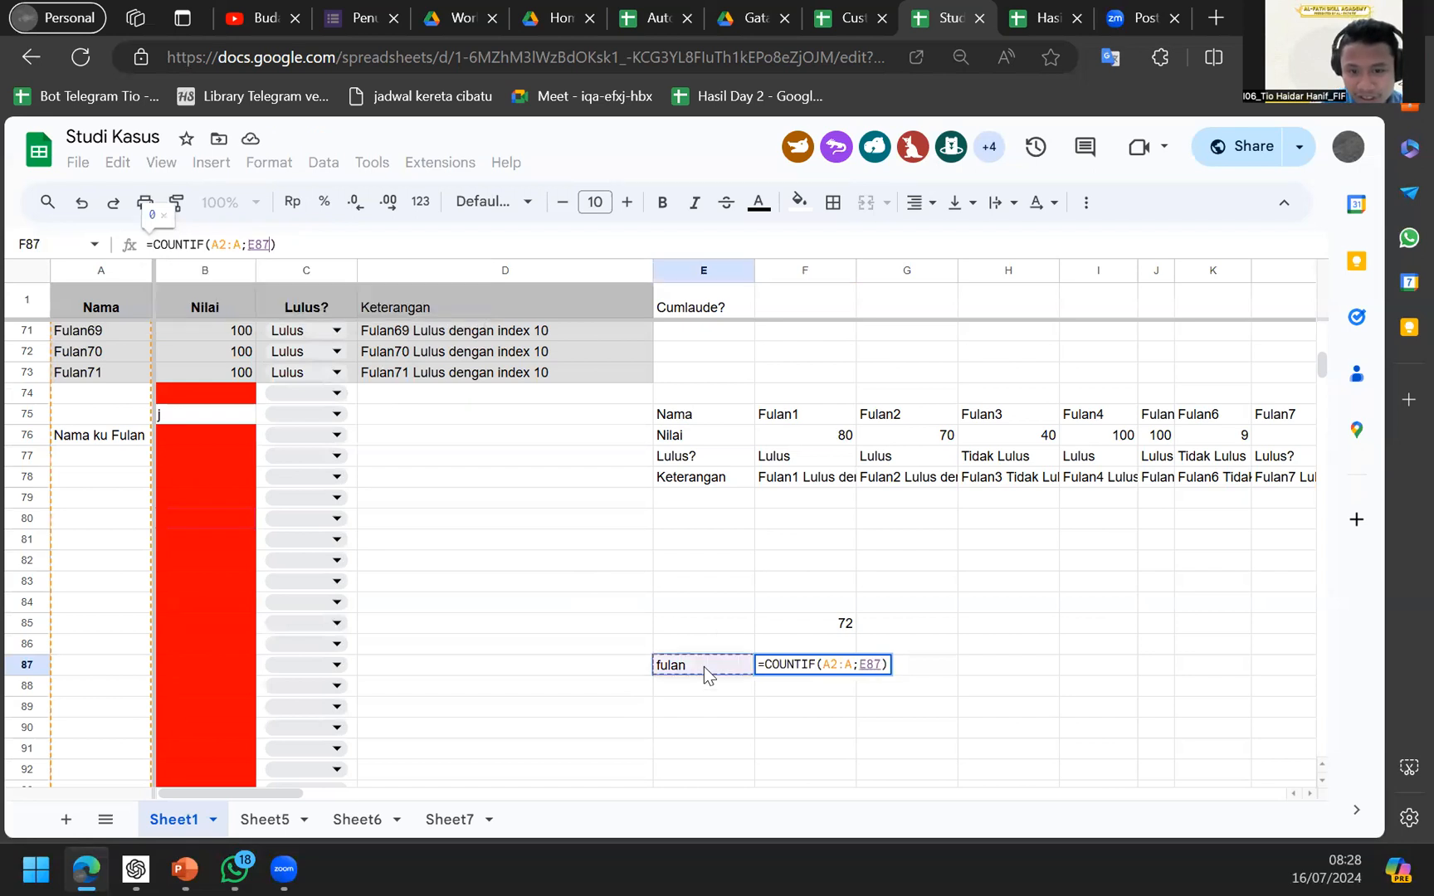
key(Return)
click(704, 667)
key(Right)
key(Left)
key(Right)
key(Left)
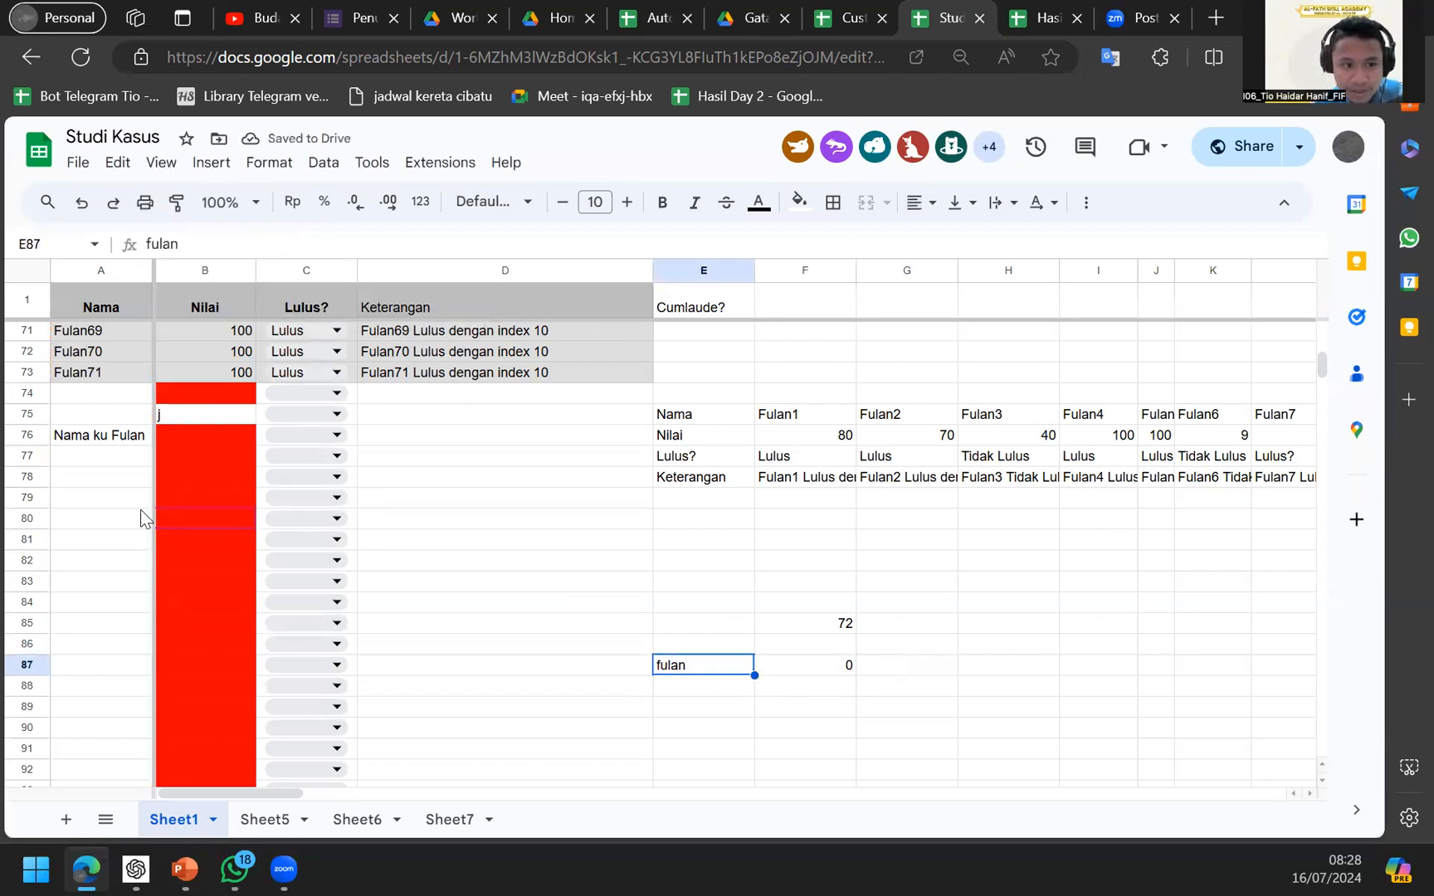
Add fulan as a name in A79 and rewrite F87's criterion as quoted text joined with E87.
double_click(140, 505)
text(fulan)
key(Return)
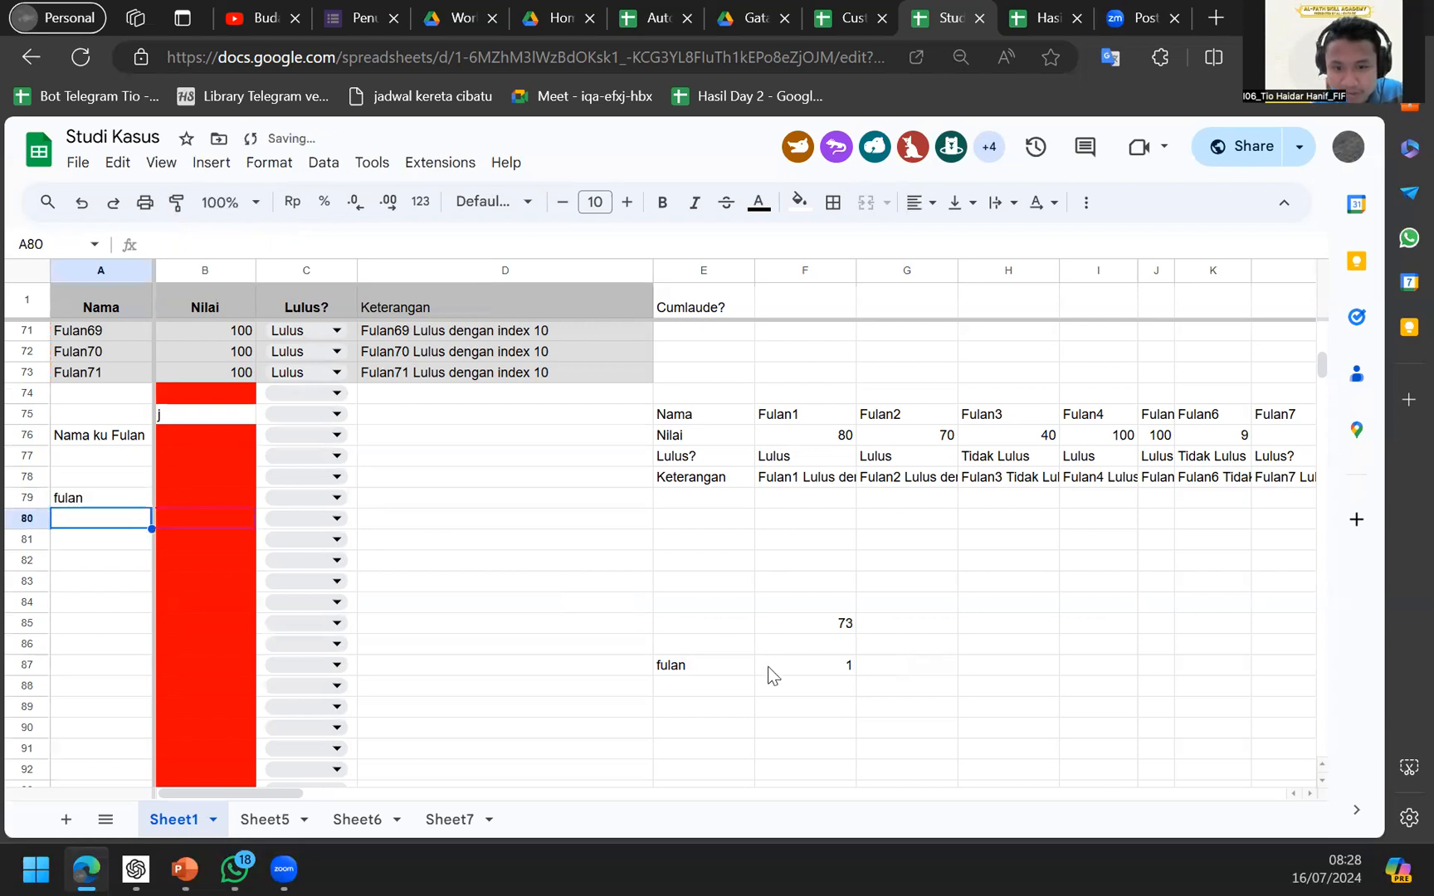
click(710, 674)
key(Right)
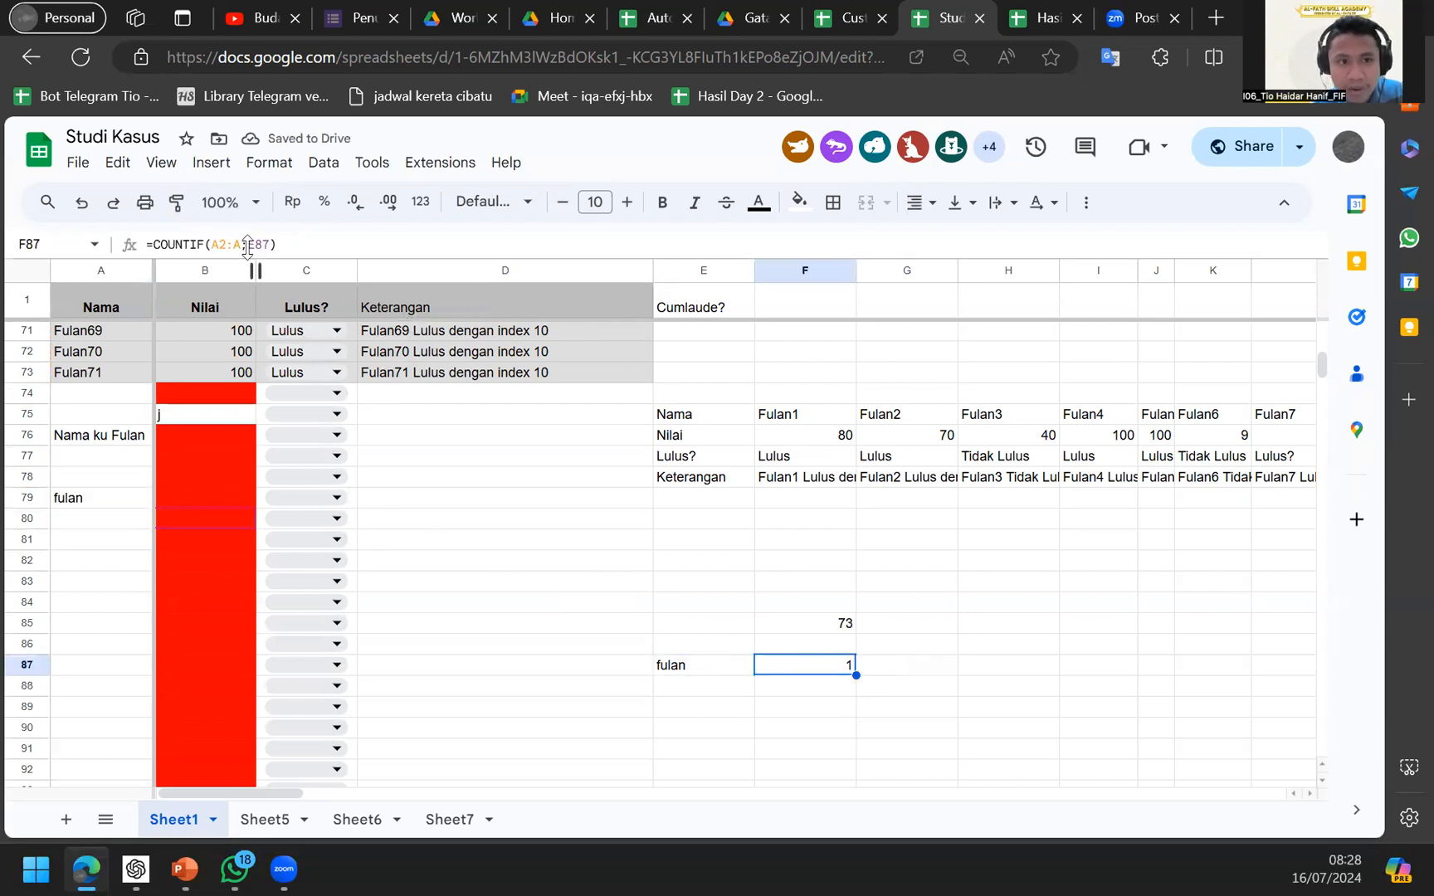
click(246, 247)
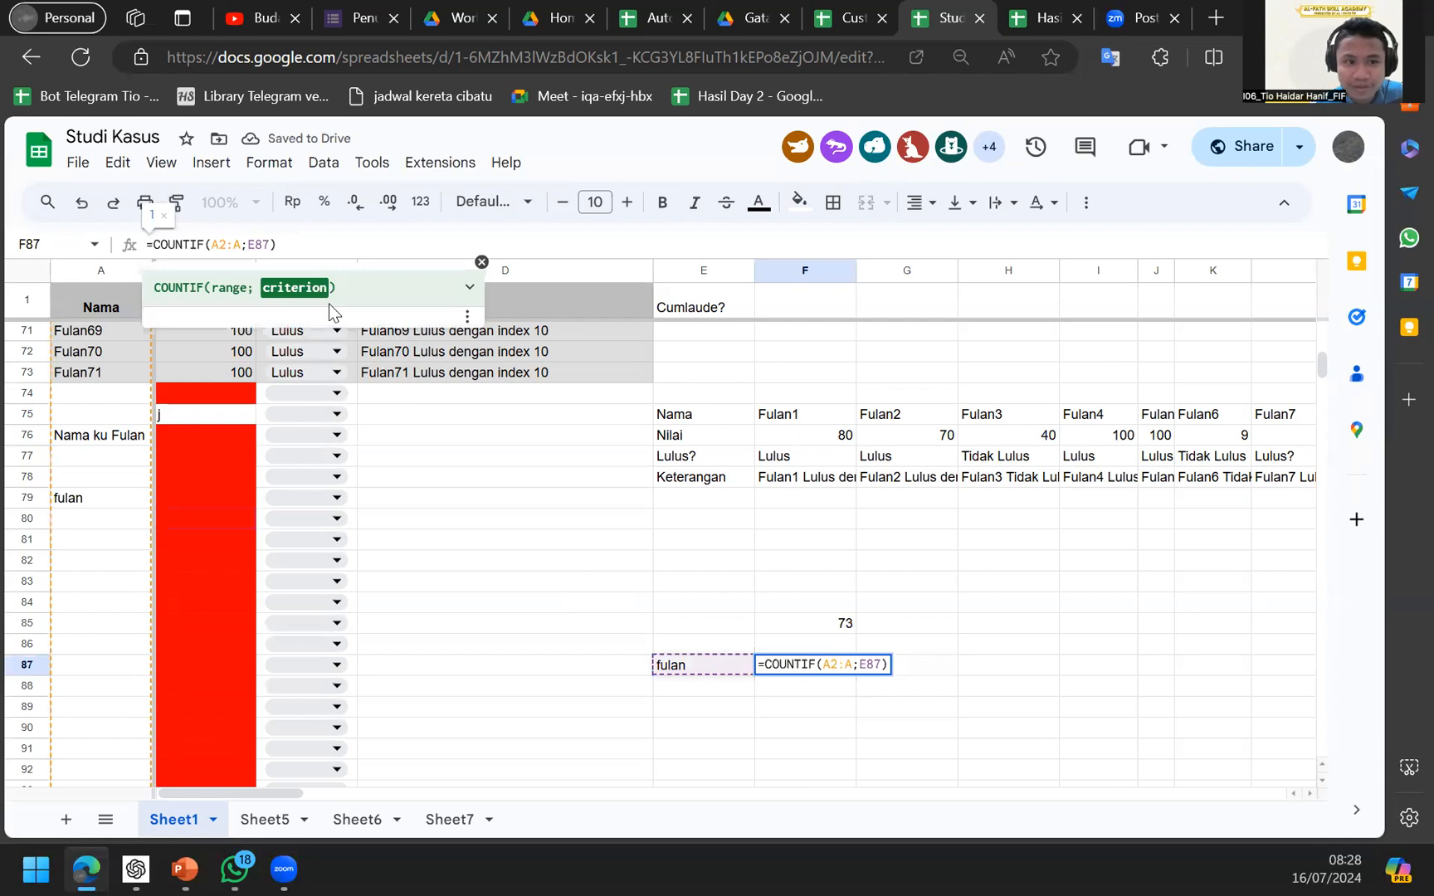
text(")
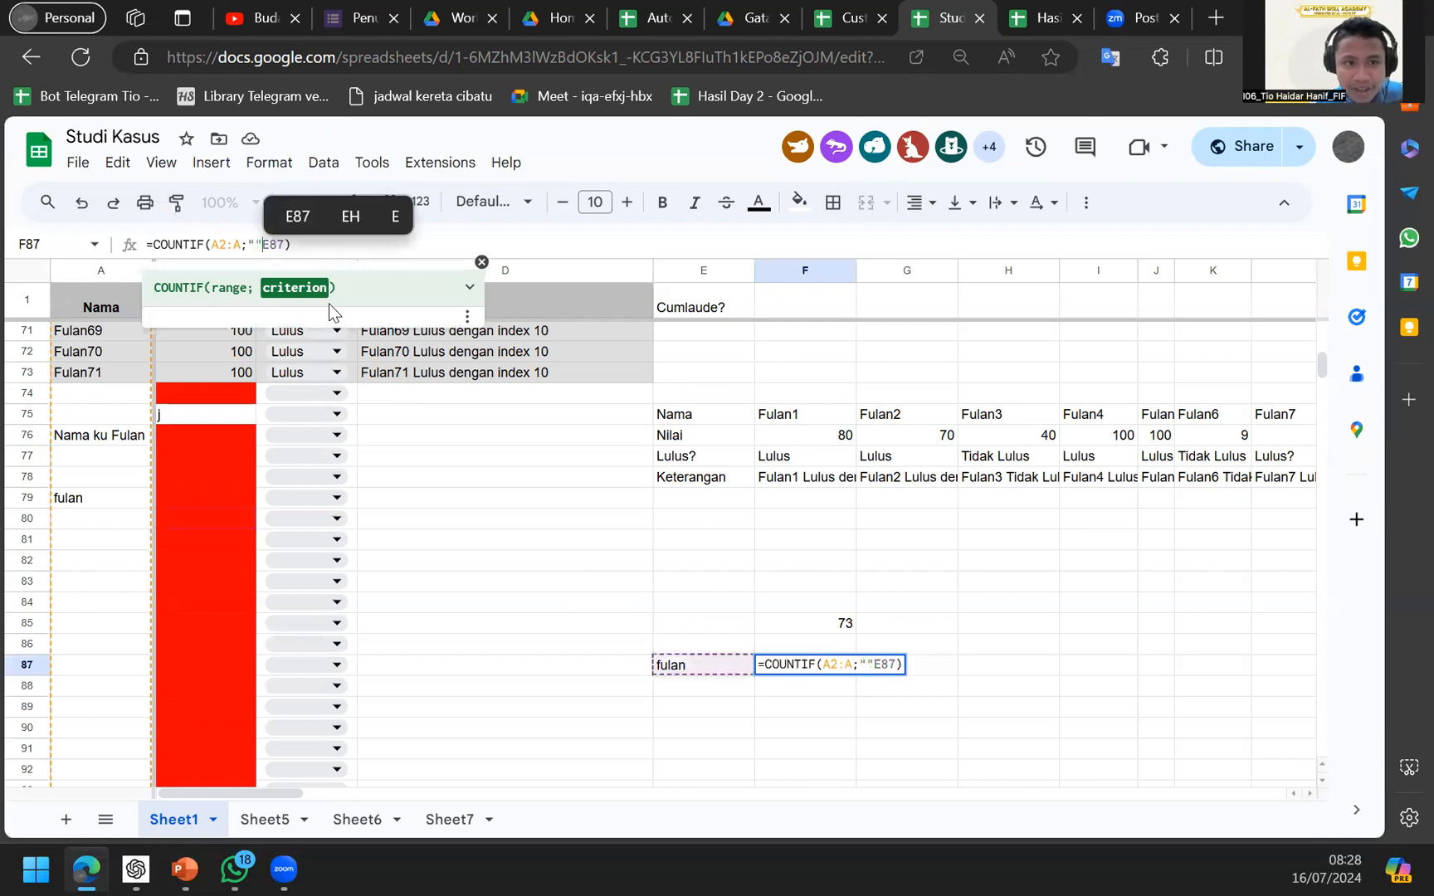
text(")
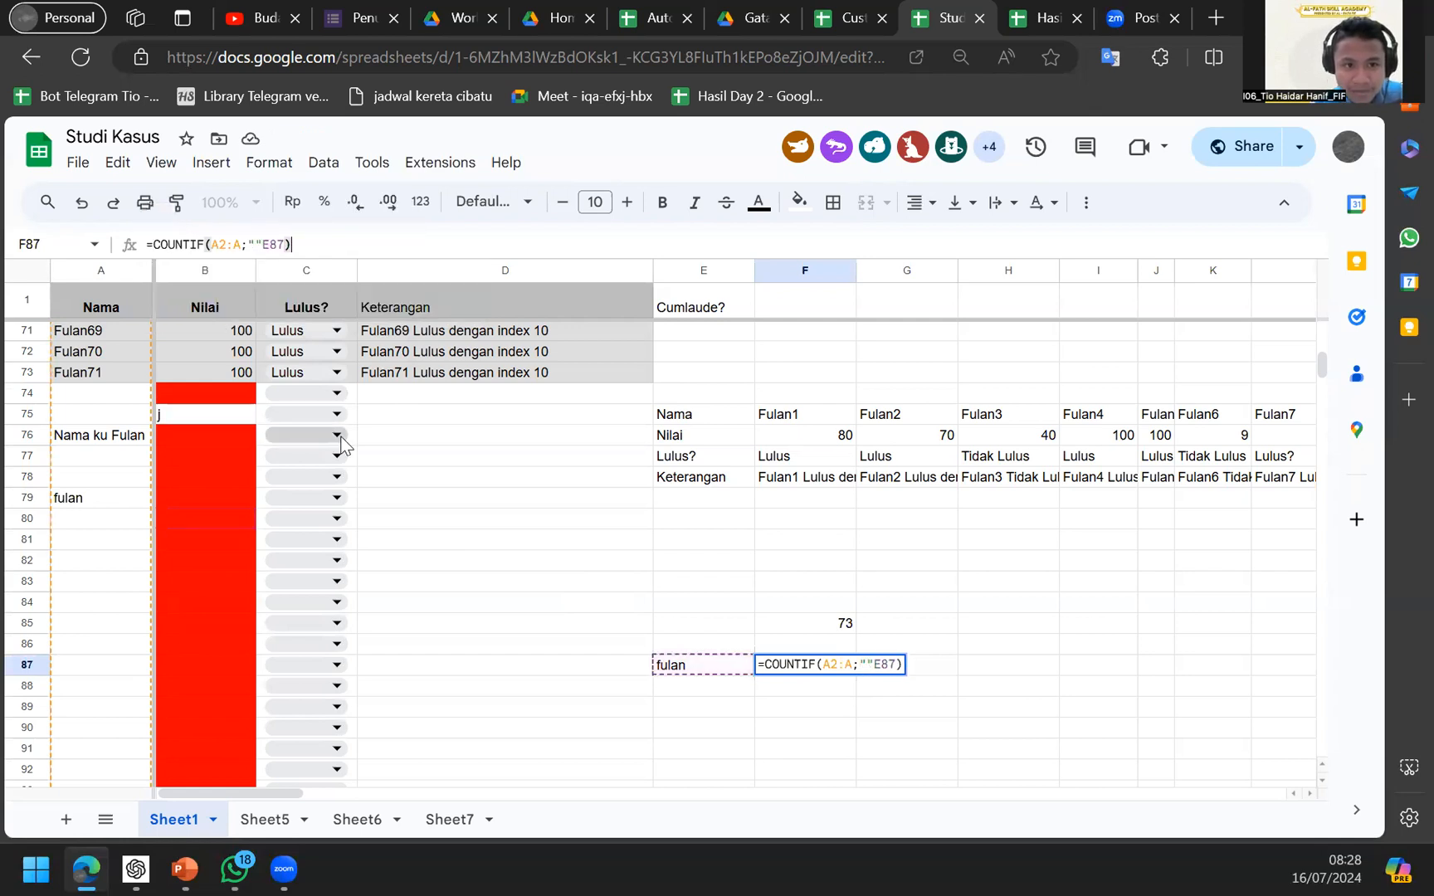
key(Up)
key(Down)
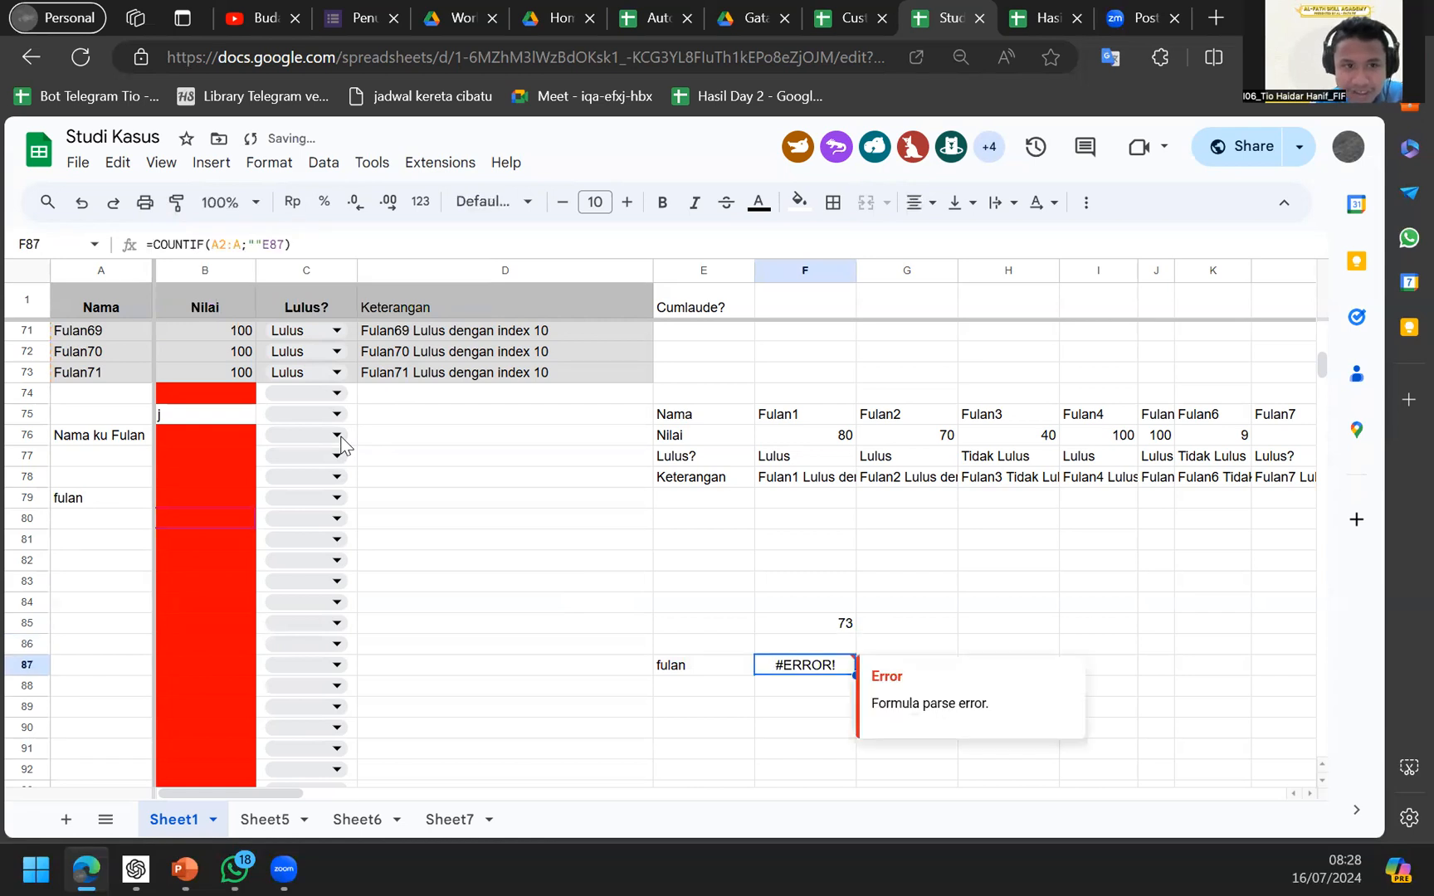
click(276, 246)
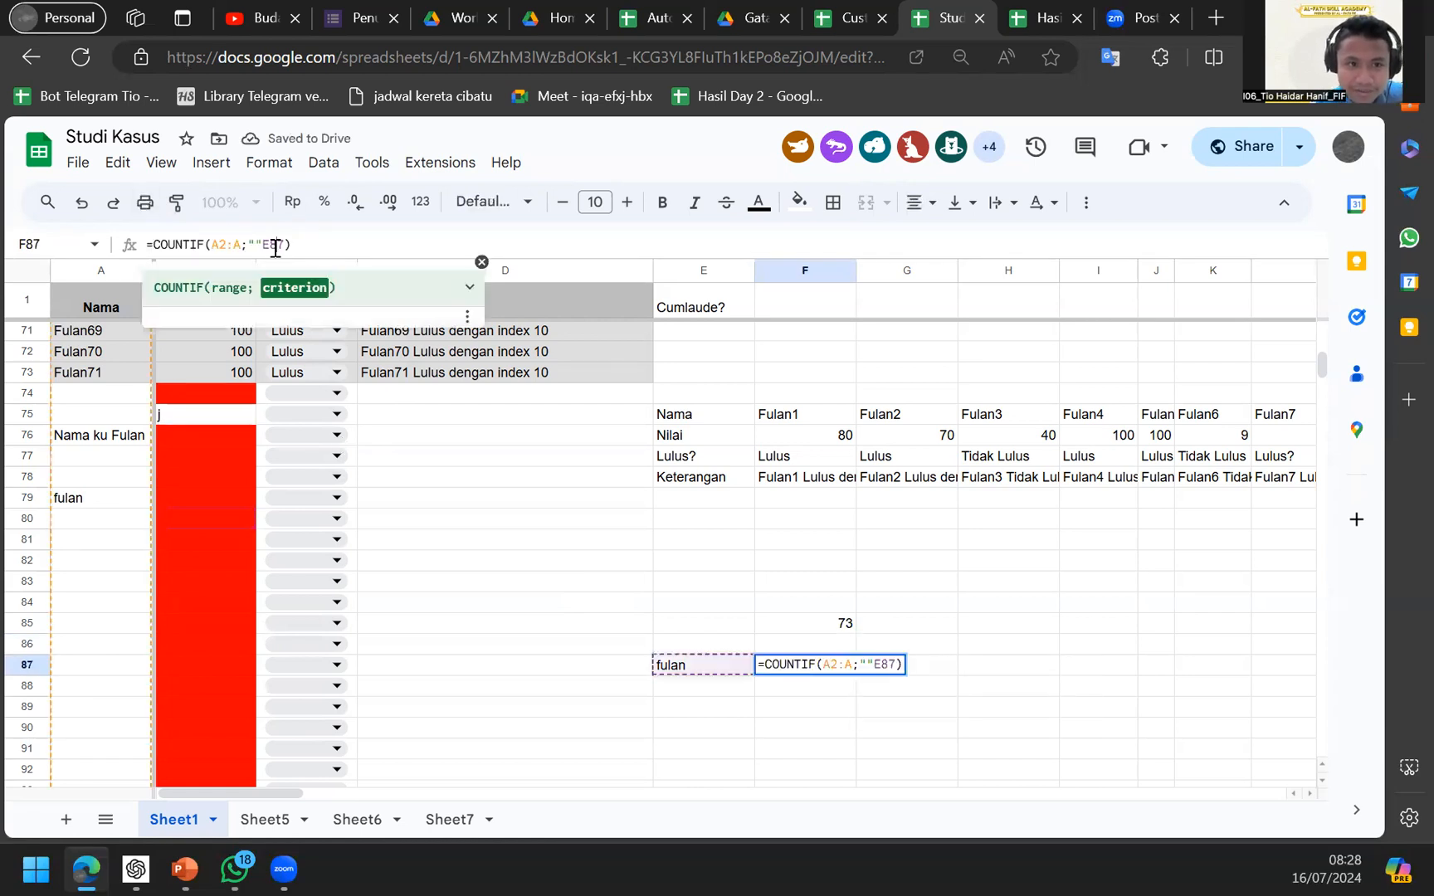
text("")
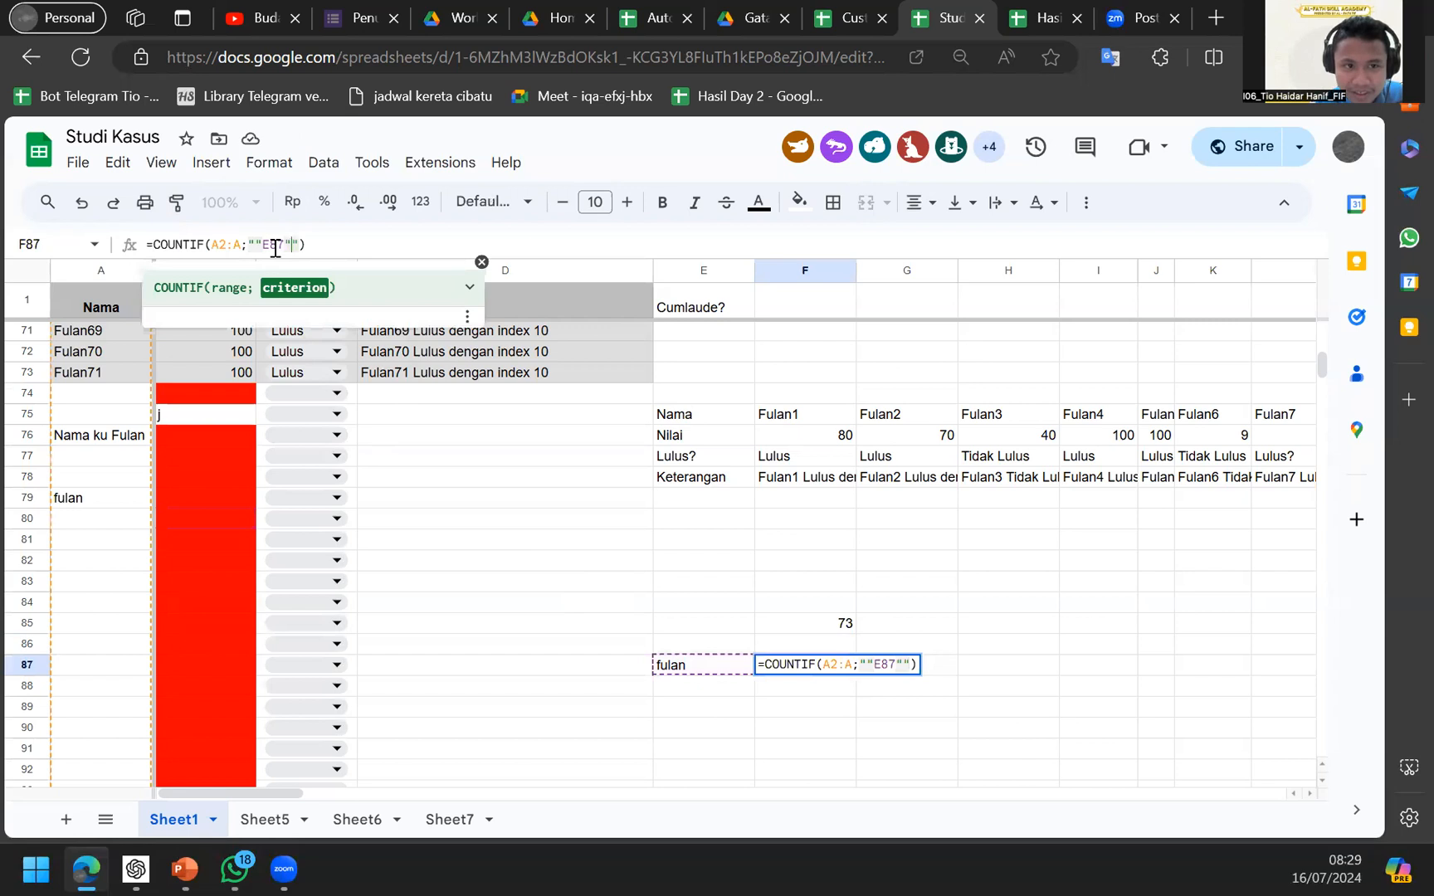
text(&E87)
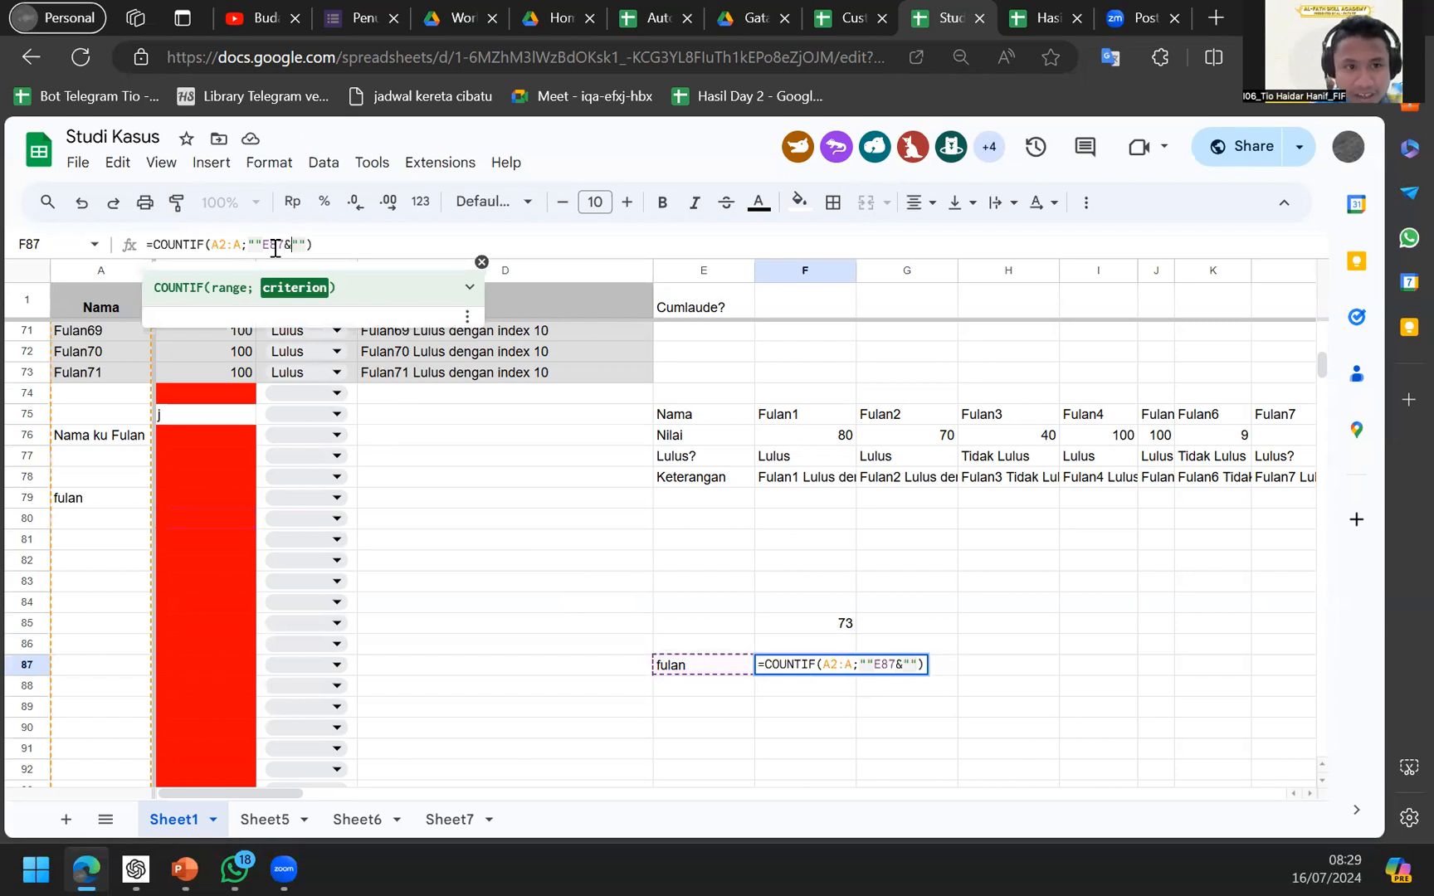
text(&)
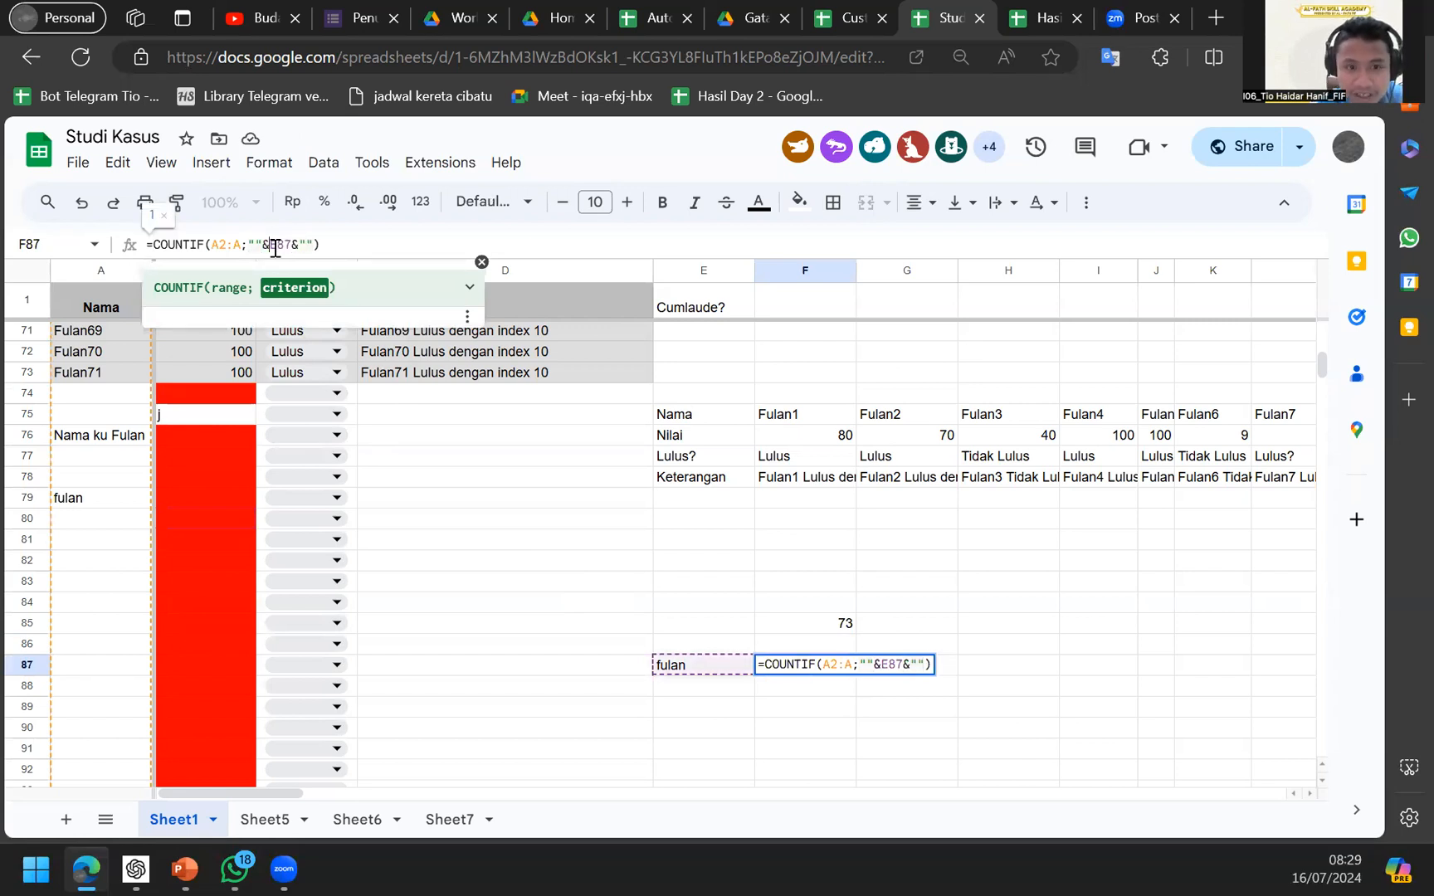
key(Return)
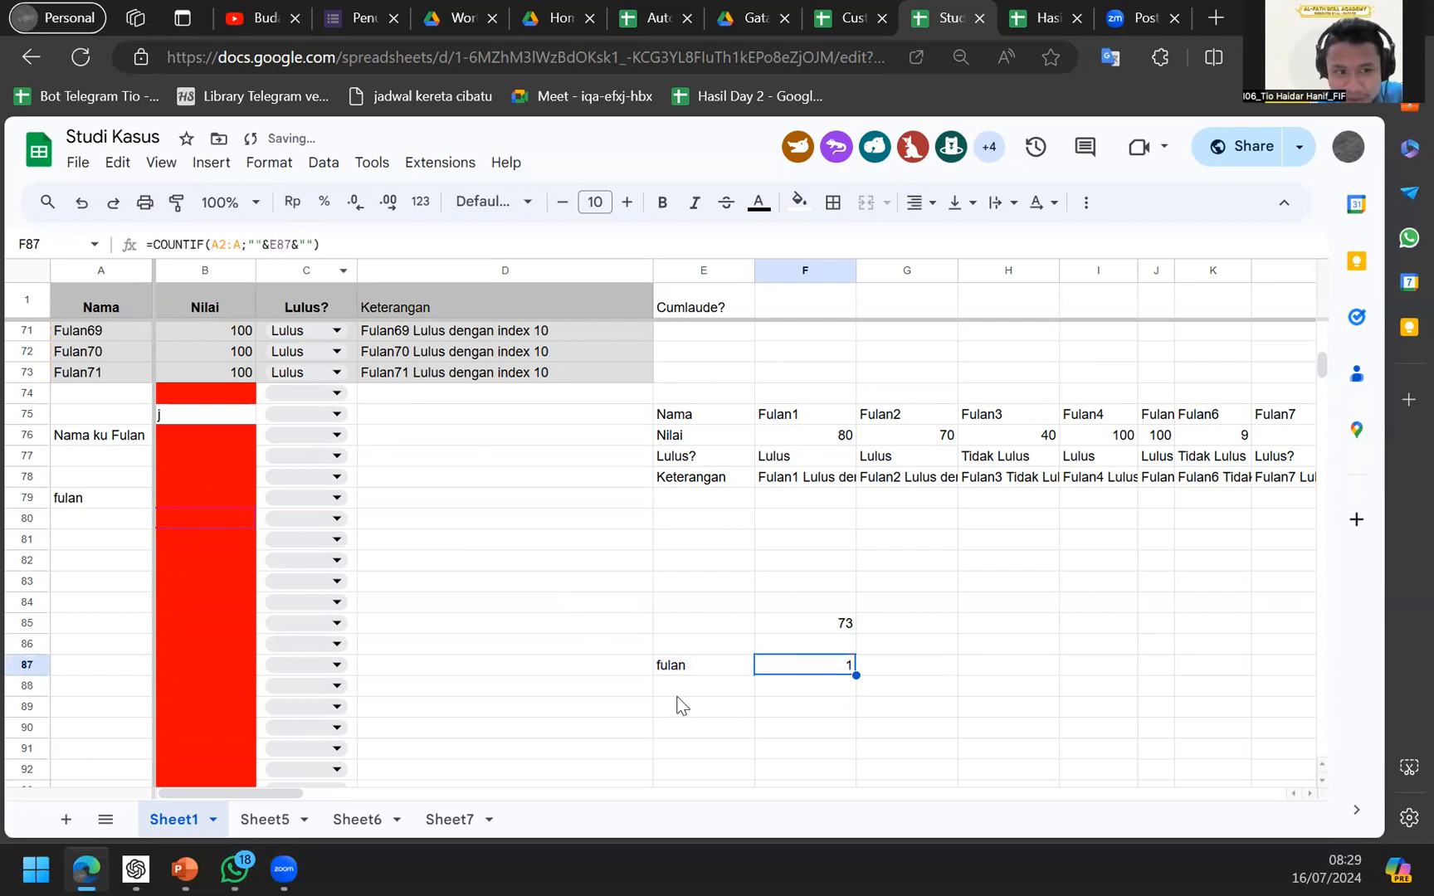
Set E87 to nama, then briefly enter nama in A81 and delete it again.
click(715, 668)
text(nama)
key(Return)
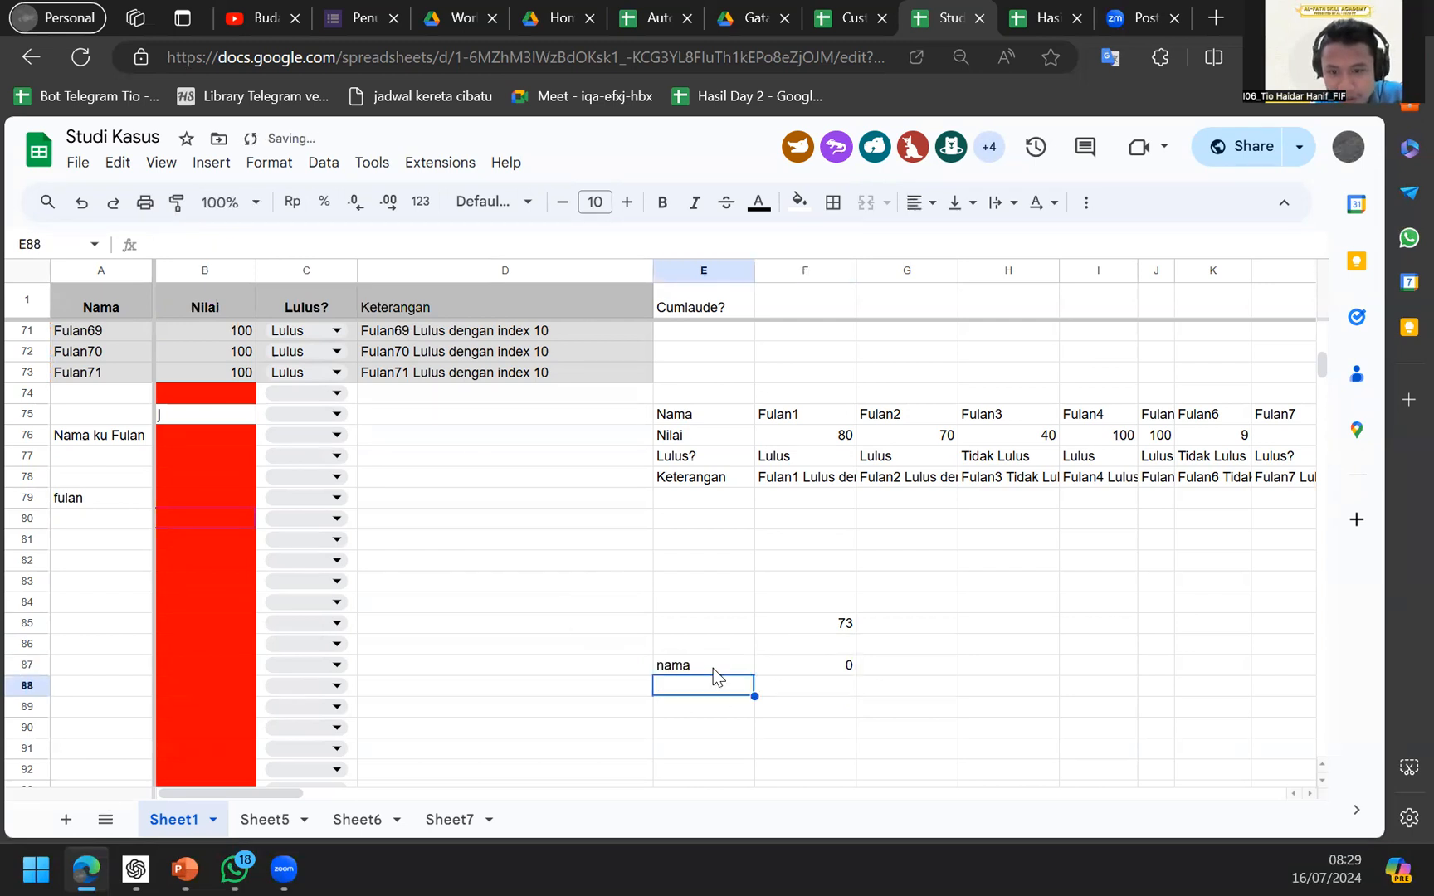
click(158, 543)
click(112, 547)
text(nama)
key(Return)
key(Up)
key(Delete)
Add wildcards so F87 reads =COUNTIF(A2:A;"*"&E87&"*"), returning 1 for nama.
click(771, 673)
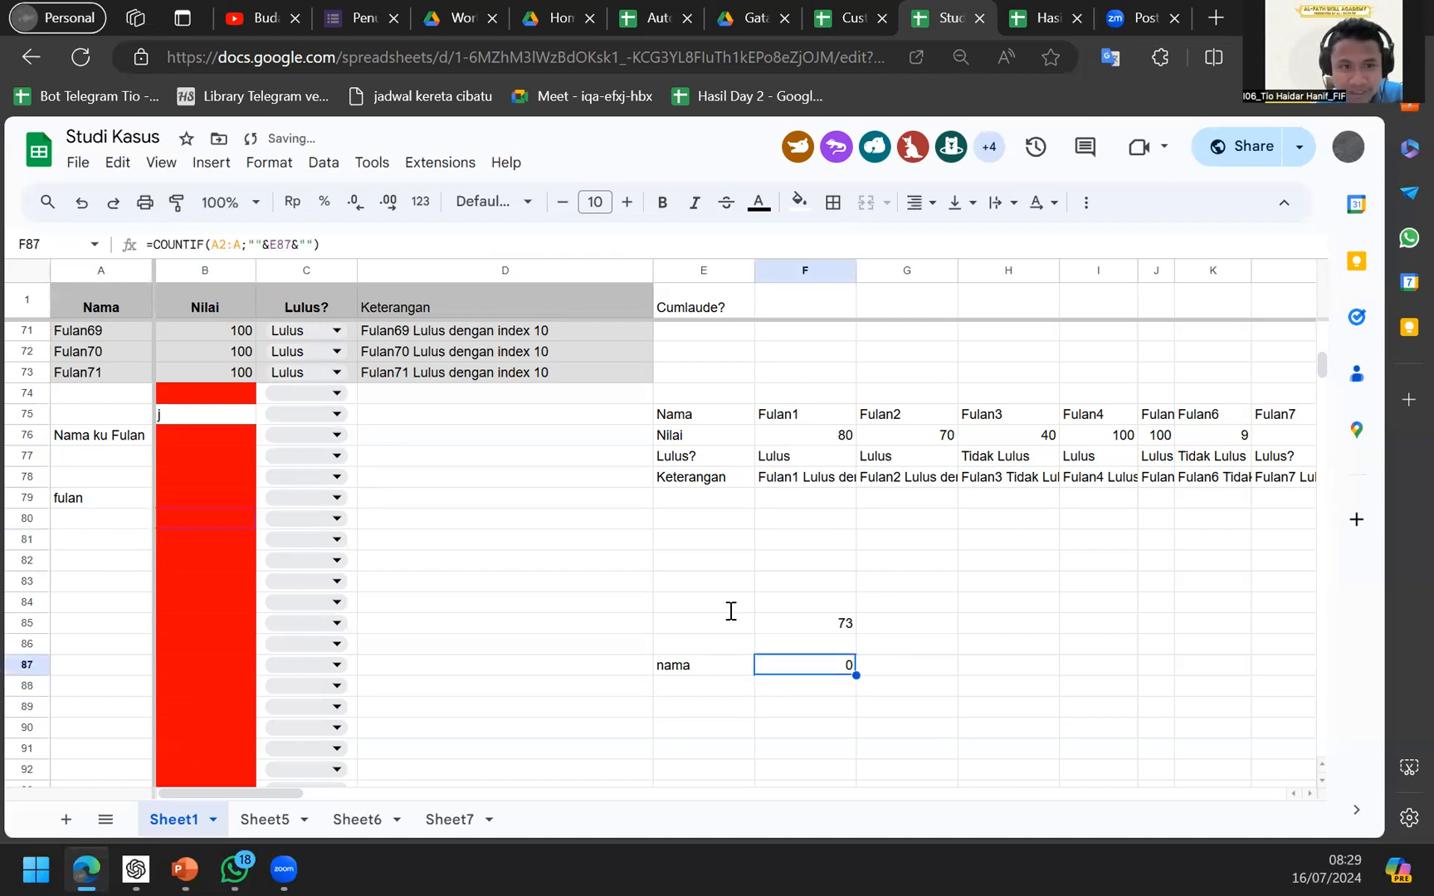
click(255, 244)
text(*)
key(Right)
key(Right)
key(Right)
key(Right)
key(Right)
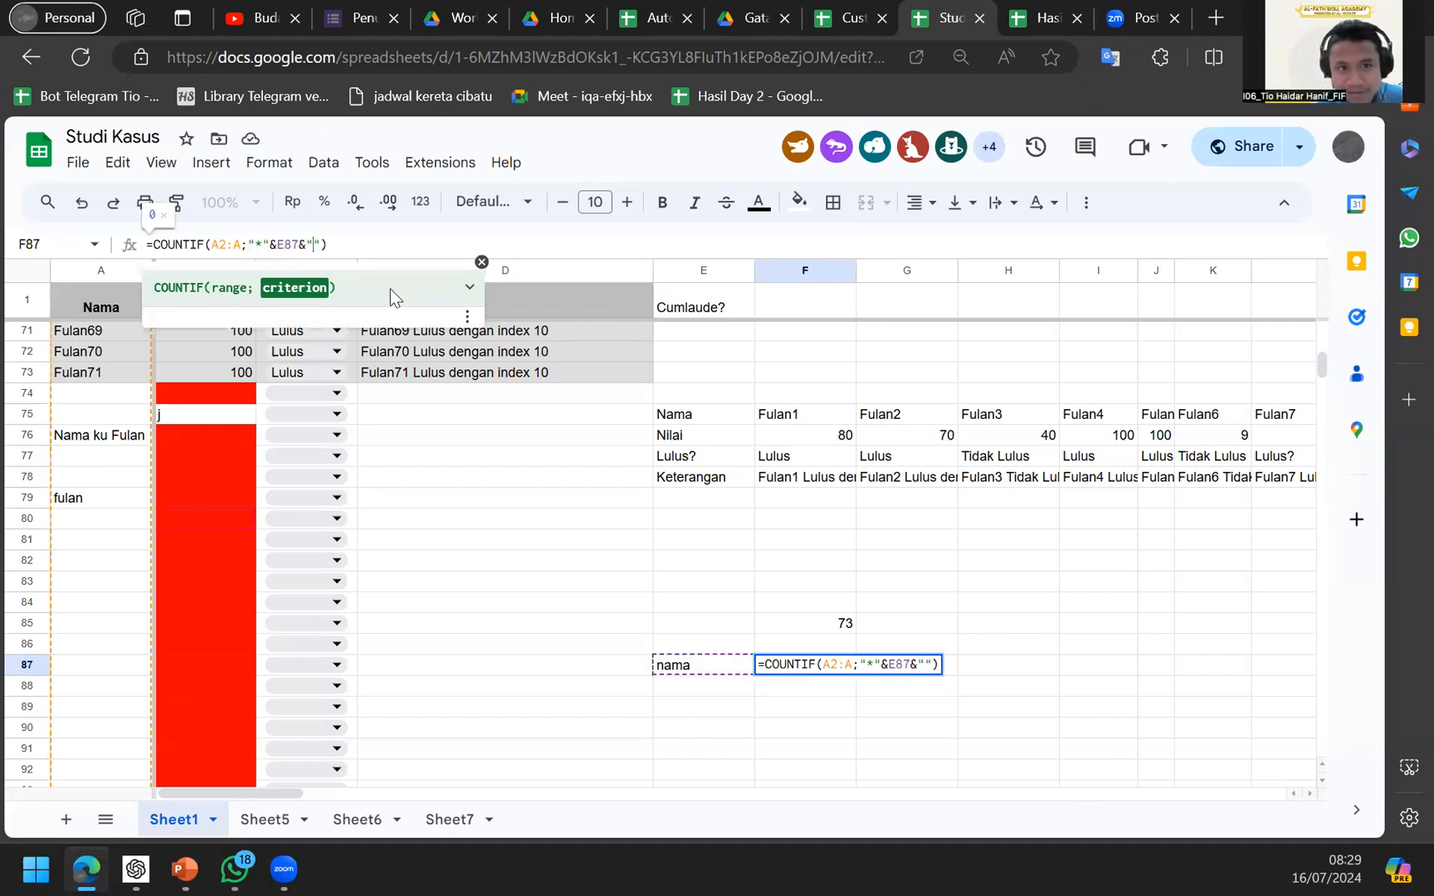
text(*)
key(Return)
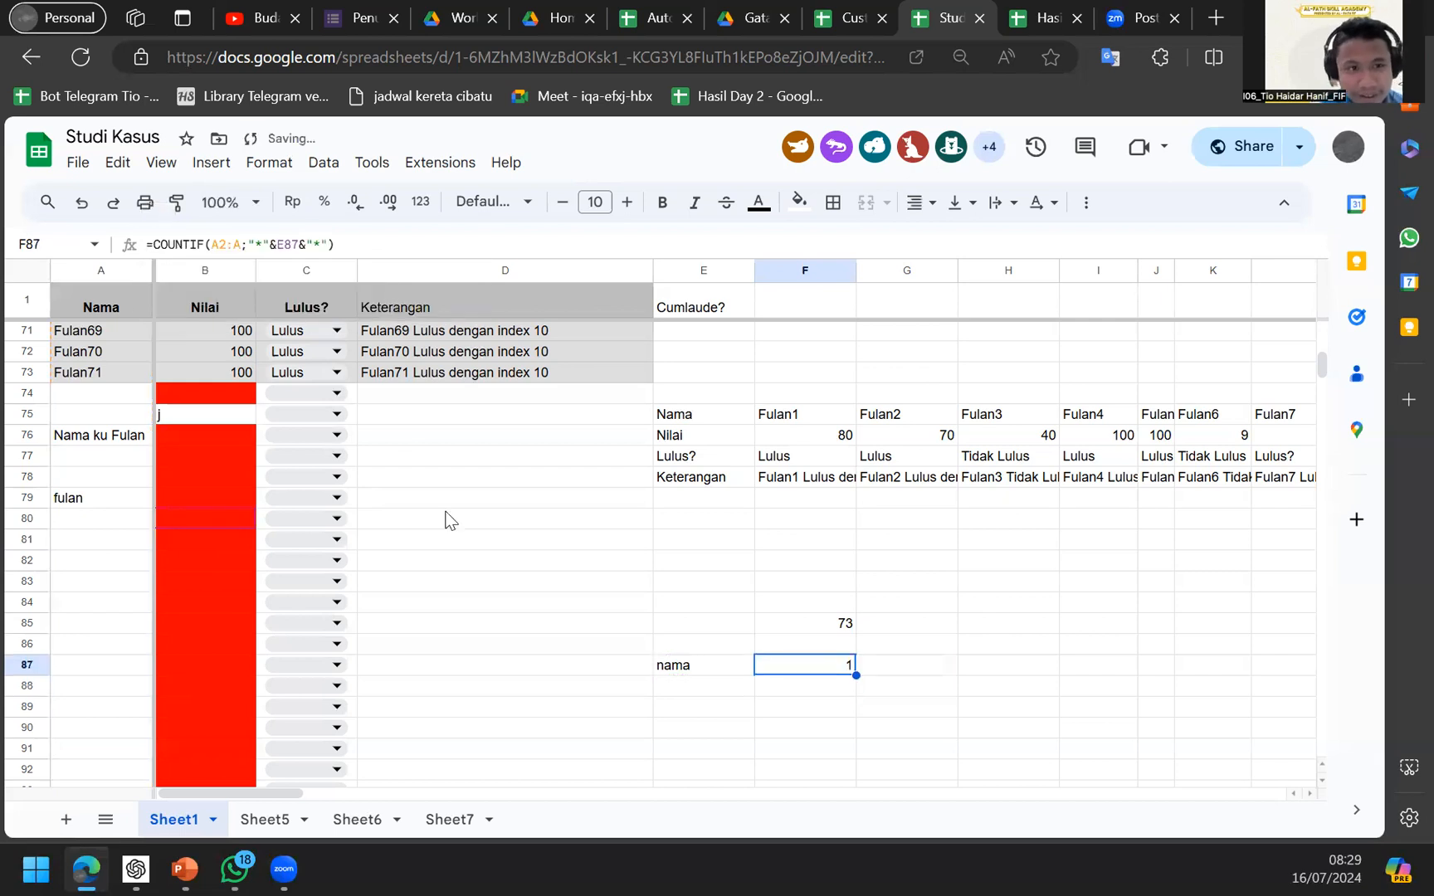
scroll(446, 521, up, 5)
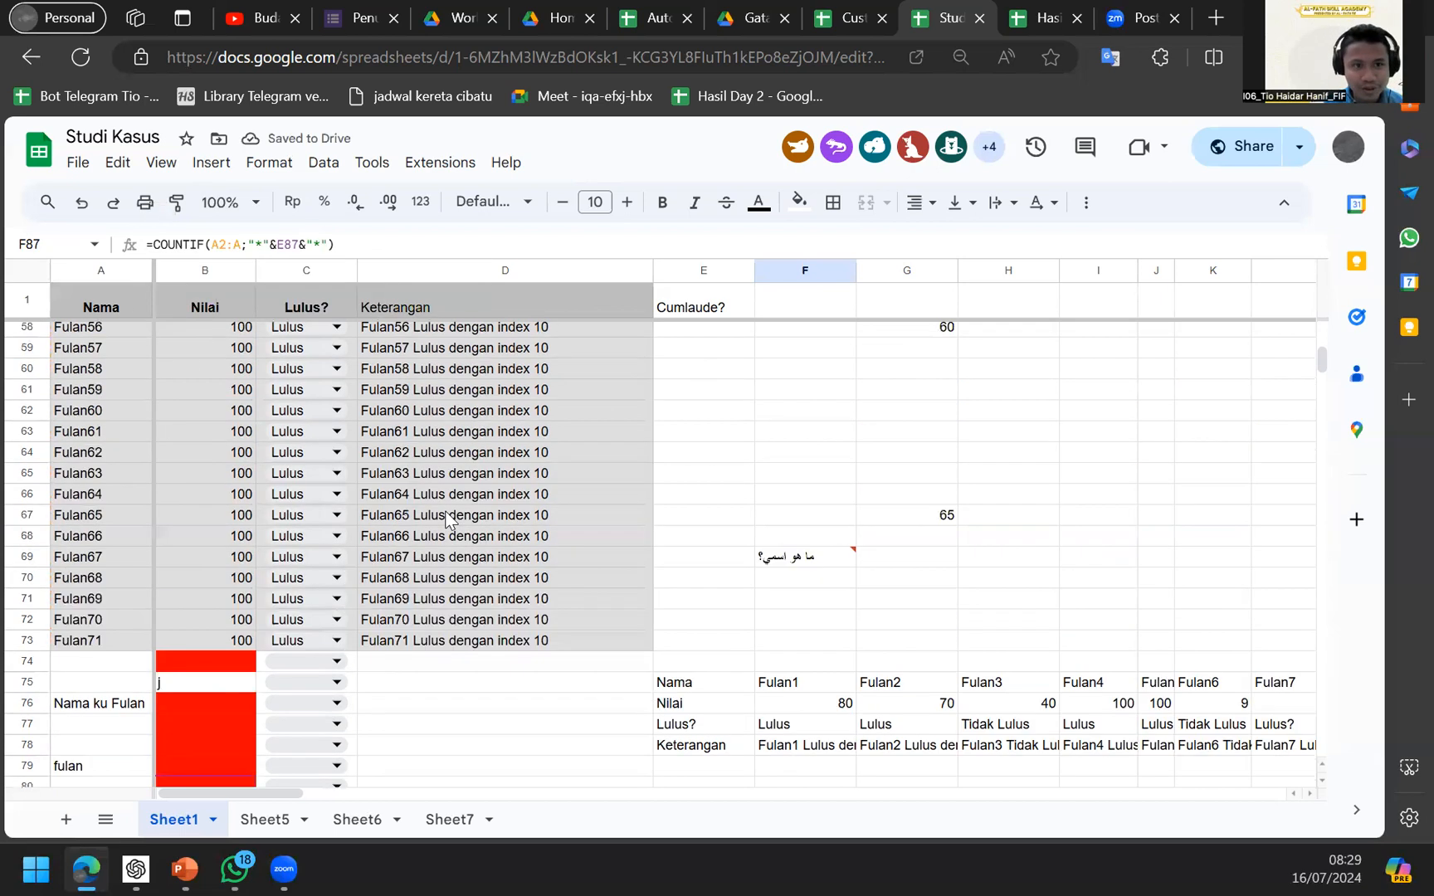
scroll(446, 520, down, 7)
scroll(445, 520, up, 7)
scroll(446, 520, down, 4)
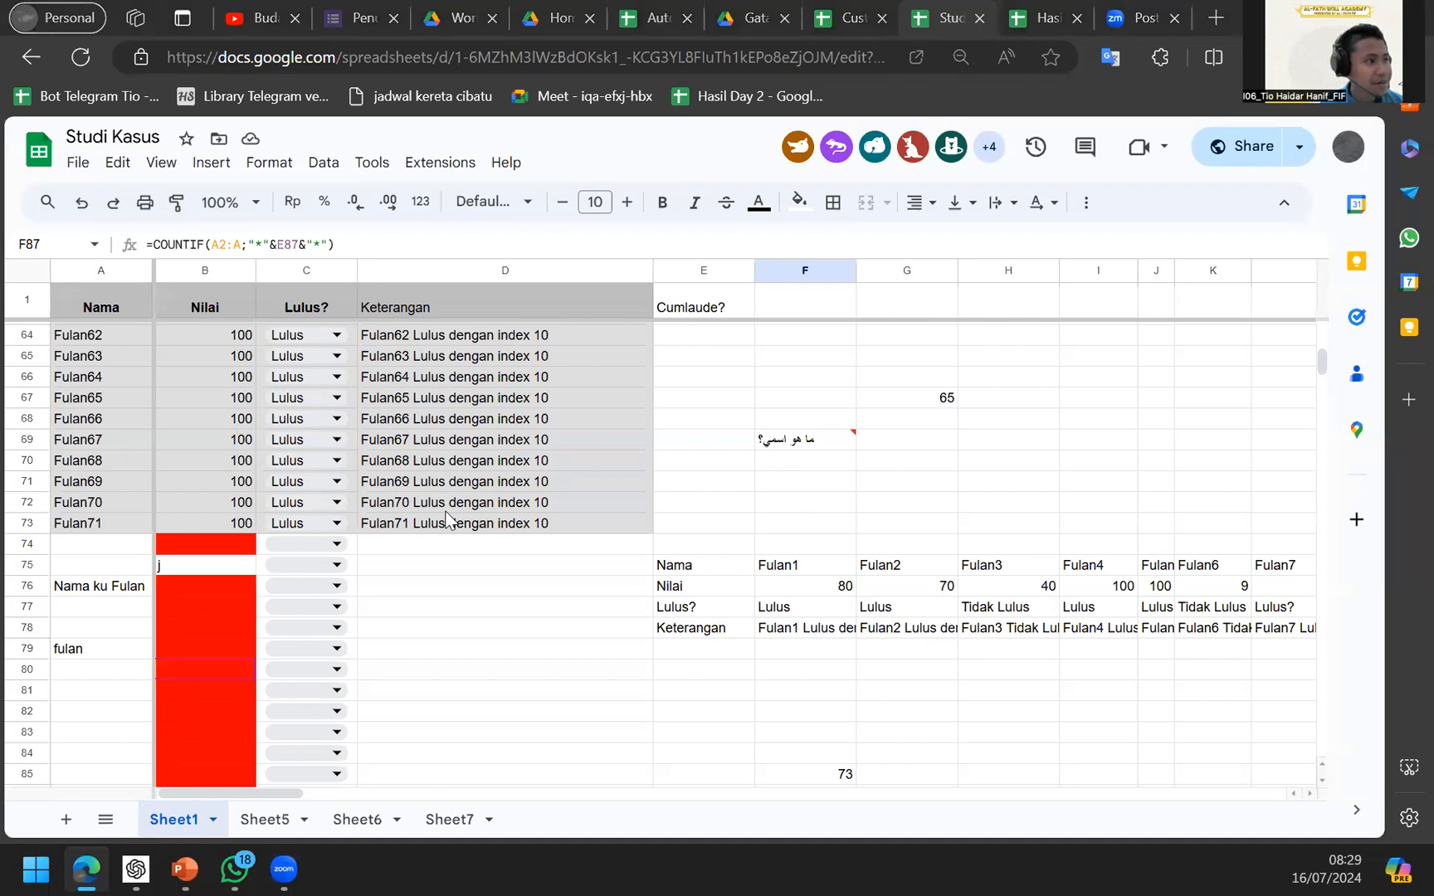
Advance the PowerPoint slideshow to the Pivot Table slide, then return to the Hasil Day 2 spreadsheet.
key(alt+Tab)
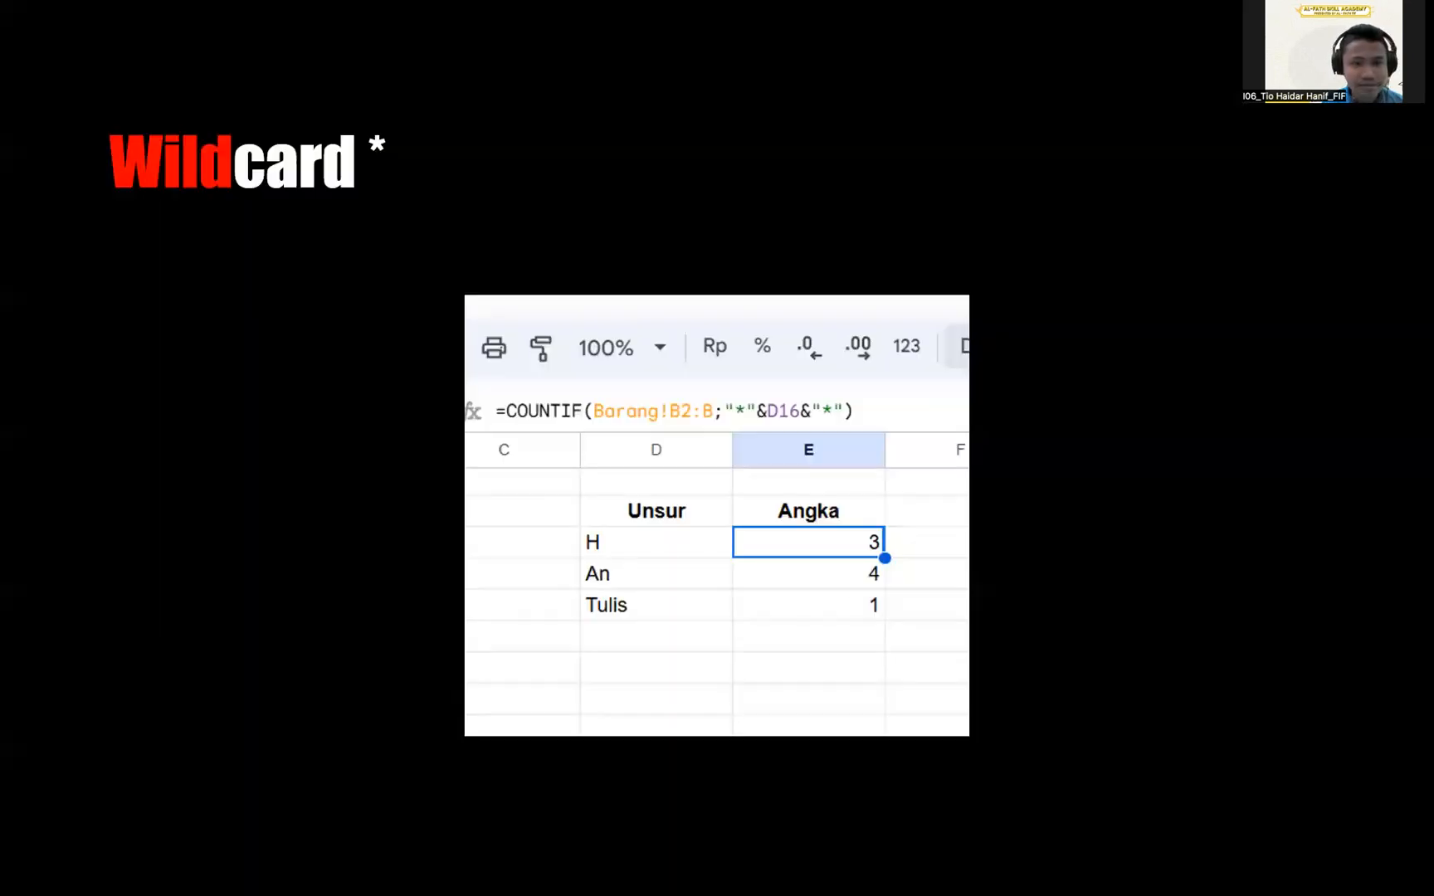
key(Right)
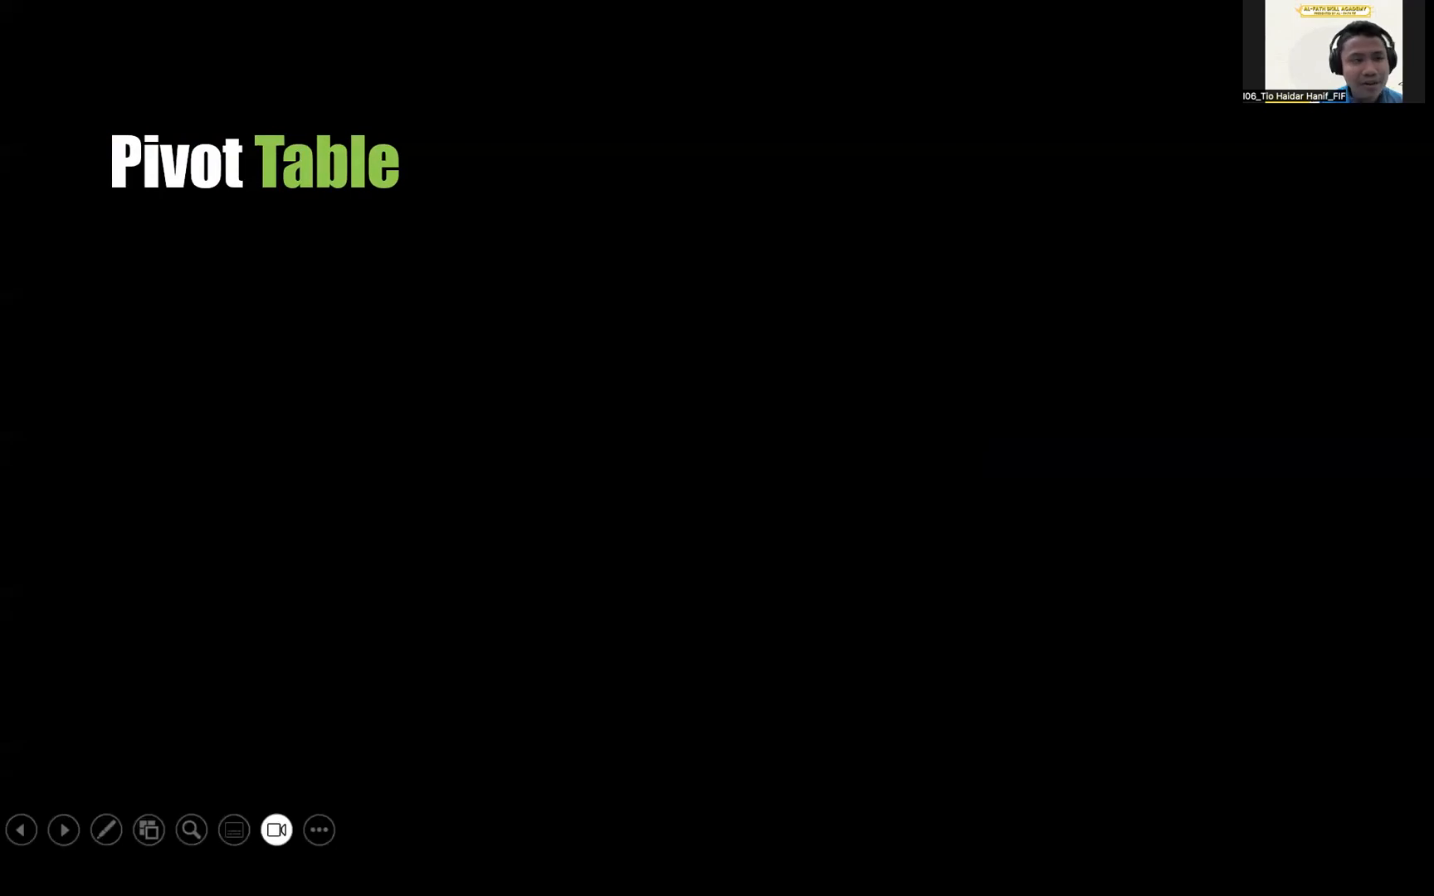
key(alt+Tab)
key(ctrl+Tab)
Review the Rekap sheet's count formulas for each warna, lokasi and kelompok.
click(354, 819)
click(240, 384)
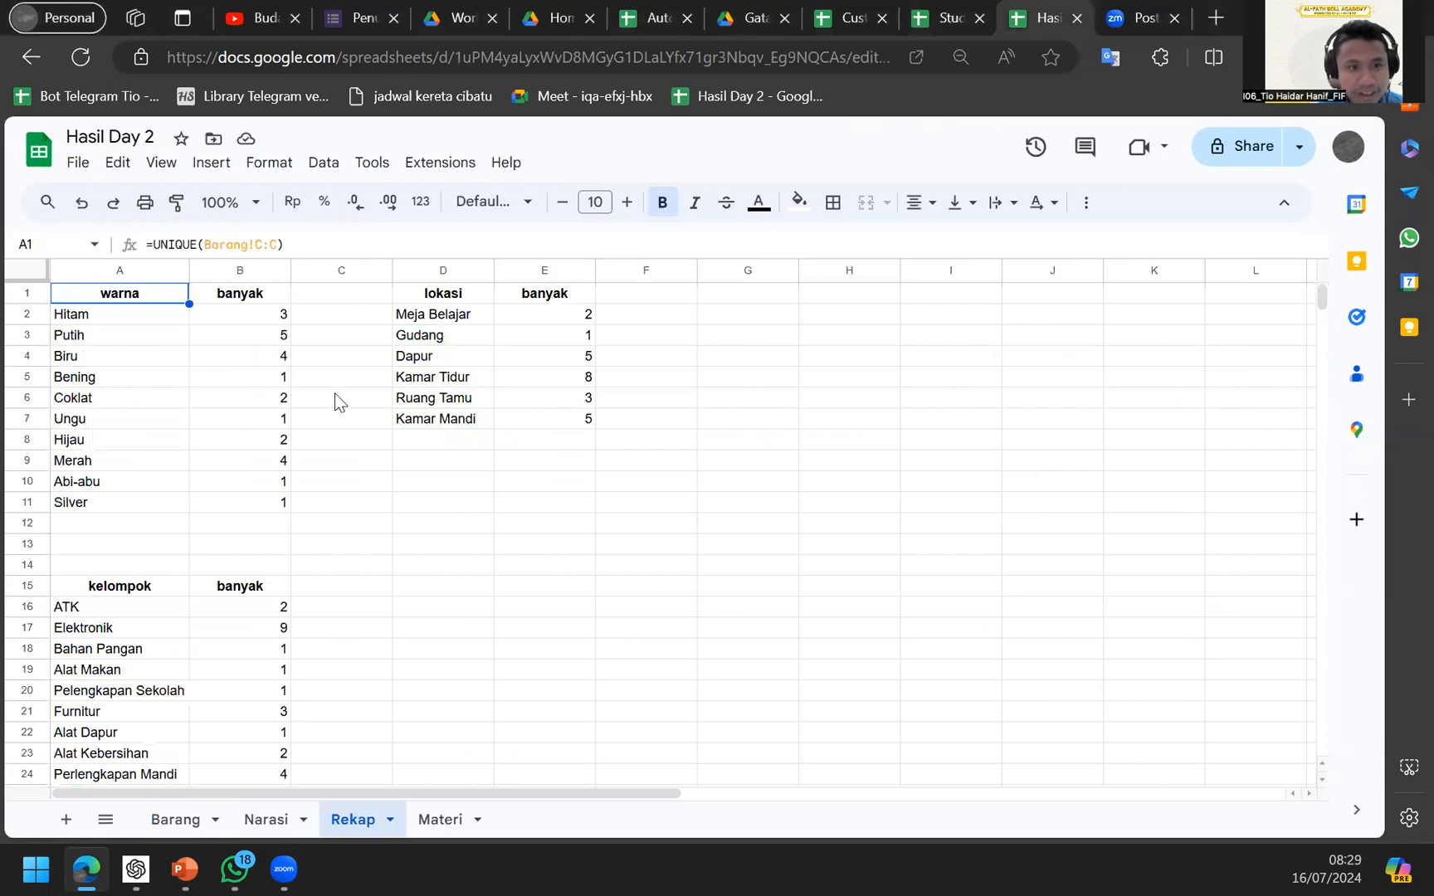
click(473, 359)
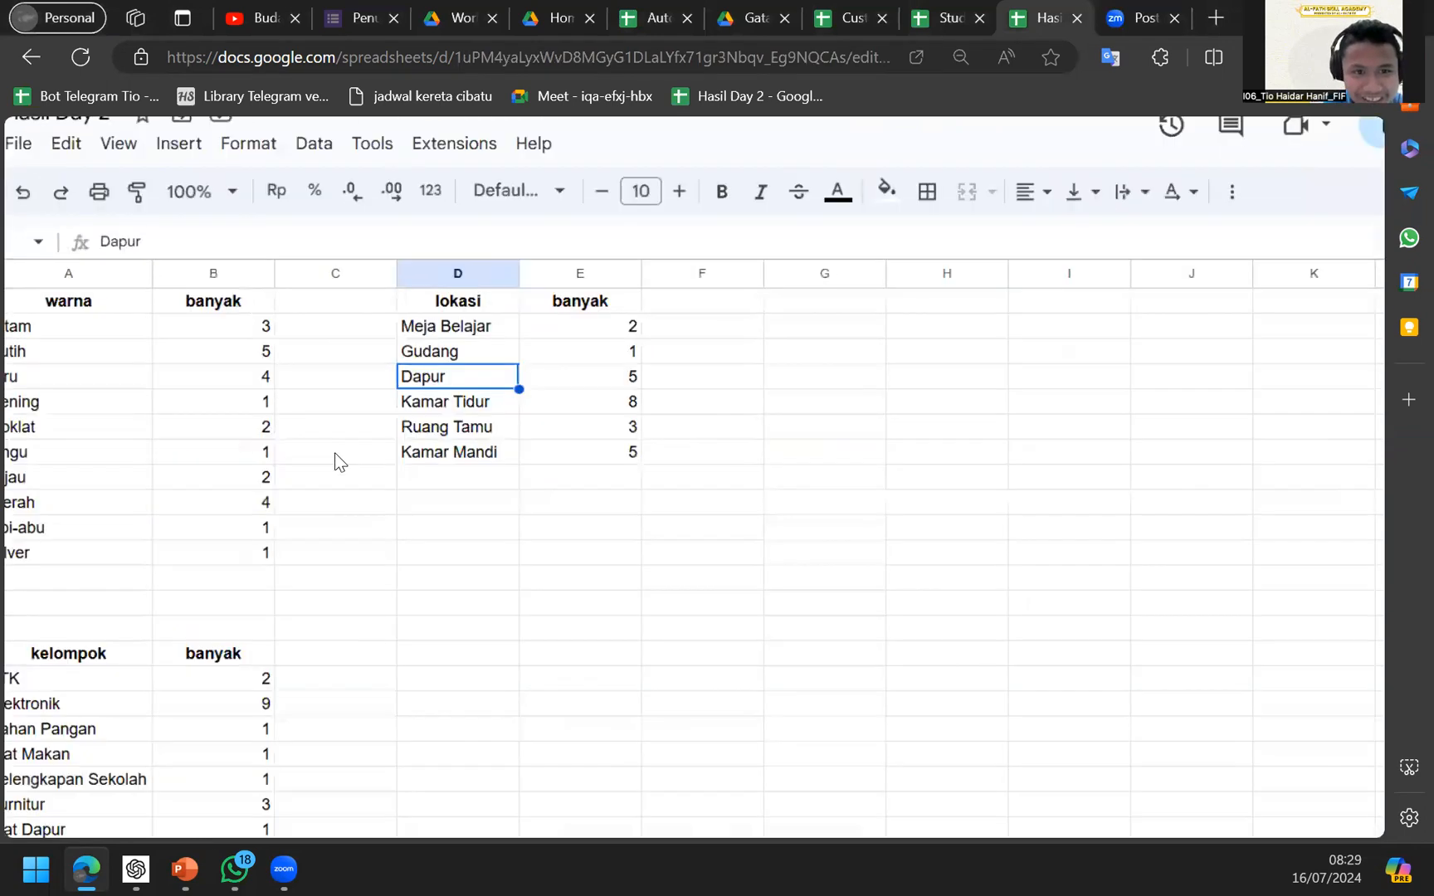
click(201, 400)
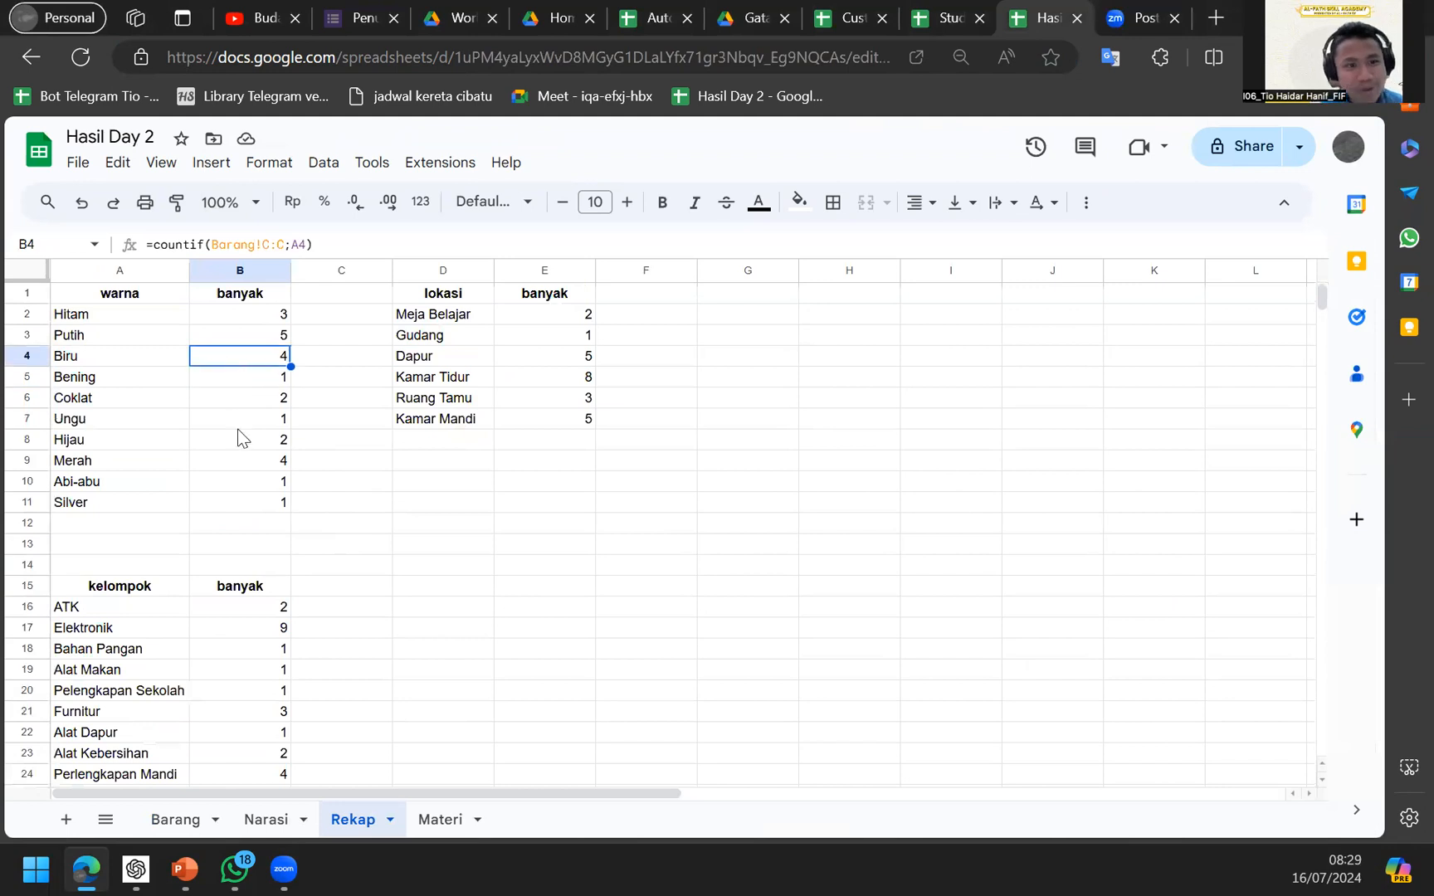
click(237, 419)
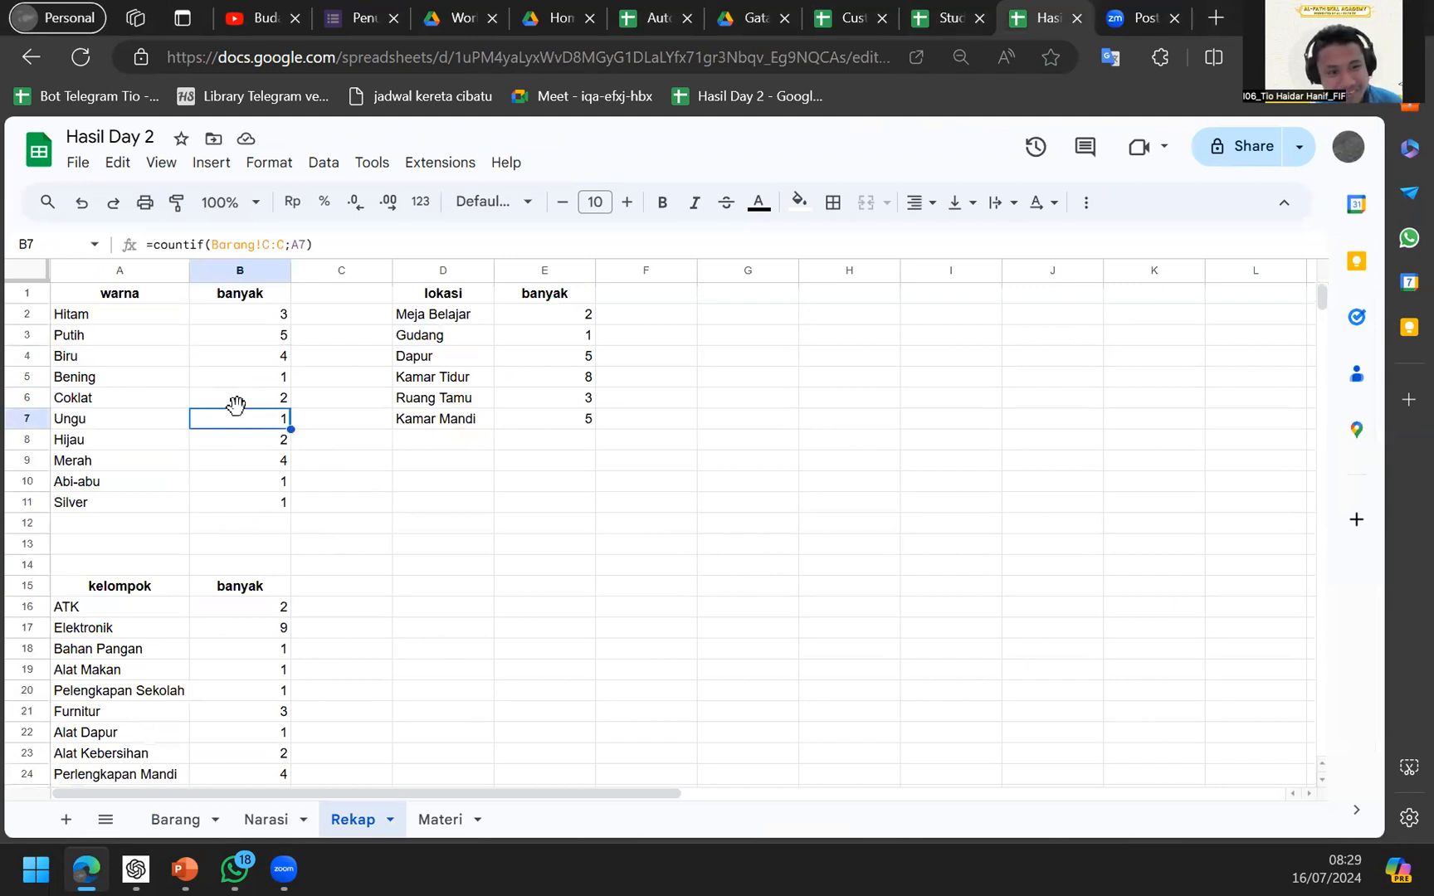
click(249, 406)
click(252, 481)
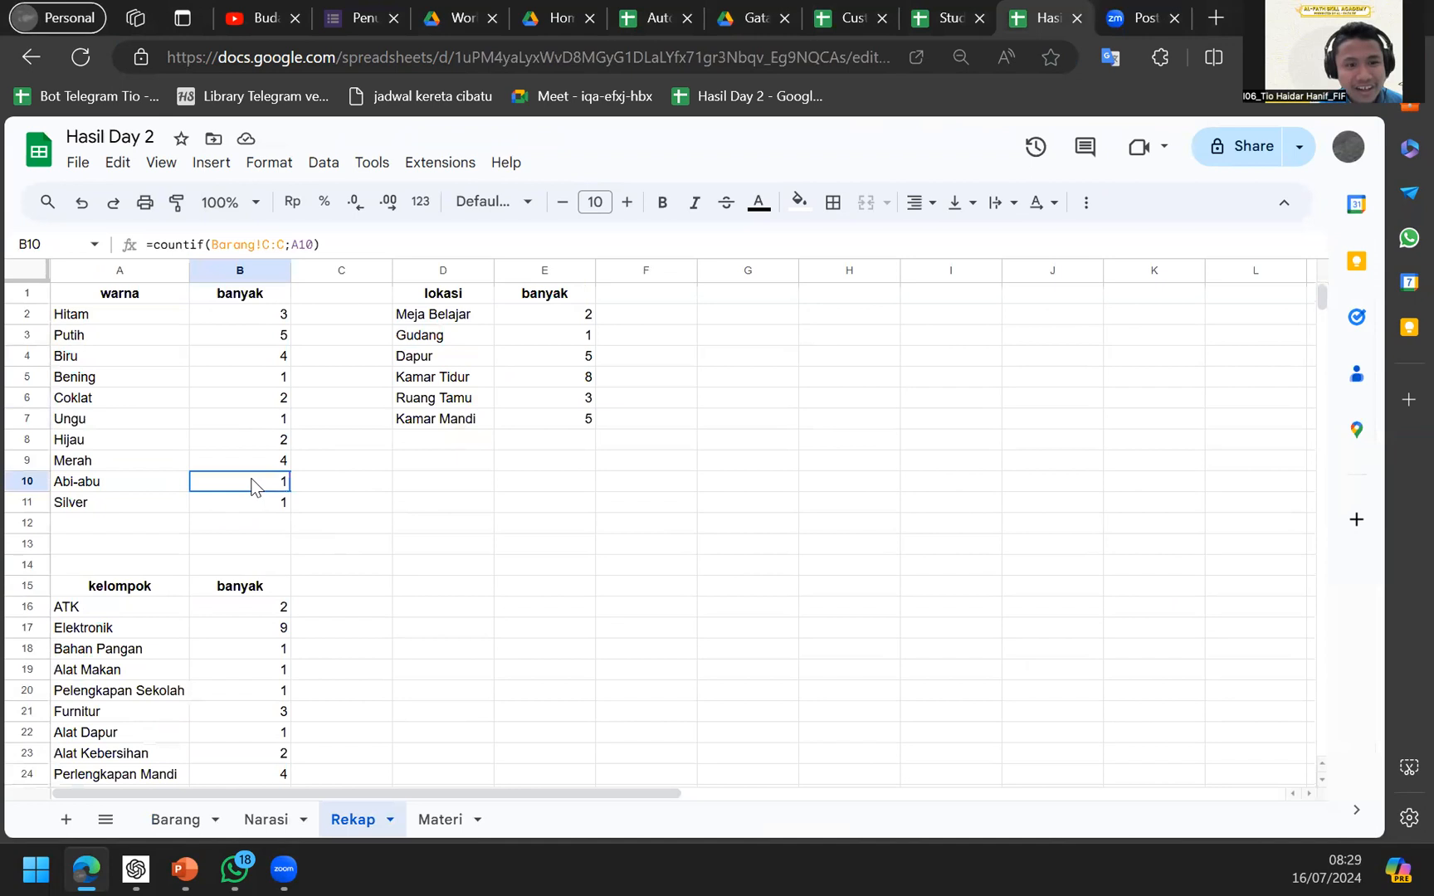
click(259, 526)
click(256, 647)
scroll(254, 645, down, 3)
click(253, 644)
scroll(217, 535, up, 3)
click(276, 357)
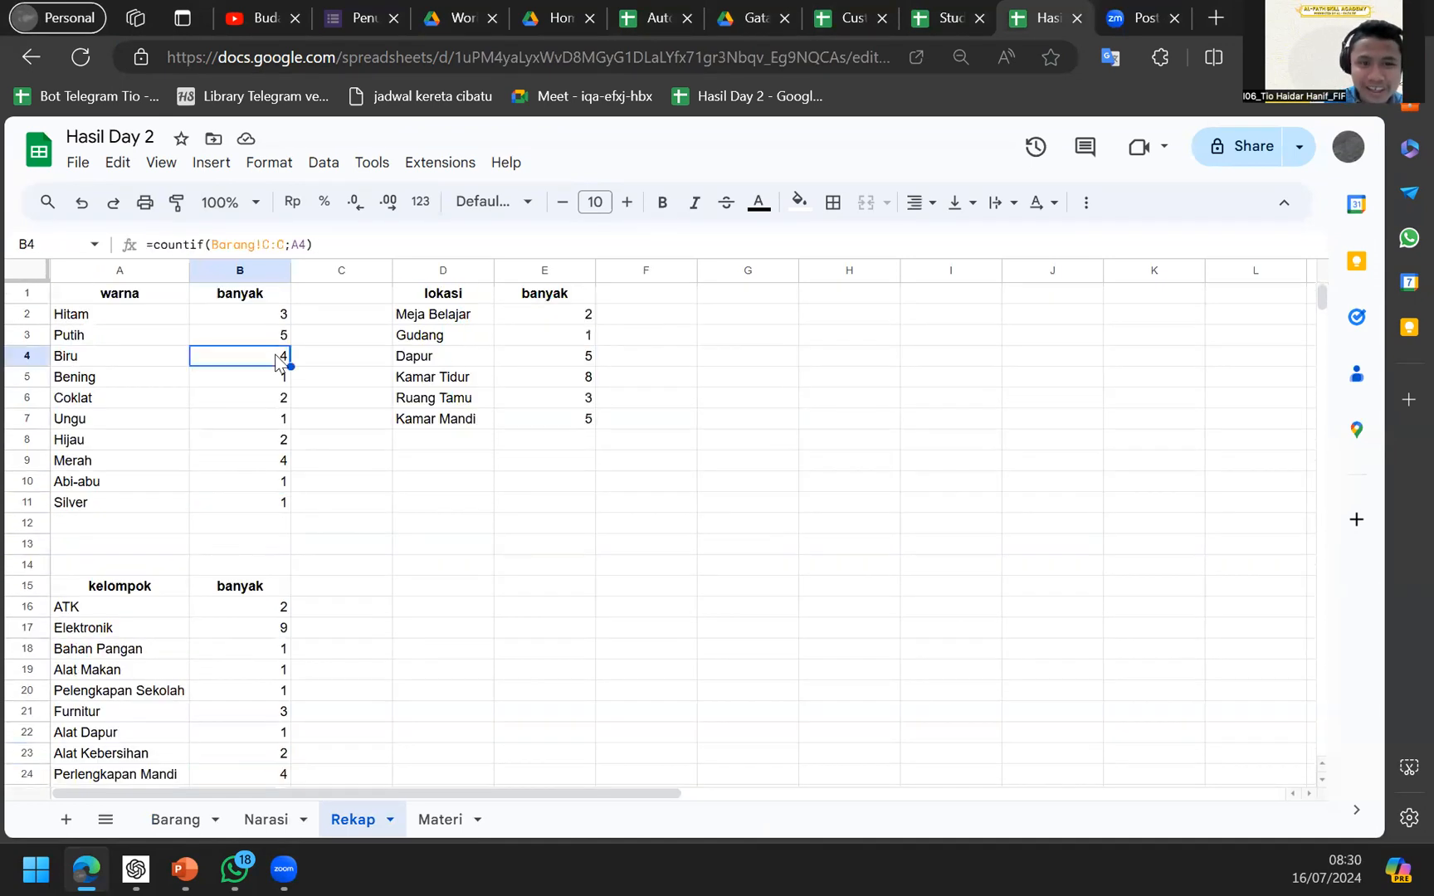
click(445, 340)
click(539, 377)
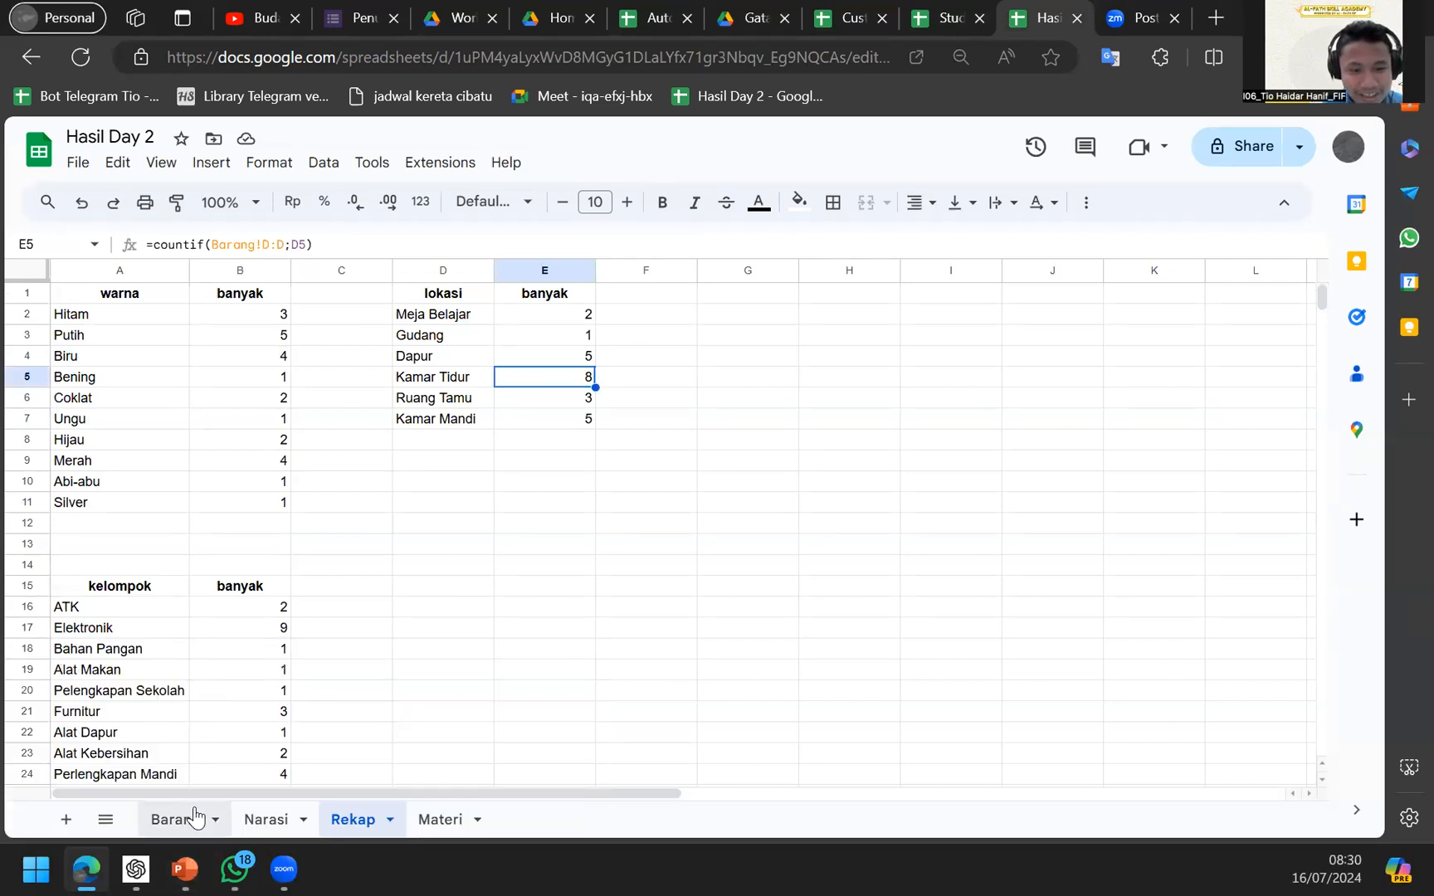
Compare the Barang item table with the Rekap counts for Abi-abu, Biru, Merah and Silver.
click(192, 813)
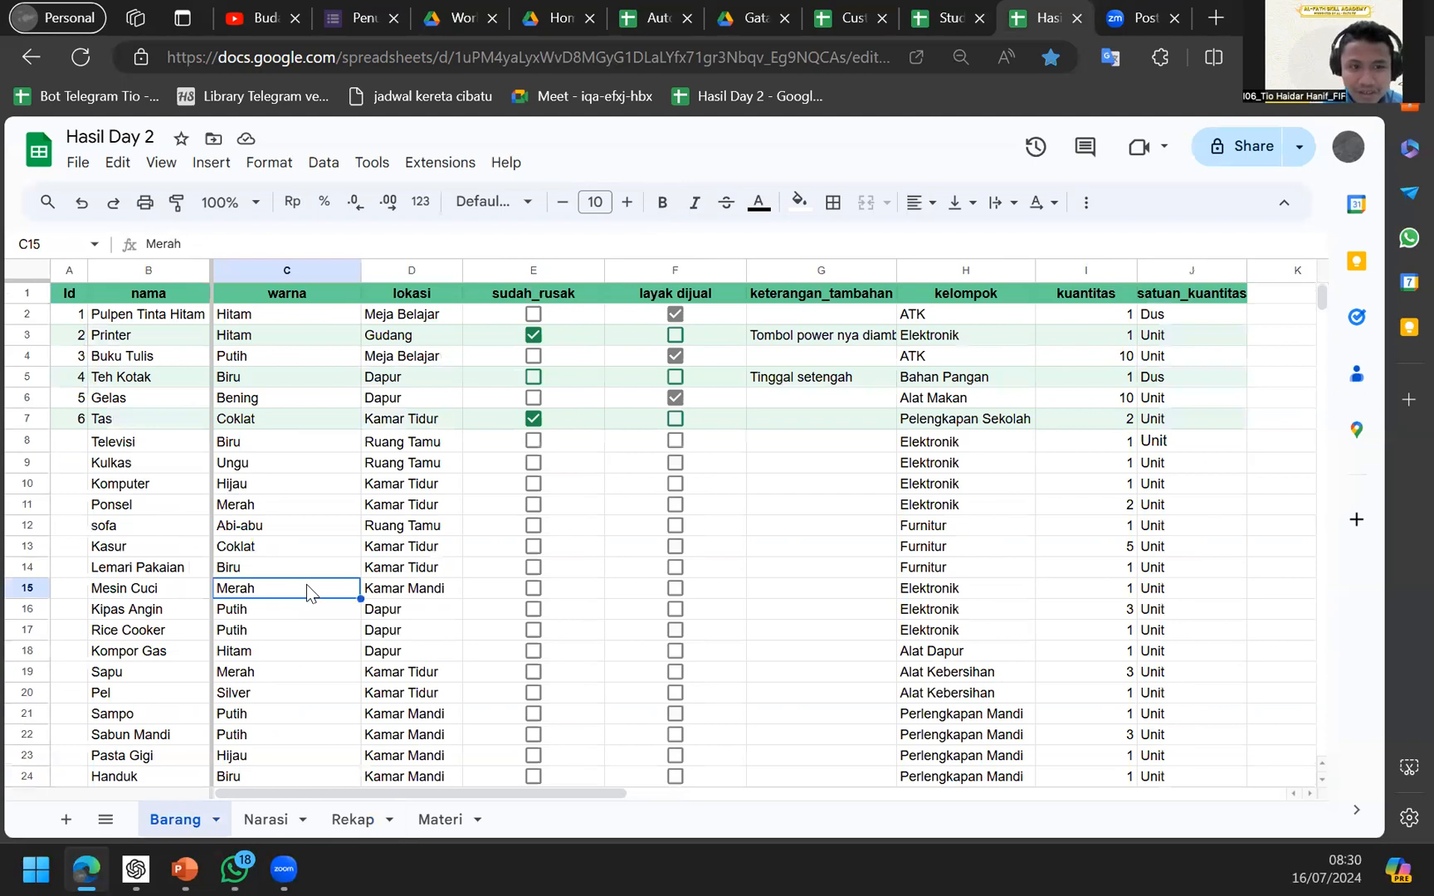
click(353, 819)
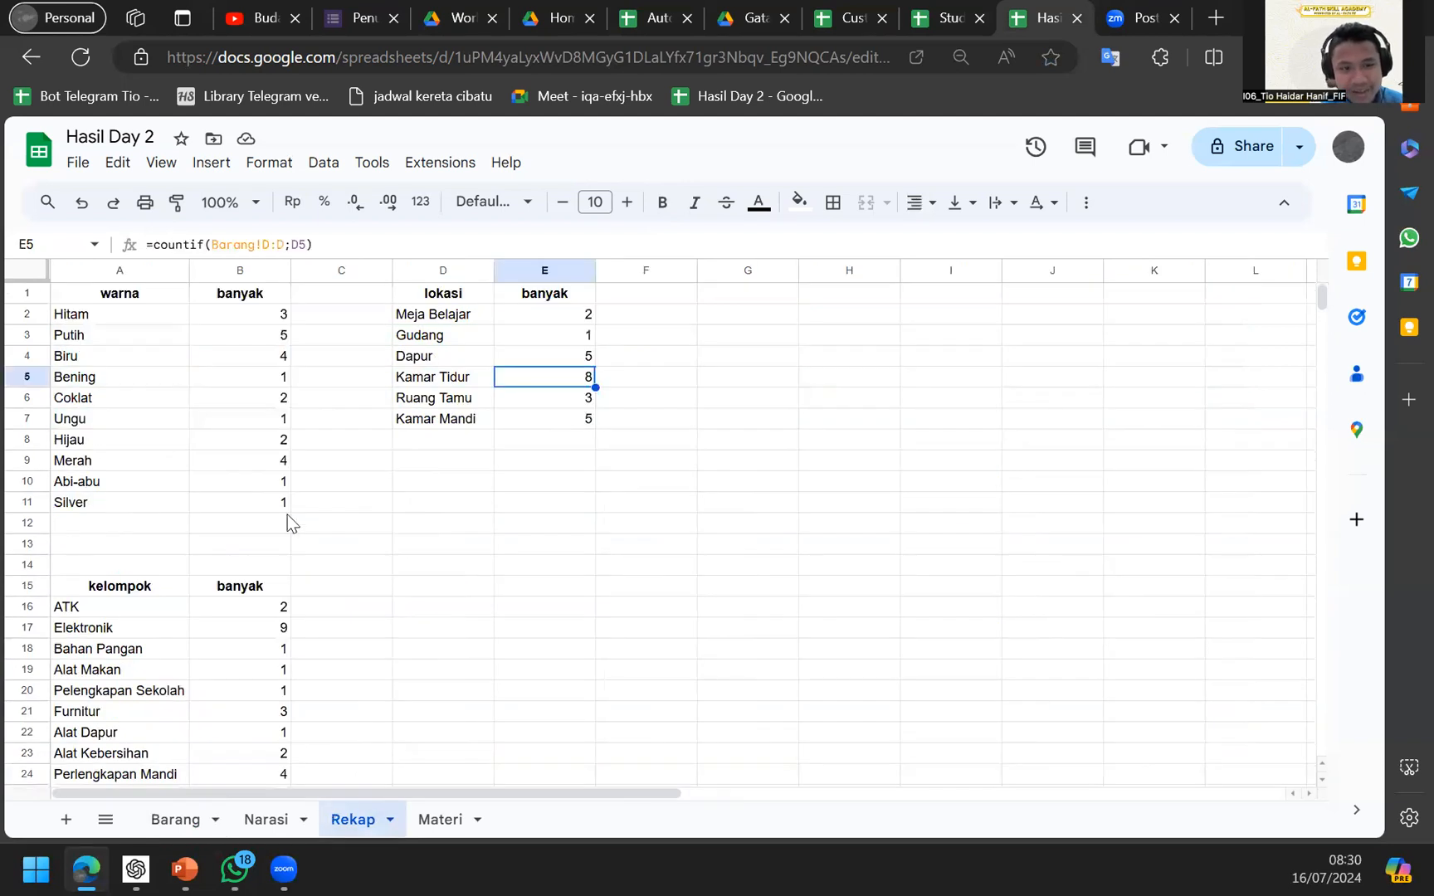
click(284, 484)
click(288, 355)
click(295, 396)
click(260, 459)
click(265, 500)
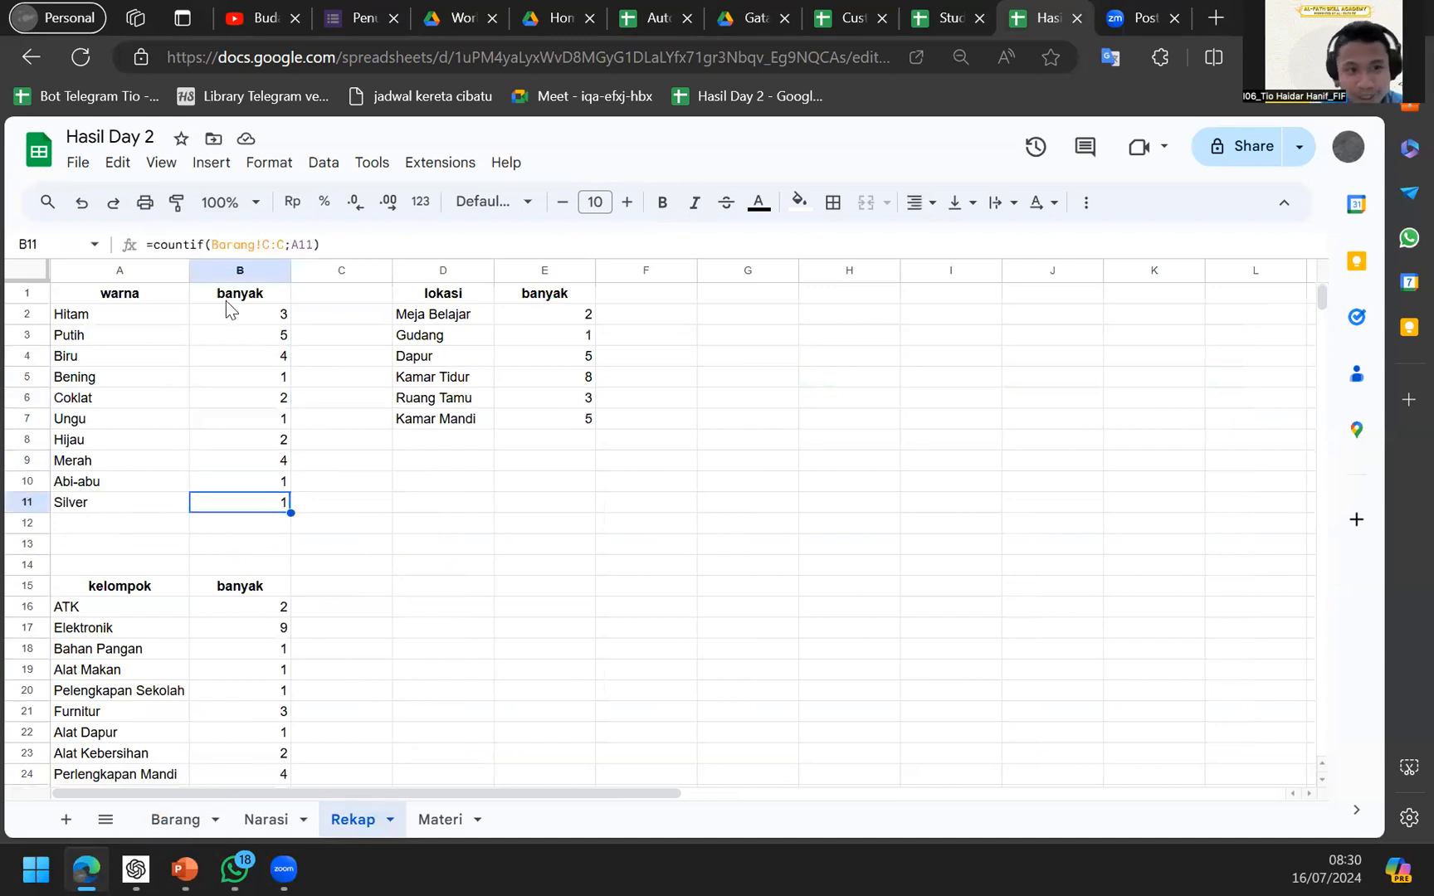
Select and copy the whole Barang inventory table, then go to the Studi Kasus workbook.
click(161, 823)
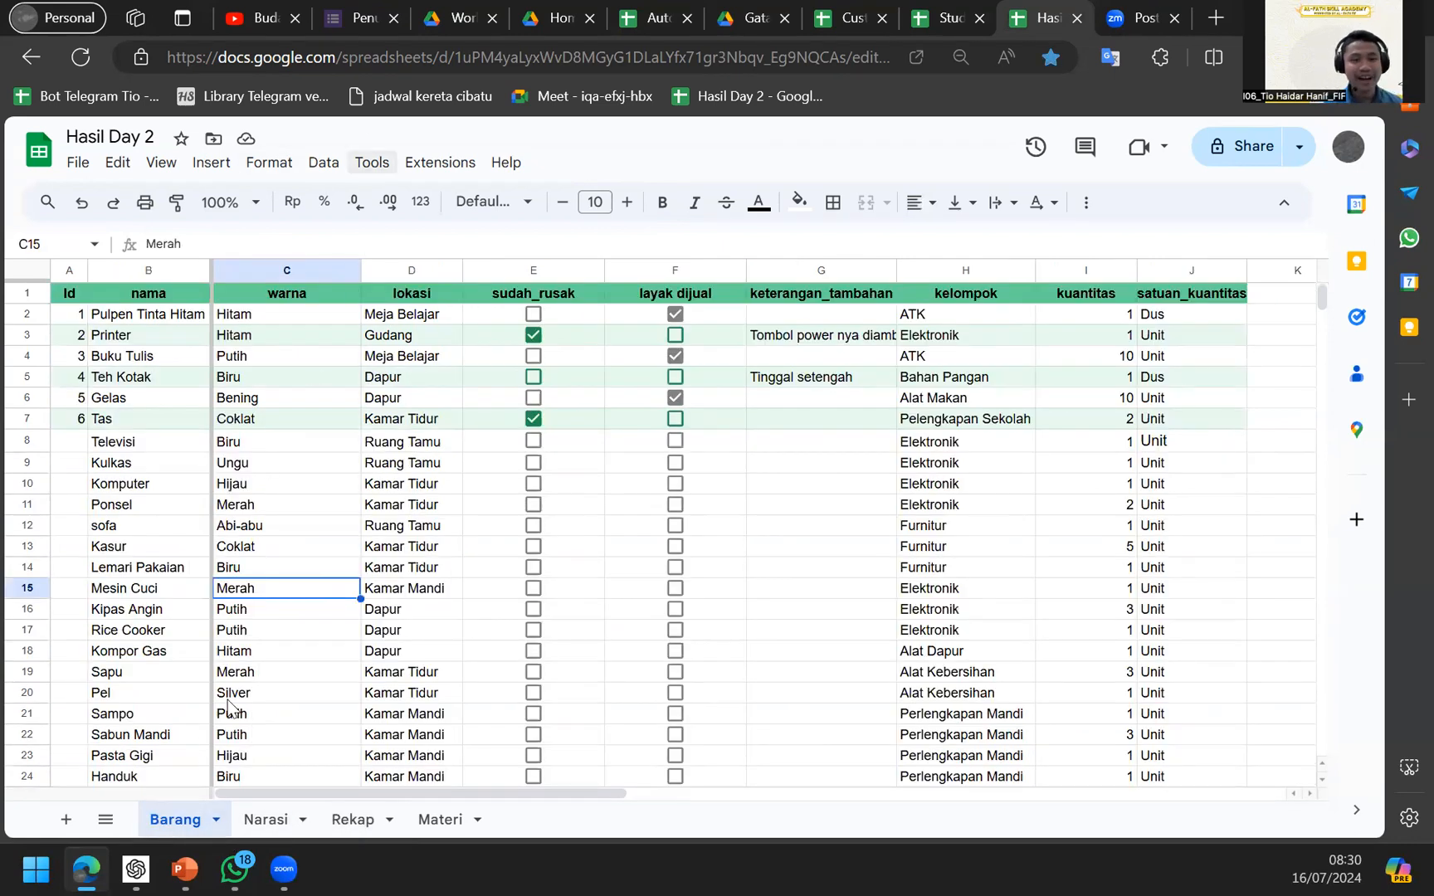
click(315, 168)
mouse_move(230, 174)
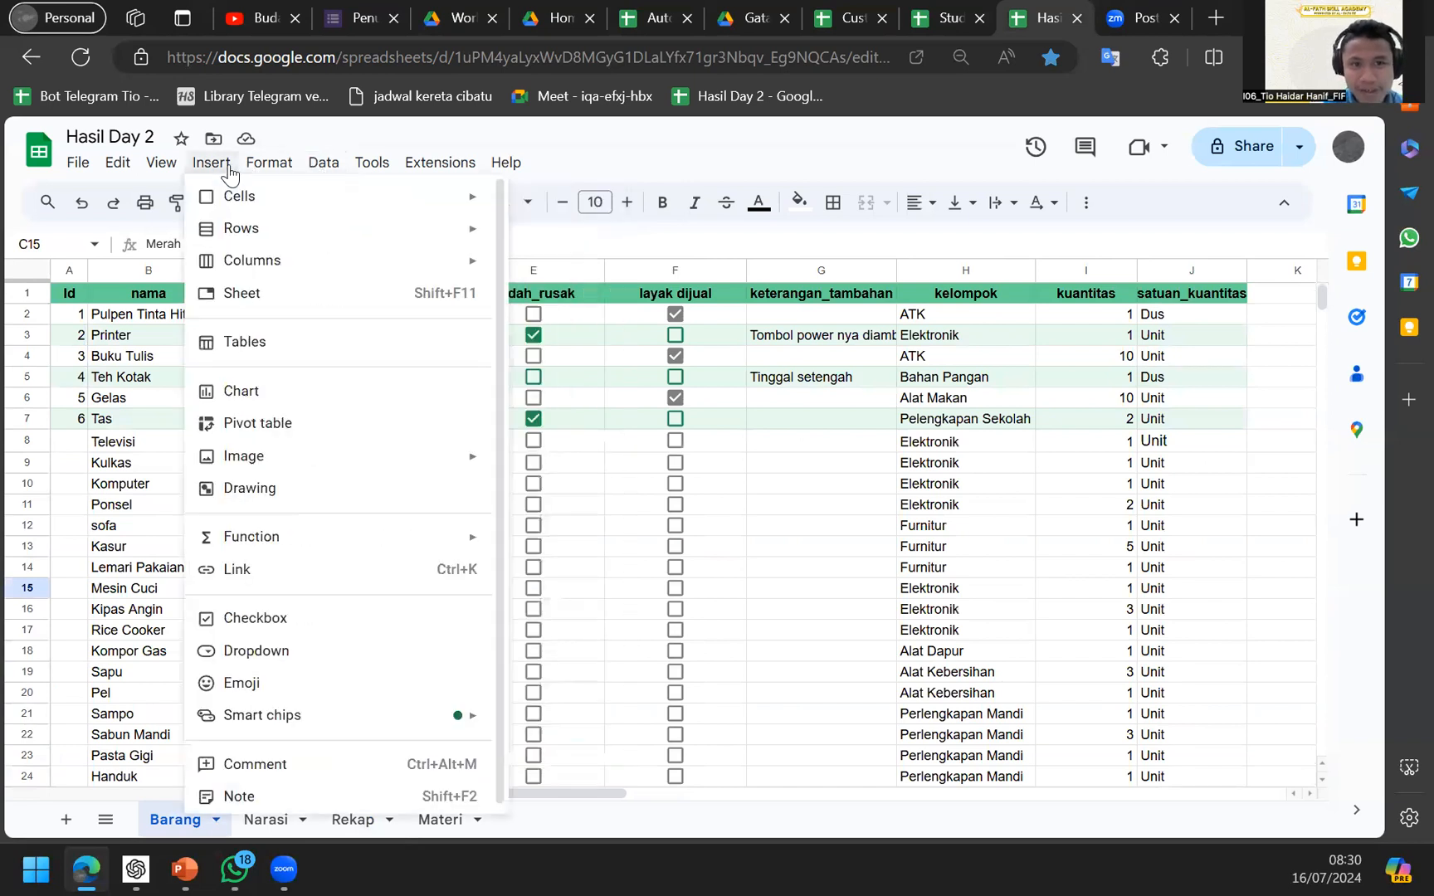
click(289, 469)
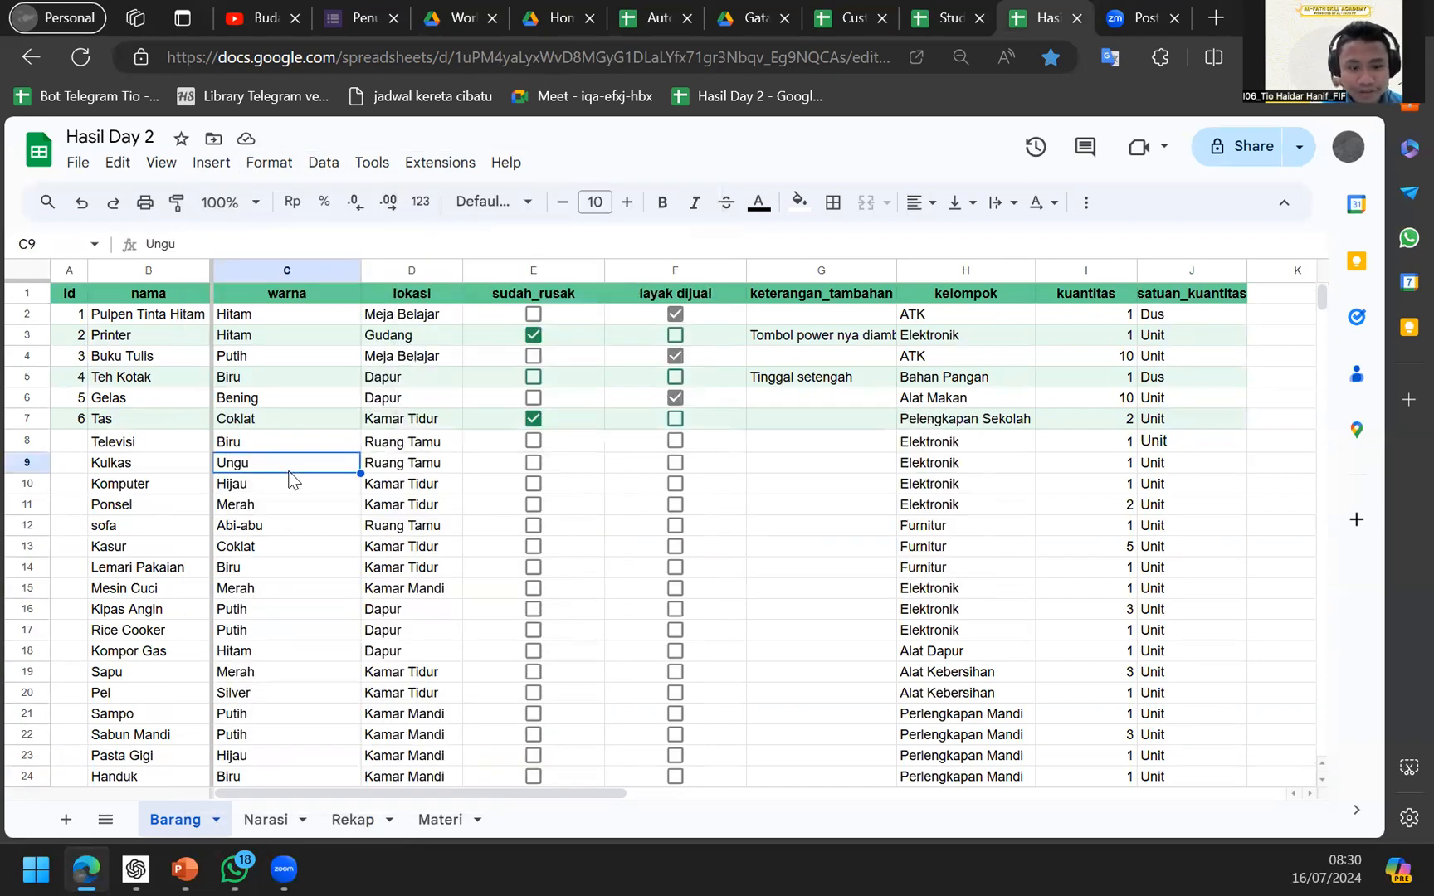
key(ctrl+a)
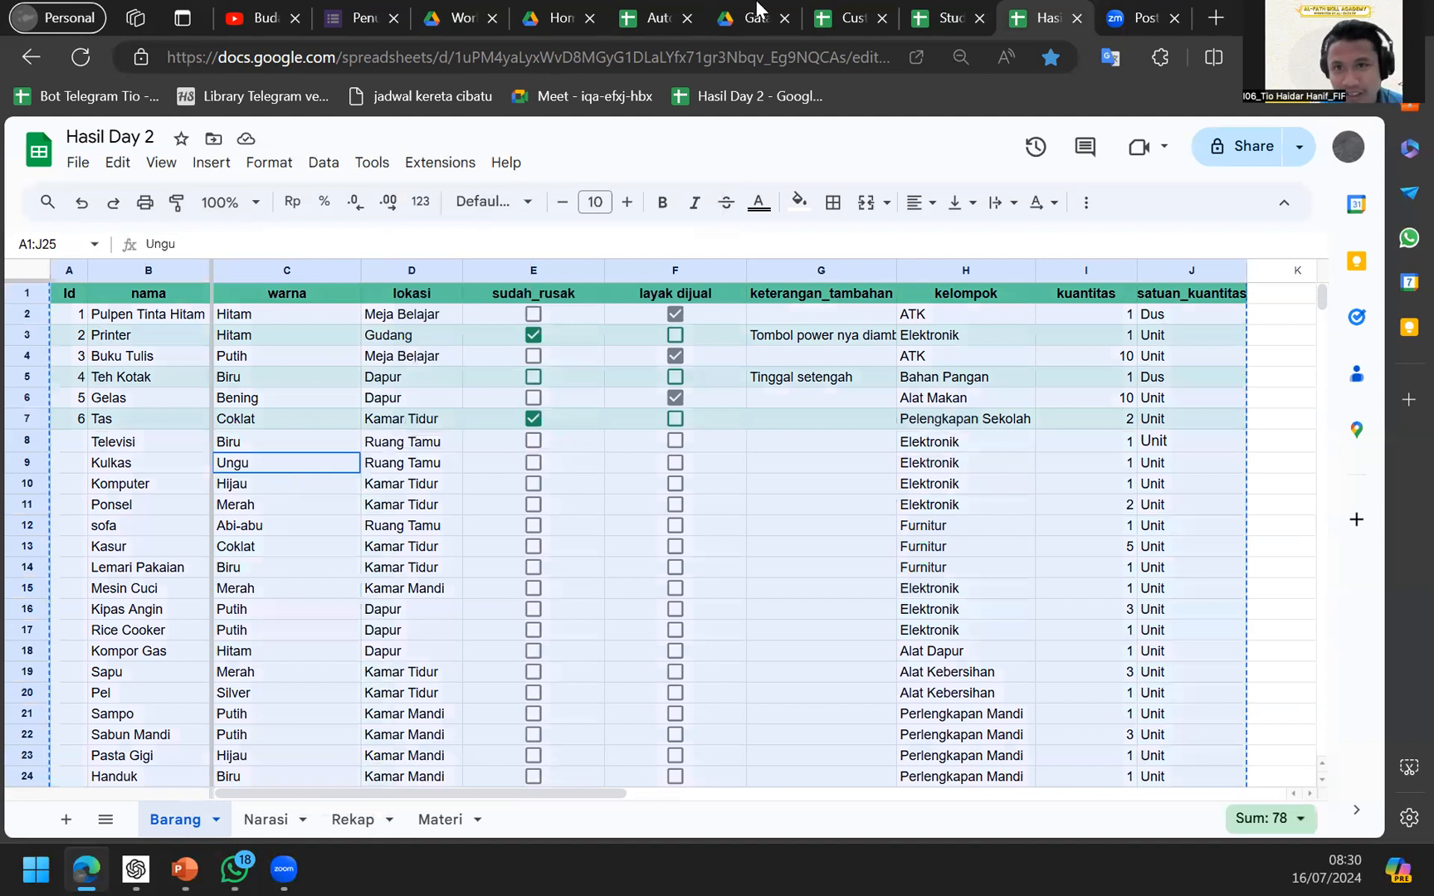
click(938, 13)
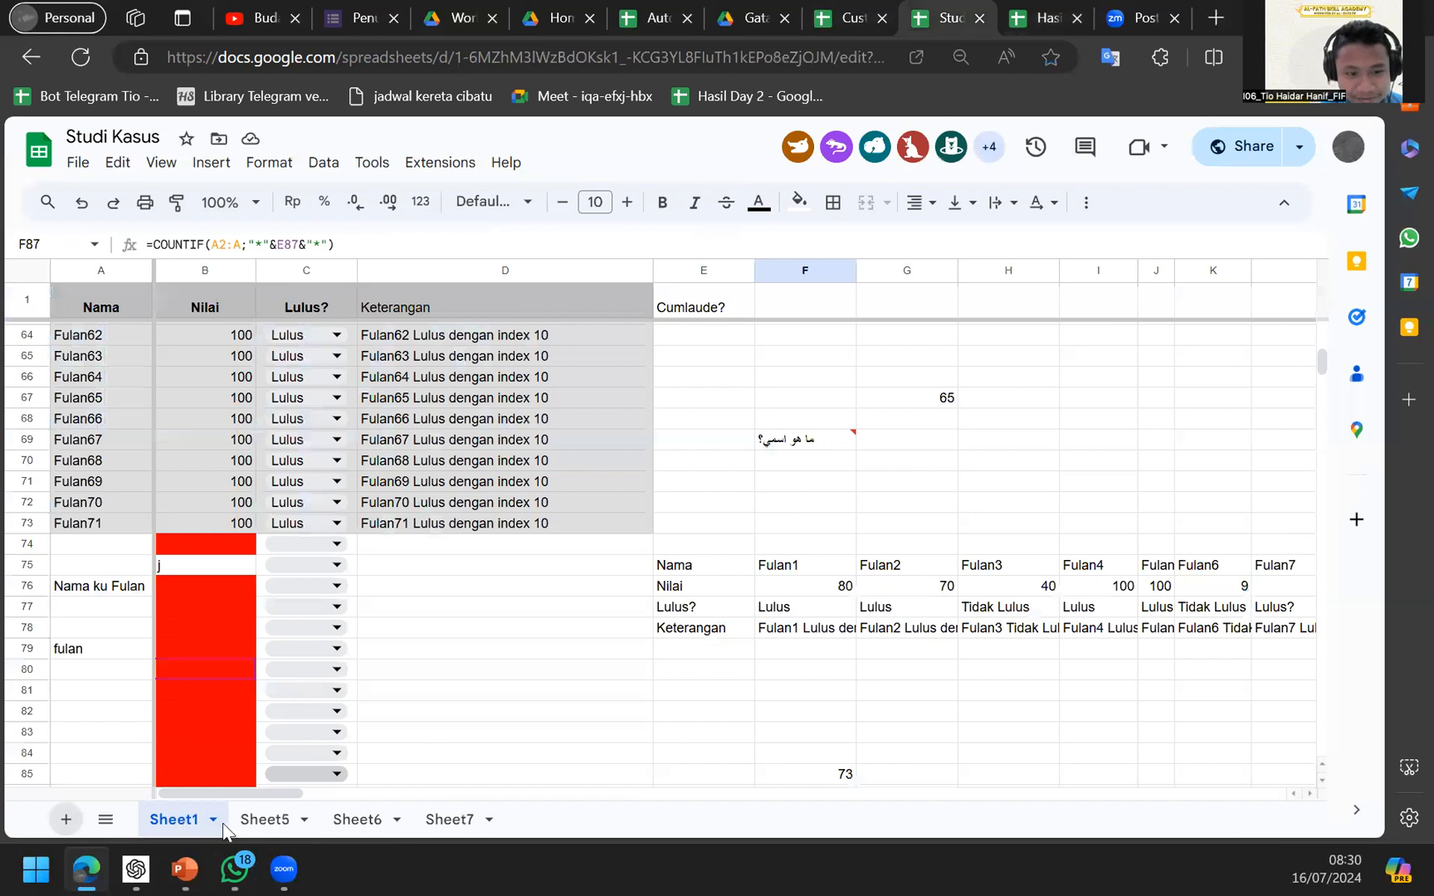
Add Sheet8 and paste the copied inventory table at A1.
click(66, 819)
key(ctrl+Home)
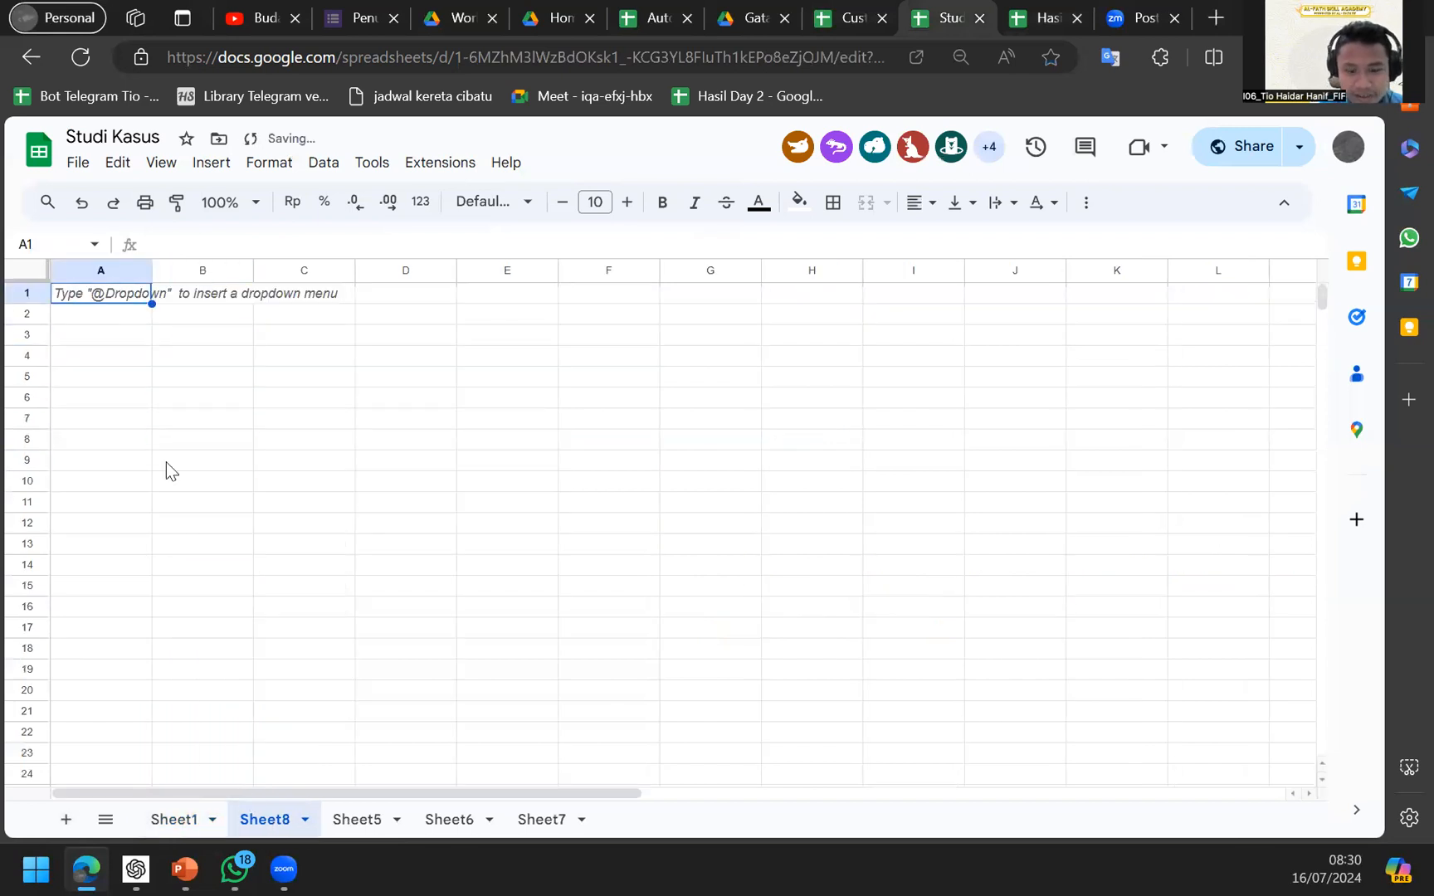
key(ctrl+v)
Enter 7 below Id 6 and fill the Id sequence down to 24.
click(127, 438)
text(7)
key(Return)
key(Up)
key(Up)
shift+click(150, 443)
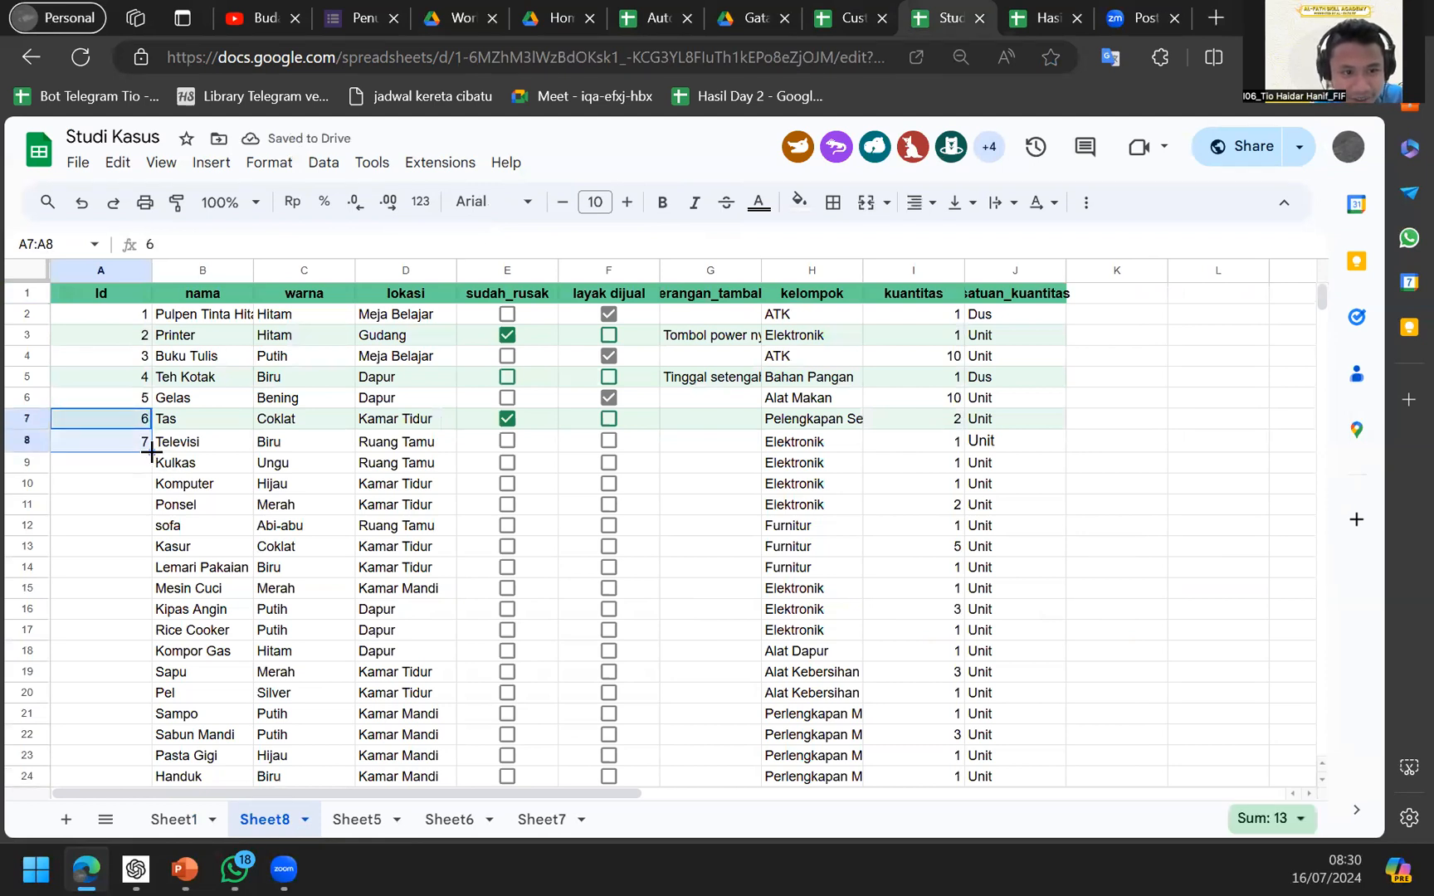
double_click(152, 452)
key(ctrl+Down)
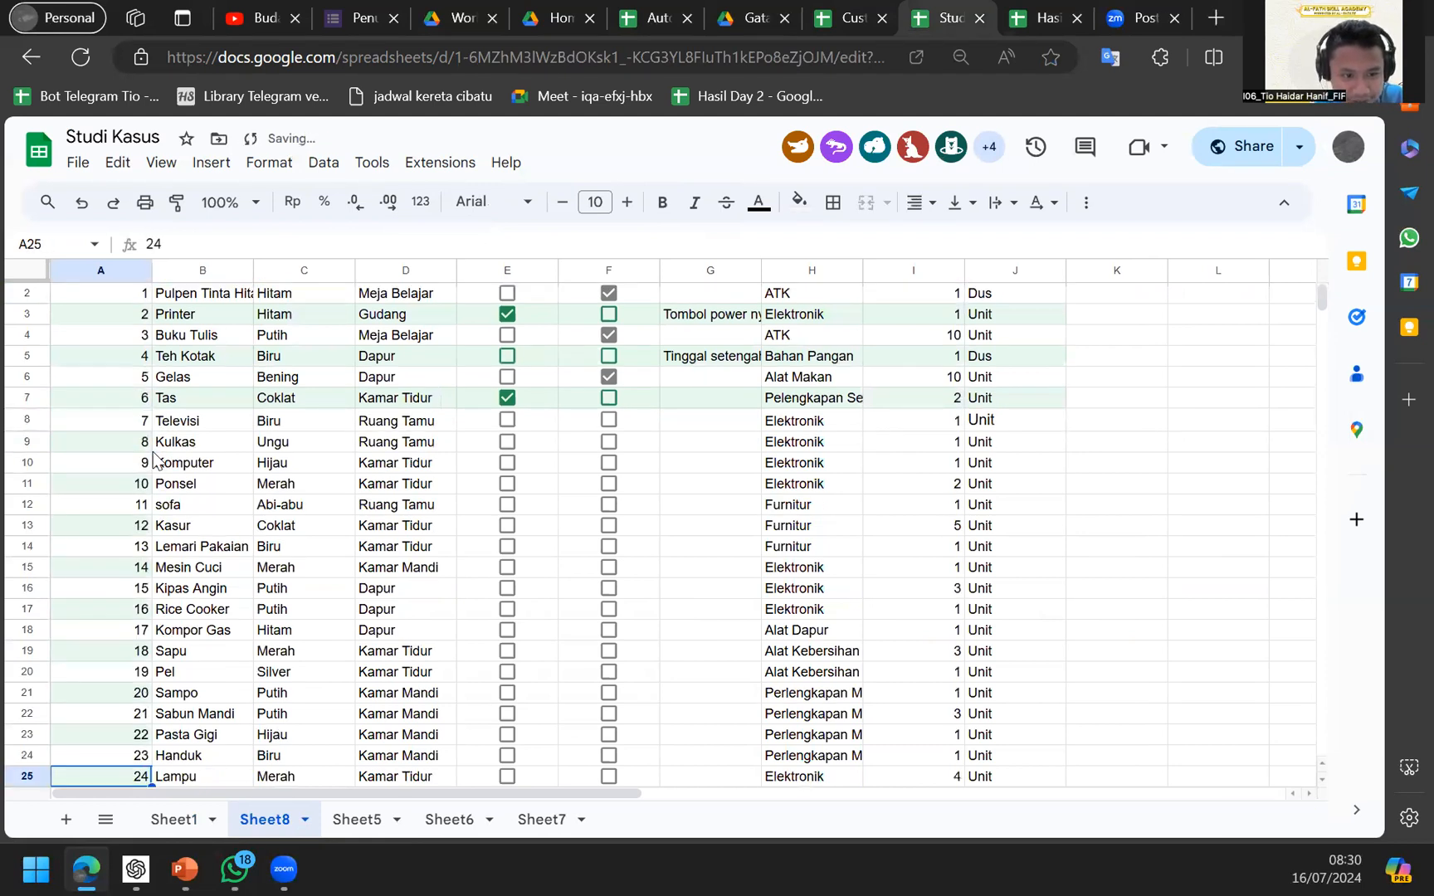
Select the whole inventory table ready for formatting.
key(ctrl+Home)
key(Right)
key(Down)
key(Down)
key(Down)
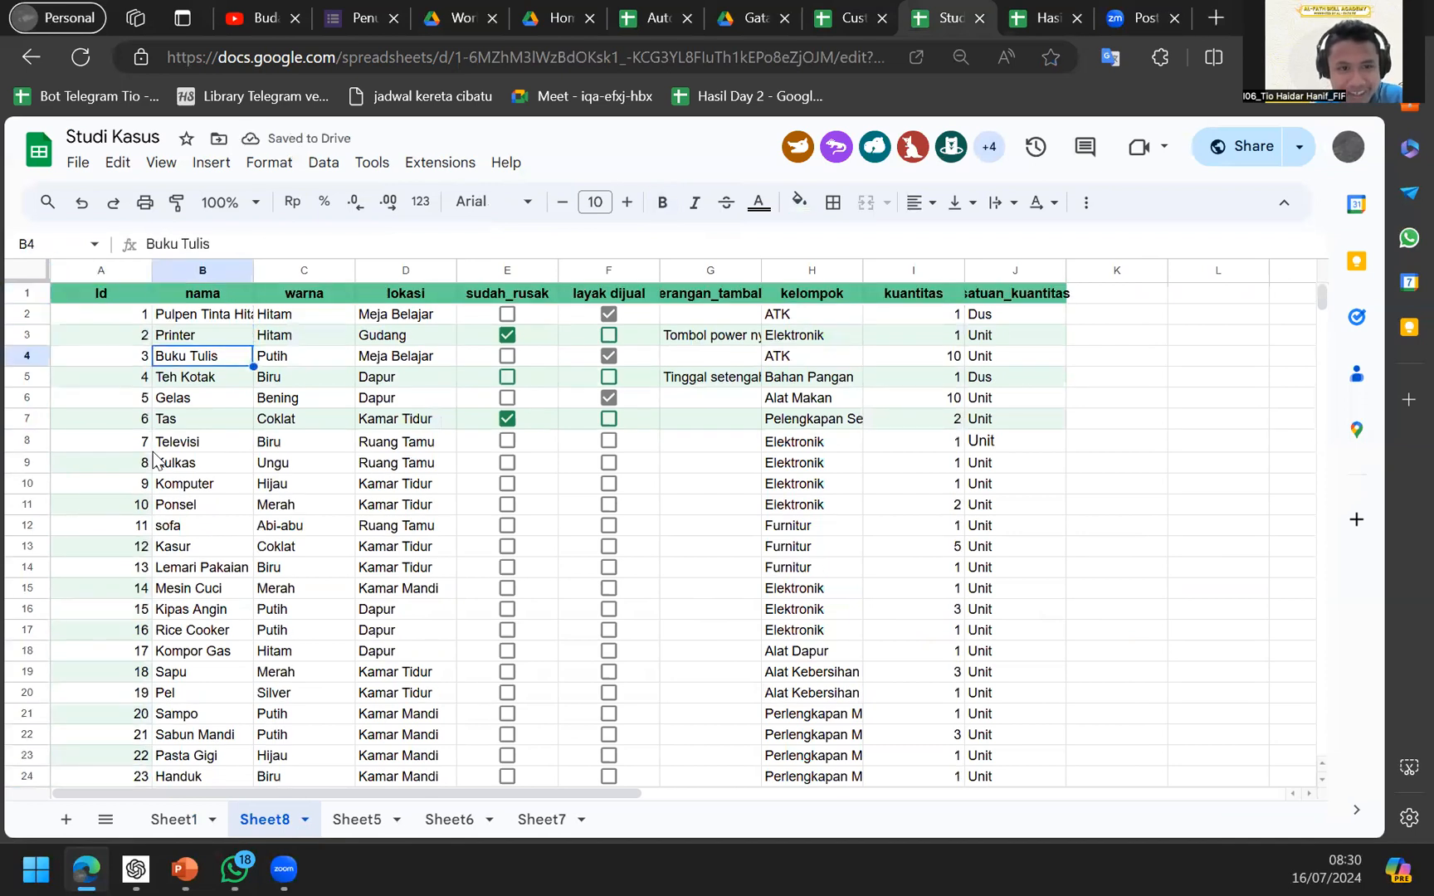
key(ctrl+a)
click(324, 164)
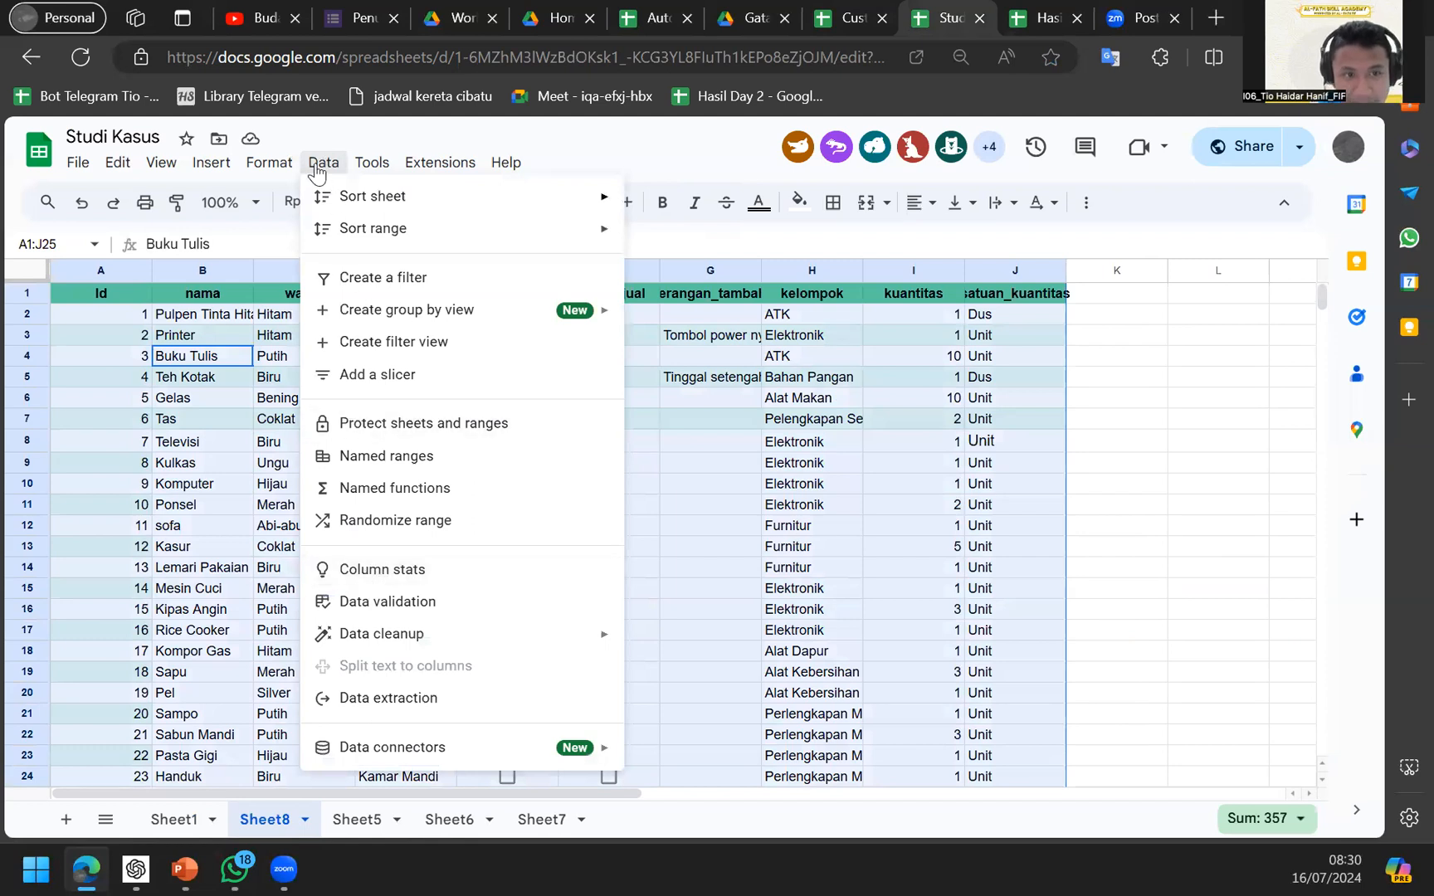
Apply the blue alternating-colours style to range A1:J25 and close the panel.
mouse_move(280, 168)
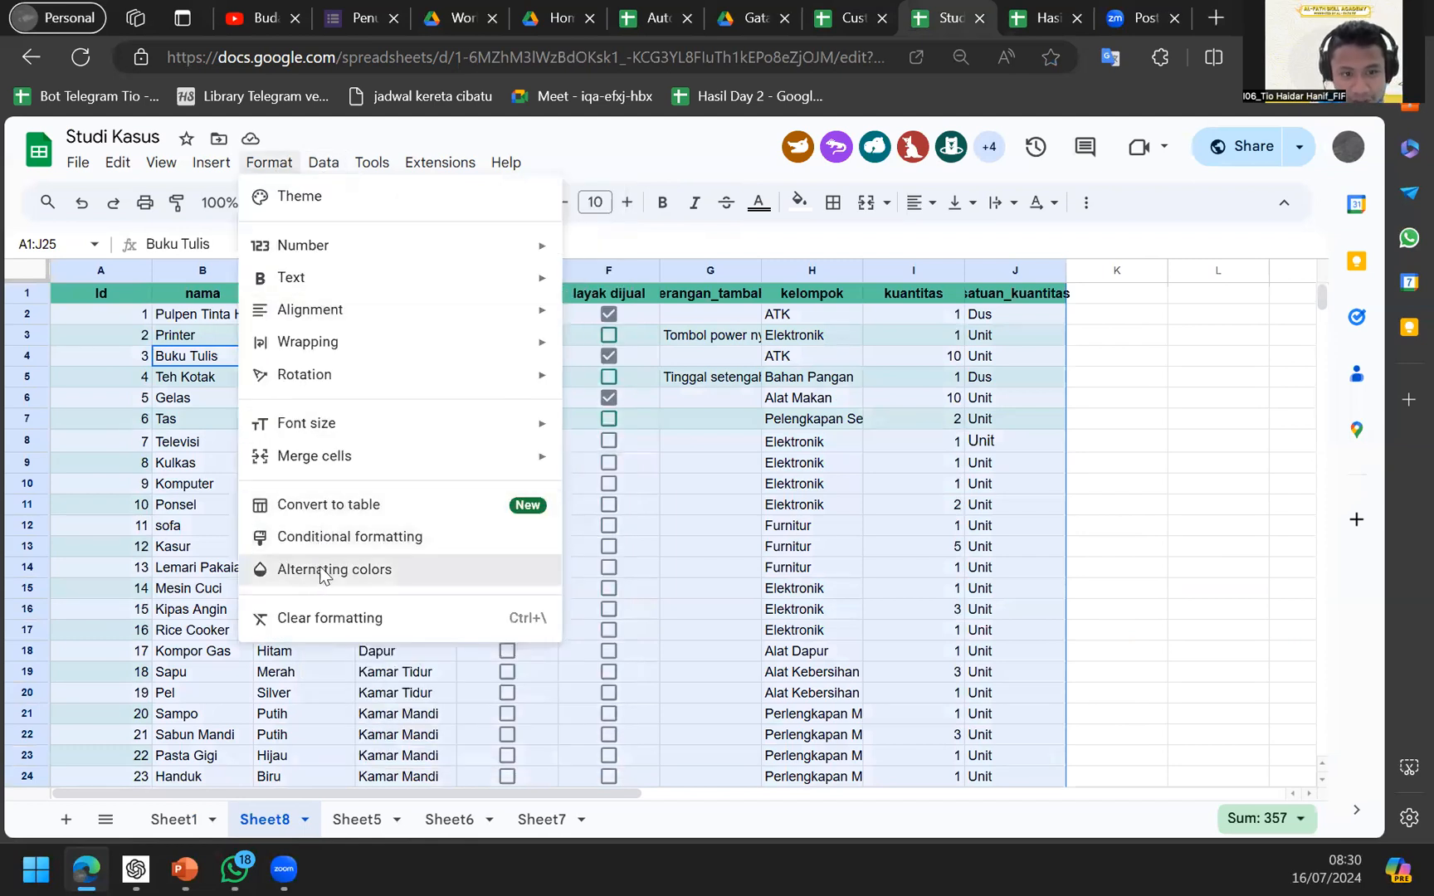
click(316, 569)
click(1065, 463)
click(1078, 305)
scroll(756, 500, down, 4)
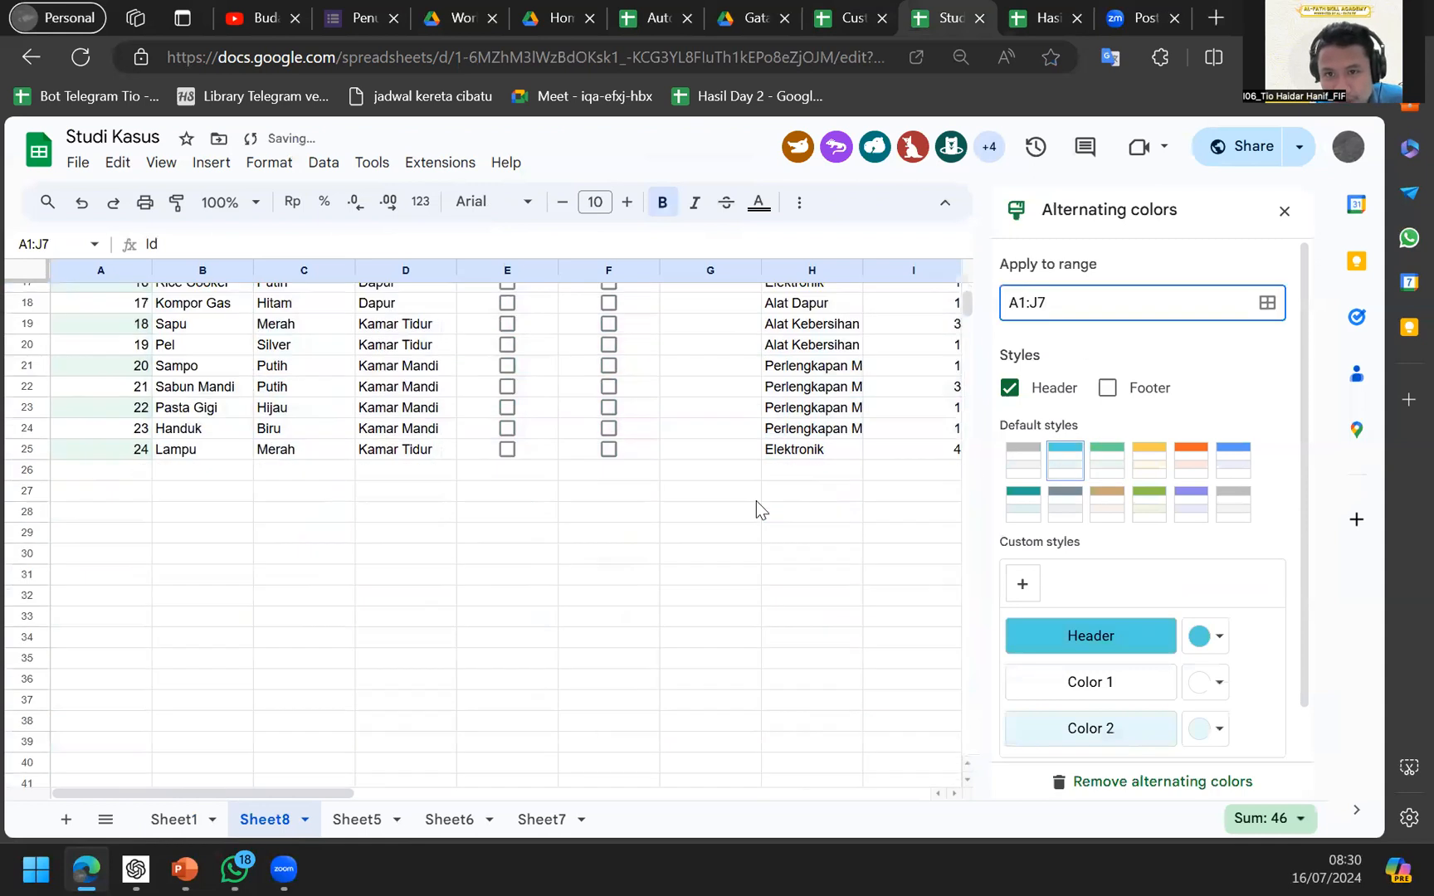
text(25)
scroll(756, 500, up, 4)
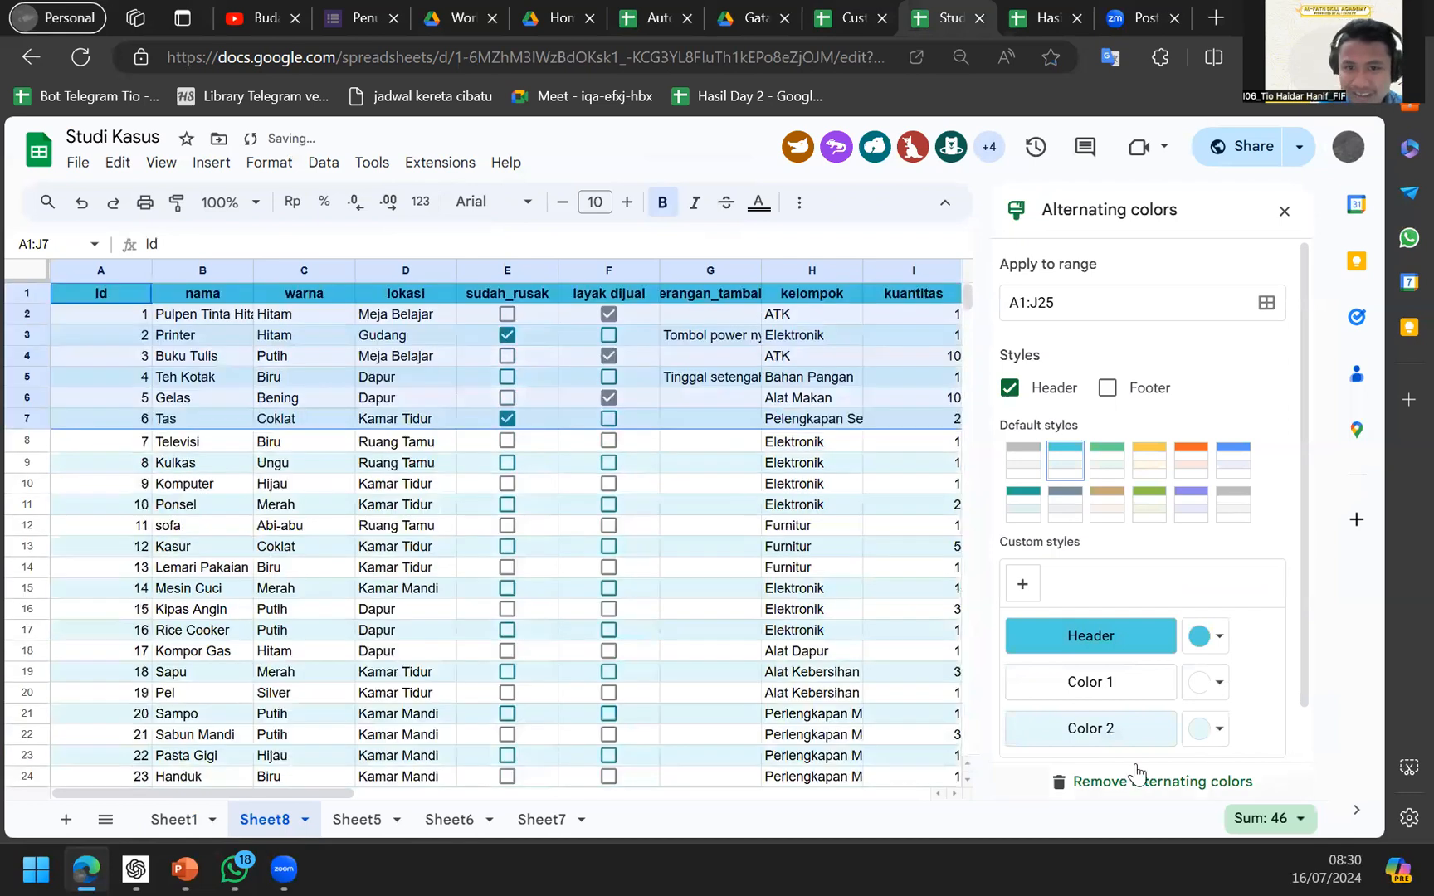
click(1102, 473)
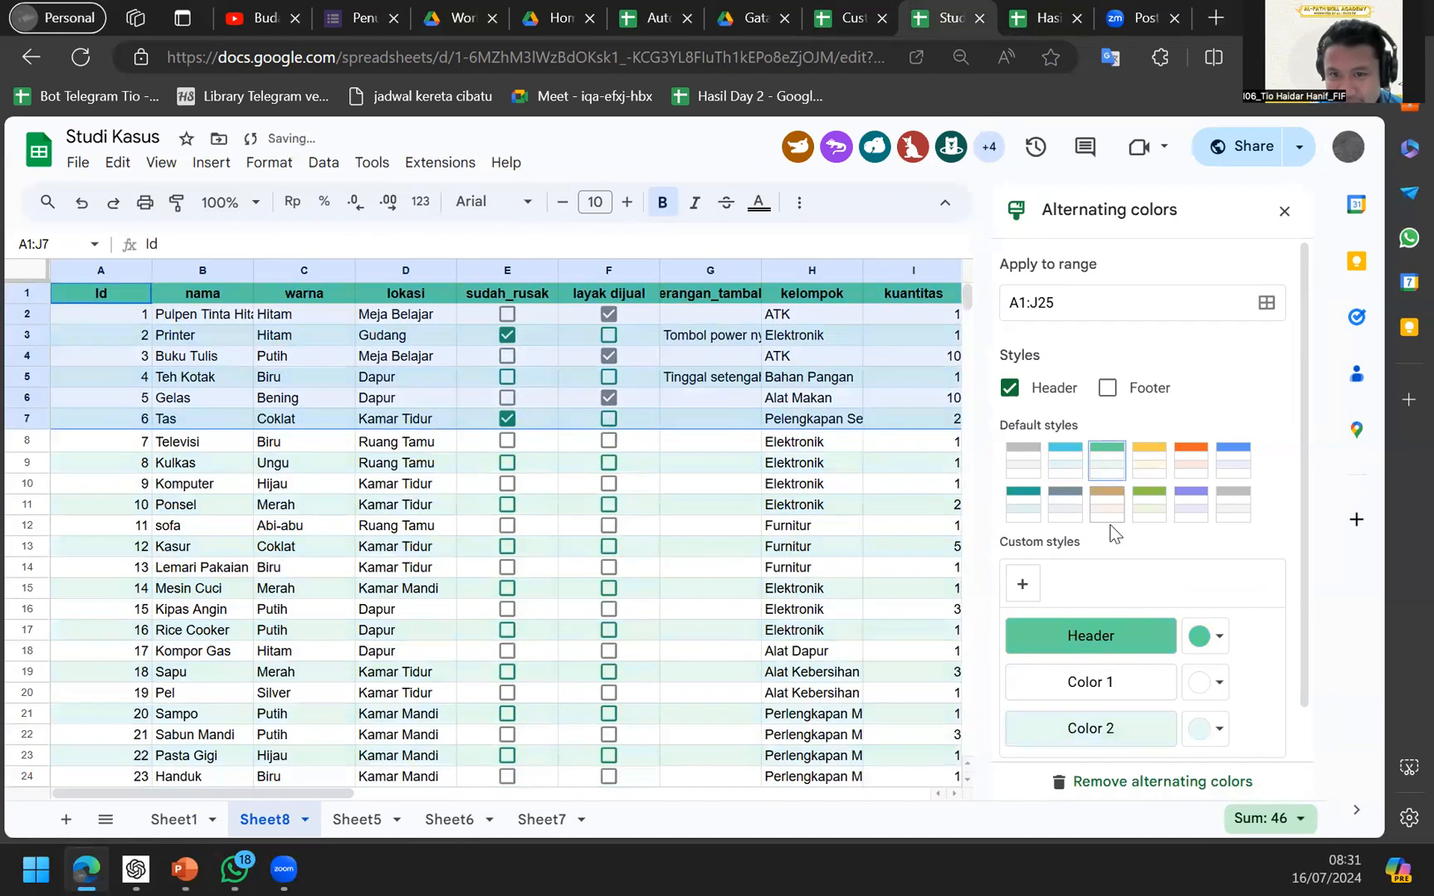
click(1229, 462)
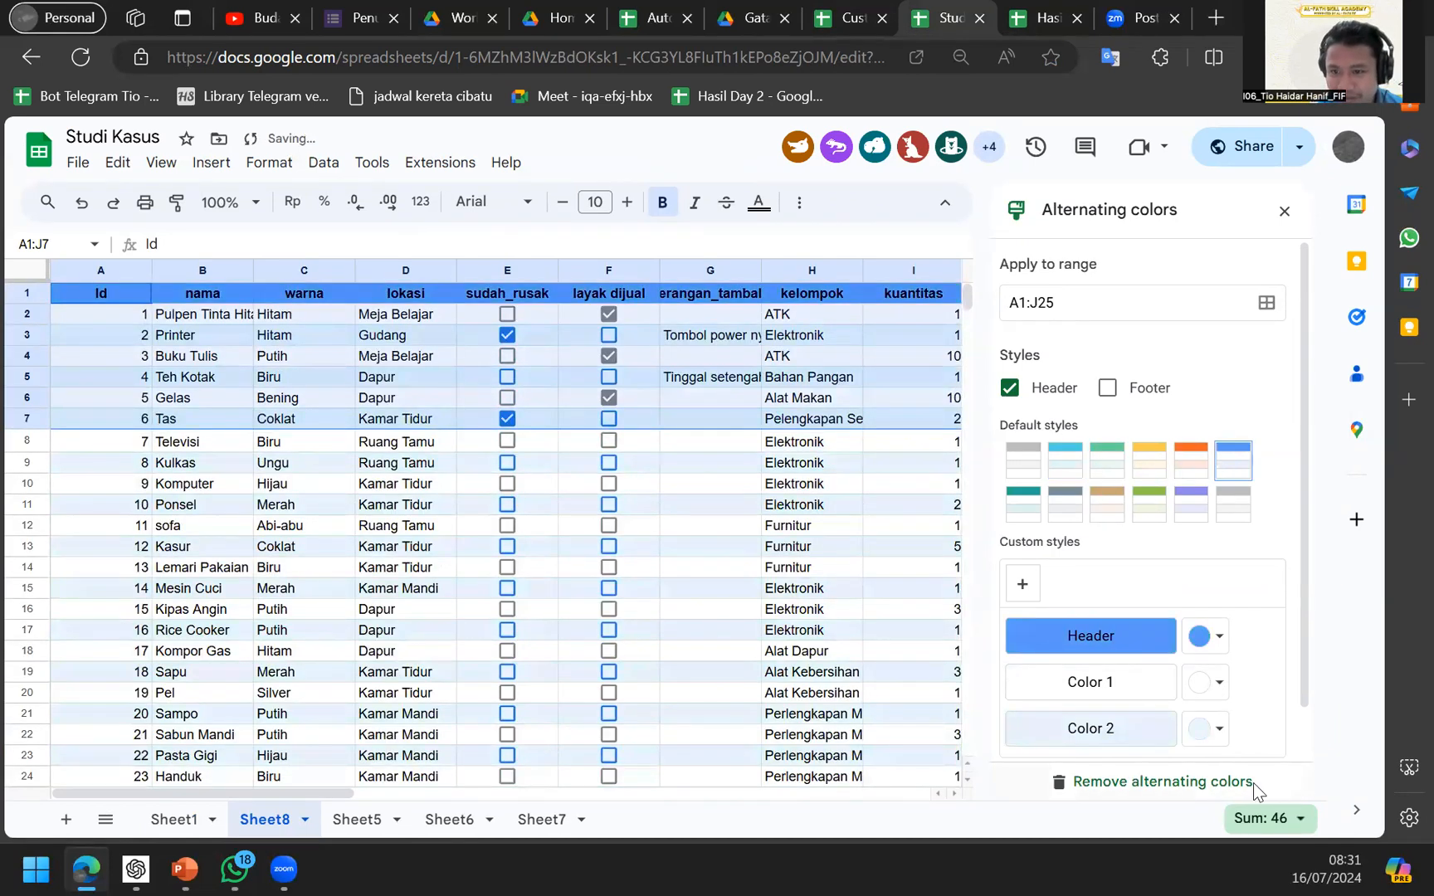
click(795, 444)
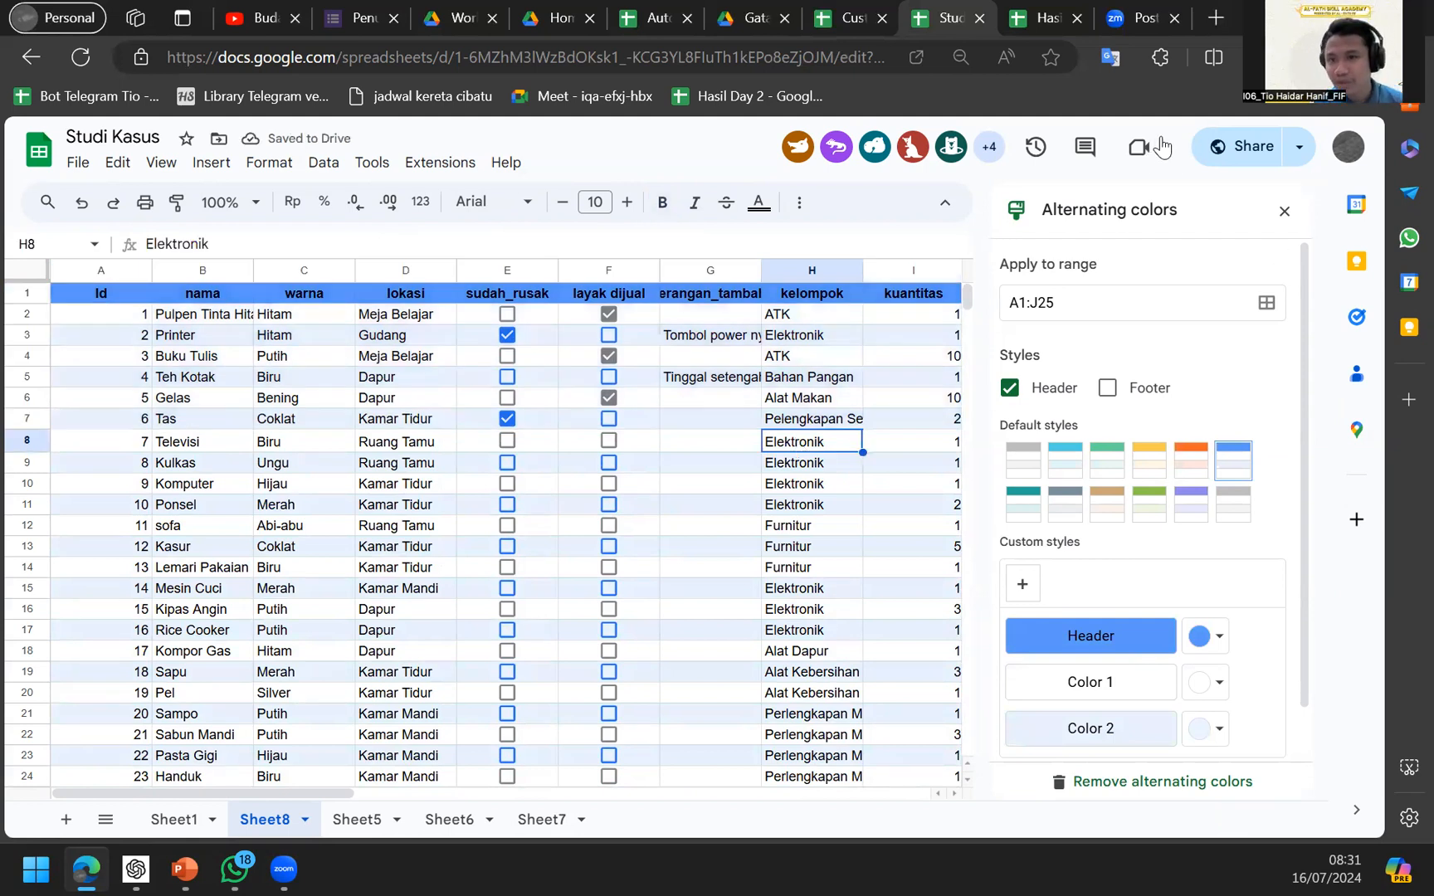
click(1284, 210)
click(903, 465)
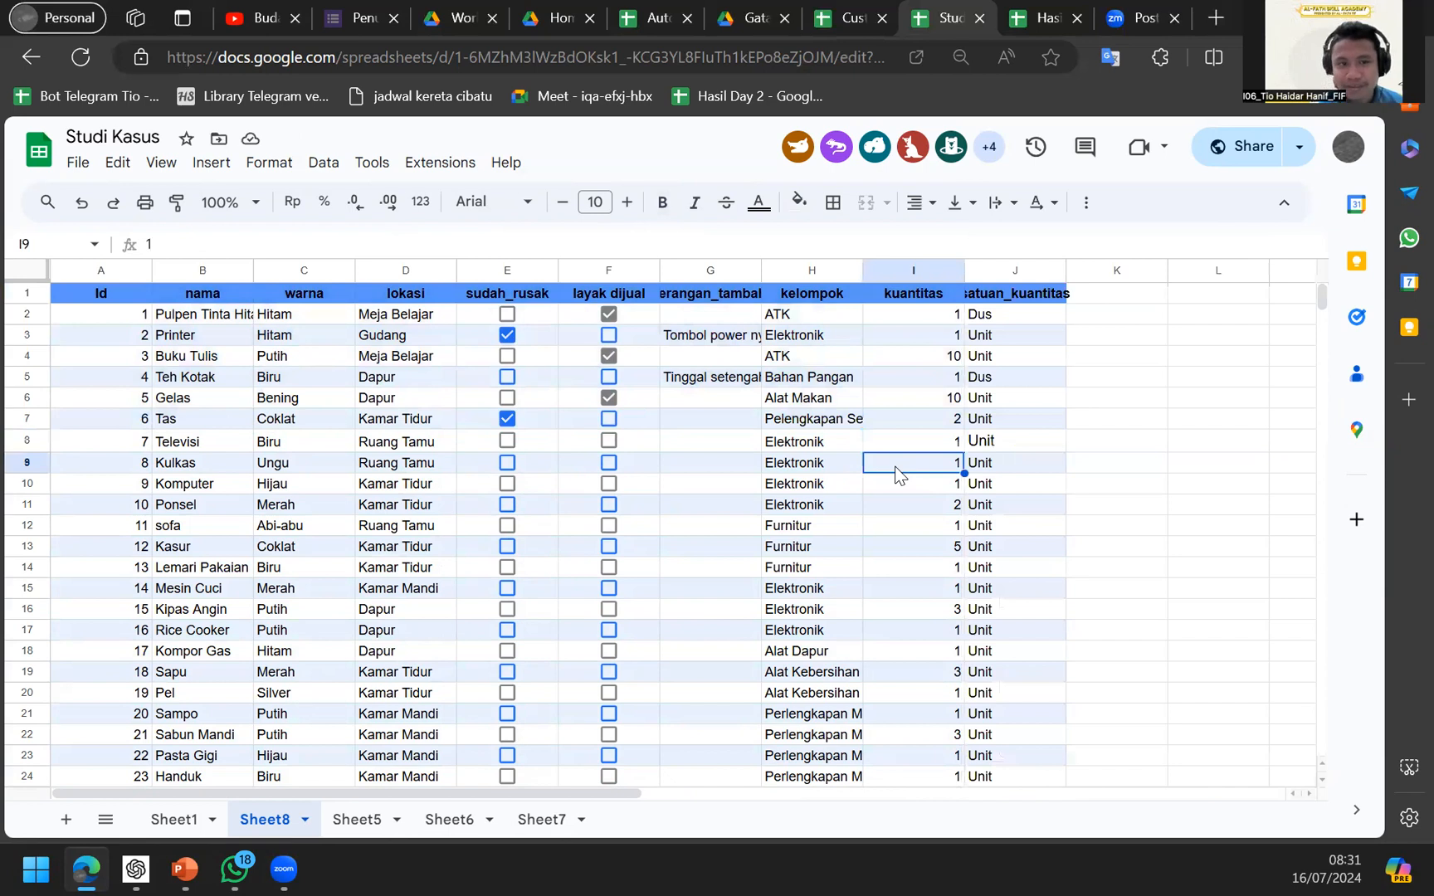
click(869, 10)
click(658, 12)
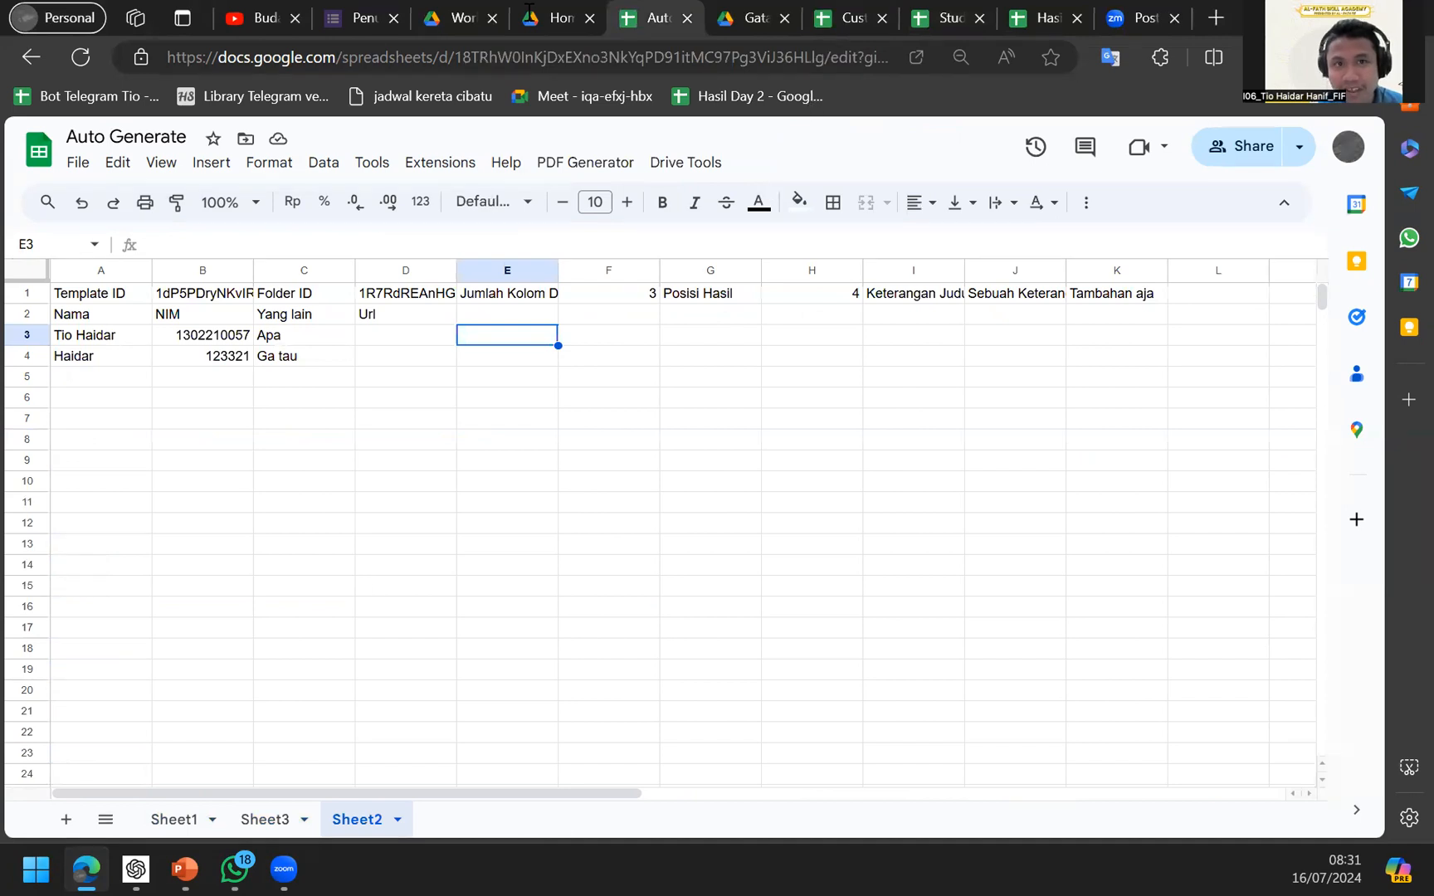
click(1037, 15)
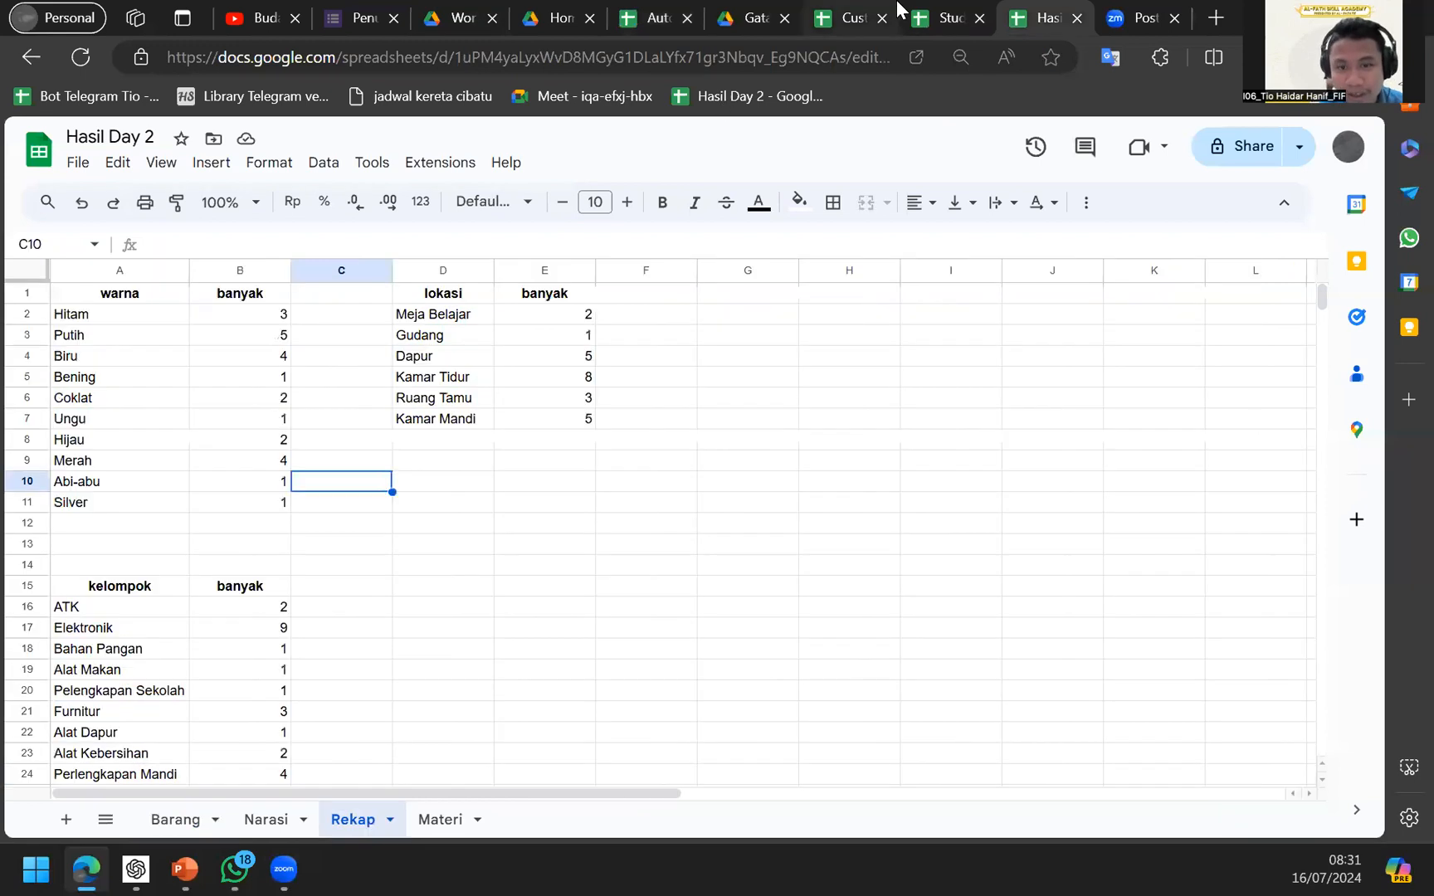
key(ctrl+shift+Tab)
Insert a pivot table of the inventory data at Sheet7 cell A21.
click(211, 162)
click(249, 419)
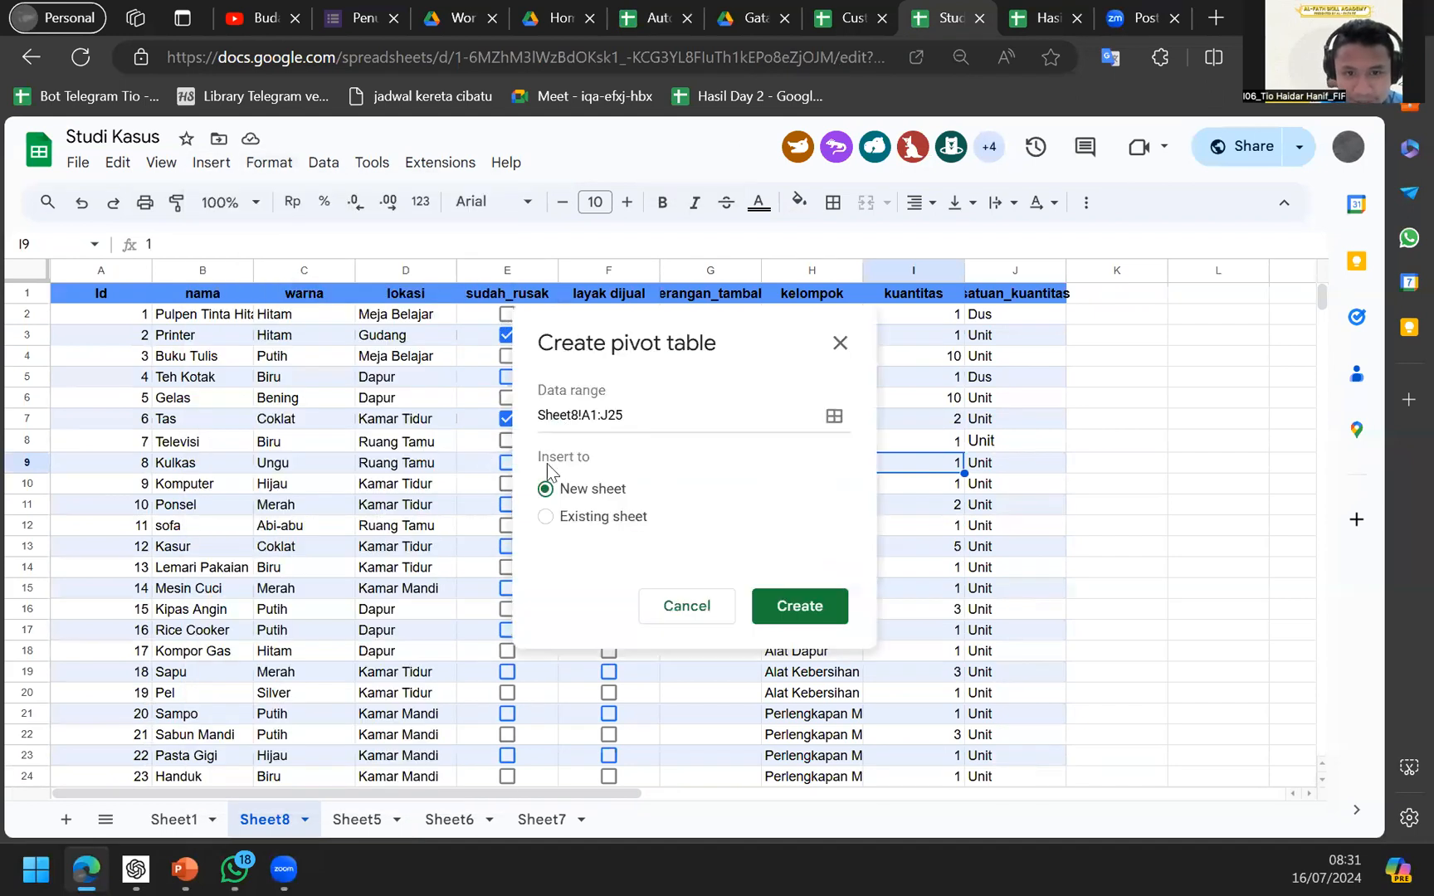
scroll(628, 669, down, 3)
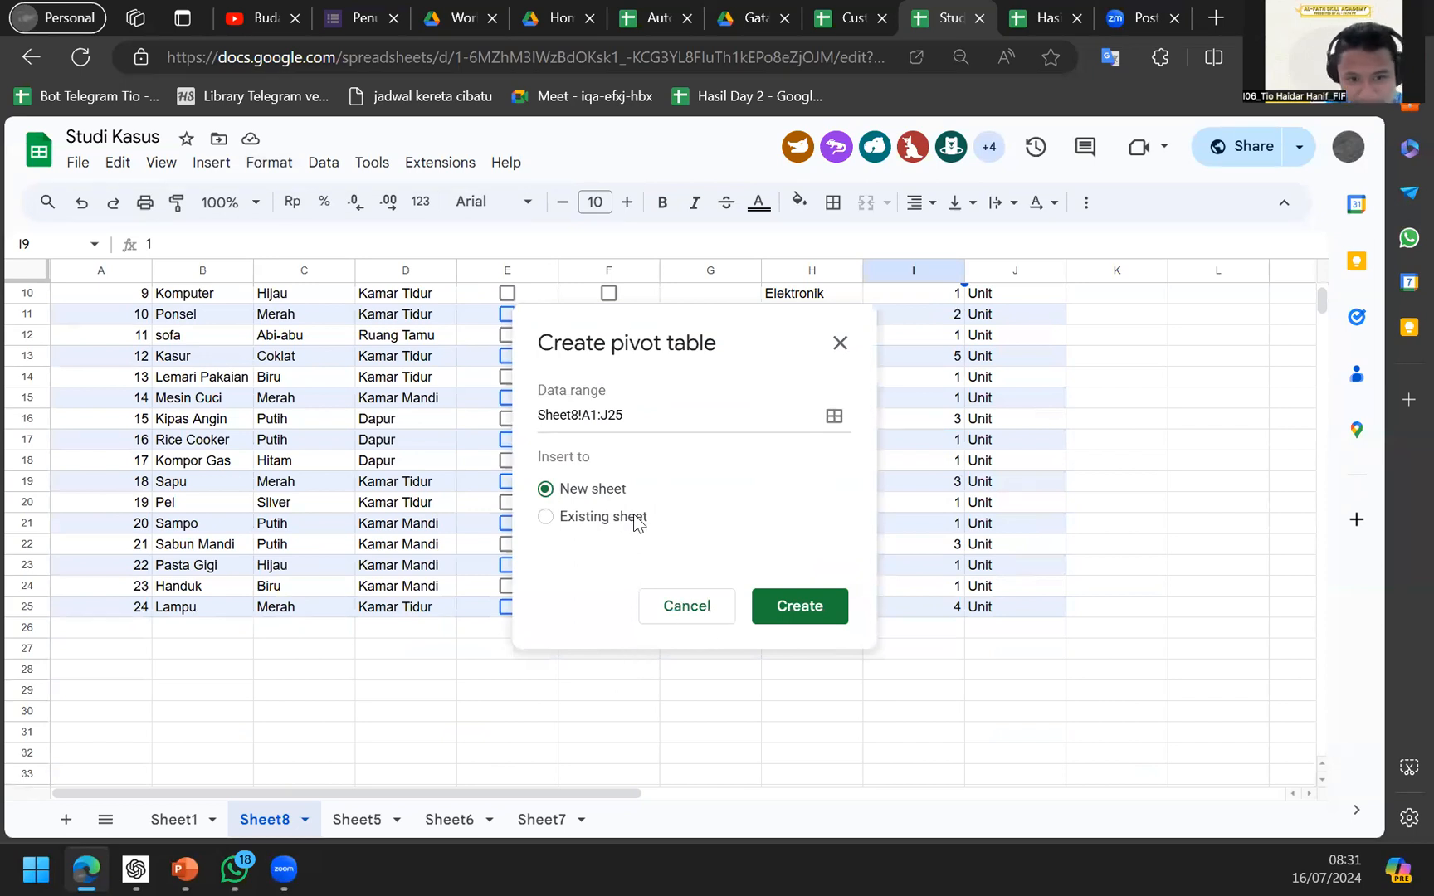
click(545, 516)
click(569, 491)
click(569, 515)
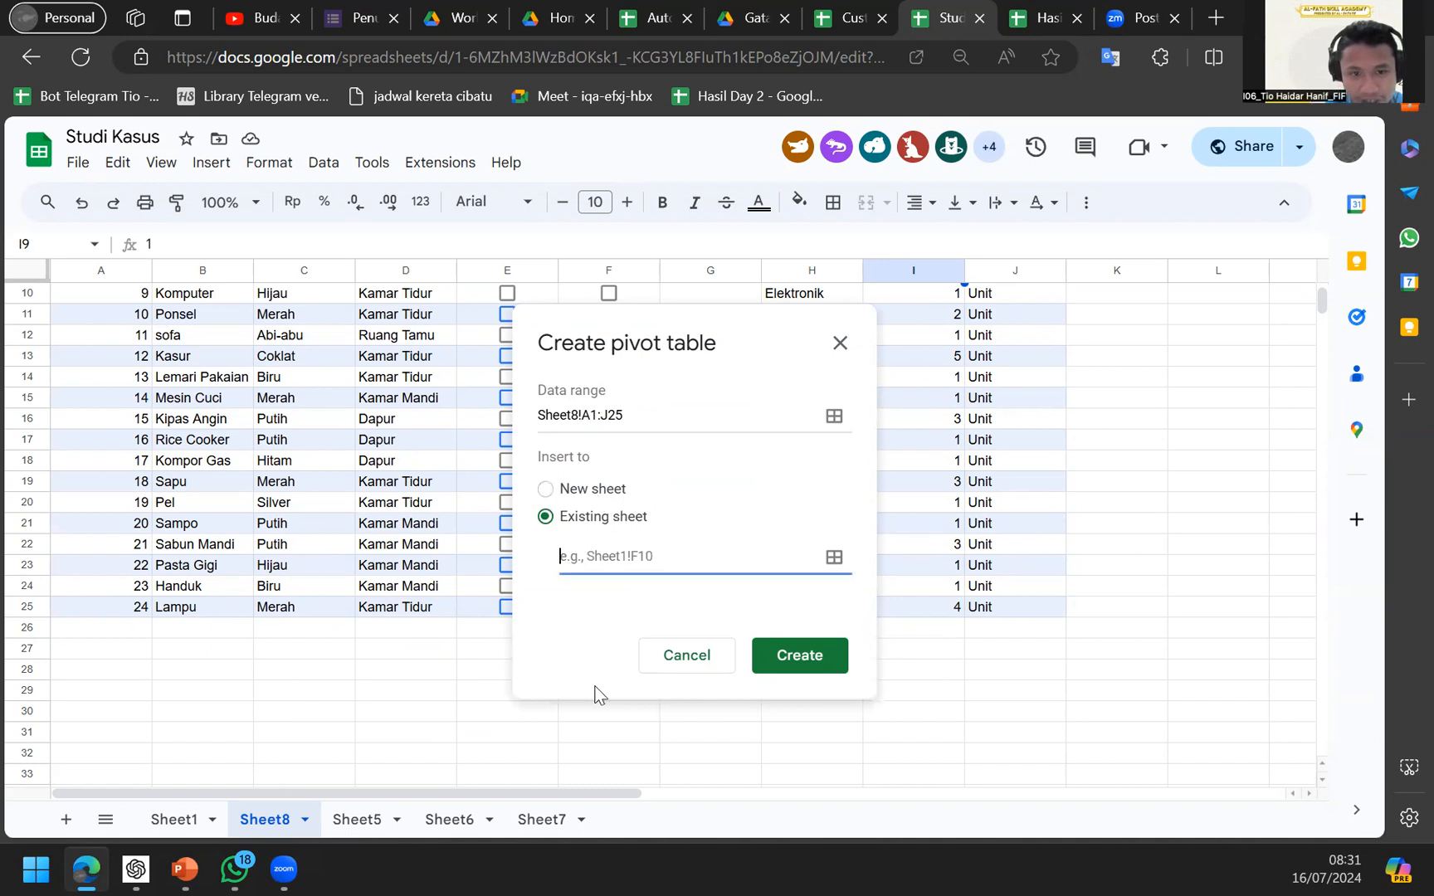
click(538, 831)
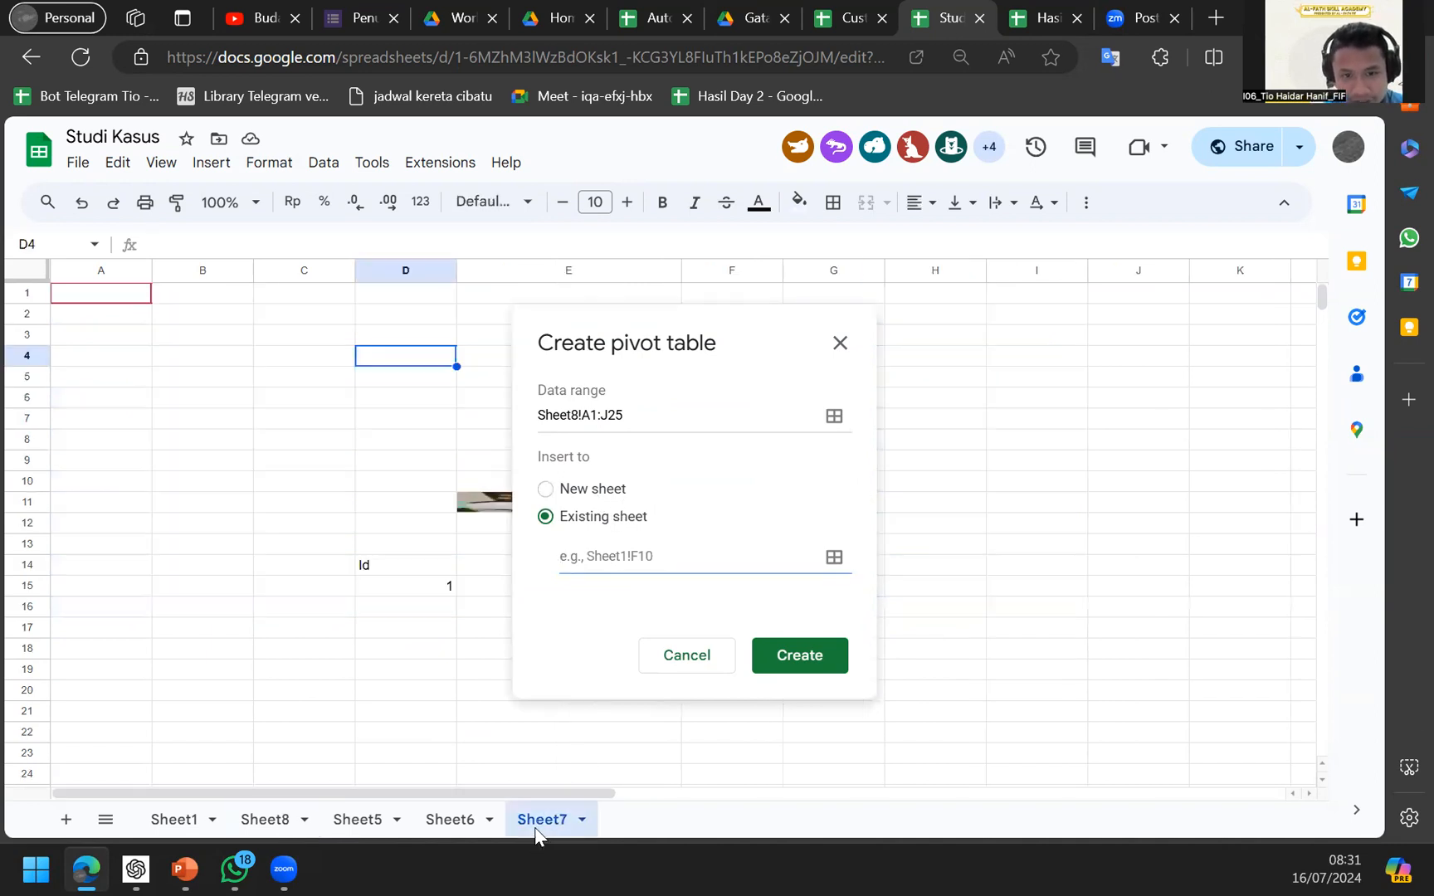
scroll(505, 680, down, 3)
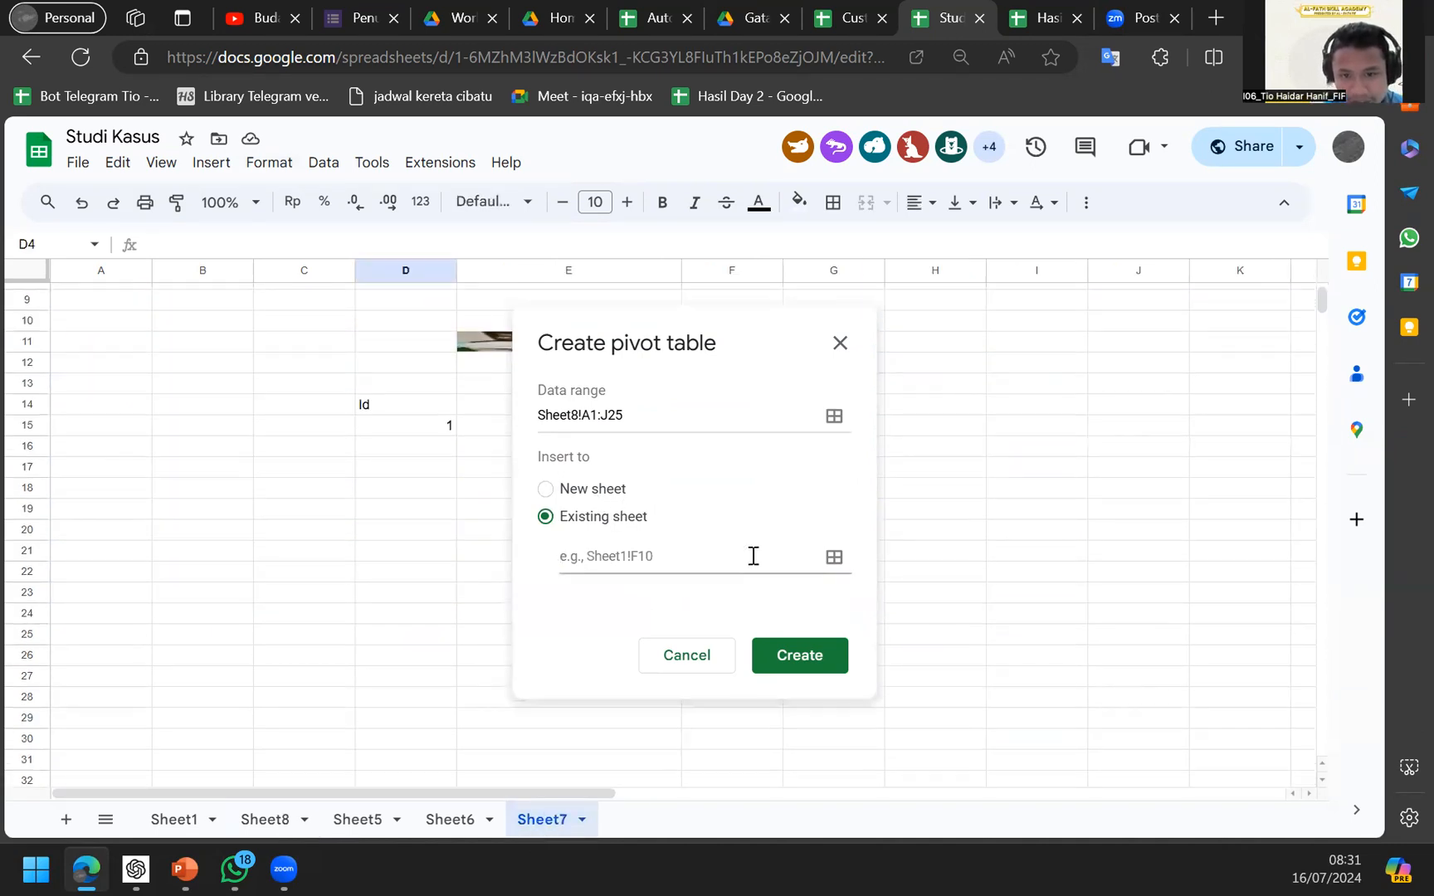
click(833, 557)
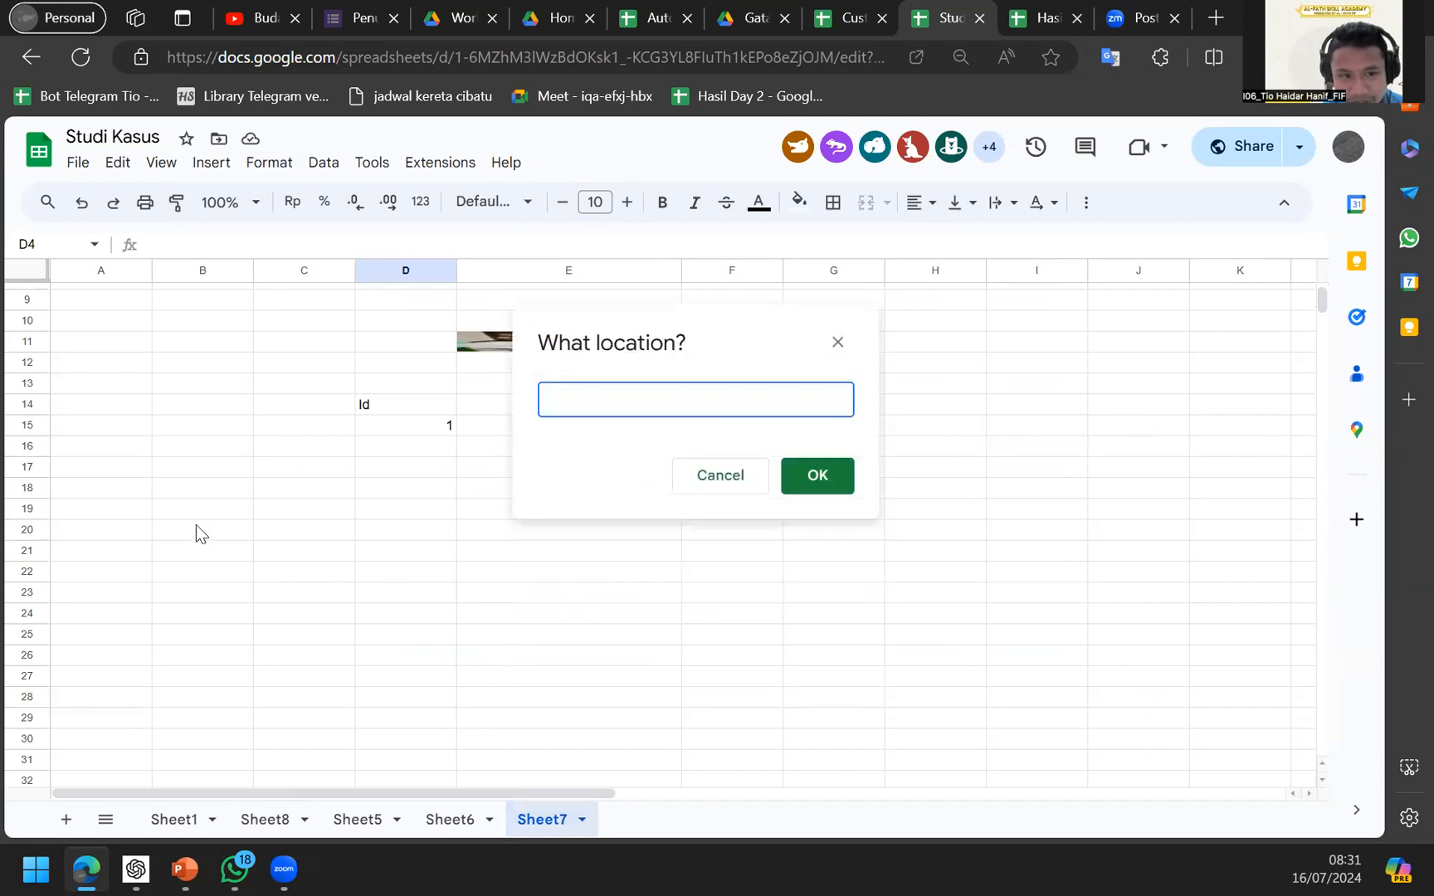
click(120, 552)
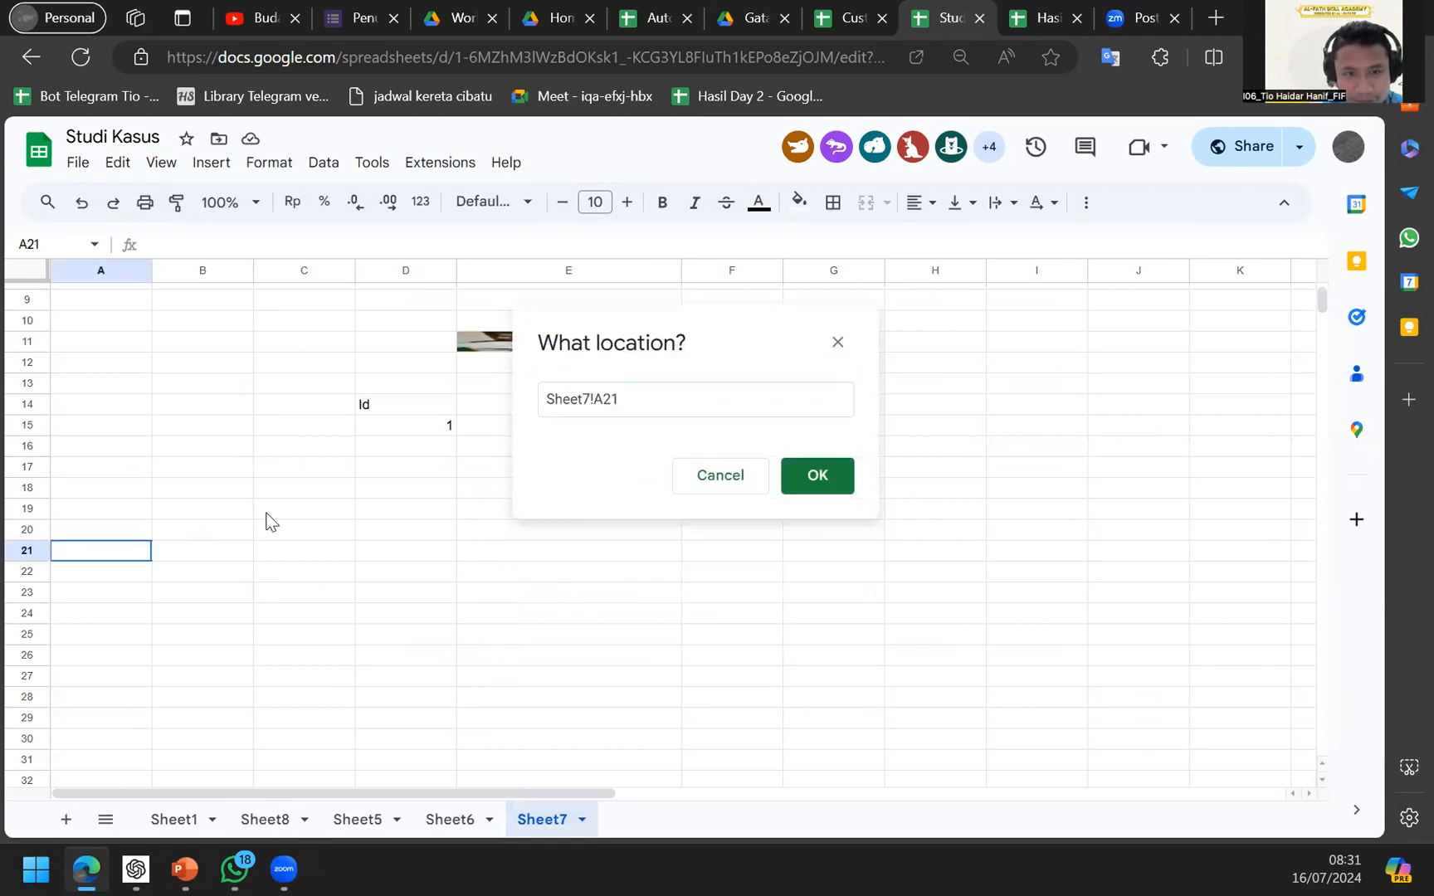
click(789, 472)
click(793, 624)
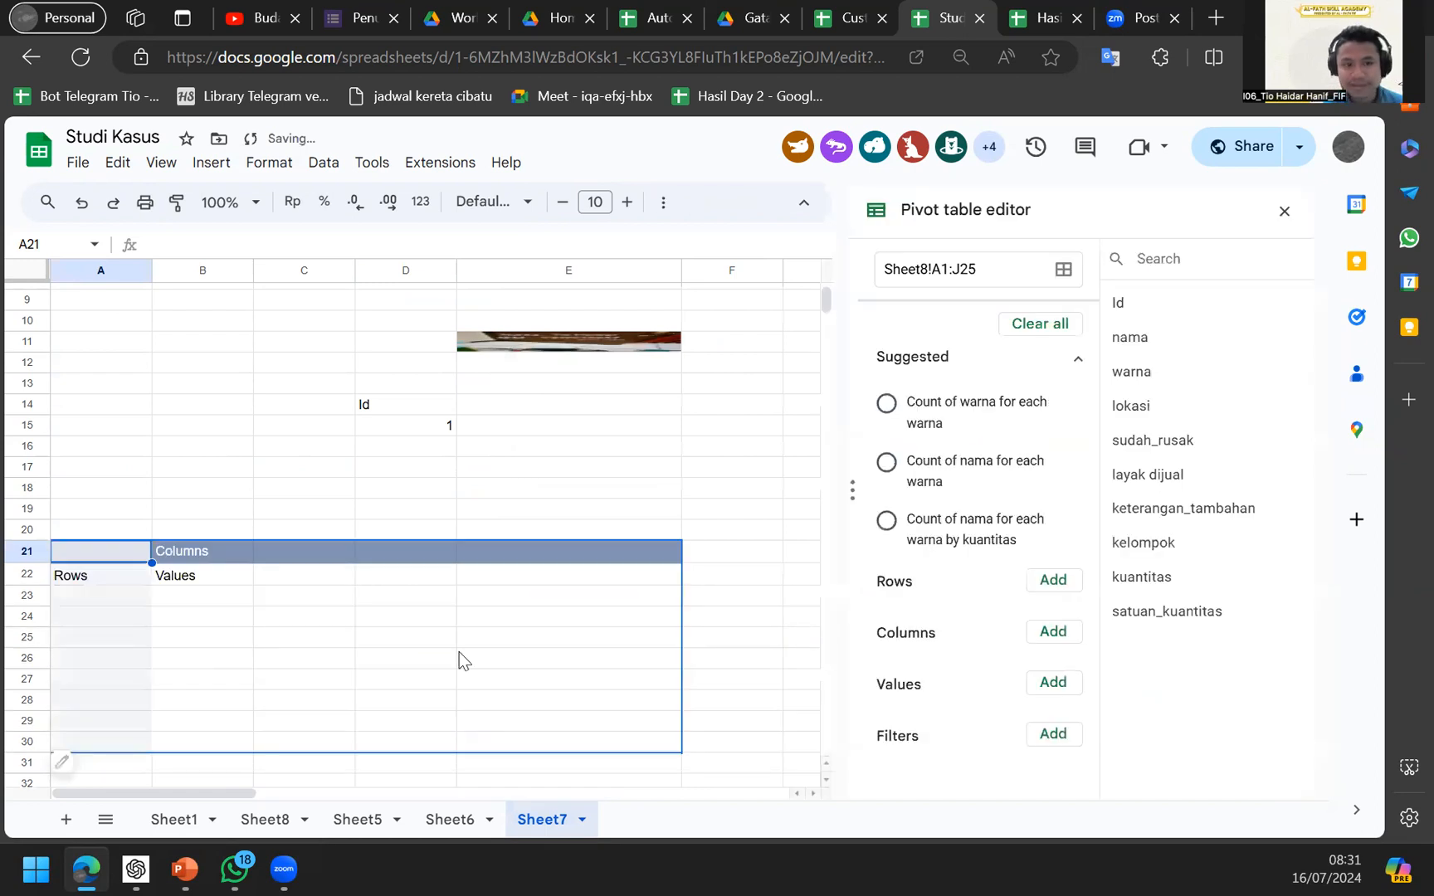
Compare against the other spreadsheets, then add warna as the pivot's rows.
click(437, 817)
click(553, 819)
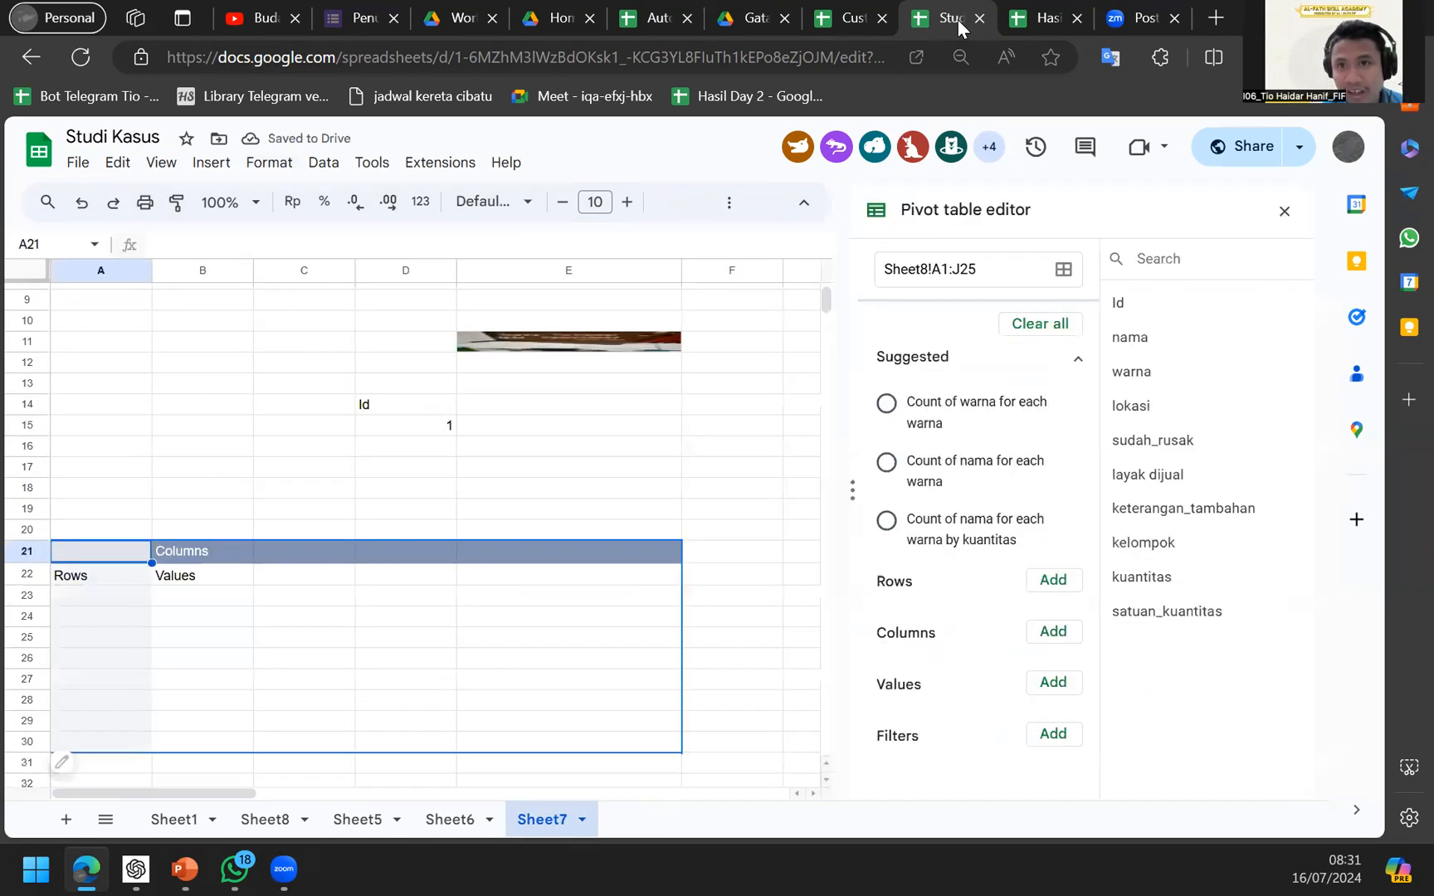
key(ctrl+shift+Tab)
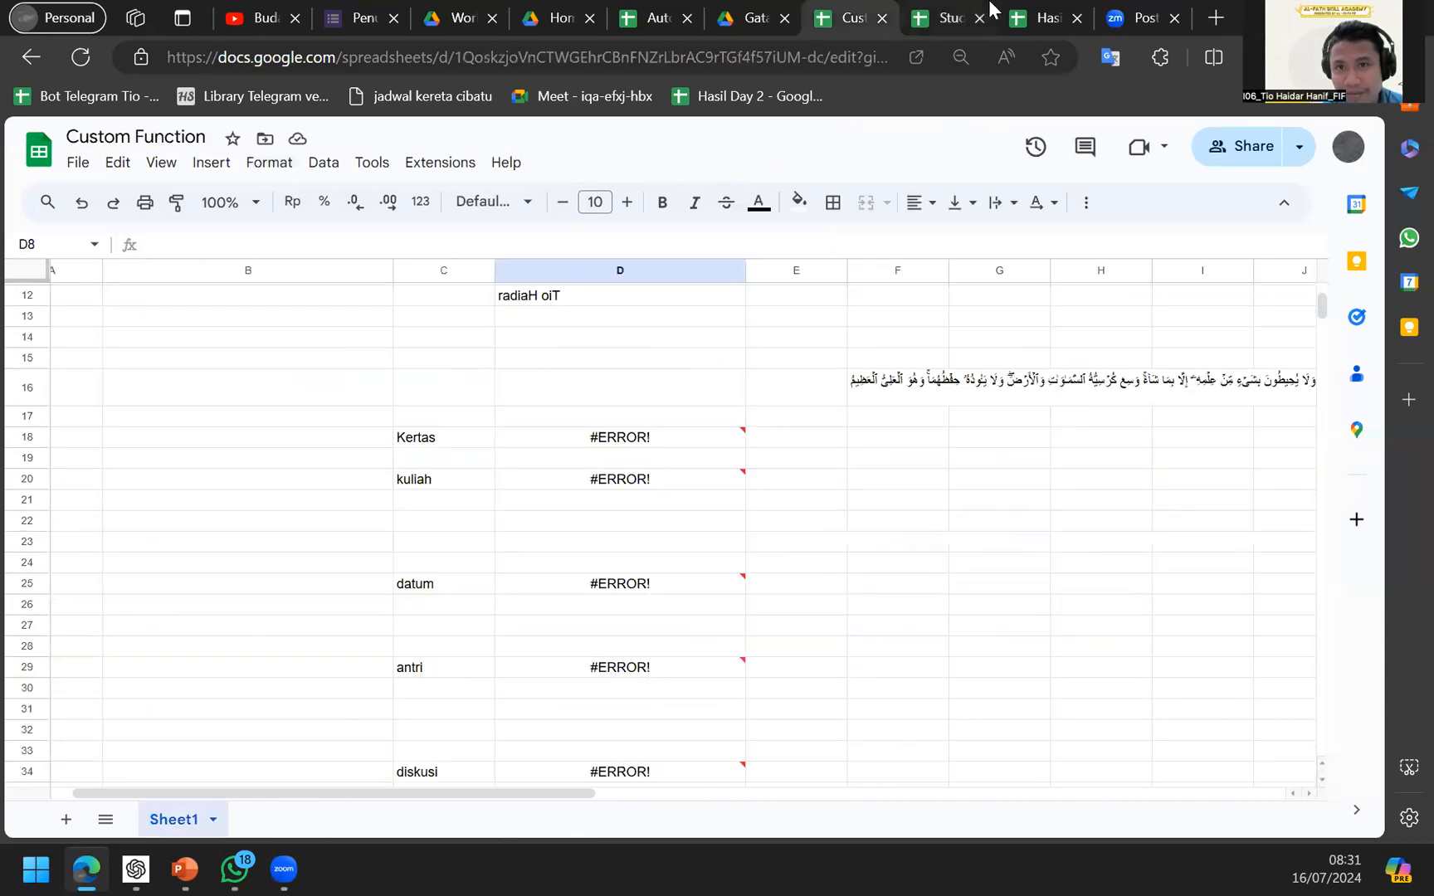
key(ctrl+Tab)
key(ctrl+Tab)
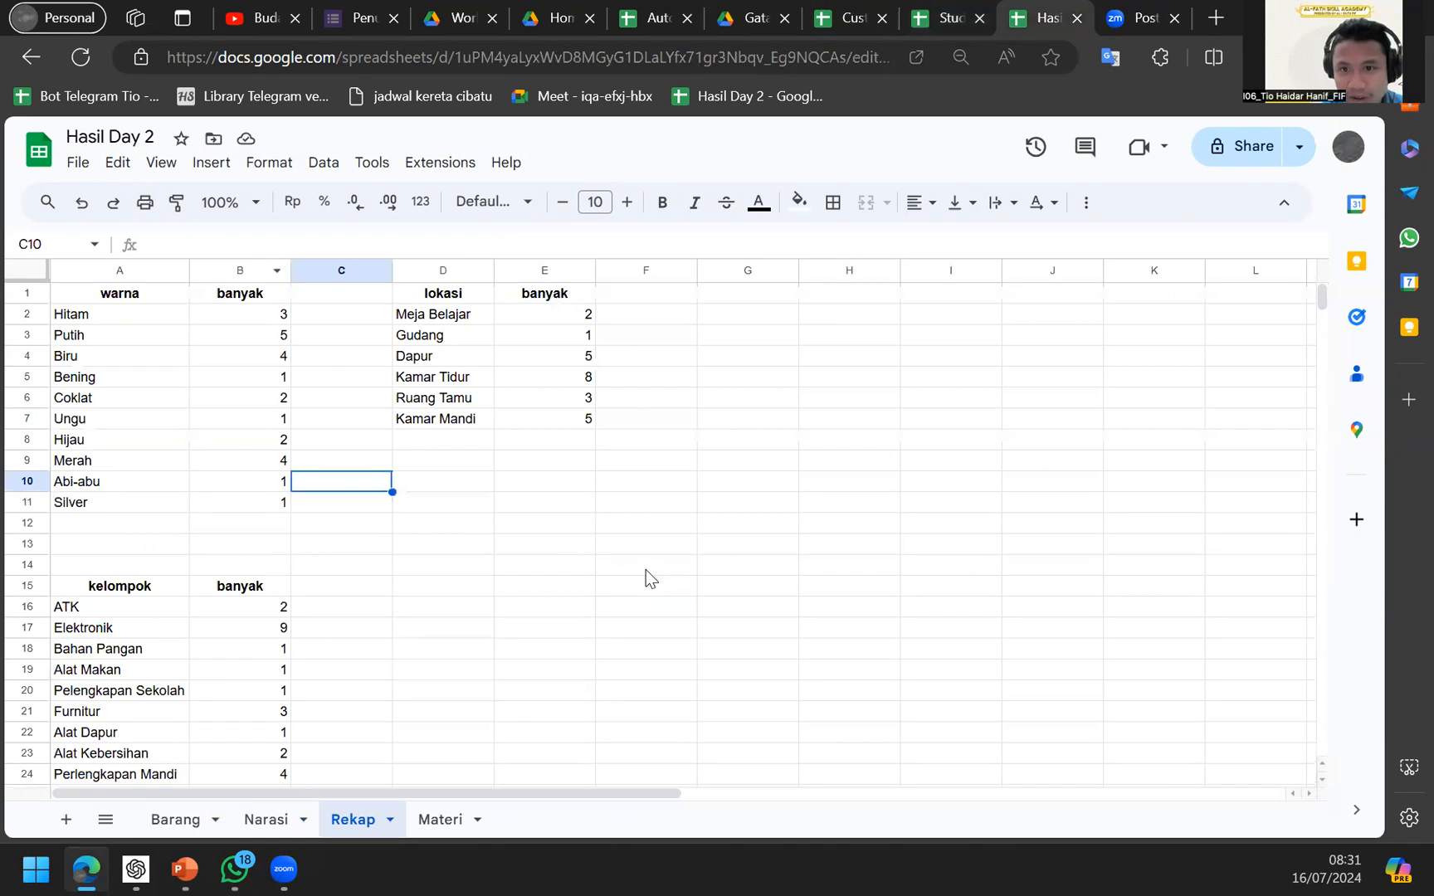
key(ctrl+shift+Tab)
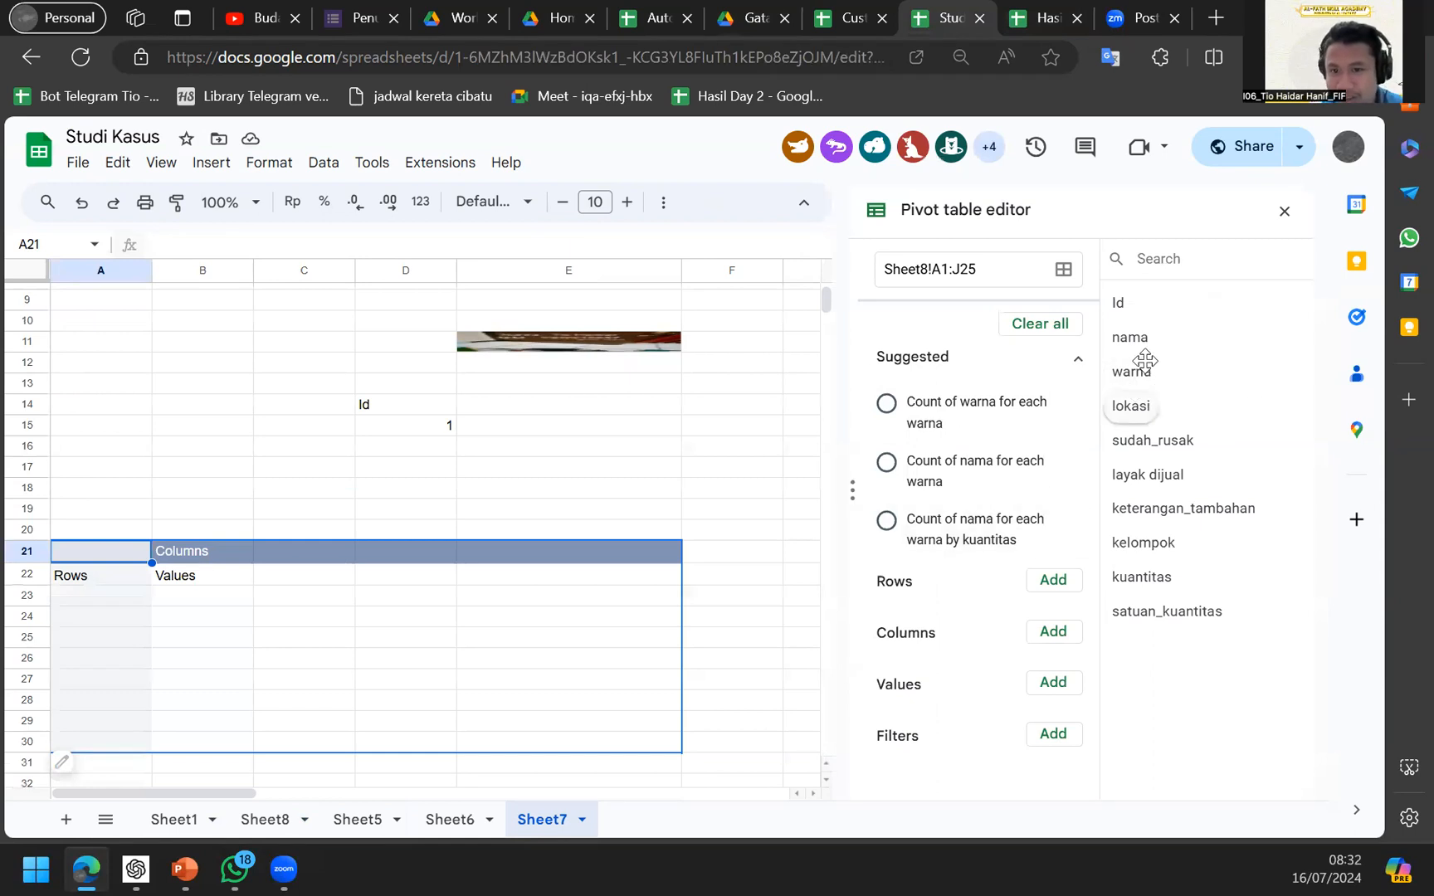
drag(1136, 367, 972, 596)
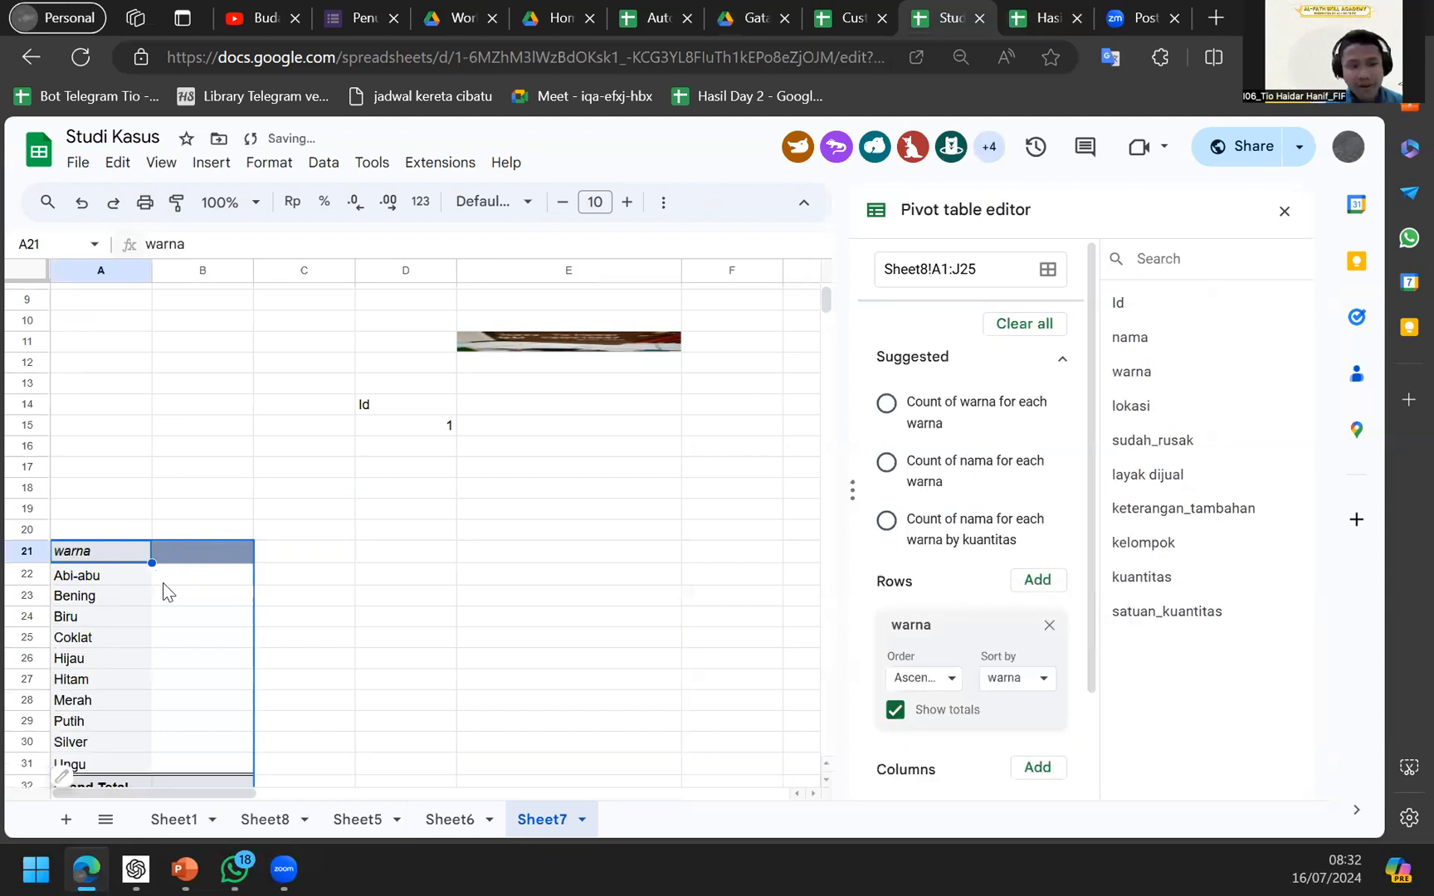
scroll(163, 583, down, 1)
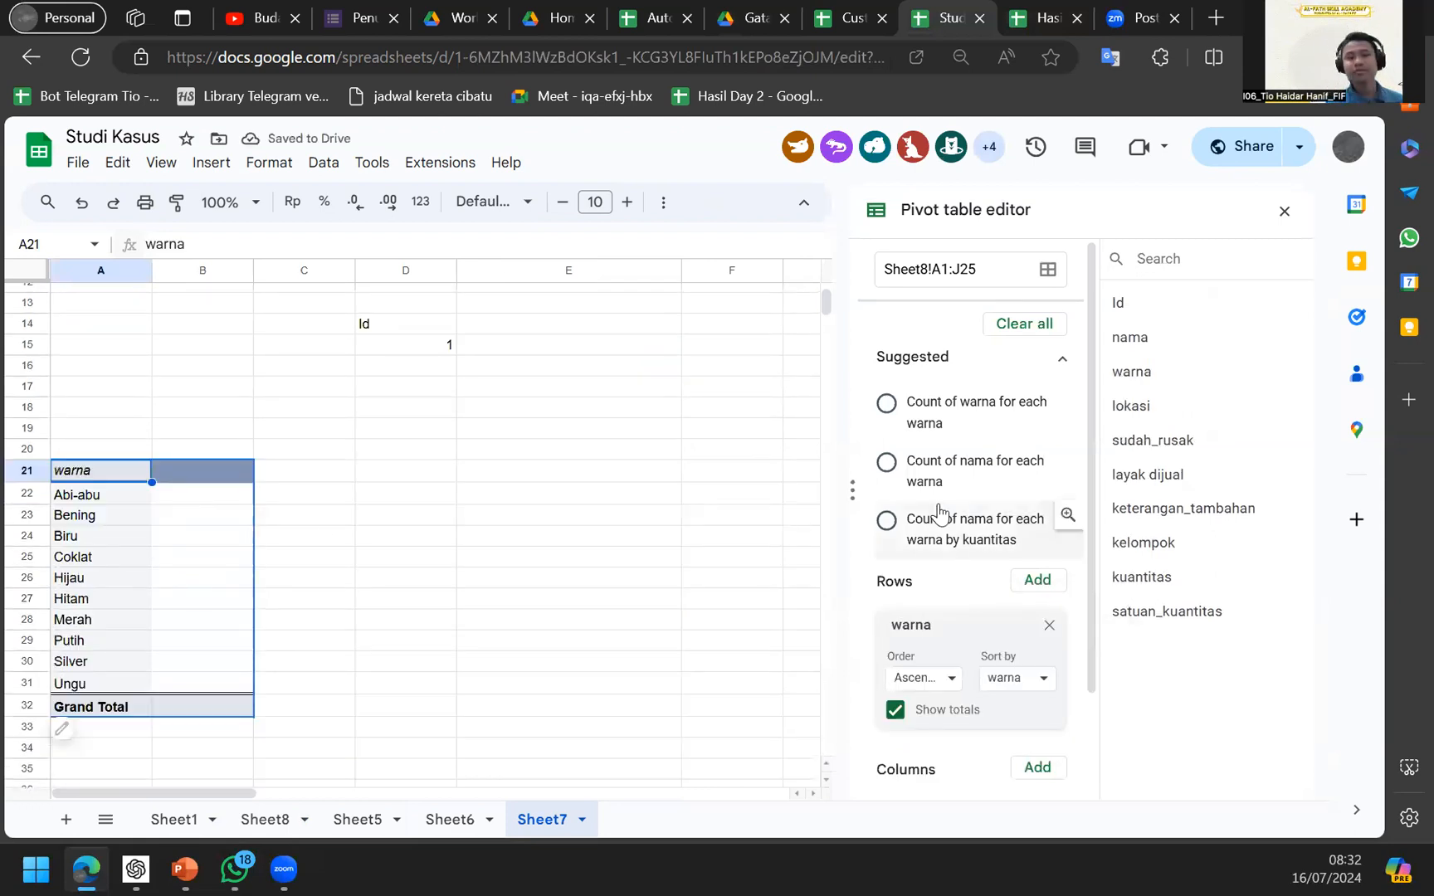
scroll(938, 515, down, 2)
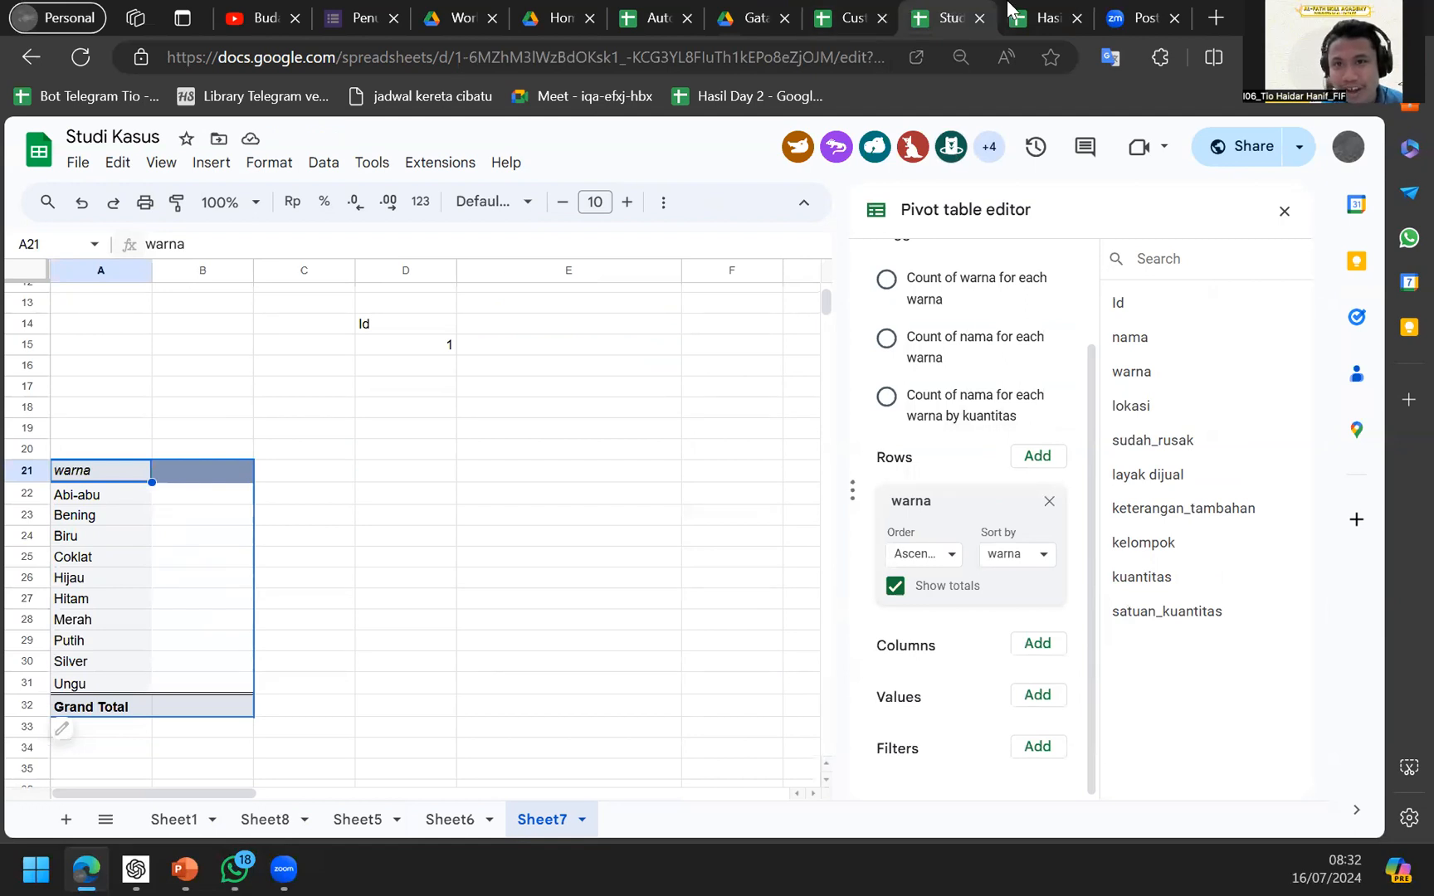
Try descending order for warna rows, then restore ascending, checking Hasil Day 2.
click(1010, 10)
click(963, 10)
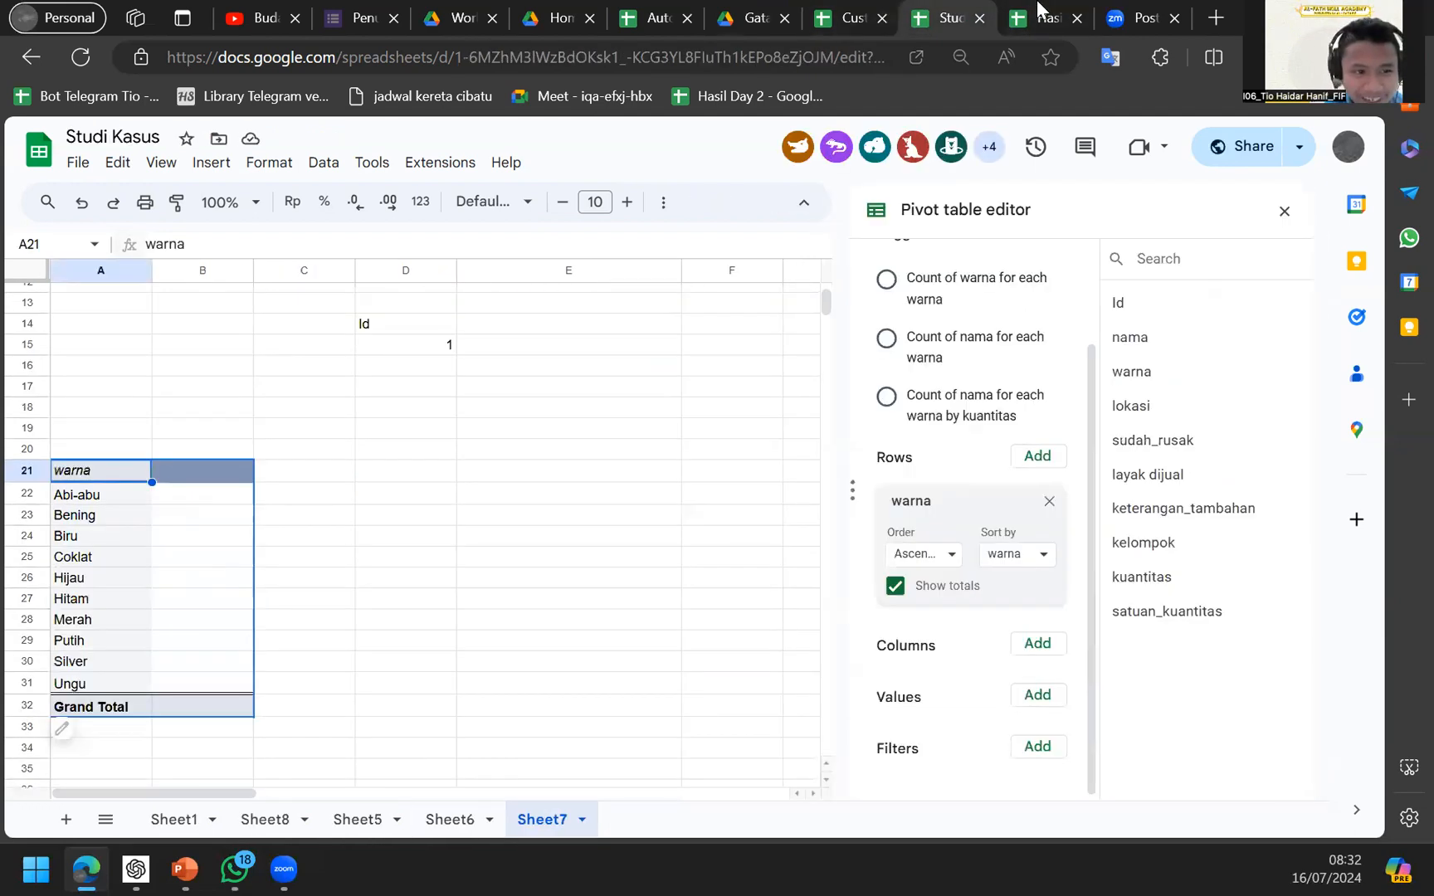
click(1037, 10)
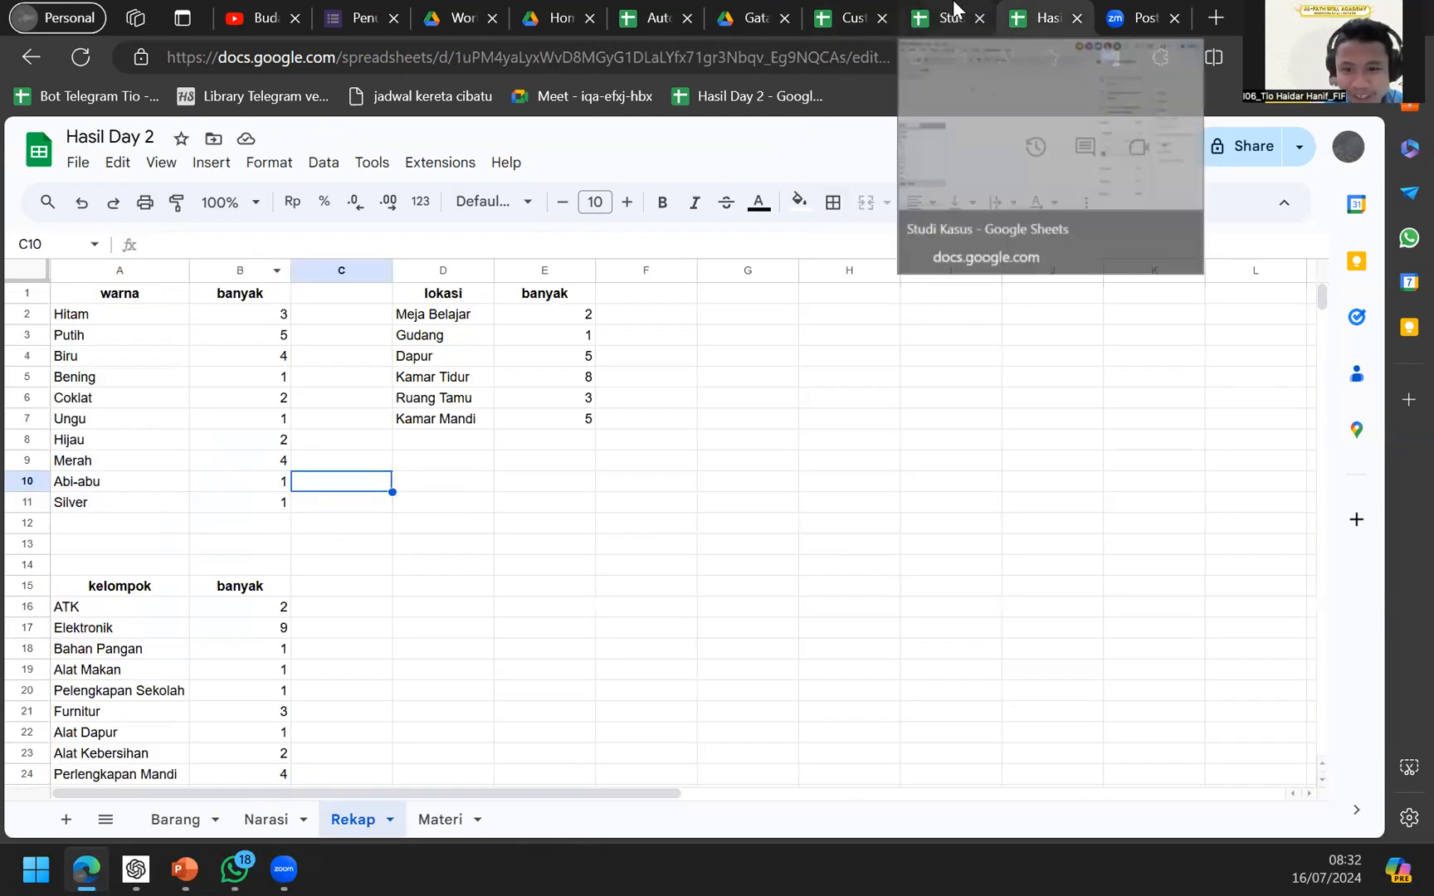
click(954, 10)
click(984, 562)
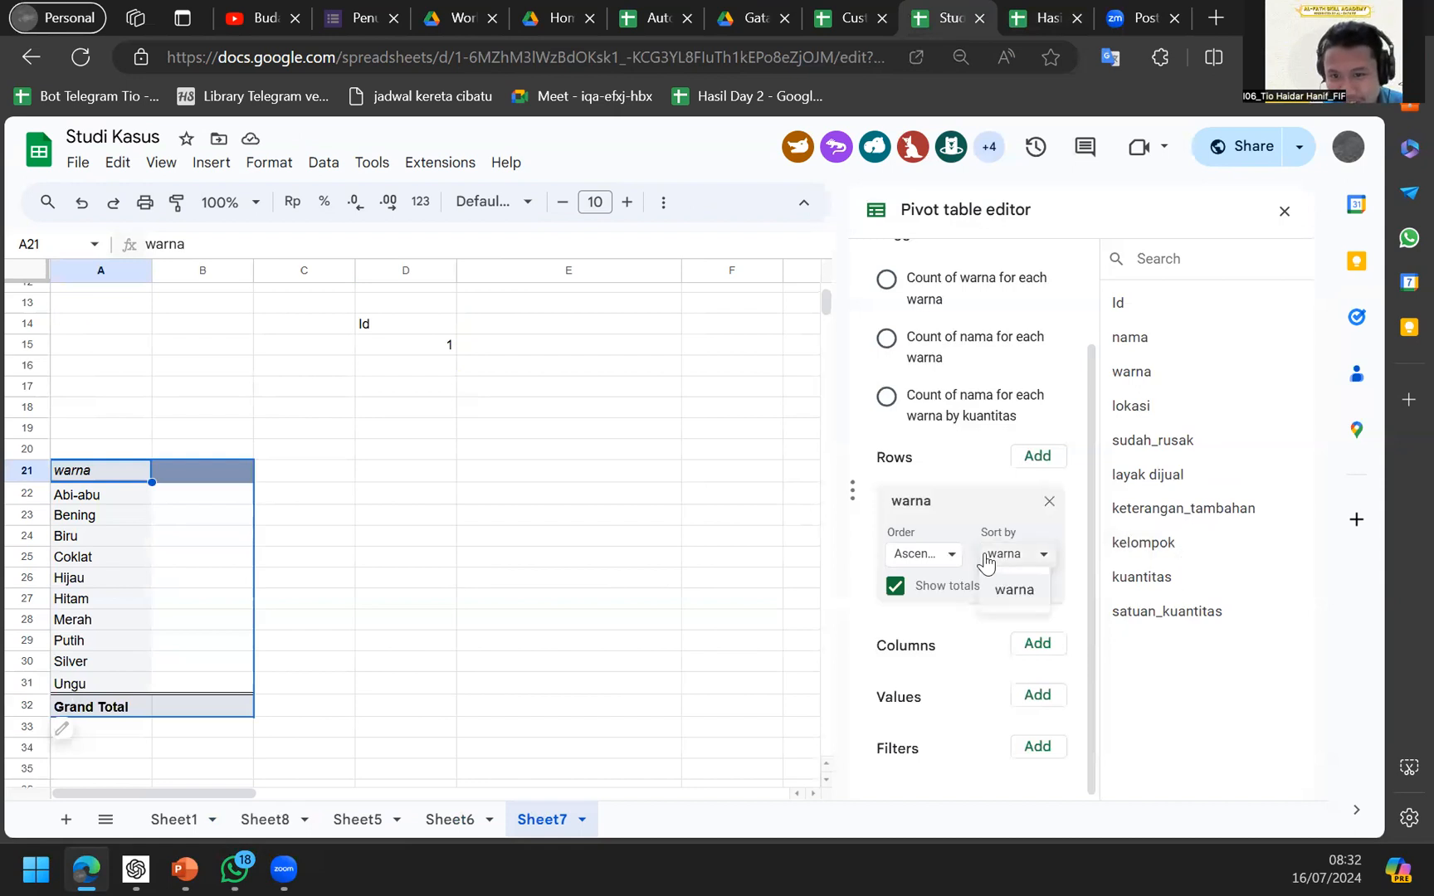
click(936, 555)
click(954, 624)
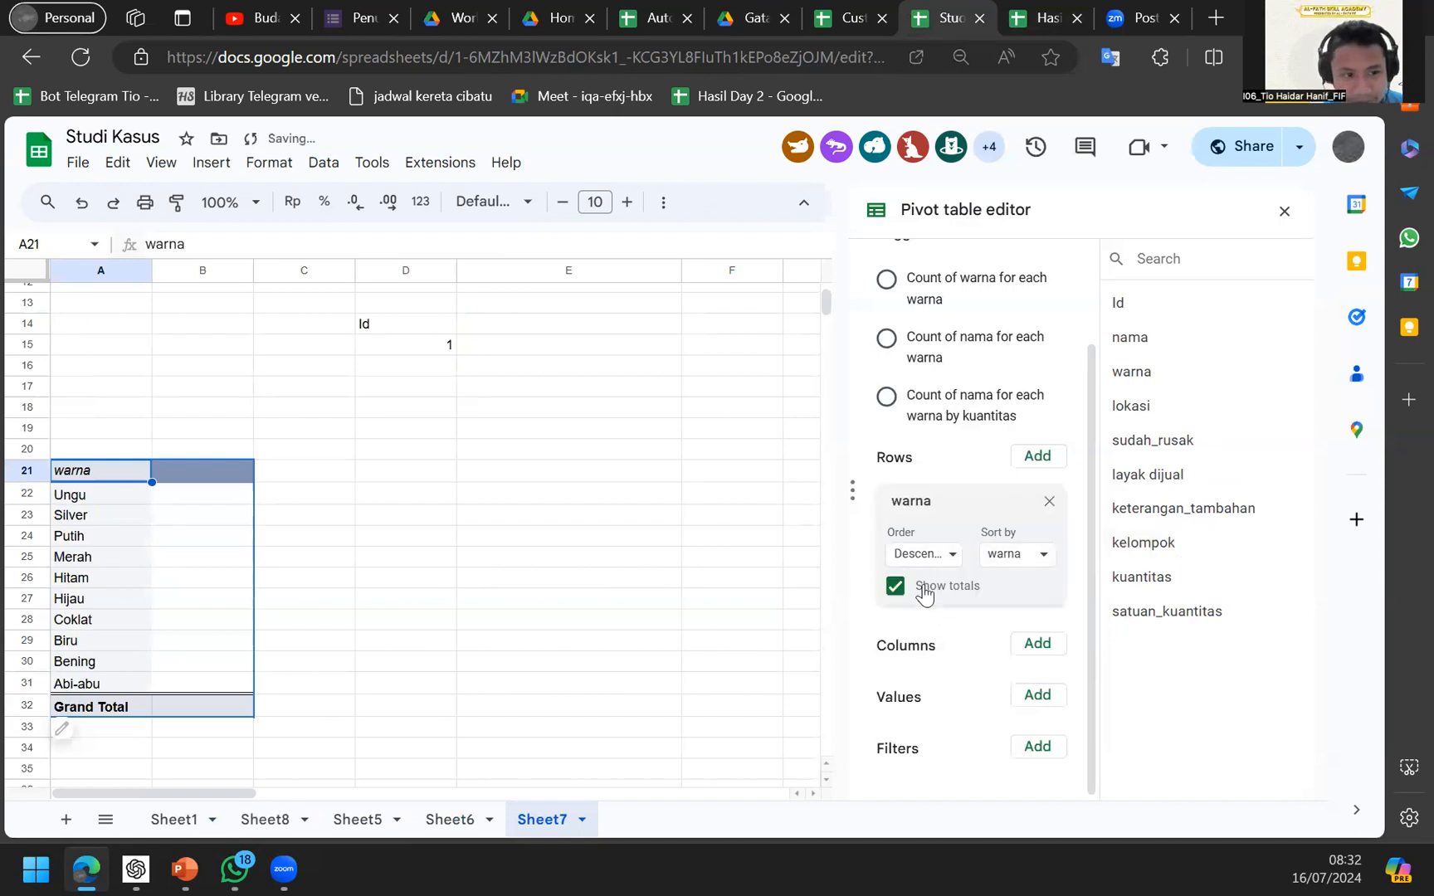
click(928, 555)
click(944, 590)
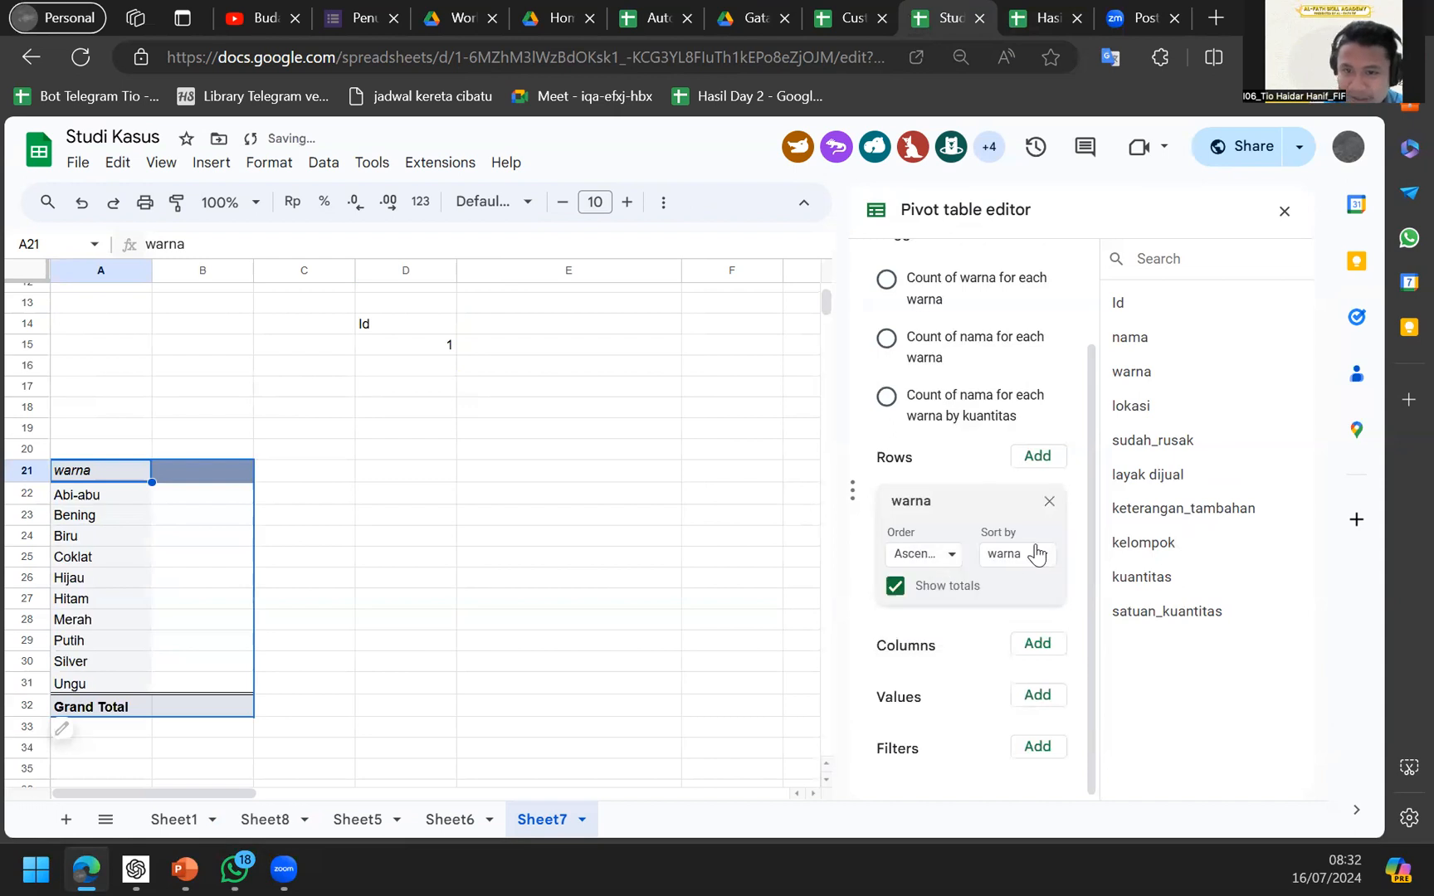
Check Hasil Day 2's Rekap sheet, then add nama to the pivot's values.
click(1039, 17)
click(941, 16)
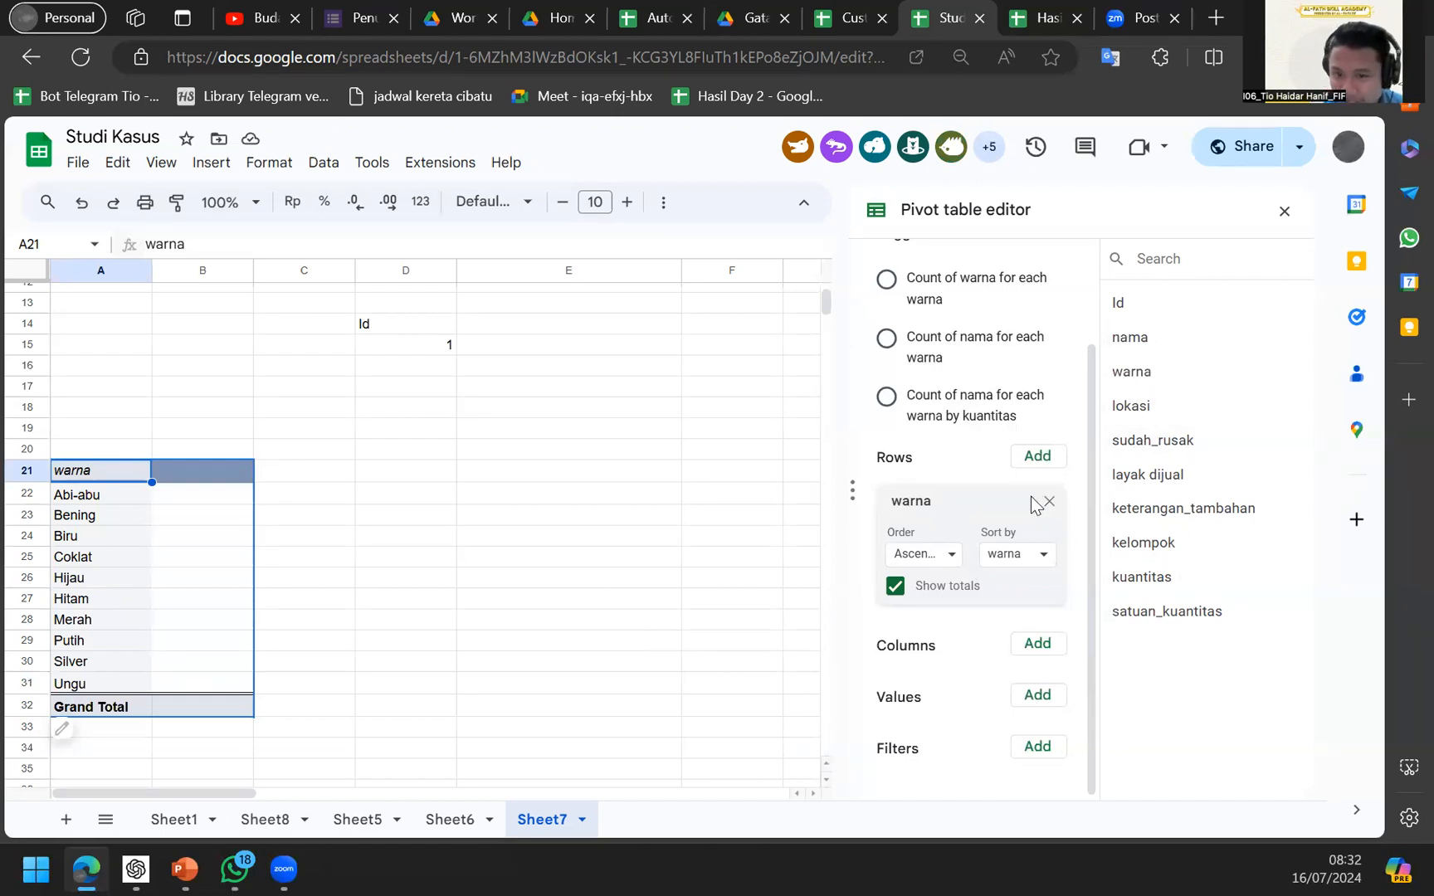
drag(1134, 339, 956, 724)
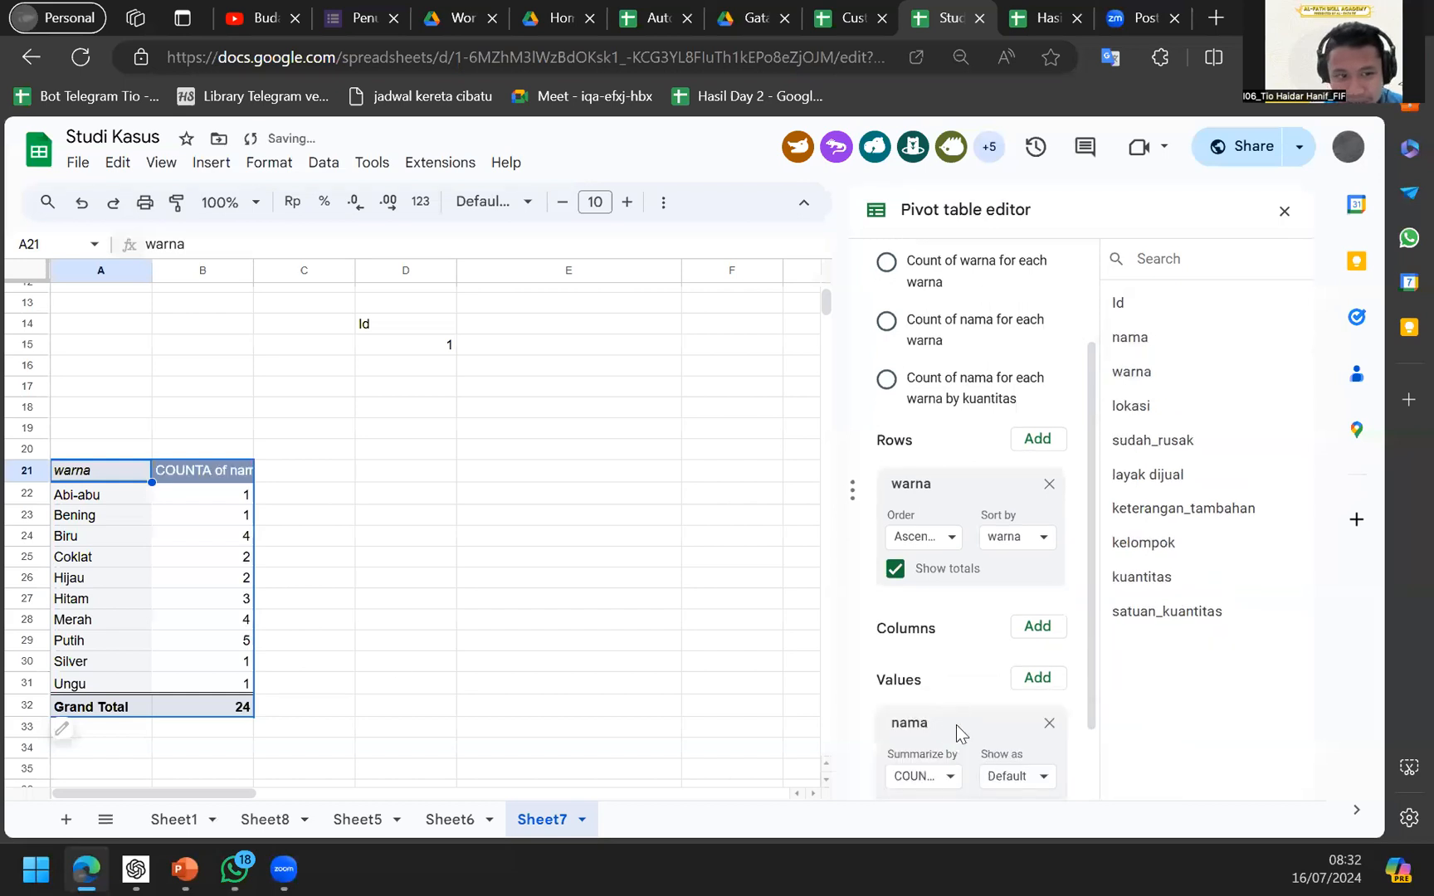
Keep COUNTA as the summary function for the nama values.
scroll(903, 710, down, 2)
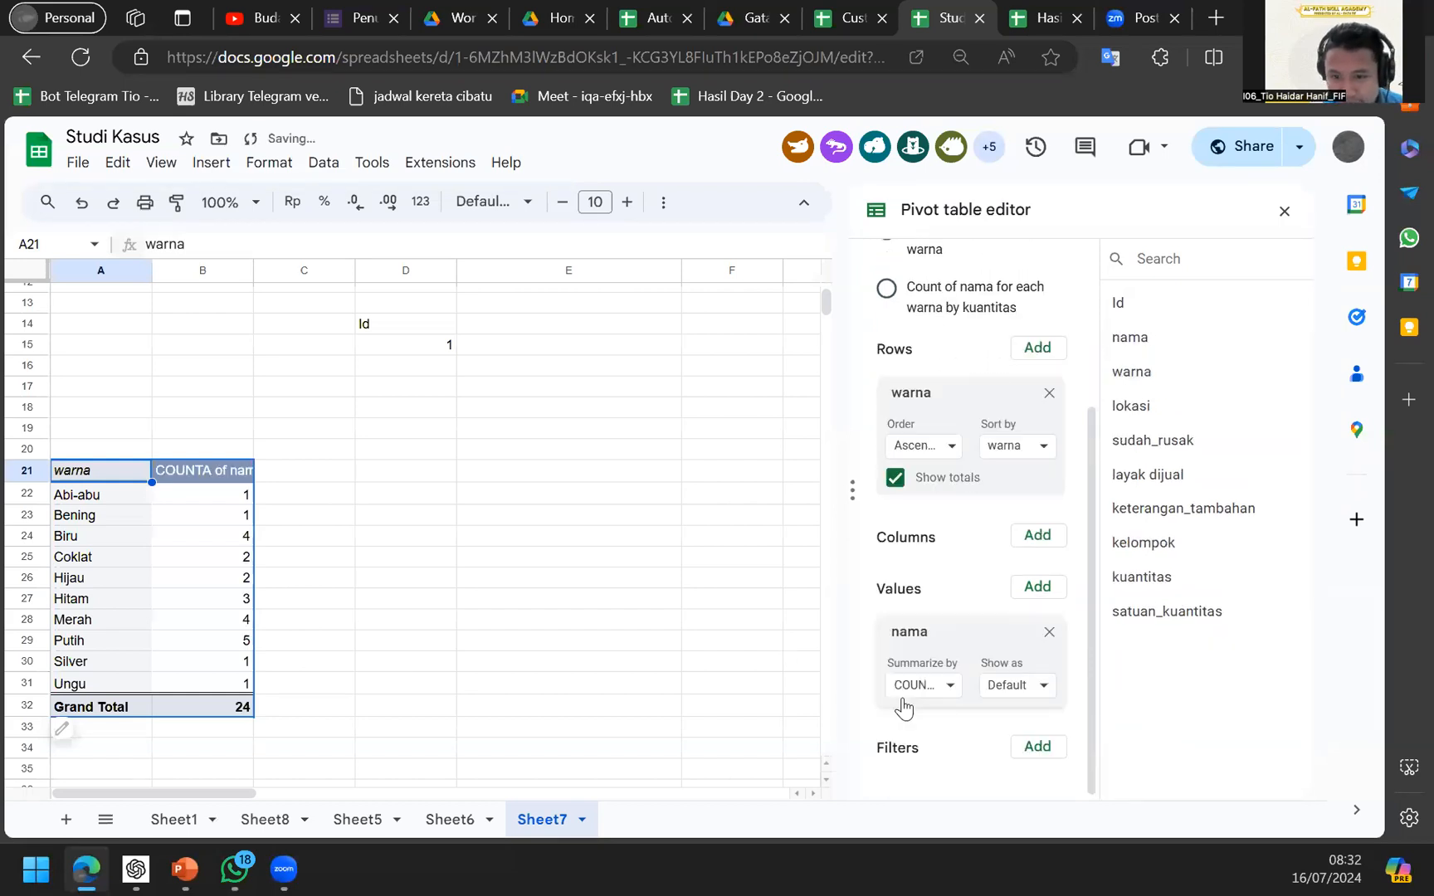
click(901, 695)
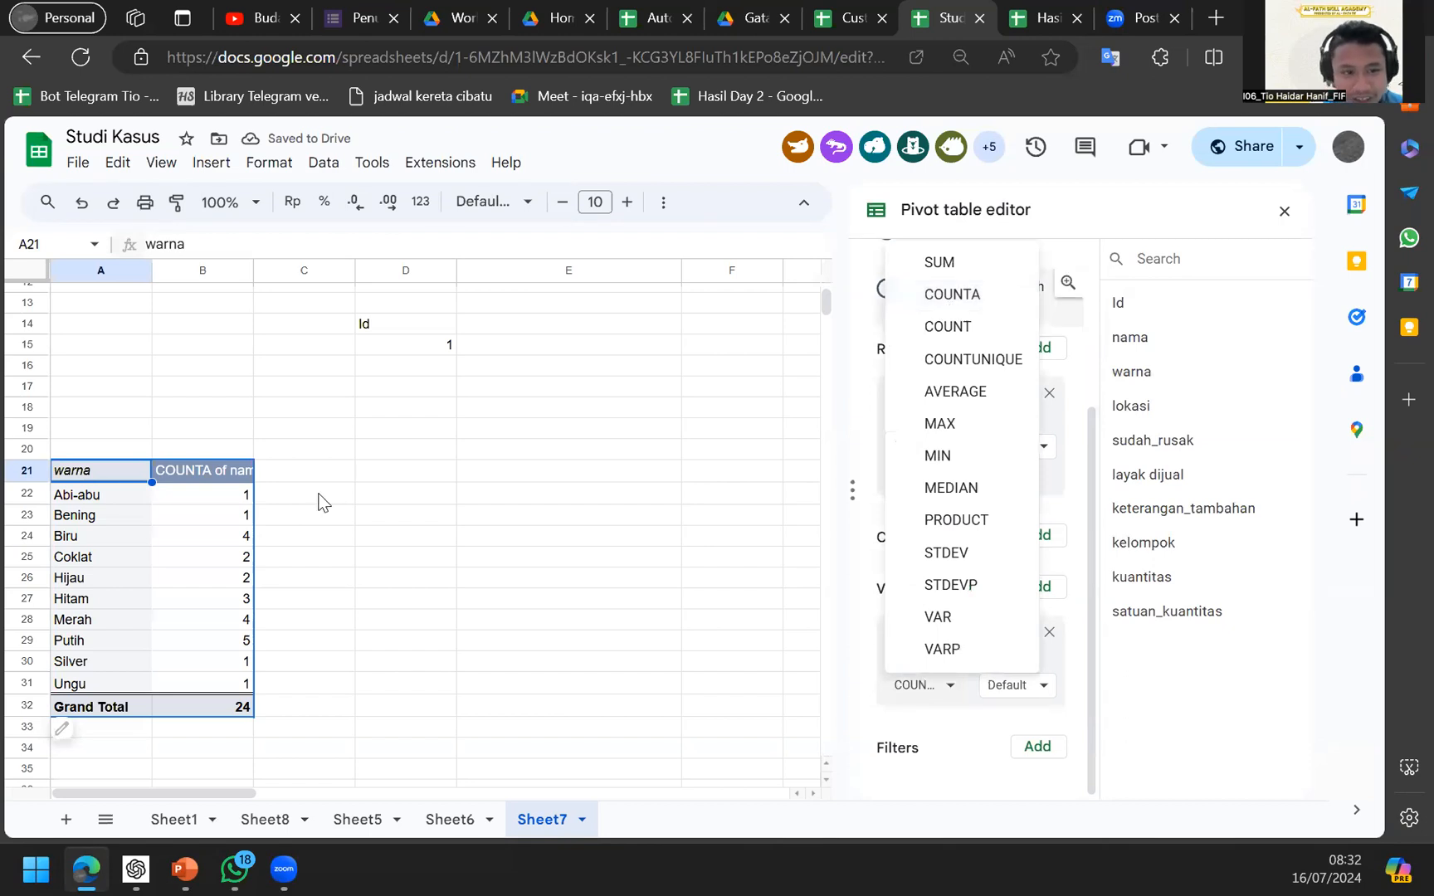
click(208, 556)
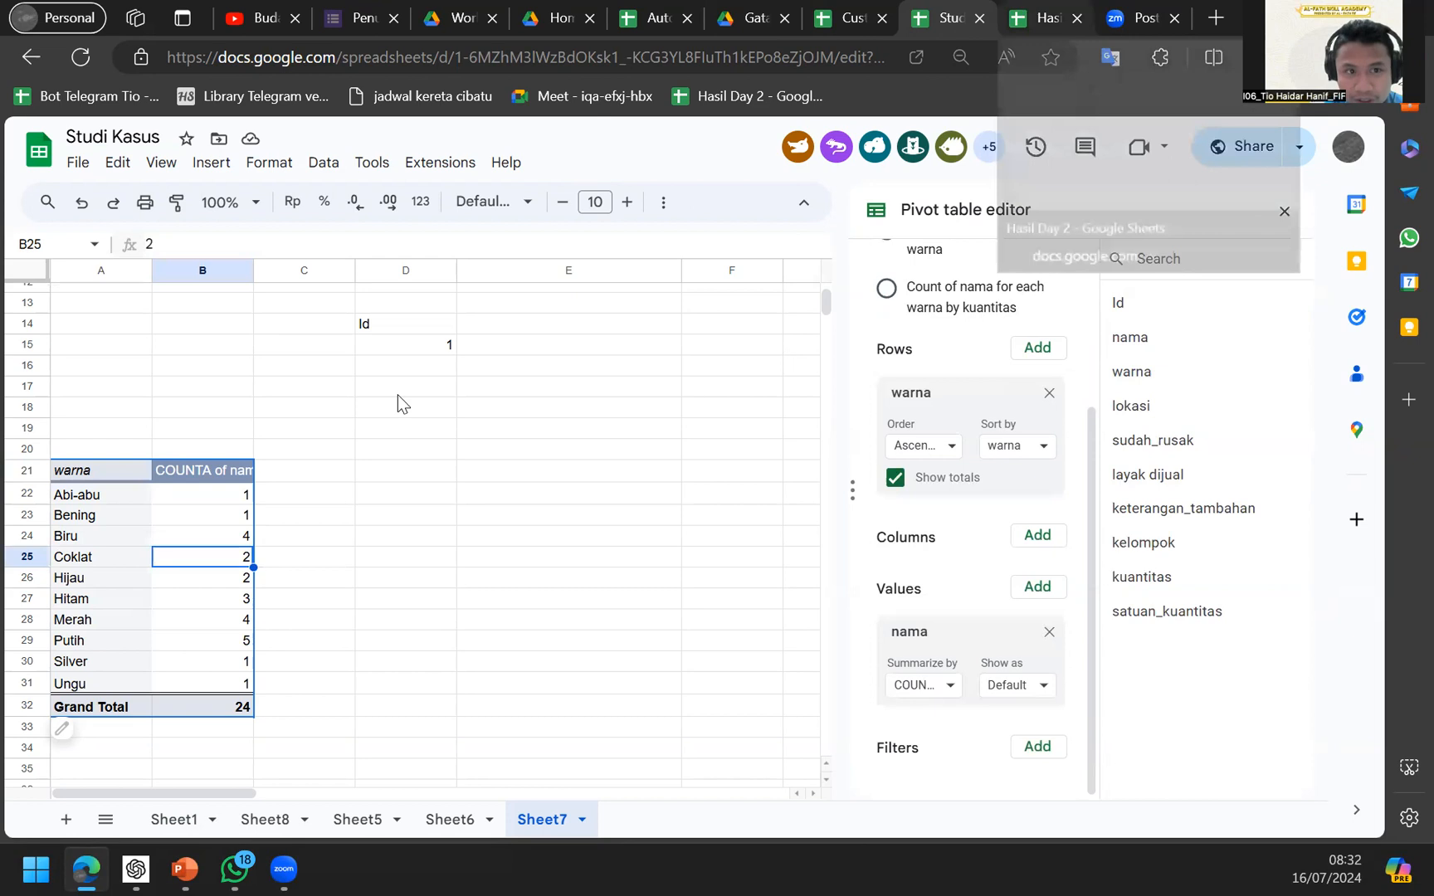
Enter =SUM(B2:B11) in Rekap B12 and compare its 24 with the pivot.
key(ctrl+Tab)
click(278, 524)
text(=sum)
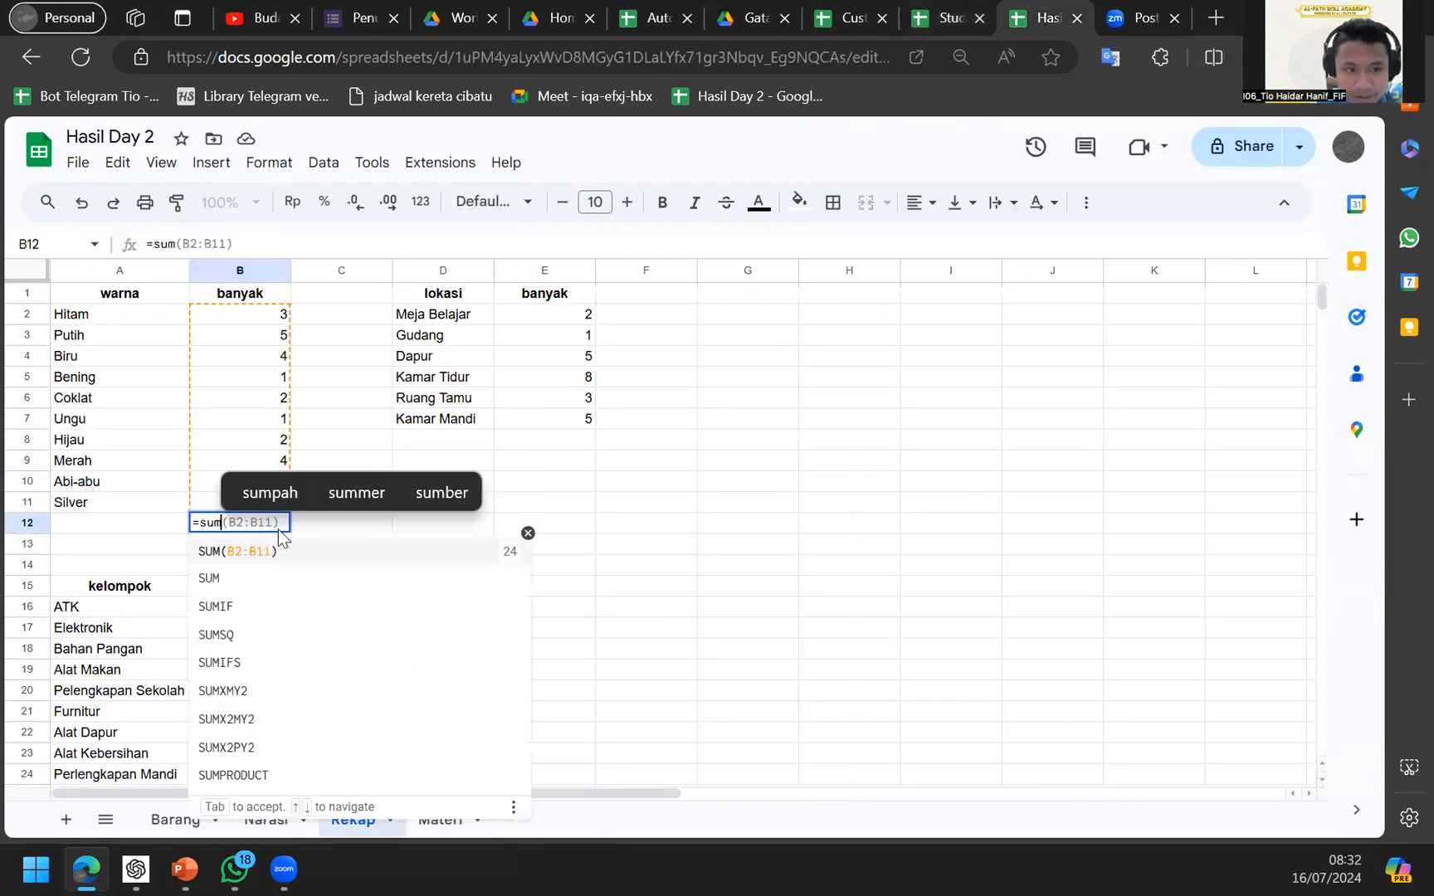
key(Tab)
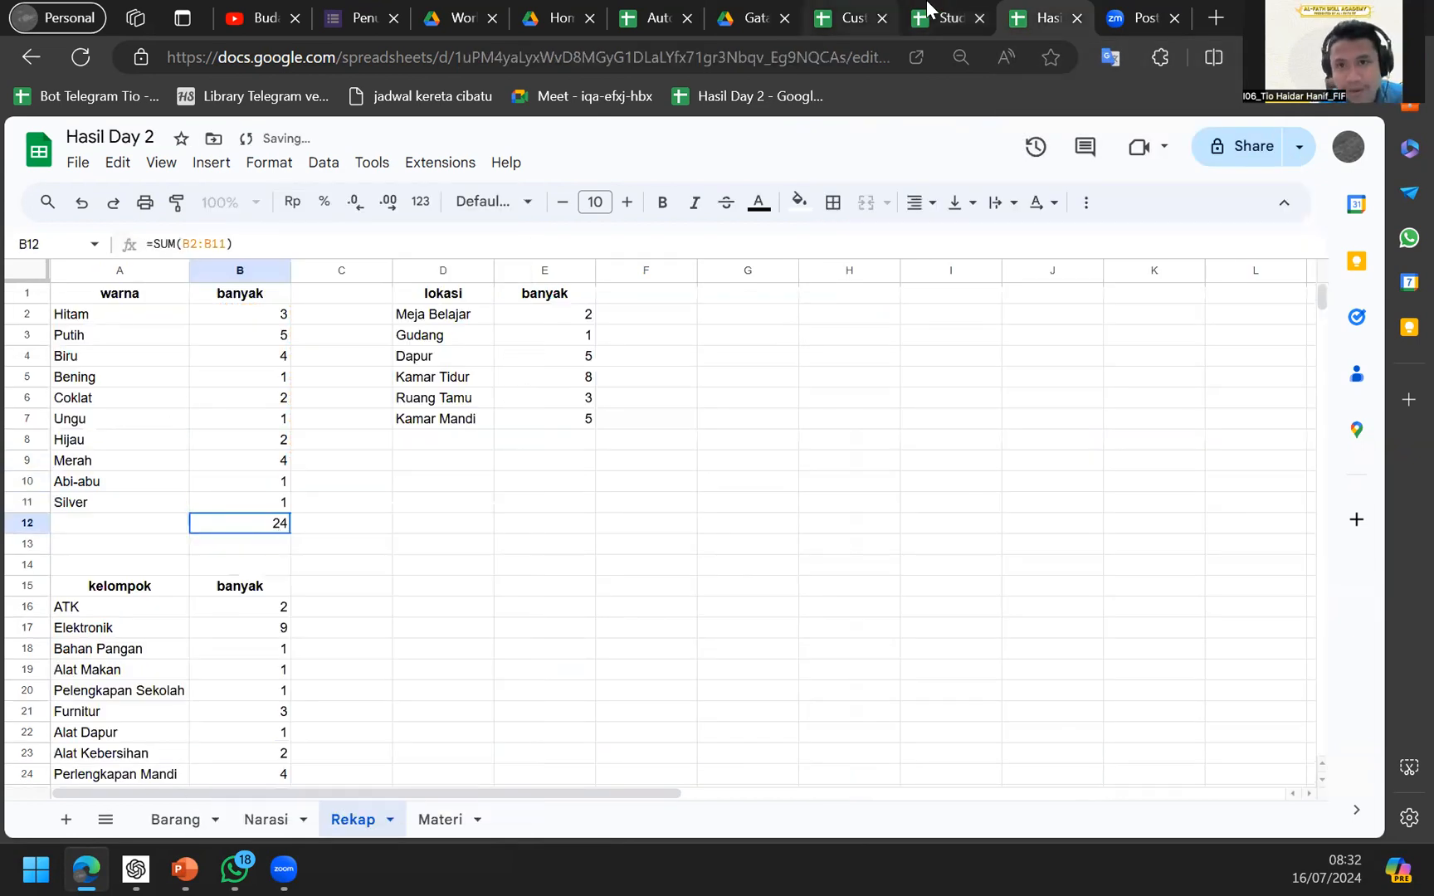
click(962, 15)
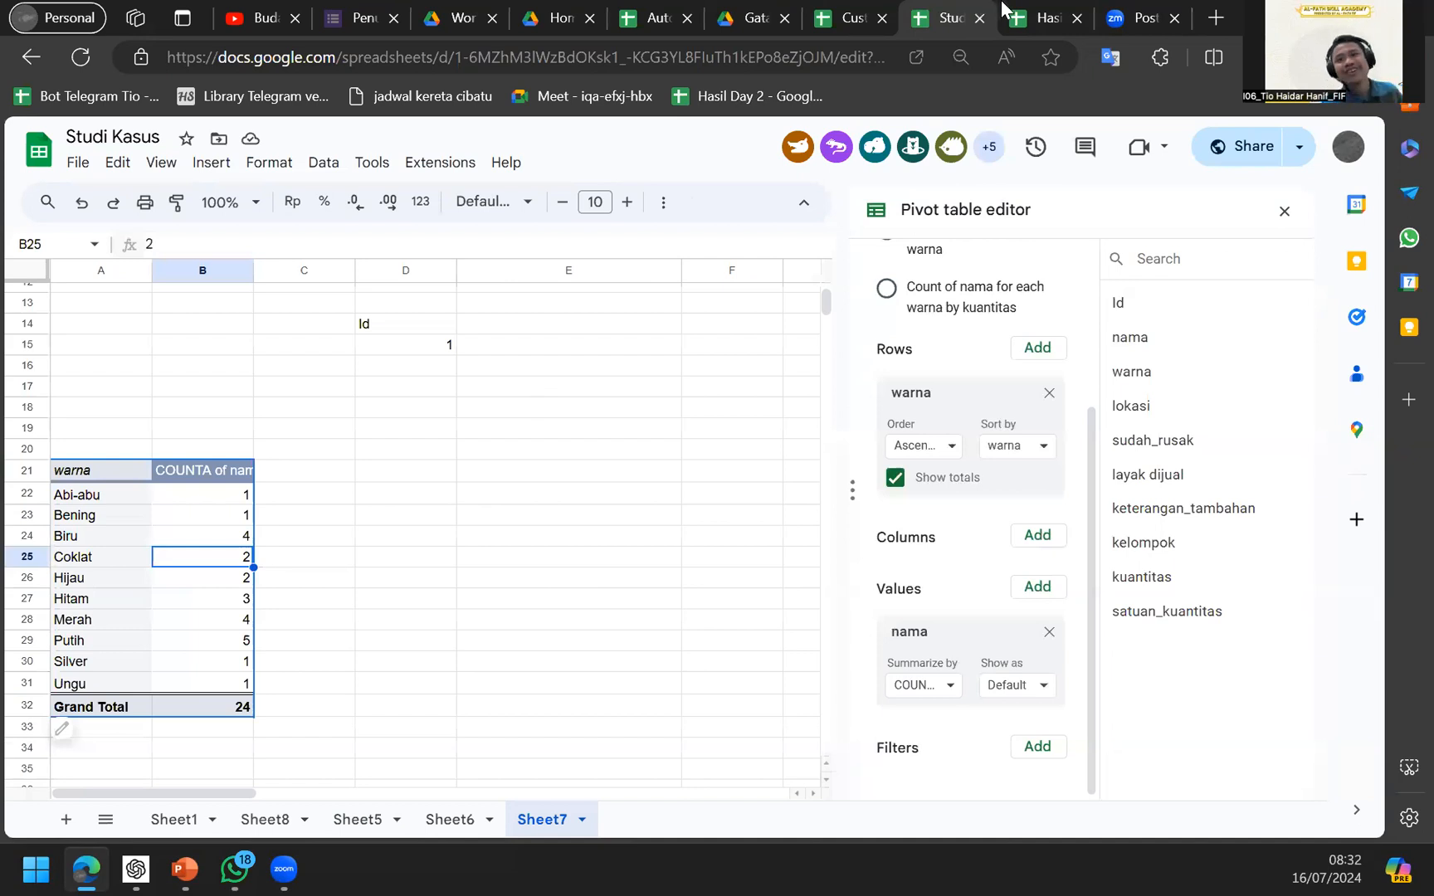
click(1029, 12)
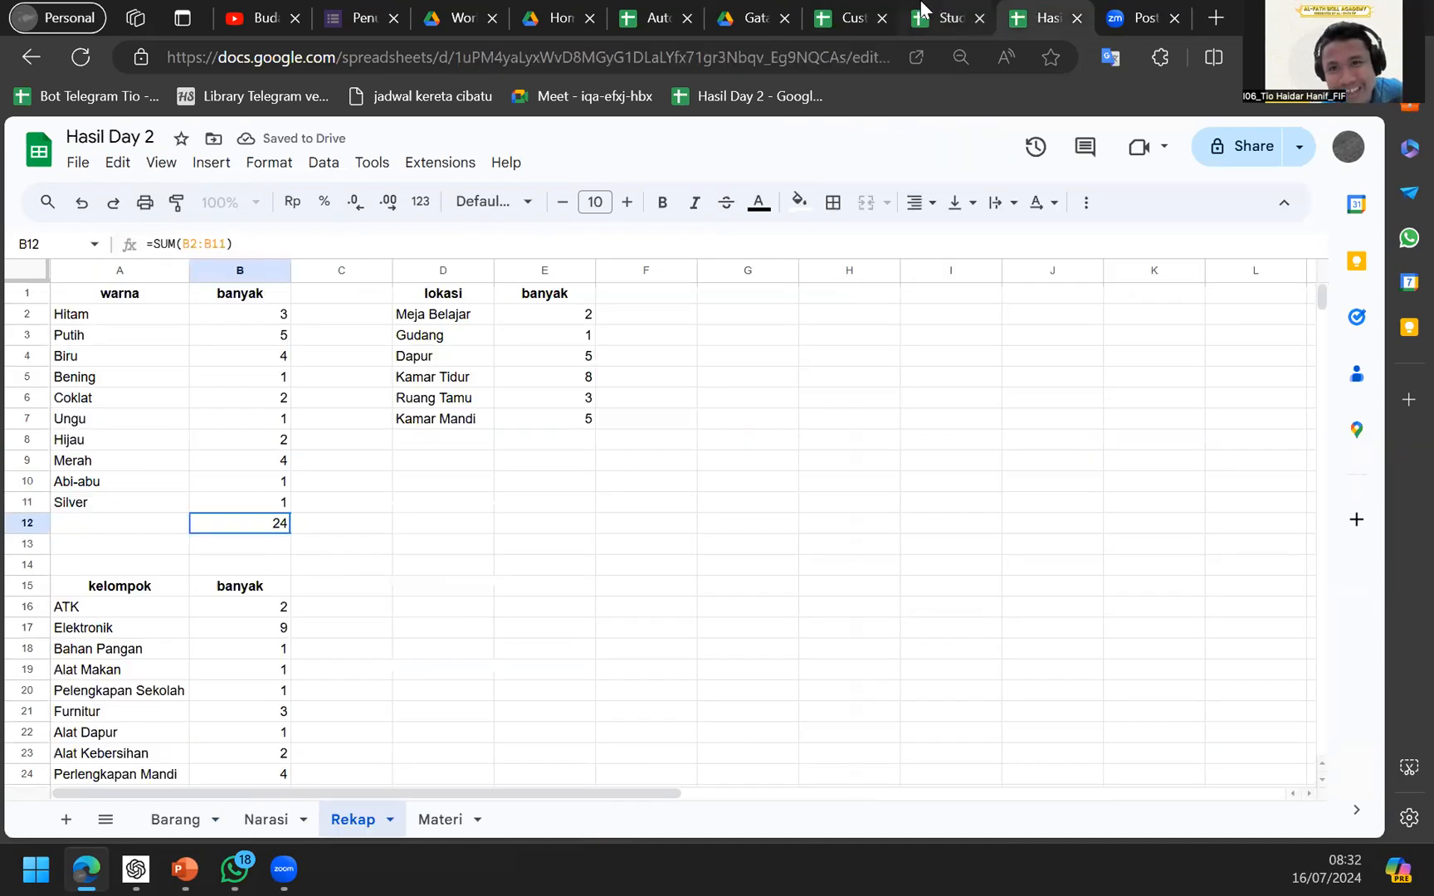
click(950, 16)
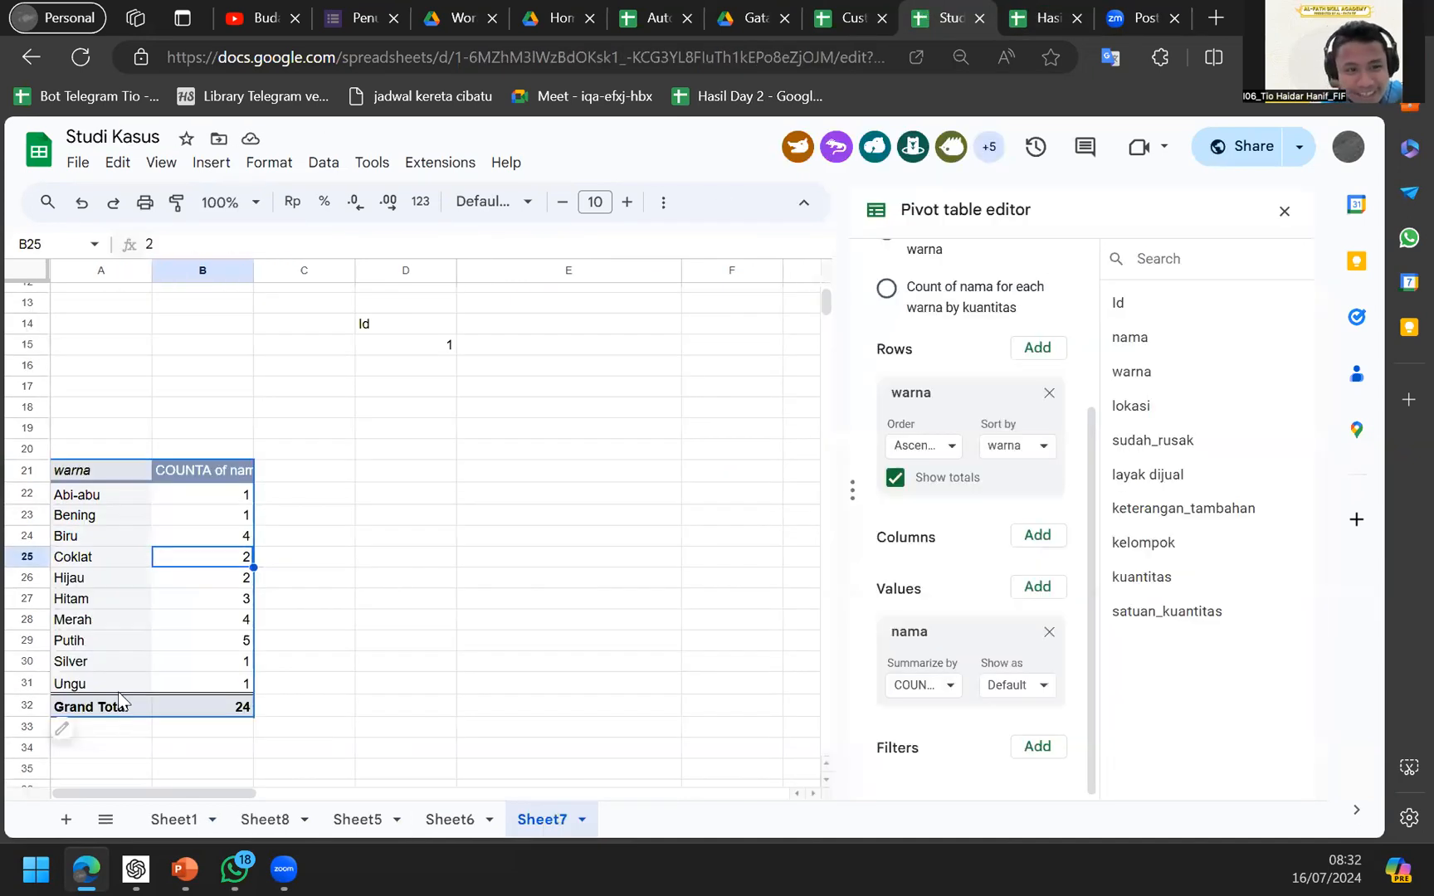
Review the warna count pivot, then click outside it to close the editor.
scroll(221, 639, down, 2)
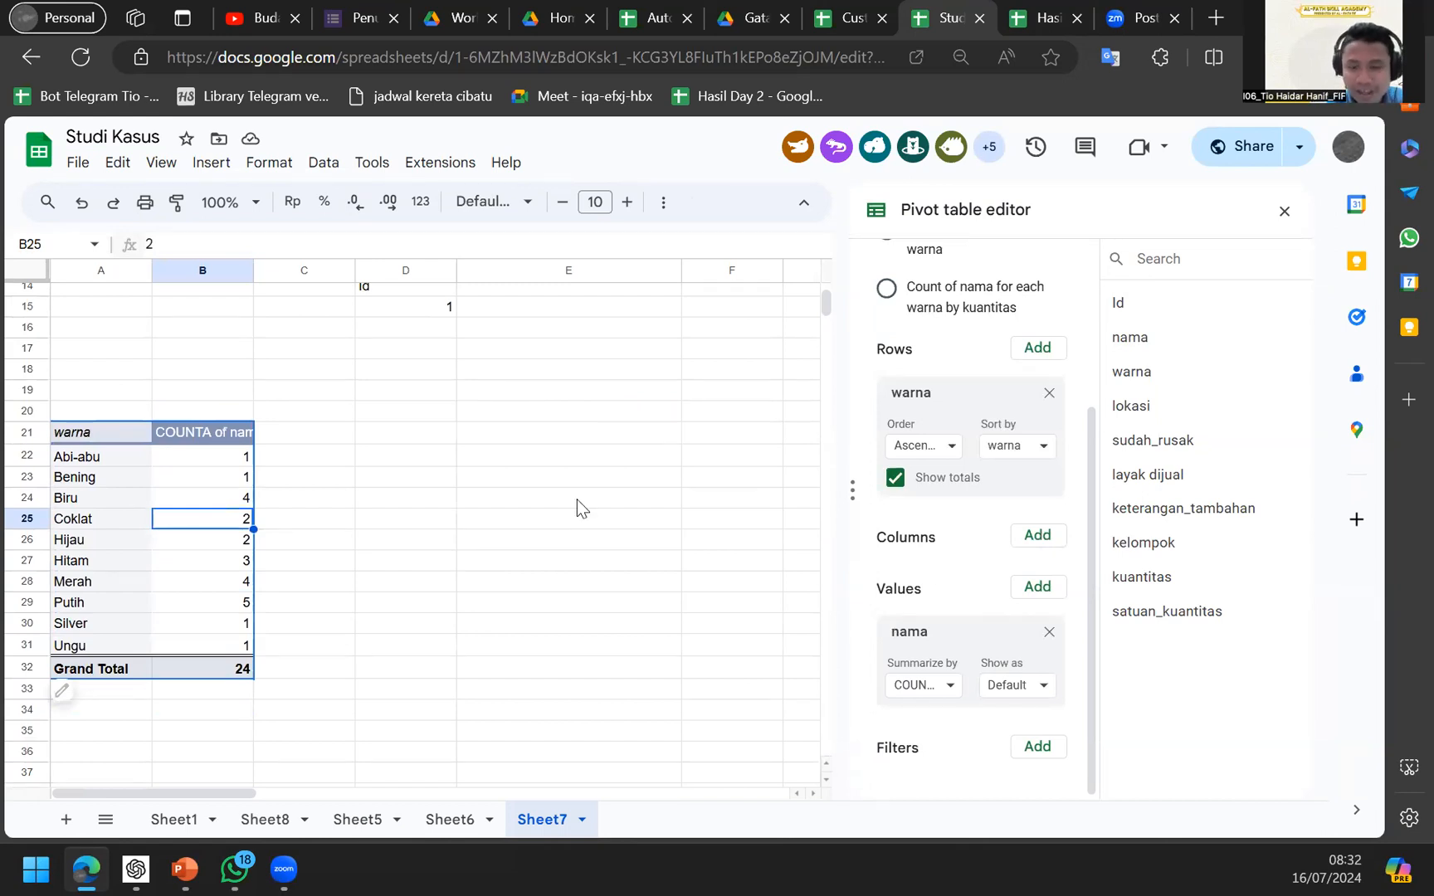
key(ctrl+Page_Up)
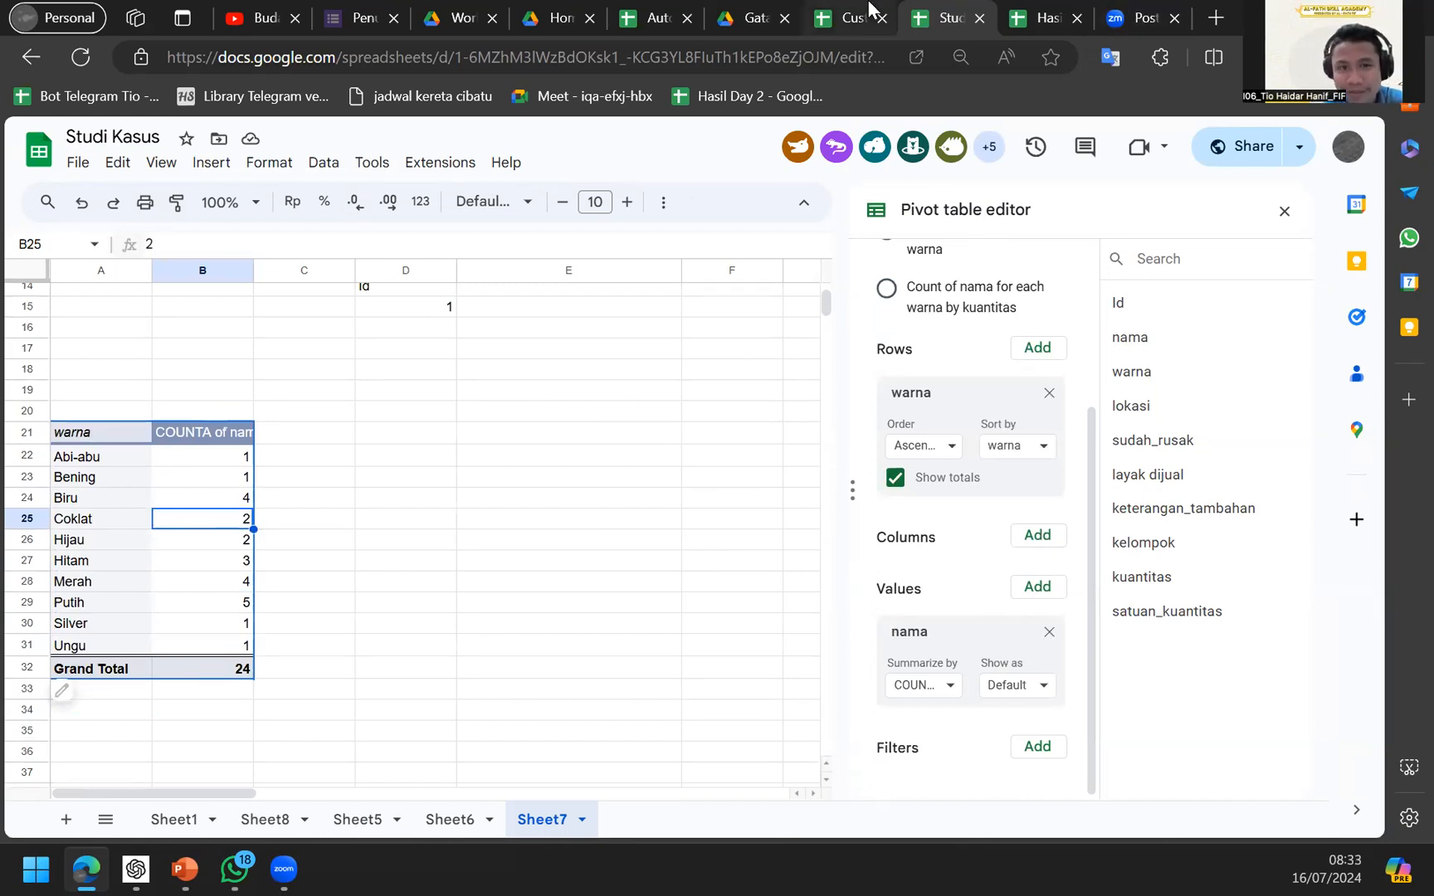
click(1034, 12)
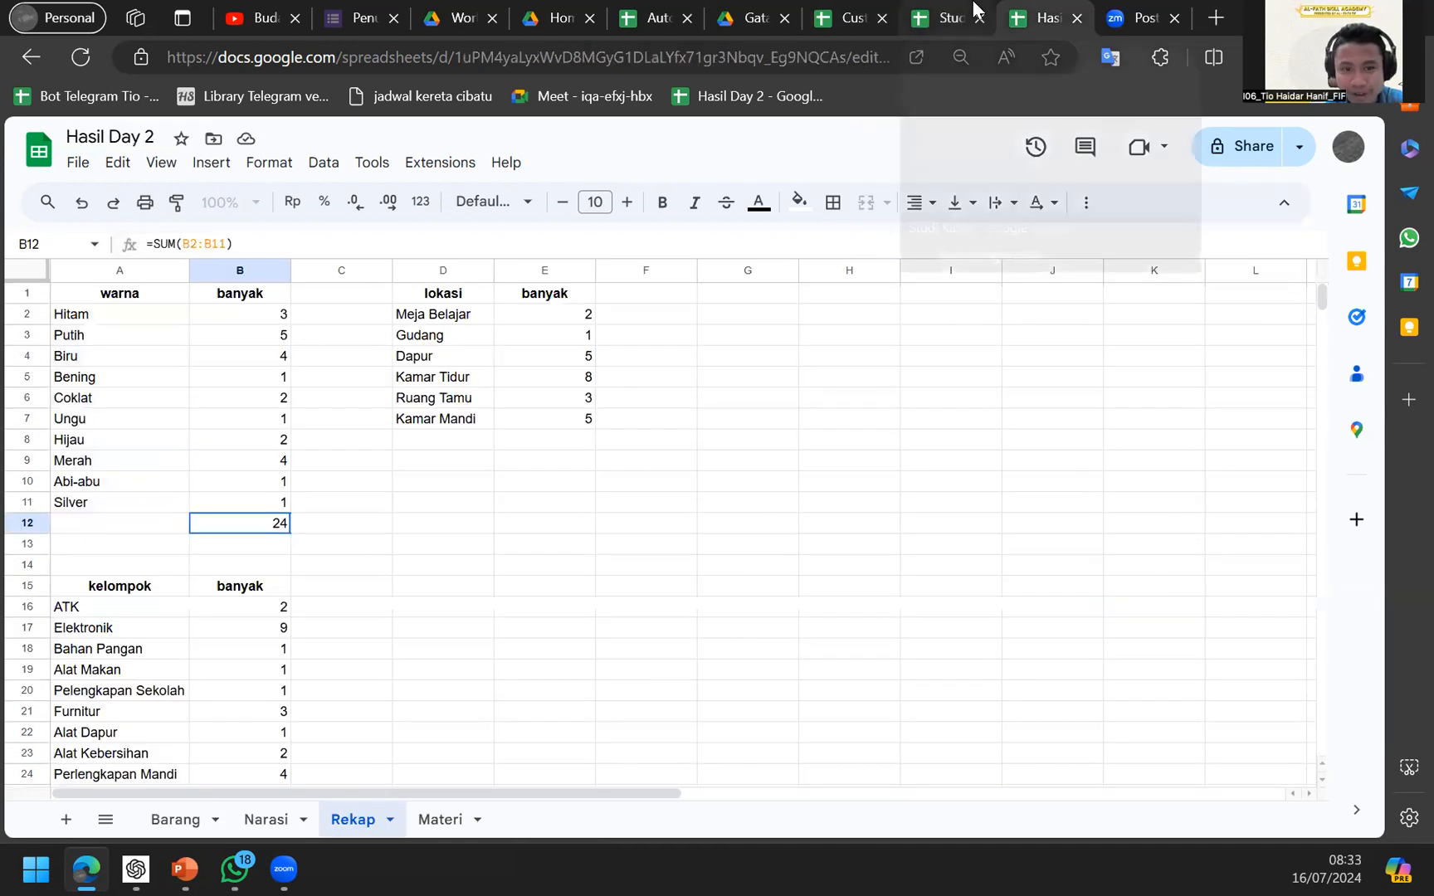
click(974, 5)
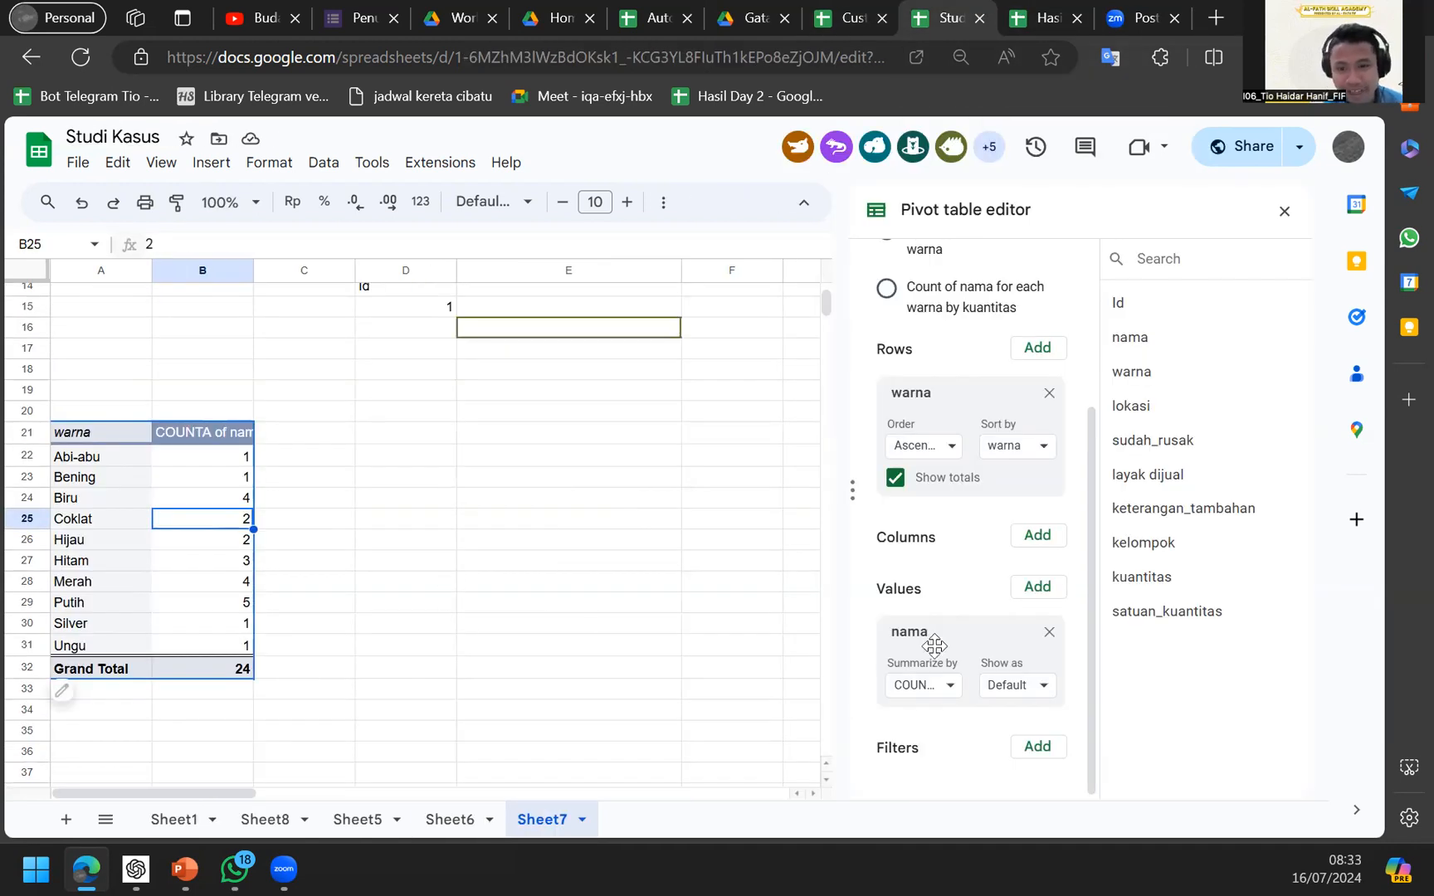
scroll(671, 621, up, 3)
scroll(670, 621, down, 3)
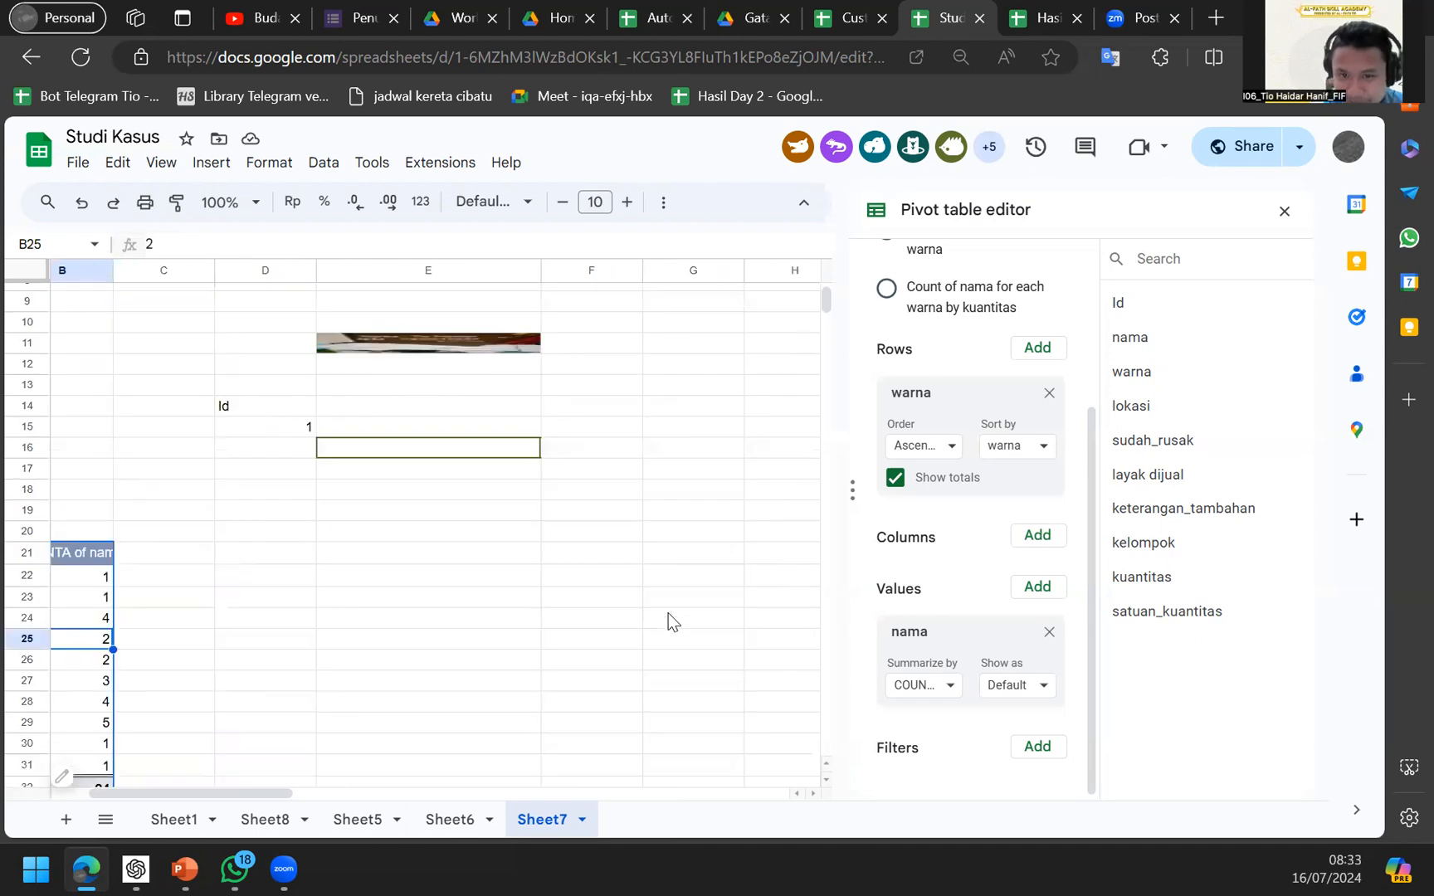
scroll(551, 384, up, 3)
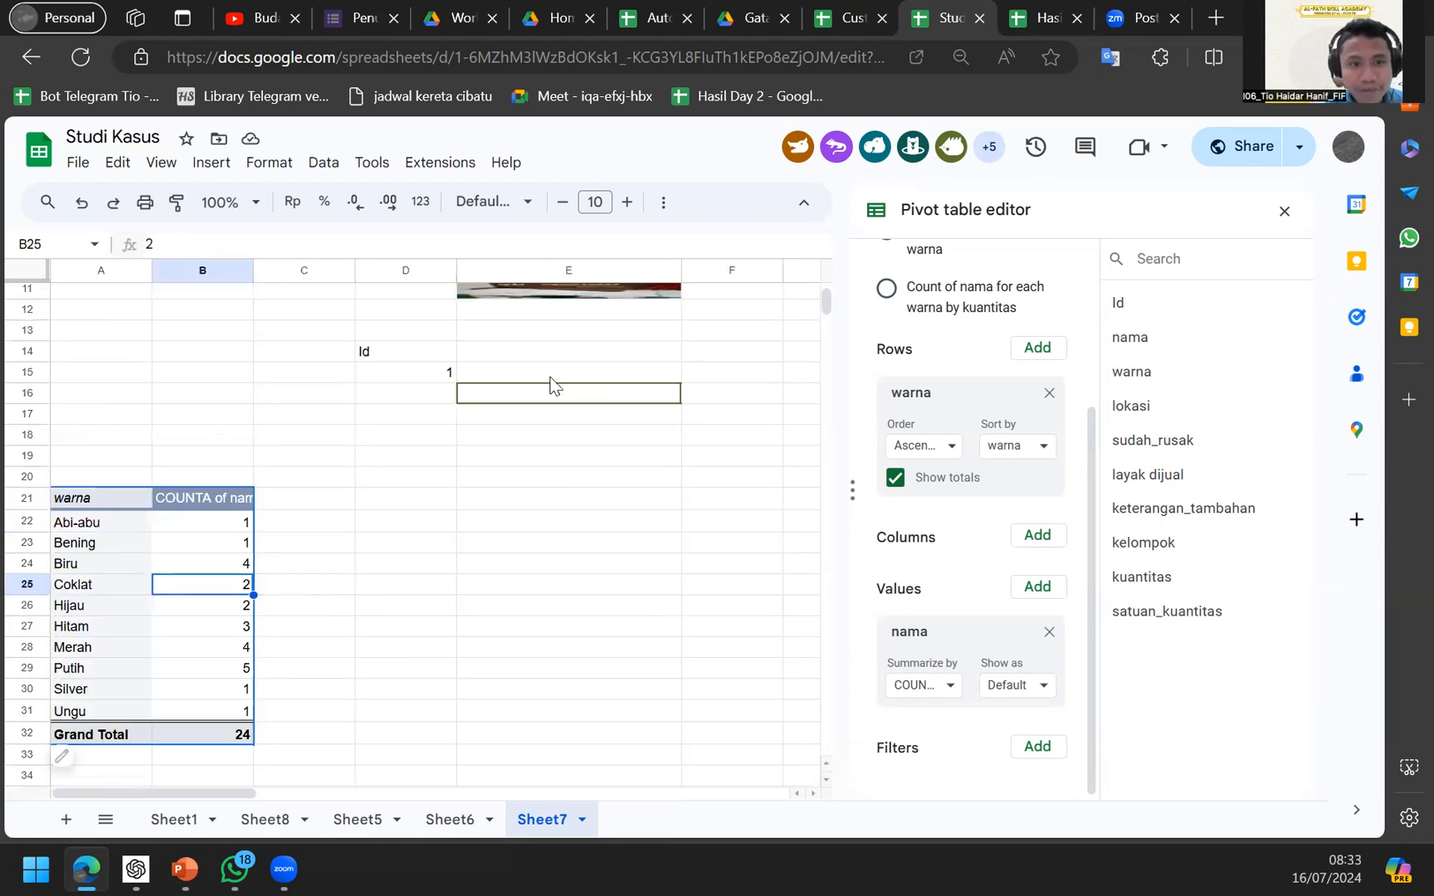
scroll(561, 566, down, 2)
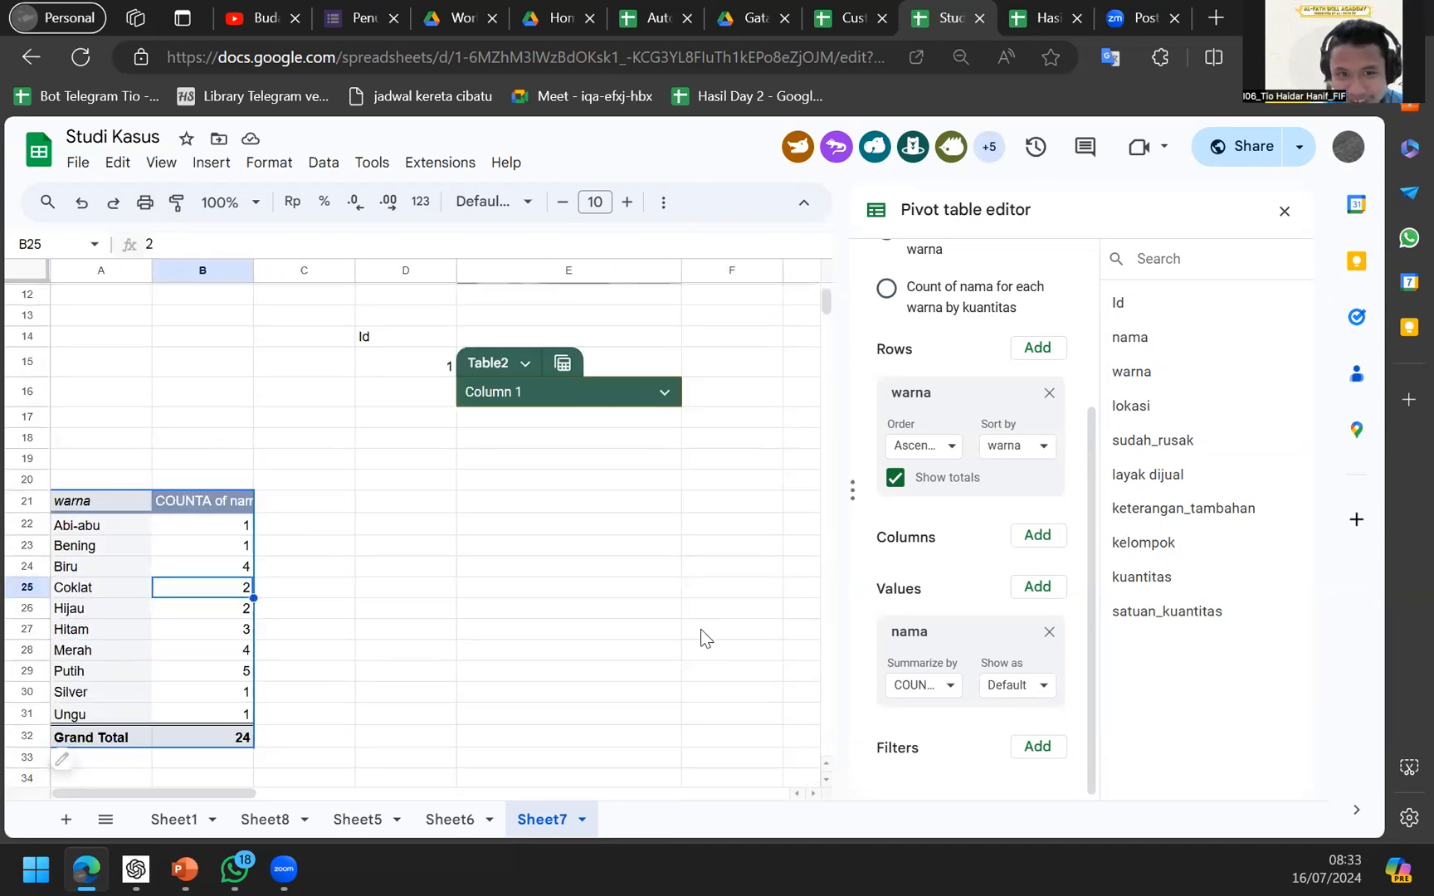
scroll(701, 637, down, 2)
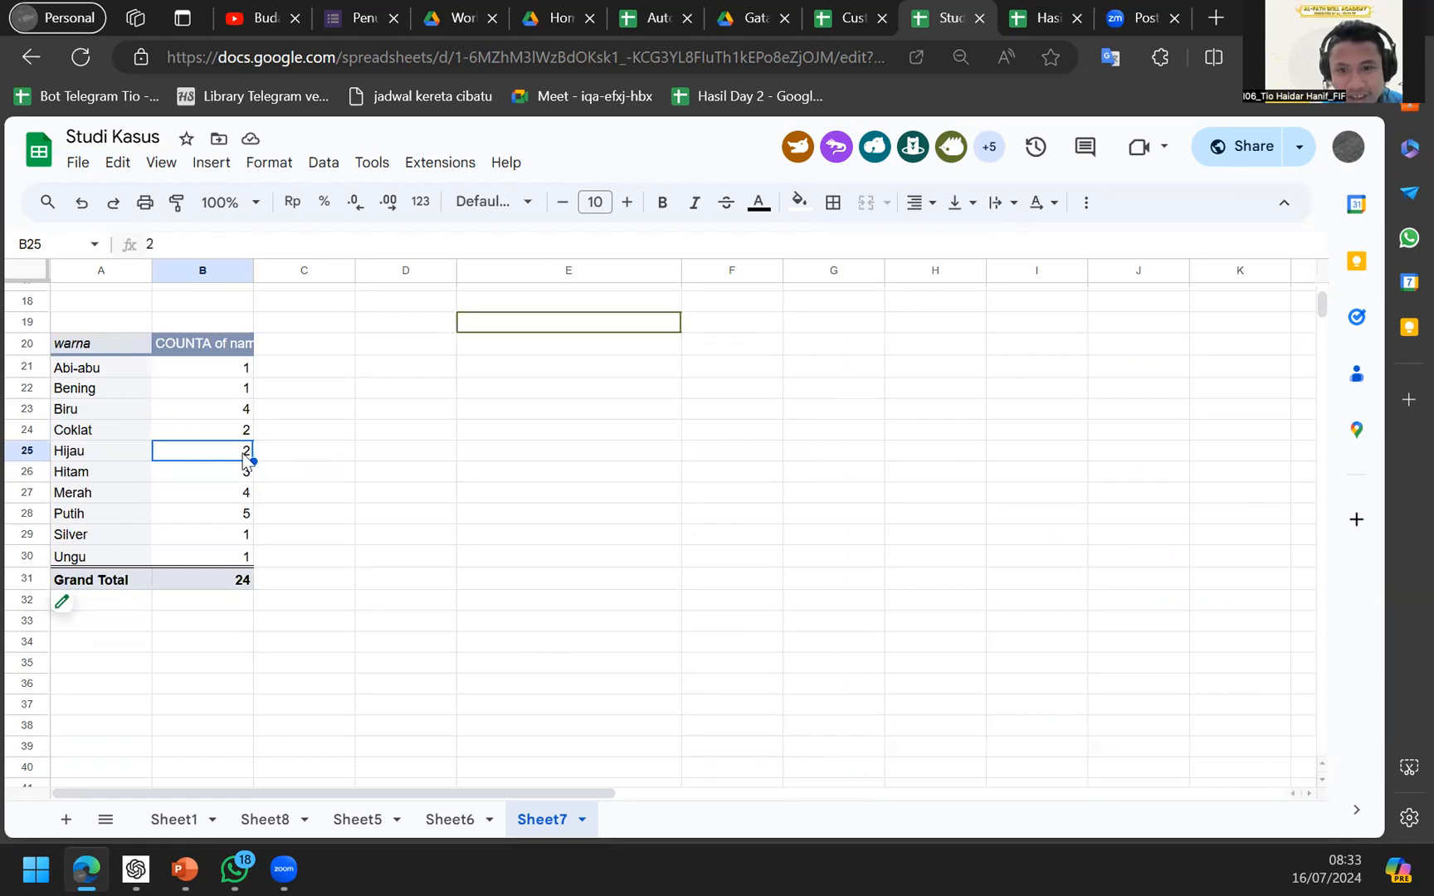
click(169, 494)
Double-click Merah's count of 4 to create Detail1-Merah, then add lokasi to the pivot rows.
double_click(203, 492)
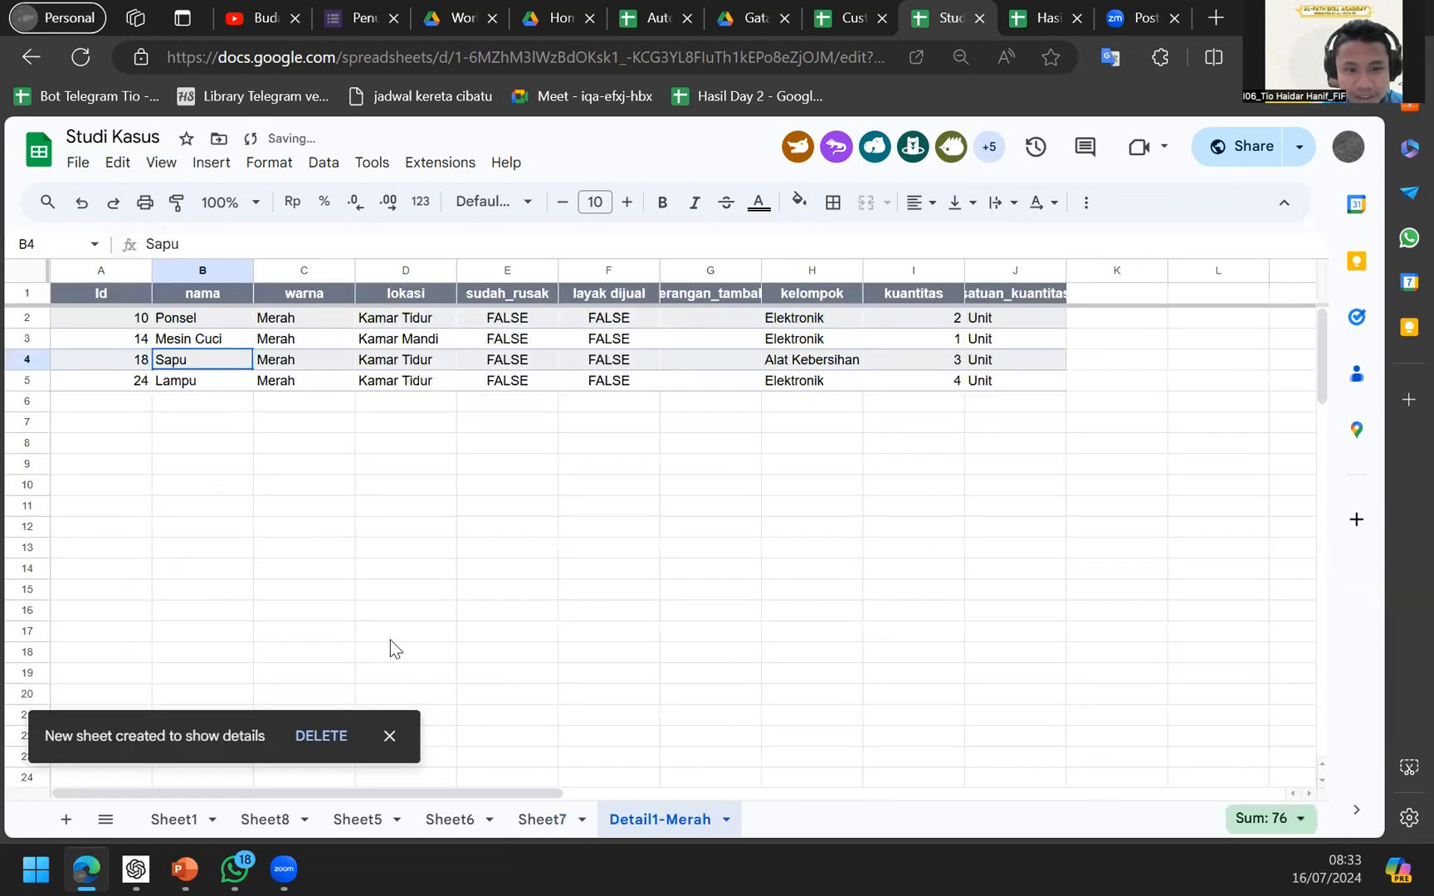
click(521, 817)
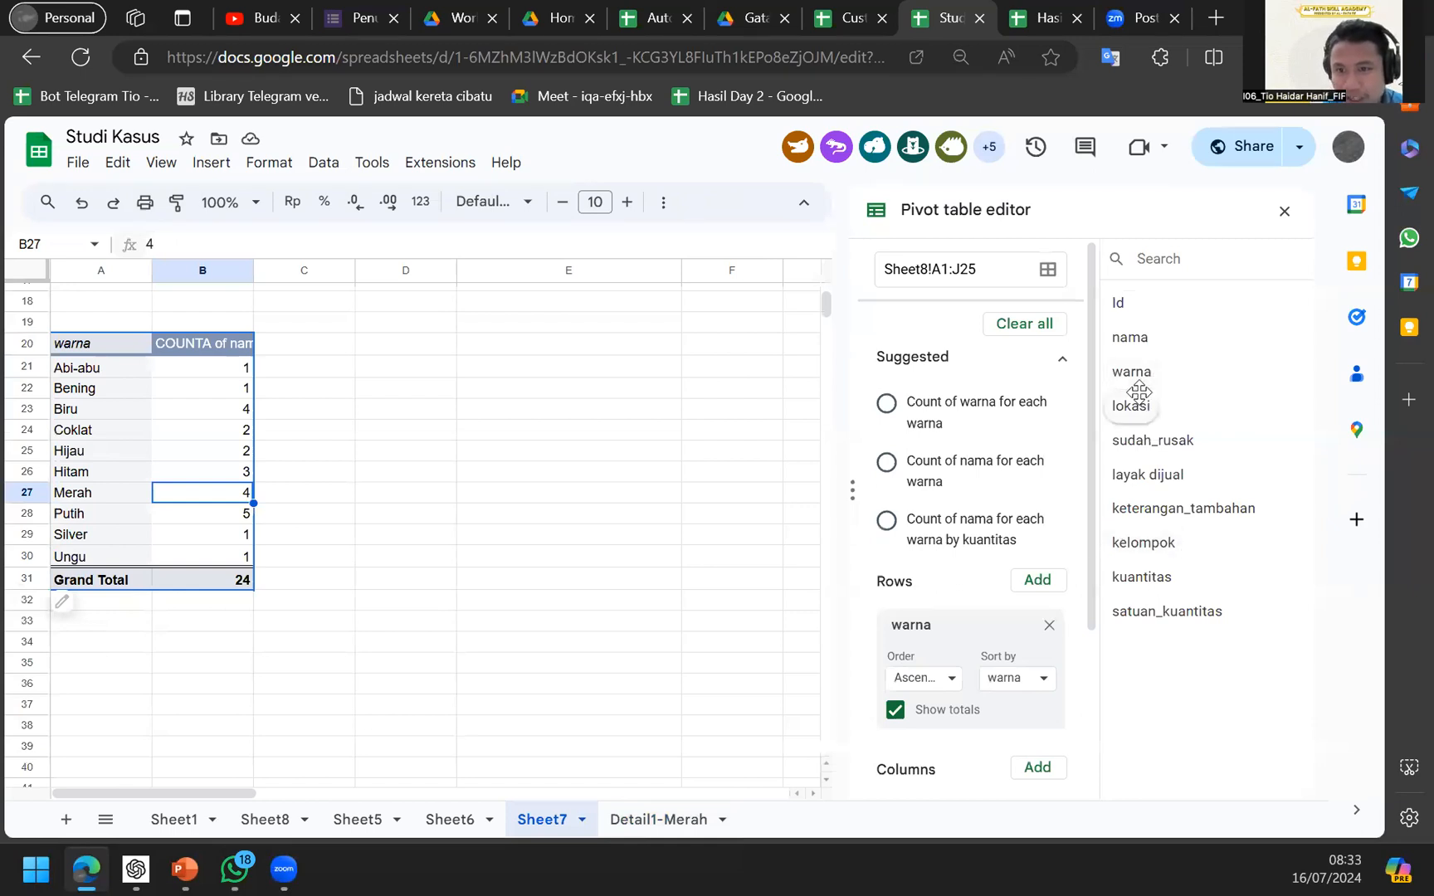
scroll(946, 506, down, 2)
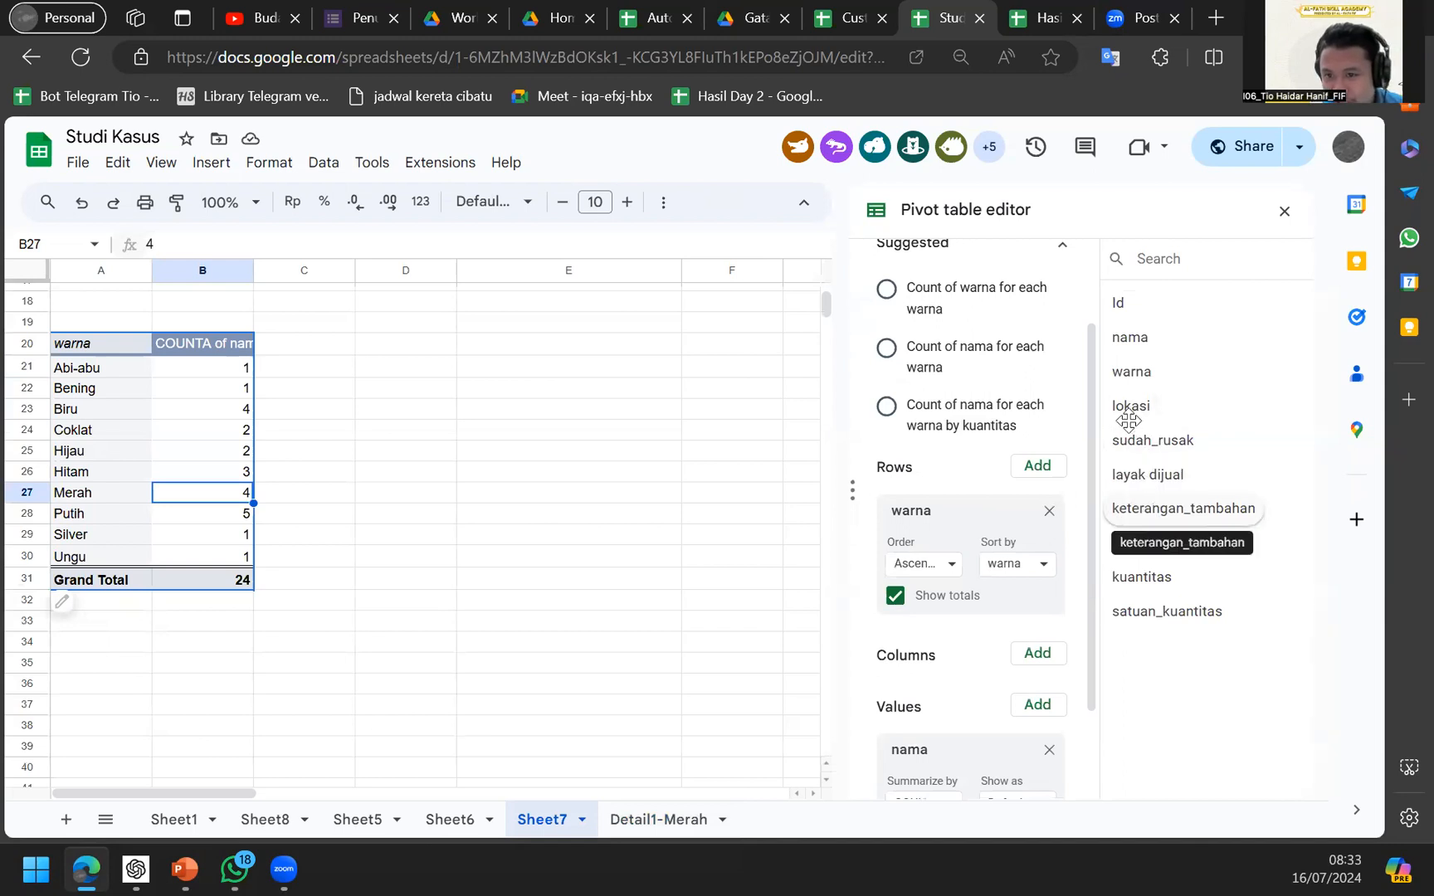
drag(1129, 406, 937, 644)
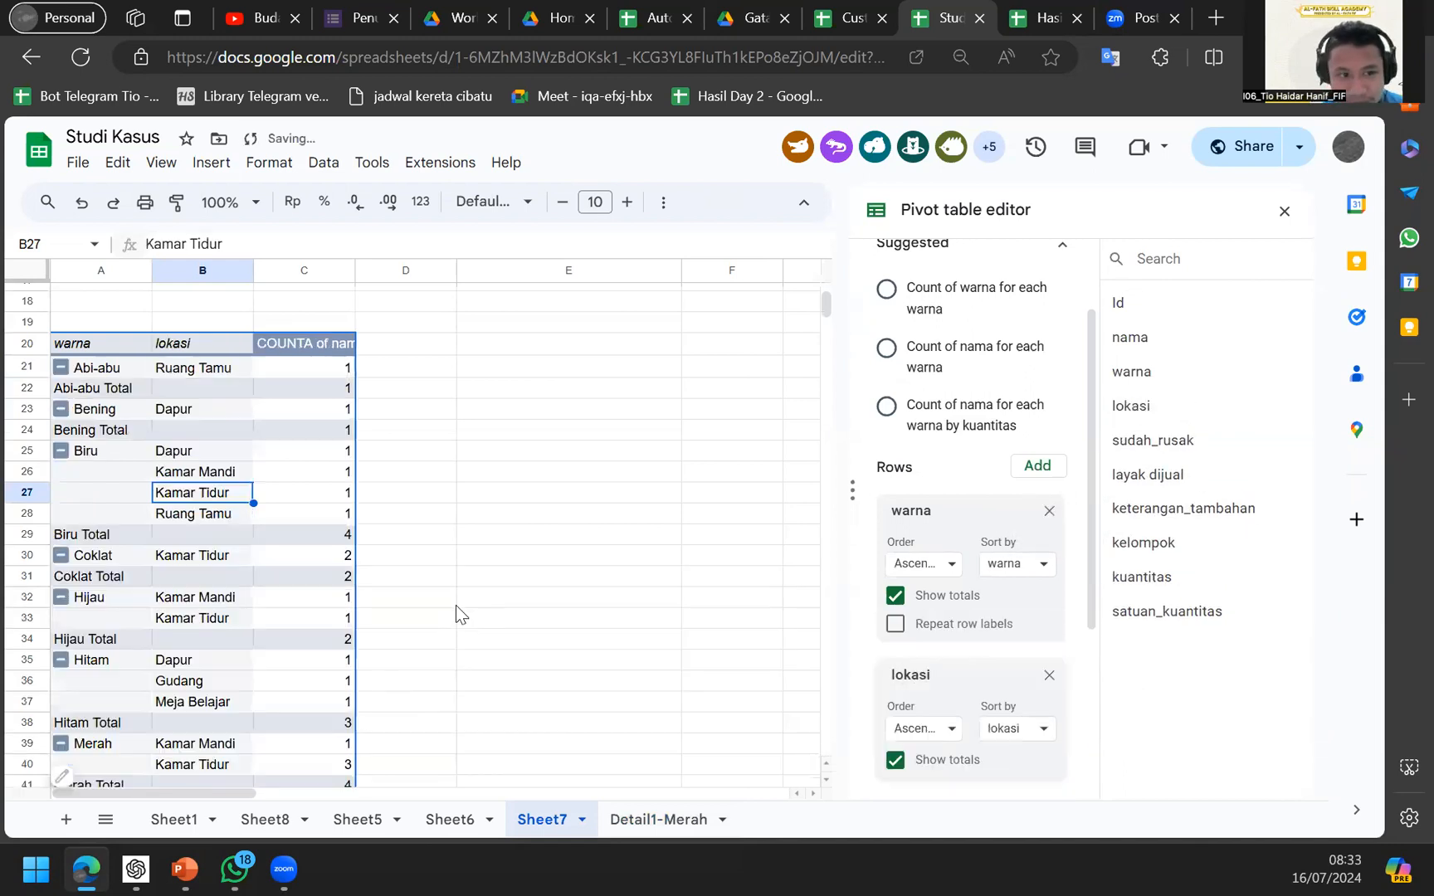
Review the per-colour lokasi subtotals, then move lokasi from Rows to Columns.
click(197, 363)
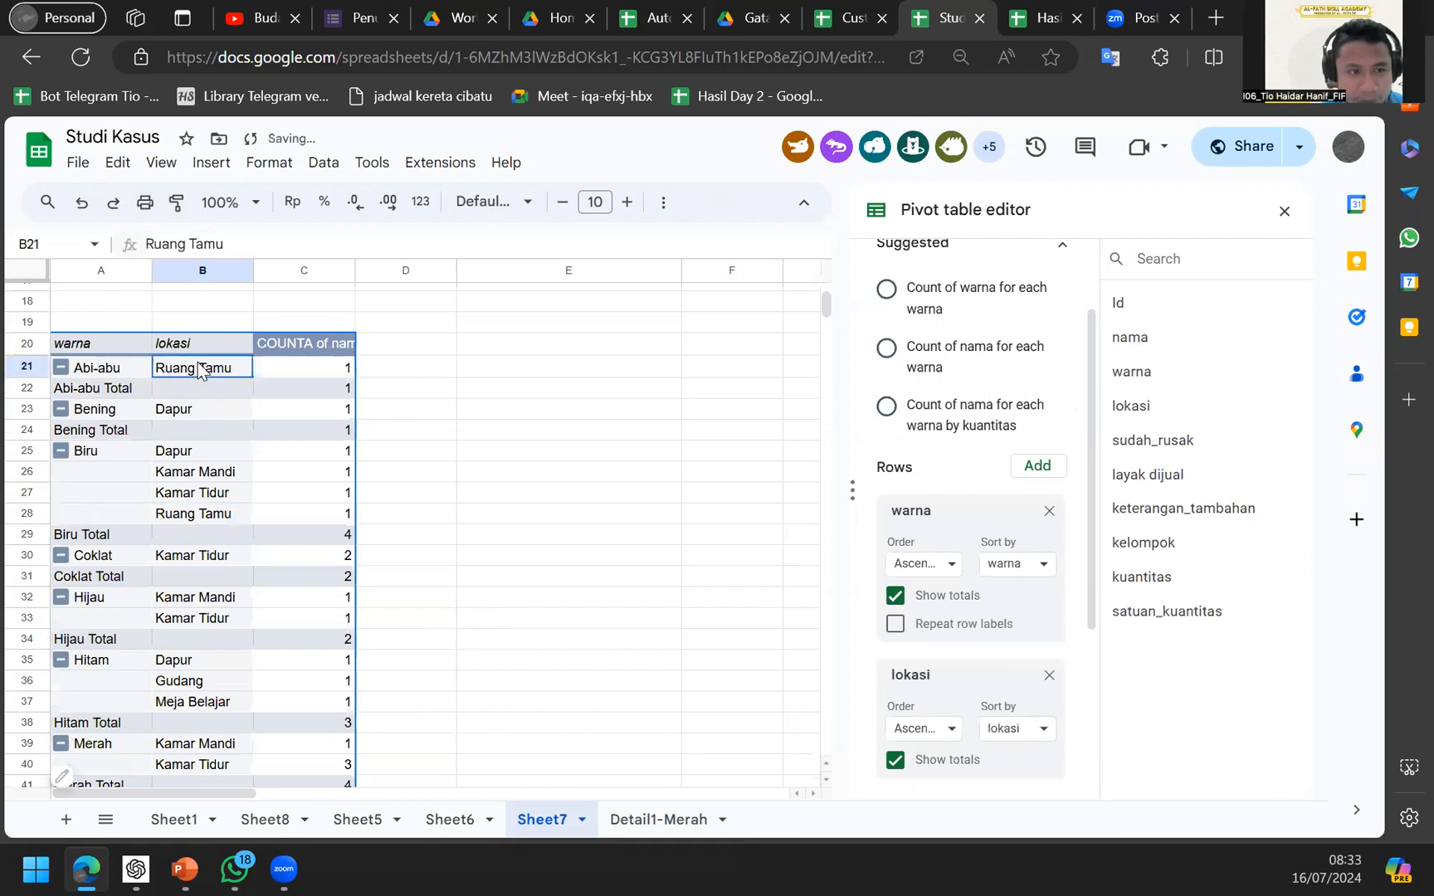
click(307, 371)
click(105, 437)
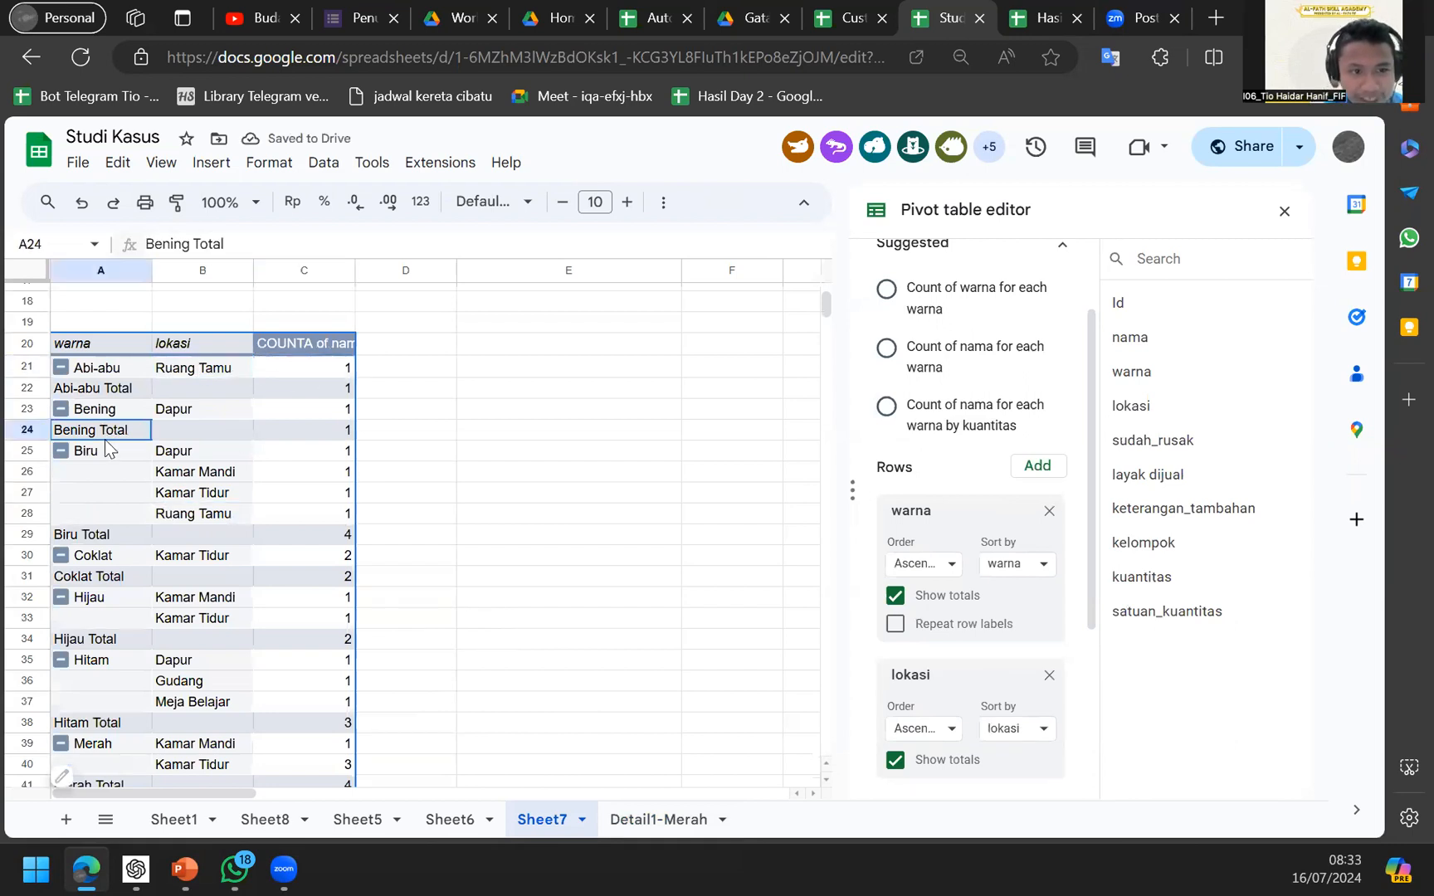
click(205, 513)
scroll(928, 578, down, 2)
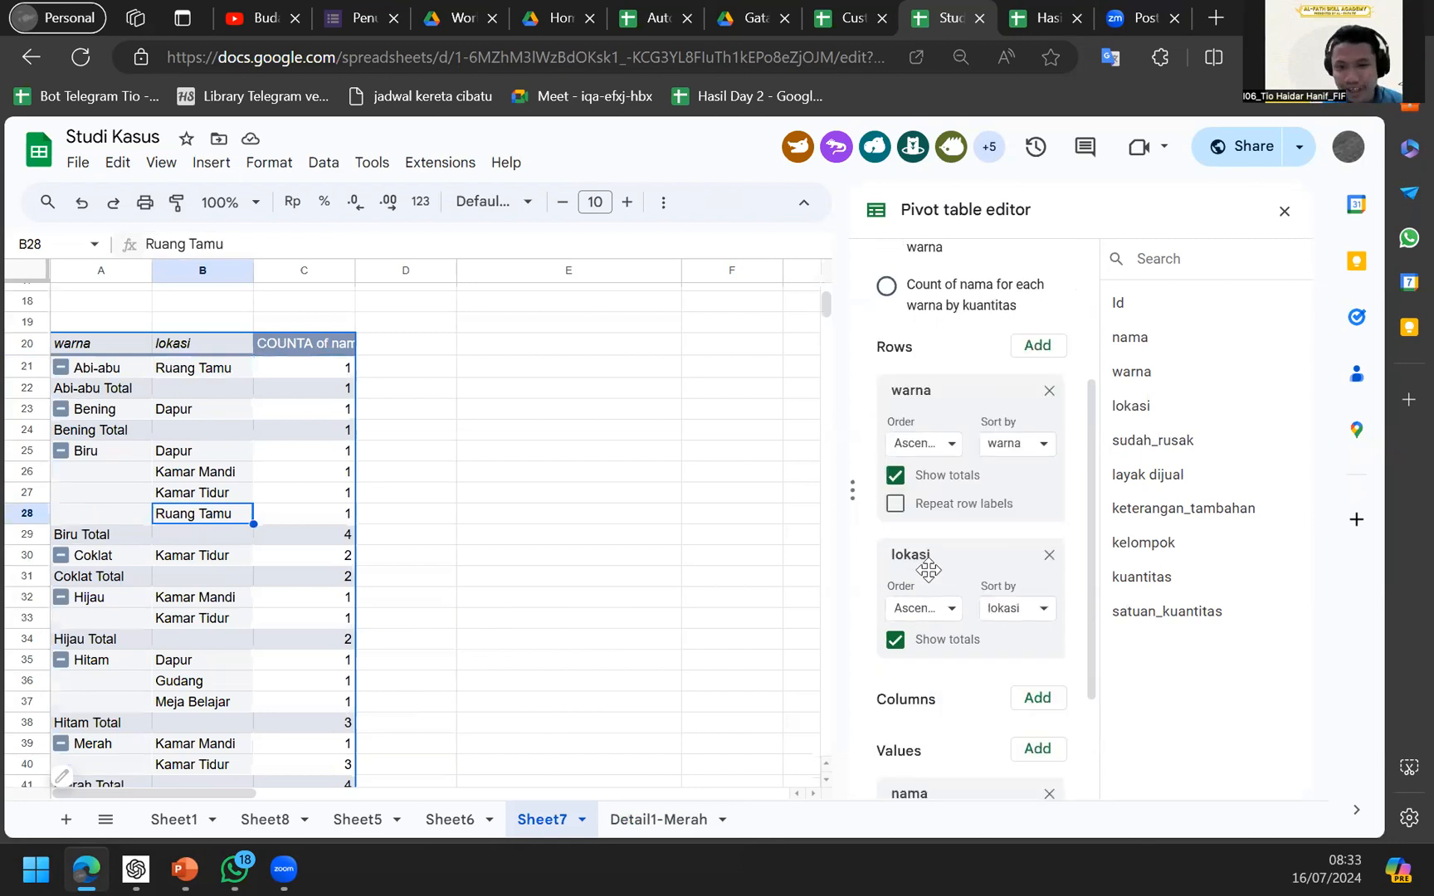
drag(921, 549, 921, 602)
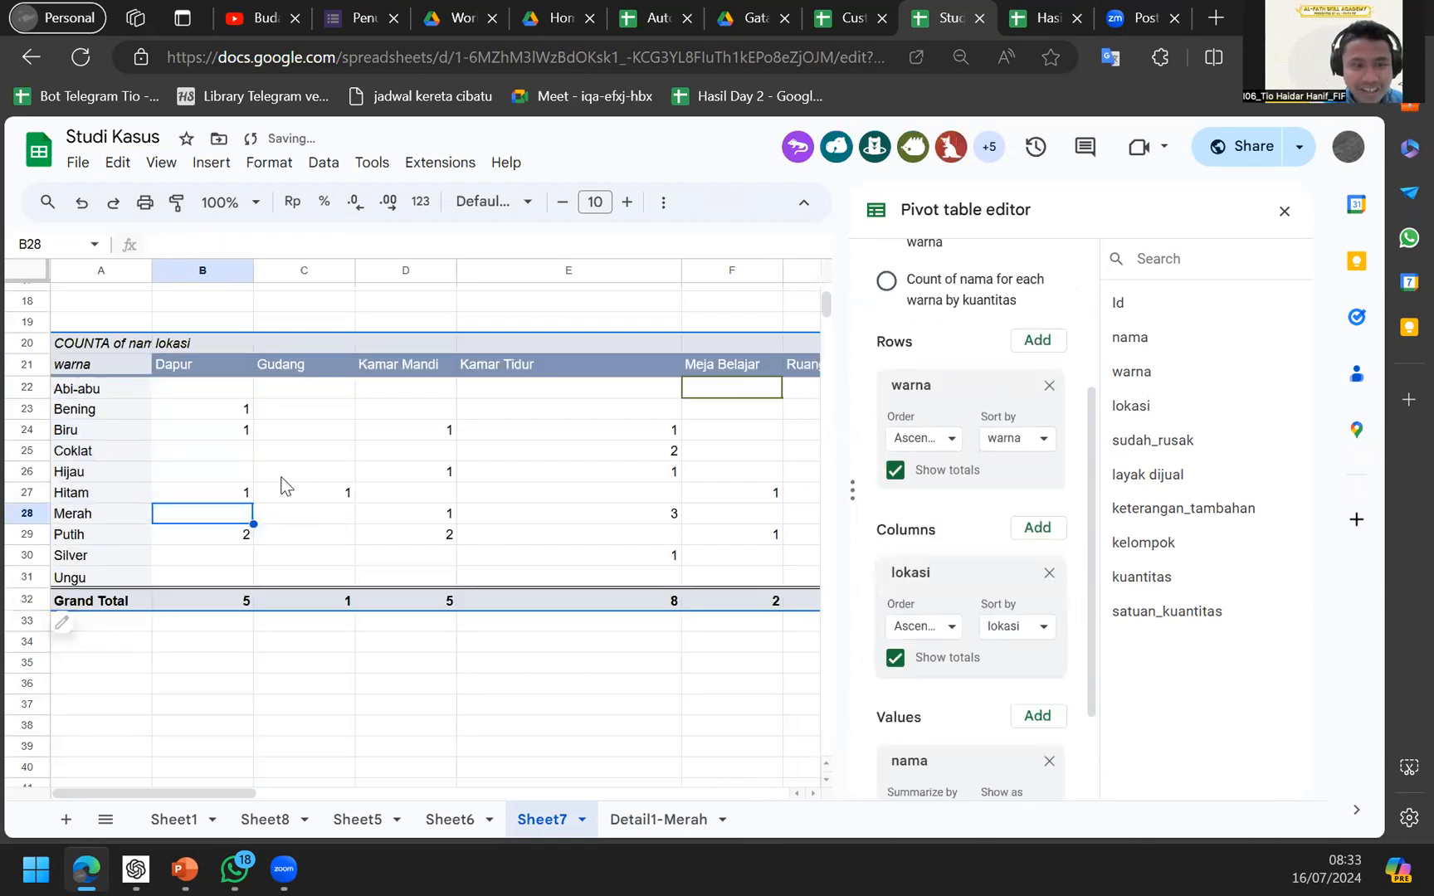
Check counts in the warna-by-lokasi grid, such as Biru, Merah and Hitam by room.
click(202, 418)
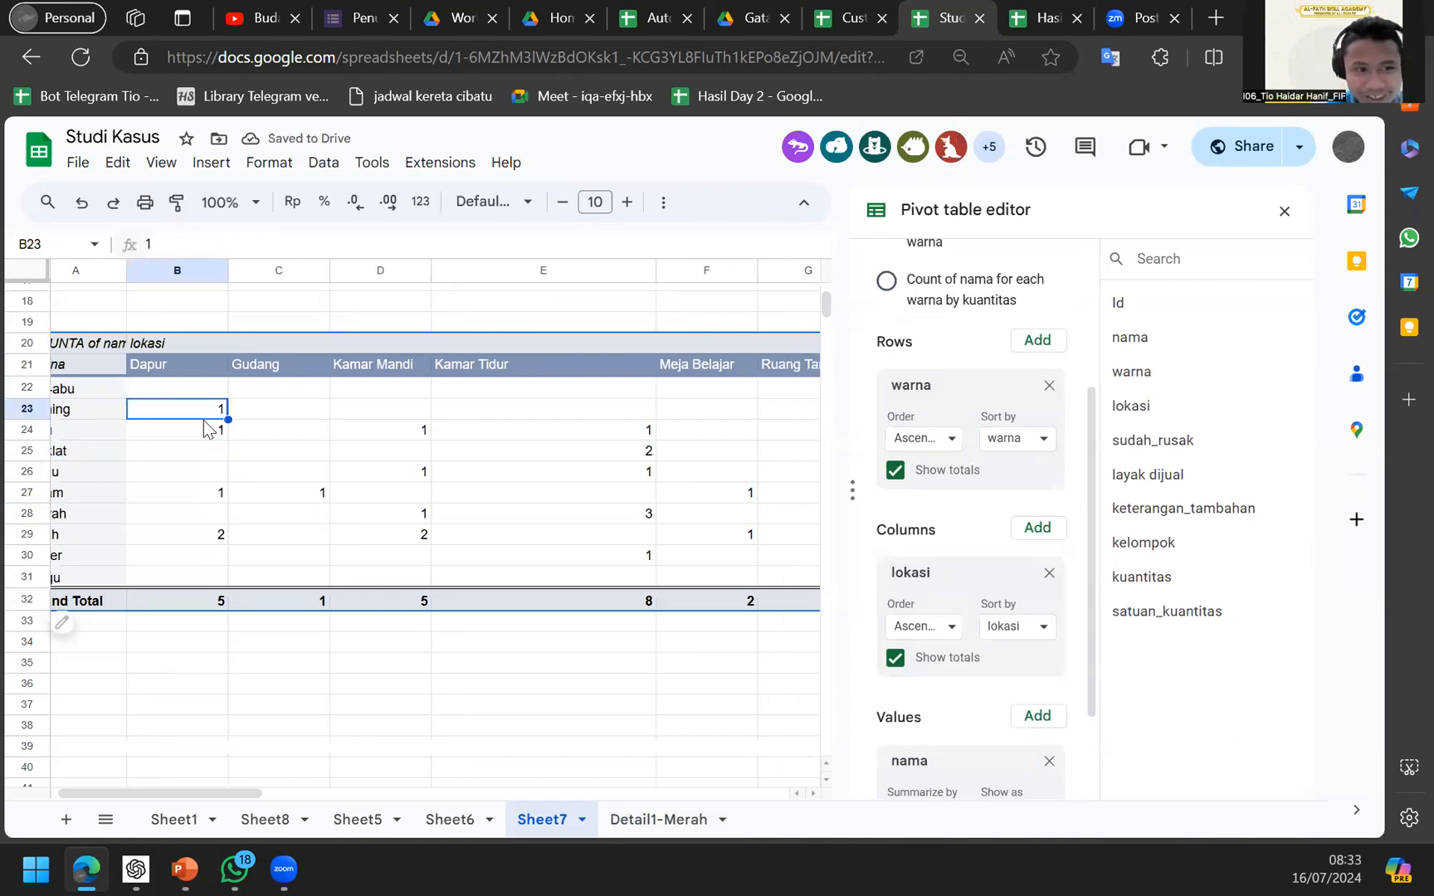
click(219, 429)
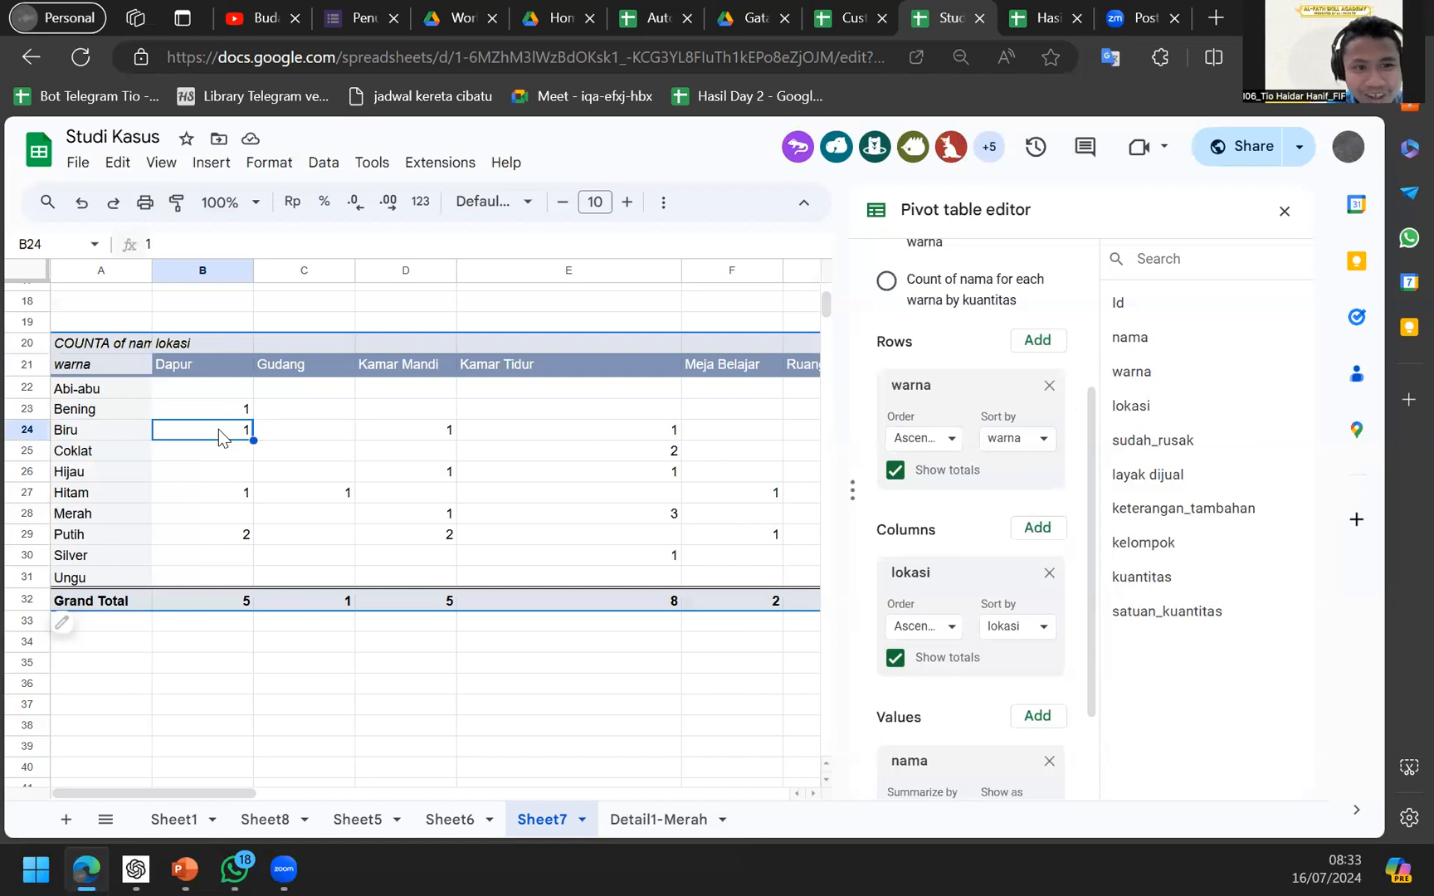
click(419, 434)
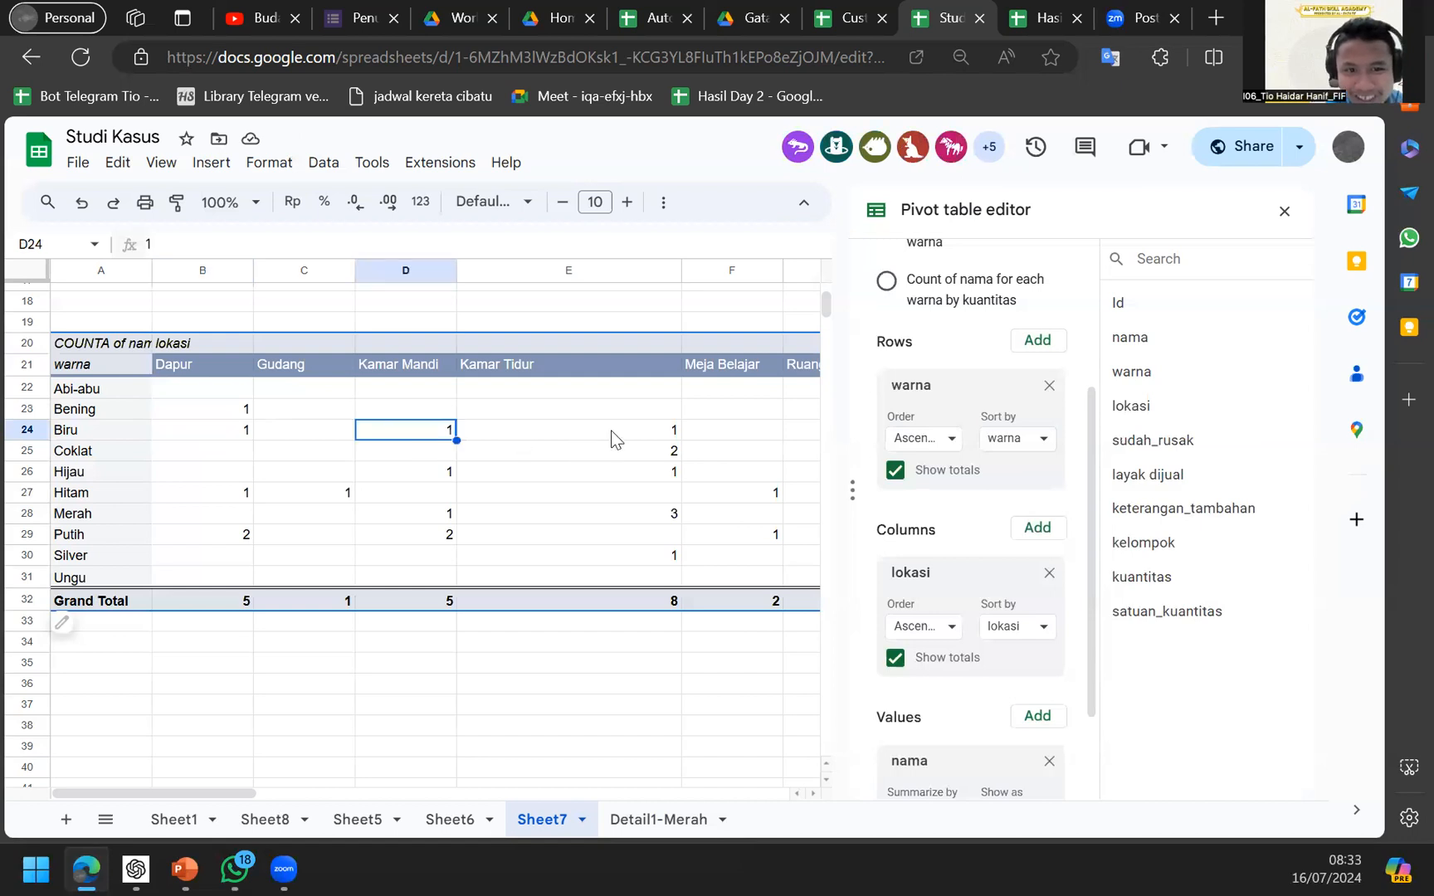
click(611, 433)
click(584, 457)
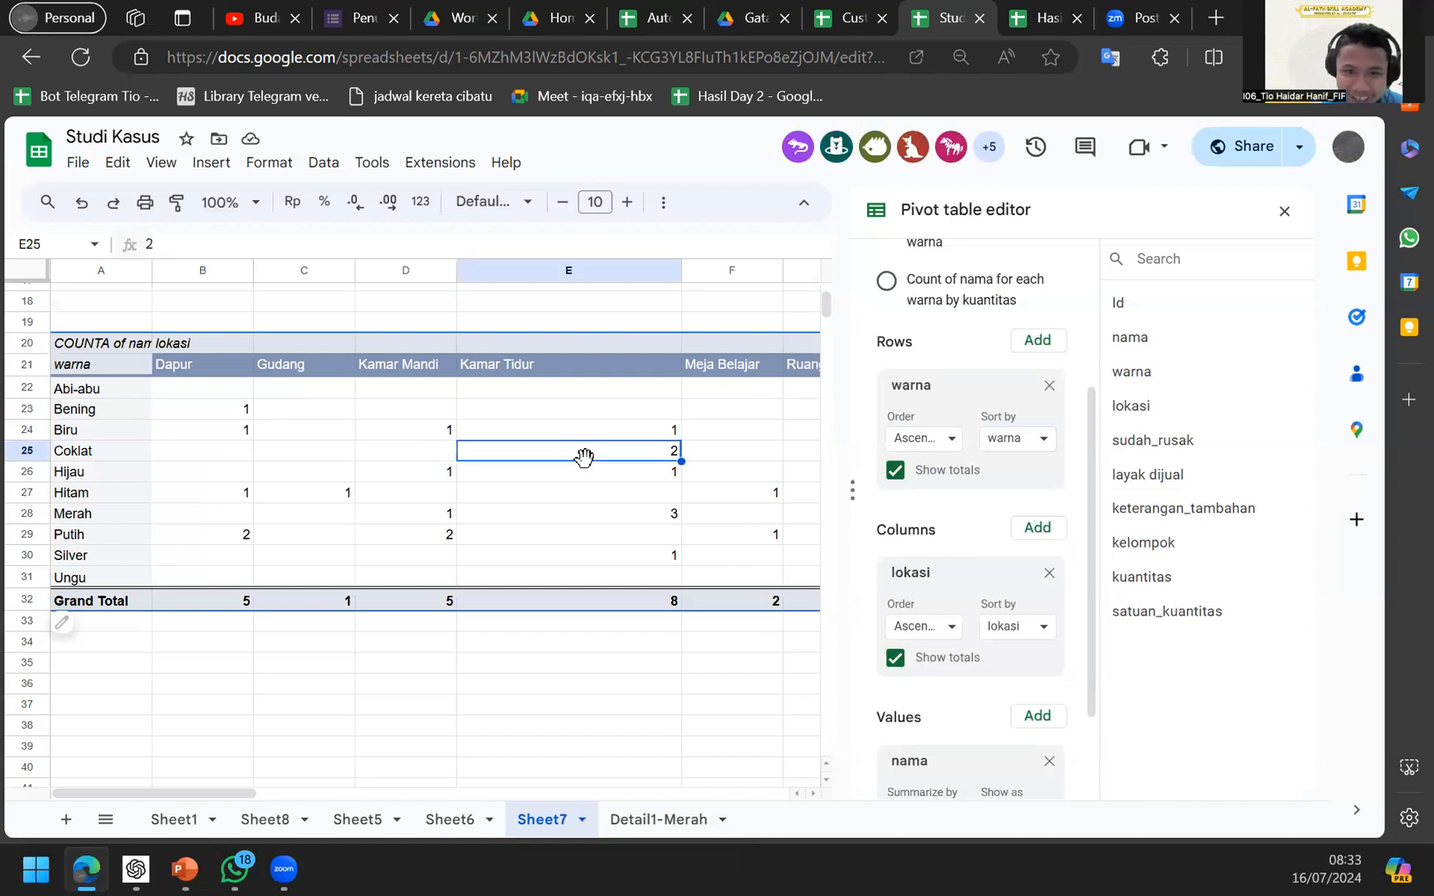
scroll(586, 460, right, 5)
scroll(585, 460, left, 4)
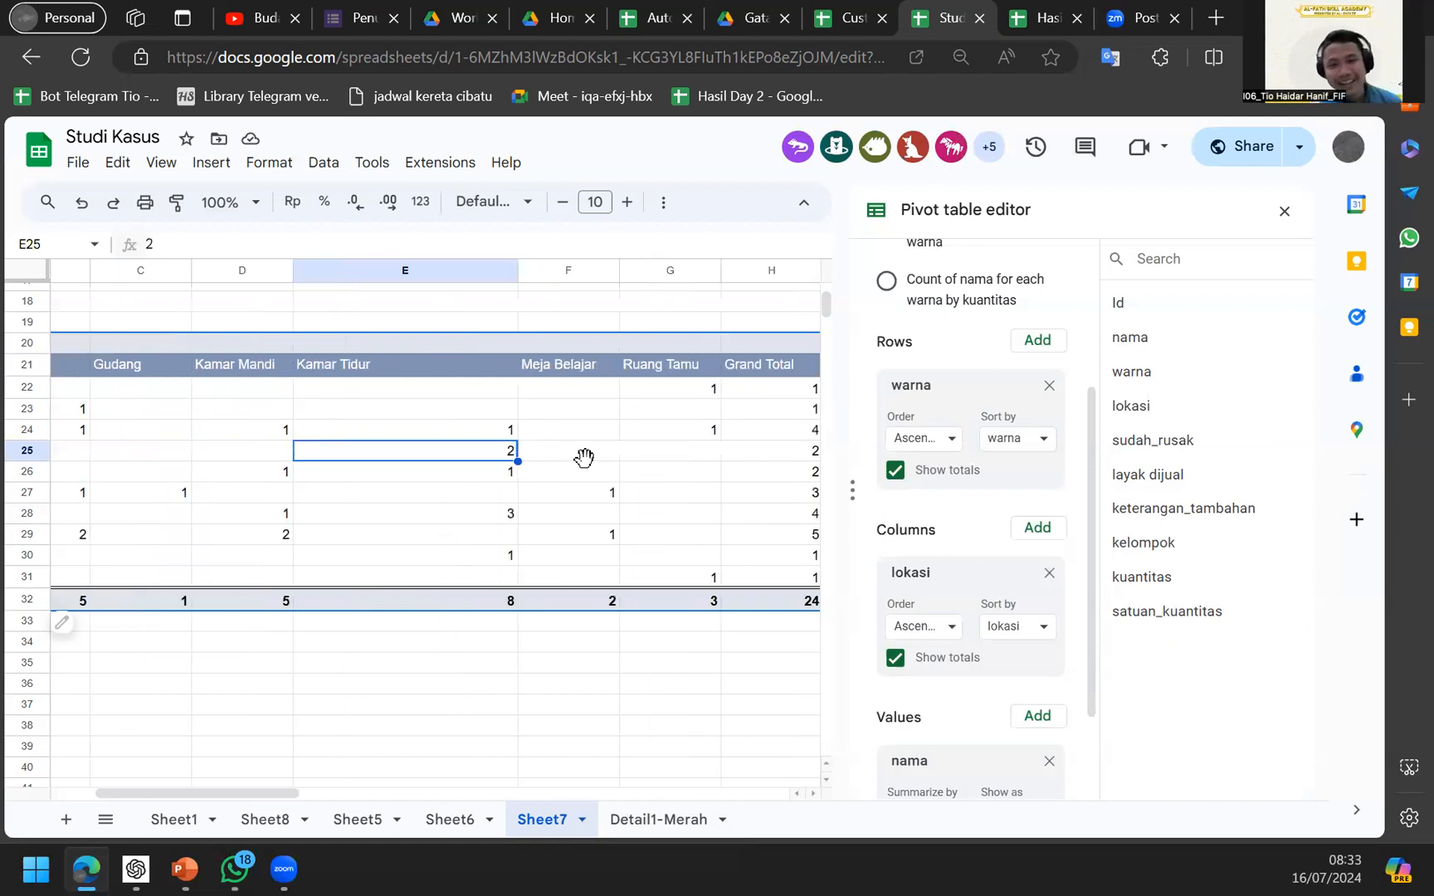
scroll(585, 461, right, 3)
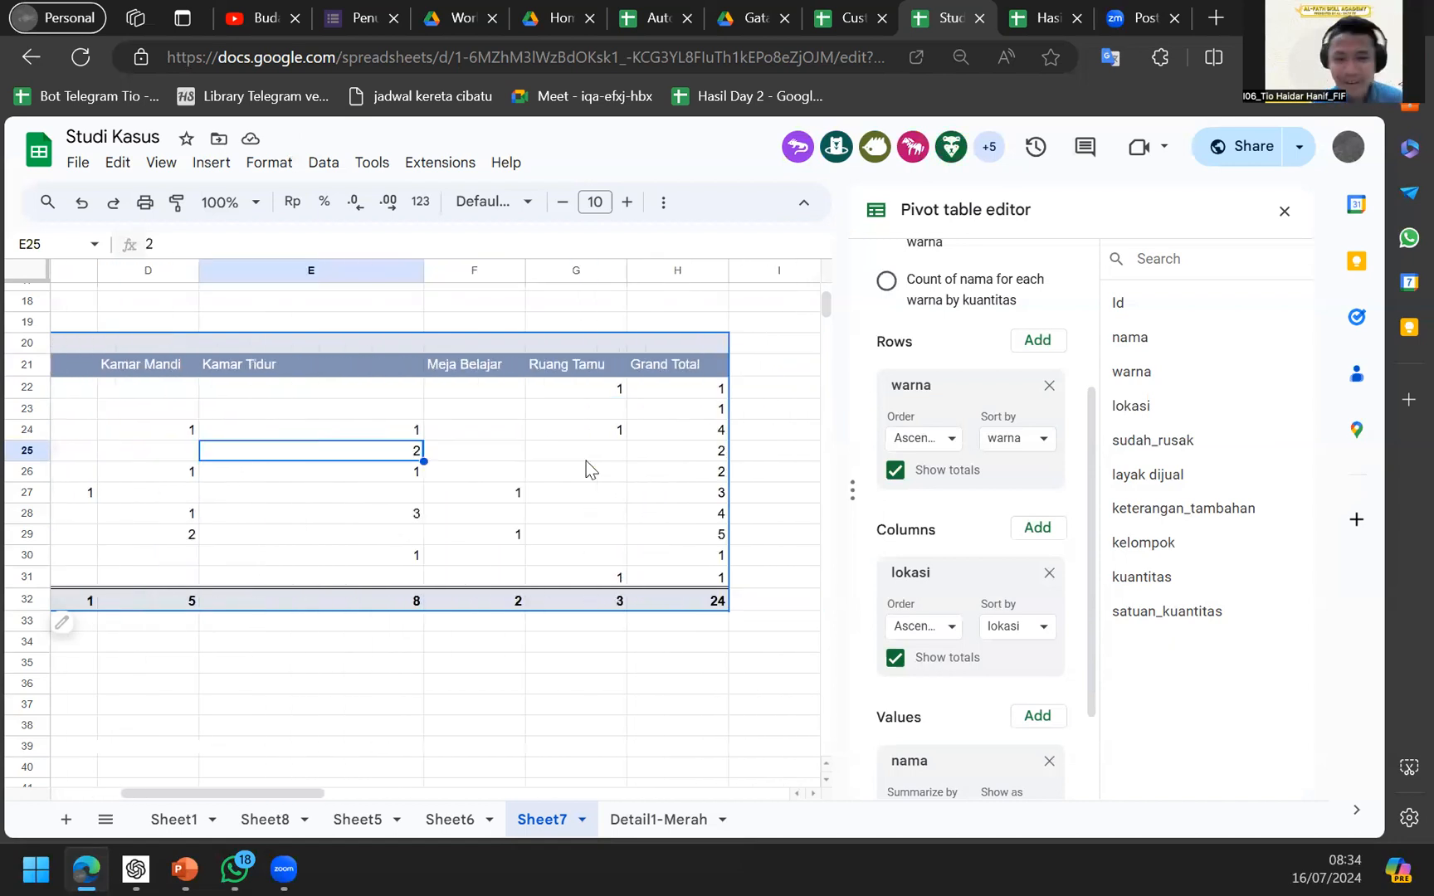
scroll(586, 460, left, 3)
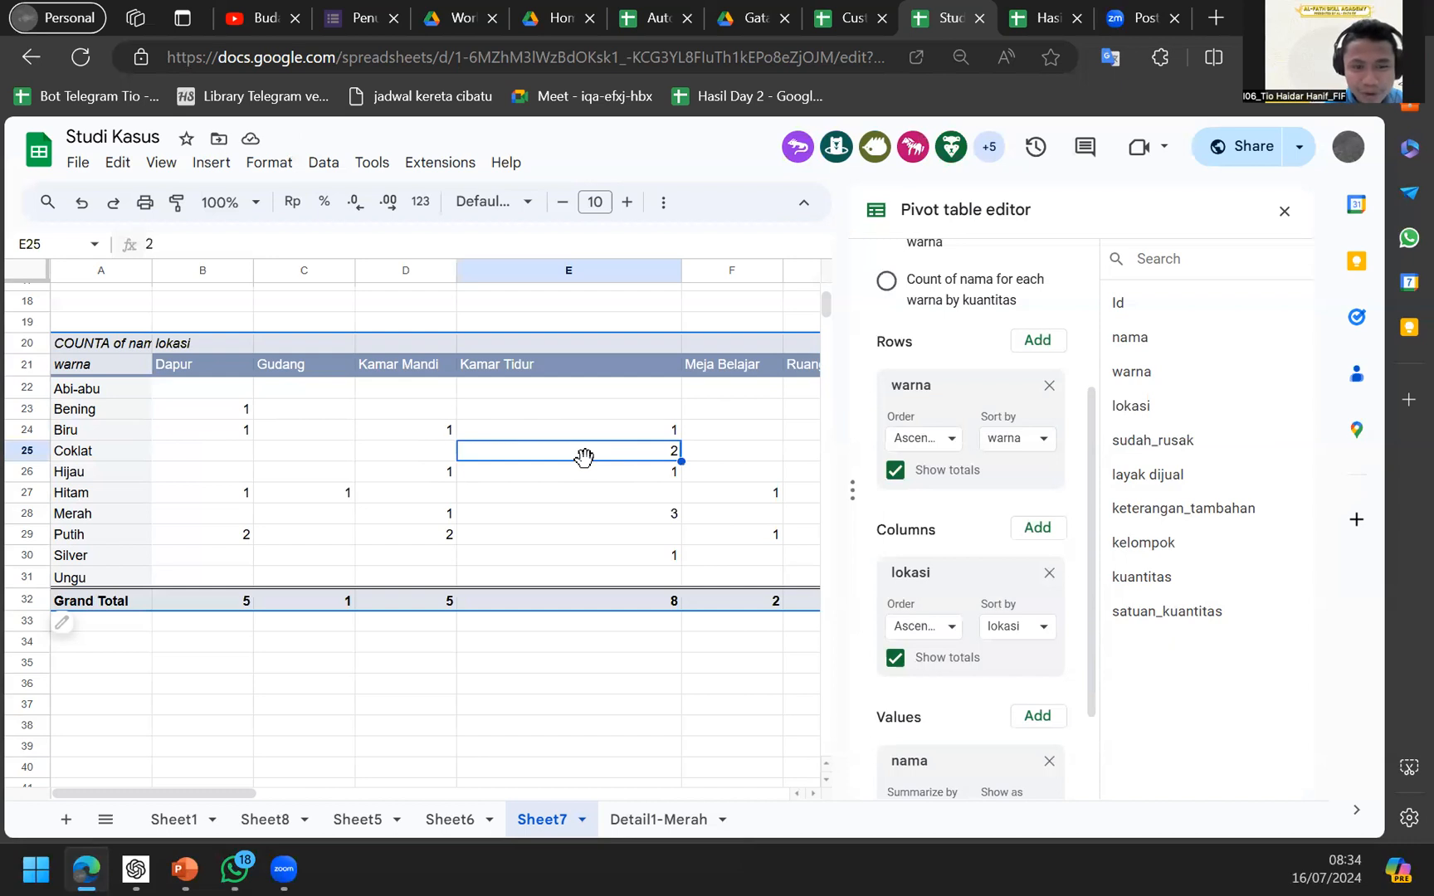
scroll(586, 461, right, 1)
scroll(586, 460, left, 1)
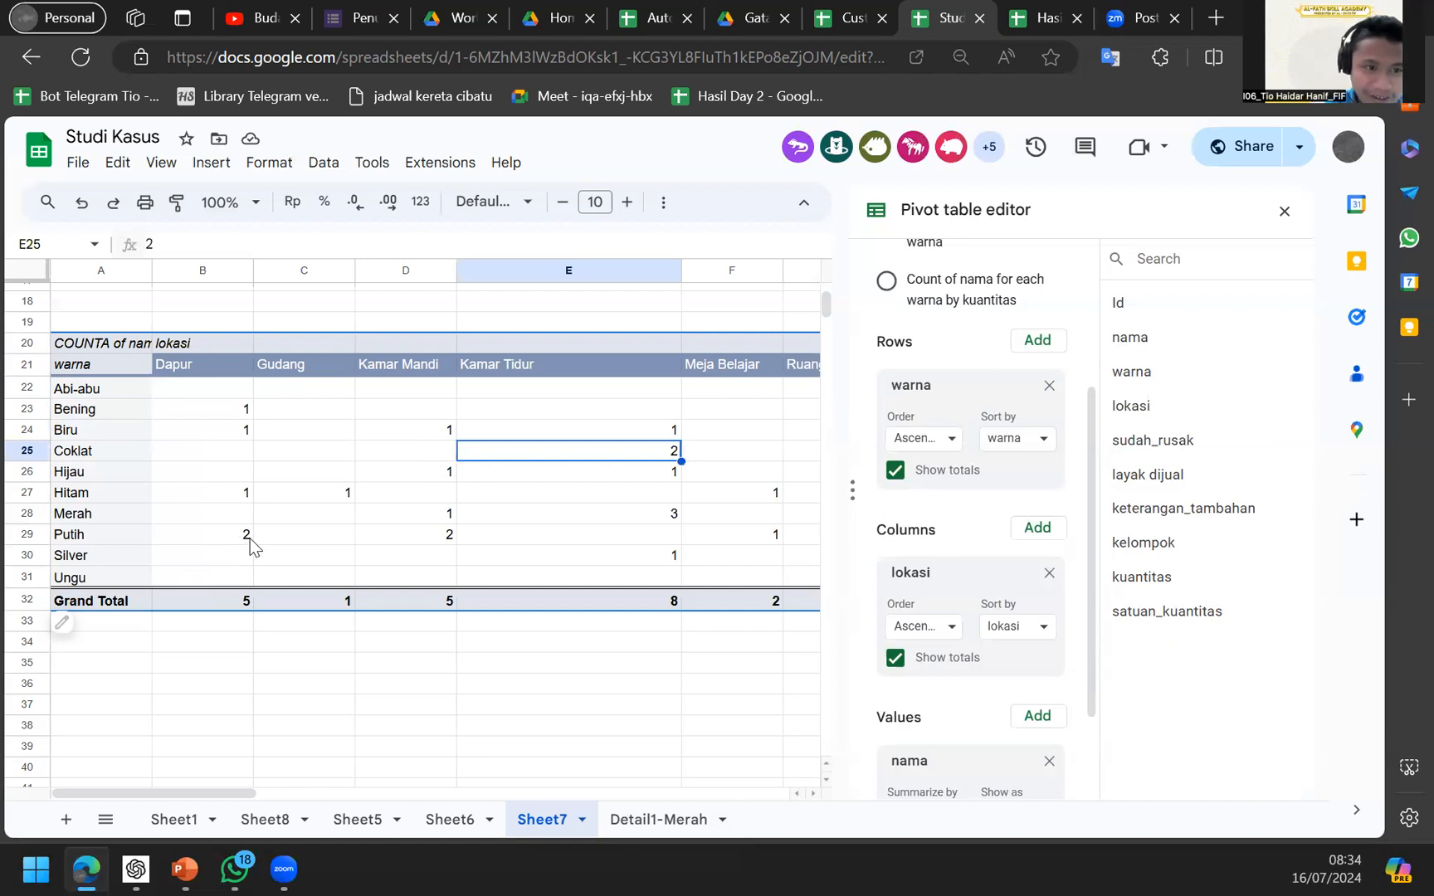
click(249, 541)
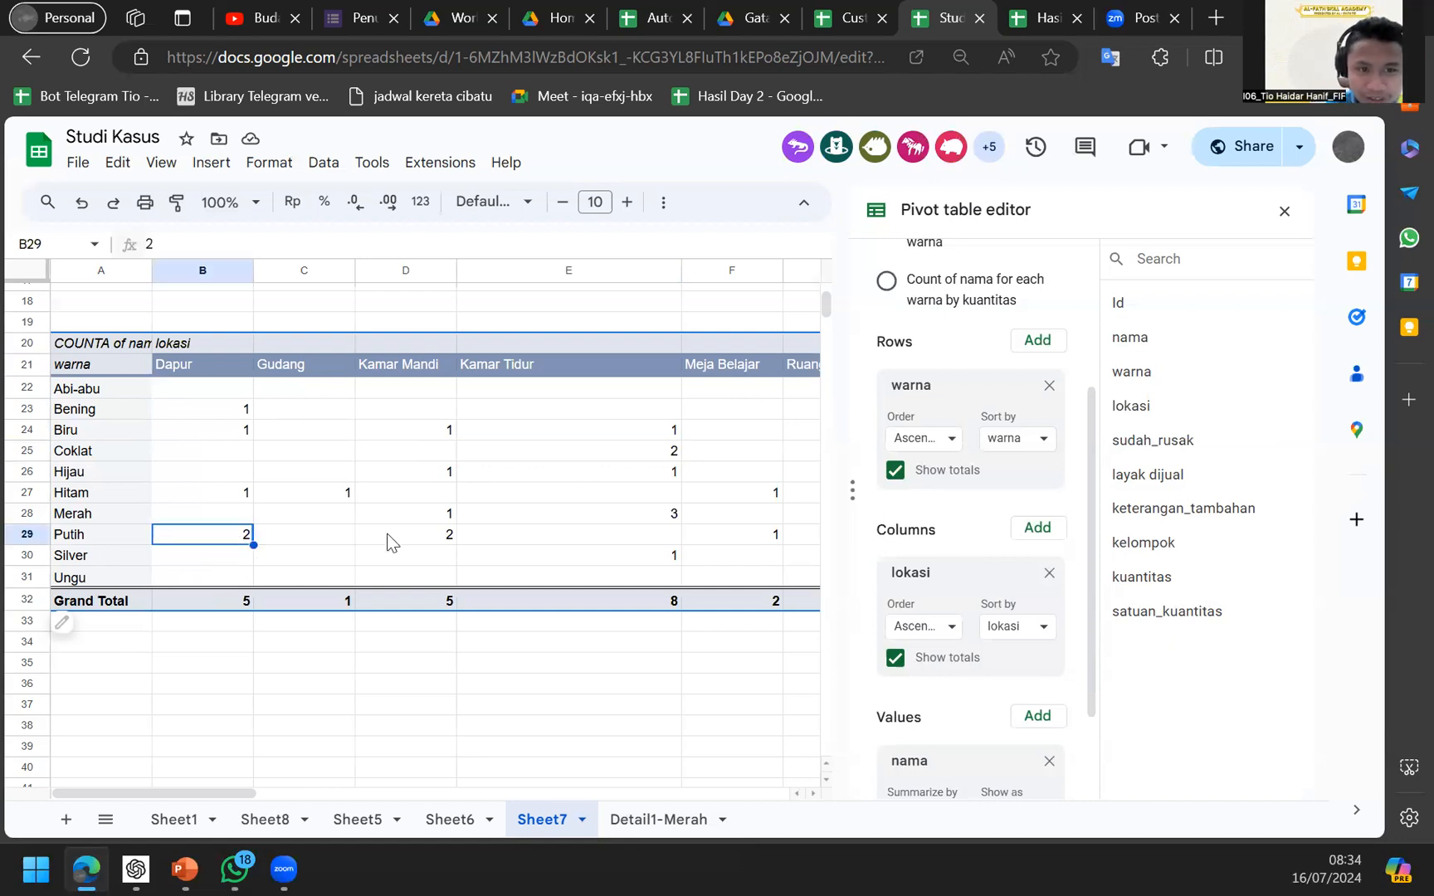
click(422, 521)
click(510, 521)
scroll(519, 522, right, 3)
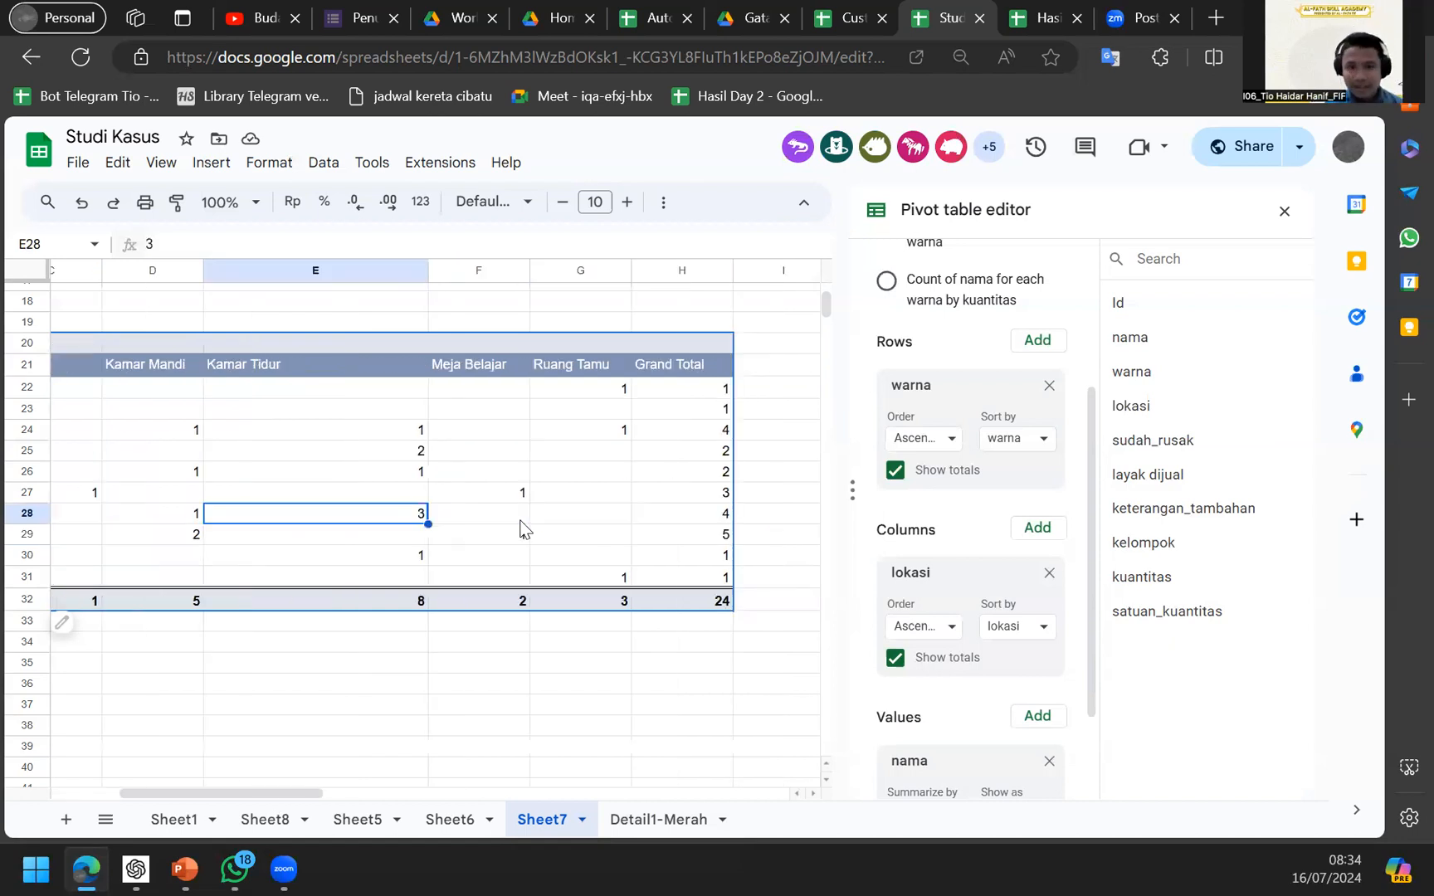
scroll(521, 529, left, 3)
click(581, 496)
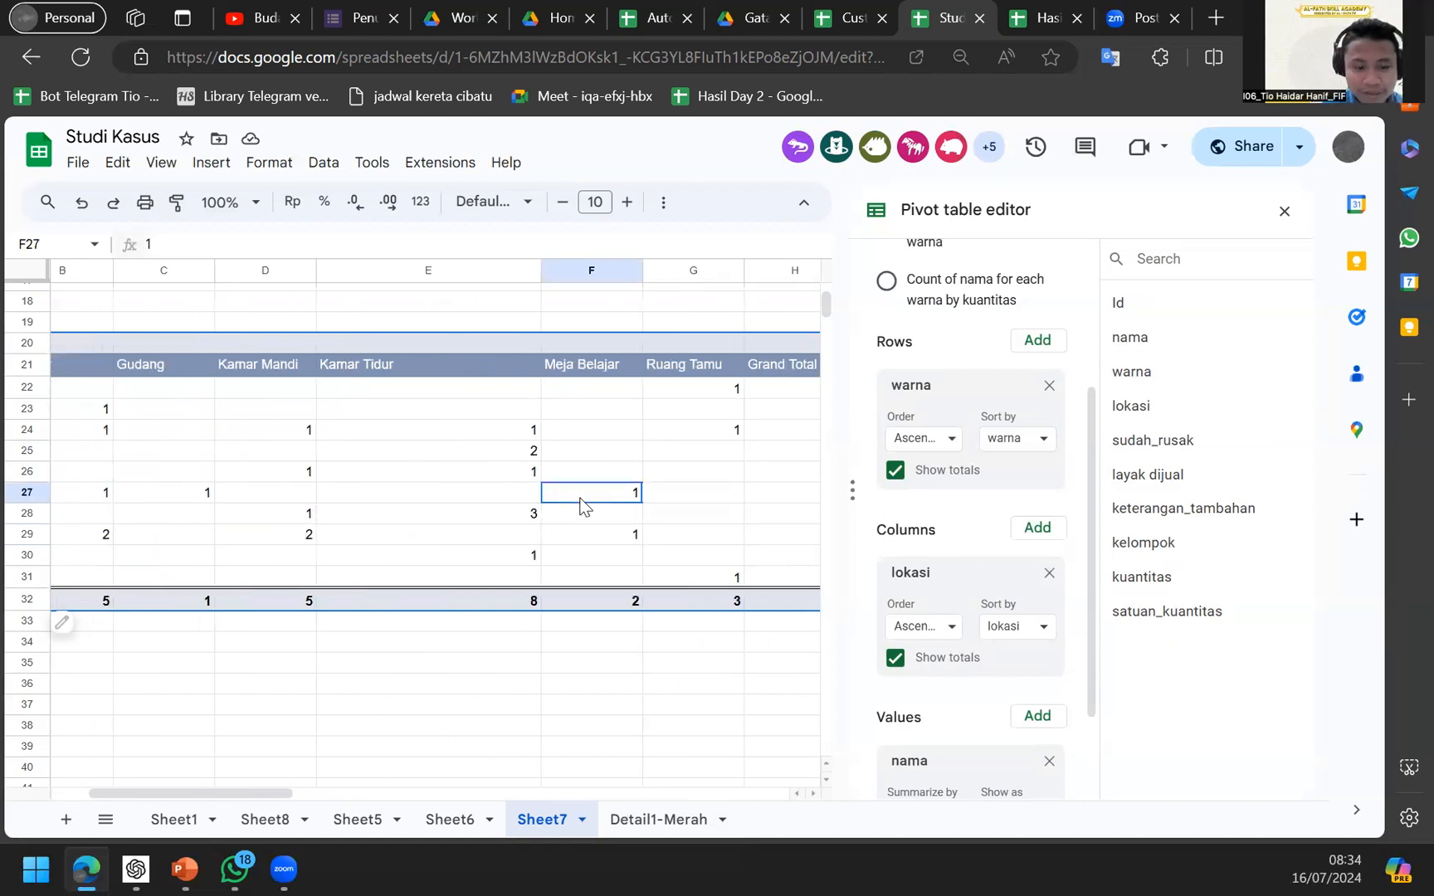
Select the pivot A20:G32 without the Grand Total column and start conditional formatting.
key(ctrl+a)
click(581, 498)
scroll(581, 497, left, 2)
drag(78, 339, 353, 610)
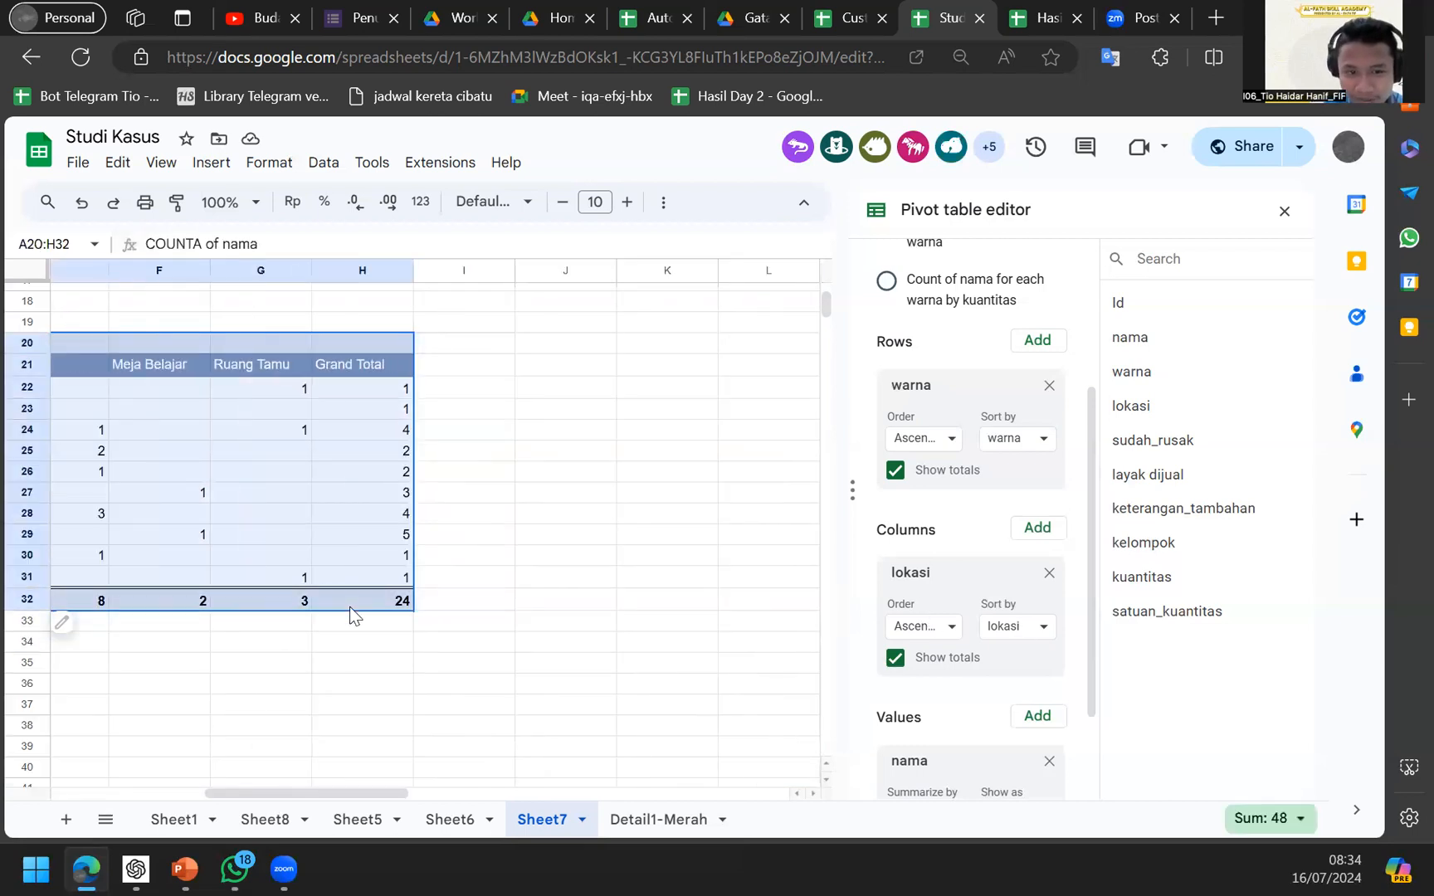
key(shift+Left)
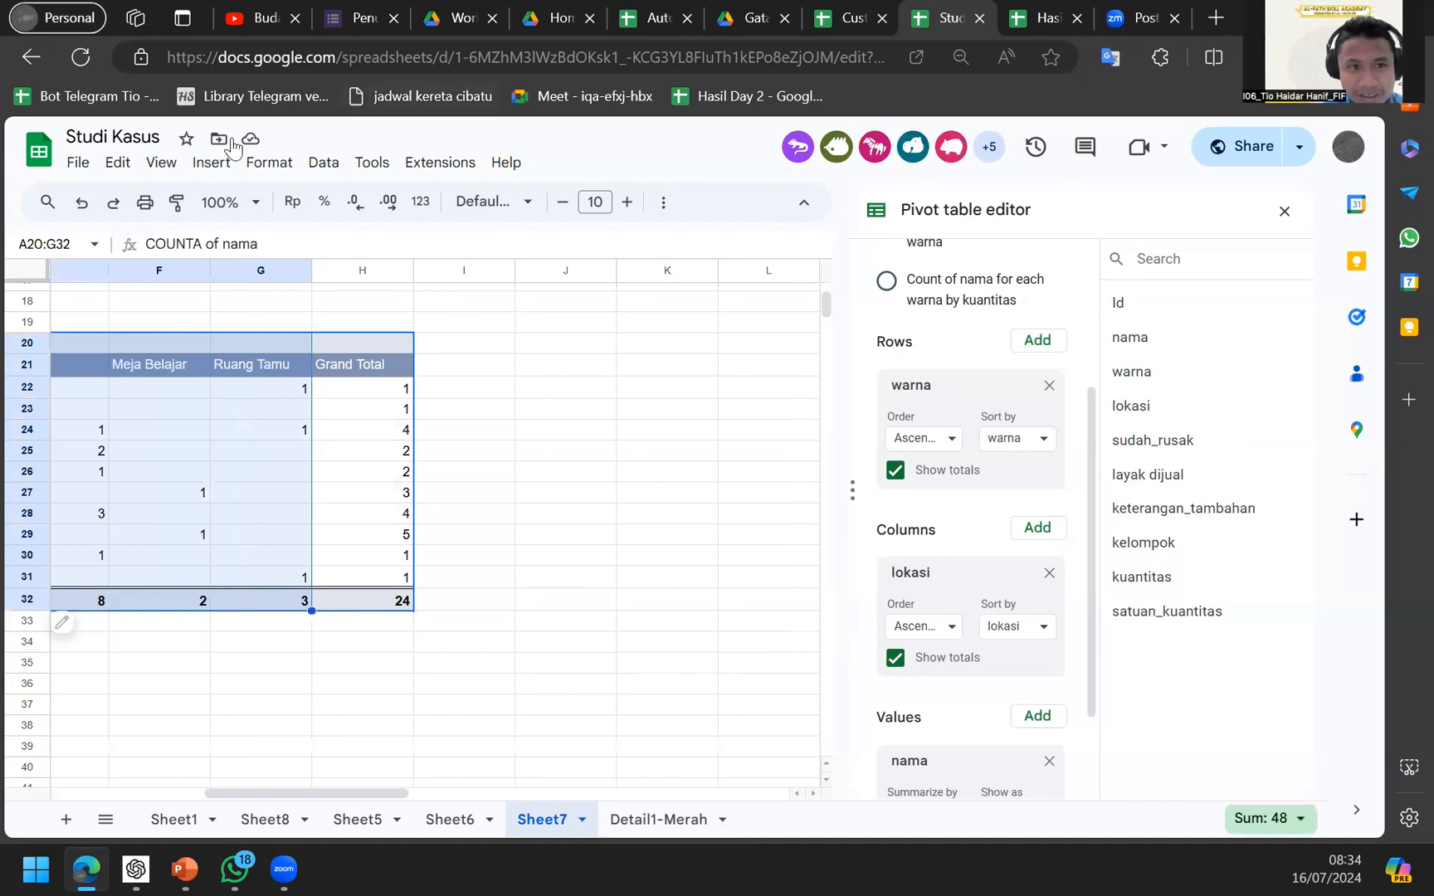
click(211, 163)
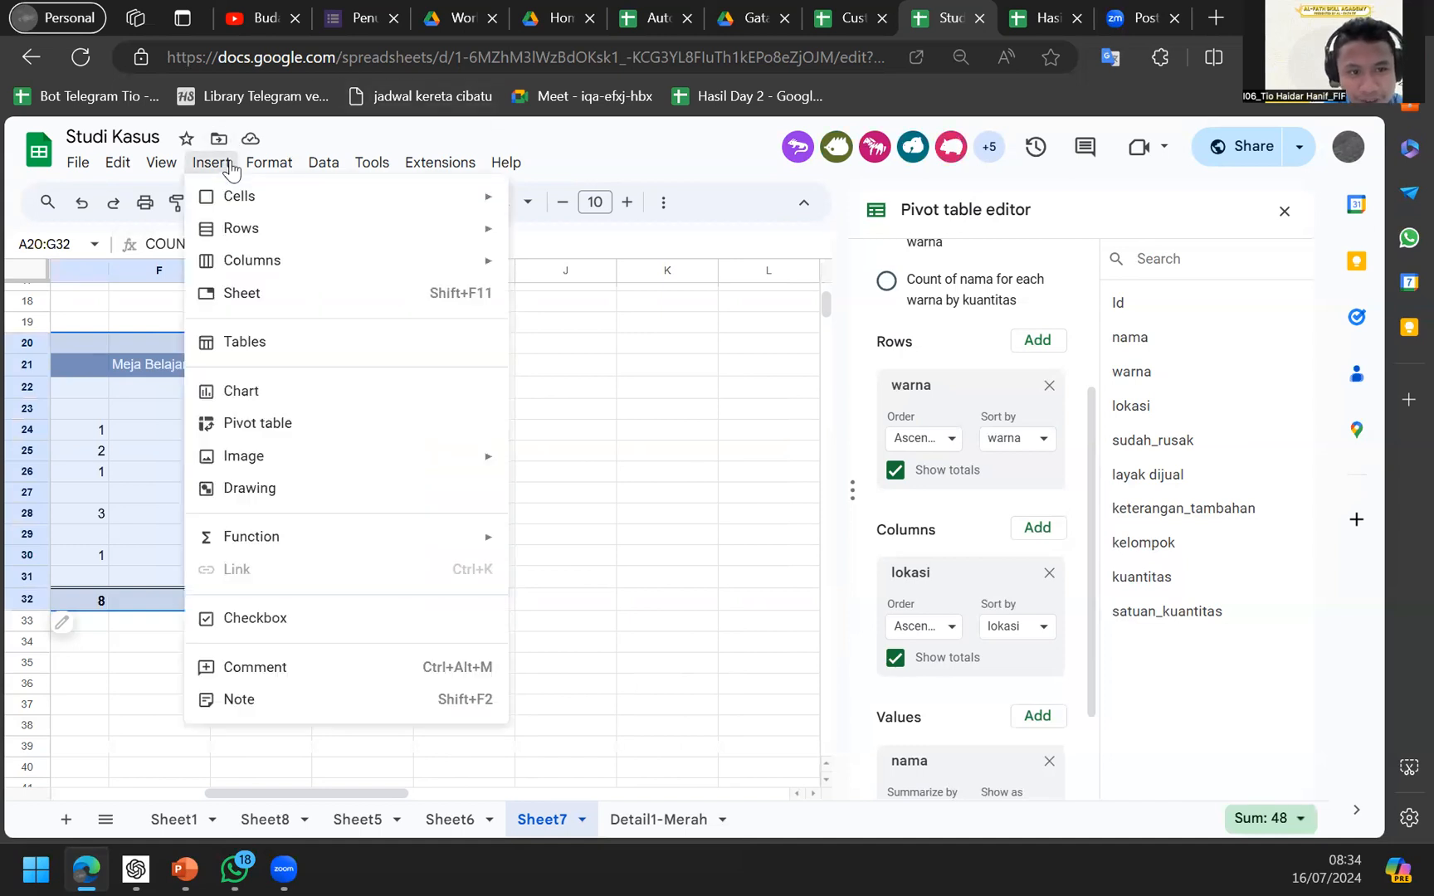
mouse_move(264, 163)
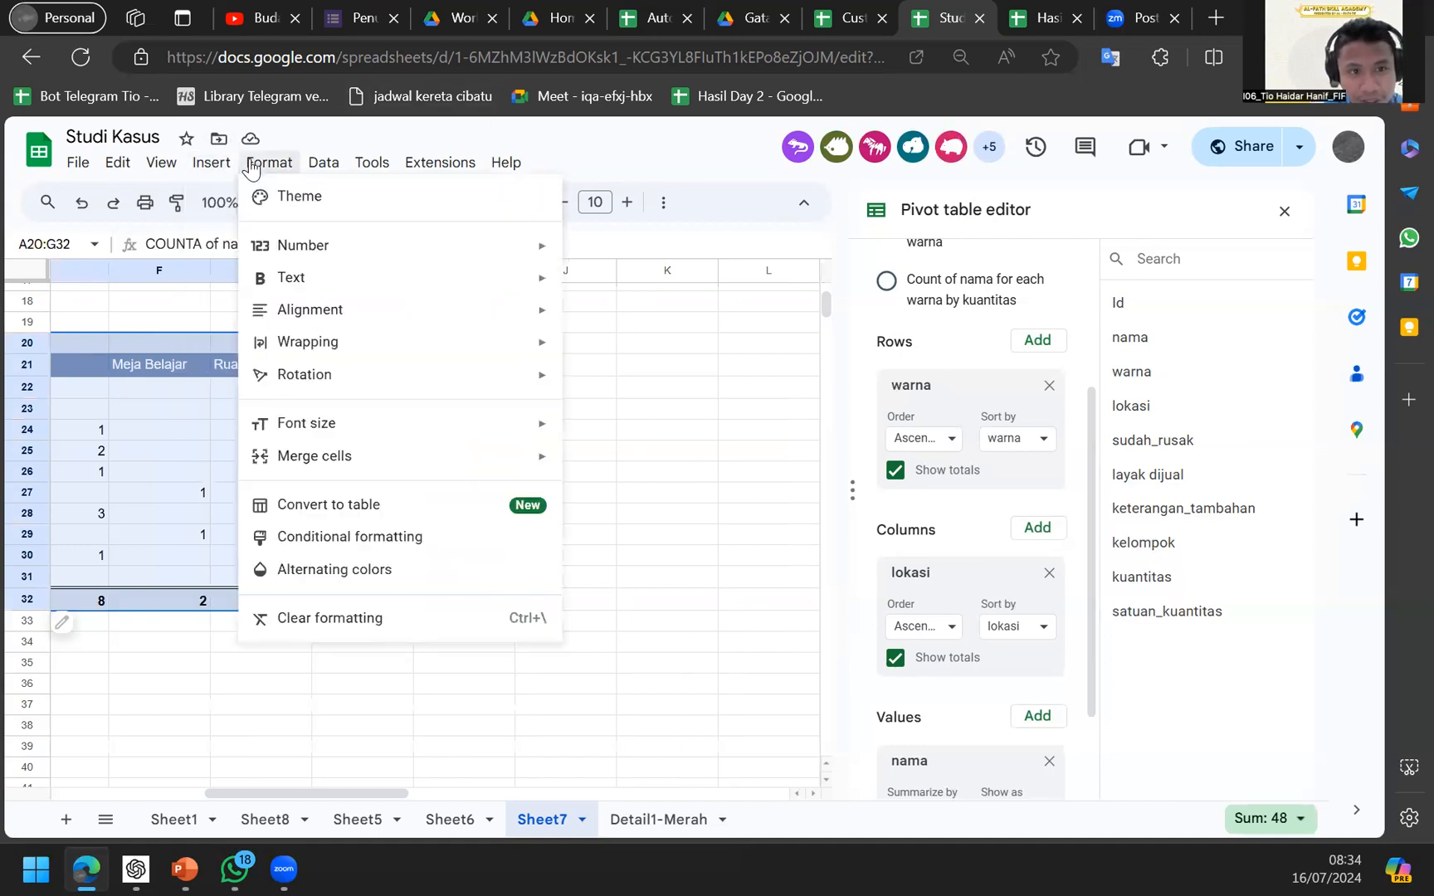
click(352, 548)
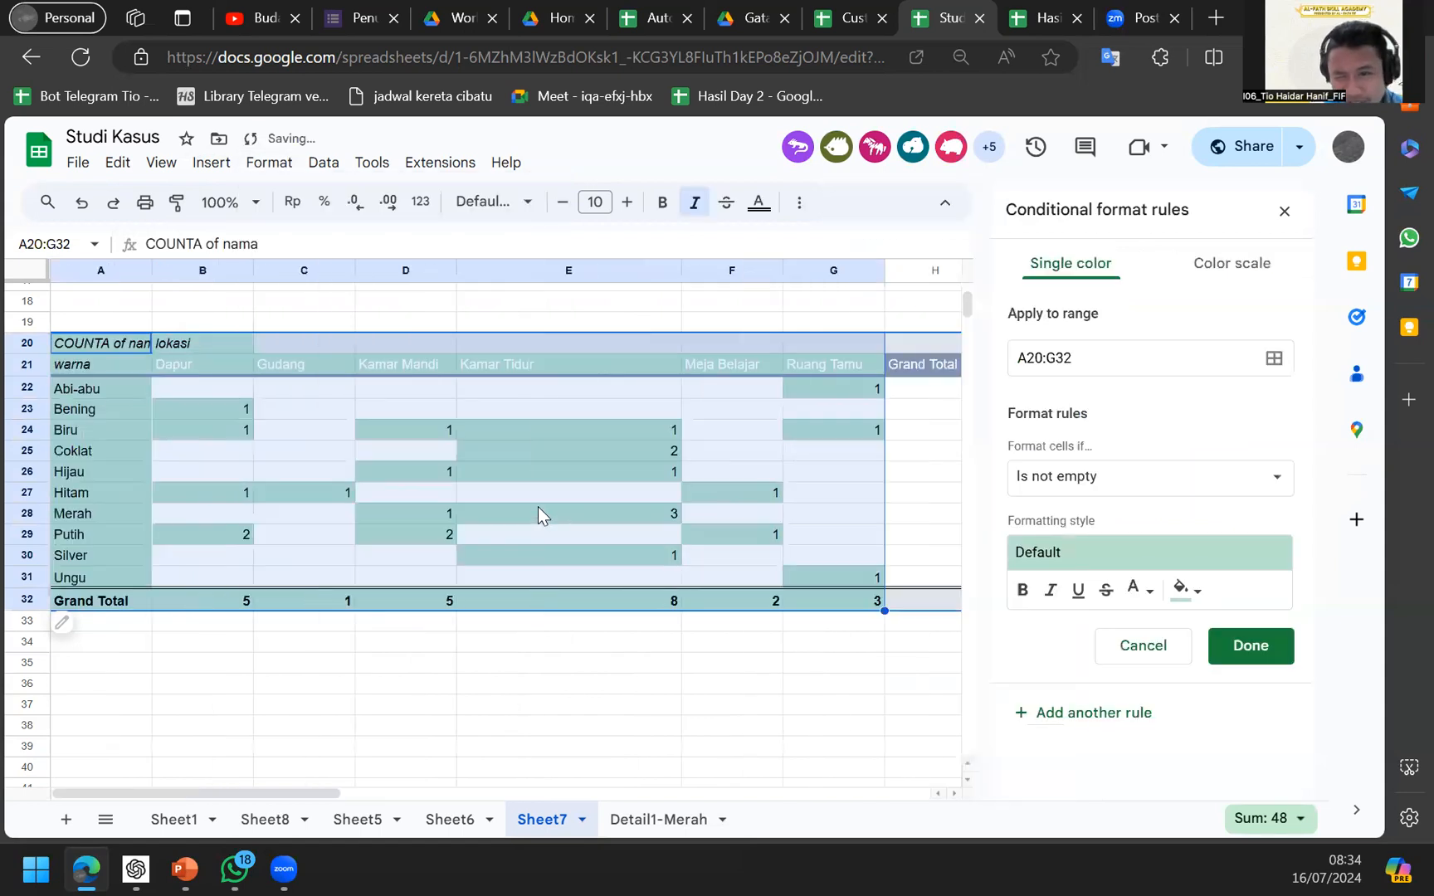
Try a greater-than condition, then switch the rule to a colour scale.
click(1170, 498)
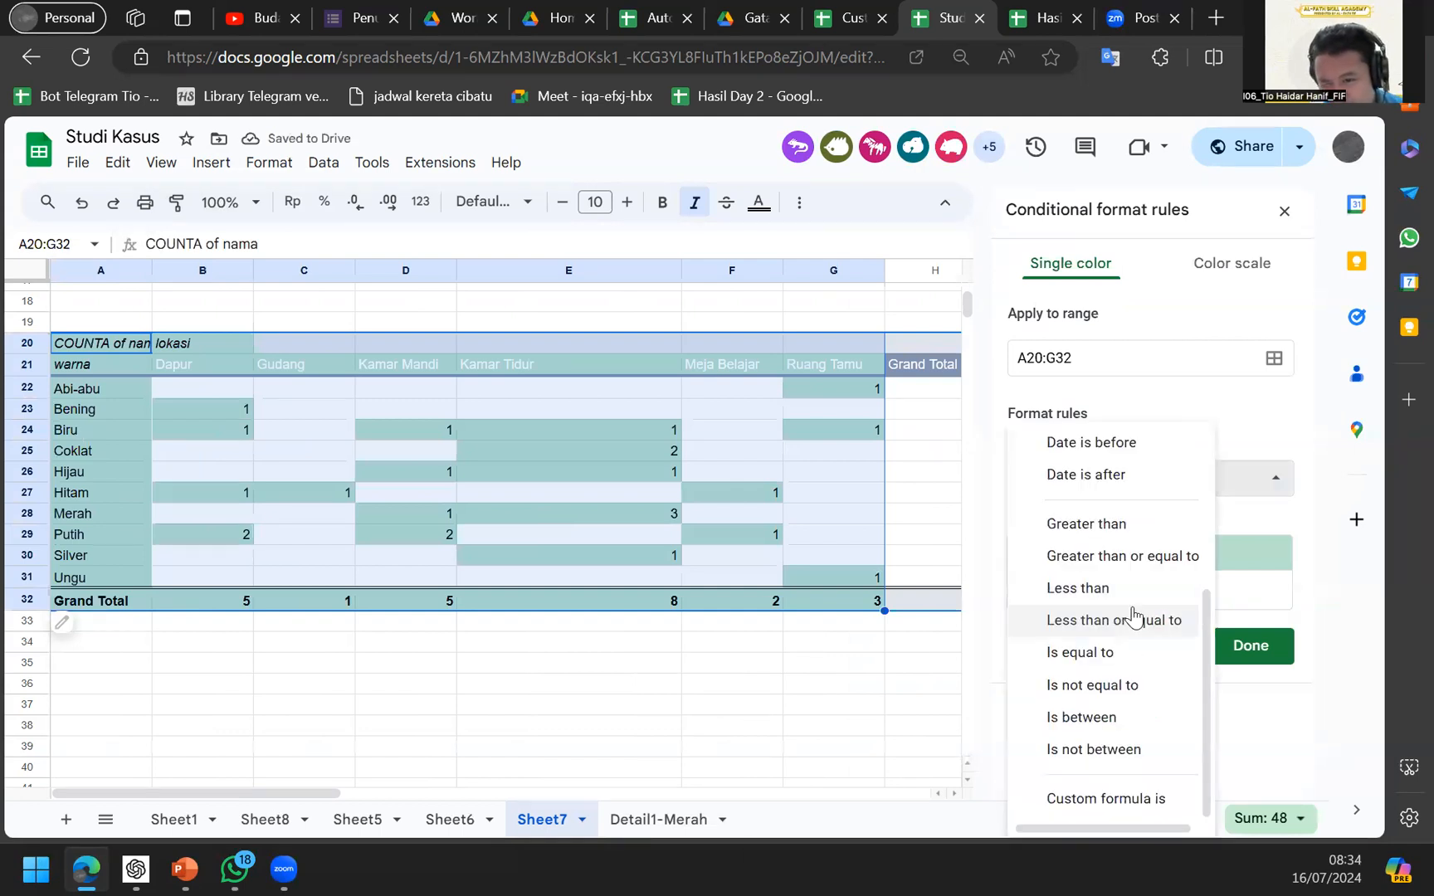
scroll(1130, 549, up, 3)
scroll(1134, 548, down, 2)
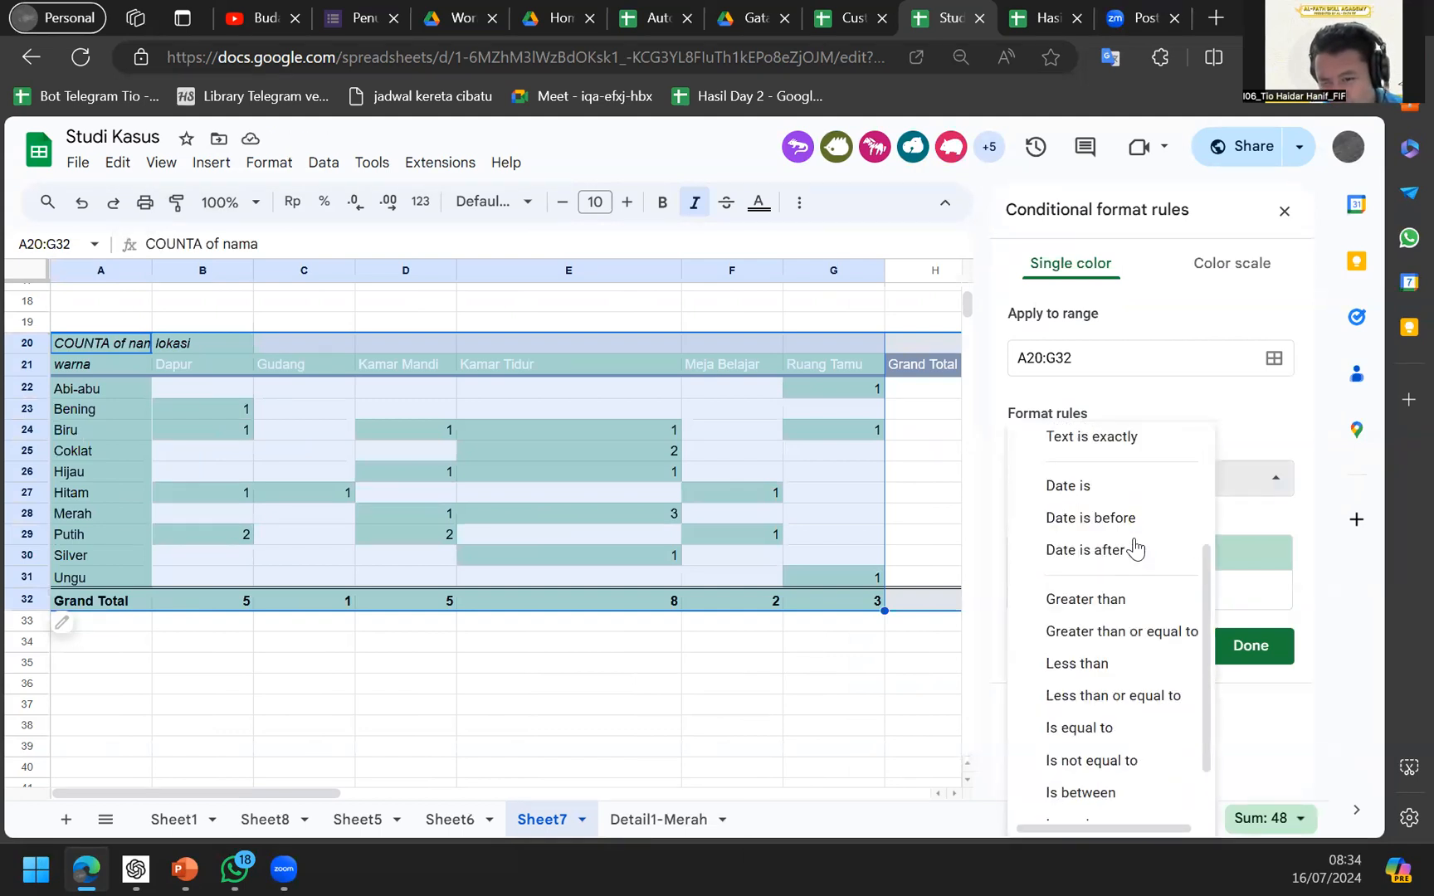
scroll(1133, 548, down, 1)
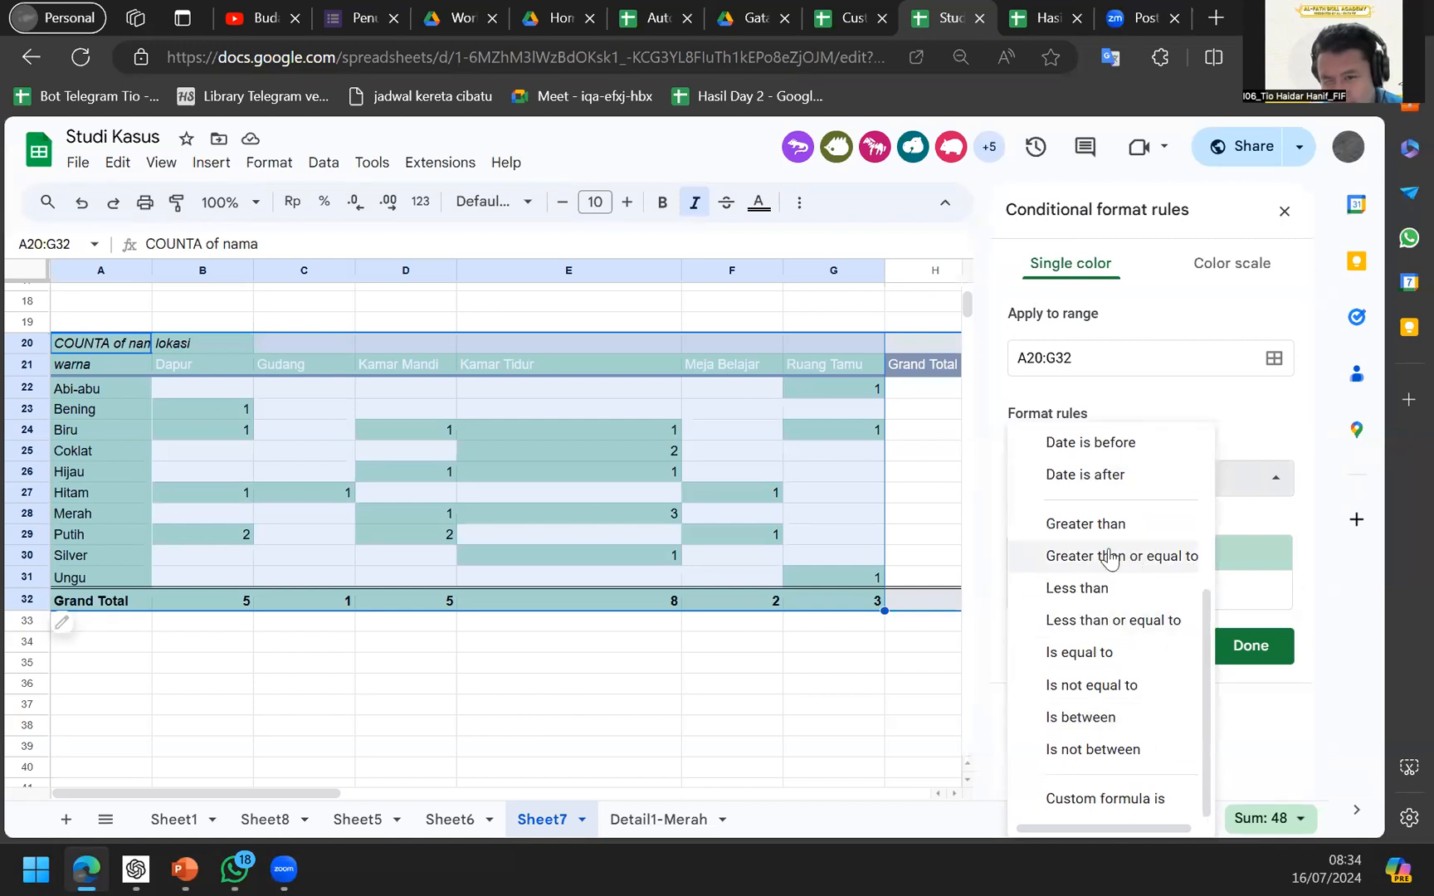
click(1125, 521)
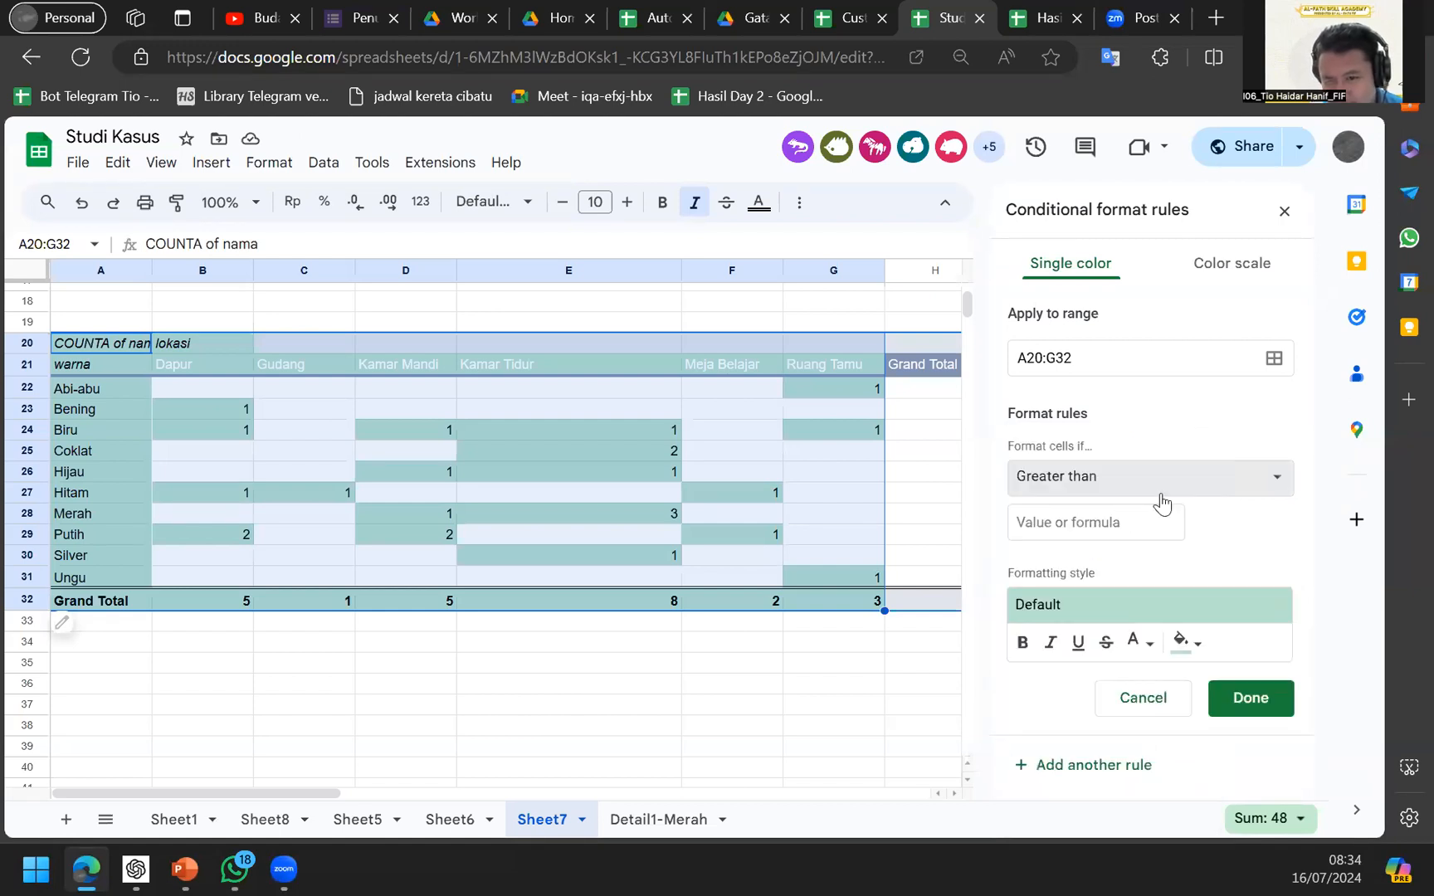
click(1079, 548)
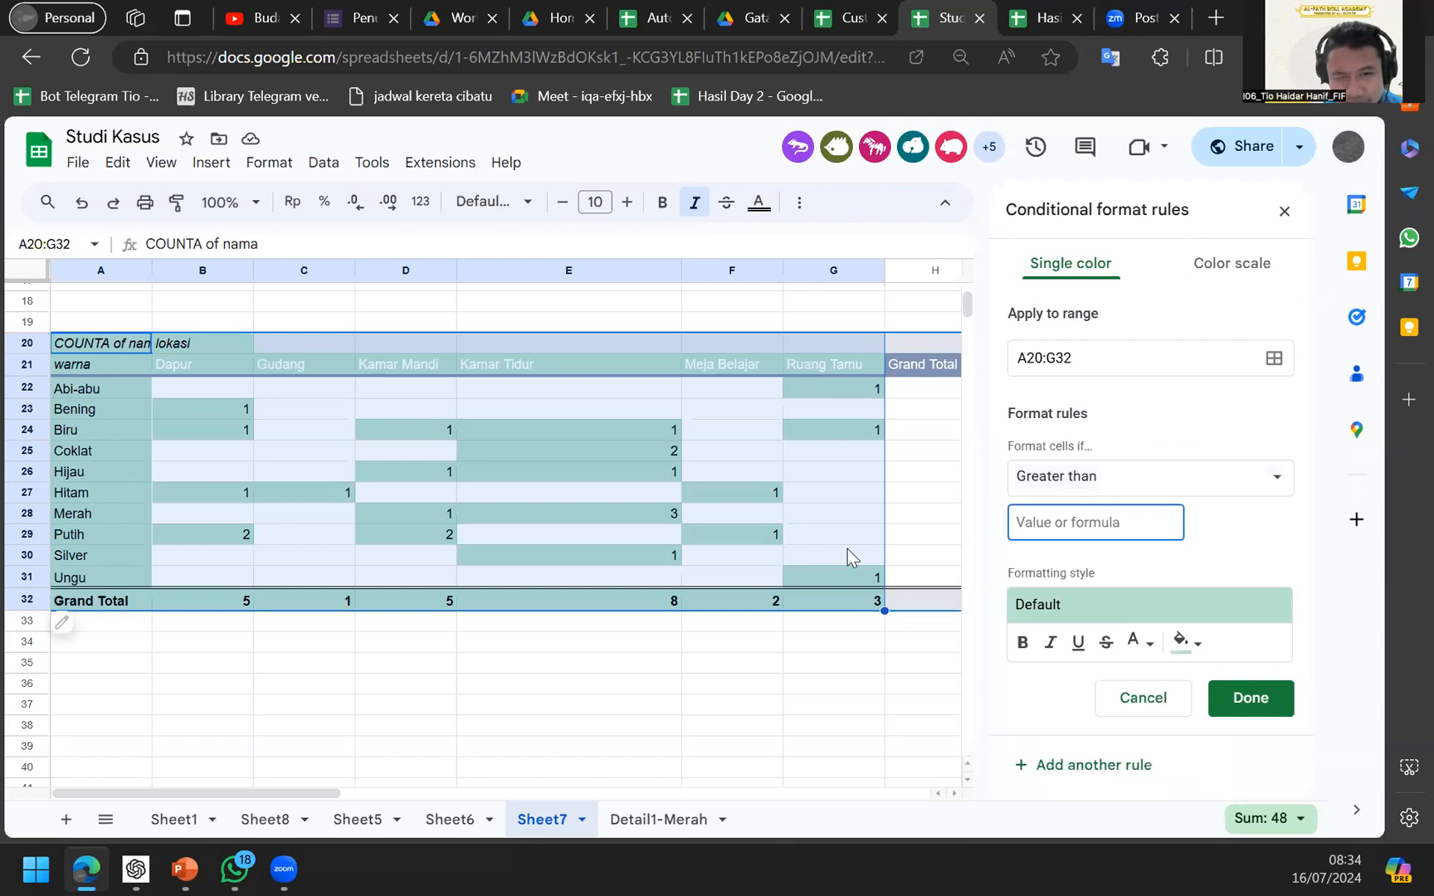
click(847, 551)
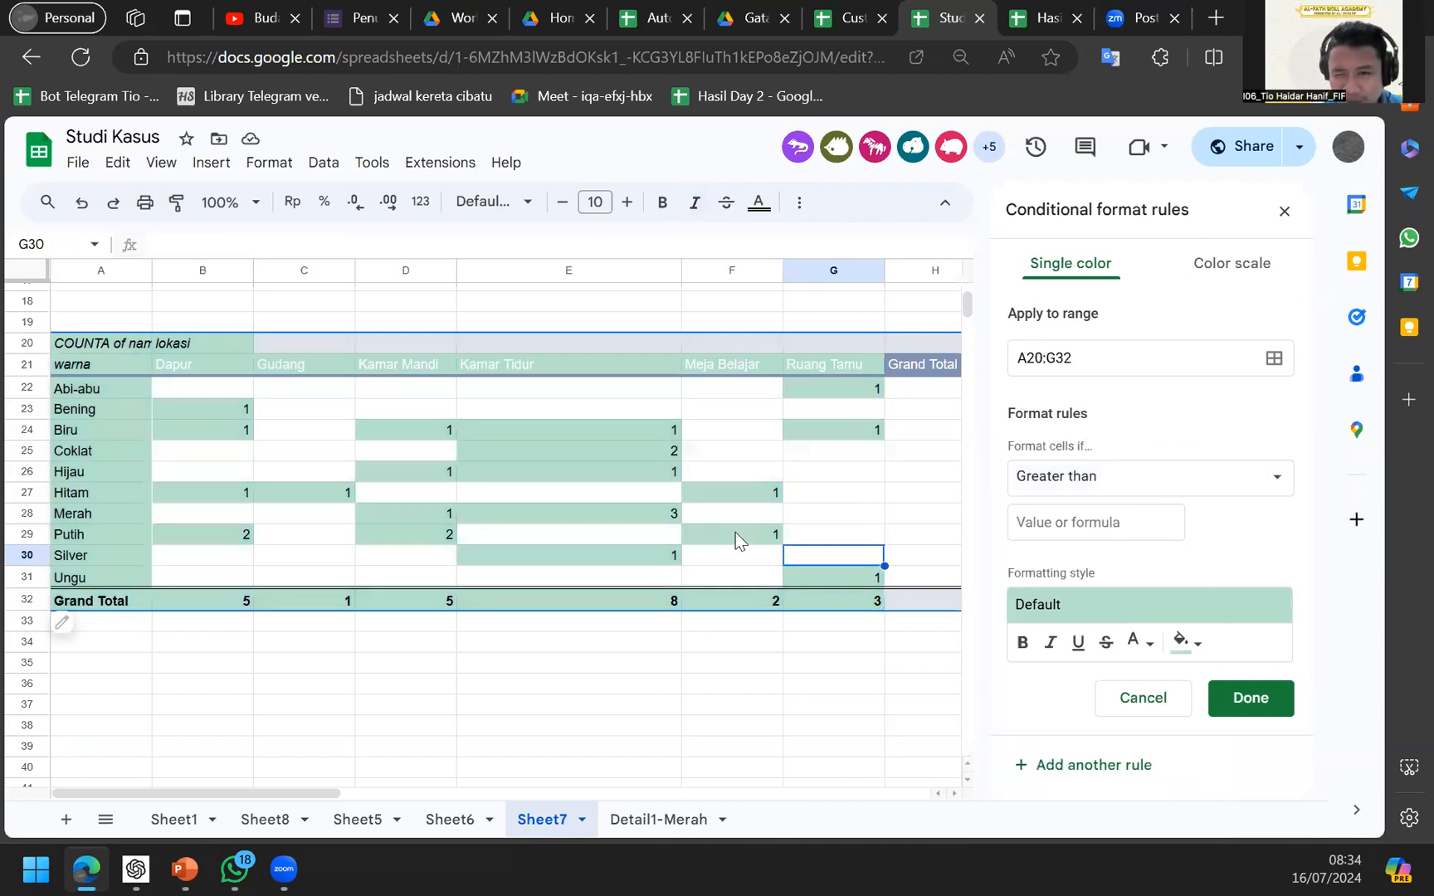
click(1245, 263)
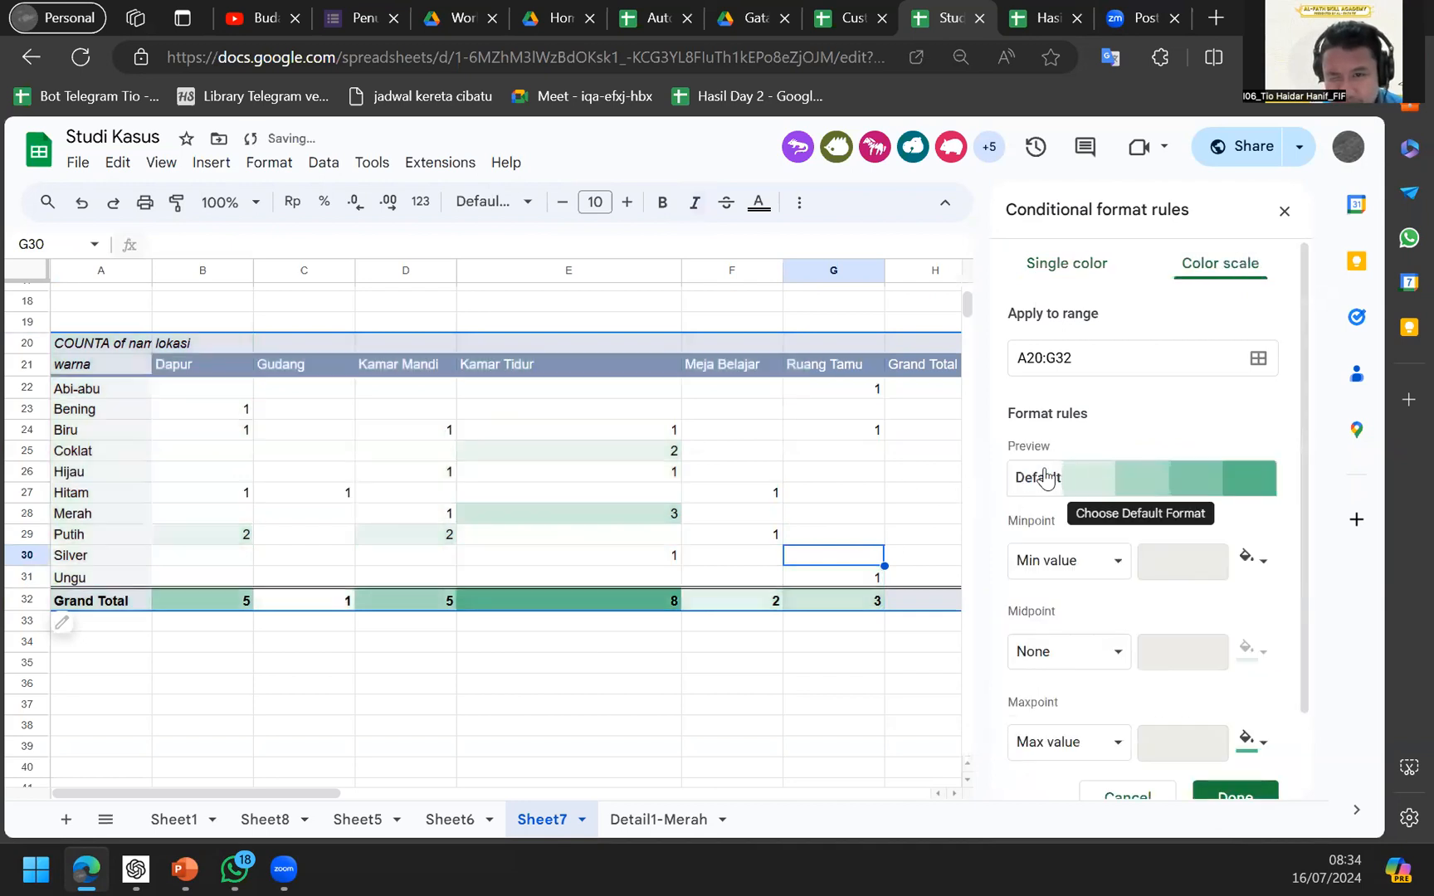
Set the scale's minimum colour to white, limit the range to A20:G31, and save.
click(1105, 571)
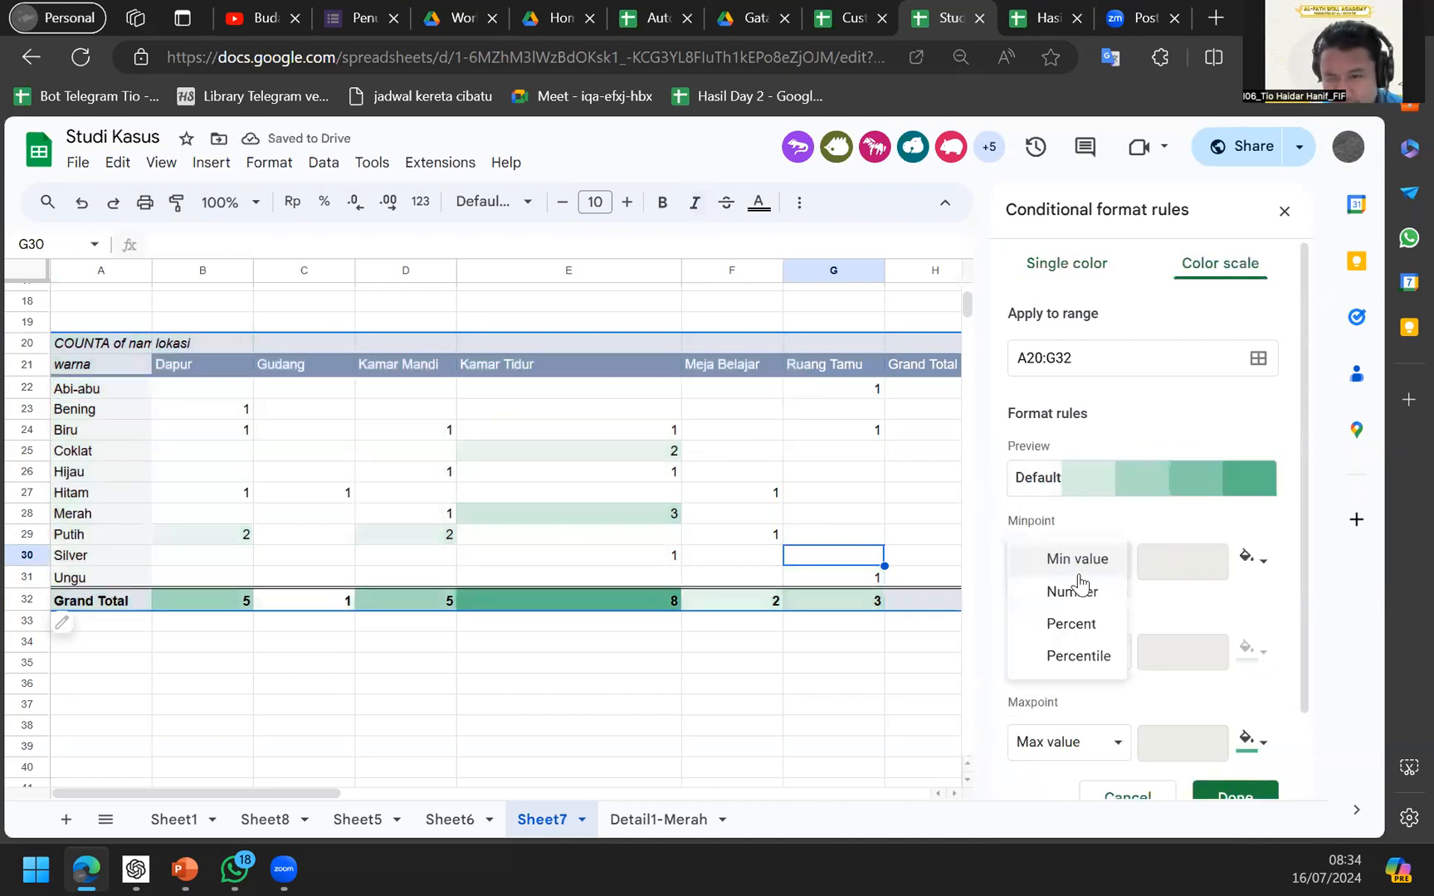
click(1188, 544)
scroll(1178, 532, down, 1)
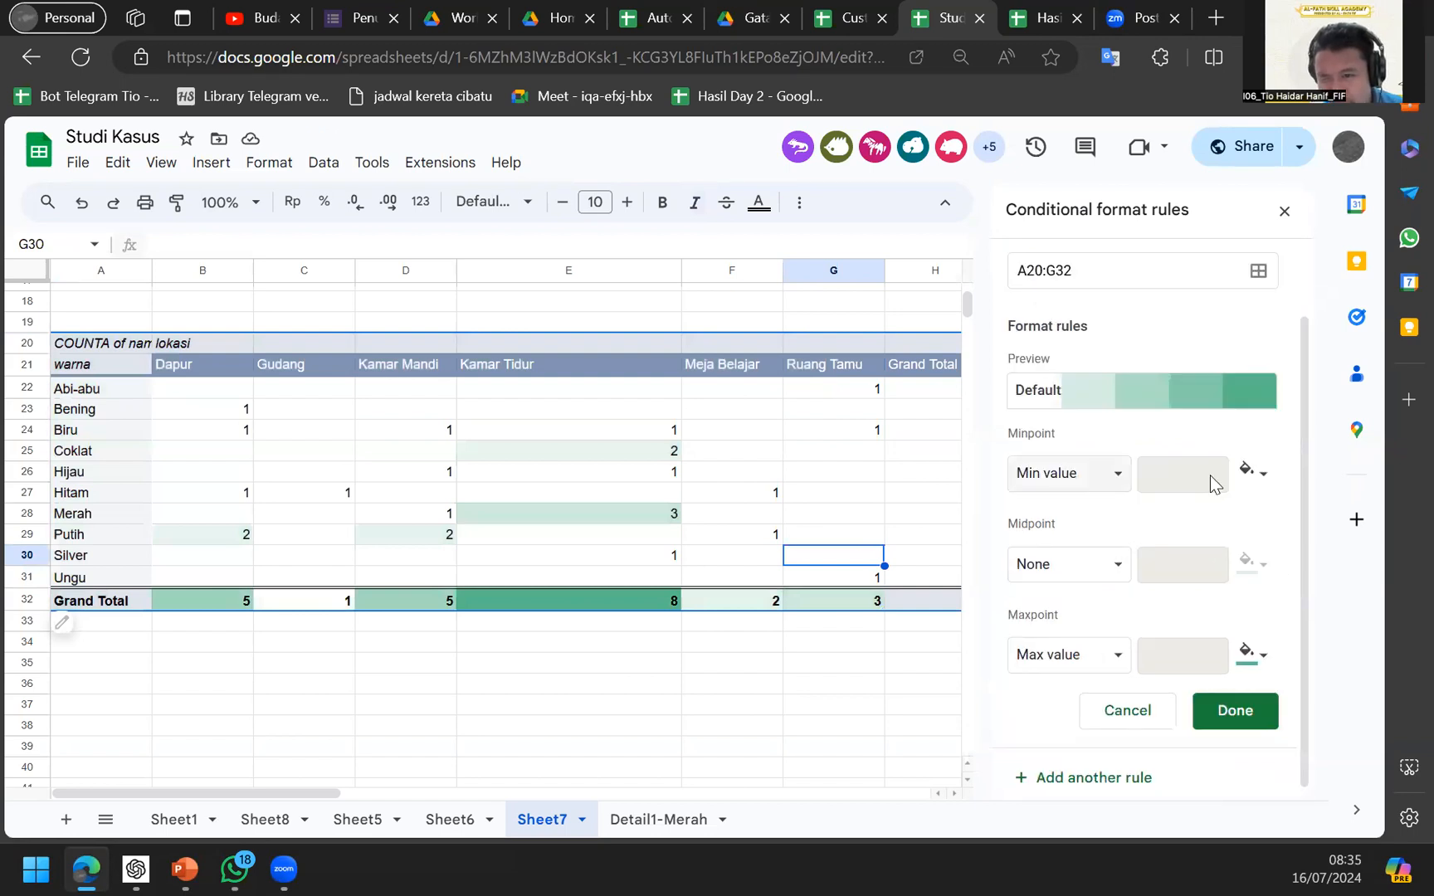
click(1247, 475)
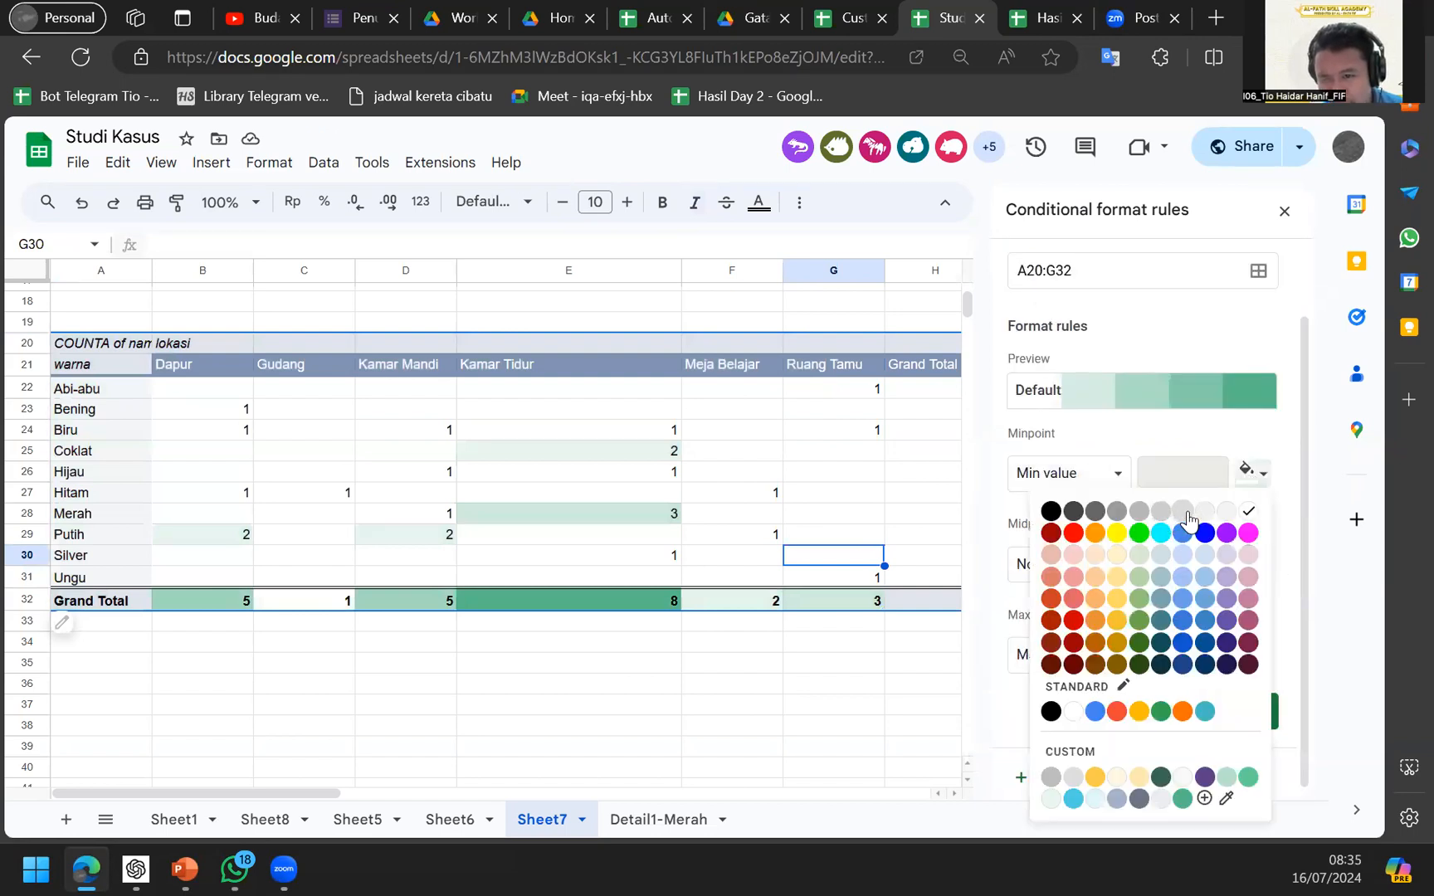
click(1249, 514)
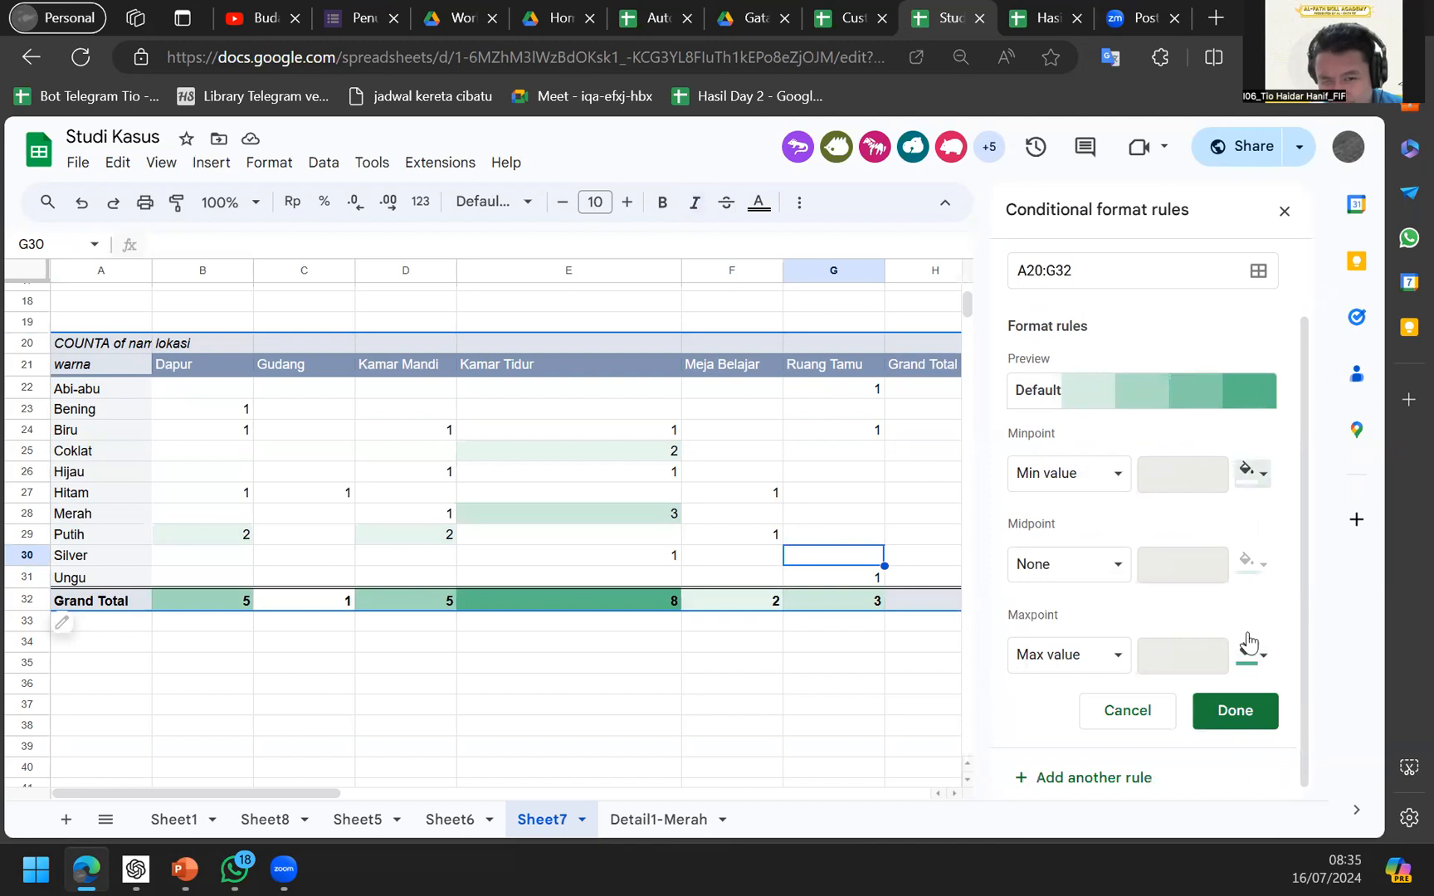
scroll(1094, 662, down, 1)
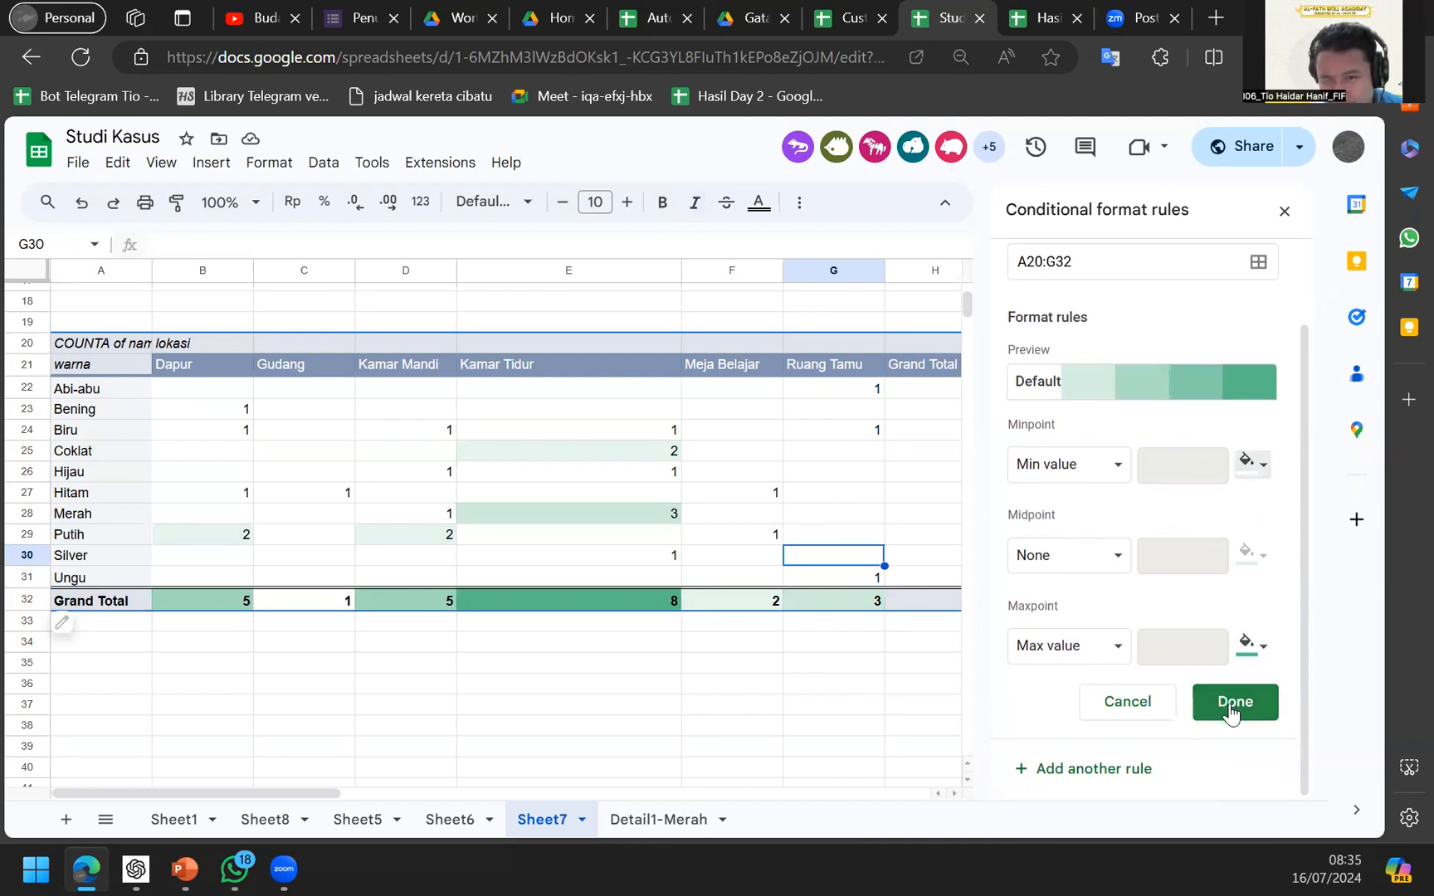
click(1126, 259)
text(=)
key(BackSpace)
key(BackSpace)
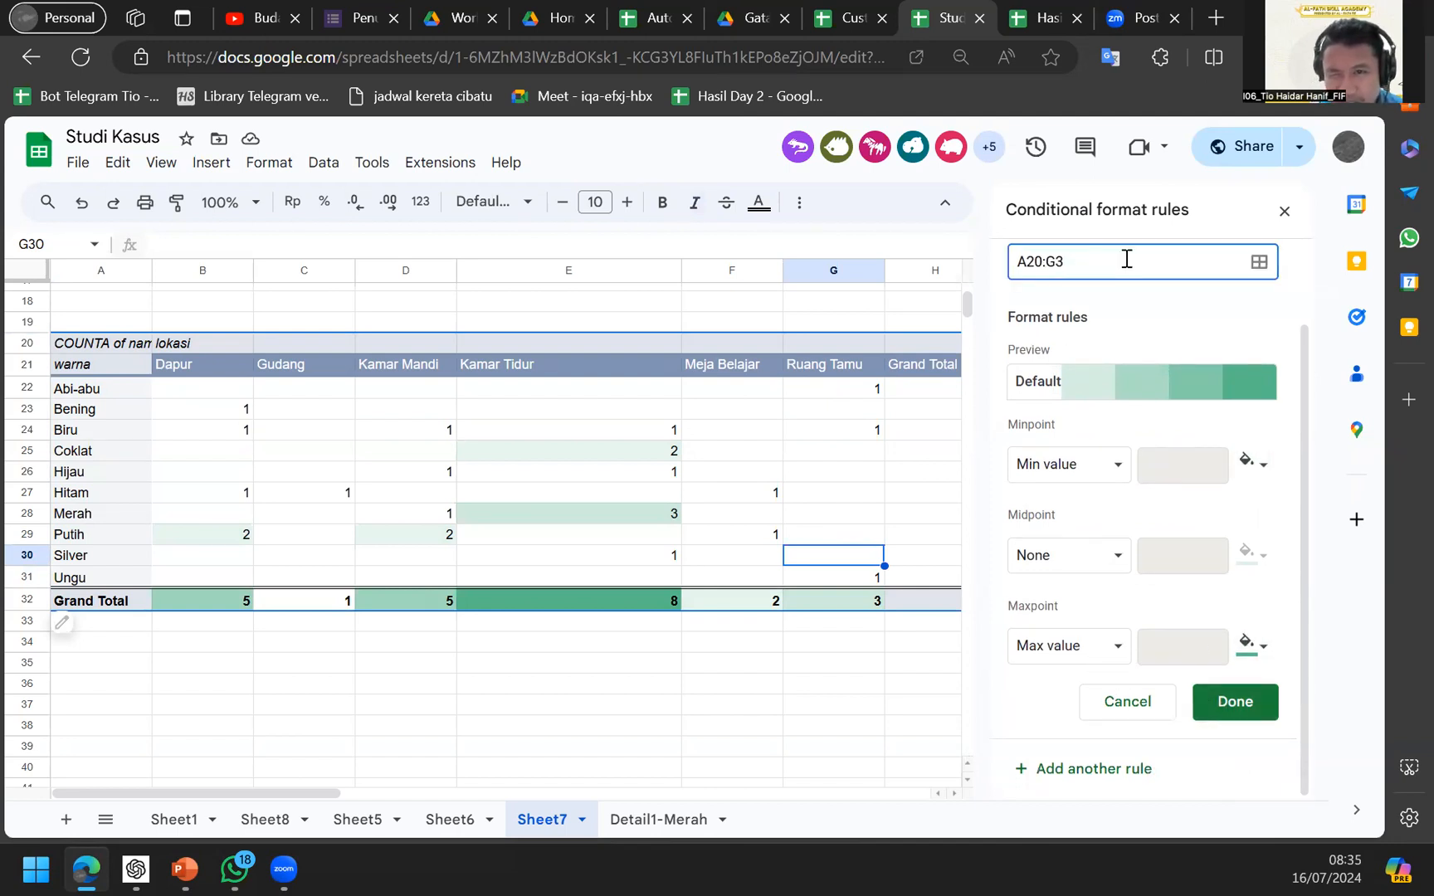
text(1)
click(1215, 702)
click(751, 538)
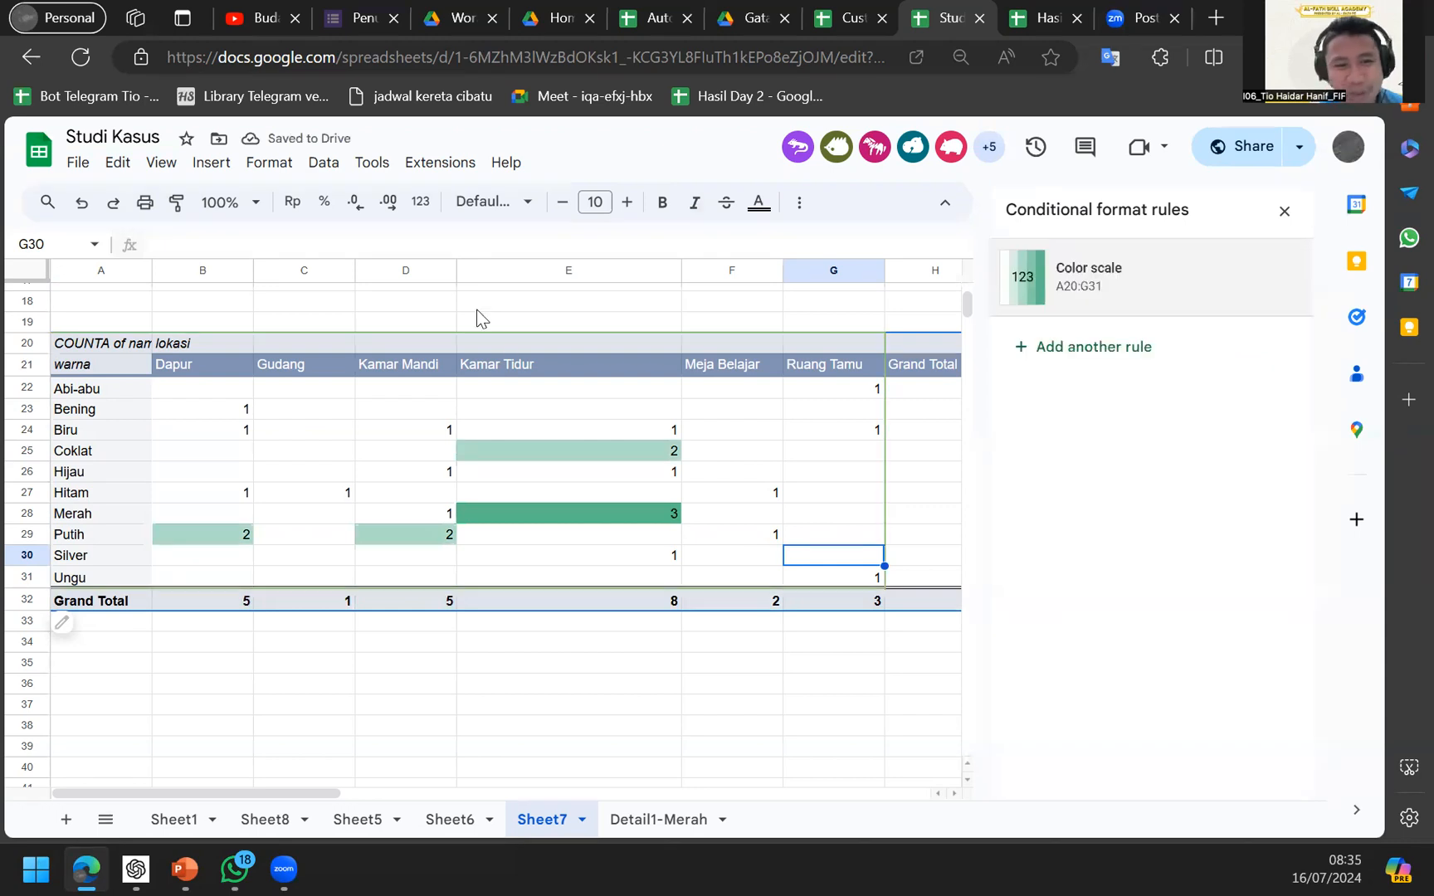
Inspect the Kamar Tidur pivot counts, including the highest Merah count.
scroll(477, 315, right, 2)
scroll(477, 316, left, 2)
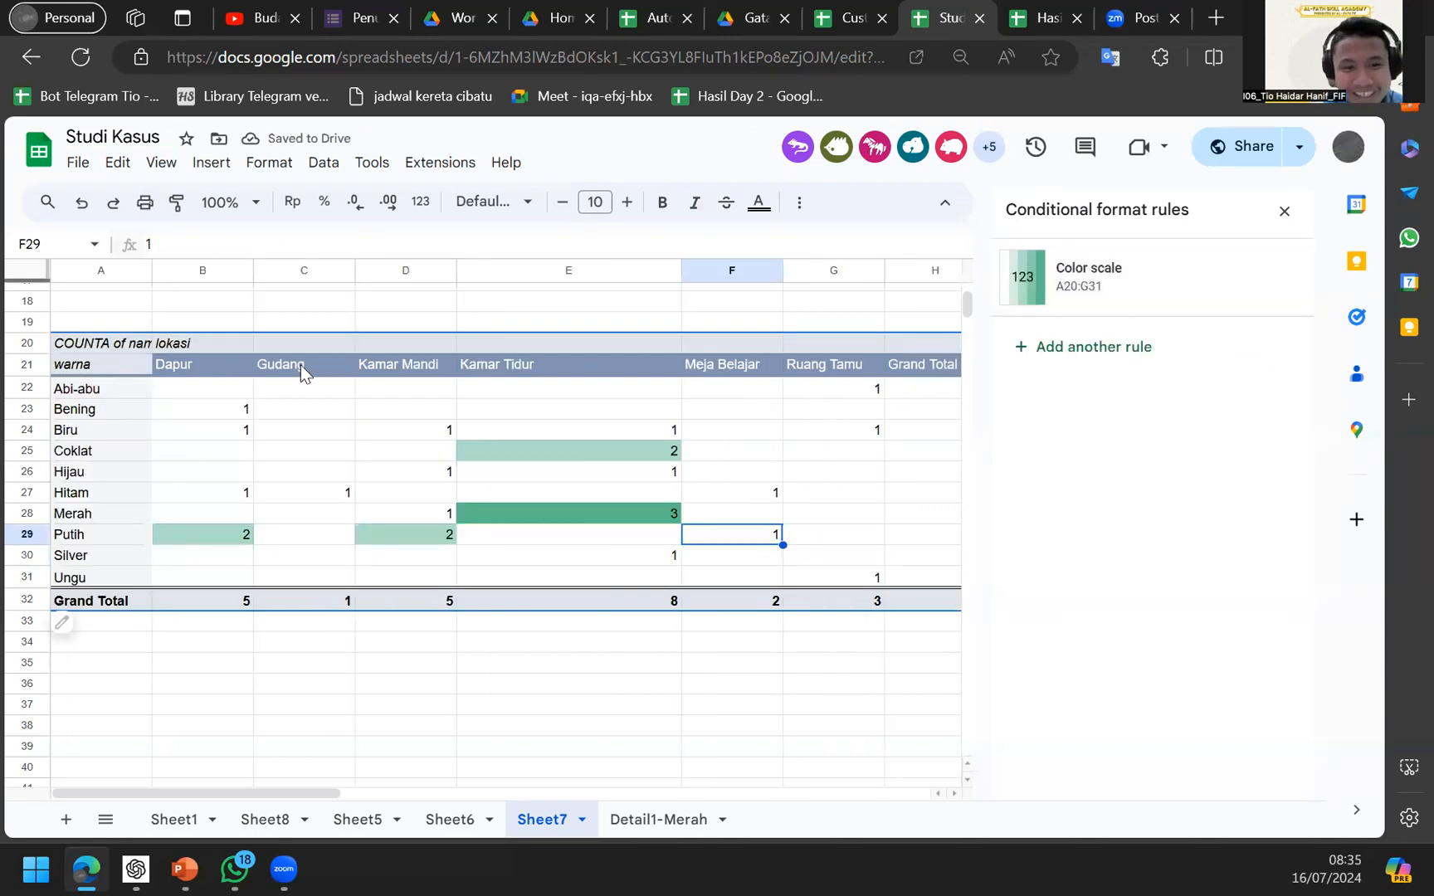
click(533, 425)
click(798, 496)
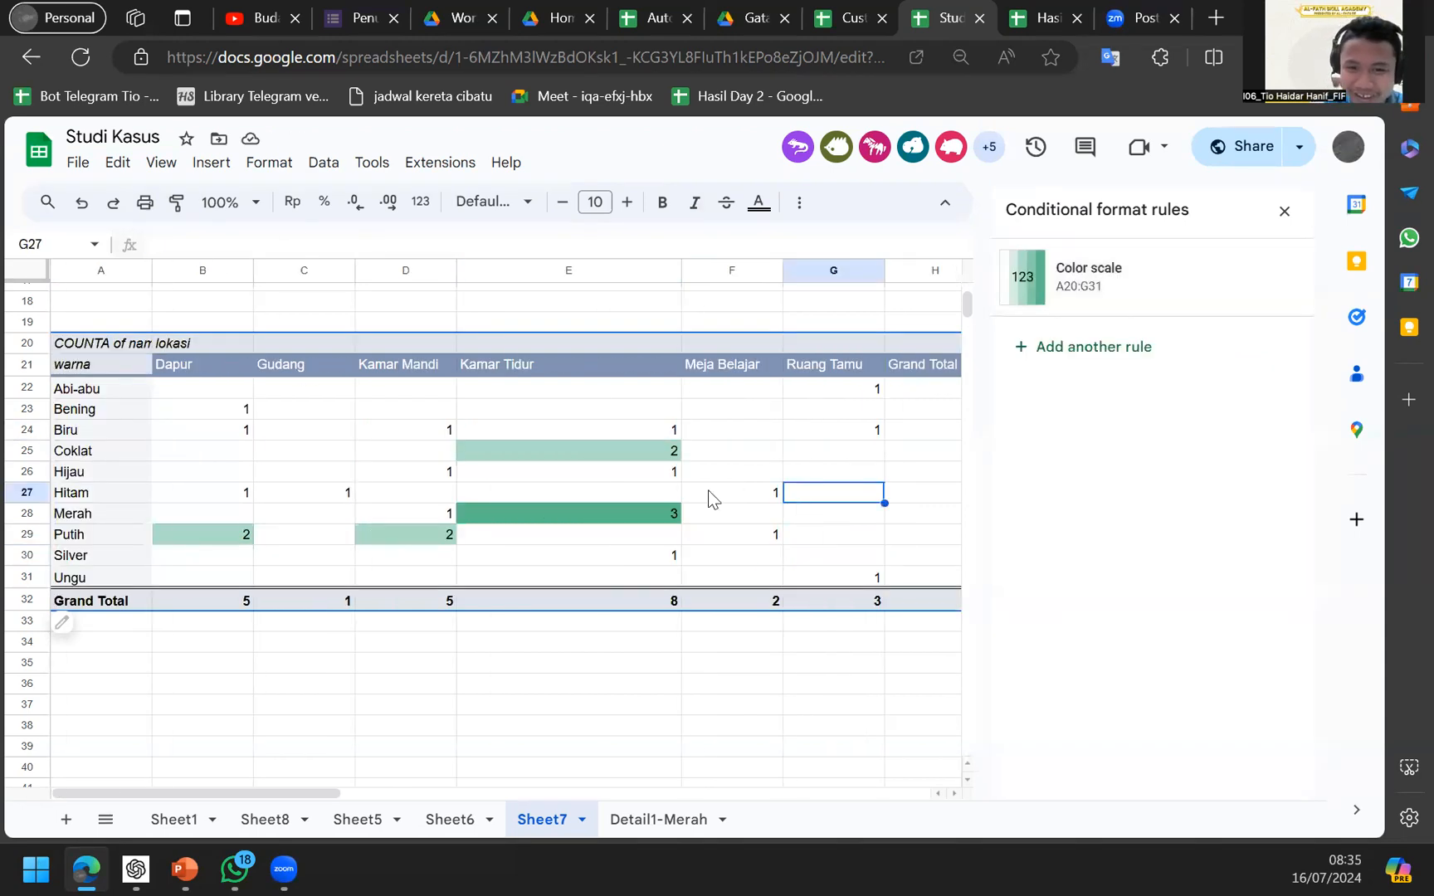
scroll(659, 515, right, 2)
scroll(659, 515, left, 2)
click(608, 507)
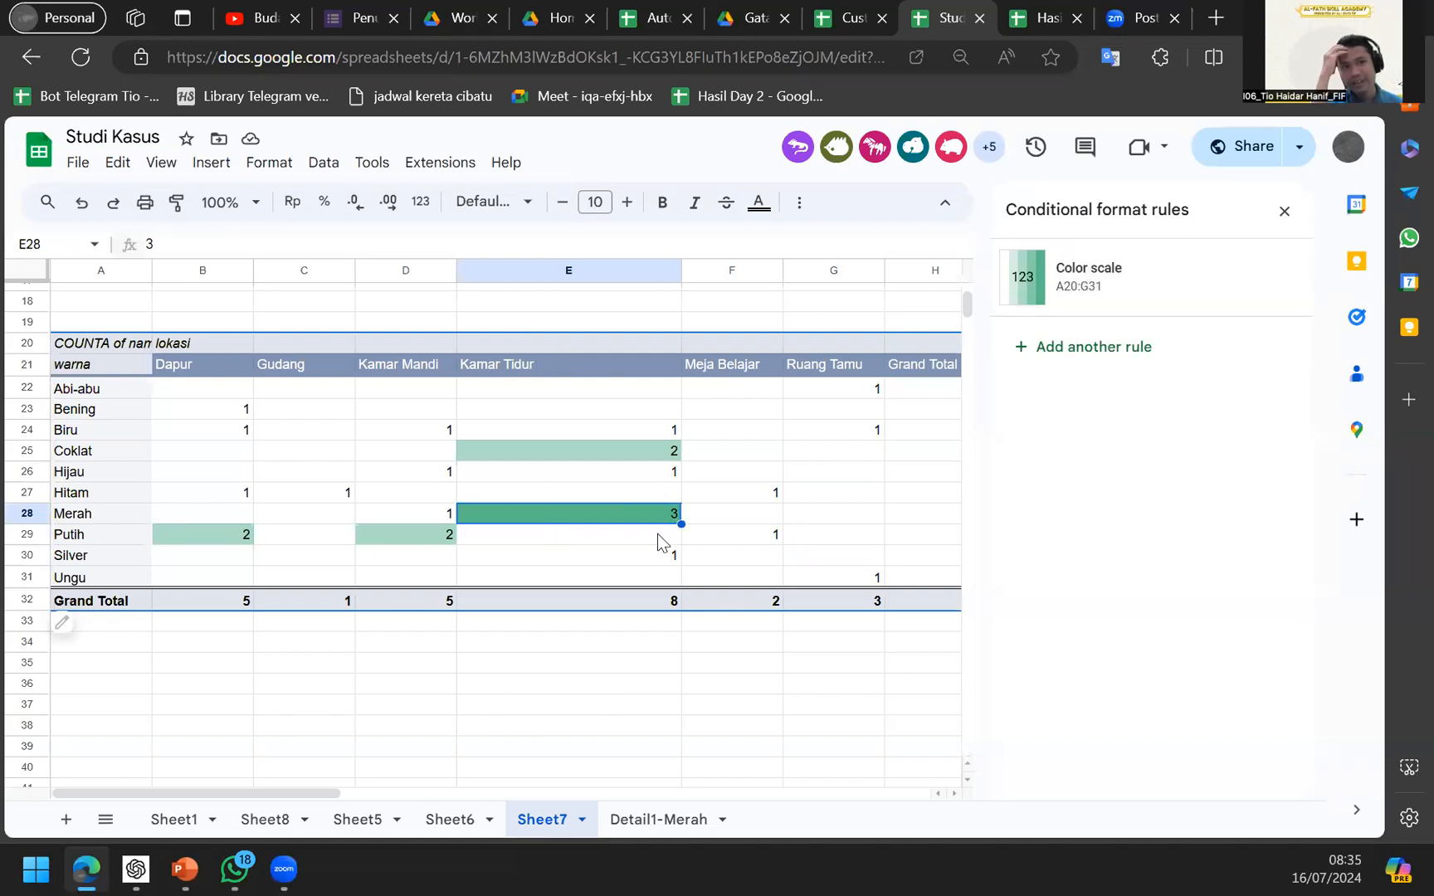
Undo the pivot back to warna-only COUNTA of nama counts, then switch to the Pivot Table slide.
scroll(776, 499, up, 1)
scroll(777, 499, right, 2)
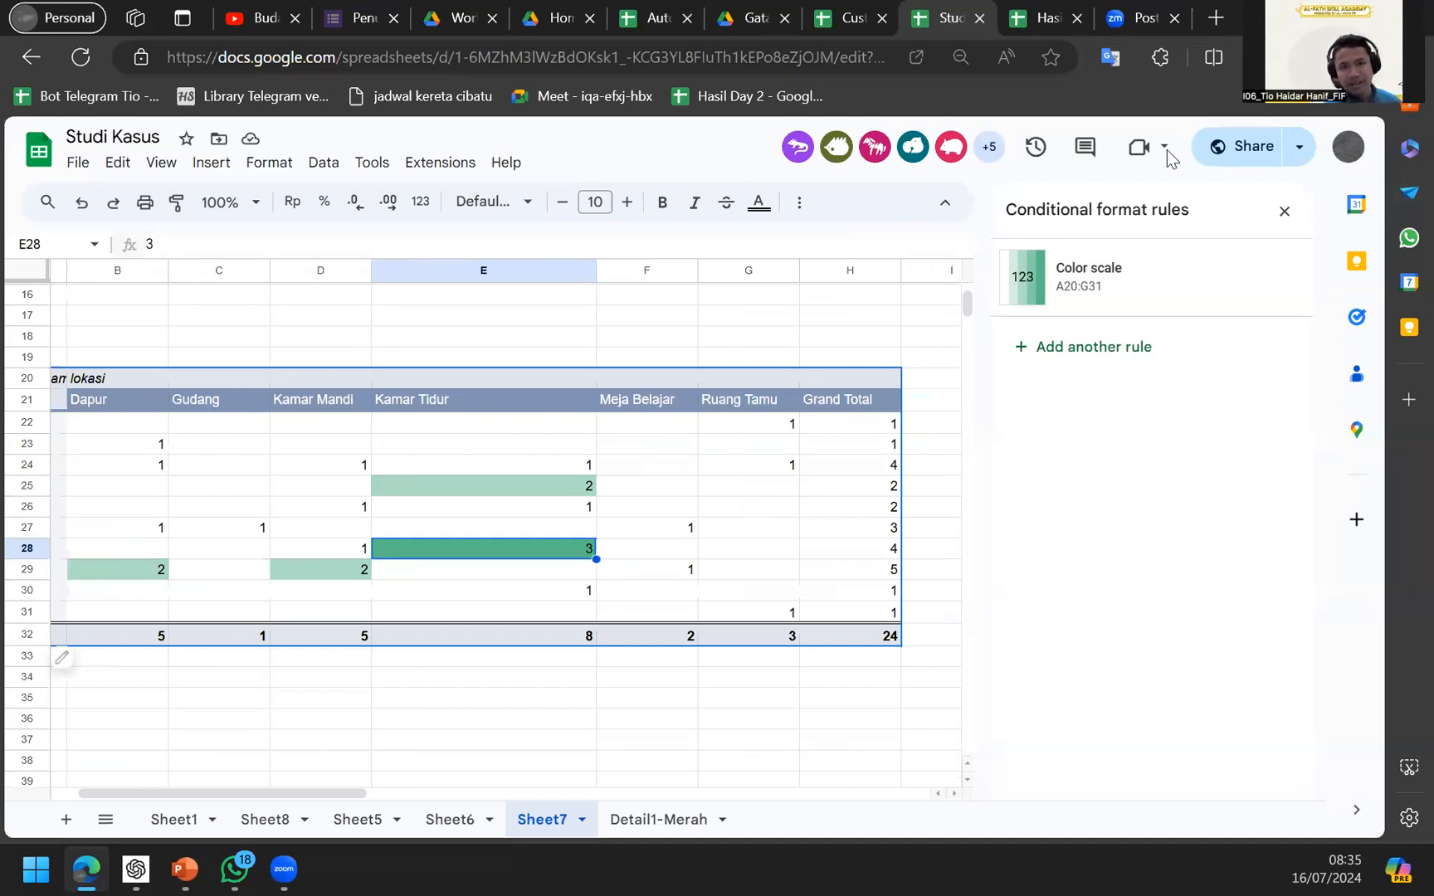
scroll(735, 451, left, 2)
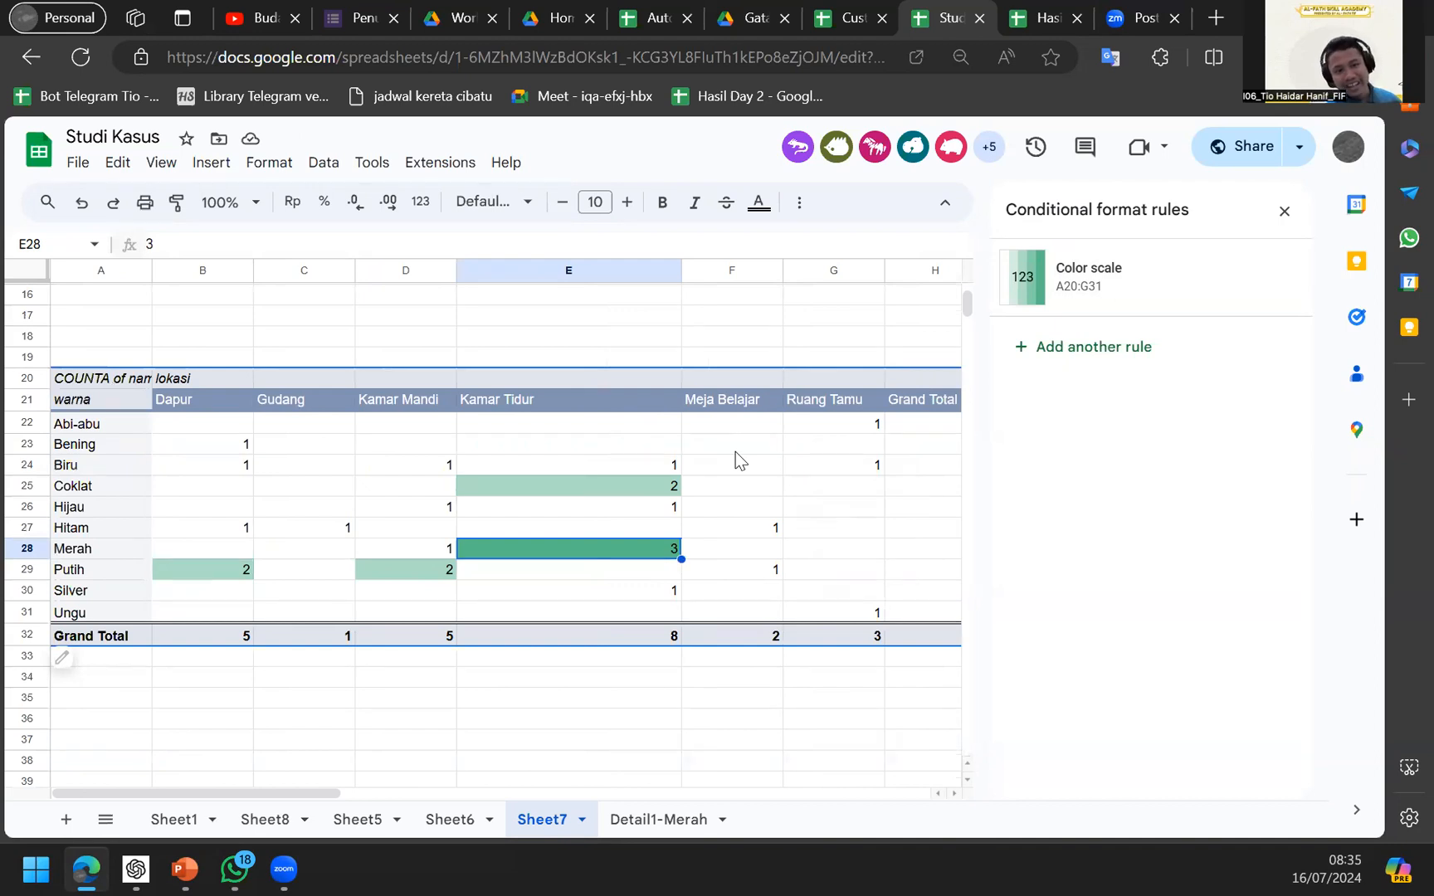
scroll(735, 452, right, 2)
scroll(735, 451, left, 2)
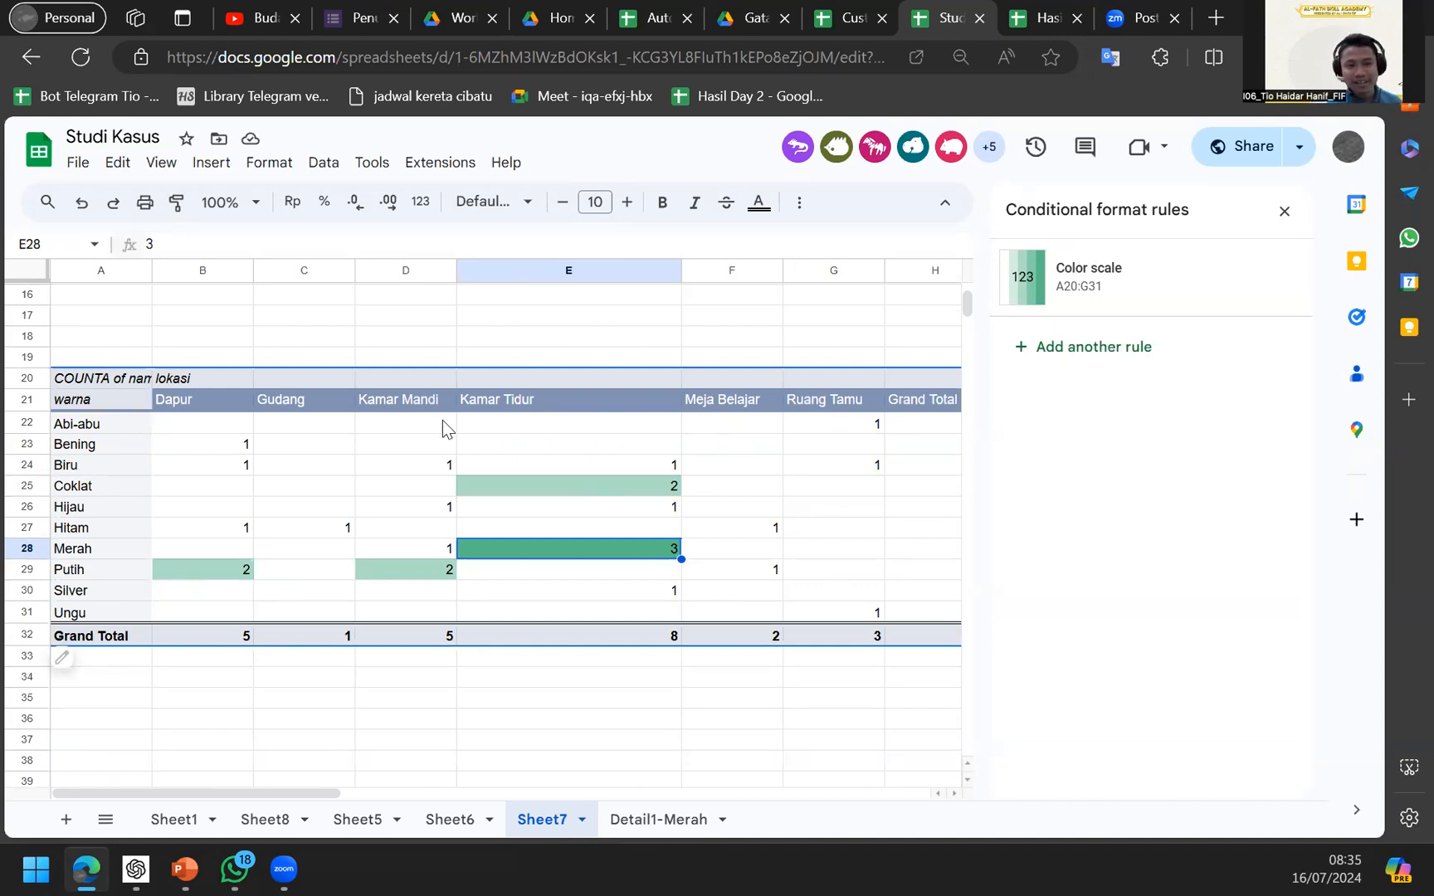
scroll(523, 575, right, 2)
key(ctrl+z)
key(ctrl+z)
key(ctrl+z)
key(ctrl+z)
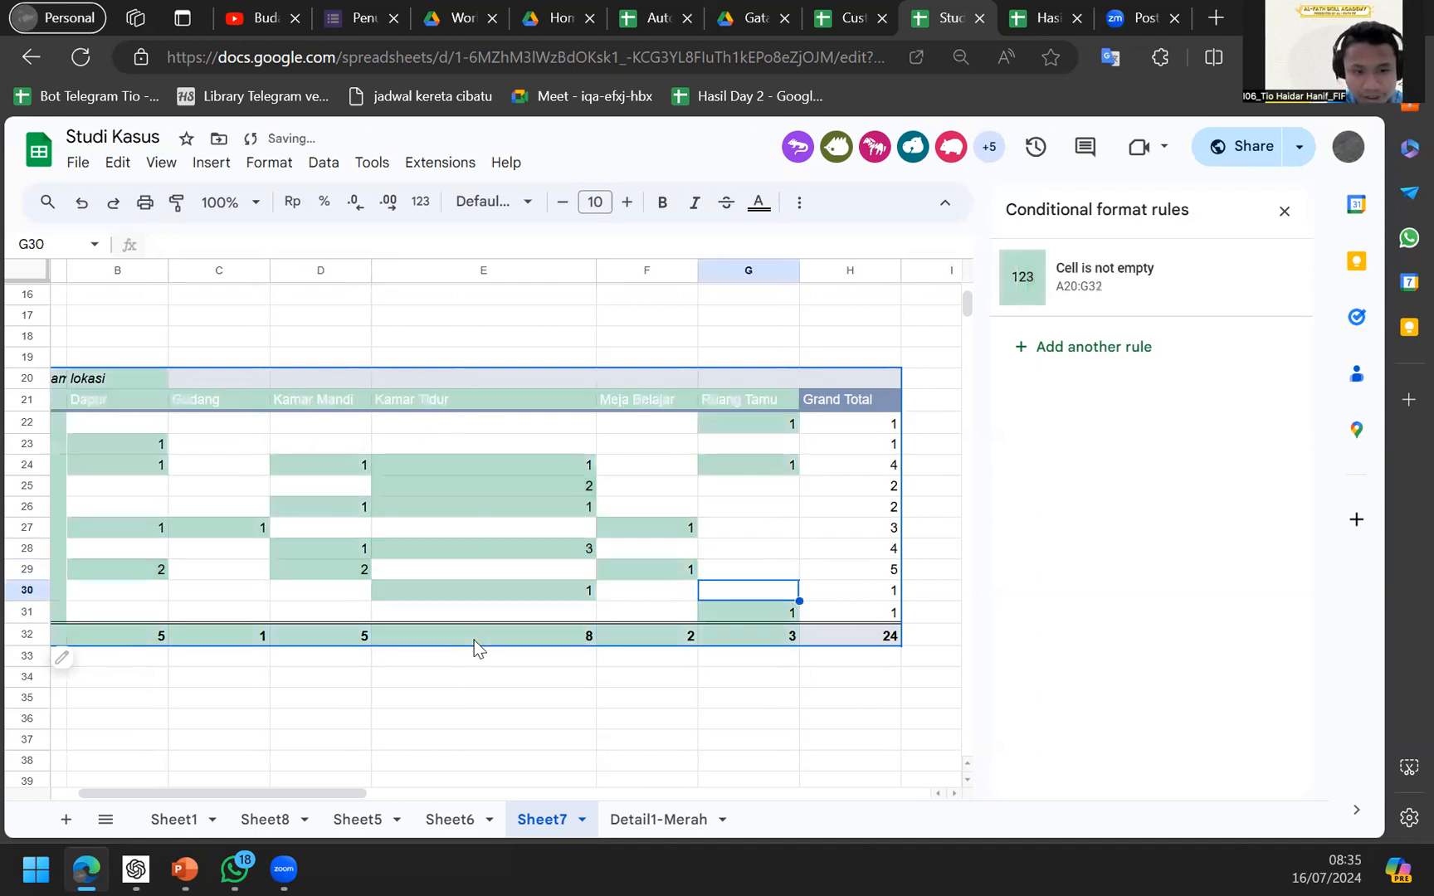
key(ctrl+y)
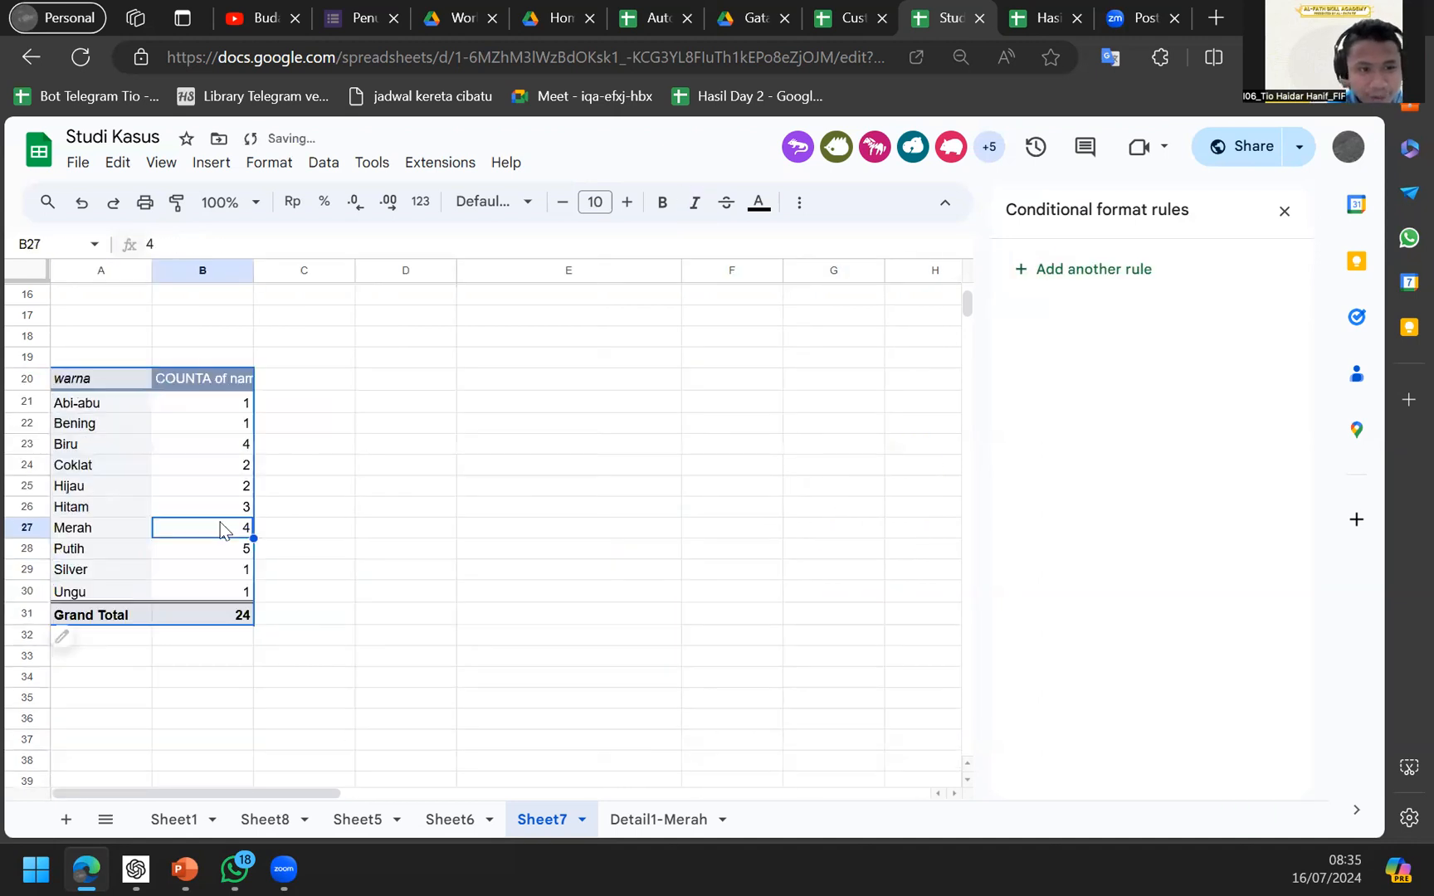
click(204, 491)
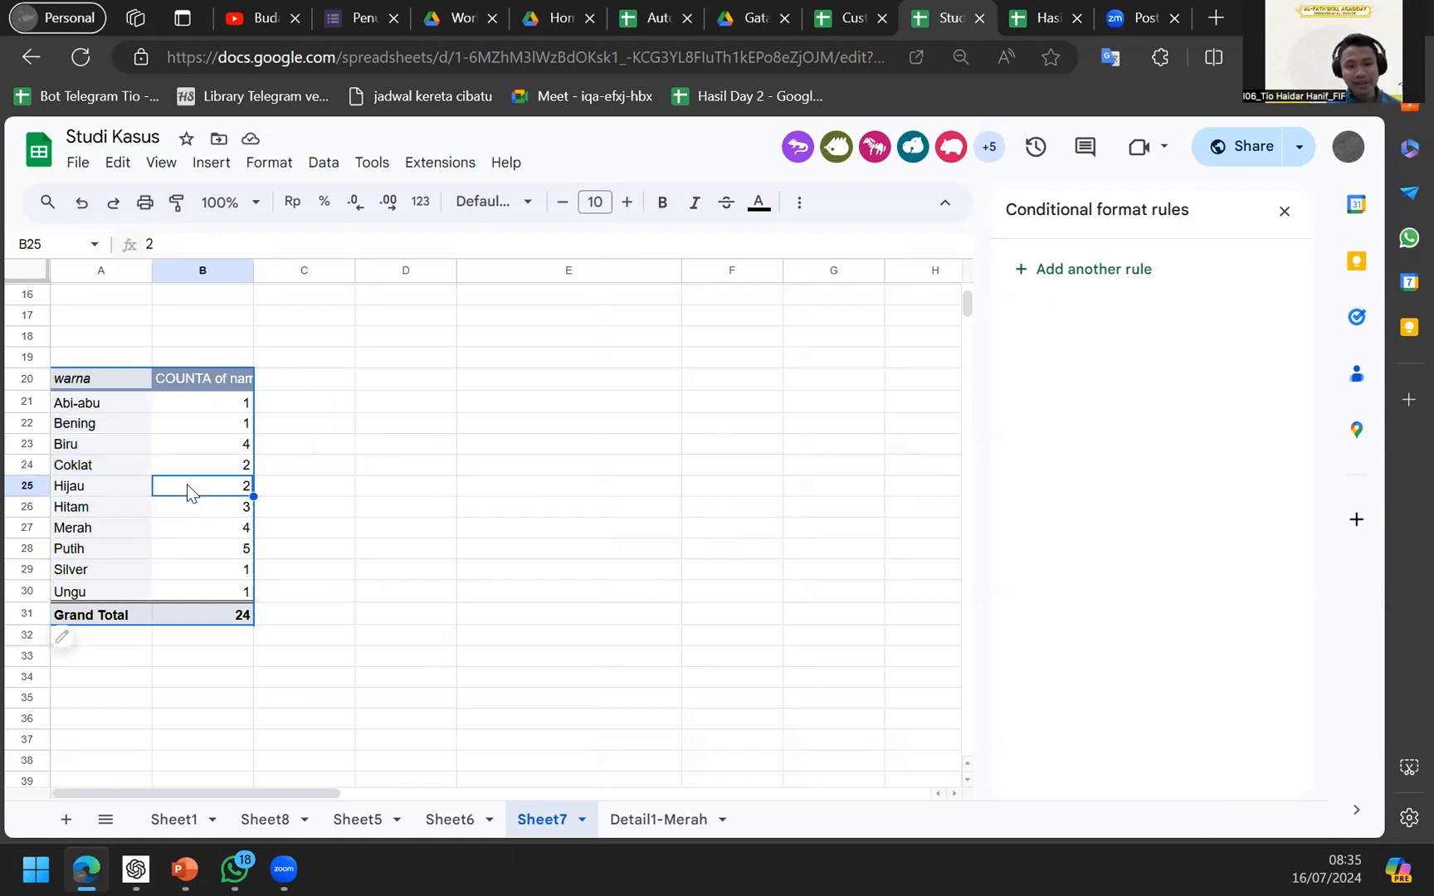
key(alt+Tab)
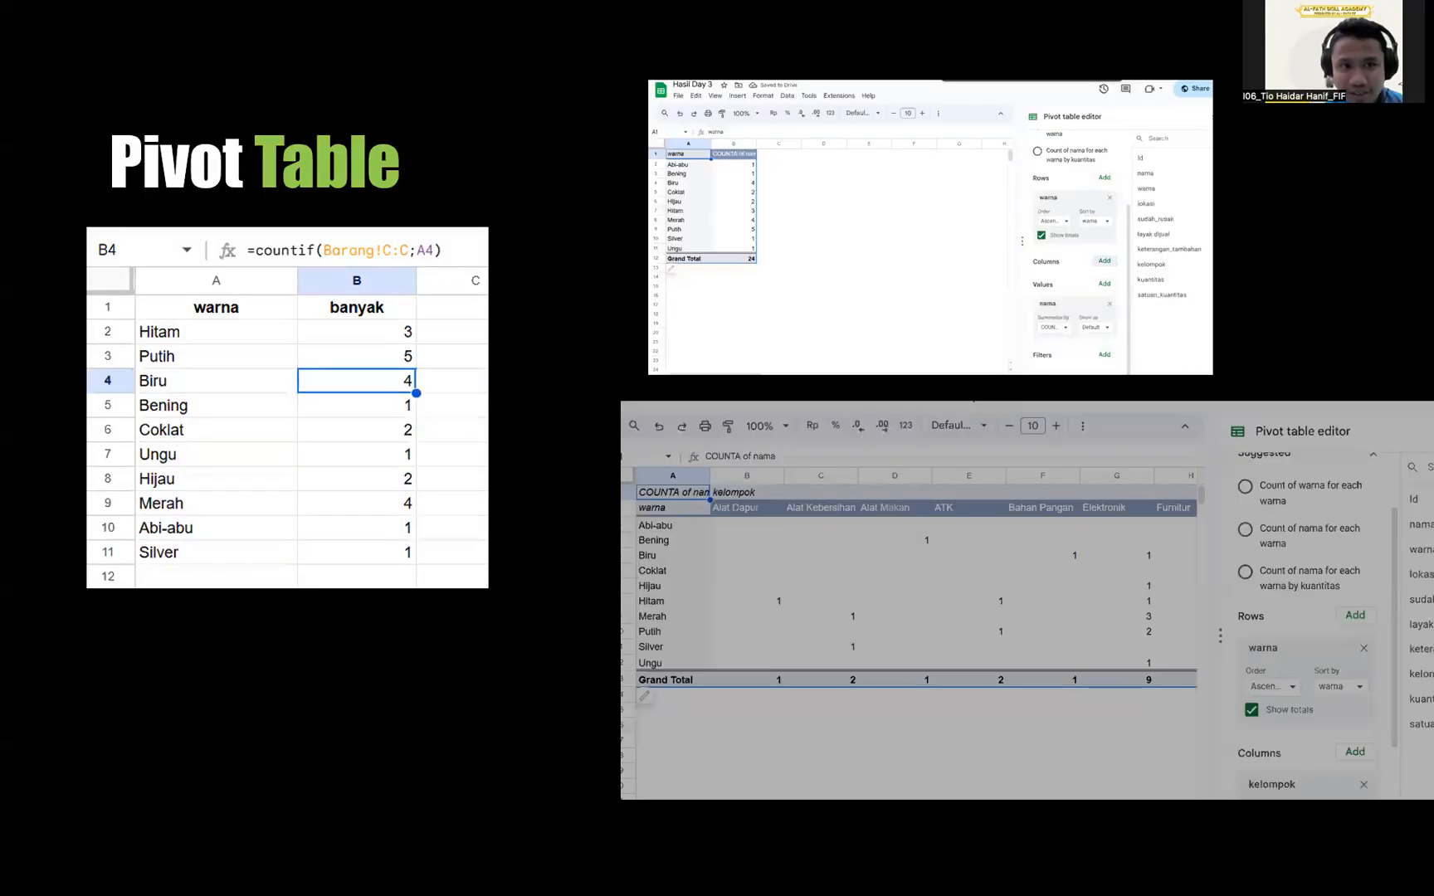
Advance to the Visualisasi slide, then return to Sheet7 and drill into the Bening count.
key(Right)
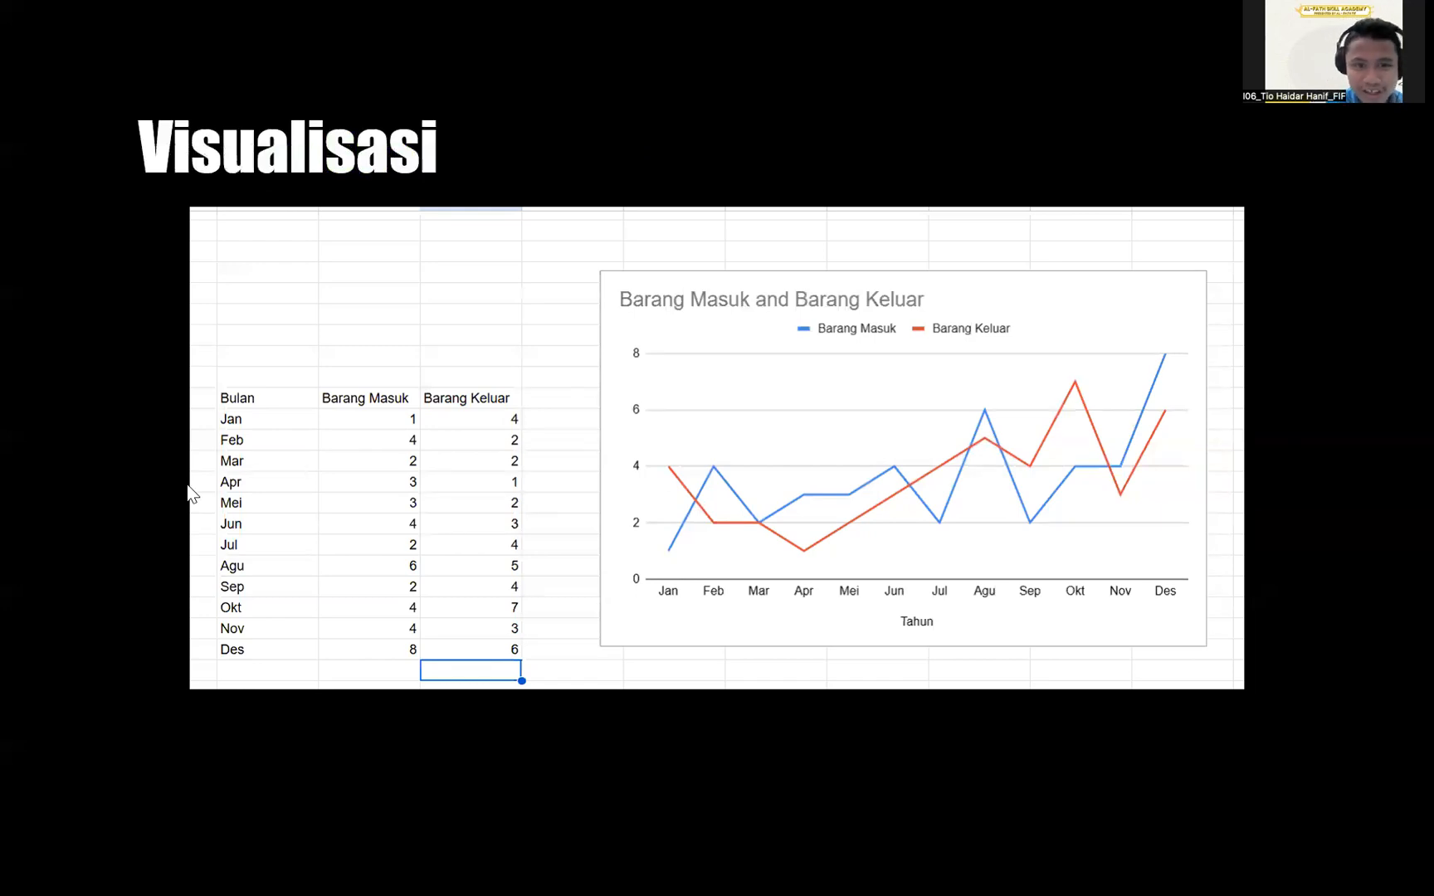
key(alt+Tab)
double_click(210, 428)
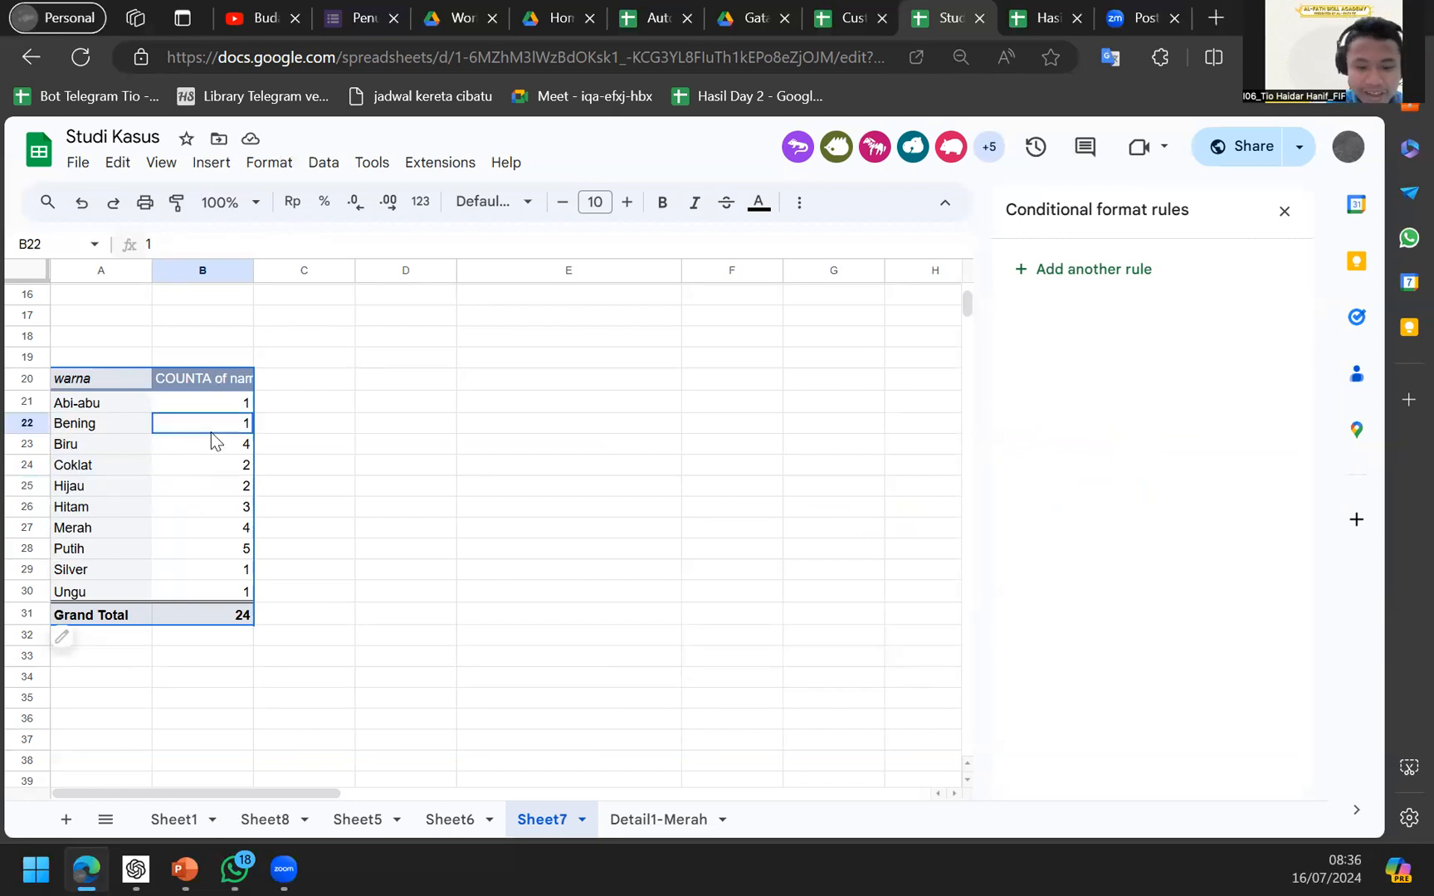
Back on Sheet7, insert a chart from the pivot range A20:B31.
click(211, 432)
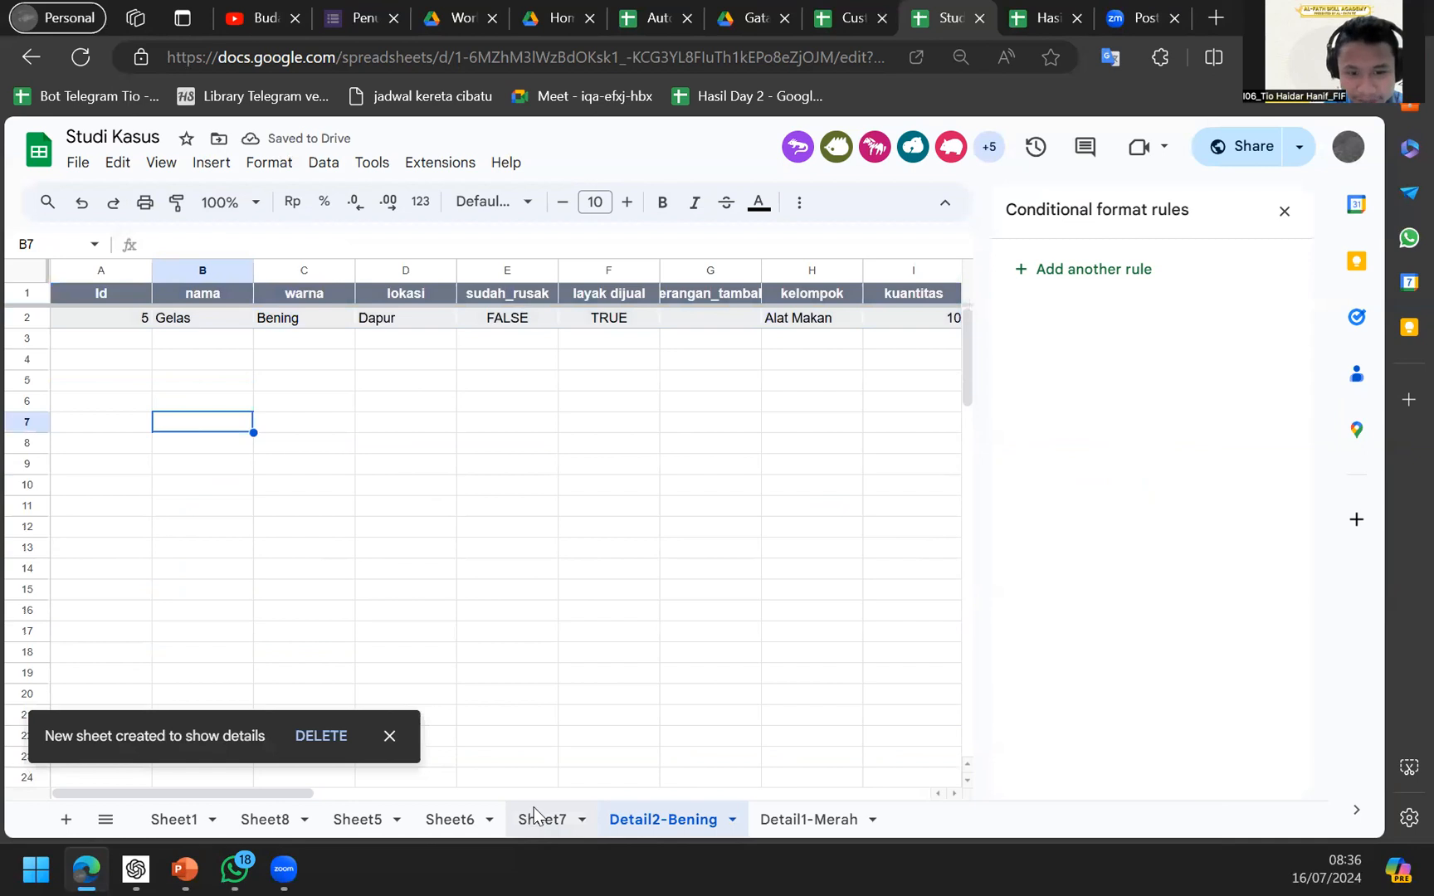
click(535, 818)
click(199, 471)
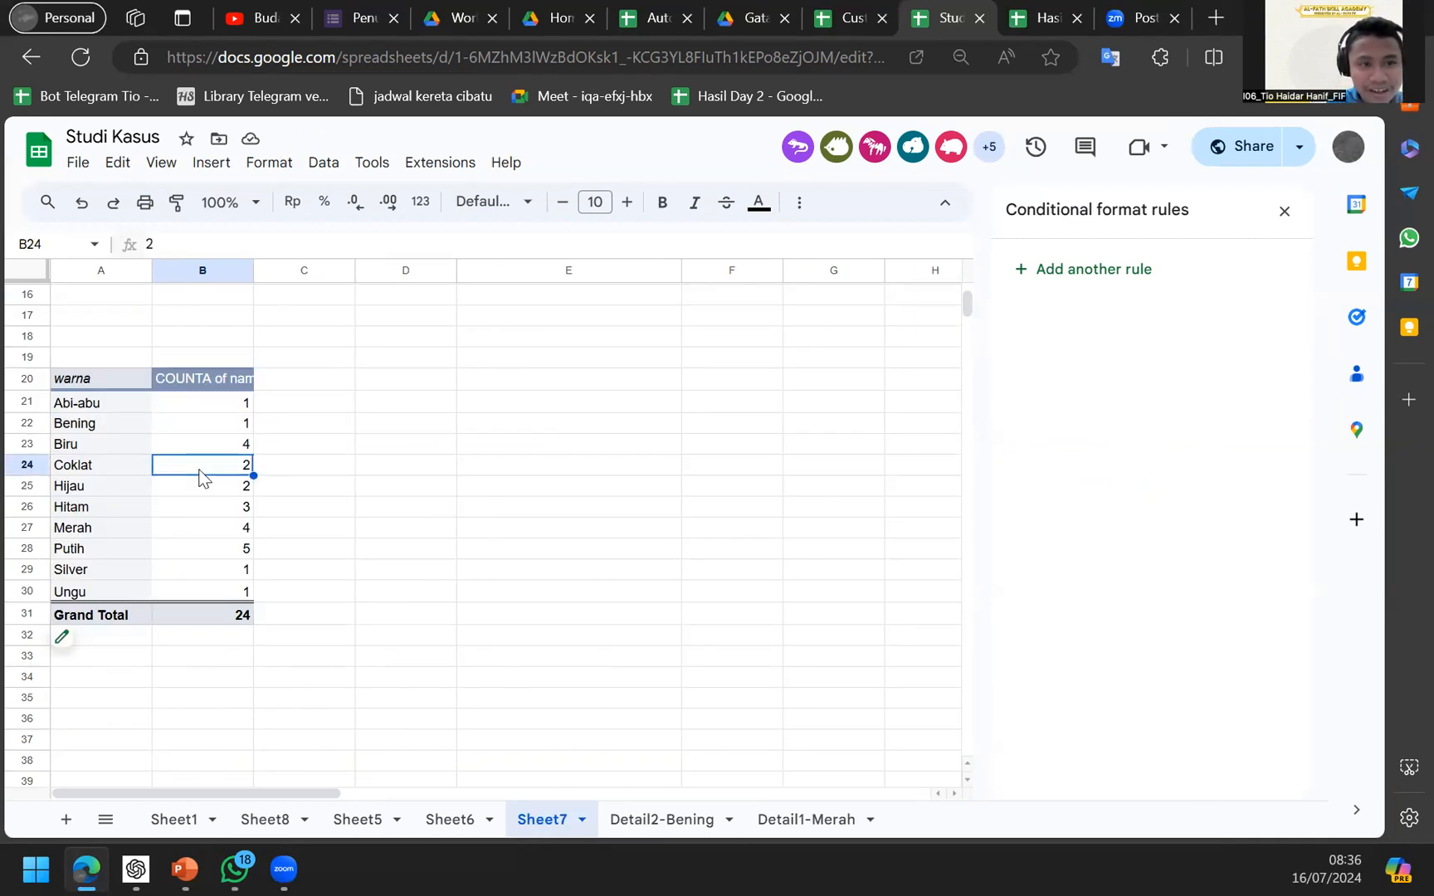
key(ctrl+a)
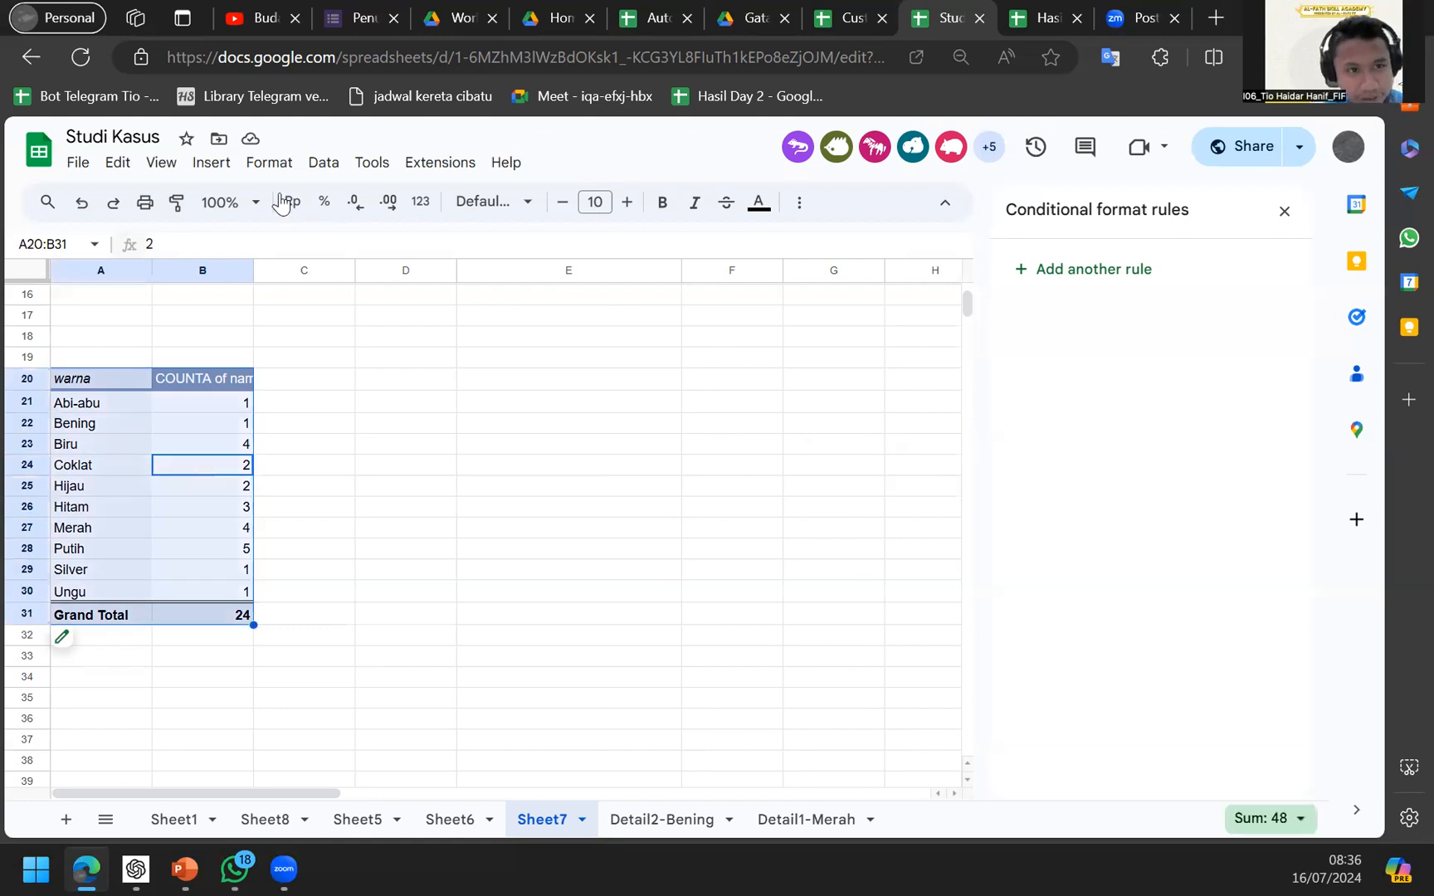
click(213, 163)
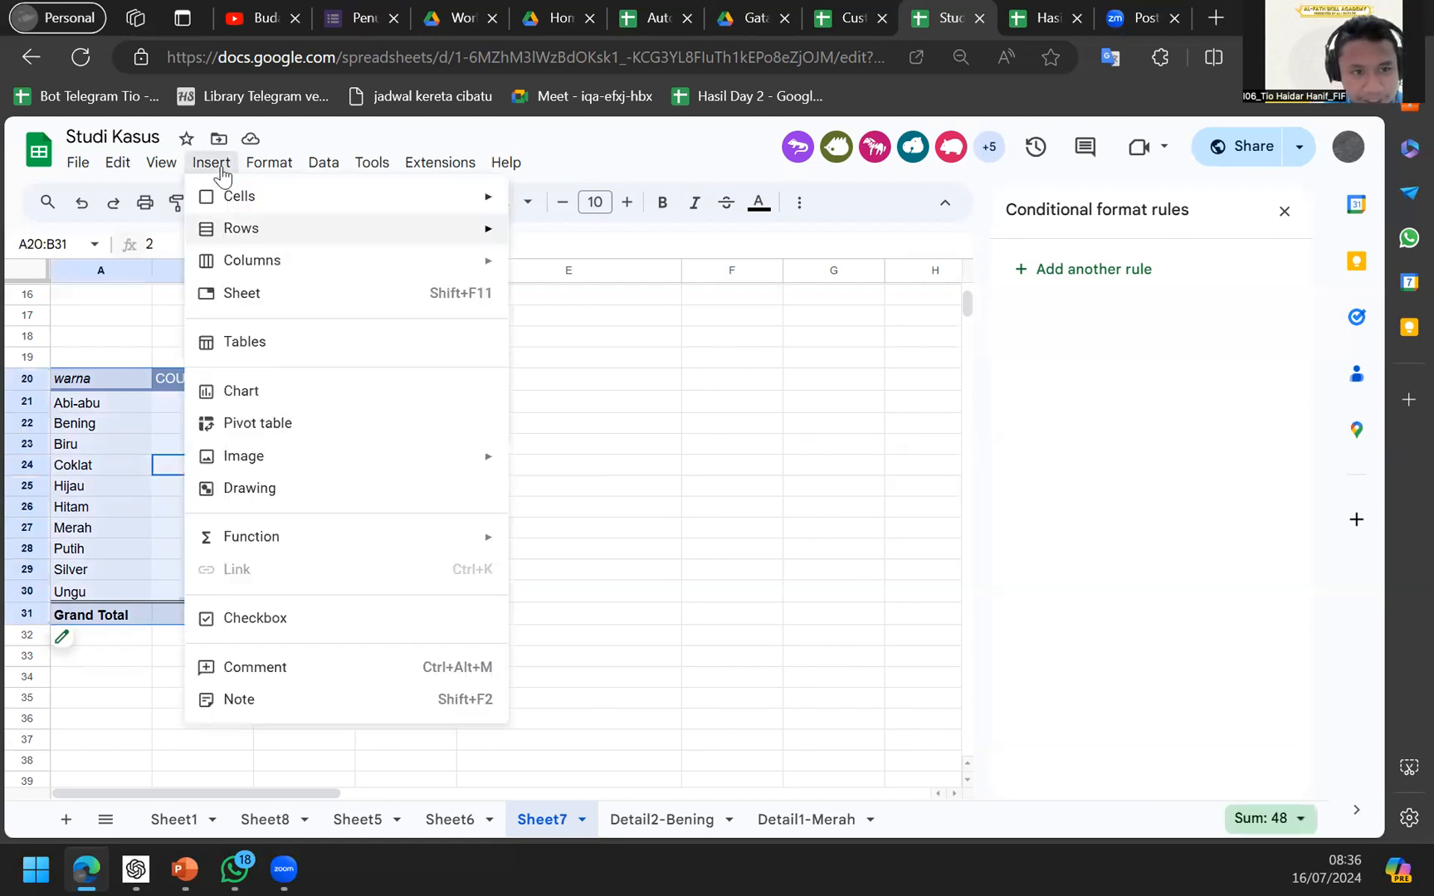
click(240, 390)
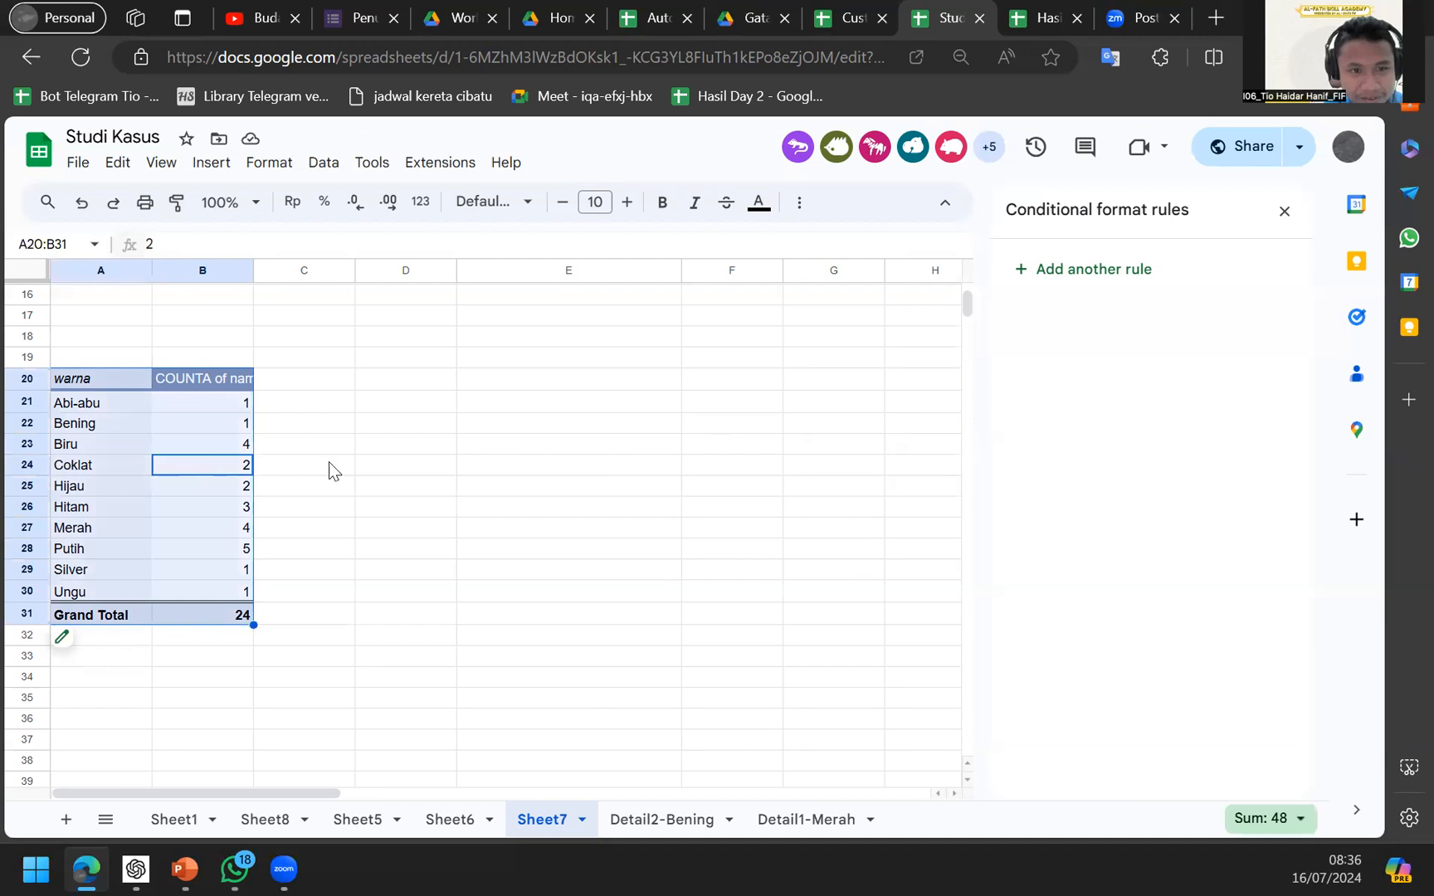
Move the chart beside the pivot over columns C–H and edit its data range.
click(458, 378)
drag(458, 378, 739, 334)
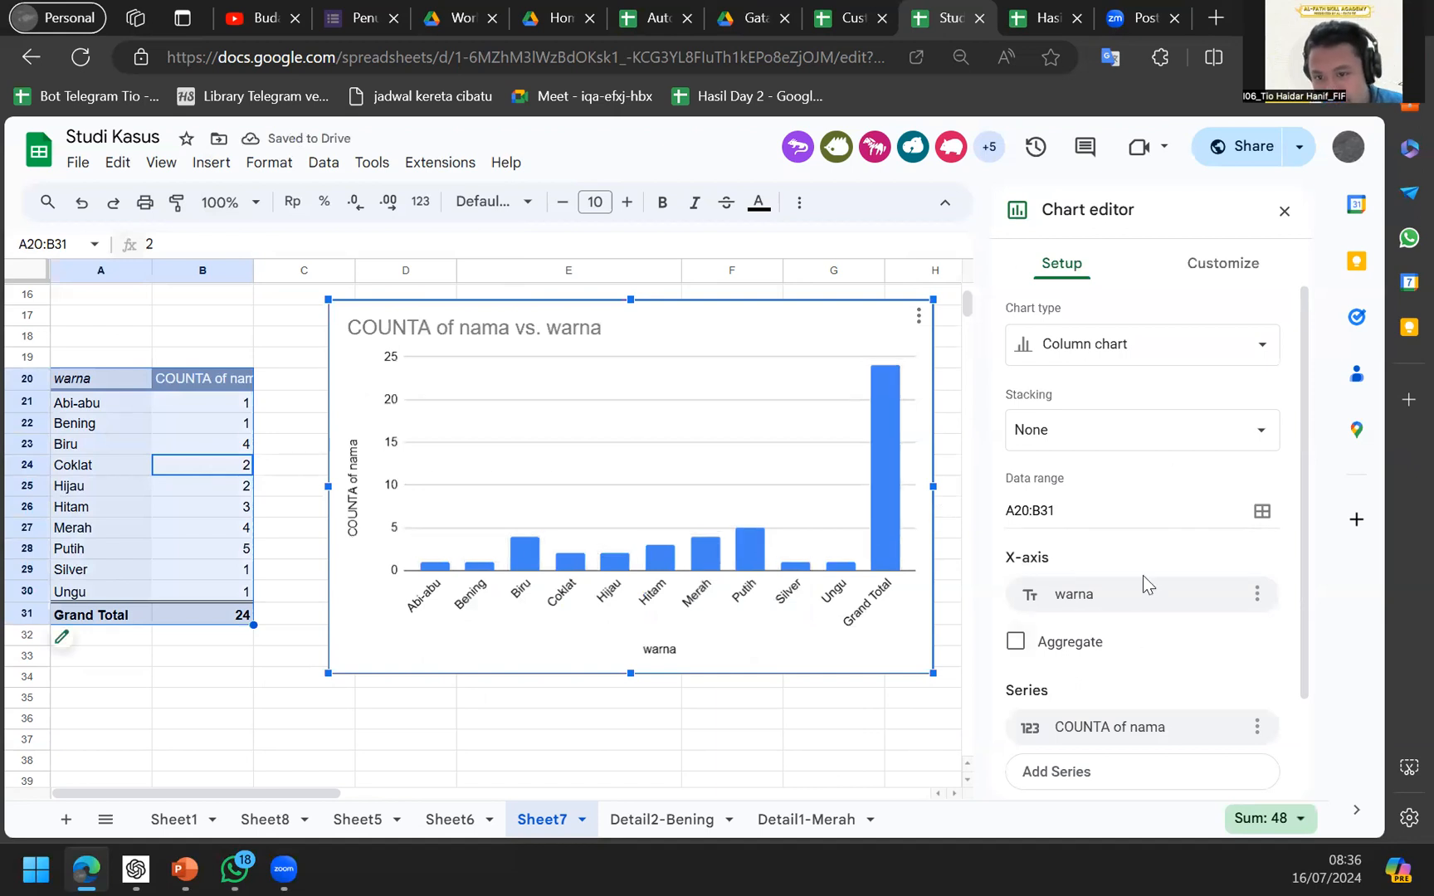
scroll(1142, 582, down, 3)
scroll(1142, 590, up, 3)
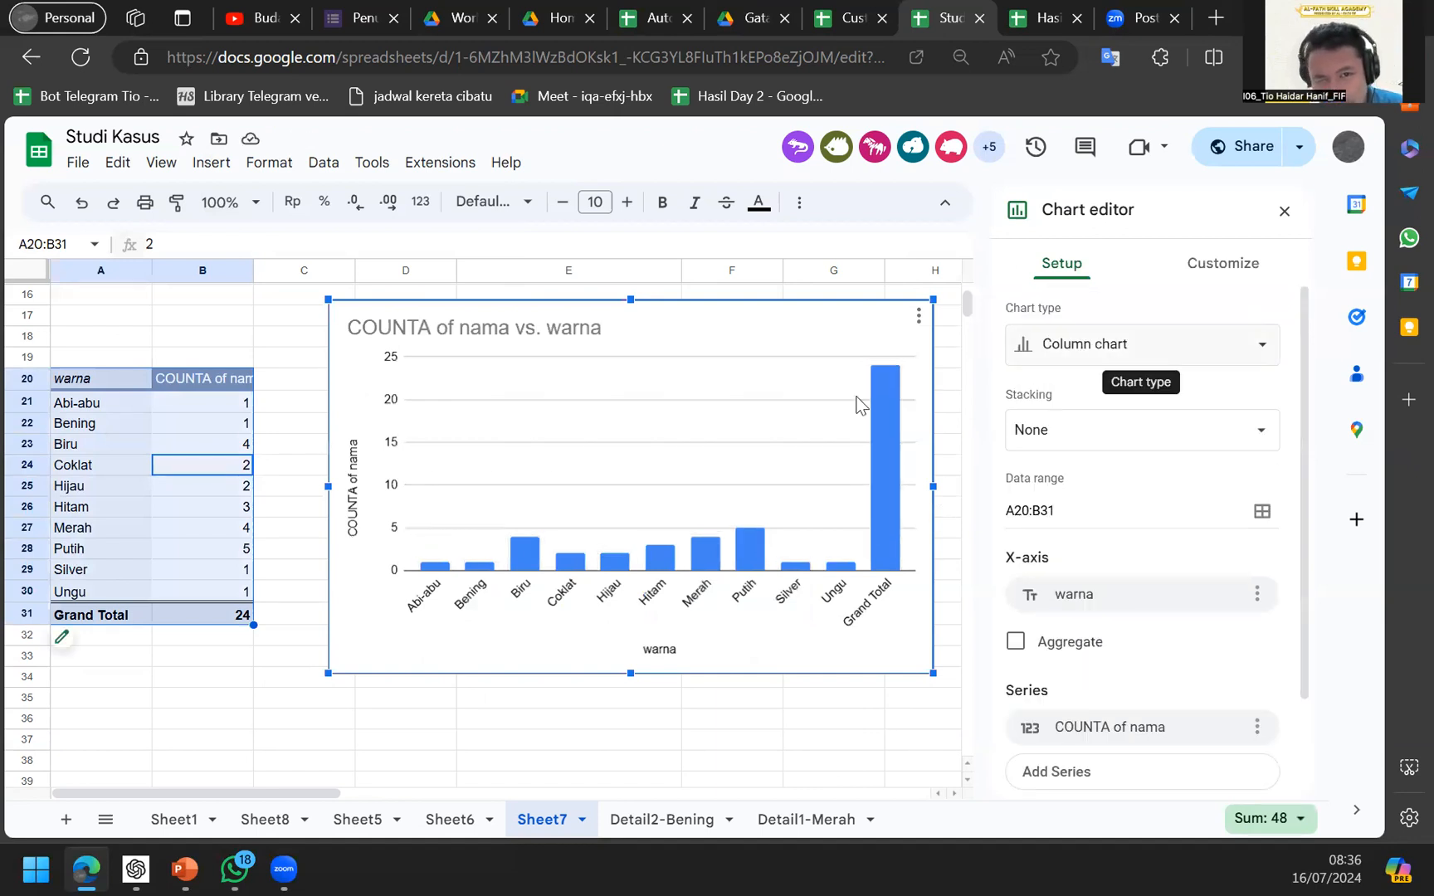
click(826, 442)
click(1070, 285)
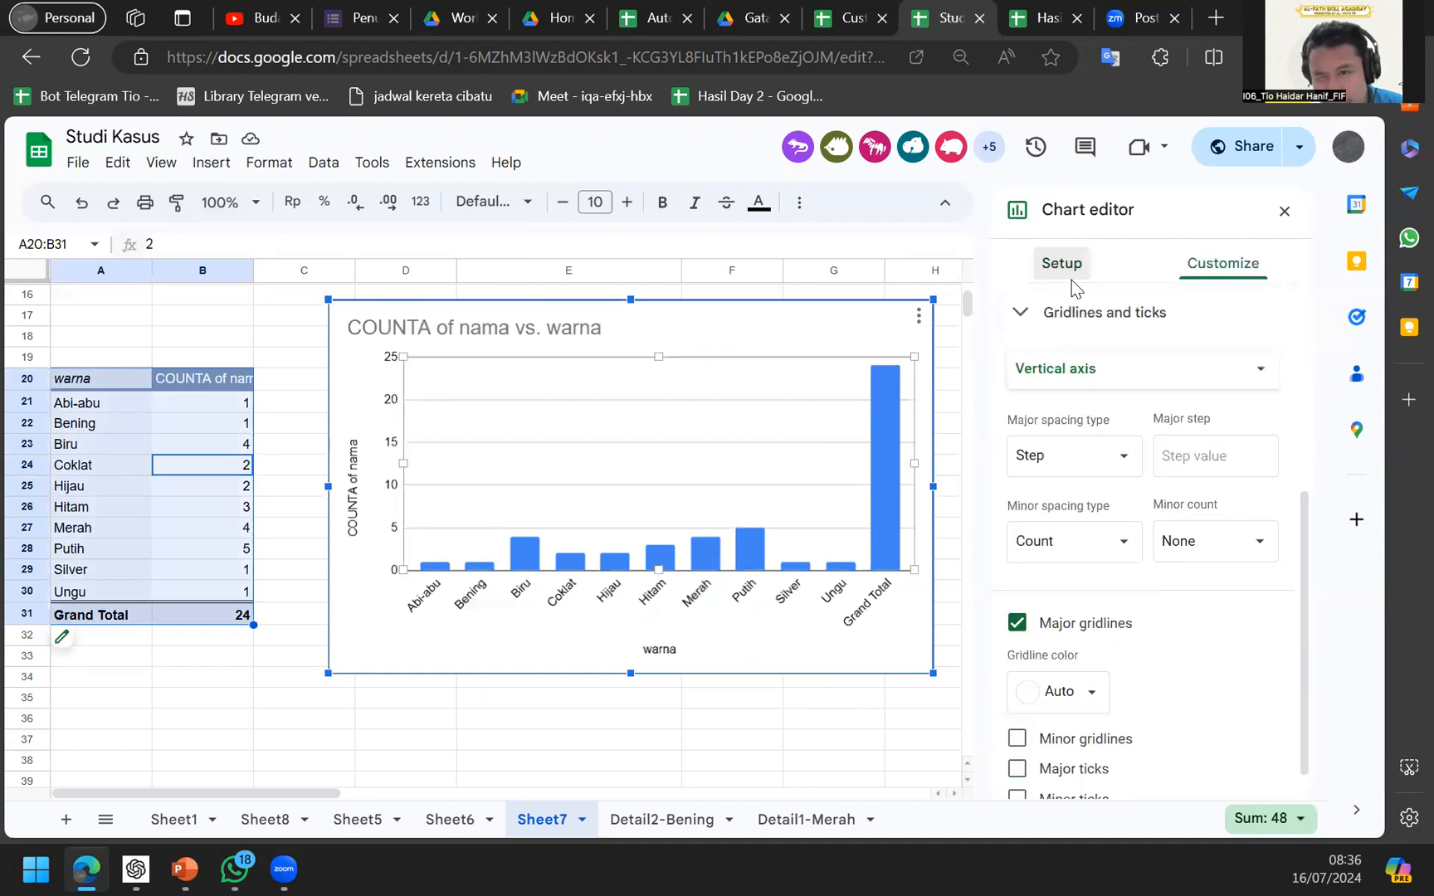
click(1080, 499)
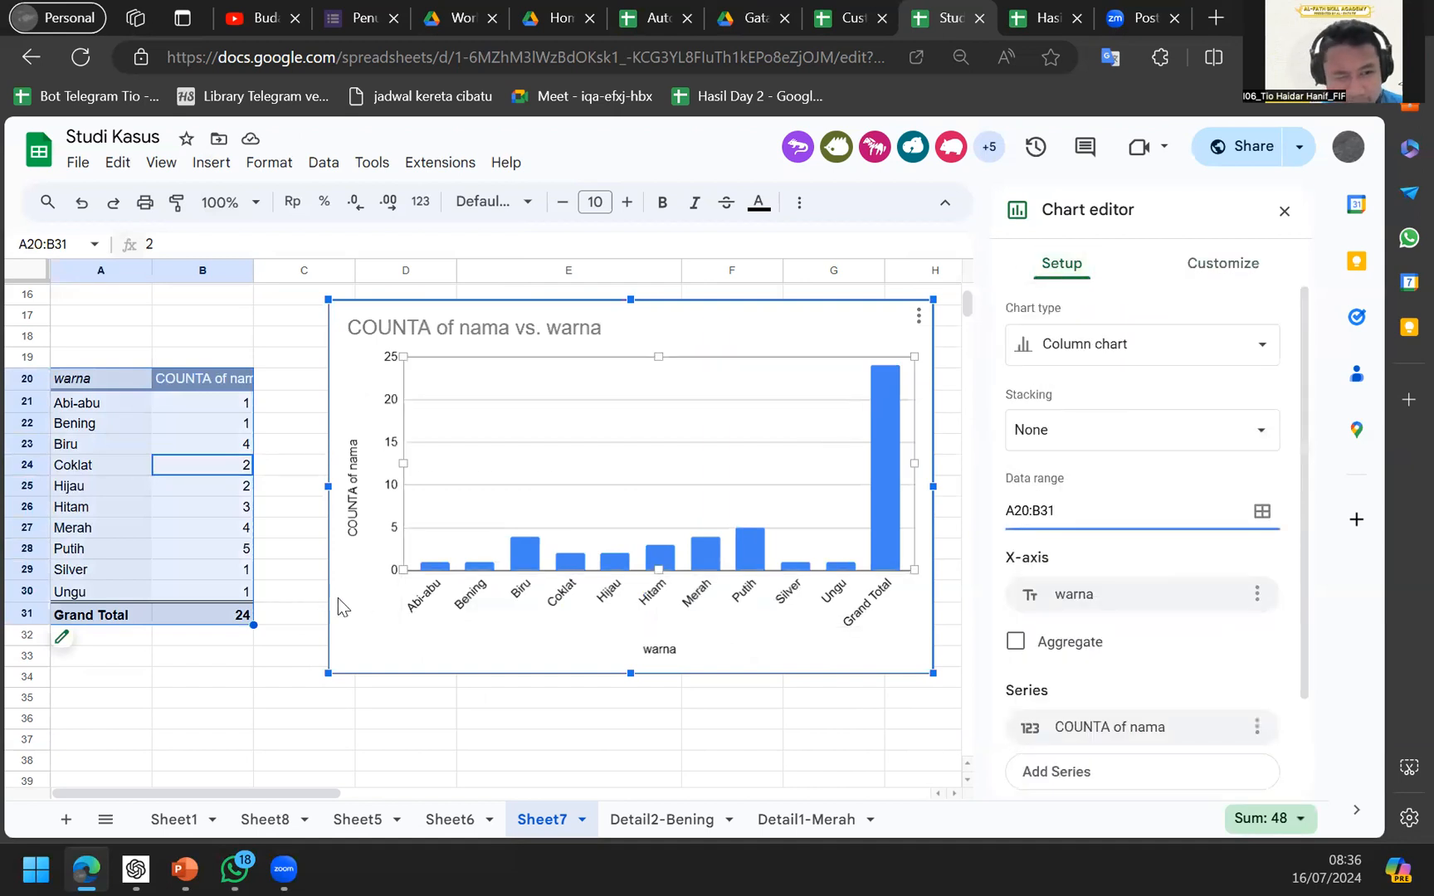
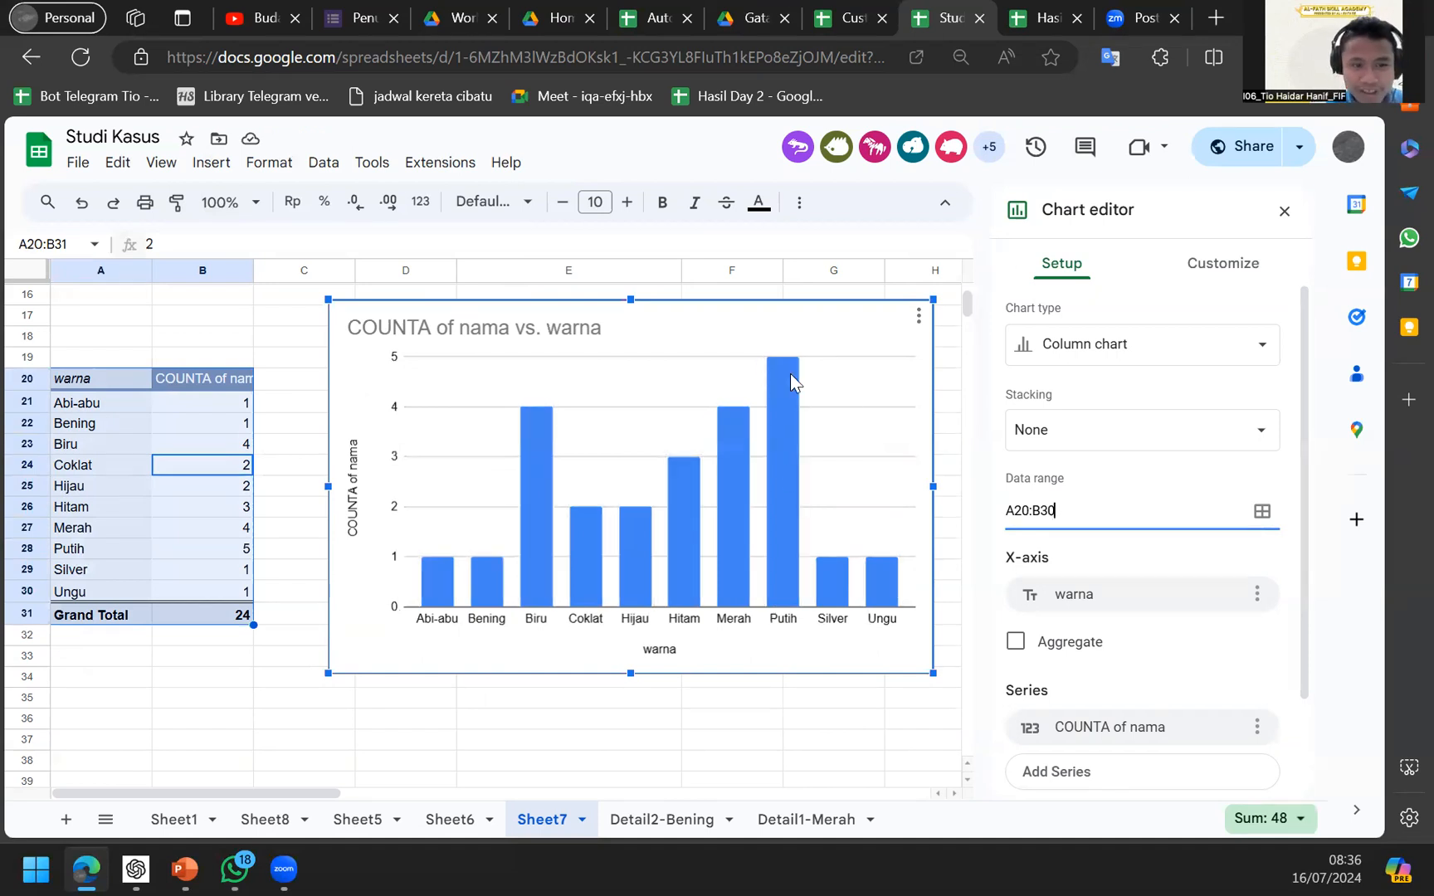
Select pivot cell B22 and bring up the pivot table's settings.
click(239, 431)
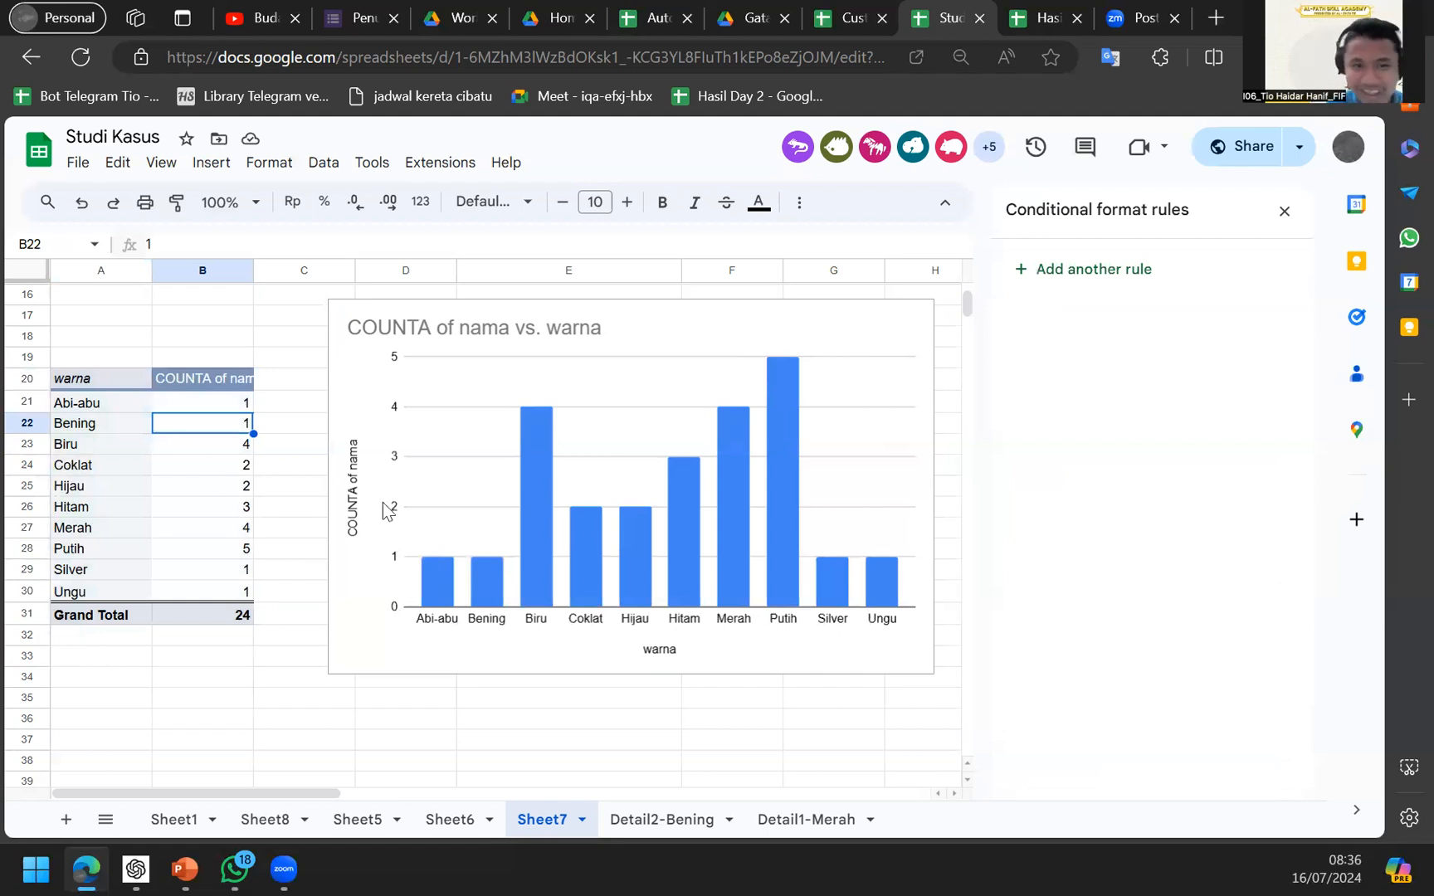
click(610, 509)
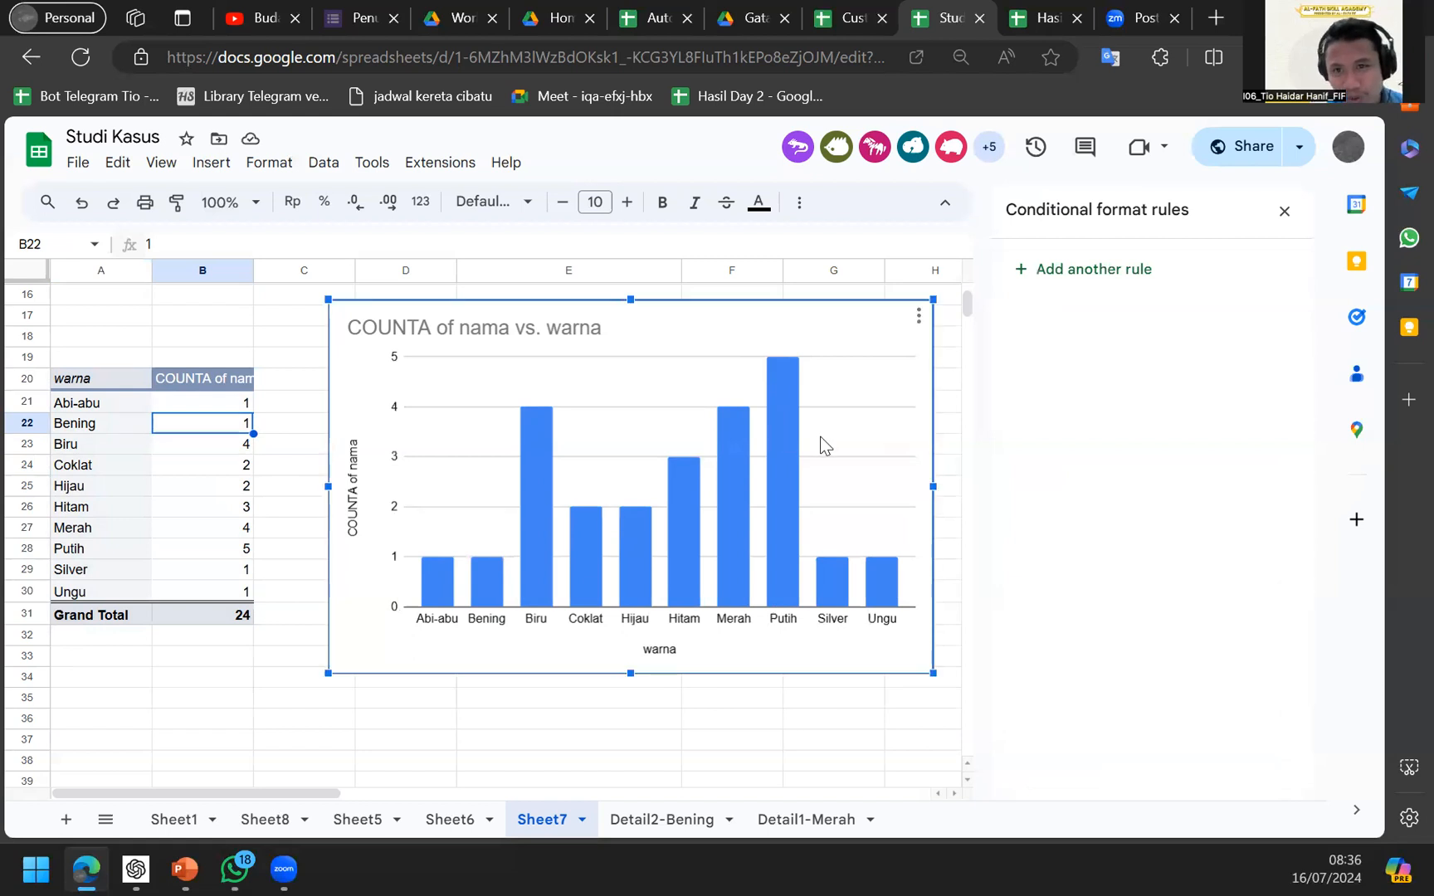
click(1281, 214)
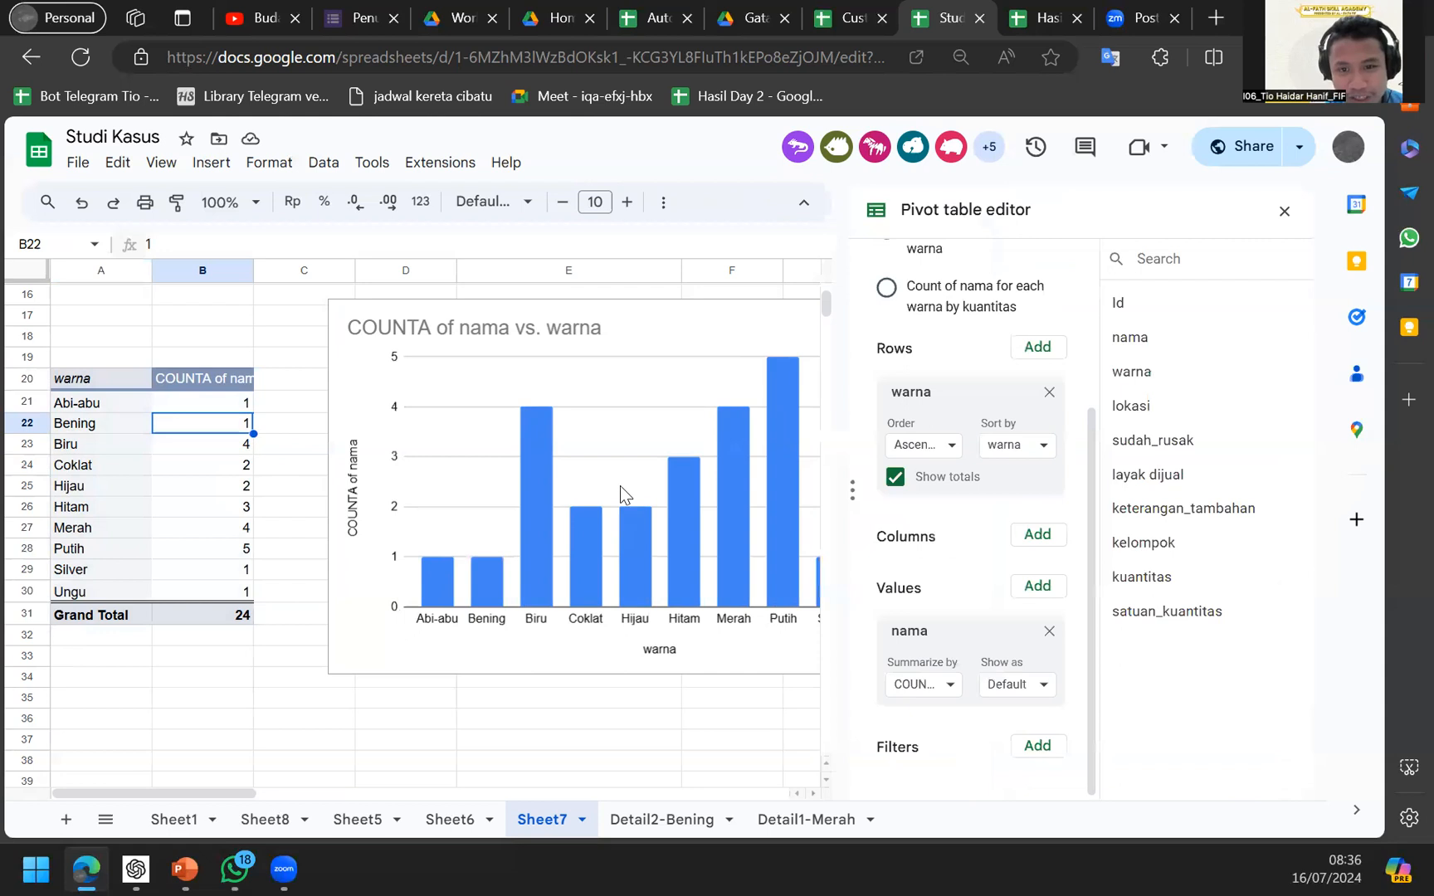
Nudge the colour-count column chart slightly up and to the right.
click(586, 481)
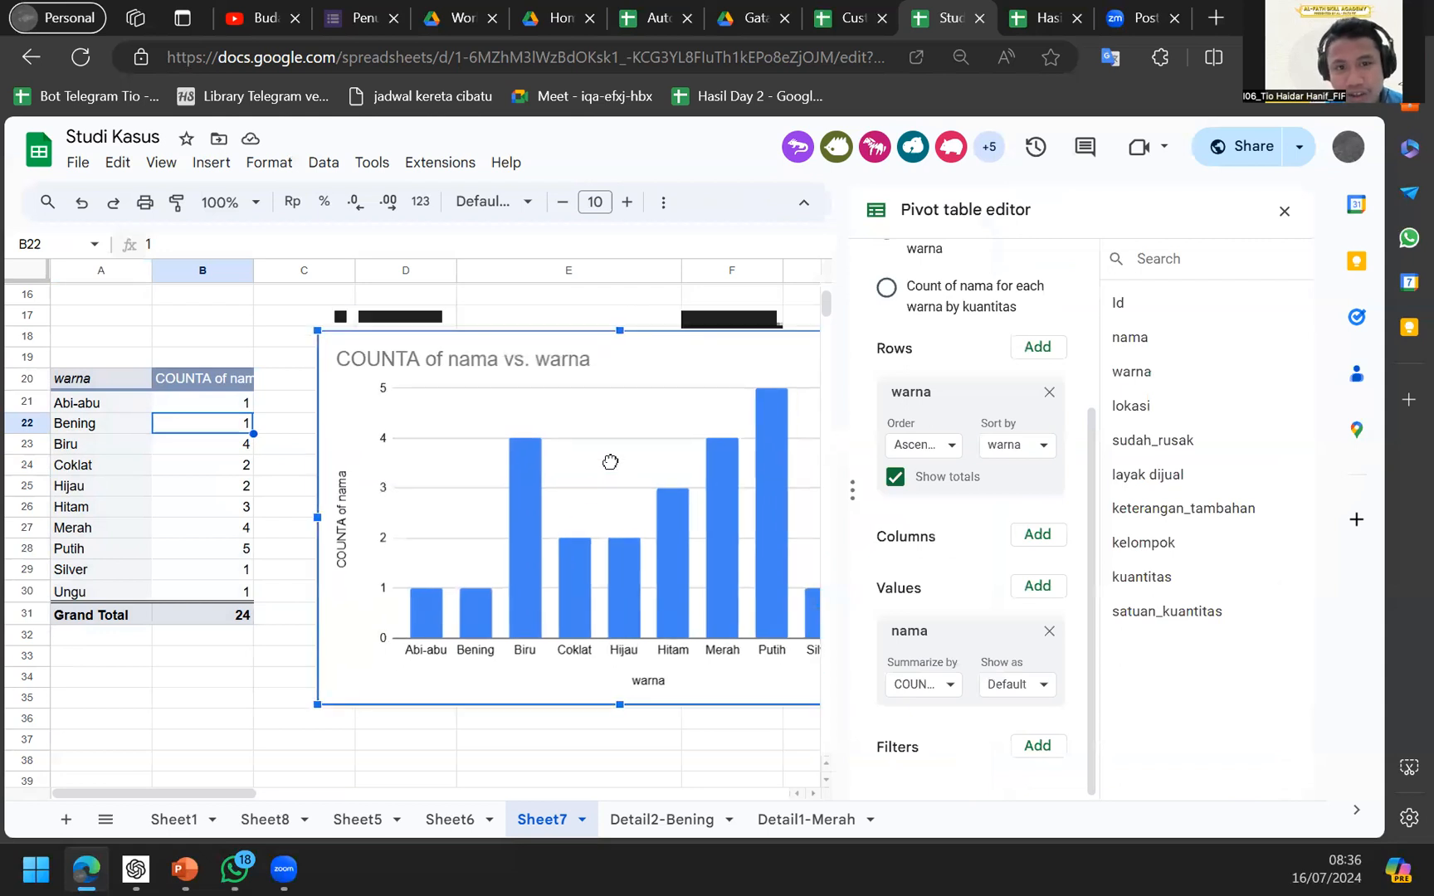
drag(610, 463, 612, 460)
scroll(612, 460, up, 1)
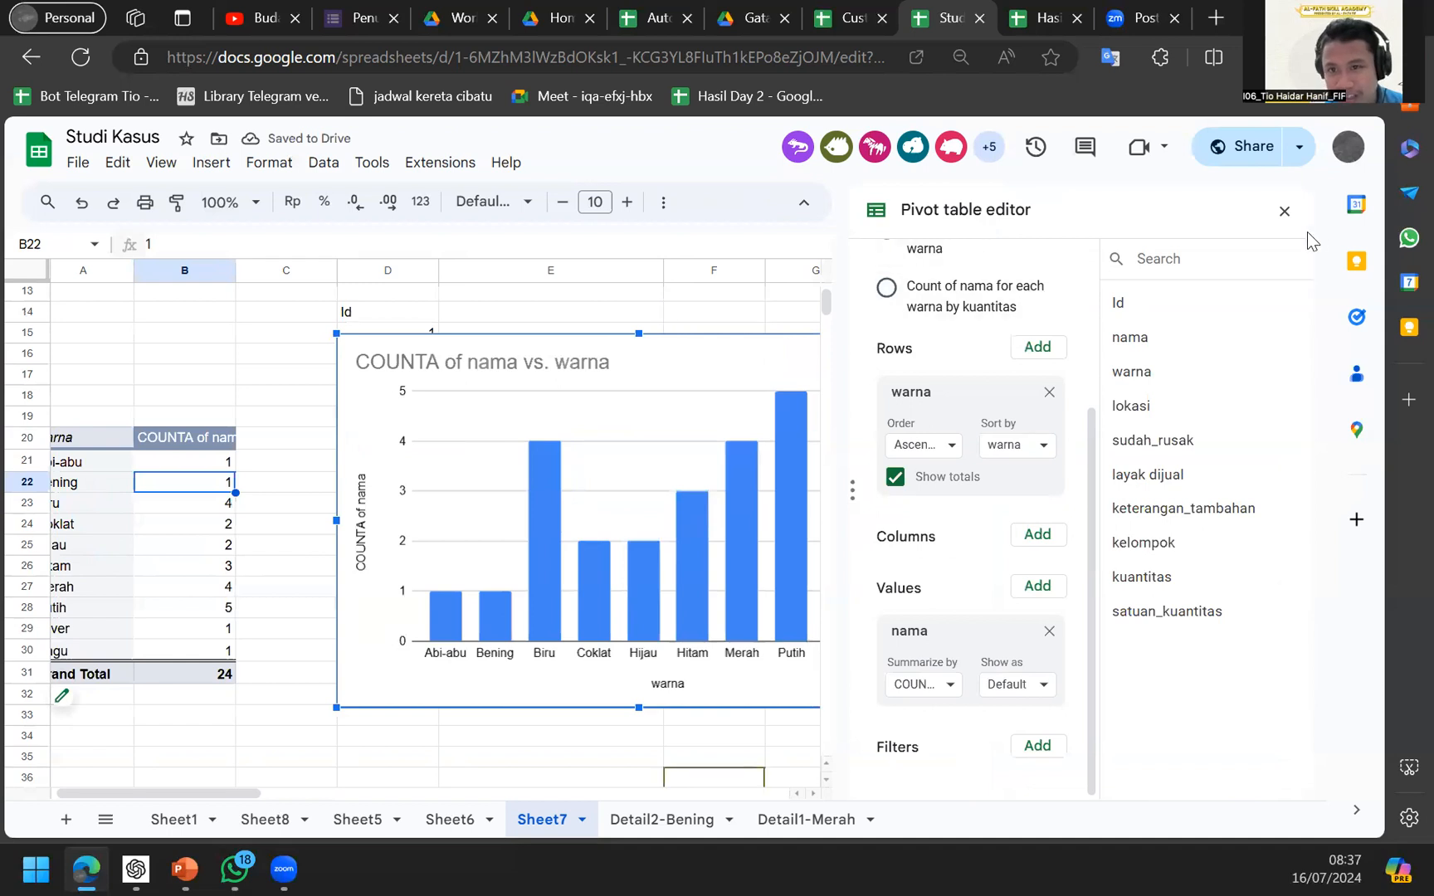
click(1283, 211)
In the chart's setup, try switching the column chart to a line chart.
double_click(722, 446)
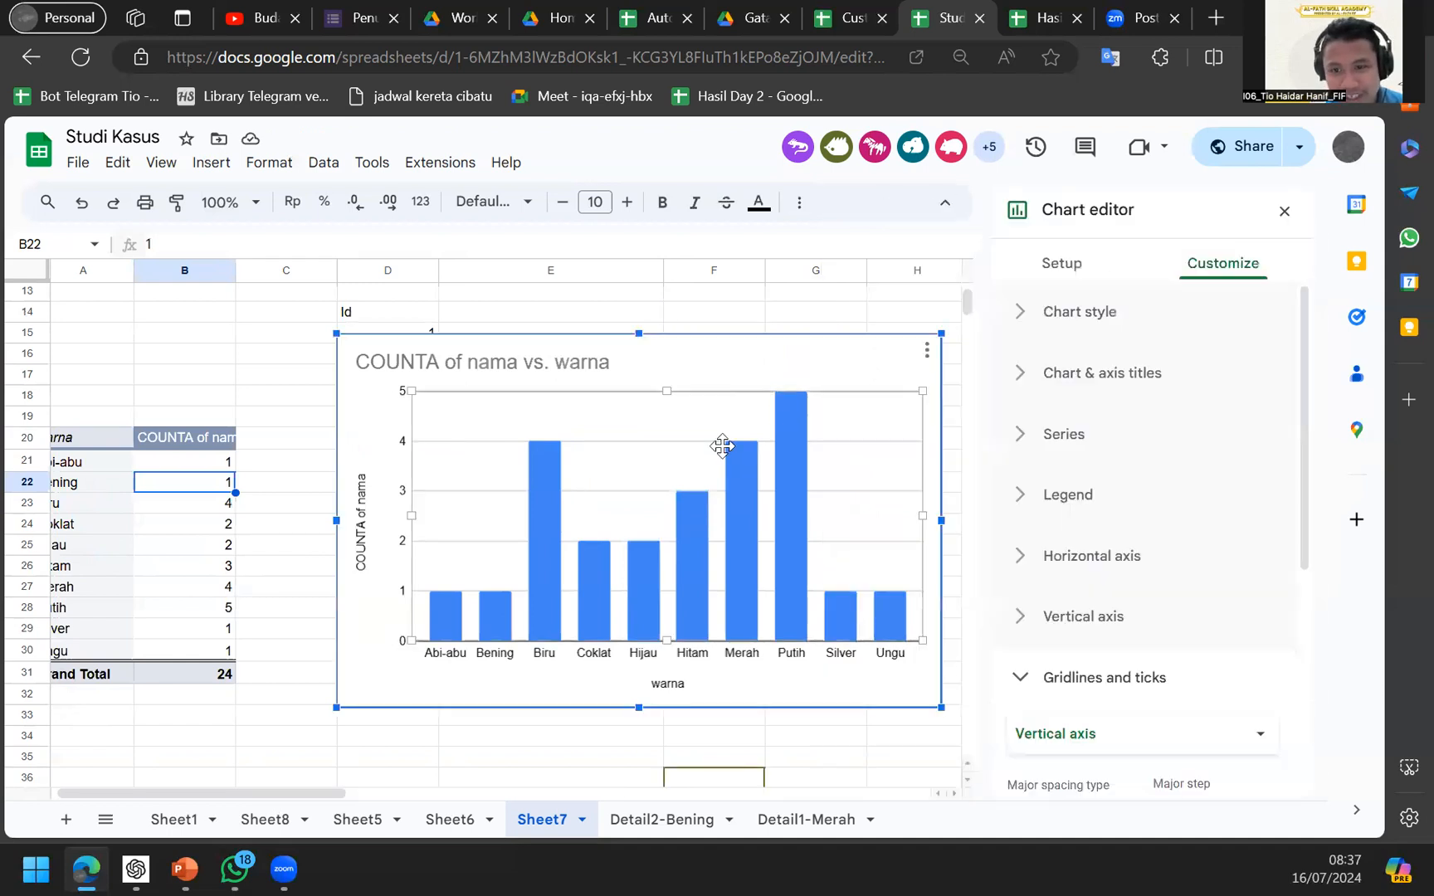
click(1044, 270)
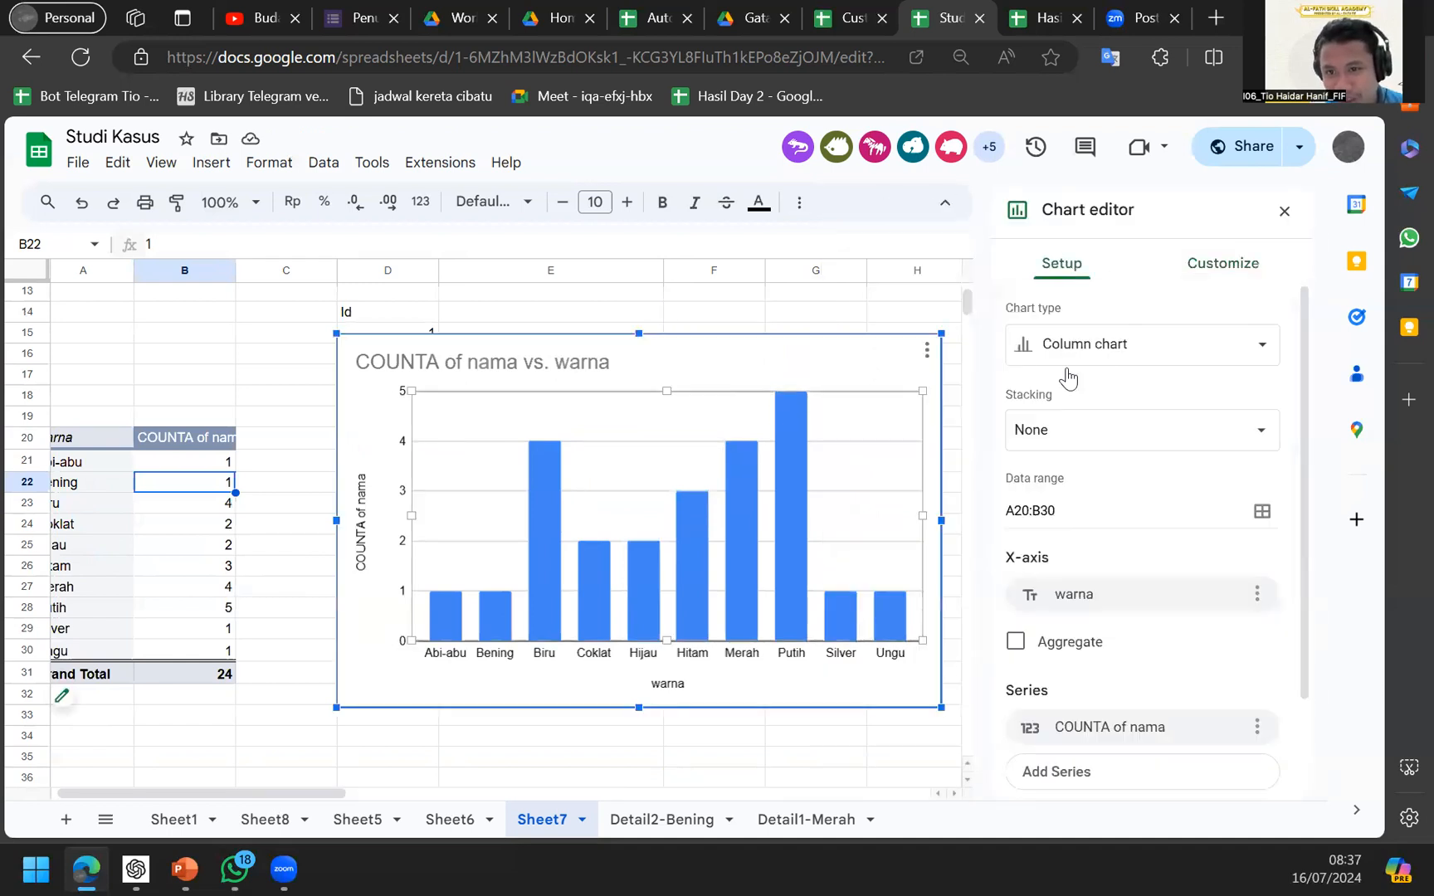
click(1098, 355)
scroll(1100, 602, down, 2)
scroll(1098, 602, down, 5)
scroll(1098, 601, up, 2)
scroll(1099, 598, down, 4)
scroll(1085, 518, up, 1)
scroll(1079, 511, up, 5)
click(1074, 498)
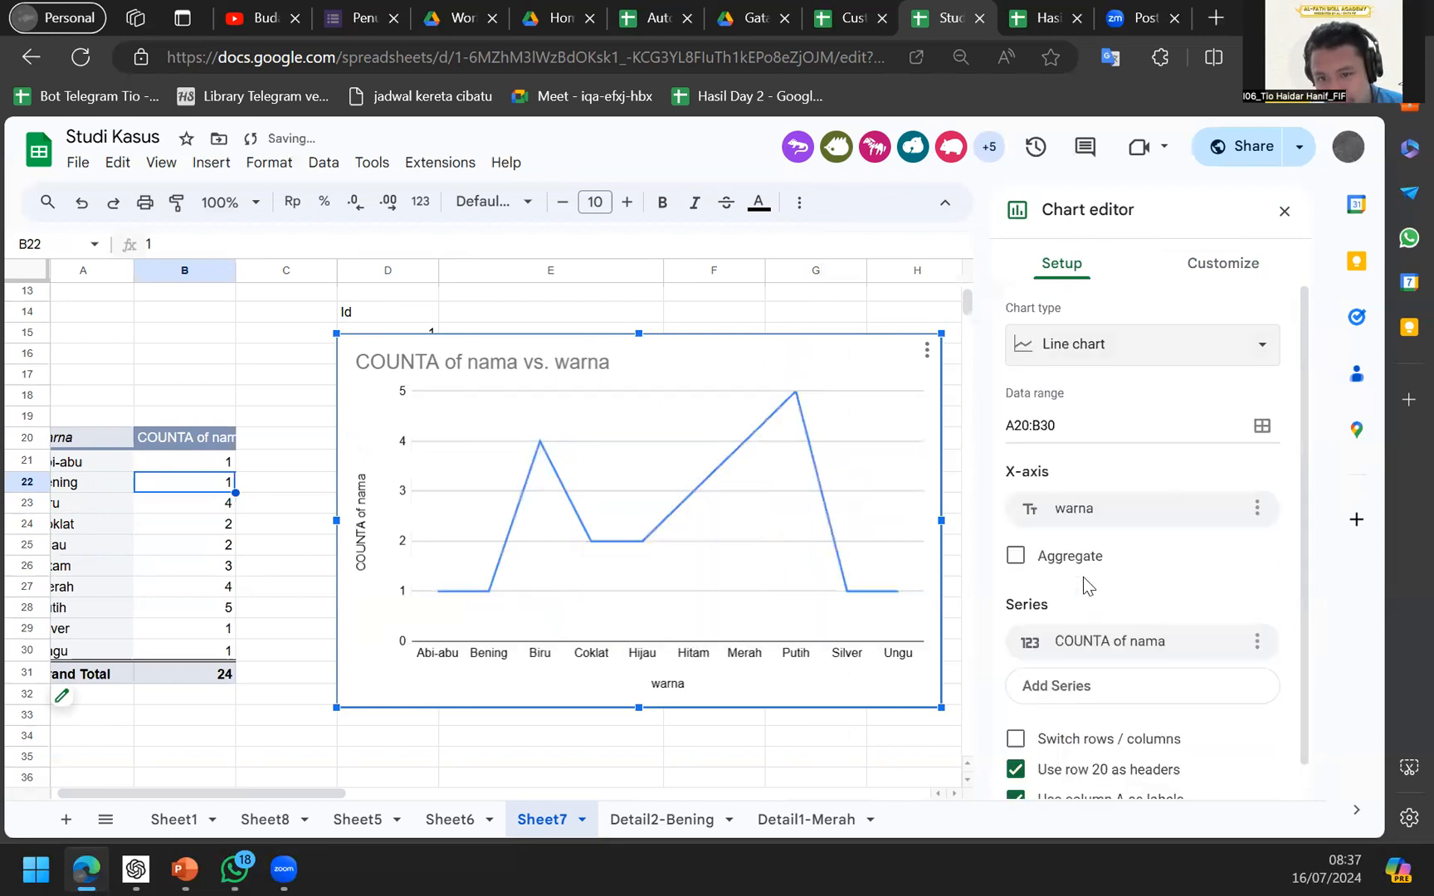
Change the chart to a pie chart of colour counts and try swapping rows and columns.
click(1116, 345)
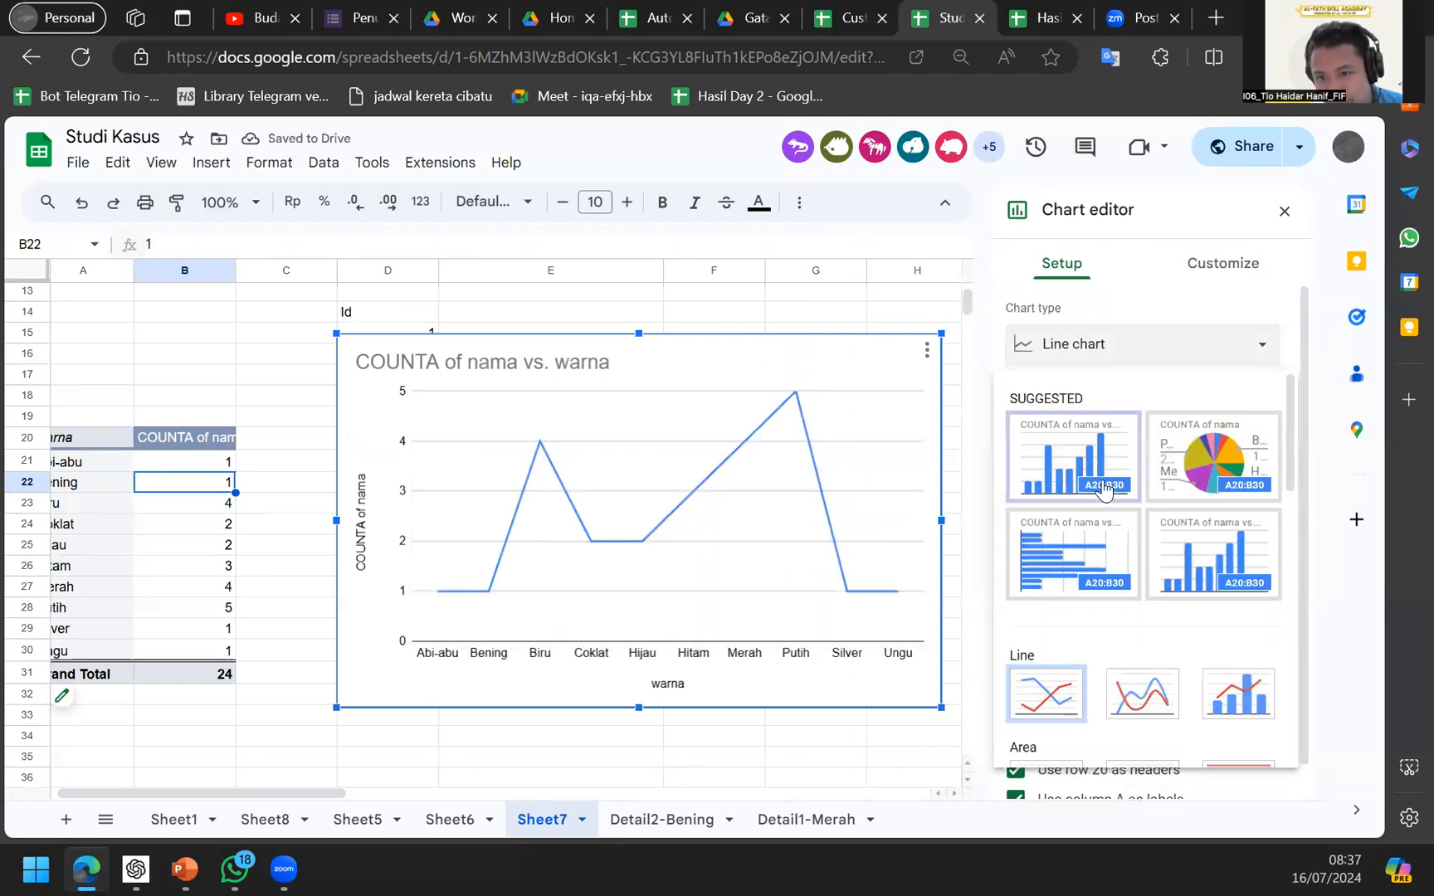
scroll(1086, 601, down, 4)
scroll(1085, 601, up, 4)
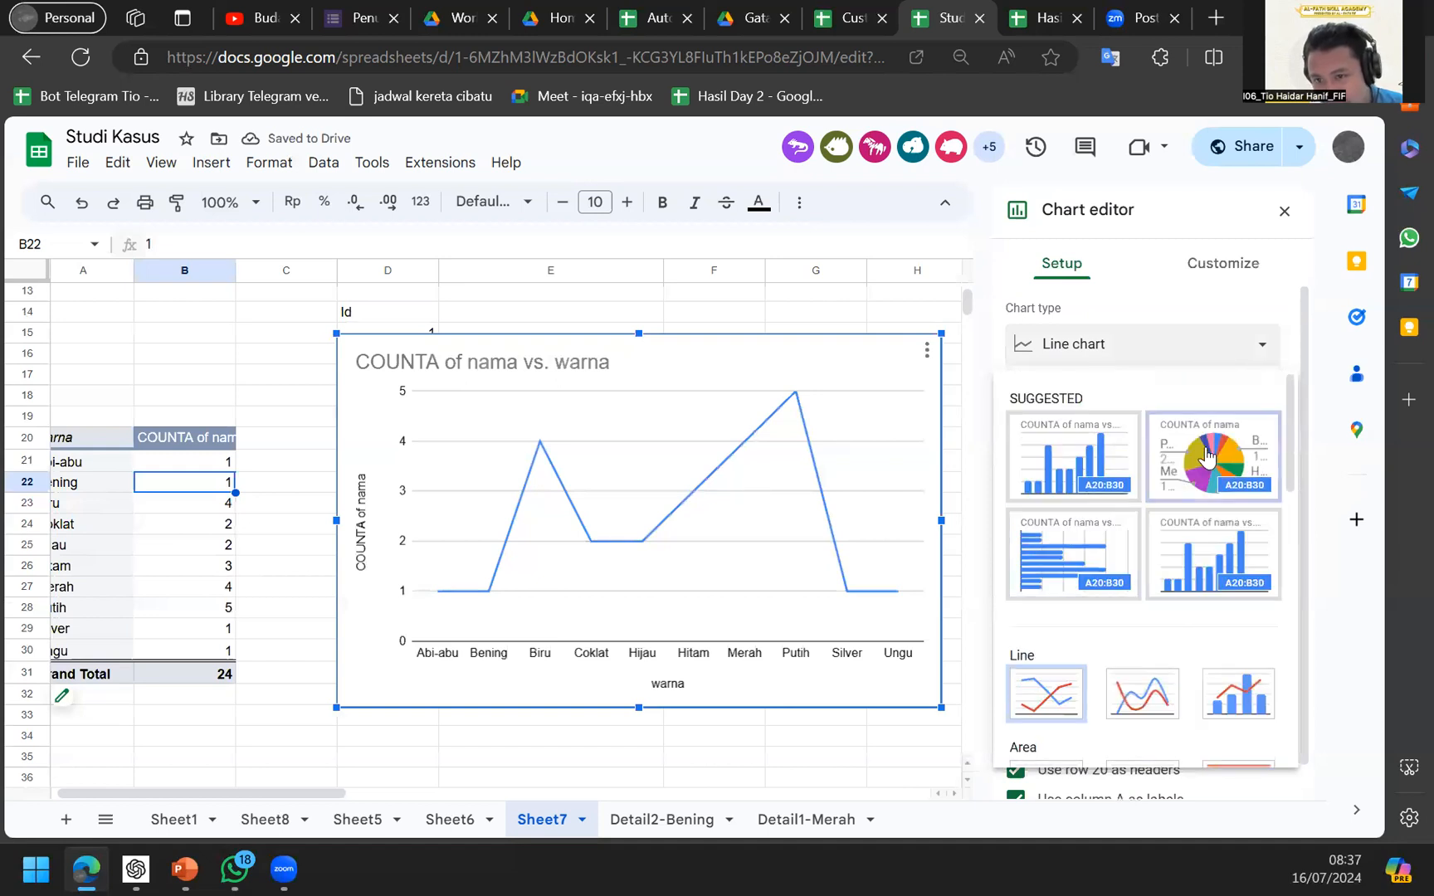
click(1207, 456)
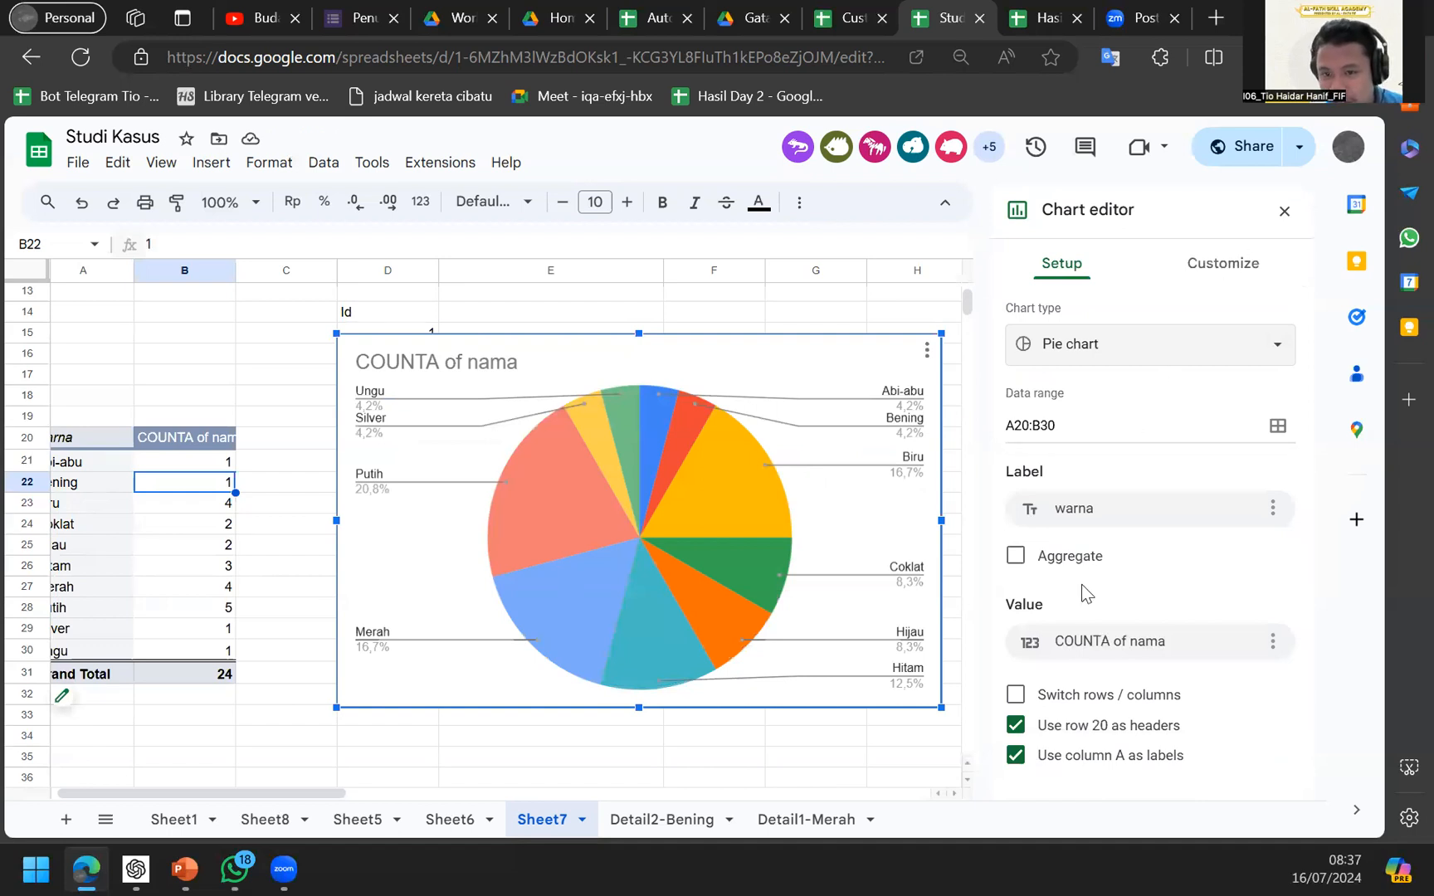
click(1048, 703)
Undo the row/column swap and make the pie chart 3D.
click(1050, 705)
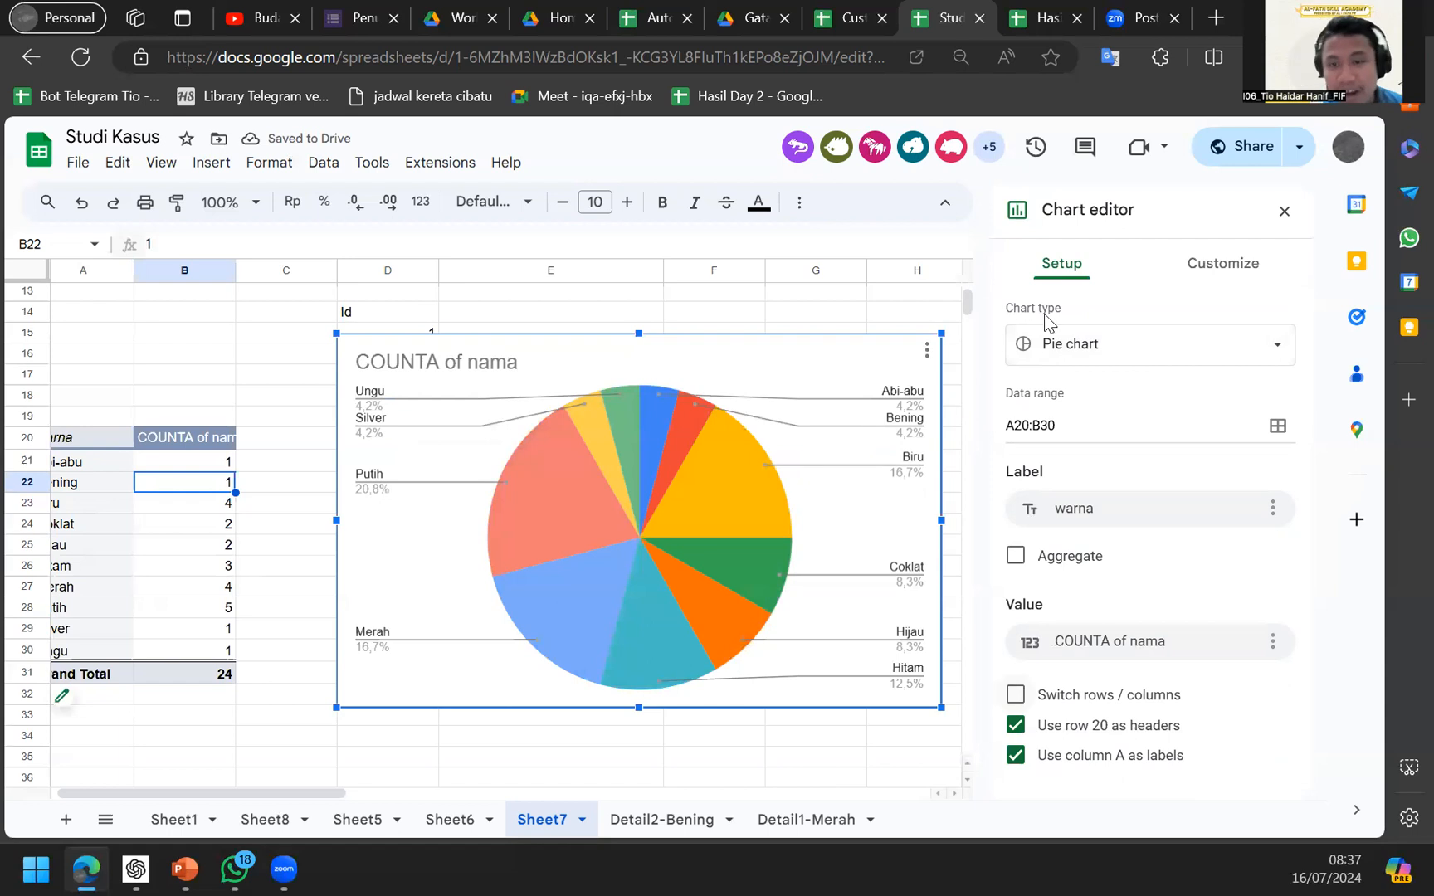
click(1189, 274)
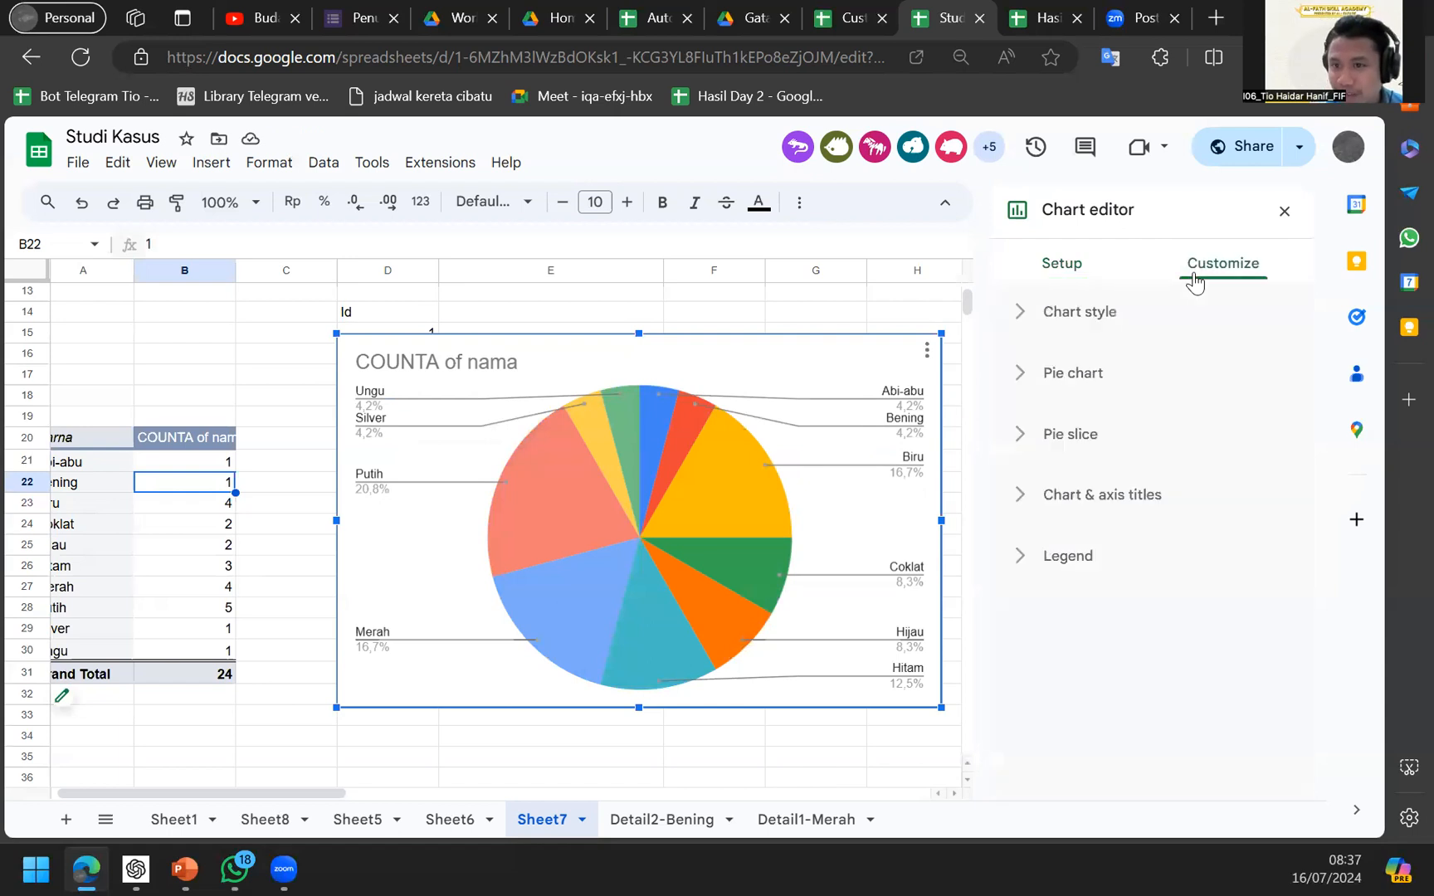
click(1081, 341)
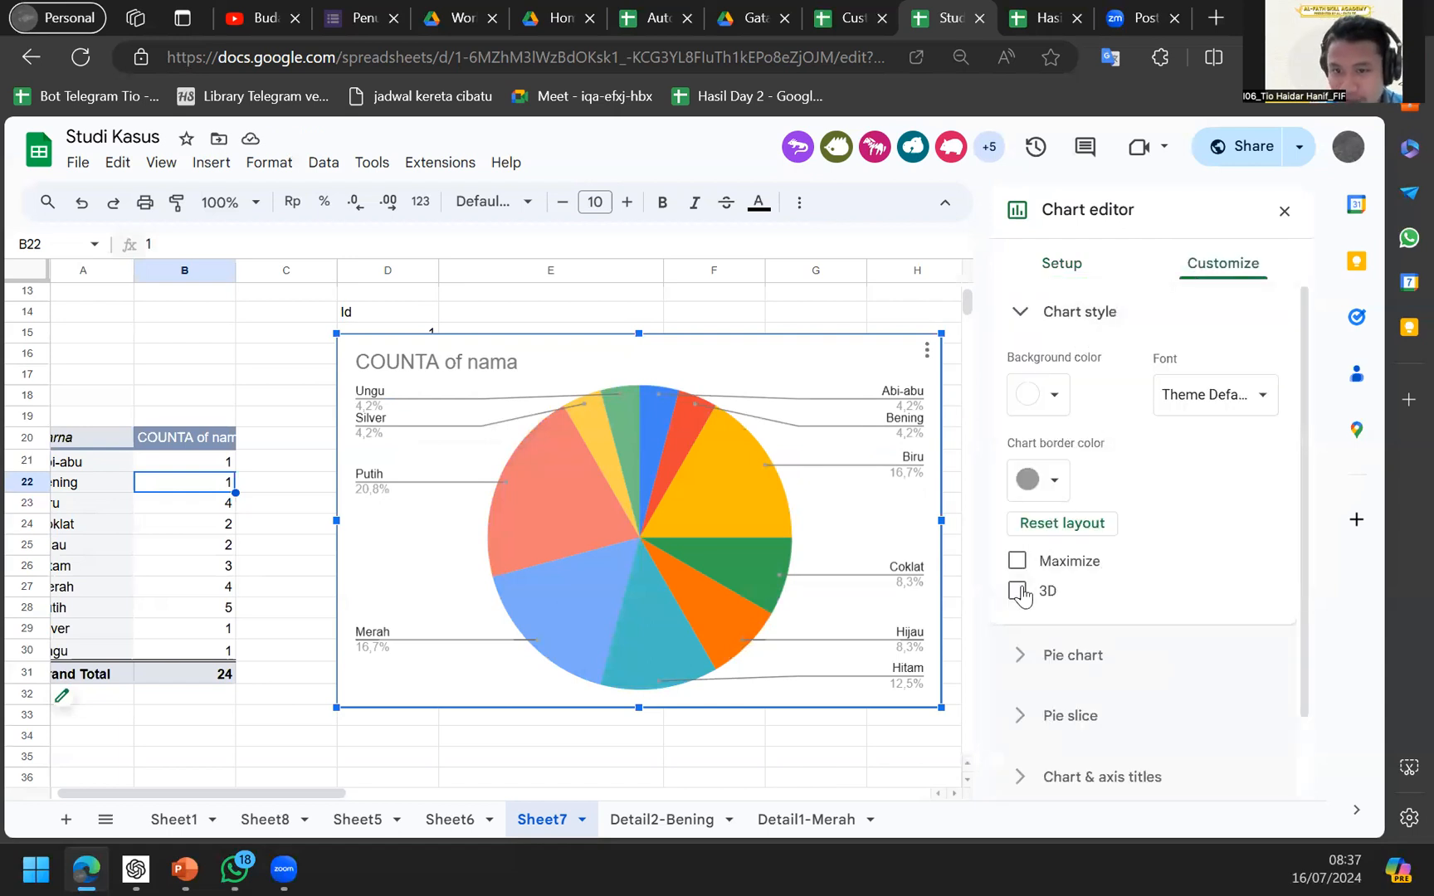
click(1017, 591)
scroll(1034, 631, down, 1)
click(1037, 631)
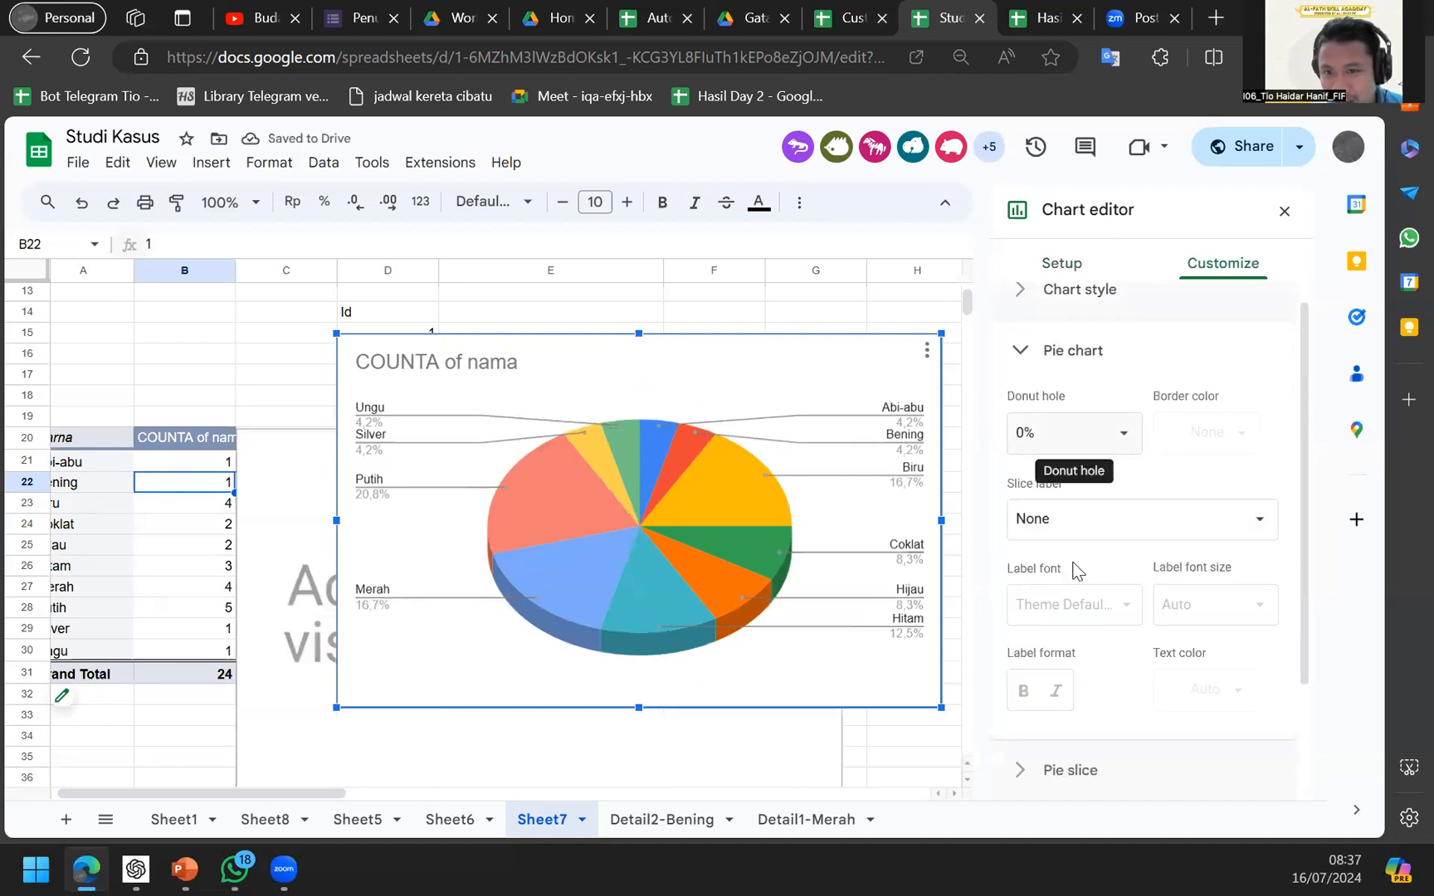
scroll(1073, 590, down, 1)
scroll(1073, 591, down, 2)
click(1065, 626)
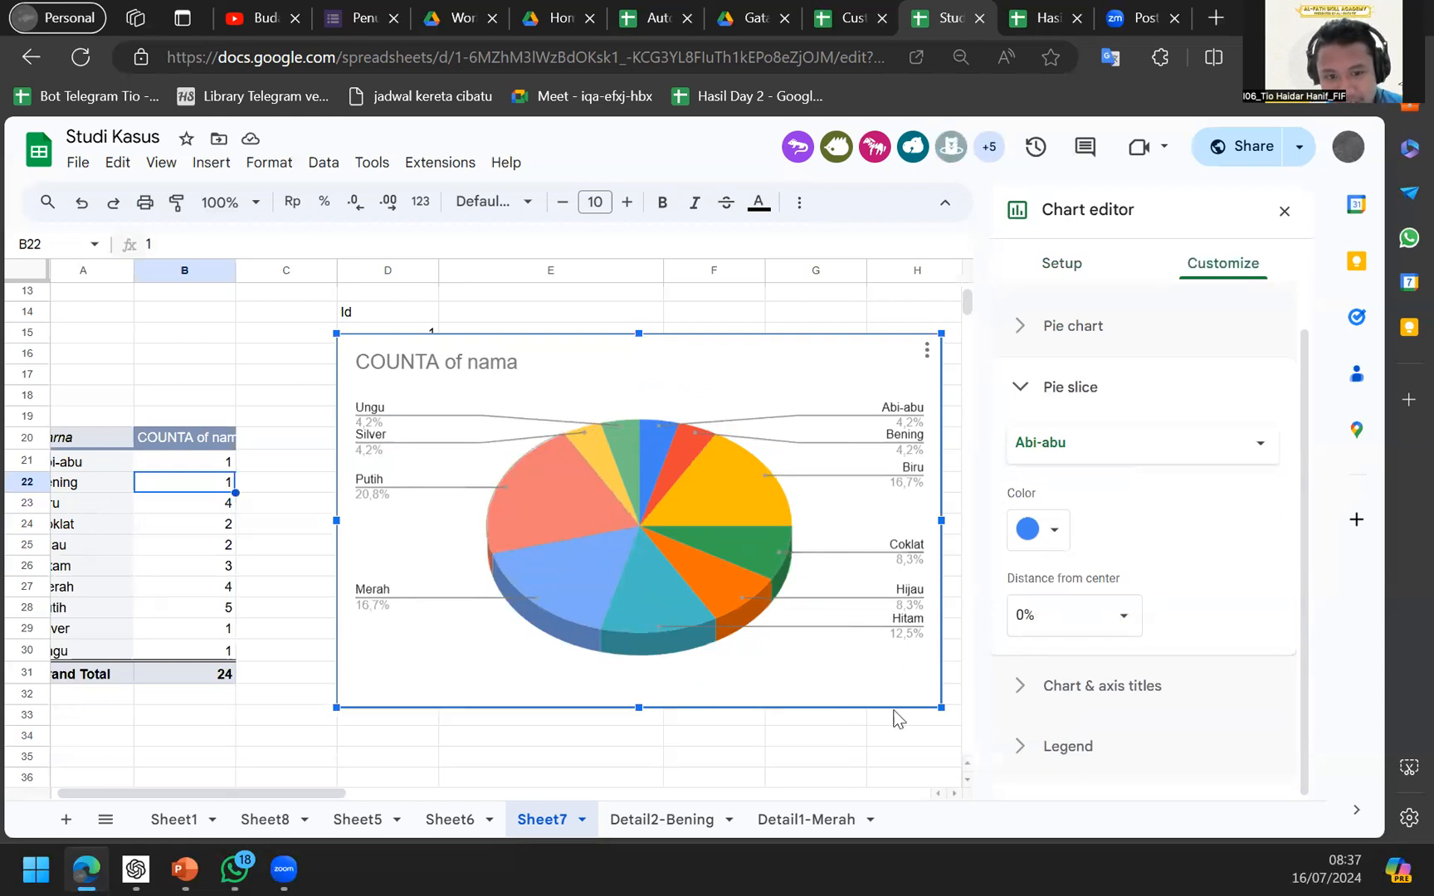
Set the legend position to Labeled so names sit beside each slice.
click(1036, 749)
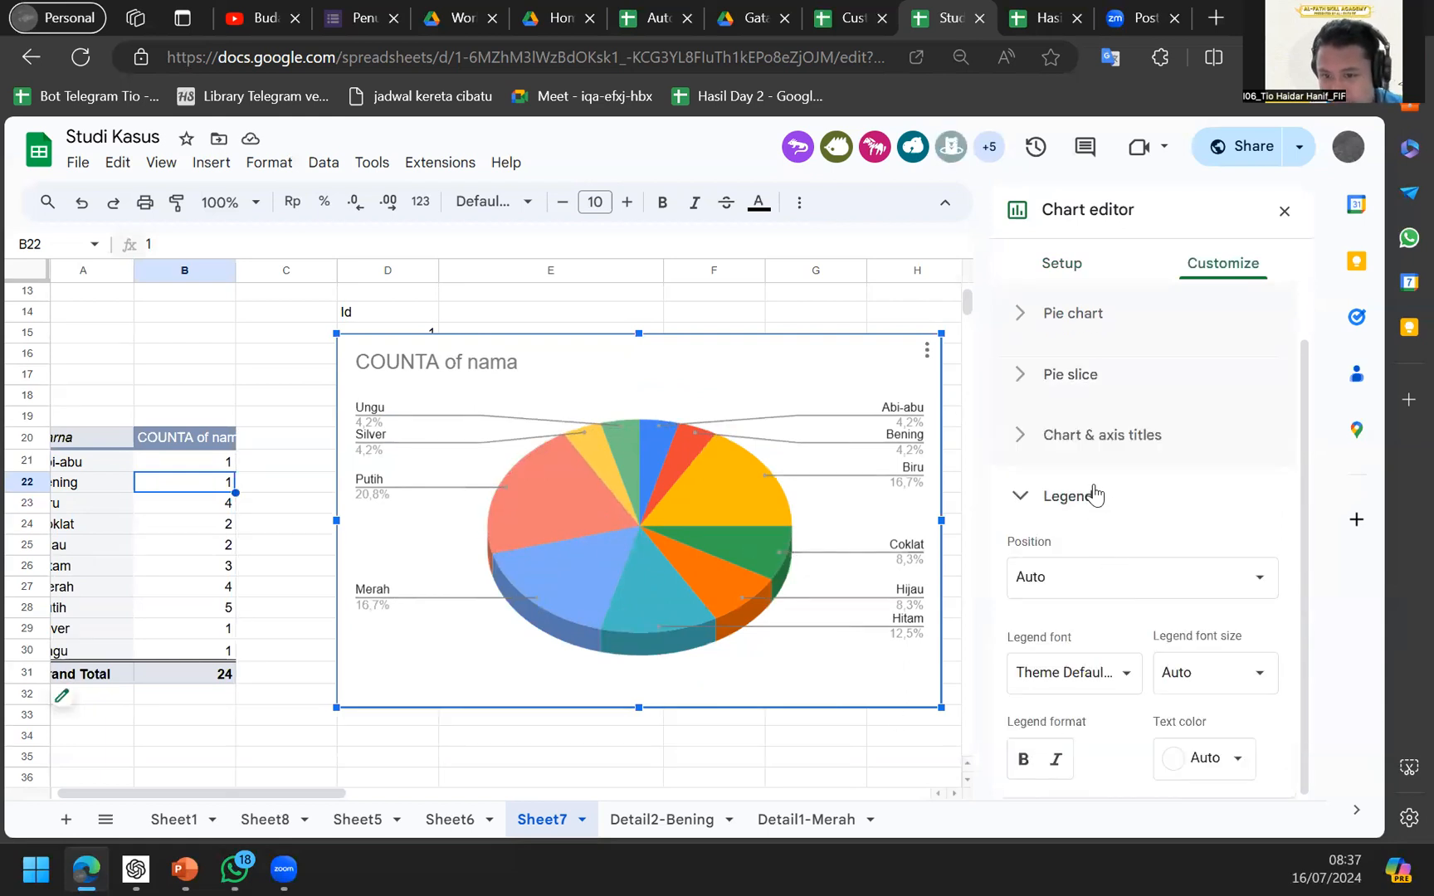
click(1145, 437)
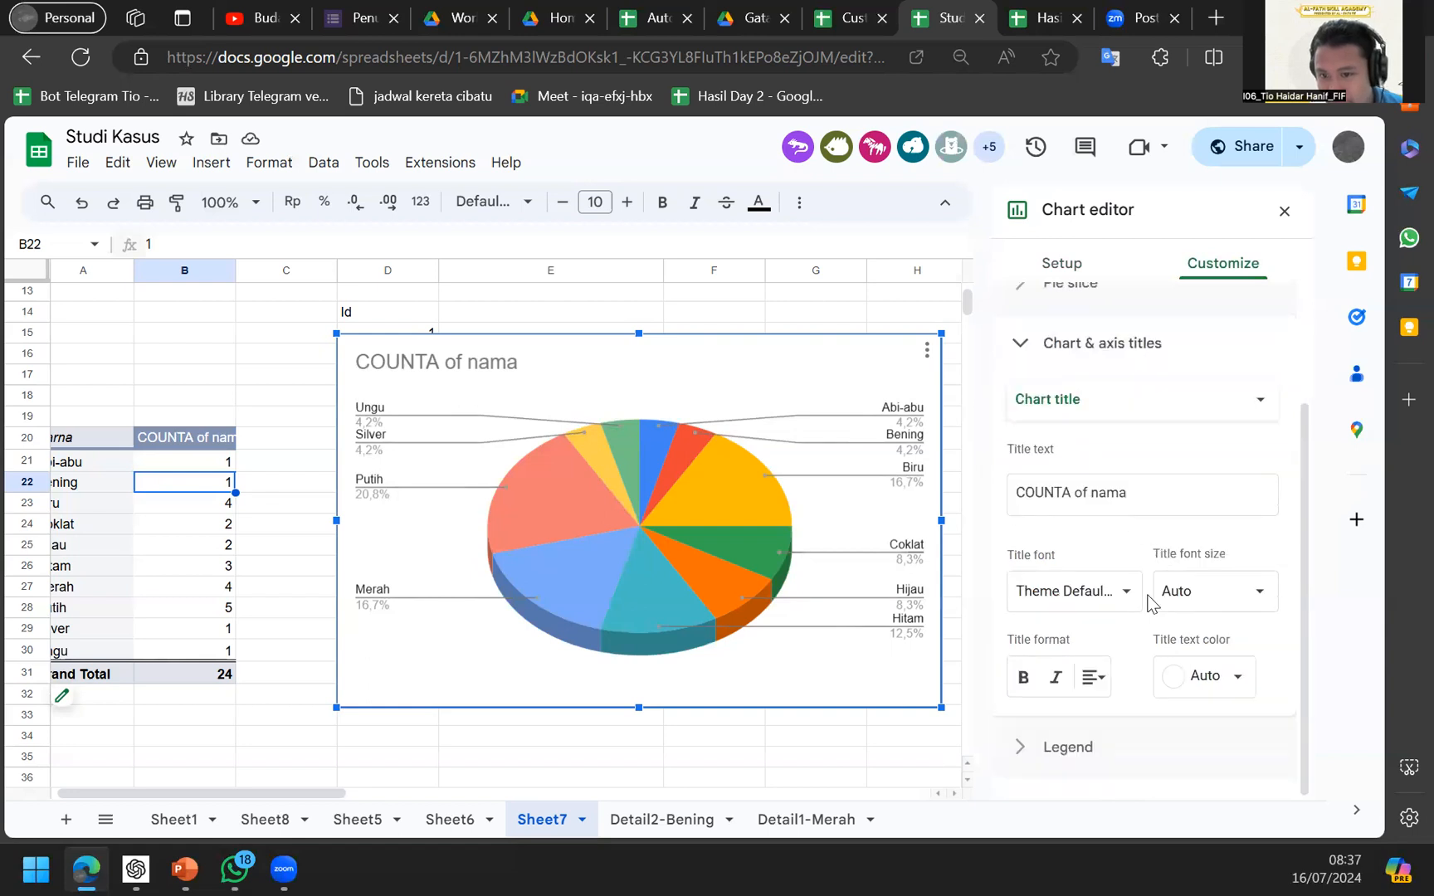
click(1097, 752)
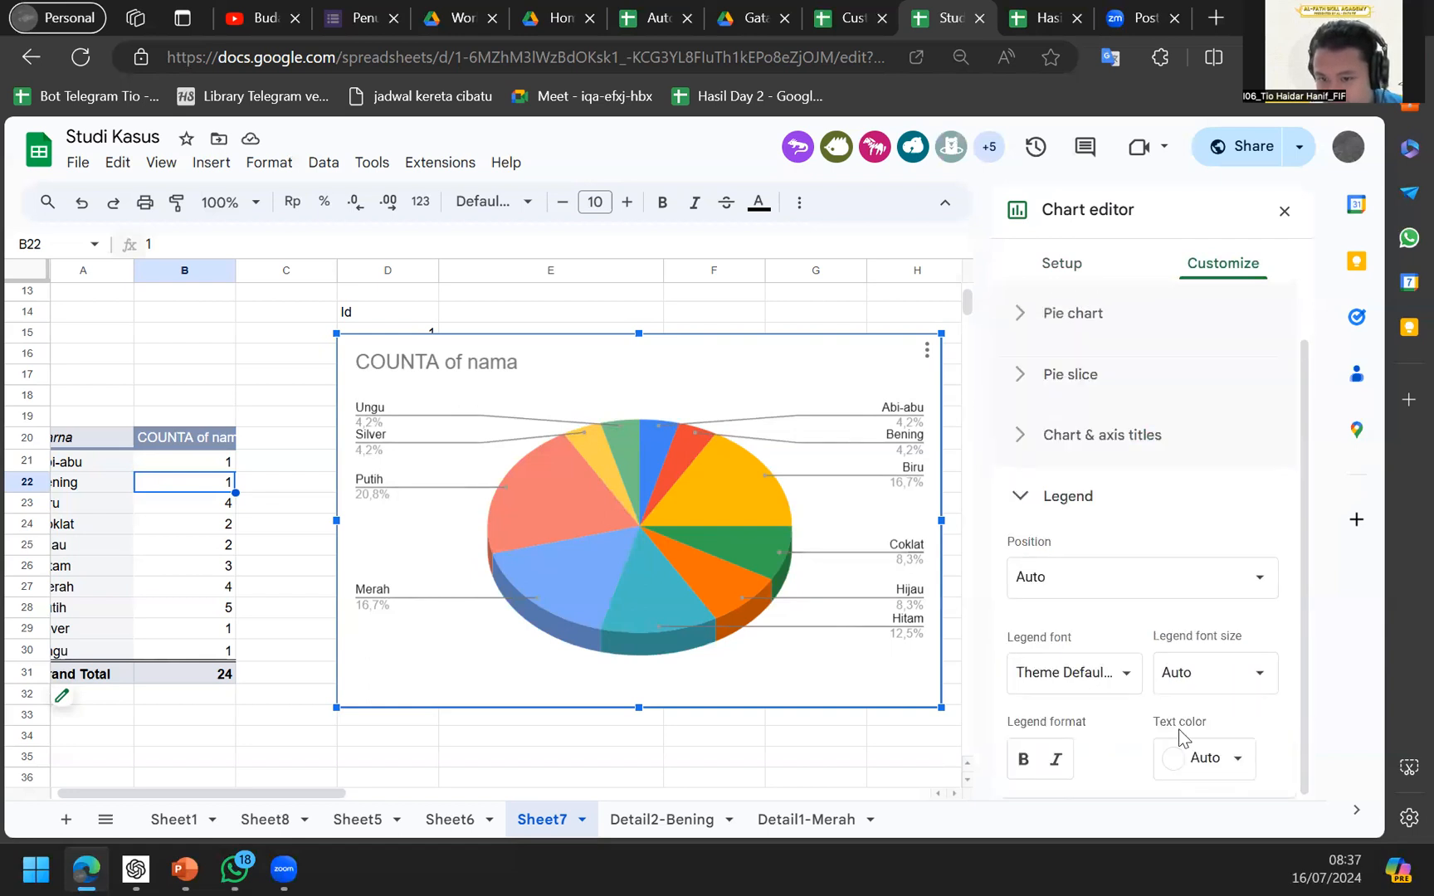
click(1203, 671)
click(1127, 596)
click(1134, 593)
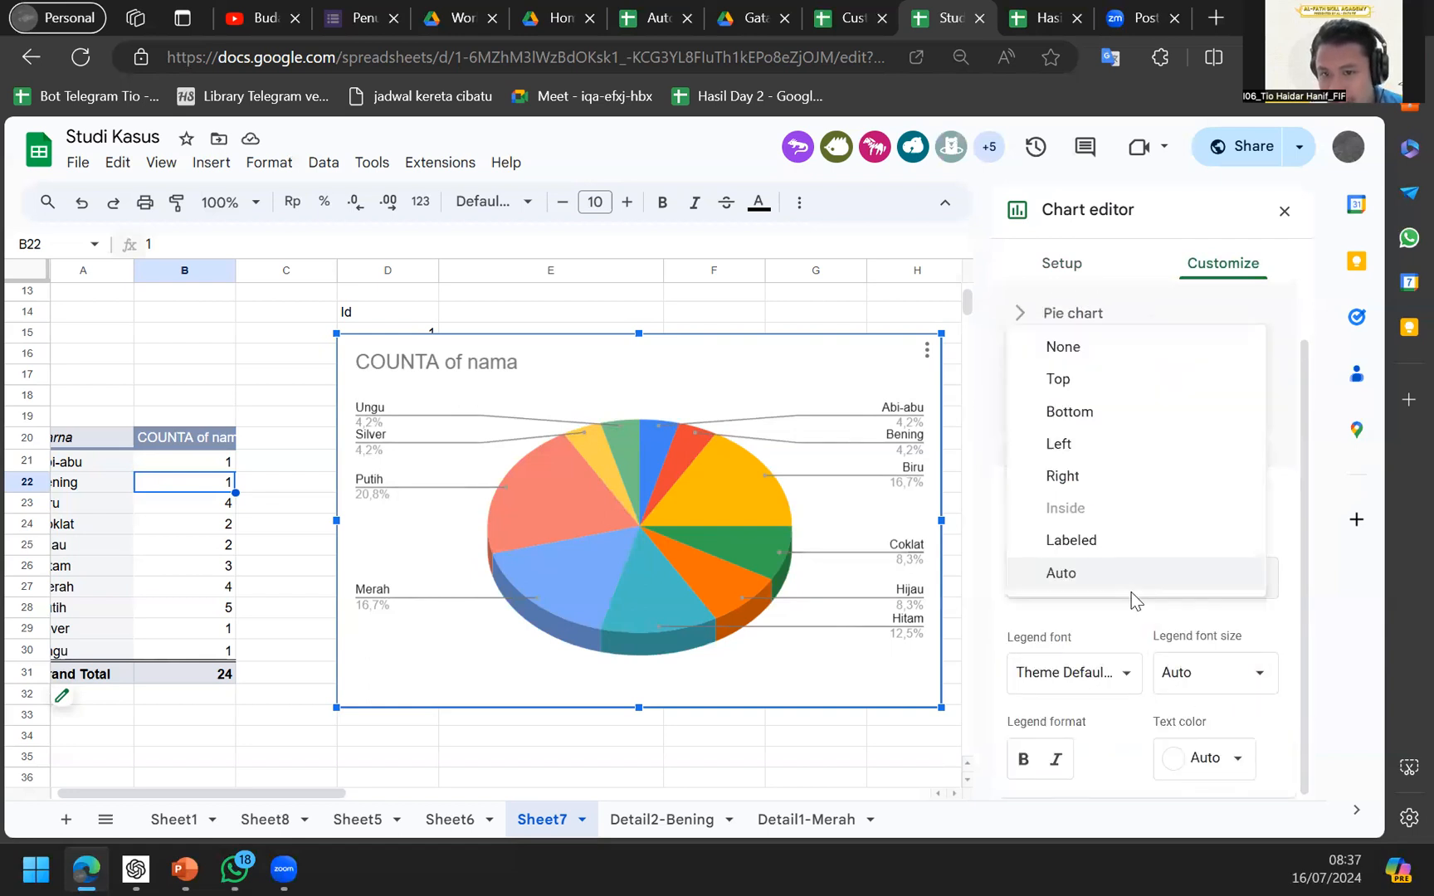
click(1104, 544)
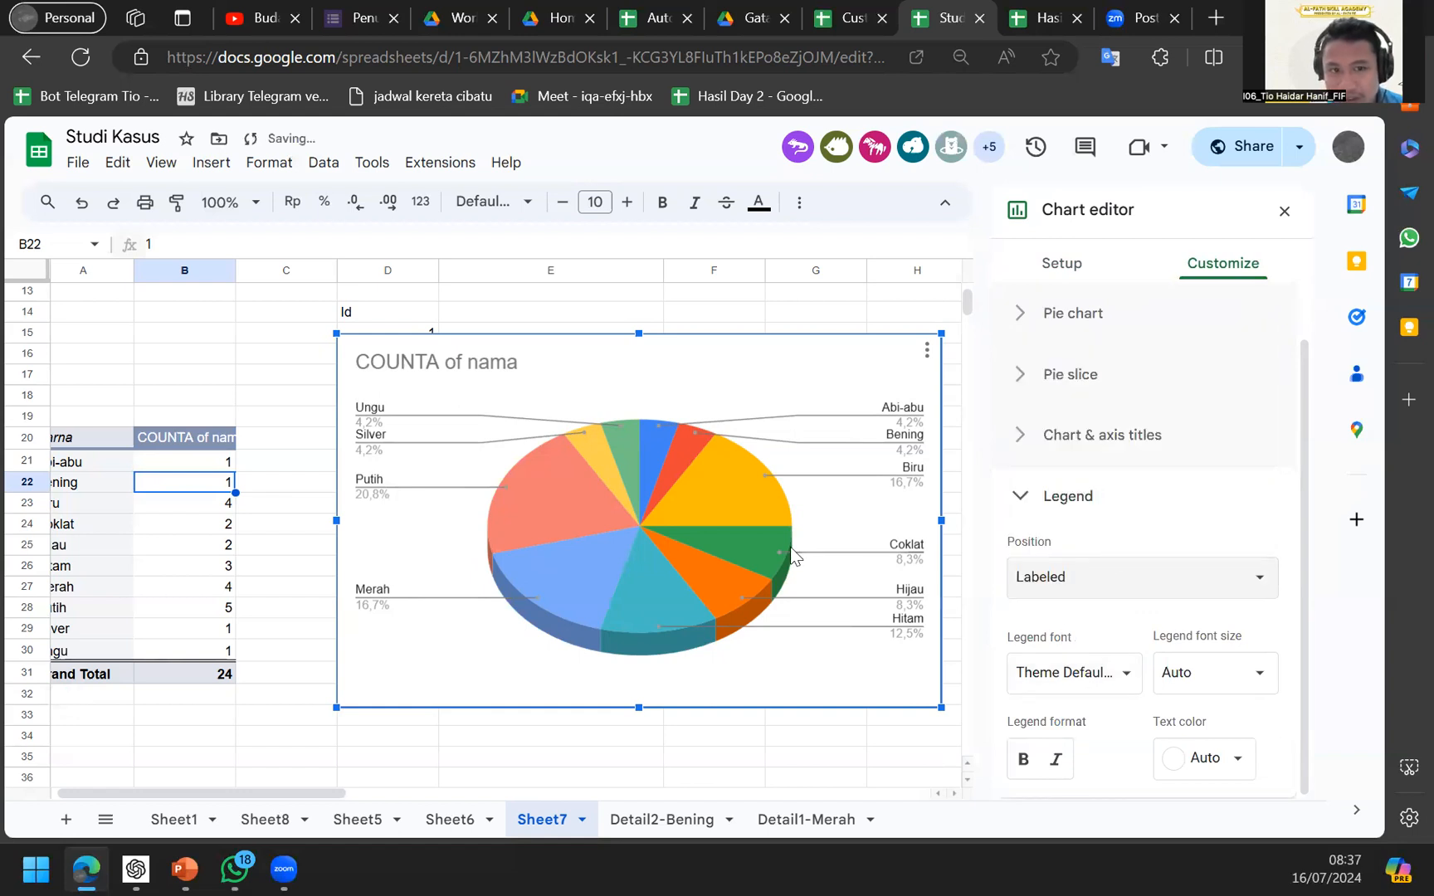
Label each pie slice with its value and percentage, e.g. 5 (20,8%).
scroll(1096, 475, up, 1)
click(1096, 312)
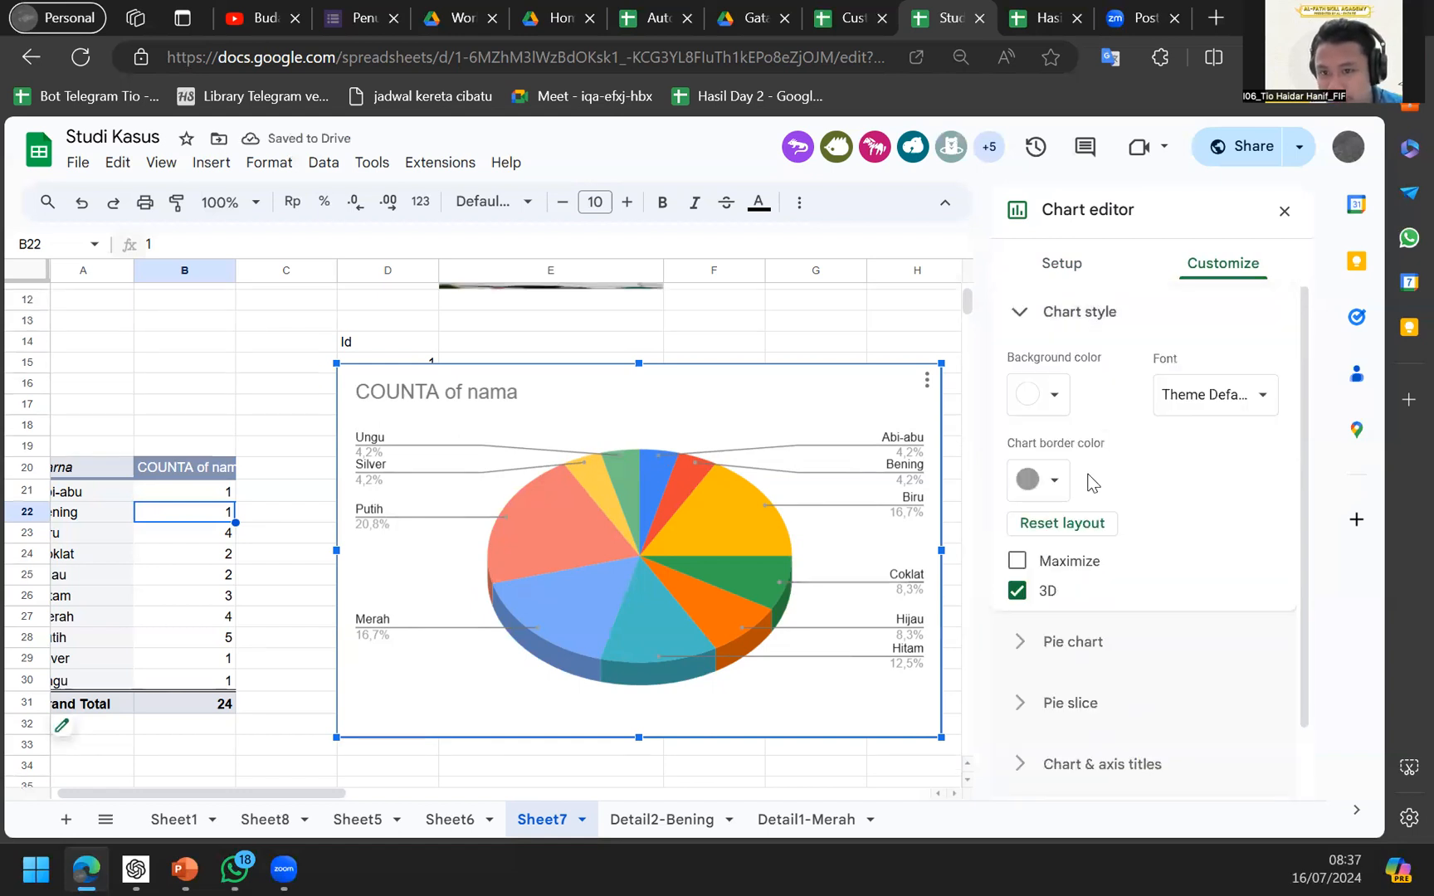
scroll(1076, 547, down, 1)
click(1069, 624)
scroll(1091, 541, down, 4)
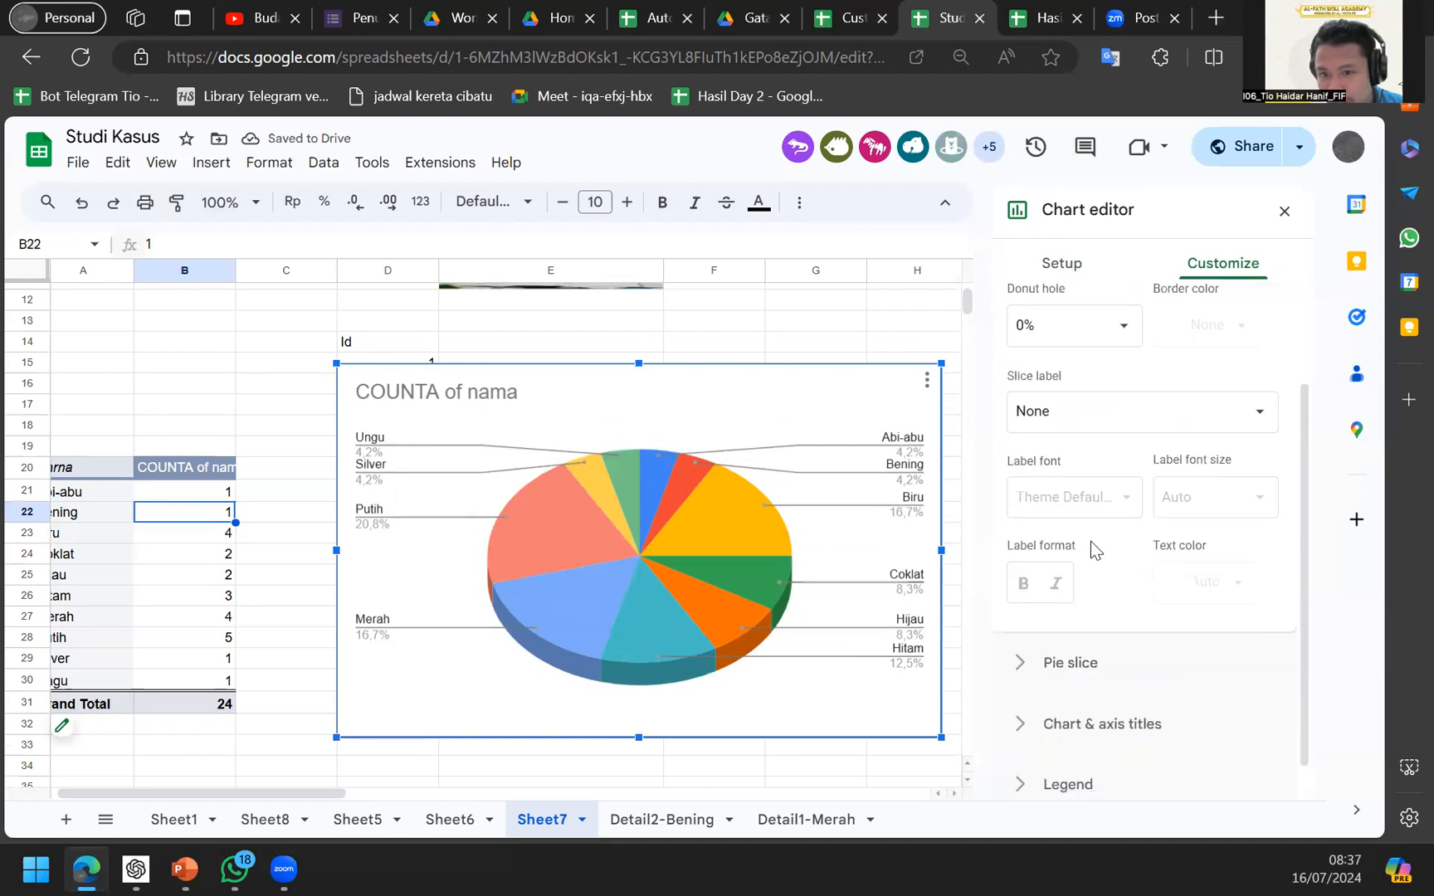
click(1103, 415)
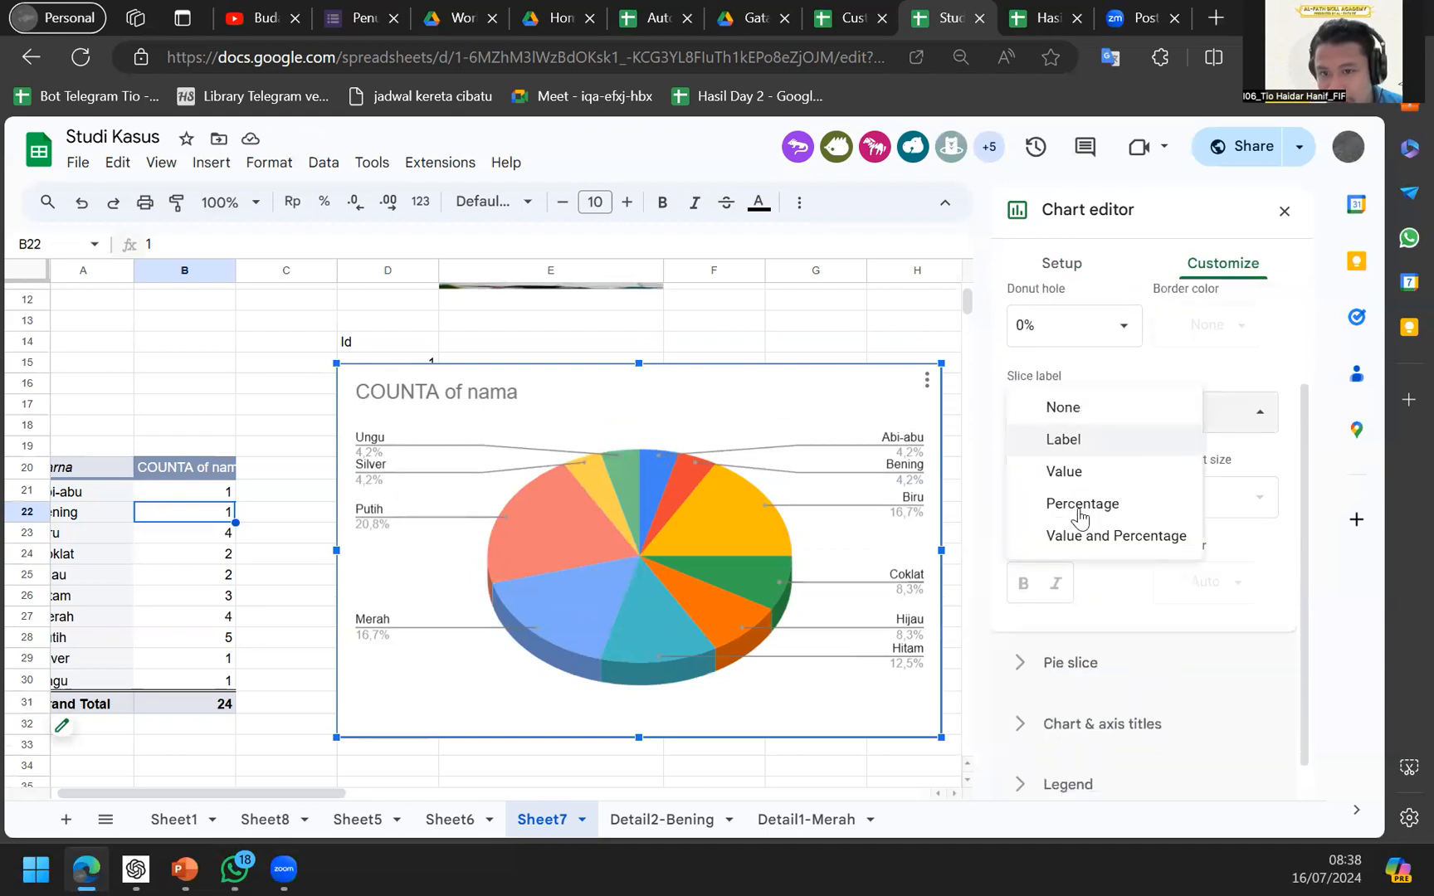
click(1076, 537)
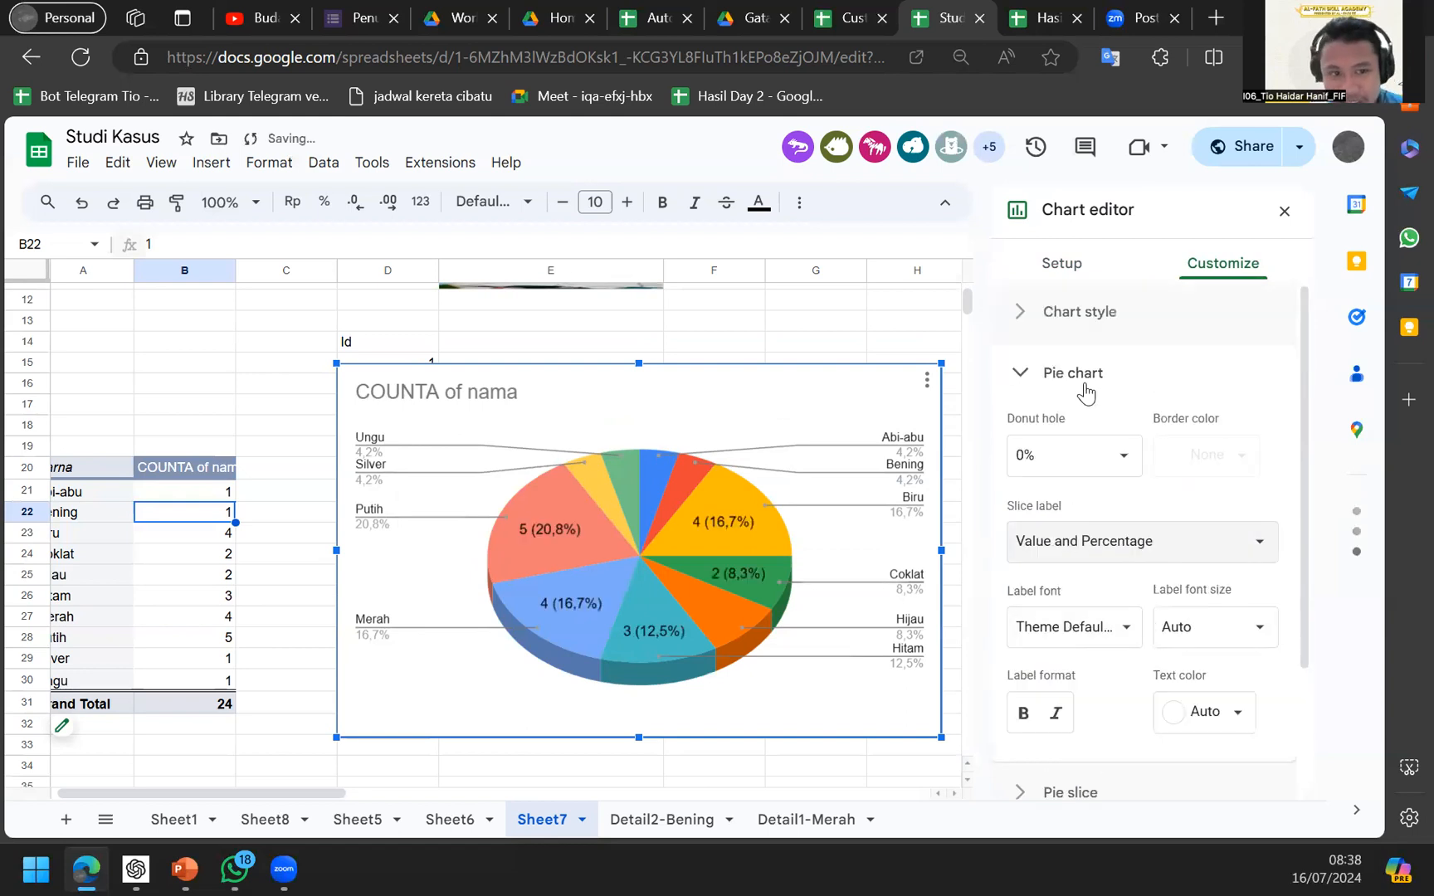
scroll(1085, 392, down, 2)
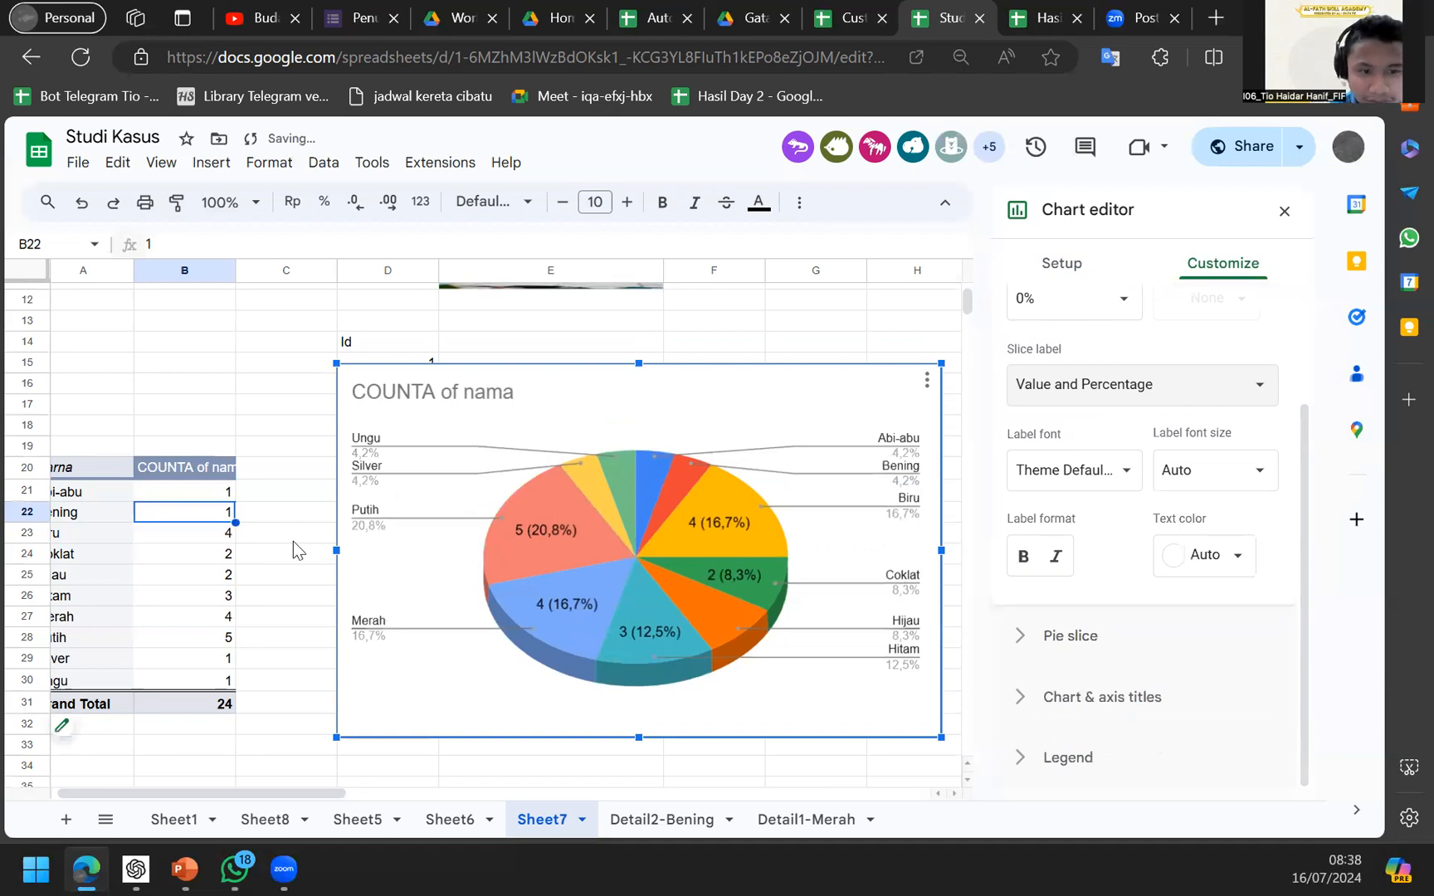
scroll(301, 542, right, 3)
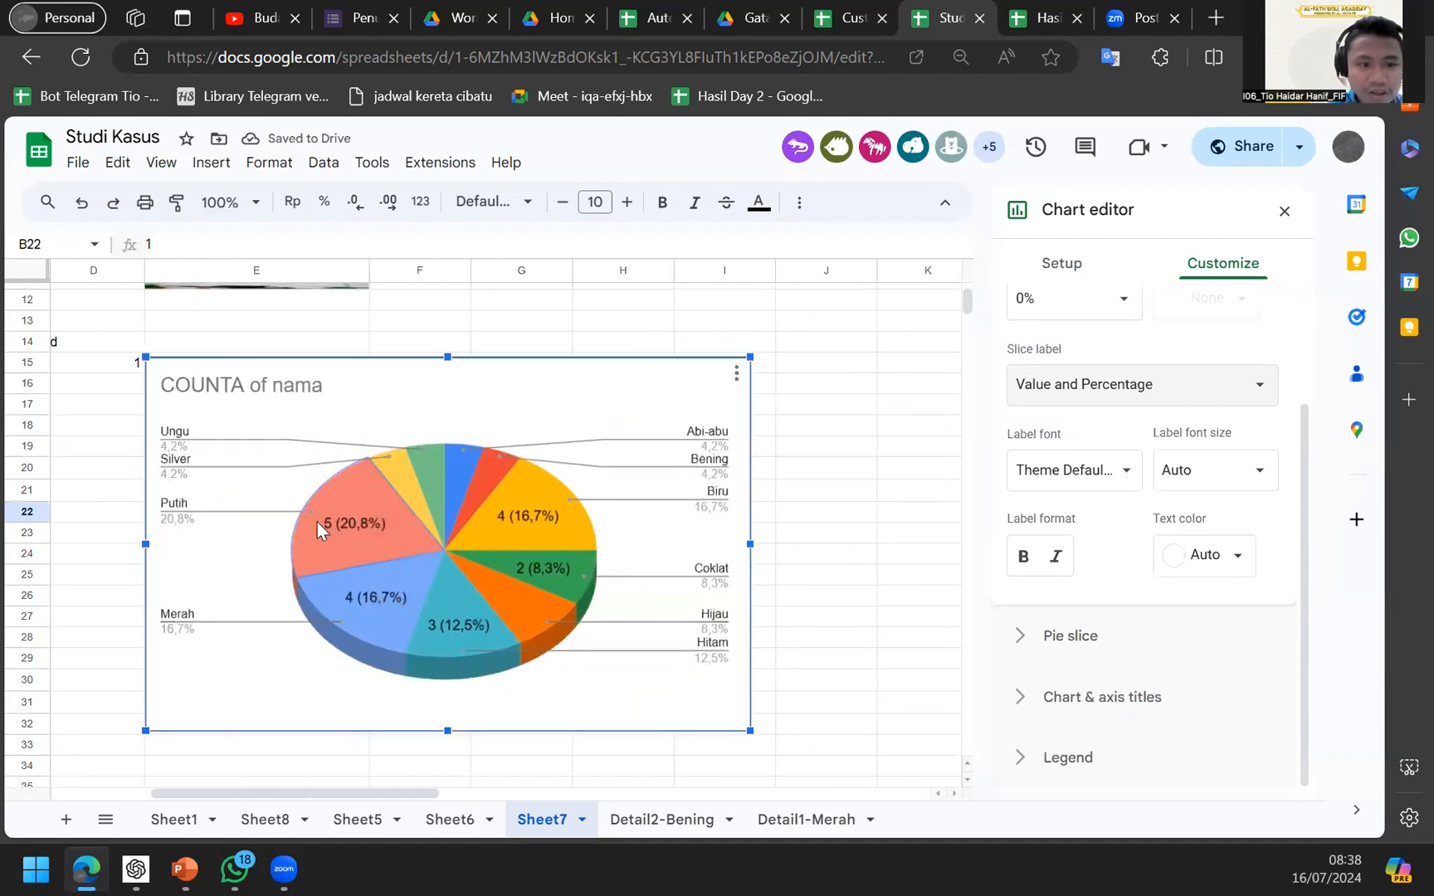
Inspect the Putih slice's 5 (20,8%) label, then return to the chart editor's Pie slice settings.
click(342, 526)
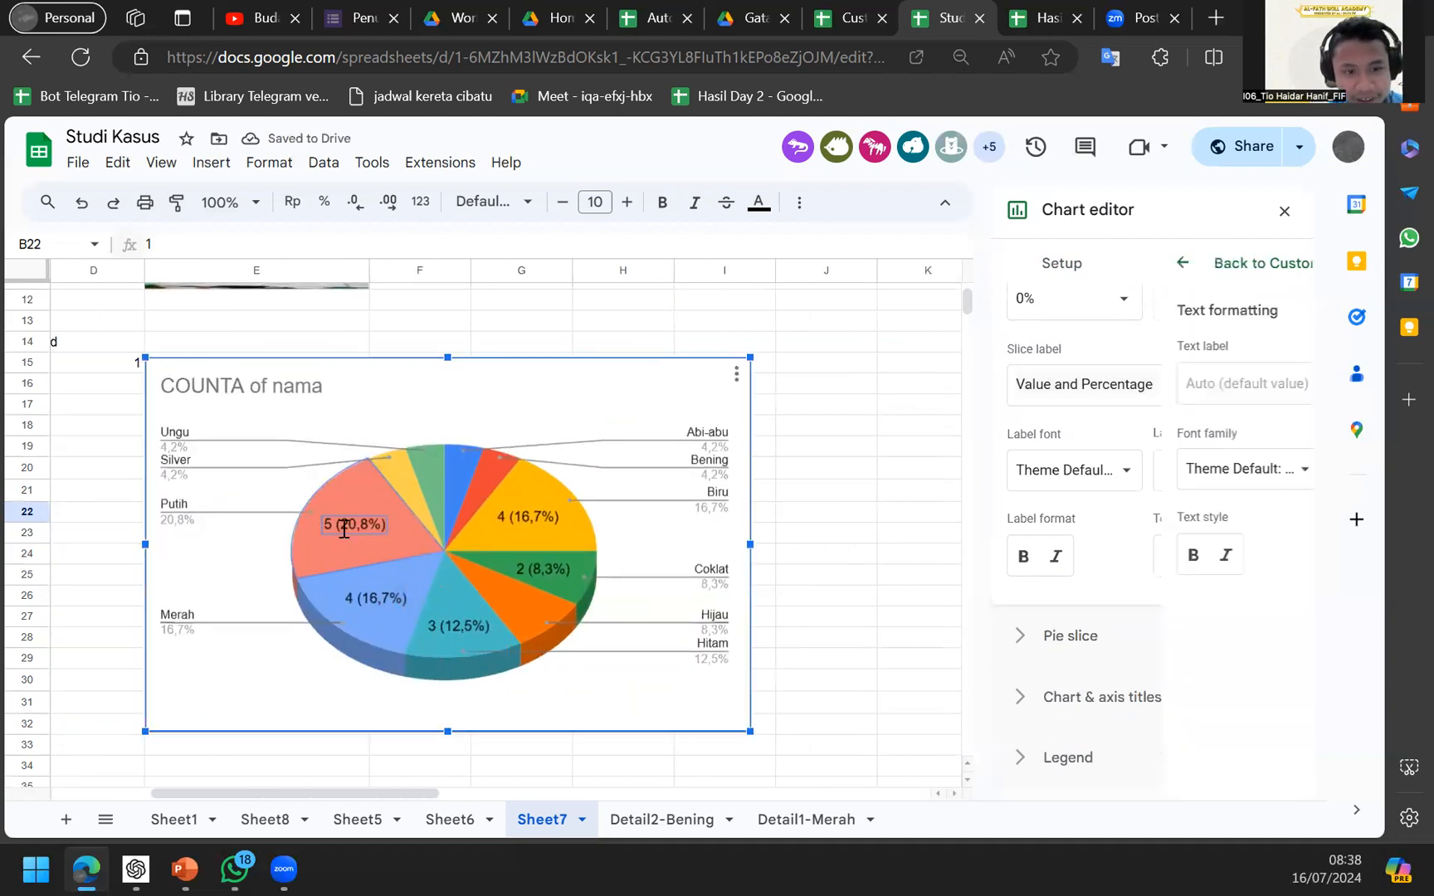
click(362, 536)
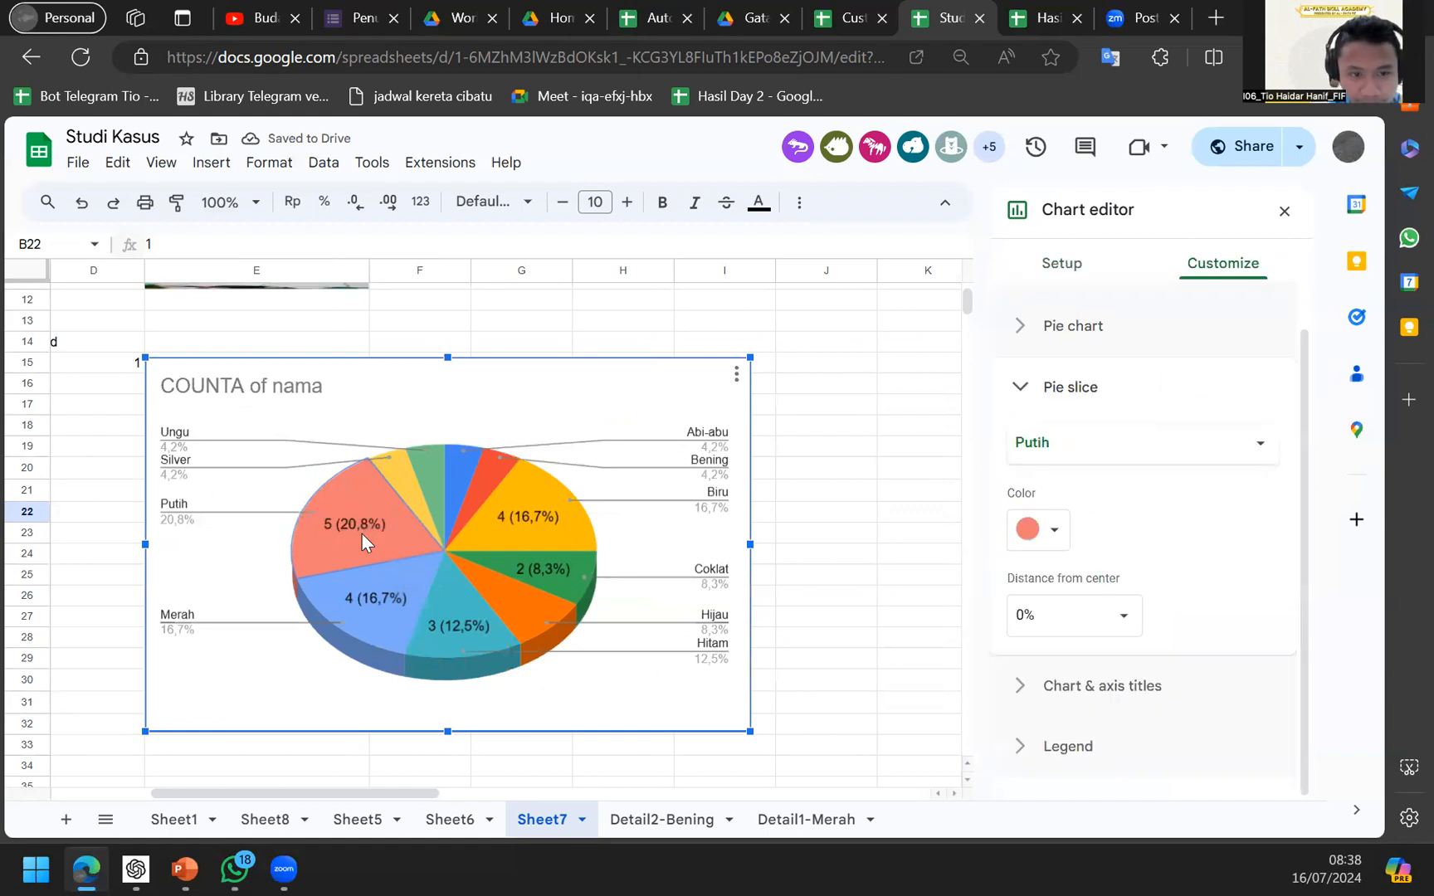
click(368, 528)
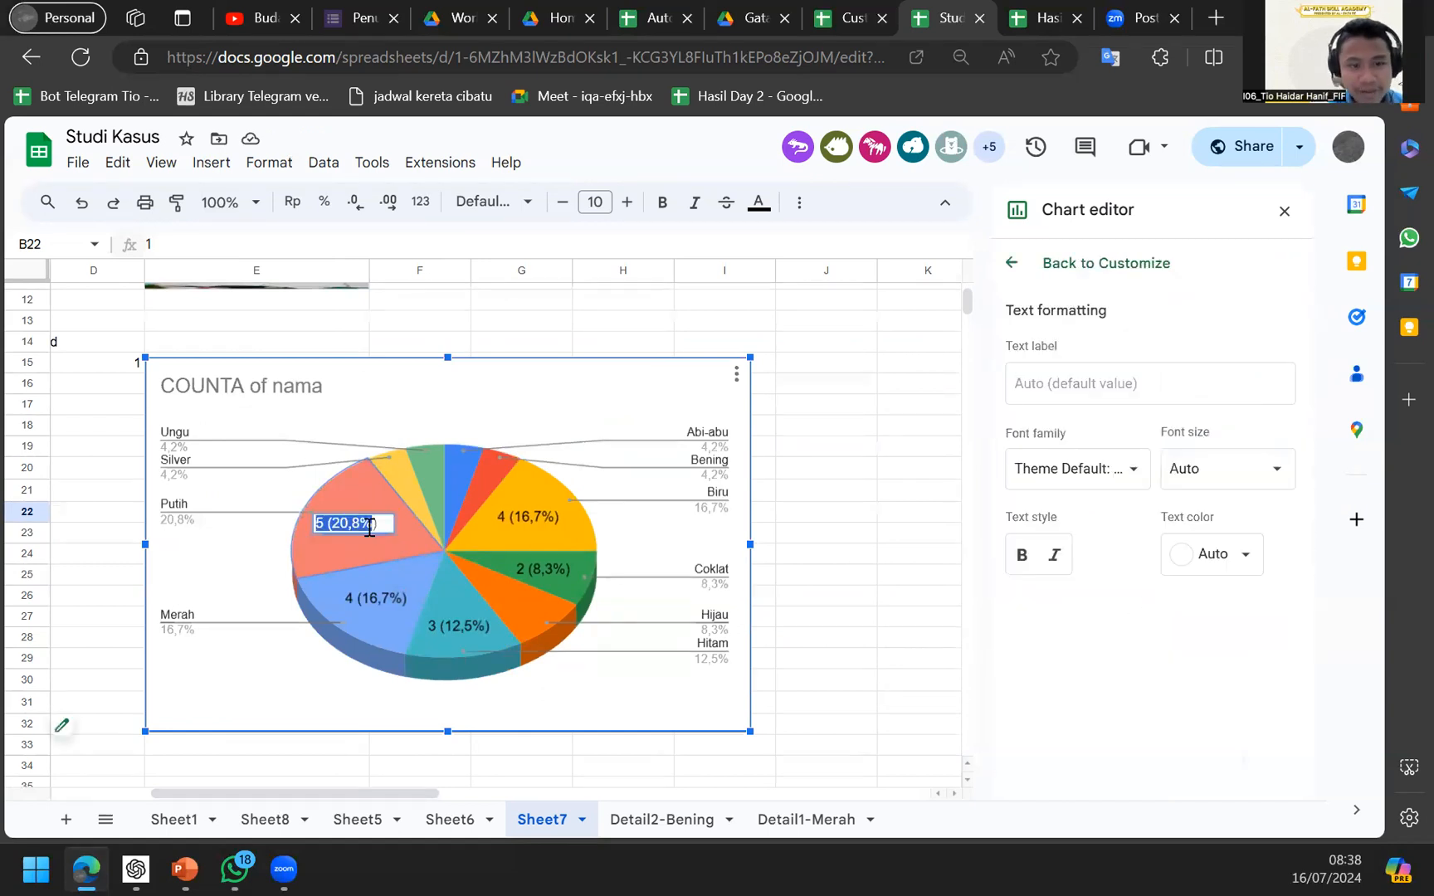
click(826, 384)
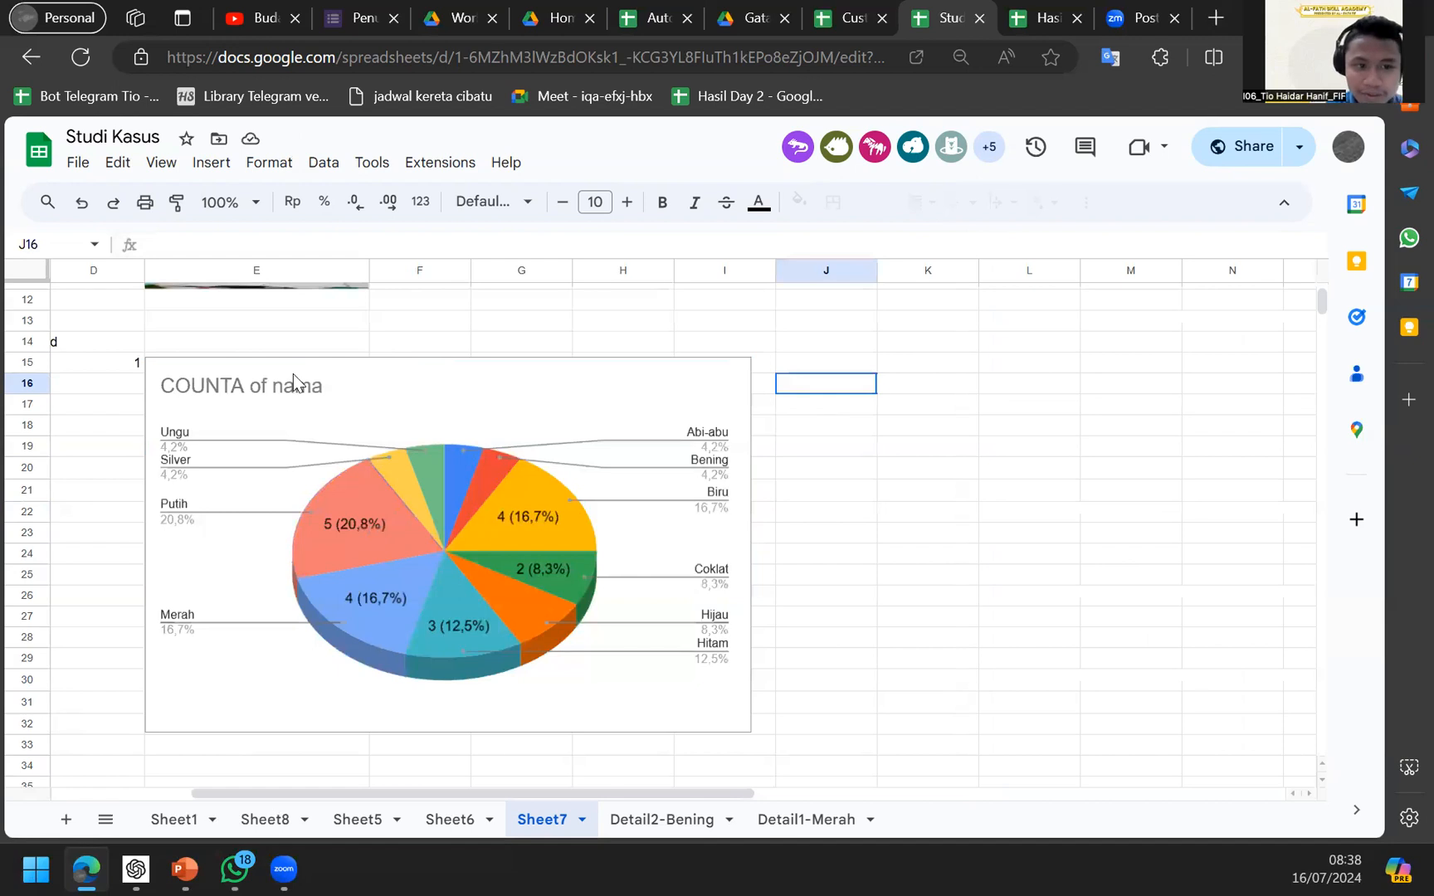
double_click(289, 385)
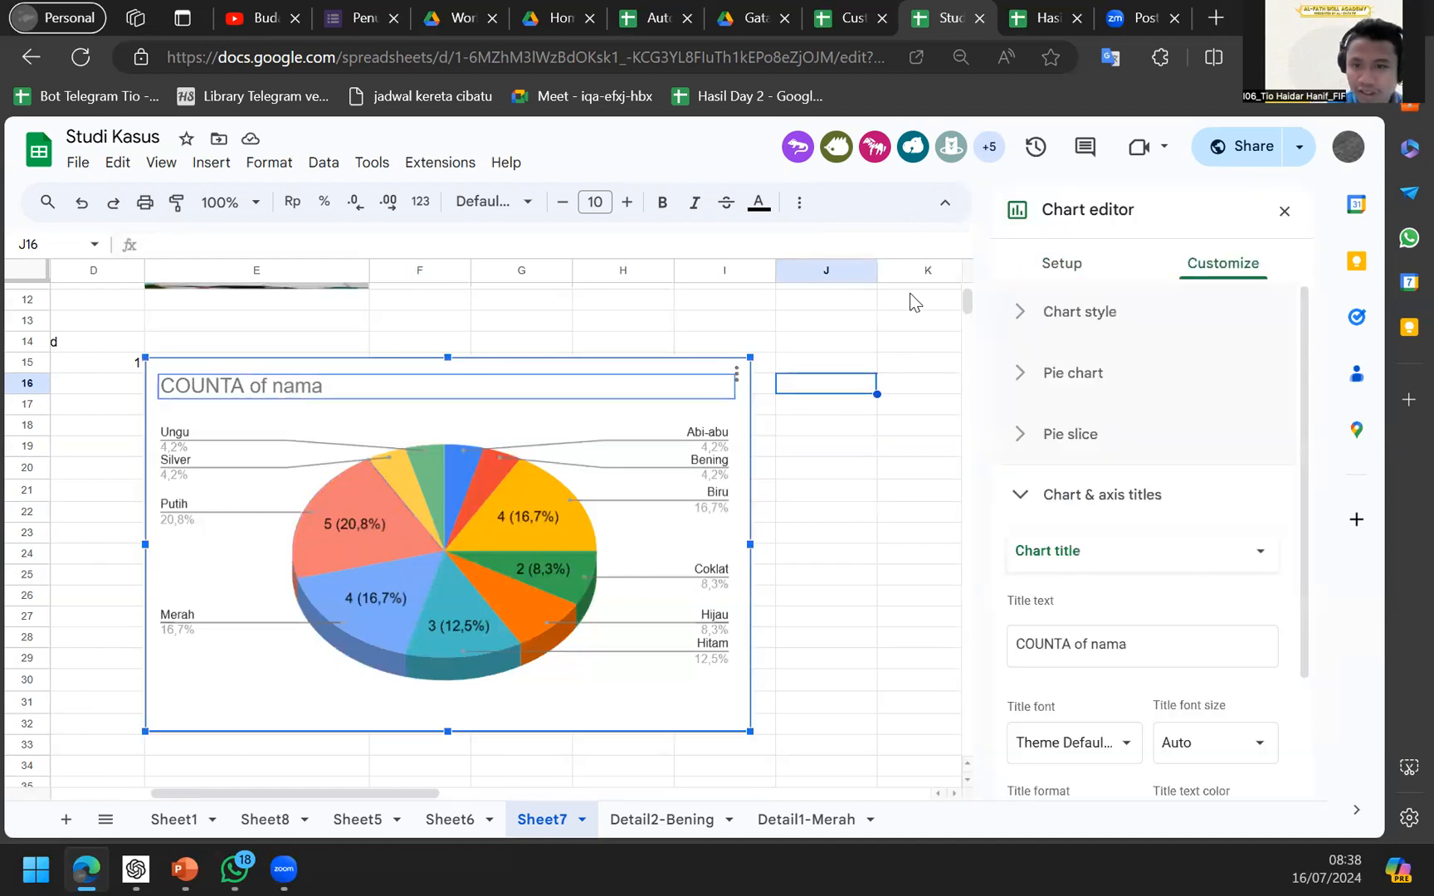
click(1044, 340)
click(1049, 342)
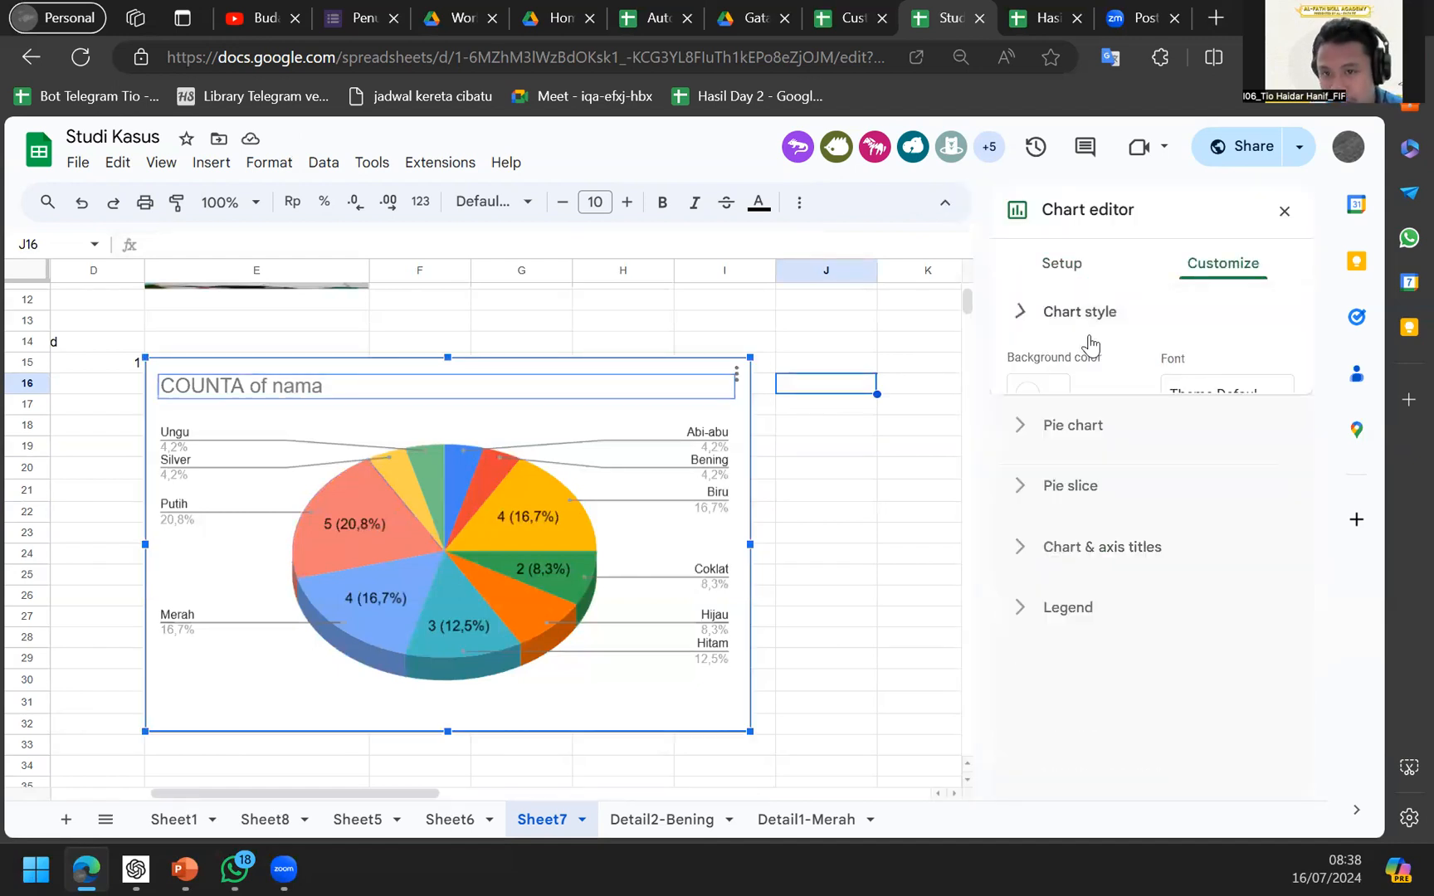
click(1052, 359)
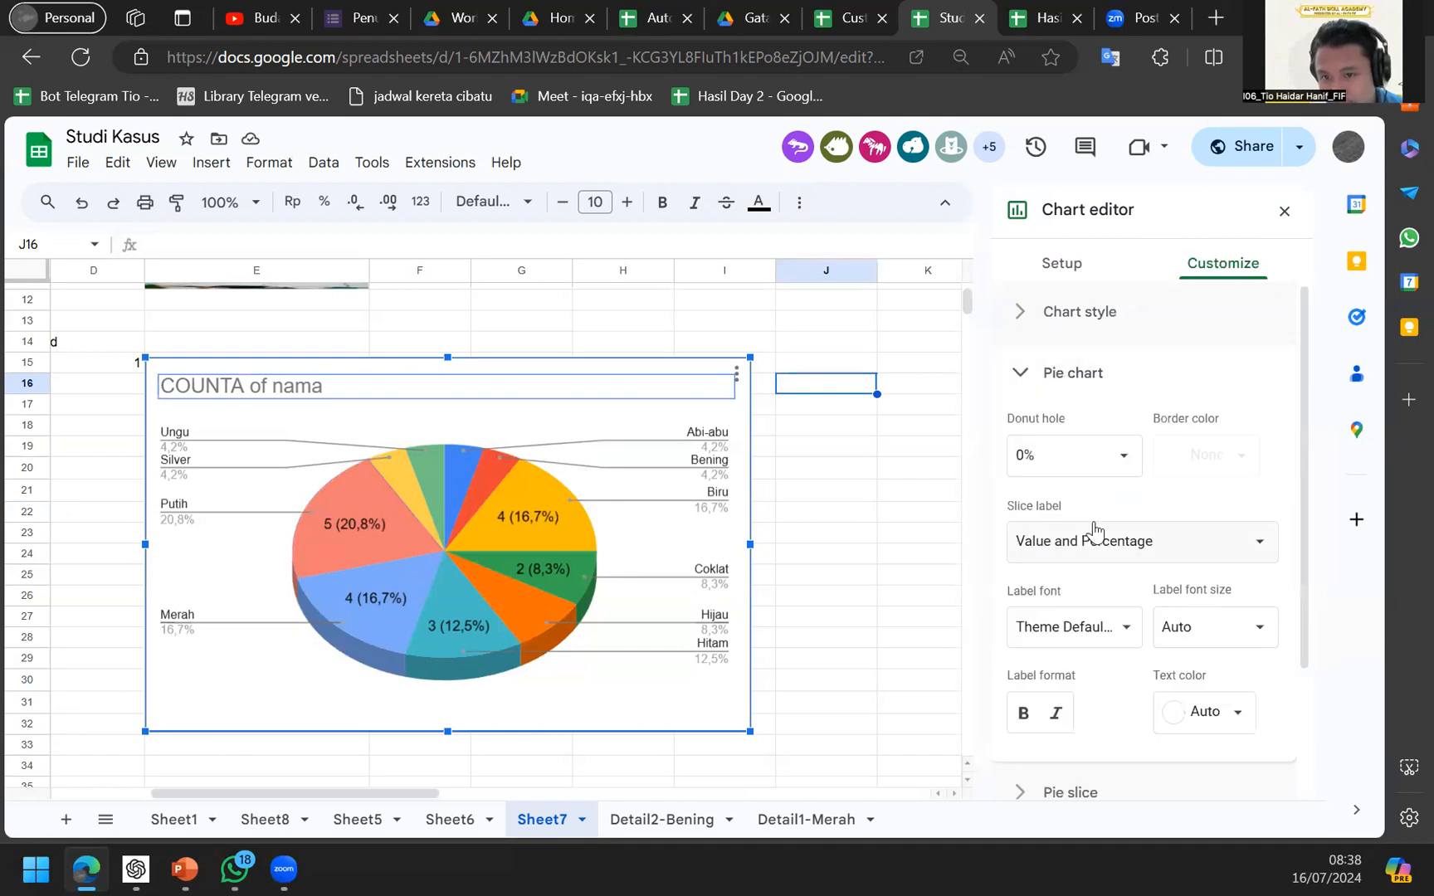
scroll(1093, 530, down, 2)
click(1077, 681)
Set the Biru slice's colour to blue.
click(1122, 452)
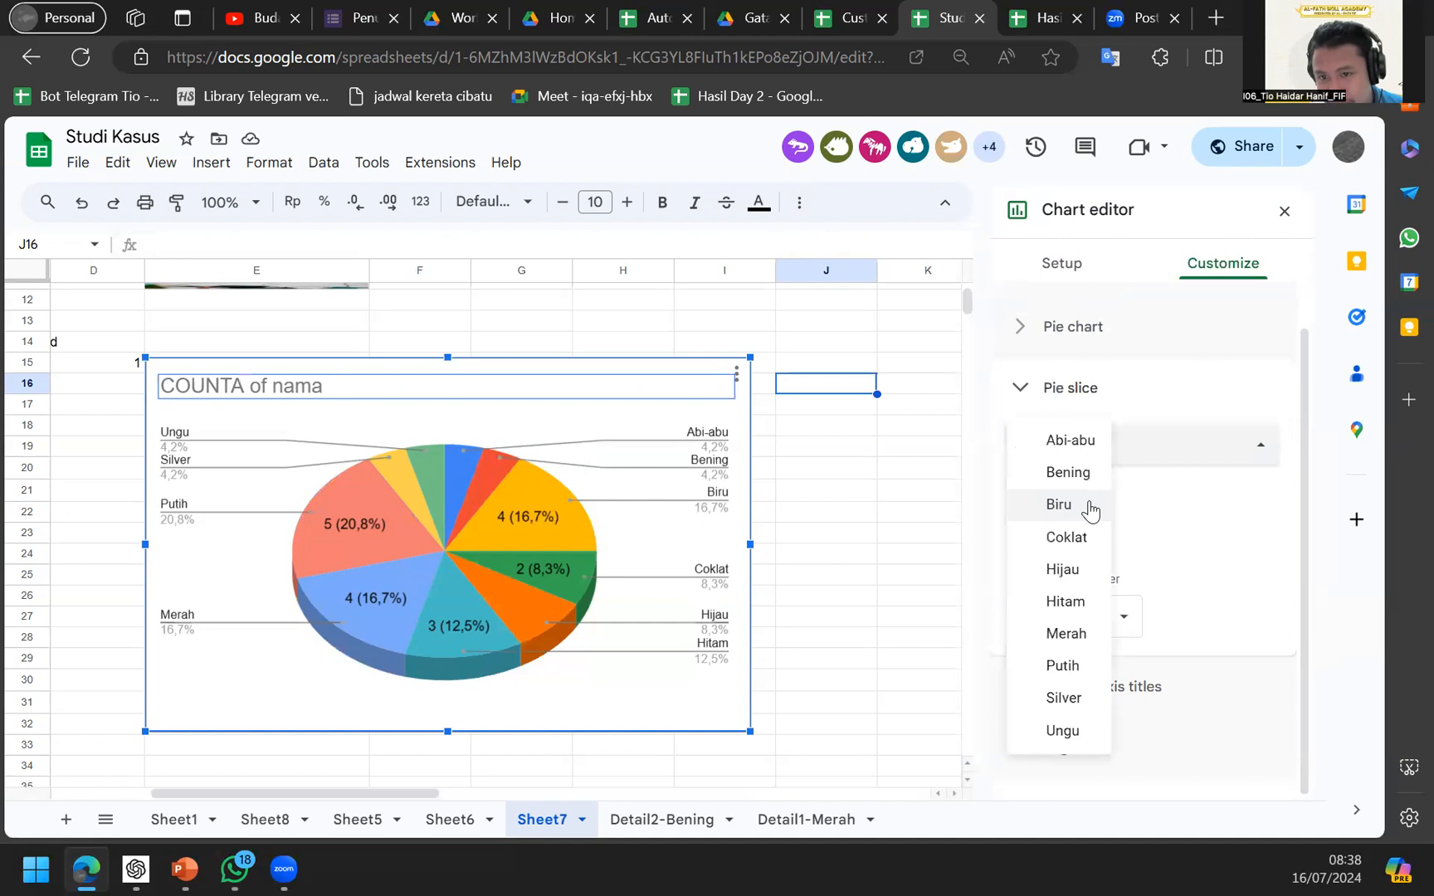
click(1098, 501)
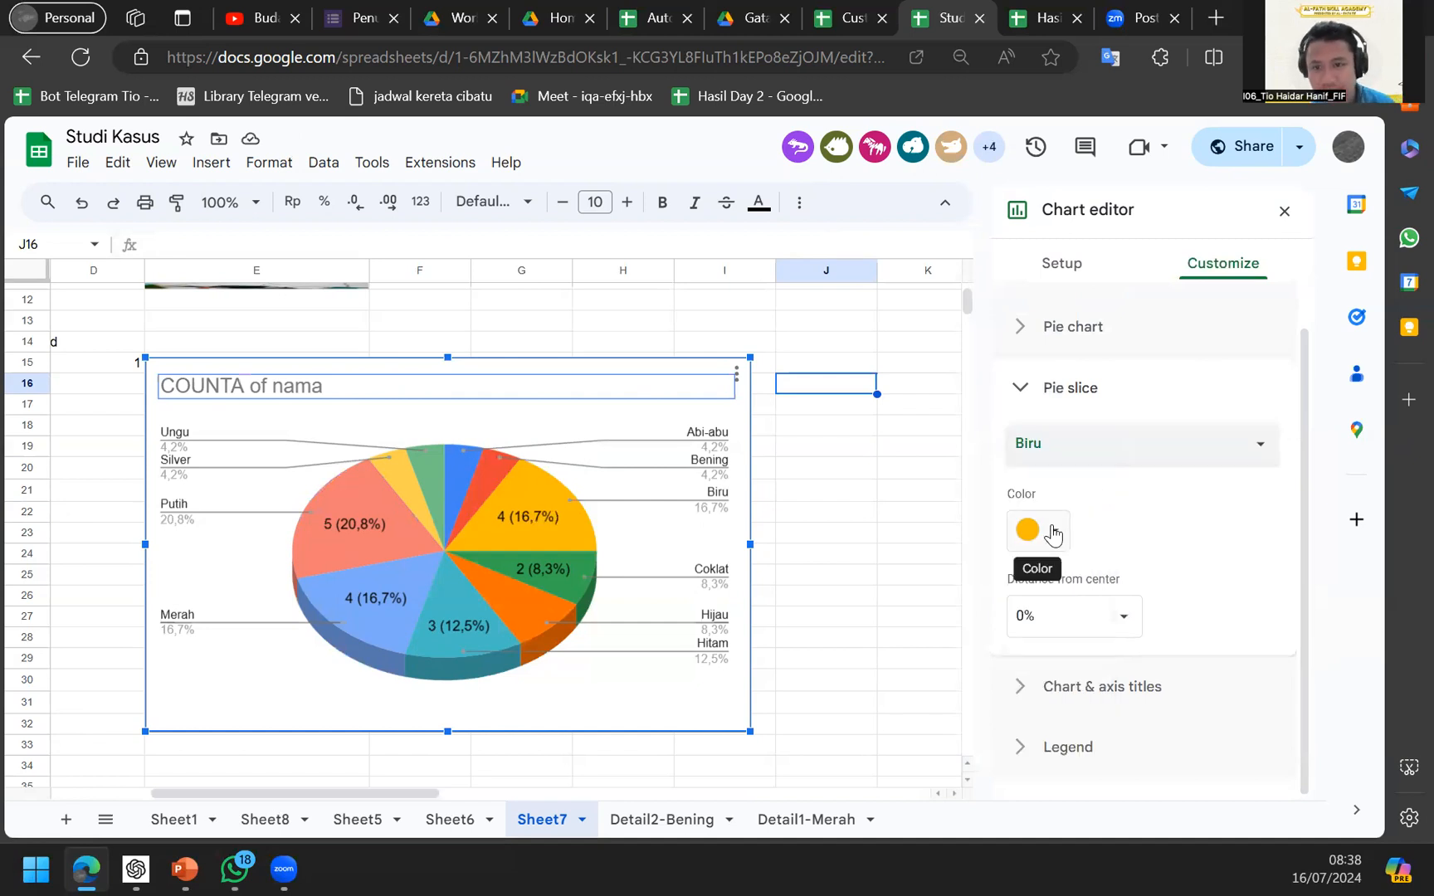
click(1050, 533)
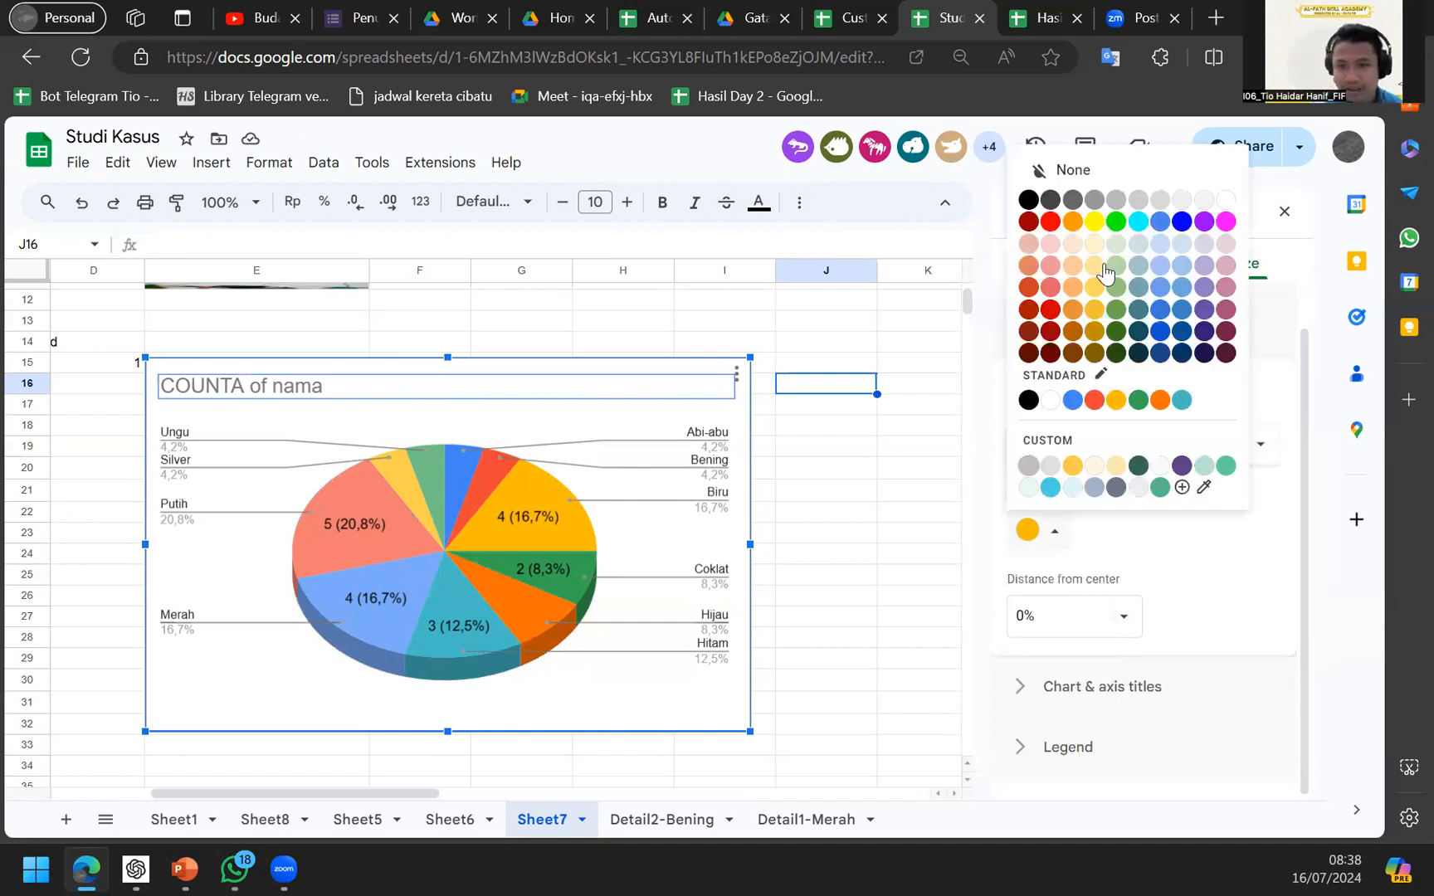
click(1160, 222)
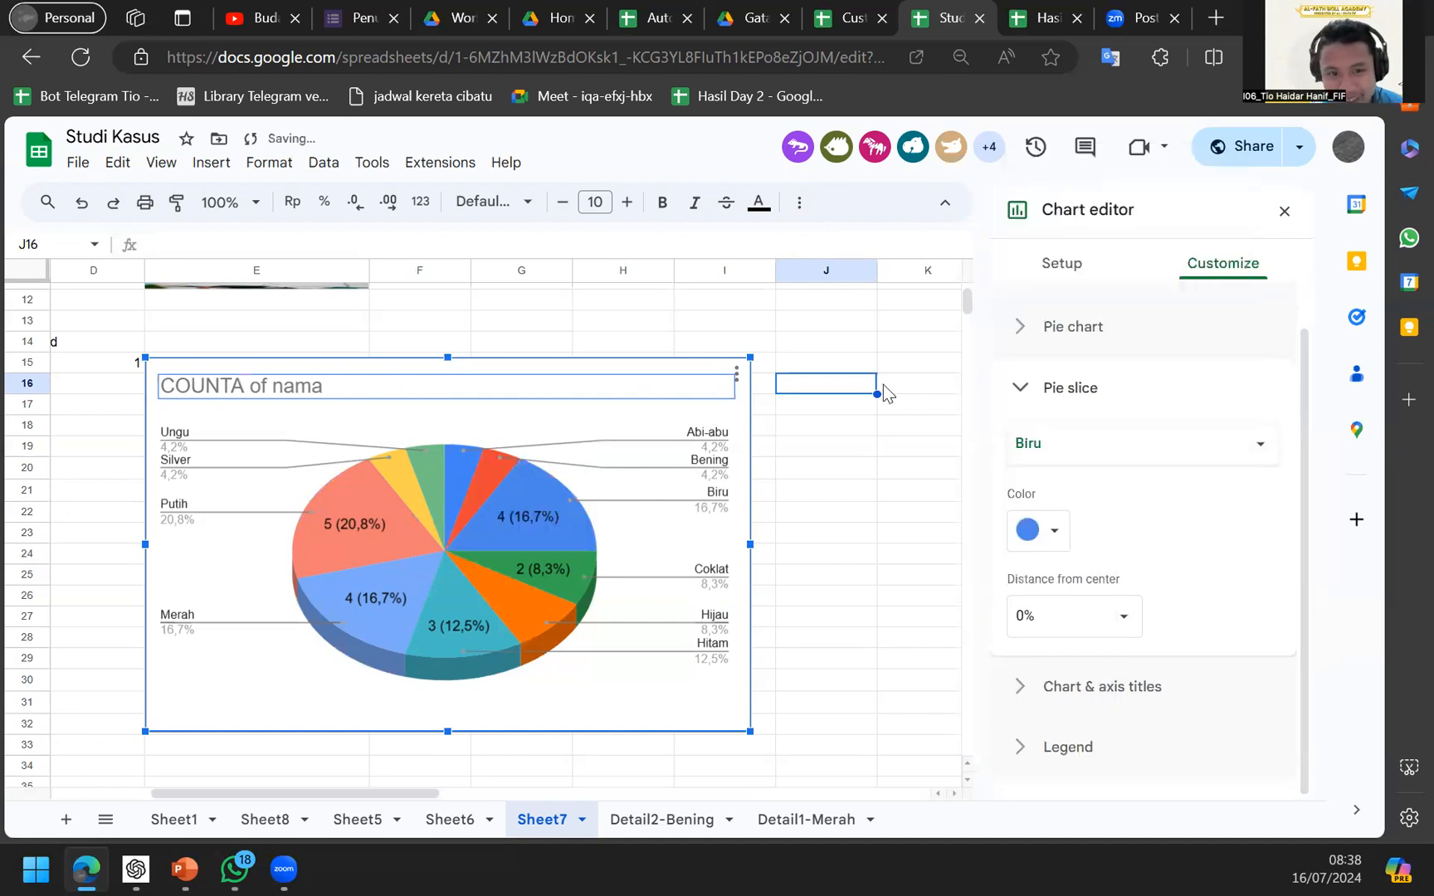
Set the Abi-abu slice's colour to grey.
click(1101, 466)
click(1074, 386)
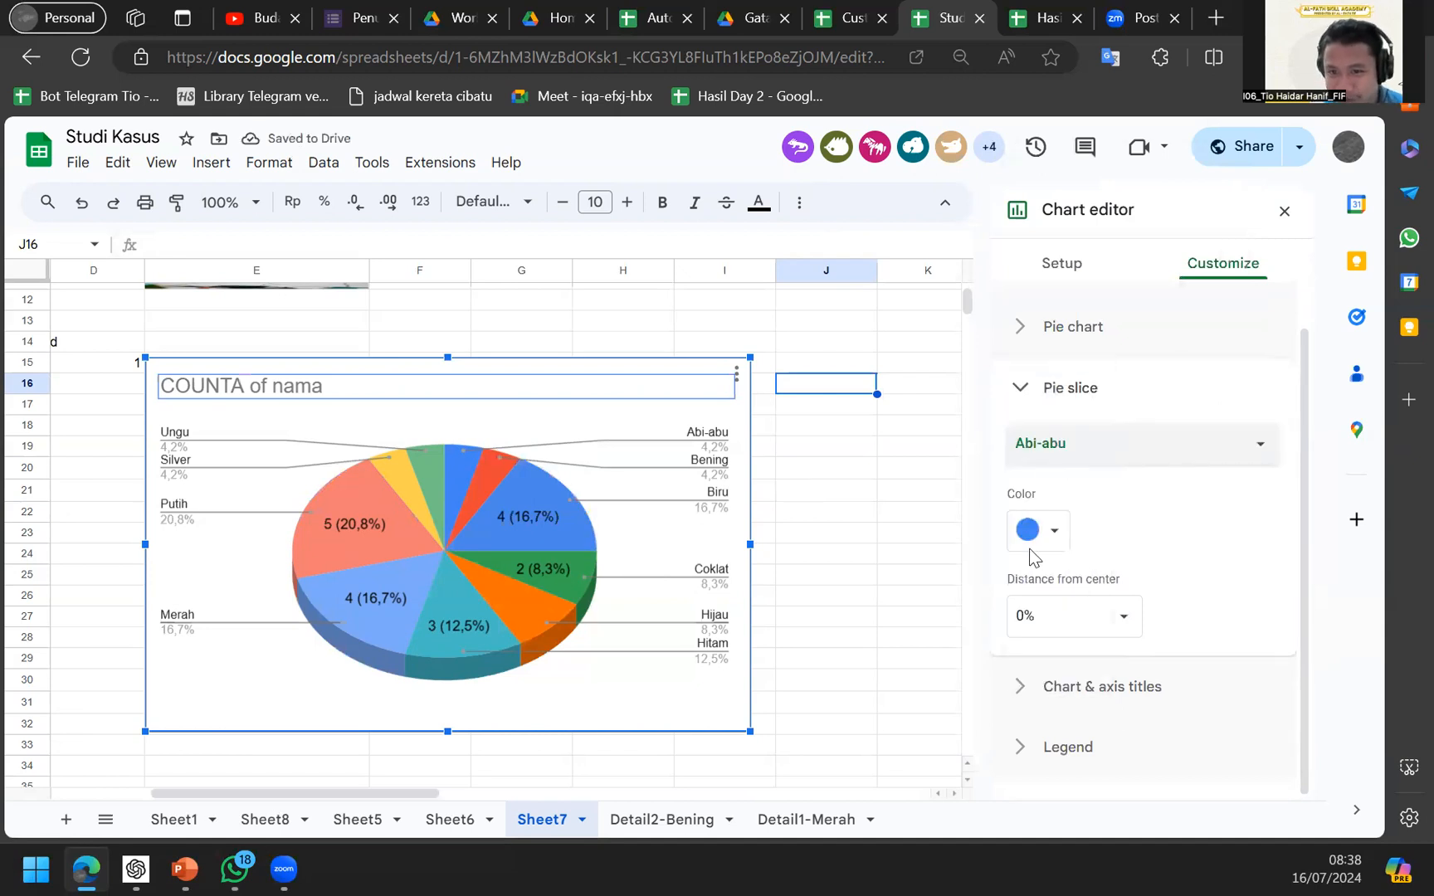
click(1047, 532)
click(1029, 465)
click(1088, 448)
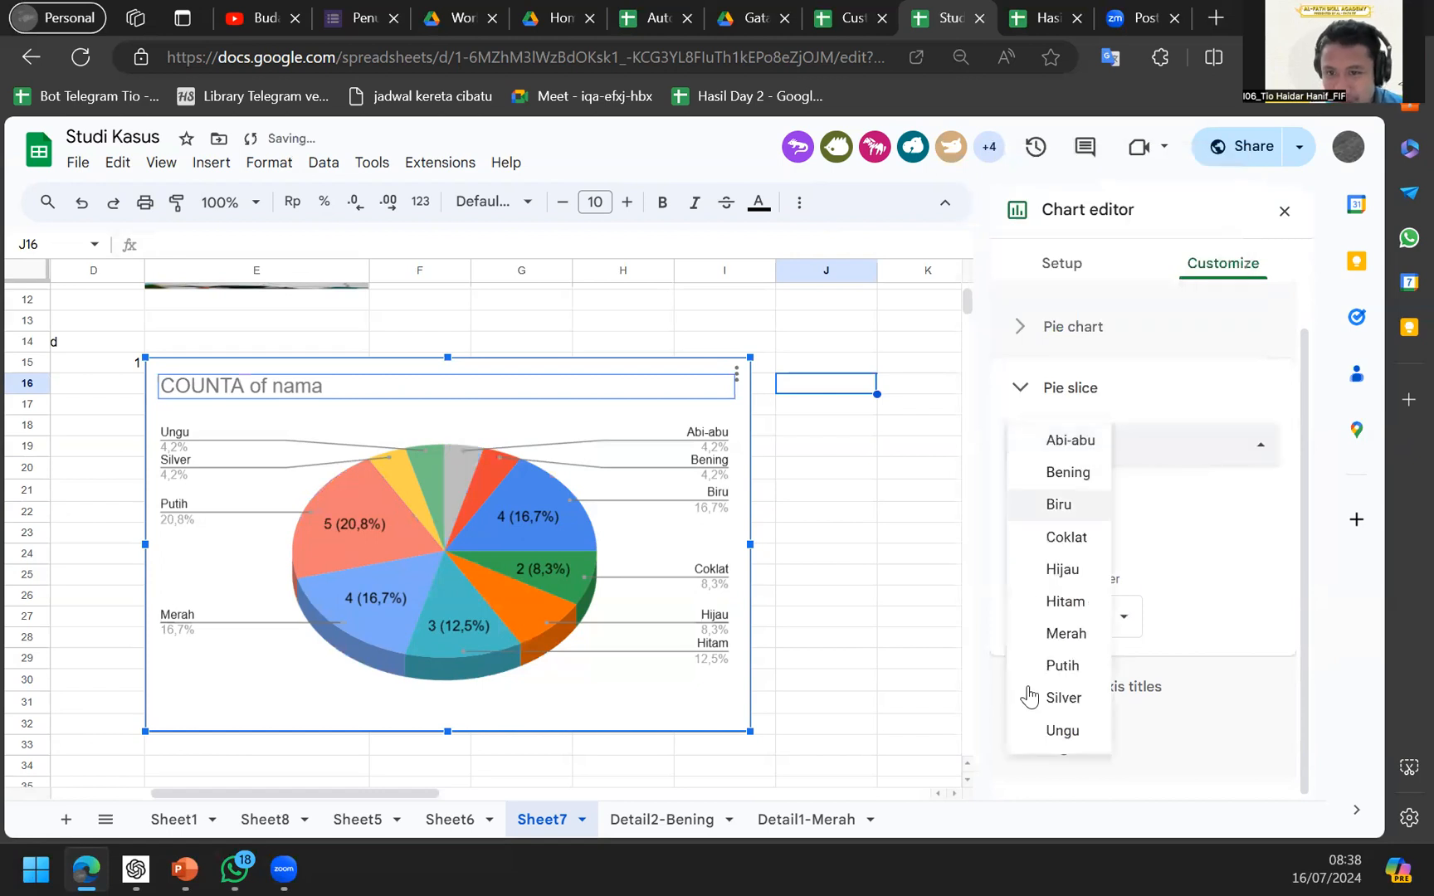
click(1098, 439)
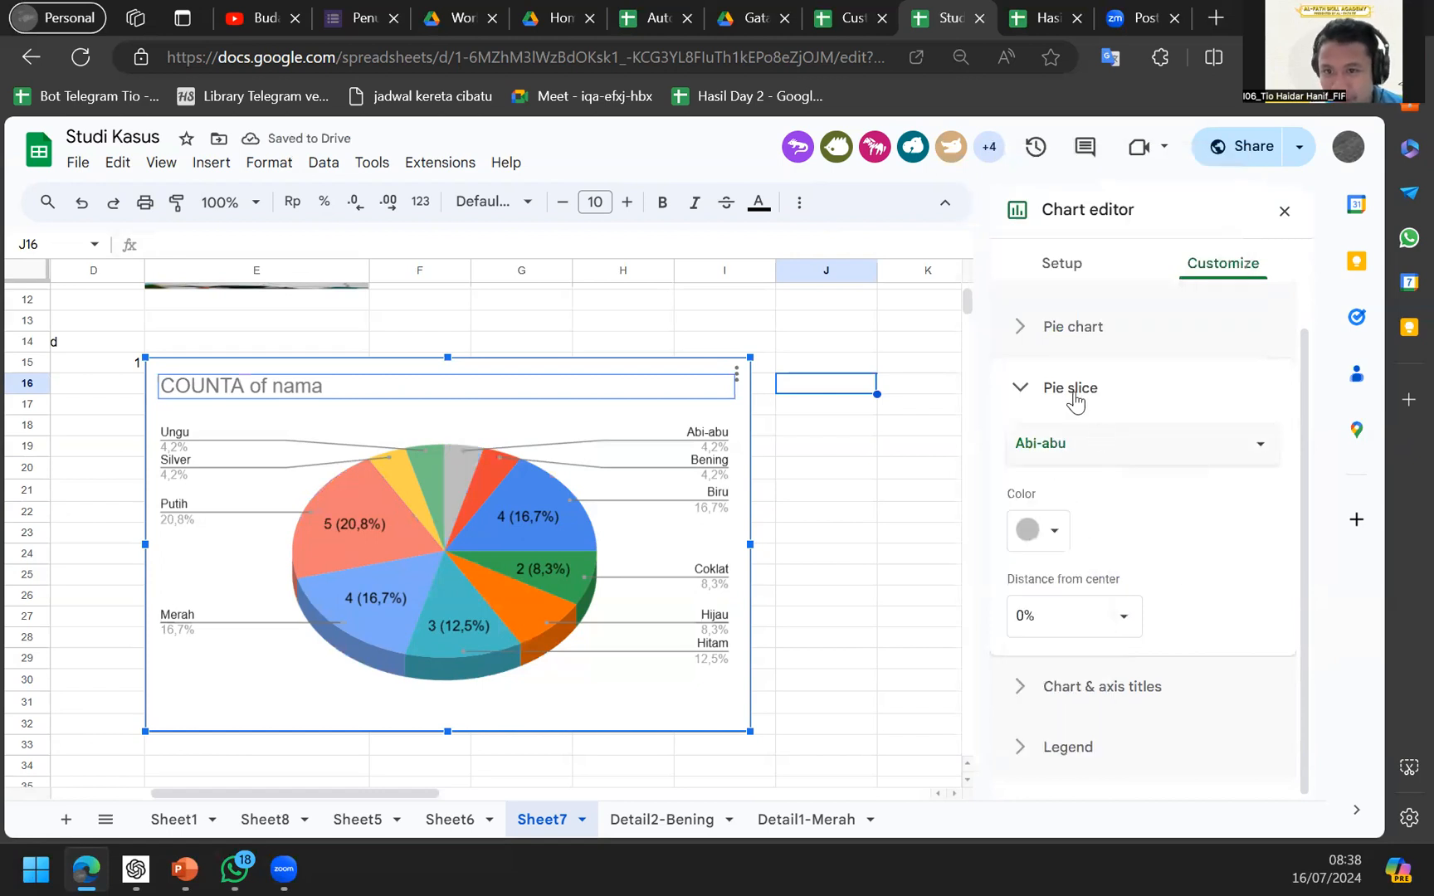
click(1145, 689)
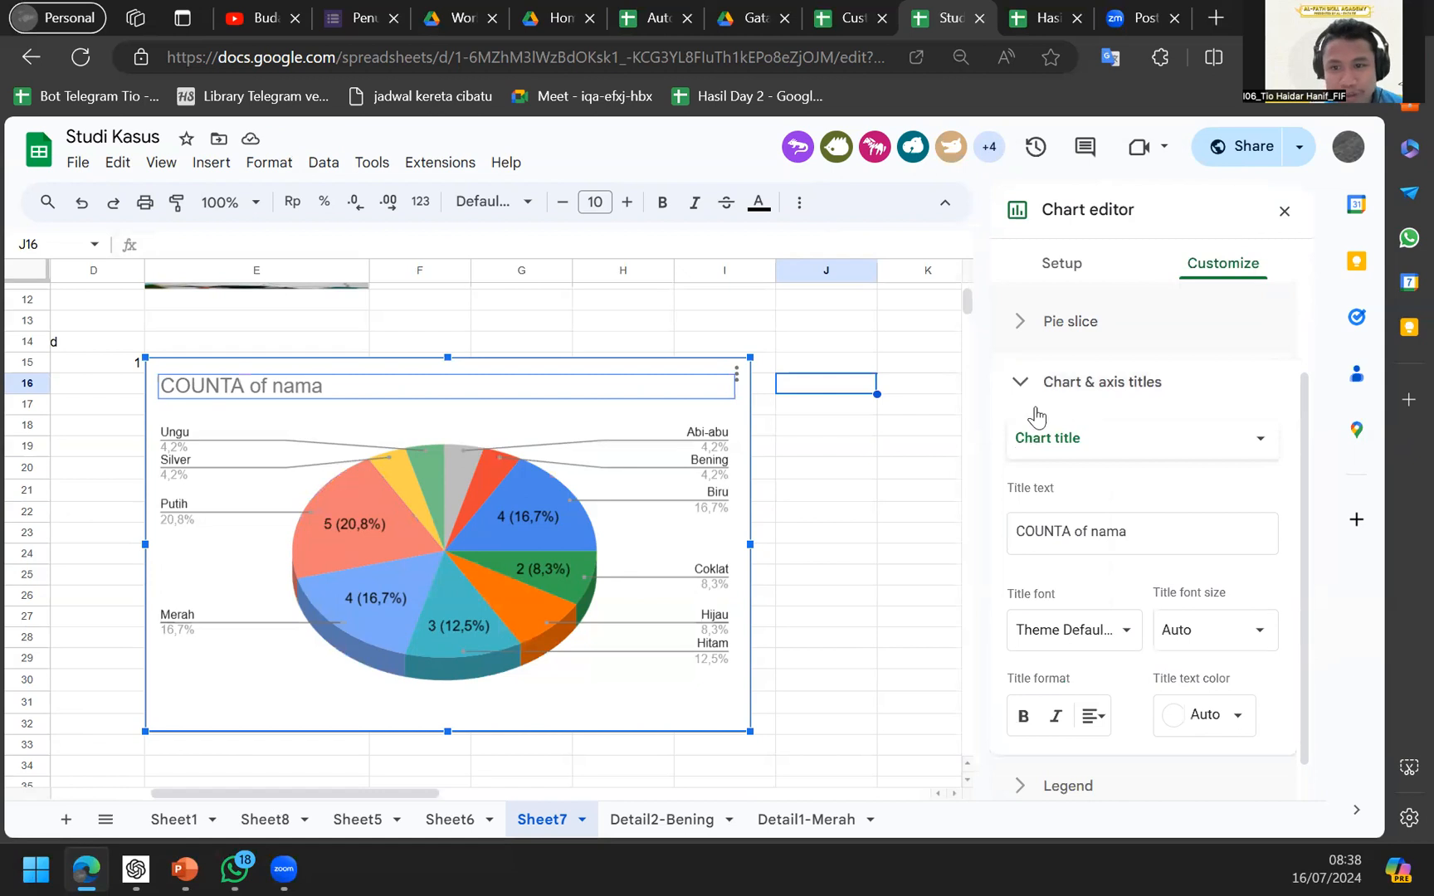
drag(1082, 527, 754, 561)
Change the chart title to 'Warna' and add the subtitle 'MEndeskripsikan...'.
scroll(754, 561, left, 3)
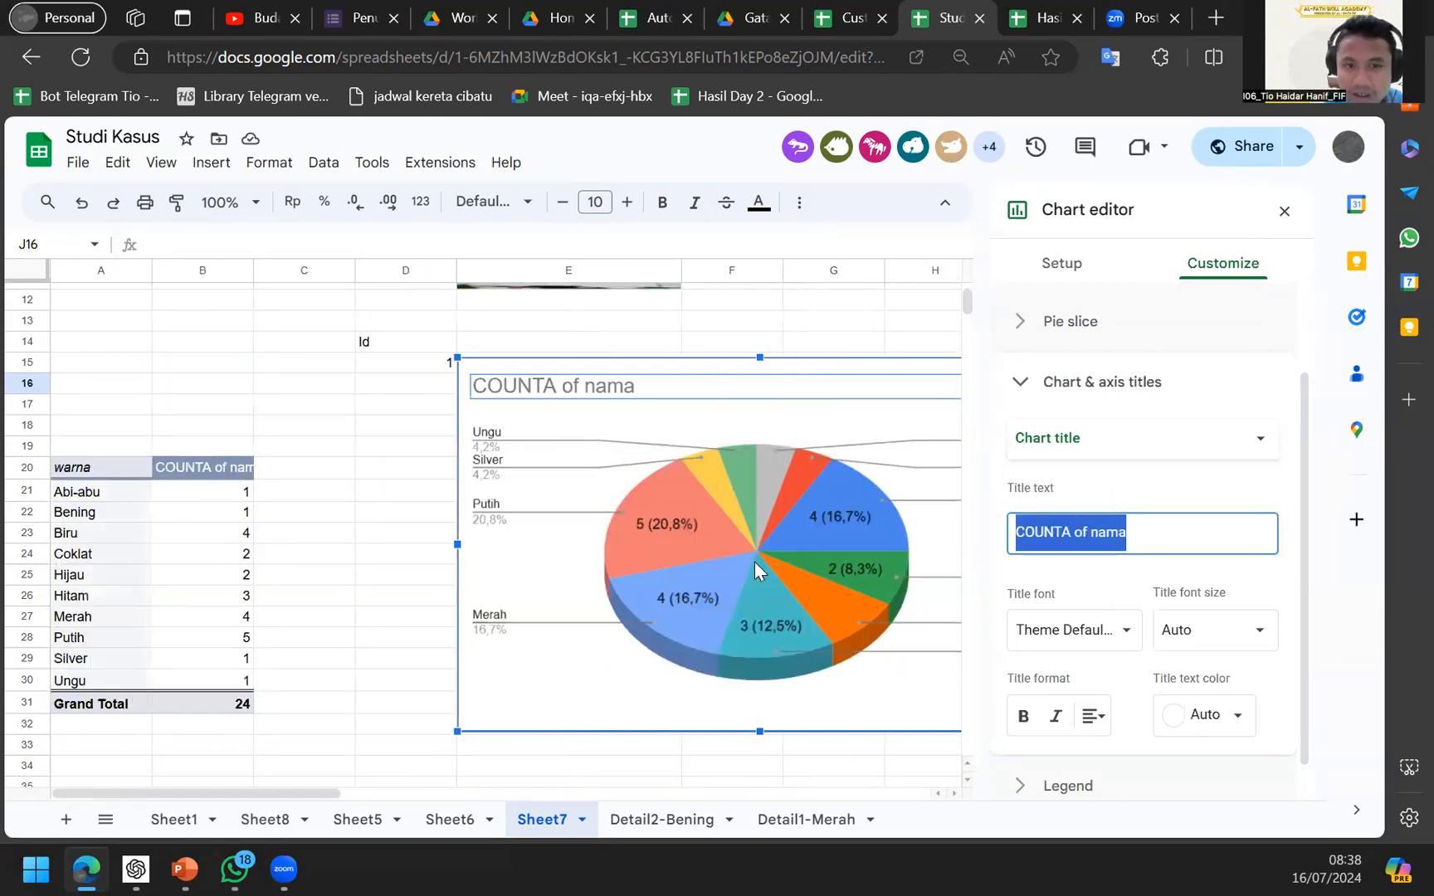
text(Warna)
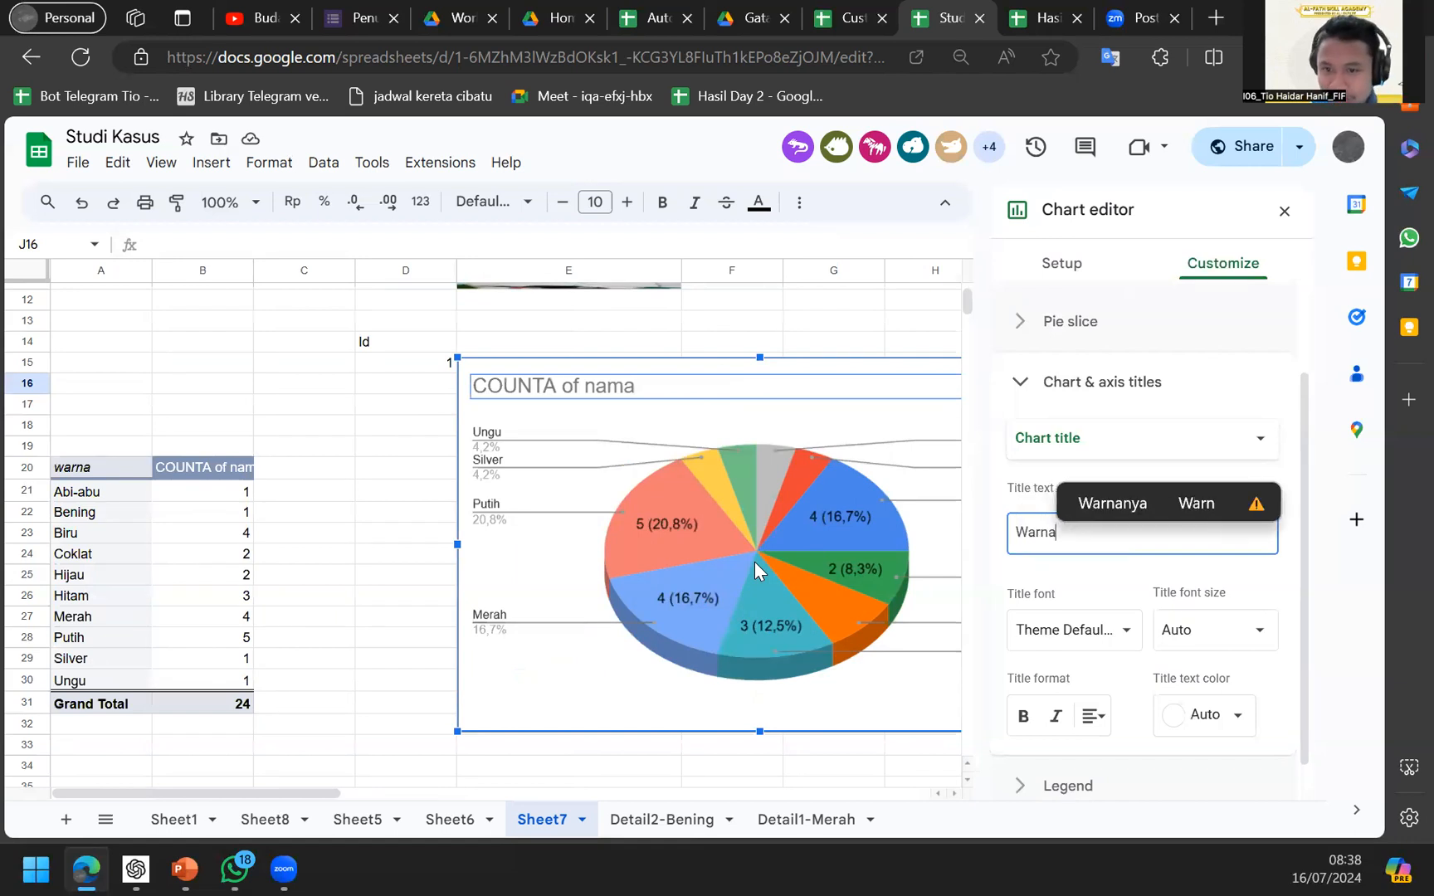
click(1080, 439)
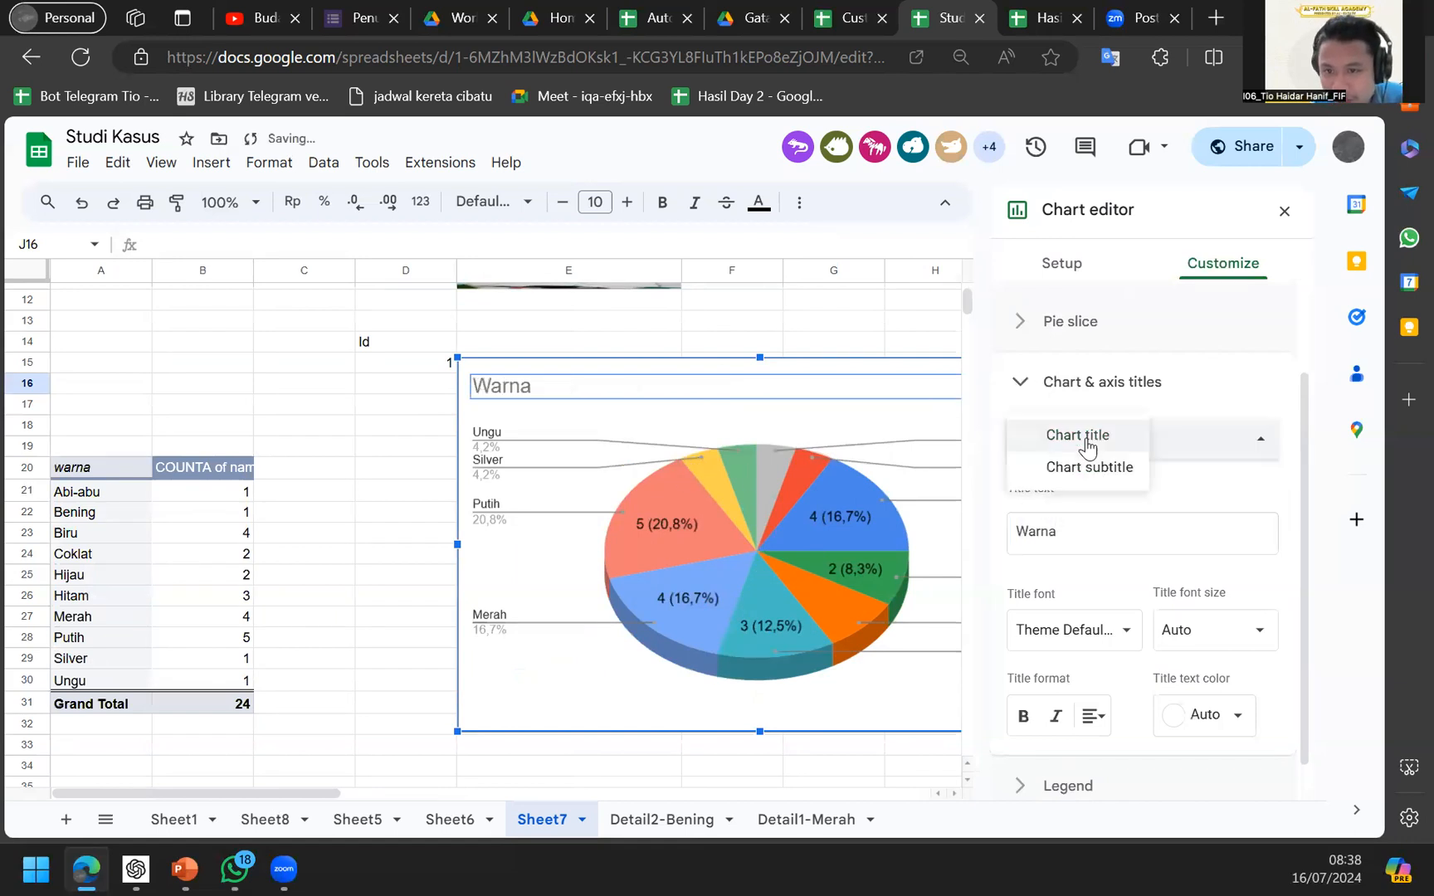
click(1100, 465)
click(1098, 523)
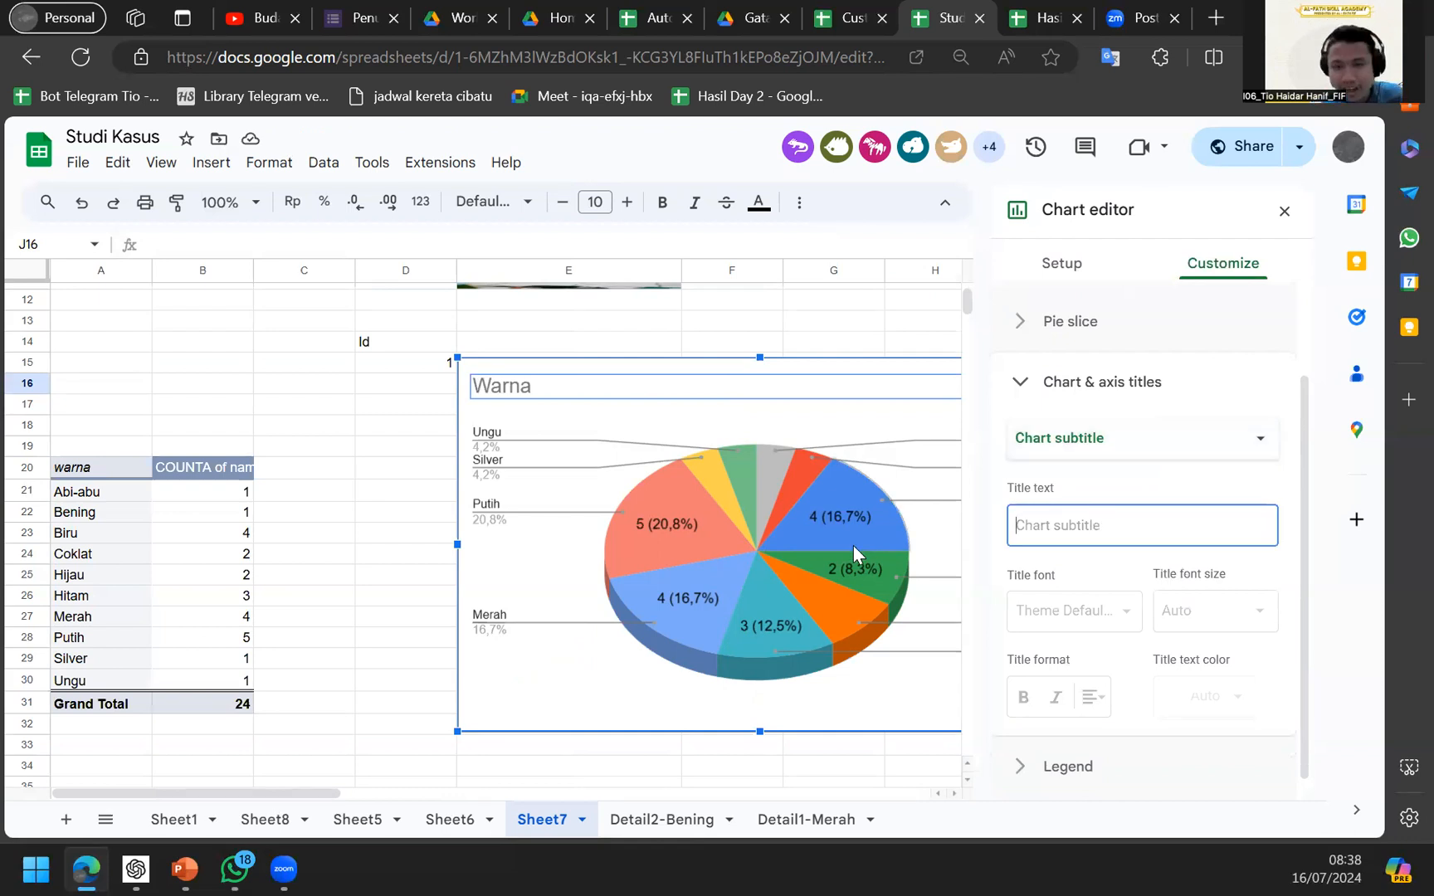
text(MEndeskripsikan...)
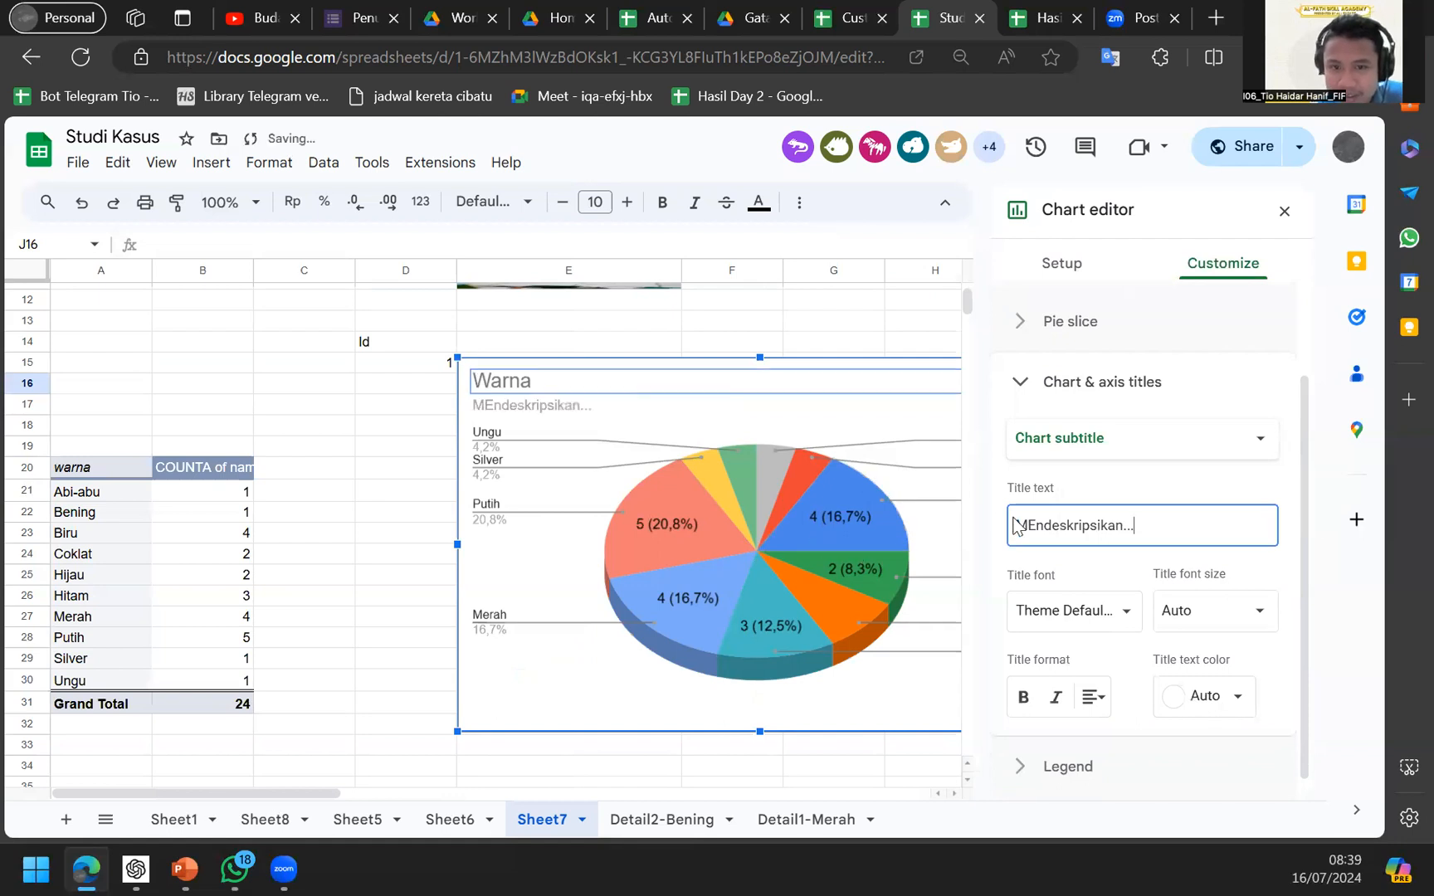
scroll(582, 454, right, 1)
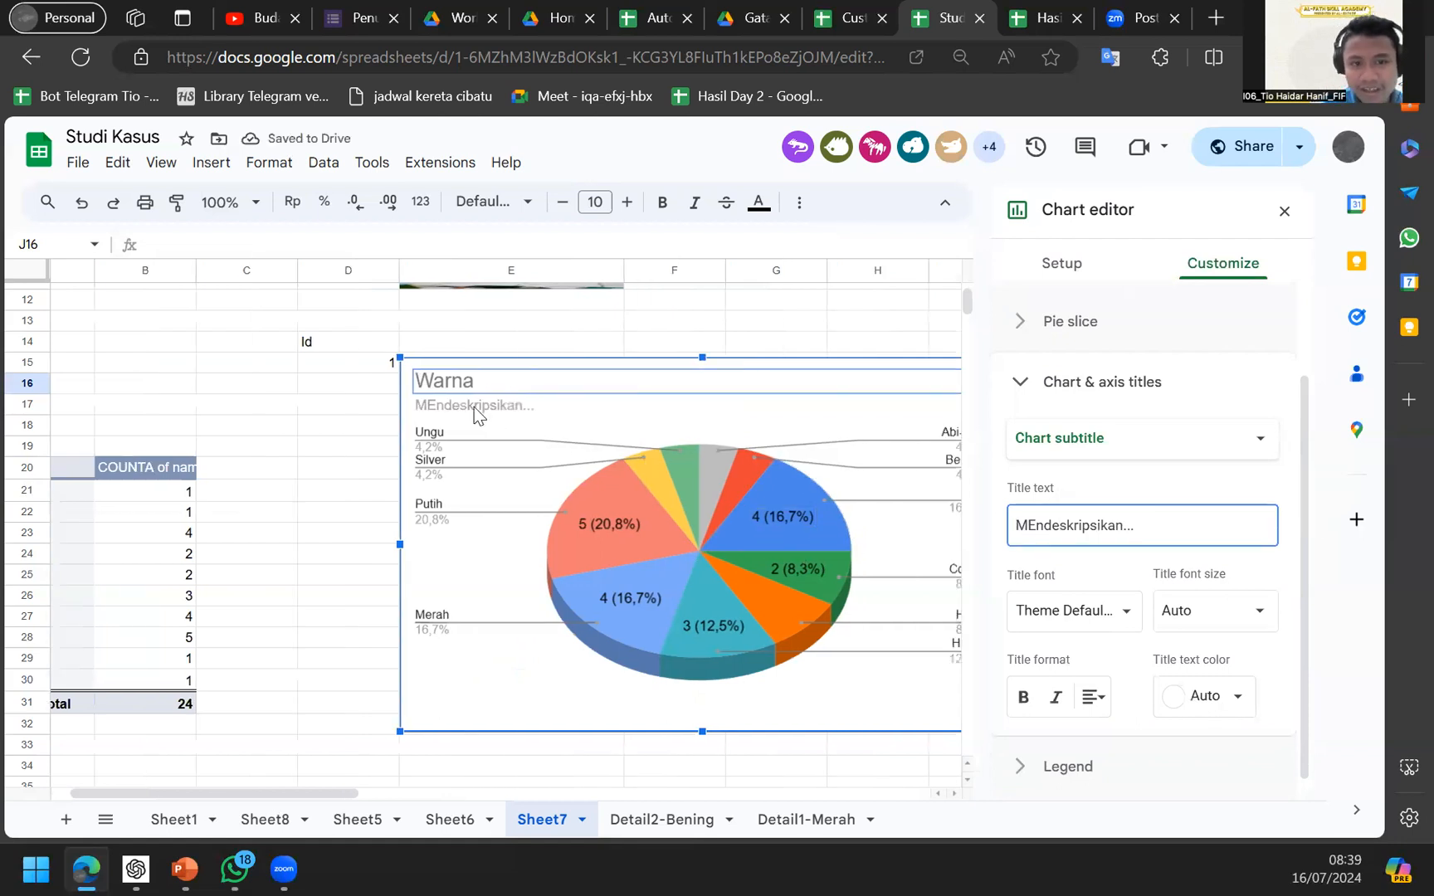
click(1060, 452)
Change the 3D pie chart into a bar chart.
click(1215, 411)
click(1090, 377)
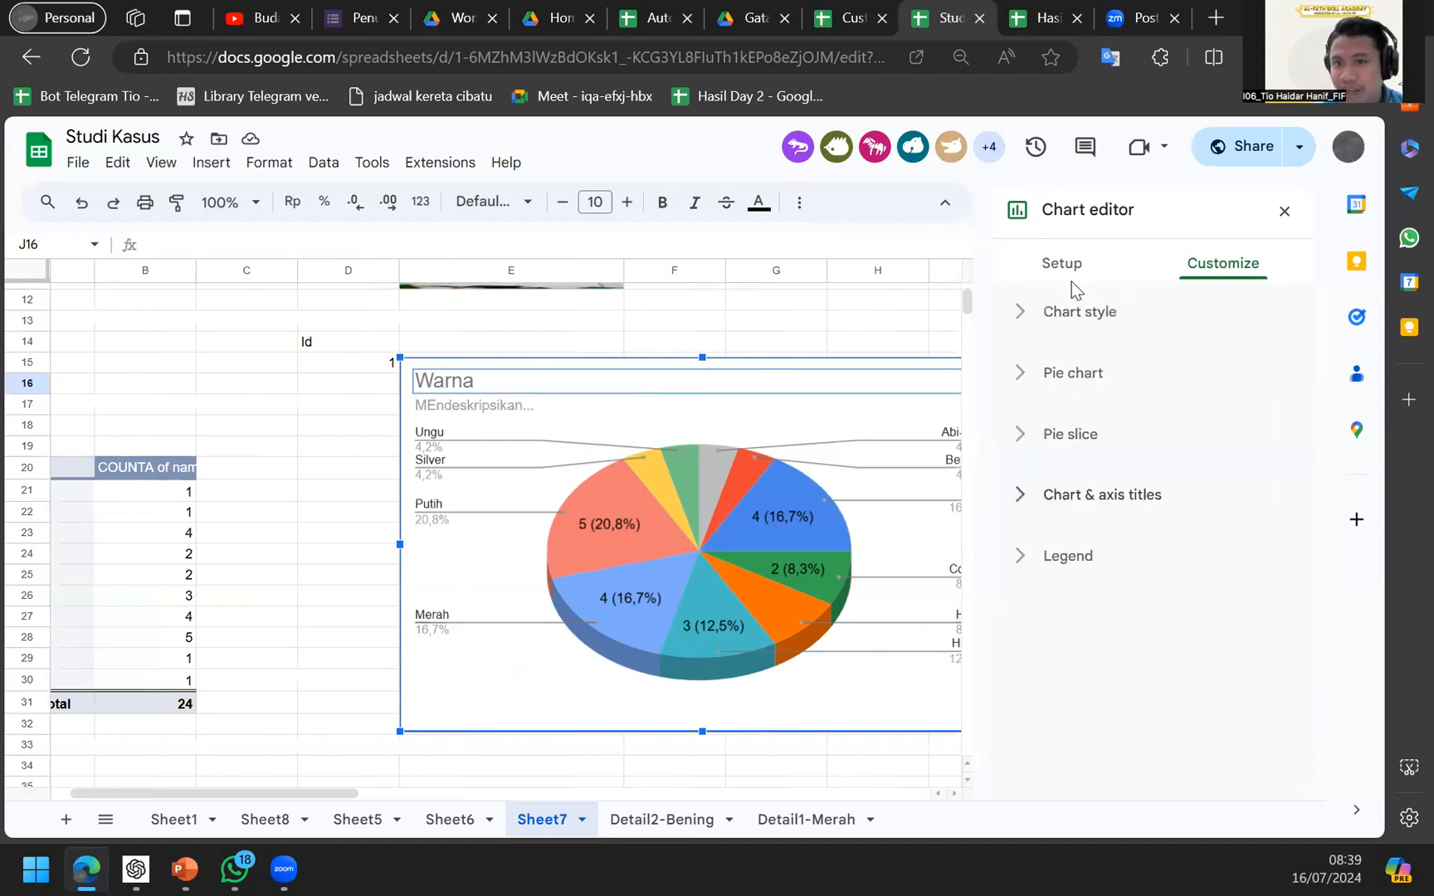
click(1062, 286)
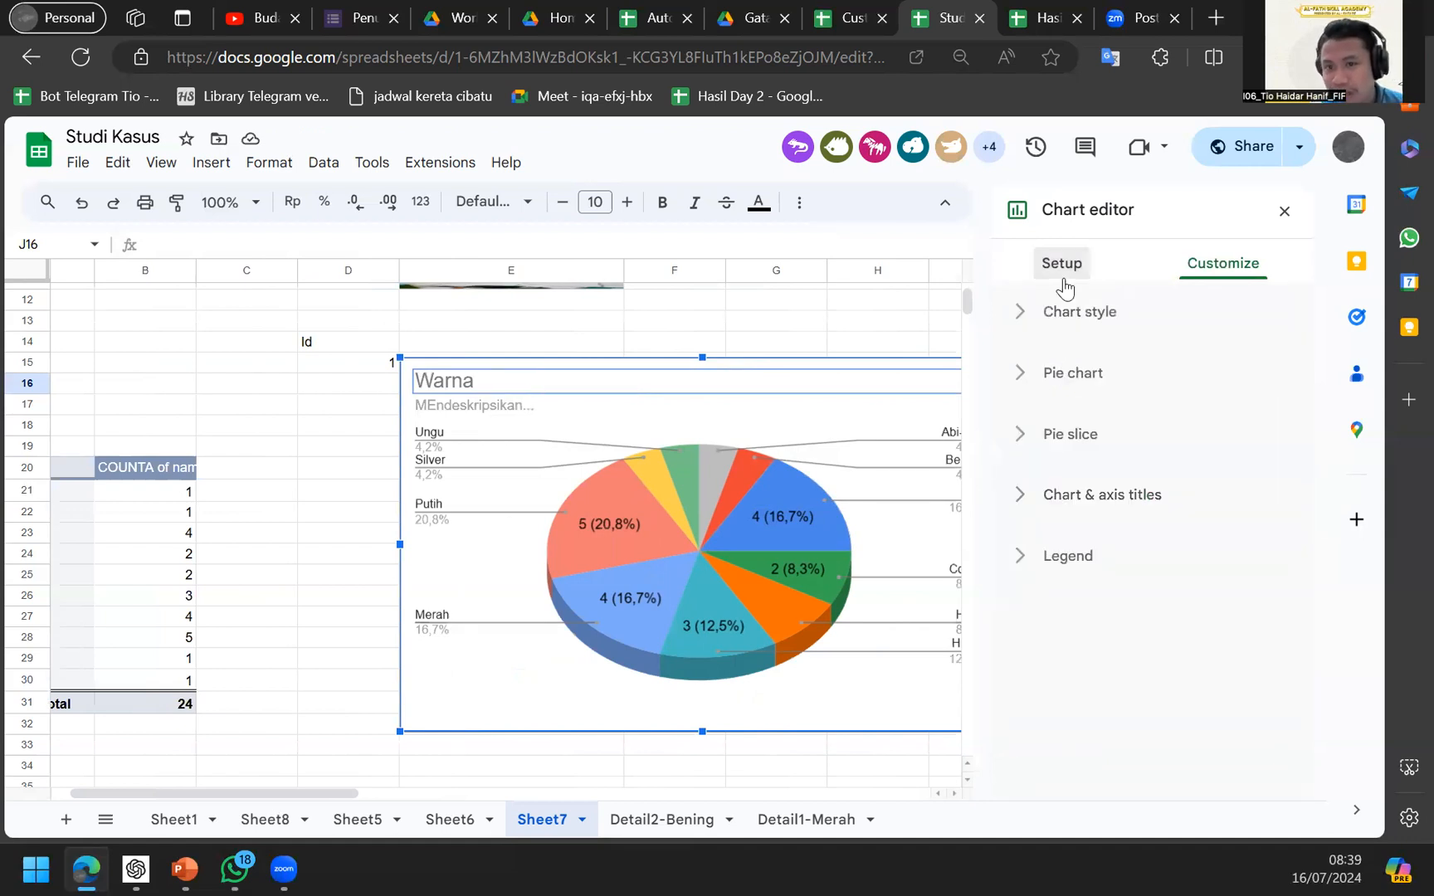
click(1107, 343)
click(1073, 559)
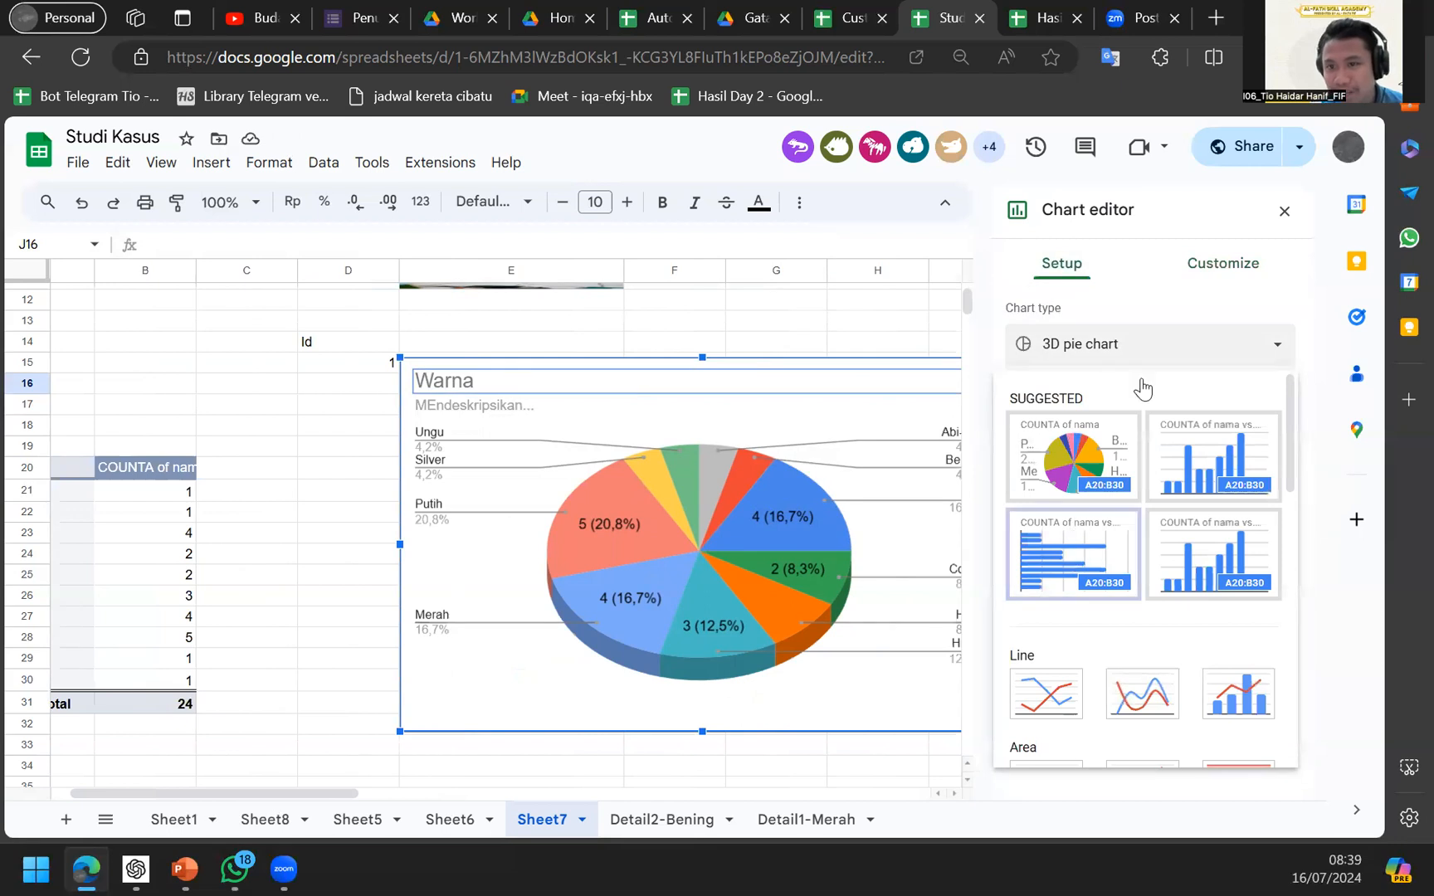
Review the chart style options and select the main chart title for editing.
click(1220, 264)
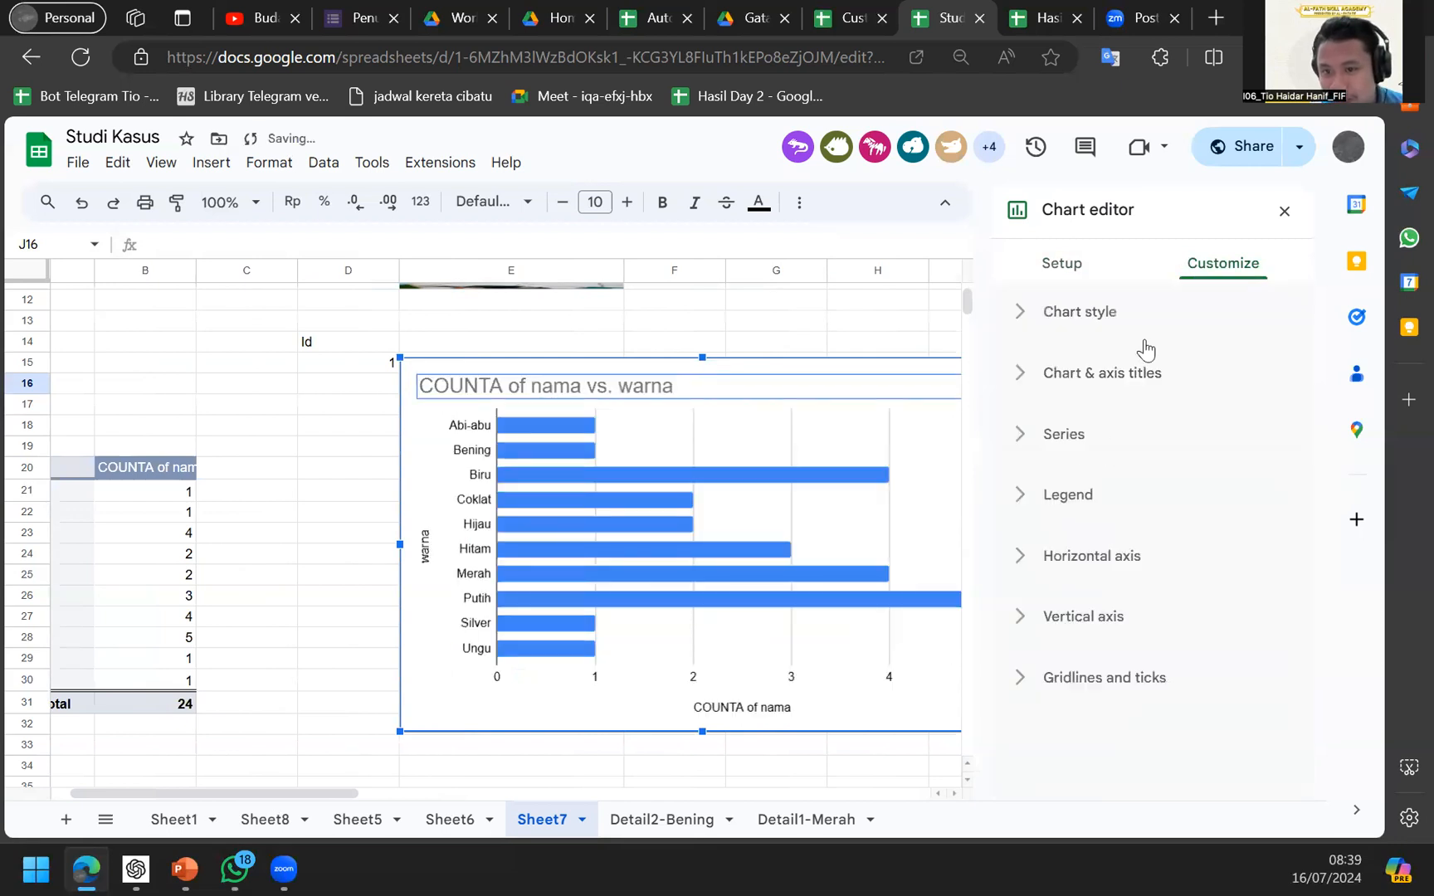
click(1133, 336)
click(1094, 333)
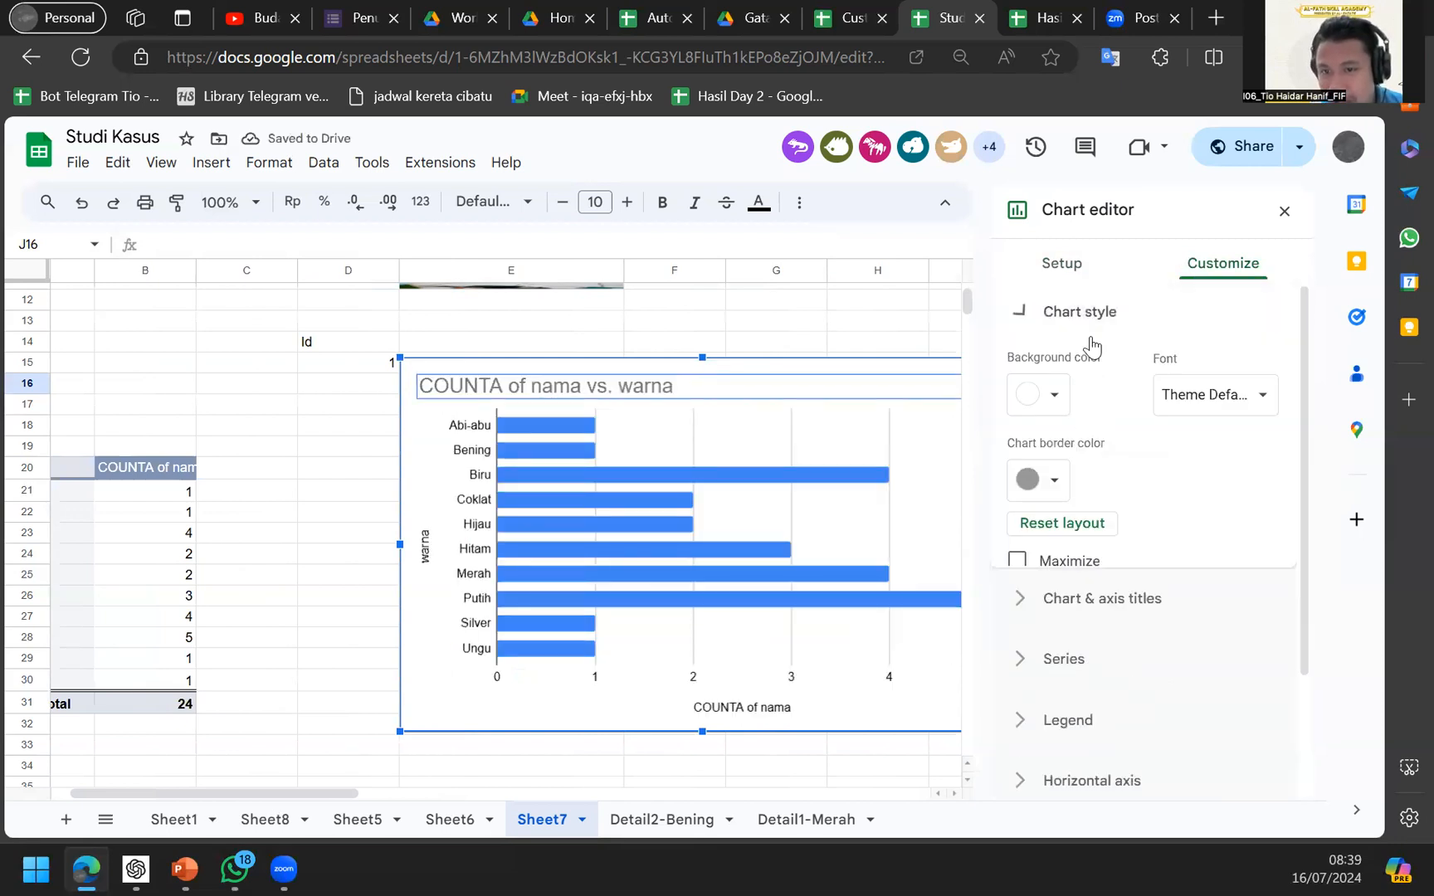
click(1094, 332)
click(1093, 323)
click(1098, 375)
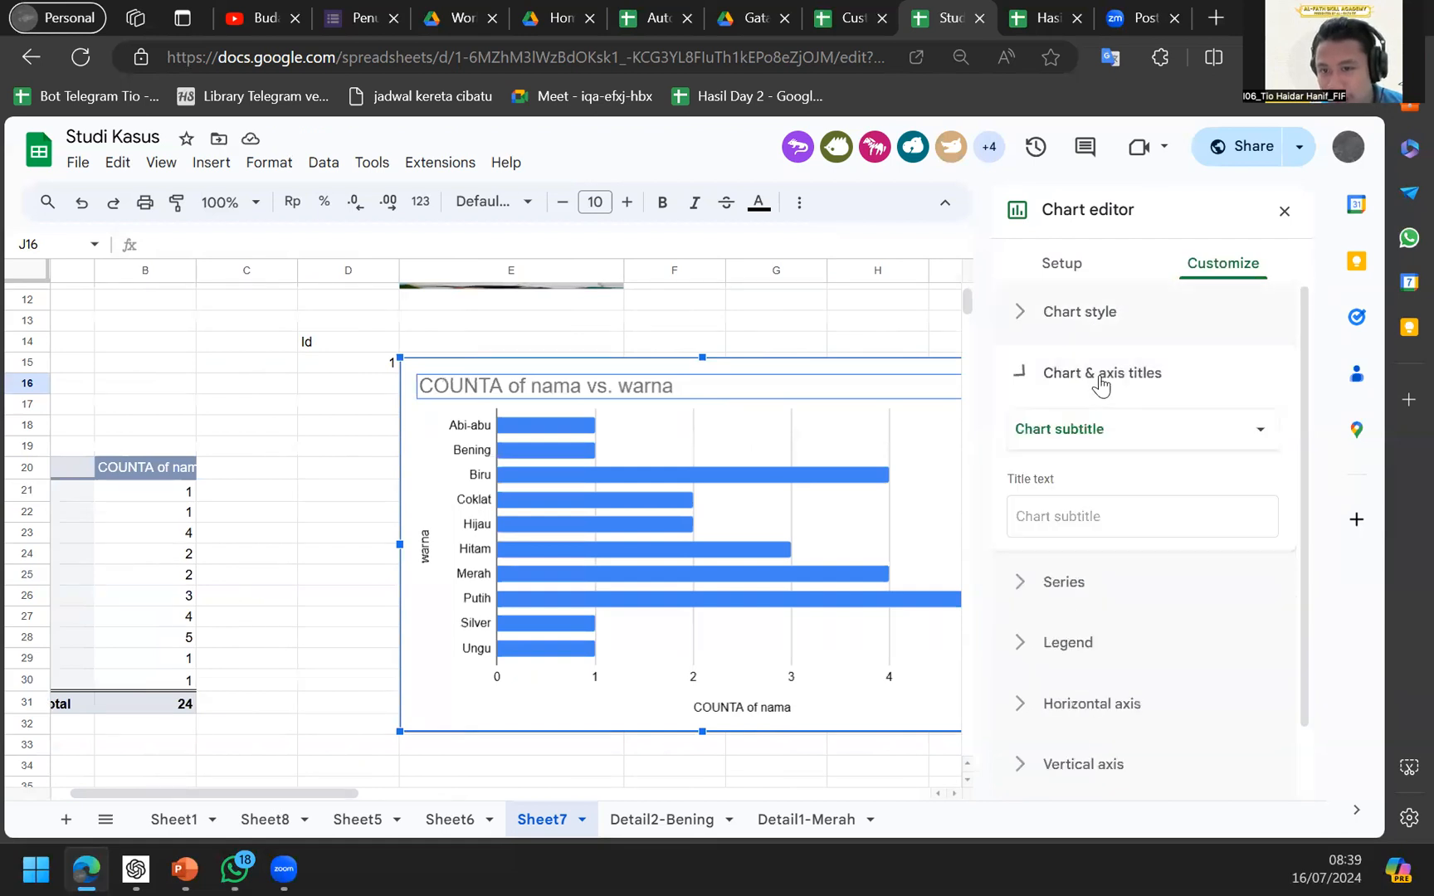
click(1078, 456)
click(1115, 394)
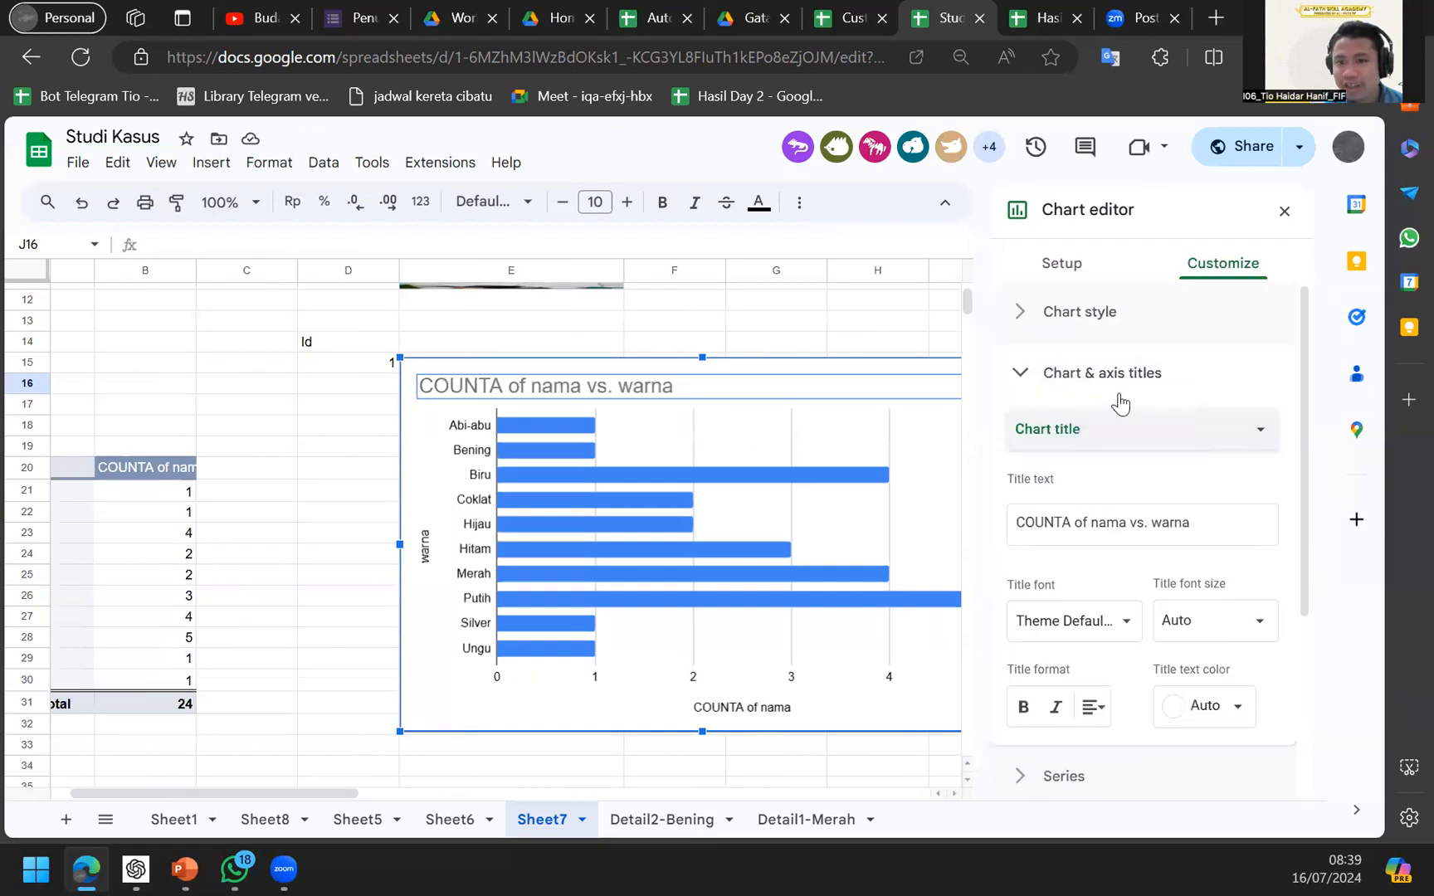
Browse the chart type list again, keeping the bar chart, and return to the title options.
click(1080, 265)
click(1122, 340)
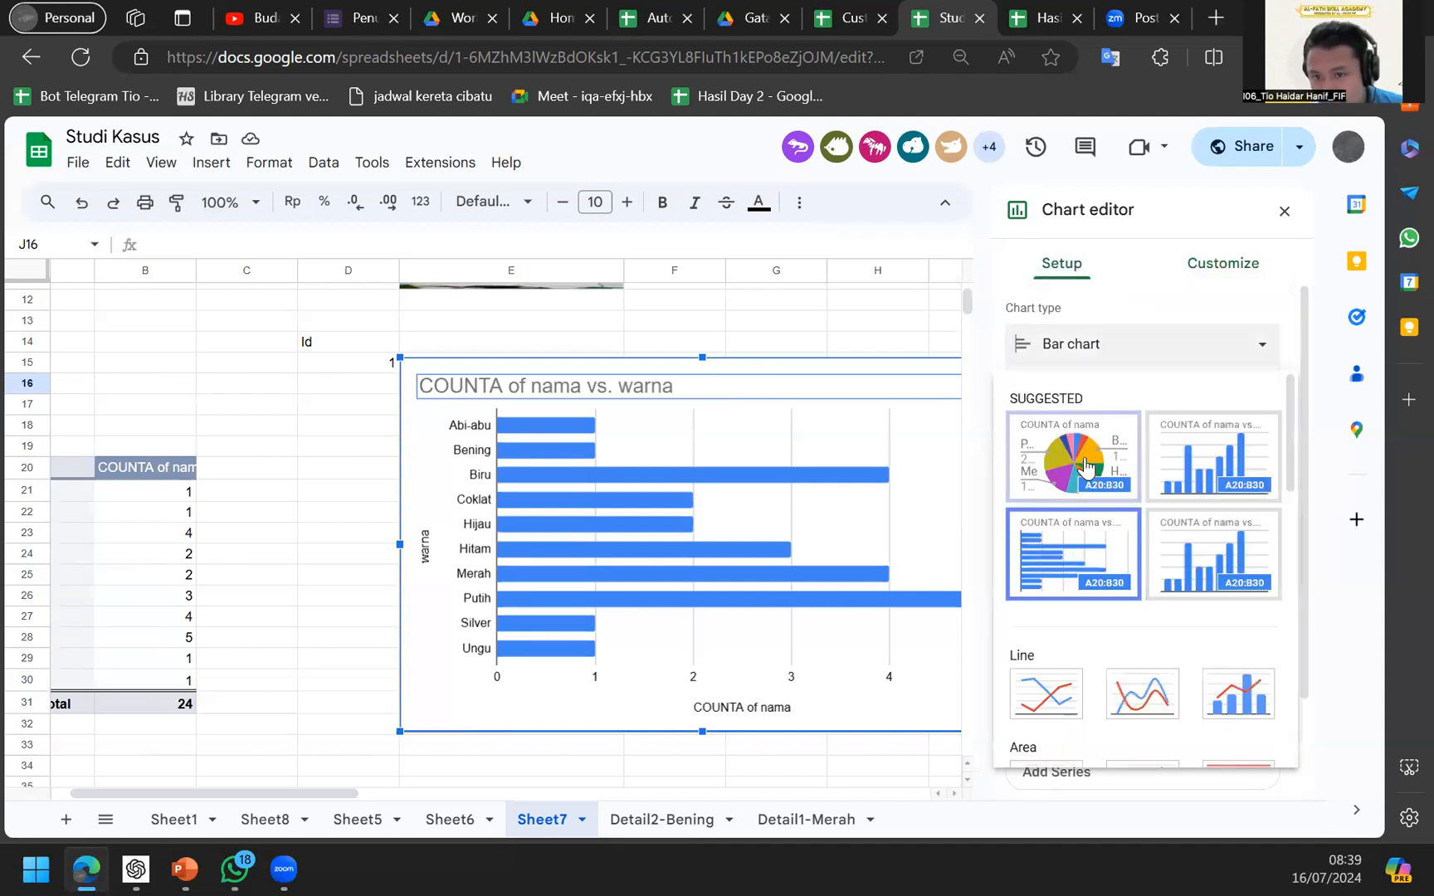
scroll(1087, 465, down, 1)
scroll(1087, 464, up, 1)
click(1258, 278)
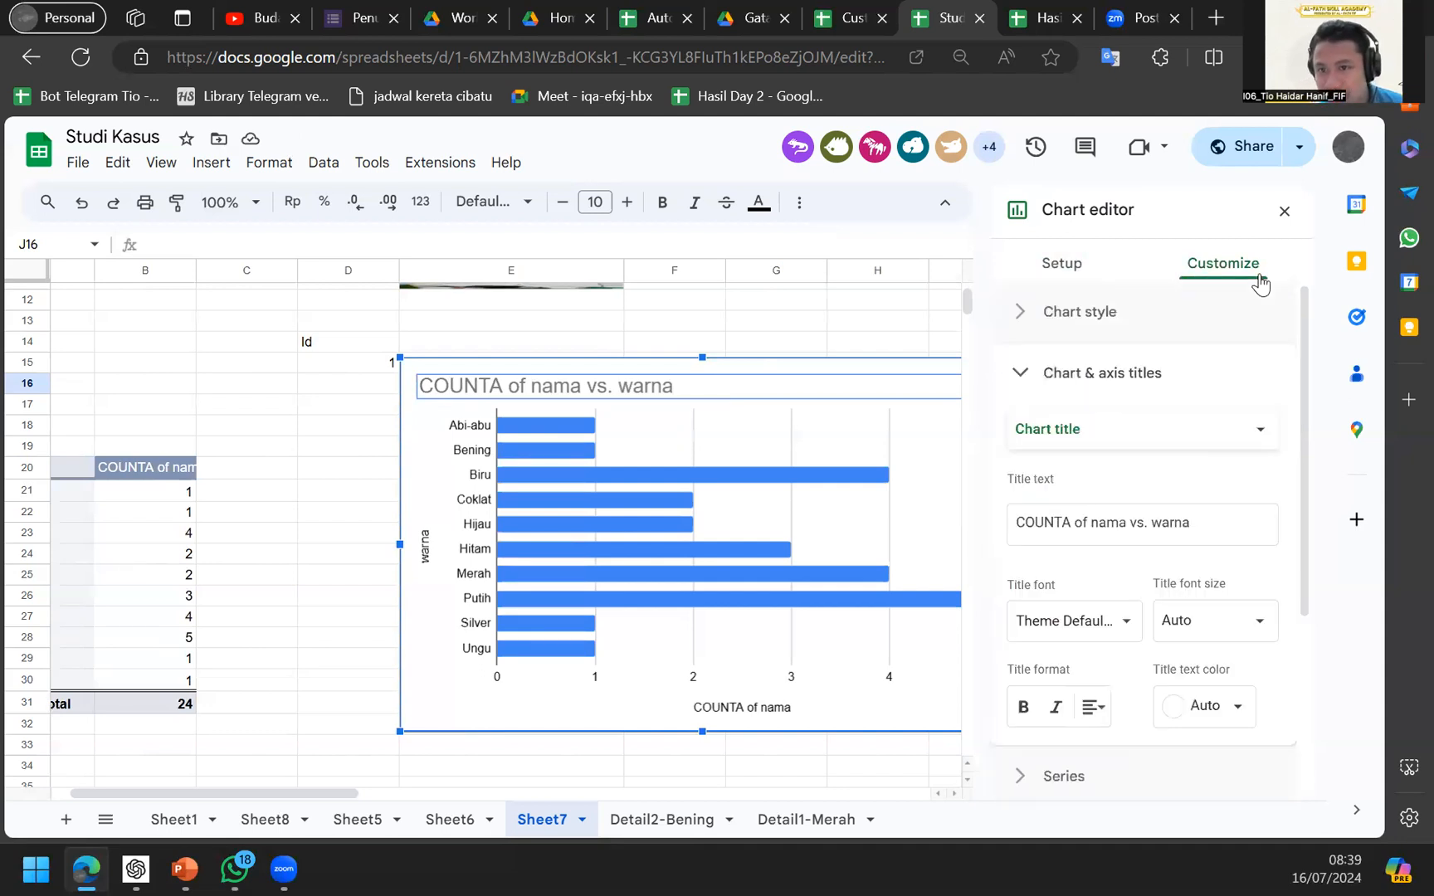
click(1104, 417)
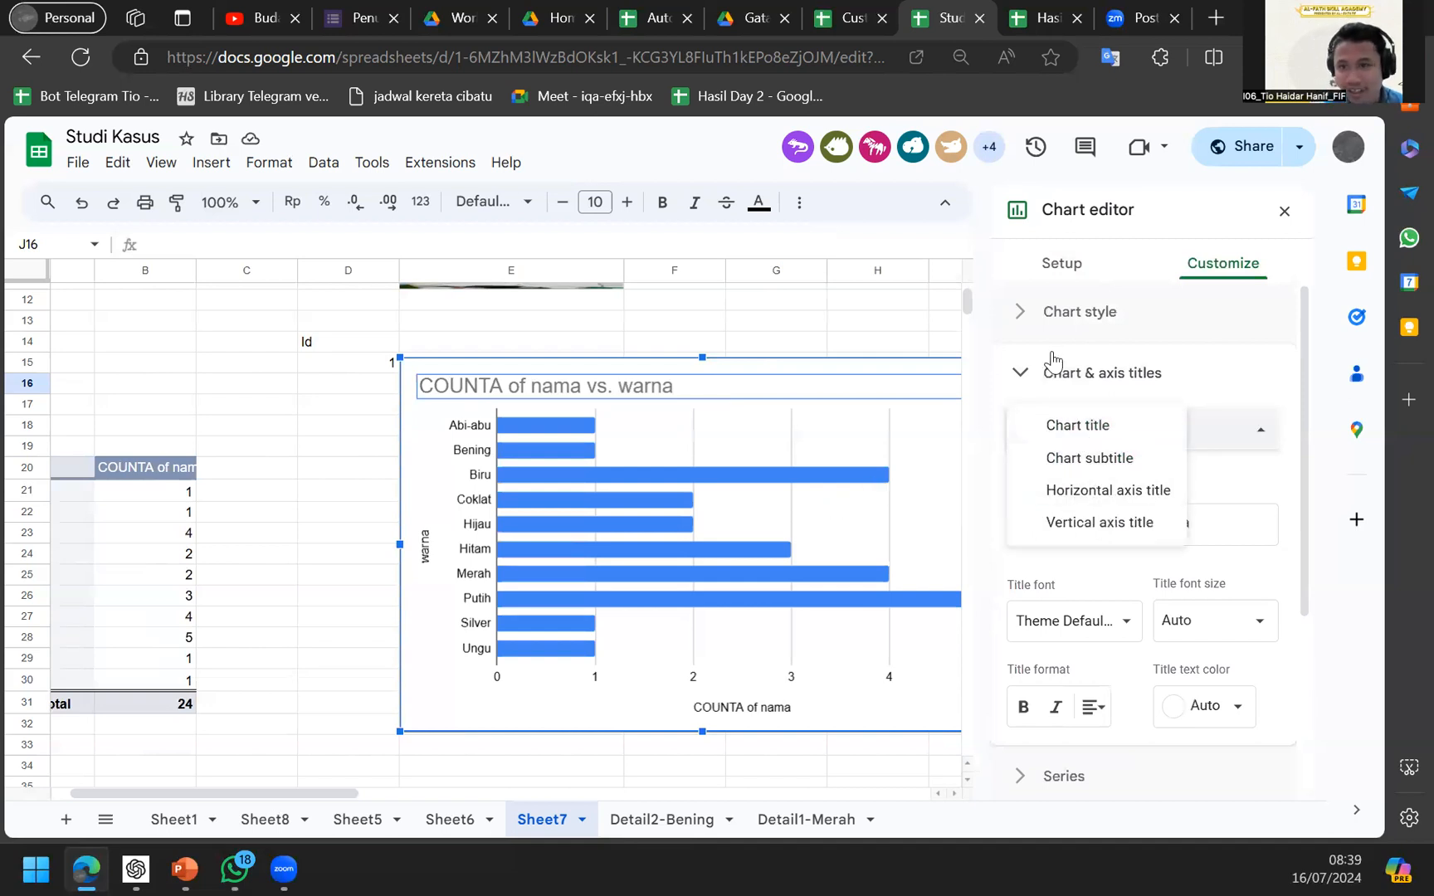
click(1072, 261)
click(1209, 271)
Show the horizontal axis title, then the vertical axis title 'warna'.
click(1079, 432)
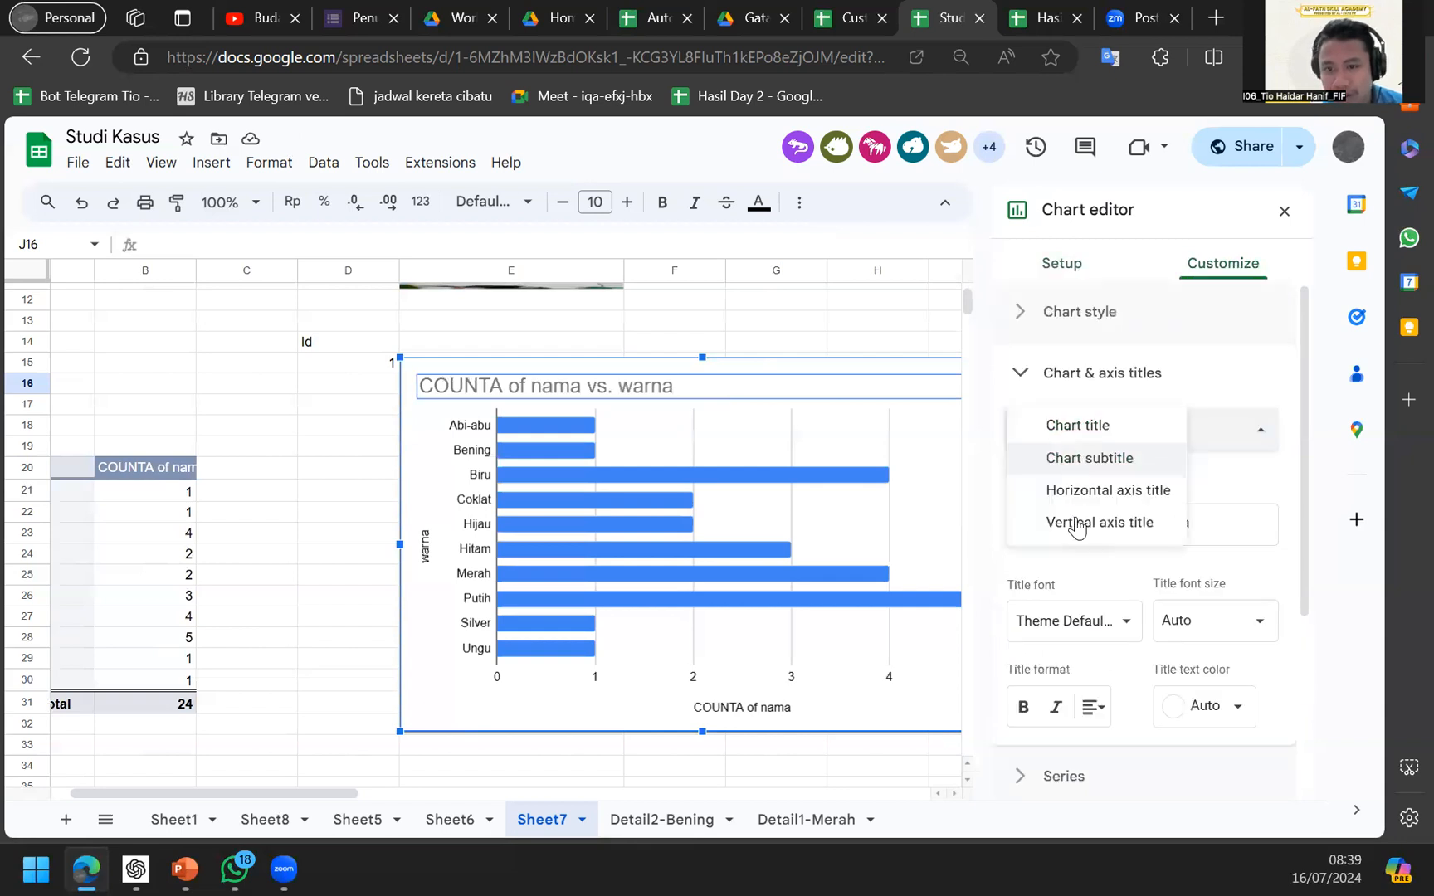
click(1082, 493)
click(1110, 440)
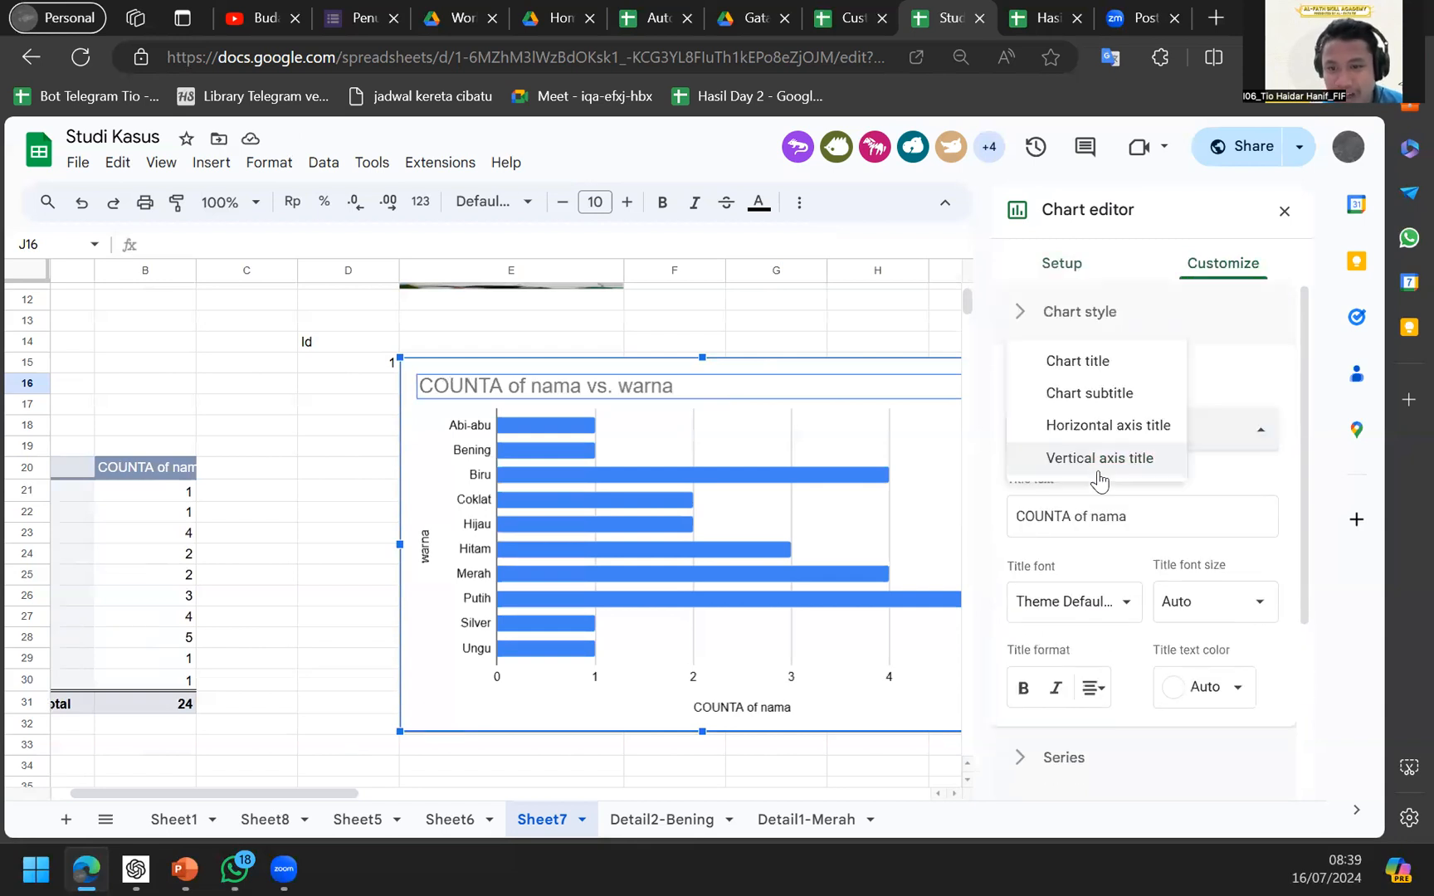
click(1093, 456)
scroll(855, 550, right, 3)
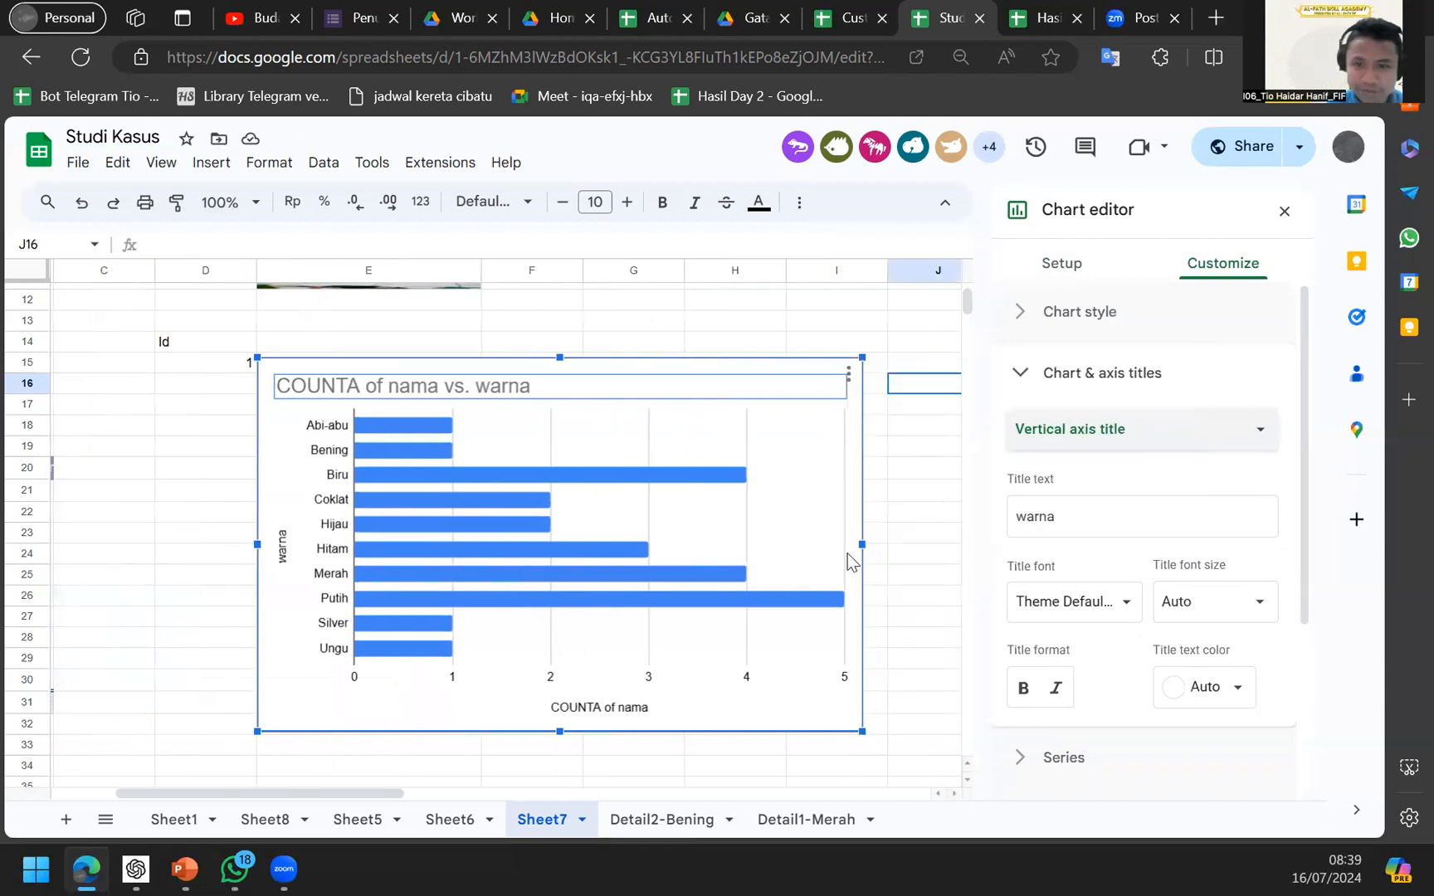
scroll(848, 562, left, 4)
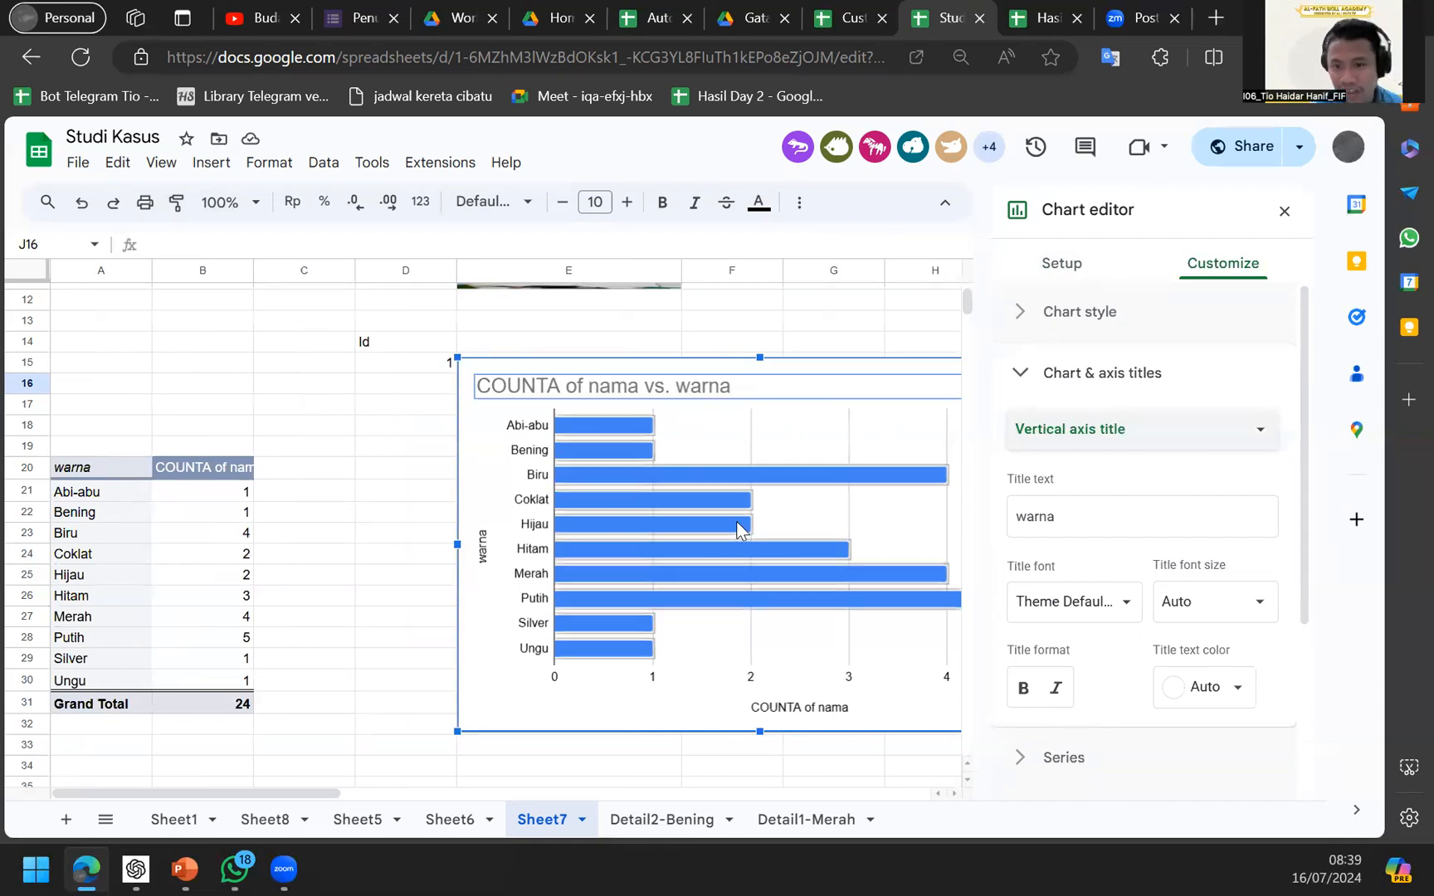
scroll(677, 518, up, 4)
scroll(677, 517, right, 2)
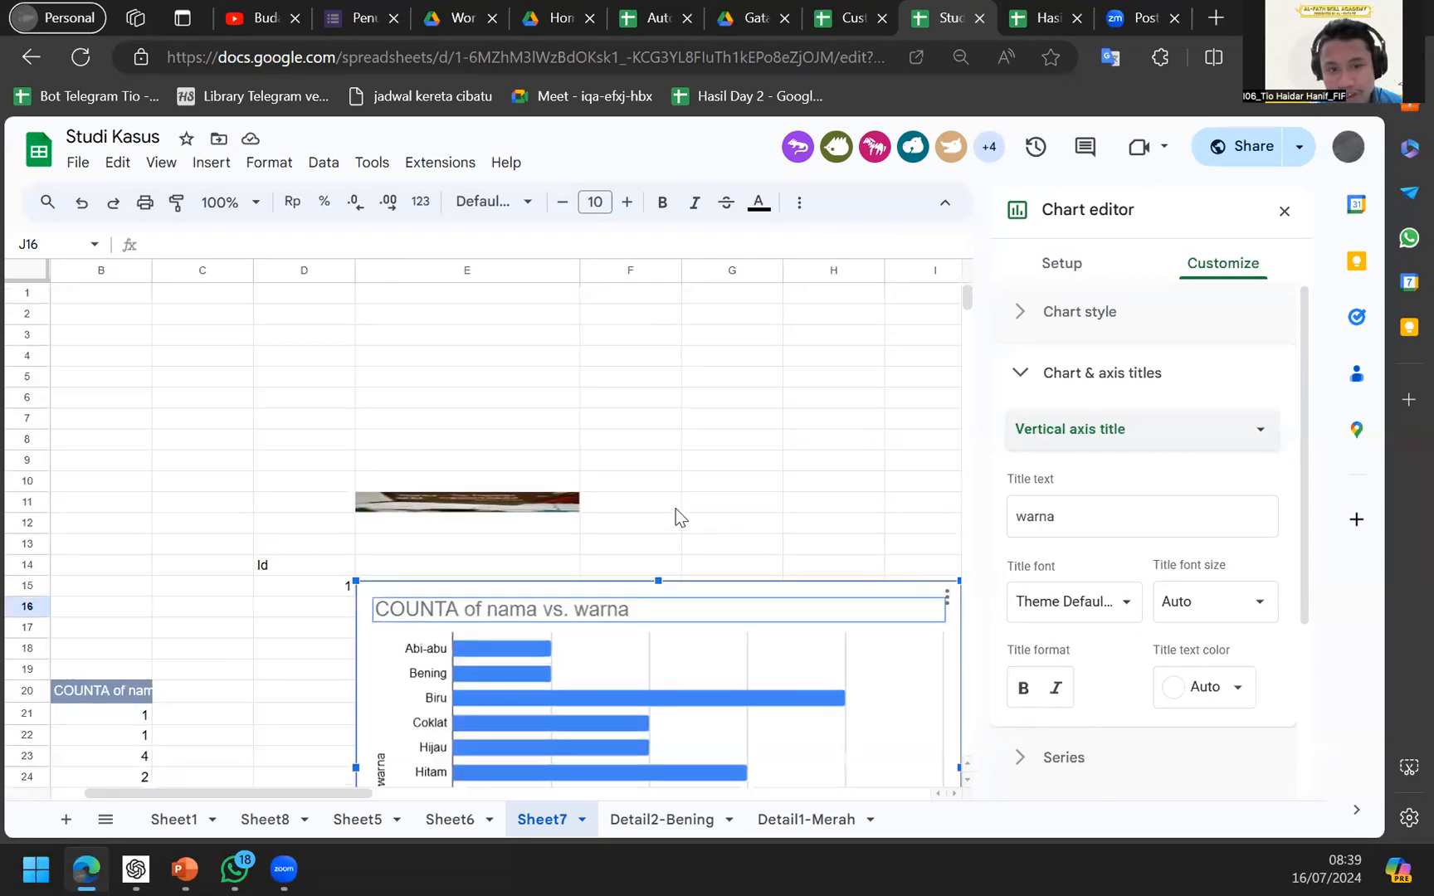
scroll(675, 508, down, 3)
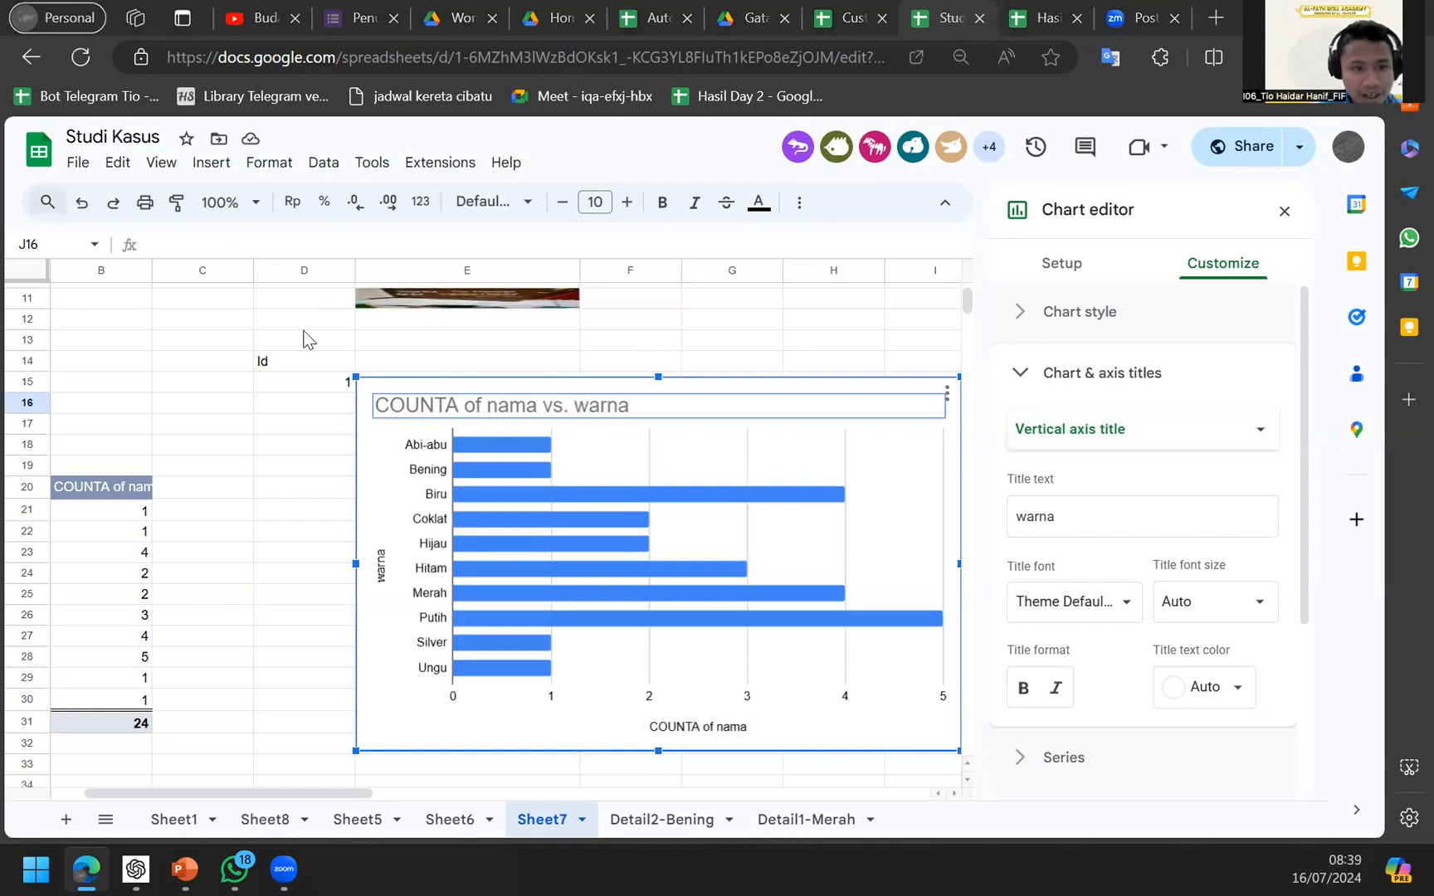
scroll(253, 490, left, 2)
Close the chart editor, insert a chart from the pivot range, then delete that duplicate chart.
click(236, 561)
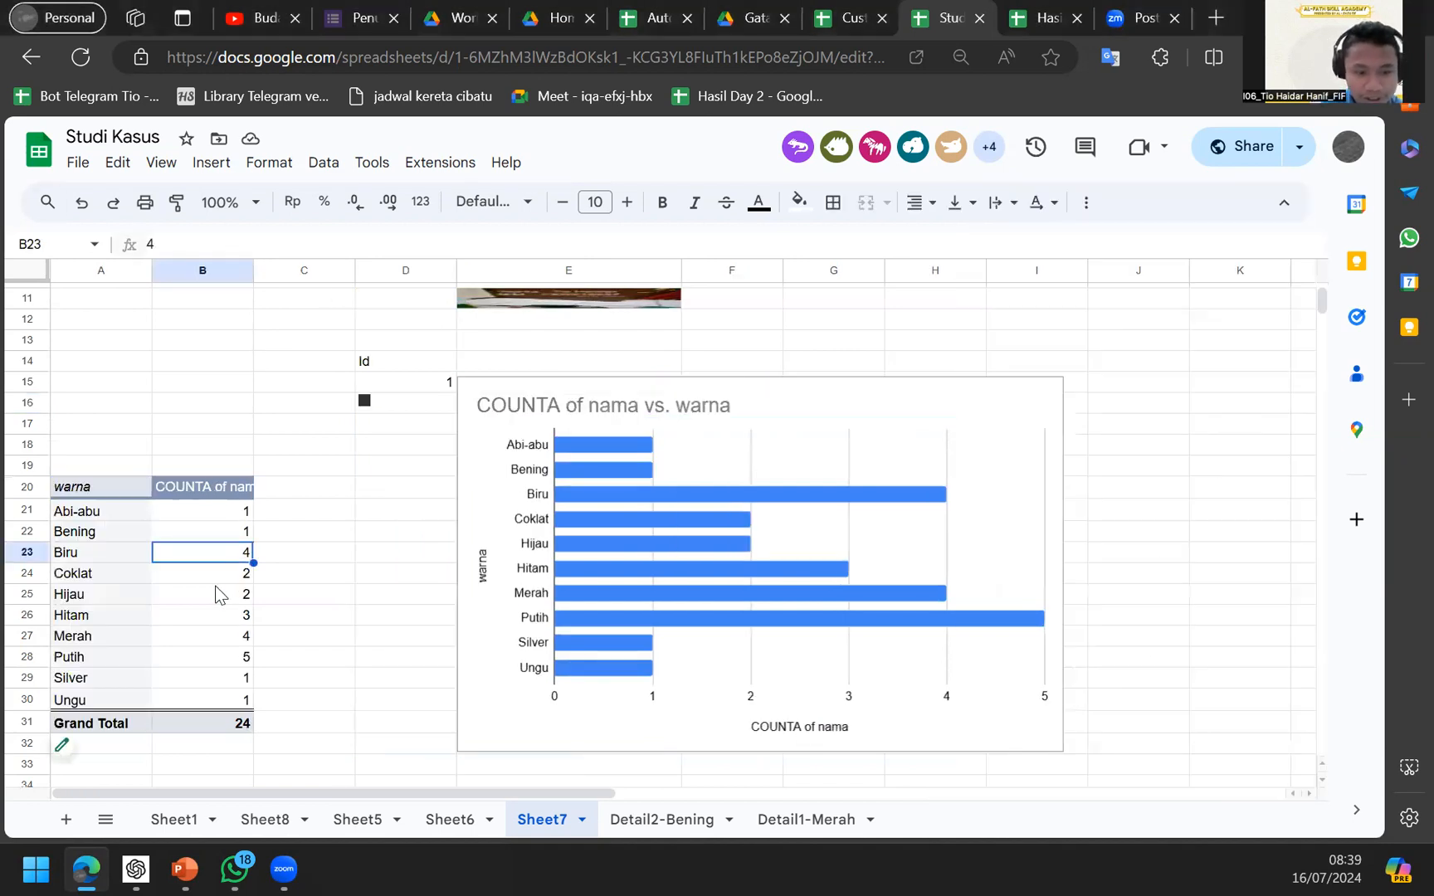
key(ctrl+a)
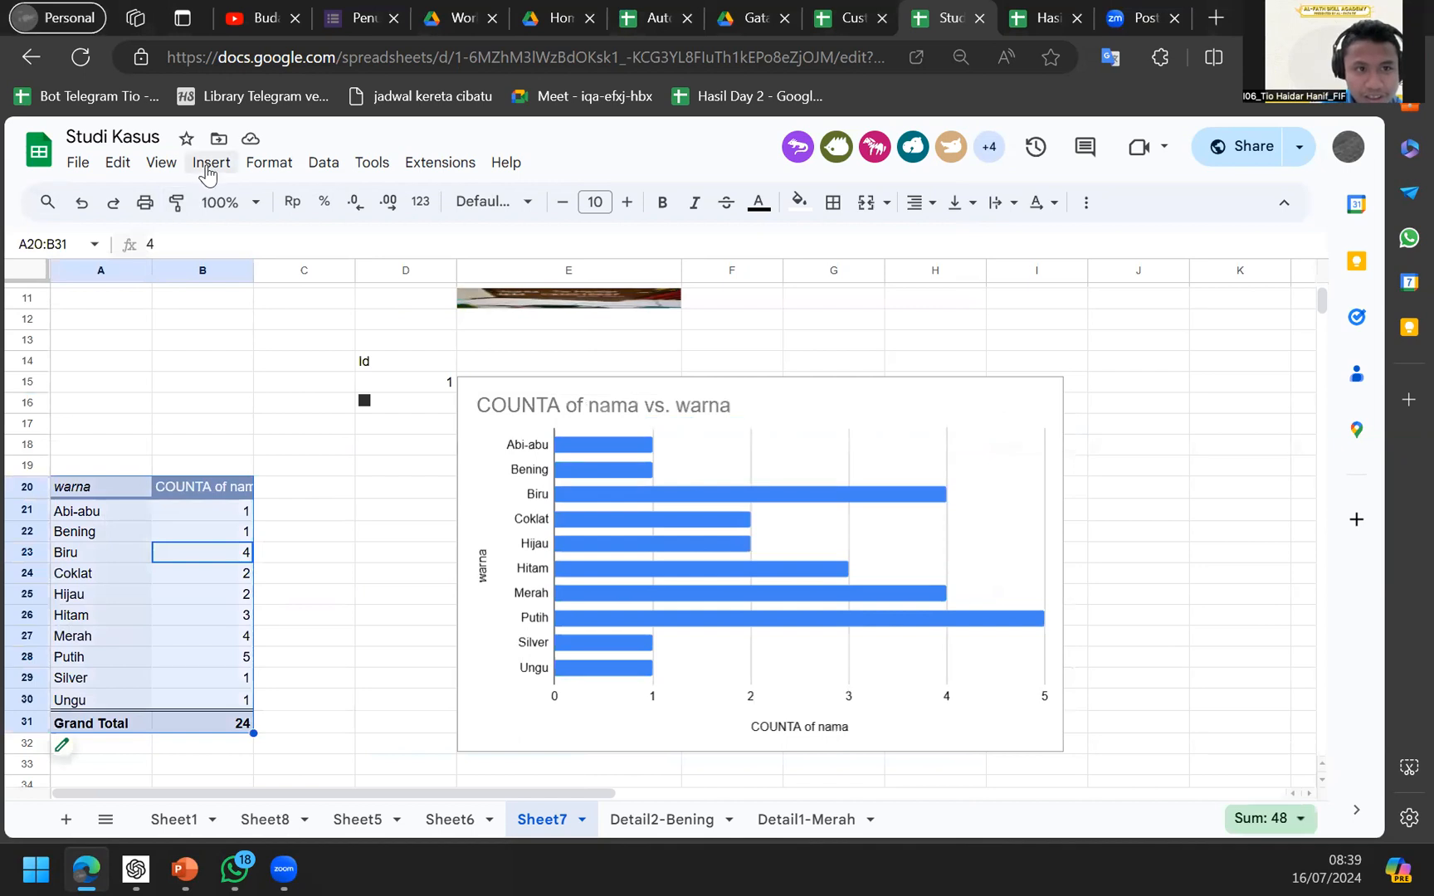
click(210, 164)
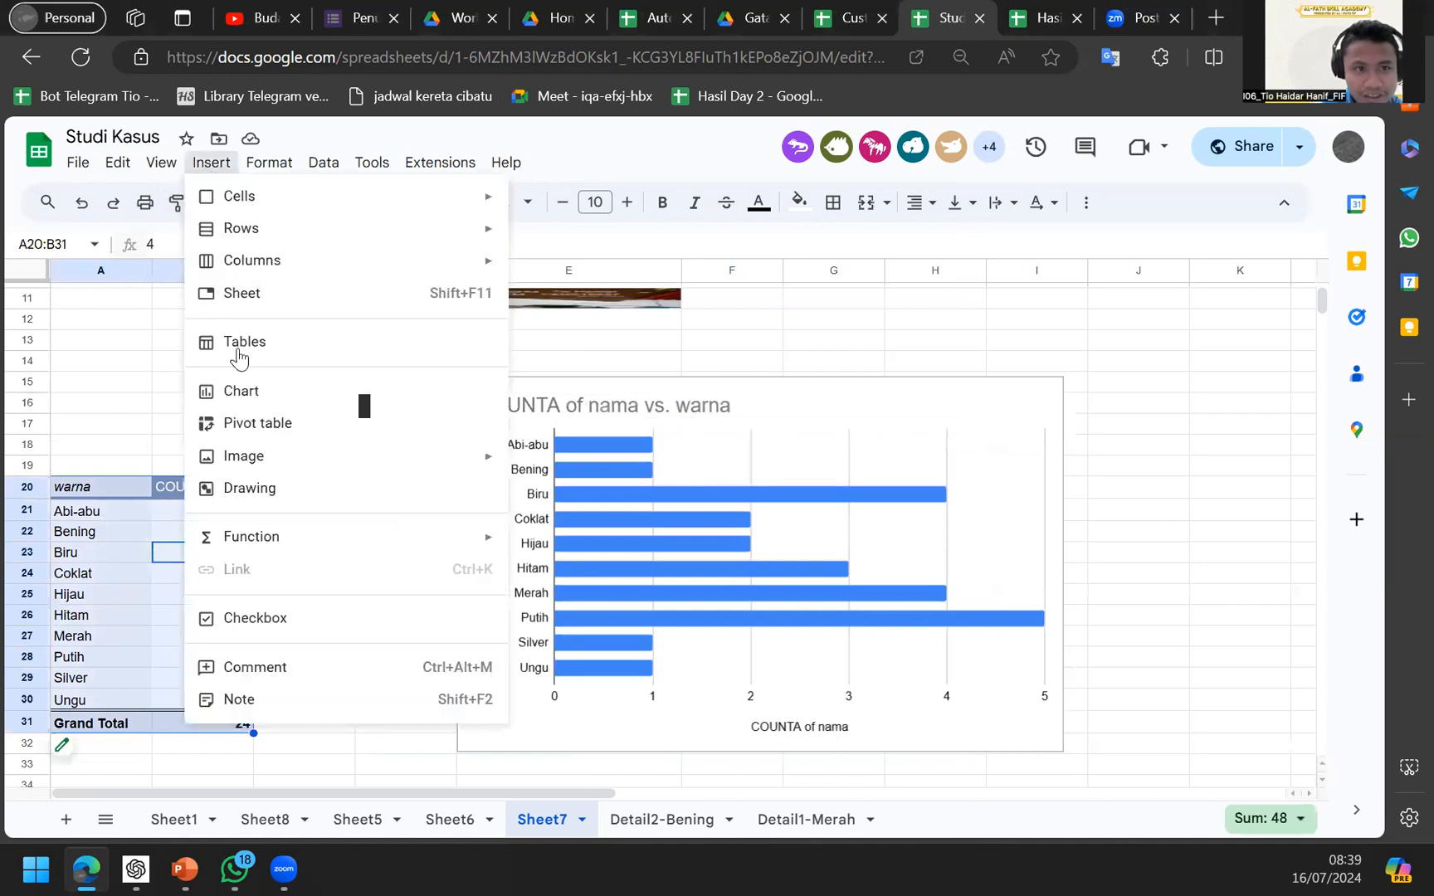
click(257, 405)
click(491, 474)
key(Delete)
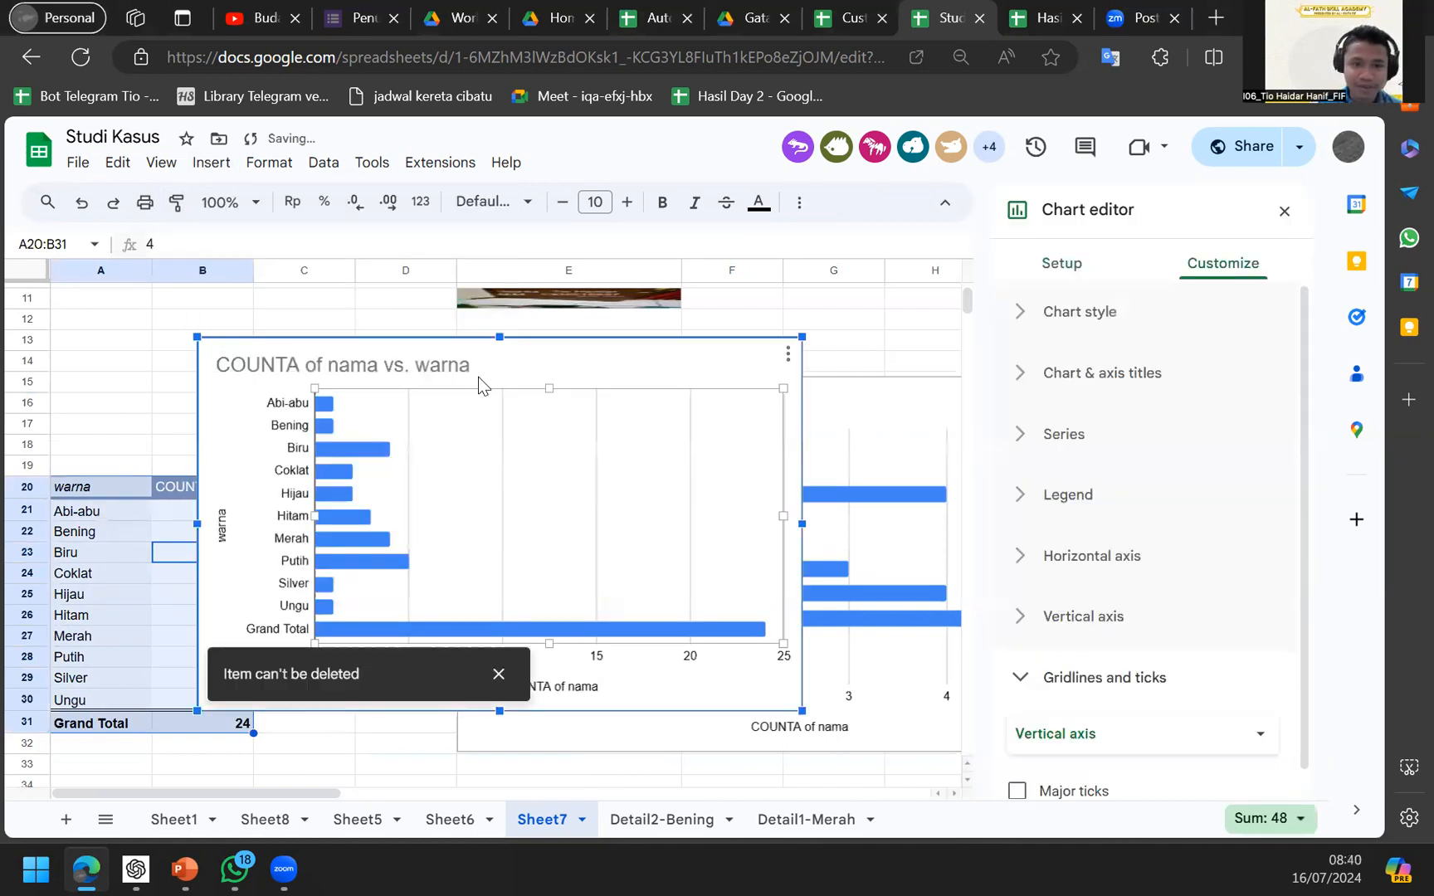
key(Escape)
key(Delete)
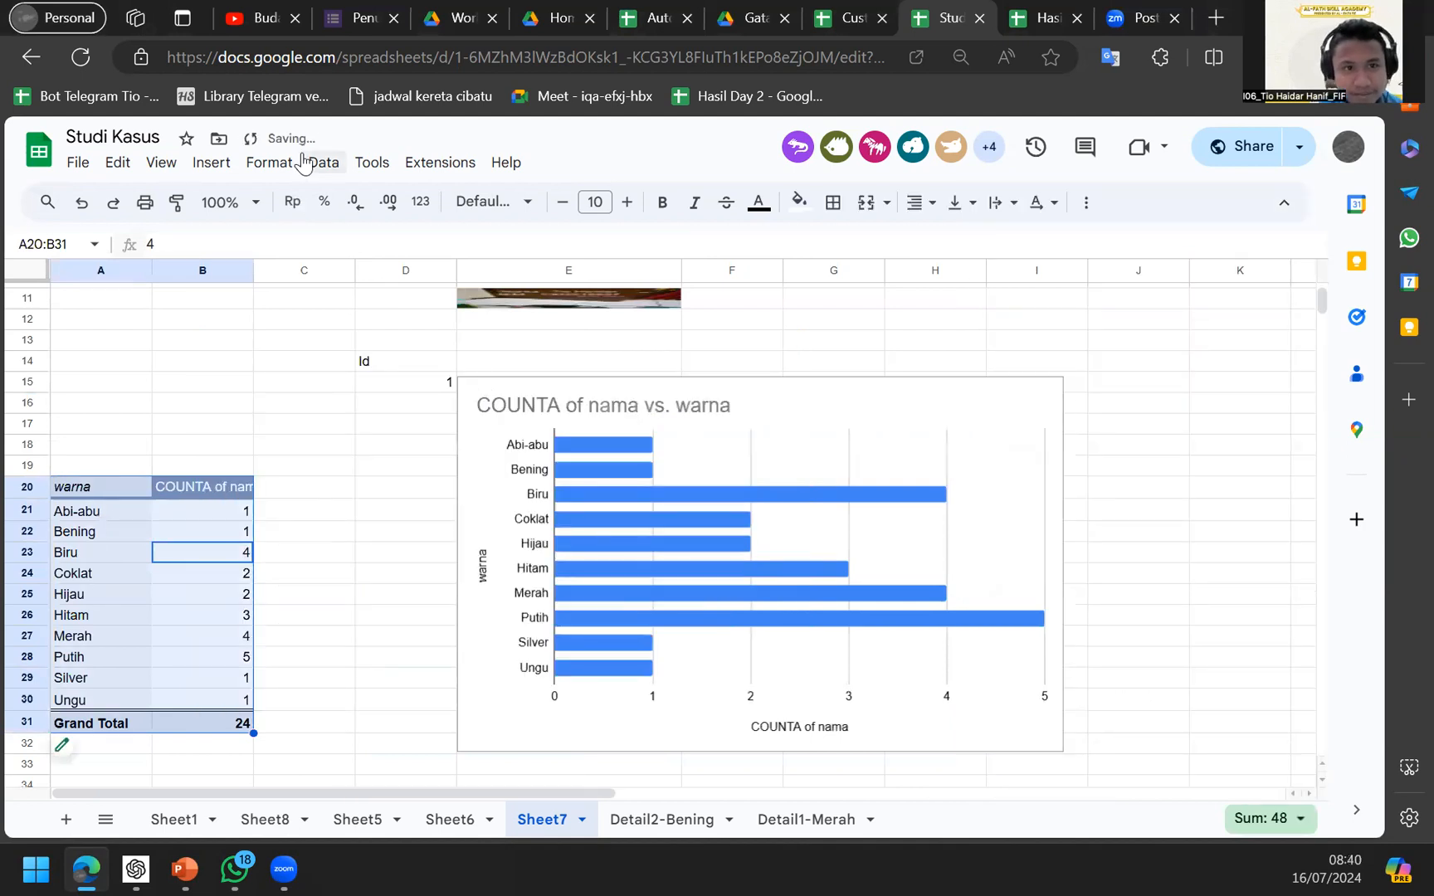
Check the Data menu and the remaining bar chart, then select the Merah count cell.
click(307, 162)
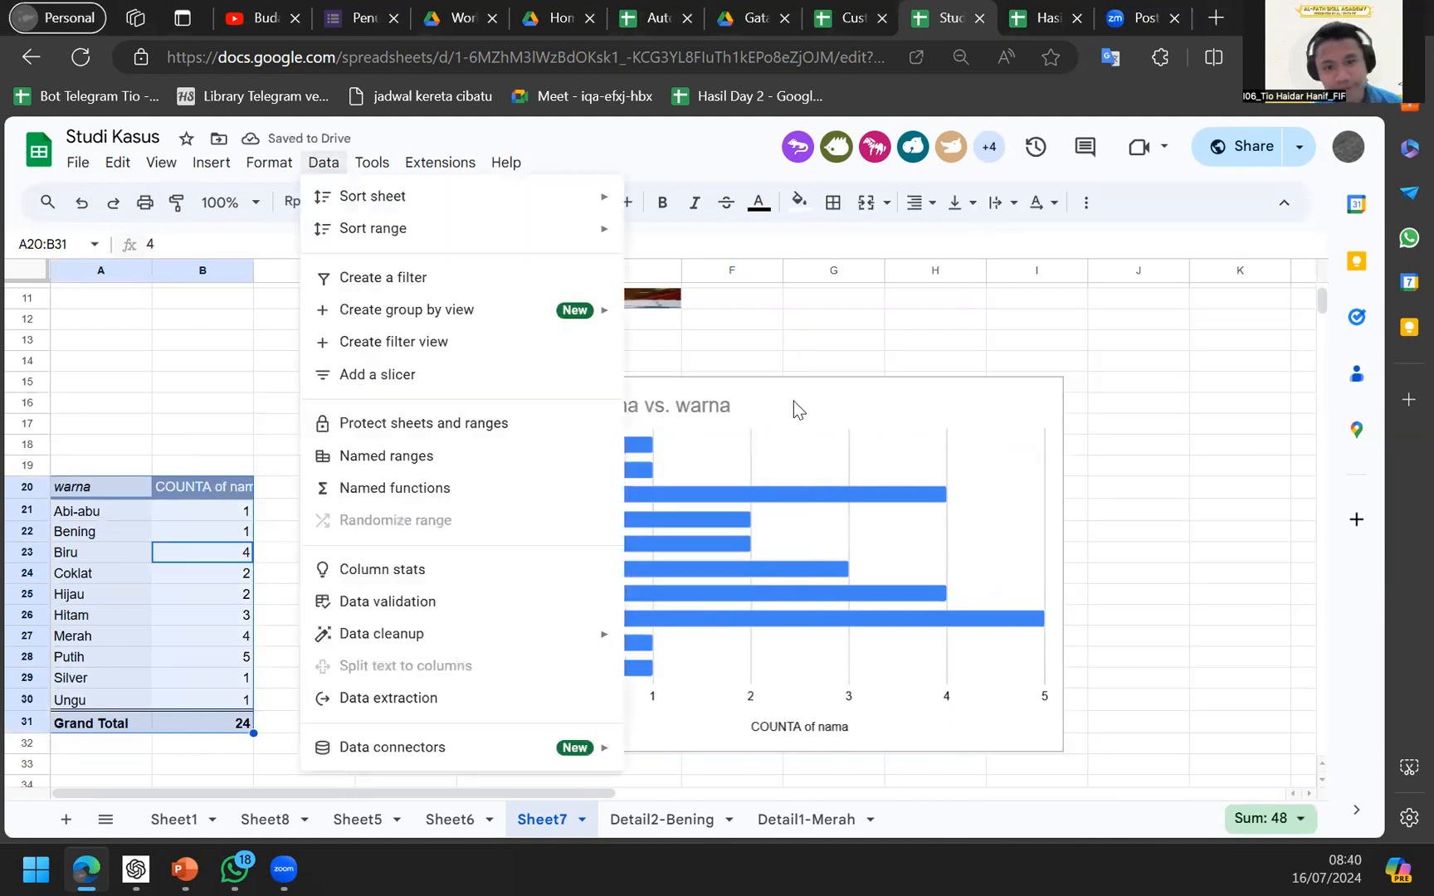
click(793, 401)
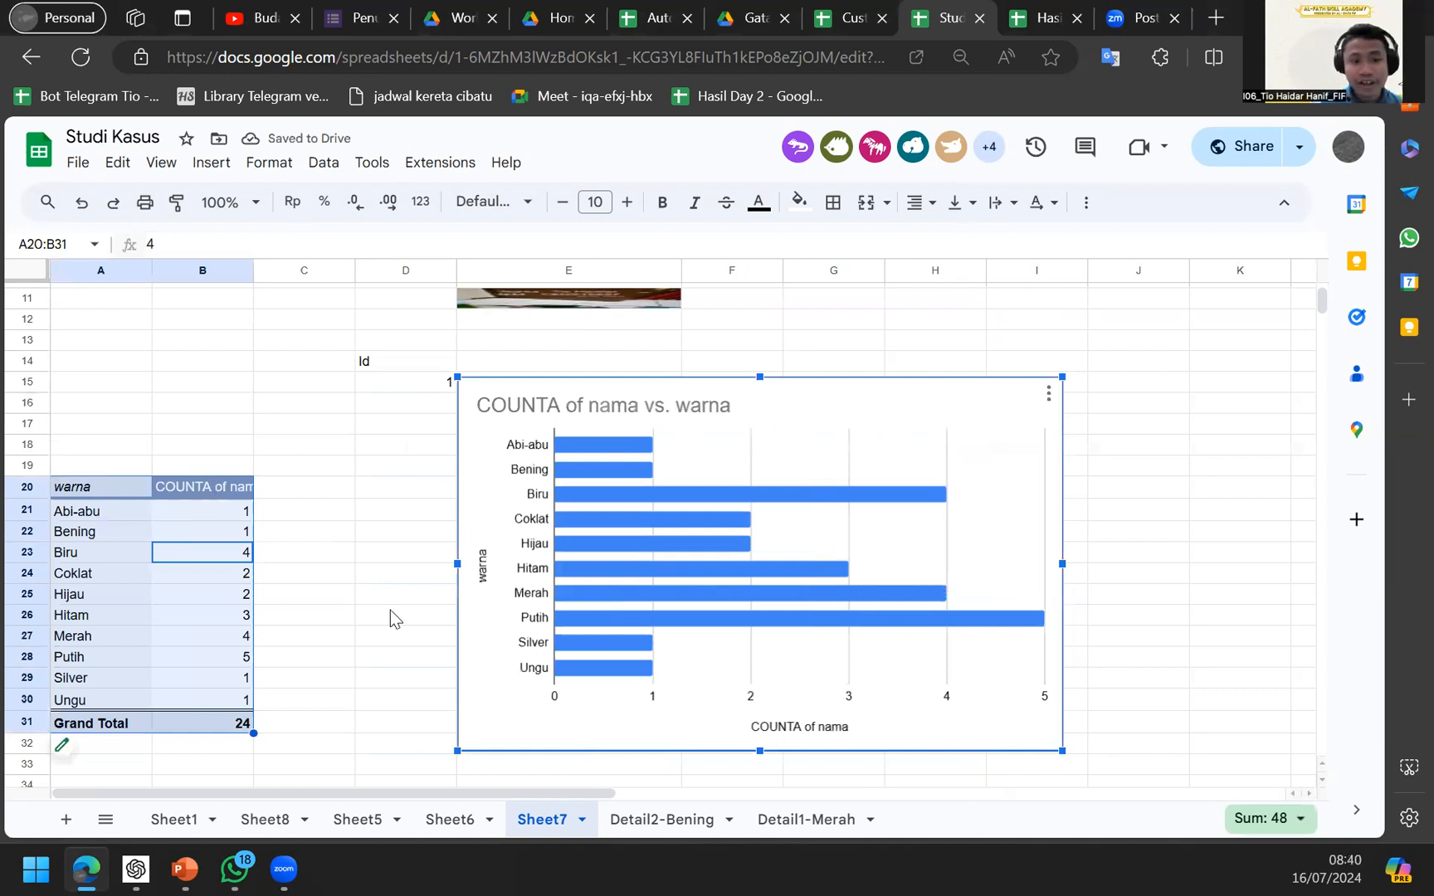
scroll(390, 610, up, 1)
scroll(390, 610, down, 1)
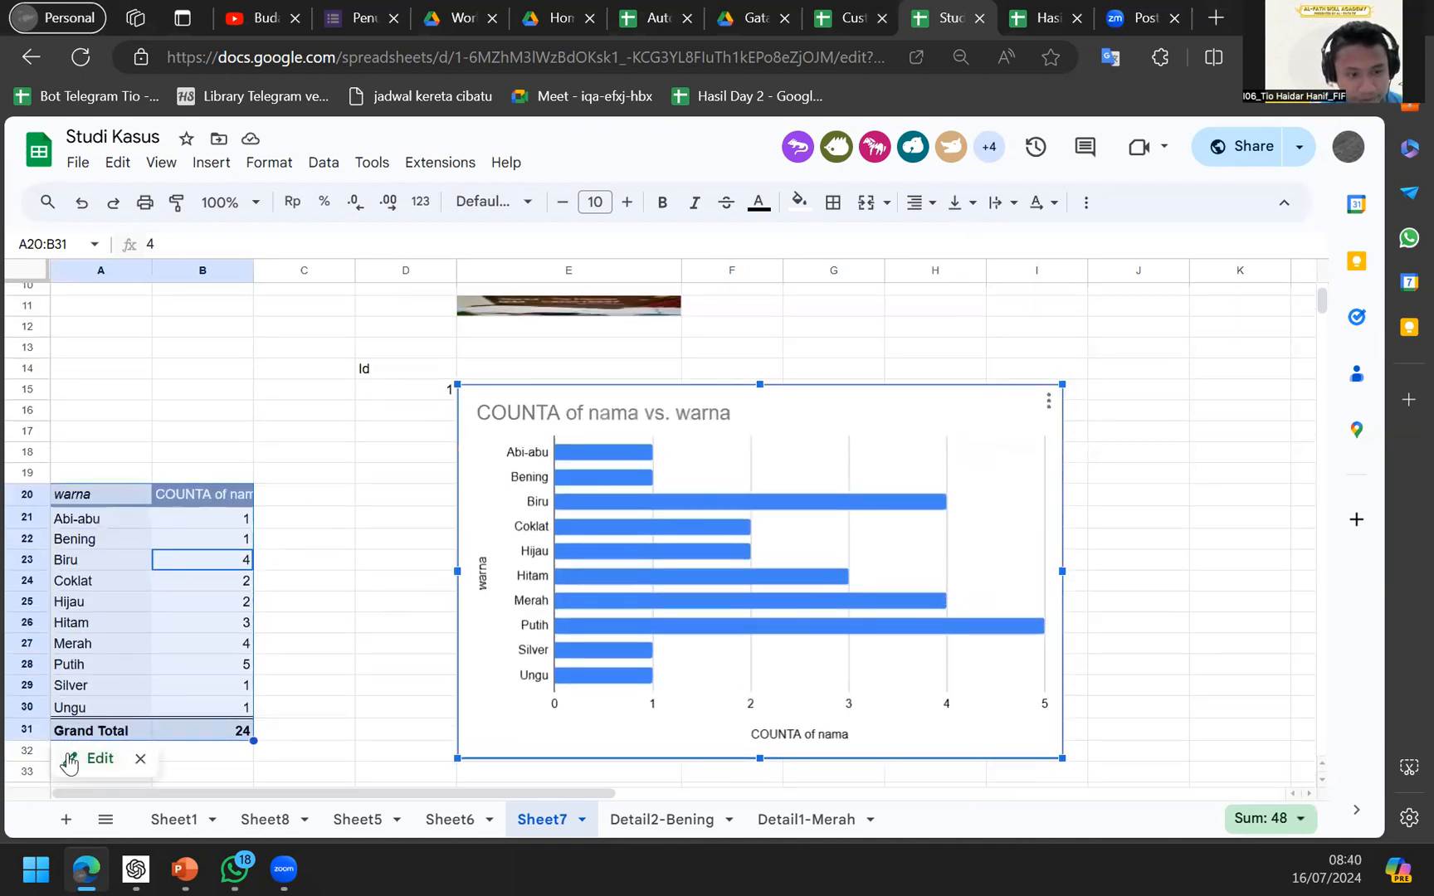
click(232, 639)
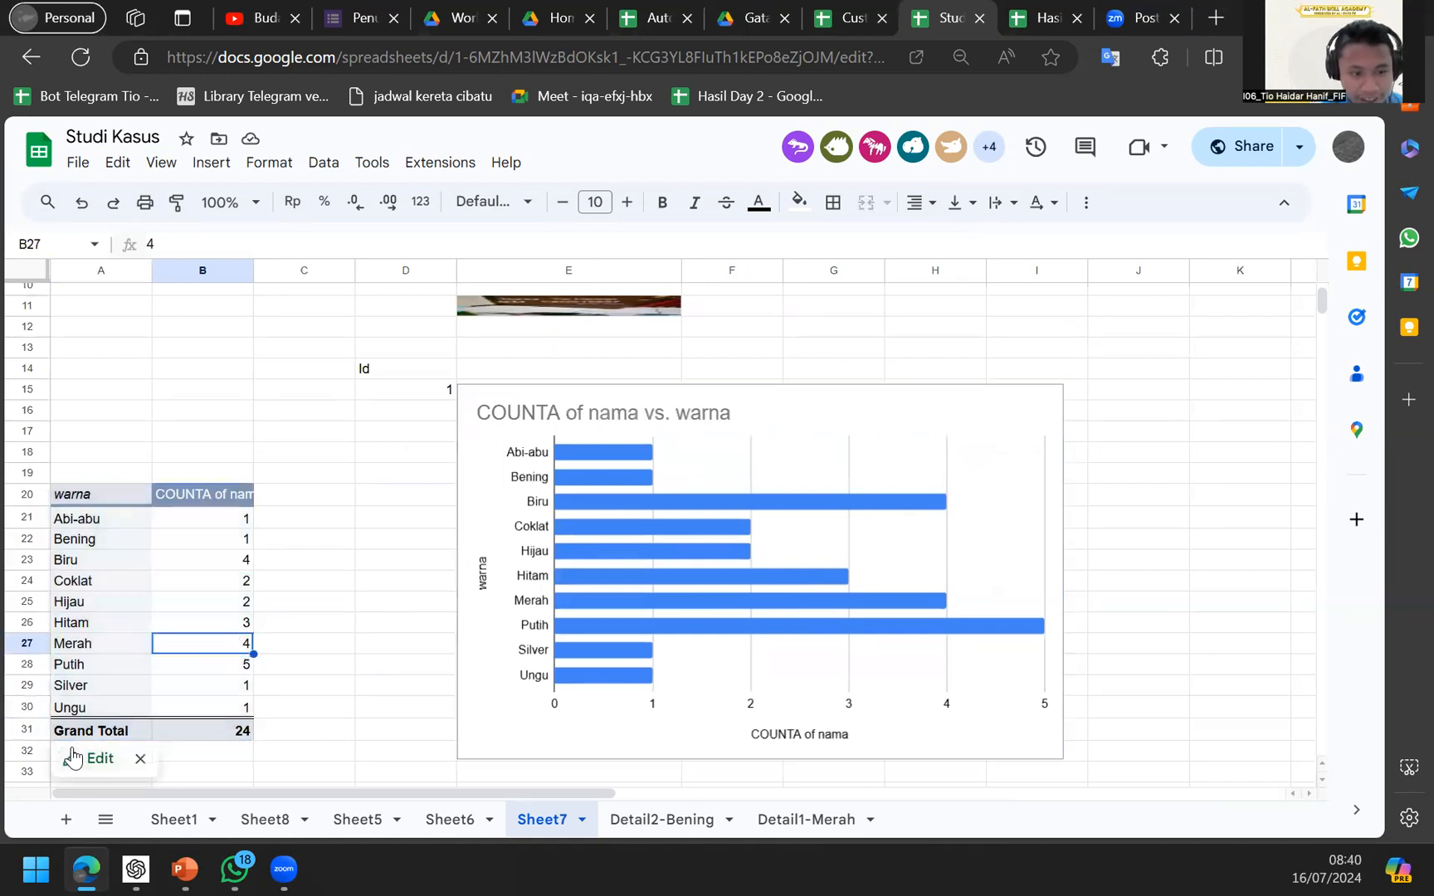
Add lokasi as pivot columns and delete the old bar chart.
drag(1128, 373, 954, 564)
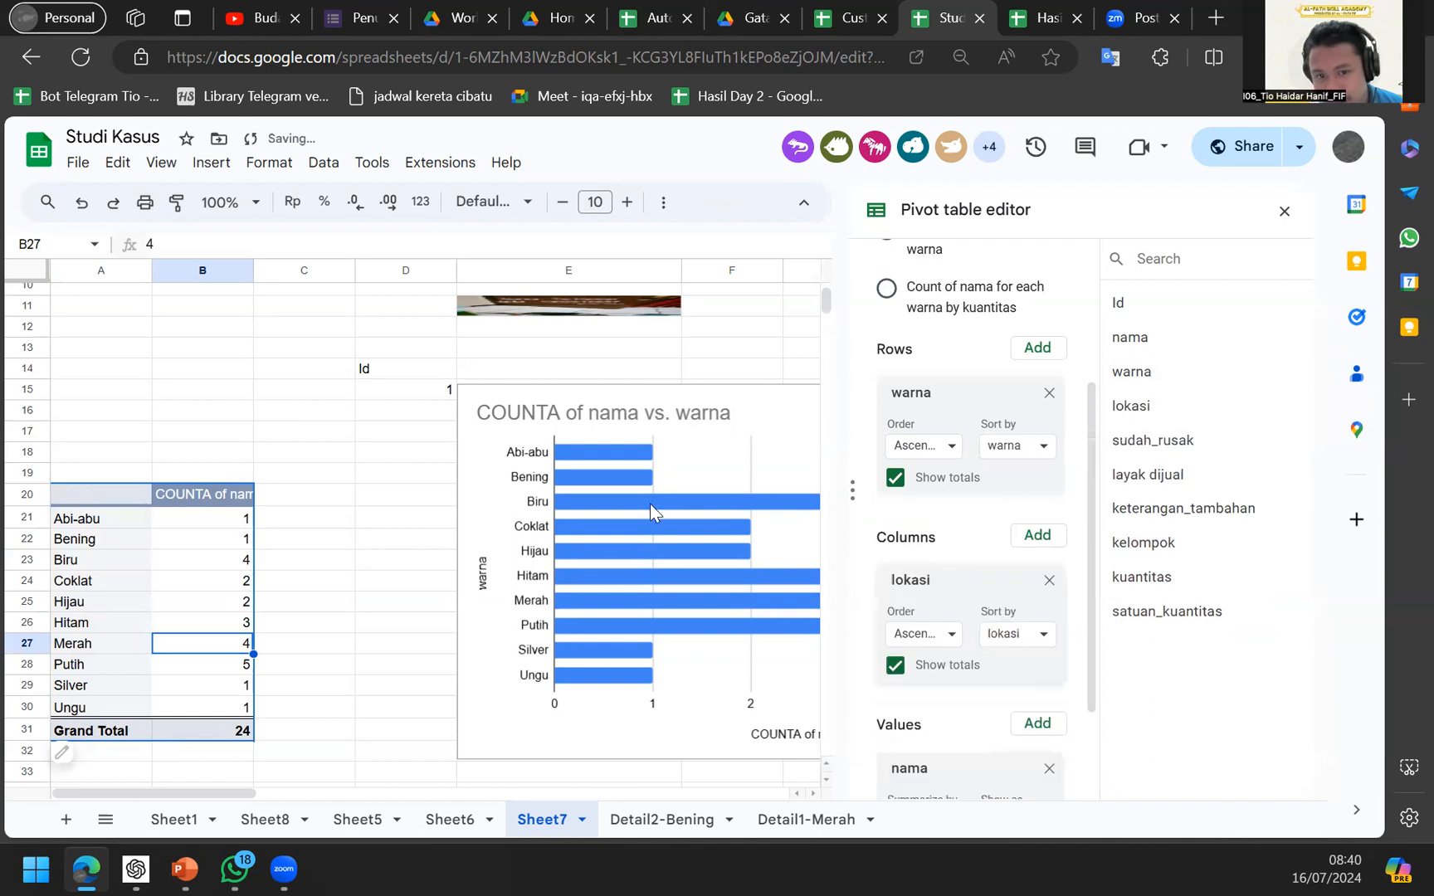
scroll(650, 504, right, 3)
click(649, 461)
key(Delete)
Select the whole pivot table range A20:H32.
click(619, 513)
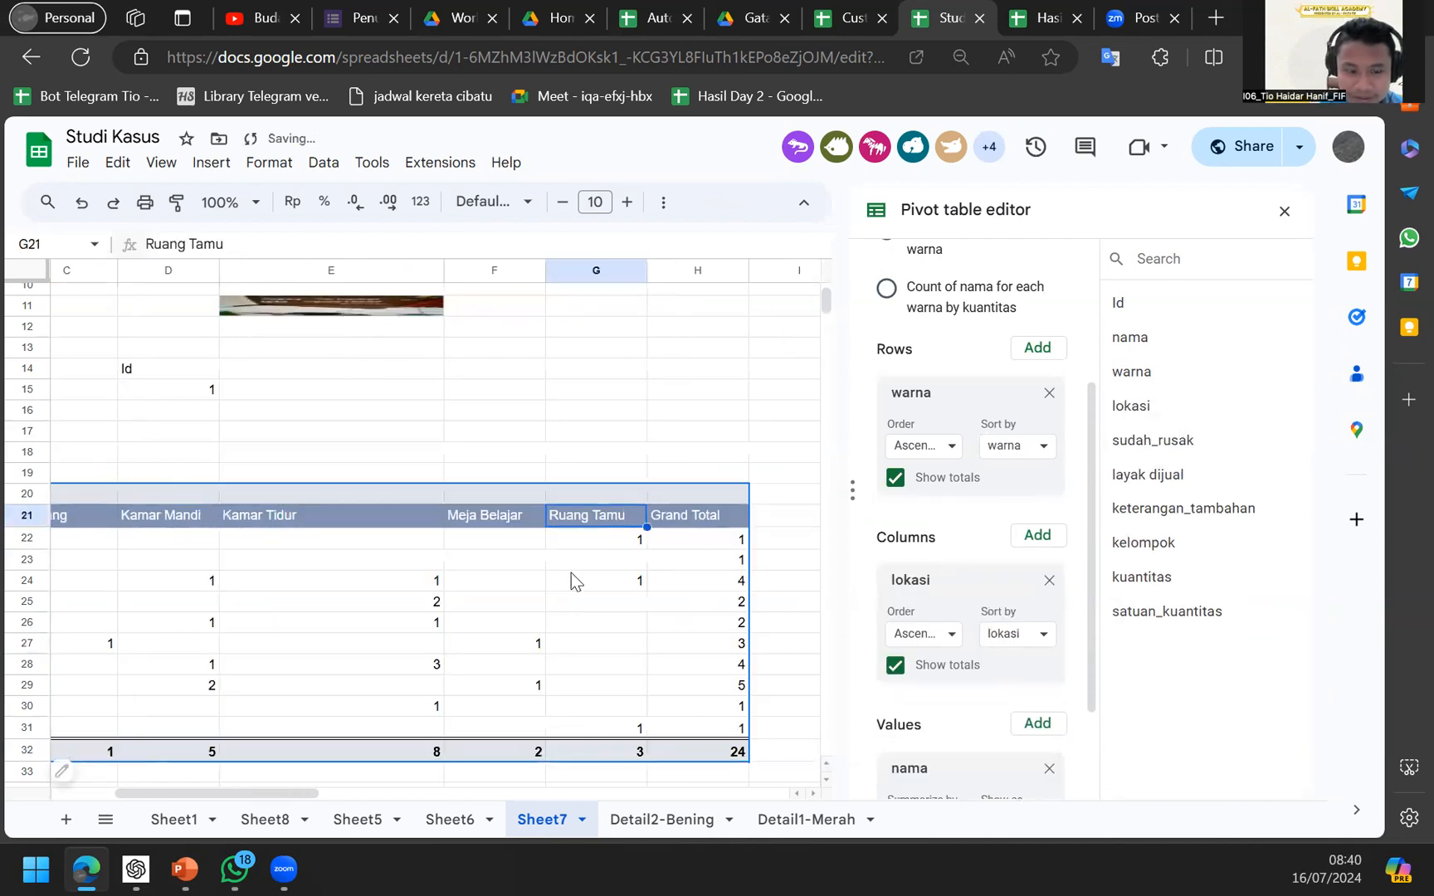
key(ctrl+a)
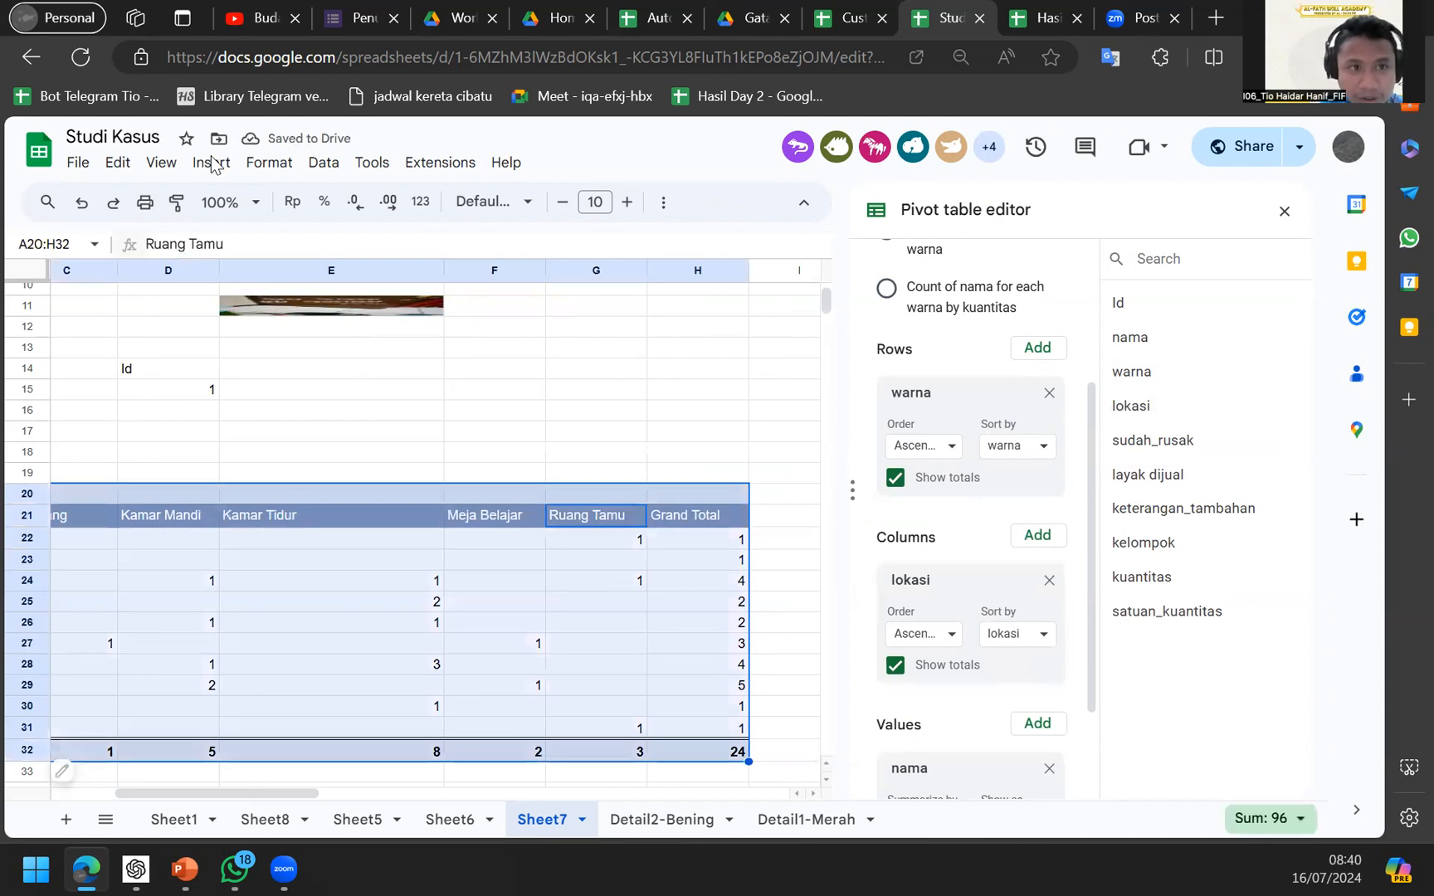
click(212, 163)
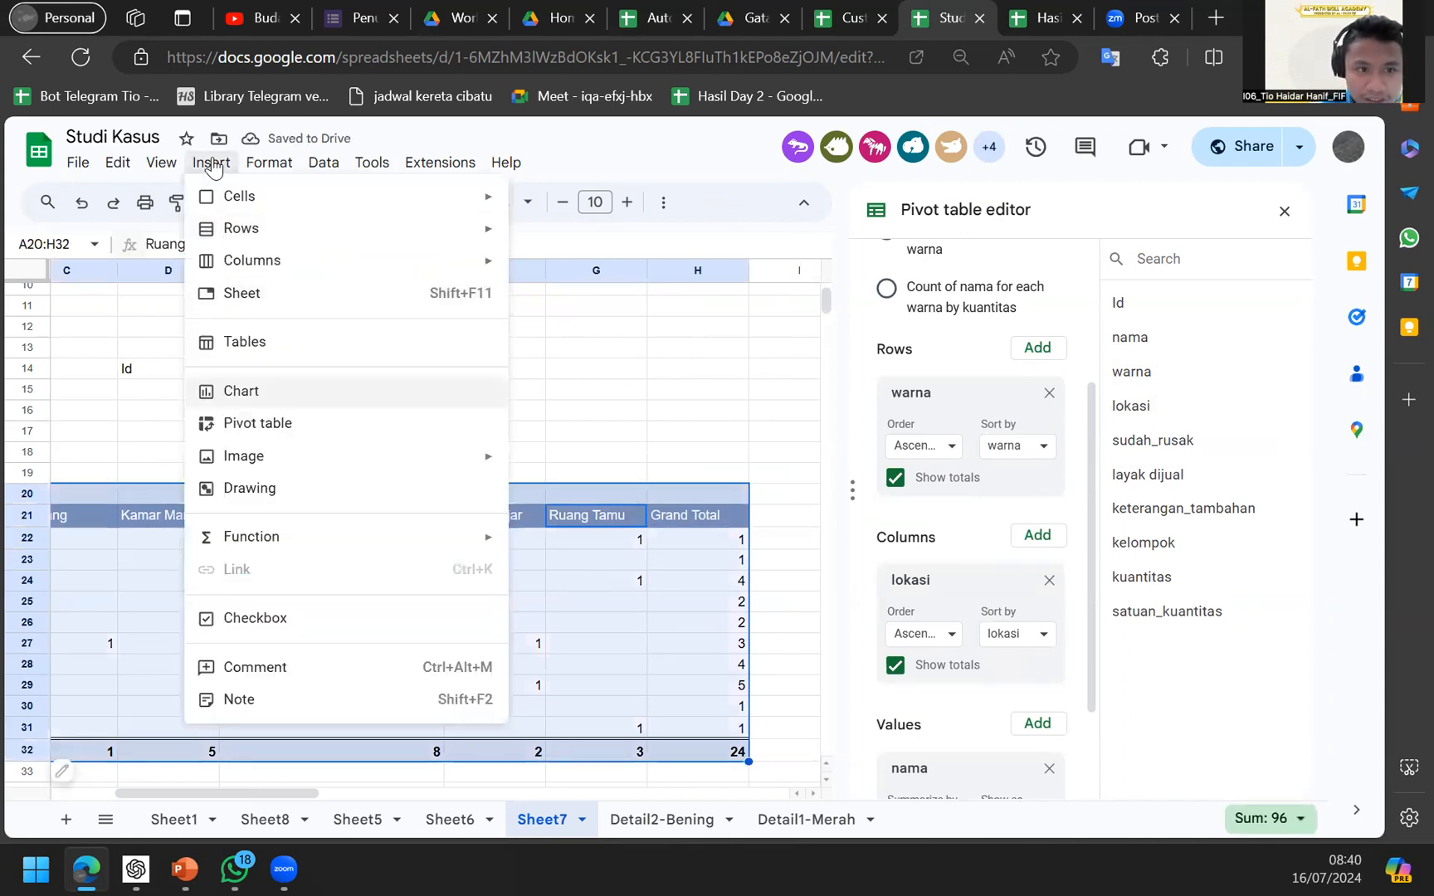
Insert a chart from the pivot table and make it a stacked column chart.
key(Return)
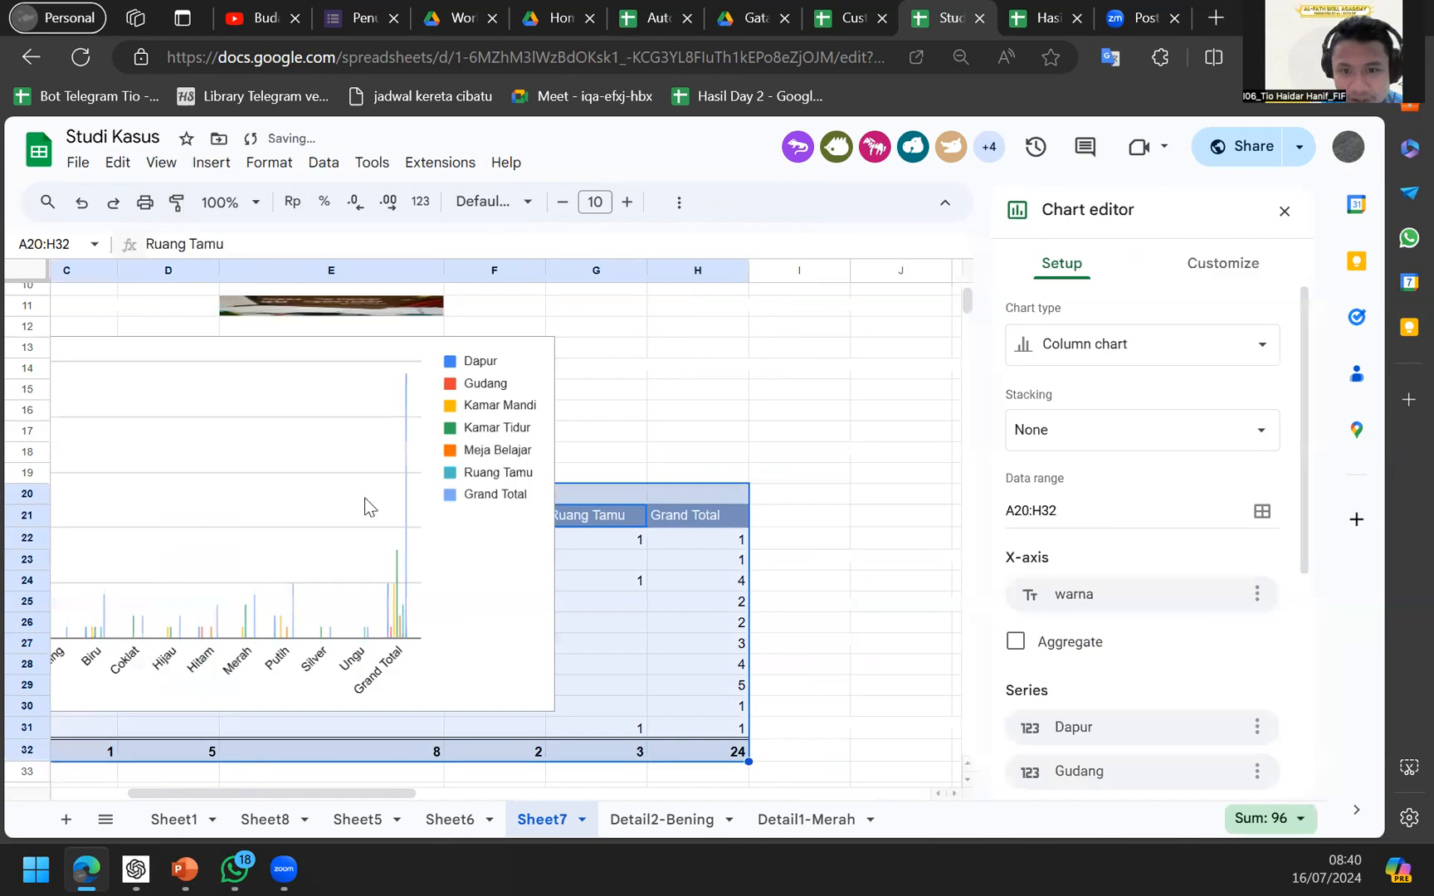
click(1130, 355)
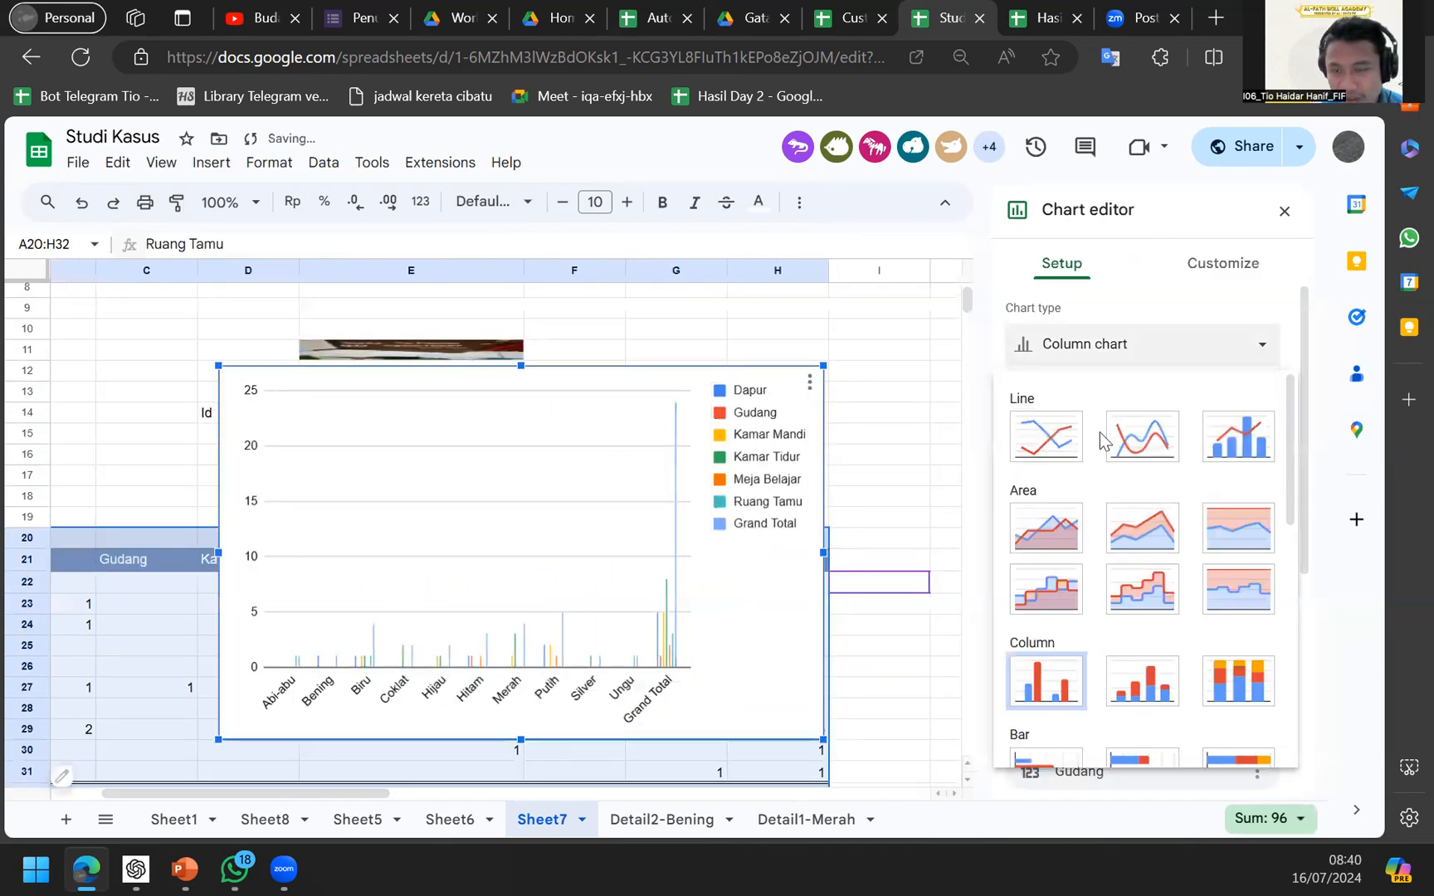
click(1111, 330)
click(1095, 355)
scroll(1075, 581, down, 3)
key(Escape)
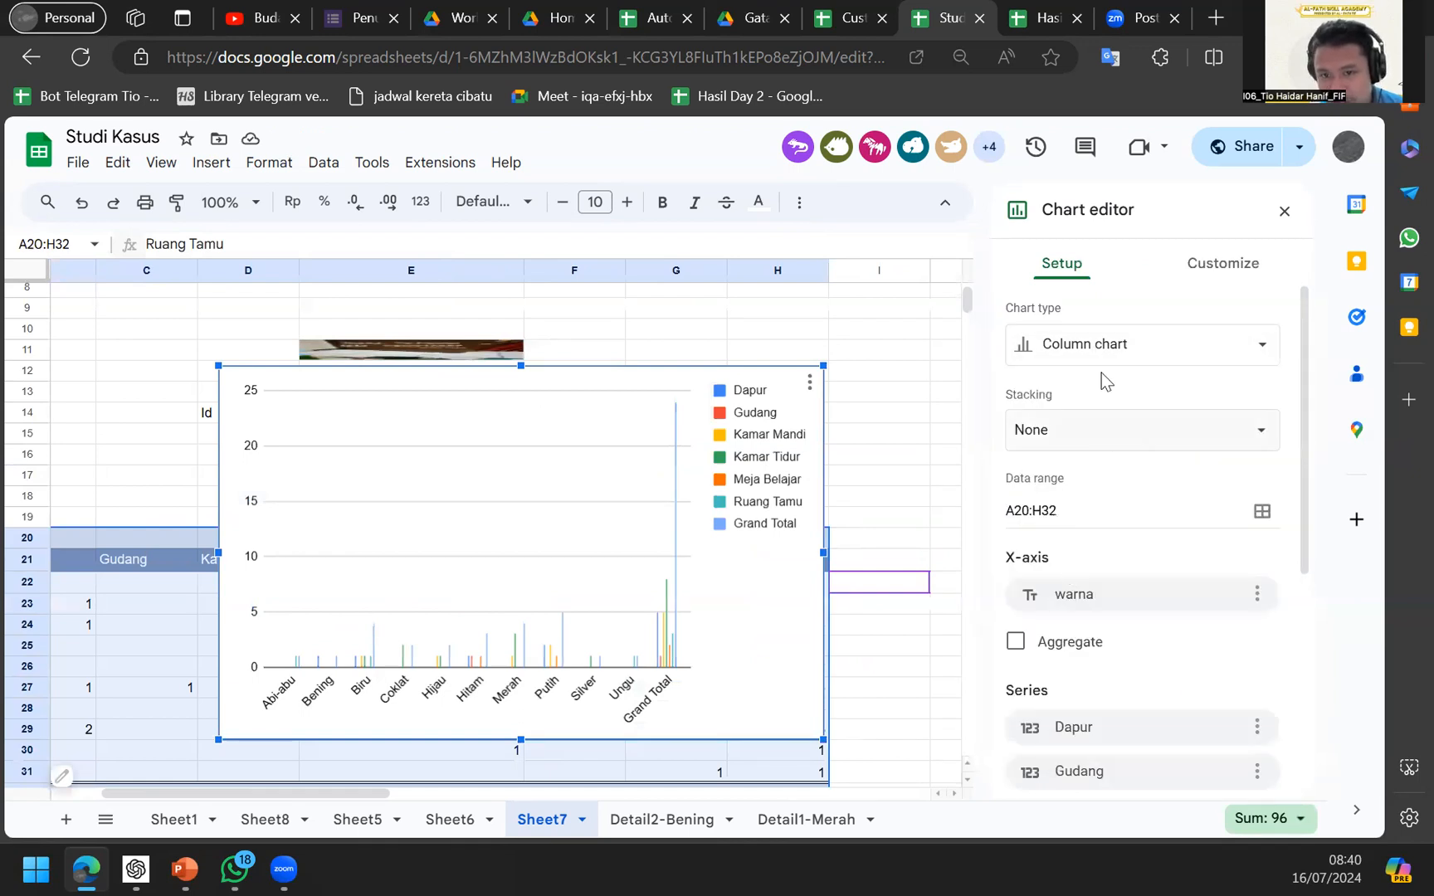
click(1088, 351)
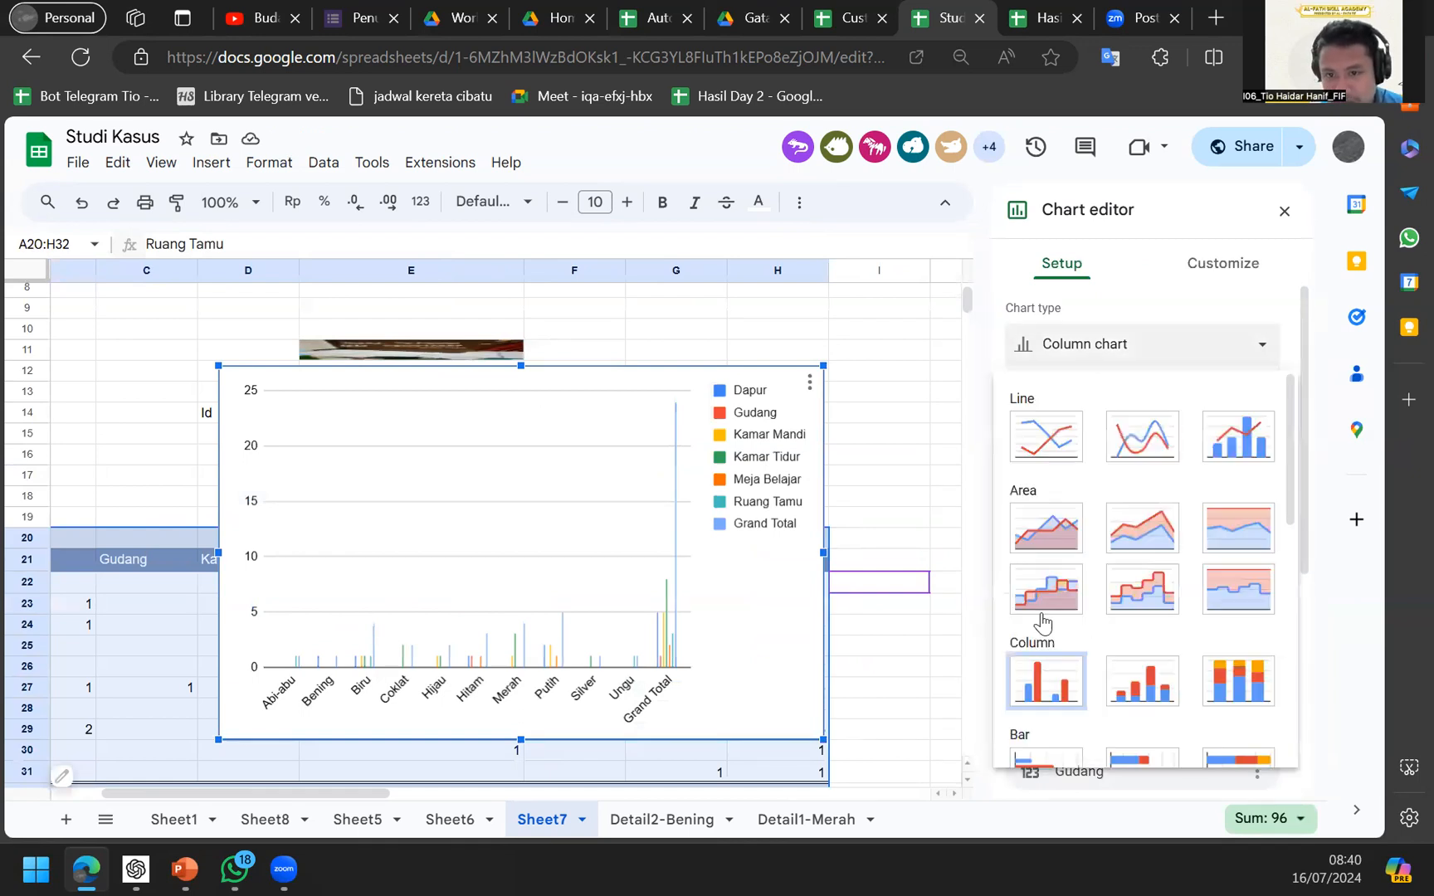
click(1135, 672)
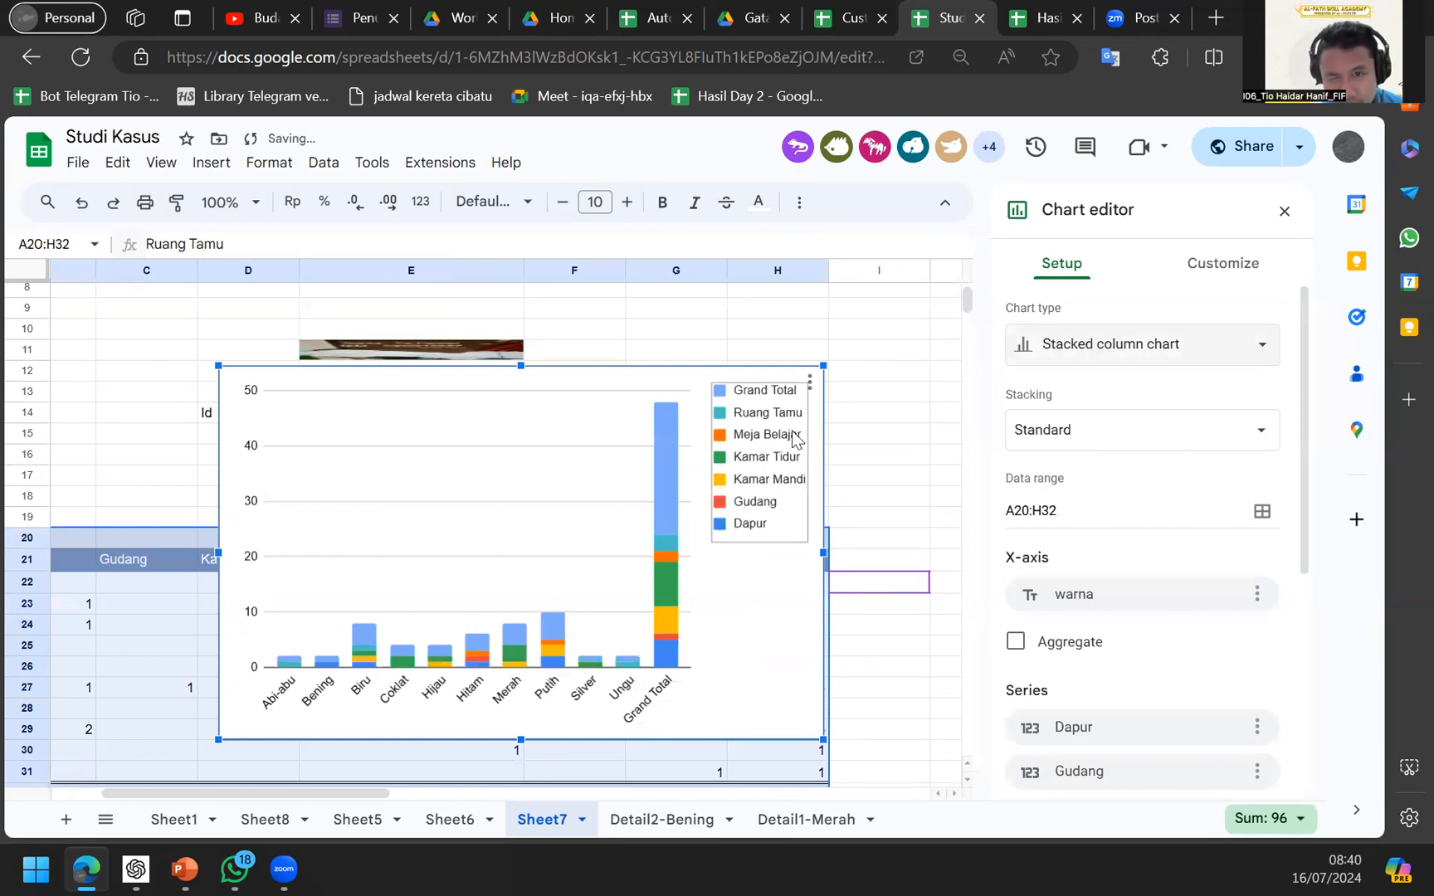
Set the chart's data range to the pivot range A20:G31, excluding Grand Total.
click(1109, 520)
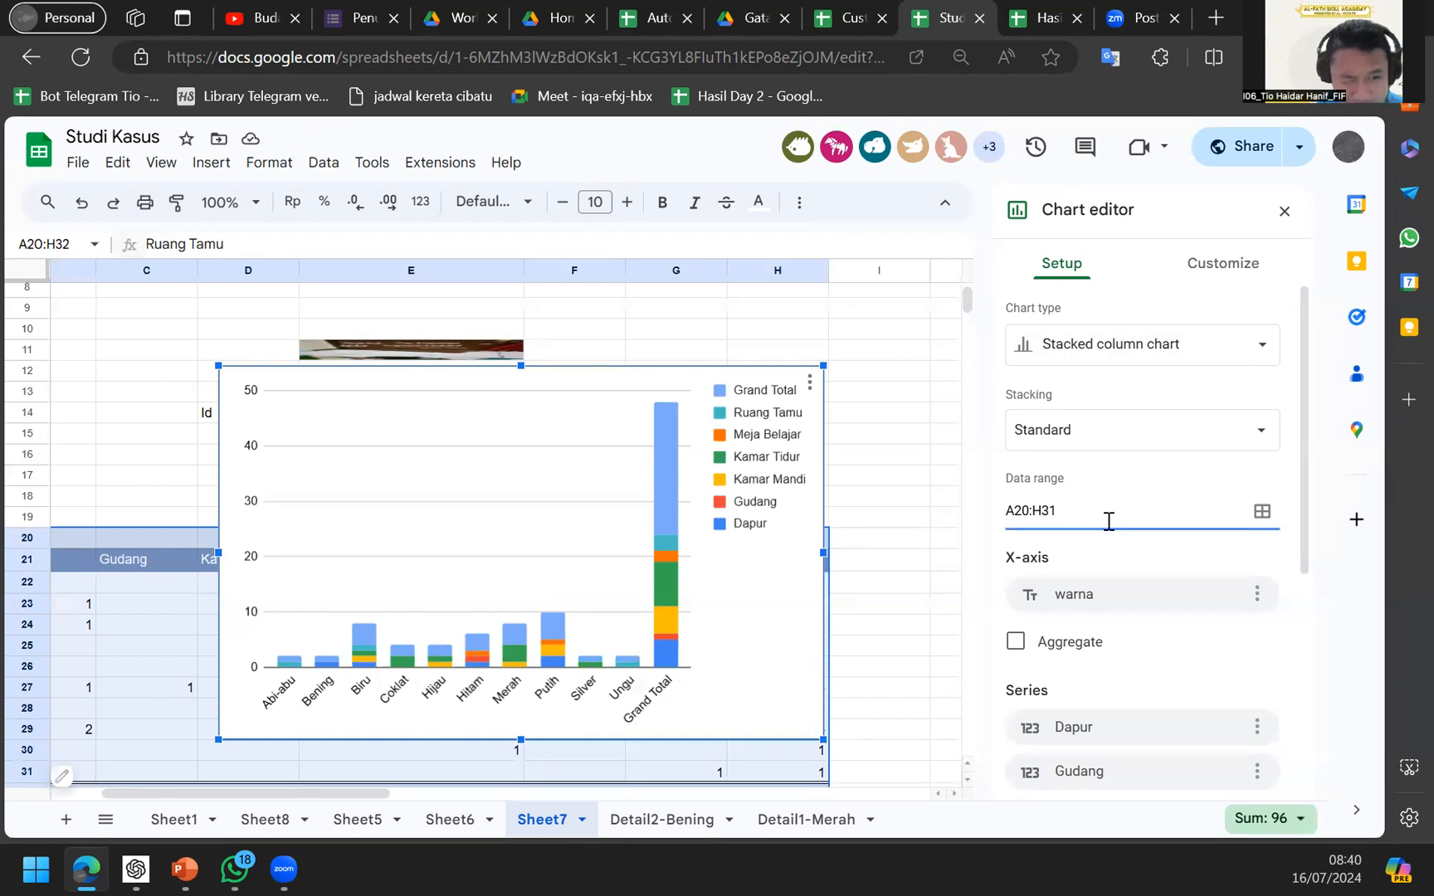
scroll(686, 746, left, 3)
scroll(686, 747, down, 1)
scroll(685, 751, down, 2)
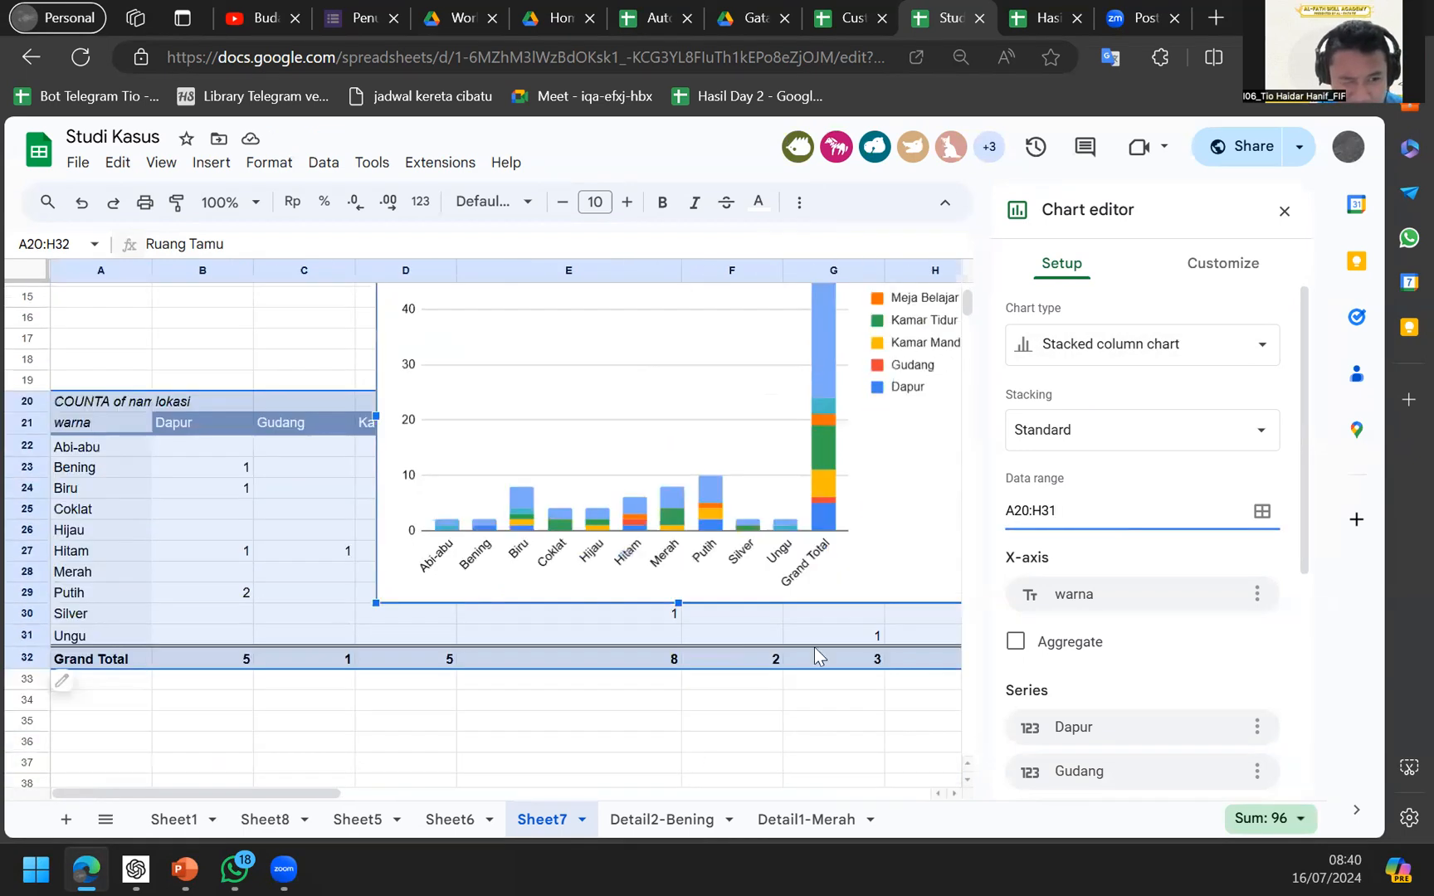
scroll(832, 662, right, 3)
scroll(832, 662, up, 3)
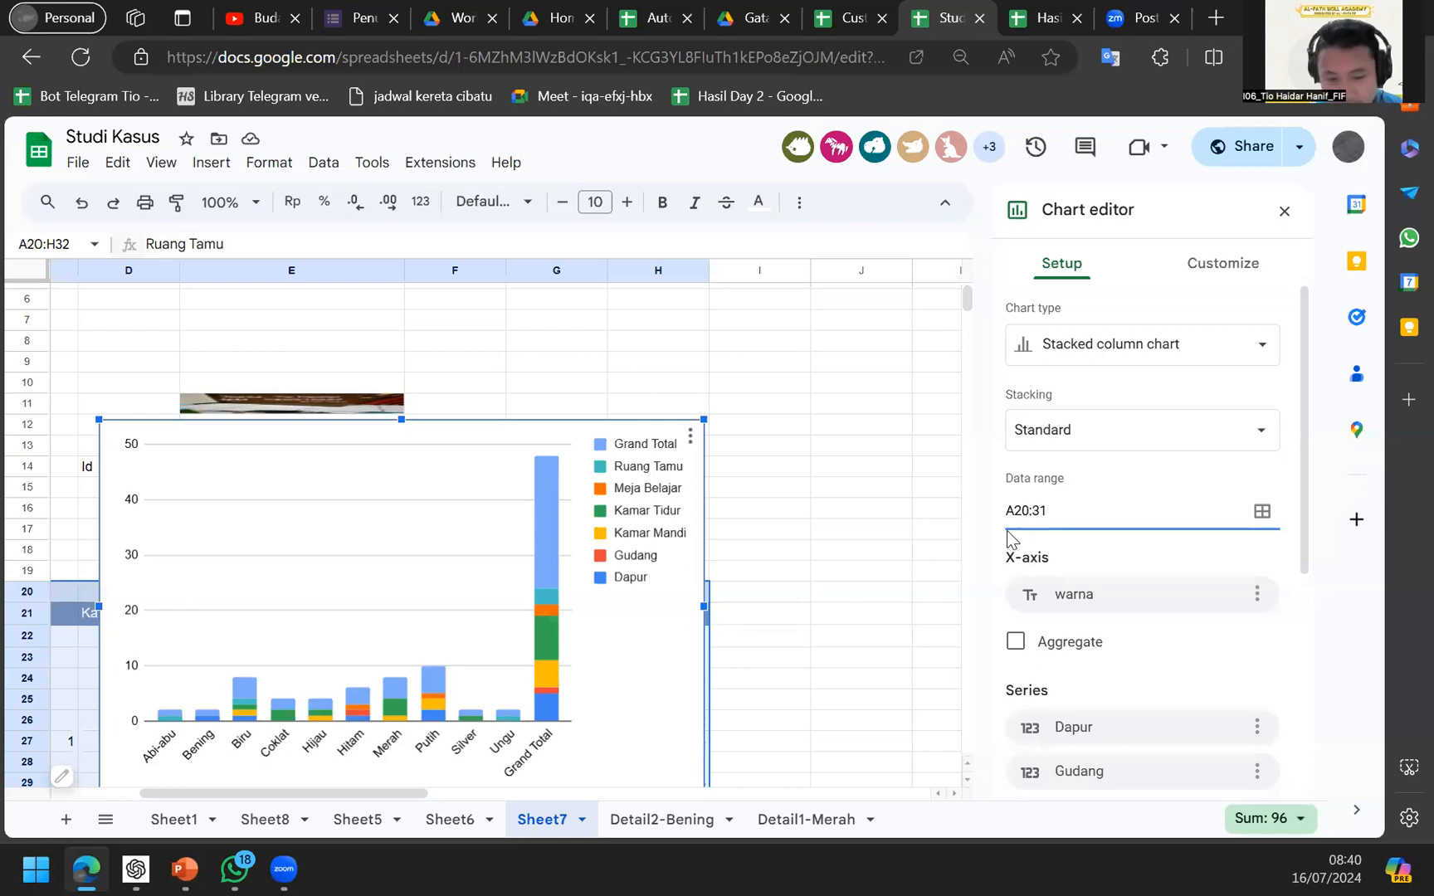
text(G)
scroll(781, 563, down, 3)
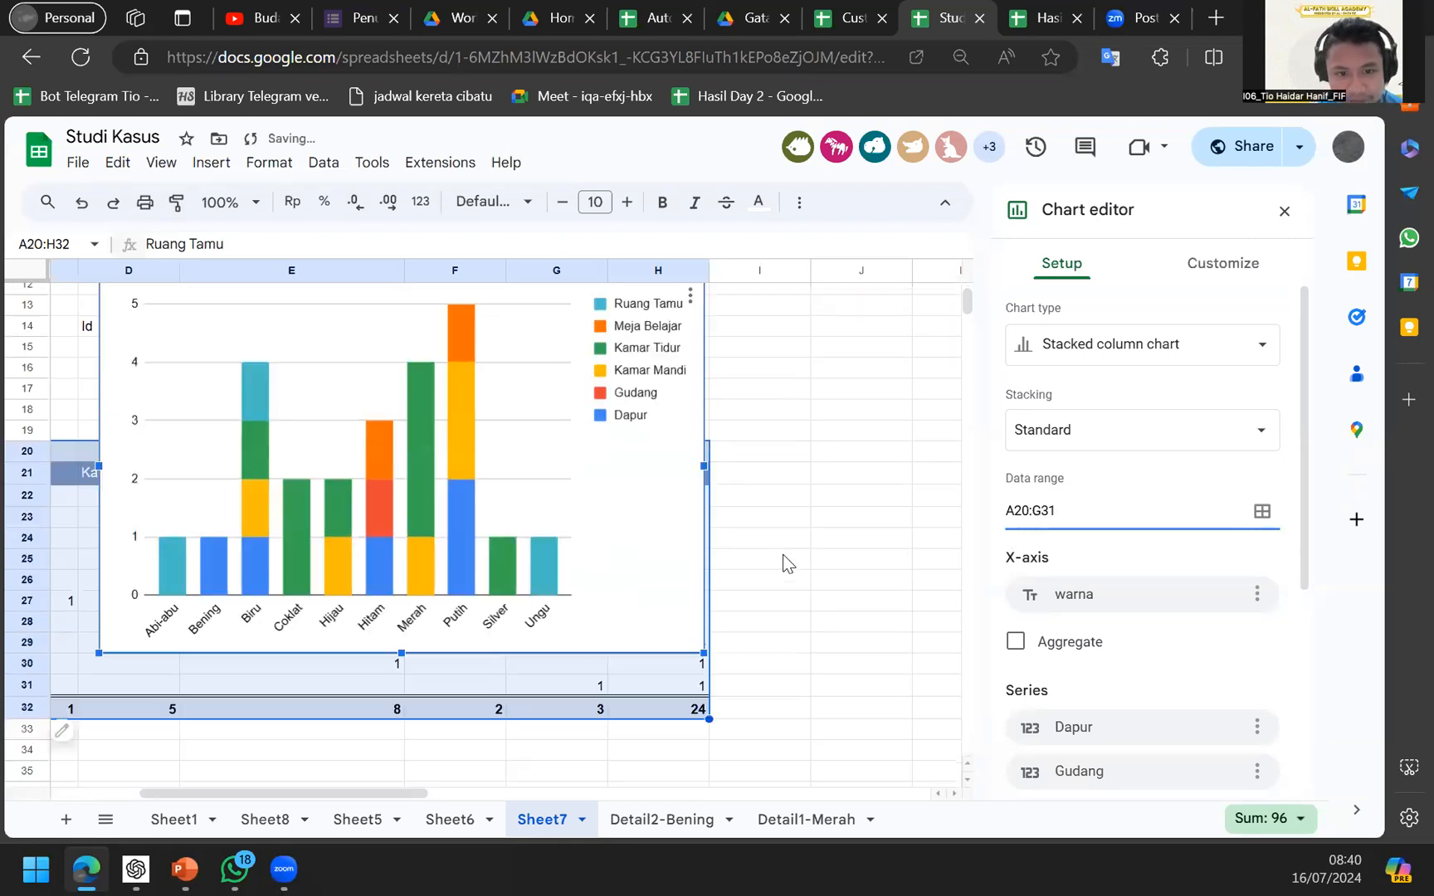
scroll(781, 563, left, 1)
scroll(522, 630, up, 2)
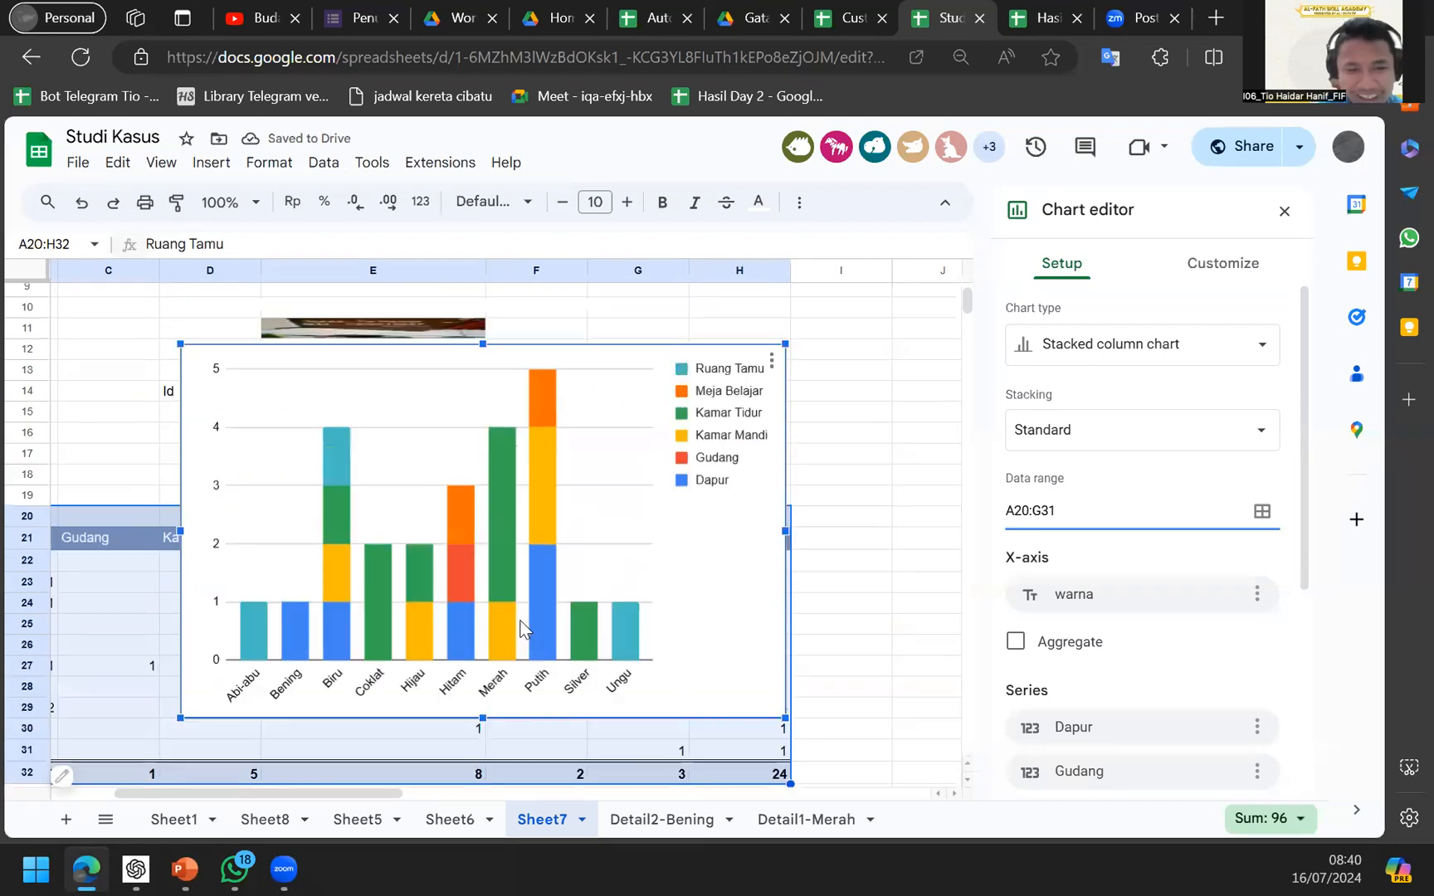
scroll(521, 630, left, 1)
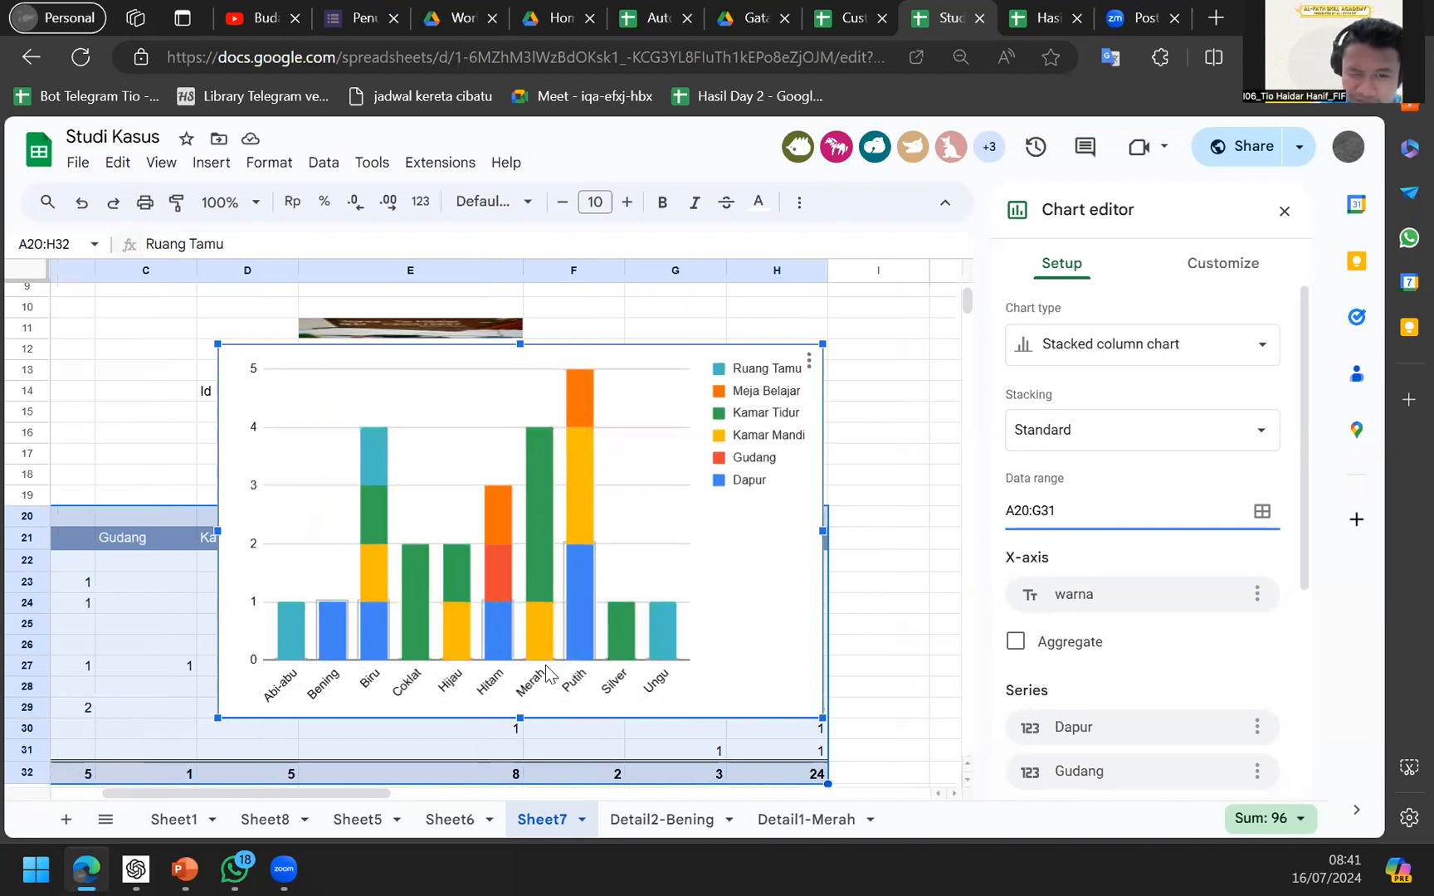
Drag the chart up so it sits above the pivot table.
drag(630, 513, 657, 528)
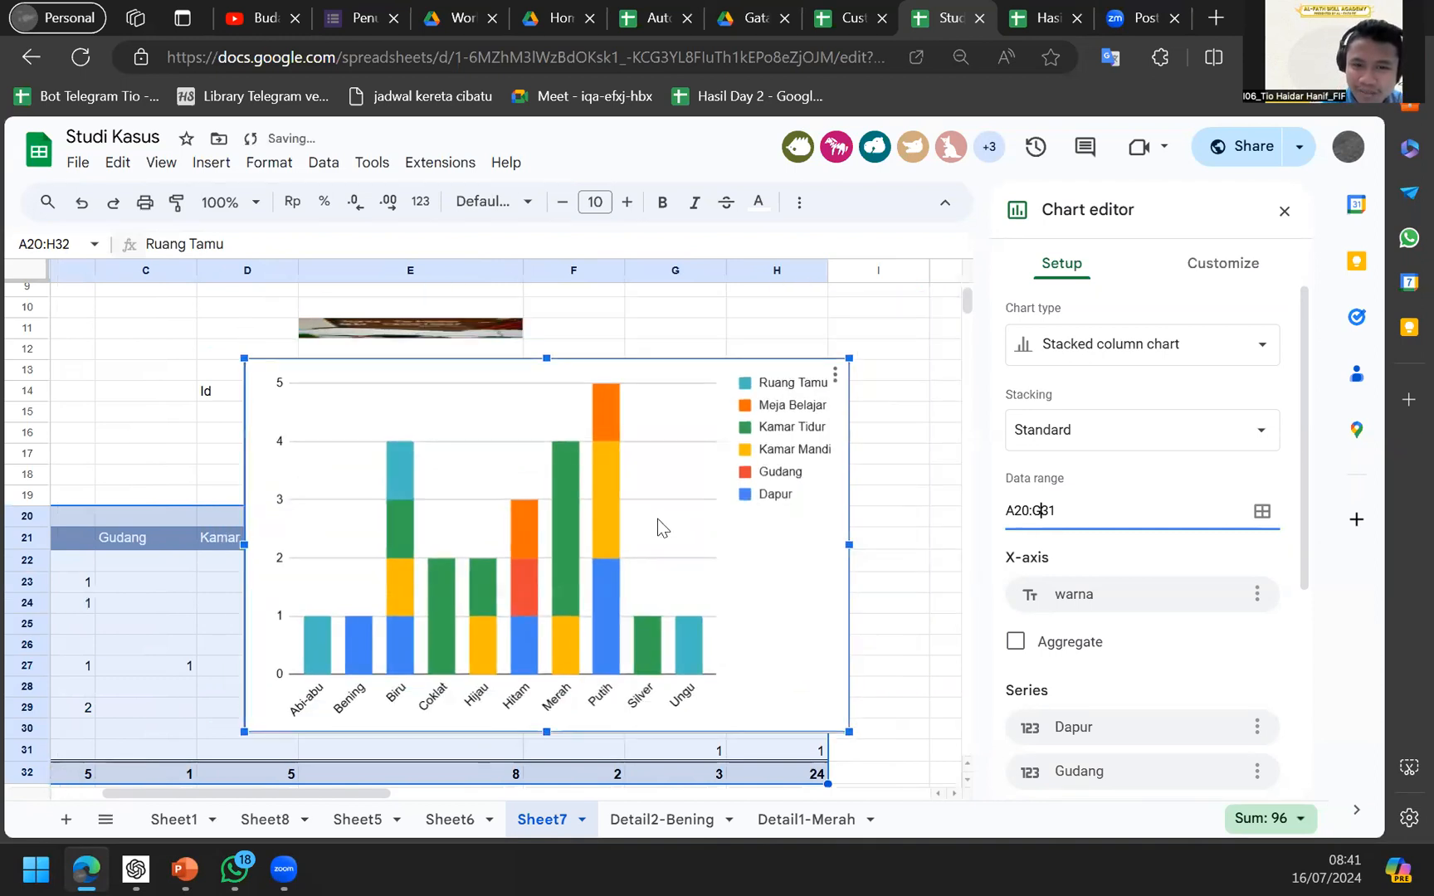
scroll(657, 521, left, 1)
drag(556, 528, 725, 429)
scroll(530, 516, right, 1)
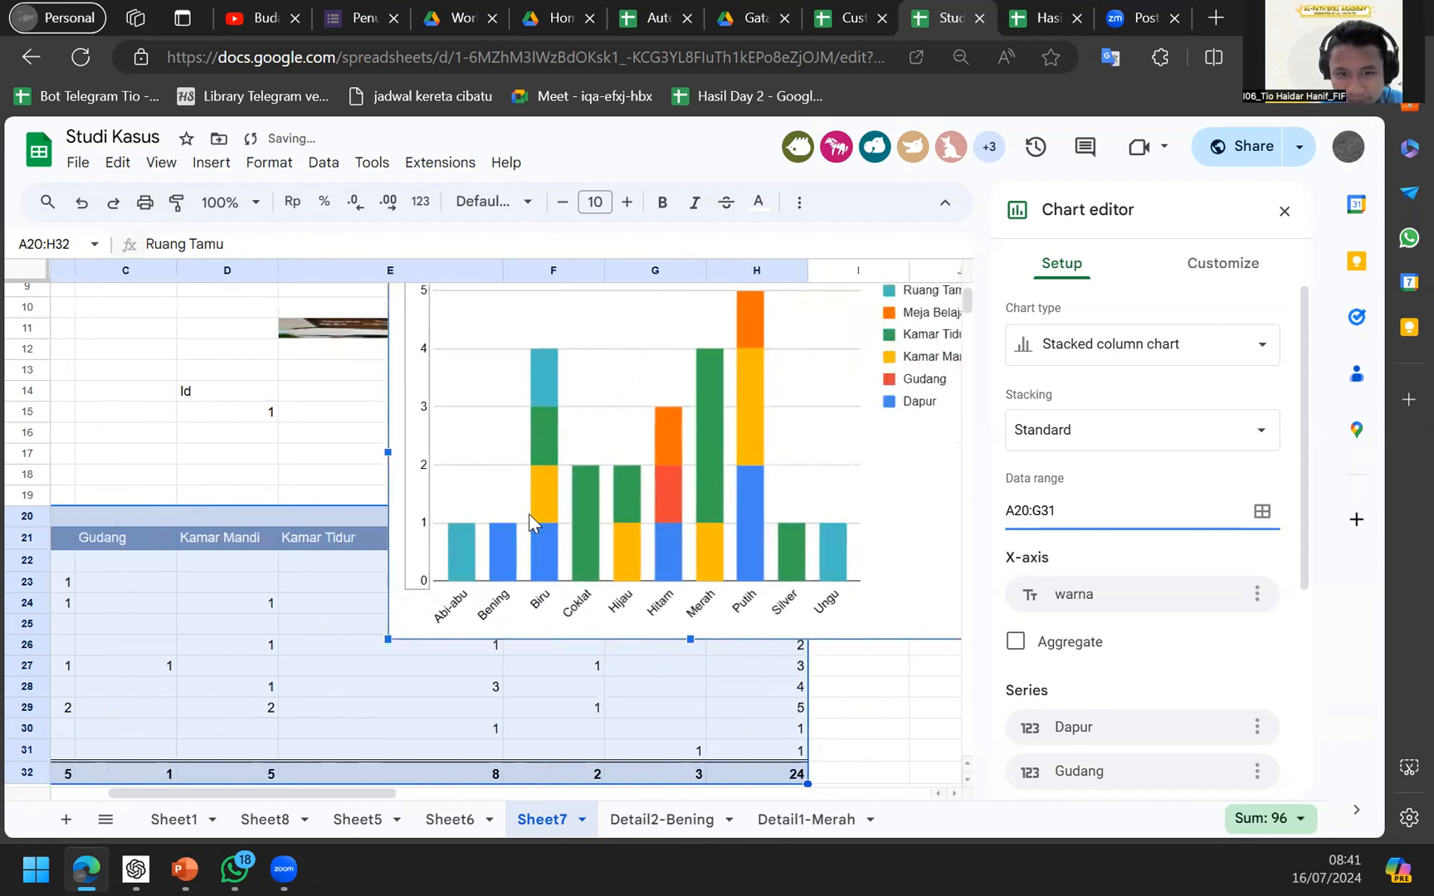
Try stacked area, line and stepped area, then settle on 100% stacked stepped area chart.
click(1082, 357)
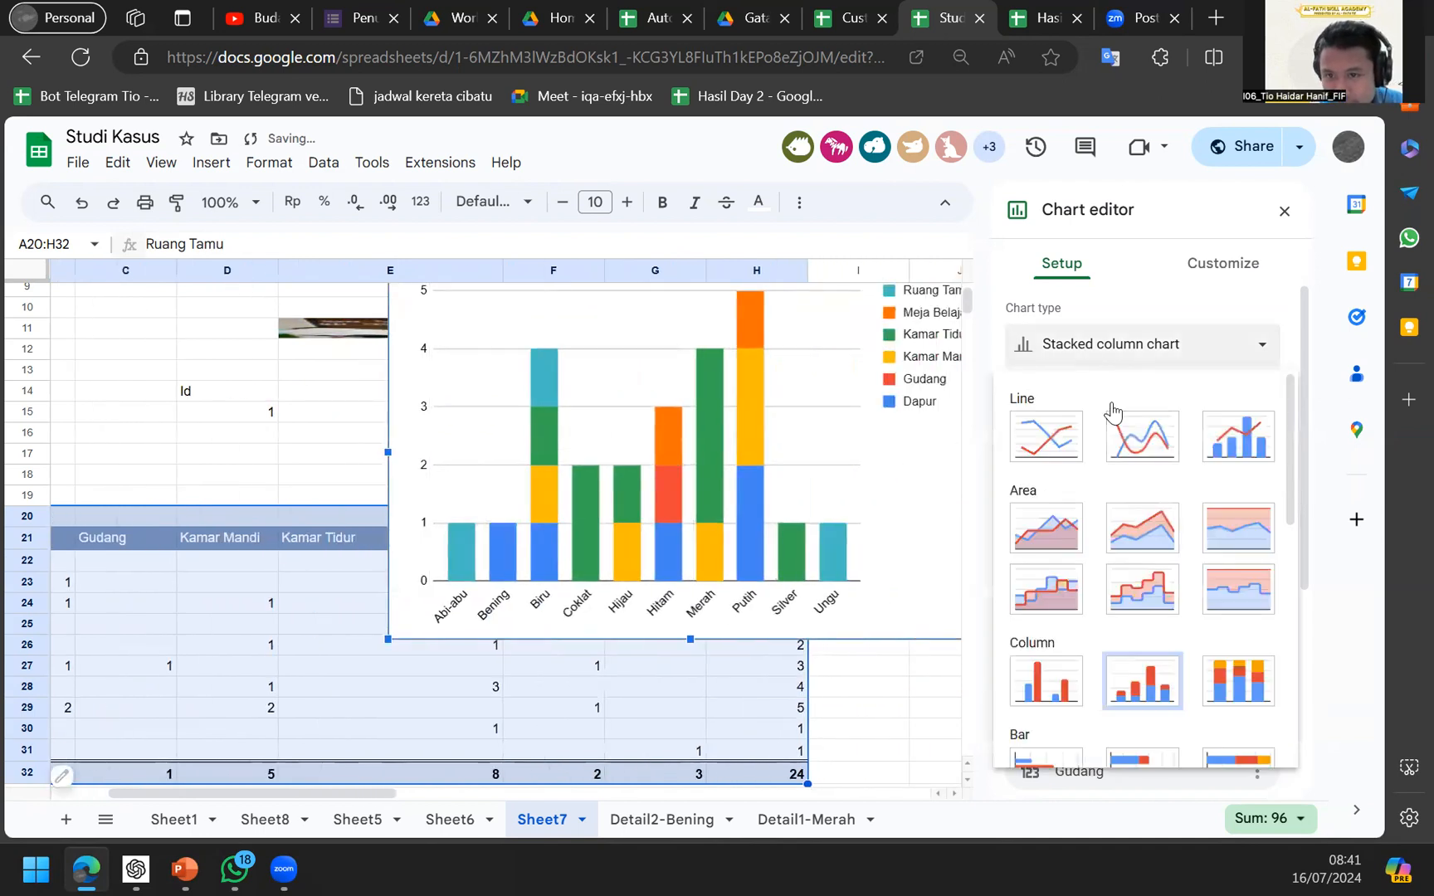
click(1151, 520)
click(1142, 347)
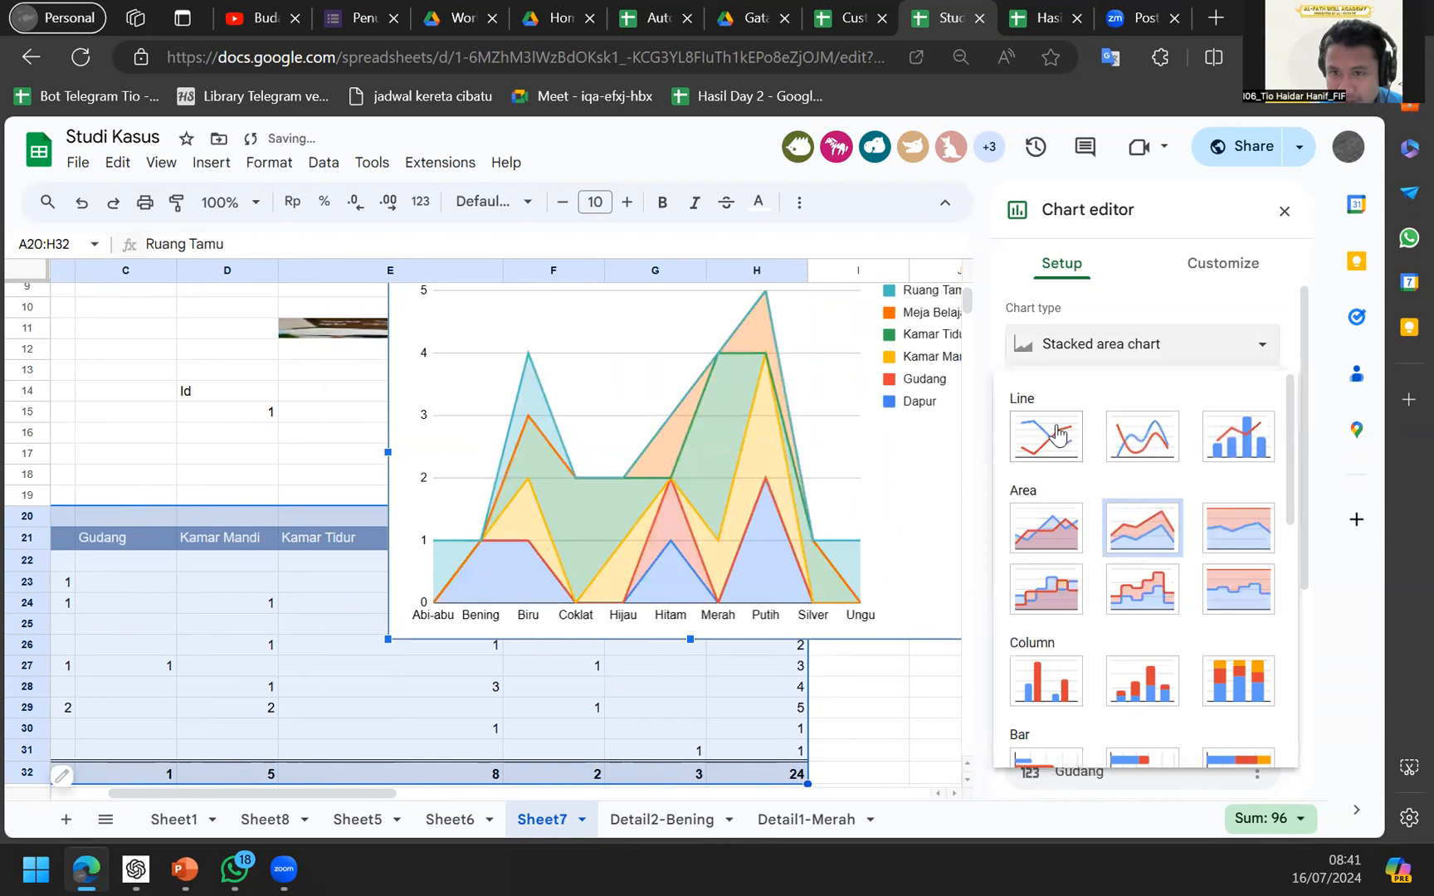
click(1056, 434)
click(1087, 357)
click(1031, 596)
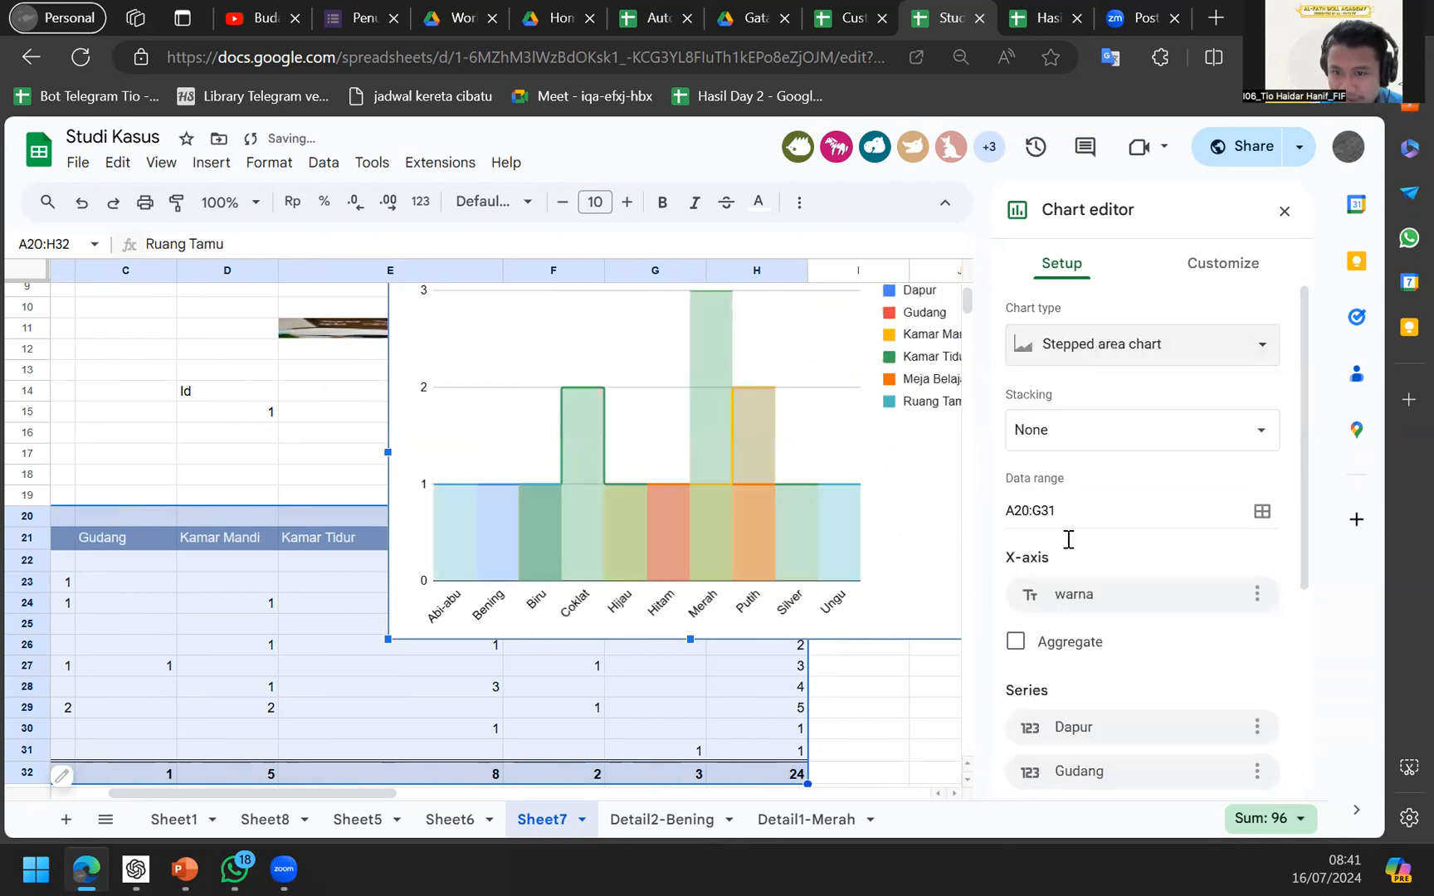
click(1107, 345)
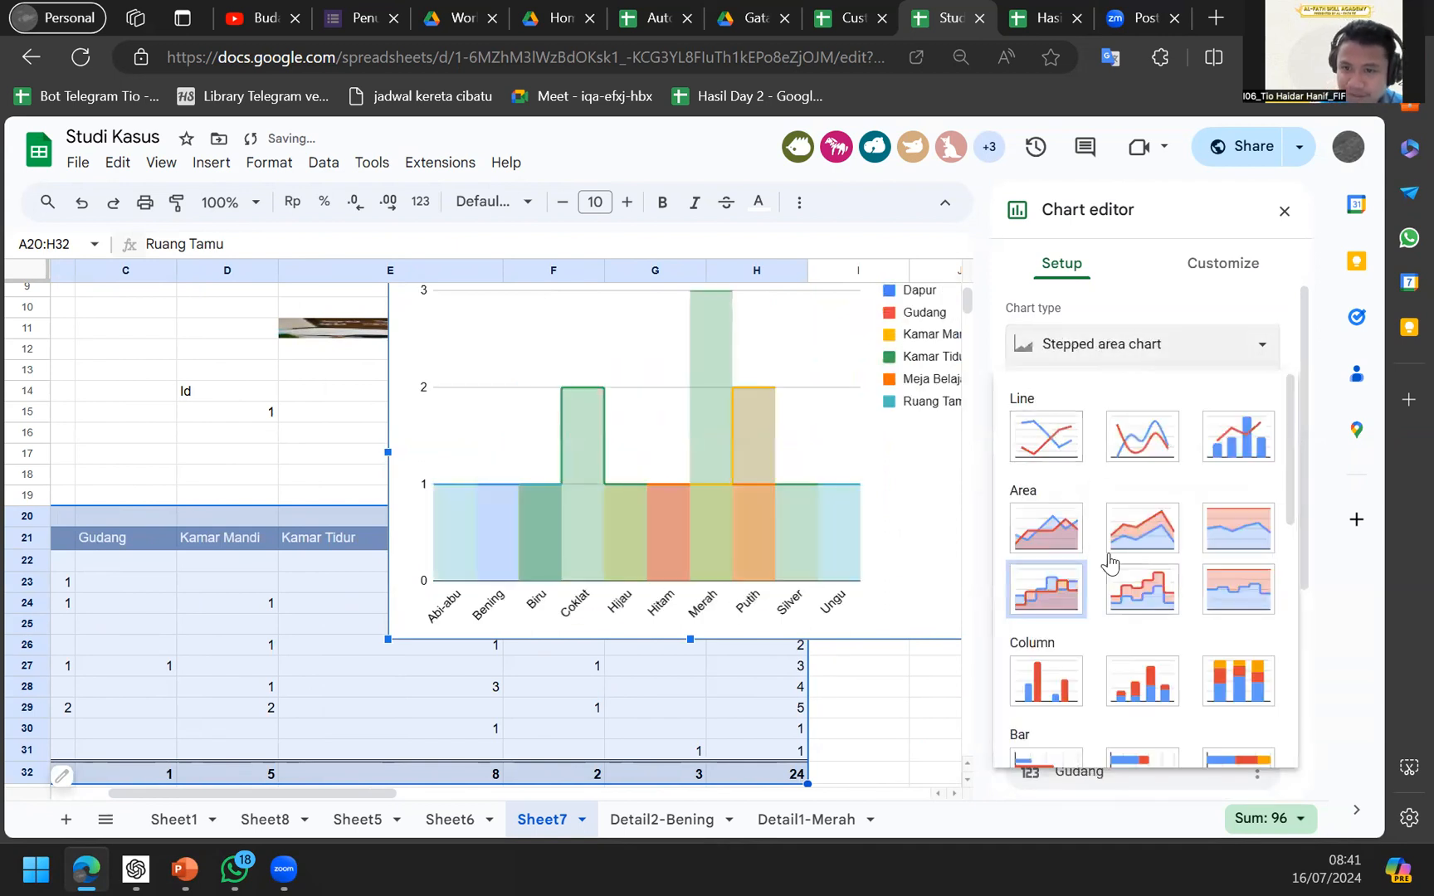
click(1237, 590)
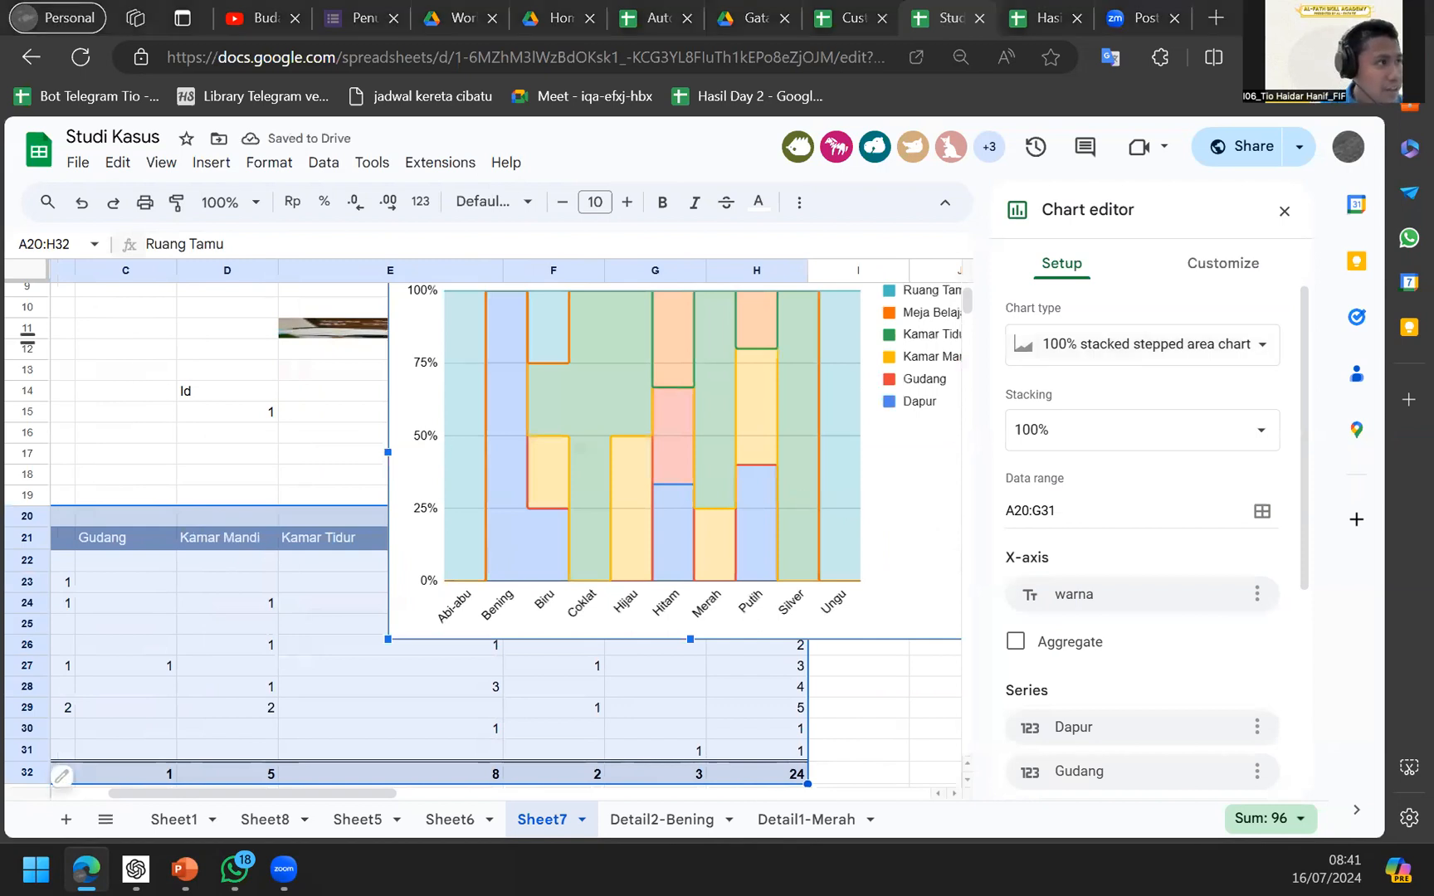
Select cells in the pivot table, then switch to the slideshow and reveal the pie chart screenshot.
click(320, 488)
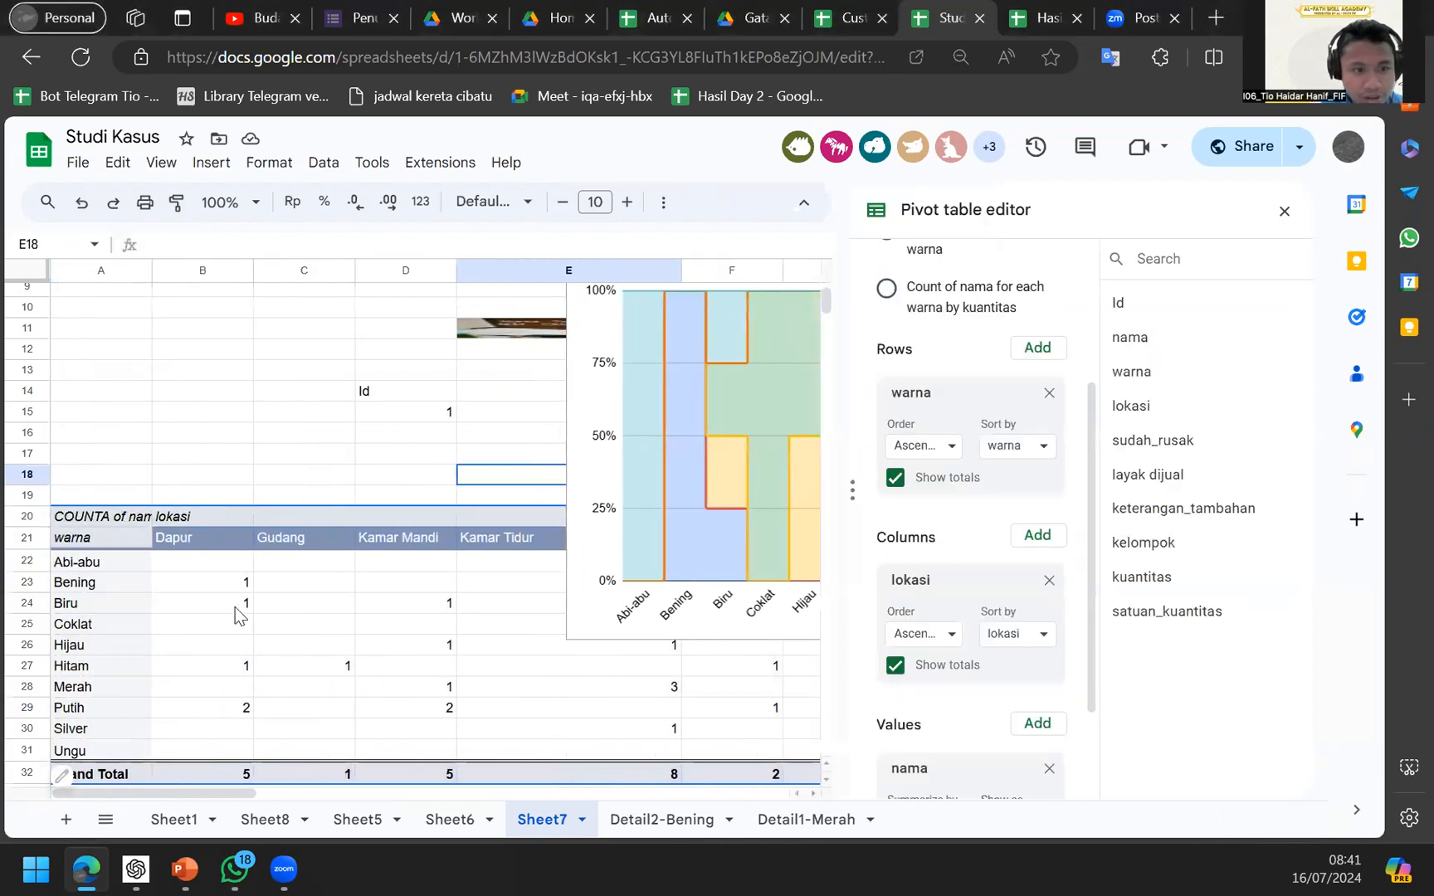
click(235, 610)
scroll(219, 573, down, 3)
scroll(199, 531, up, 1)
click(192, 508)
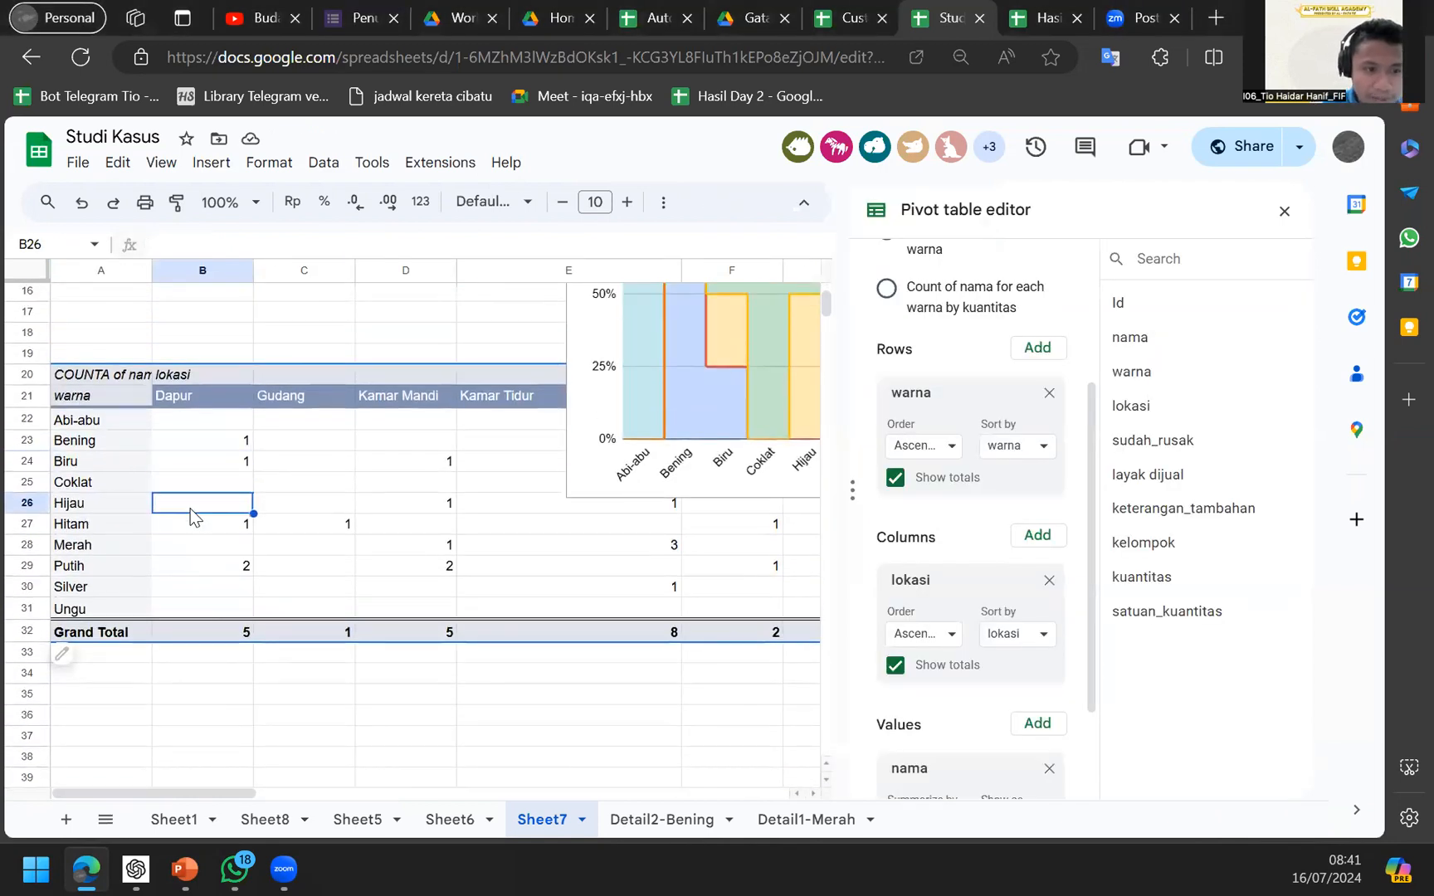
key(ctrl+a)
click(463, 678)
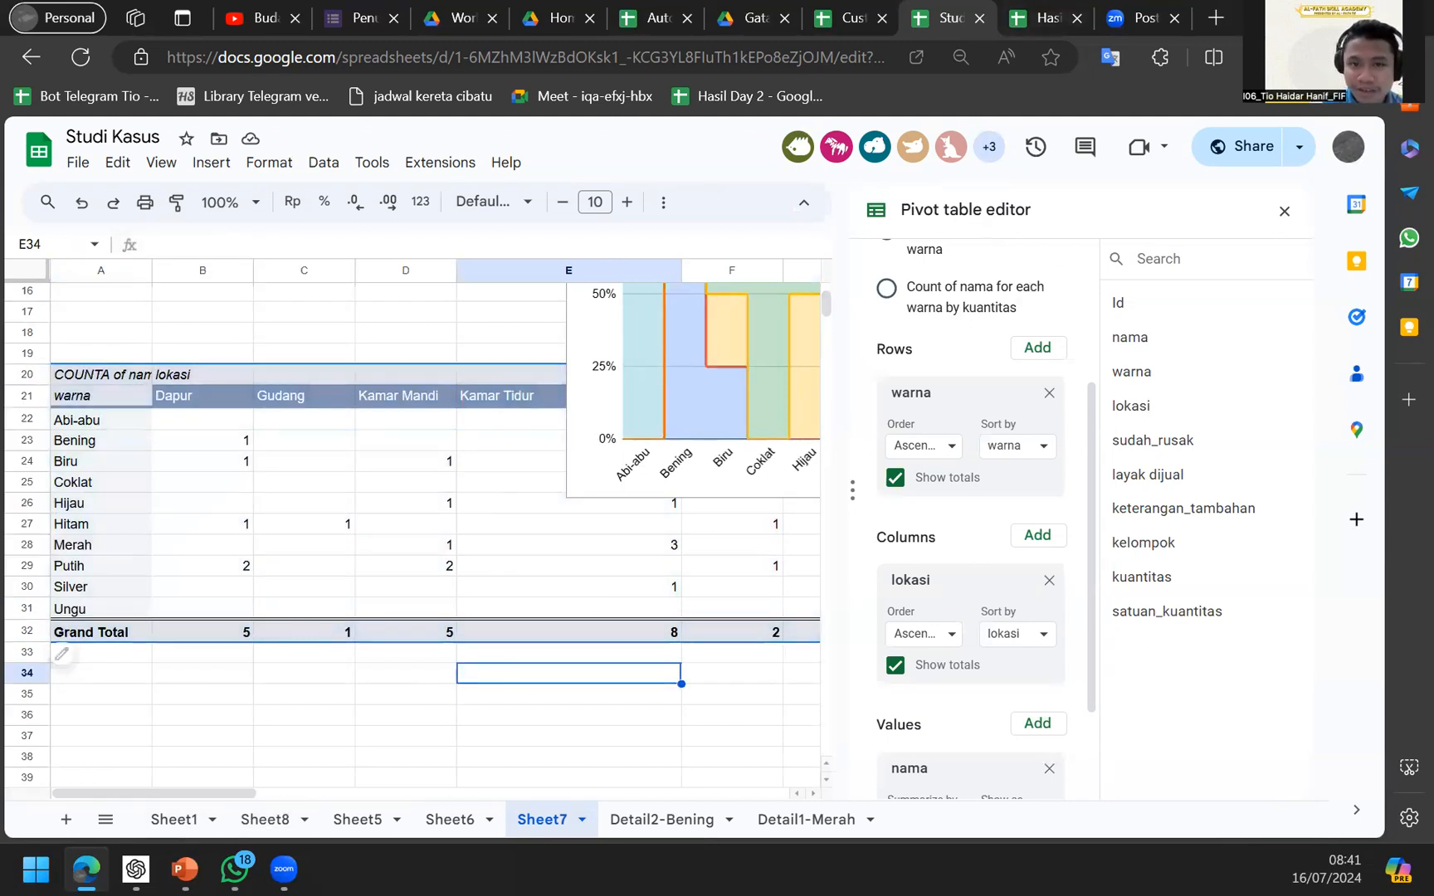
click(470, 567)
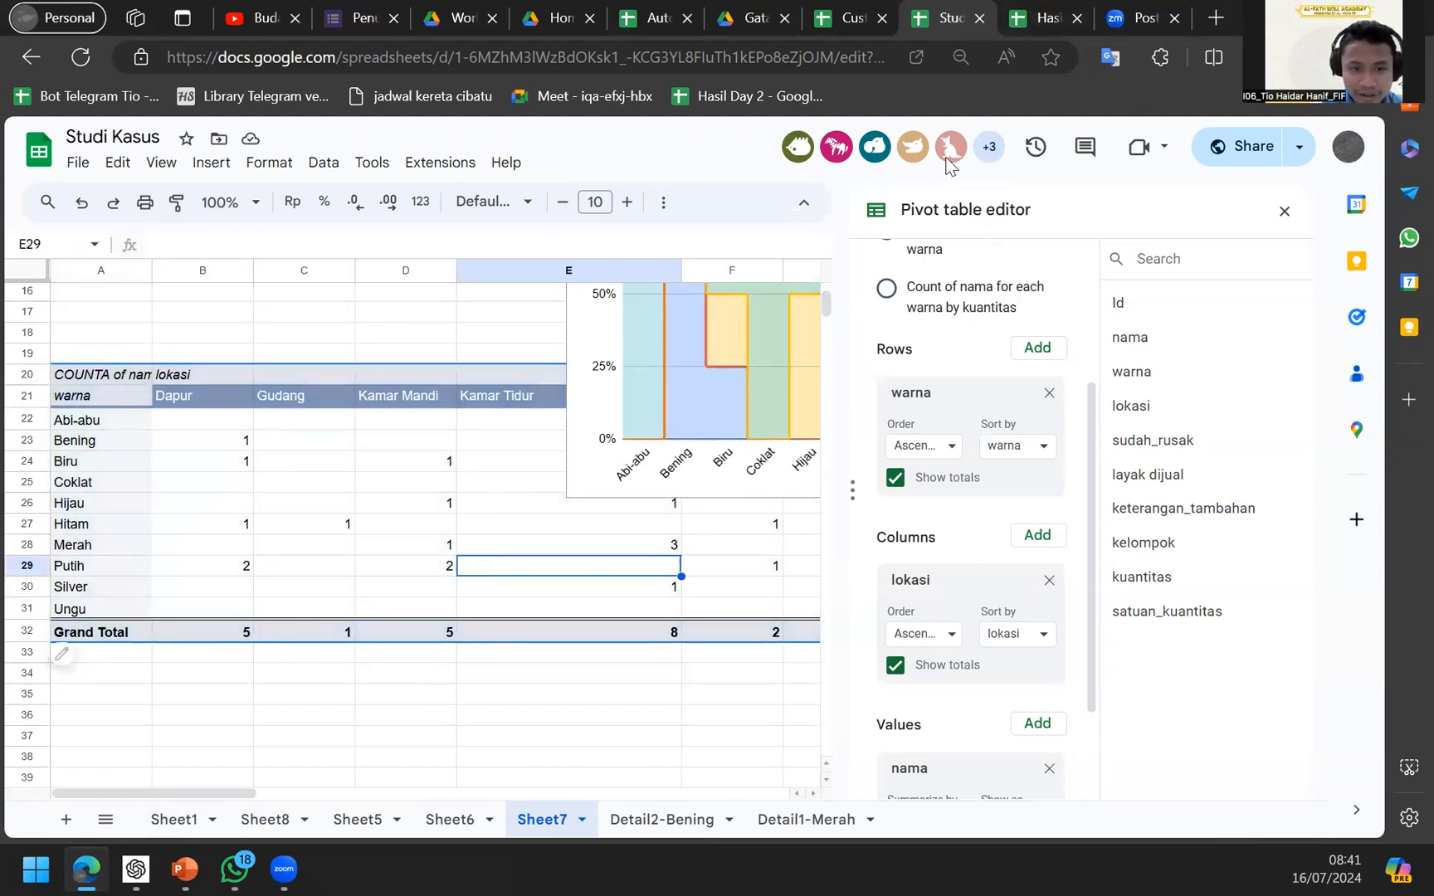
key(alt+Tab)
key(Right)
key(Right)
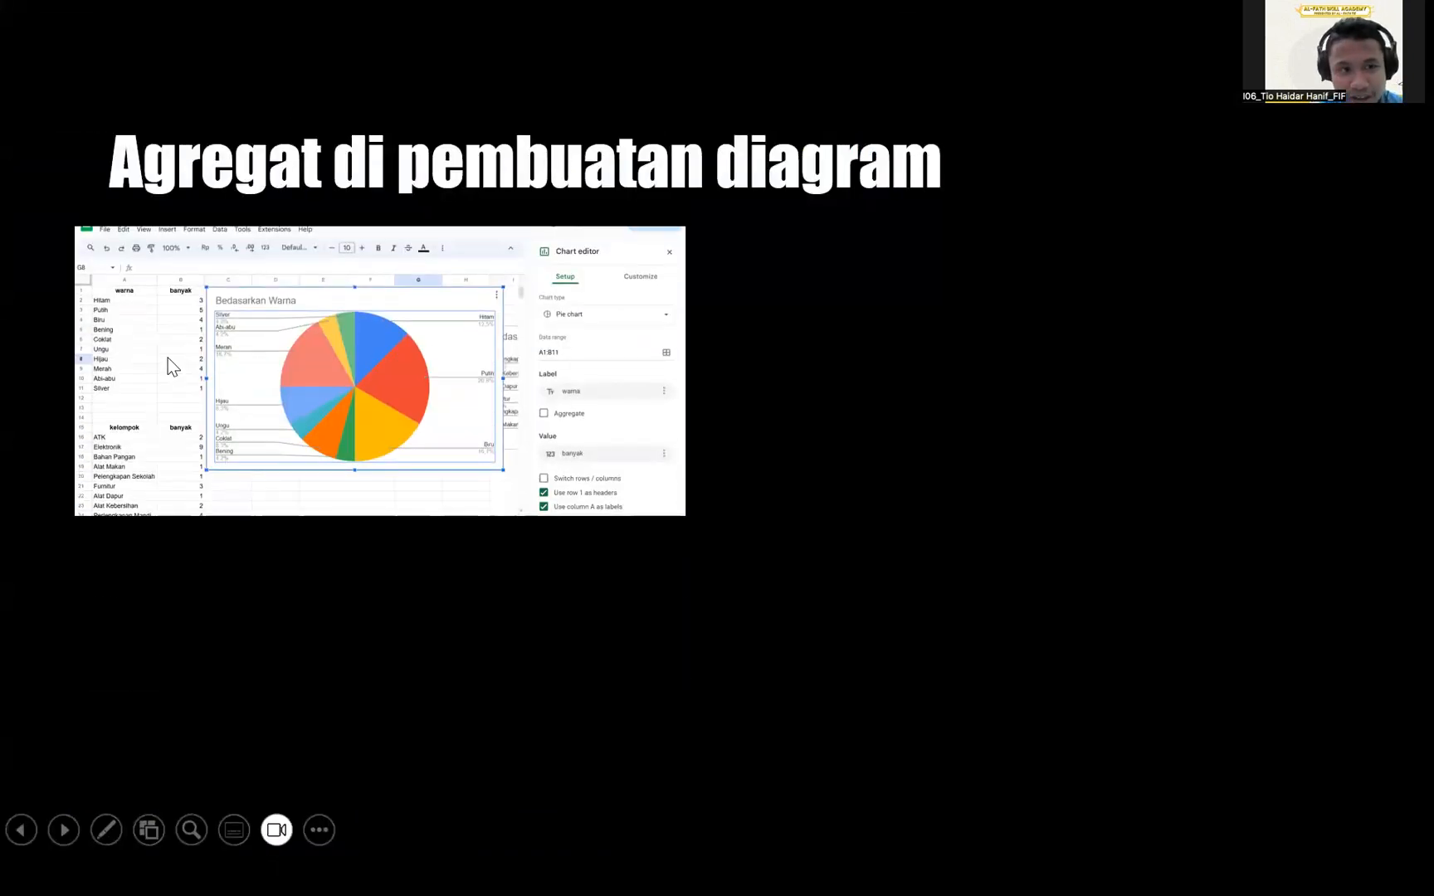
Animate in the item table screenshot, zoom on it, then return to full-screen slide 6.
scroll(168, 358, up, 3)
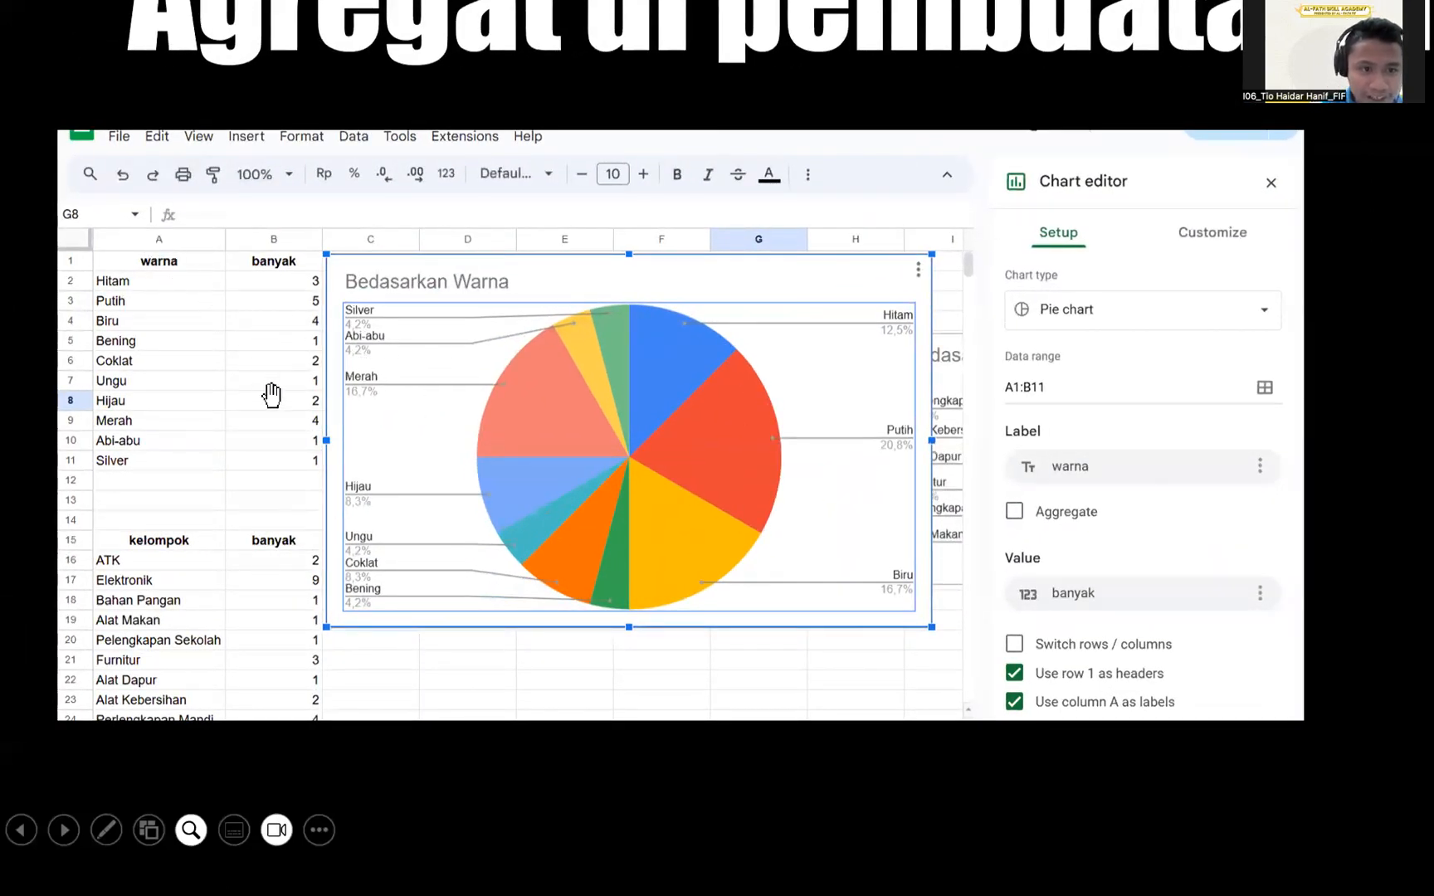
scroll(266, 572, down, 3)
scroll(264, 573, down, 2)
click(263, 571)
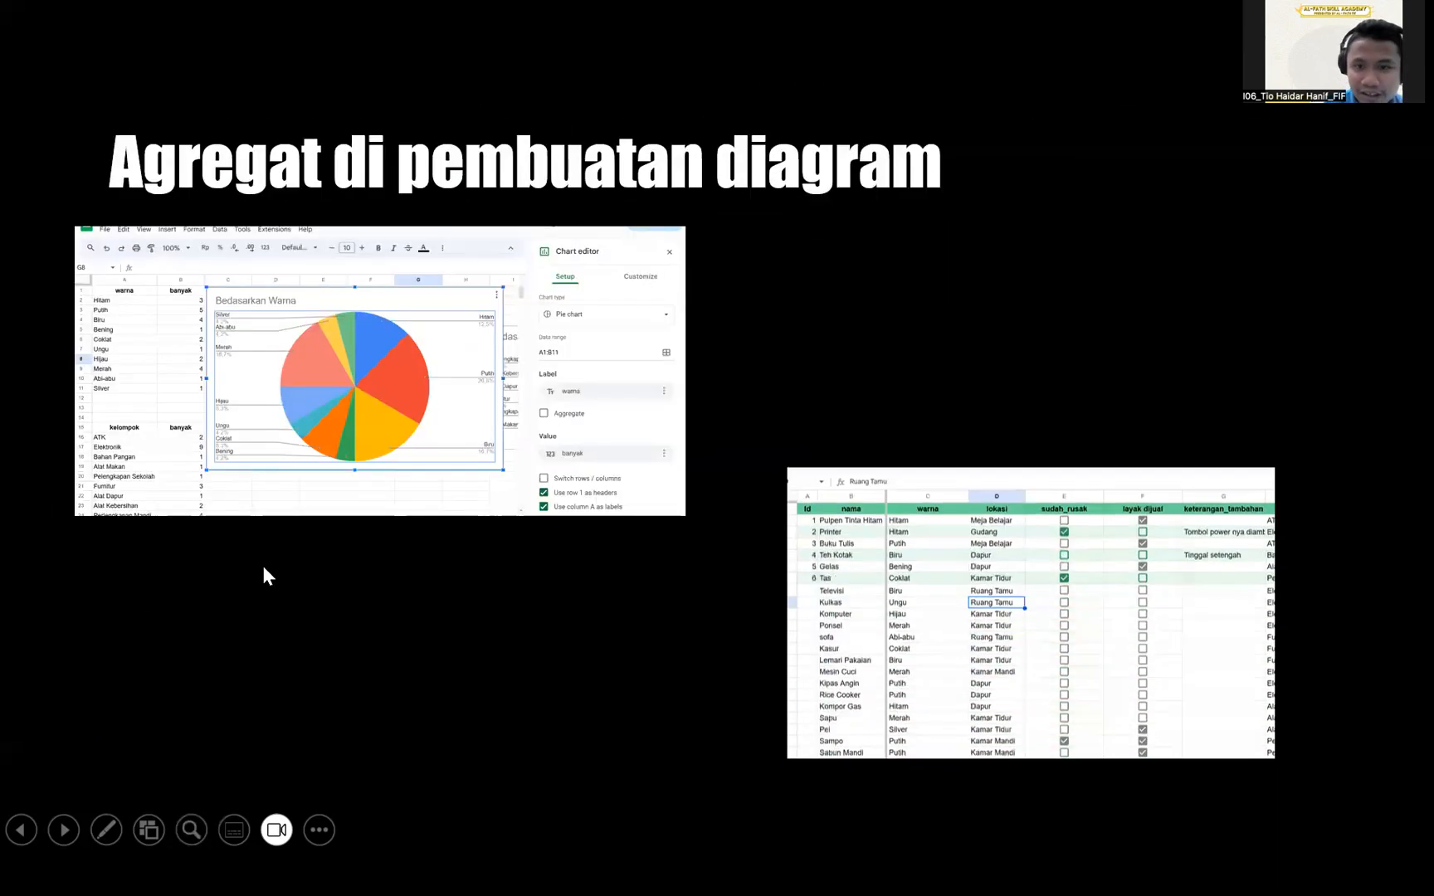
scroll(996, 347, up, 3)
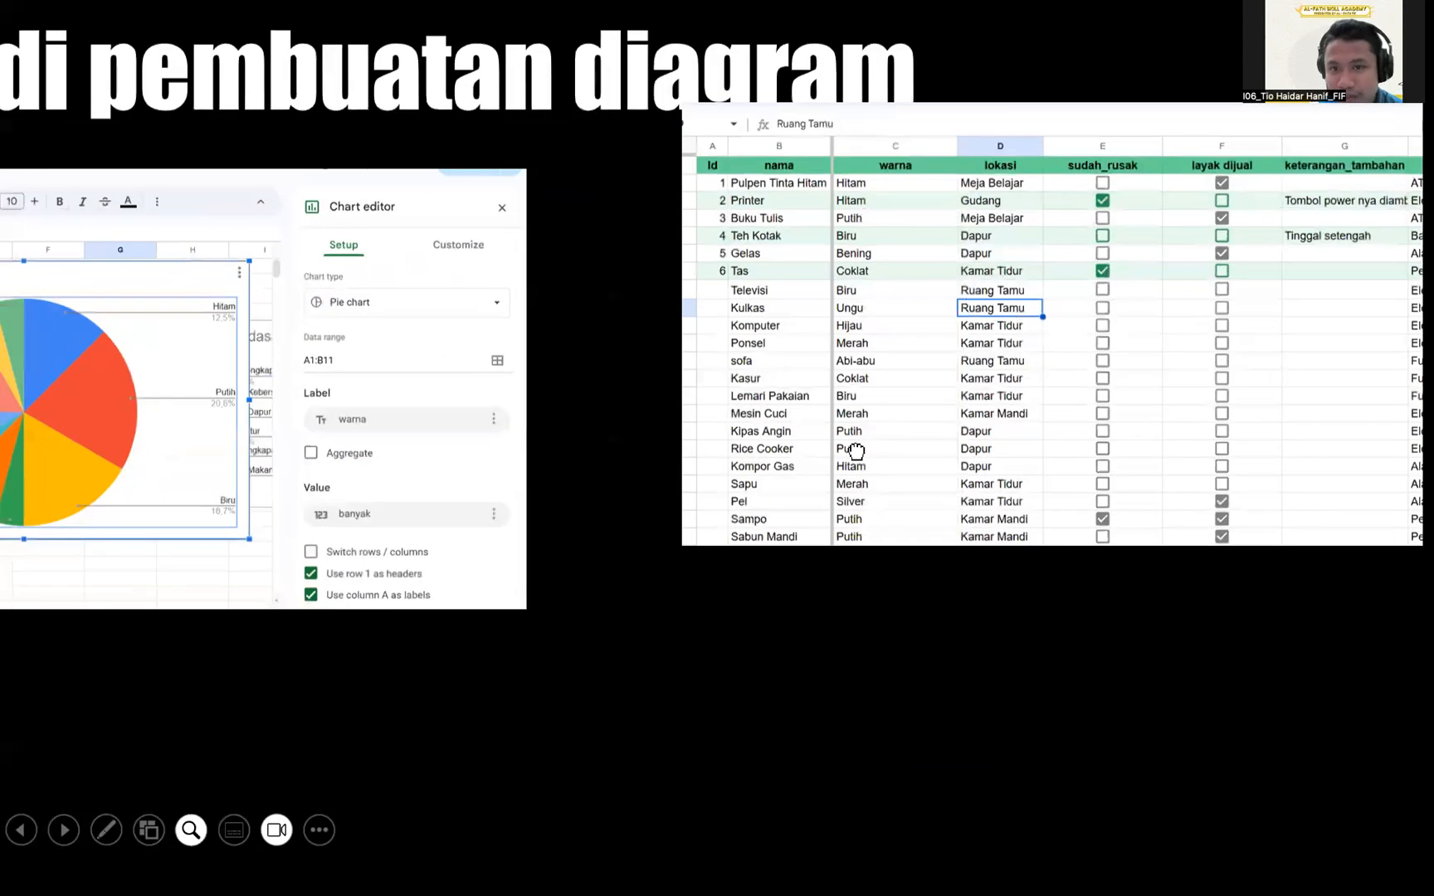
scroll(856, 446, down, 4)
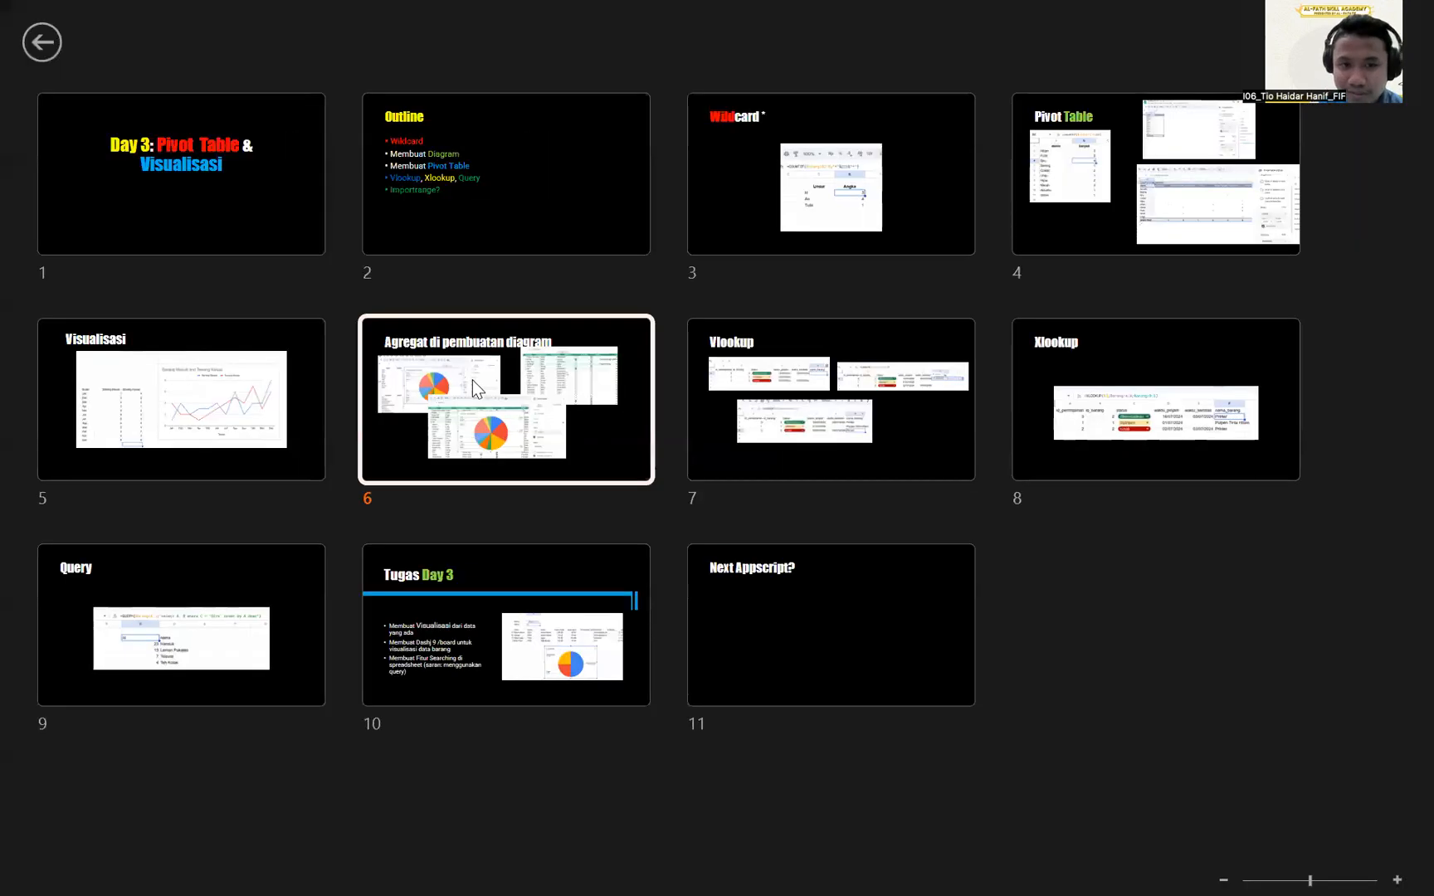
click(471, 380)
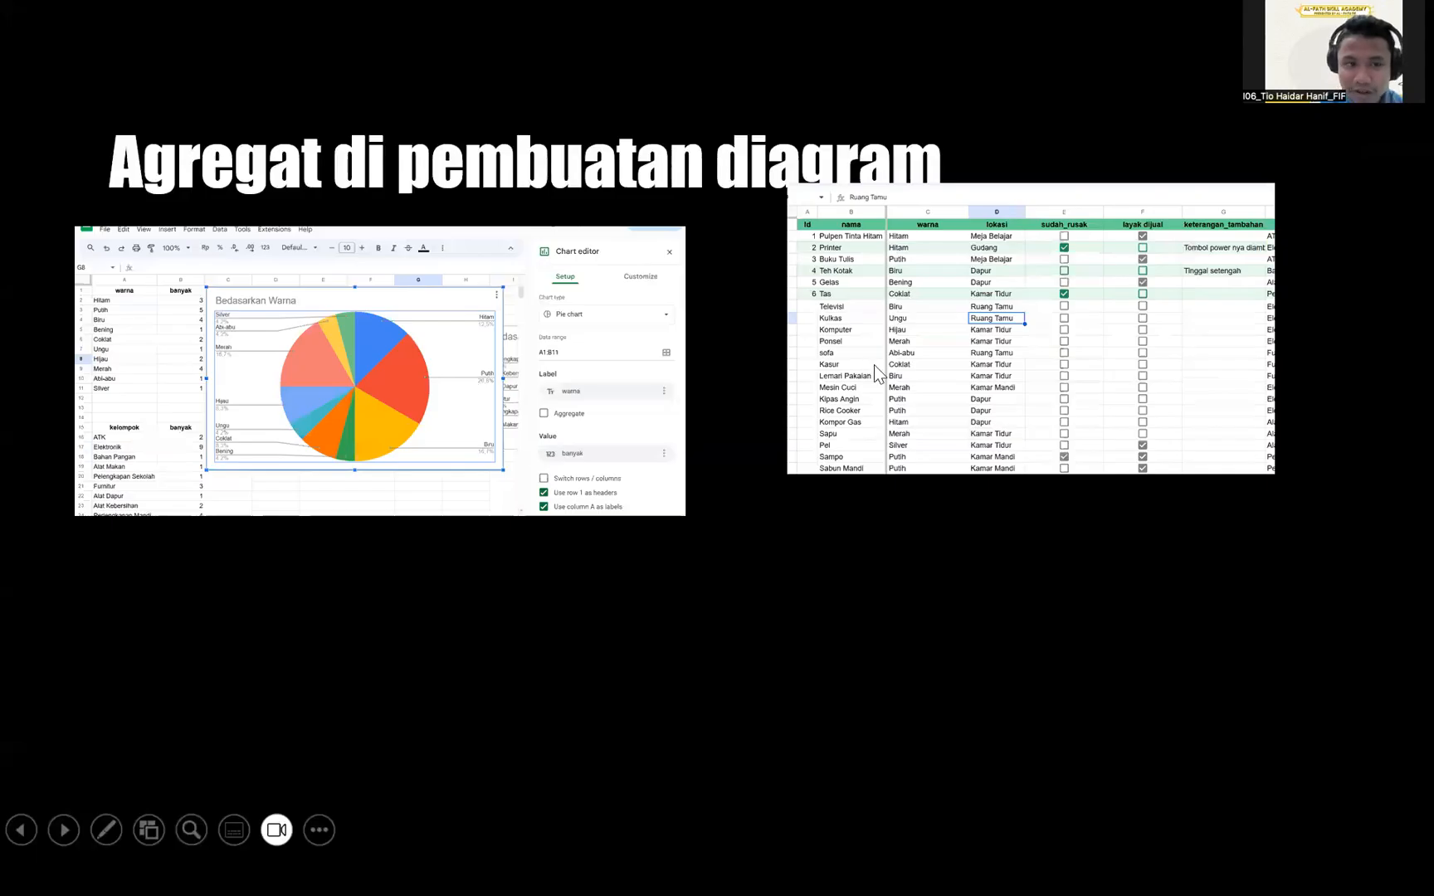
Bring in the Count of warna pie screenshot, magnify it, then return to the spreadsheet.
click(278, 341)
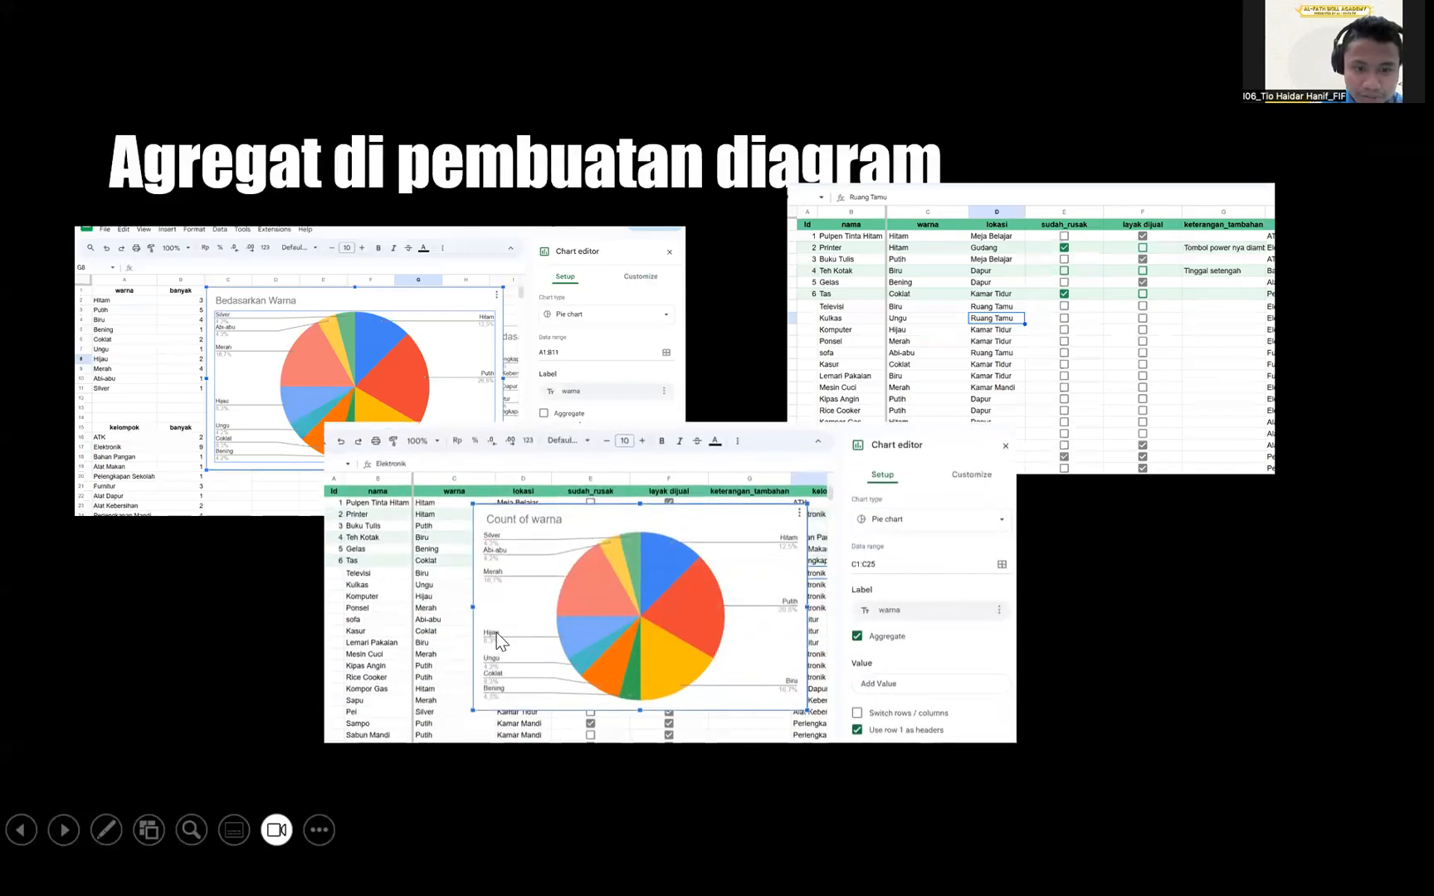
scroll(496, 631, up, 3)
scroll(631, 581, down, 1)
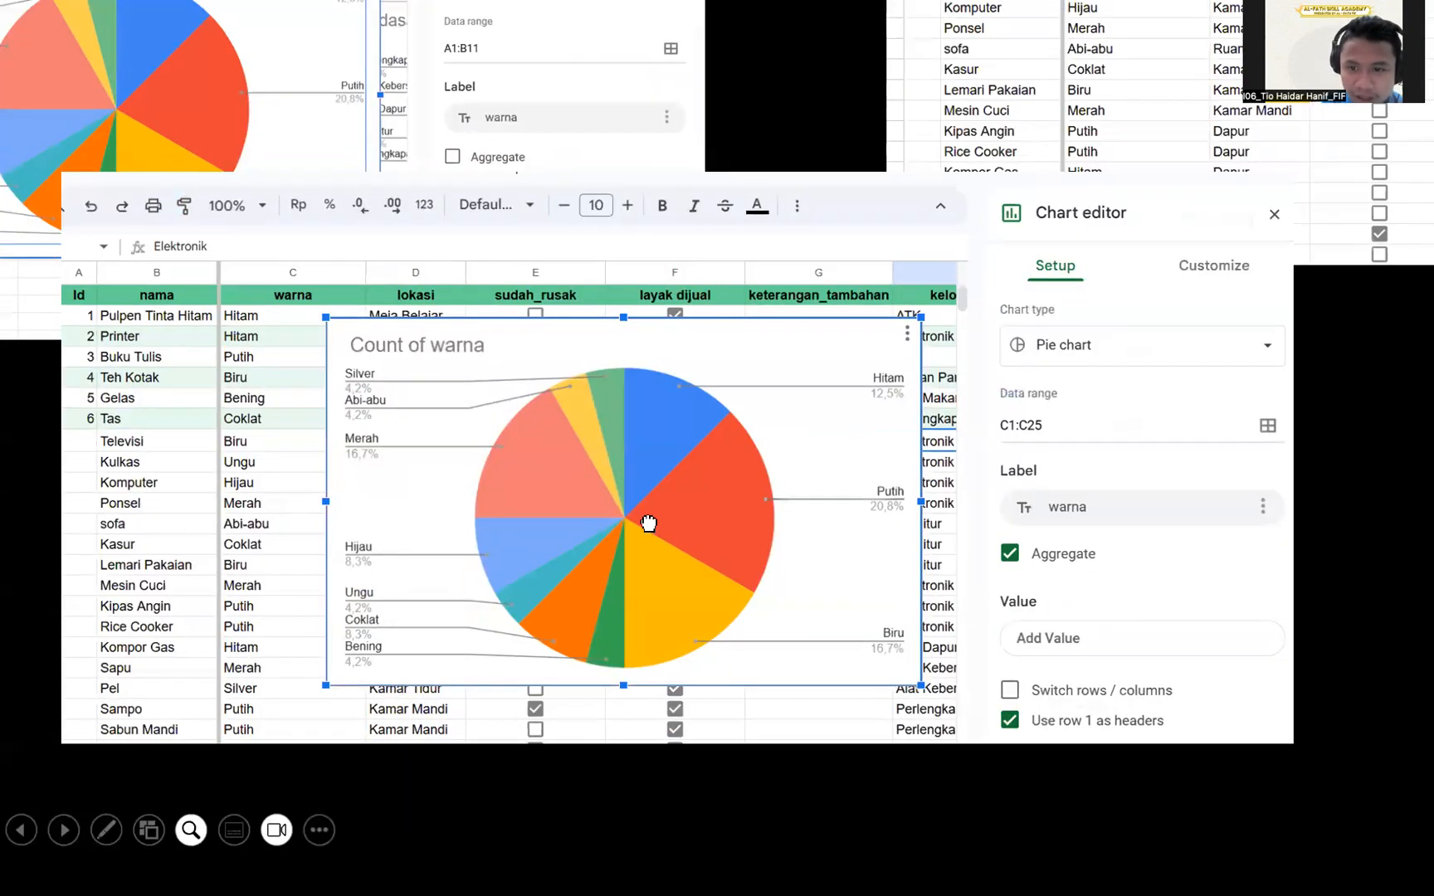
drag(649, 608, 649, 522)
scroll(712, 507, up, 2)
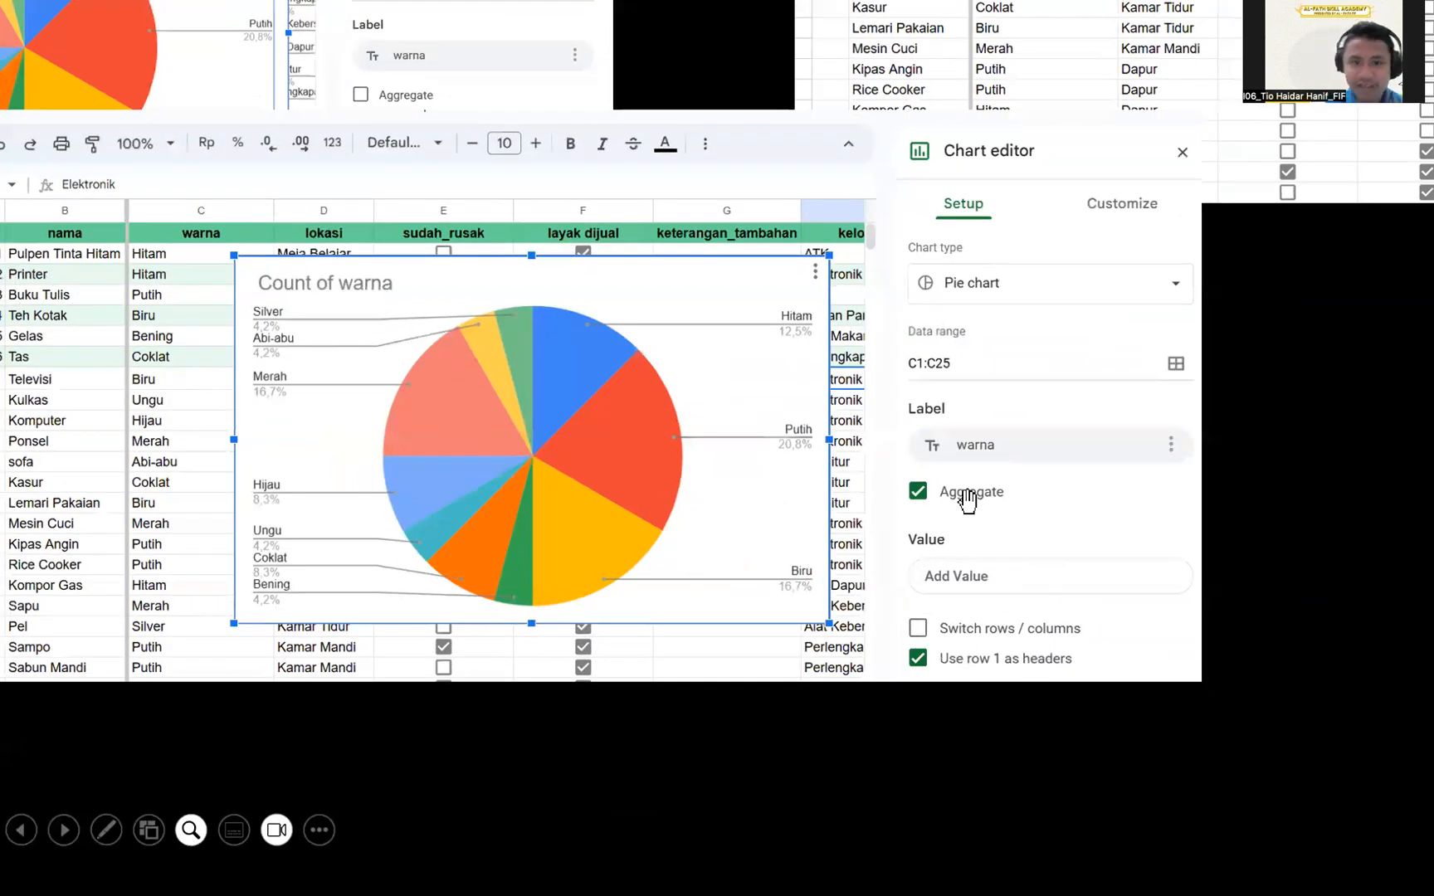
key(alt+Tab)
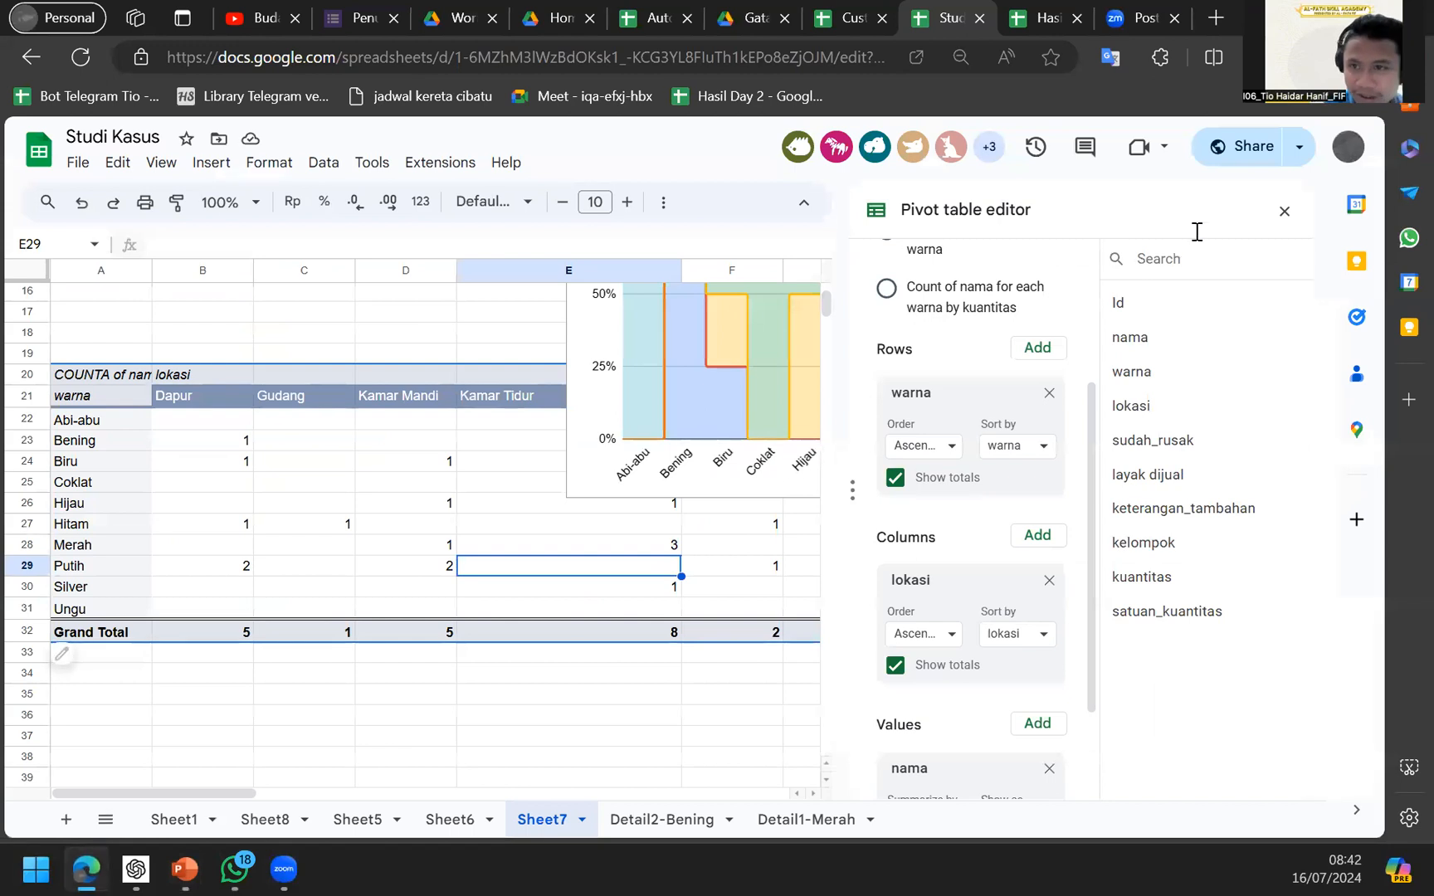
Close the pivot table editor, go to Sheet8 and select the warna column.
click(1284, 211)
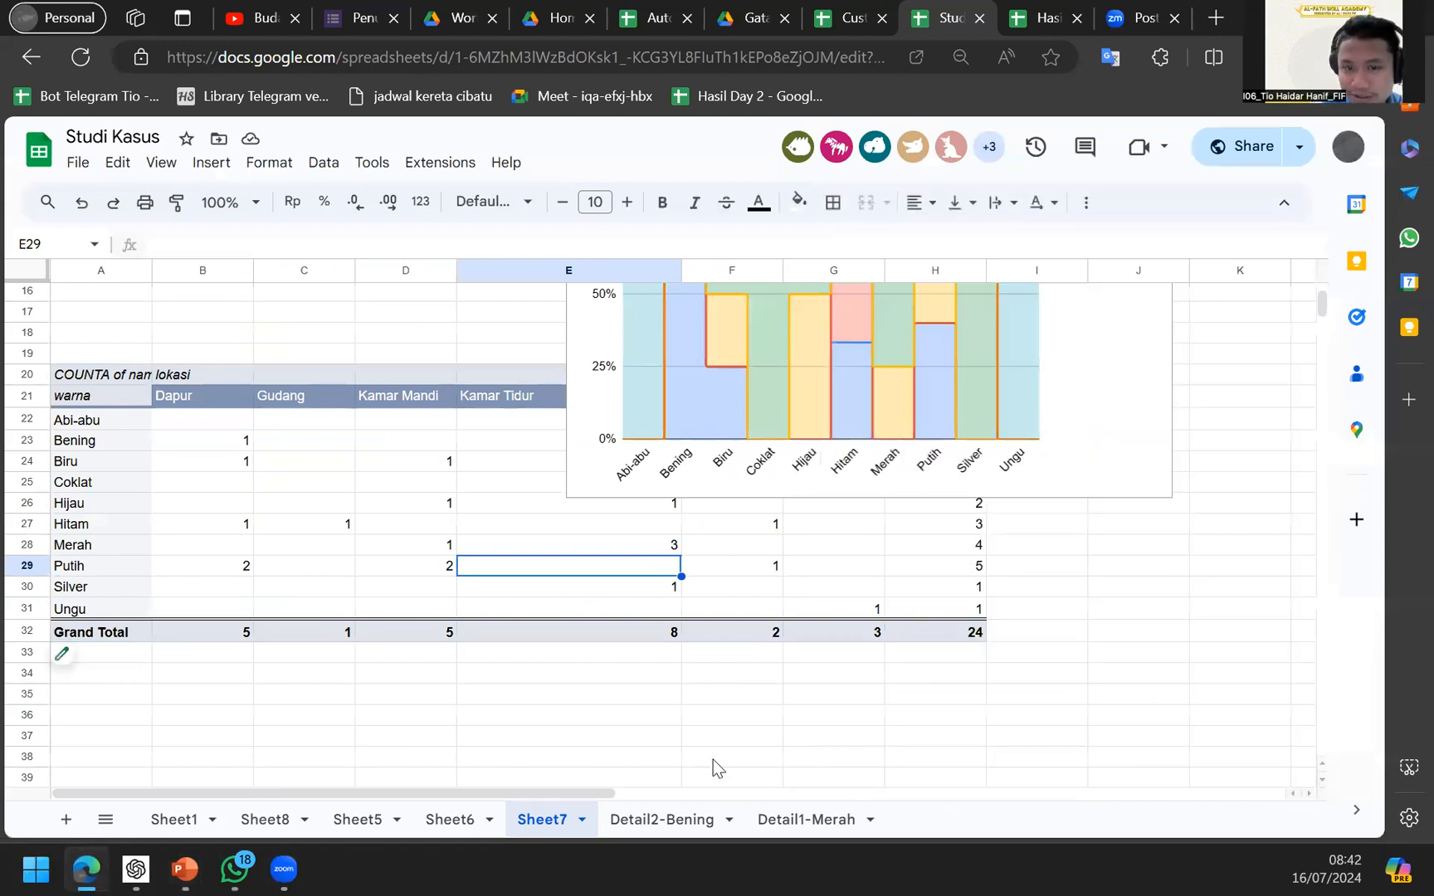
click(452, 804)
click(344, 828)
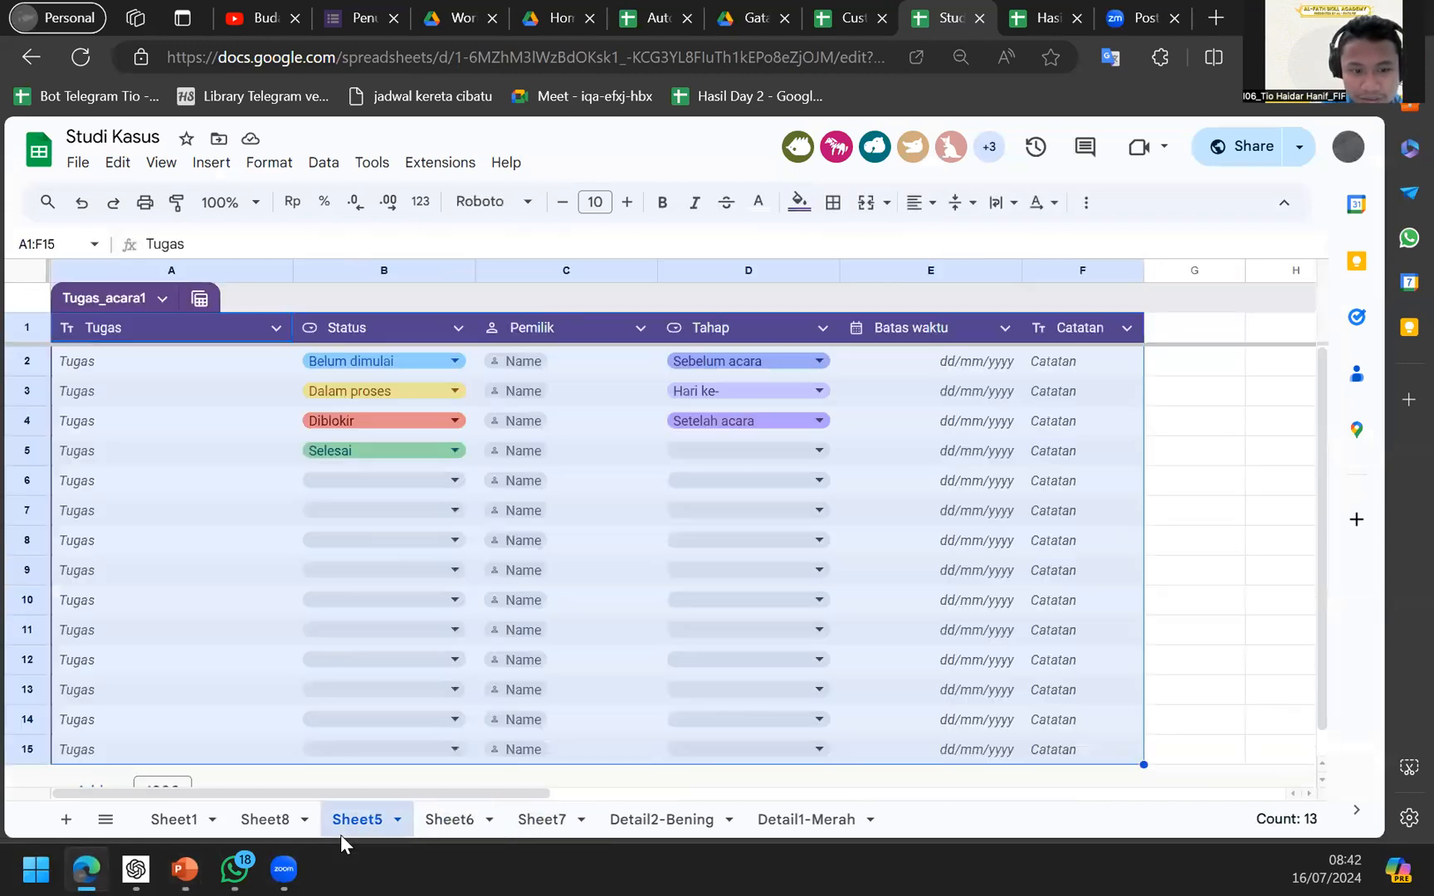
click(294, 834)
click(295, 656)
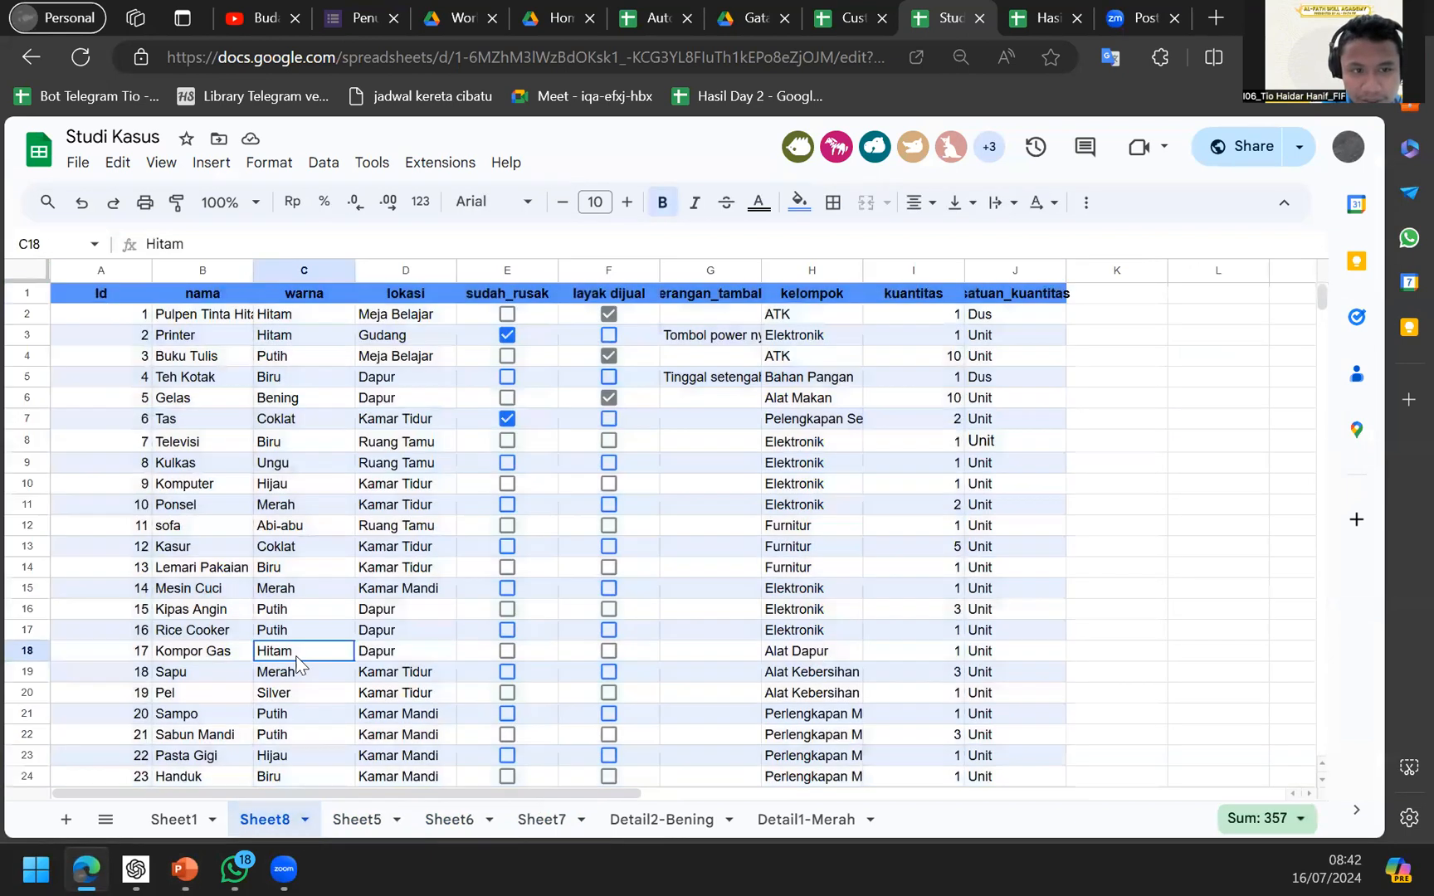
click(305, 272)
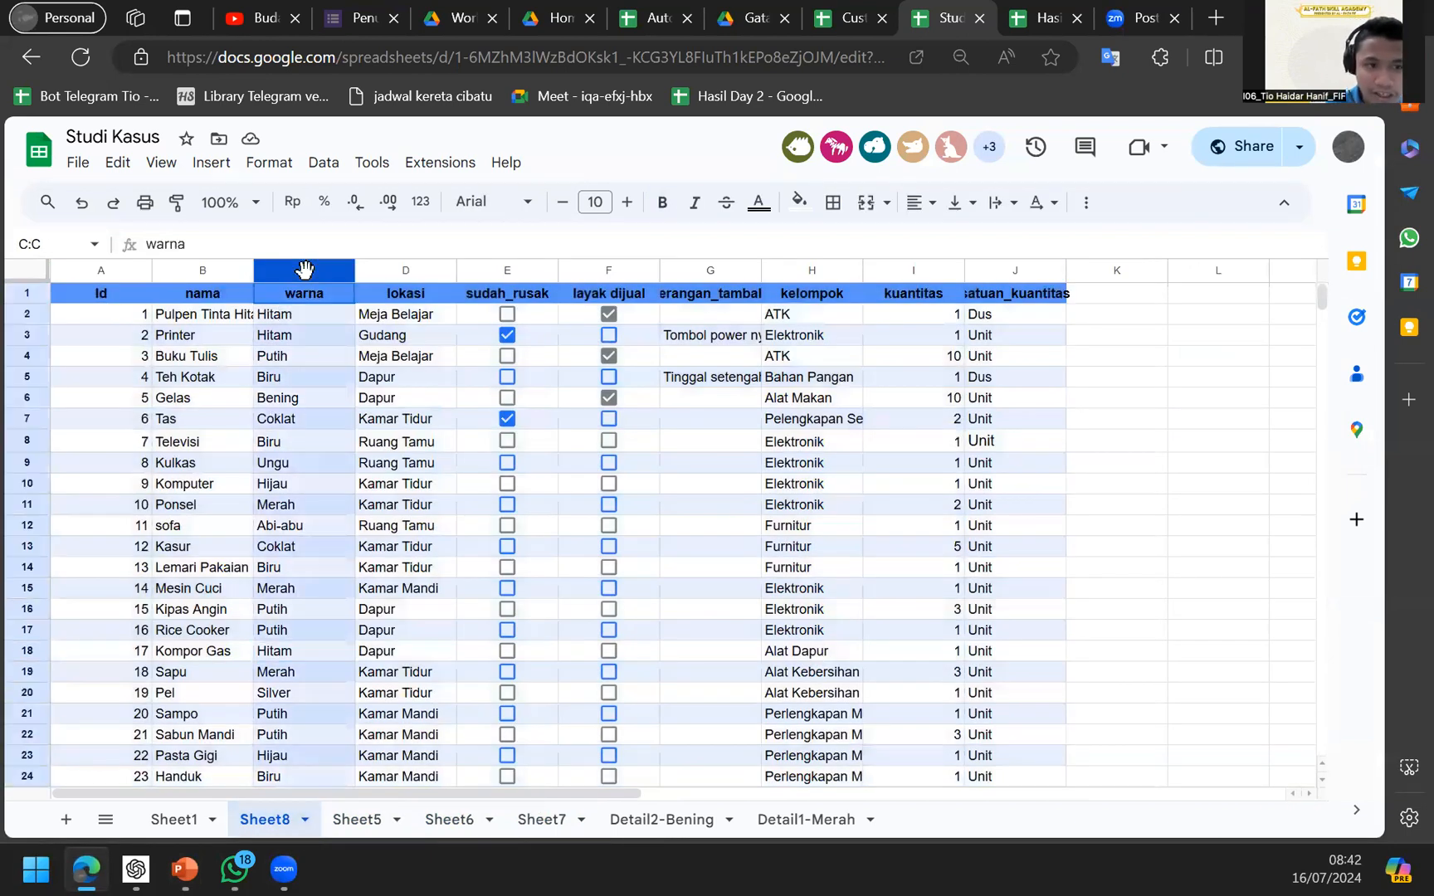
click(325, 162)
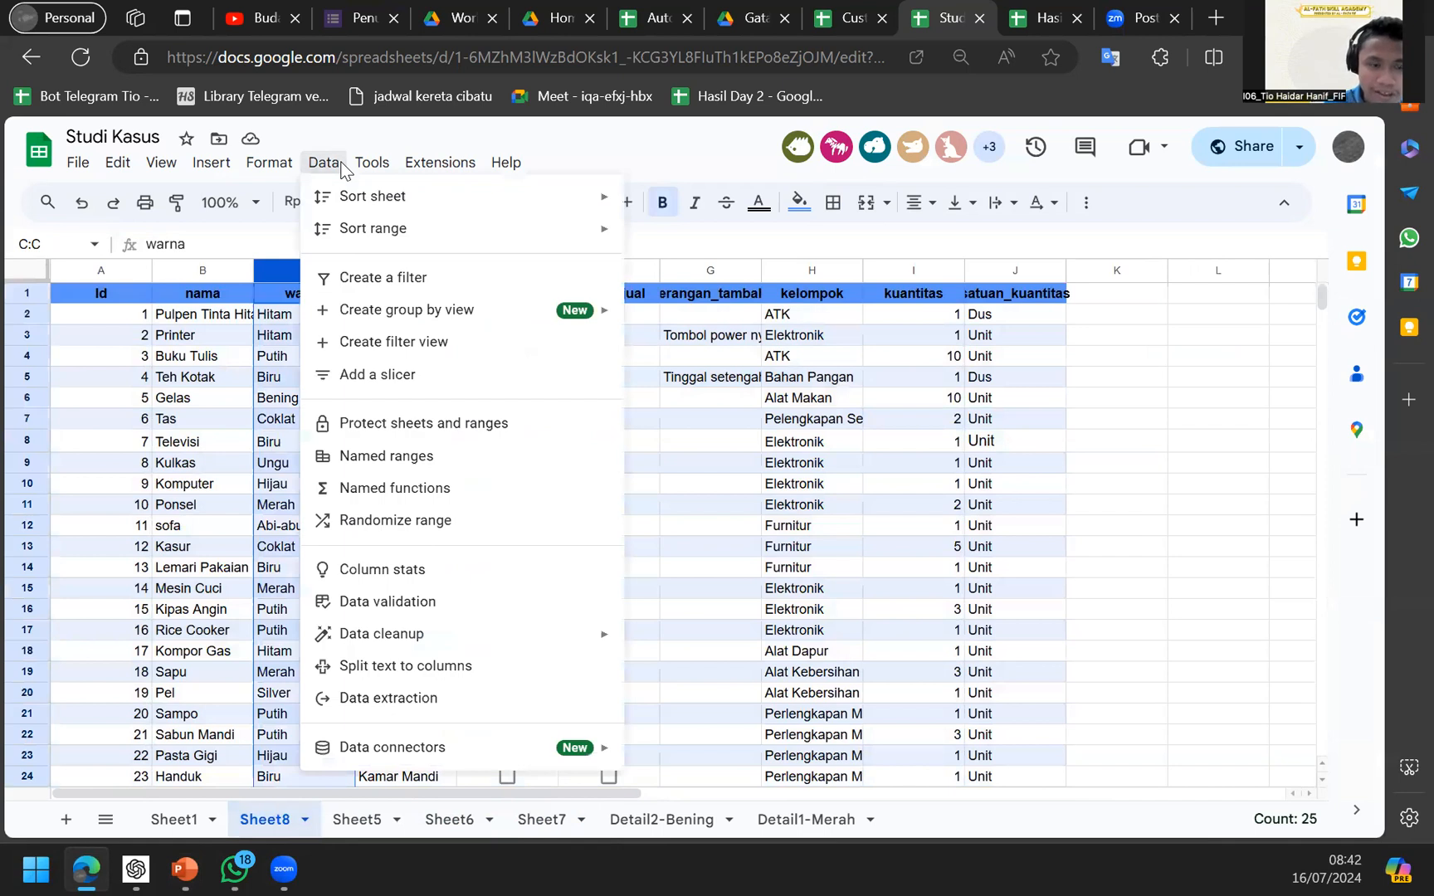
click(325, 165)
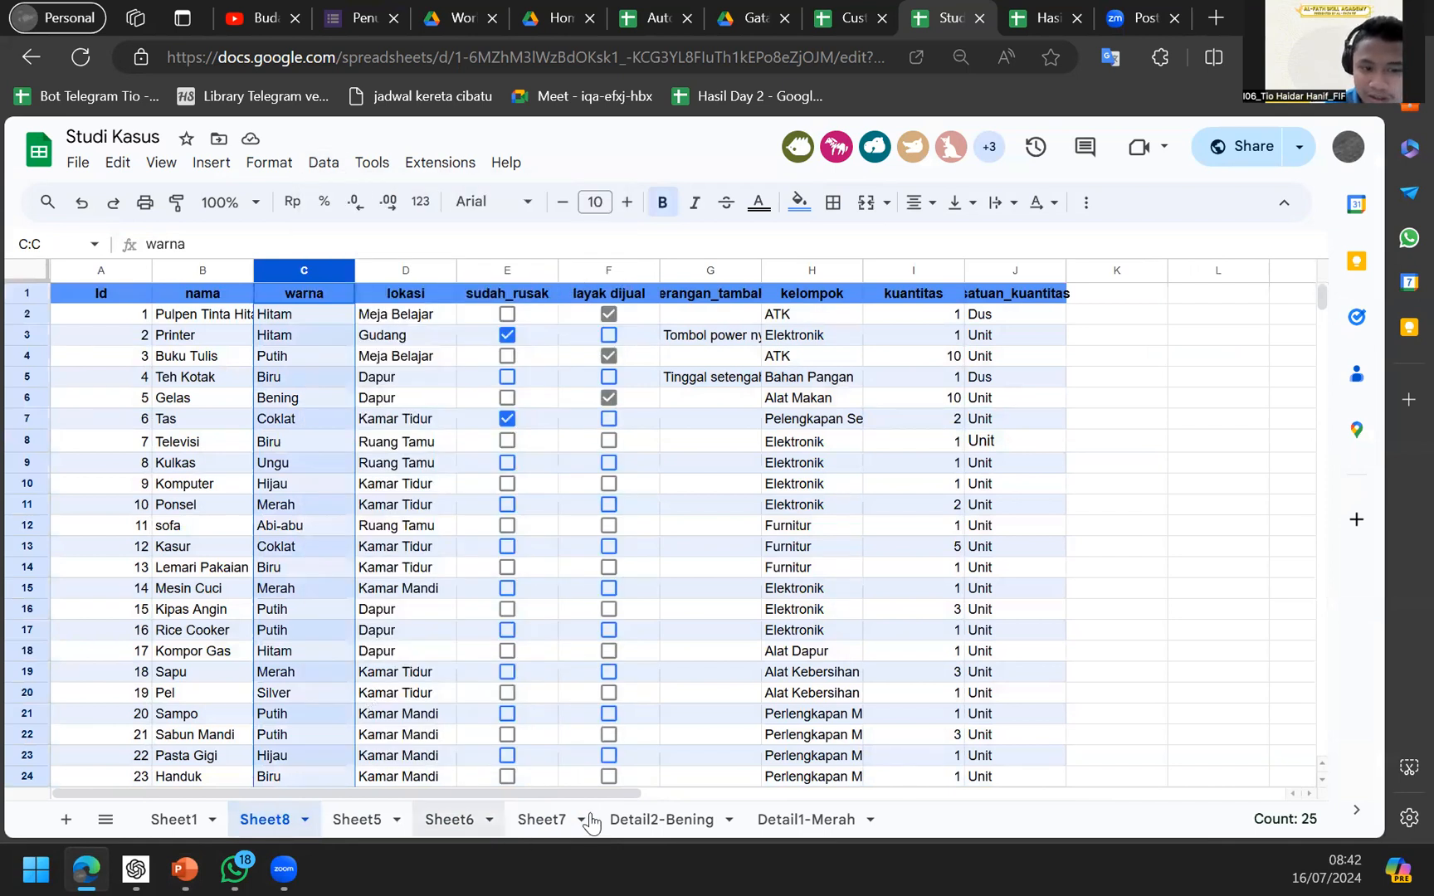
Return to Sheet8 via the other tabs, reselect the warna column and open the Insert menu.
click(655, 819)
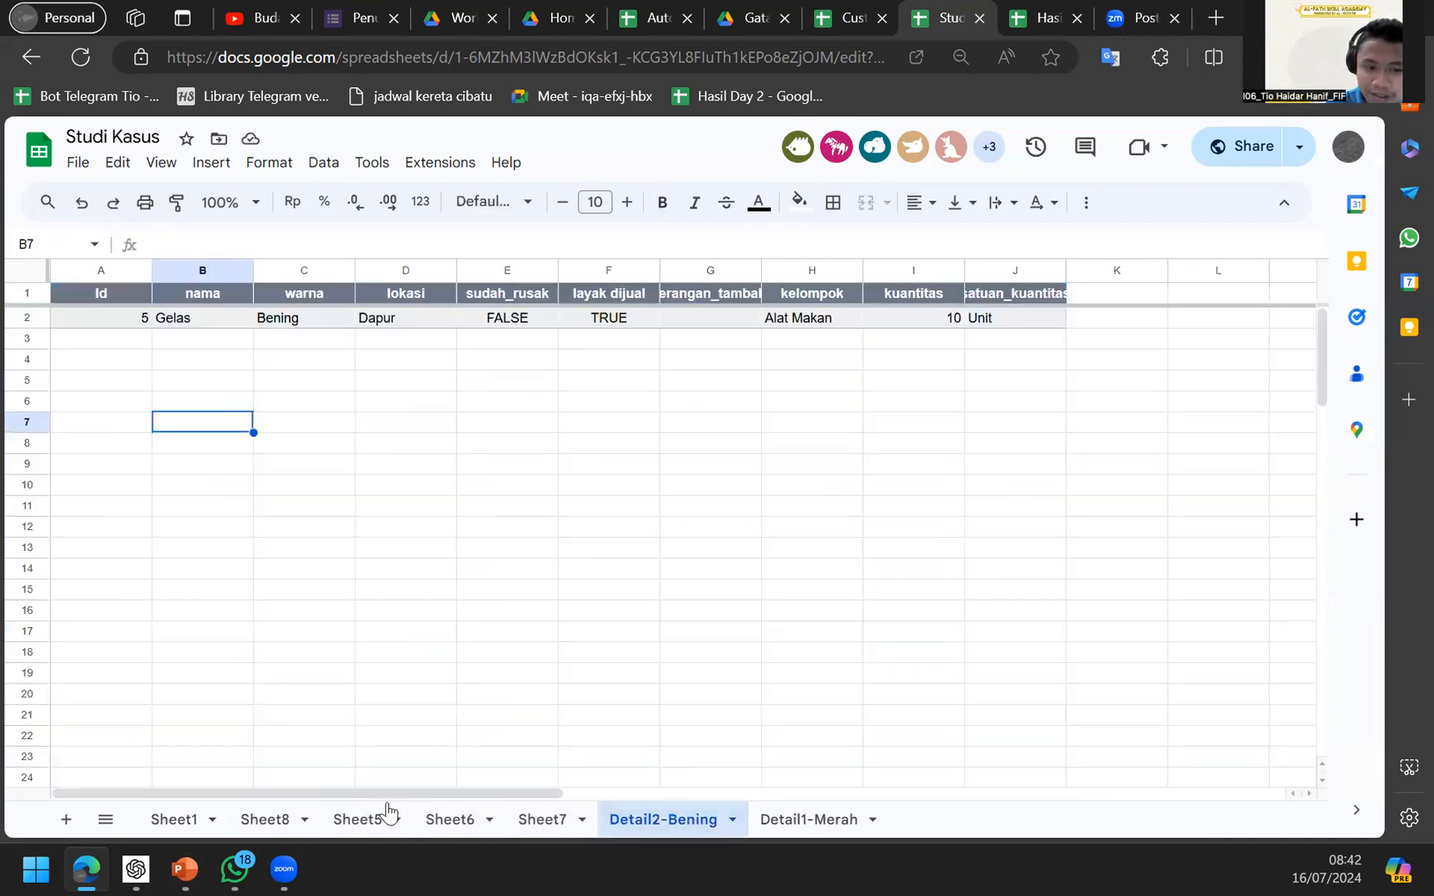
click(365, 819)
click(267, 819)
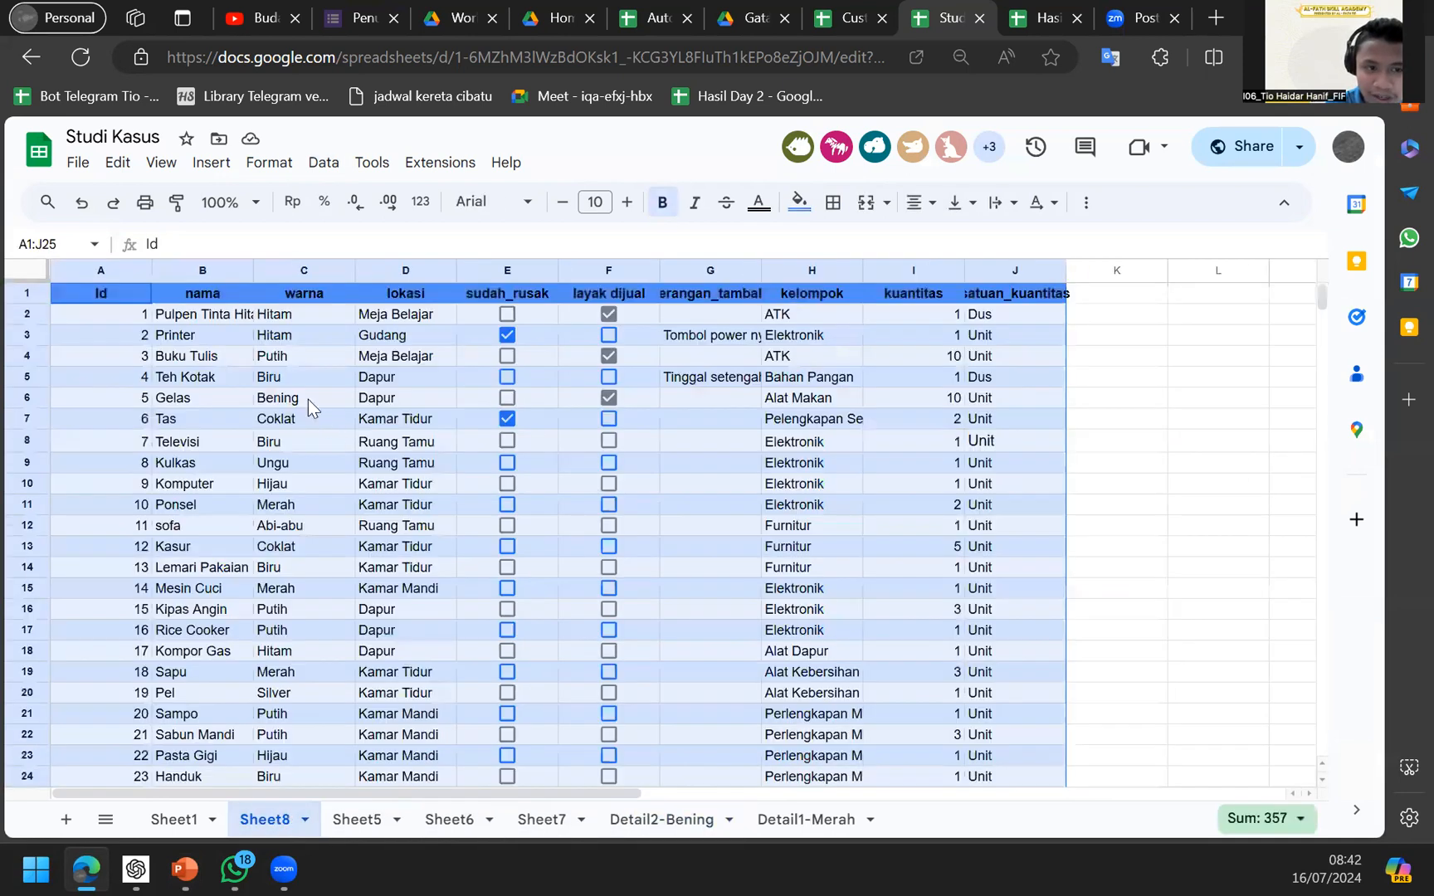
click(312, 264)
click(212, 162)
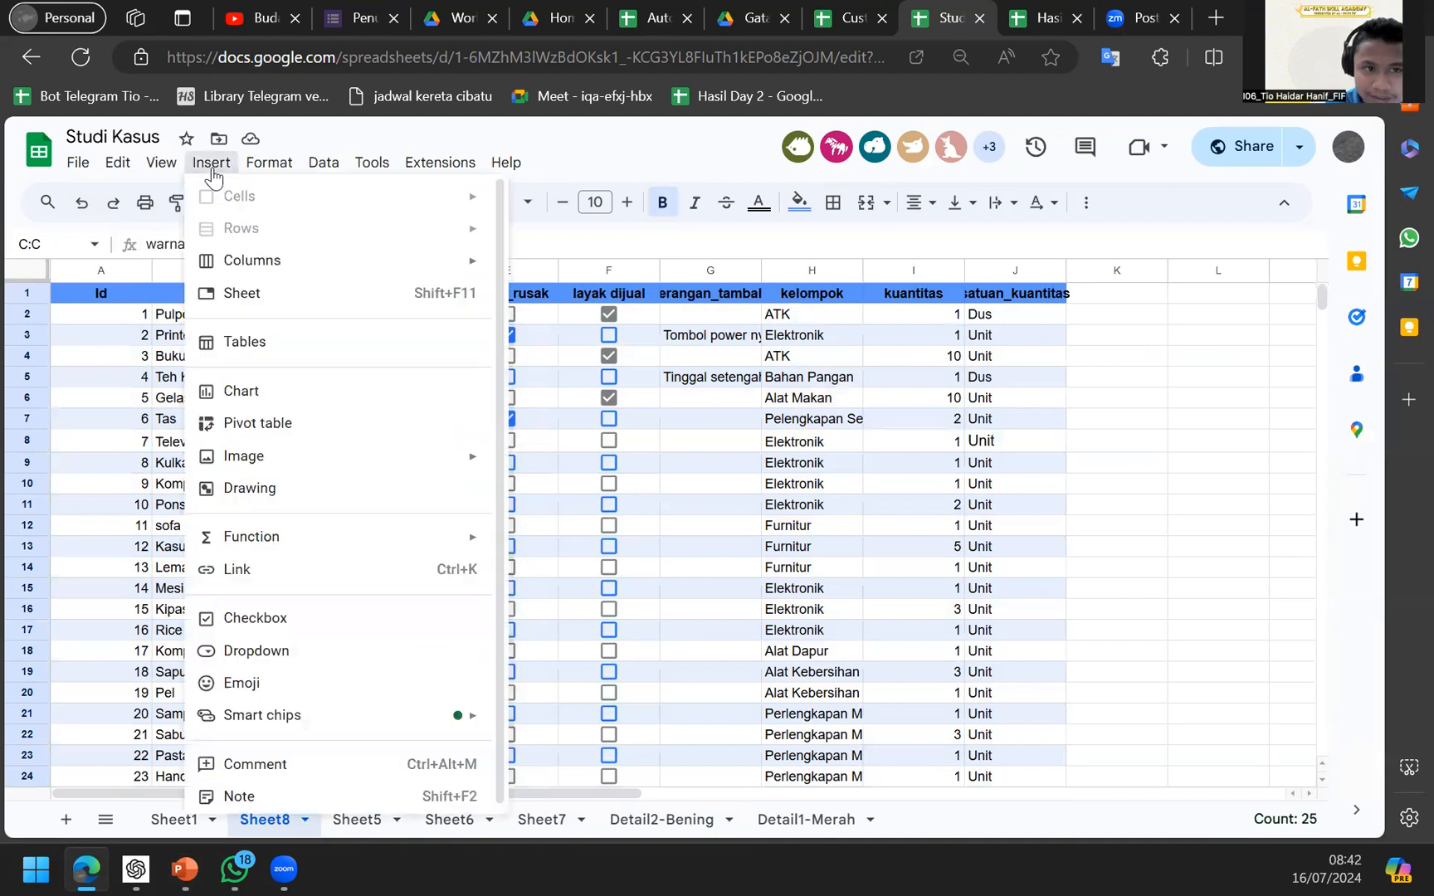
Insert a warna column chart, turn Aggregate back on to count colours, and move it lower-left.
click(258, 390)
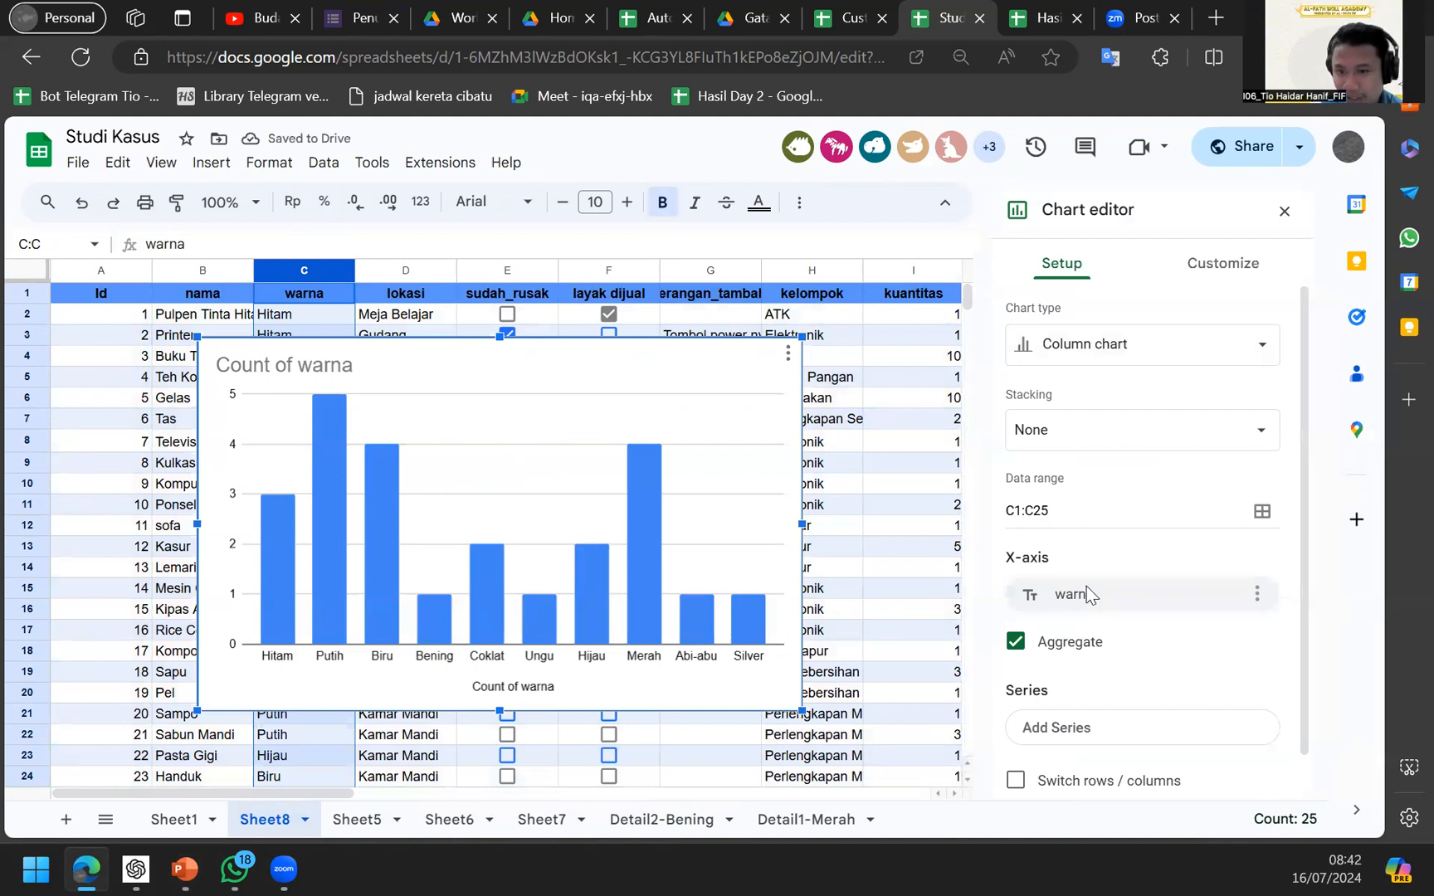
click(1069, 643)
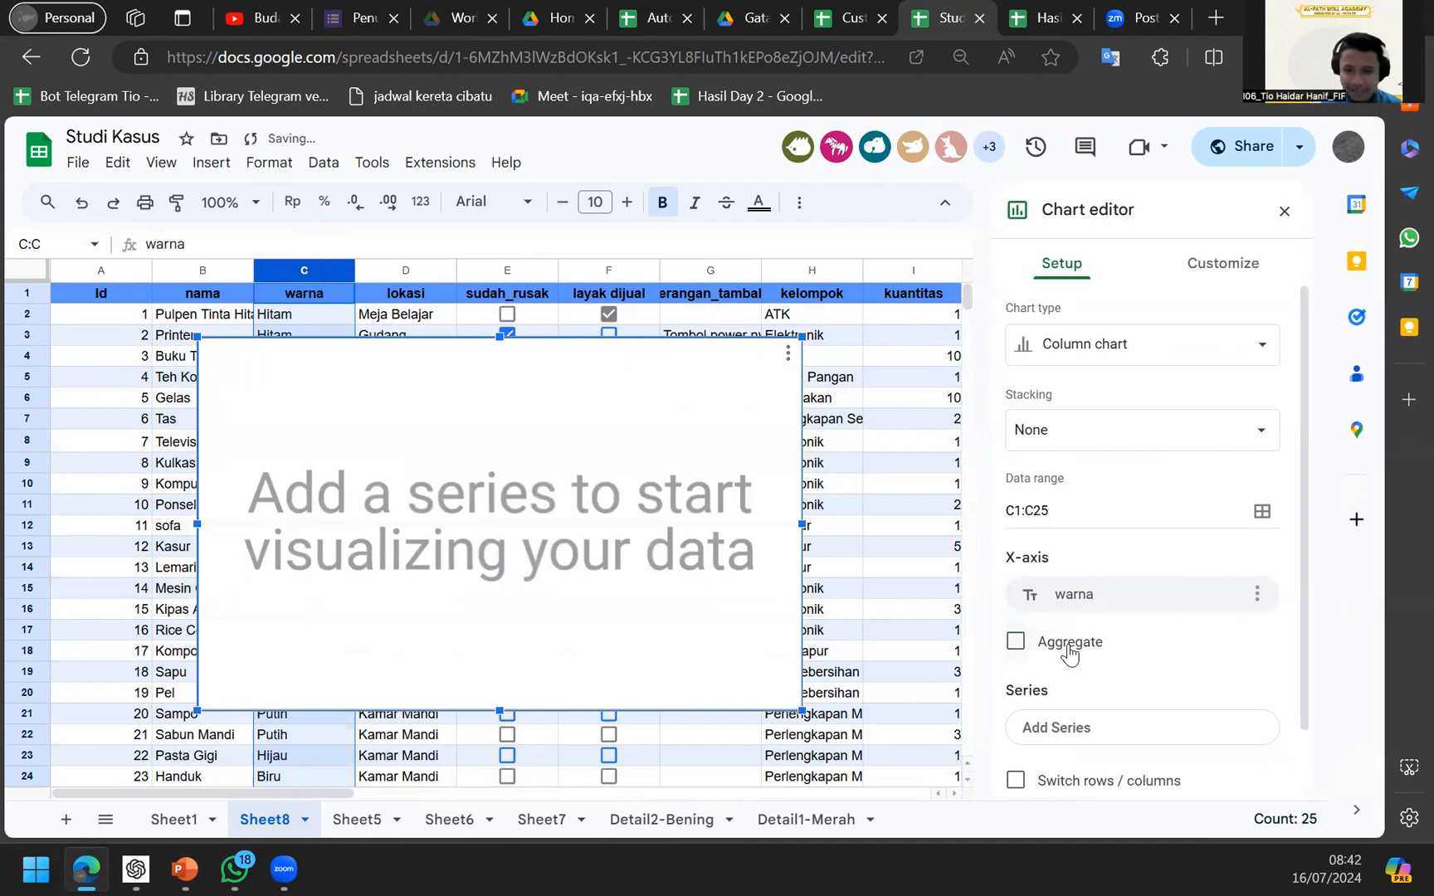
click(1069, 645)
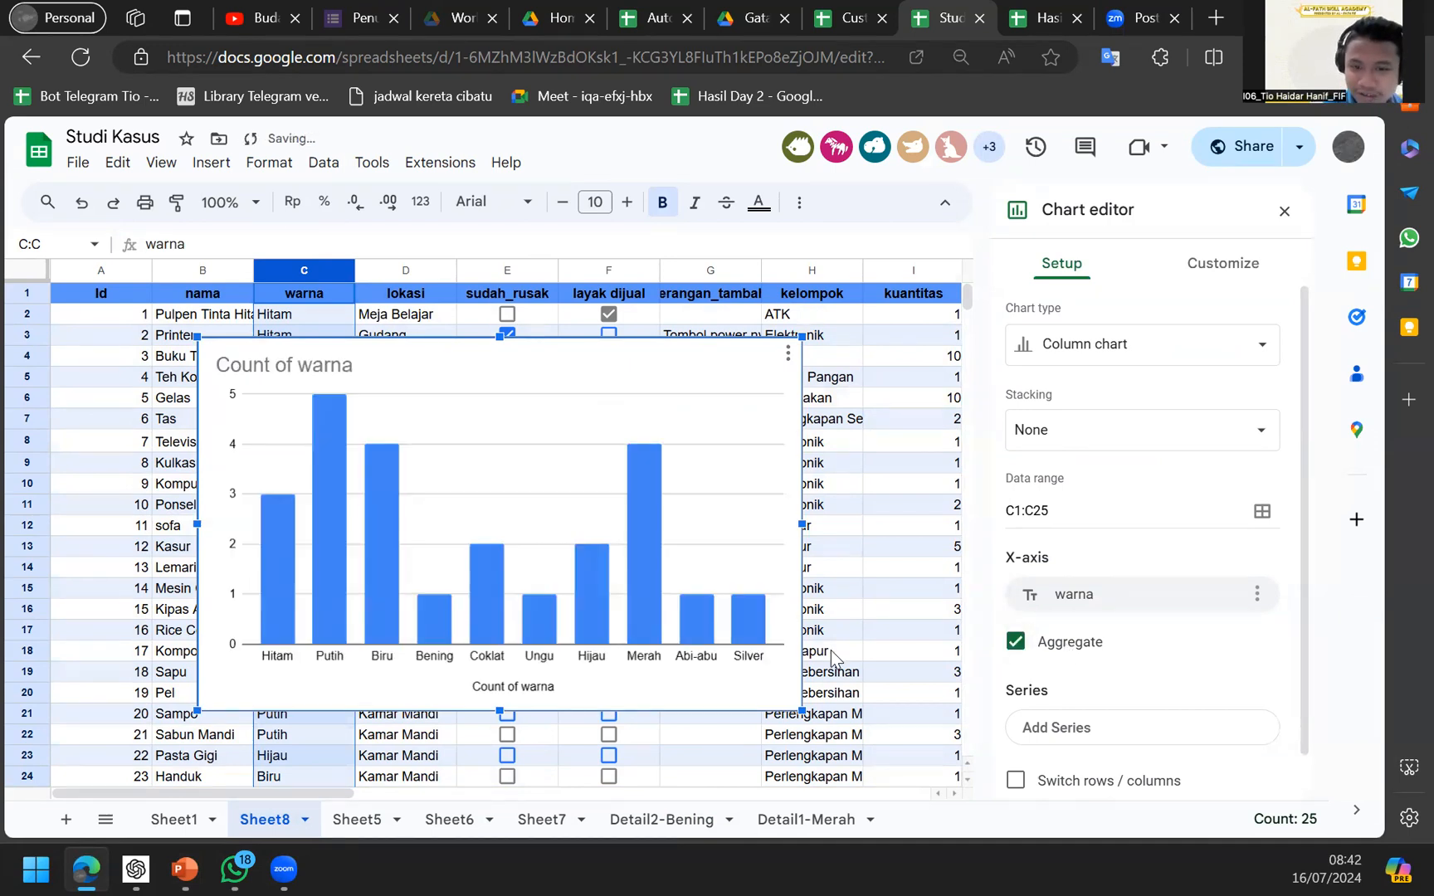
drag(646, 377, 494, 429)
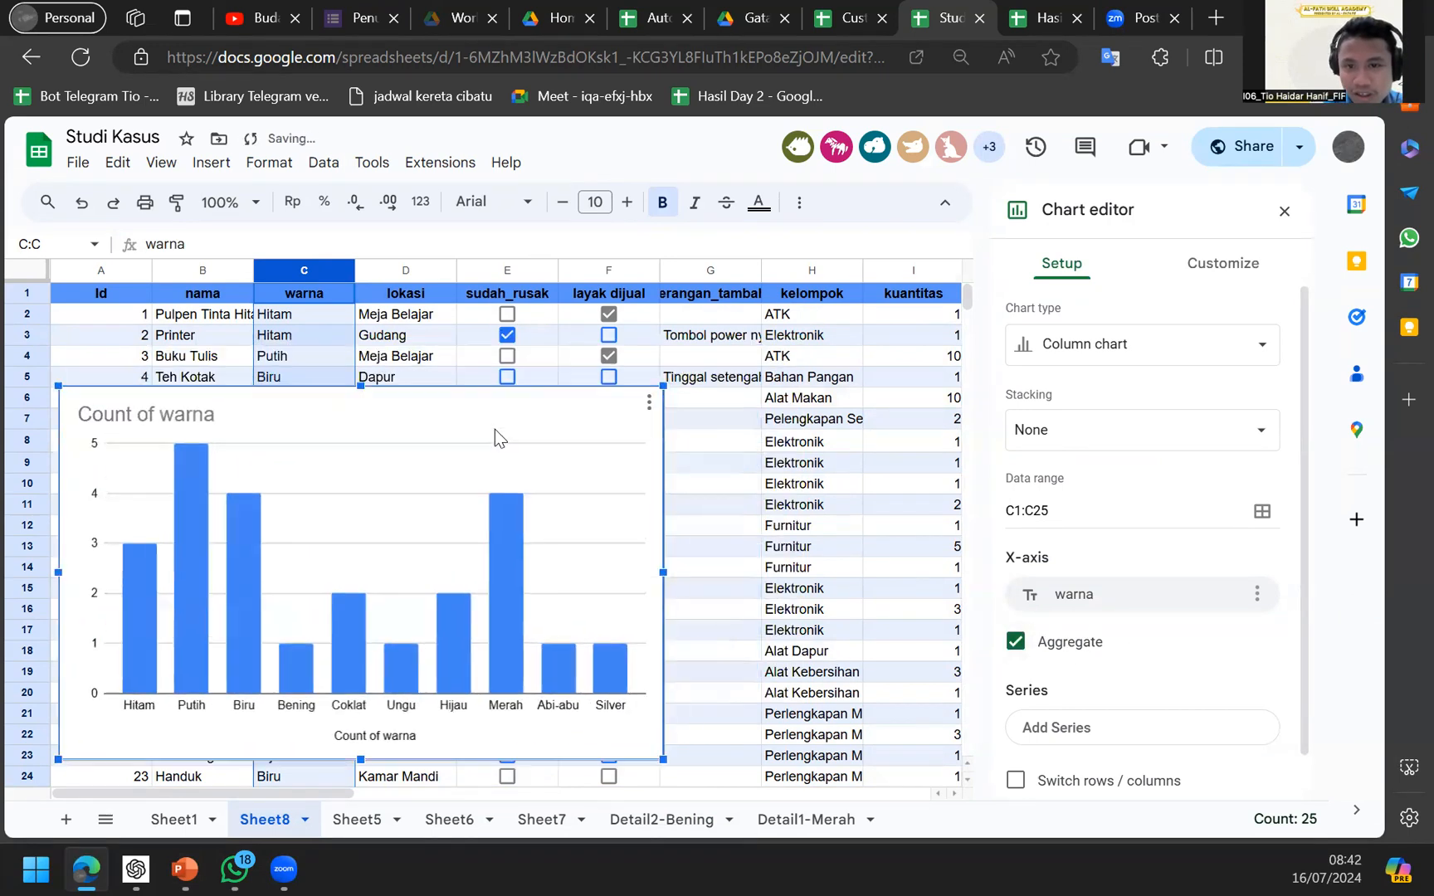
scroll(494, 429, right, 3)
scroll(494, 429, right, 1)
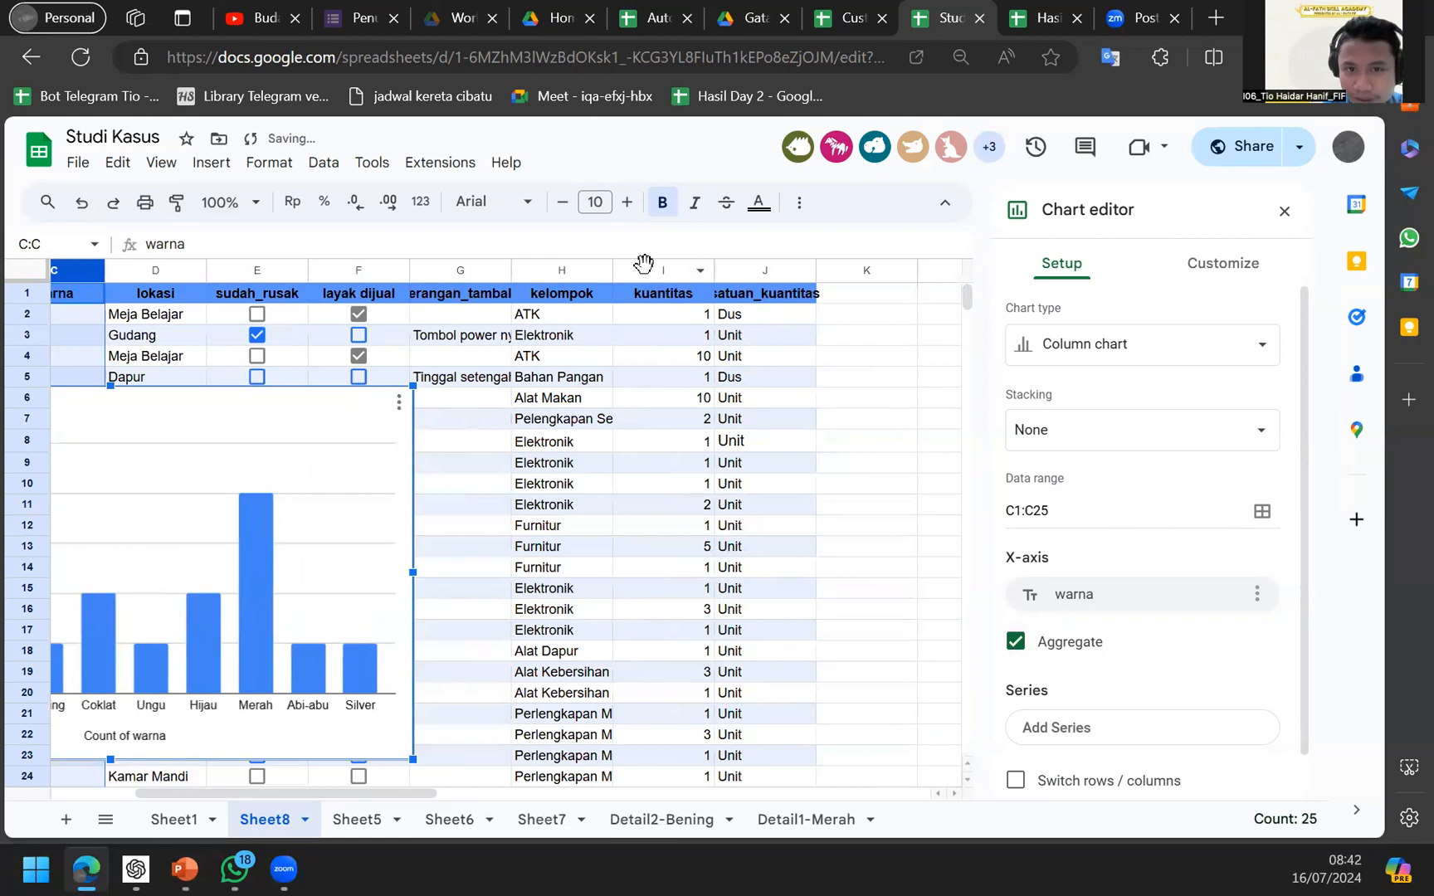
click(645, 267)
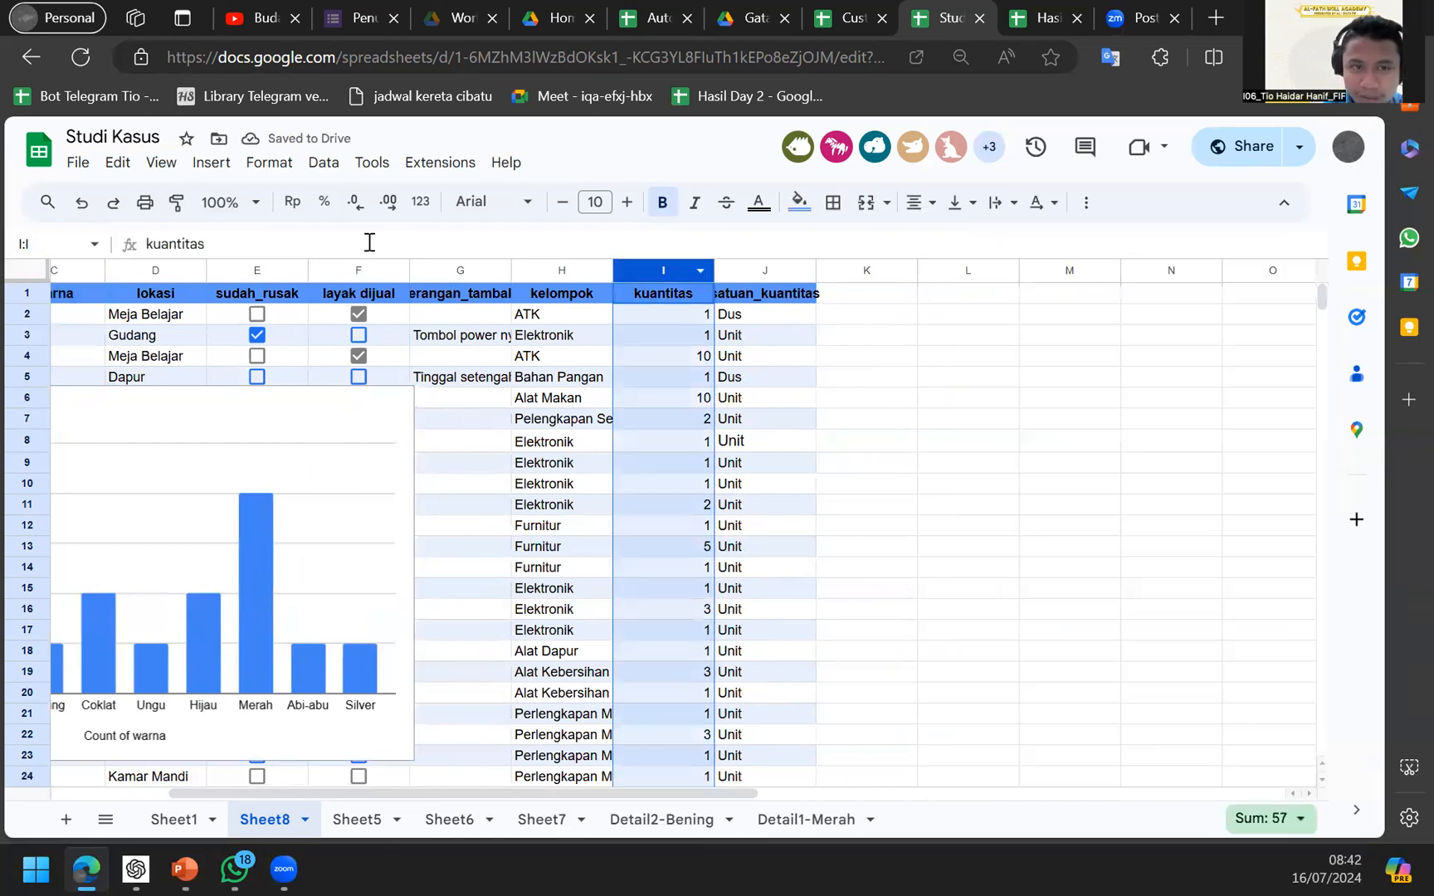
Insert a chart from the selected kuantitas column and review its series options.
click(231, 164)
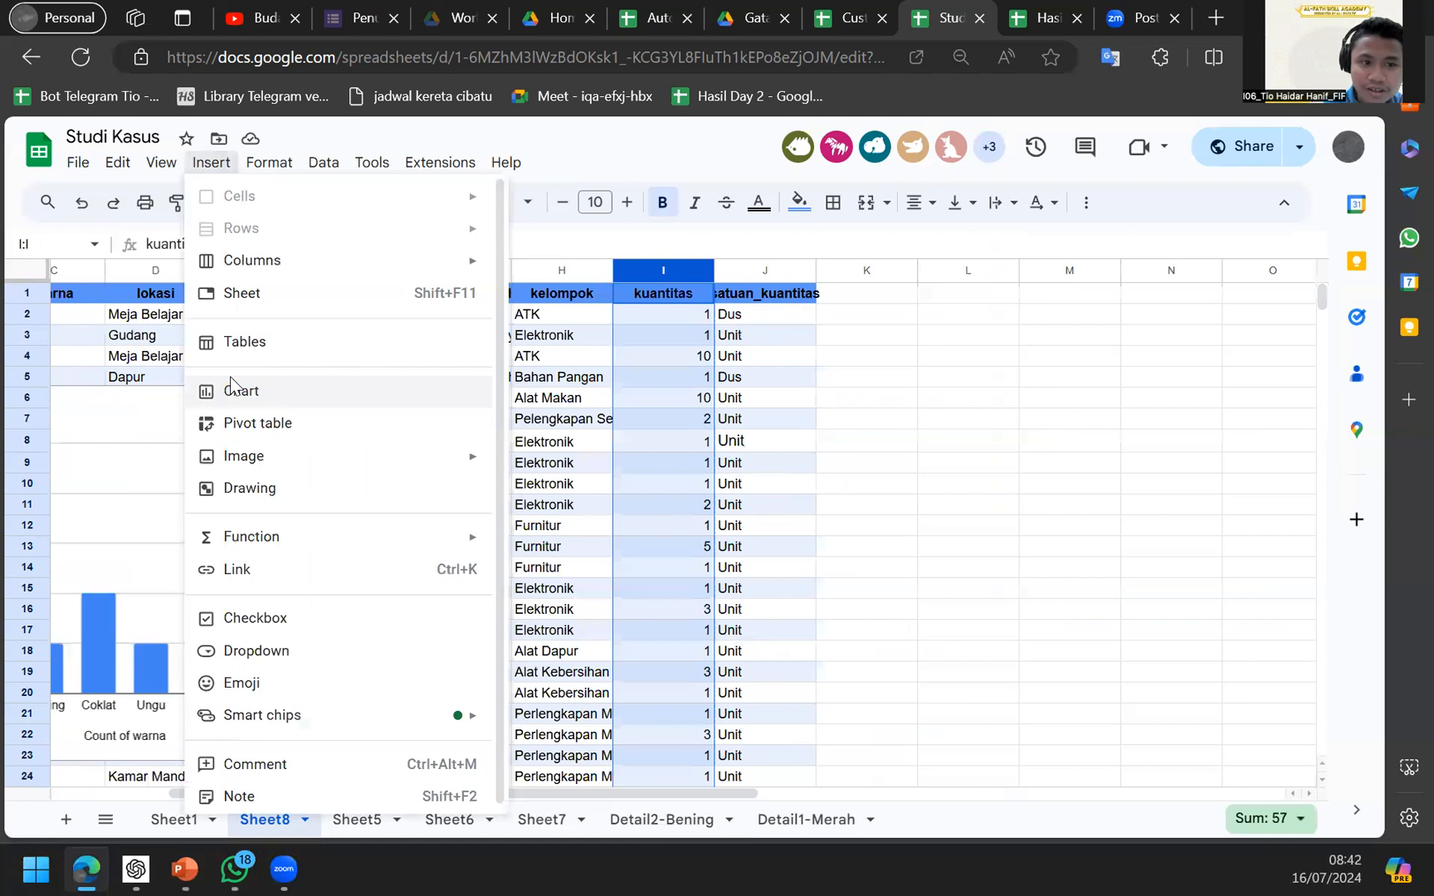
click(233, 390)
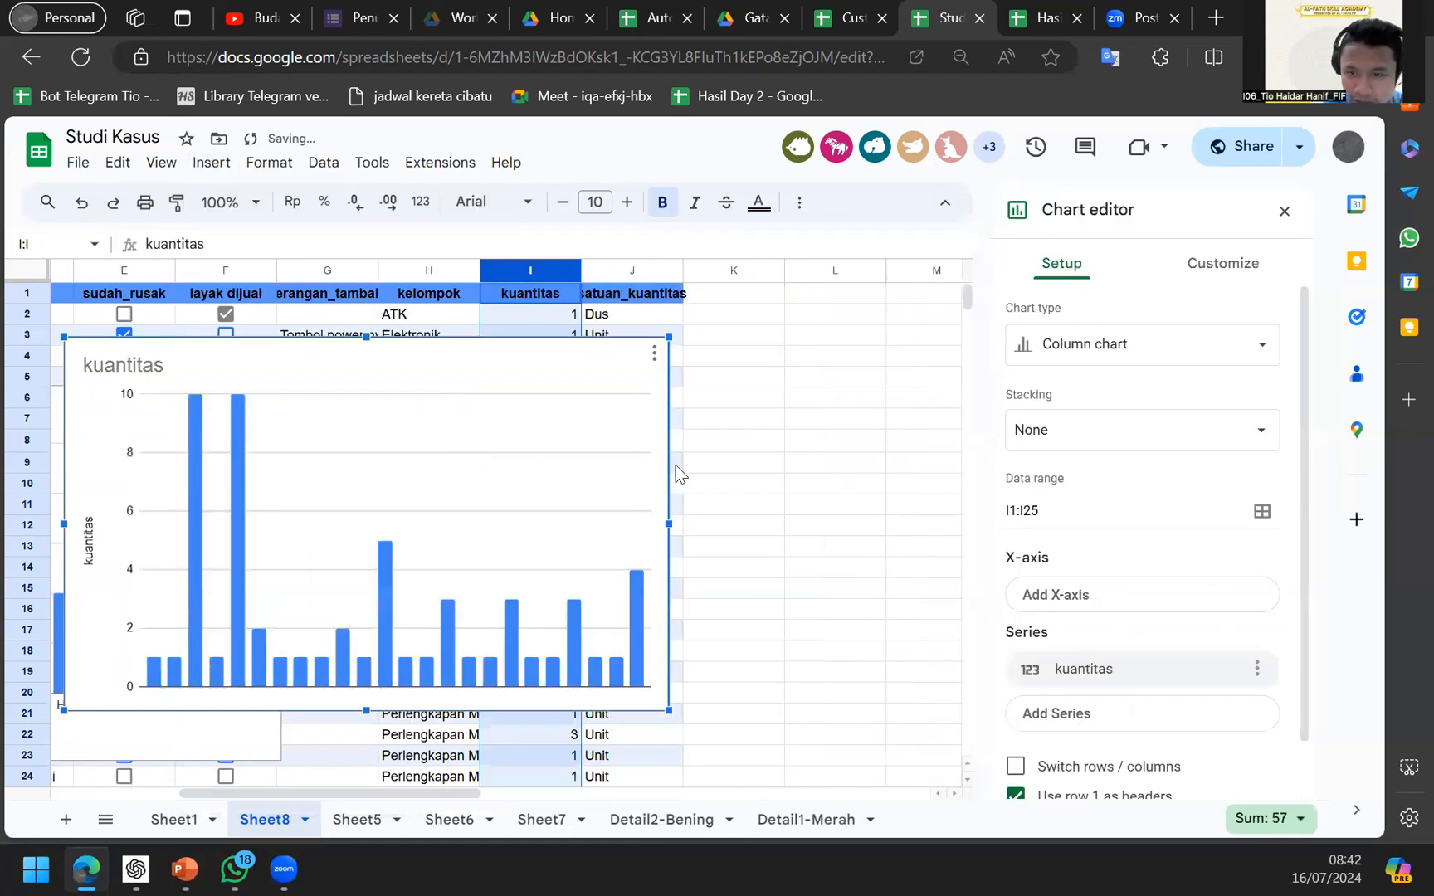
scroll(1169, 611, down, 1)
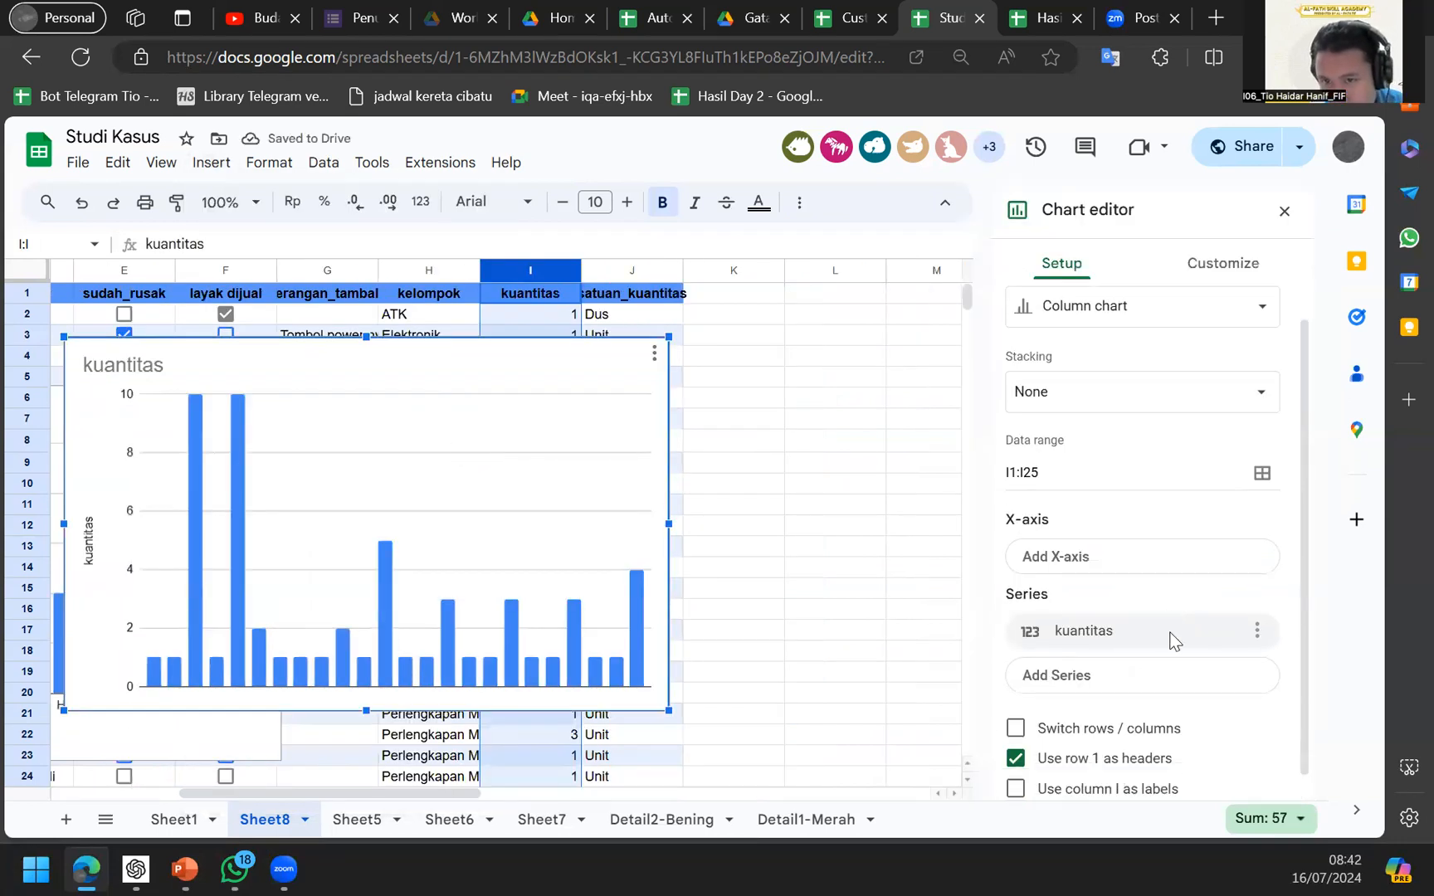
click(1257, 638)
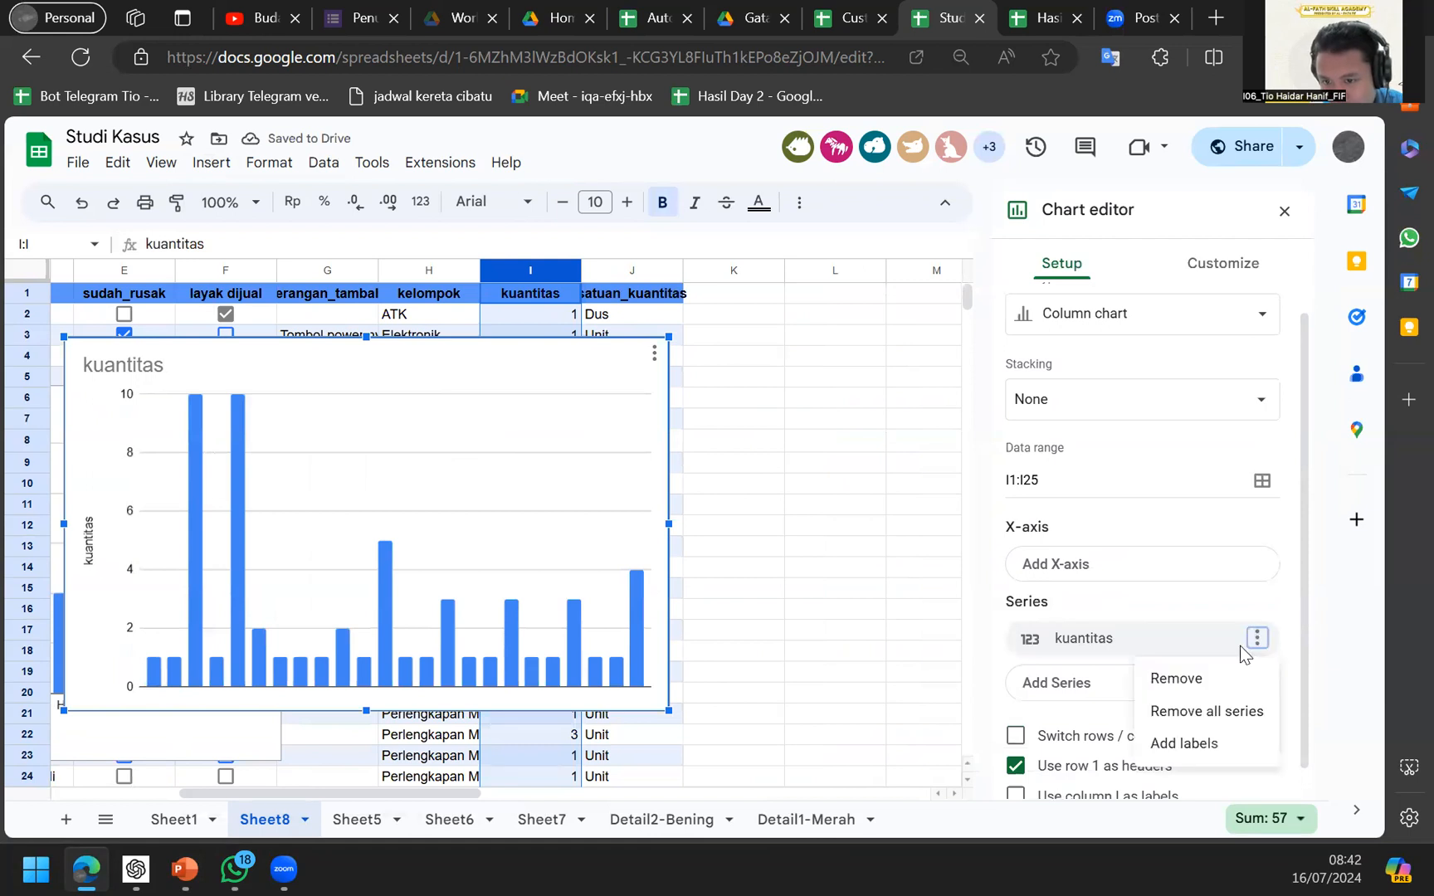
scroll(1261, 585, down, 1)
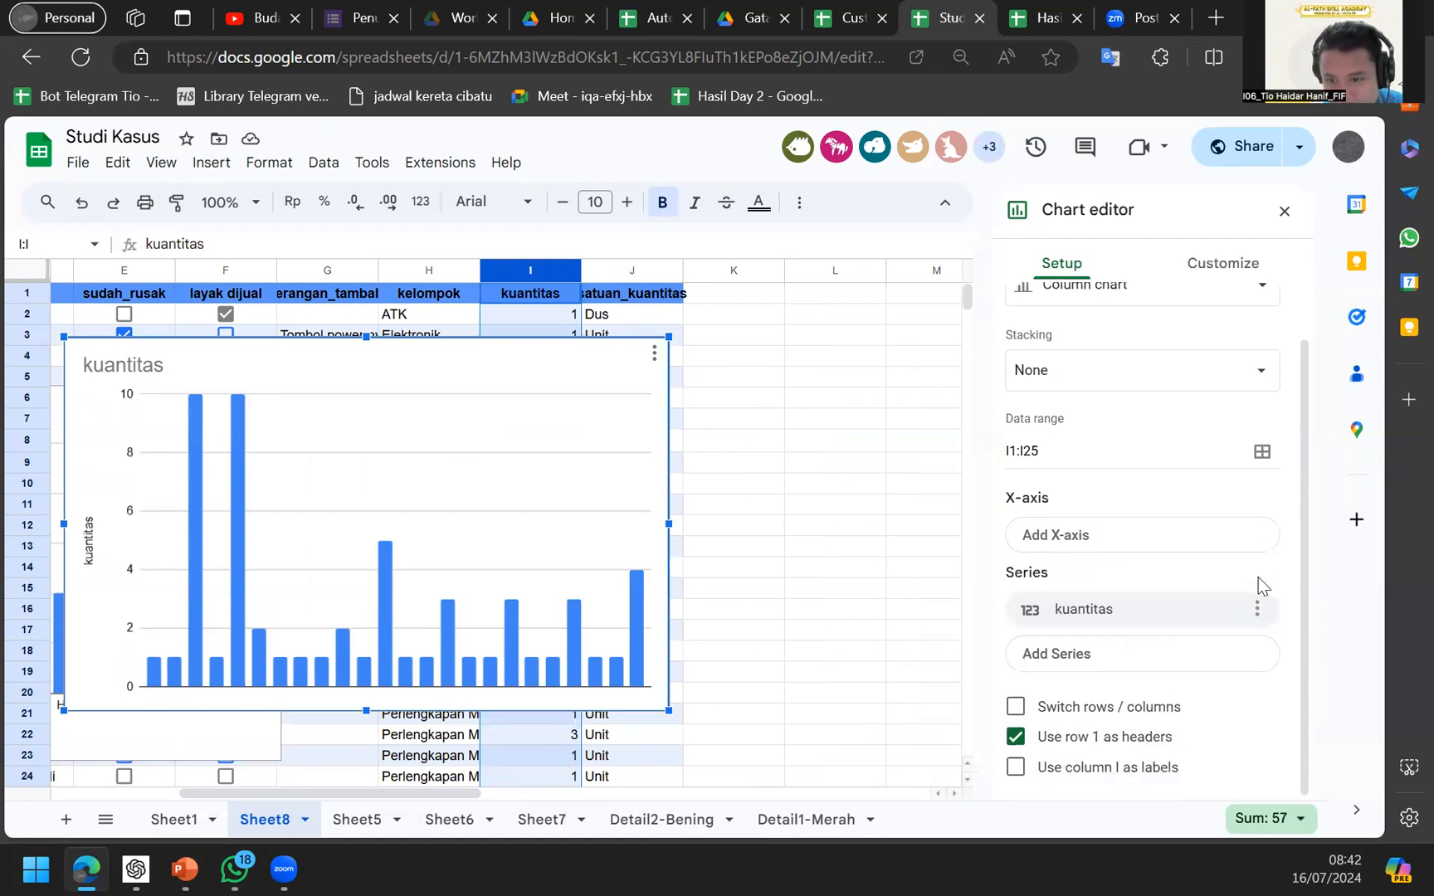
scroll(1258, 589, up, 2)
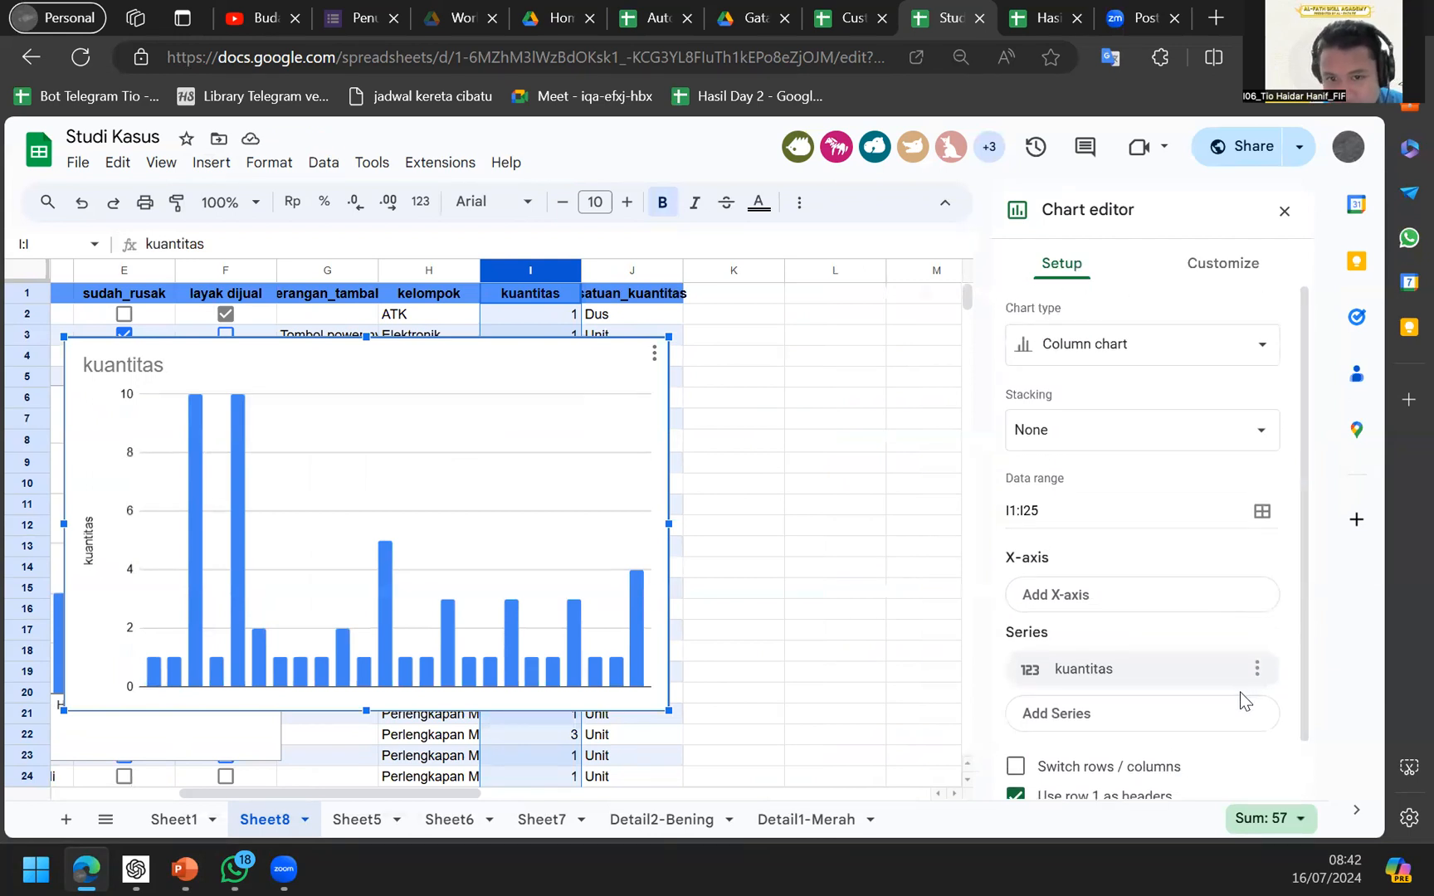
scroll(1243, 656, down, 2)
scroll(1243, 656, up, 2)
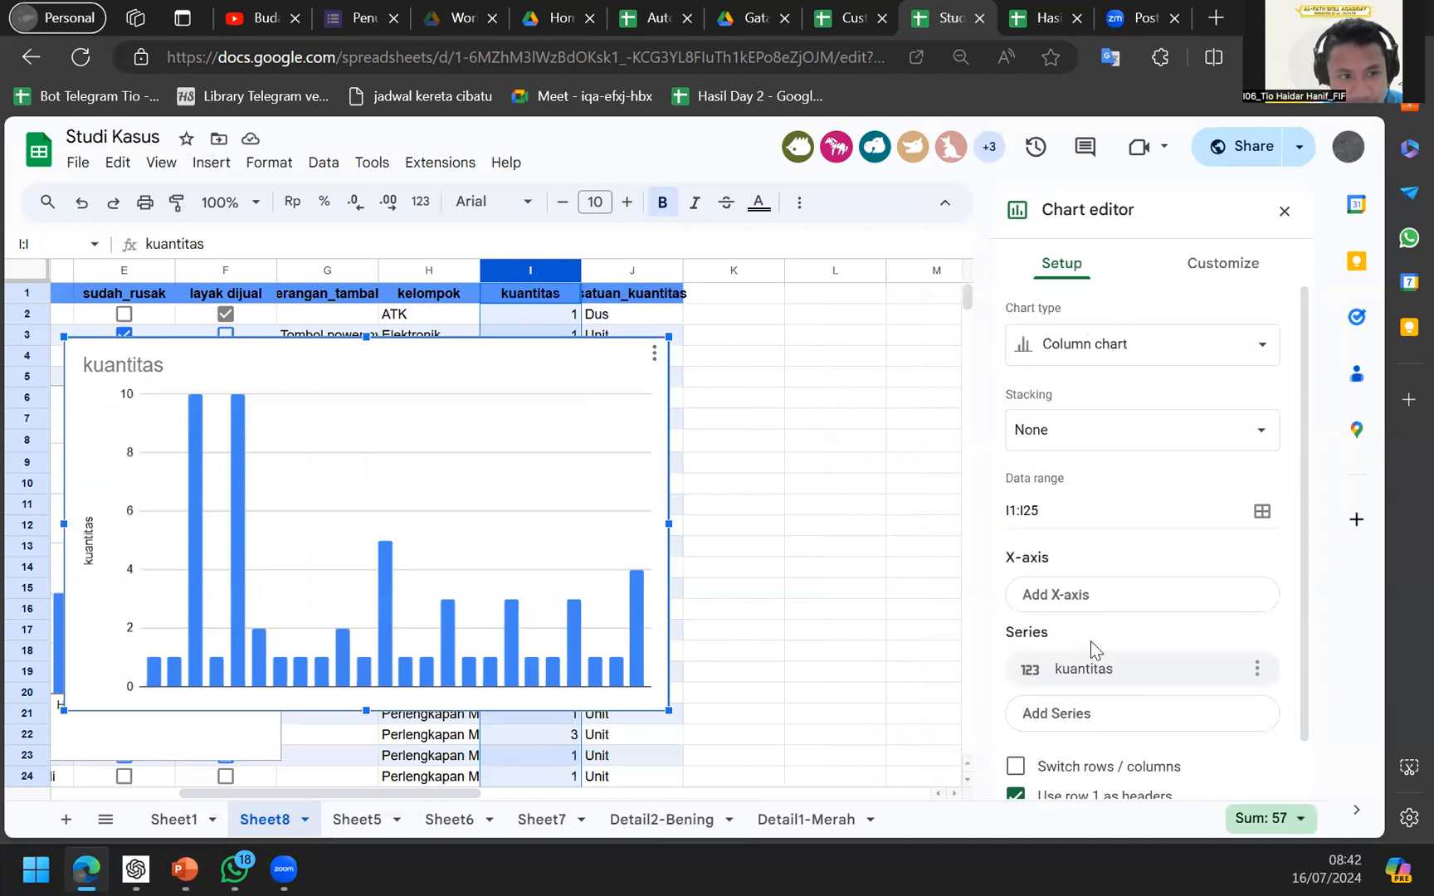
scroll(1029, 554, down, 1)
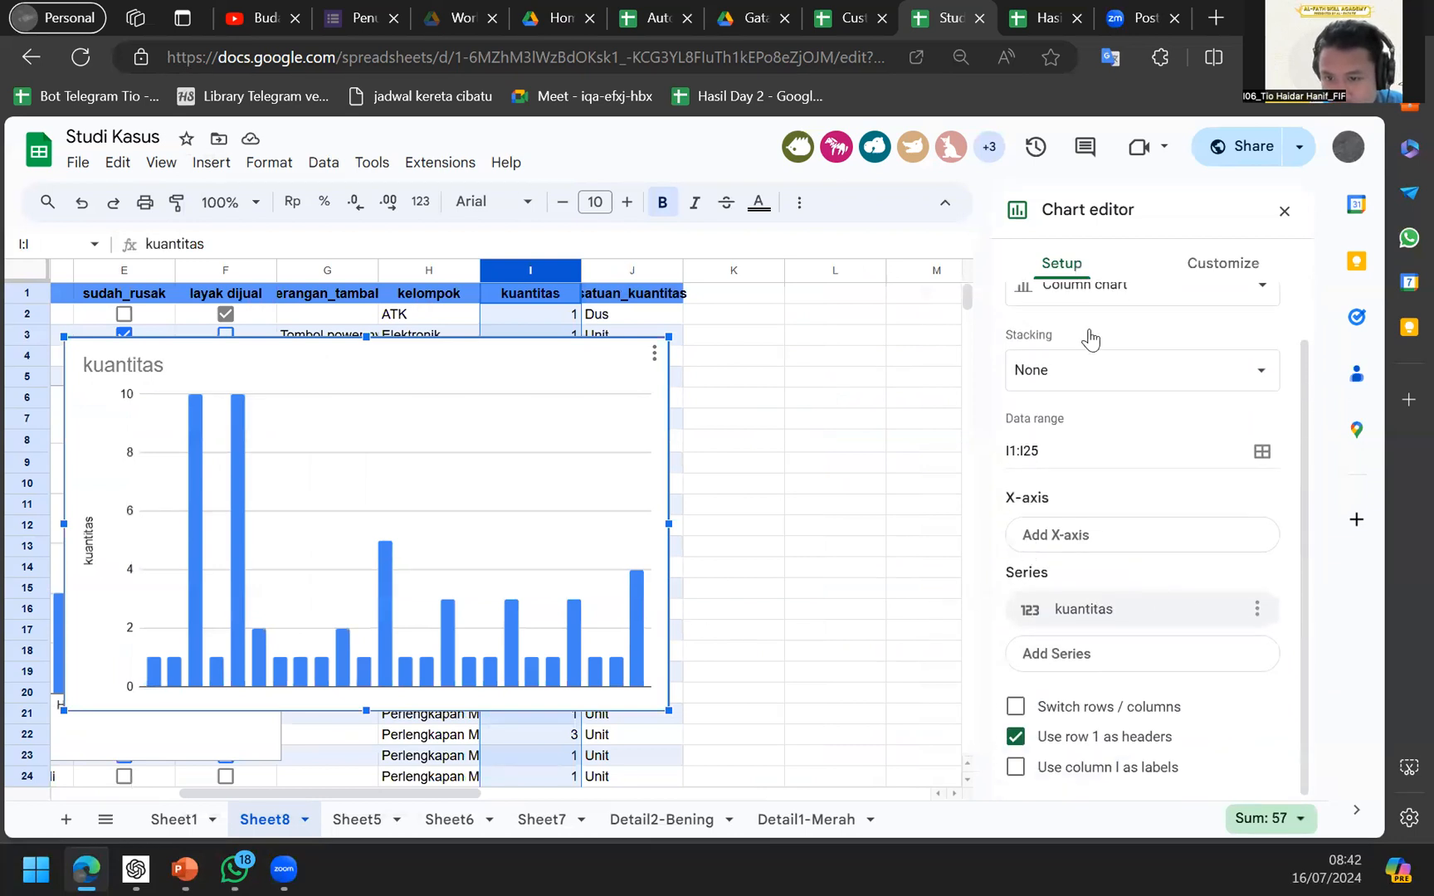
scroll(1044, 340, up, 1)
Move the kuantitas chart beside the colour chart and use column I as labels.
drag(587, 440, 830, 489)
scroll(1096, 786, down, 1)
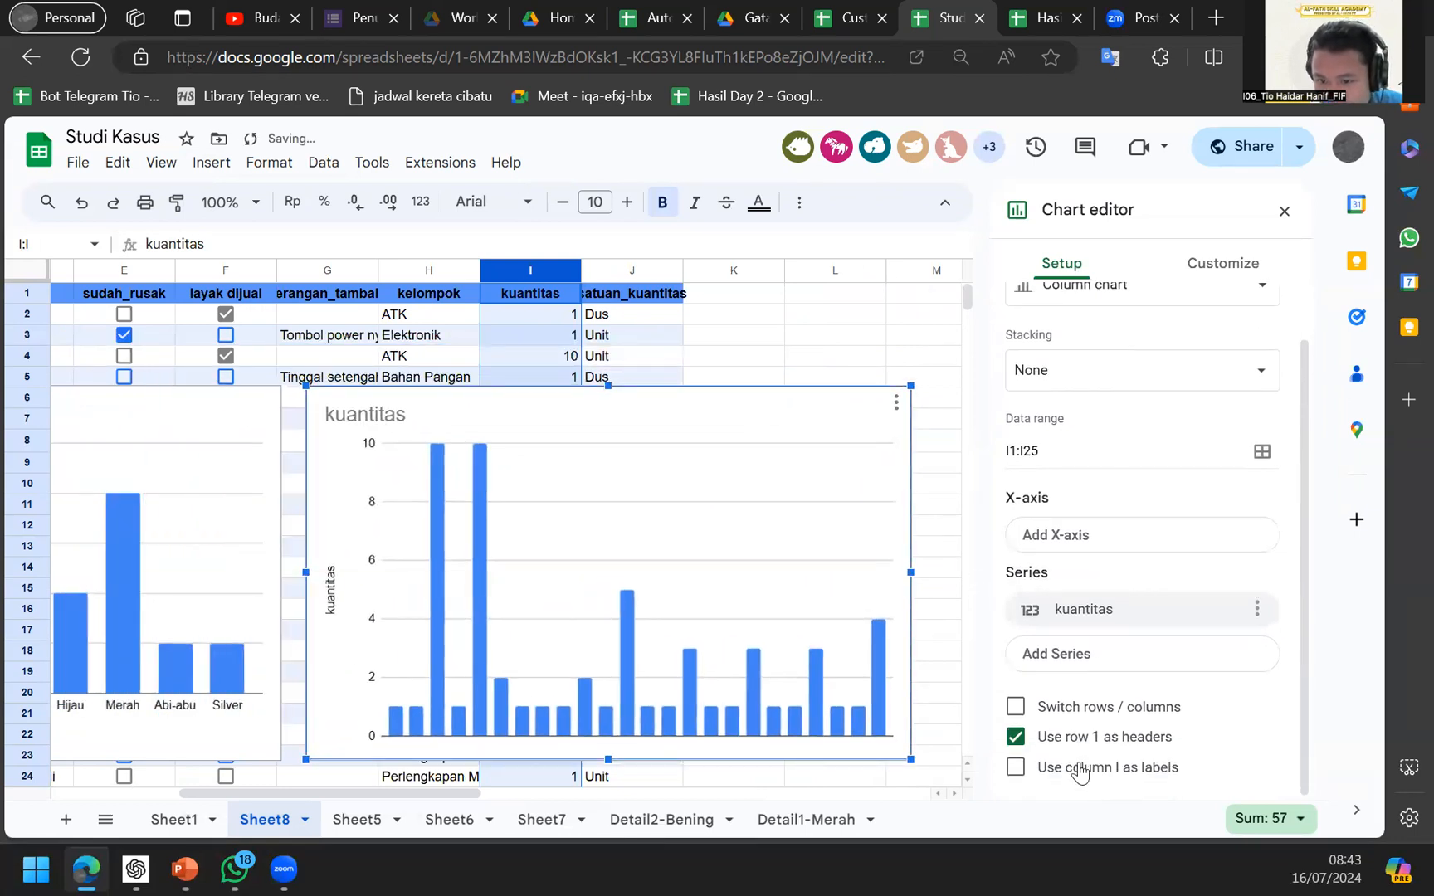
click(1071, 768)
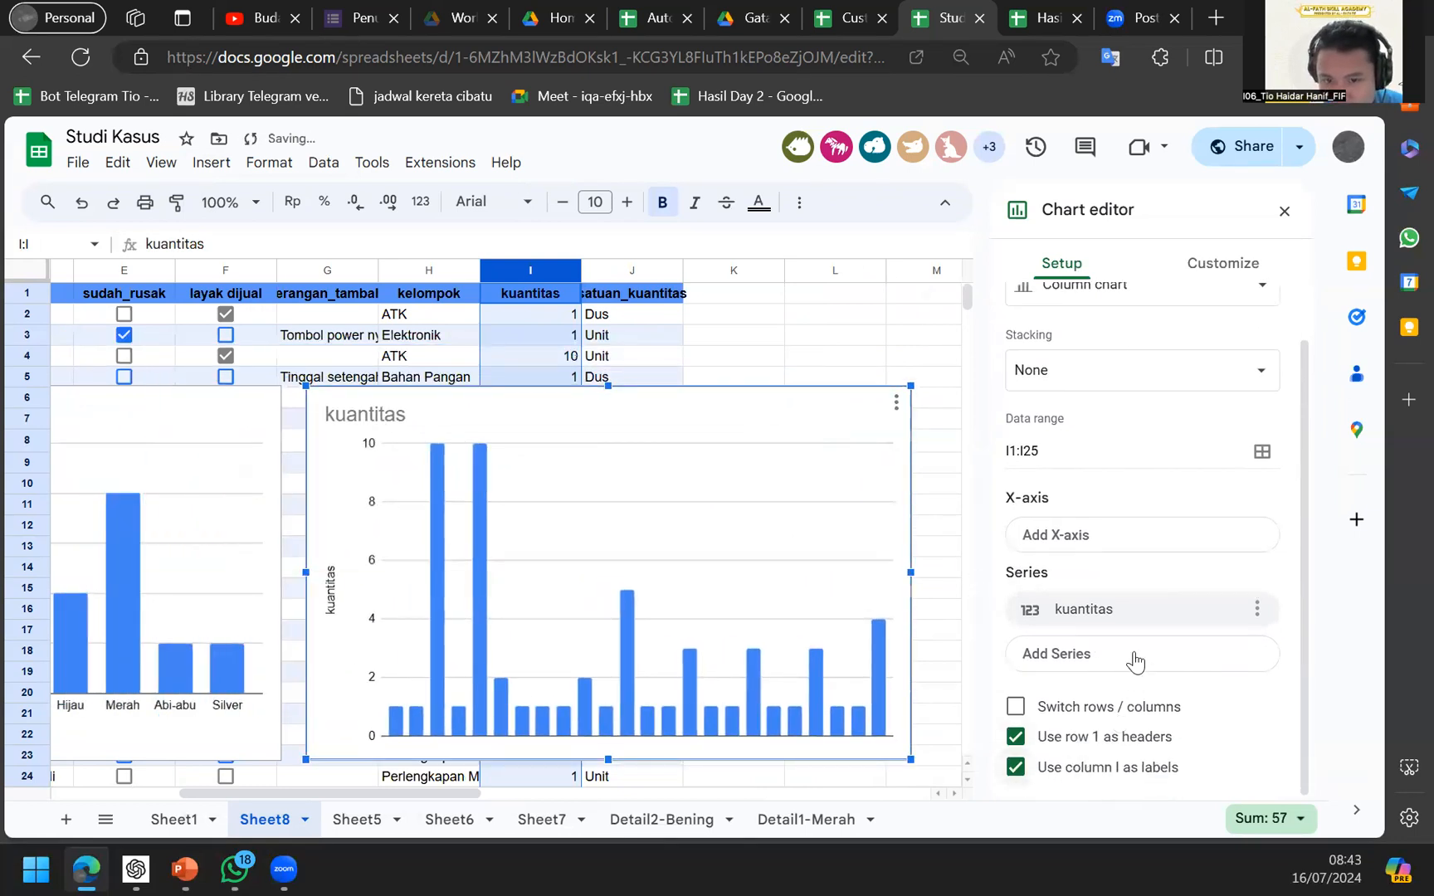
click(1211, 665)
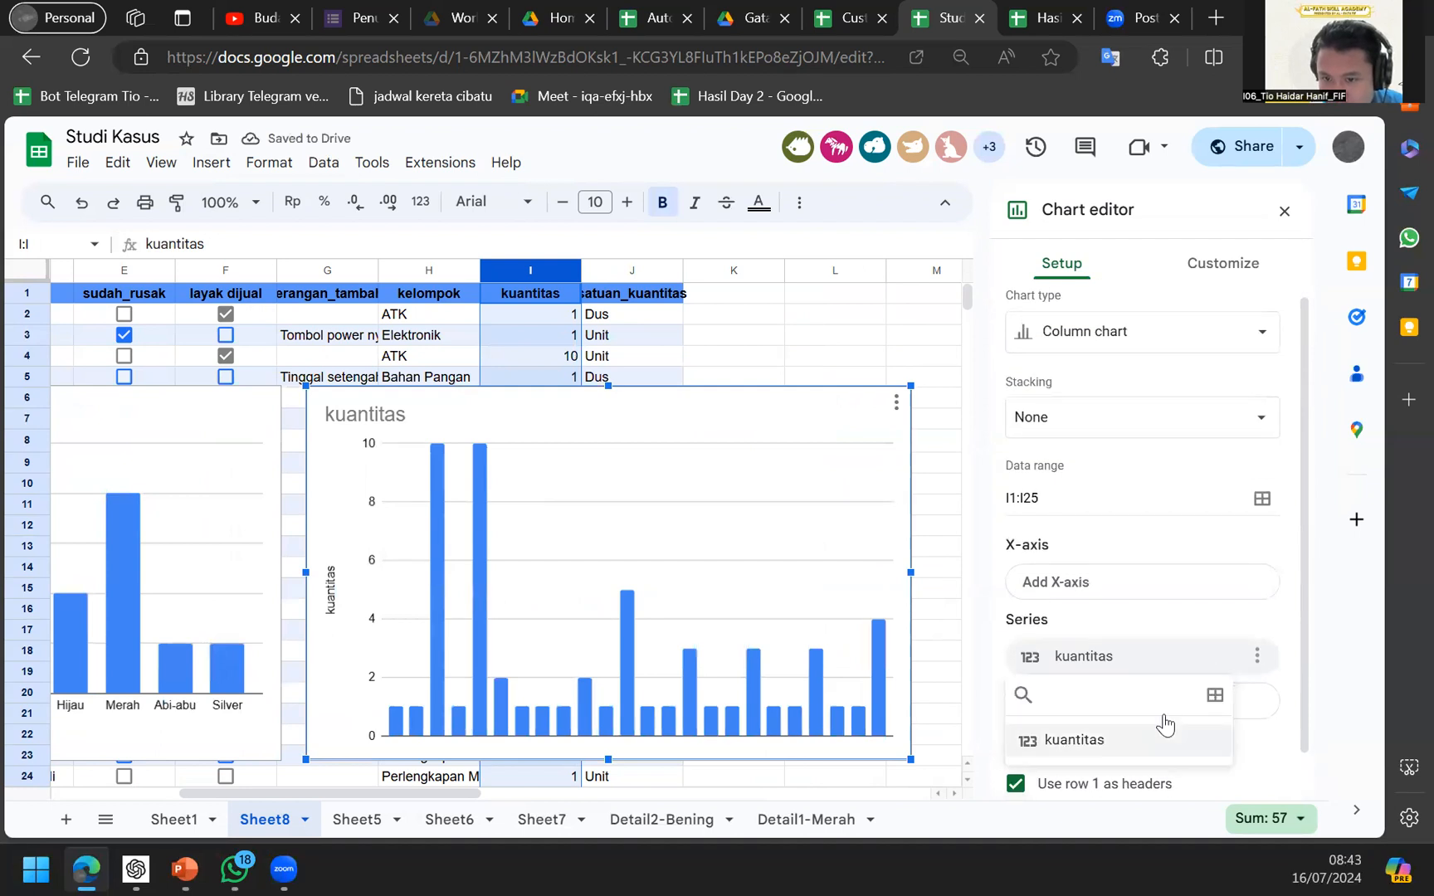
Keep kuantitas as the grouped x-axis and add kuantitas as the chart's series.
click(1162, 737)
click(1158, 585)
click(1094, 666)
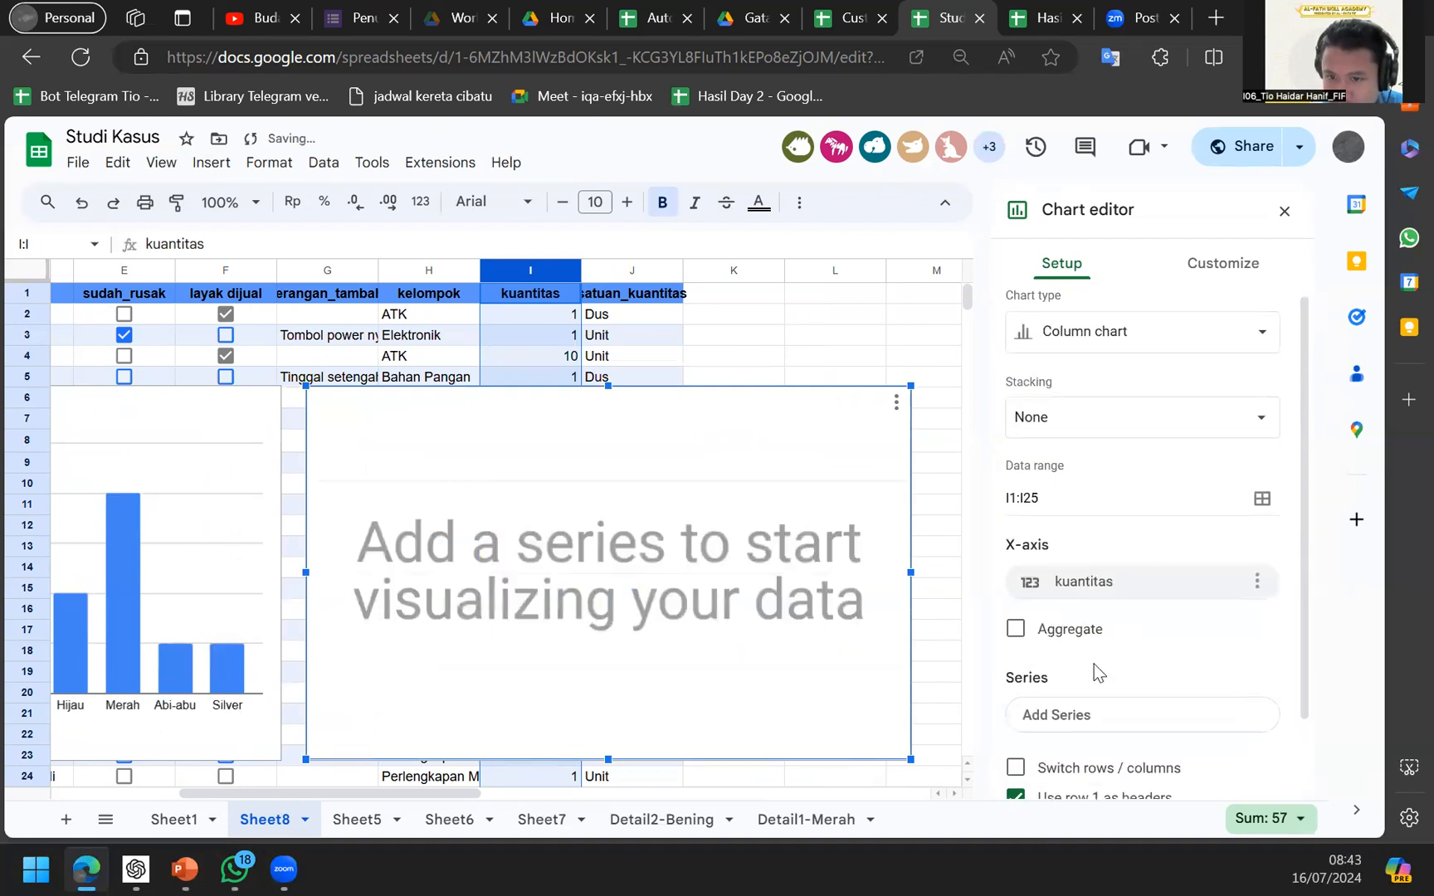
click(1050, 632)
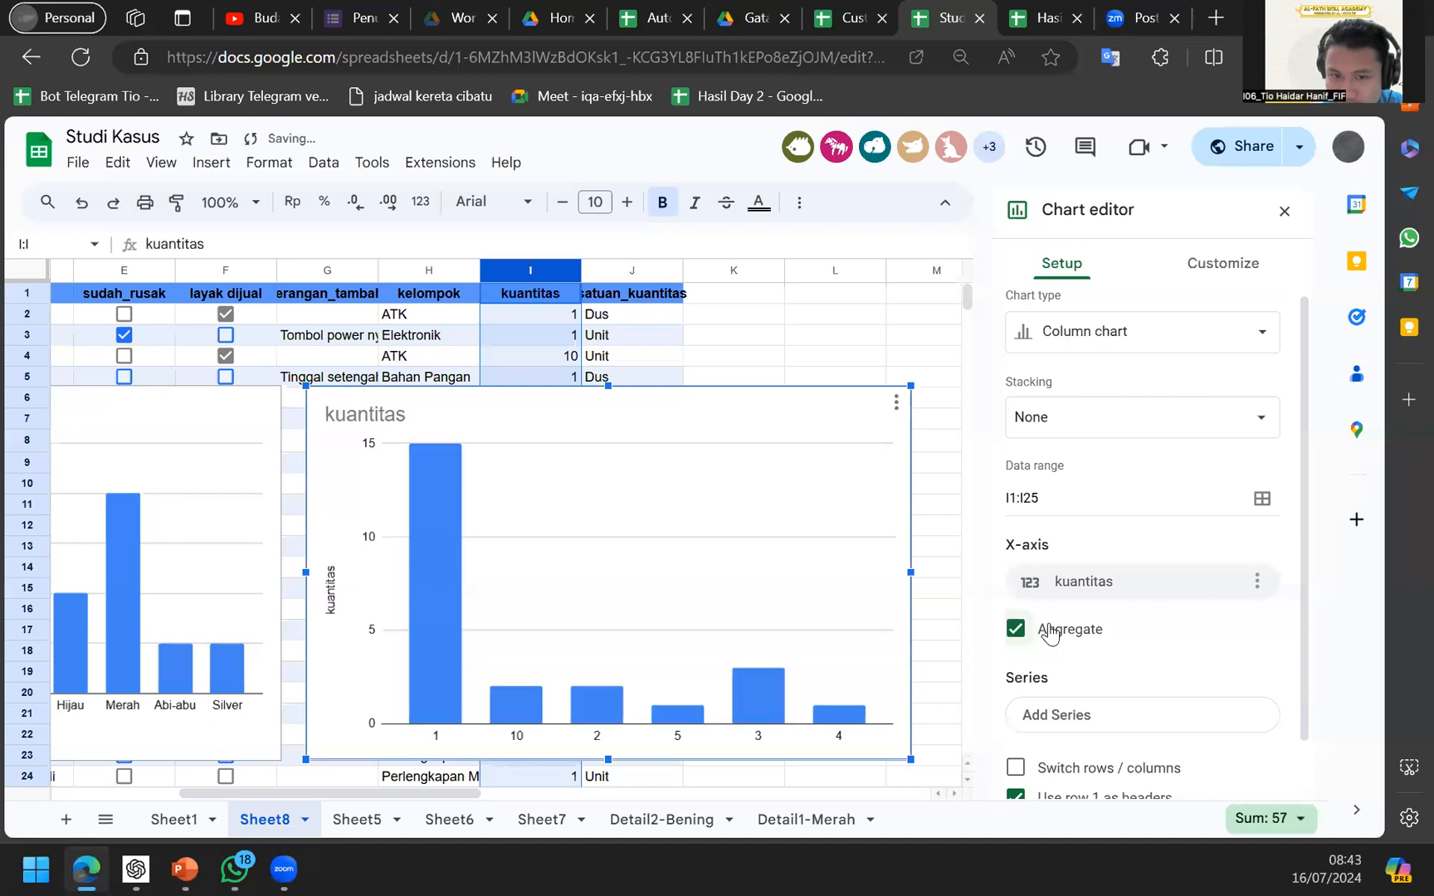
click(1248, 591)
click(1173, 701)
click(1159, 716)
click(1122, 804)
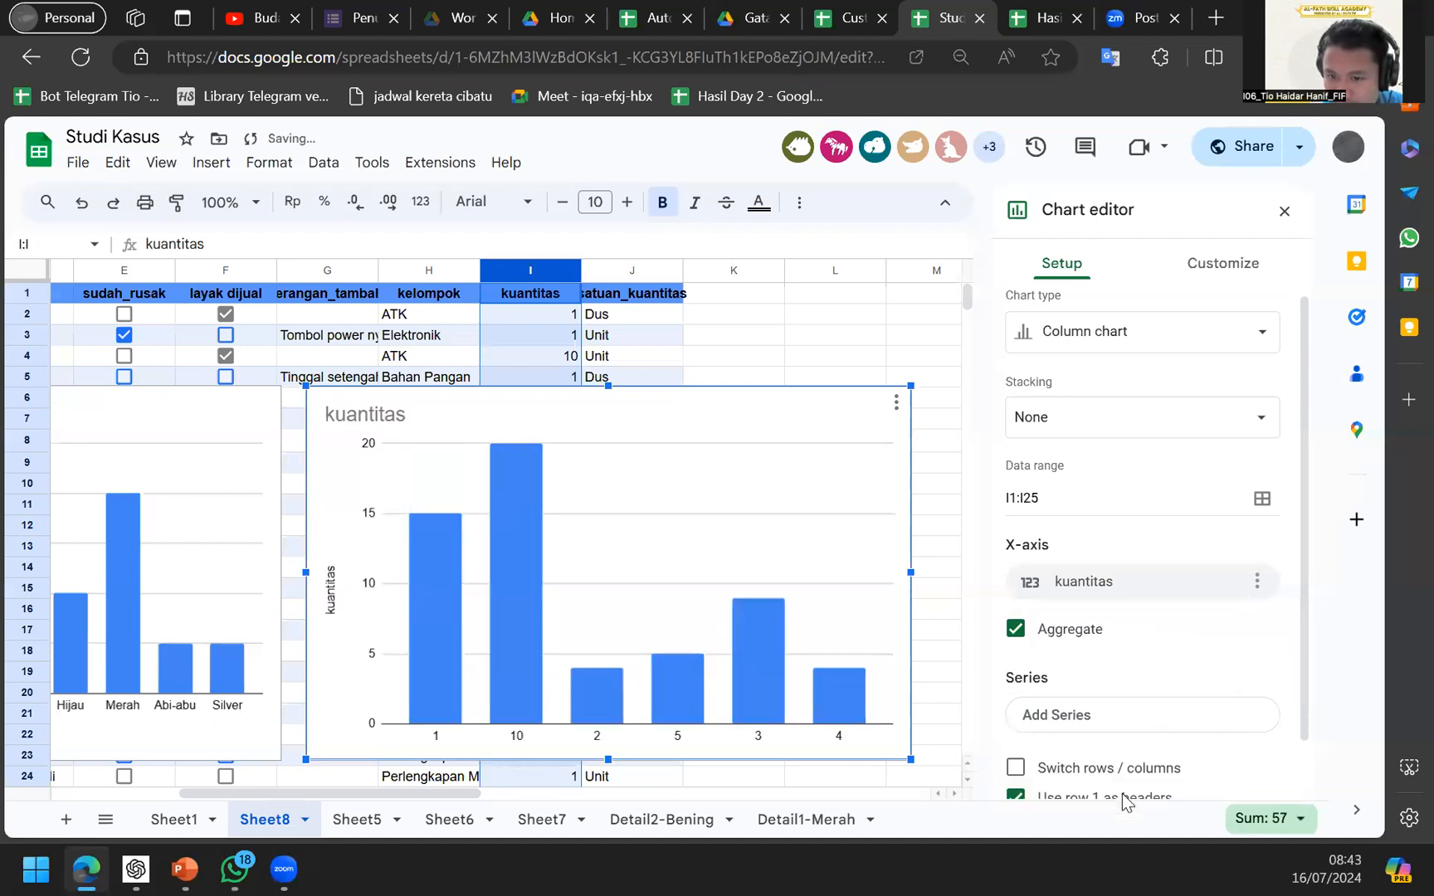
Try Count and Average aggregation on the kuantitas series, ending back on Count.
click(1258, 680)
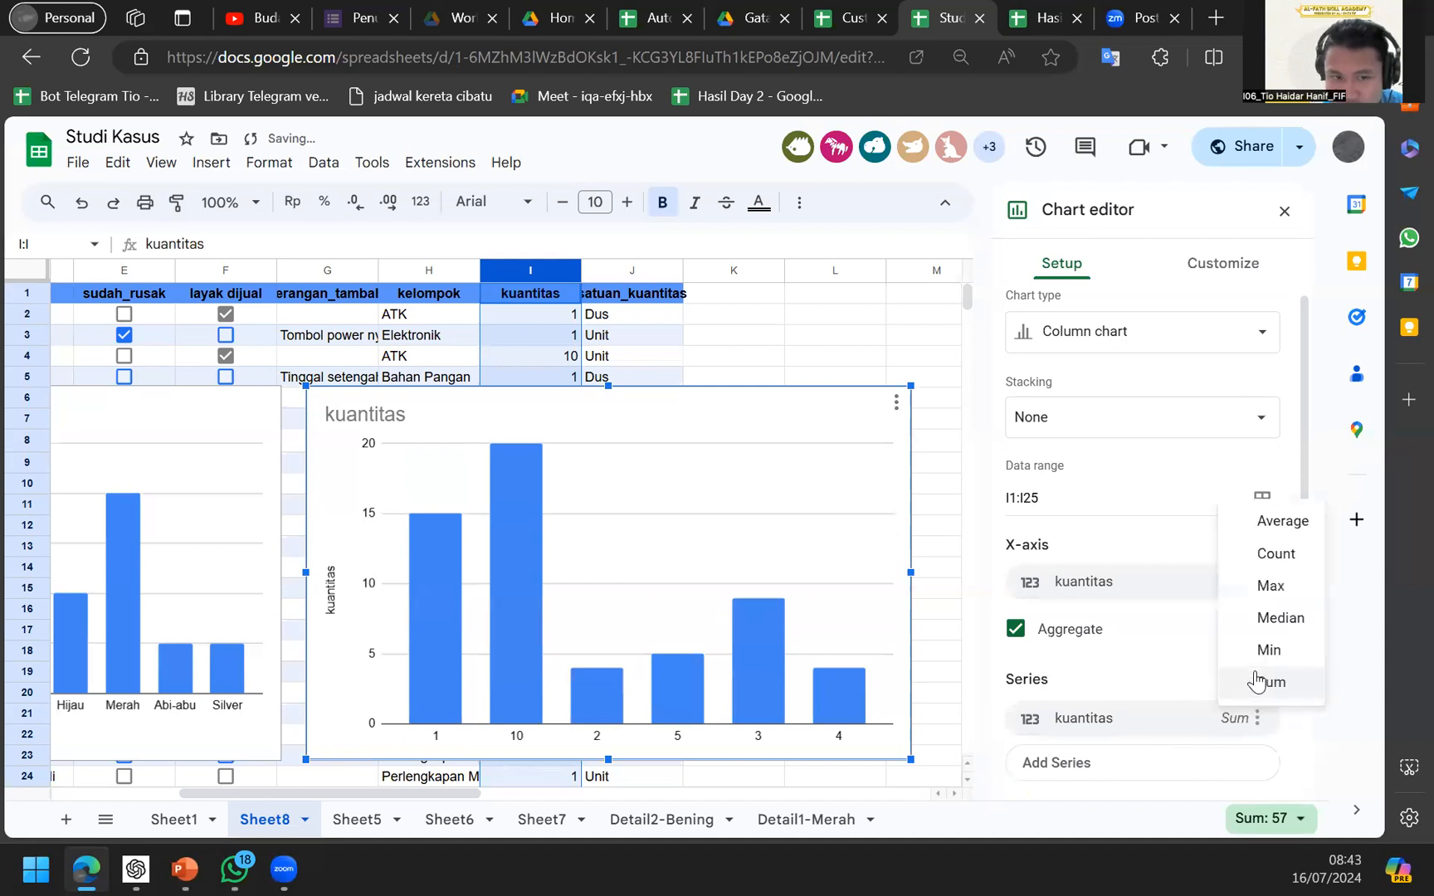
click(1276, 554)
click(1241, 679)
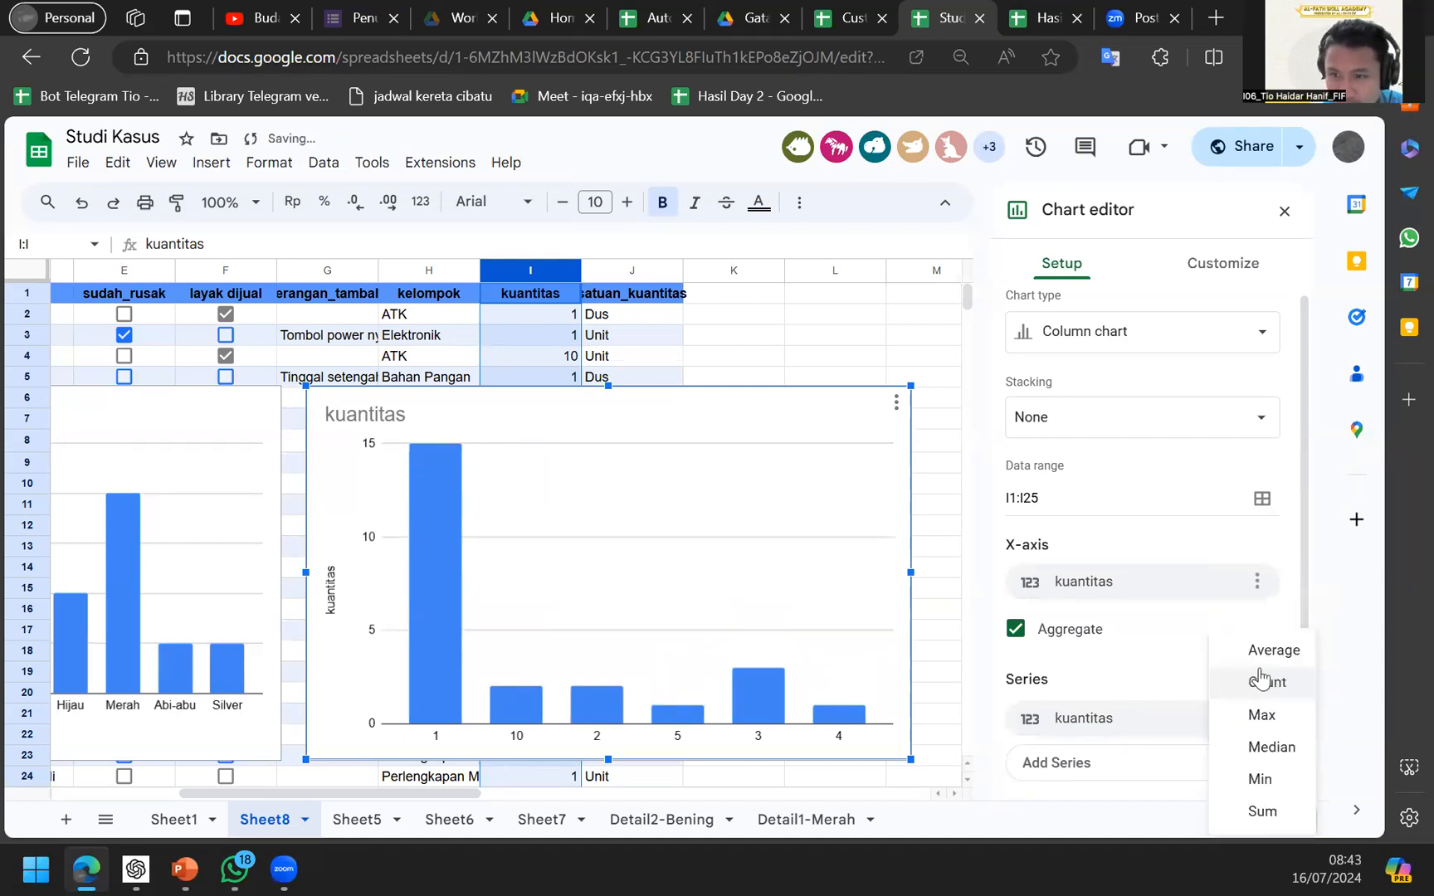
click(1263, 652)
click(1209, 668)
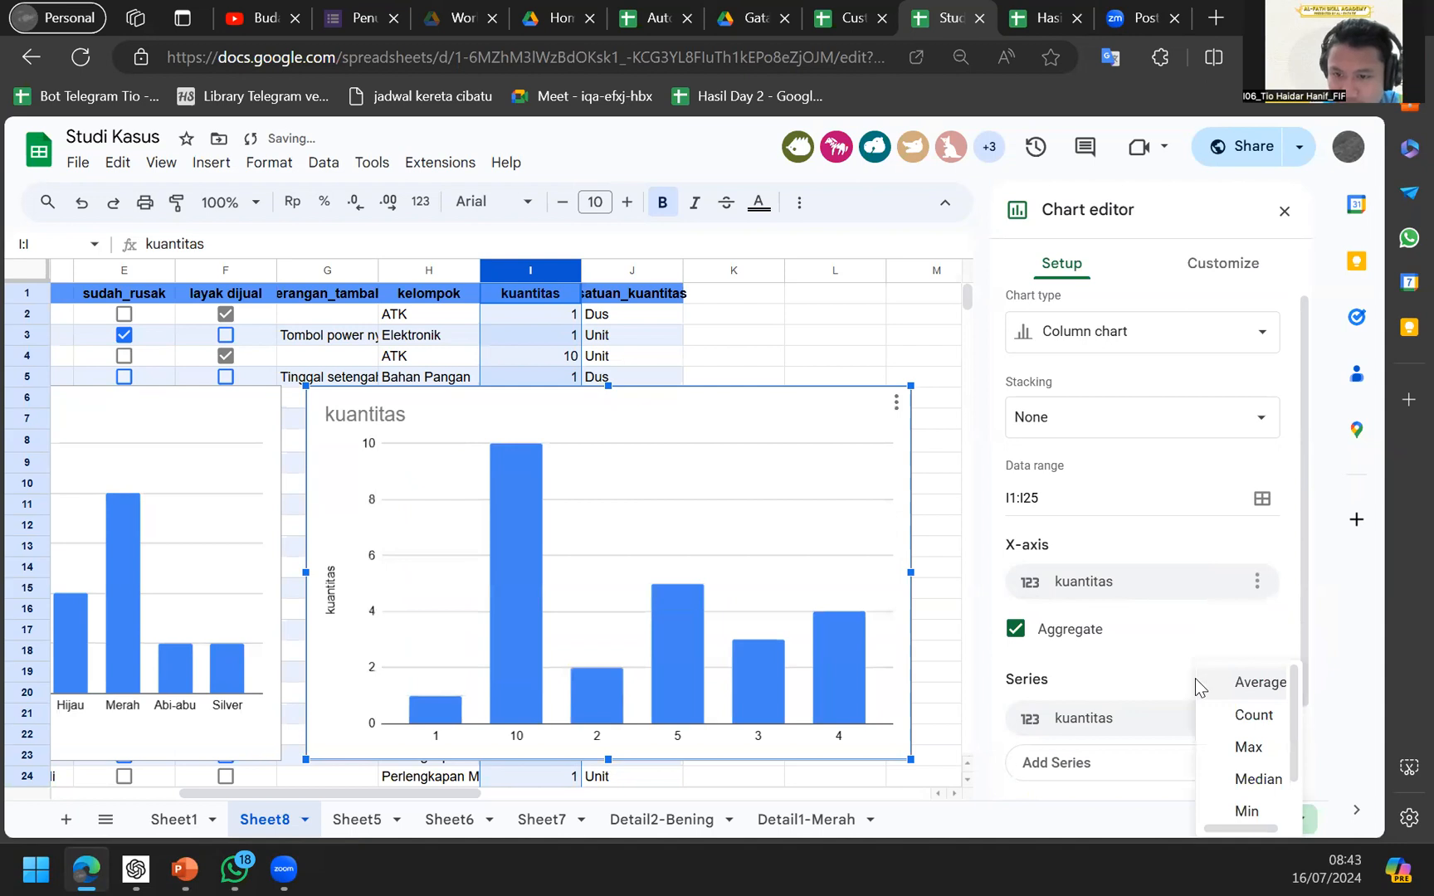
scroll(814, 537, right, 2)
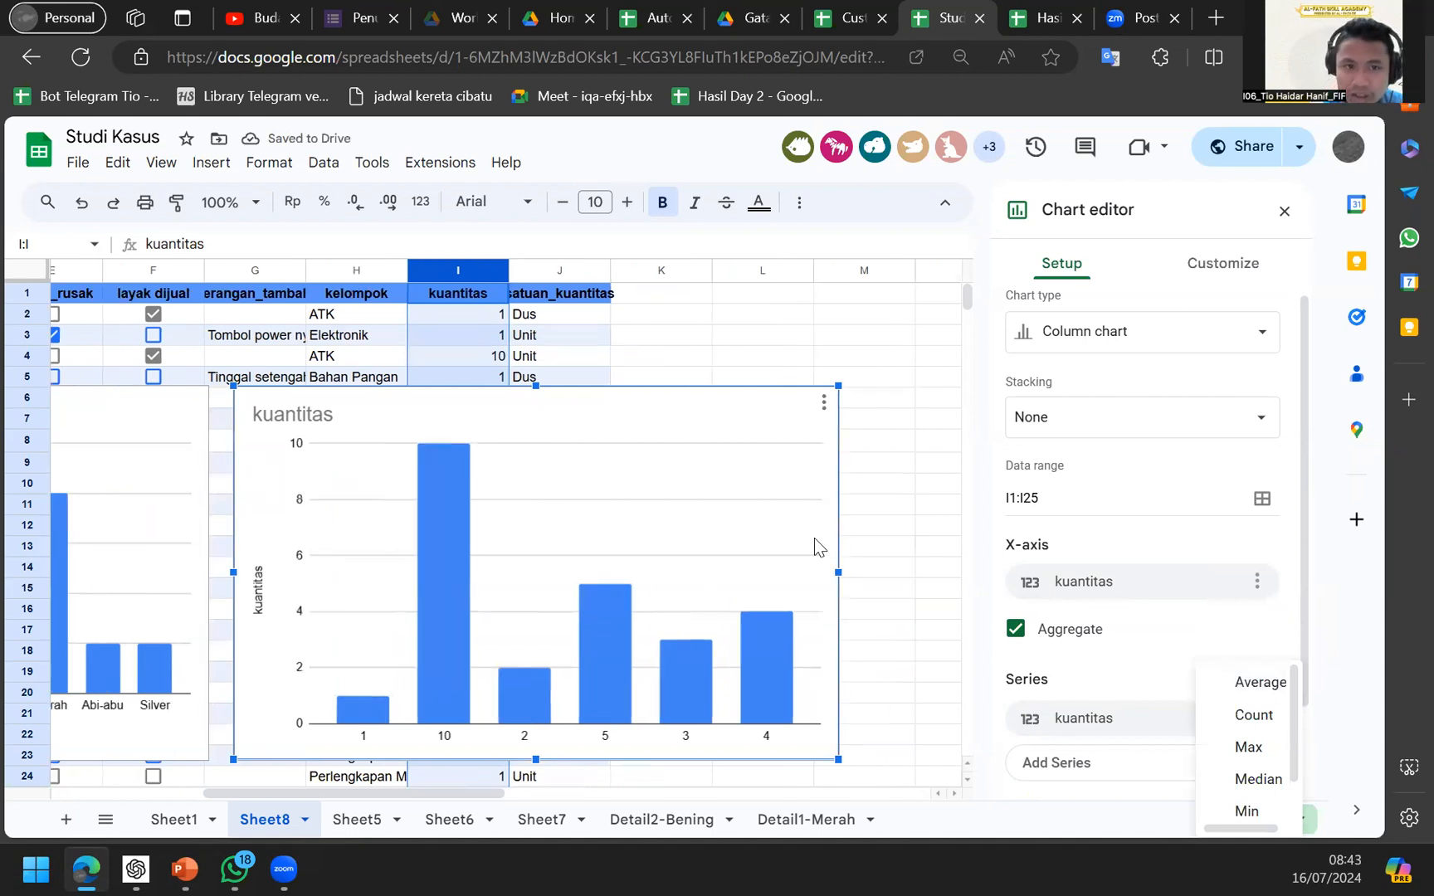
click(1240, 725)
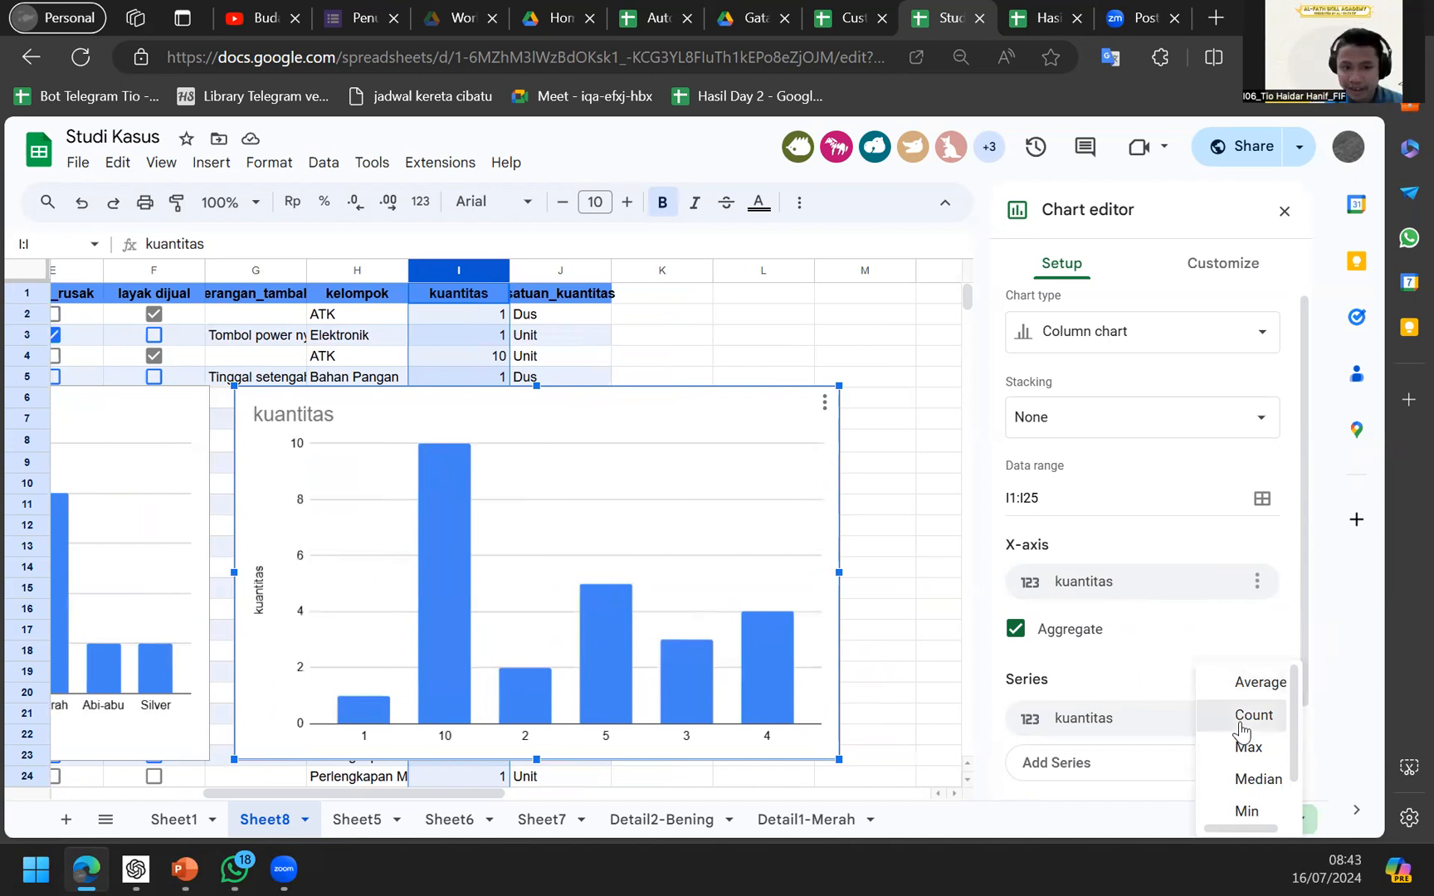
Reposition the kuantitas chart on Sheet8 and reselect it.
drag(541, 413, 490, 620)
scroll(560, 518, down, 2)
drag(517, 558, 762, 563)
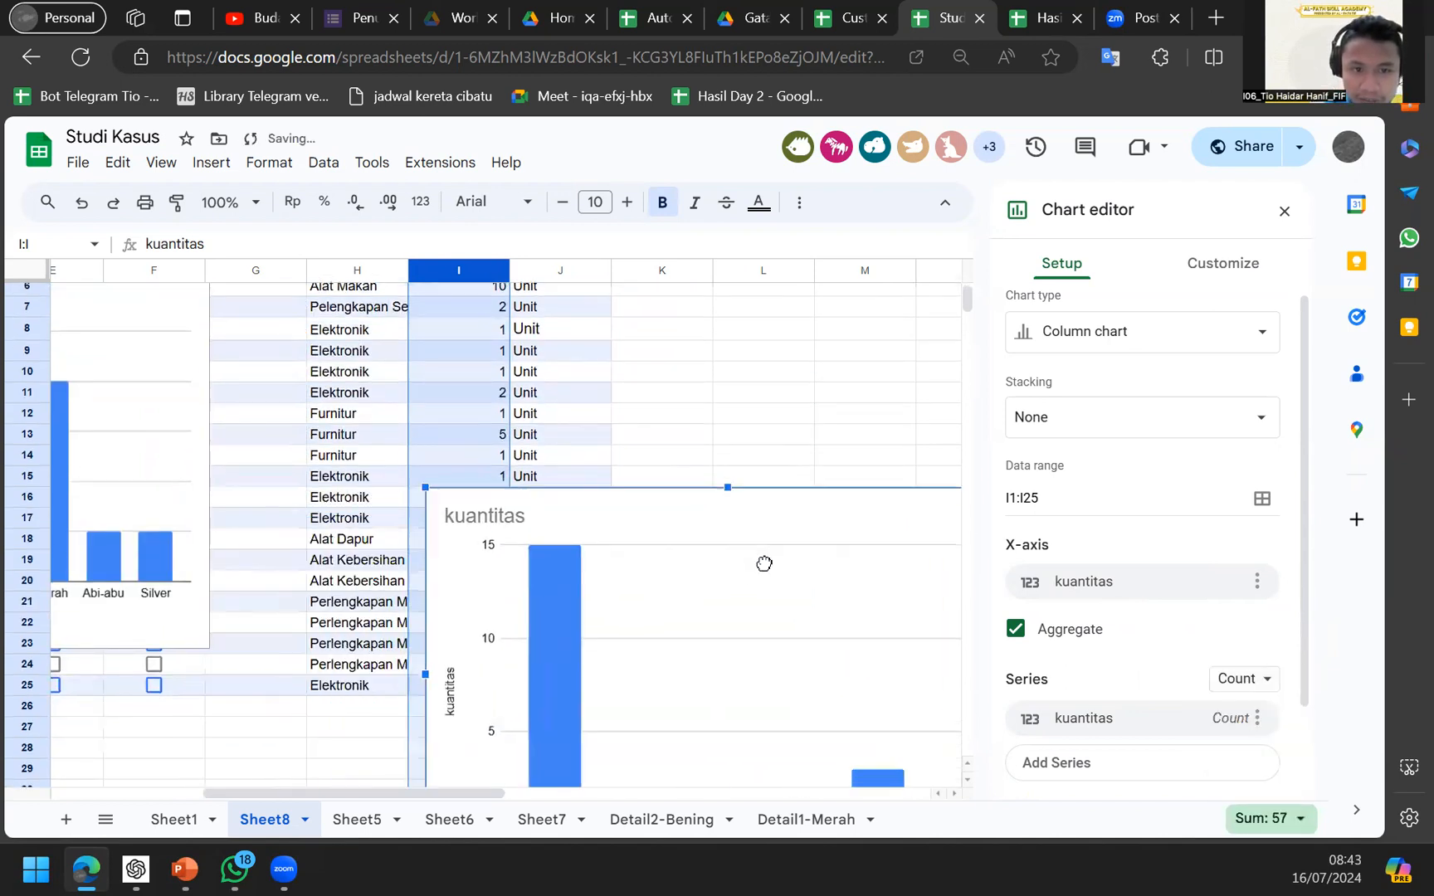
scroll(406, 498, up, 2)
scroll(407, 498, left, 1)
scroll(687, 590, right, 2)
scroll(687, 590, down, 3)
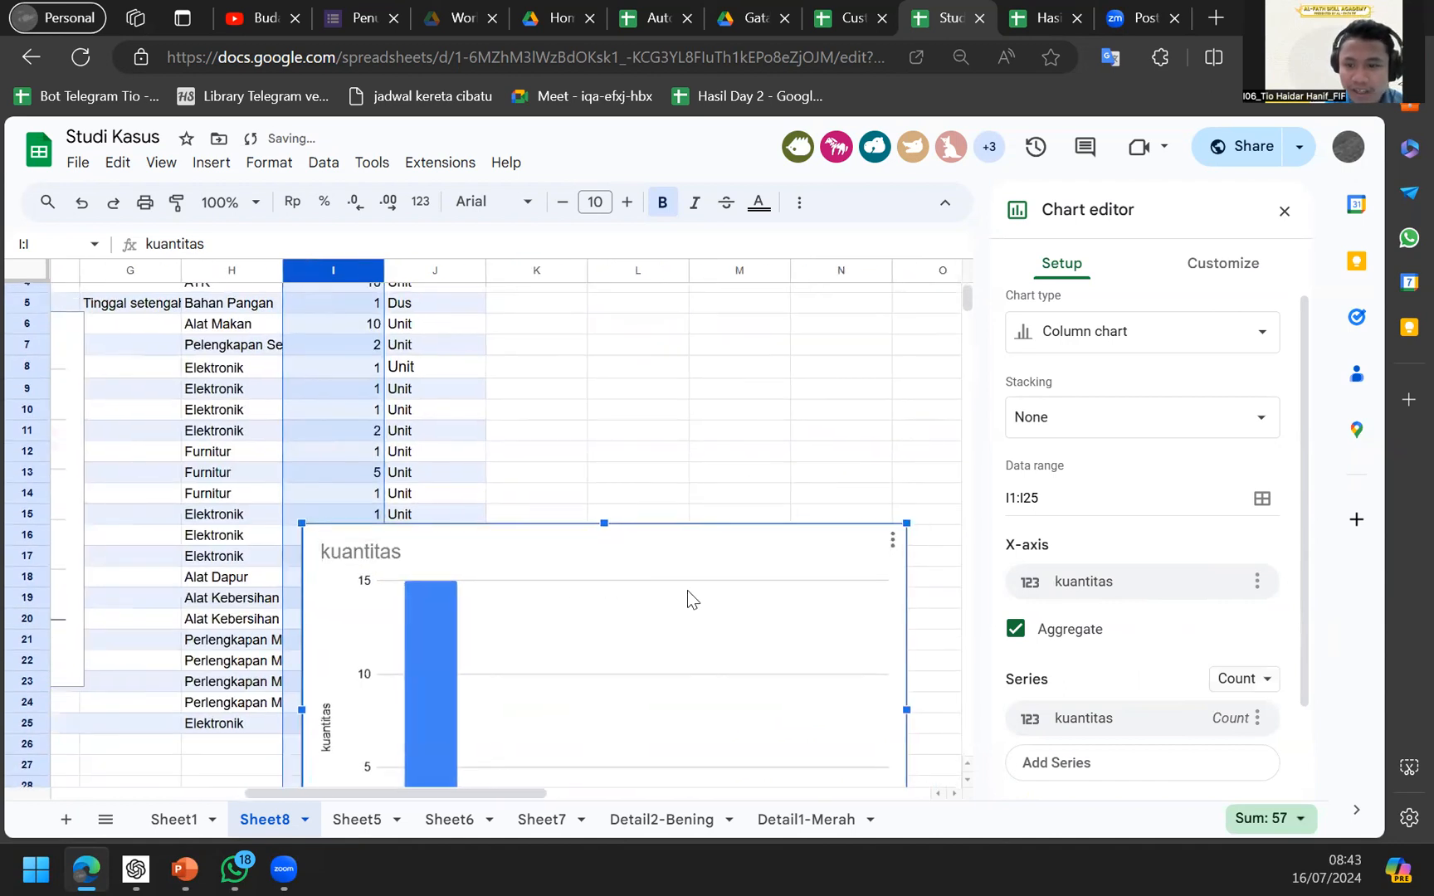
scroll(687, 589, left, 4)
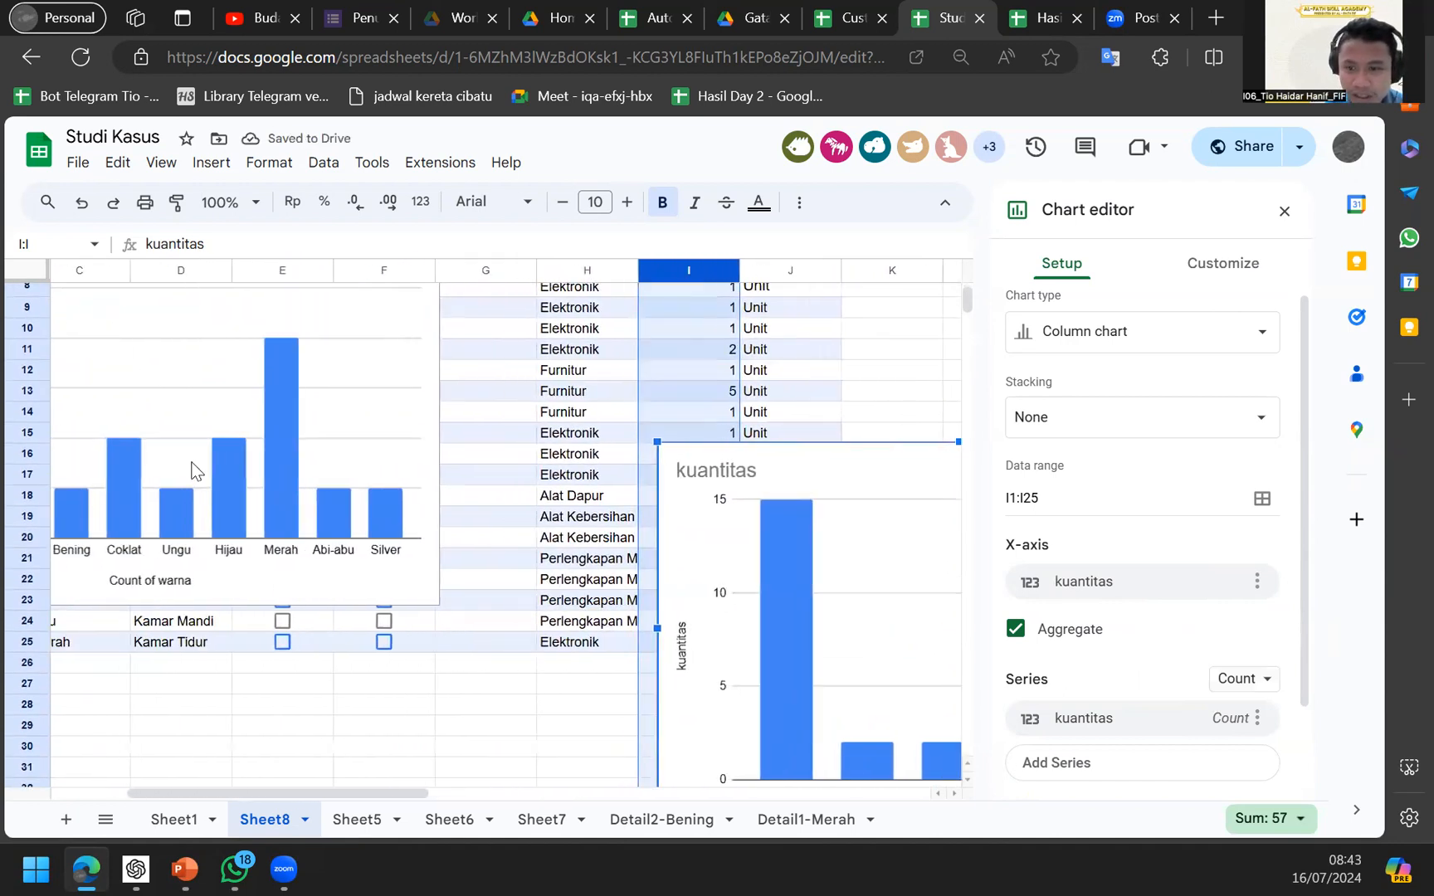
click(192, 469)
click(726, 559)
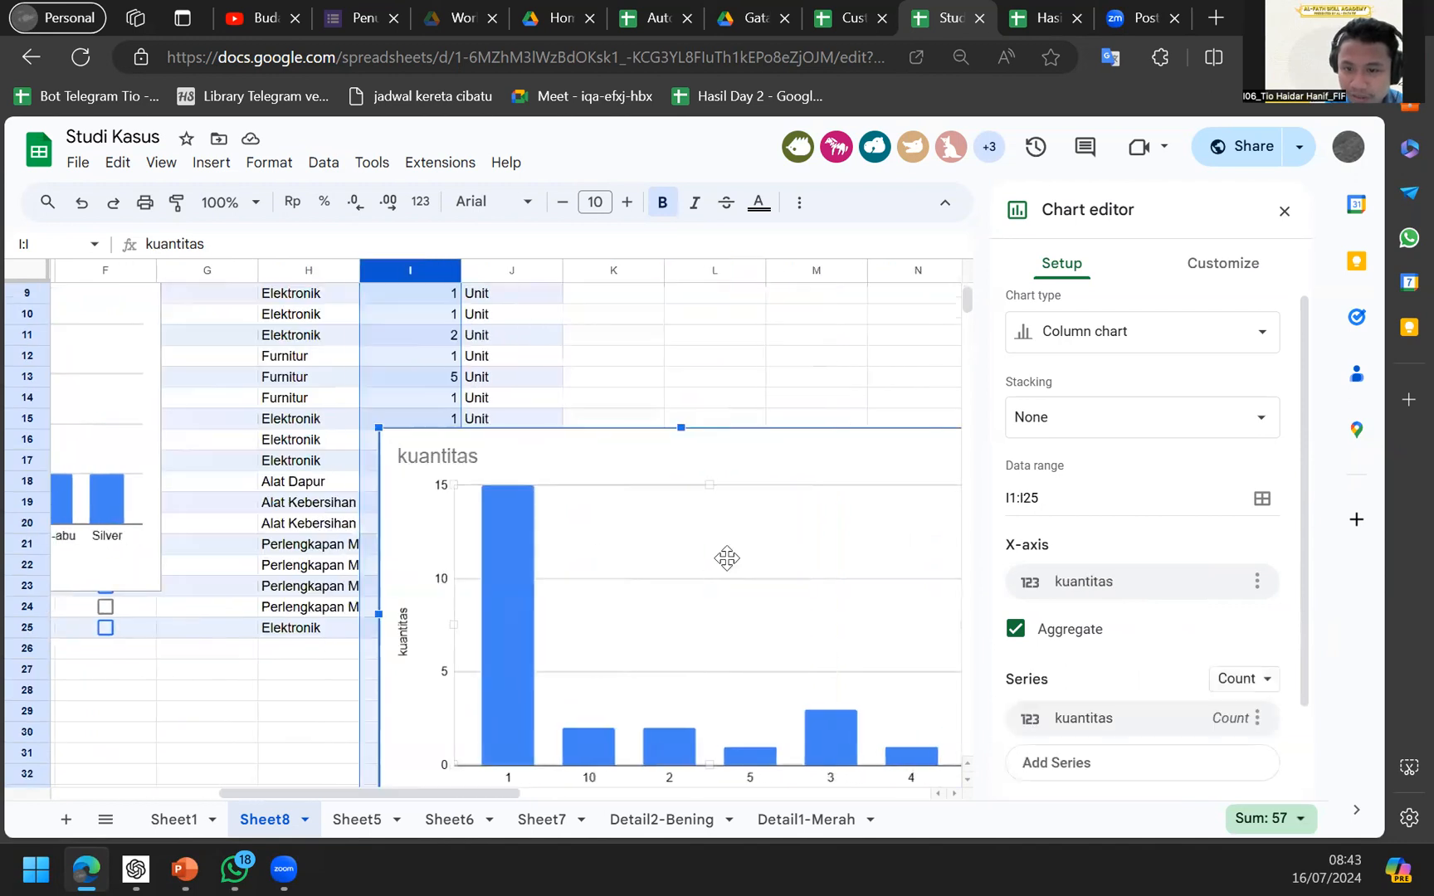
Set the kuantitas series aggregation to Sum, totalling each kuantitas value.
click(1255, 682)
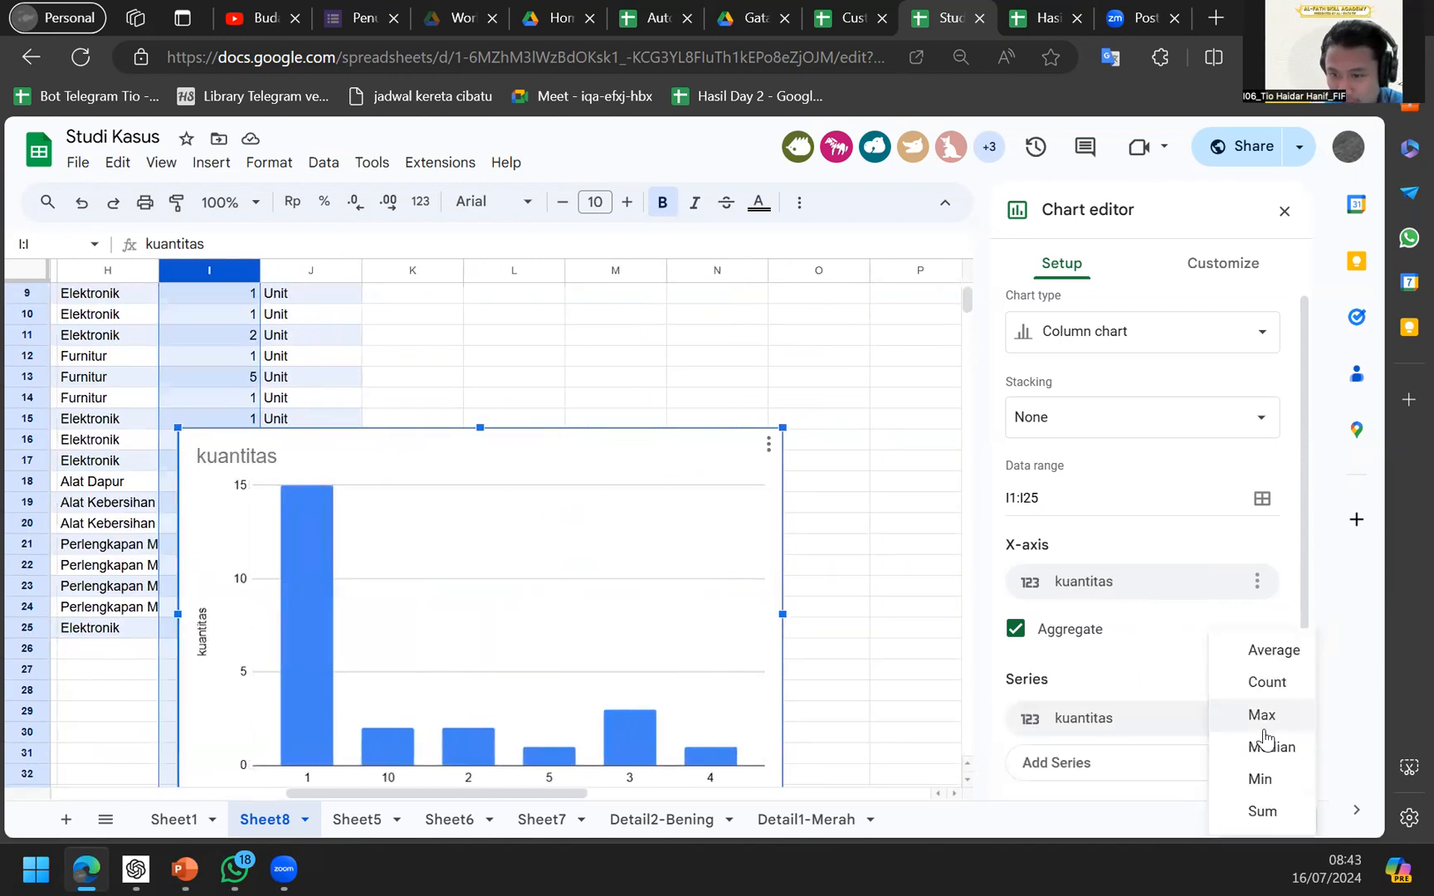
click(1260, 810)
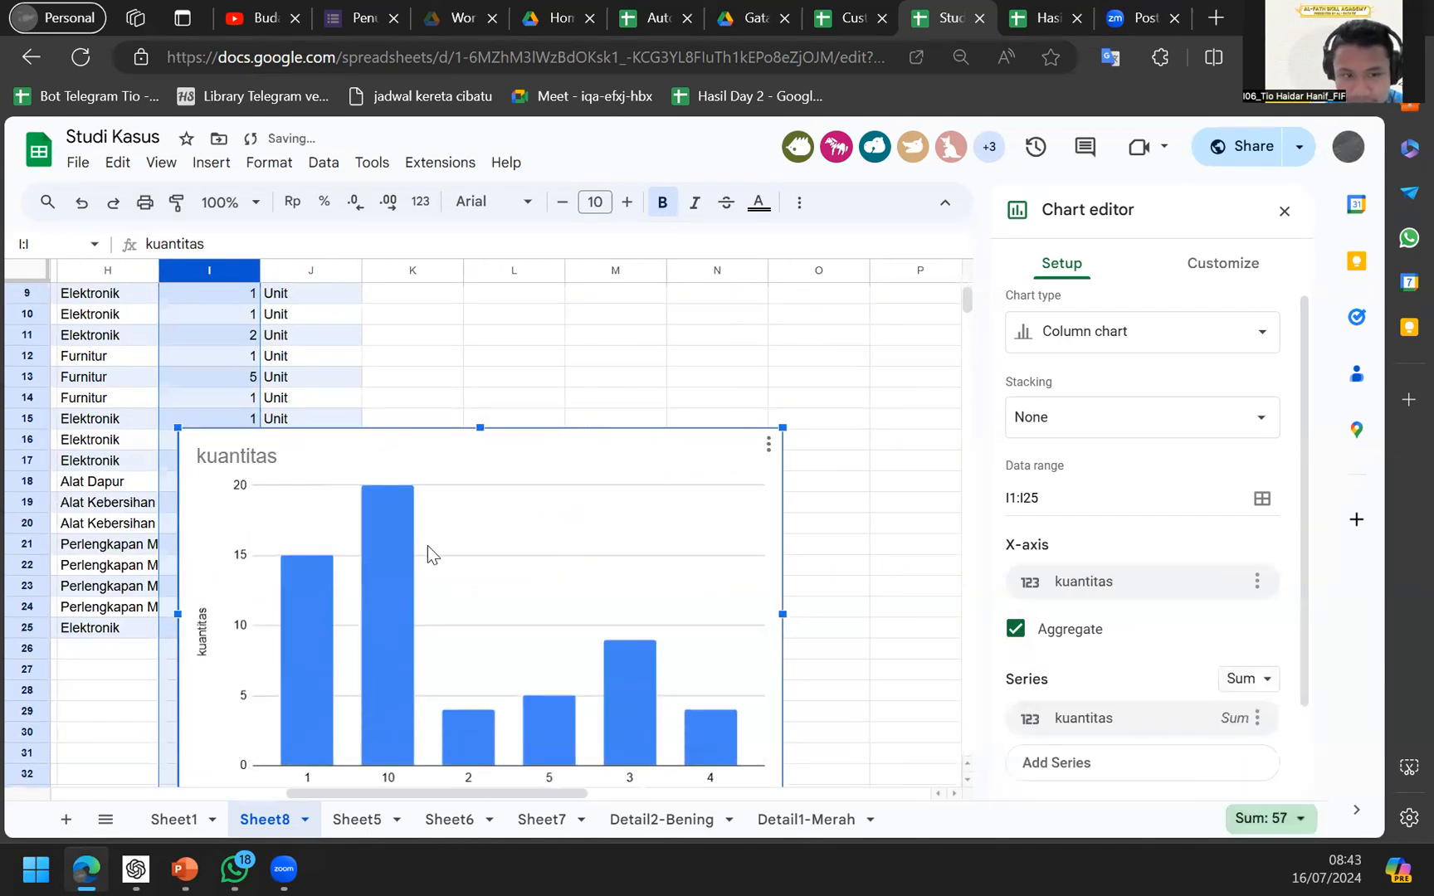
scroll(426, 550, up, 2)
scroll(427, 546, up, 2)
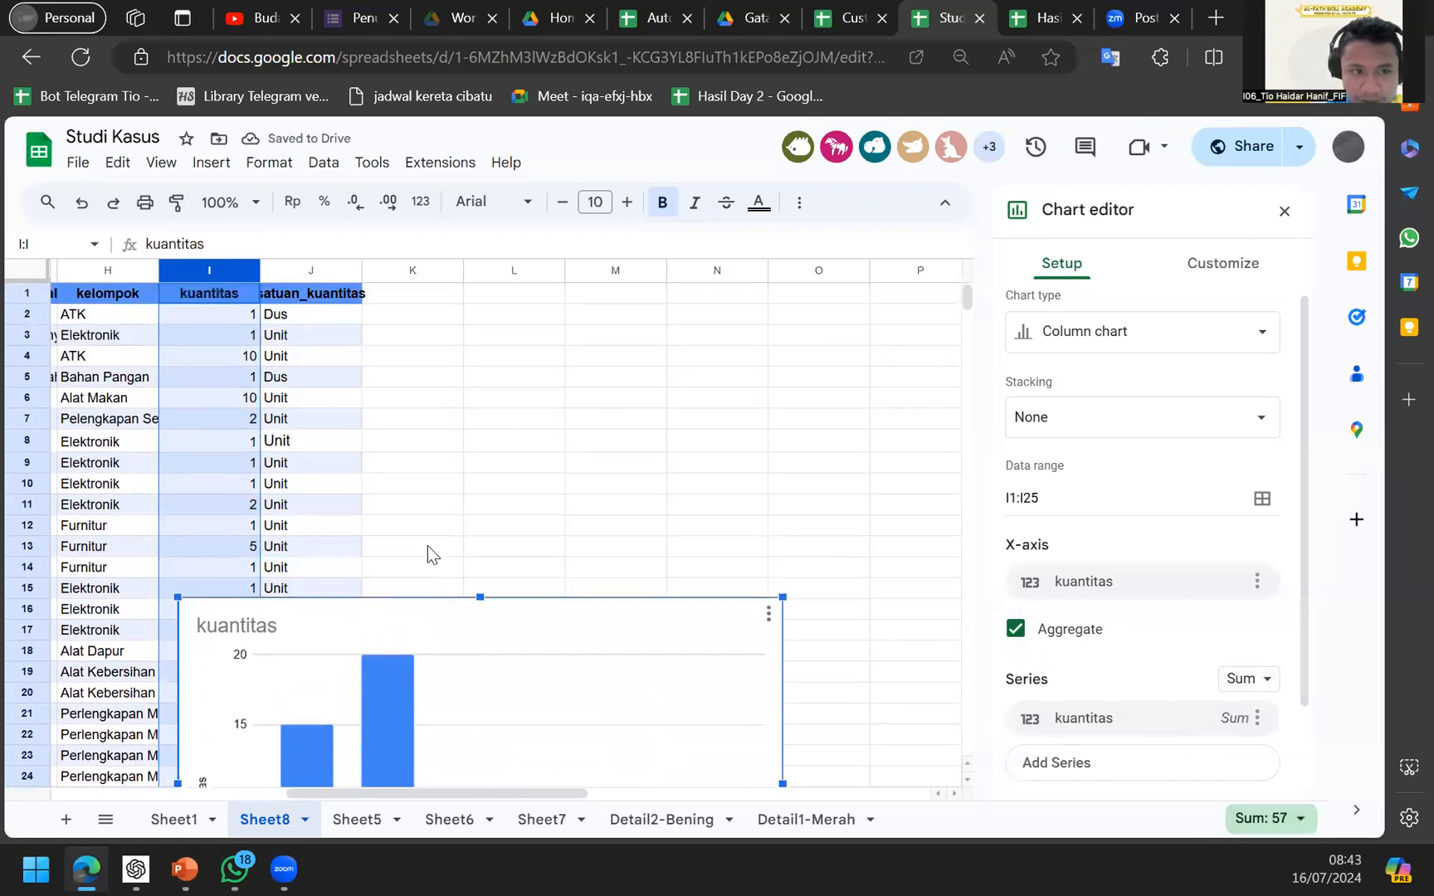
scroll(427, 545, down, 6)
scroll(500, 492, up, 4)
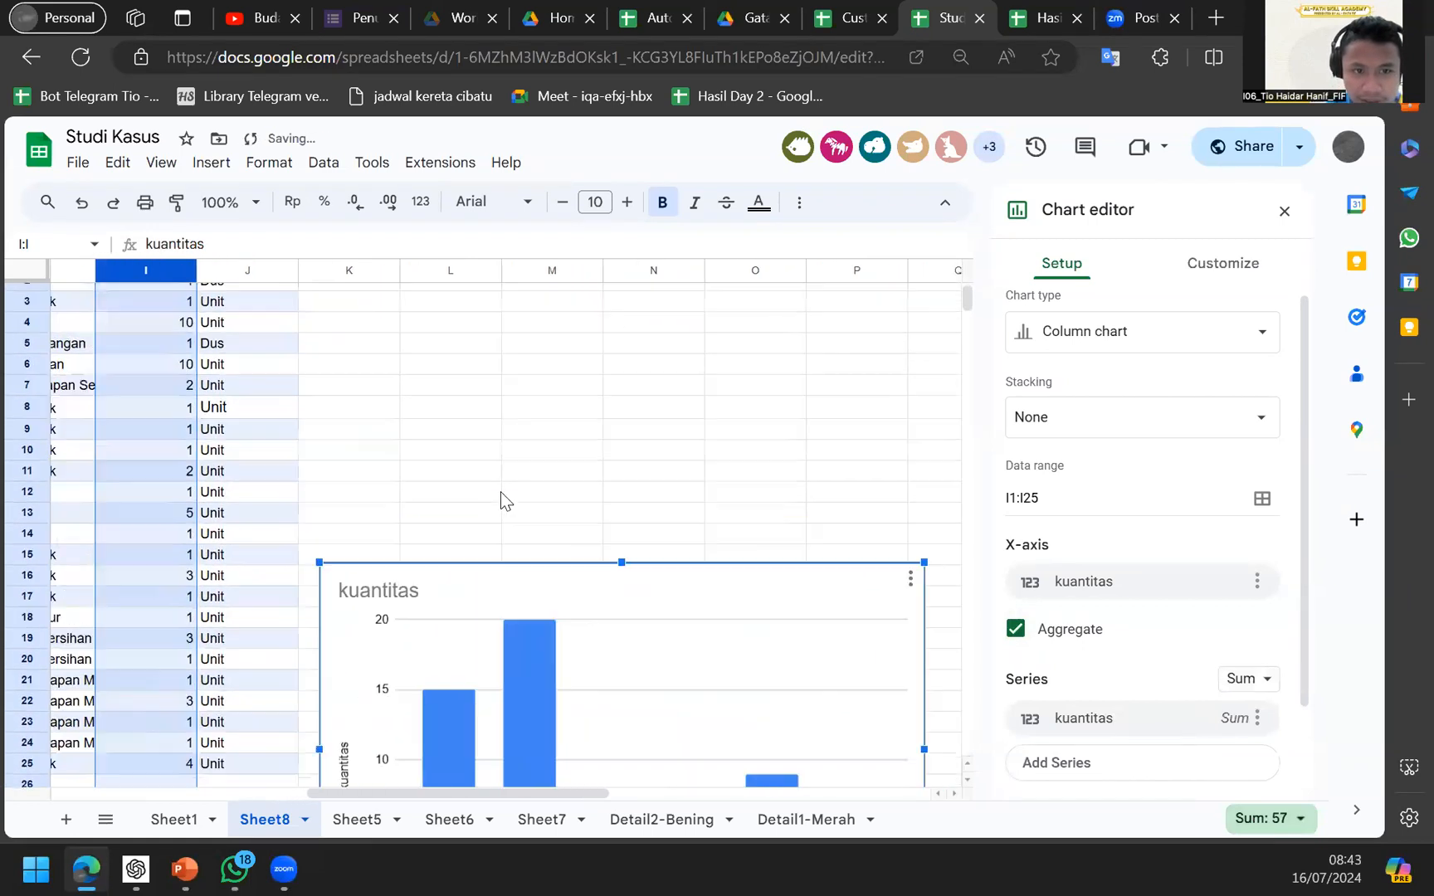
scroll(500, 492, left, 3)
scroll(501, 492, left, 1)
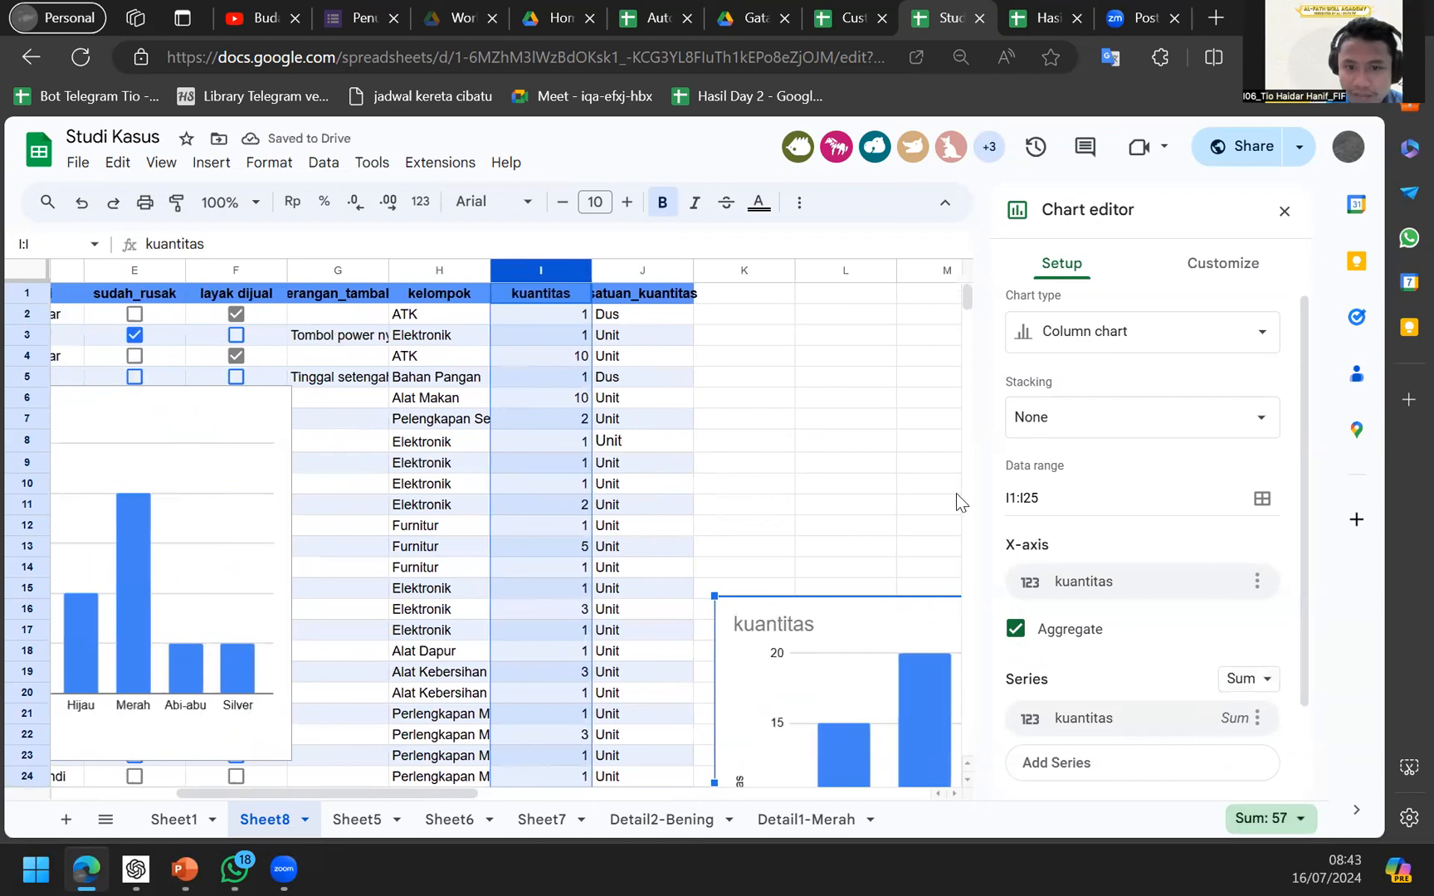
Look through Sheet5, Sheet6 and Sheet7, then return to Sheet8.
click(373, 816)
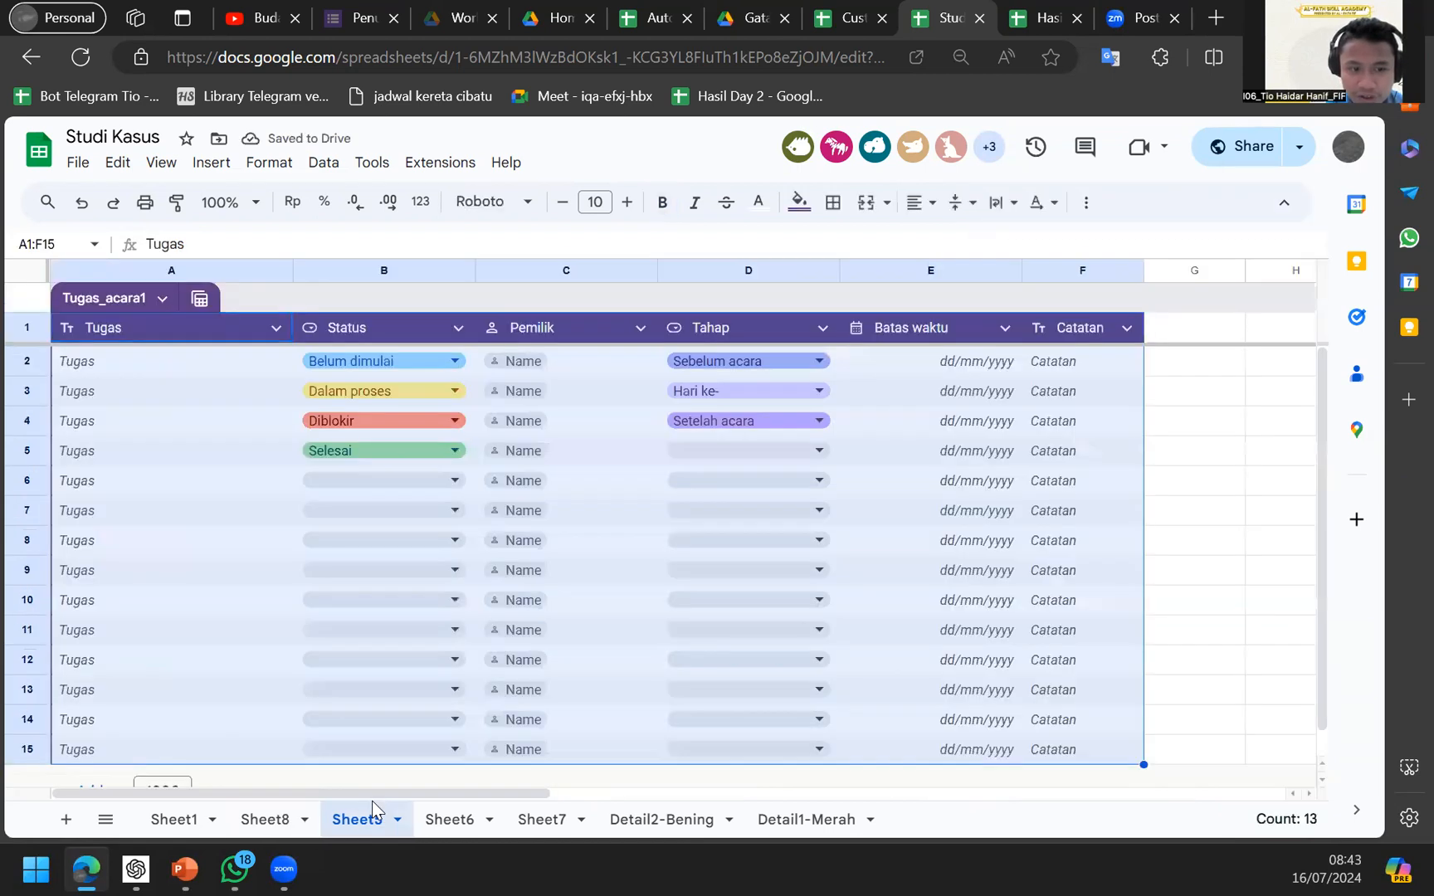
click(459, 817)
click(542, 819)
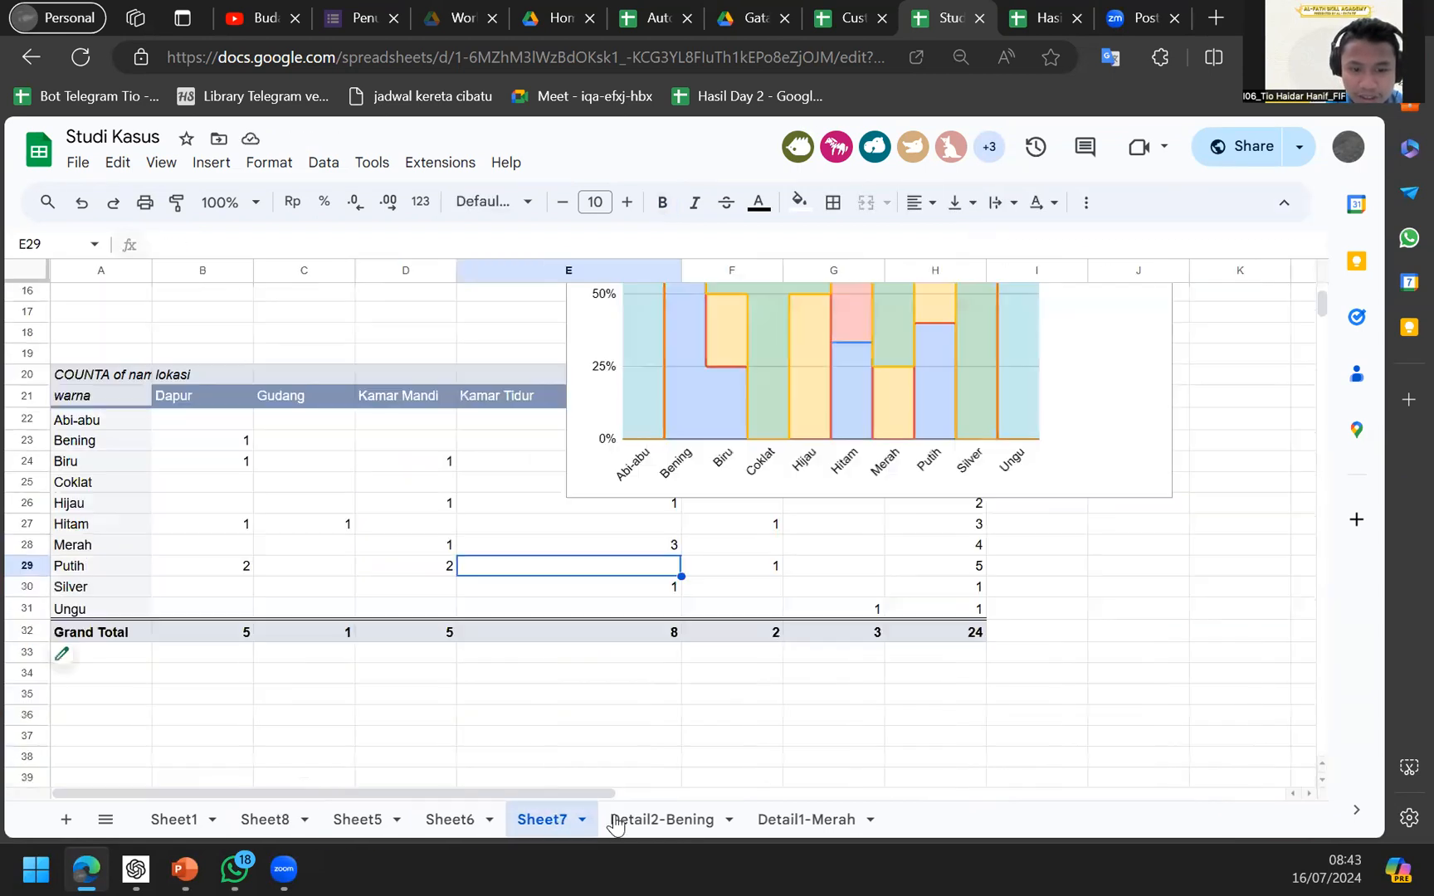
scroll(580, 706, up, 5)
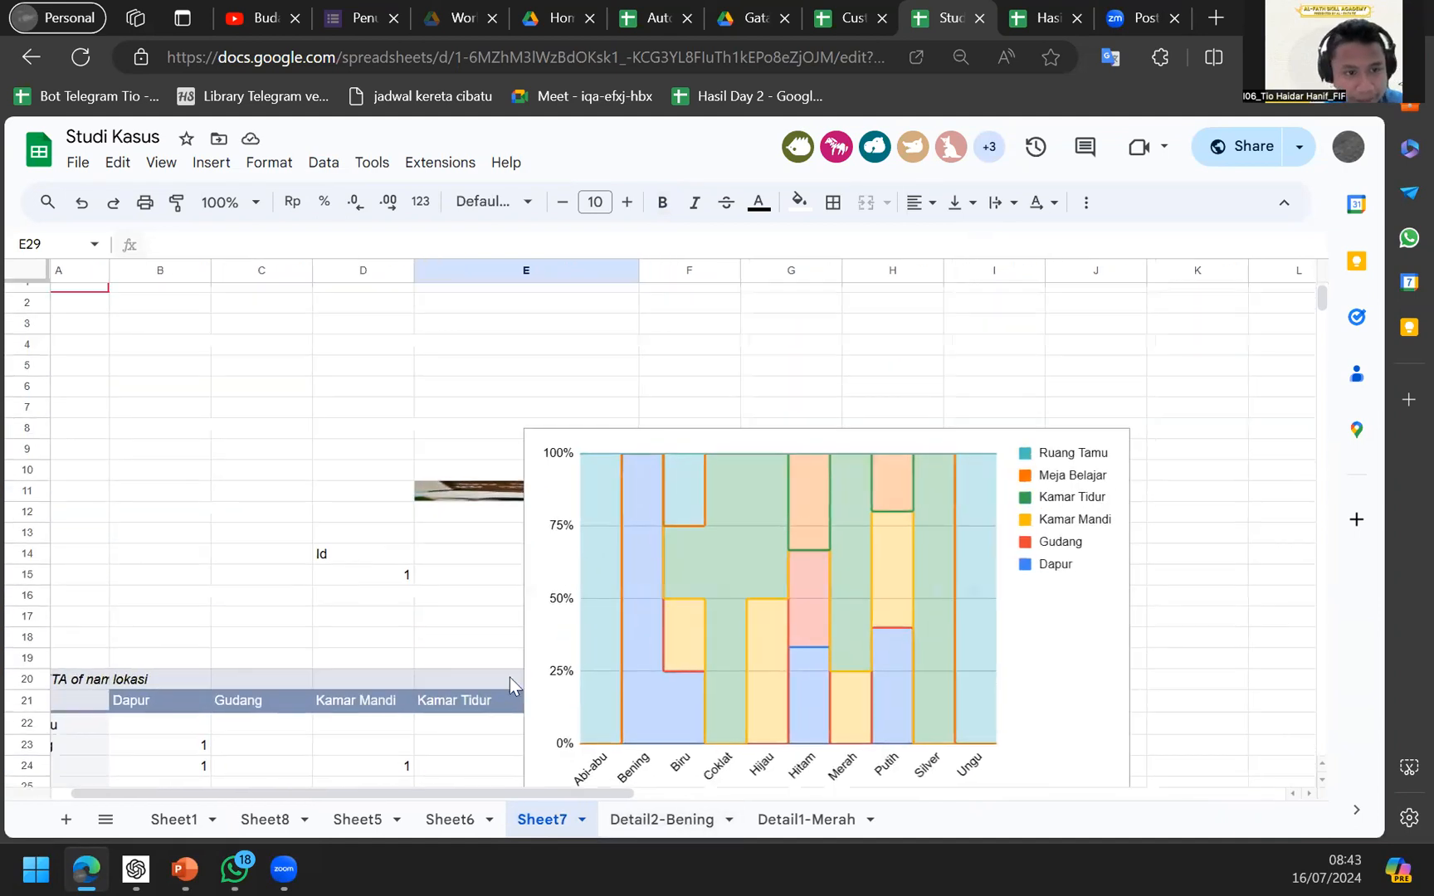
click(339, 819)
click(277, 818)
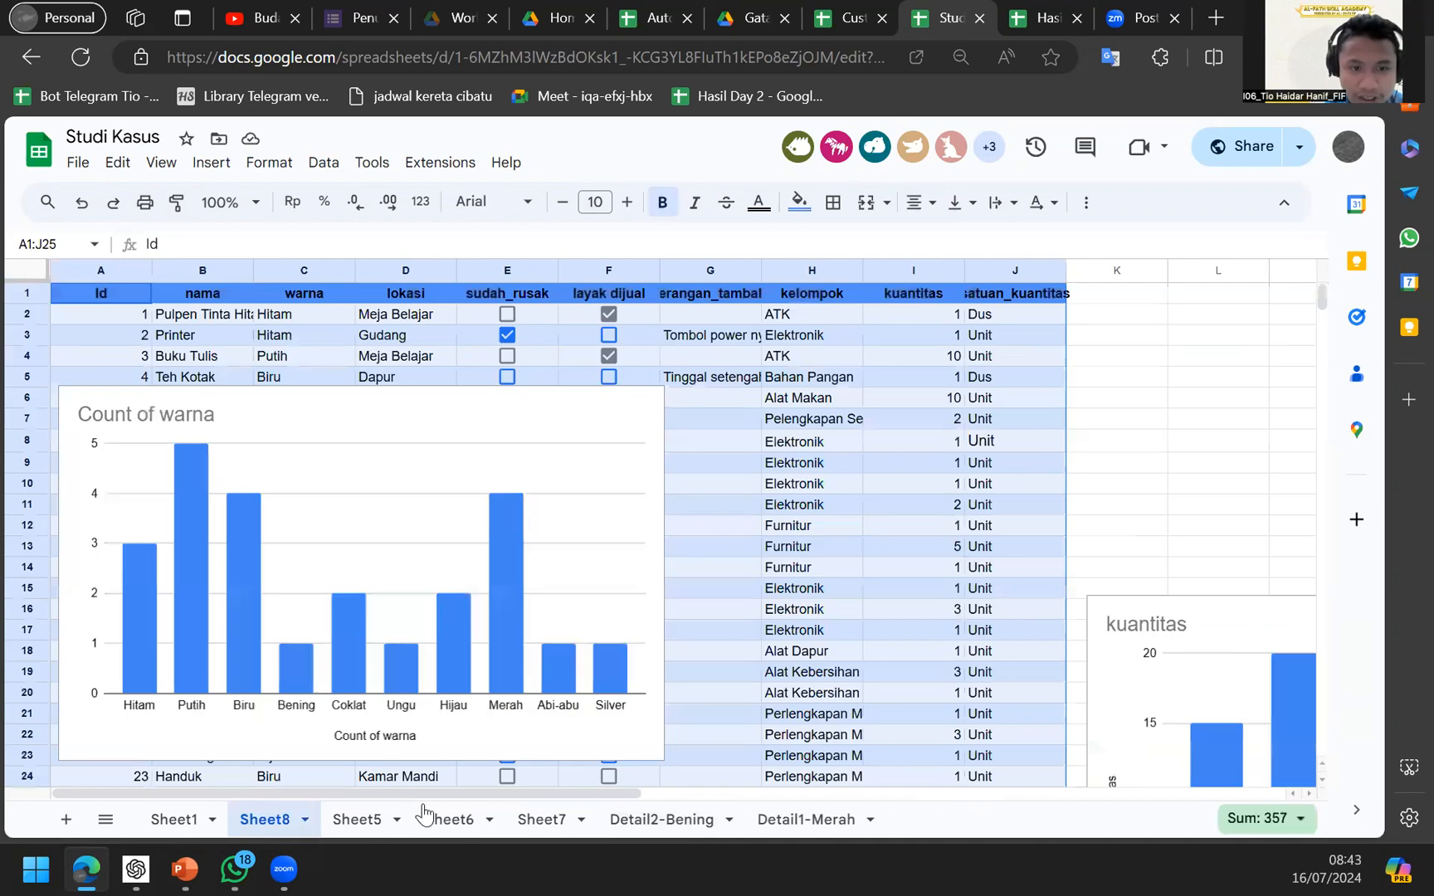
Drag the Count of warna chart to the upper right, clear of the item table.
click(522, 528)
drag(522, 528, 751, 498)
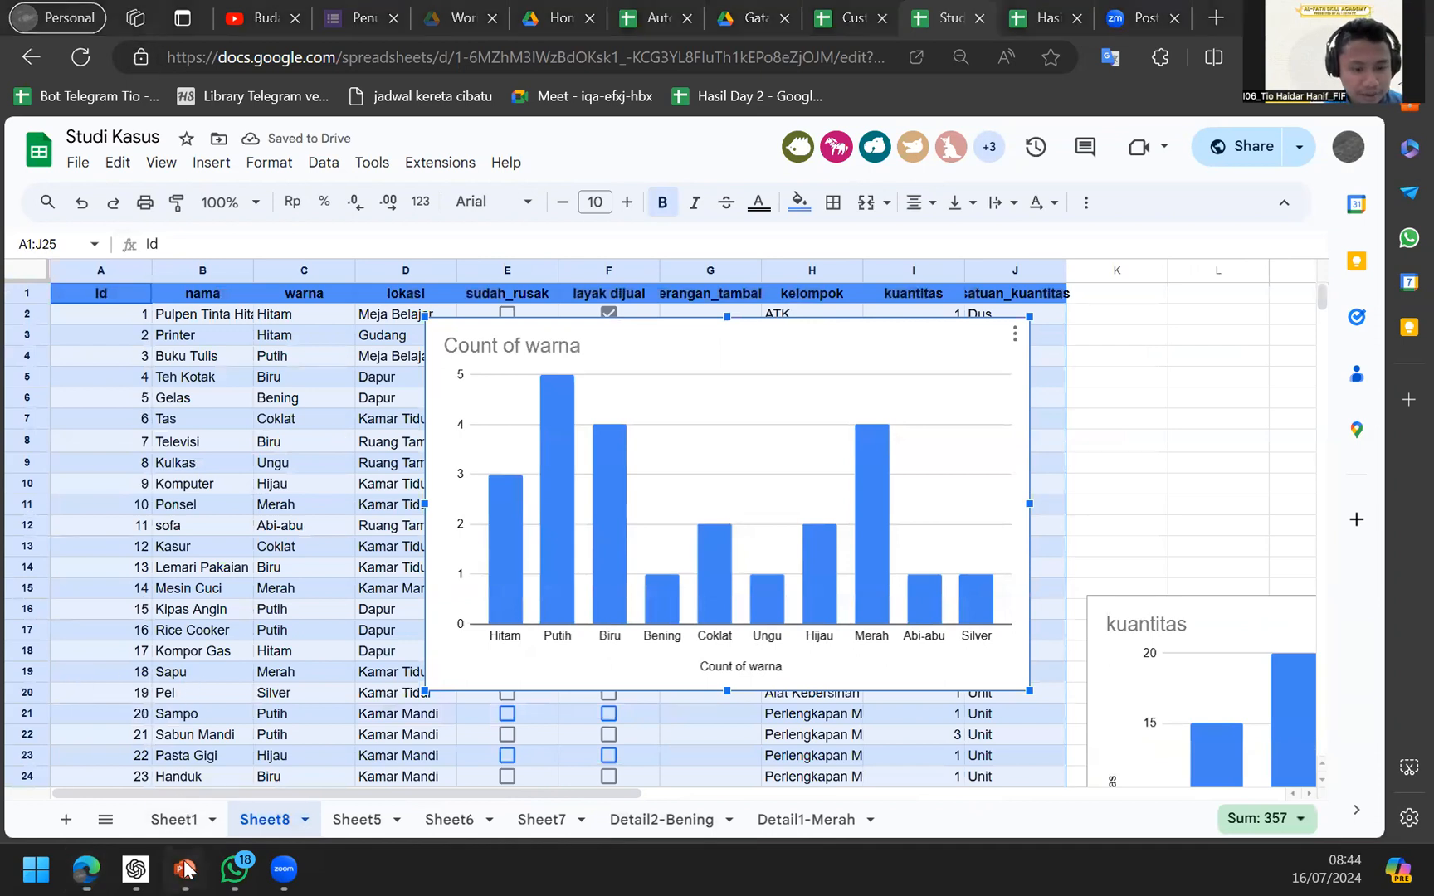
mouse_move(190, 868)
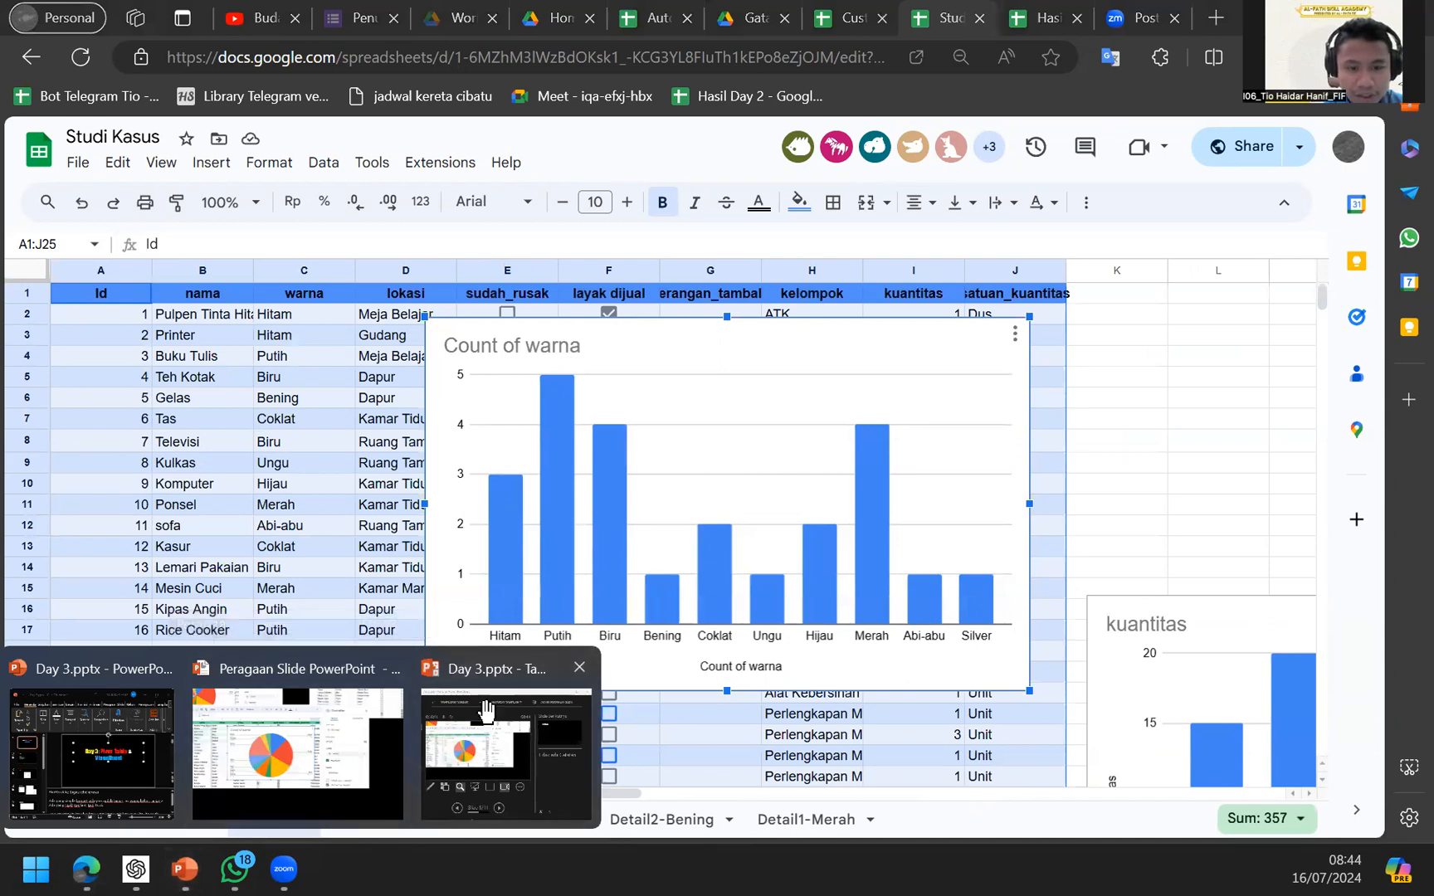
Bring up the Day 3 slideshow and jump to slide 6, the Vlookup slide.
click(513, 751)
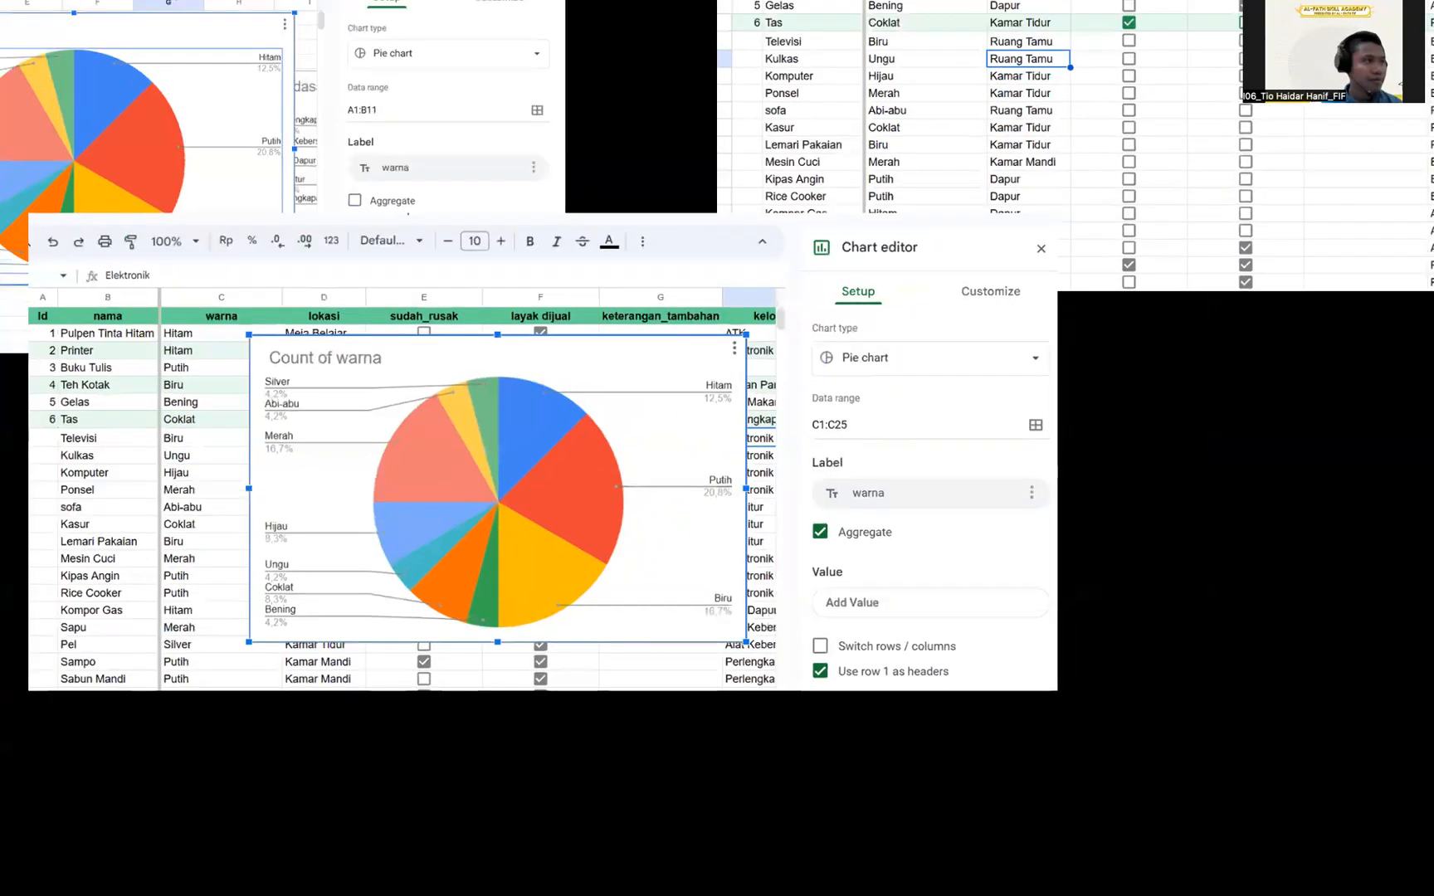
scroll(335, 635, down, 2)
scroll(383, 500, down, 3)
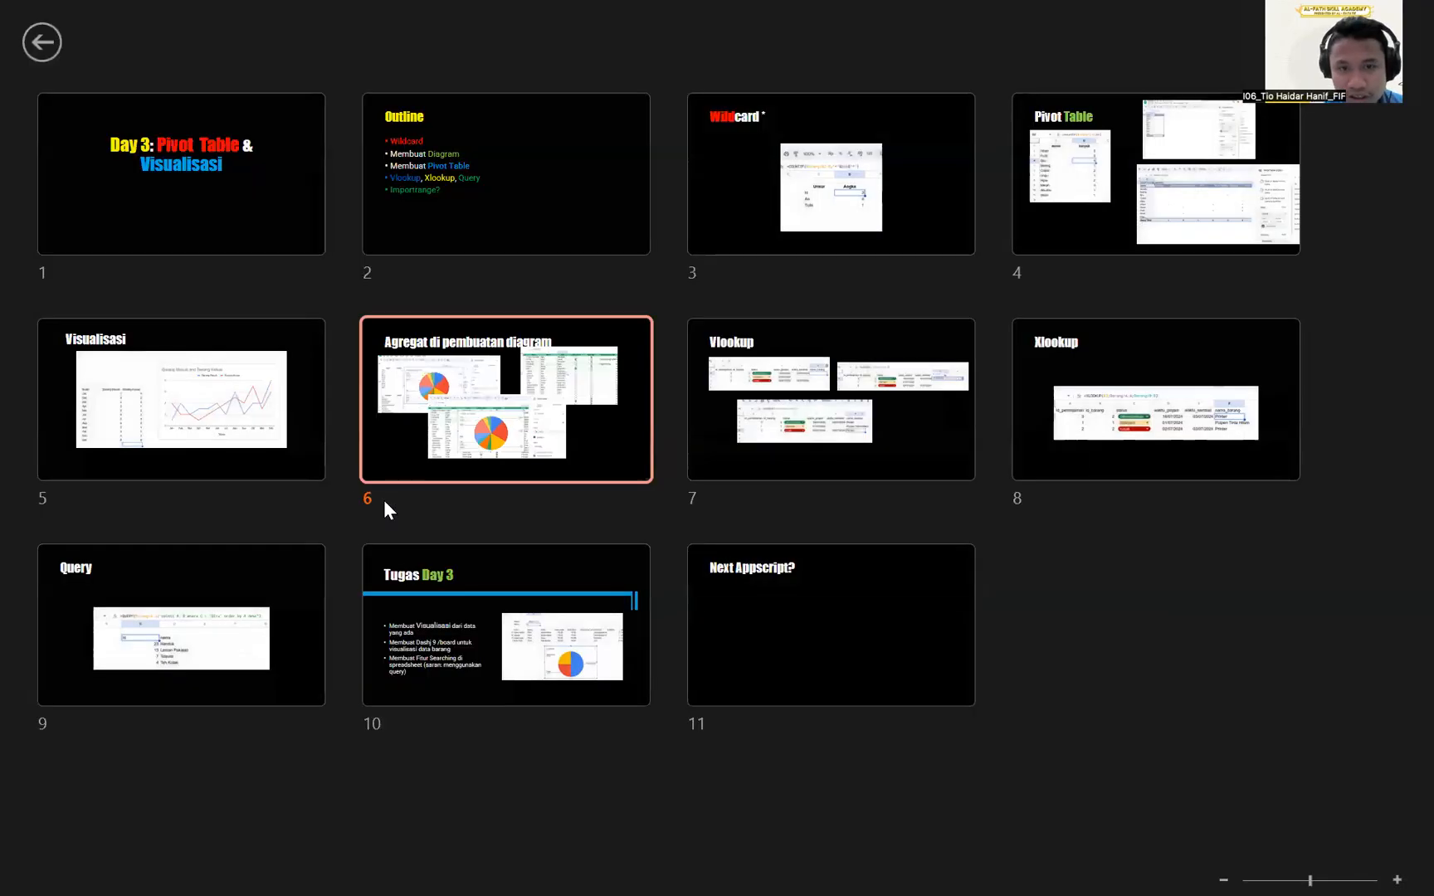
double_click(384, 500)
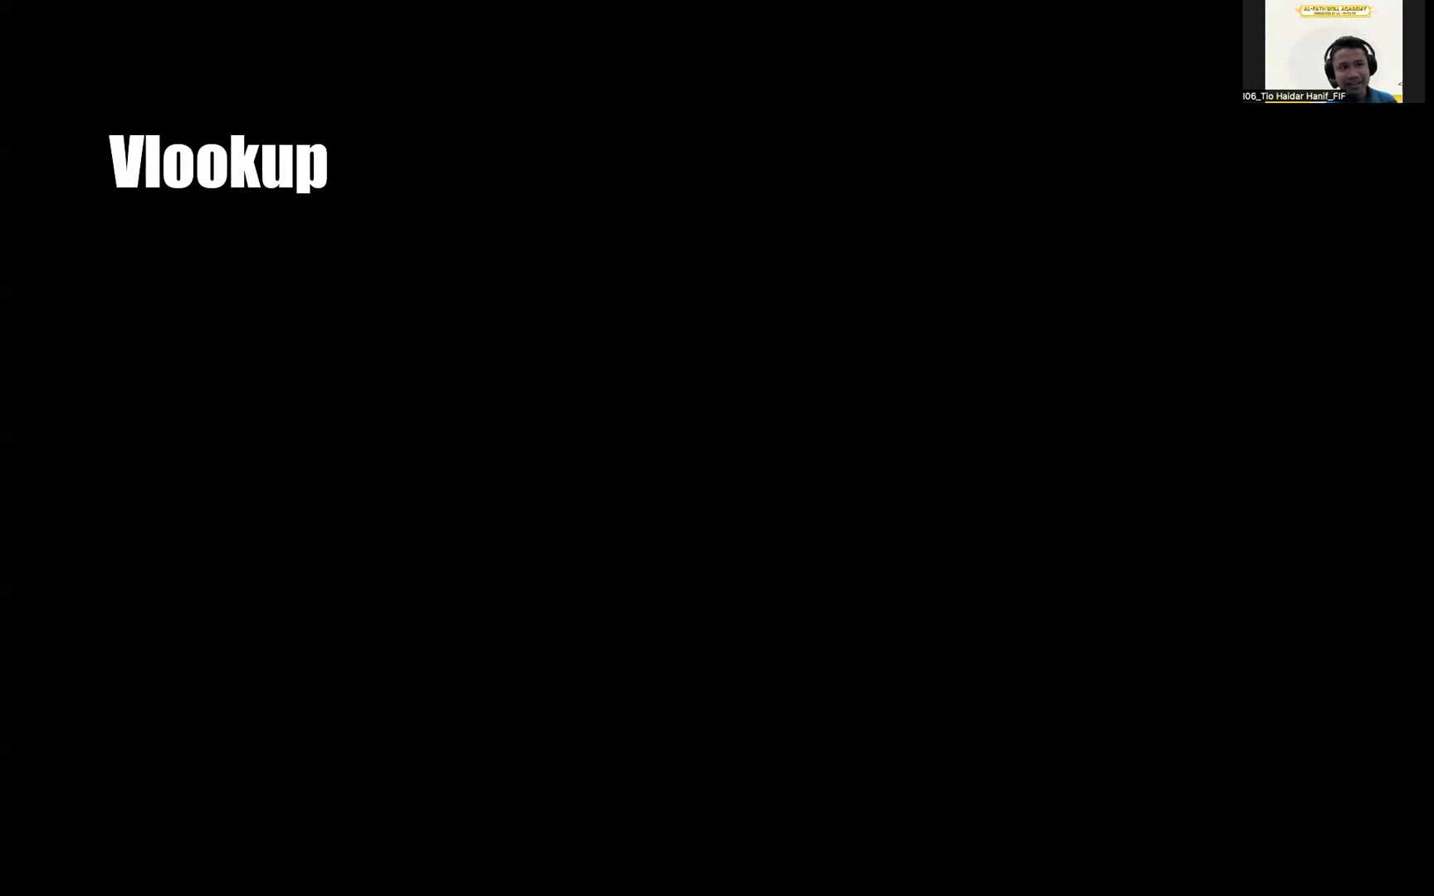
Reveal the first VLOOKUP loan-table screenshot, magnify it, then zoom back to the full slide.
key(Right)
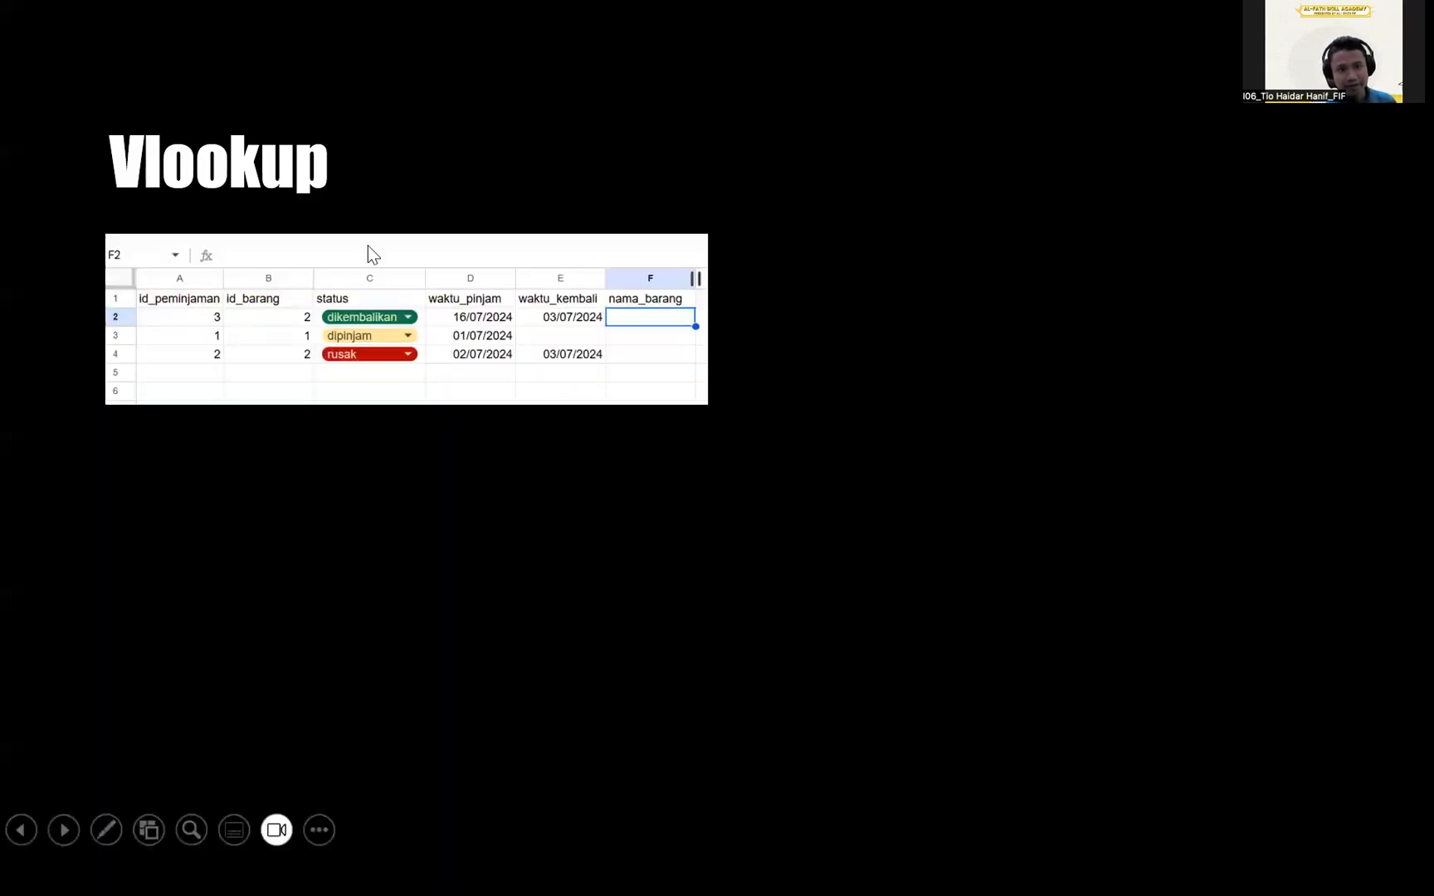
scroll(309, 332, up, 5)
drag(315, 346, 413, 336)
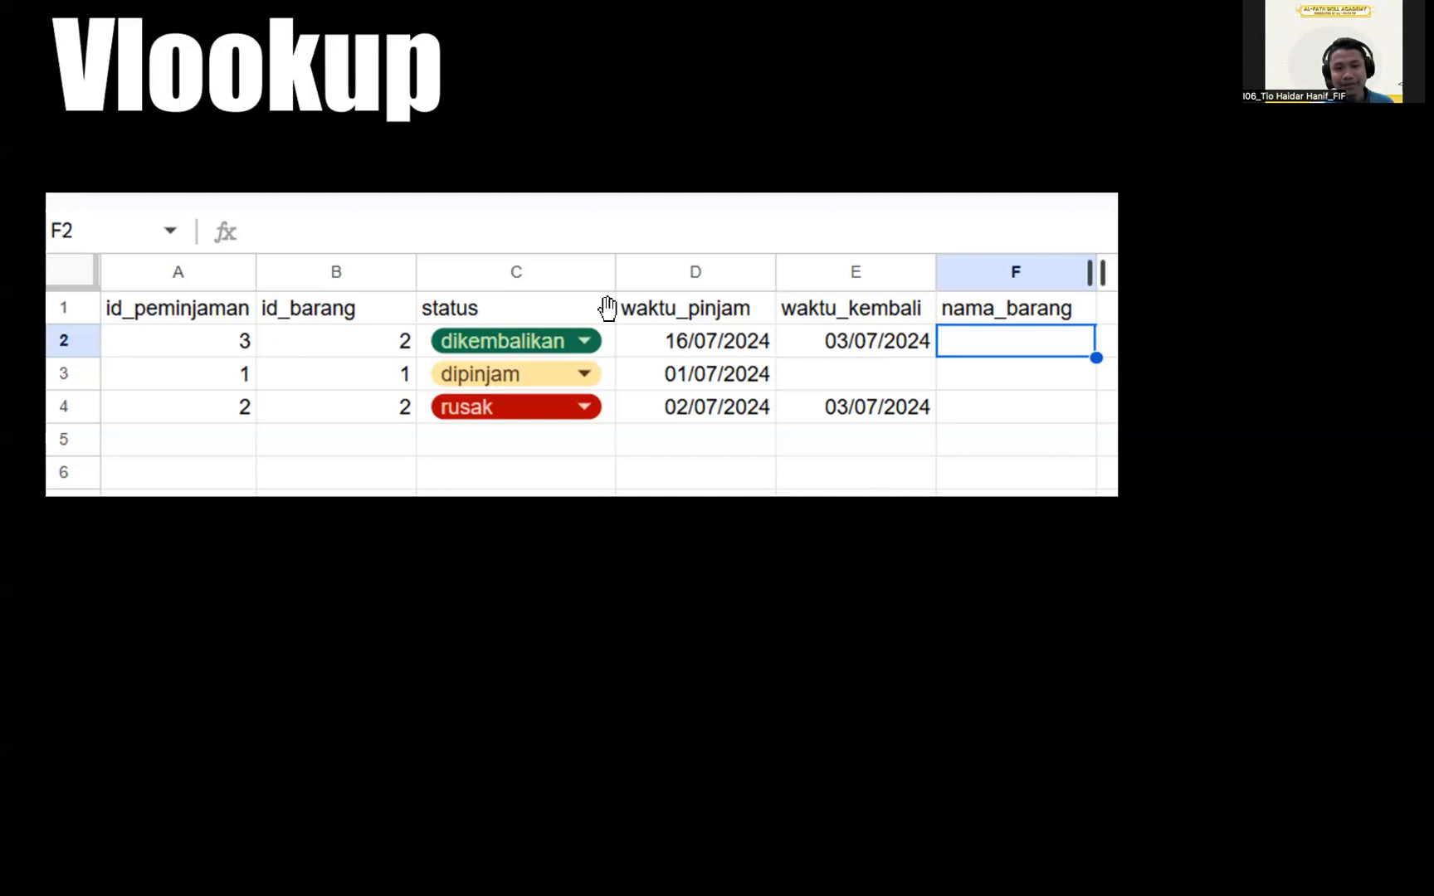
scroll(607, 308, down, 3)
drag(976, 298, 715, 224)
Bring in the VLOOKUP formula screenshot on the Vlookup slide and magnify it.
key(Right)
scroll(1028, 298, up, 3)
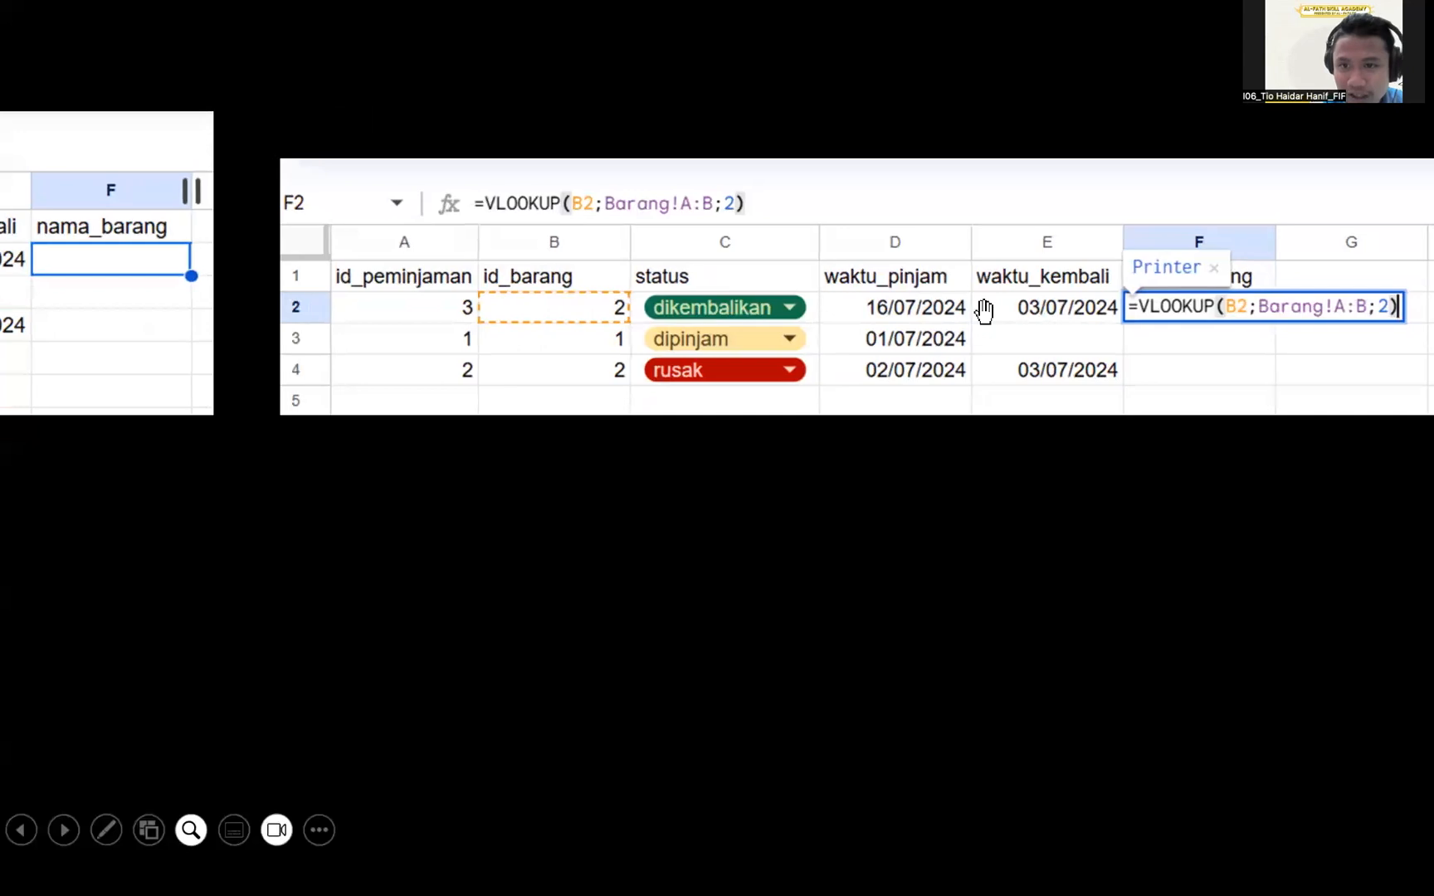
drag(986, 310, 489, 202)
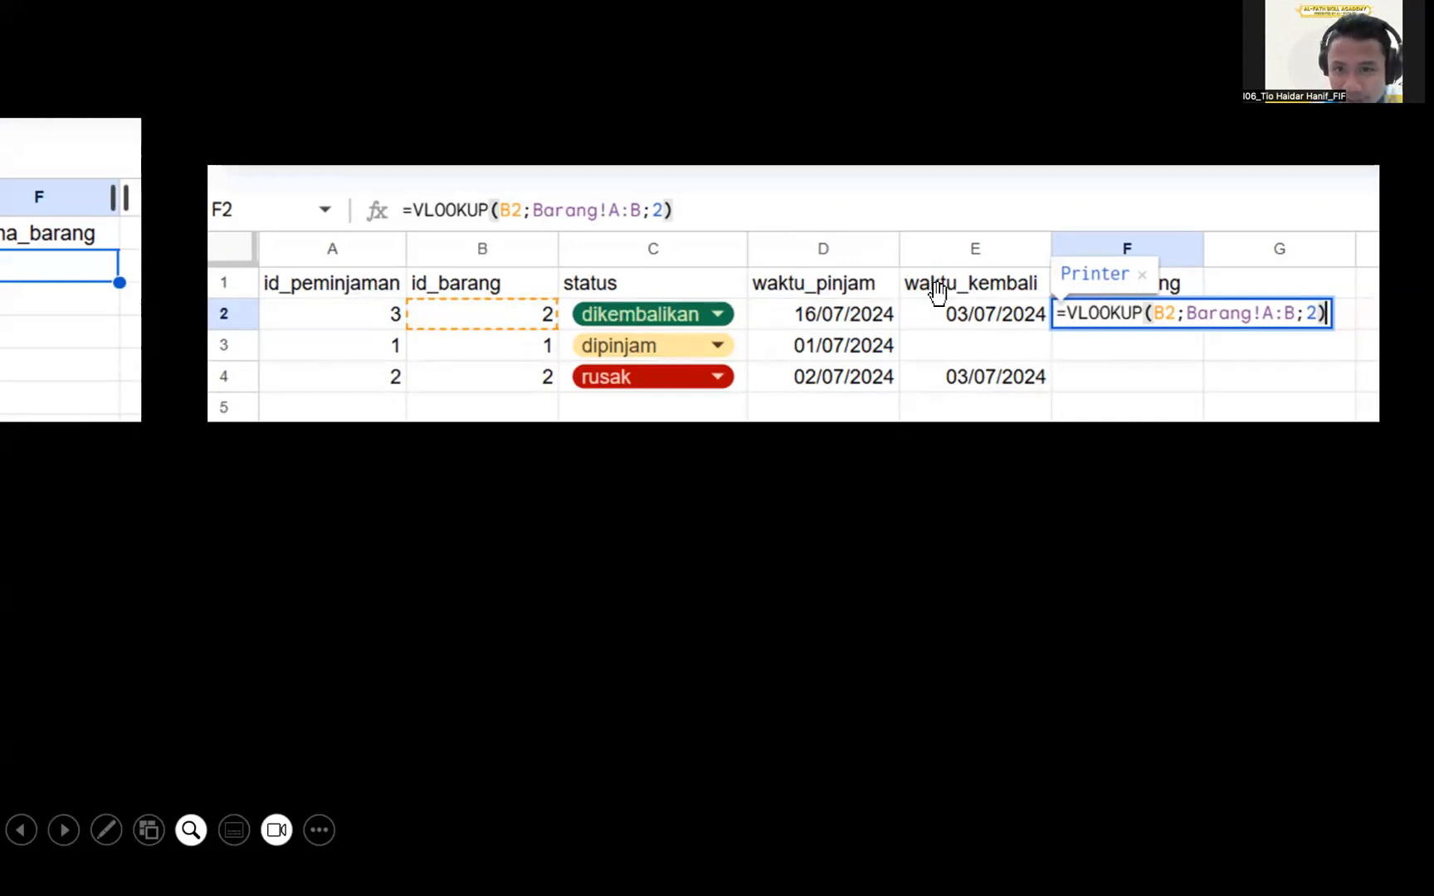
scroll(1008, 362, down, 3)
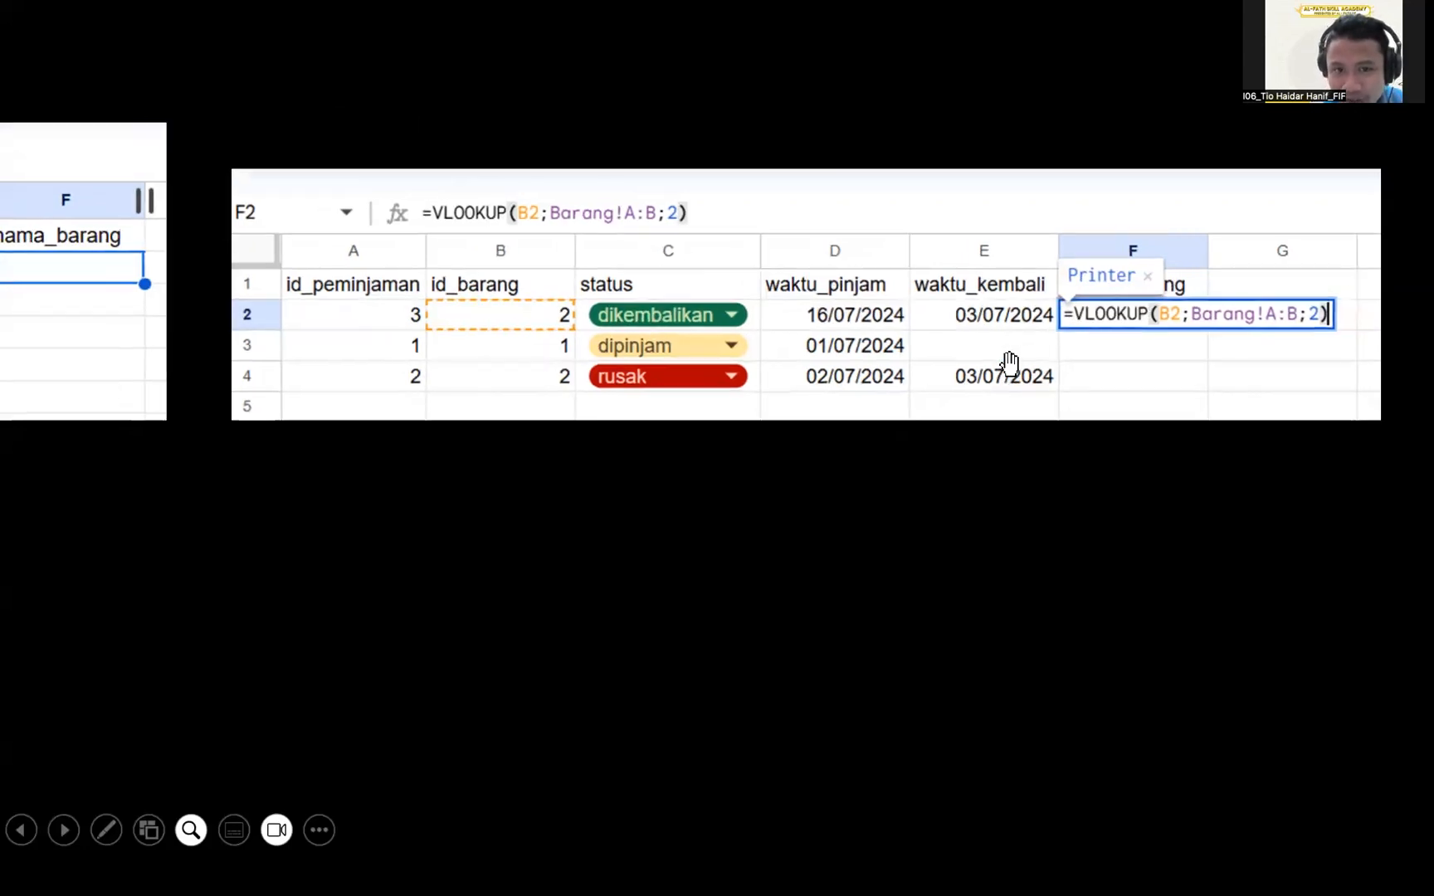
scroll(266, 755, down, 3)
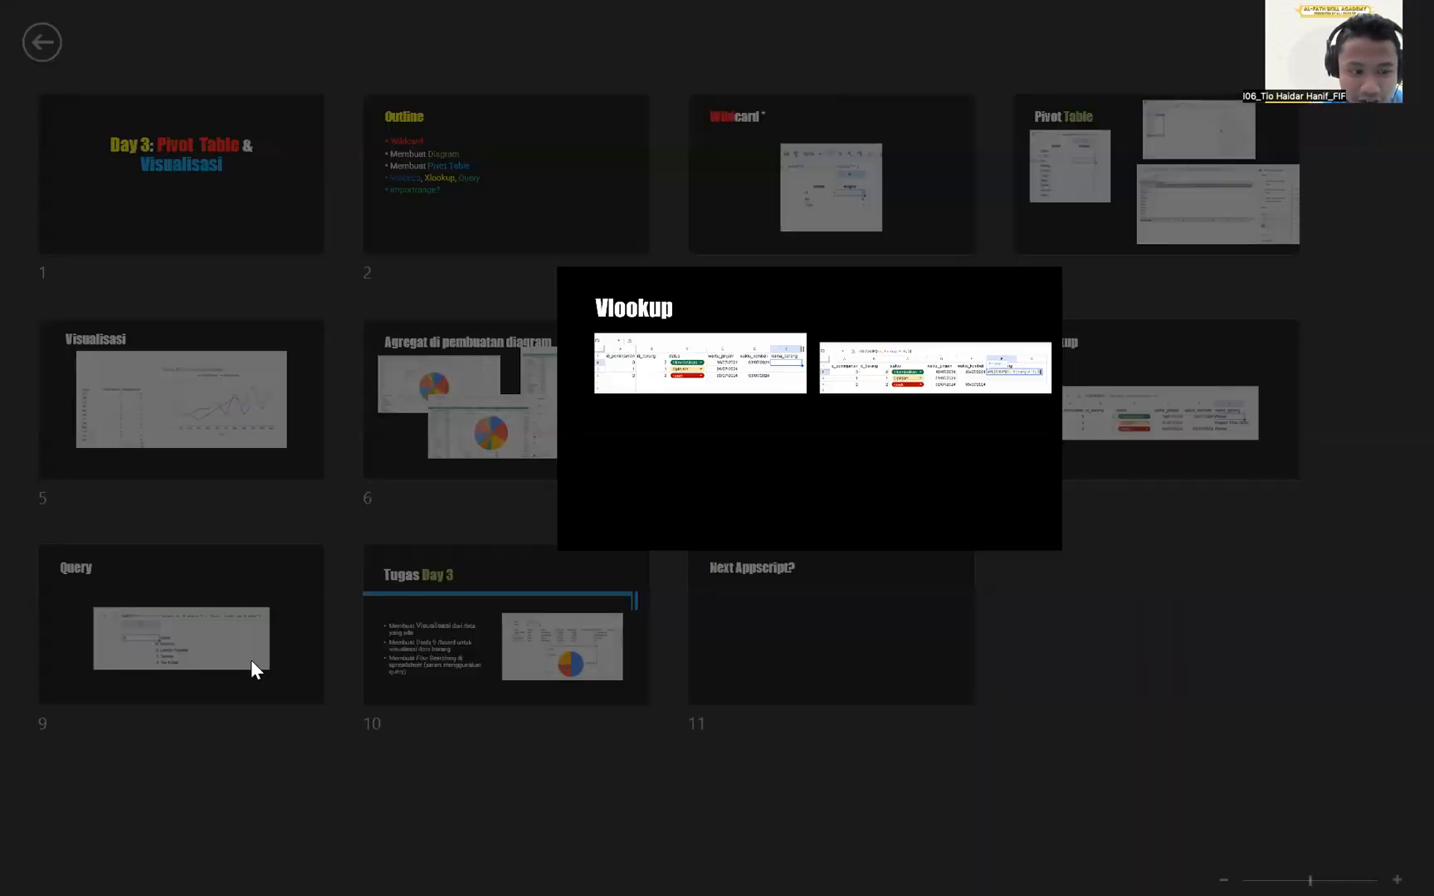
Return to the Vlookup slide and reveal the result screenshot: Printer, Pulpen Tinta Hitam, Printer.
click(725, 416)
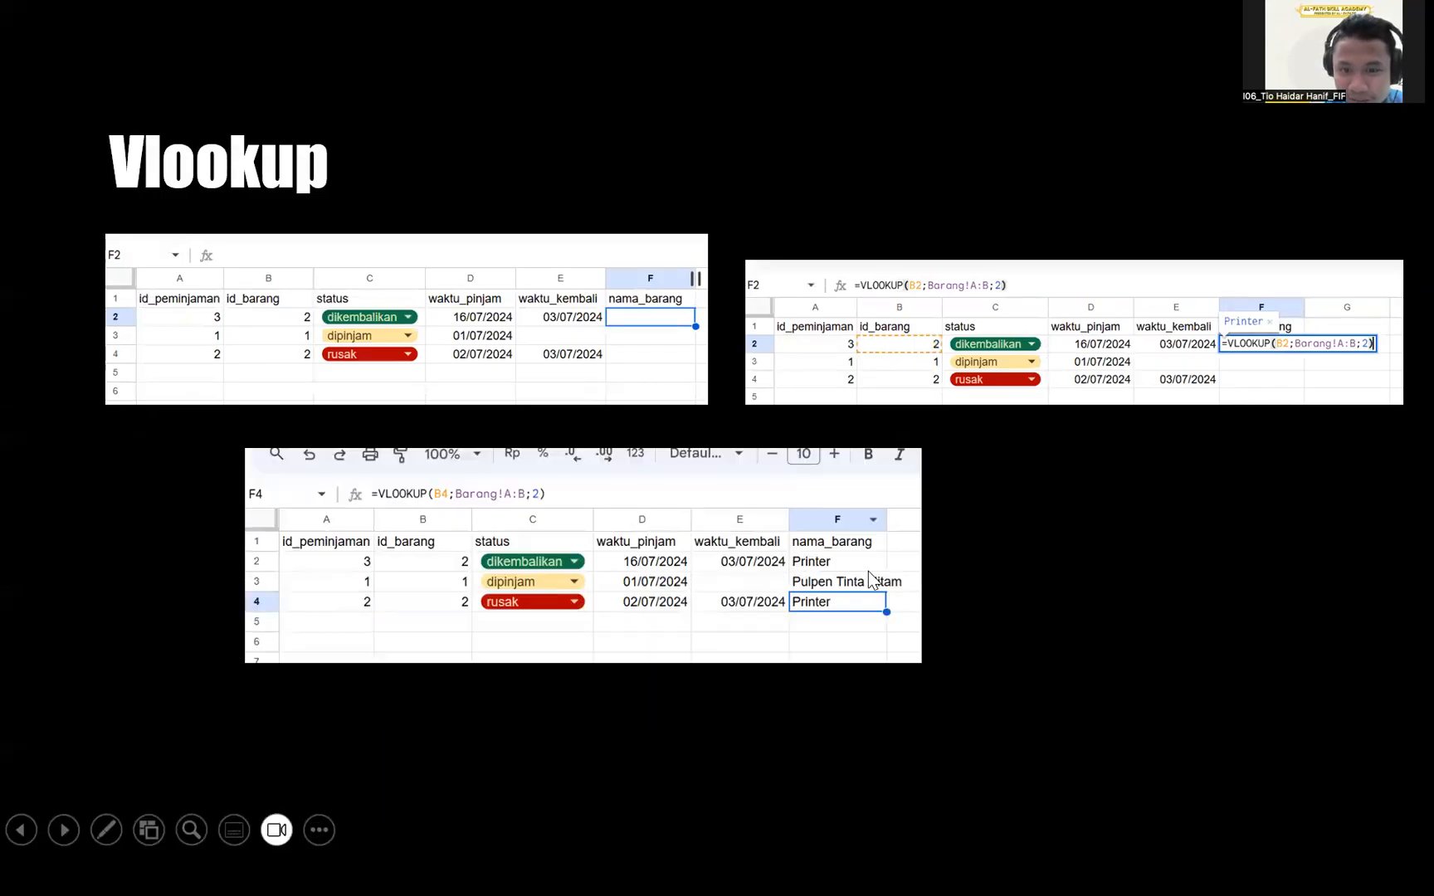
scroll(477, 581, up, 3)
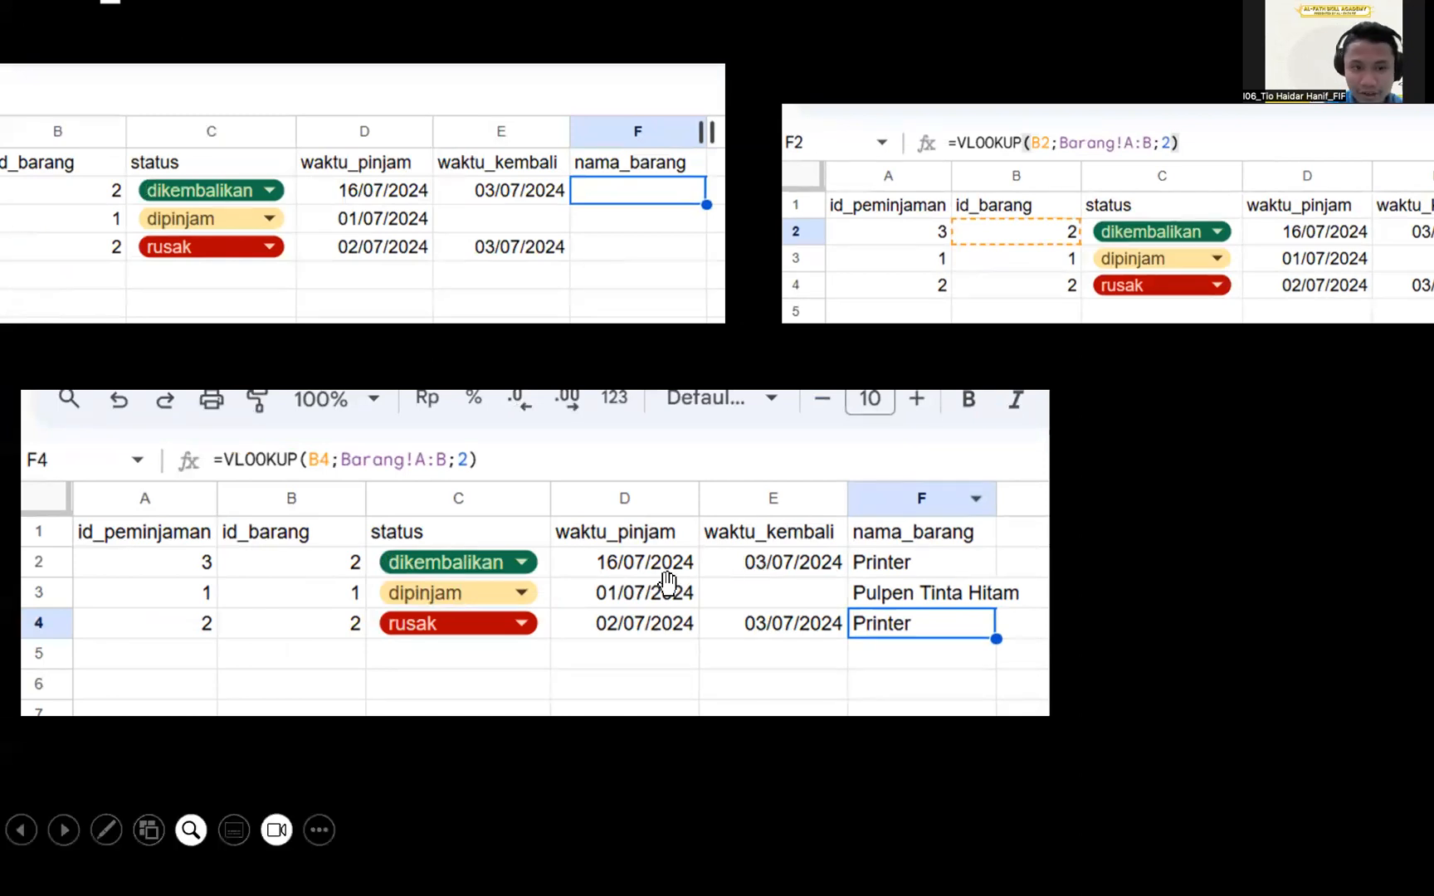
scroll(284, 644, down, 3)
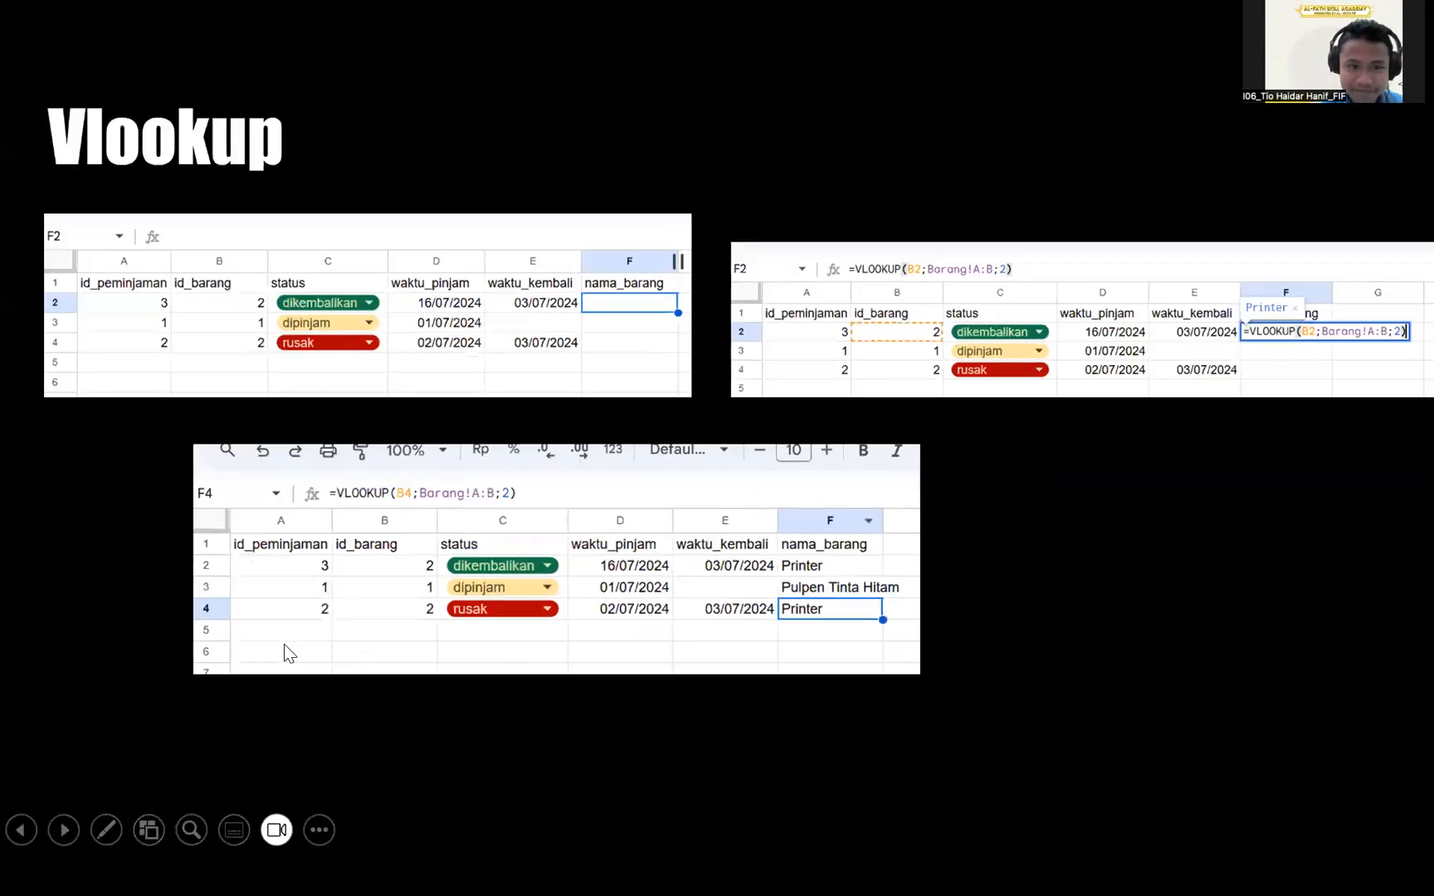
scroll(285, 653, down, 1)
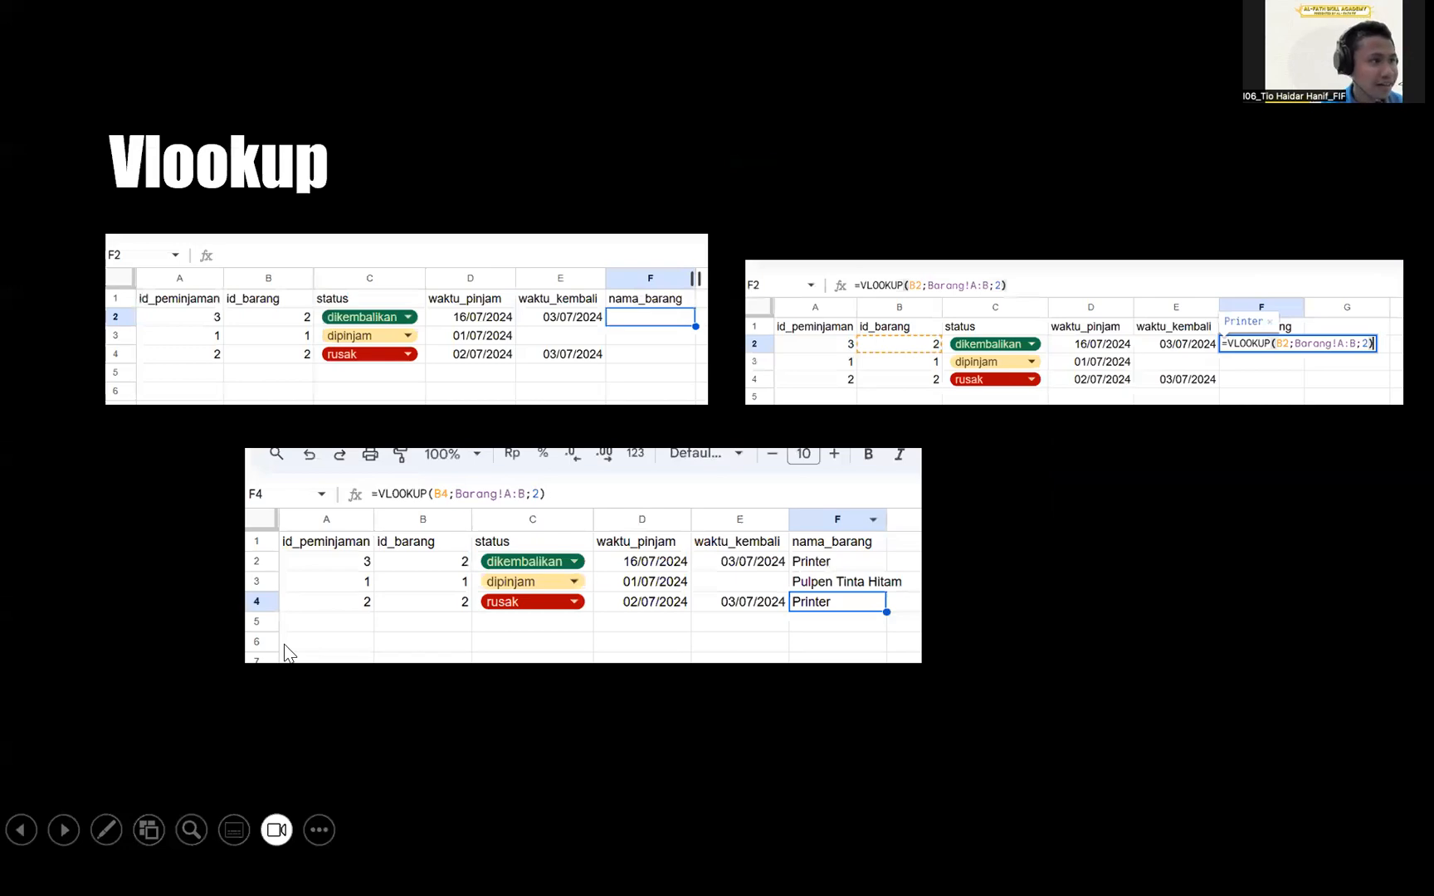
key(alt+Tab)
Look over Sheet8 and Sheet1, then settle on the Sheet5 task table.
click(348, 819)
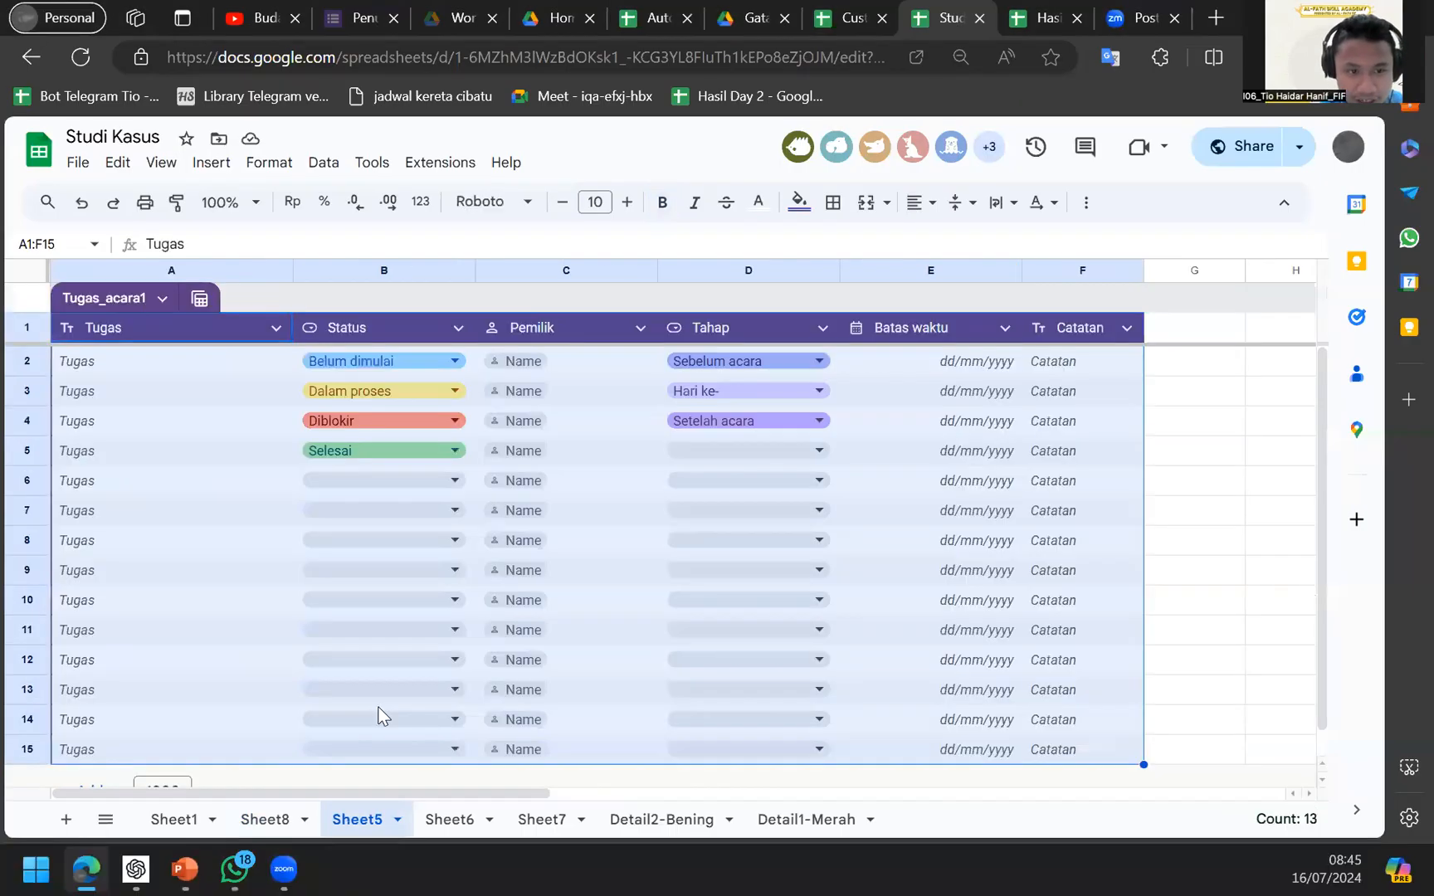
click(278, 819)
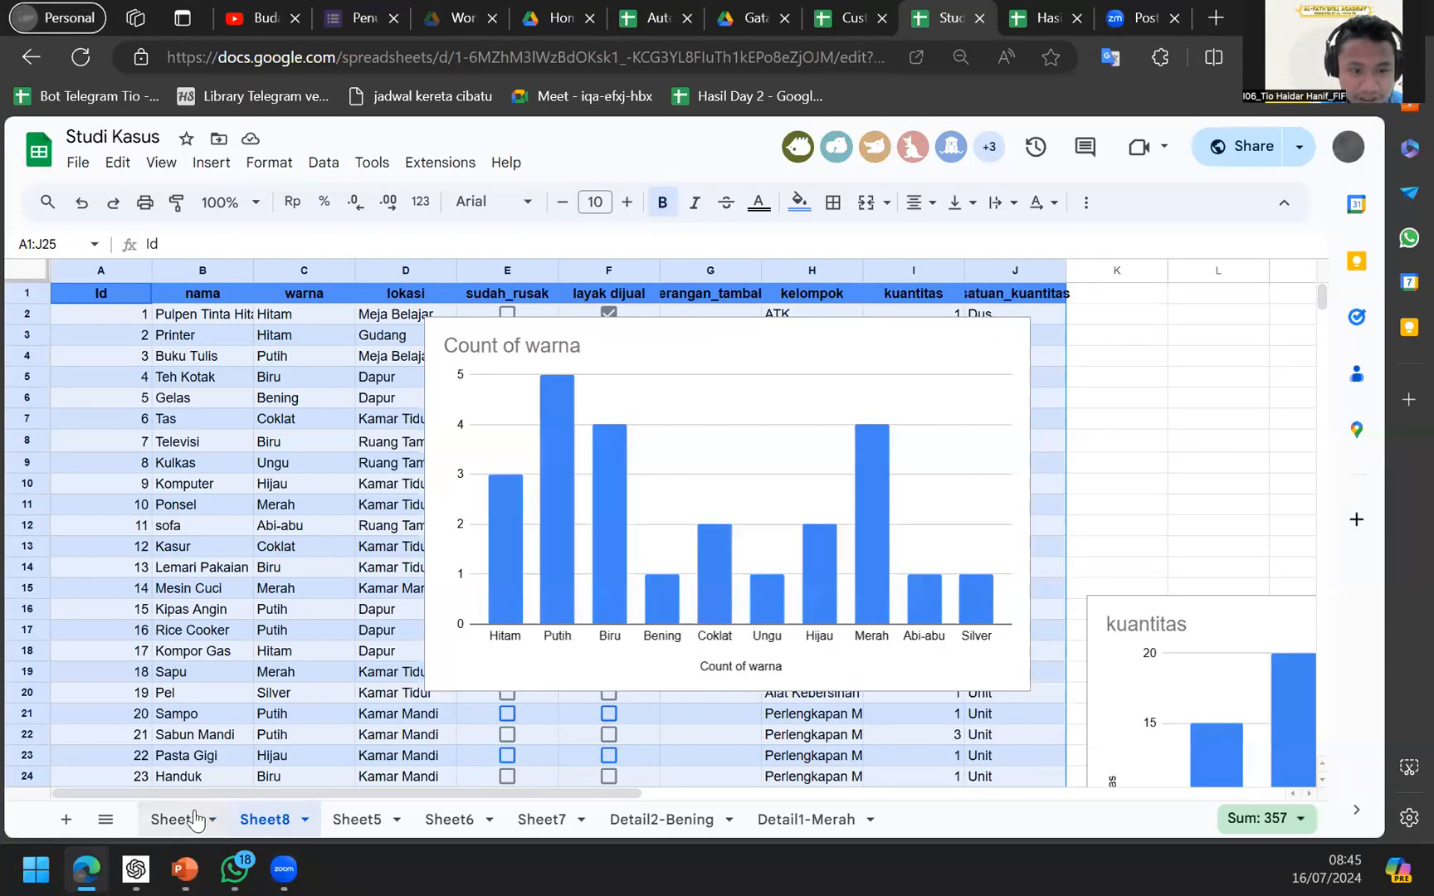
click(194, 819)
click(281, 817)
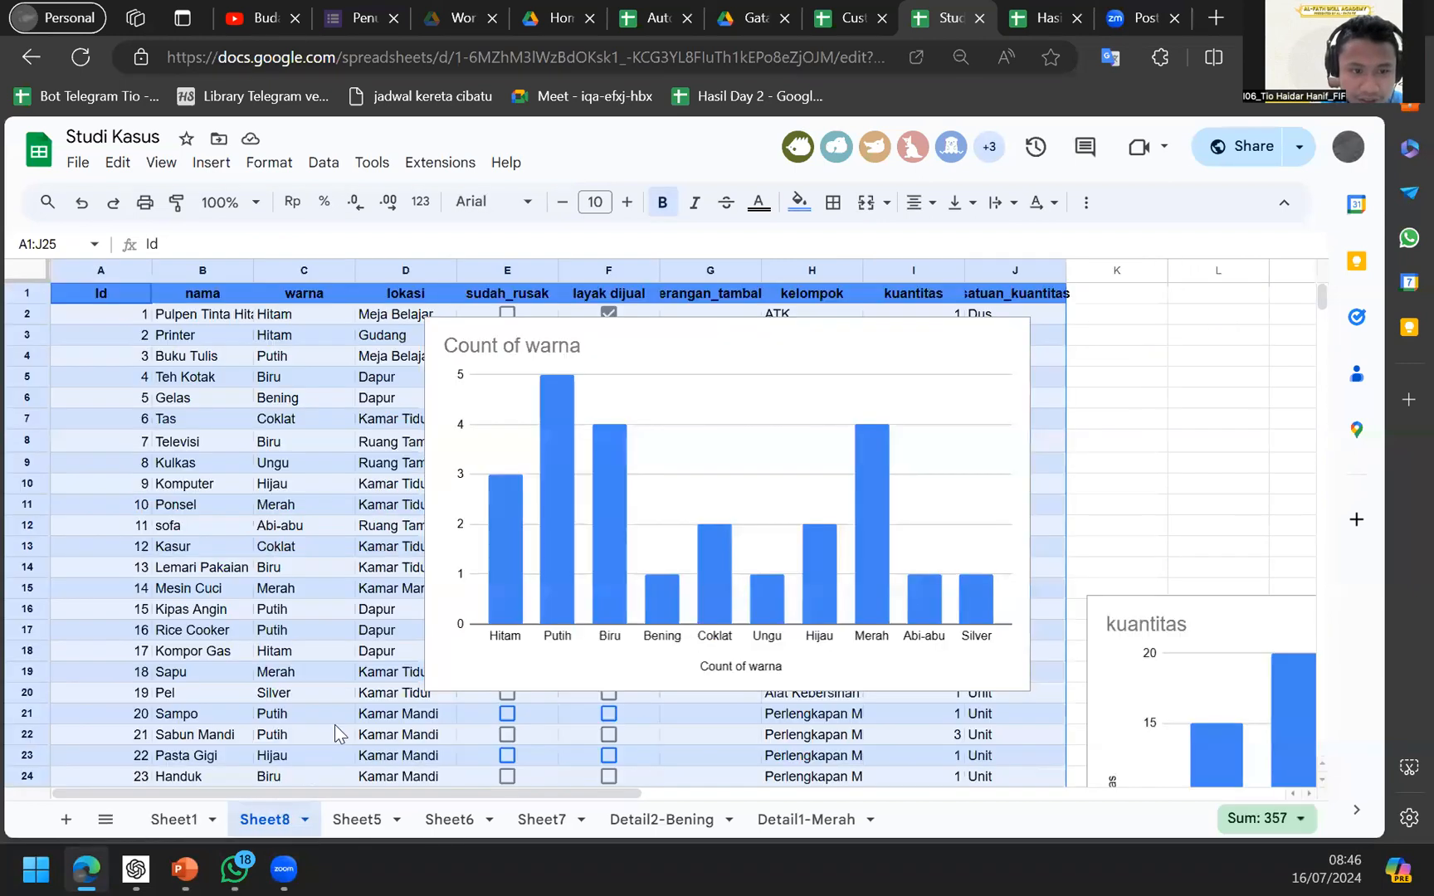
click(357, 818)
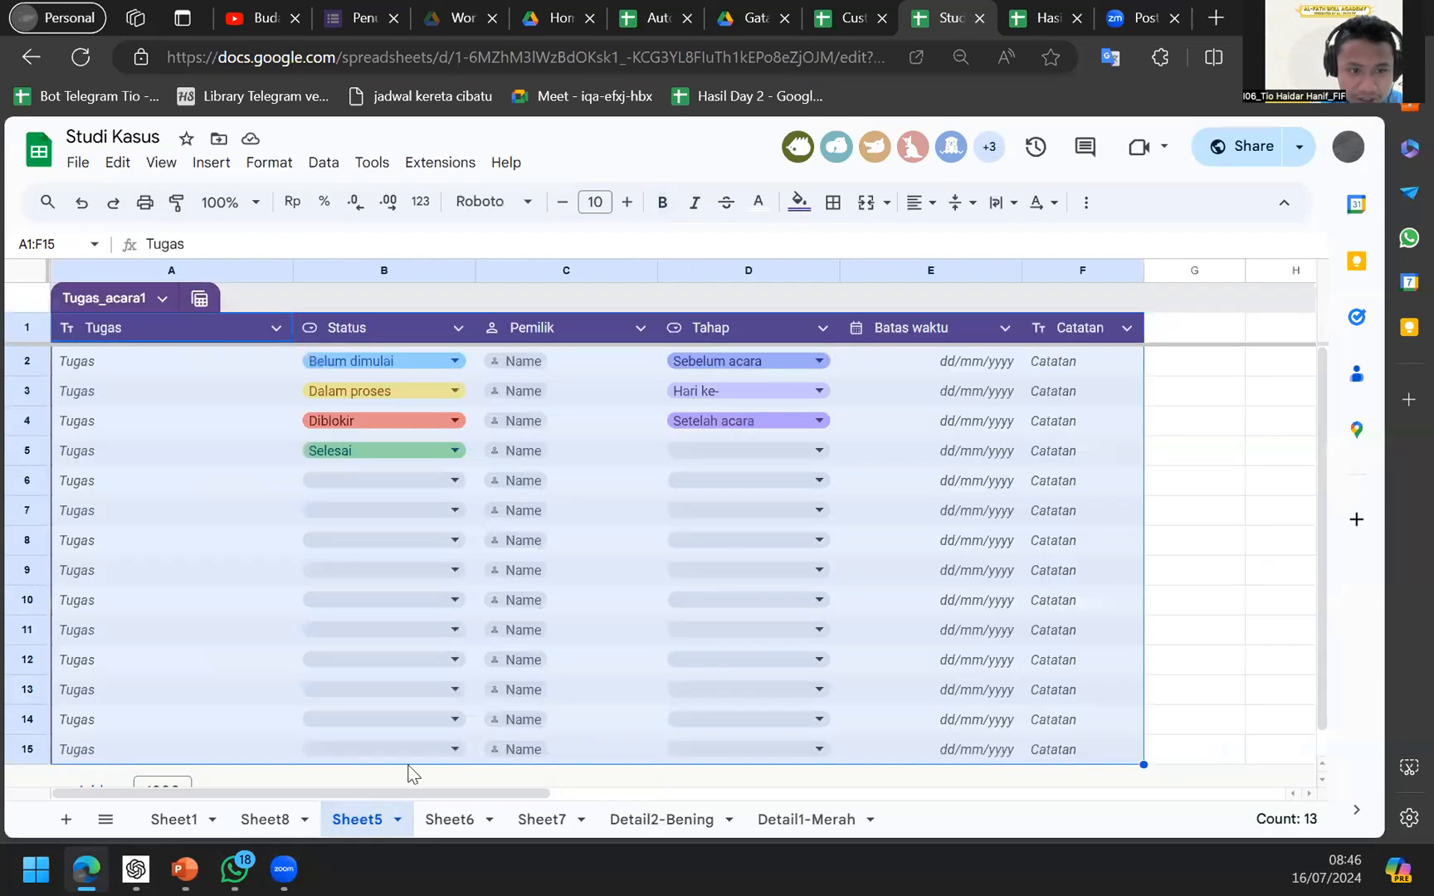
Enter the item IDs 2, 4, 5, 2, 5, 7 into H2:H7, fixing the mistyped 4.
scroll(412, 768, right, 6)
click(628, 605)
scroll(581, 515, right, 2)
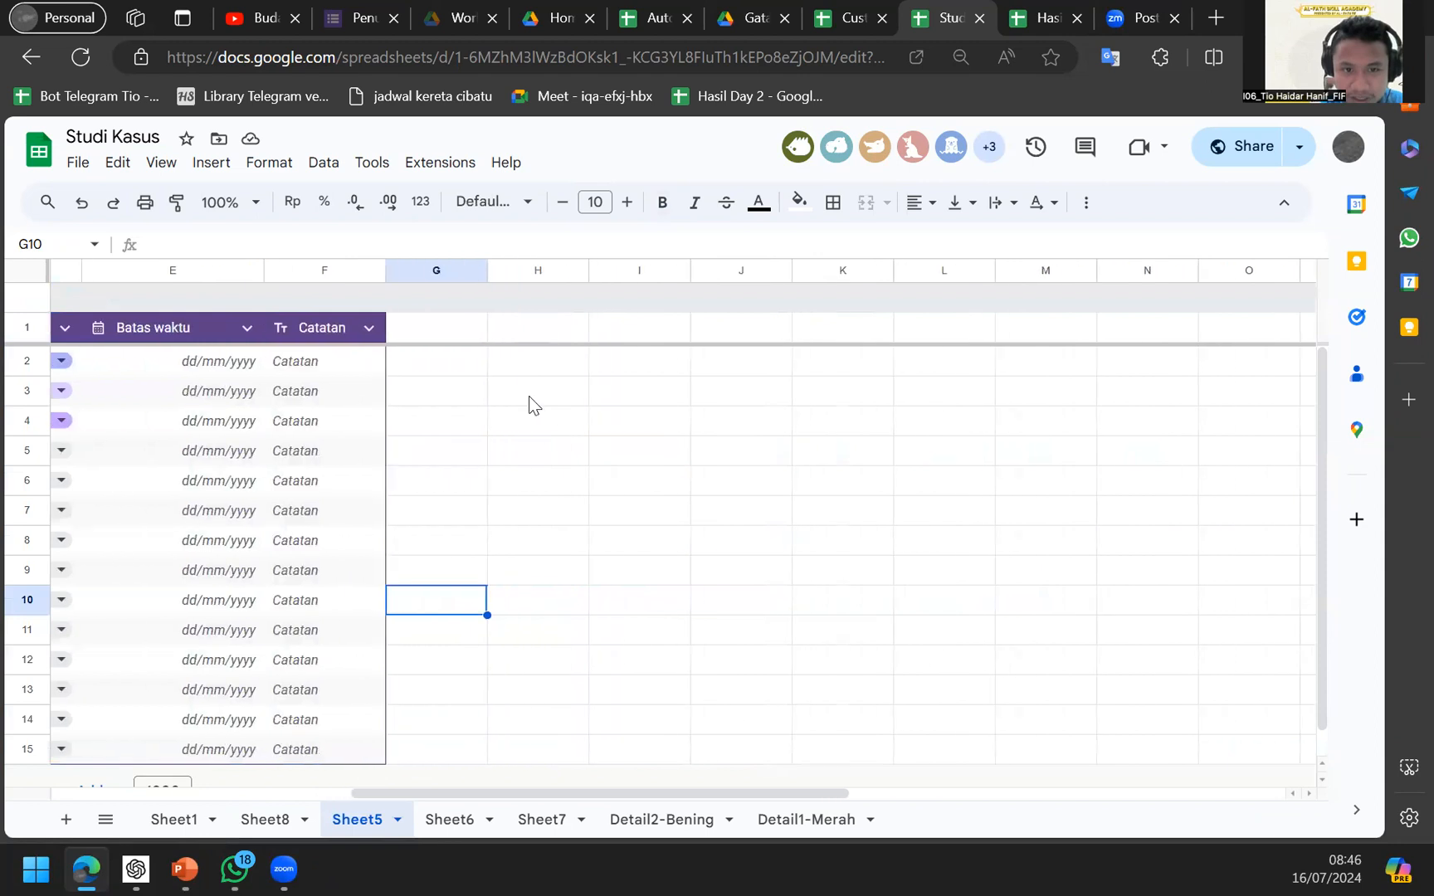
click(529, 395)
key(Up)
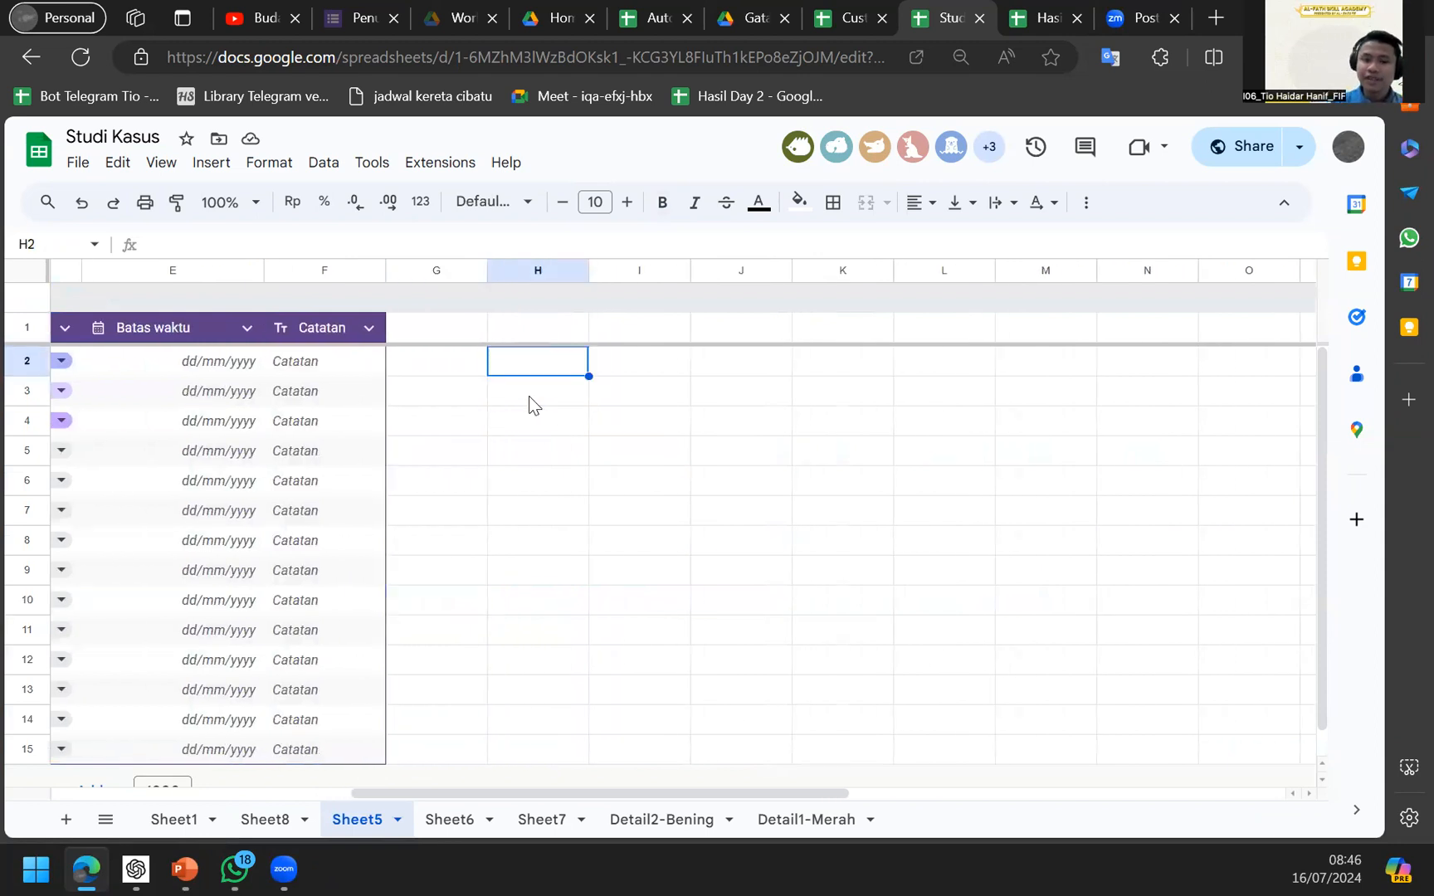
text(2)
key(Return)
text(4r)
key(Return)
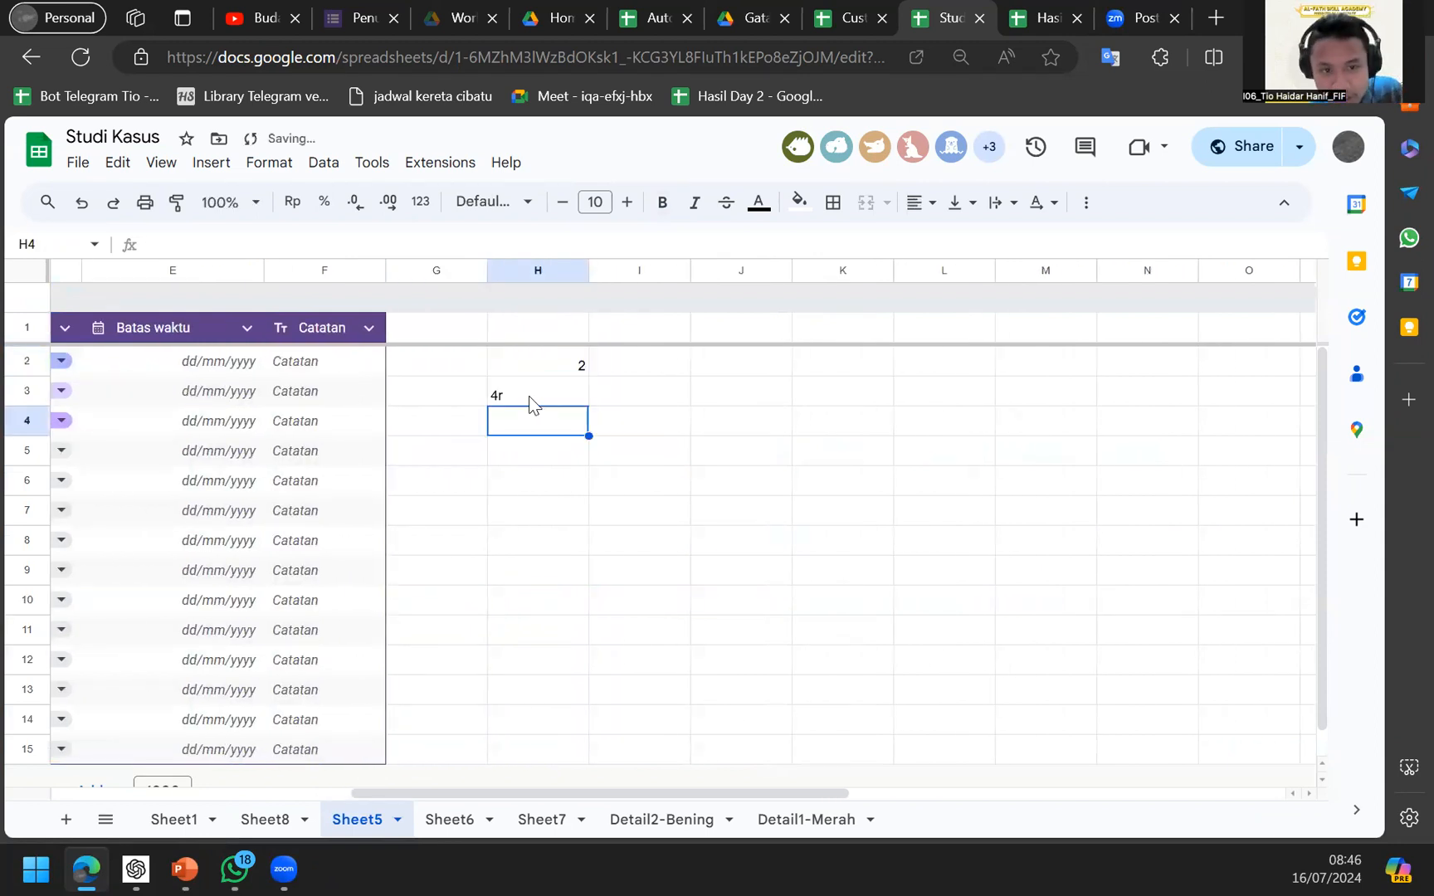
key(Up)
text(4)
key(Return)
text(5)
key(Return)
text(2)
key(Return)
text(5)
key(Return)
text(7)
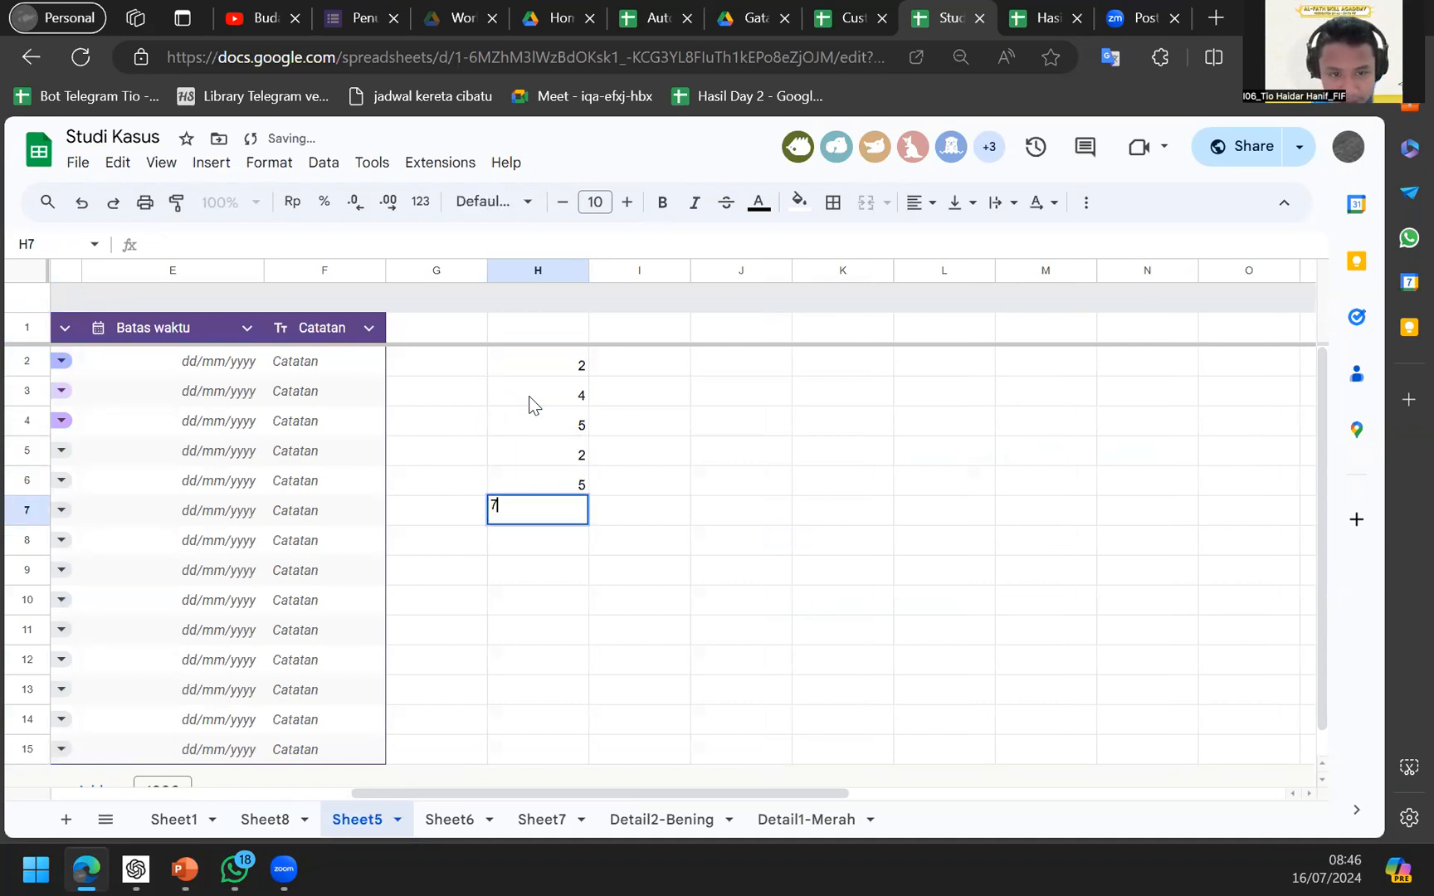
key(Return)
Begin a =vloo formula in cell I2 beside the first ID.
key(Right)
key(Up)
key(Up)
key(Up)
key(Up)
key(Up)
key(Up)
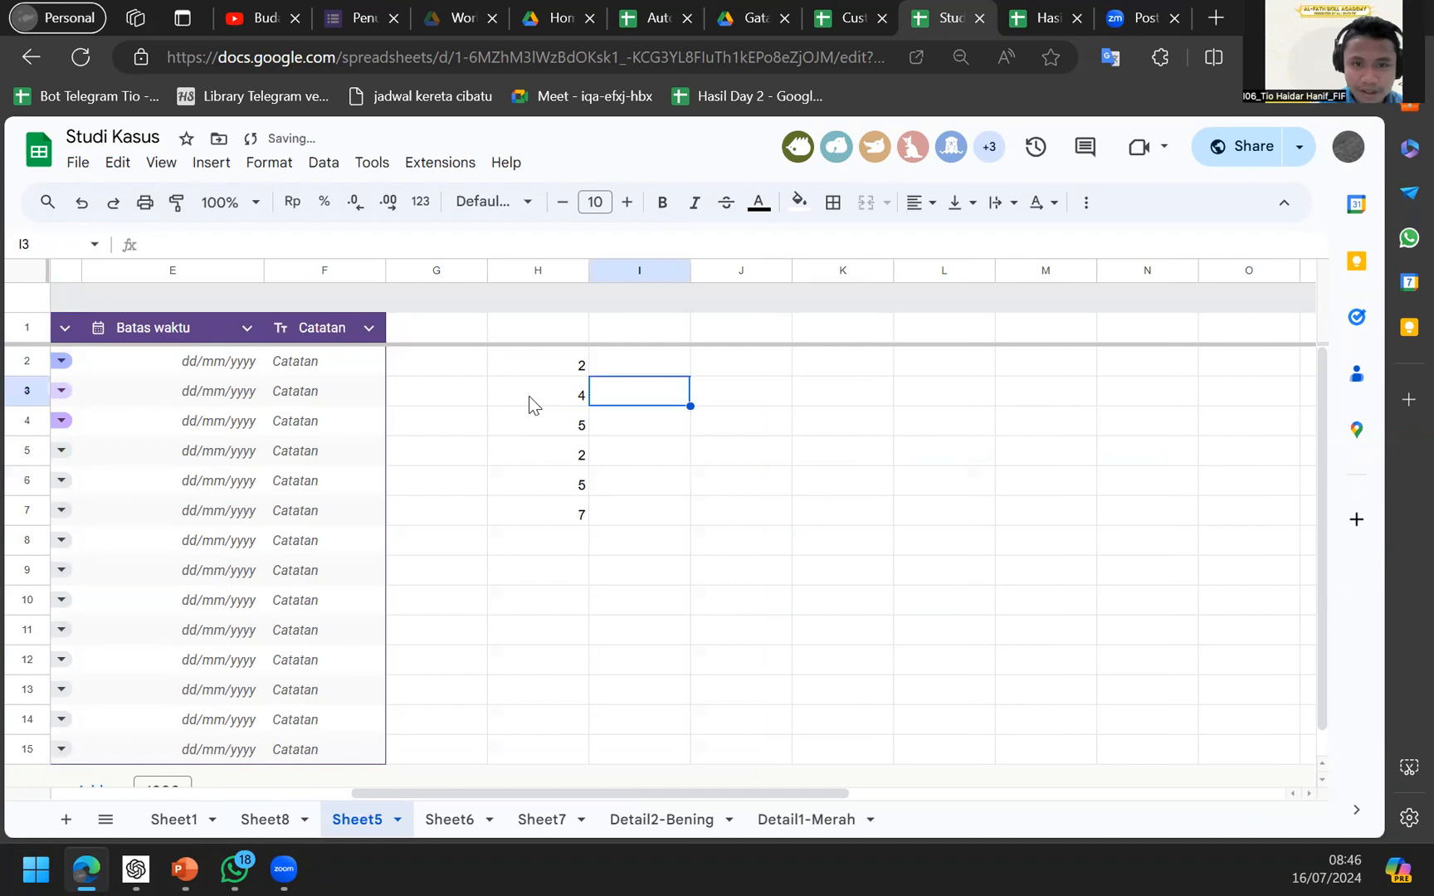
text(=)
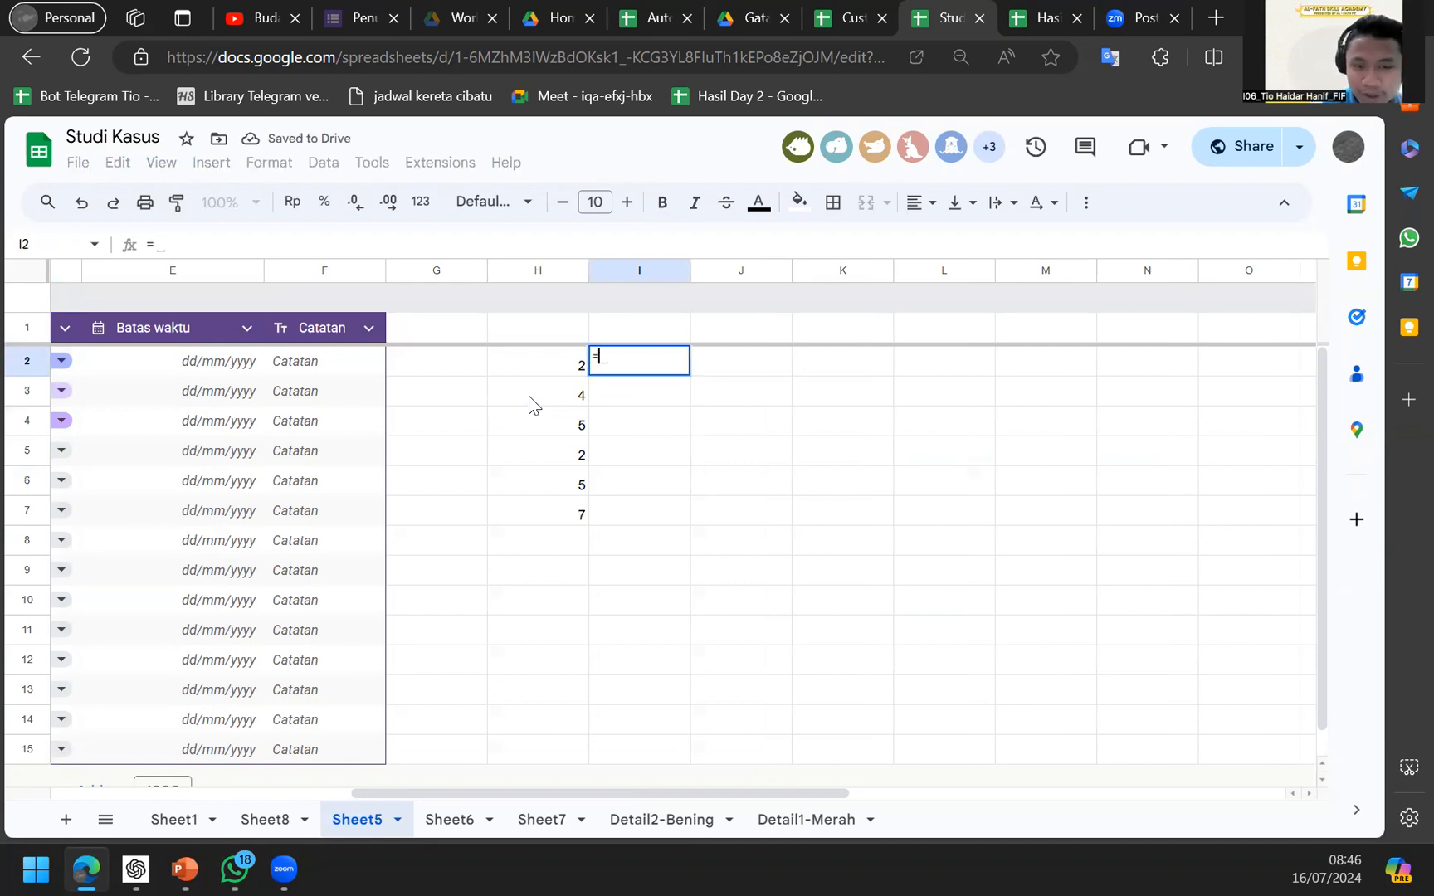
text(vloo)
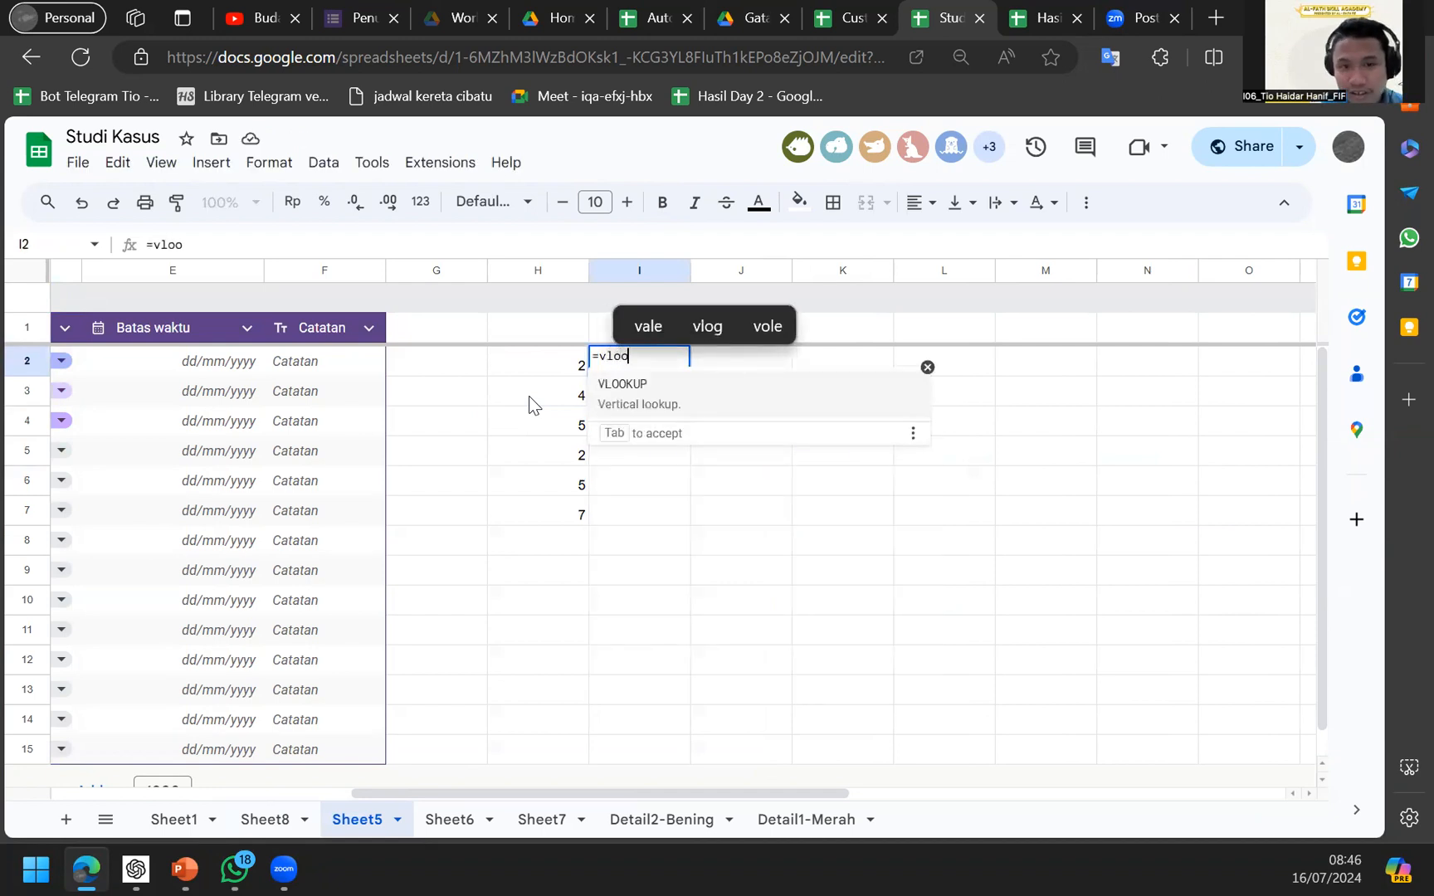
Accept VLOOKUP in I2, expand its full argument explanation, and switch to the Vlookup example slide.
key(Tab)
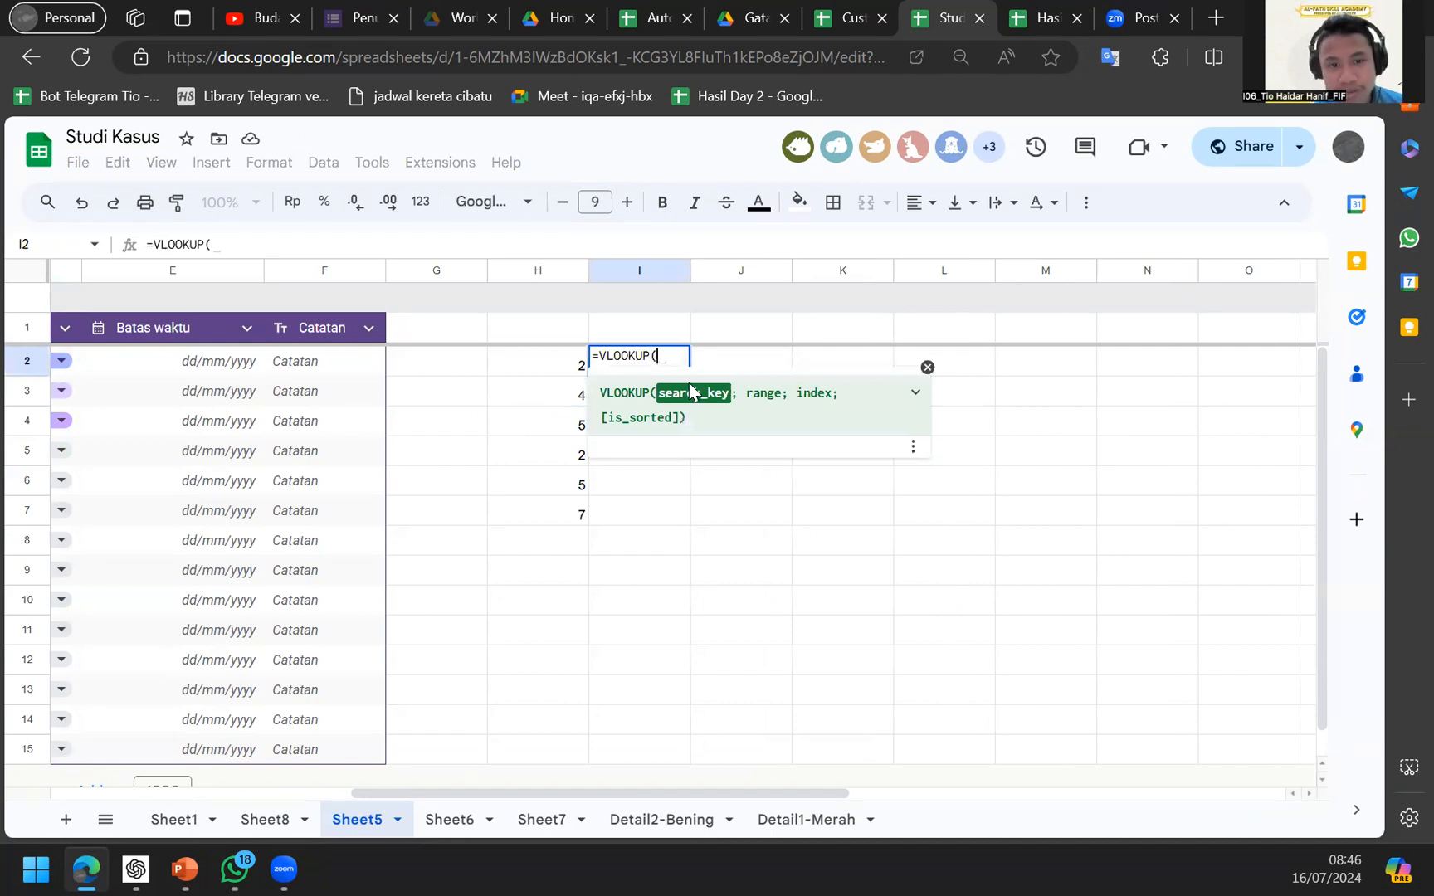
click(909, 404)
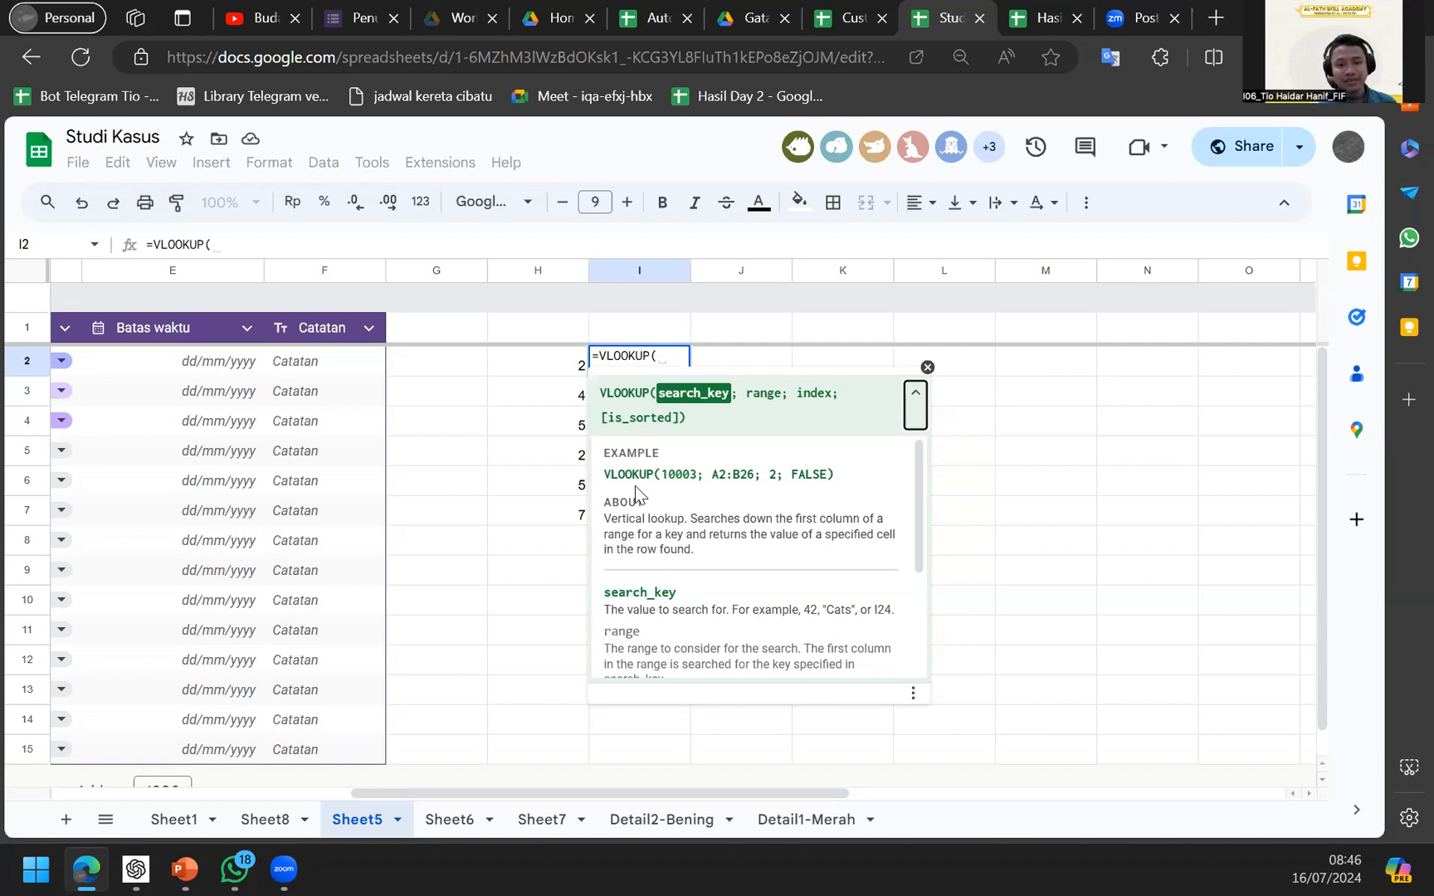
key(alt+Tab)
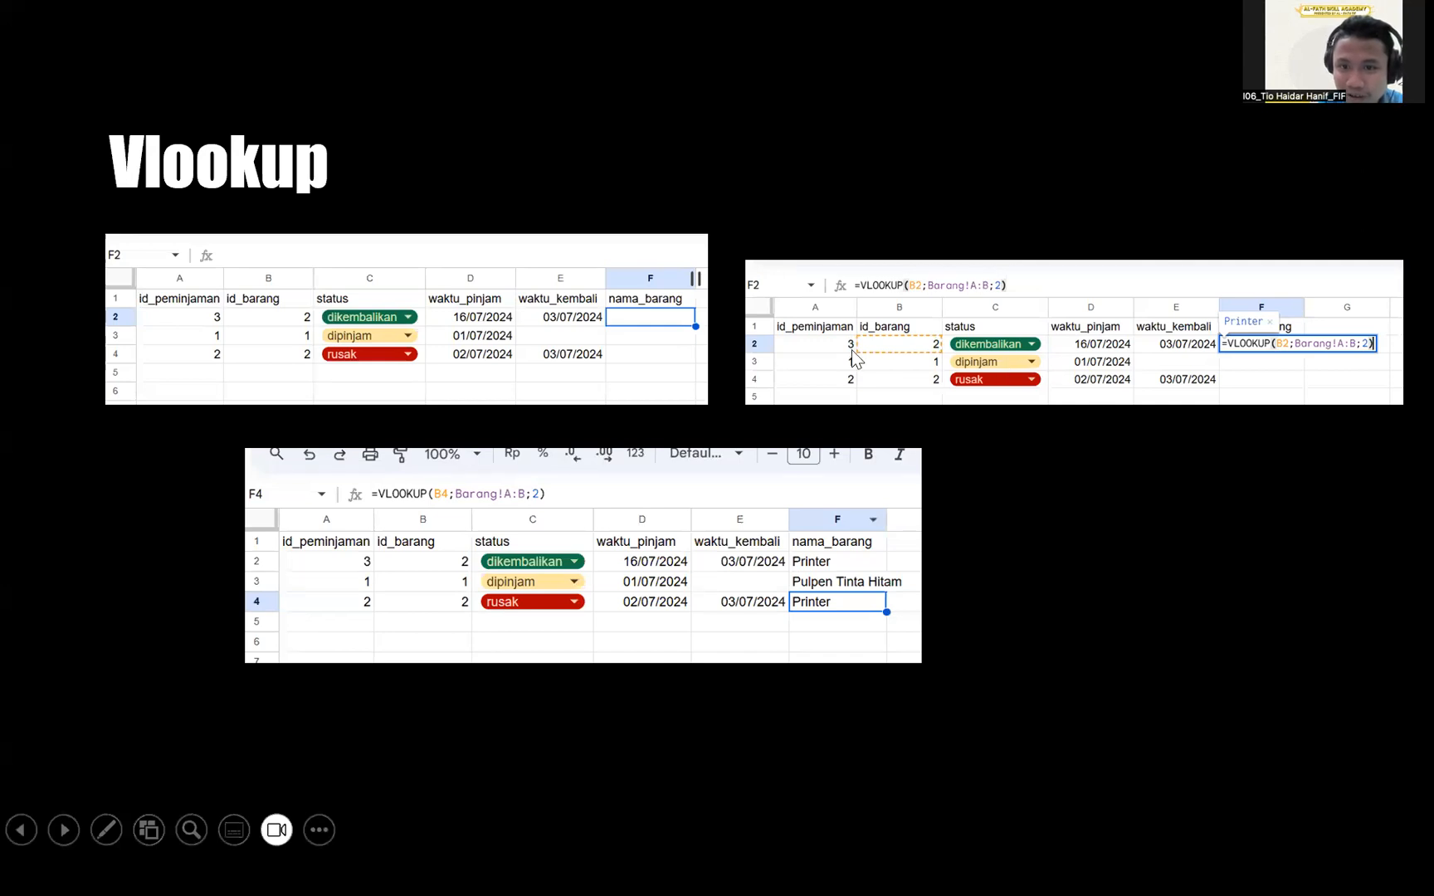
Magnify the Vlookup example slide, then return to Sheet5's unfinished =VLOOKUP( in I2.
scroll(853, 351, up, 2)
scroll(950, 311, up, 2)
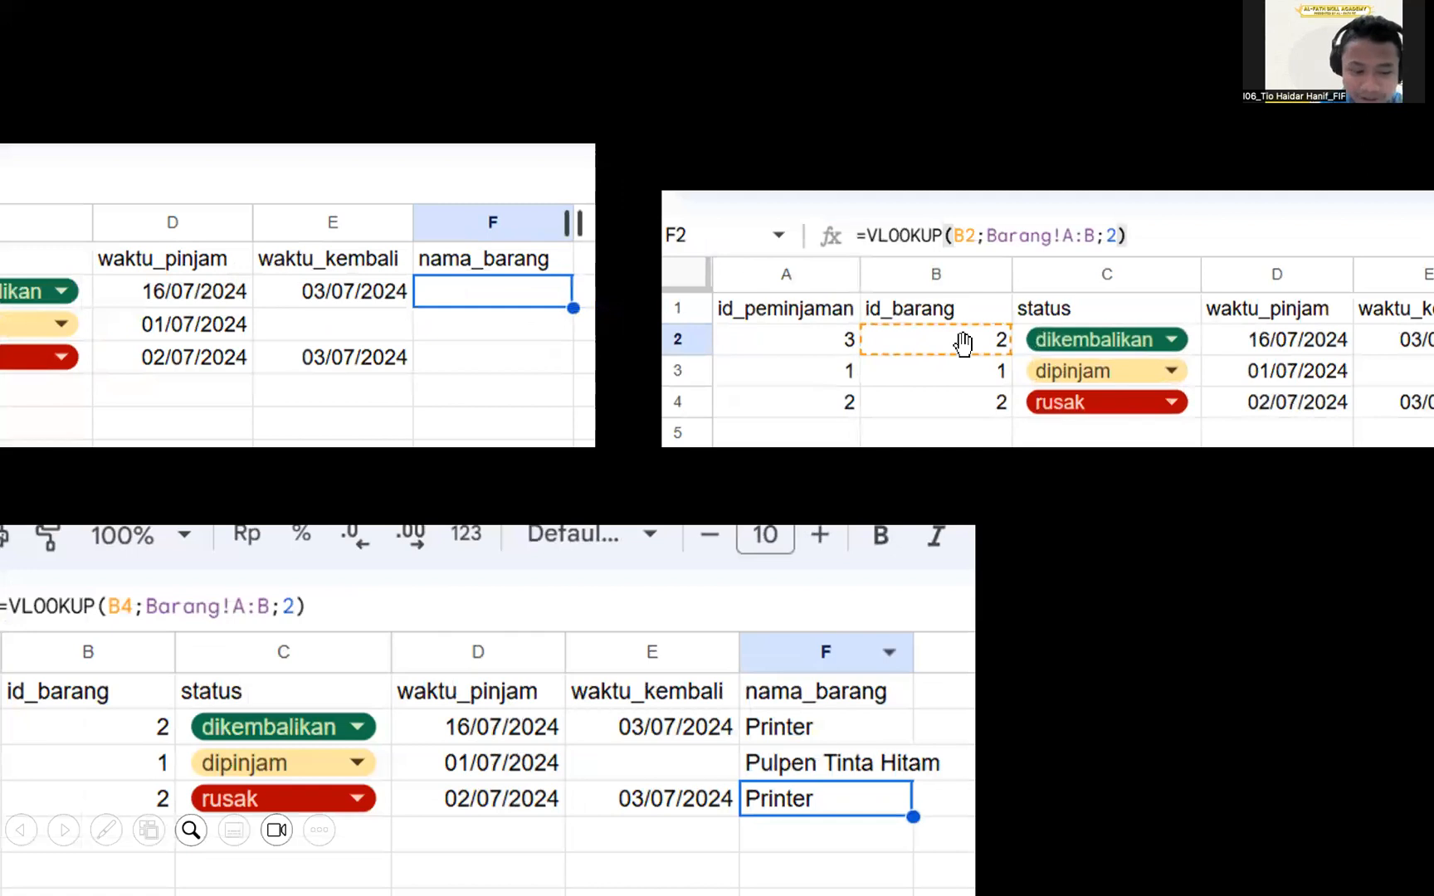
key(alt+Tab)
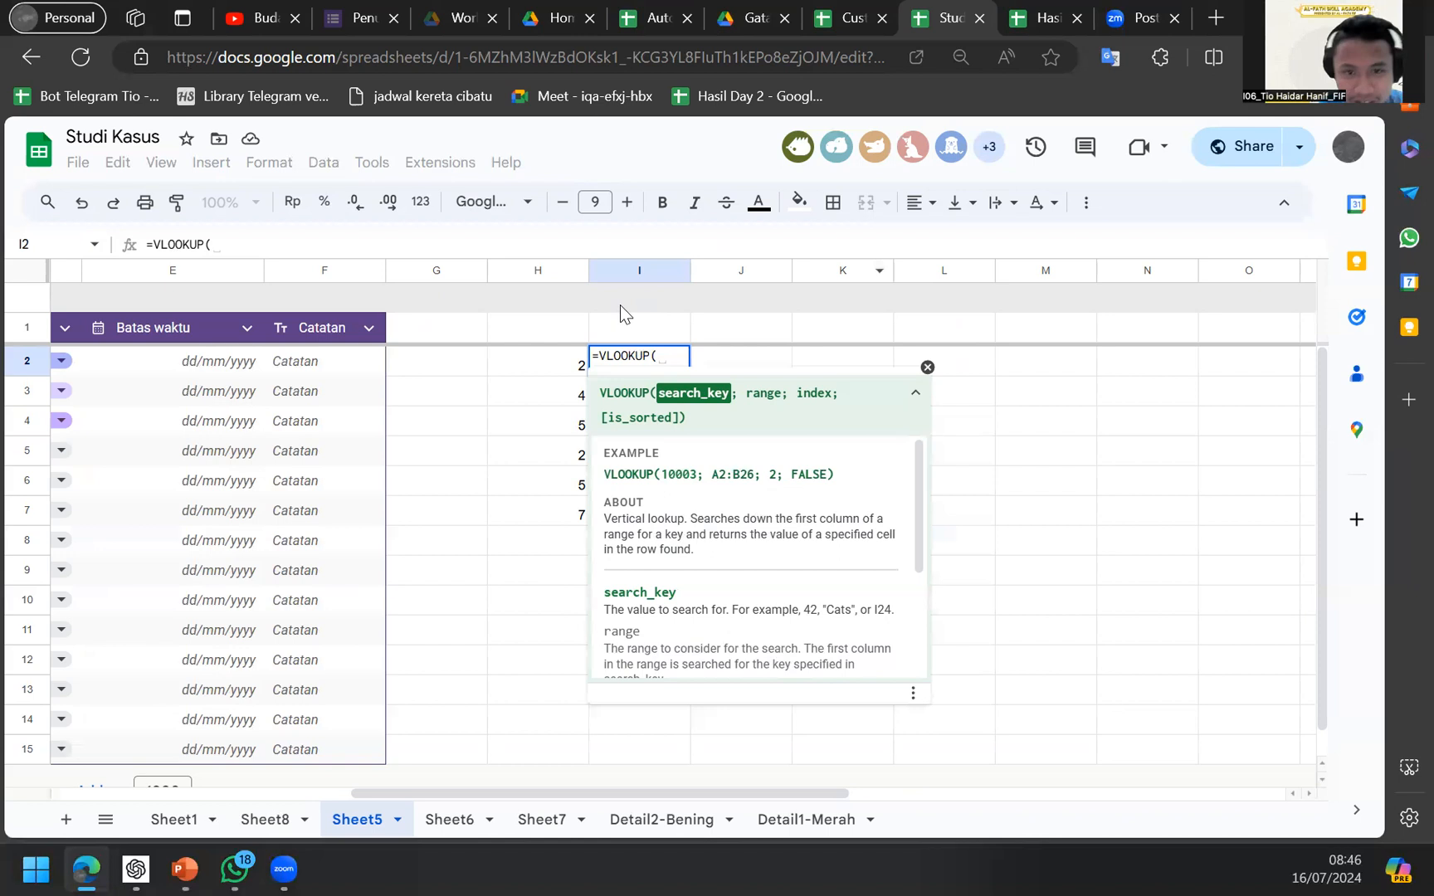
Complete I2 as =VLOOKUP(H2;Sheet8!A:J;2) so it returns Printer.
click(566, 357)
text(;)
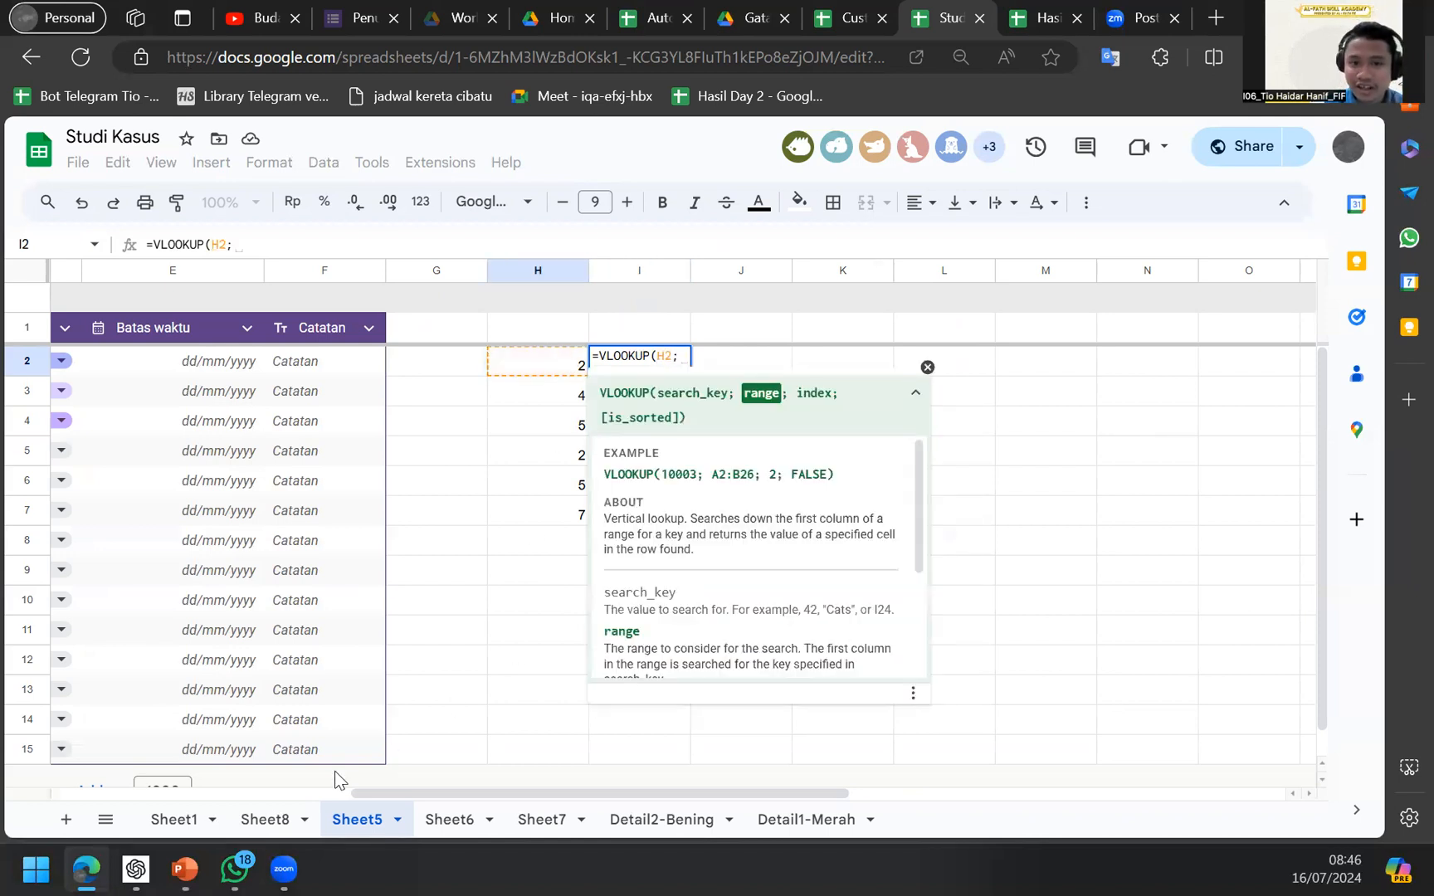
click(283, 824)
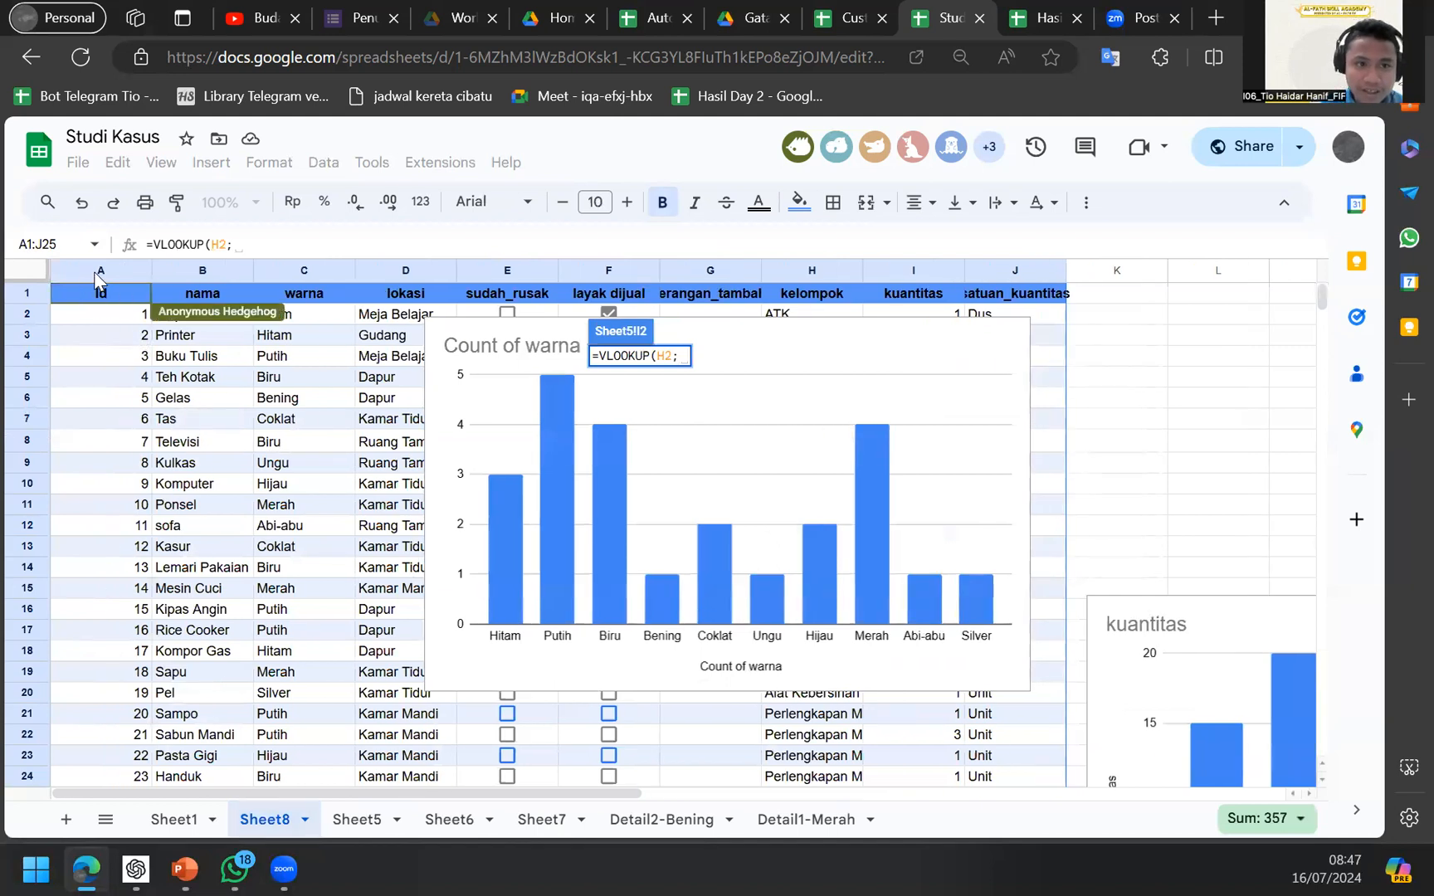
click(94, 272)
drag(95, 271, 989, 267)
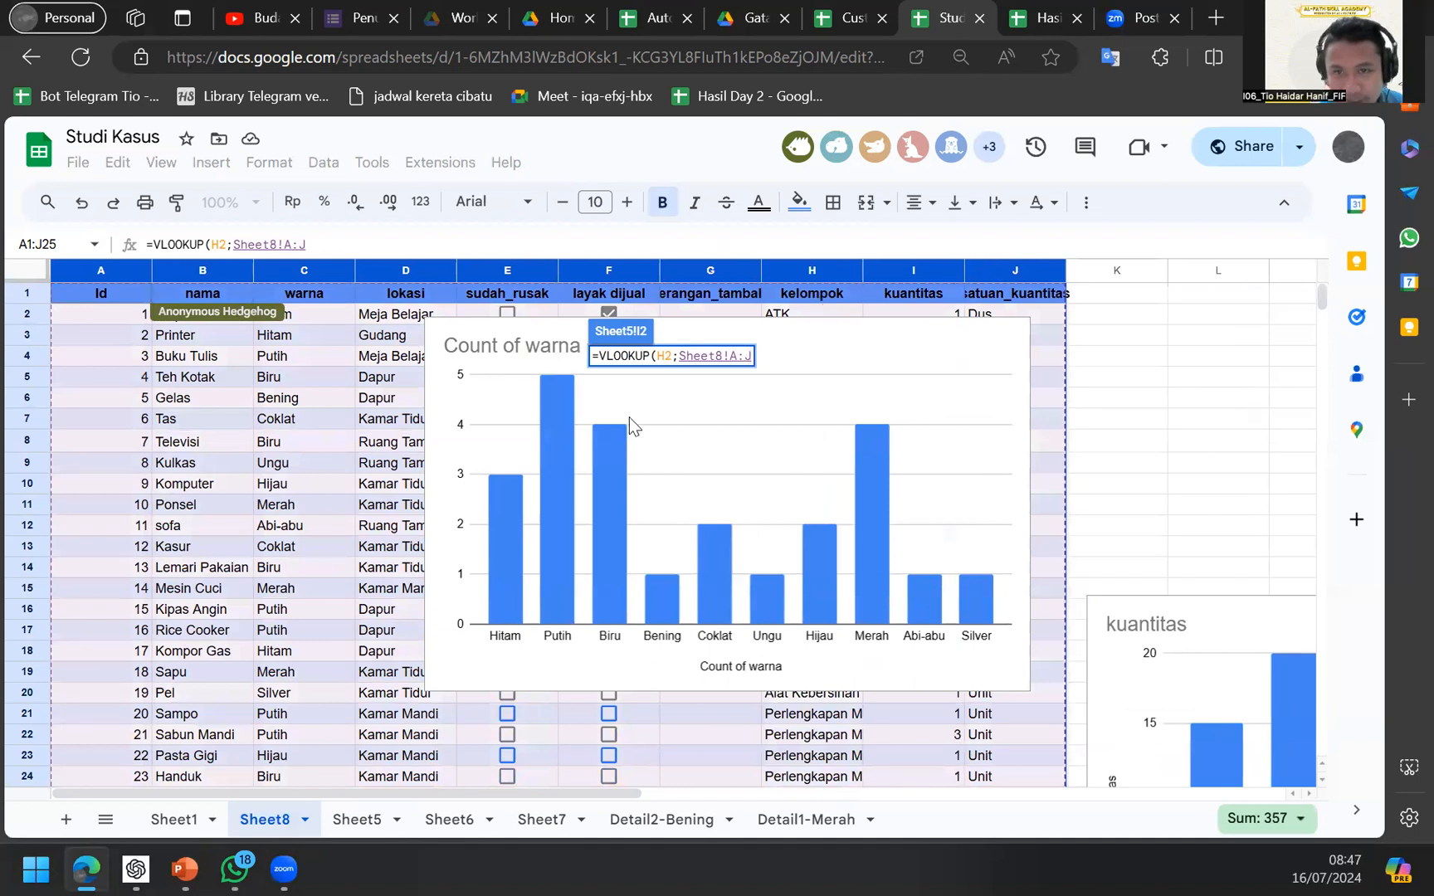
click(347, 241)
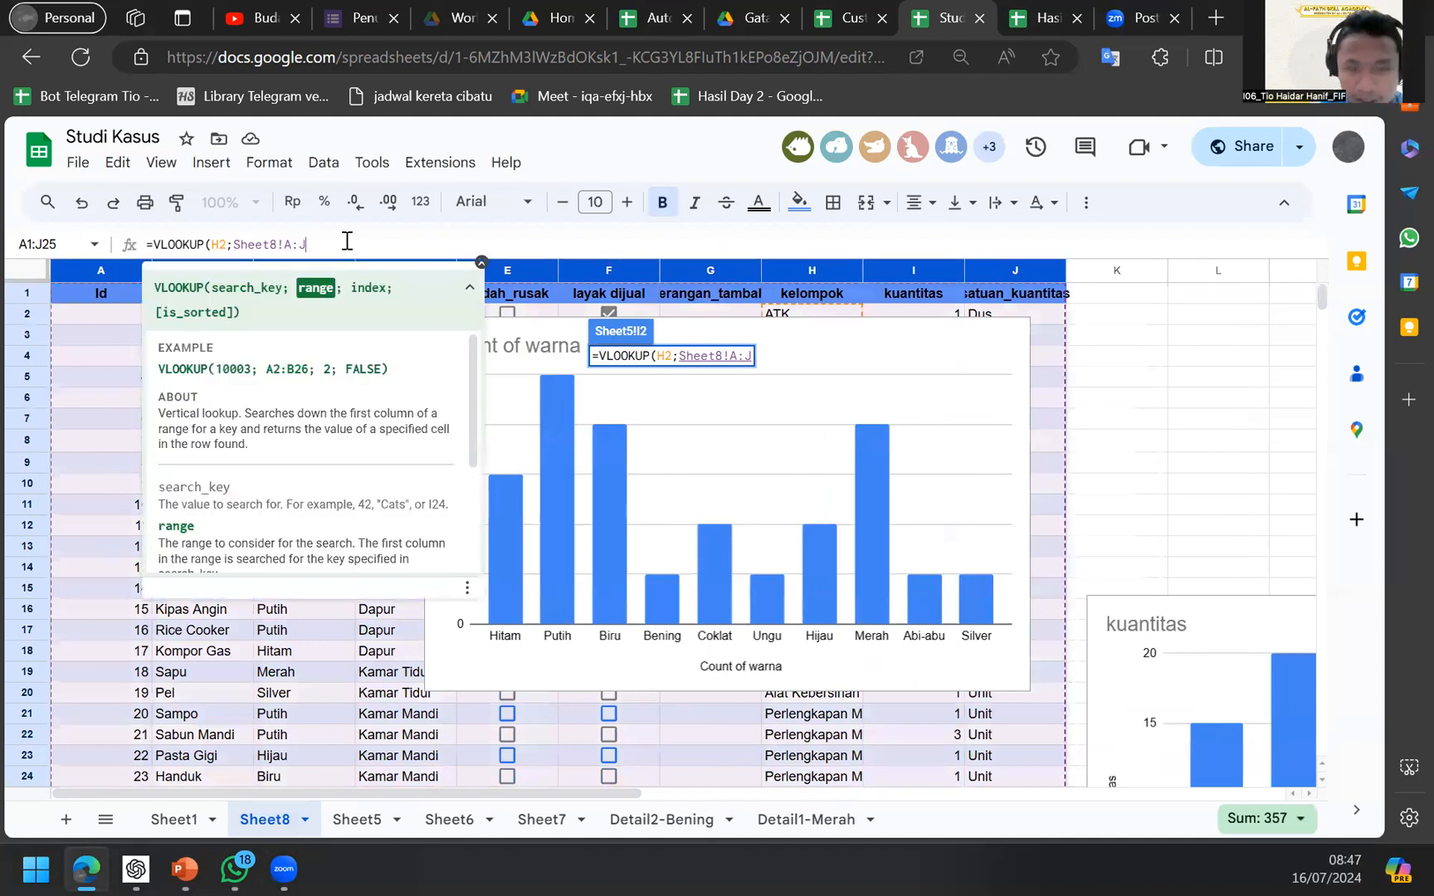
text(;)
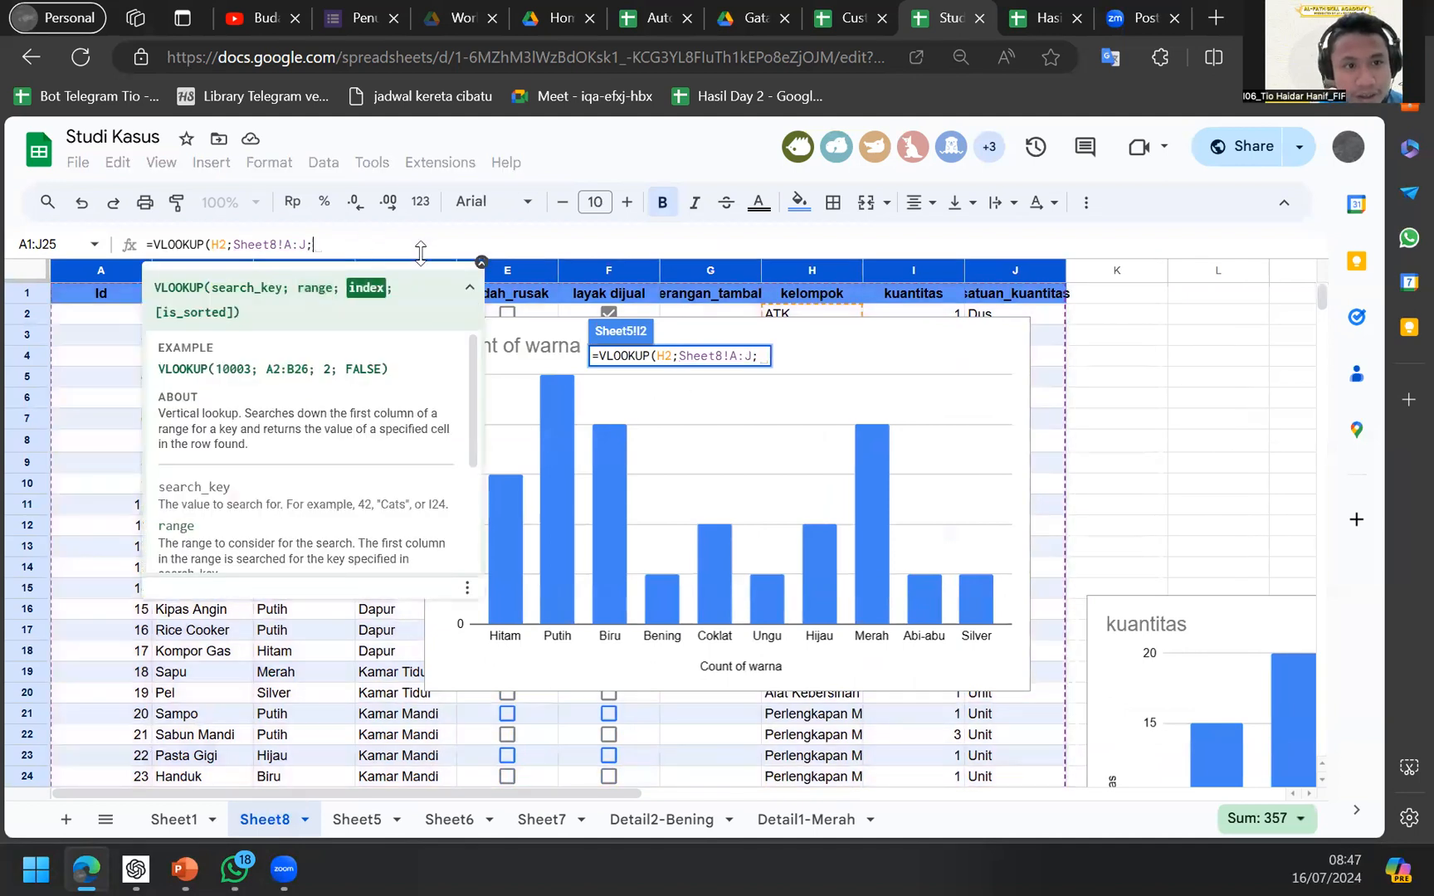
click(481, 263)
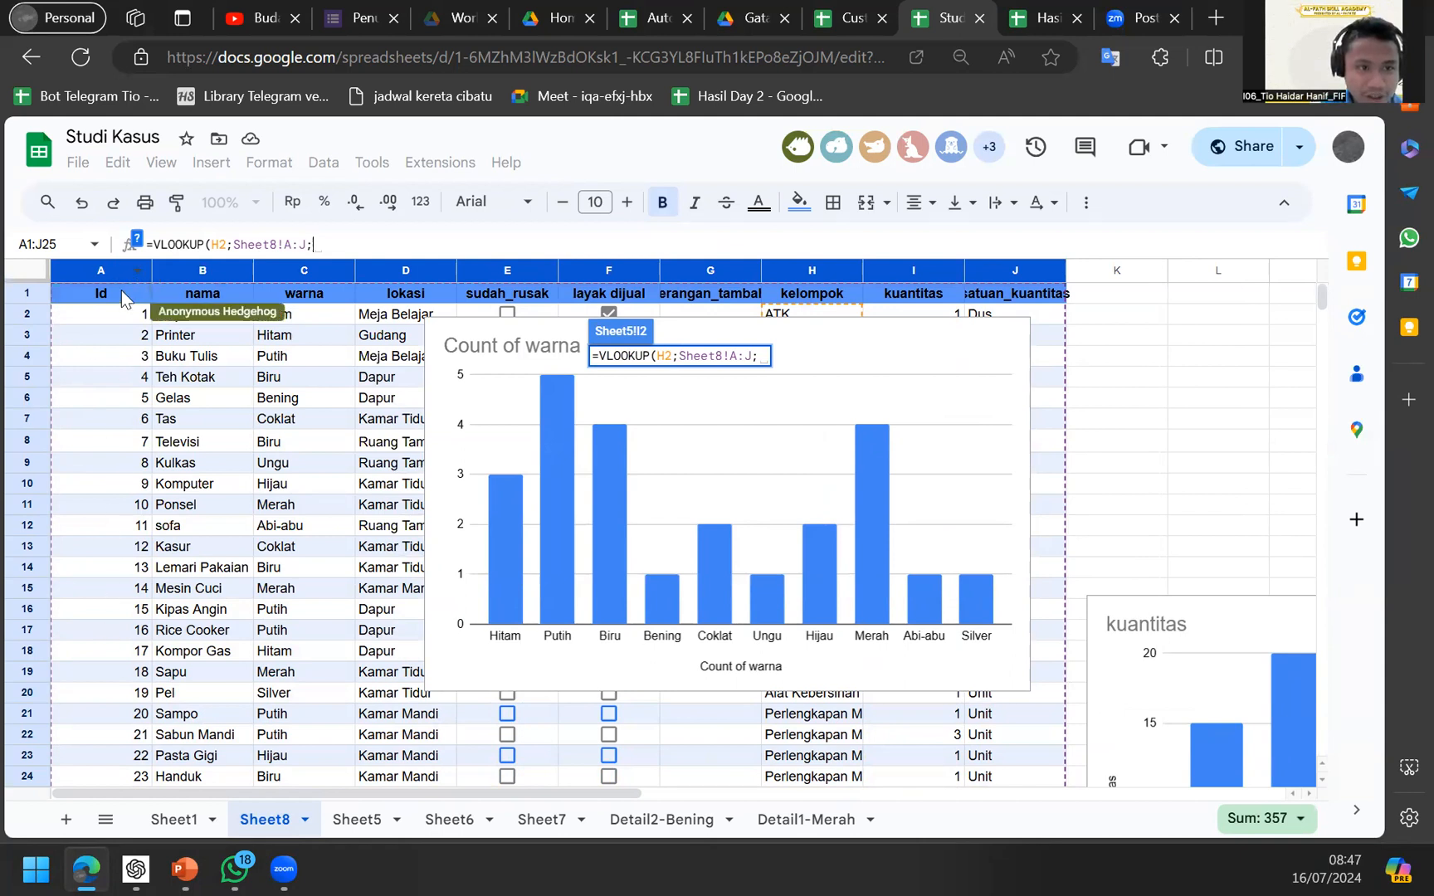
text(2))
key(Return)
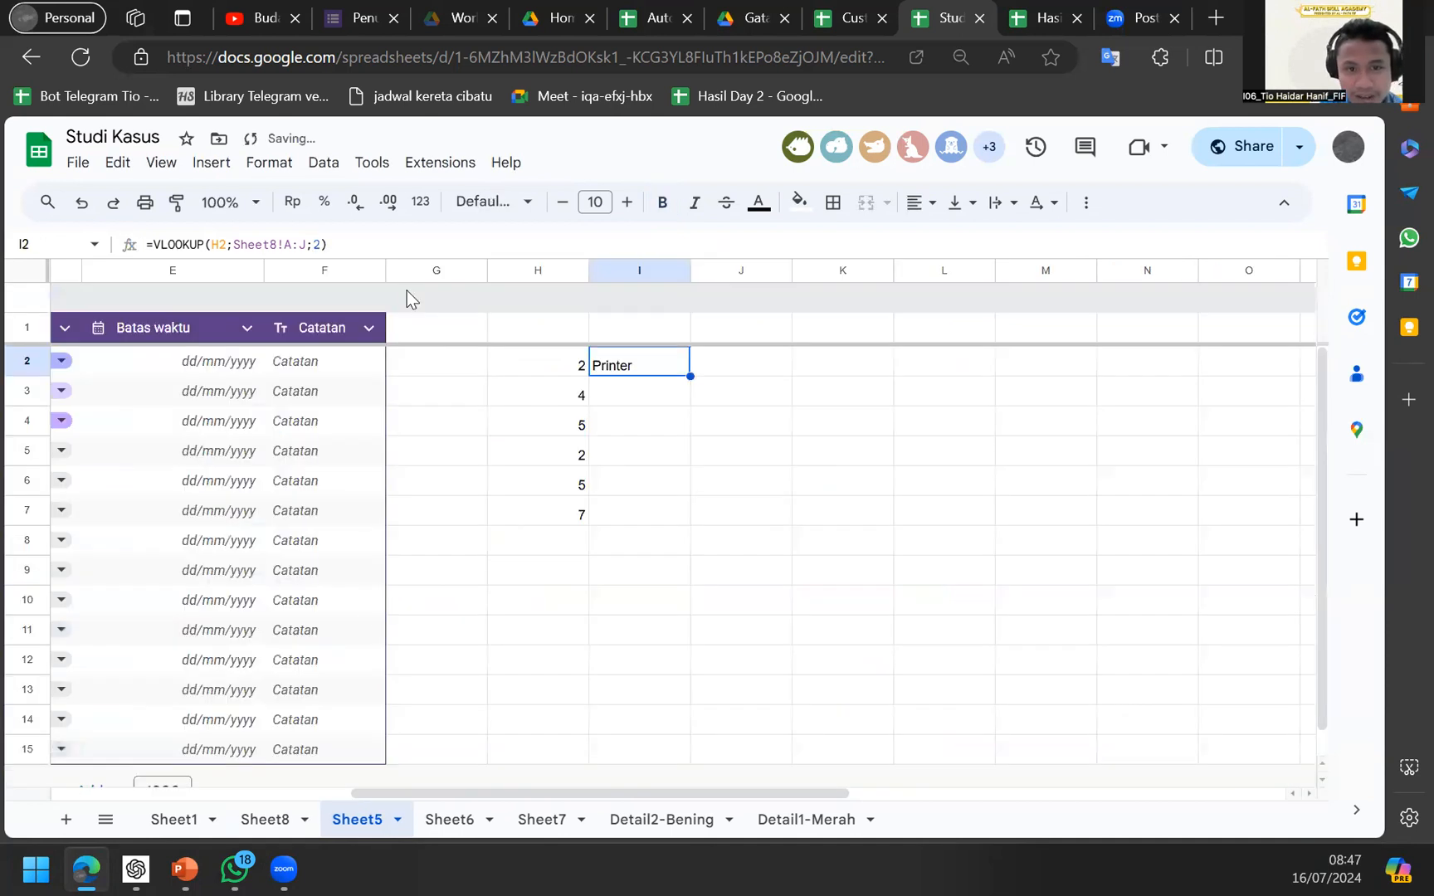
Fill I2's lookup formula down to I7.
click(278, 818)
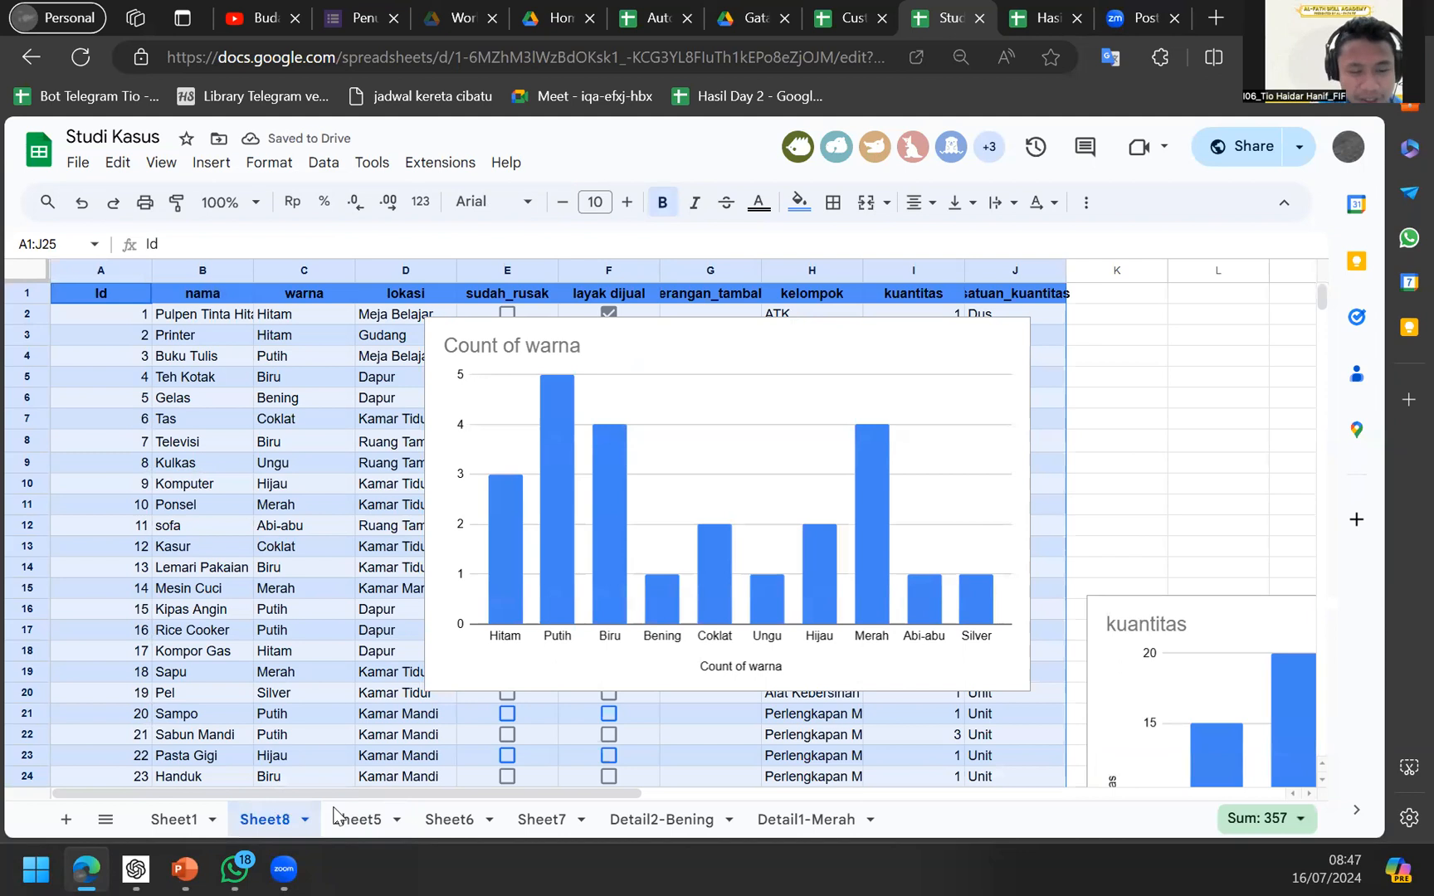
click(339, 817)
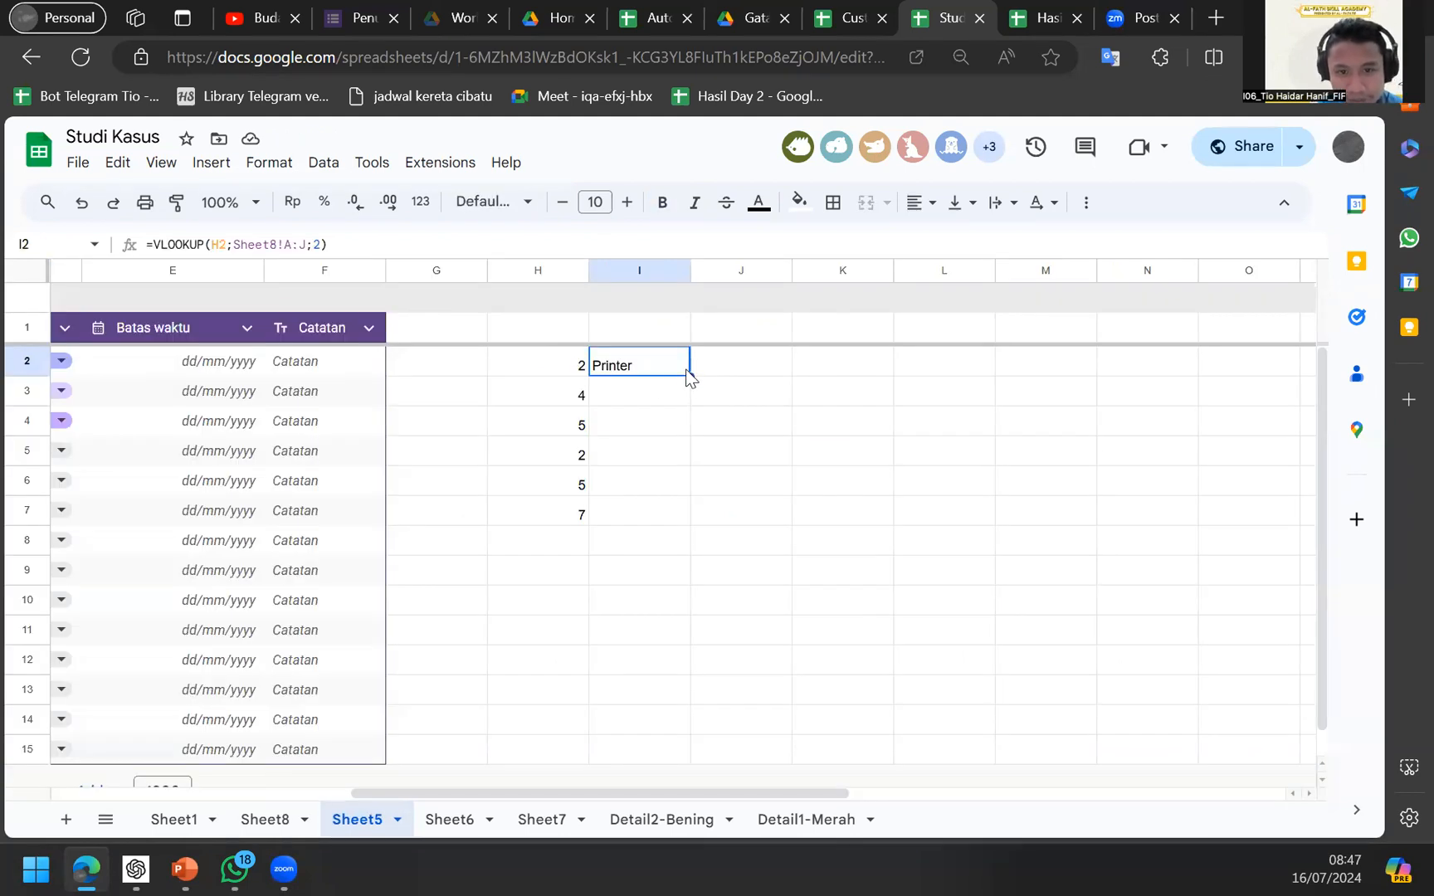
drag(689, 377, 686, 519)
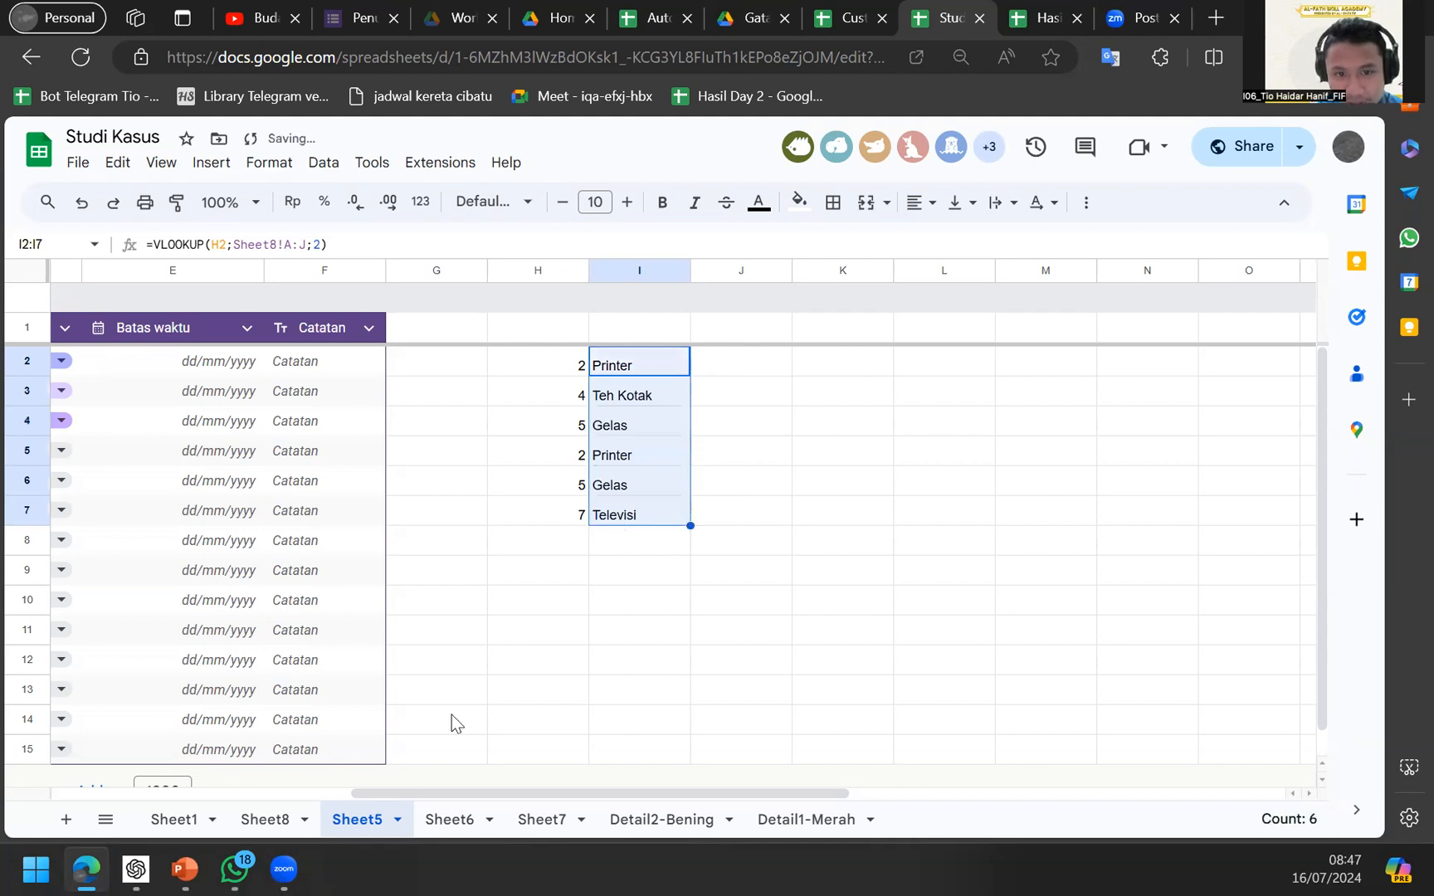
Compare results Printer, Teh Kotak, Gelas, Printer, Gelas, Televisi against Sheet8 and inspect the formulas.
click(298, 819)
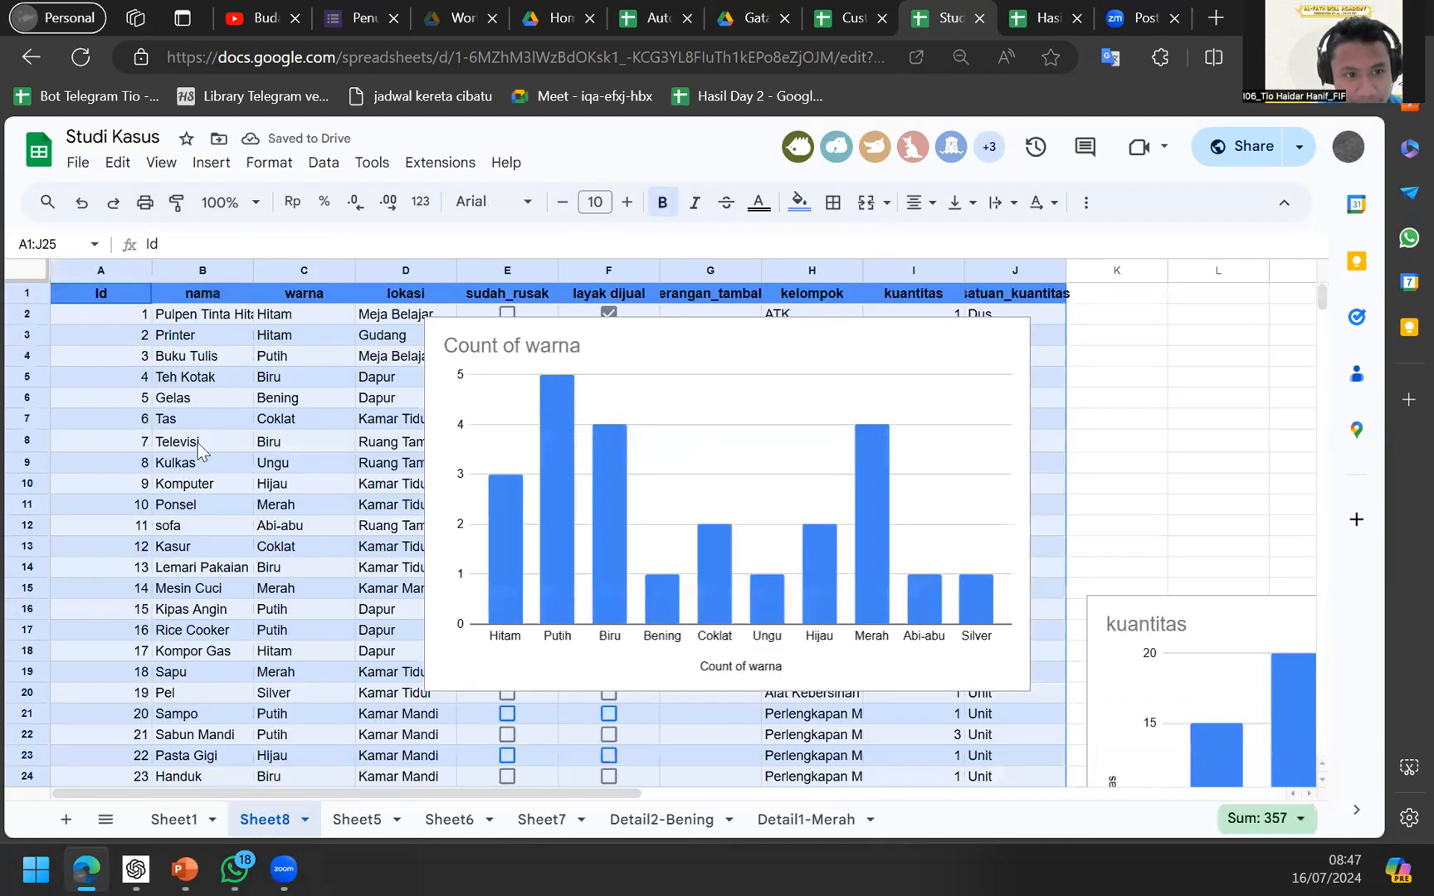
click(356, 814)
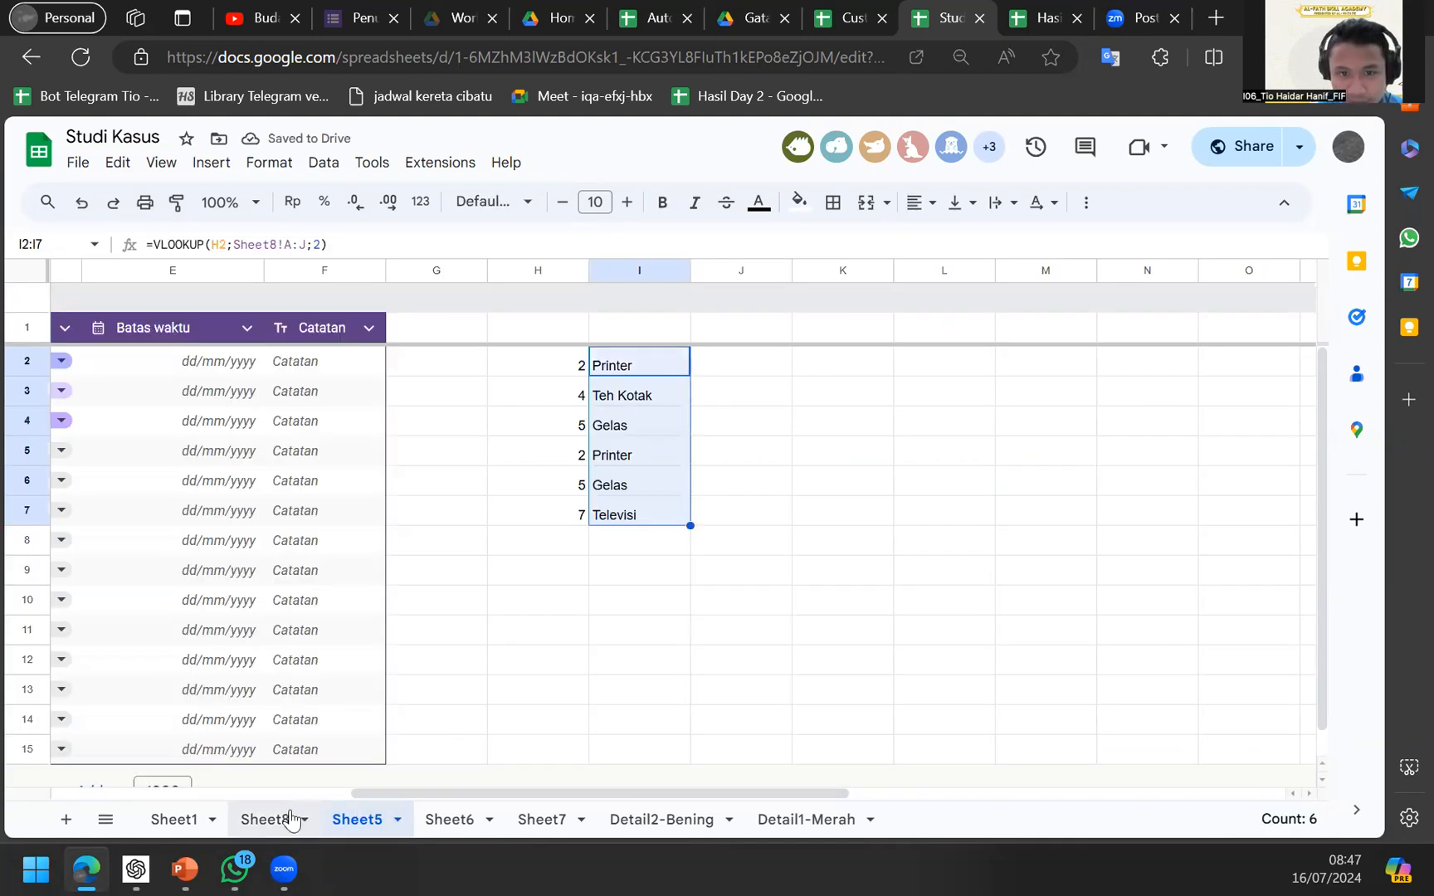
click(295, 818)
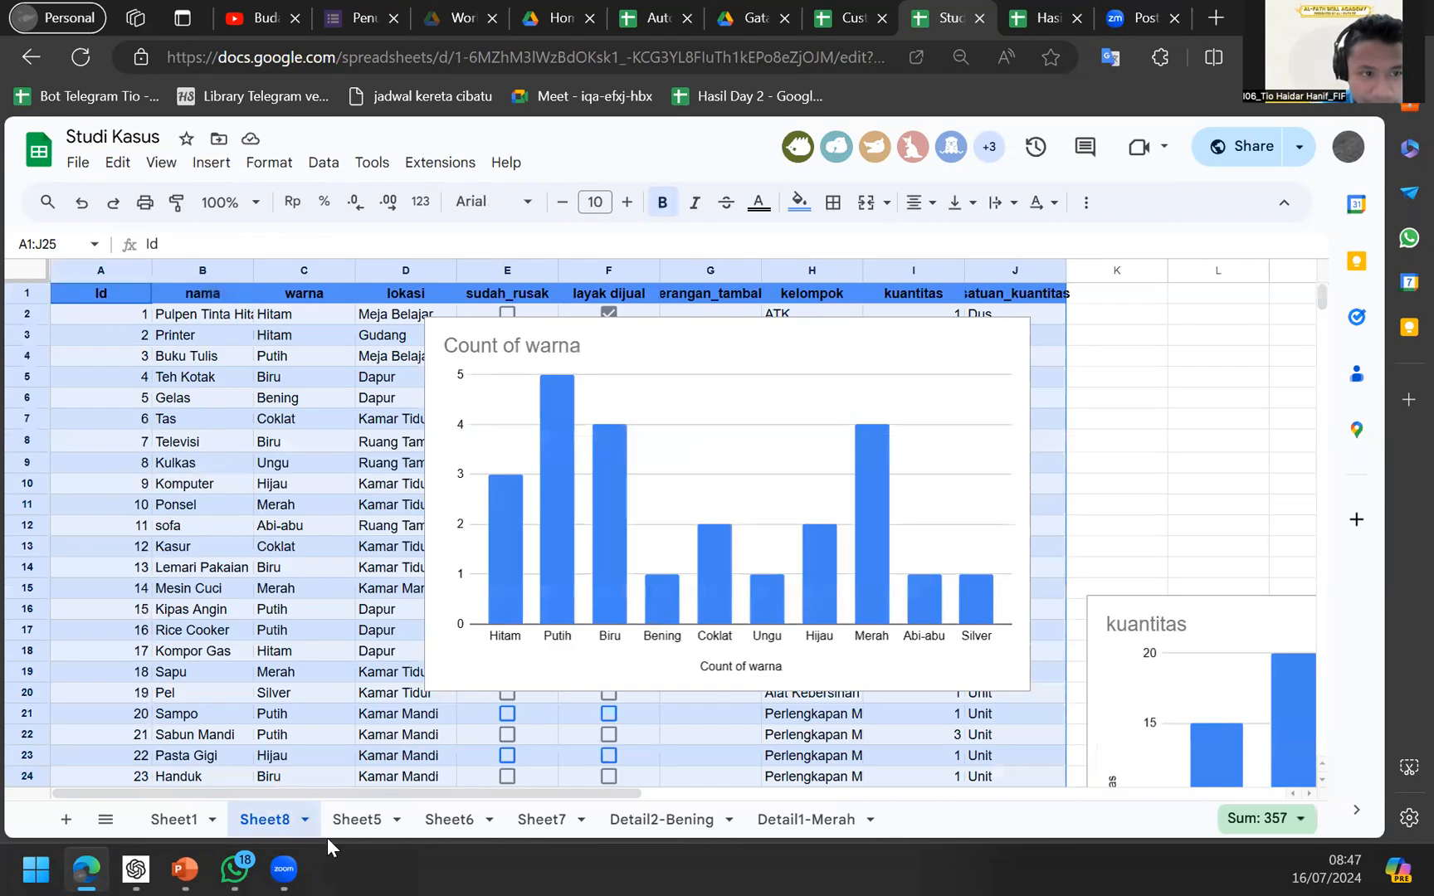
click(347, 826)
click(585, 503)
key(Right)
key(Up)
key(Up)
key(Up)
key(Up)
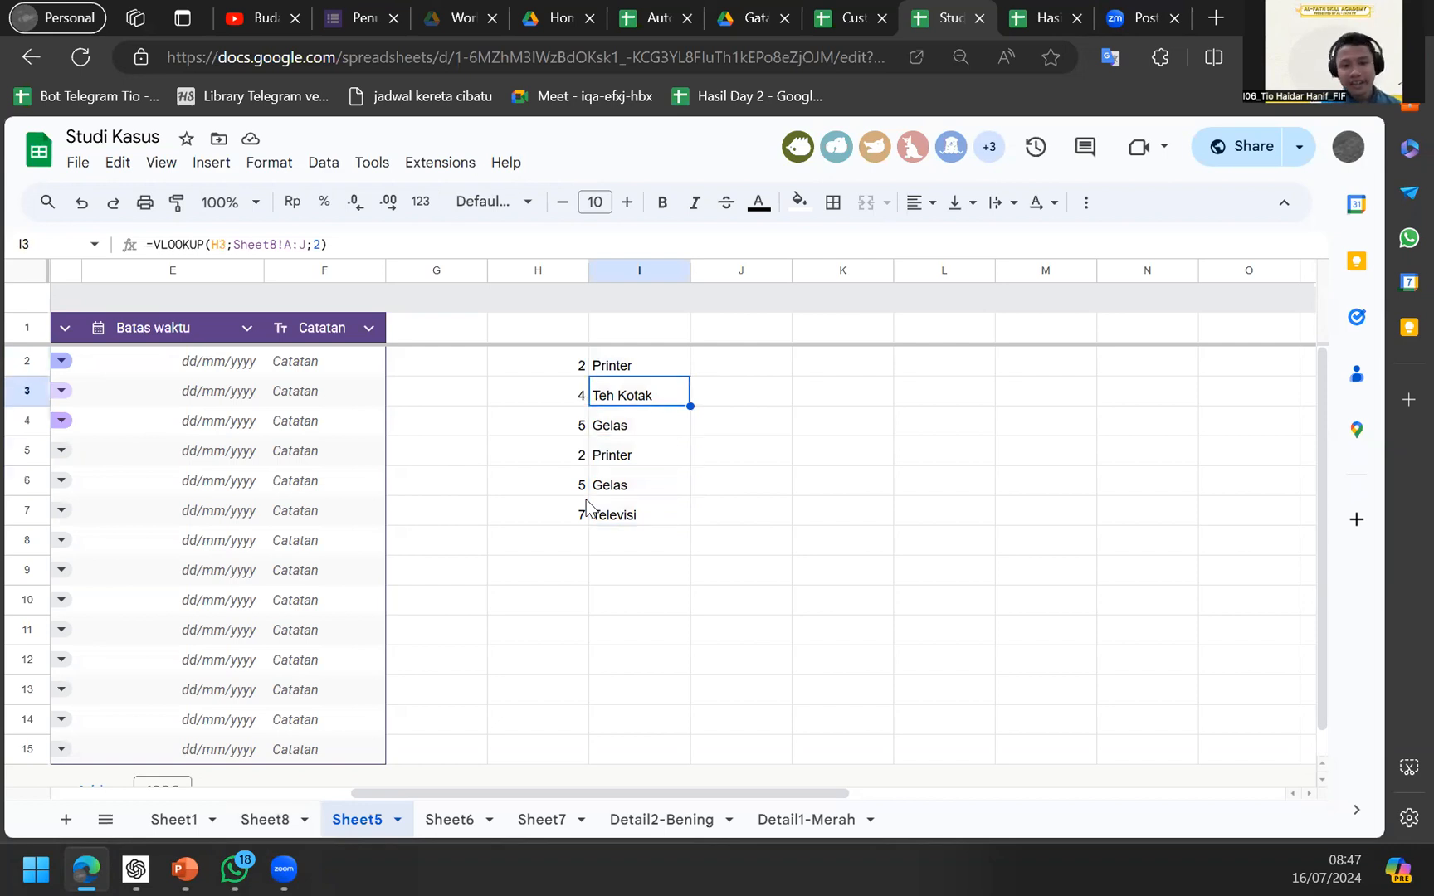
key(Up)
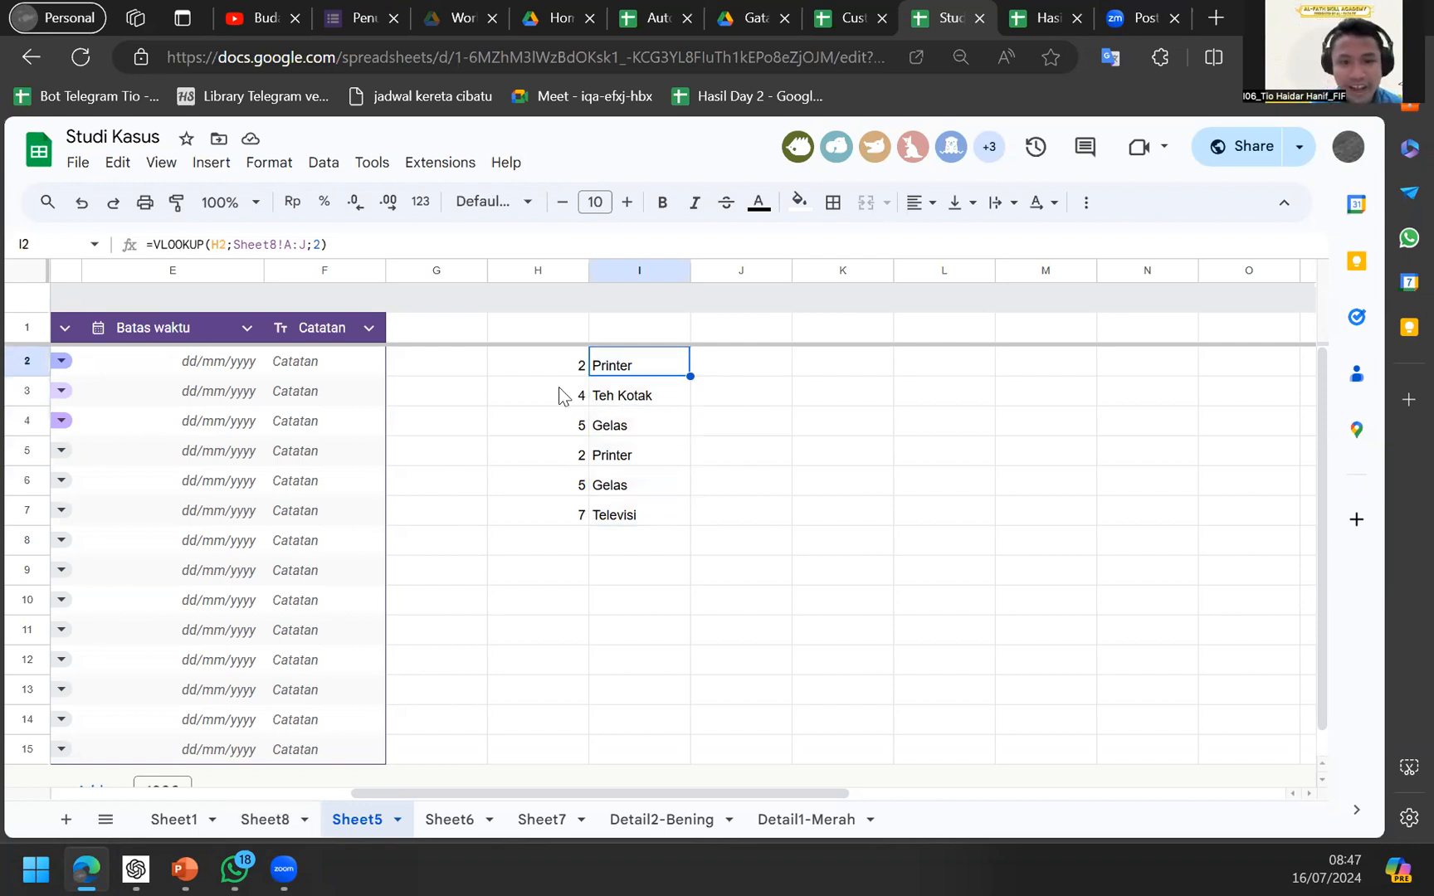
click(546, 373)
click(609, 383)
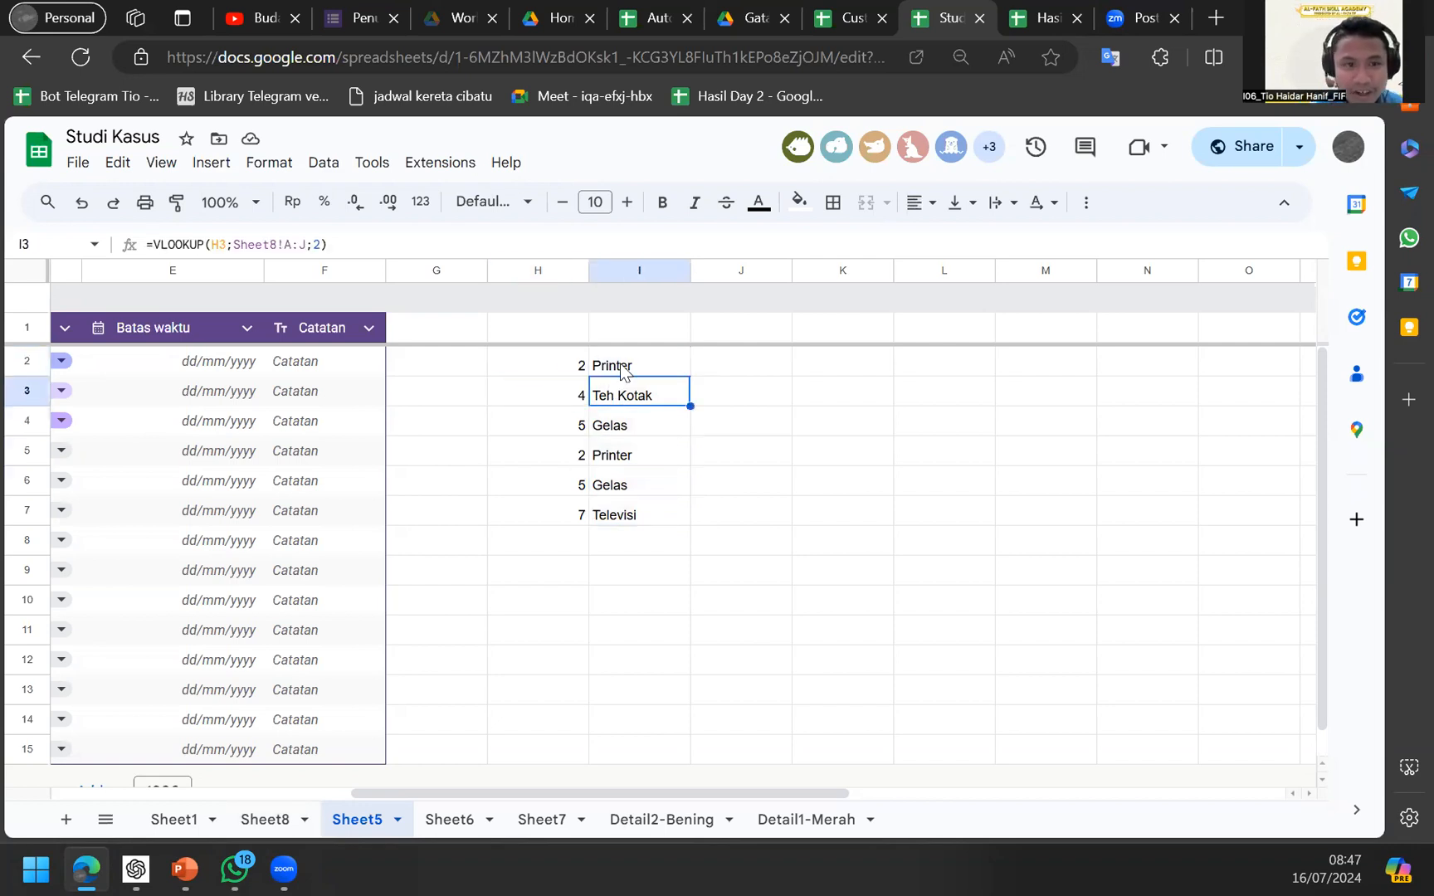
click(620, 365)
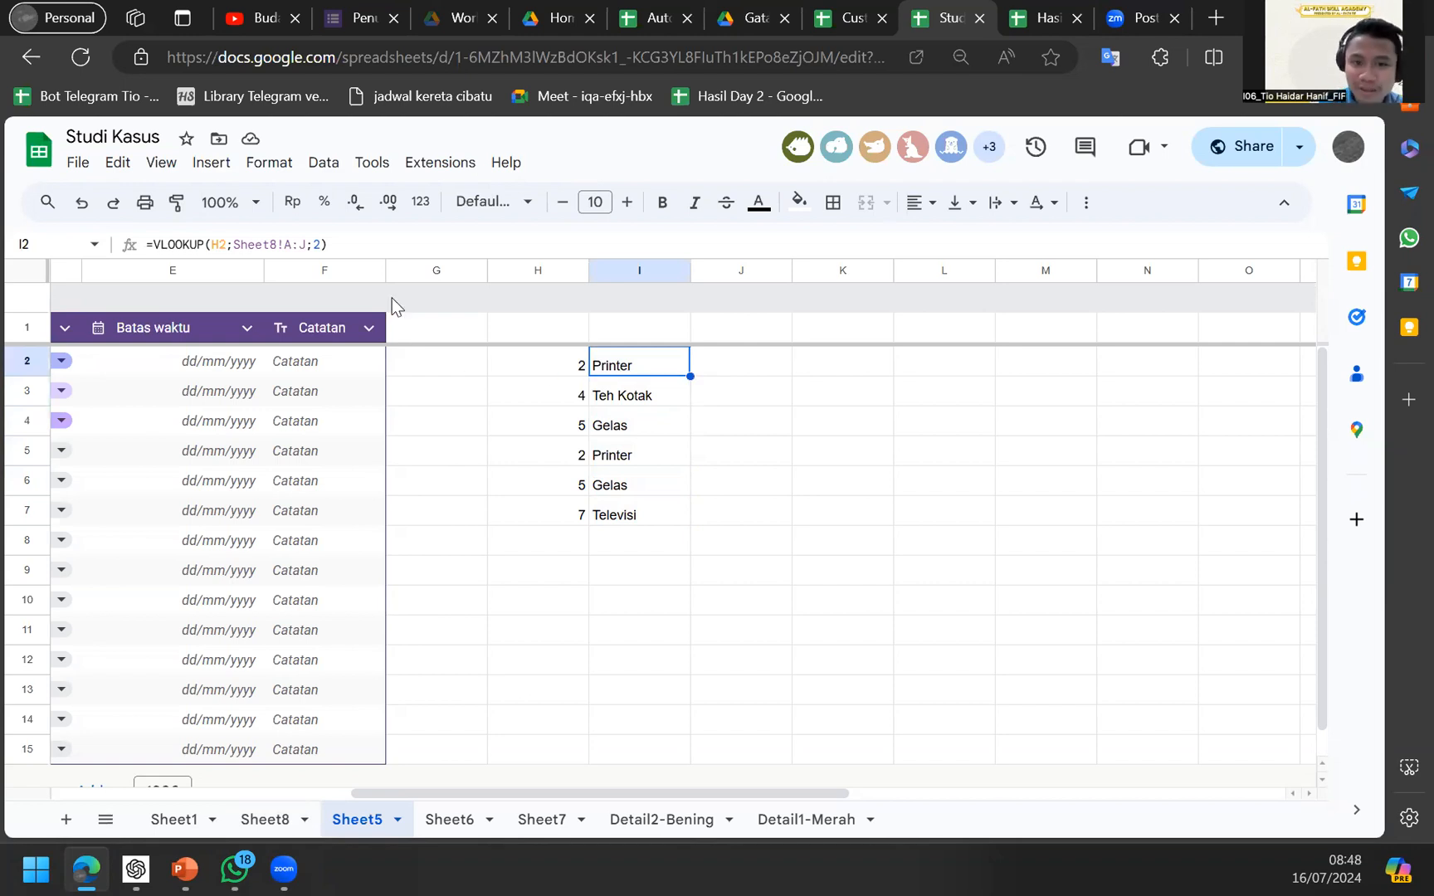
Change I2's VLOOKUP column index from 2 to 3 so it returns Hitam.
click(328, 244)
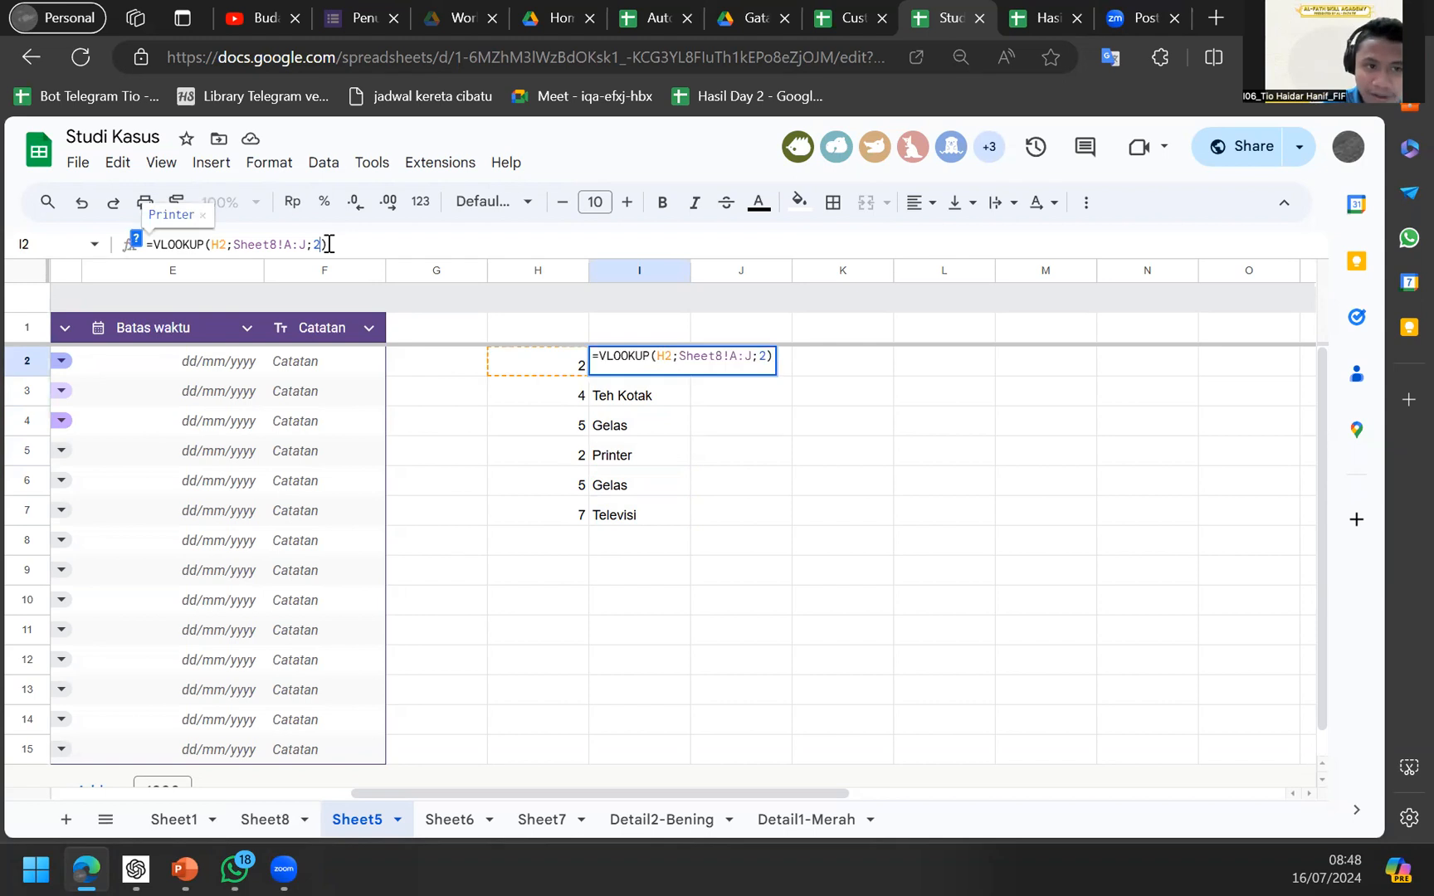
key(Left)
key(BackSpace)
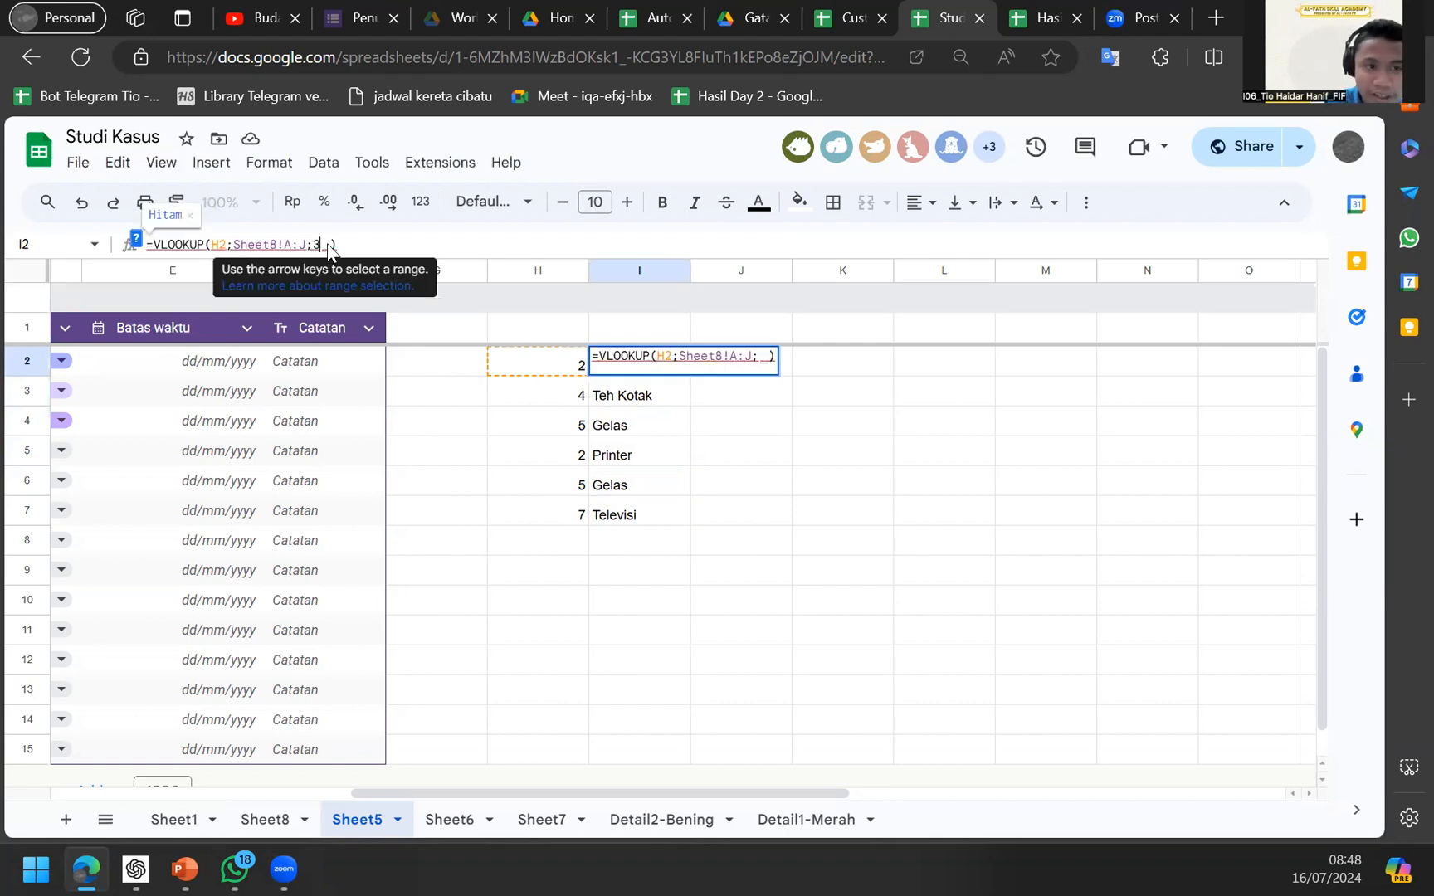
text(3)
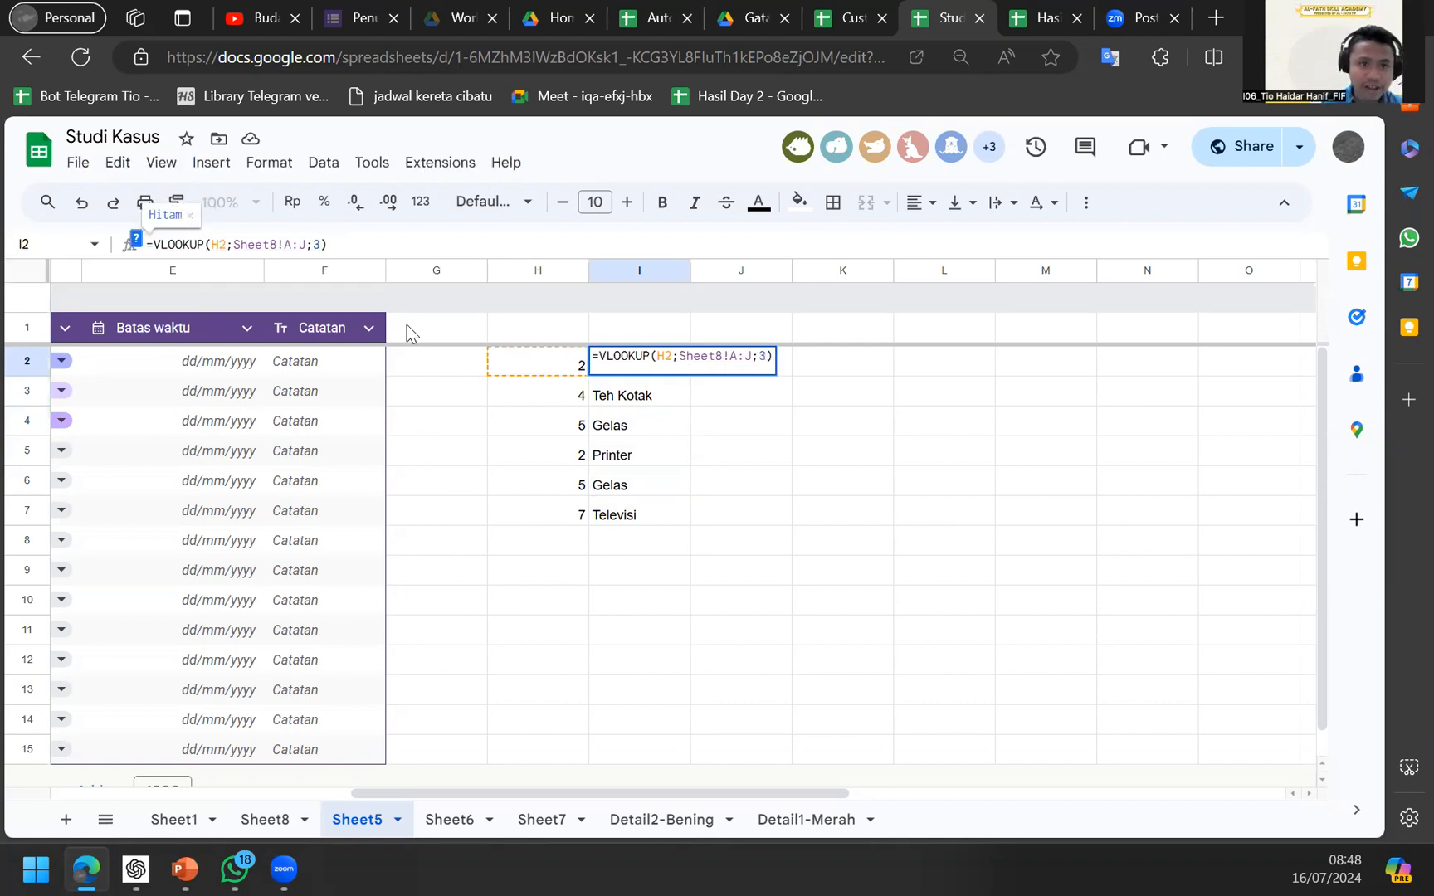
key(Return)
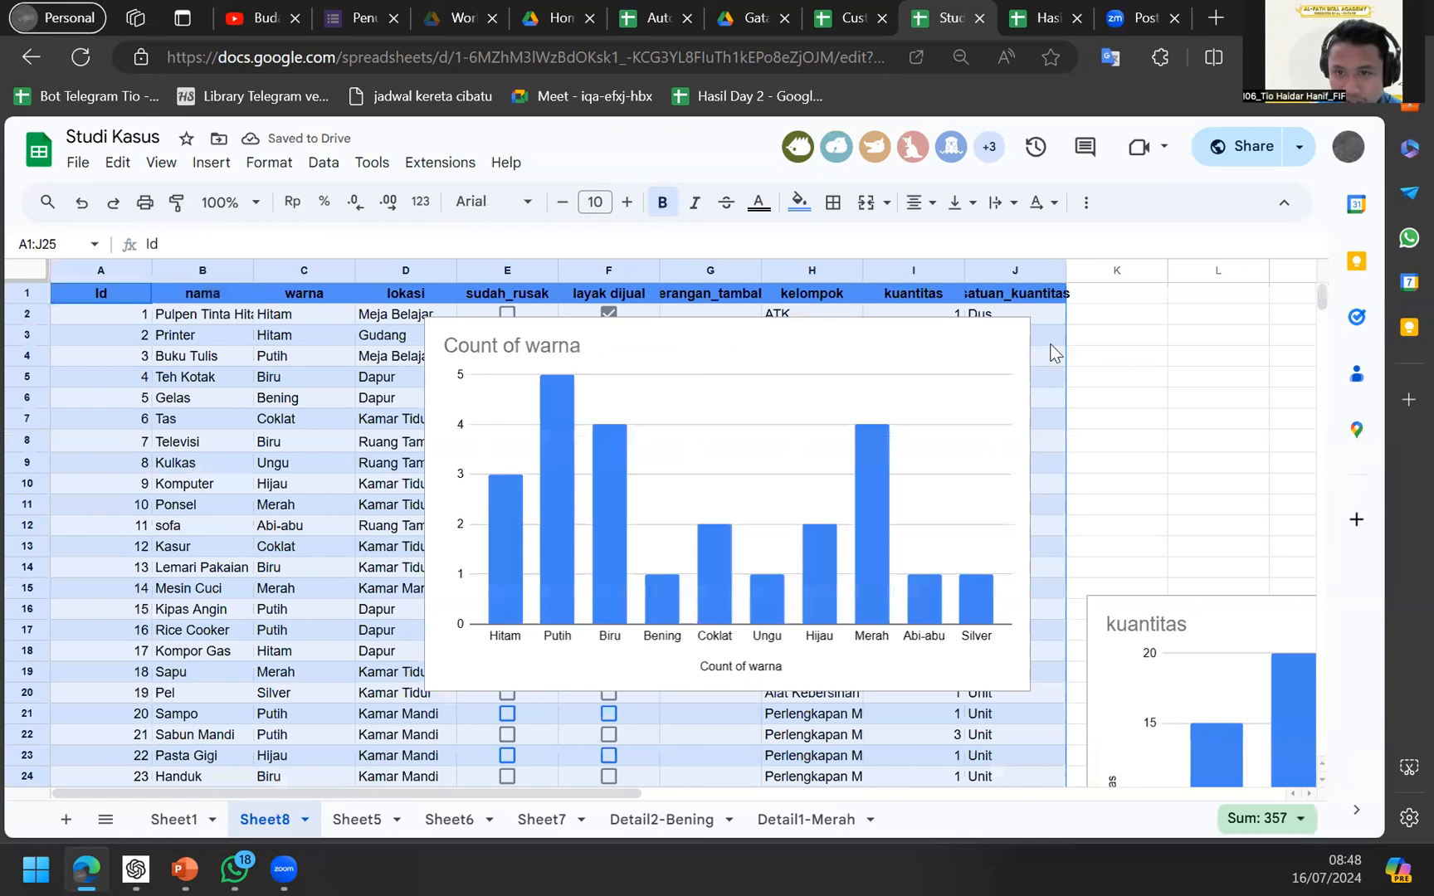
Move the Count of warna chart up and to the right, then check H4 on Sheet5.
click(1051, 343)
drag(915, 521, 1099, 490)
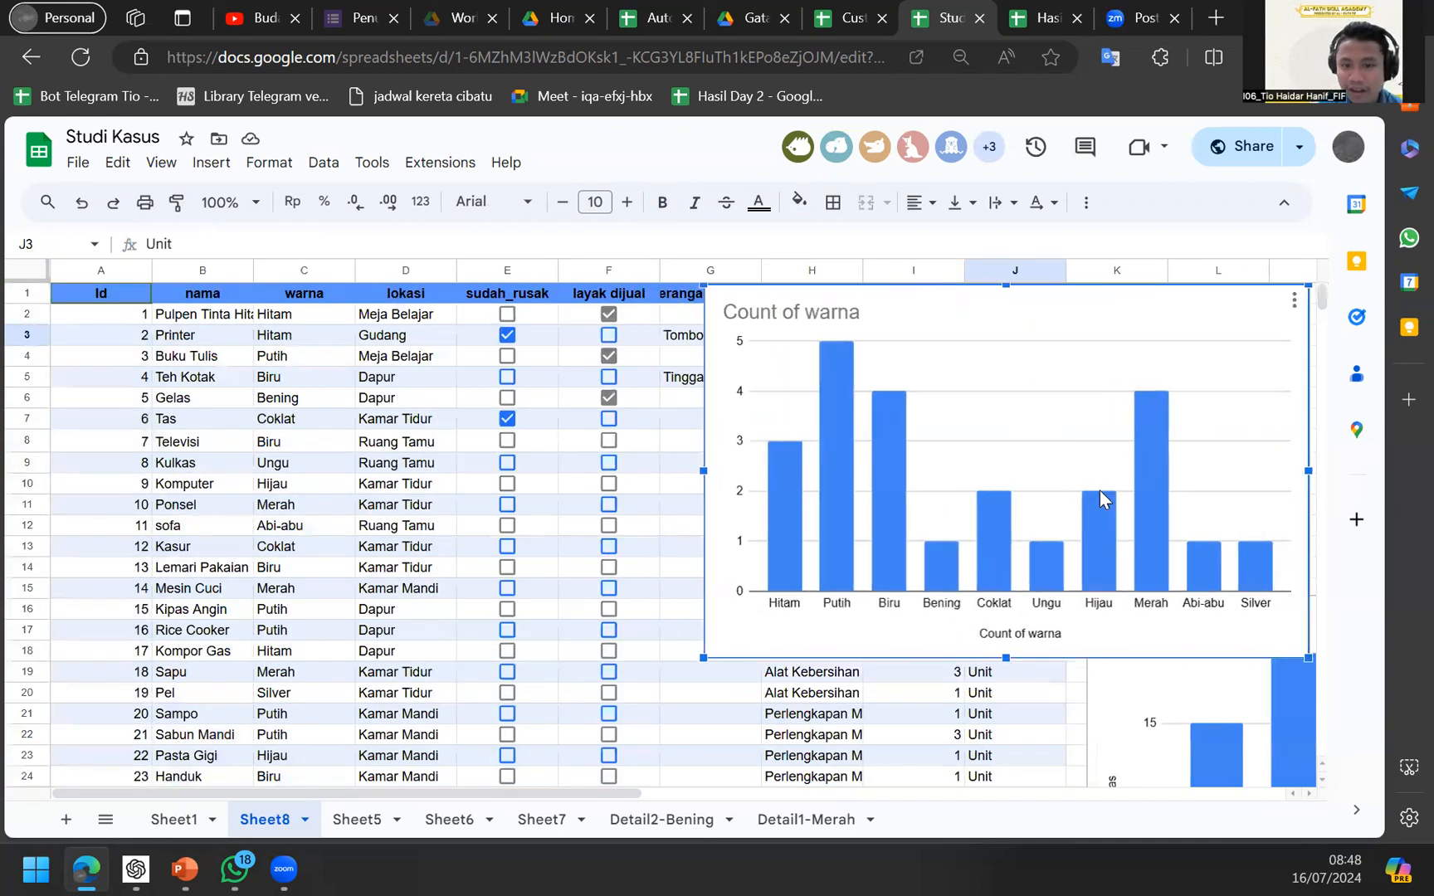
click(344, 832)
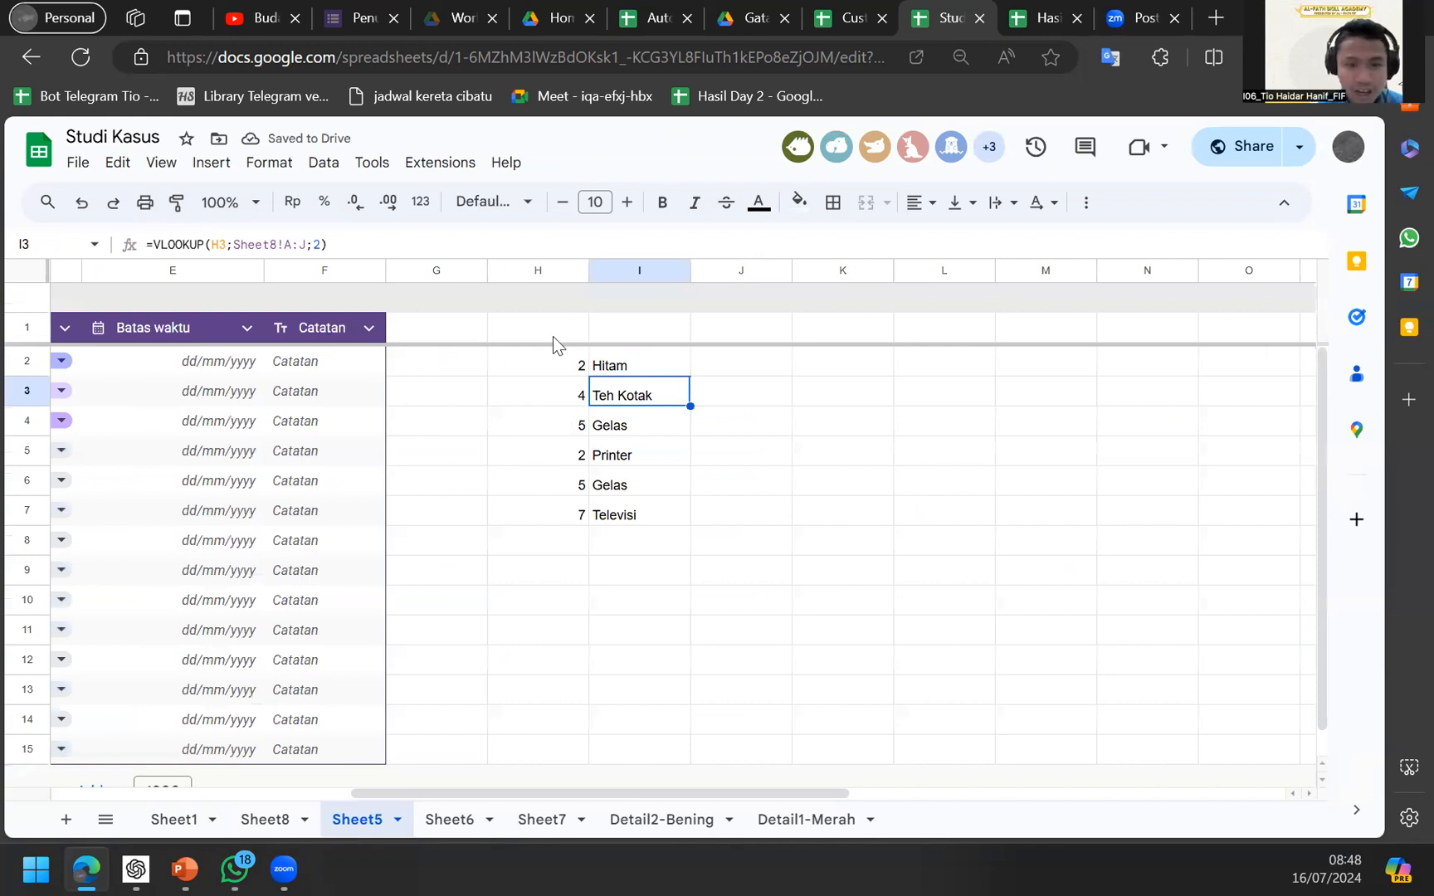
click(541, 430)
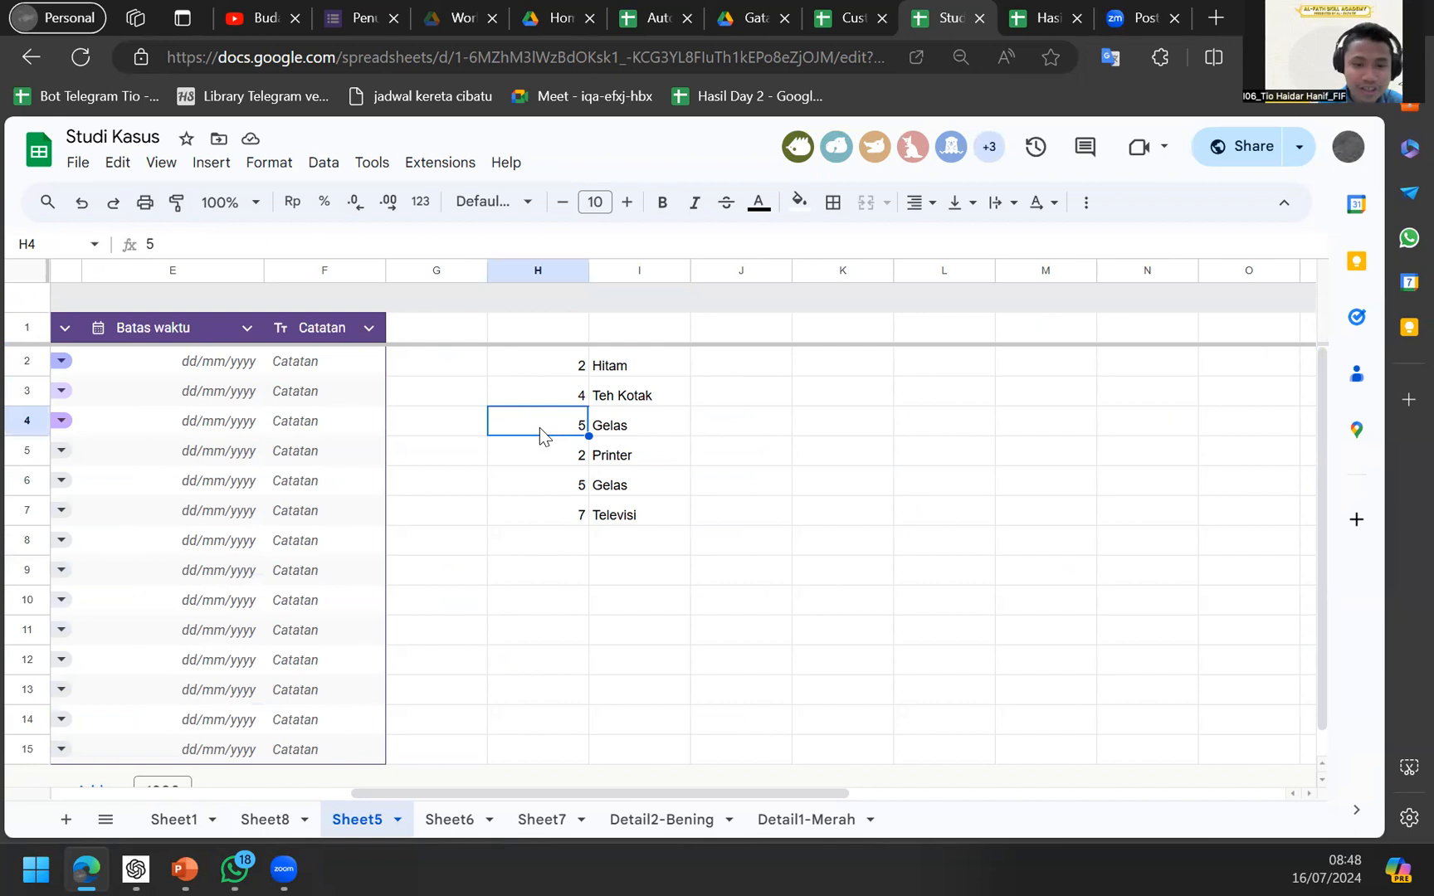
Inspect the Sheet8 item table, including Komputer's location, and select the whole table.
click(268, 830)
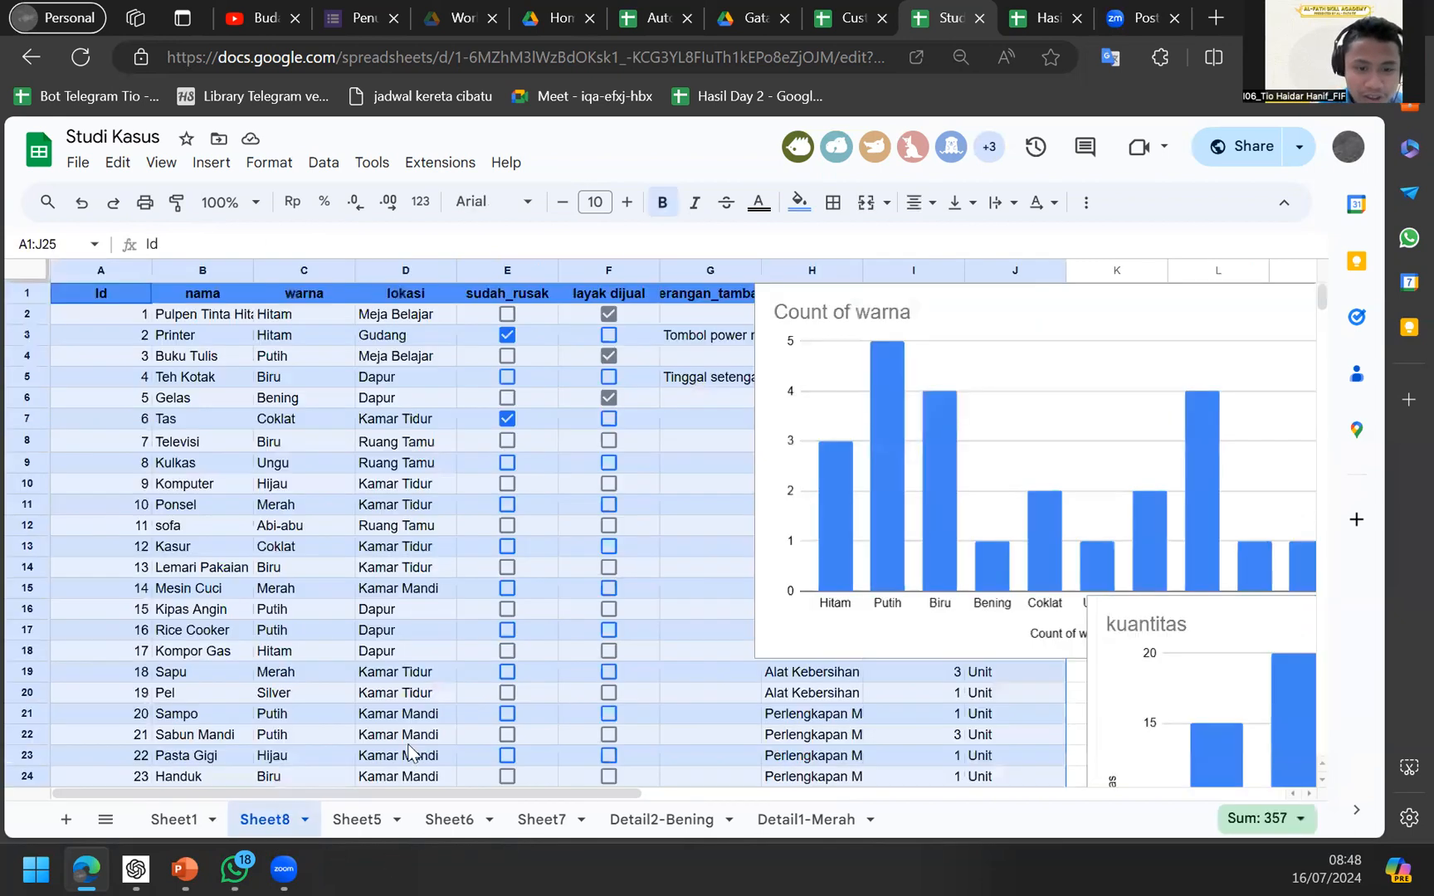
click(351, 743)
click(406, 484)
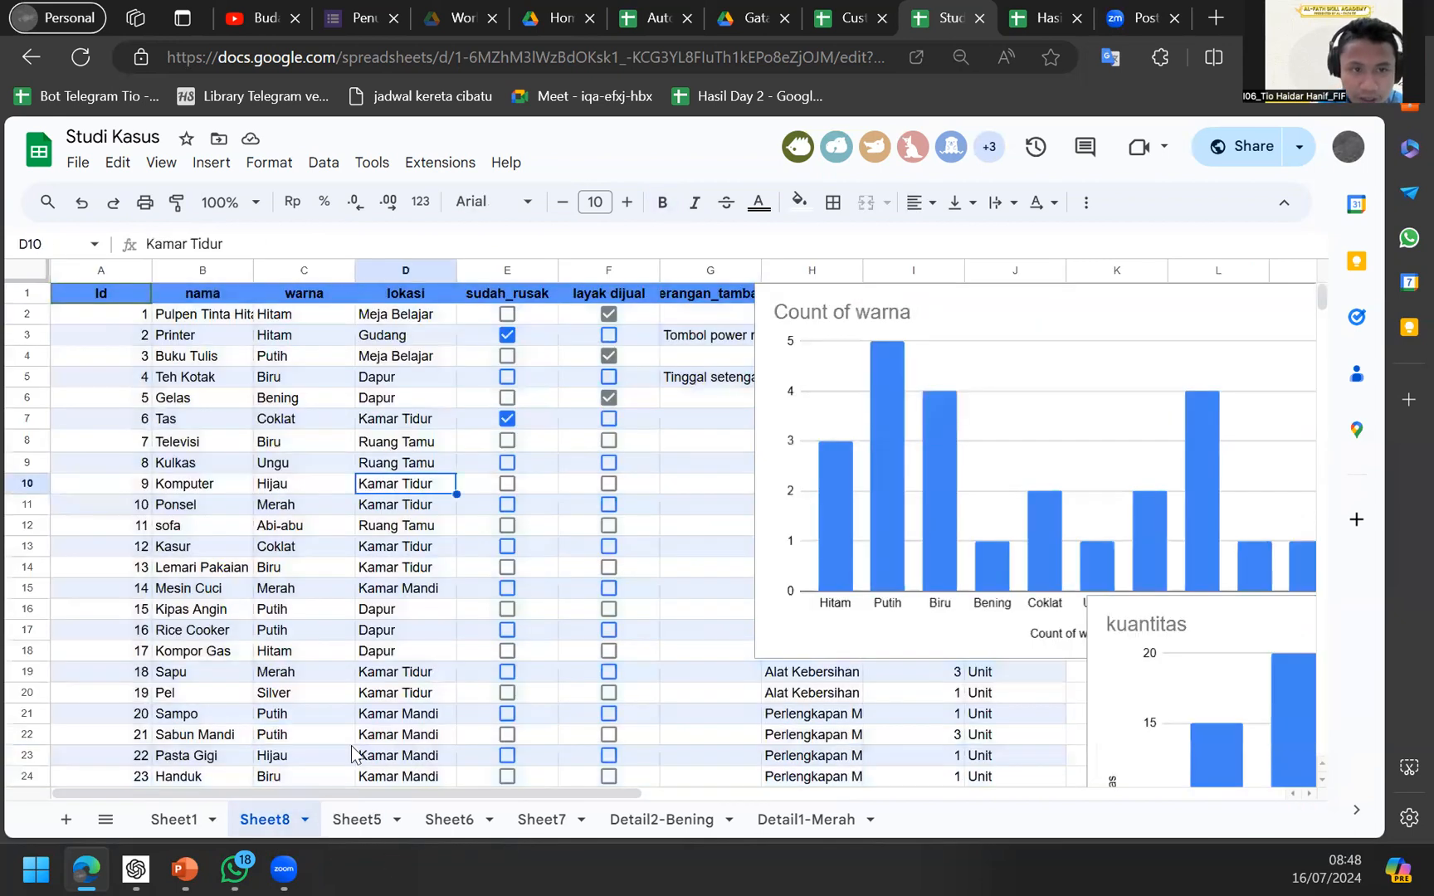
key(ctrl+a)
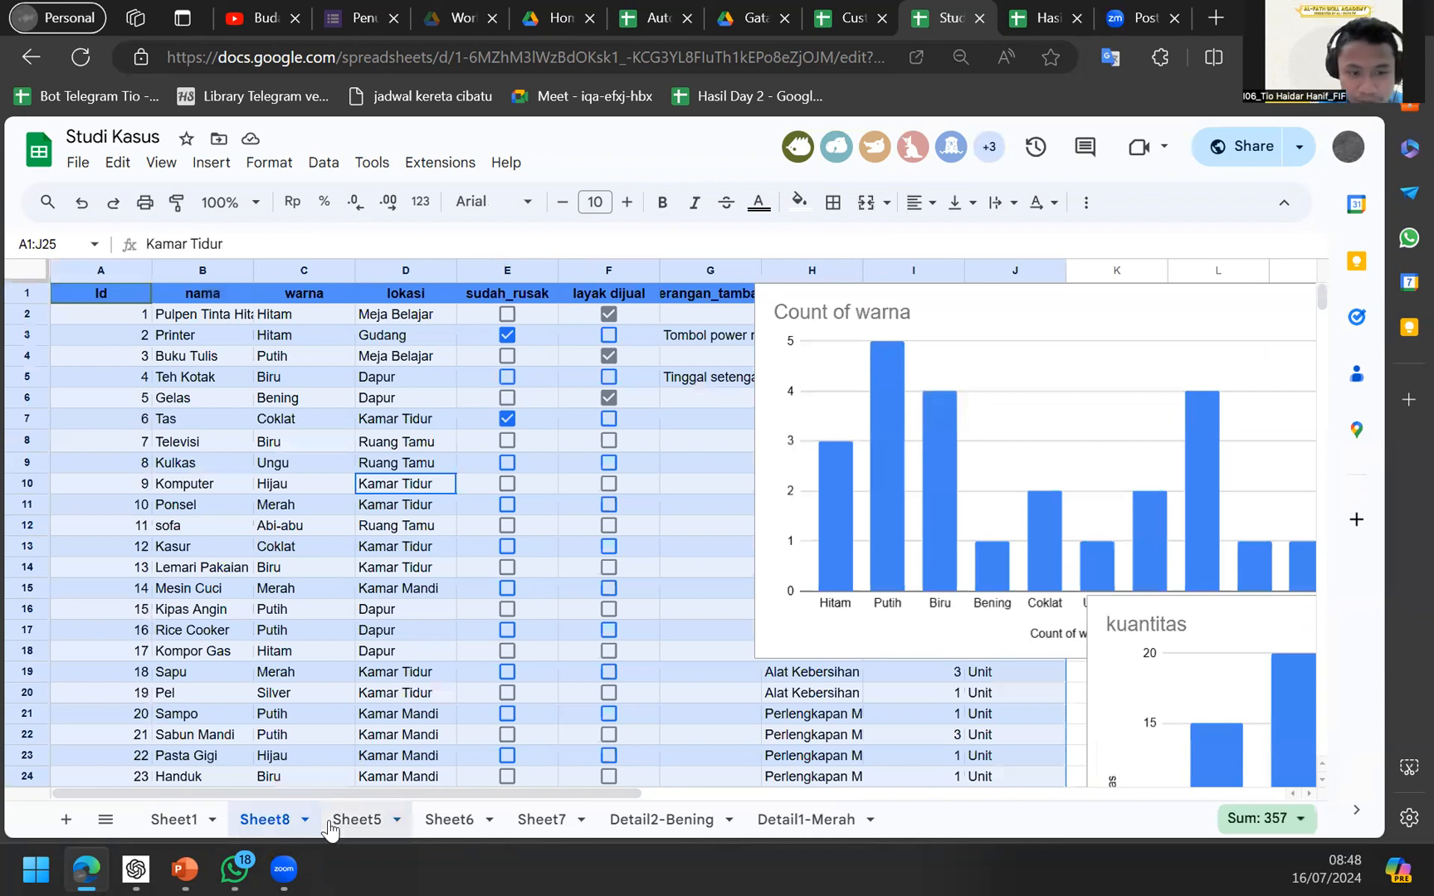
Step through Sheet5's lookup formulas in I2–I6, then bring up Sheet1.
click(357, 820)
click(640, 395)
key(Up)
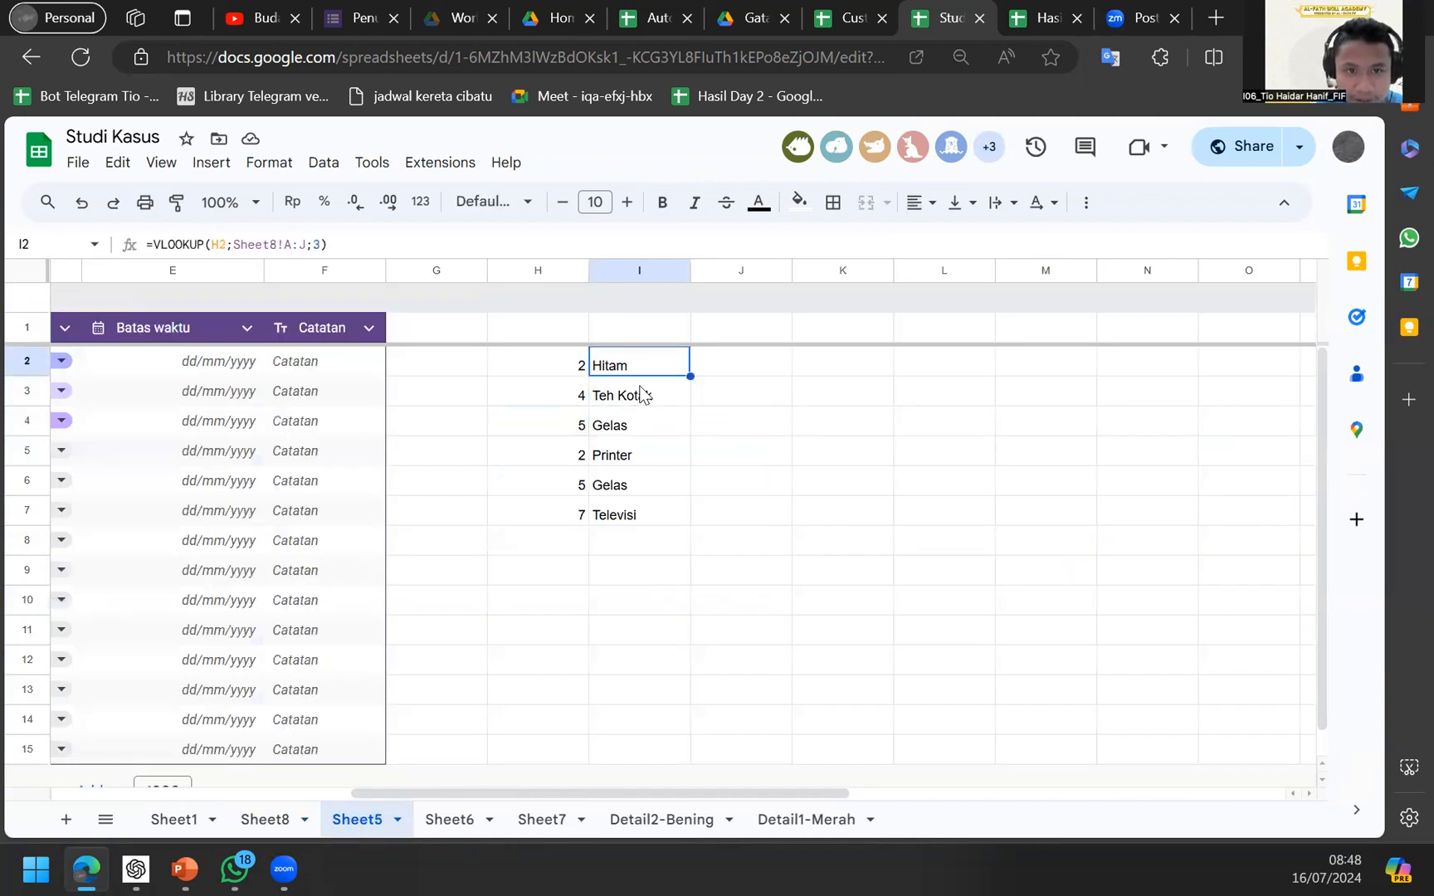
click(639, 392)
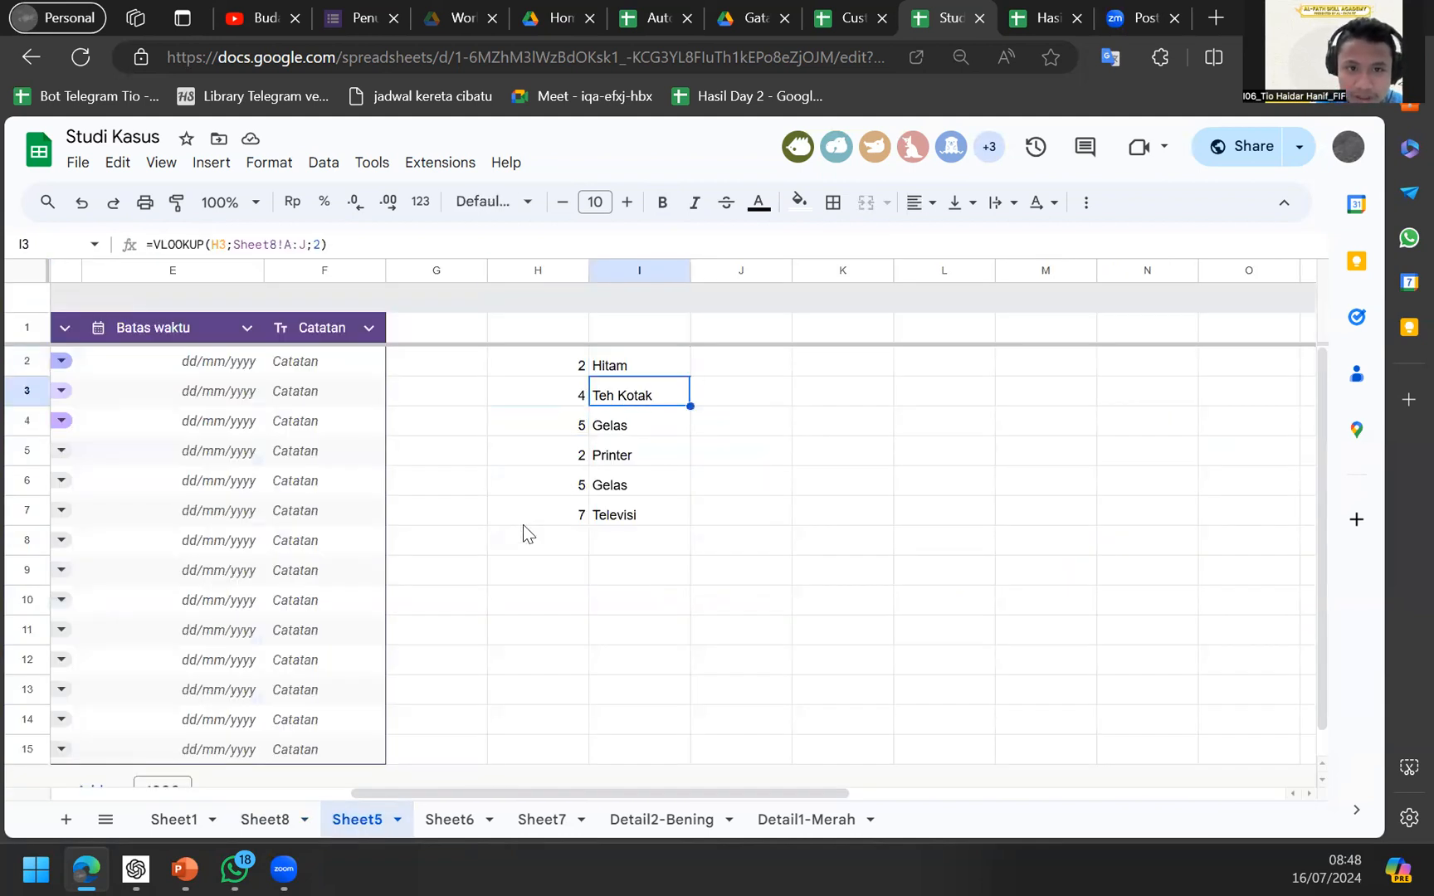
key(Up)
key(Down)
key(Down)
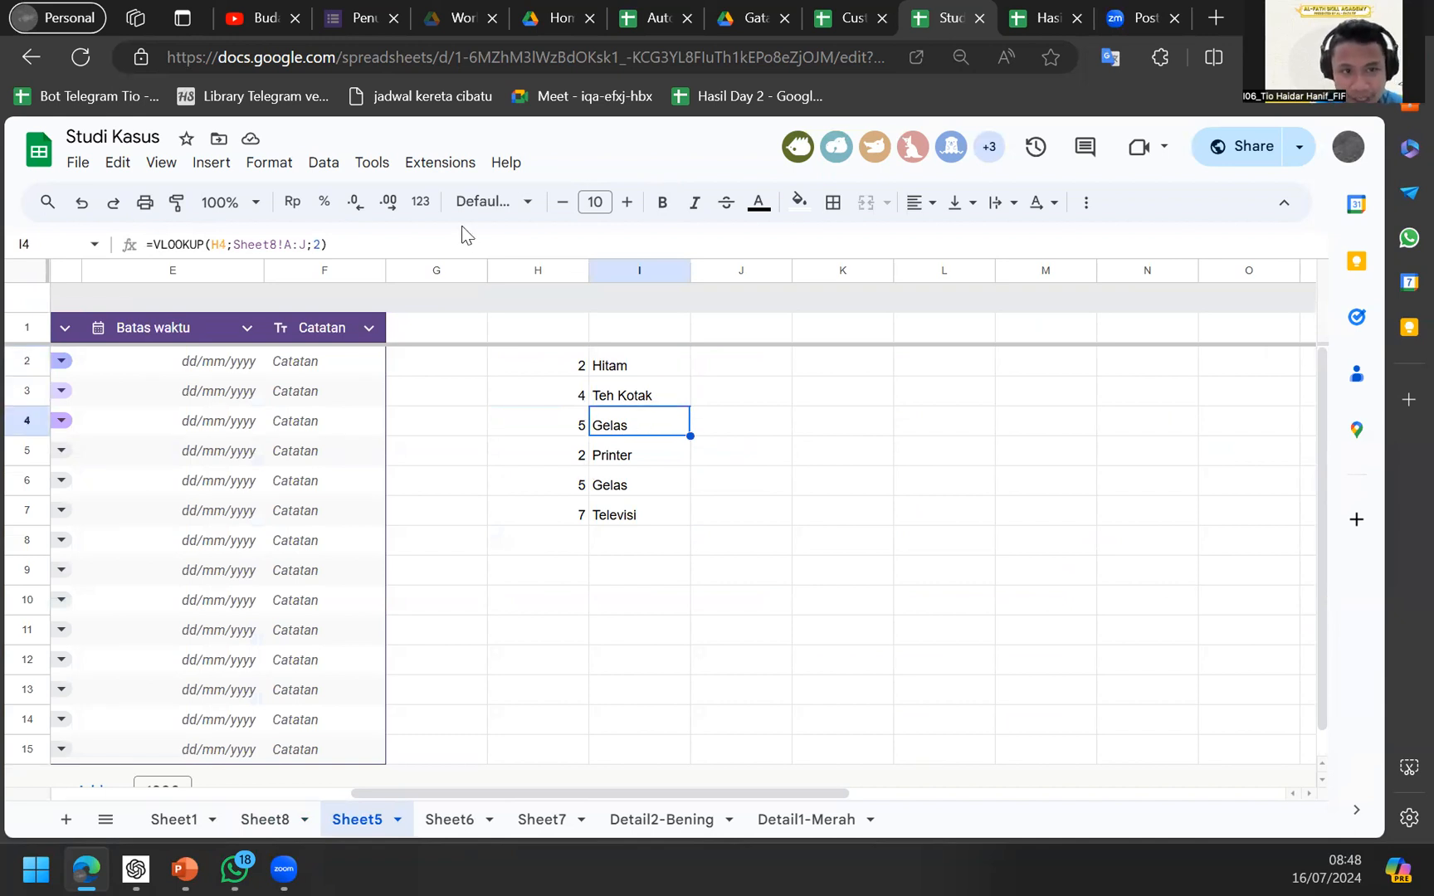
click(634, 366)
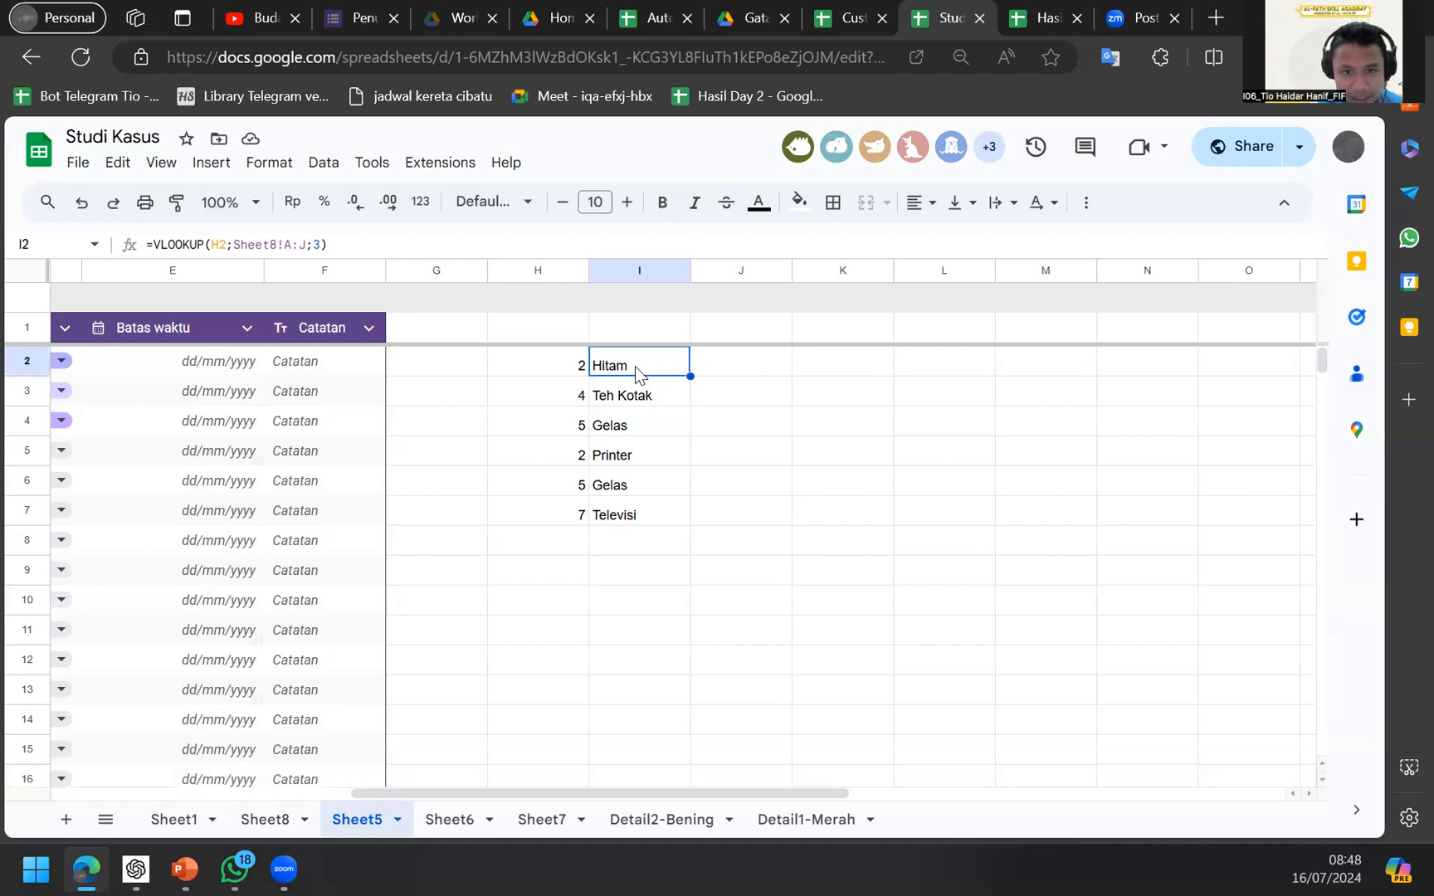
click(622, 487)
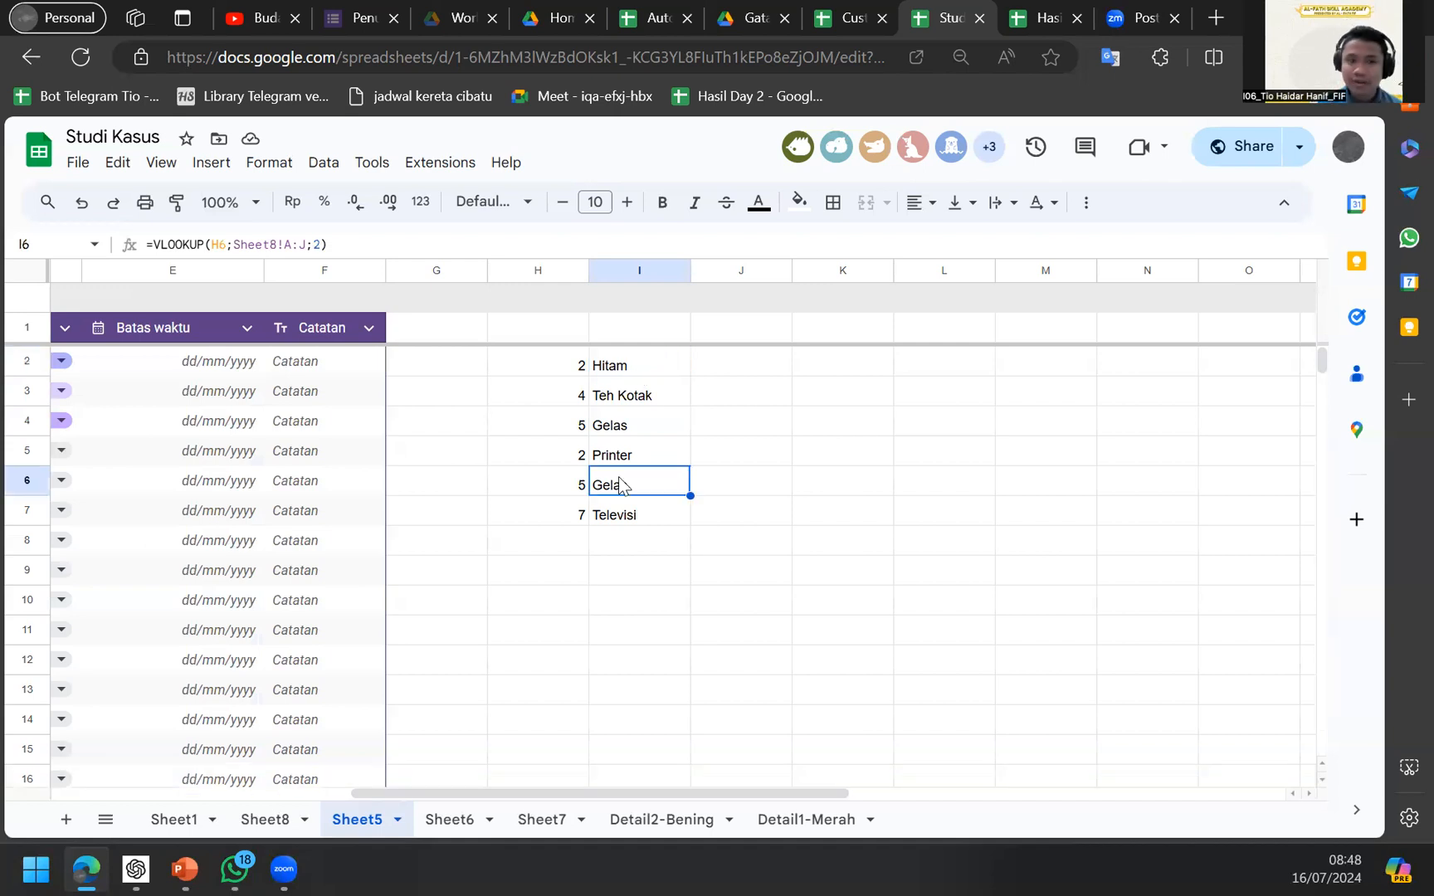
key(Right)
key(Right)
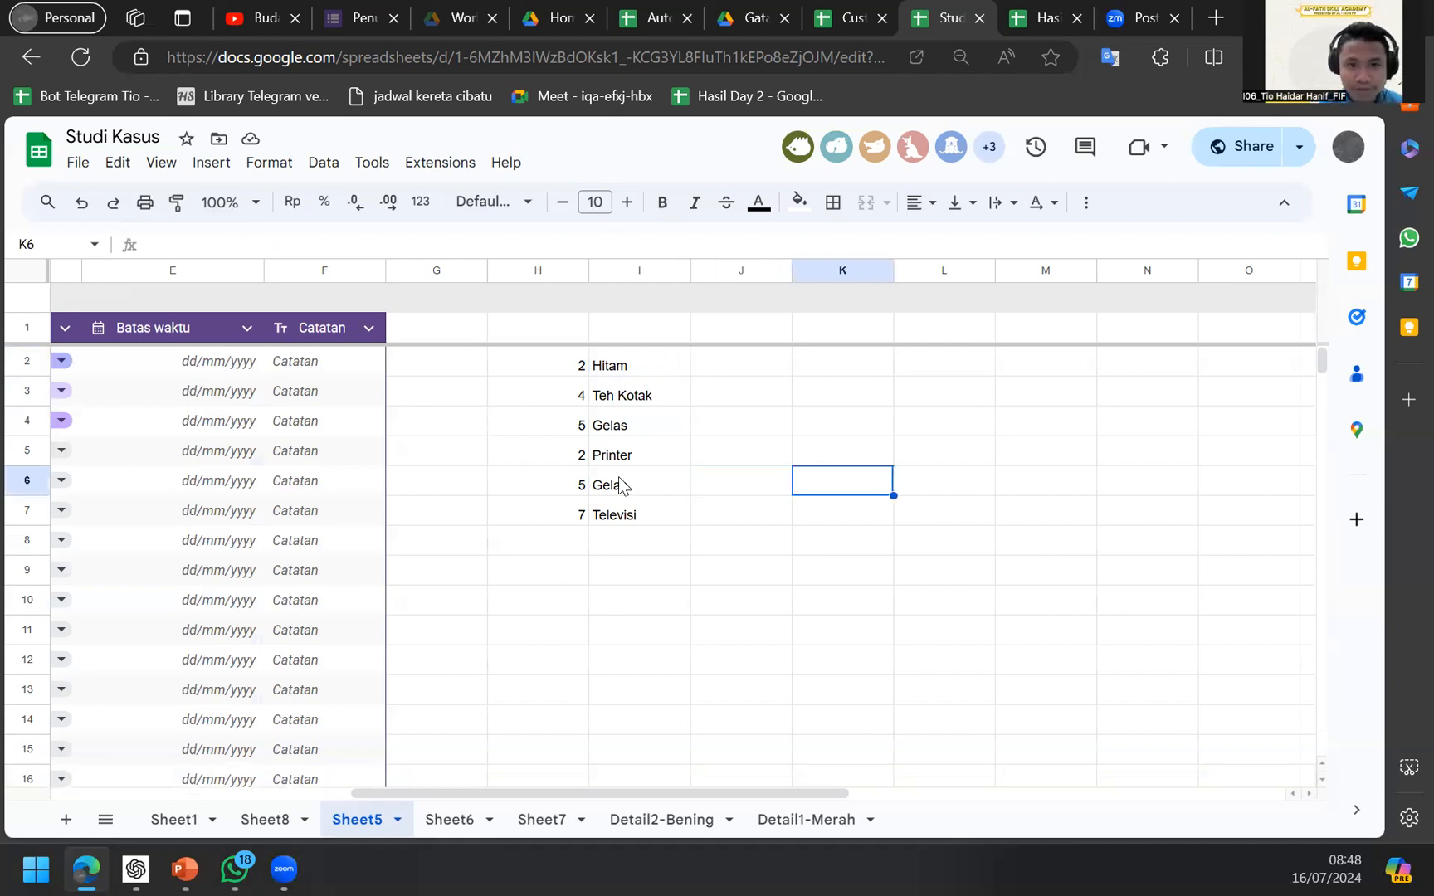
key(Up)
key(Up)
click(175, 819)
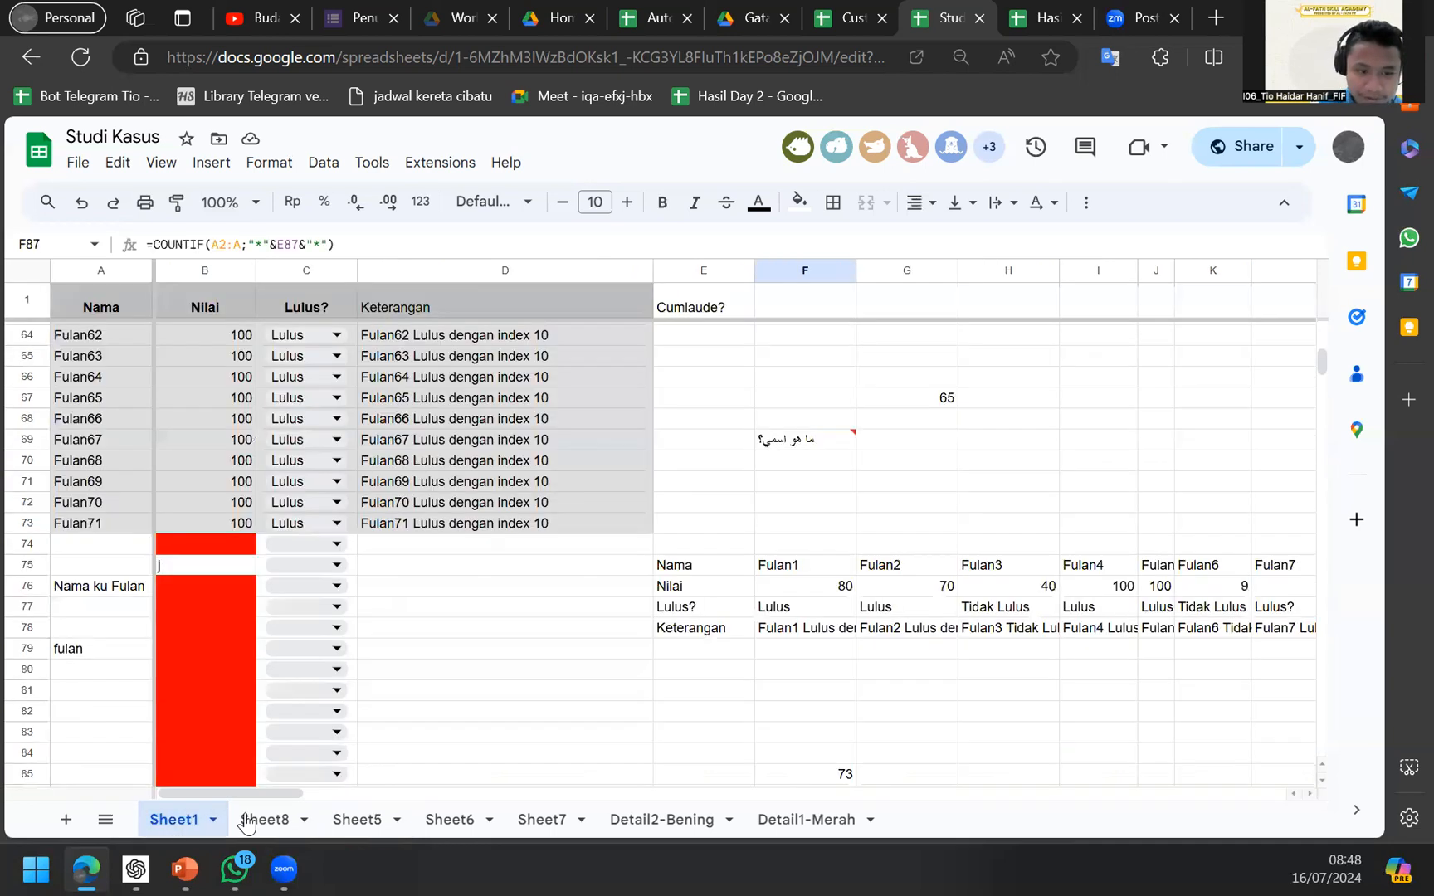
Copy the Sheet8 item names from Teh Kotak in B5 down to Ponsel.
click(261, 819)
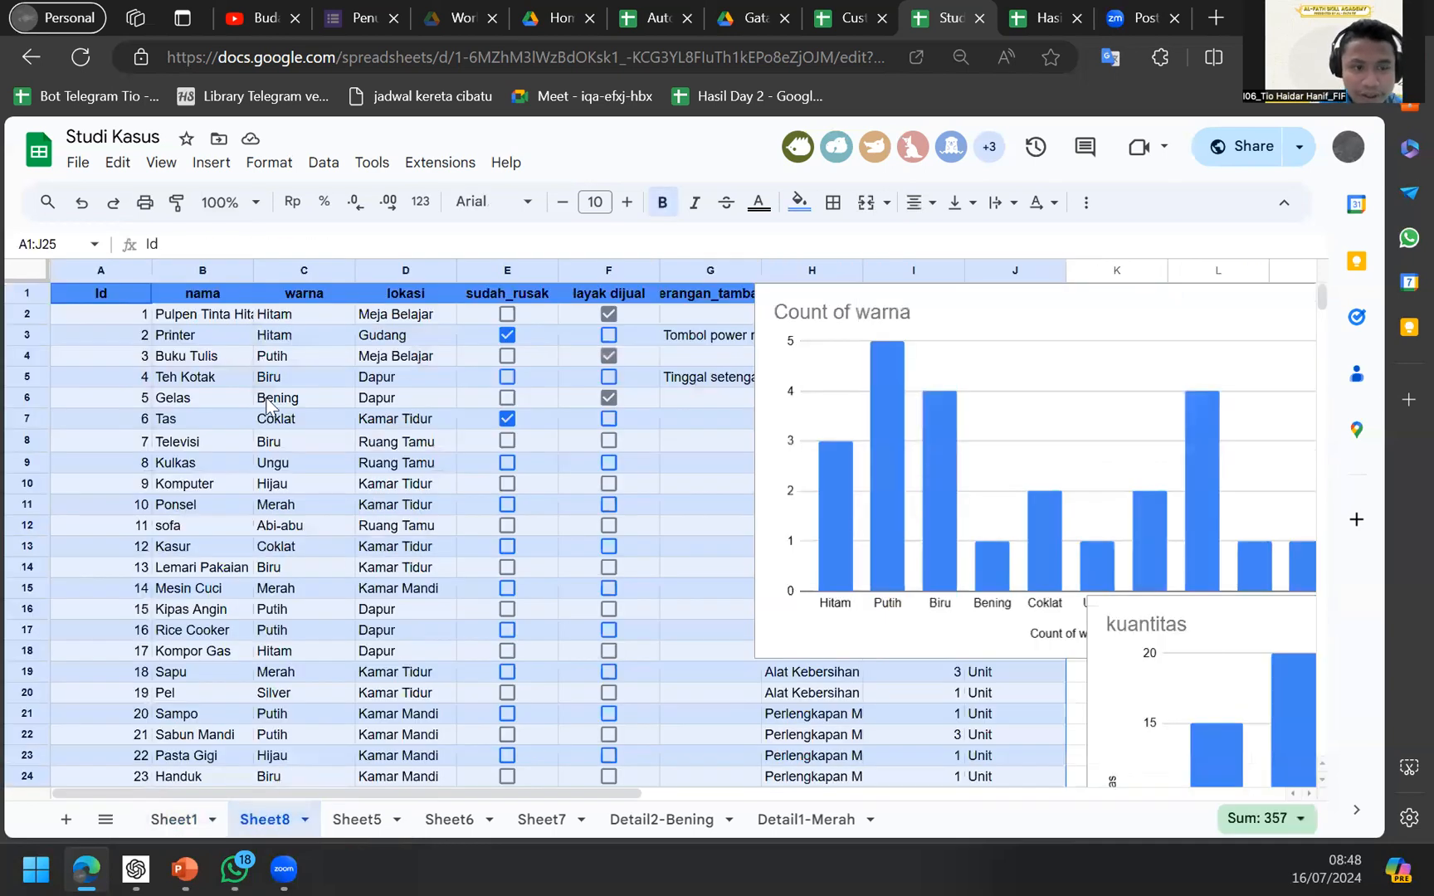
click(204, 323)
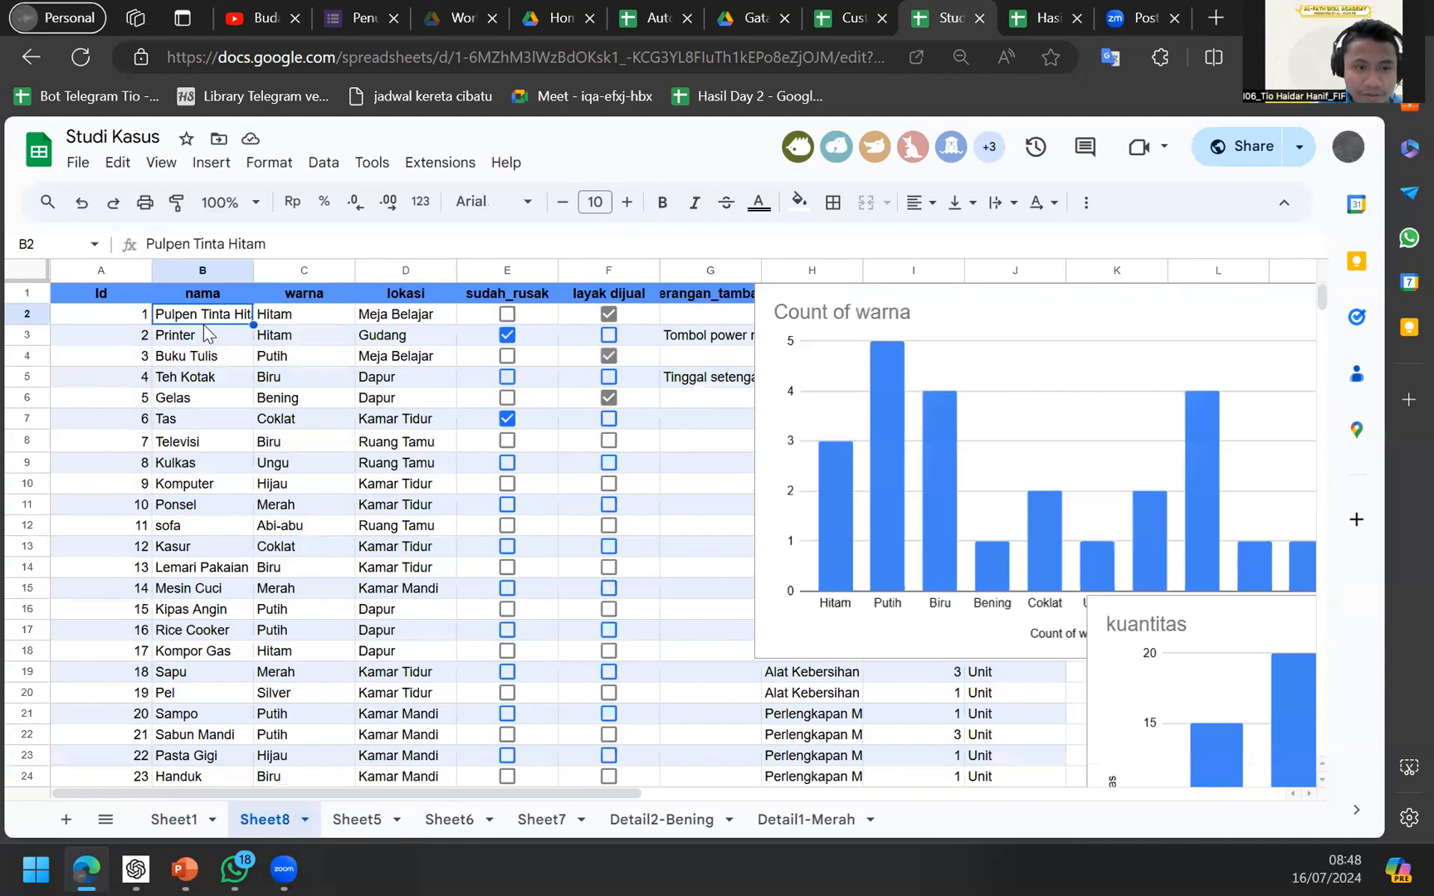
click(204, 551)
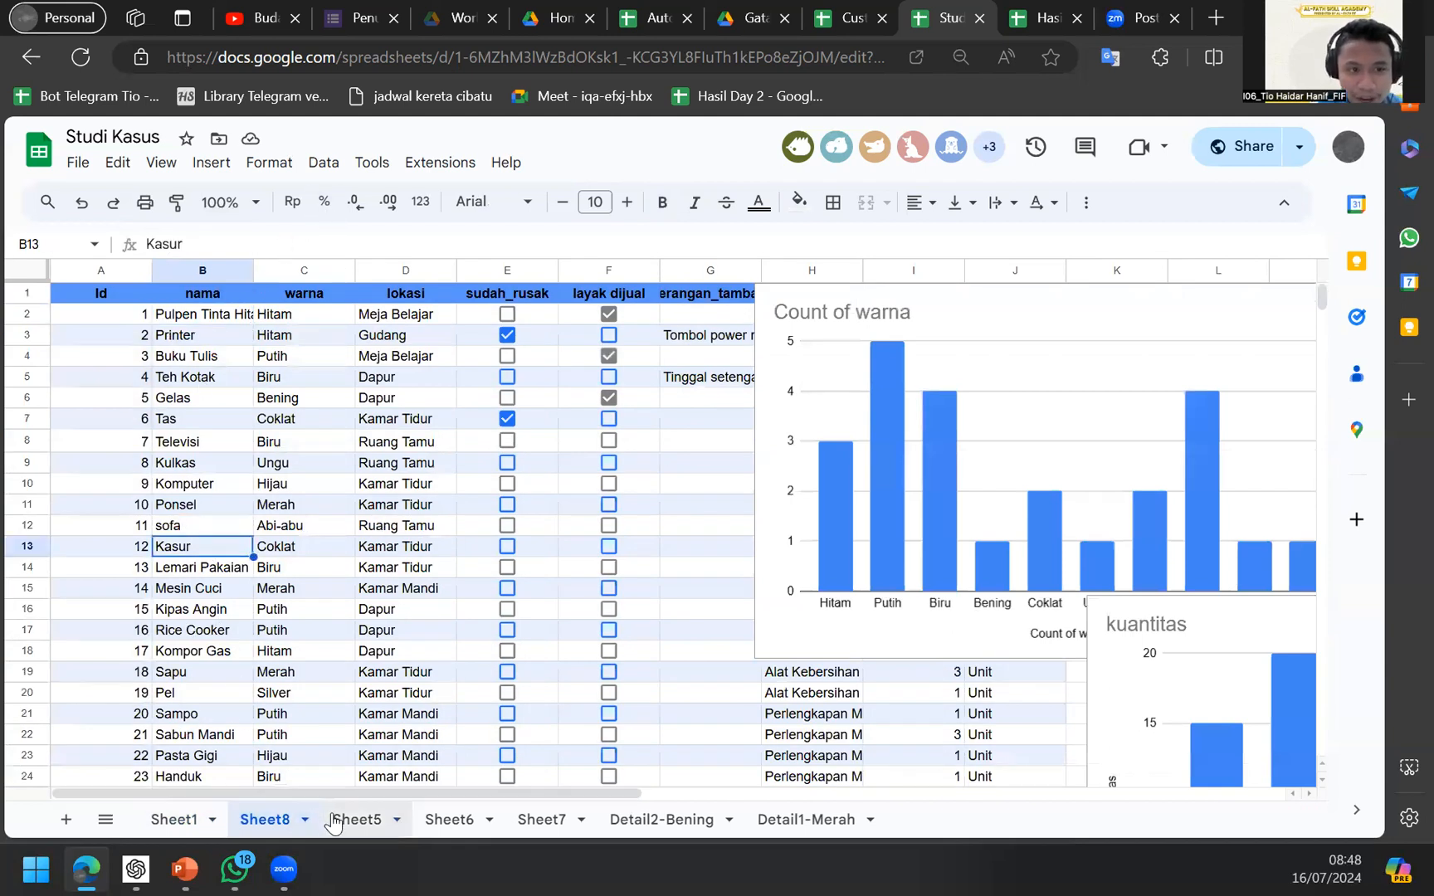
click(209, 268)
key(ctrl+c)
click(215, 379)
key(shift+Down)
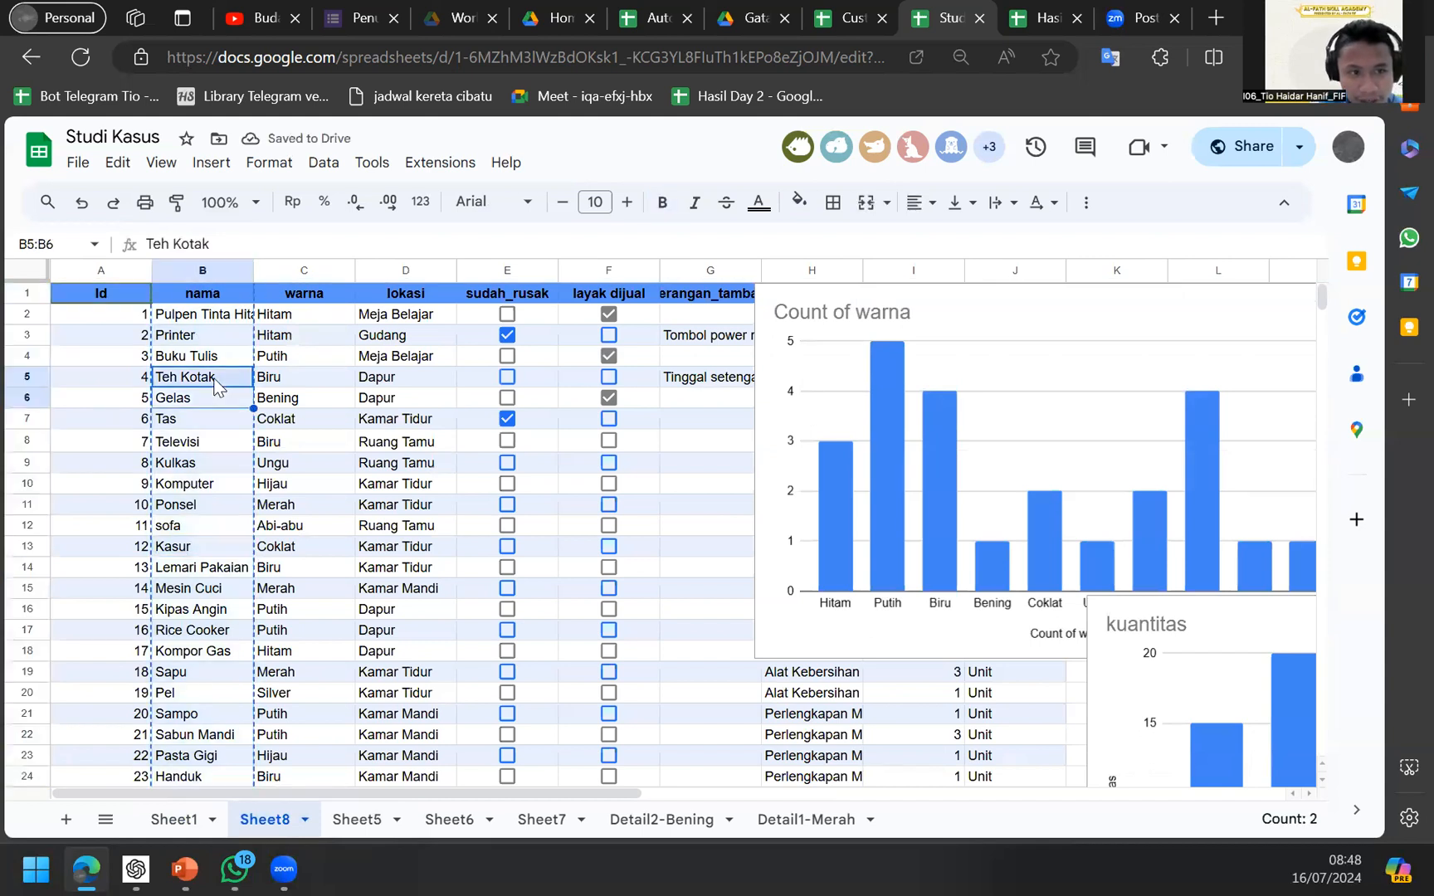
key(shift+Down)
key(shift+Down)
key(shift+Down)
key(shift+Down)
key(shift+Down)
key(ctrl+c)
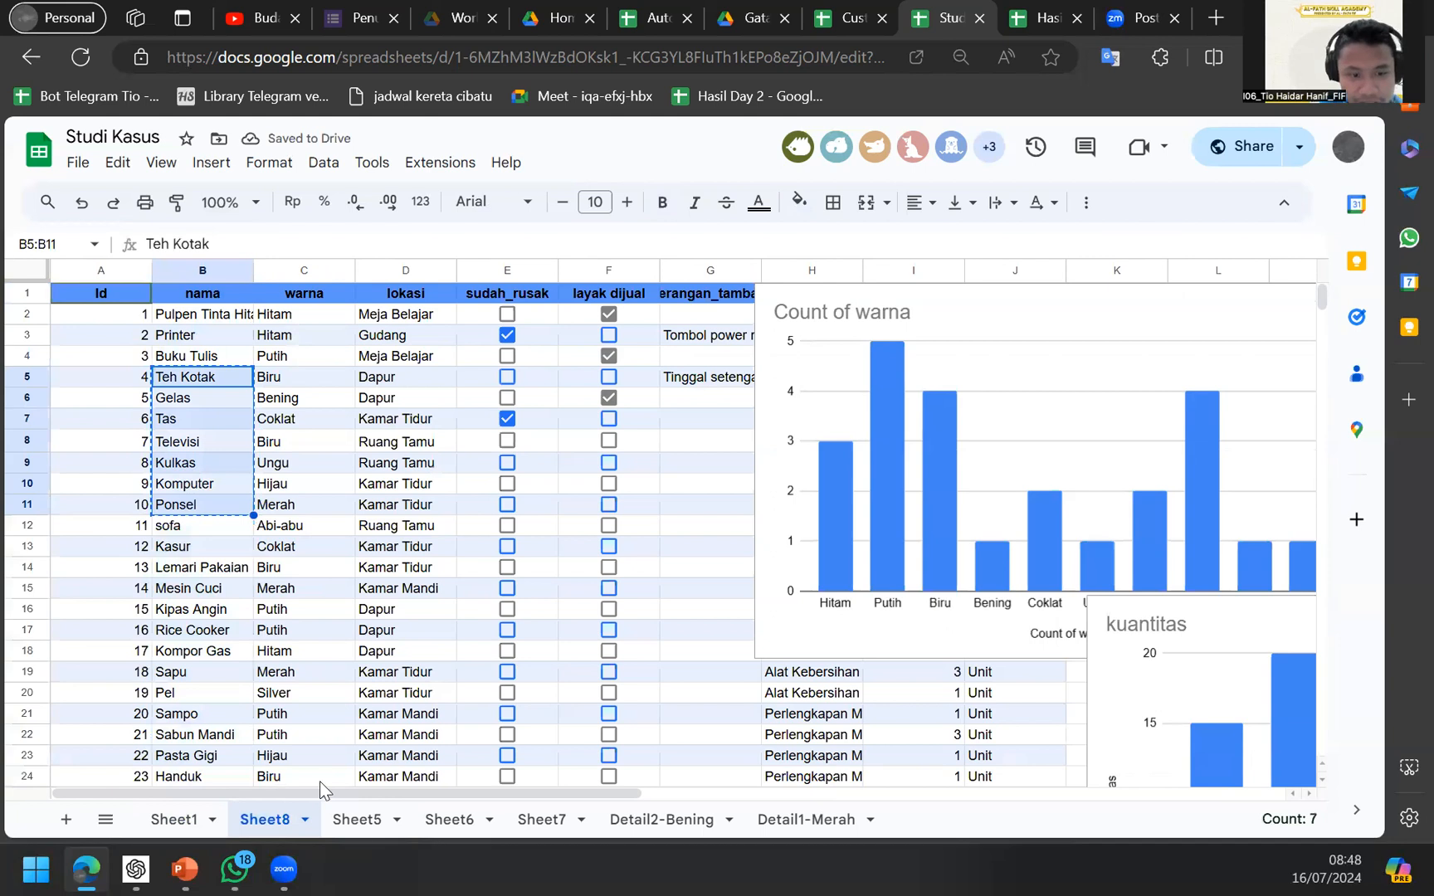
Paste the copied item names into Sheet5 starting at H11.
click(357, 819)
click(492, 644)
key(ctrl+v)
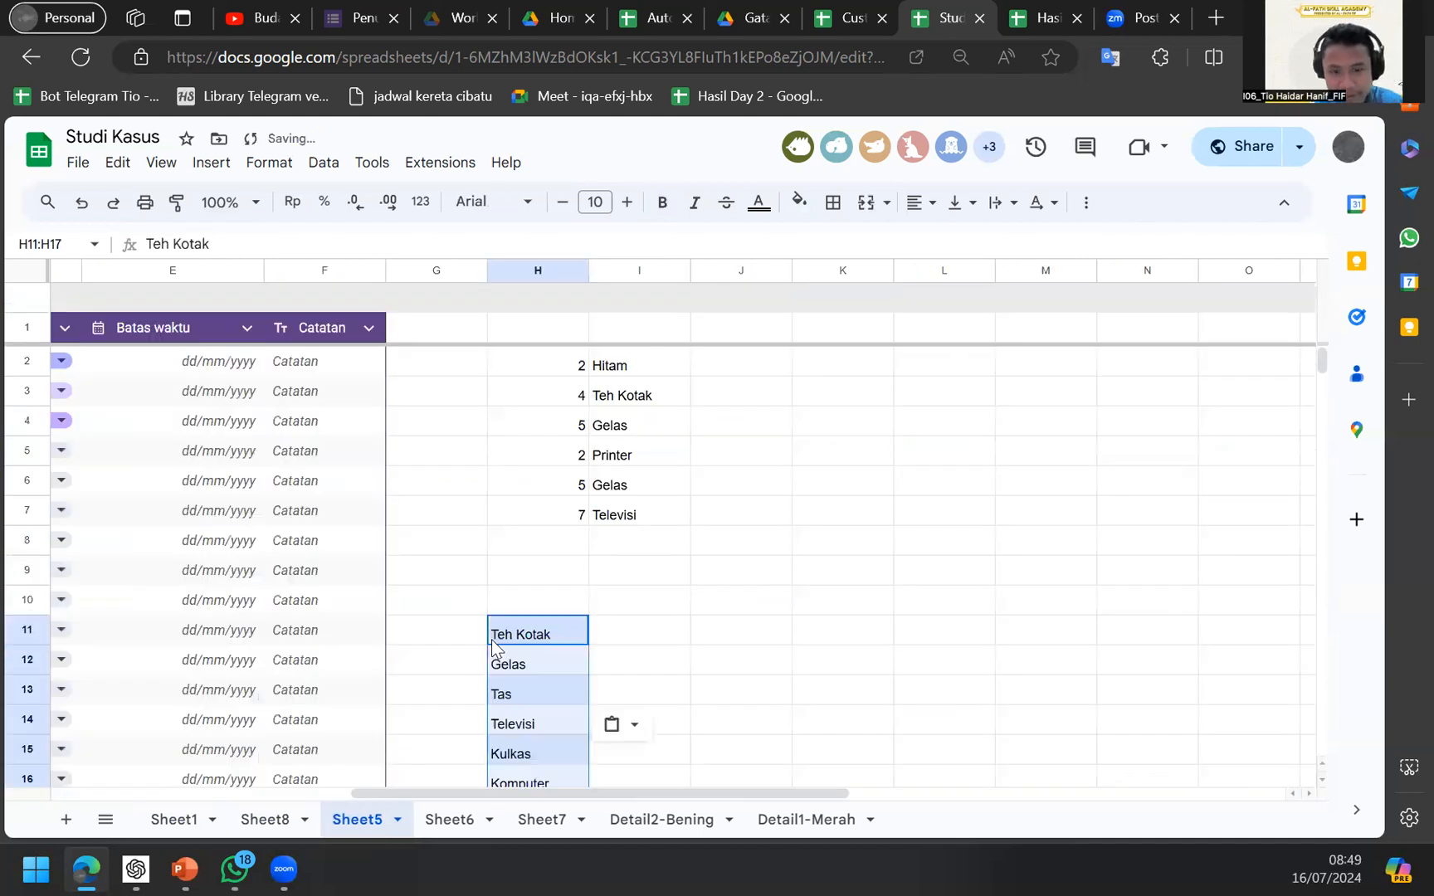
Enter a VLOOKUP in I11 looking up H11 in Sheet8's table, which yields #N/A.
key(Right)
text(=VLOOKUP()
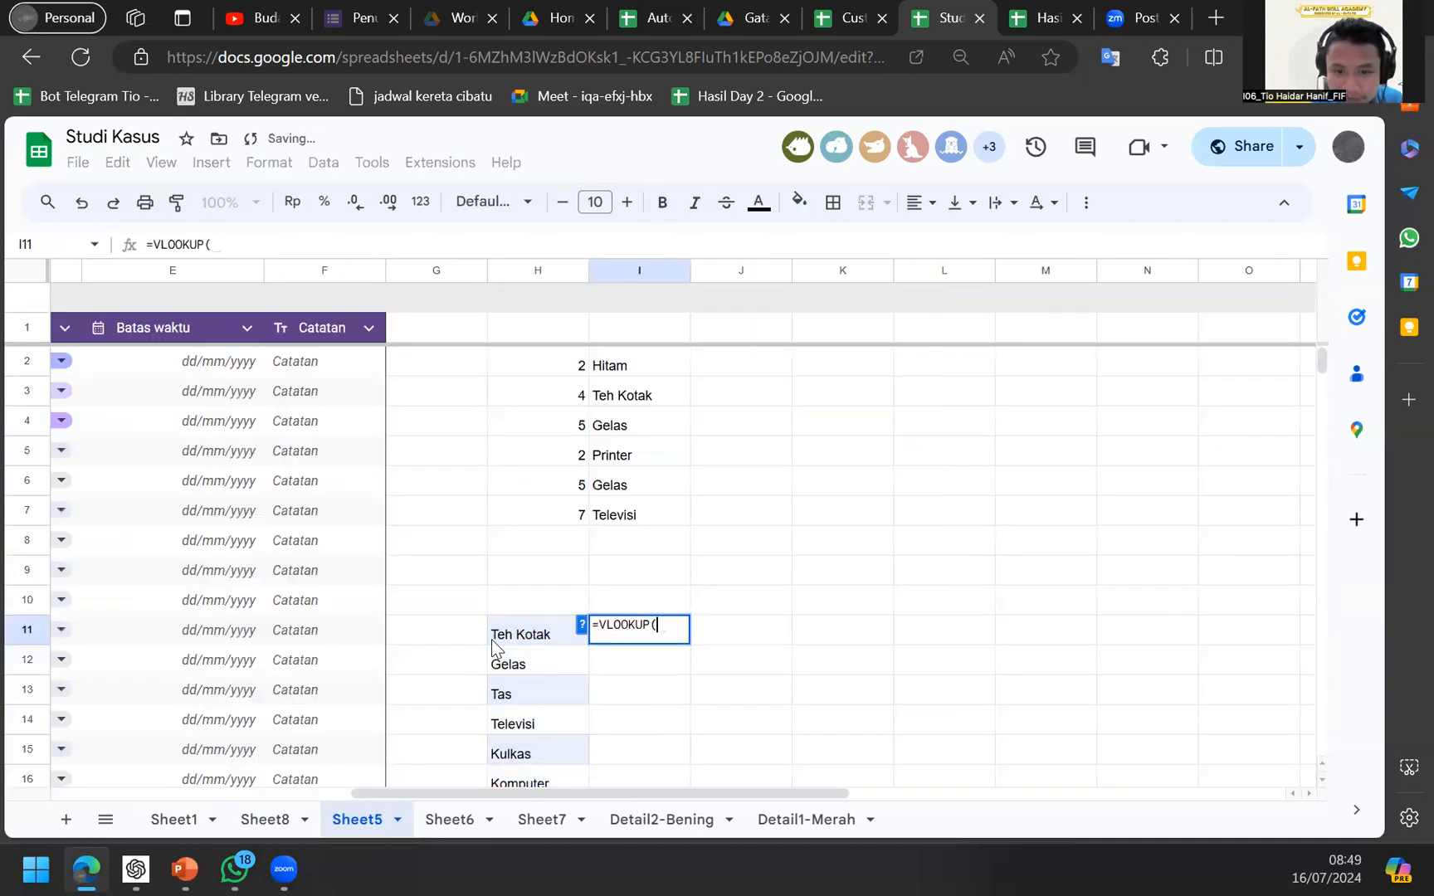
click(493, 644)
text(;)
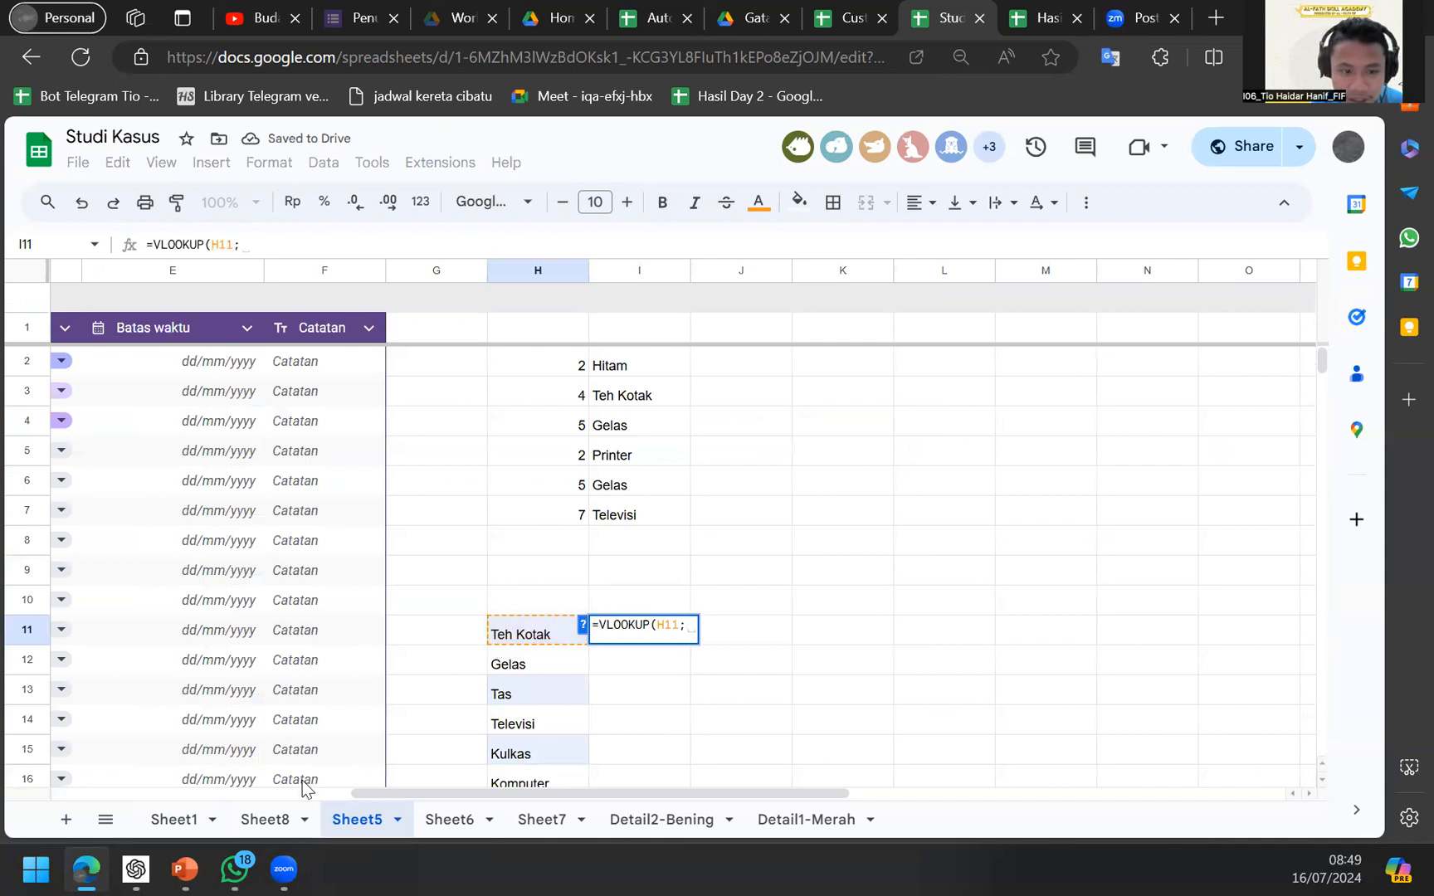
click(266, 819)
key(ctrl+a)
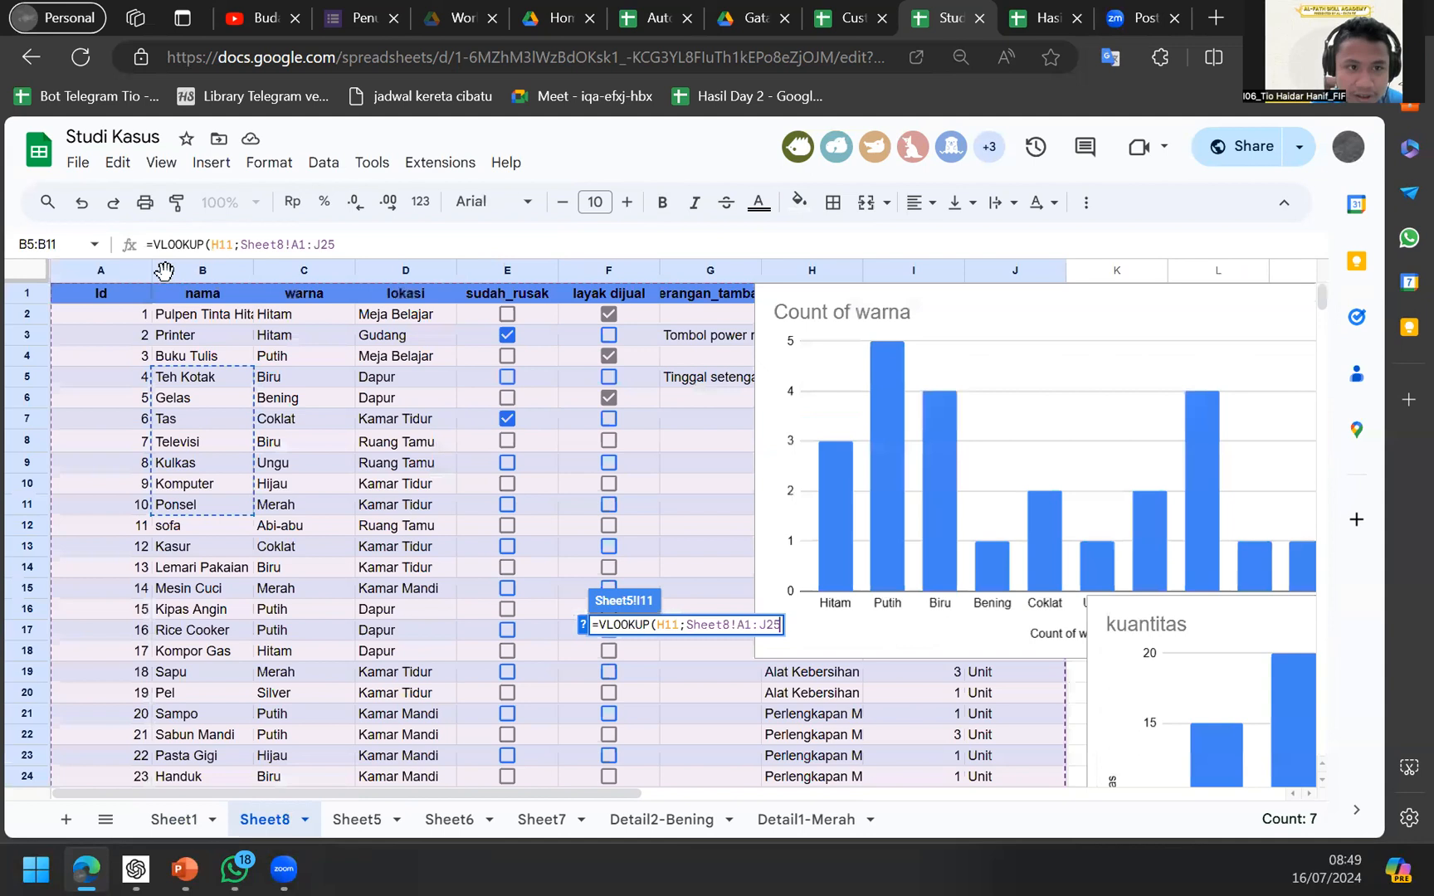
key(Return)
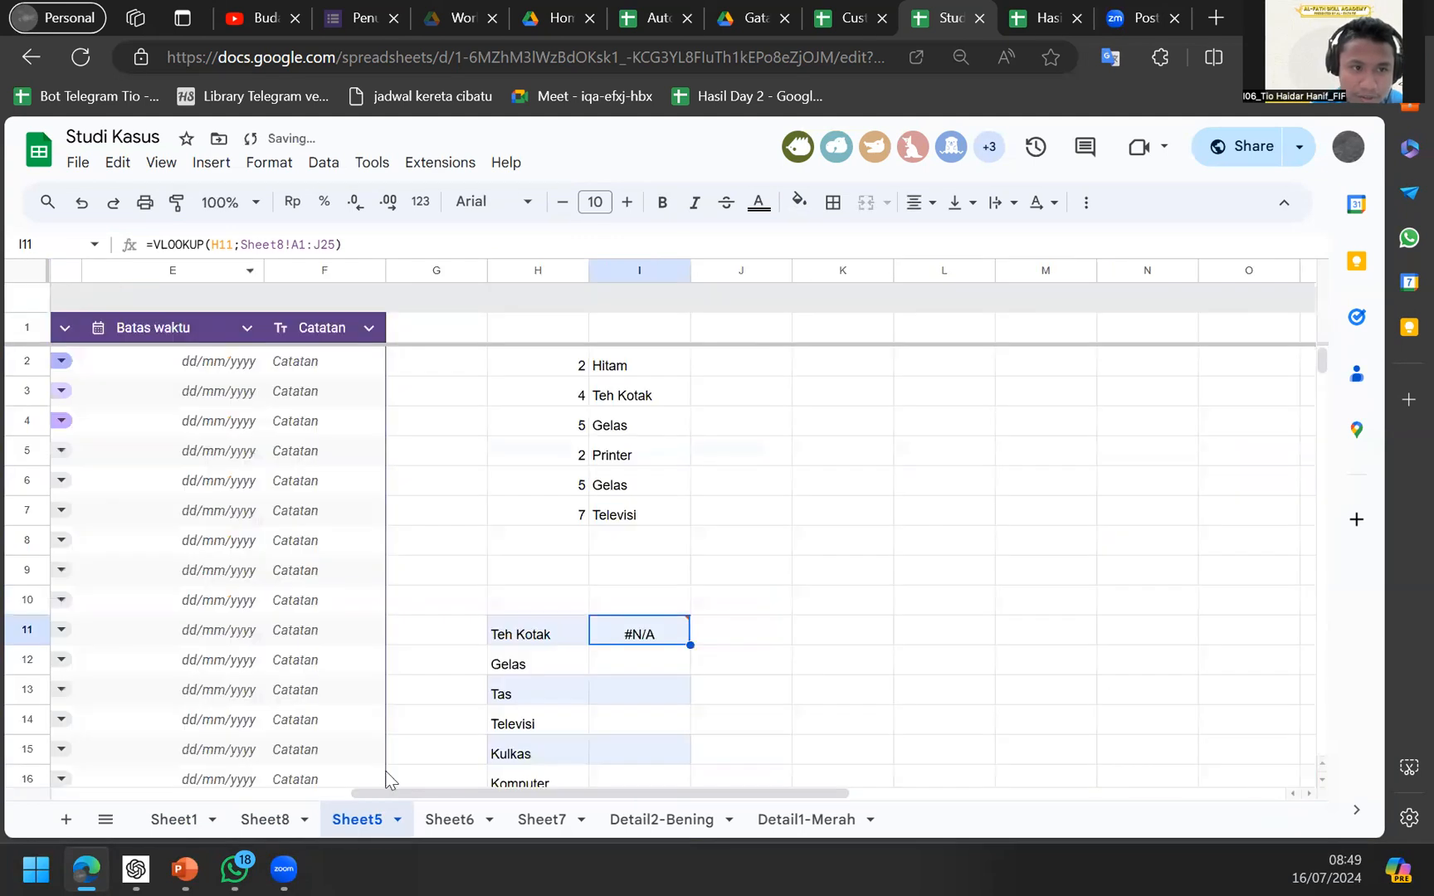
click(253, 820)
drag(112, 271, 1001, 274)
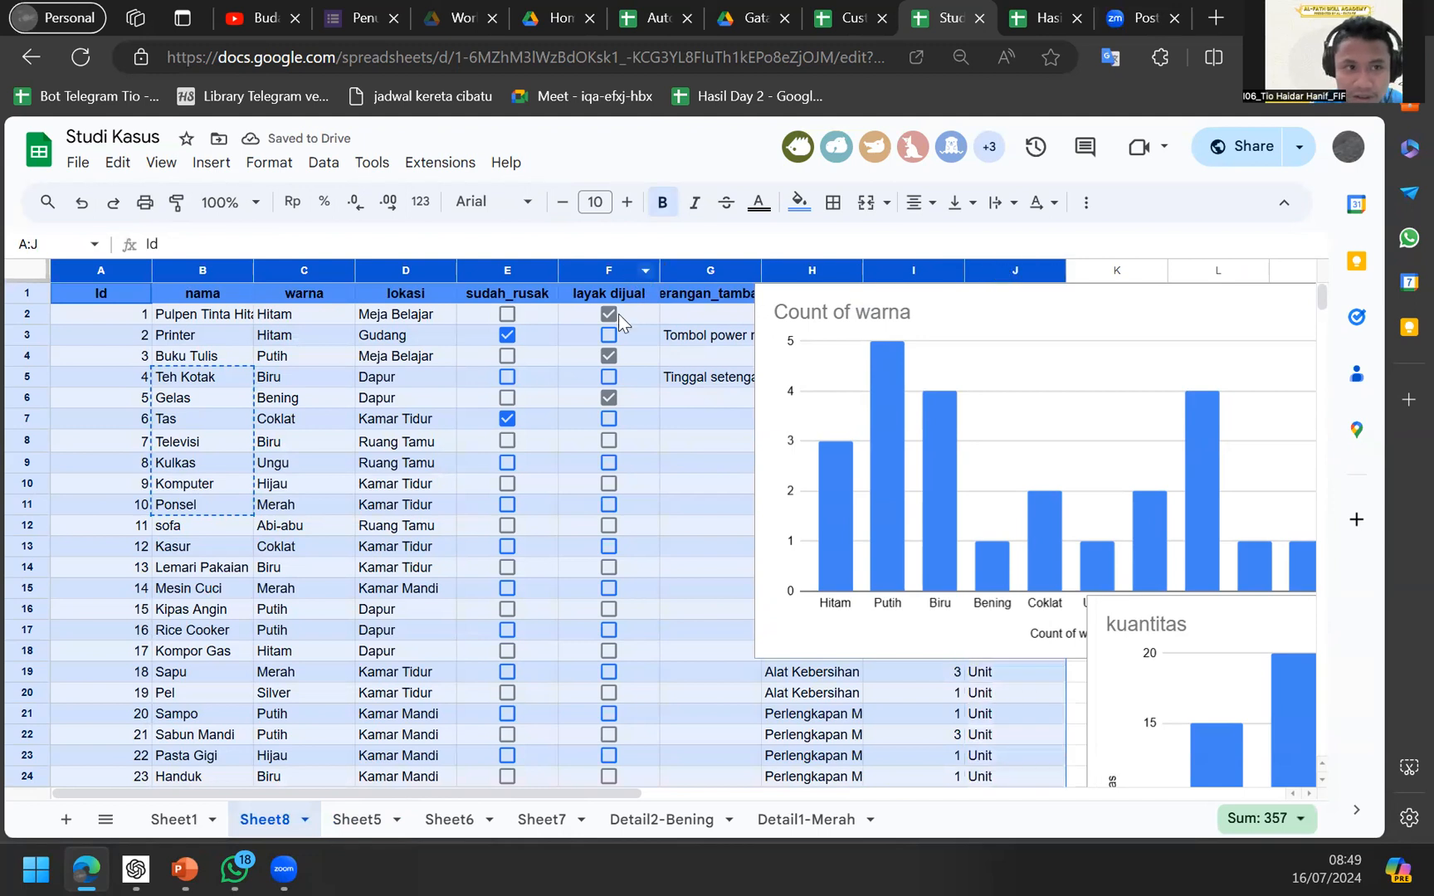
click(448, 819)
click(403, 812)
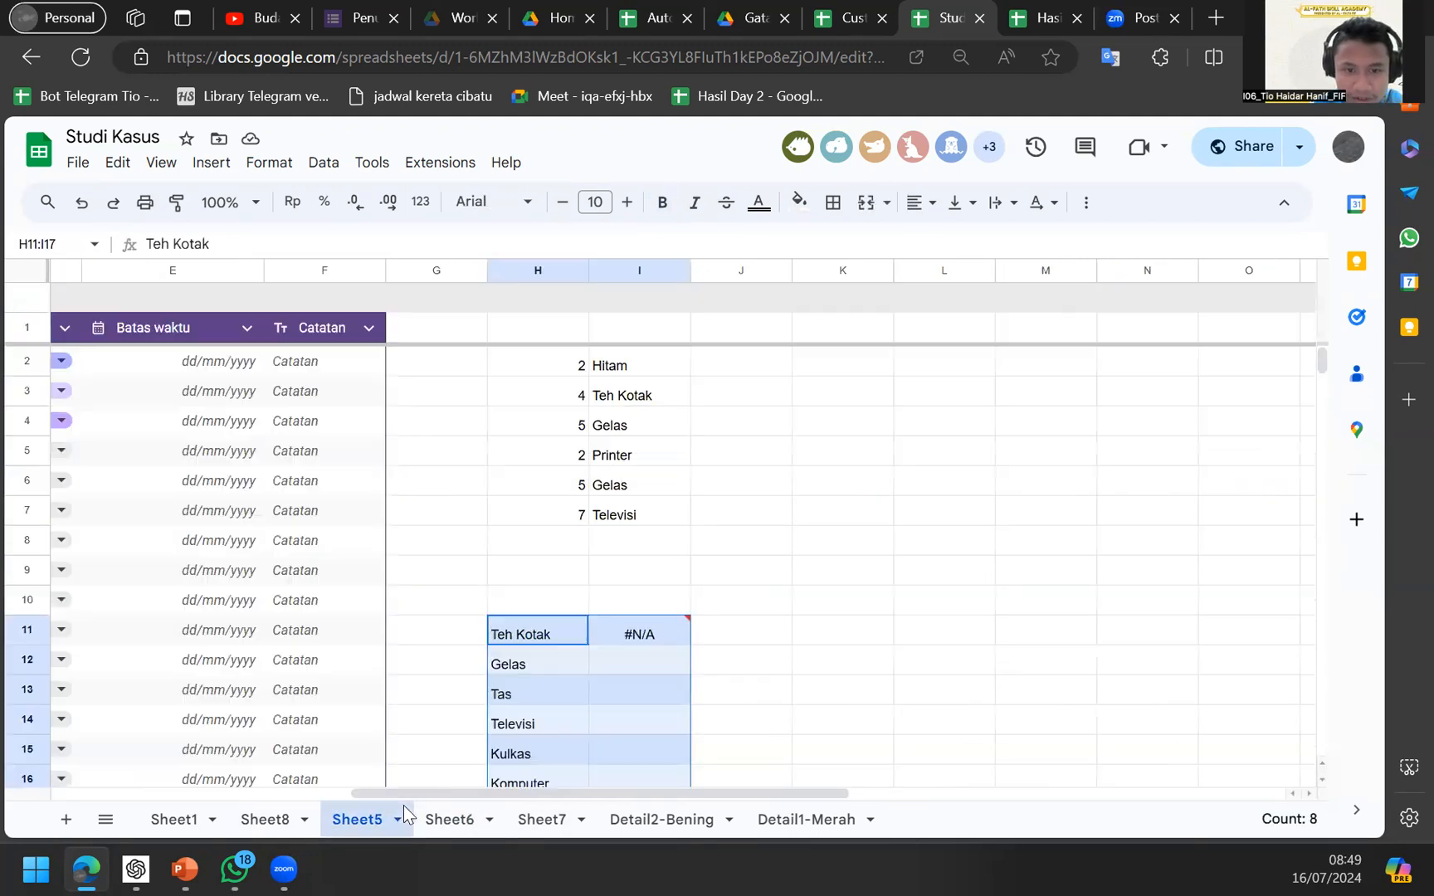
Copy the working Hitam lookup formula into I11 and point it at H11, returning warna.
click(605, 644)
key(Up)
key(Up)
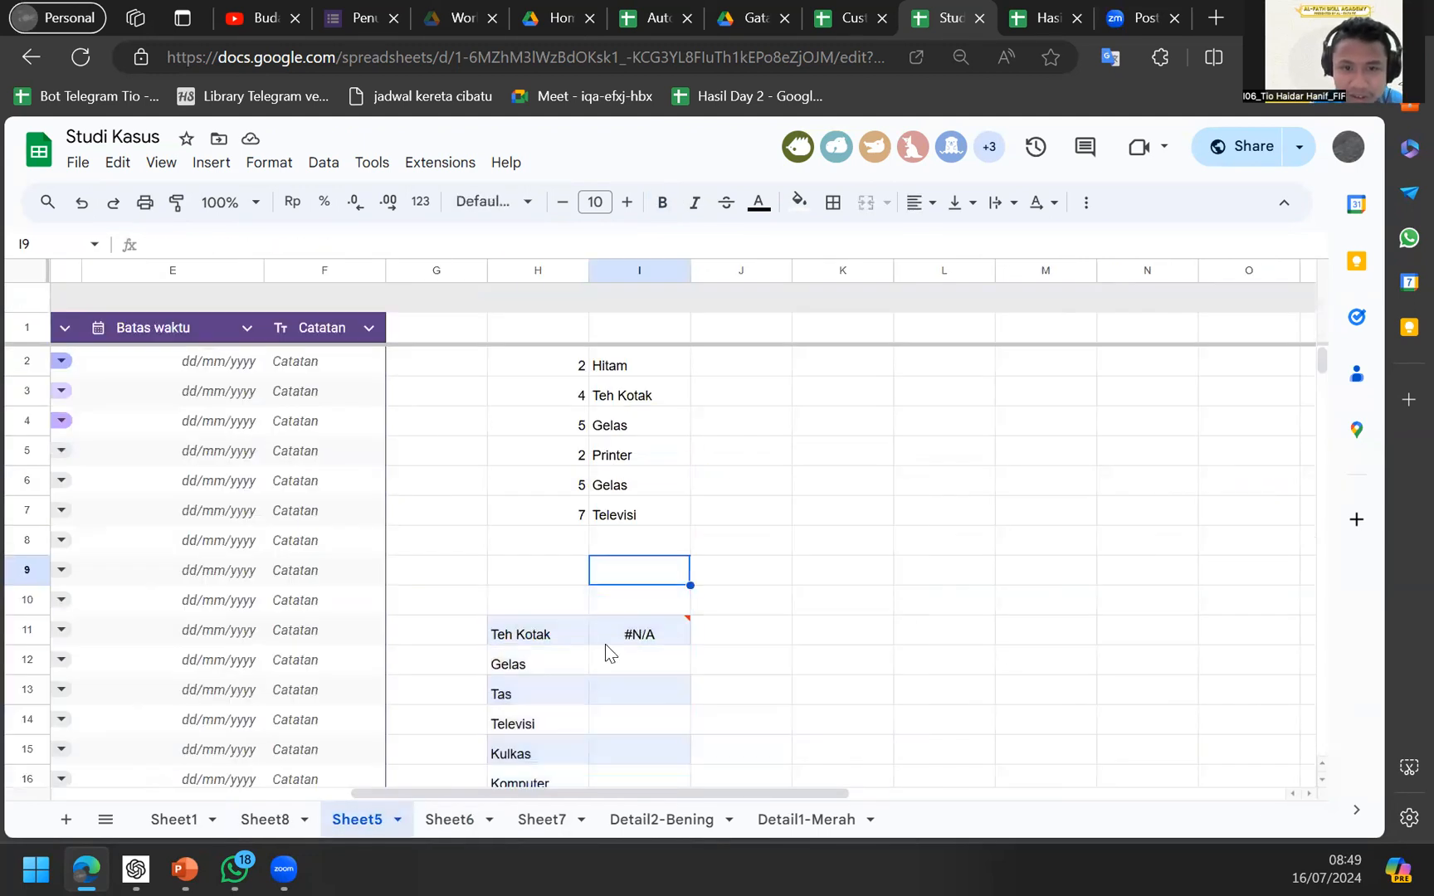
key(Up)
key(Up)
key(Up)
key(Up)
key(Up)
key(Up)
key(Up)
key(F2)
key(ctrl+a)
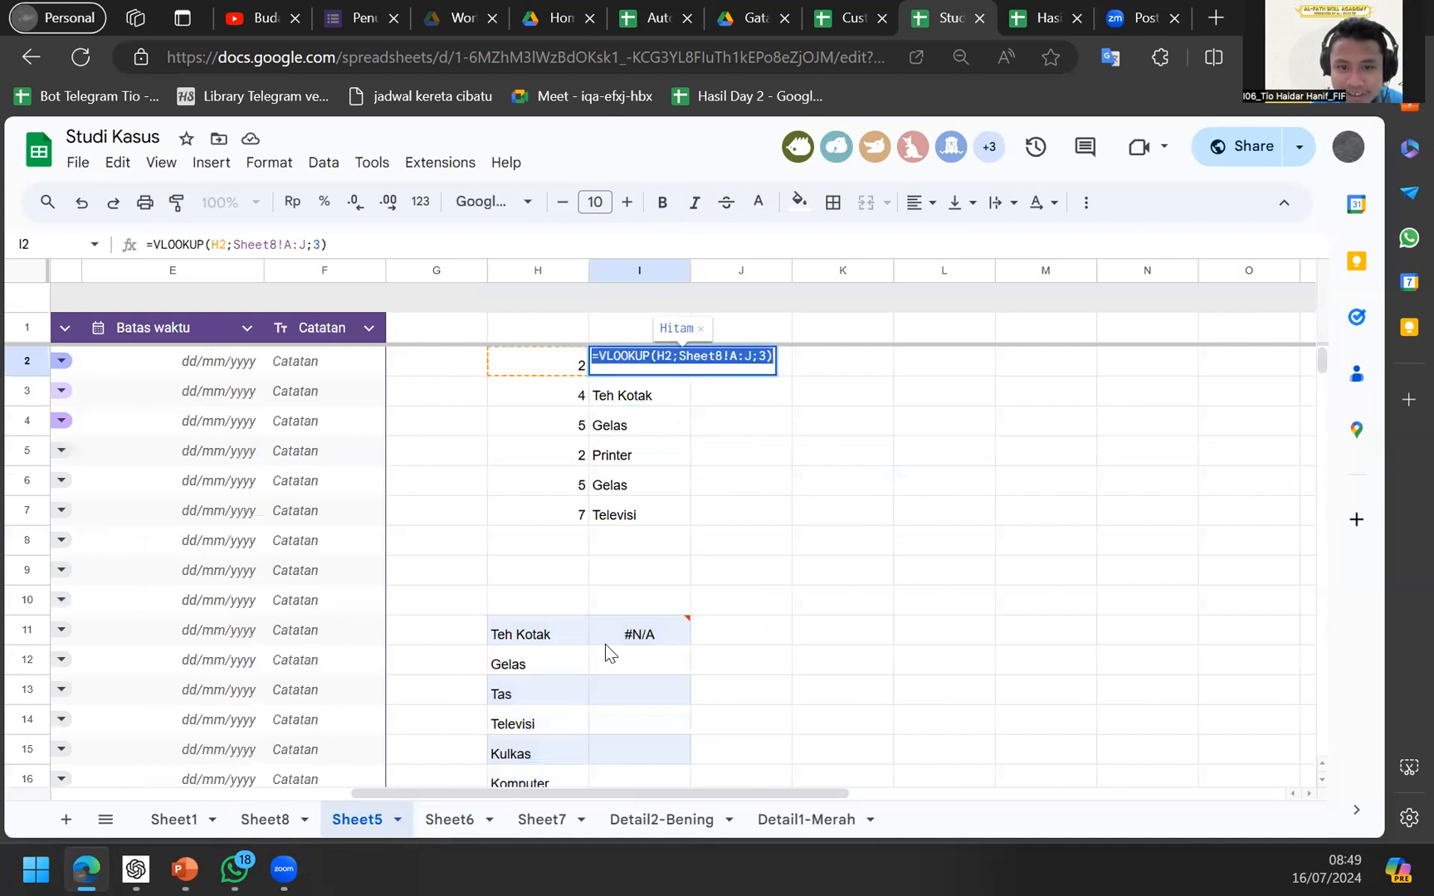
key(Return)
key(Down)
key(Down)
key(Down)
key(Down)
key(Down)
key(Down)
key(Down)
key(Down)
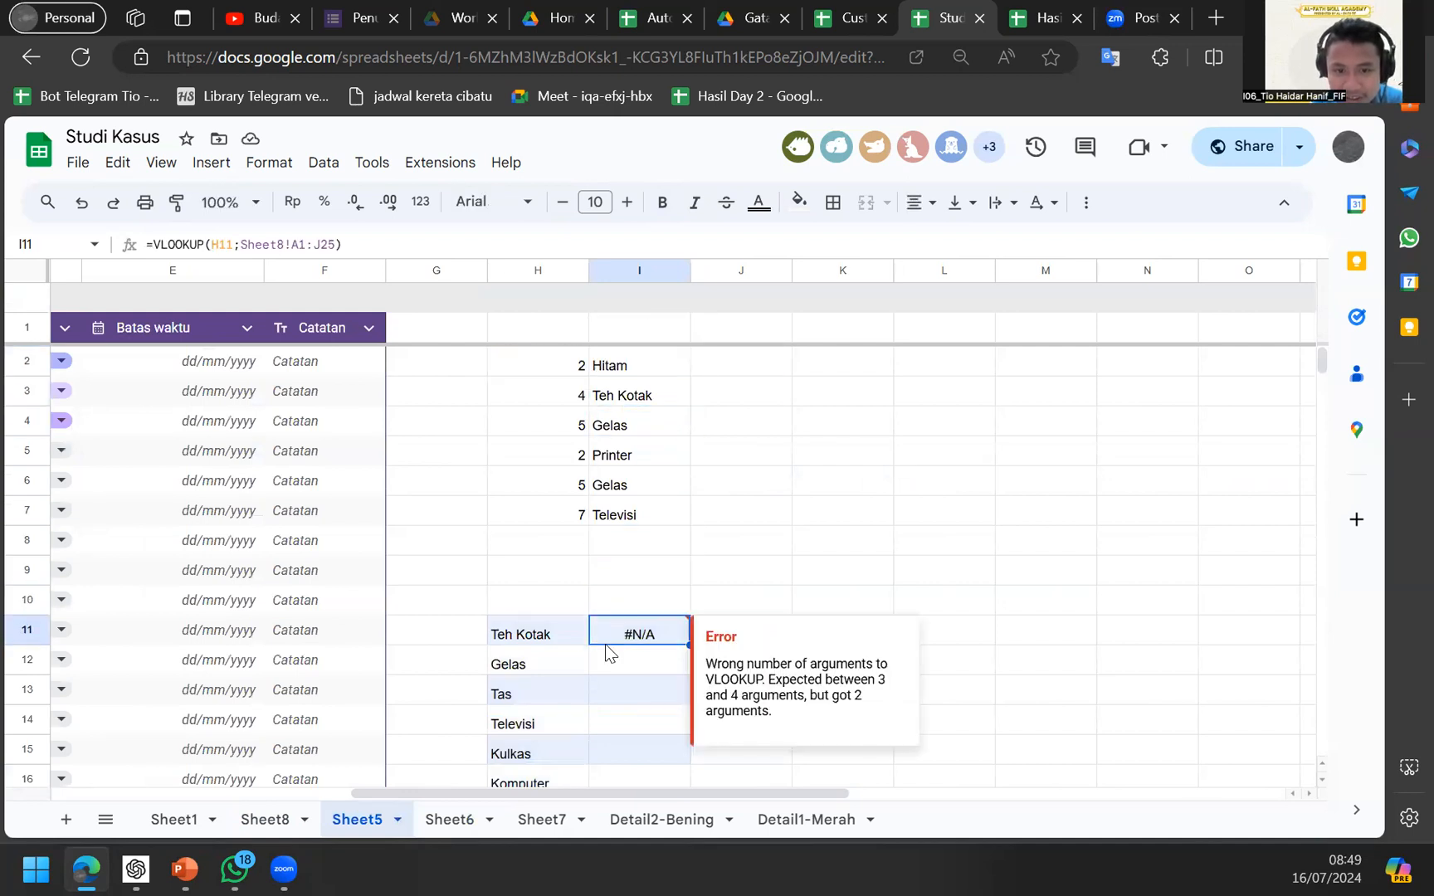
key(F2)
key(ctrl+a)
key(ctrl+v)
click(680, 625)
key(BackSpace)
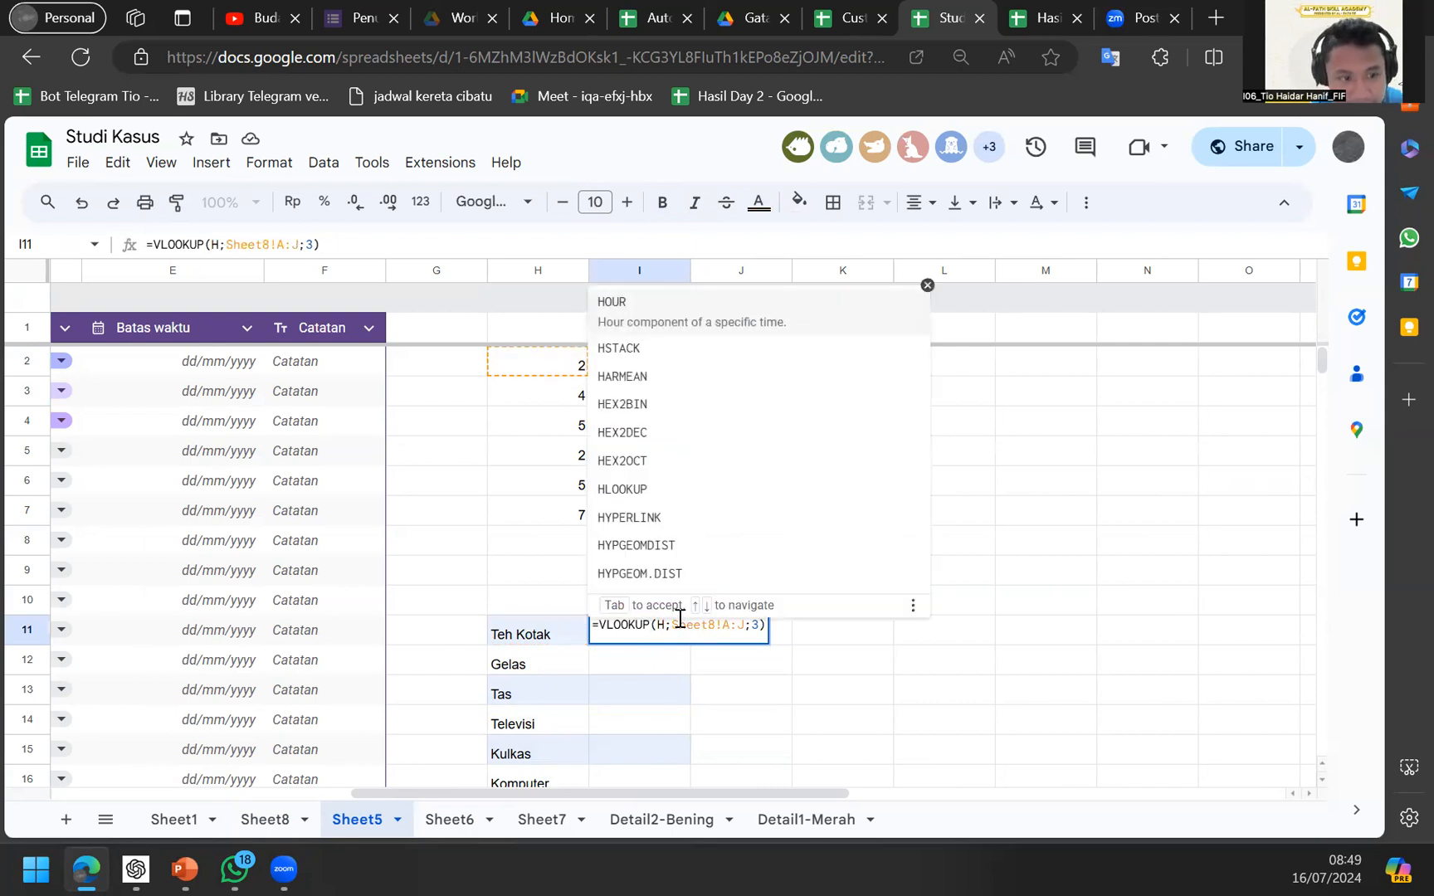
text(11)
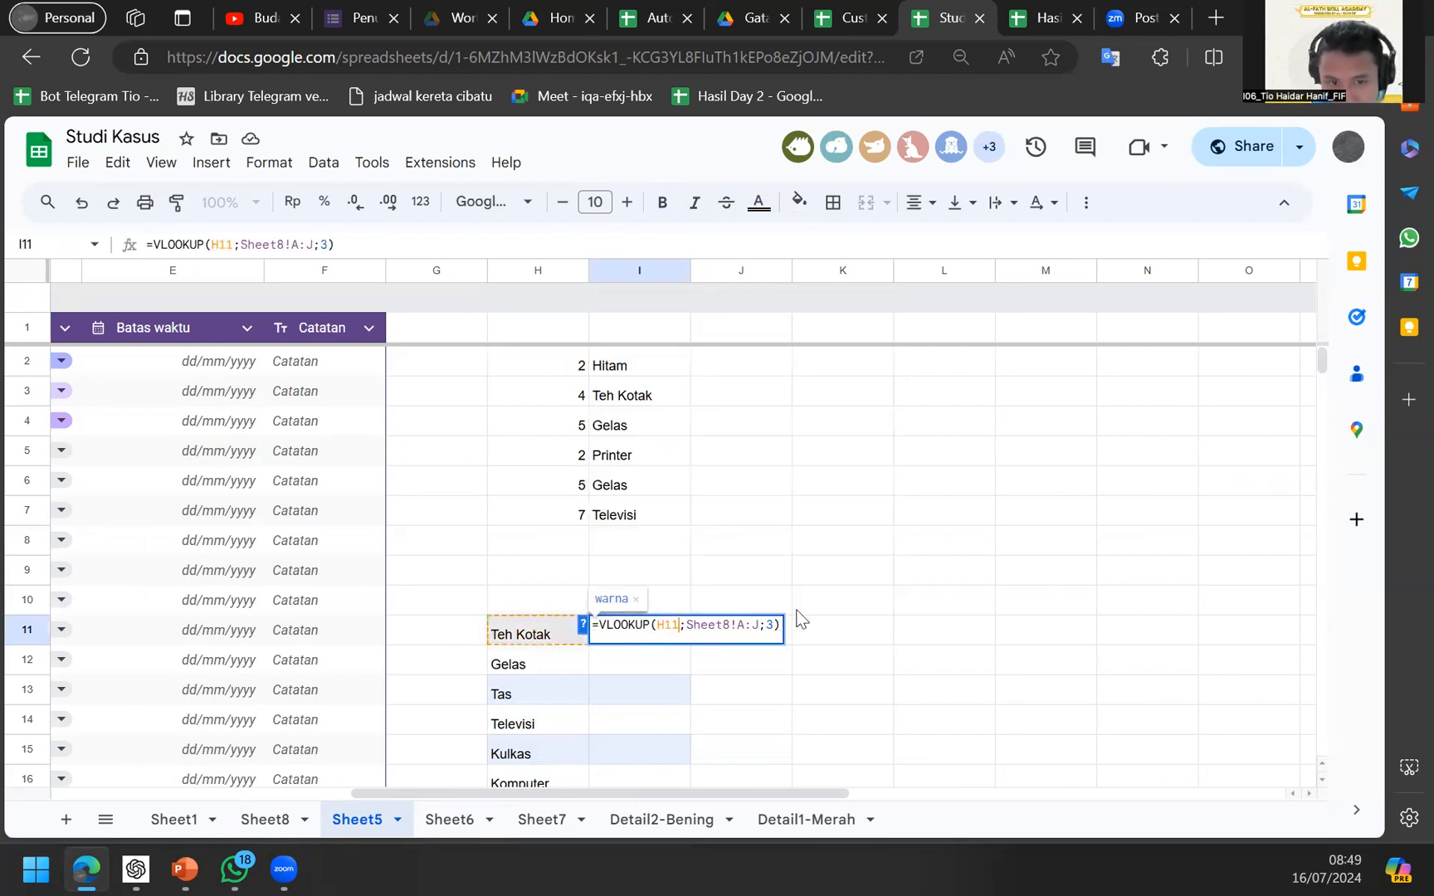
key(Return)
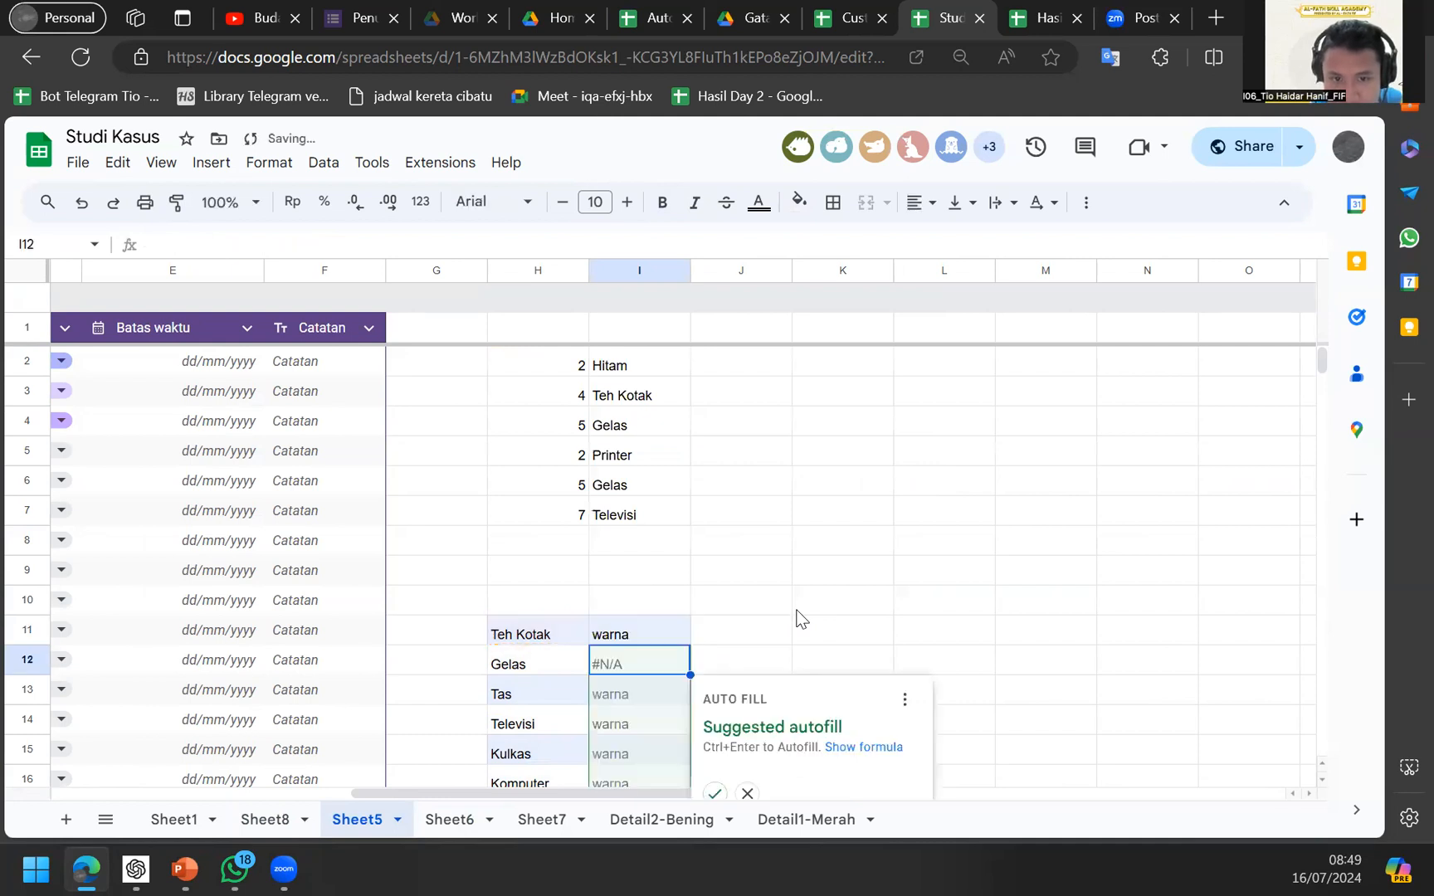
Change I11's column index to 1 so =VLOOKUP(H11;Sheet8!A:J;1) returns Id.
key(Up)
key(F2)
key(Left)
key(BackSpace)
text(1)
key(Return)
key(Up)
key(F2)
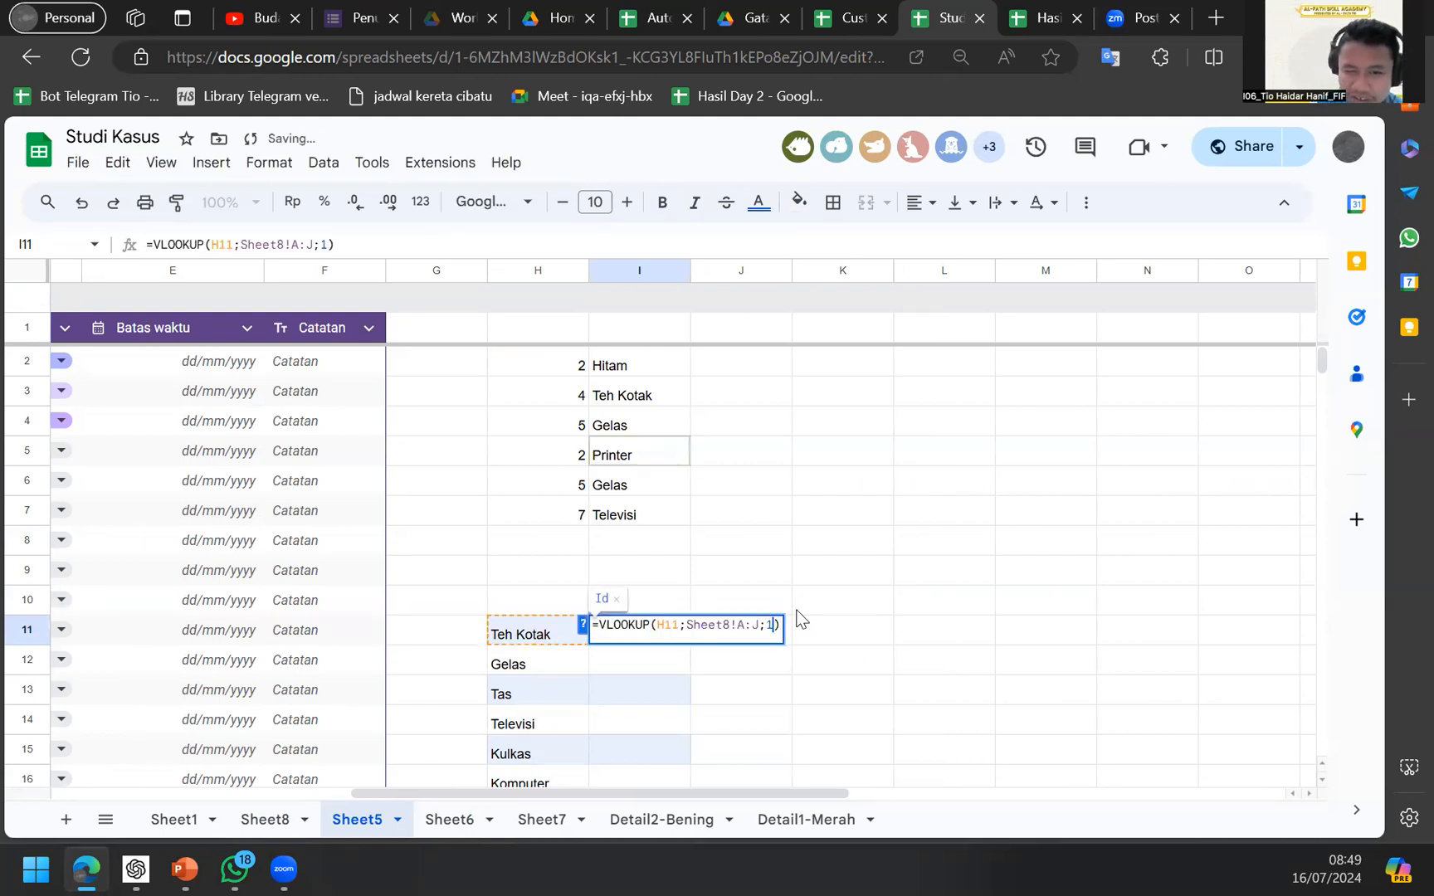
key(Return)
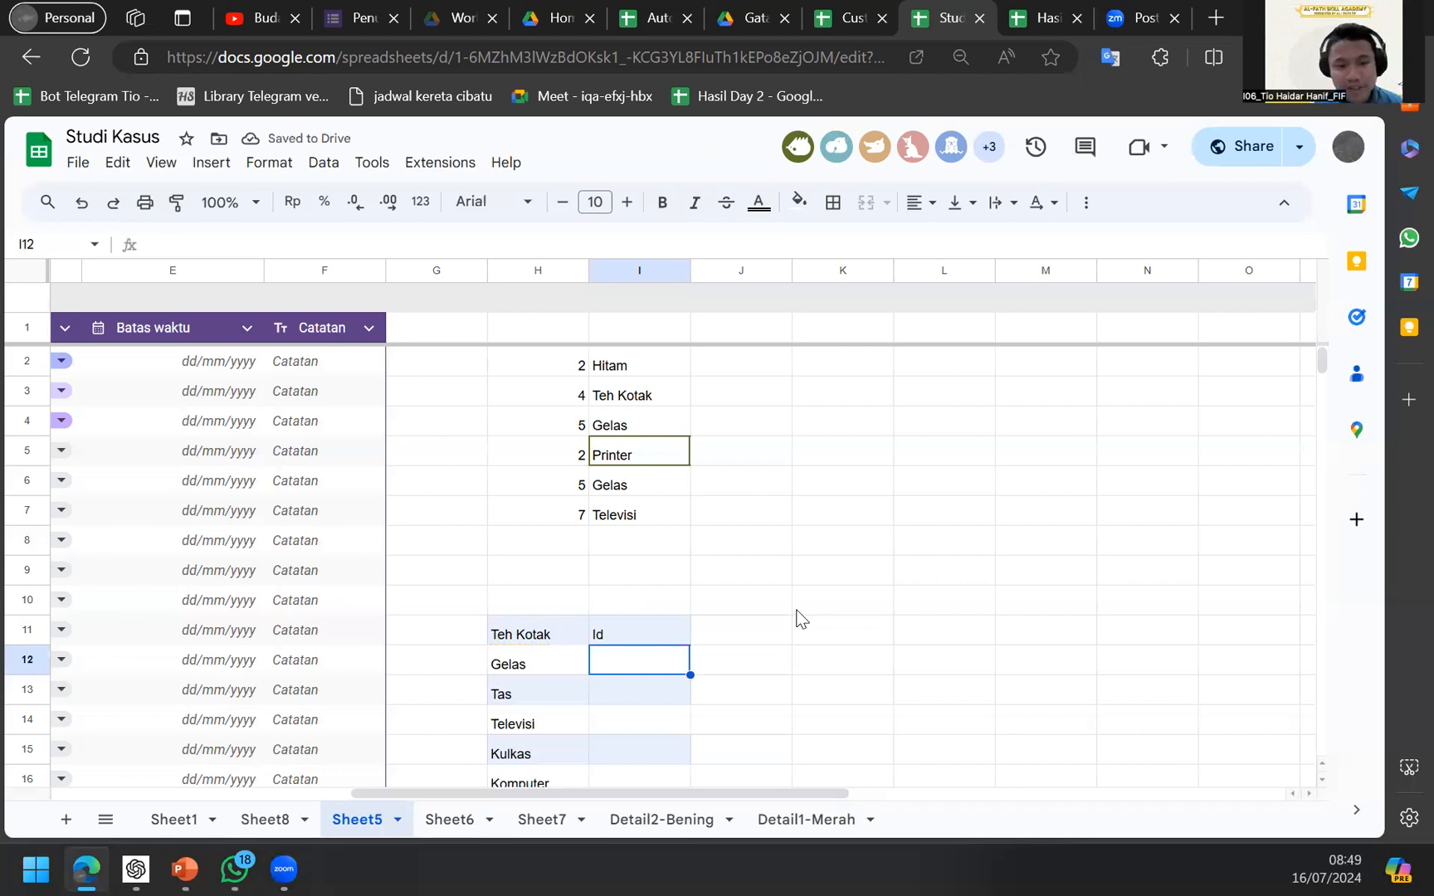
Edit I11's VLOOKUP so its lookup range starts at column B instead of column A.
click(544, 636)
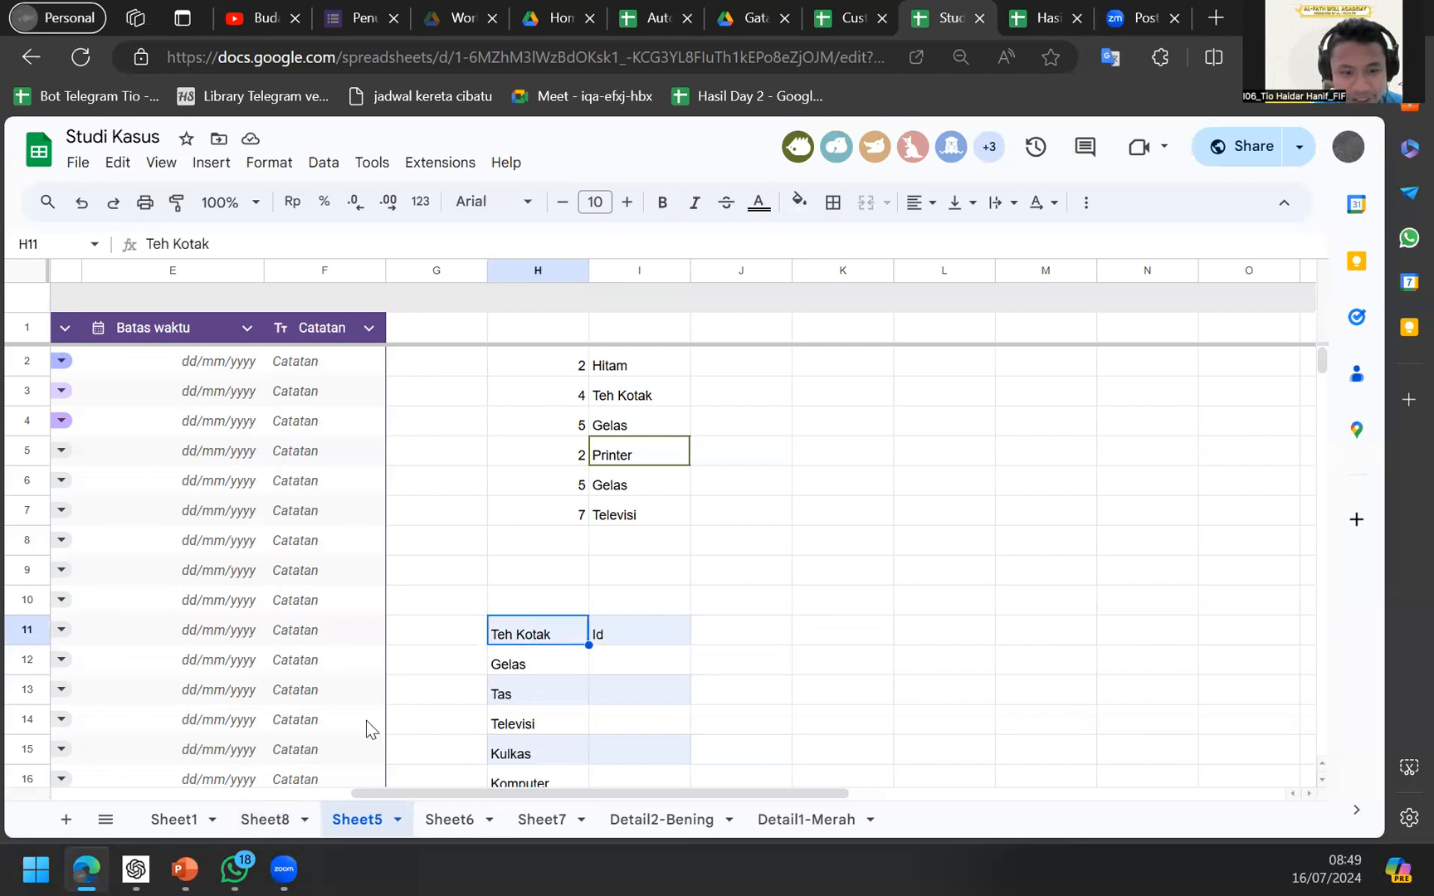
click(641, 626)
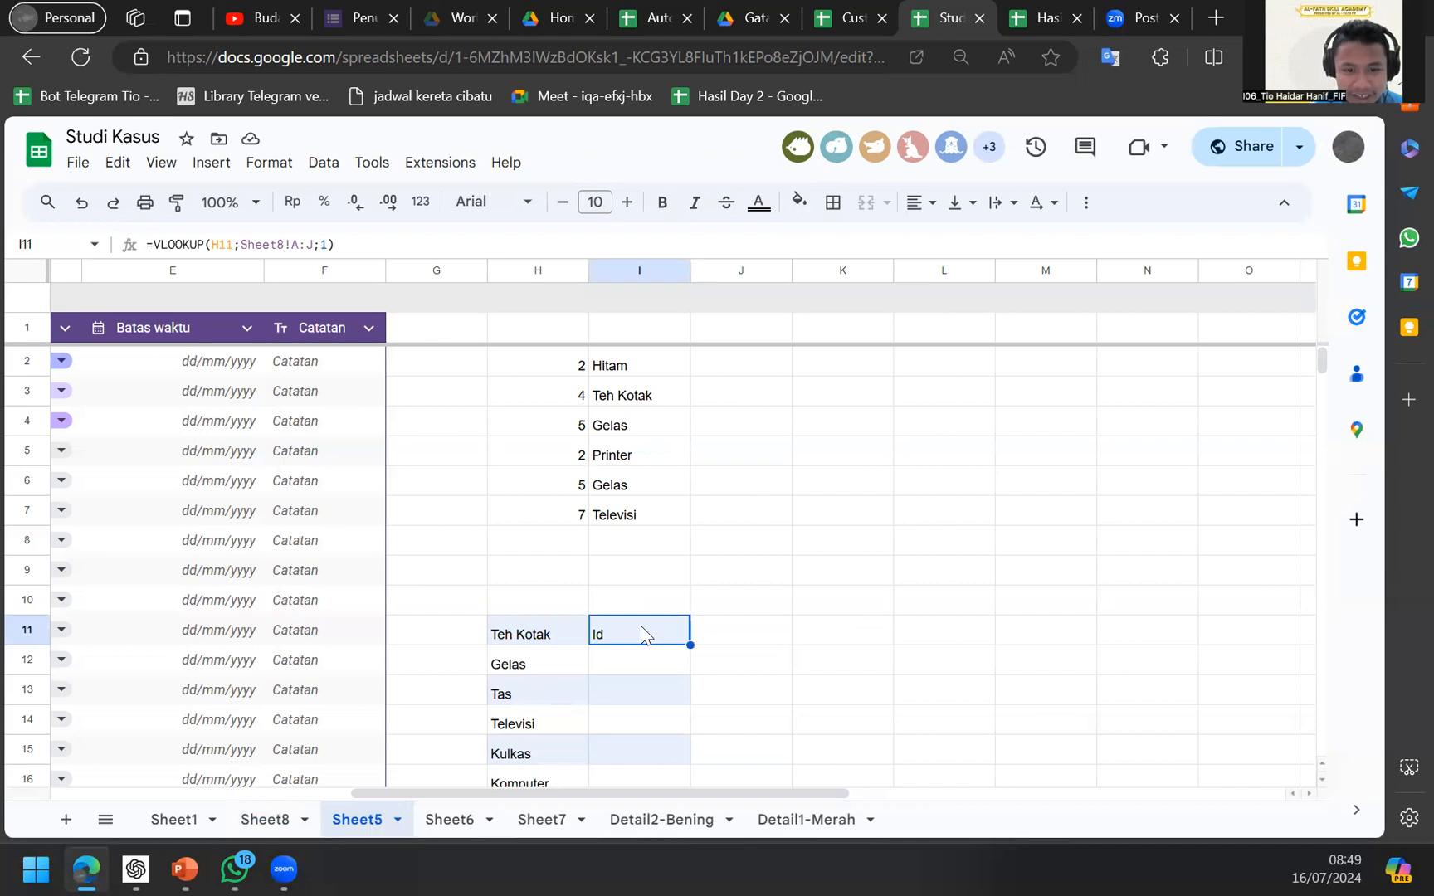
double_click(641, 626)
click(736, 624)
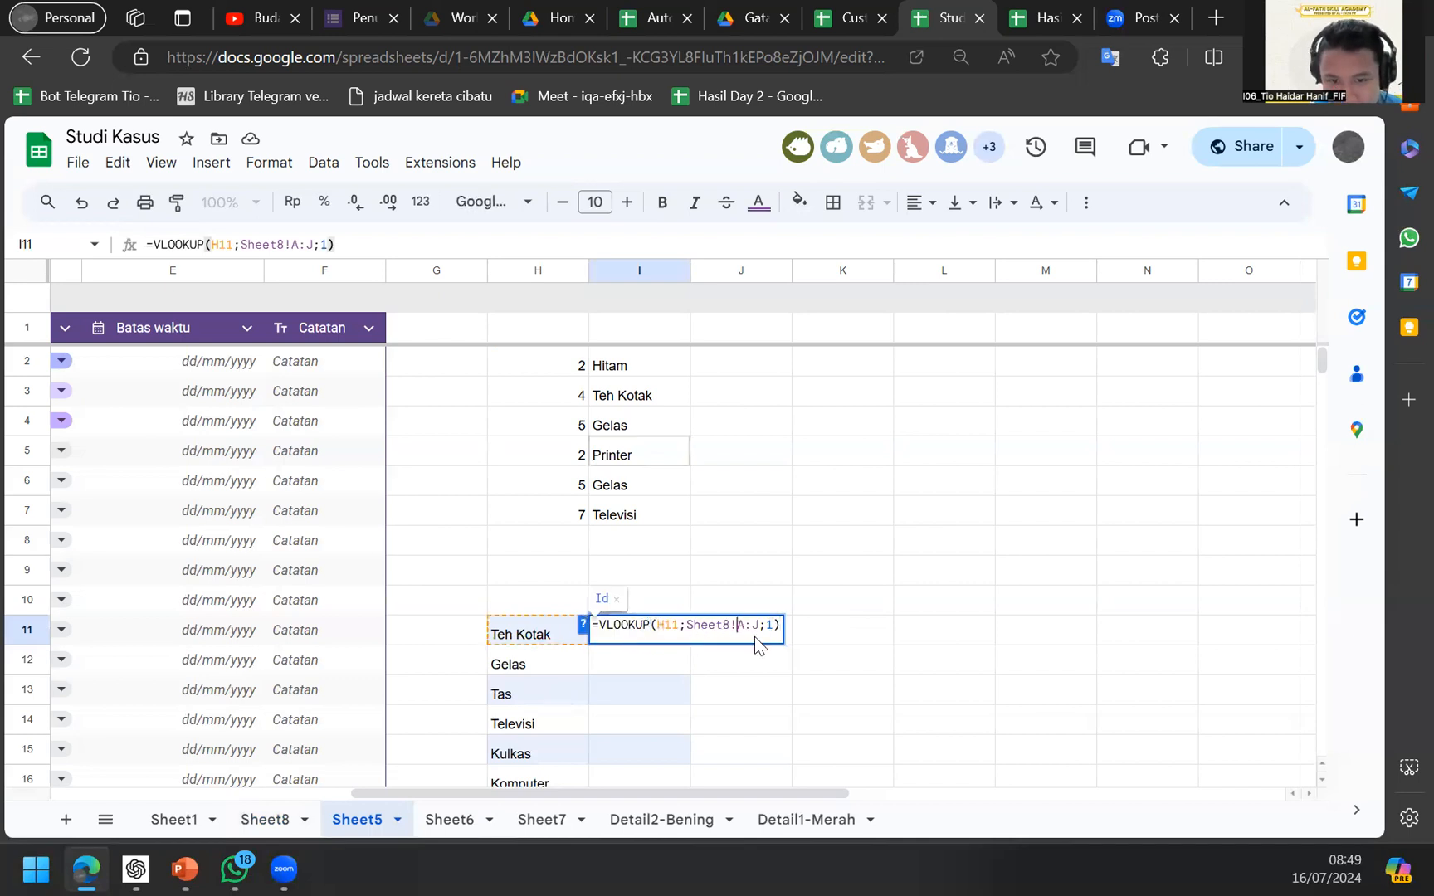
key(BackSpace)
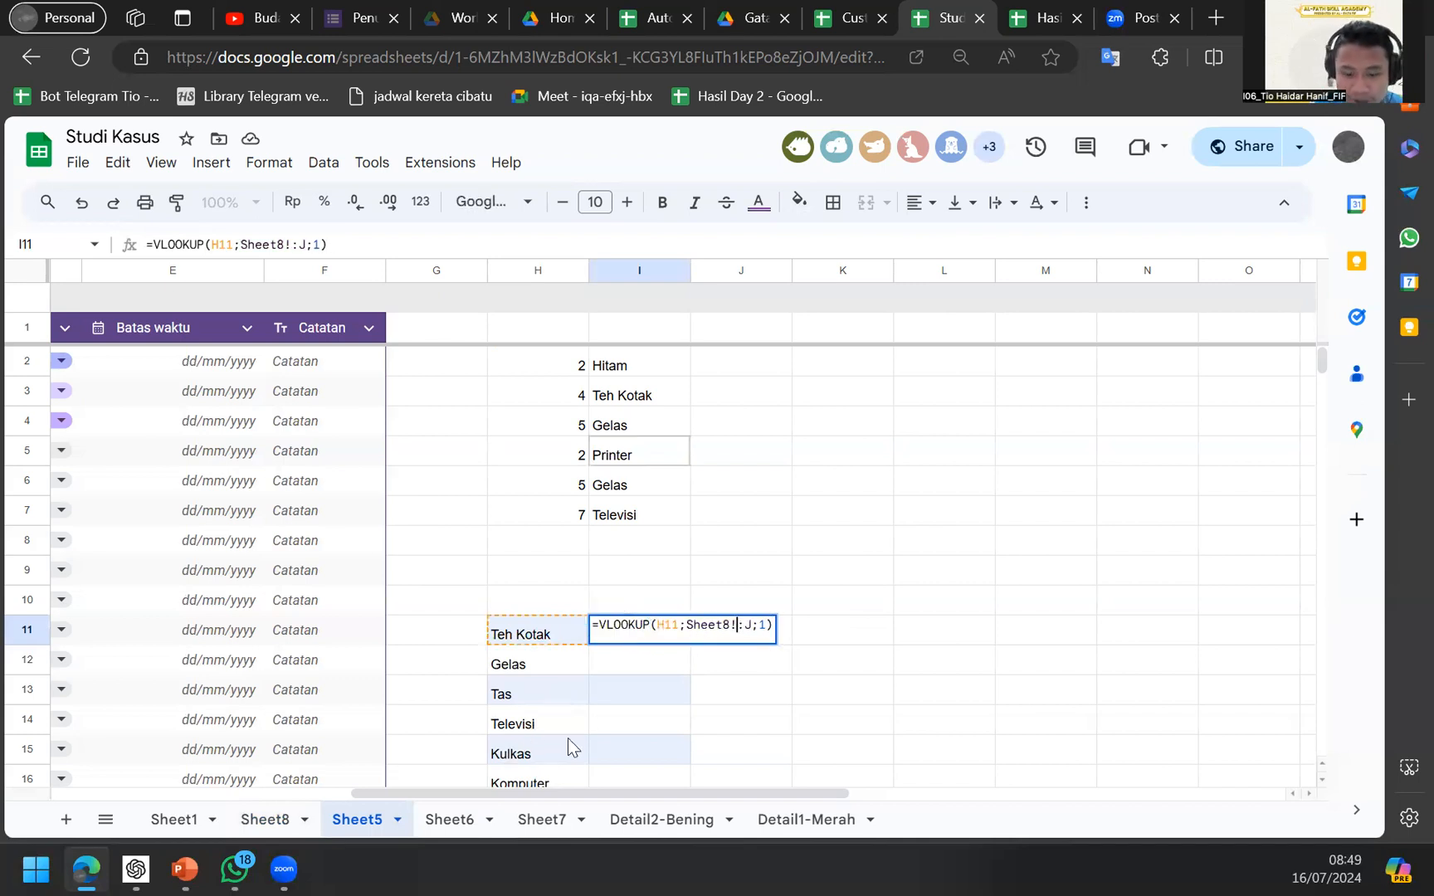
text(B)
key(Right)
key(Right)
key(Right)
key(Right)
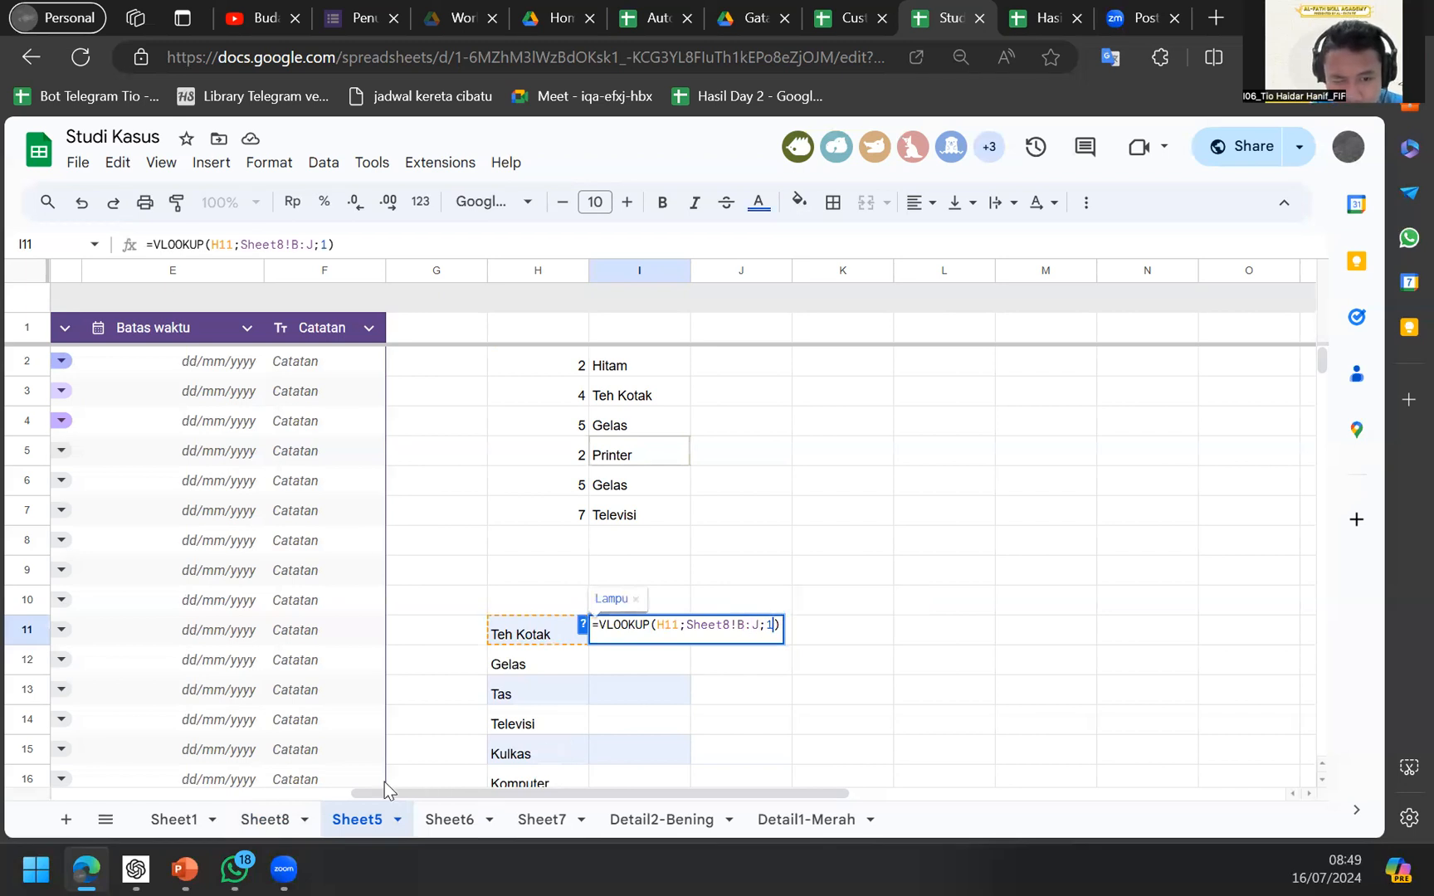
After comparing with Sheet8, end the formula with a semicolon and 1, giving Lampu.
click(261, 822)
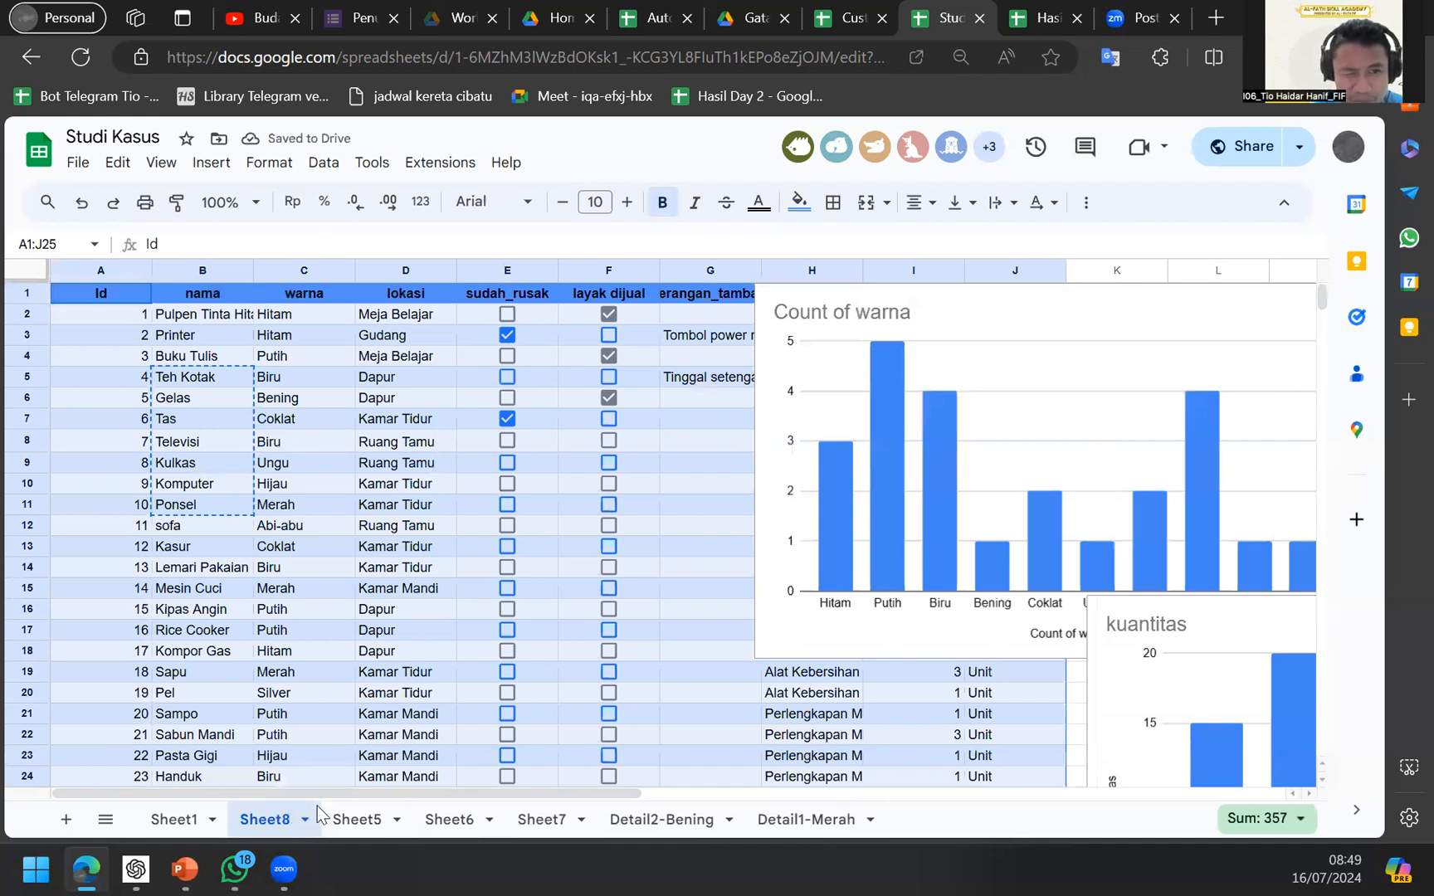
click(365, 821)
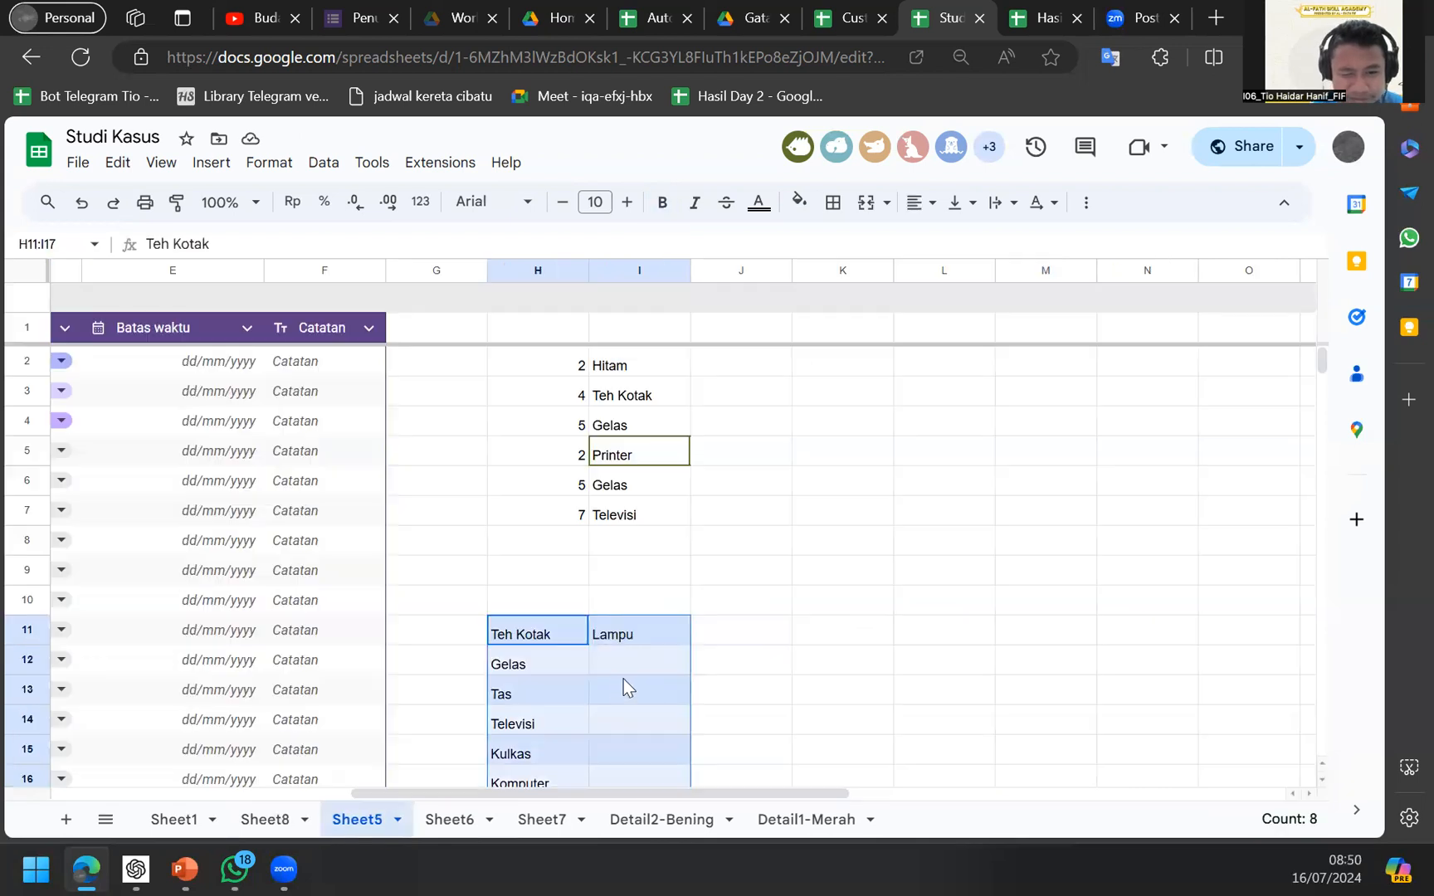
double_click(628, 627)
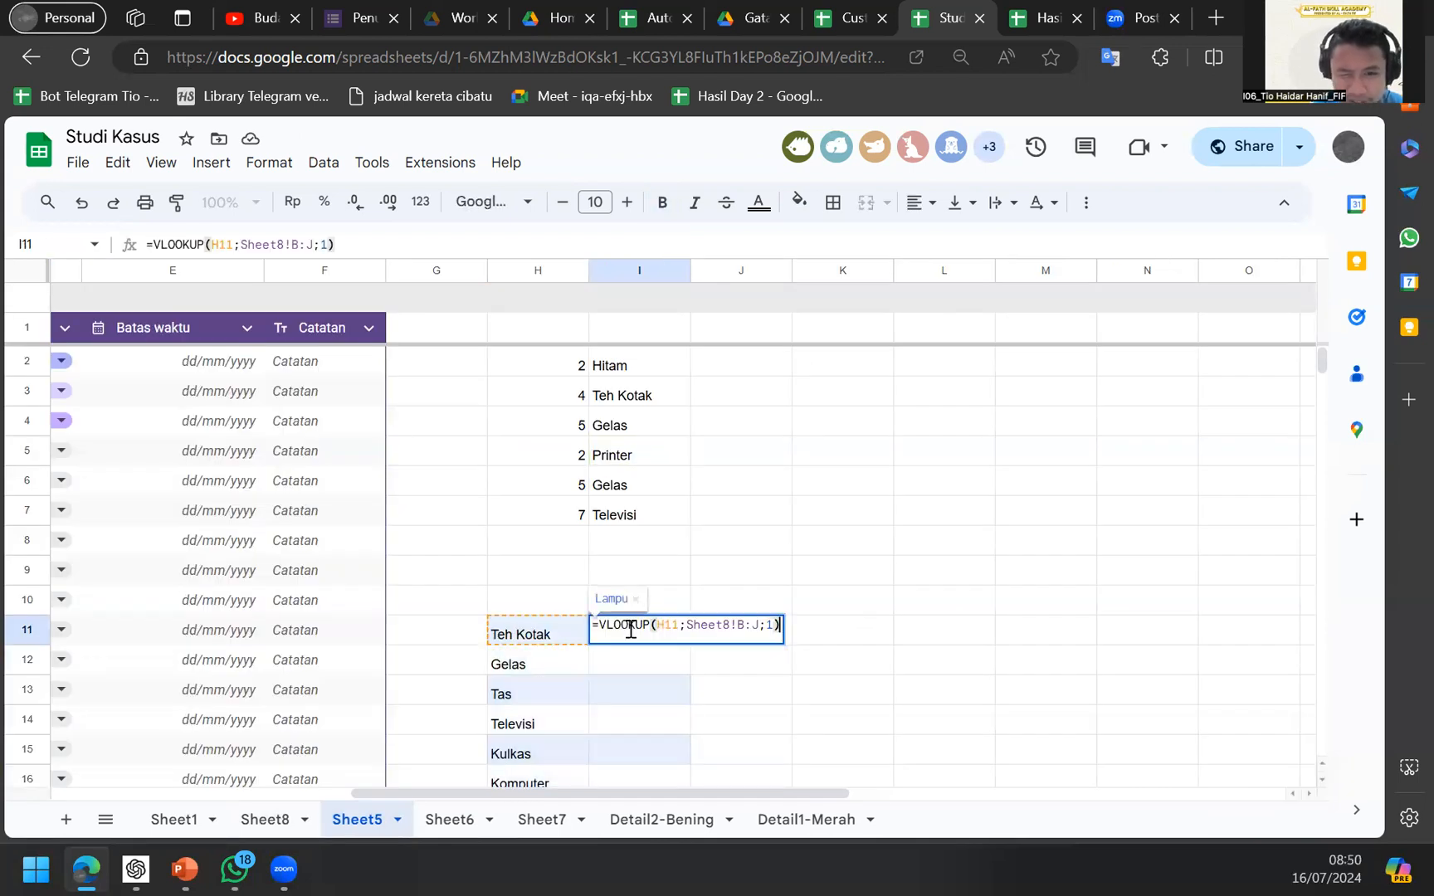
key(BackSpace)
text(;)
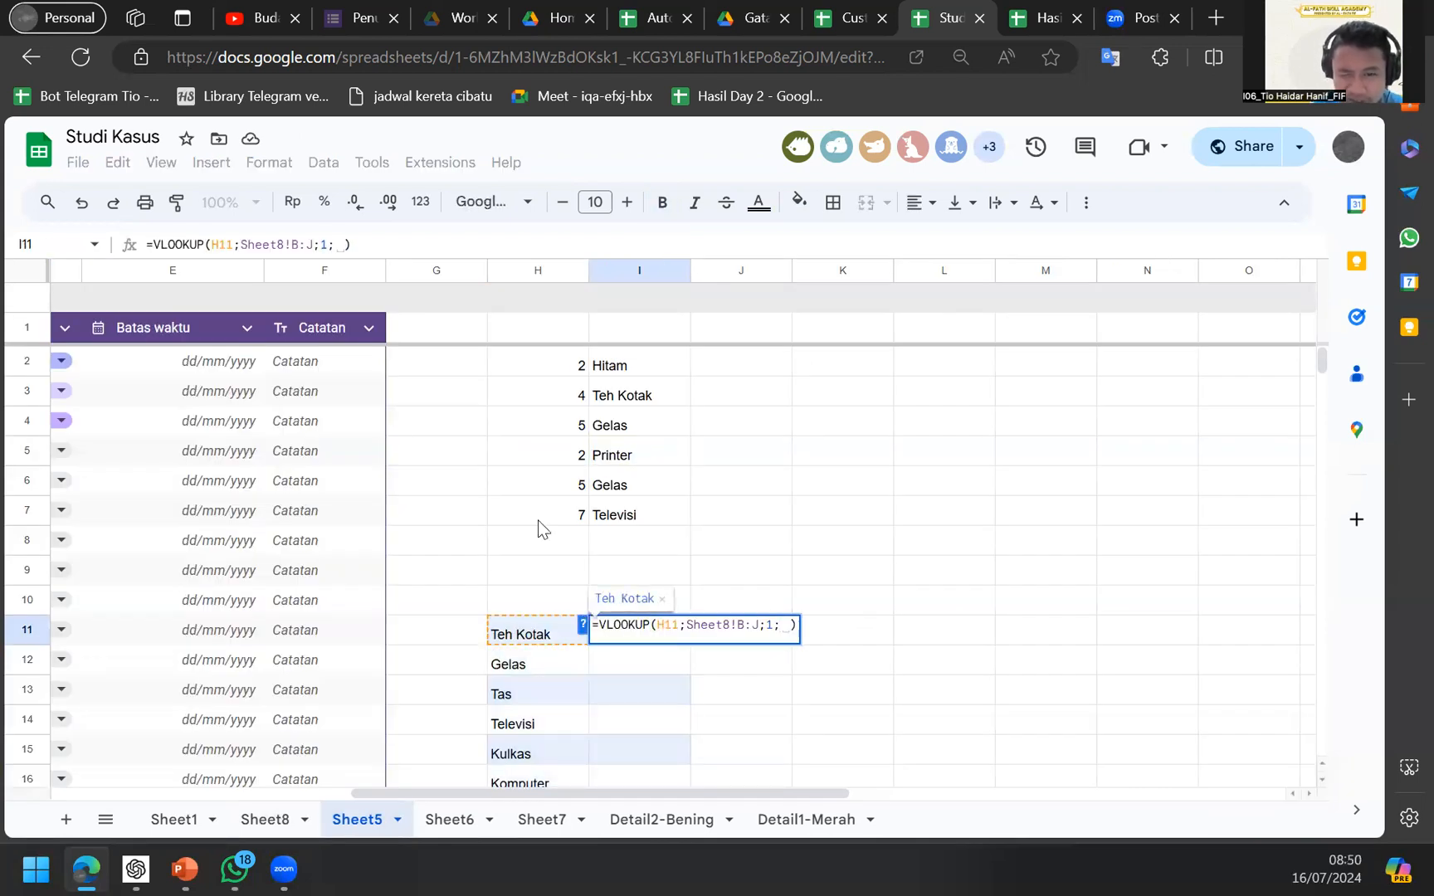
text(1)
key(Return)
Remove the final match-type argument so I11 returns Teh Kotak.
key(Down)
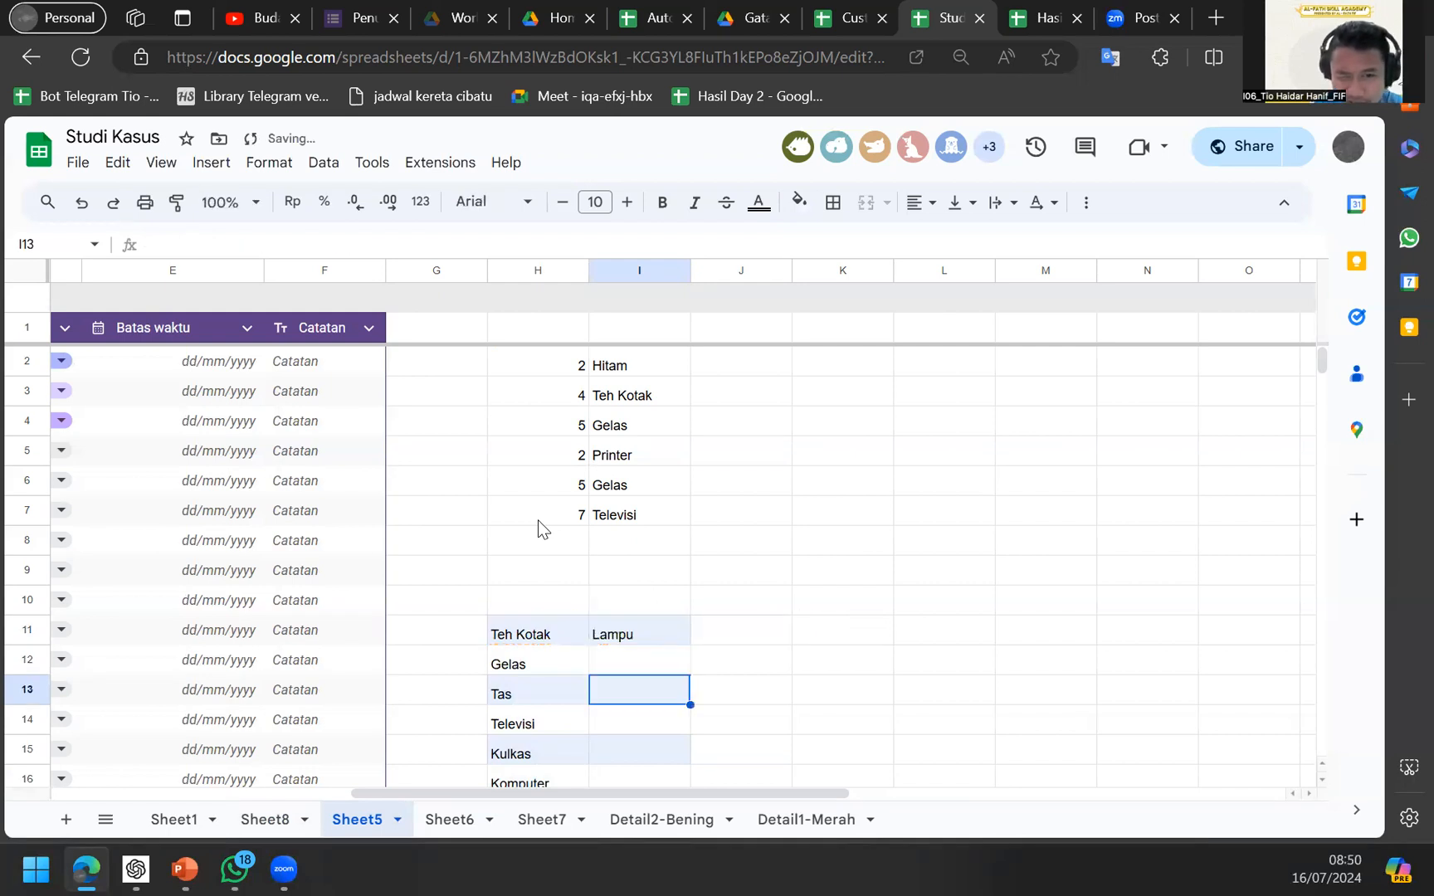
key(Up)
key(Up)
key(Return)
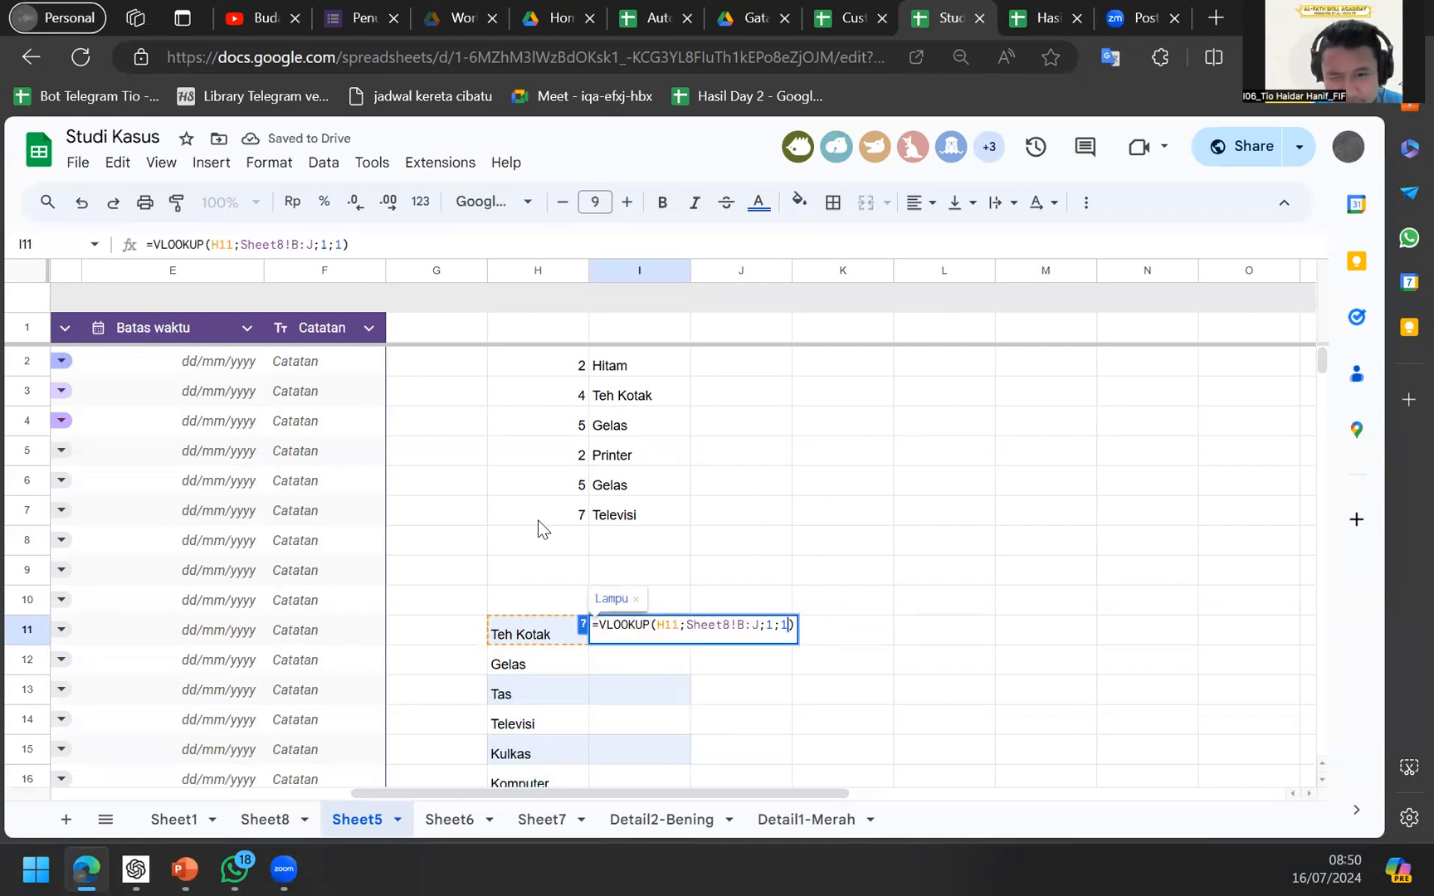
key(BackSpace)
key(Return)
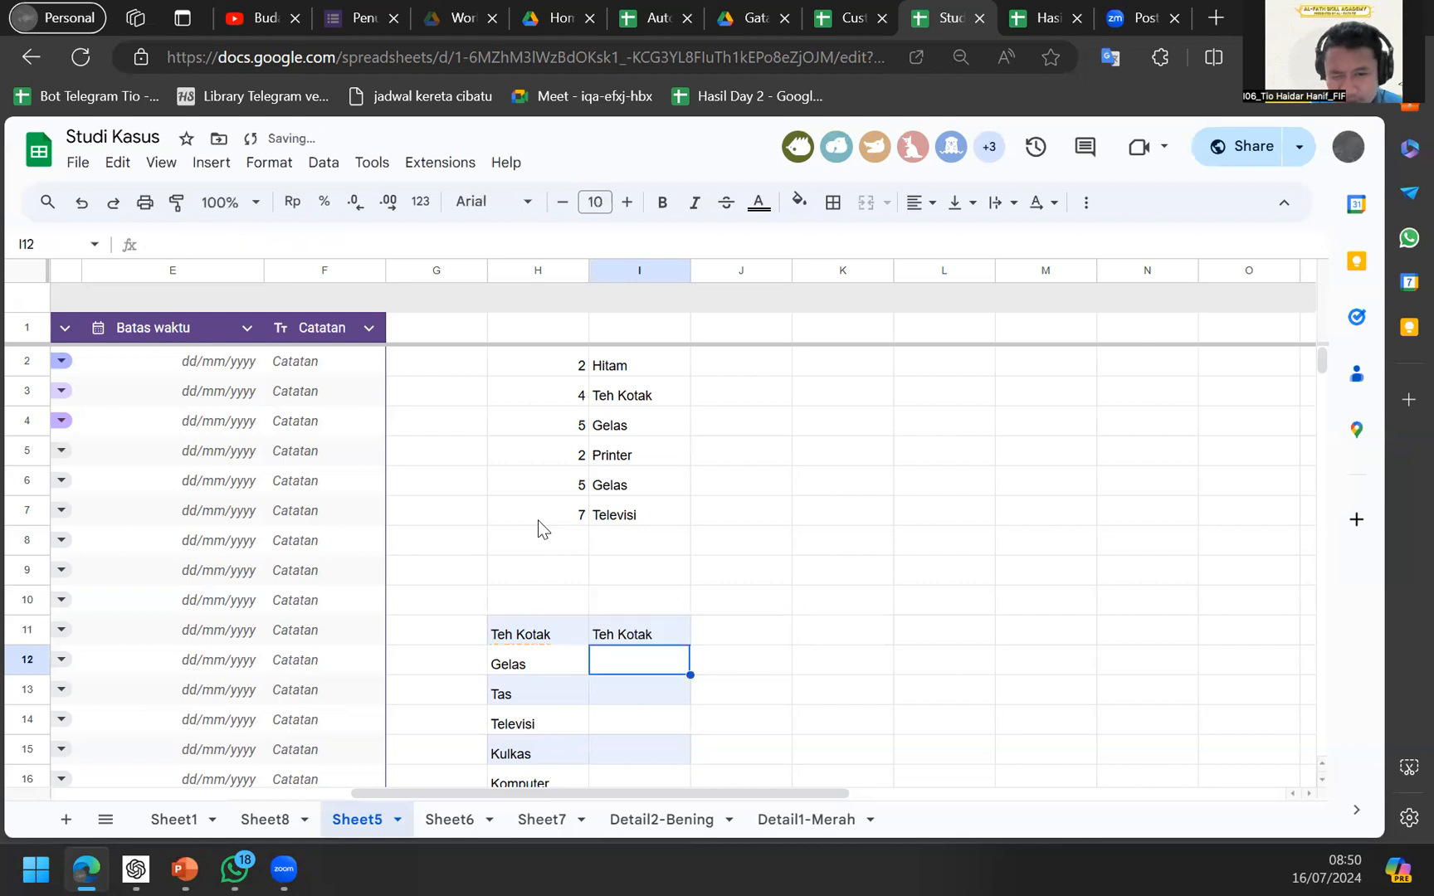
Change the VLOOKUP column index from 1 to 2 so I11 shows Biru.
key(Up)
key(F2)
key(Left)
key(Left)
key(Left)
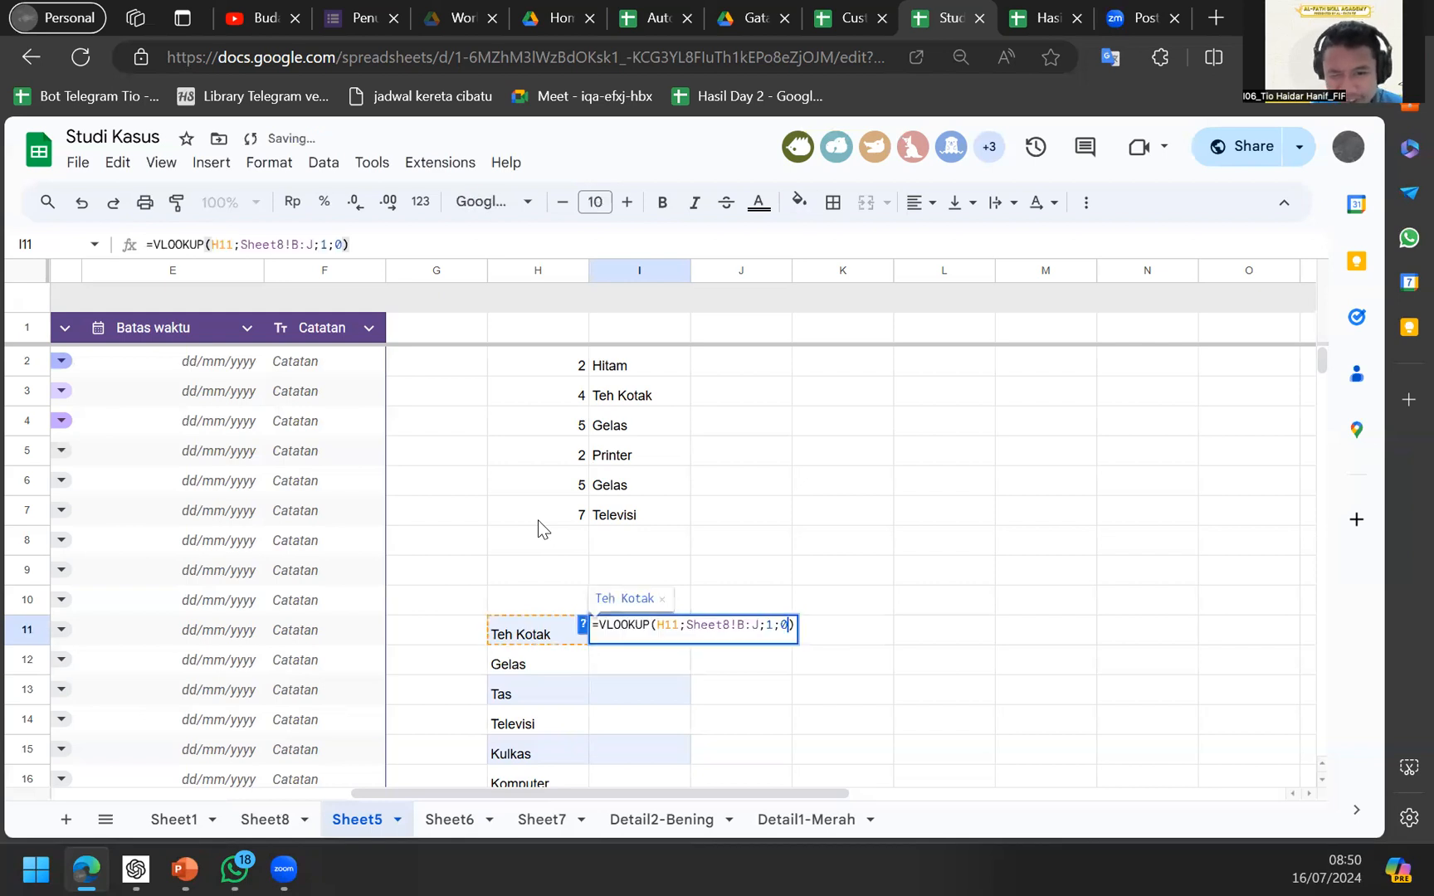
key(BackSpace)
text(2)
key(Return)
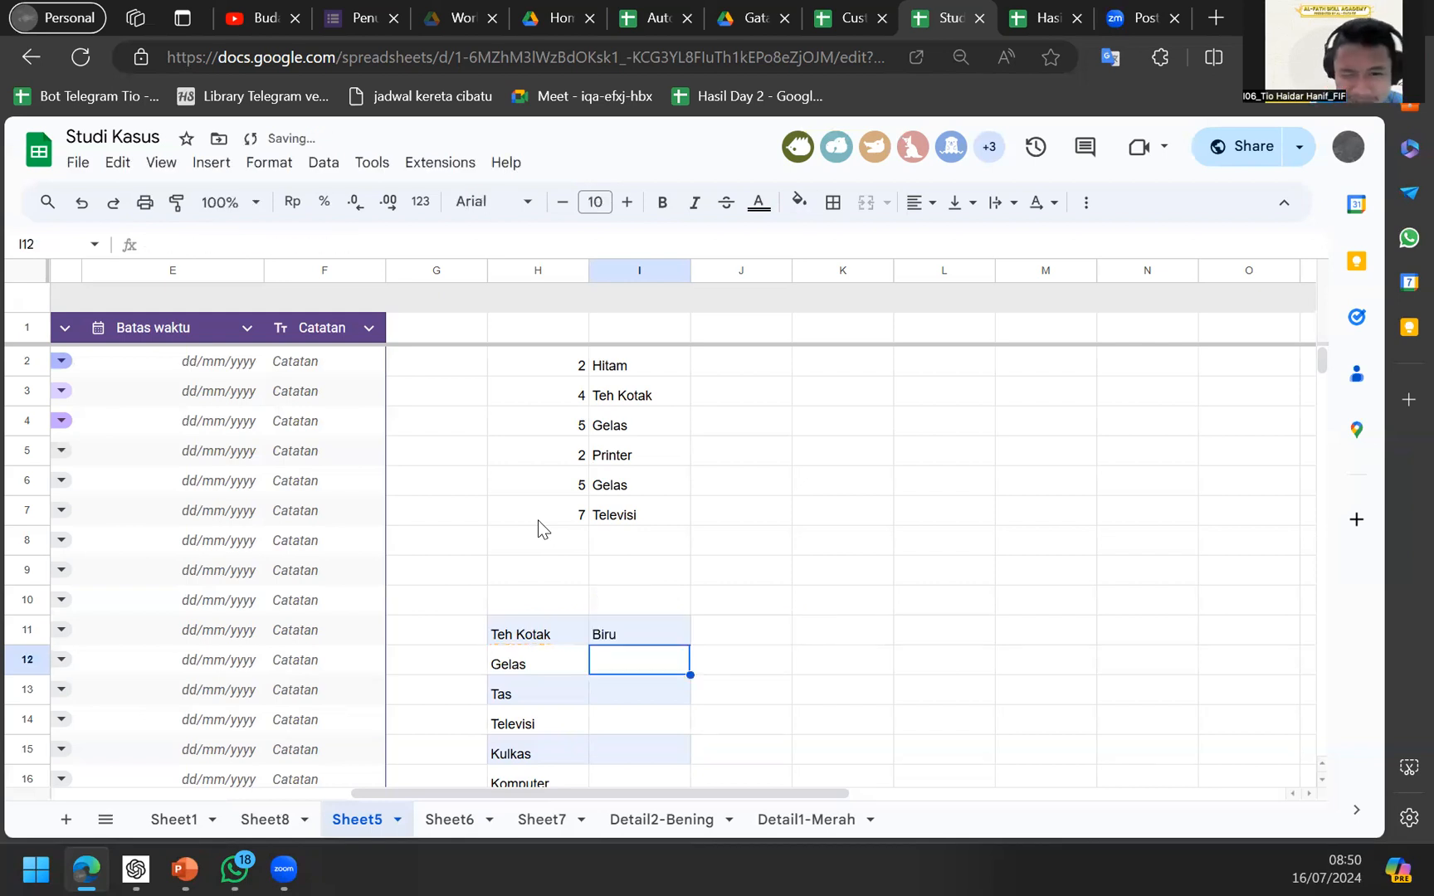
Check Sheet8's column order and delete a stray H11 reference from the formula.
click(265, 821)
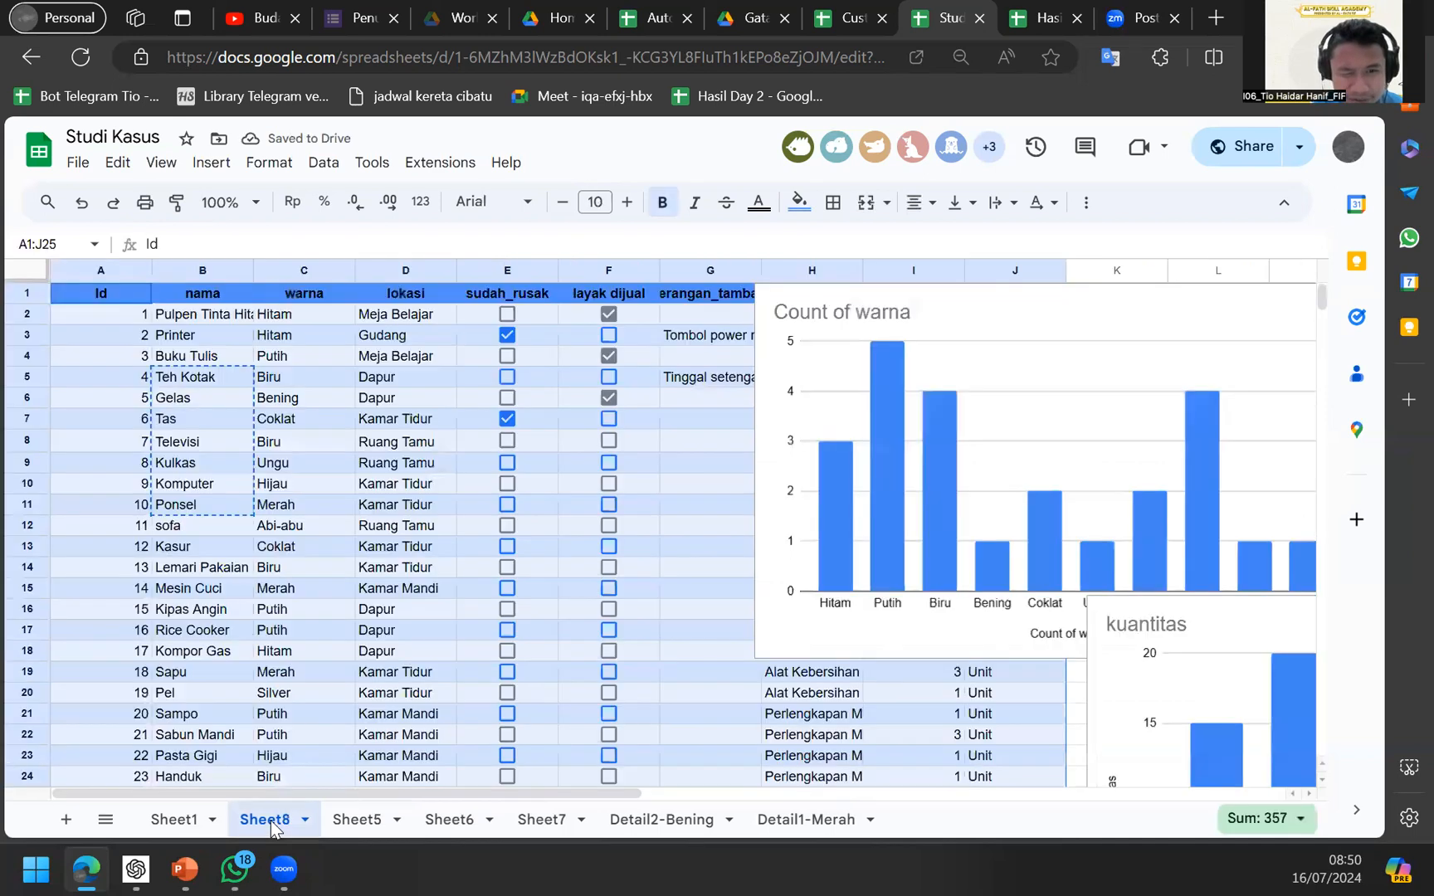
click(382, 824)
click(635, 636)
key(F2)
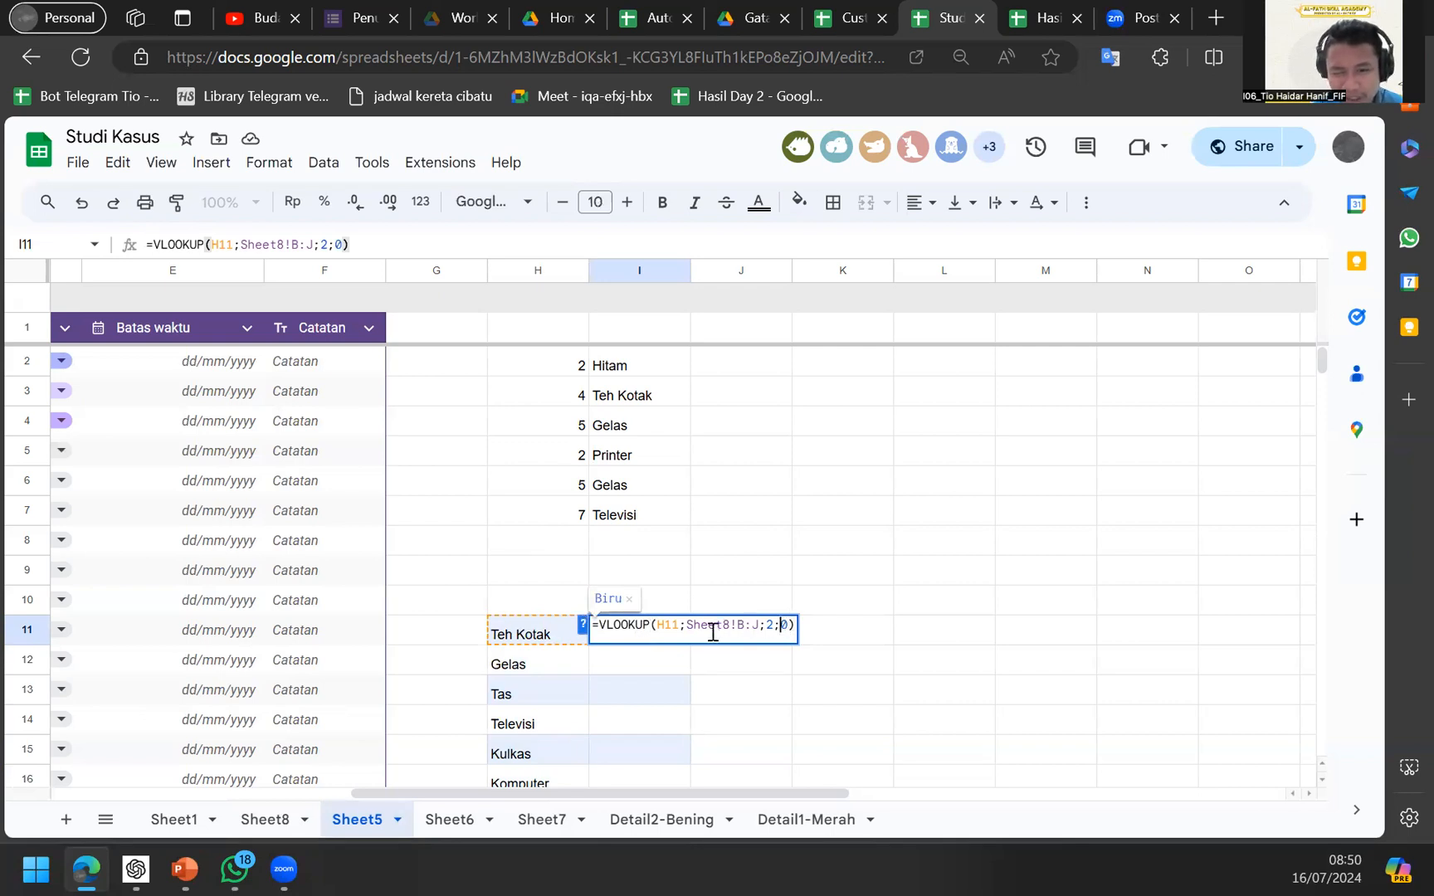
click(578, 630)
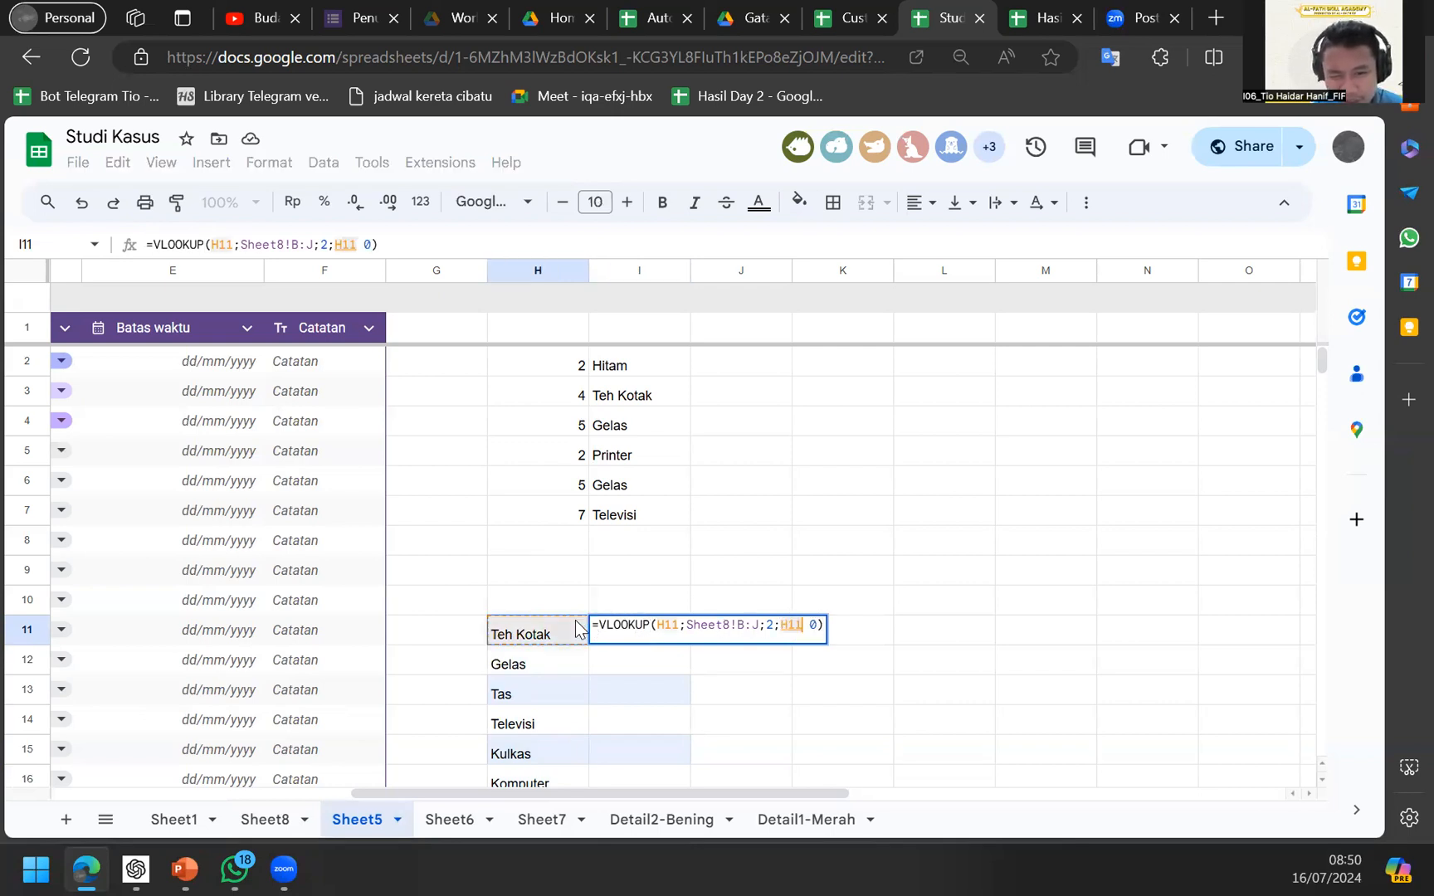
double_click(784, 629)
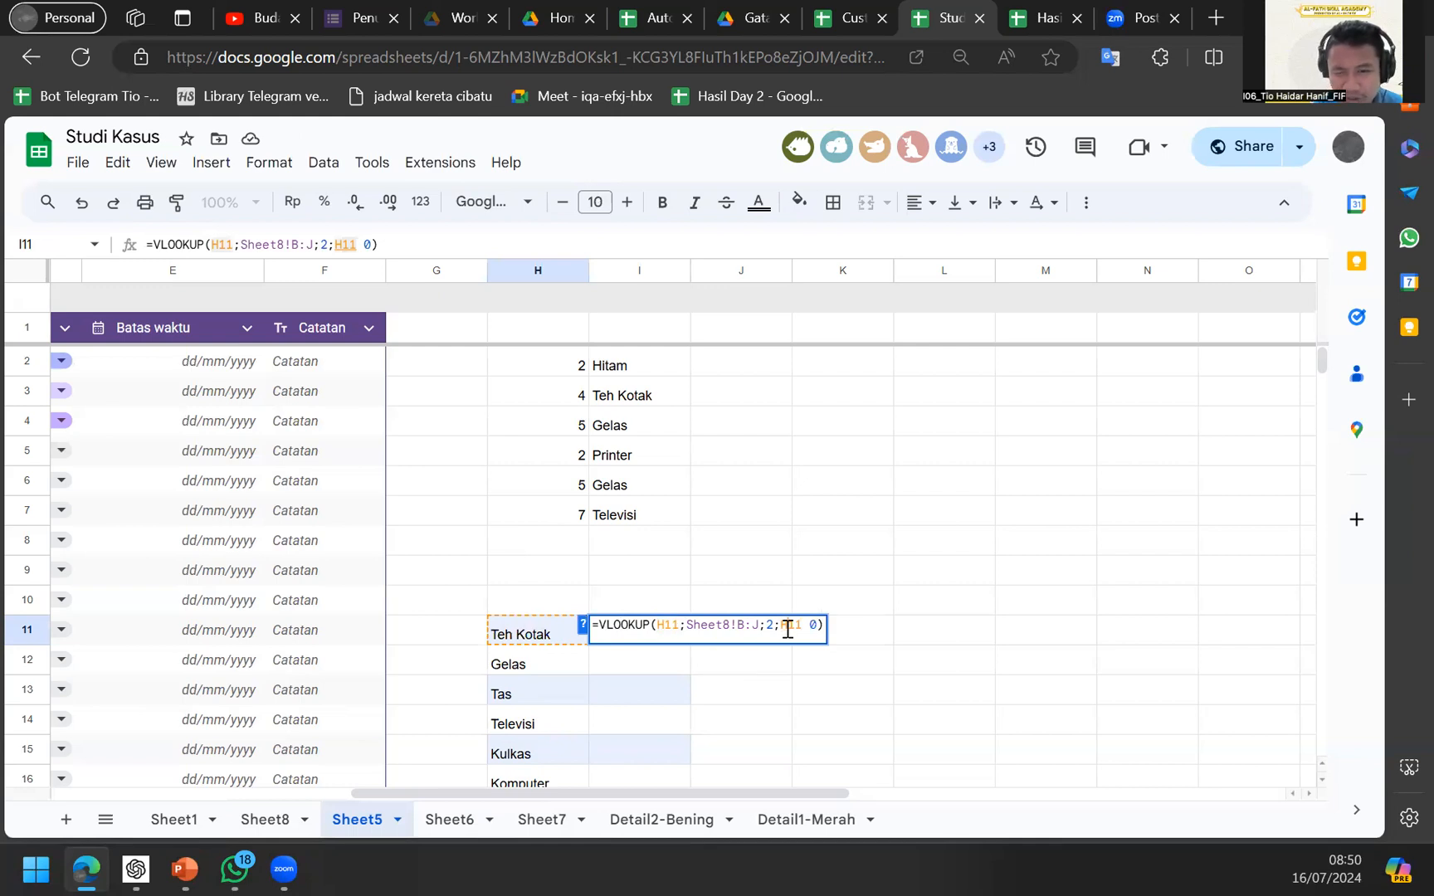
key(BackSpace)
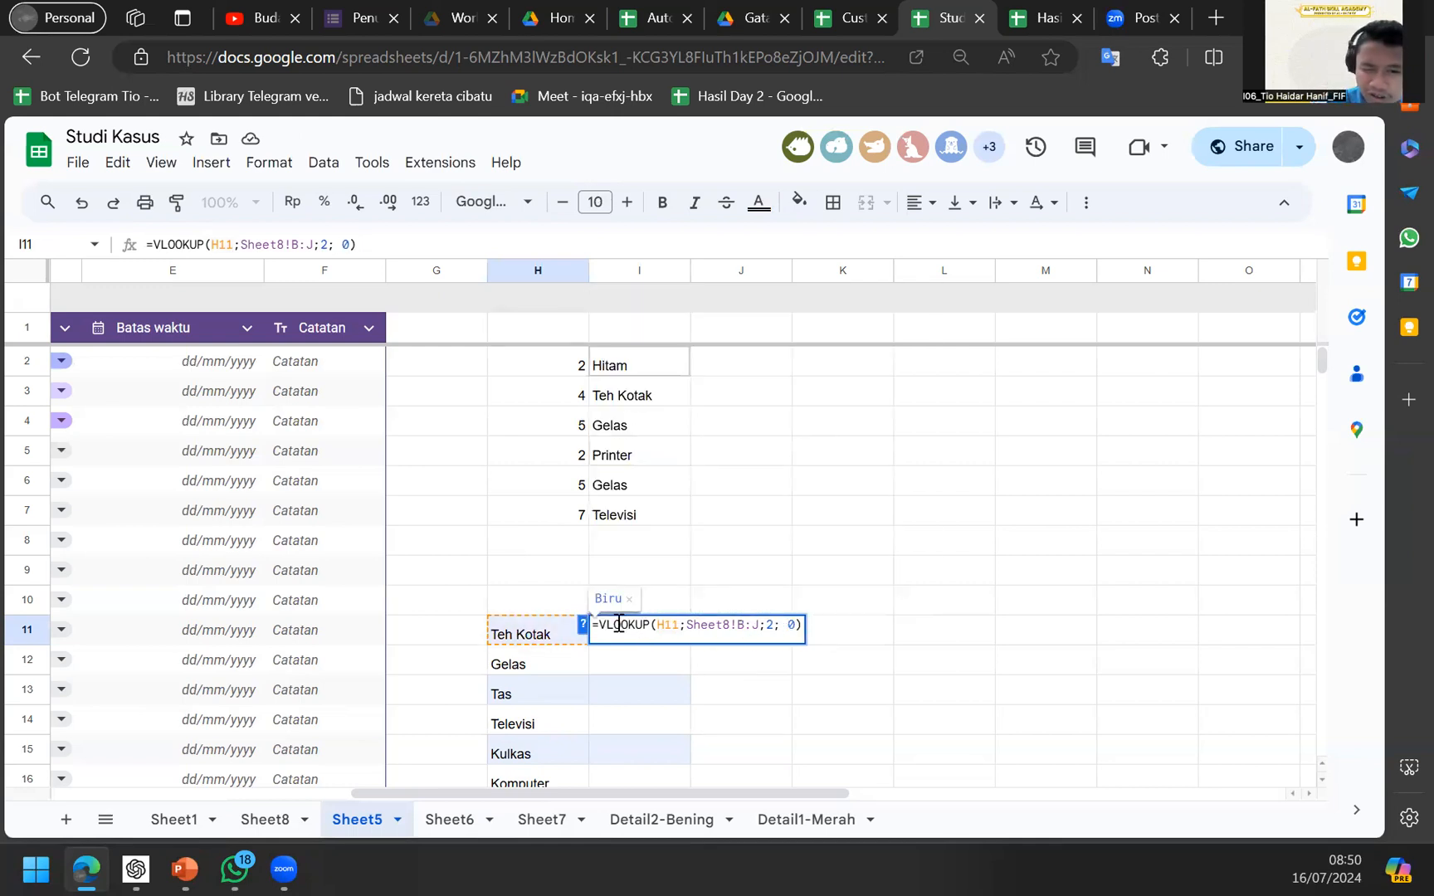
Read the VLOOKUP help about FALSE, then discard the edit, keeping Biru in I11.
click(584, 623)
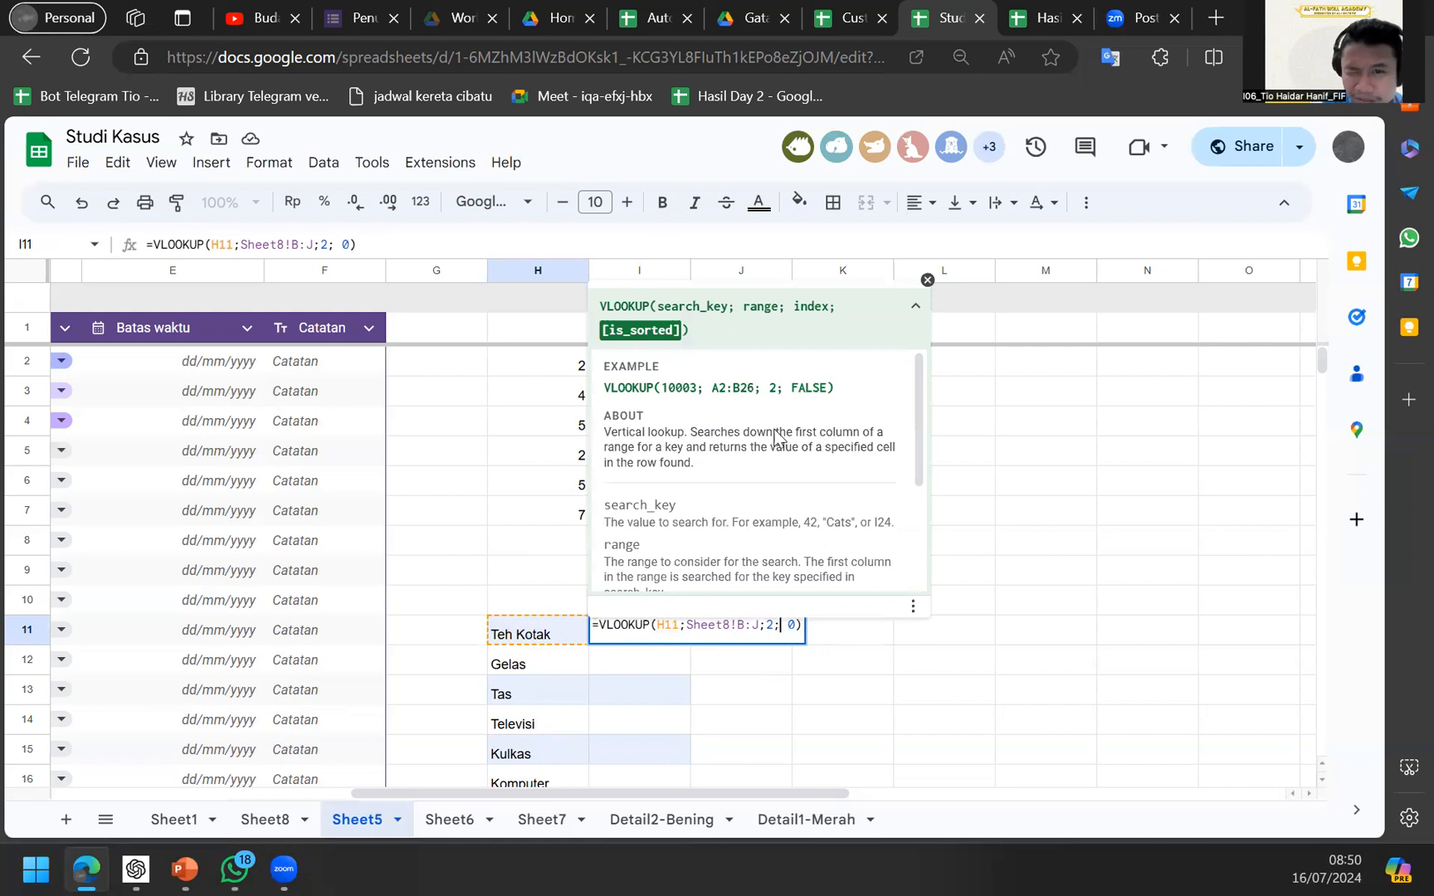
double_click(807, 386)
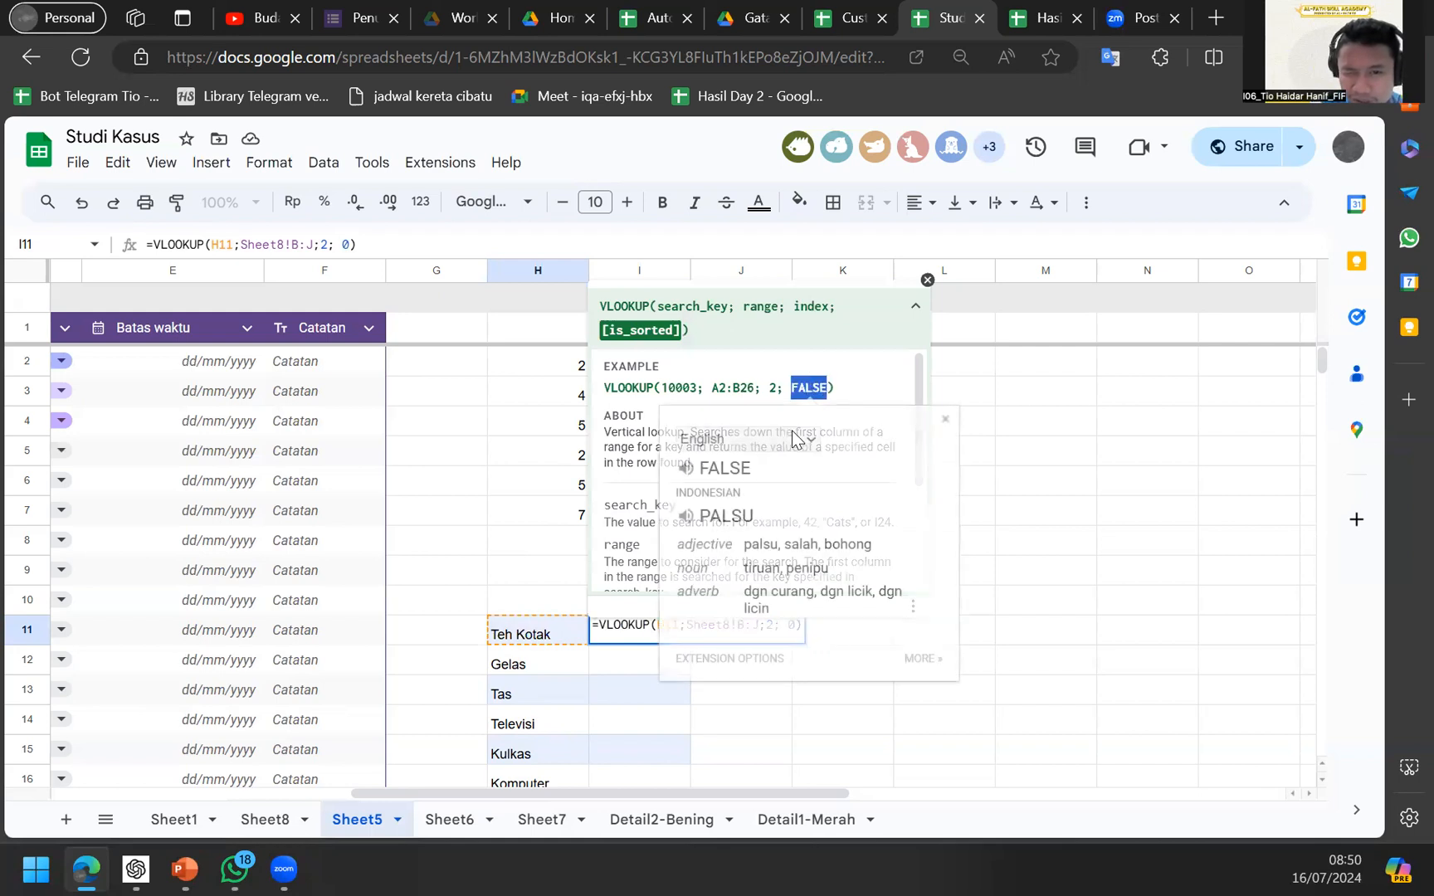
click(706, 439)
key(Escape)
click(510, 582)
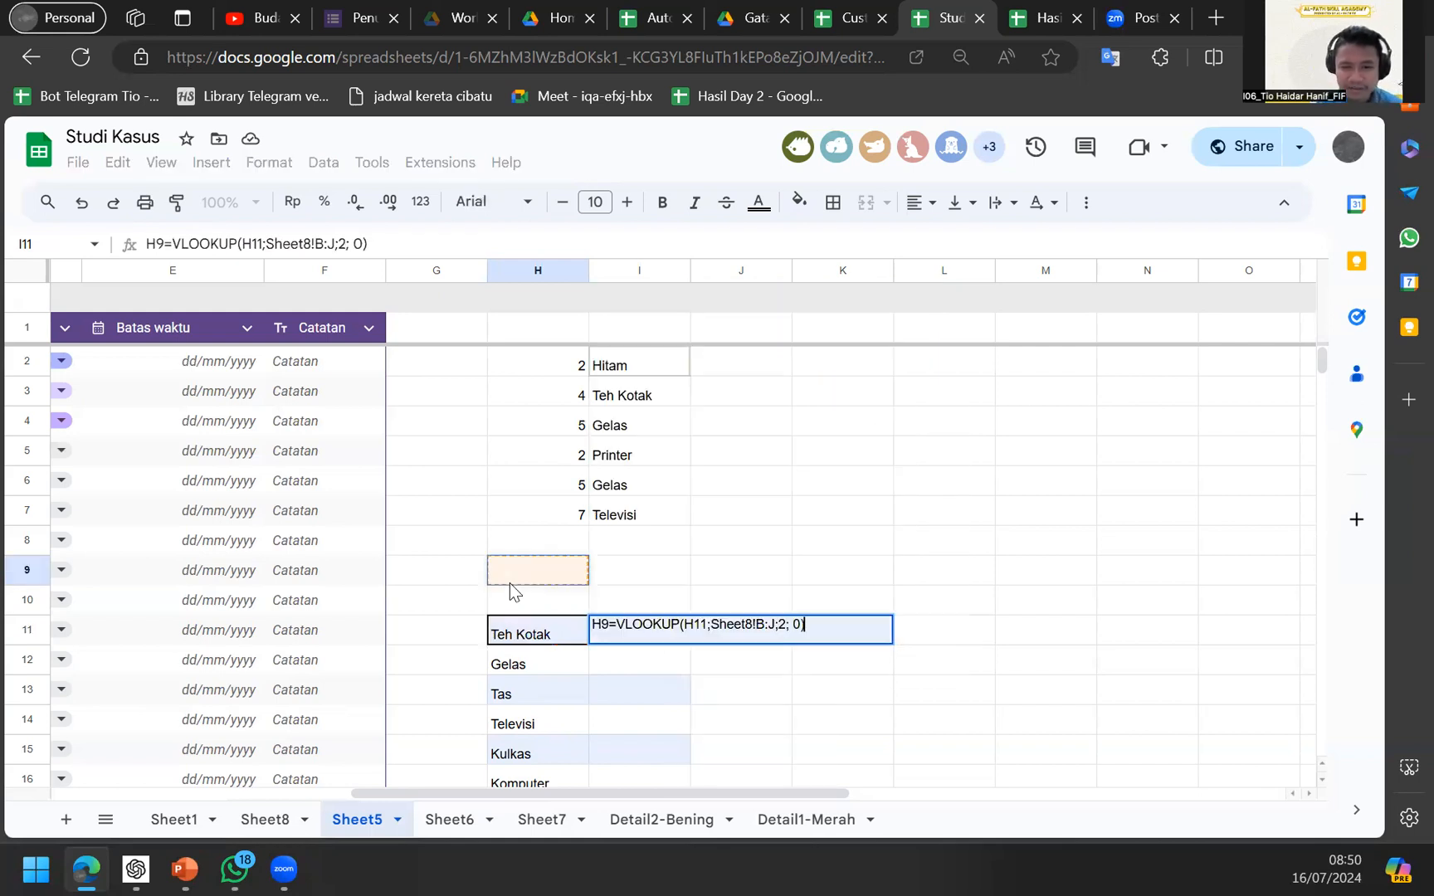
click(521, 674)
key(Escape)
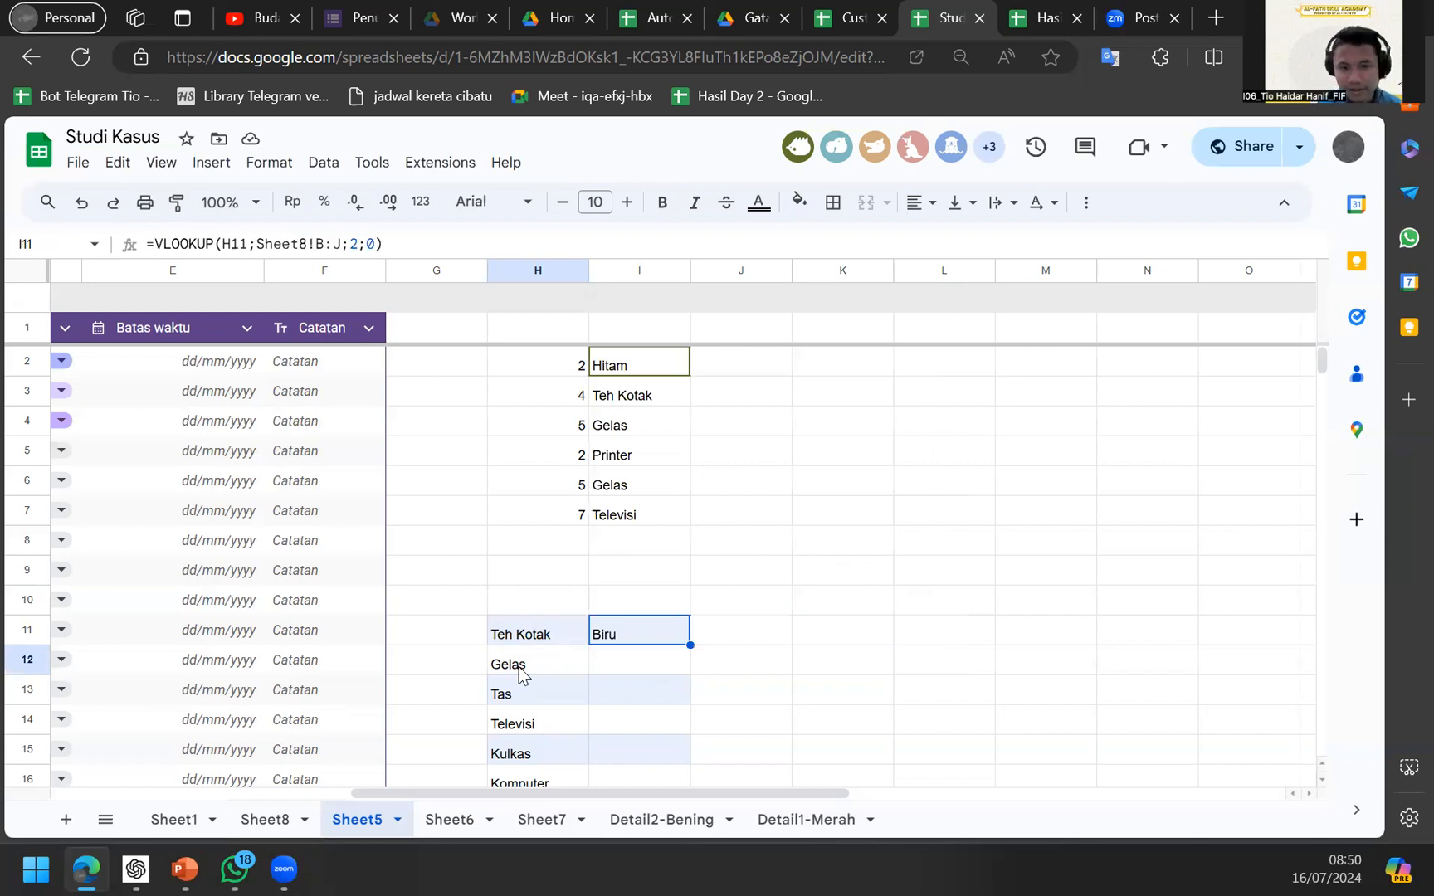
Inspect Sheet8's nama column B, which holds item names such as Printer.
key(Up)
key(Down)
key(Down)
key(Up)
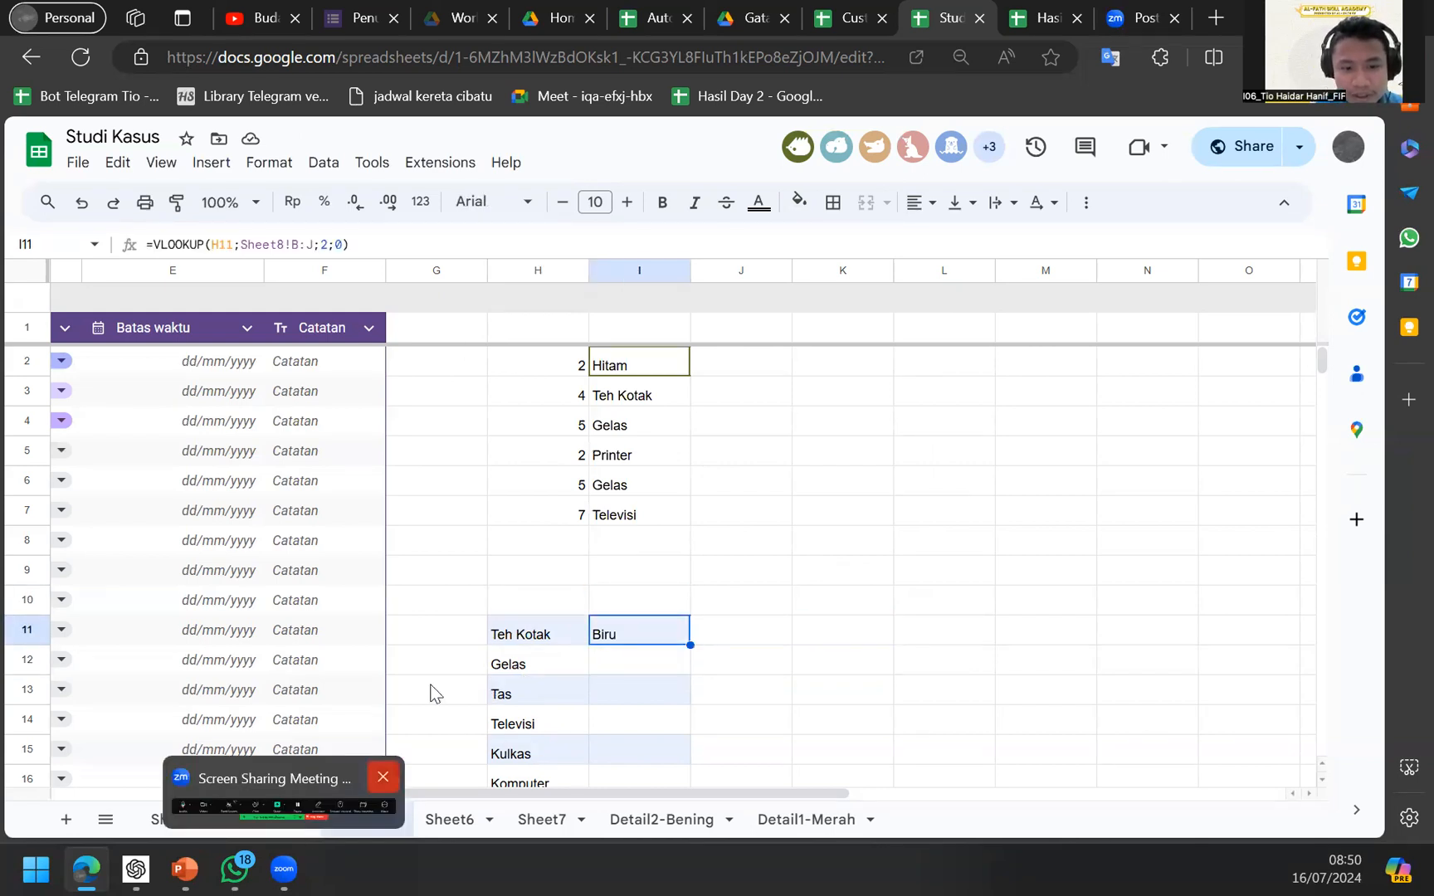
click(279, 817)
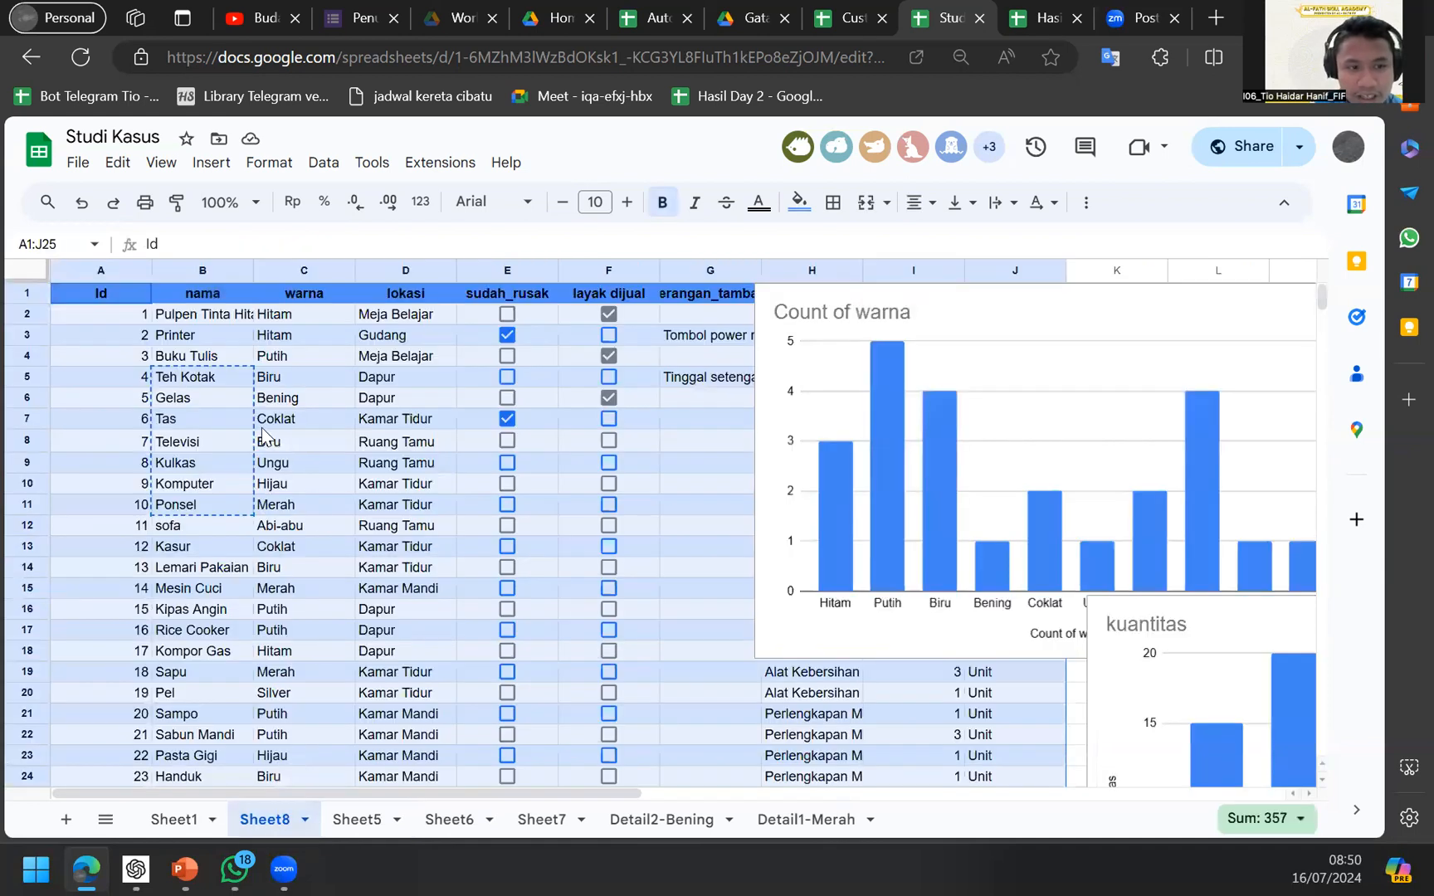
click(135, 432)
click(229, 340)
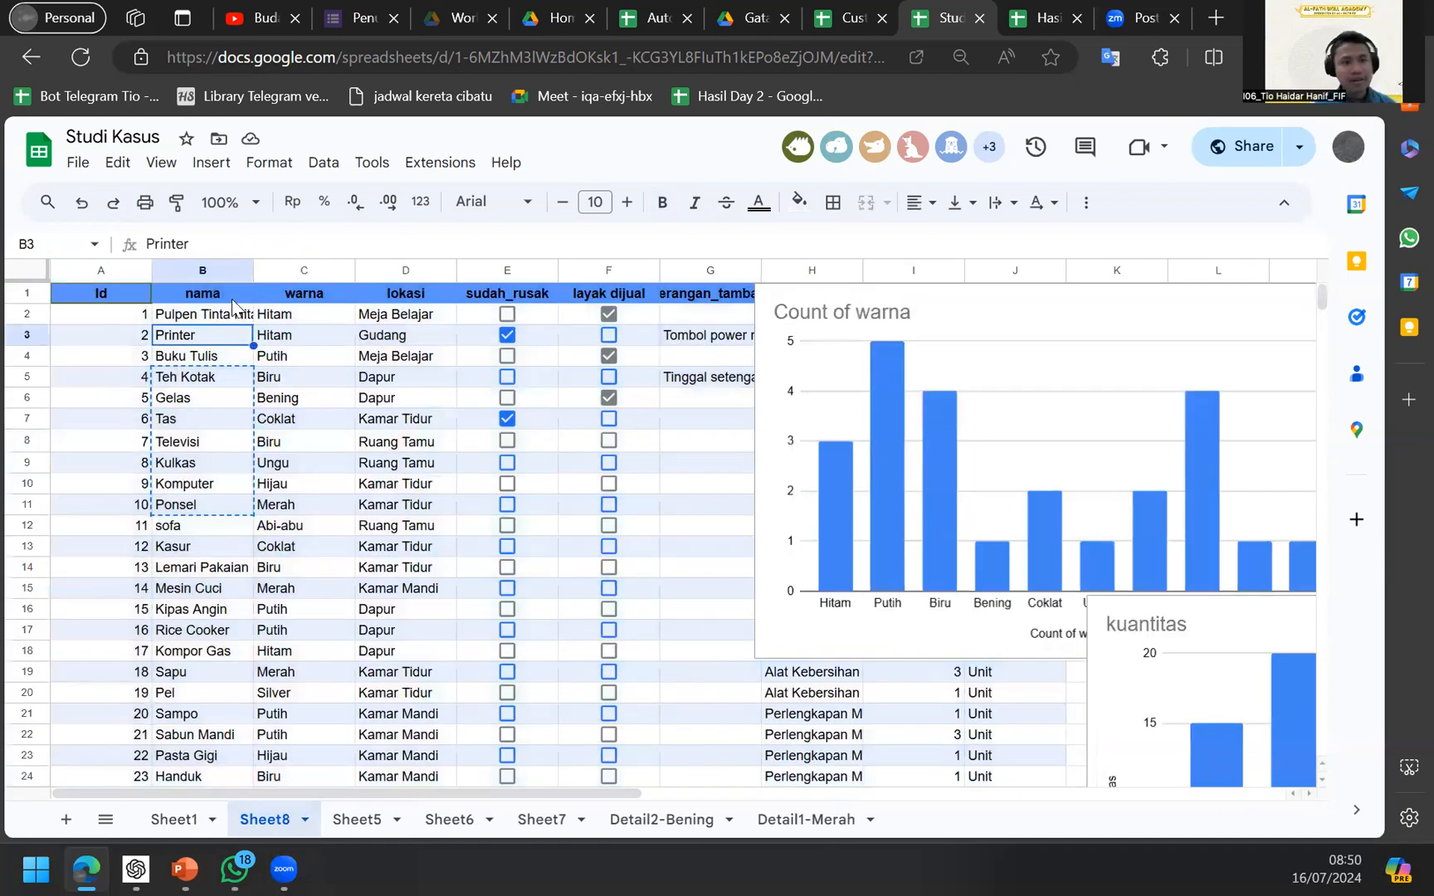
click(208, 273)
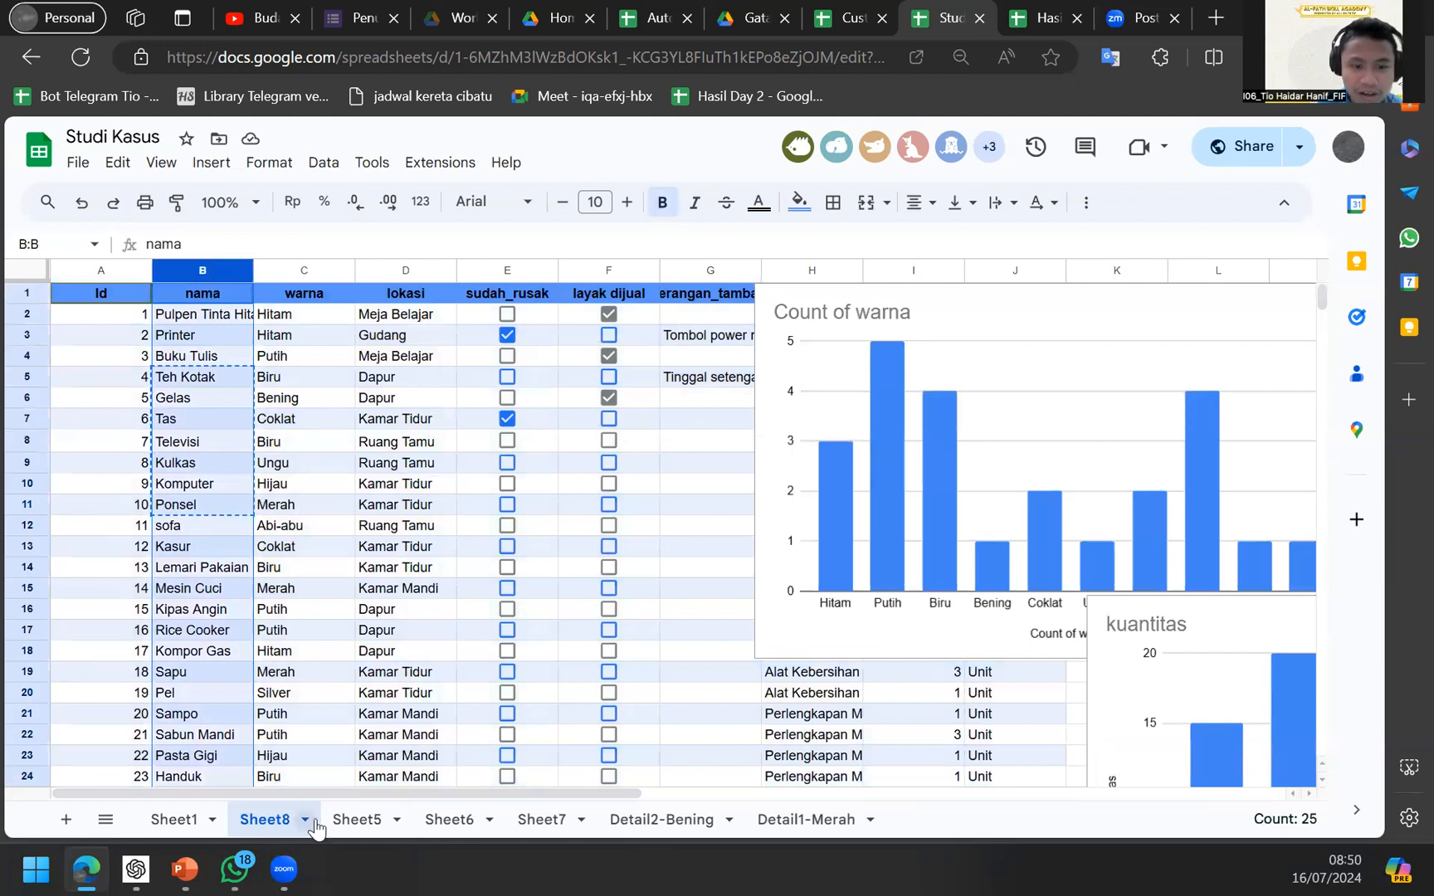
click(355, 820)
Try the lookup range starting at column A, which turns I11 into #N/A.
key(Right)
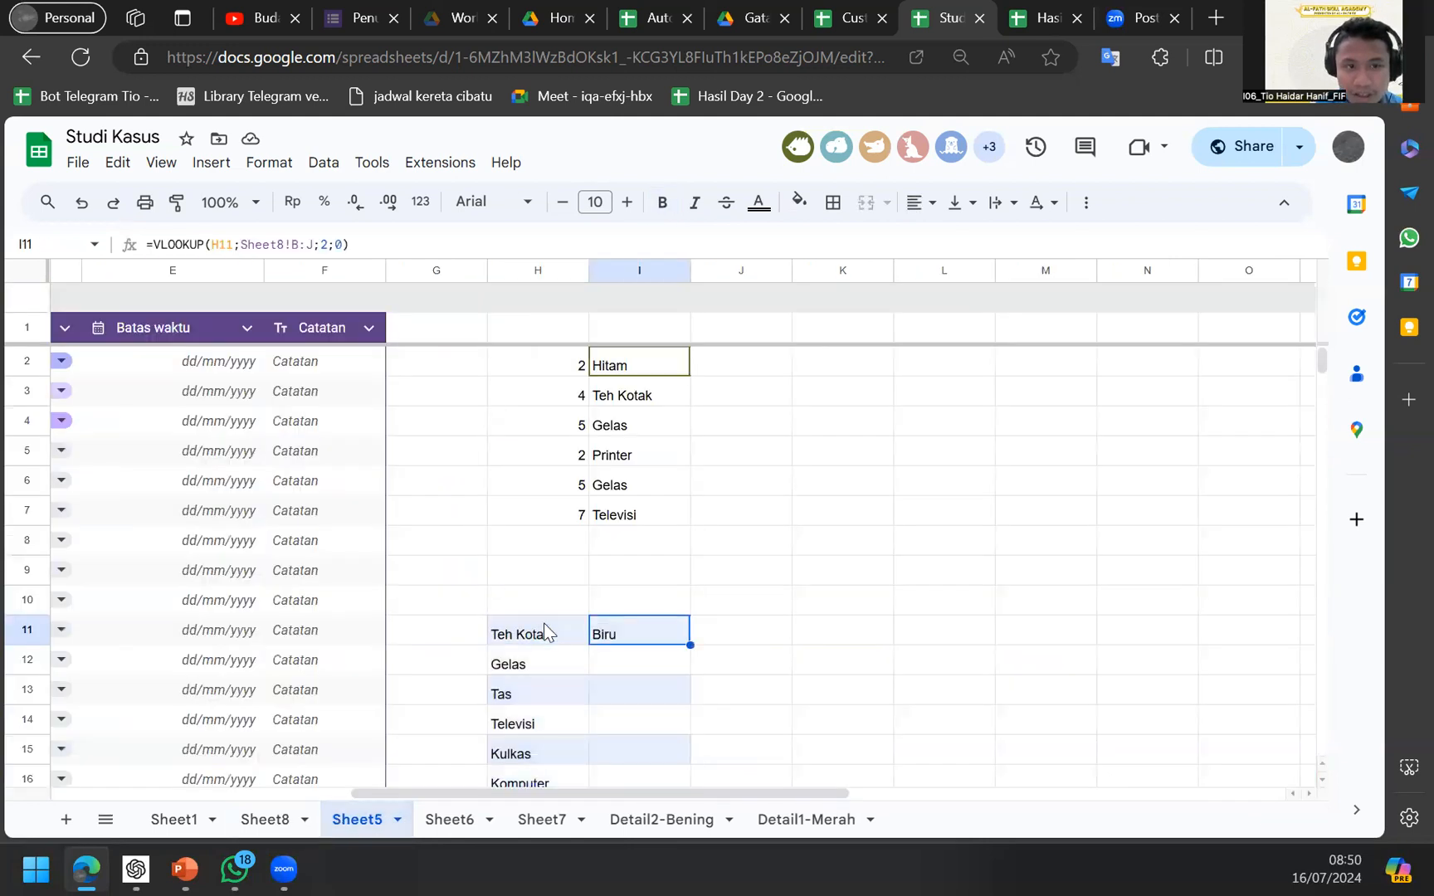
click(296, 246)
key(BackSpace)
text(A)
key(Return)
key(Down)
key(Down)
key(Down)
key(Down)
key(Down)
key(Down)
key(Down)
key(Down)
key(Down)
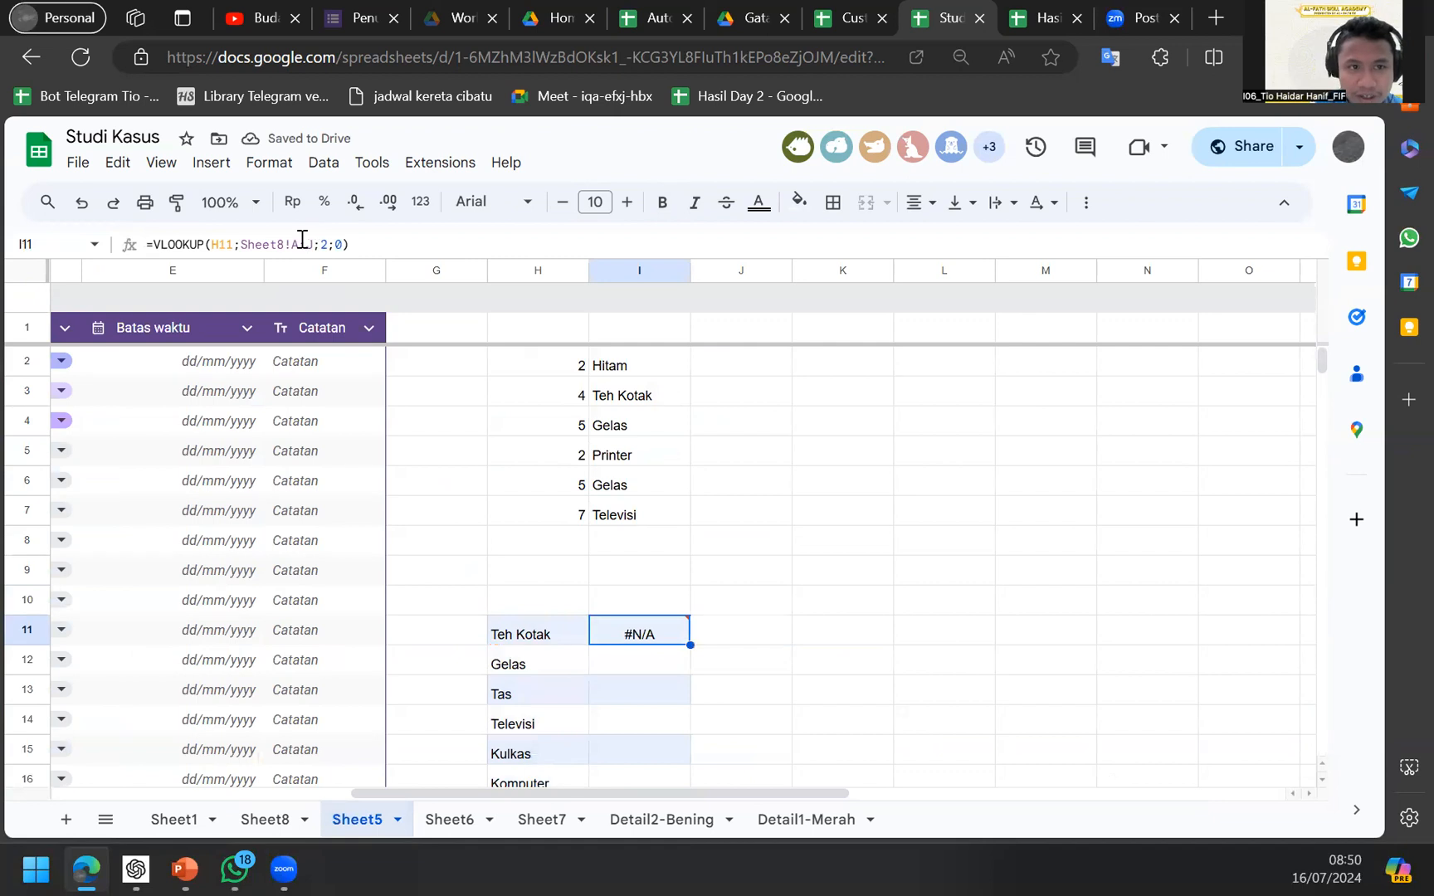
Restore the range to Sheet8!B:J and recheck Sheet8's item names against I11.
click(300, 242)
key(BackSpace)
text(B)
key(Return)
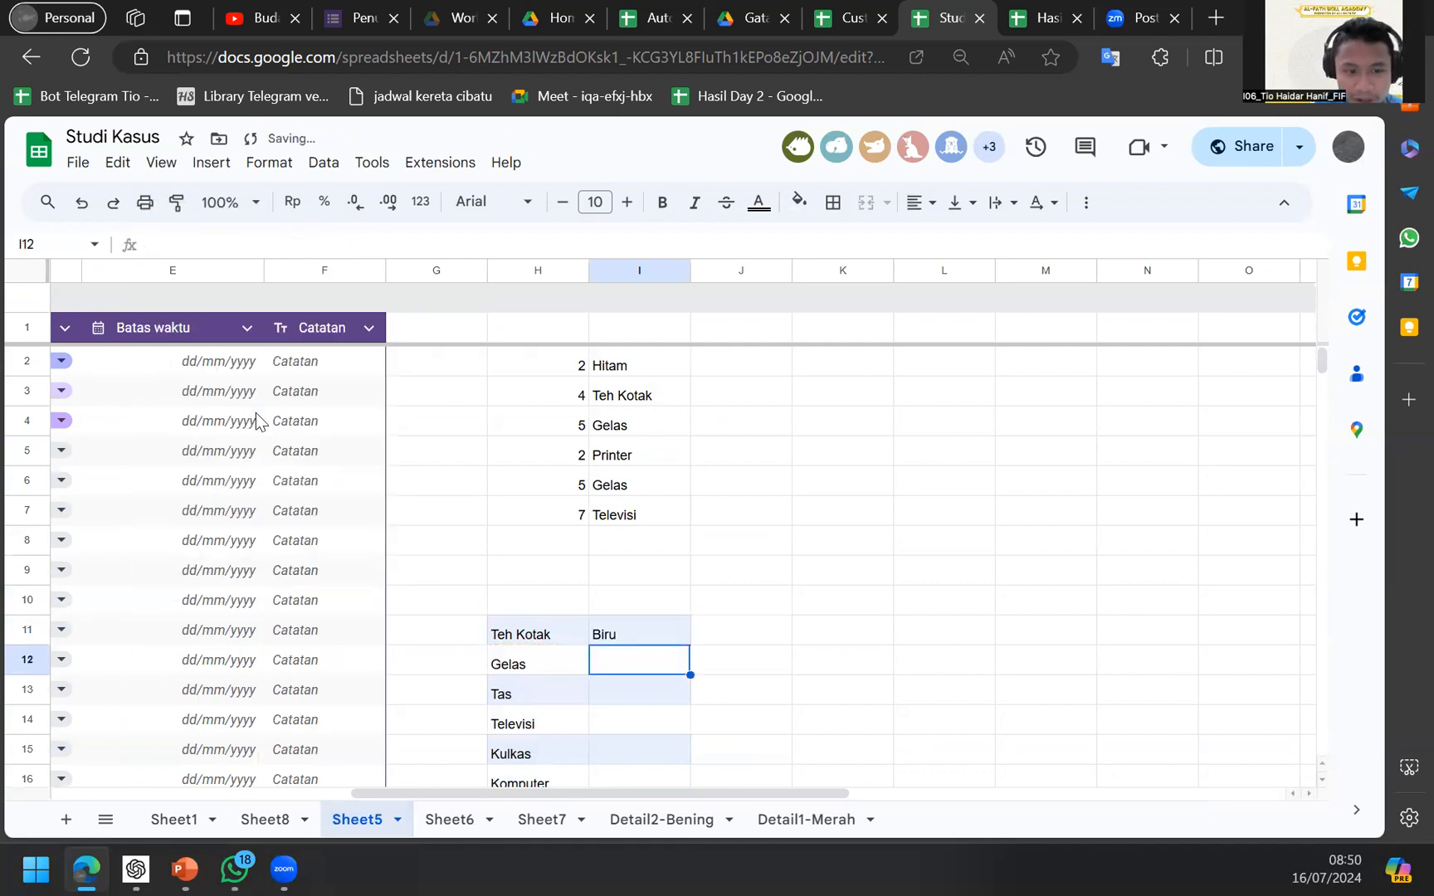
click(241, 821)
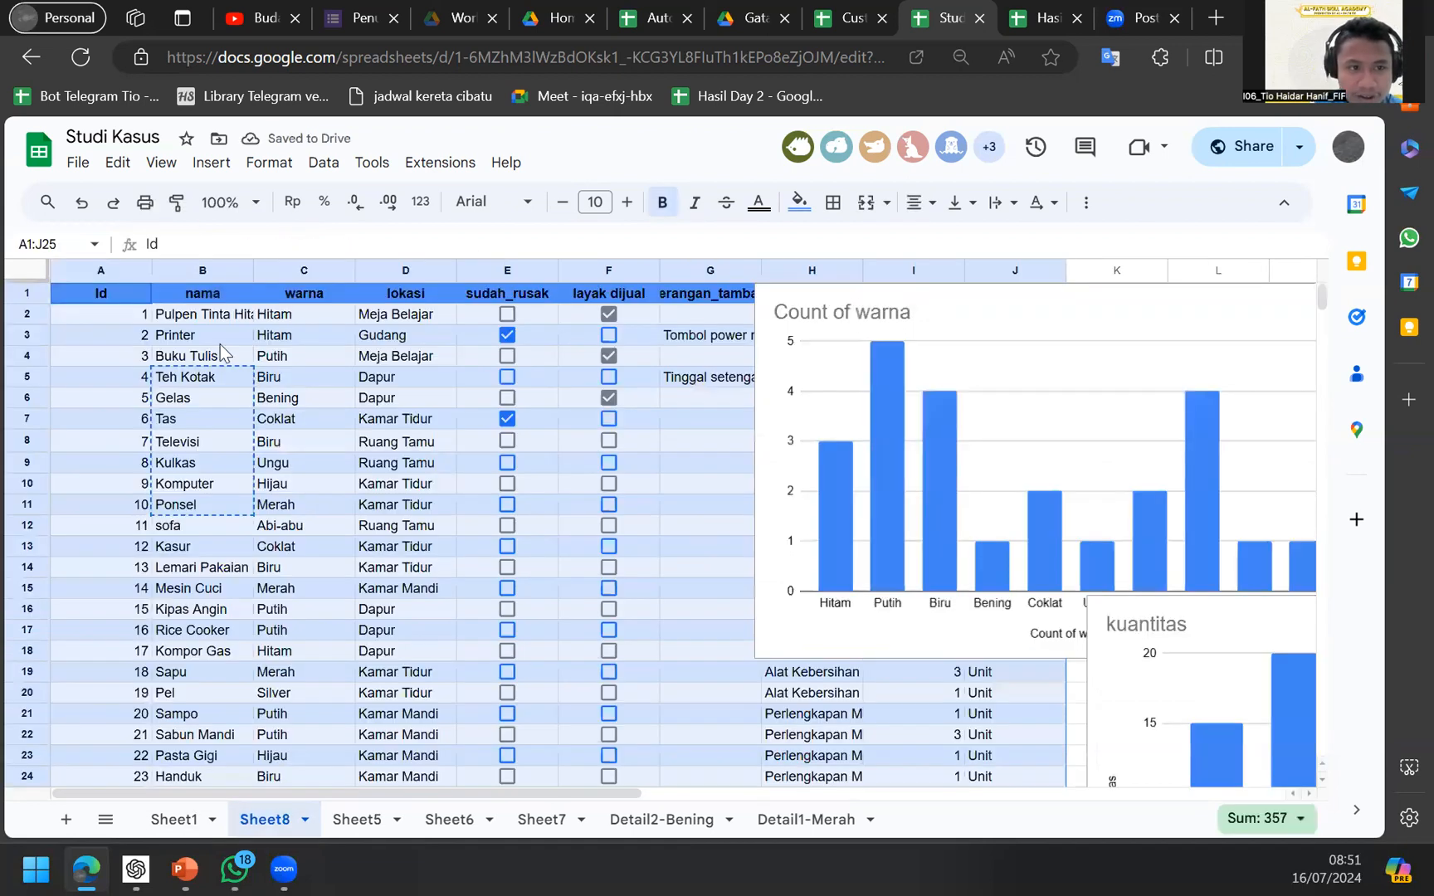
click(220, 340)
click(357, 819)
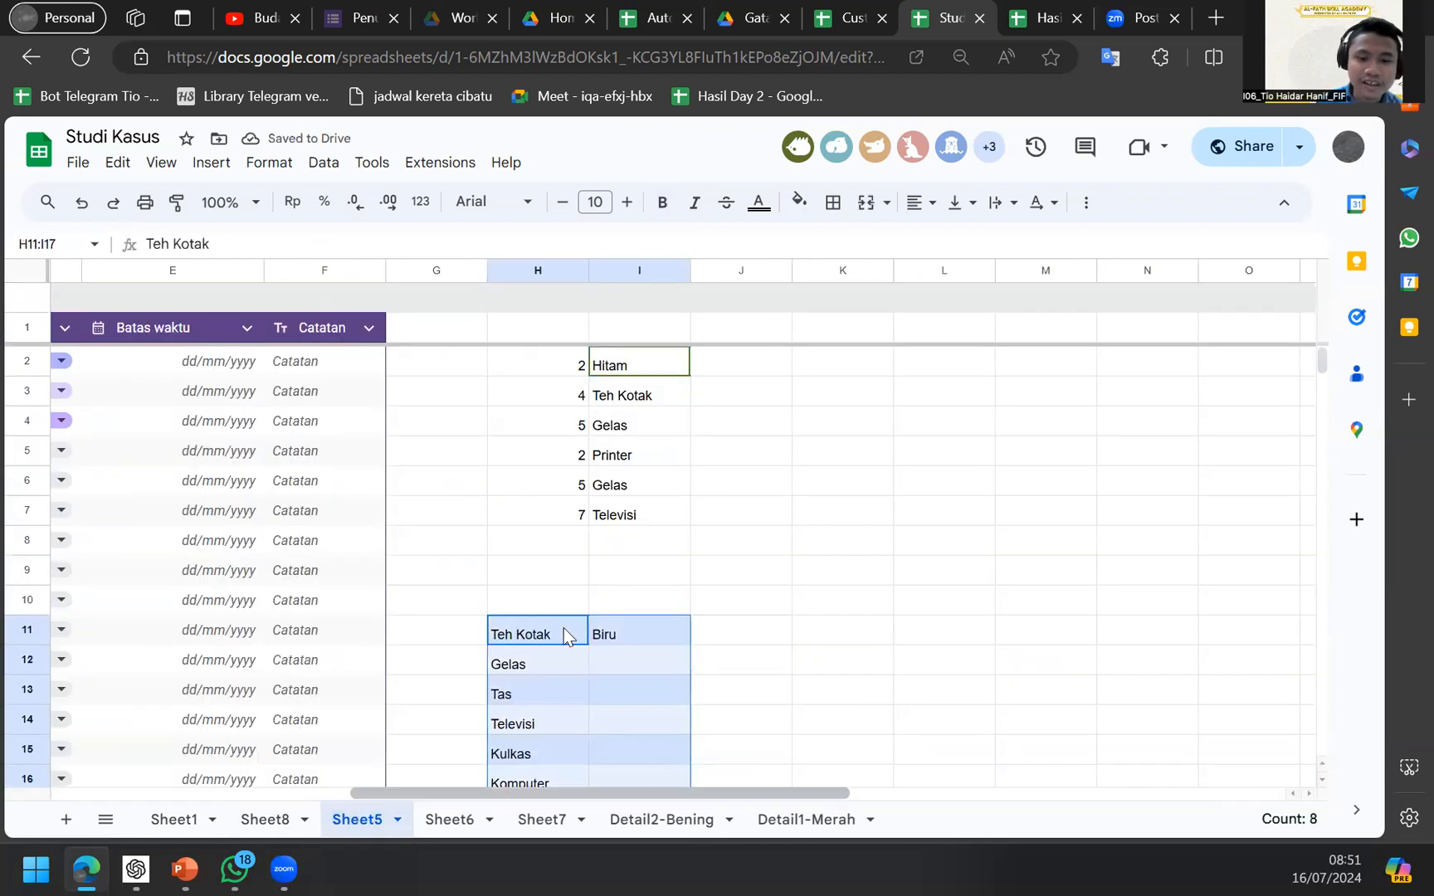
key(Right)
key(Return)
key(Return)
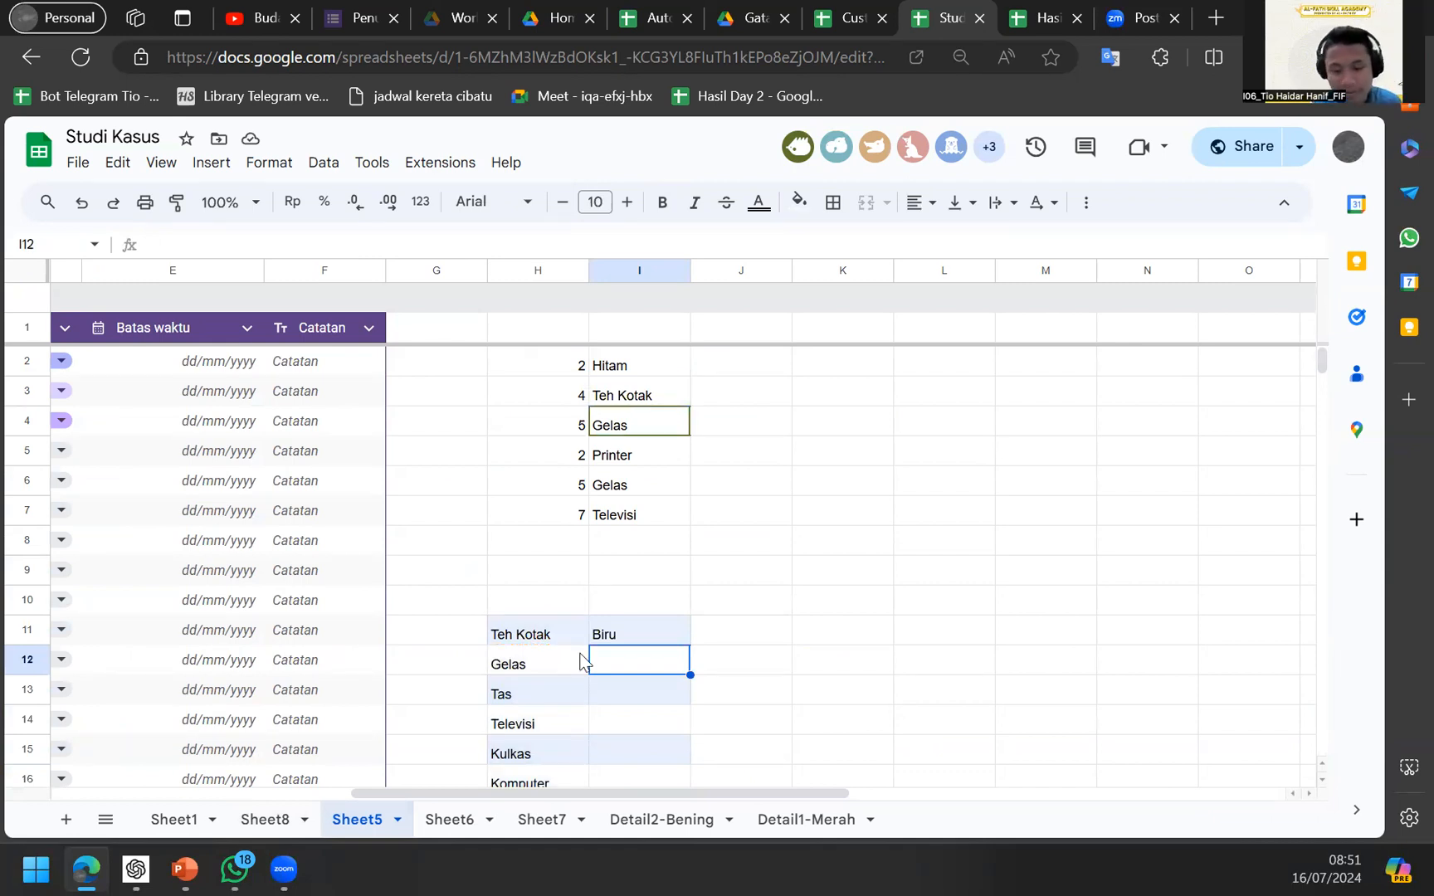
Start an XLOOKUP in I12 using Gelas in H12 as the search key and a Sheet8 range.
text(=xlo)
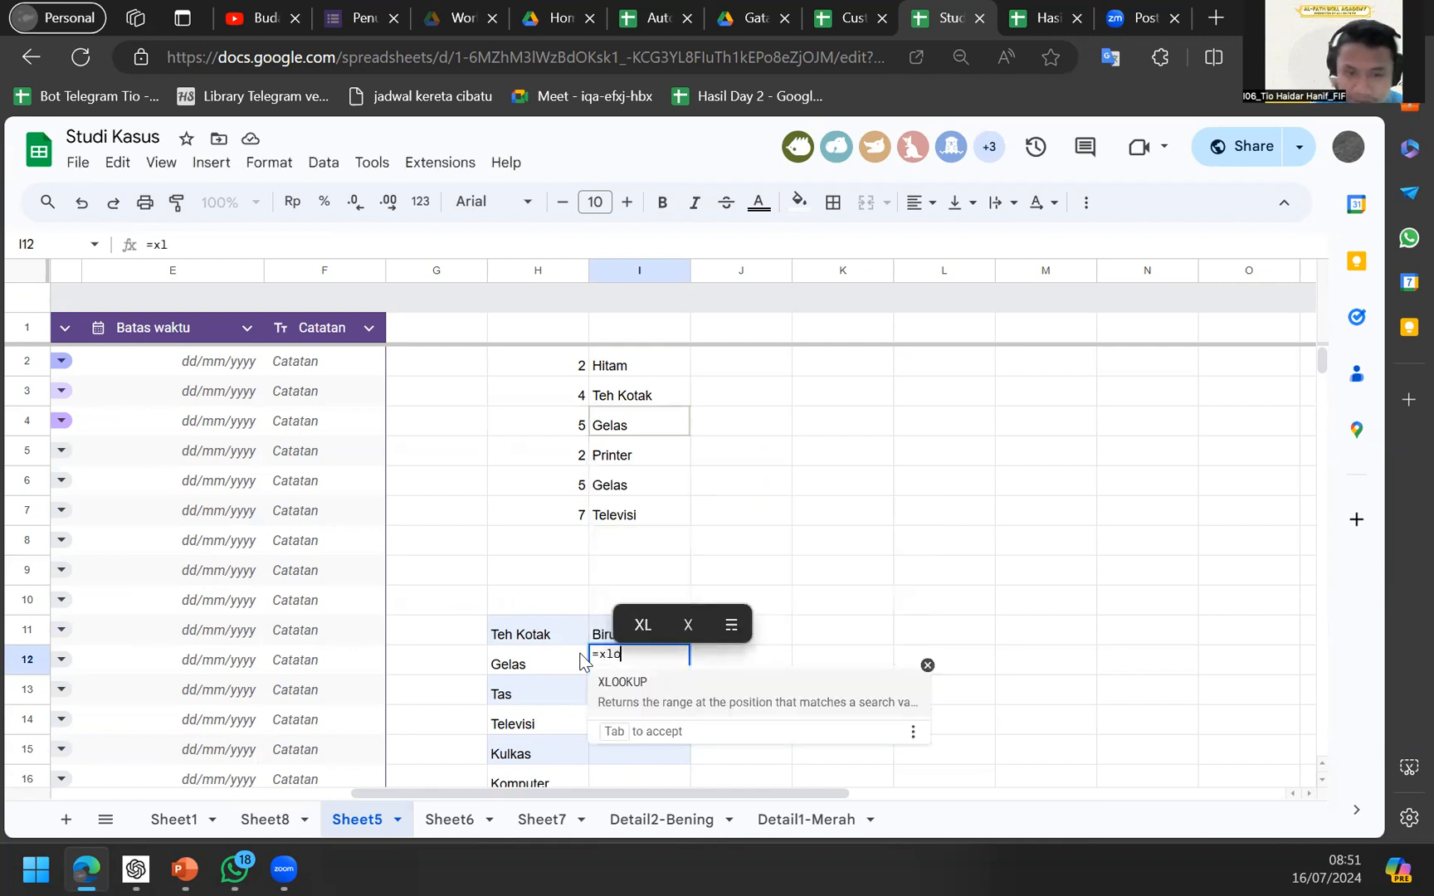
key(Tab)
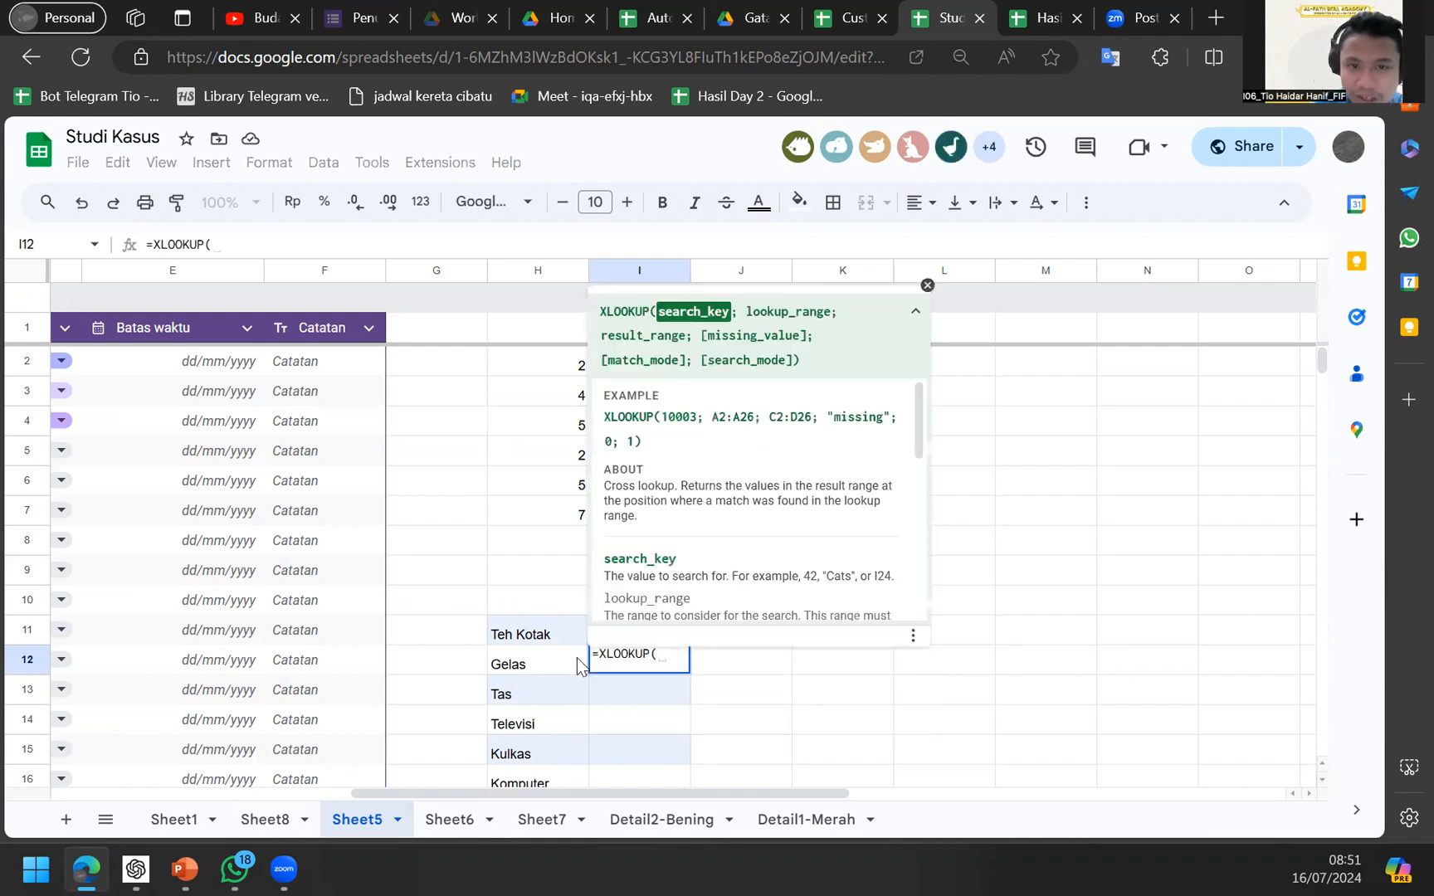
click(556, 669)
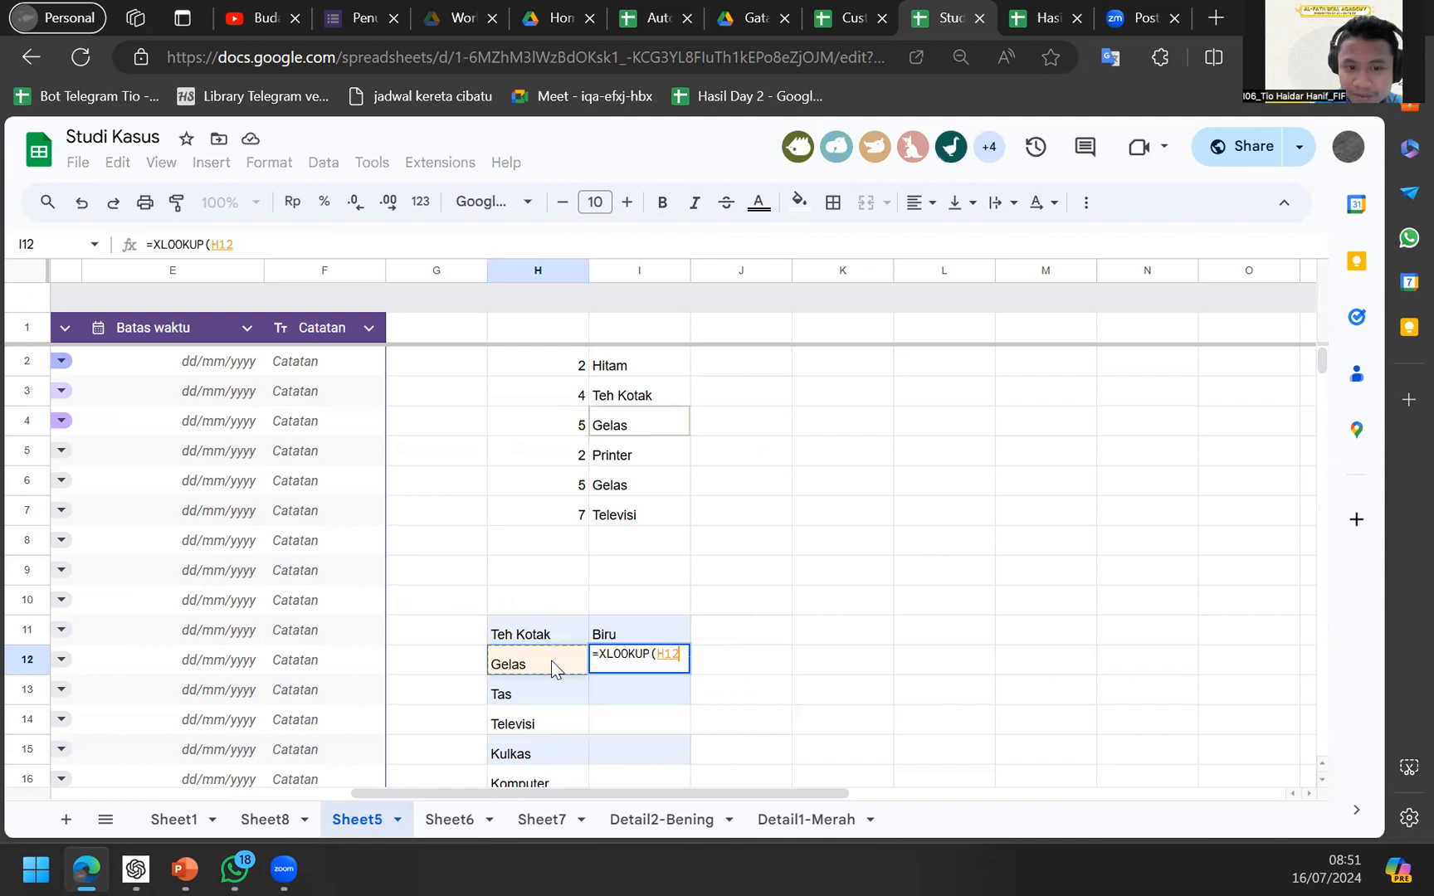
text(;)
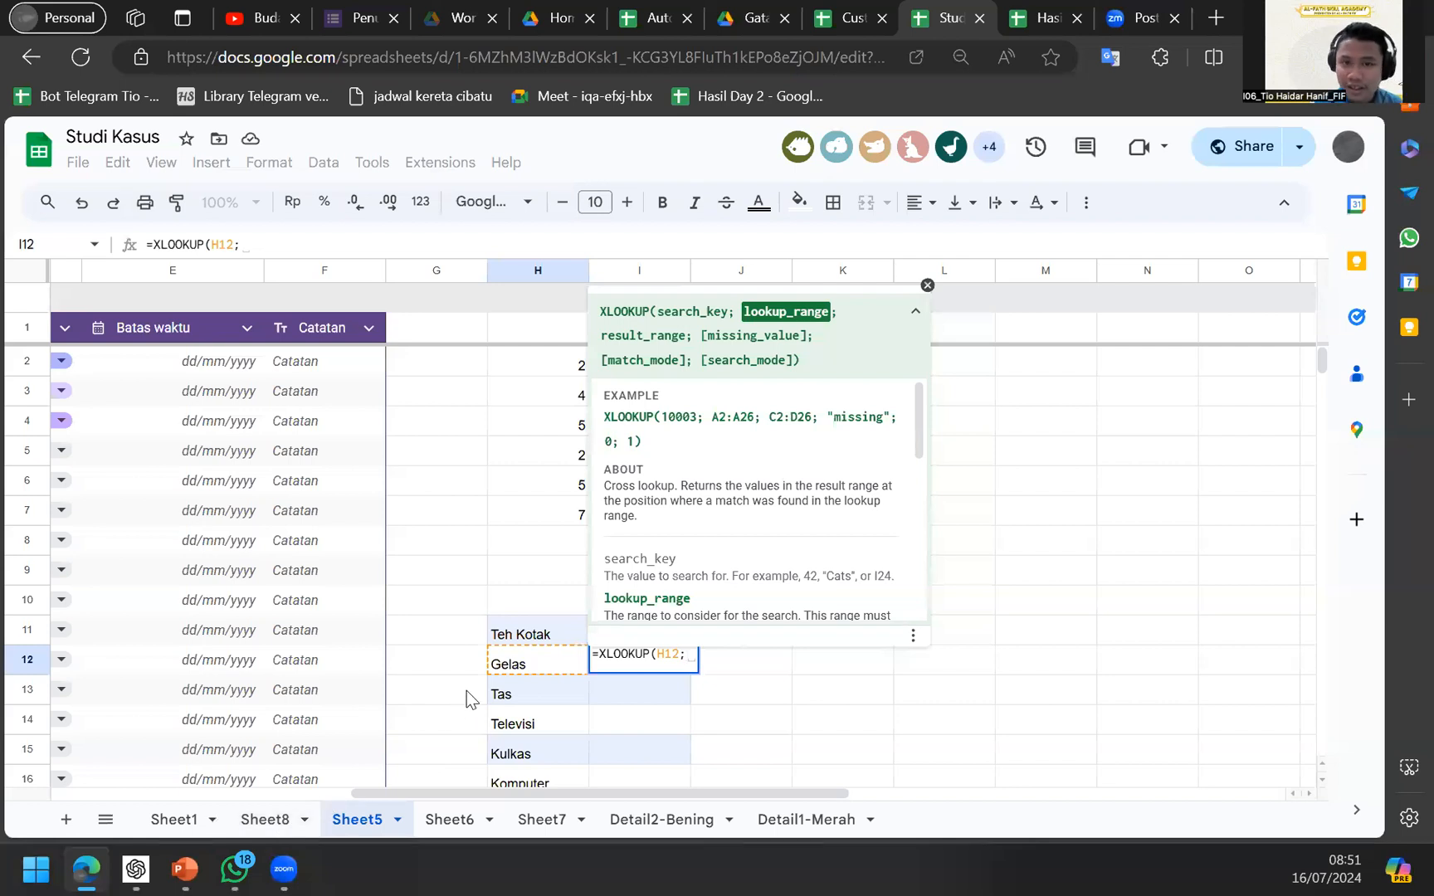
click(282, 812)
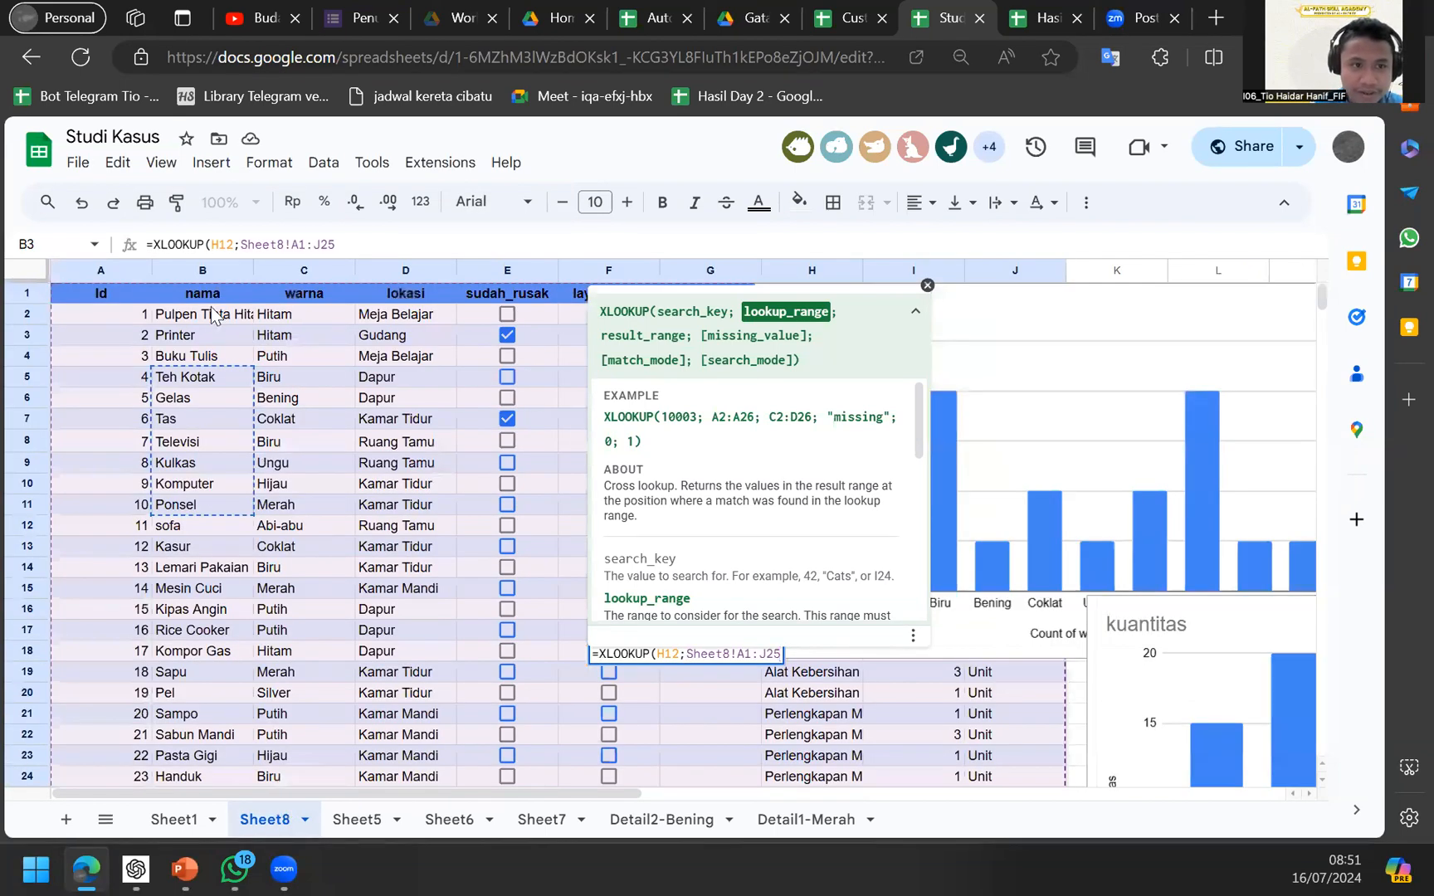
key(Return)
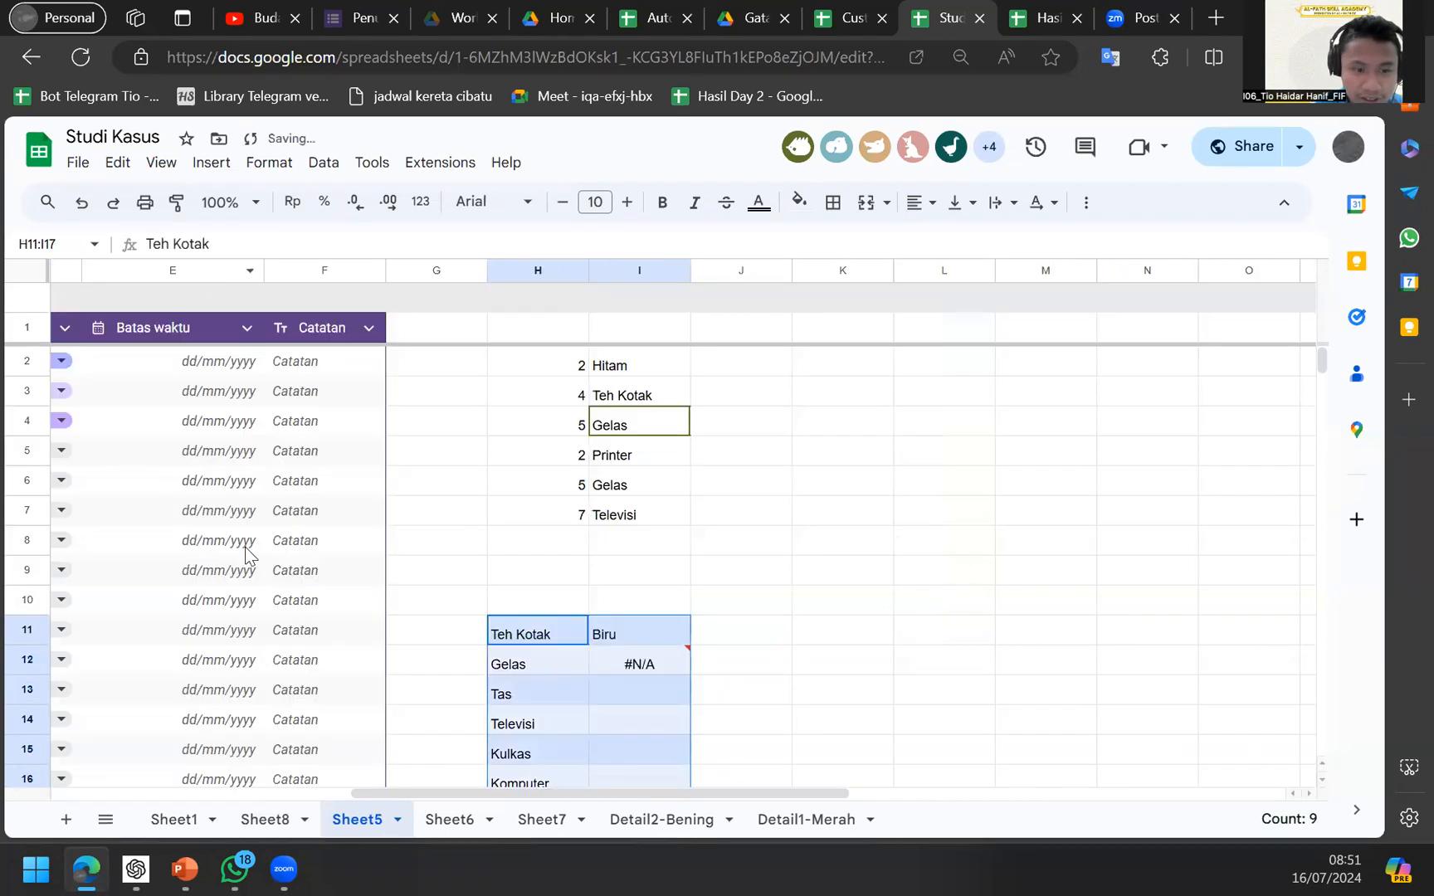
Re-pick the Sheet8 lookup range in I12's XLOOKUP, which still shows #N/A.
click(266, 825)
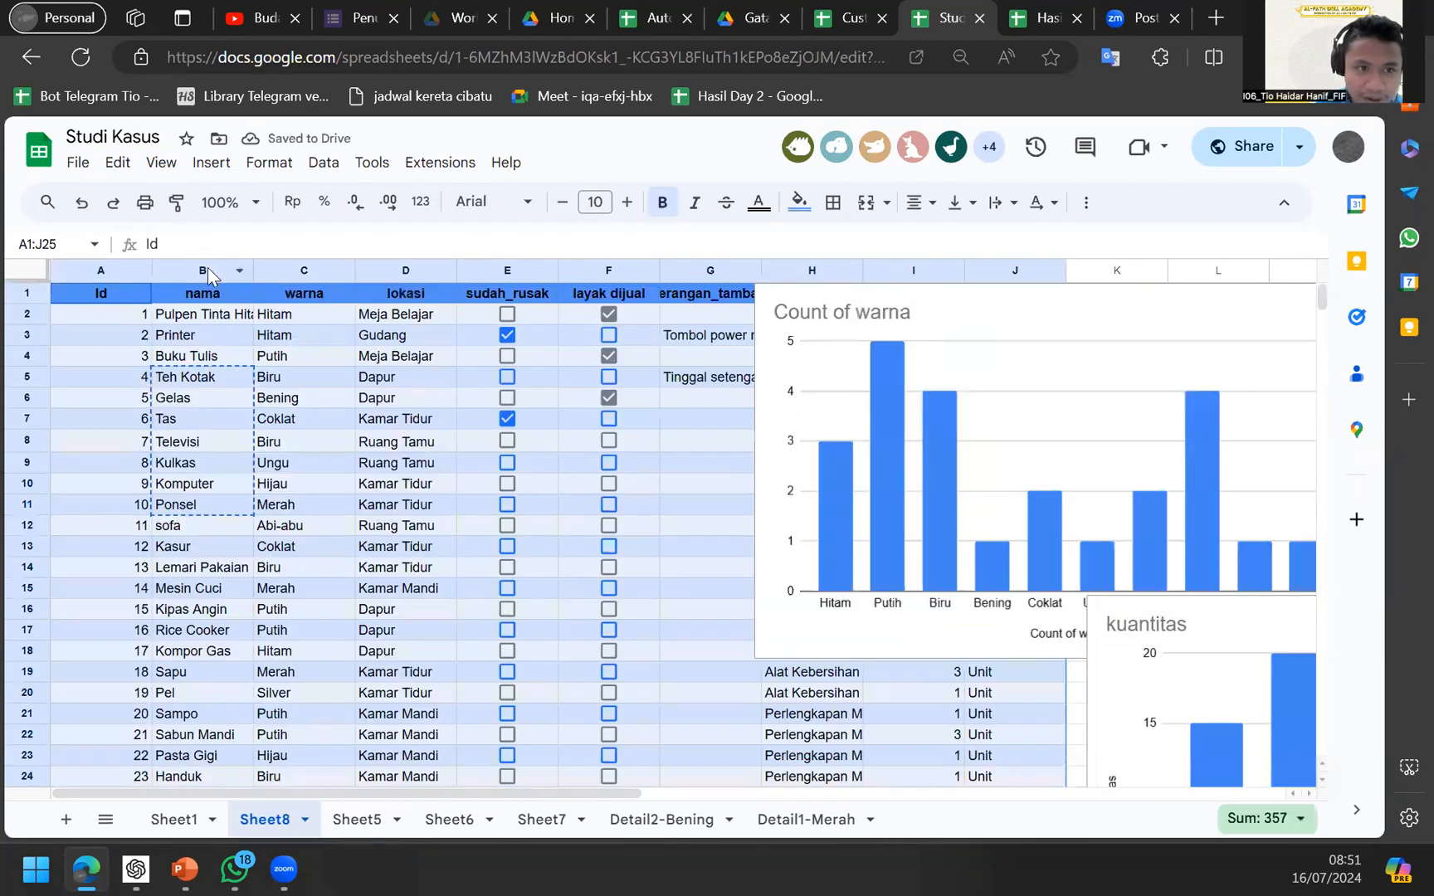
click(208, 268)
click(365, 829)
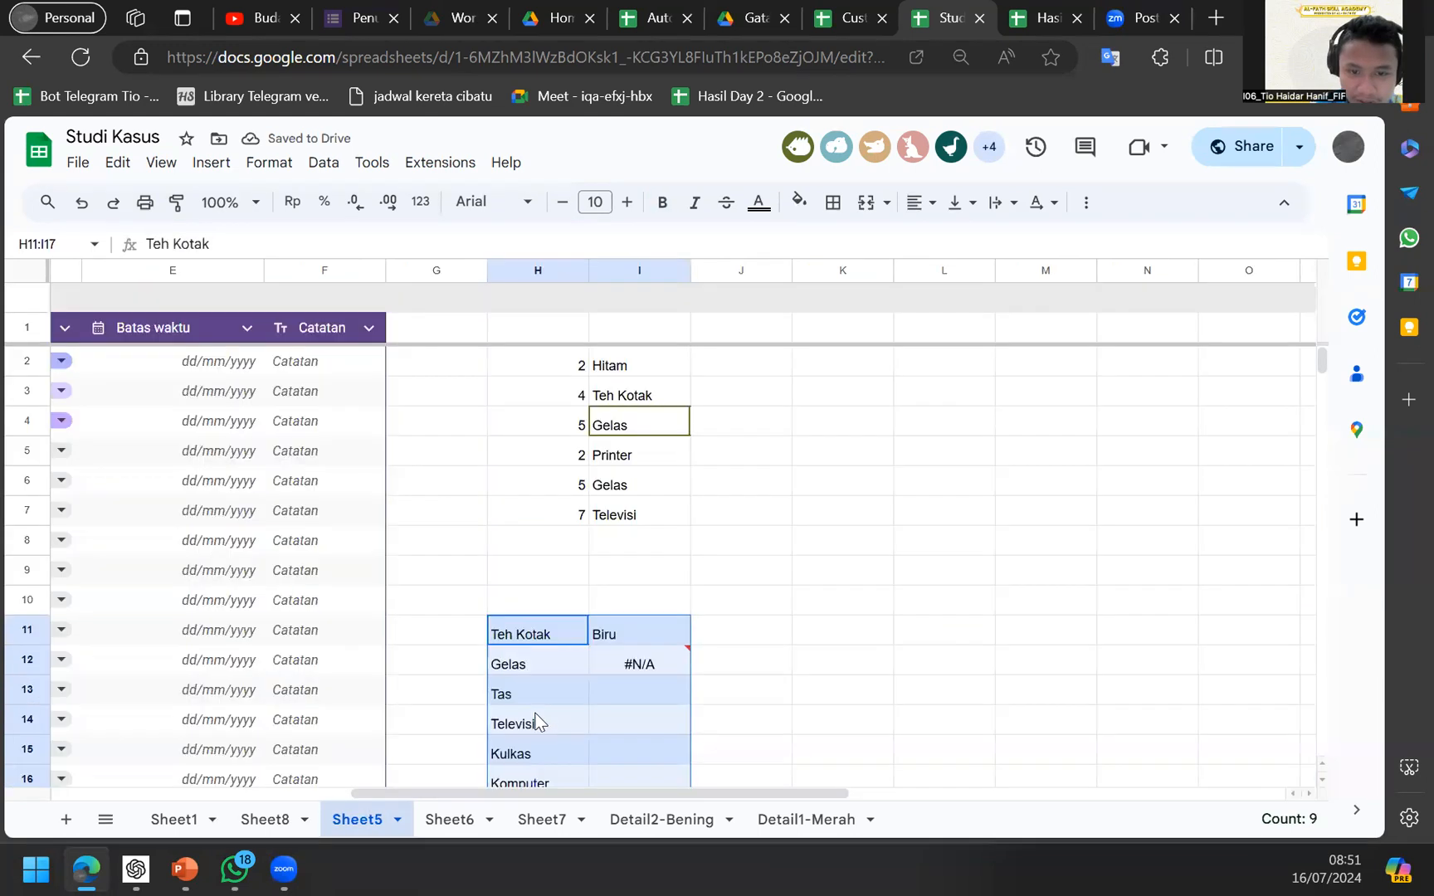
click(645, 666)
double_click(646, 665)
key(Left)
key(BackSpace)
key(BackSpace)
key(BackSpace)
key(BackSpace)
key(BackSpace)
key(BackSpace)
key(BackSpace)
key(BackSpace)
key(BackSpace)
key(BackSpace)
key(BackSpace)
key(BackSpace)
key(BackSpace)
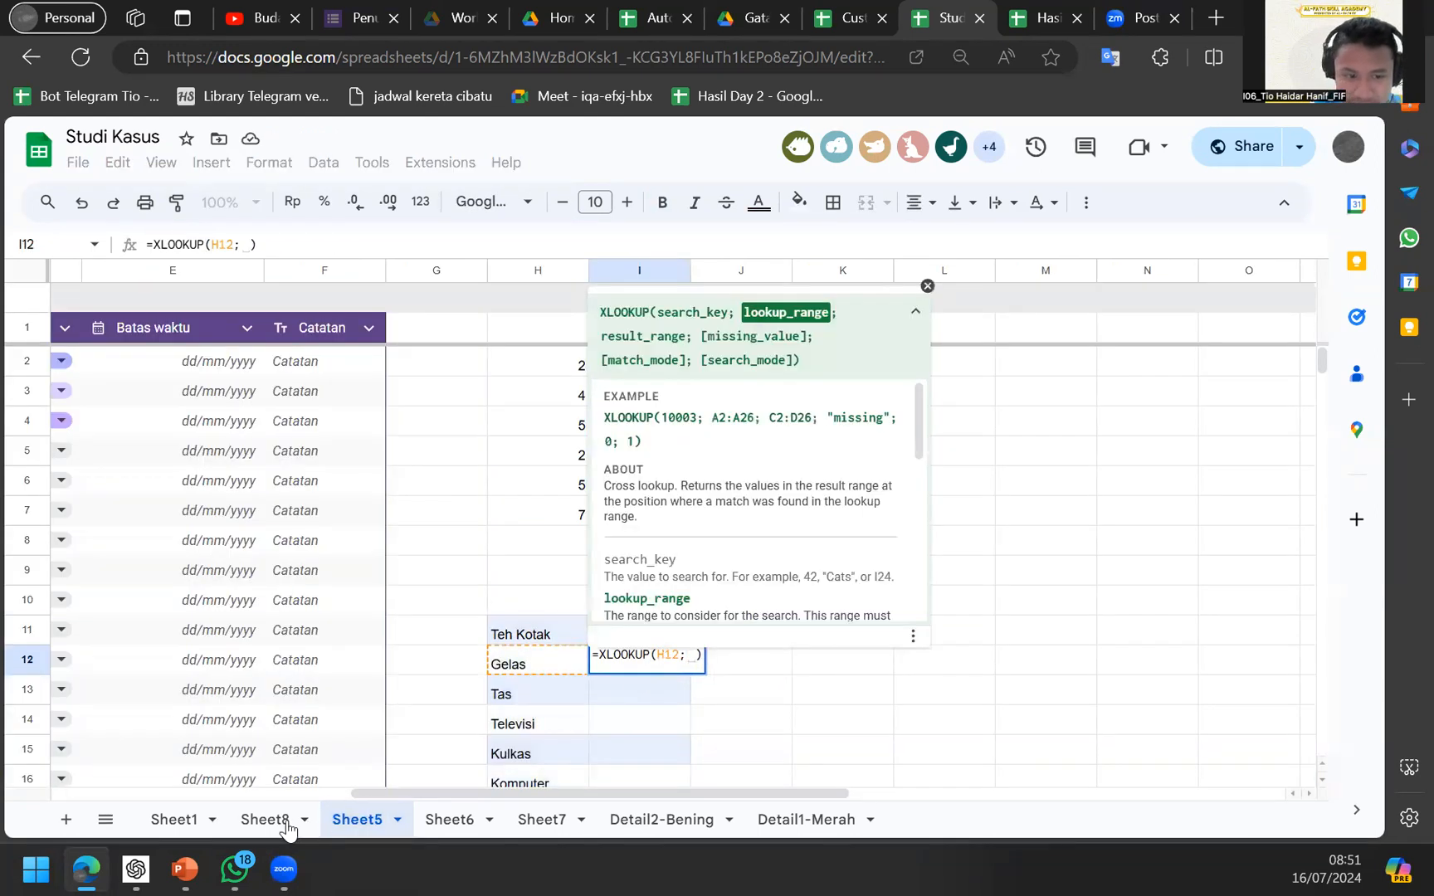
click(282, 822)
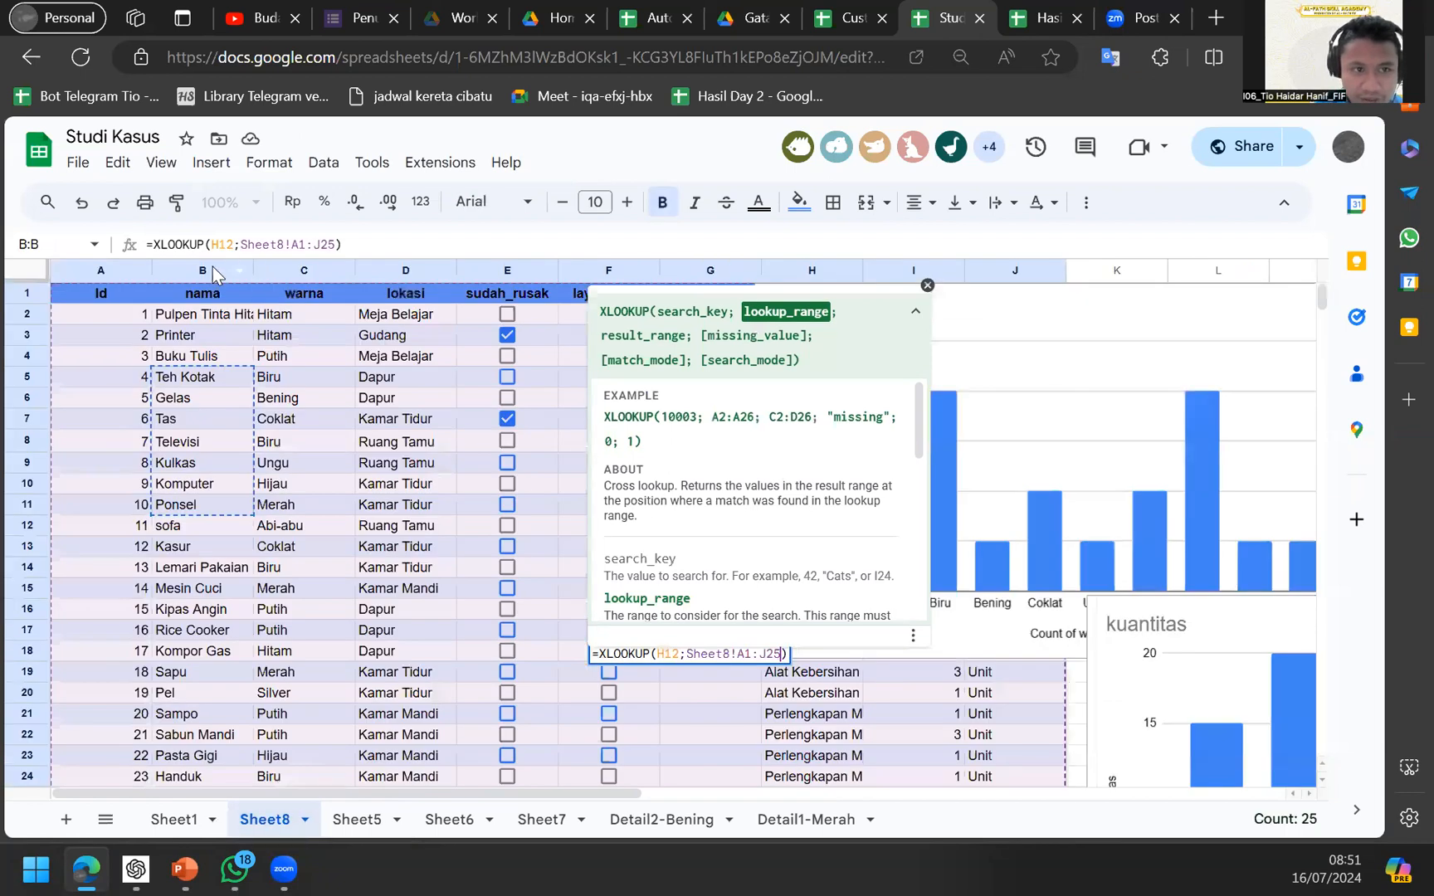
key(Return)
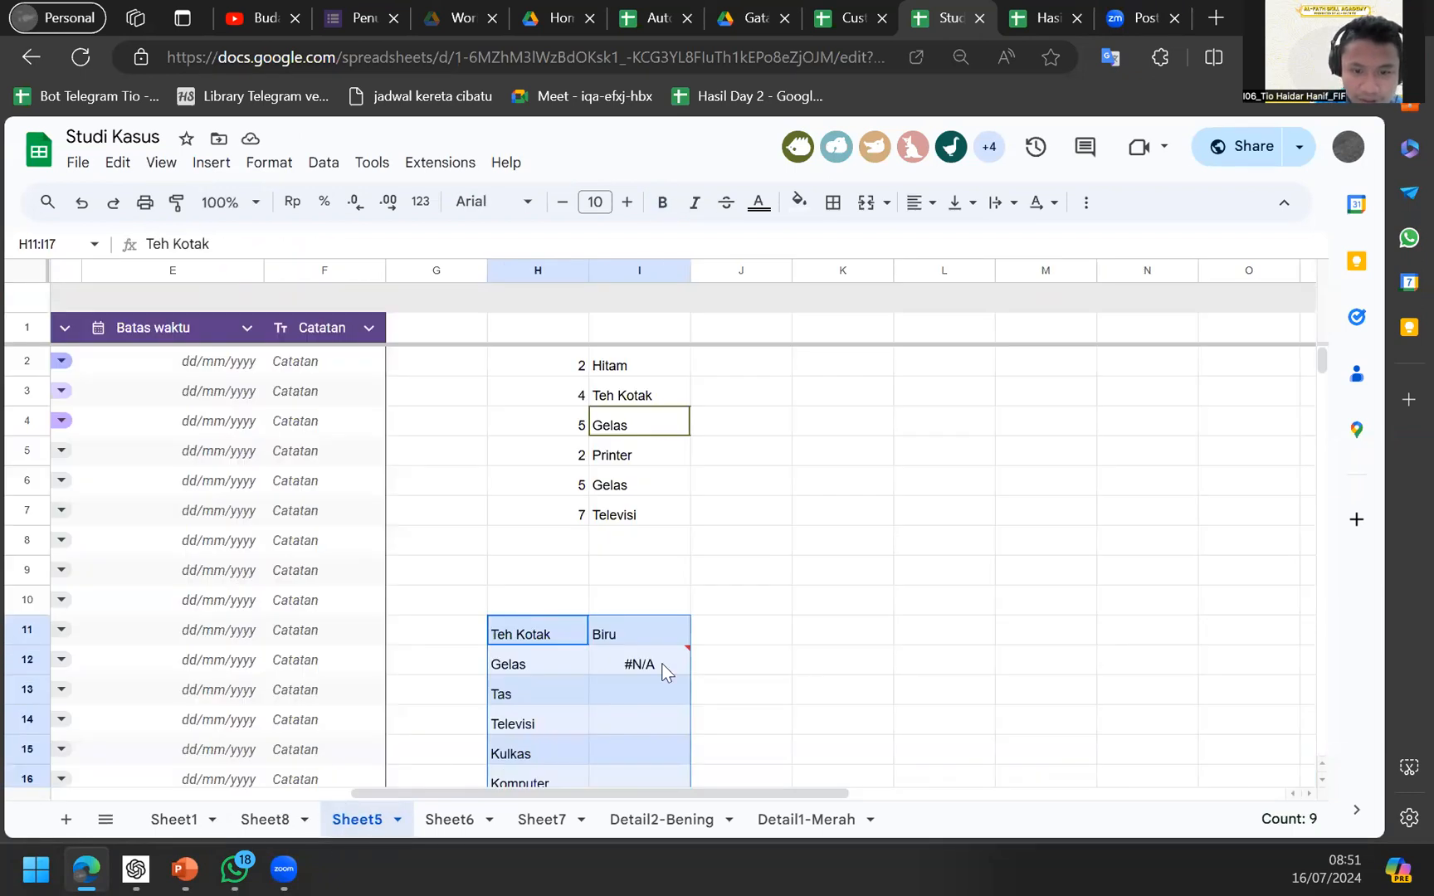
Set the XLOOKUP ranges to Sheet8!B:B and Sheet8!A:A so I12 returns 5.
click(663, 671)
key(F2)
key(Left)
key(BackSpace)
key(BackSpace)
key(BackSpace)
key(BackSpace)
key(BackSpace)
key(BackSpace)
text(B:B)
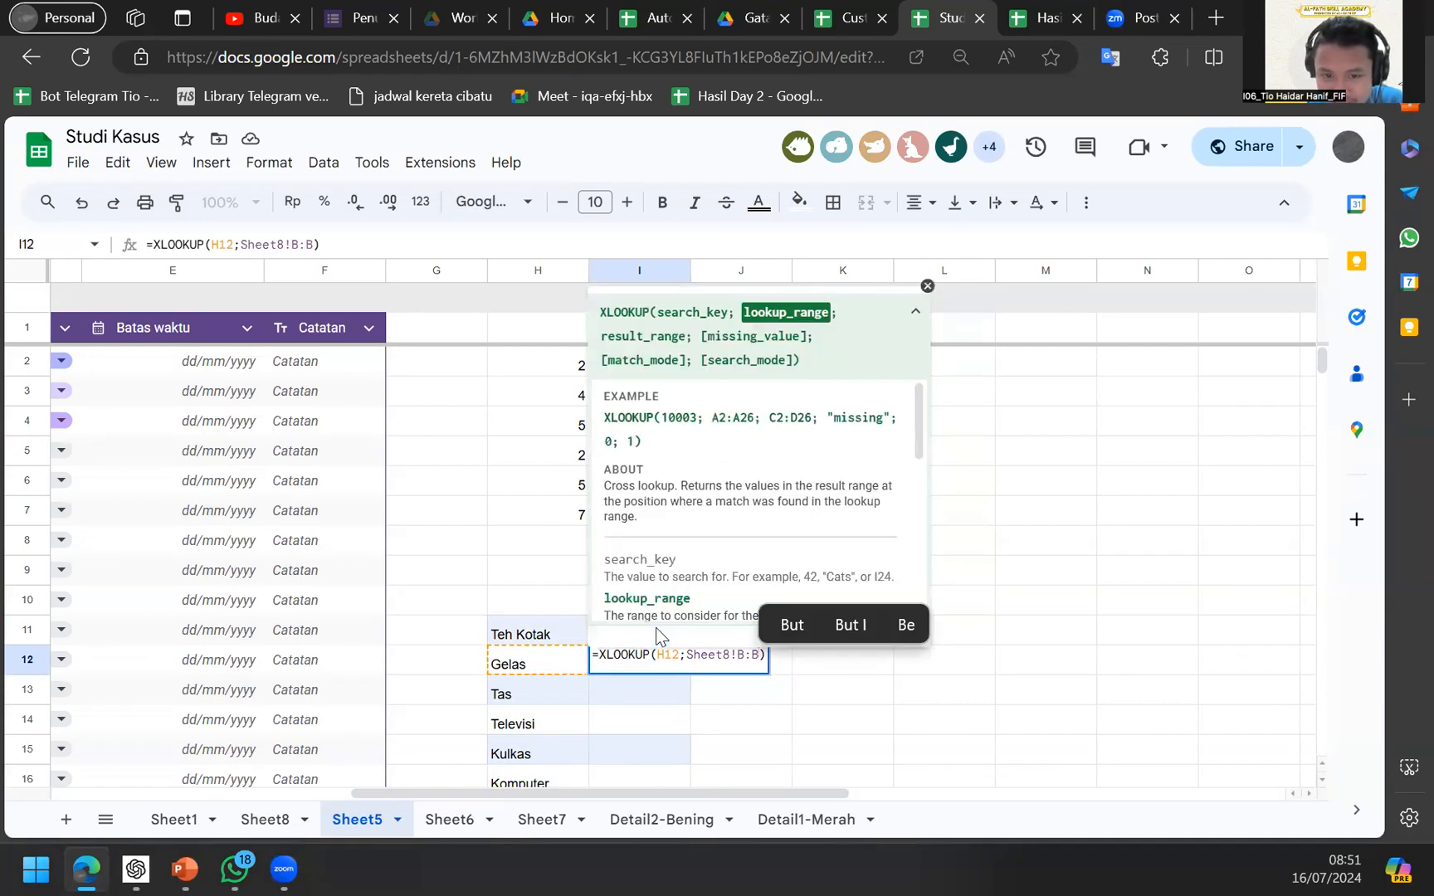
key(shift+Left)
key(shift+Left)
key(shift+Left)
key(shift+Left)
key(shift+Left)
key(shift+Left)
key(shift+Left)
key(shift+Left)
key(shift+Left)
key(shift+Left)
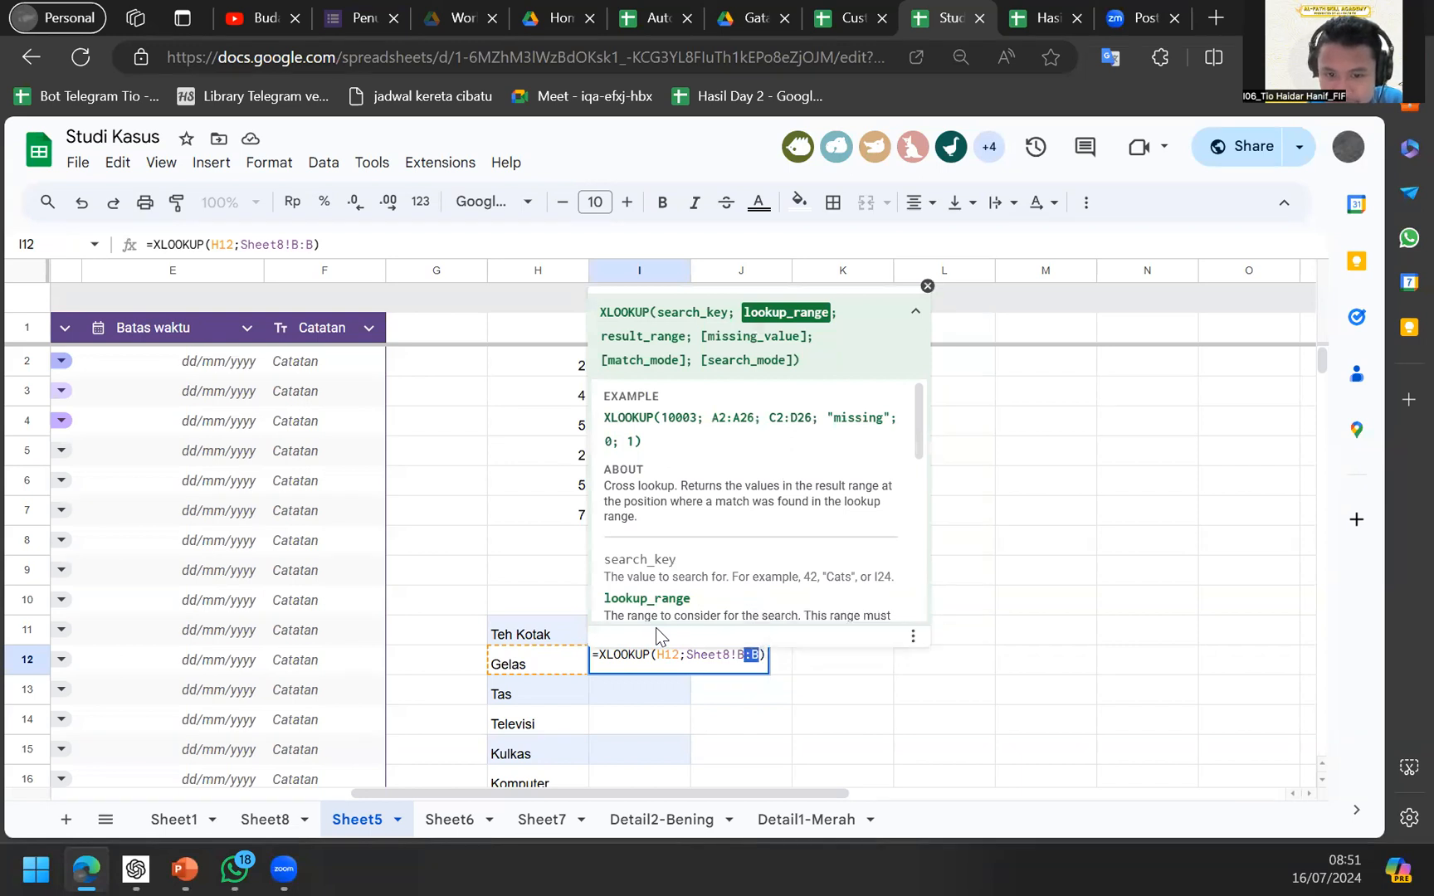
key(Right)
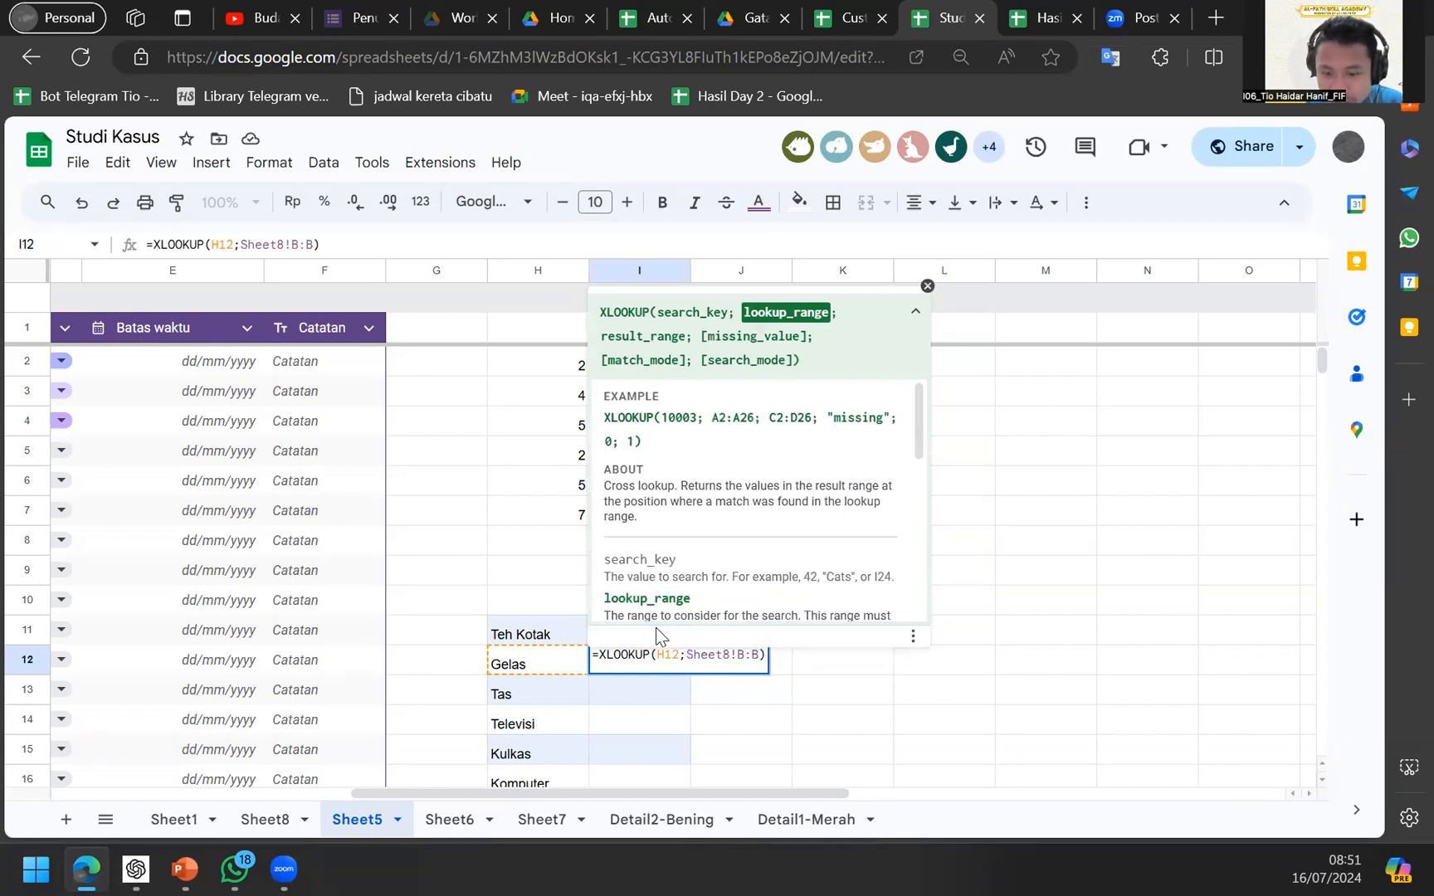
text(;)
key(BackSpace)
text(Sheet8!A:)
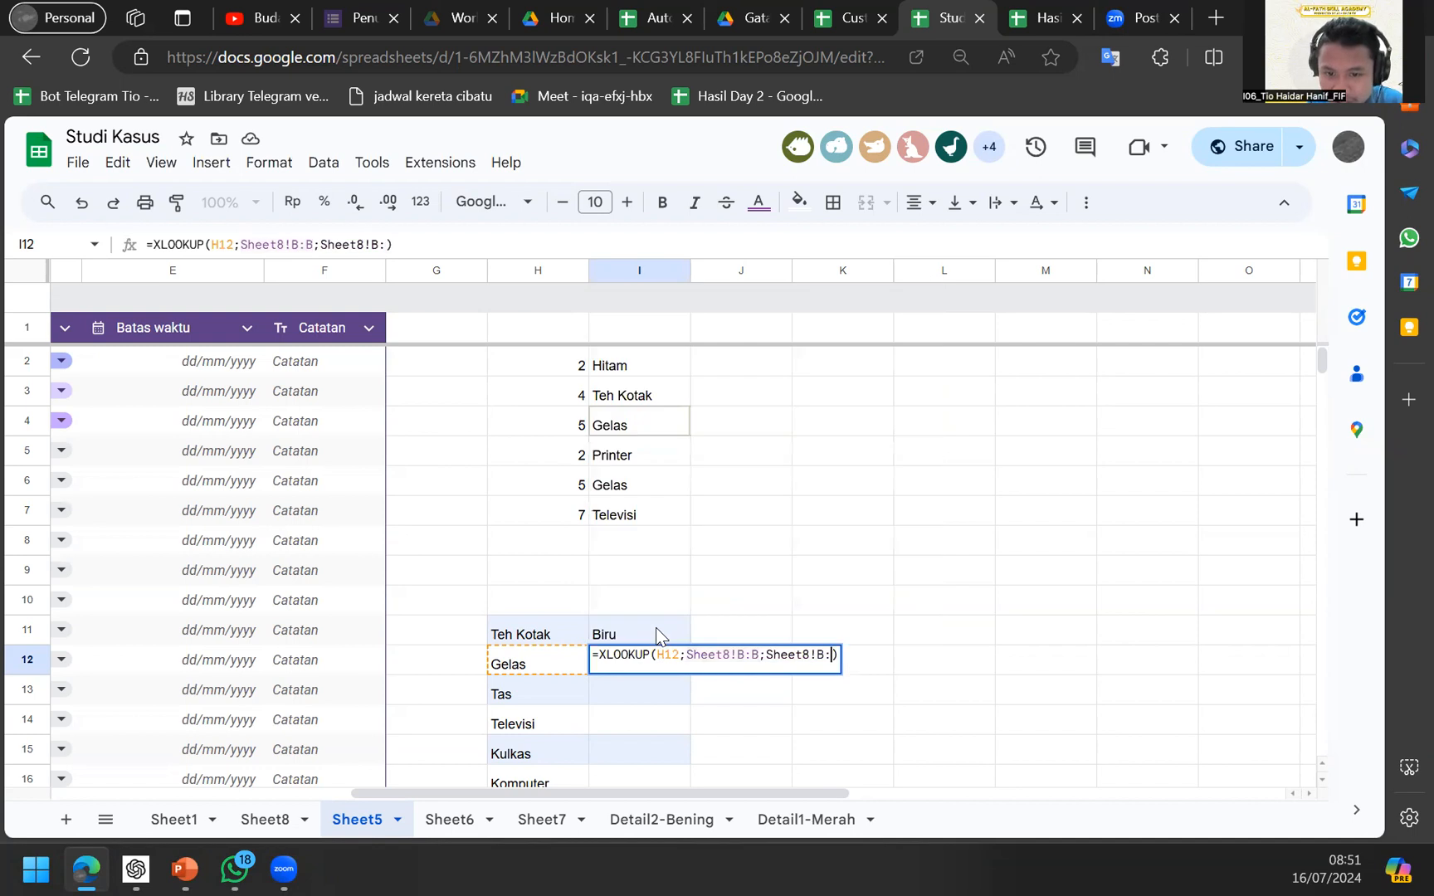
text(A)
key(Return)
Fill the XLOOKUP down the item list, then view Sheet8 to compare Ids.
key(Up)
double_click(688, 673)
click(545, 659)
key(Right)
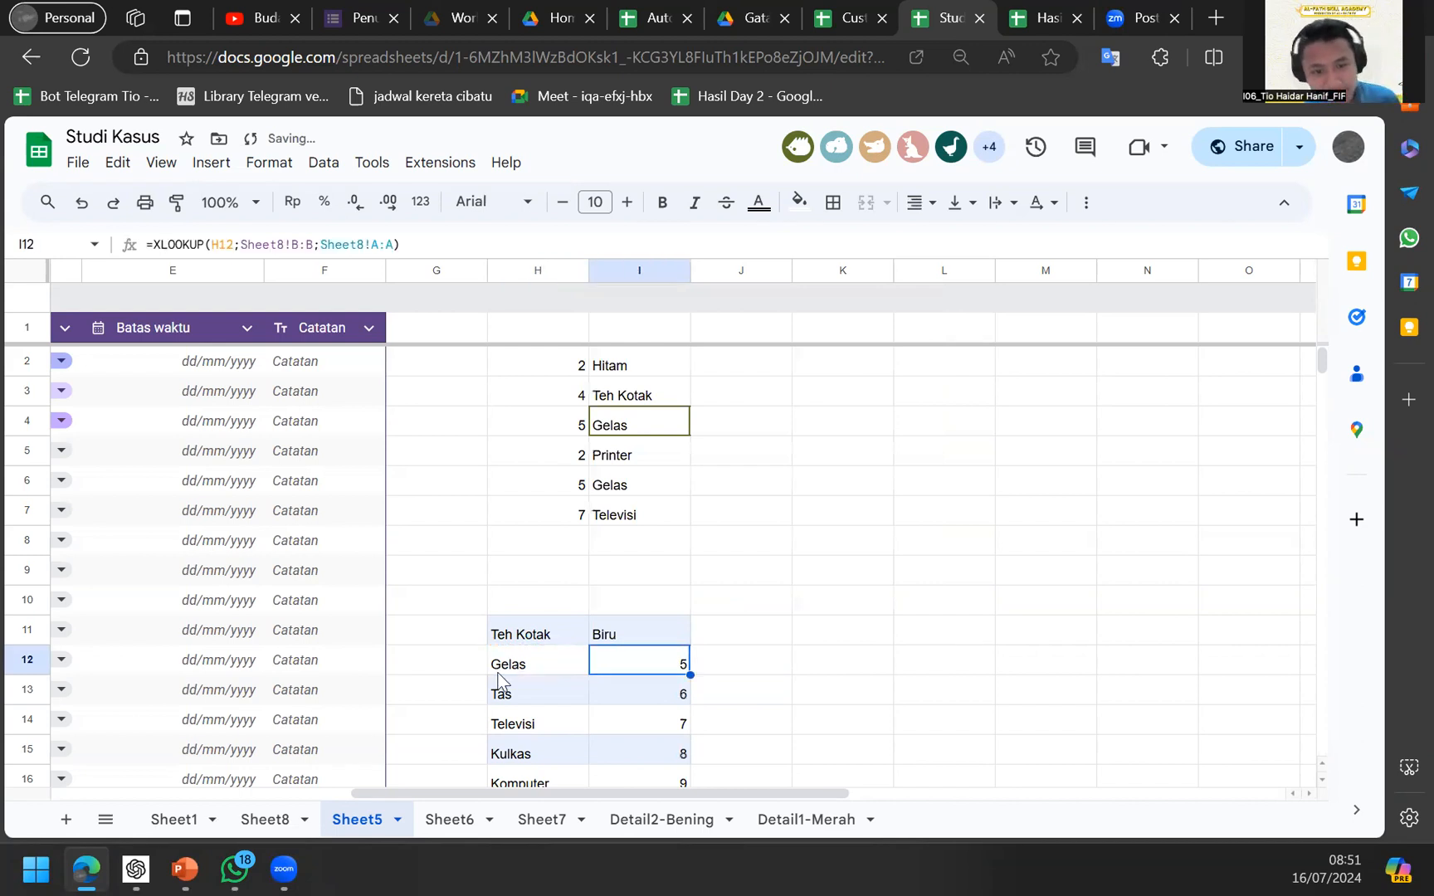
click(264, 818)
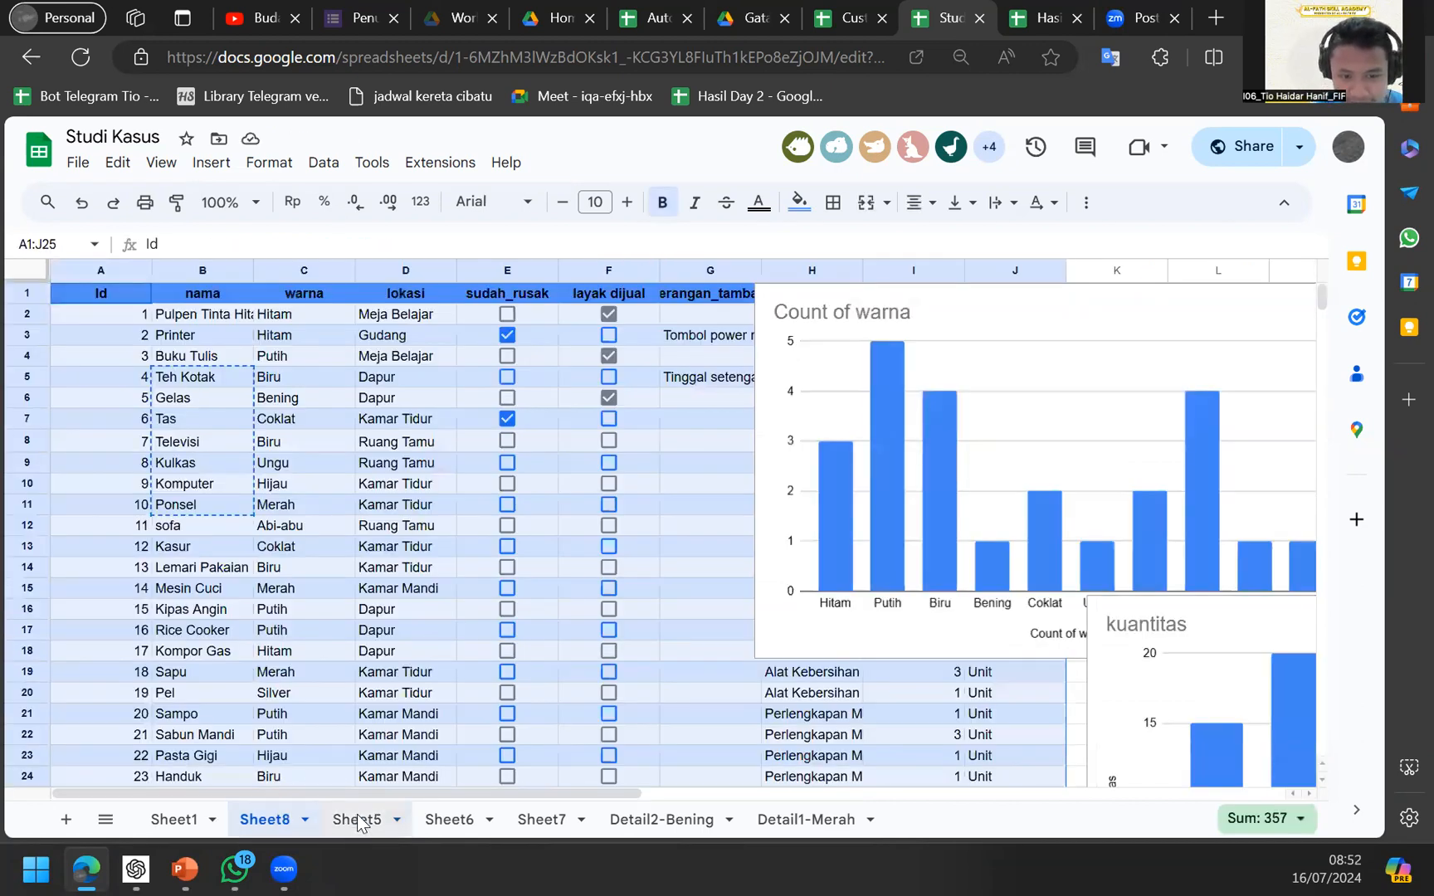
Review the Televisi and Ponsel (10) lookup results against Sheet8's items.
click(356, 819)
click(634, 726)
scroll(613, 706, down, 2)
click(610, 696)
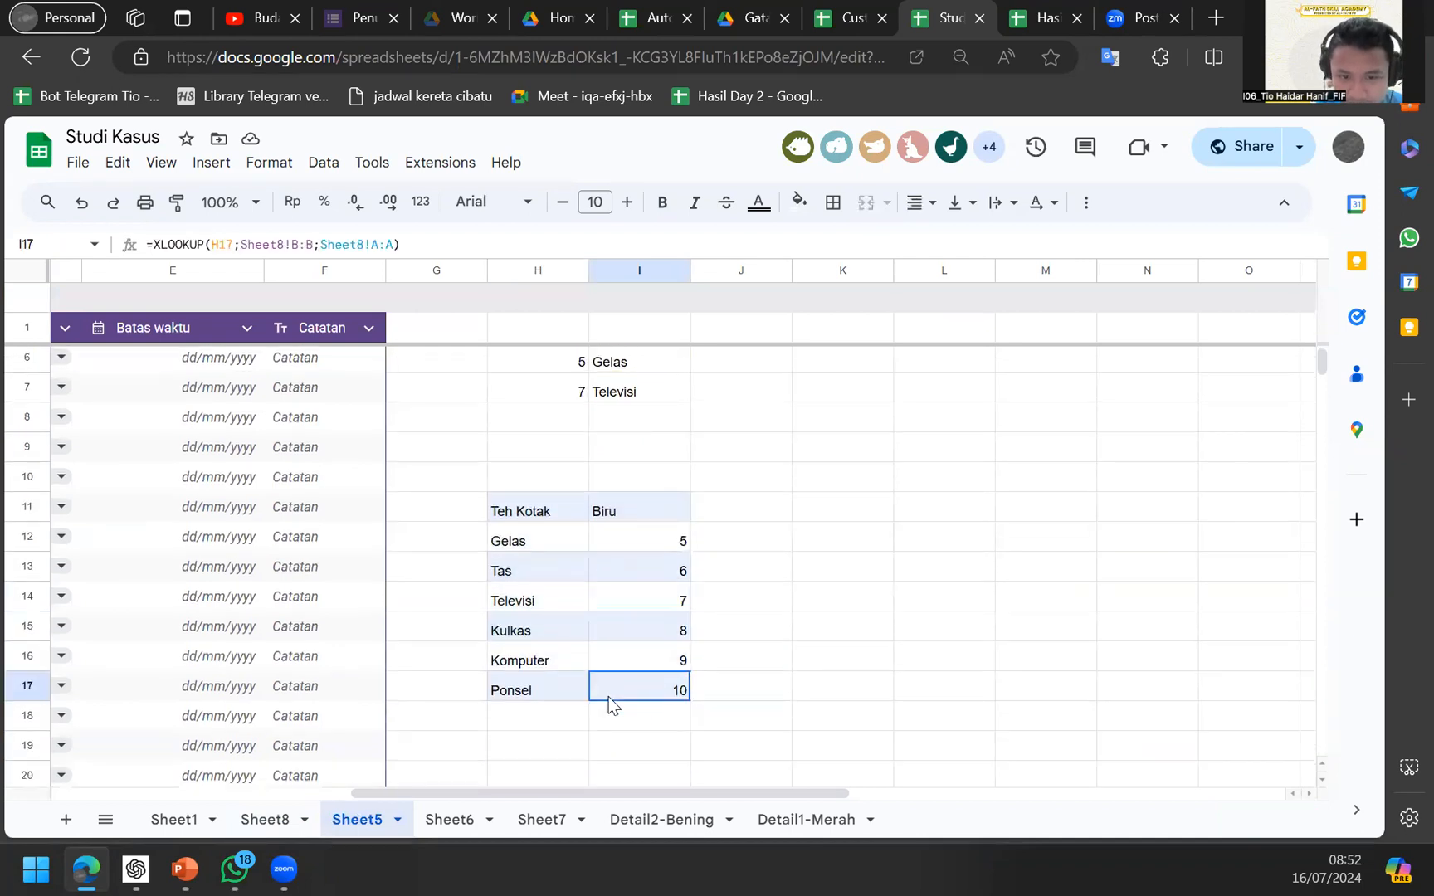
click(267, 820)
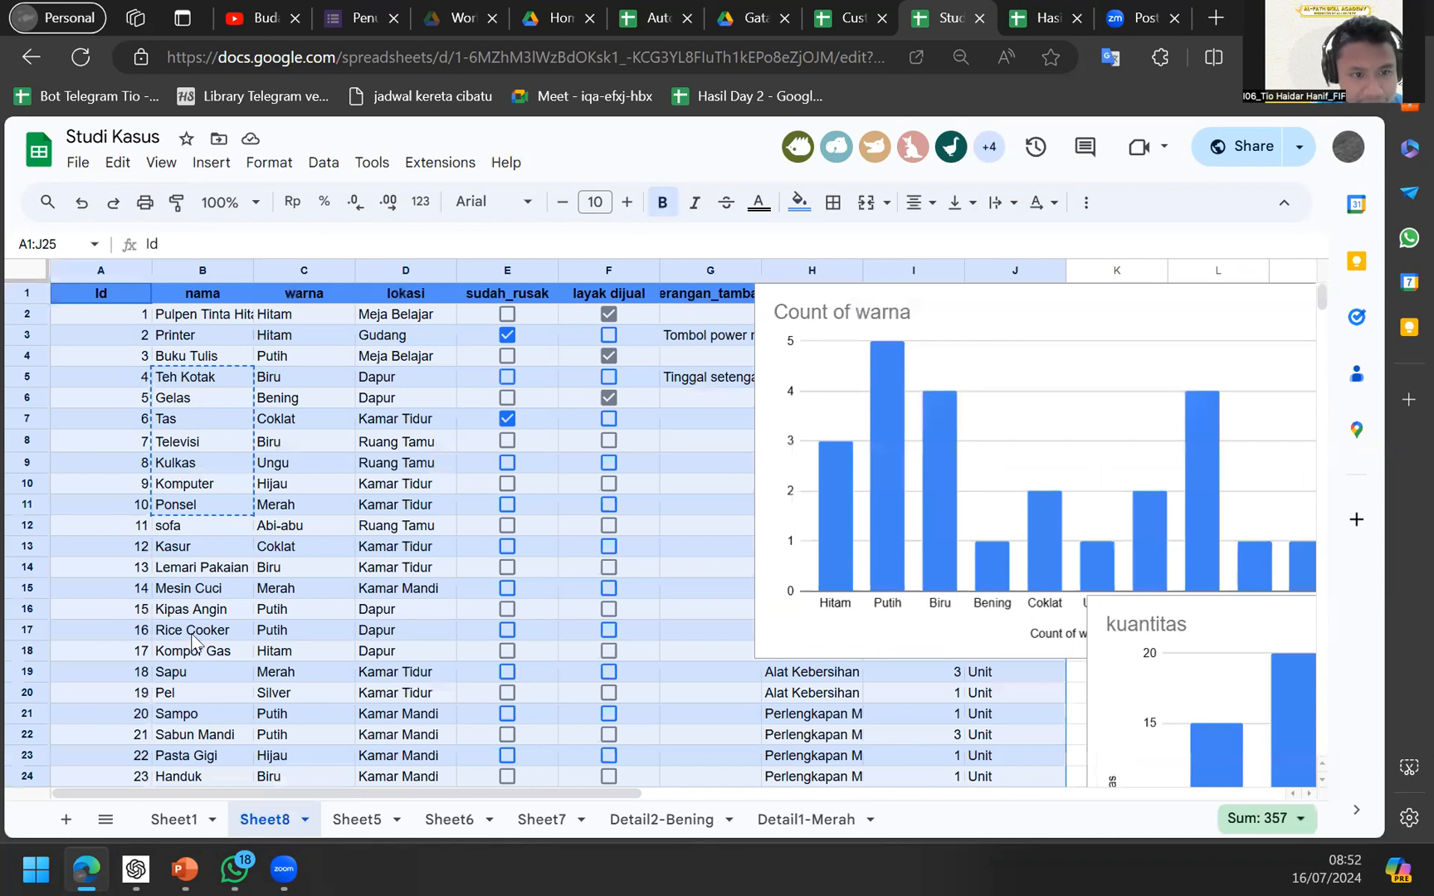
click(335, 822)
click(286, 820)
click(363, 827)
Enter Handuk as a new item in H18 below Ponsel.
click(567, 747)
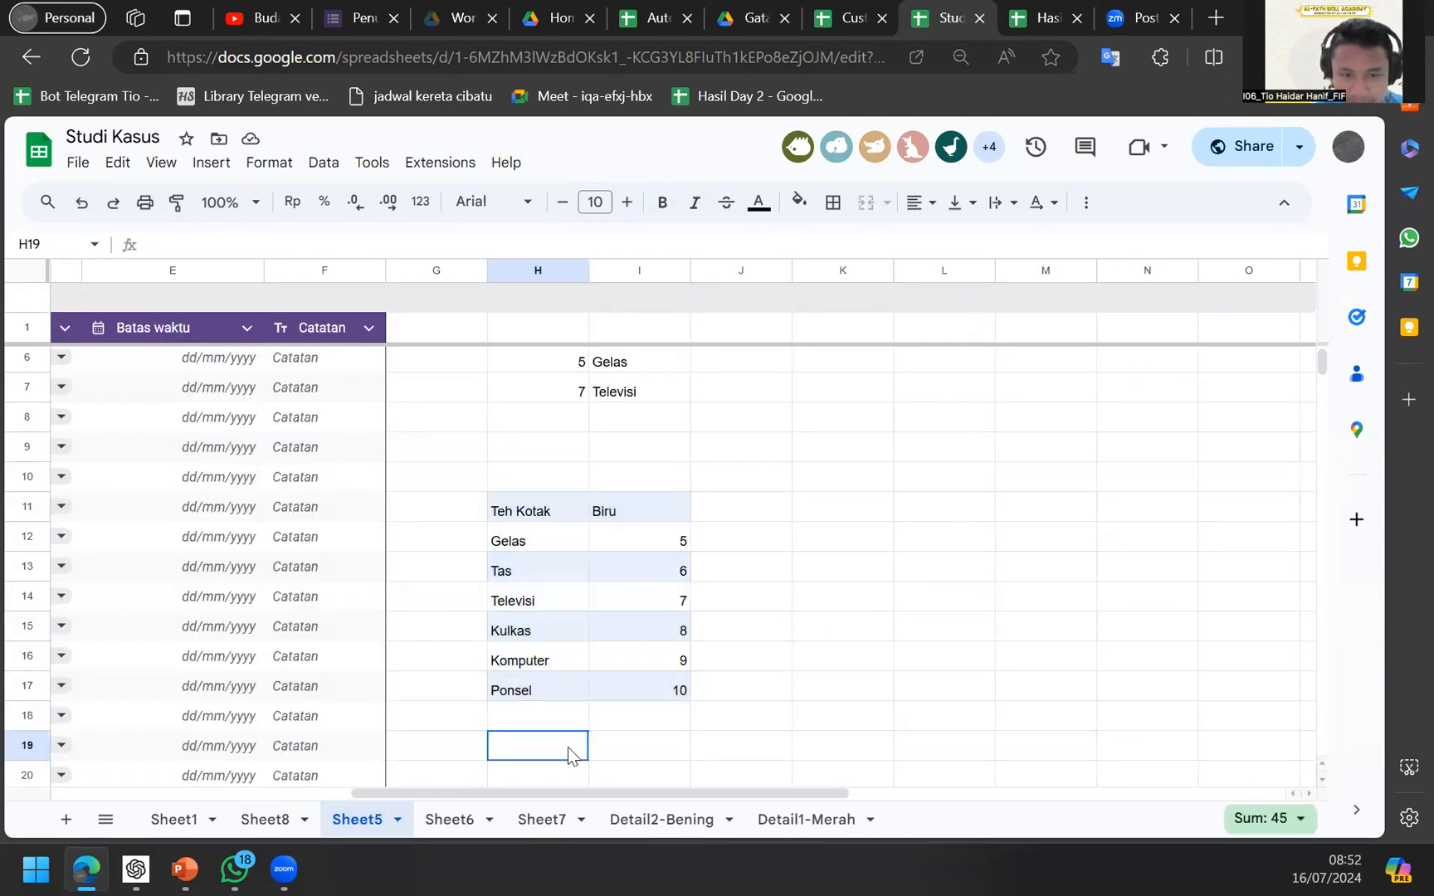
key(Up)
text(a)
key(BackSpace)
text(Handuk)
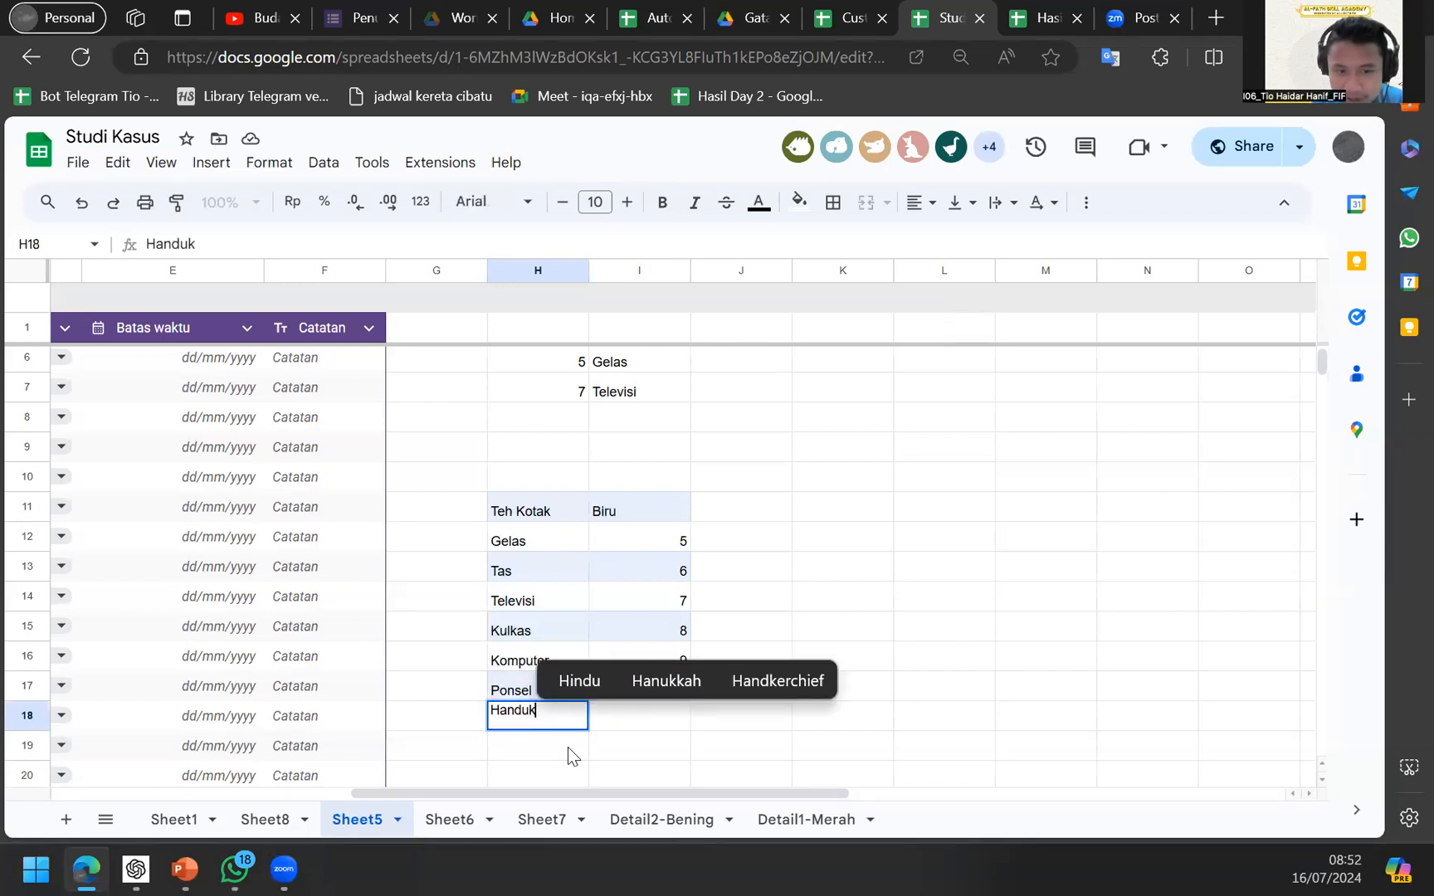
key(Return)
key(Right)
key(Up)
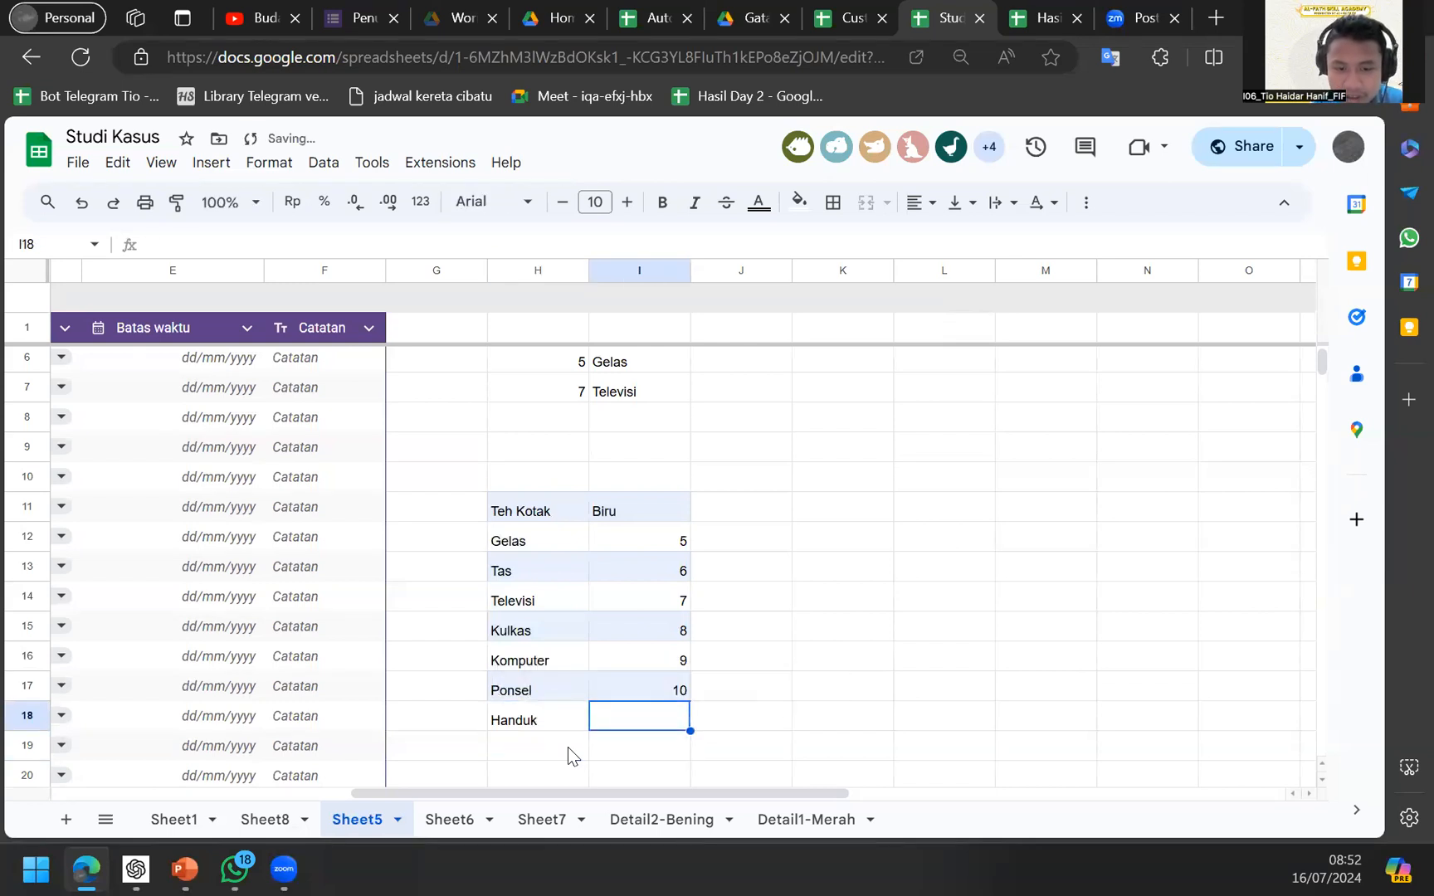
Check Handuk's Id on Sheet8 and copy the XLOOKUP down into I18 with Ctrl+D.
click(294, 820)
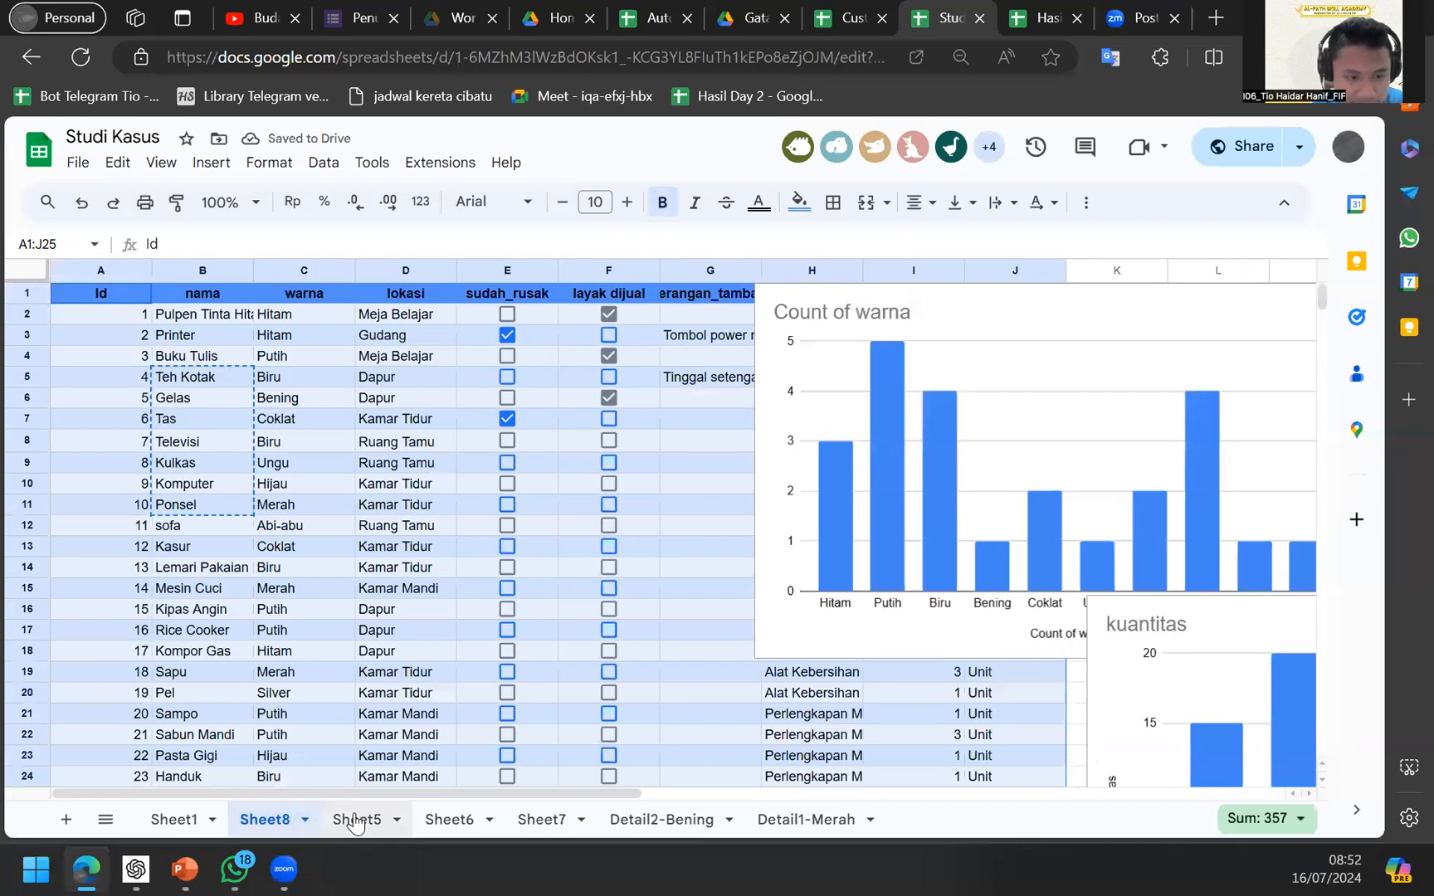
click(355, 820)
key(ctrl+d)
key(ctrl+z)
click(589, 723)
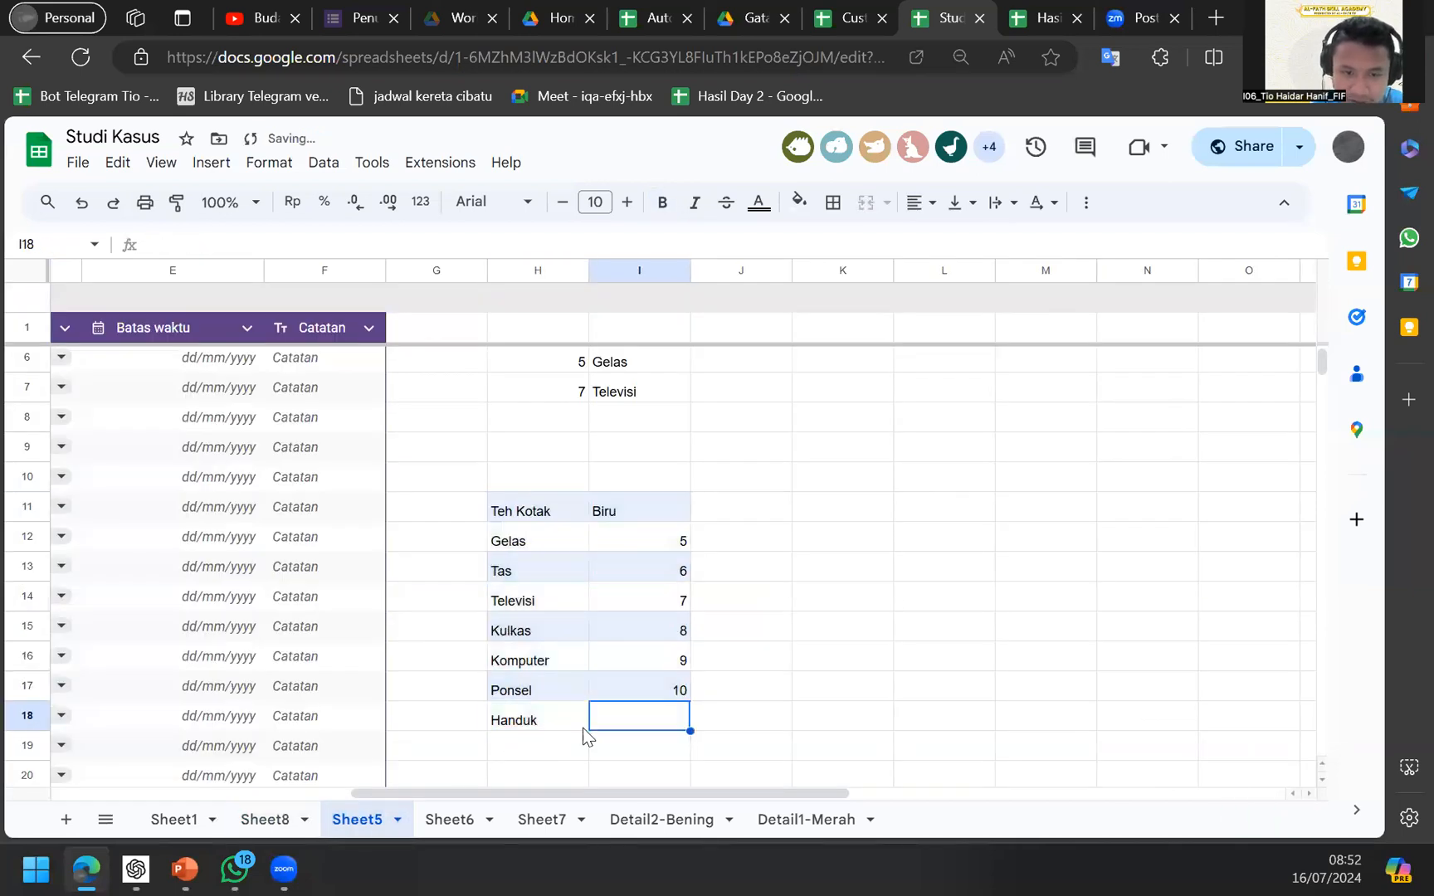
key(ctrl+d)
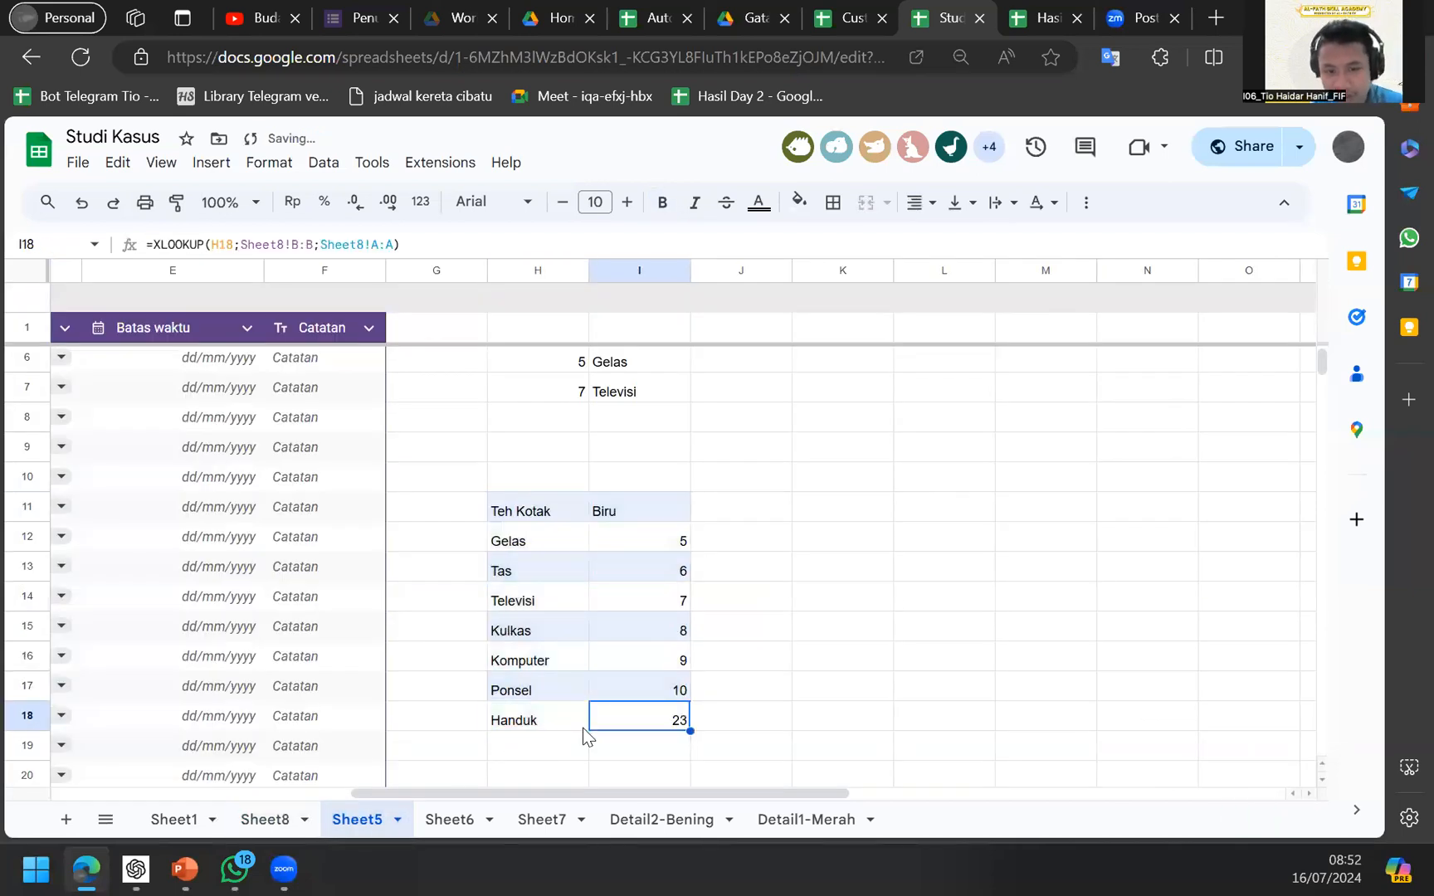
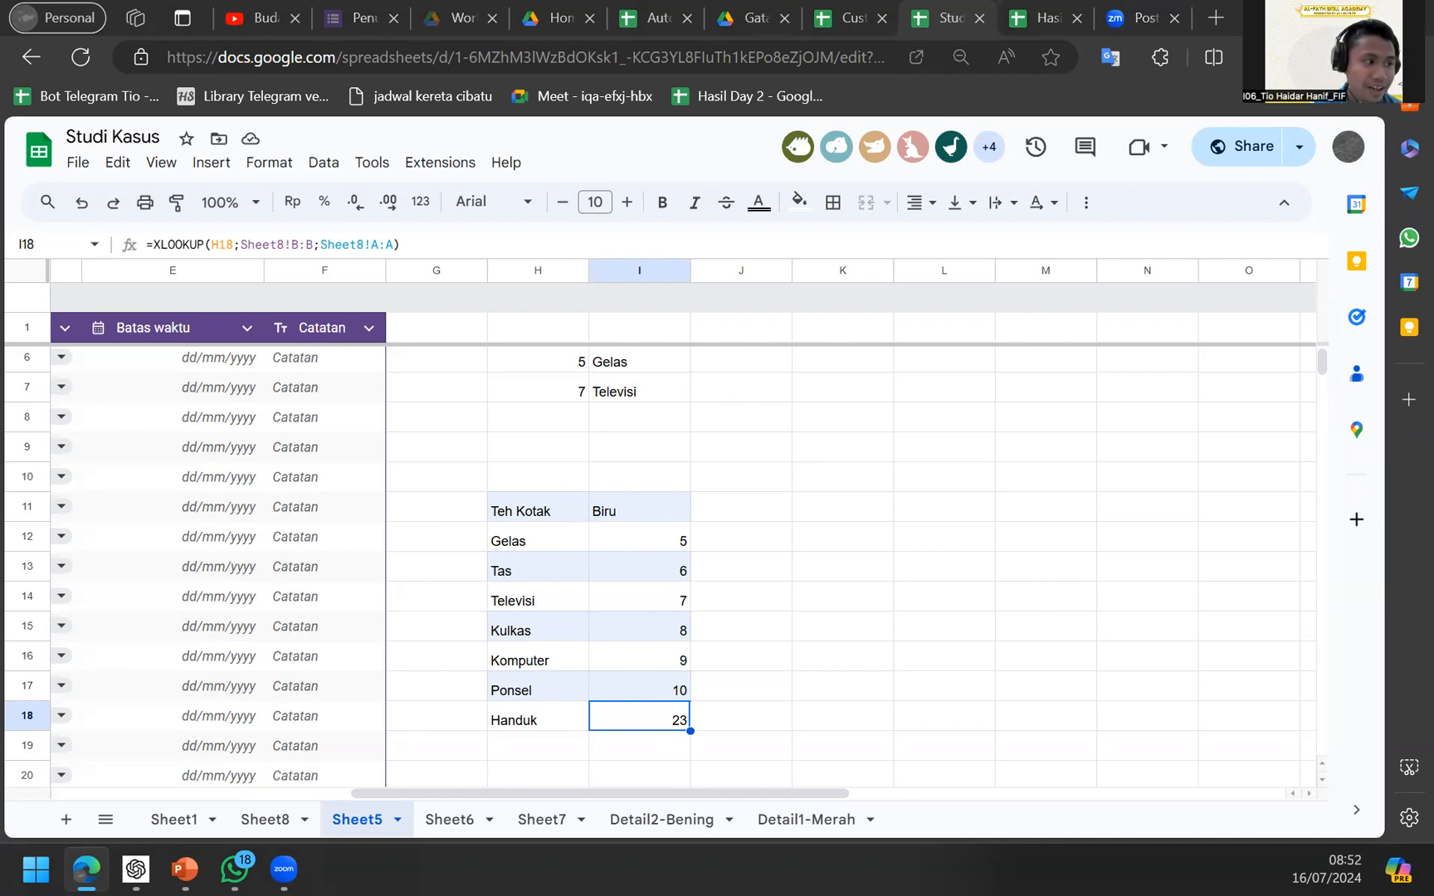
Starting at K11 on Sheet5, enter 90 and 80 in K11 and K12.
click(577, 430)
key(Down)
key(Down)
key(Down)
key(Down)
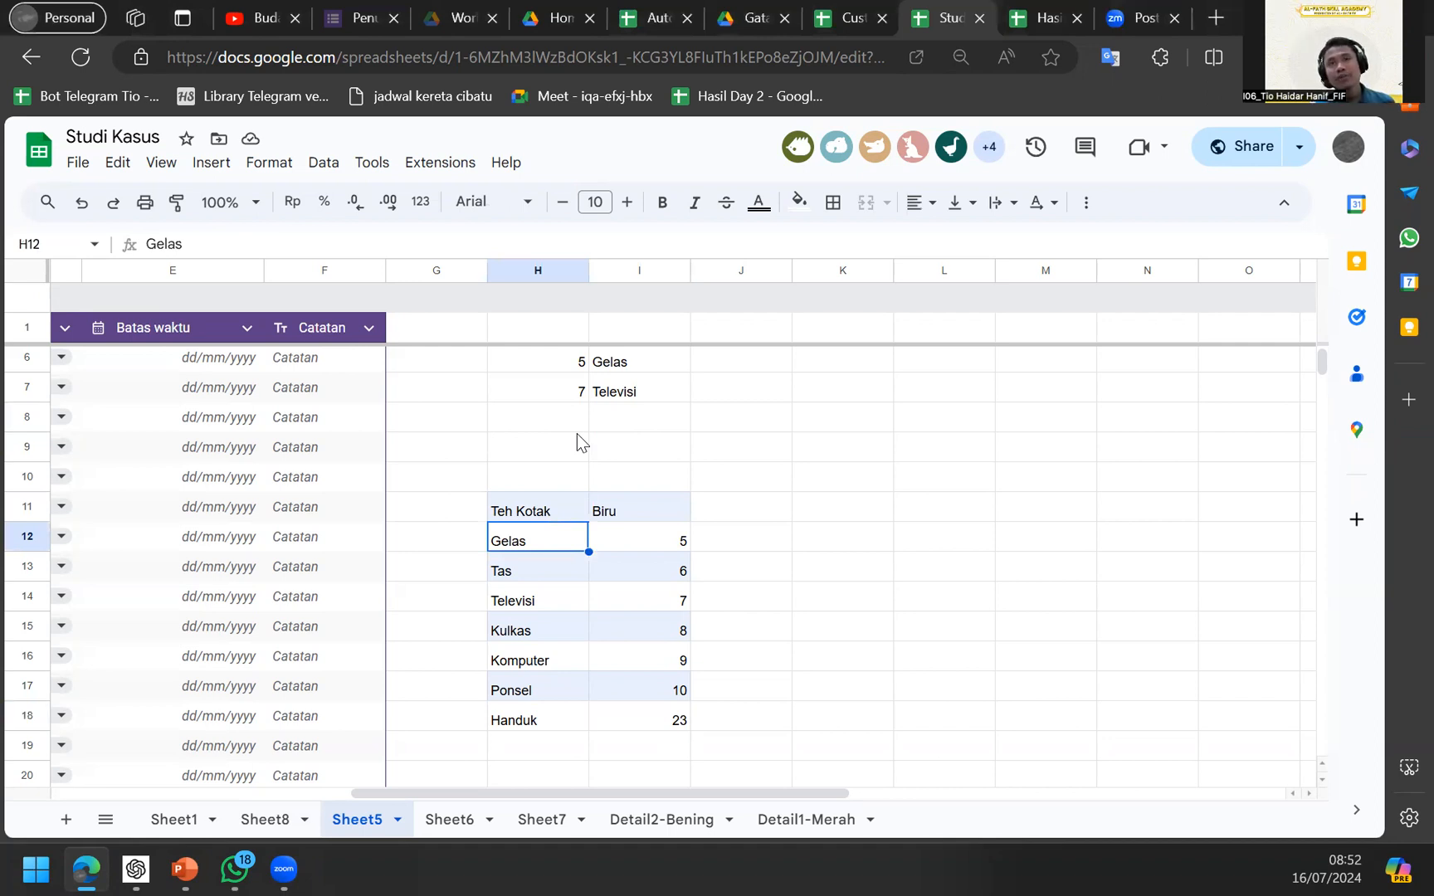
key(Right)
key(Right)
key(Up)
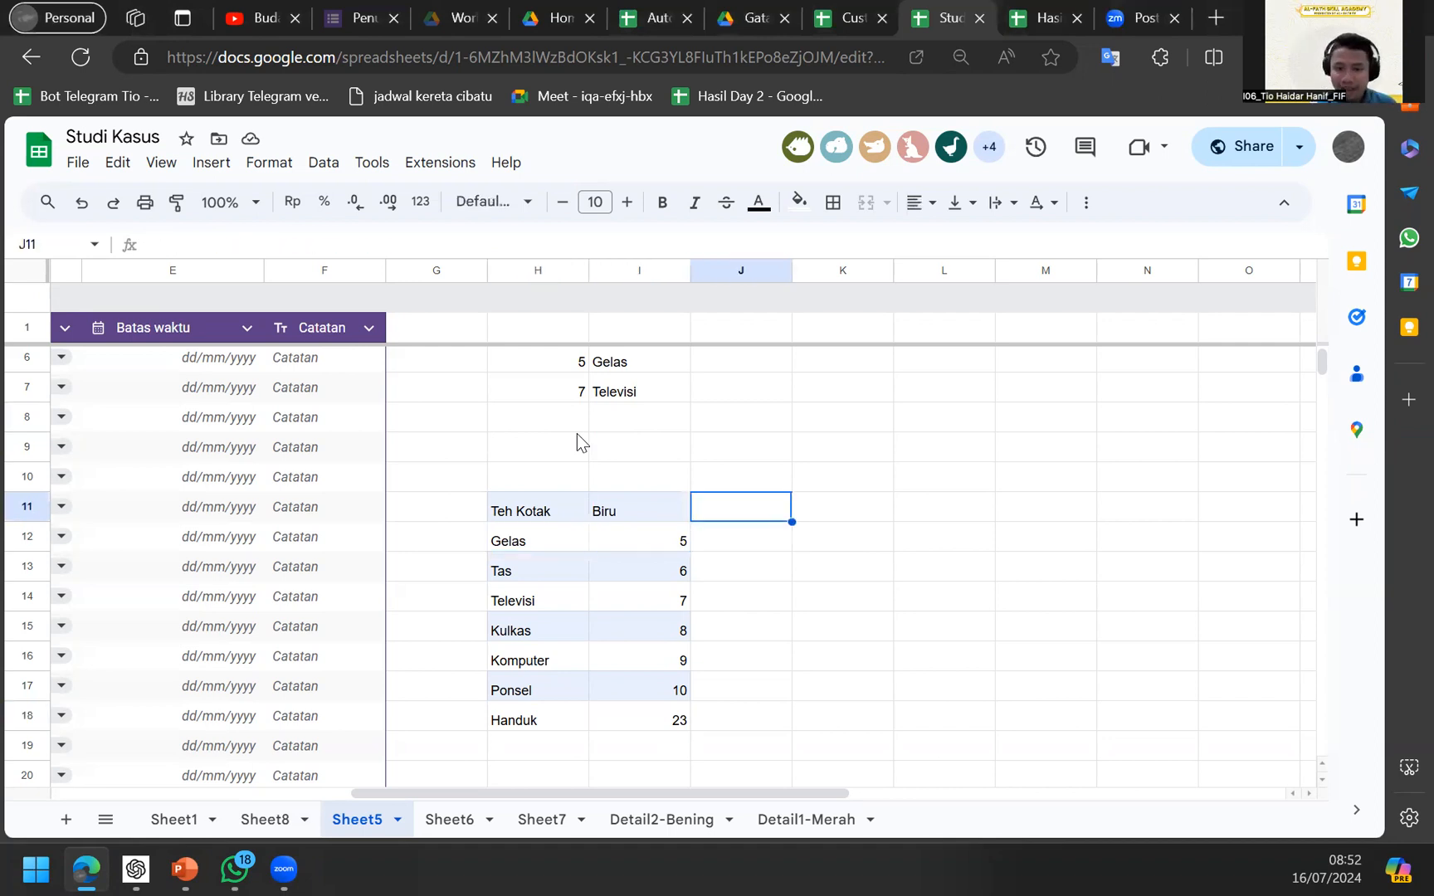
key(Right)
text(90)
key(Return)
text(80)
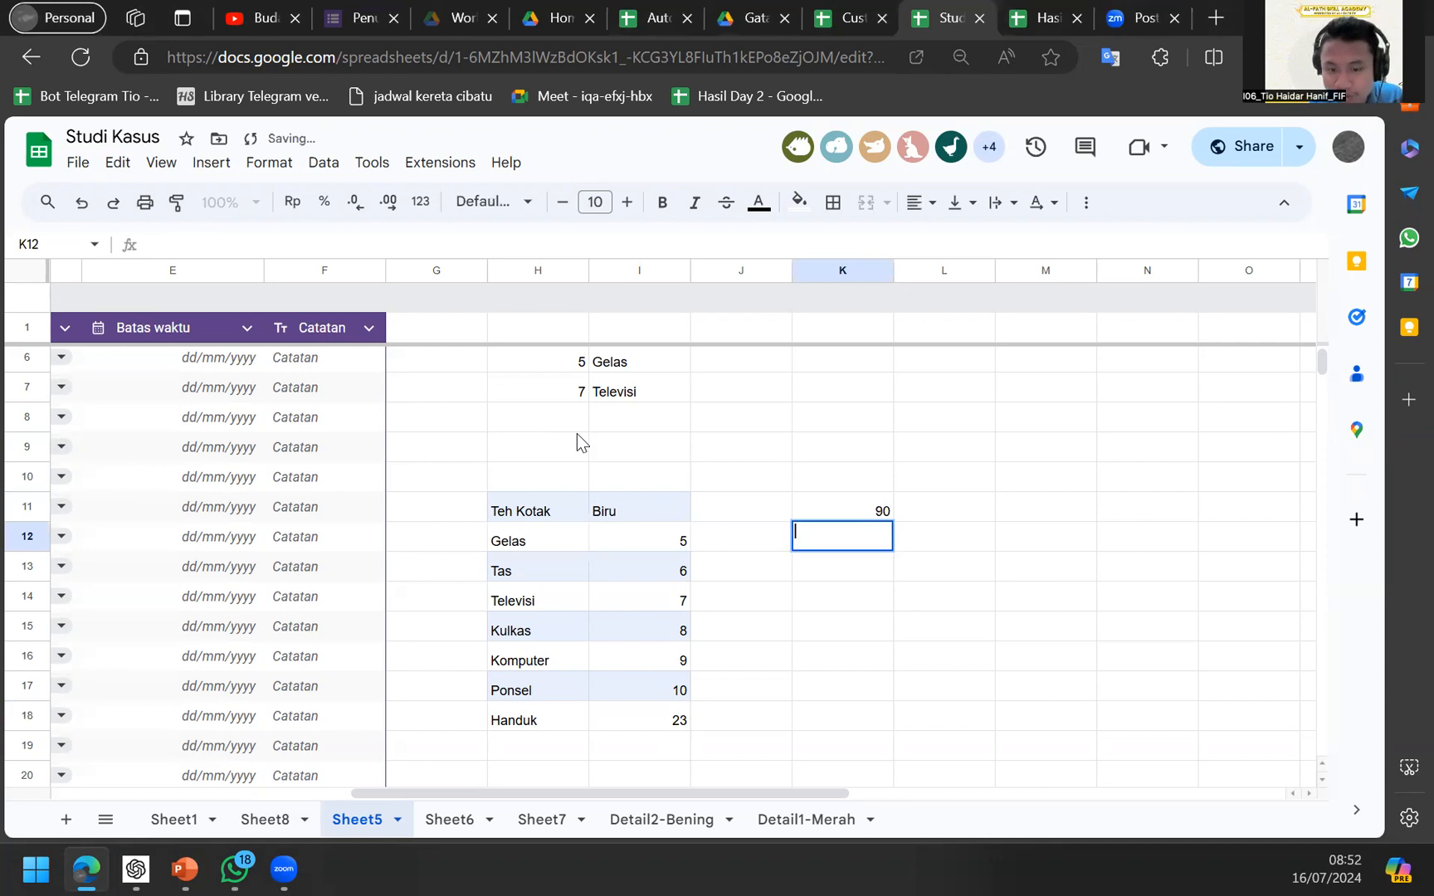
key(Return)
Finish the score column with 23 in K13 and 70 in K14.
text(23)
key(Return)
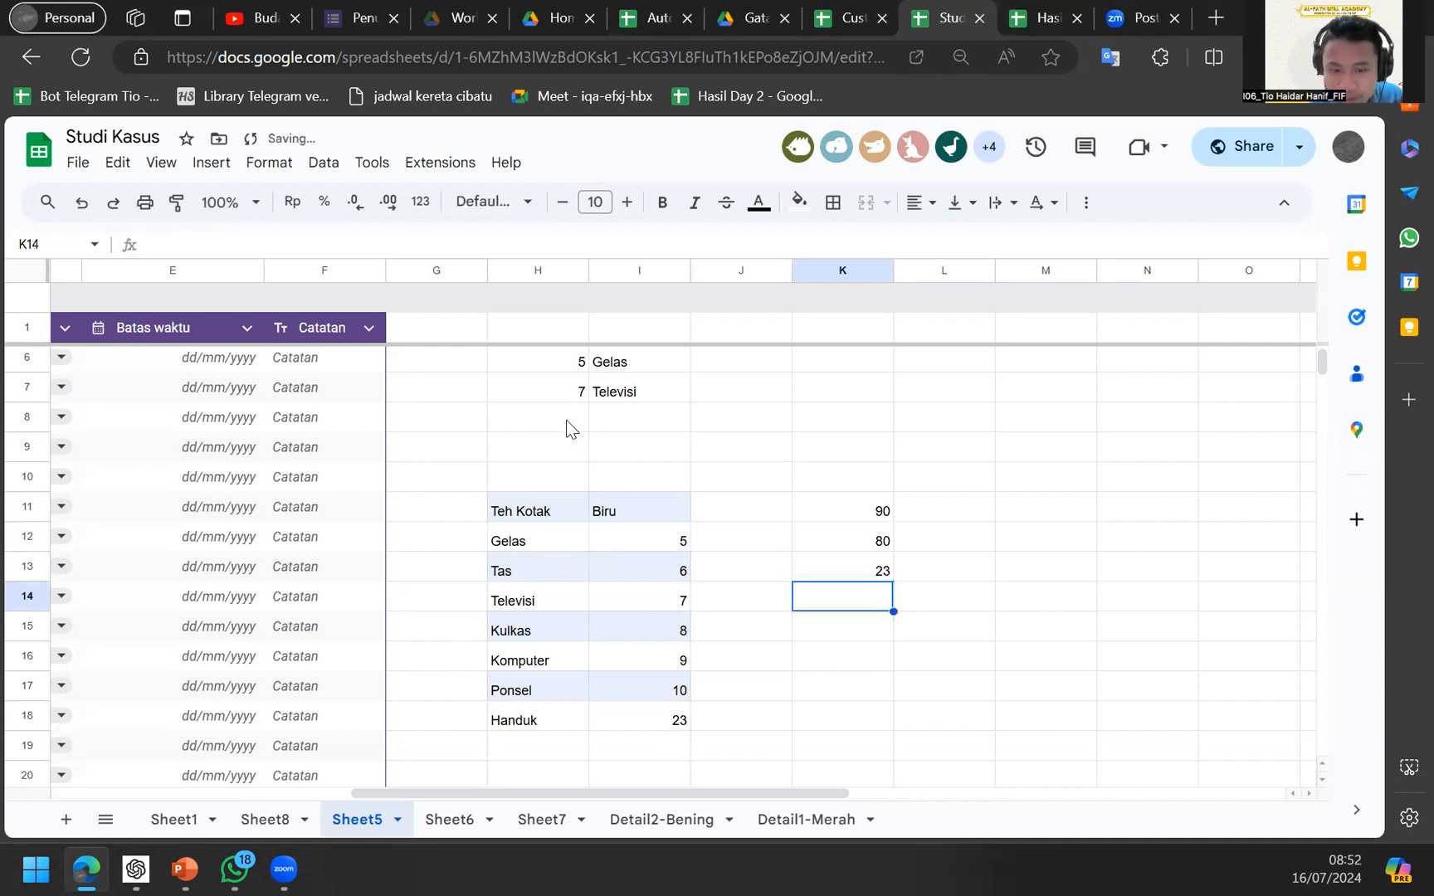
text(70)
key(Return)
key(Right)
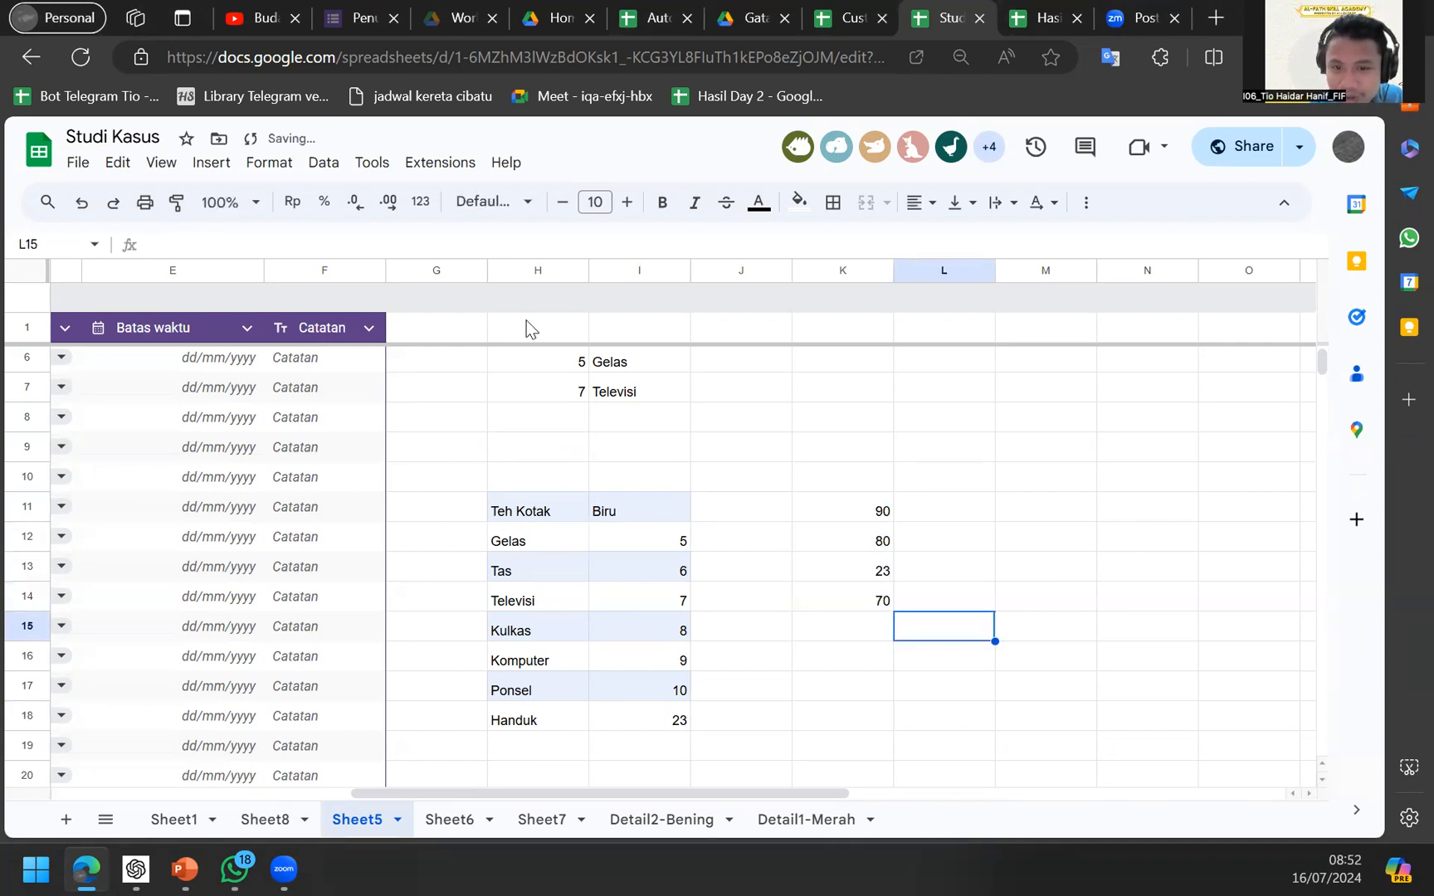
key(Right)
key(shift+Up)
key(Up)
key(Up)
key(Up)
key(Up)
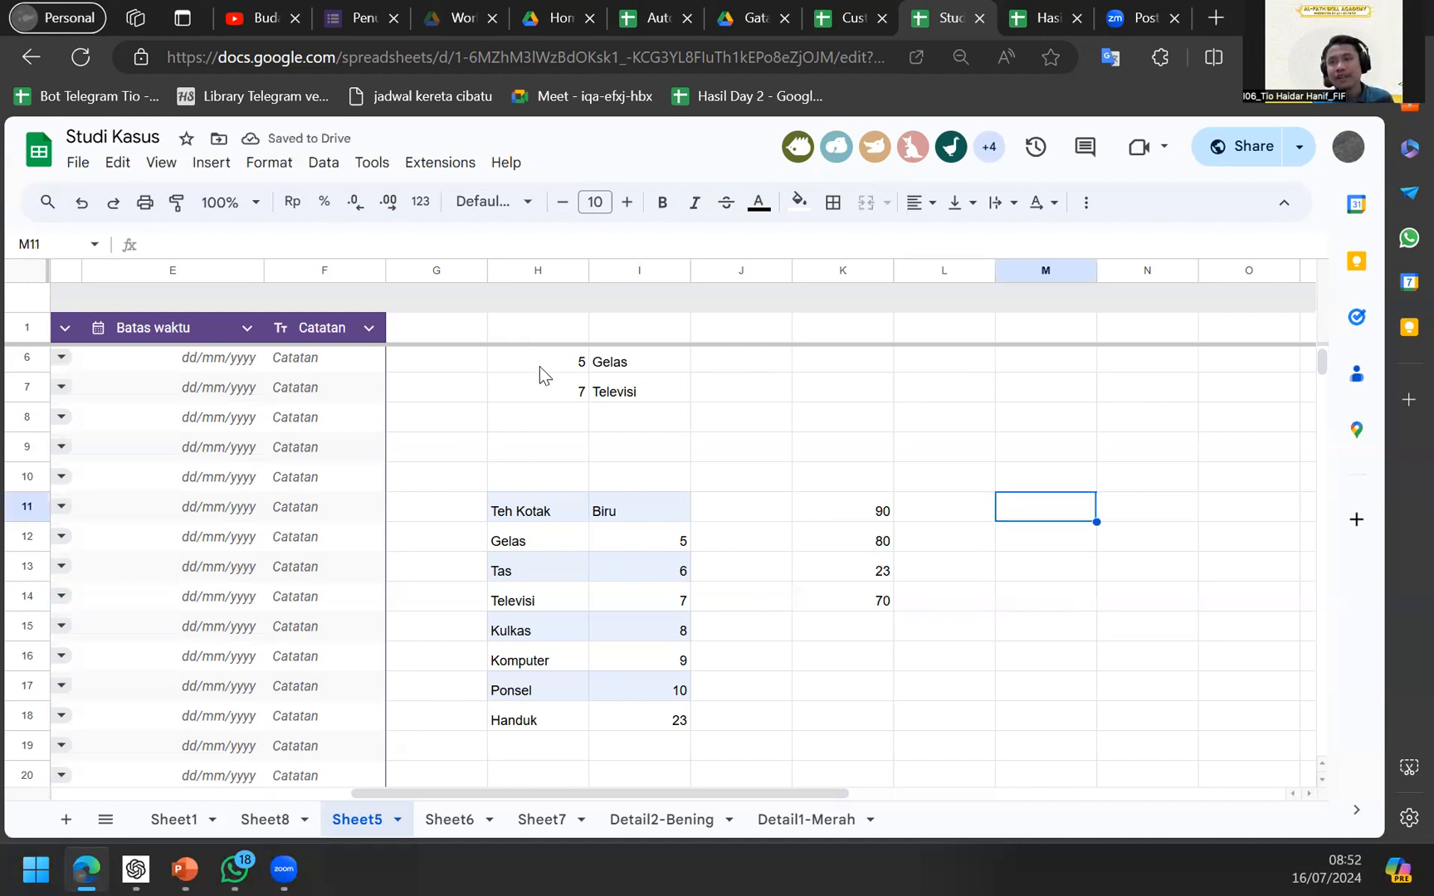
Enter the scores 90, 80, 70 and 60 down M11:M14.
text((0)
key(BackSpace)
key(BackSpace)
text((0)
key(BackSpace)
key(BackSpace)
text(90)
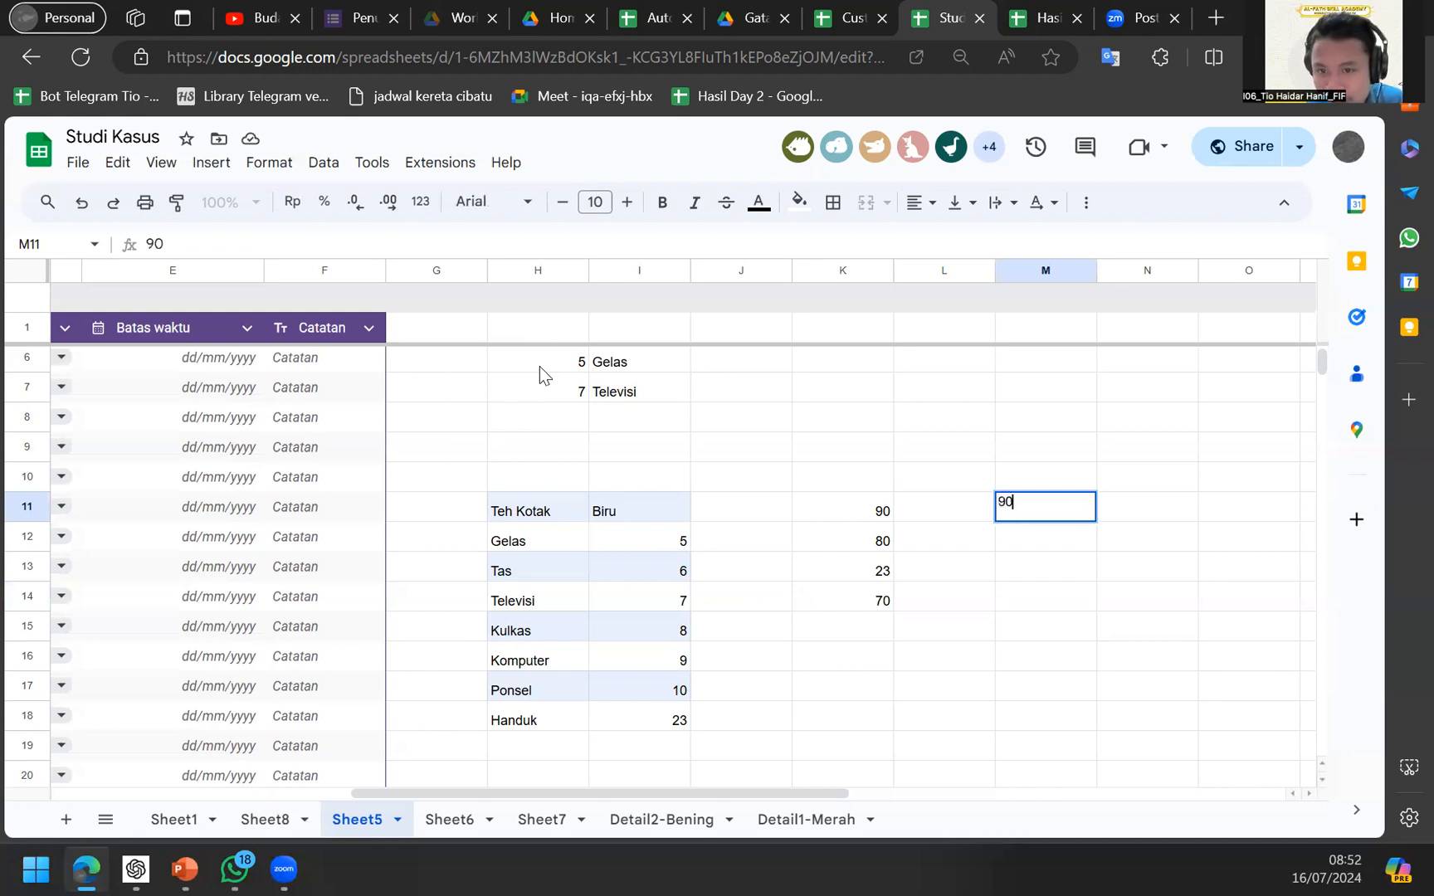
key(Return)
text(80)
key(Return)
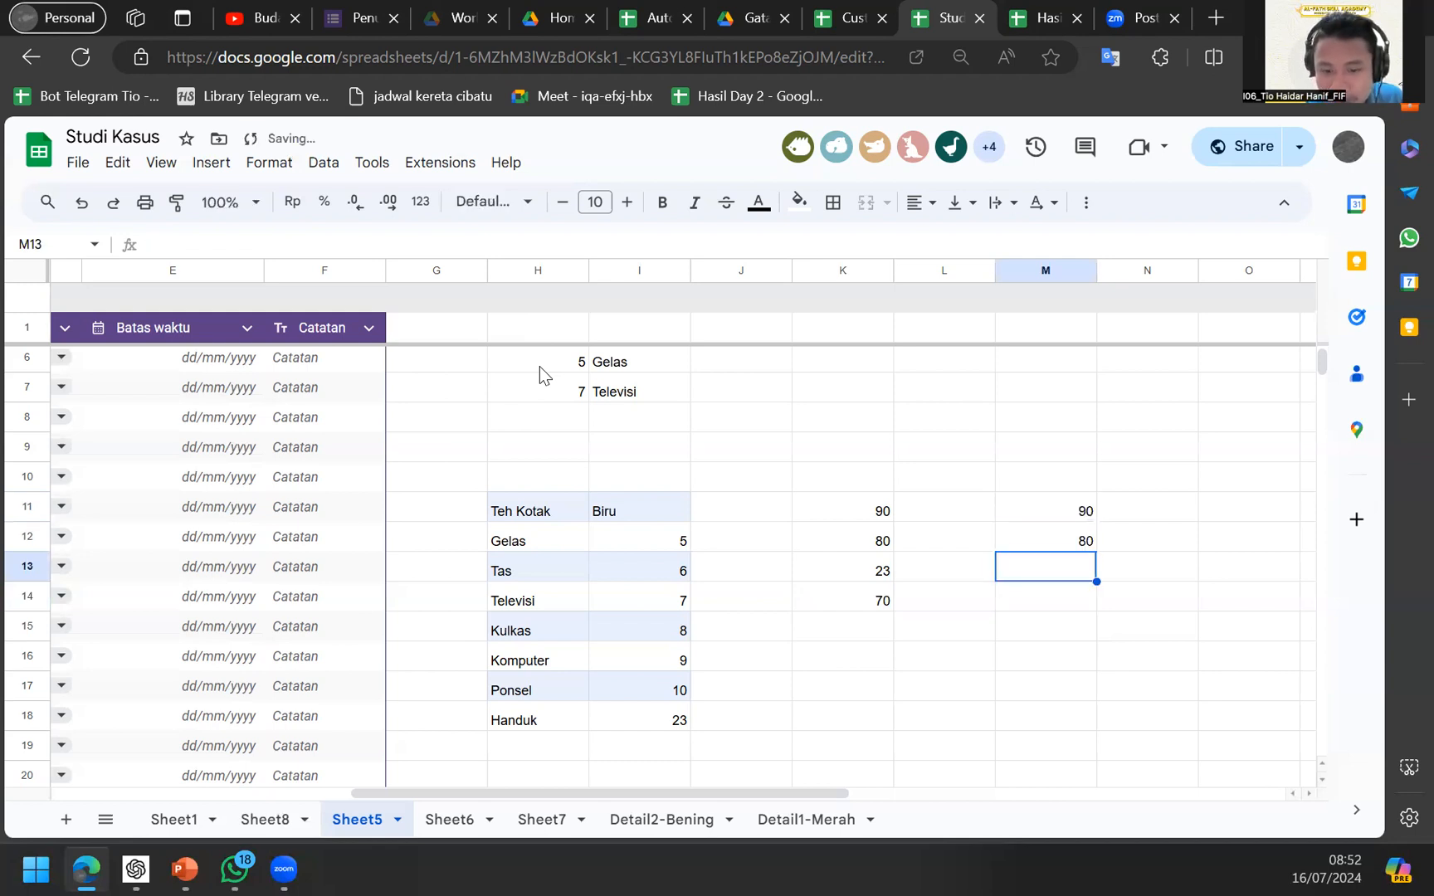
text(70)
key(Return)
text(60)
key(Tab)
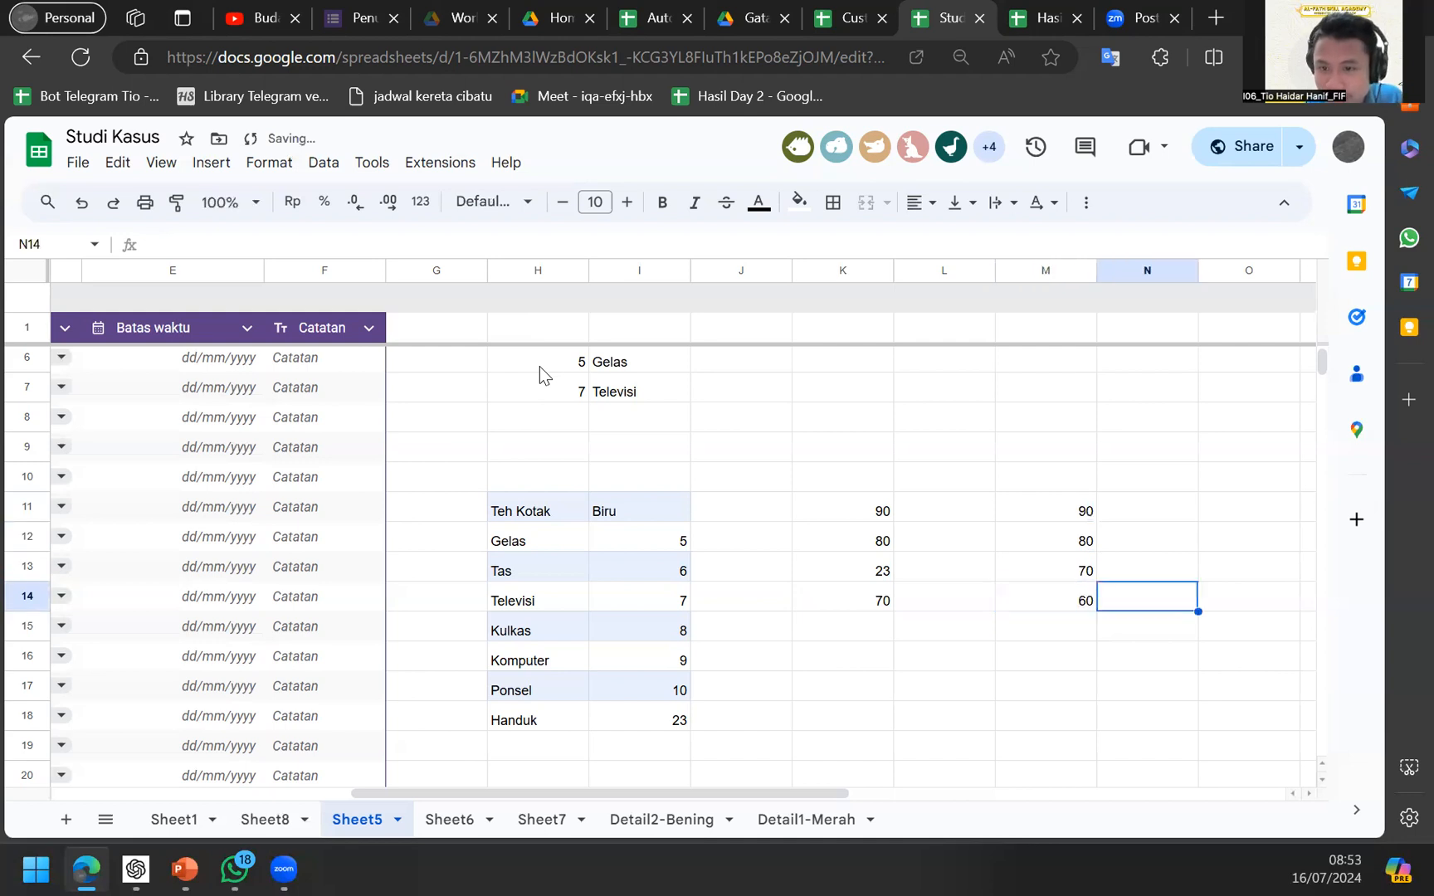
Enter the grades A, B, C and D beside them in N11:N14.
key(Up)
key(Up)
key(Up)
text(A)
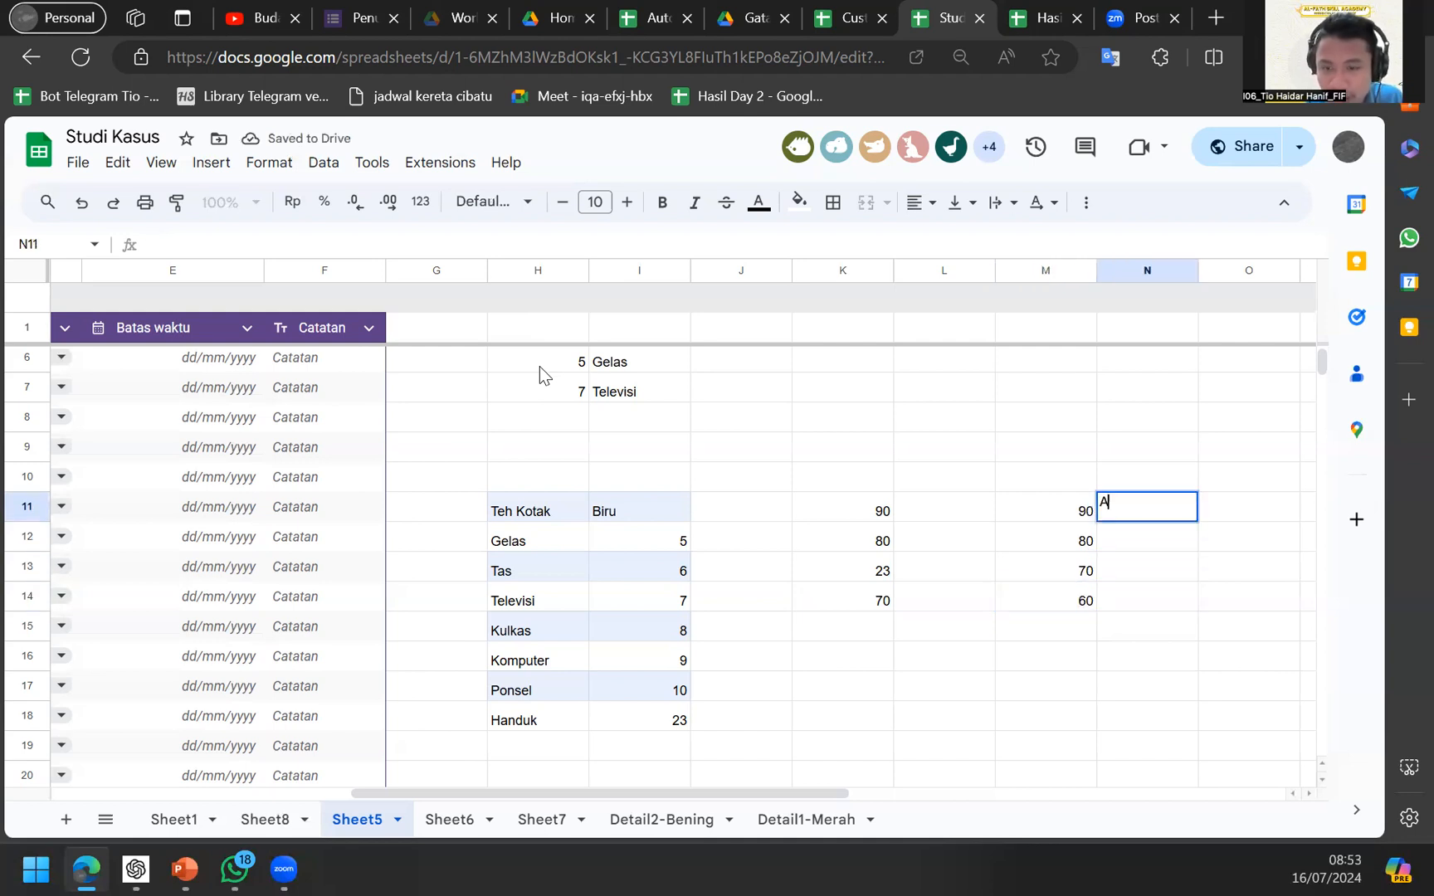
key(Return)
text(B)
key(Return)
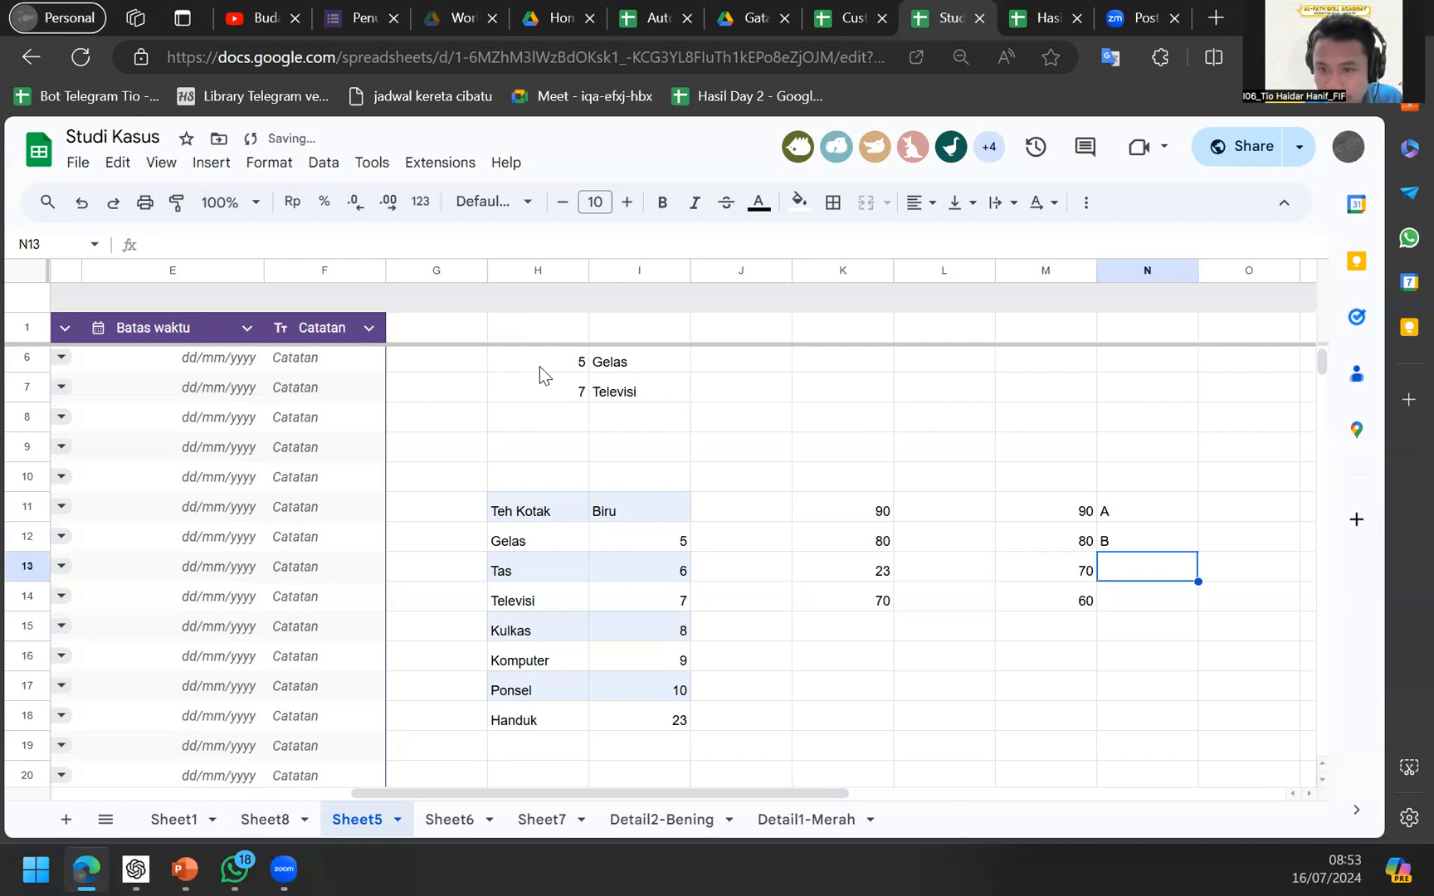
text(C)
key(Return)
text(D)
key(Return)
key(Up)
key(Up)
key(Up)
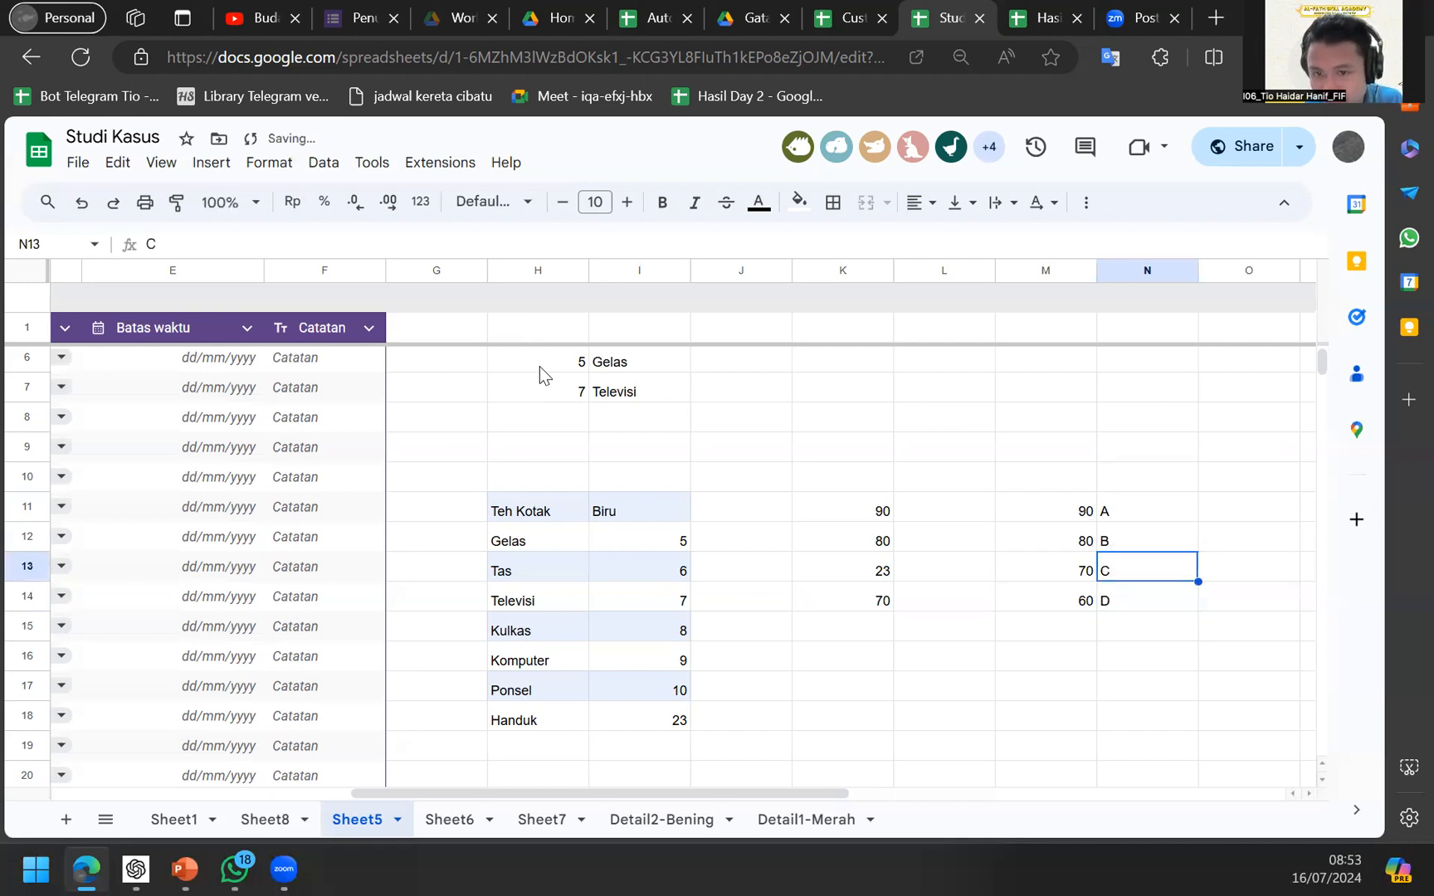
key(Left)
key(Left)
key(Up)
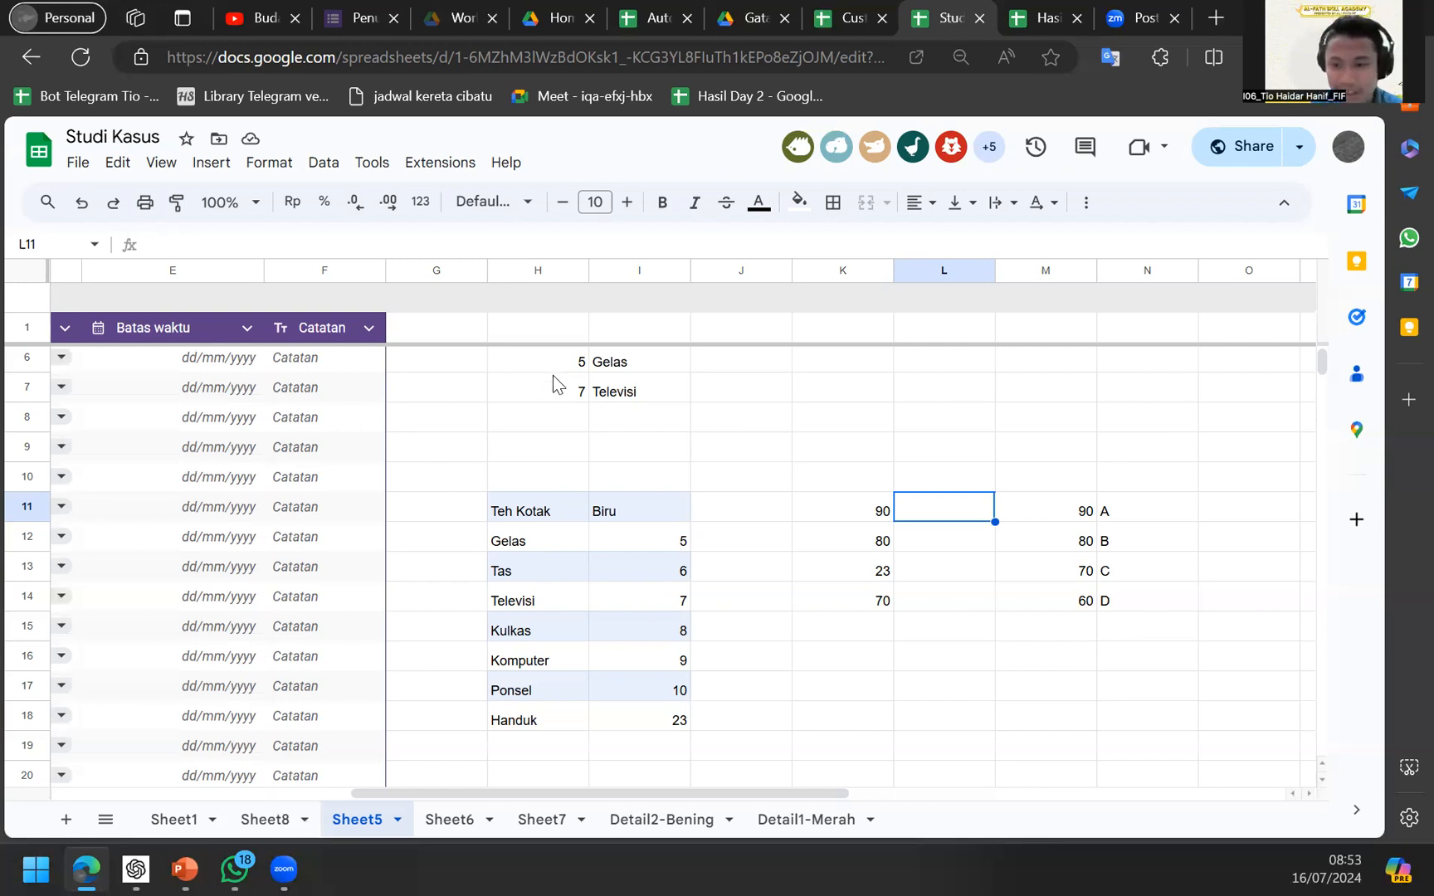
Write =VLOOKUP(K11;M11:N14;2) in L11 to look up K11's grade.
key(Down)
key(Up)
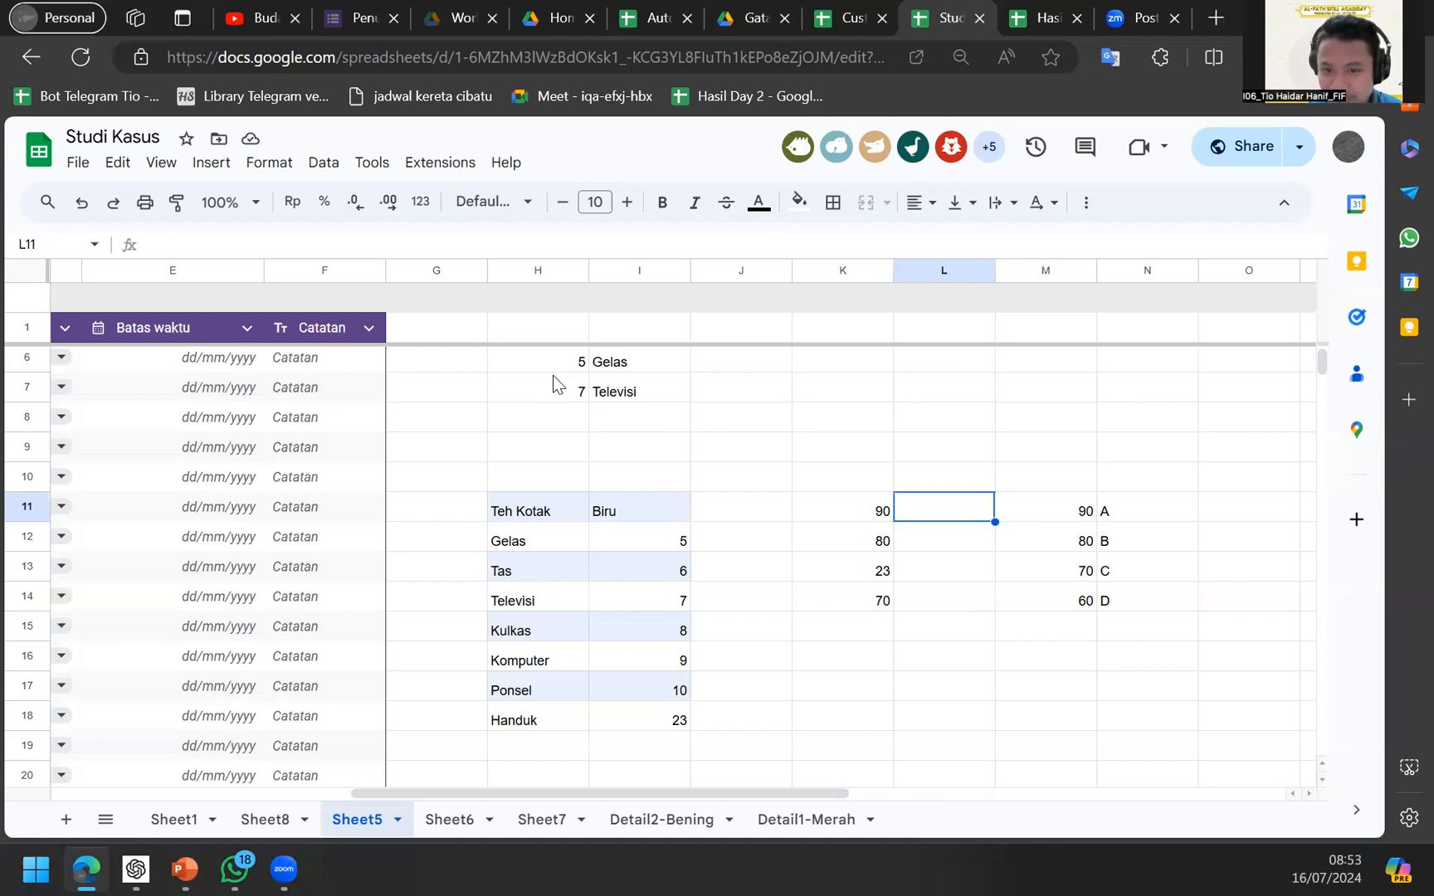
text(=x)
key(BackSpace)
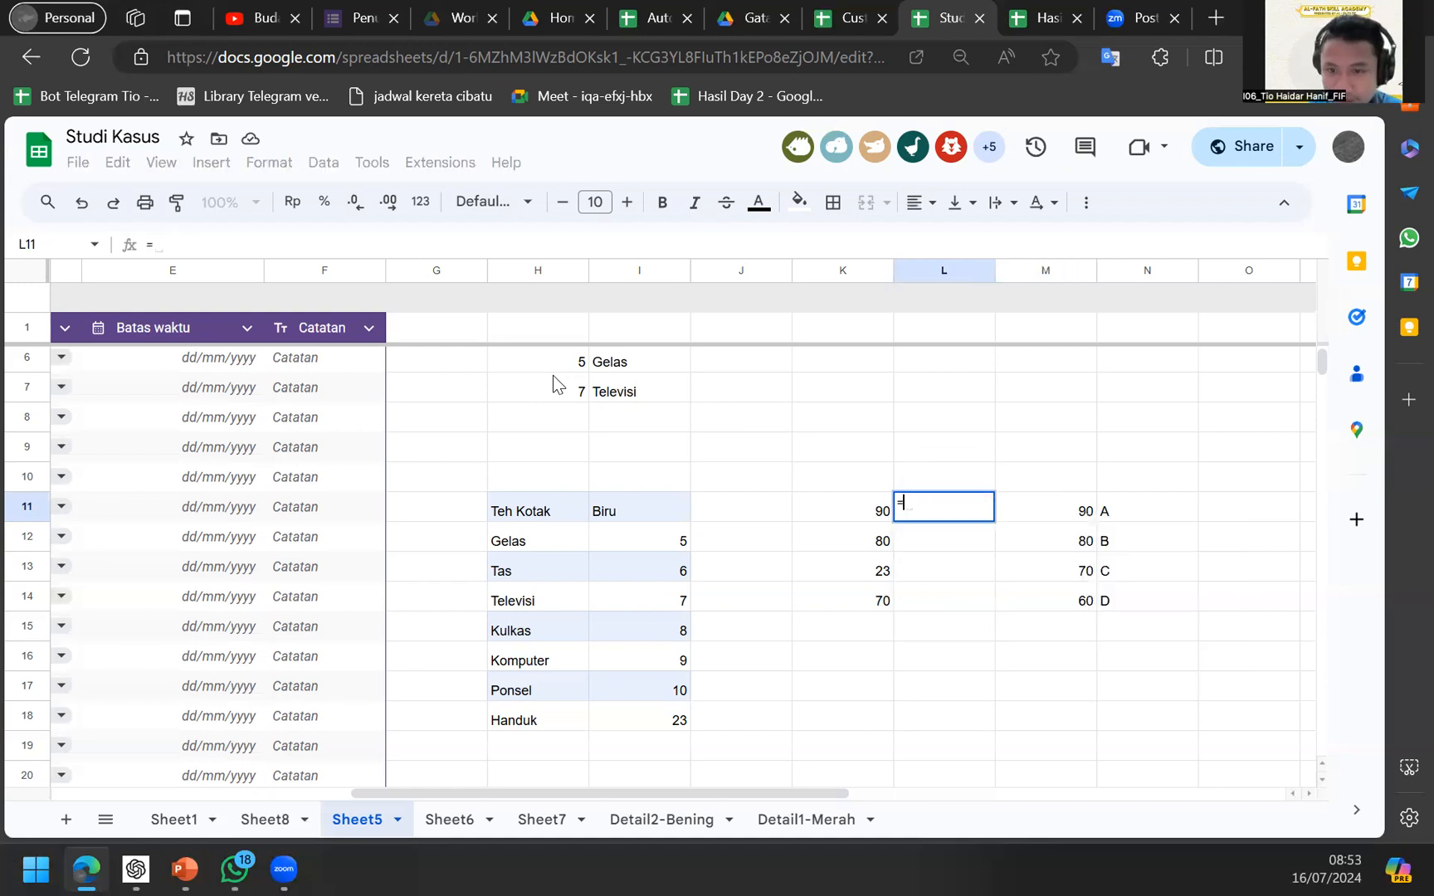
text(vlo)
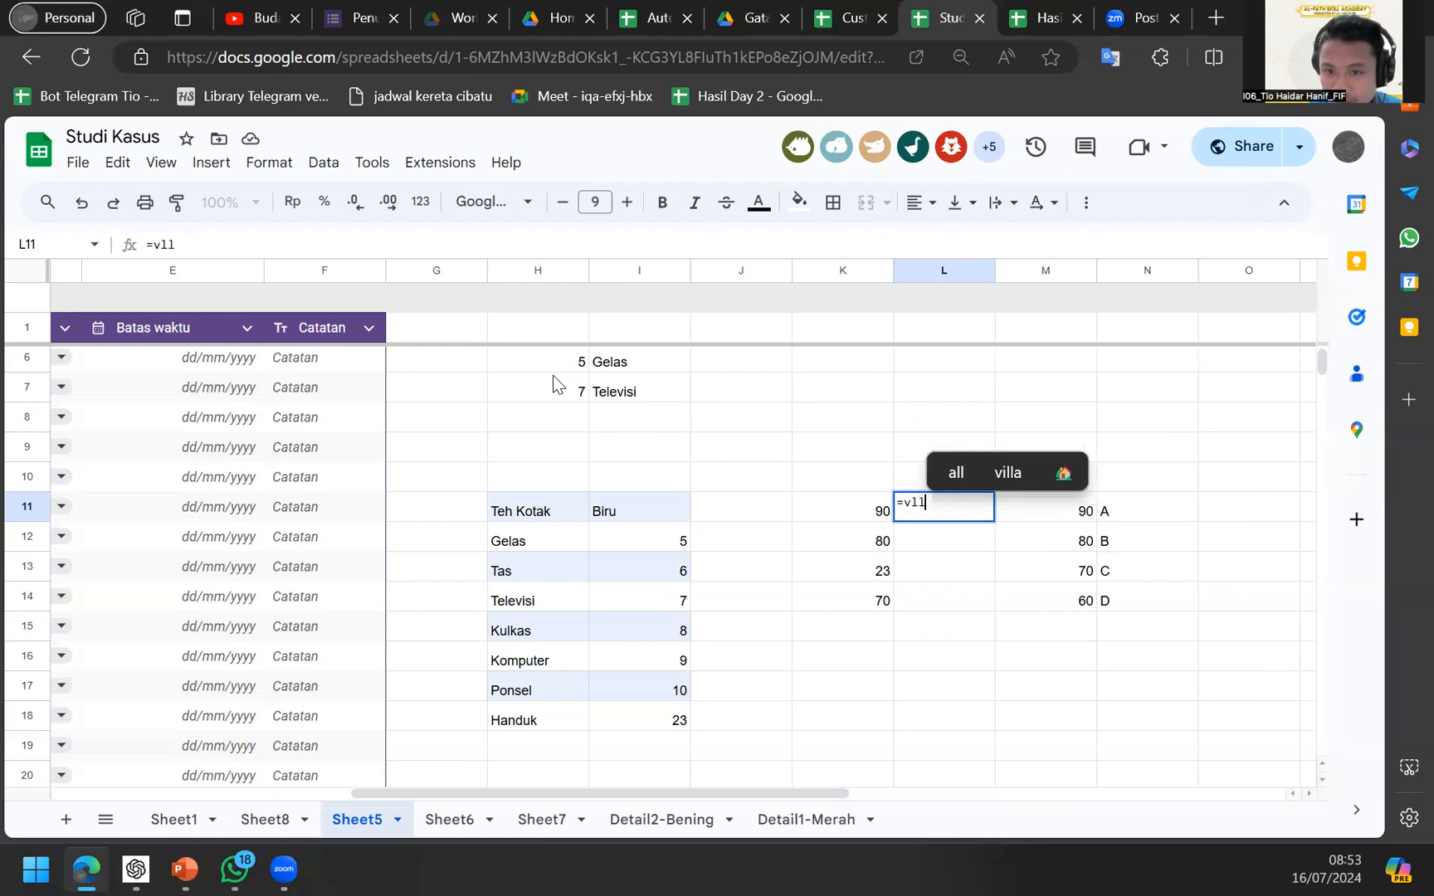
key(Tab)
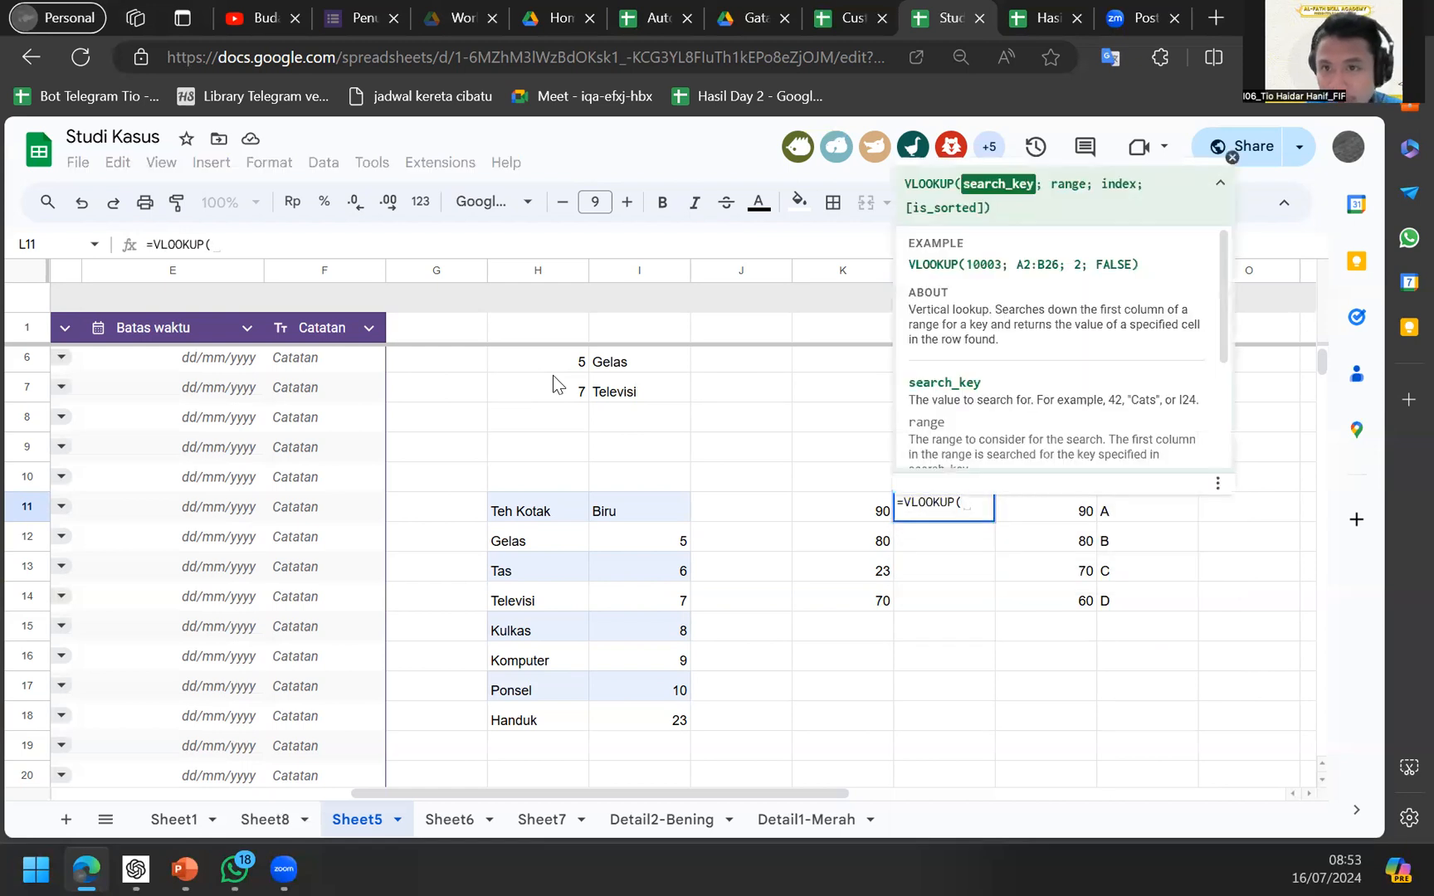
key(Left)
text(;)
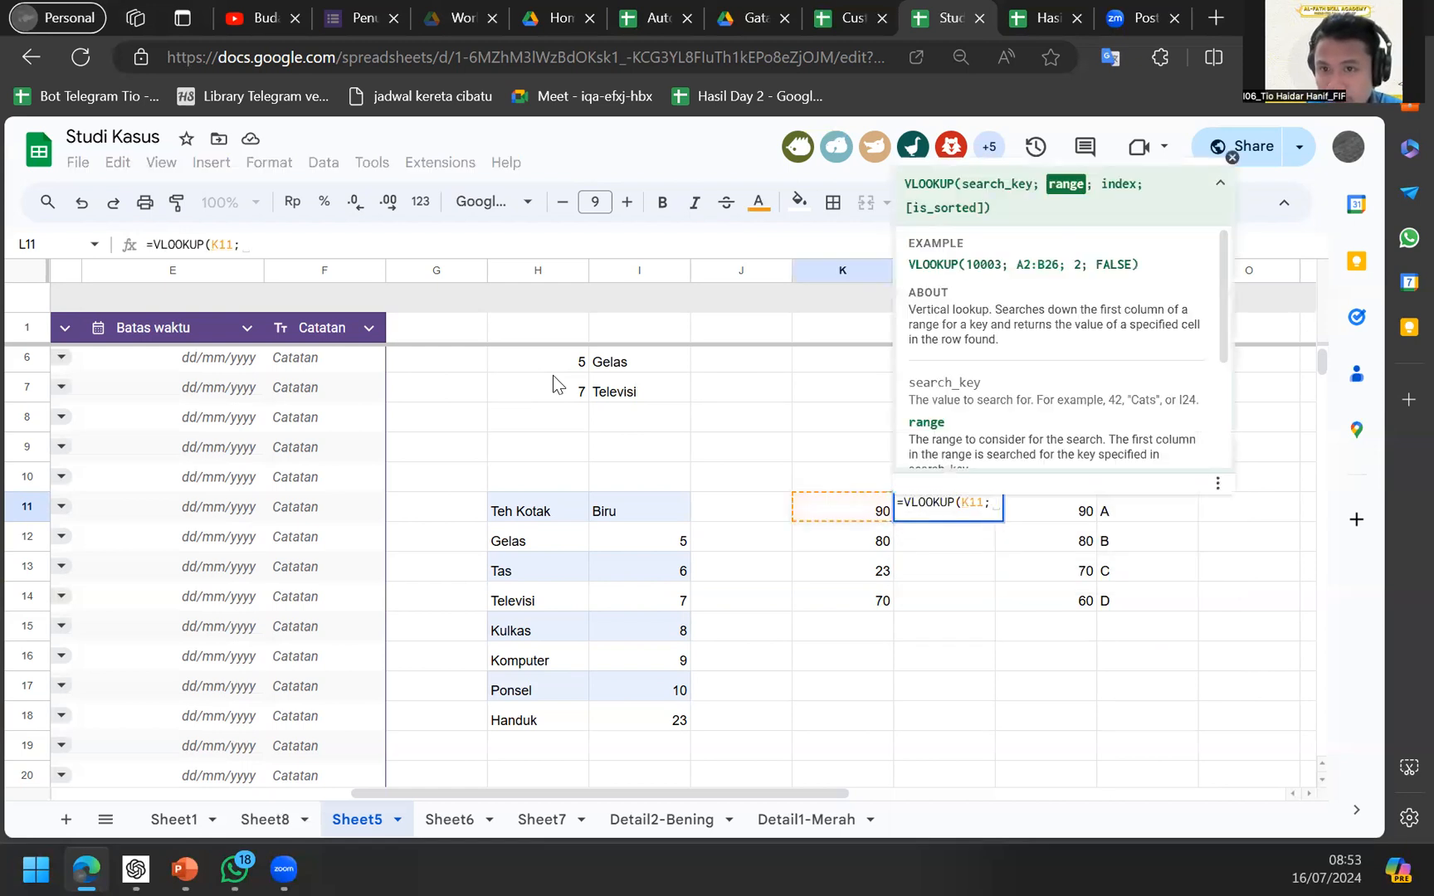
key(Right)
key(shift+Down)
key(shift+Down)
key(shift+Down)
key(shift+Right)
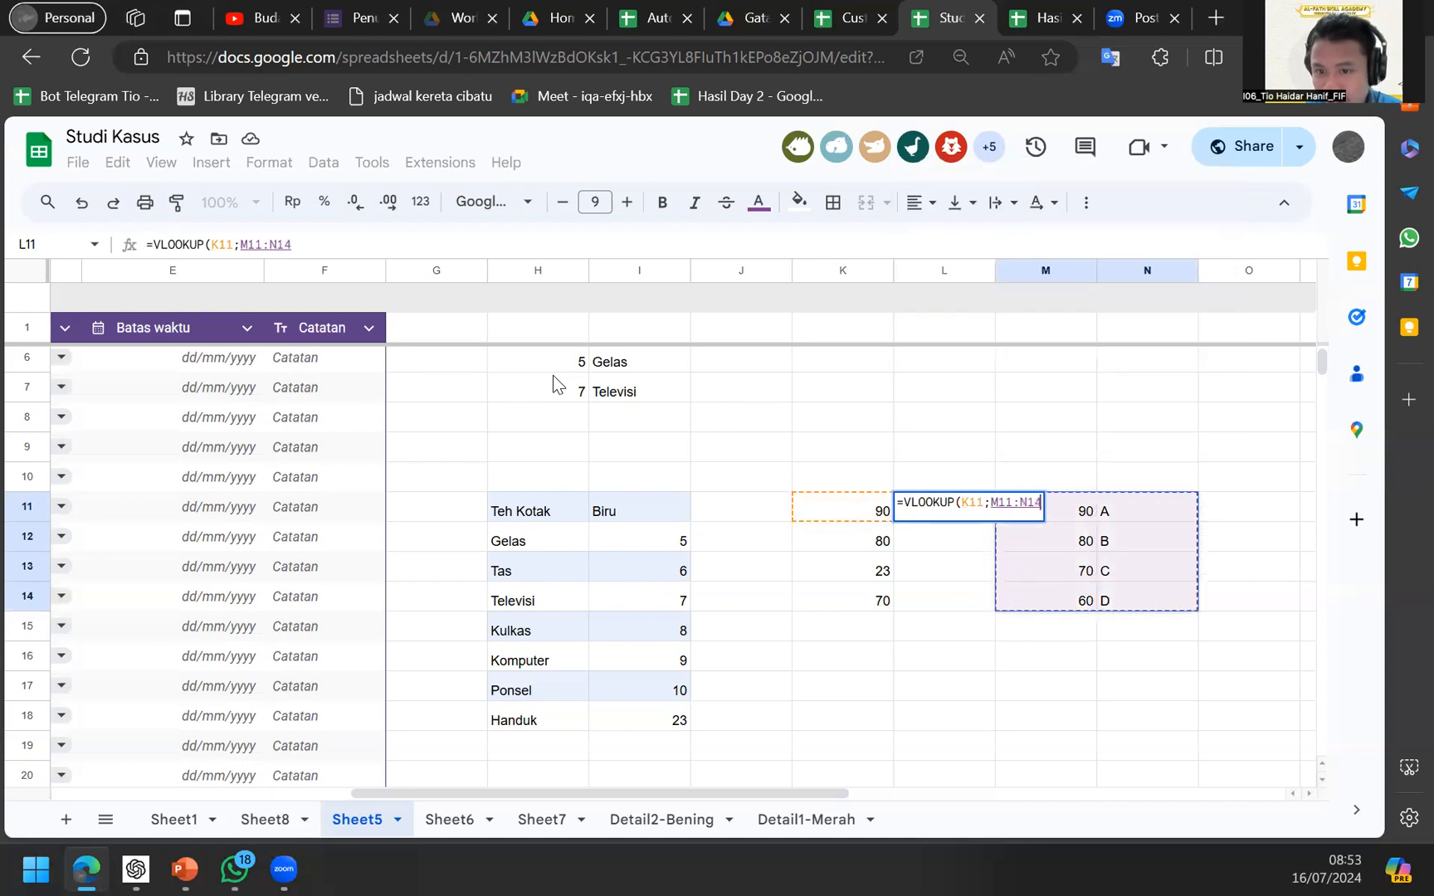
text(;2)
key(Return)
key(Up)
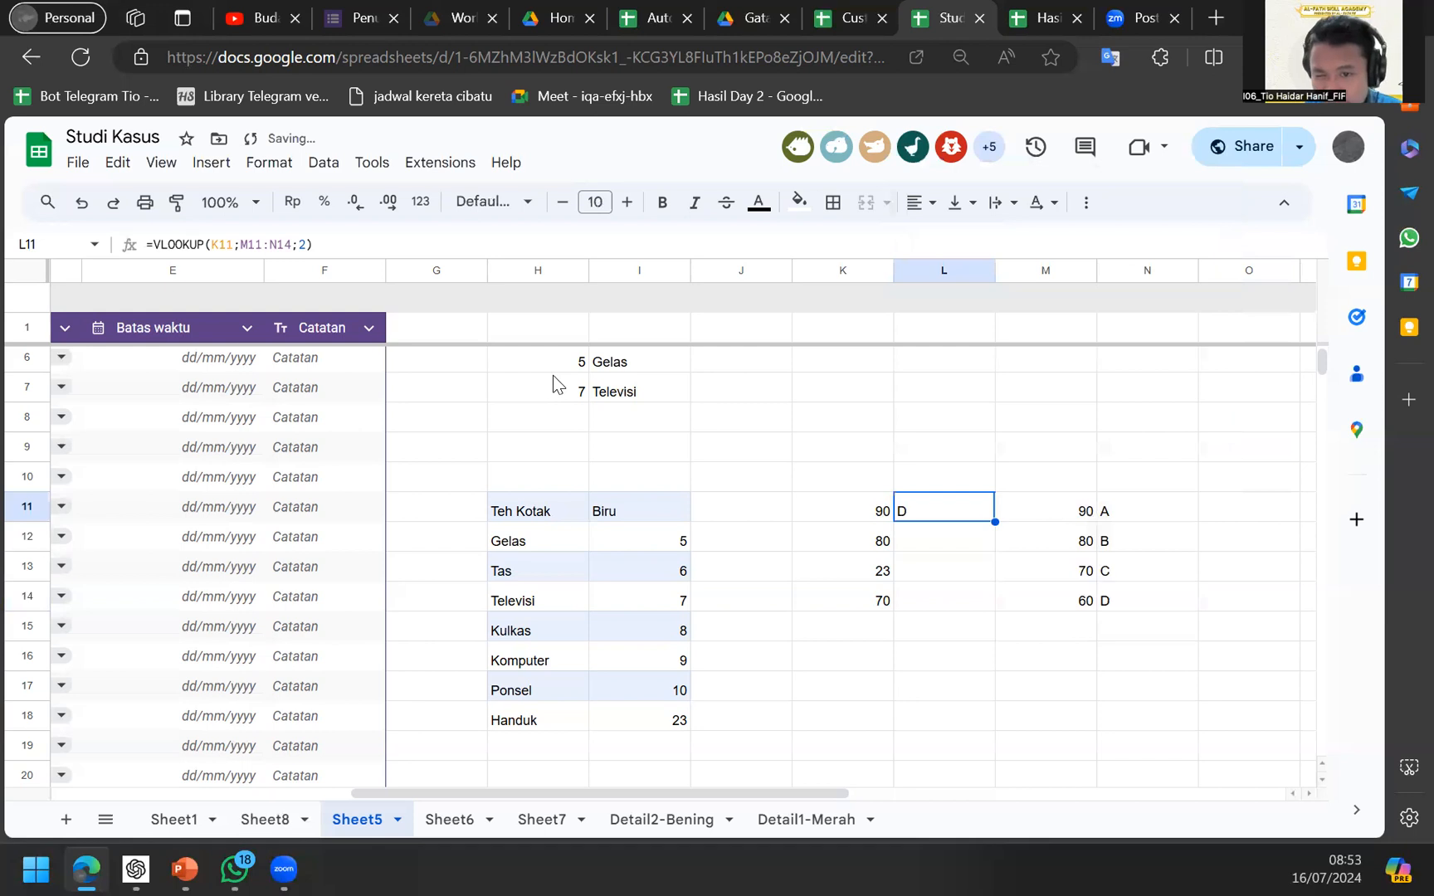
Add the exact-match argument 0 so L11 reads =VLOOKUP(K11;M11:N14;2;0).
key(F2)
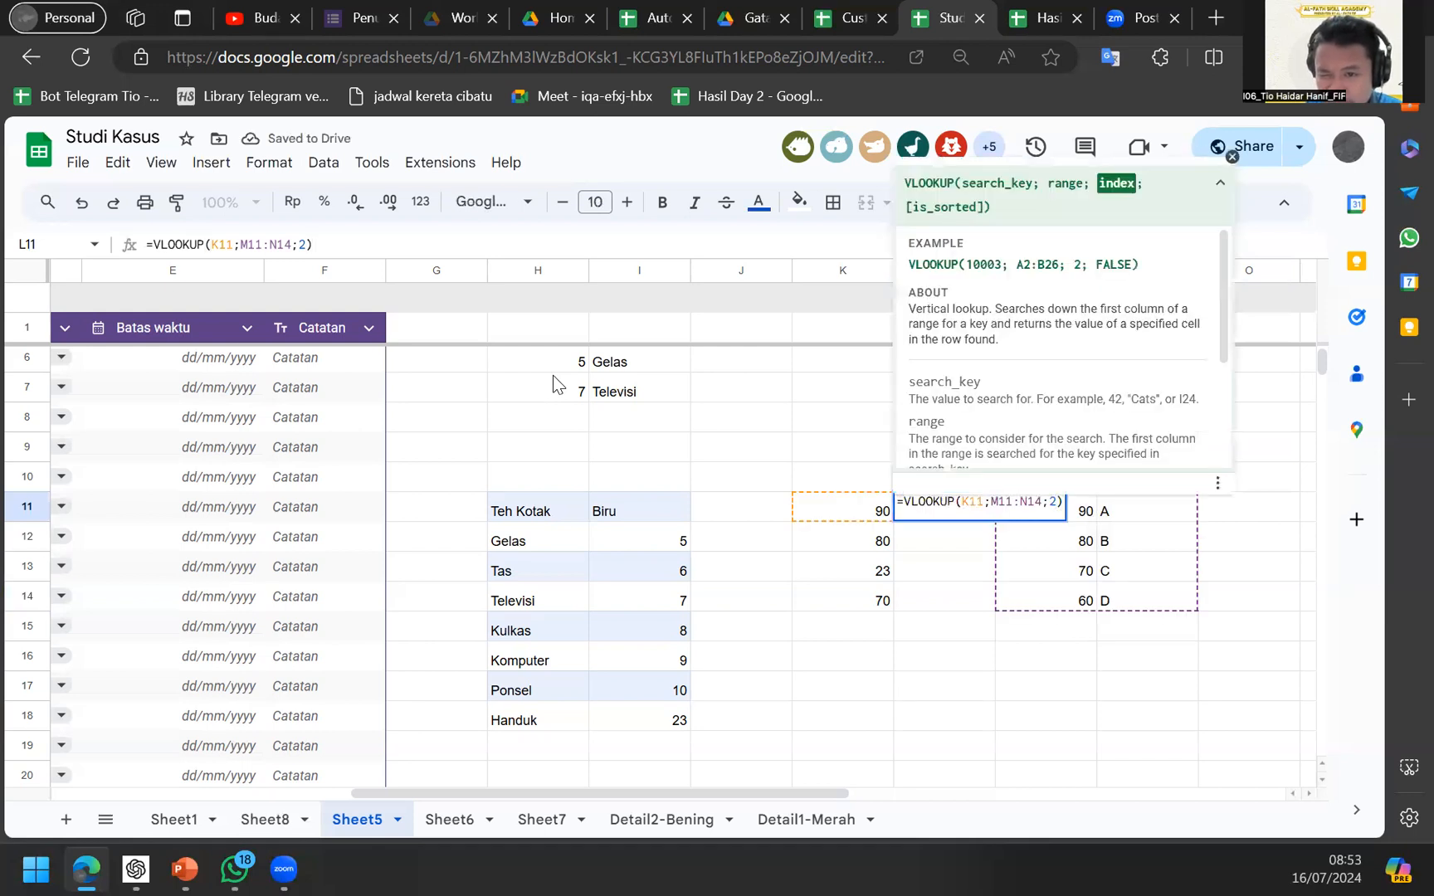
key(Left)
text(;0)
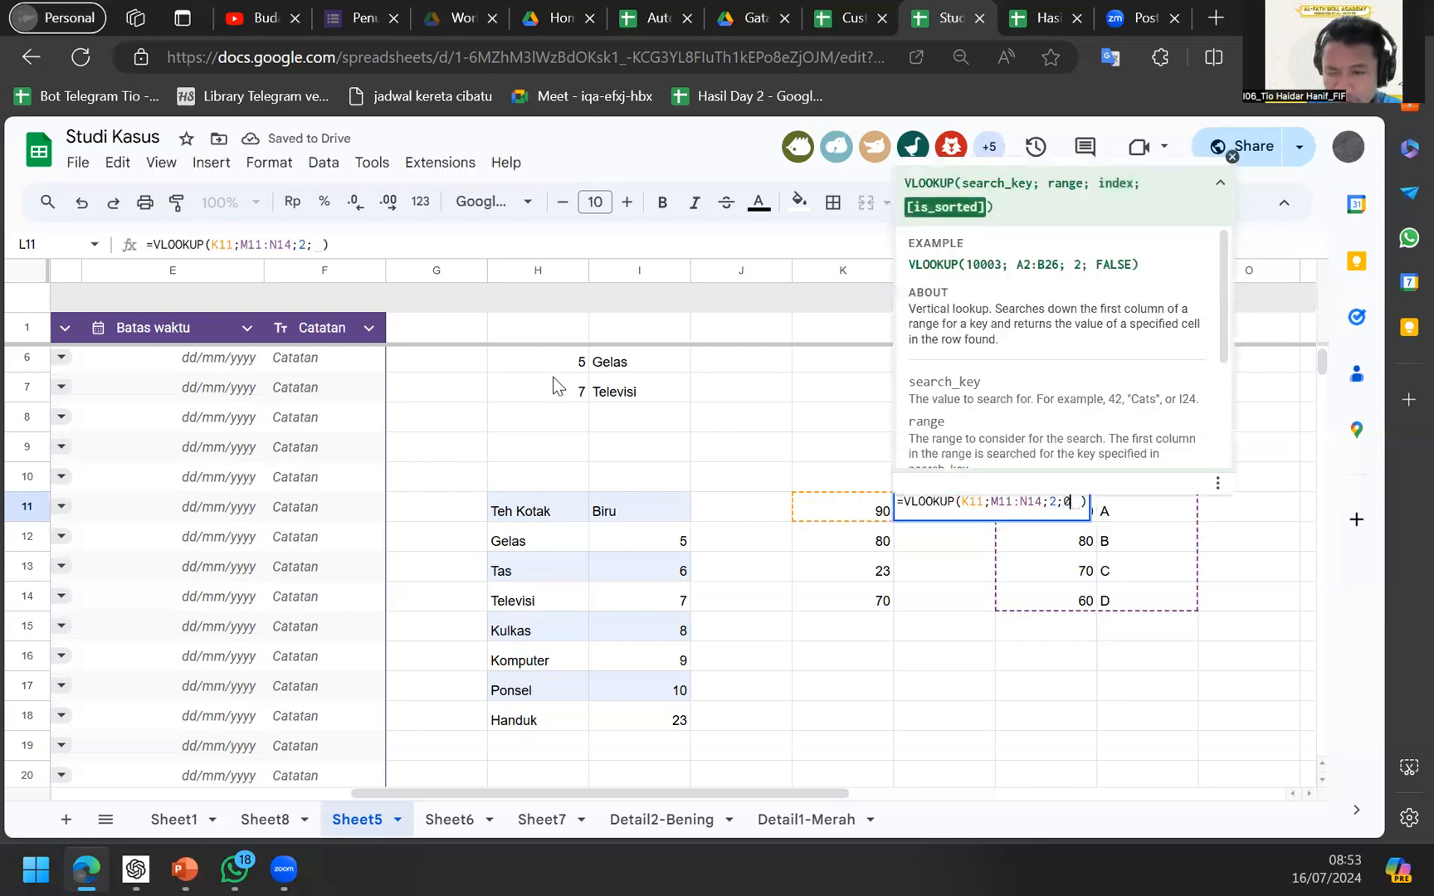
key(Return)
key(Up)
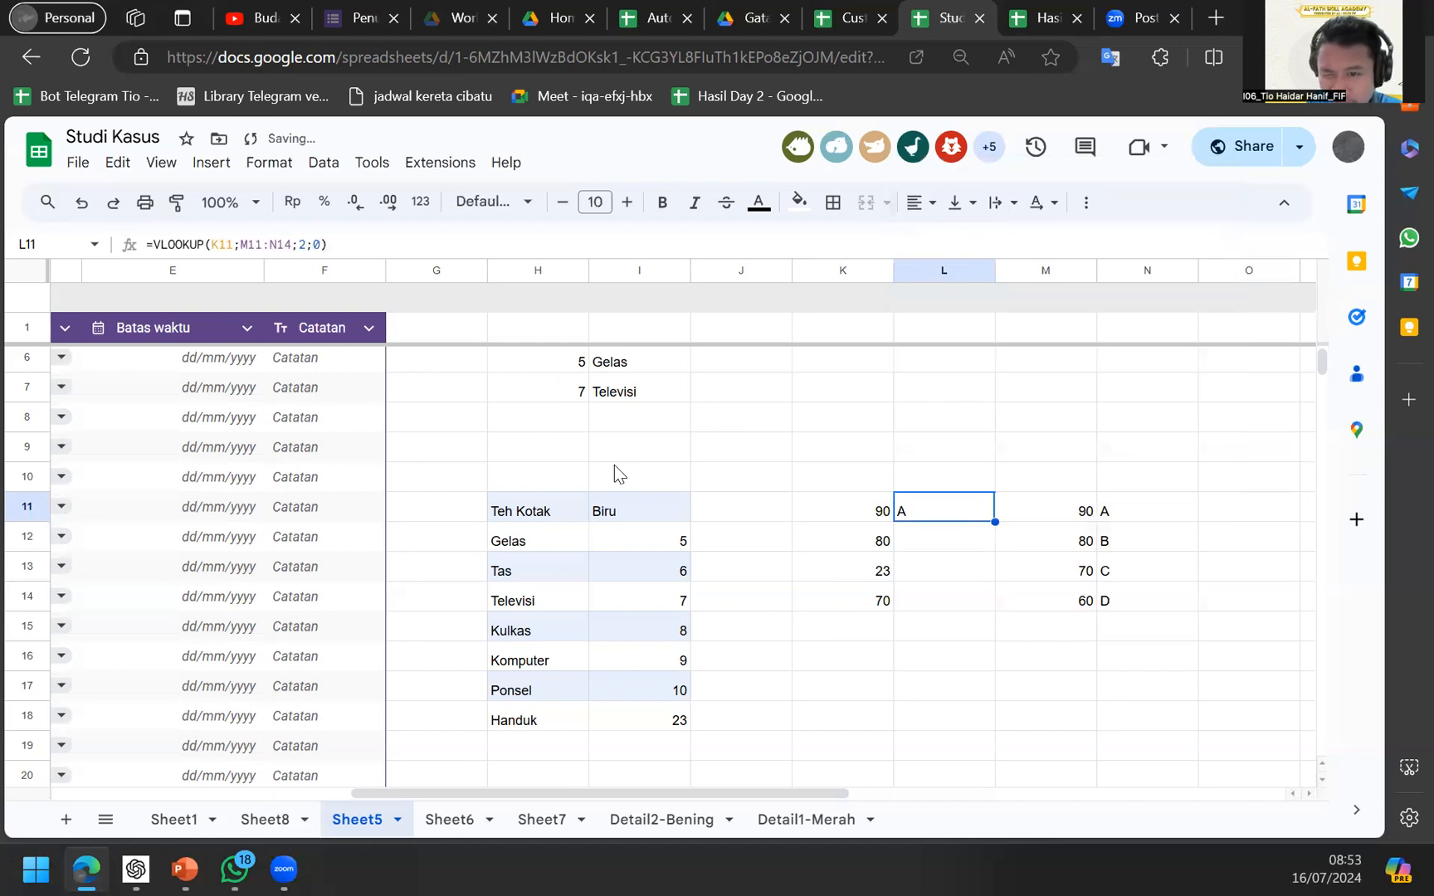
Copy the L11 VLOOKUP down into L12:L14 with Ctrl+D.
drag(993, 521, 1005, 610)
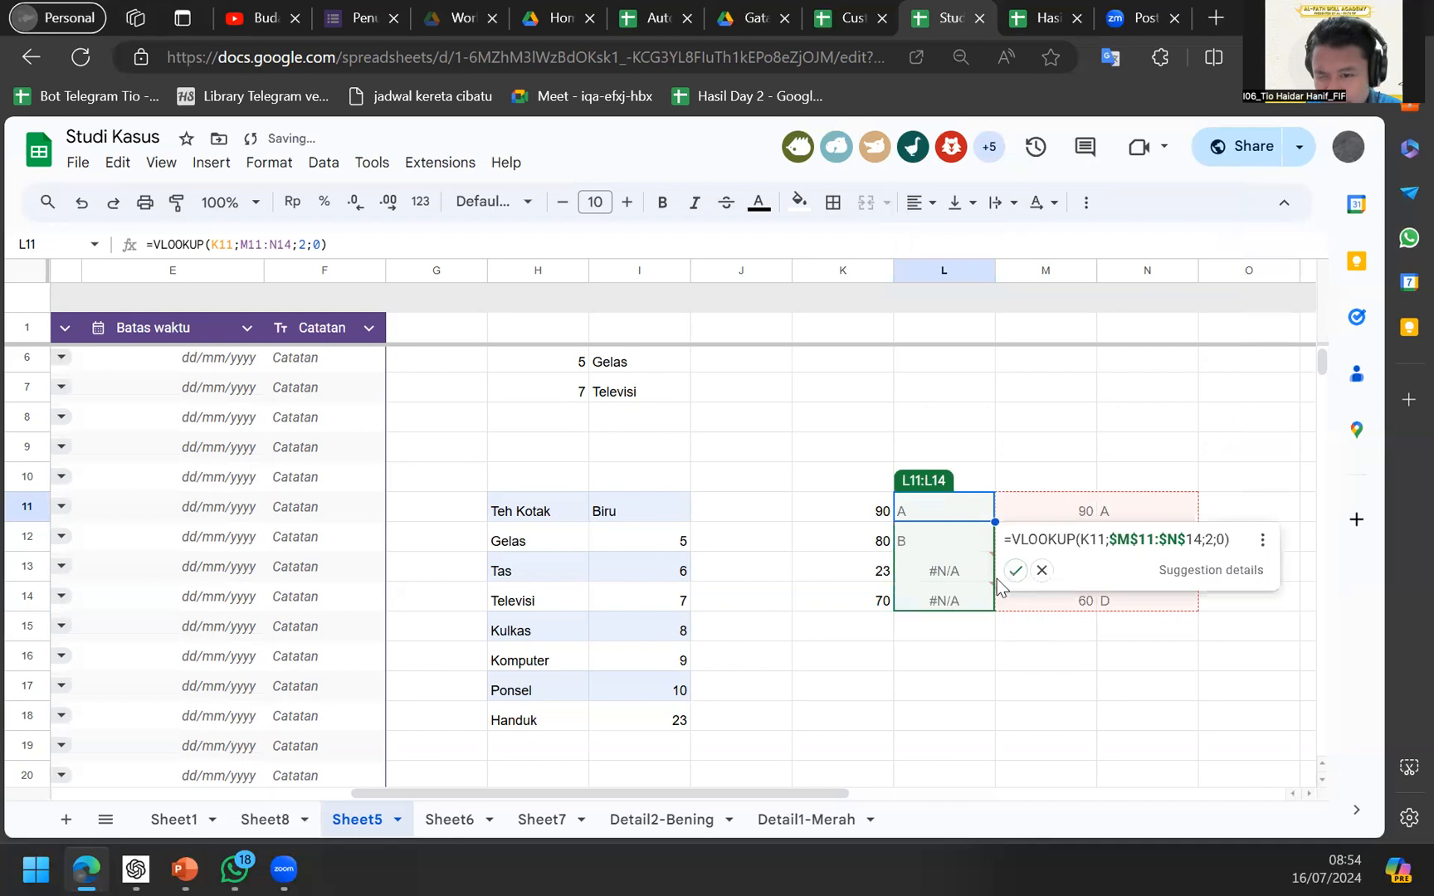
click(959, 585)
key(ctrl+z)
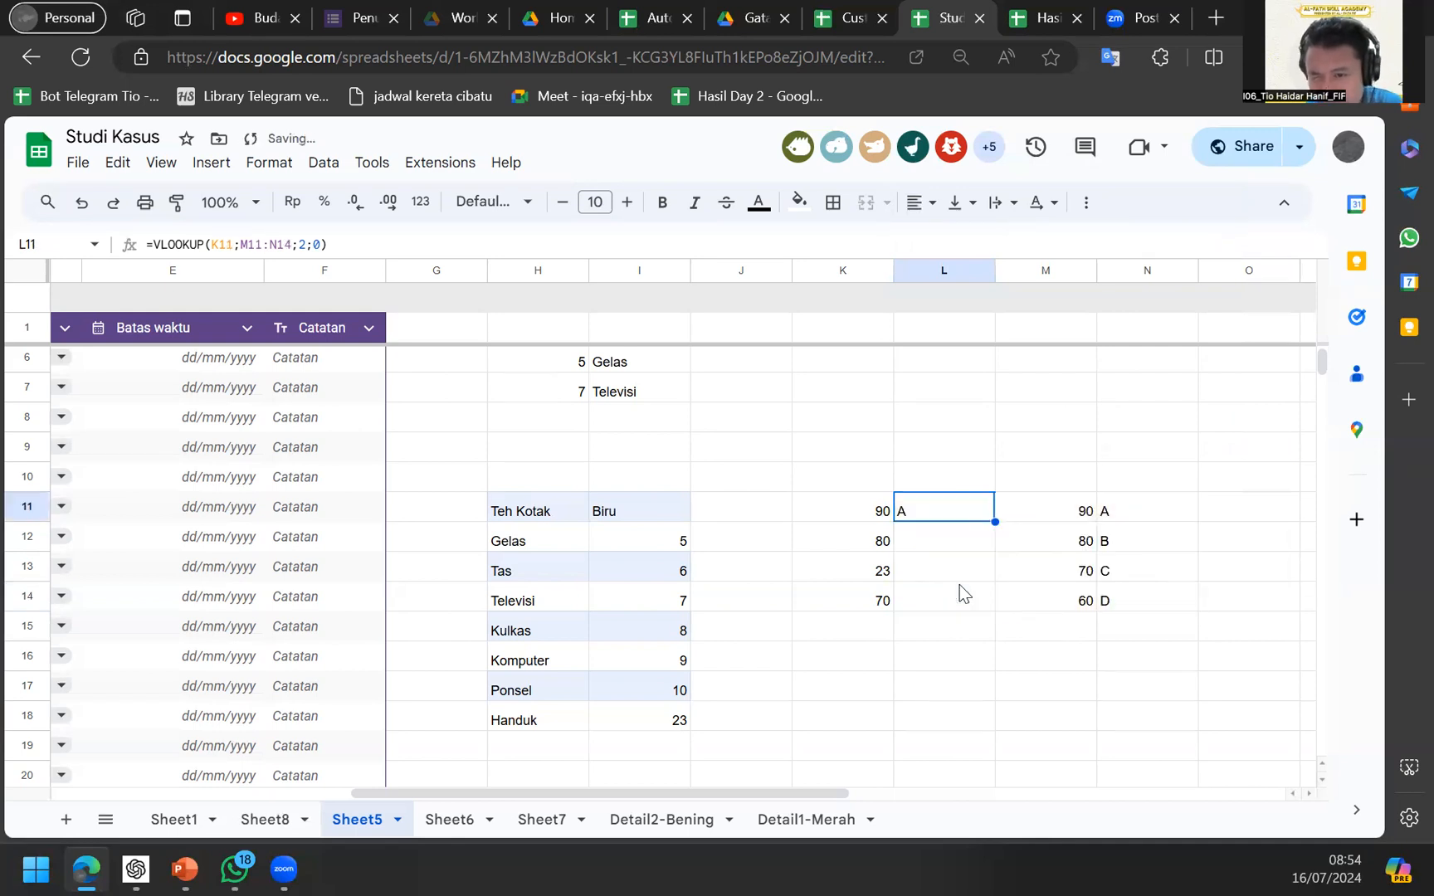
key(Down)
key(ctrl+d)
key(Down)
key(ctrl+d)
key(Down)
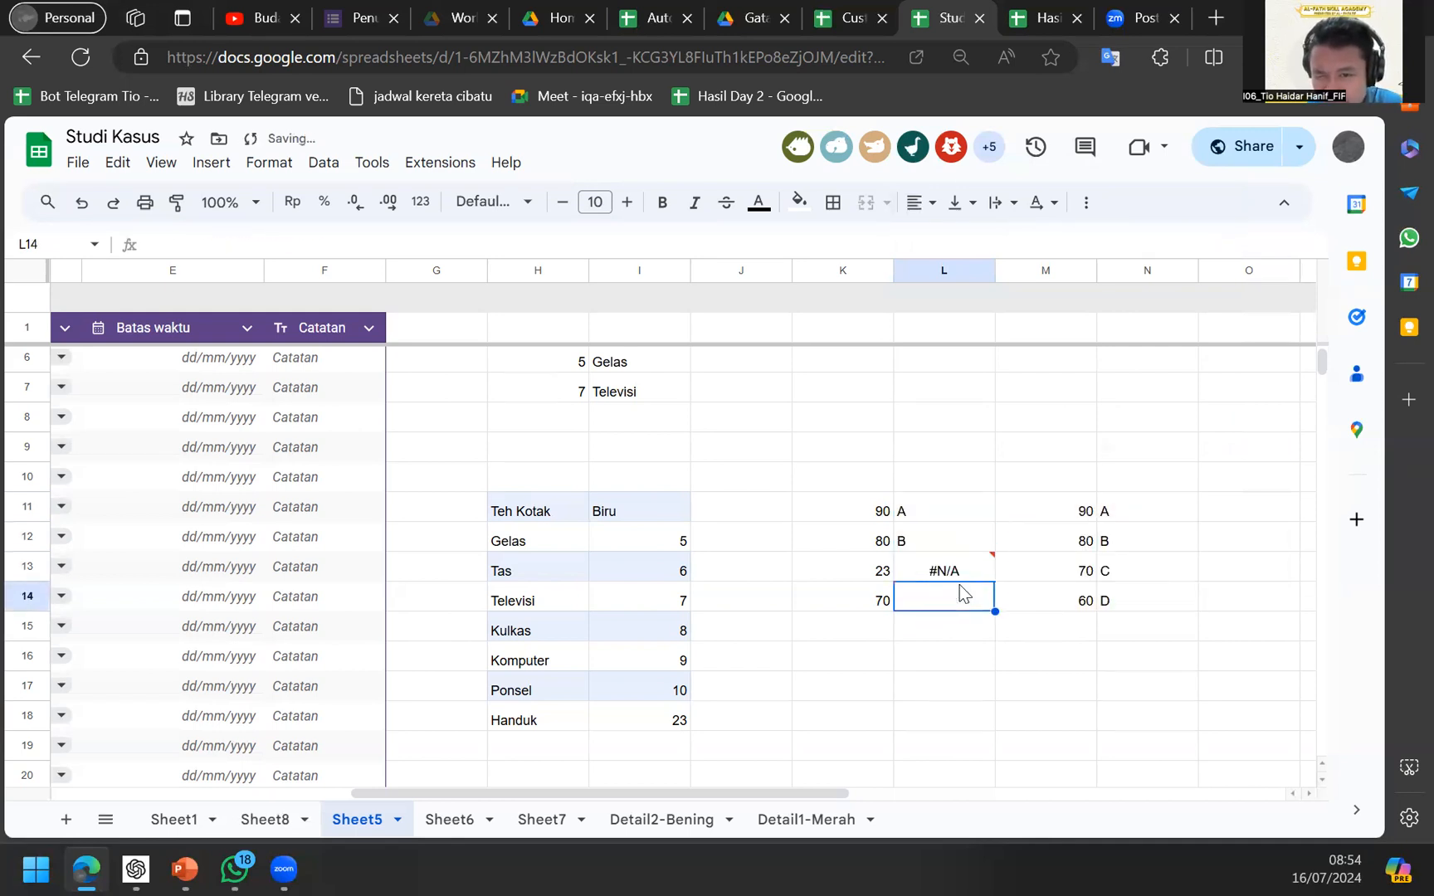
key(ctrl+d)
Add a fifth row to the grade table with grade E in N15.
key(Right)
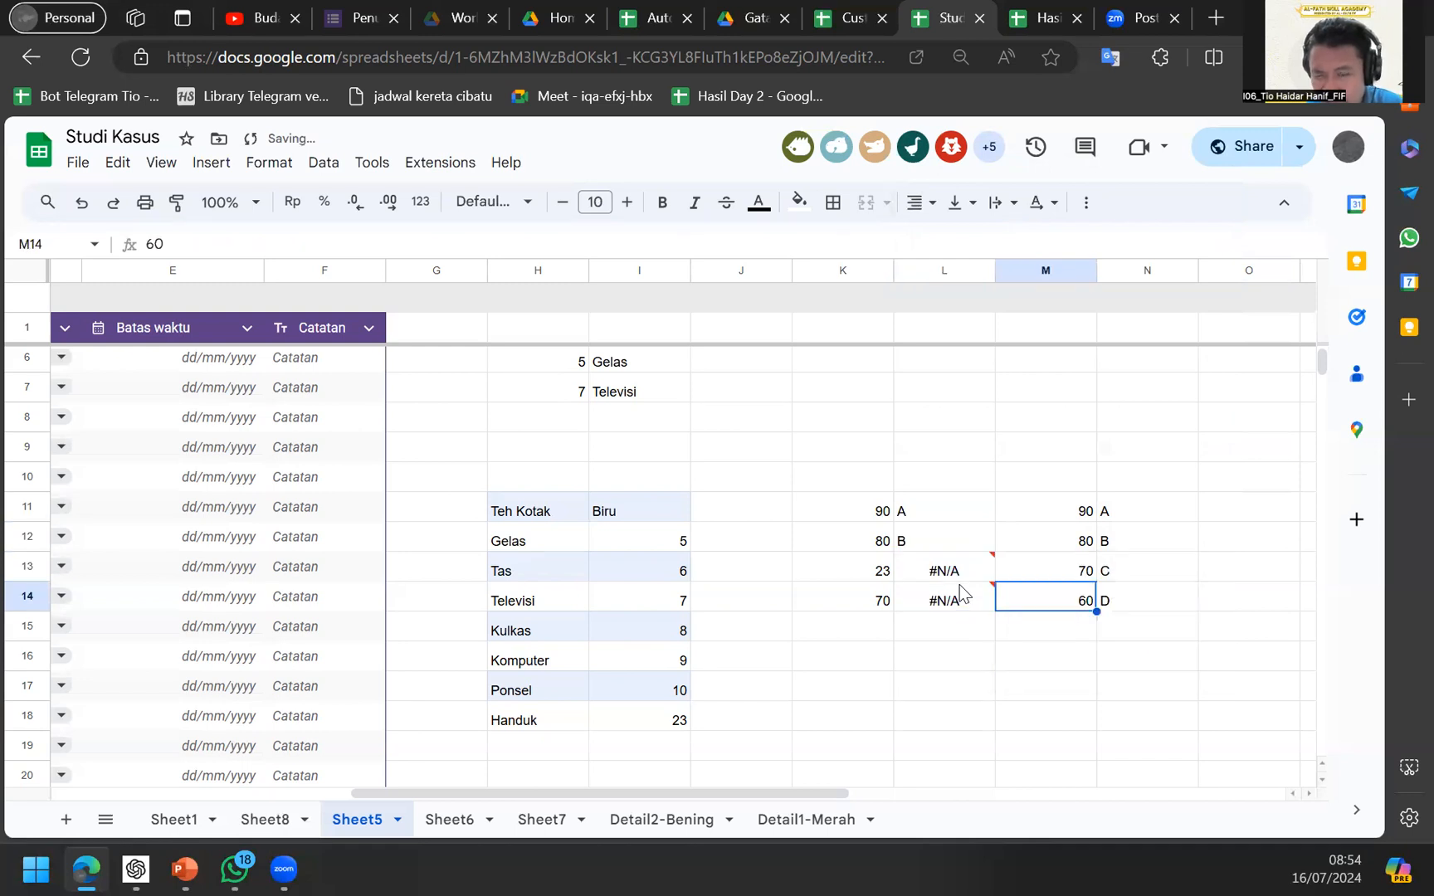
key(Down)
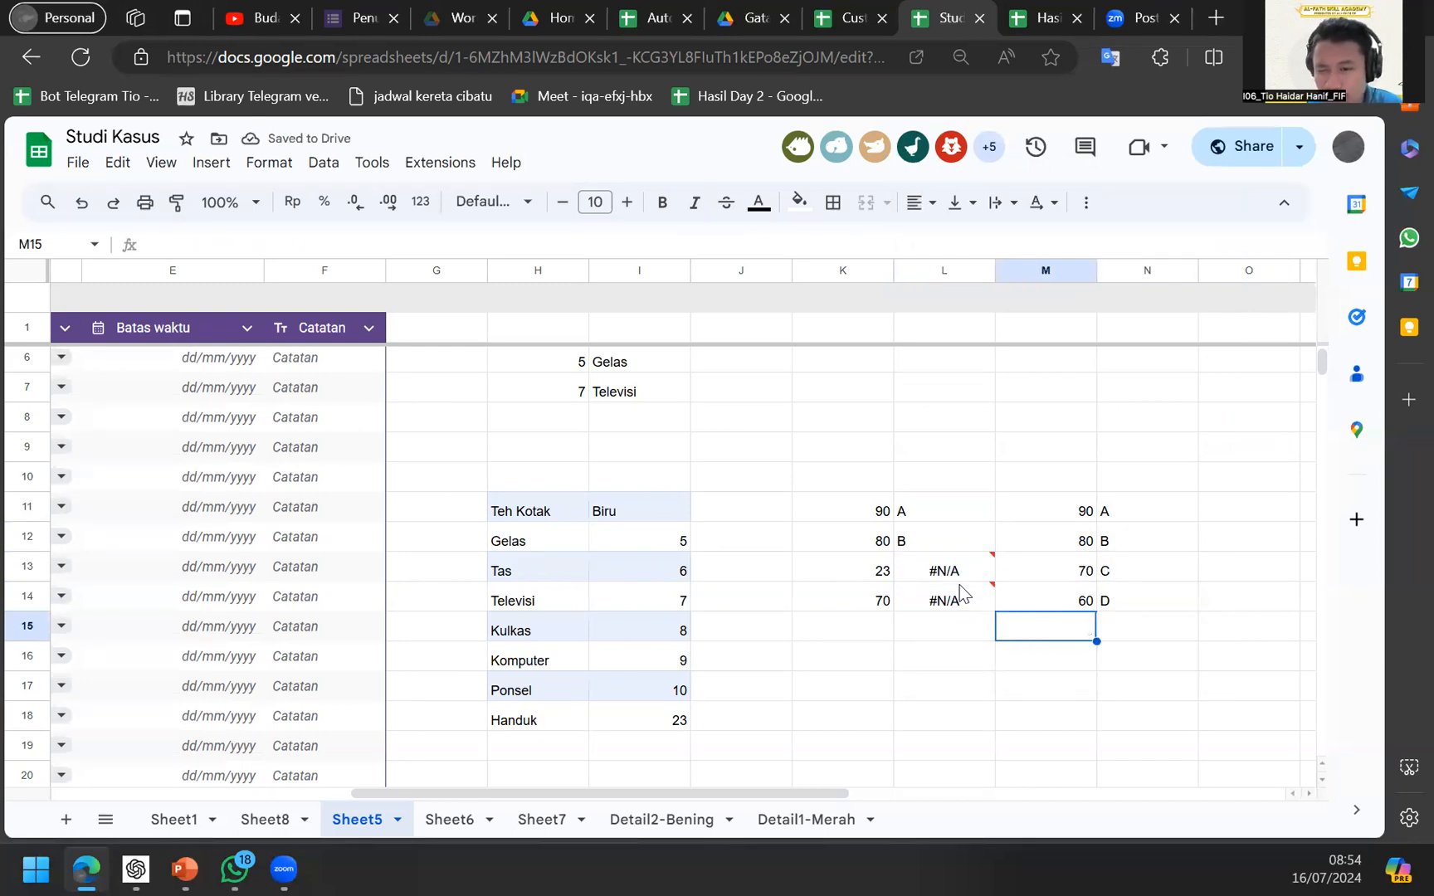
key(ctrl+d)
key(Right)
text(zE)
key(Return)
Widen L11's VLOOKUP range to M11:N15.
key(Up)
key(Up)
key(Up)
key(Left)
key(Left)
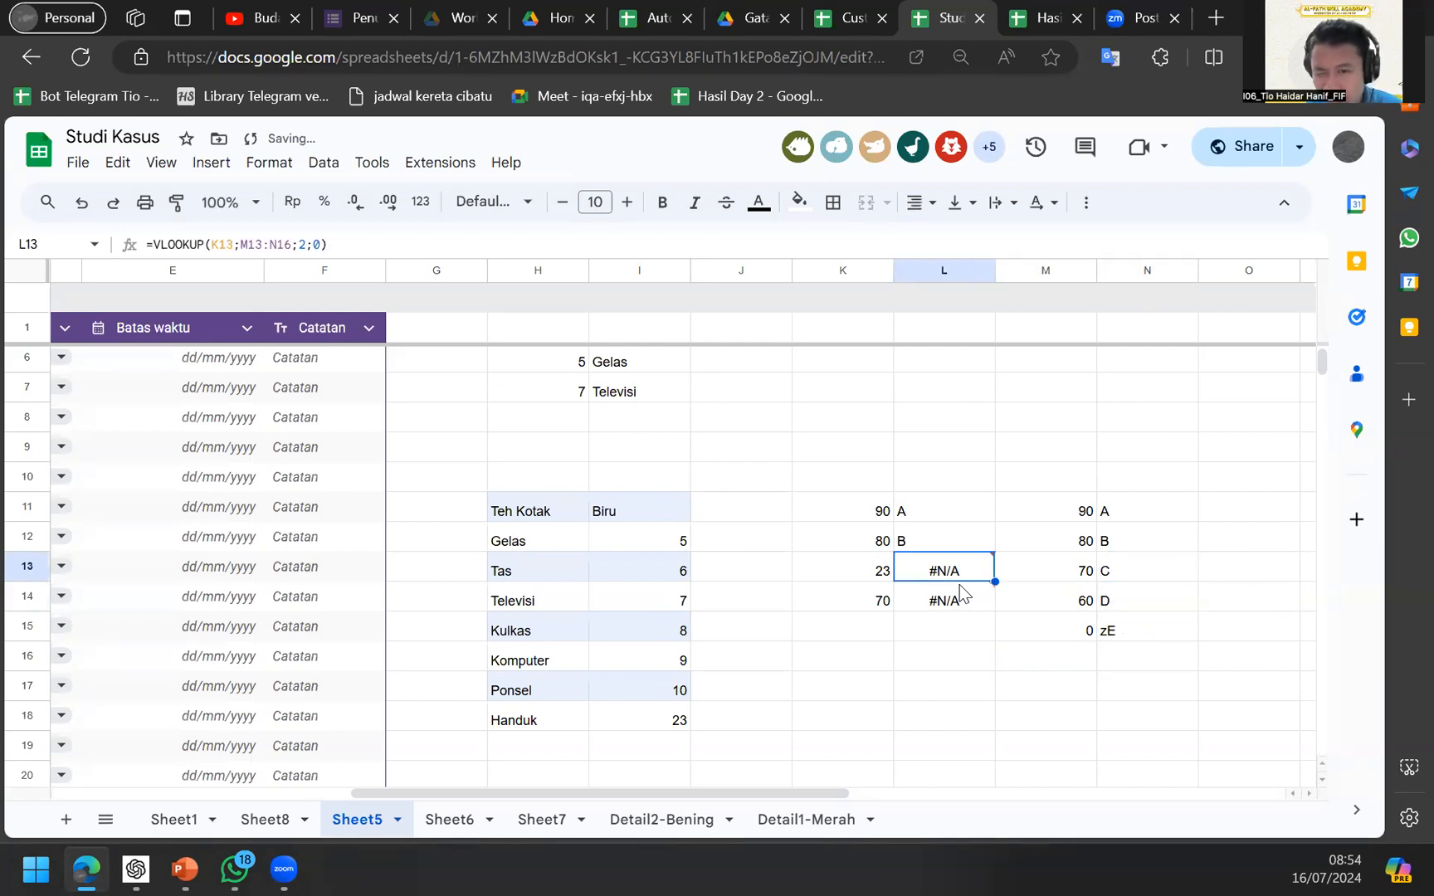
key(Up)
key(Up)
key(Return)
click(1046, 498)
key(BackSpace)
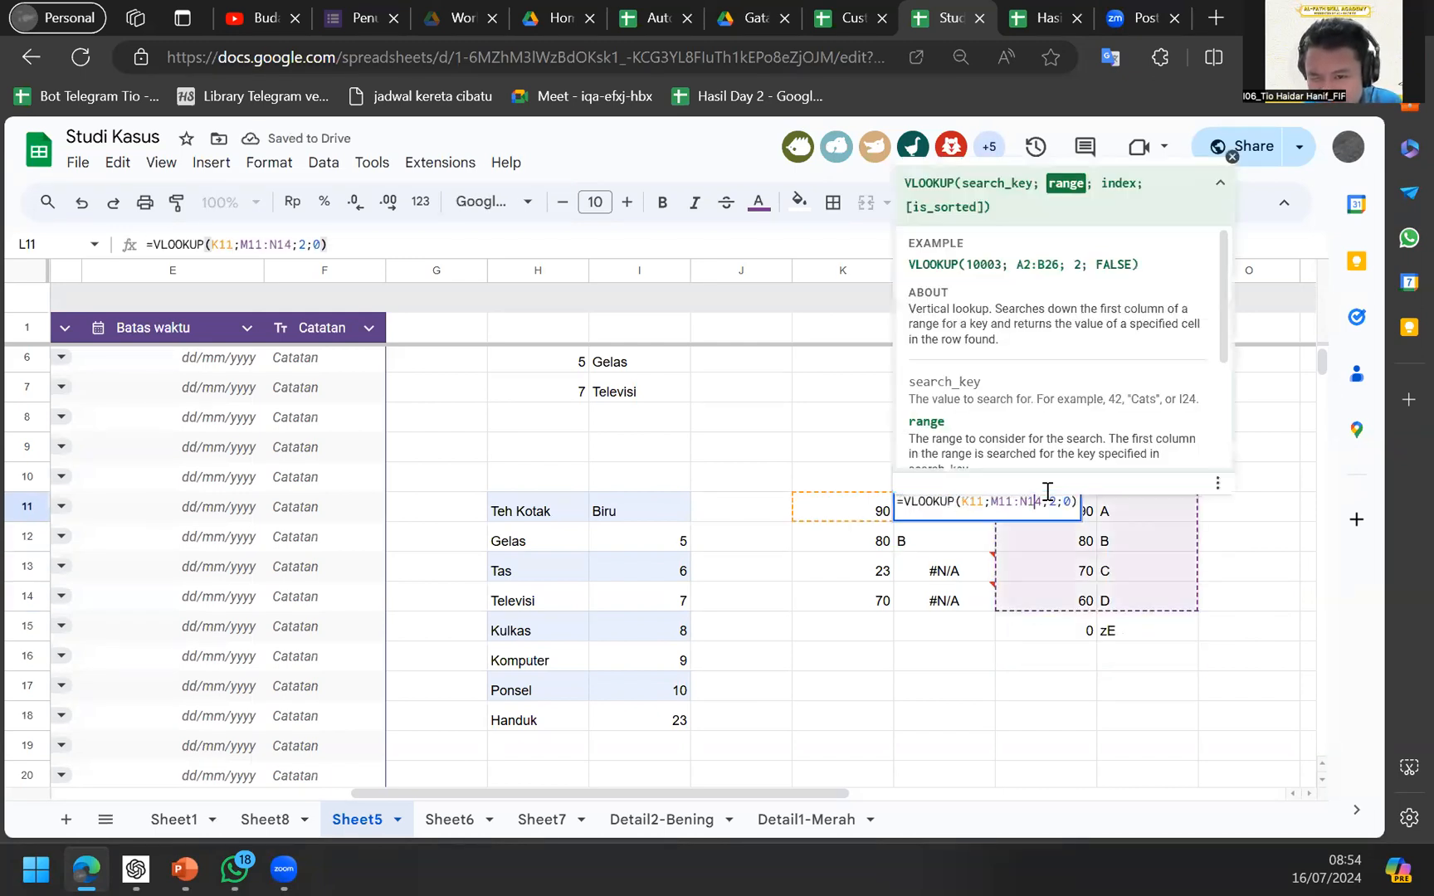
text(5)
key(Return)
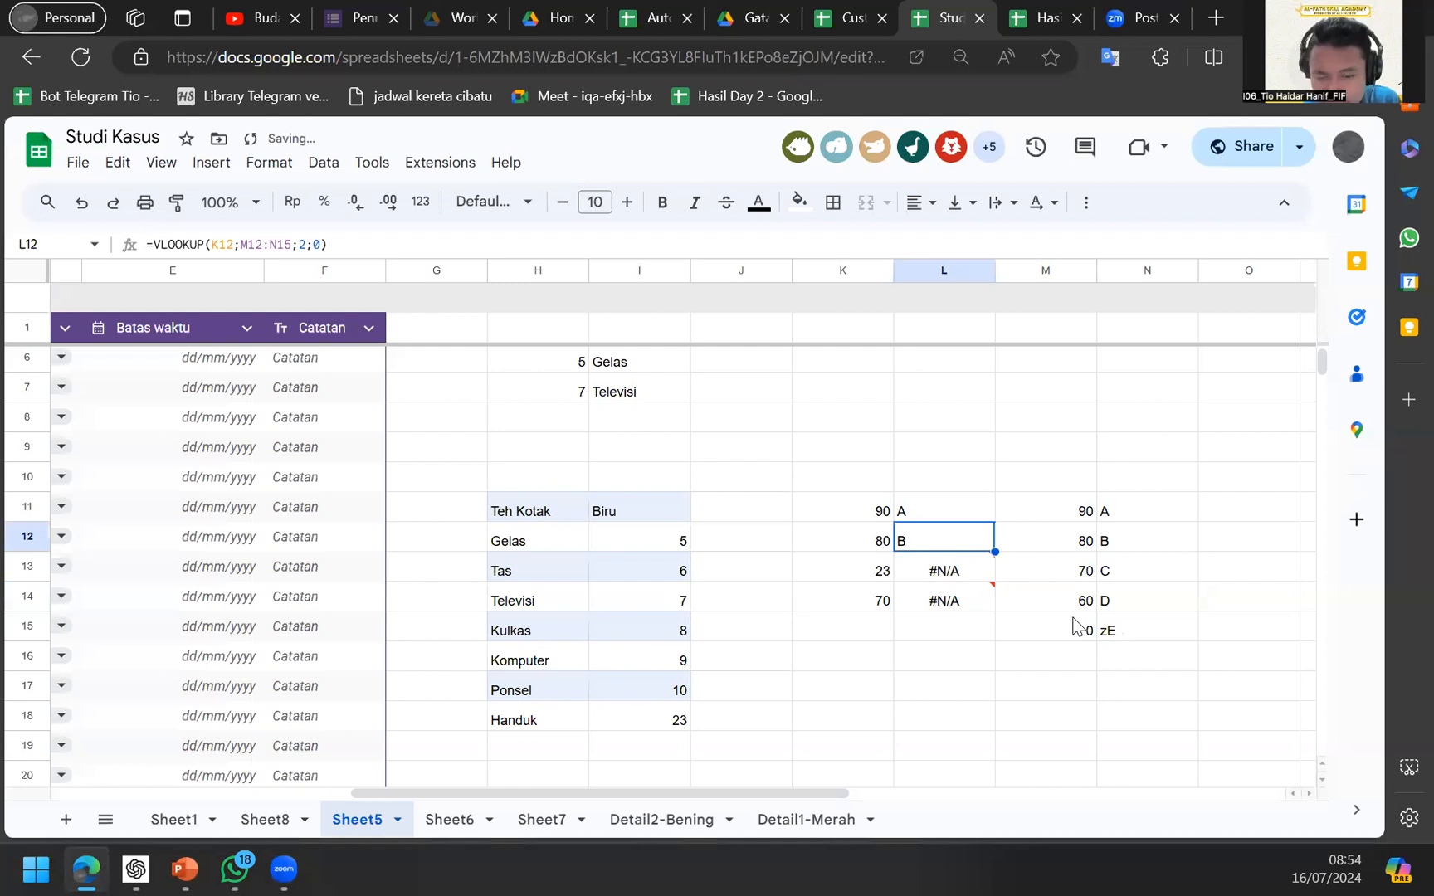
Review the lookup results, cancelling an accidental edit of the E grade.
key(Down)
key(Down)
key(Up)
key(Up)
key(Up)
key(Down)
key(Down)
key(Right)
key(Down)
key(Down)
key(Right)
key(Return)
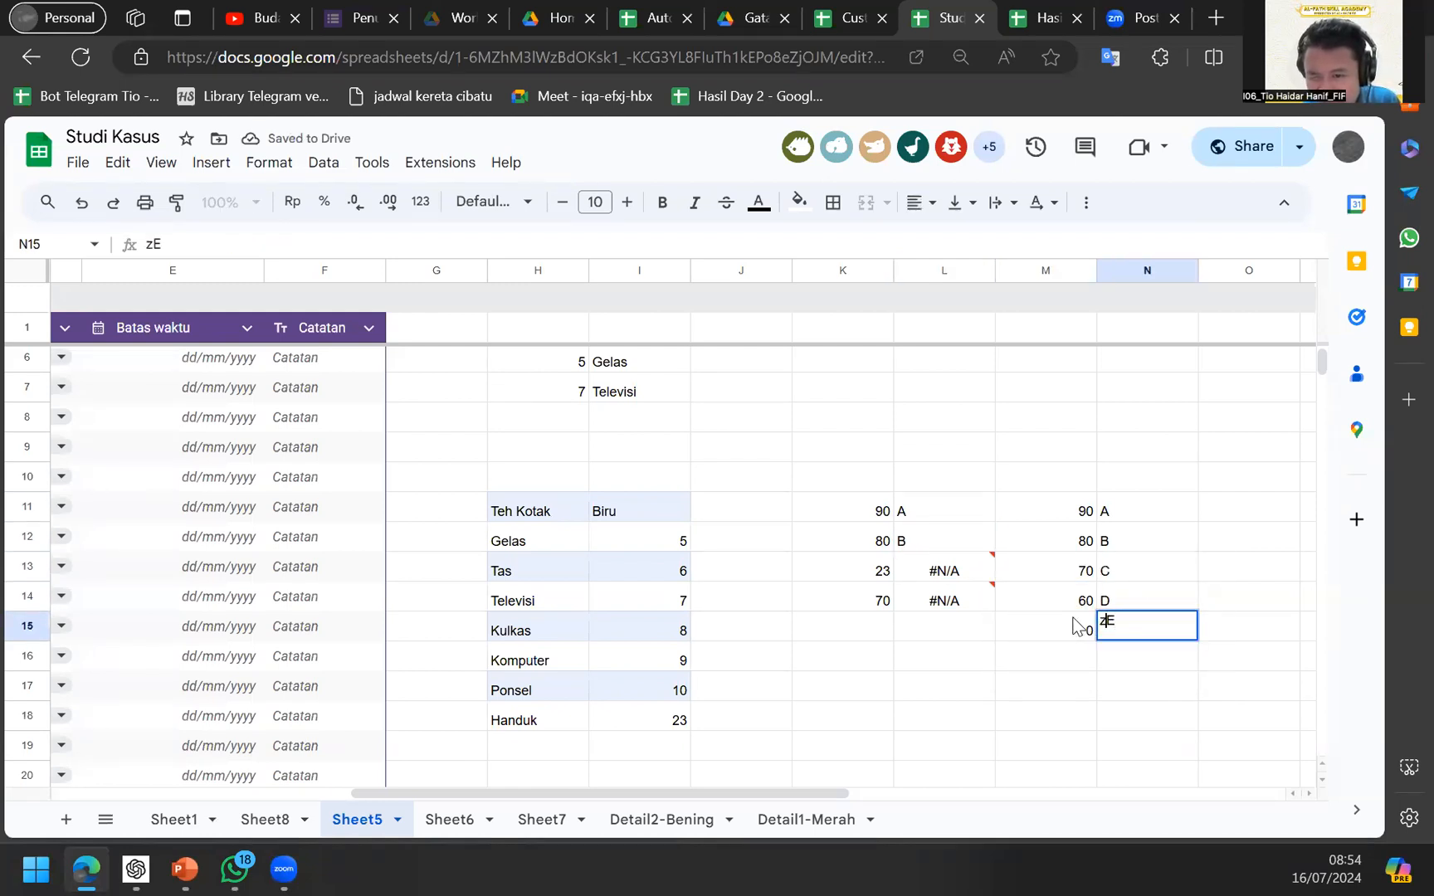
key(Escape)
key(Down)
key(Up)
key(Up)
key(Left)
key(Left)
key(Up)
key(Up)
key(Up)
key(Down)
key(Return)
key(Return)
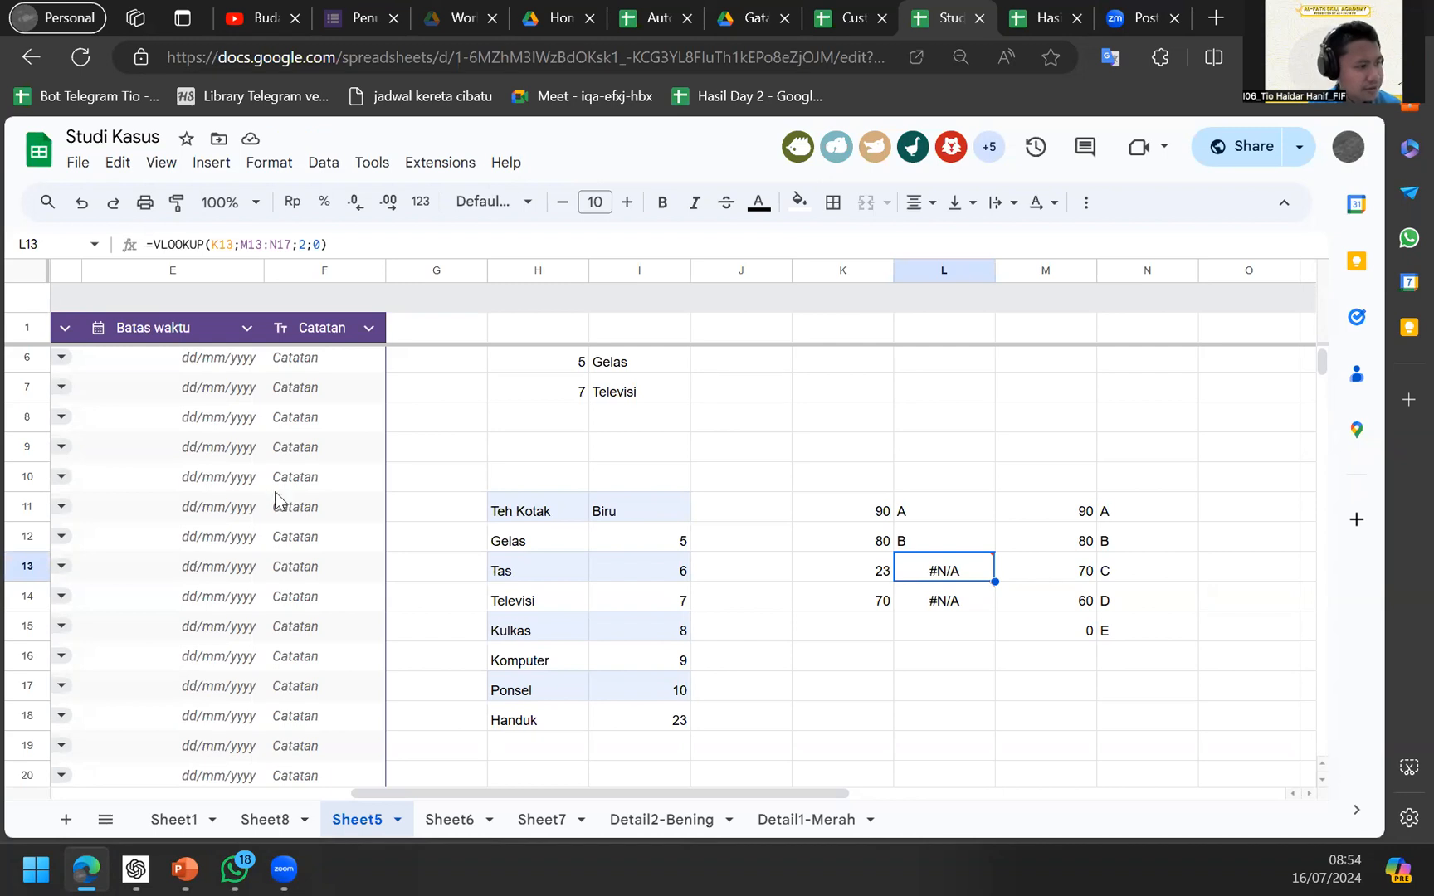
Remove the ;0 exact-match argument from the L11 and L12 VLOOKUPs, both returning E.
click(903, 521)
key(Return)
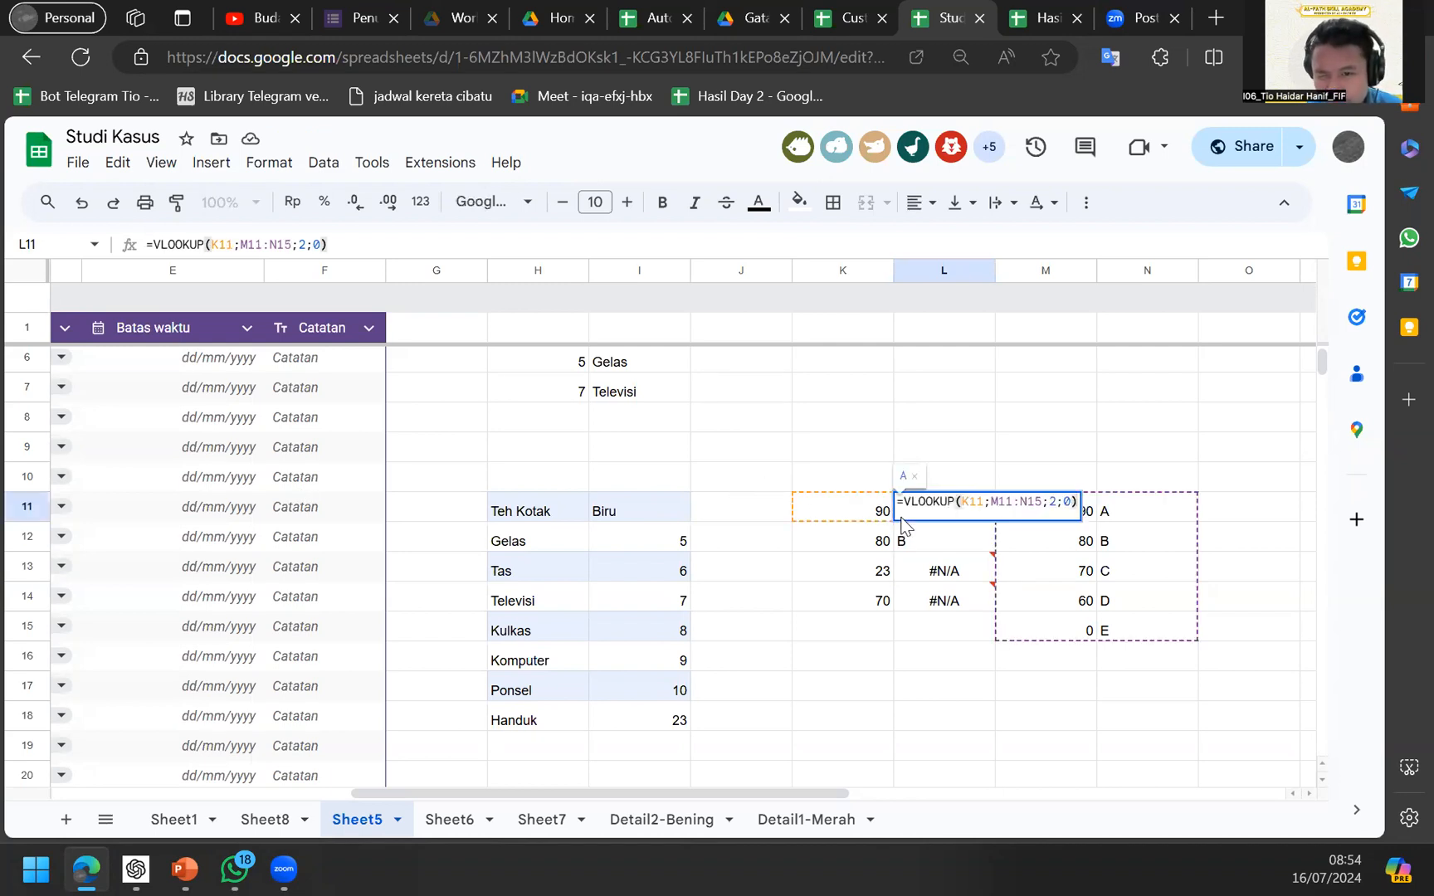
click(1023, 511)
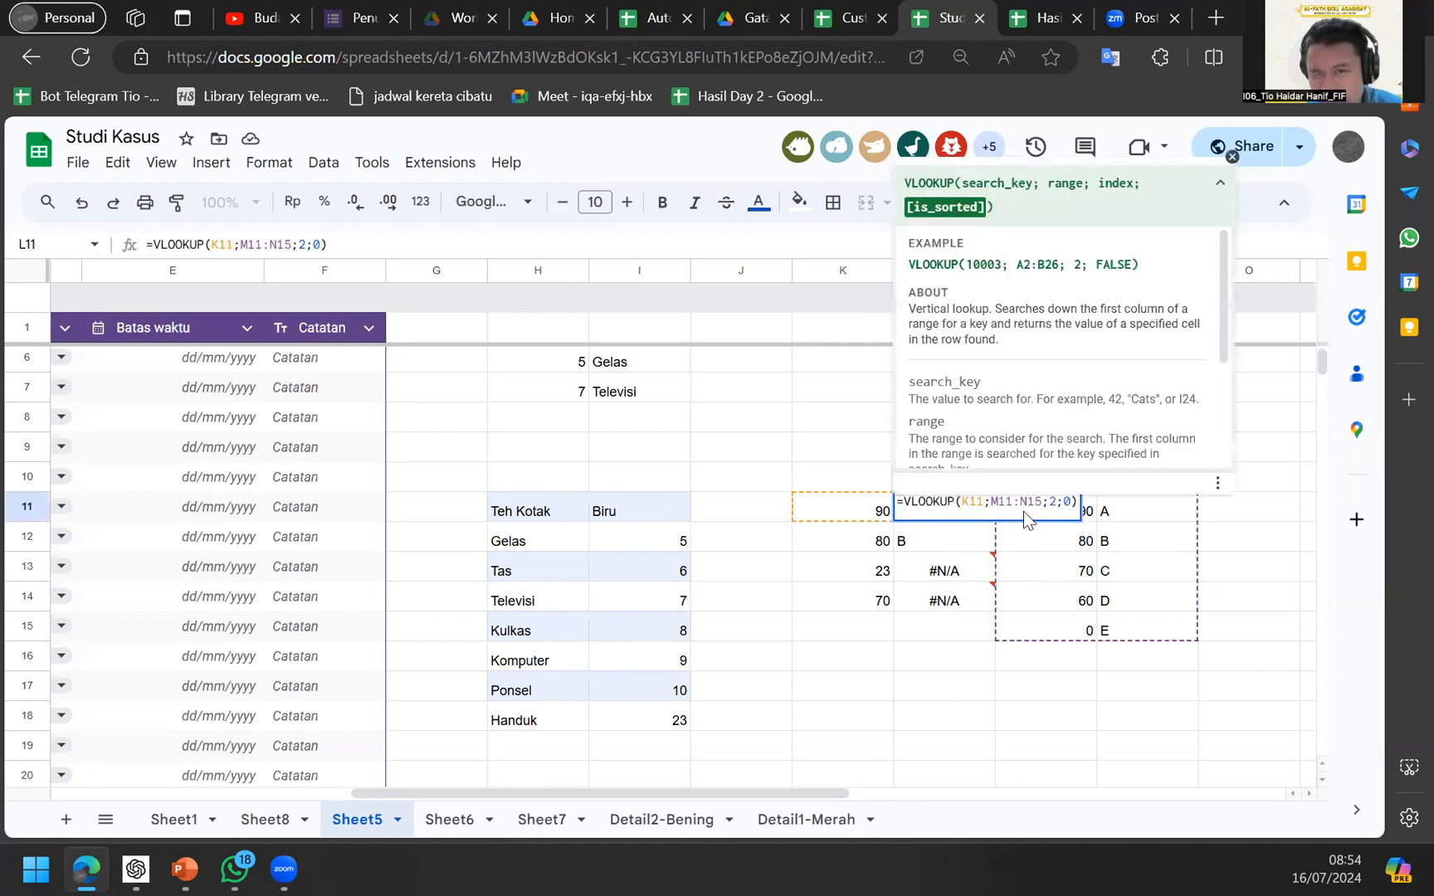
key(Return)
key(Up)
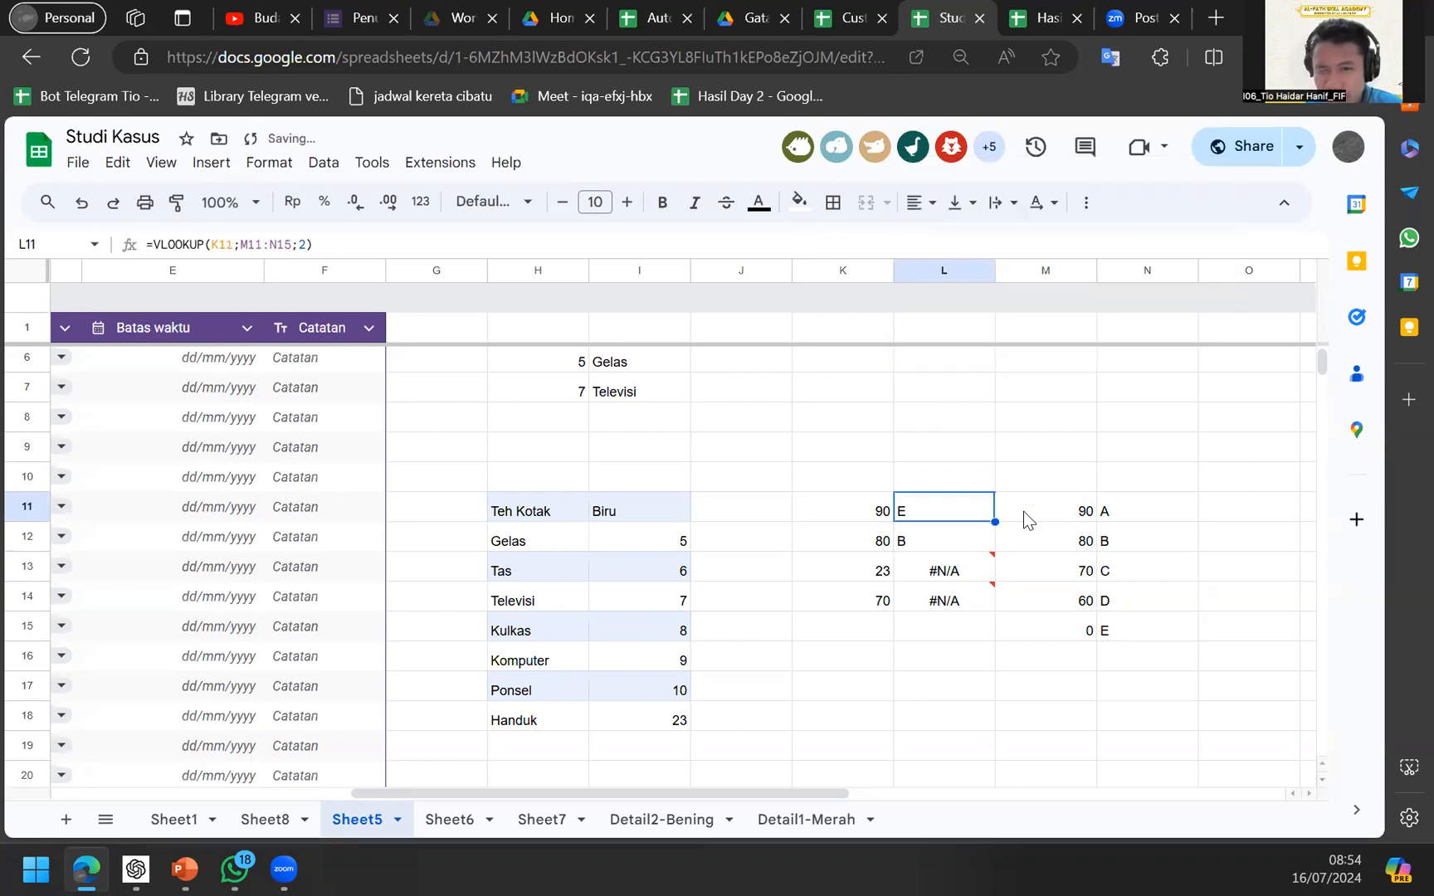
key(Return)
key(Return)
key(ctrl+d)
key(Down)
key(Up)
key(Up)
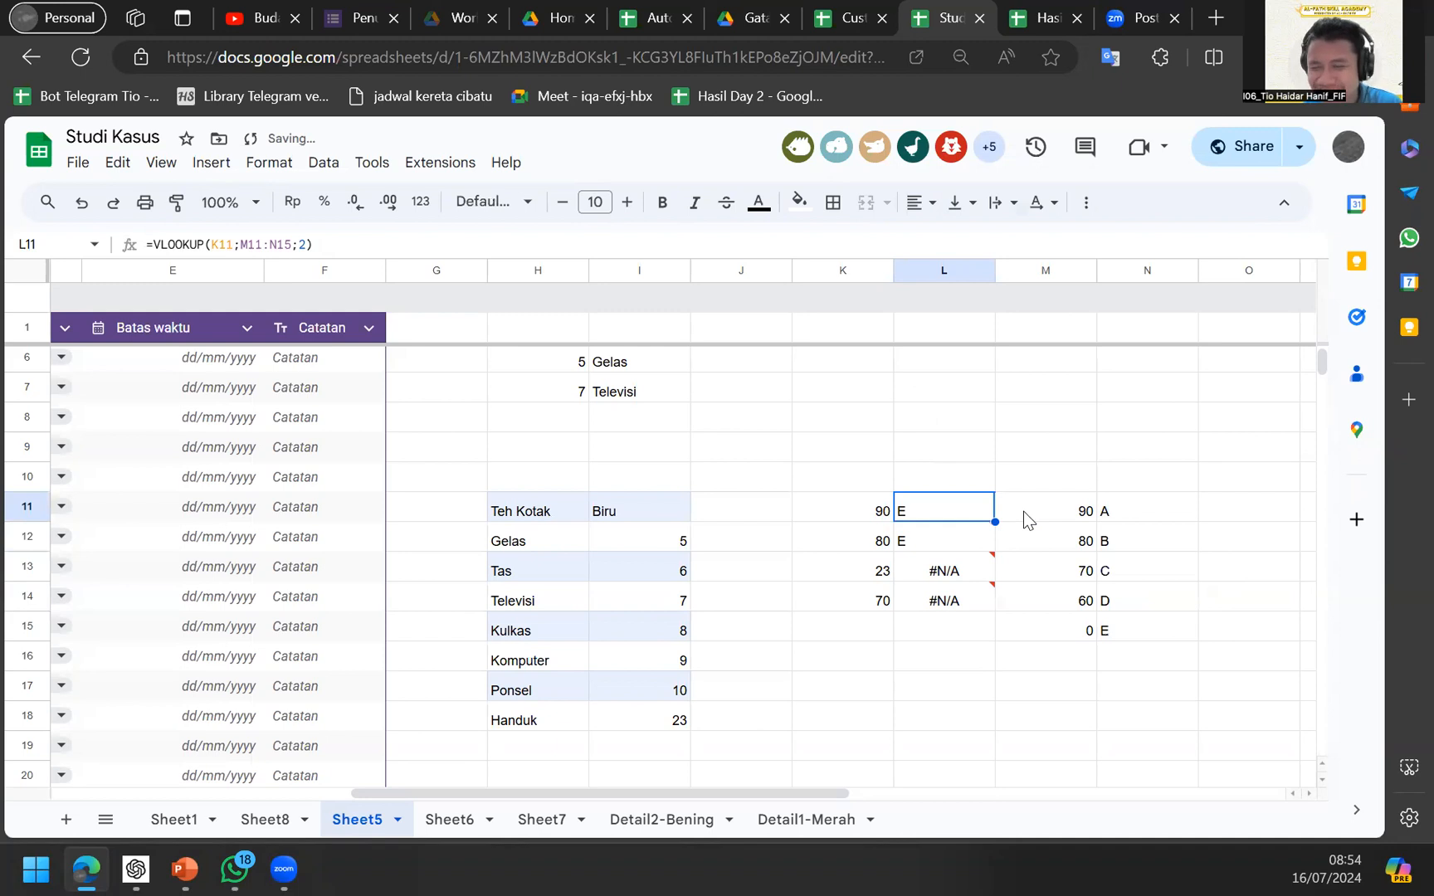
Check the Sheet8 data, then return to Sheet5's item list near row 19.
click(1073, 579)
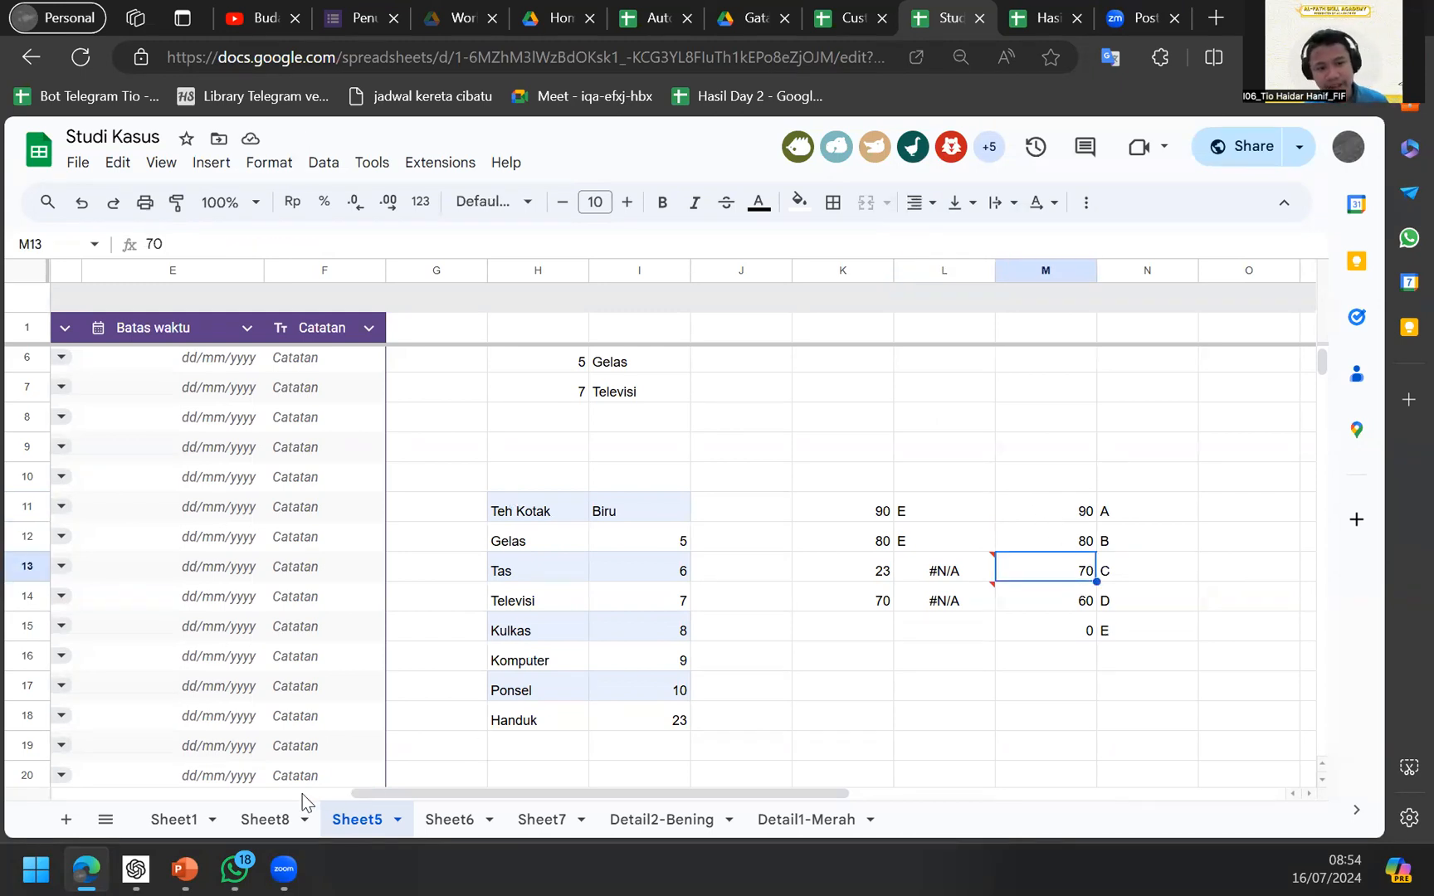
click(266, 819)
click(846, 528)
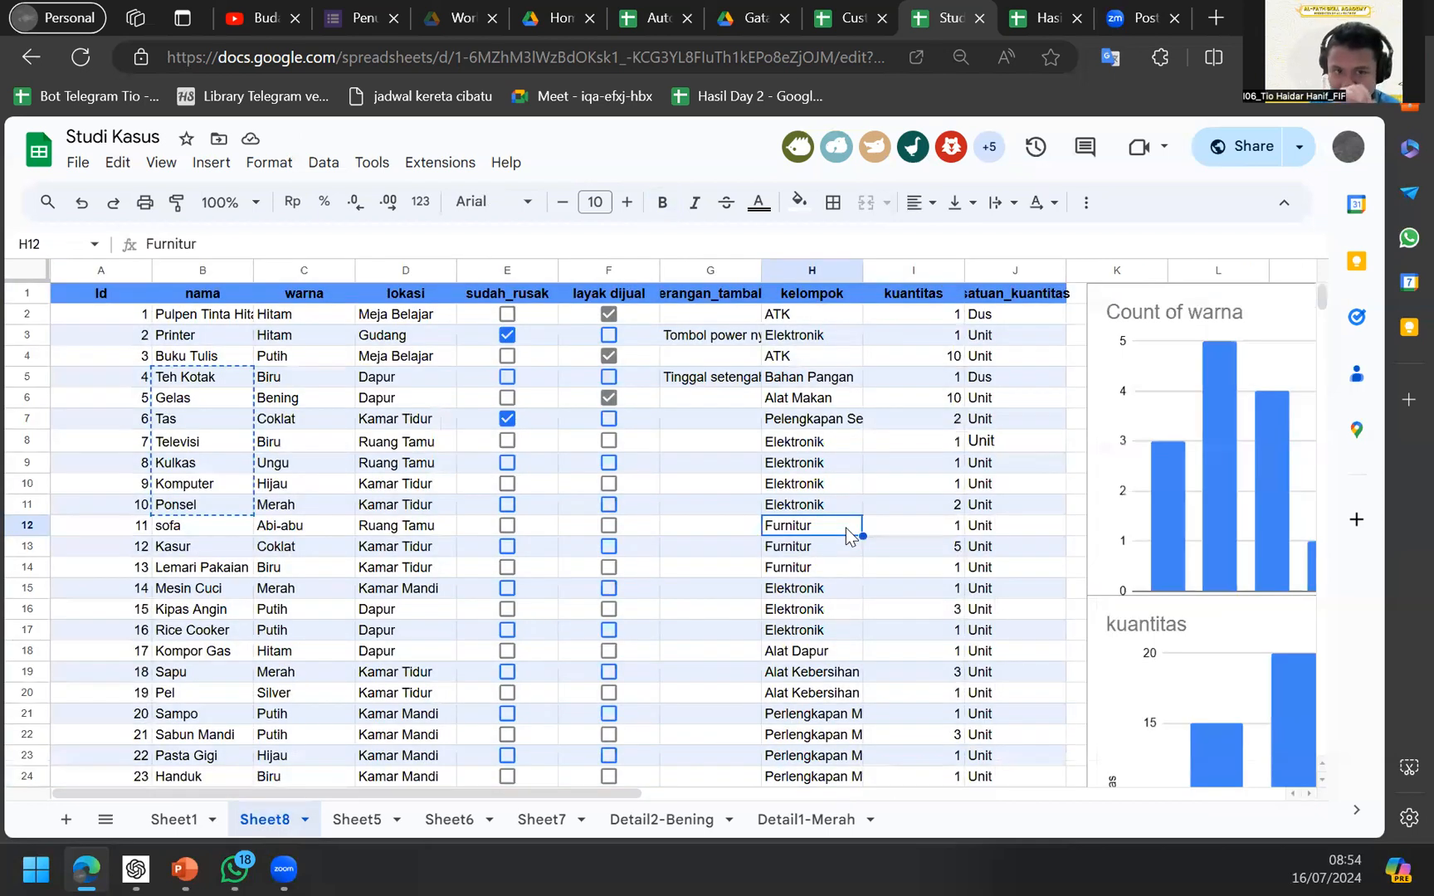
click(378, 822)
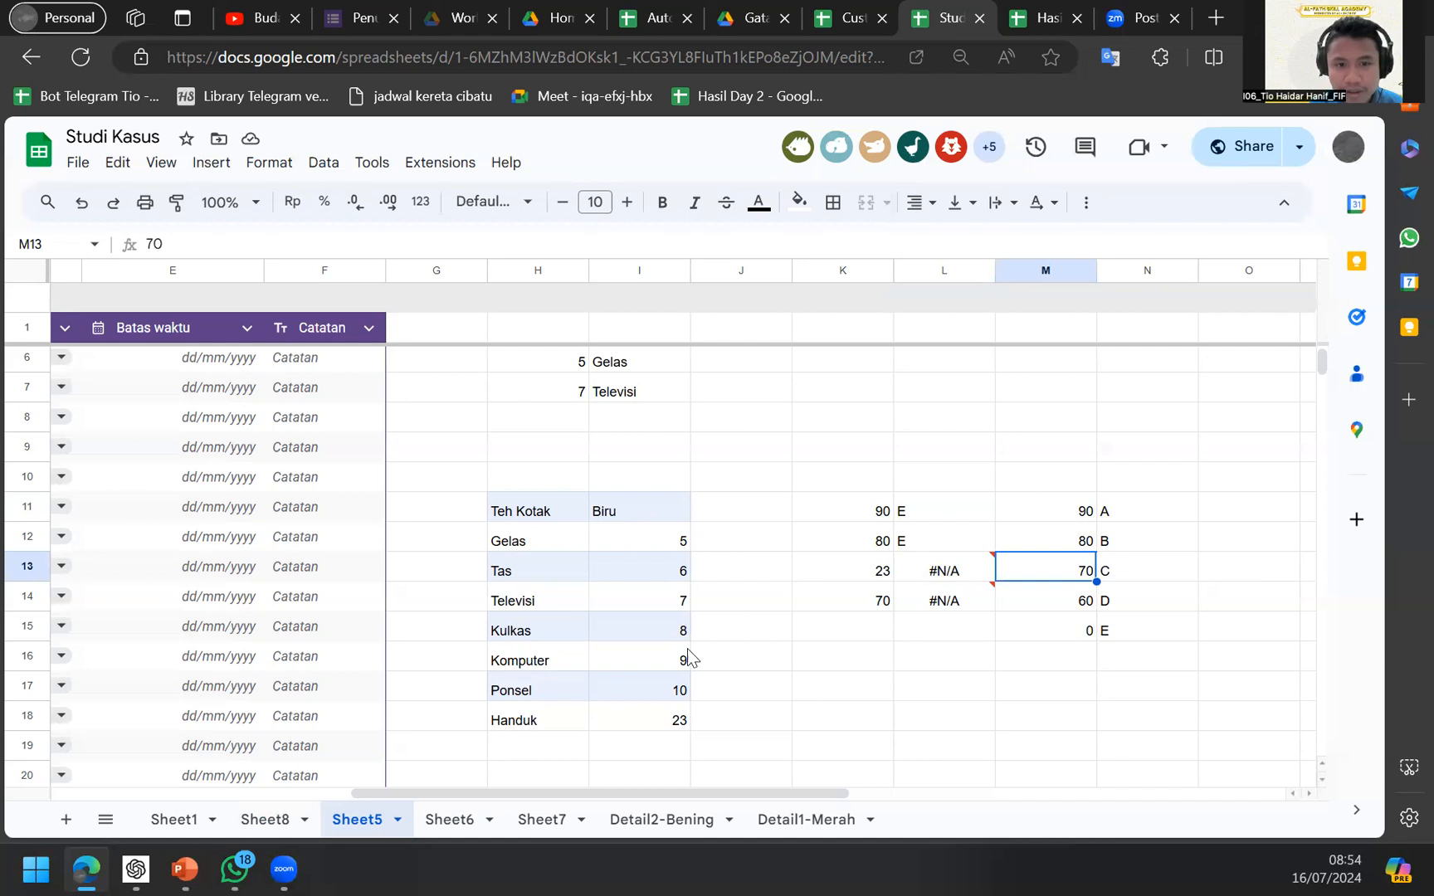
click(756, 652)
scroll(756, 652, down, 1)
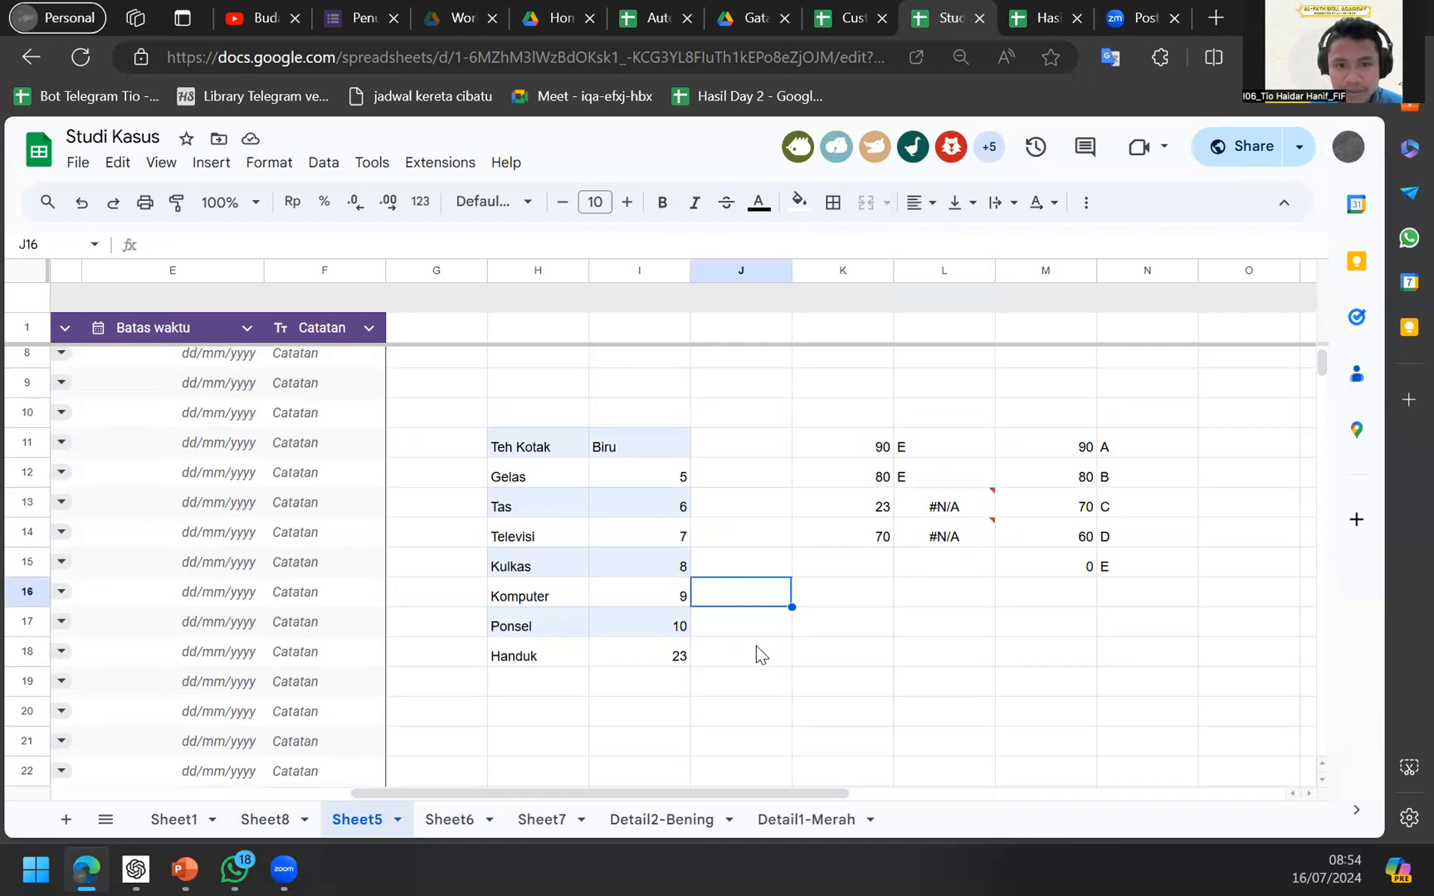
click(616, 680)
key(Left)
In I17's XLOOKUP, wrap the Sheet8!A:A return range in braces.
key(Up)
key(Up)
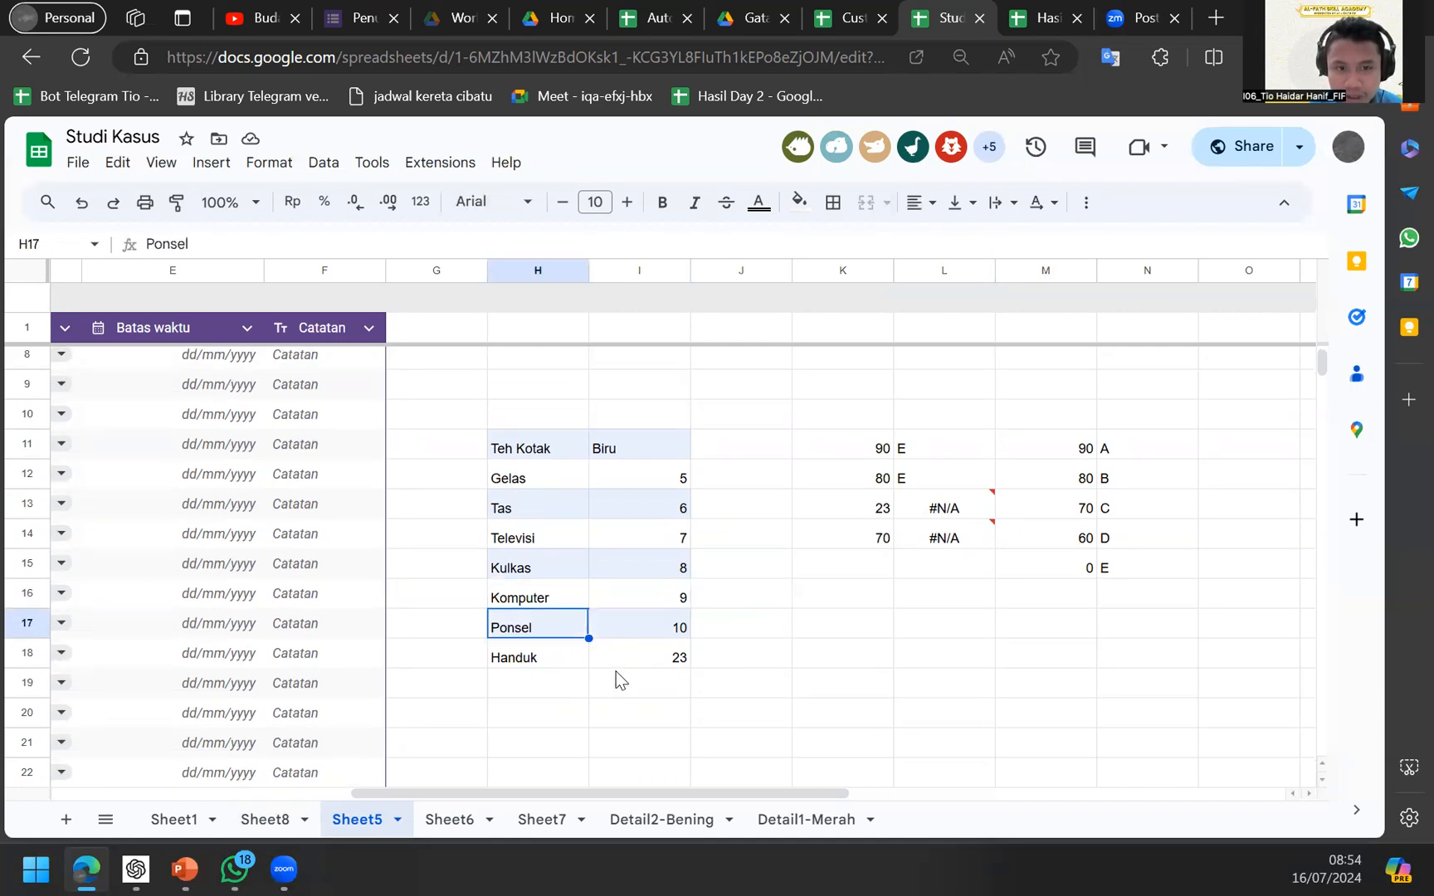
key(Right)
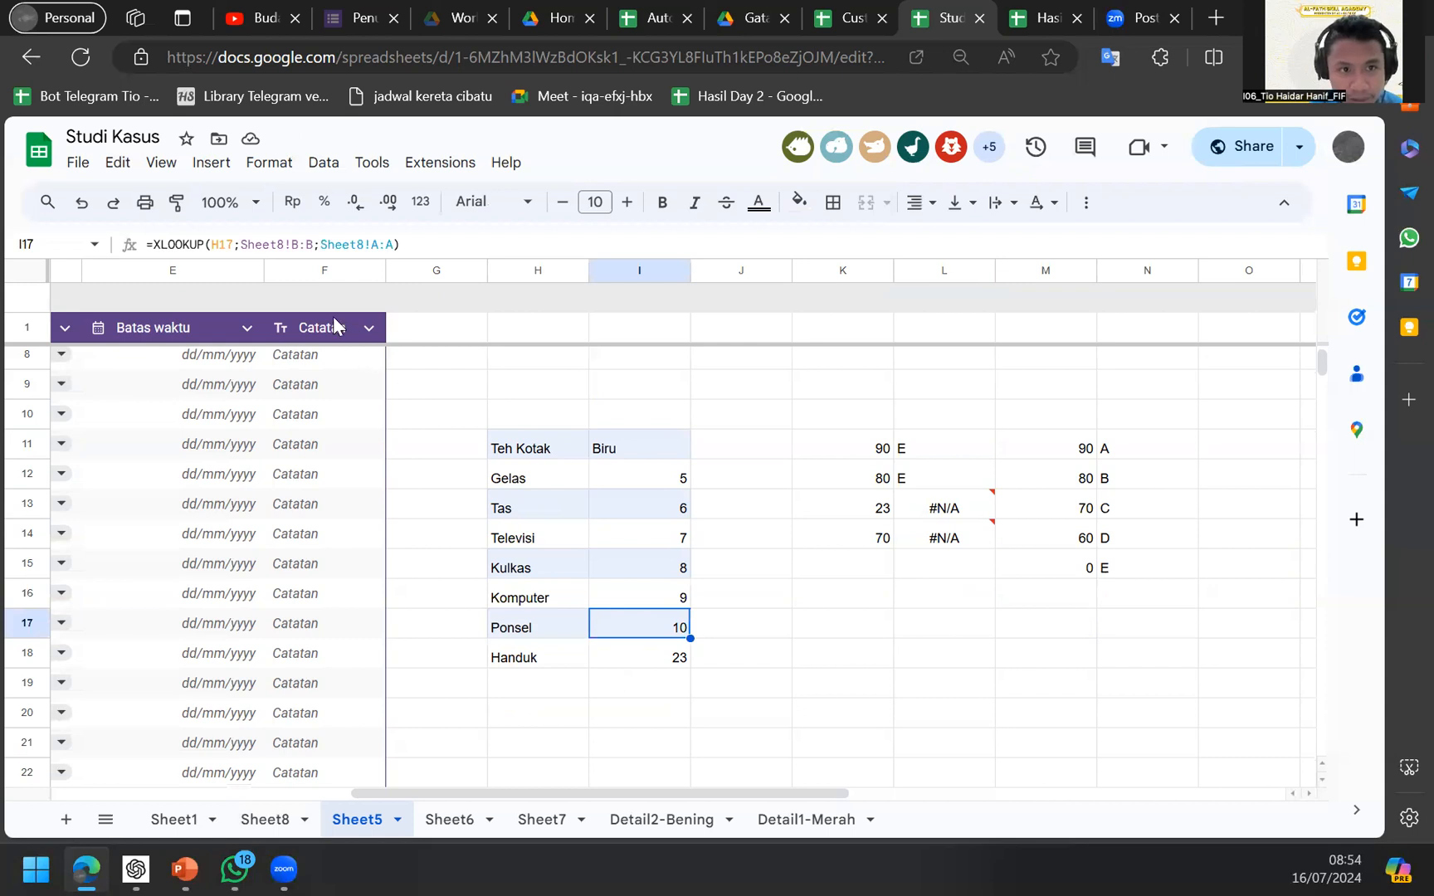
click(320, 245)
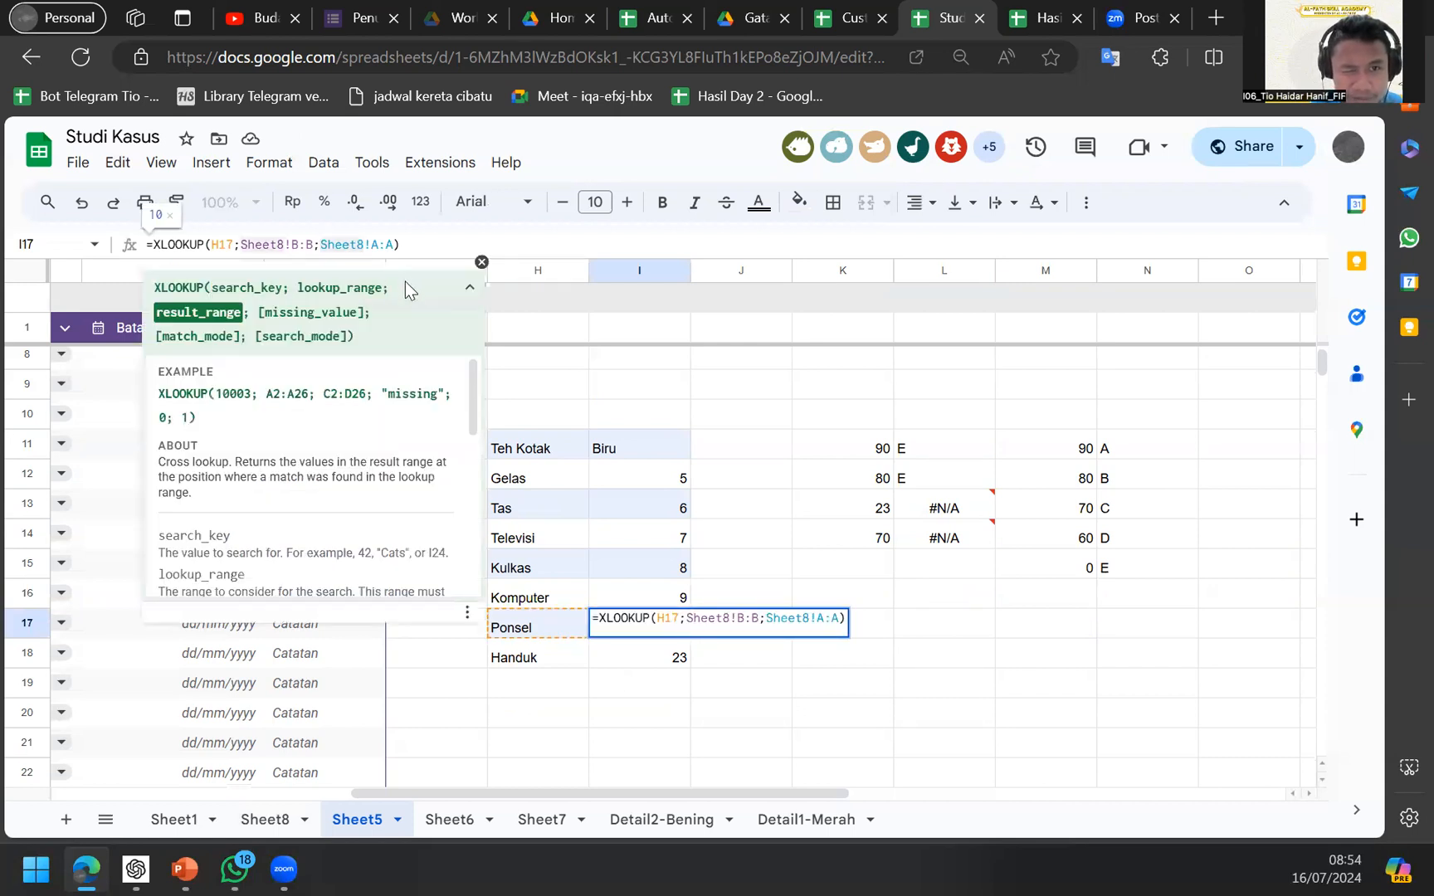
text({)
key(Right)
key(Right)
key(Right)
key(Right)
key(Right)
key(Right)
key(Right)
key(Right)
key(Right)
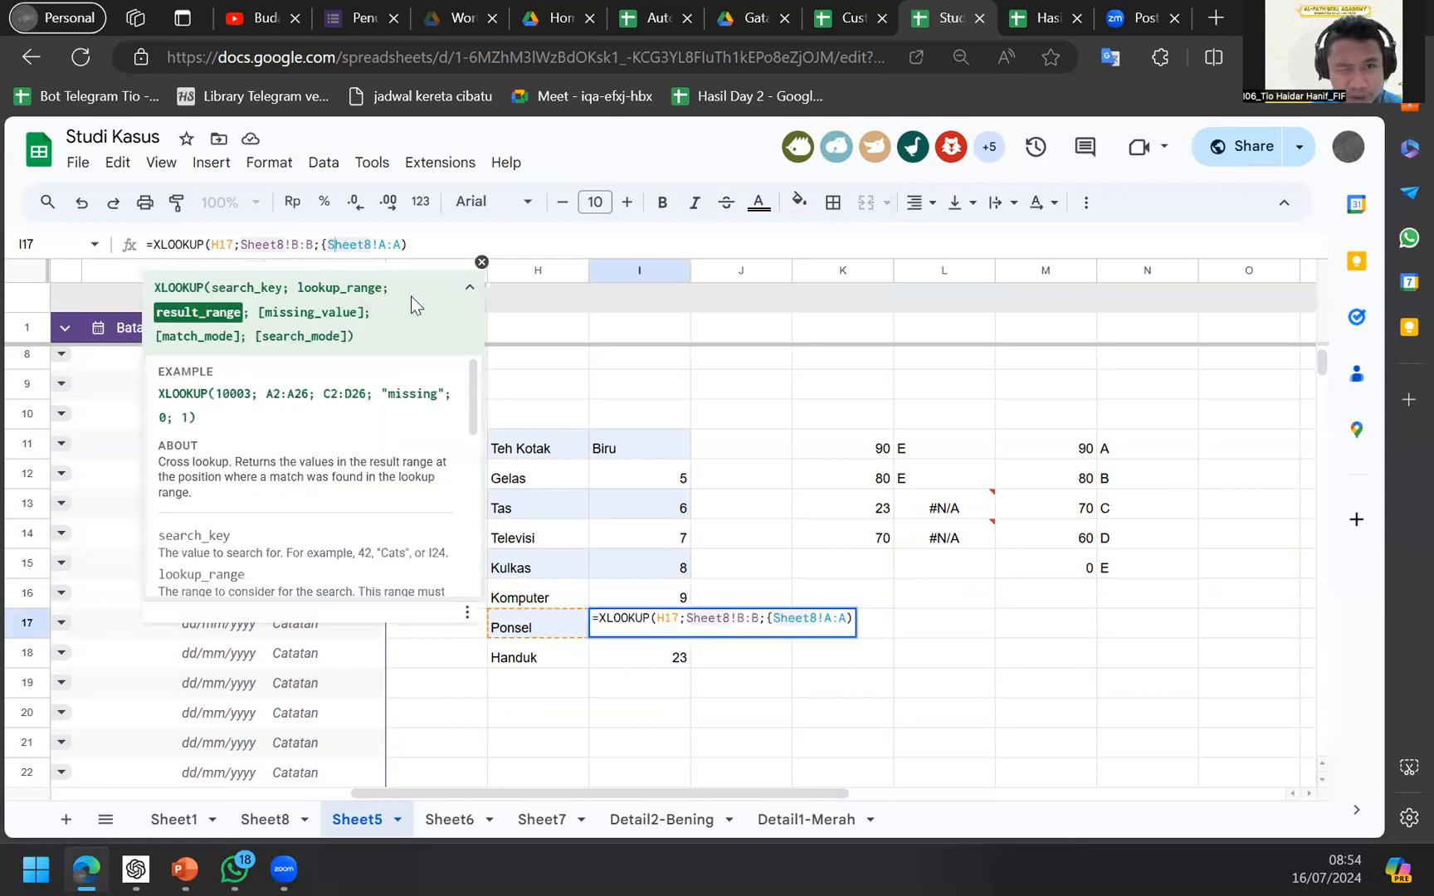
text(,)
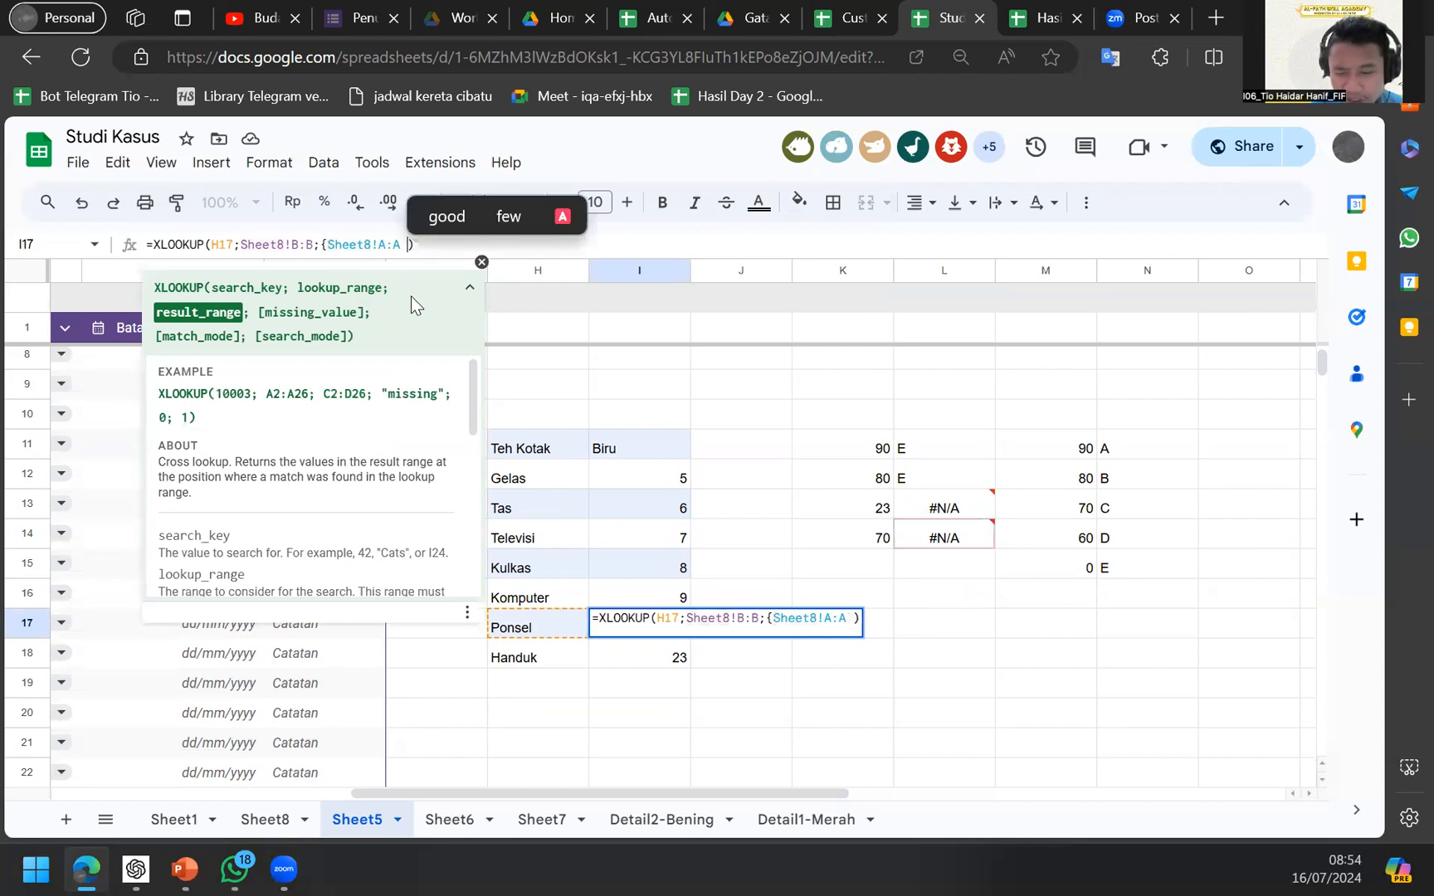
key(BackSpace)
text(,)
key(BackSpace)
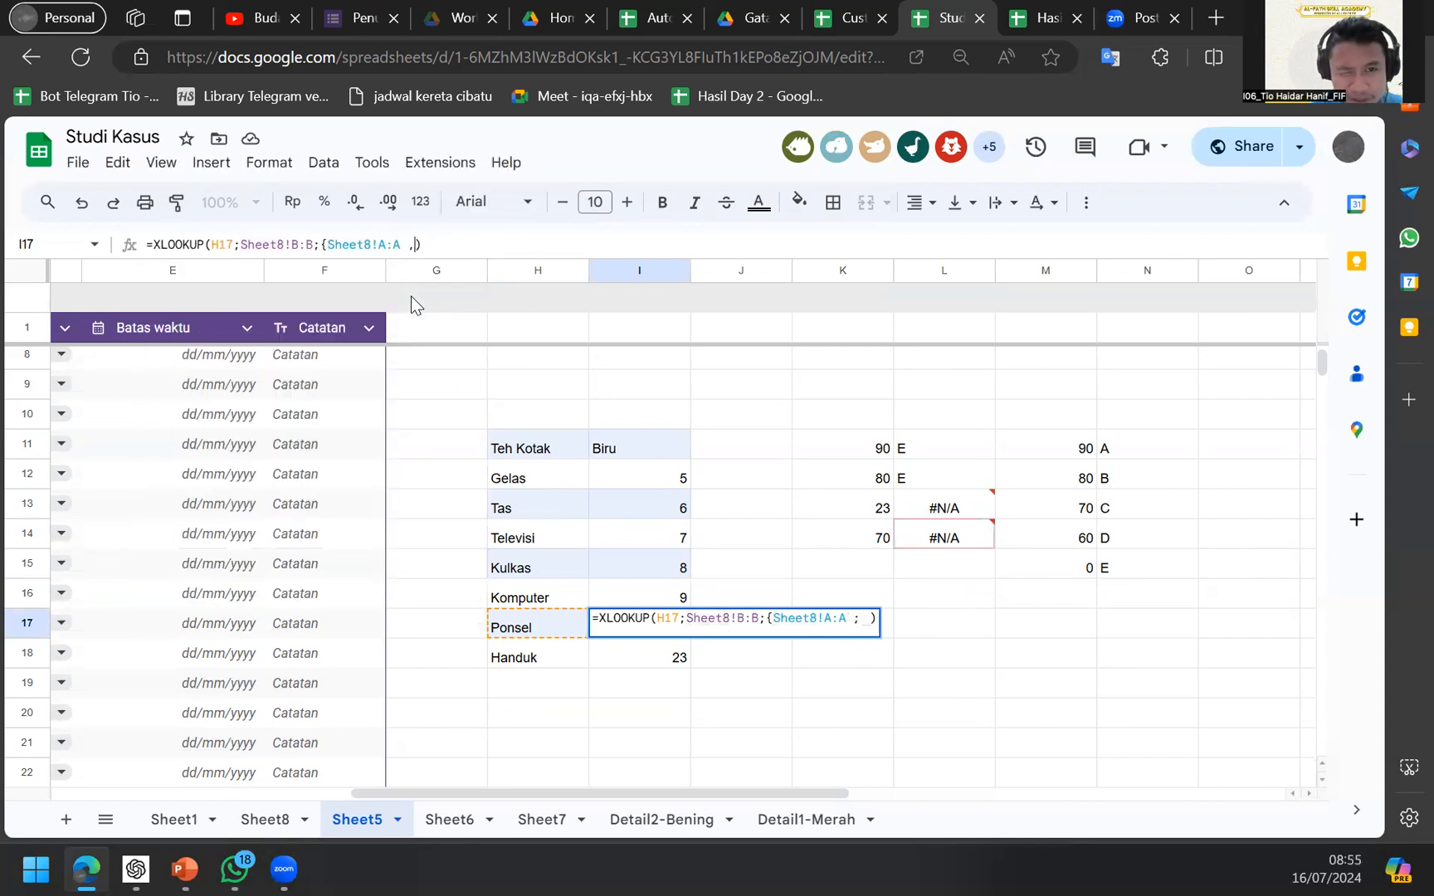
Add a second Sheet8 column to the return array, commit, and reopen I17 after the parse error.
key(Left)
key(Left)
key(shift+Left)
key(shift+Left)
key(shift+Left)
key(shift+Left)
key(shift+Left)
key(shift+Left)
key(shift+Left)
key(shift+Left)
key(shift+Left)
key(shift+Left)
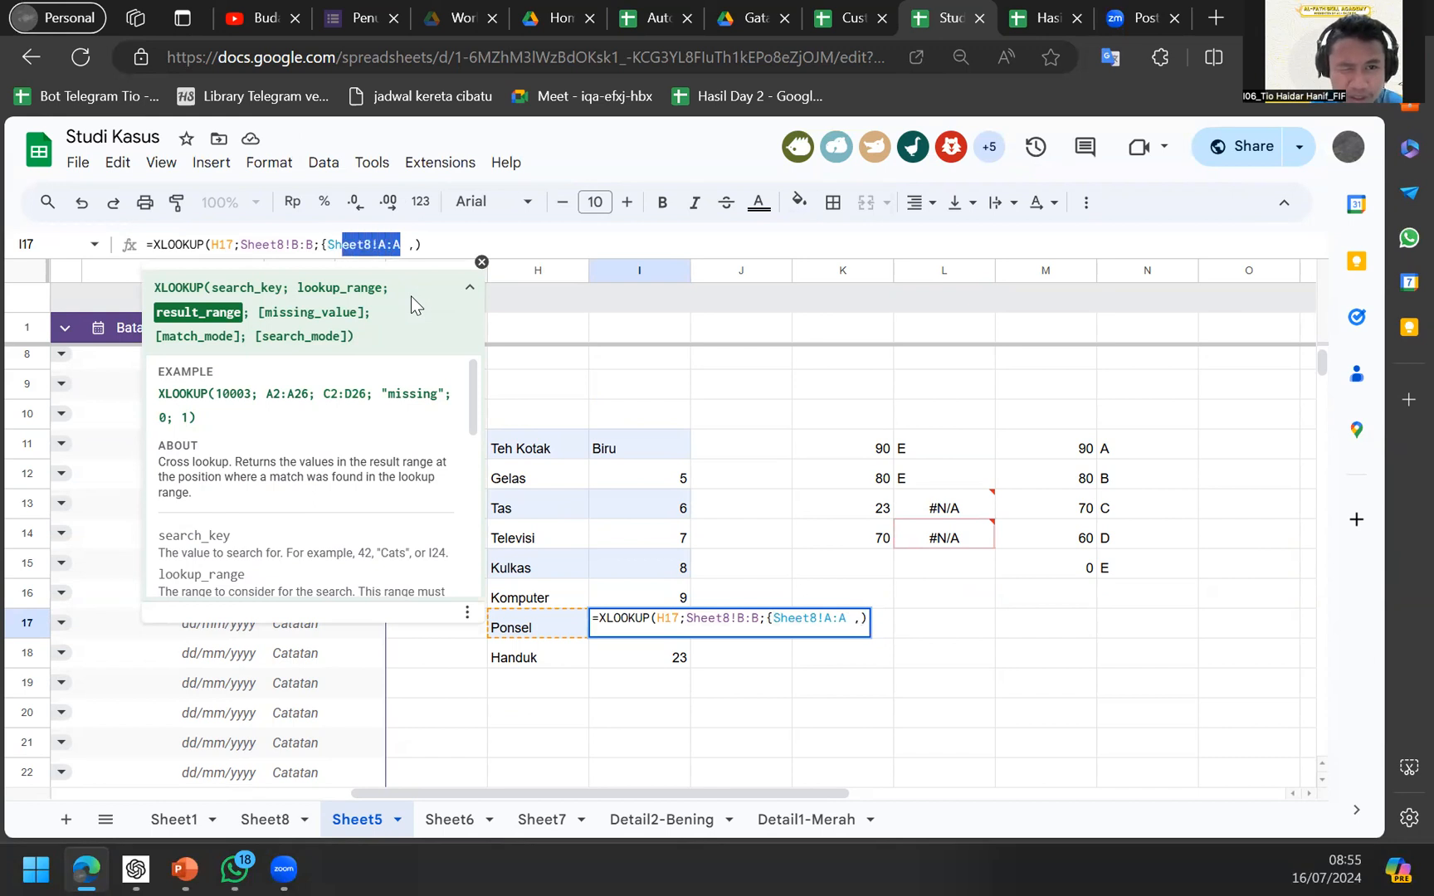
key(Right)
key(Right)
key(Right)
text(Sheet8!A:)
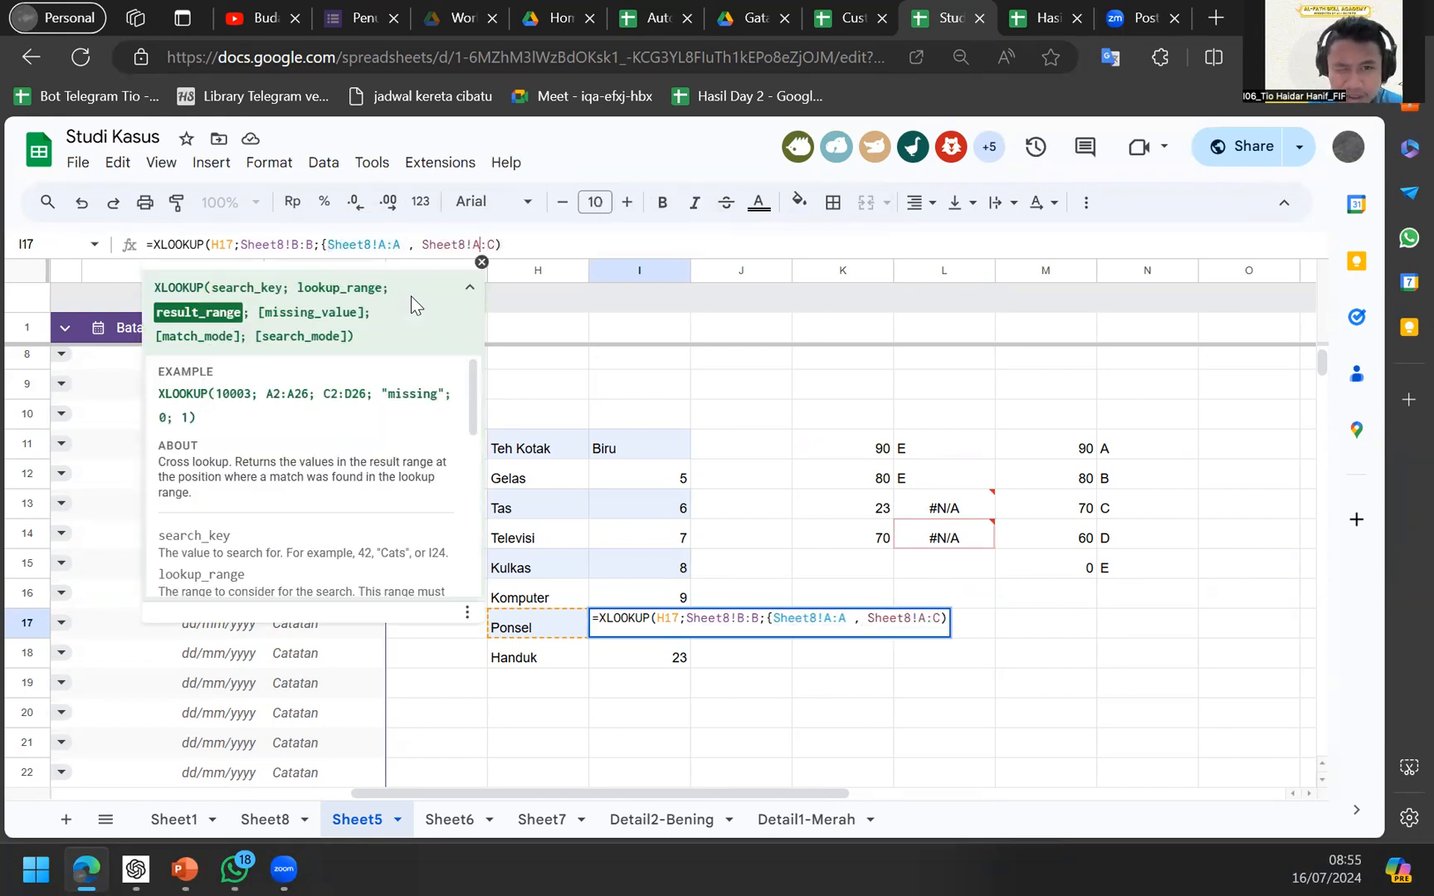
key(Return)
key(Up)
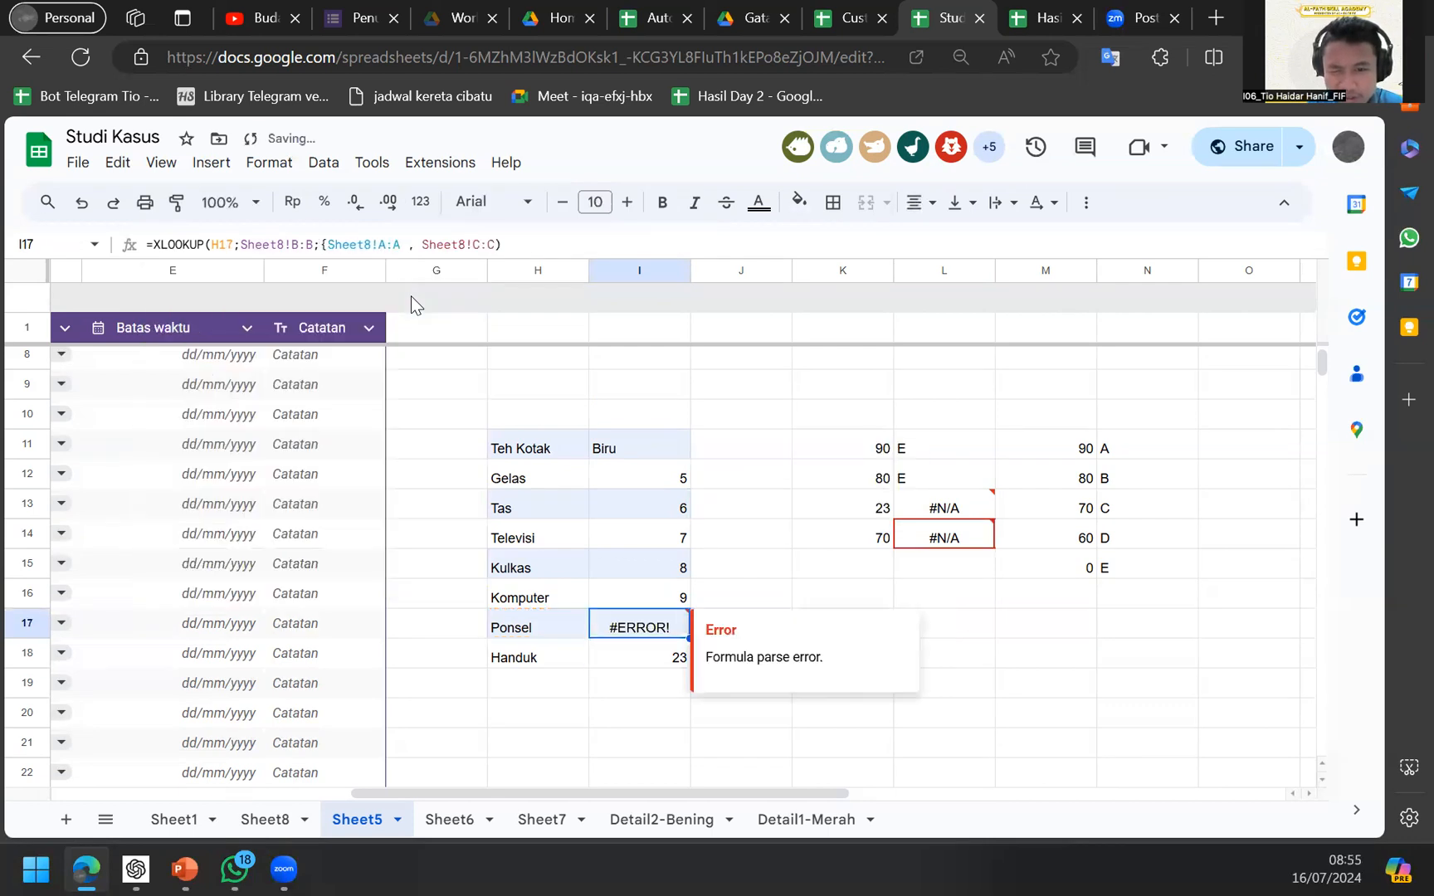
key(Return)
In I17's XLOOKUP, swap the comma between the result ranges for a semicolon and add the closing brace.
click(412, 239)
key(BackSpace)
text(;)
key(Return)
key(Up)
key(Return)
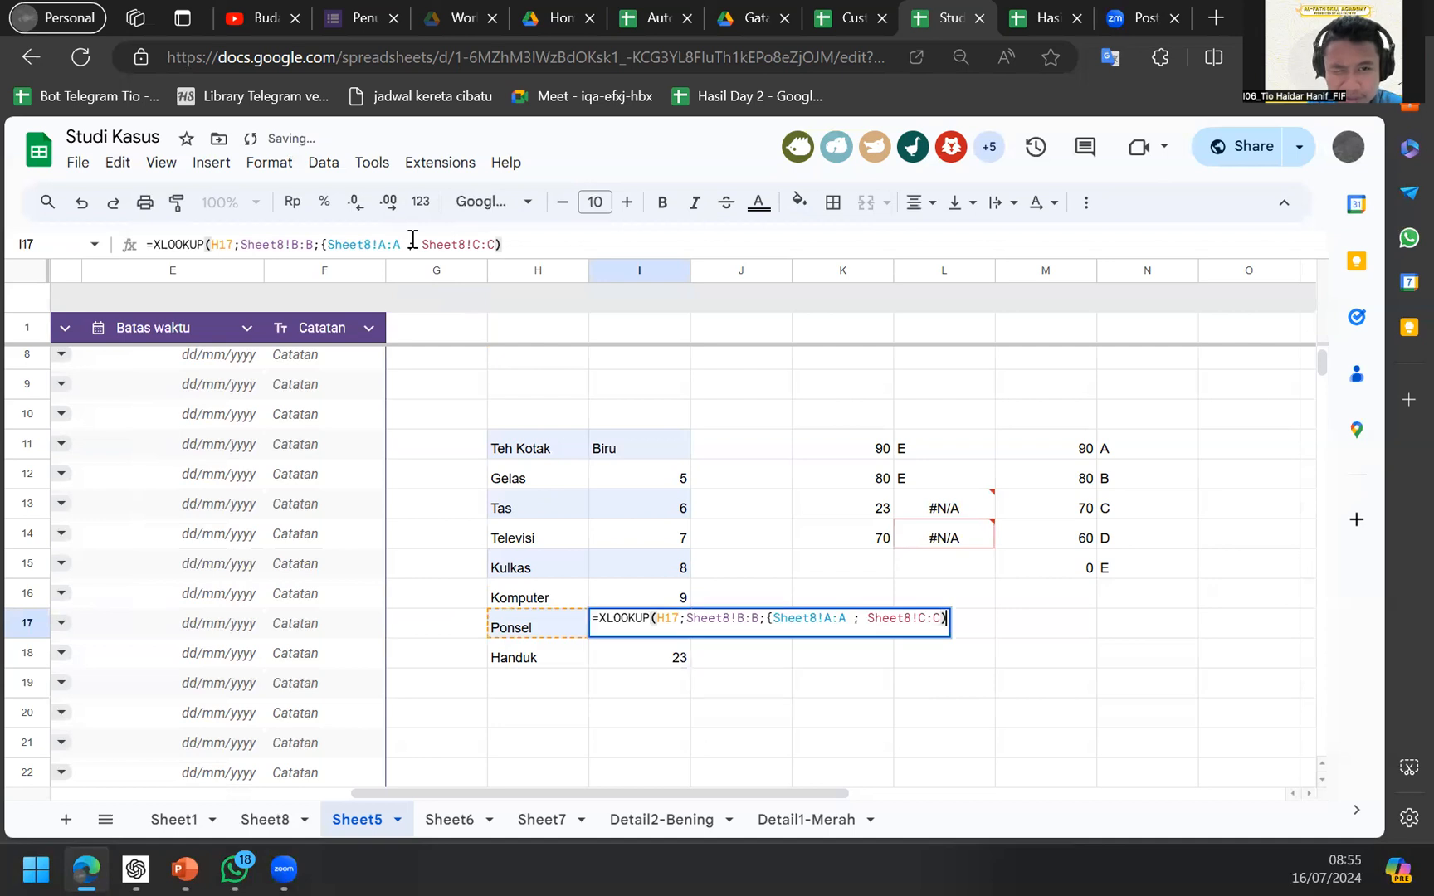
click(492, 245)
text(})
key(Return)
Change the separator between Sheet8!A:A and Sheet8!C:C back to a comma in I17.
key(Up)
key(Return)
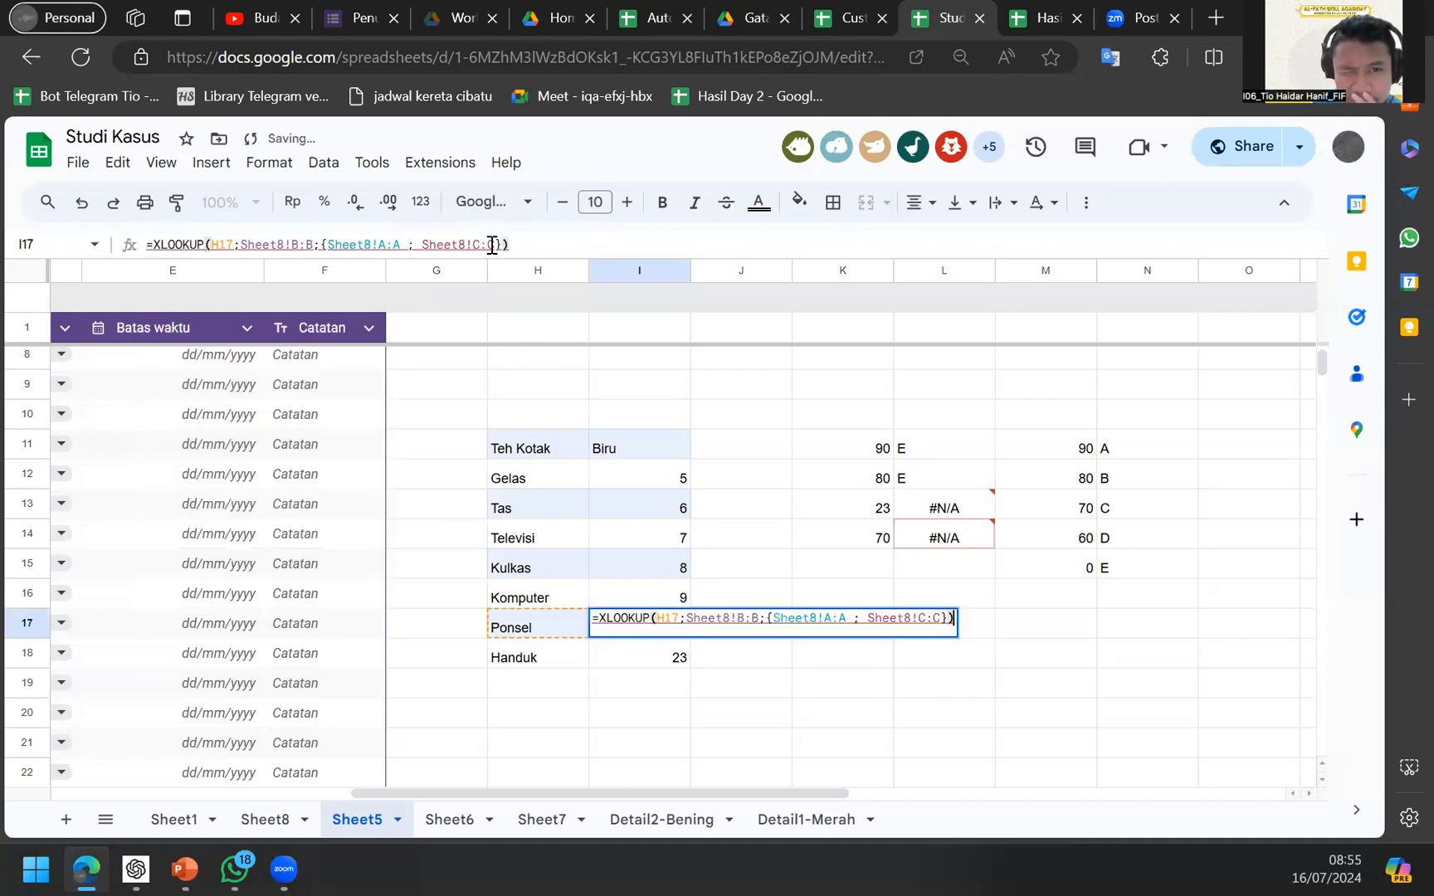
click(417, 240)
key(BackSpace)
text(,)
key(Return)
key(Up)
key(Return)
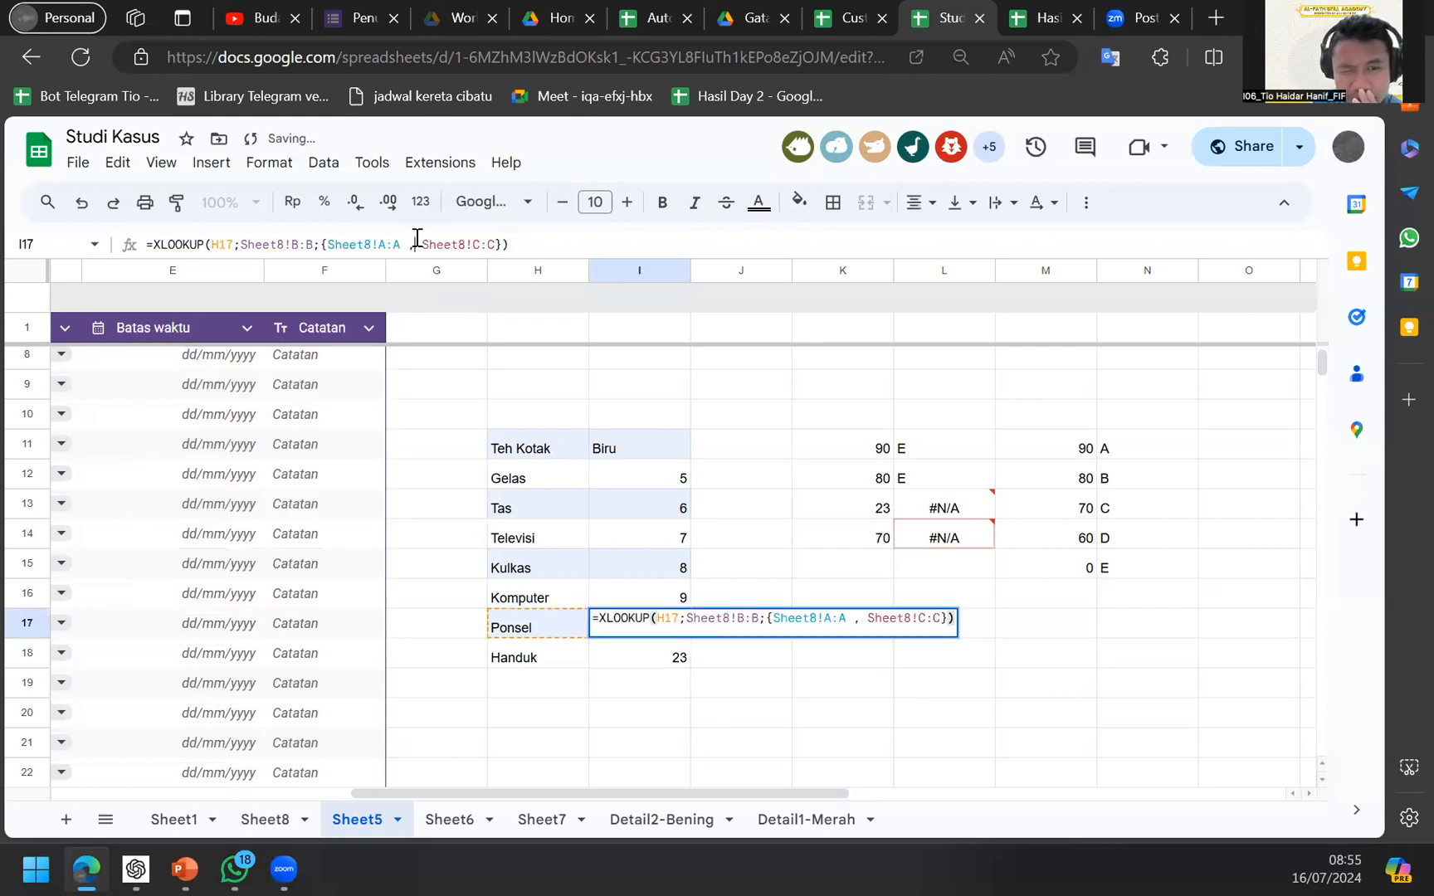
click(416, 241)
key(BackSpace)
key(BackSpace)
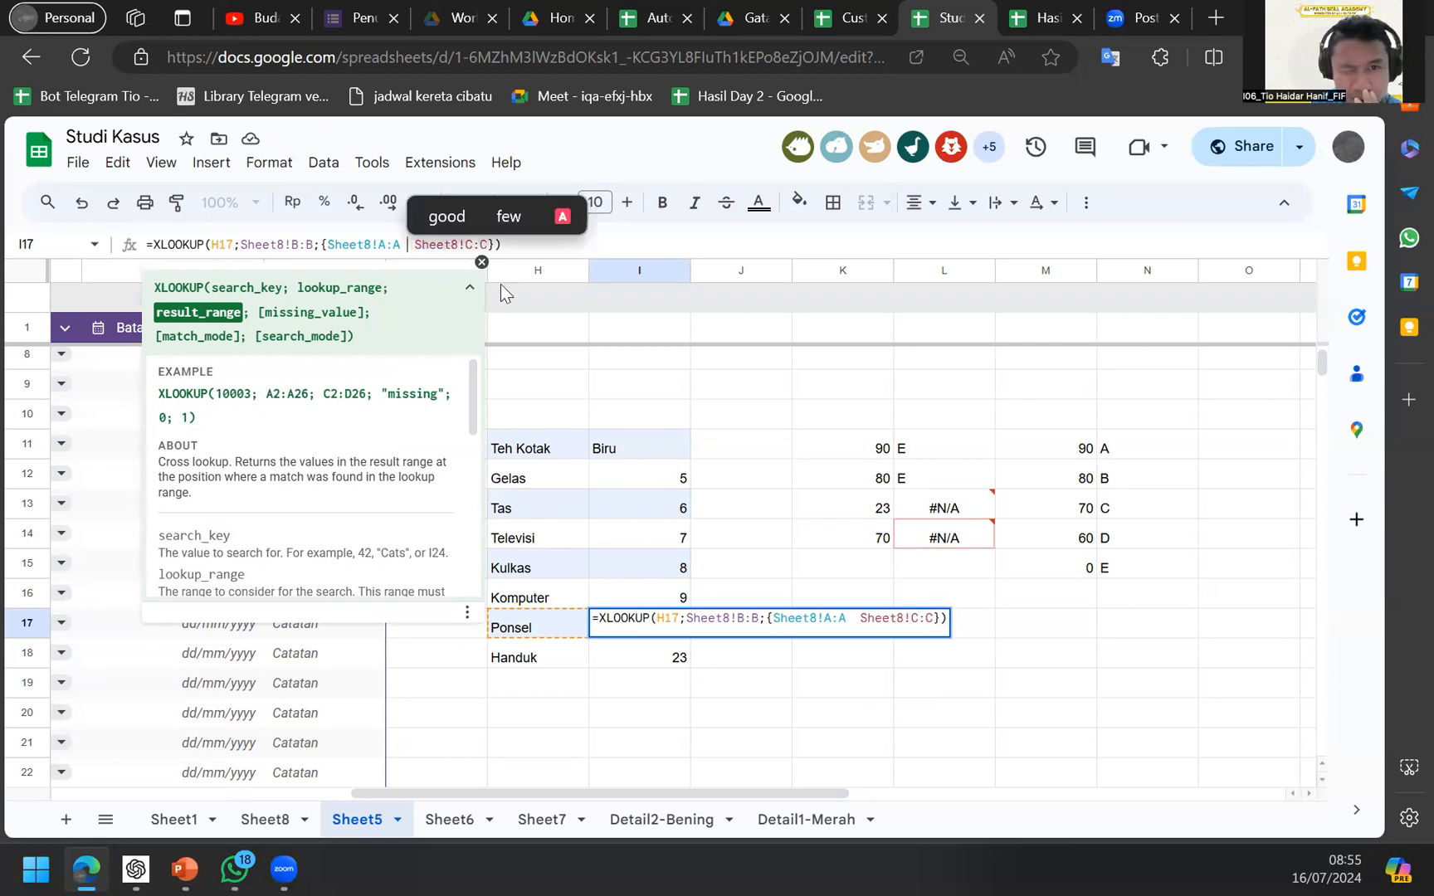
text(;)
key(BackSpace)
text(,)
key(Return)
Reopen I17's XLOOKUP to review its lookup range and result range.
key(Up)
key(Return)
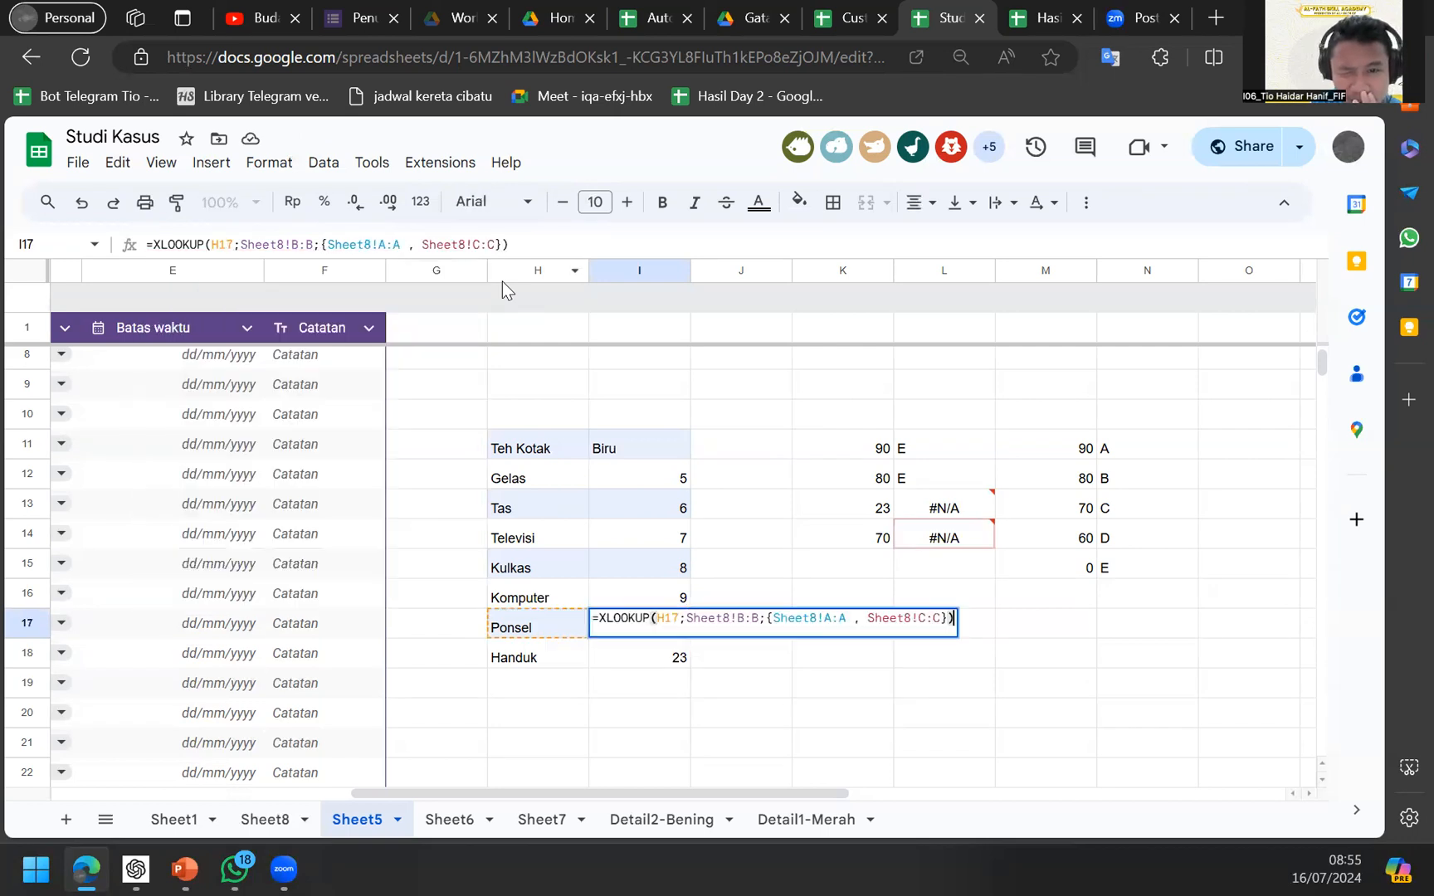
ctrl+scroll(361, 253, up, 2)
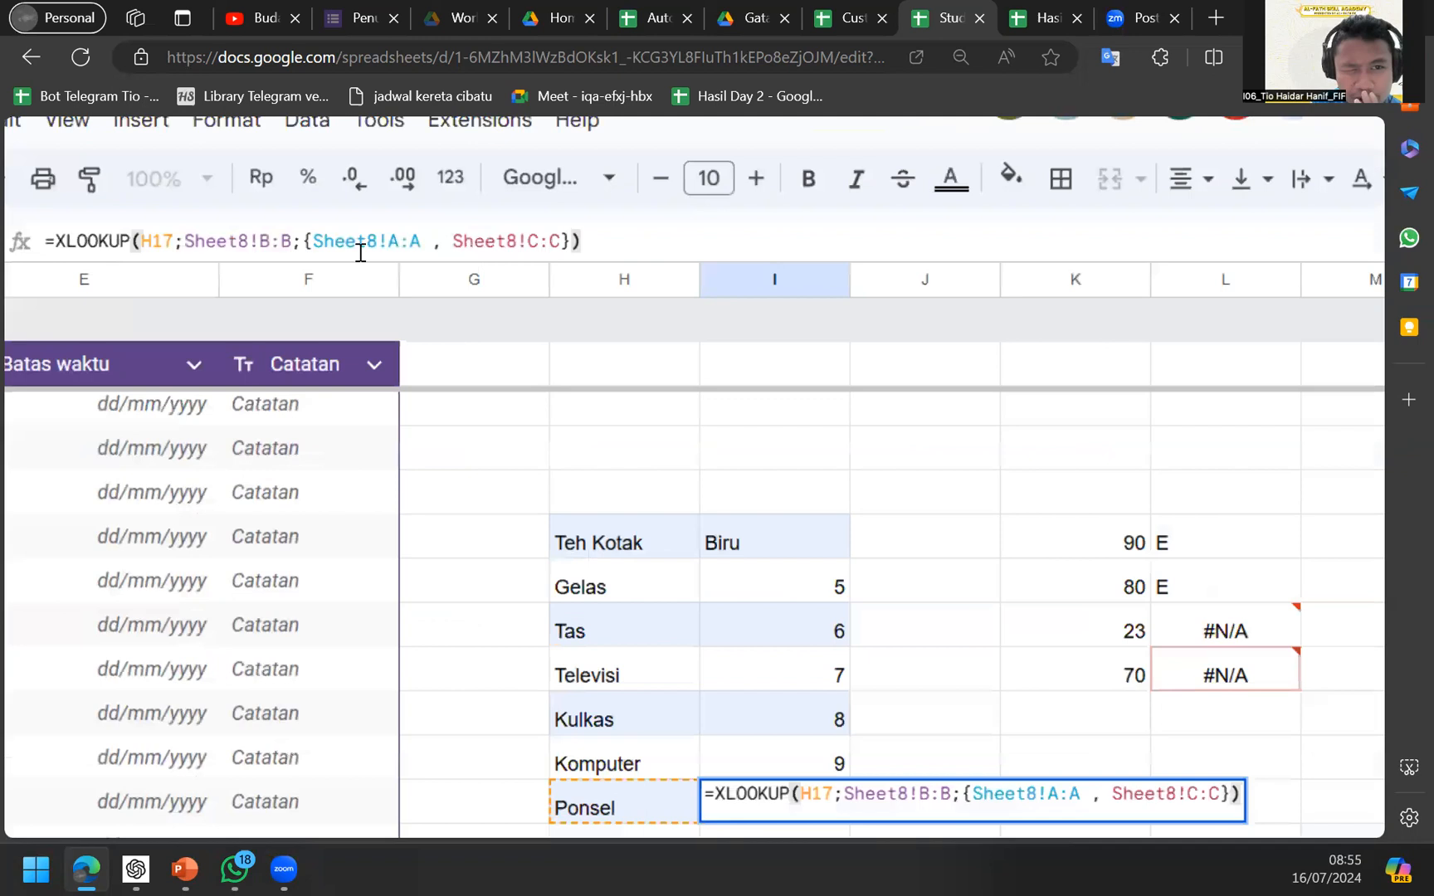
ctrl+scroll(361, 253, up, 1)
click(239, 239)
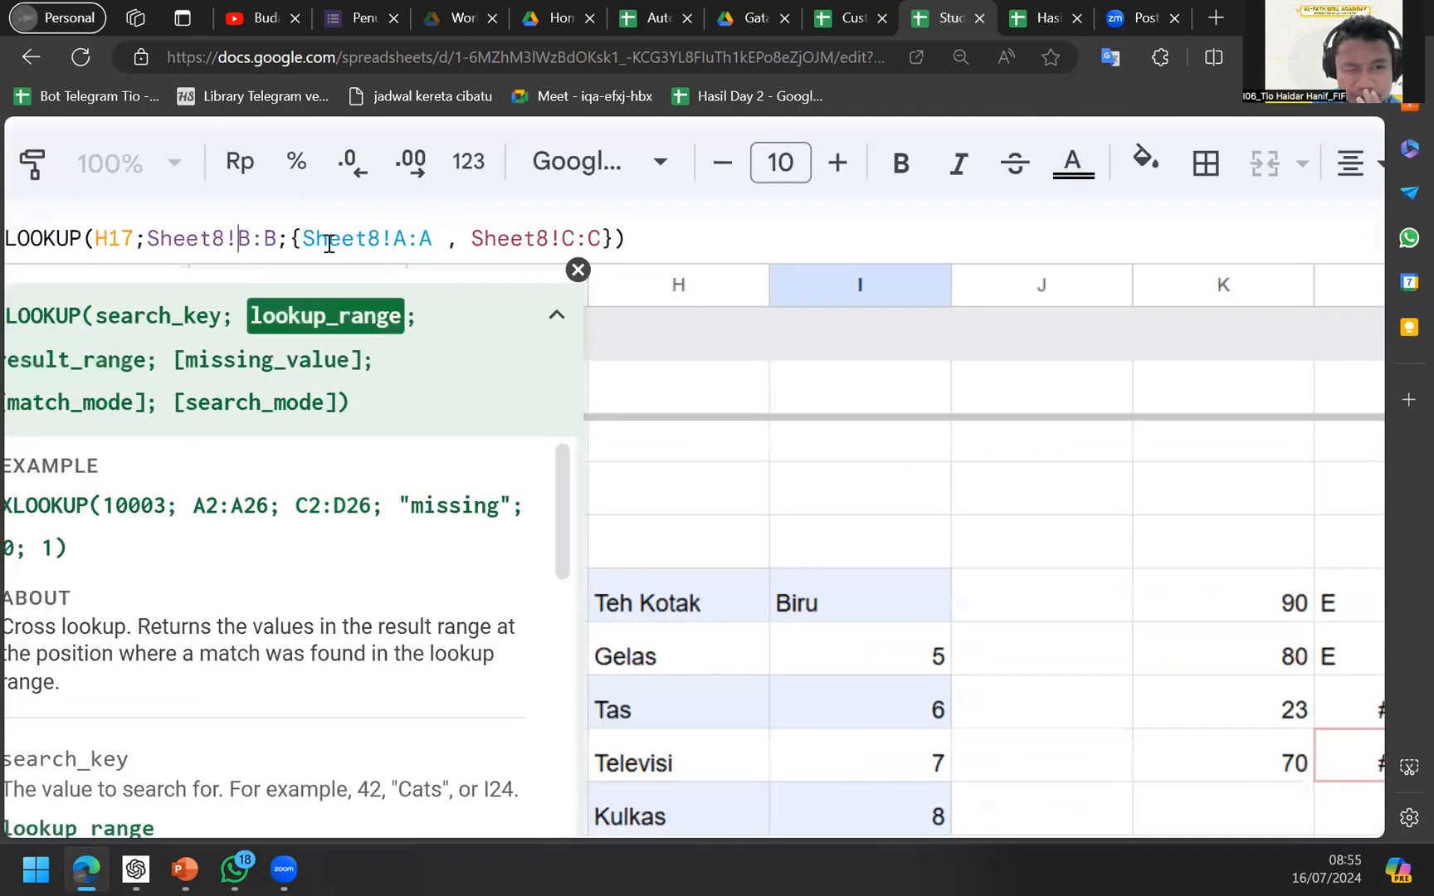
ctrl+scroll(328, 243, down, 3)
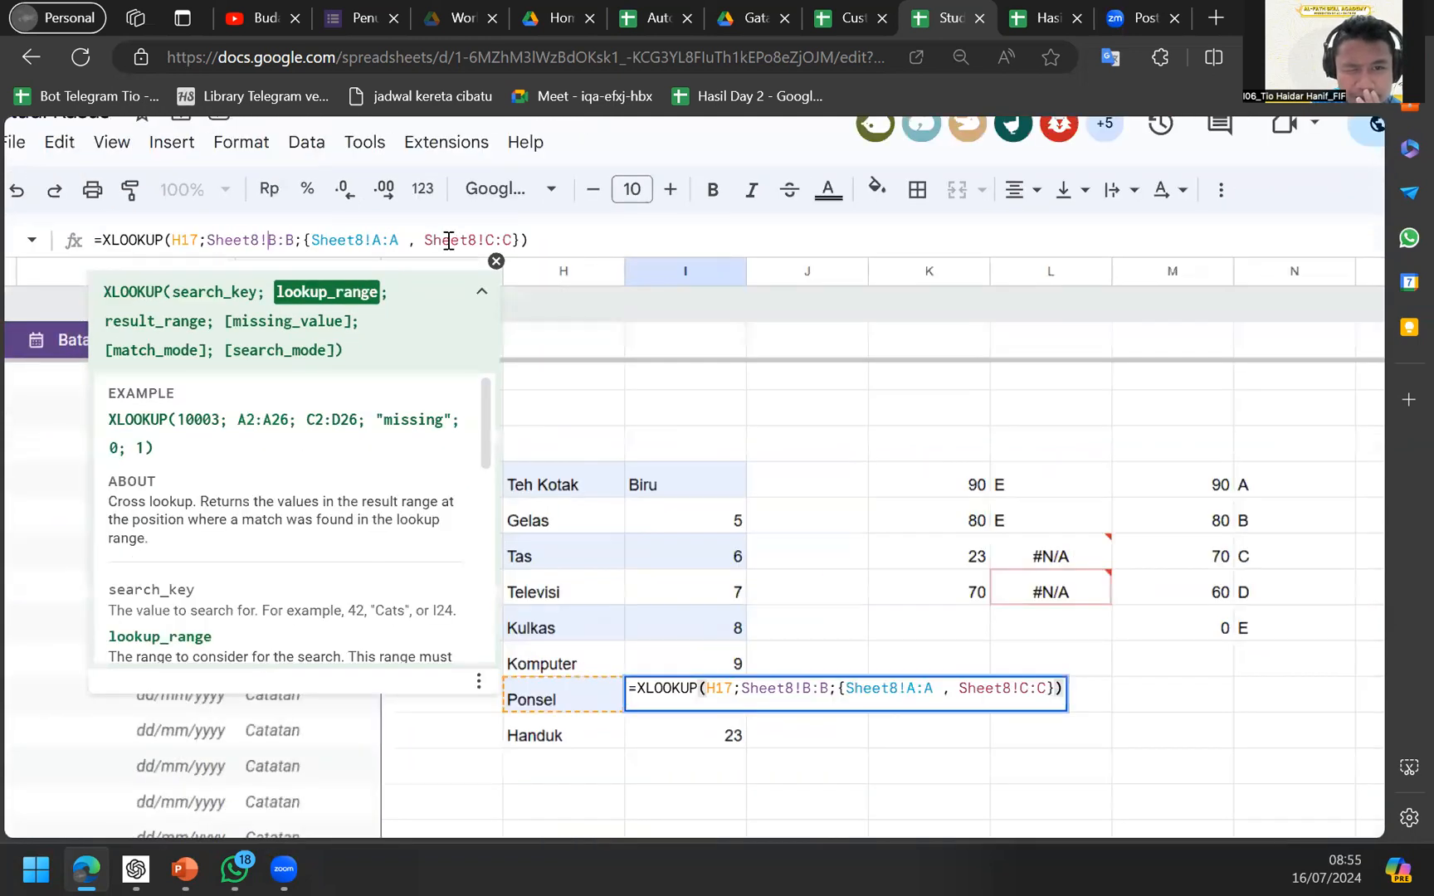
click(448, 240)
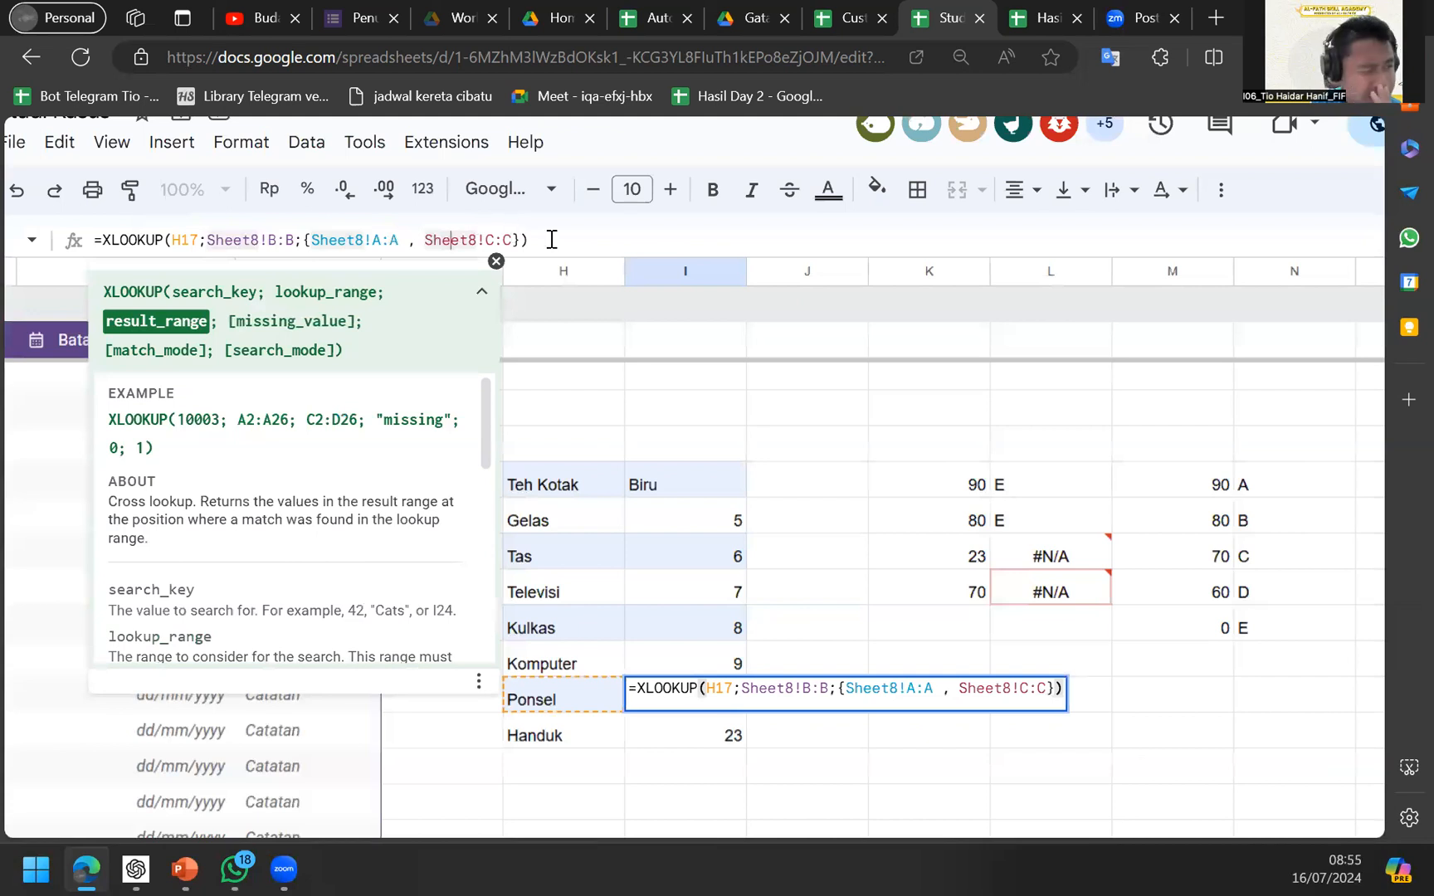
Move through the item values around columns H–J and return to I17.
click(599, 634)
key(Right)
key(Up)
key(Up)
key(Left)
key(Right)
key(Down)
key(Right)
key(Left)
key(Down)
key(Down)
key(Down)
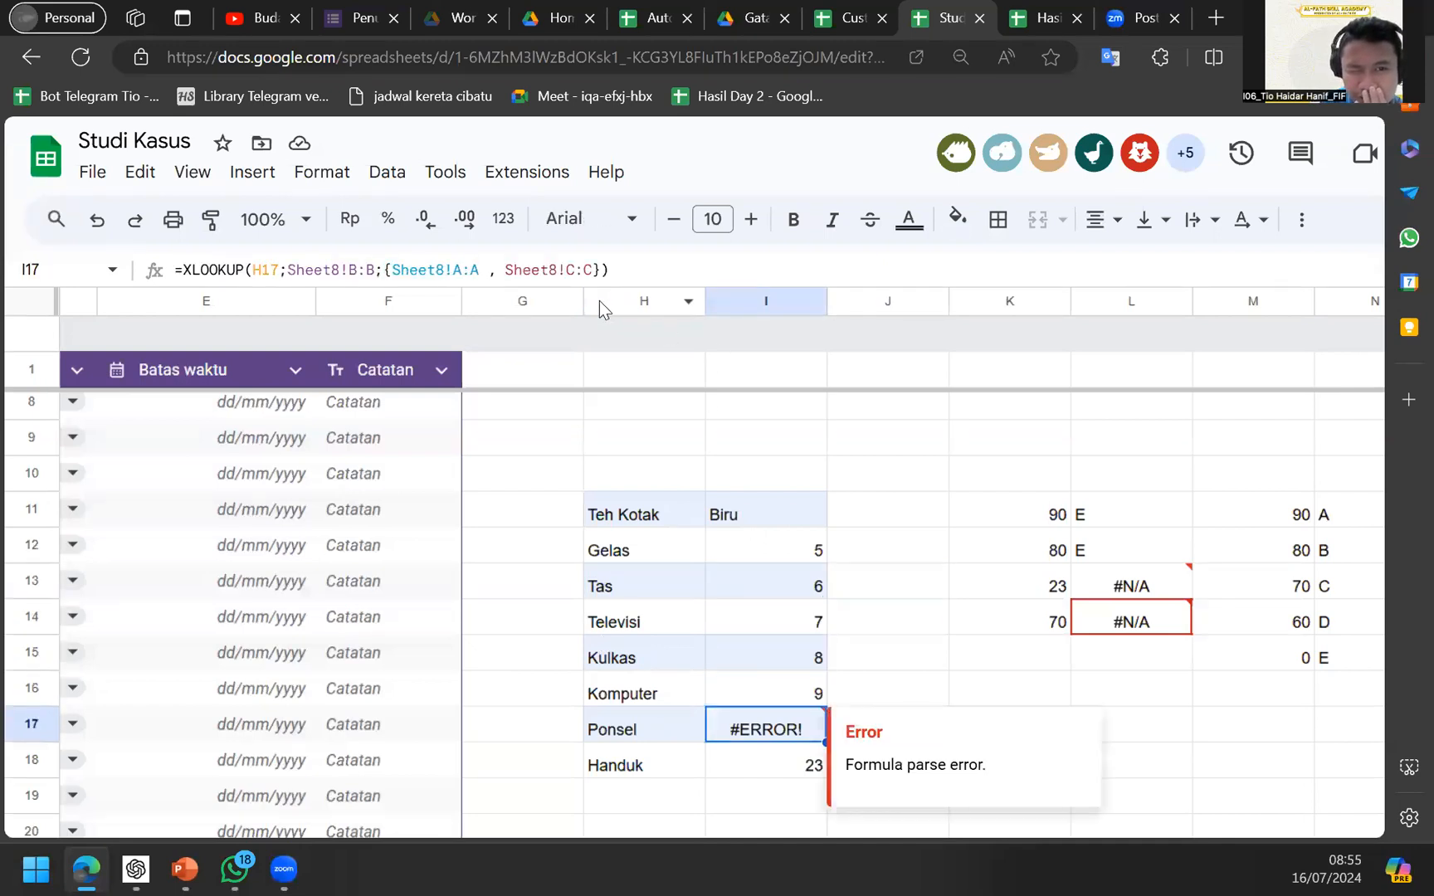
Re-edit I17's XLOOKUP with result range {Sheet8!A:A , Sheet8!C:C} and commit it.
click(460, 267)
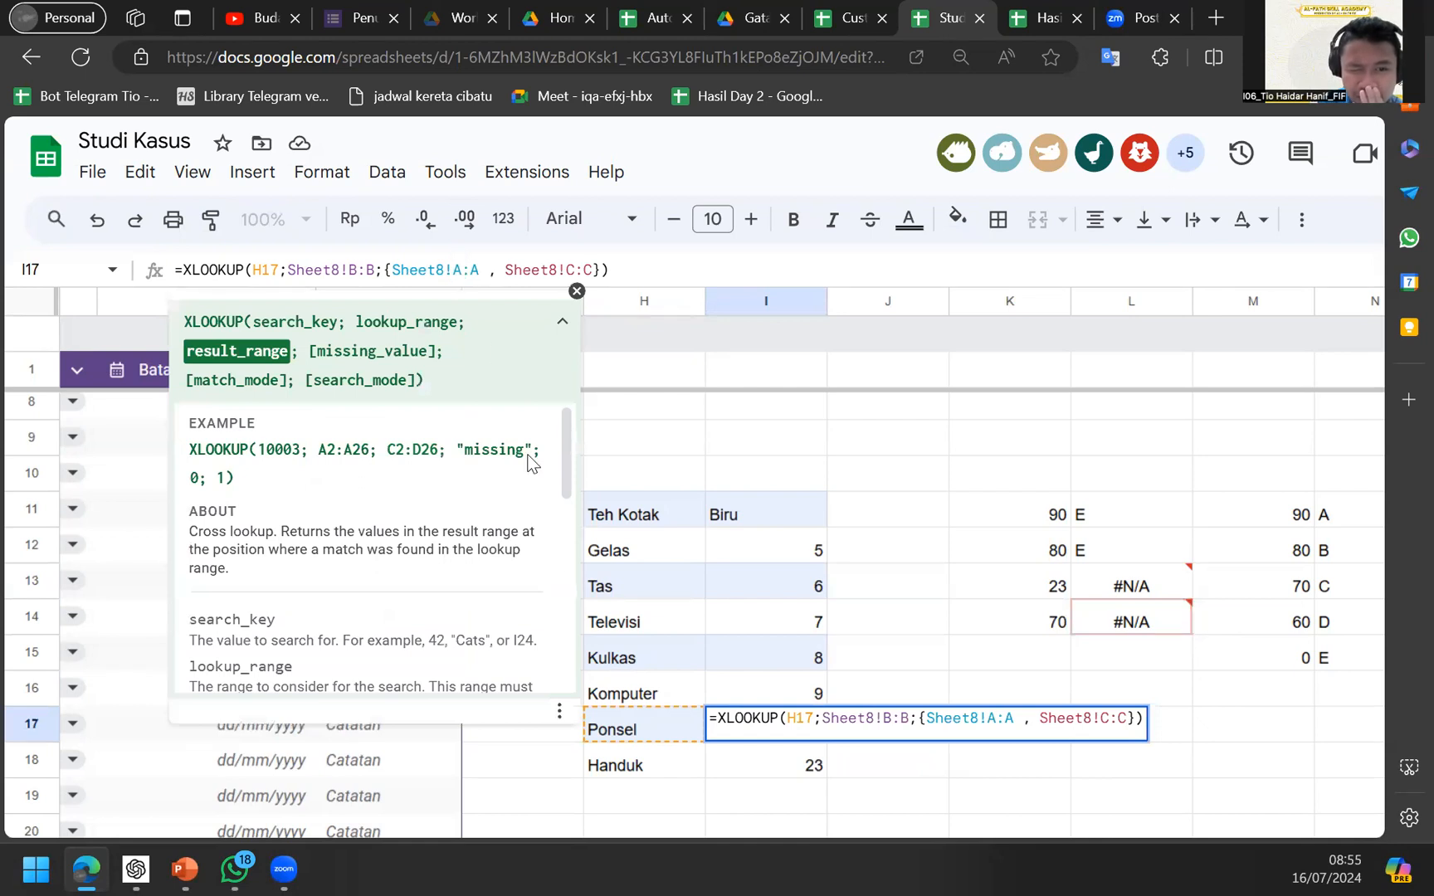
scroll(490, 614, down, 6)
scroll(489, 614, down, 2)
scroll(490, 614, up, 8)
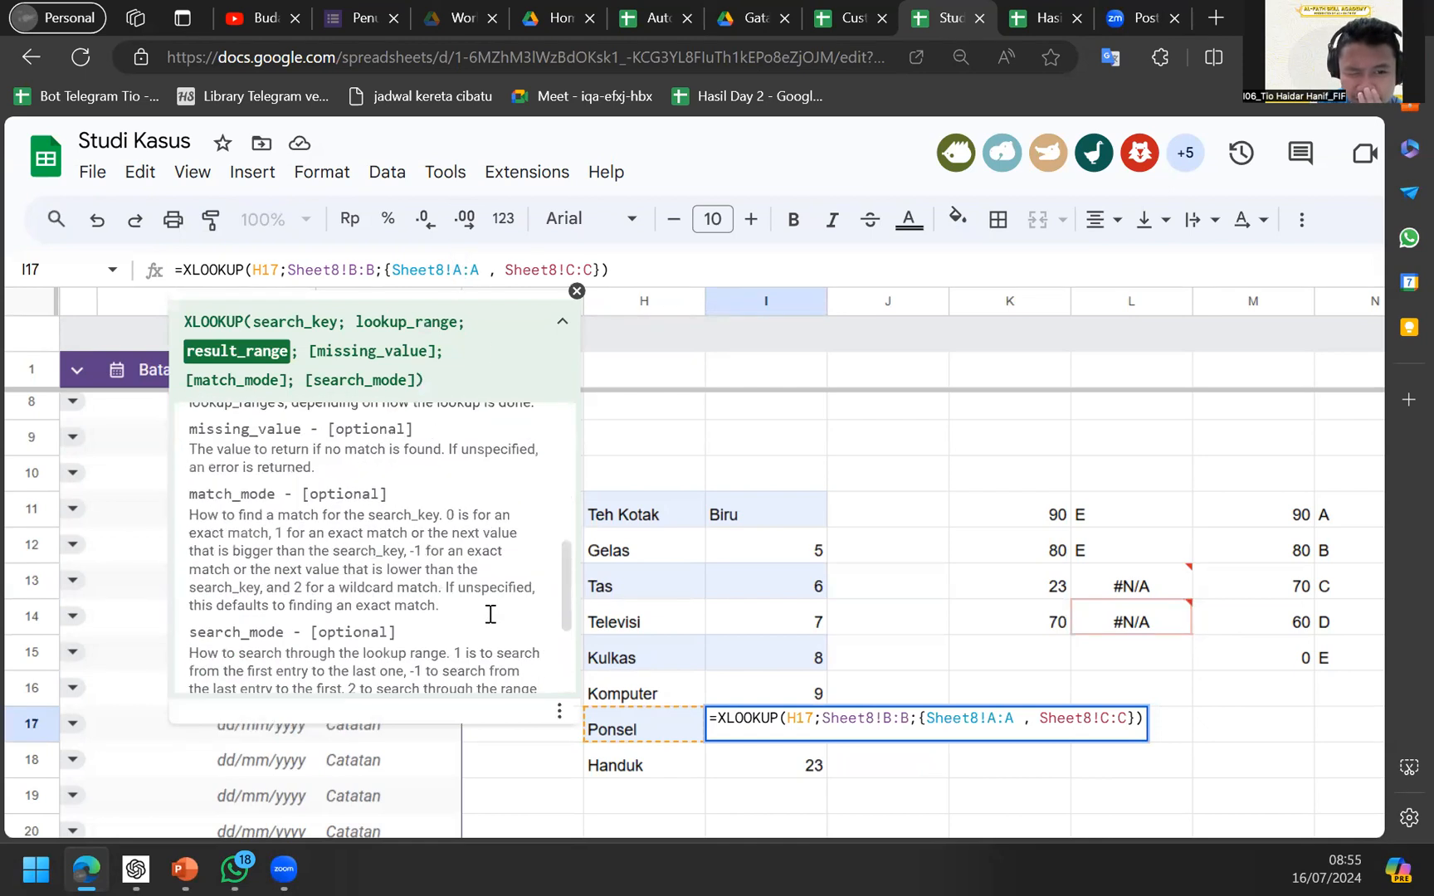
scroll(489, 614, up, 1)
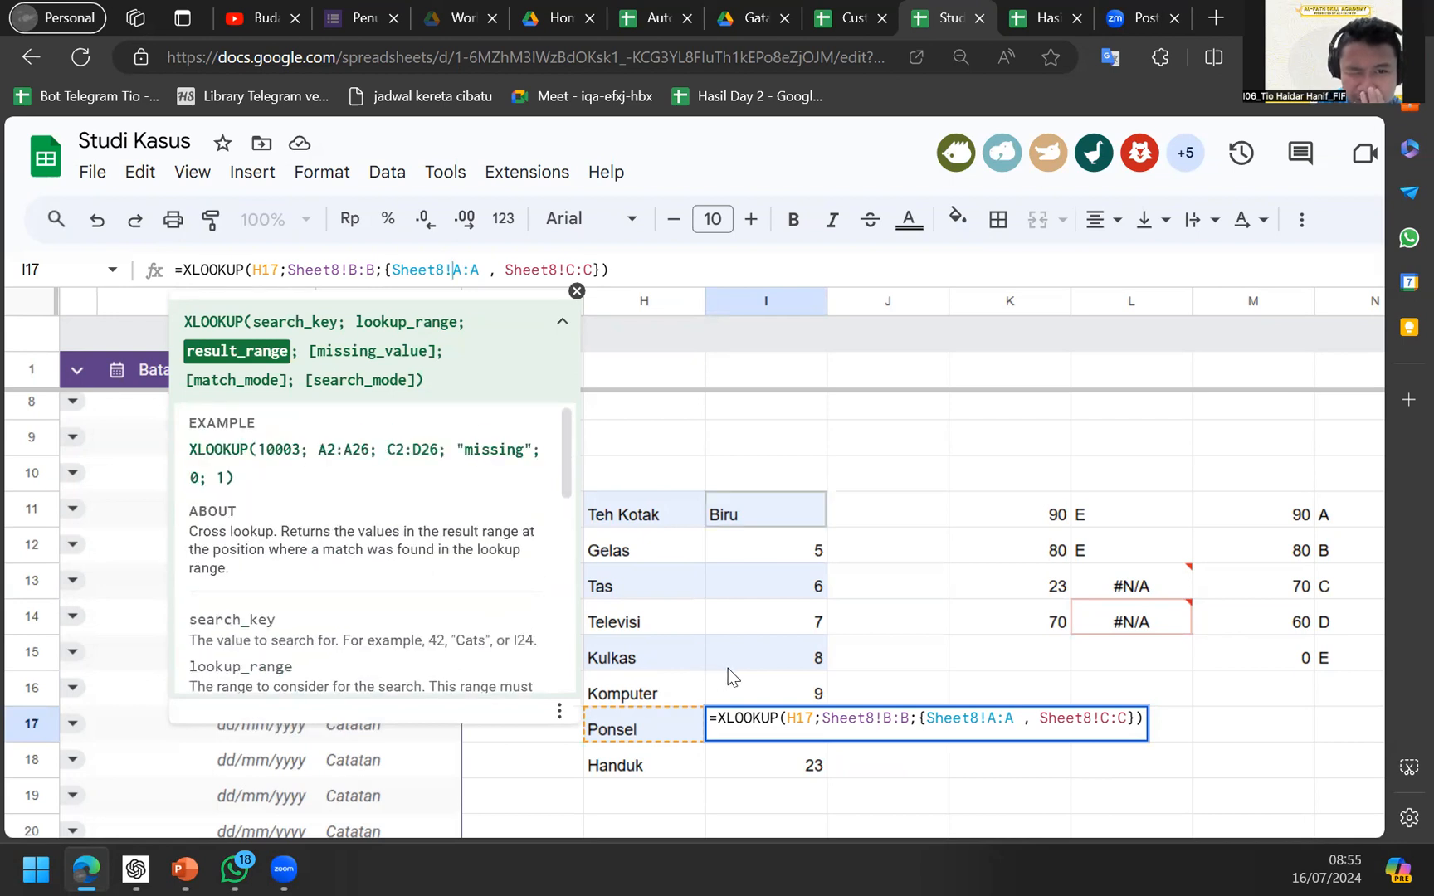
click(729, 668)
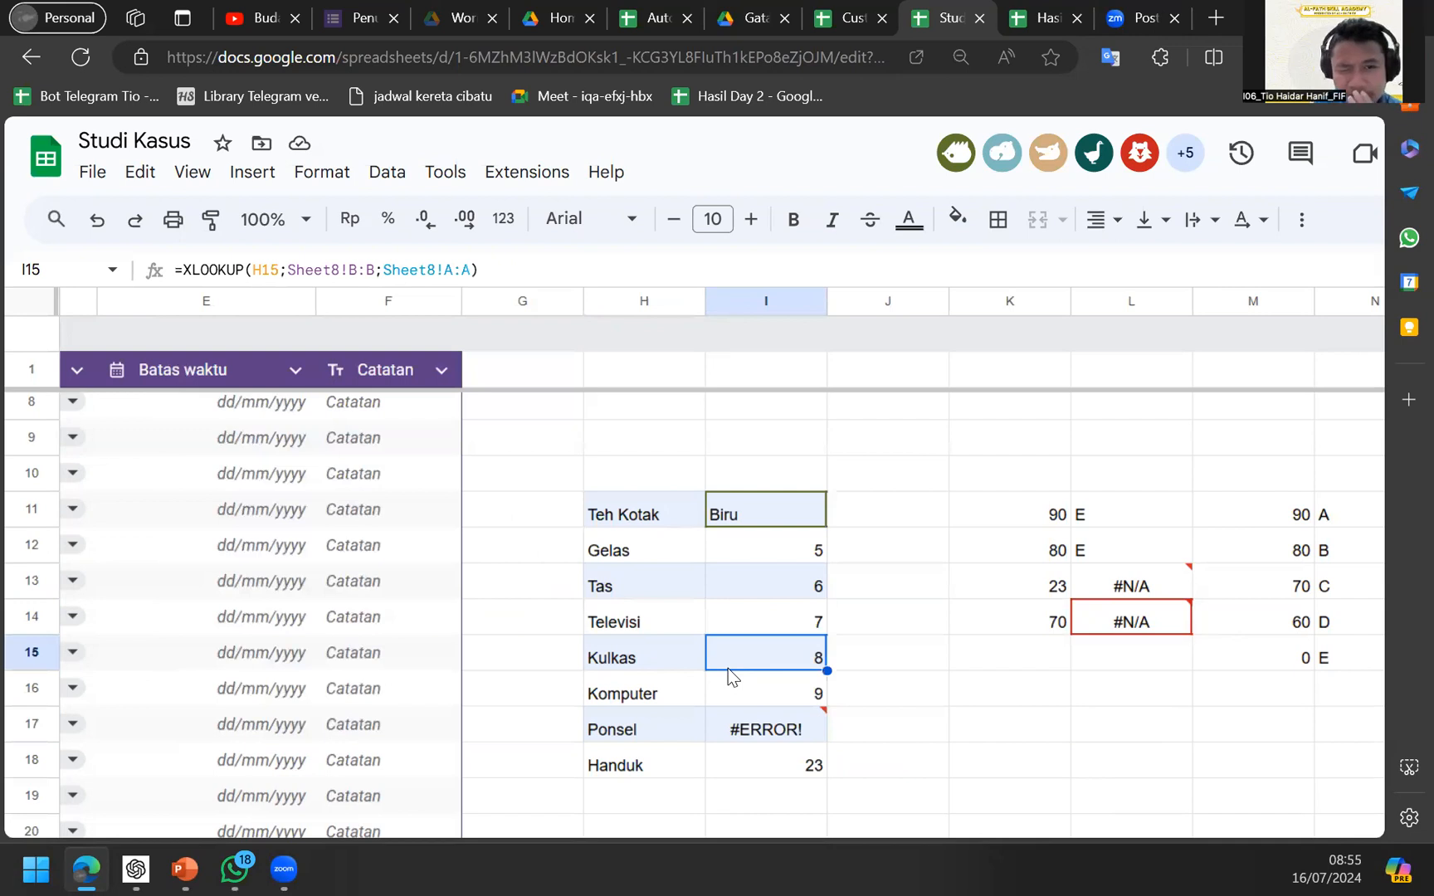
Replace the column index 2 in I6's VLOOKUP with the array {2;3}.
key(Up)
scroll(728, 668, up, 3)
click(730, 564)
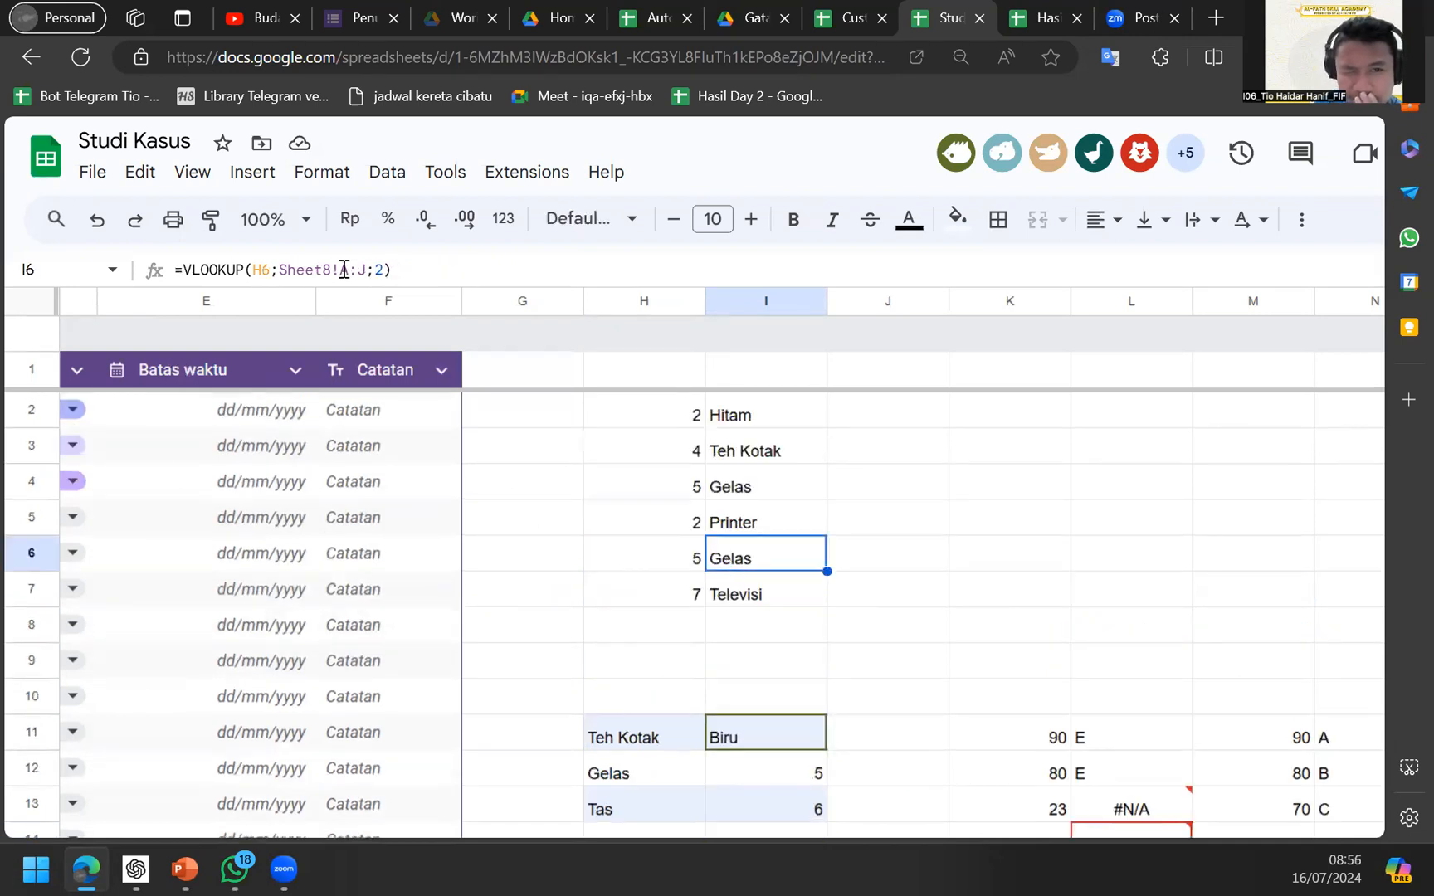
click(379, 270)
text([)
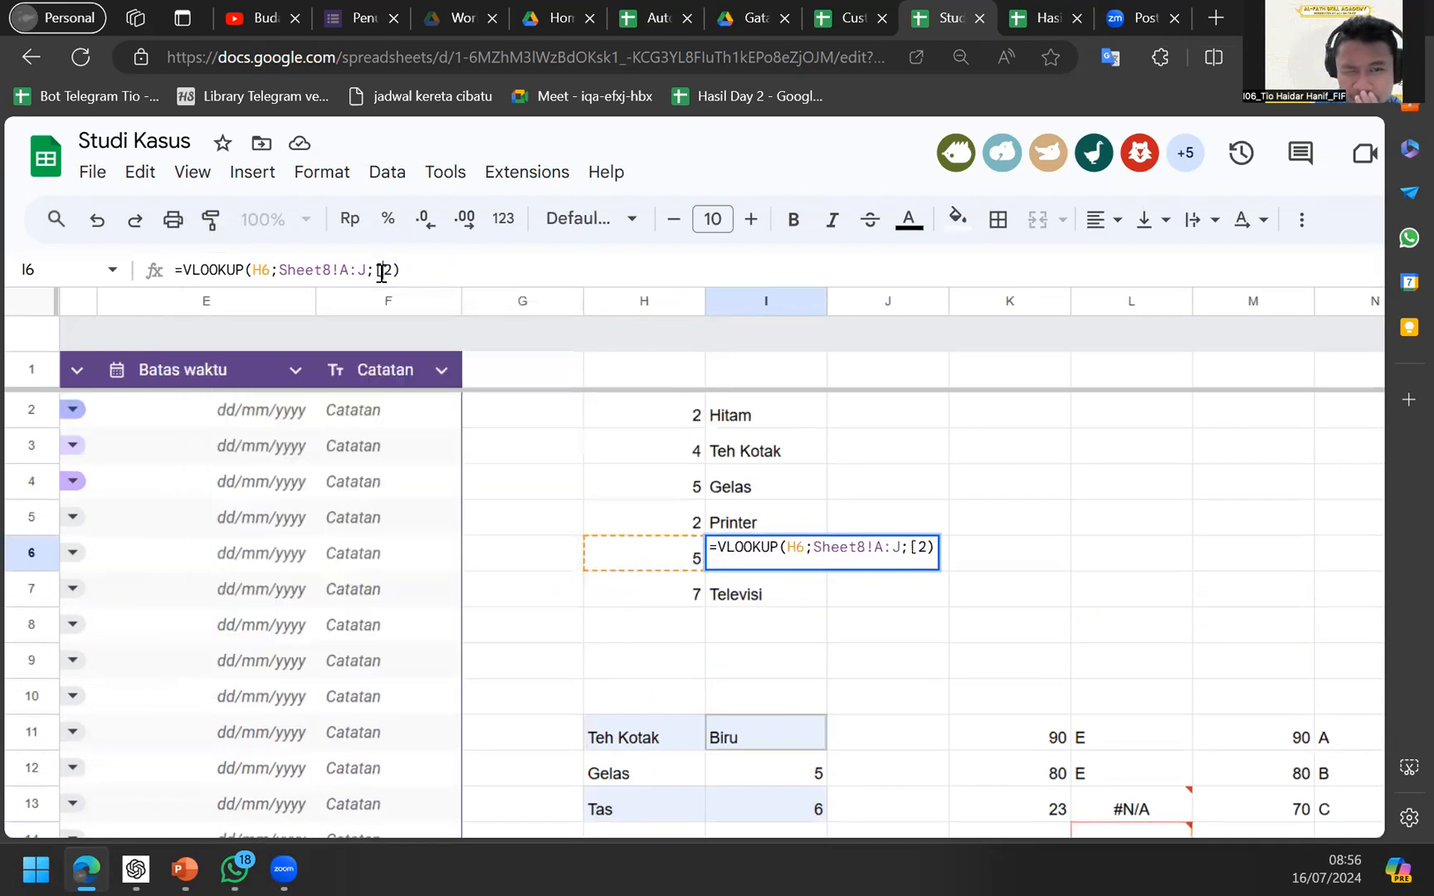
key(BackSpace)
text({)
key(Right)
text(,2)
key(BackSpace)
text(3)
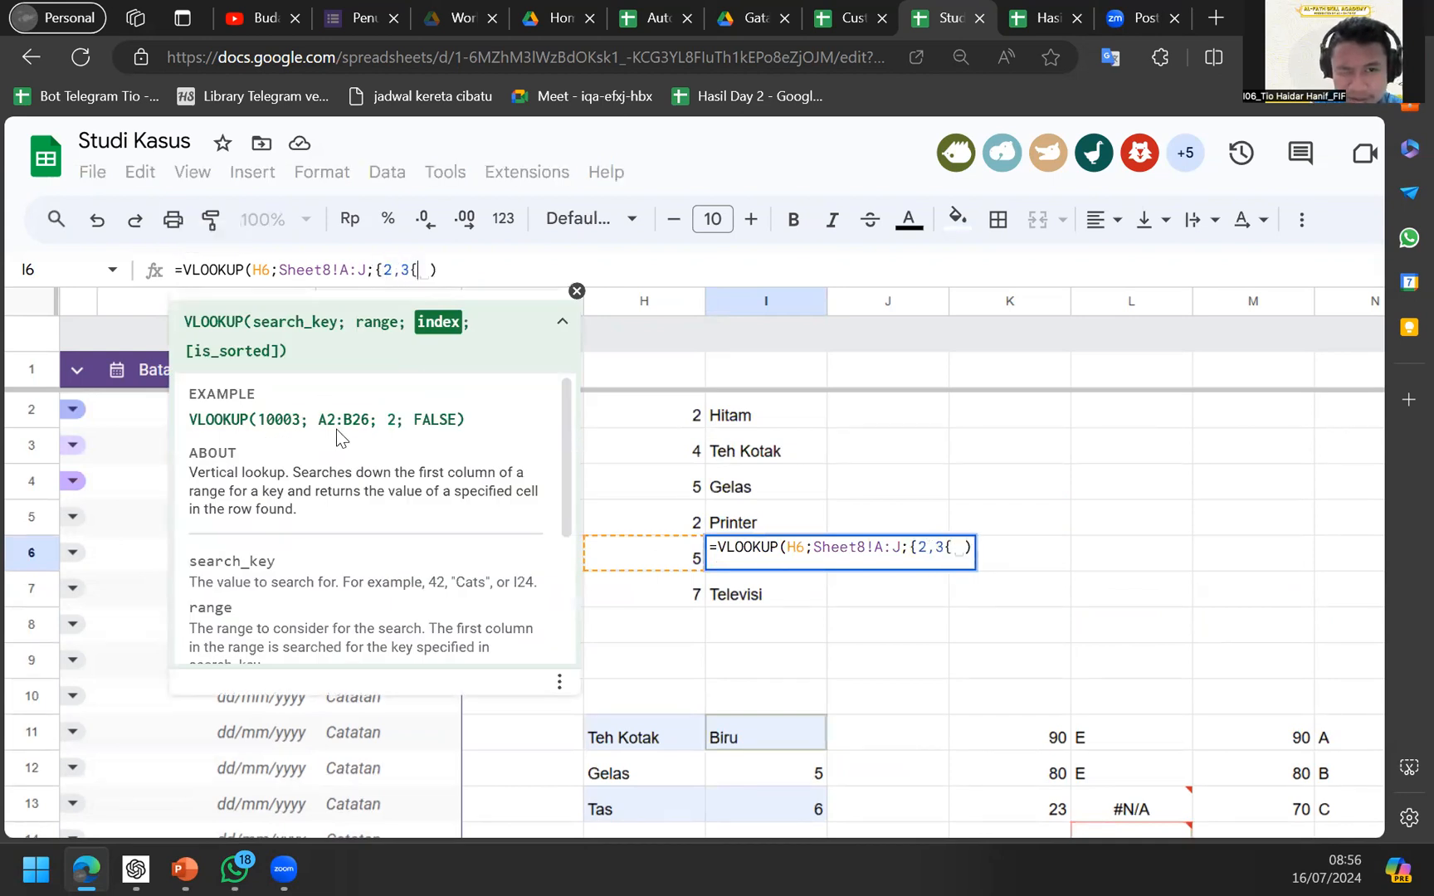
text(})
key(Return)
Recheck I6's formula with the {2;3} index and collapse the menus for a larger grid.
key(Up)
key(Down)
key(Up)
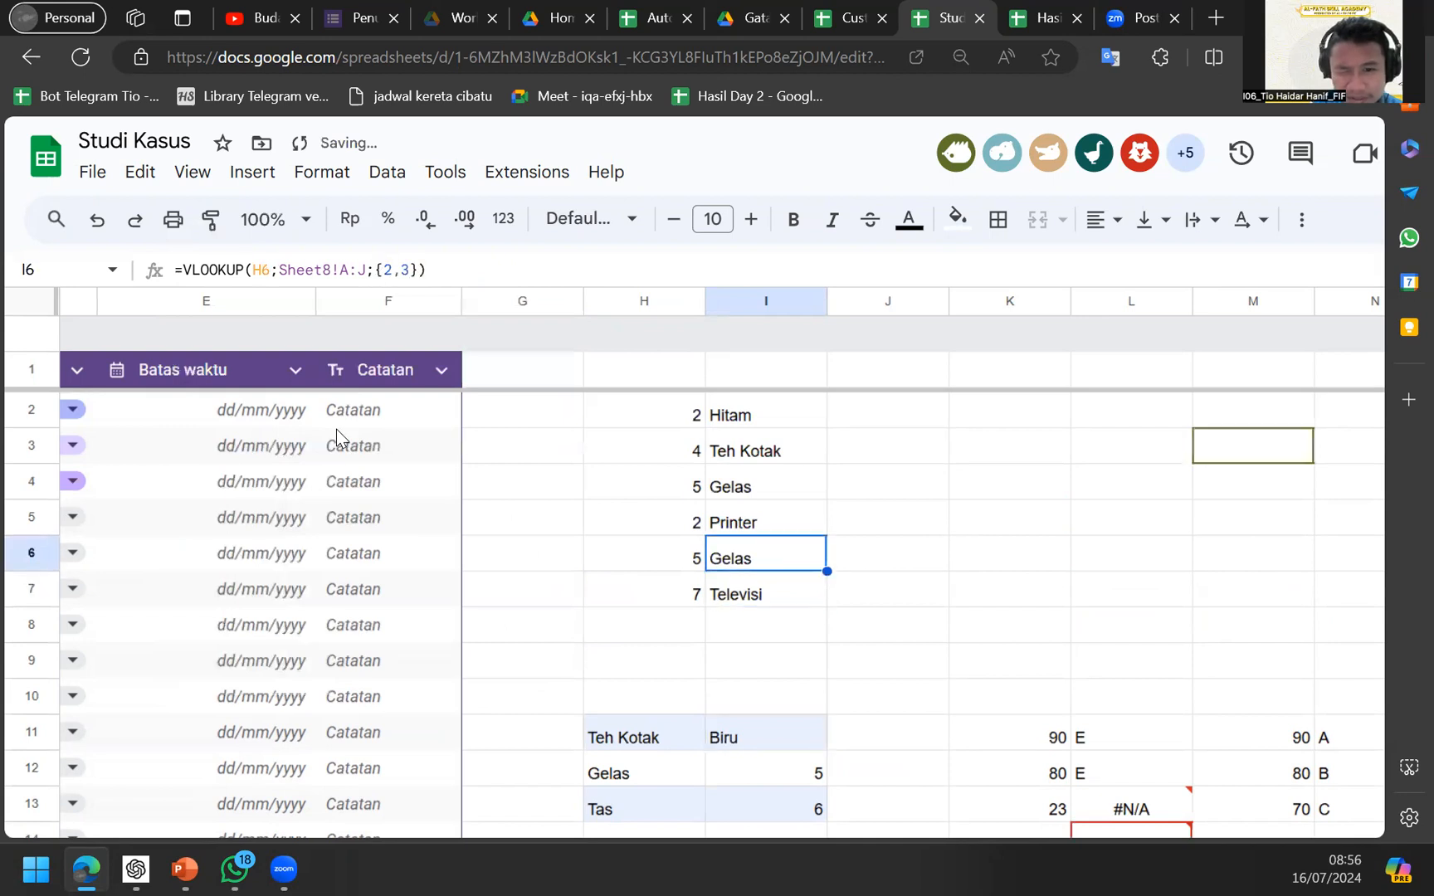
click(383, 272)
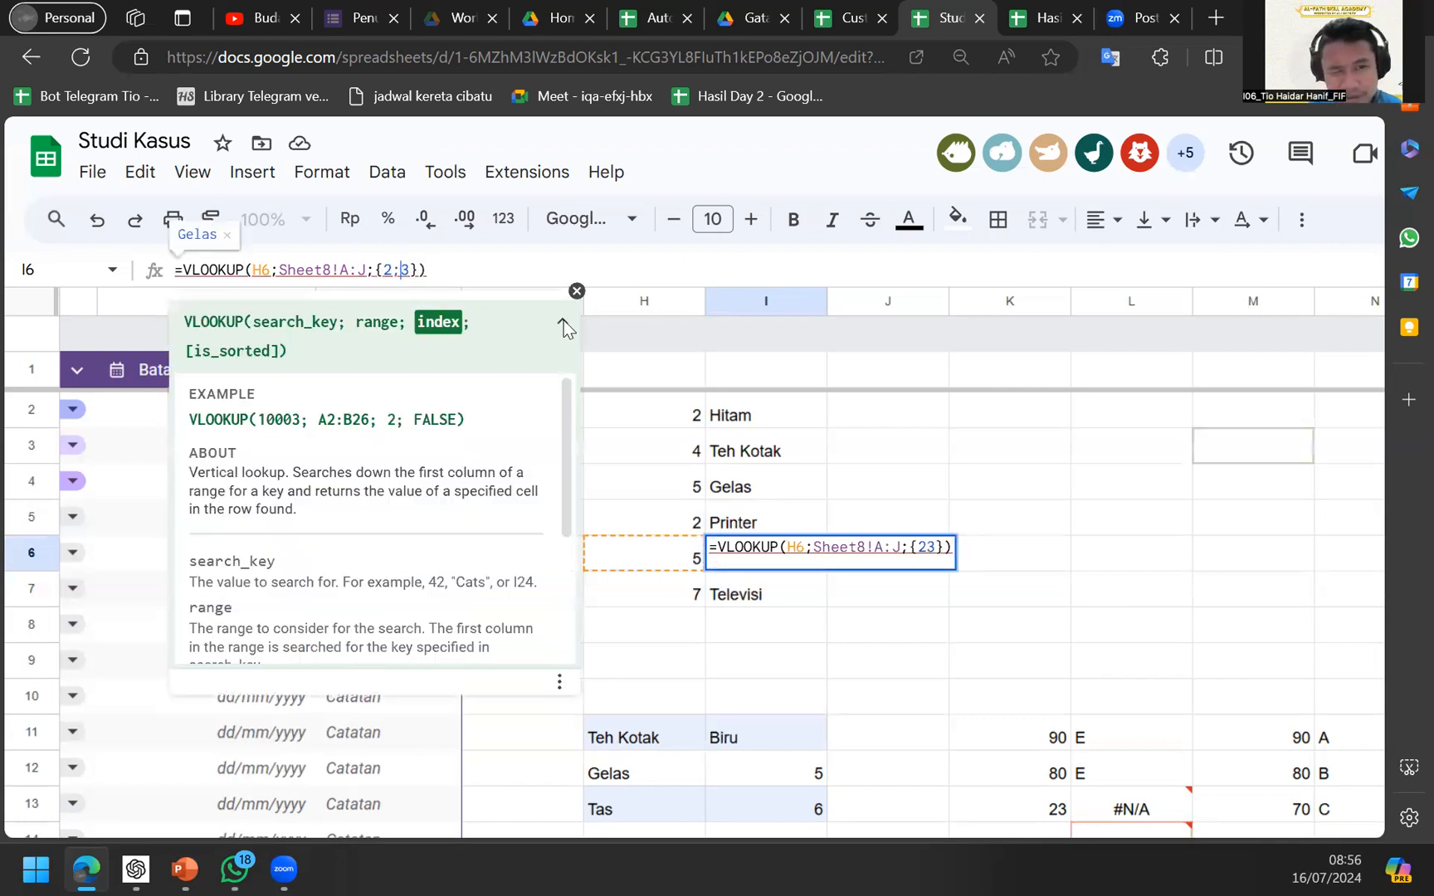
key(Return)
key(Up)
key(ctrl+shift+f)
scroll(717, 707, down, 3)
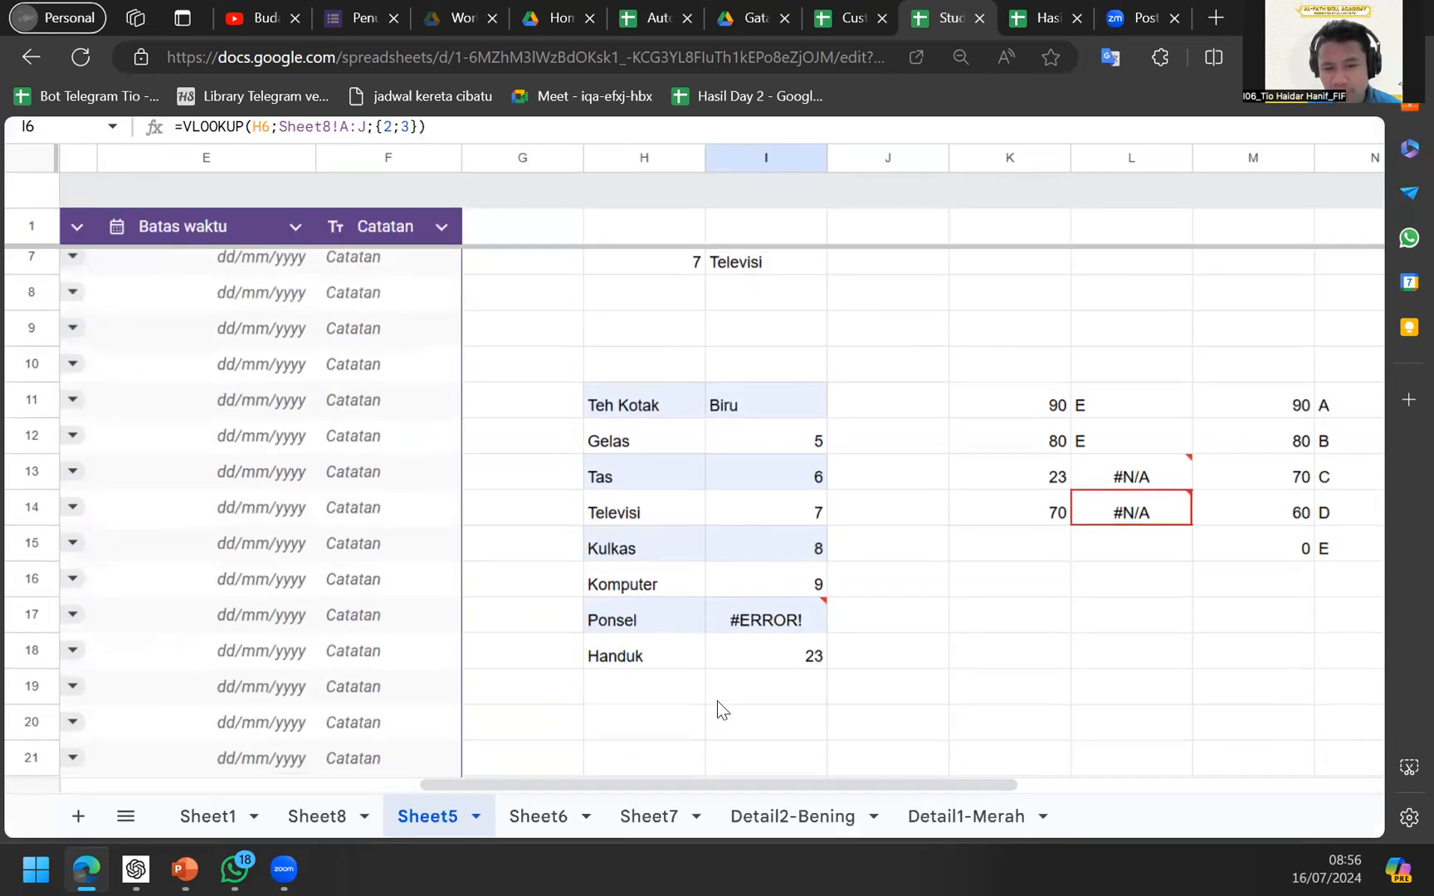
scroll(651, 468, up, 4)
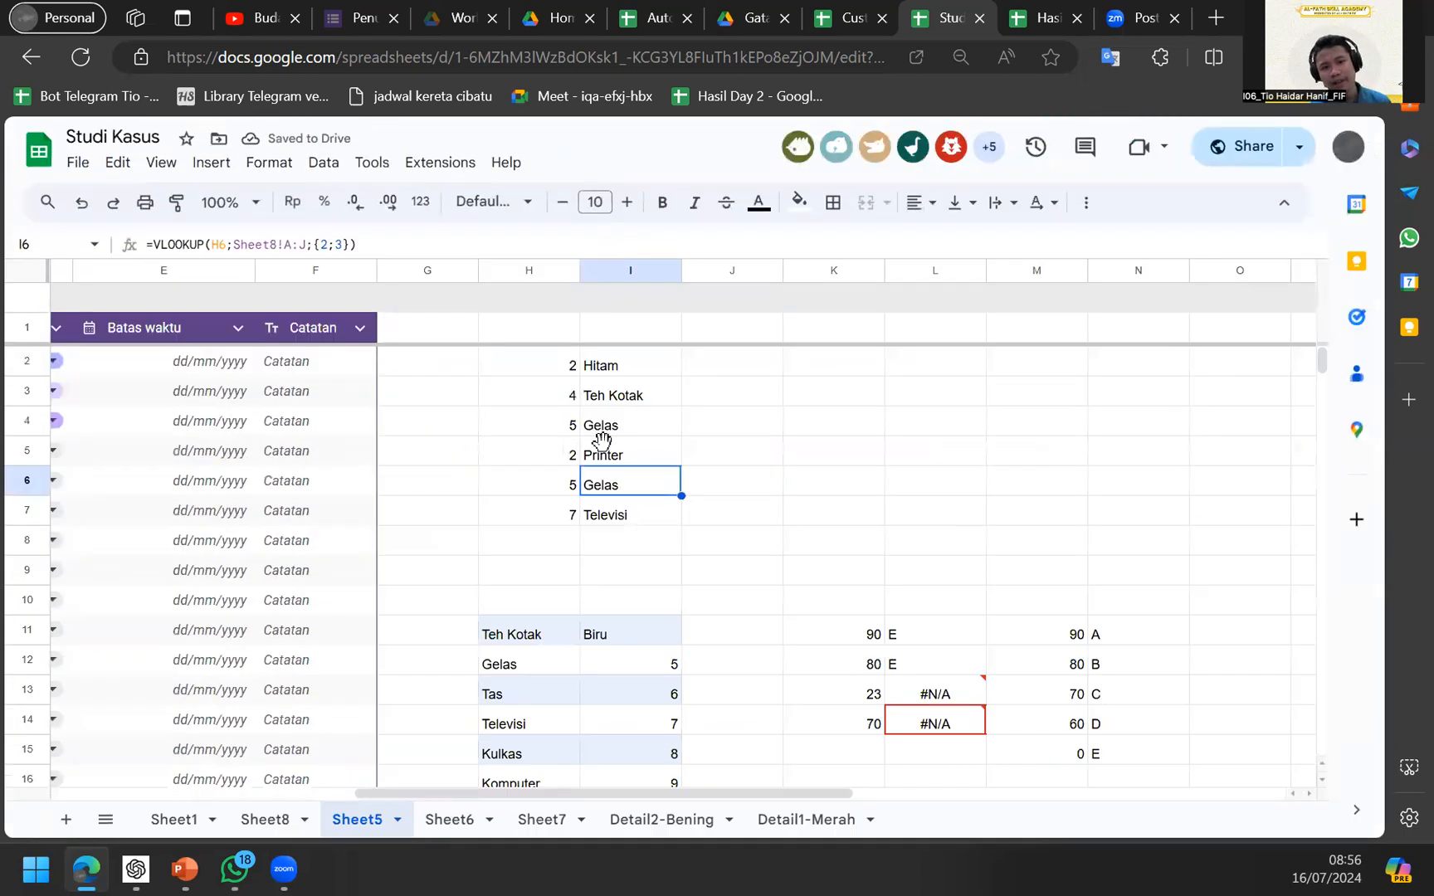
click(760, 523)
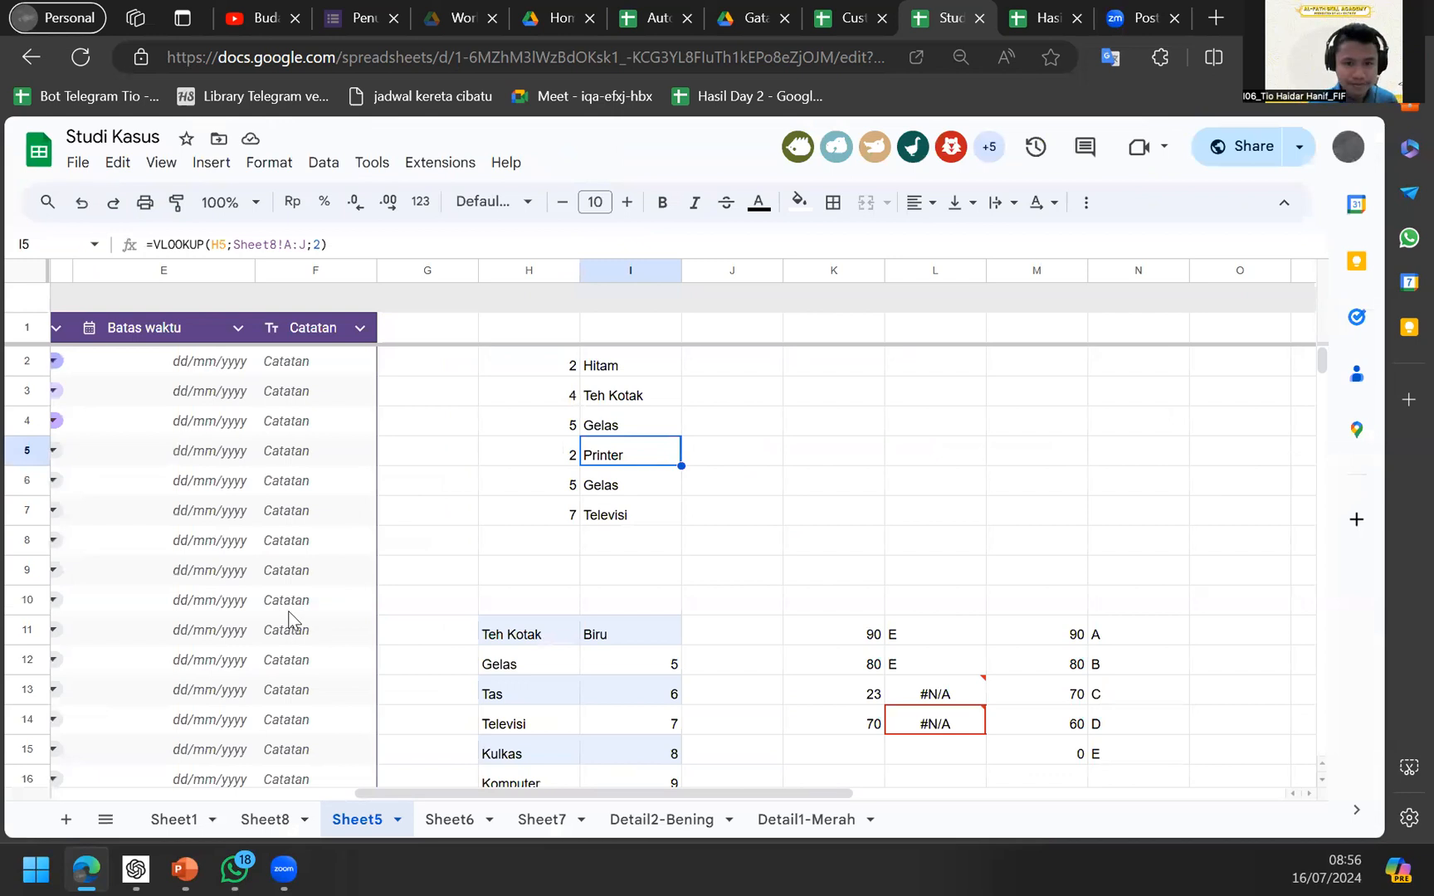
key(Down)
key(Down)
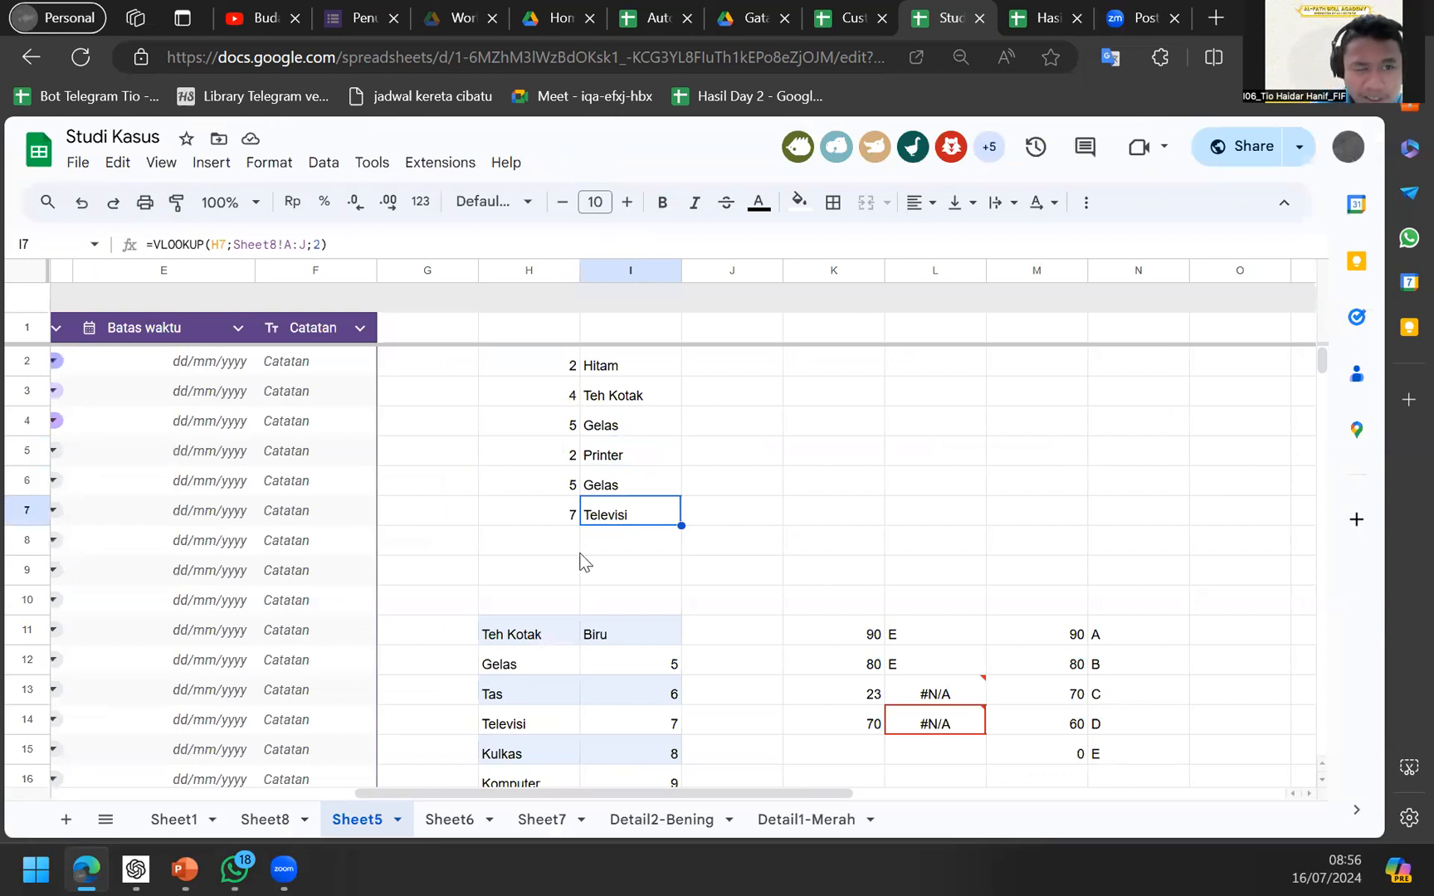
key(Down)
key(Down)
key(Down)
key(Down)
key(Down)
key(Down)
key(Down)
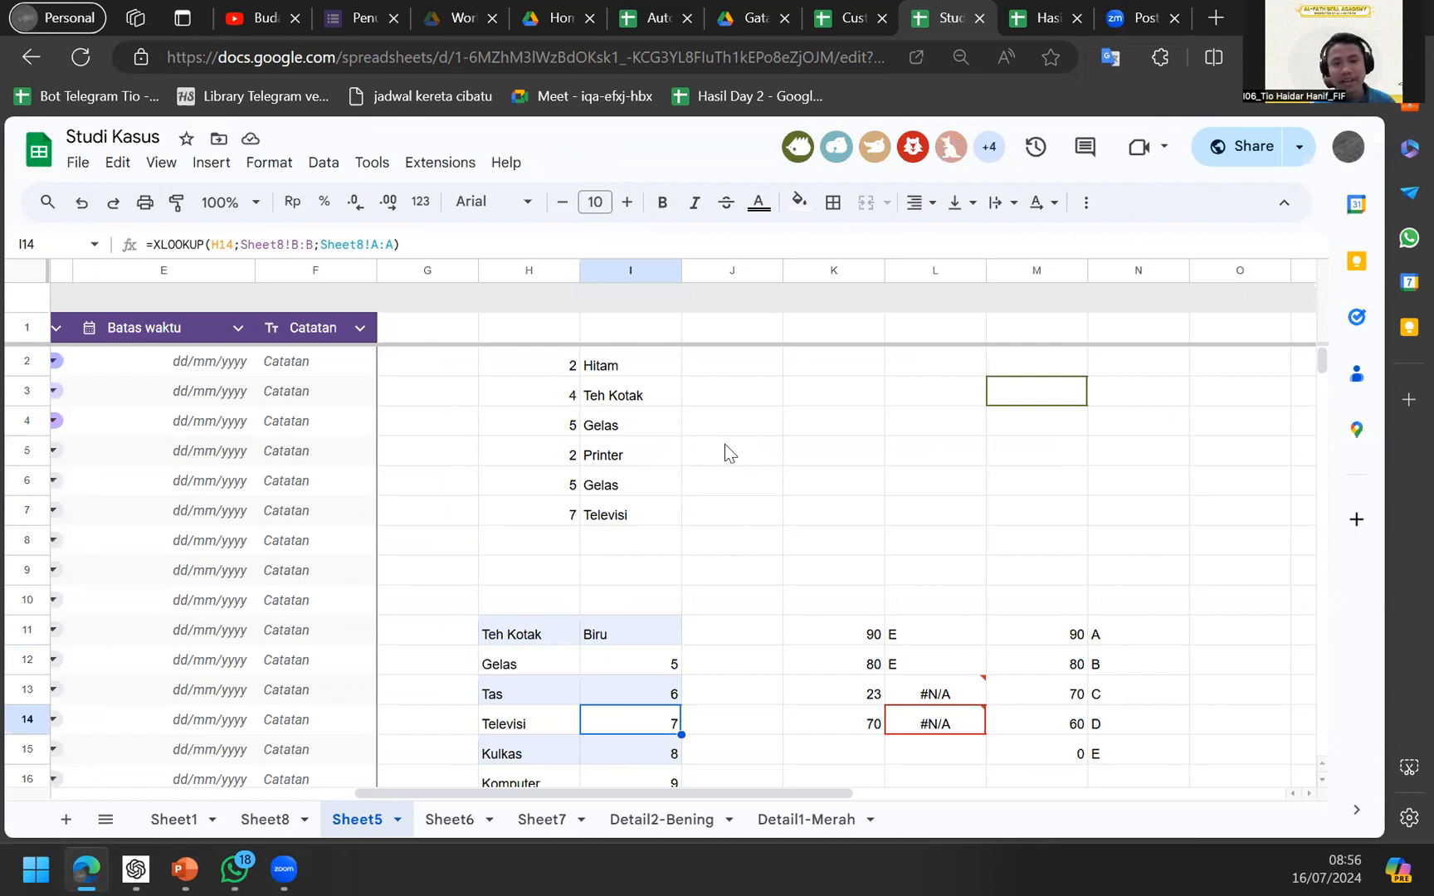
click(799, 357)
Type the test entry 'qeweq' into empty cell J3.
click(772, 401)
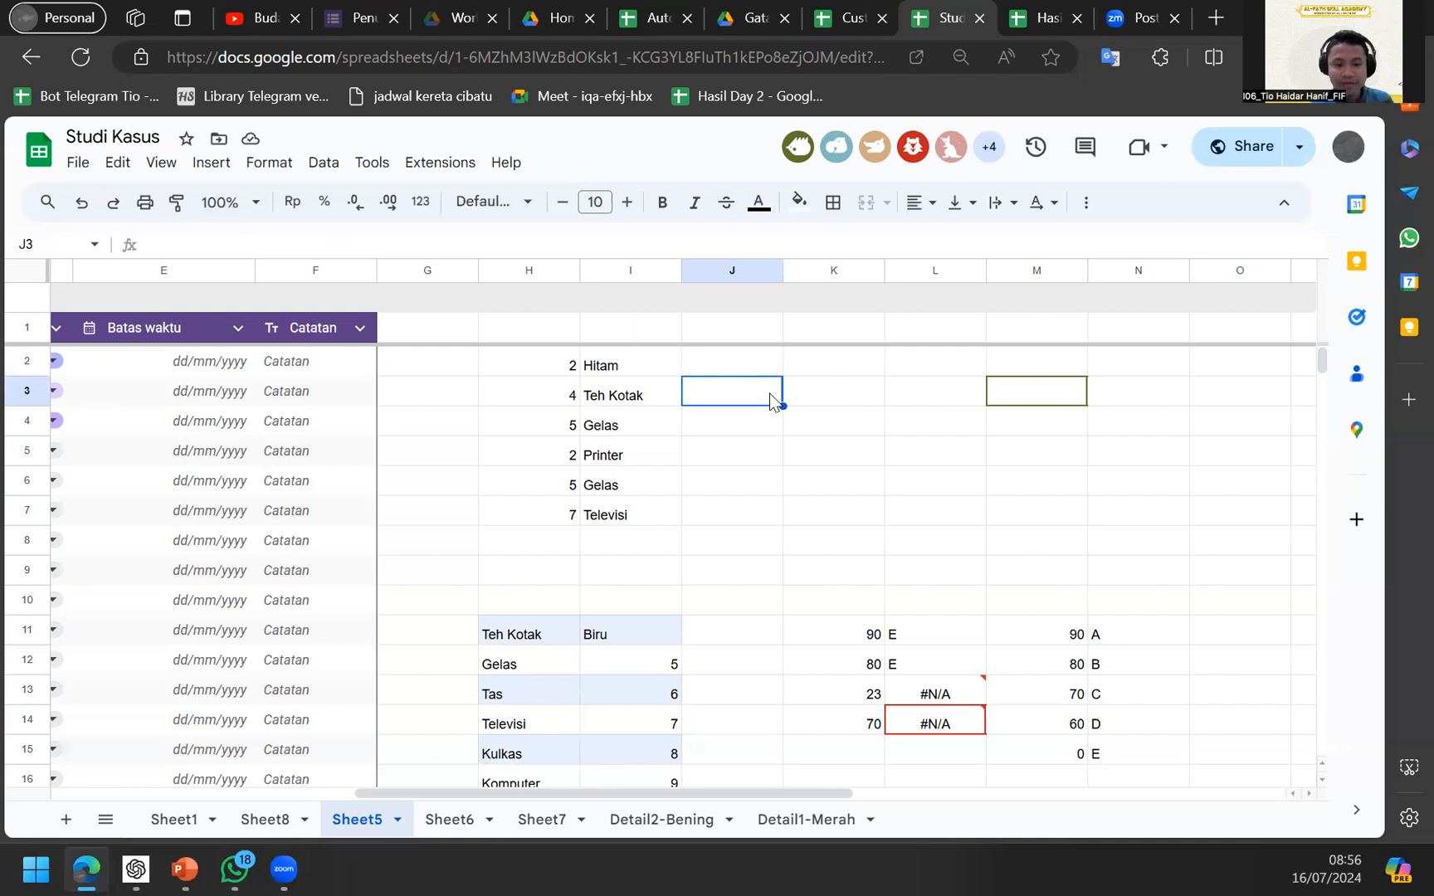
right_click(769, 403)
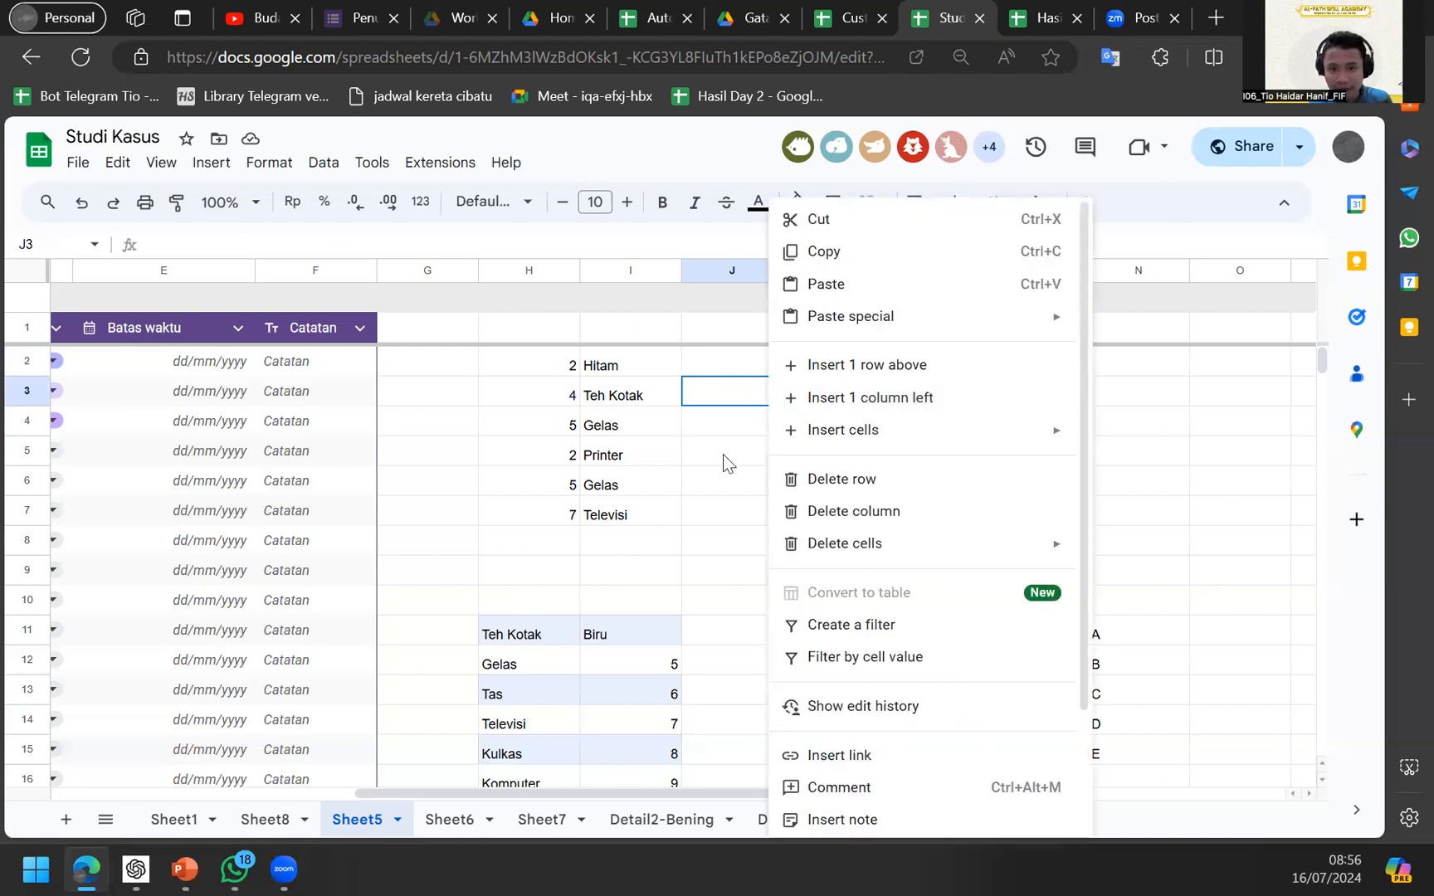
key(Escape)
text(qeweq)
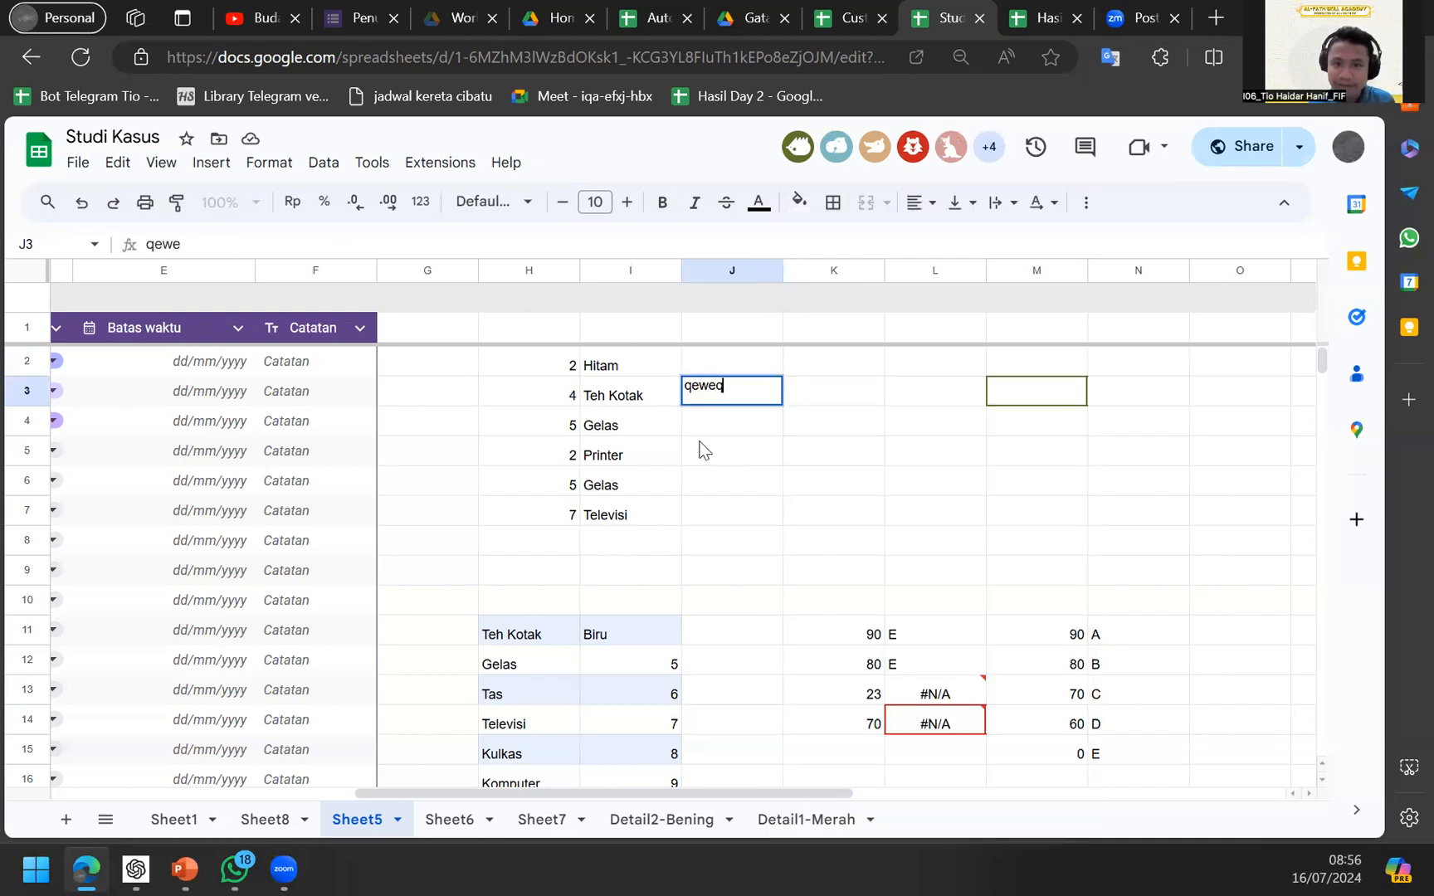
key(Return)
Replace J3's entry with 214342342, then search 'info nim' in a new browser tab.
key(Up)
key(Return)
text(21321)
key(ctrl+a)
key(BackSpace)
text(214342342)
key(Tab)
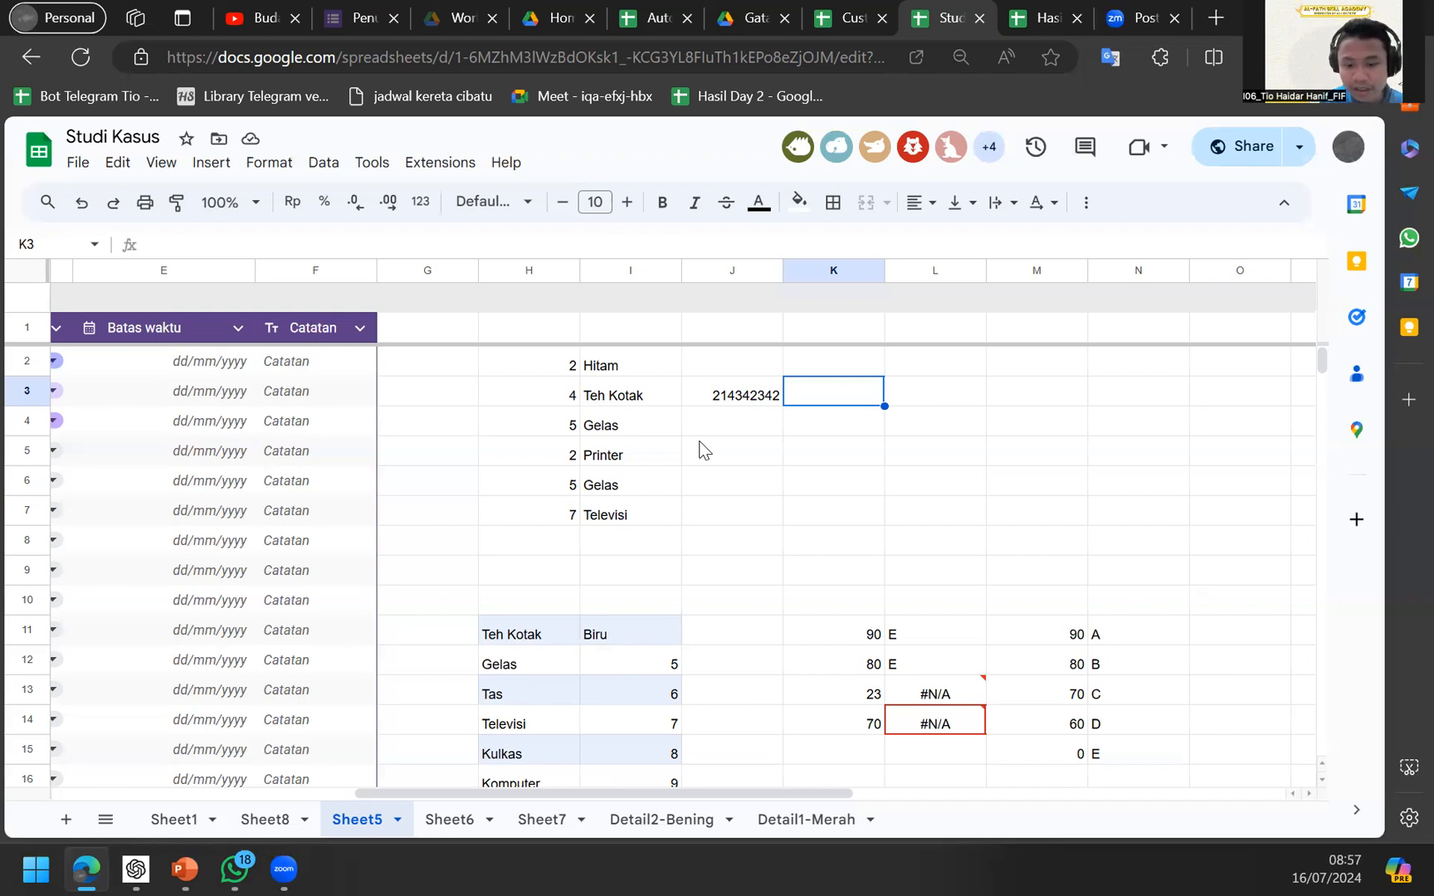
key(ctrl+t)
text(info nim)
Open the Informasi NIM spreadsheet and look over its Info NIM sheet.
key(Down)
key(Down)
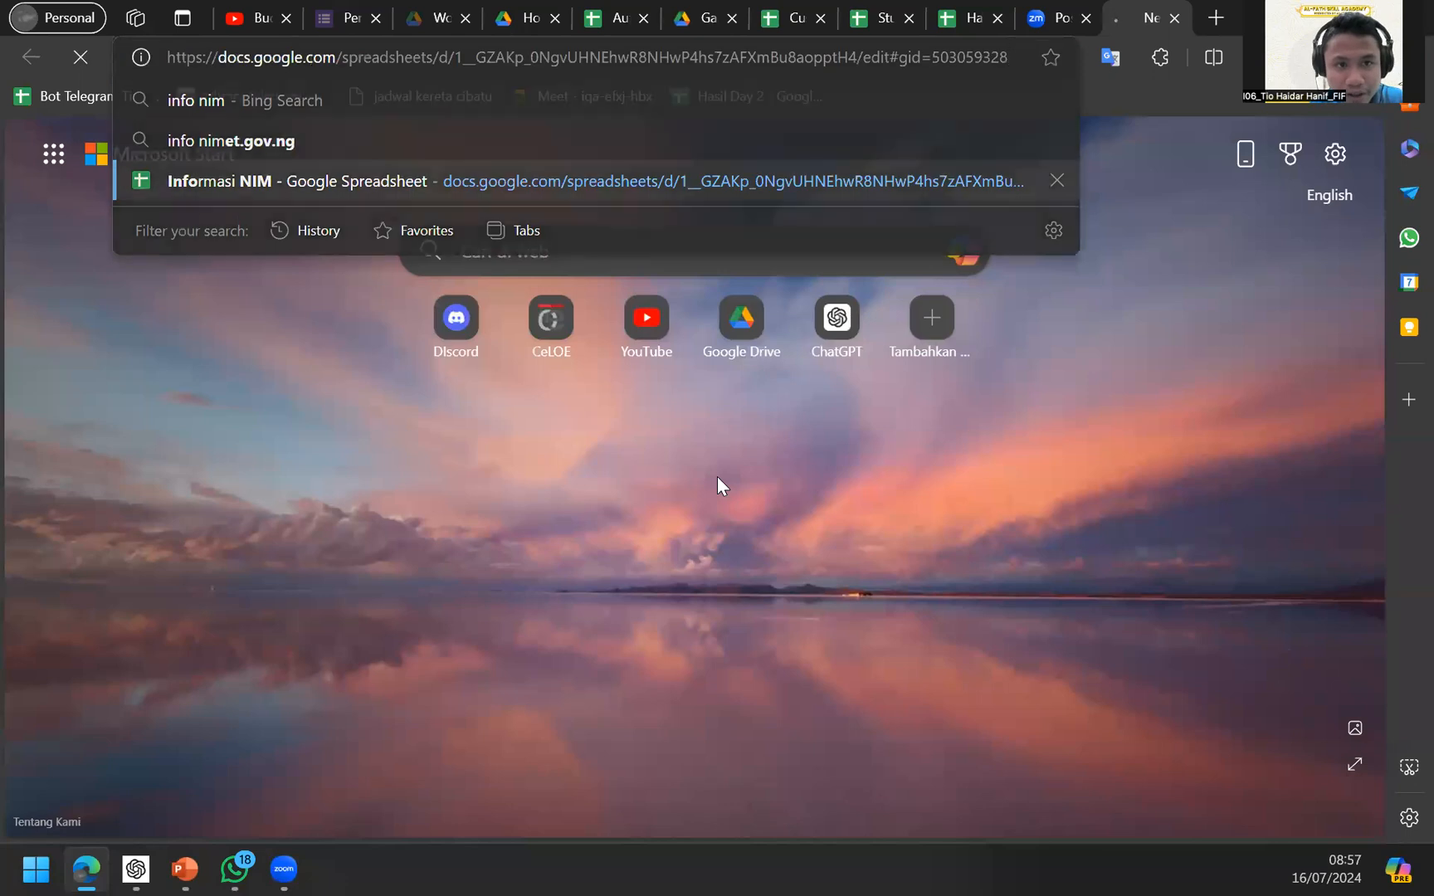
key(Return)
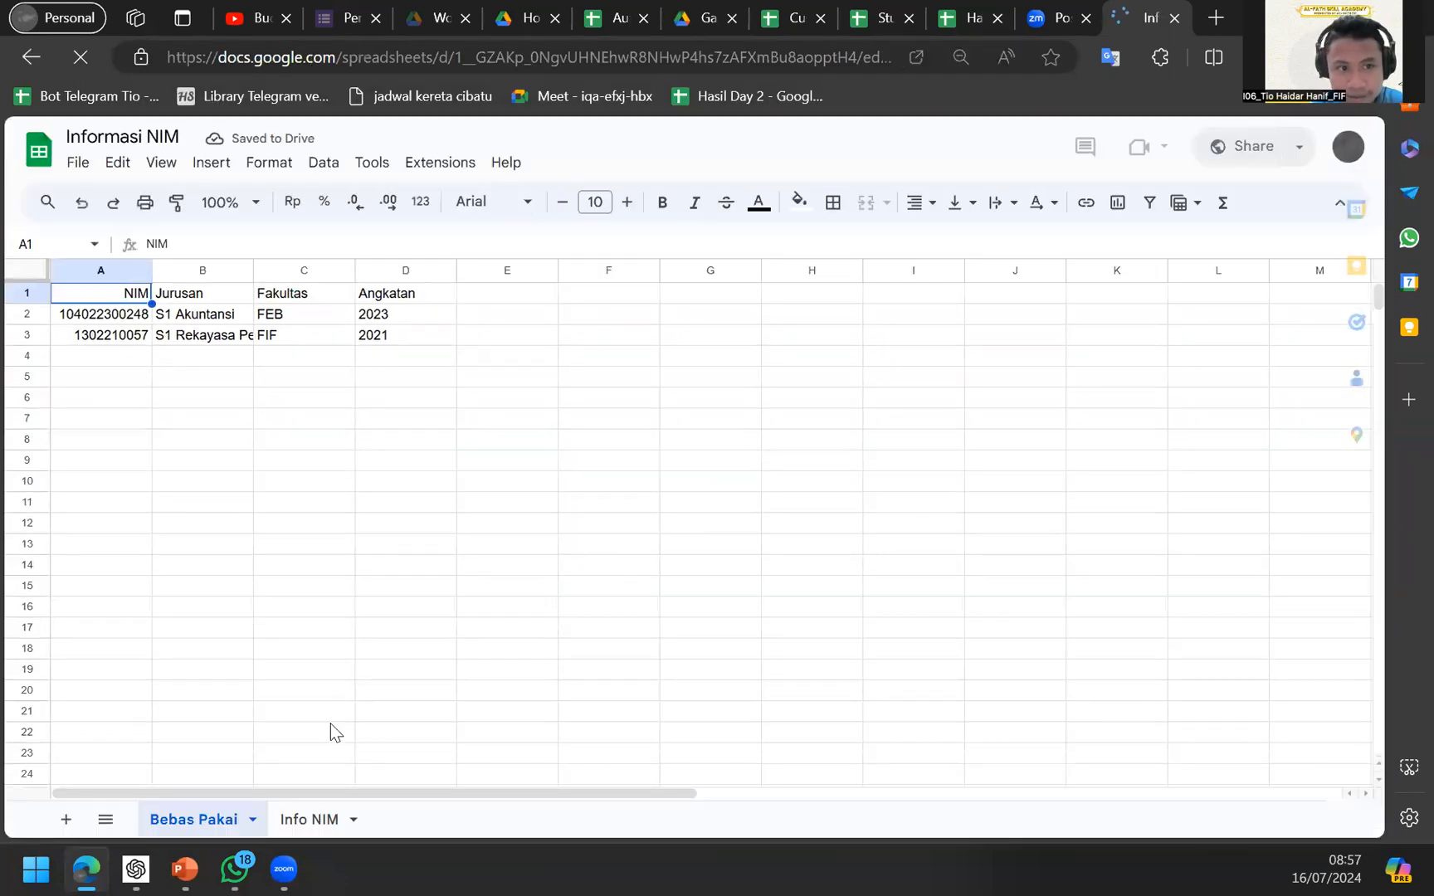
click(311, 818)
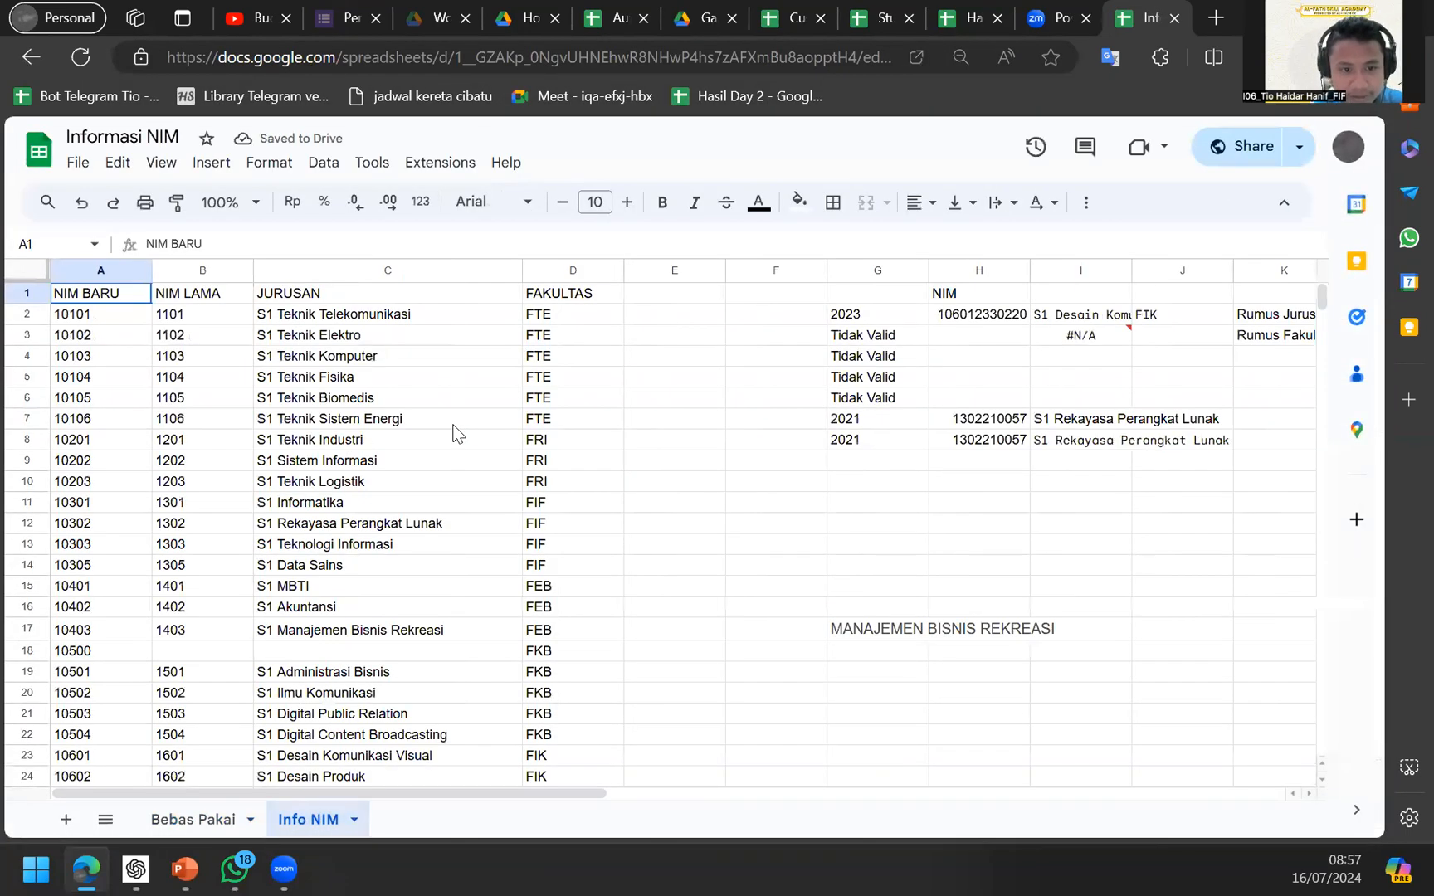
click(455, 426)
scroll(455, 432, down, 3)
scroll(455, 432, up, 3)
On the Bebas Pakai sheet, examine the IFERROR and VLOOKUP parts of C2's Fakultas formula.
click(211, 803)
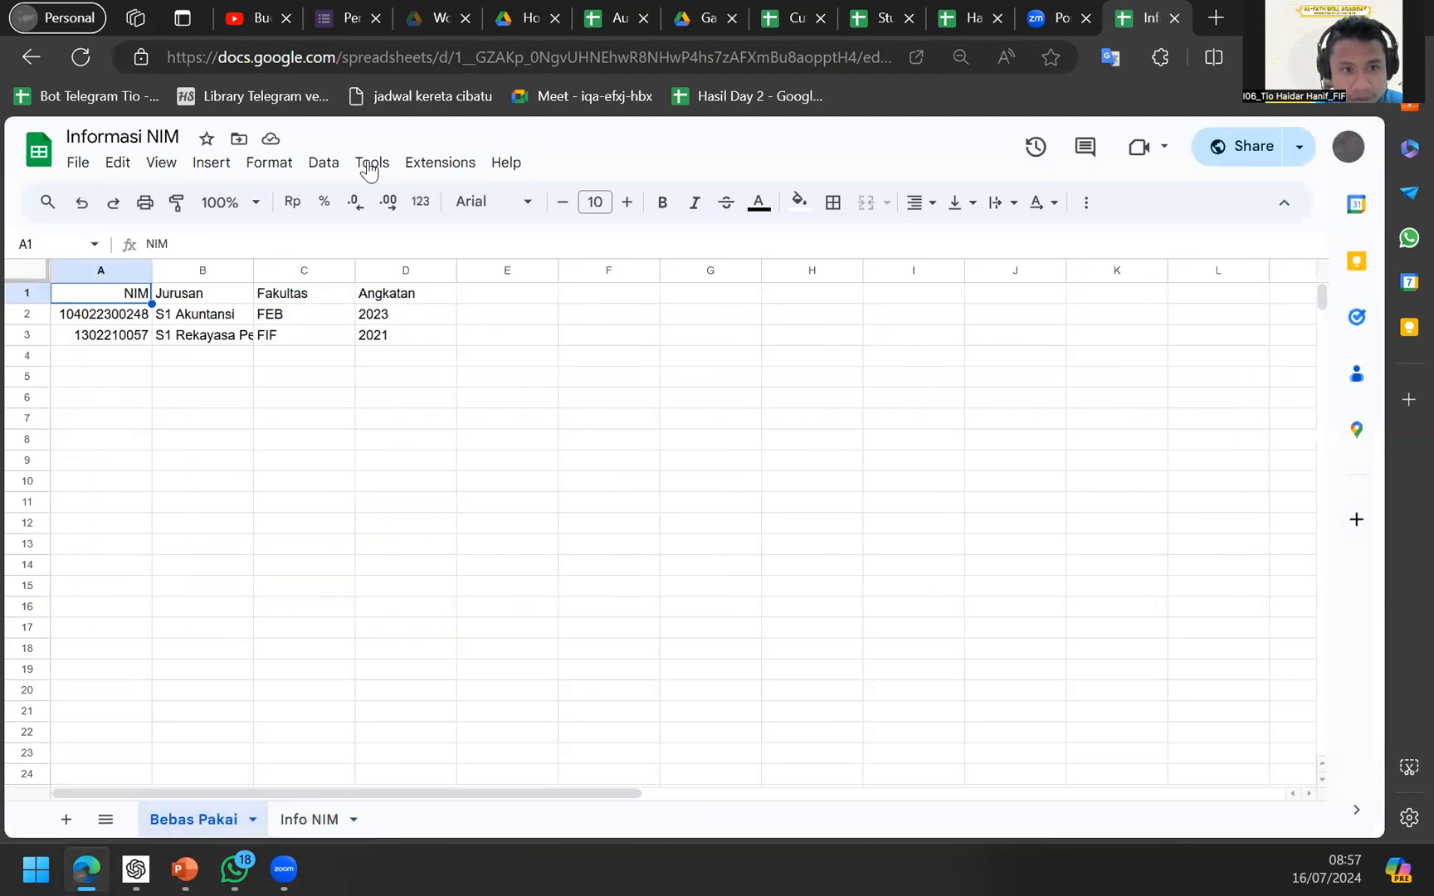
click(313, 312)
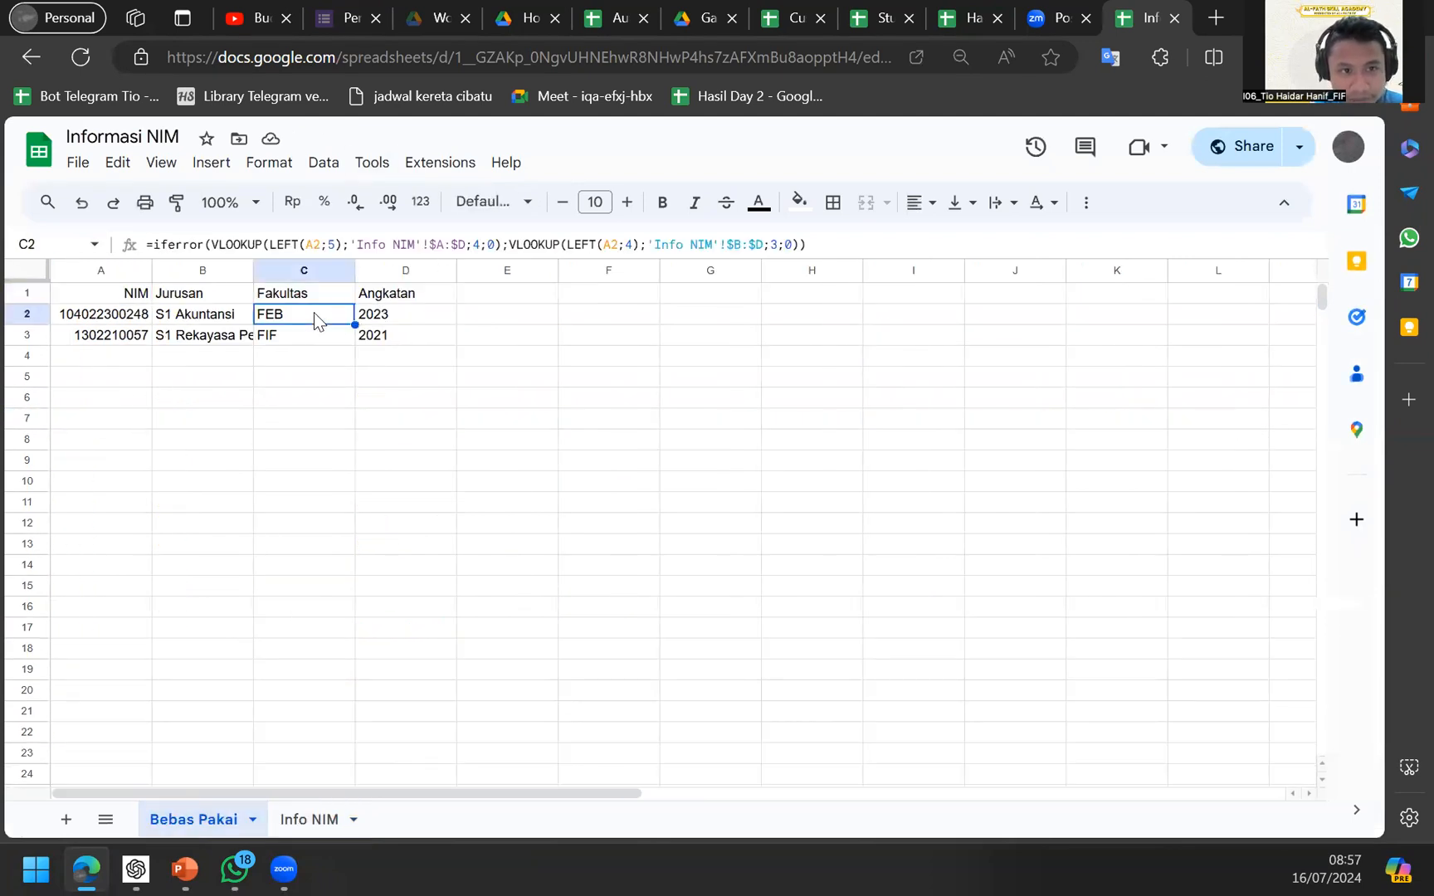
double_click(313, 313)
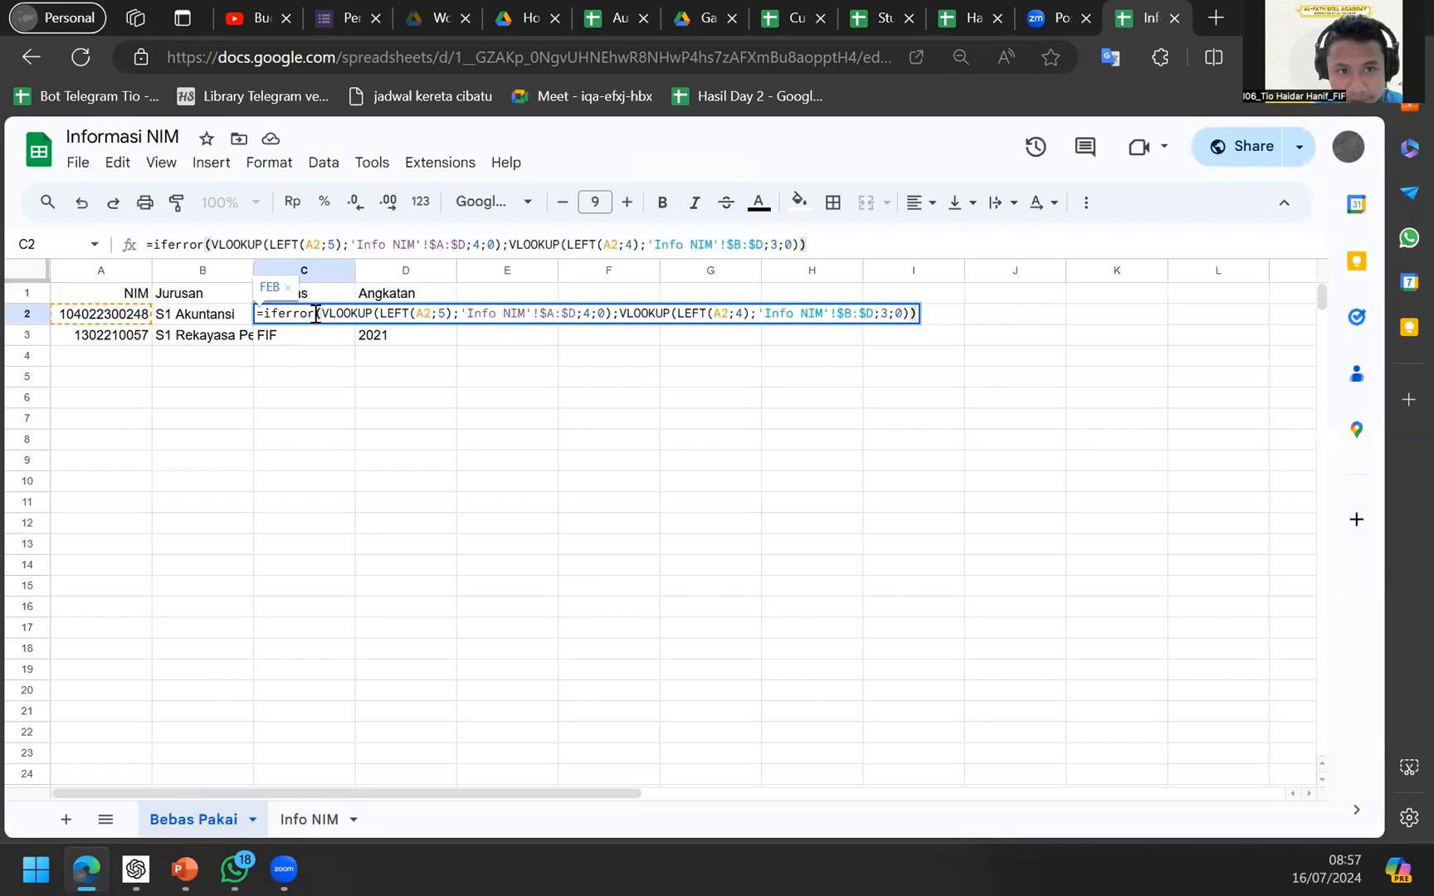
double_click(315, 313)
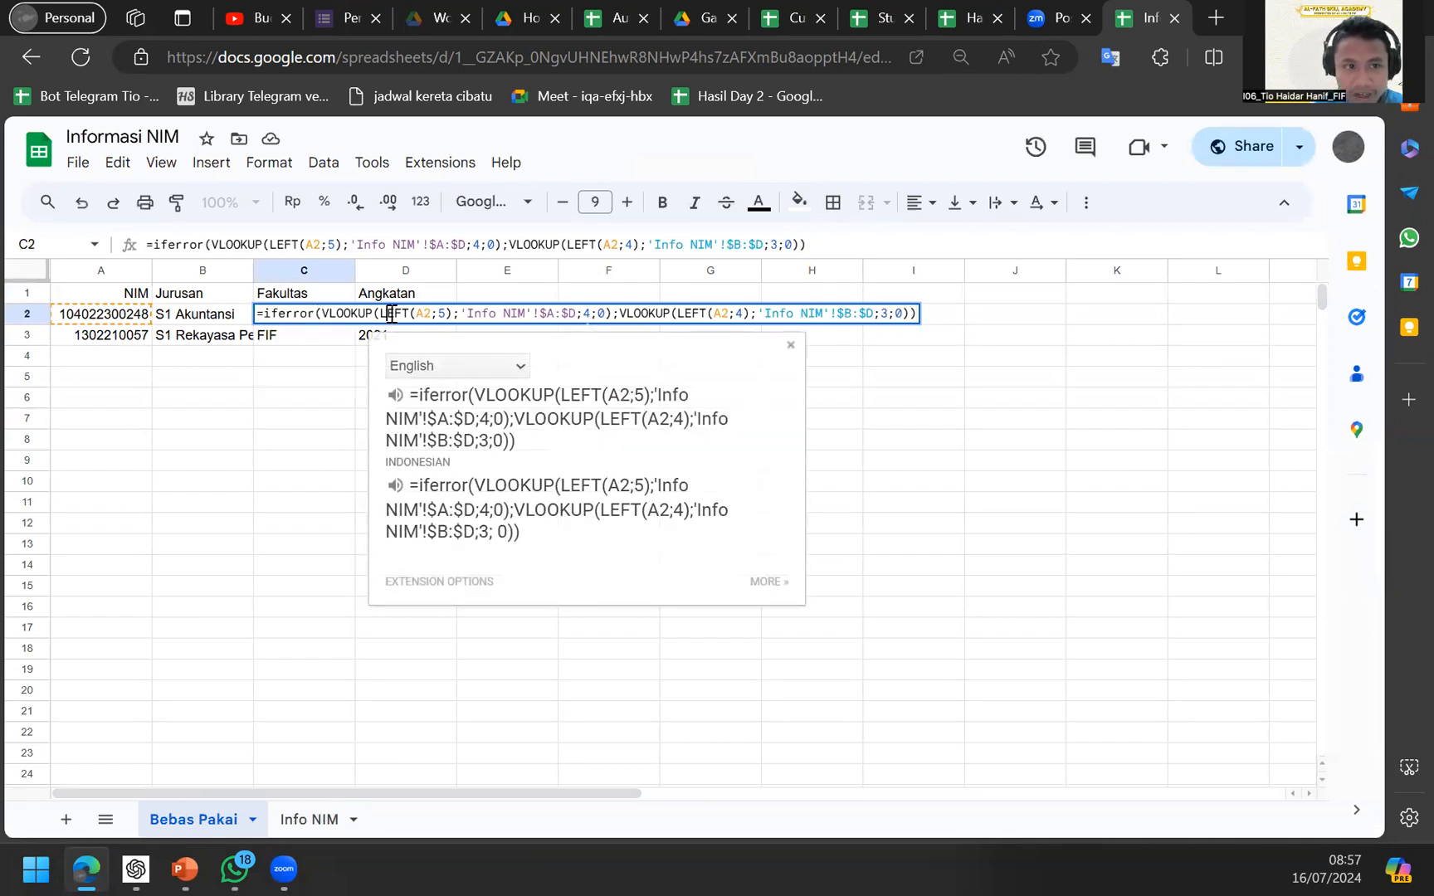
drag(387, 312, 257, 313)
click(116, 426)
Return to C2 and highlight the start of its Fakultas formula.
key(Up)
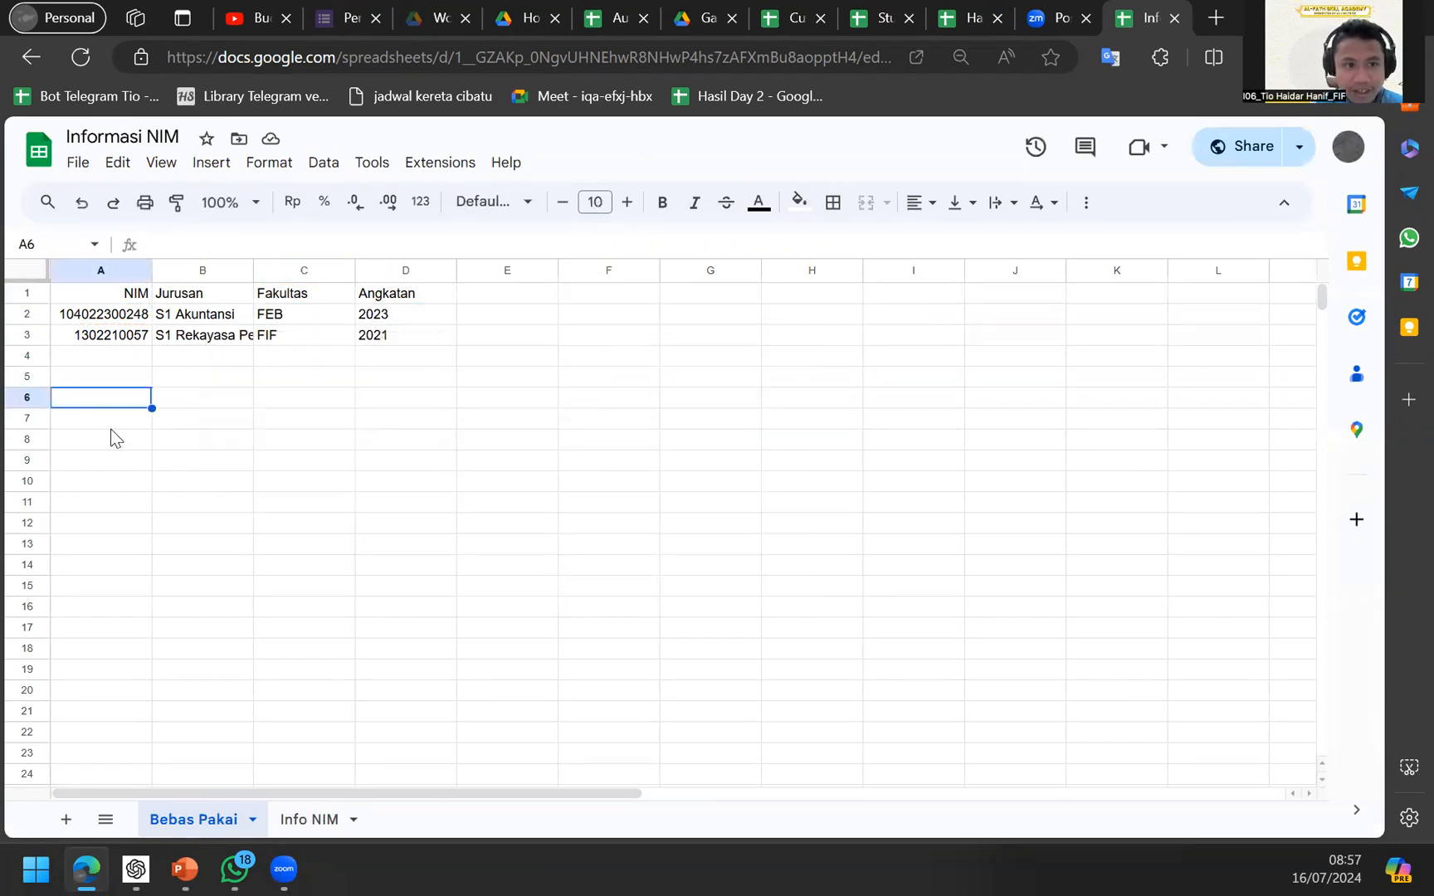
key(Up)
key(Up)
key(Right)
key(Up)
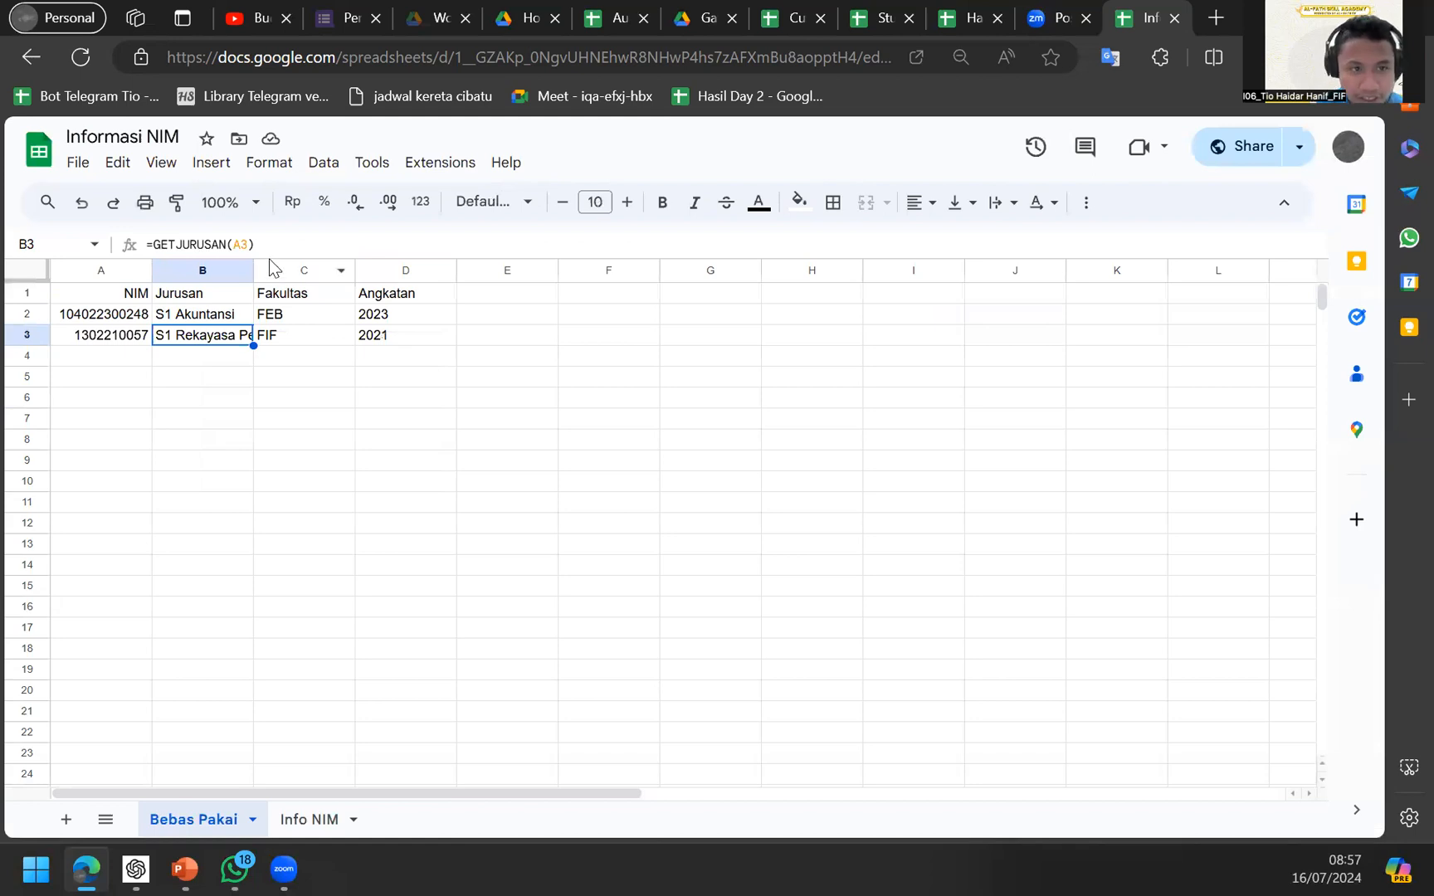
key(Right)
key(Right)
key(Up)
key(Left)
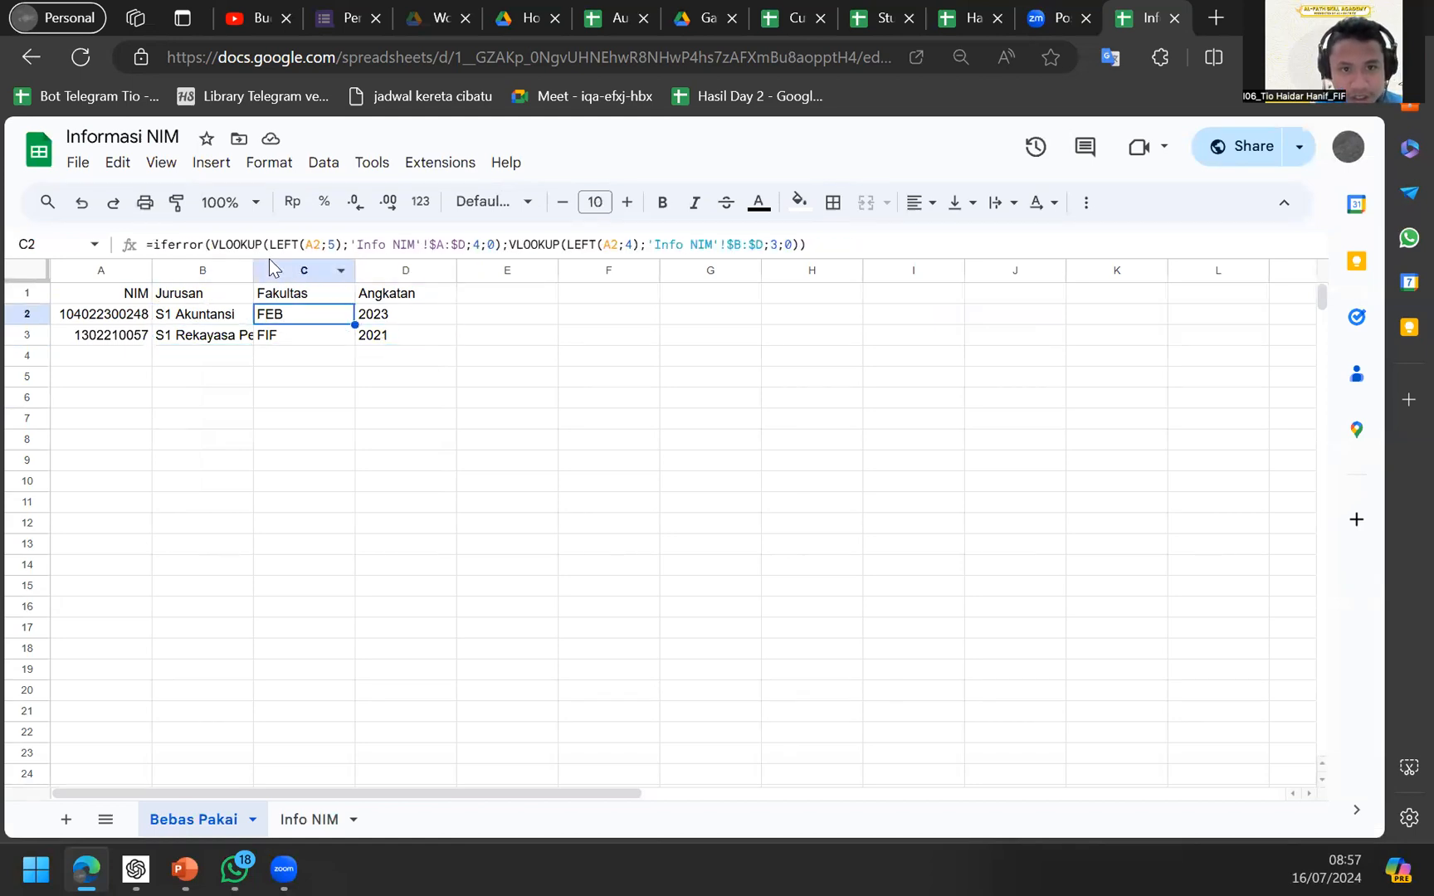
click(381, 247)
drag(381, 247, 148, 245)
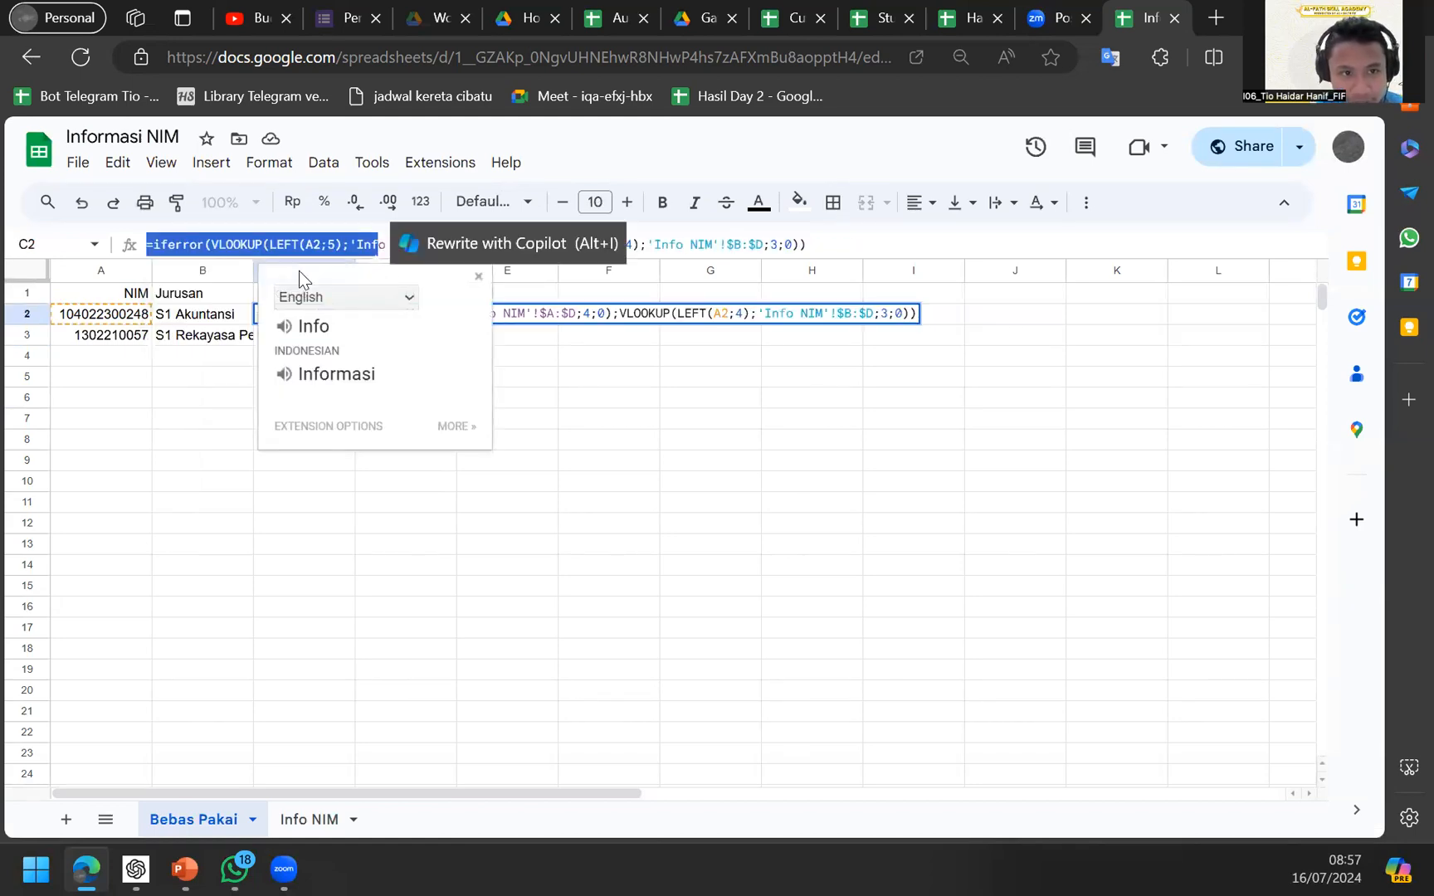
click(207, 322)
Inspect the Angkatan year formula in D2 alongside the NIM value in A2.
click(390, 334)
key(Up)
scroll(330, 247, up, 4)
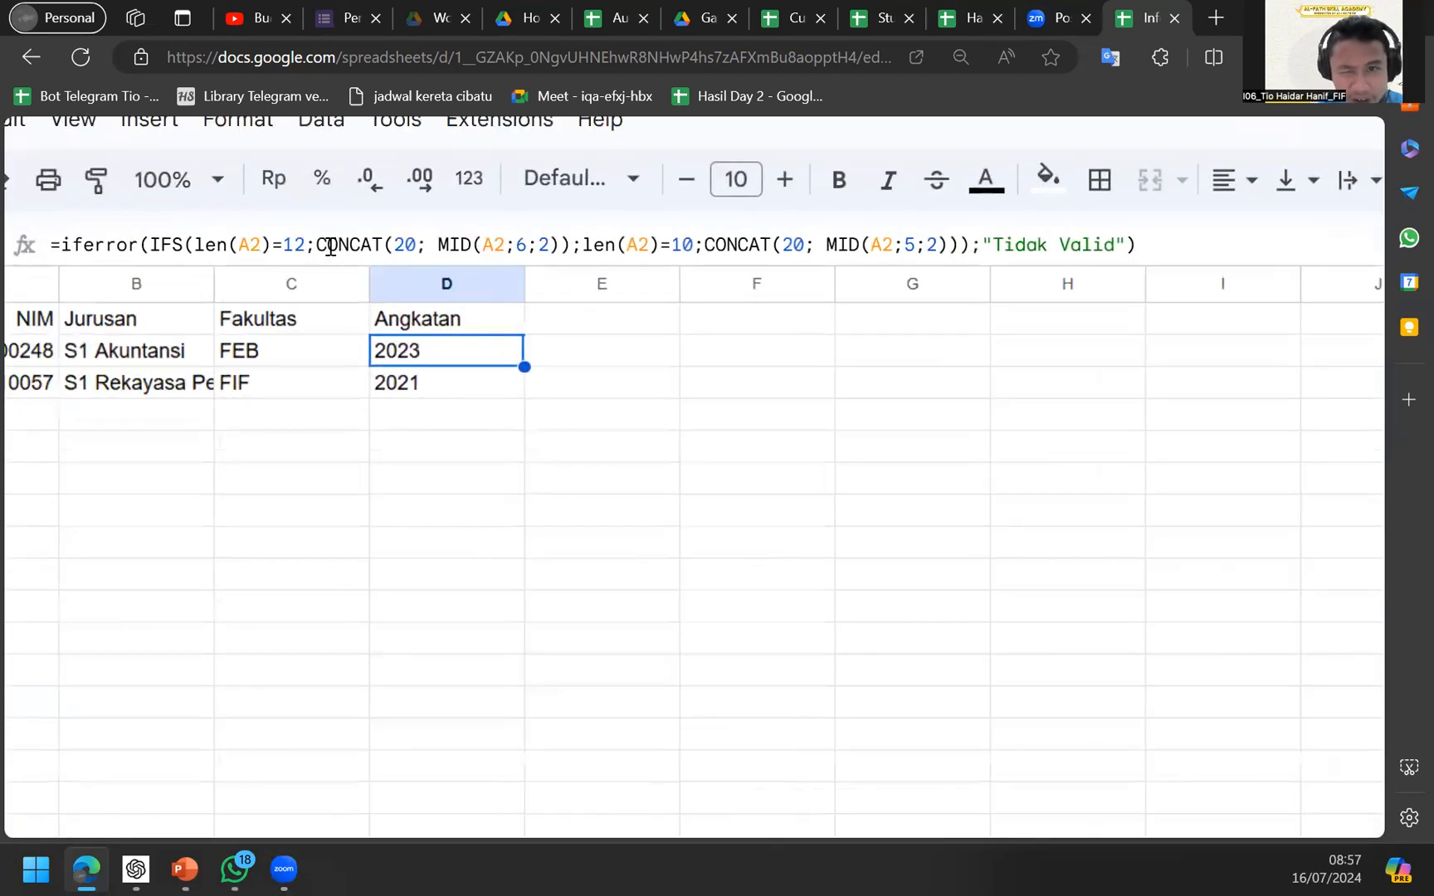
scroll(330, 246, down, 4)
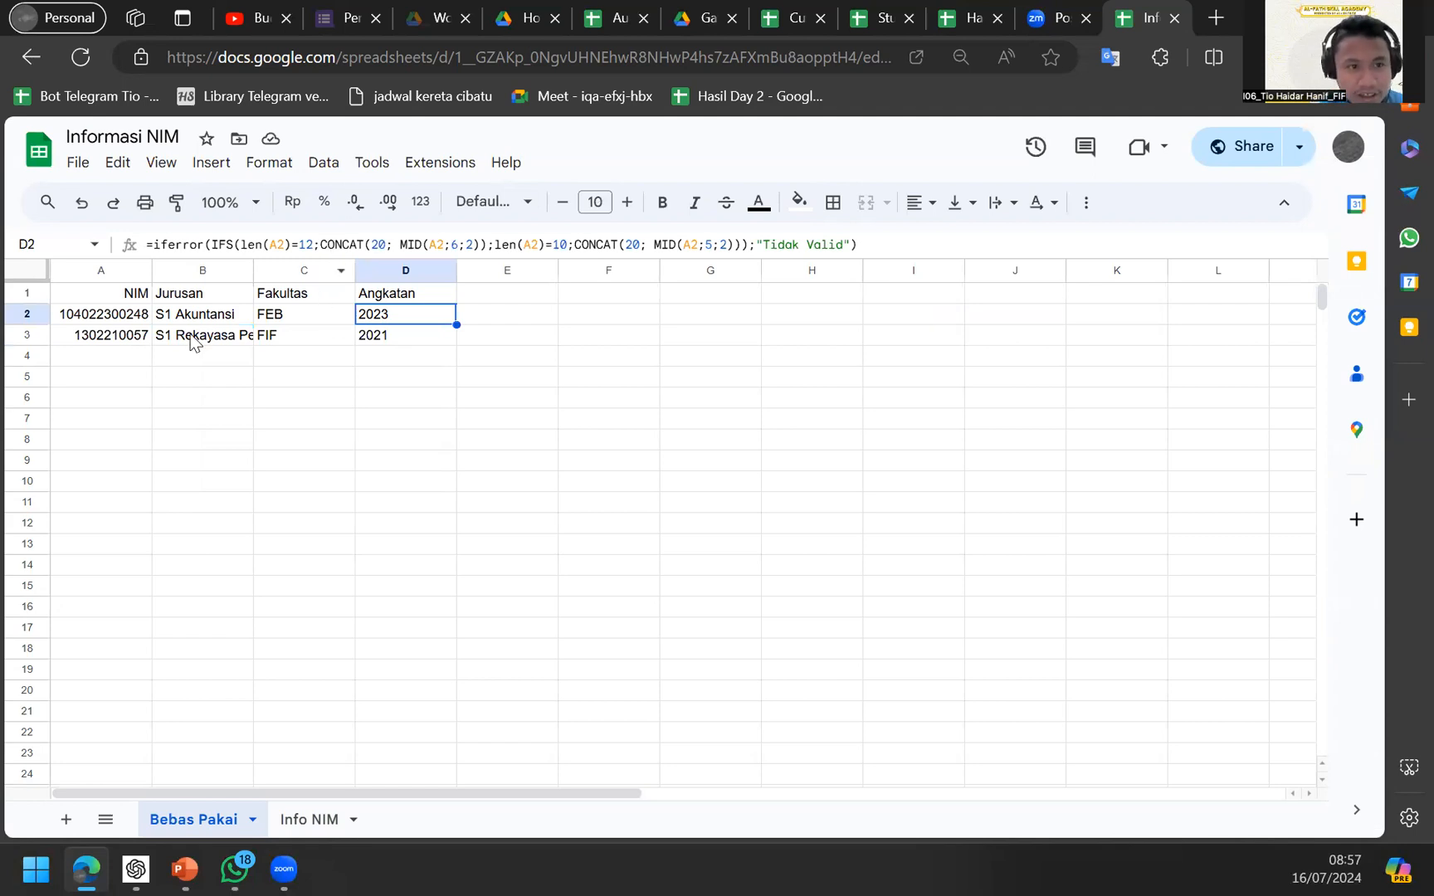
click(140, 320)
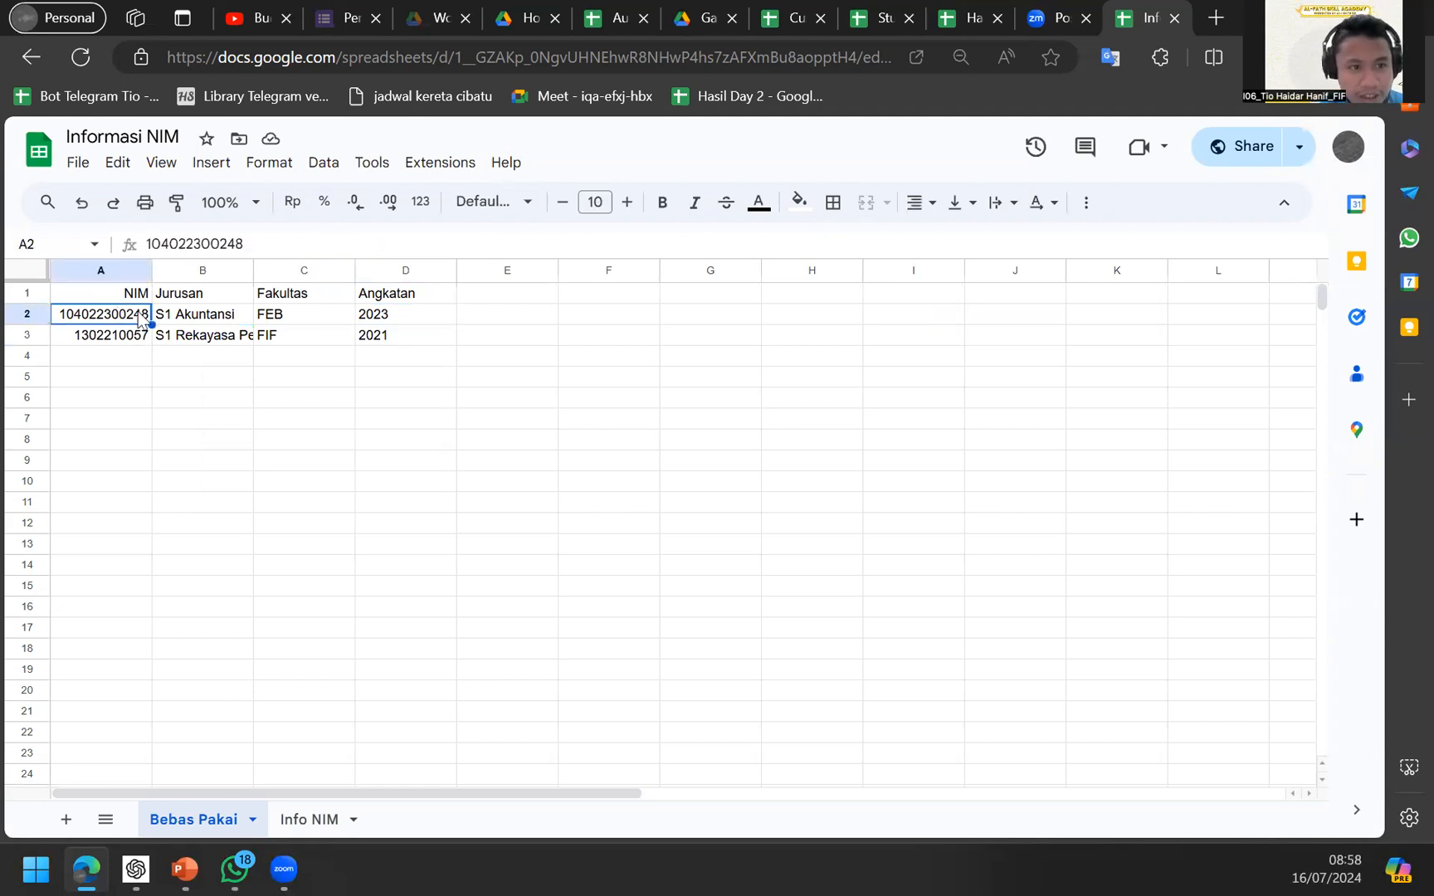
click(416, 302)
click(418, 317)
scroll(60, 337, up, 5)
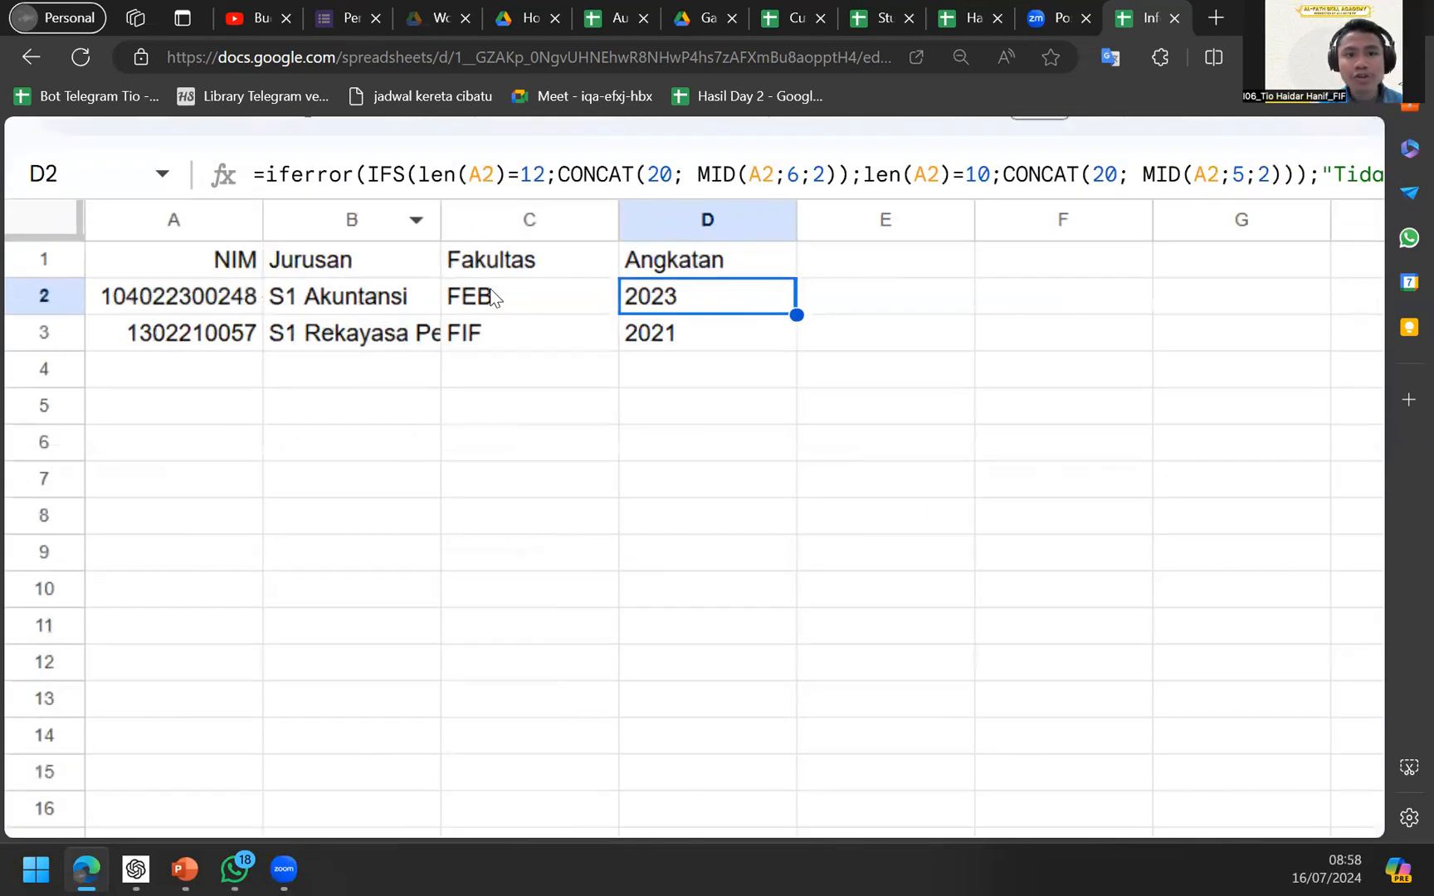
Review C2's Fakultas formula and B2's Jurusan VLOOKUP, then go to the Info NIM sheet.
click(492, 296)
click(355, 309)
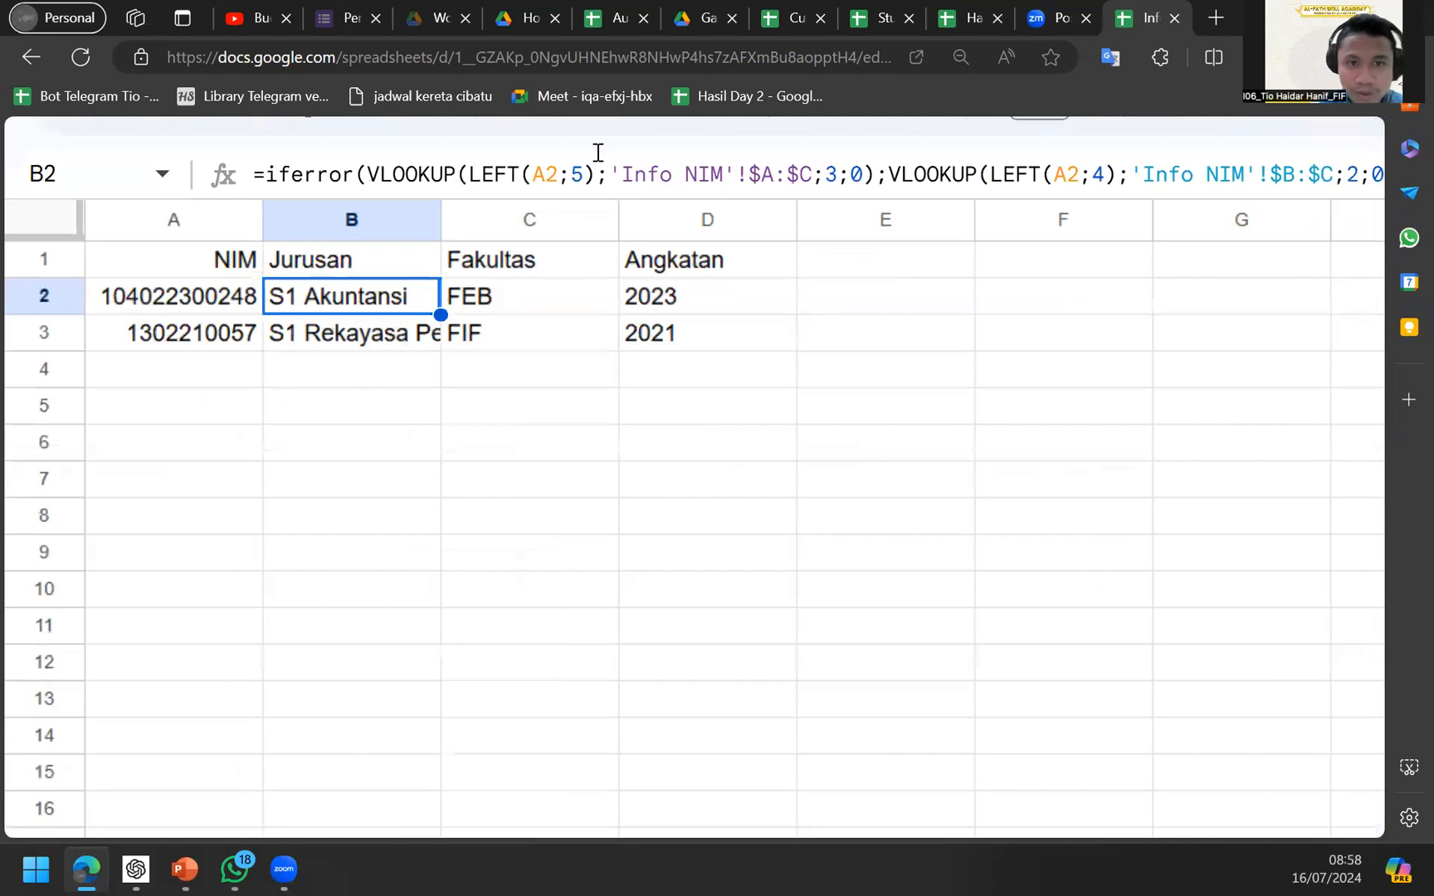
scroll(596, 157, up, 3)
scroll(792, 193, right, 1)
scroll(792, 192, left, 3)
scroll(339, 232, up, 3)
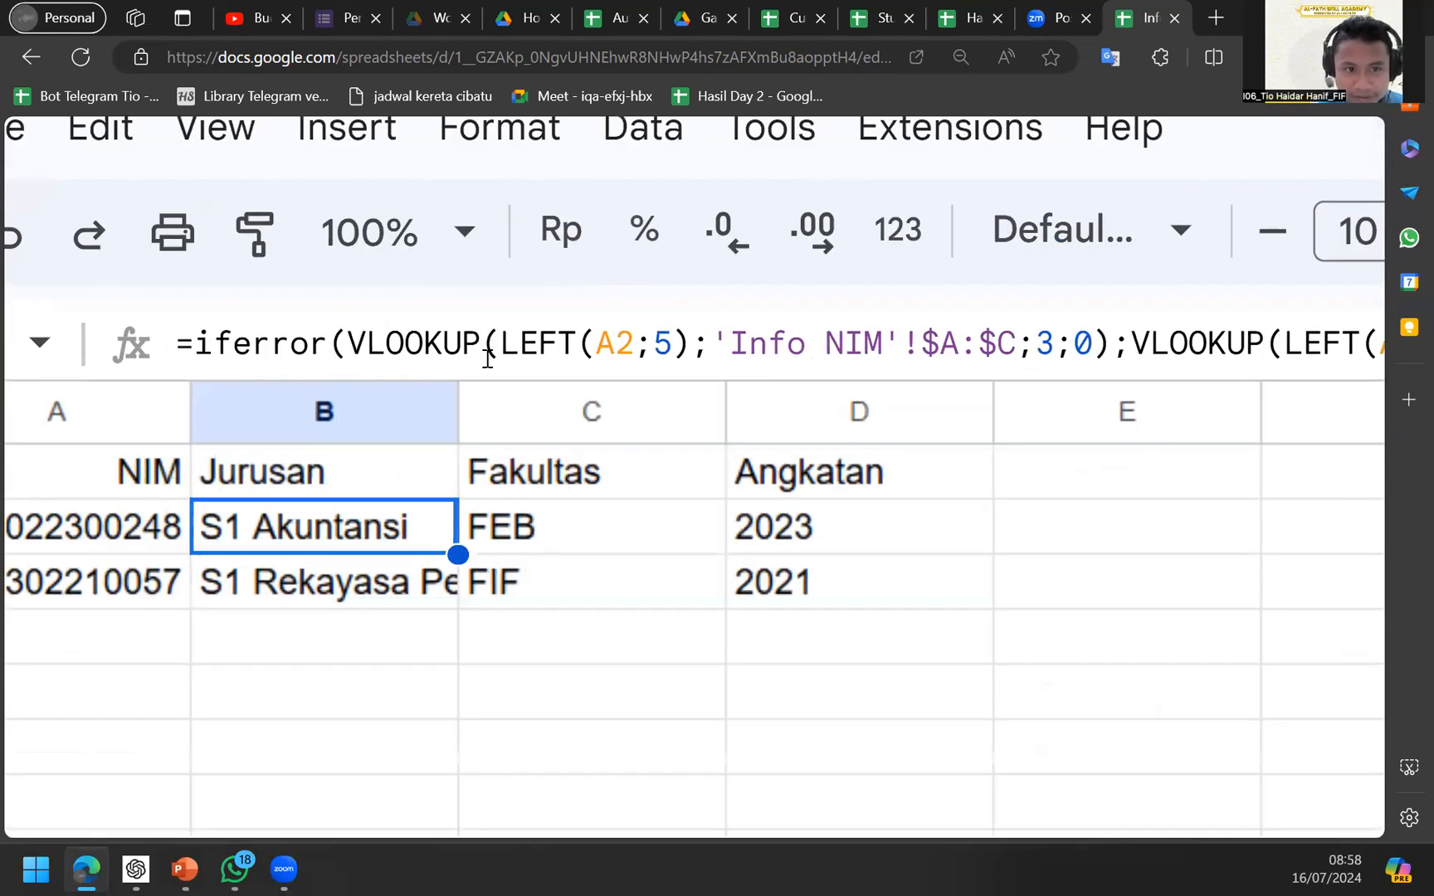
click(488, 358)
drag(347, 352, 441, 353)
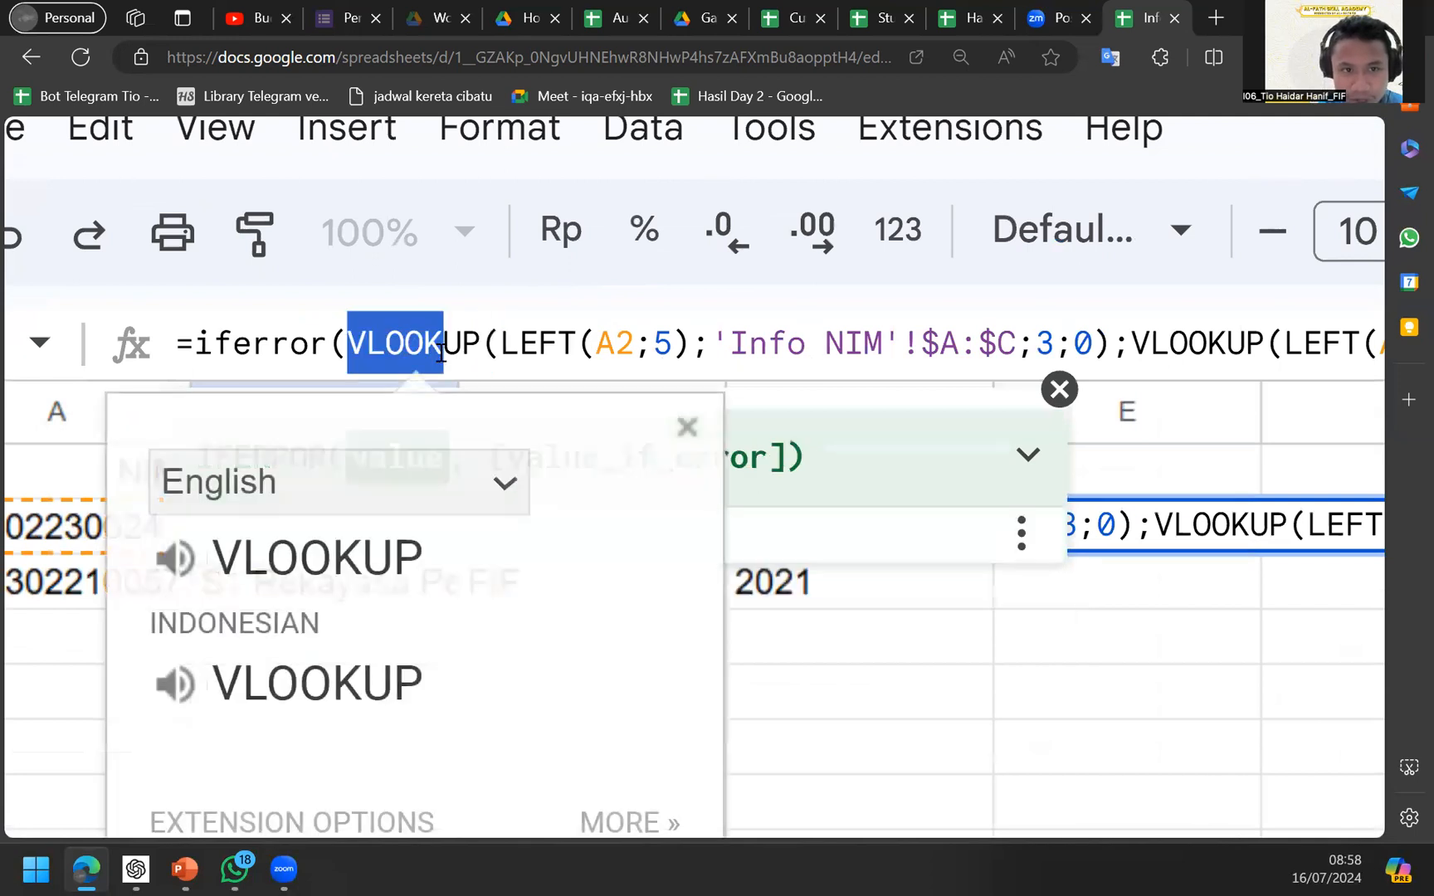
scroll(442, 353, down, 5)
scroll(371, 701, down, 3)
scroll(480, 579, up, 2)
scroll(425, 713, down, 3)
click(397, 801)
scroll(363, 697, down, 3)
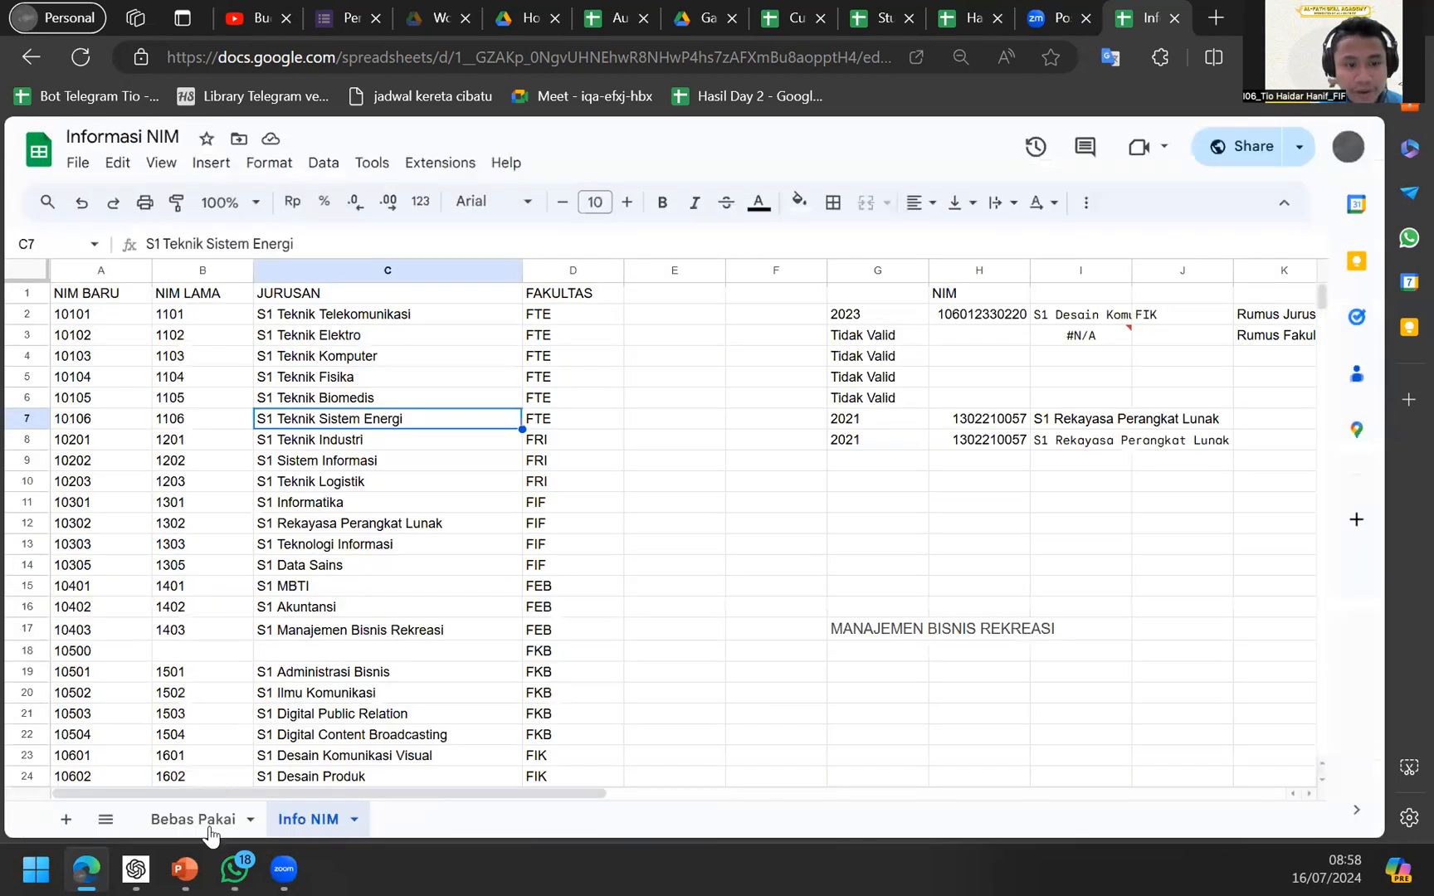
Autofit column B on Bebas Pakai so B3's full GETJURUSAN major name shows.
click(208, 822)
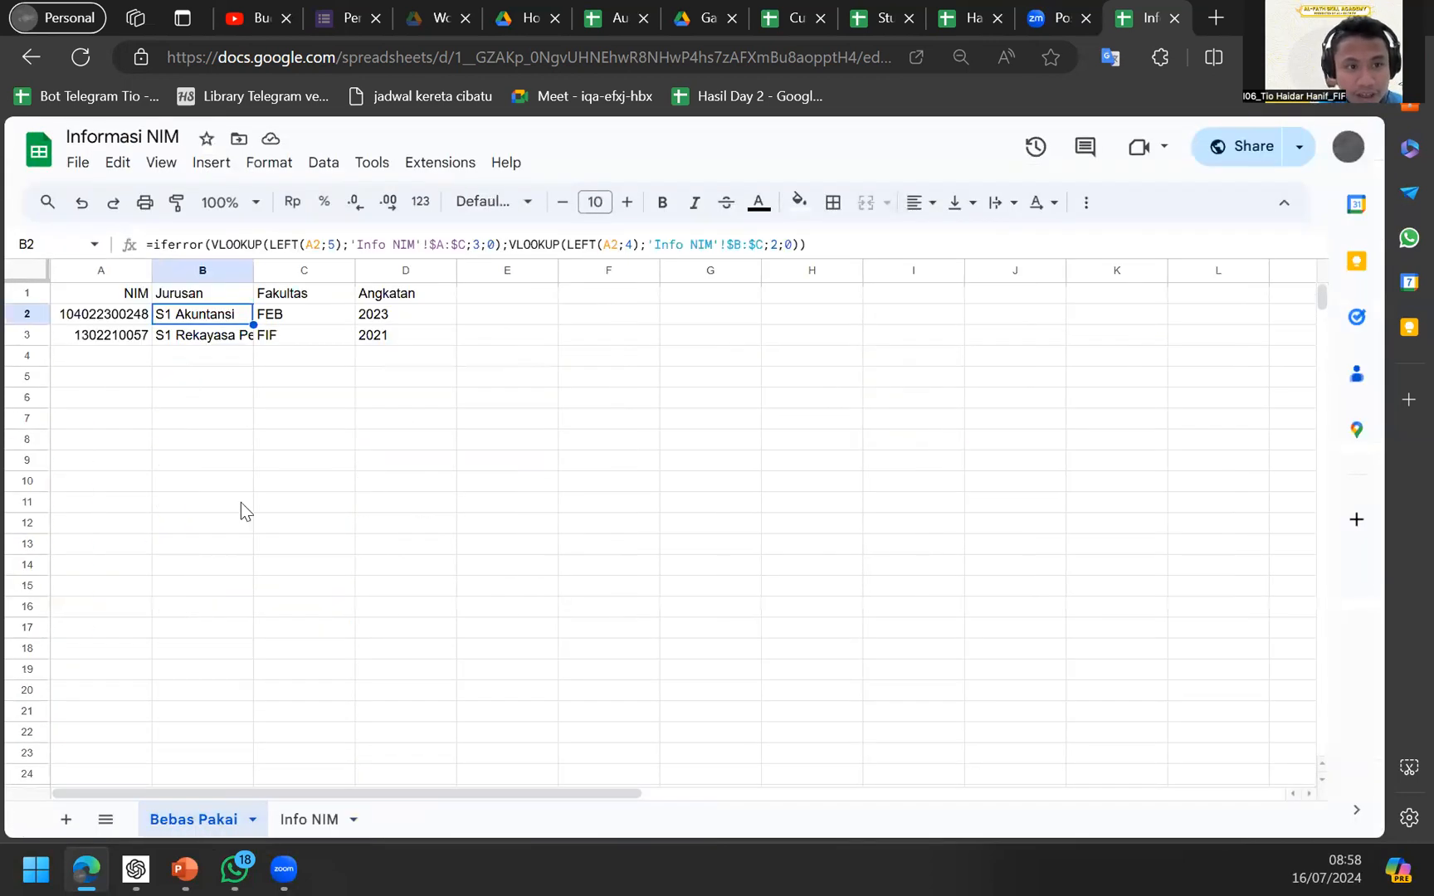
click(226, 340)
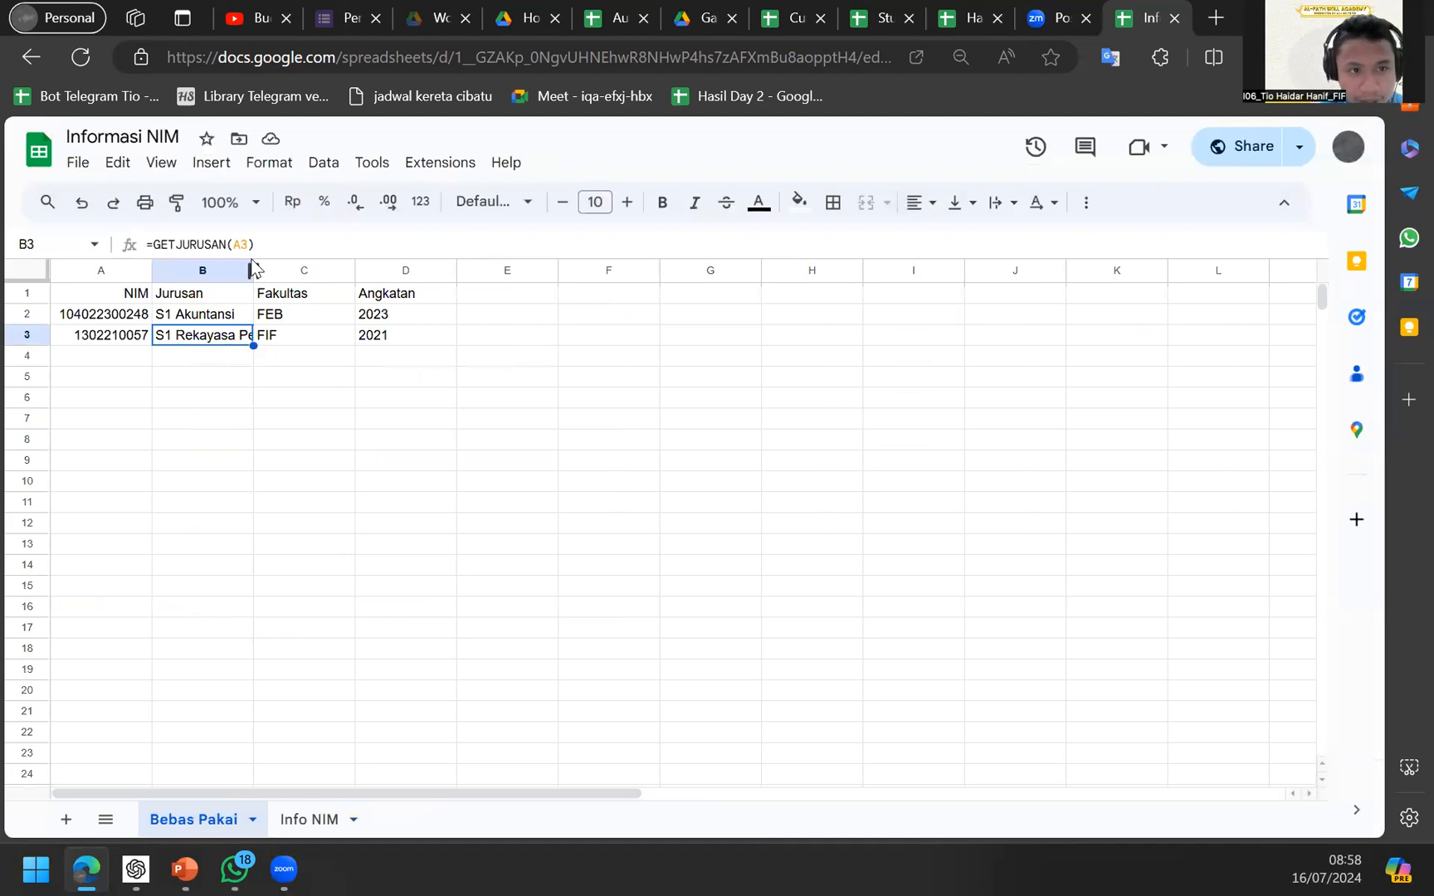
double_click(253, 269)
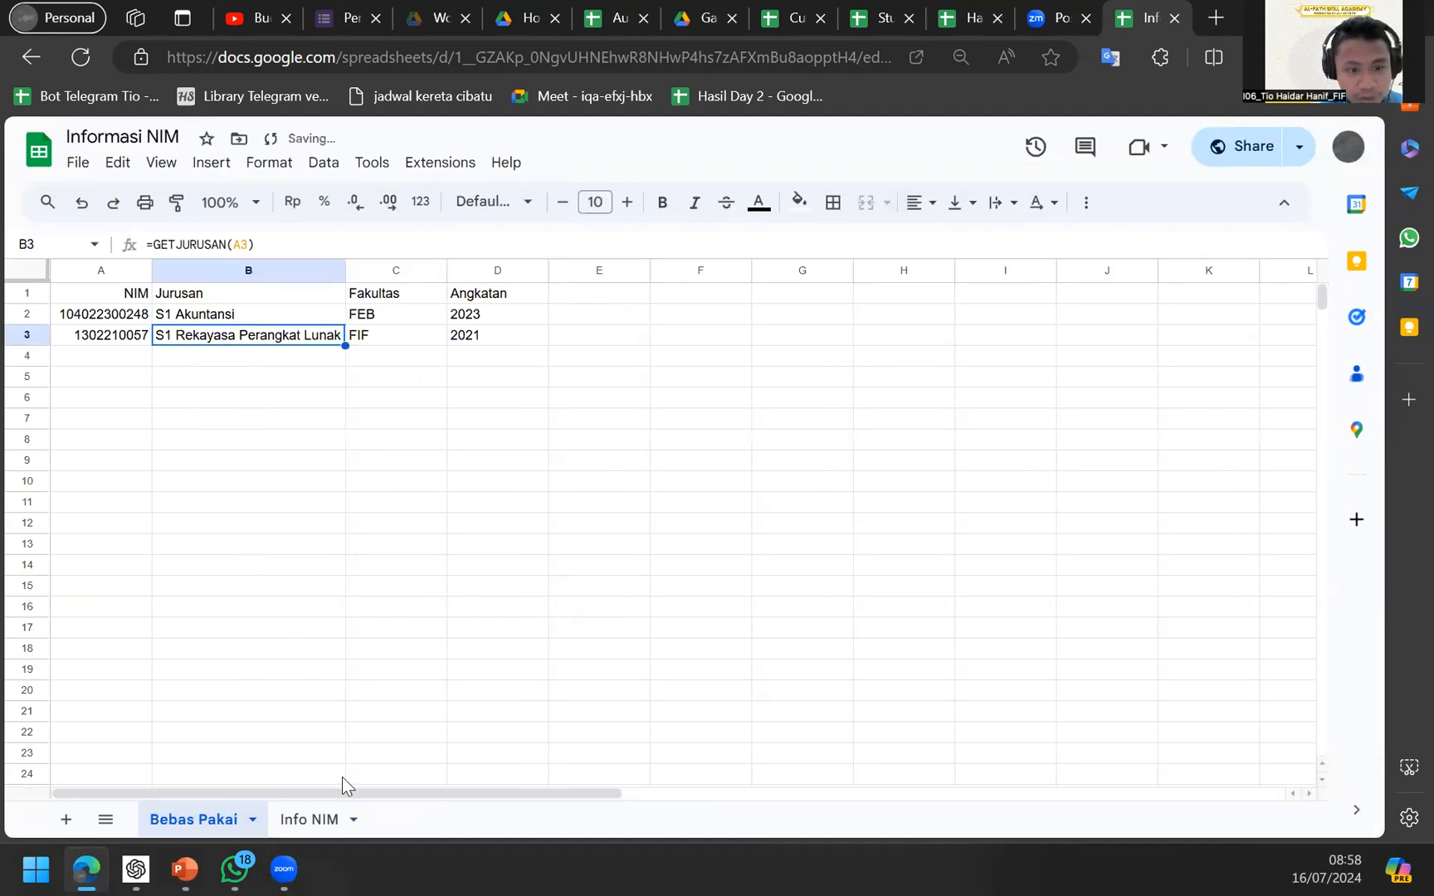
Shorten the Rekayasa Perangkat Lunak major in Info NIM cell C12 to 'S1 RPL'.
click(336, 802)
click(208, 822)
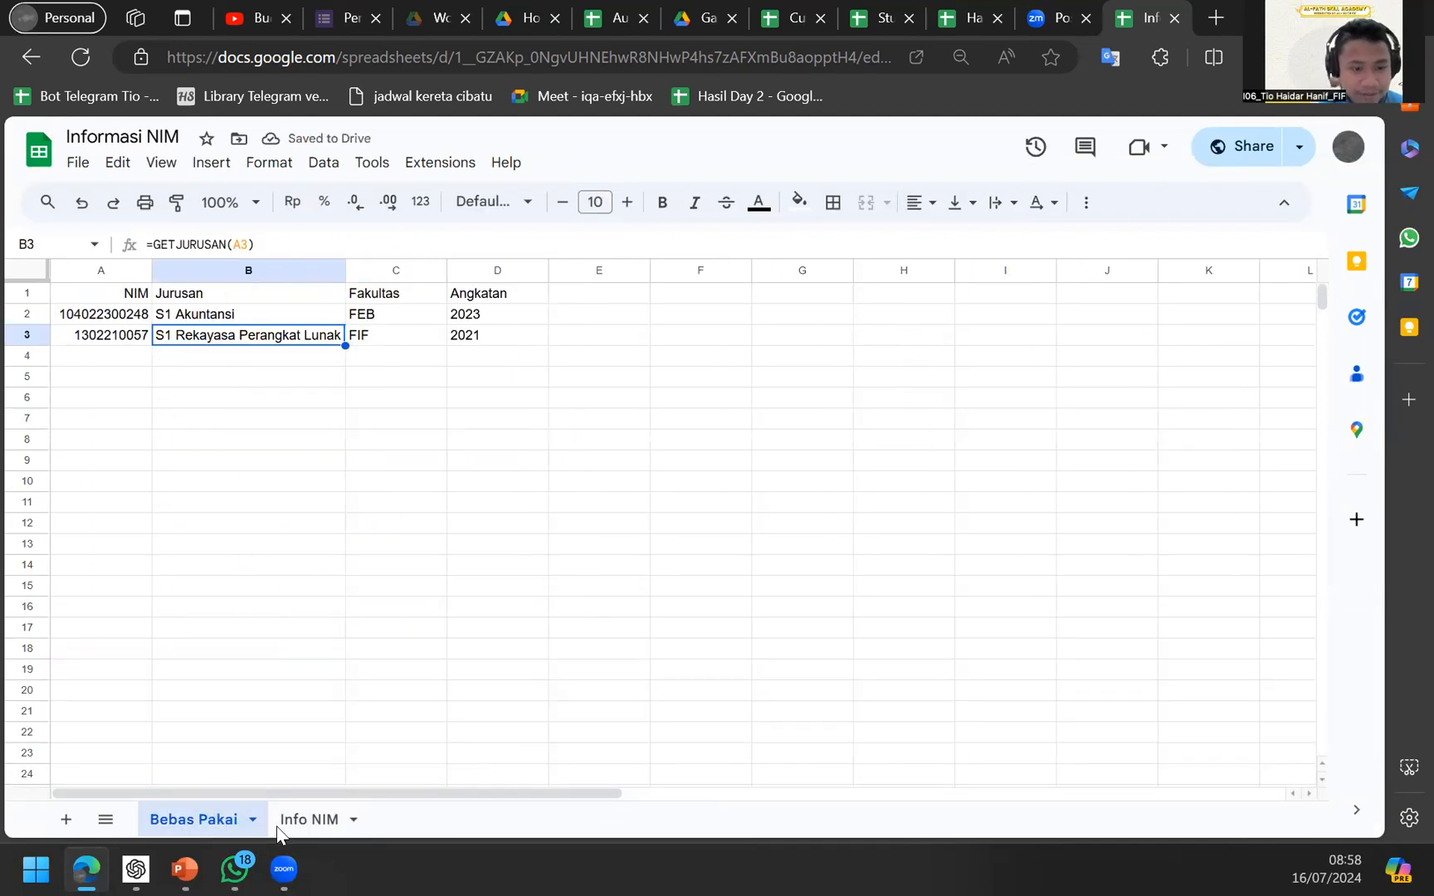
click(296, 826)
scroll(346, 630, down, 2)
scroll(341, 581, up, 2)
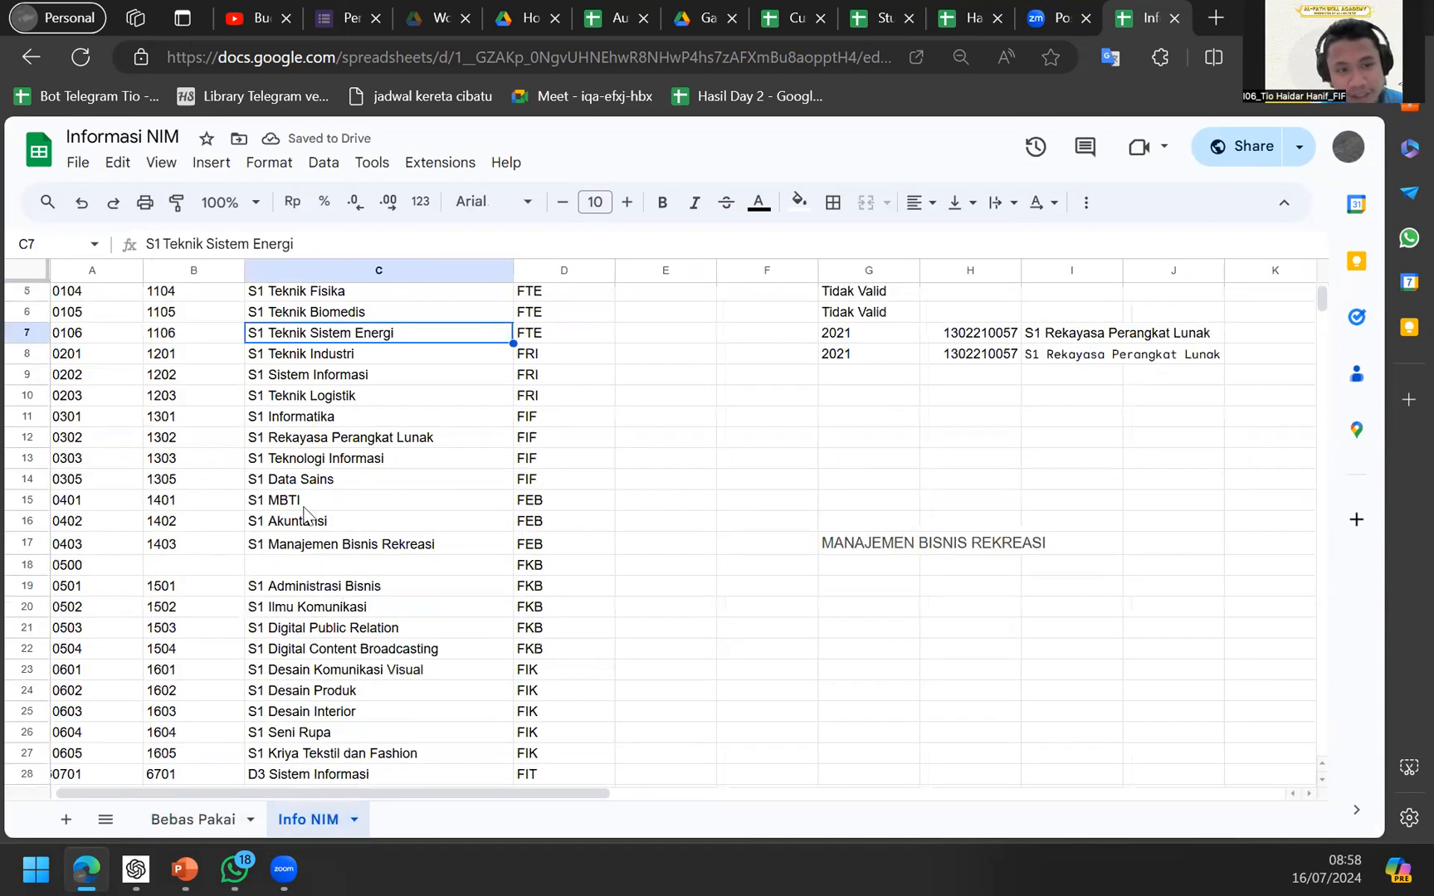
scroll(338, 558, right, 1)
click(340, 503)
double_click(343, 519)
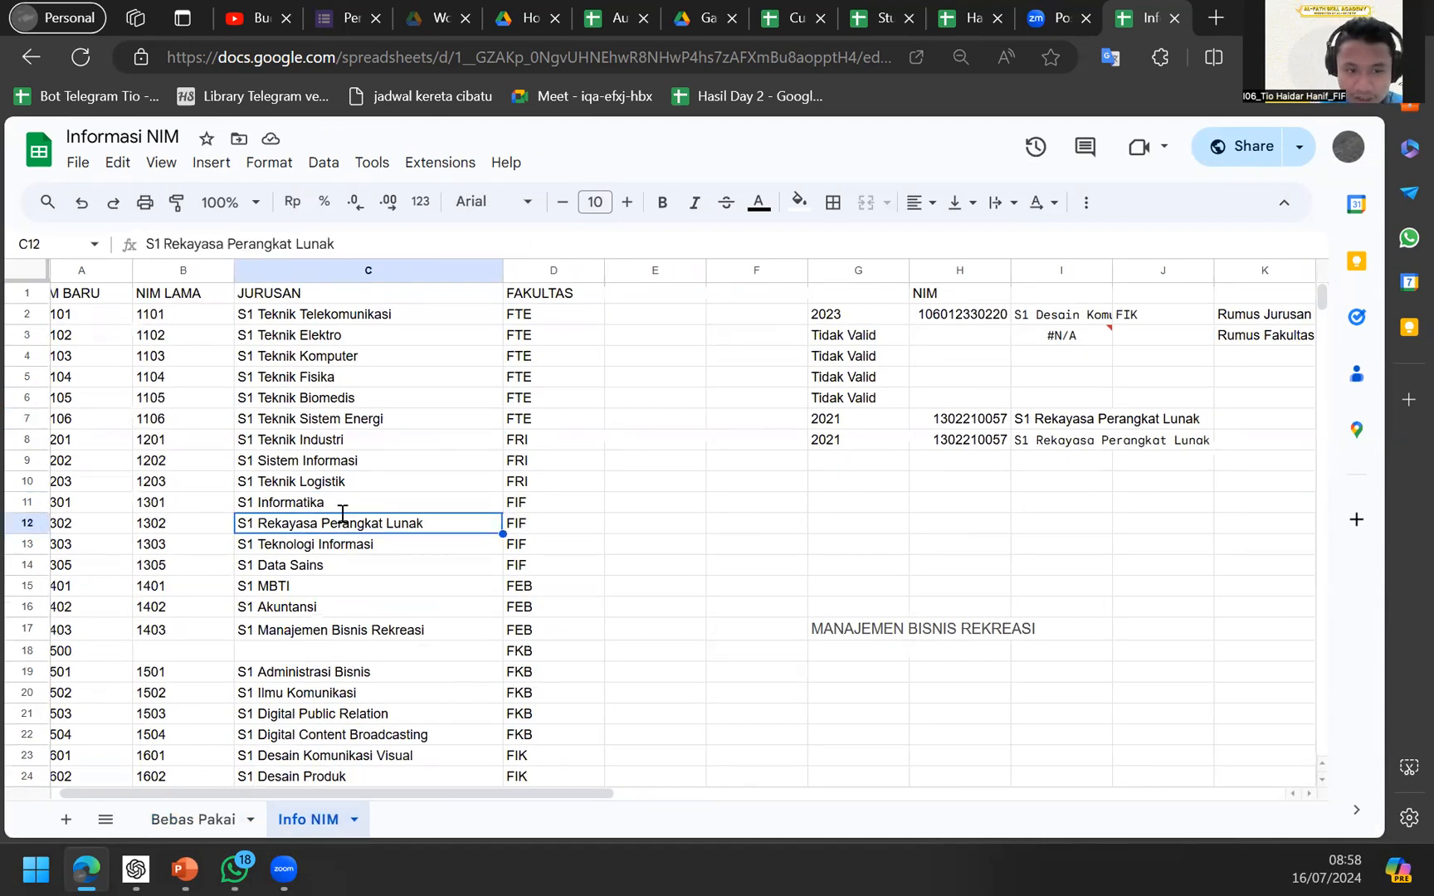
key(ctrl+BackSpace)
key(ctrl+BackSpace)
key(ctrl+BackSpace)
text(RPL)
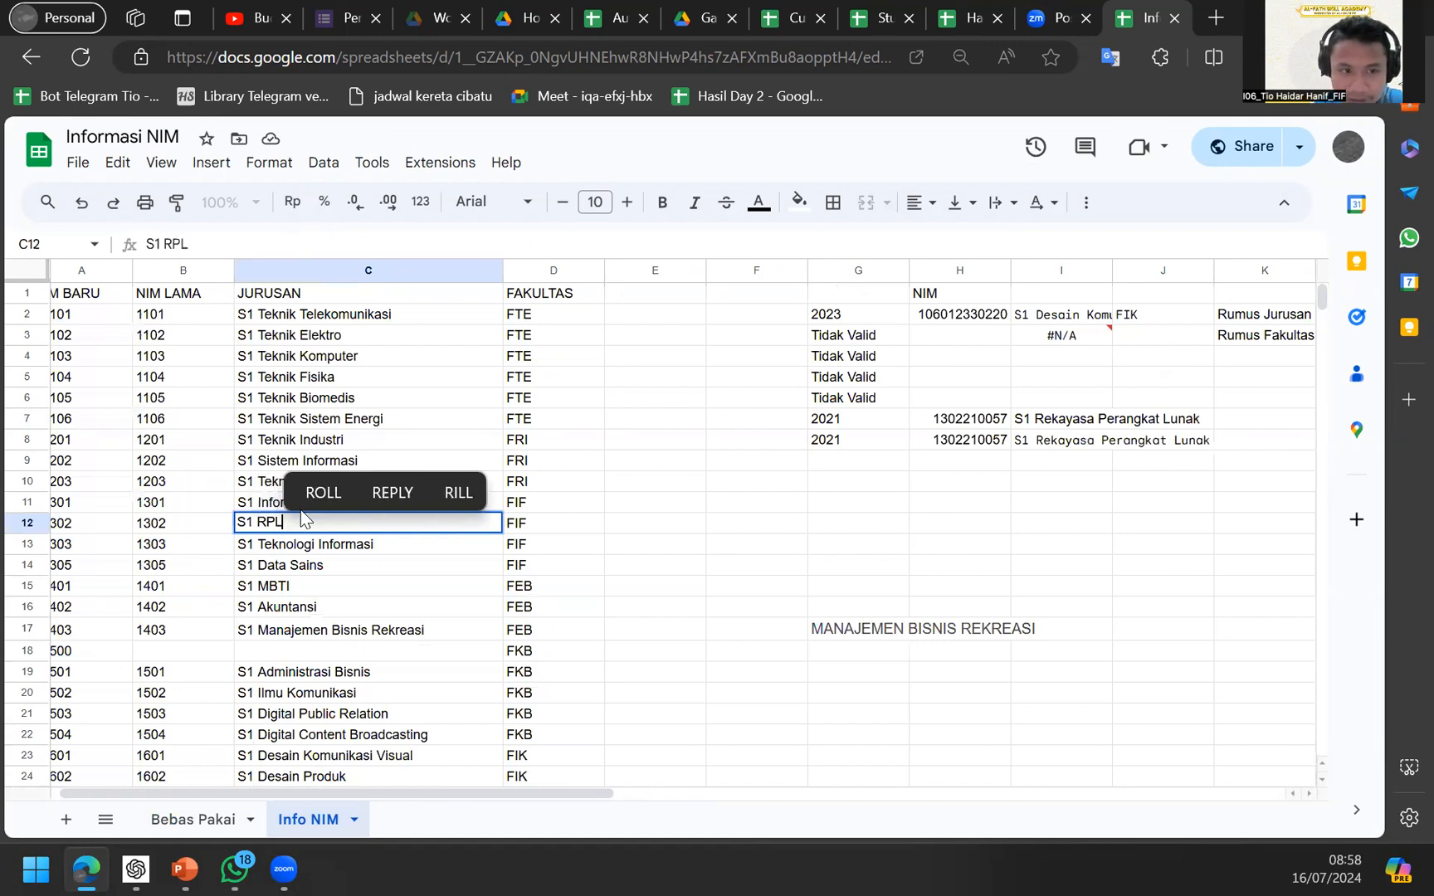
key(Return)
Back on Bebas Pakai, review the GETJURUSAN formula, then insert and undo a pie chart and close print settings.
click(196, 811)
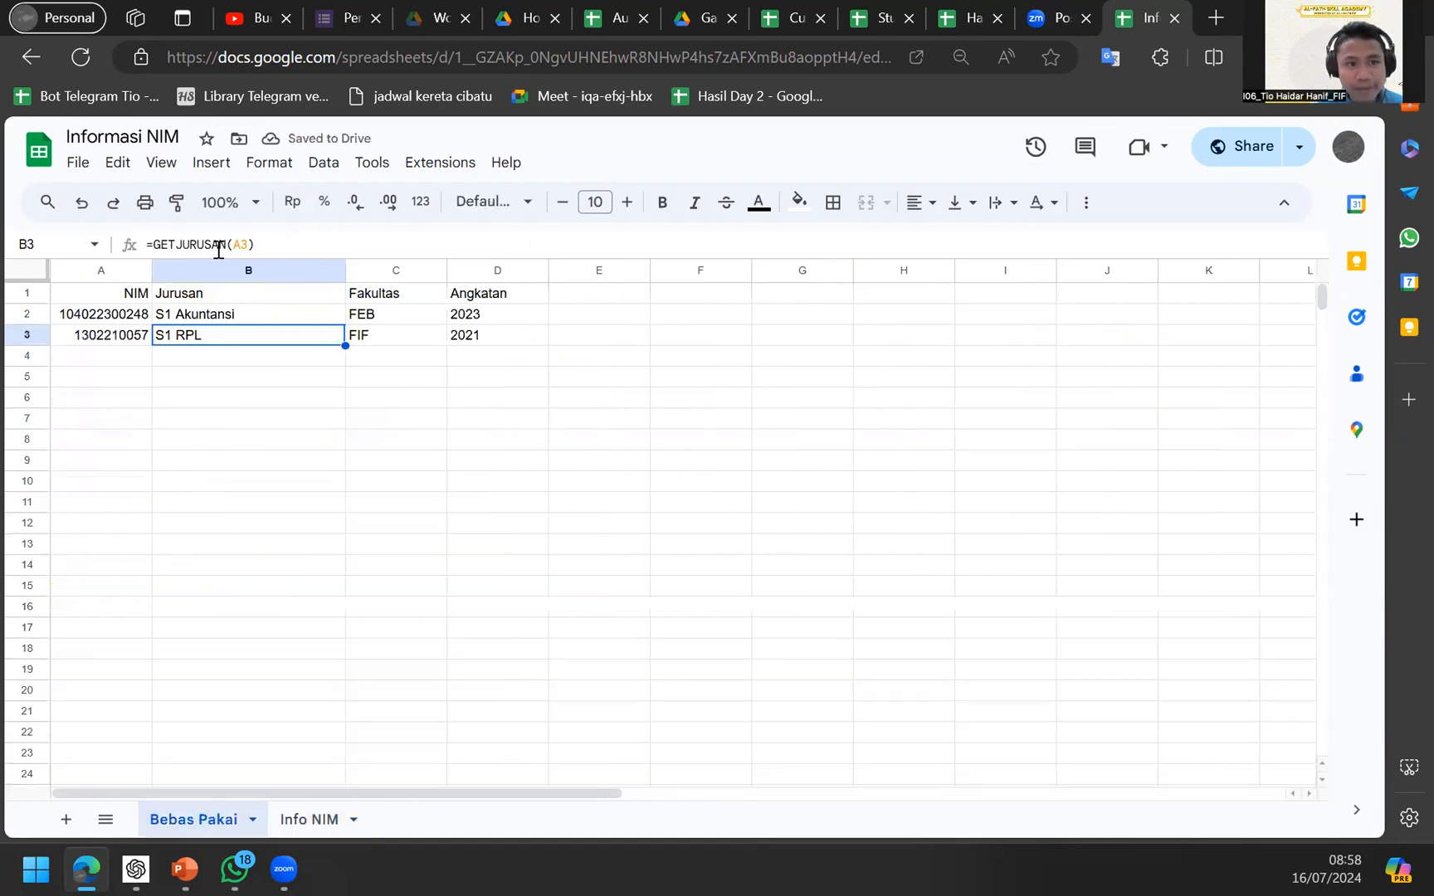
drag(153, 245, 218, 247)
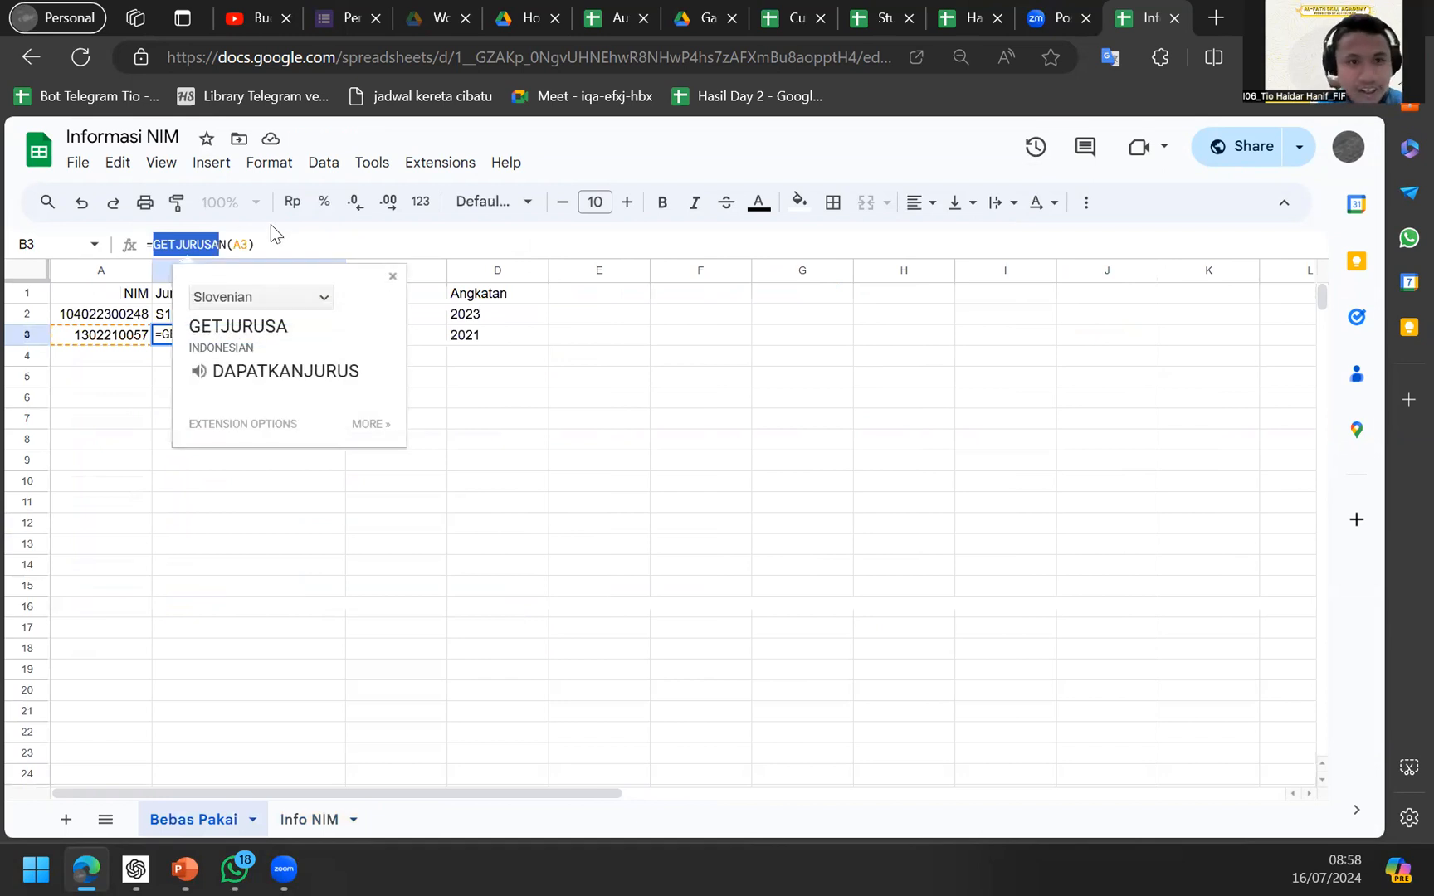
click(210, 164)
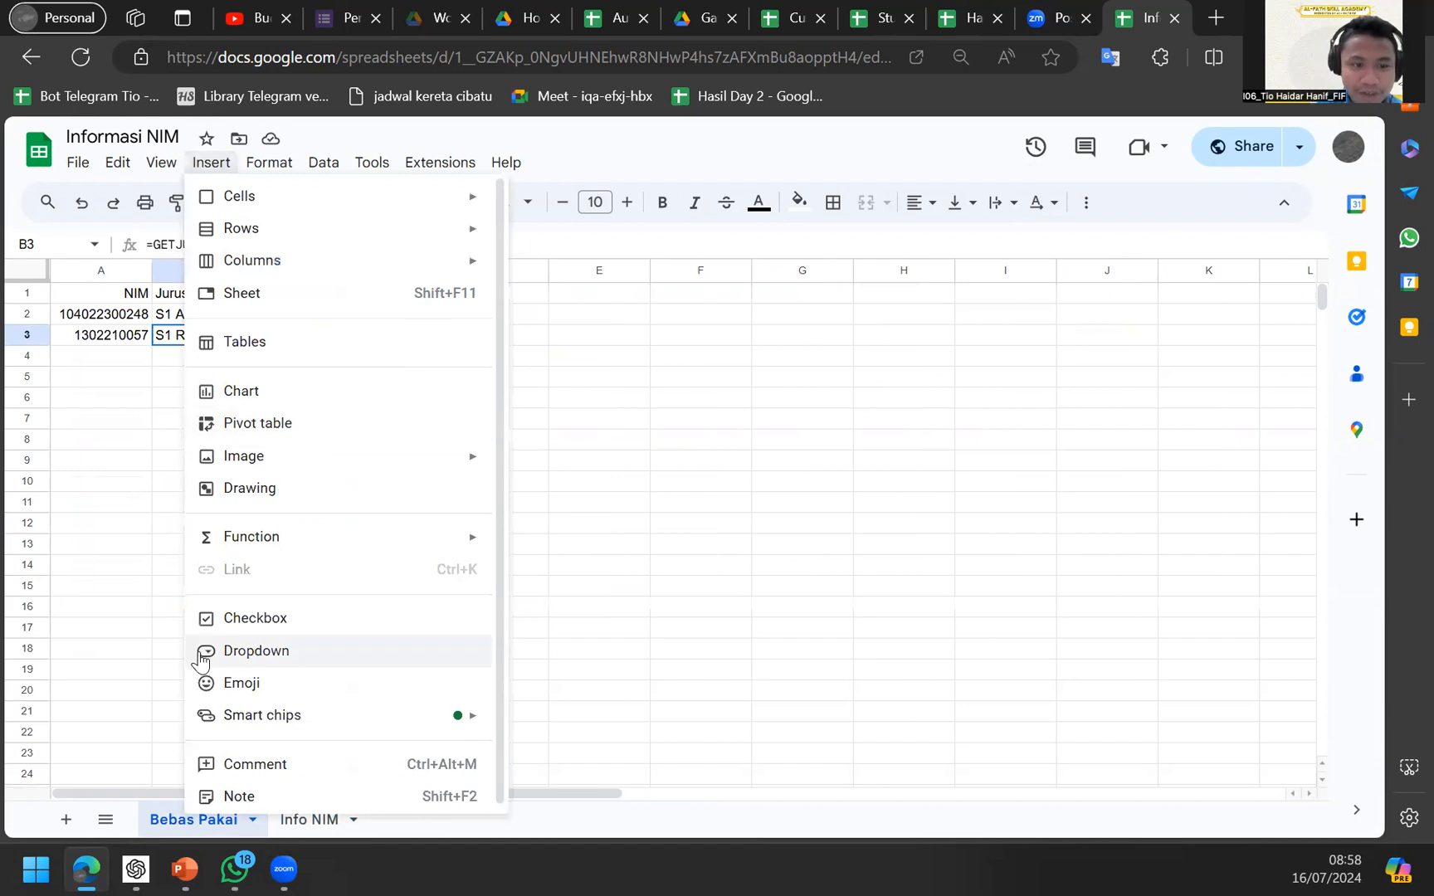
mouse_move(451, 541)
click(241, 388)
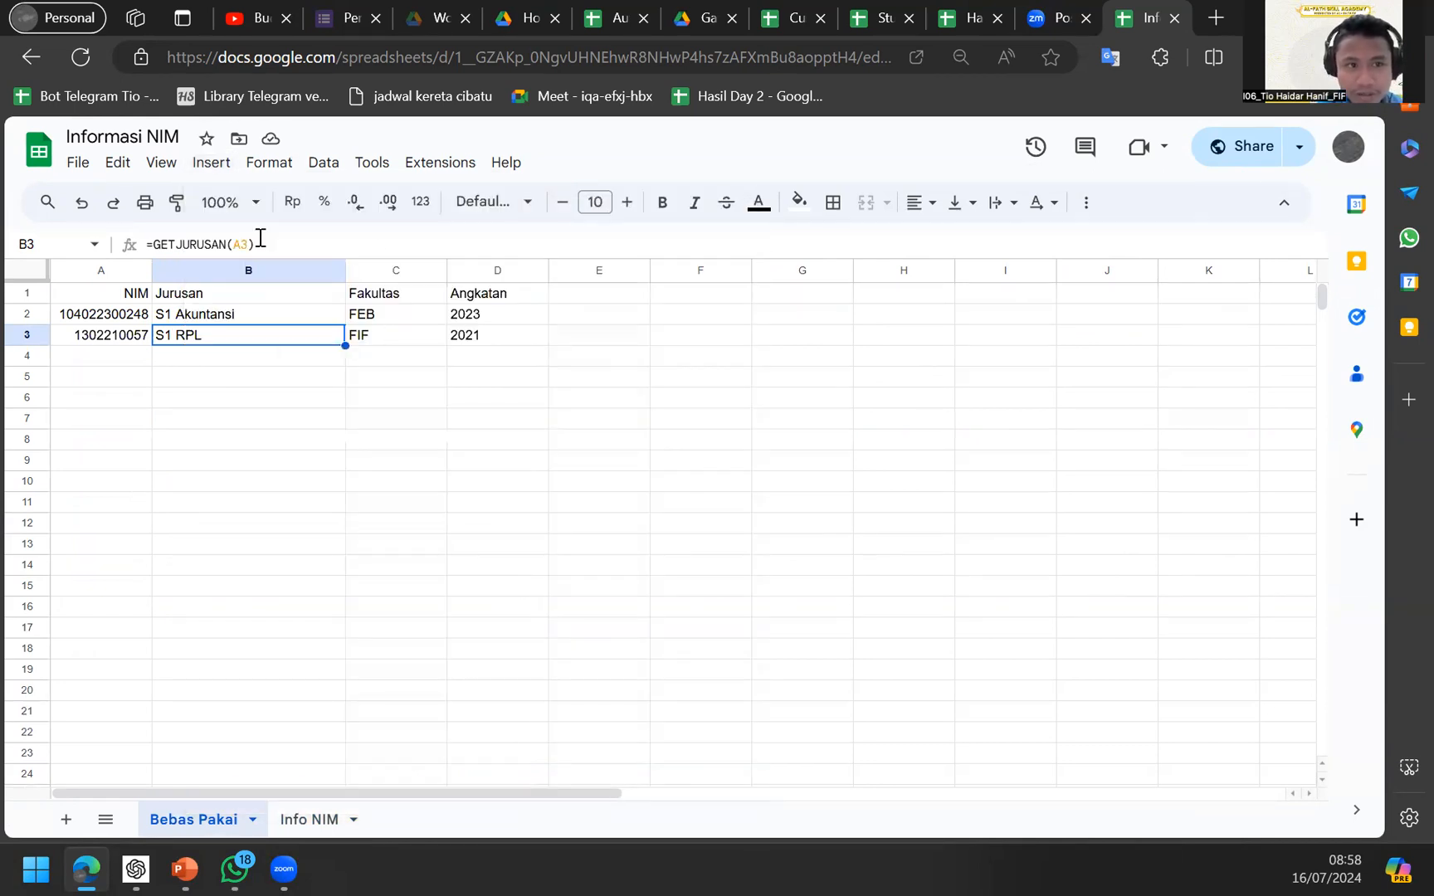
click(117, 464)
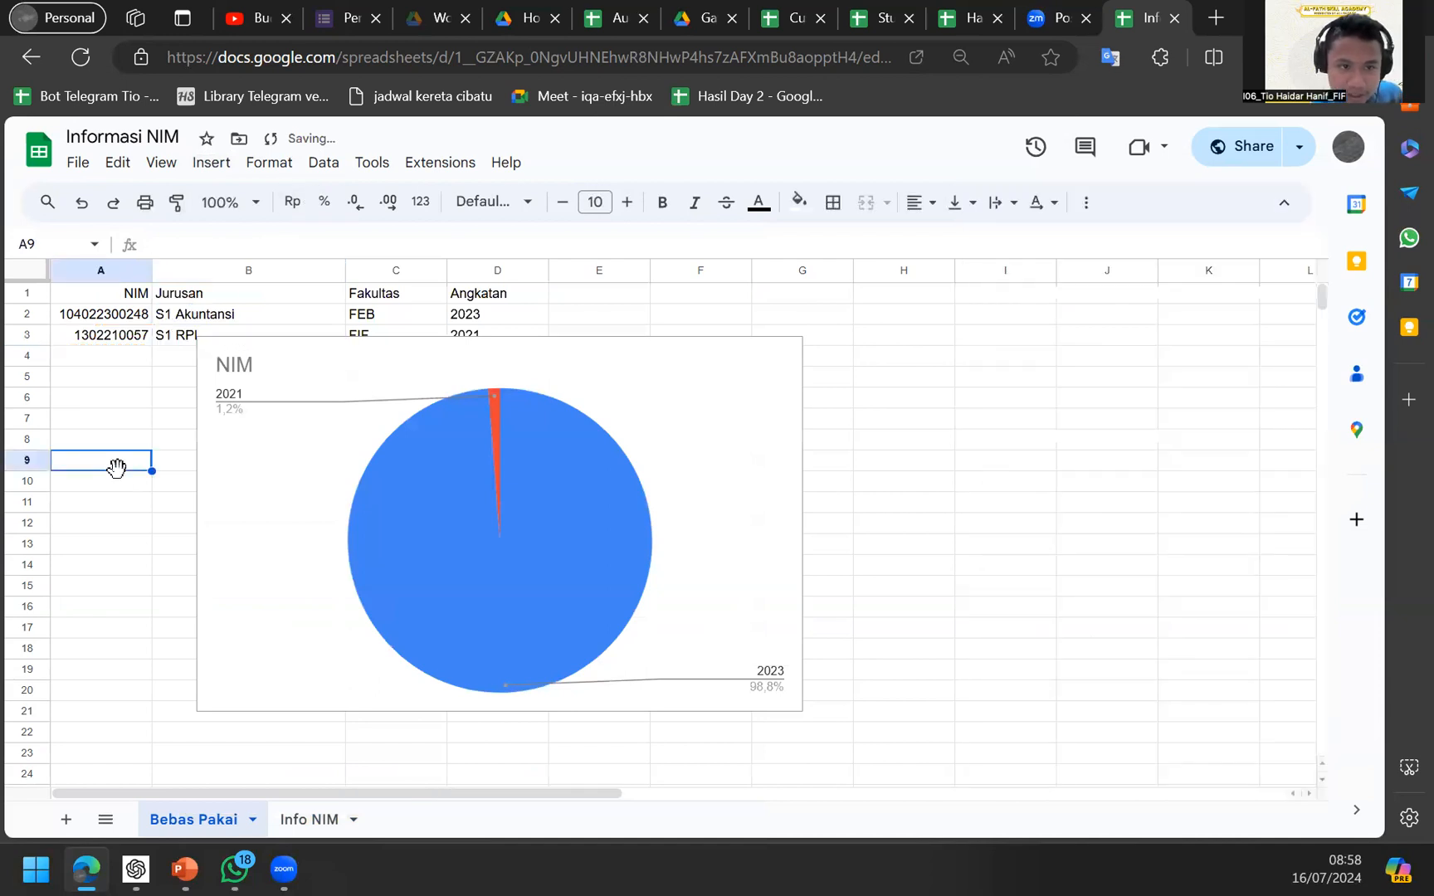
key(ctrl+z)
key(ctrl+p)
key(Escape)
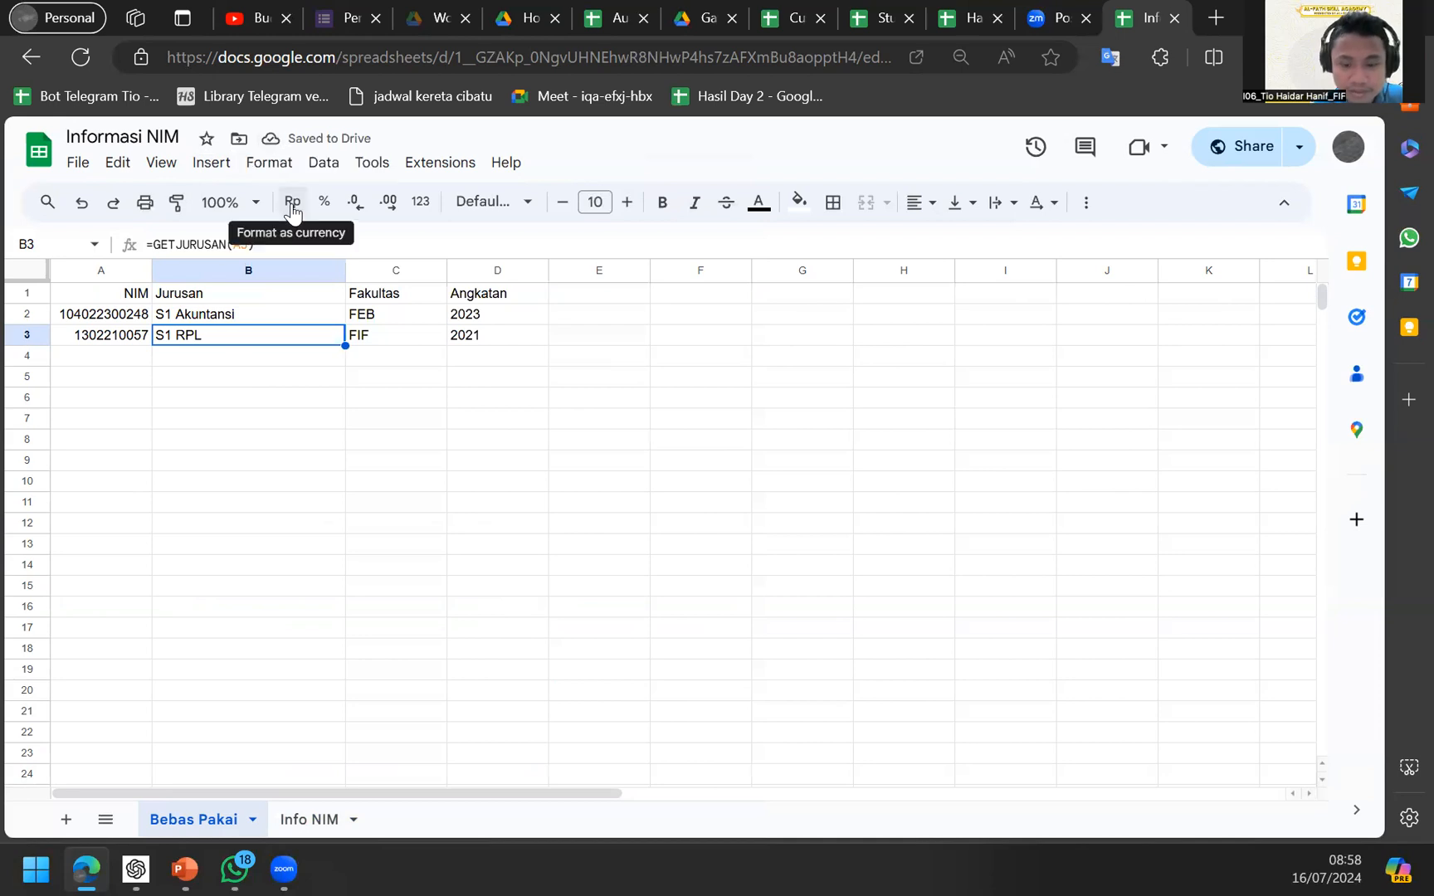
click(324, 163)
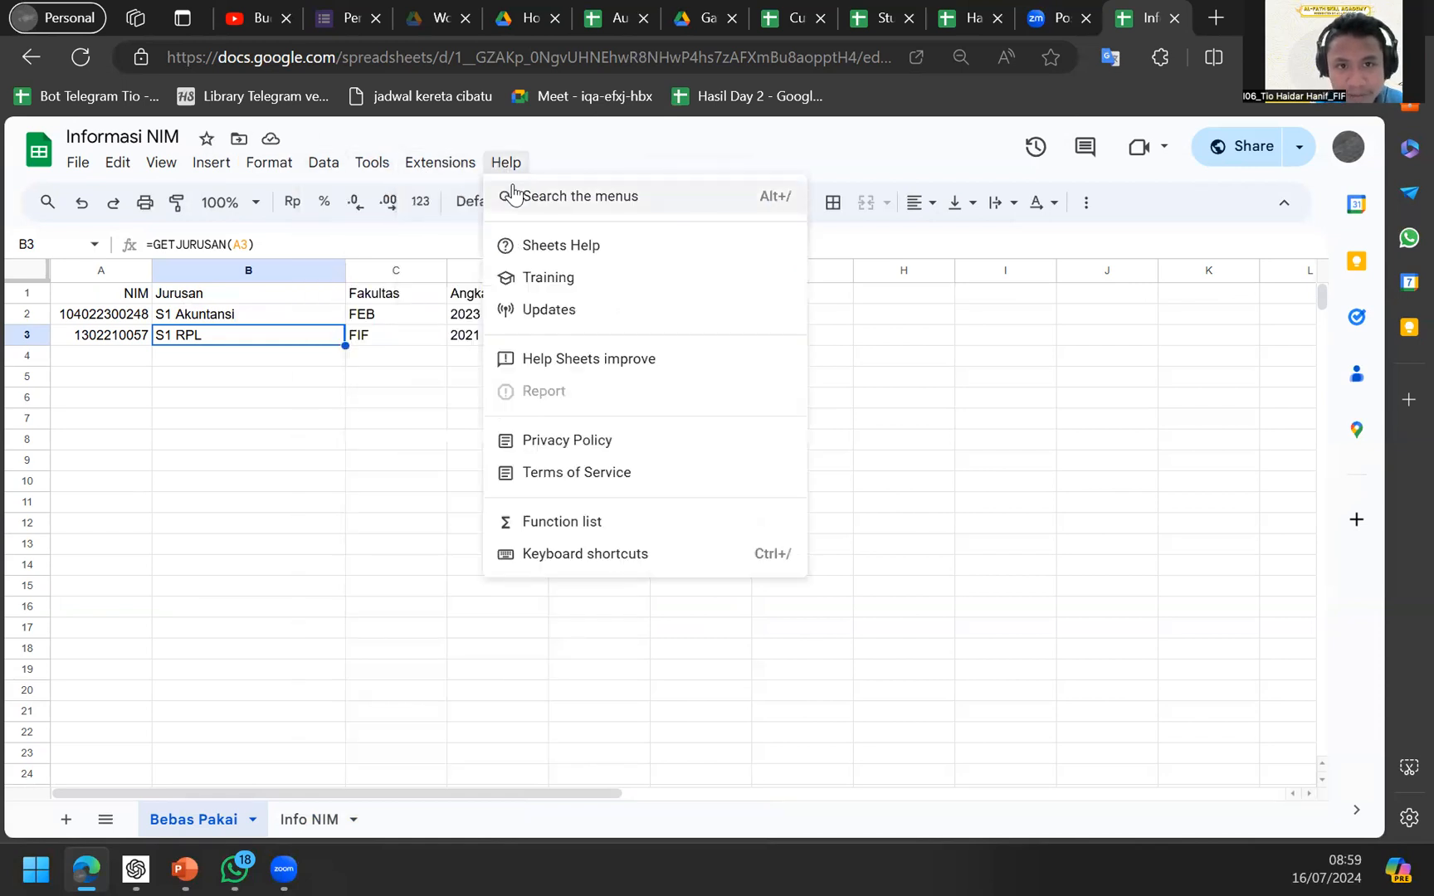
Find Named functions via the menu search and edit GETJURUSAN.
click(514, 193)
text(named fu)
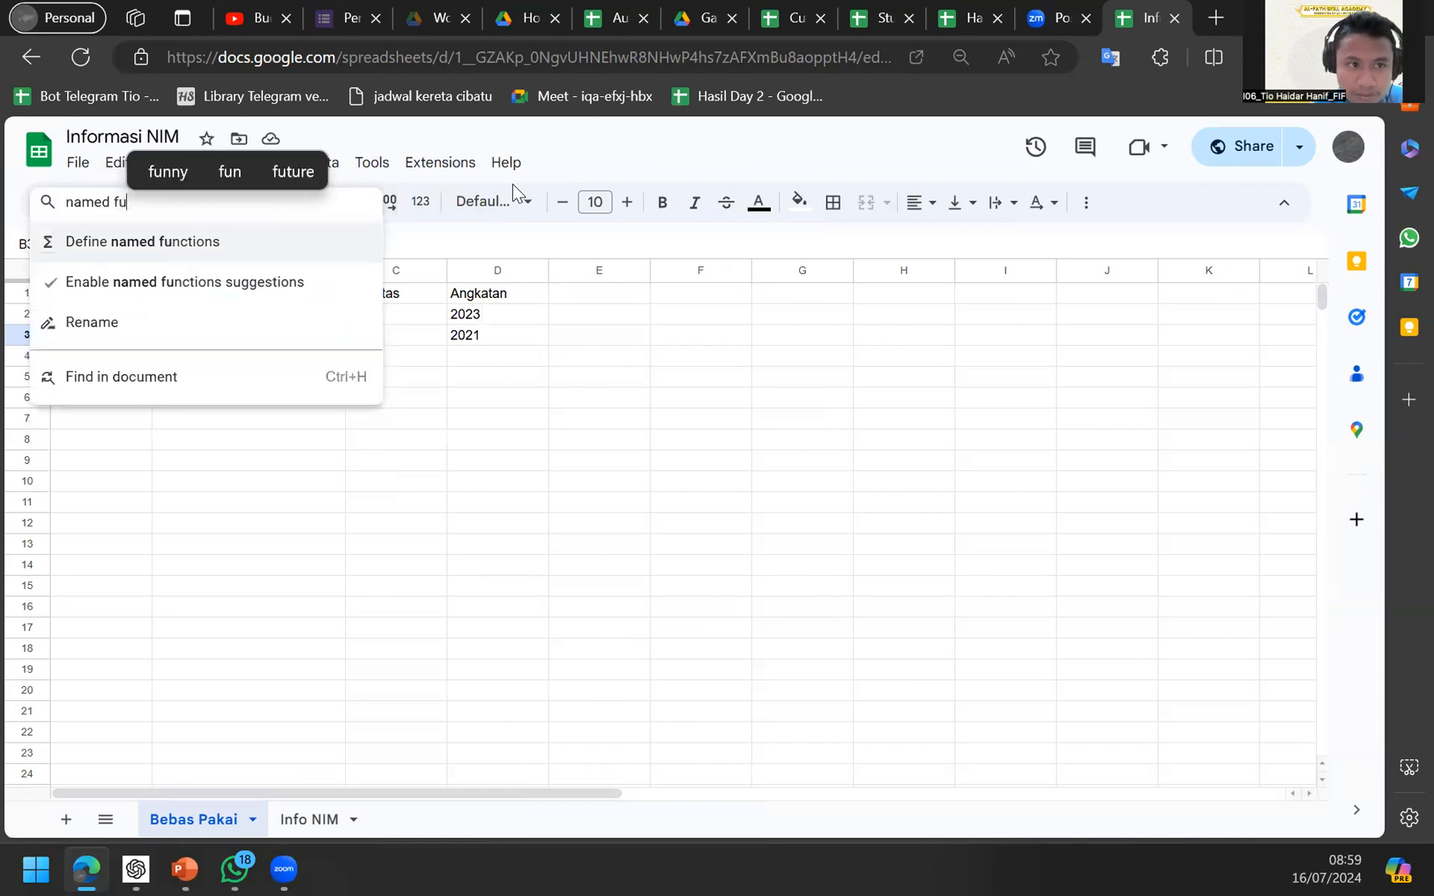
key(Return)
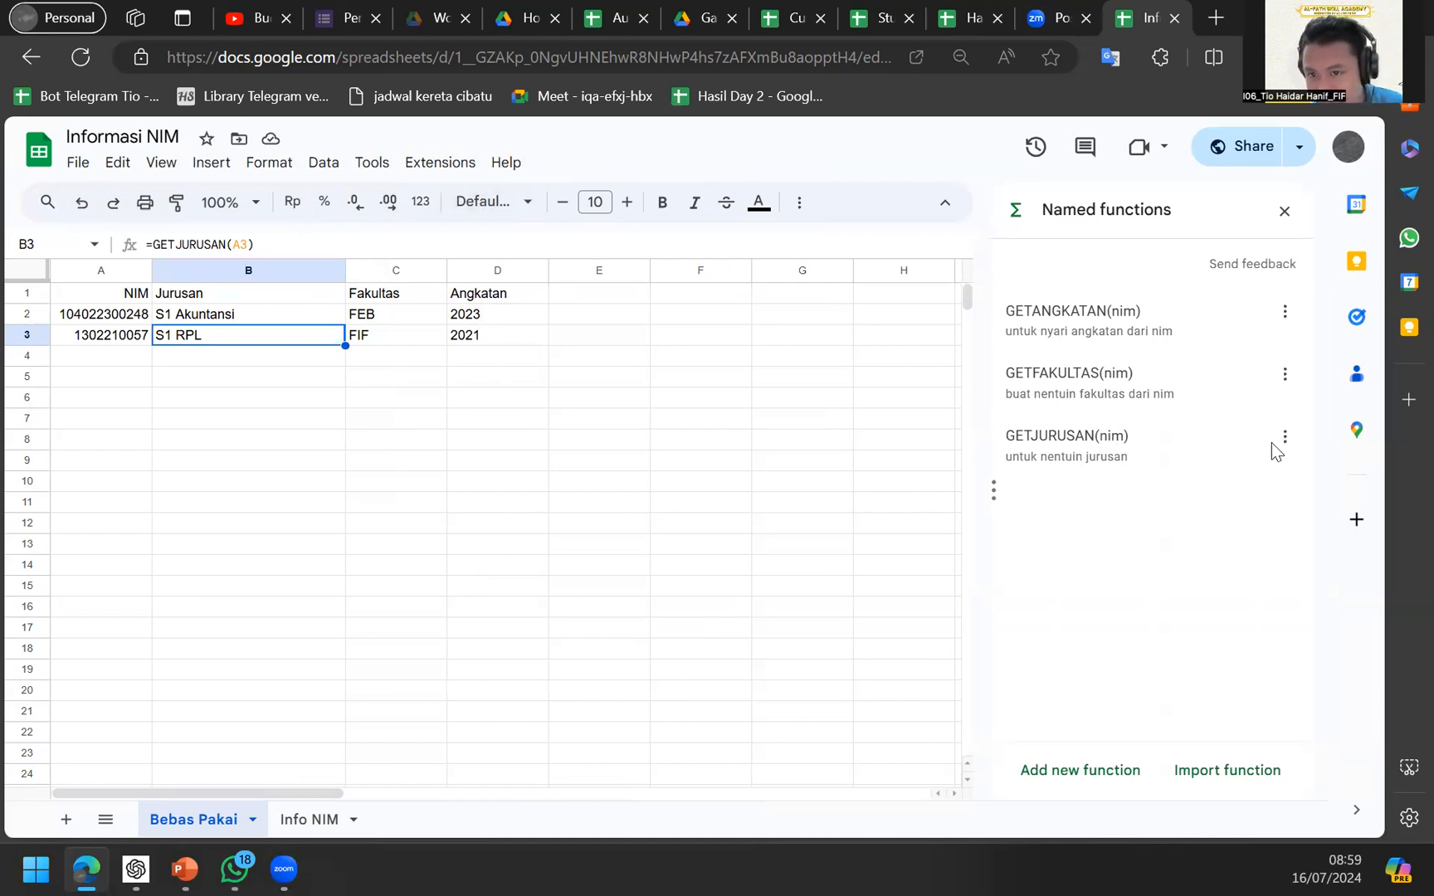
click(1284, 440)
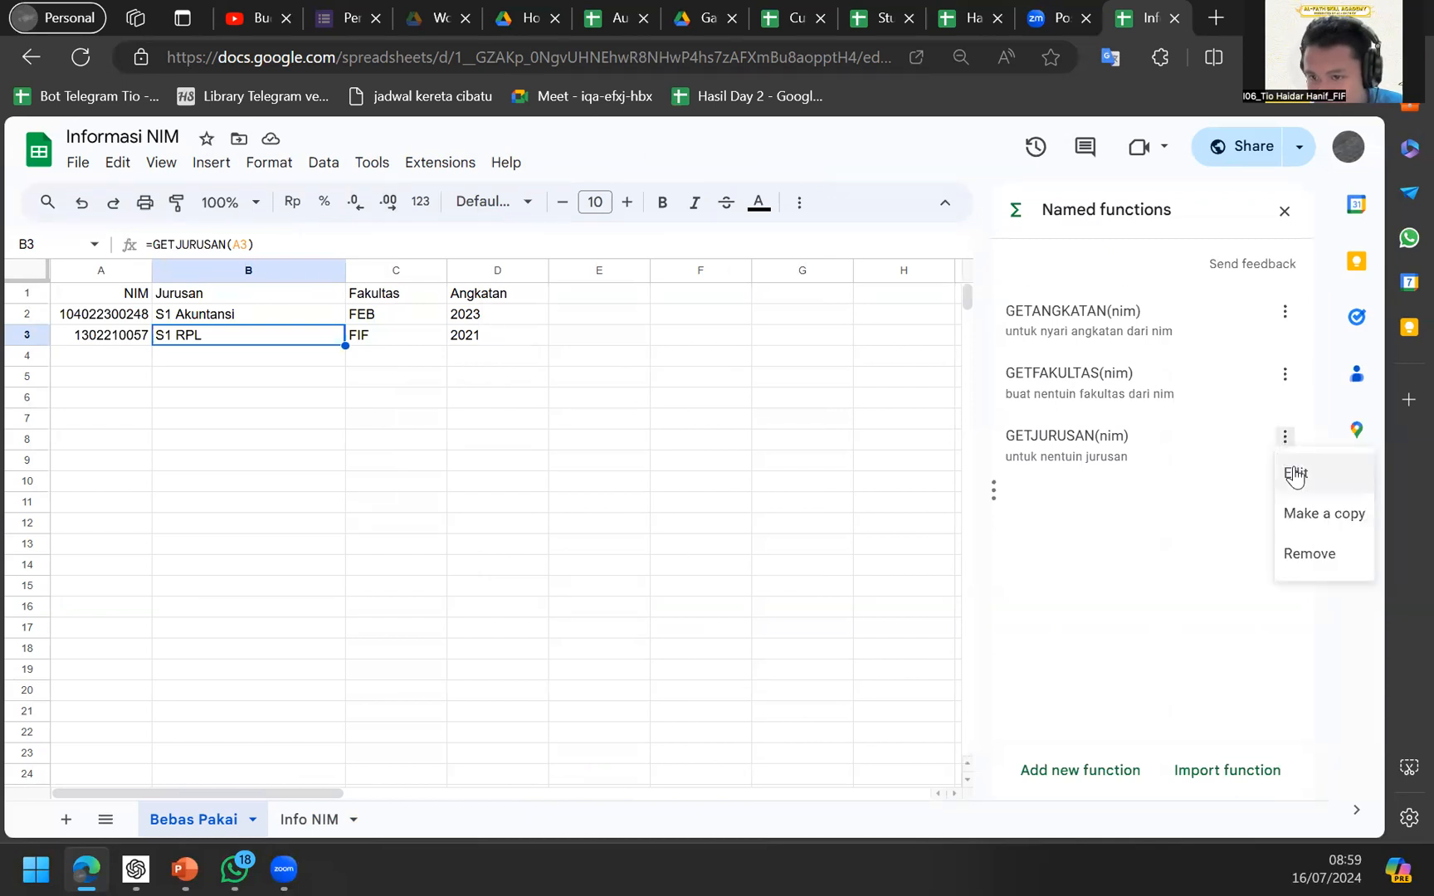
click(1295, 470)
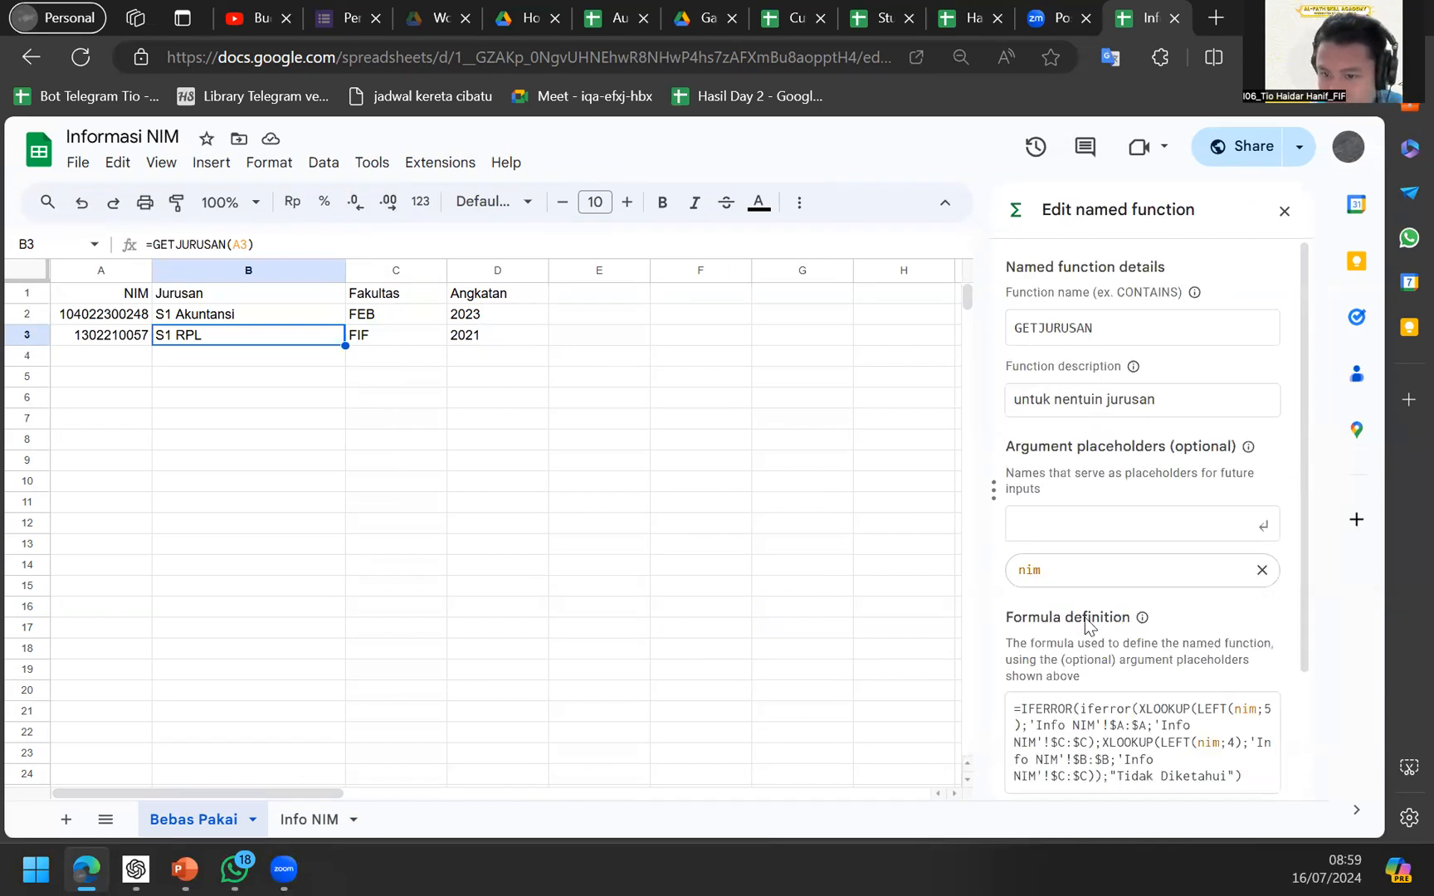
Compare the GETJURUSAN definition with B2's lookup formula, then go to the preview and nim argument description.
click(246, 318)
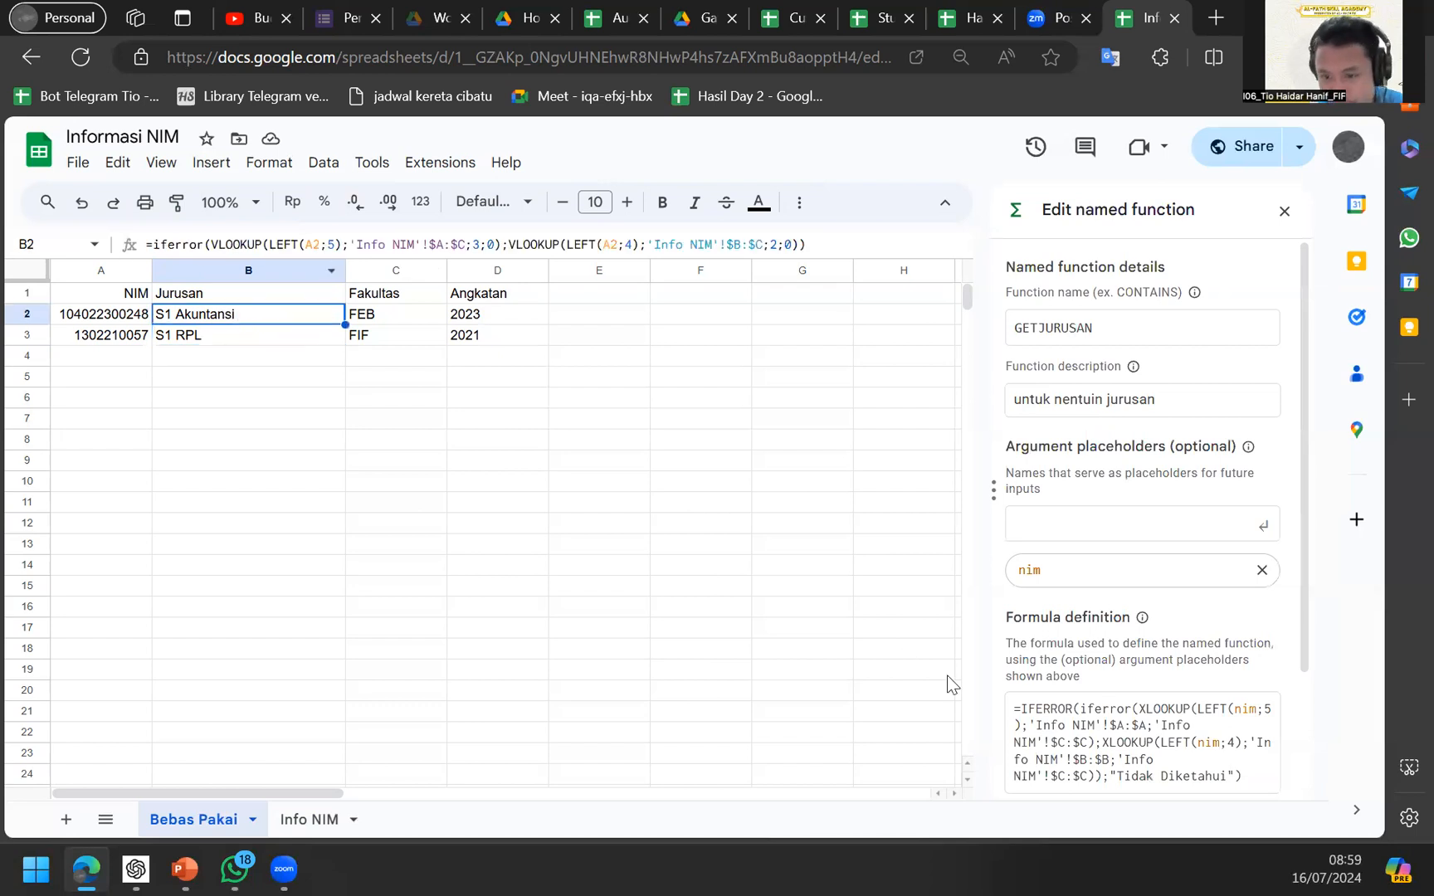
scroll(1046, 759, down, 1)
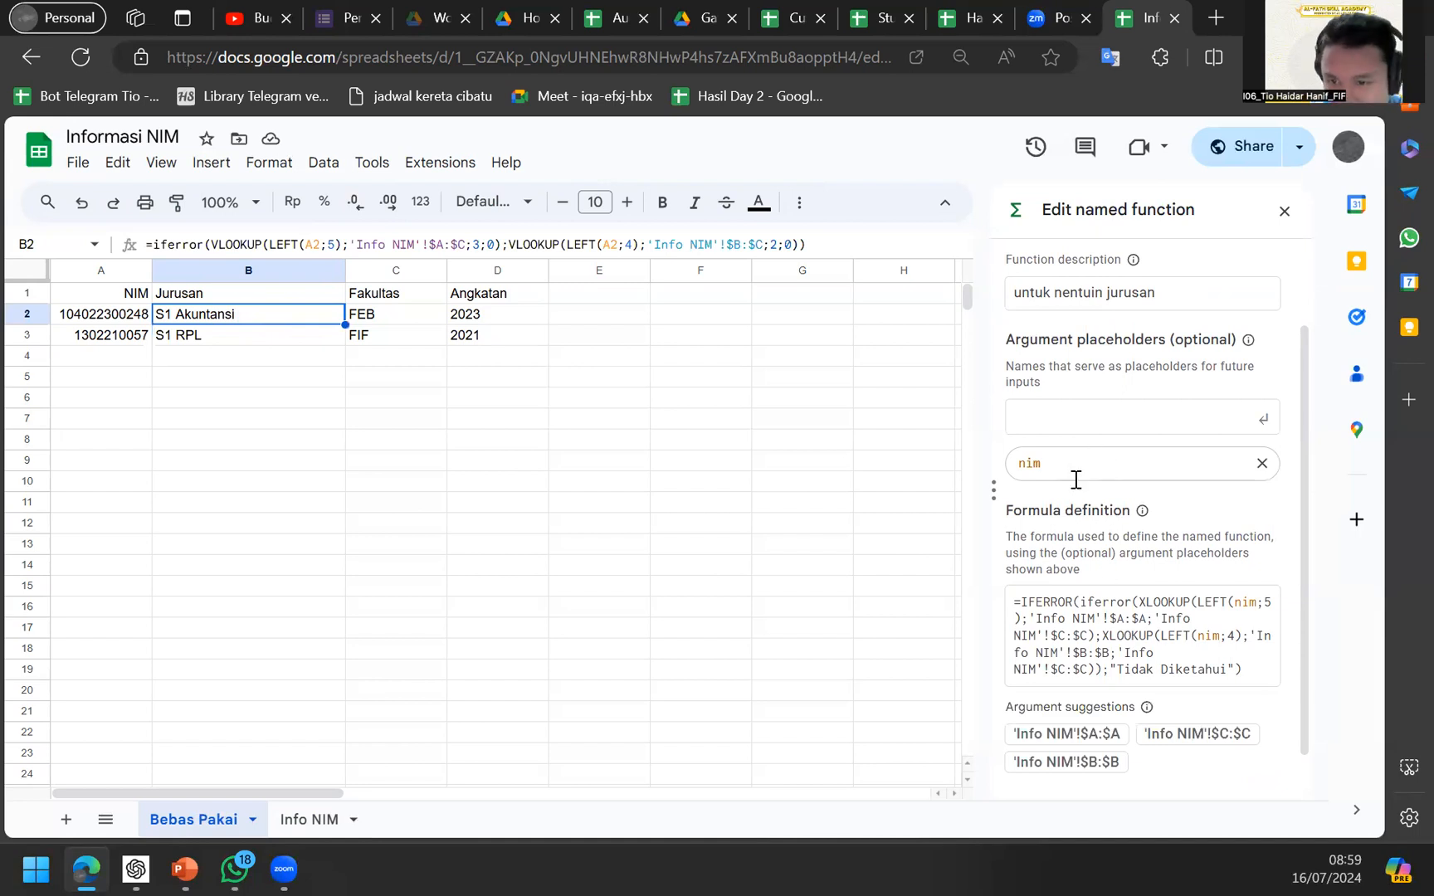
scroll(1075, 479, up, 2)
scroll(1037, 676, down, 2)
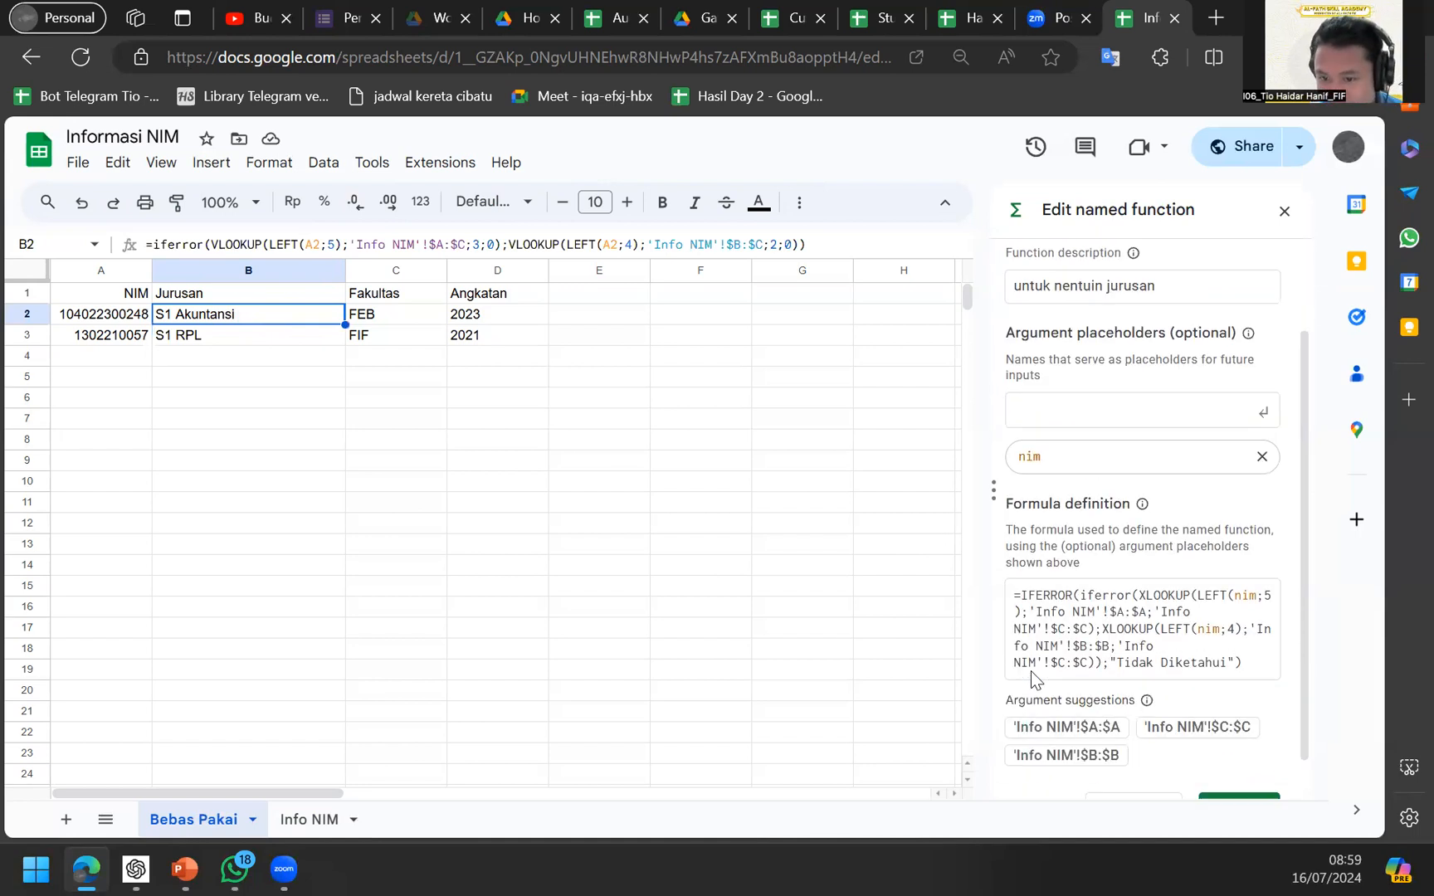
triple_click(1240, 553)
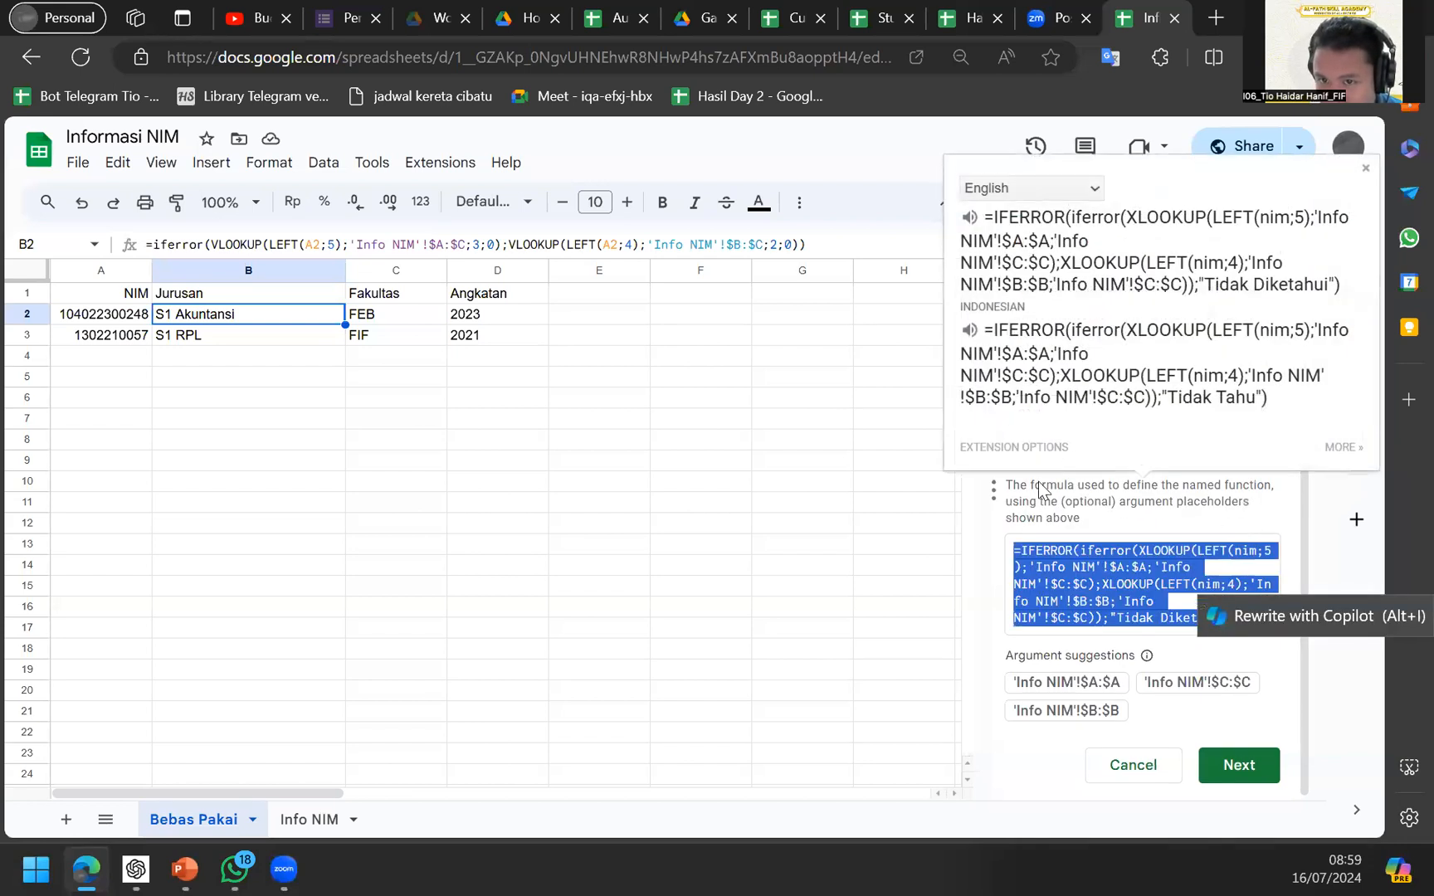
key(ctrl+c)
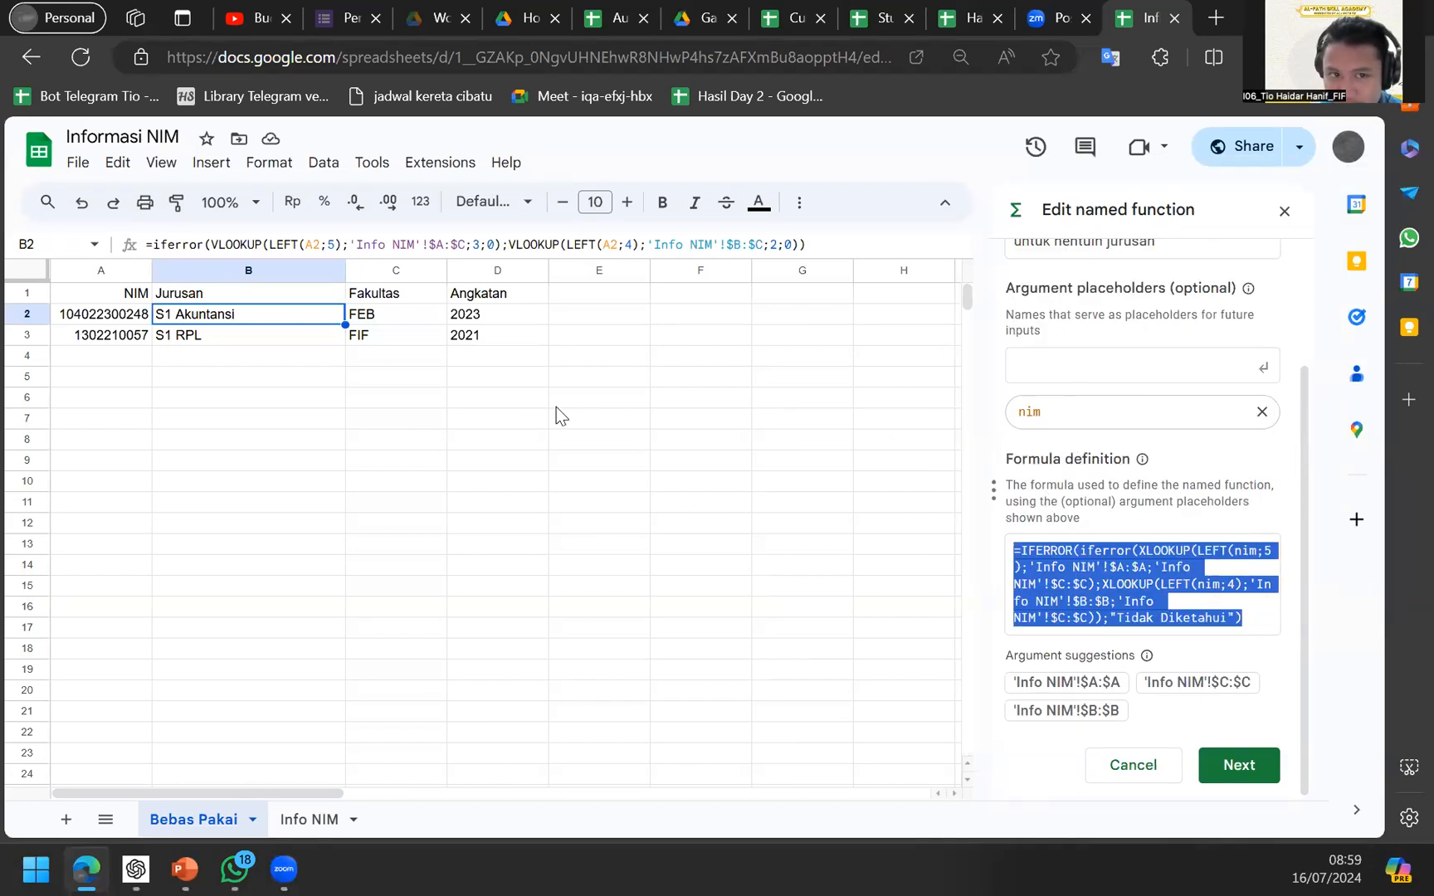
click(407, 297)
click(253, 298)
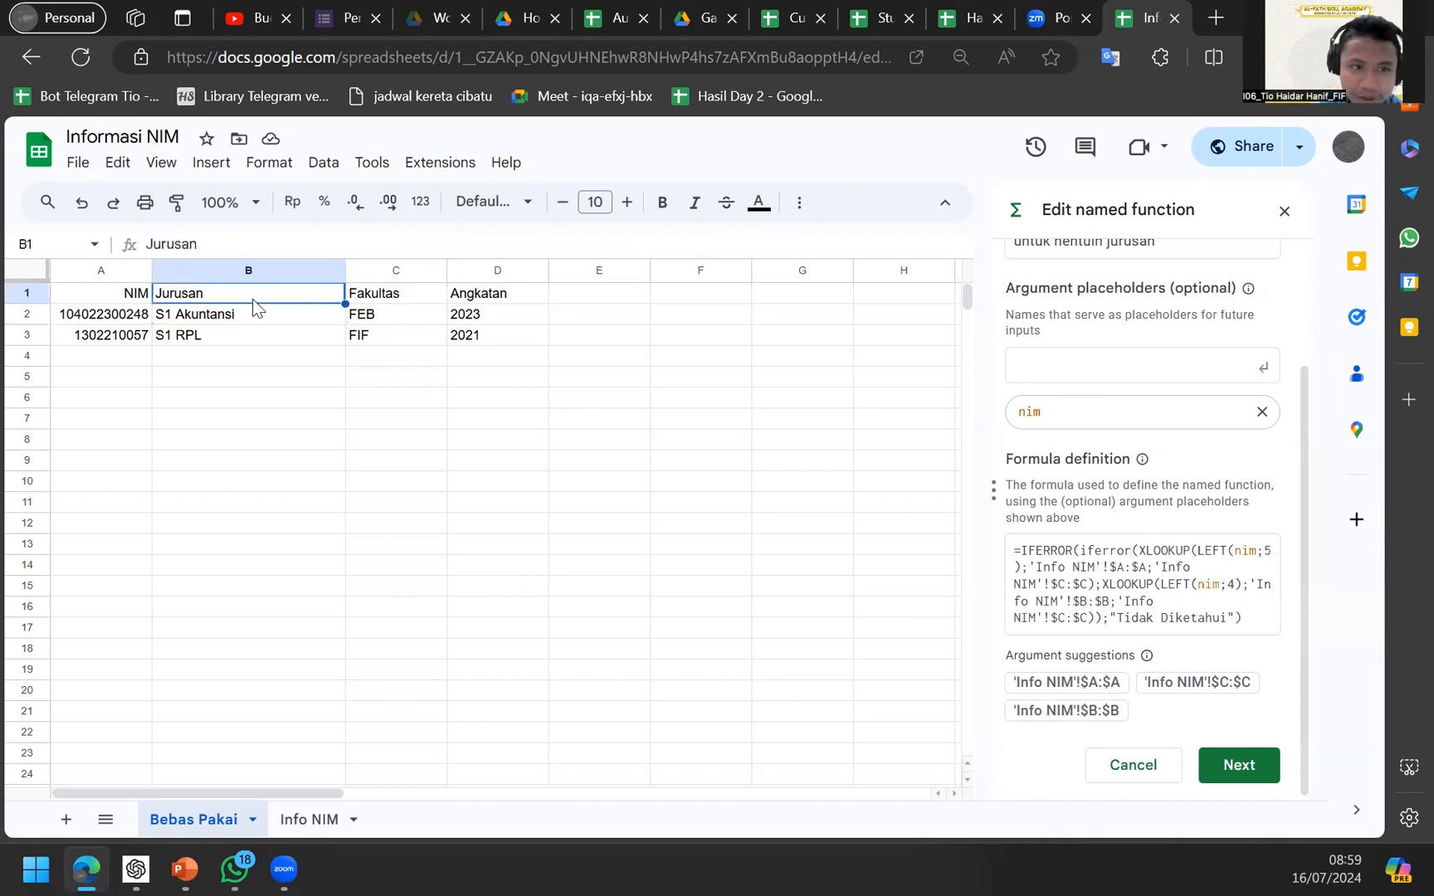
key(Down)
triple_click(394, 242)
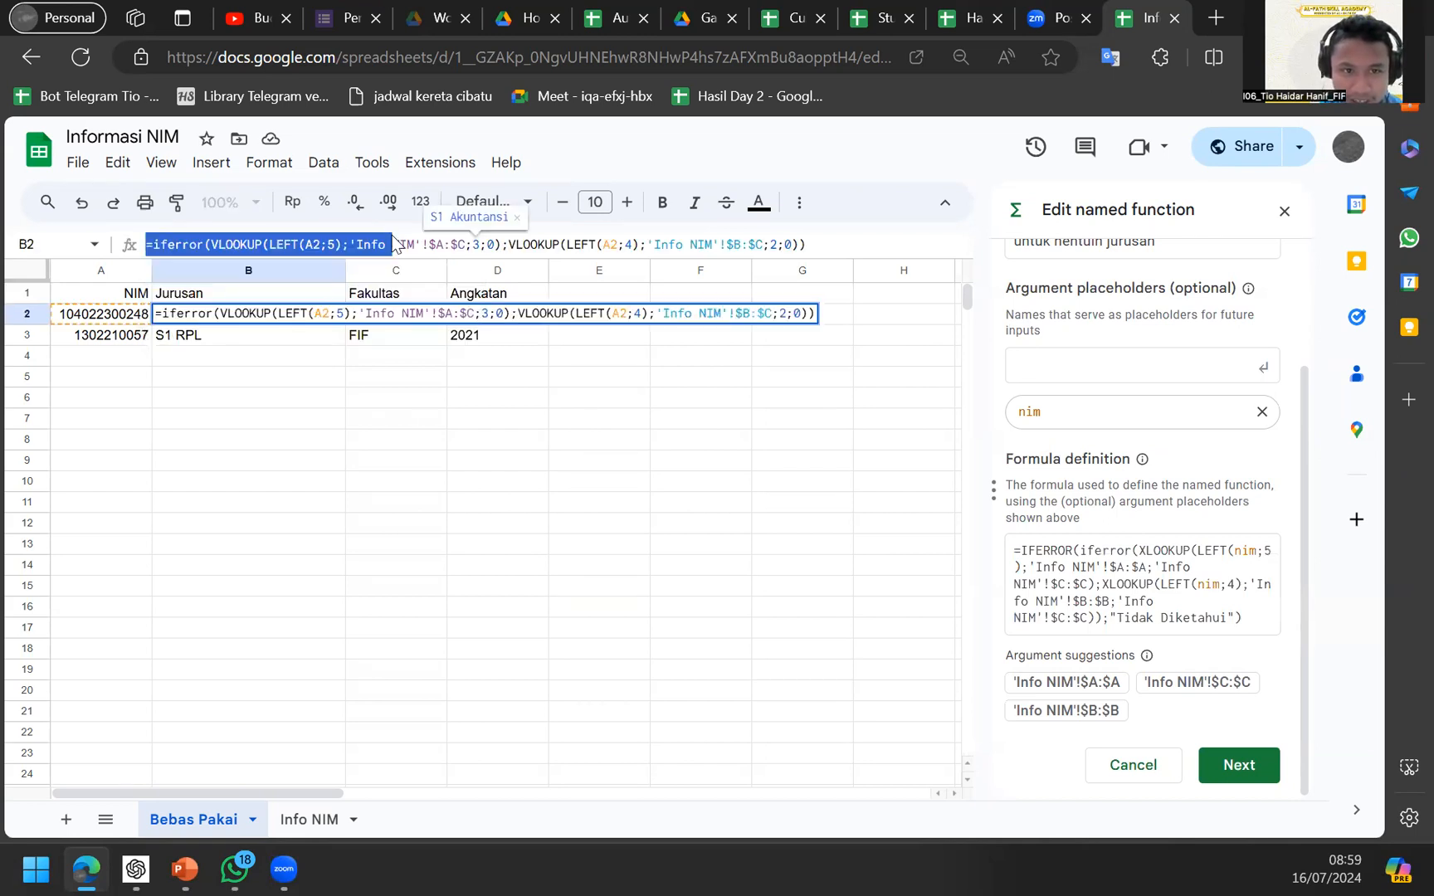
click(1239, 770)
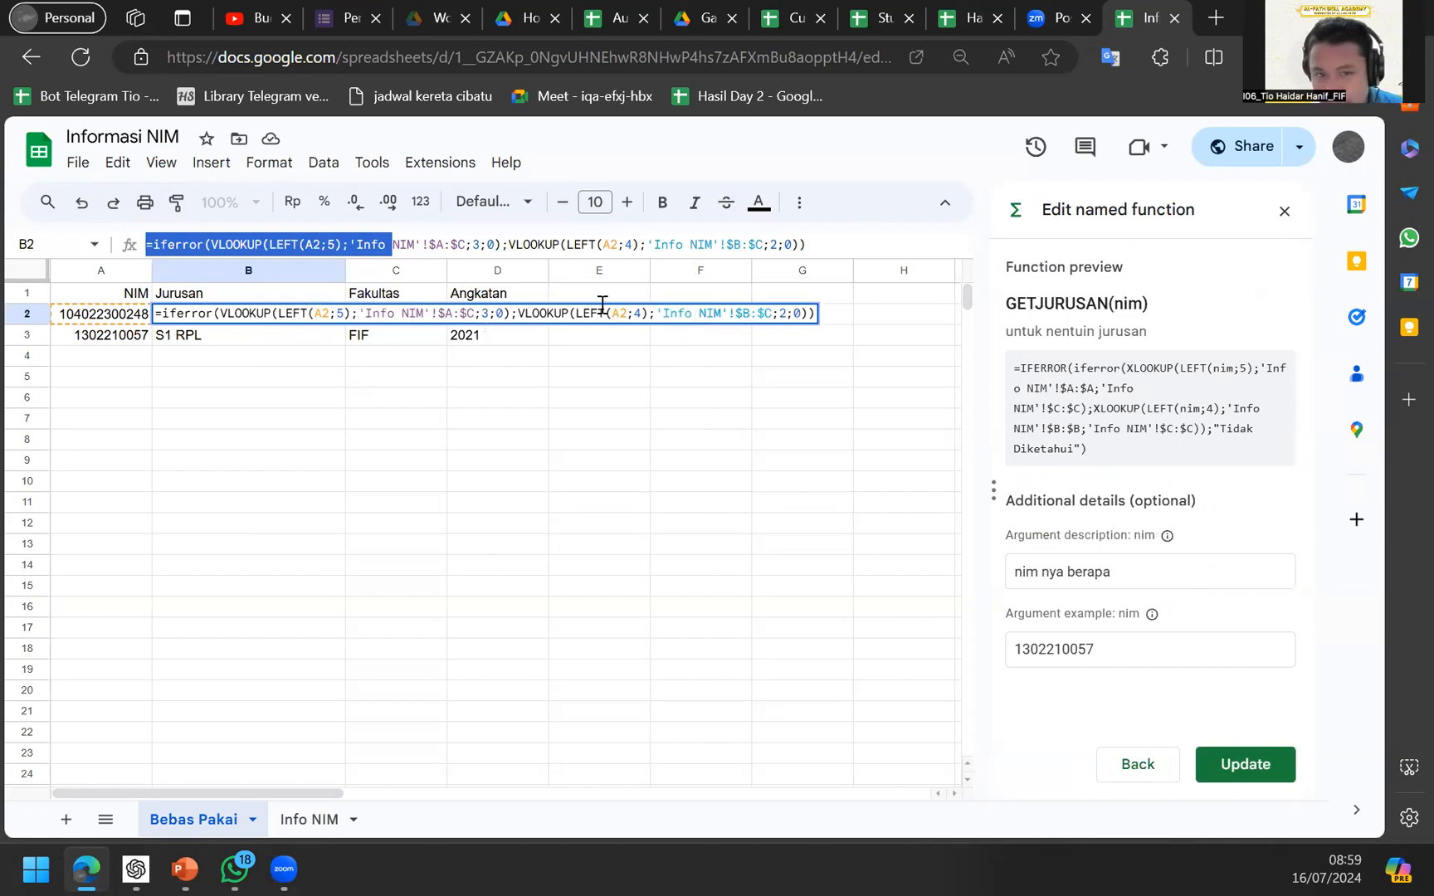
click(1116, 568)
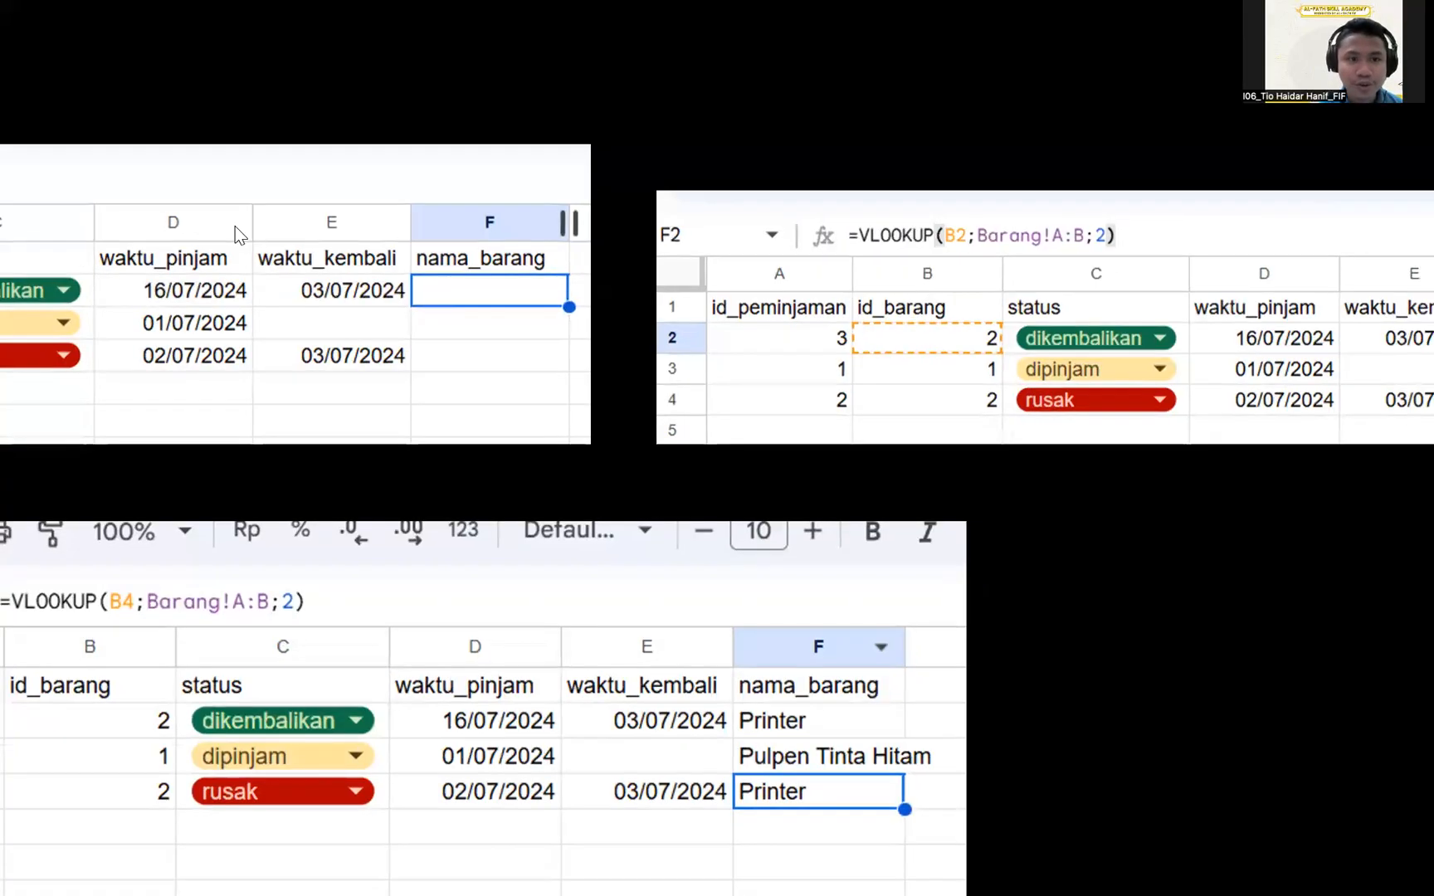
Advance from the Vlookup slide through the Xlookup example to the Query slide.
key(Right)
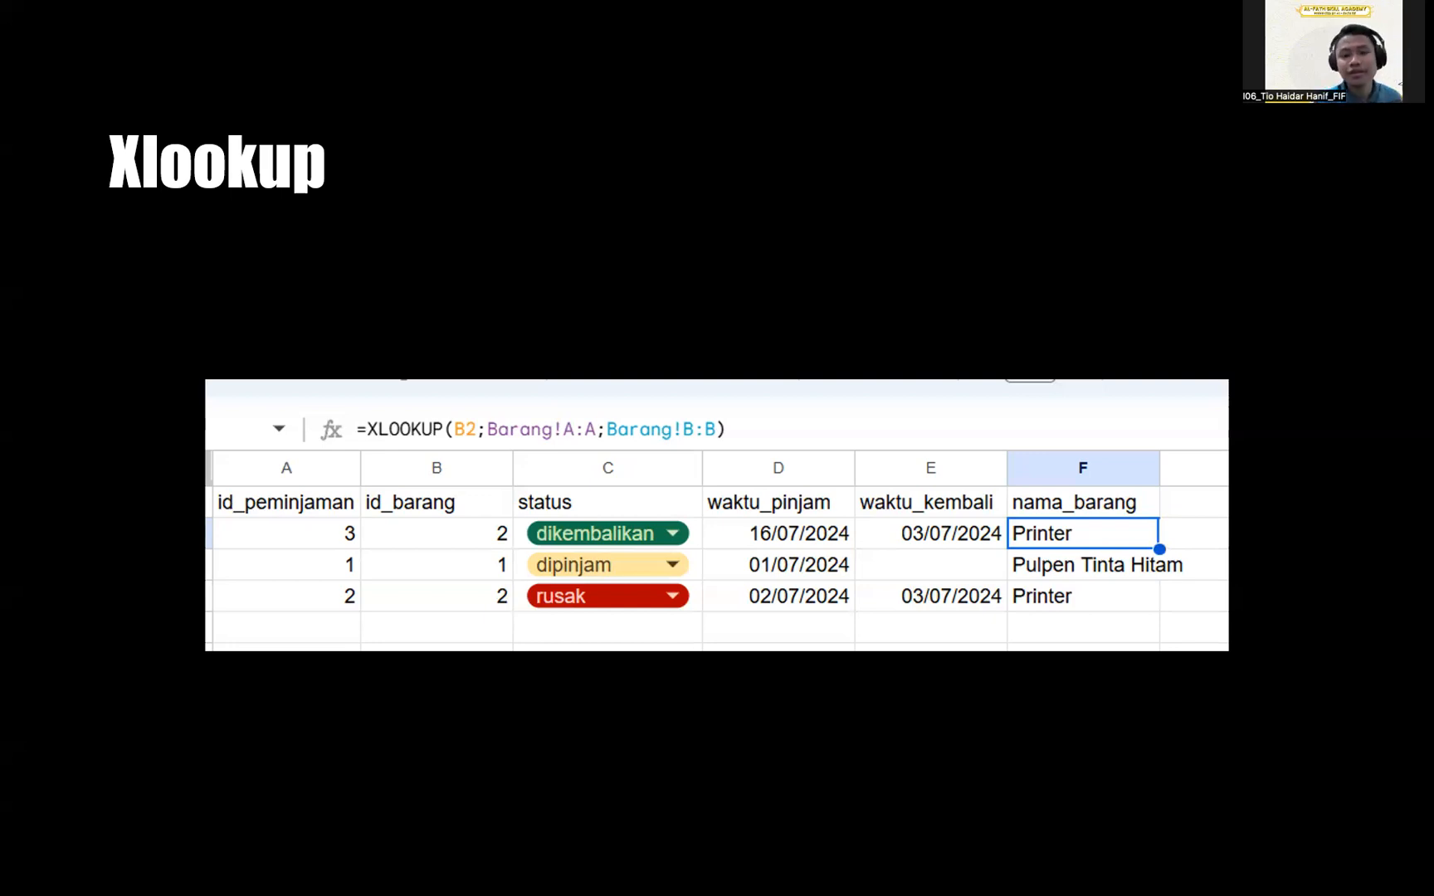
key(Right)
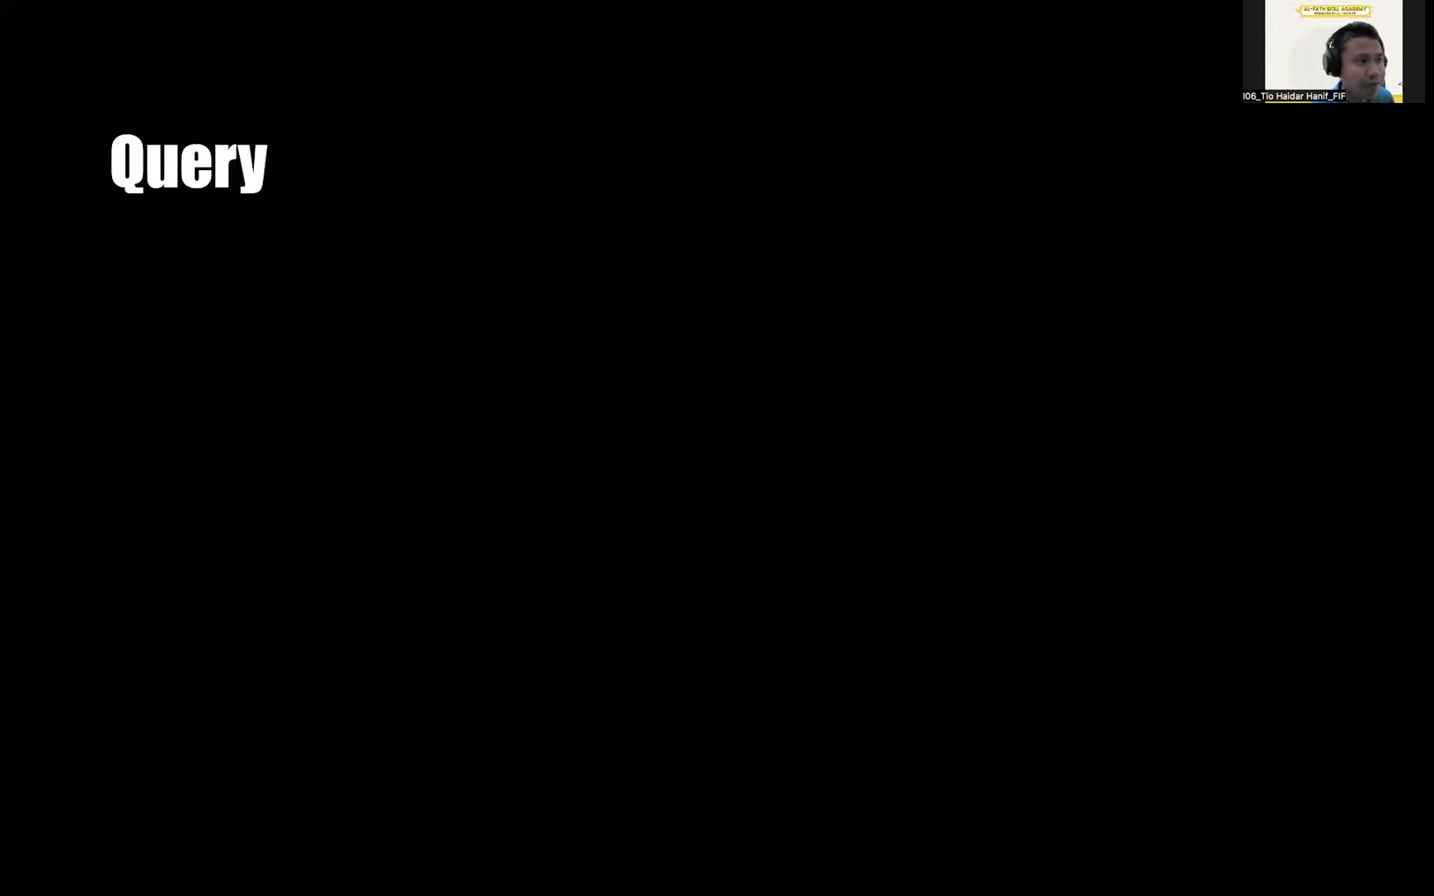
key(Up)
key(Up)
key(Up)
key(Up)
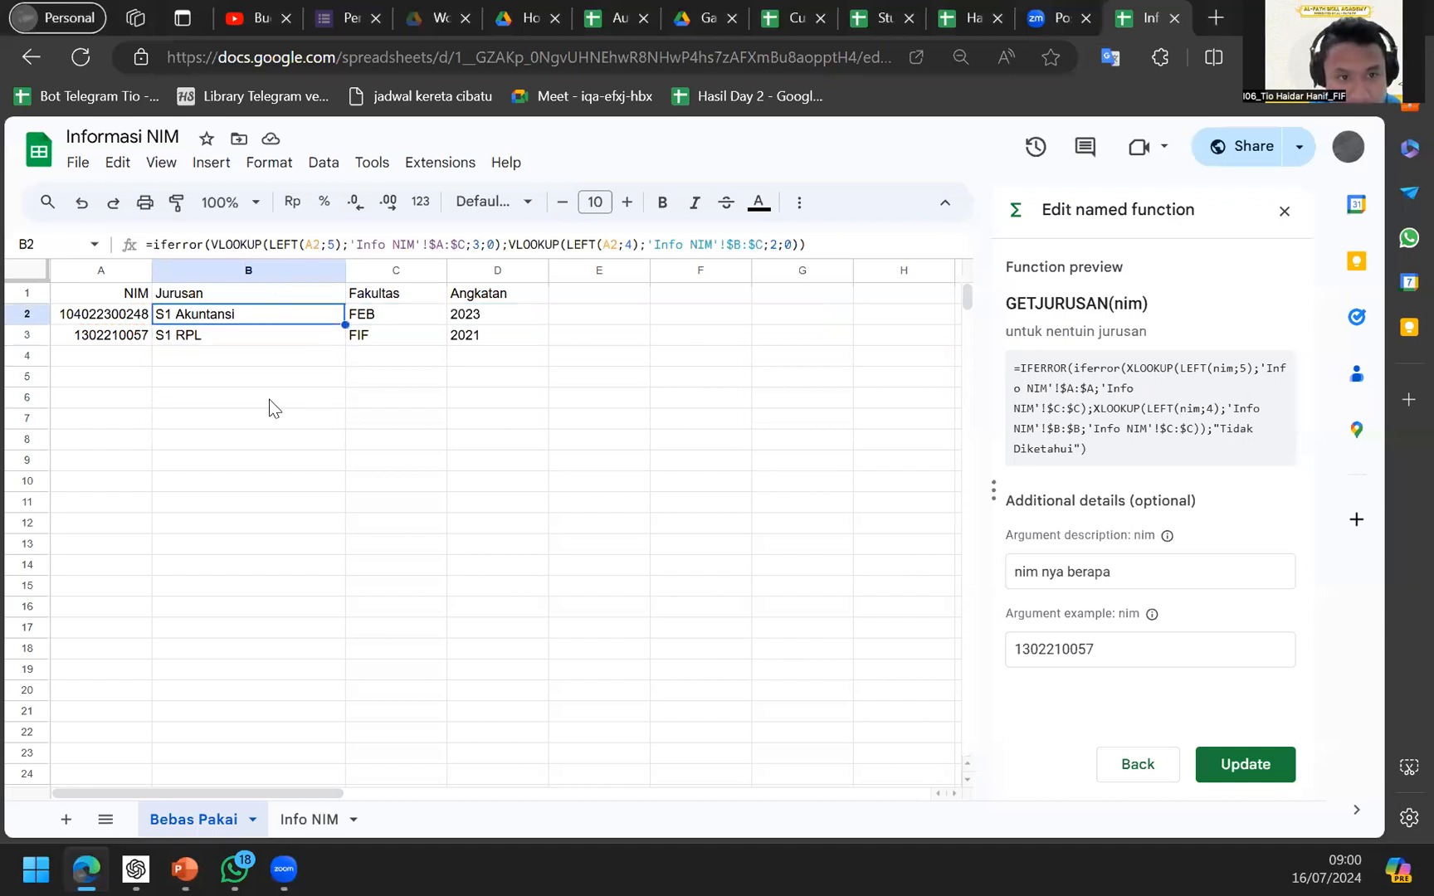
Inspect the LEFT part of B2's formula and cancel a test =lef entry in C7.
key(Return)
click(316, 314)
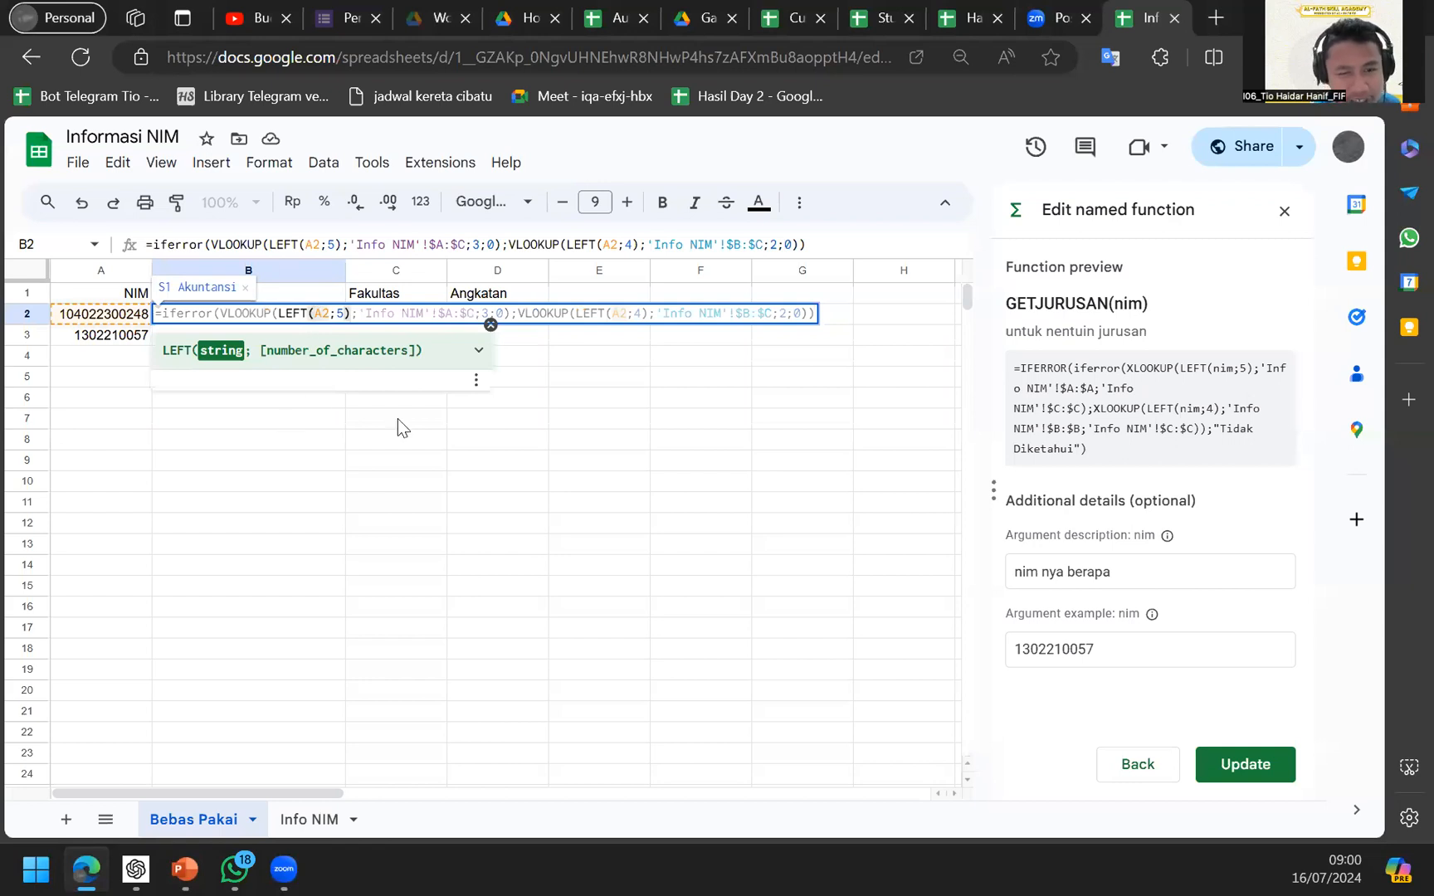
click(470, 418)
click(418, 428)
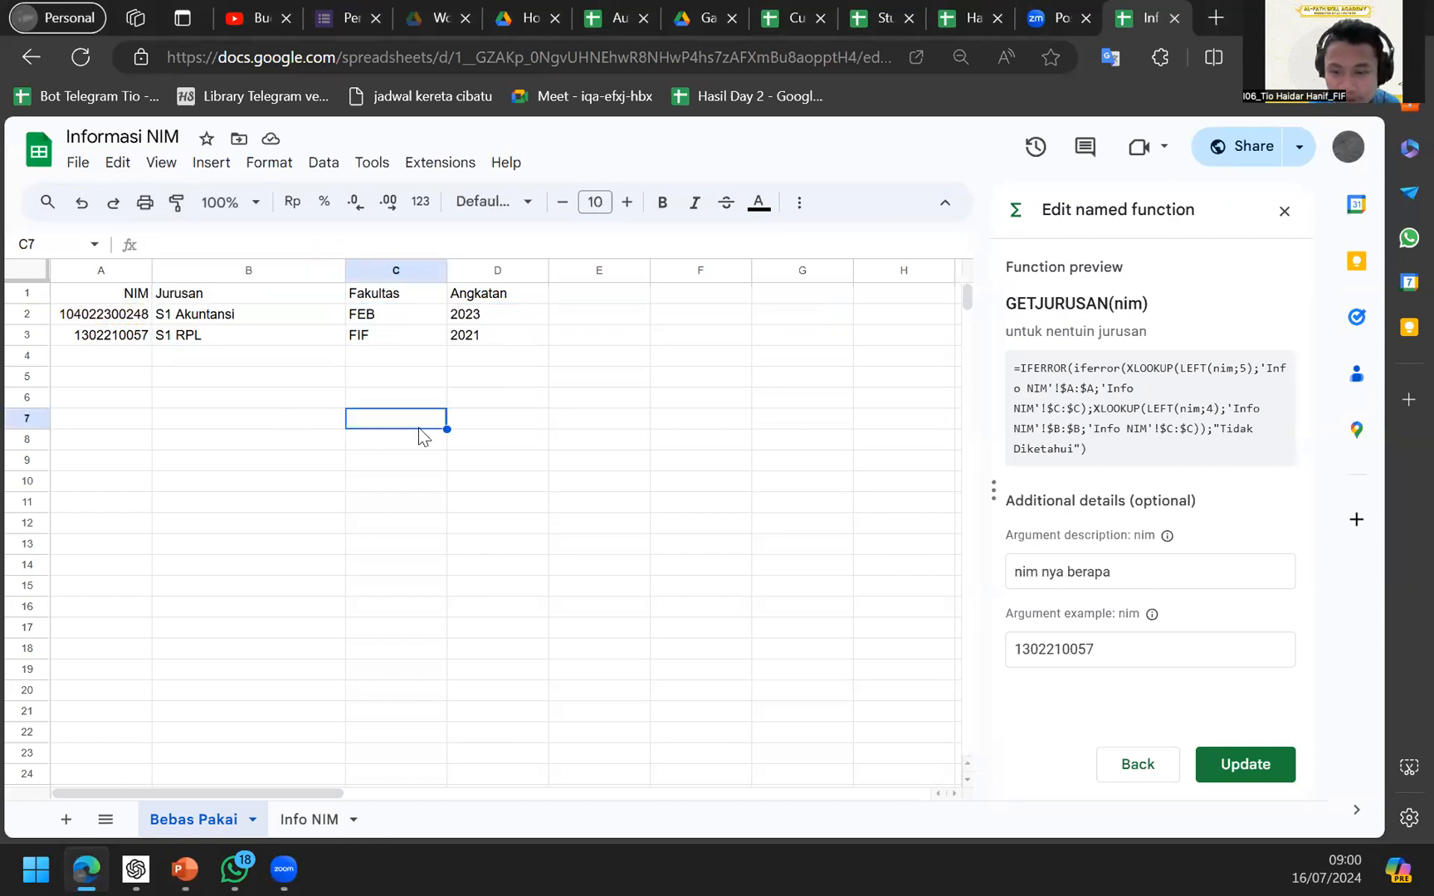
text(=lef)
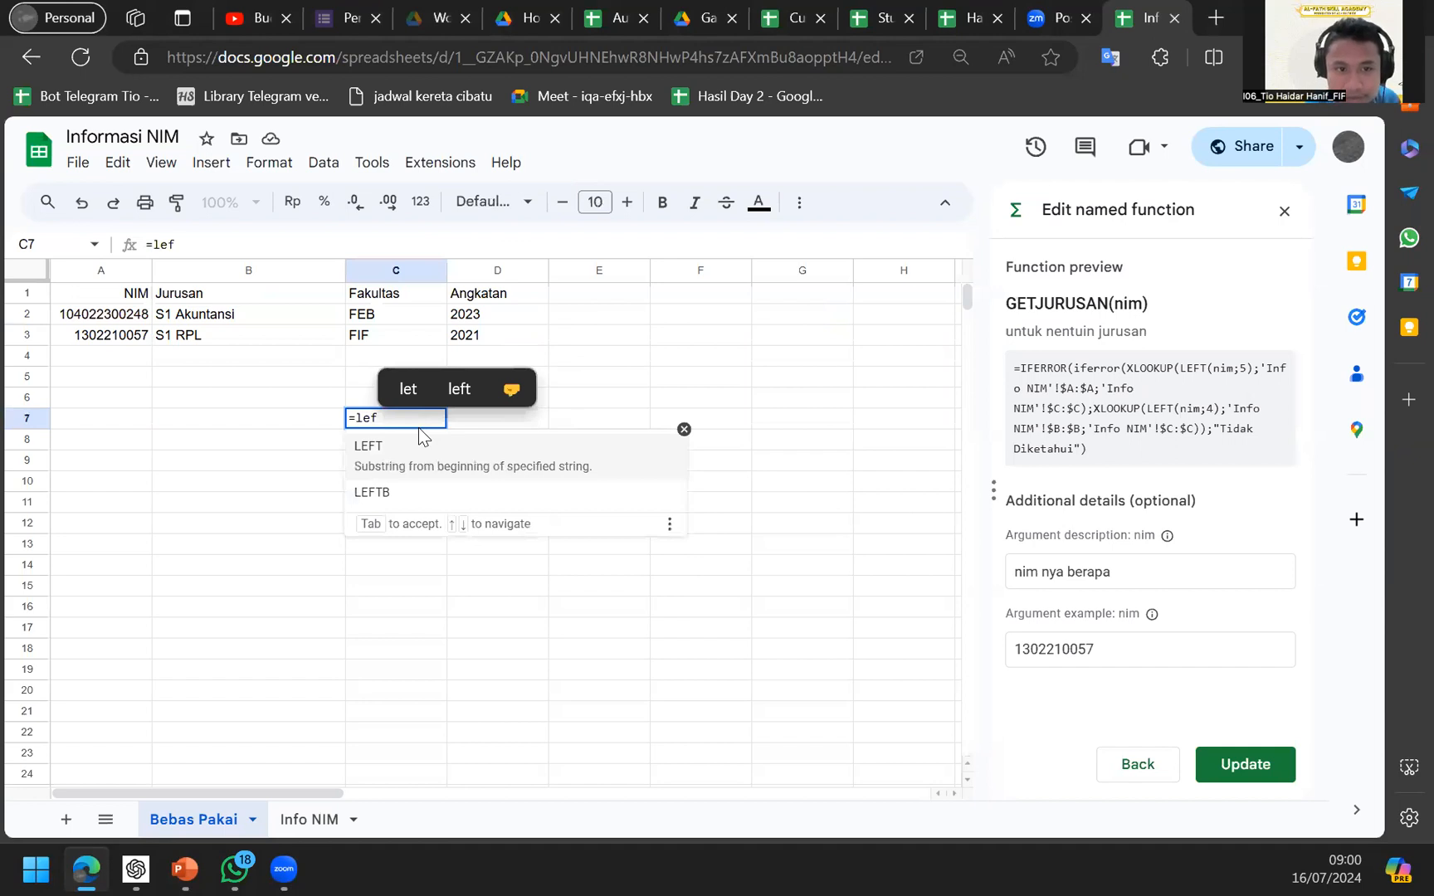
key(Escape)
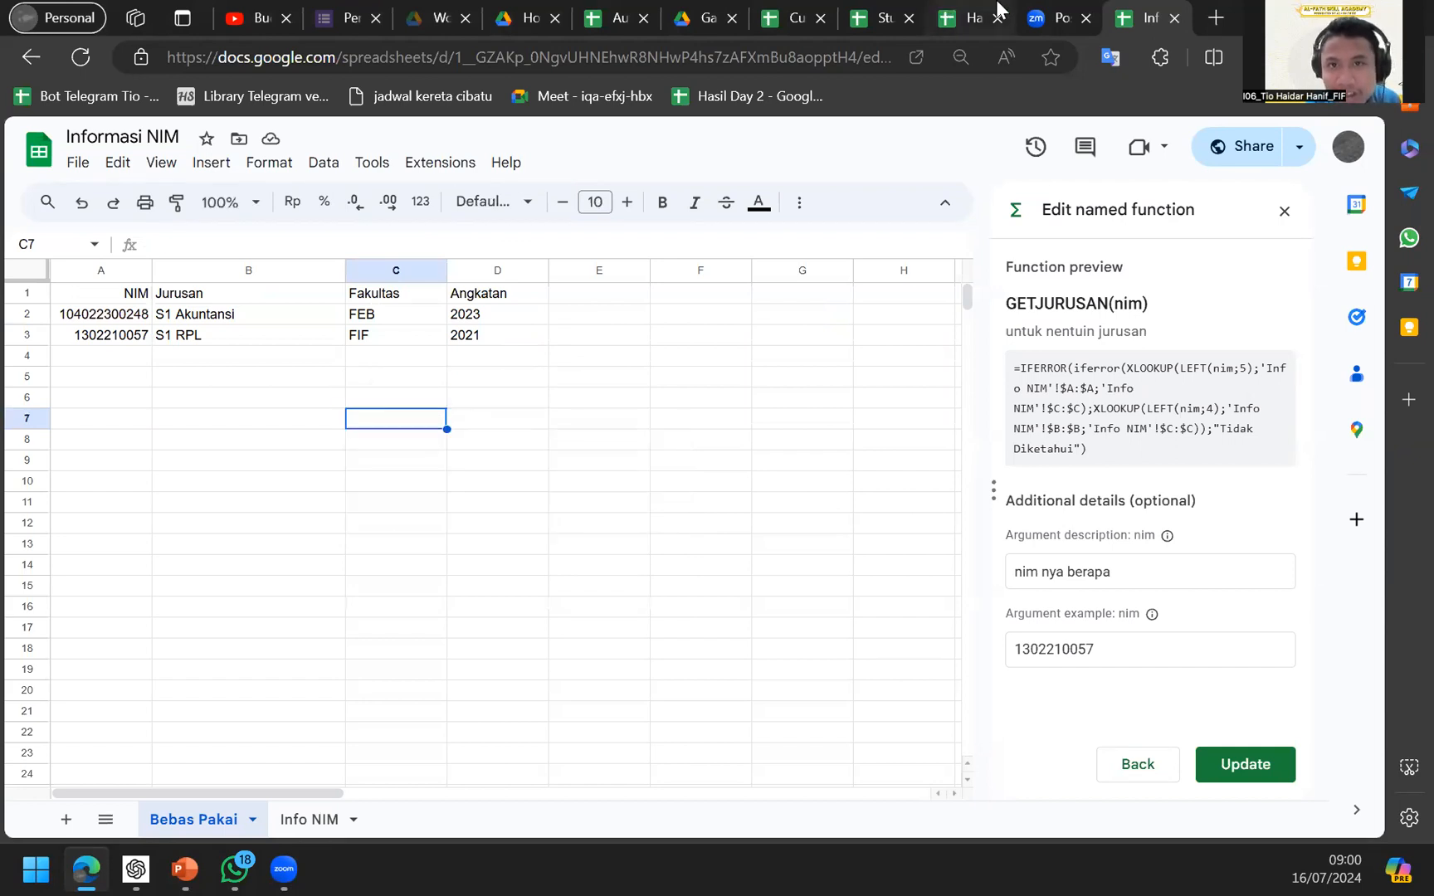
Move from the Info NIM sheet to the Studi Kasus spreadsheet's Sheet5.
click(312, 819)
key(Up)
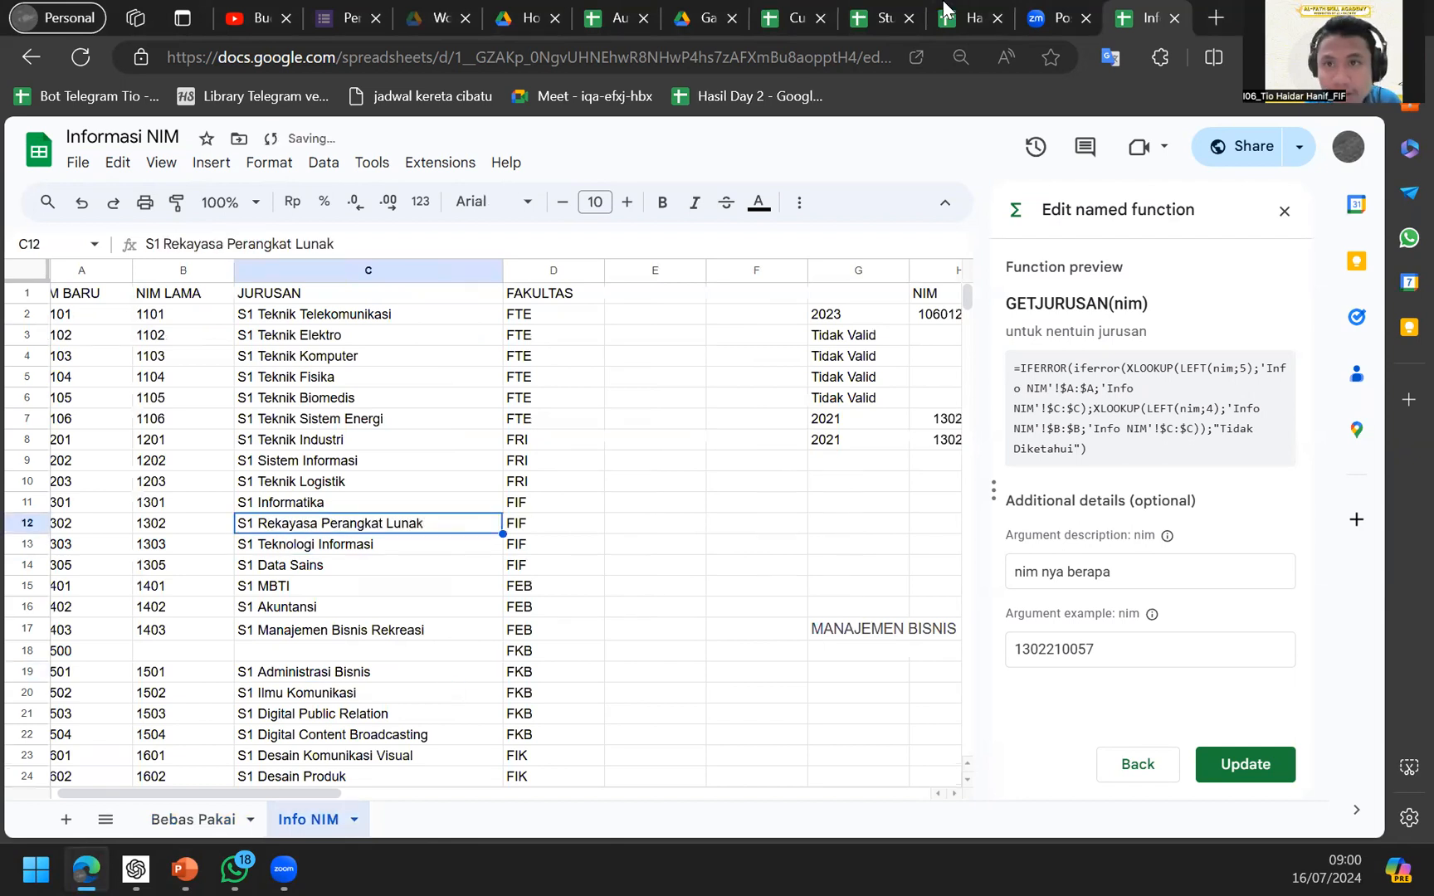
click(967, 15)
click(882, 9)
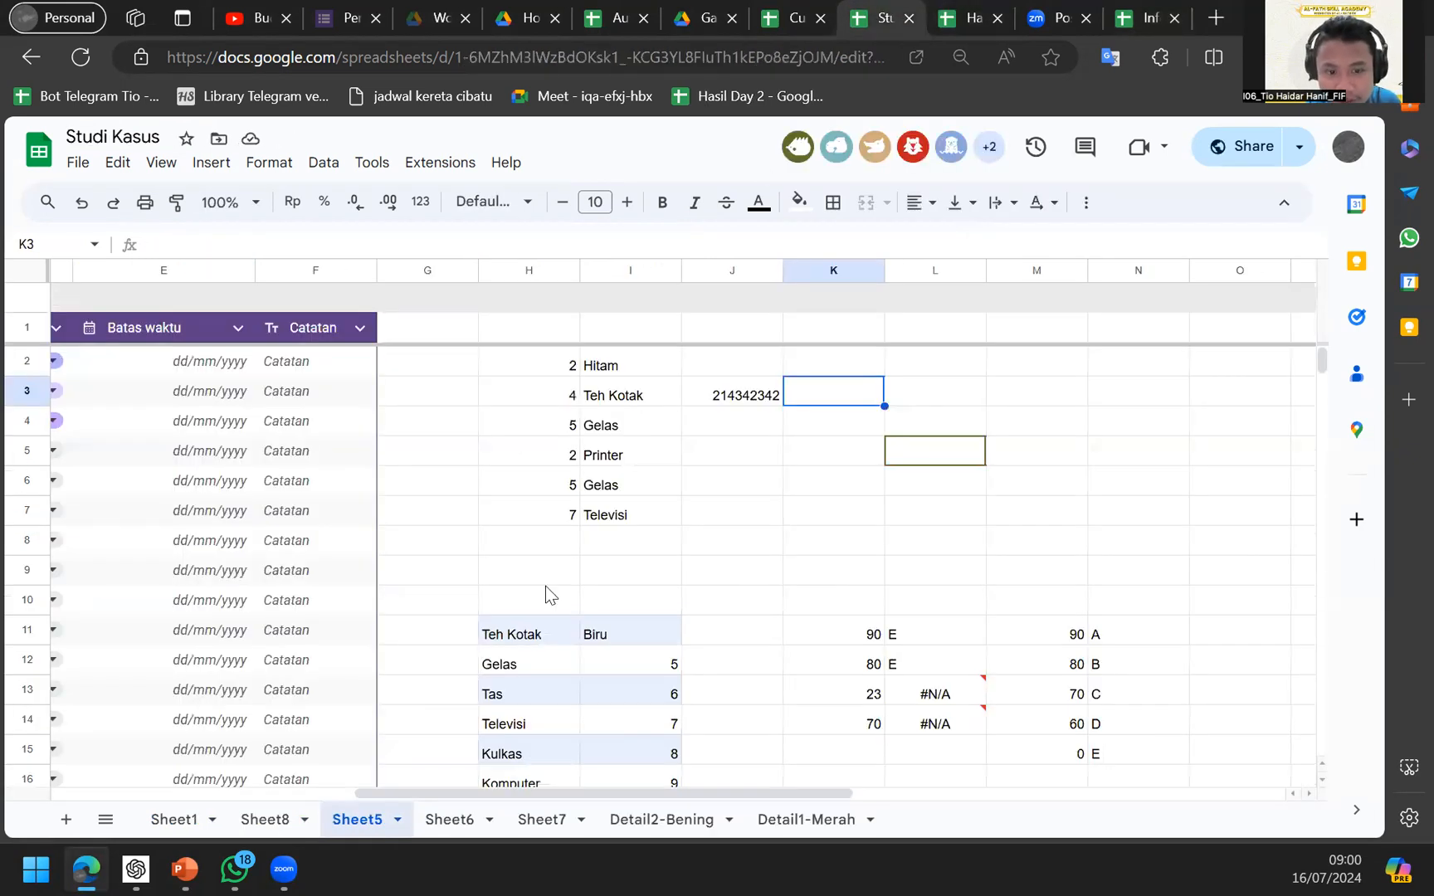
Go to Sheet8 and select empty cell C30 below the item list.
scroll(545, 586, left, 5)
click(259, 822)
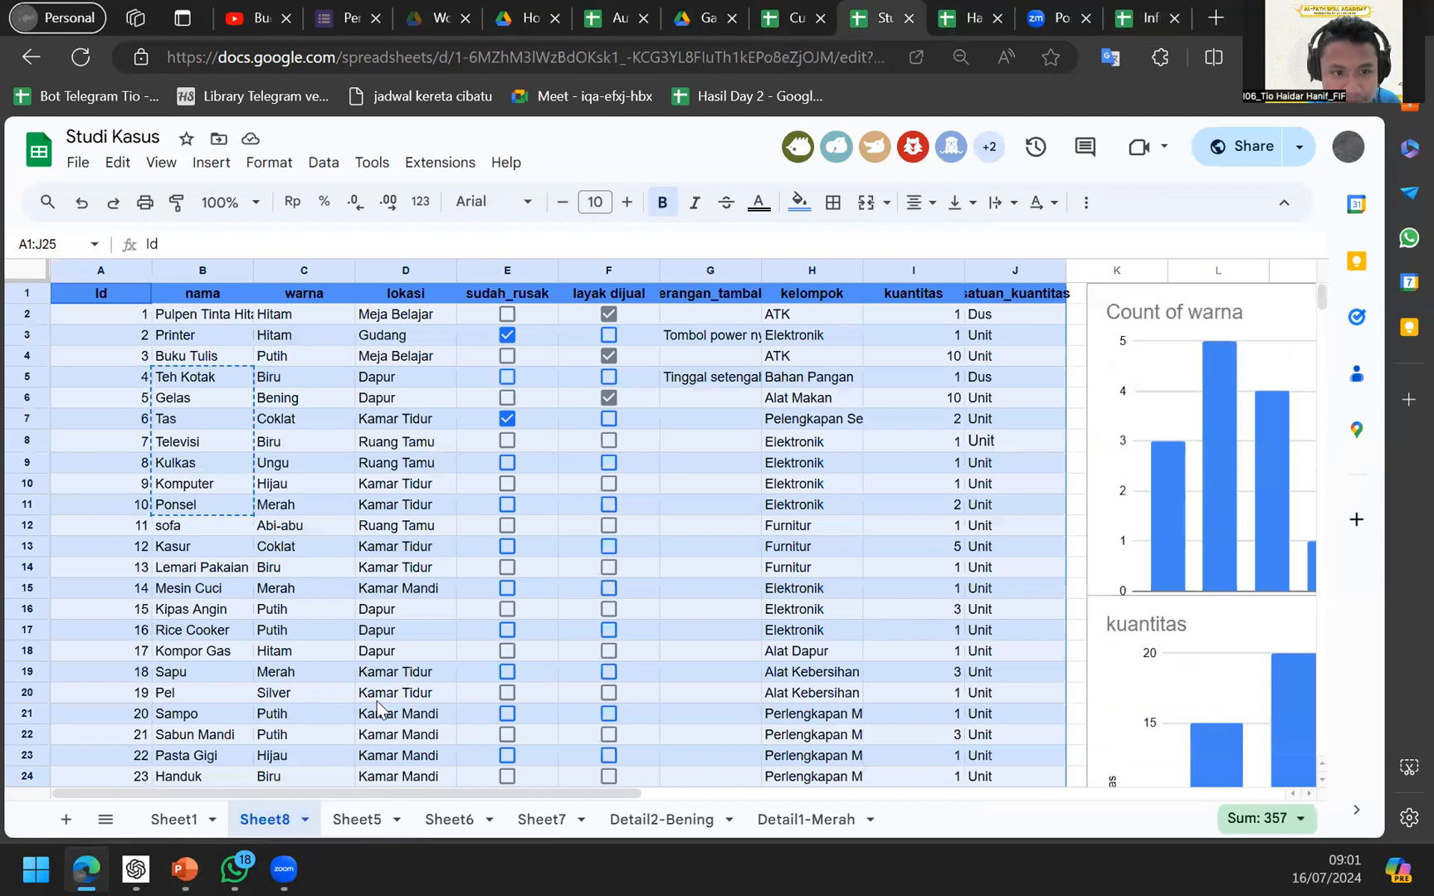
scroll(377, 701, down, 6)
scroll(377, 701, up, 3)
click(261, 541)
scroll(276, 640, up, 2)
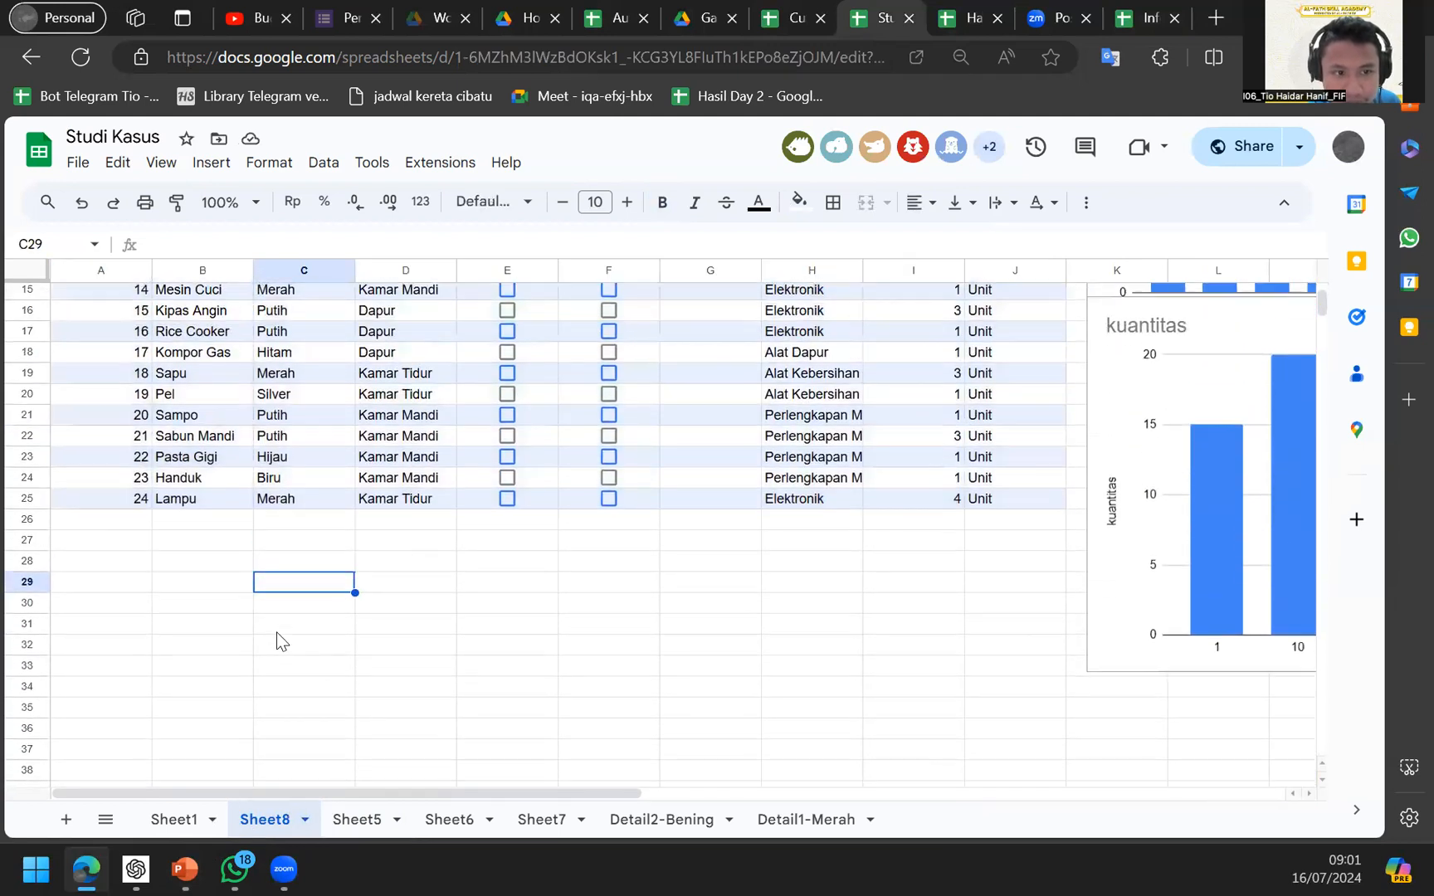
click(307, 569)
scroll(306, 569, up, 3)
scroll(336, 584, up, 4)
scroll(371, 459, down, 2)
scroll(372, 458, up, 2)
scroll(372, 460, down, 6)
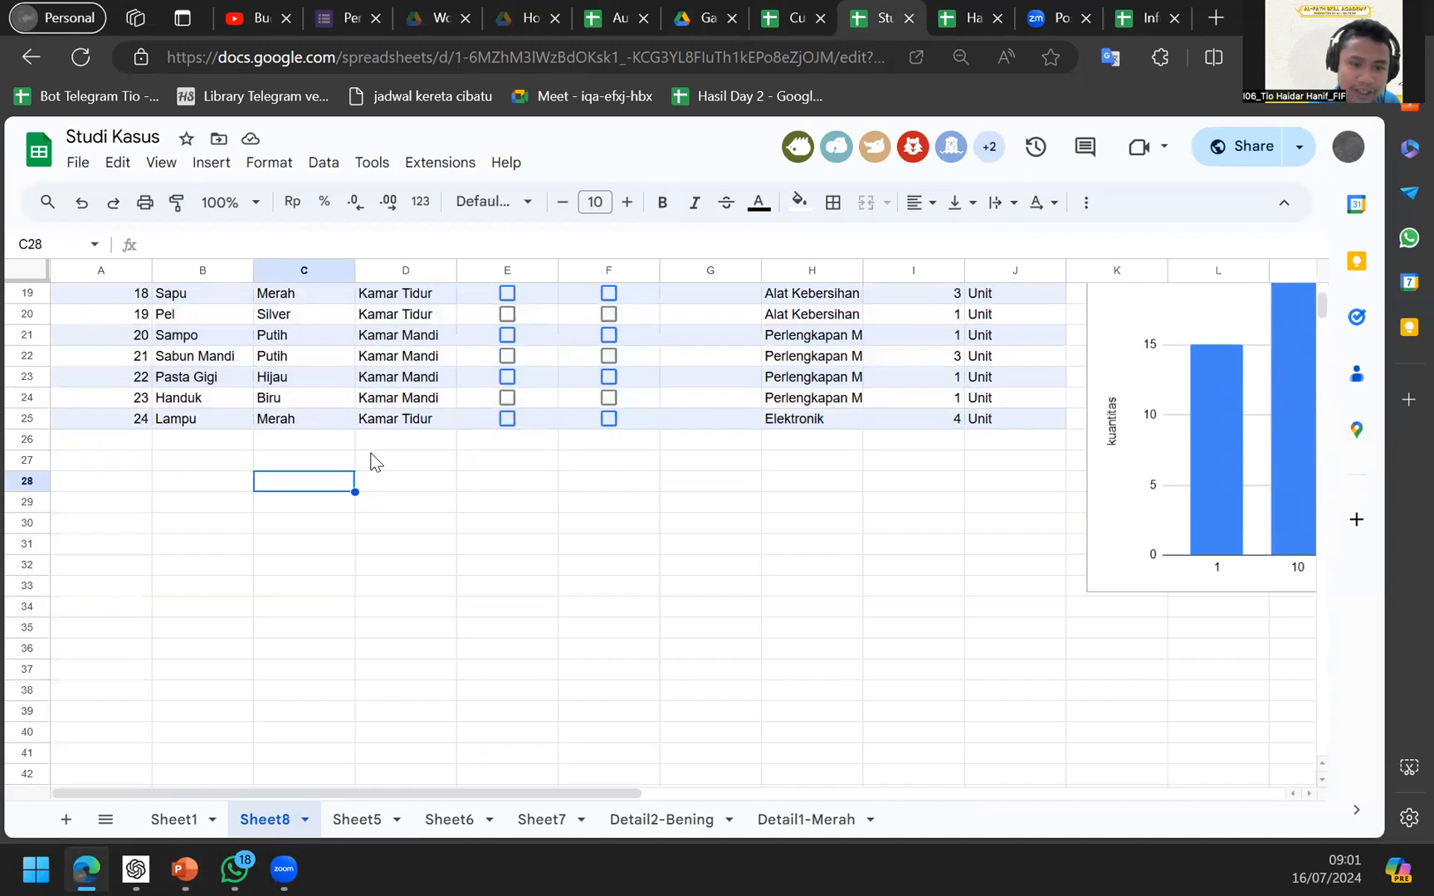
click(352, 515)
Enter =LEFT(B2;2) in C30 and compare it with B2's item name.
text(=LEFT()
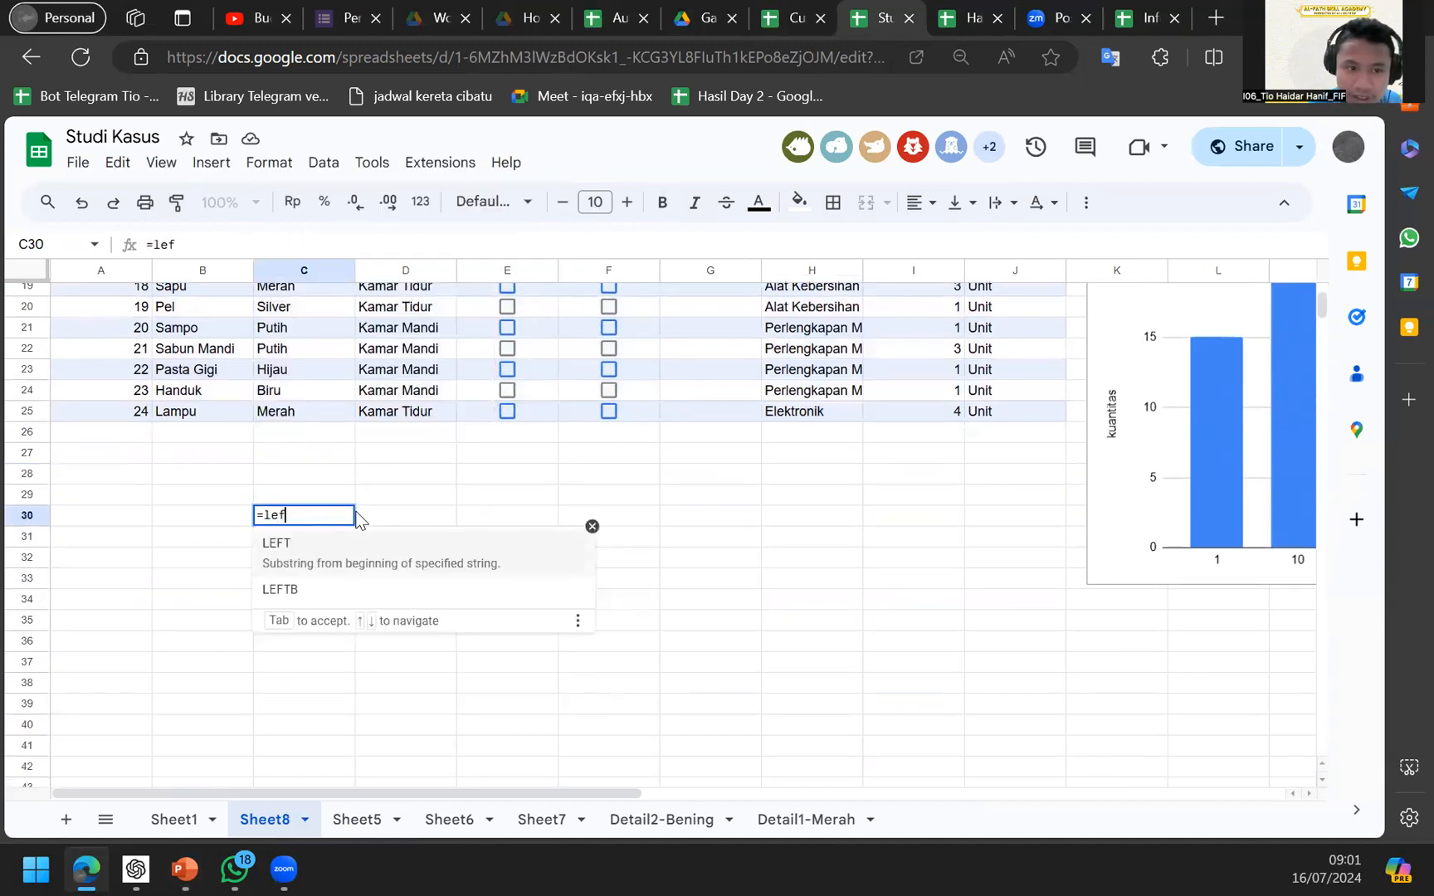
scroll(177, 316, up, 6)
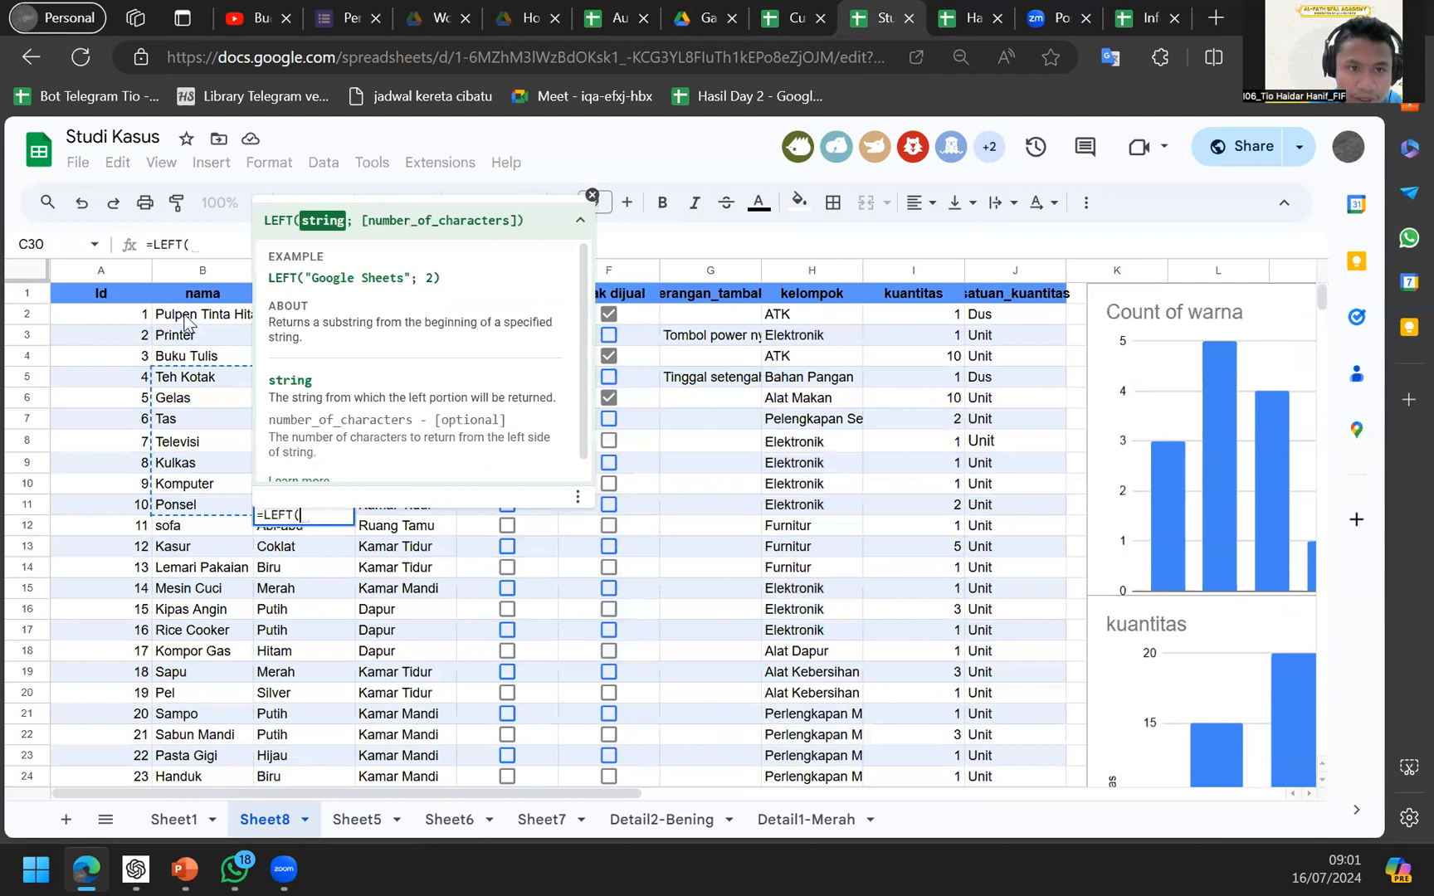
click(185, 322)
text(;)
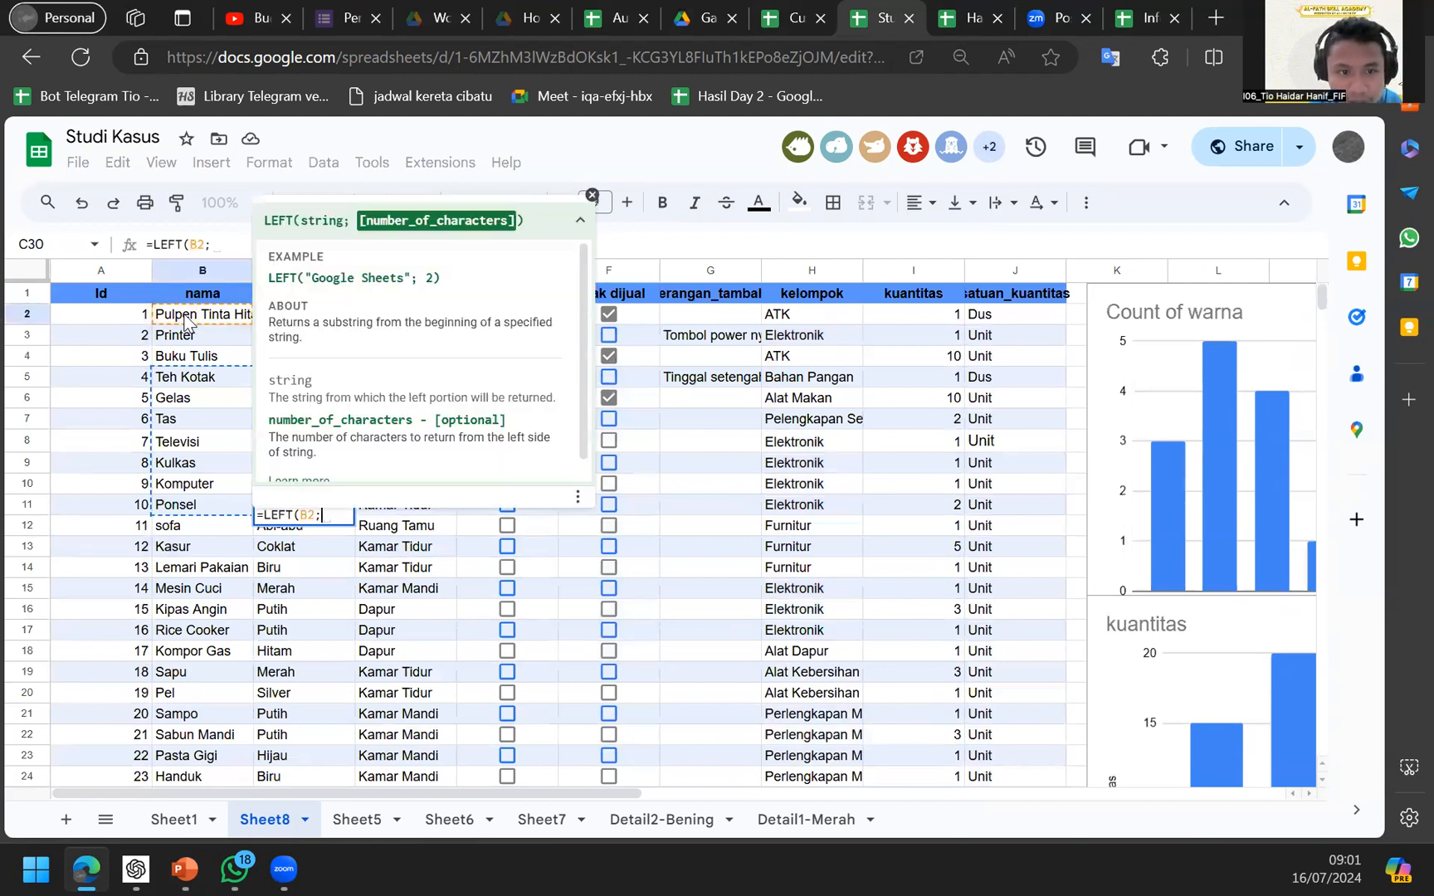
text(2)
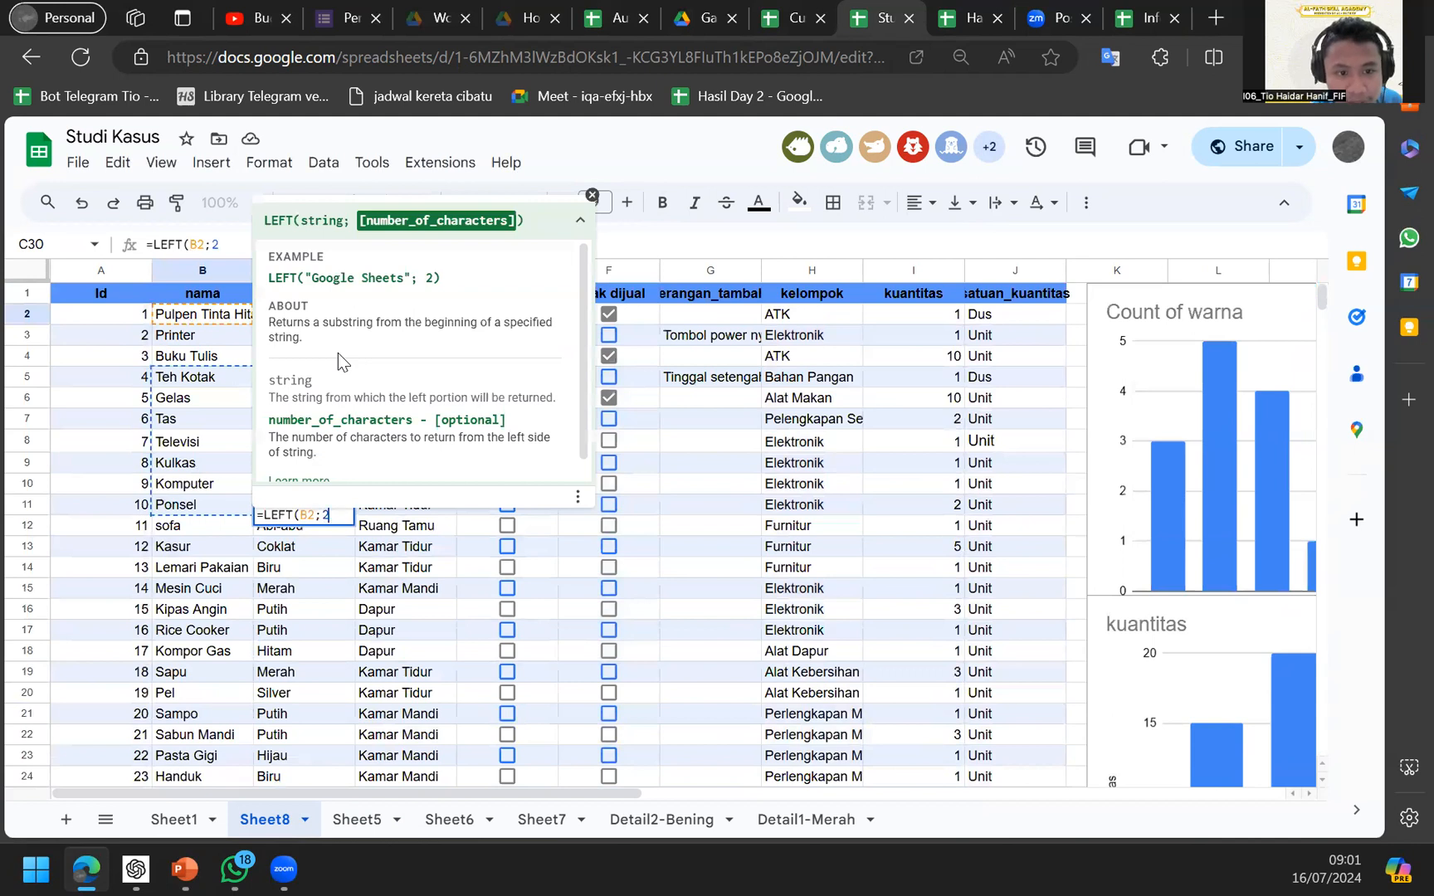
key(Return)
key(Up)
scroll(184, 298, up, 3)
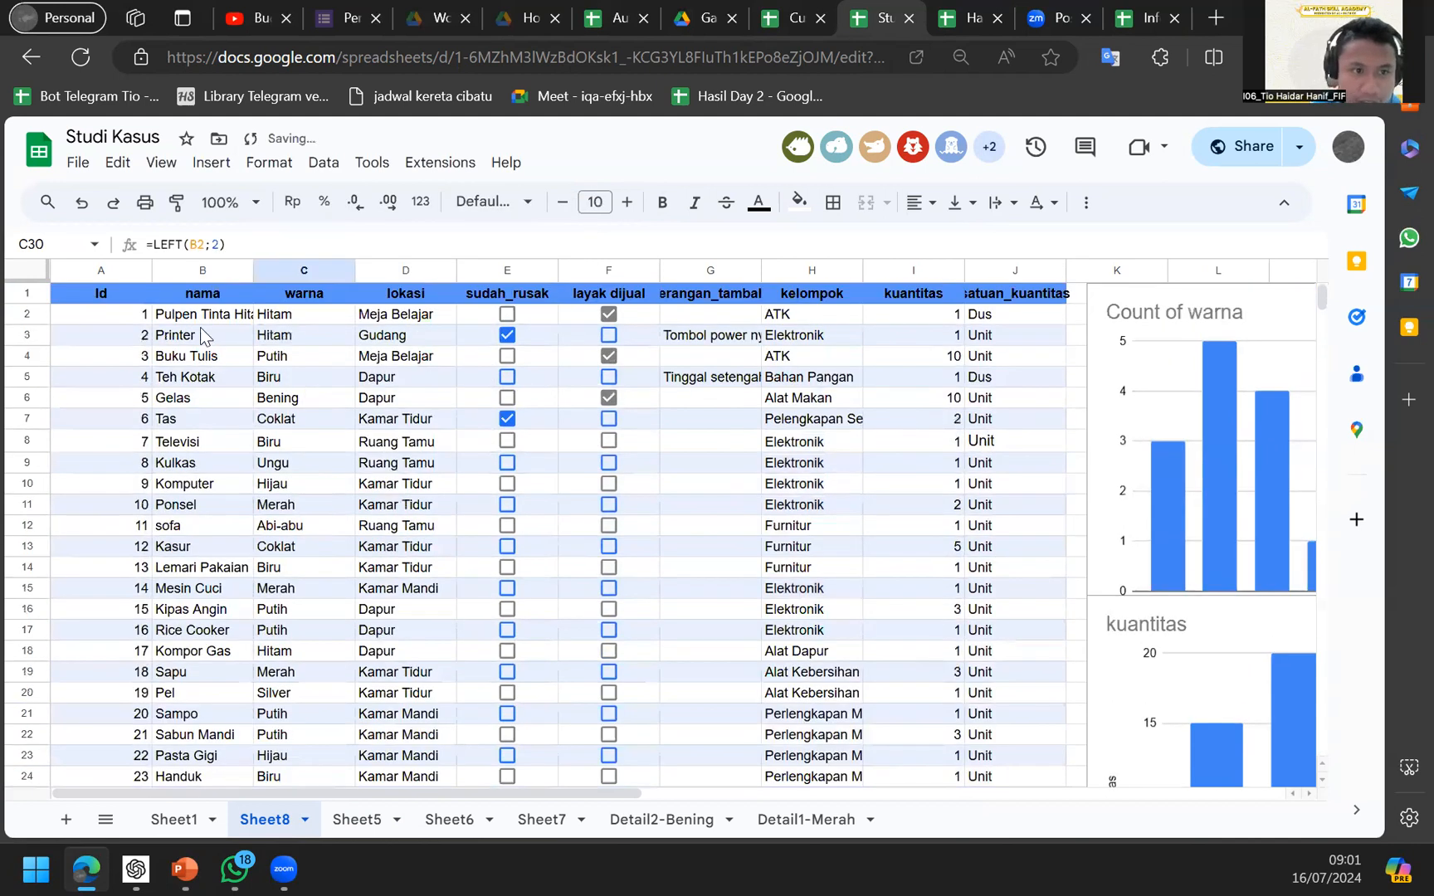
click(189, 322)
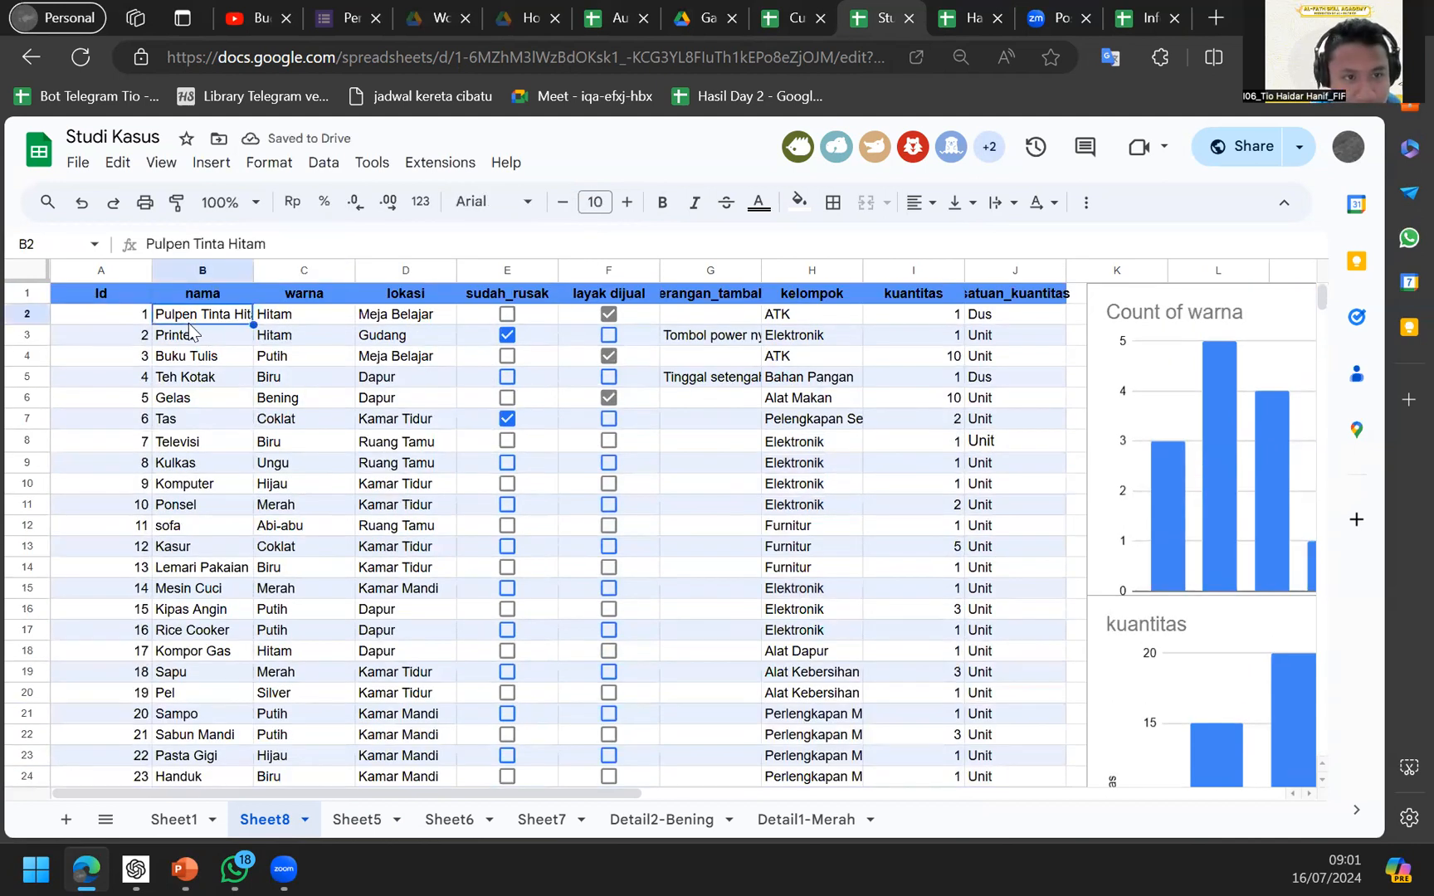
scroll(188, 322, down, 6)
click(319, 433)
scroll(322, 446, up, 2)
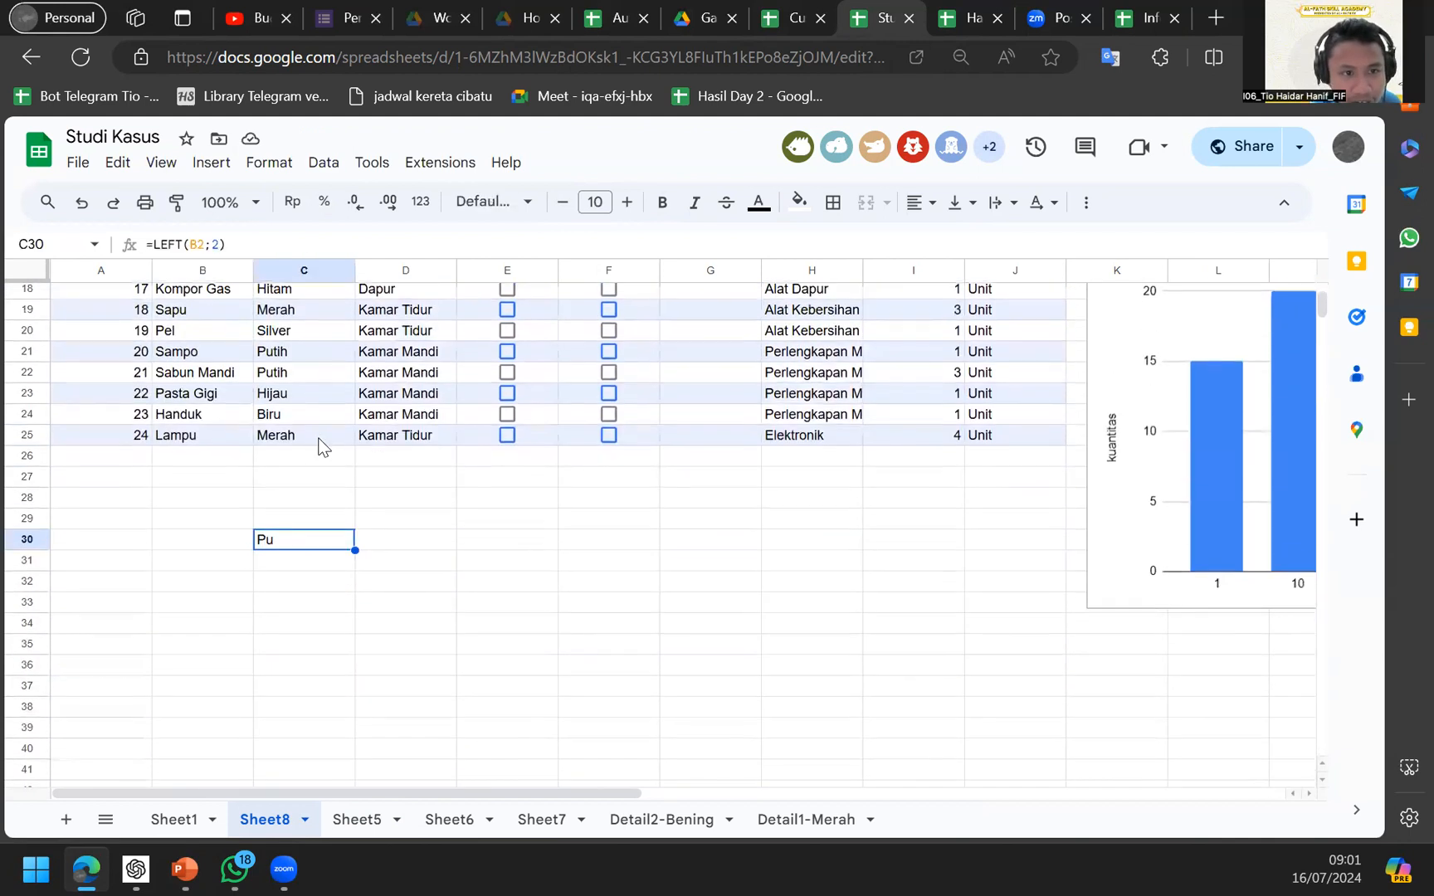
Change the LEFT count to 5 so C30 shows Pulpe, then clear C30.
click(231, 247)
key(Right)
key(Right)
key(Right)
key(Right)
key(Right)
key(Right)
key(Right)
key(Right)
key(Right)
key(Left)
key(Left)
key(Left)
key(Left)
key(Left)
key(Left)
key(Left)
key(Left)
key(Right)
key(Right)
key(Right)
key(Right)
key(Right)
key(Right)
key(Right)
key(Right)
key(Right)
key(Left)
key(BackSpace)
text(5)
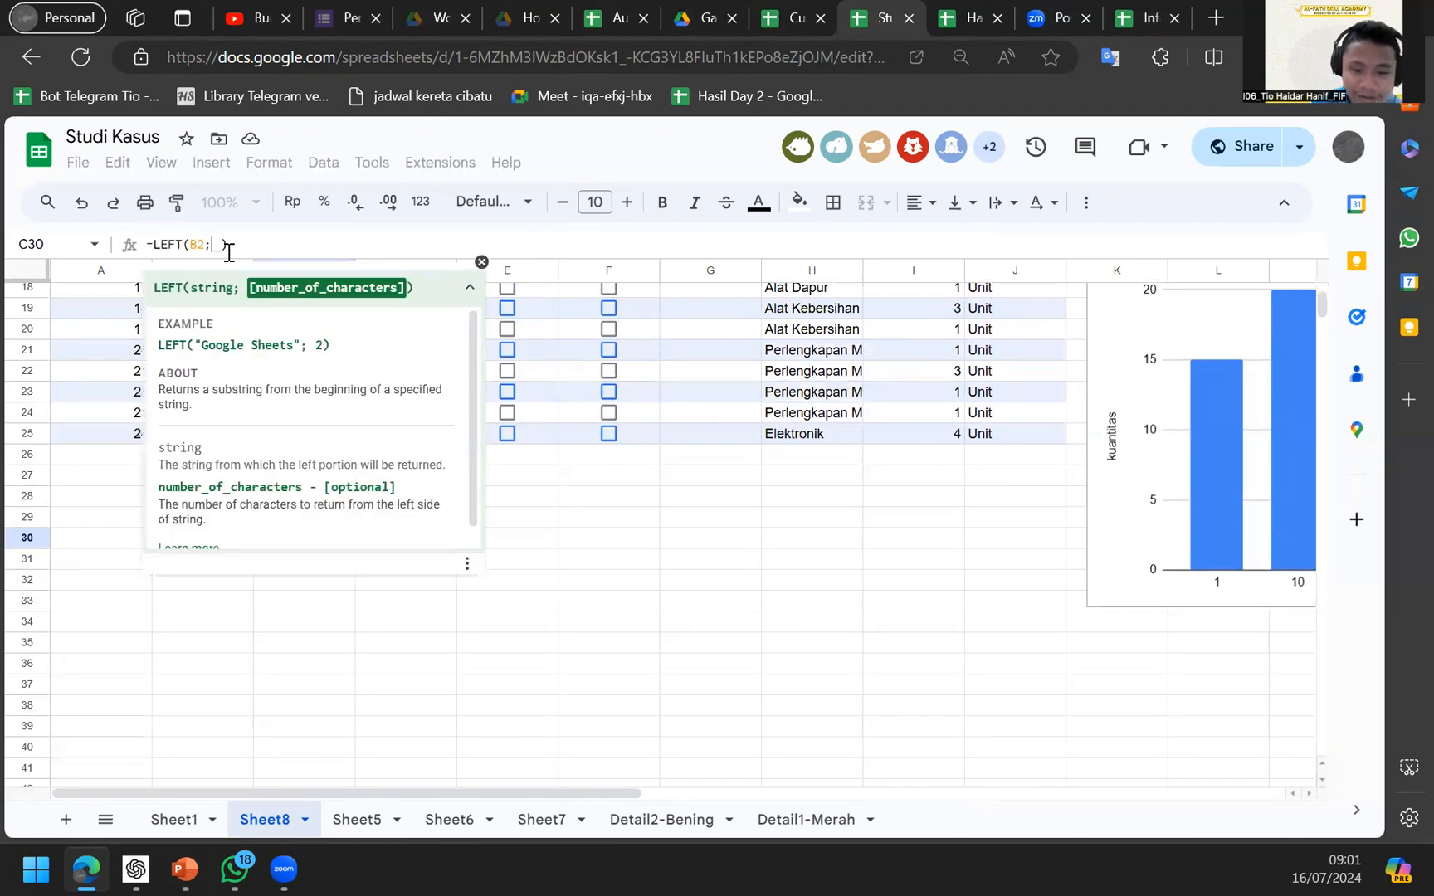
key(Return)
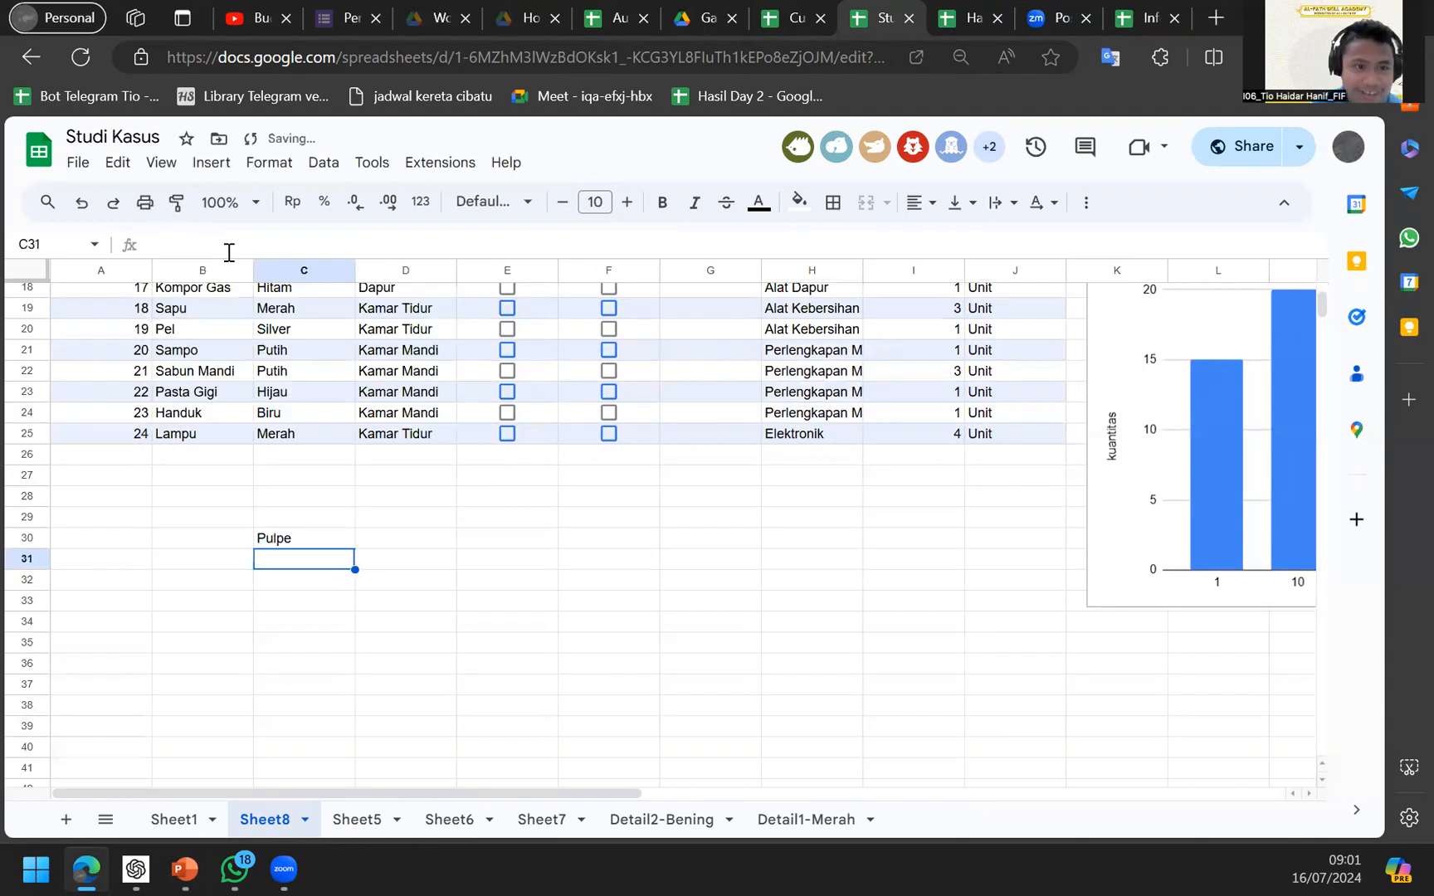
key(Up)
key(Return)
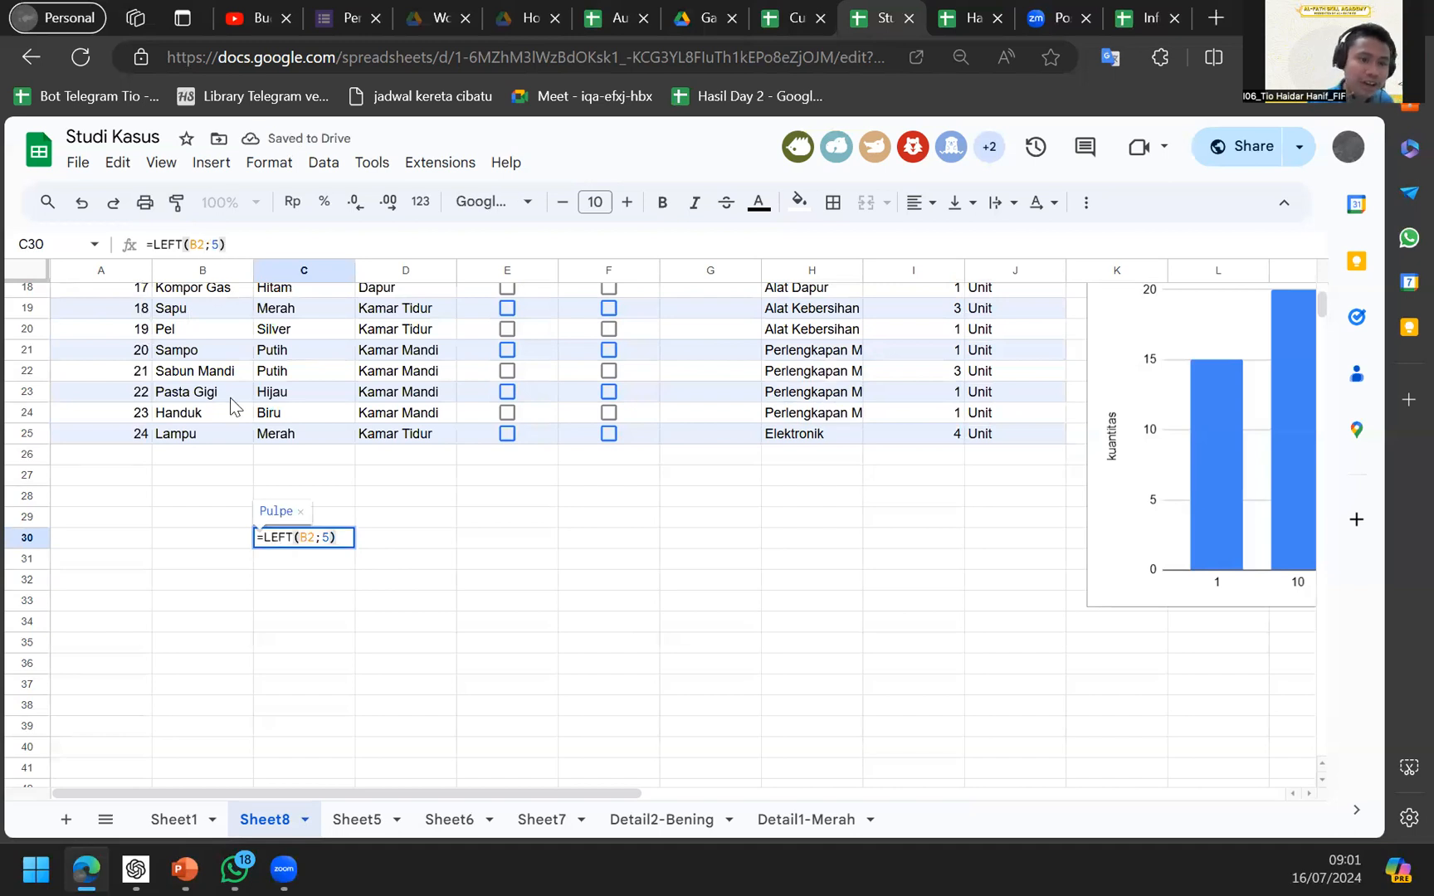
key(Left)
key(BackSpace)
key(Return)
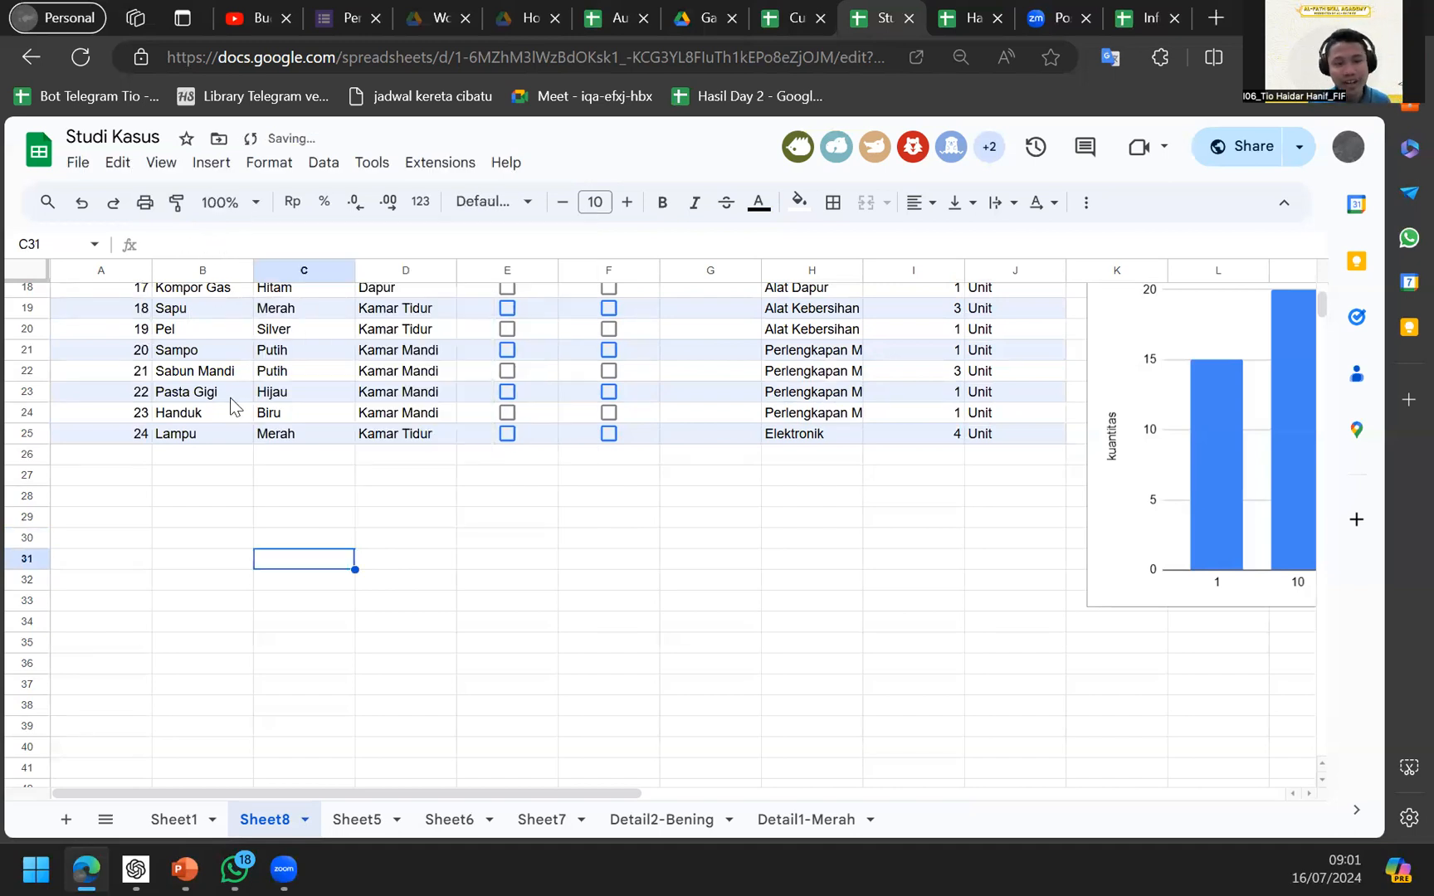
Enter =RIGHT(B25;2) in C31, then change the count to 3 so it shows mpu.
text(=ri)
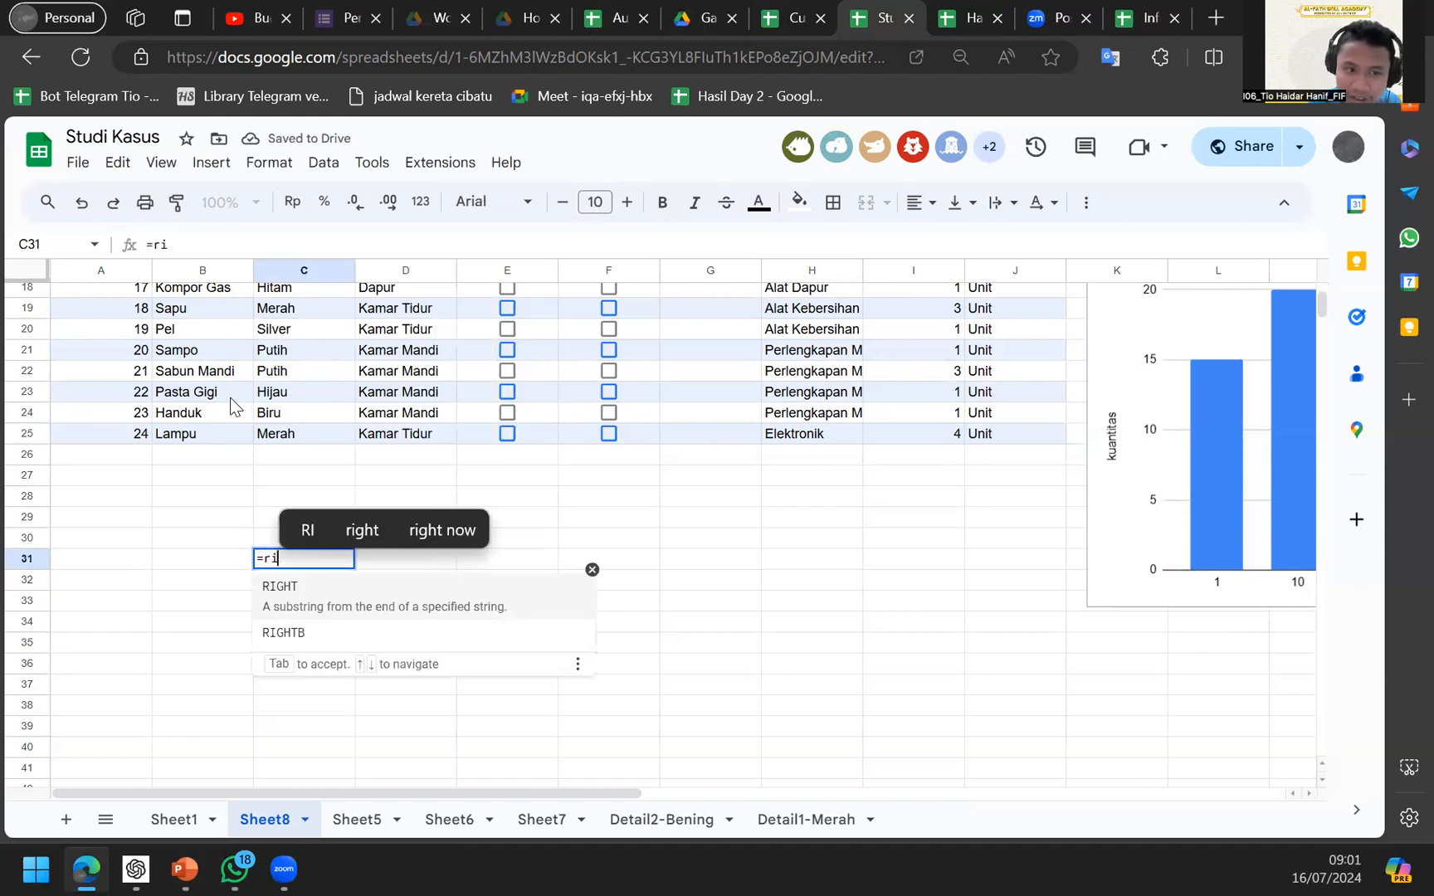
key(Tab)
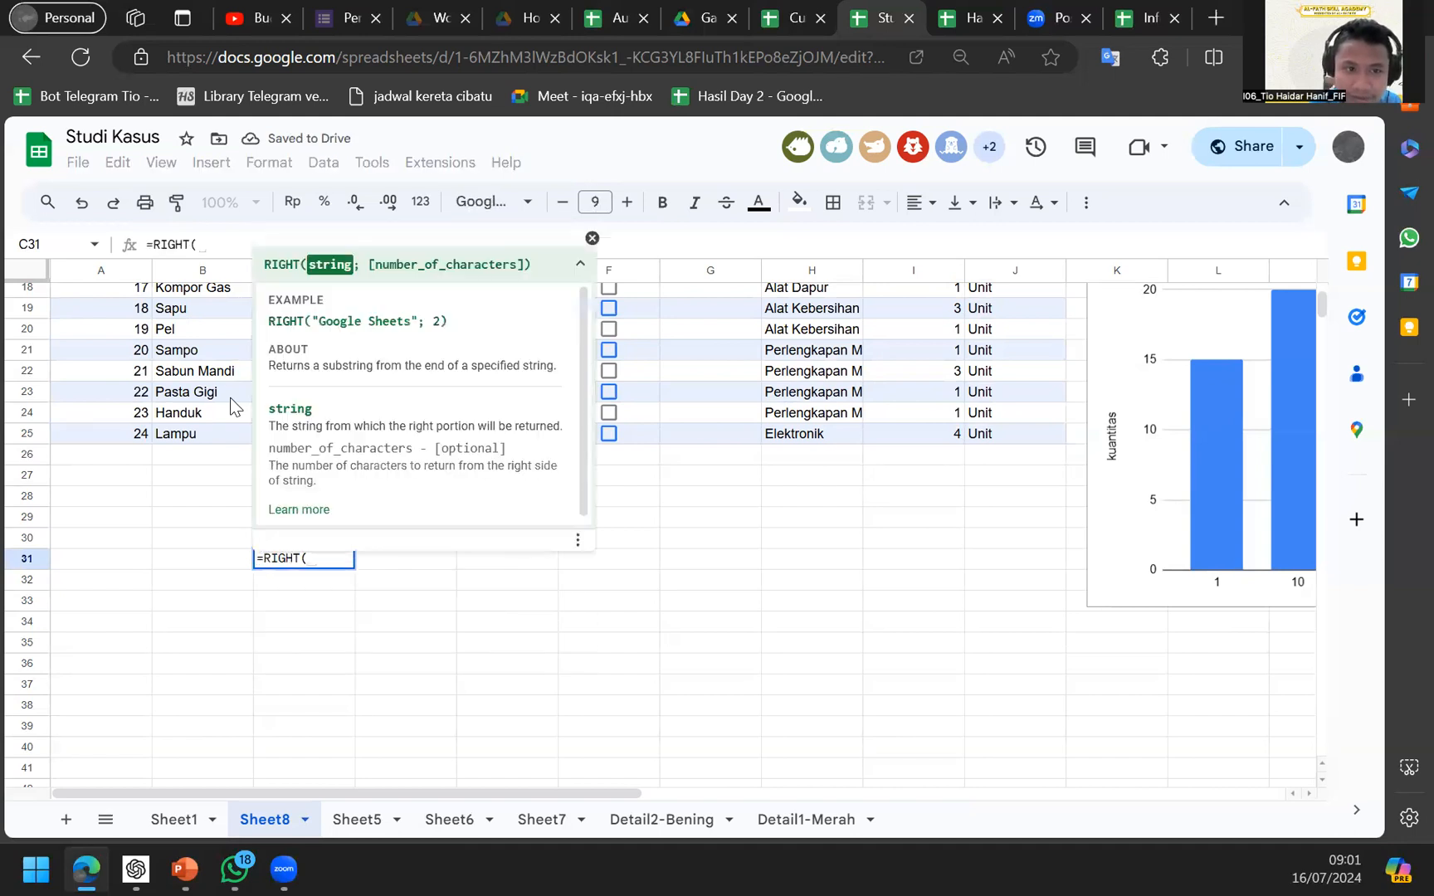
click(199, 436)
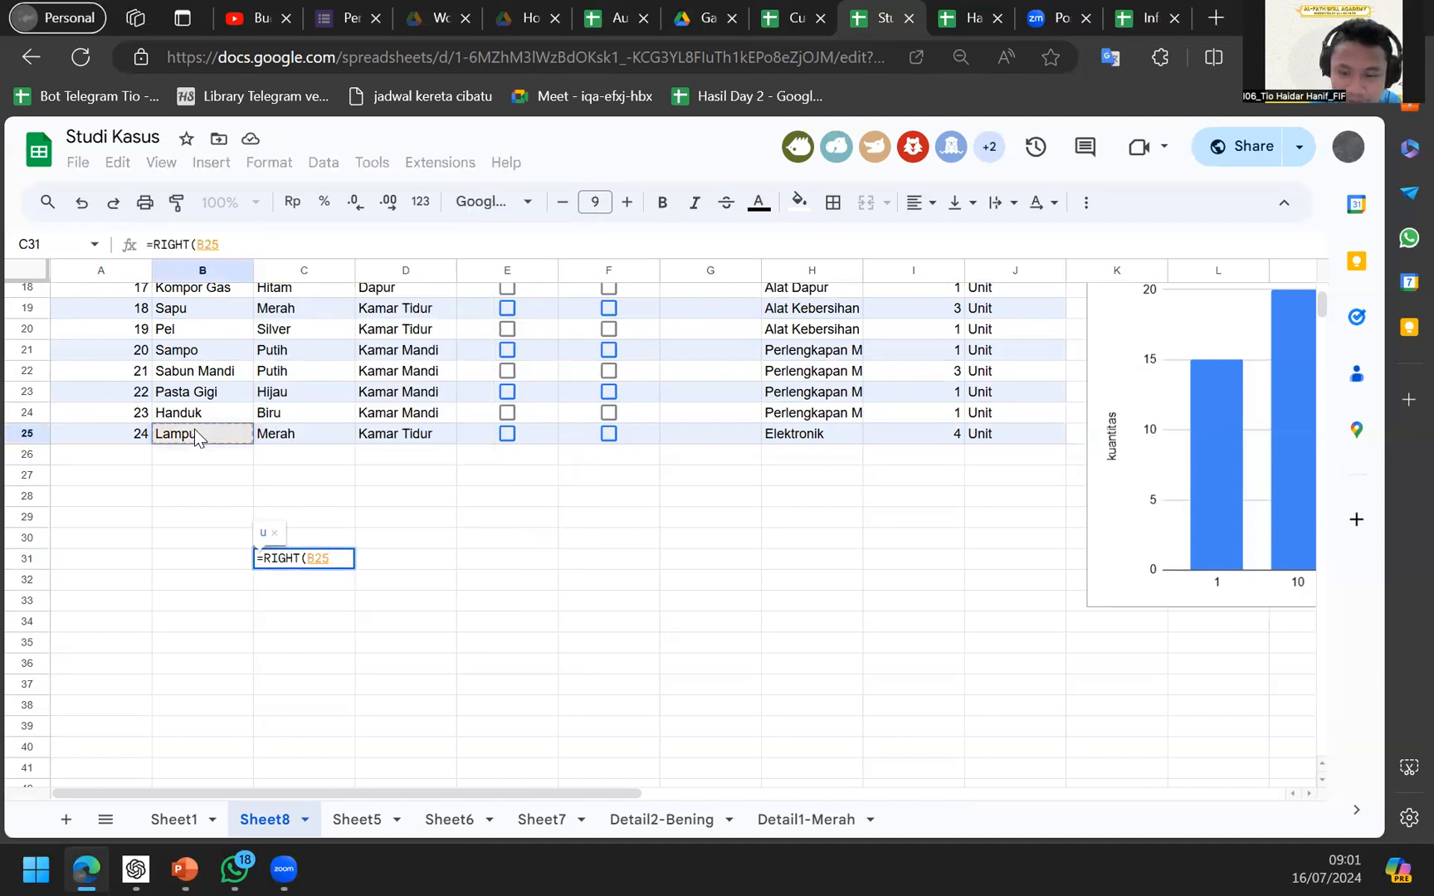
text(;2))
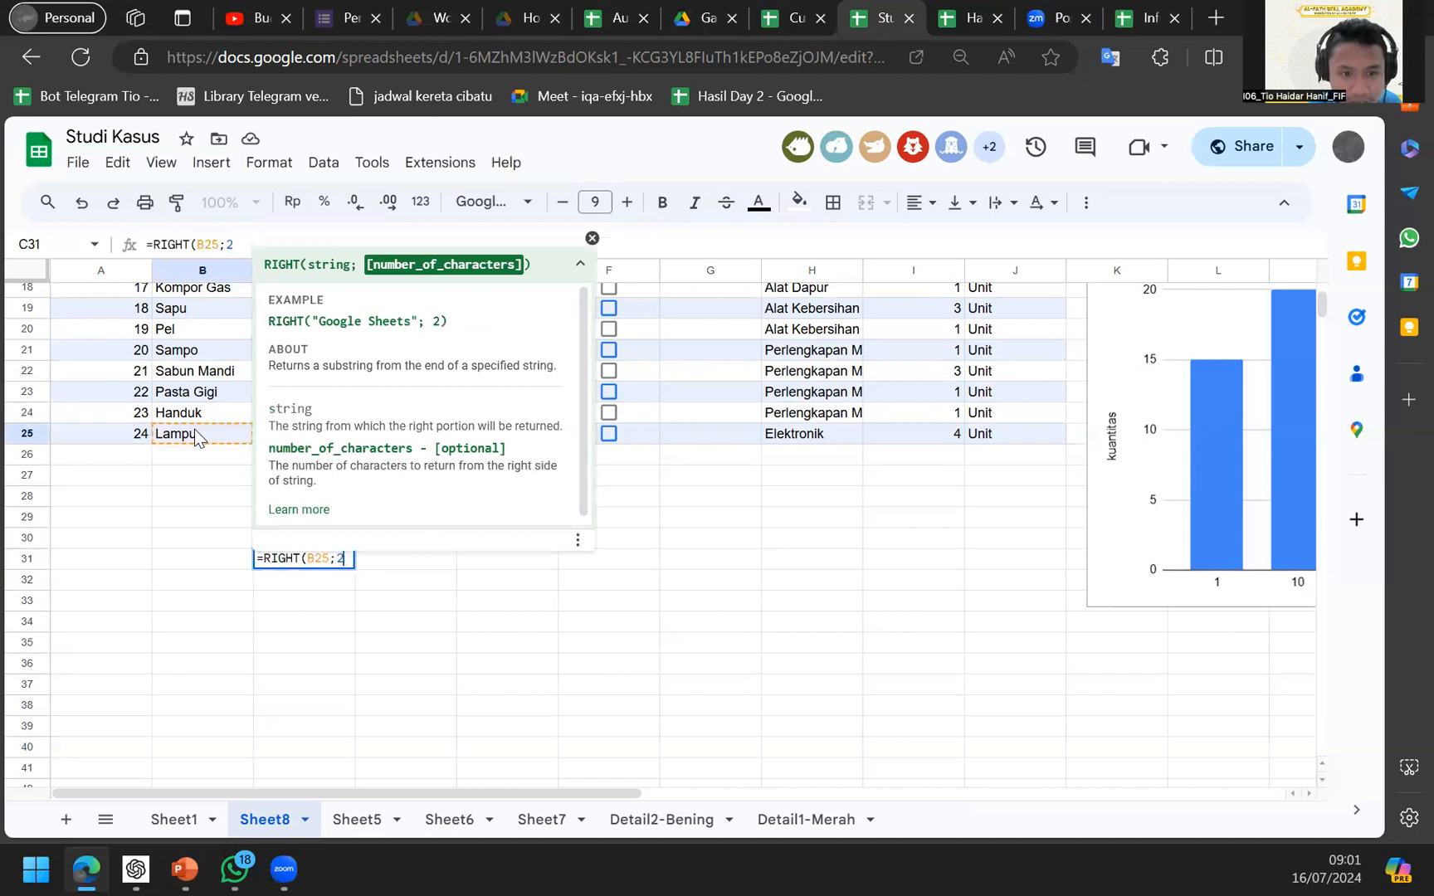
key(Return)
key(Up)
key(F2)
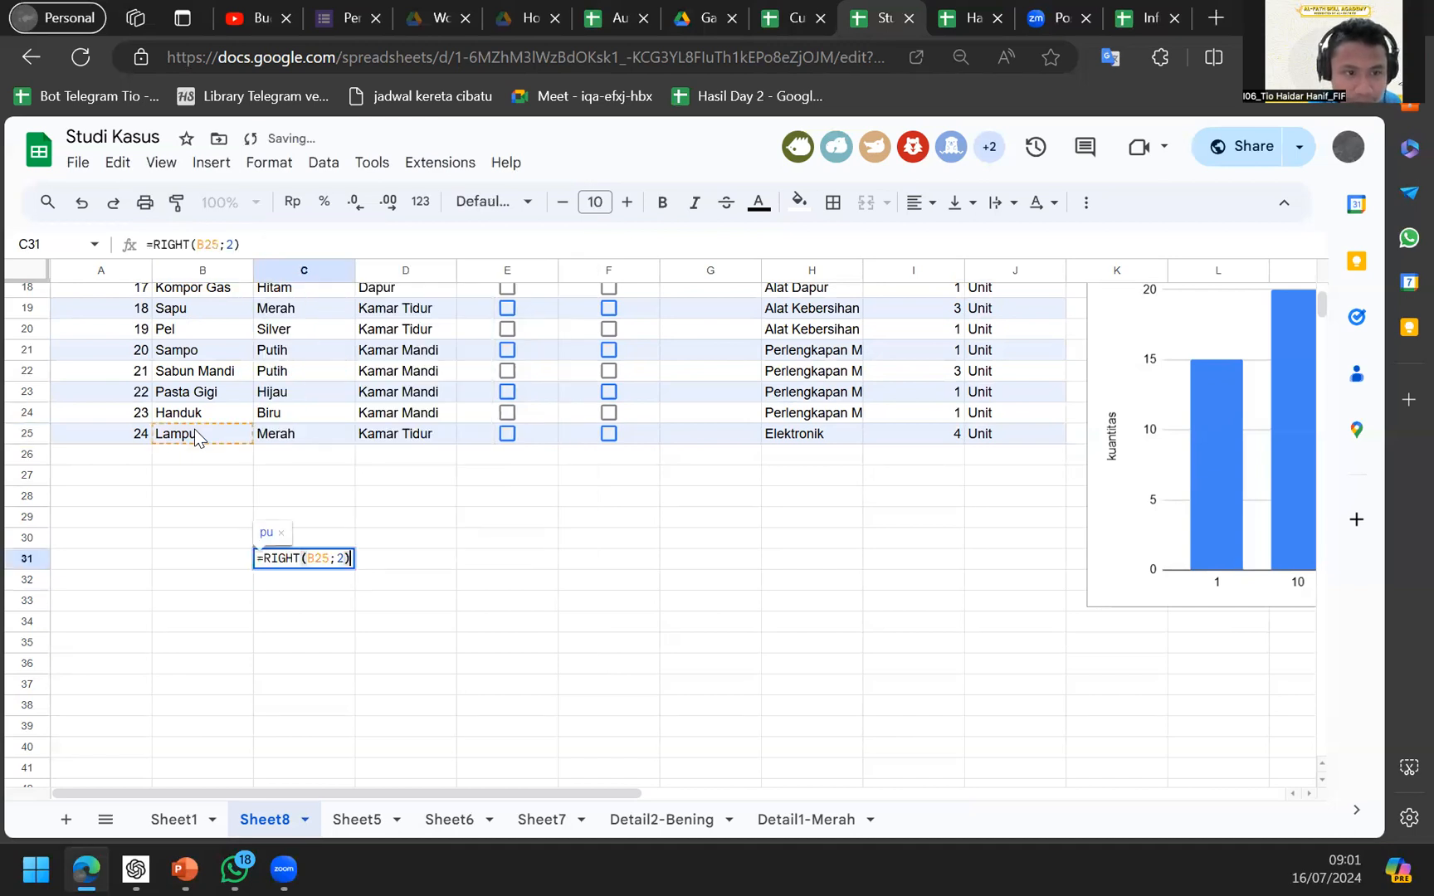
key(BackSpace)
text(3)
key(Return)
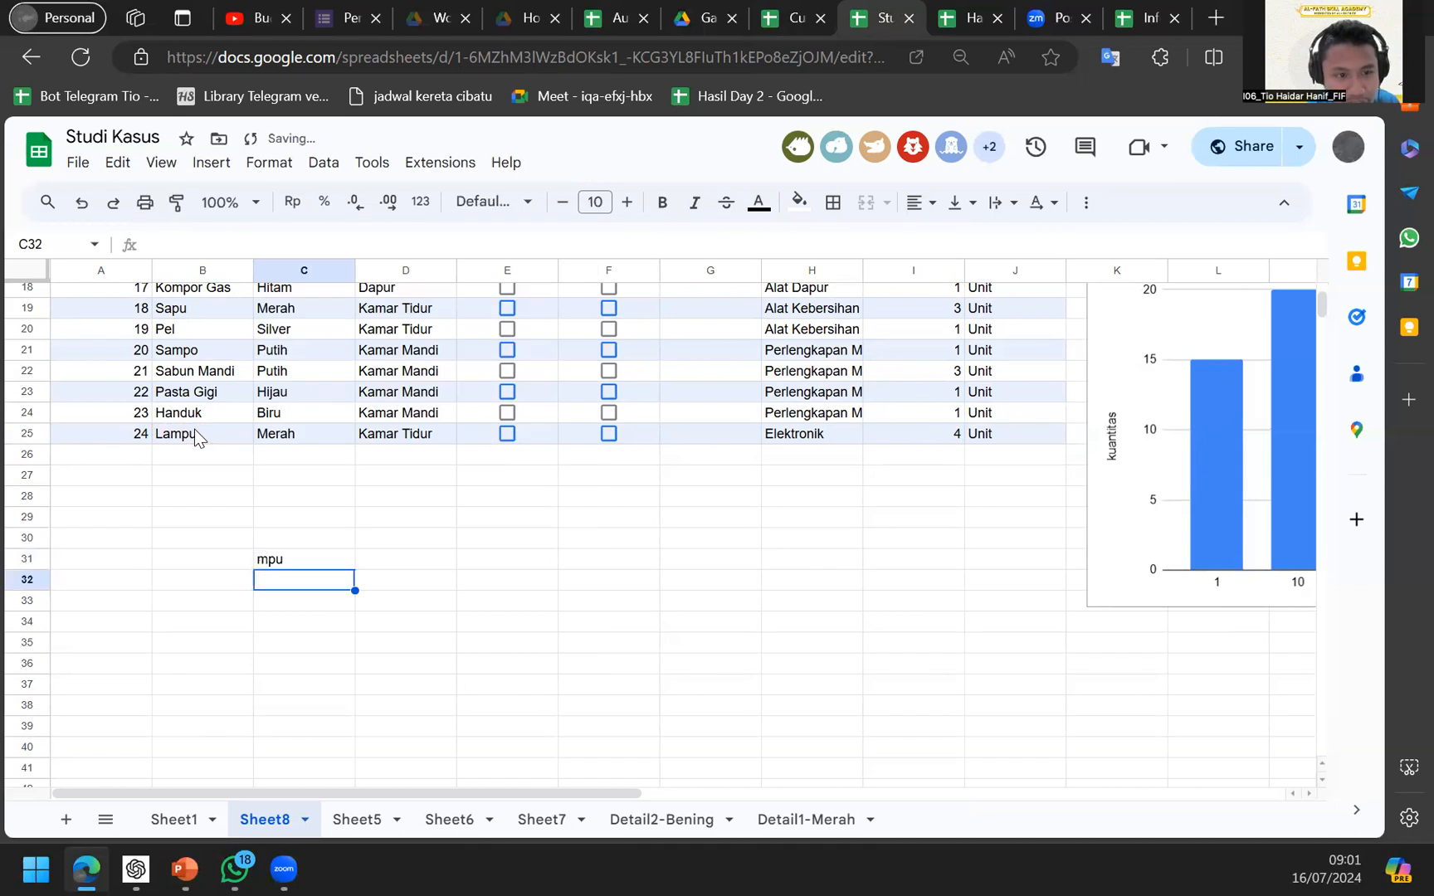
key(Up)
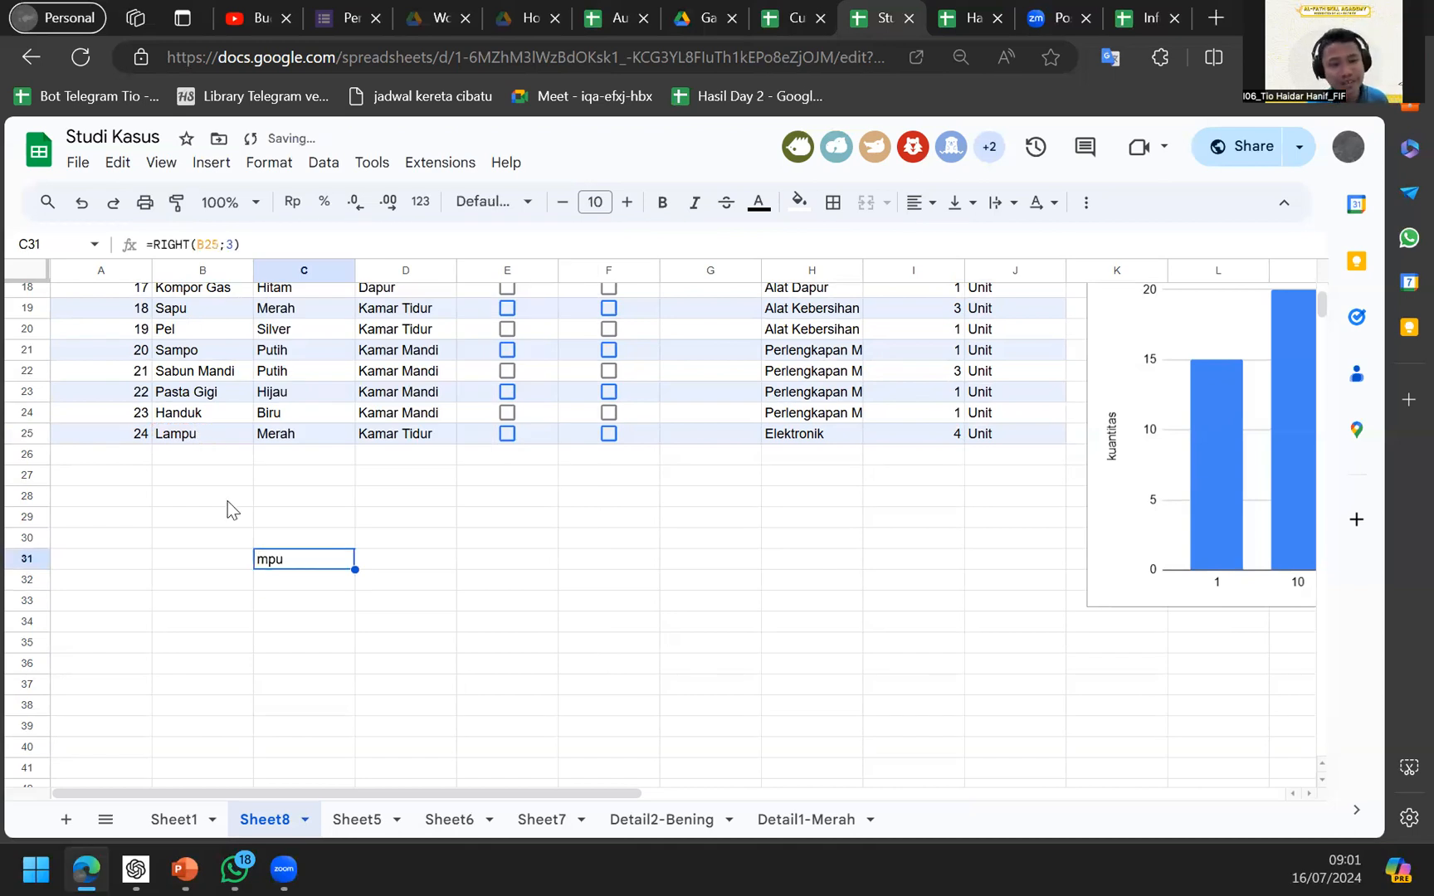
key(F2)
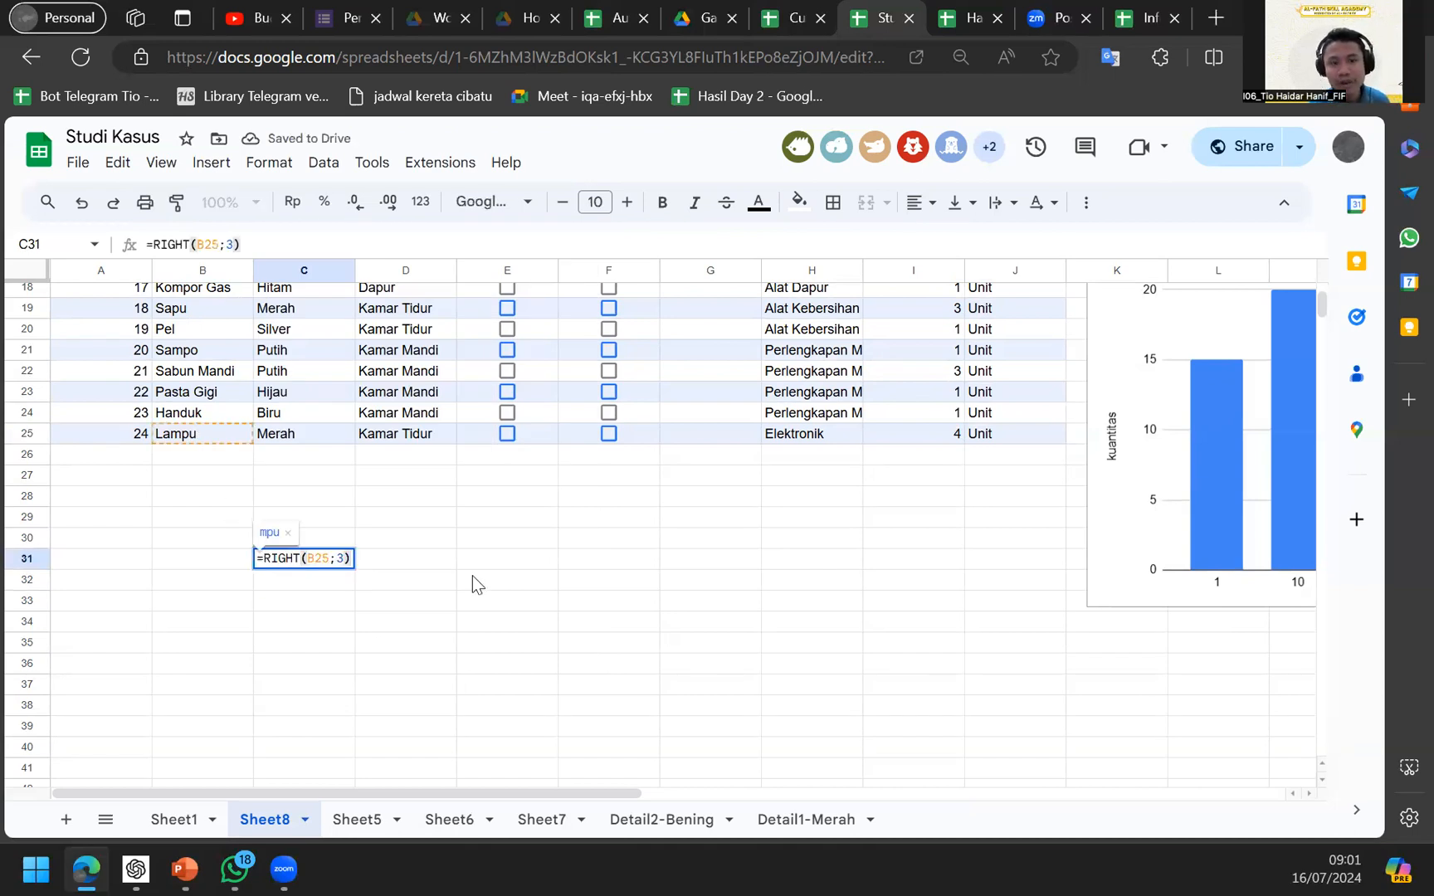
click(471, 577)
Enter =MID(B25;2;1) in E32, then change the start position to 3.
text(=mid)
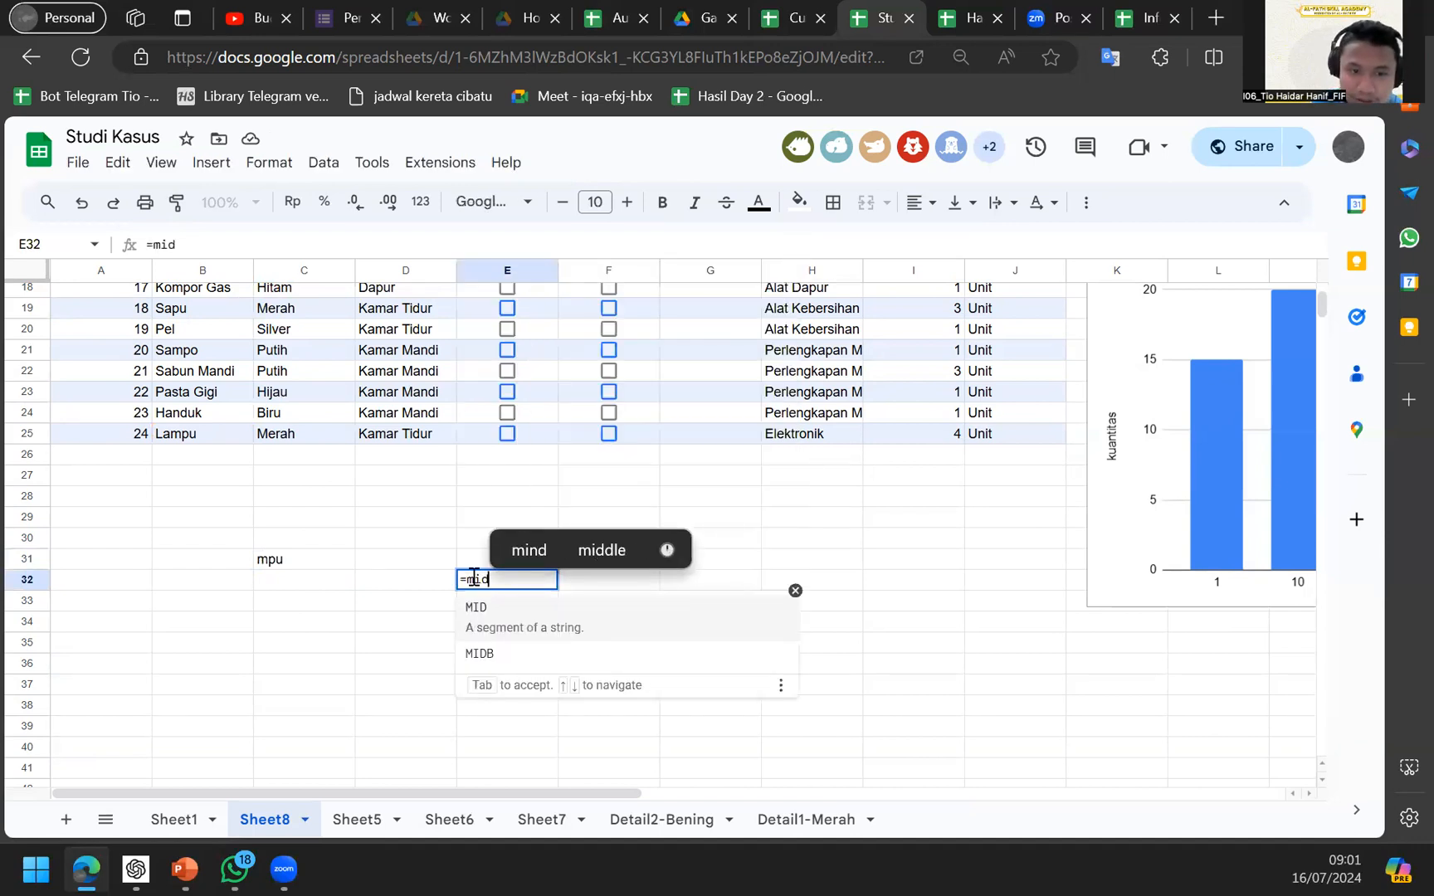
key(Tab)
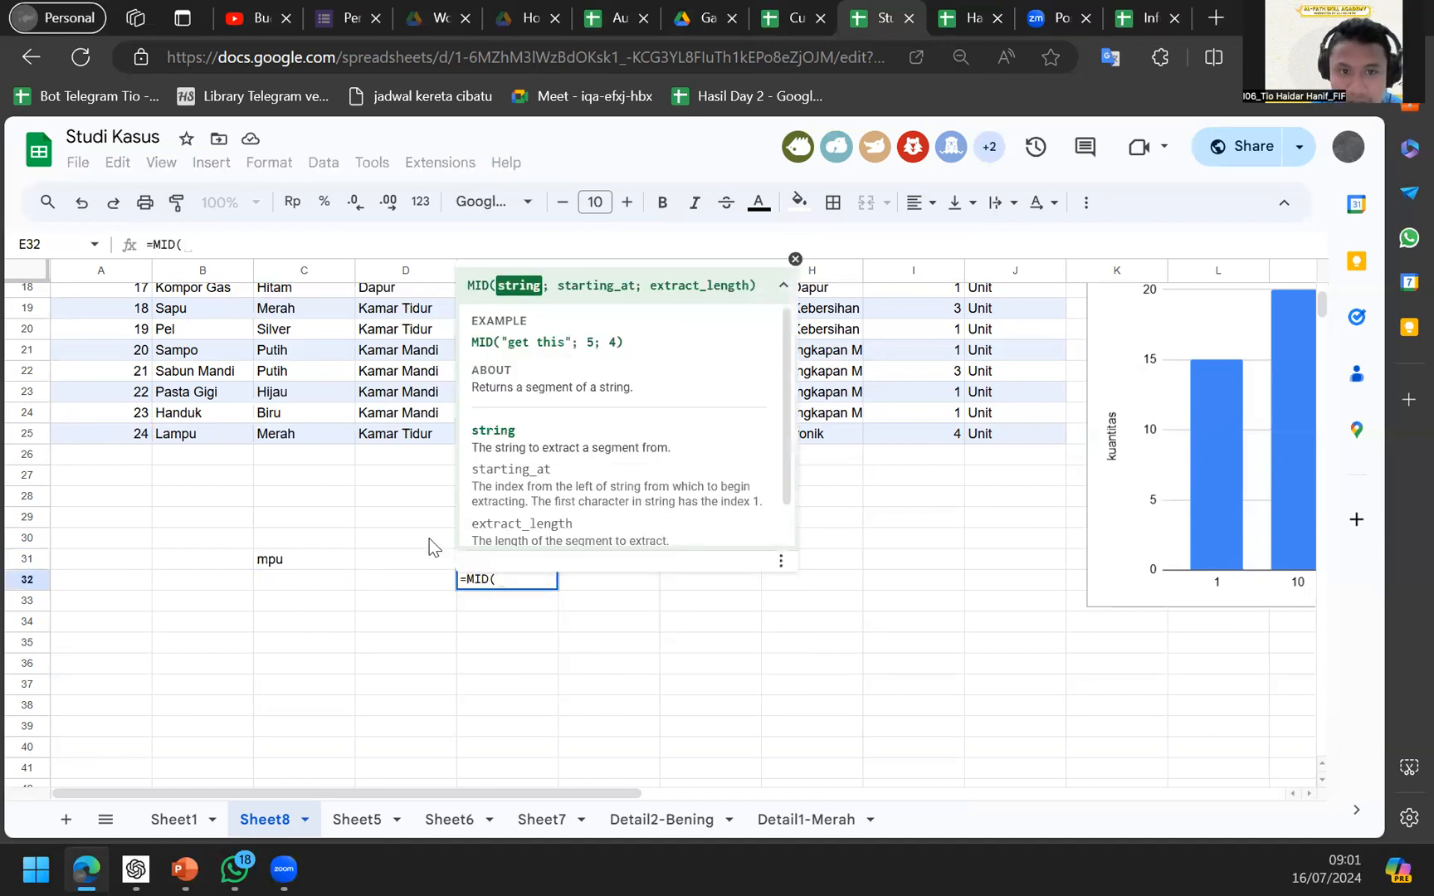
click(225, 431)
text(;)
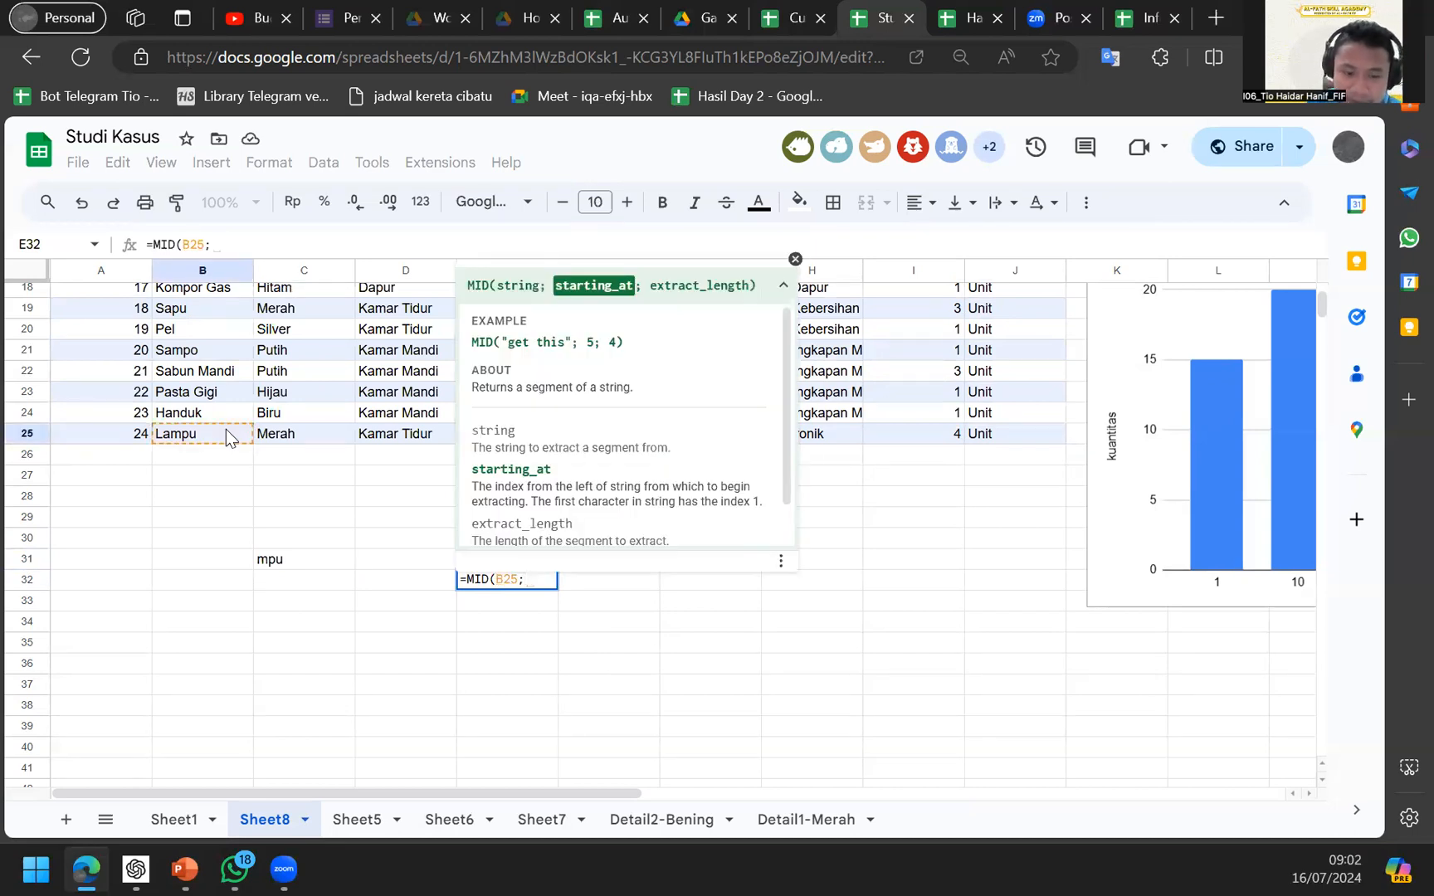
text(2;)
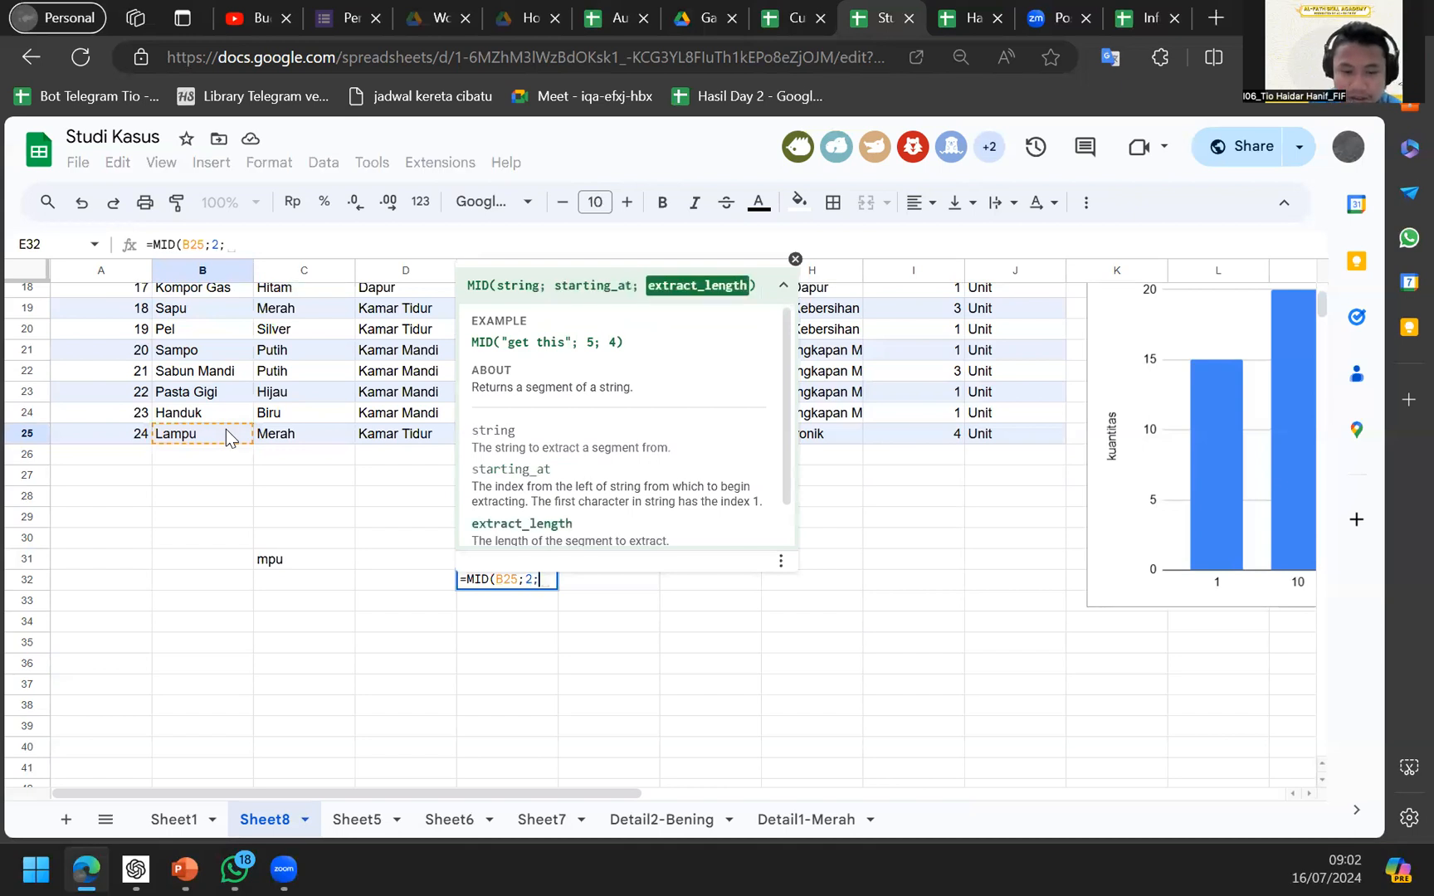
text(1)
key(Return)
key(Up)
key(F2)
key(Left)
key(Left)
key(Left)
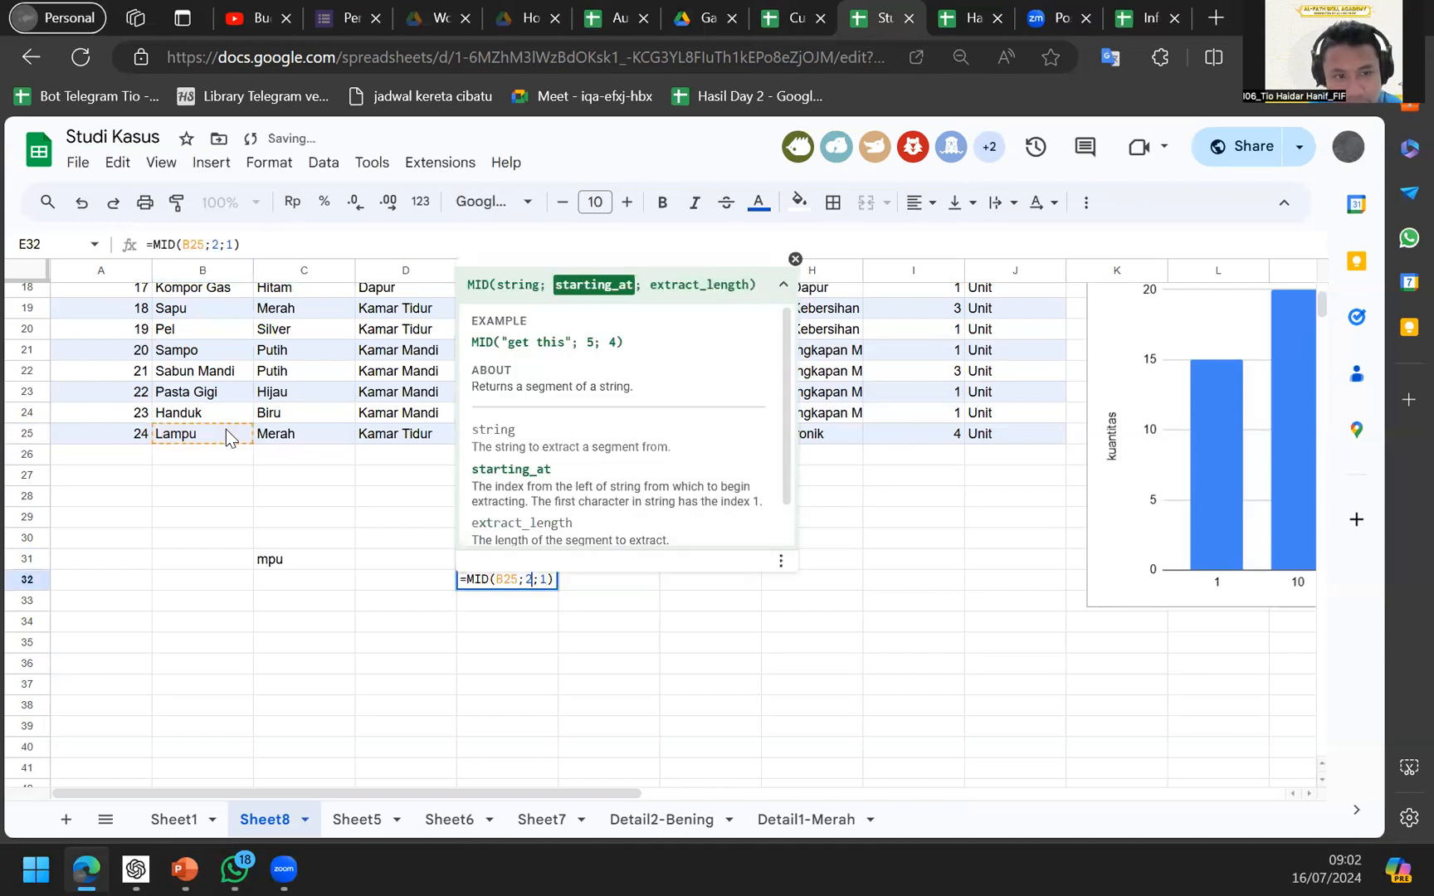
key(BackSpace)
text(3)
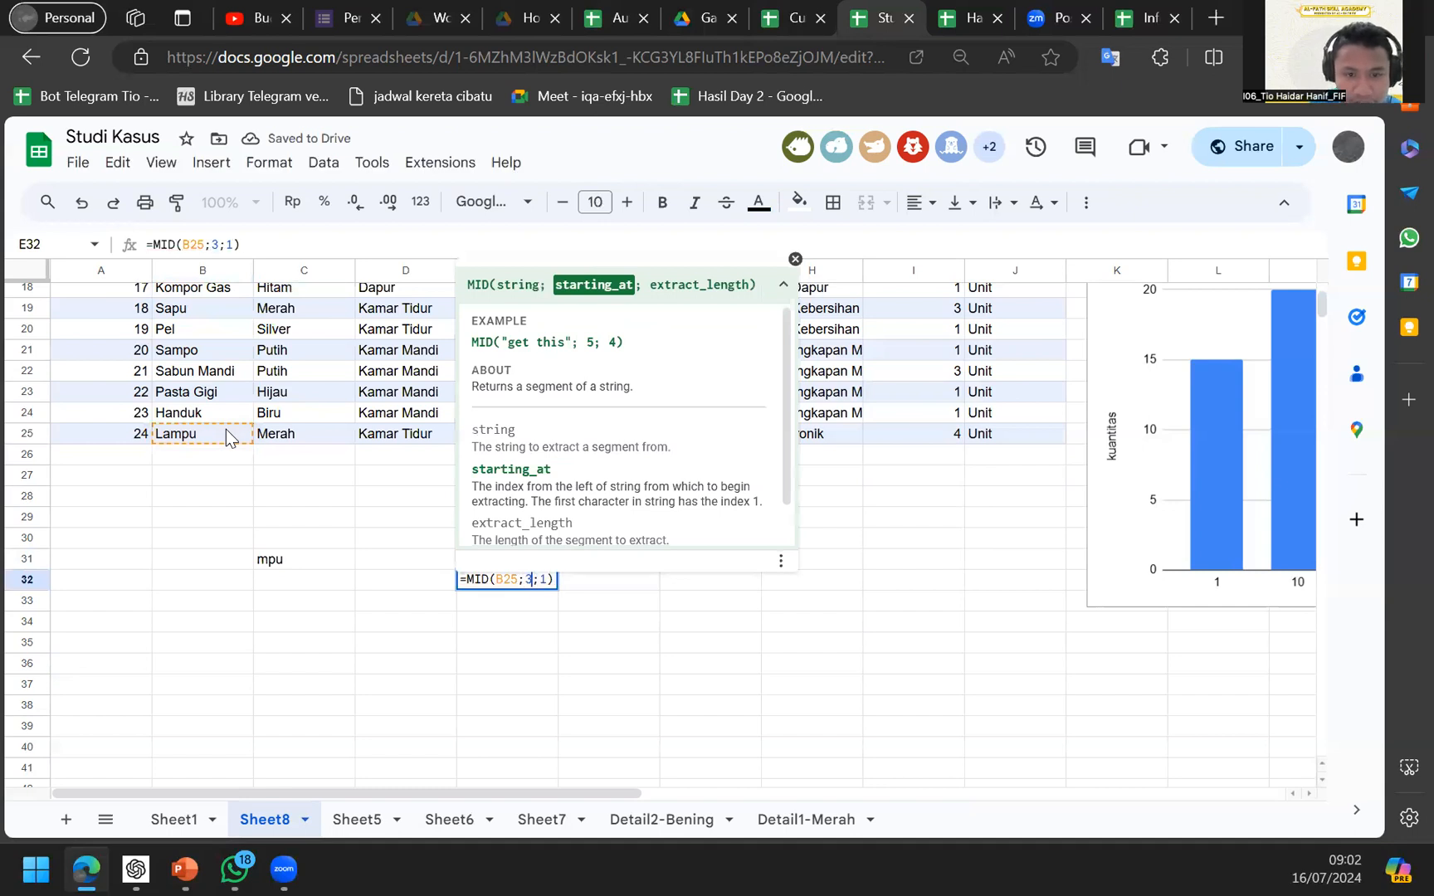
key(Return)
Change the MID length to 2 so E32's =MID(B25;3;2) shows mp.
key(Up)
key(F2)
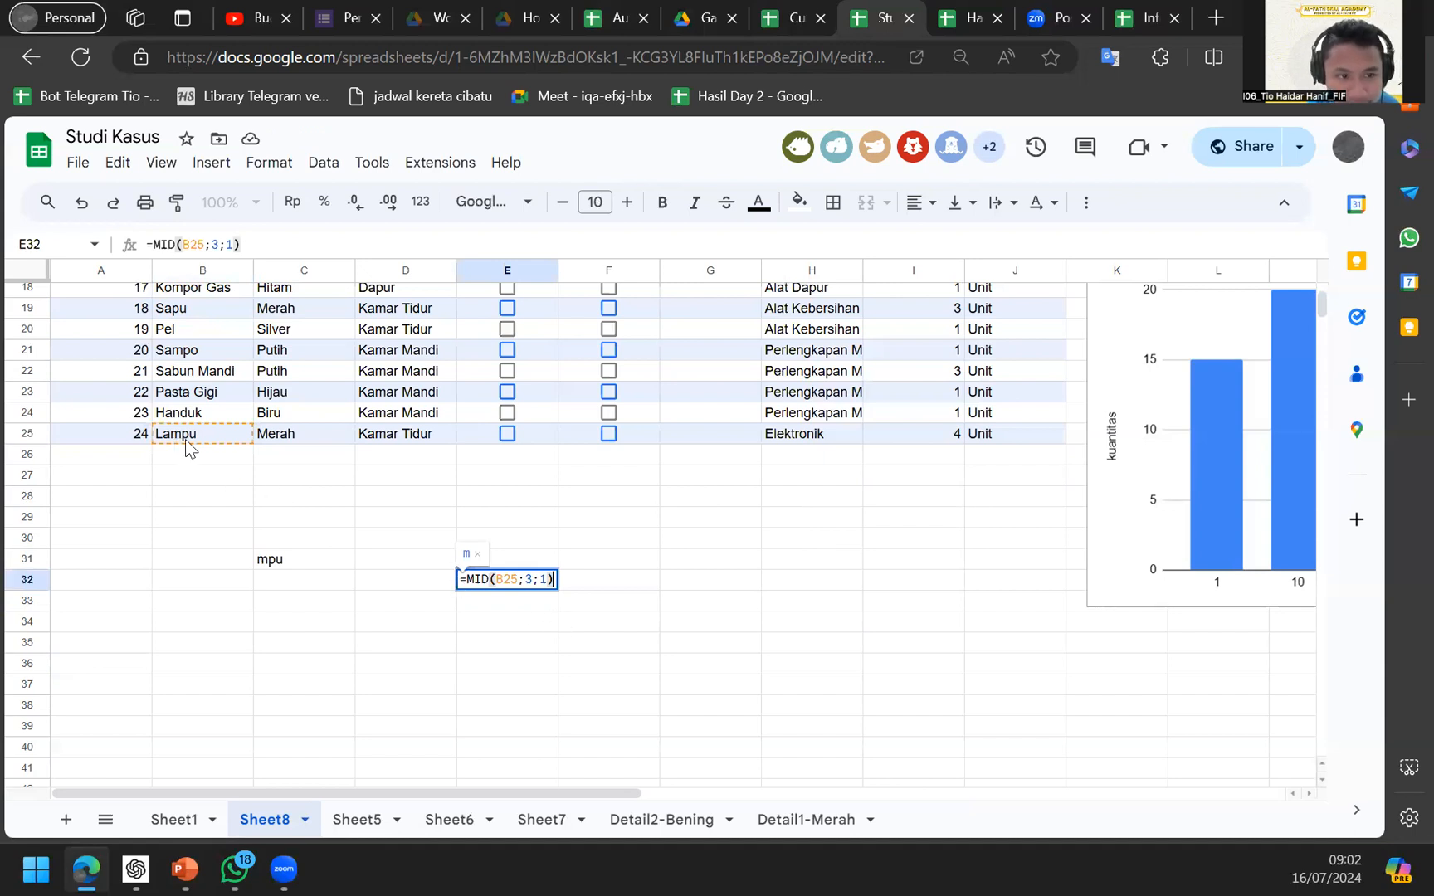
click(551, 579)
key(BackSpace)
text(2)
key(Return)
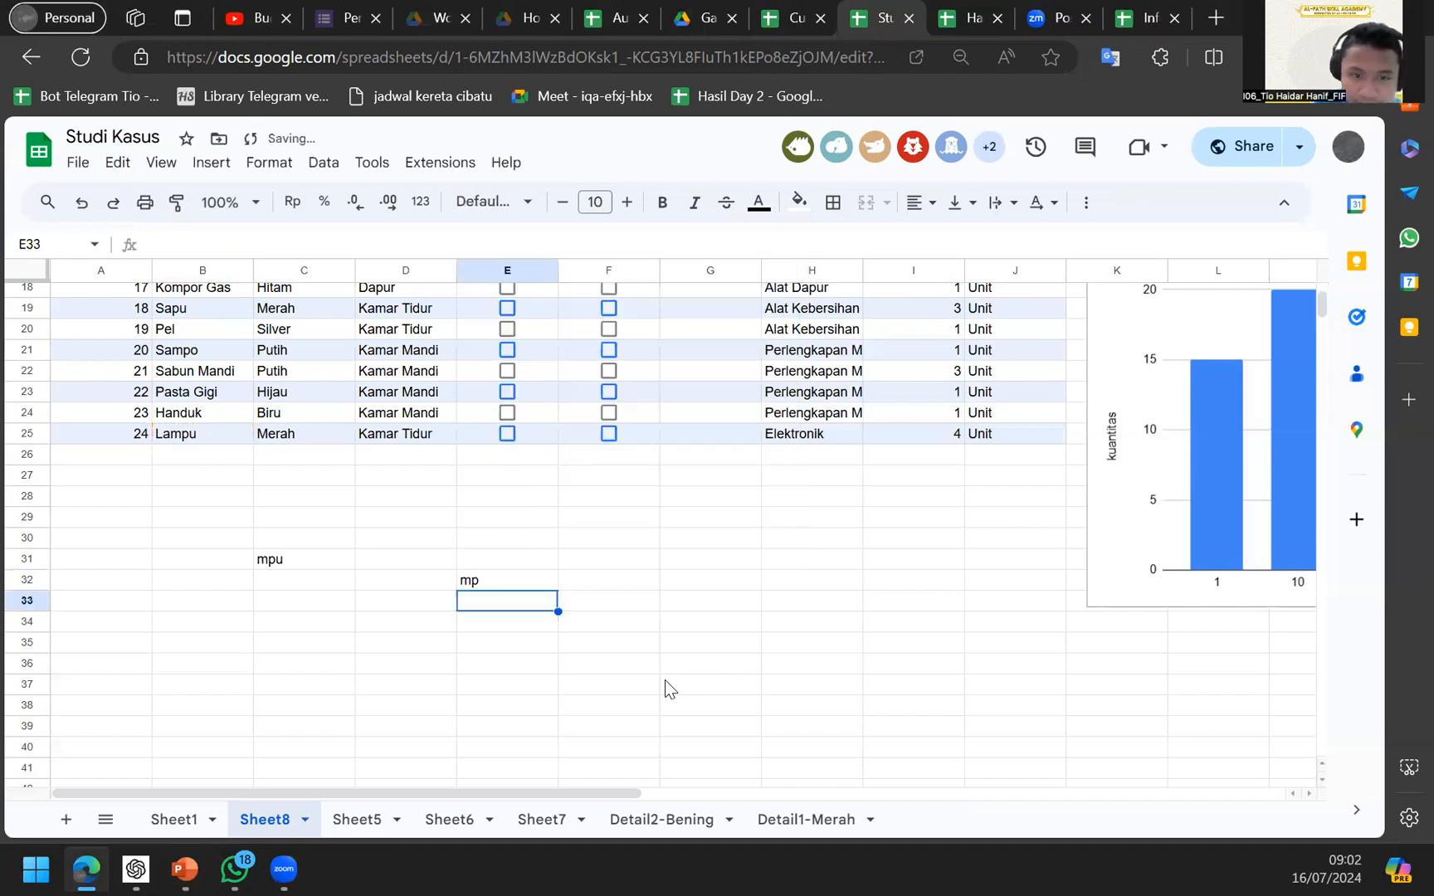
key(Up)
key(Return)
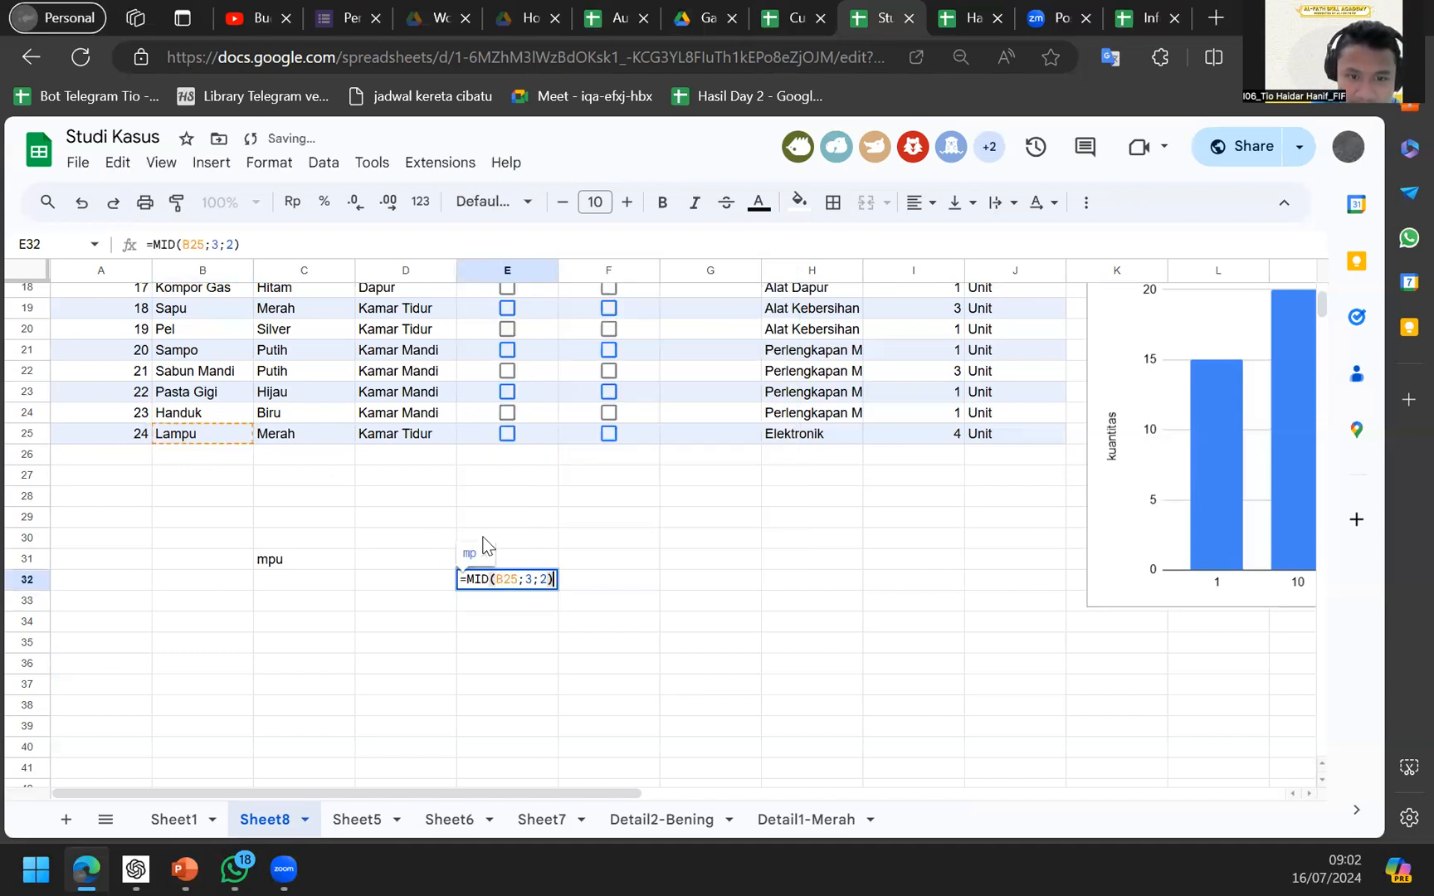
click(528, 579)
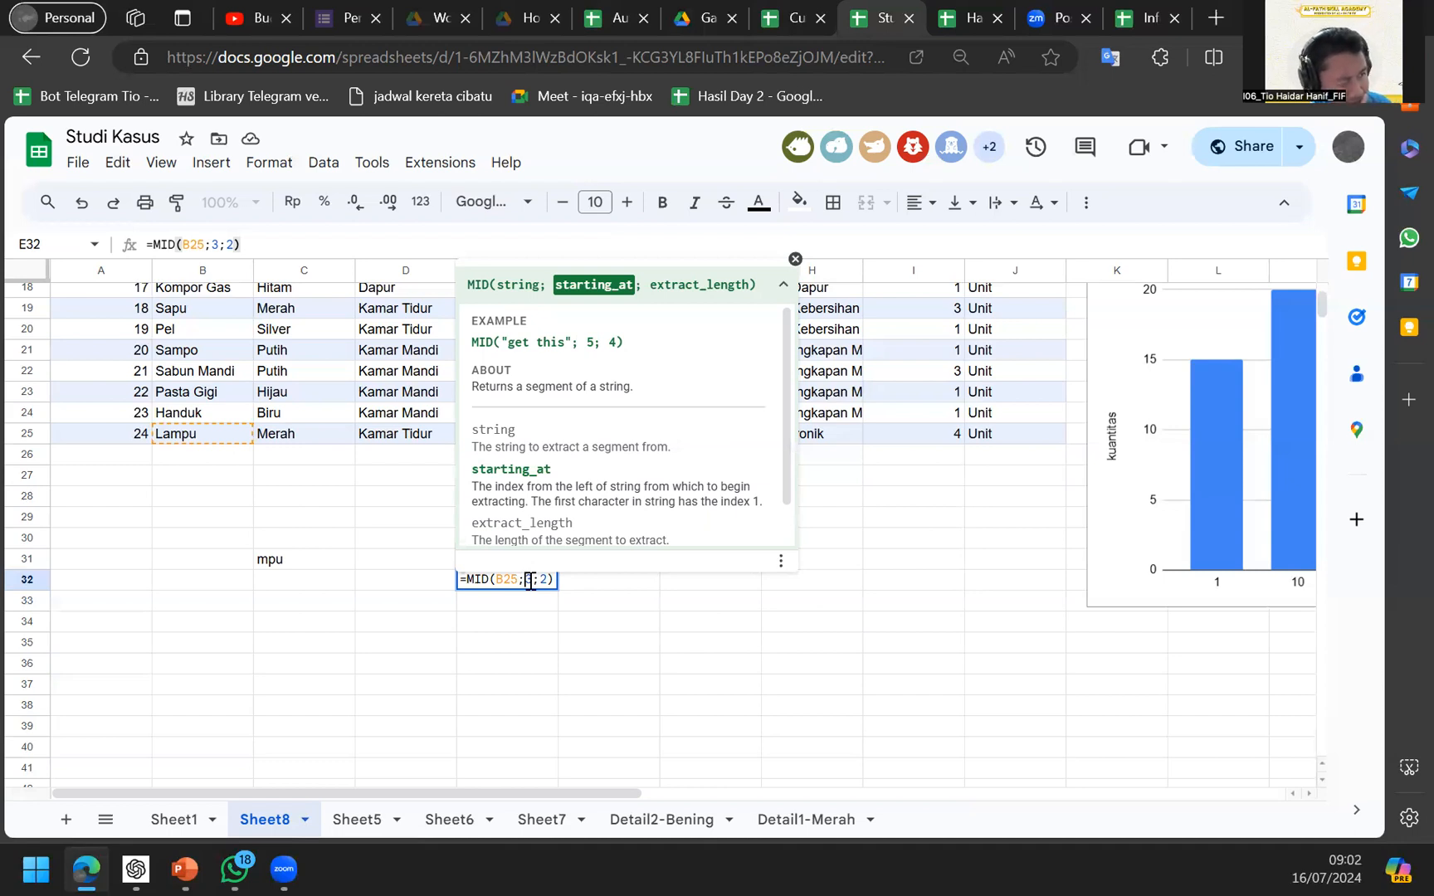
key(Return)
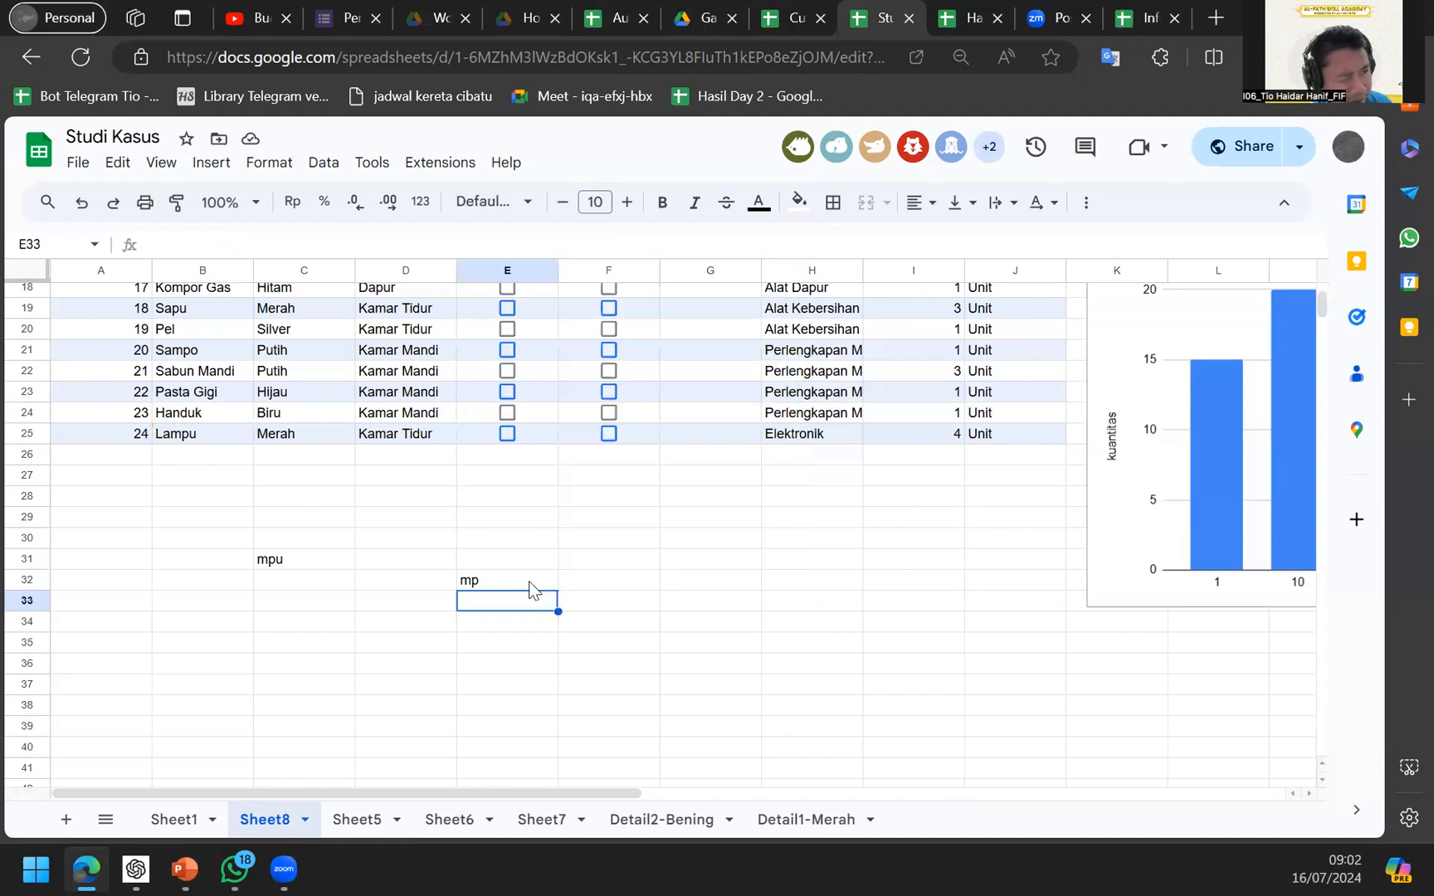
Move to cell D31 and start a new formula with =.
key(Down)
key(Down)
key(Down)
key(Right)
key(Up)
key(Left)
key(Left)
key(Up)
key(Up)
key(Up)
key(Up)
text(=)
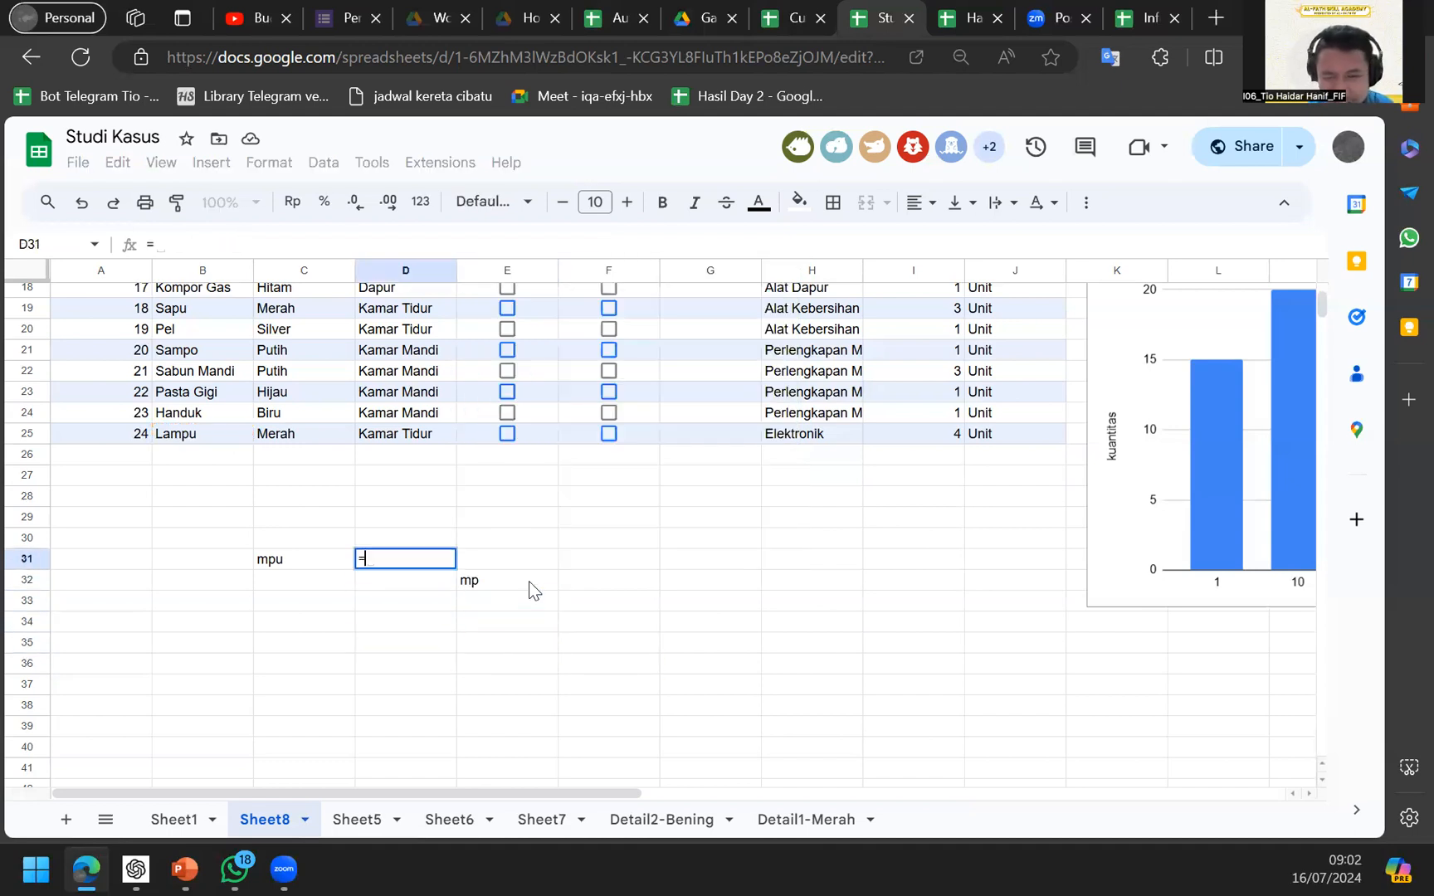
key(BackSpace)
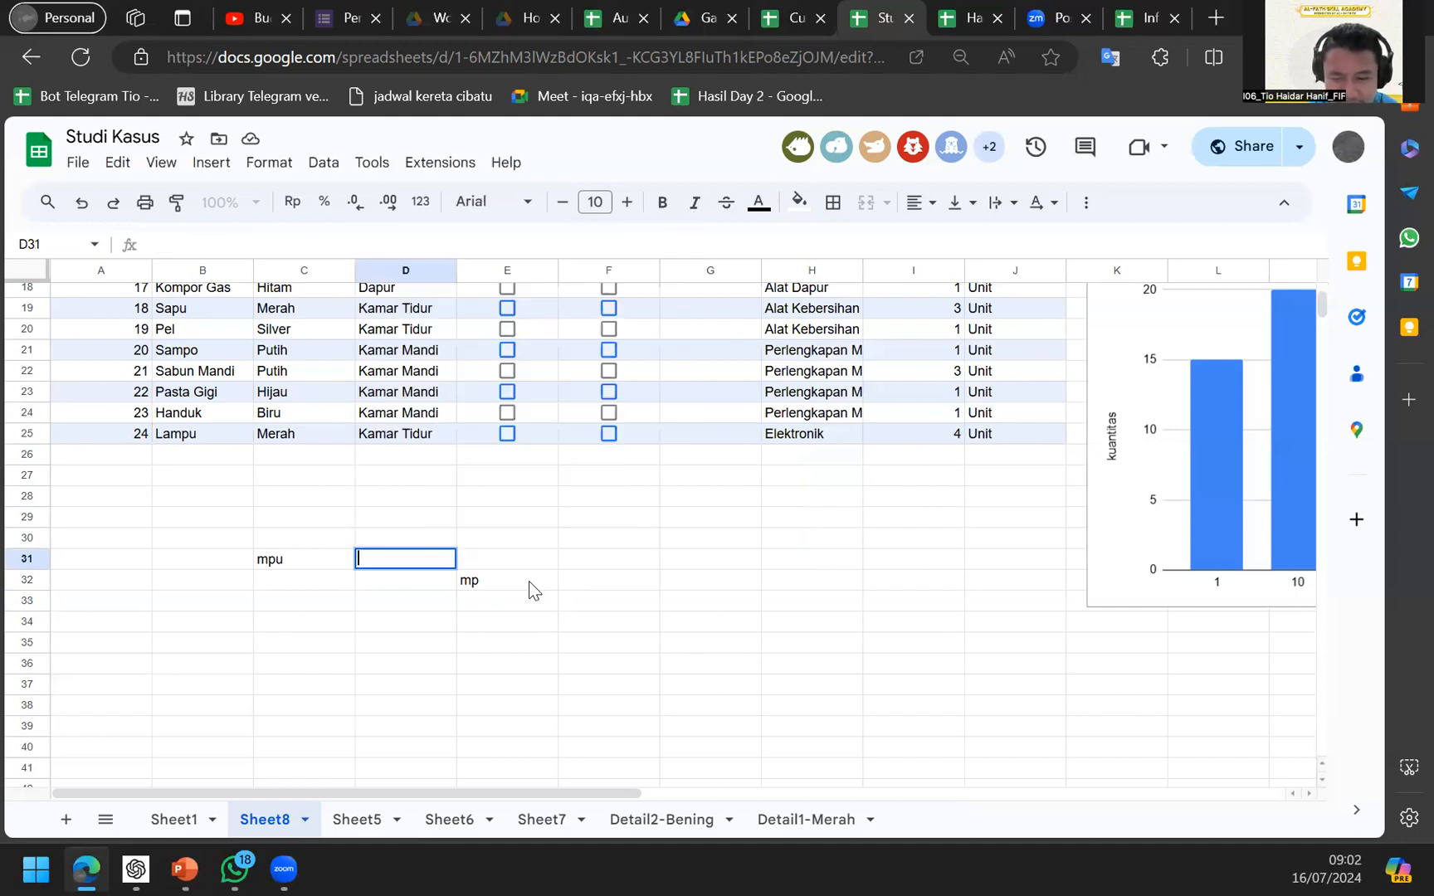
text(=)
key(BackSpace)
text(=)
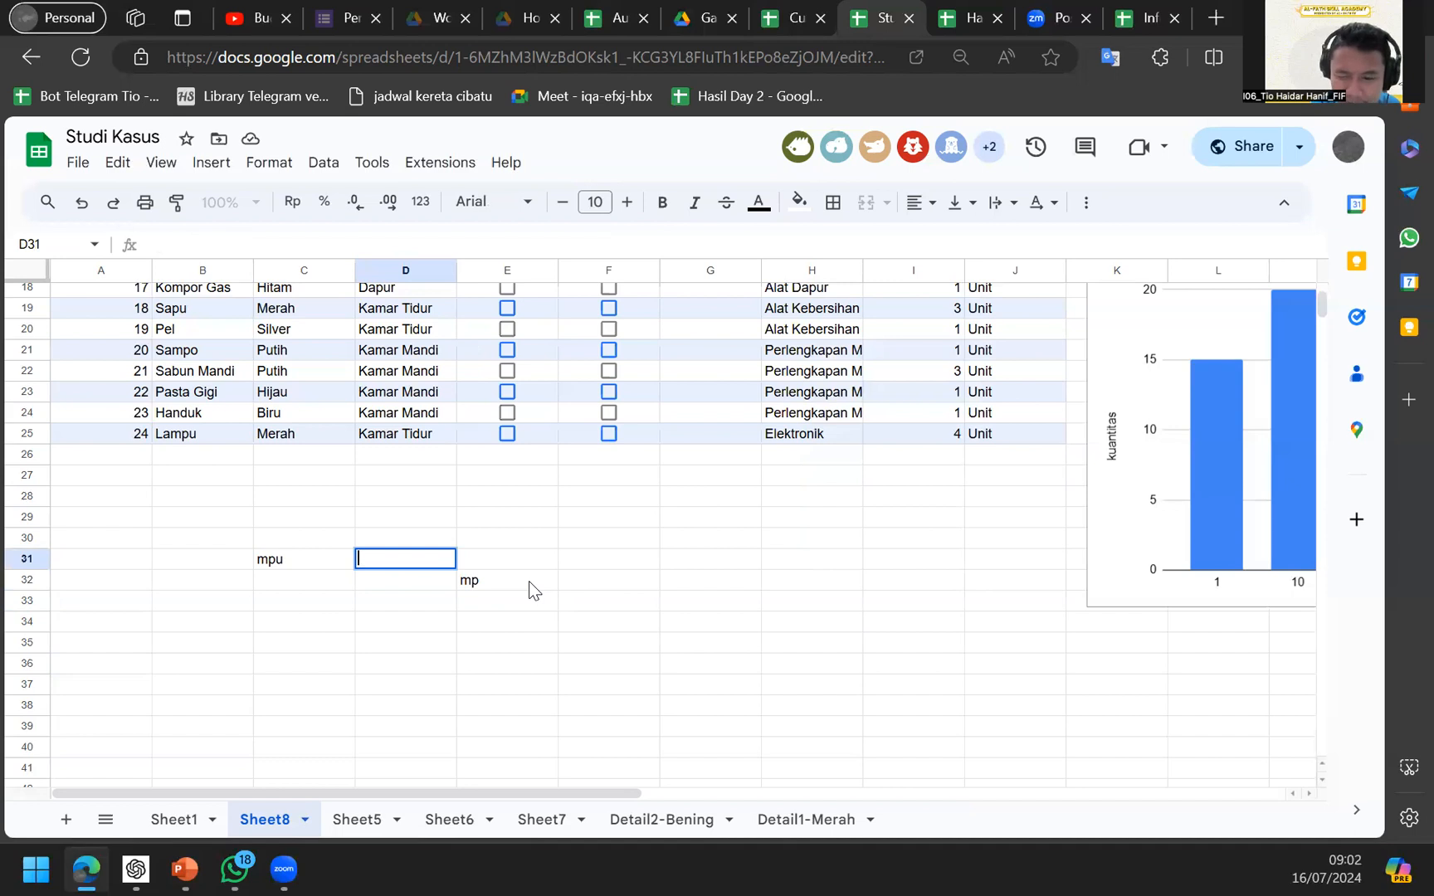
text(8/0)
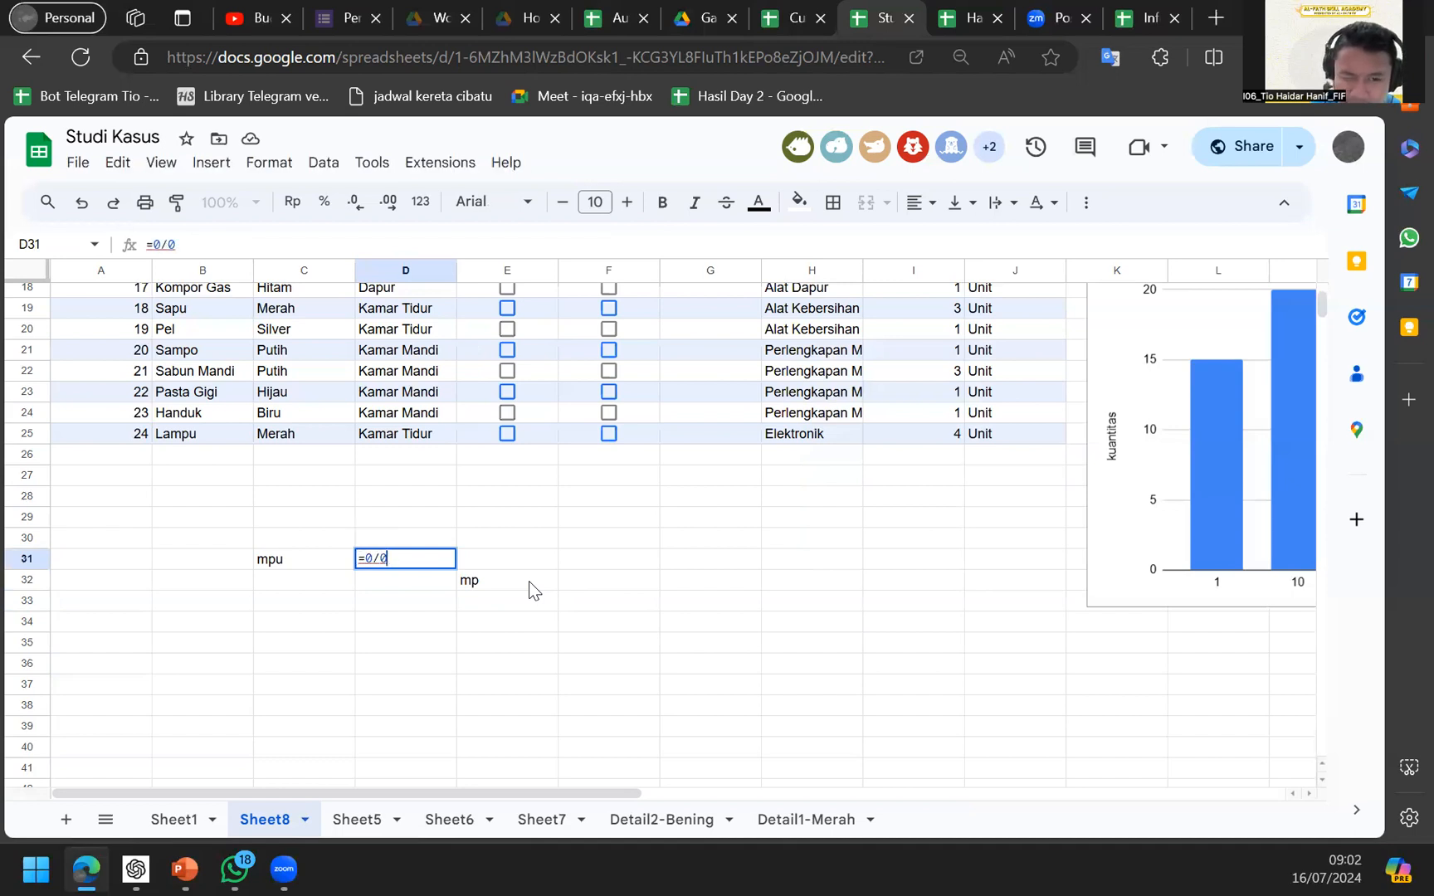
key(Return)
key(Up)
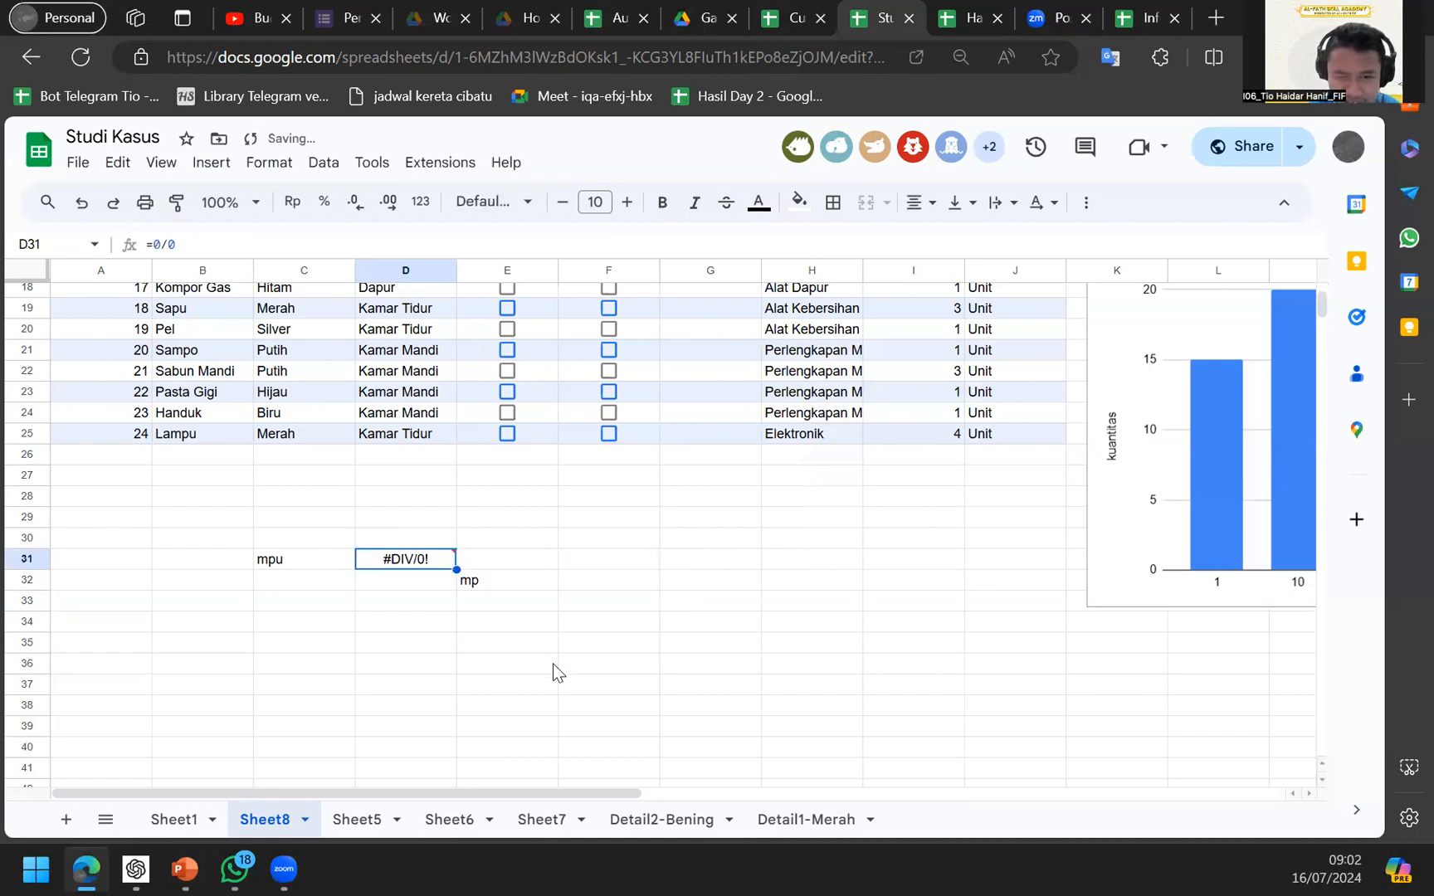
key(Delete)
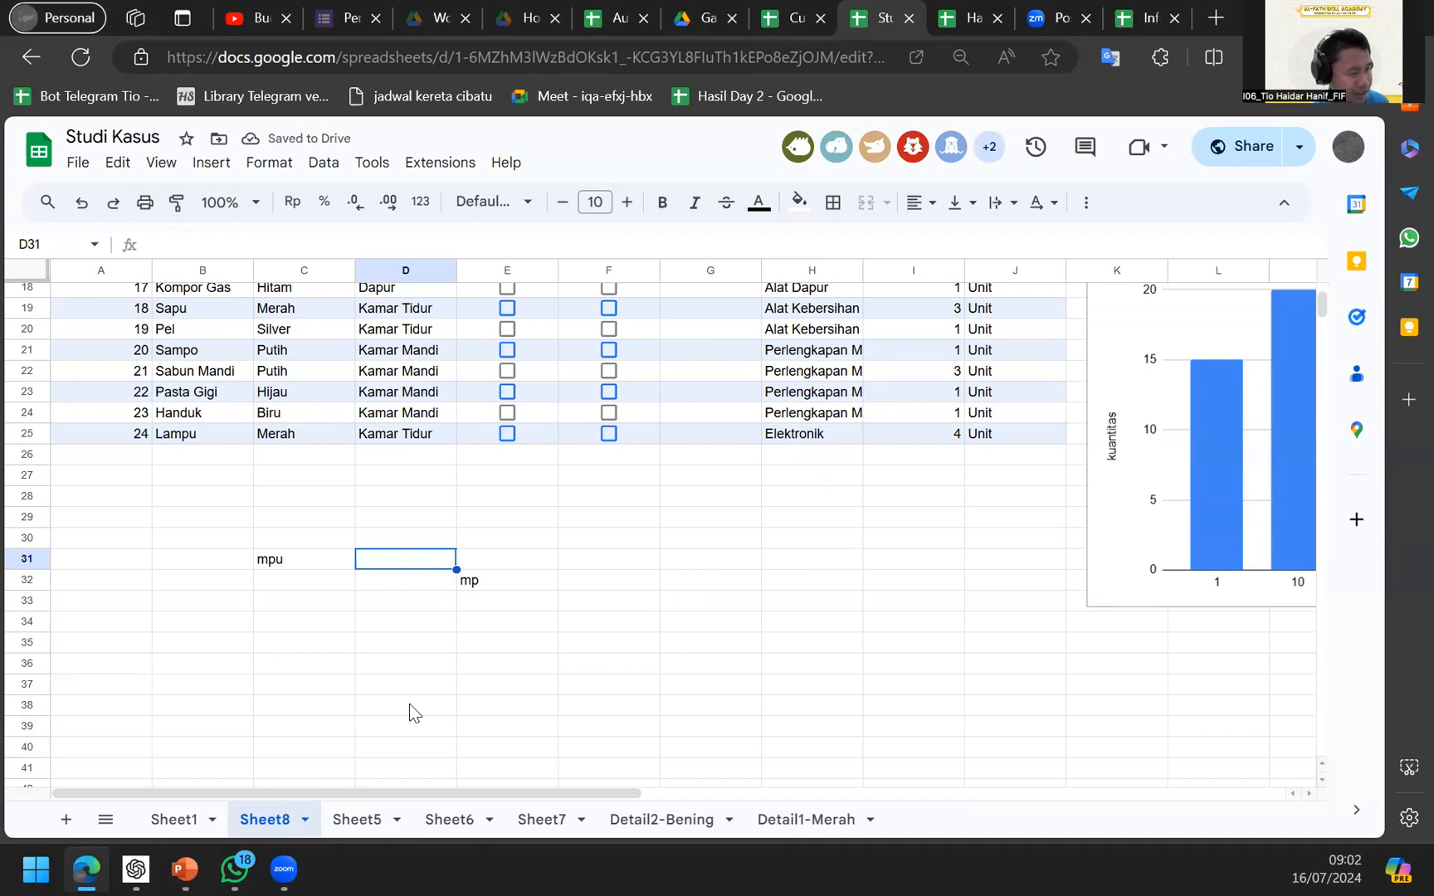
scroll(409, 703, up, 6)
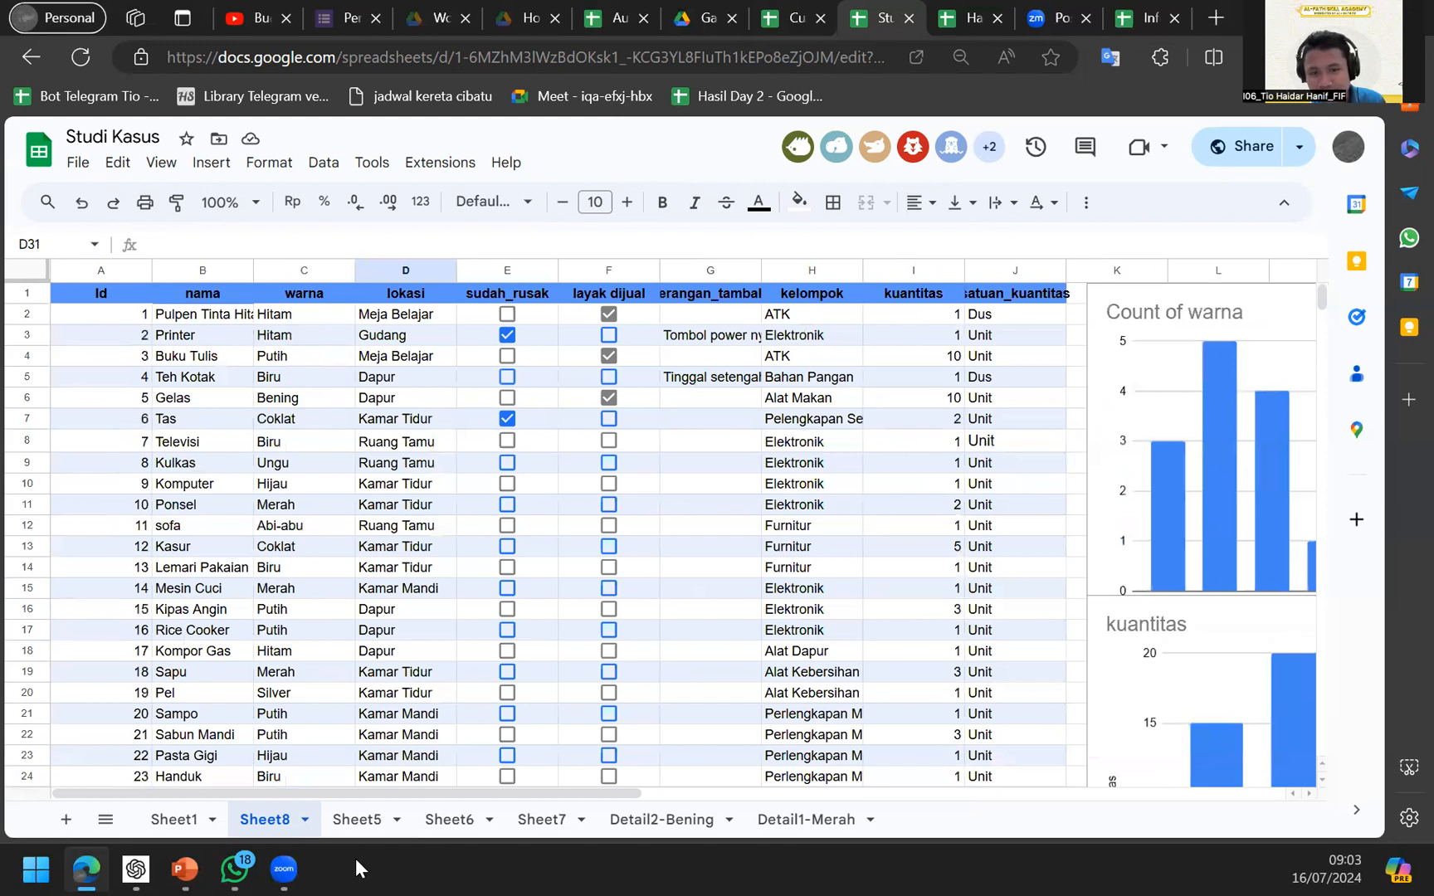
scroll(298, 634, down, 6)
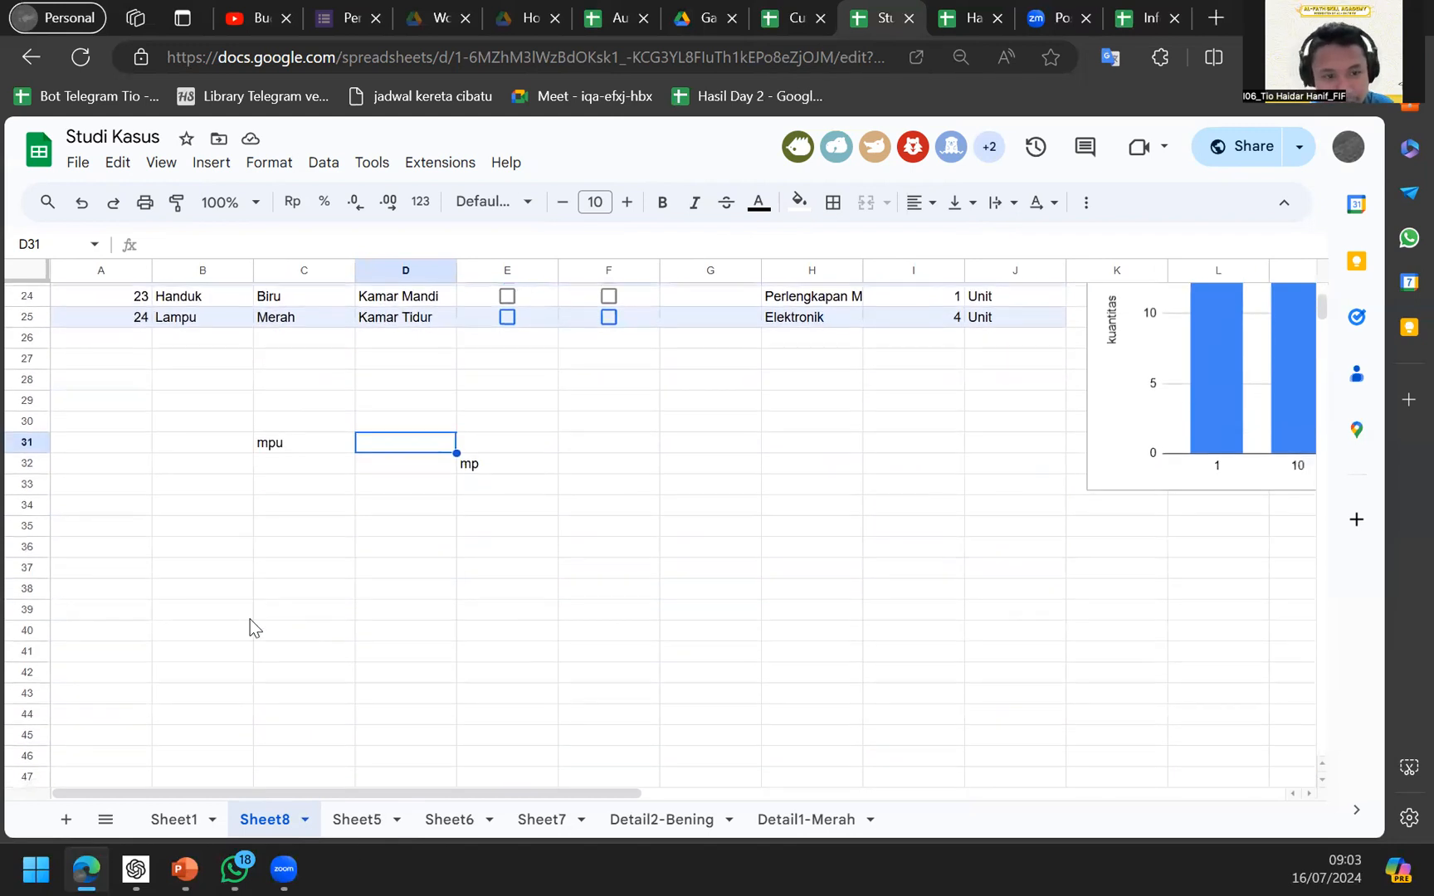
Start a QUERY formula in Sheet8's cell C37, then cancel it.
click(249, 617)
scroll(250, 619, up, 4)
scroll(313, 627, down, 3)
click(313, 628)
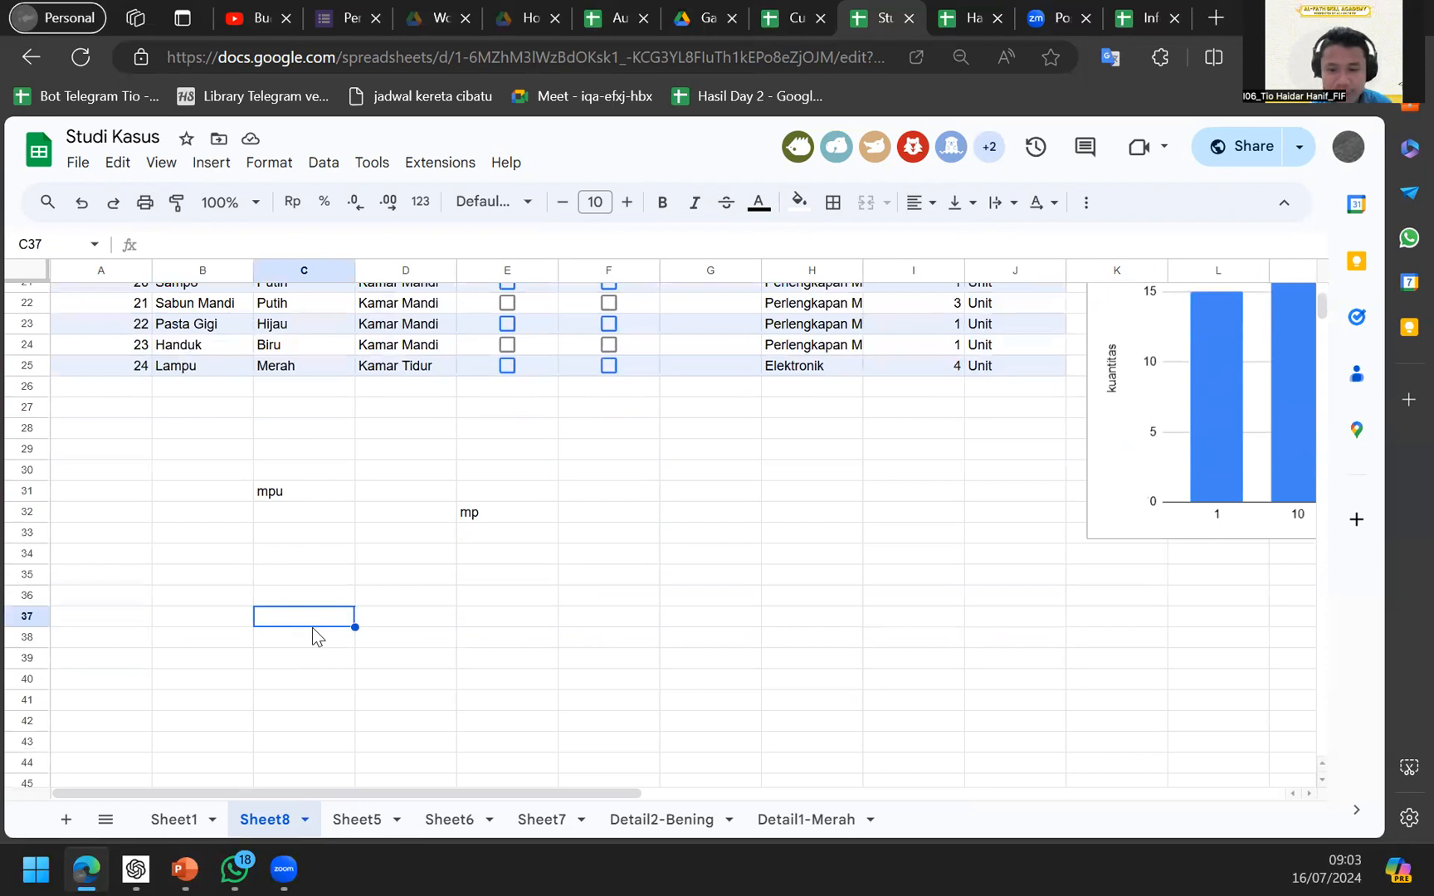
text(=quer)
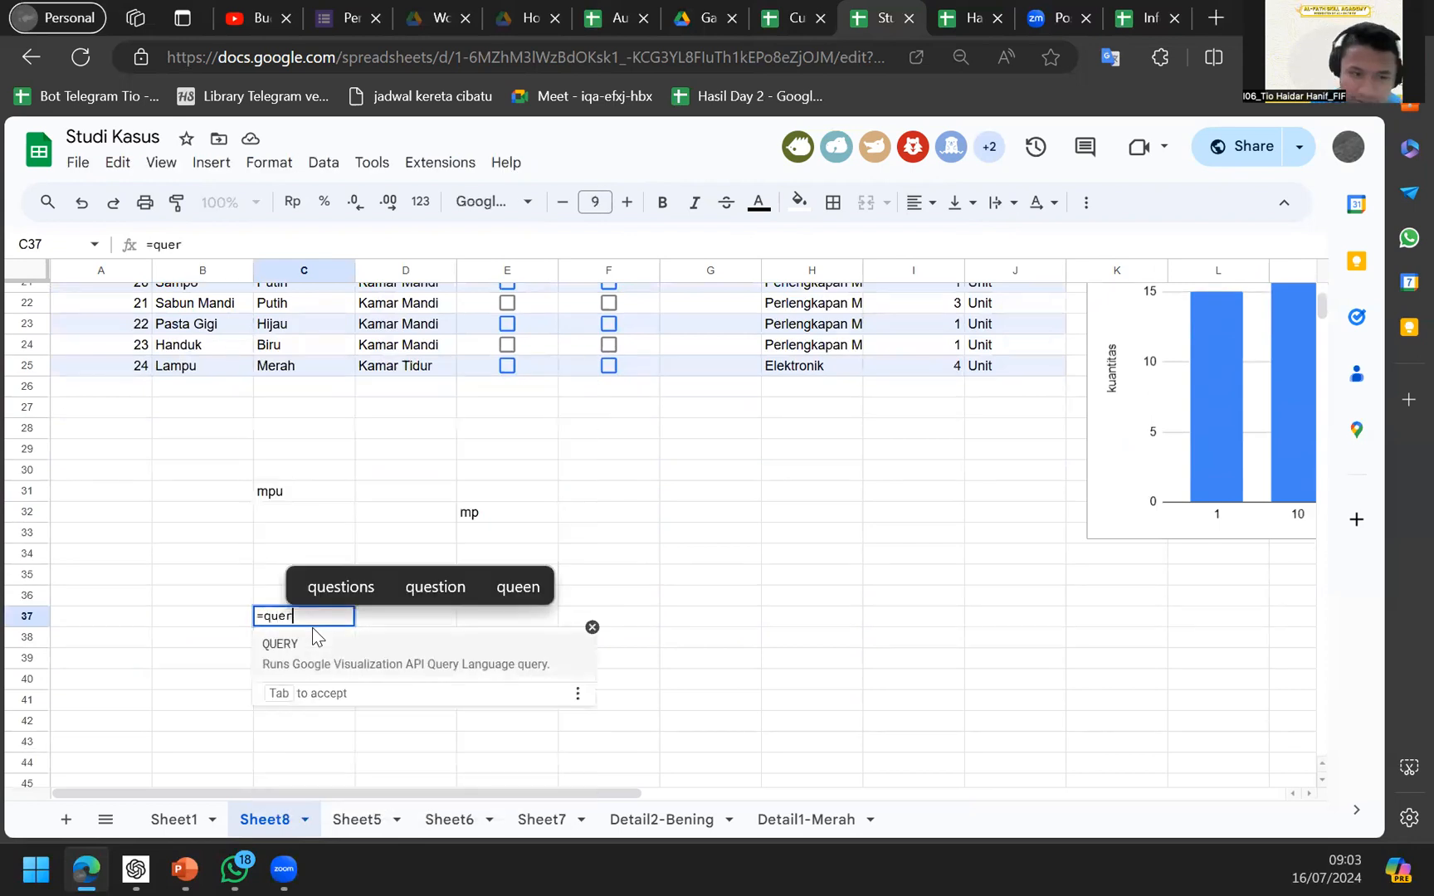
key(Tab)
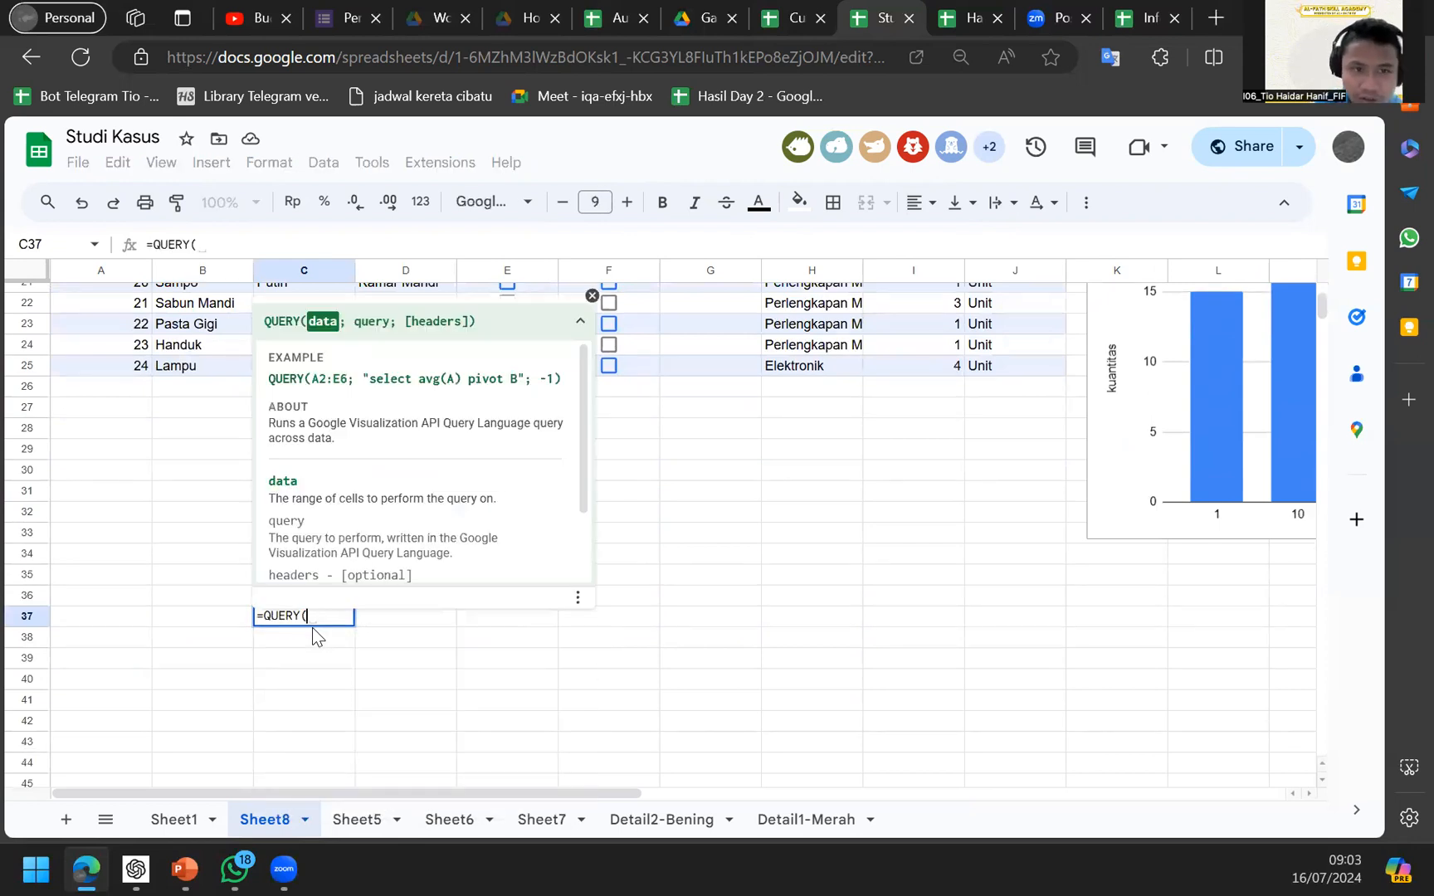
scroll(313, 627, up, 1)
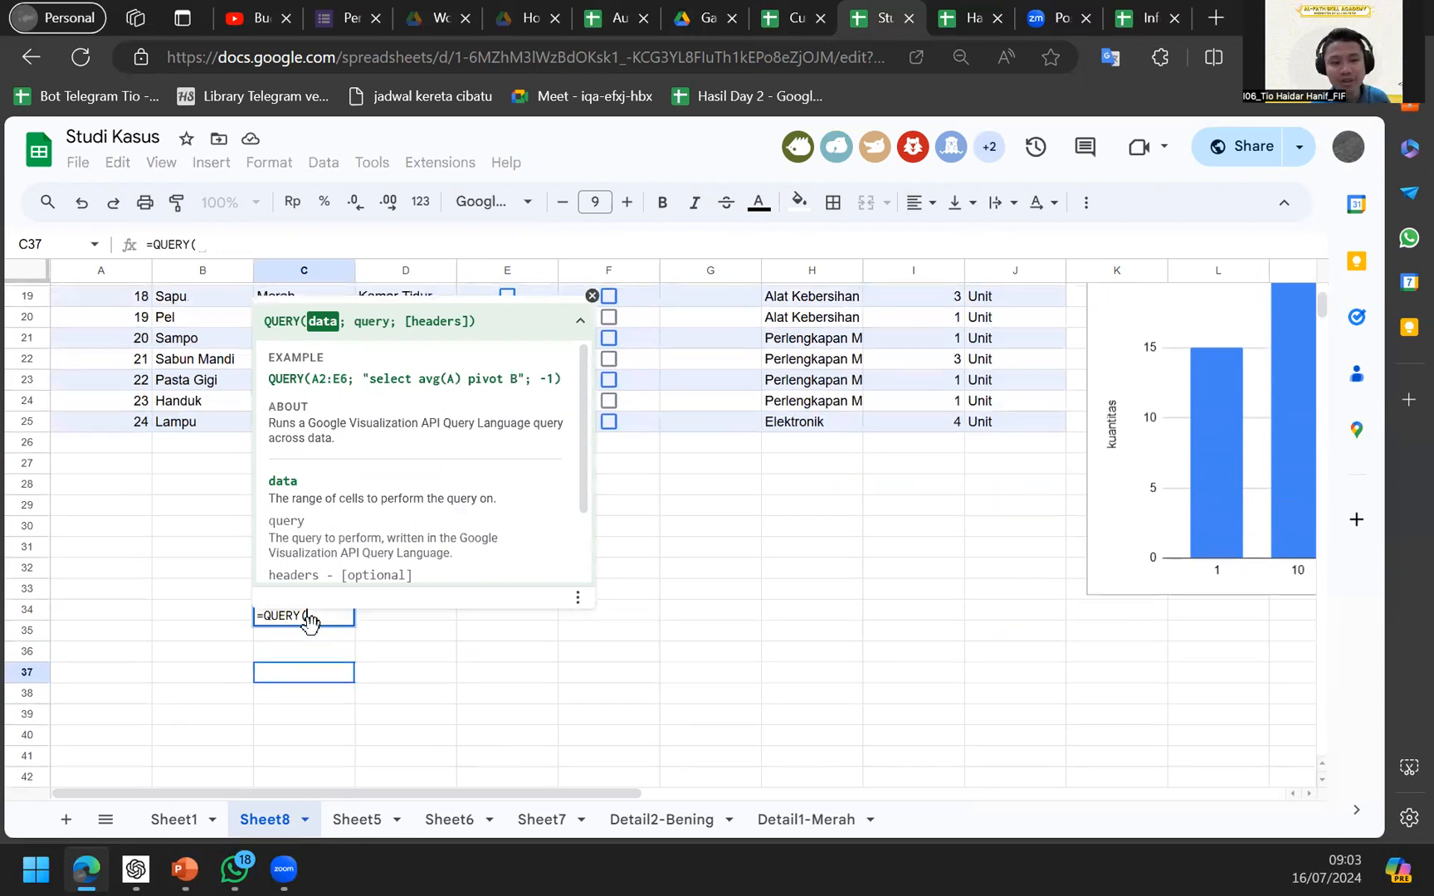
key(Escape)
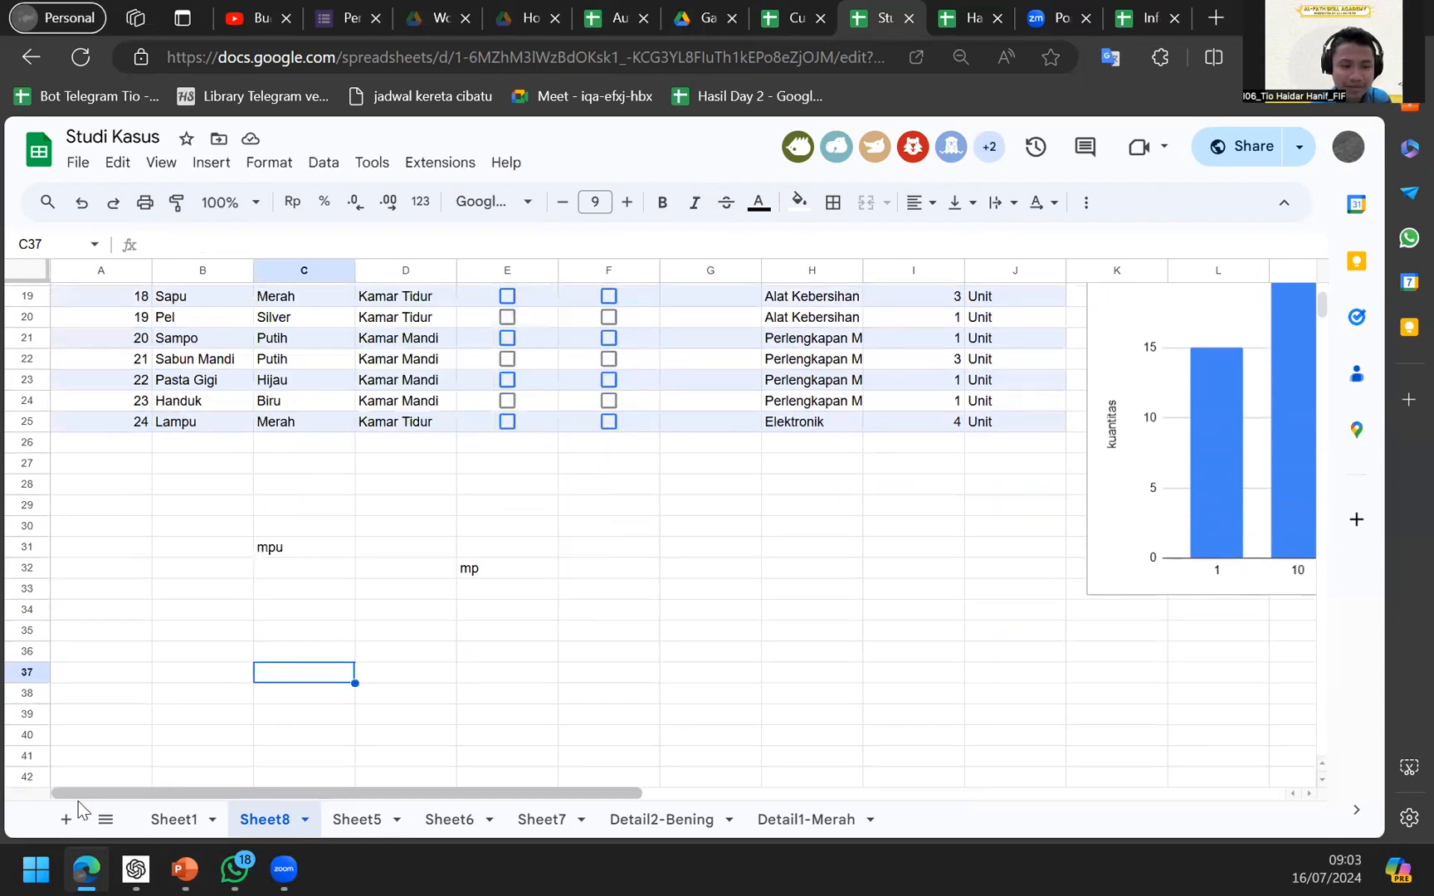
Add a new blank sheet, Sheet9, alongside Sheet8's item data.
click(65, 819)
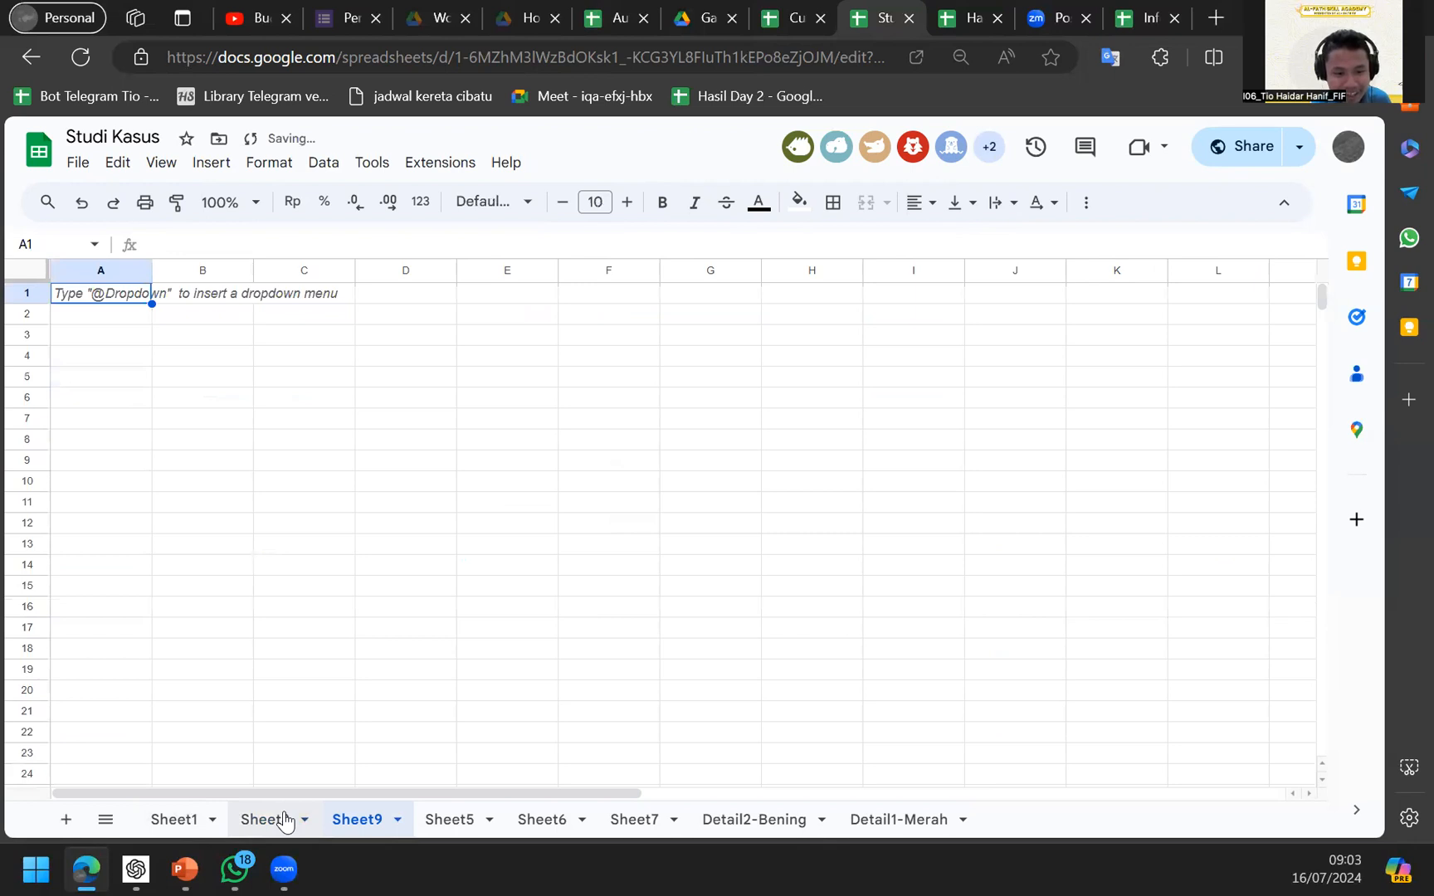
click(274, 819)
scroll(308, 609, up, 5)
click(329, 503)
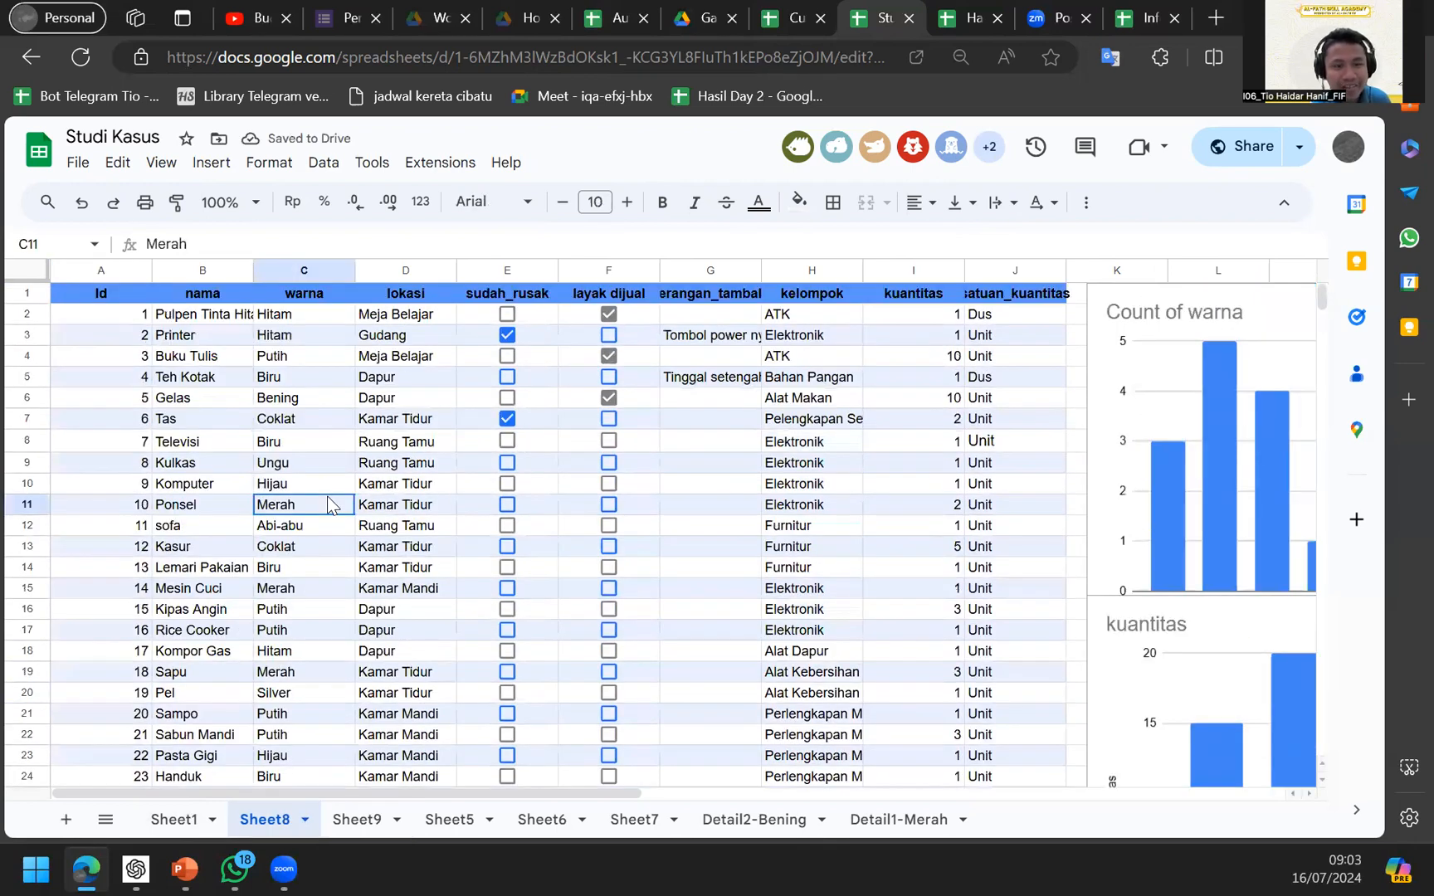
click(346, 819)
Select Sheet8's whole data table A1:J25, then clear the selection and return to Sheet9.
click(278, 820)
key(ctrl+a)
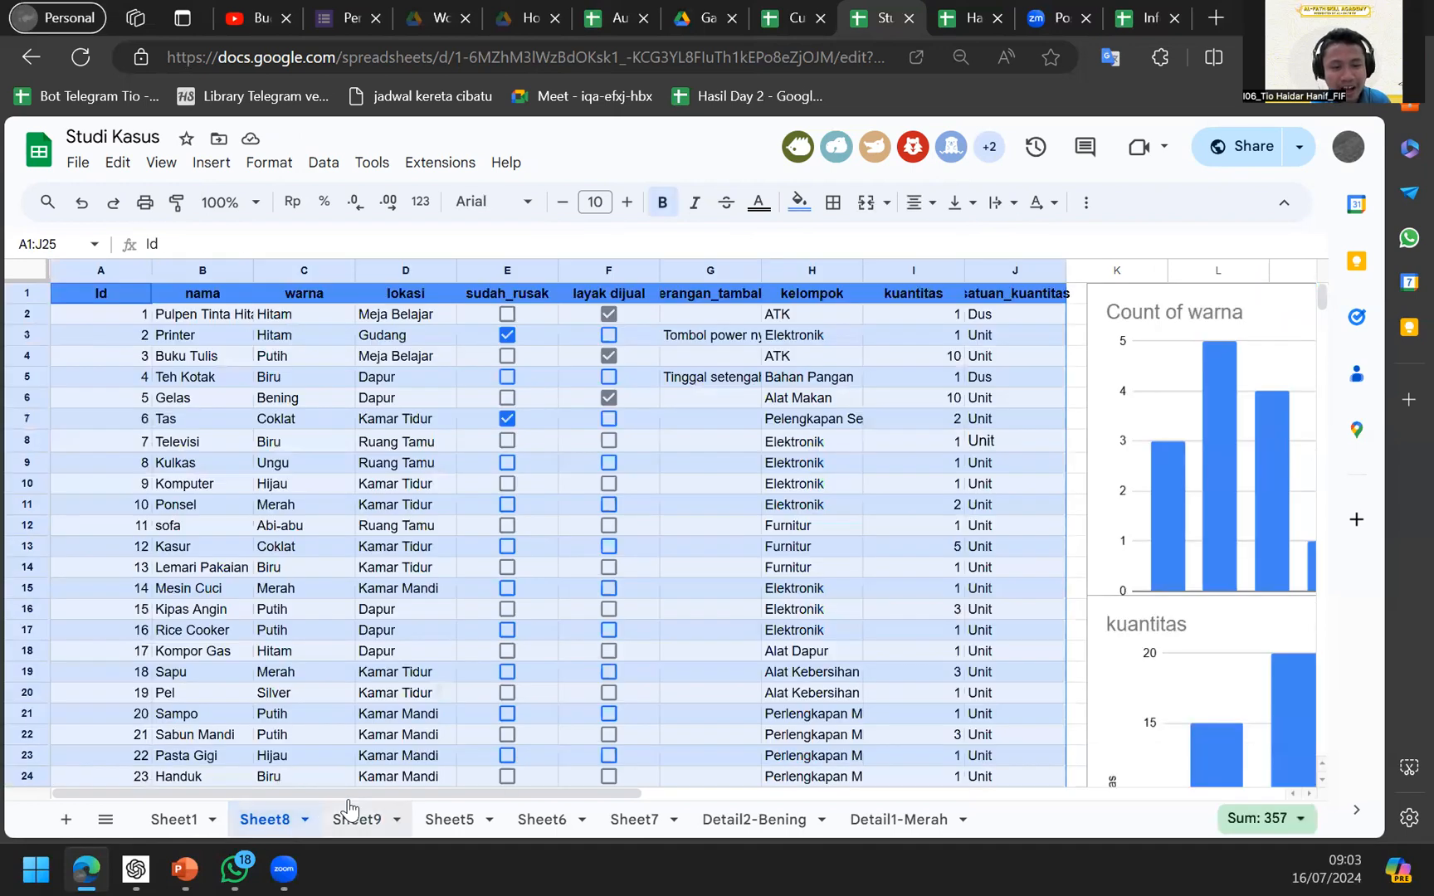
click(365, 762)
click(332, 822)
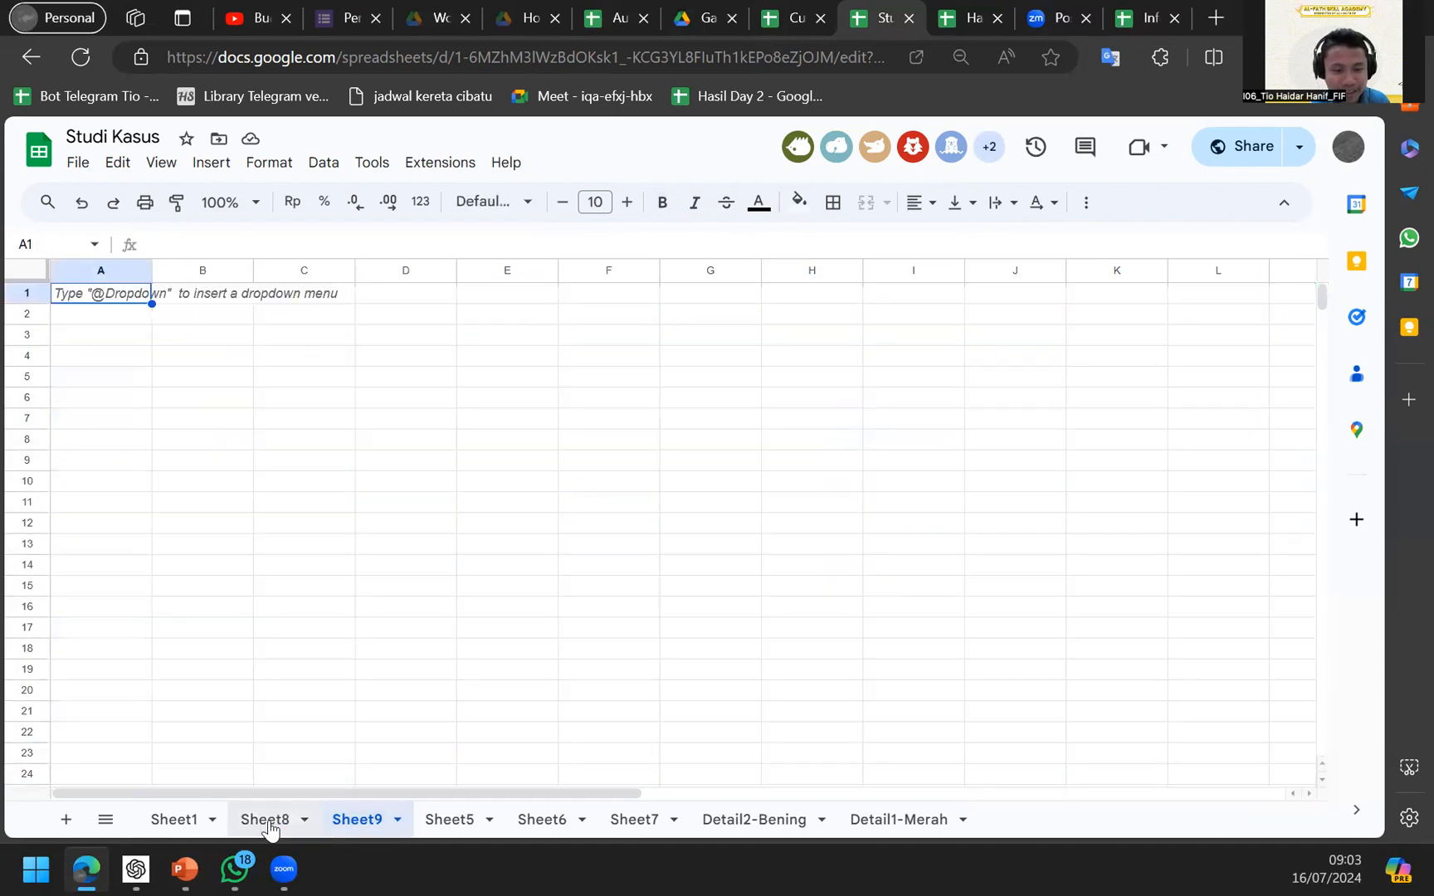
click(268, 821)
click(347, 815)
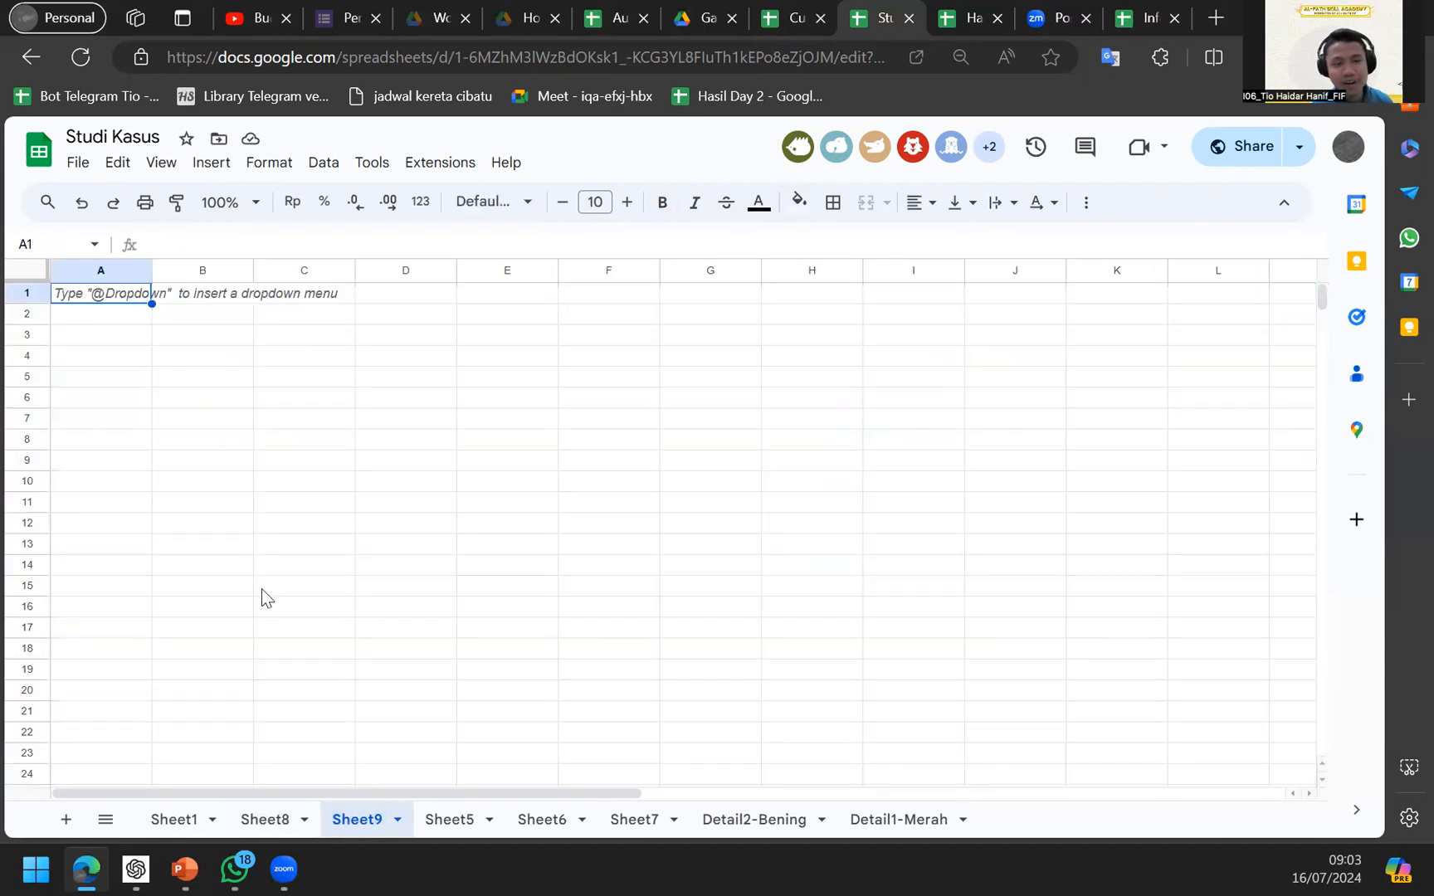
In Sheet9's cell B5, start a =QUERY formula and go to Sheet8 for its data.
key(Right)
key(Right)
key(Down)
key(Down)
key(Down)
key(Down)
key(Down)
key(Down)
key(Down)
key(Down)
key(Down)
key(Down)
key(Down)
key(Down)
key(Down)
key(Left)
key(Up)
key(Up)
key(Up)
key(Up)
key(Up)
key(Up)
key(Up)
key(Up)
key(Up)
text(=)
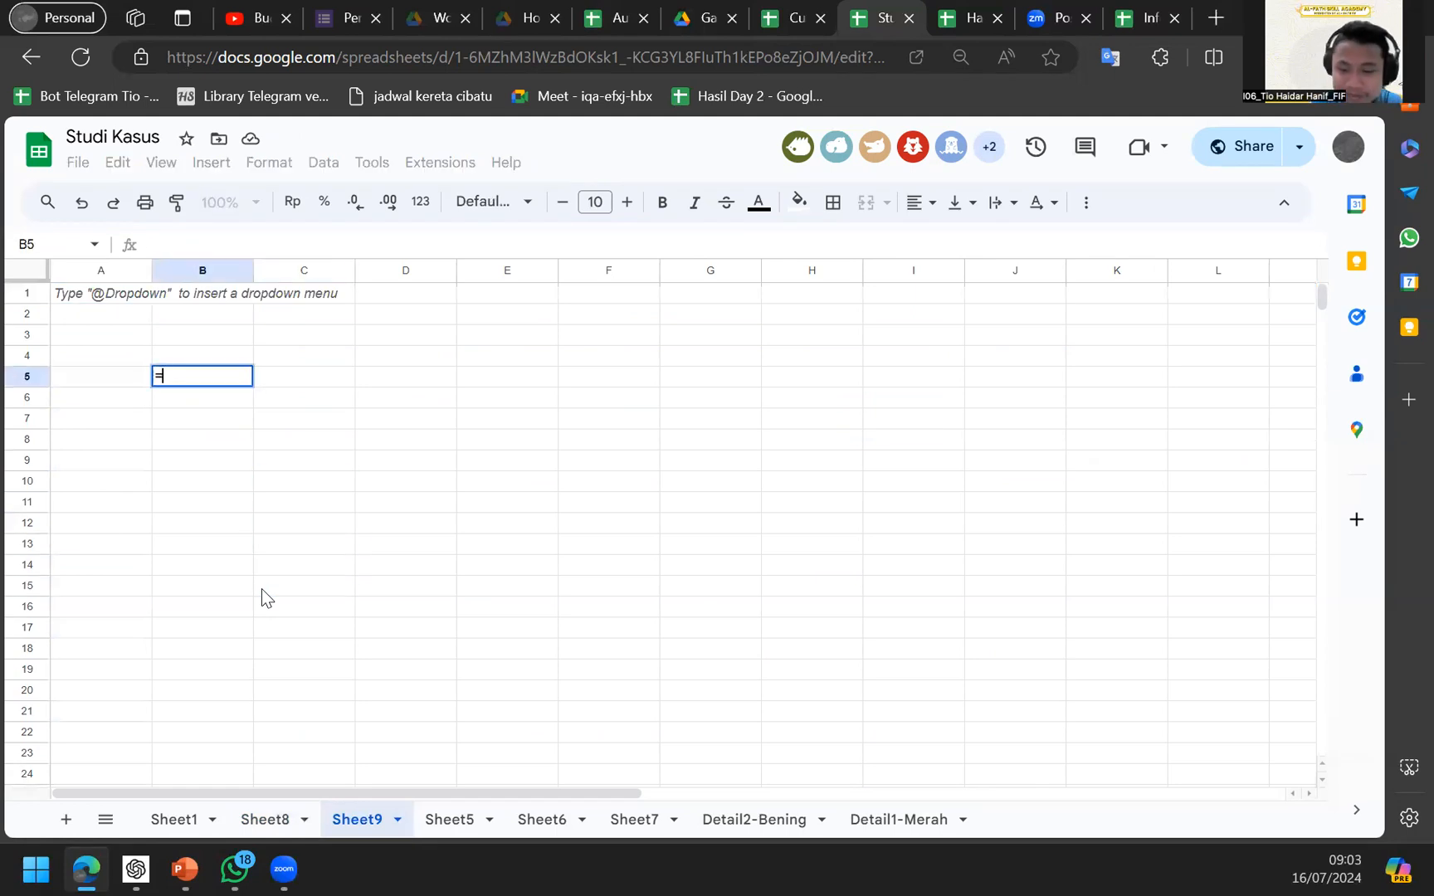
text(qu)
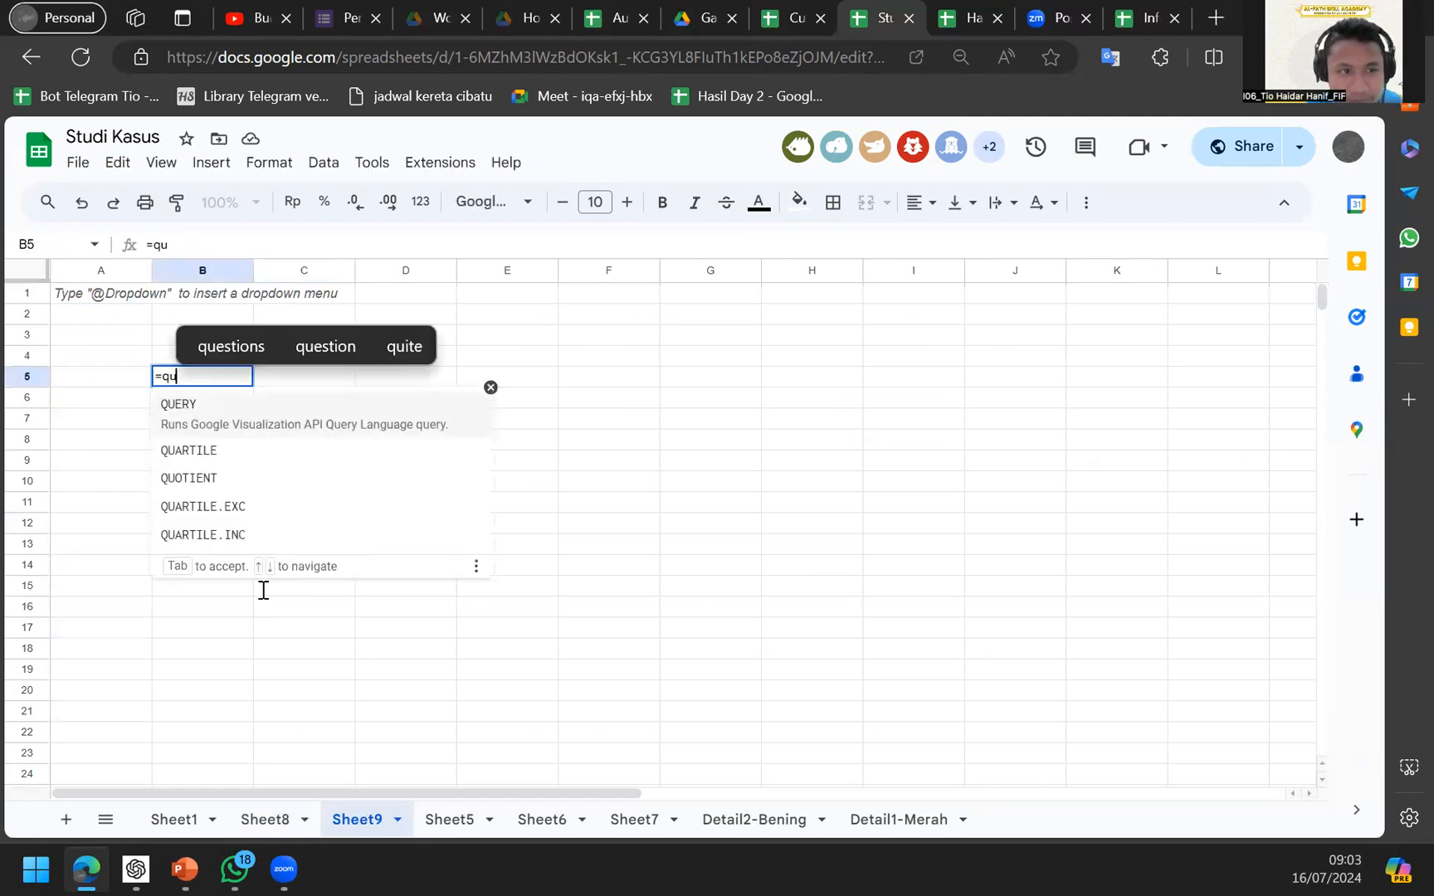
key(Tab)
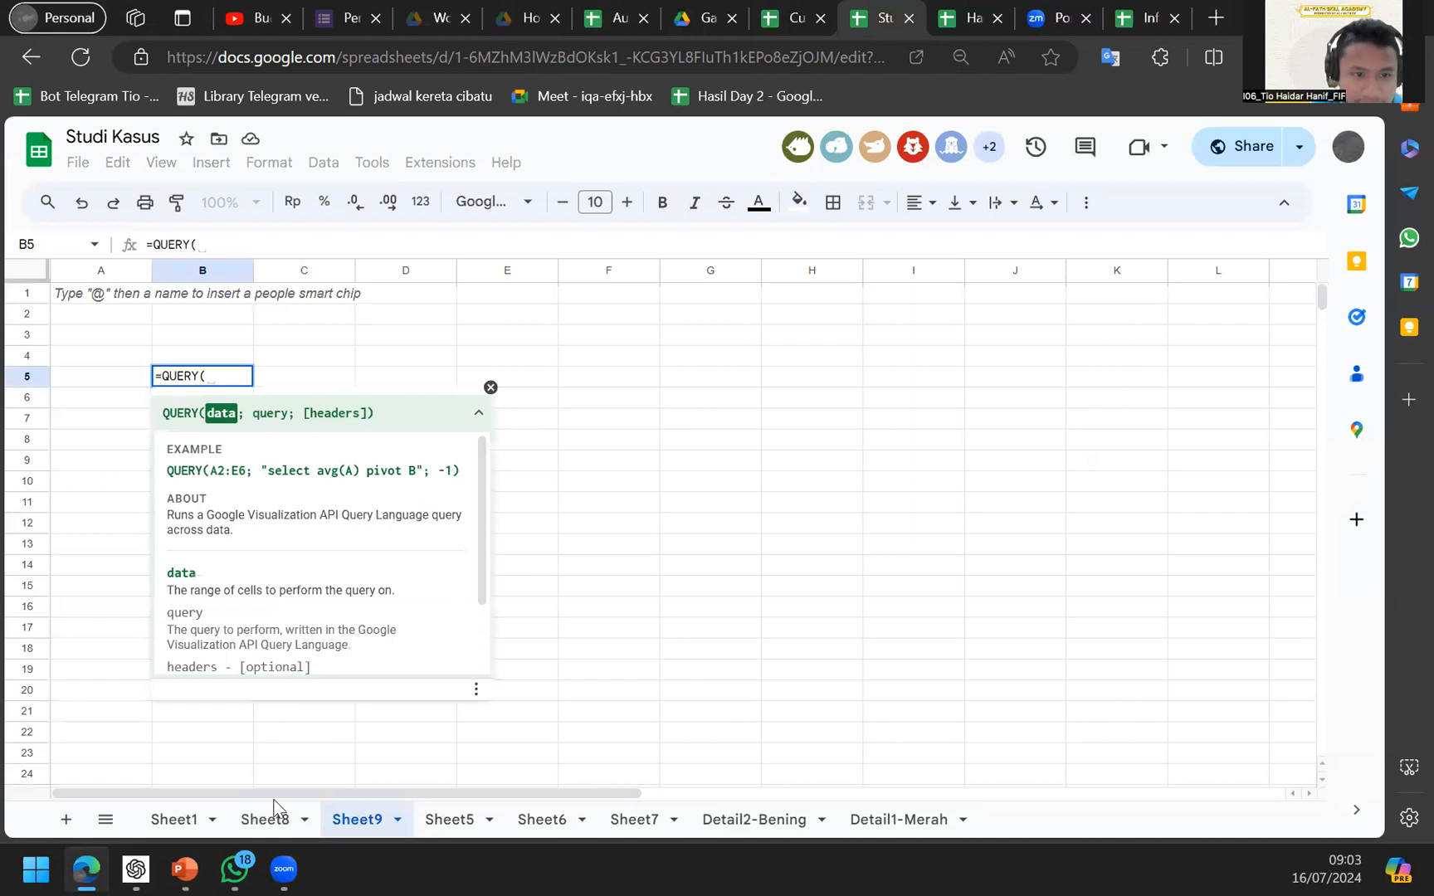
click(270, 814)
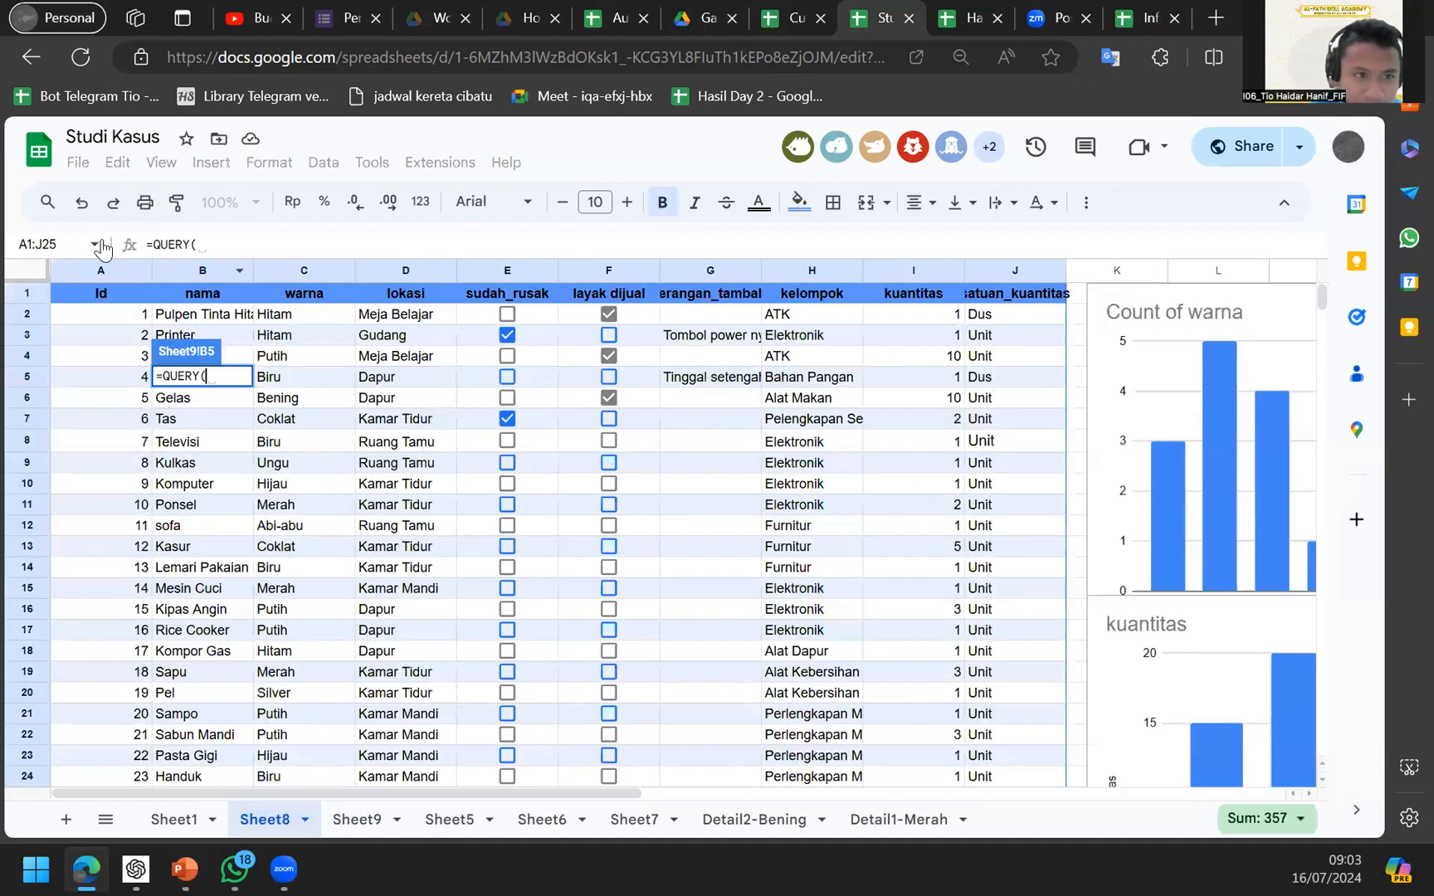
Build =QUERY(Sheet8!A:J;"select *") using Sheet8 columns A through J as the data.
drag(112, 273, 1012, 250)
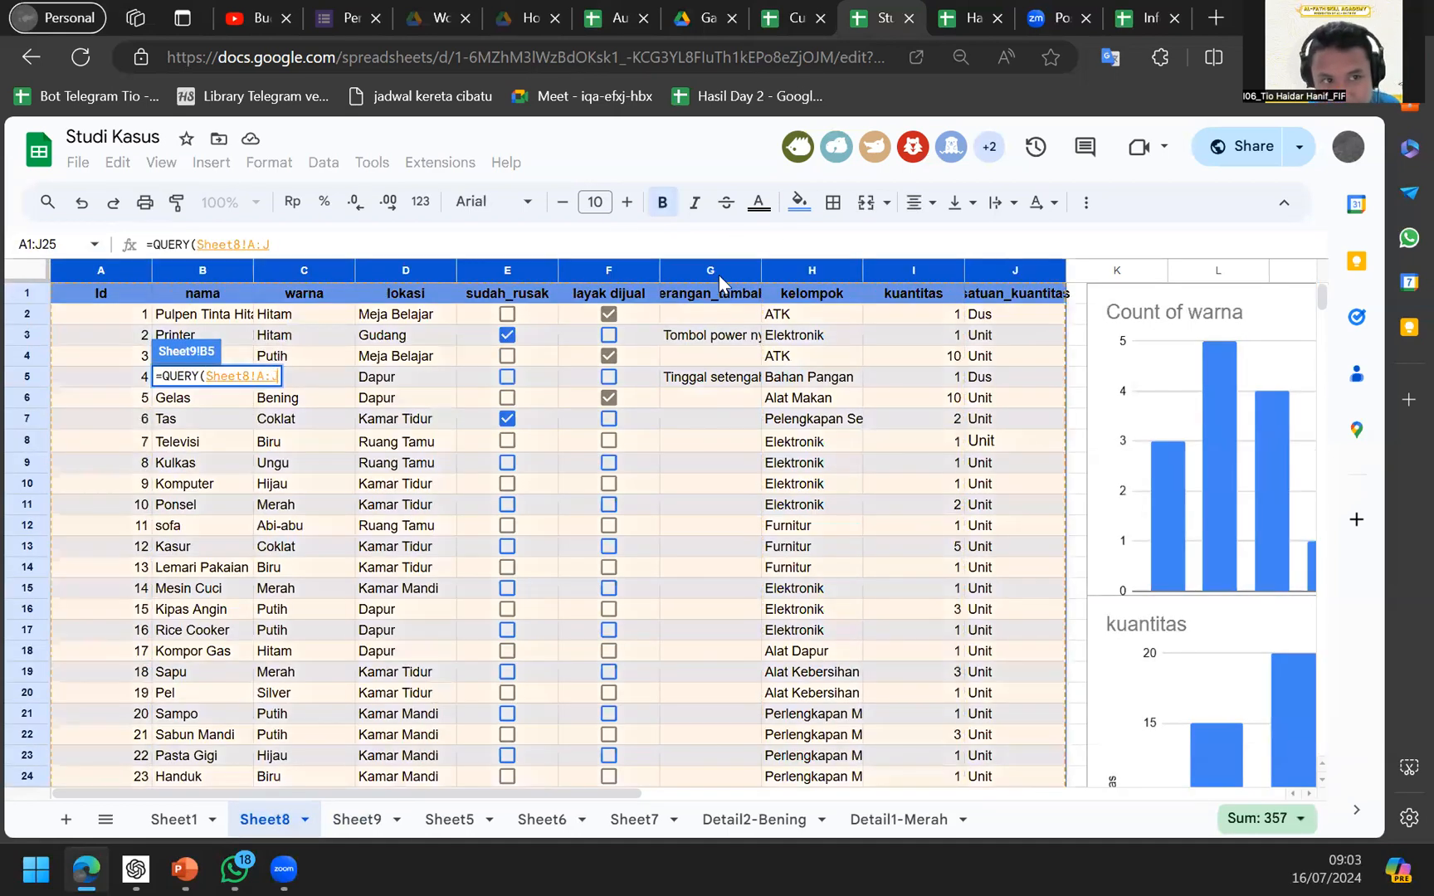
click(649, 243)
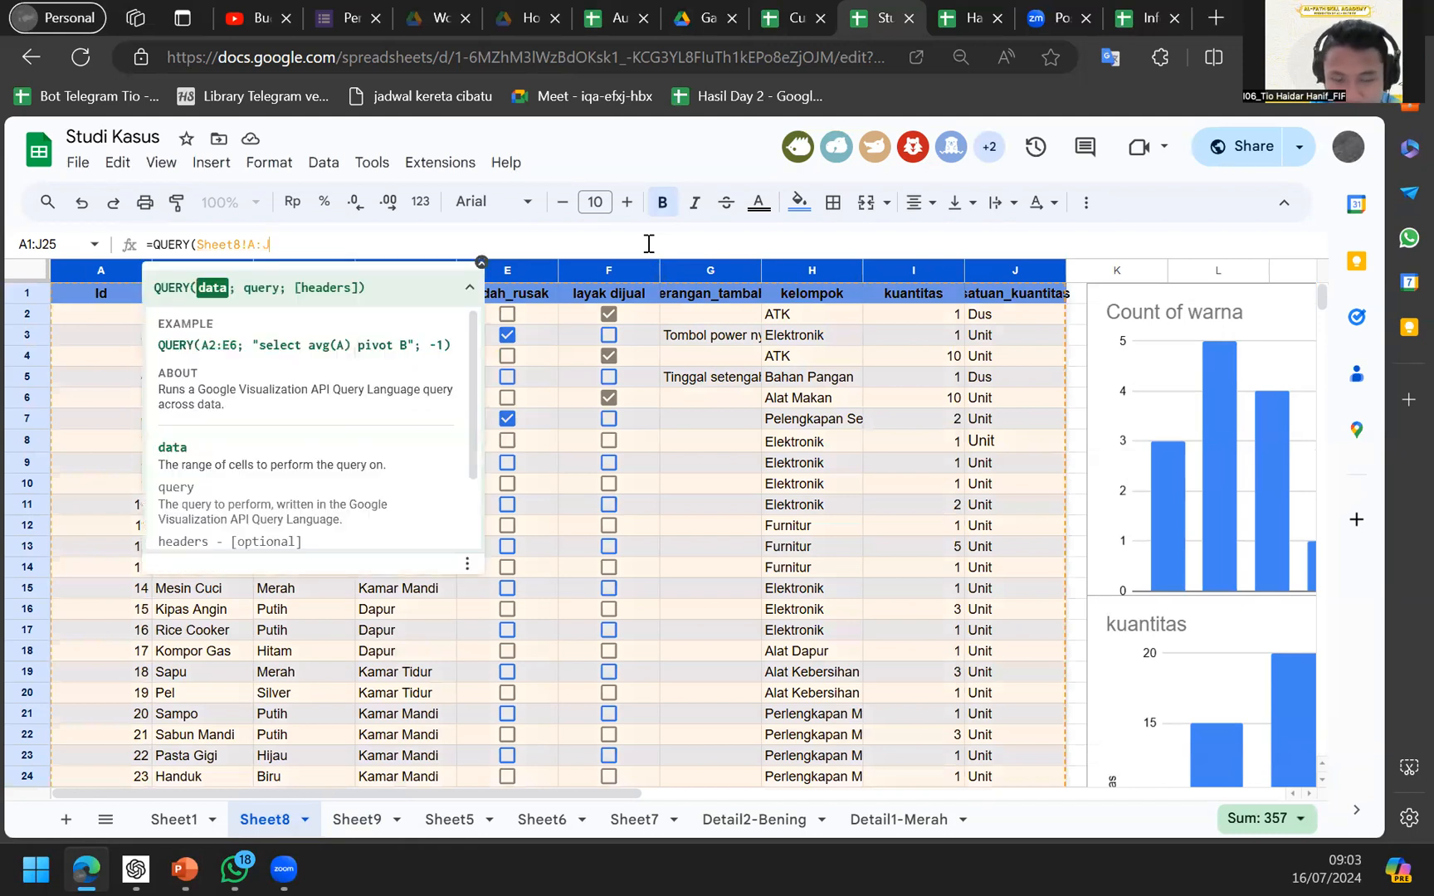
text(;)
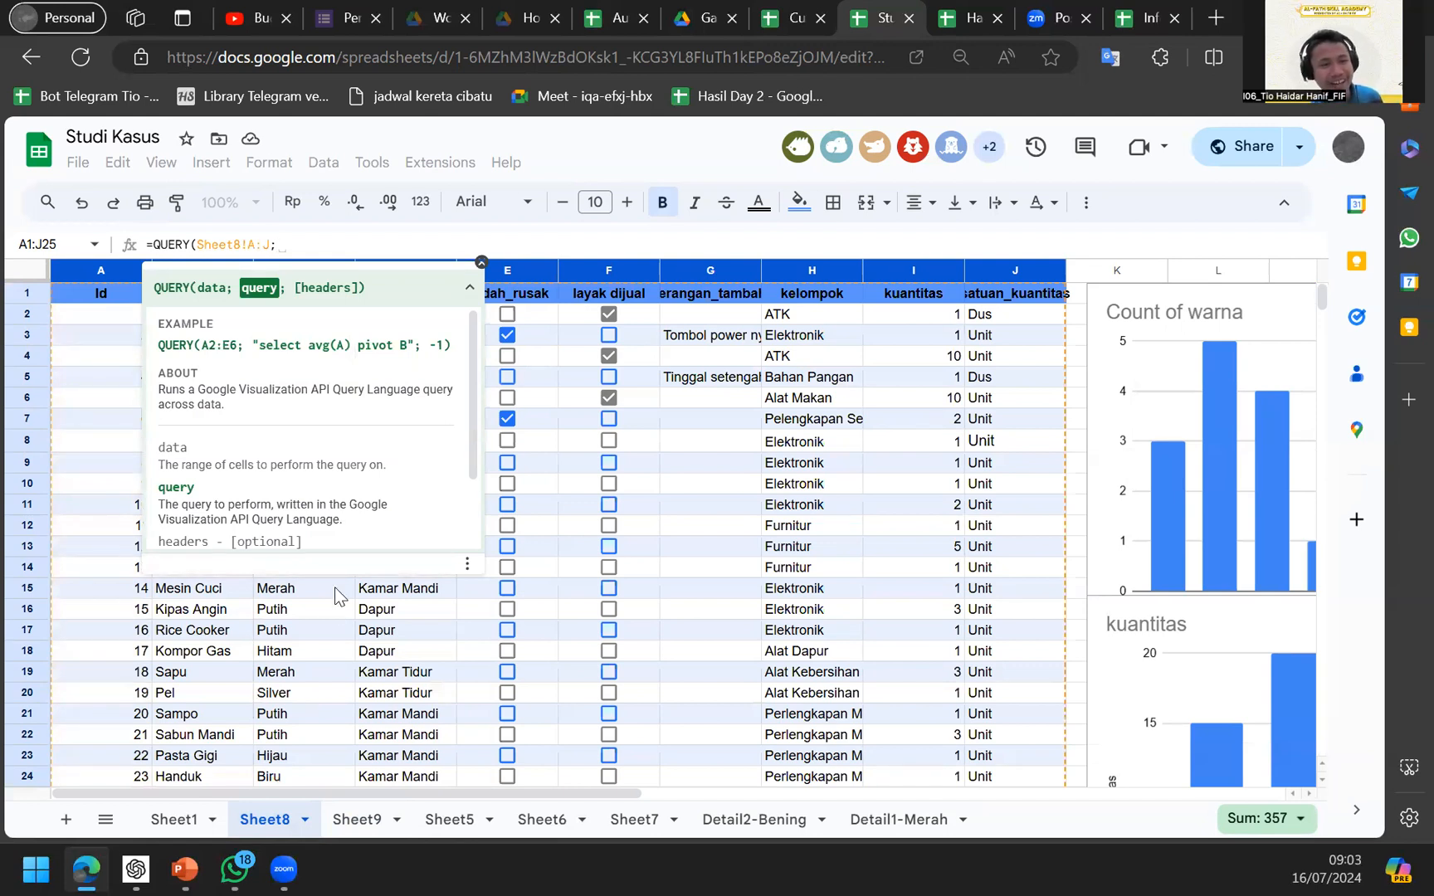
scroll(249, 452, down, 1)
scroll(246, 454, up, 1)
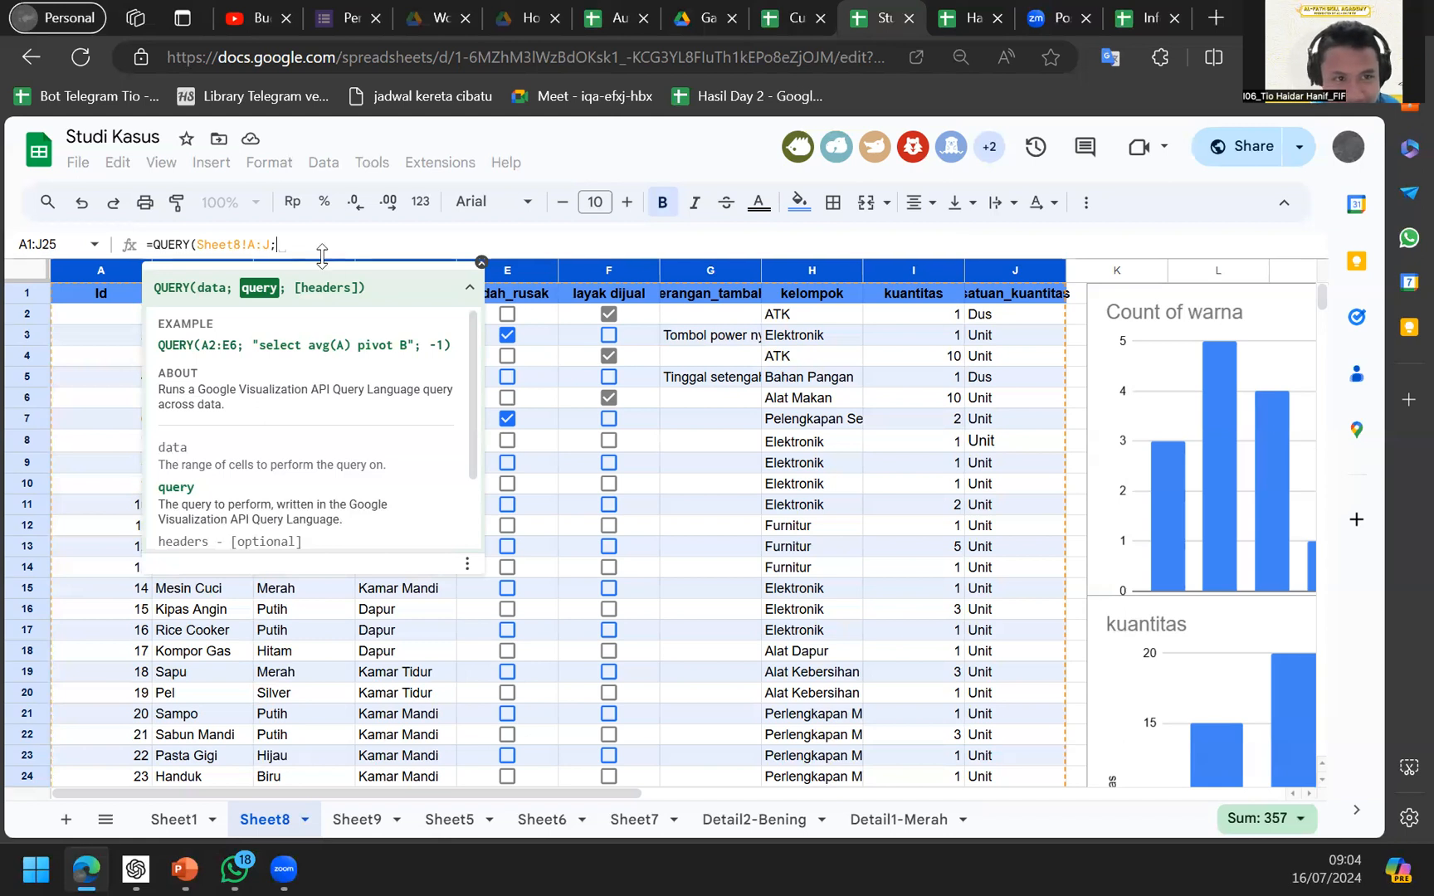
text(")
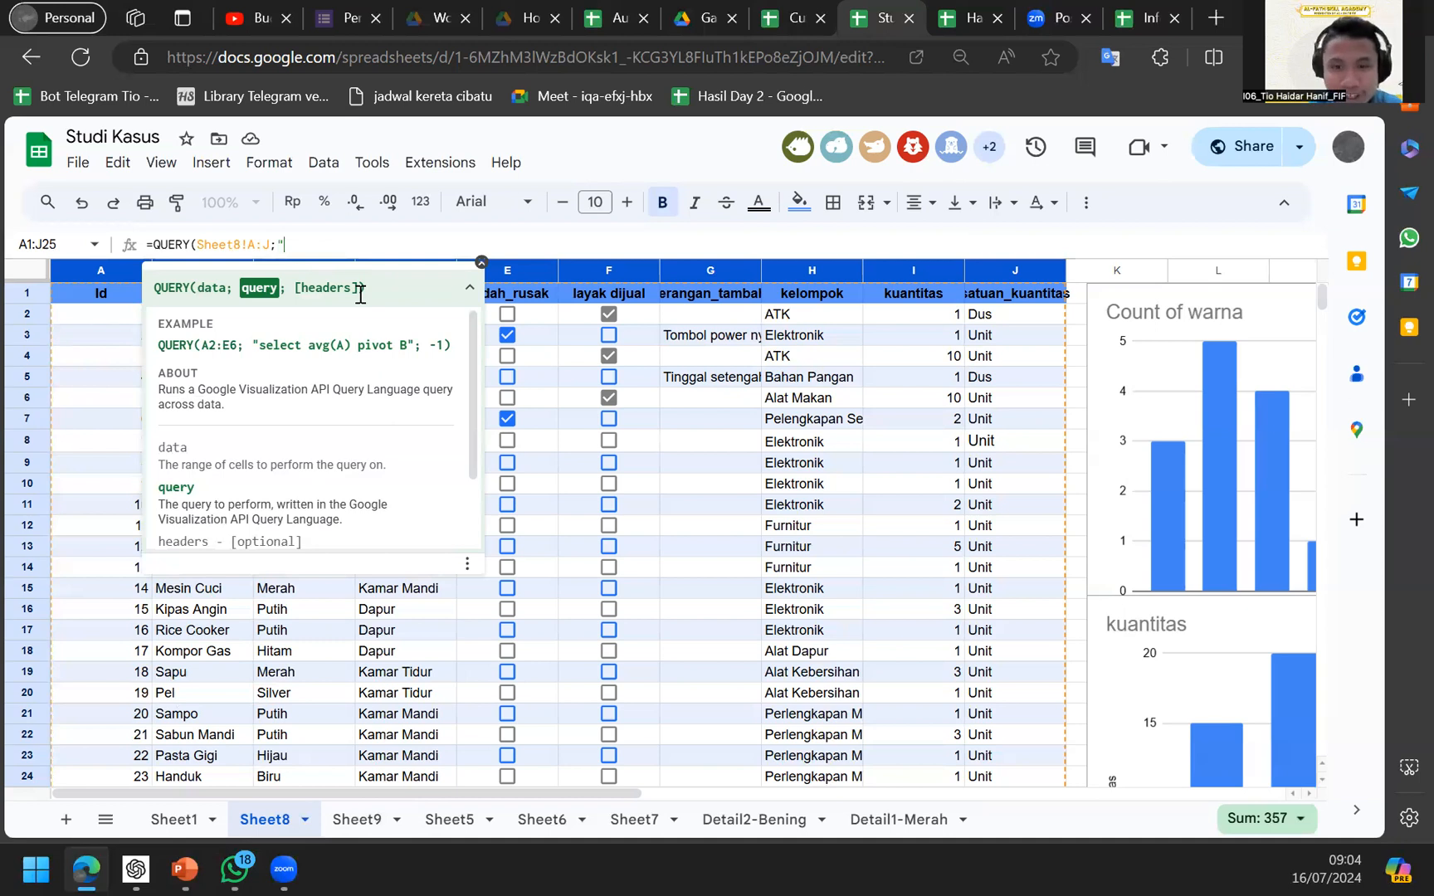
text(select )
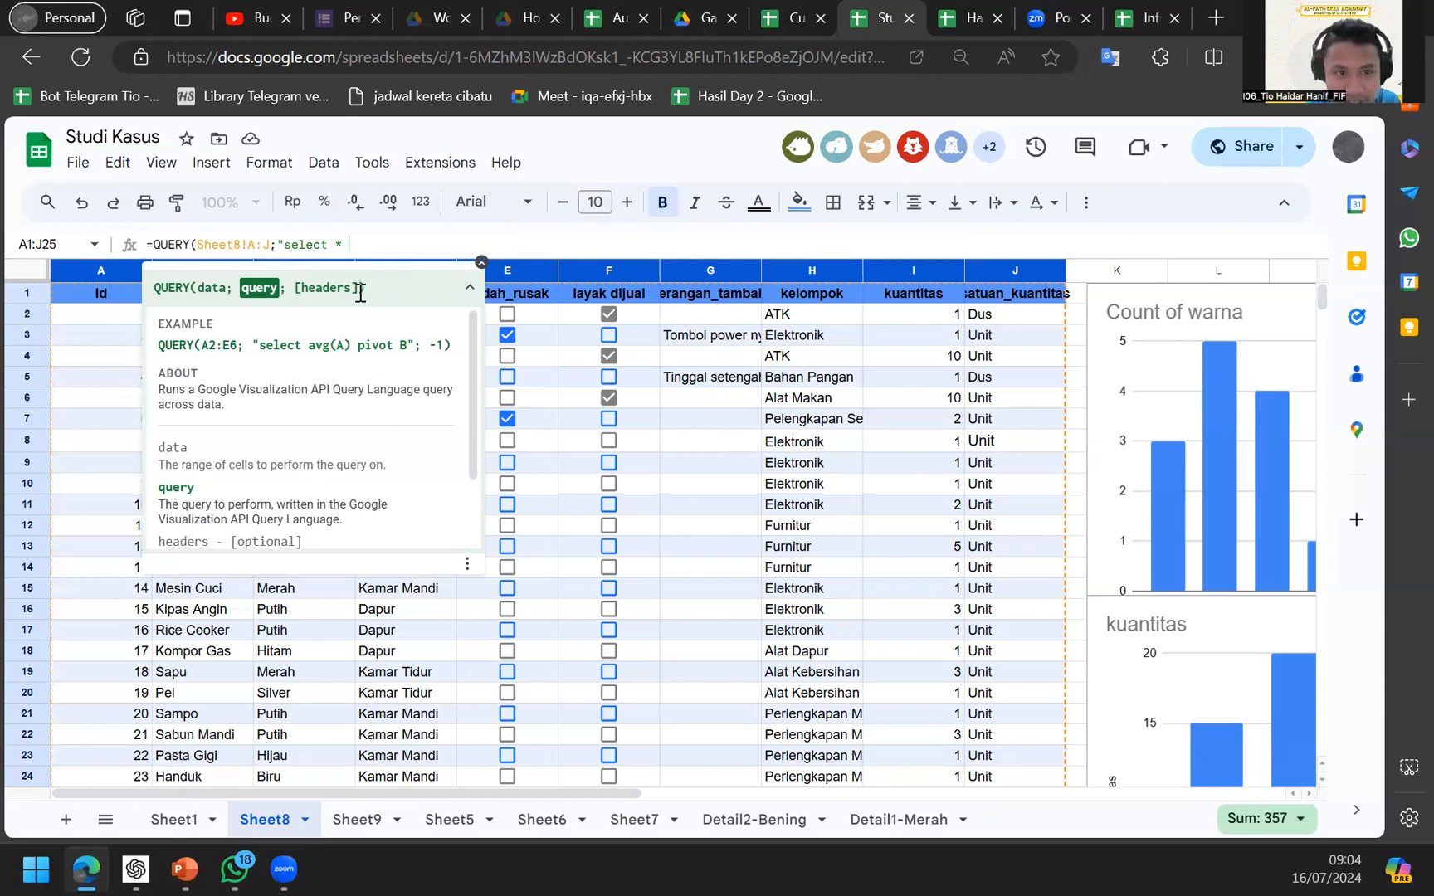
text(*")
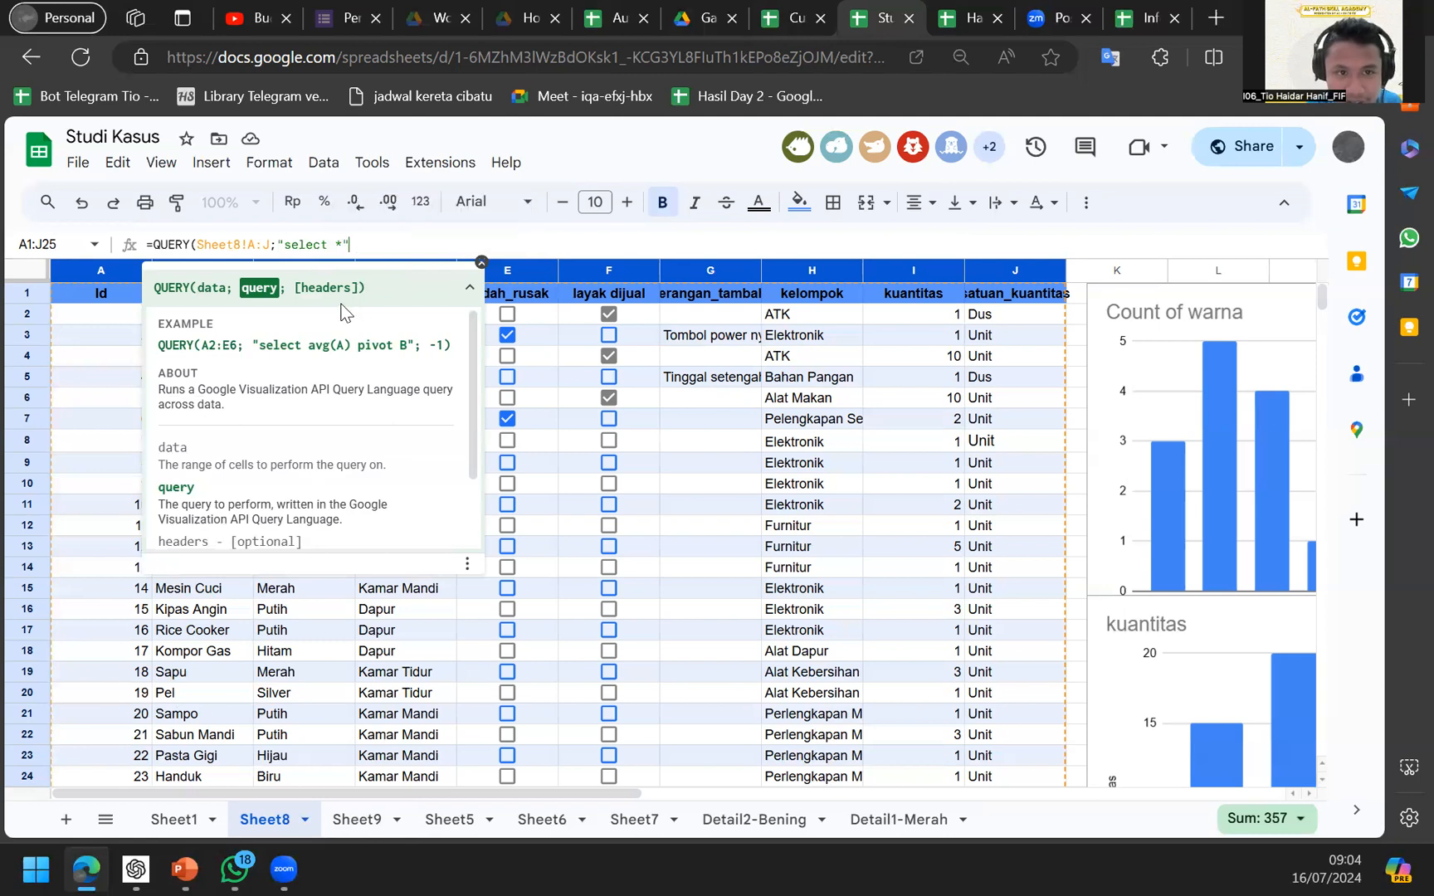
key(Return)
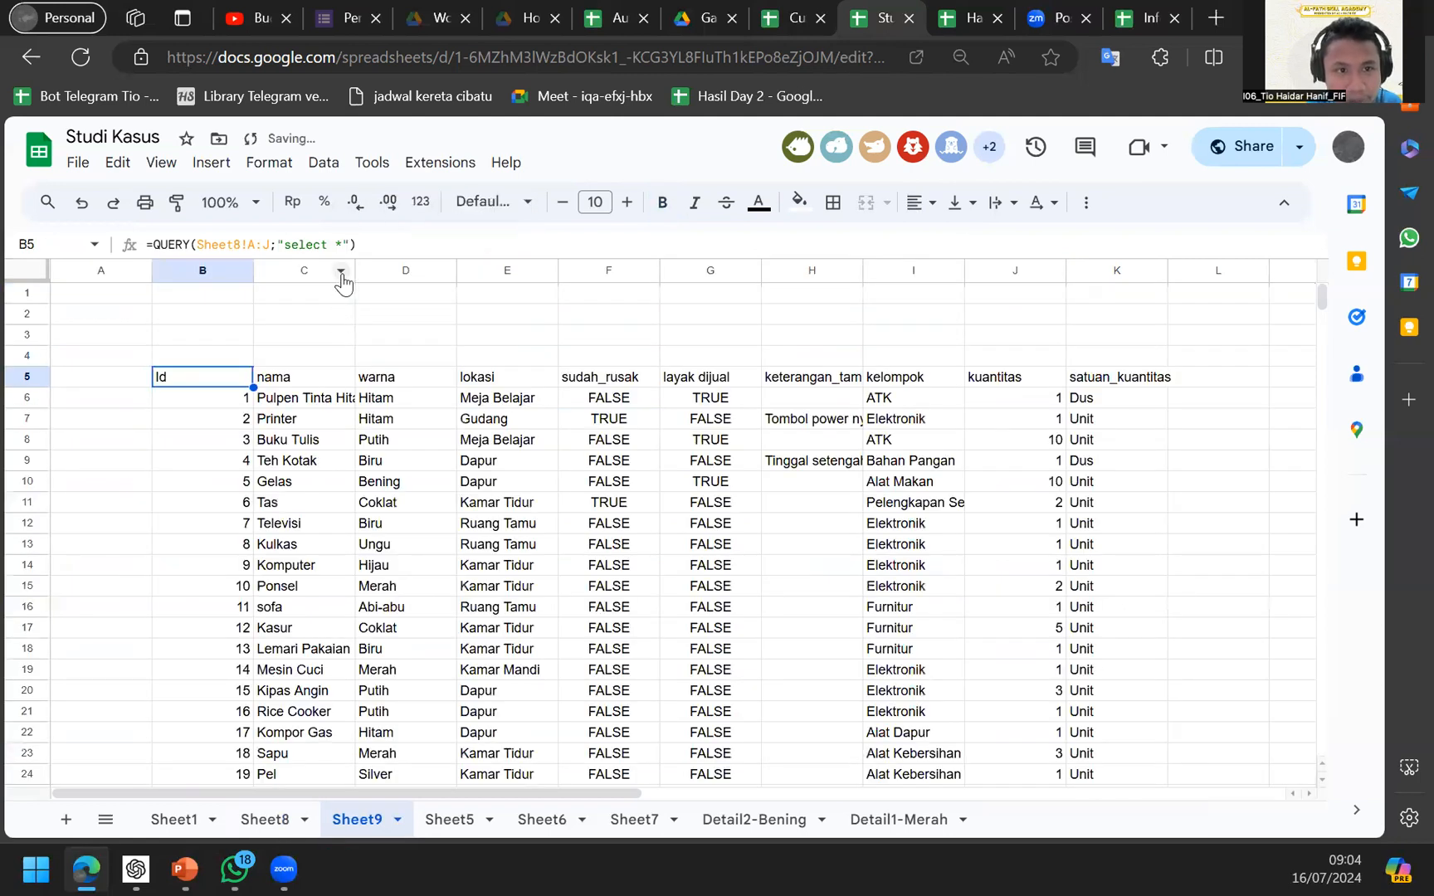
Rework B5's query text back to "select *" and check Sheet8's column layout.
click(346, 245)
key(BackSpace)
key(BackSpace)
key(BackSpace)
key(BackSpace)
key(BackSpace)
key(BackSpace)
key(BackSpace)
key(BackSpace)
key(BackSpace)
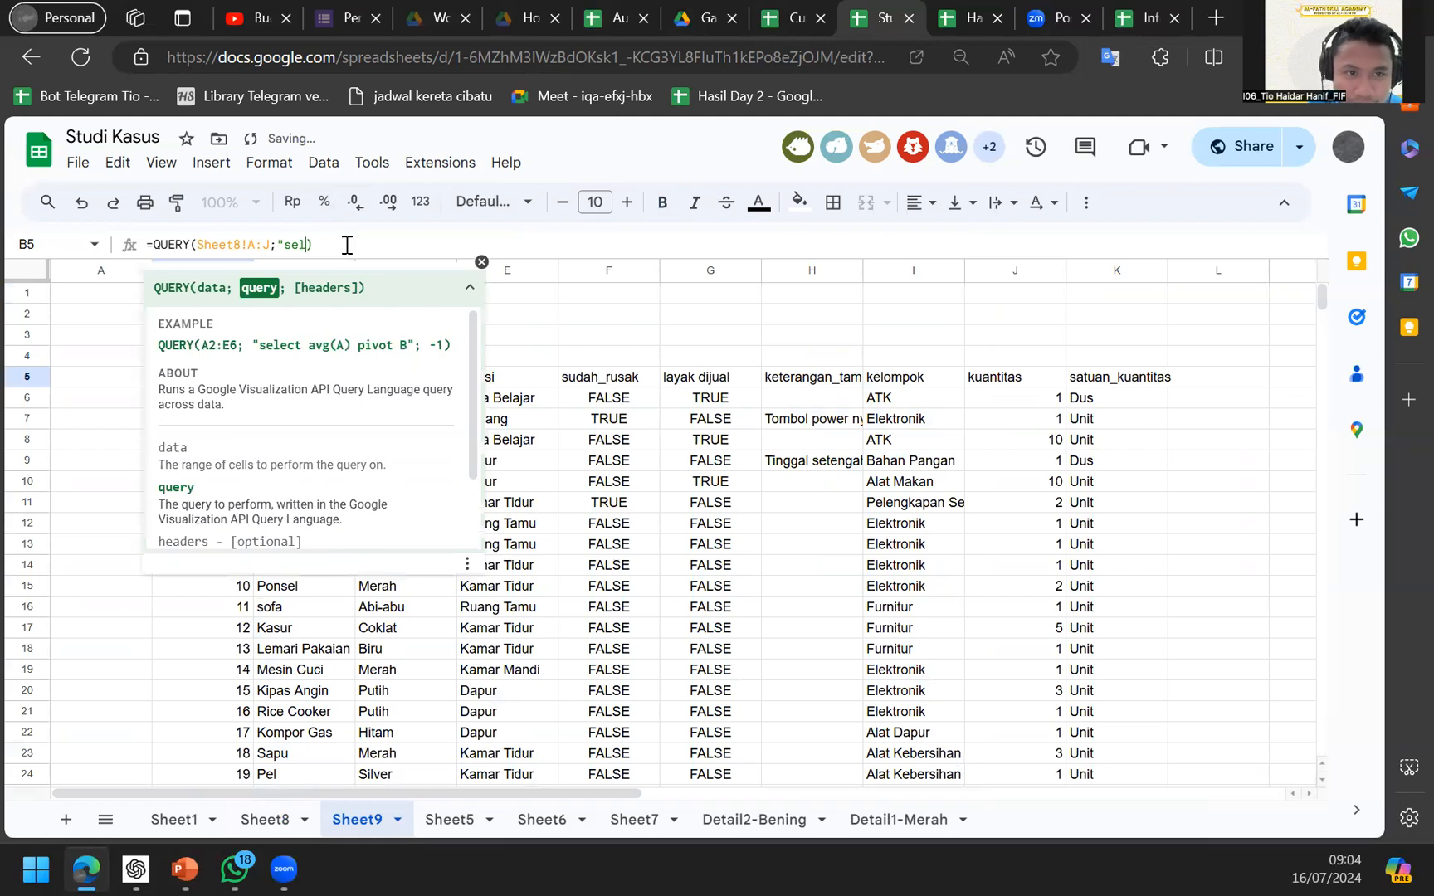
key(Return)
key(Up)
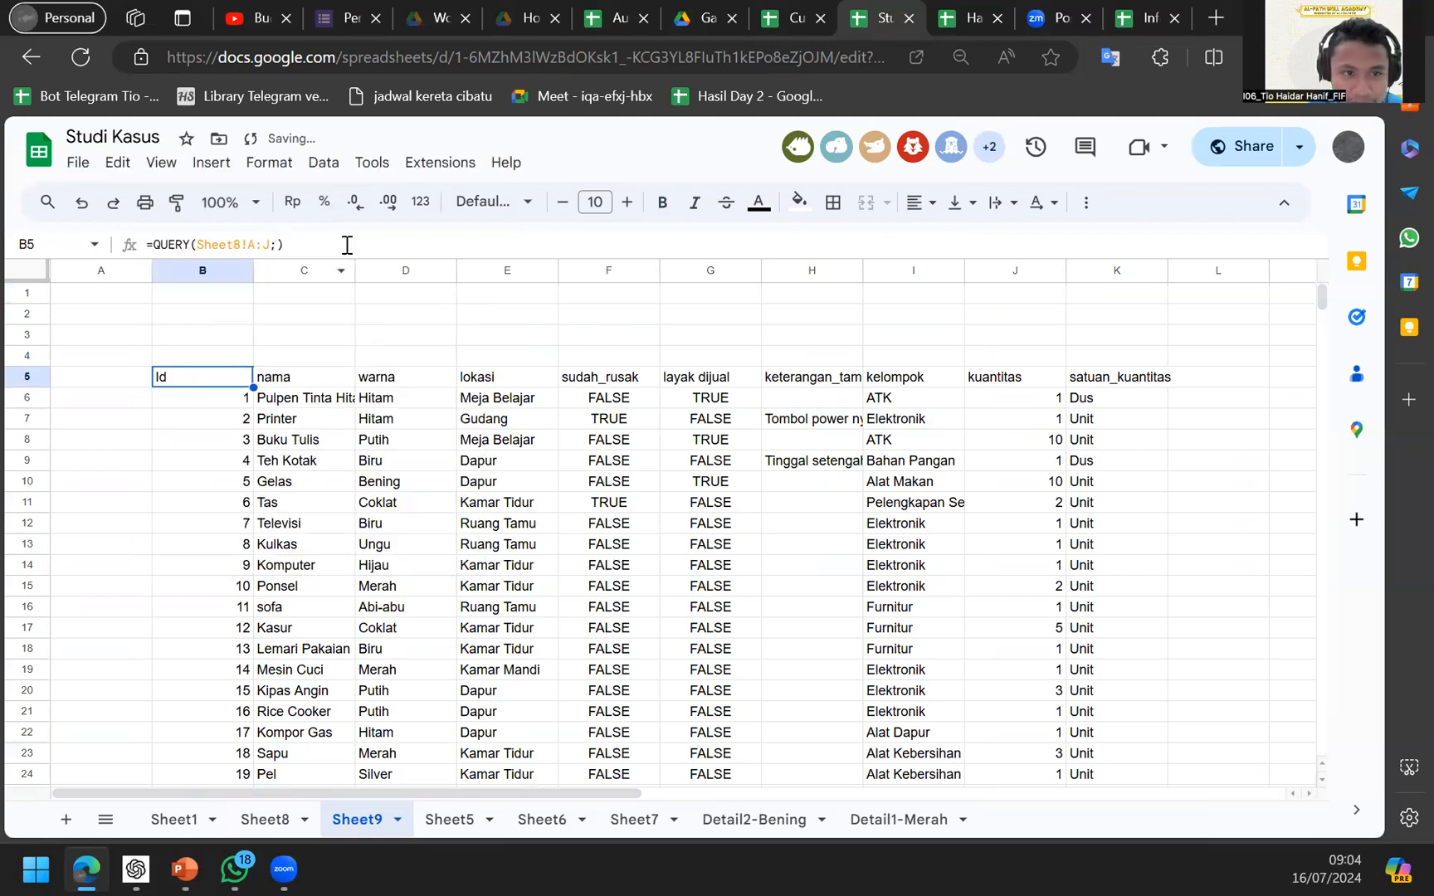
click(346, 245)
text("select *)
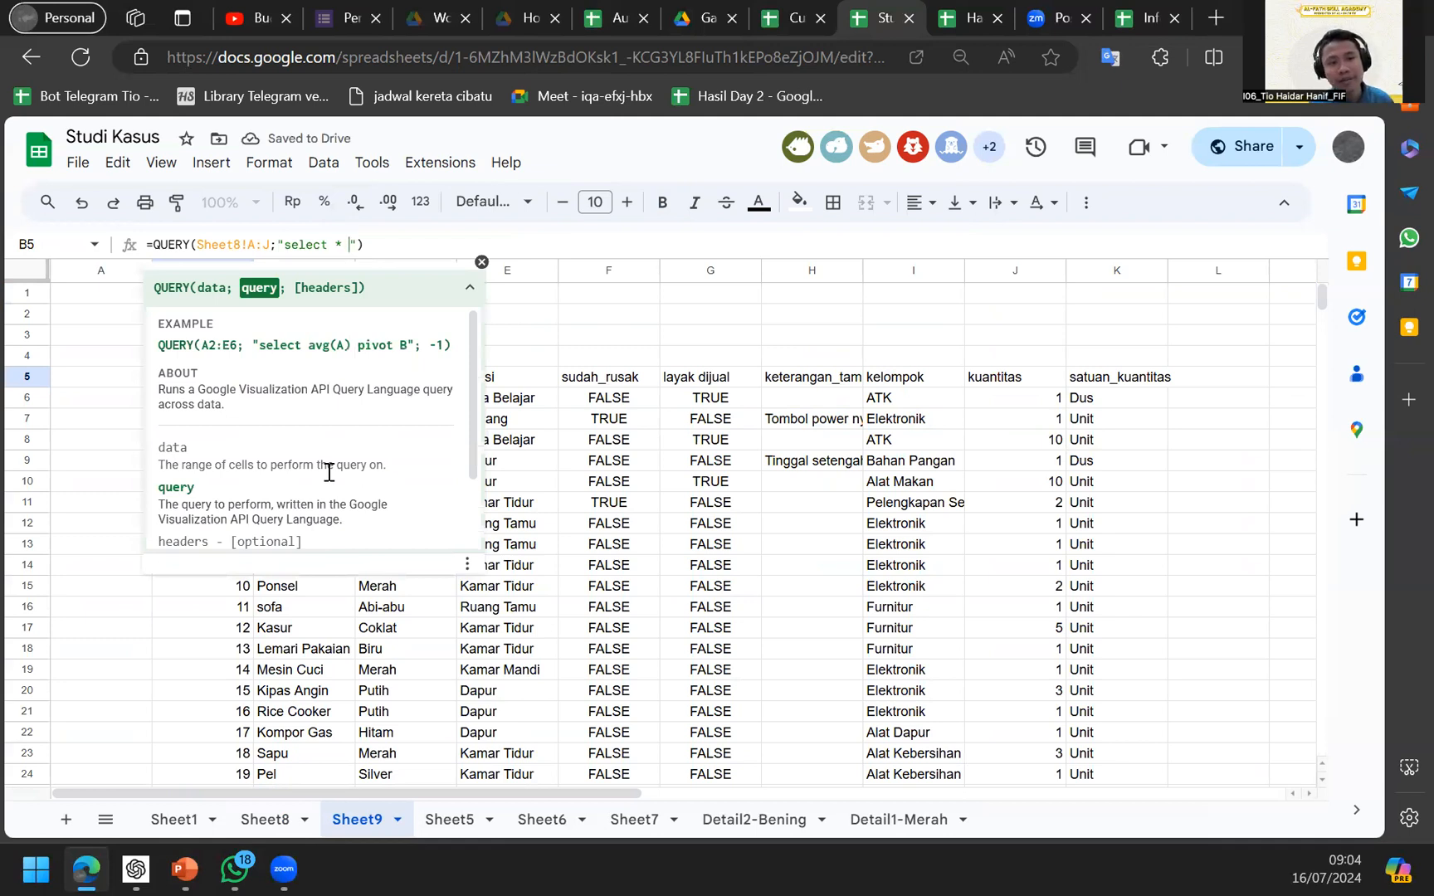
click(481, 263)
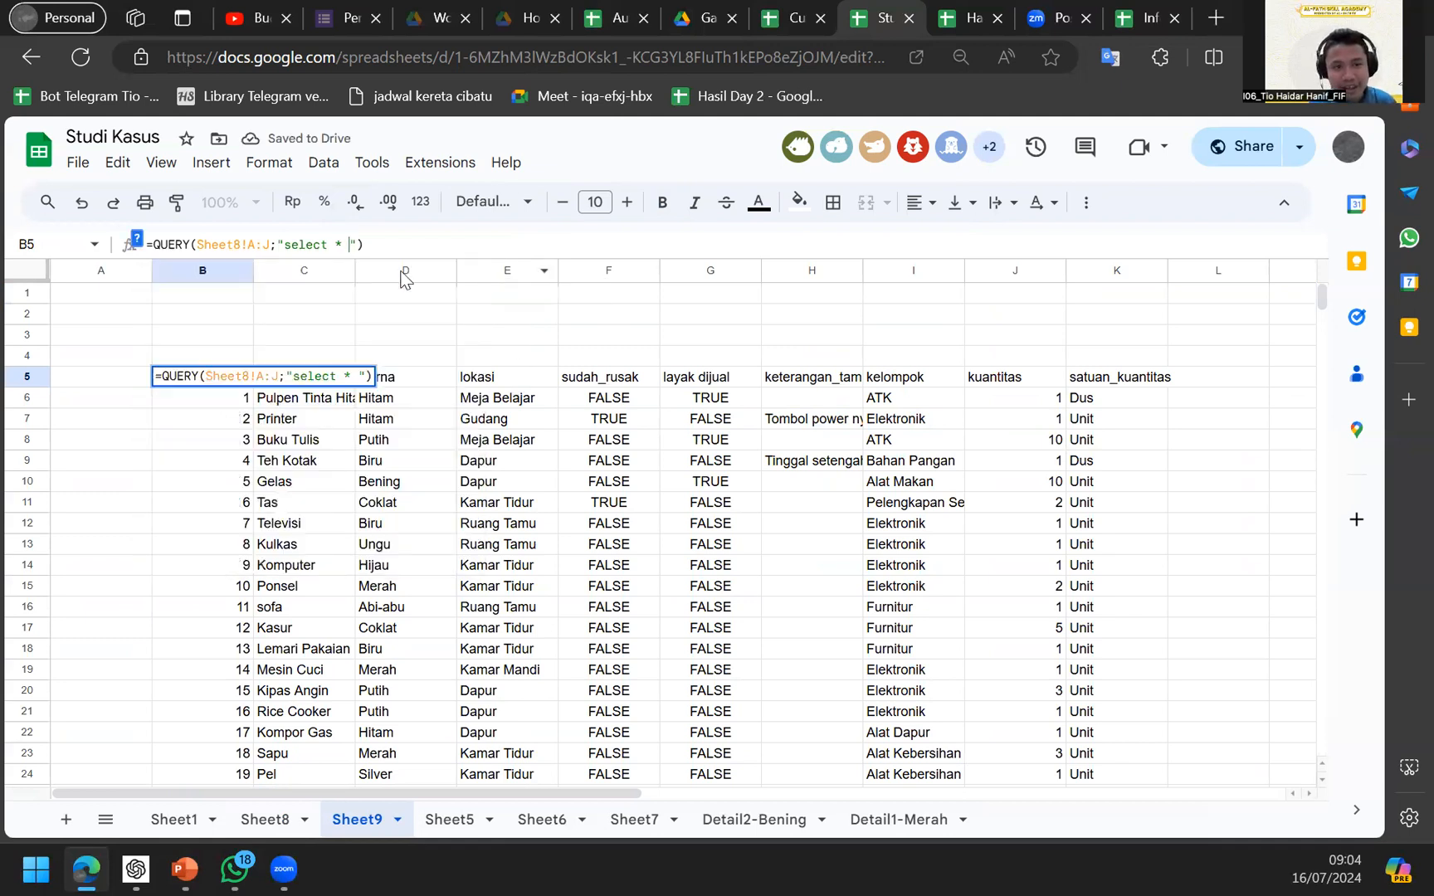
click(268, 819)
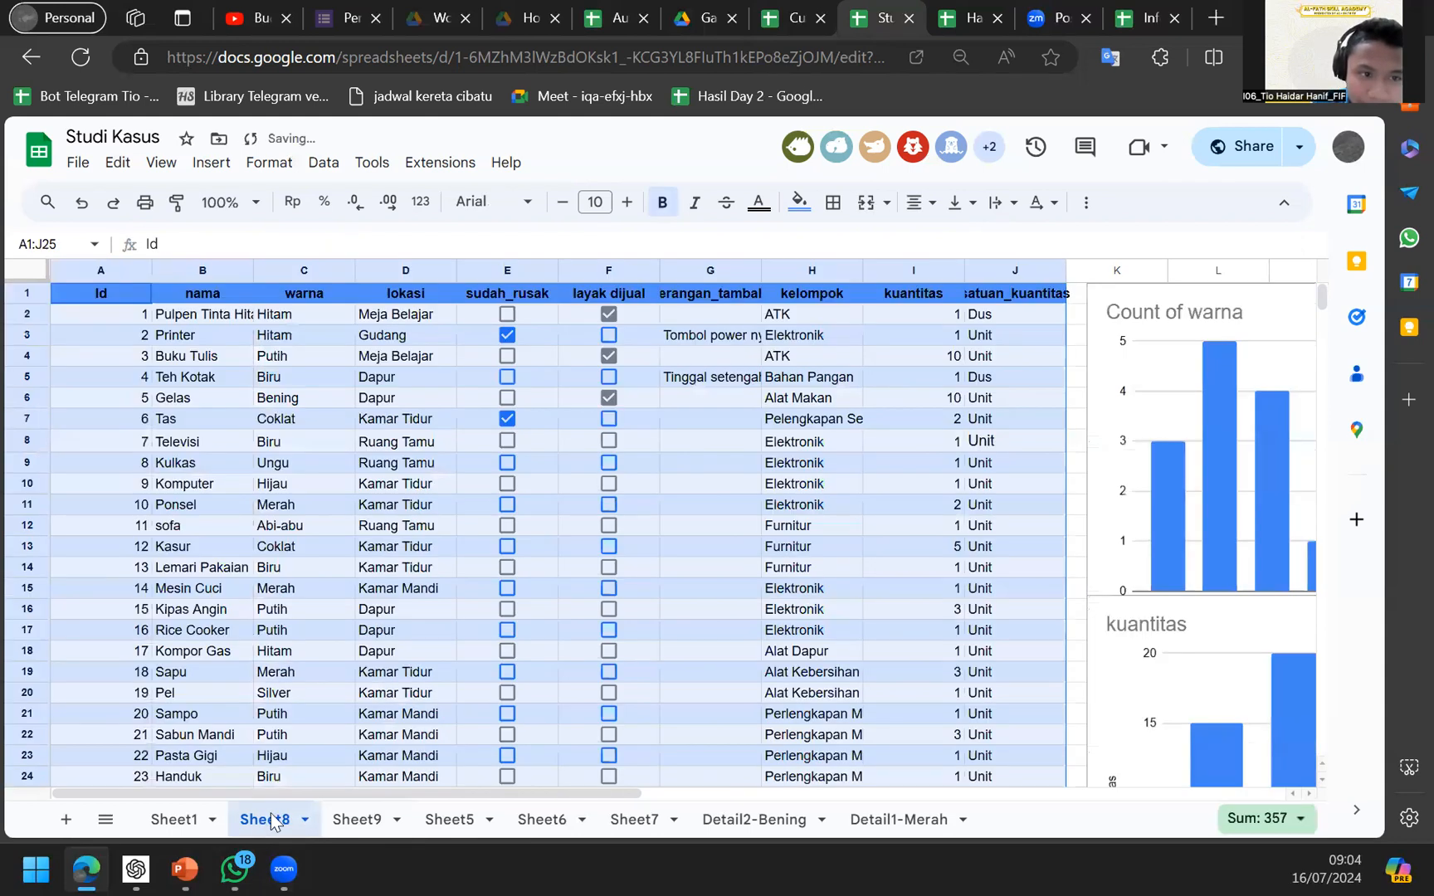
click(340, 825)
Replace * with B,C in the select clause so only nama and warna are returned.
click(346, 243)
key(BackSpace)
text(B,C')
key(Return)
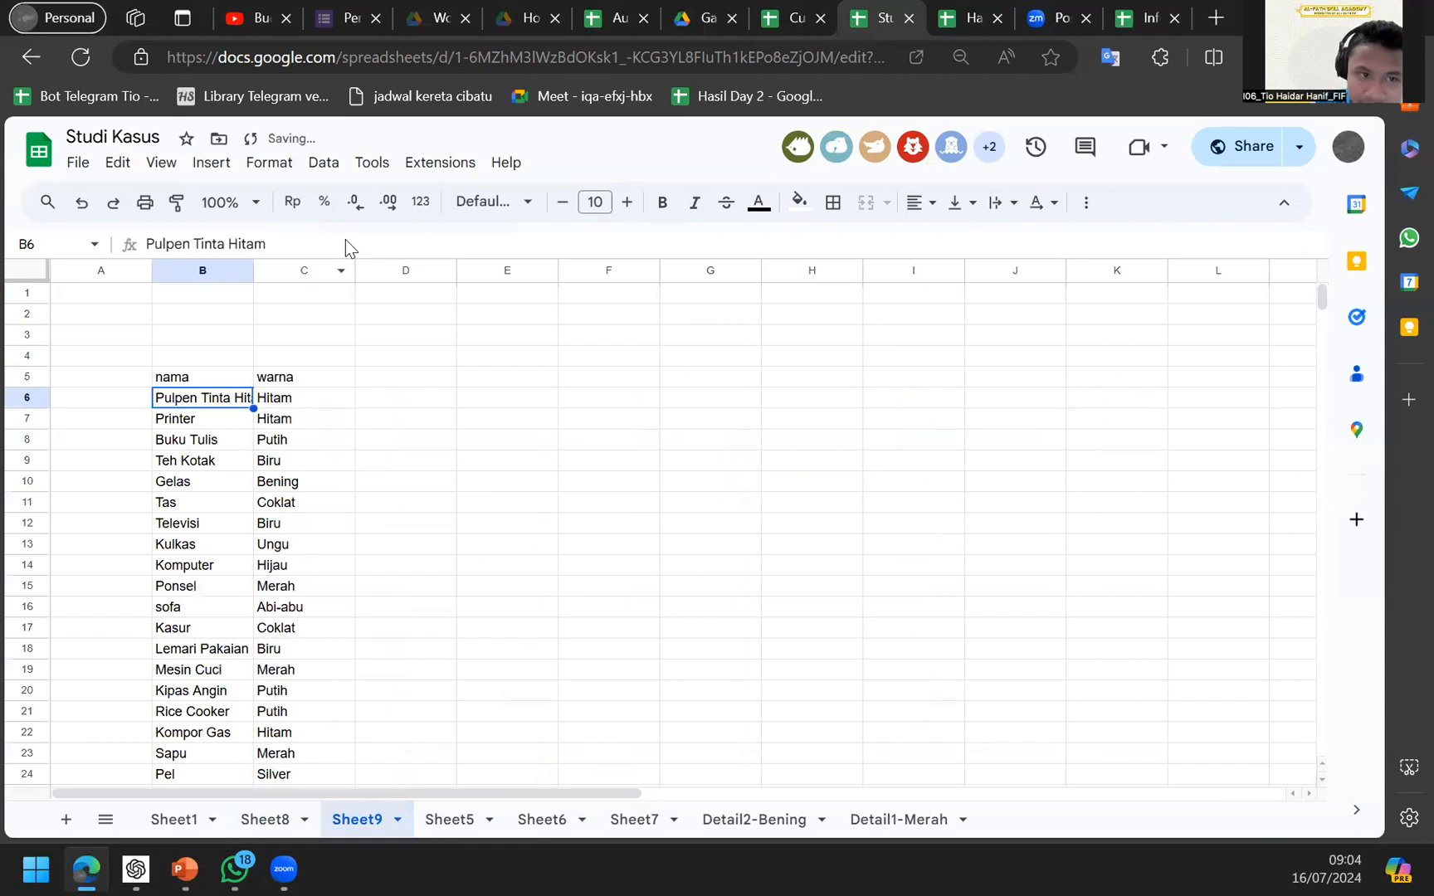
click(217, 378)
scroll(254, 660, down, 3)
scroll(249, 648, up, 2)
scroll(231, 585, up, 3)
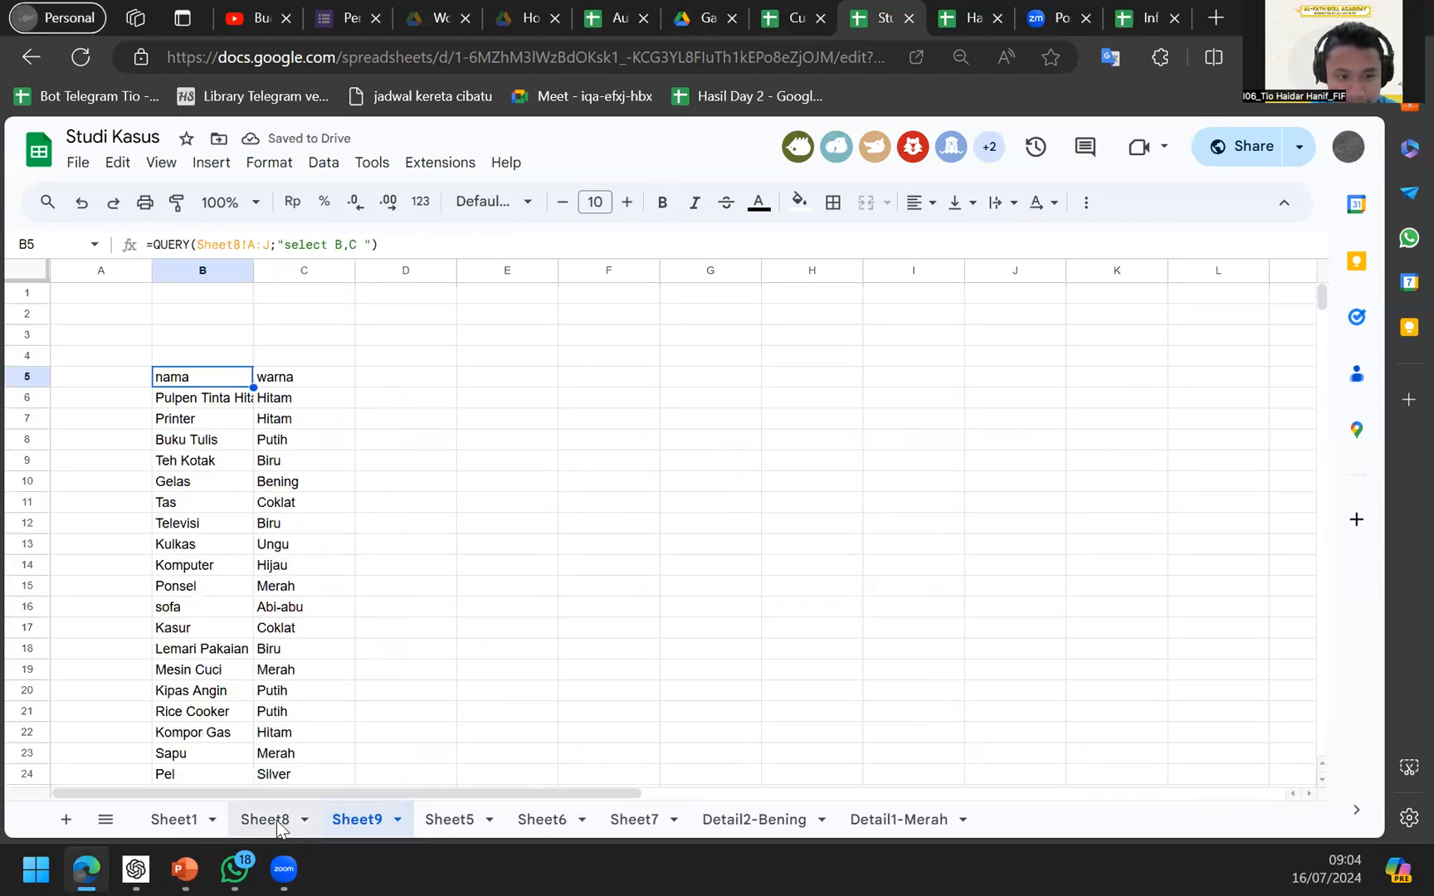
click(267, 819)
Change Printer's warna in Sheet8 cell C3 to Putih and see it in Sheet9's C7.
click(219, 343)
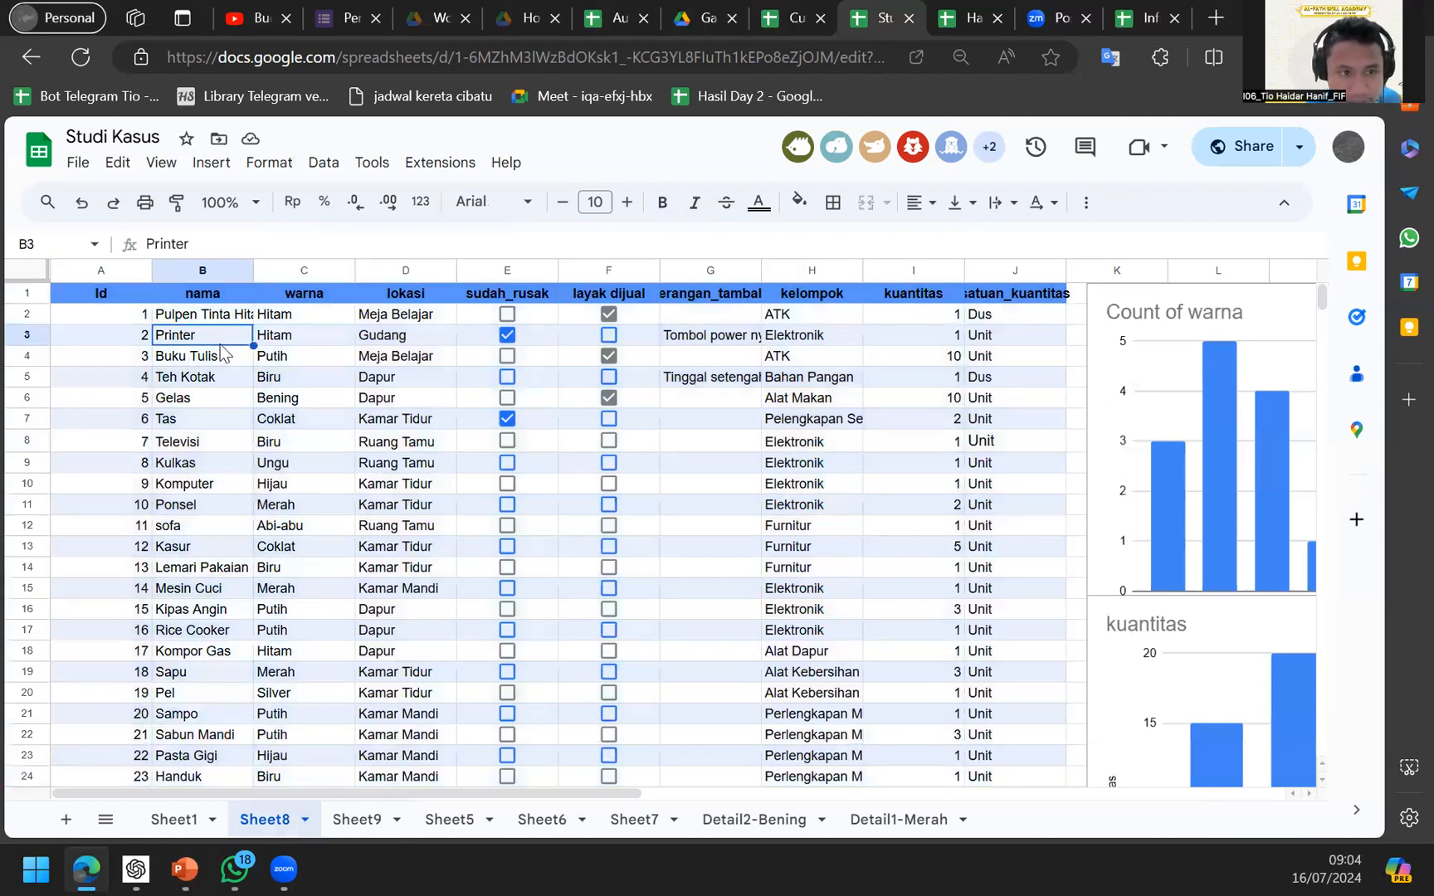
key(Right)
text(Putih)
key(Return)
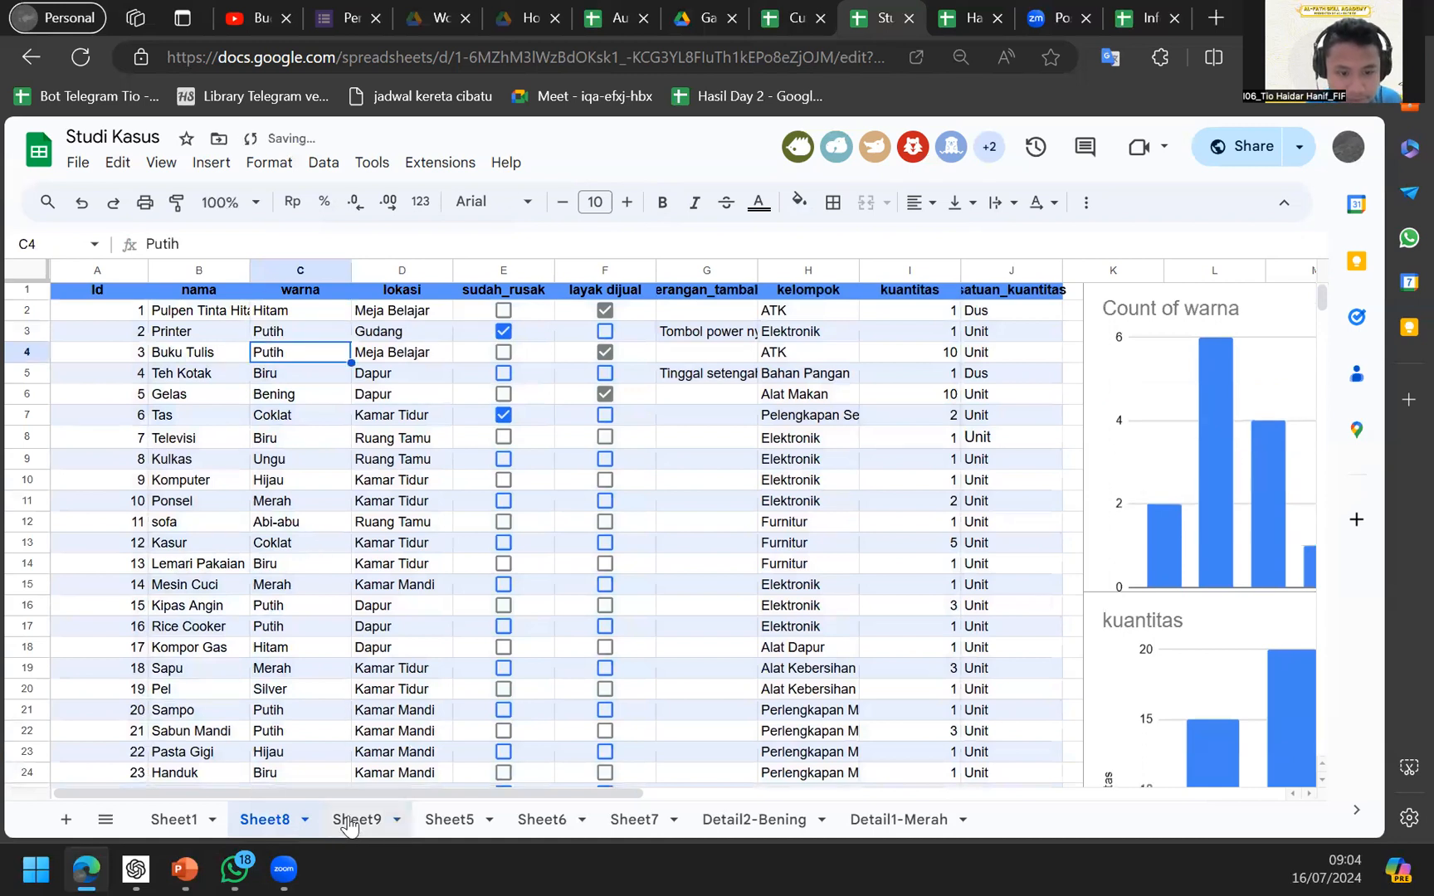
click(347, 820)
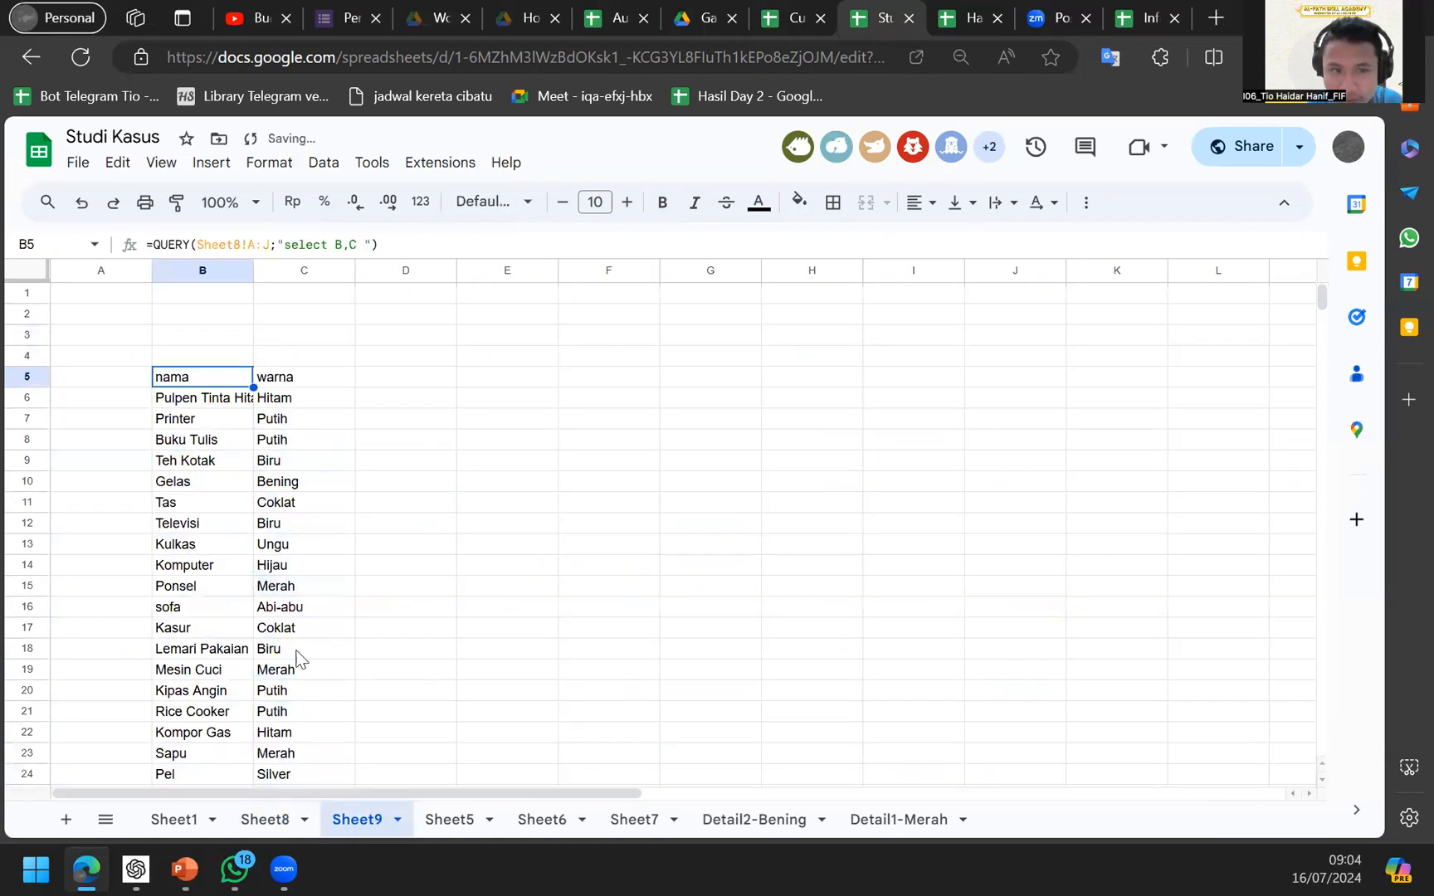
click(285, 418)
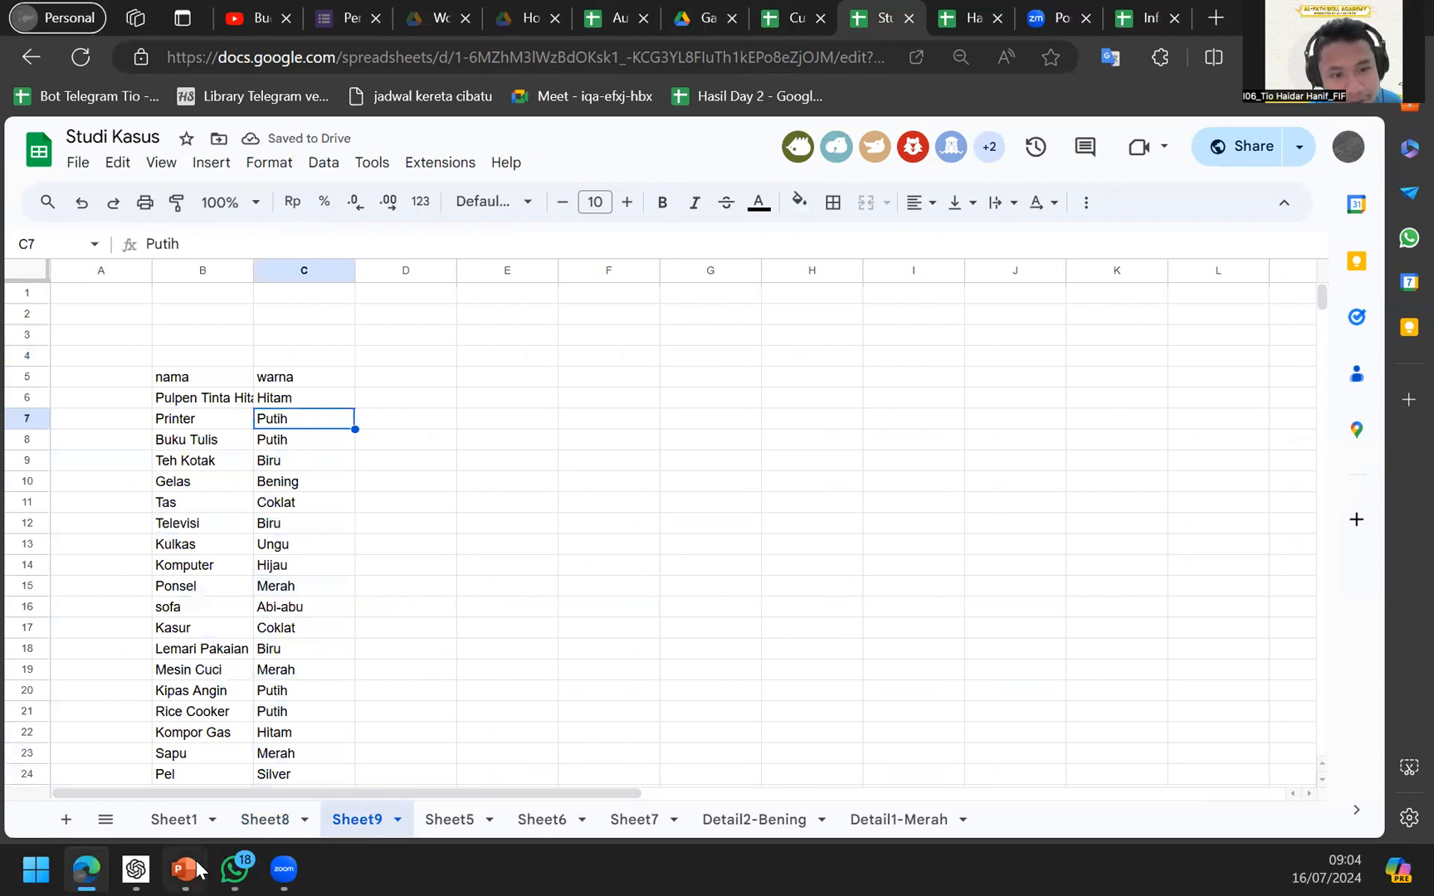
Compare Sheet8's data with Sheet9's query result, then open B5's QUERY formula for editing.
click(277, 819)
click(356, 819)
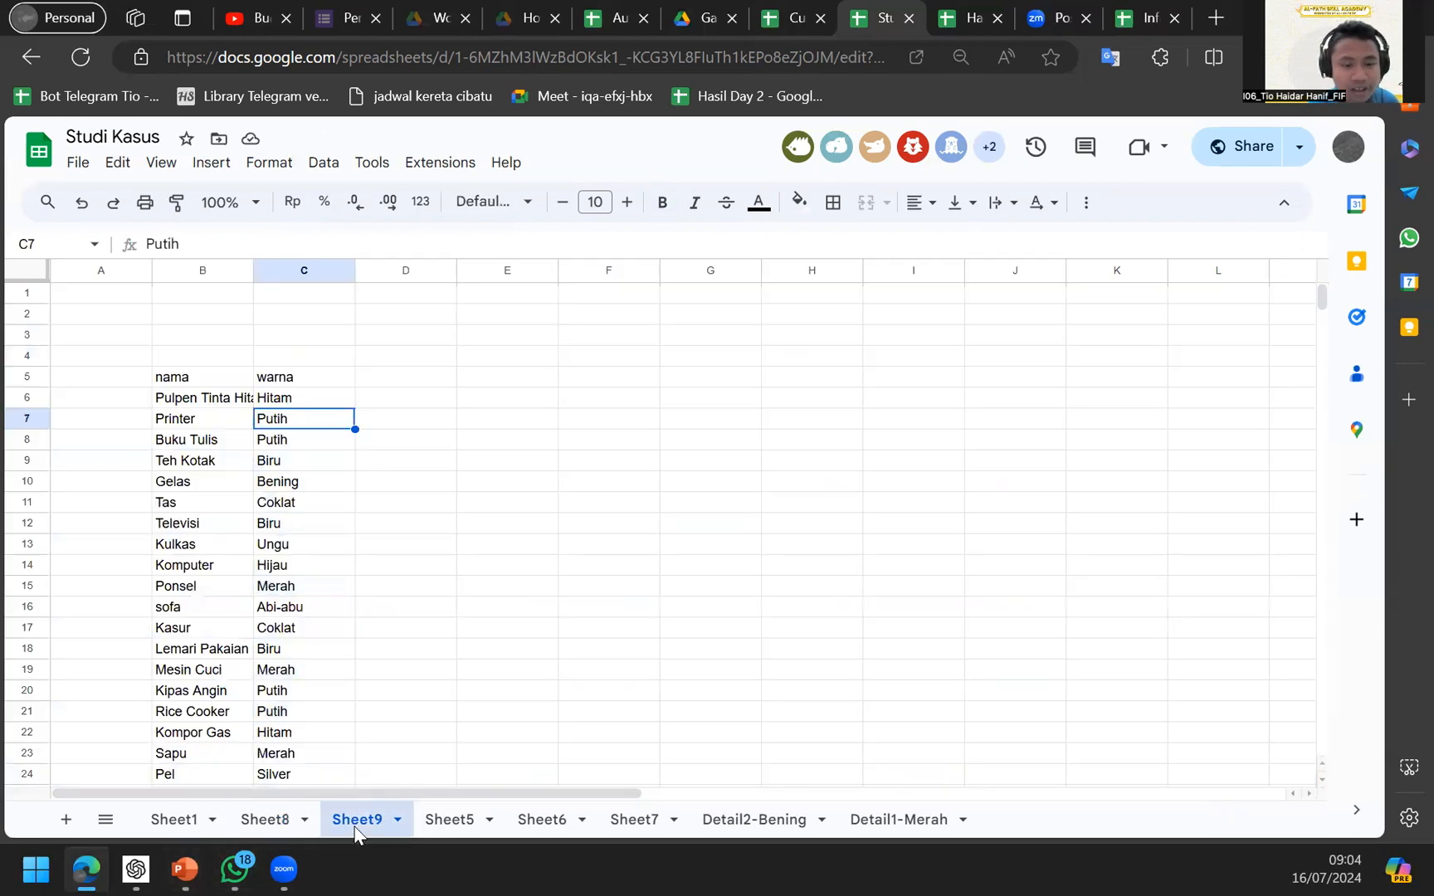
click(274, 823)
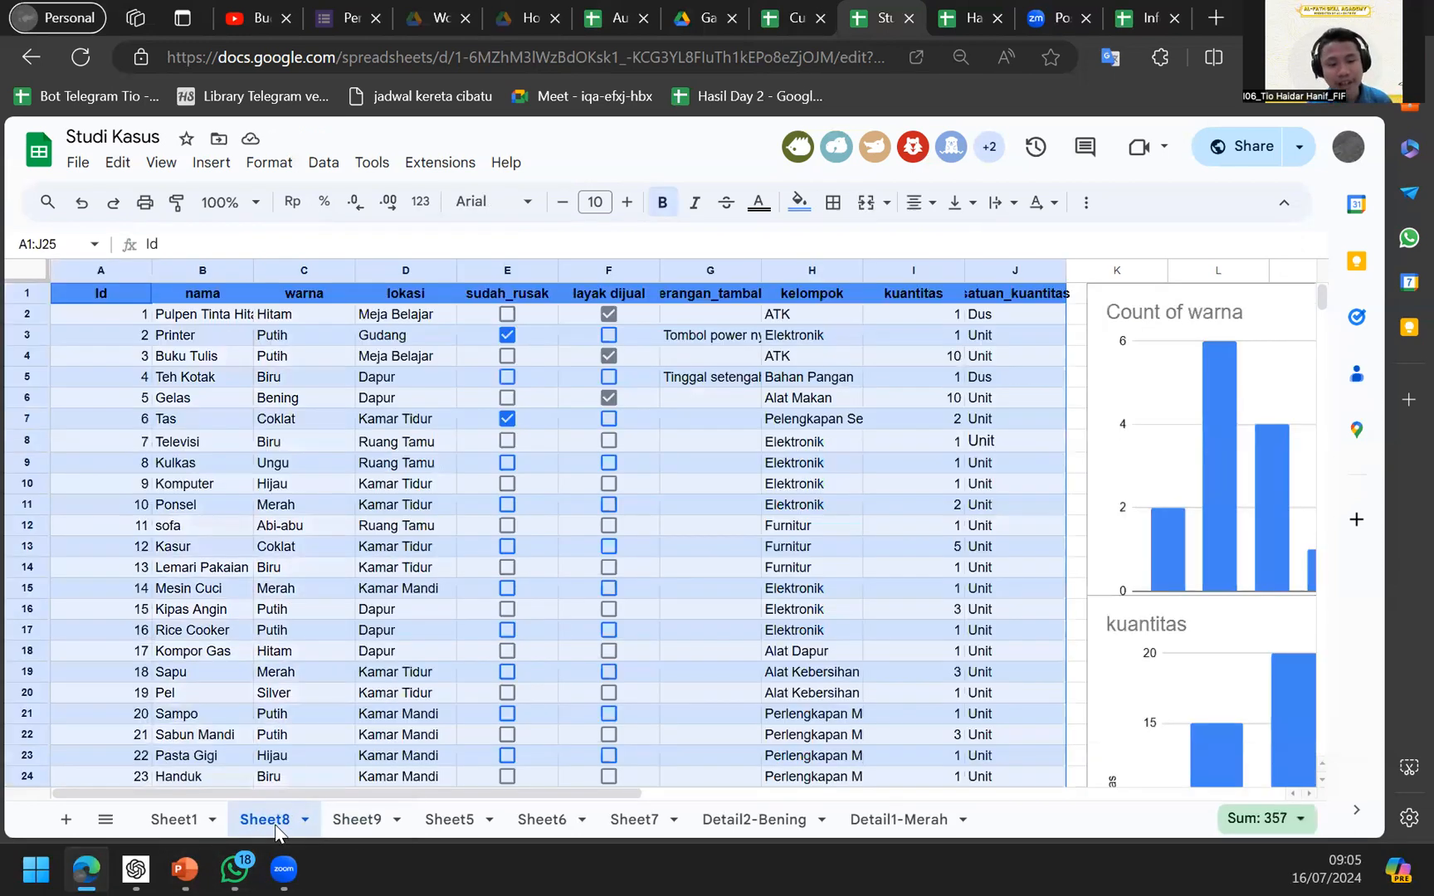
click(333, 826)
click(284, 825)
click(359, 826)
click(282, 820)
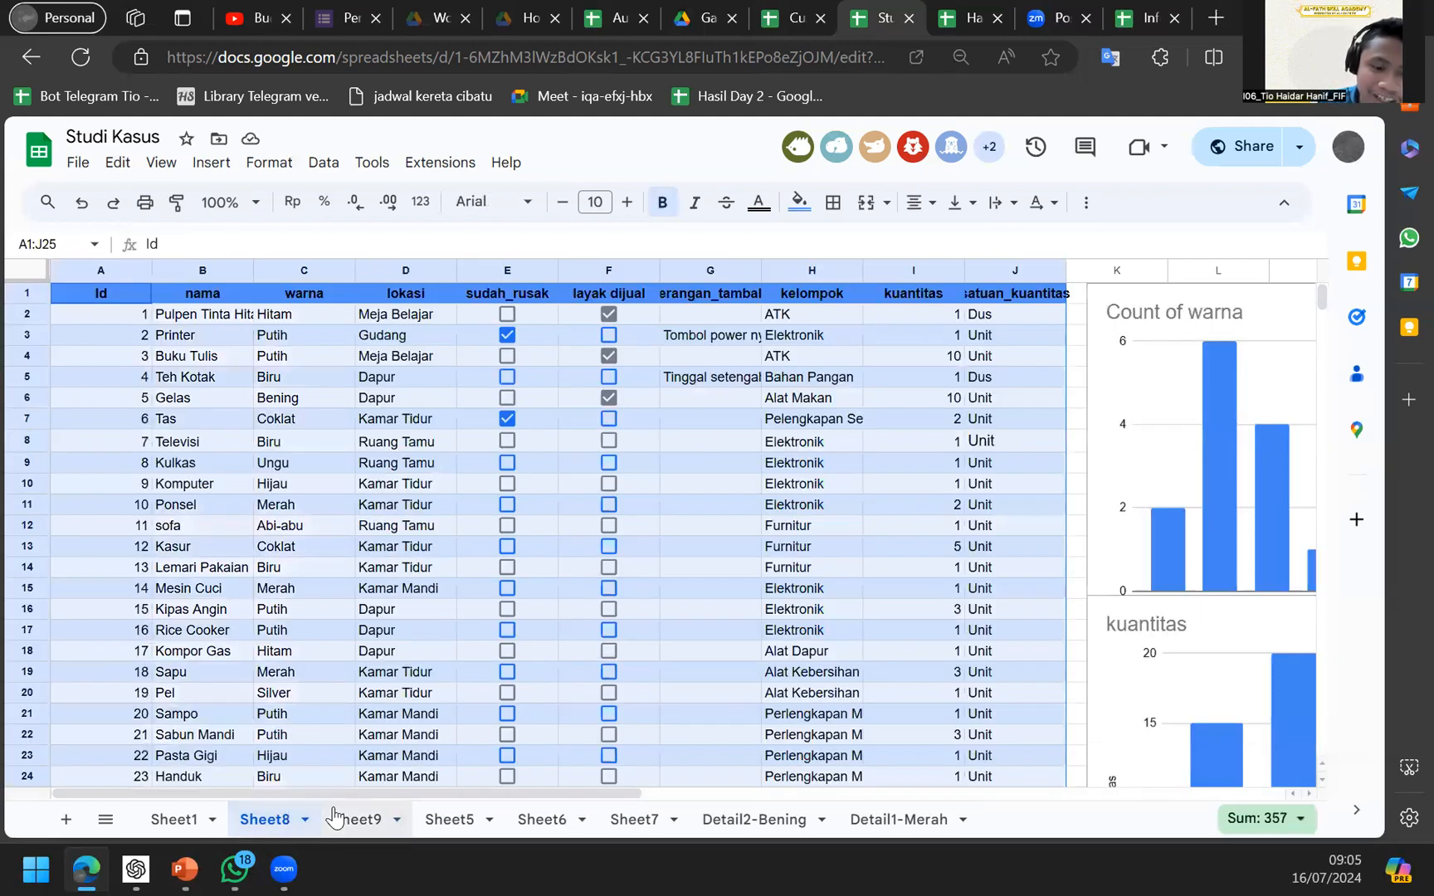
click(332, 822)
click(274, 817)
click(336, 817)
click(286, 809)
click(332, 817)
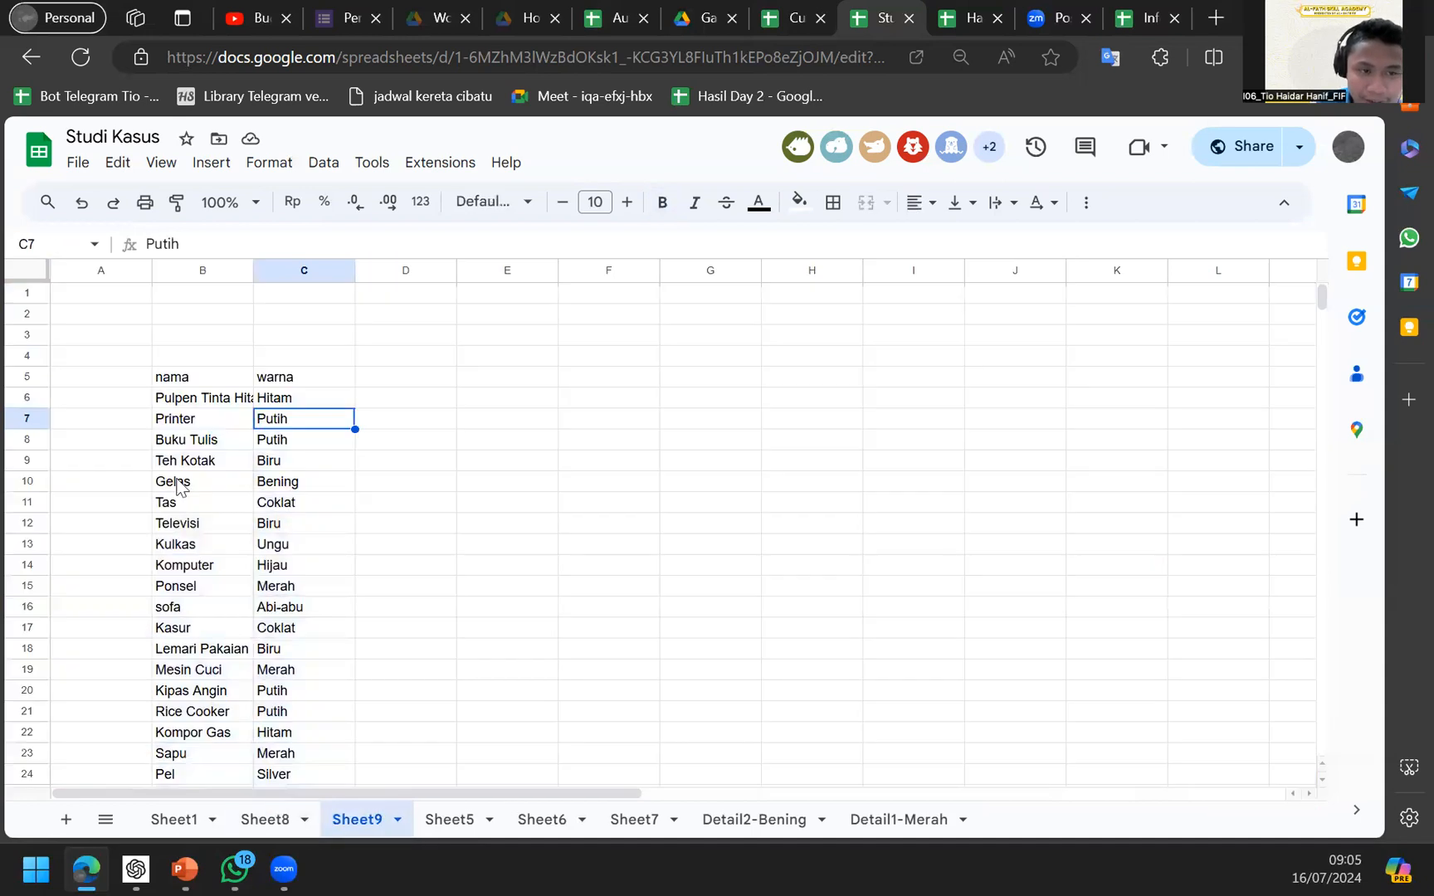
click(207, 378)
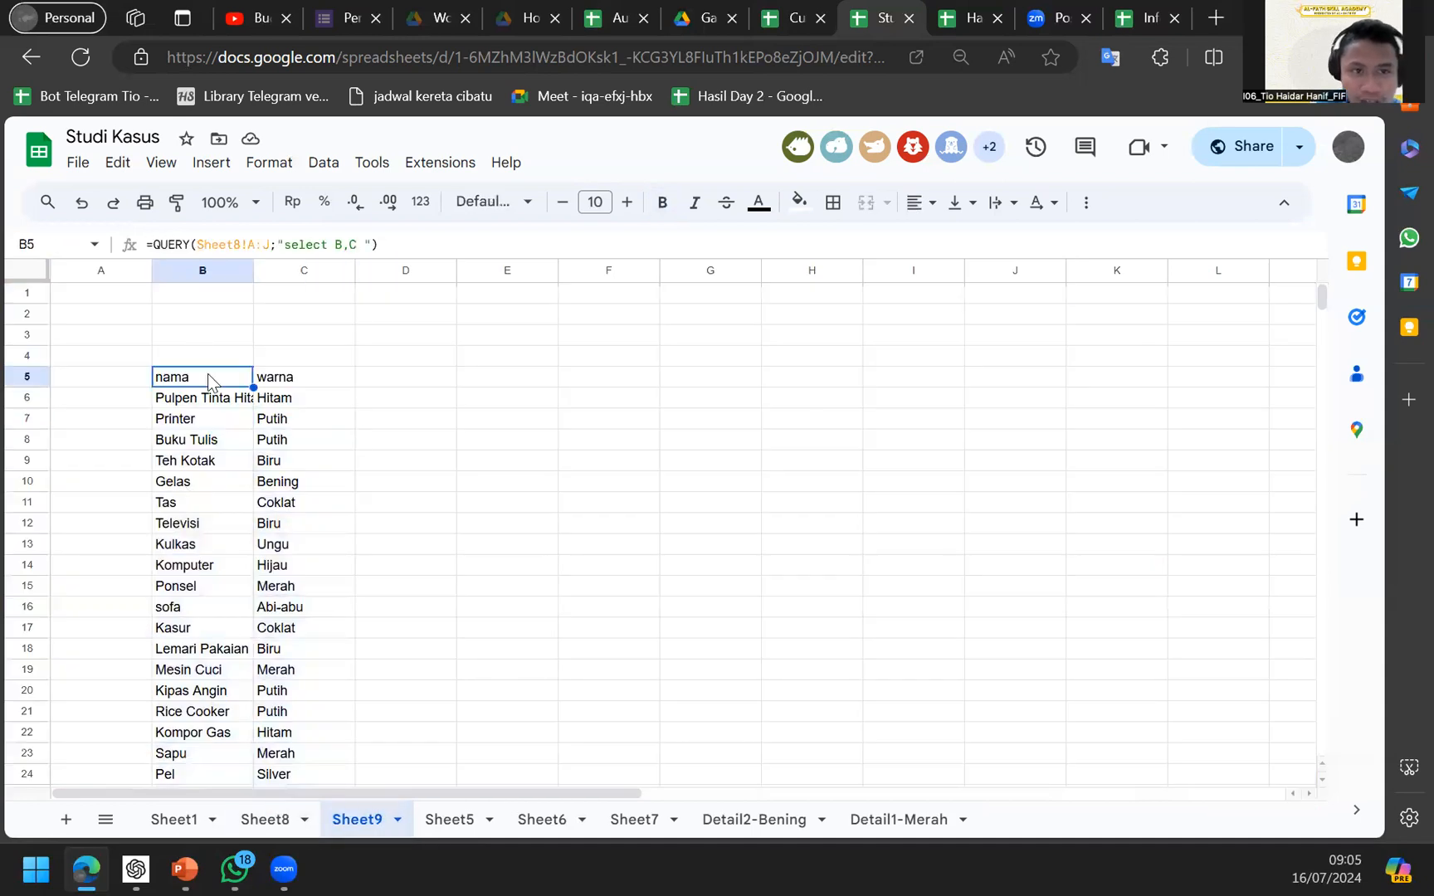
double_click(208, 375)
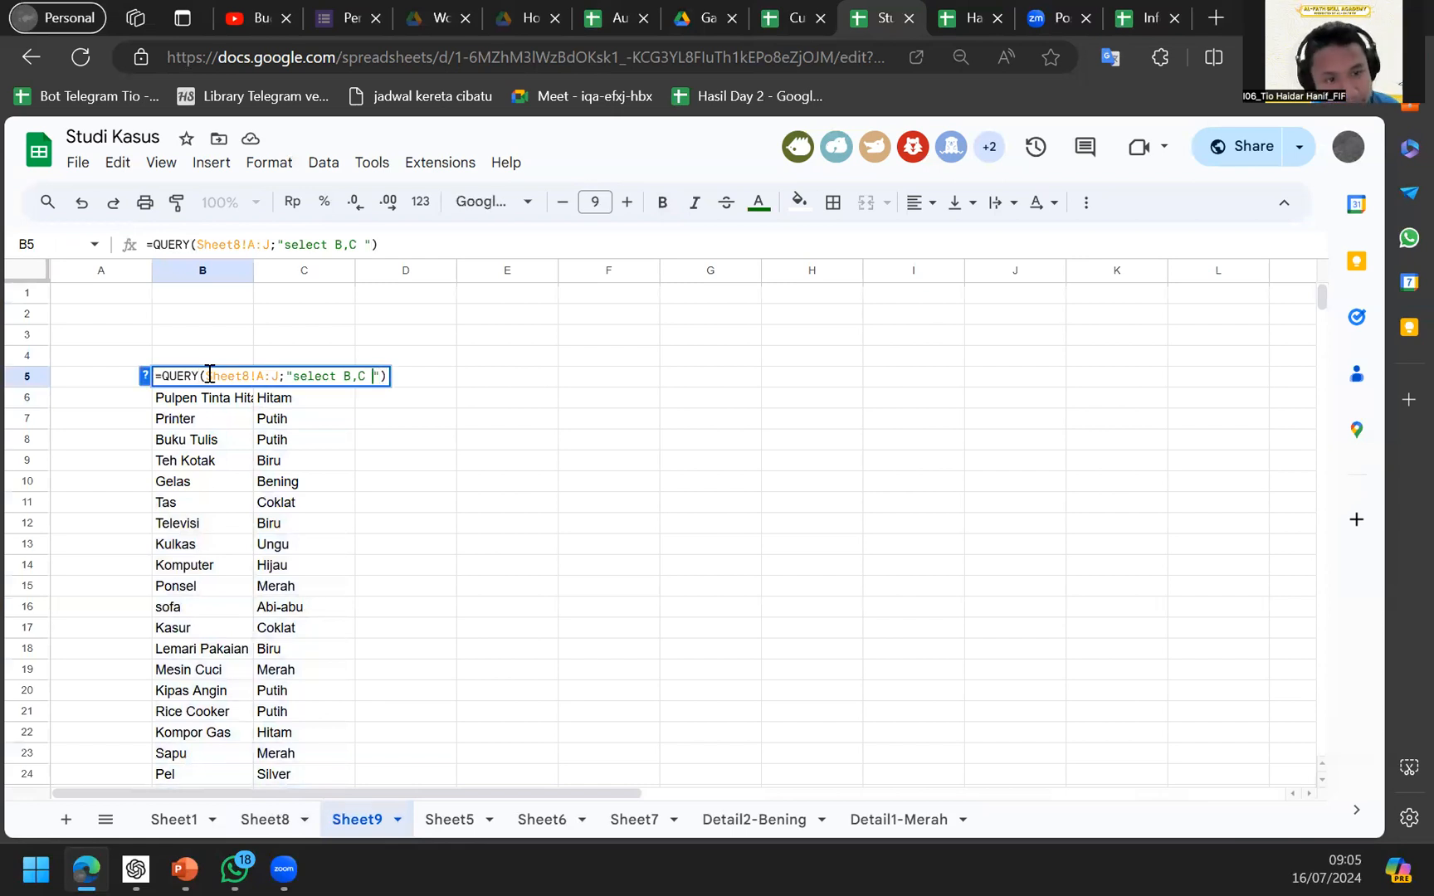
Change B5's select clause from B,C back to * so all ten Sheet8 columns return.
key(BackSpace)
key(BackSpace)
key(BackSpace)
key(BackSpace)
text(*)
key(Return)
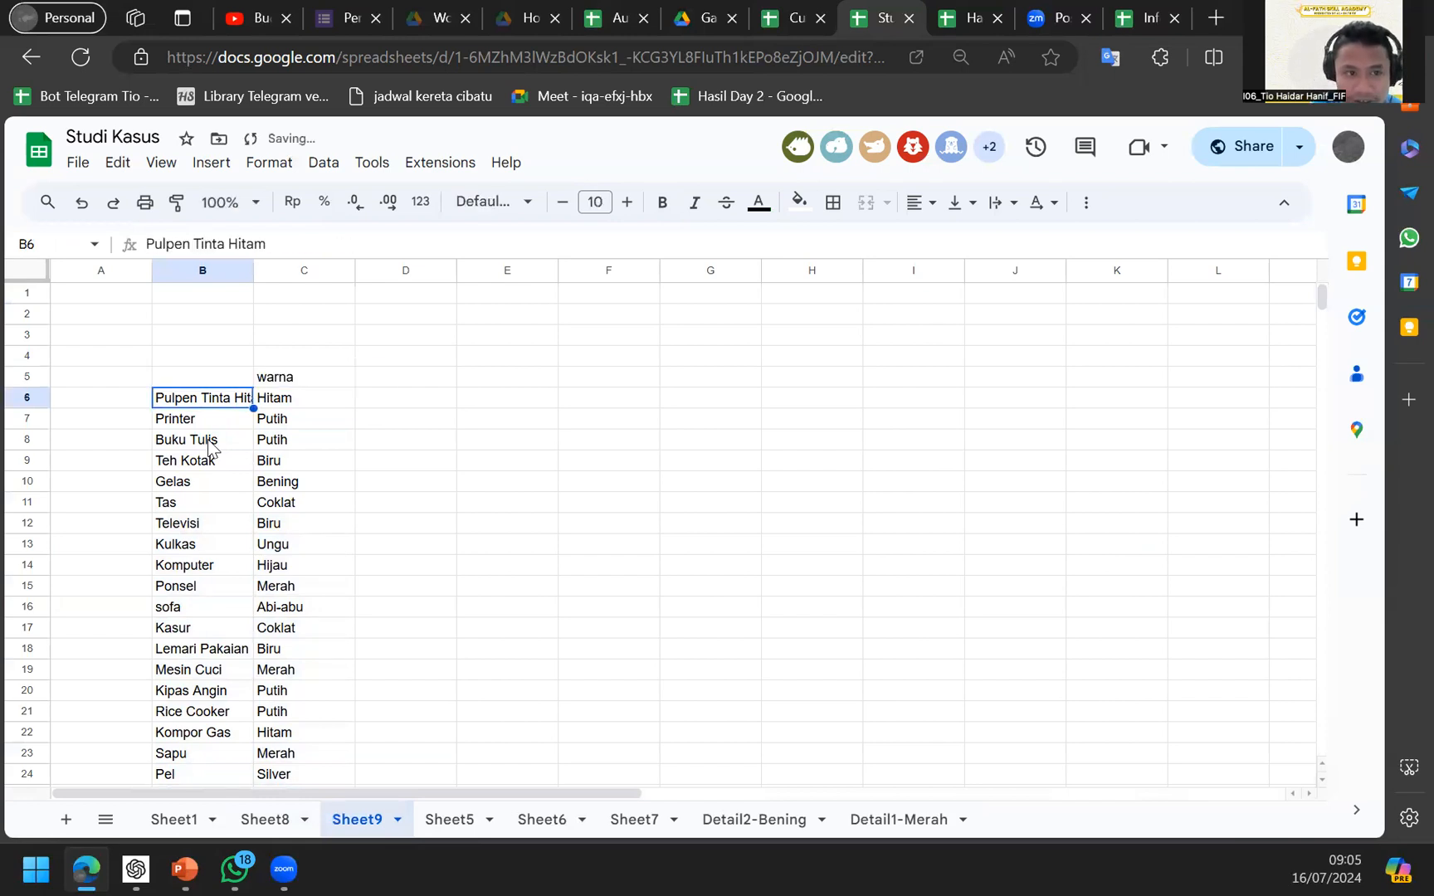
key(Up)
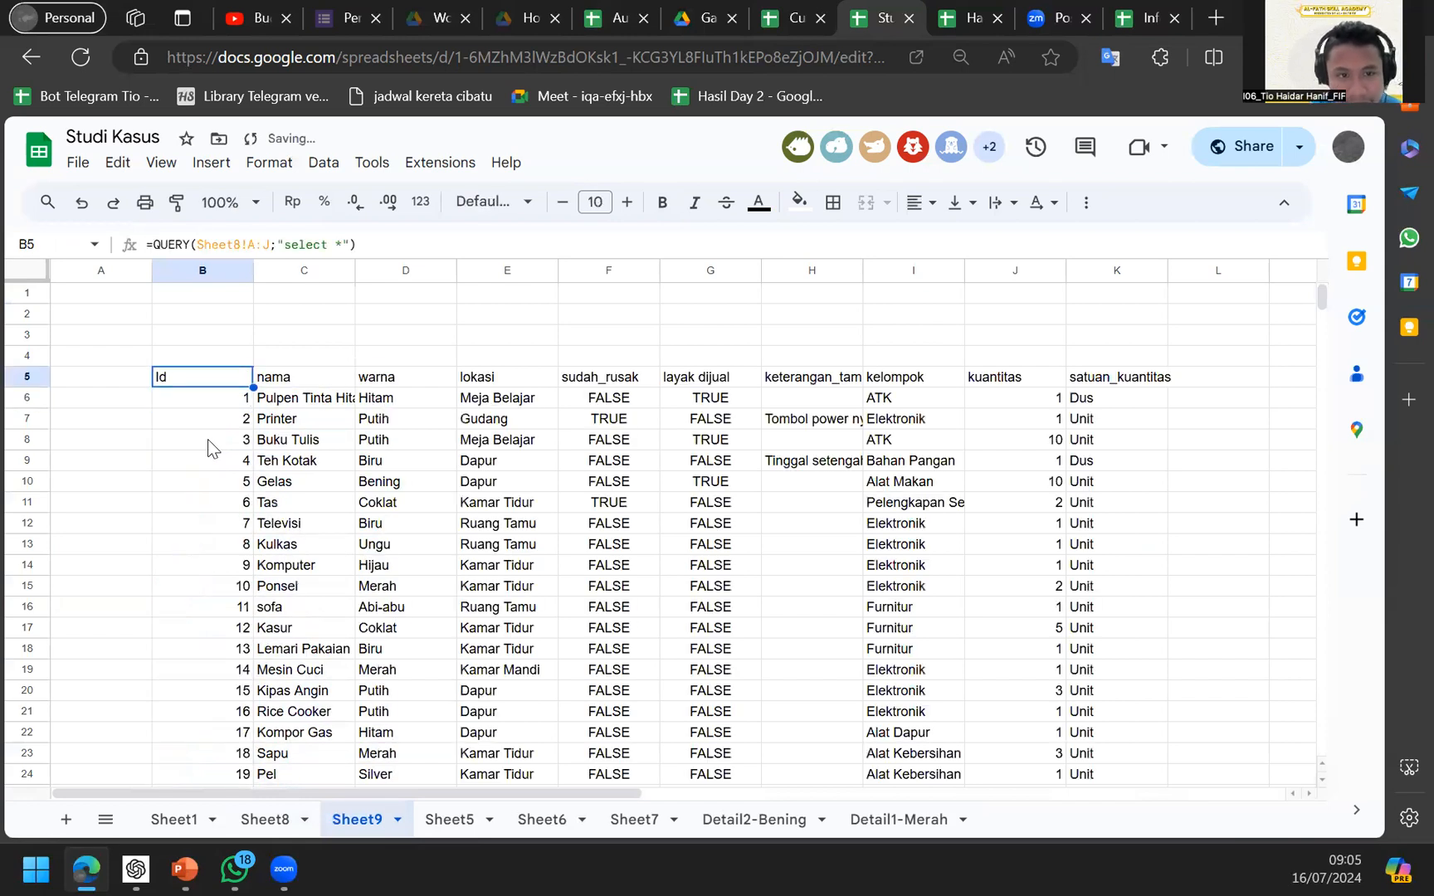
key(Return)
key(Left)
key(Left)
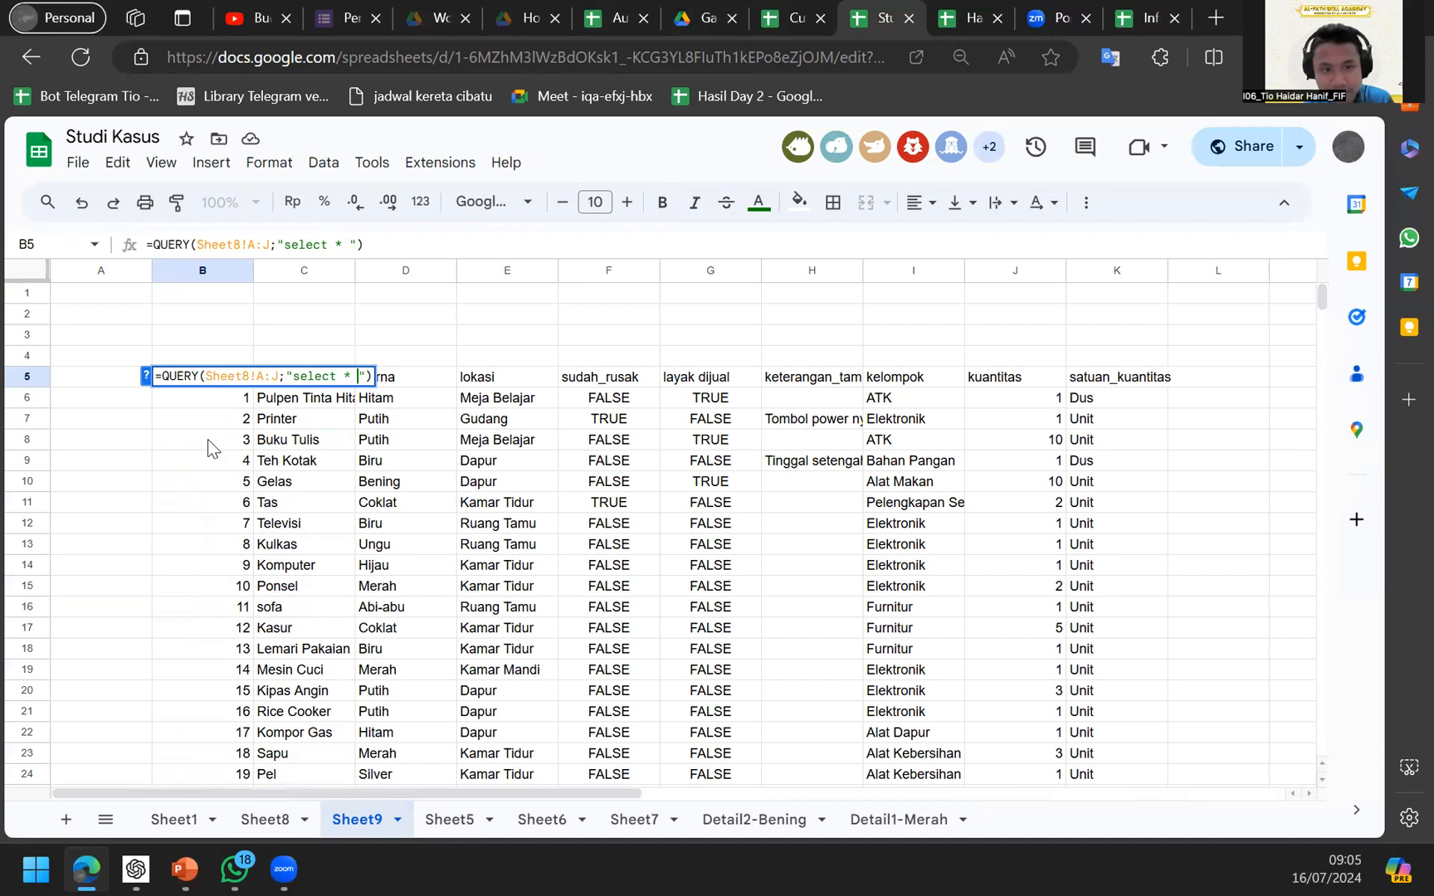
click(274, 817)
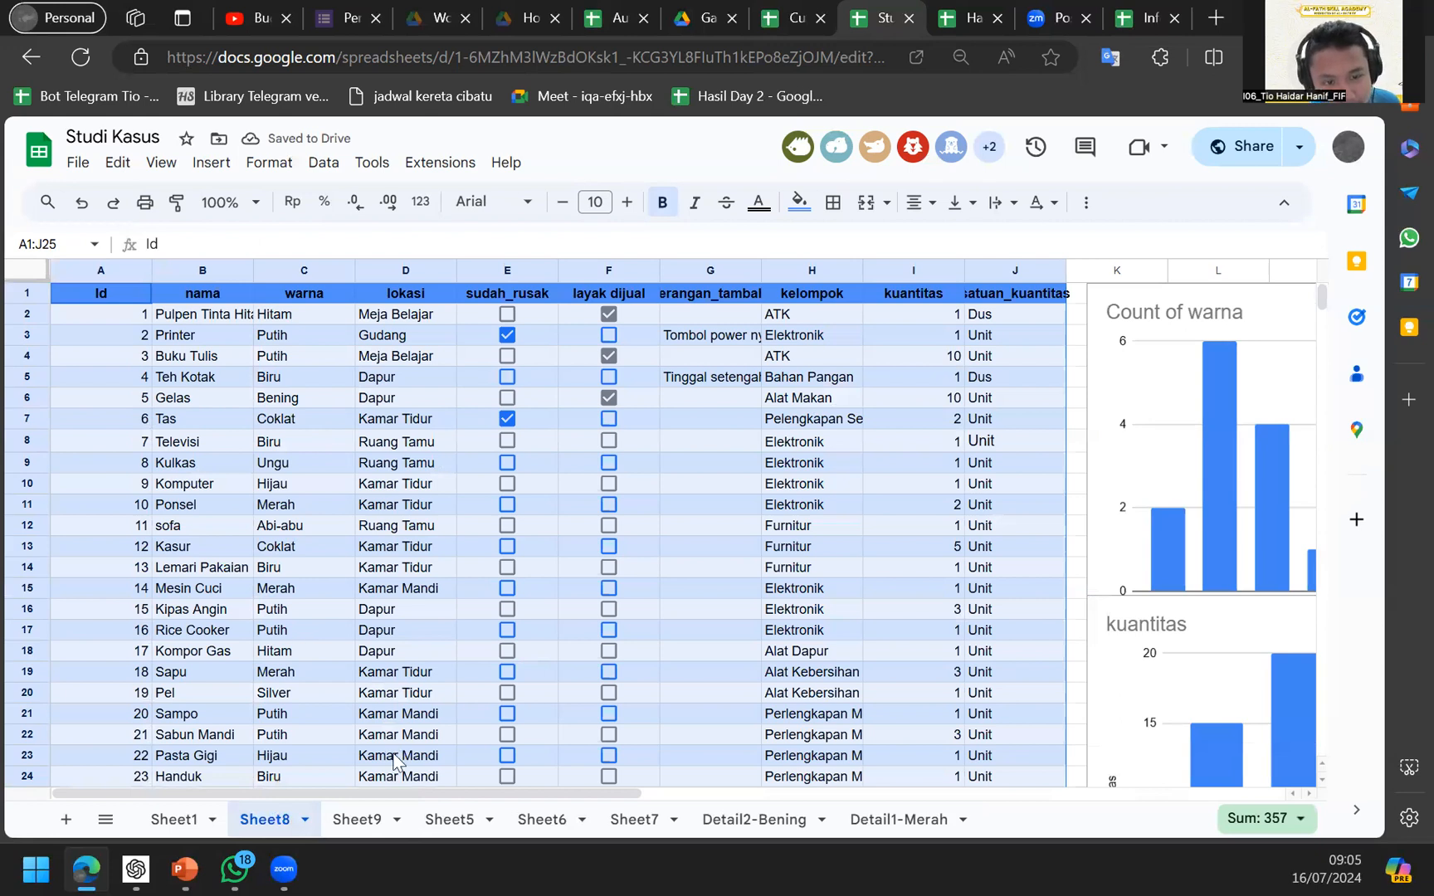
click(357, 819)
Add where C = 'Putih' to the B5 query to filter items by warna.
key(F2)
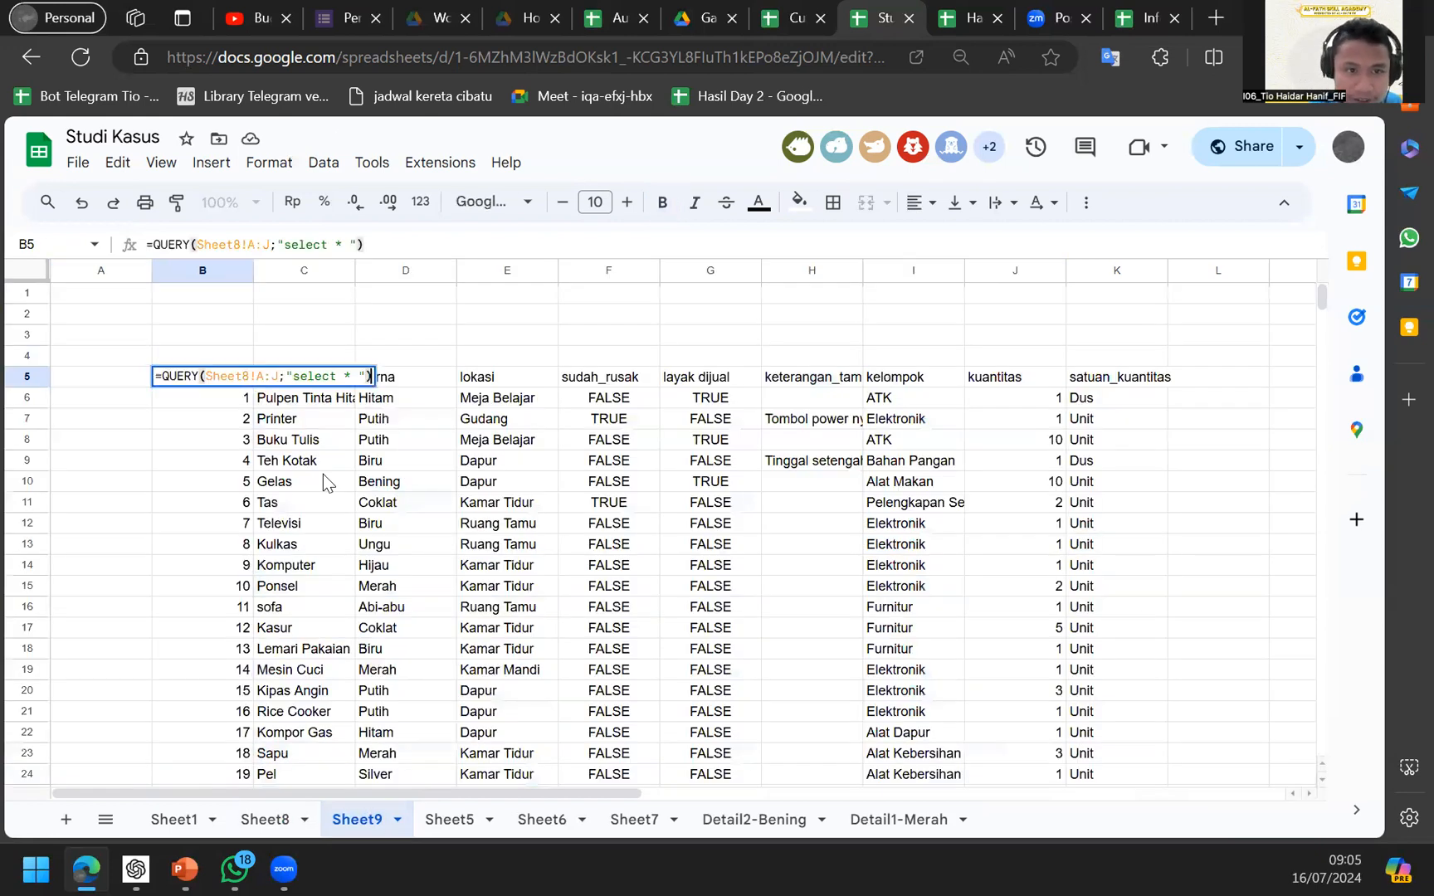
key(Left)
key(Left)
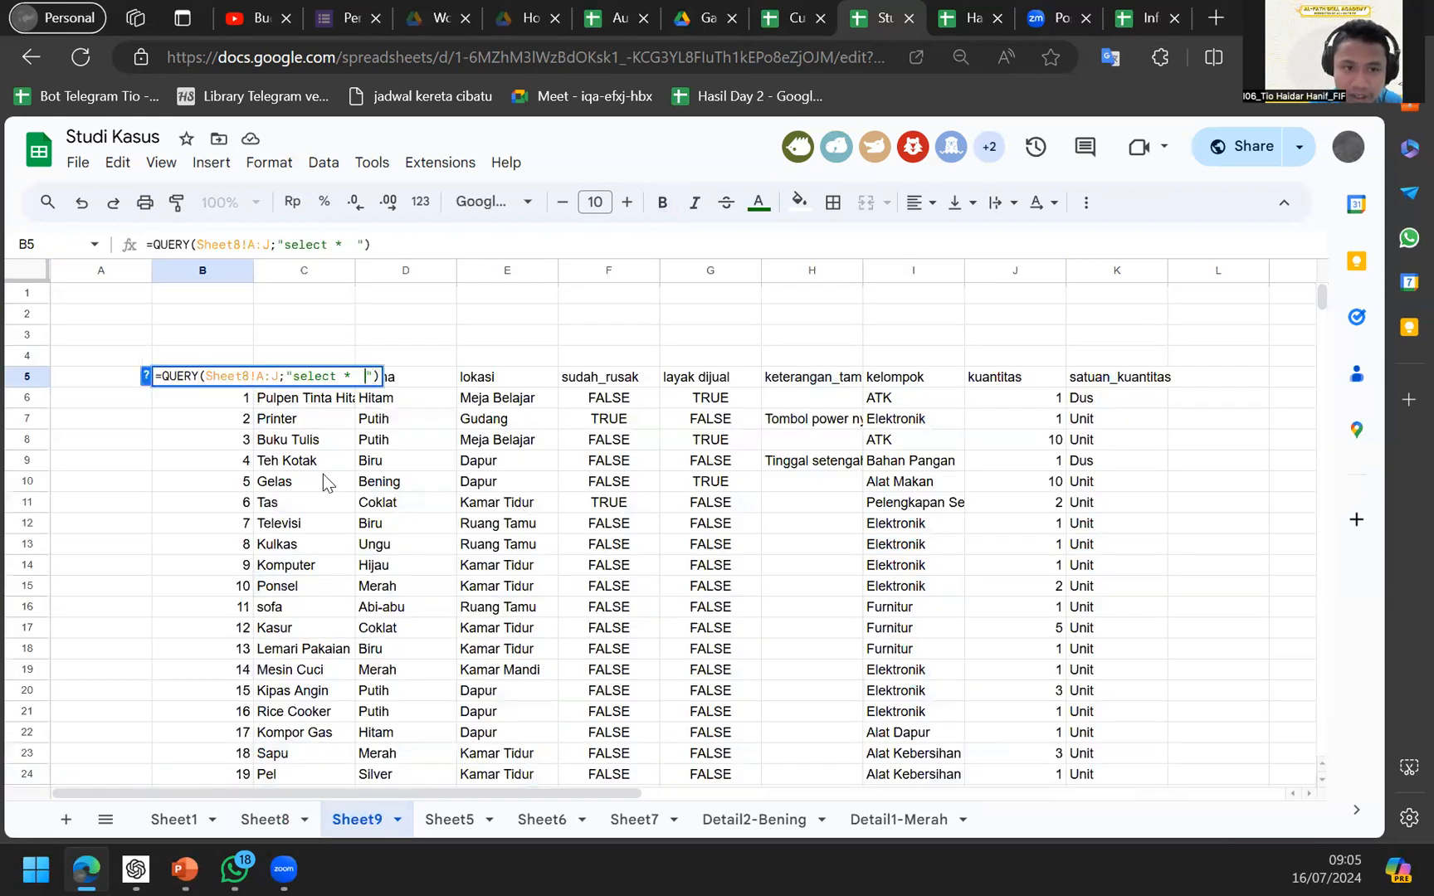
key(BackSpace)
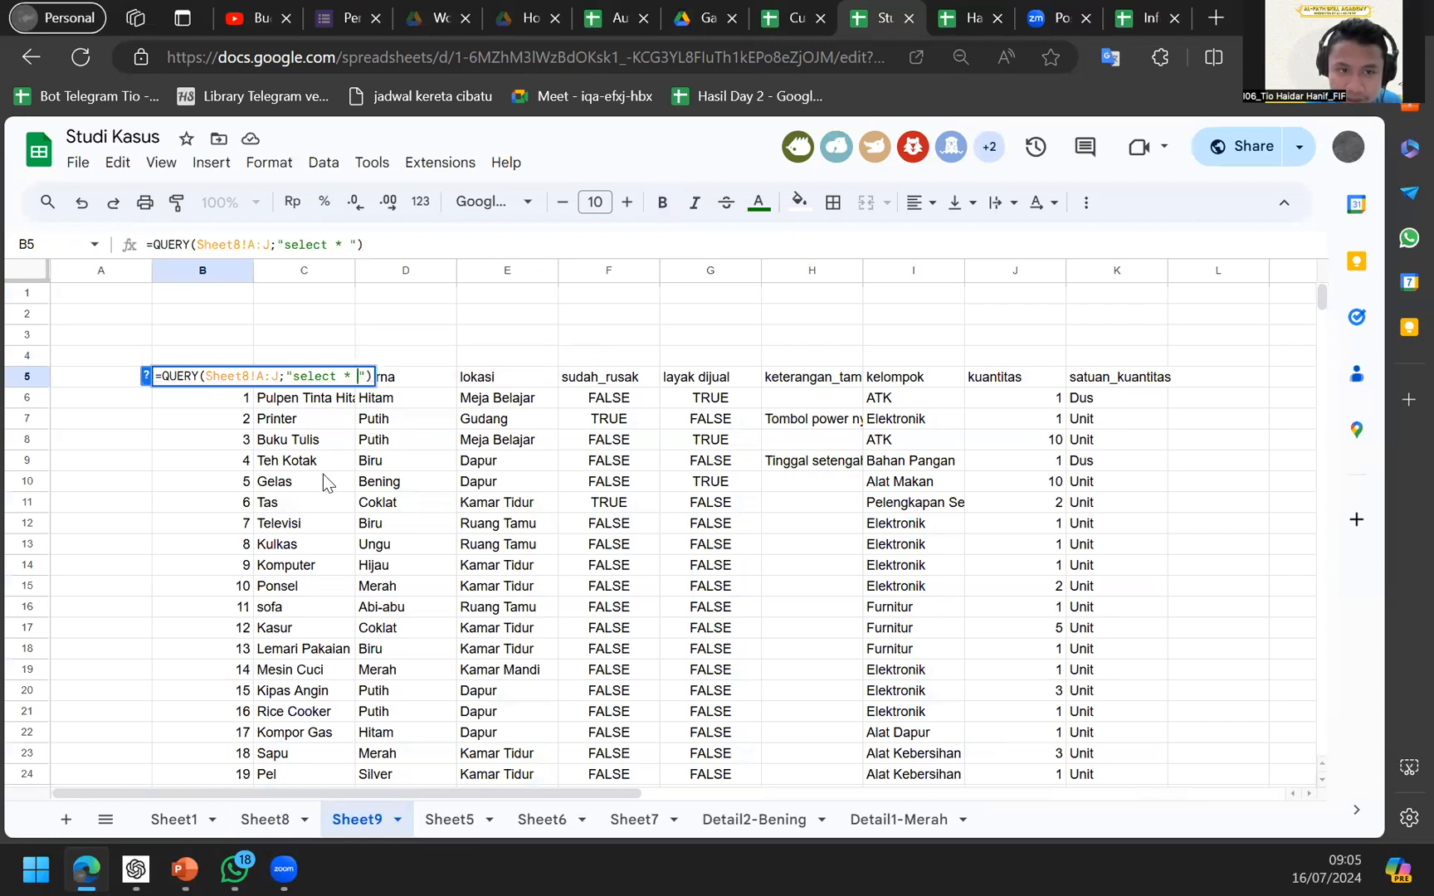
text(where C )
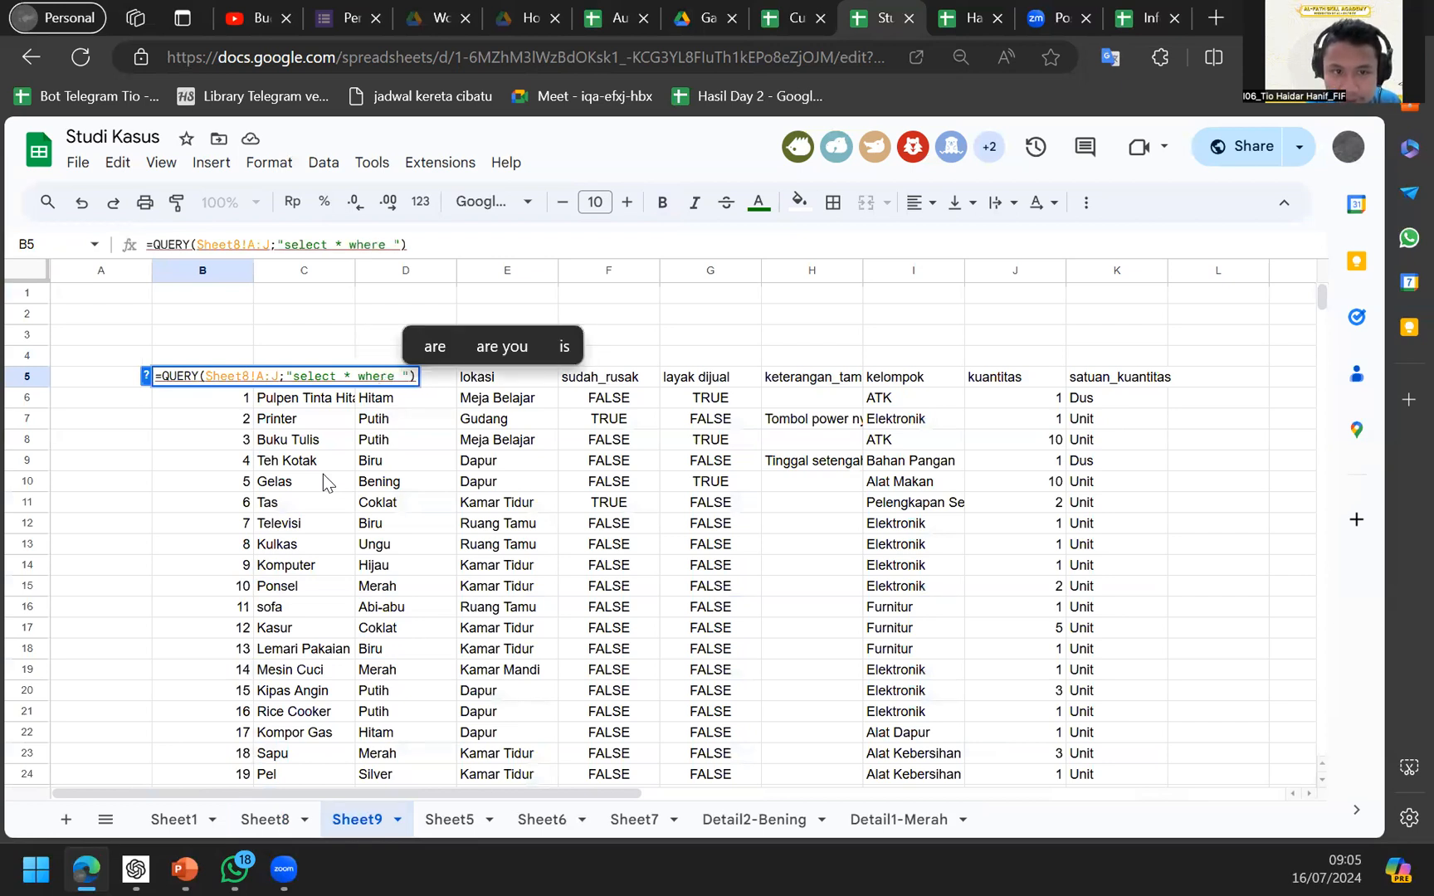
text(= ')
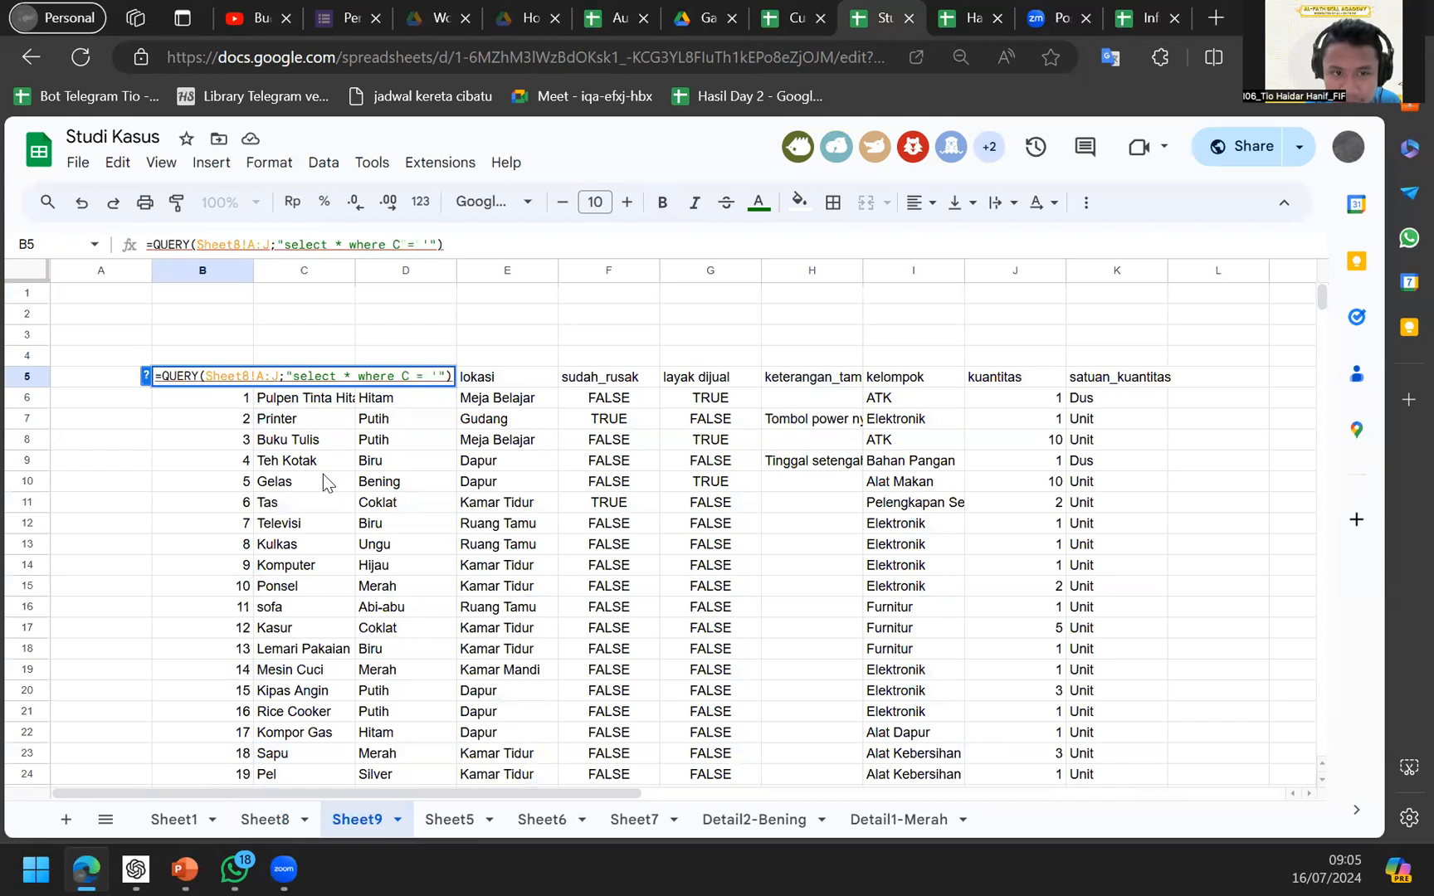
text(Putih;)
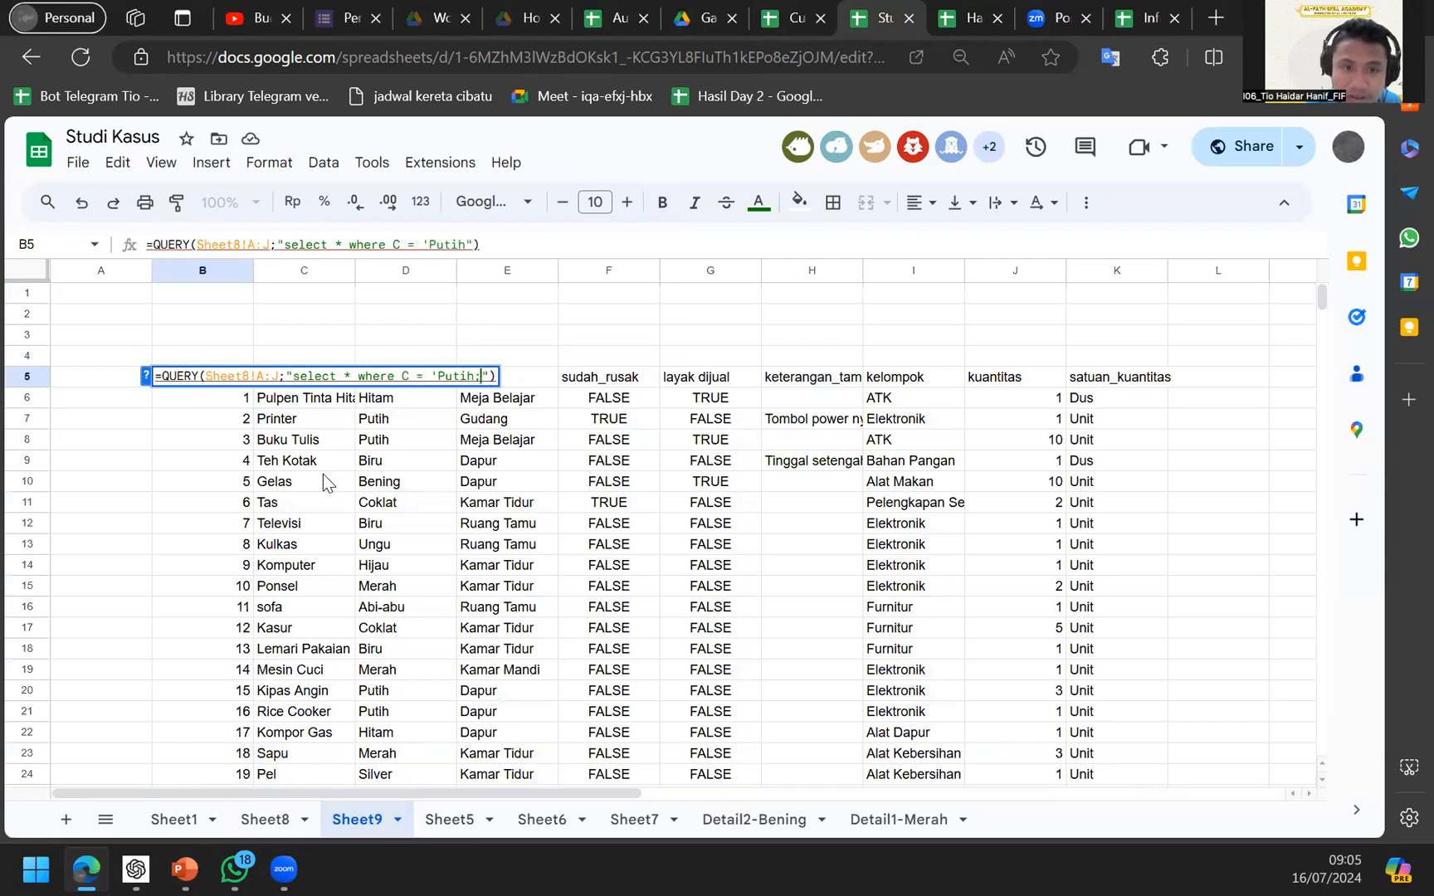
key(BackSpace)
text(')
key(Return)
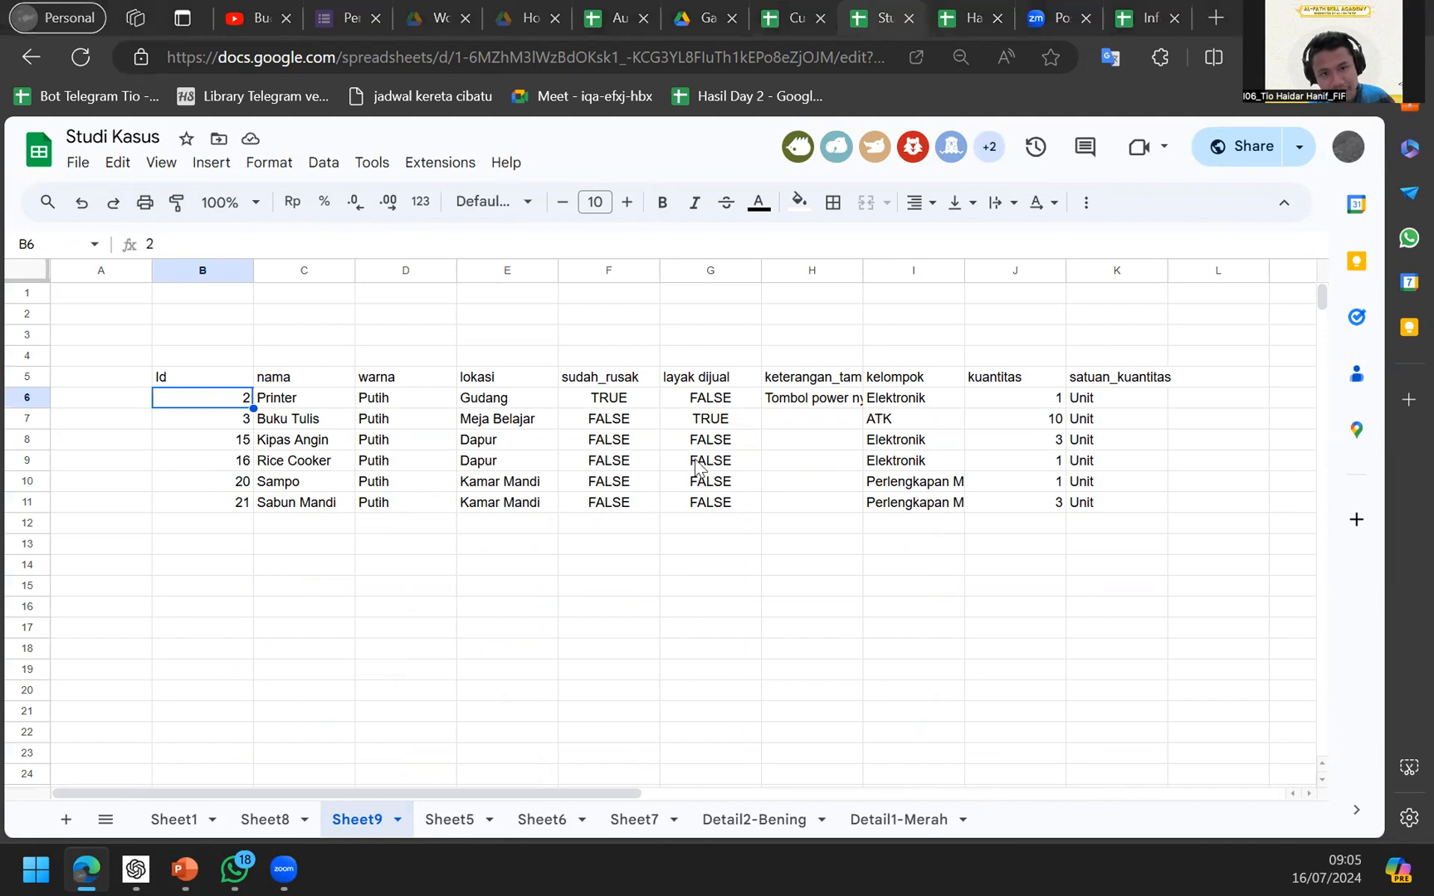
Change the filter value from 'Putih' to 'Merah', leaving only the red items.
double_click(231, 384)
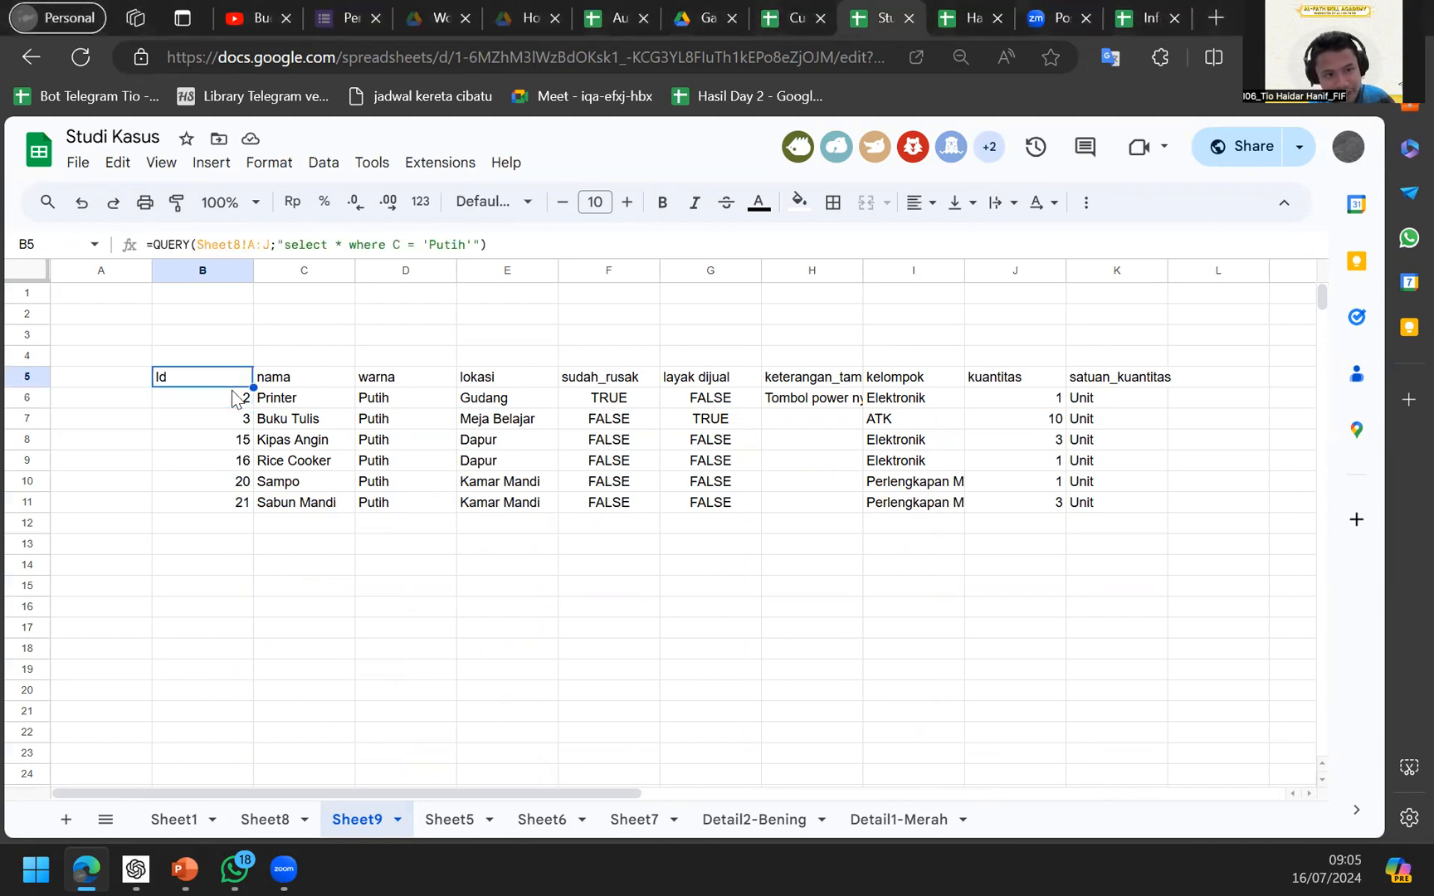
key(Left)
key(Left)
key(Left)
key(BackSpace)
key(BackSpace)
key(BackSpace)
key(BackSpace)
key(BackSpace)
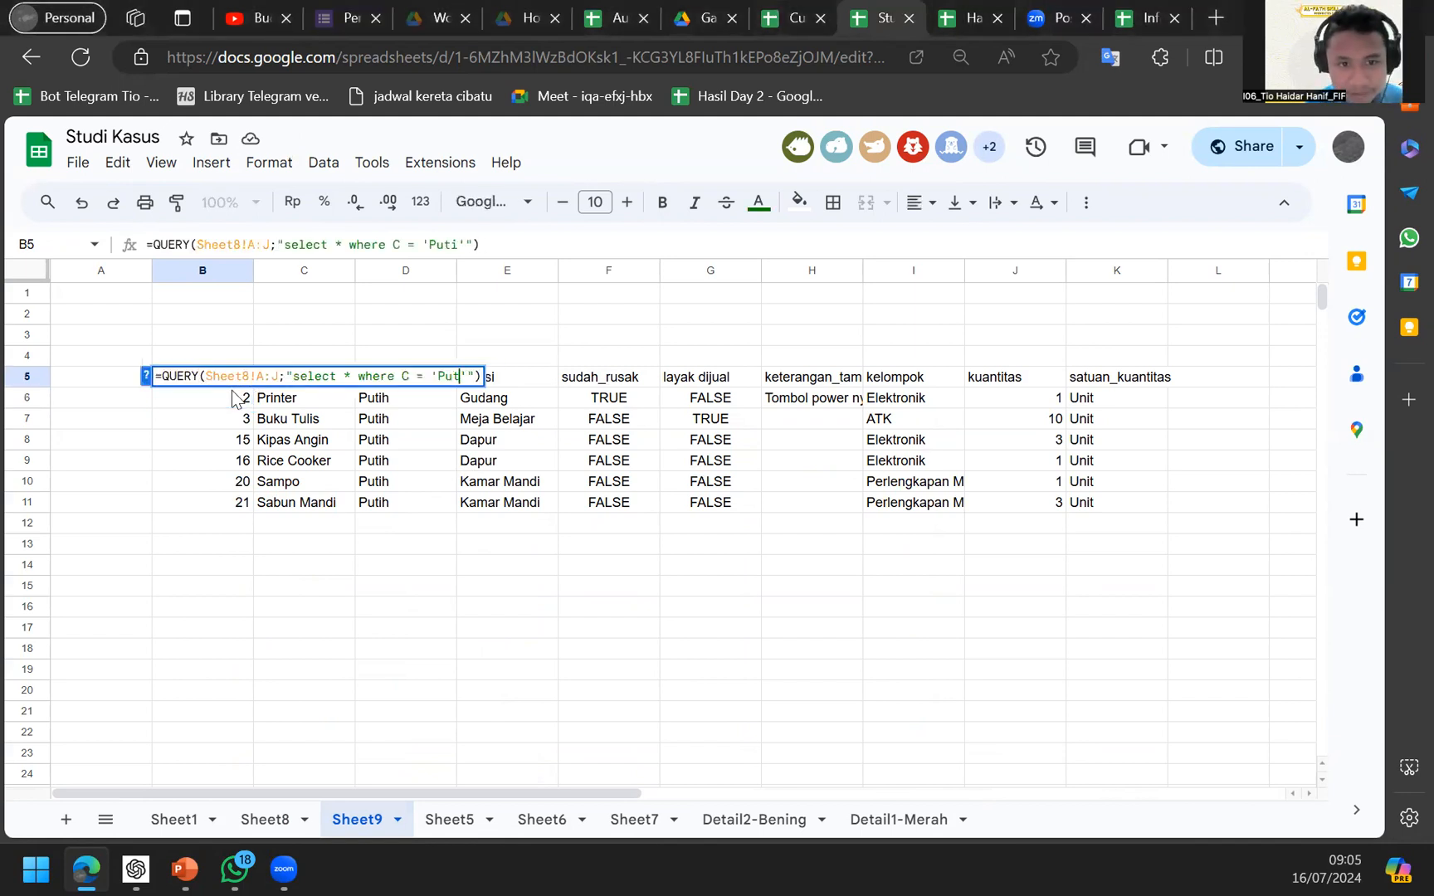
text(Merah)
key(Return)
key(Up)
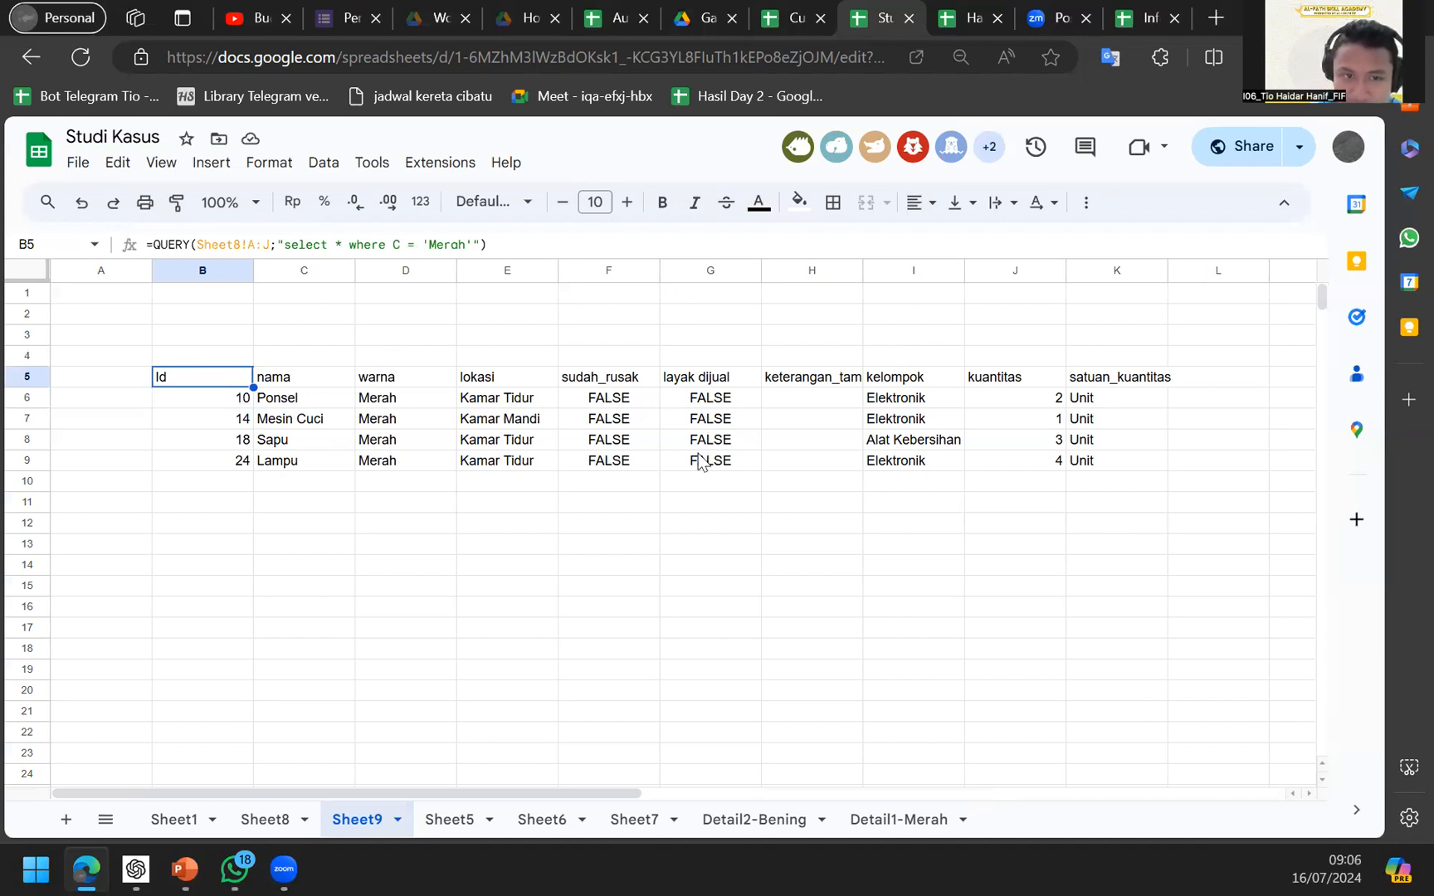
click(447, 247)
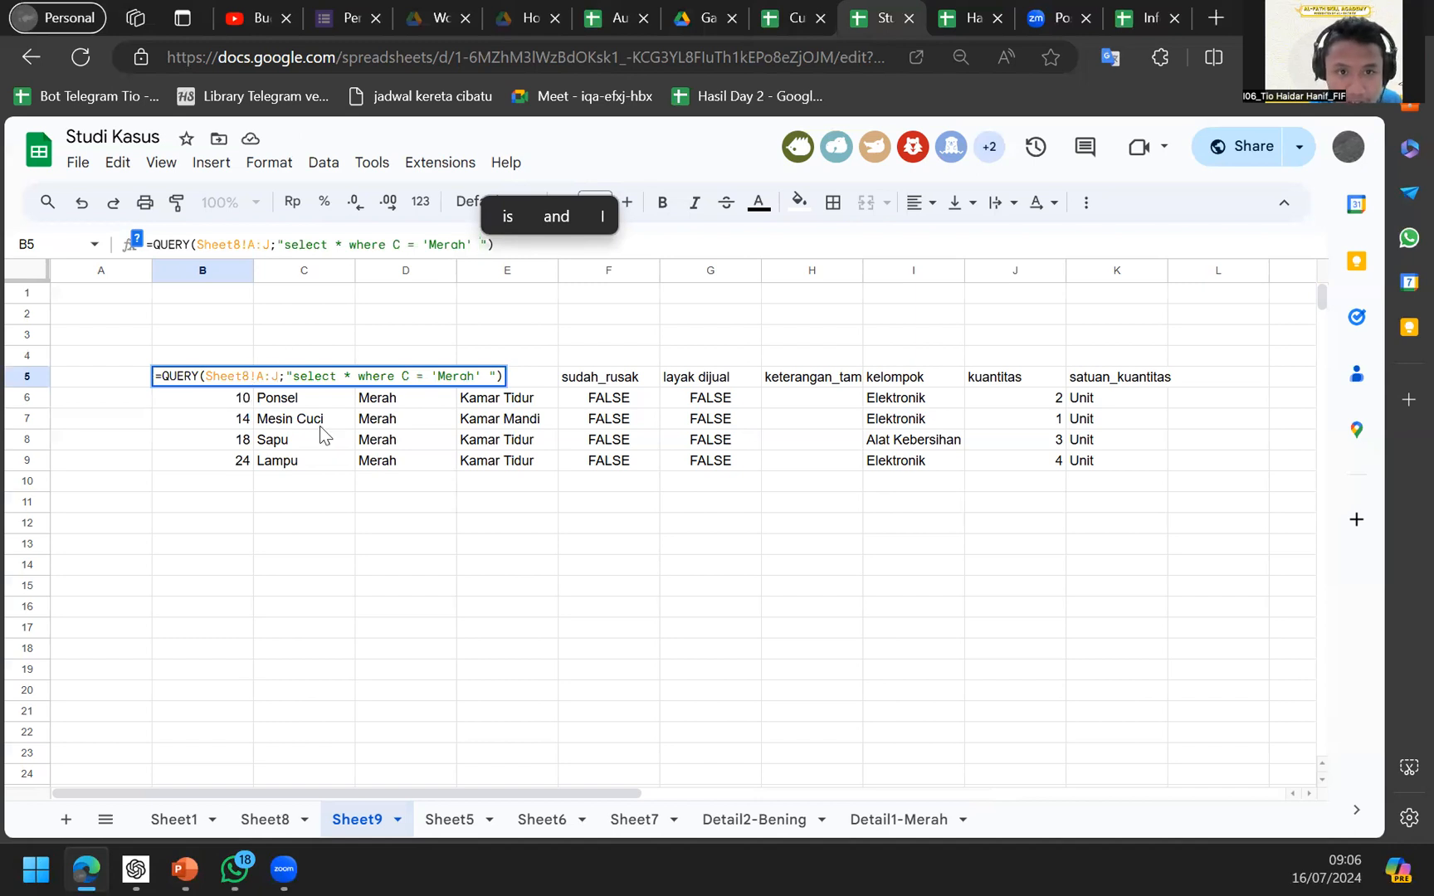
Sort the red items by Id with order by A, then order by A desc.
text(order by )
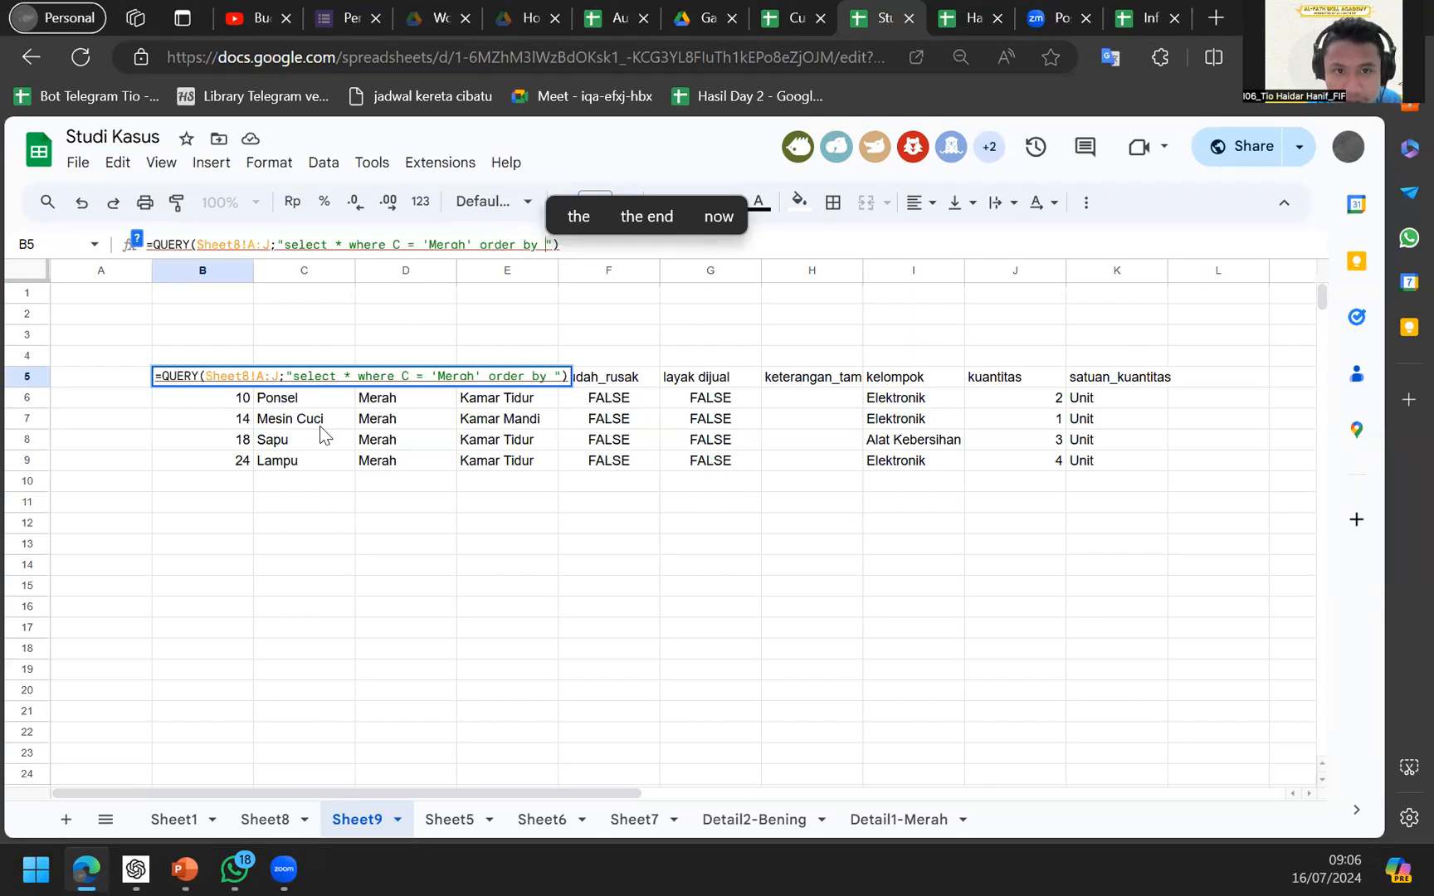
text(A)
key(Return)
key(Up)
key(F2)
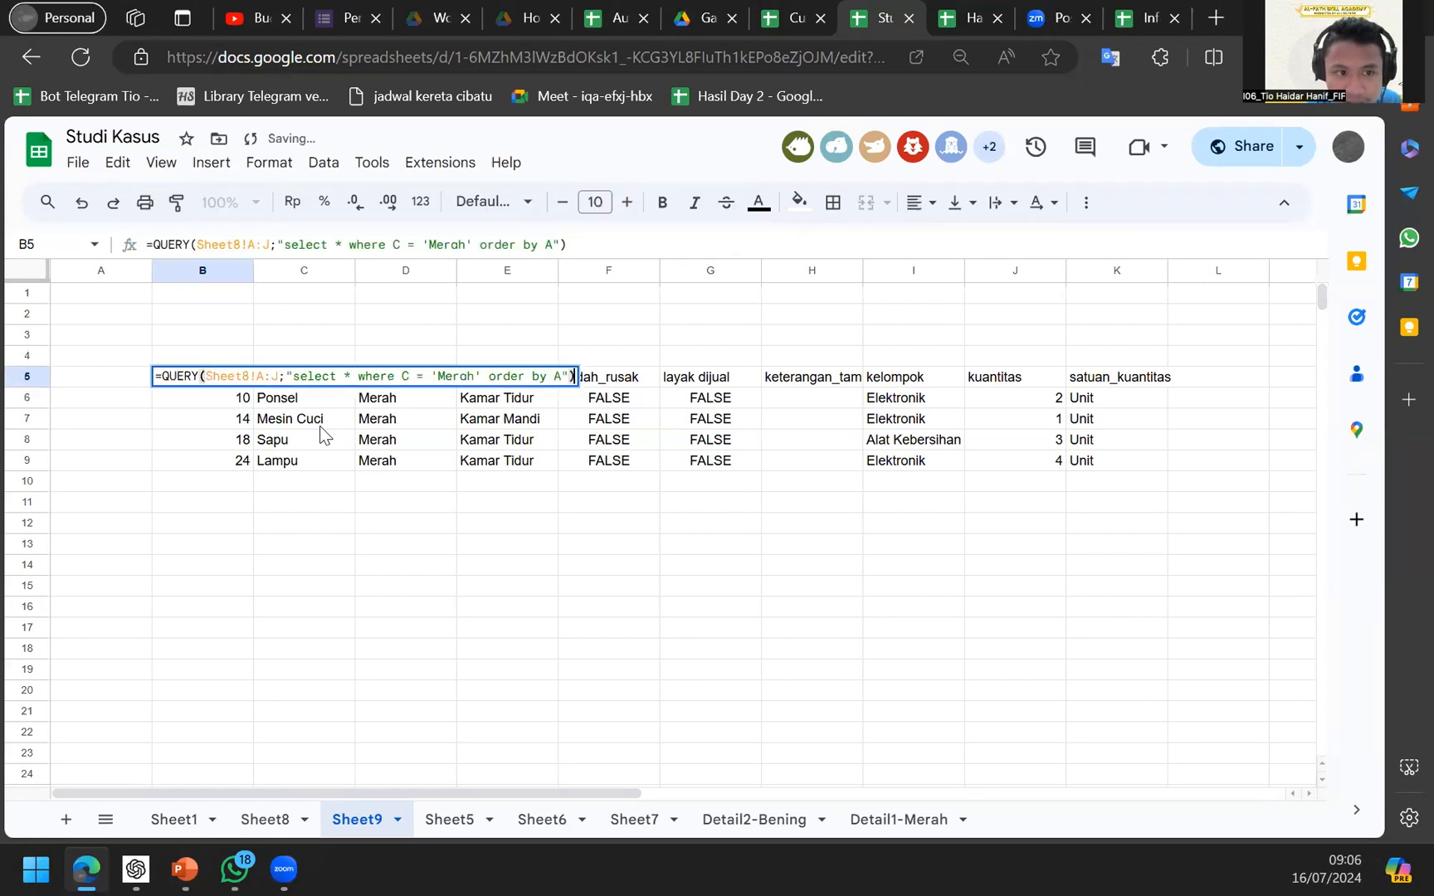
key(Left)
key(Left)
text(d)
text(esc)
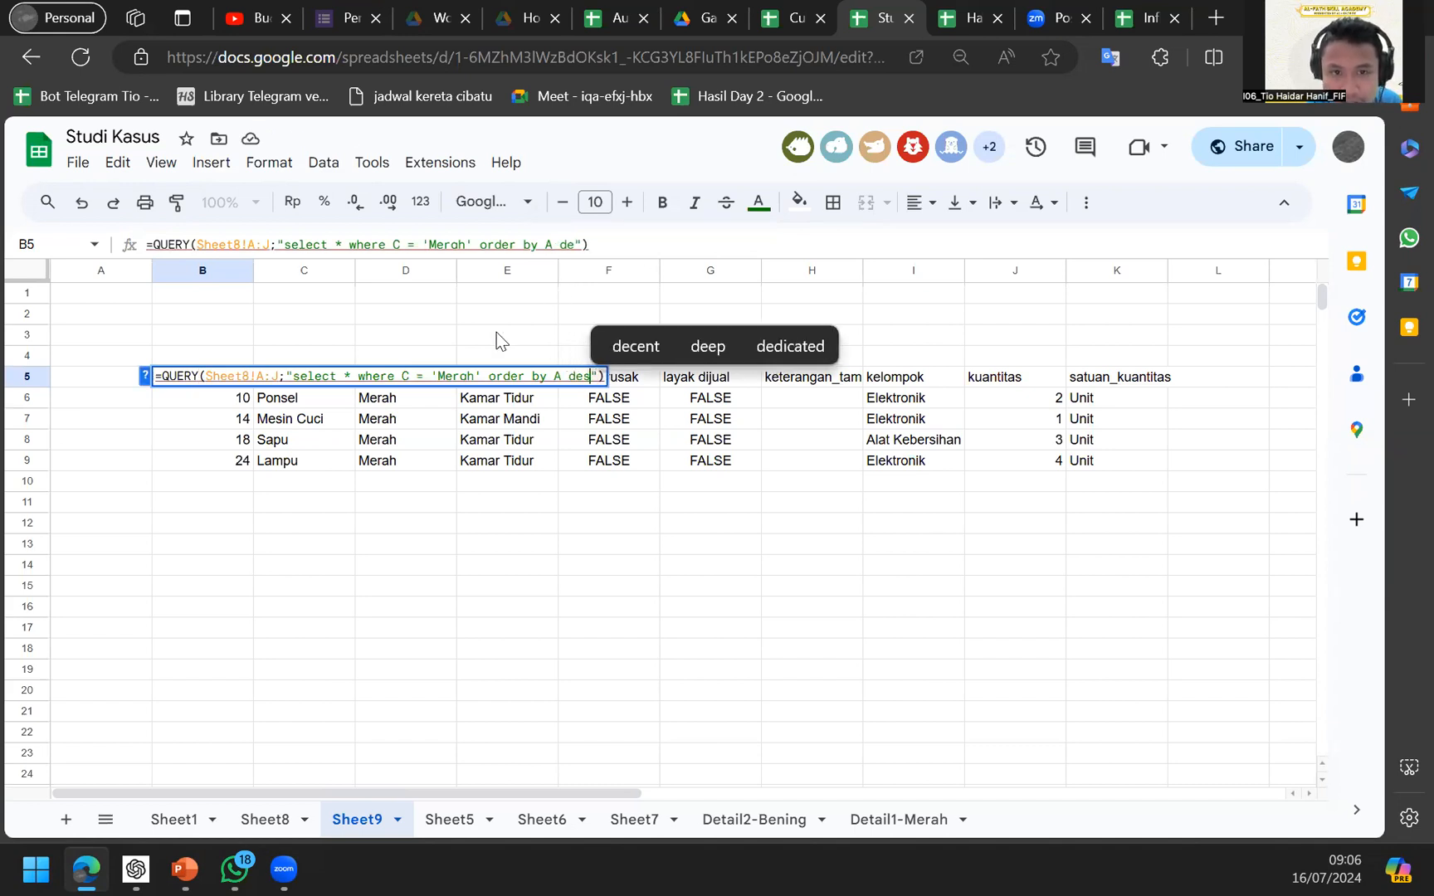
key(Return)
key(Up)
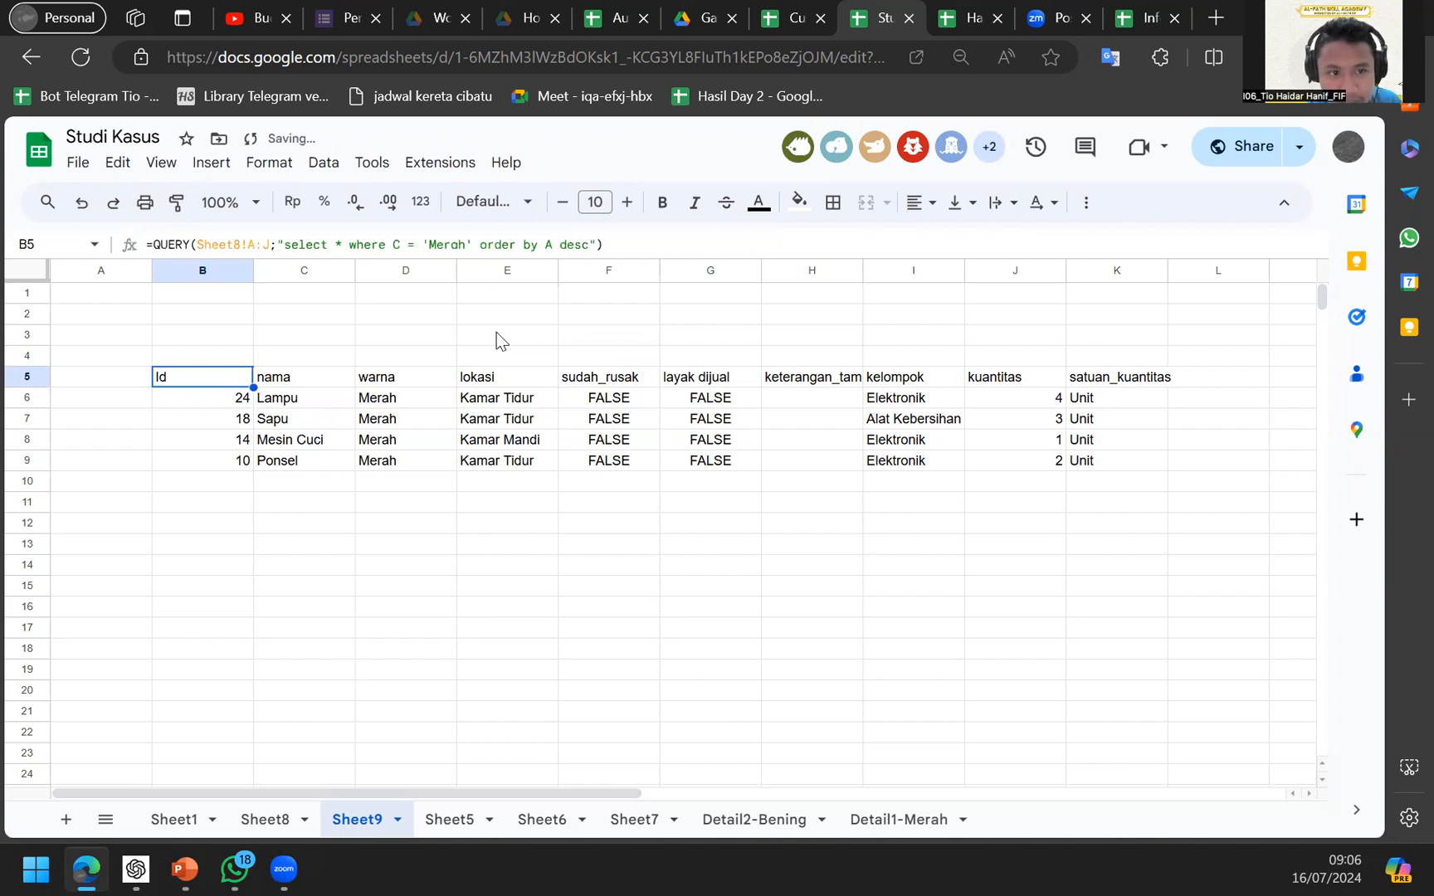
Change the sort column from A to B, keeping descending order.
click(239, 402)
key(Up)
key(Return)
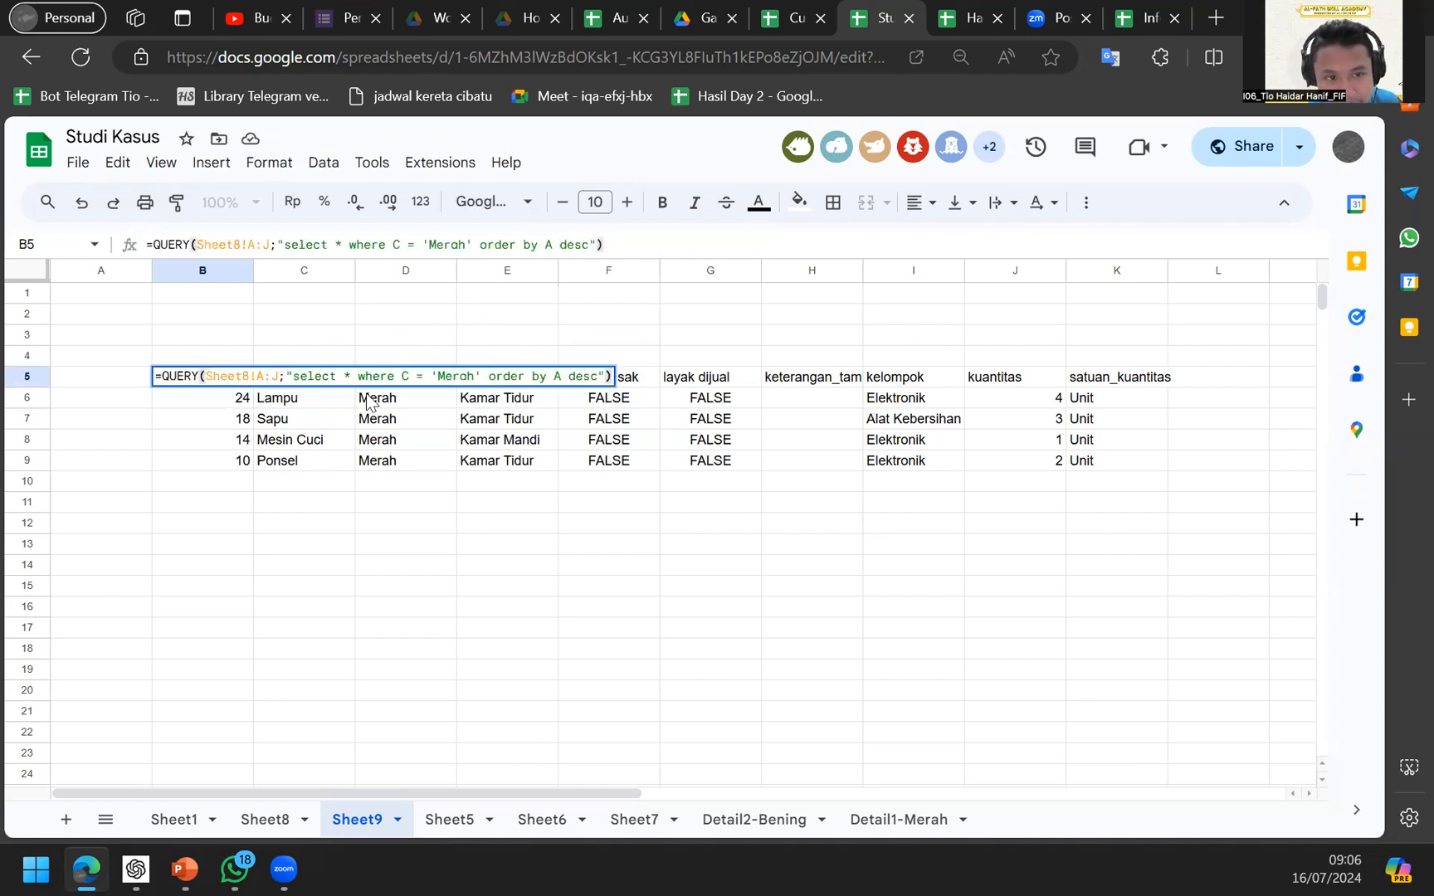
click(322, 422)
click(272, 399)
double_click(243, 379)
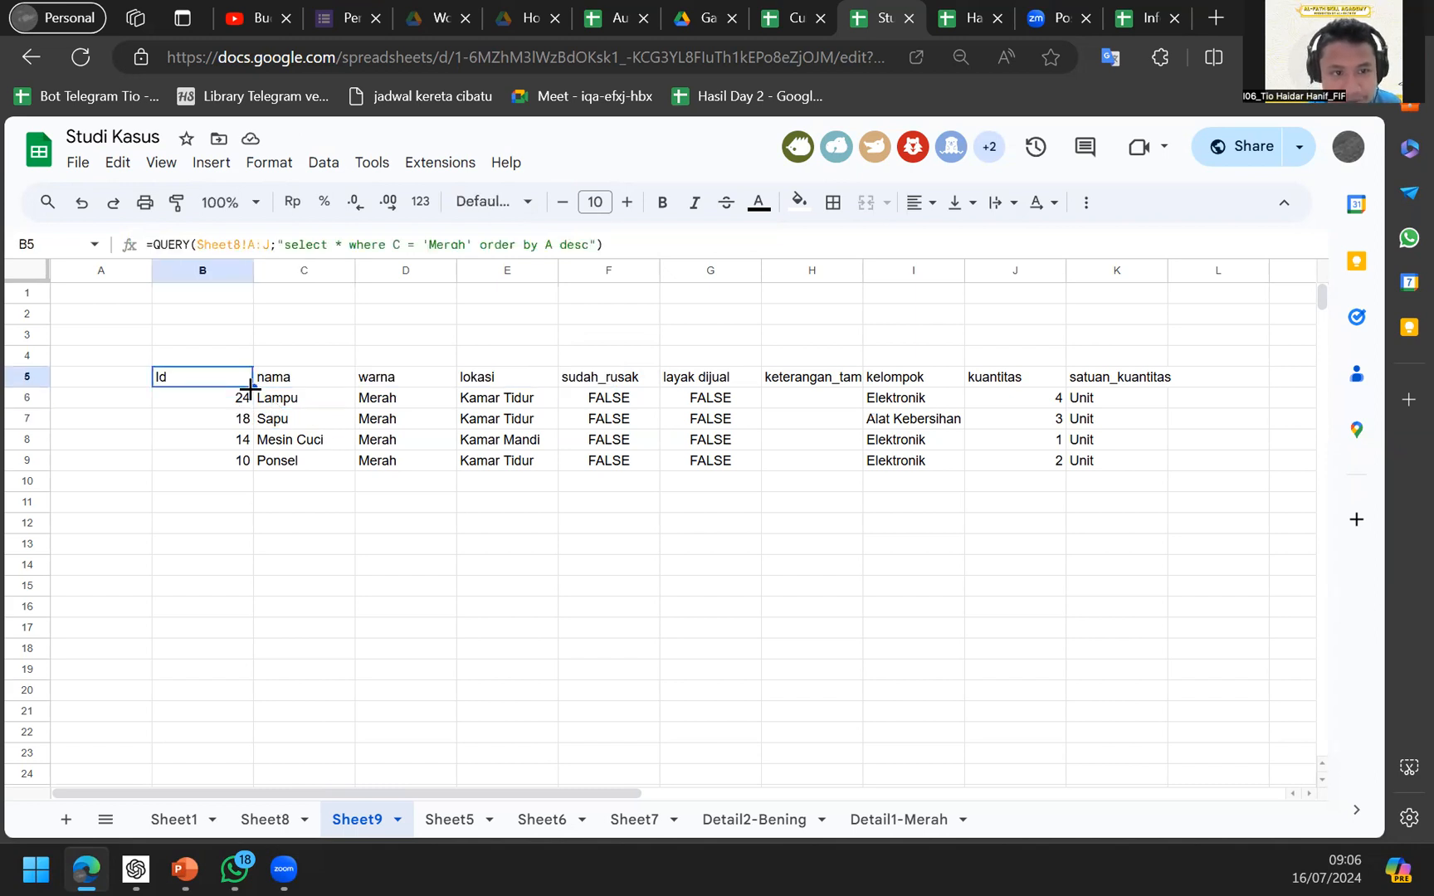
double_click(549, 246)
text(B)
key(Return)
Check the descending names, then change desc to asc to sort by name ascending.
key(Up)
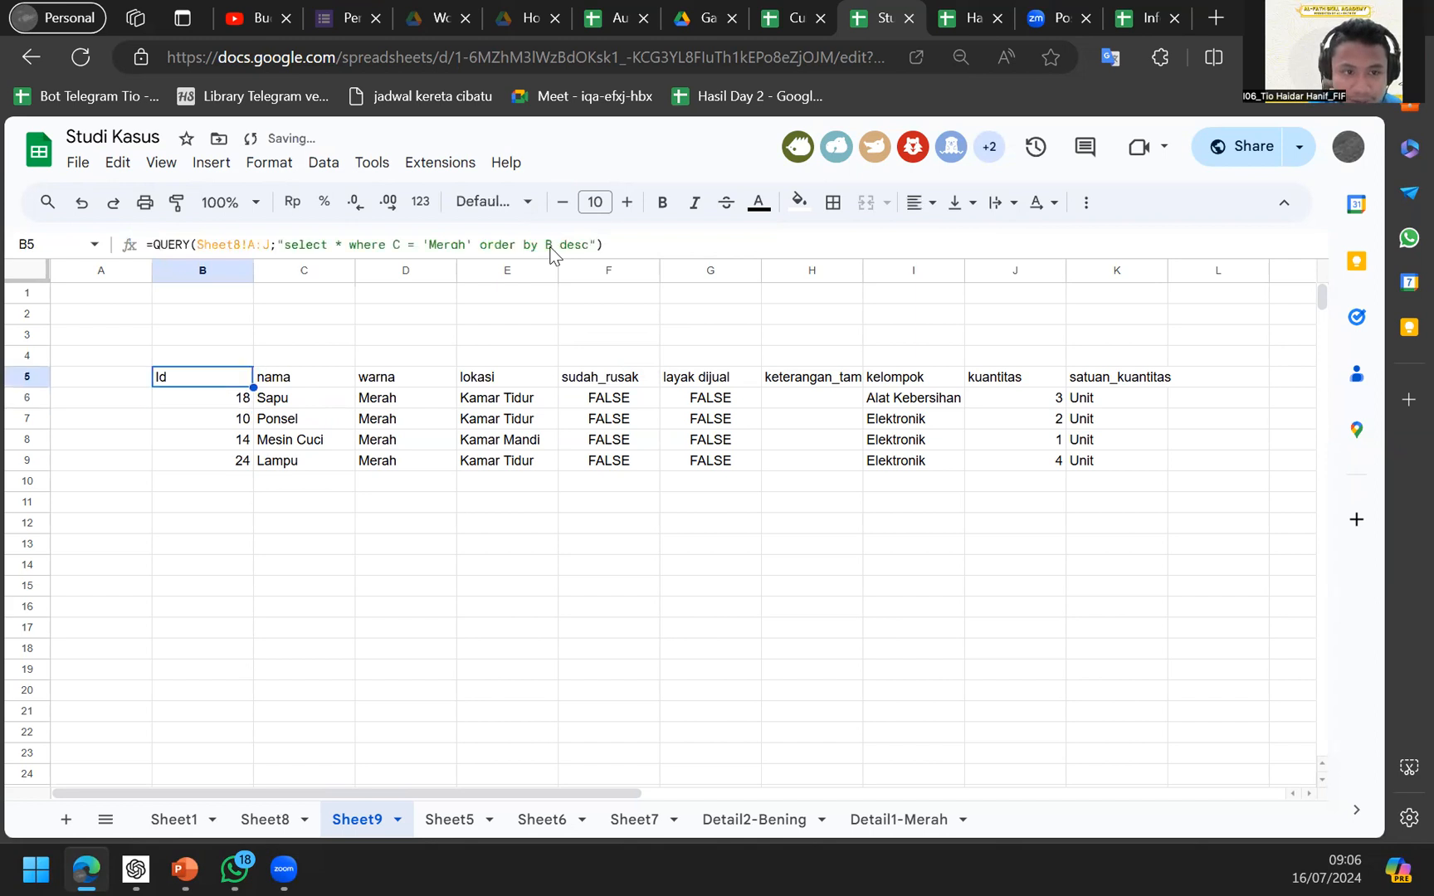
key(Right)
key(Down)
key(Down)
key(Up)
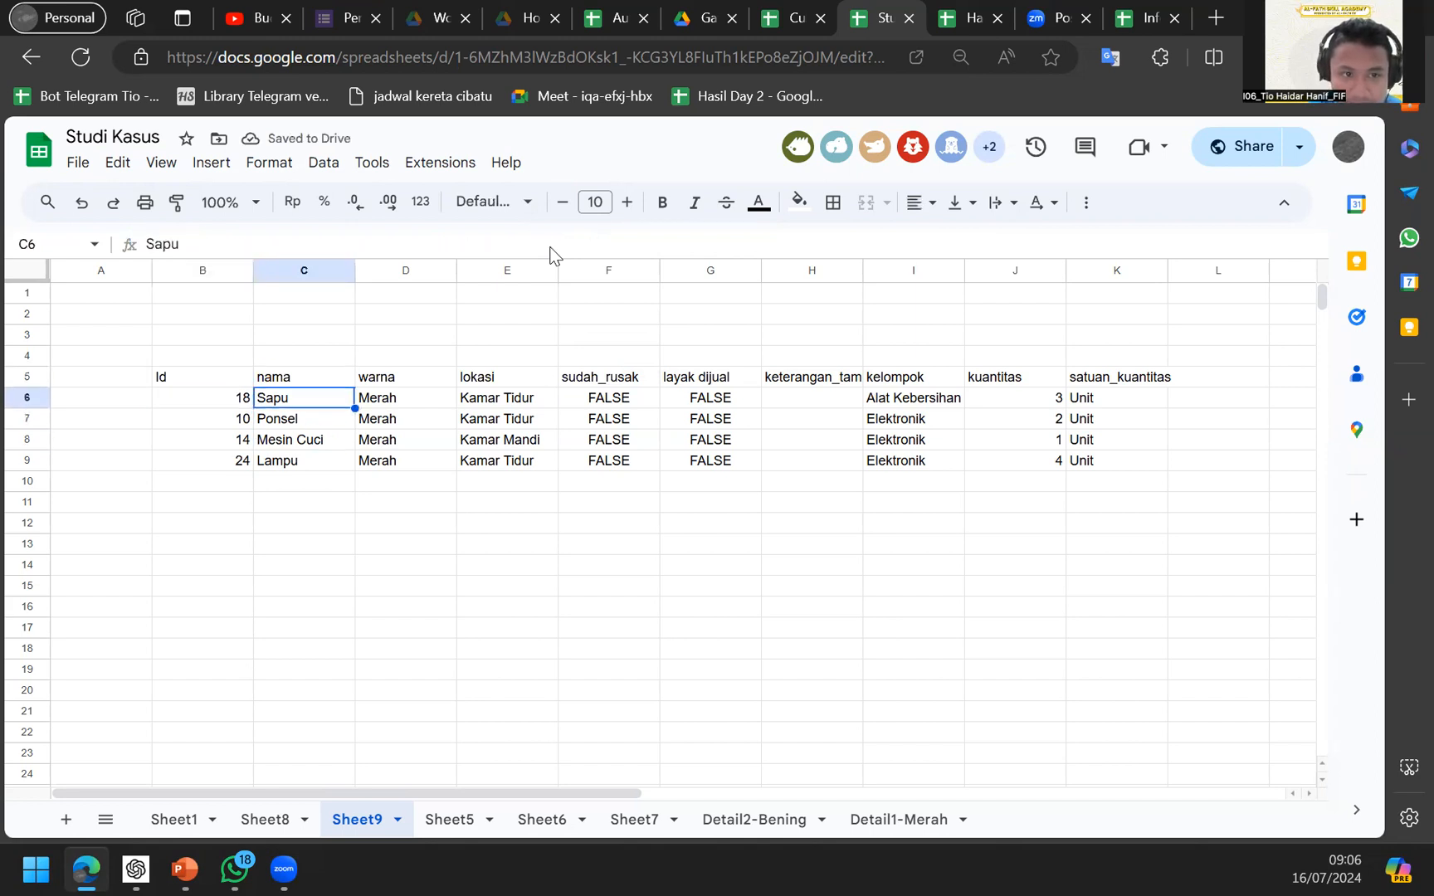
key(Down)
key(Down)
key(Up)
key(Up)
key(Up)
key(Left)
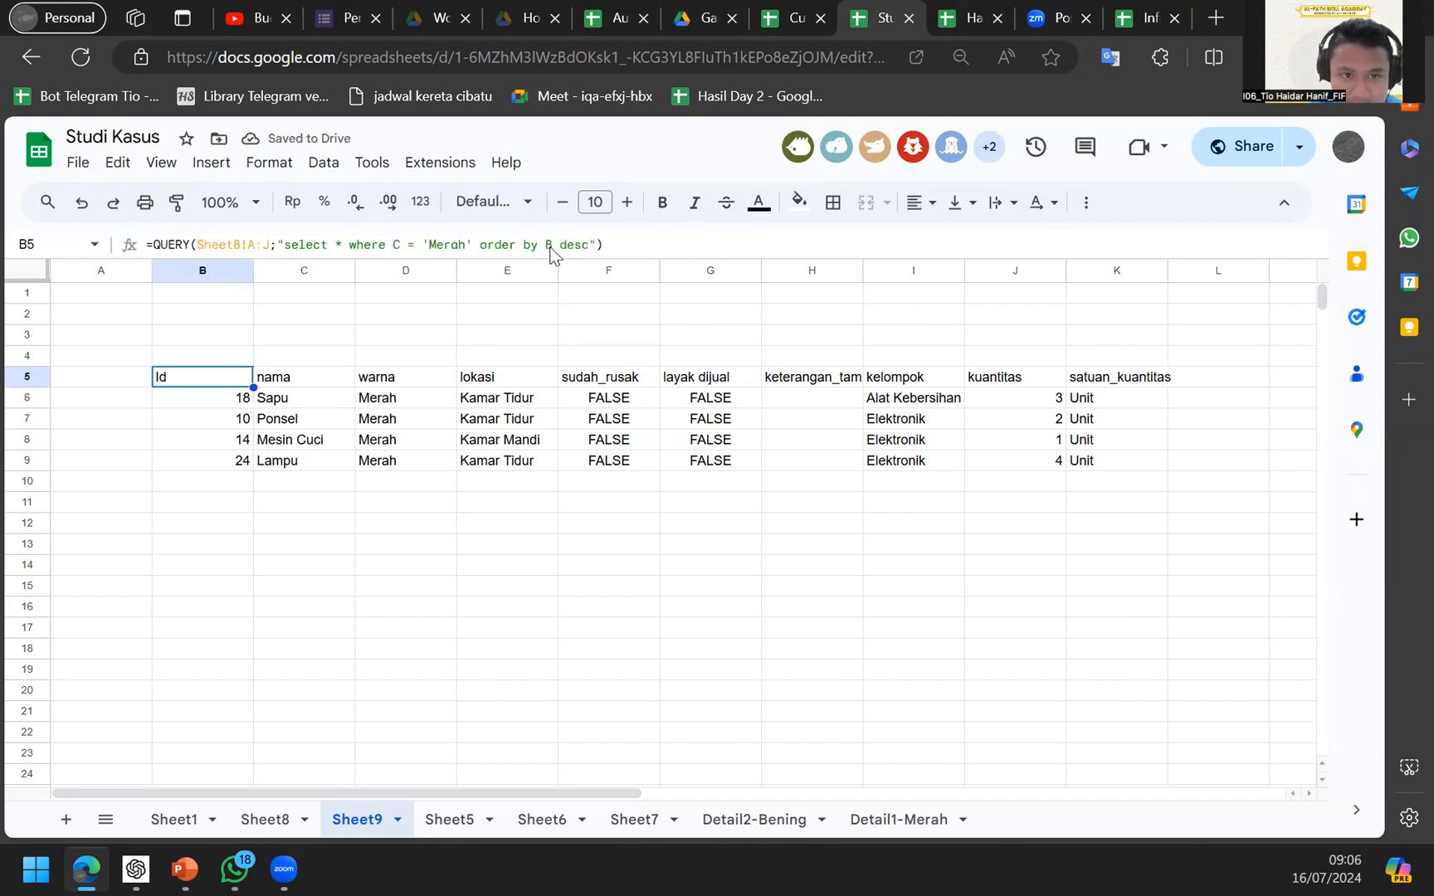
double_click(578, 246)
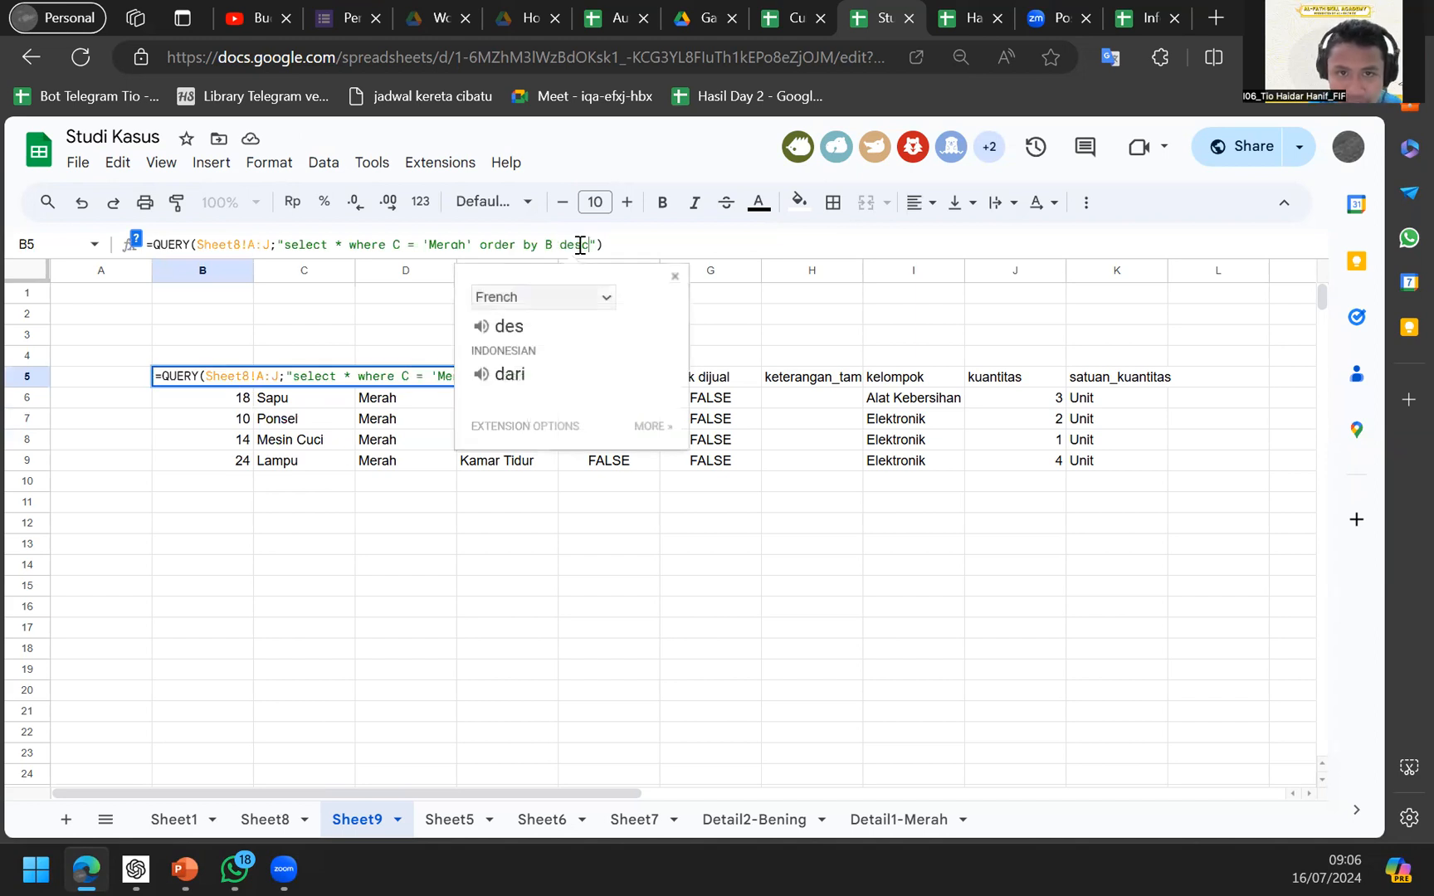
key(BackSpace)
key(BackSpace)
key(BackSpace)
key(BackSpace)
text(asc)
key(Return)
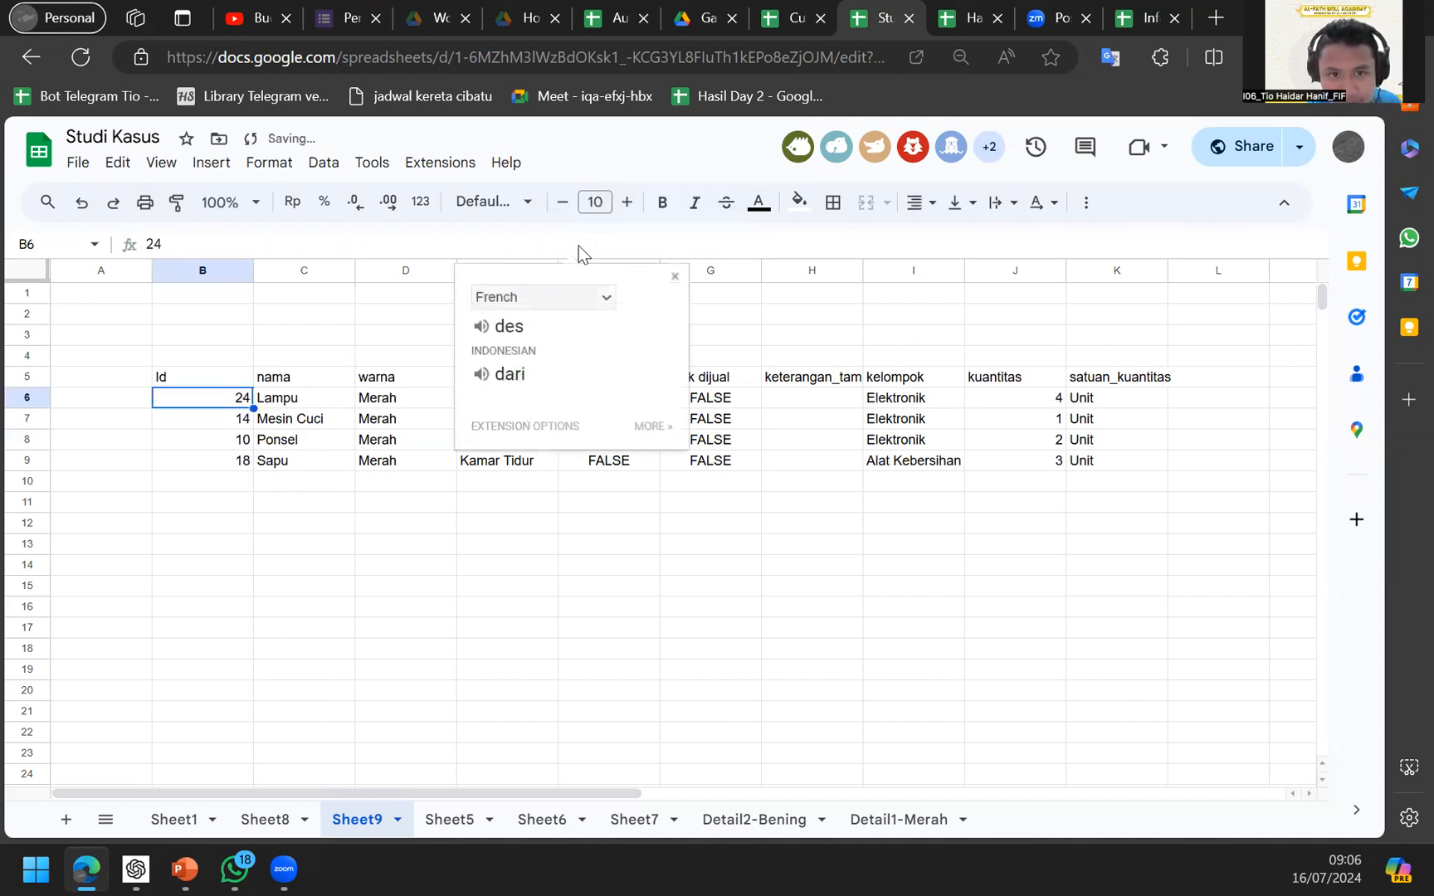
Review the ascending list Lampu, Mesin Cuci, Ponsel, Sapu and reconfirm B5's formula.
key(Up)
key(Right)
key(Down)
key(Down)
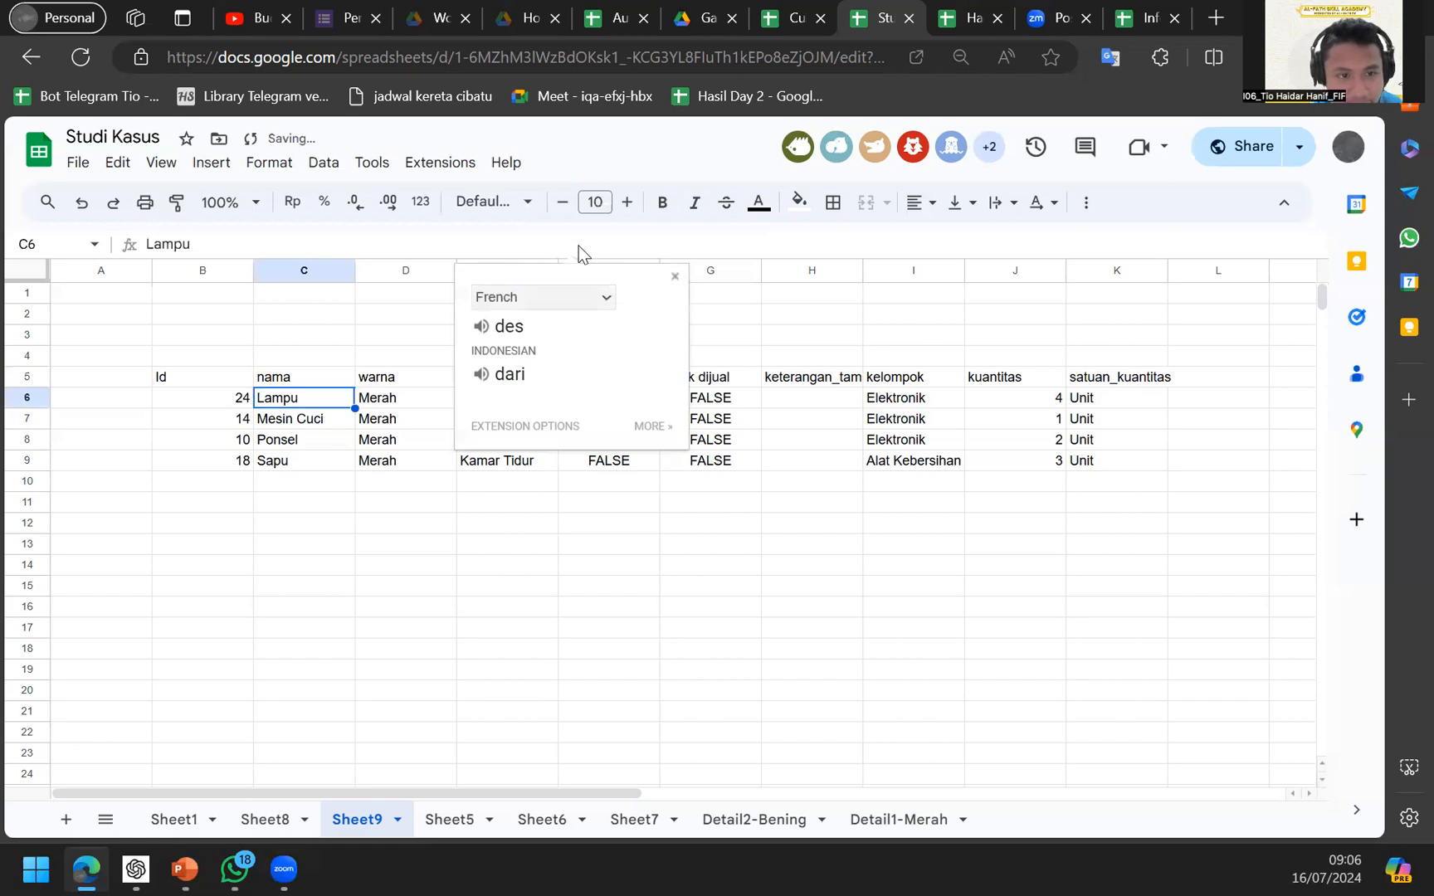
key(Down)
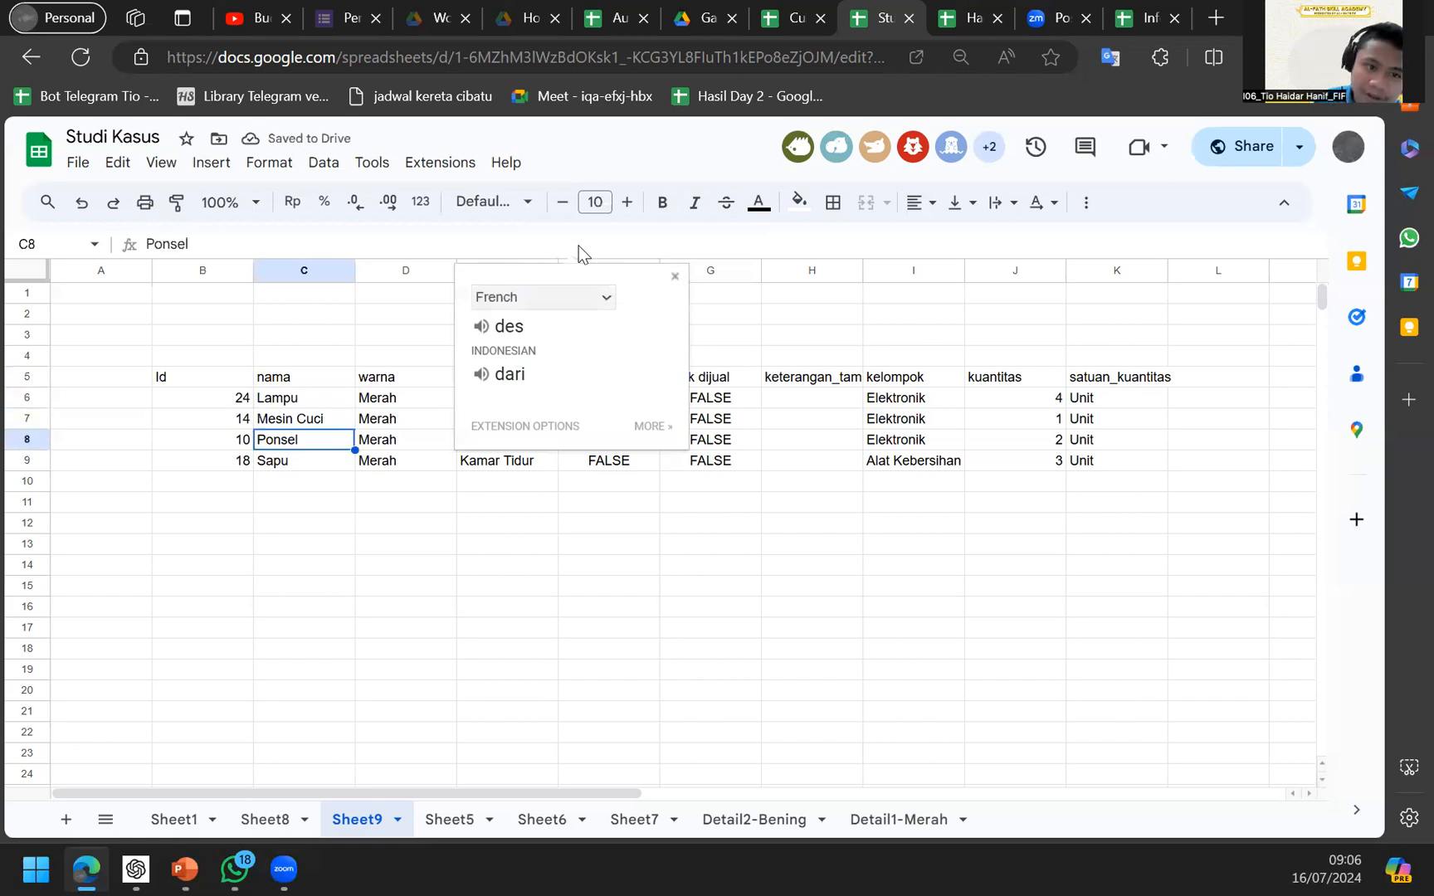
key(Up)
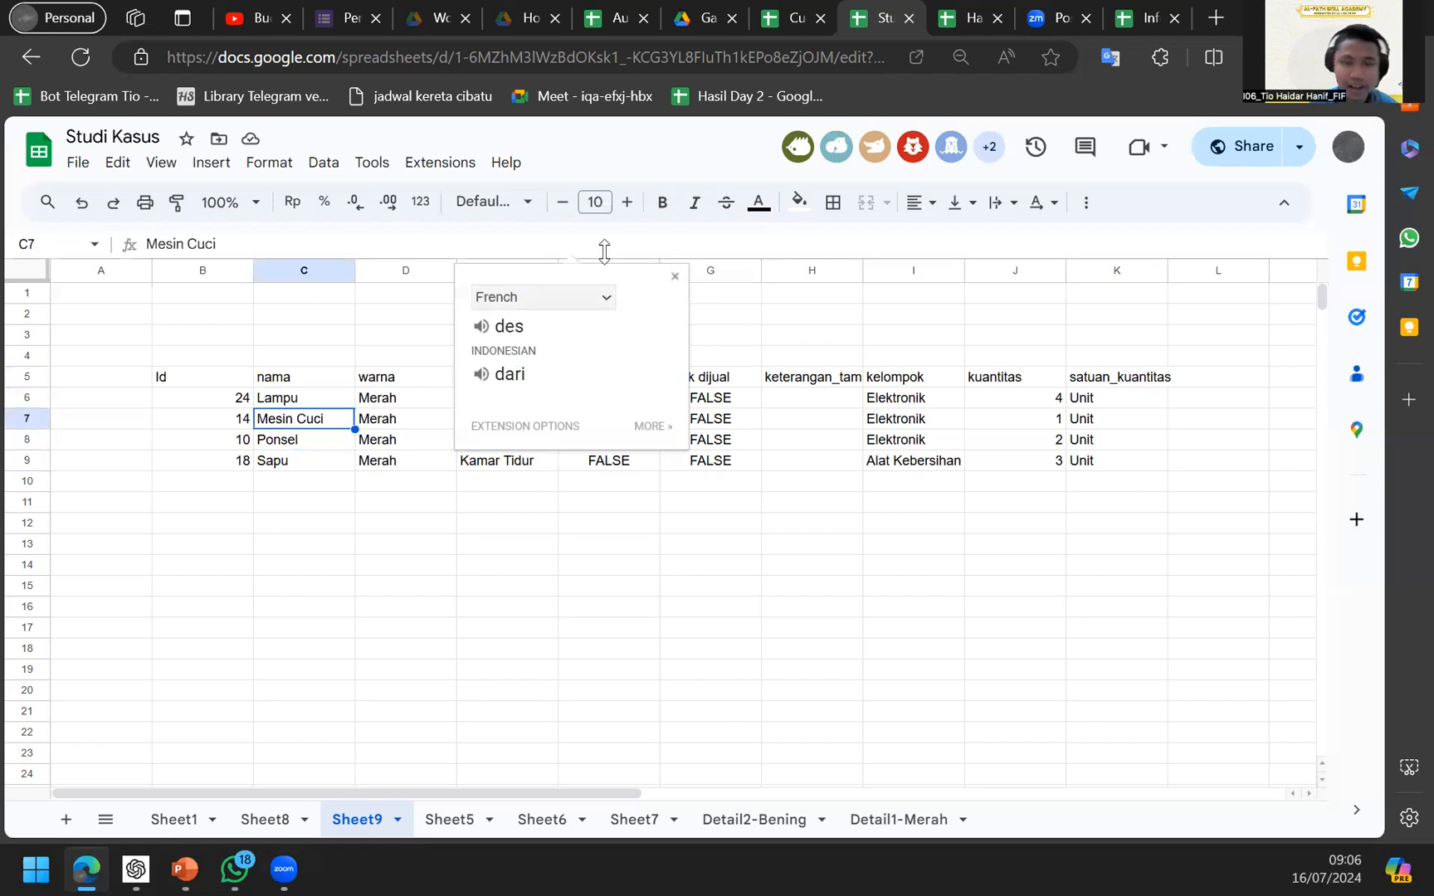
key(Up)
click(673, 276)
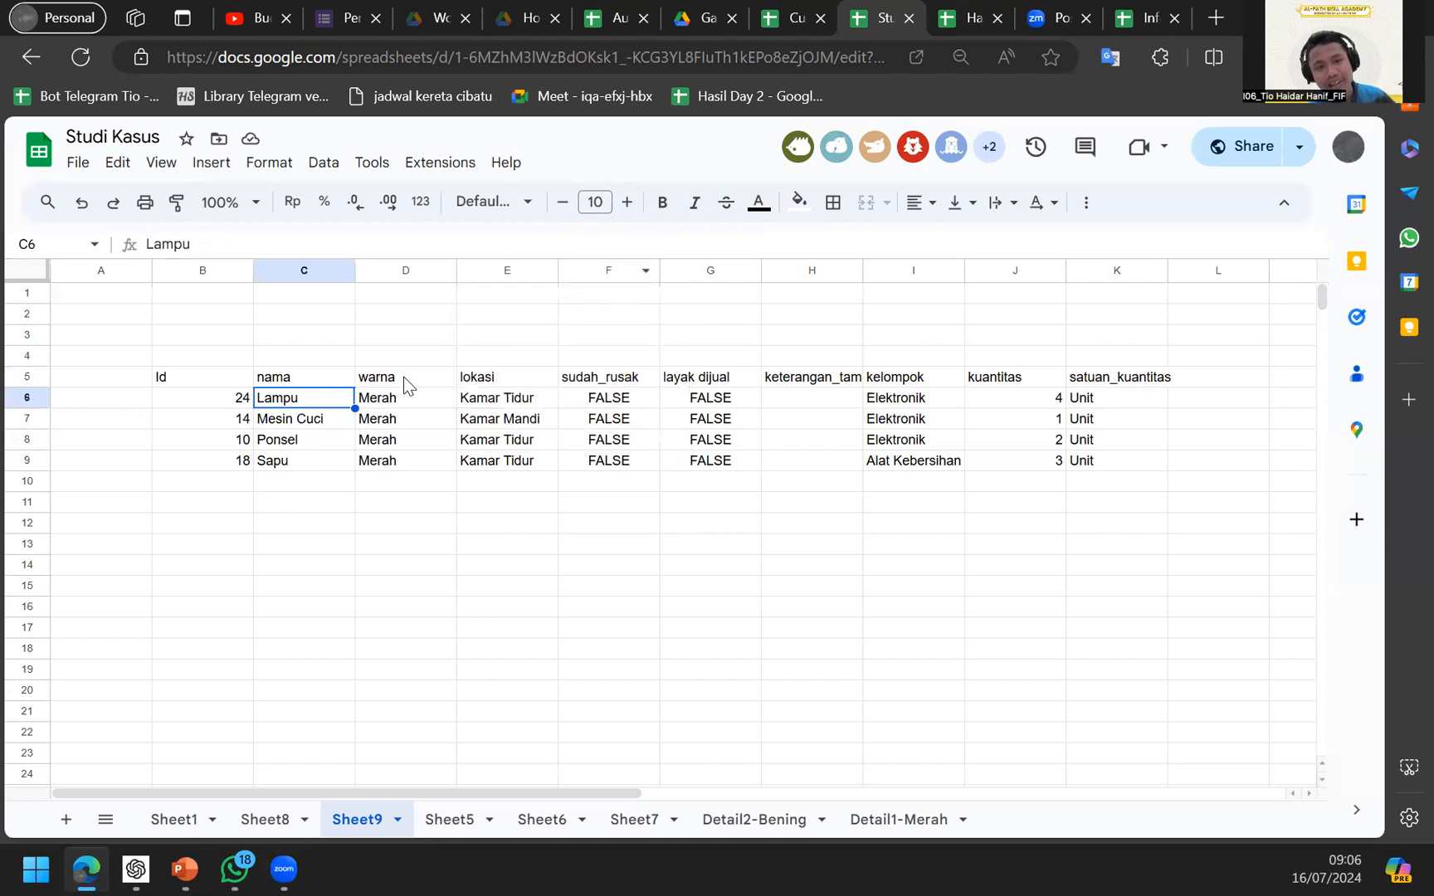
key(Up)
key(Left)
key(Return)
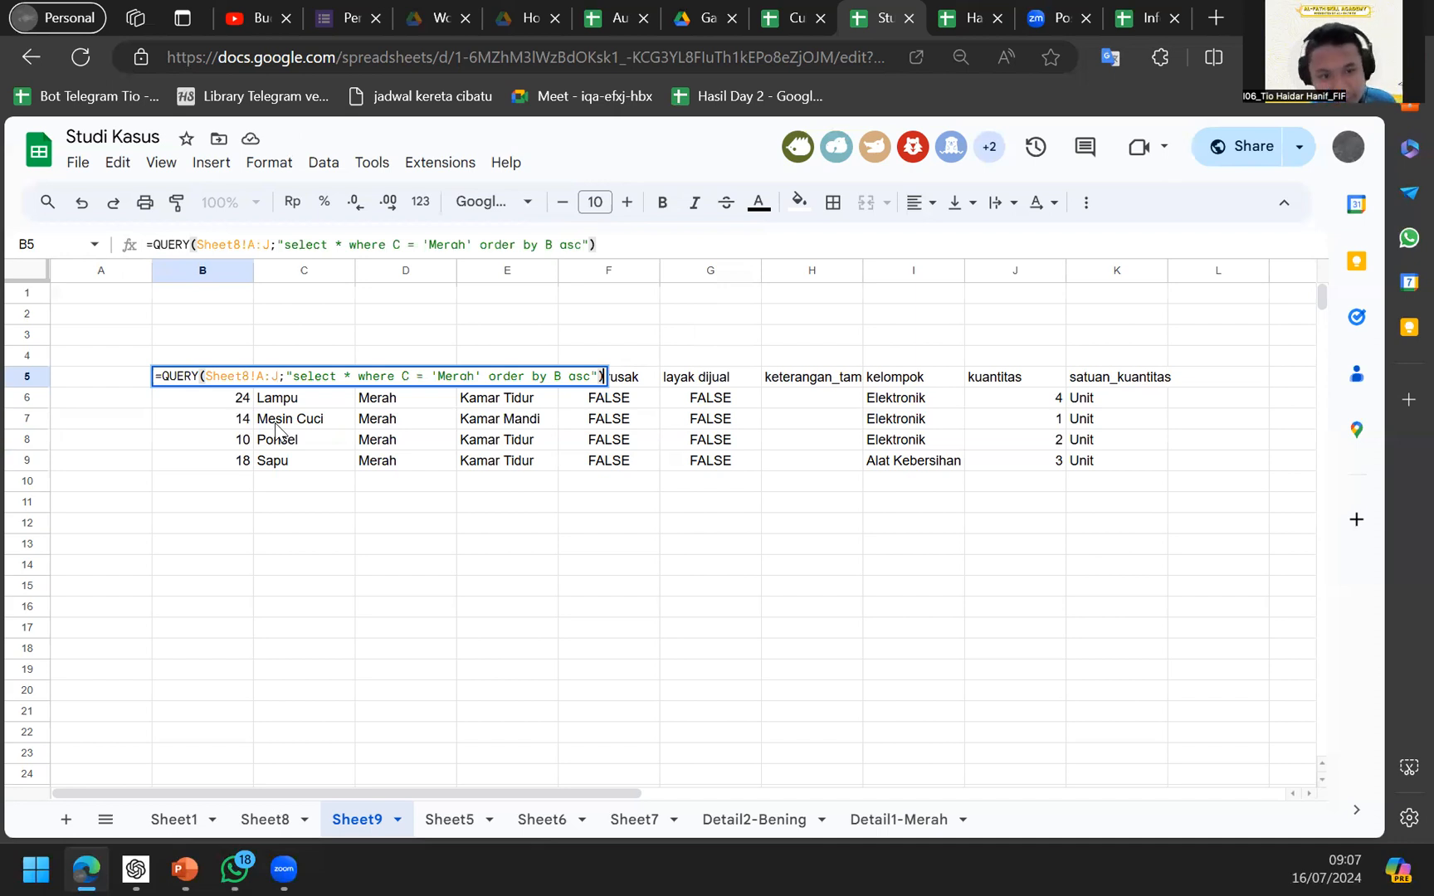
key(Return)
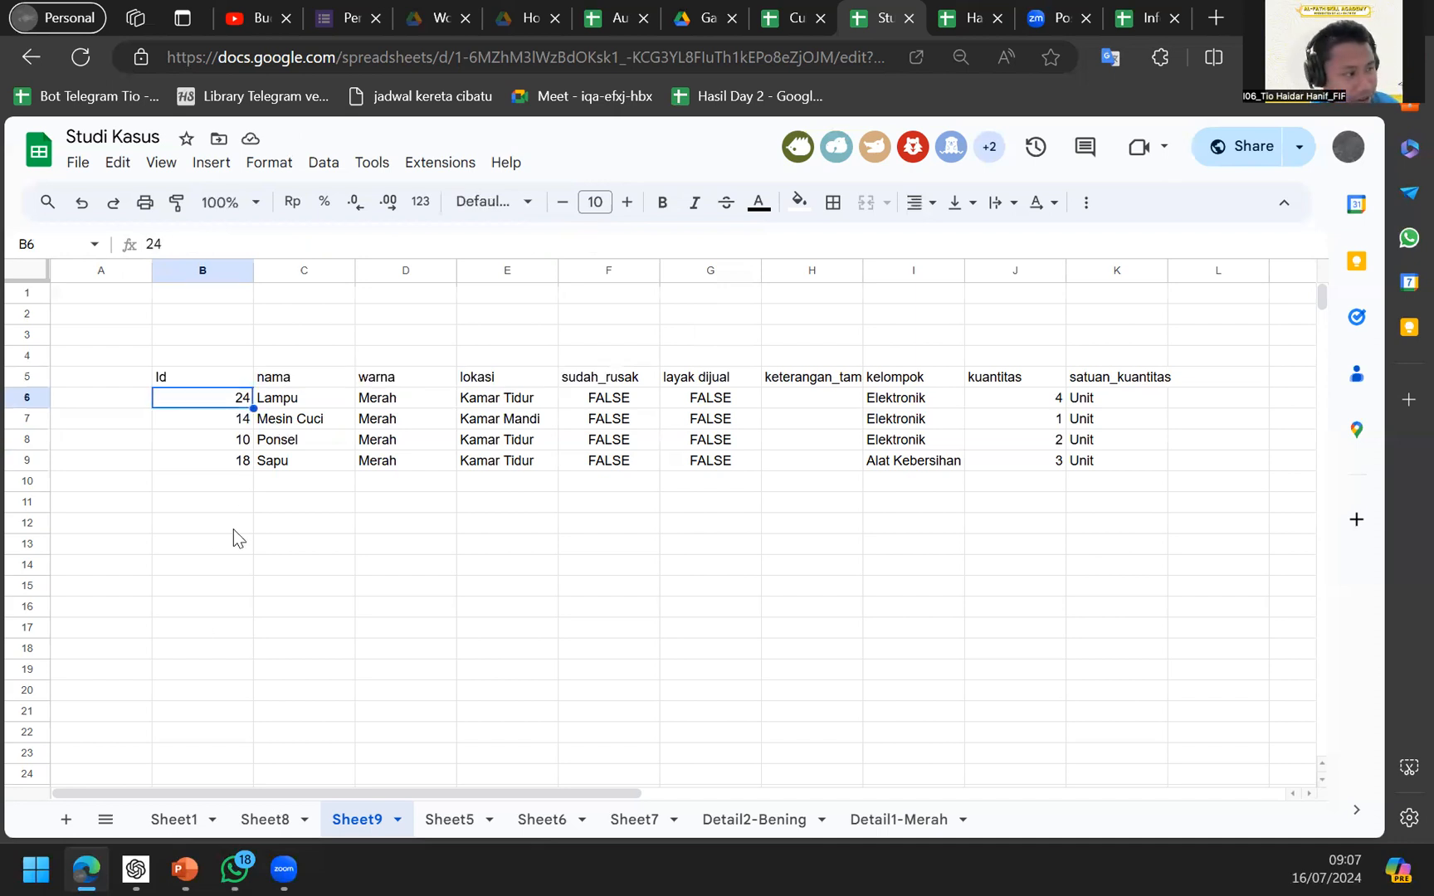
key(Up)
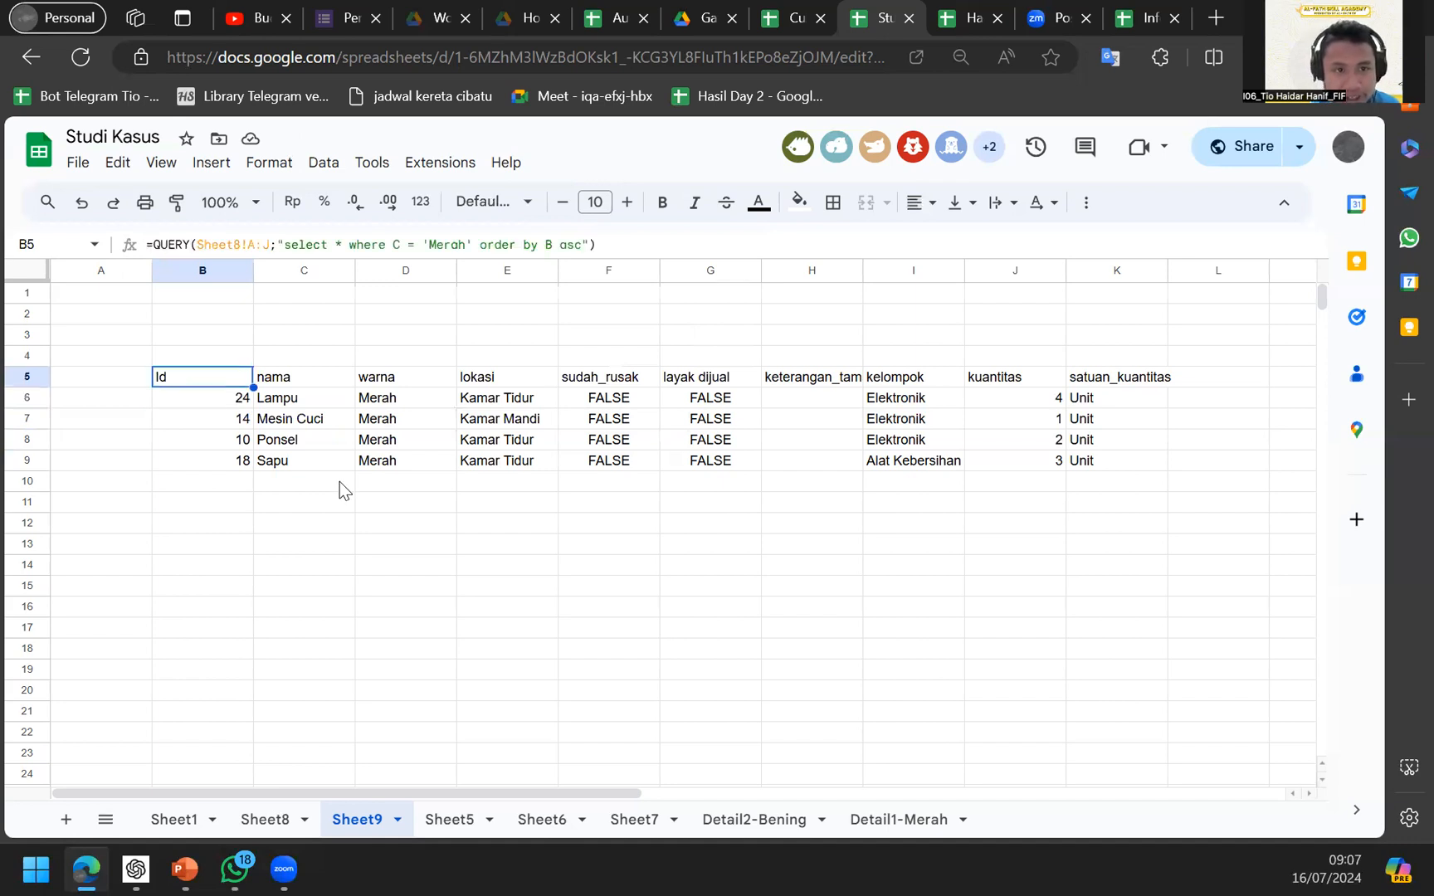
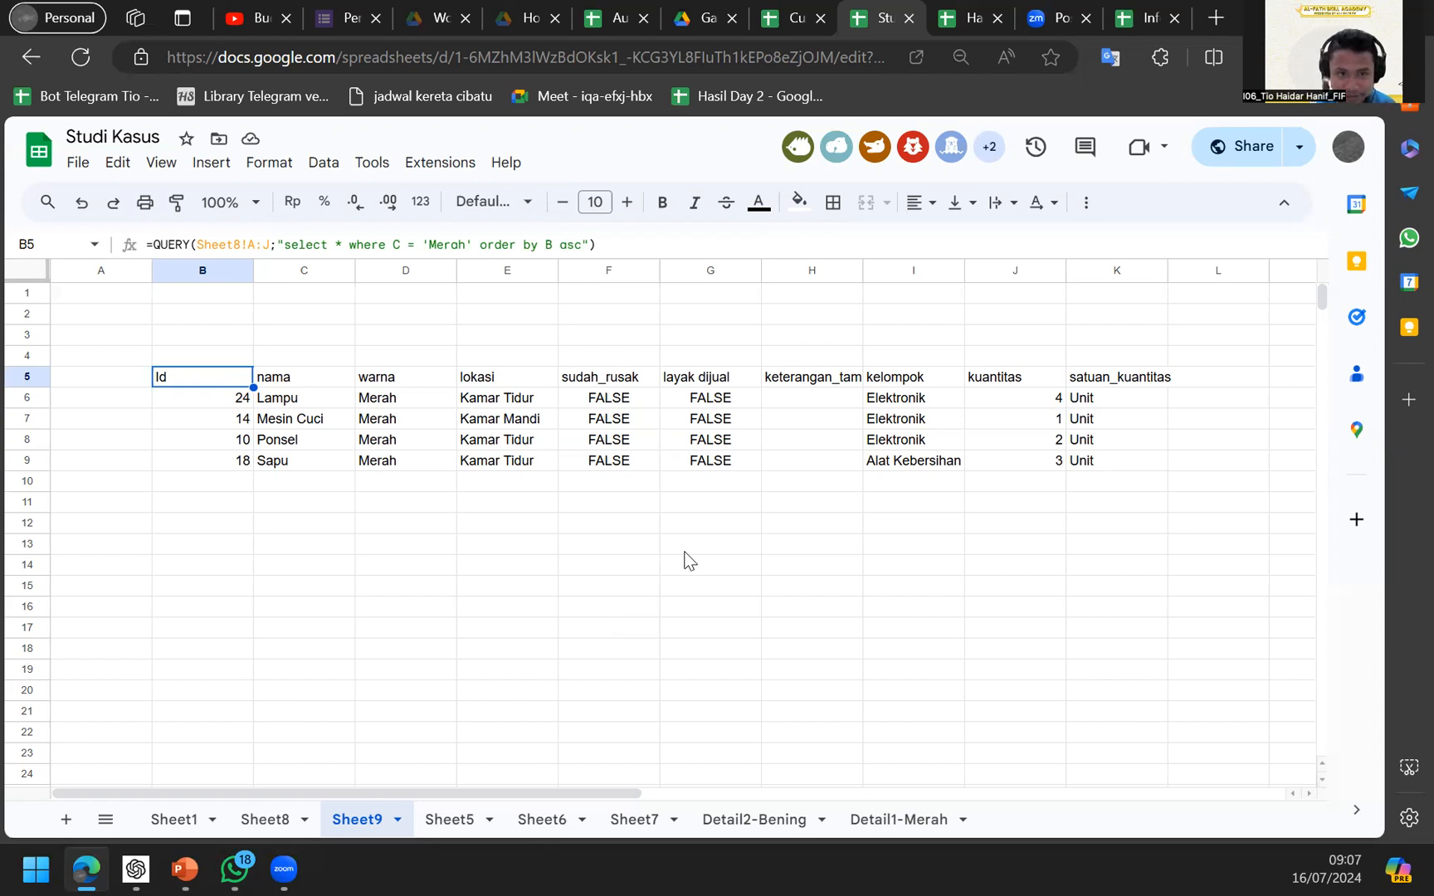
Check the Merah results on Sheet9 and glance at Sheet5 and Sheet6 before editing B5.
click(447, 453)
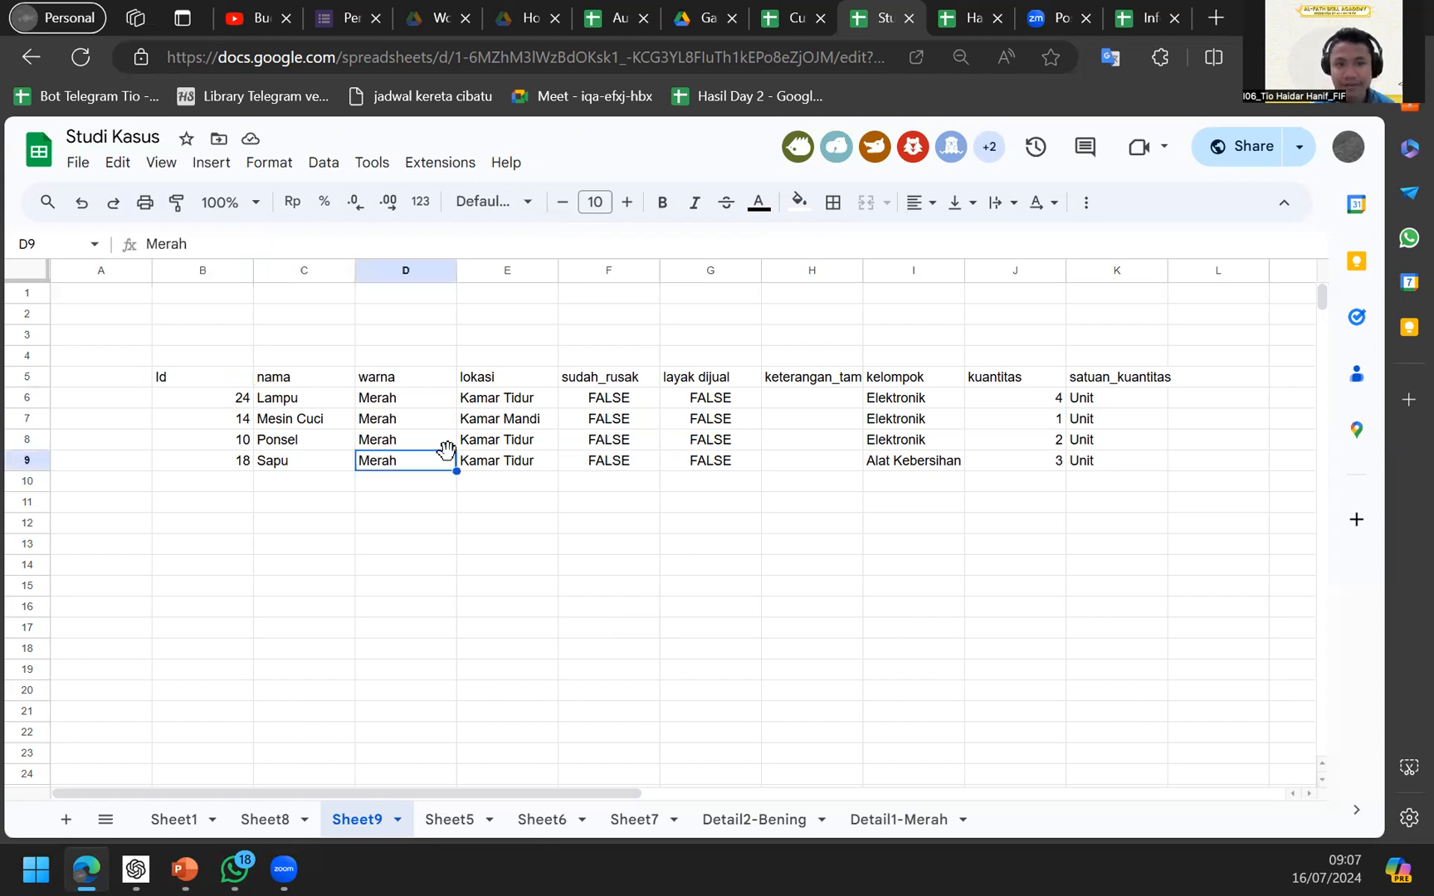
click(246, 382)
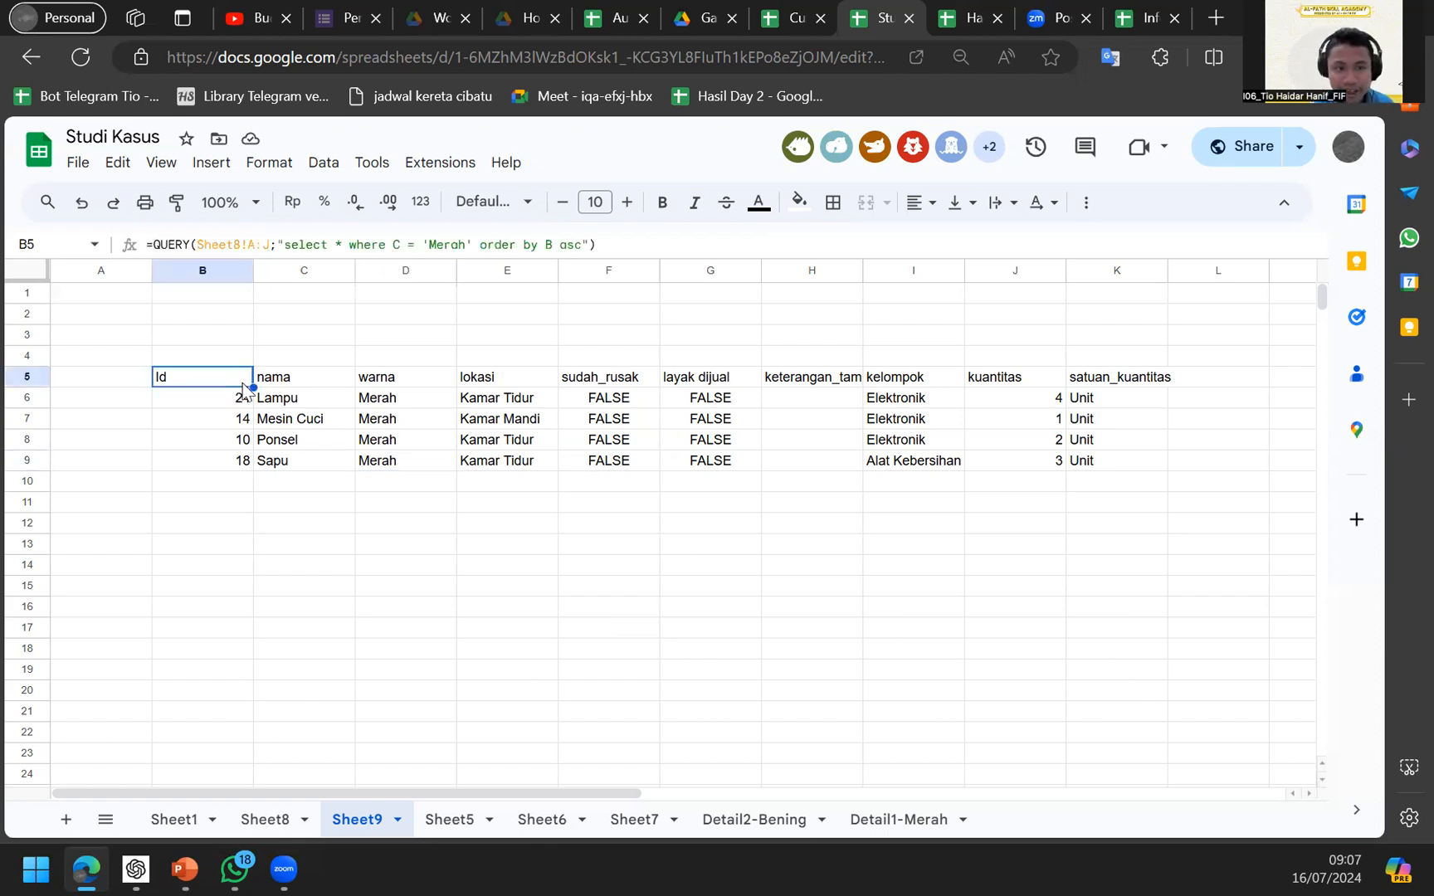
click(449, 819)
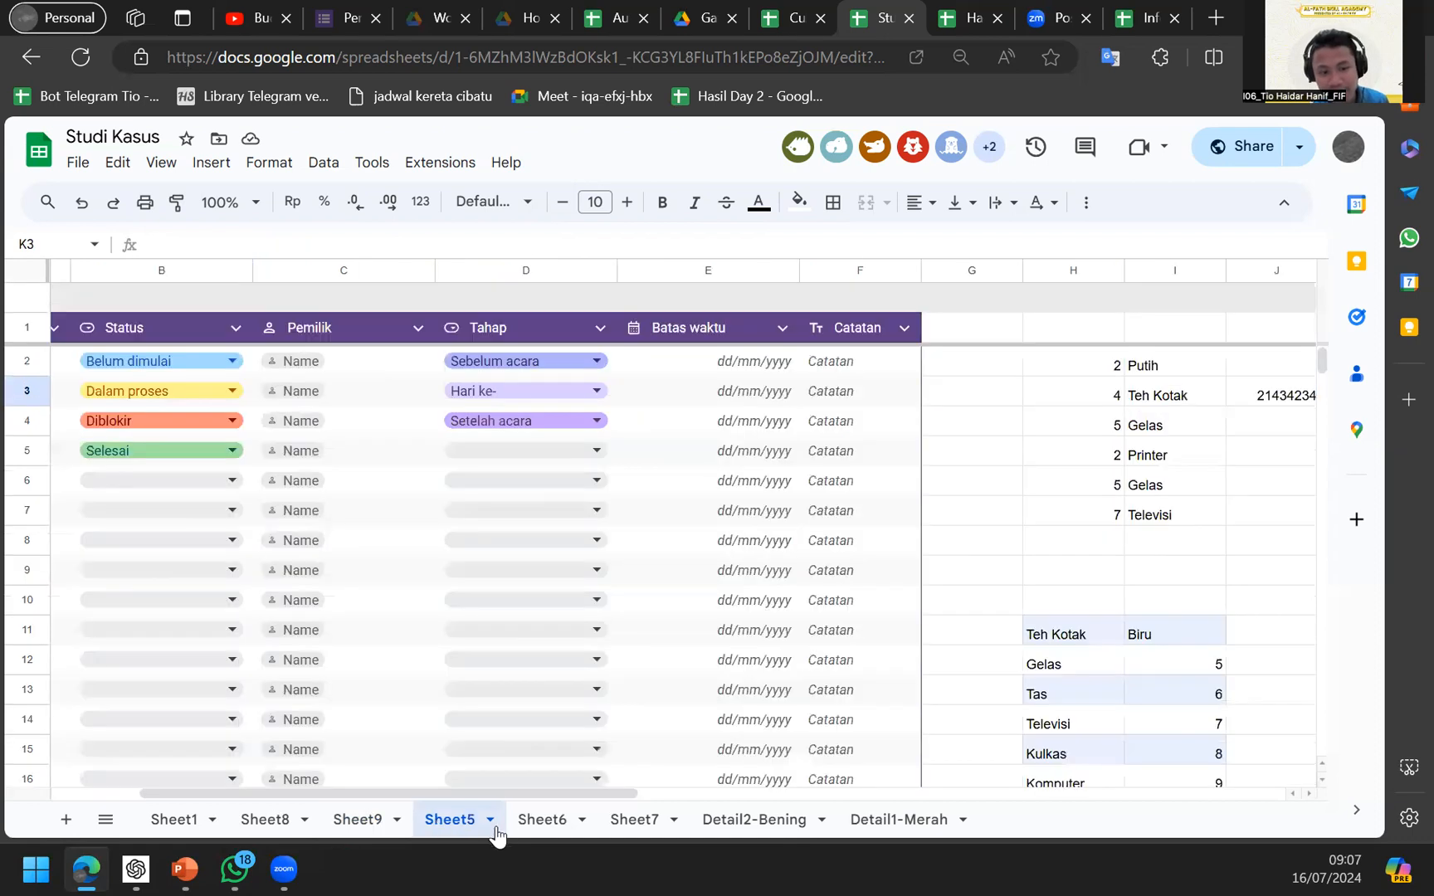
click(540, 820)
click(448, 819)
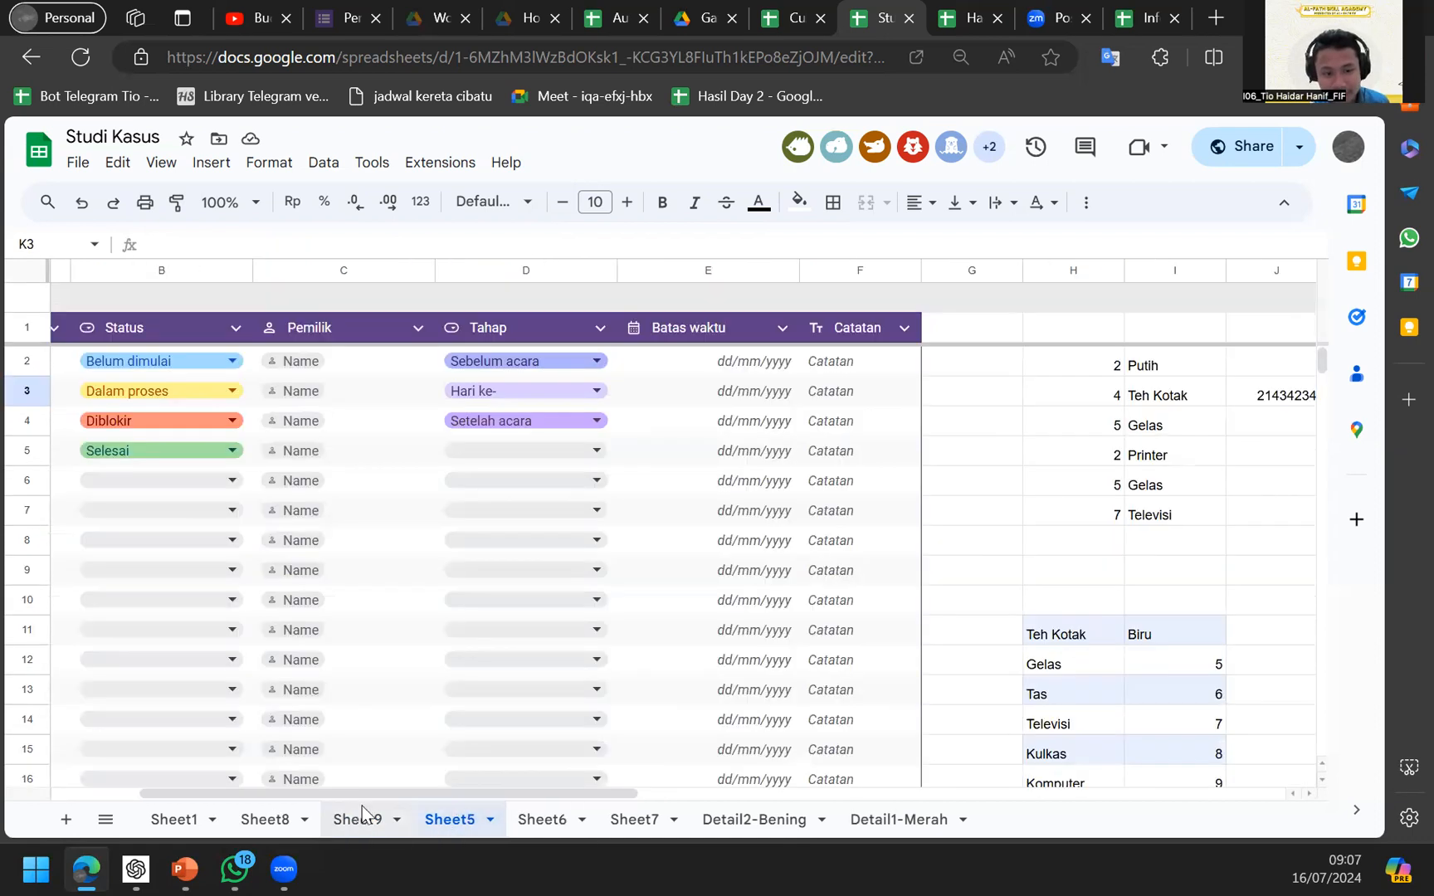
click(358, 819)
click(438, 440)
click(210, 400)
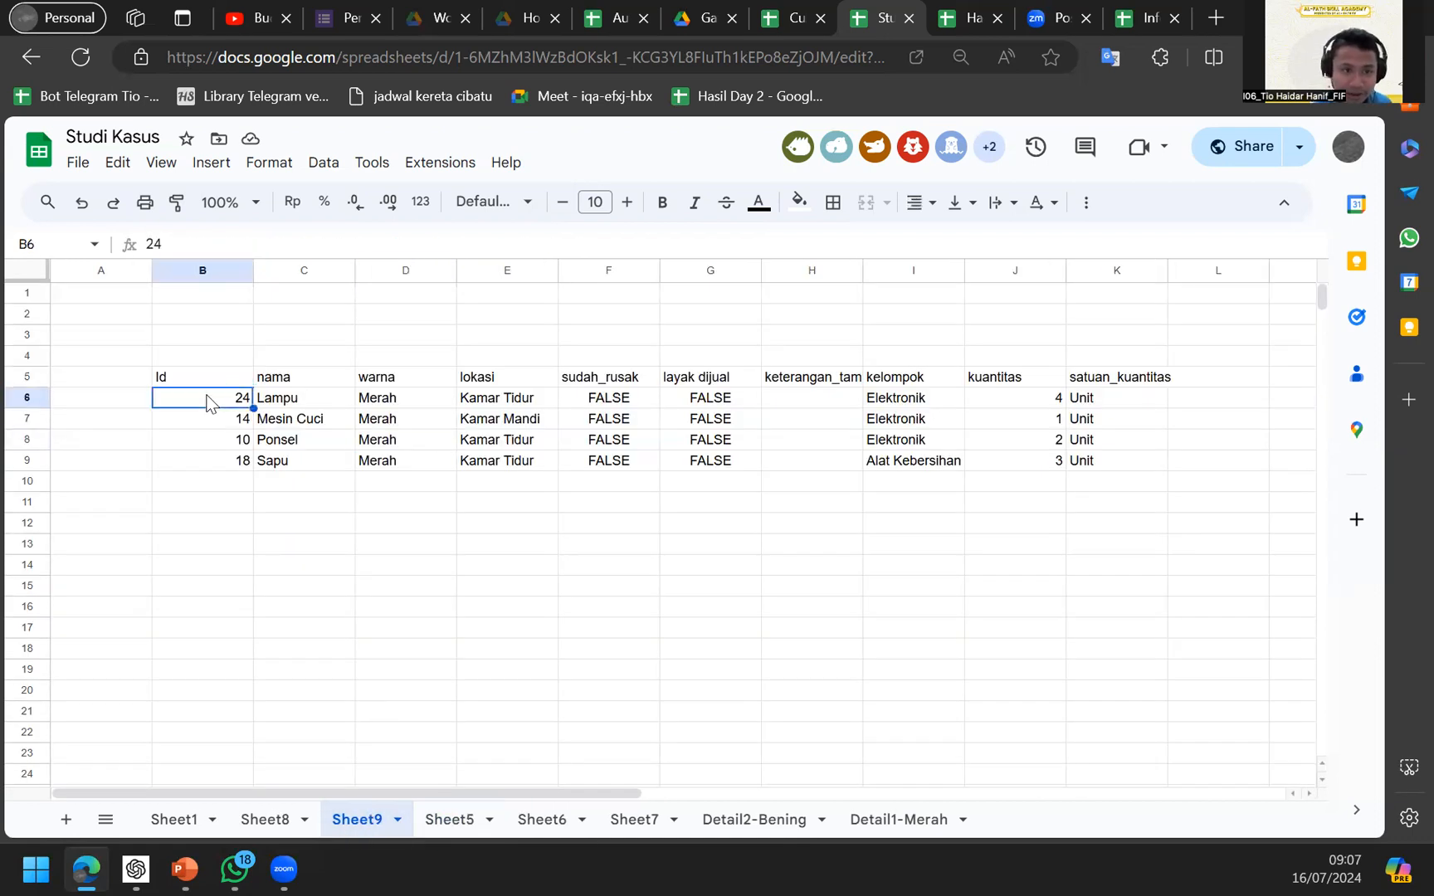
key(Up)
Cut the Merah condition so B5 reads =QUERY(Sheet8!A:J), then select the warna column.
drag(279, 244, 592, 245)
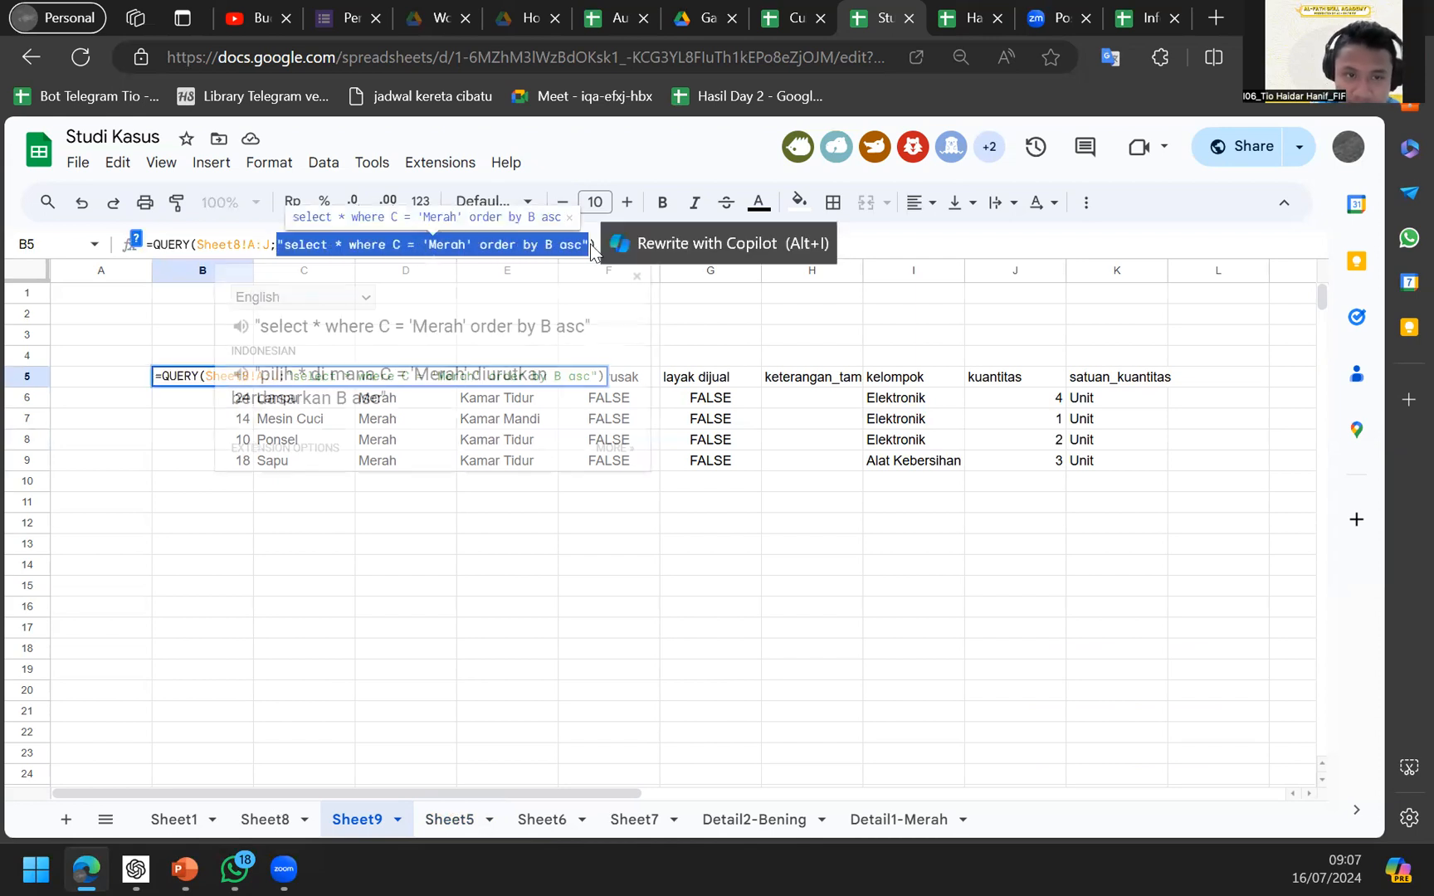
key(ctrl+x)
key(BackSpace)
key(Return)
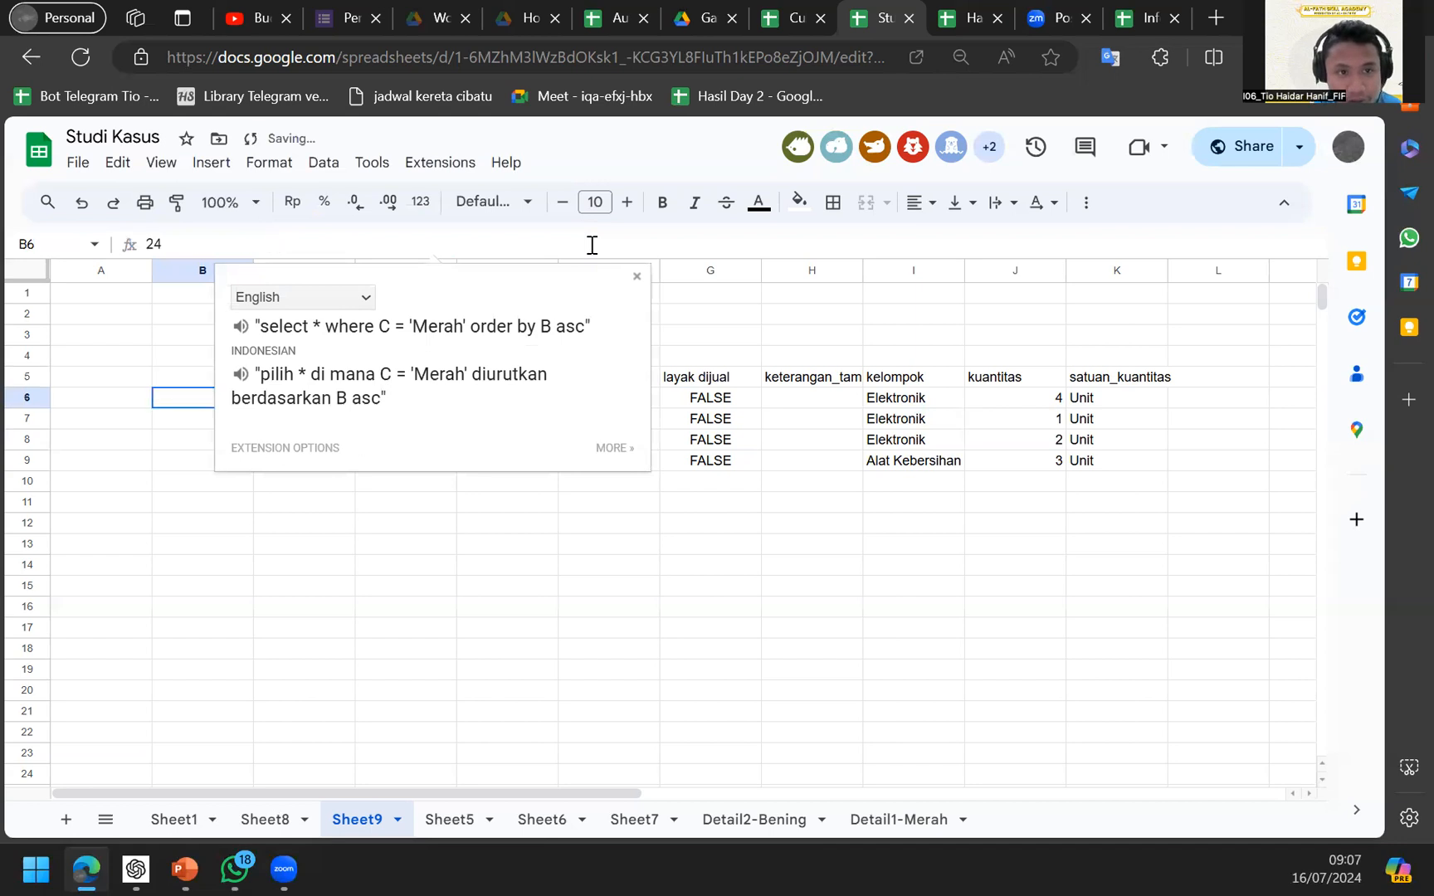
key(Up)
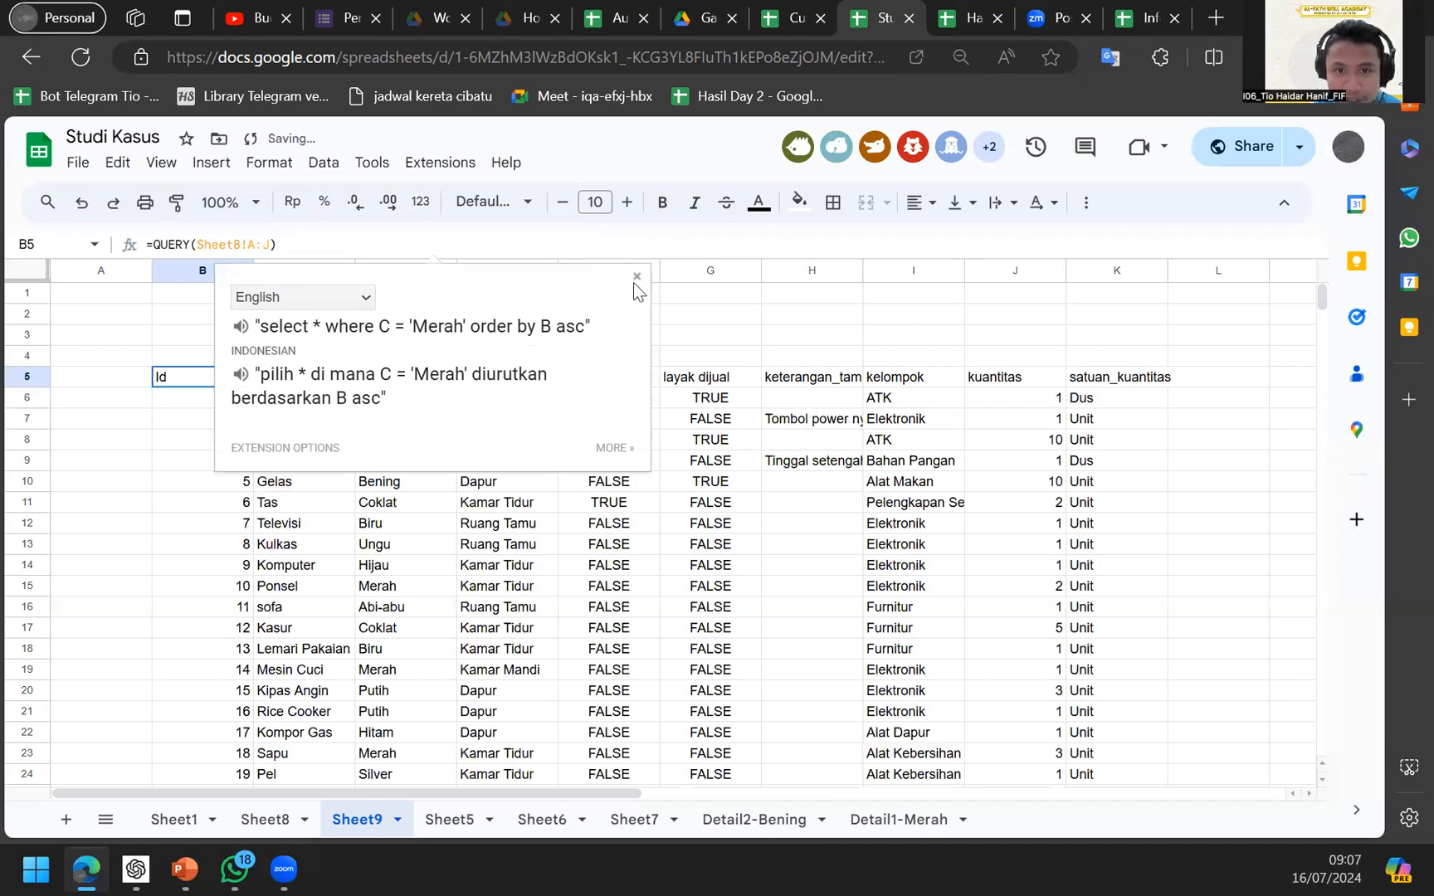
click(635, 278)
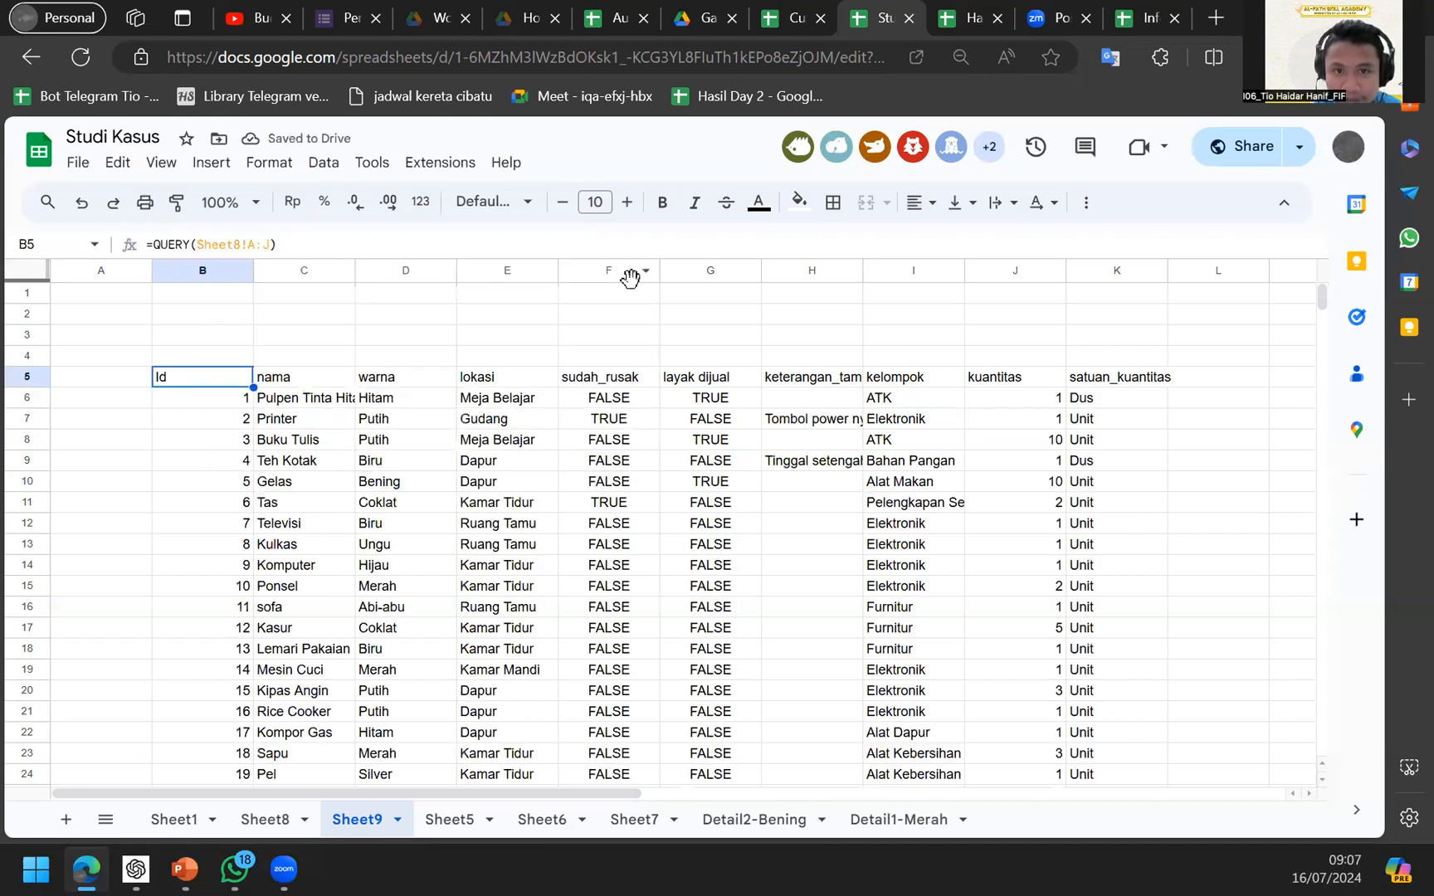
click(398, 273)
Insert a Count of warna column chart and move it right of the table.
click(211, 162)
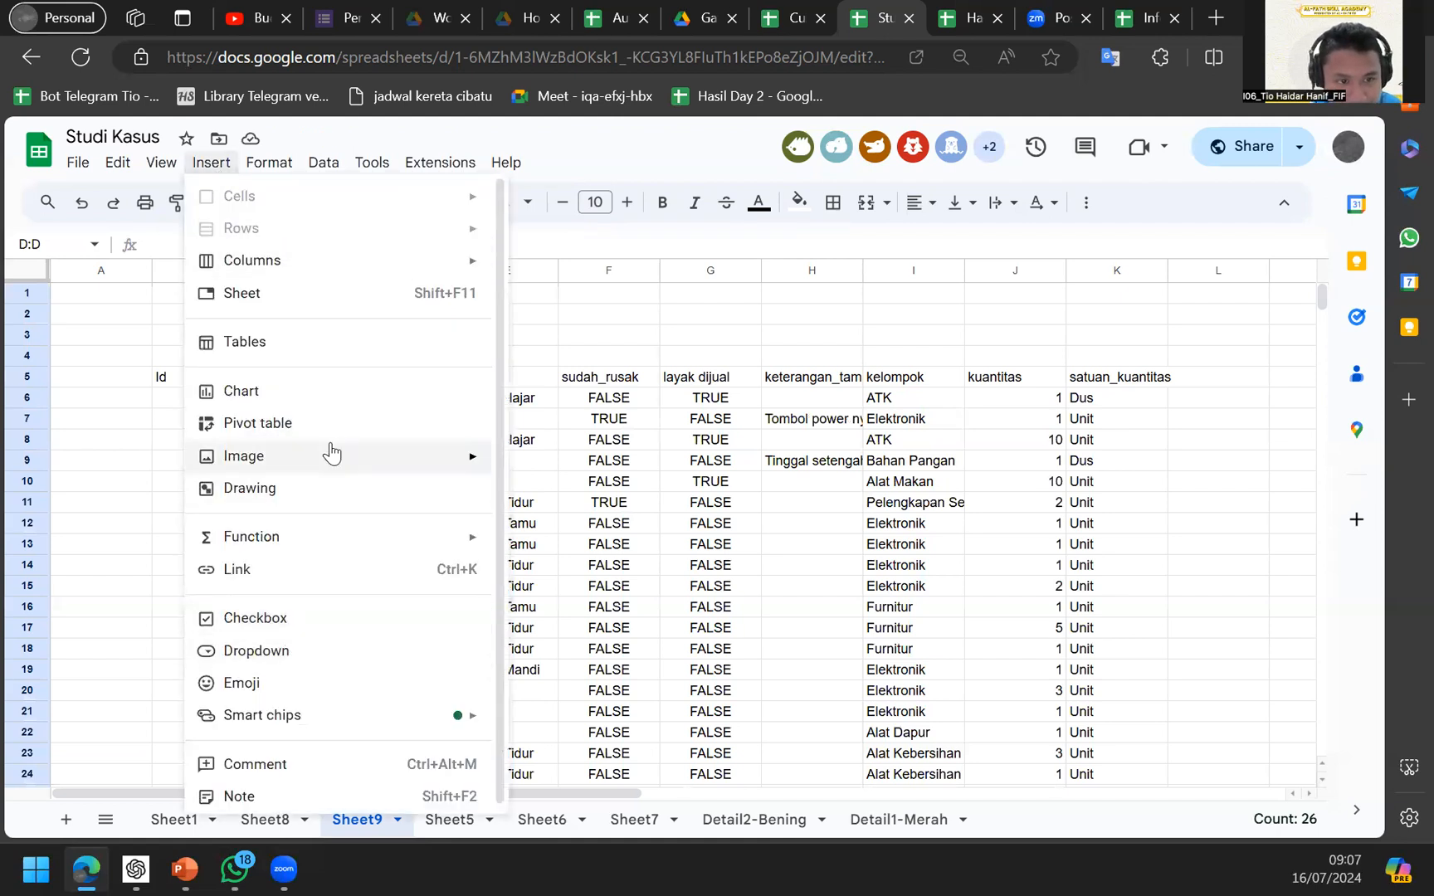
mouse_move(325, 472)
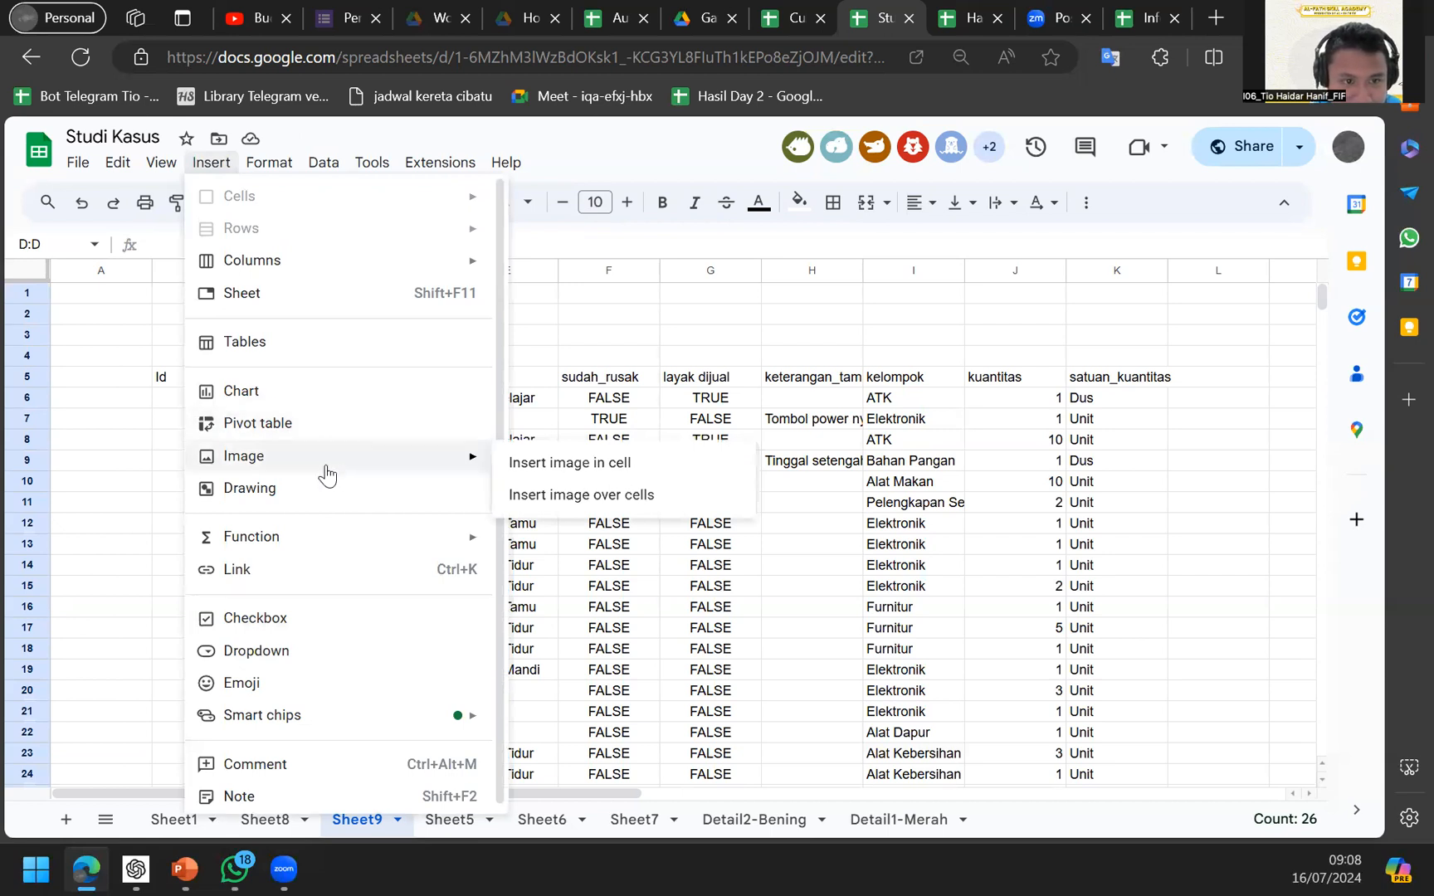
click(342, 392)
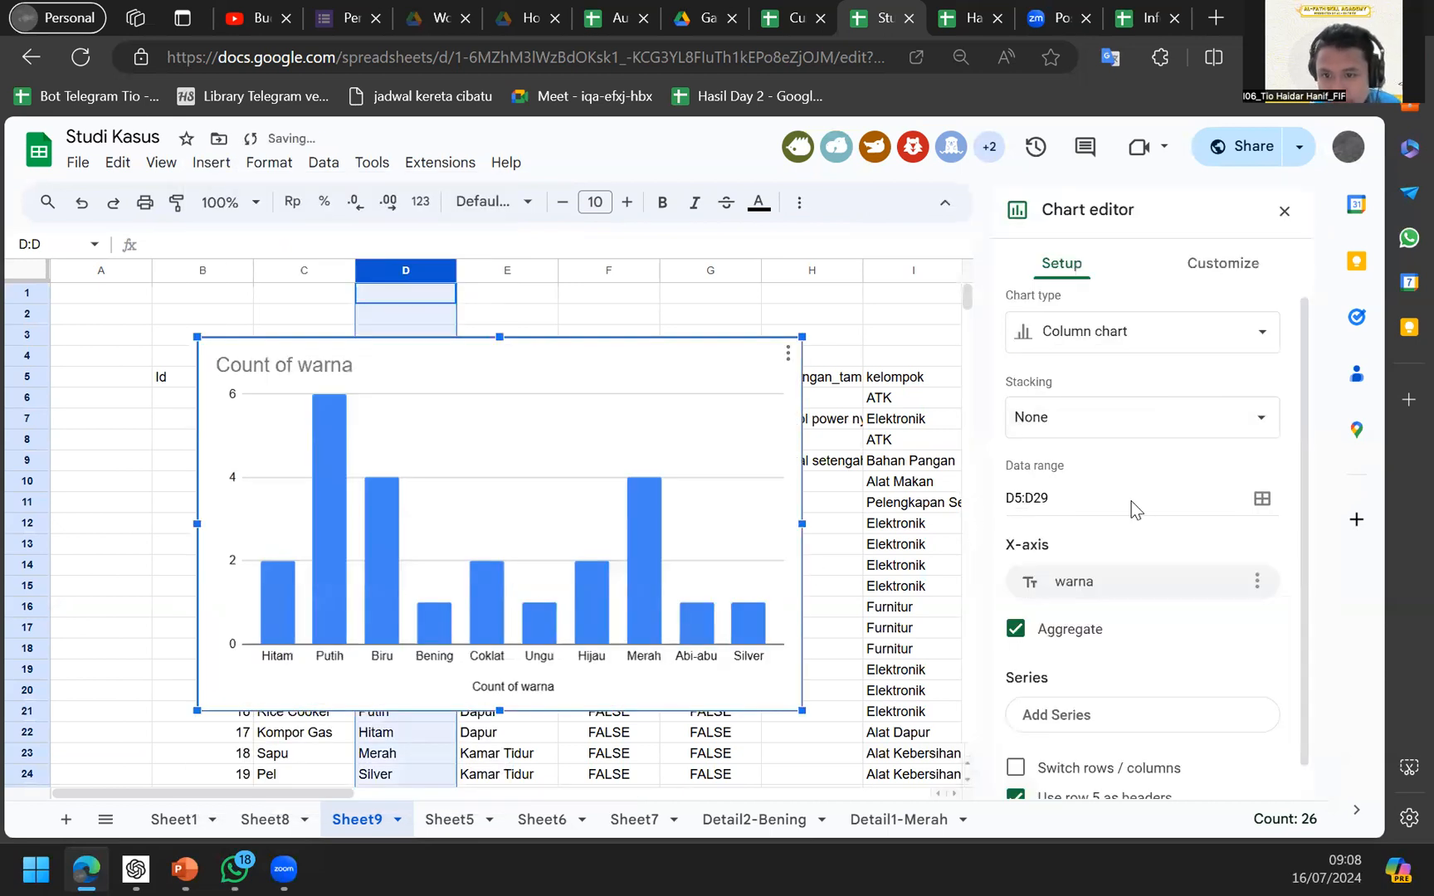
drag(655, 452, 1156, 382)
click(142, 427)
Go back to B5 and begin editing its QUERY formula.
key(Up)
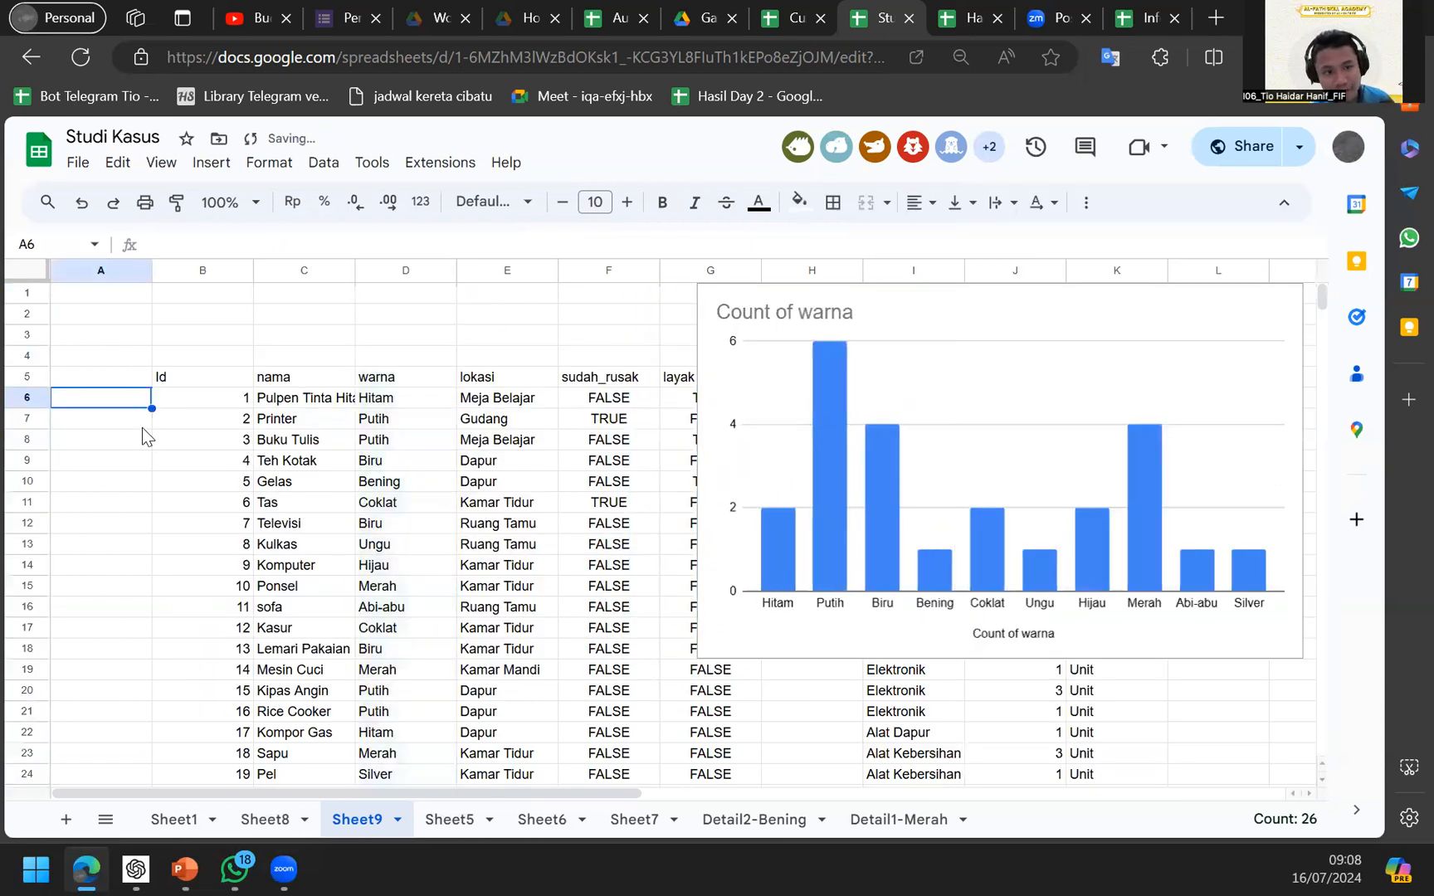
key(Right)
key(Up)
click(301, 240)
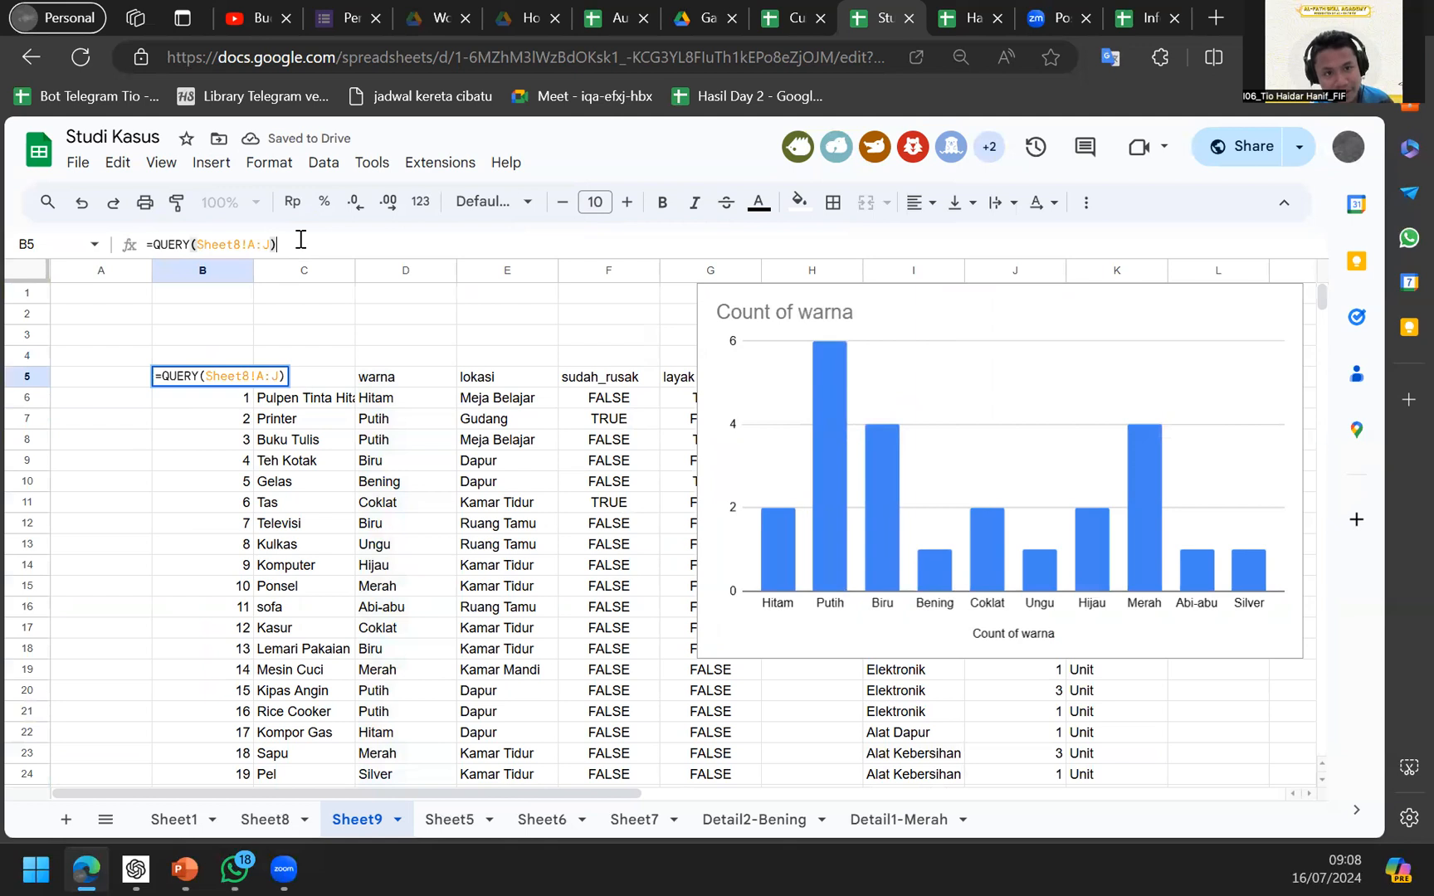
Add the condition "select * where D = 'Meja Belajar'" to B5's QUERY.
key(Left)
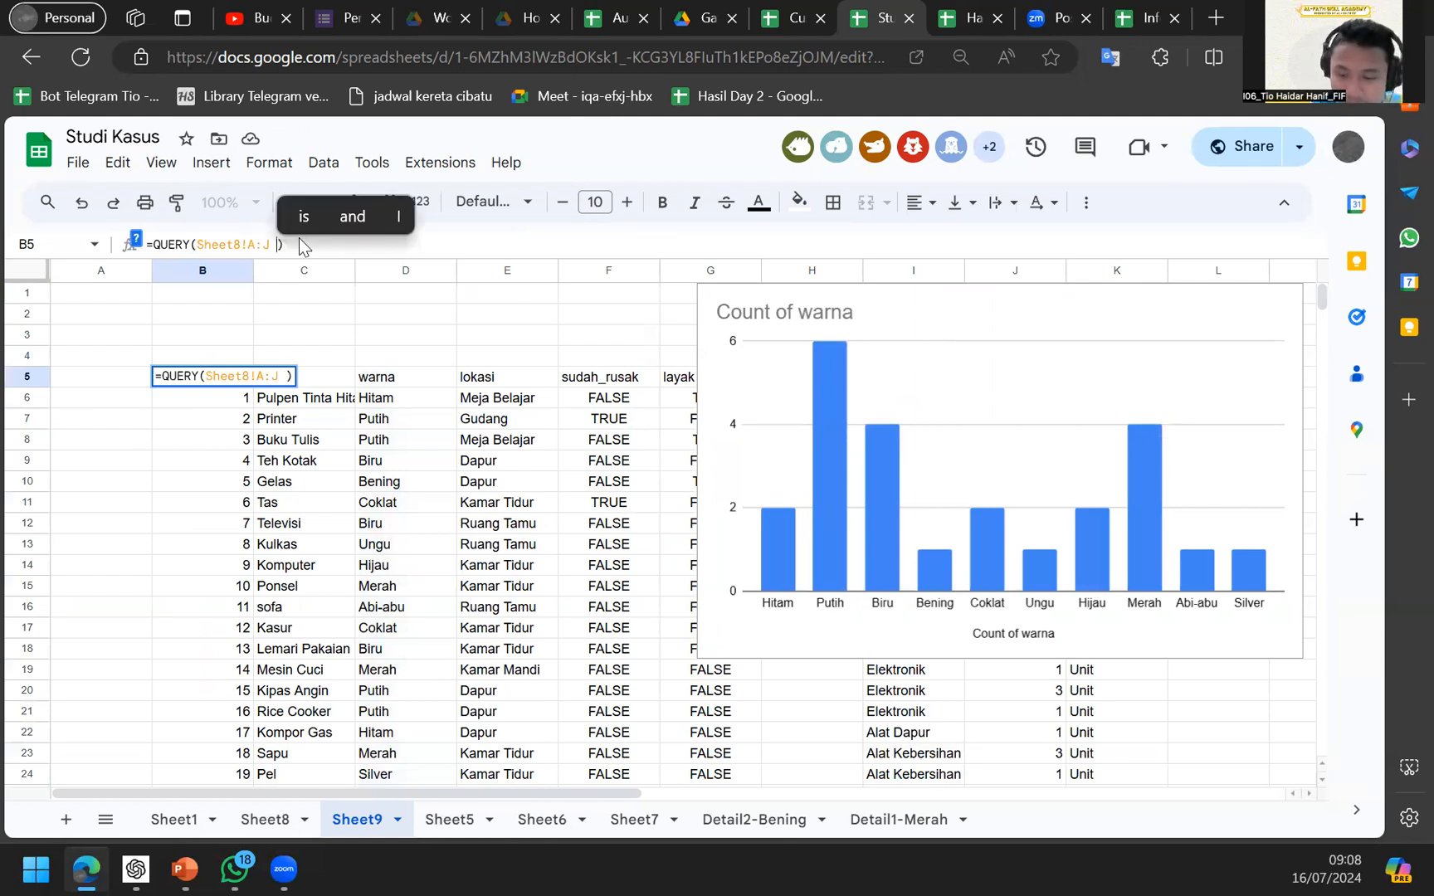
text(; ")
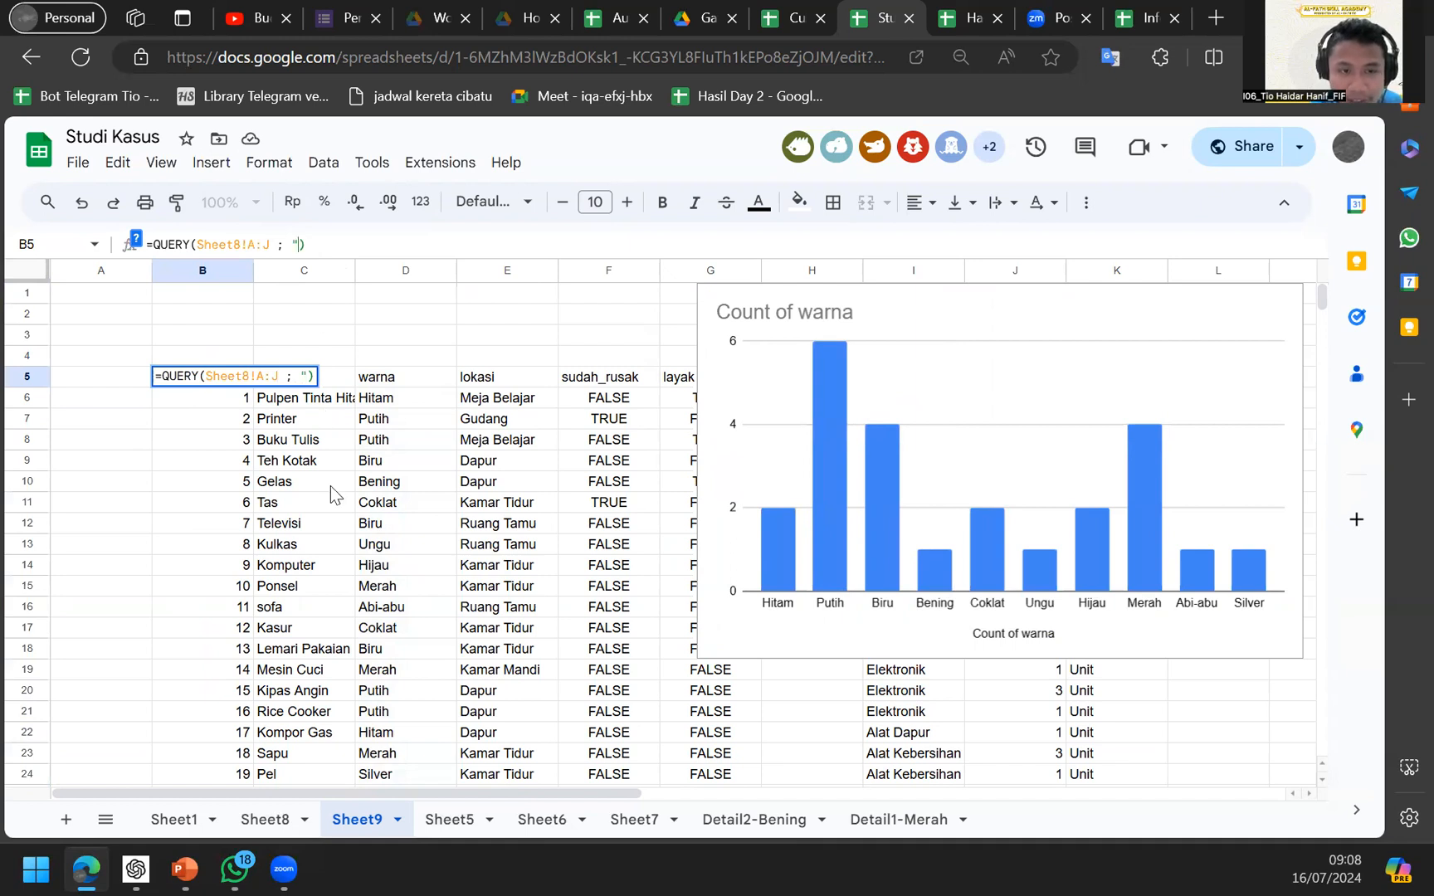
text(select * )
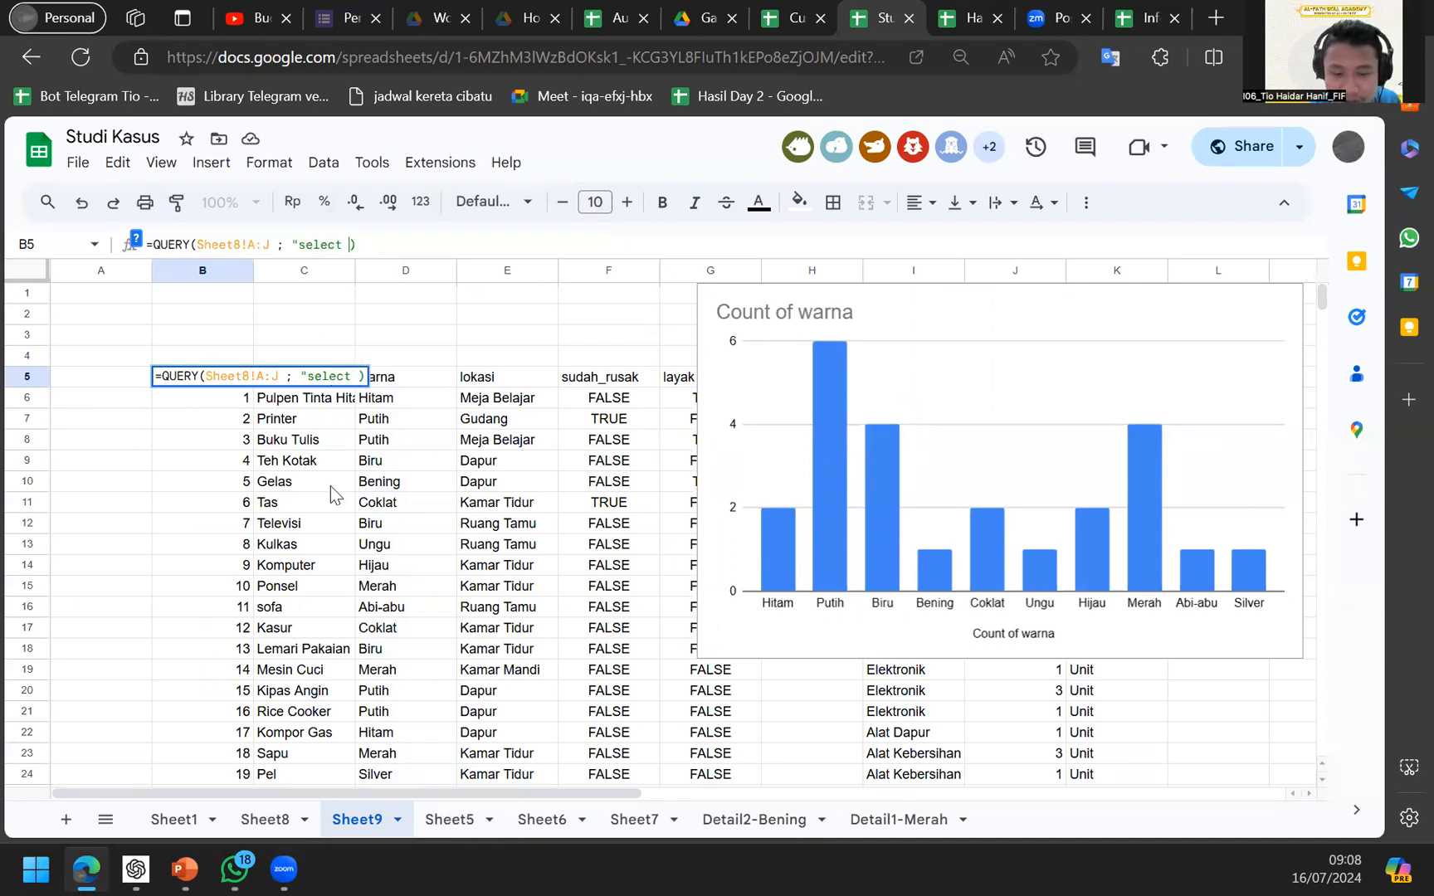
text(where )
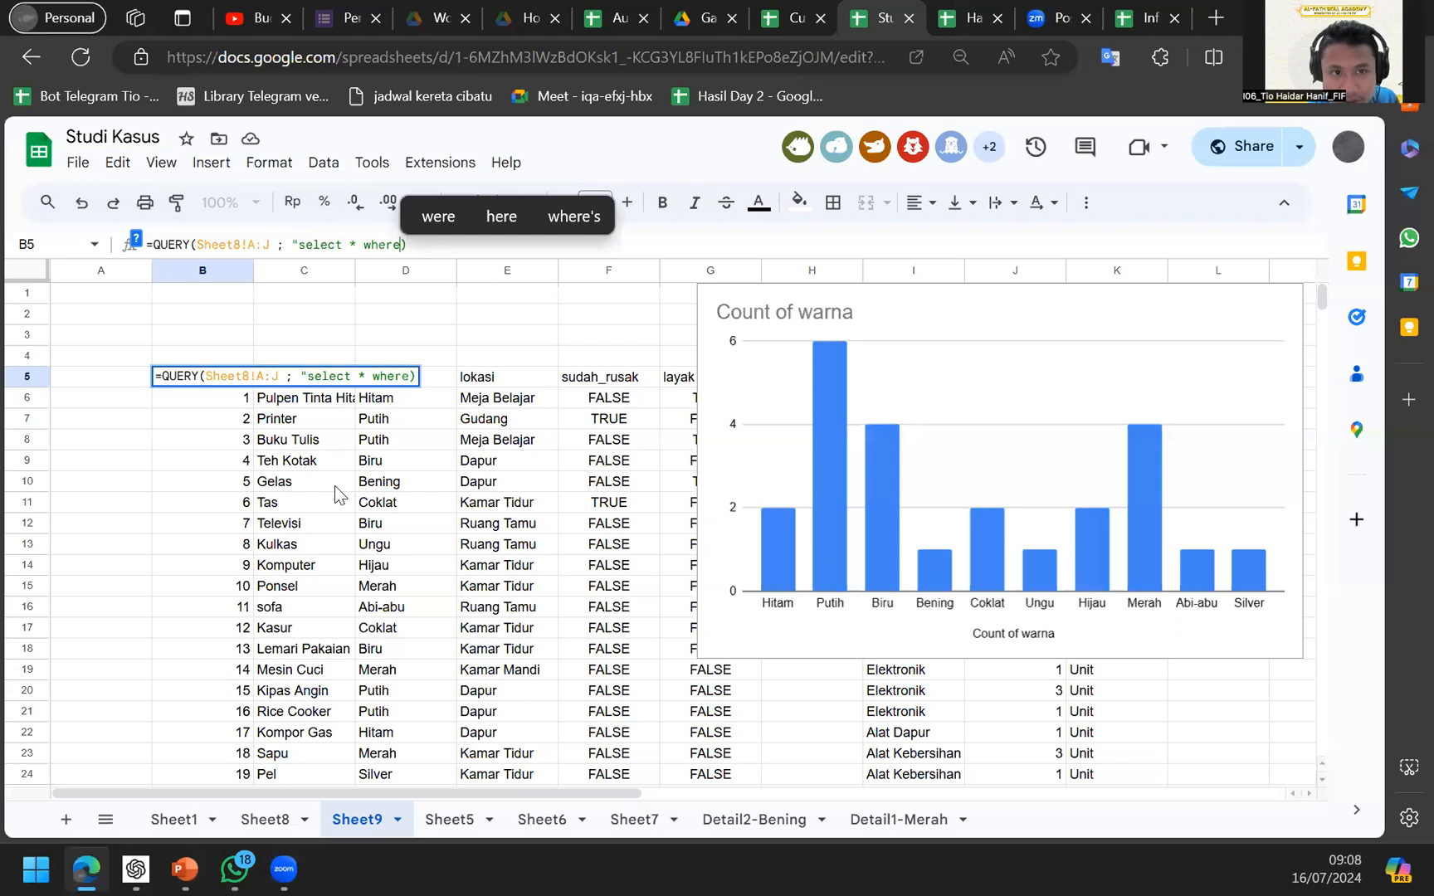
text(E)
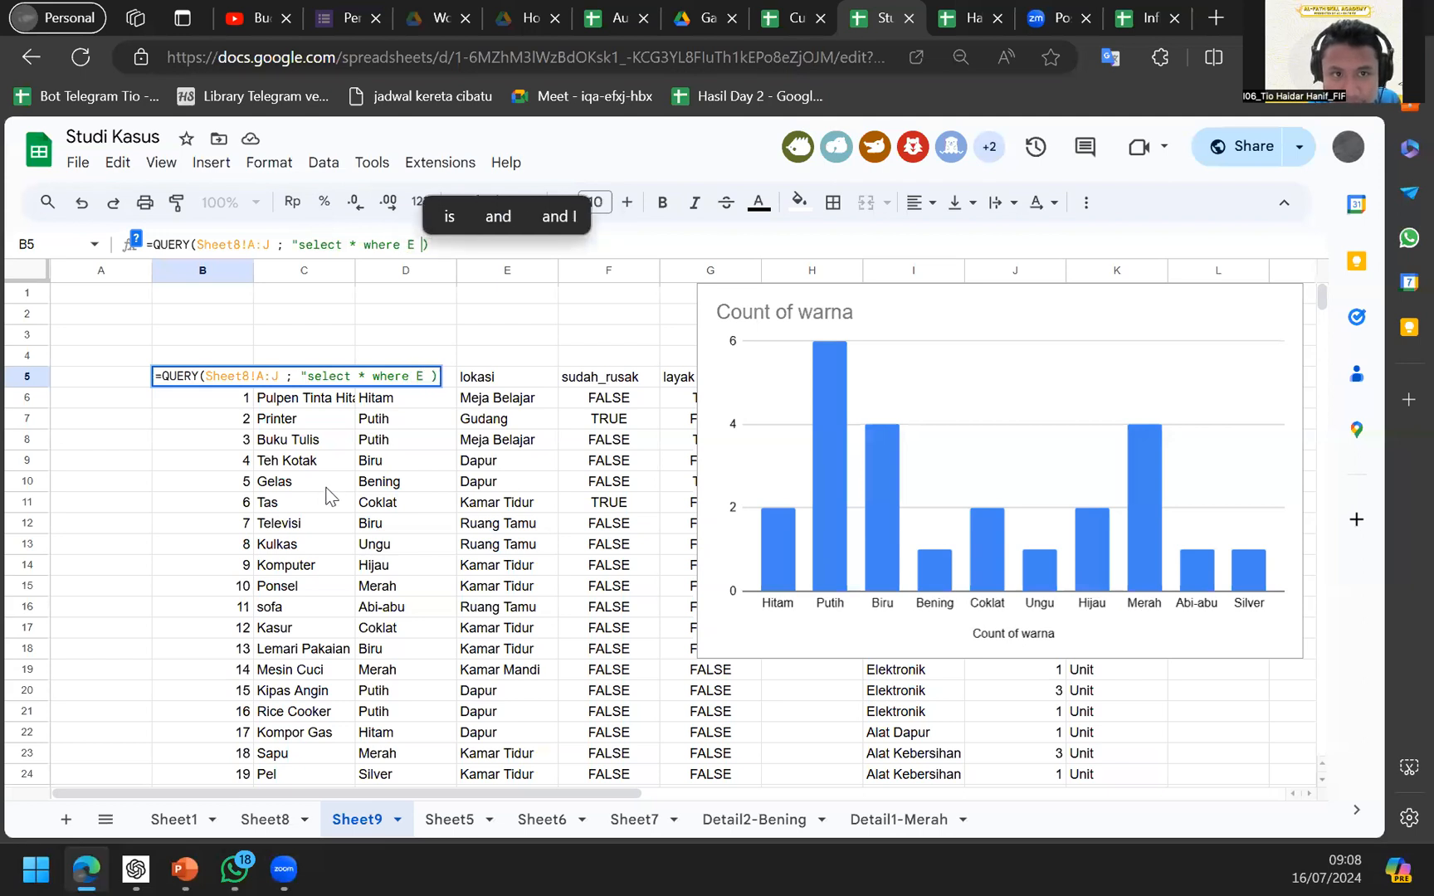
key(BackSpace)
key(BackSpace)
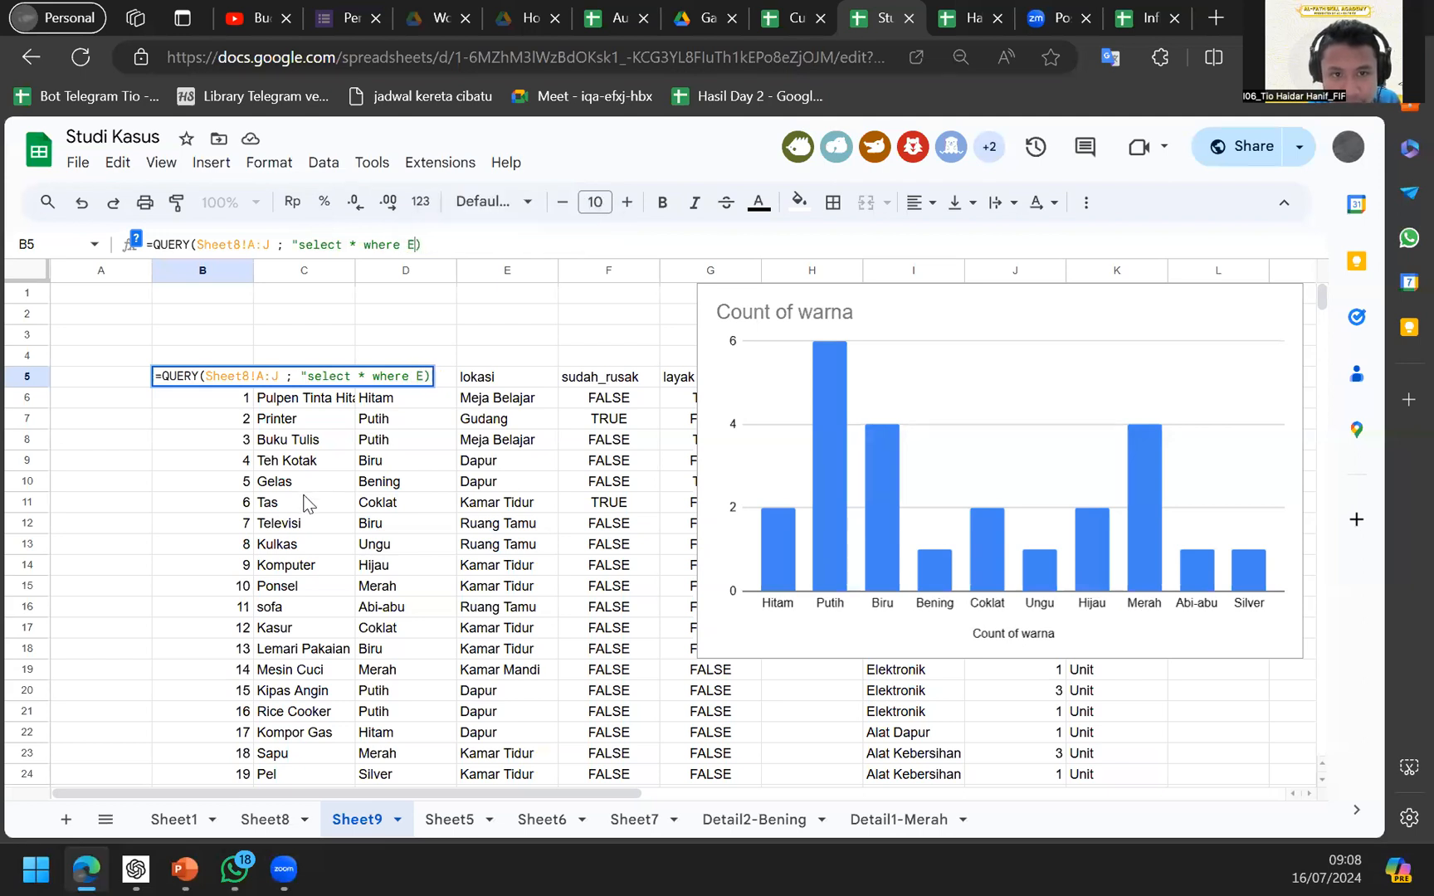
text(d)
key(BackSpace)
text(D = )
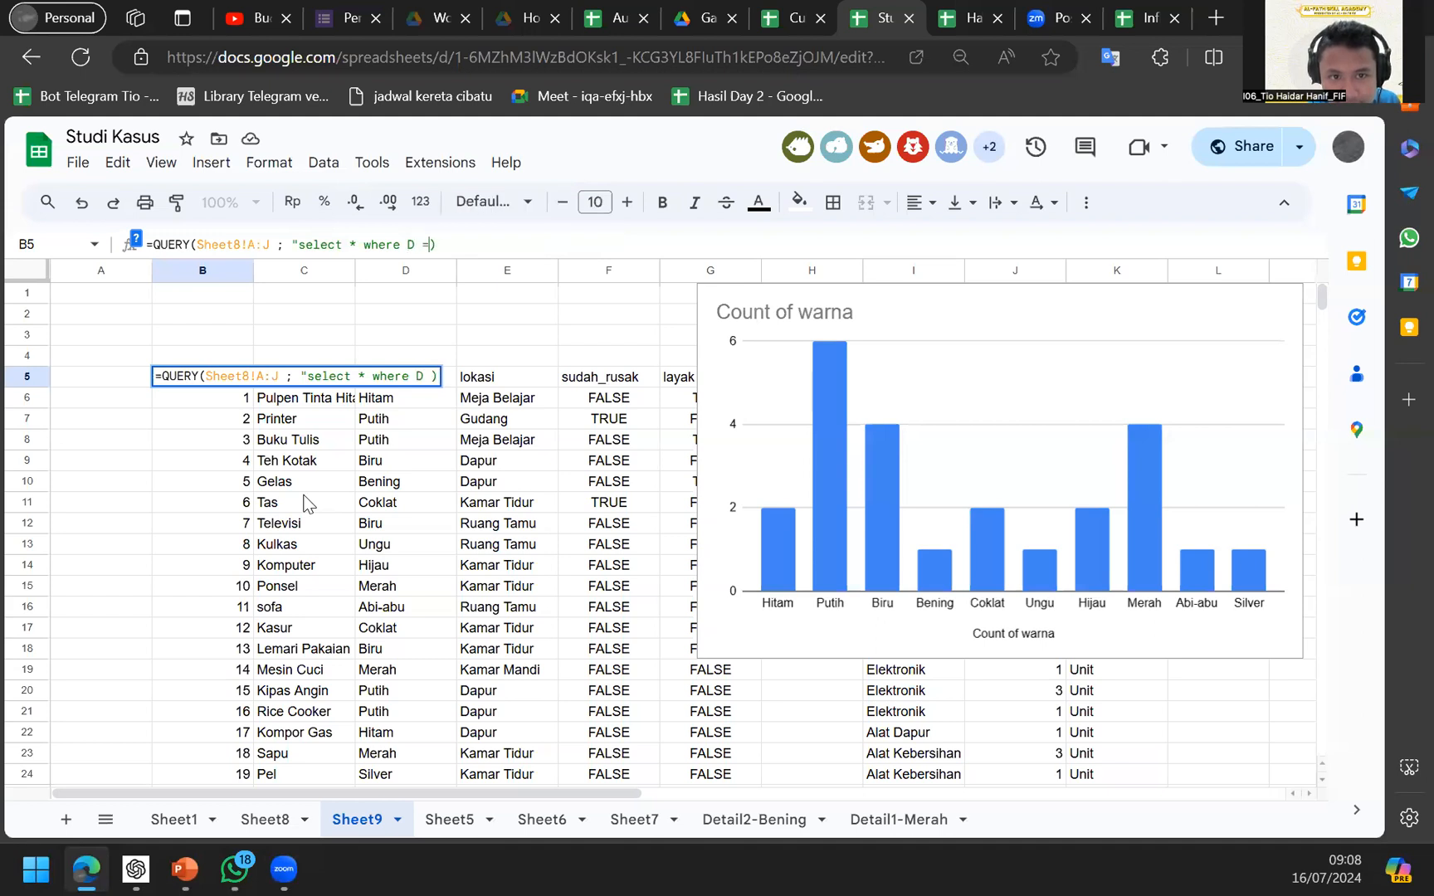
text('Meja Belaj)
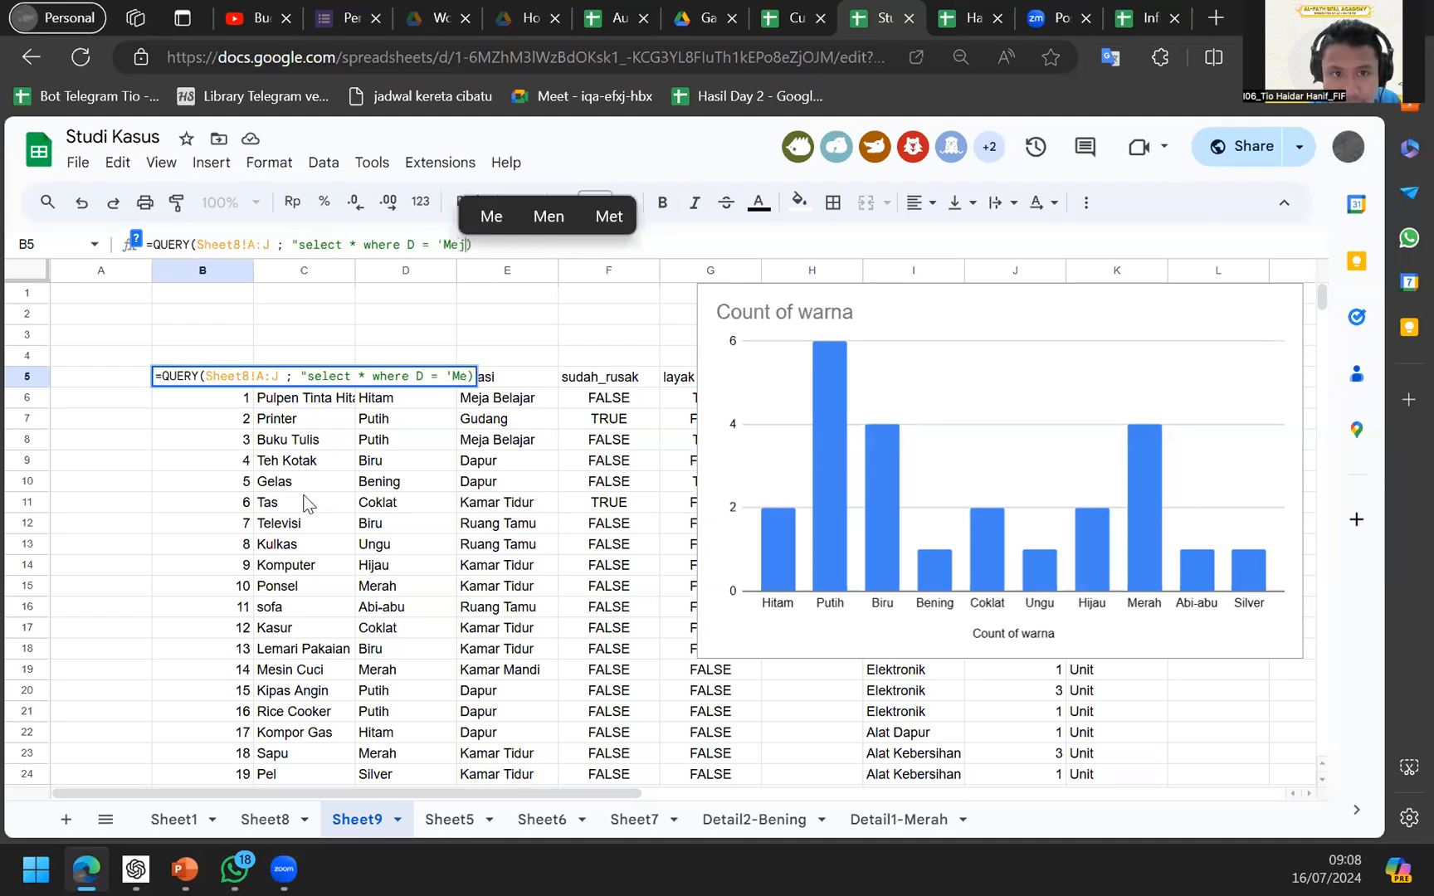
text(ar')")
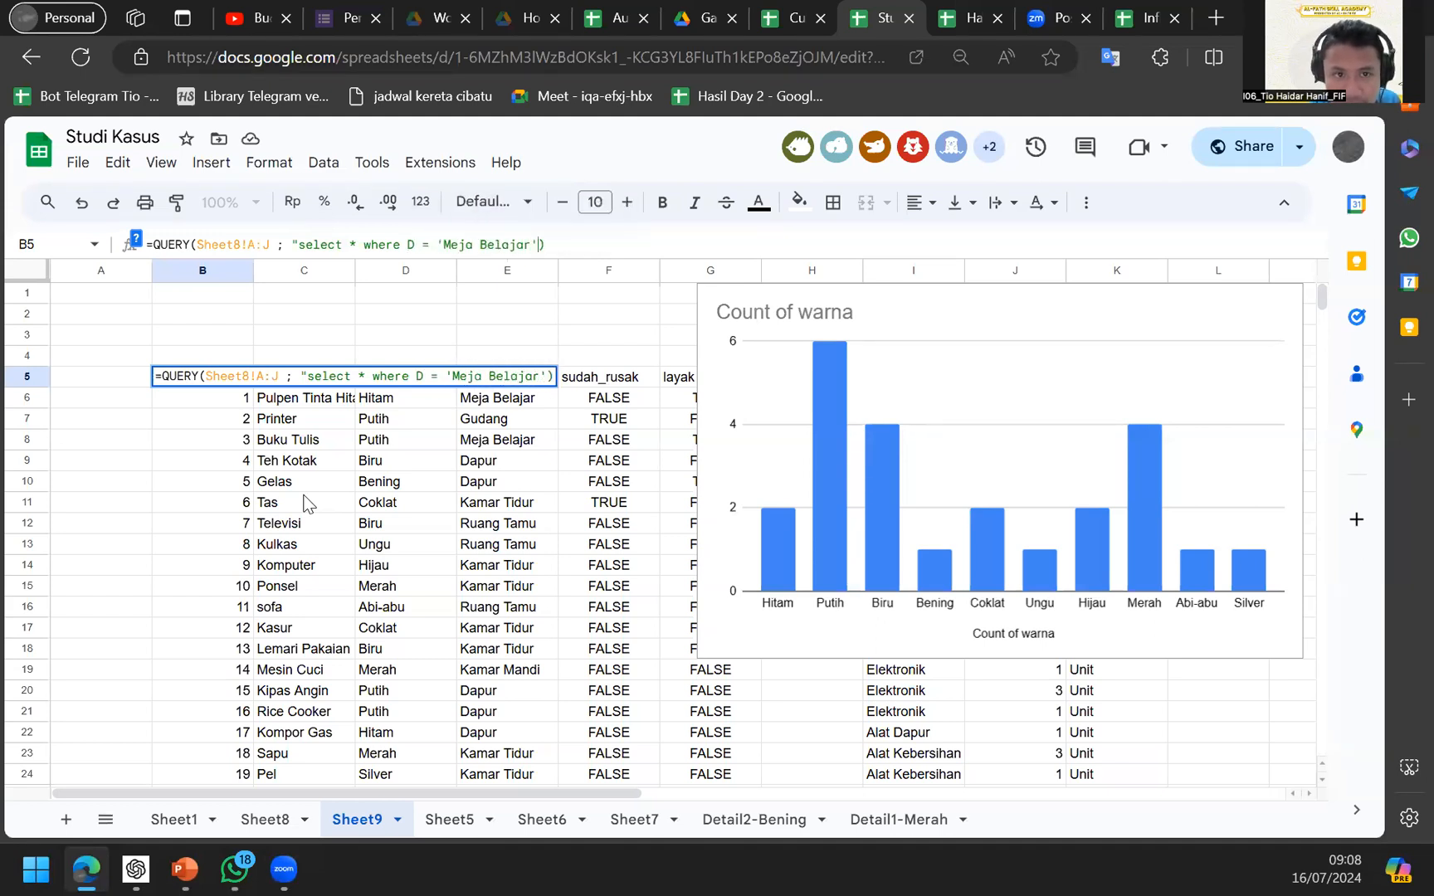
key(Return)
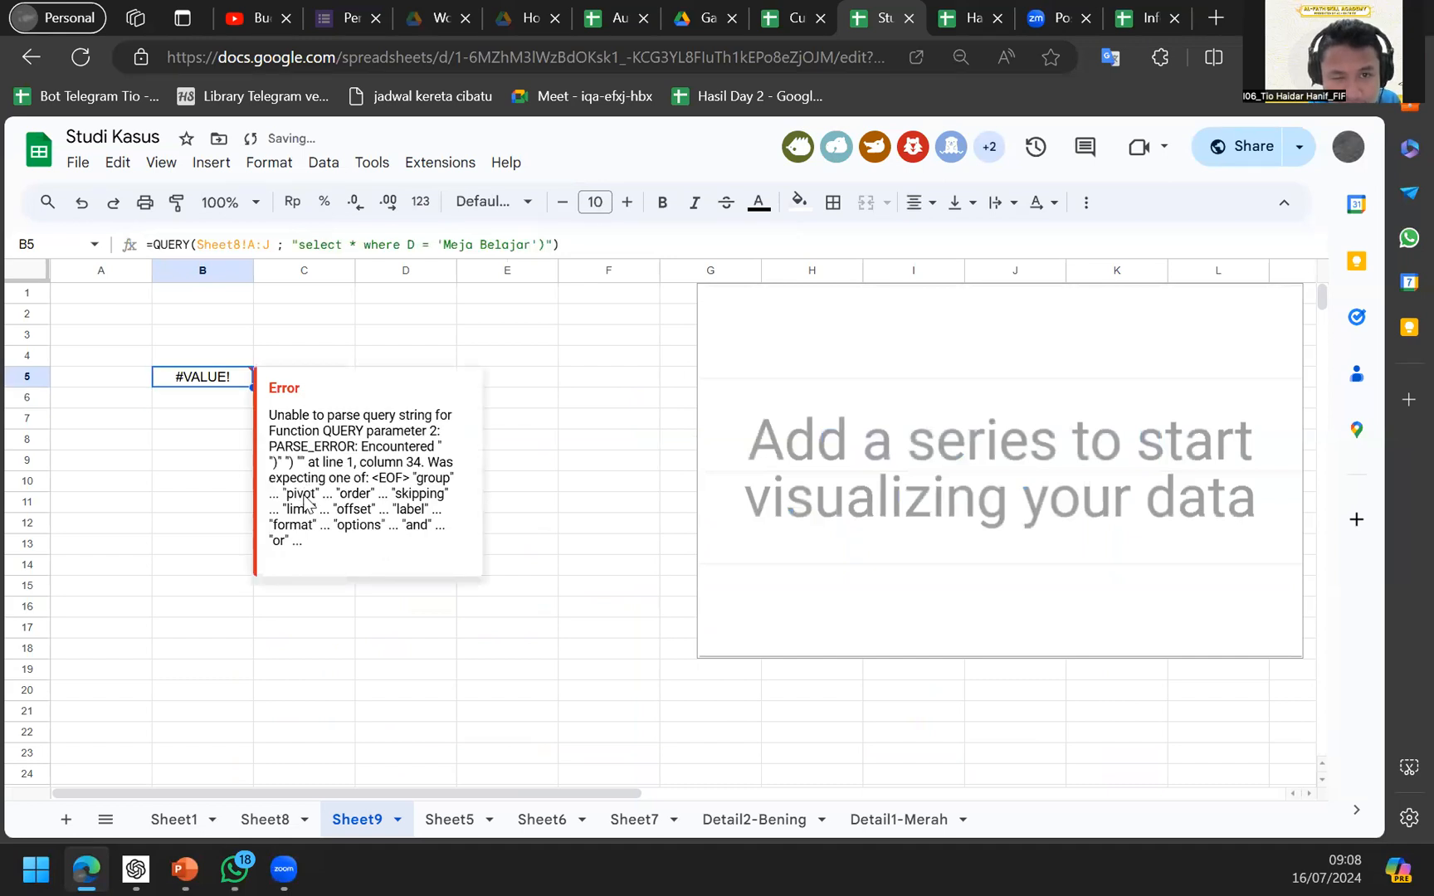
Remove the stray closing parenthesis to fix the formula's parse error.
key(F2)
key(Left)
key(Left)
key(BackSpace)
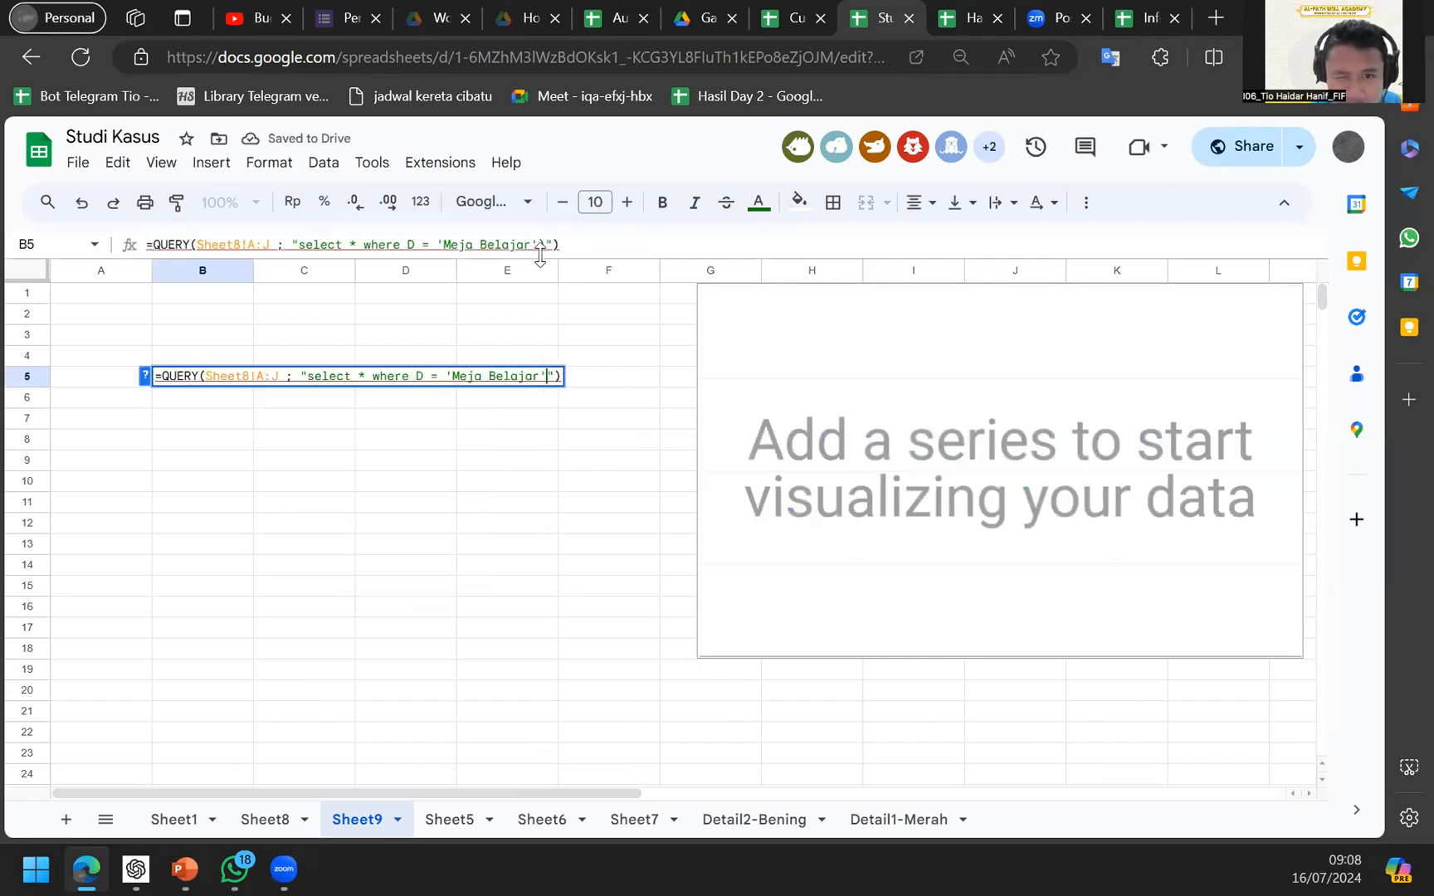
key(Return)
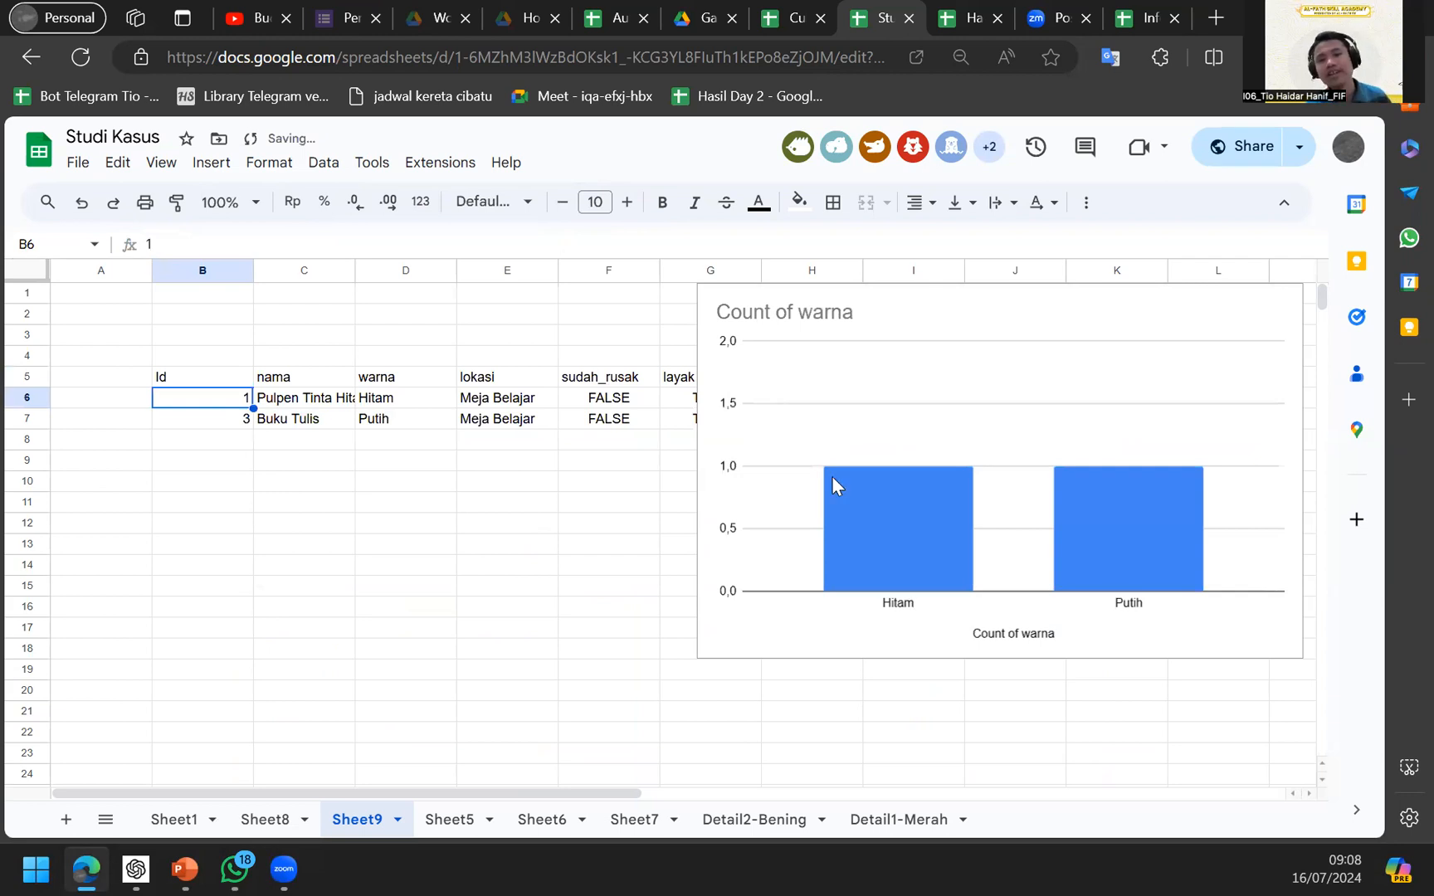
Move the warna chart further right to column I and check Sheet8's lokasi values.
click(1046, 352)
drag(1046, 352, 1207, 294)
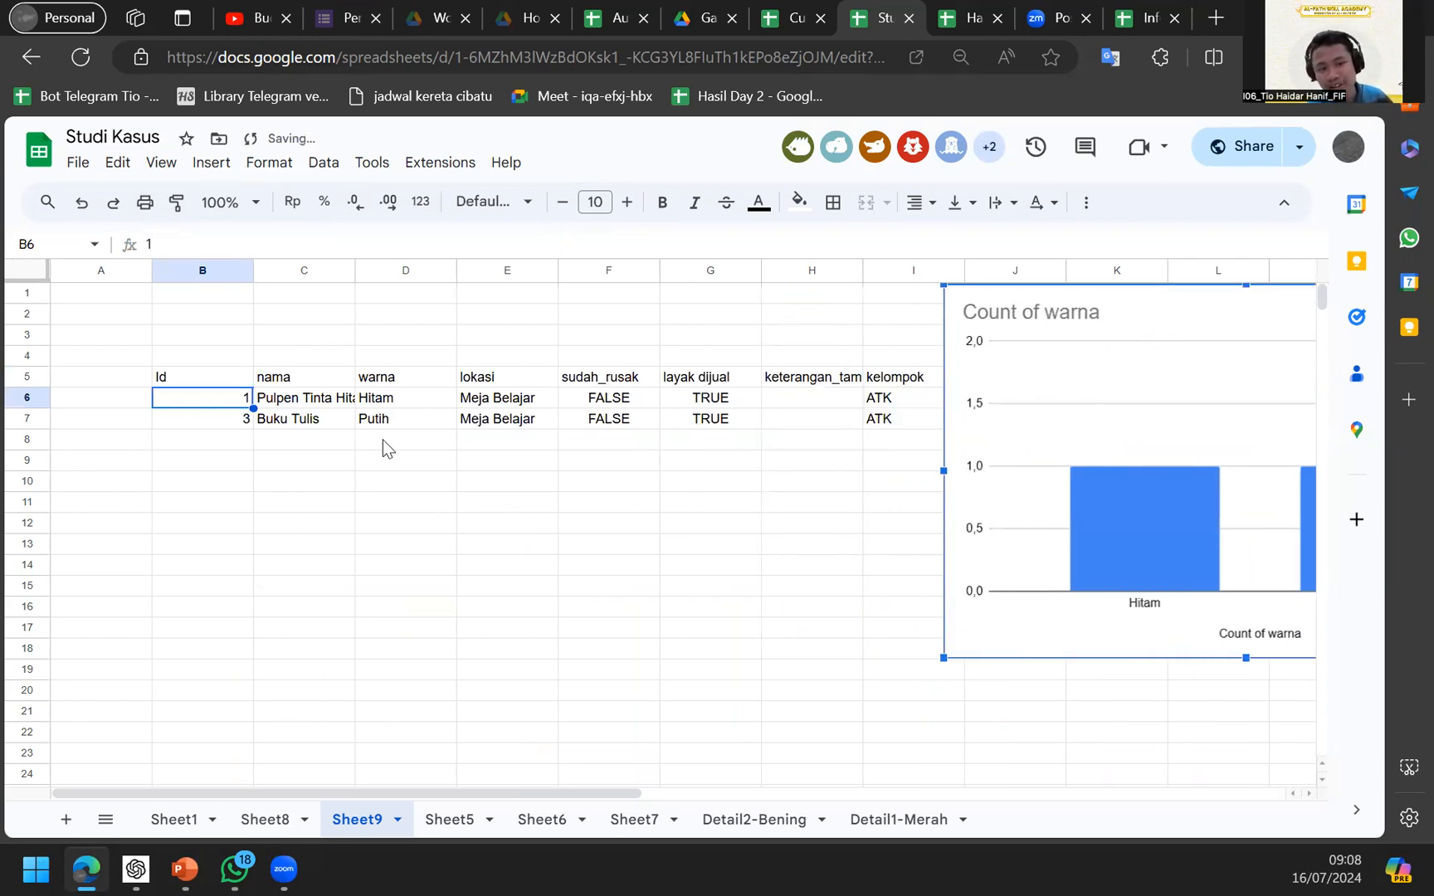
click(245, 379)
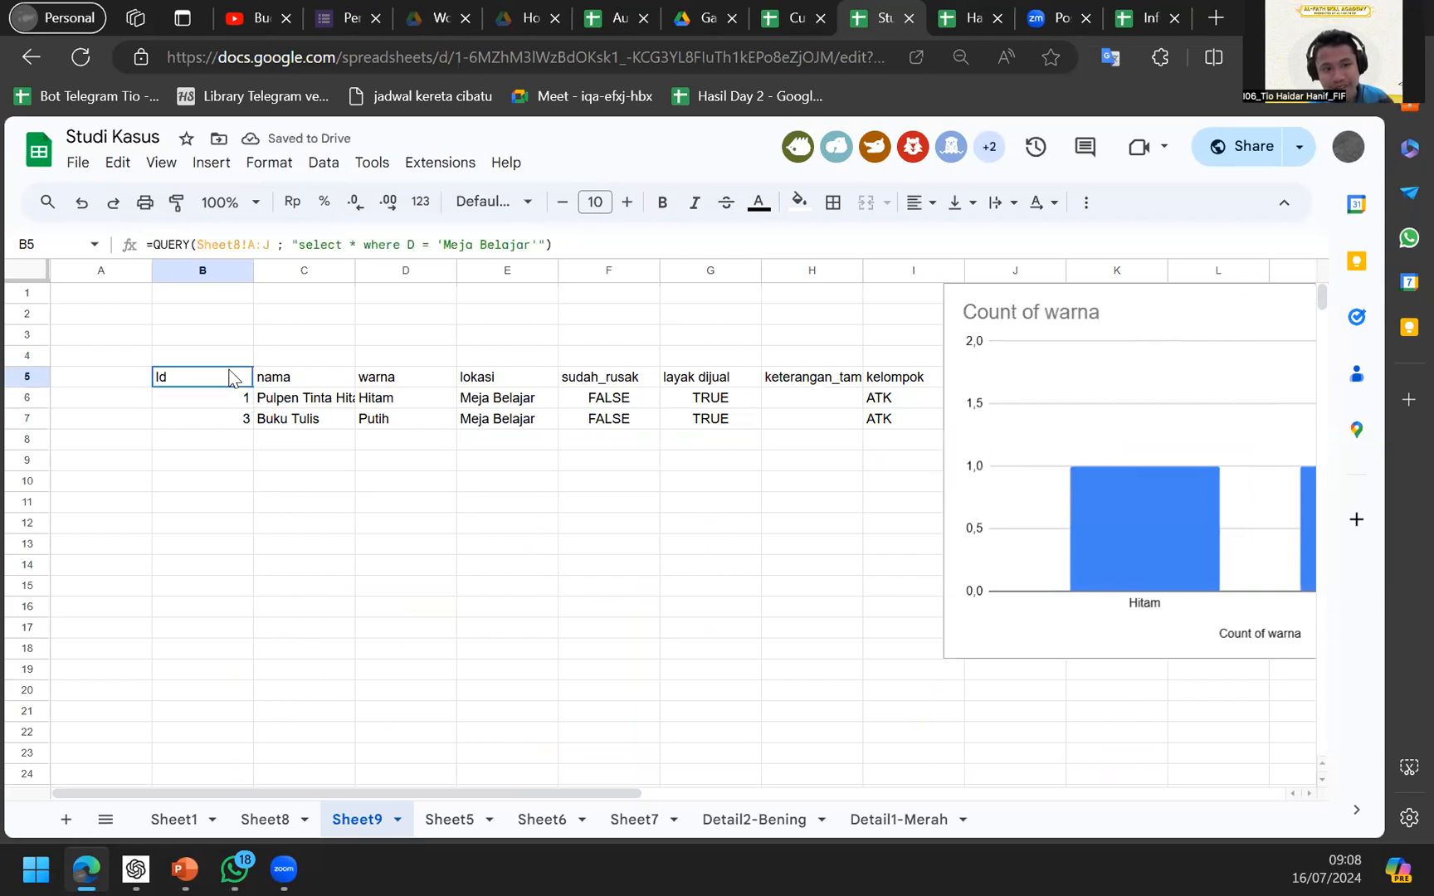
click(253, 819)
click(392, 573)
key(Down)
key(Down)
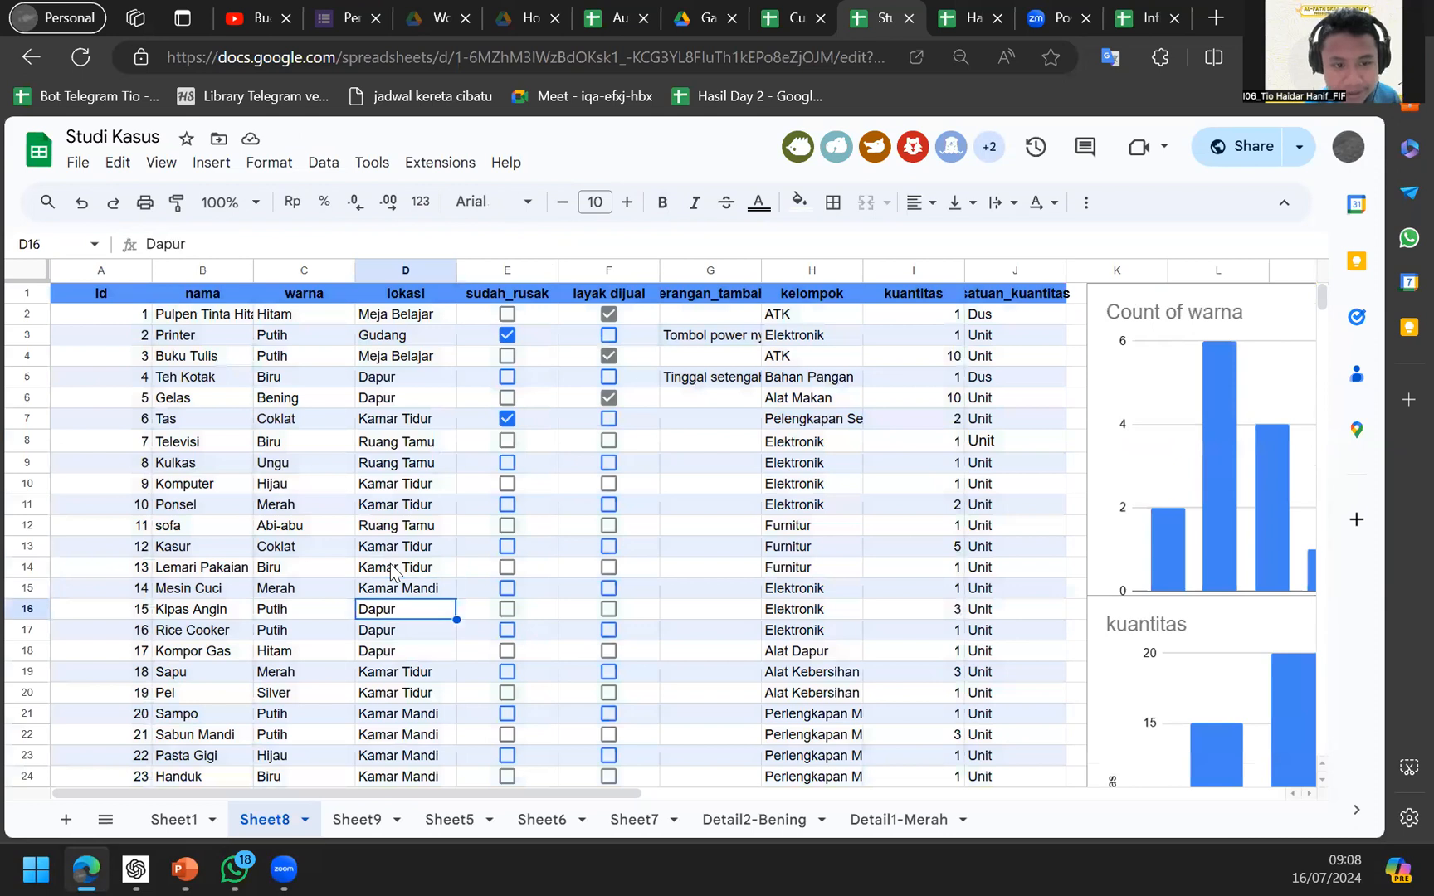
click(357, 819)
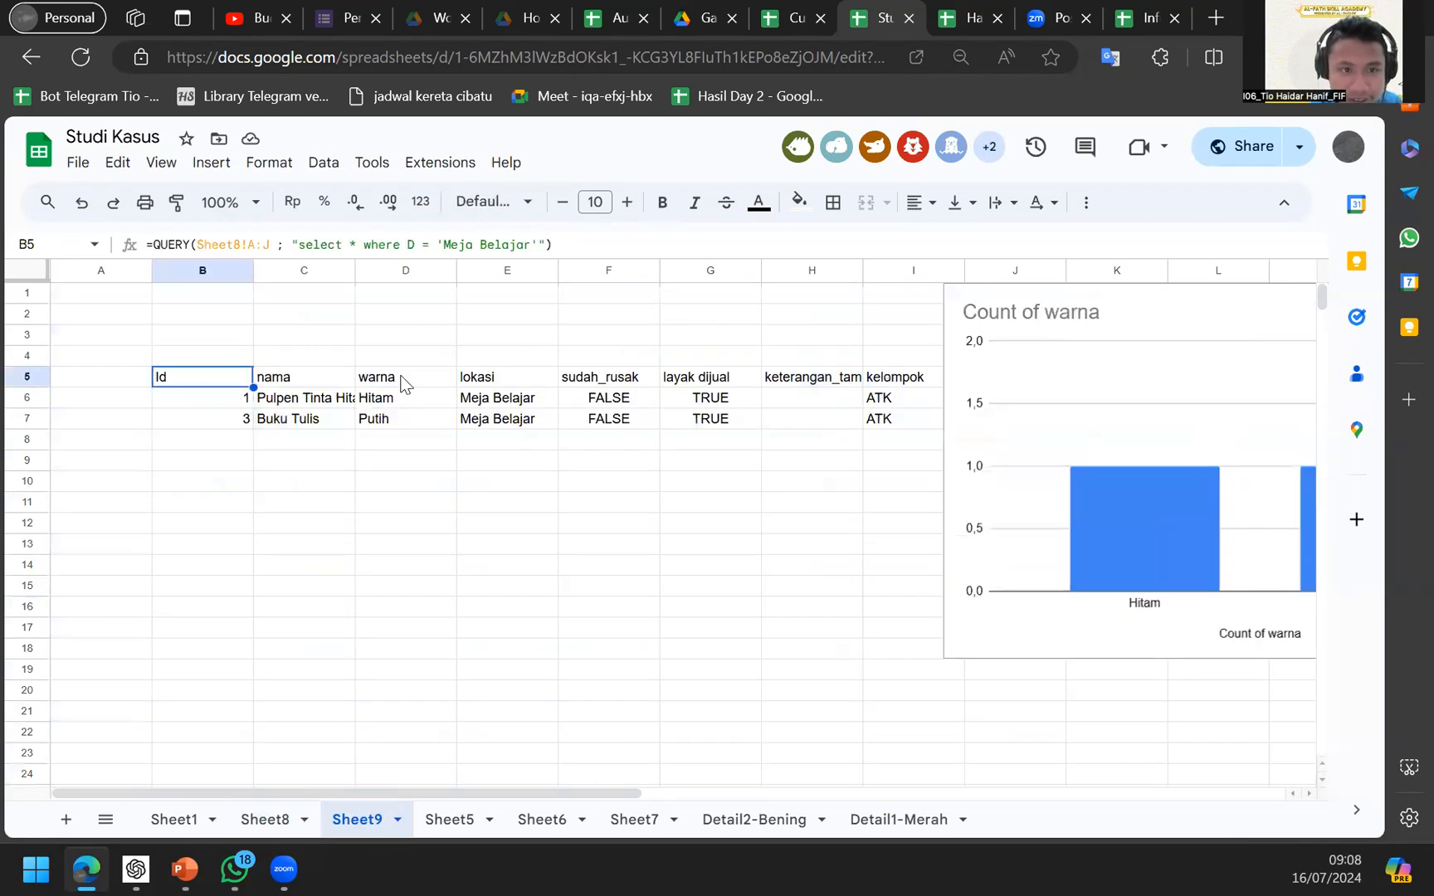
Change the QUERY filter value from 'Meja Belajar' to 'Dapur'.
drag(481, 244, 519, 245)
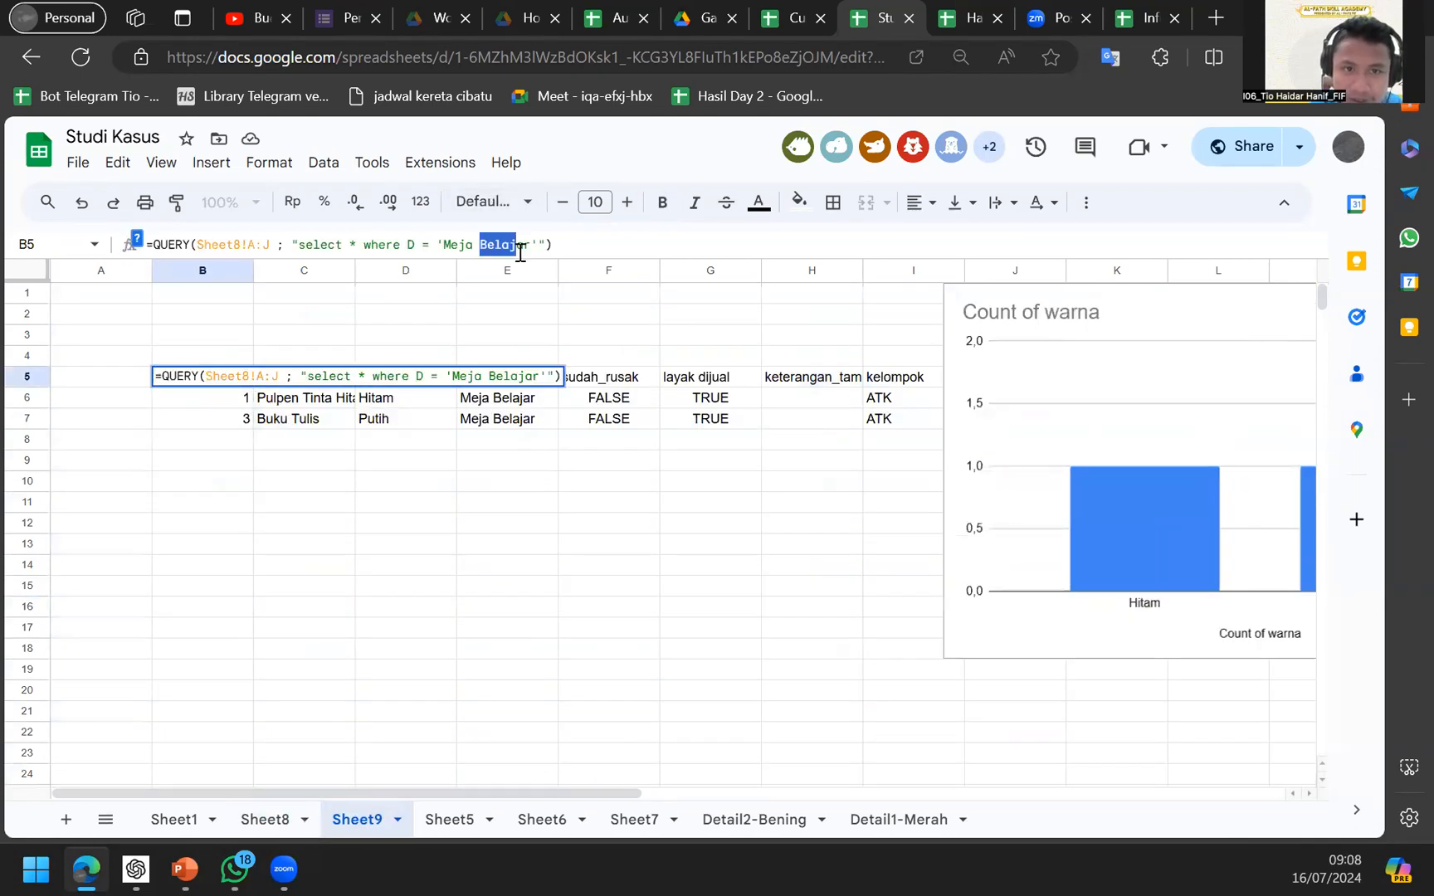
key(BackSpace)
key(BackSpace)
key(BackSpace)
key(BackSpace)
key(BackSpace)
key(BackSpace)
key(BackSpace)
key(BackSpace)
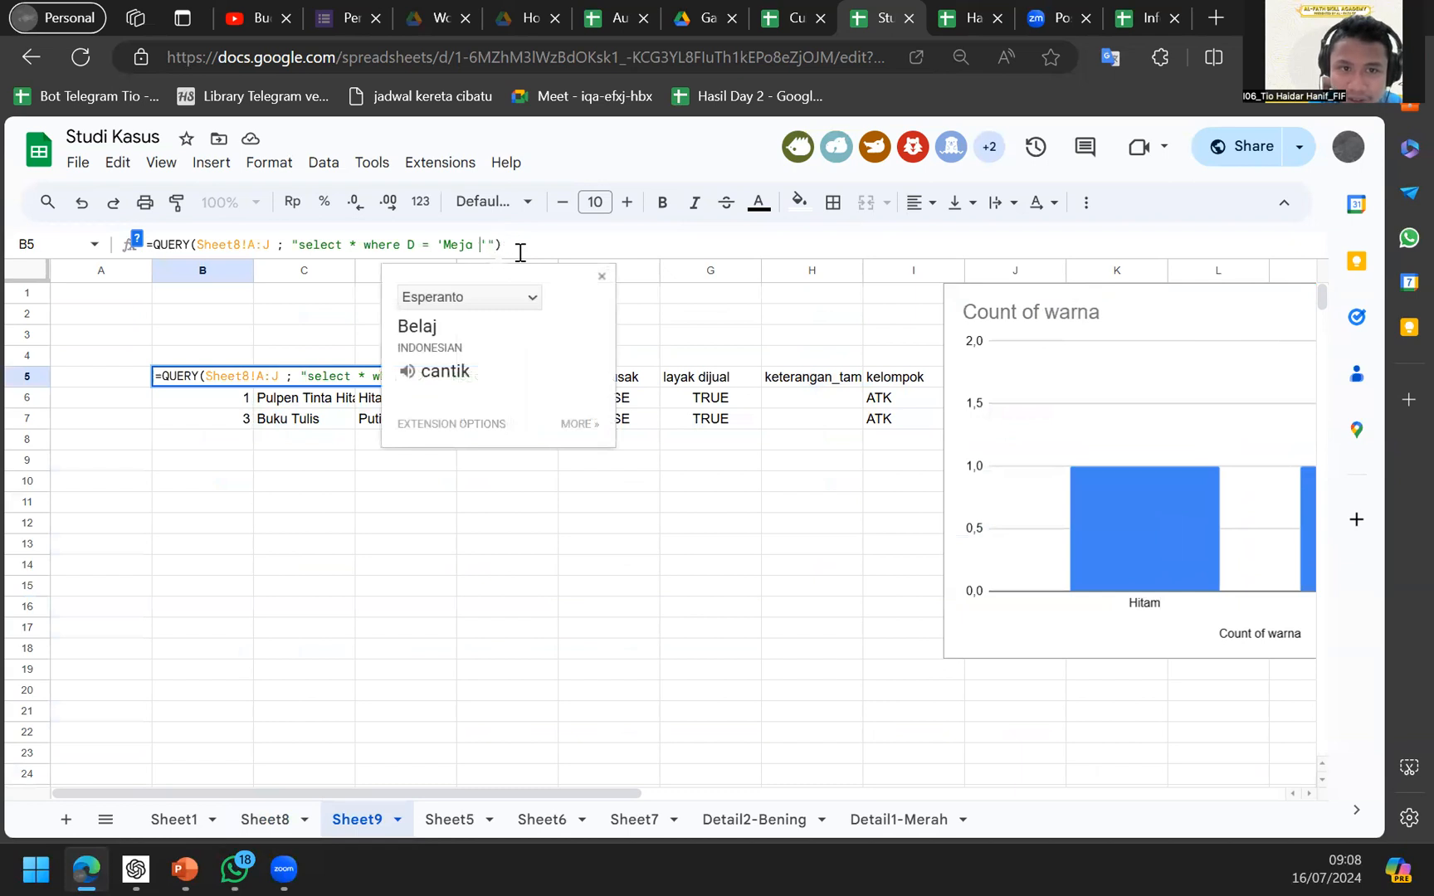
text(Dapur)
key(Return)
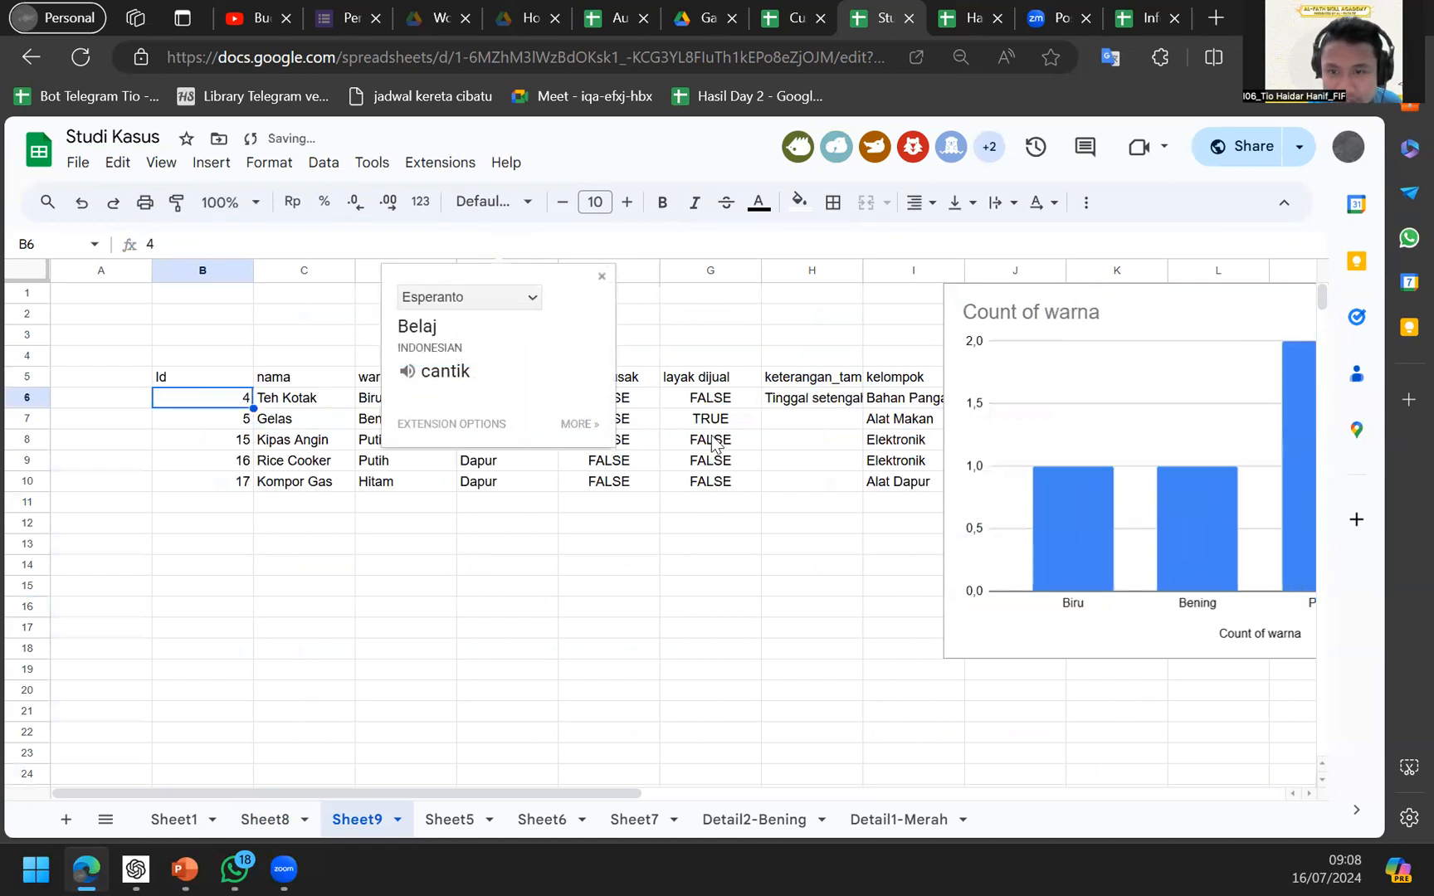
Review the five Dapur rows and the updated warna chart.
scroll(887, 512, right, 3)
scroll(888, 509, right, 1)
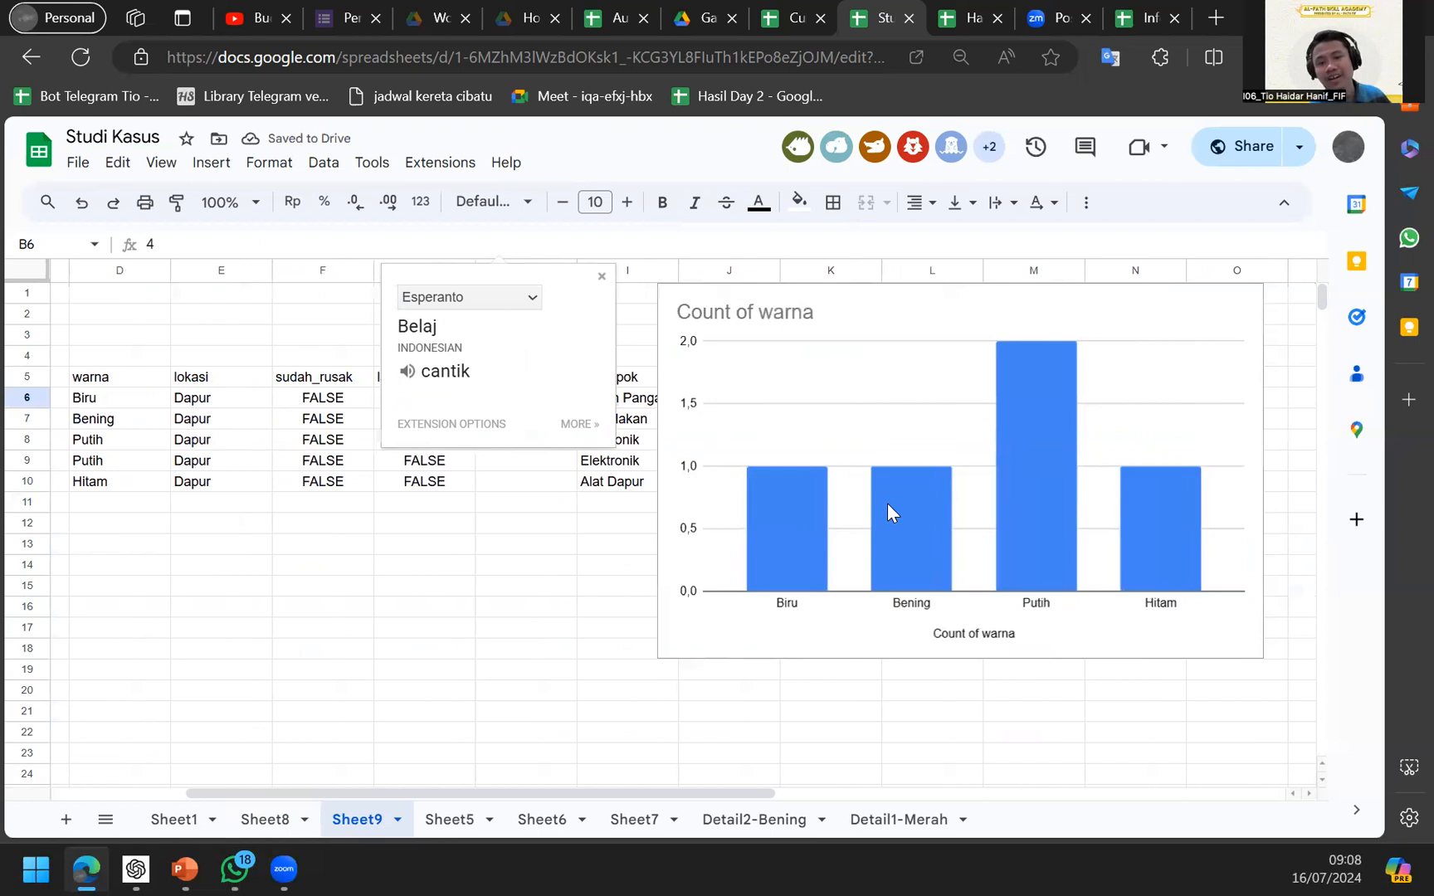
scroll(887, 503, left, 4)
scroll(887, 502, down, 1)
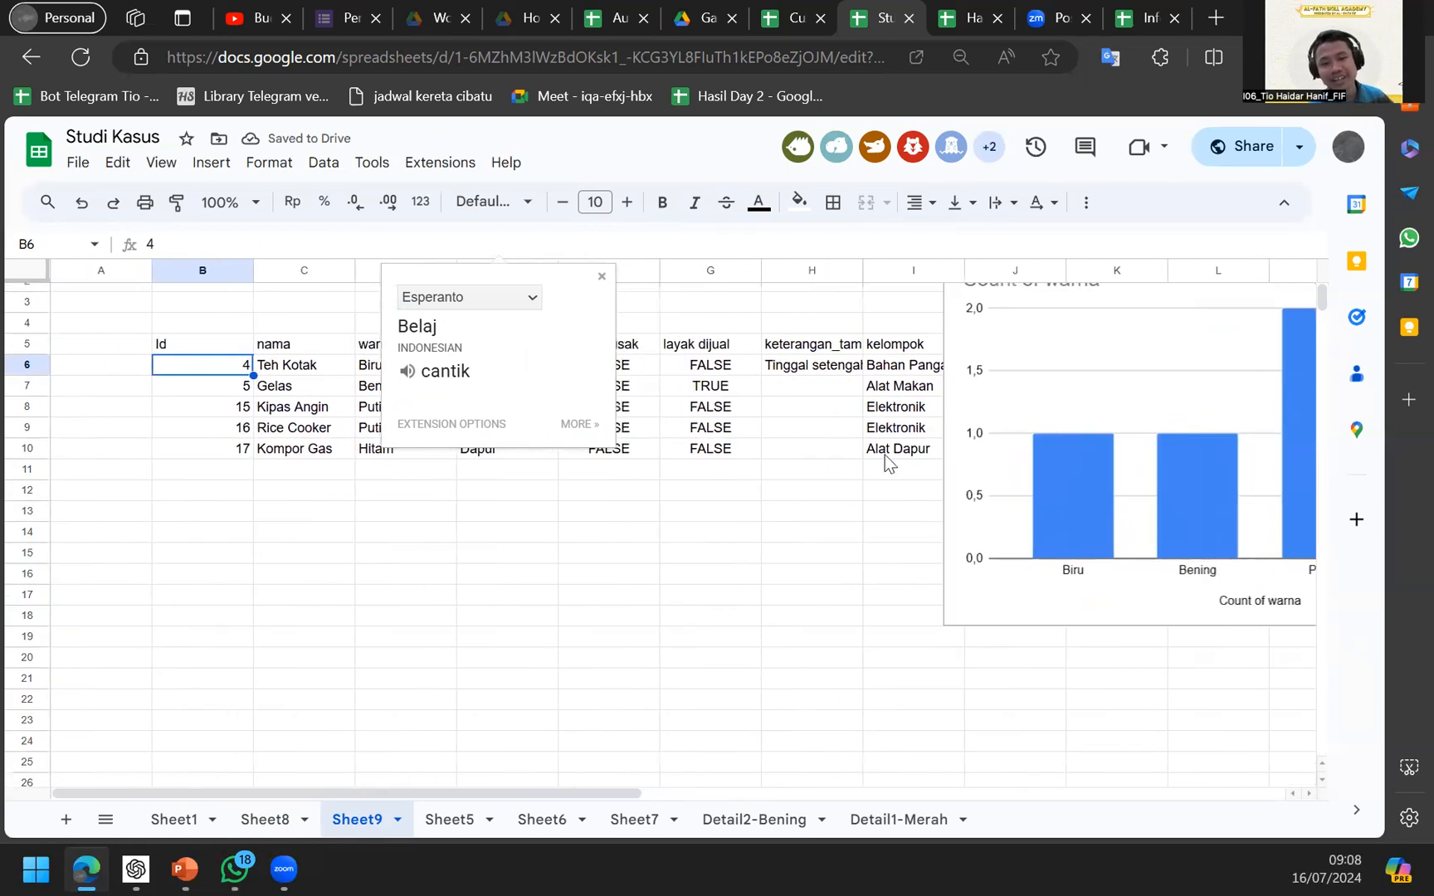
click(687, 387)
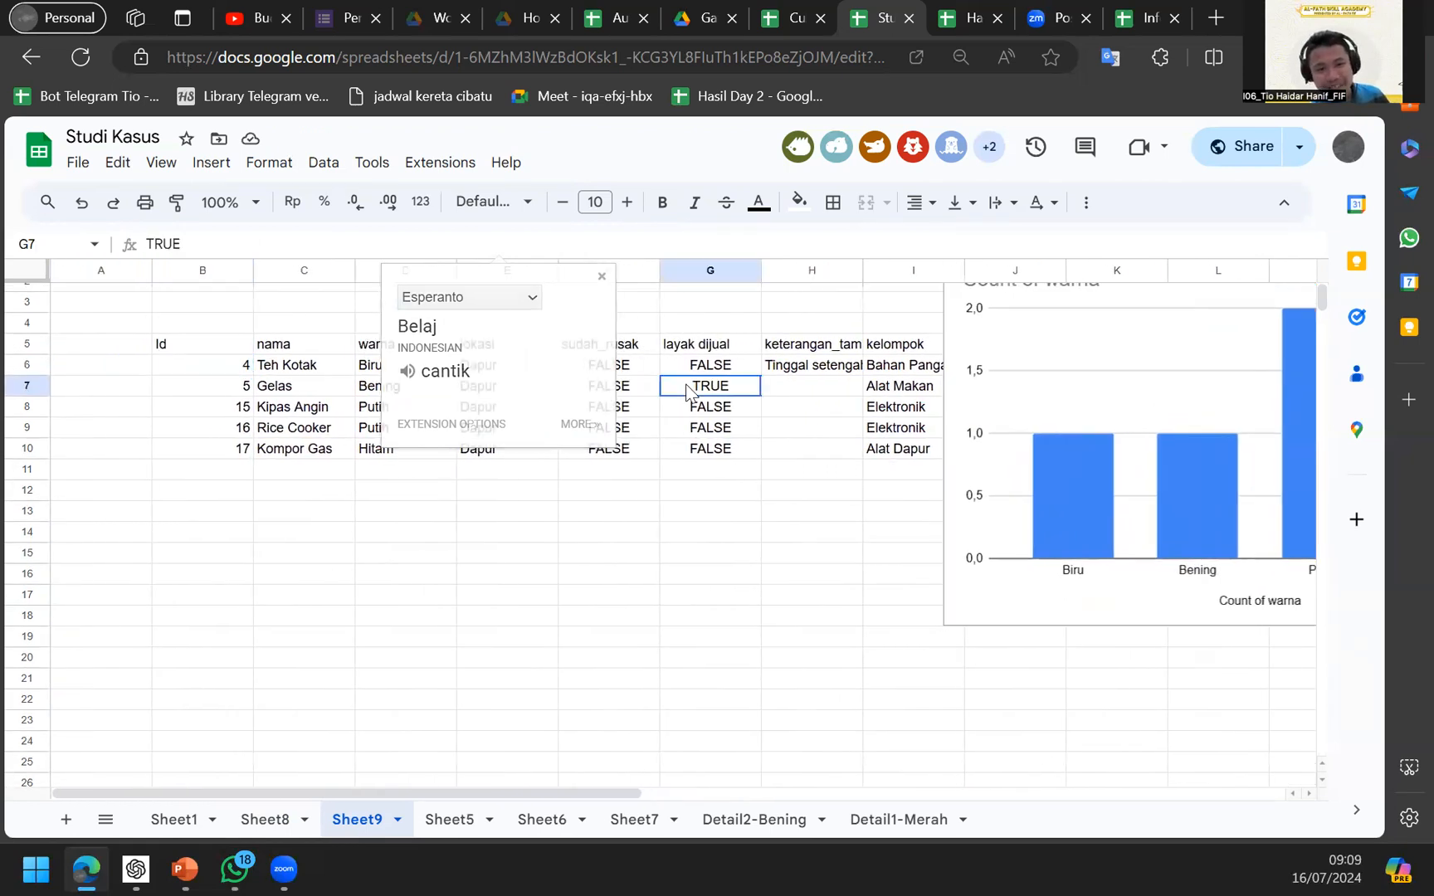
click(269, 408)
key(Right)
key(Up)
key(Up)
key(Up)
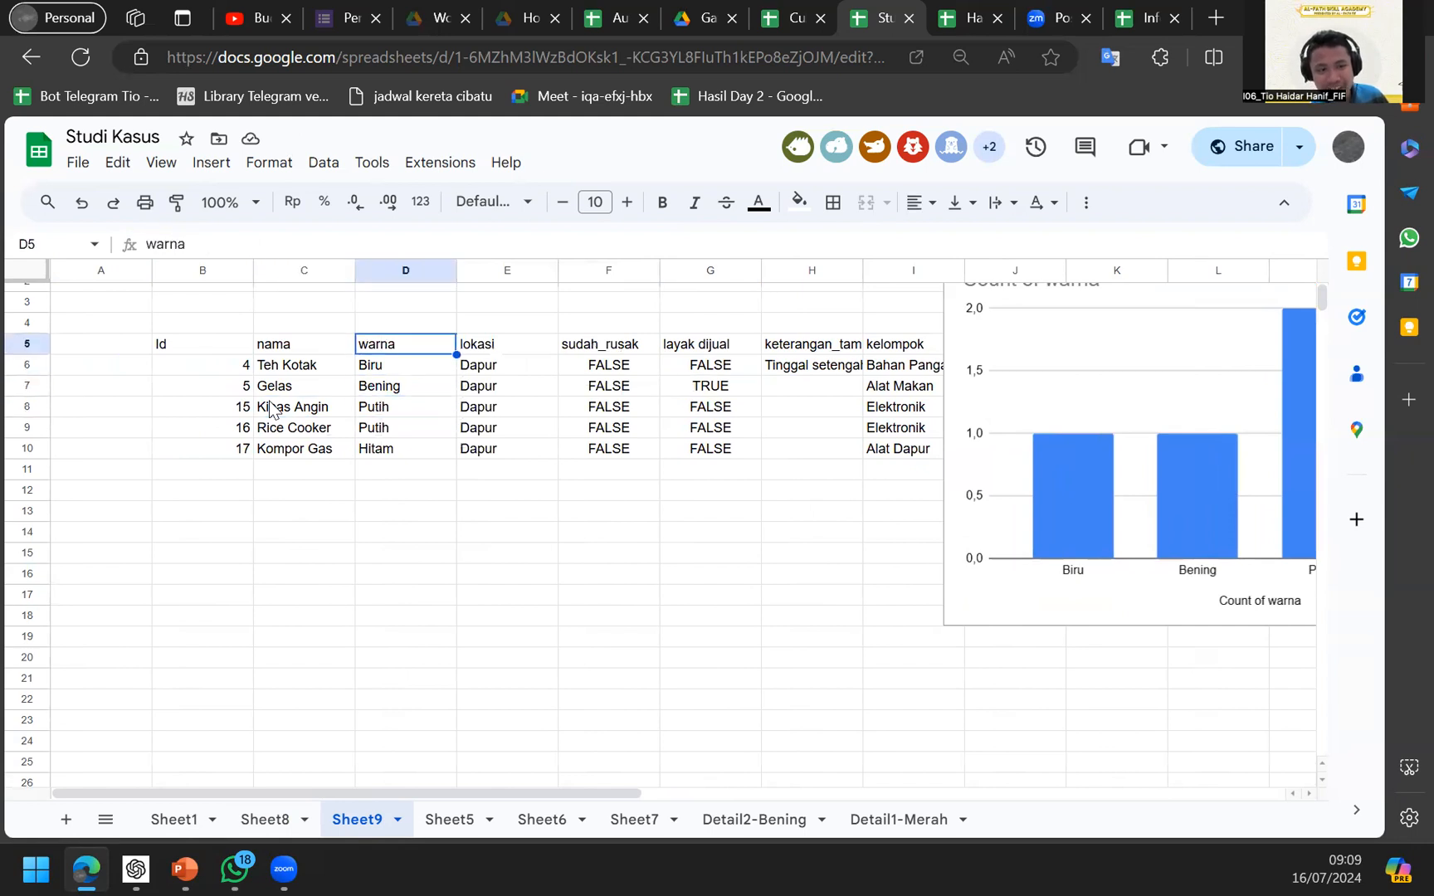
key(Left)
key(Left)
click(284, 166)
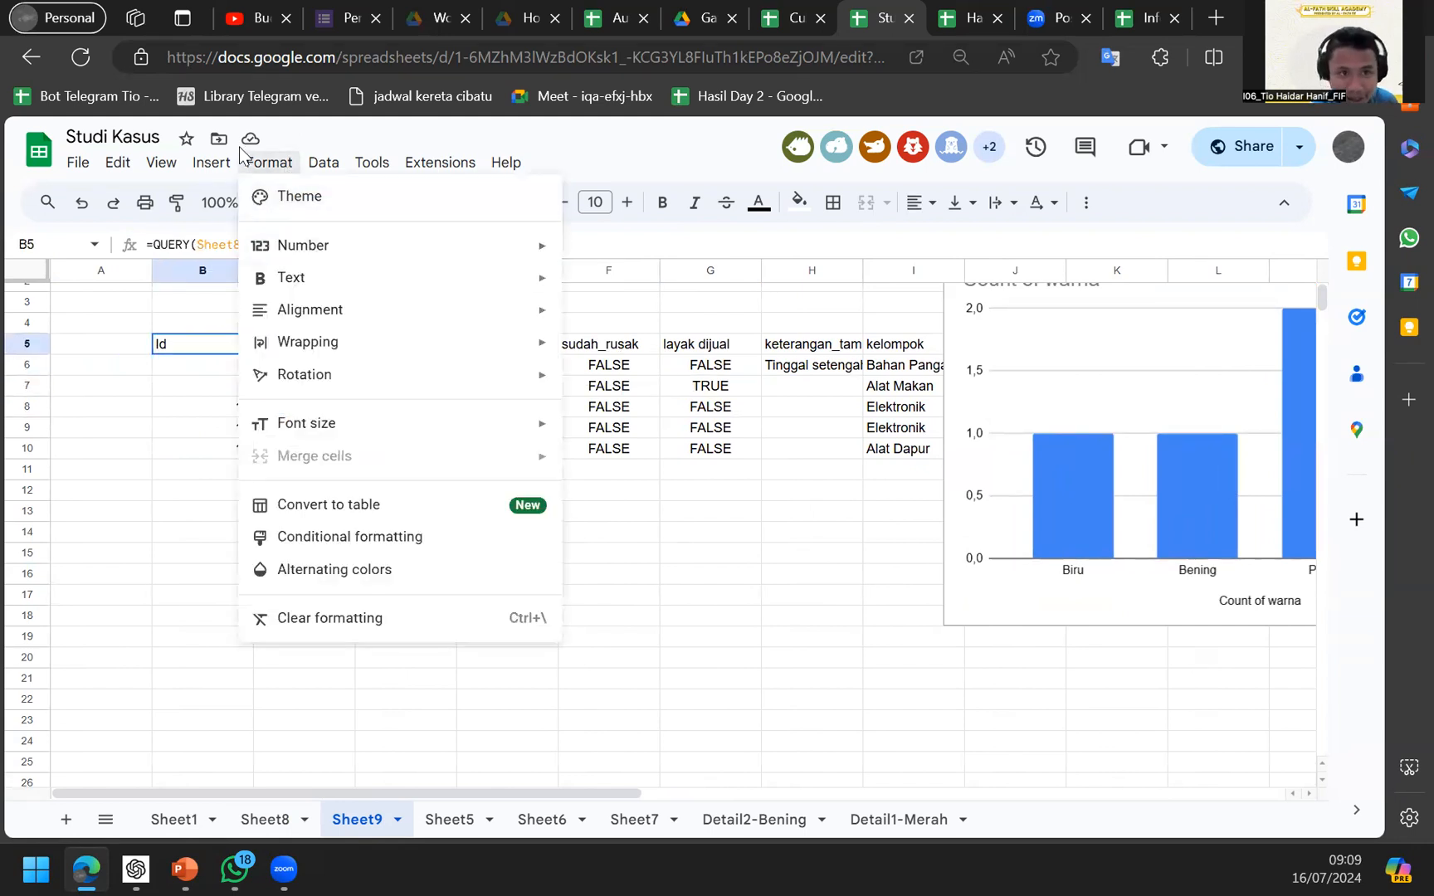
Dismiss the menu and recheck Sheet8 and B5's Dapur filter without changing it.
mouse_move(214, 171)
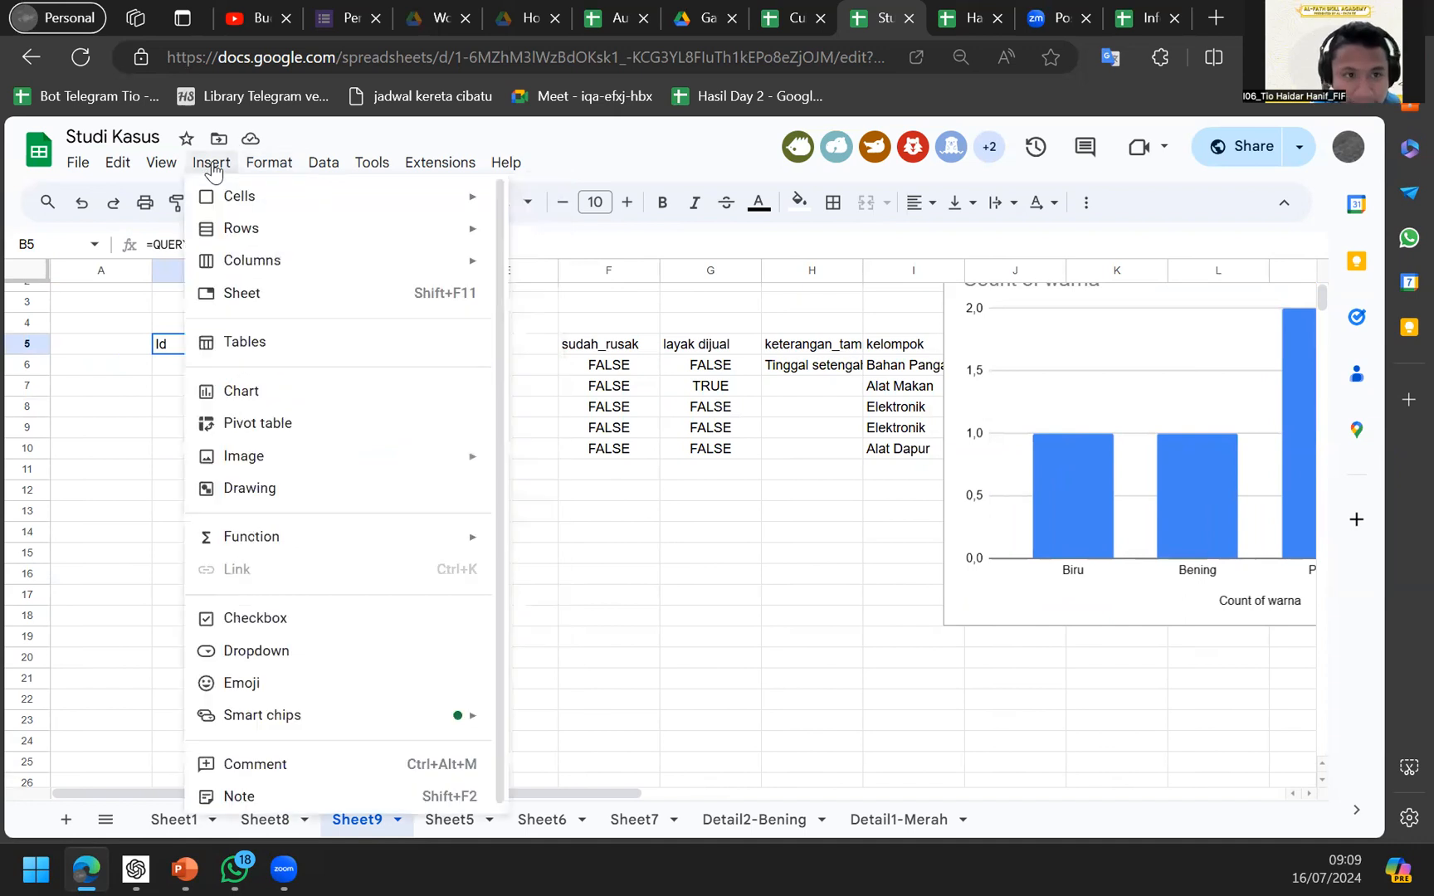
click(138, 311)
key(Right)
key(Down)
key(Down)
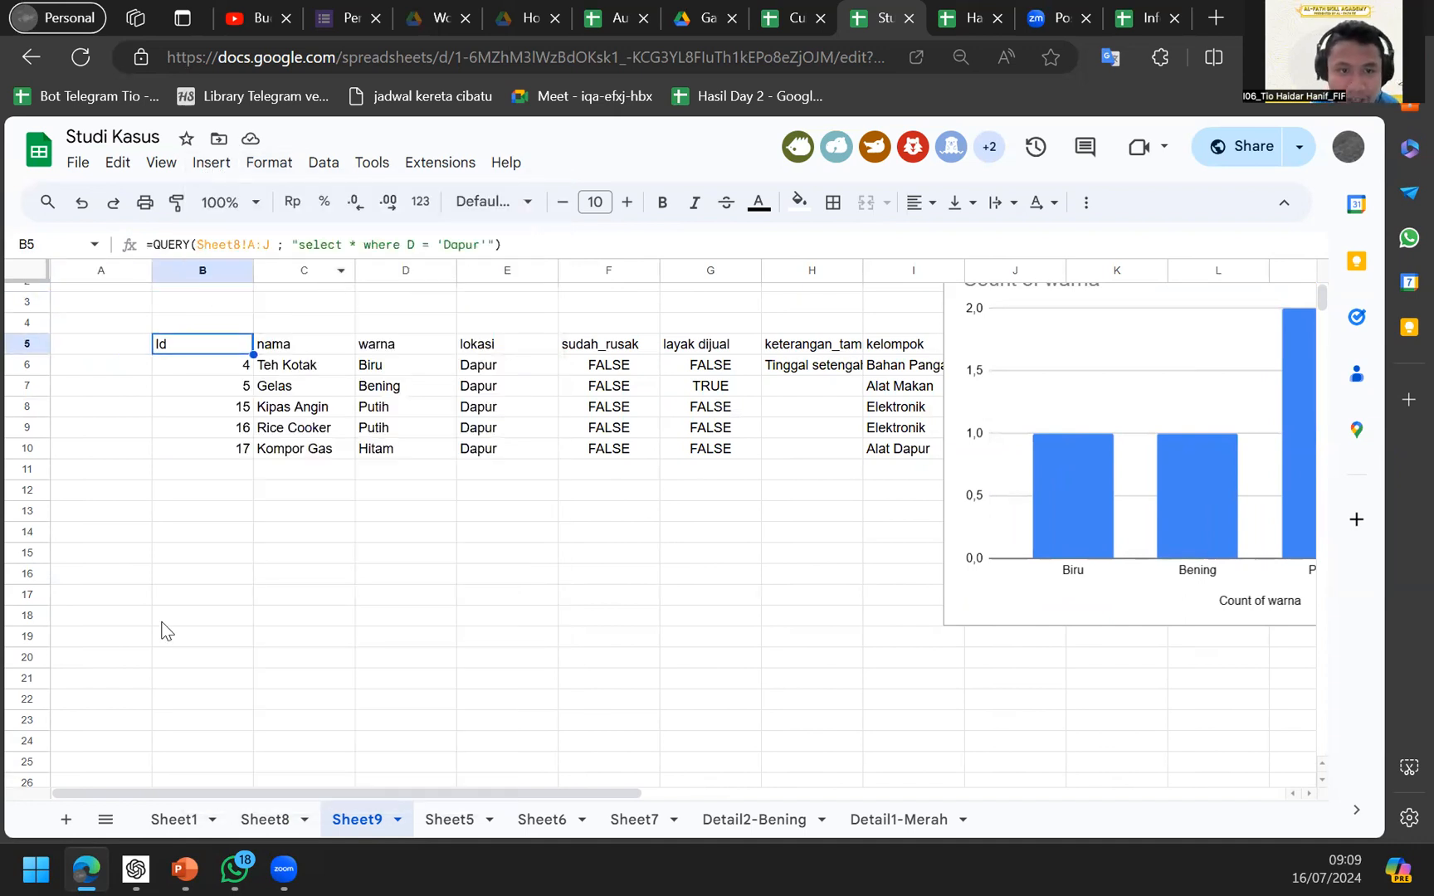
click(271, 813)
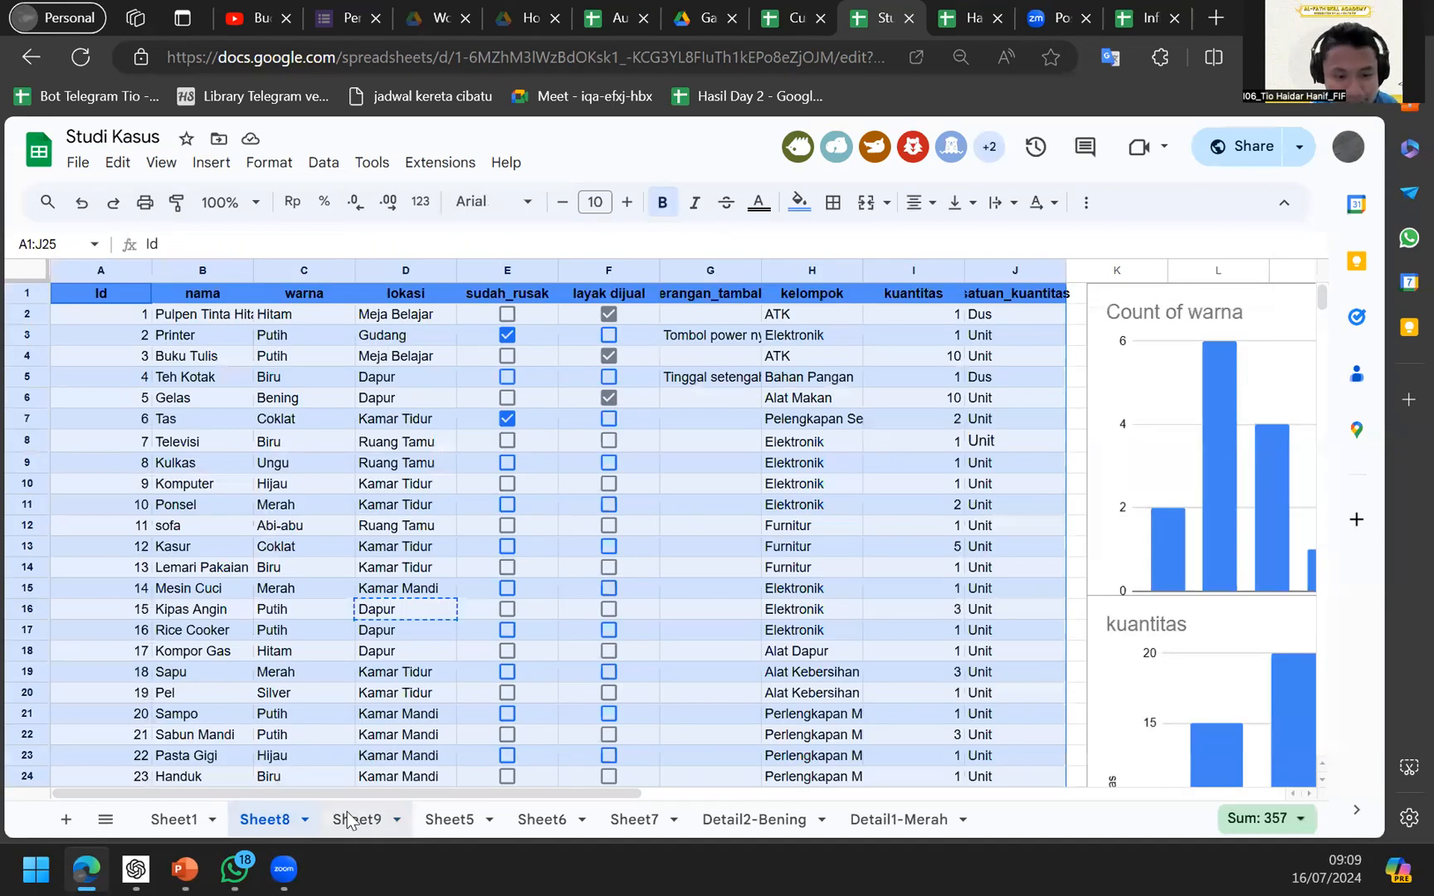
click(347, 817)
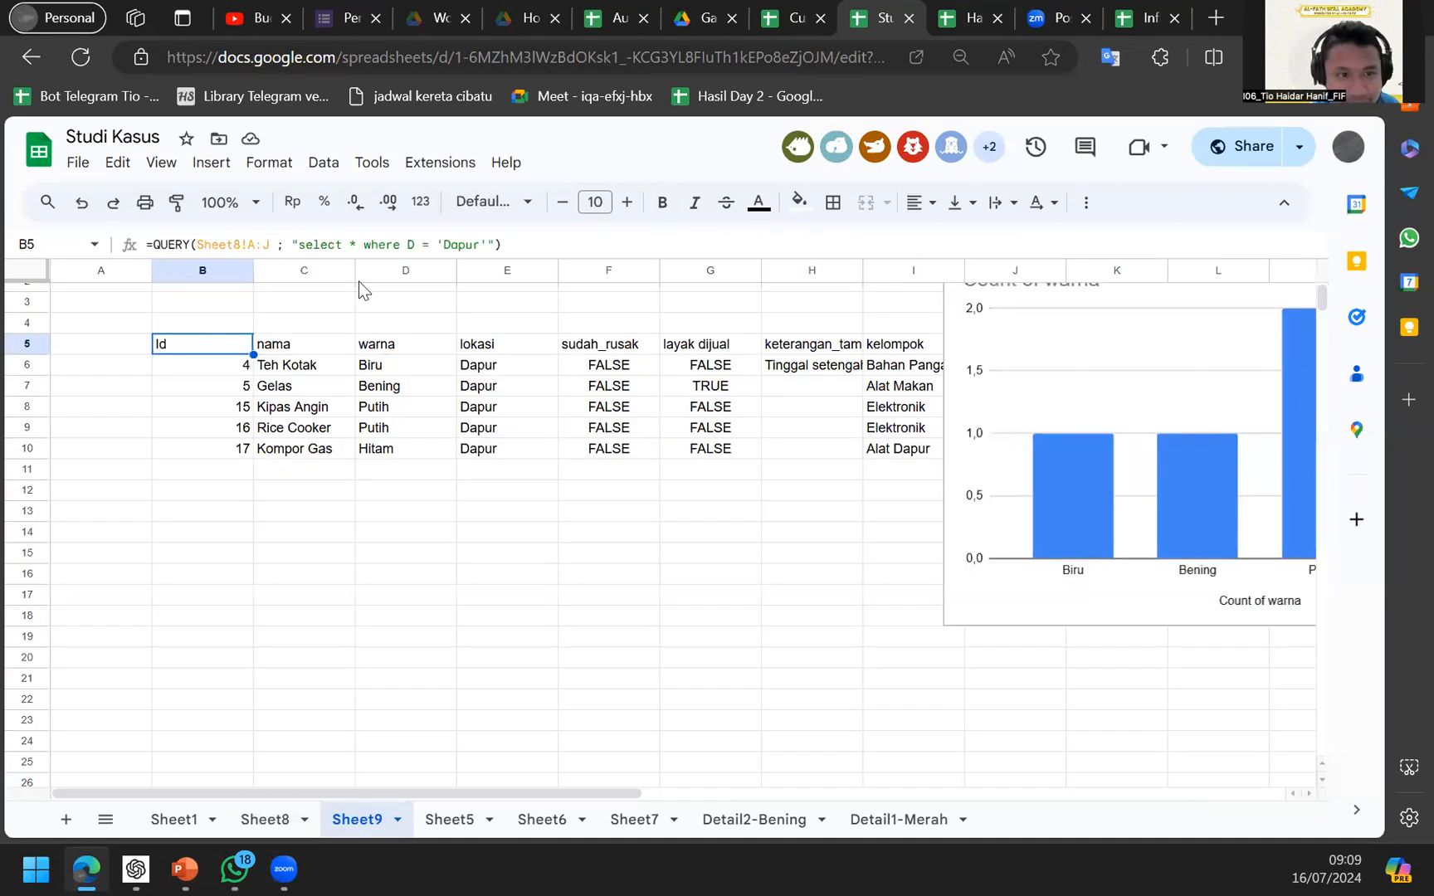
double_click(447, 244)
click(591, 389)
scroll(591, 390, up, 1)
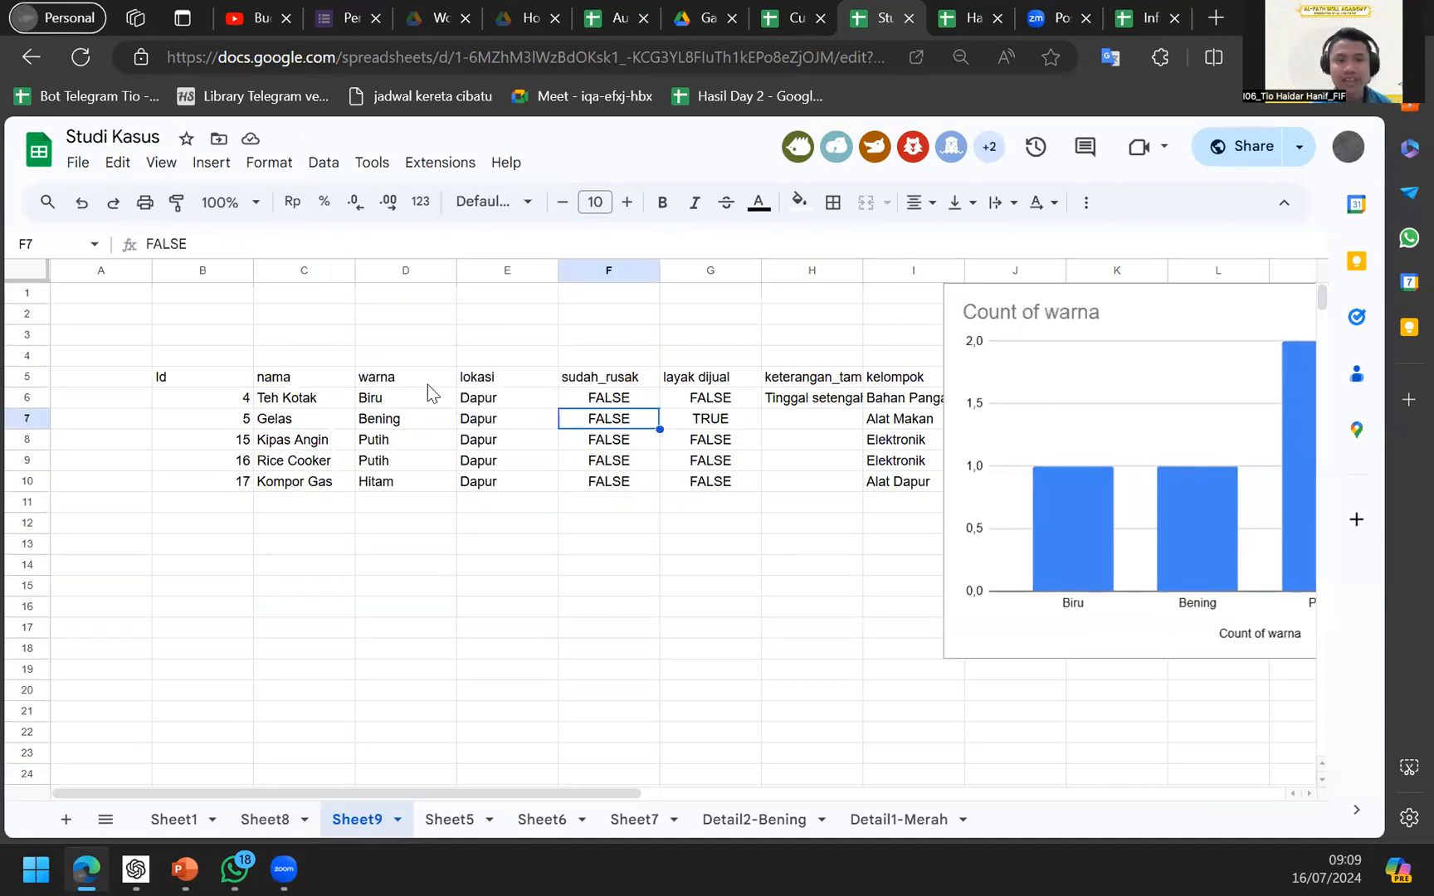
Select empty cell D3 for the lokasi picker and open the Format, then Data menus.
click(362, 336)
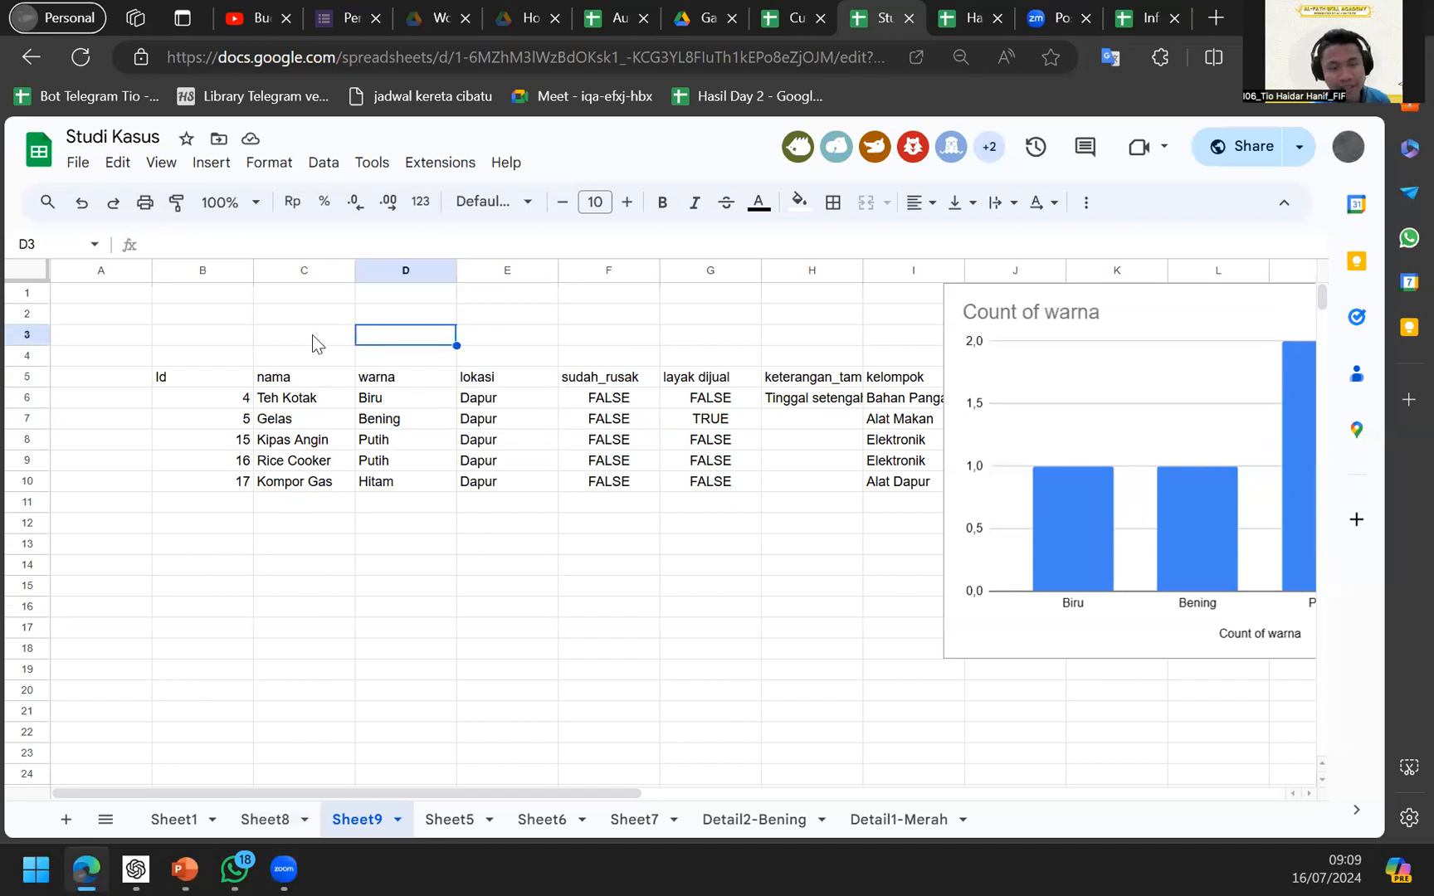
click(230, 377)
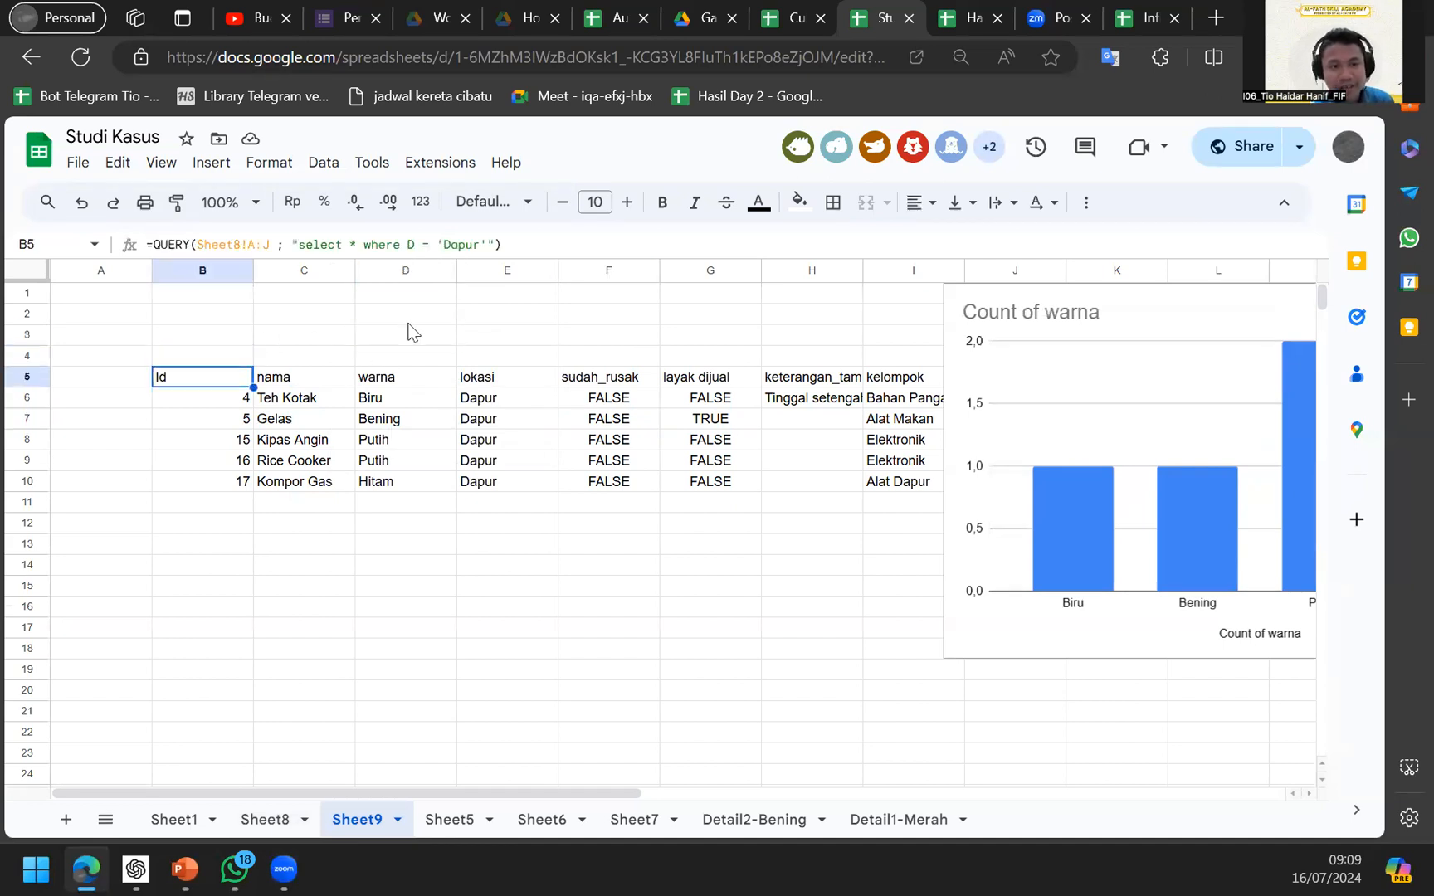
click(386, 337)
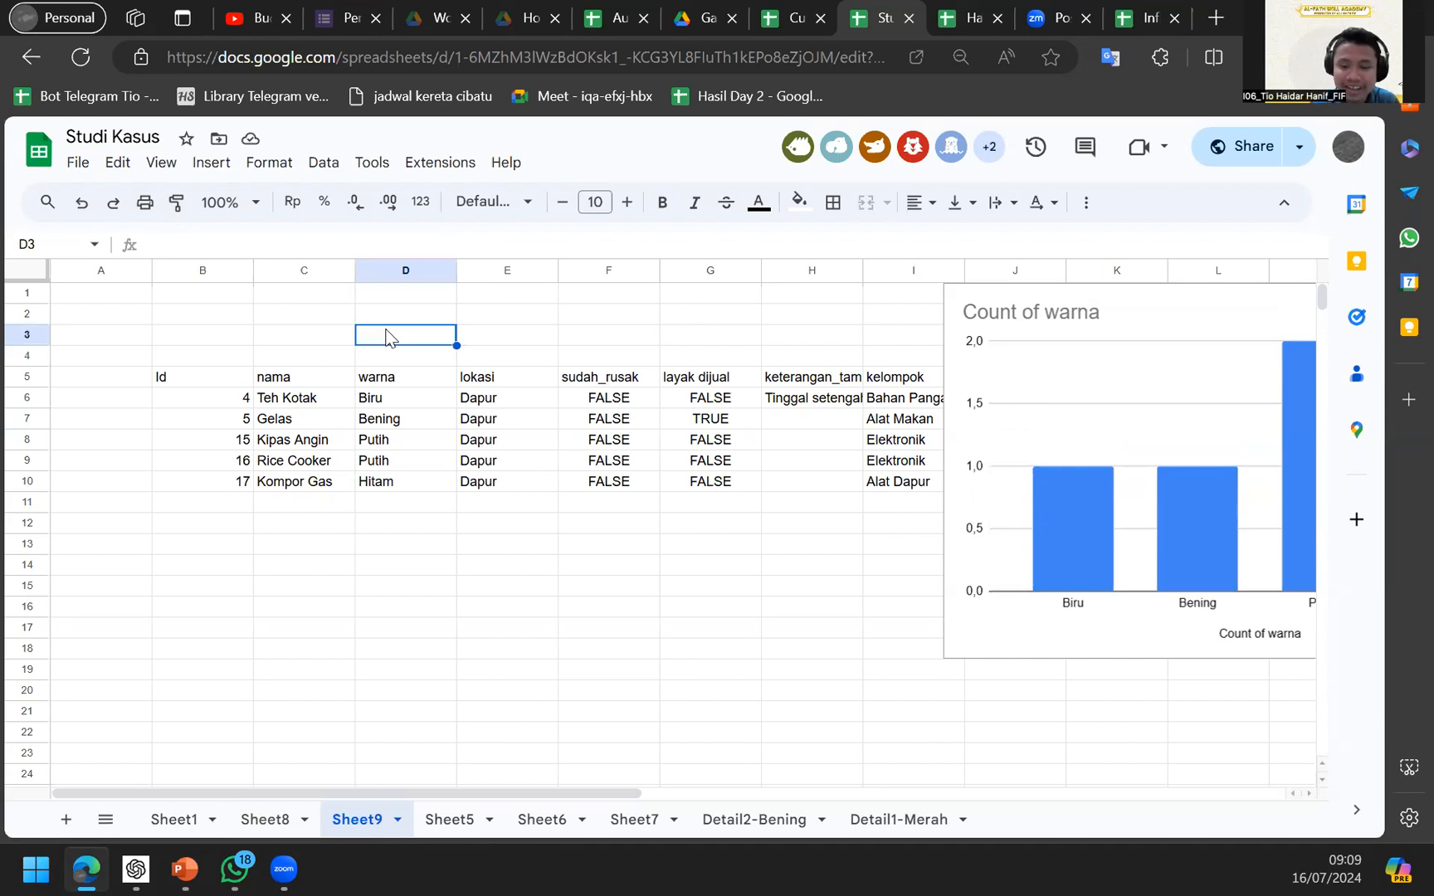
click(274, 164)
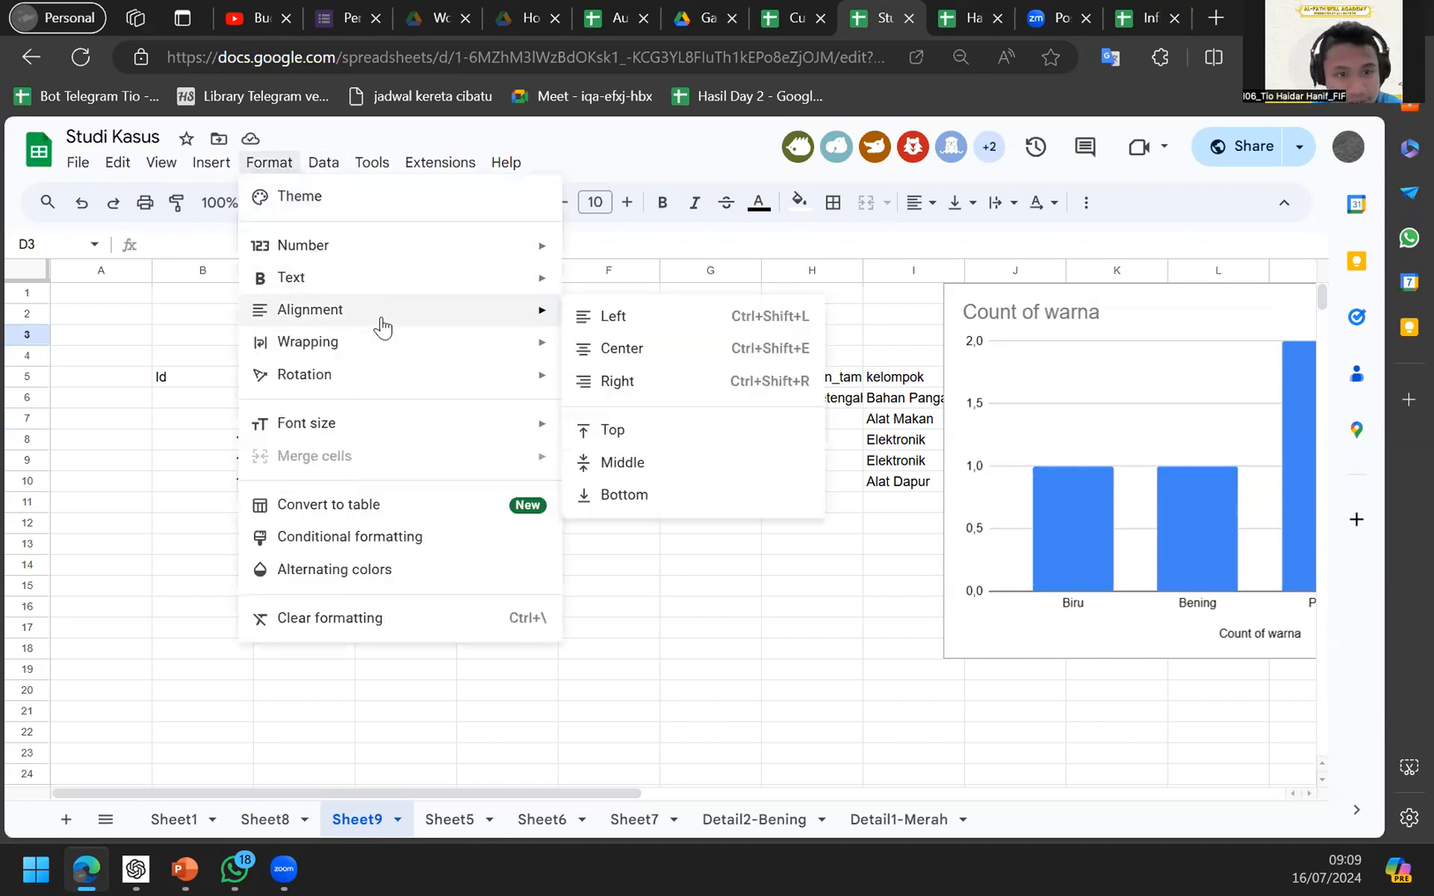
mouse_move(386, 375)
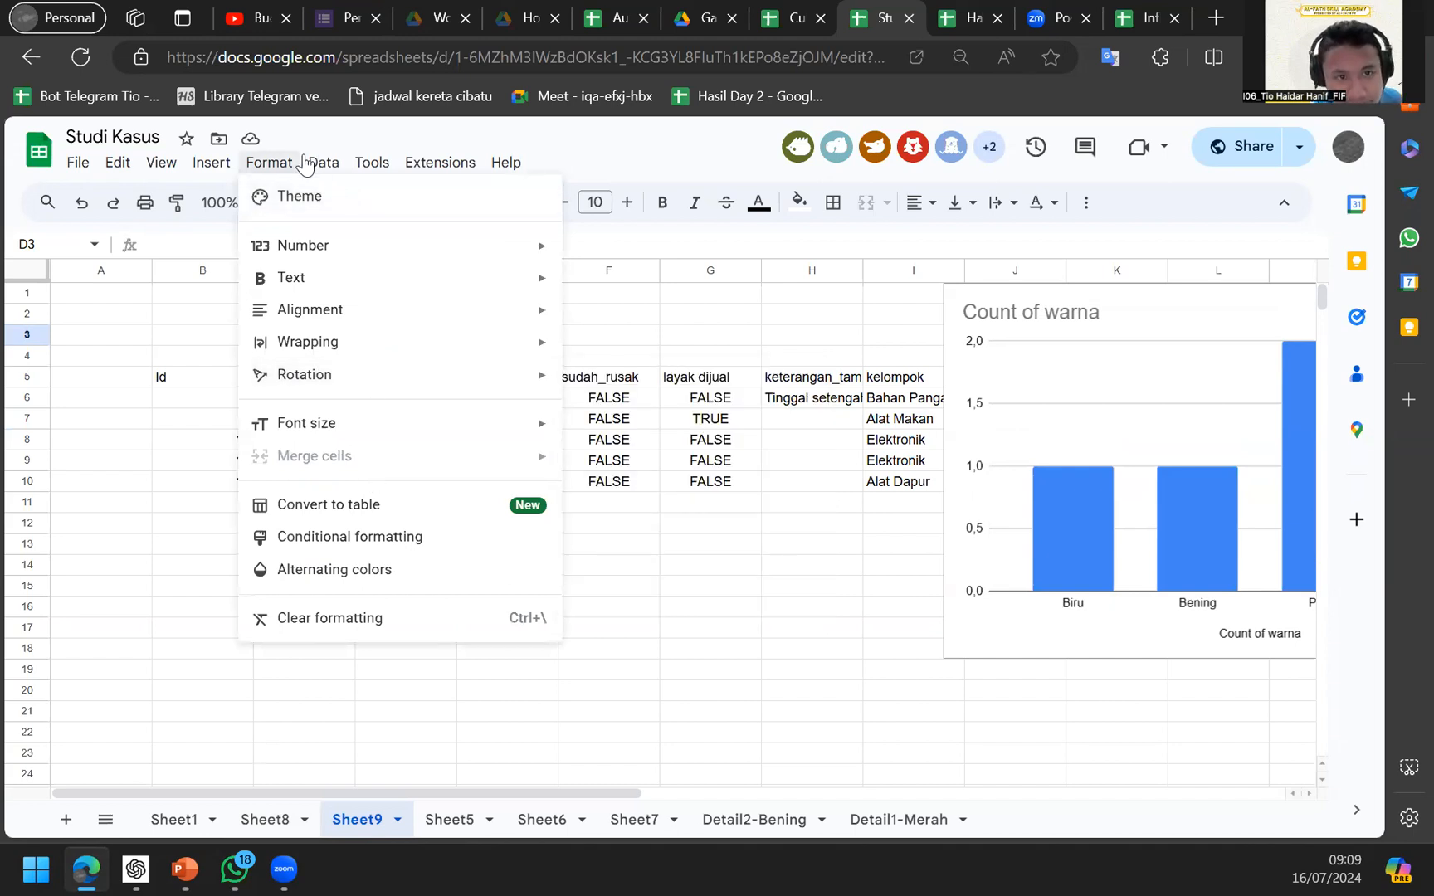
mouse_move(321, 165)
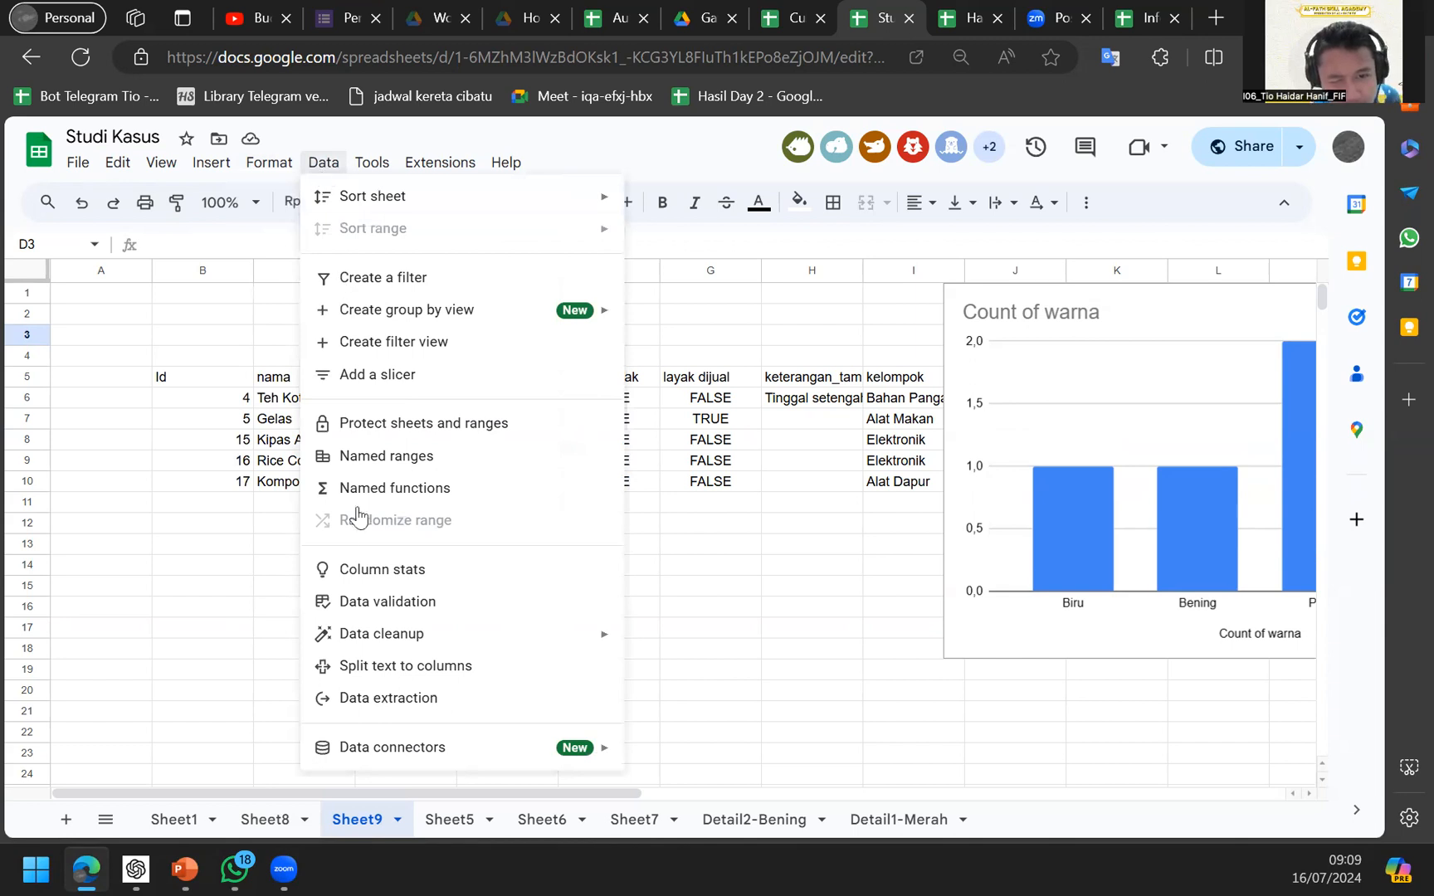
Add a data validation rule on D3 with the dropdown (from a range) criterion.
click(362, 602)
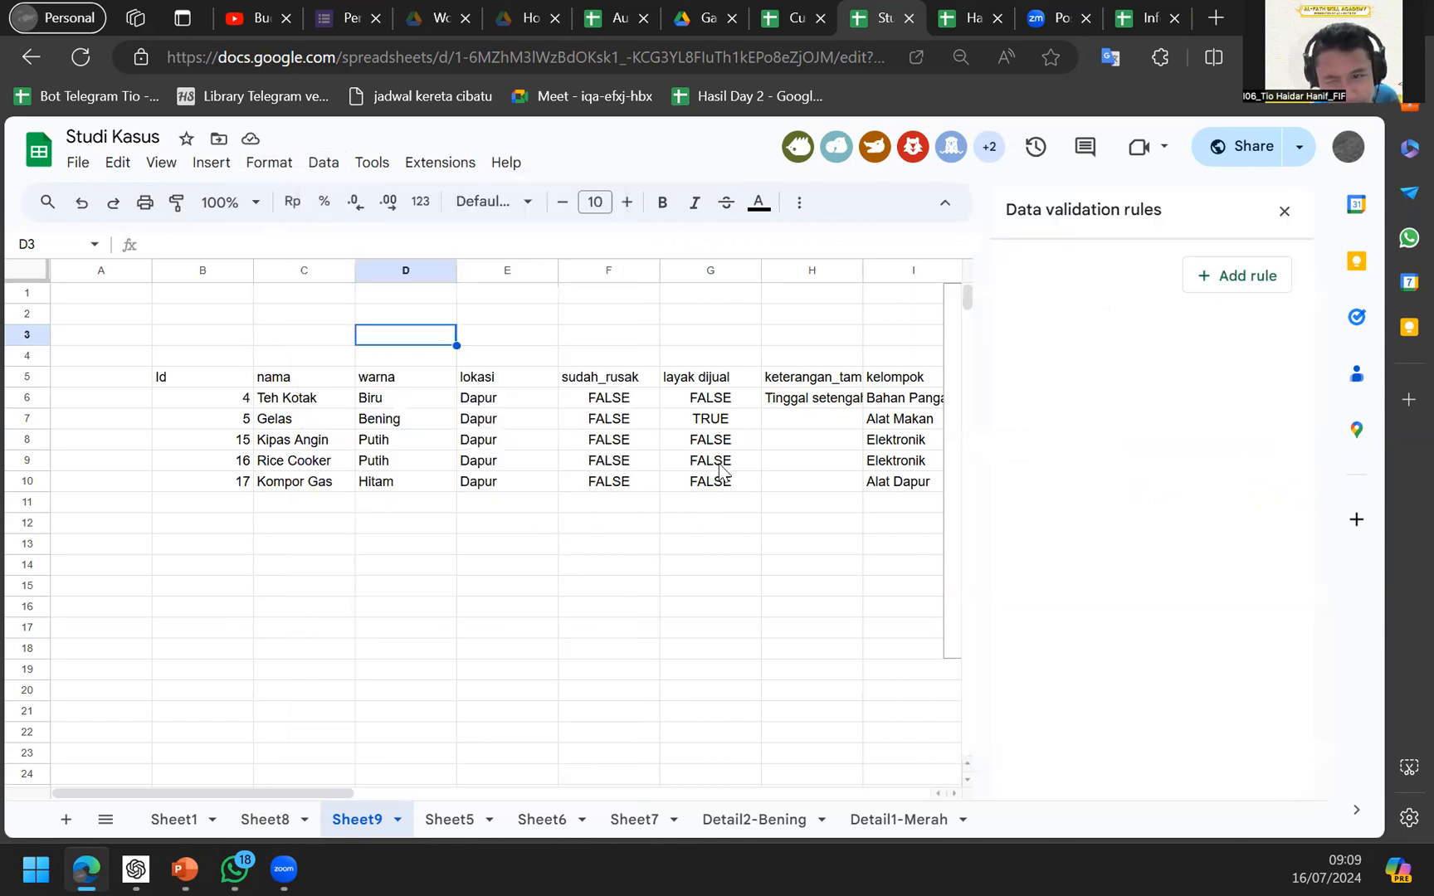
click(1203, 282)
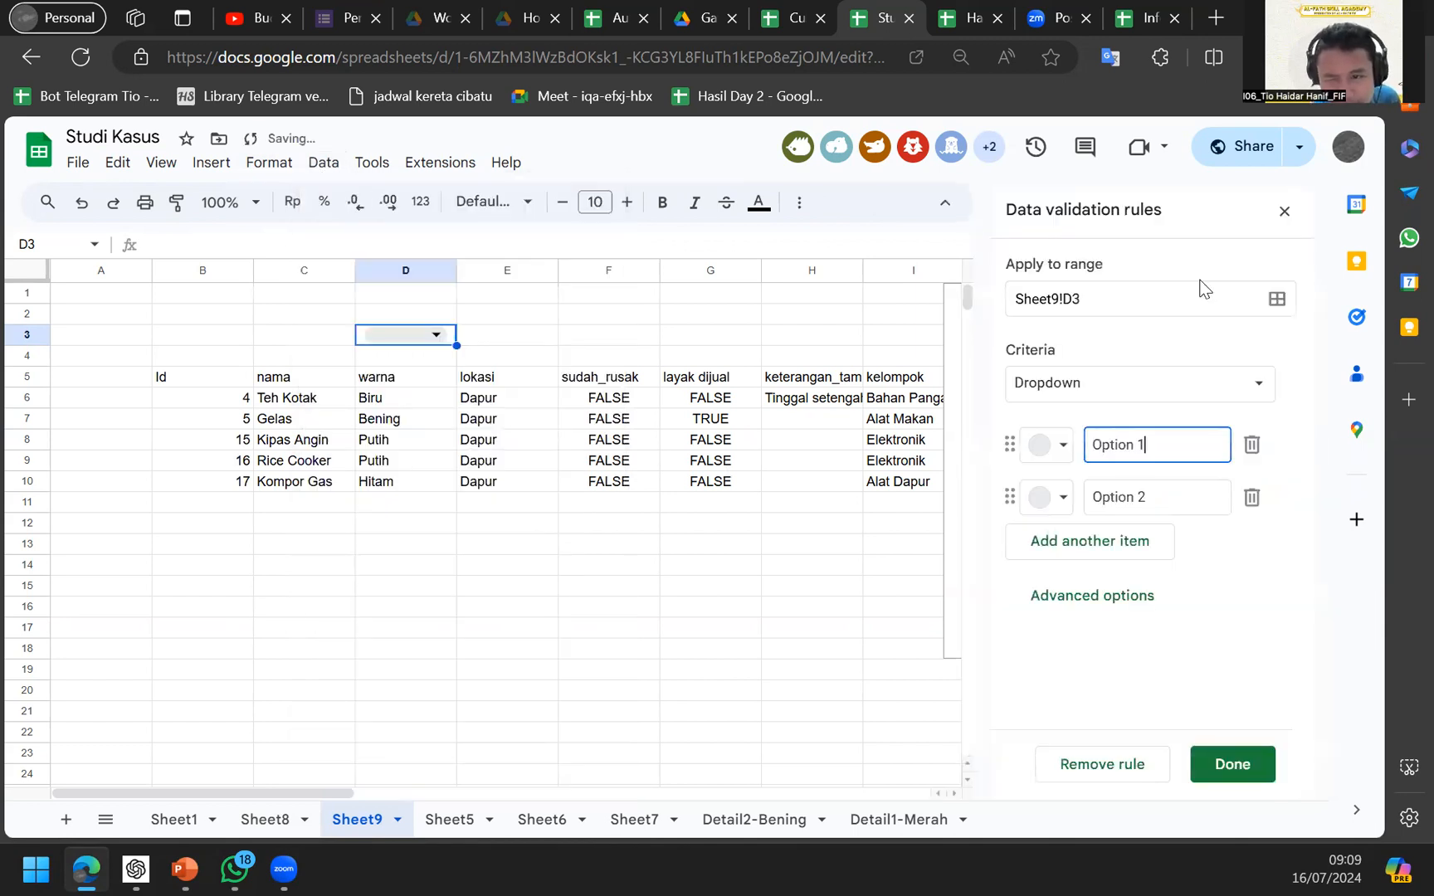
click(1100, 387)
click(1107, 387)
click(1110, 397)
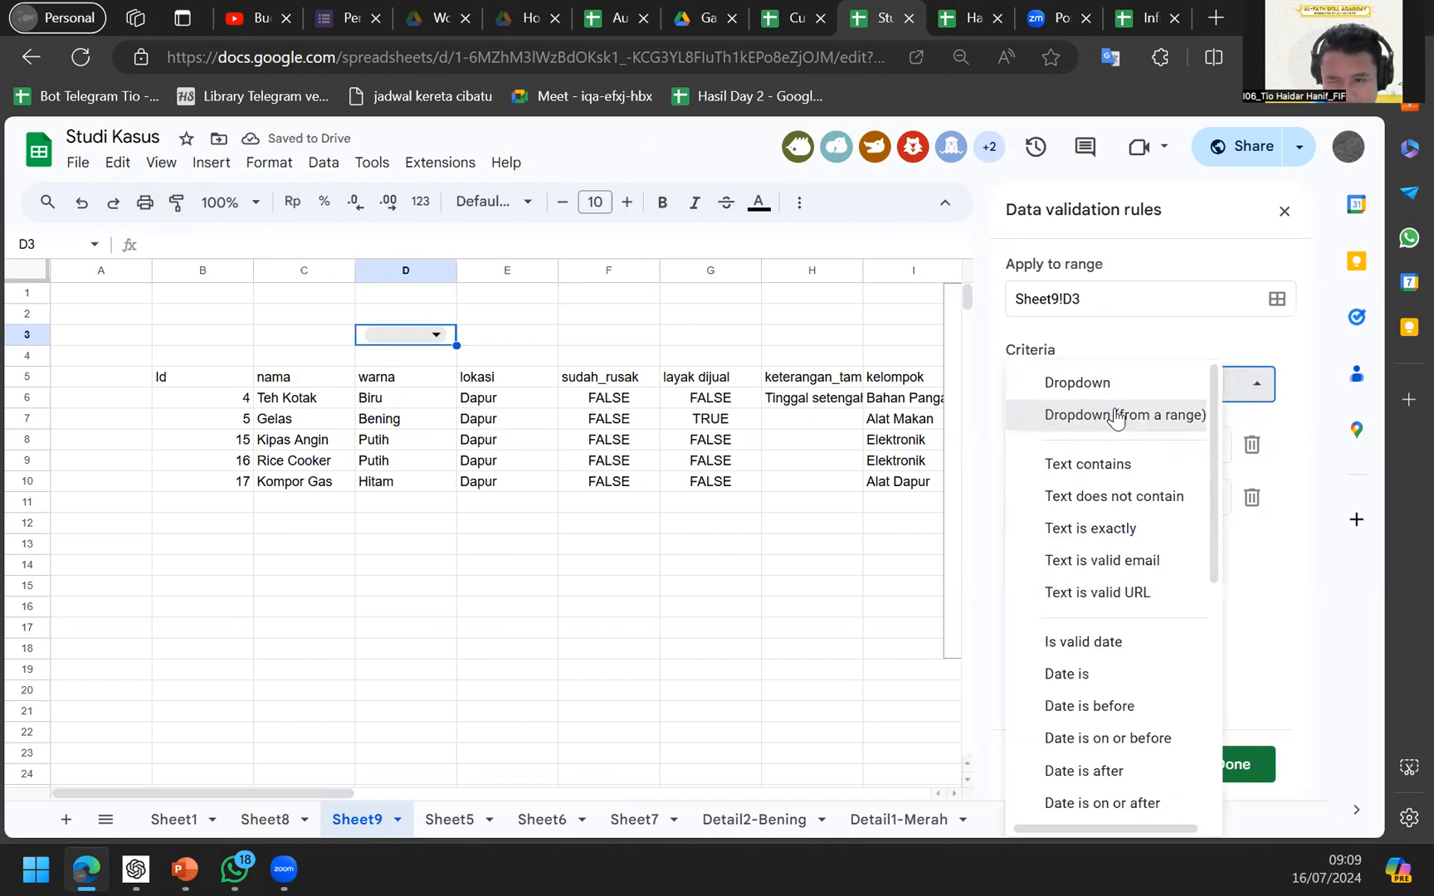
click(1112, 415)
Set the dropdown source to Sheet8's lokasi column D, starting from row 2.
click(1256, 446)
click(264, 819)
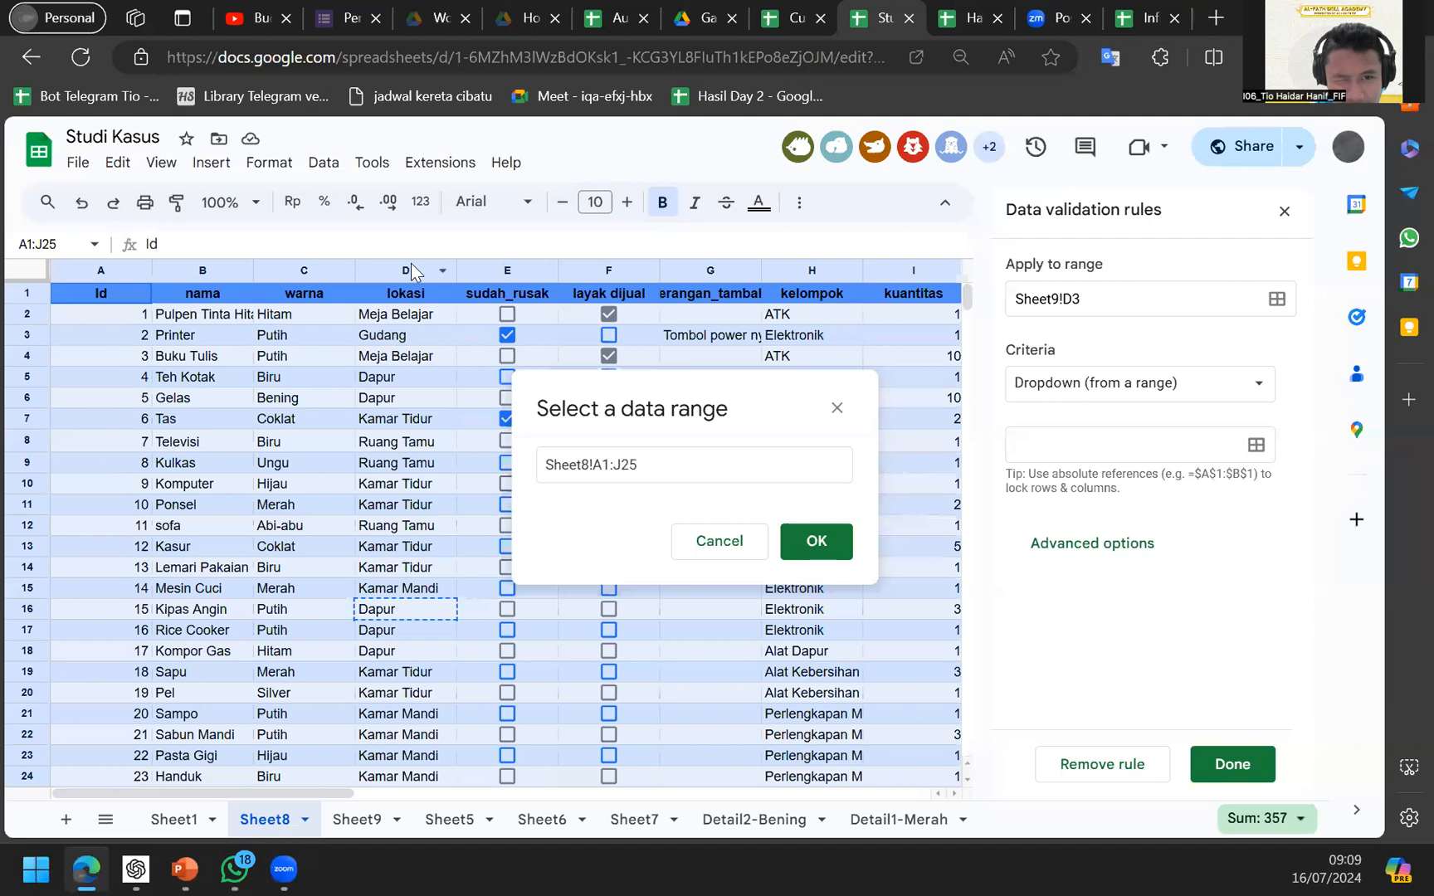
click(411, 266)
click(814, 543)
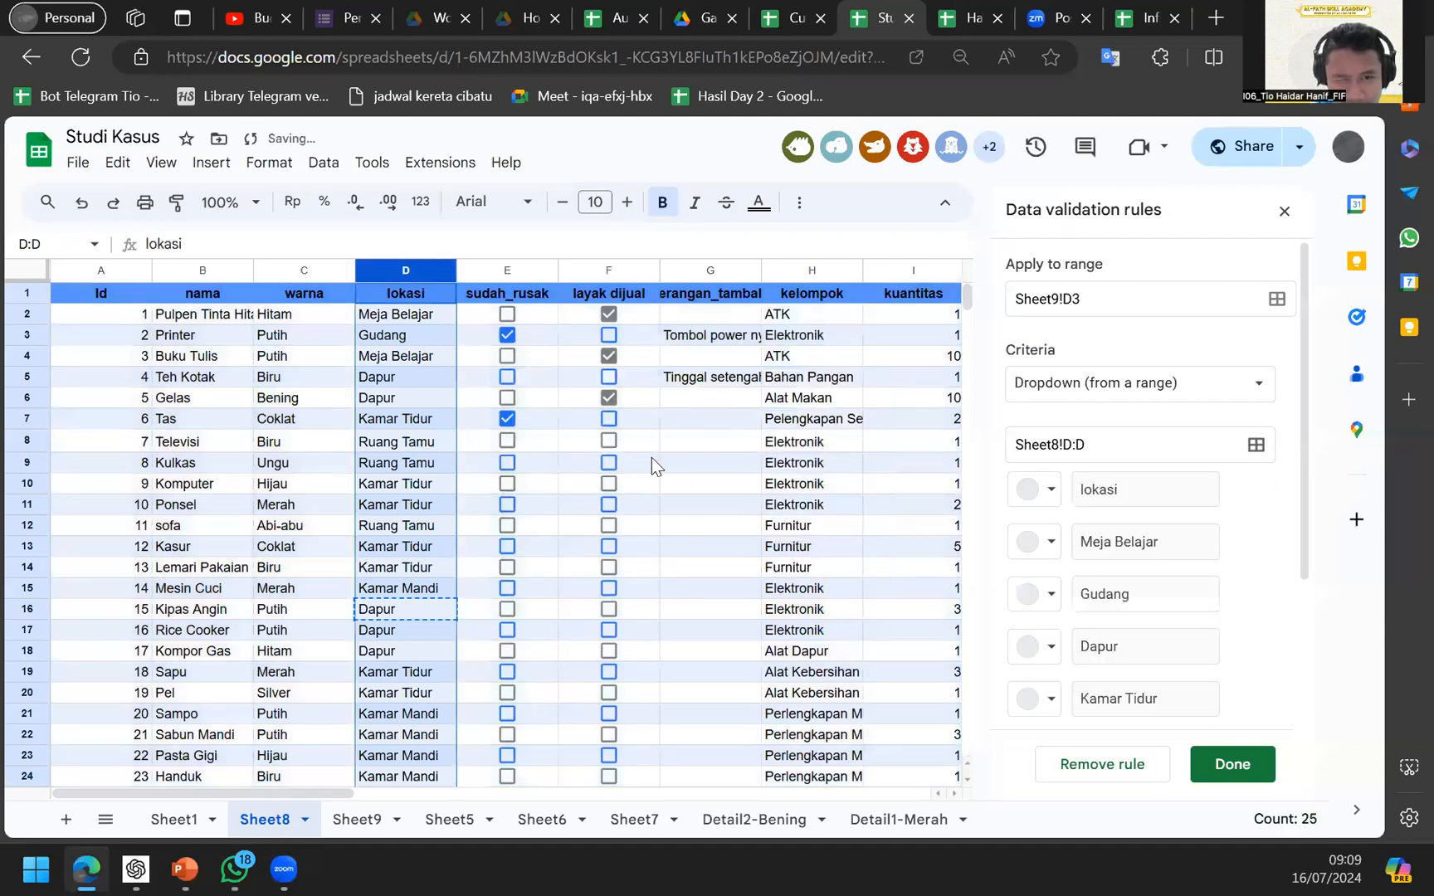
click(1066, 456)
key(BackSpace)
text(2:)
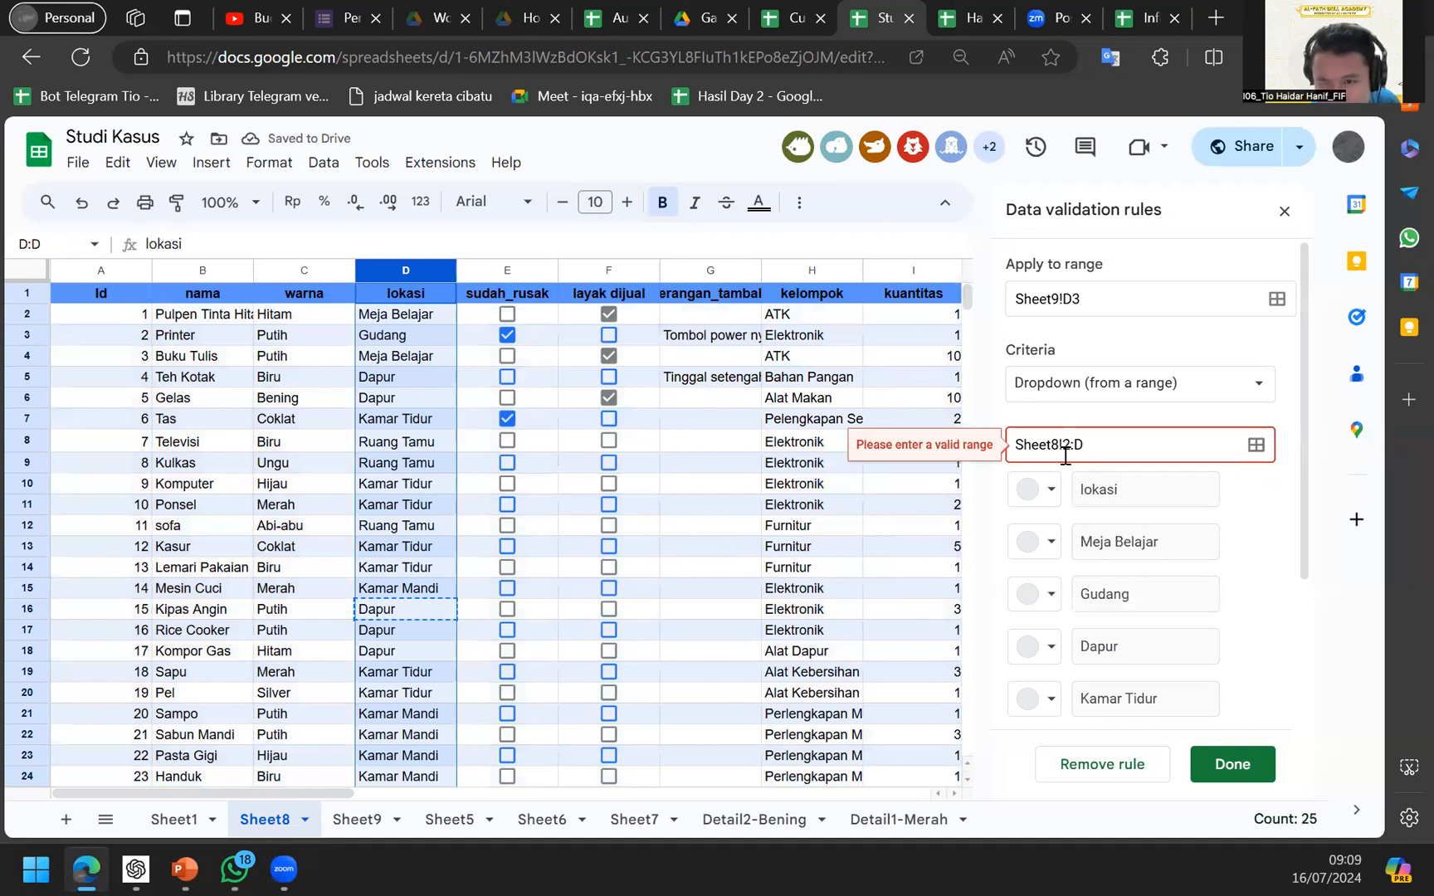
text(D)
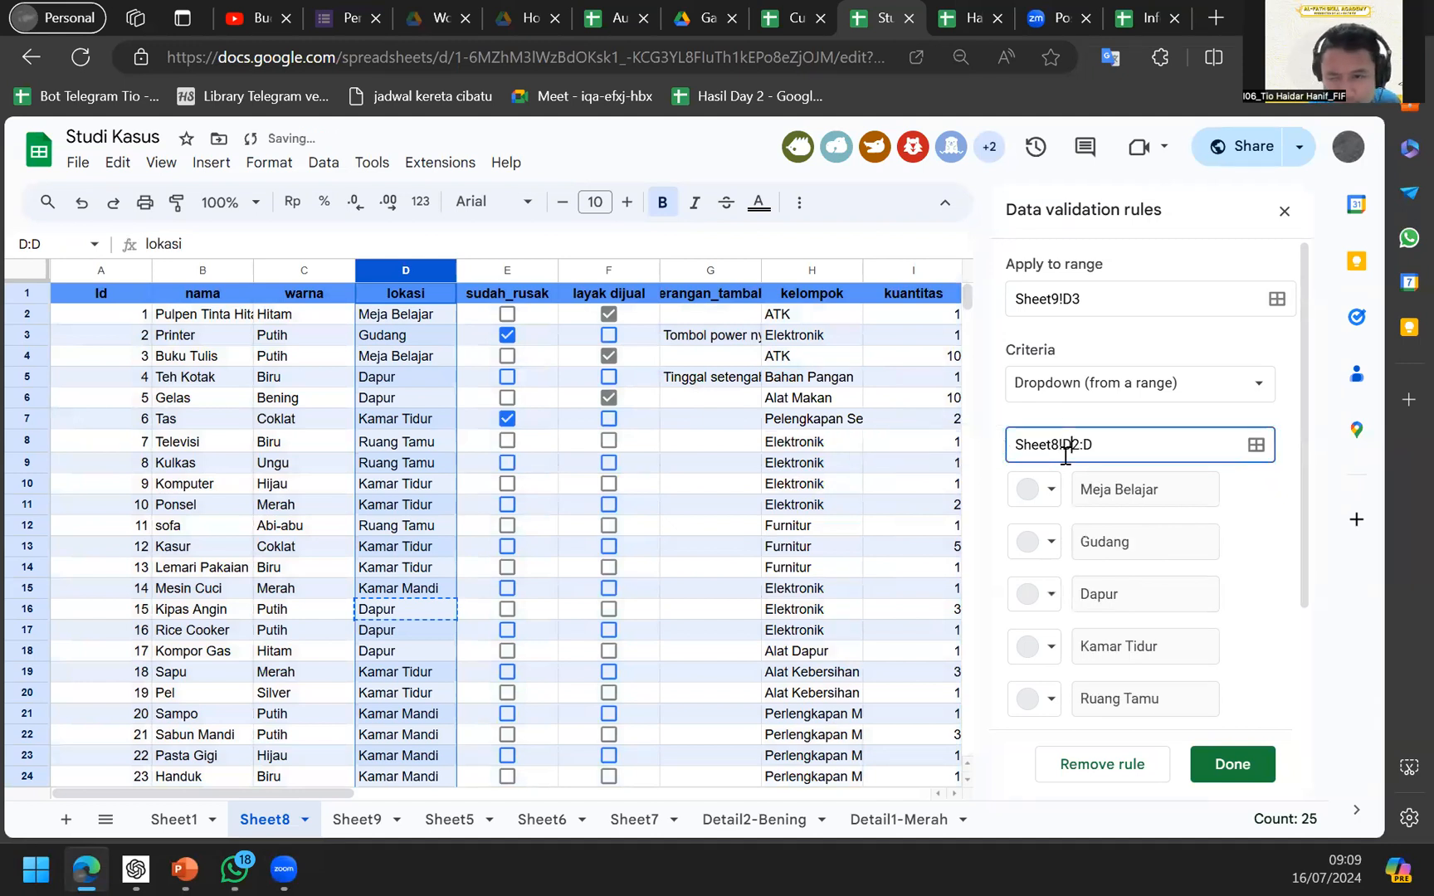
Choose Ruang Tamu in Sheet9's D3 lokasi dropdown.
click(358, 820)
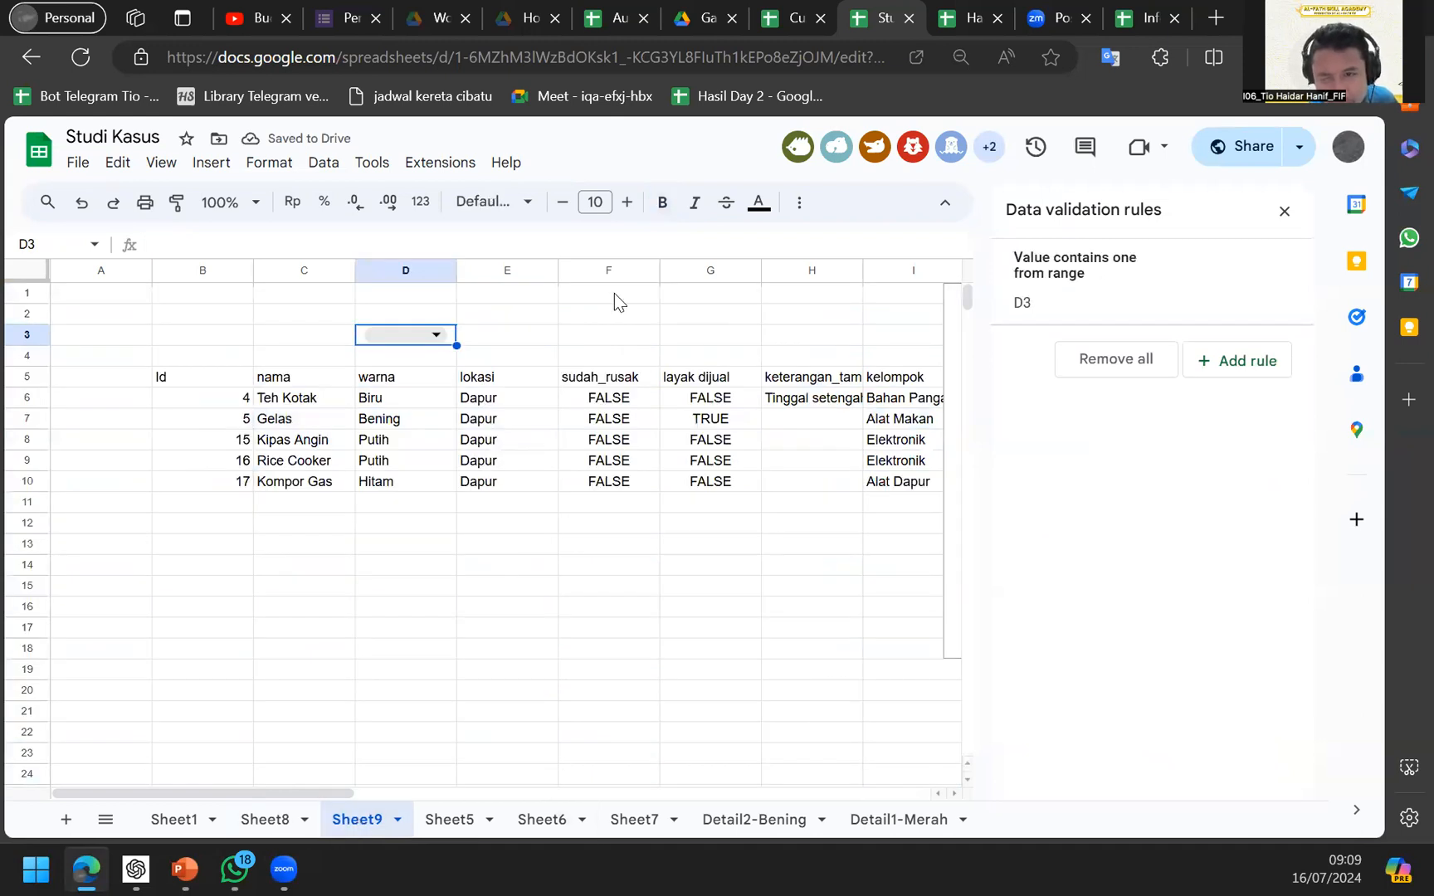
click(415, 334)
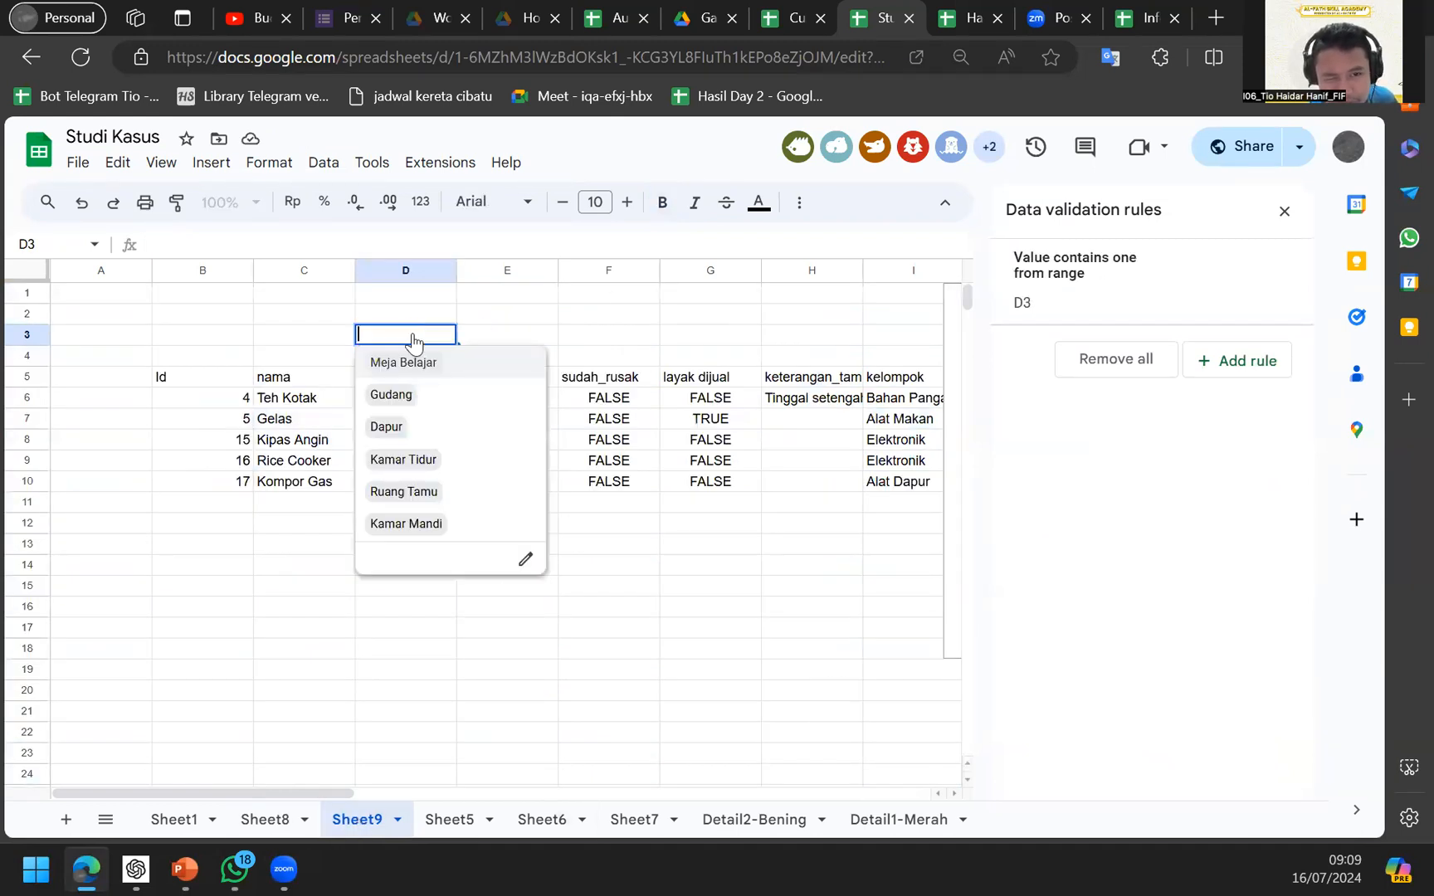
click(404, 492)
key(Down)
key(Down)
key(Up)
key(Up)
key(Down)
key(Down)
key(Up)
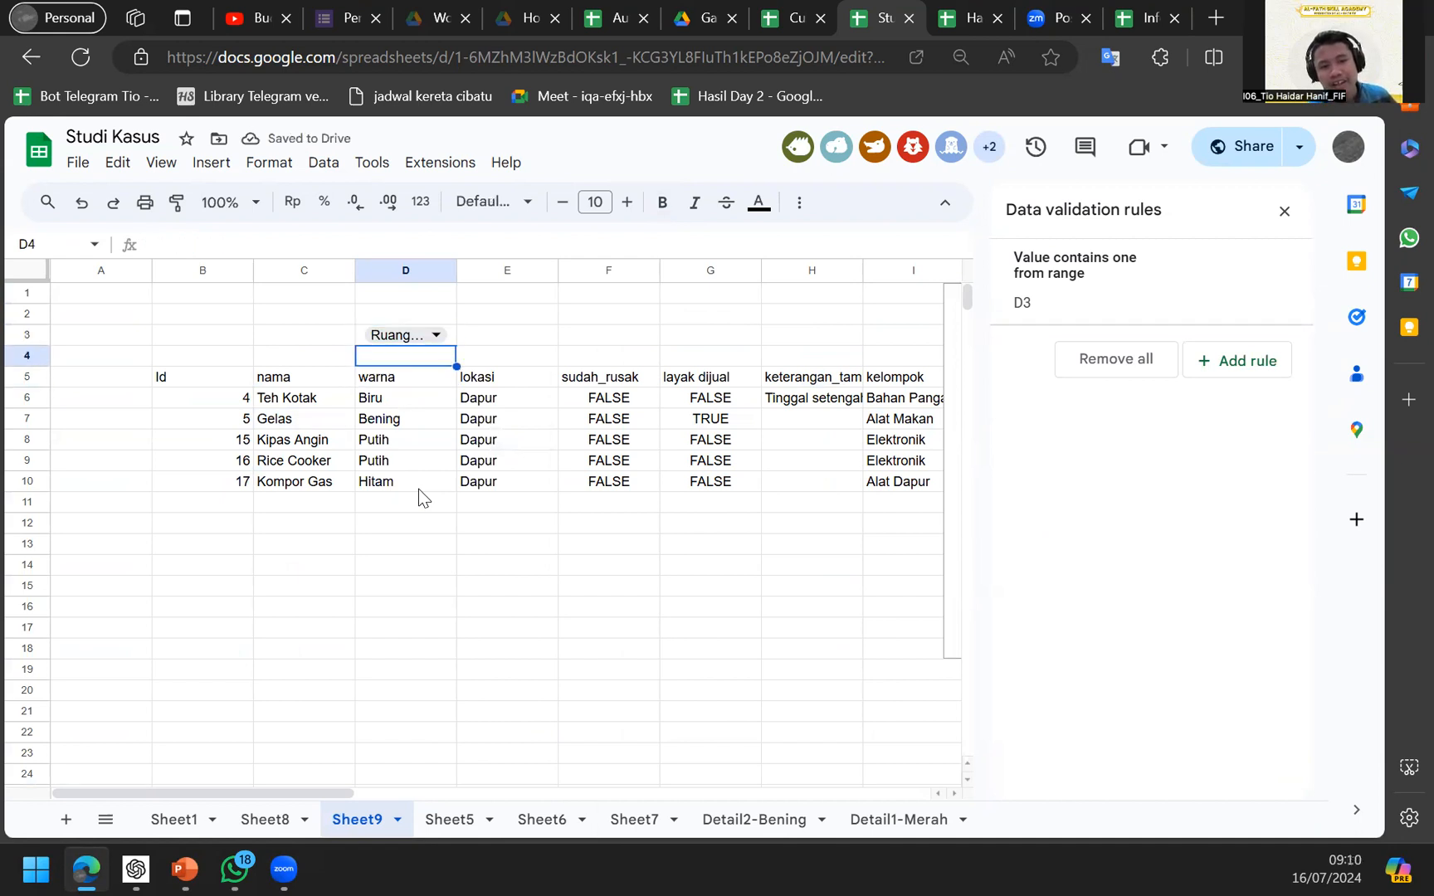
key(Up)
key(Left)
key(Down)
key(Down)
Drag the Count of warna chart left, next to the query table.
scroll(418, 488, right, 5)
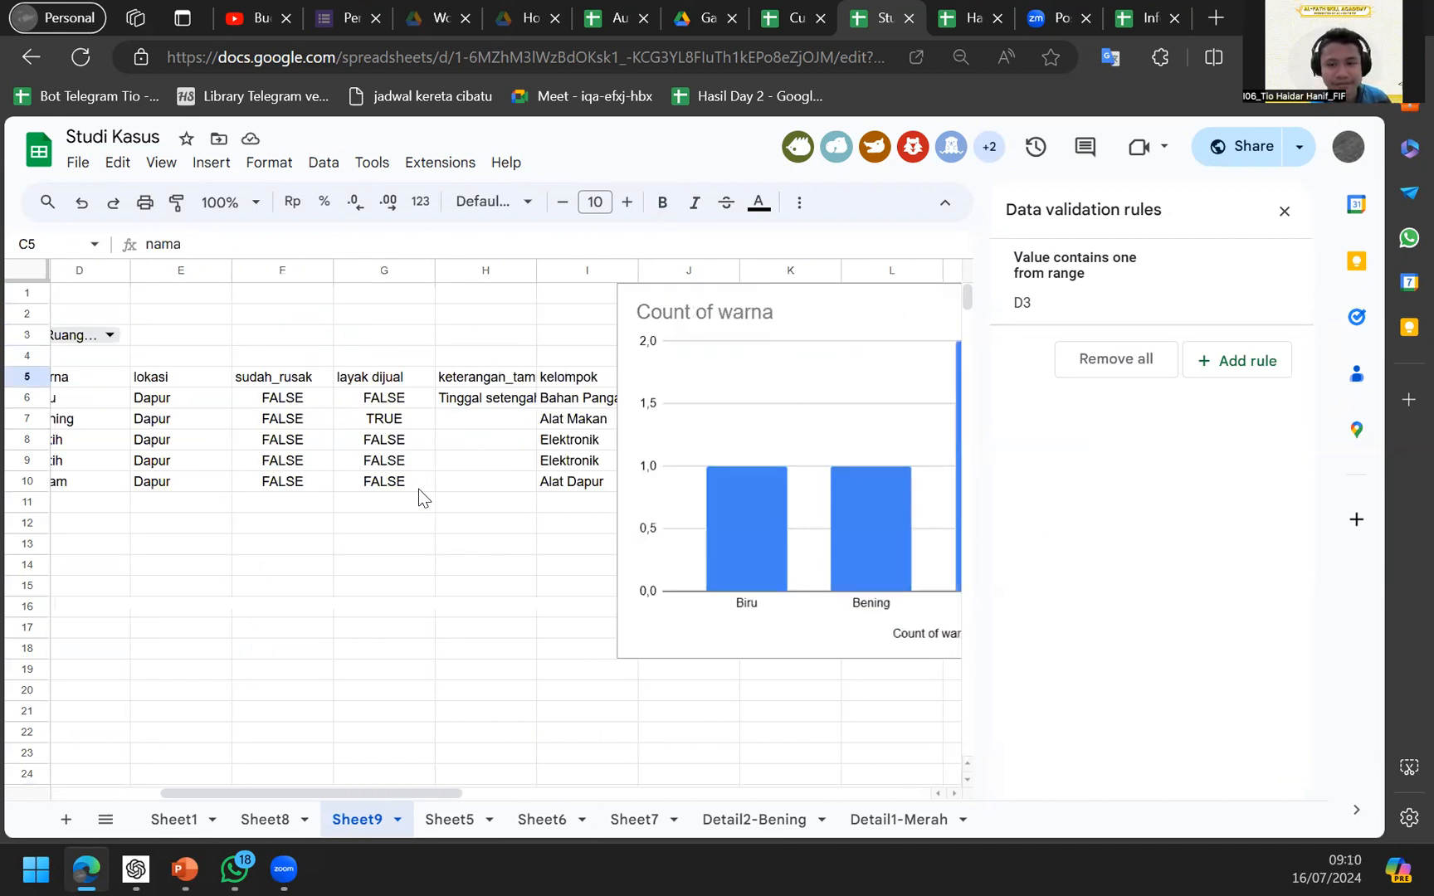
click(714, 440)
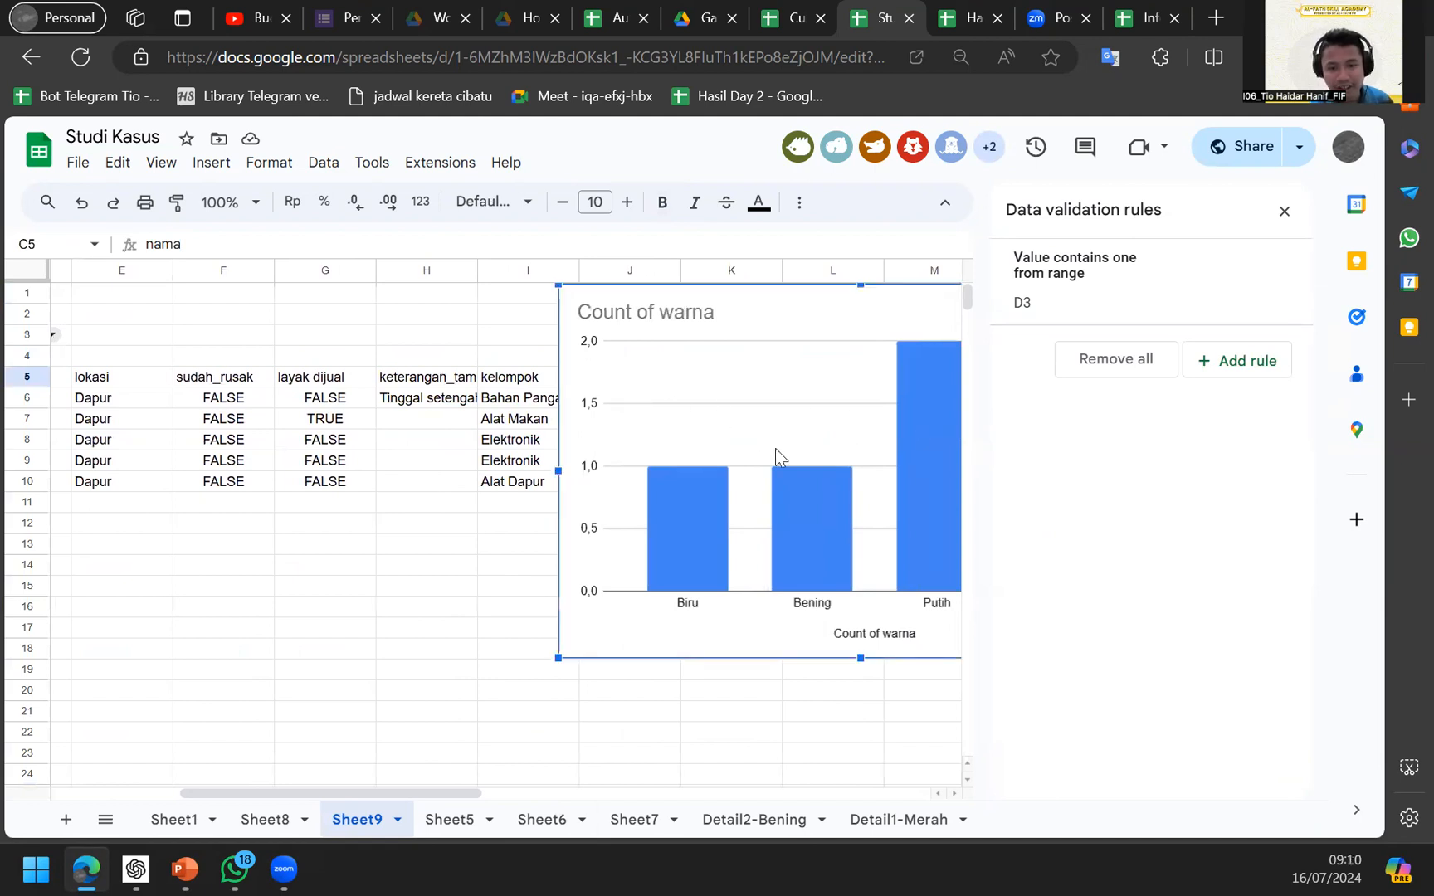
drag(757, 447, 382, 434)
scroll(383, 435, left, 5)
click(112, 395)
key(Up)
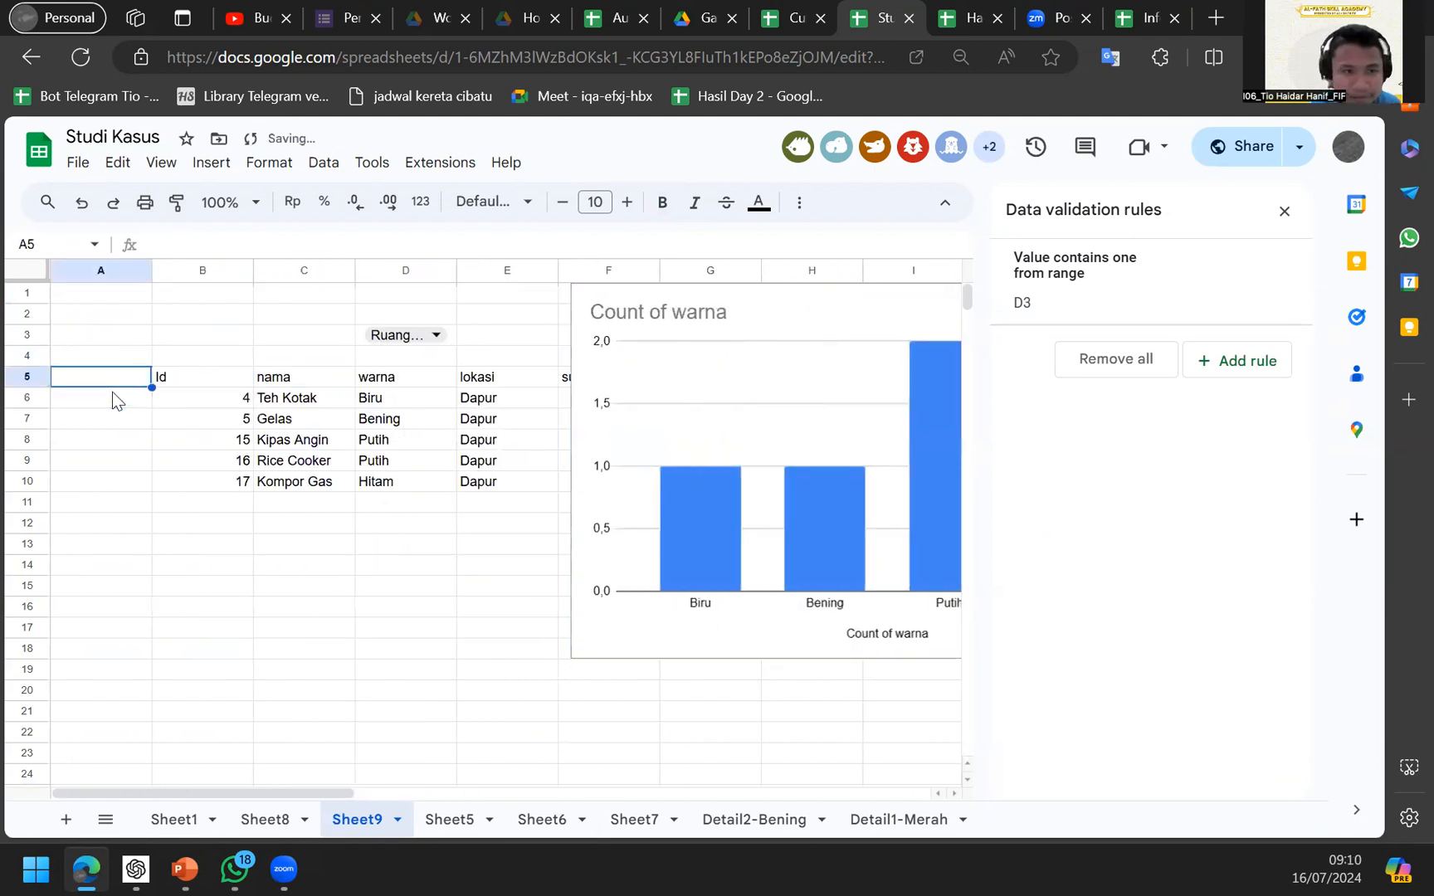
Replace 'Dapur' in B5's QUERY with '"&D3&"' so it filters by D3's lokasi.
key(Right)
double_click(463, 244)
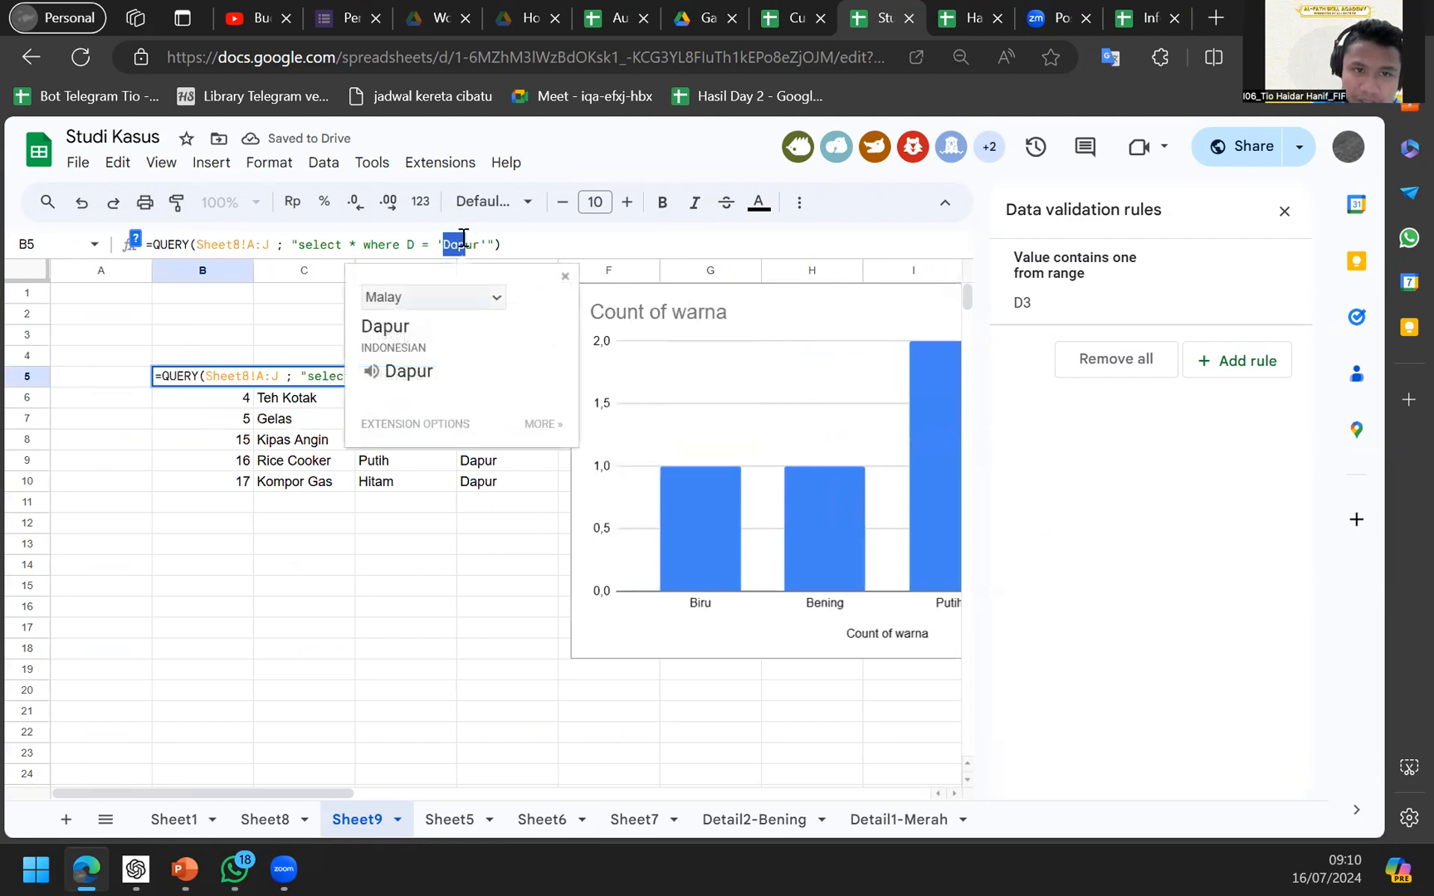
double_click(463, 244)
click(464, 241)
double_click(470, 247)
click(470, 245)
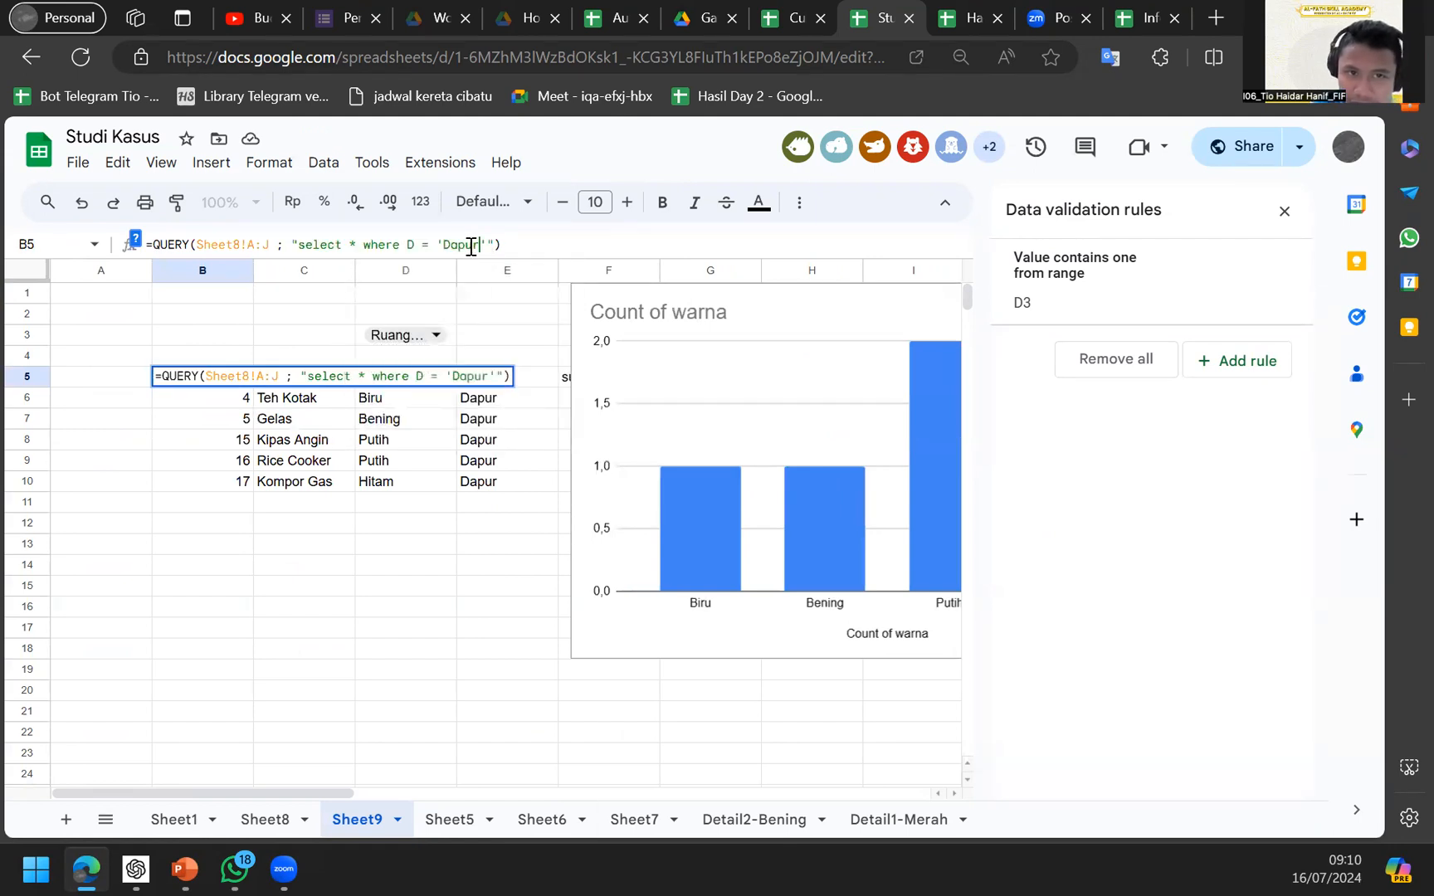
key(BackSpace)
key(BackSpace)
key(BackSpace)
key(BackSpace)
key(BackSpace)
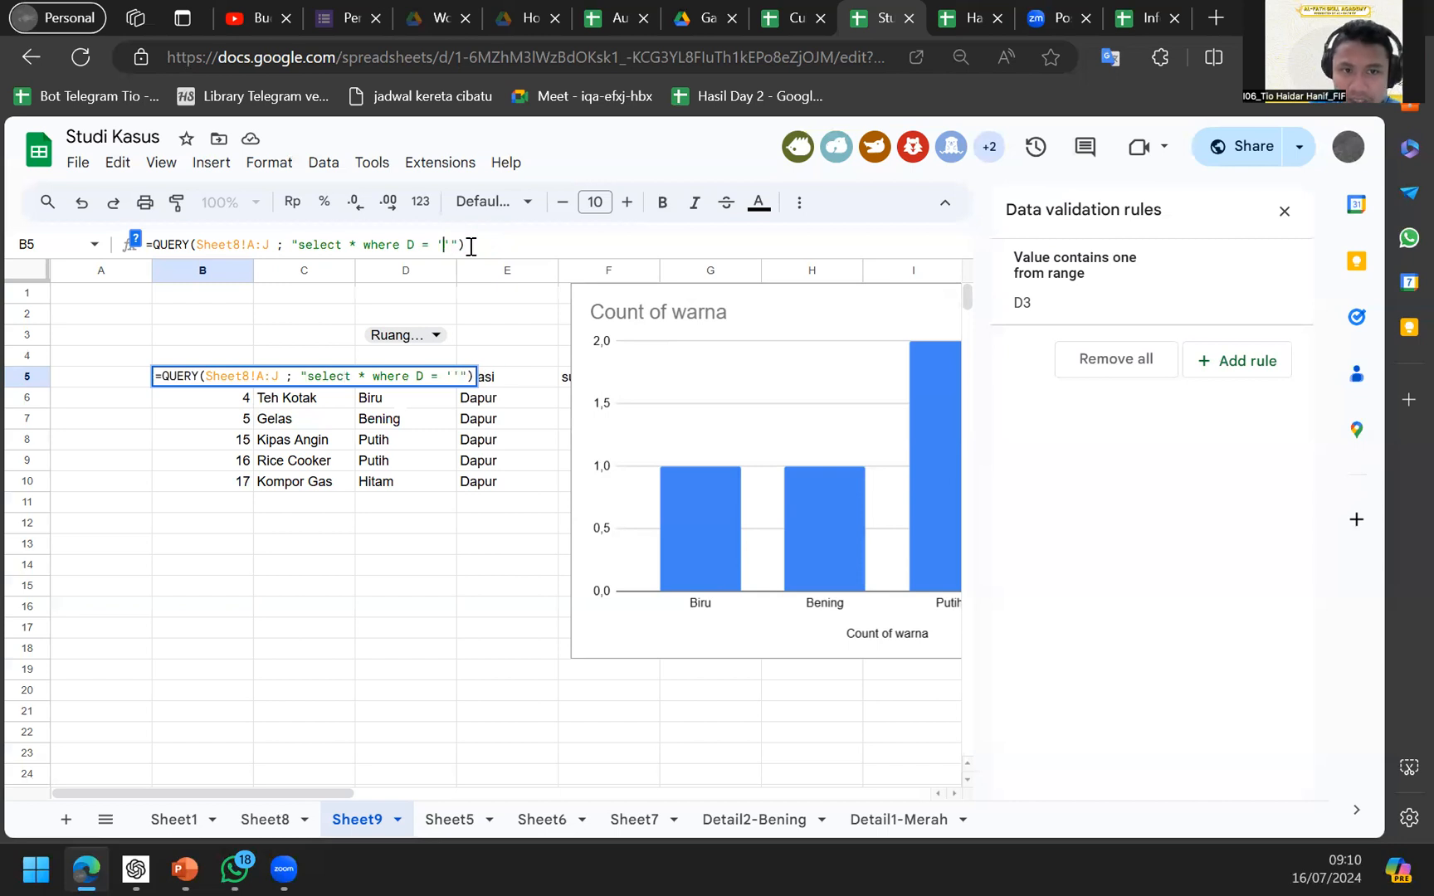
text("")
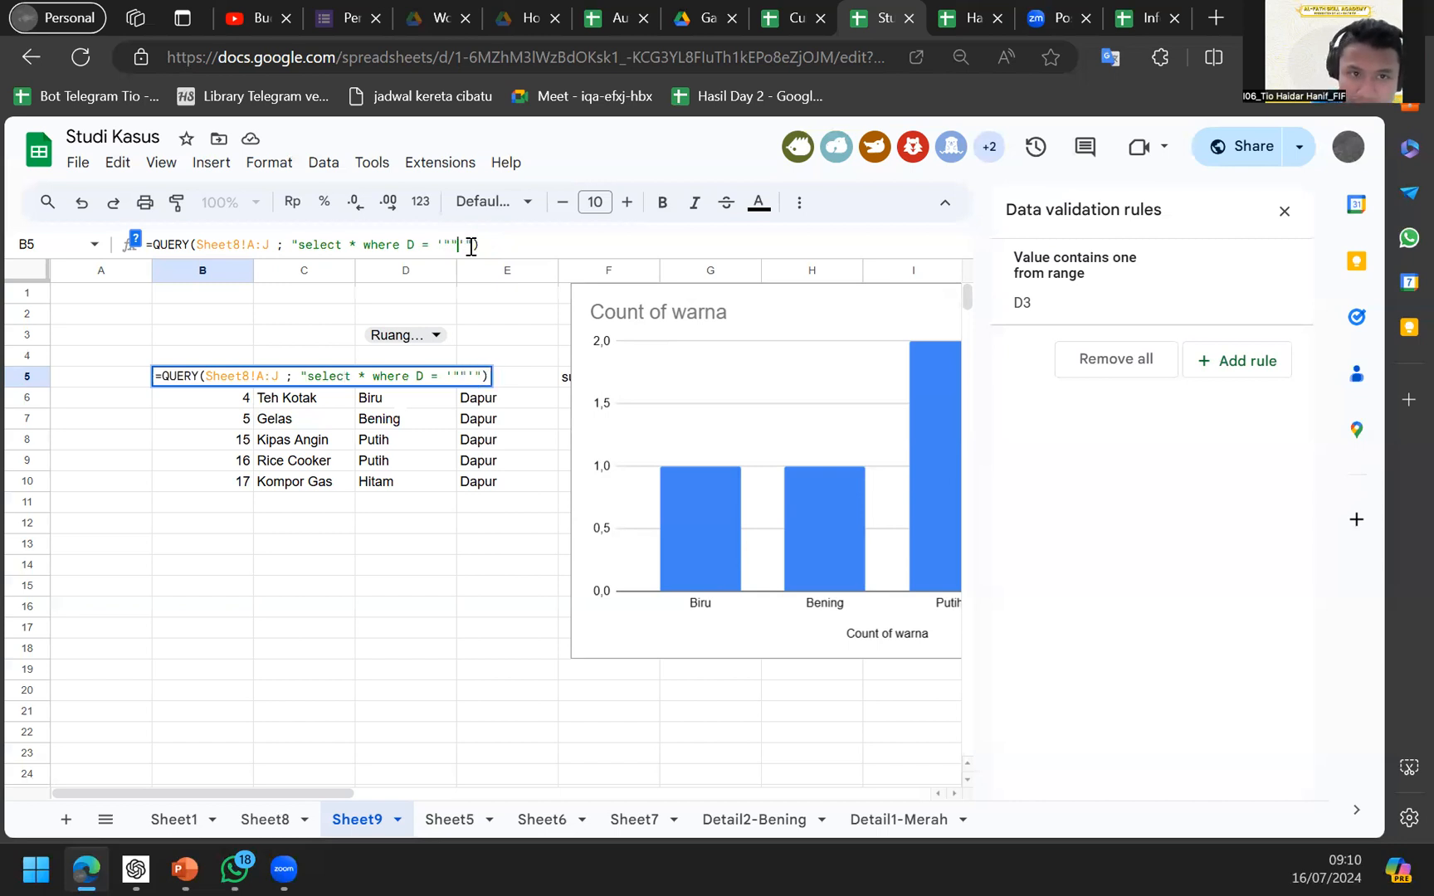
text(&&)
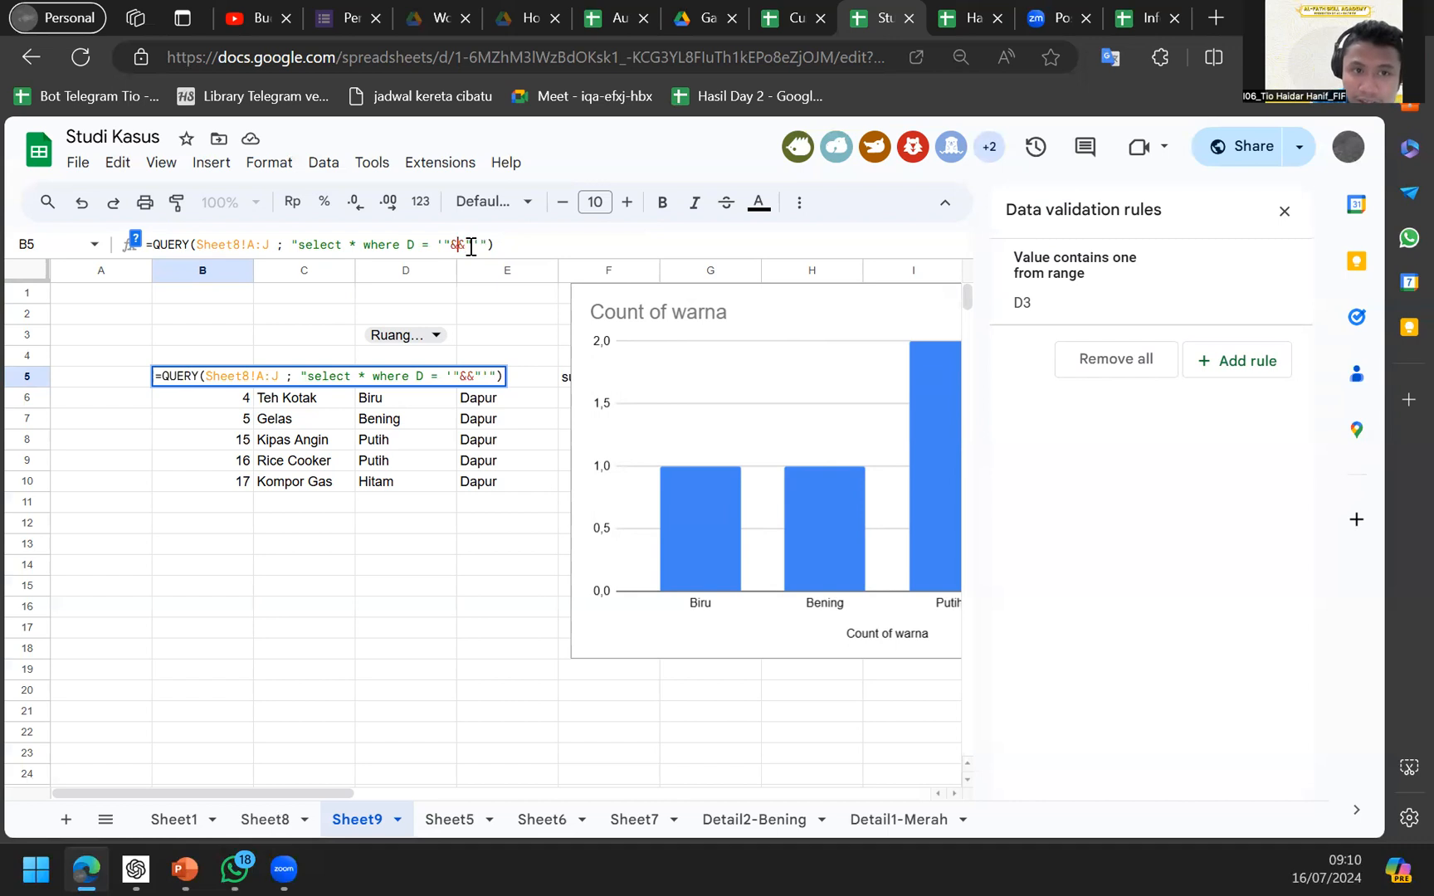
click(369, 341)
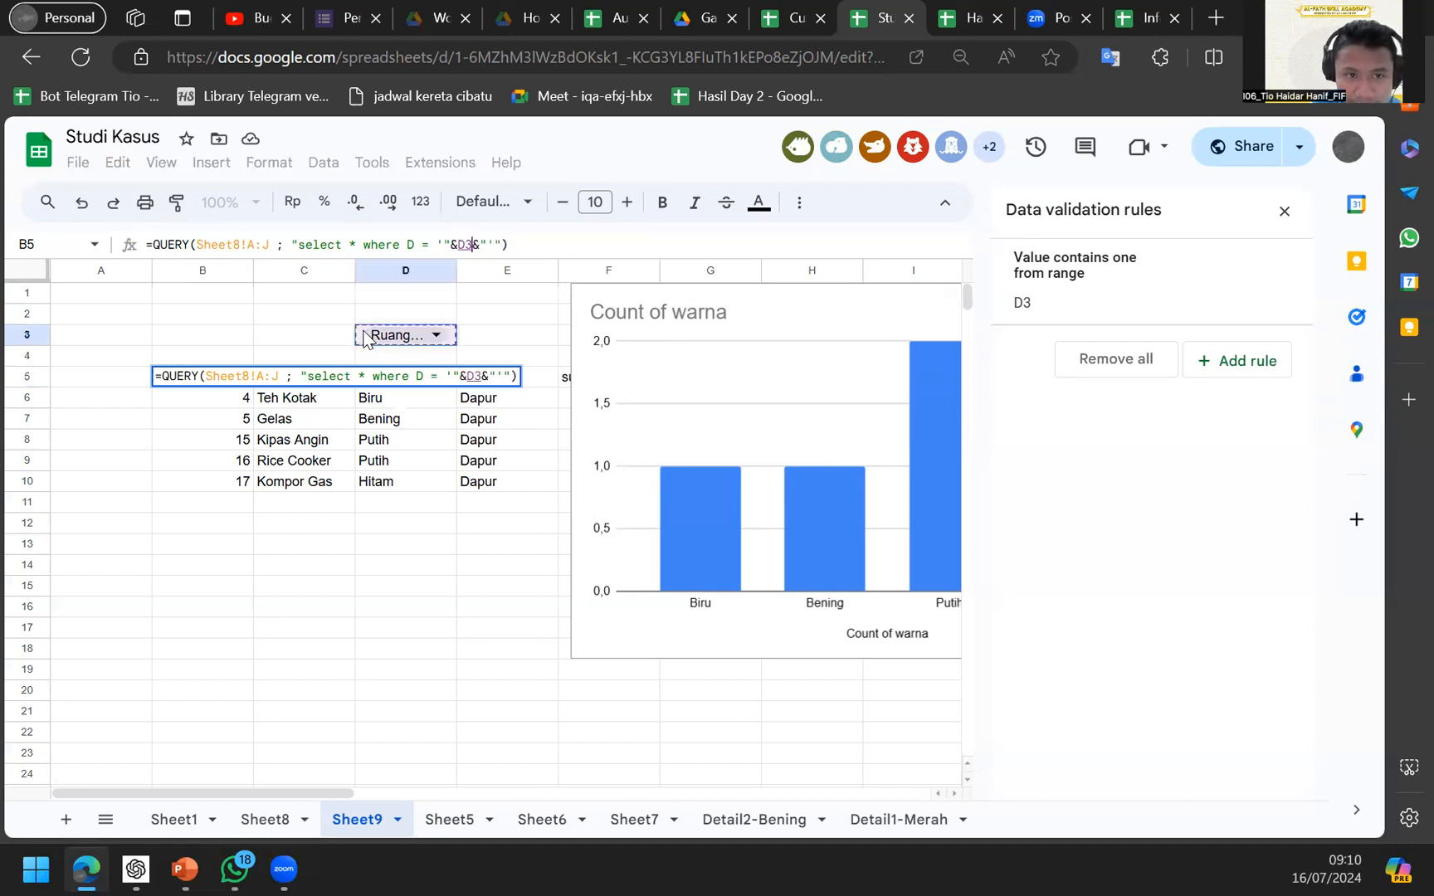
key(Return)
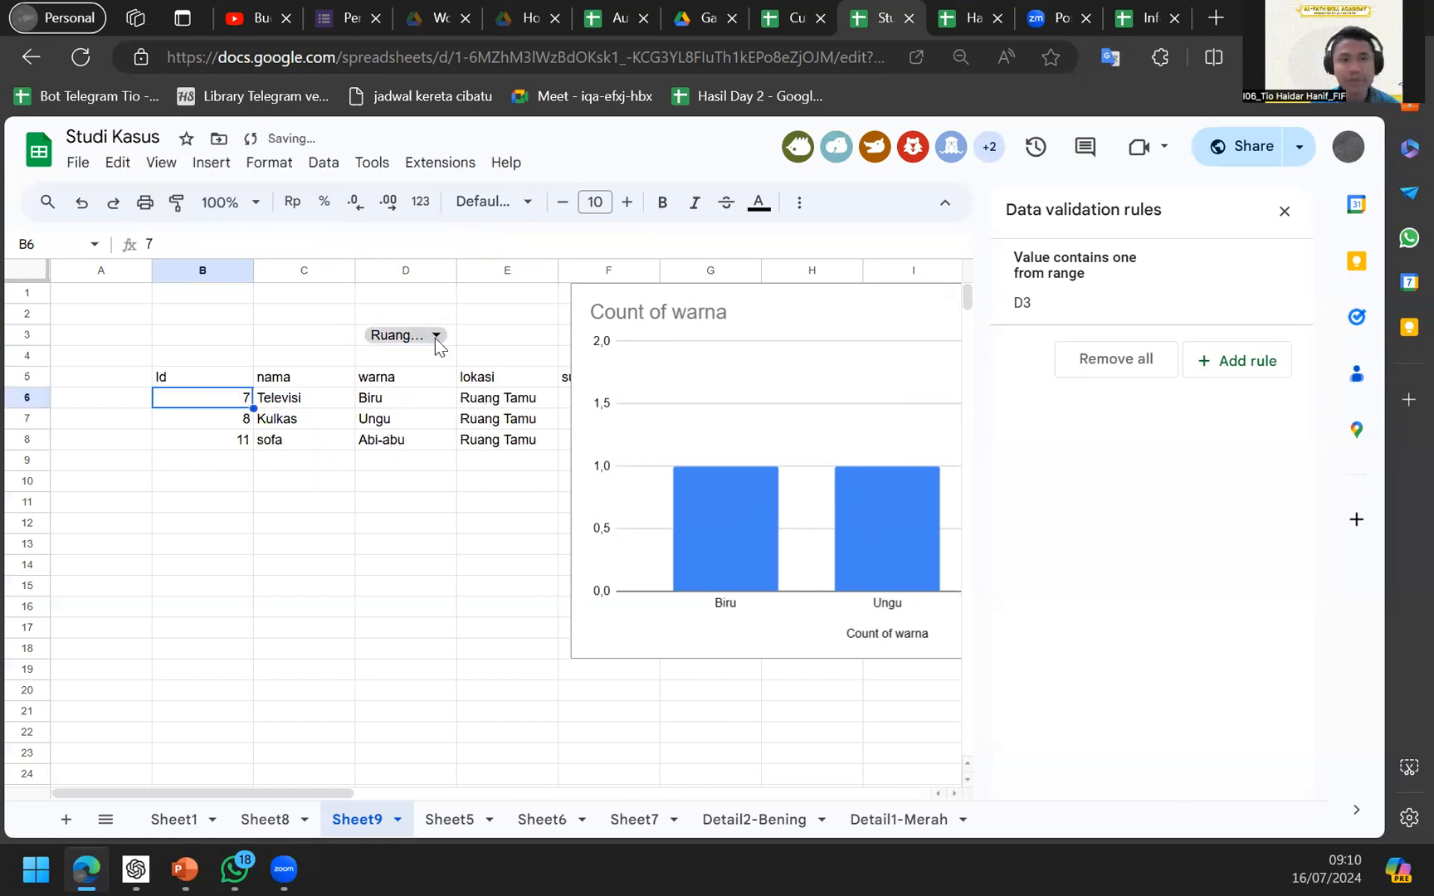
Try Meja Belajar and Kamar Tidur in the D3 lokasi dropdown, then widen column D.
click(435, 335)
click(432, 362)
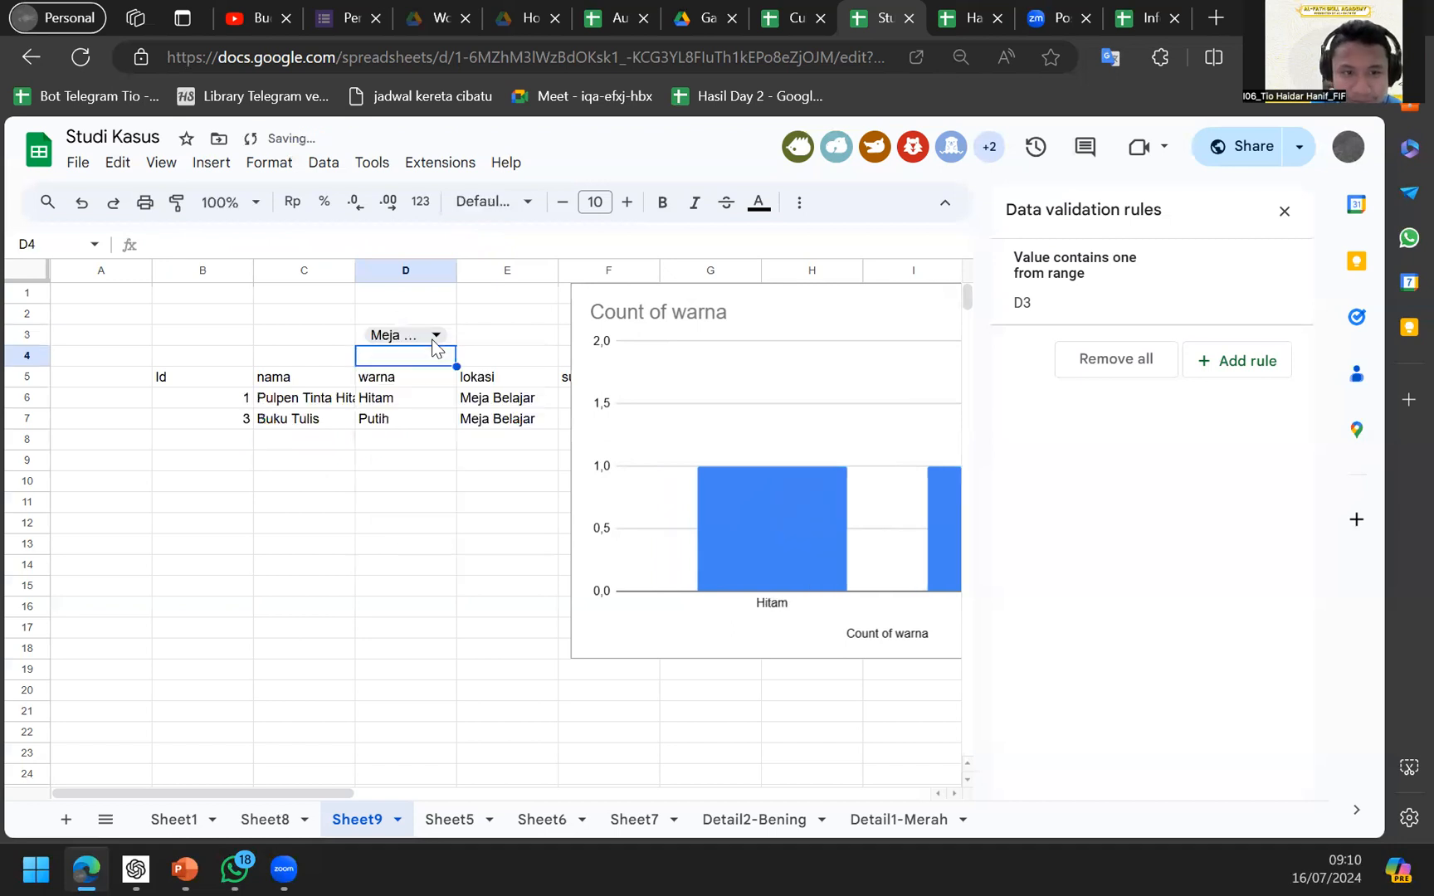
click(436, 334)
key(Down)
key(Down)
key(Down)
key(Return)
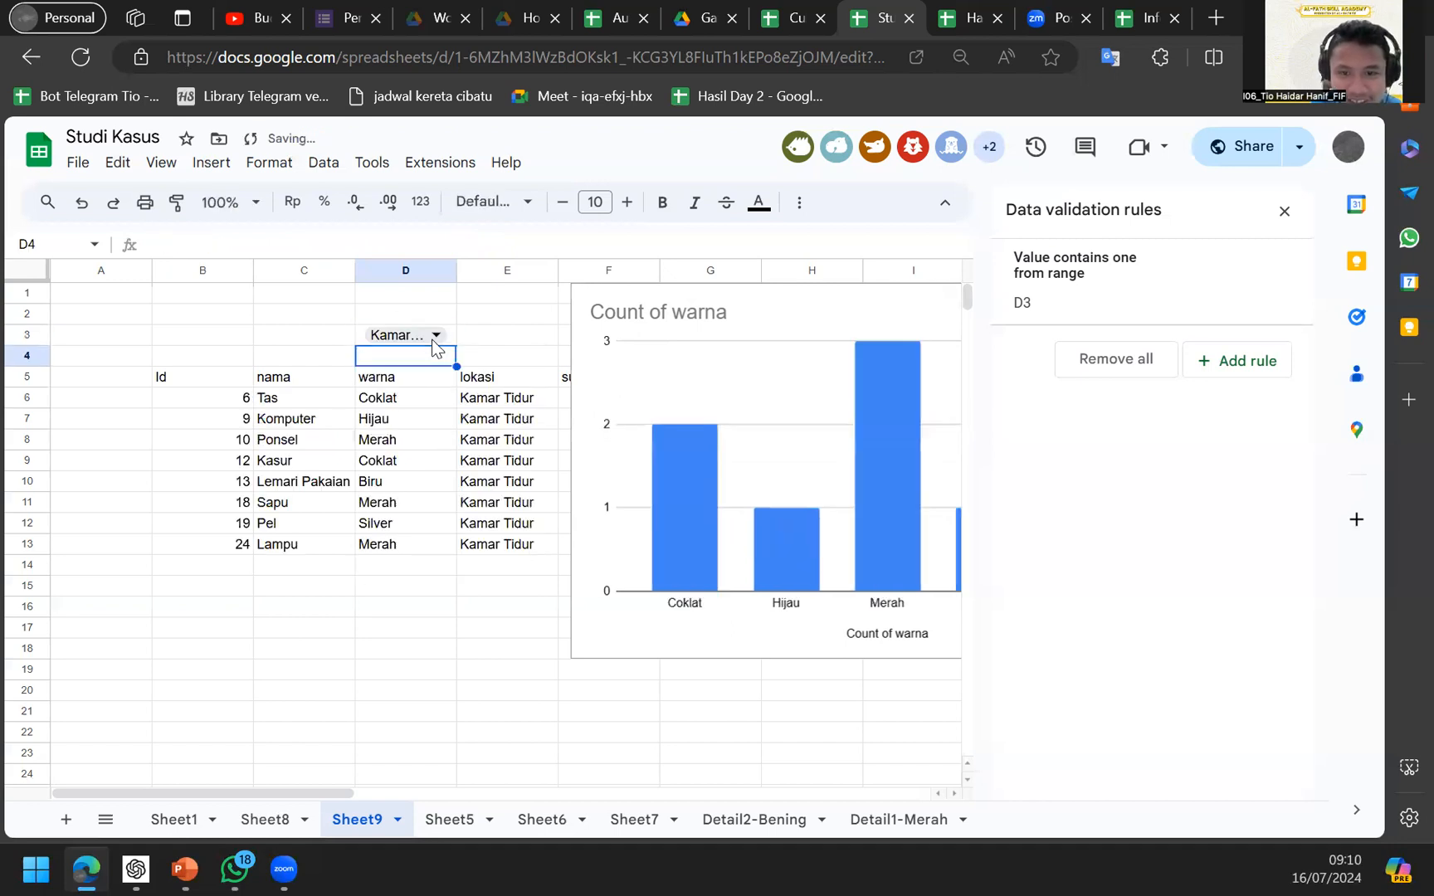
click(452, 267)
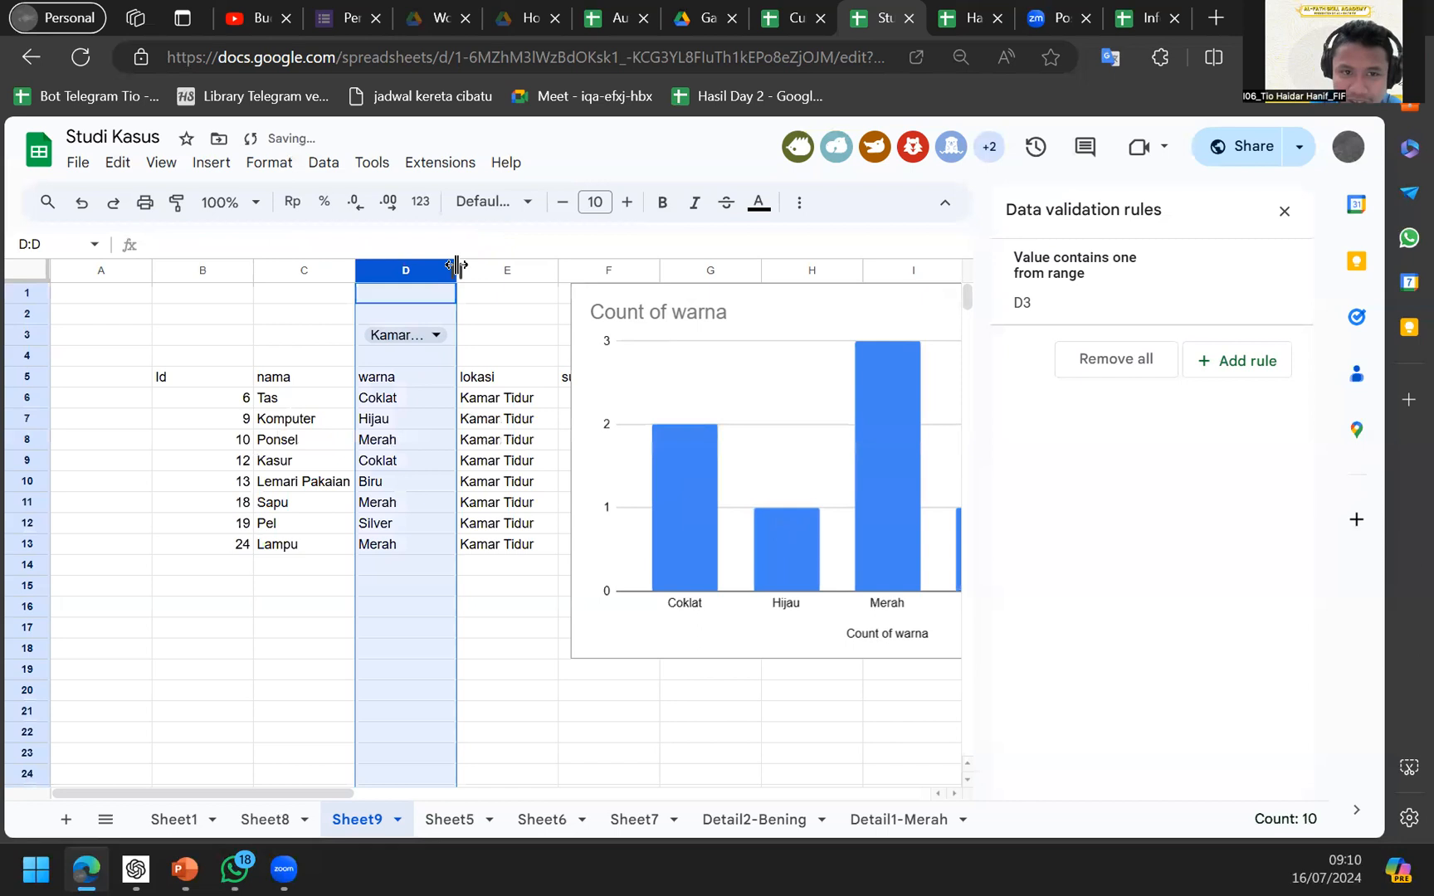
drag(455, 265, 476, 264)
Cycle the D3 lokasi through Kamar Mandi and Kamar Tidur, finally settling on Dapur.
click(469, 330)
key(Down)
key(Down)
key(Down)
key(Down)
key(Down)
key(Return)
key(Down)
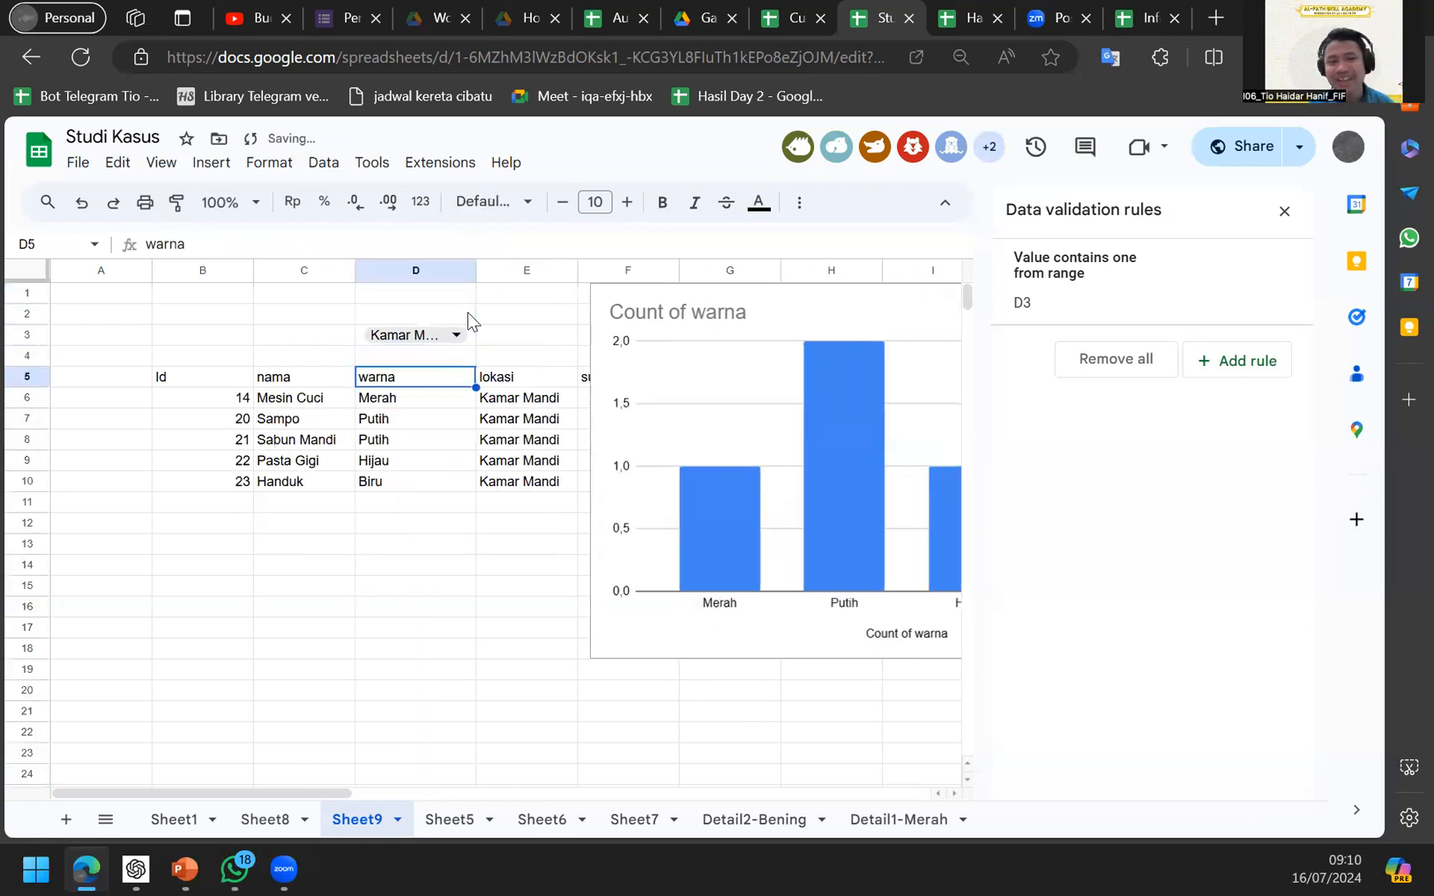
key(Up)
key(Up)
key(Return)
key(Up)
key(Up)
key(Return)
key(Up)
key(Return)
key(Up)
key(Return)
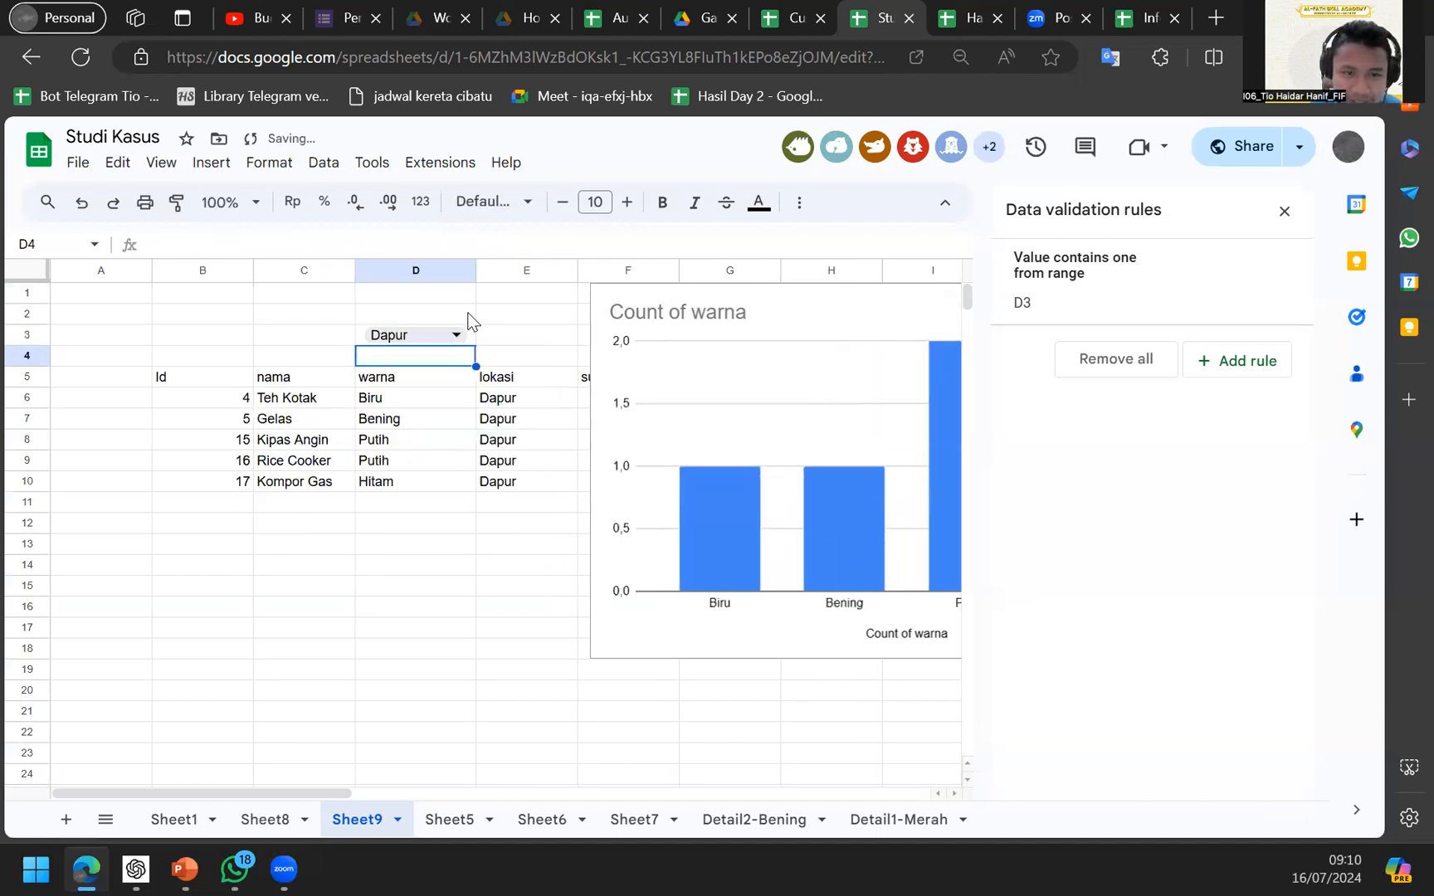
key(Up)
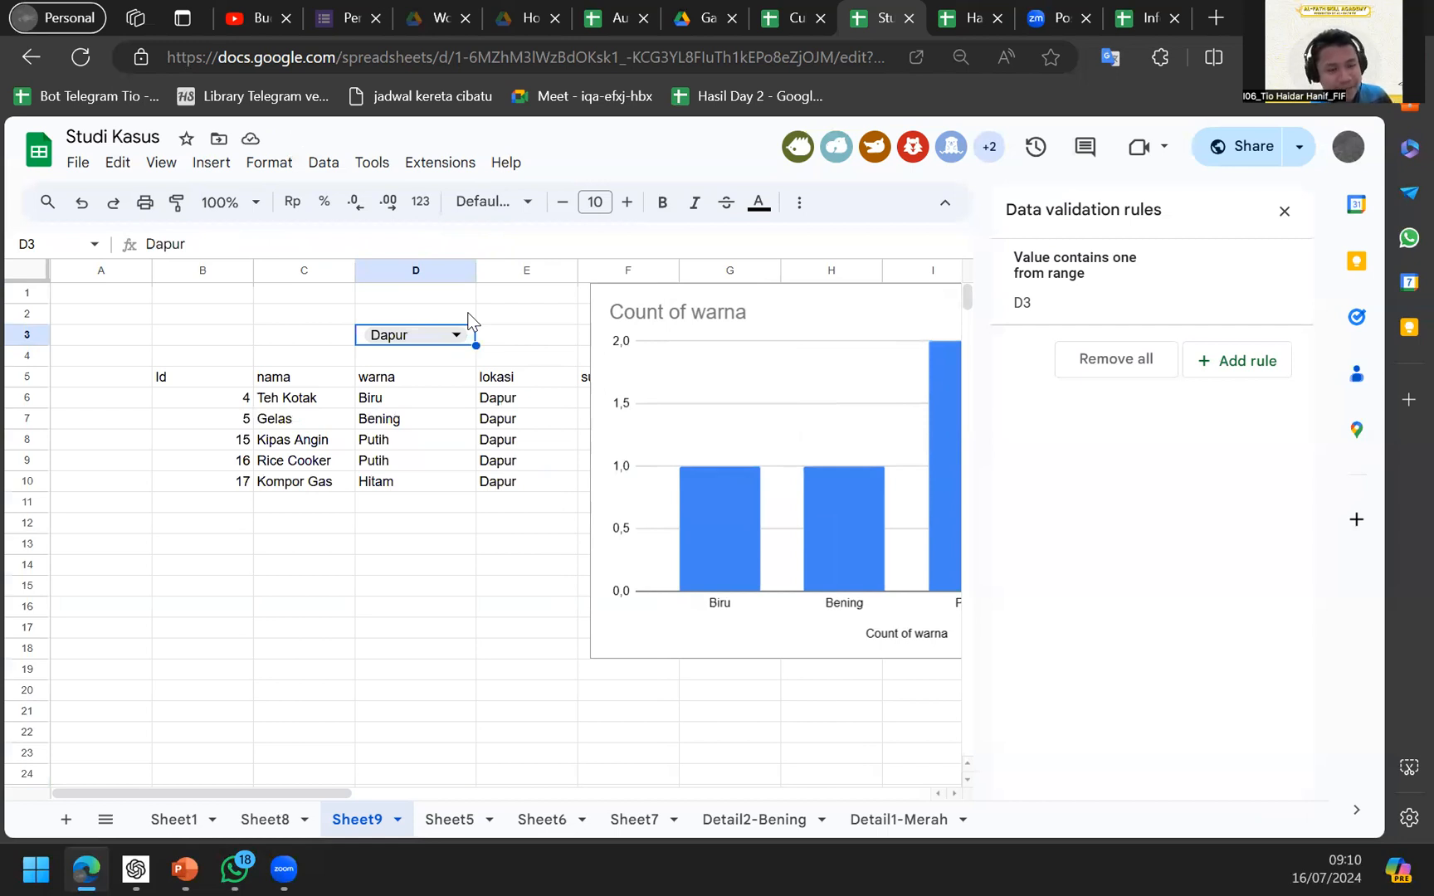
Drag the chart down below the table to around H12.
scroll(470, 320, right, 2)
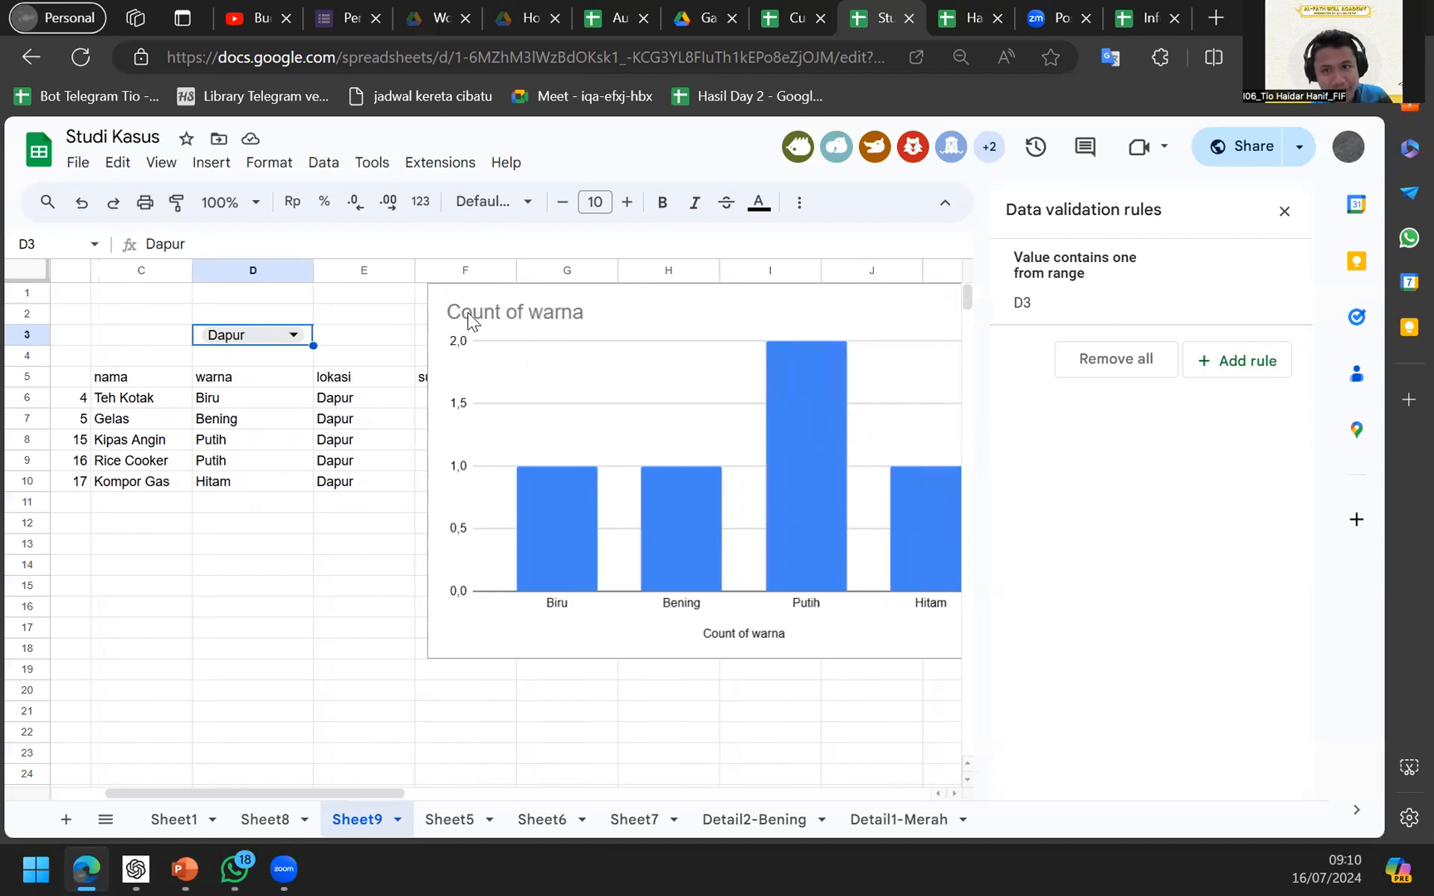
scroll(619, 385, left, 2)
drag(868, 382, 1025, 386)
scroll(650, 500, right, 2)
drag(697, 508, 819, 631)
scroll(504, 554, up, 2)
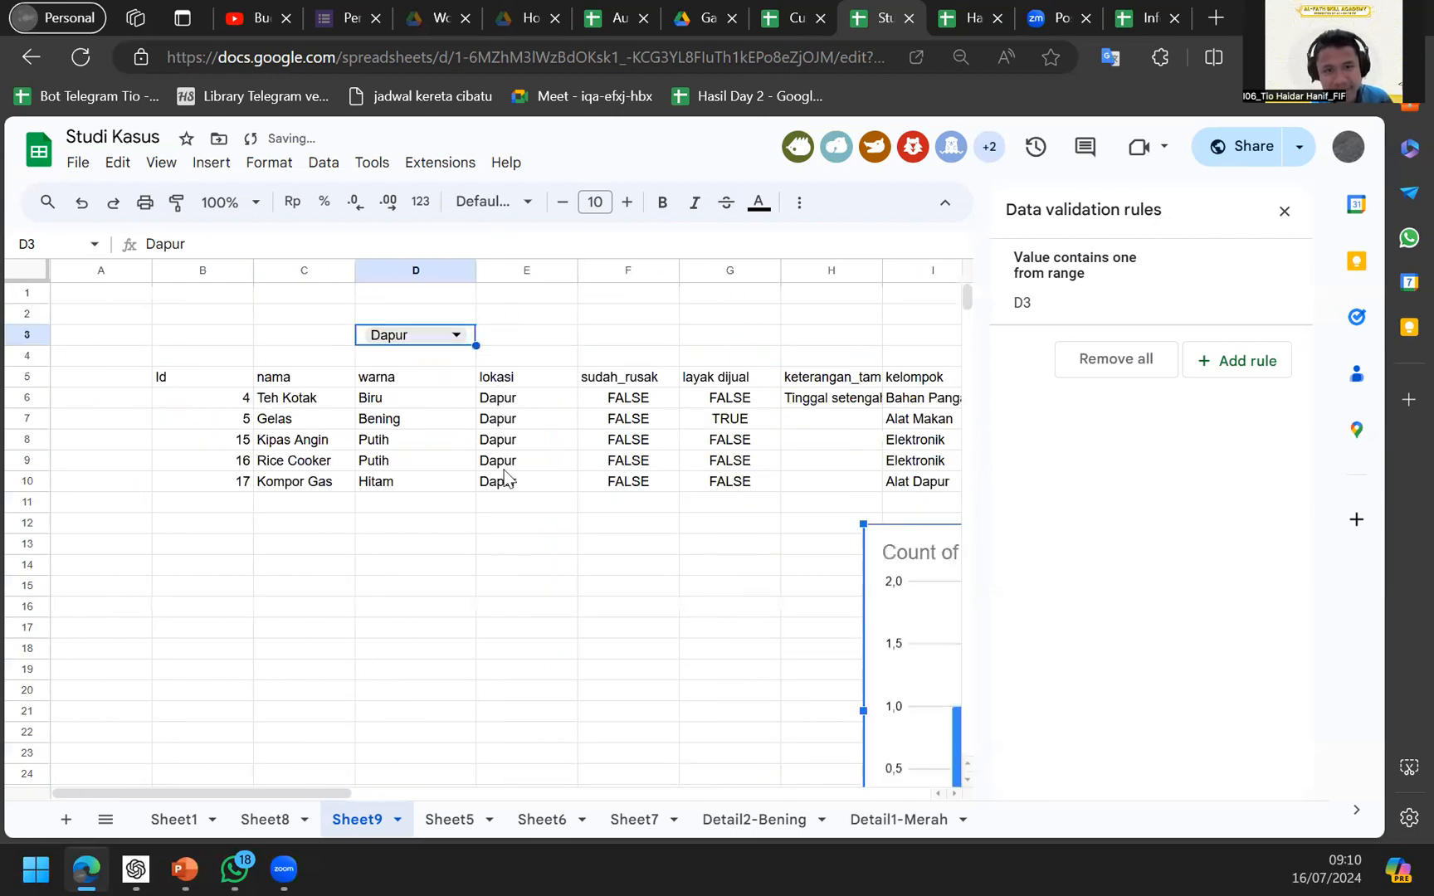
Return the selection to the D3 dropdown cell.
click(508, 380)
scroll(572, 386, right, 3)
scroll(416, 339, left, 3)
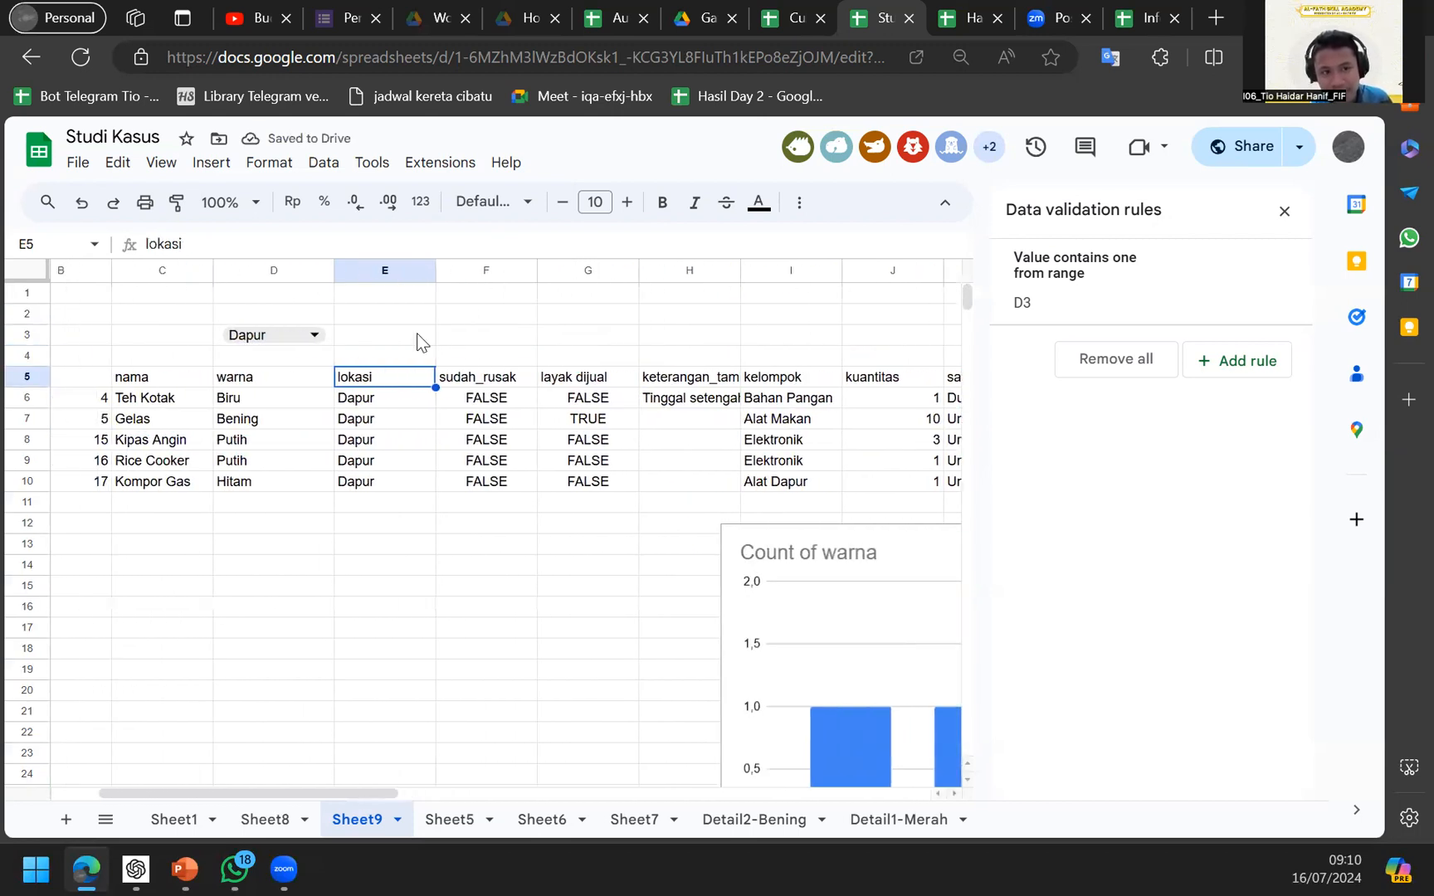
click(415, 333)
key(Left)
scroll(415, 333, right, 5)
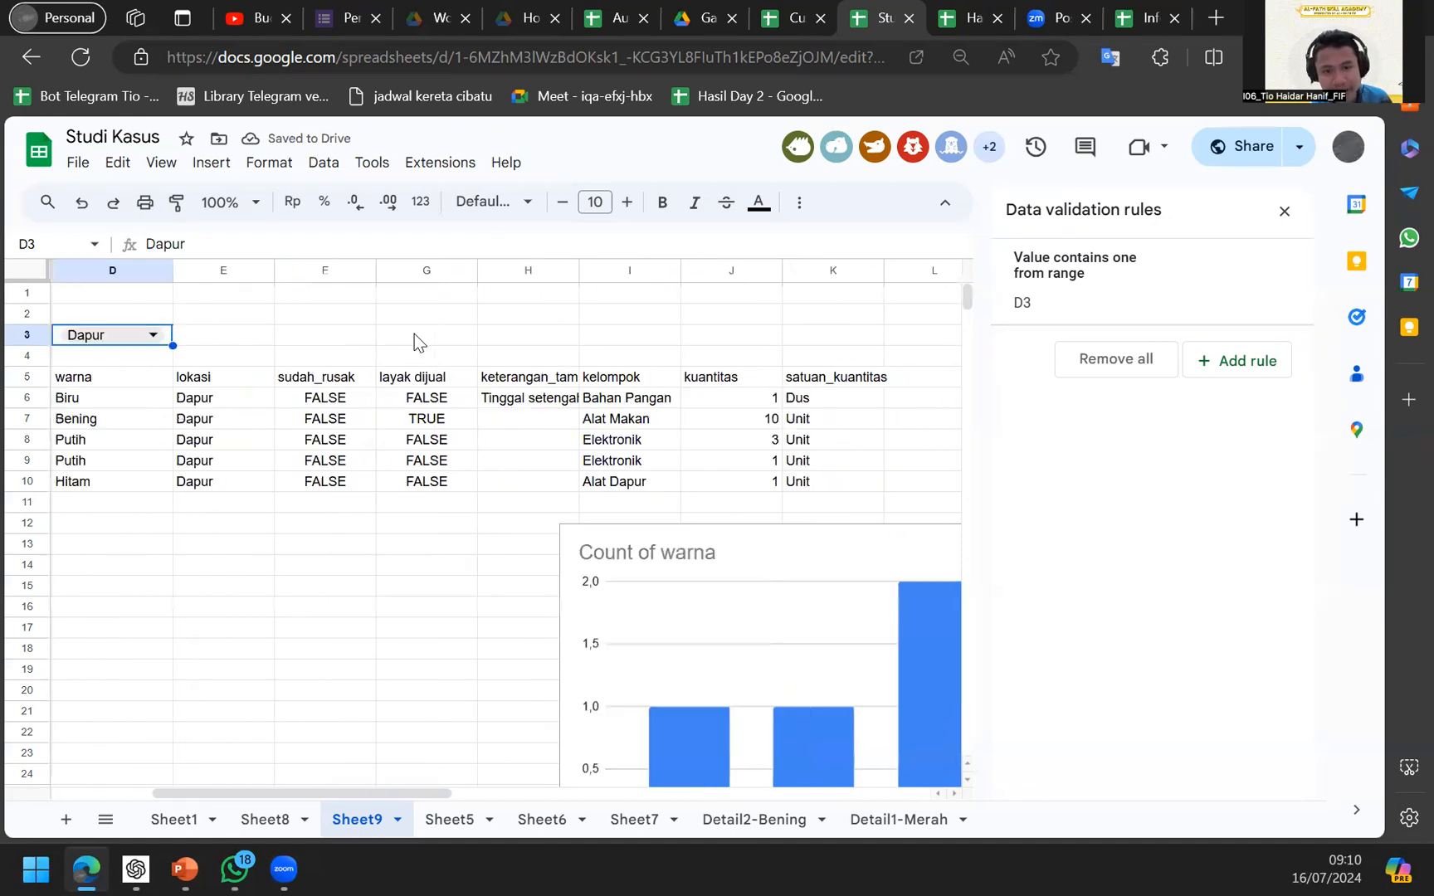
scroll(561, 356, down, 5)
scroll(561, 356, left, 2)
scroll(561, 356, up, 2)
scroll(573, 373, left, 2)
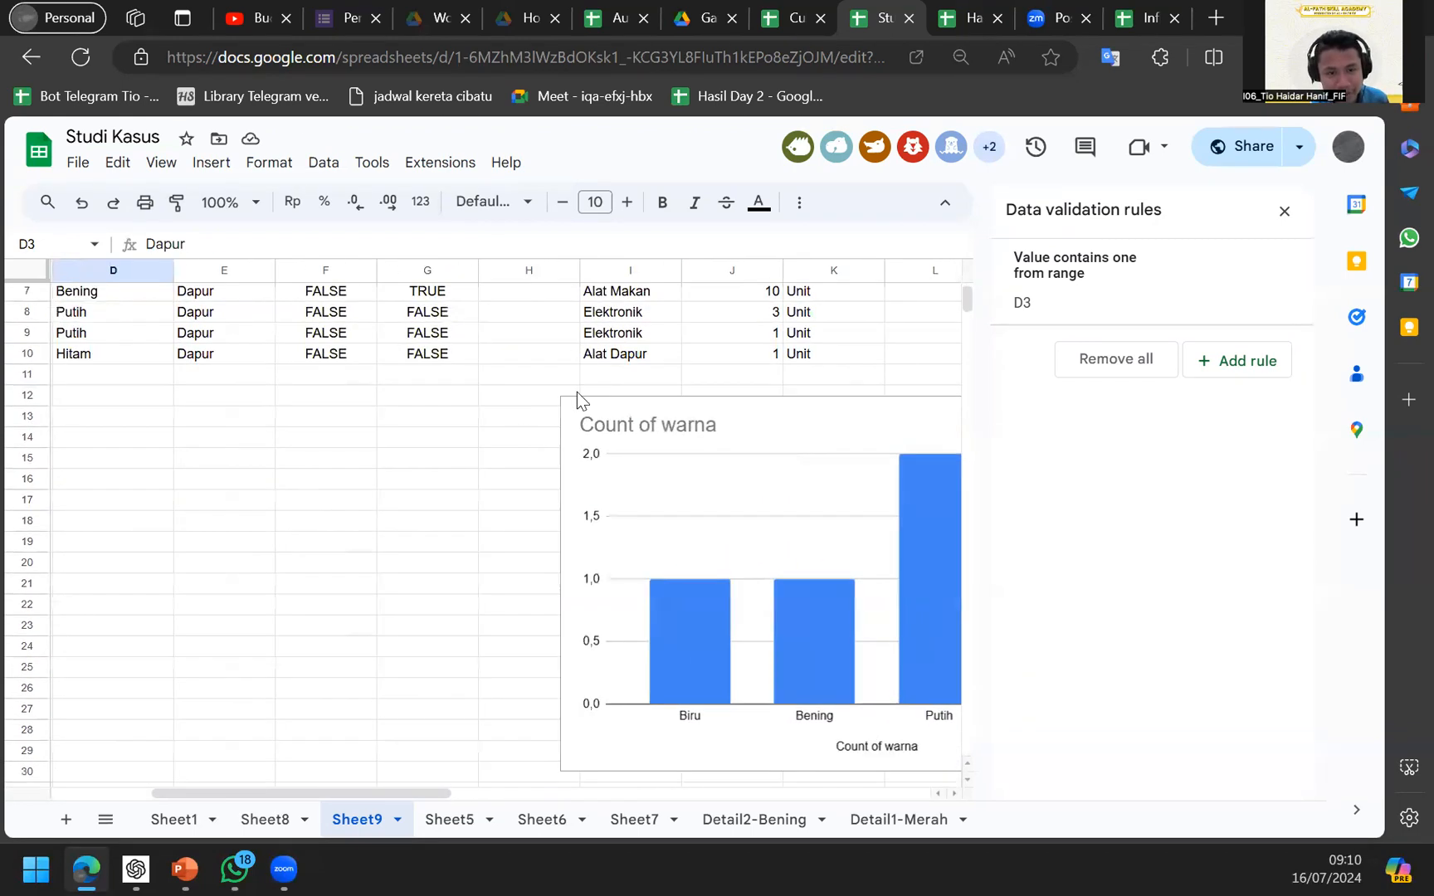
Select the Count of warna chart, then show the QUERY formula in B5.
click(655, 496)
scroll(466, 482, up, 3)
scroll(467, 481, left, 1)
scroll(466, 481, left, 1)
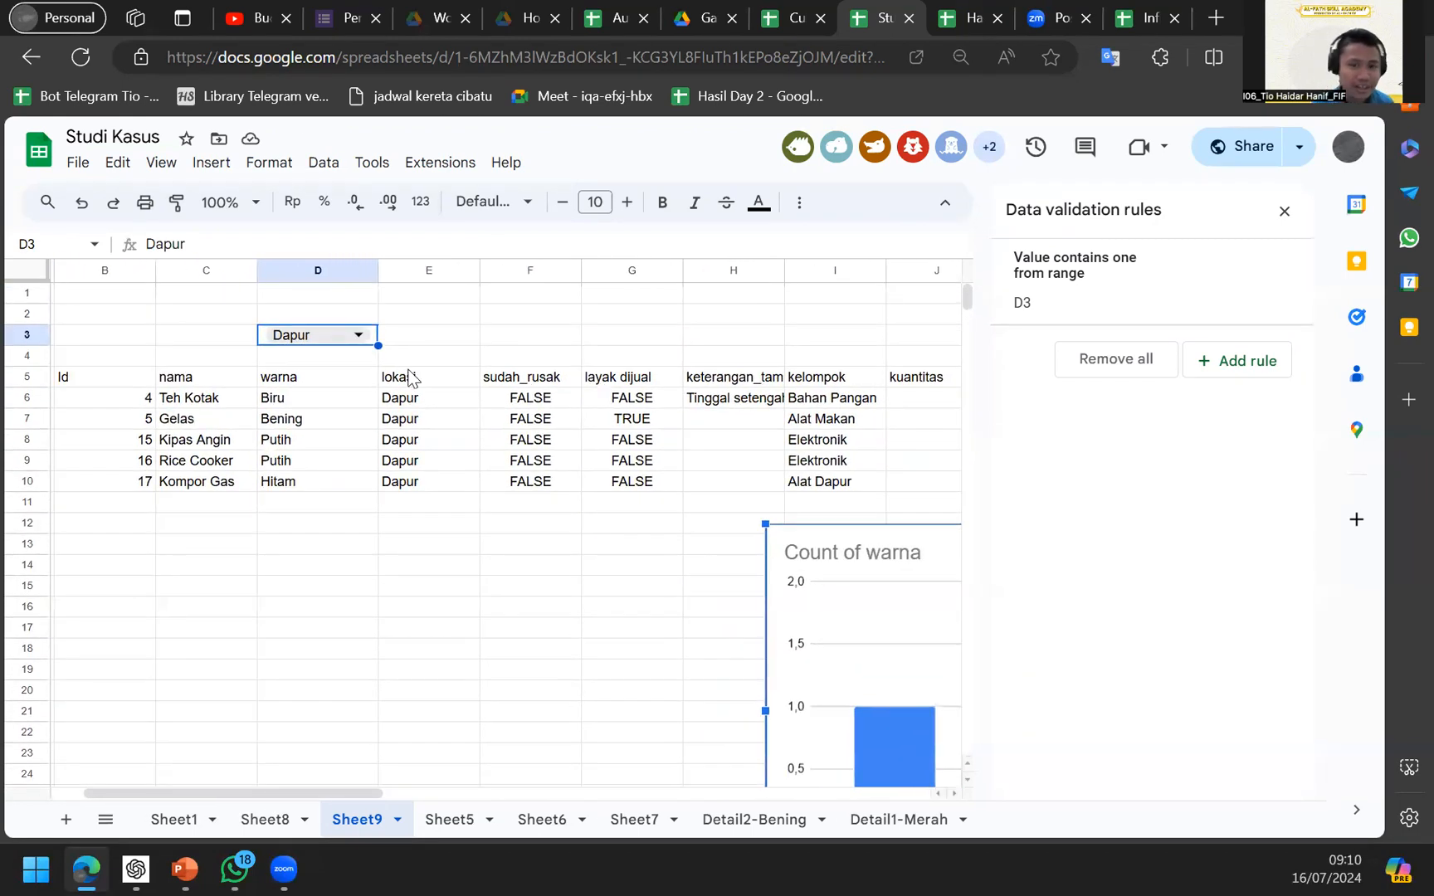
click(154, 420)
key(Up)
key(Up)
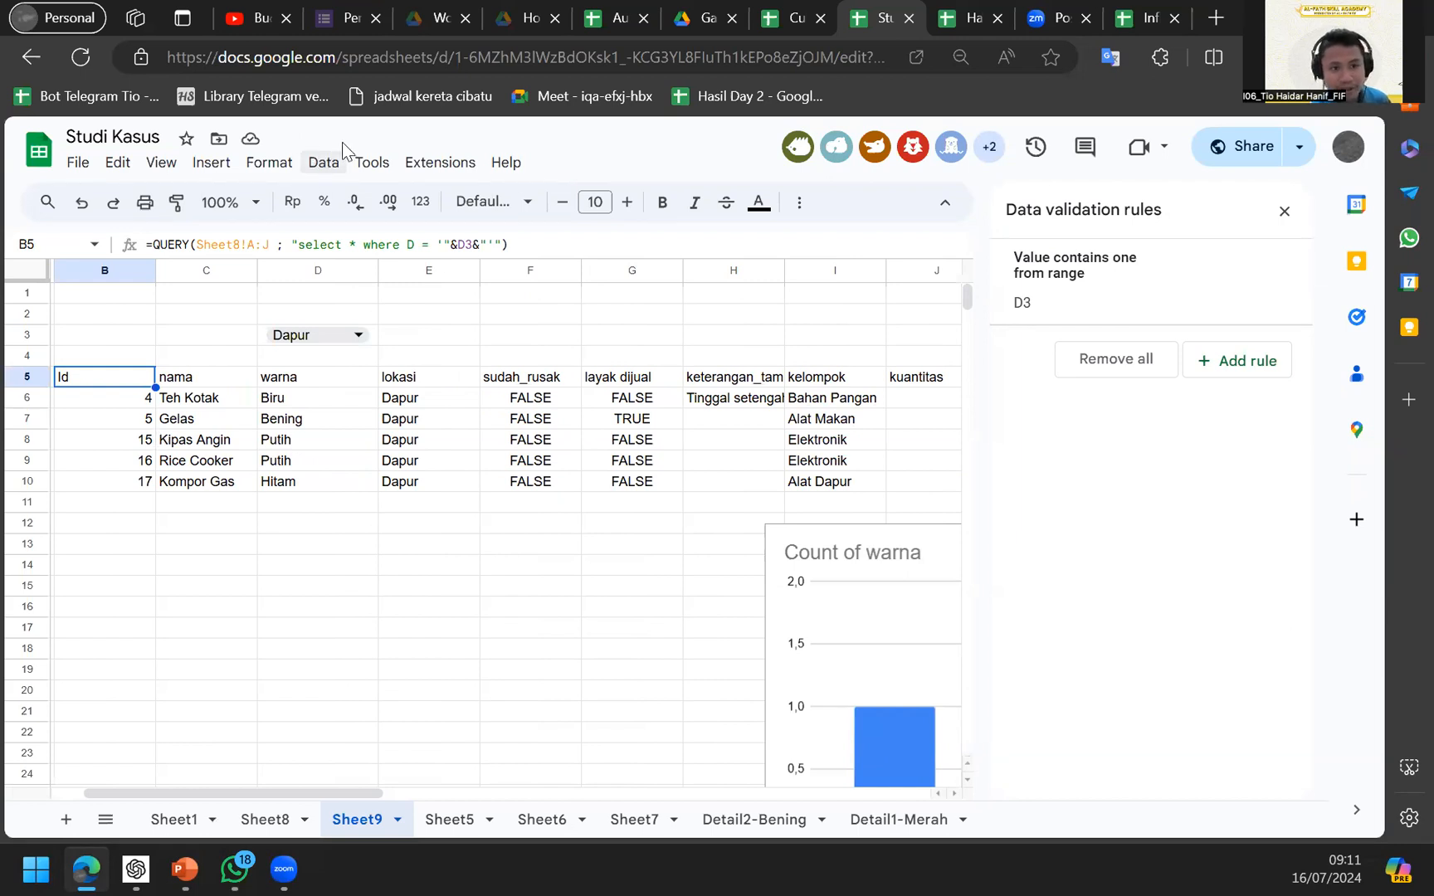
click(323, 163)
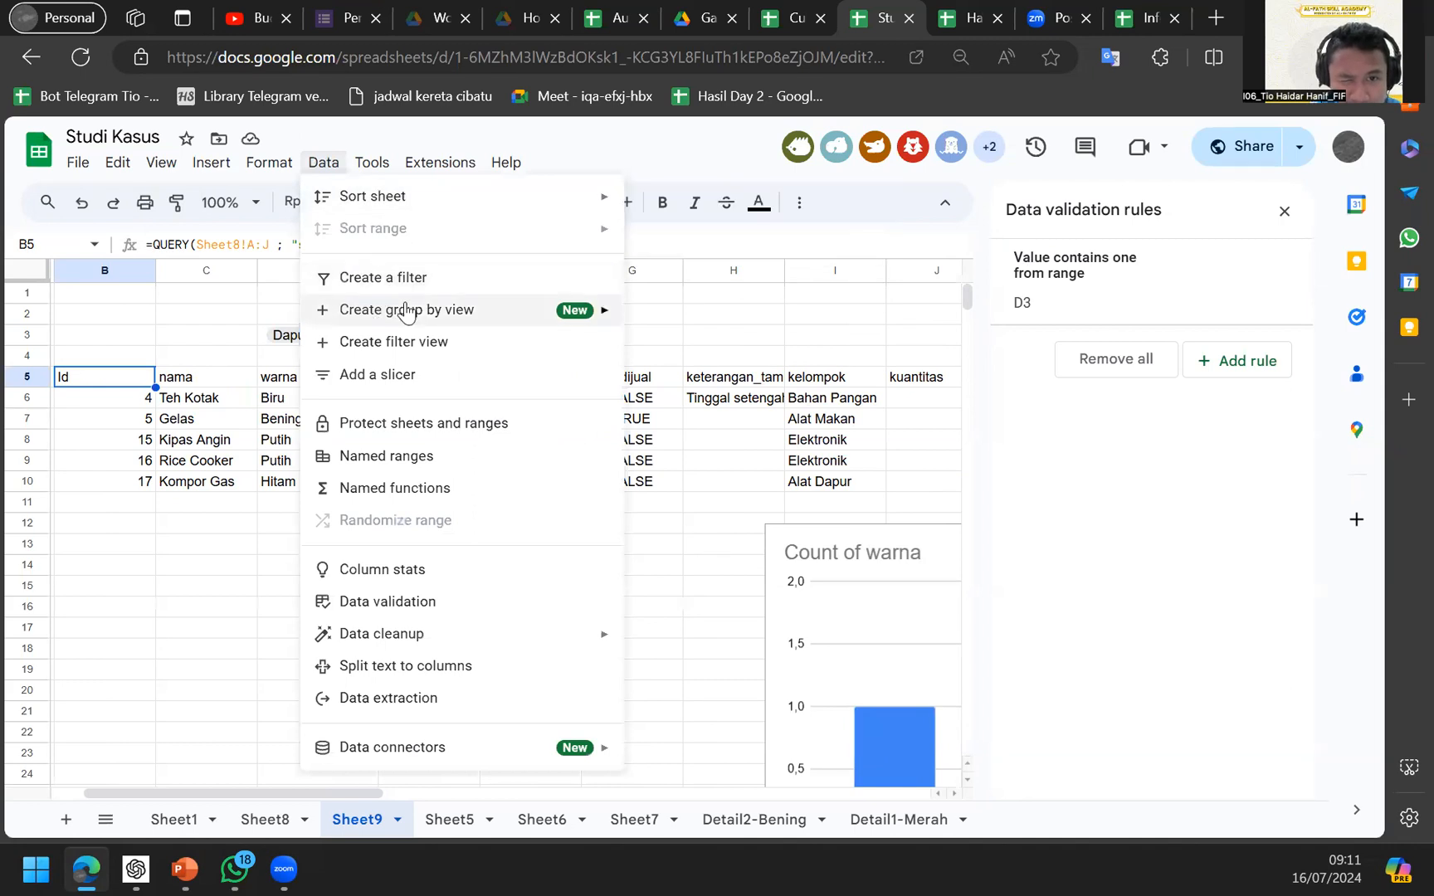
Add a slicer to Sheet9 that filters on the nama column.
click(418, 380)
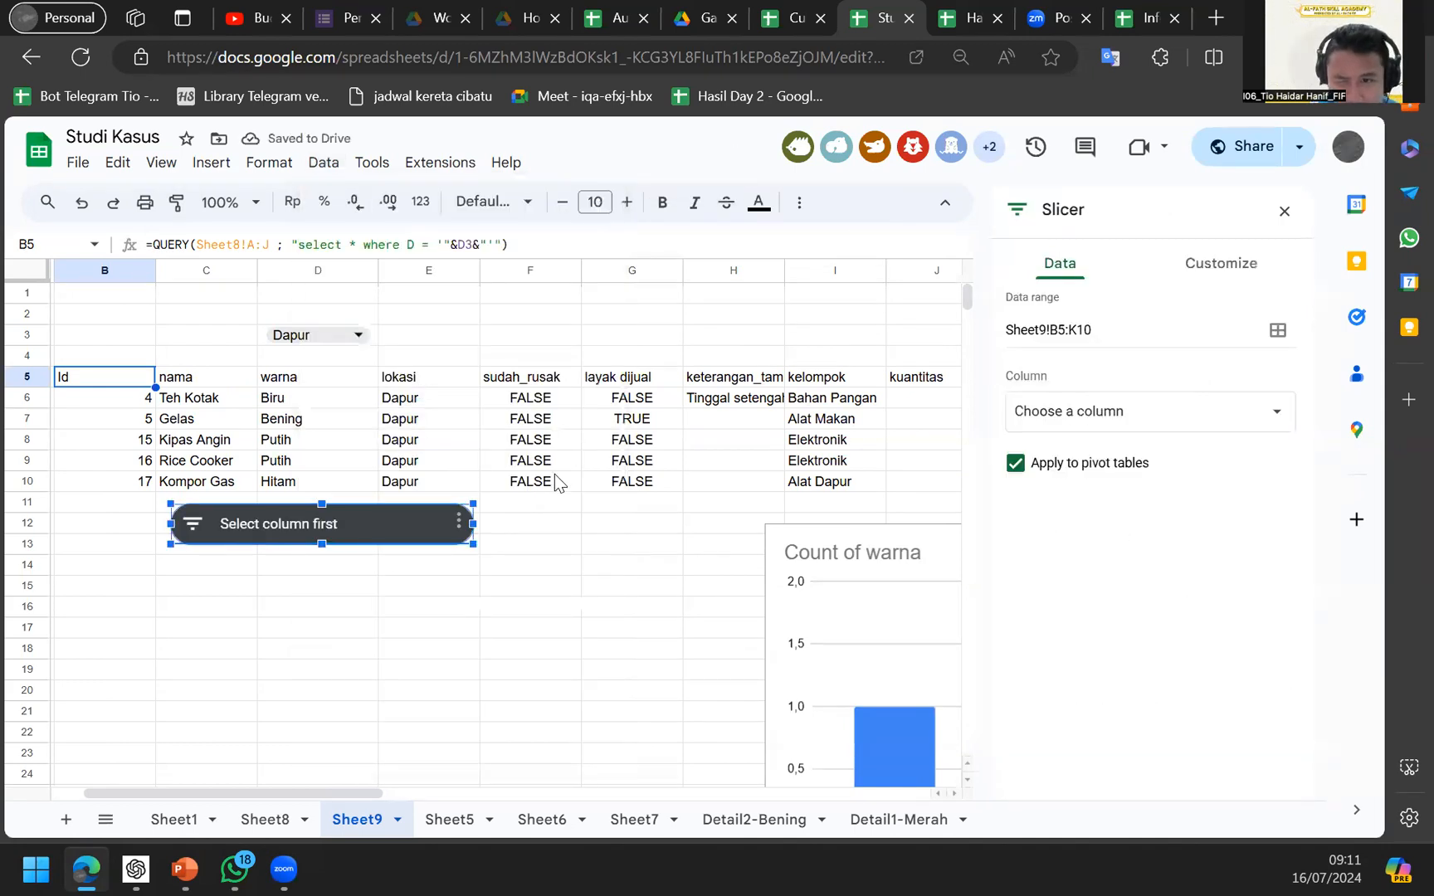
click(1171, 425)
click(1250, 443)
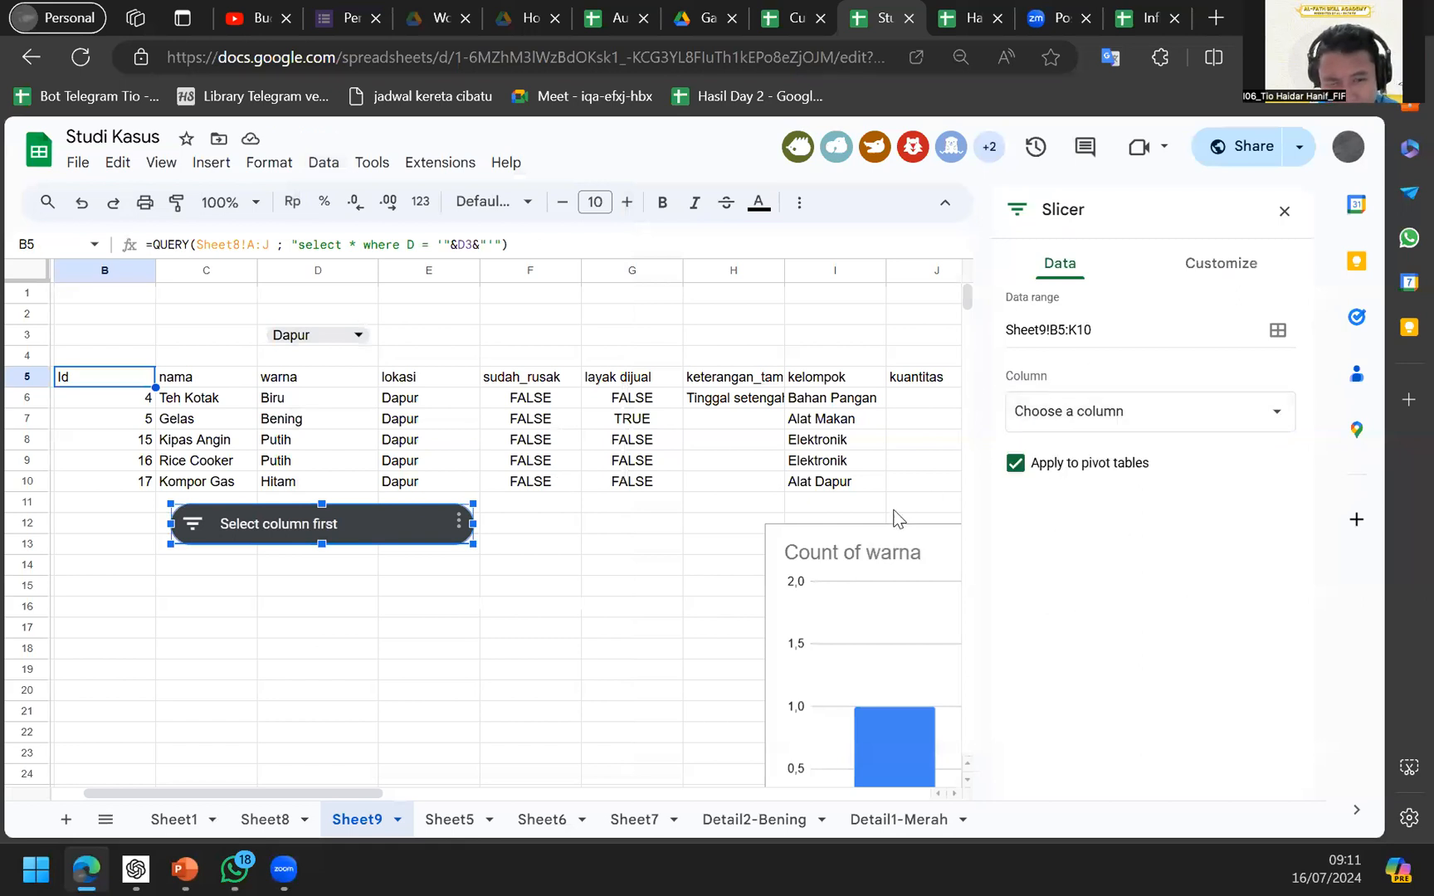
click(1145, 408)
click(1111, 439)
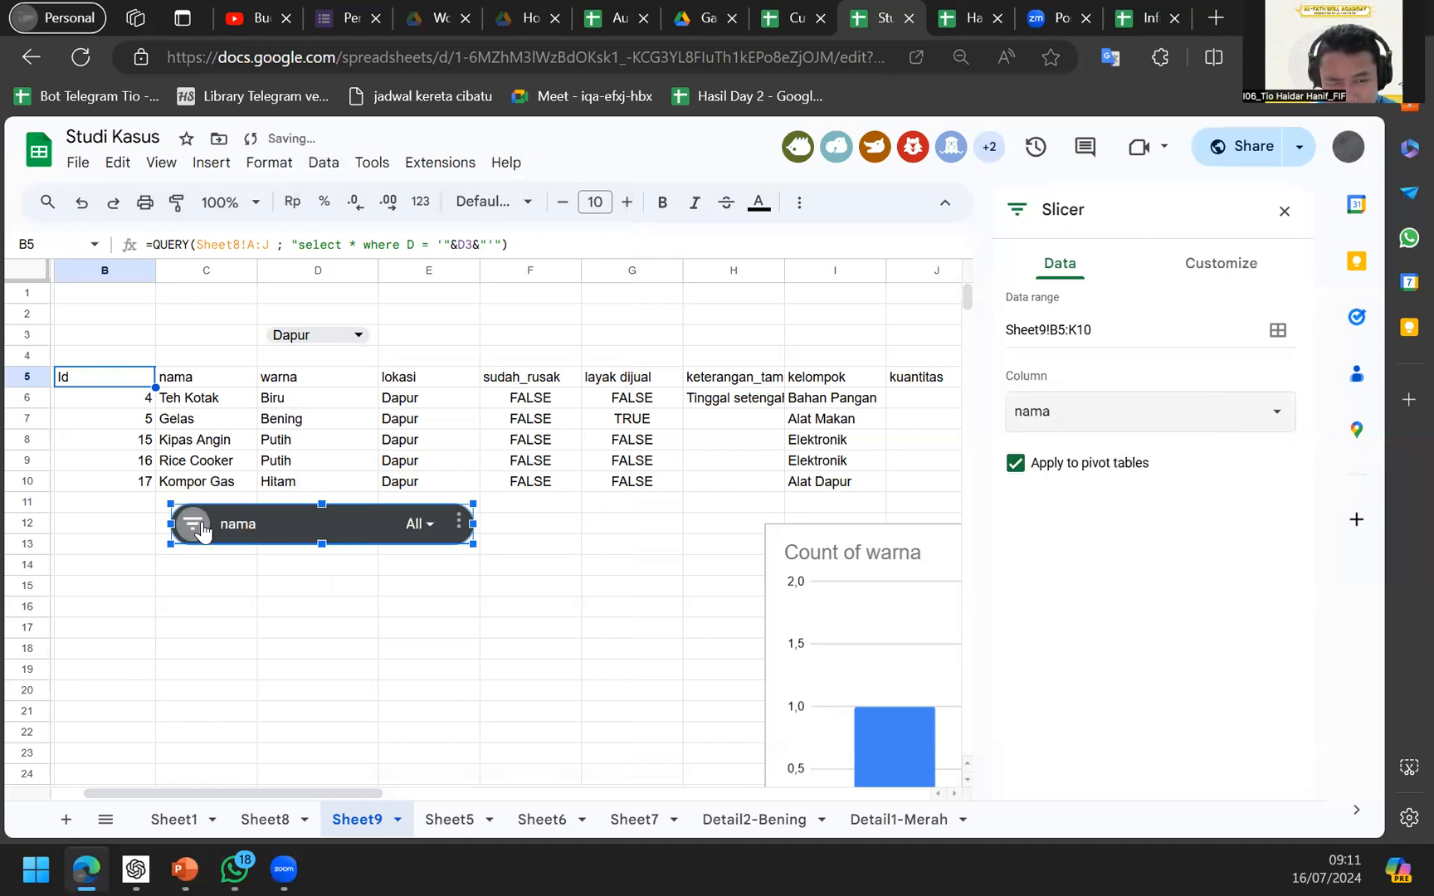
Check the slicer's nama filter and options, then delete the slicer.
click(332, 535)
click(432, 540)
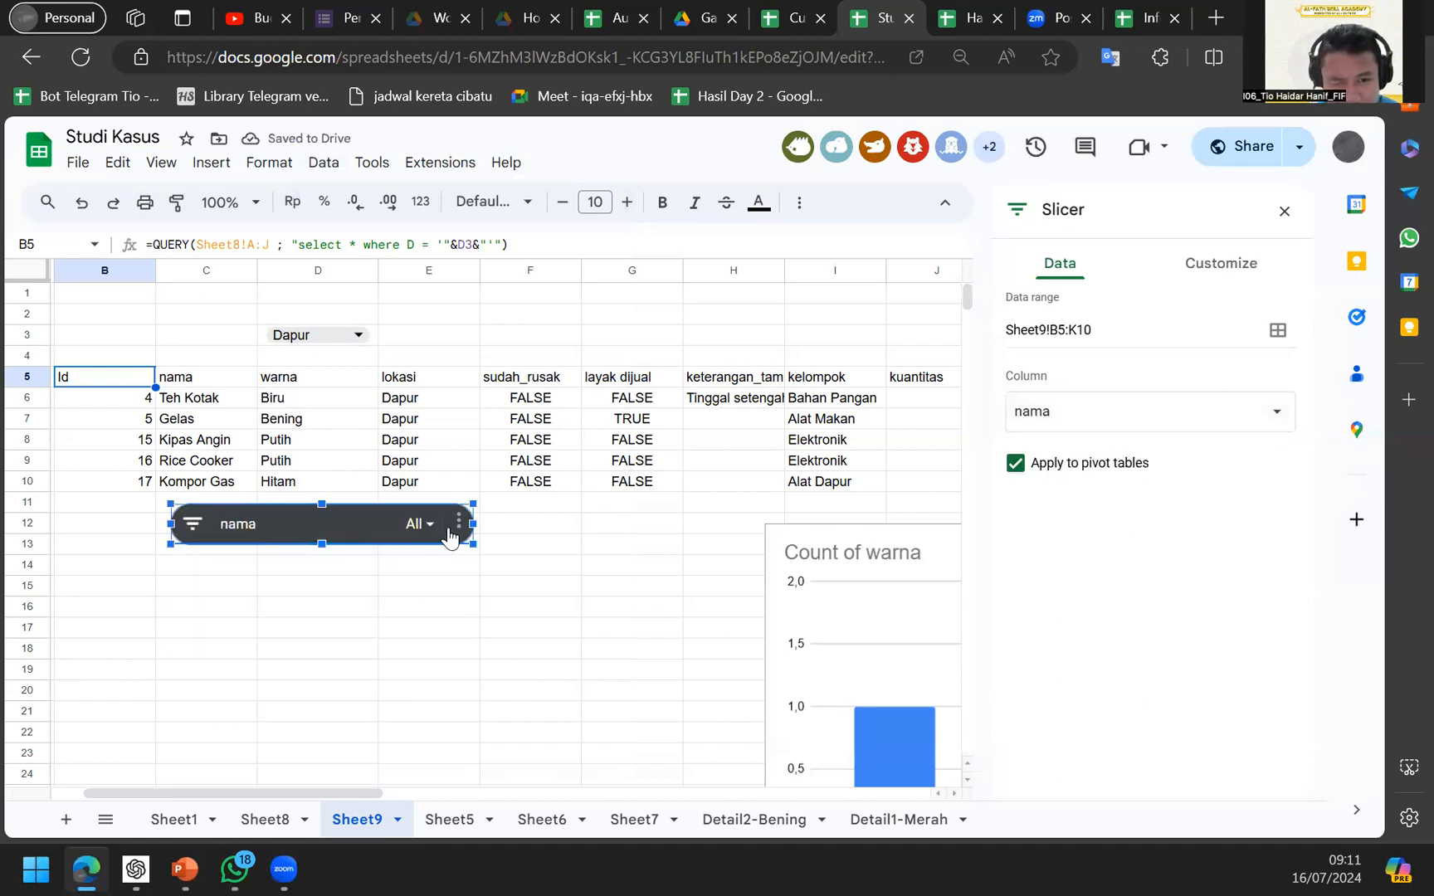
click(453, 528)
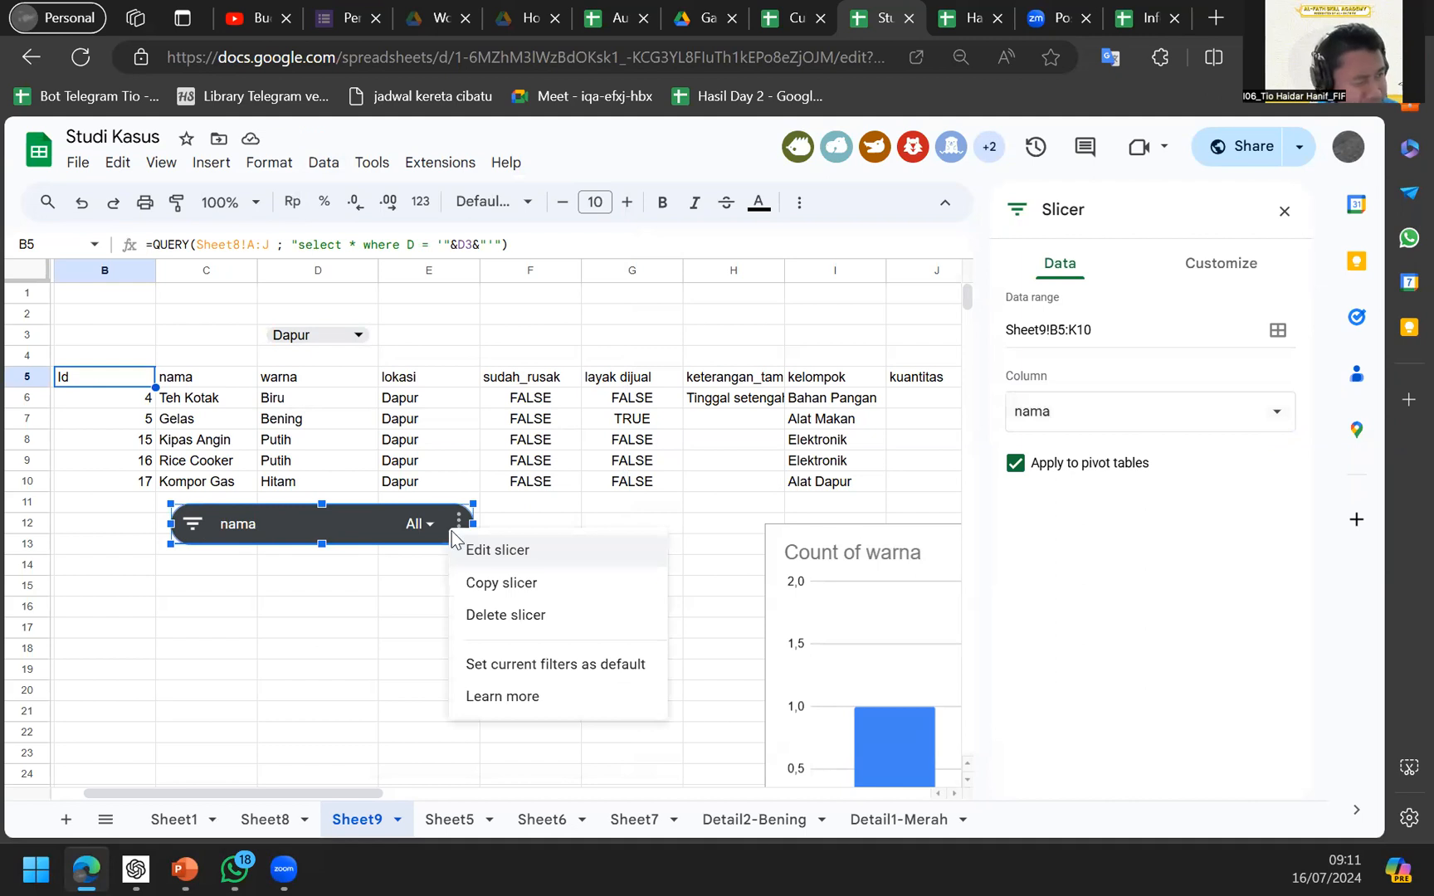
click(523, 517)
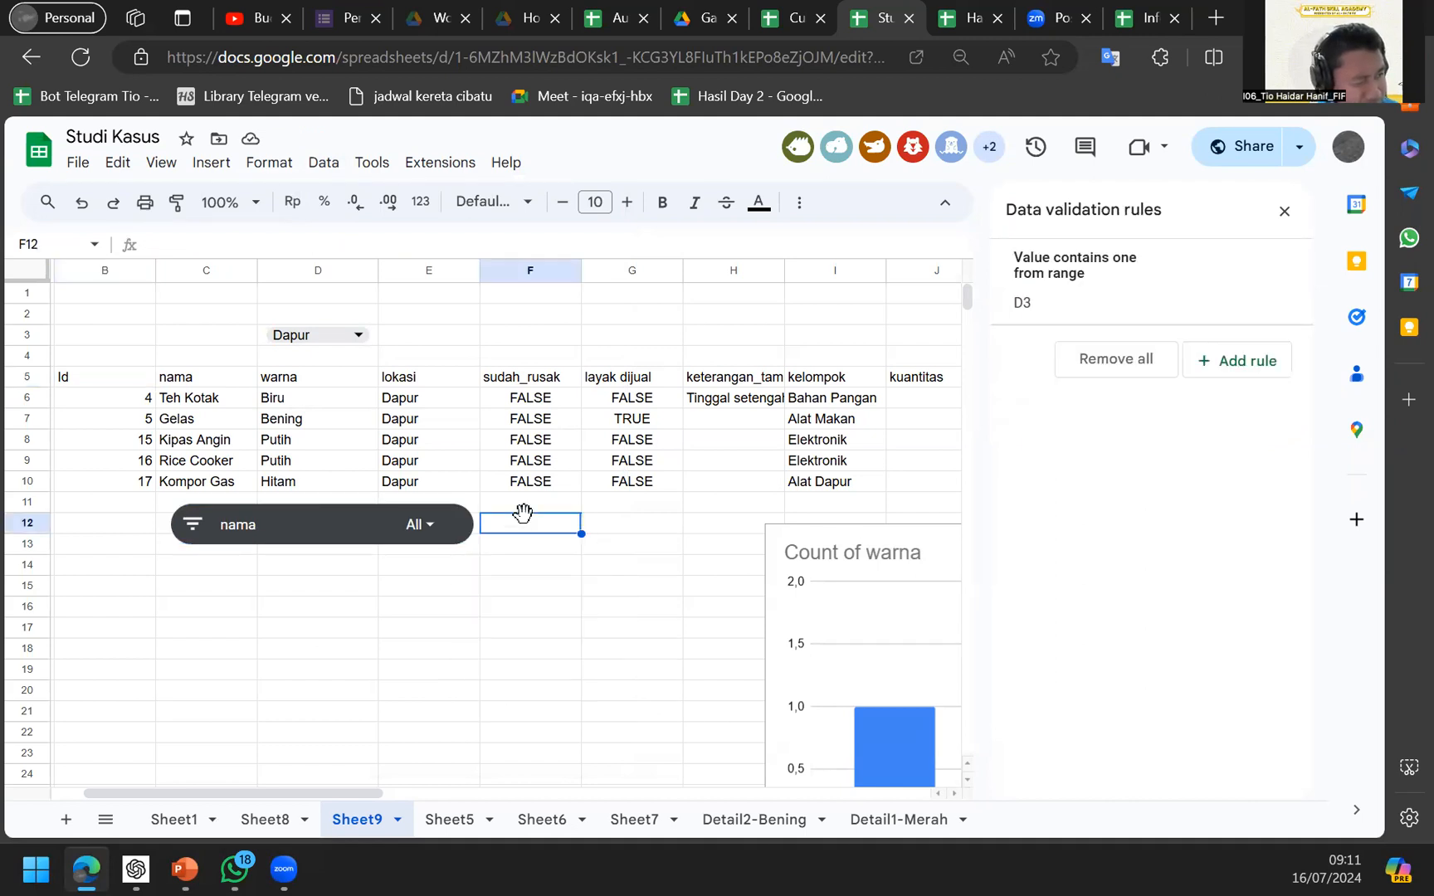
click(460, 521)
key(Delete)
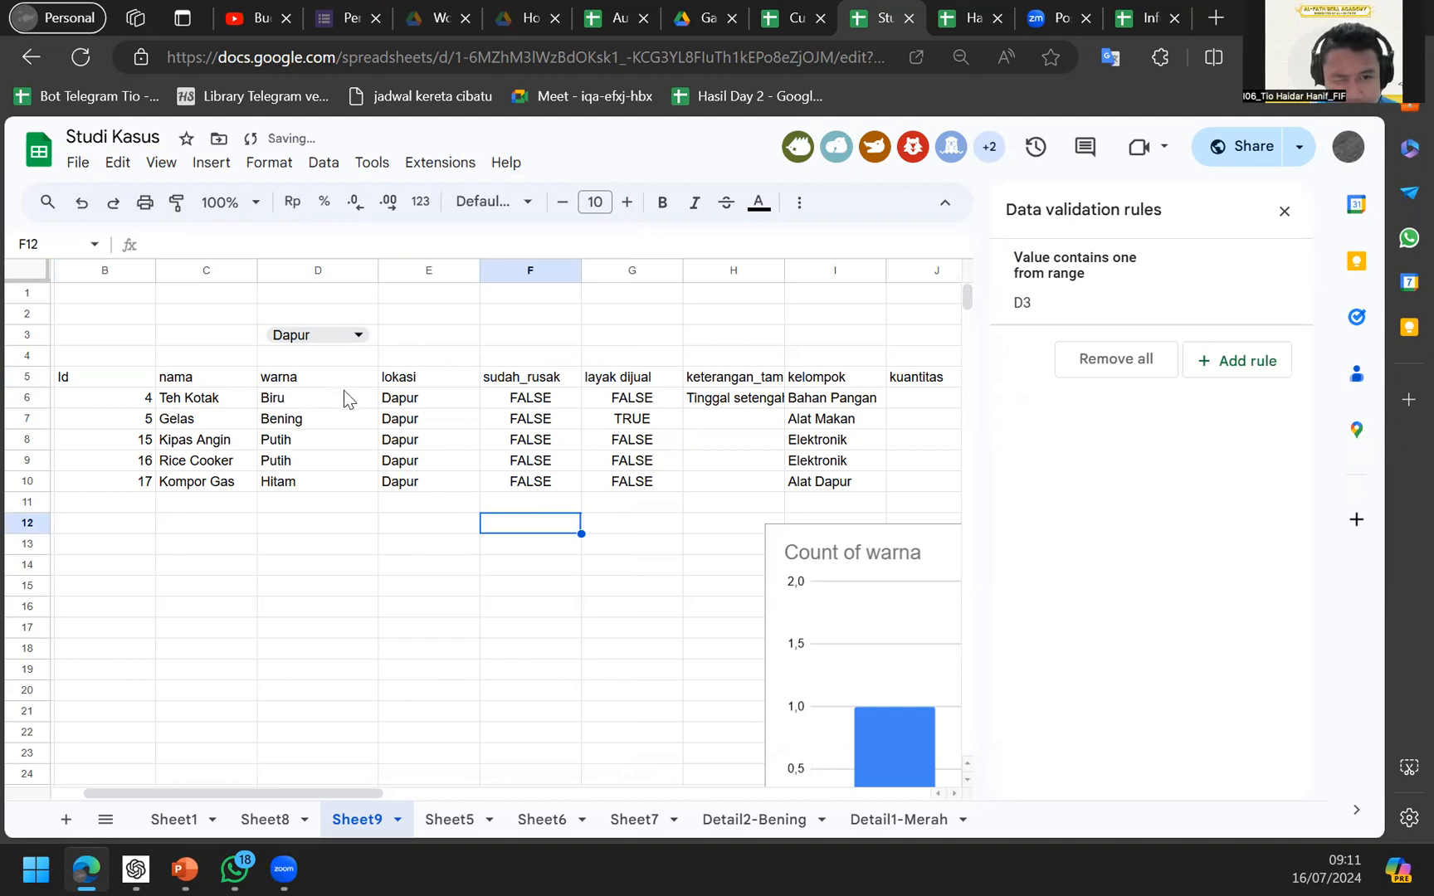
click(1165, 284)
click(1121, 380)
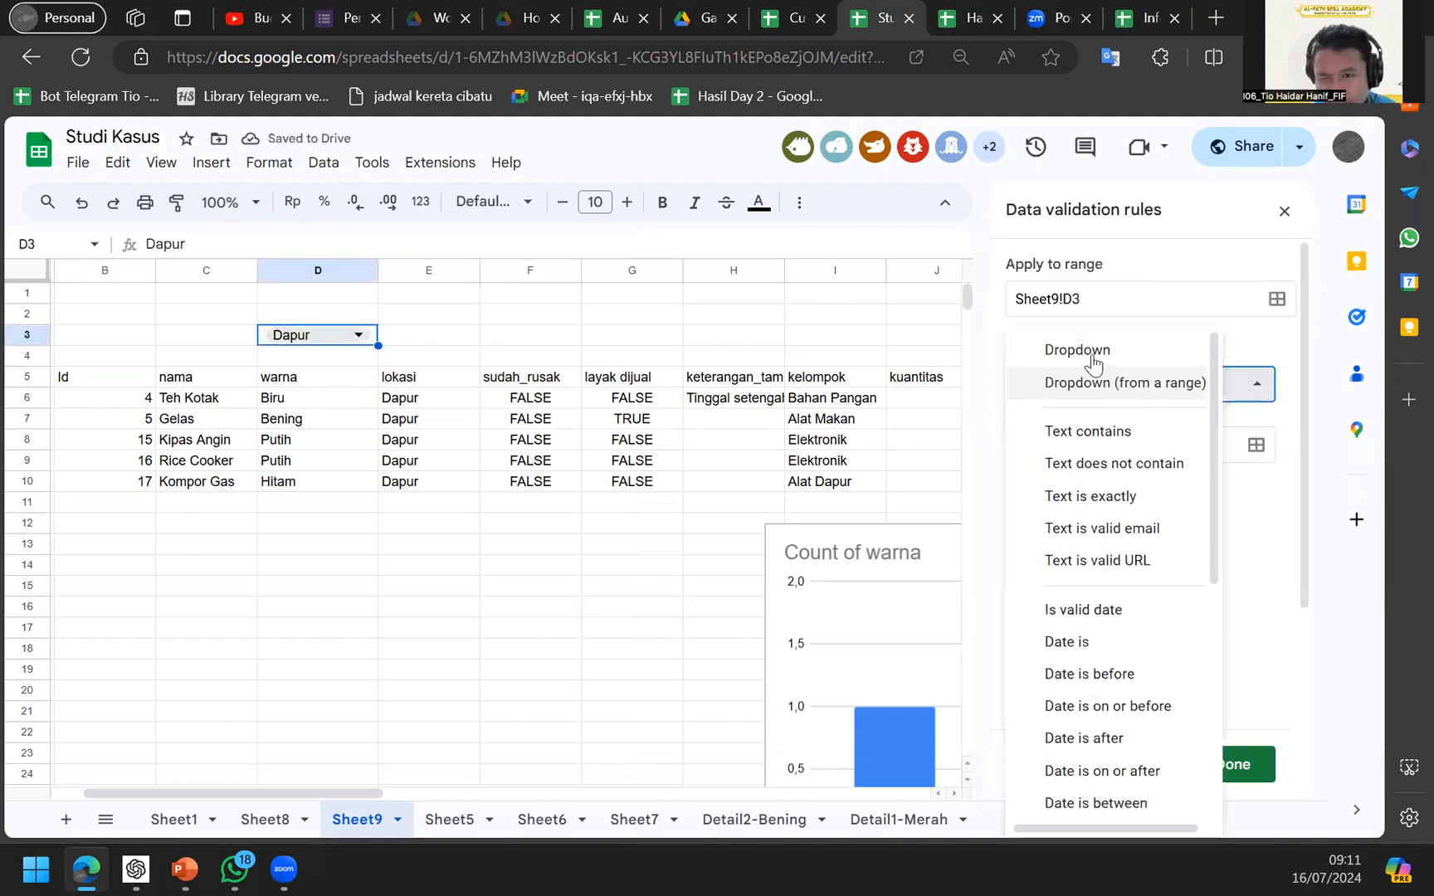
click(1087, 352)
text(Aaa)
key(Return)
text(BBB)
key(Return)
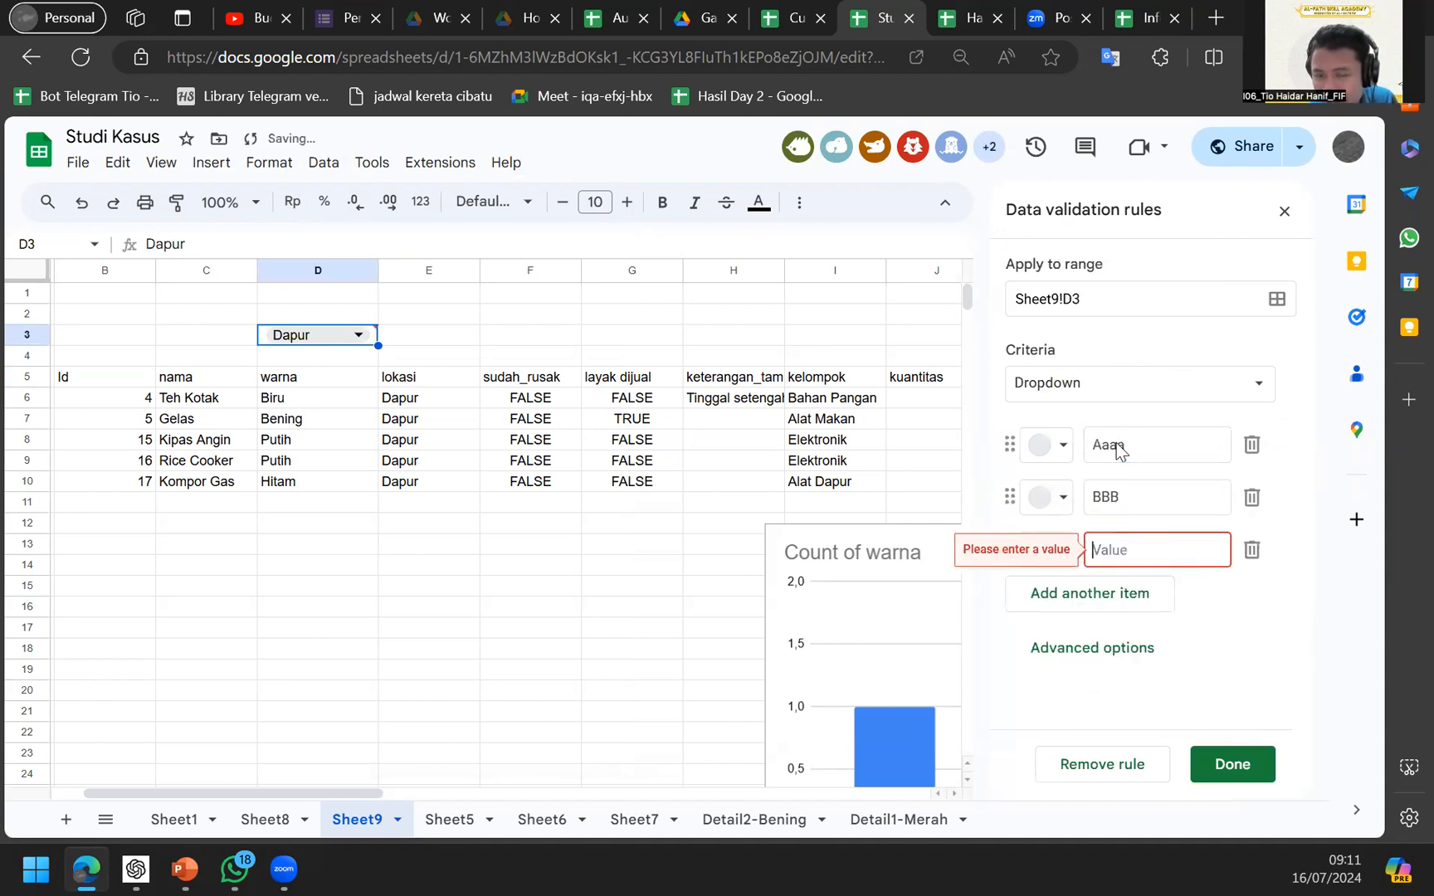
click(1156, 390)
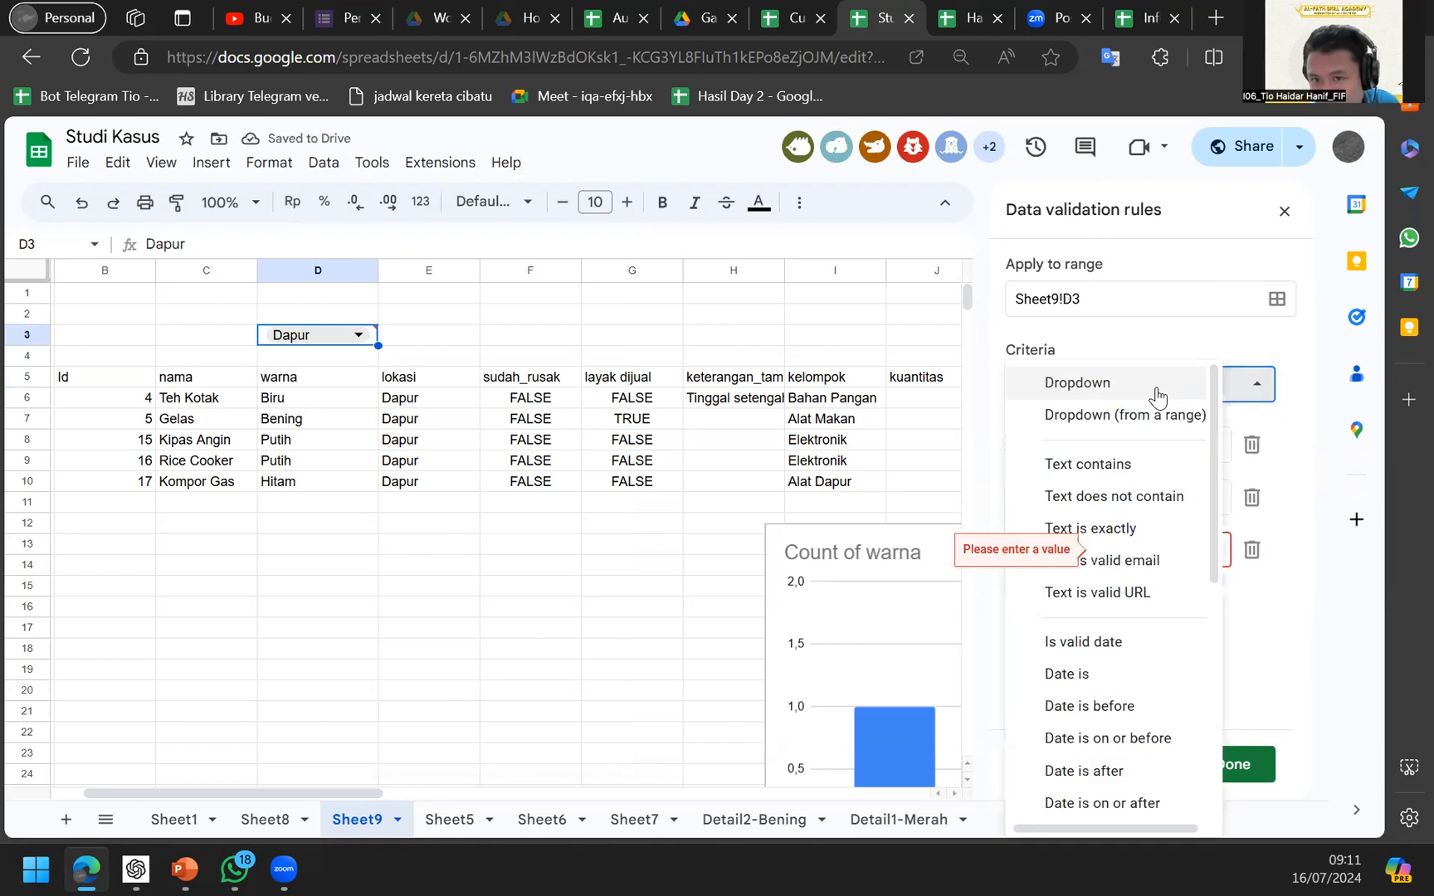
click(1140, 416)
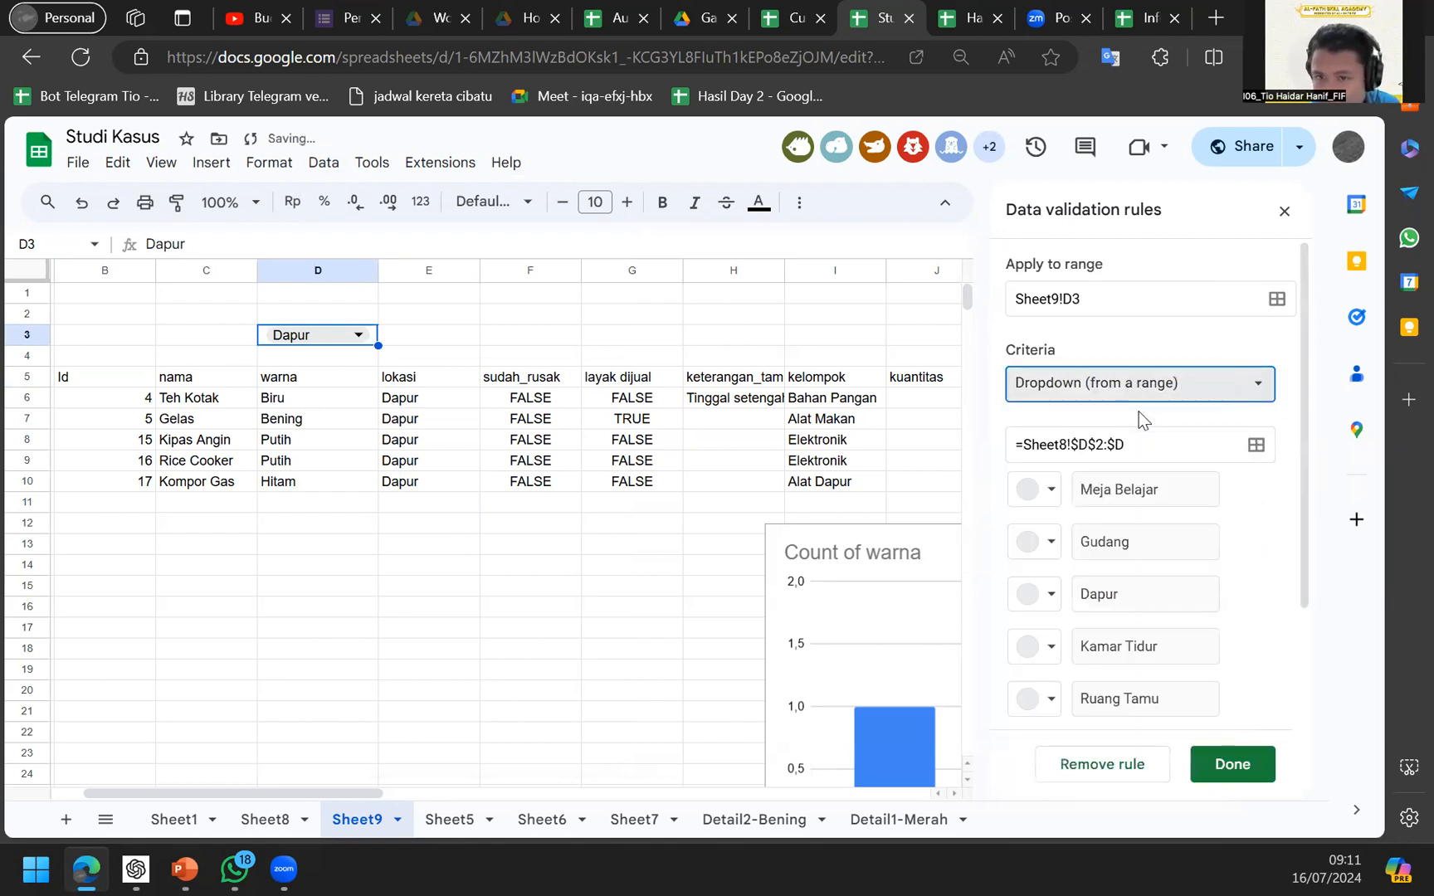
click(1088, 433)
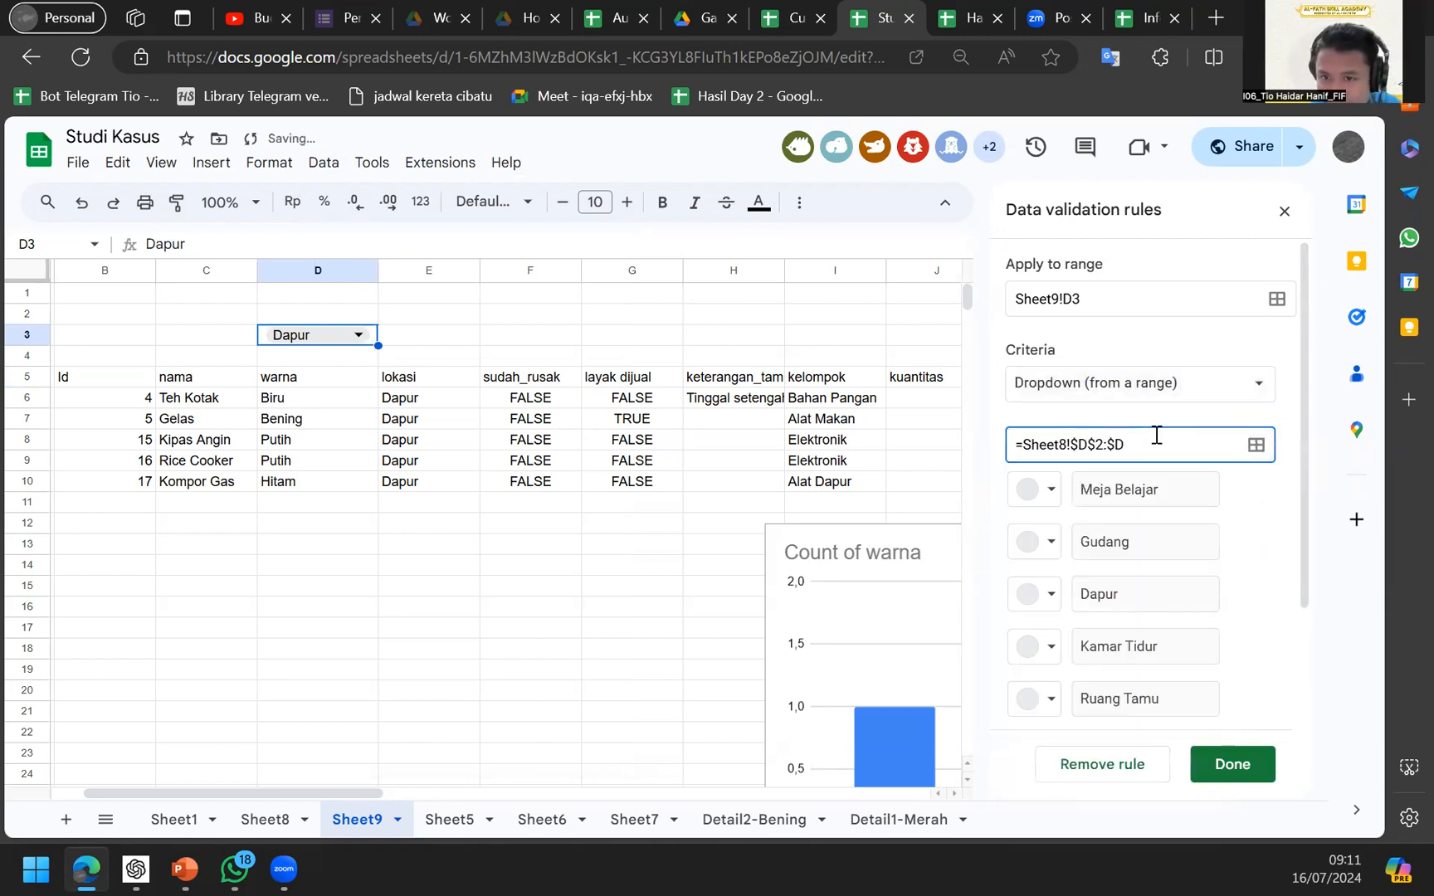
drag(1047, 445, 1127, 444)
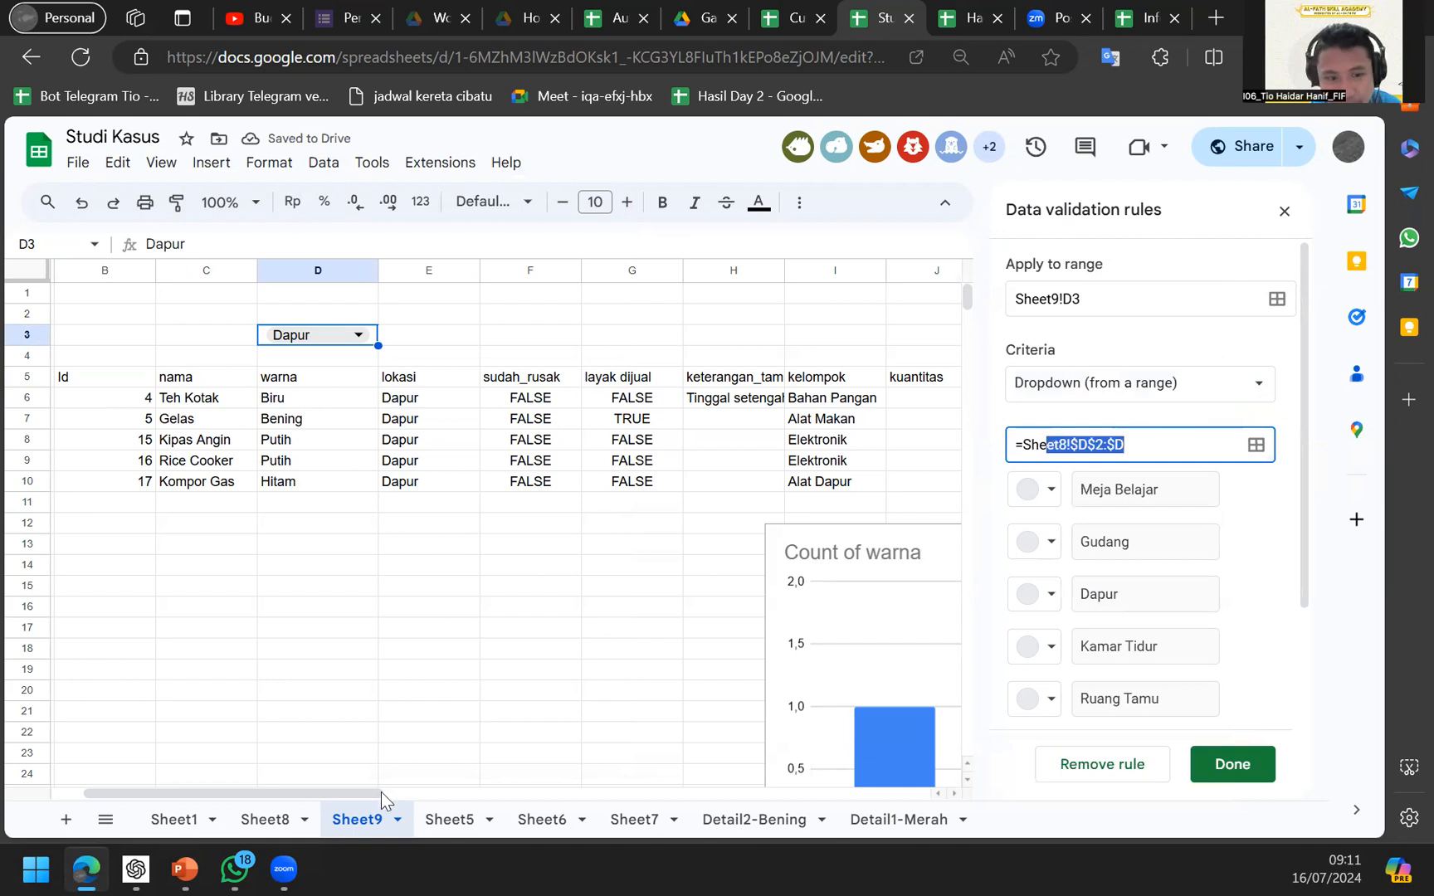
click(277, 829)
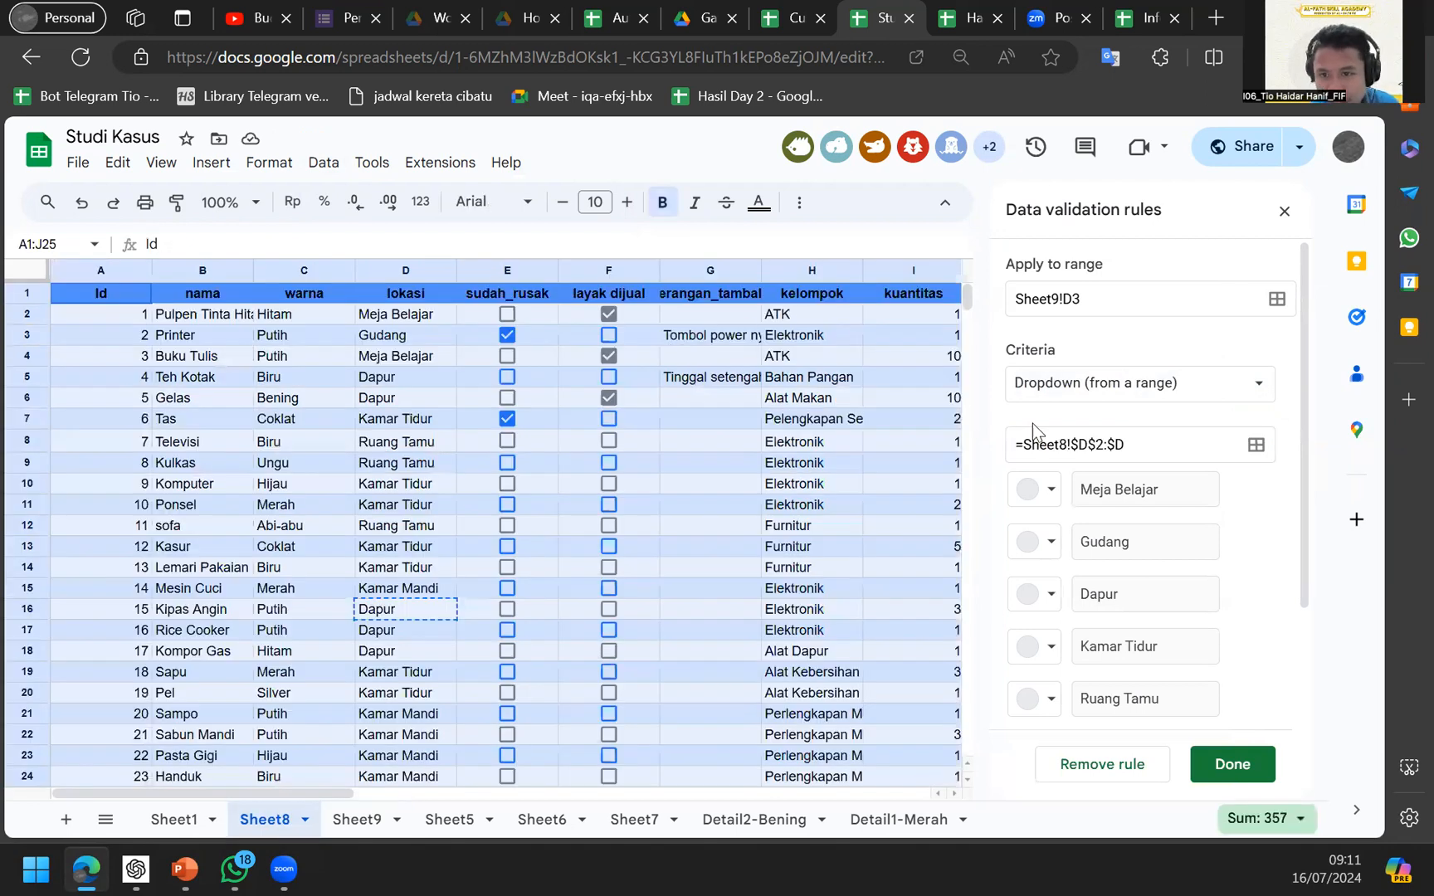
click(397, 266)
scroll(1143, 573, down, 2)
scroll(1143, 573, up, 2)
click(1089, 445)
key(BackSpace)
text(C)
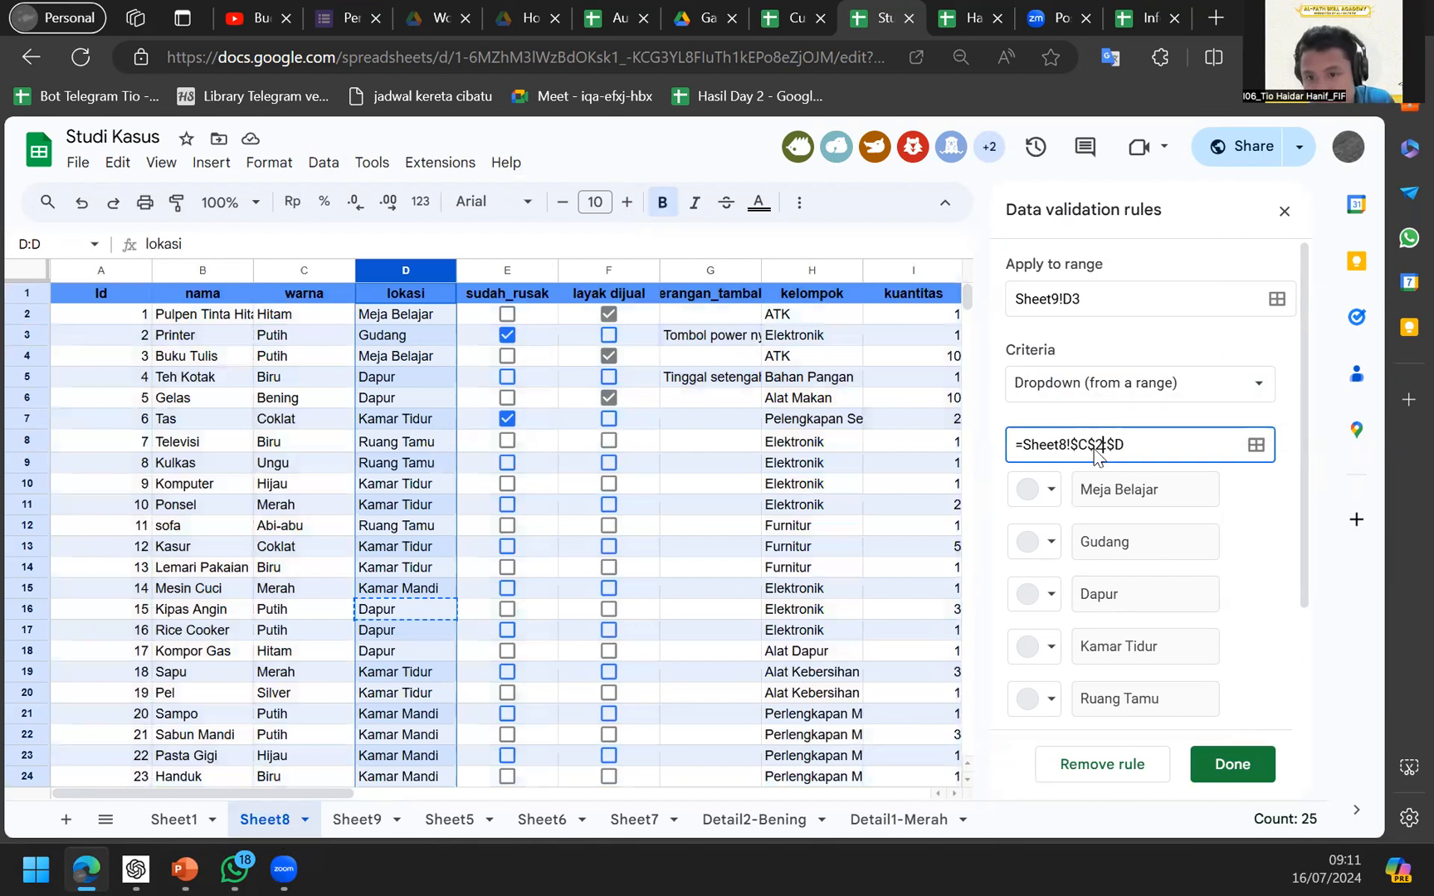
key(BackSpace)
text(C)
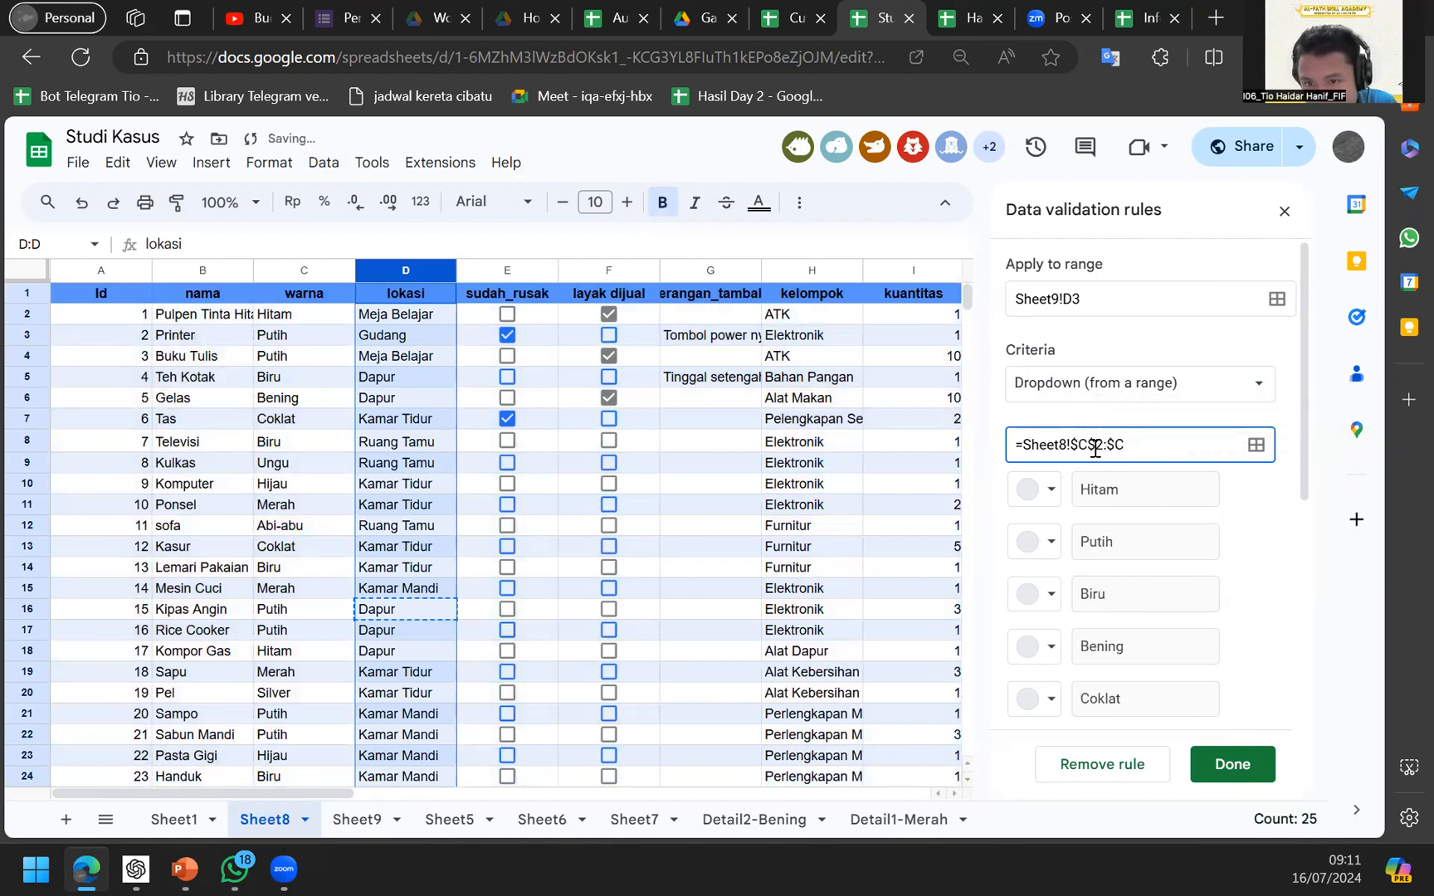
click(1096, 449)
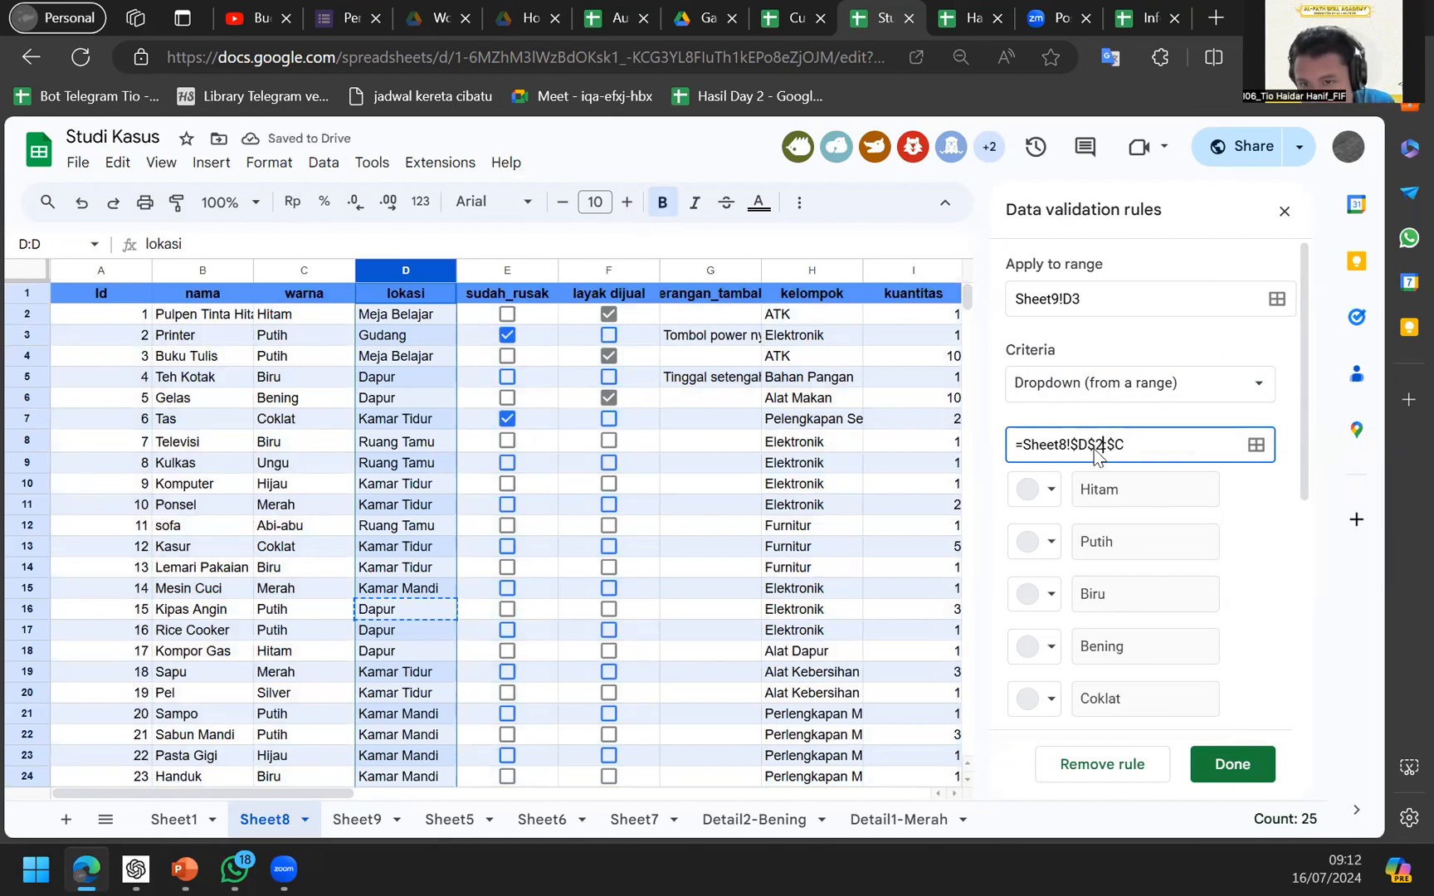
text(D)
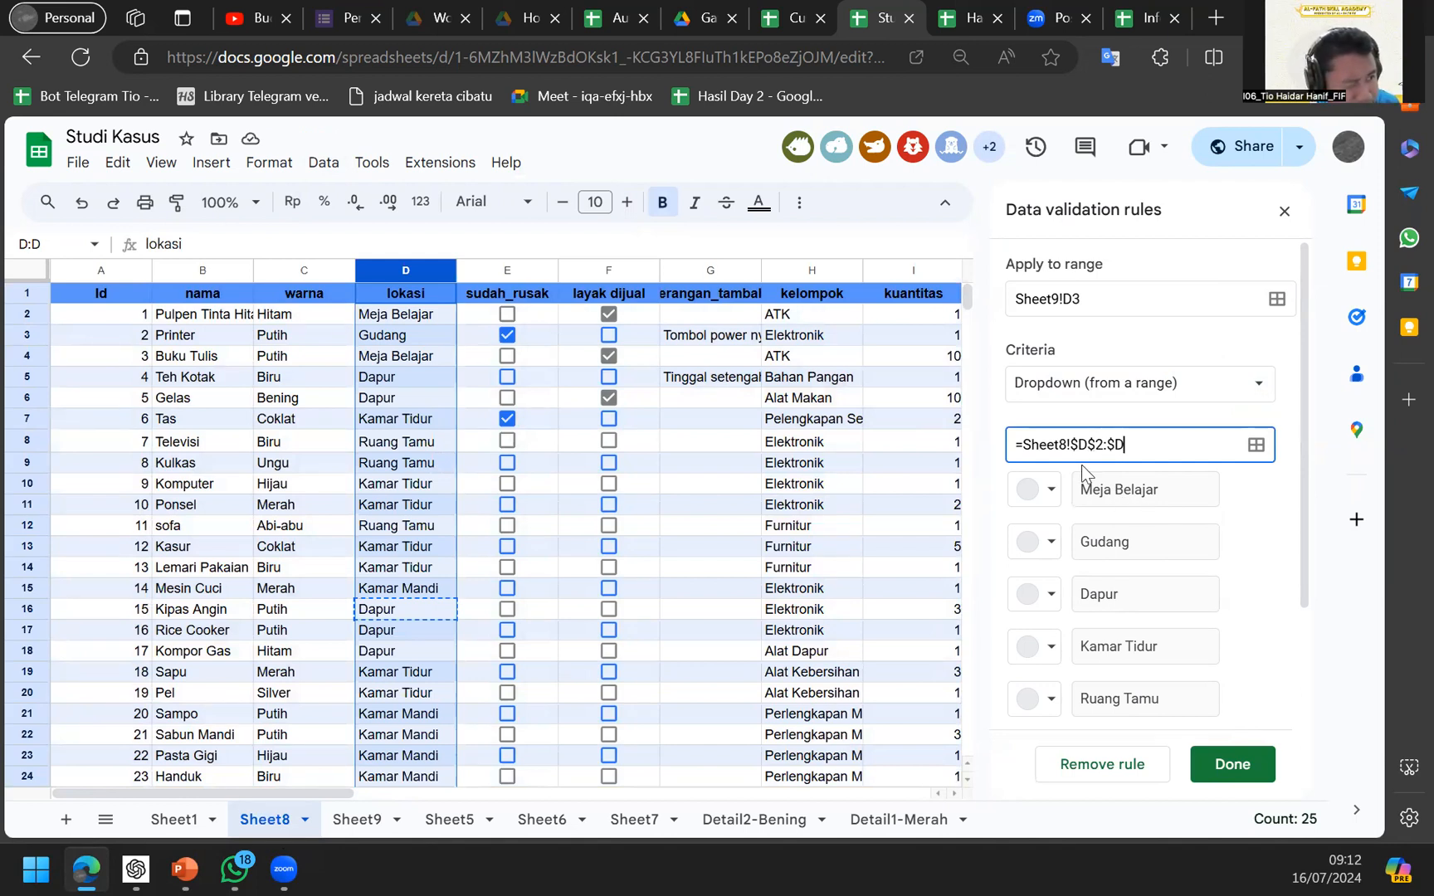
click(1199, 765)
click(368, 819)
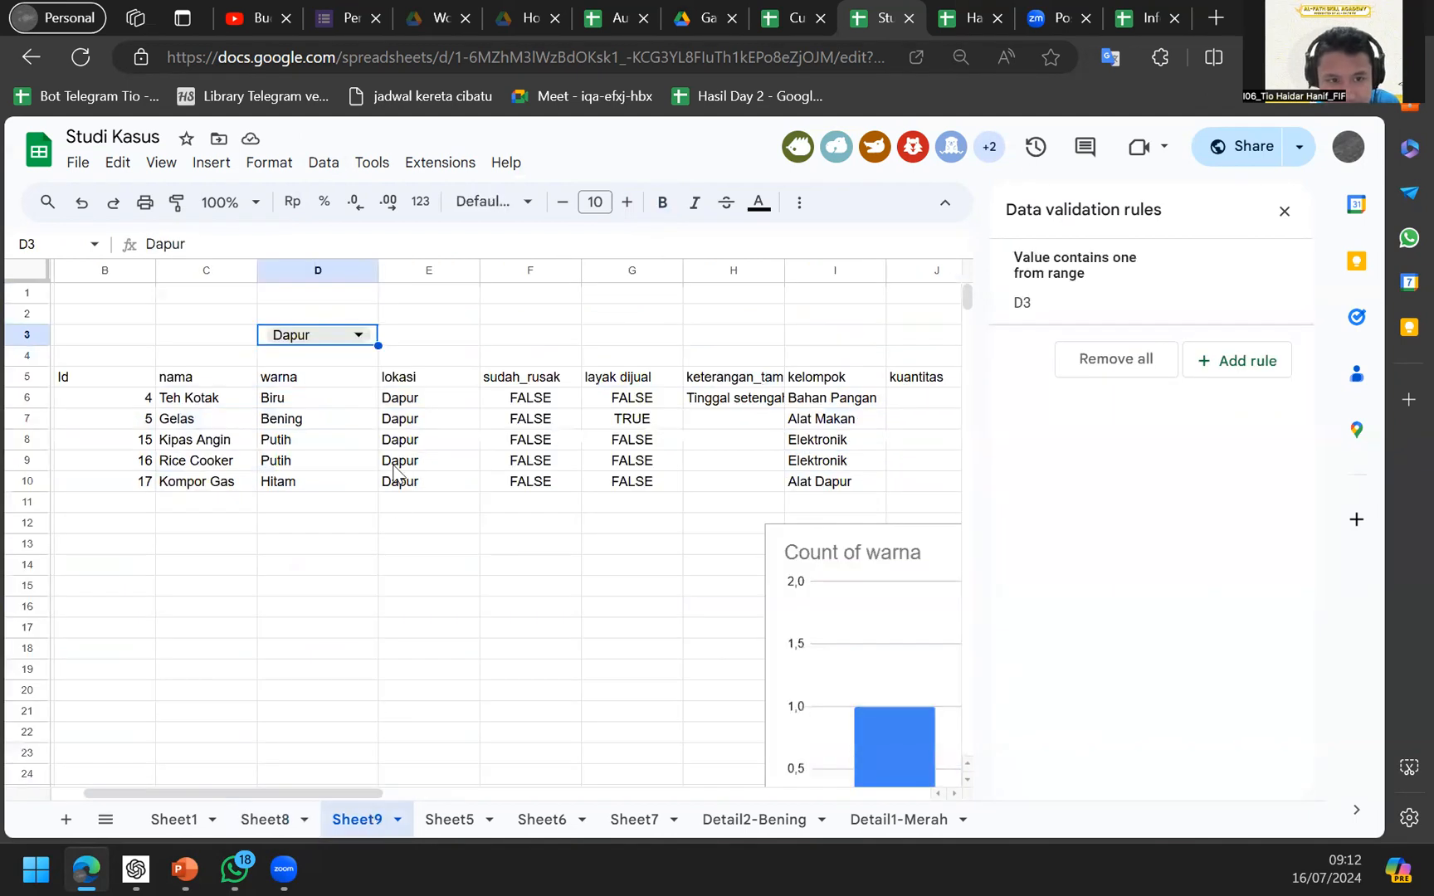
click(202, 364)
key(Left)
key(Down)
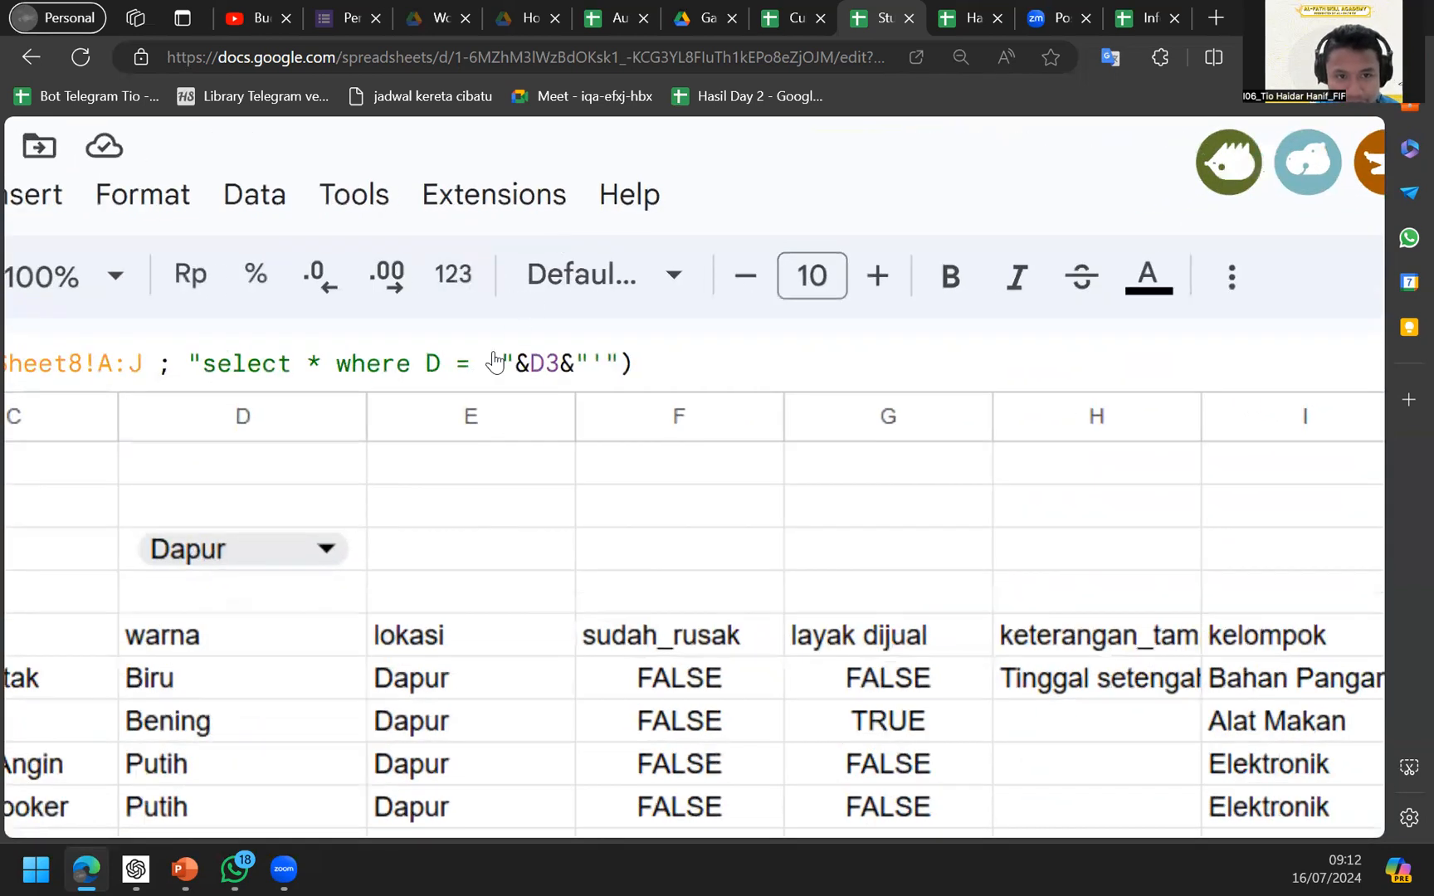
click(500, 365)
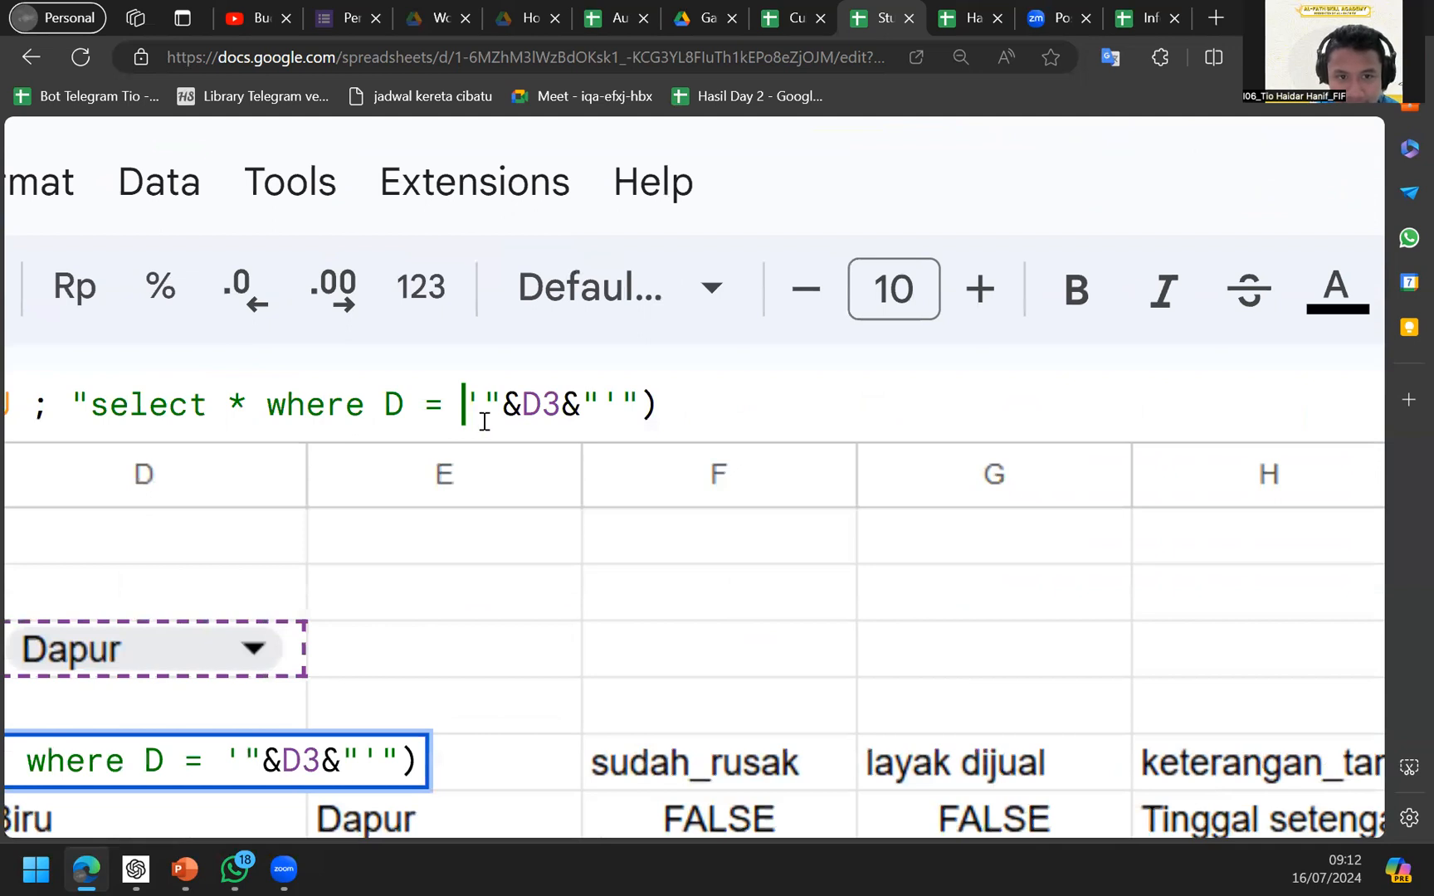
drag(484, 422, 601, 406)
text(Dapur)
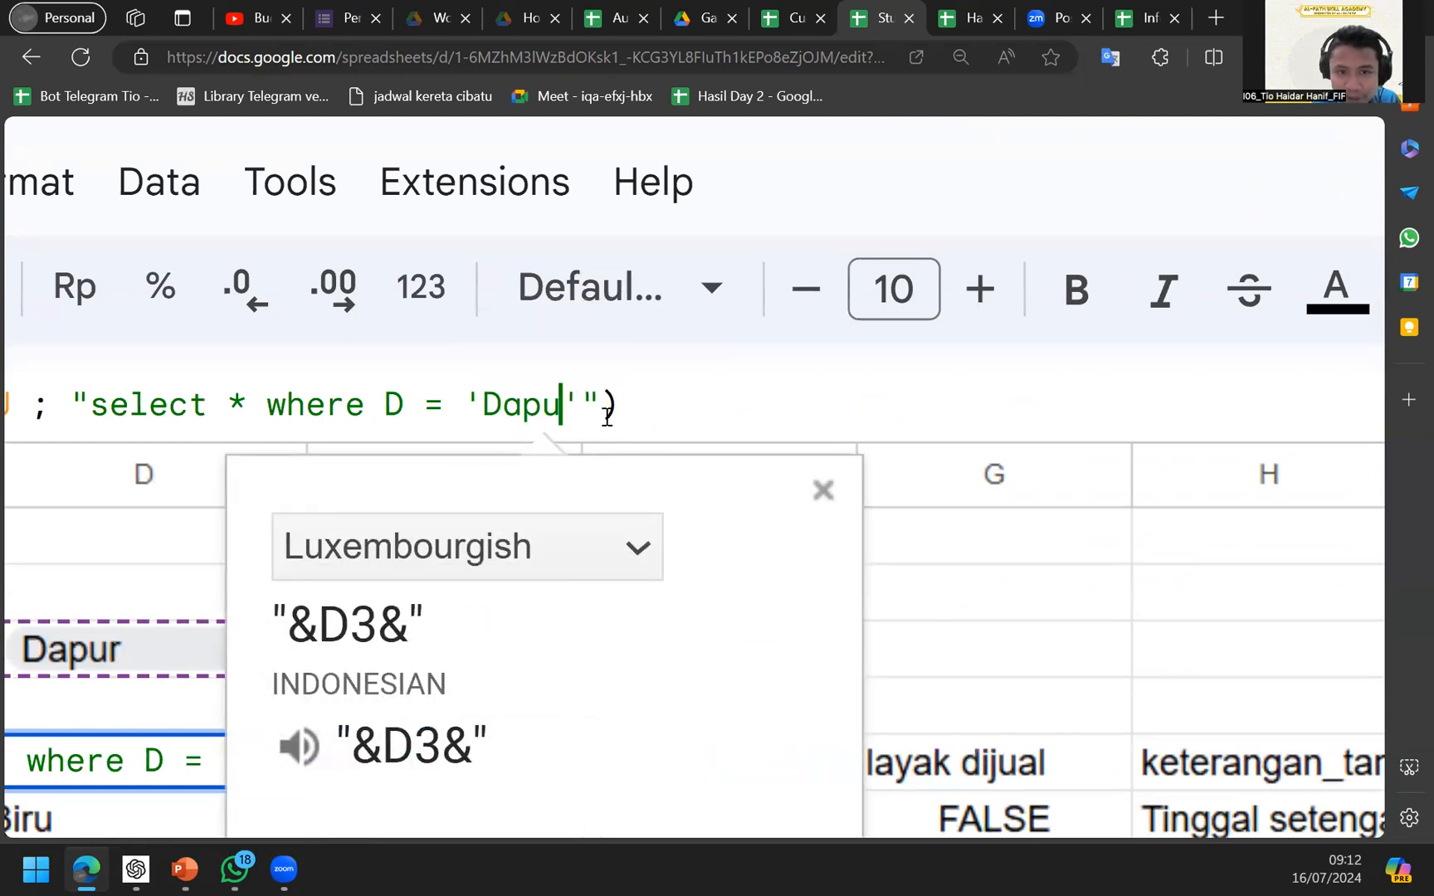
key(Return)
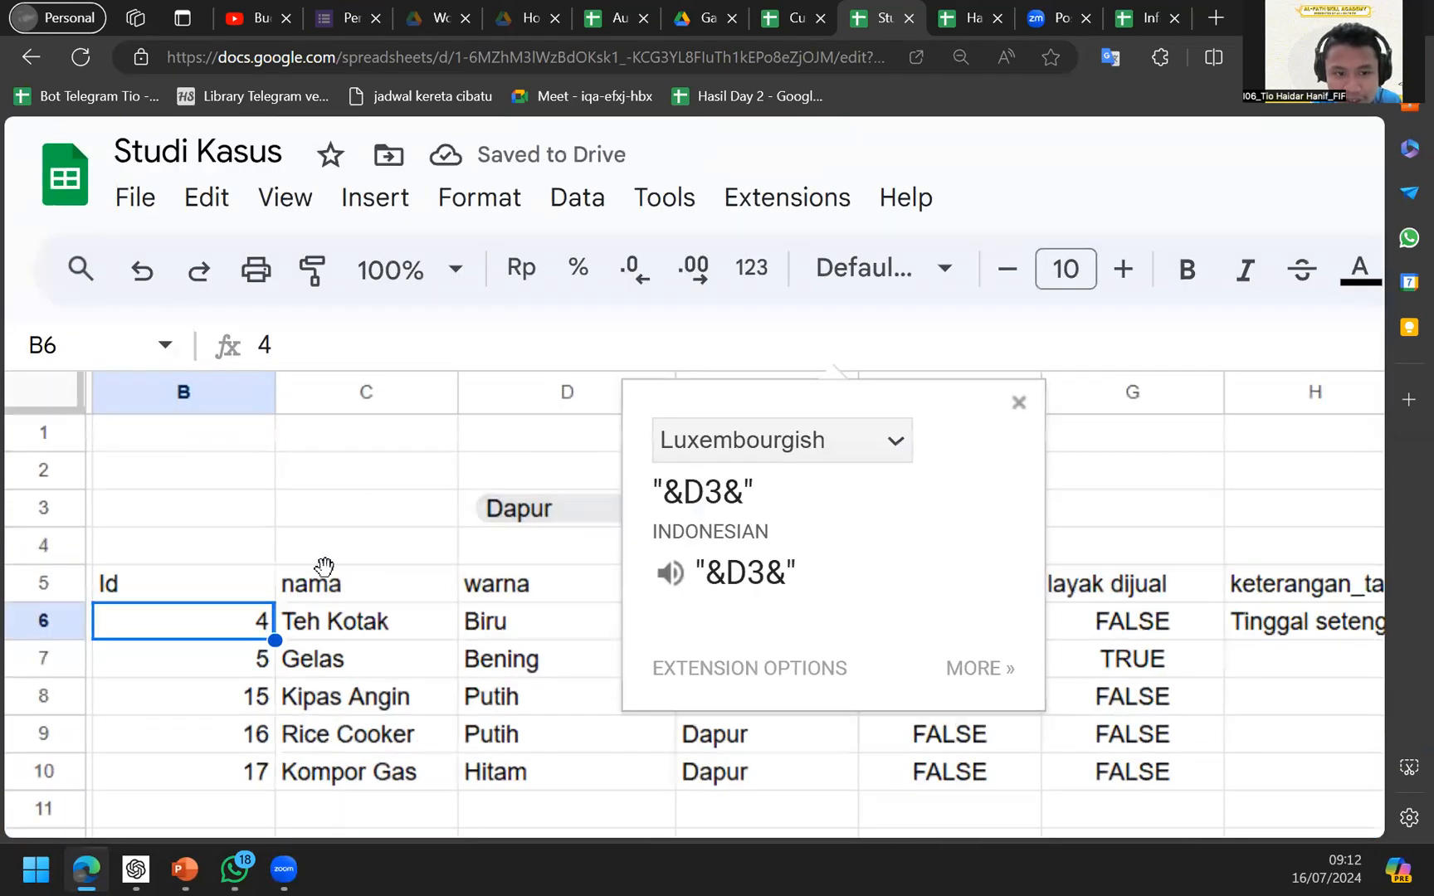
key(ctrl+z)
click(793, 341)
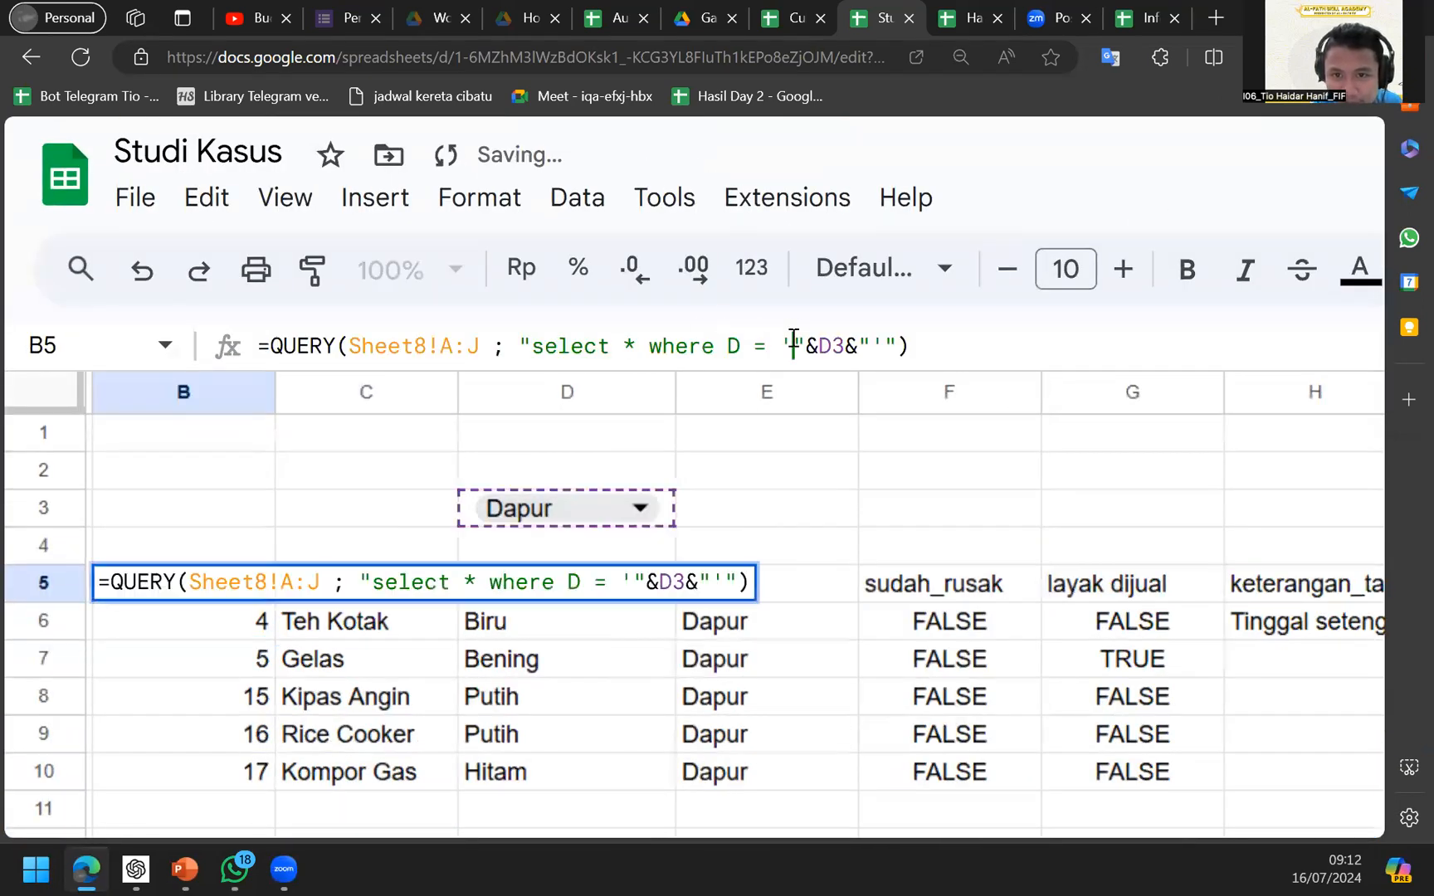
drag(790, 345, 861, 345)
key(BackSpace)
text(Dapur)
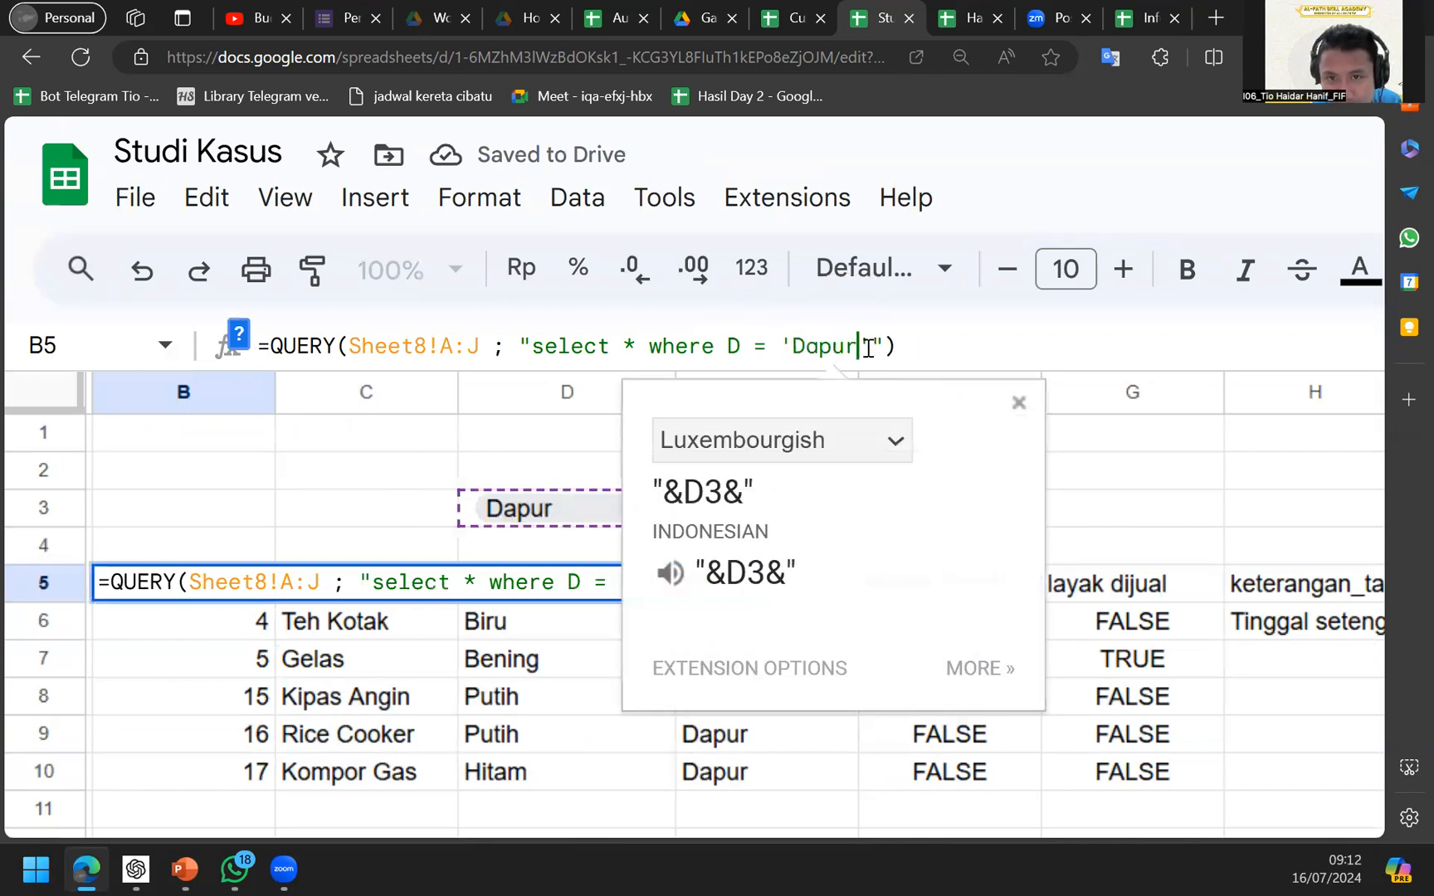
key(BackSpace)
key(BackSpace)
key(BackSpace)
key(BackSpace)
key(BackSpace)
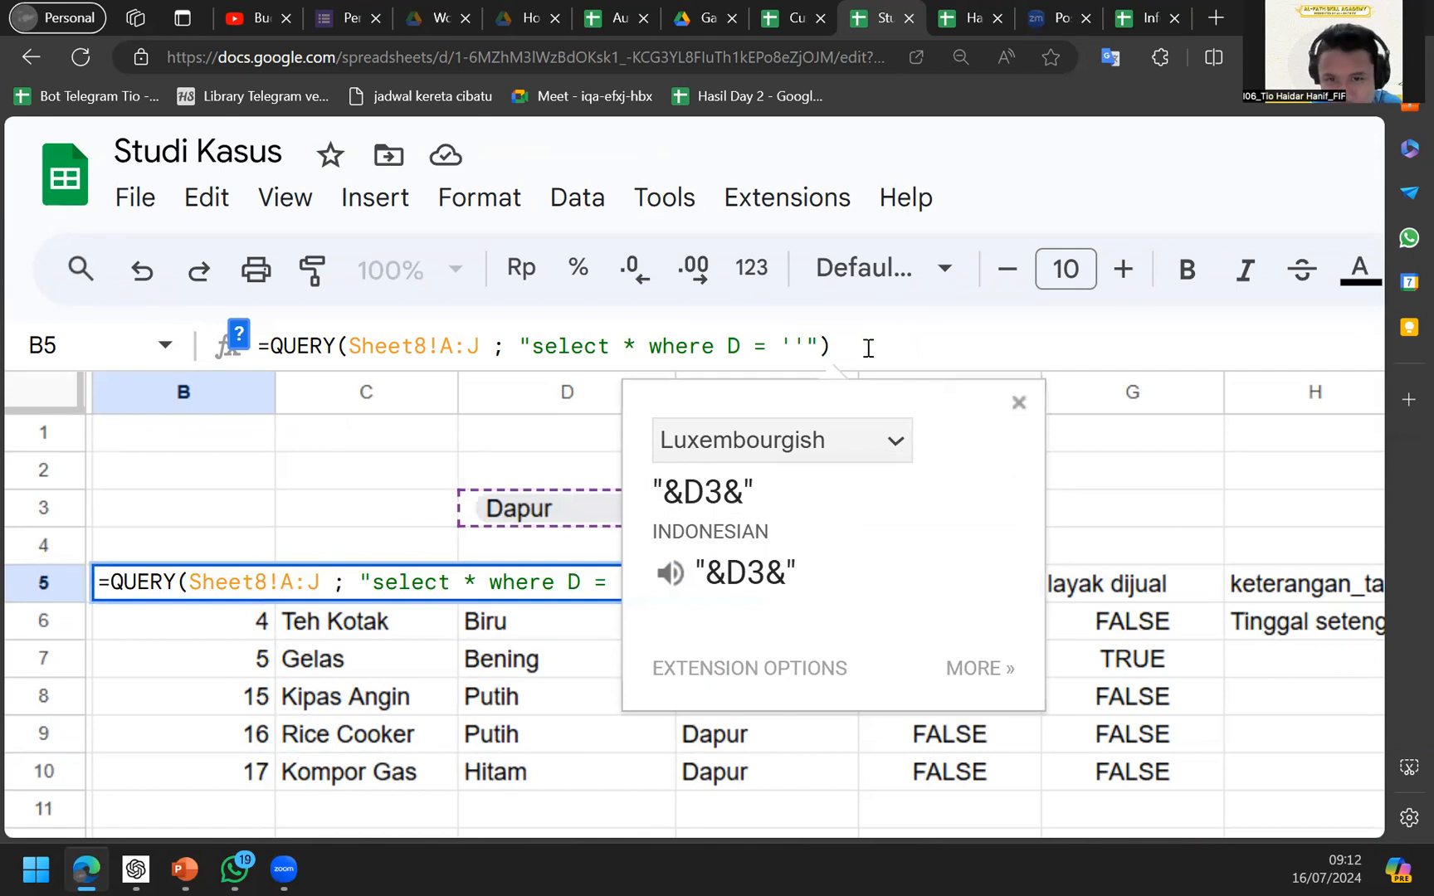
text("")
key(Left)
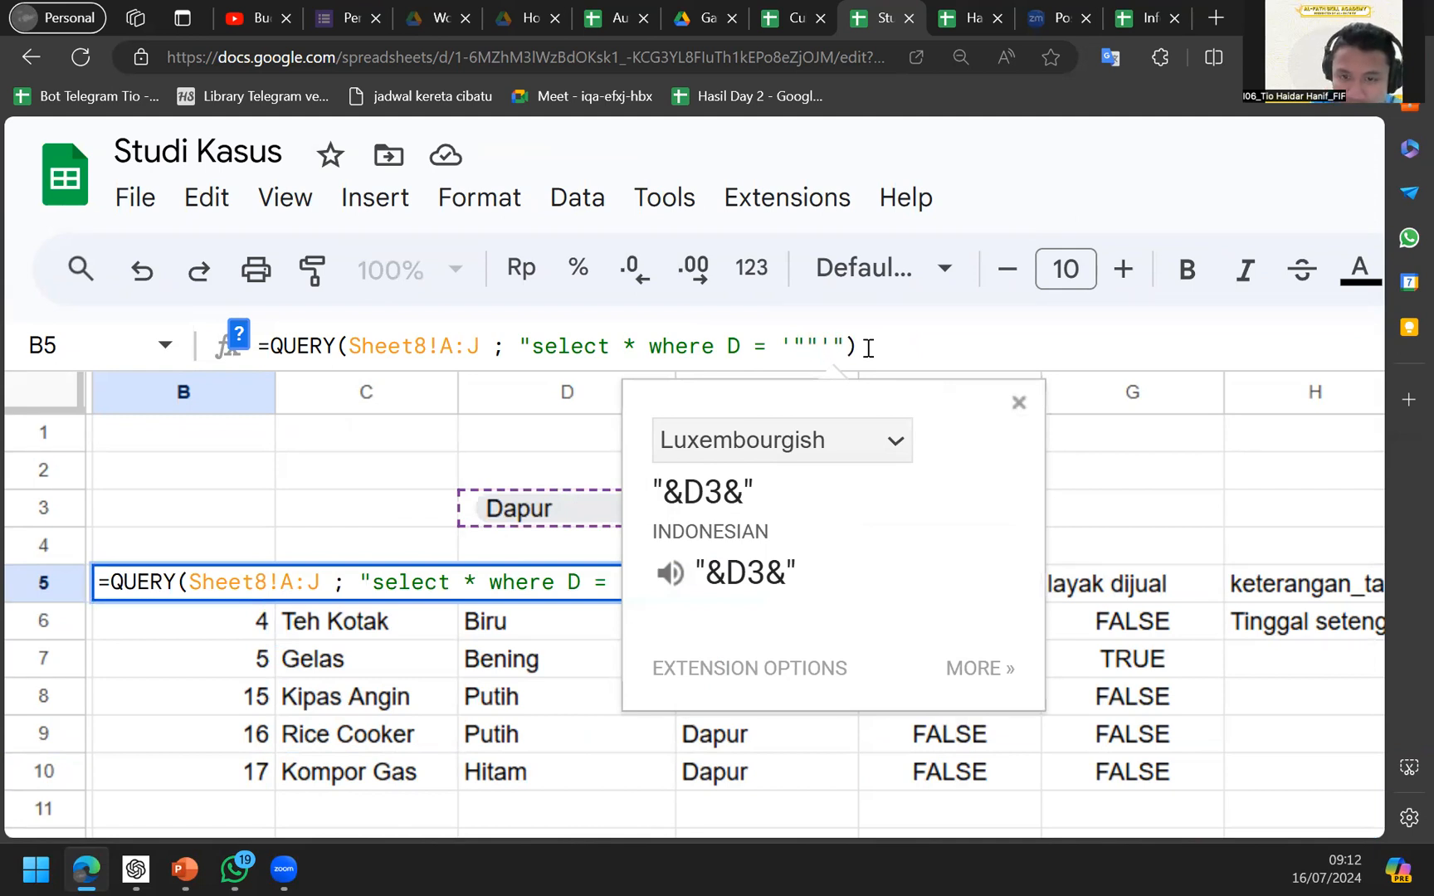
text(&&)
key(Left)
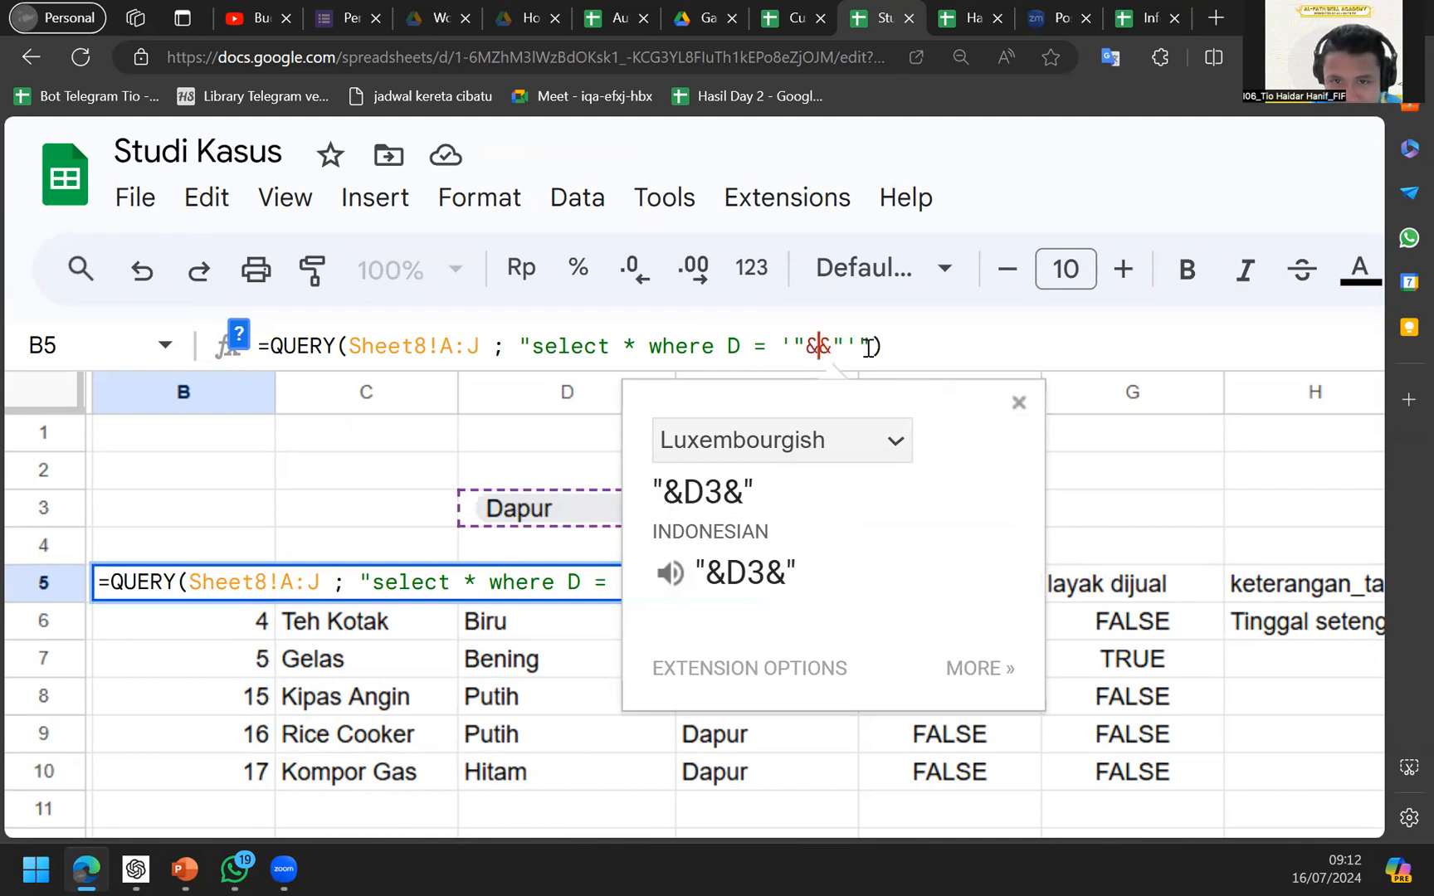
click(472, 509)
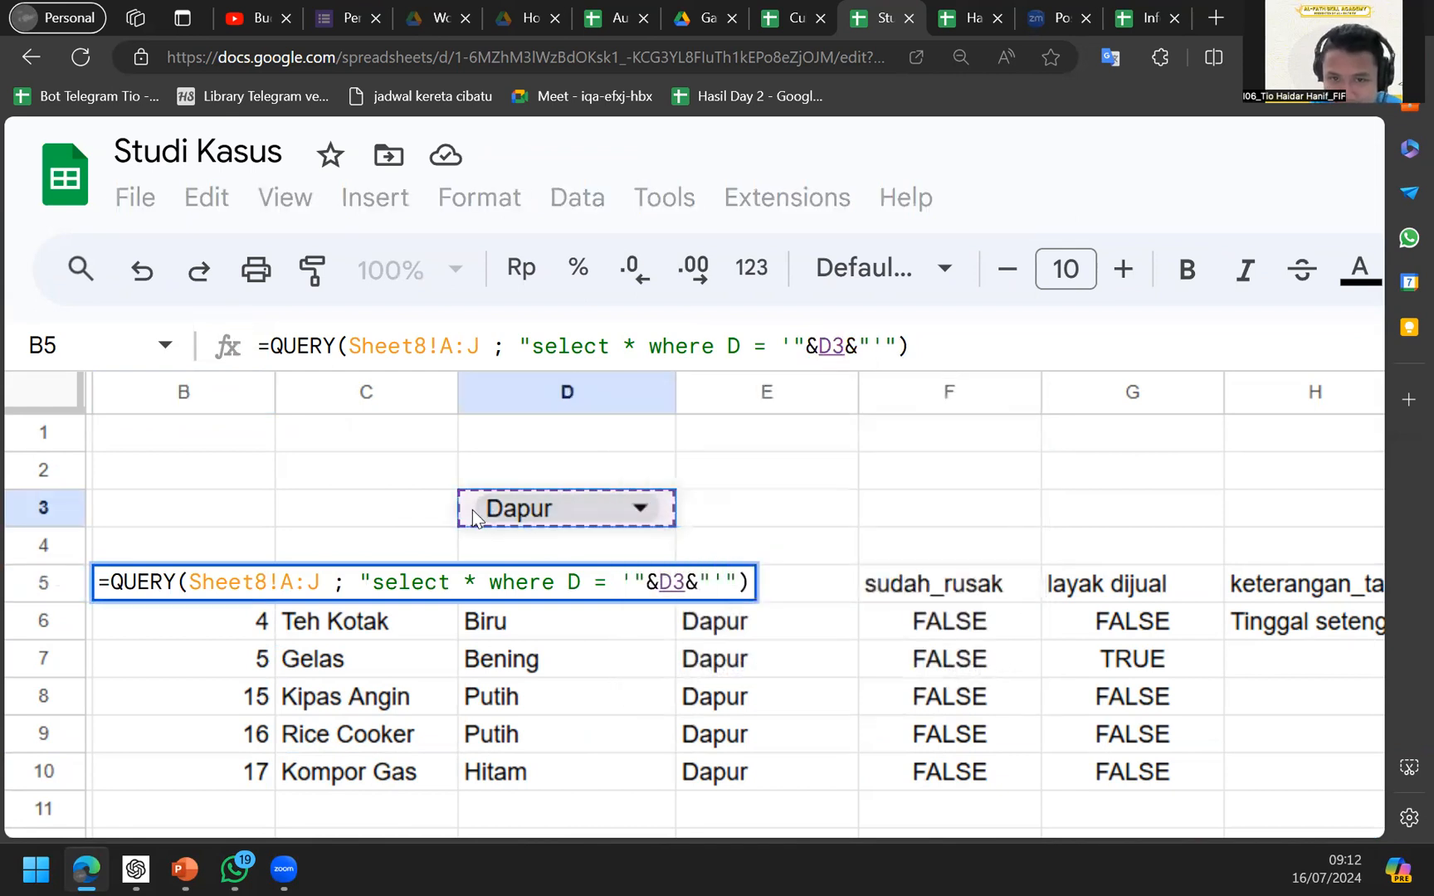
key(Return)
Set D3 to Meja Belajar, zoom out twice, then switch D3 back to Dapur.
double_click(554, 514)
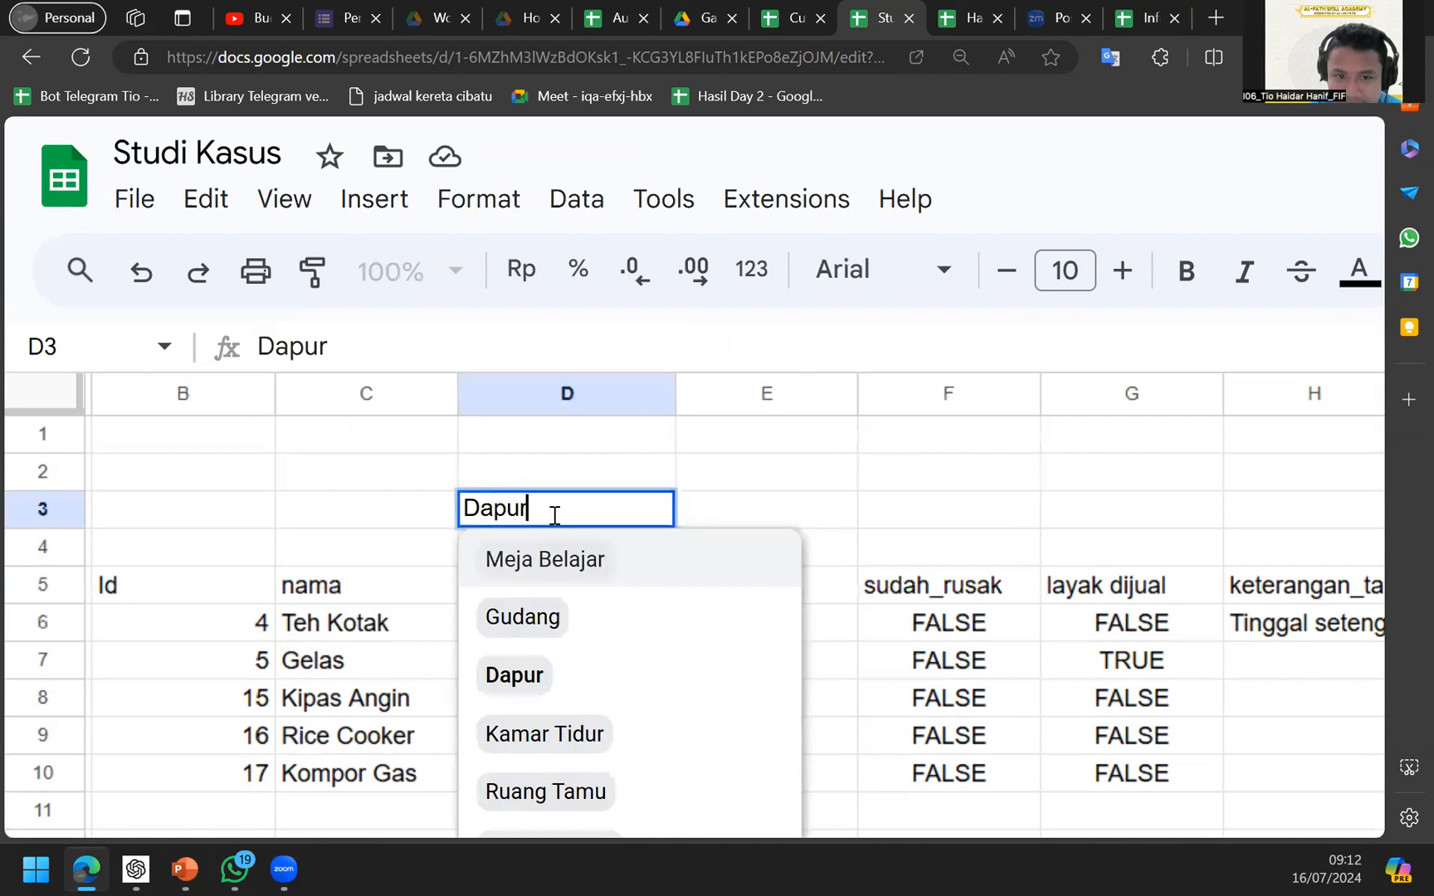
key(Return)
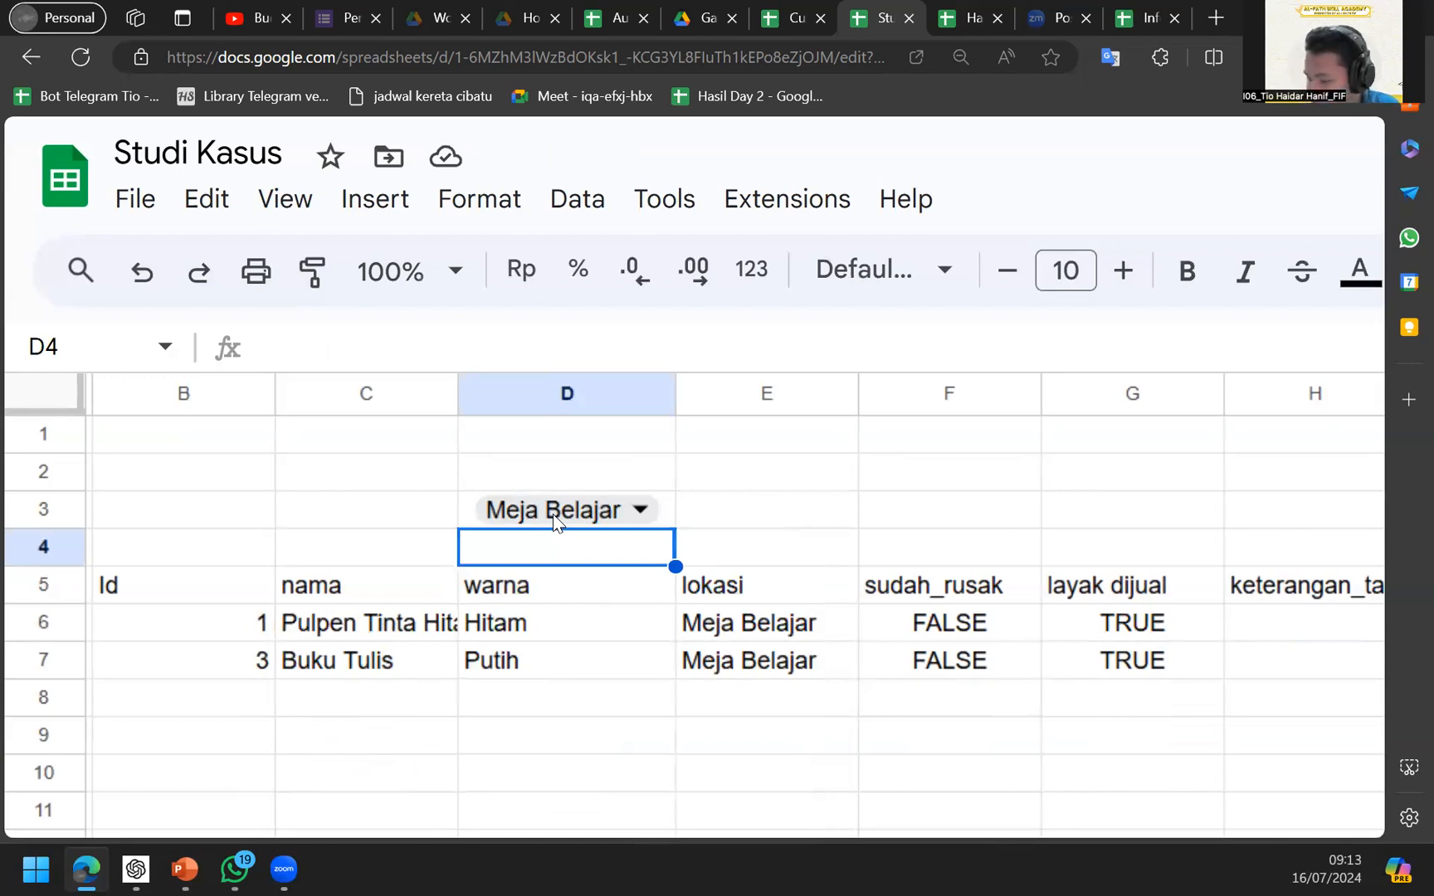
key(ctrl+minus)
key(ctrl+minus)
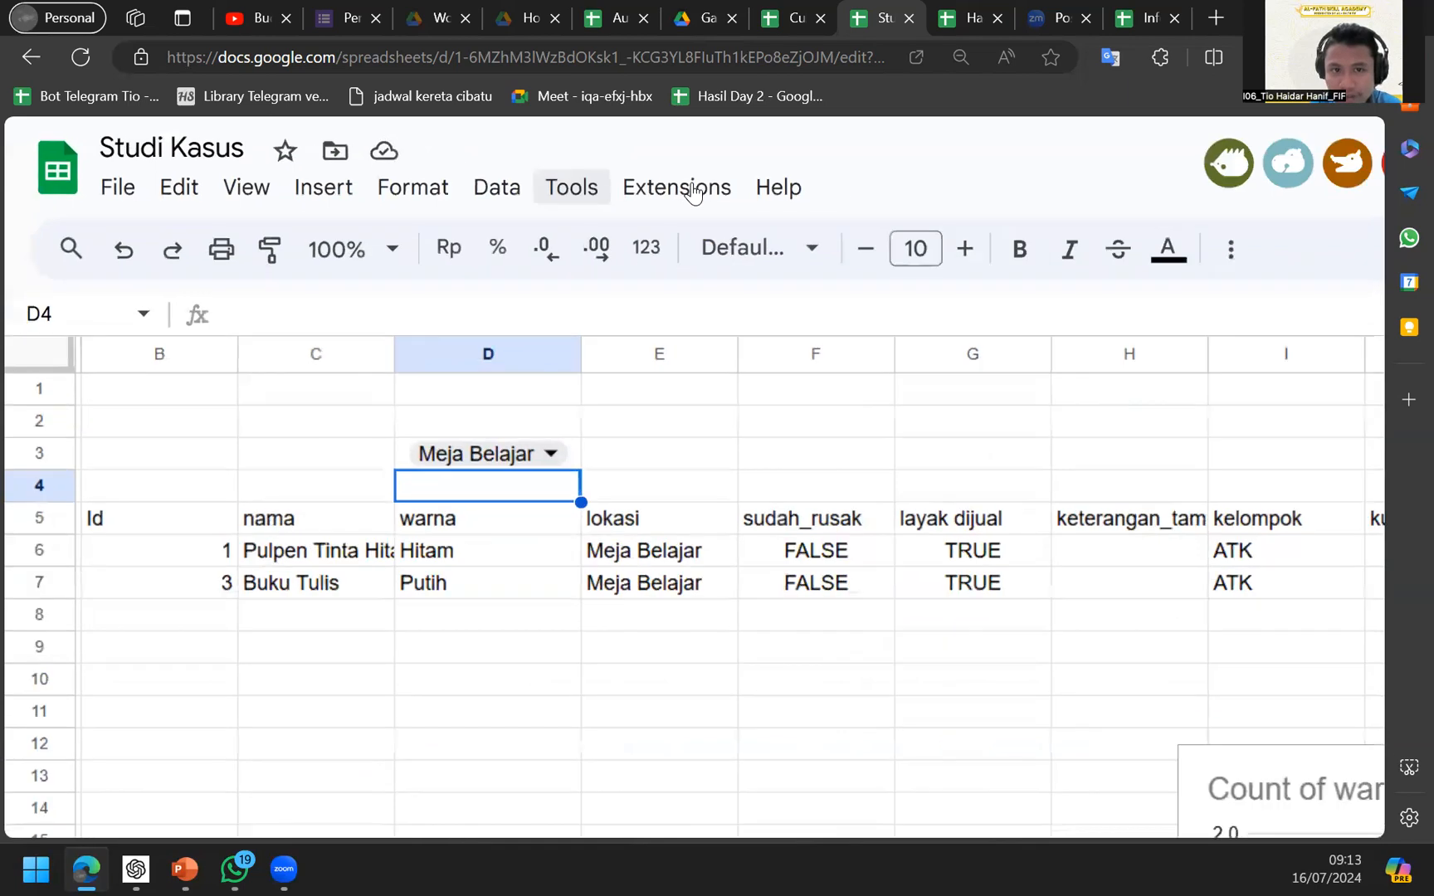
key(ctrl+minus)
click(408, 380)
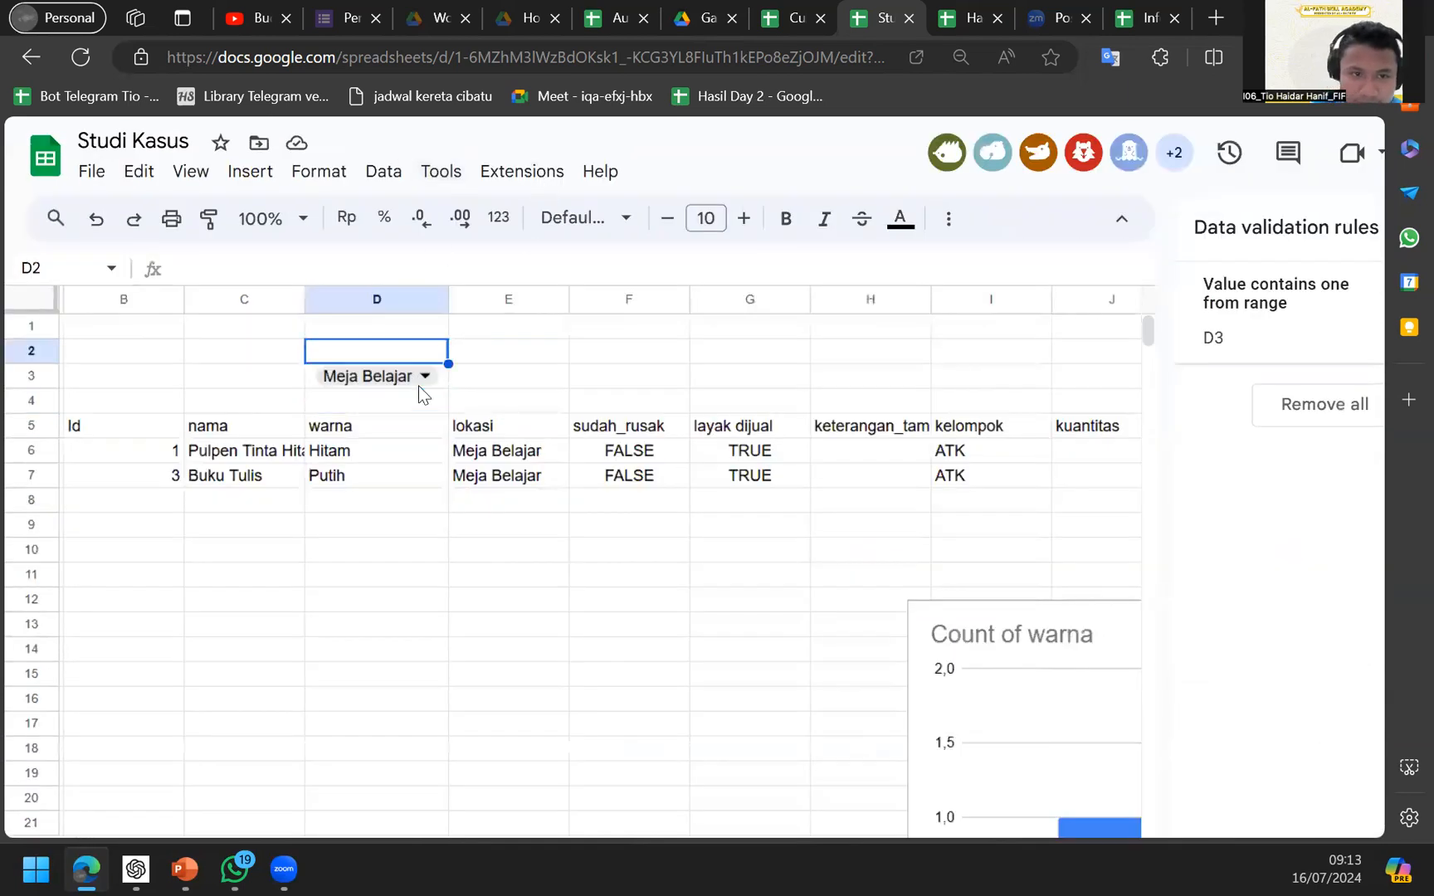
click(415, 485)
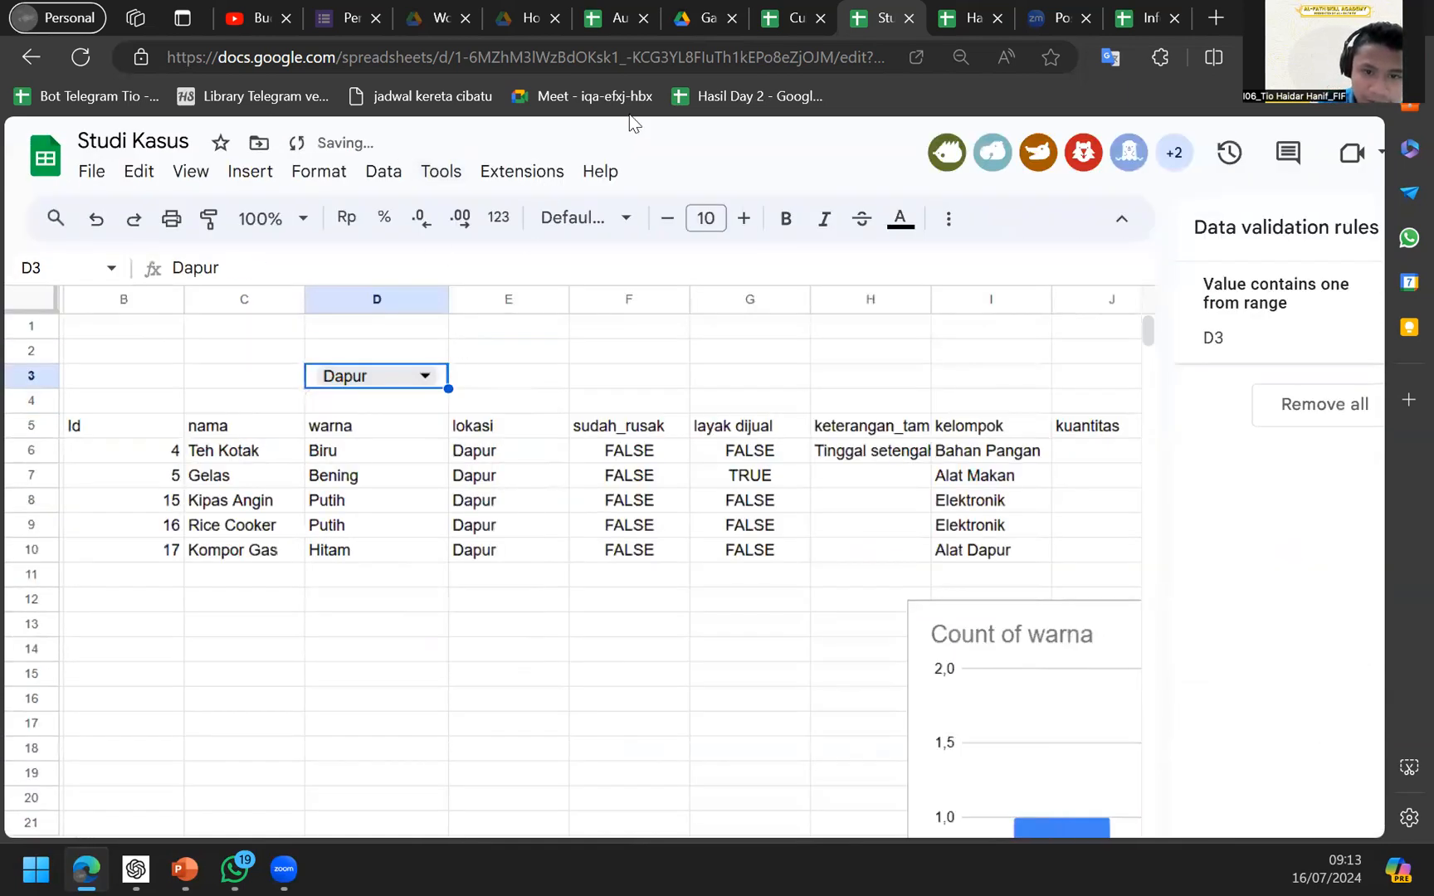
Zoom out further and move to B5 to show the QUERY formula.
key(ctrl+minus)
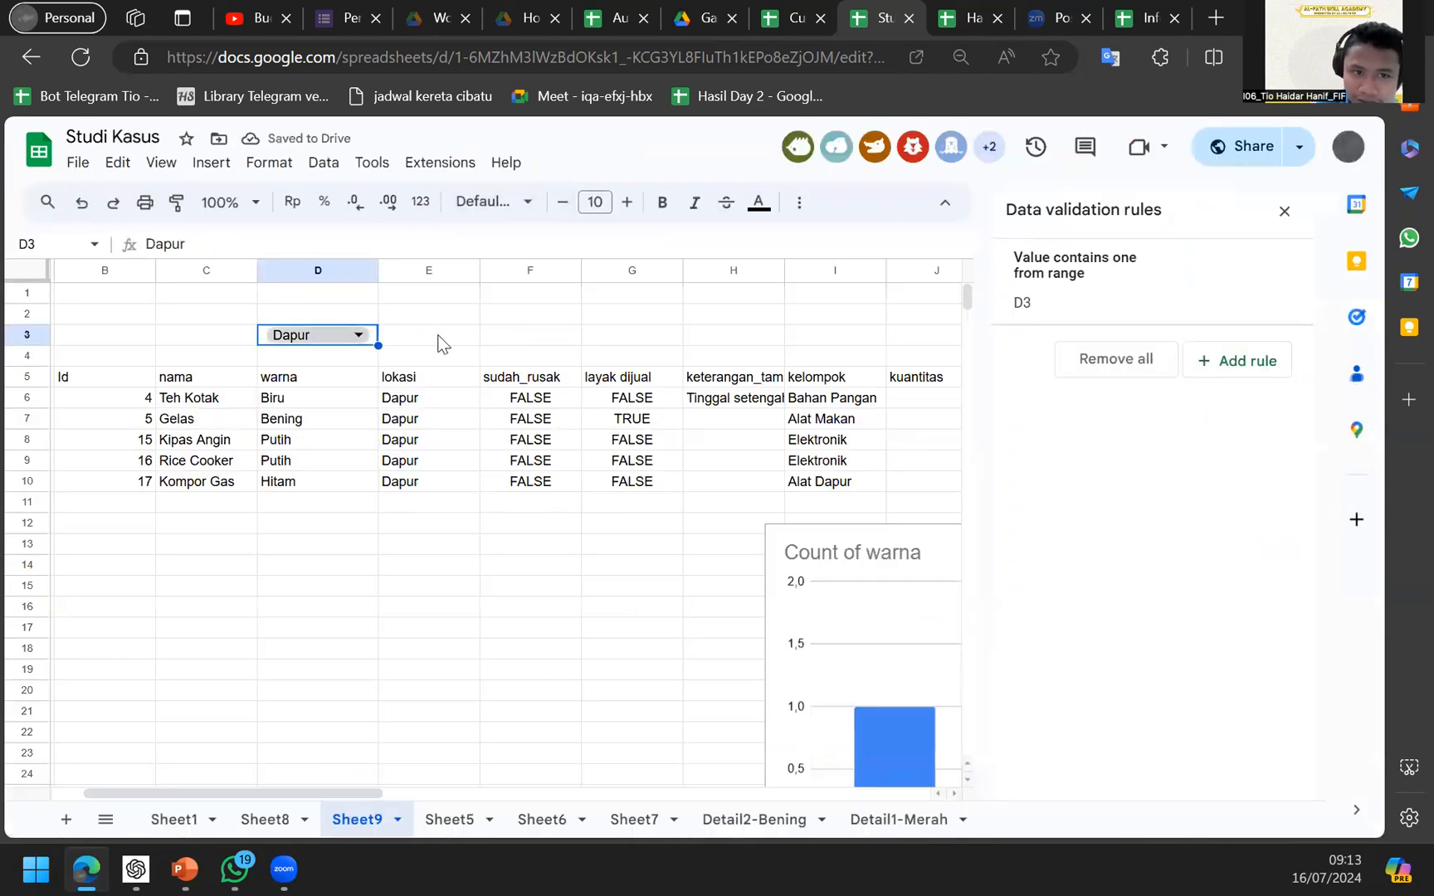
scroll(439, 342, right, 3)
scroll(438, 343, left, 3)
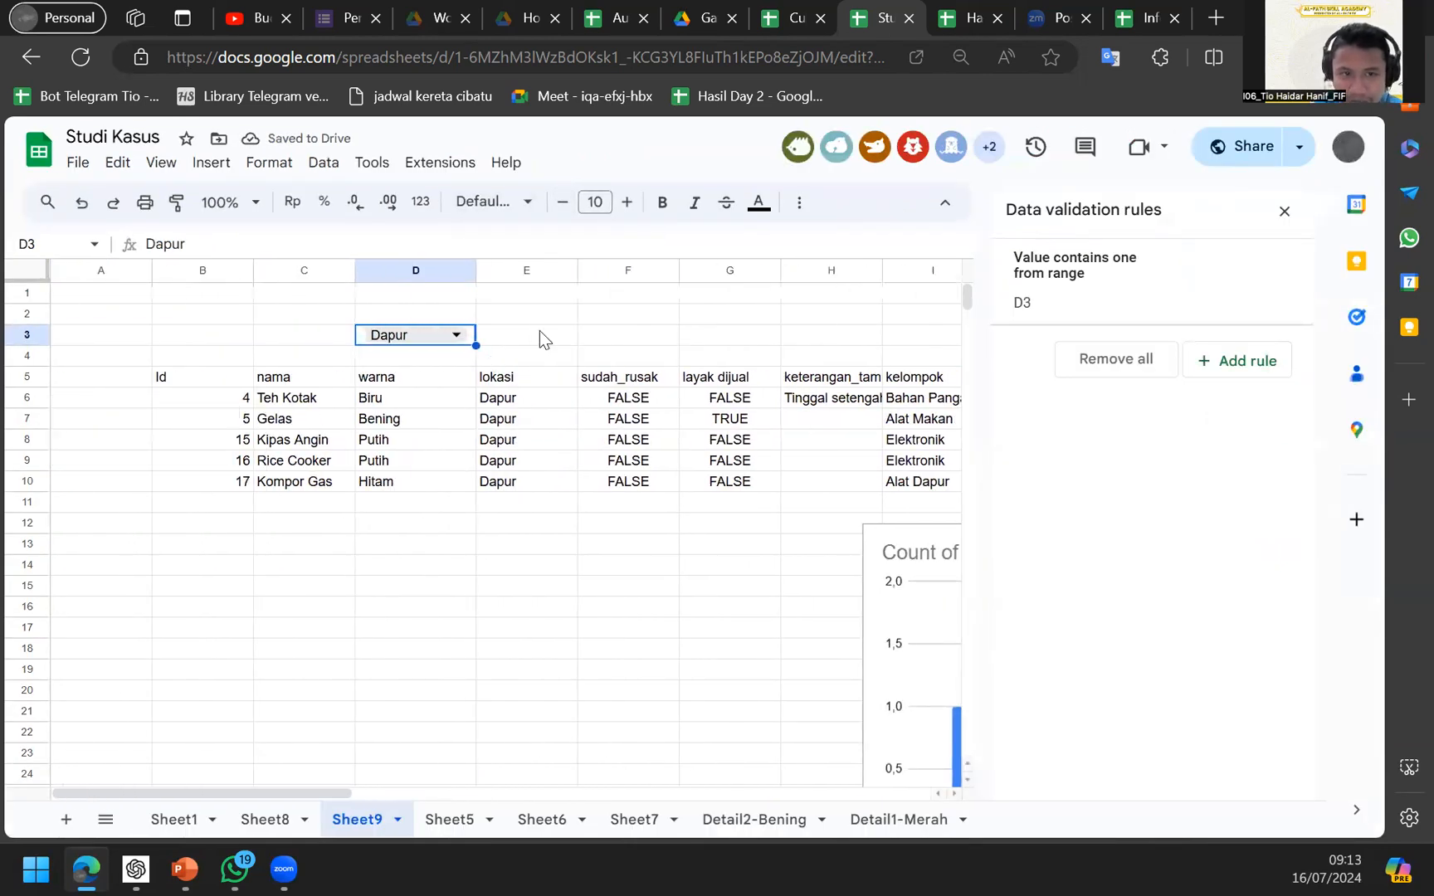
key(Down)
key(Left)
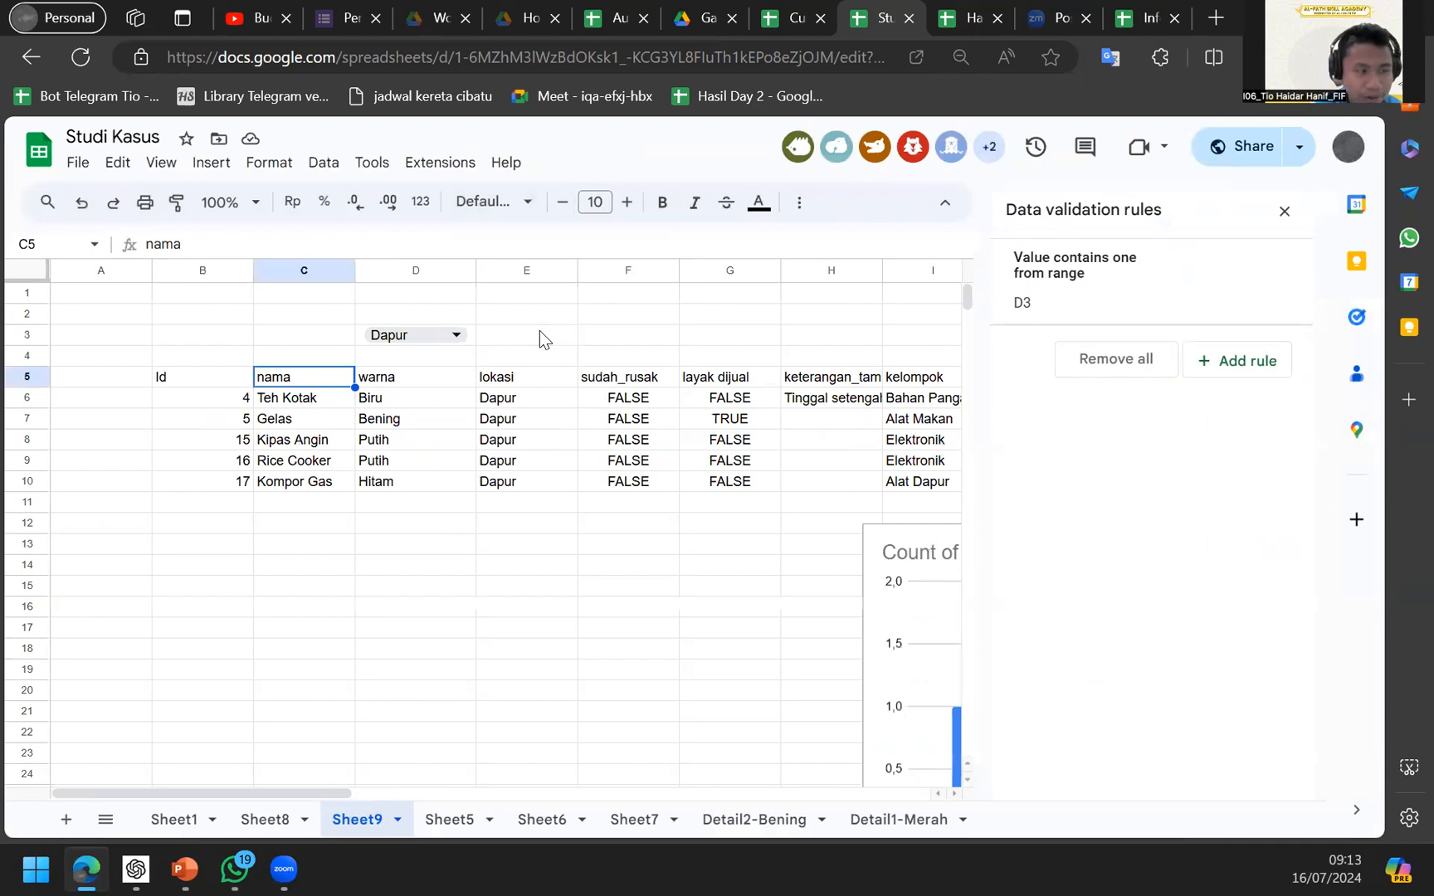
key(Left)
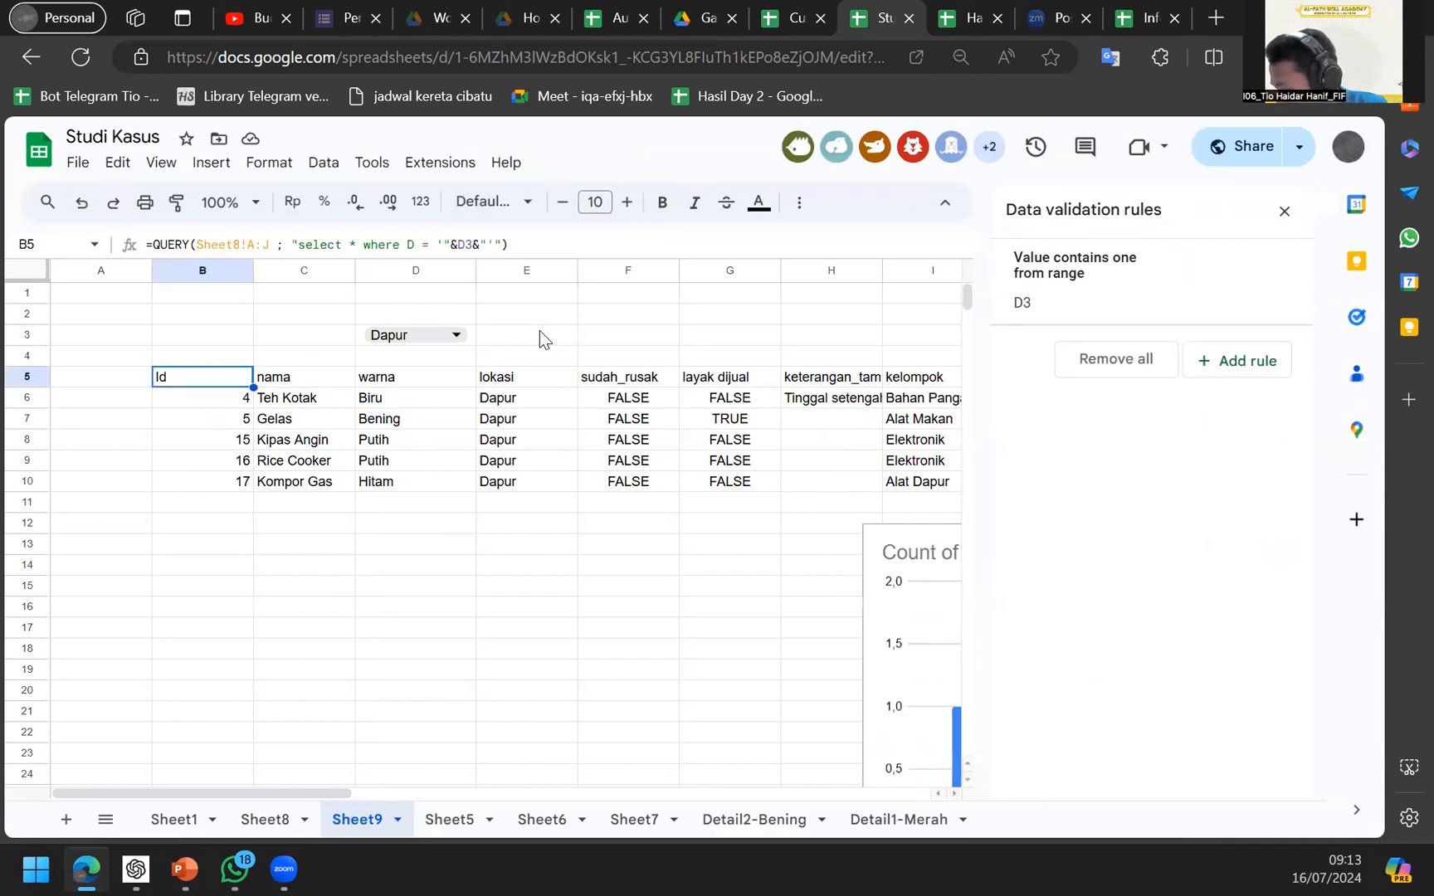
scroll(539, 330, right, 3)
scroll(538, 330, left, 3)
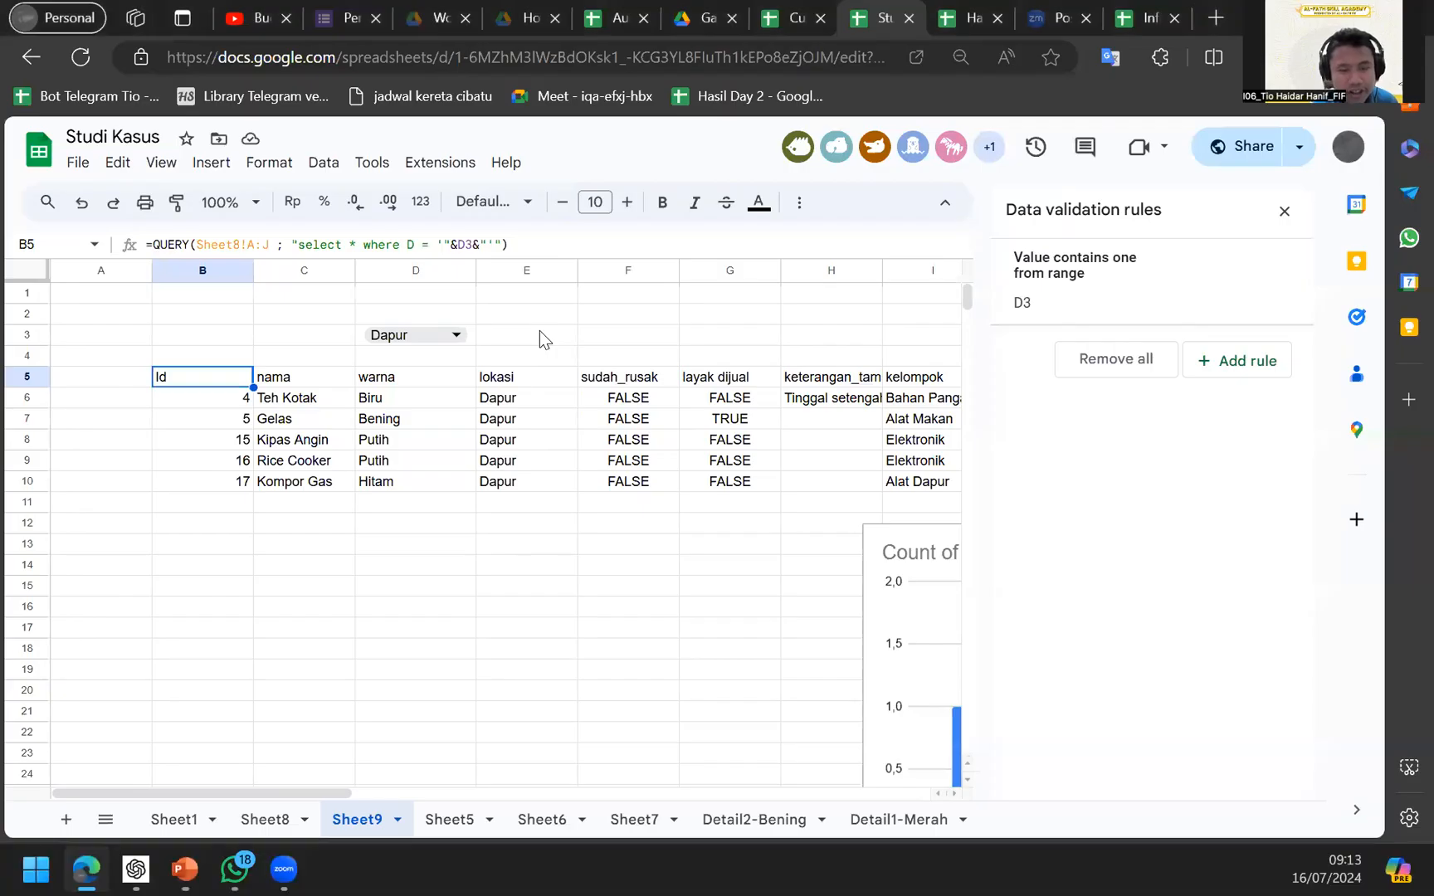
key(alt+Tab)
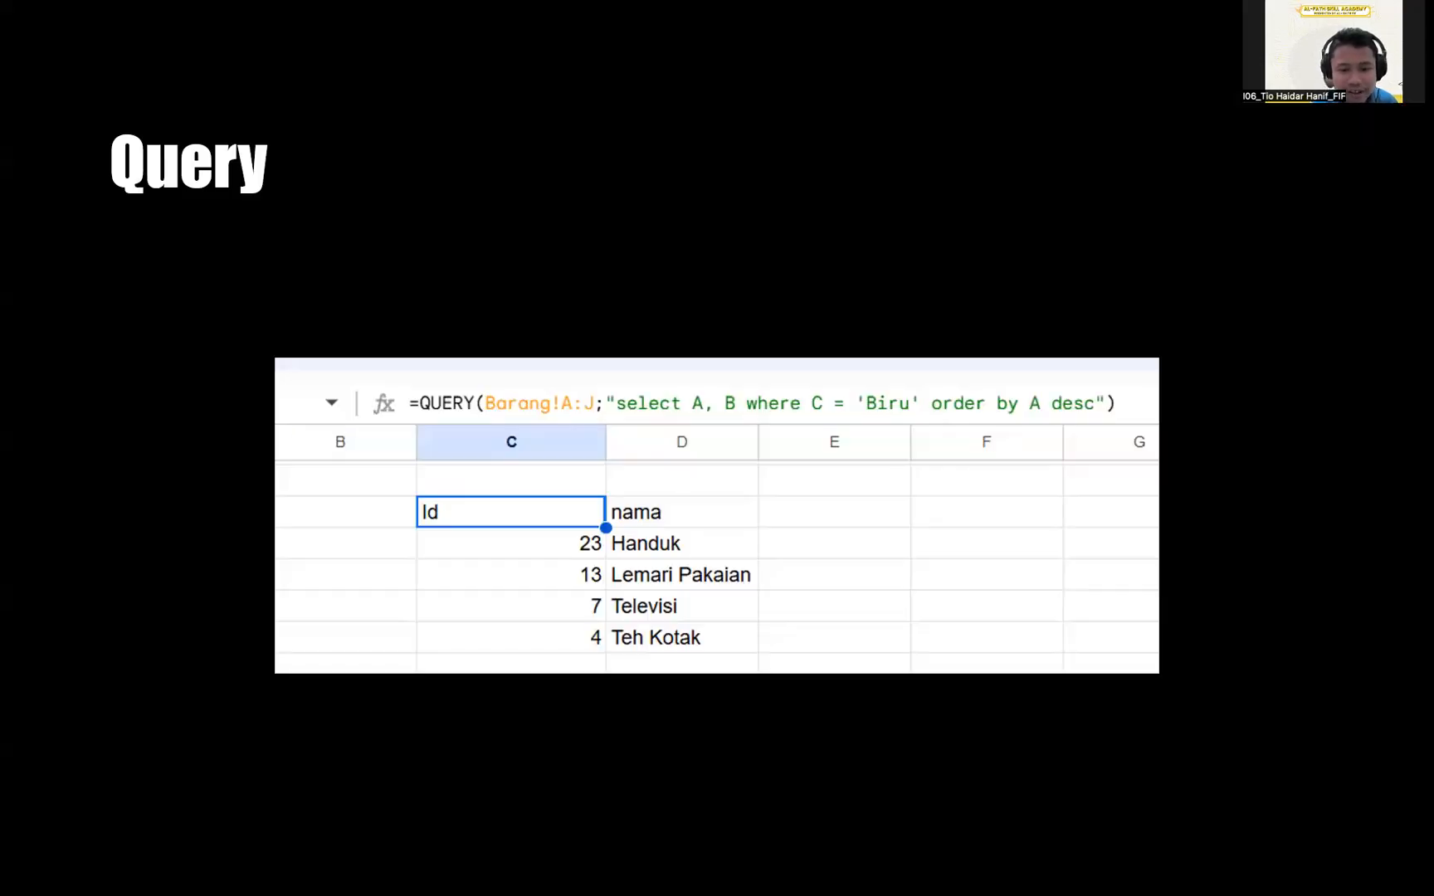
key(alt+Tab)
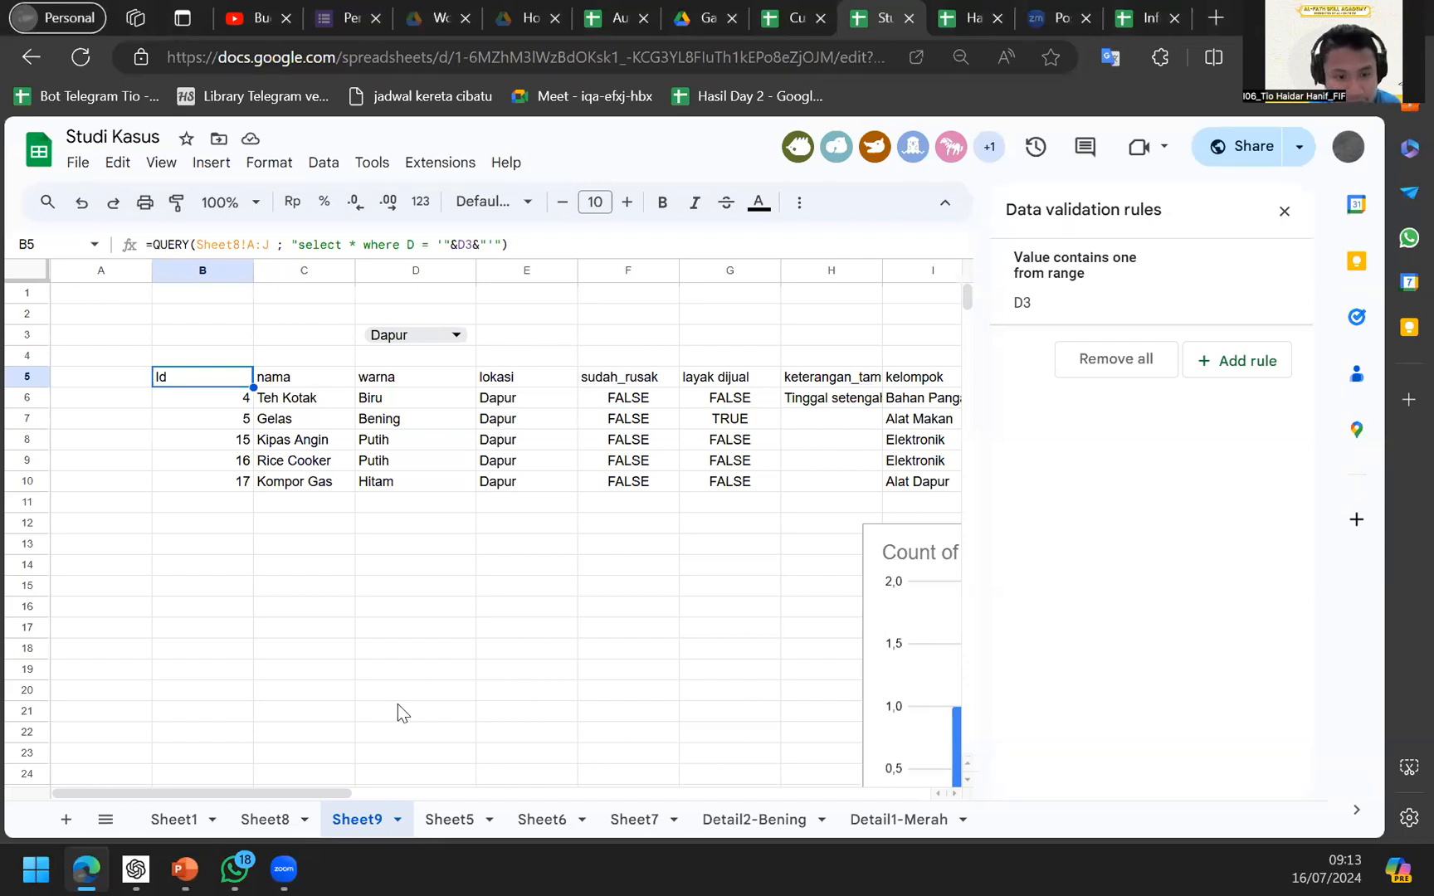
Rename the first item in Hasil Day 2's Barang sheet to Udang.
click(266, 819)
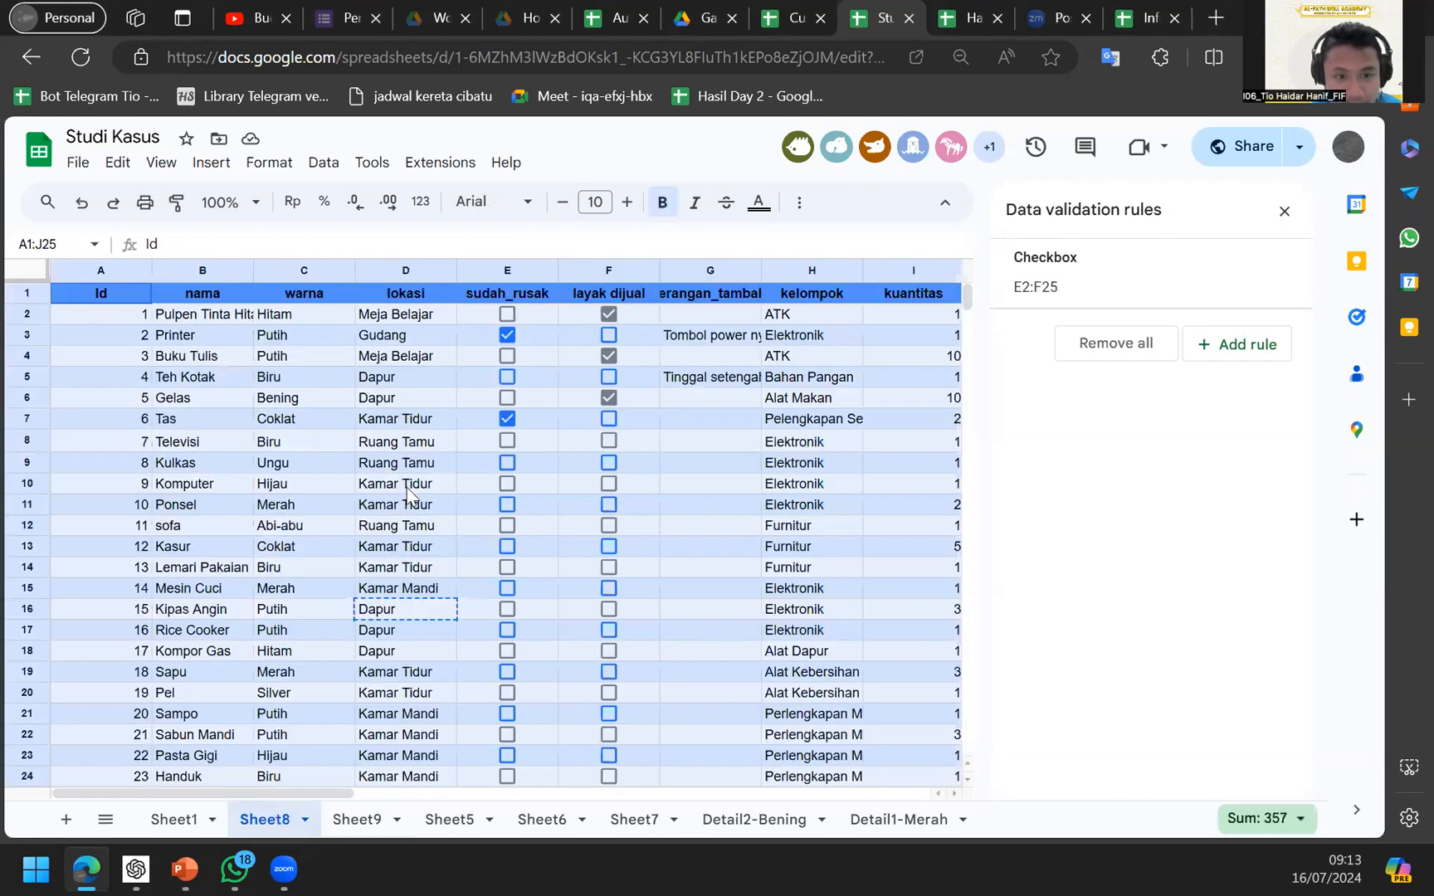
click(342, 509)
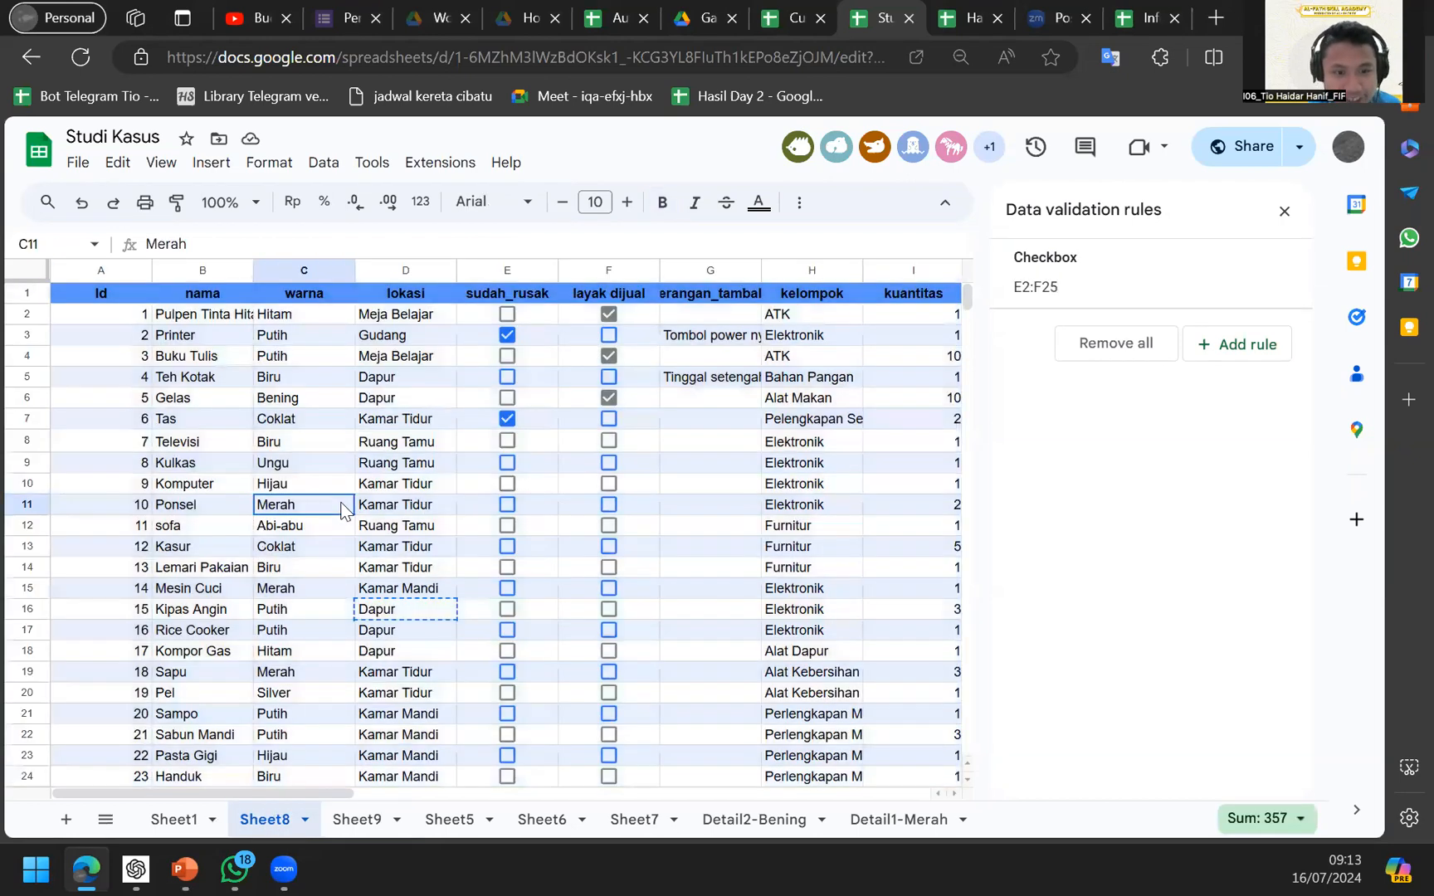
click(796, 17)
click(933, 10)
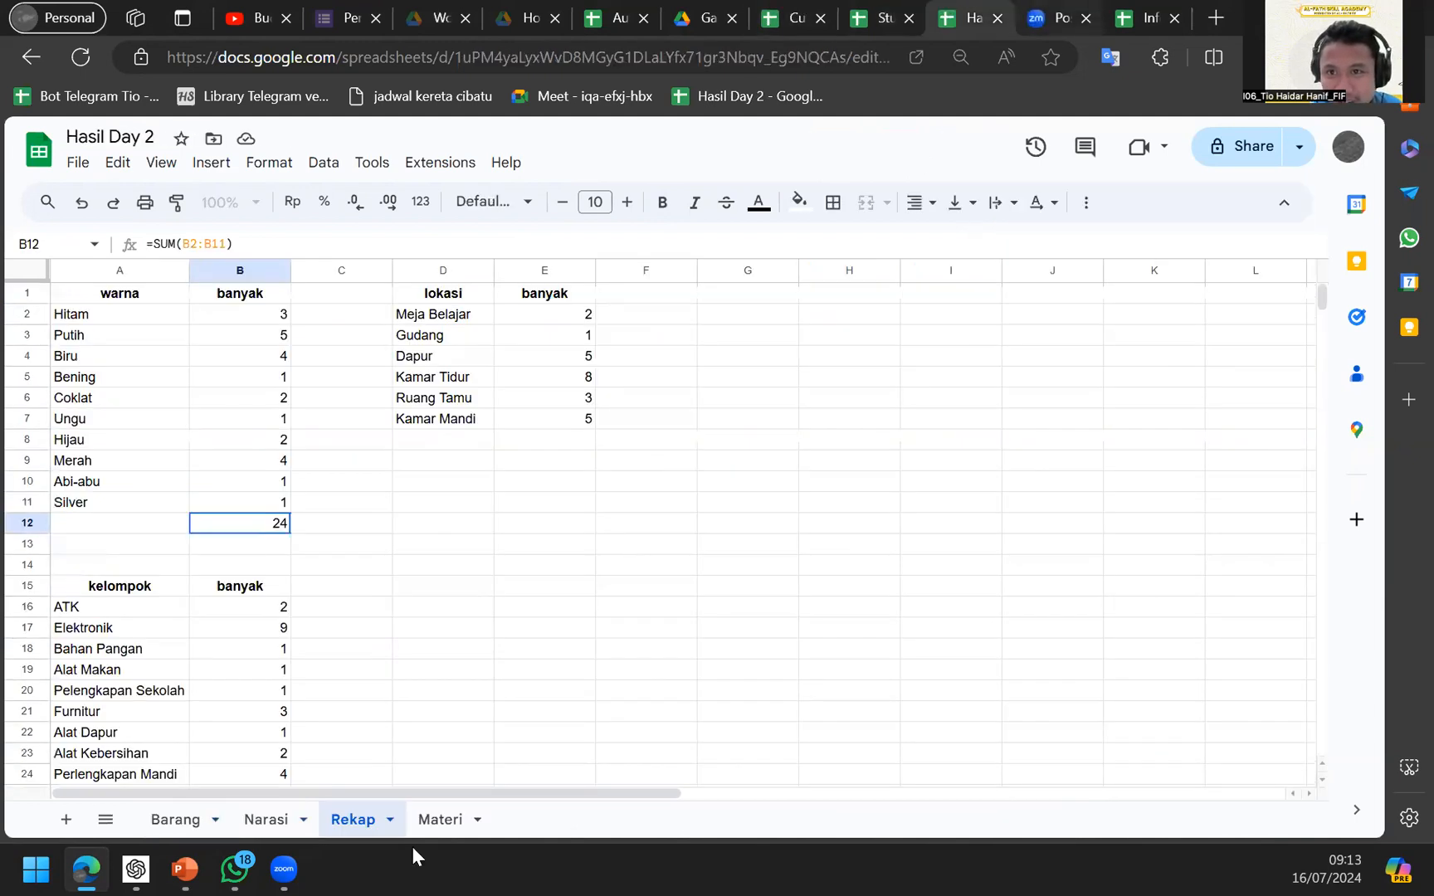
click(177, 820)
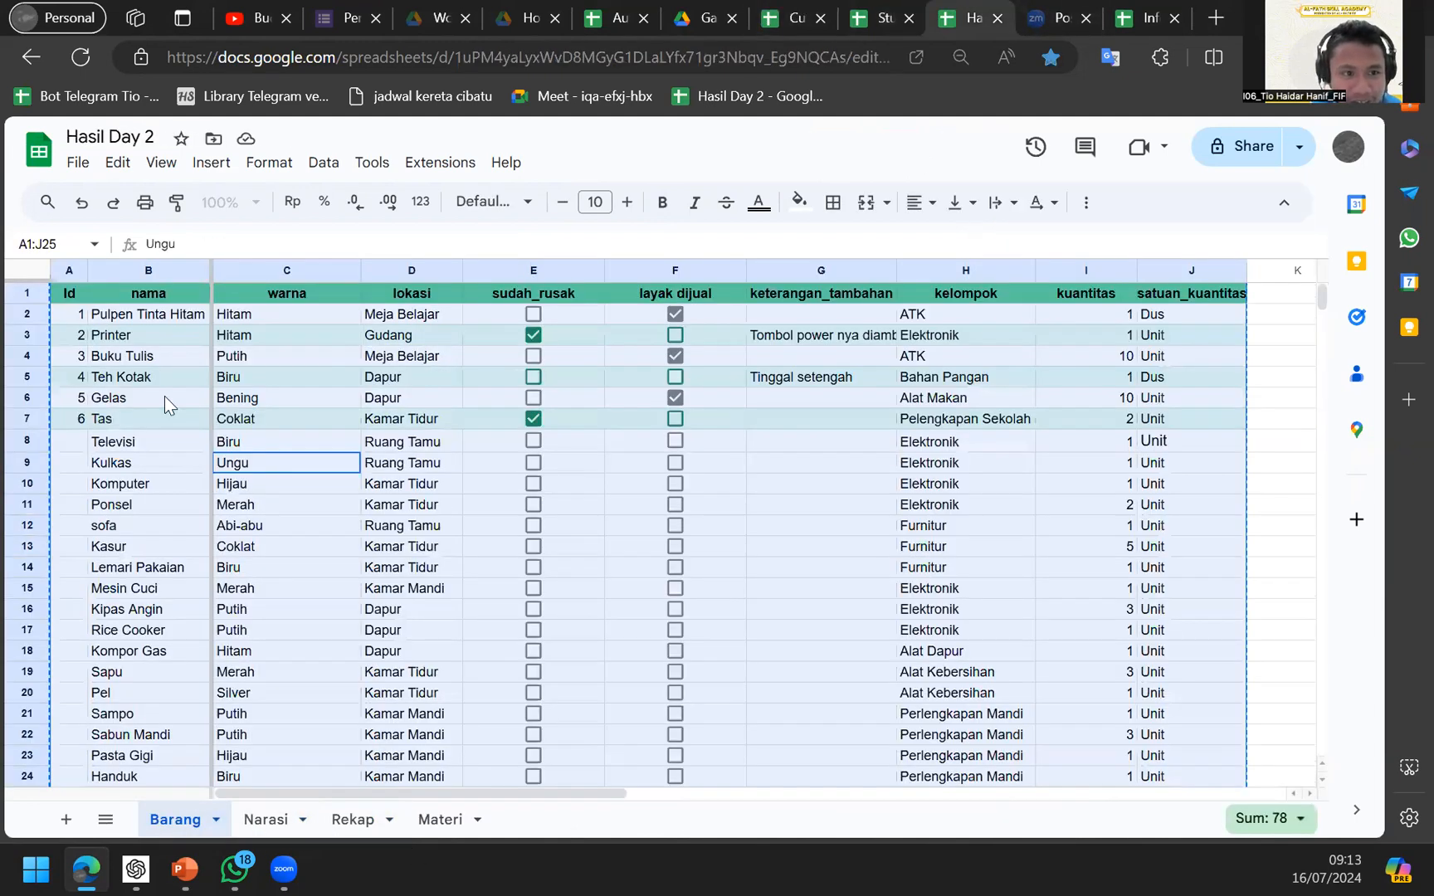
click(164, 396)
key(Up)
key(Up)
key(Up)
key(Up)
text(Udang)
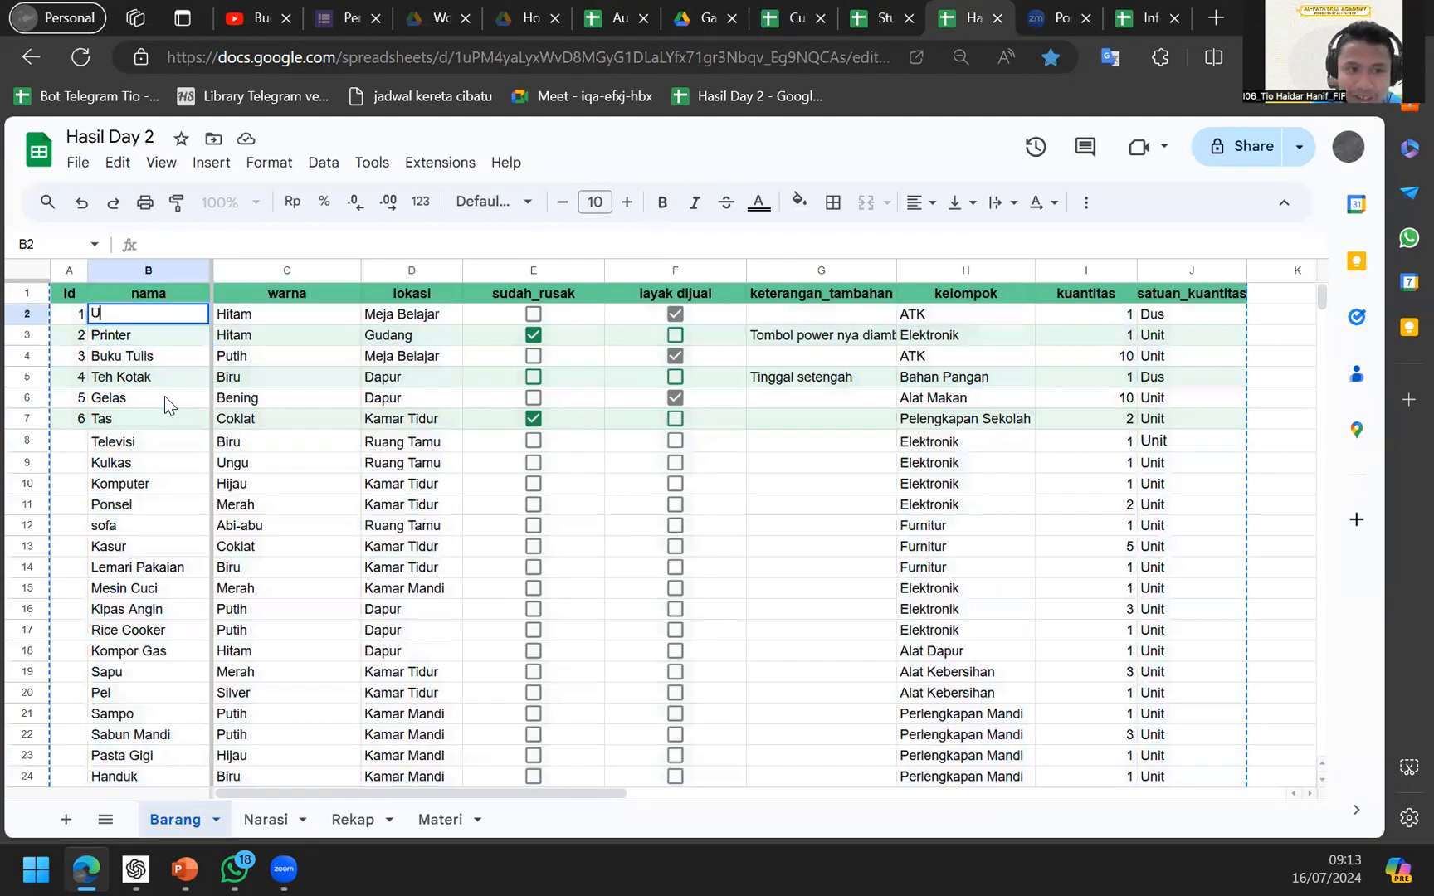
key(Return)
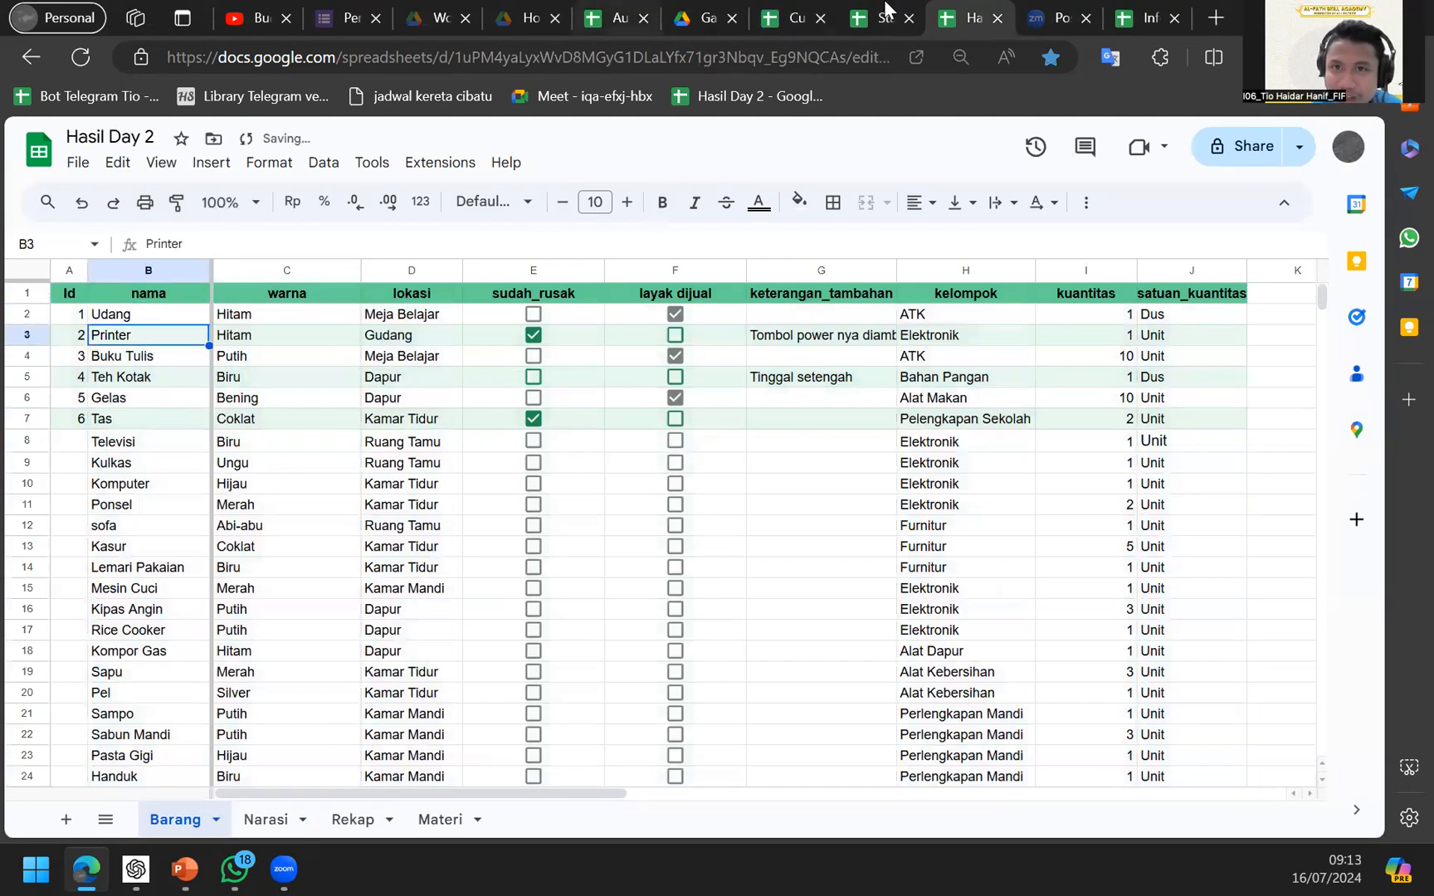
Compare Sheet8's B2 (still Pulpen Tinta Hitam) against the Hasil Day 2 data.
click(879, 18)
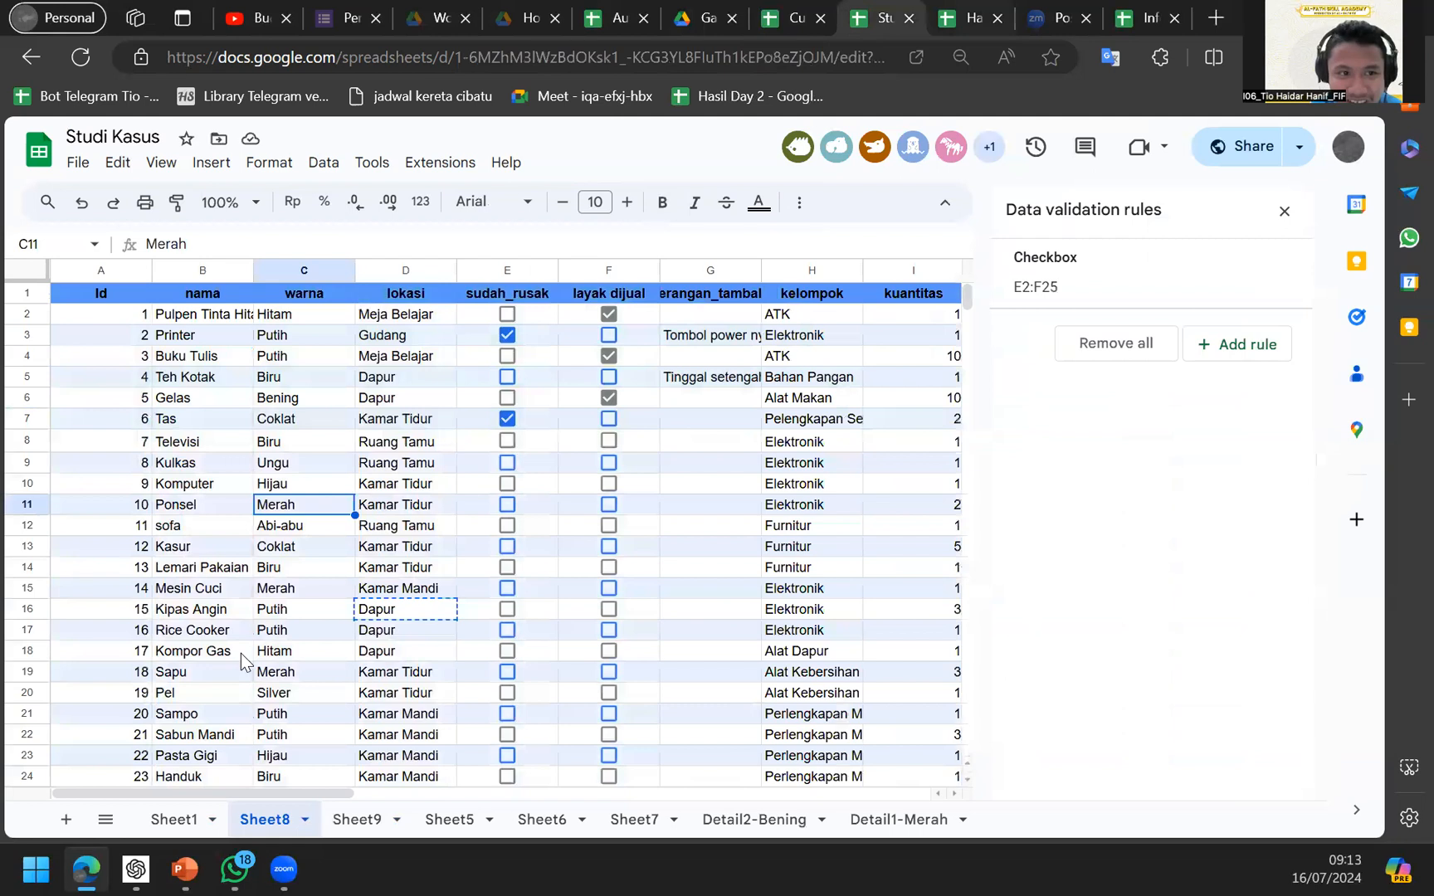
click(209, 336)
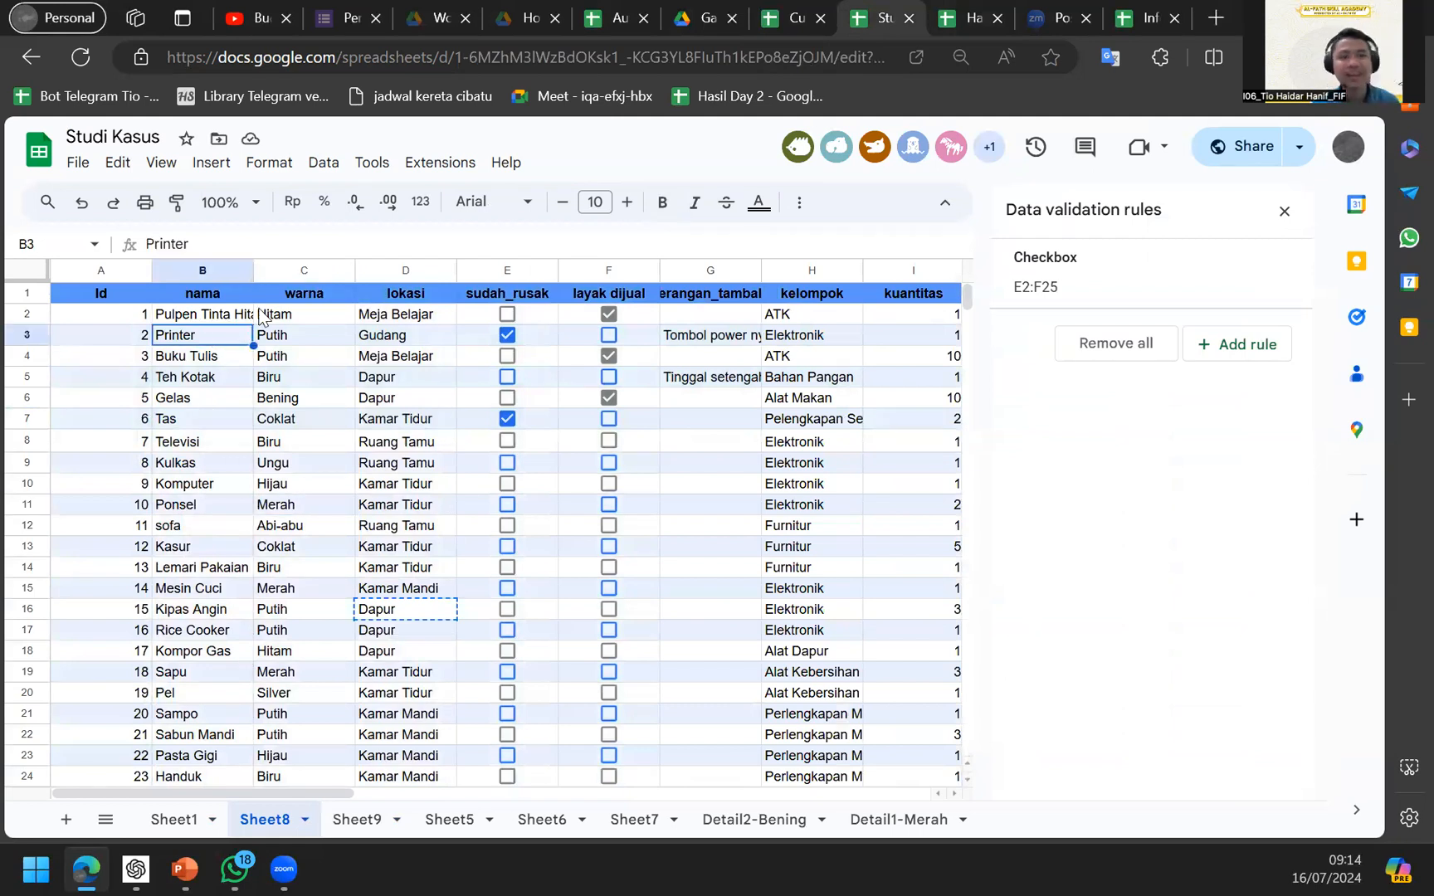
click(262, 315)
click(213, 318)
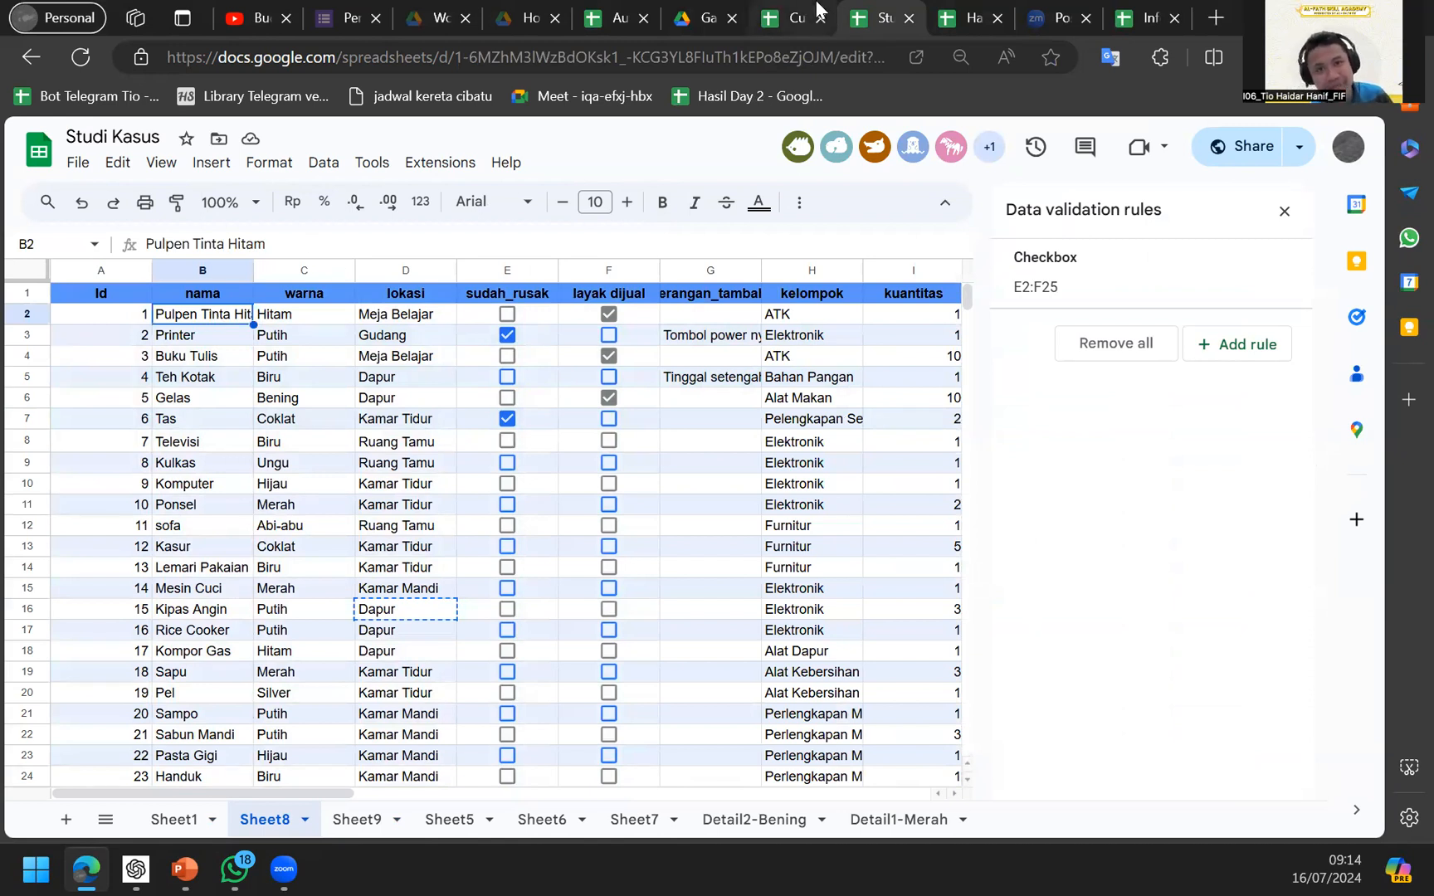
click(972, 10)
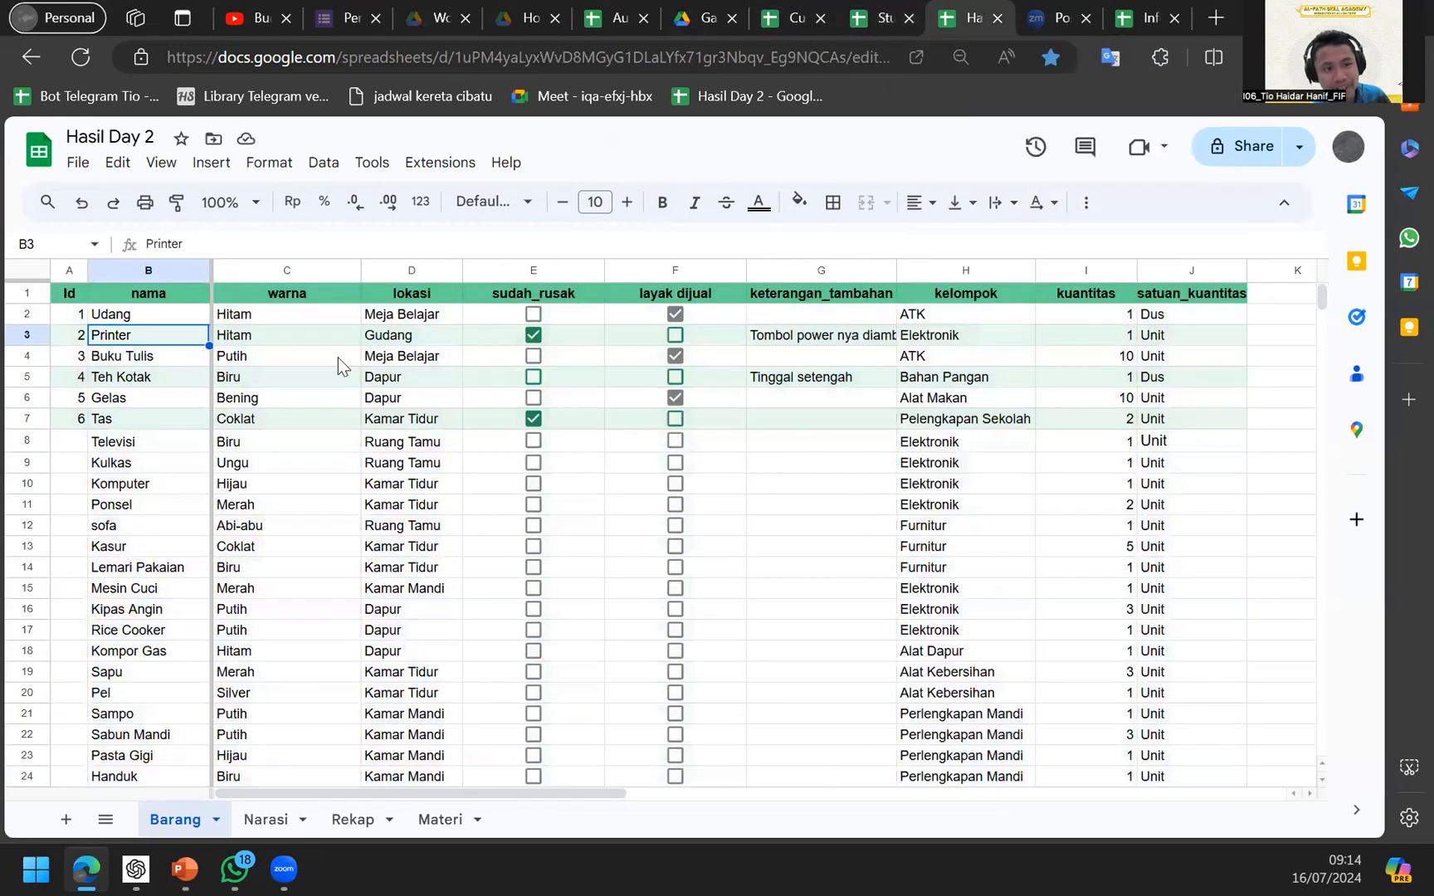
click(879, 17)
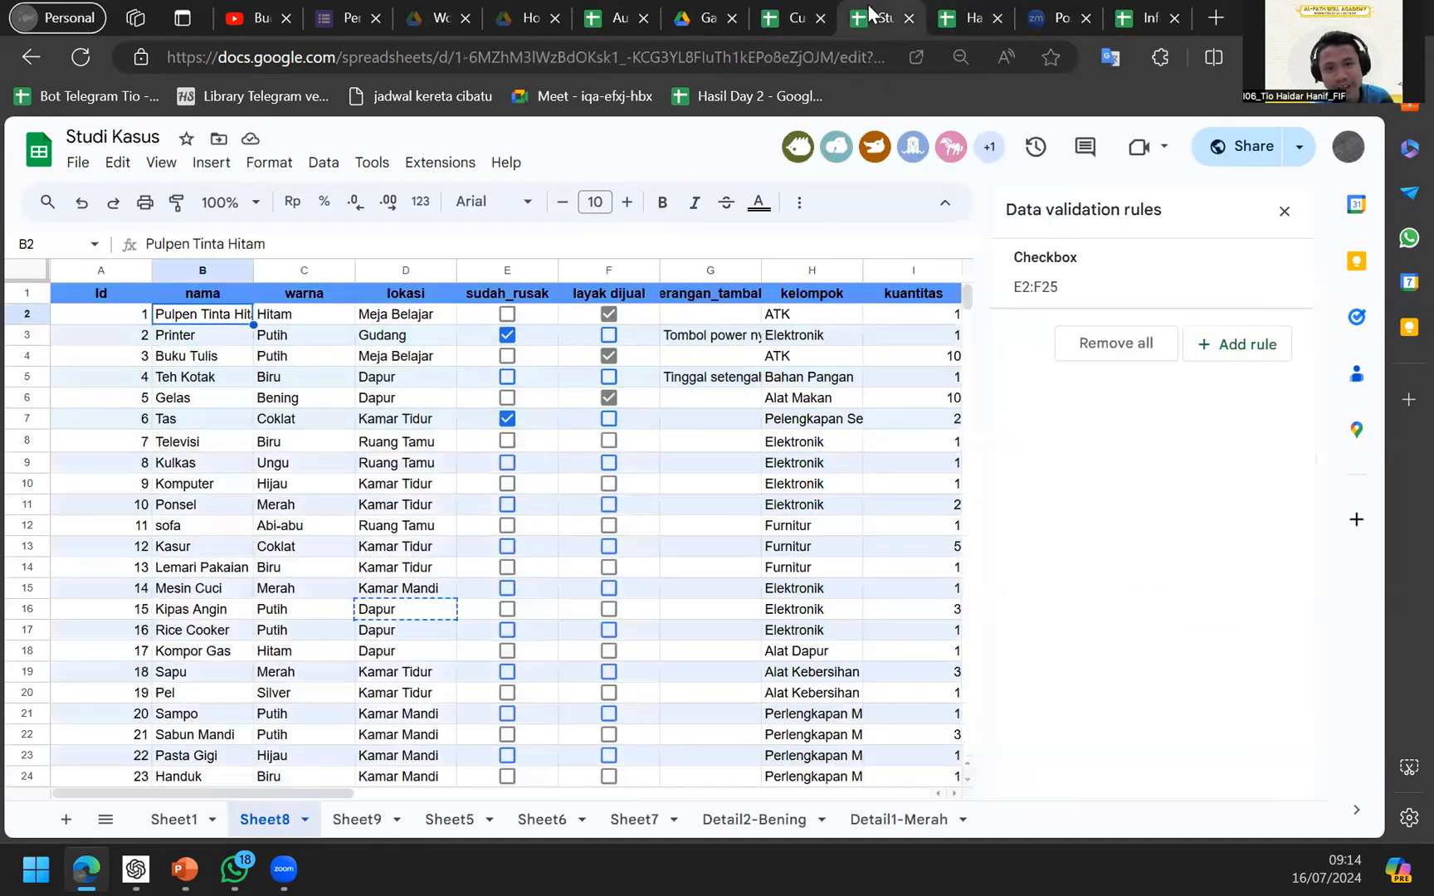
click(375, 509)
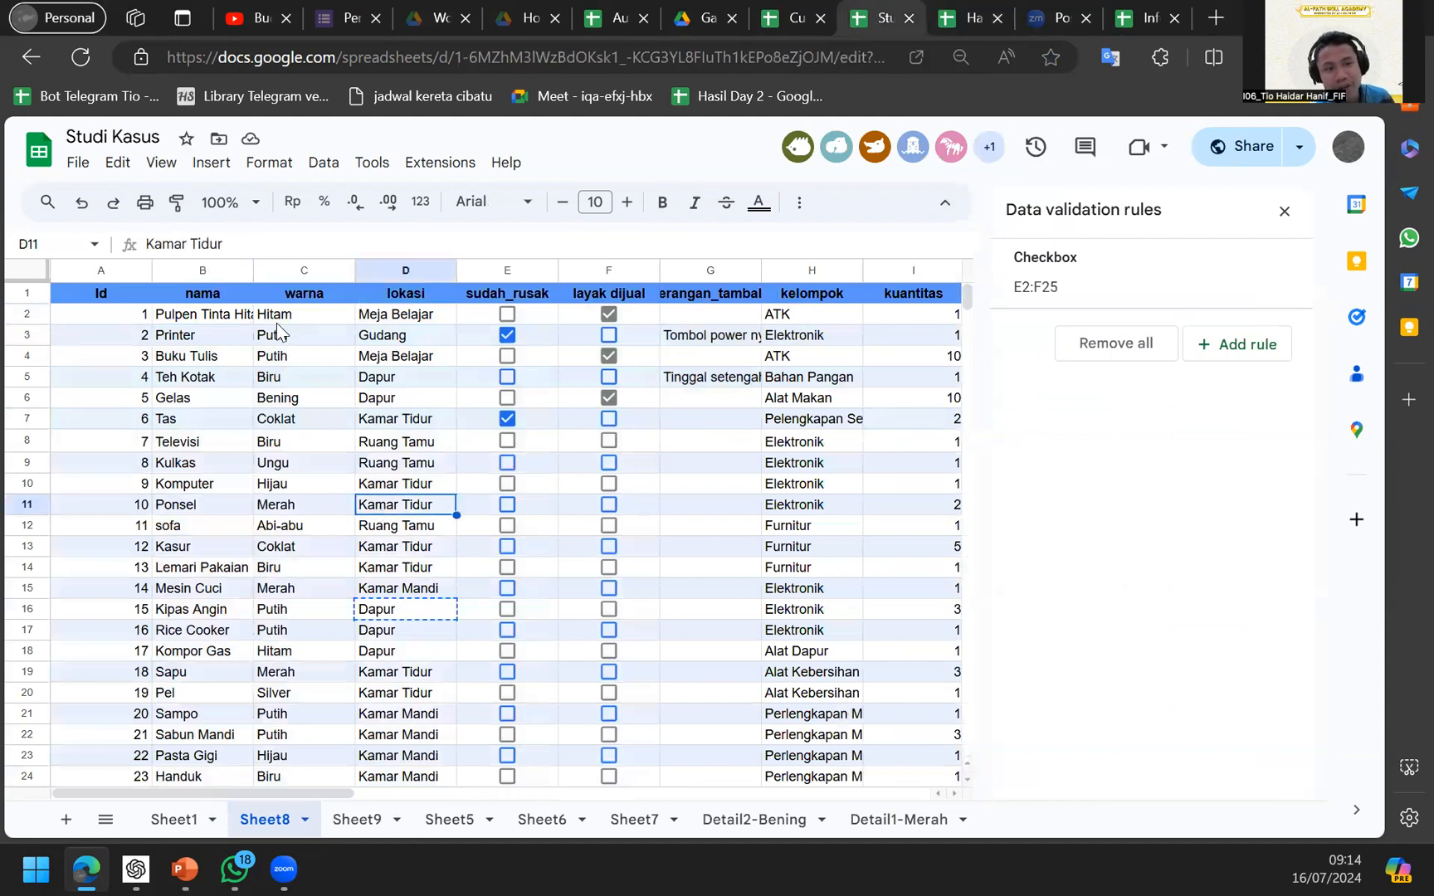
click(980, 11)
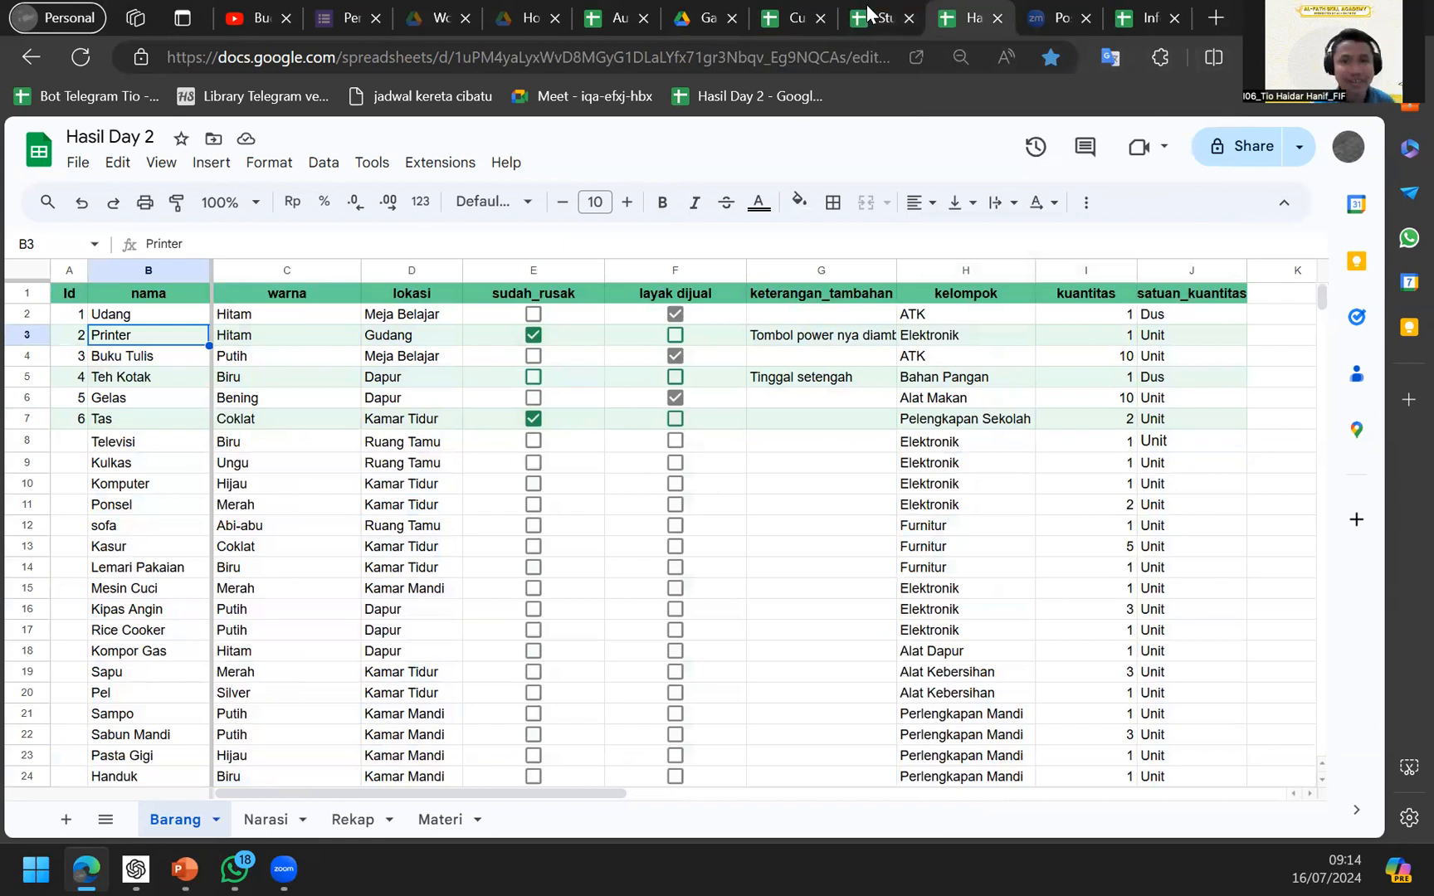
click(878, 17)
Set Sheet8's B2 to Udang, then select all cells and delete everything.
click(231, 322)
text(Ulang)
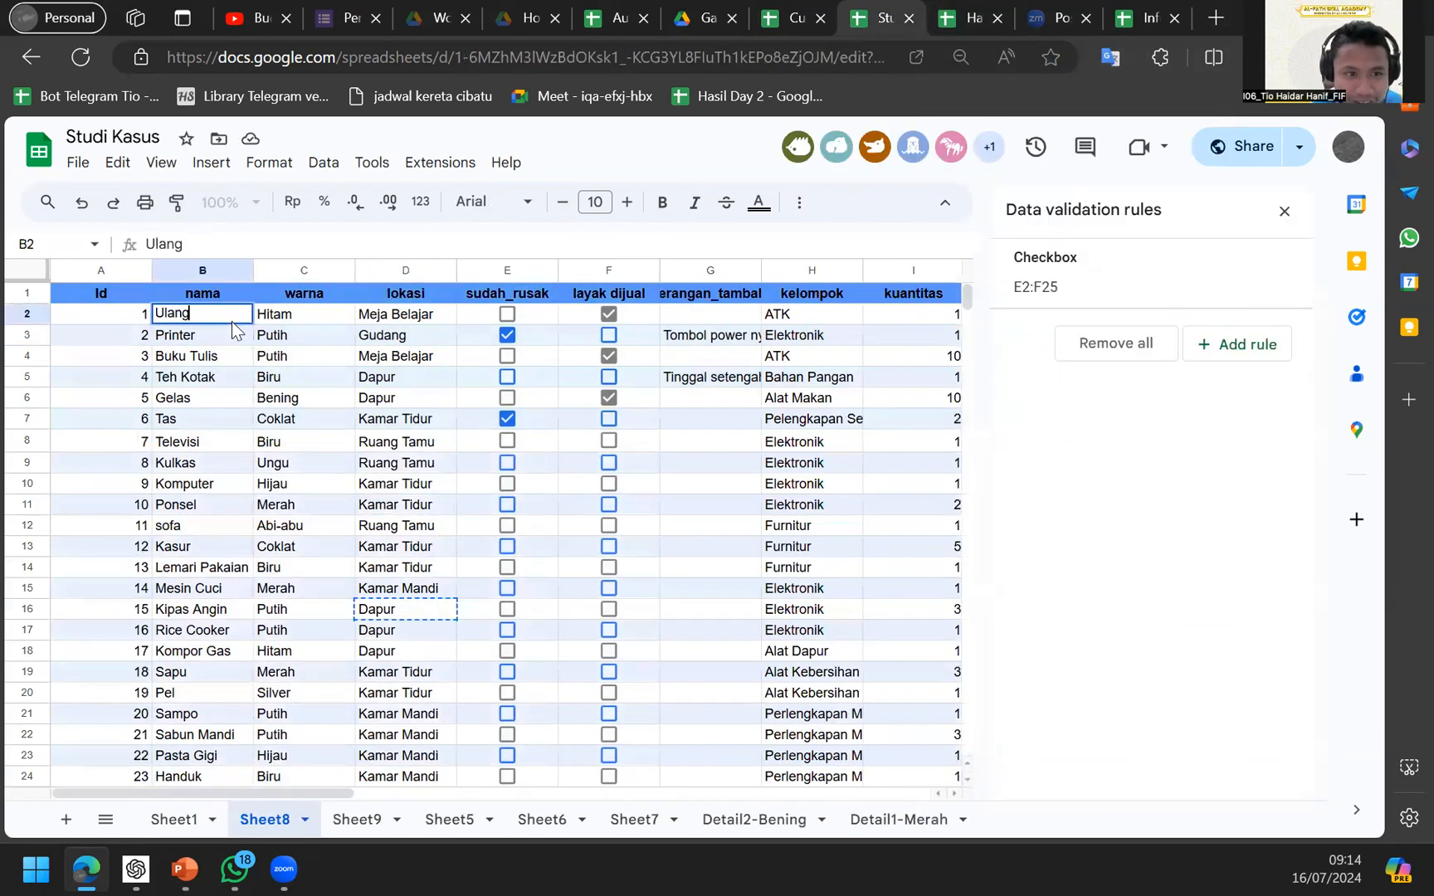
key(Return)
key(Up)
text(Udang)
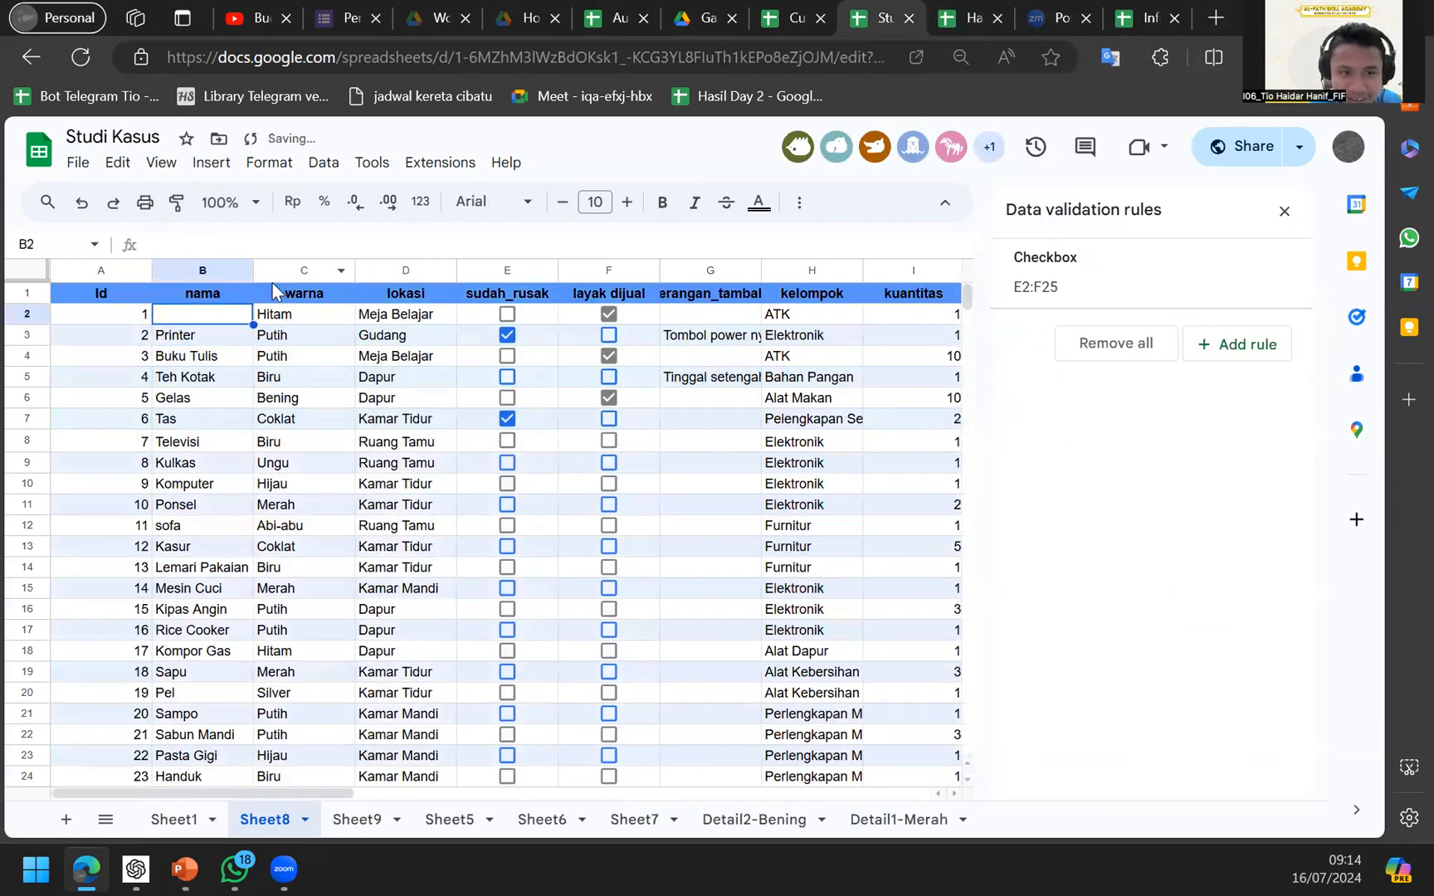
key(Return)
key(Up)
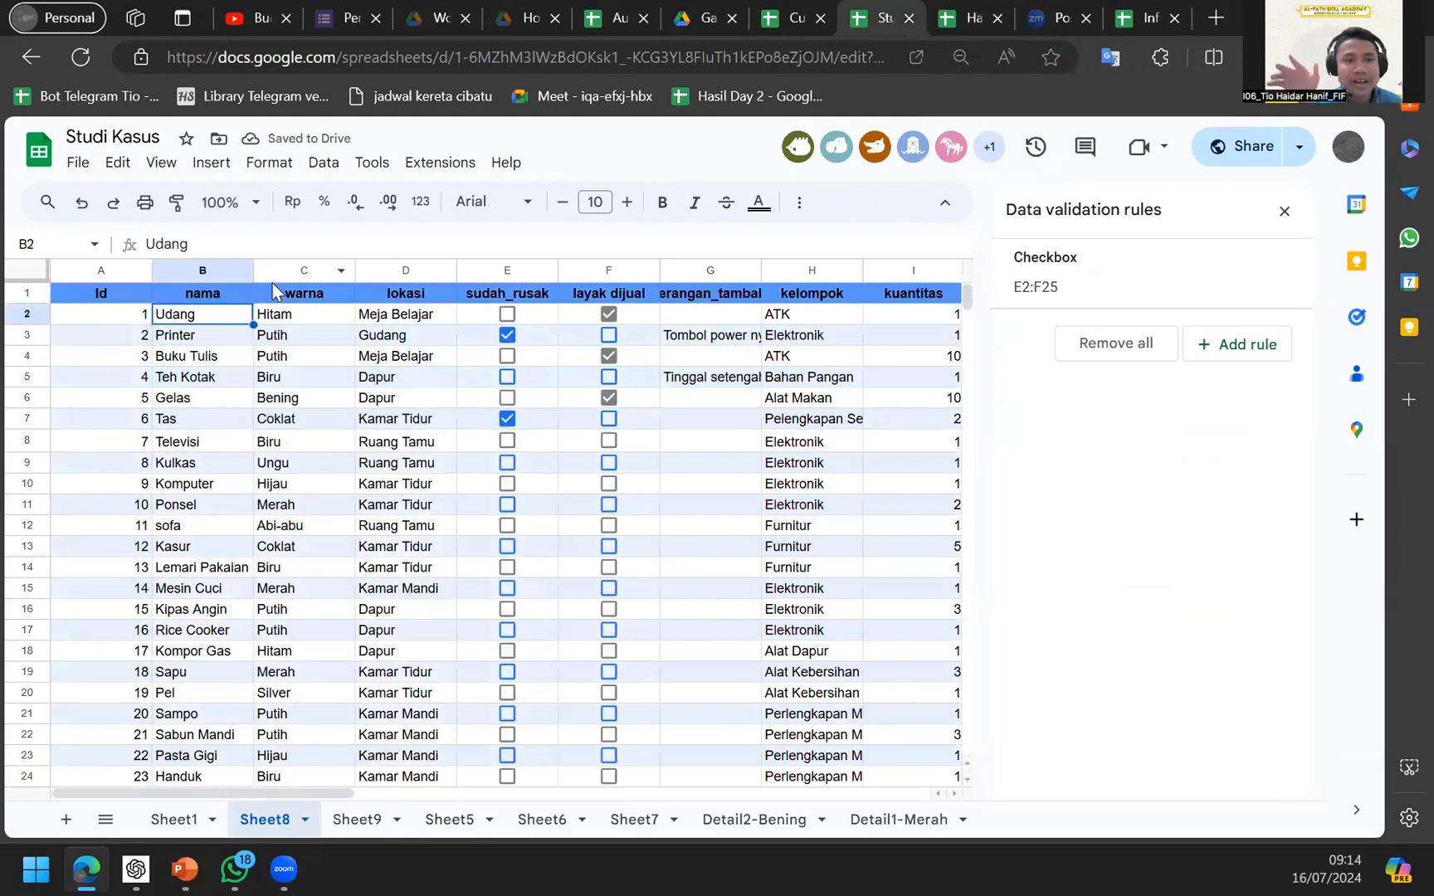
key(Up)
key(Left)
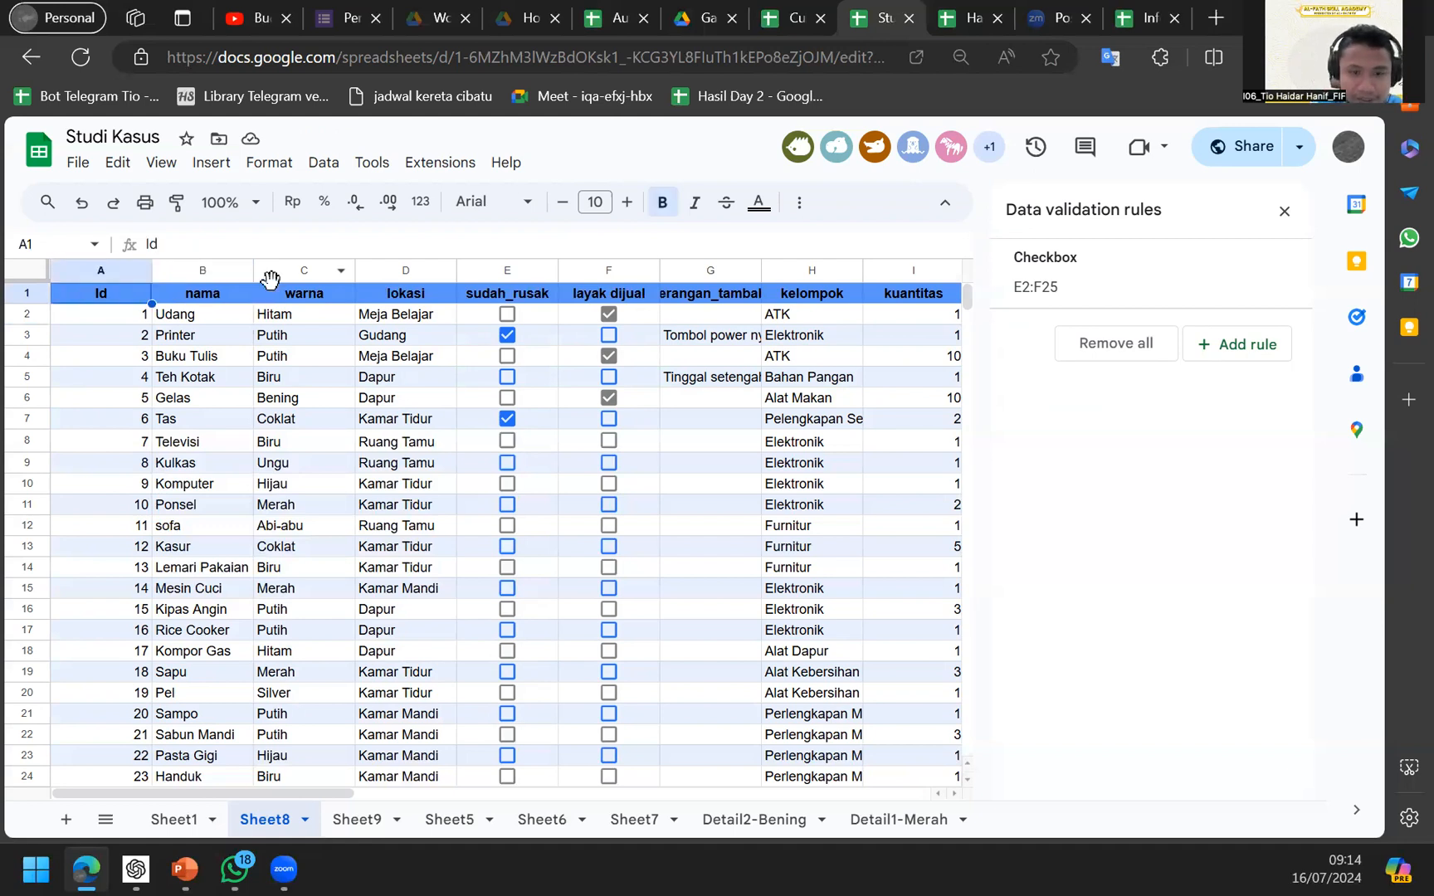
key(ctrl+a)
key(Delete)
Start an IMPORTRANGE formula in A1 with the copied Hasil Day 2 URL in quotes.
click(315, 330)
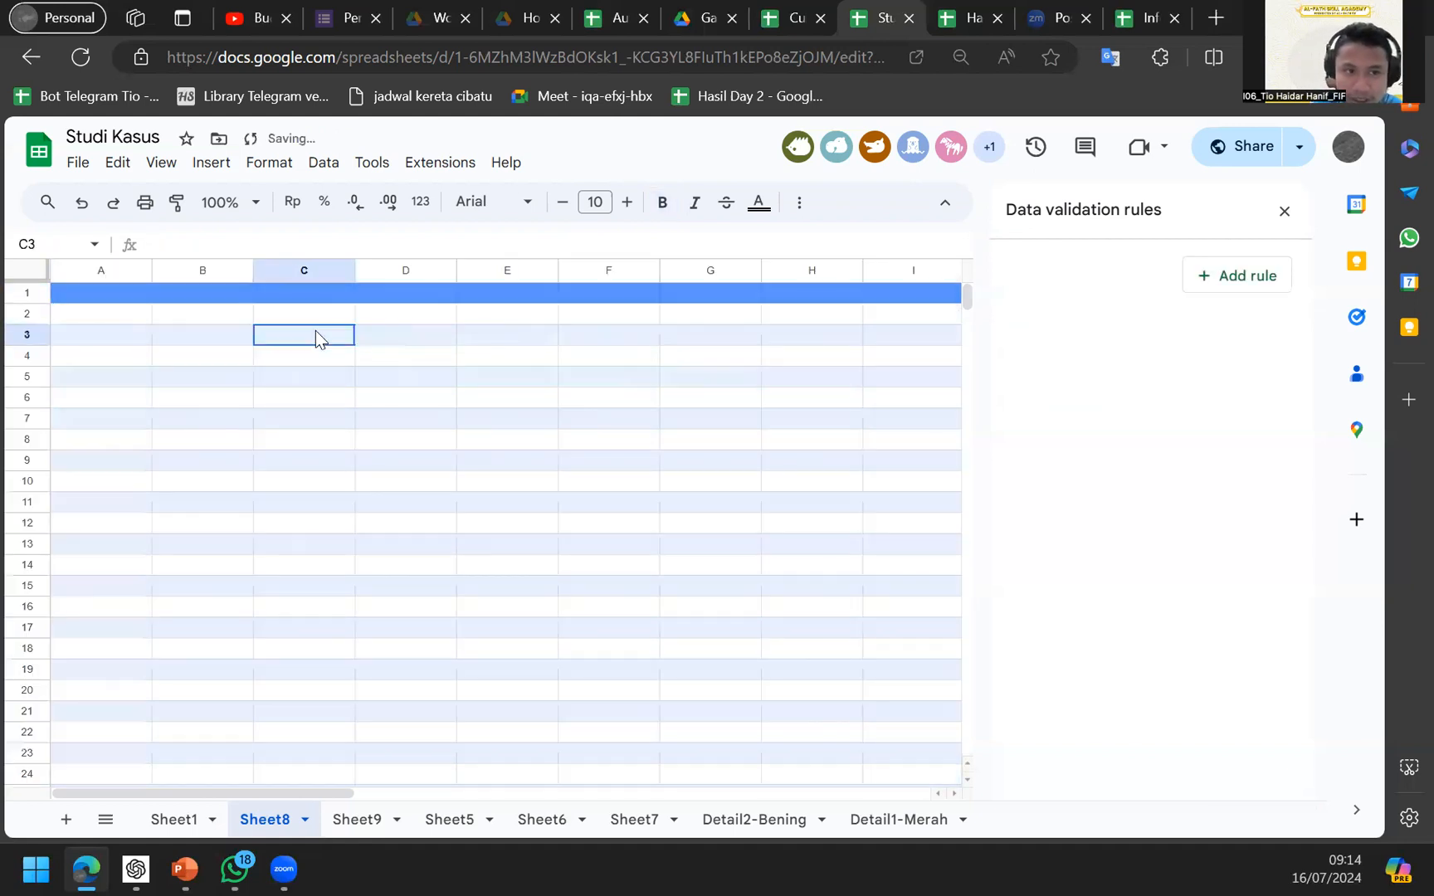
key(ctrl+Home)
text(=impo)
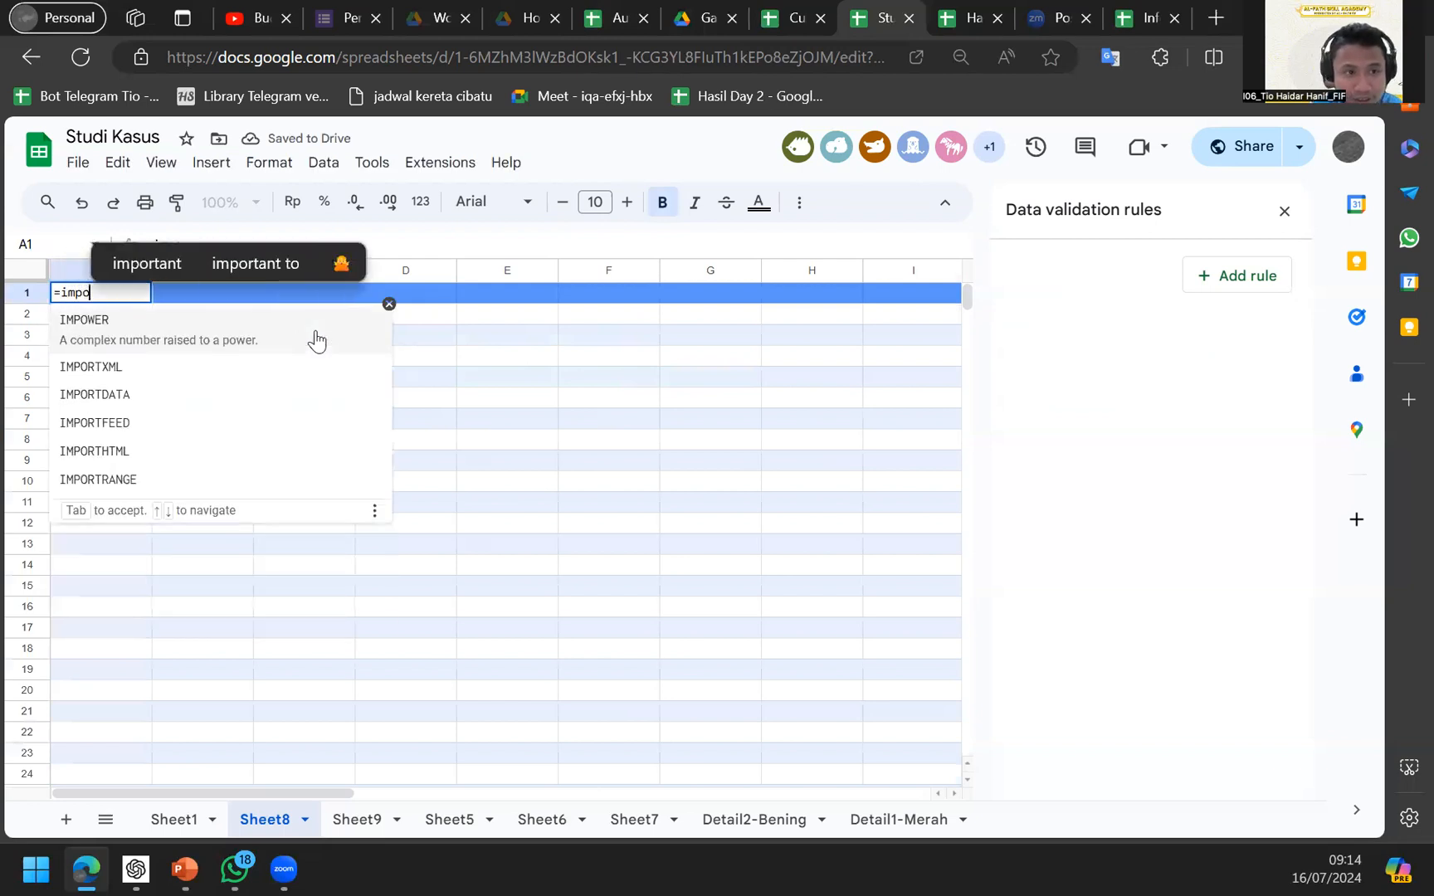
key(Down)
key(Down)
key(Down)
key(Down)
key(Down)
key(Tab)
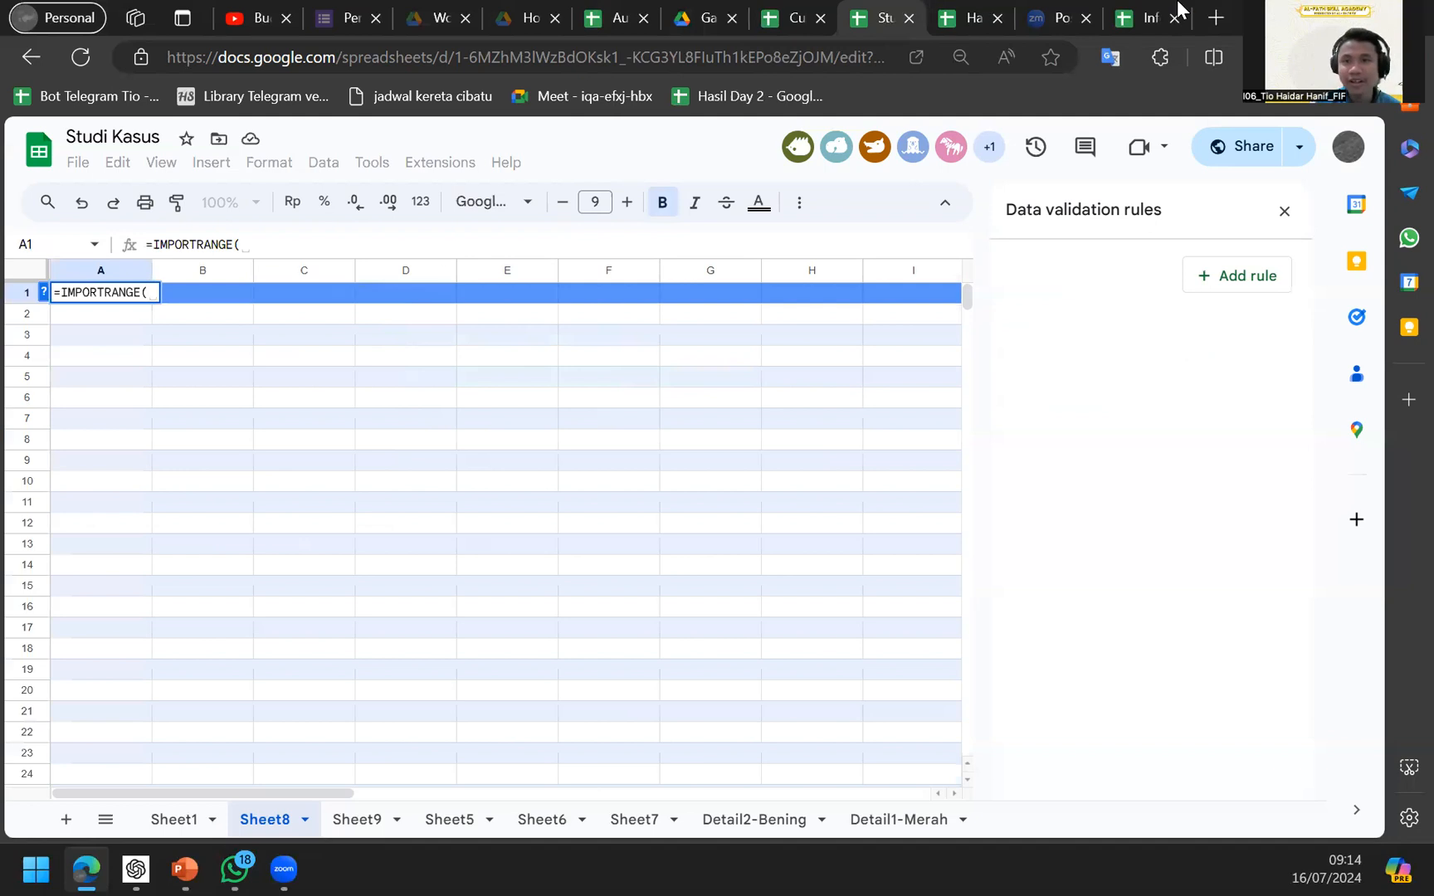
click(1142, 8)
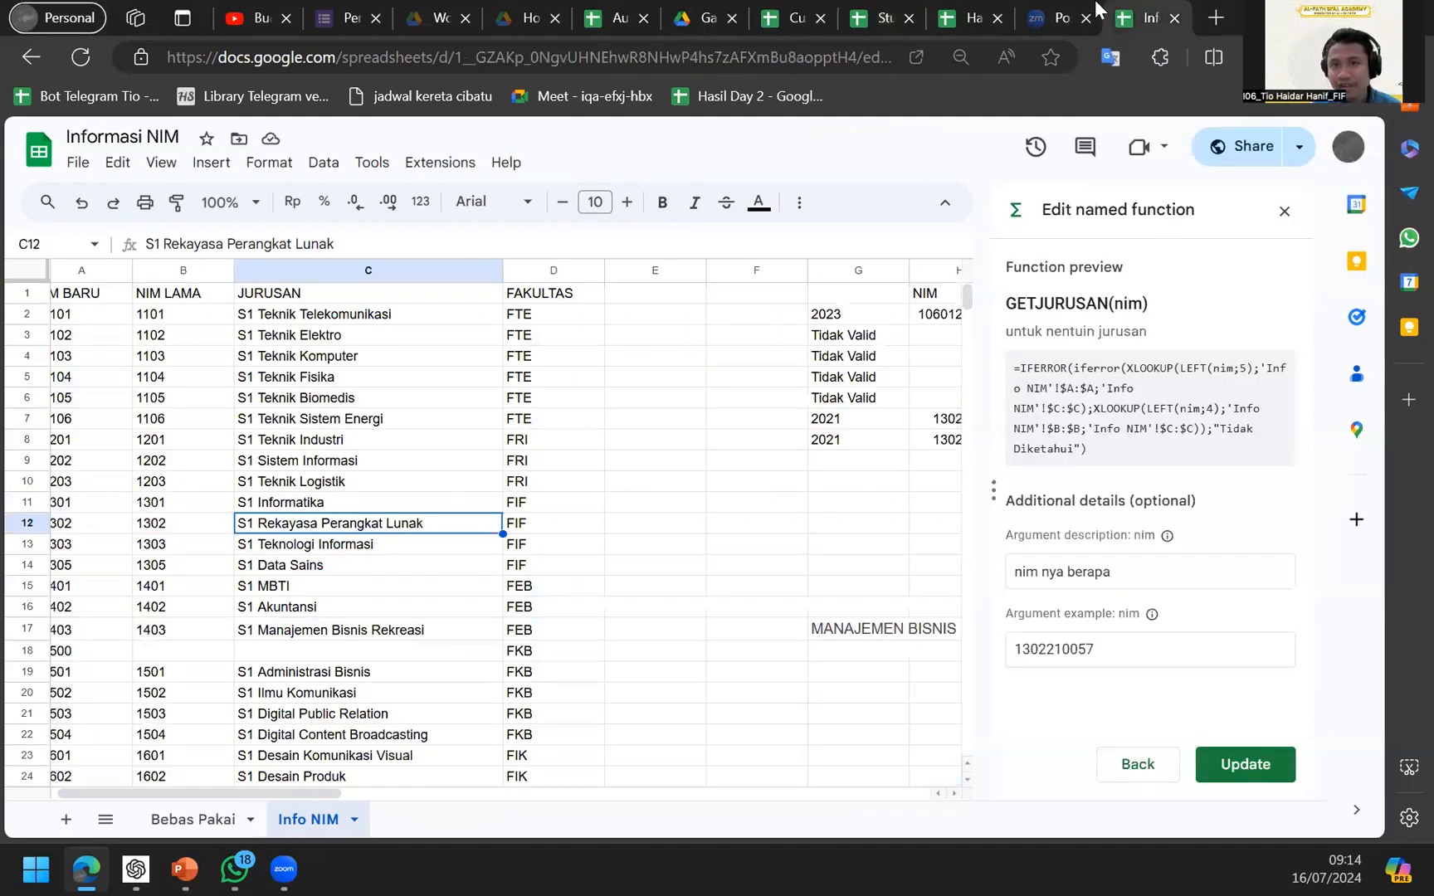
click(977, 10)
click(666, 56)
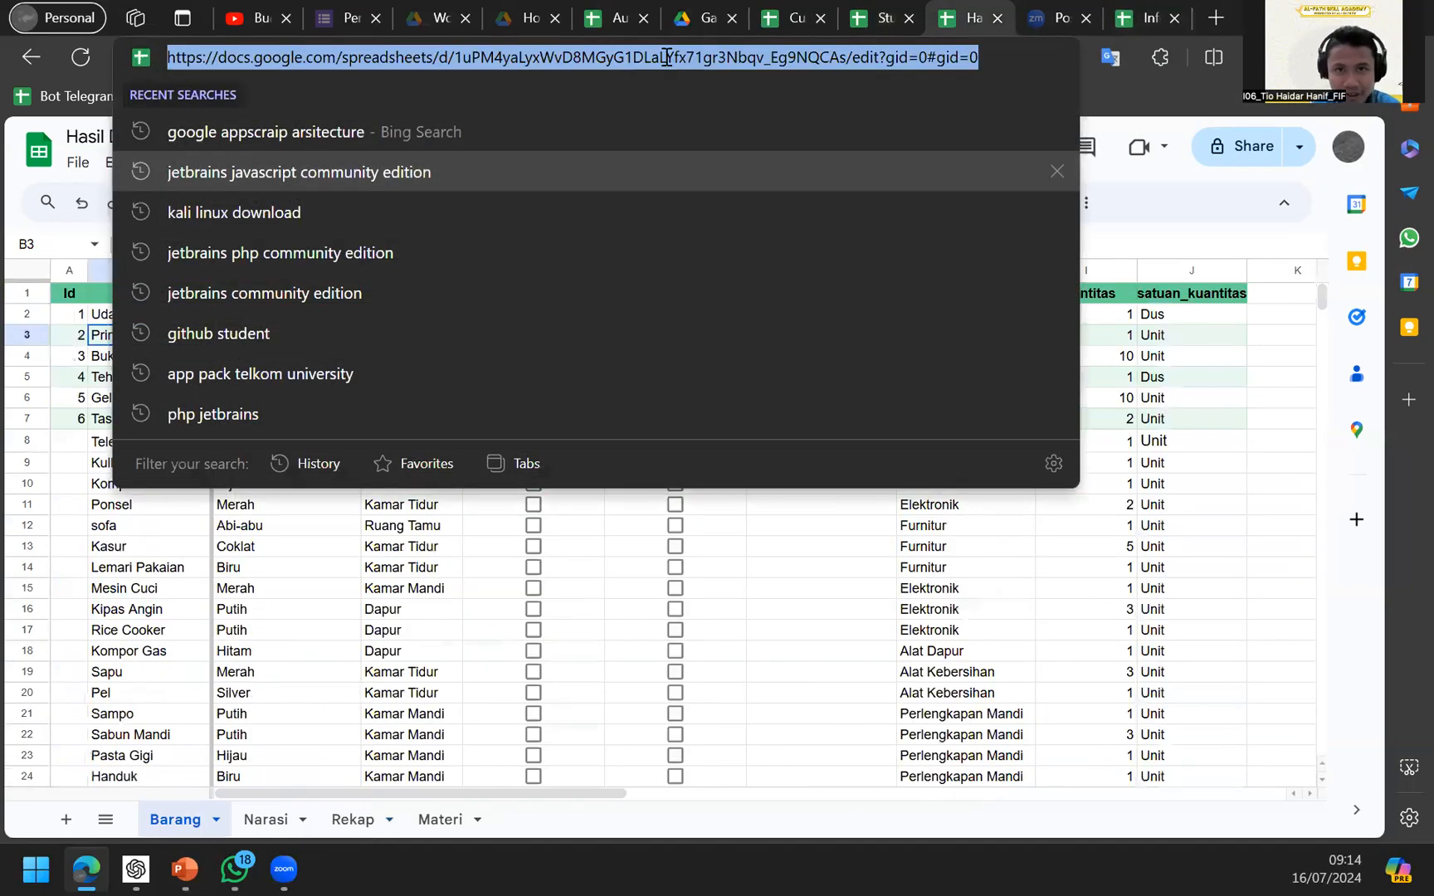
click(893, 11)
text(")
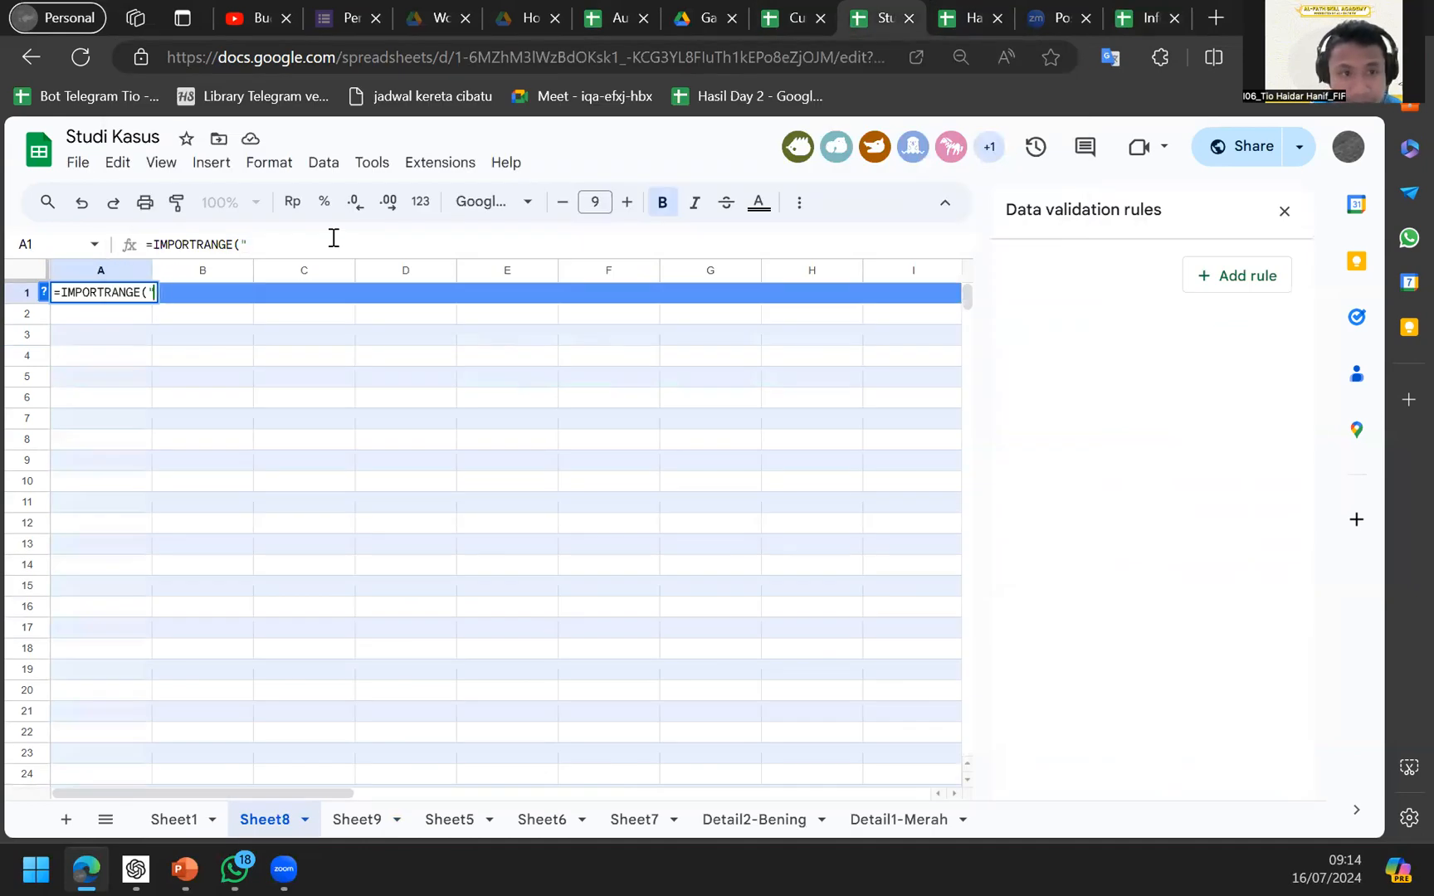
Complete the formula with the range "Barang!A:J" and commit it.
text(";)
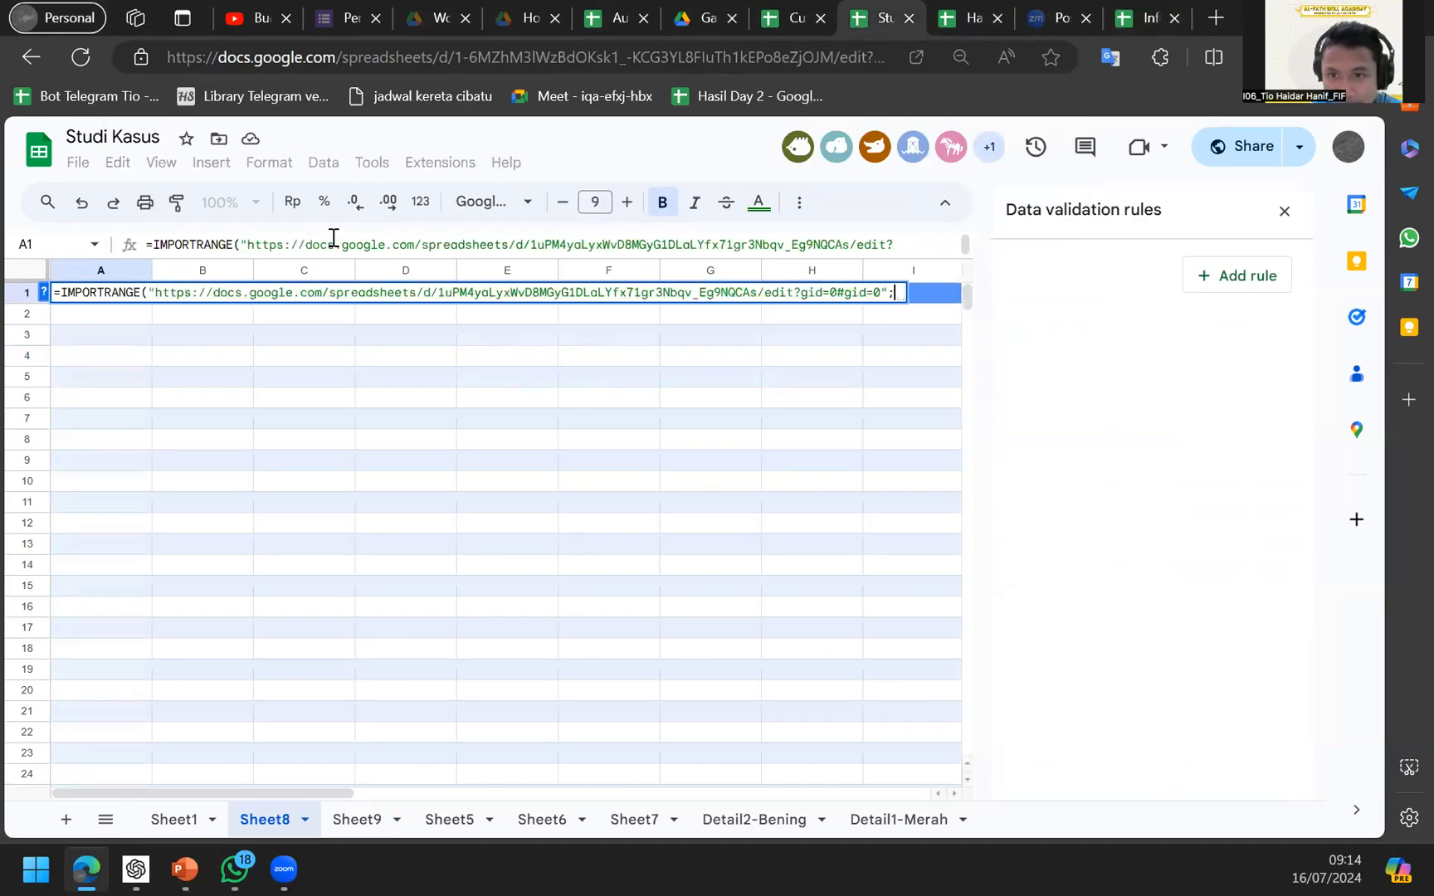
click(955, 11)
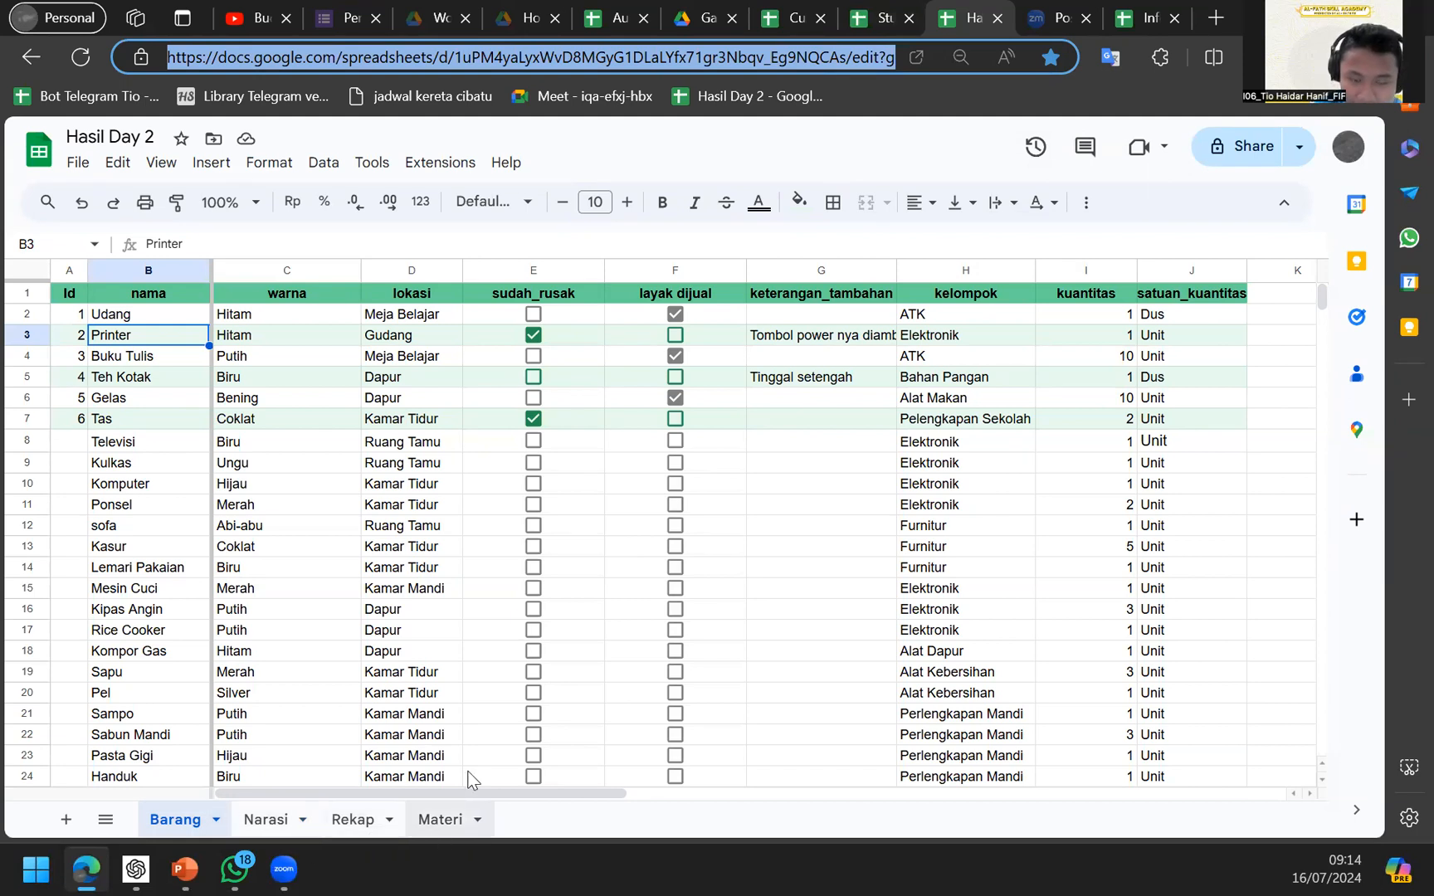
click(867, 16)
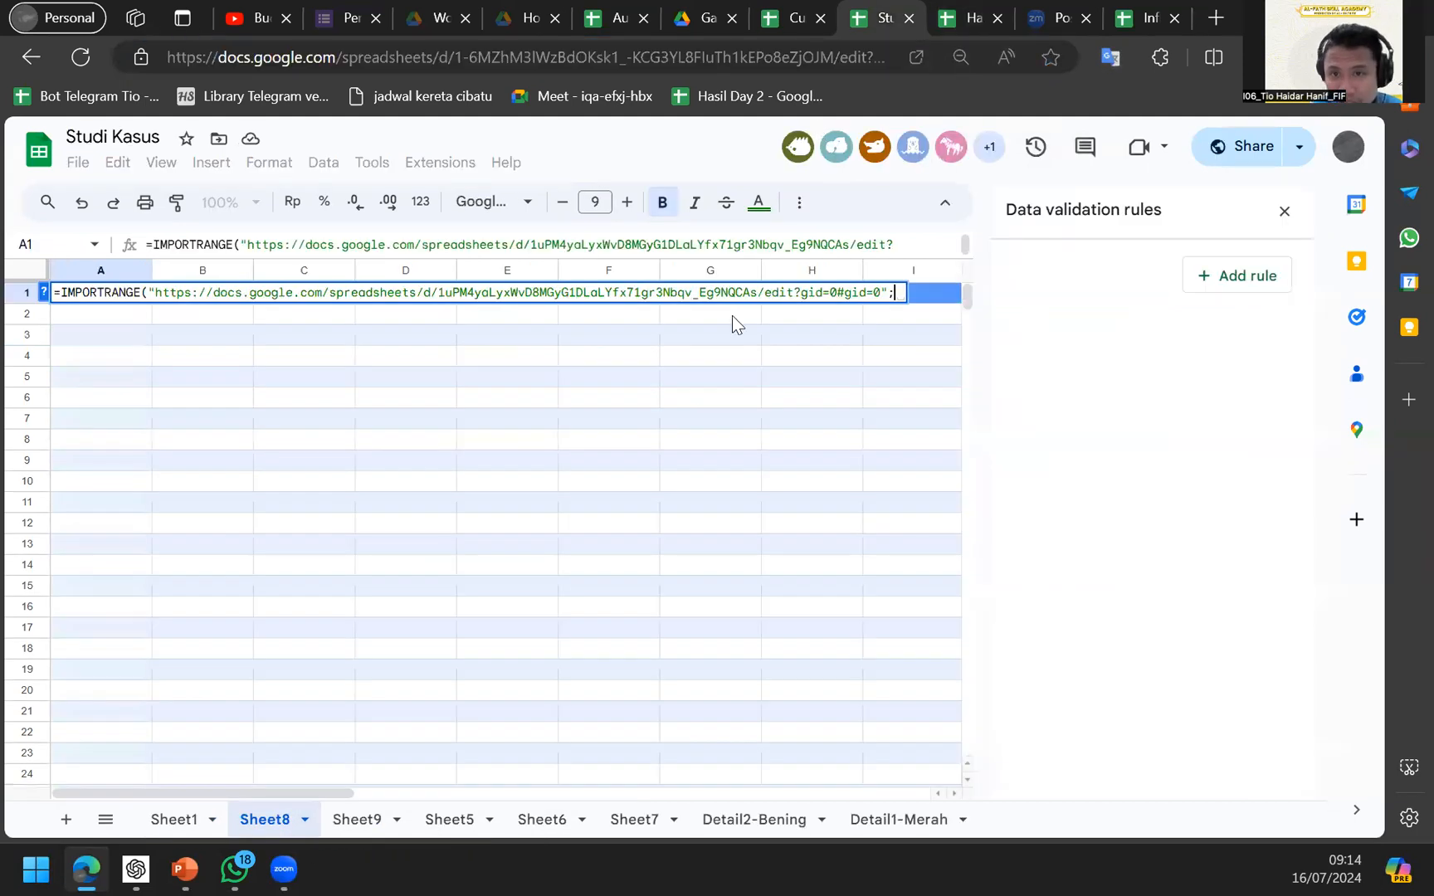
text("Ba)
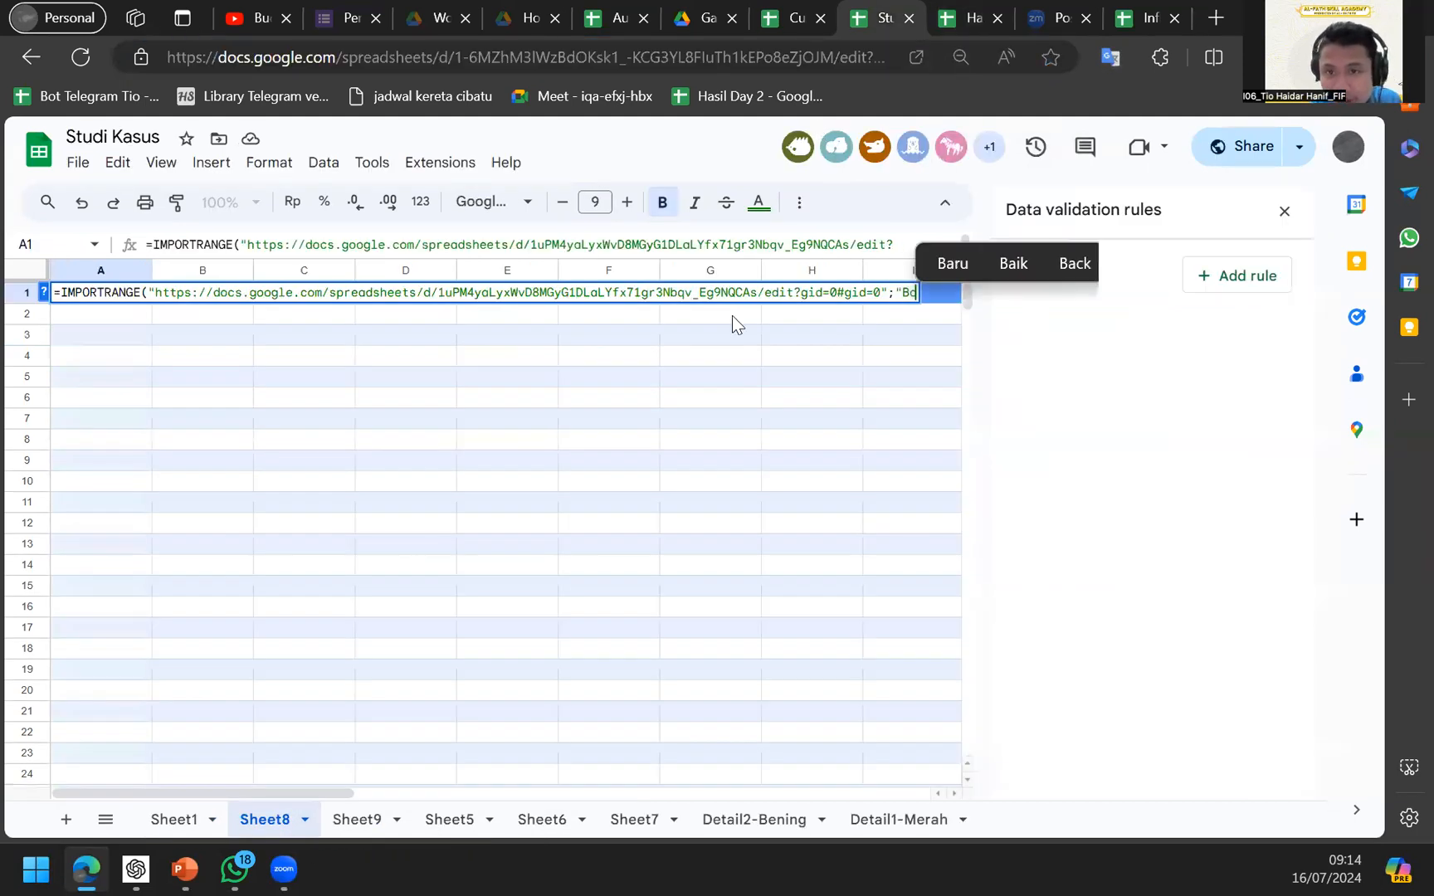
text(rang)
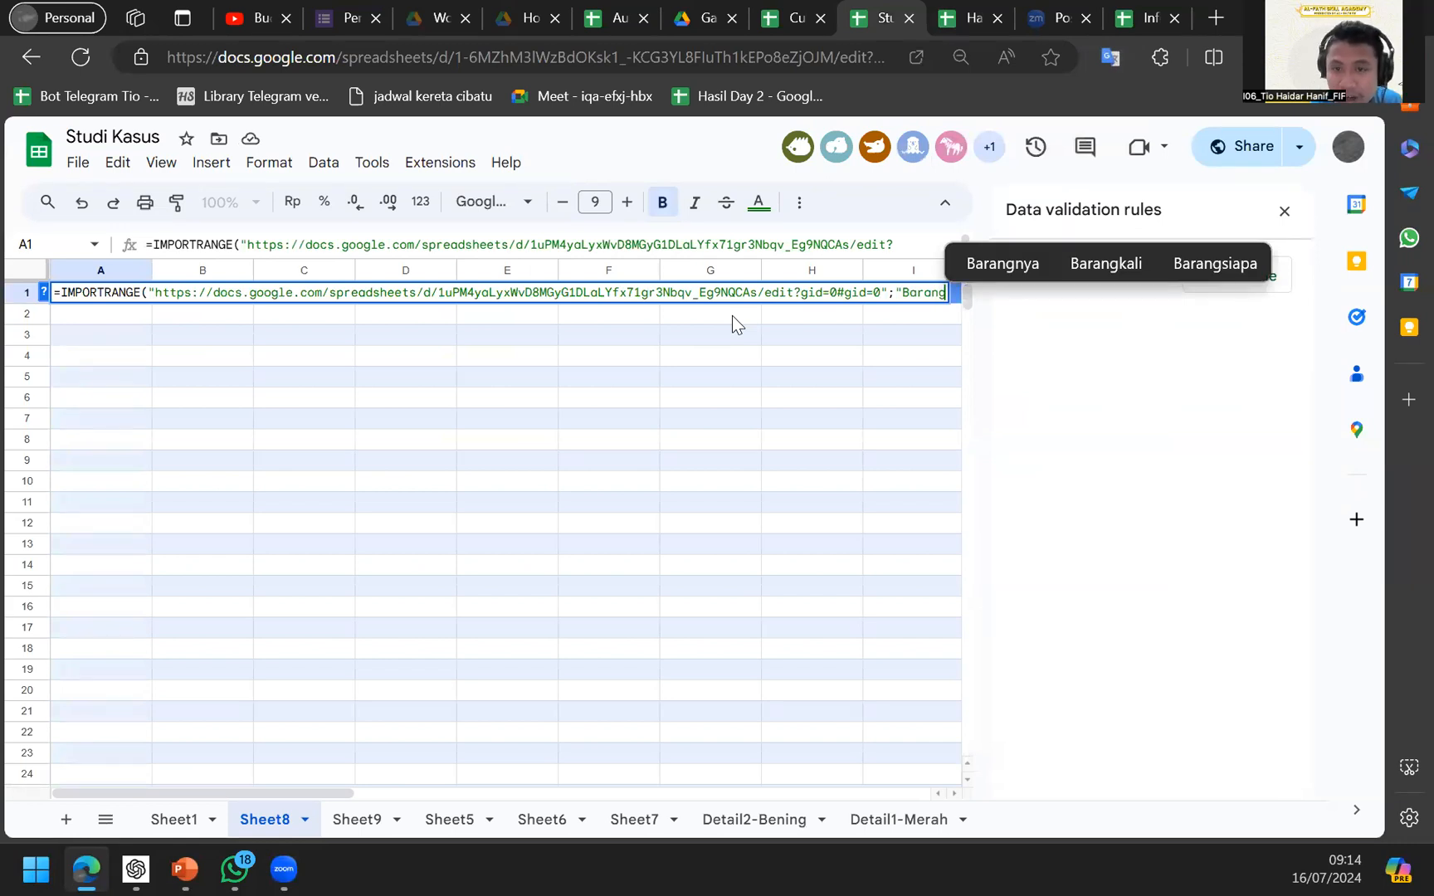
click(967, 17)
click(881, 18)
text(!)
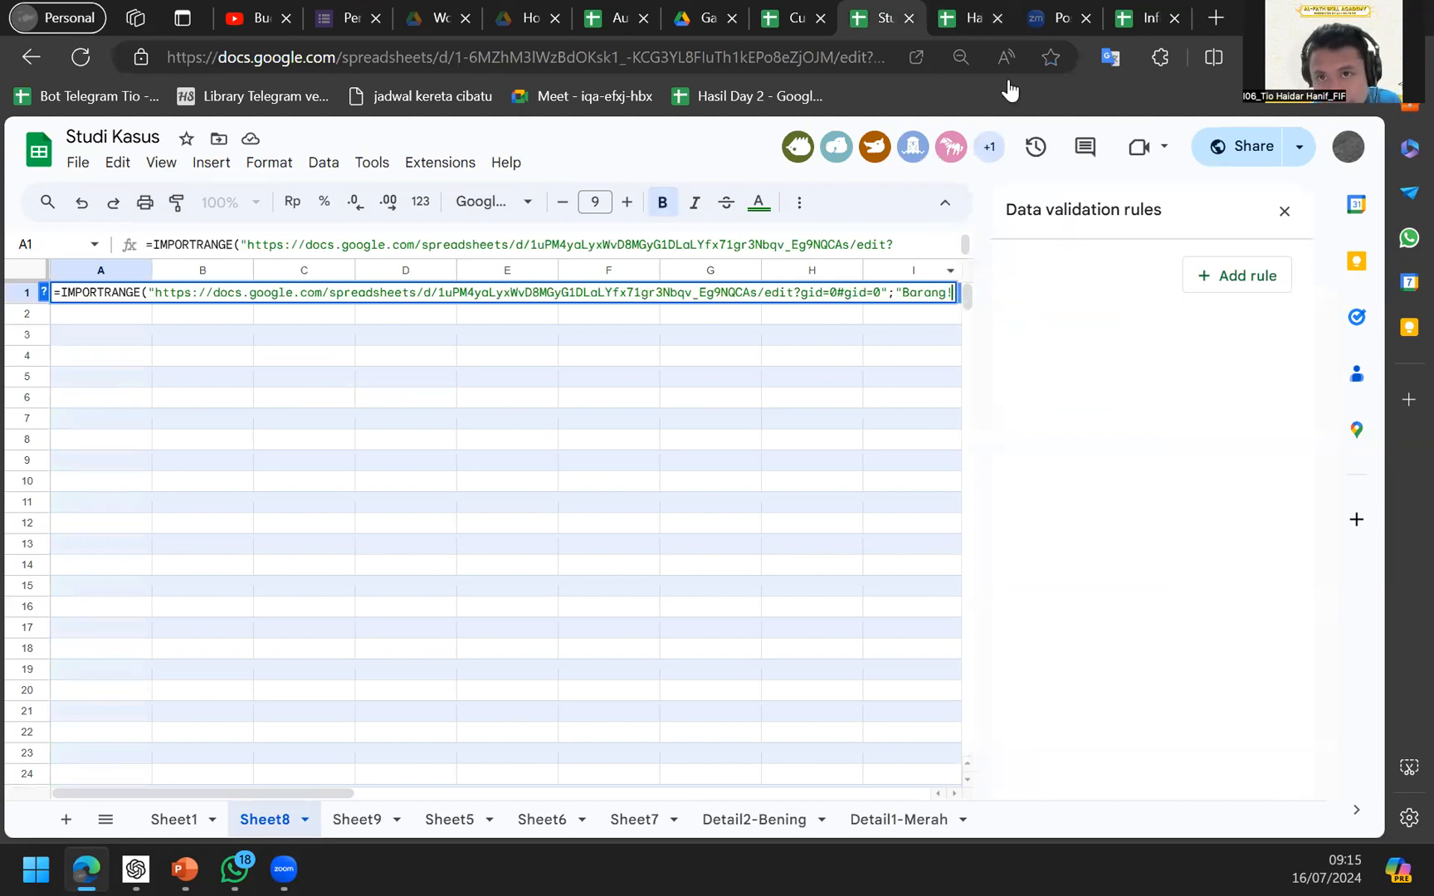
click(970, 13)
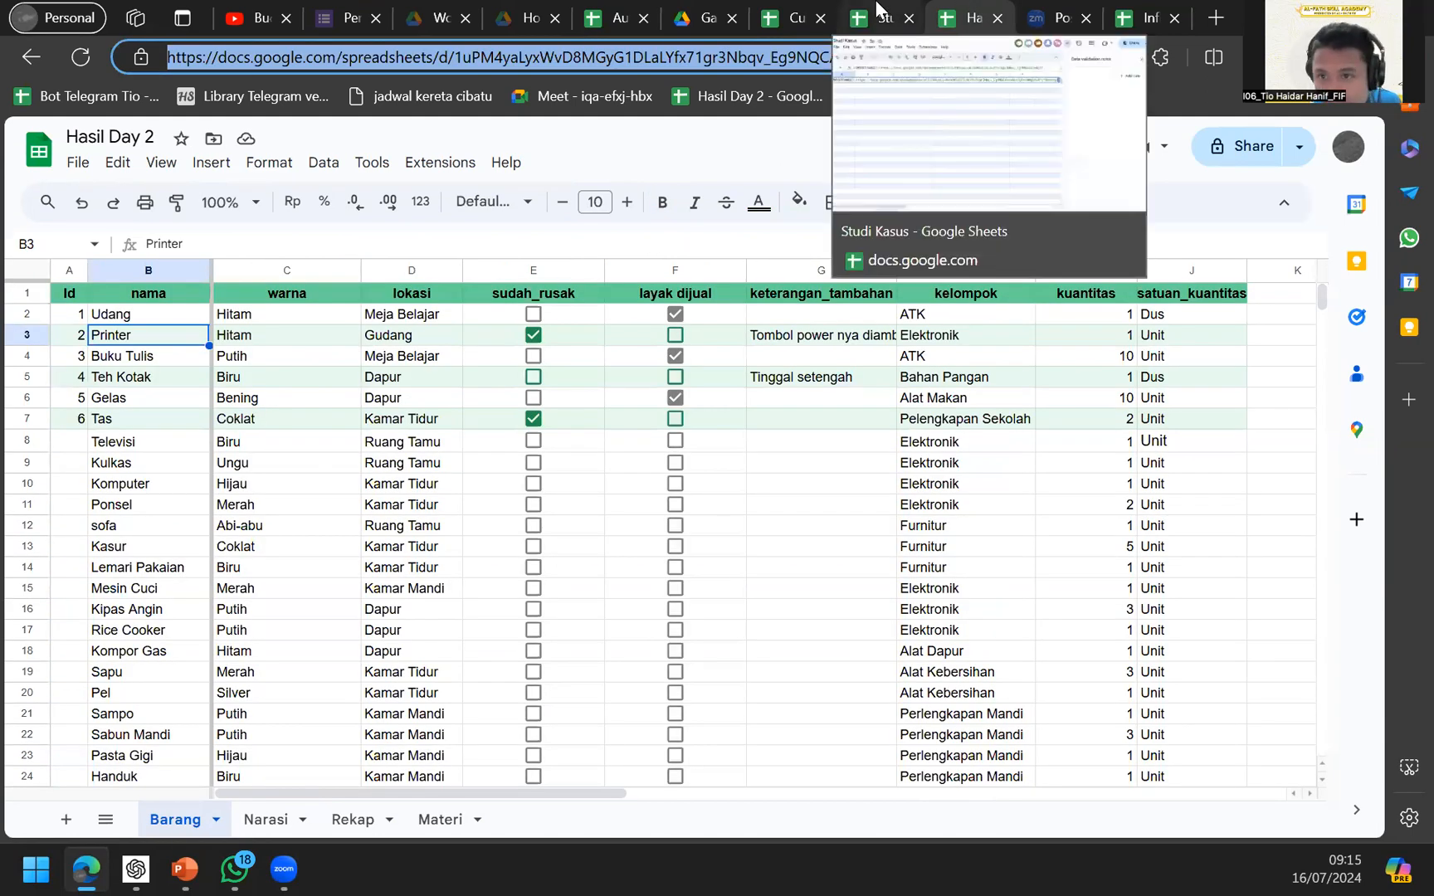
click(881, 13)
text(A)
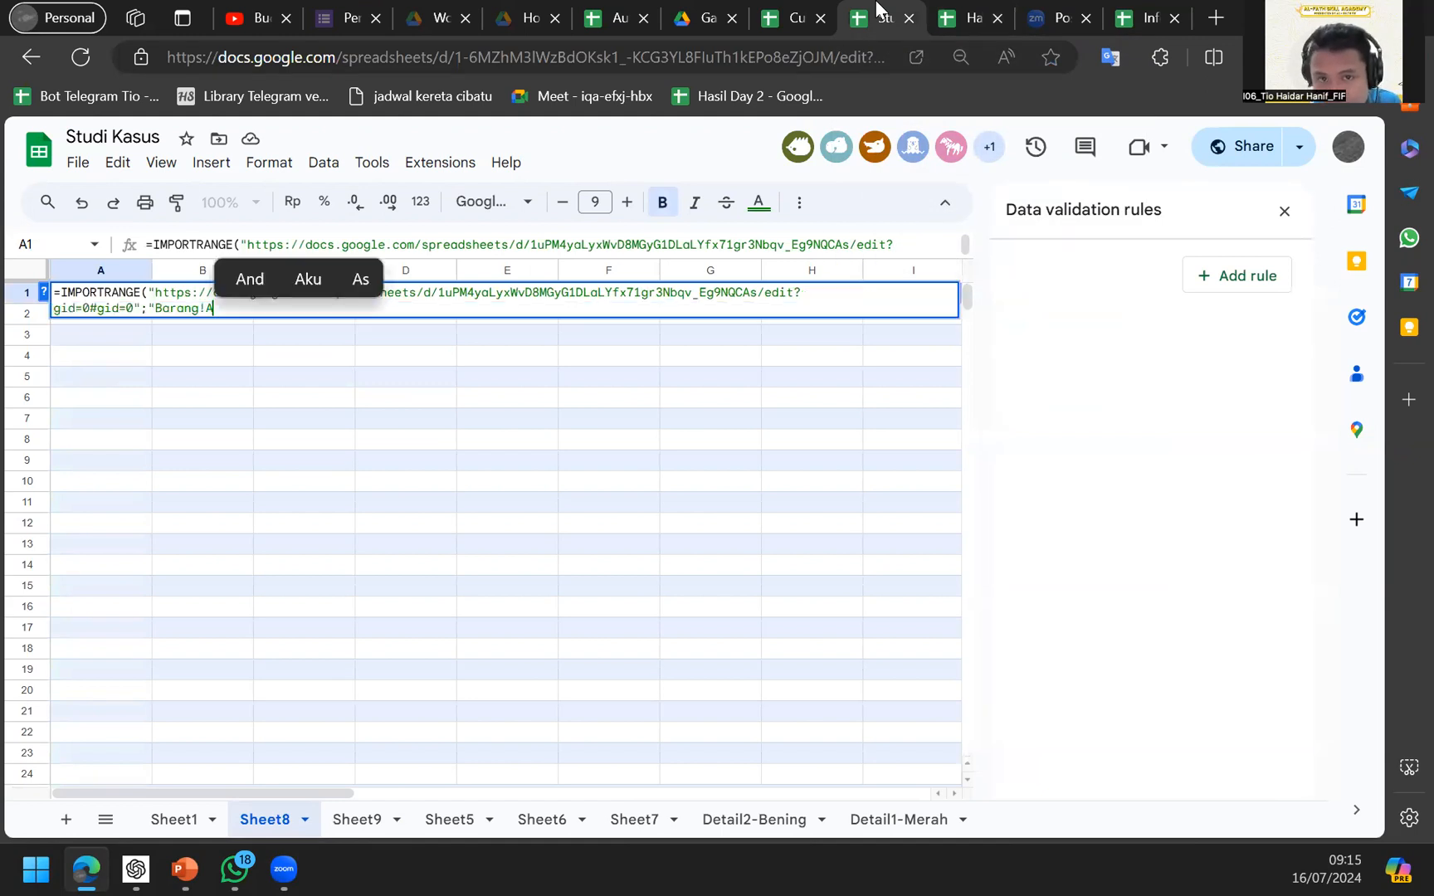
text(:J")
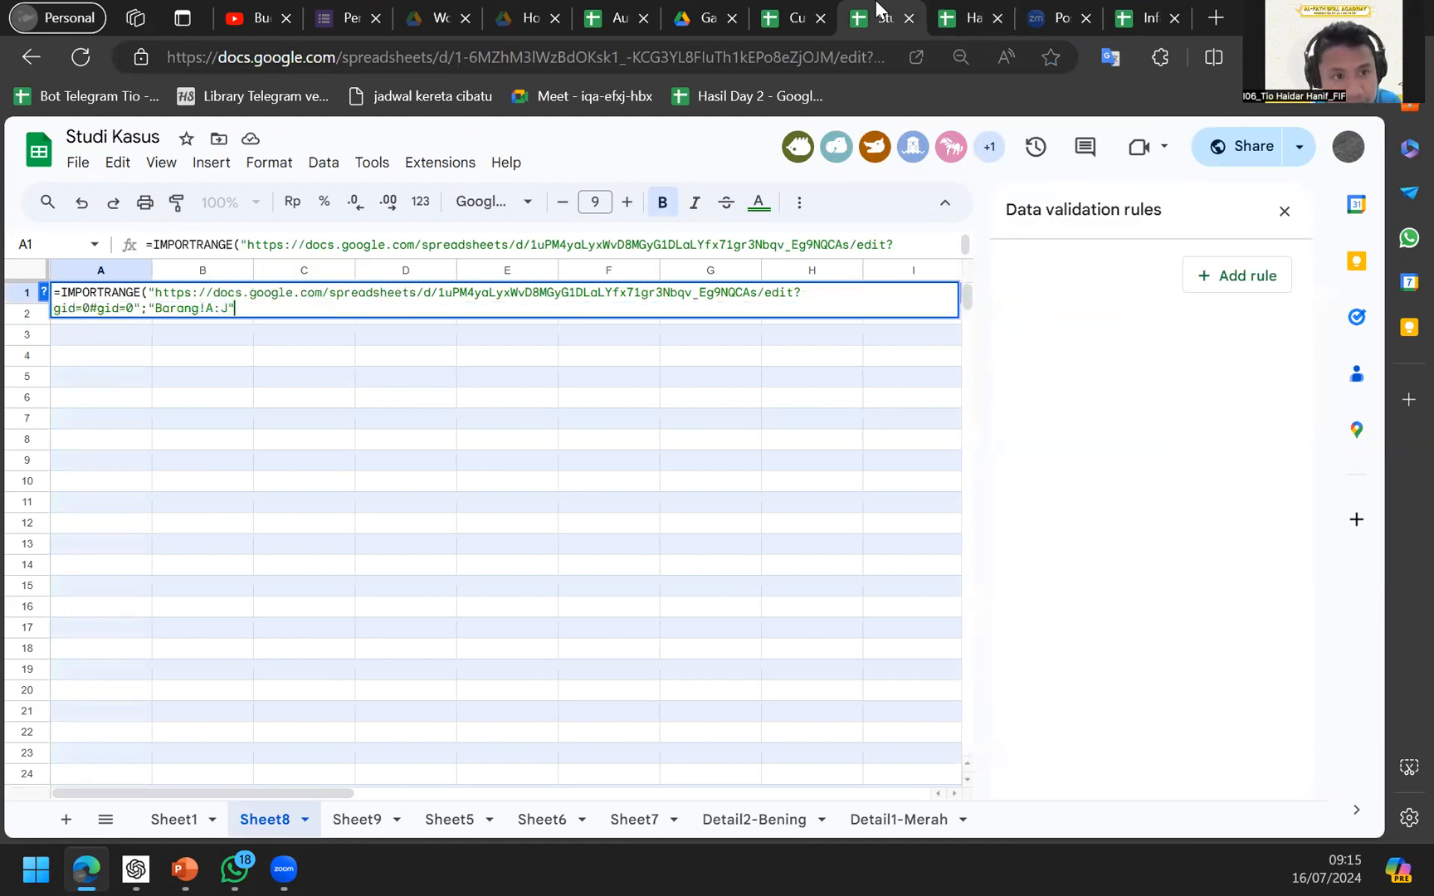
key(Return)
Recheck the IMPORTRANGE error in A1 and scroll down to the rows below Sheet8's data.
key(Up)
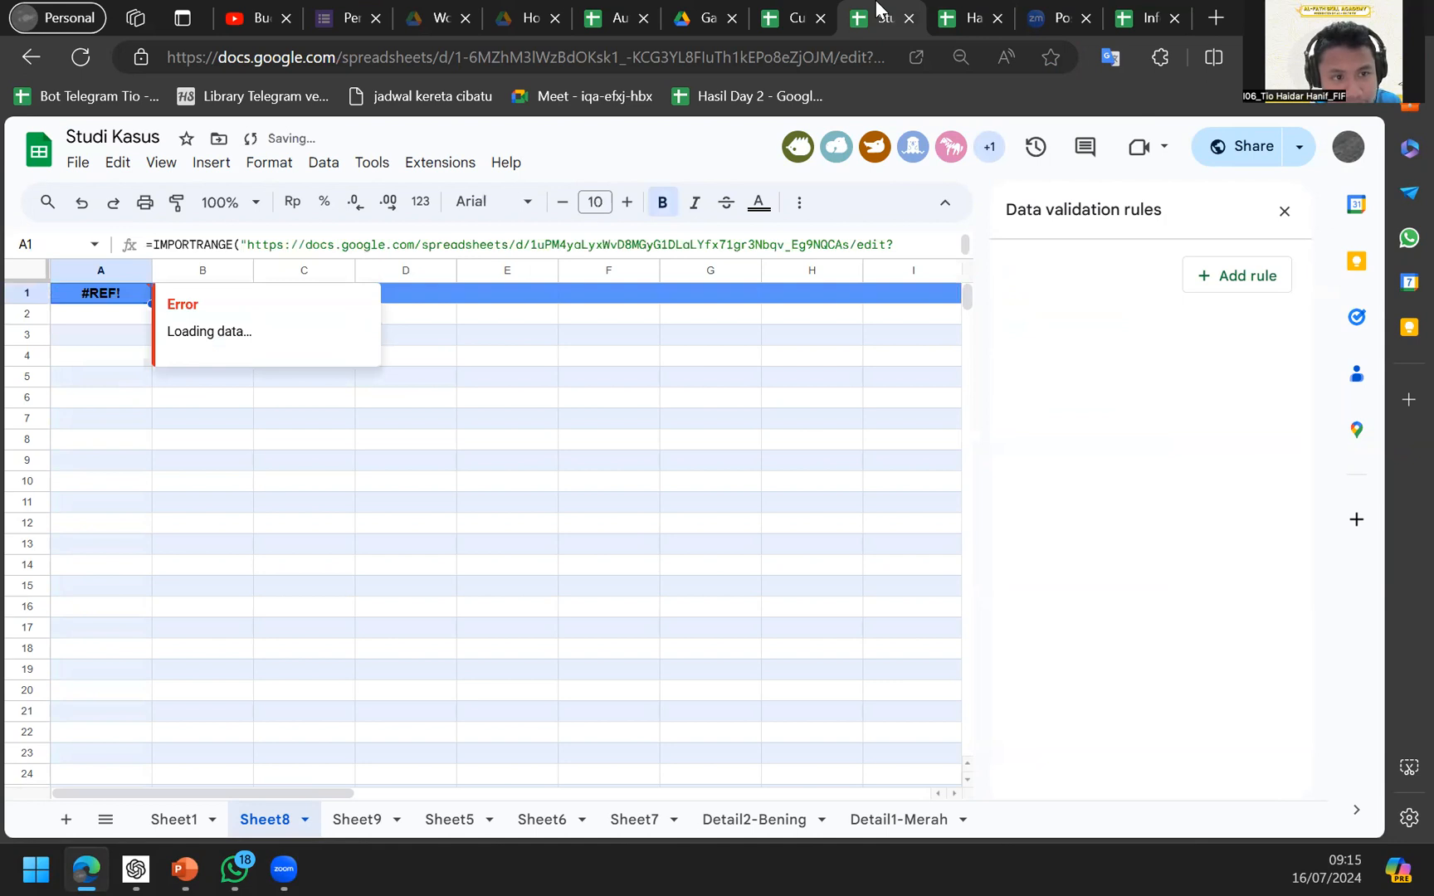
key(Down)
key(Up)
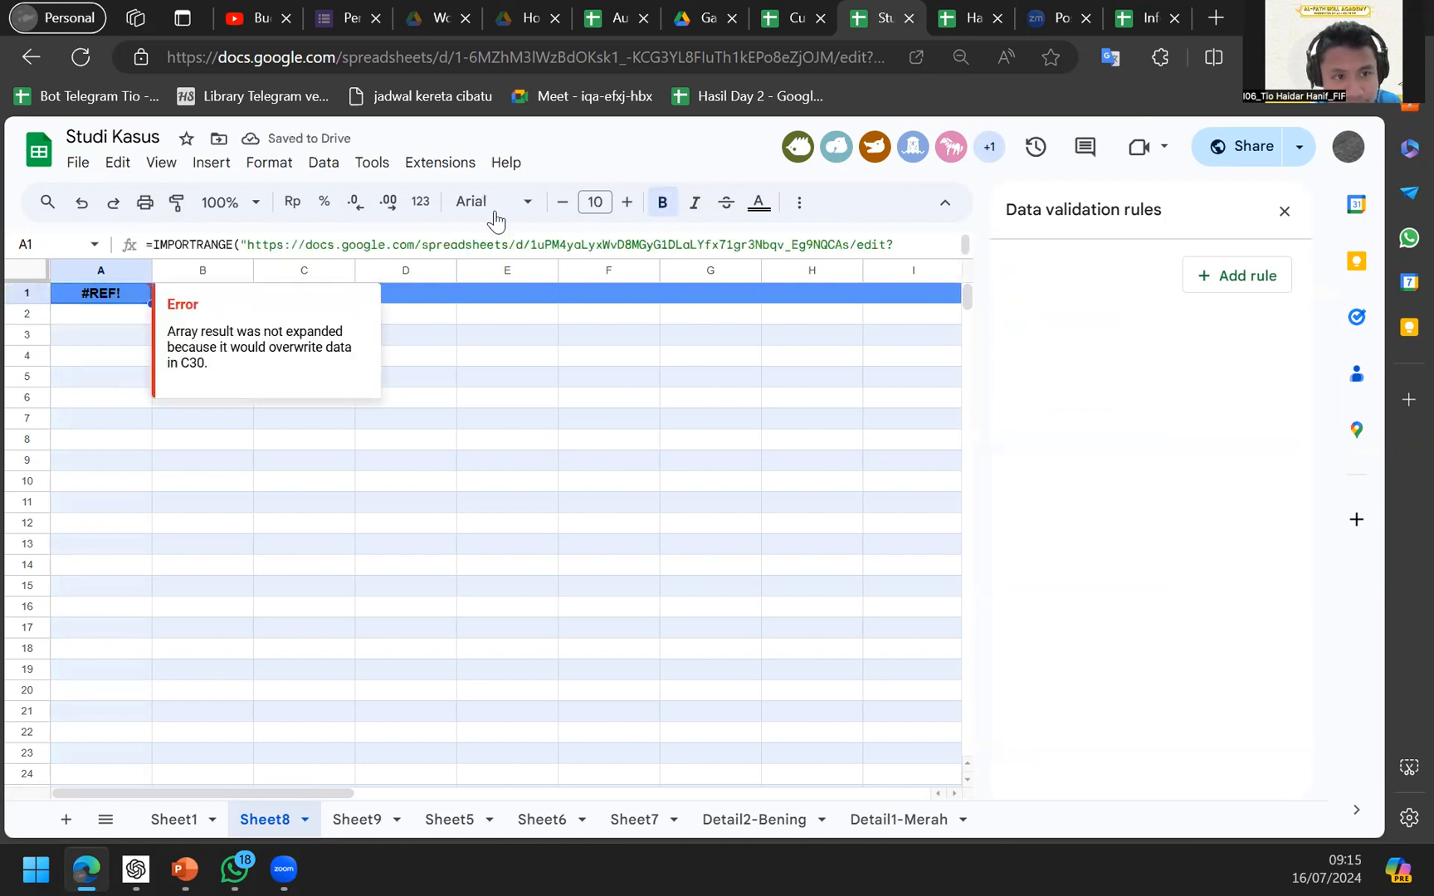
key(Down)
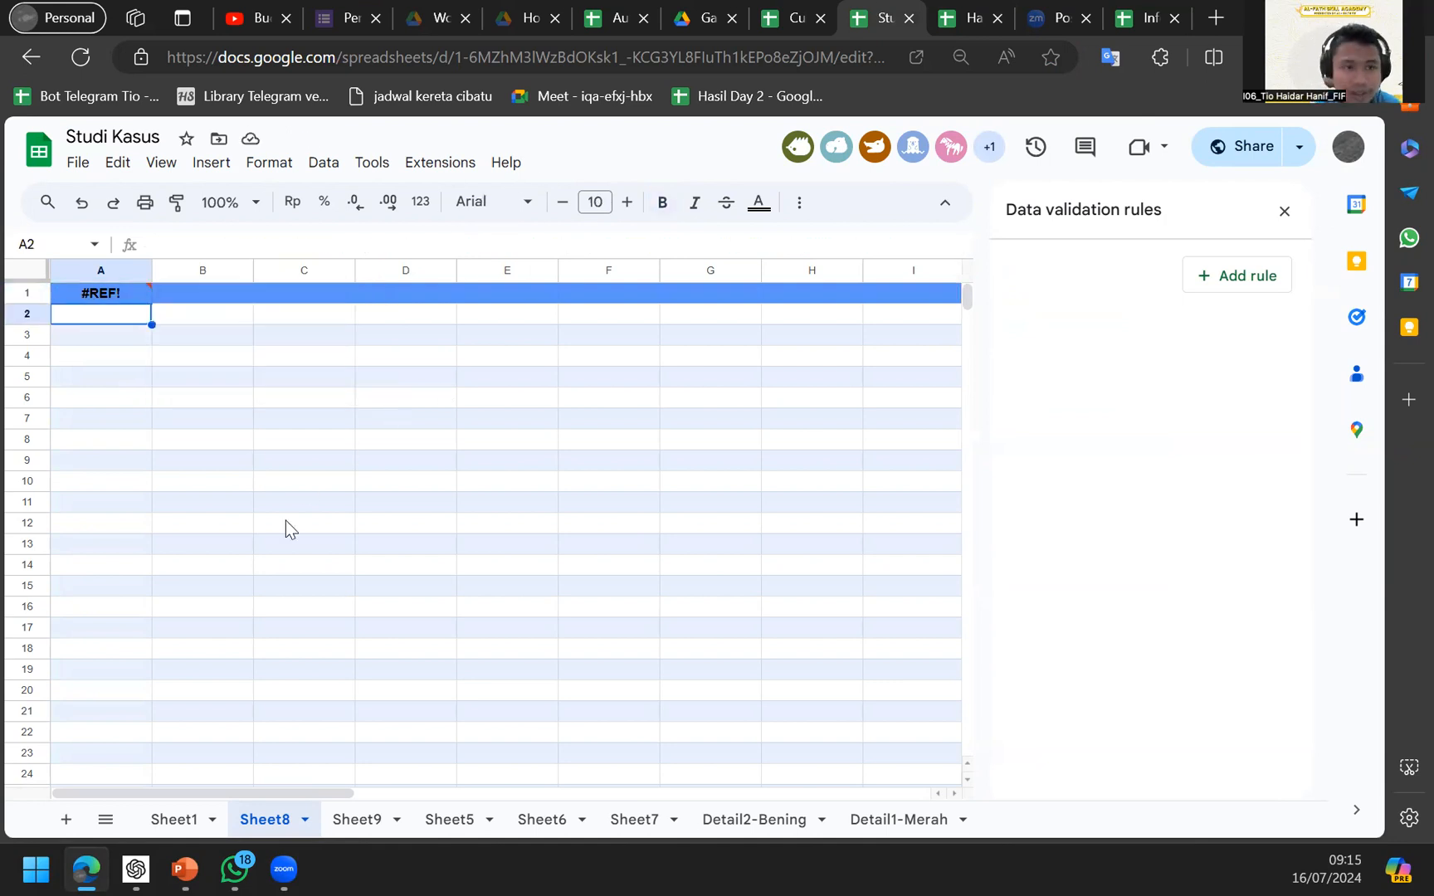
key(Up)
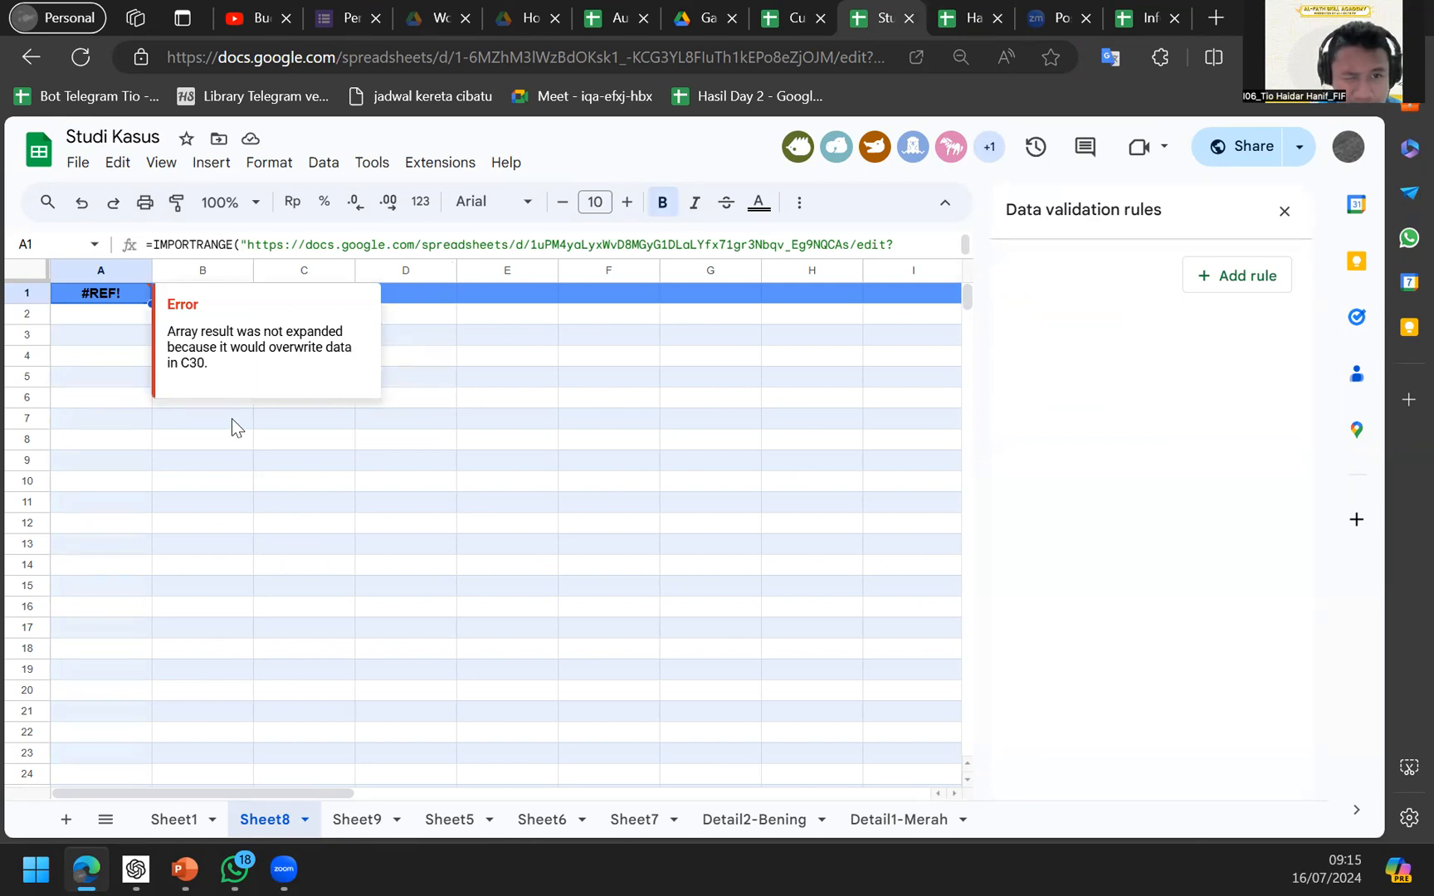
scroll(315, 480, down, 2)
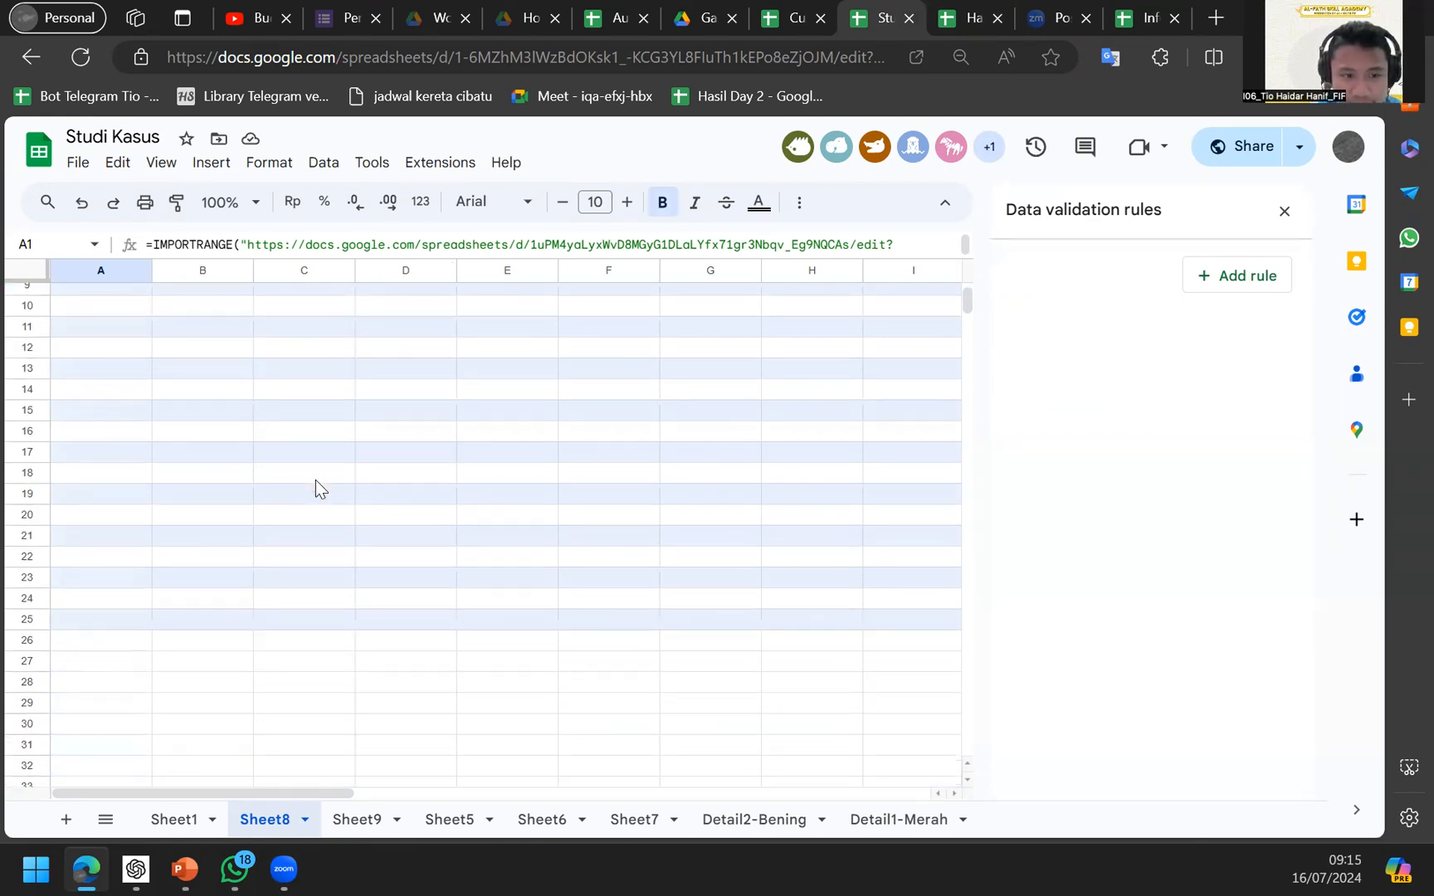
scroll(314, 480, right, 1)
scroll(315, 480, down, 5)
scroll(315, 480, right, 2)
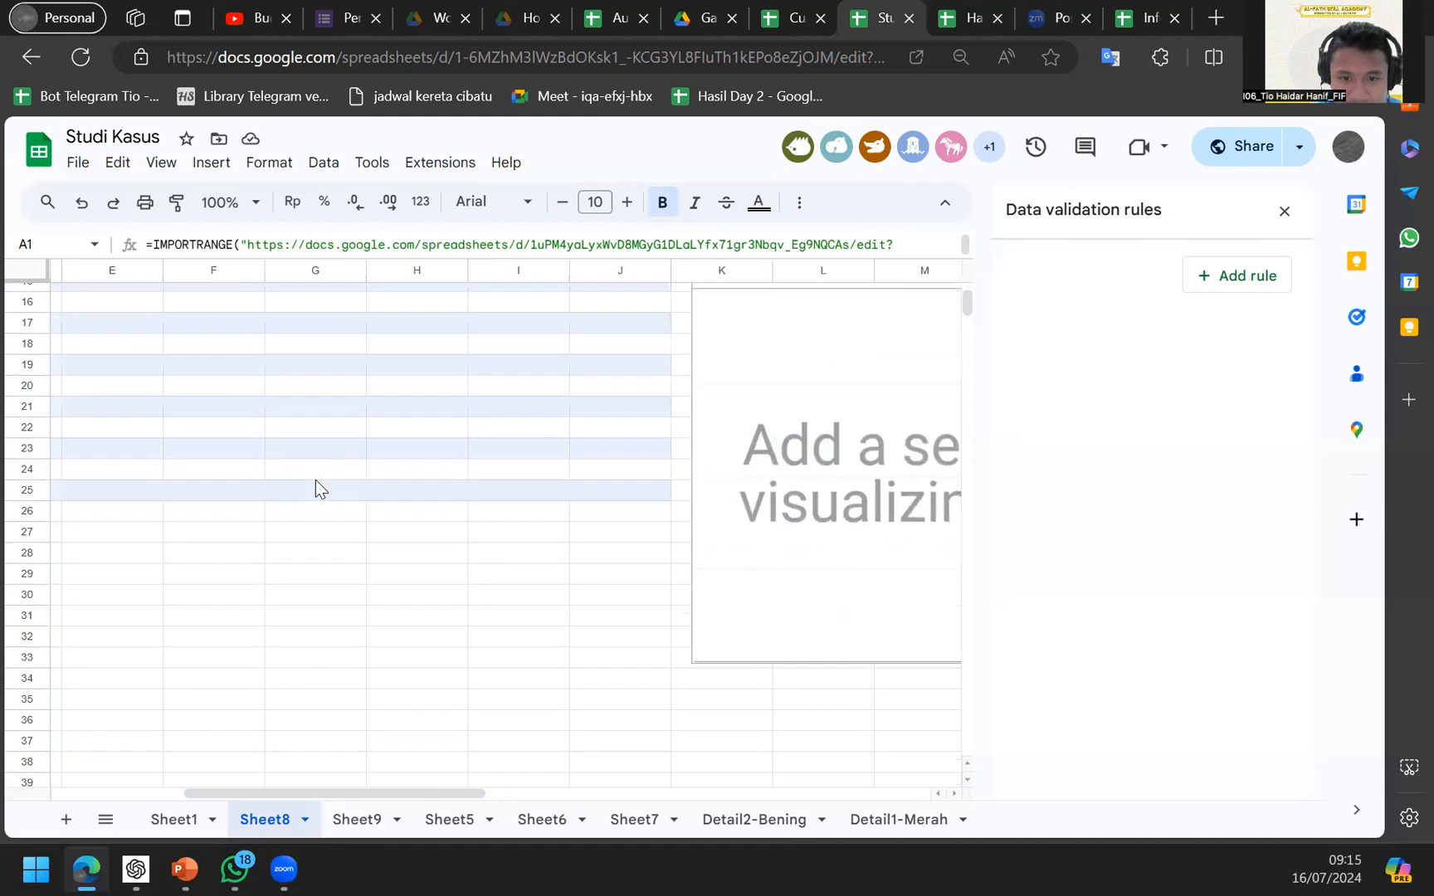
scroll(315, 479, left, 2)
scroll(314, 480, left, 2)
scroll(314, 479, down, 1)
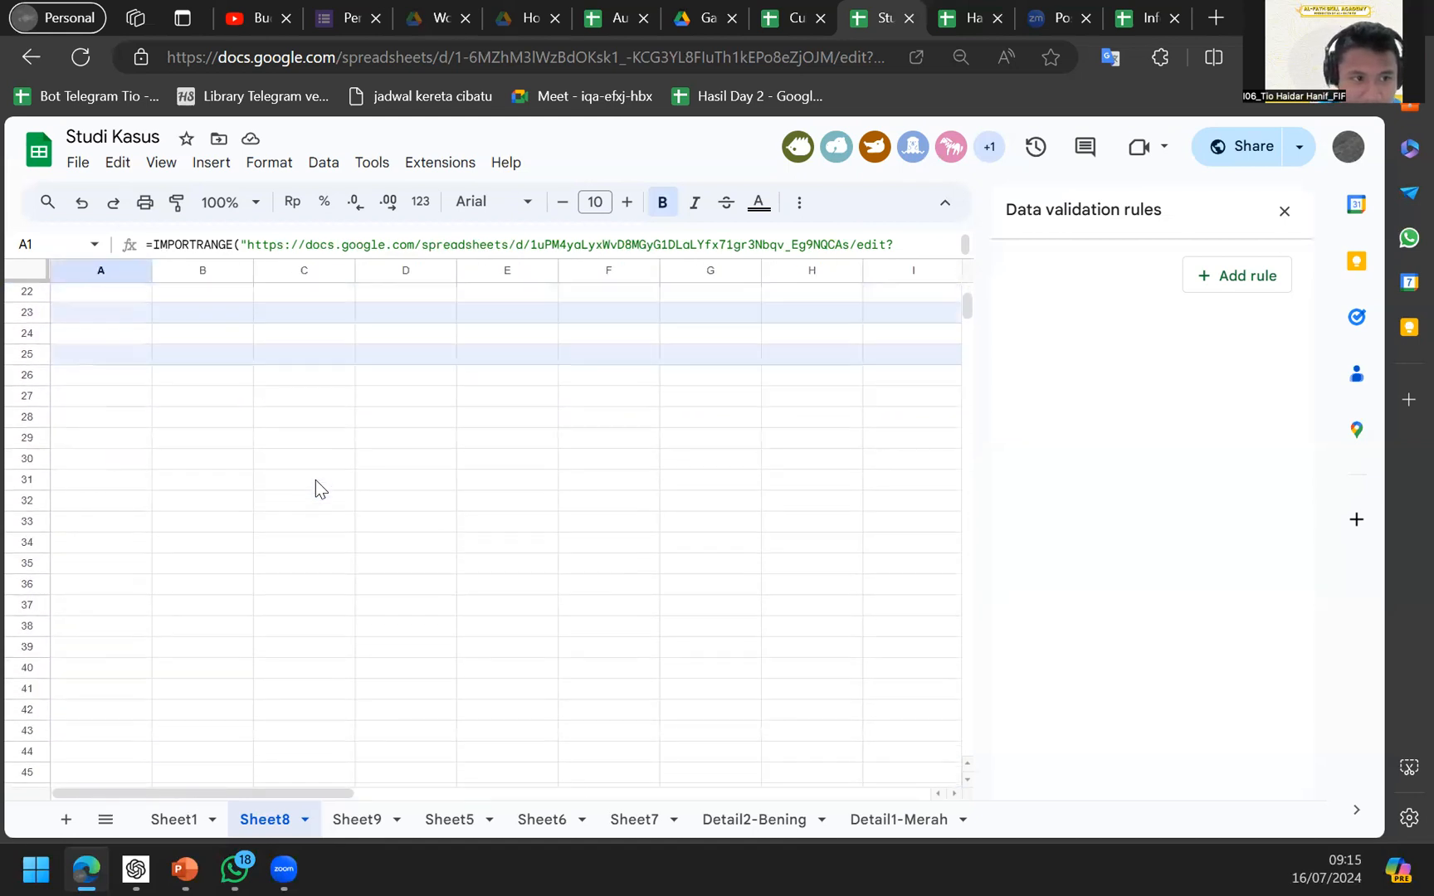
Clear the stray formula in C30 that blocks the imported array.
click(236, 514)
click(183, 452)
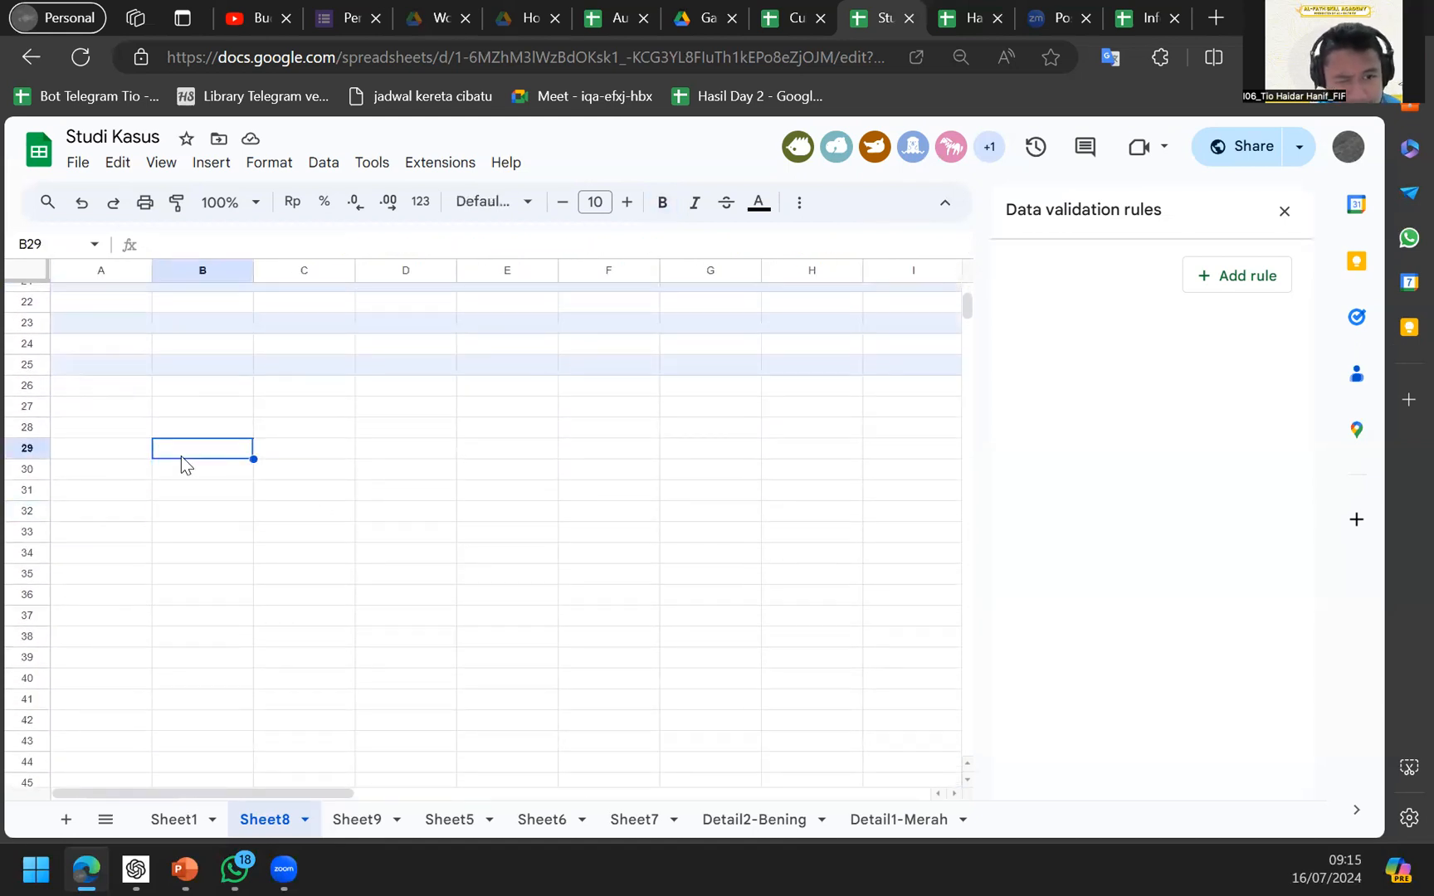
key(Right)
key(Down)
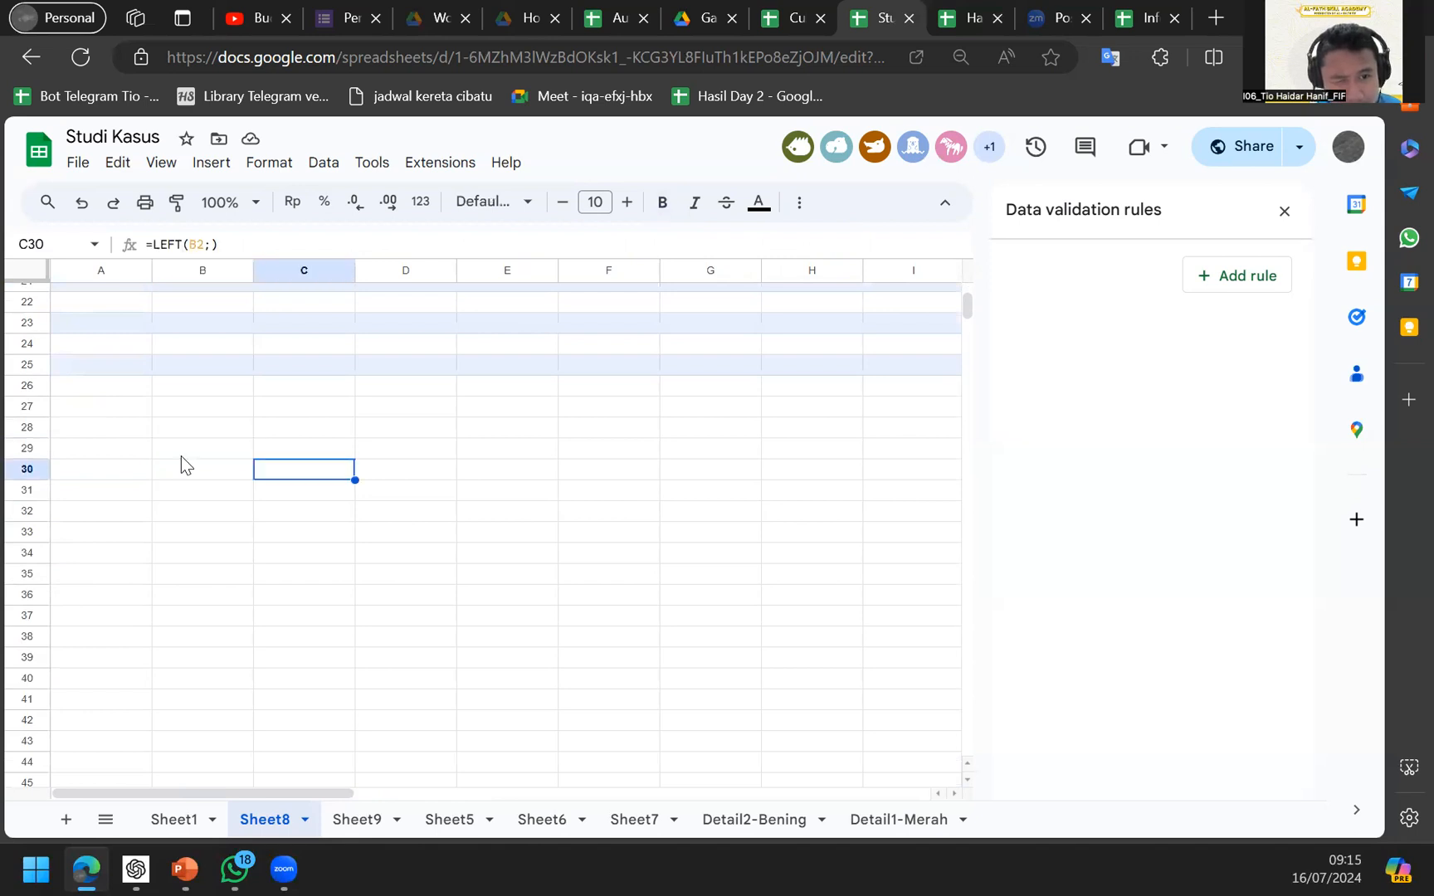
key(Delete)
Clear the leftover RIGHT formula in C31 and check the cells below the table.
key(Up)
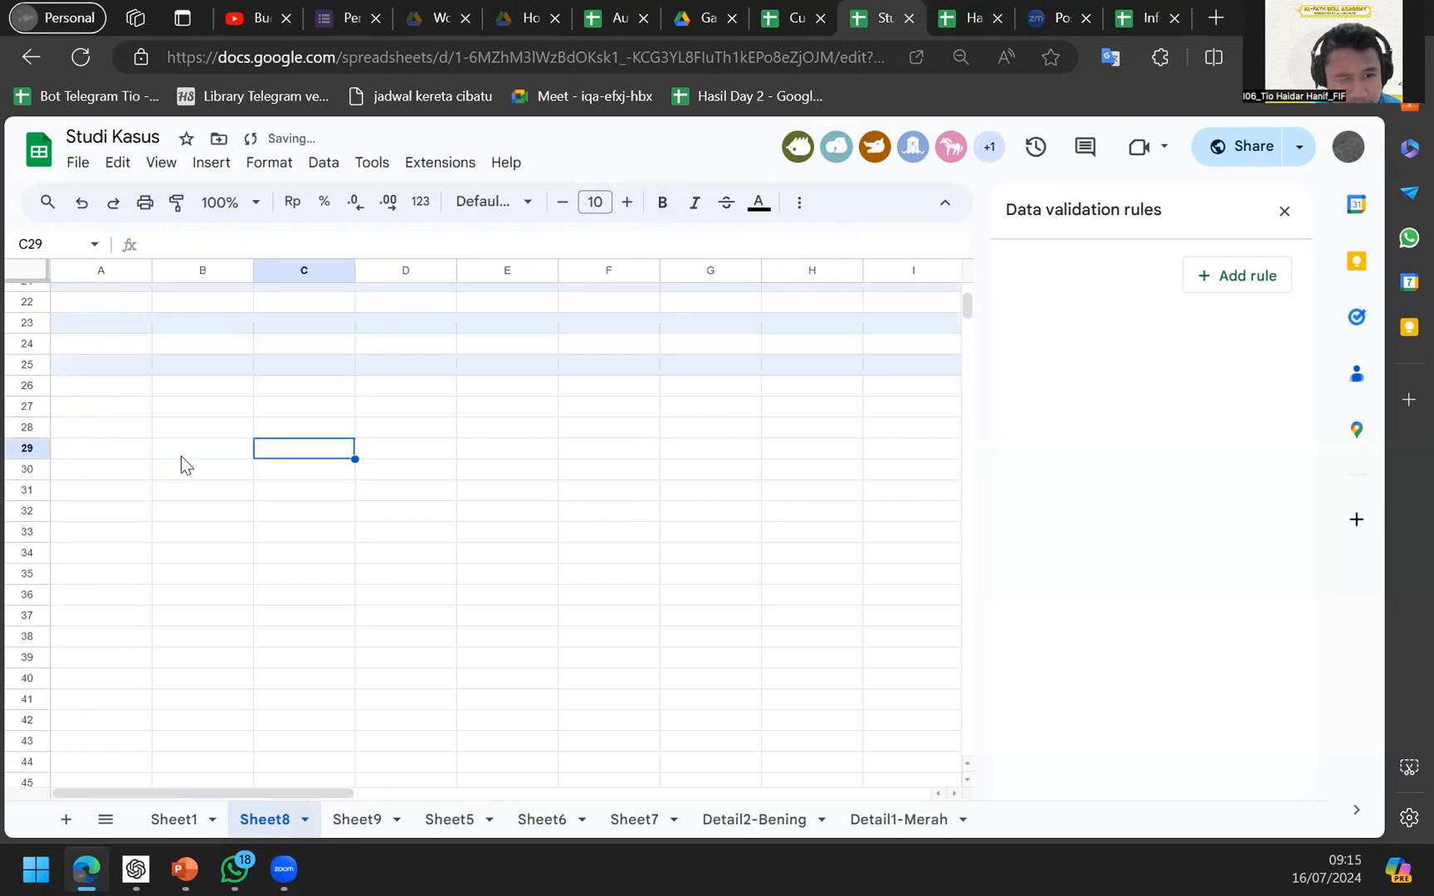
key(ctrl+Up)
key(ctrl+Left)
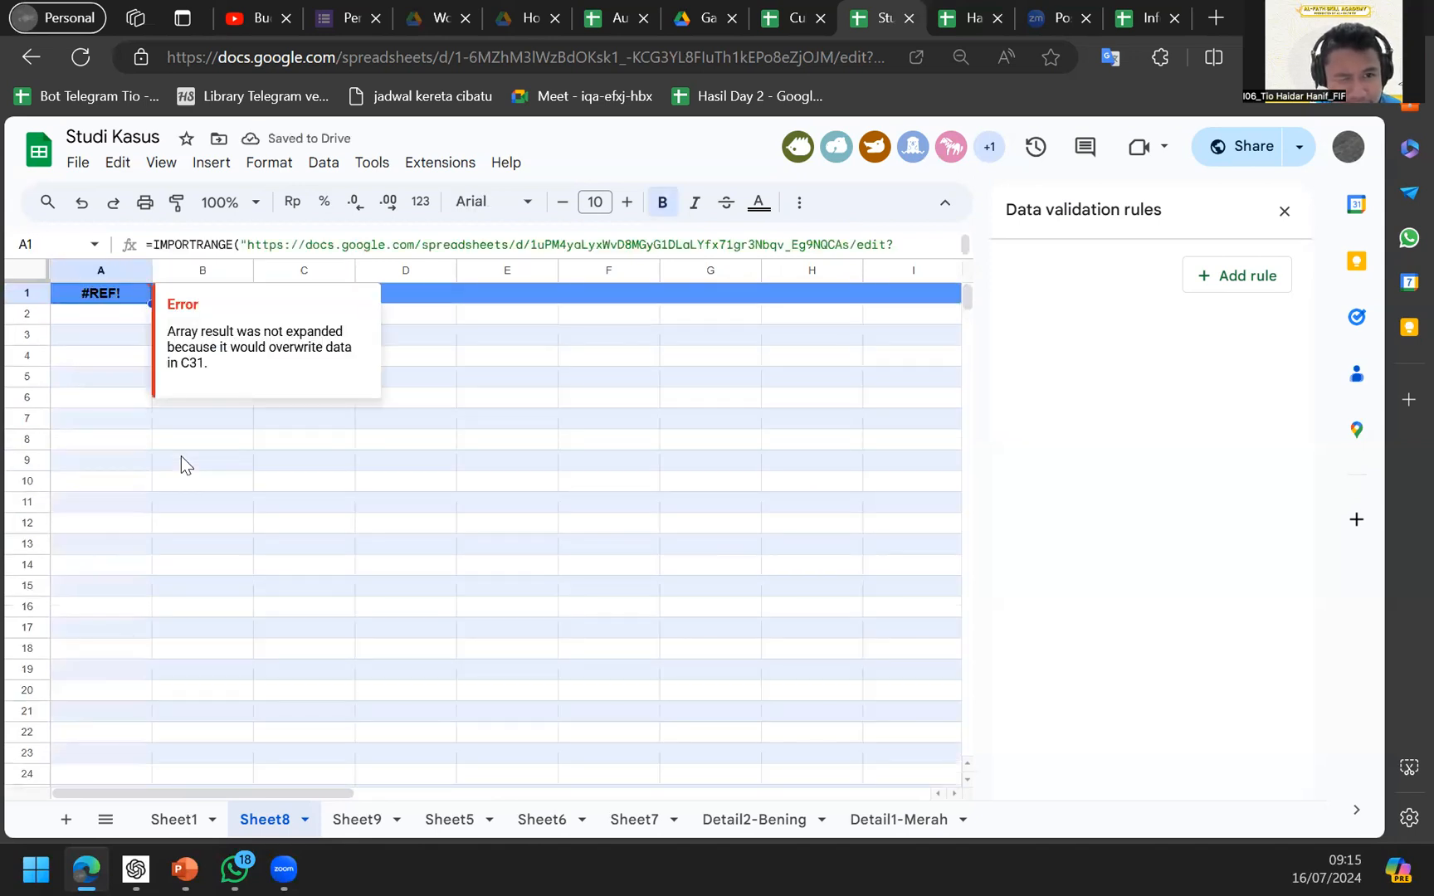
key(Right)
key(Right)
key(ctrl+Down)
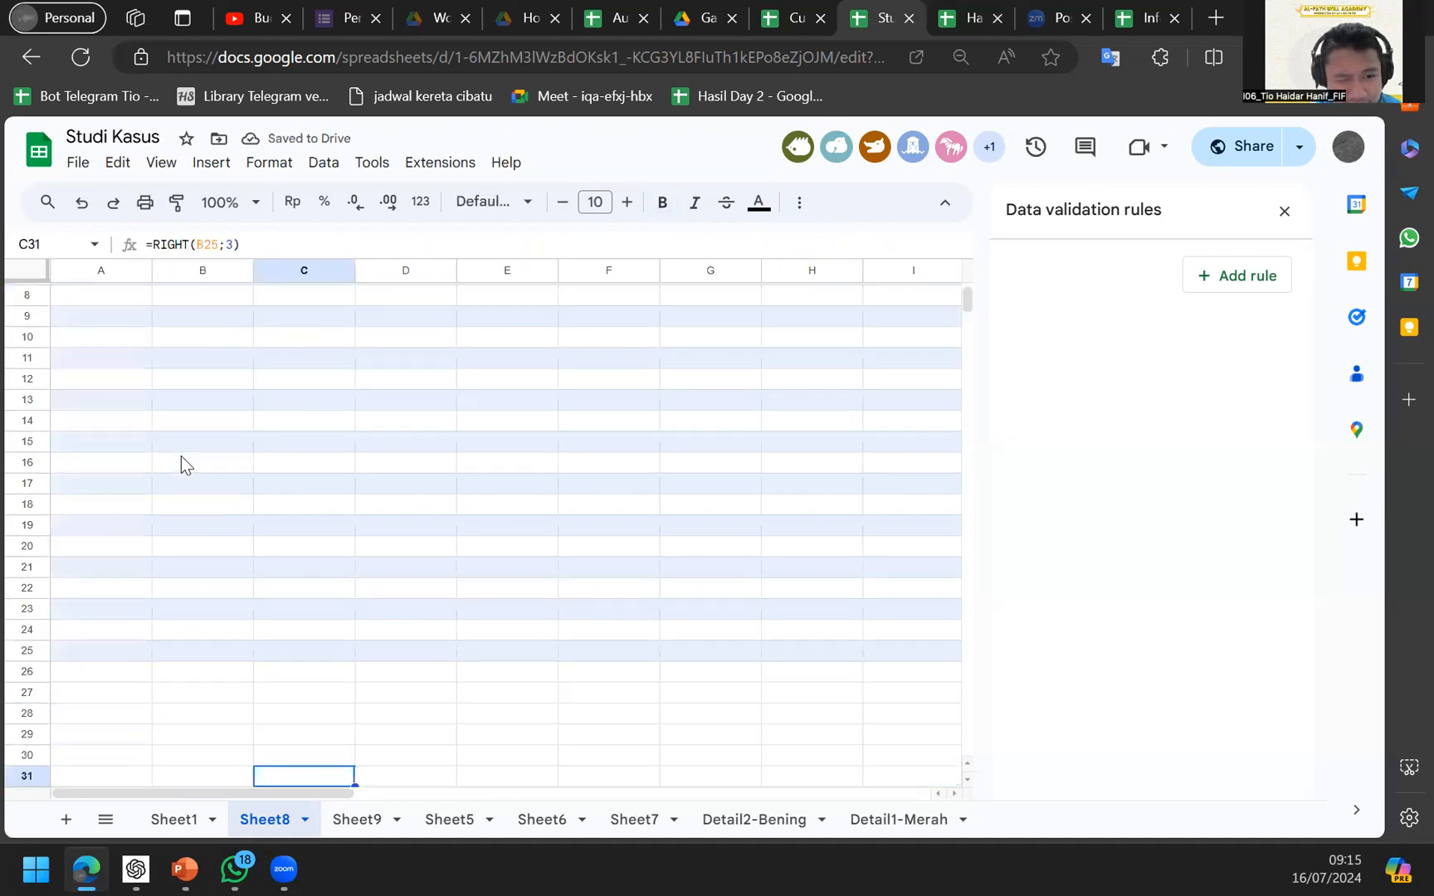
key(Delete)
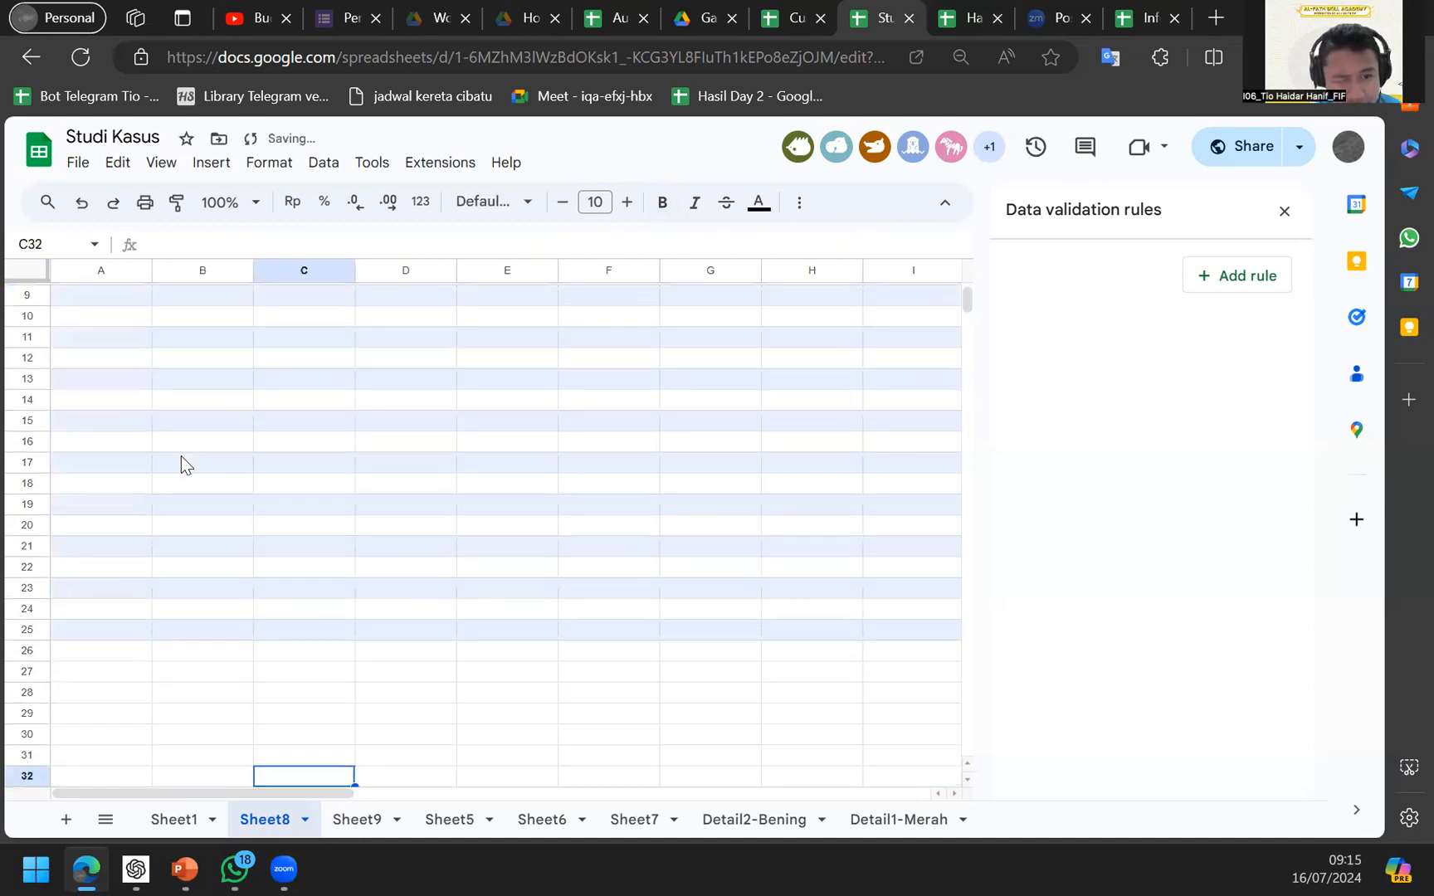
key(Up)
key(Up)
key(Right)
key(Down)
key(Down)
key(Left)
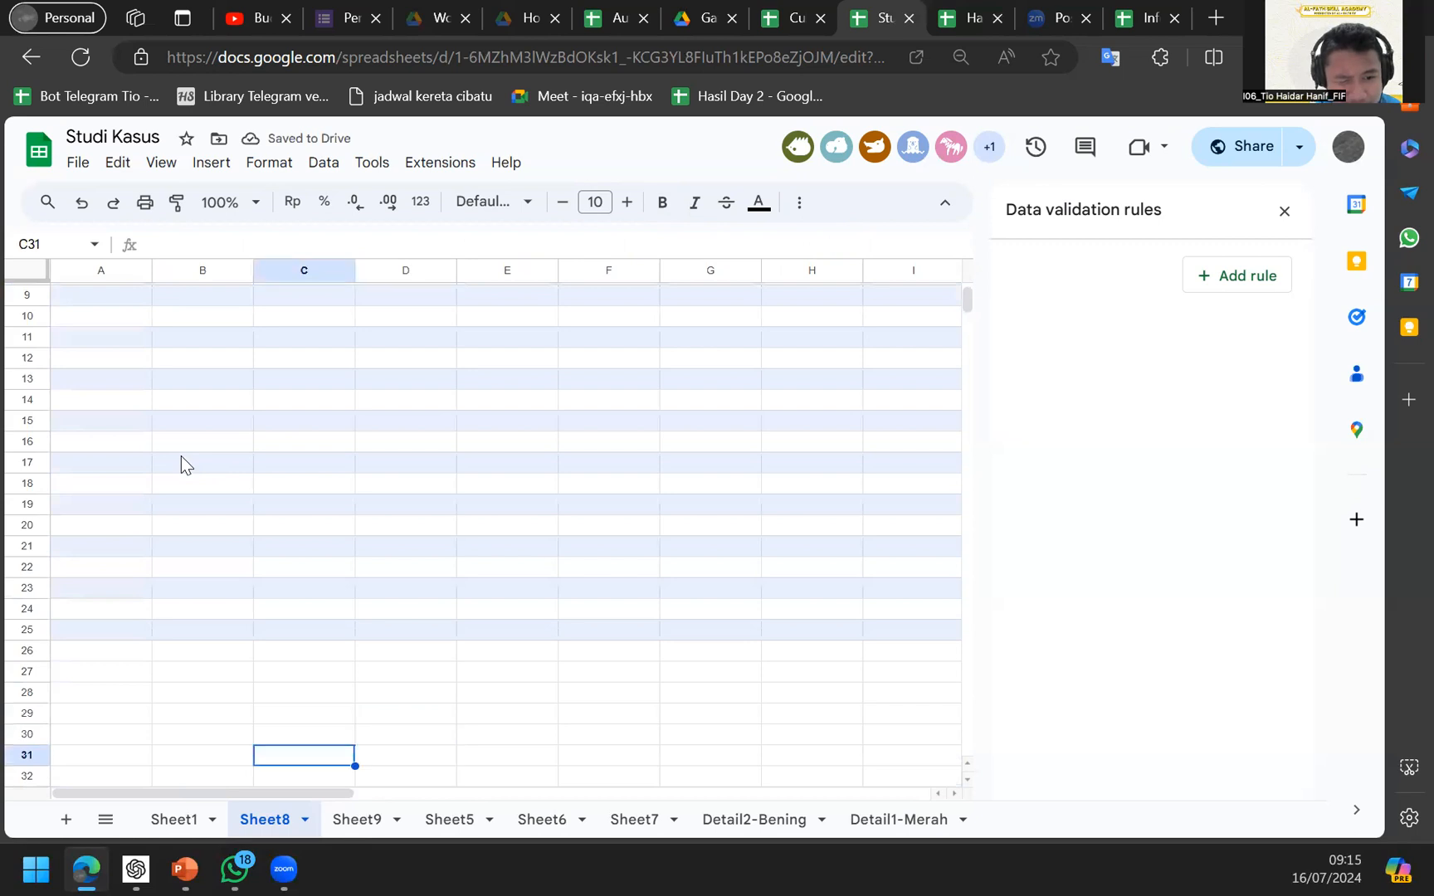
key(Down)
key(Down)
Clear the leftover MID formula in E32 so the import expands.
key(Right)
key(ctrl+Right)
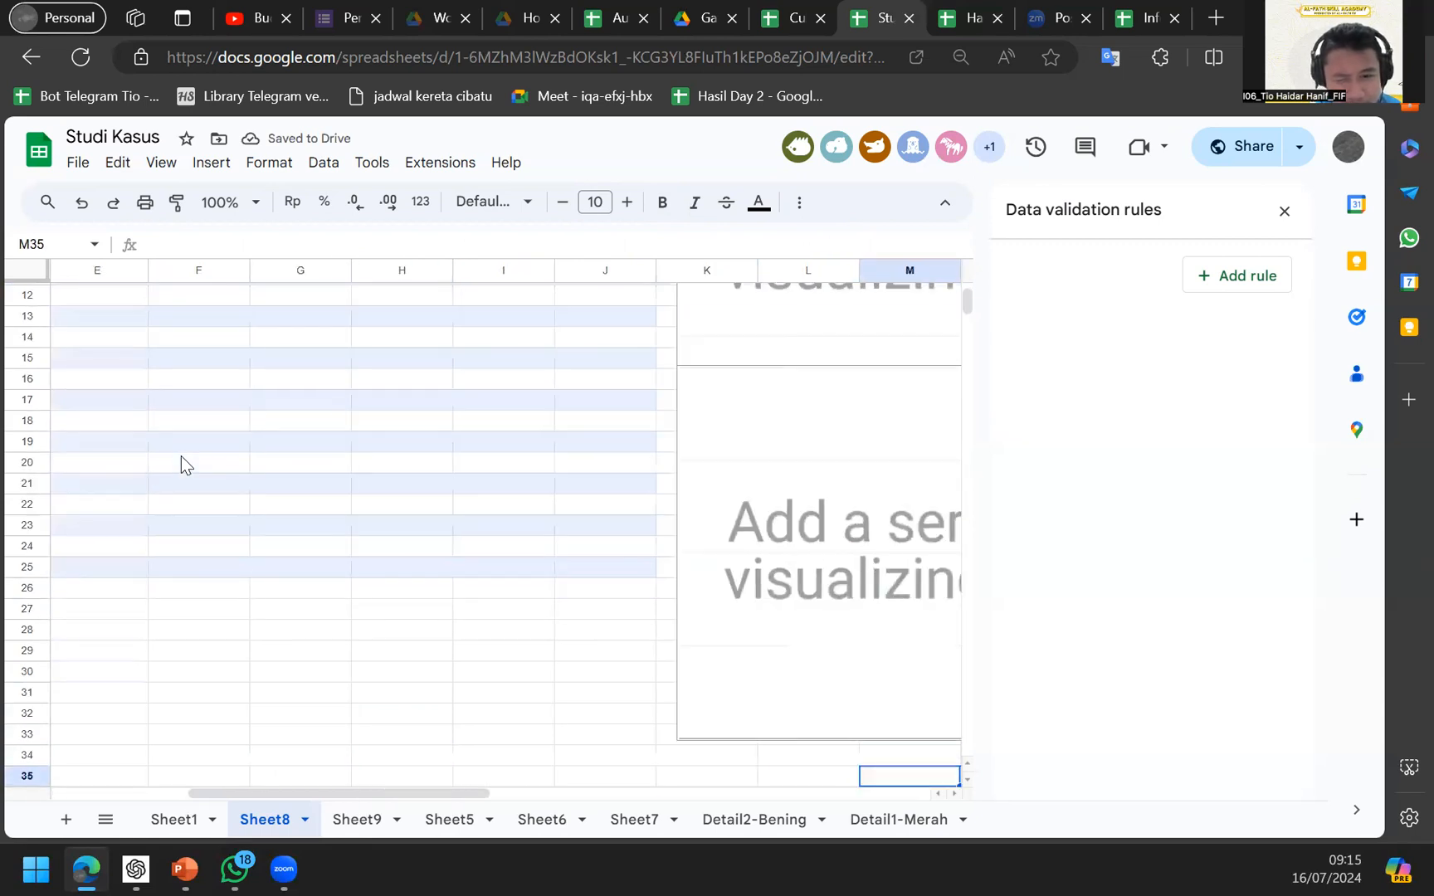
key(ctrl+Up)
key(ctrl+Left)
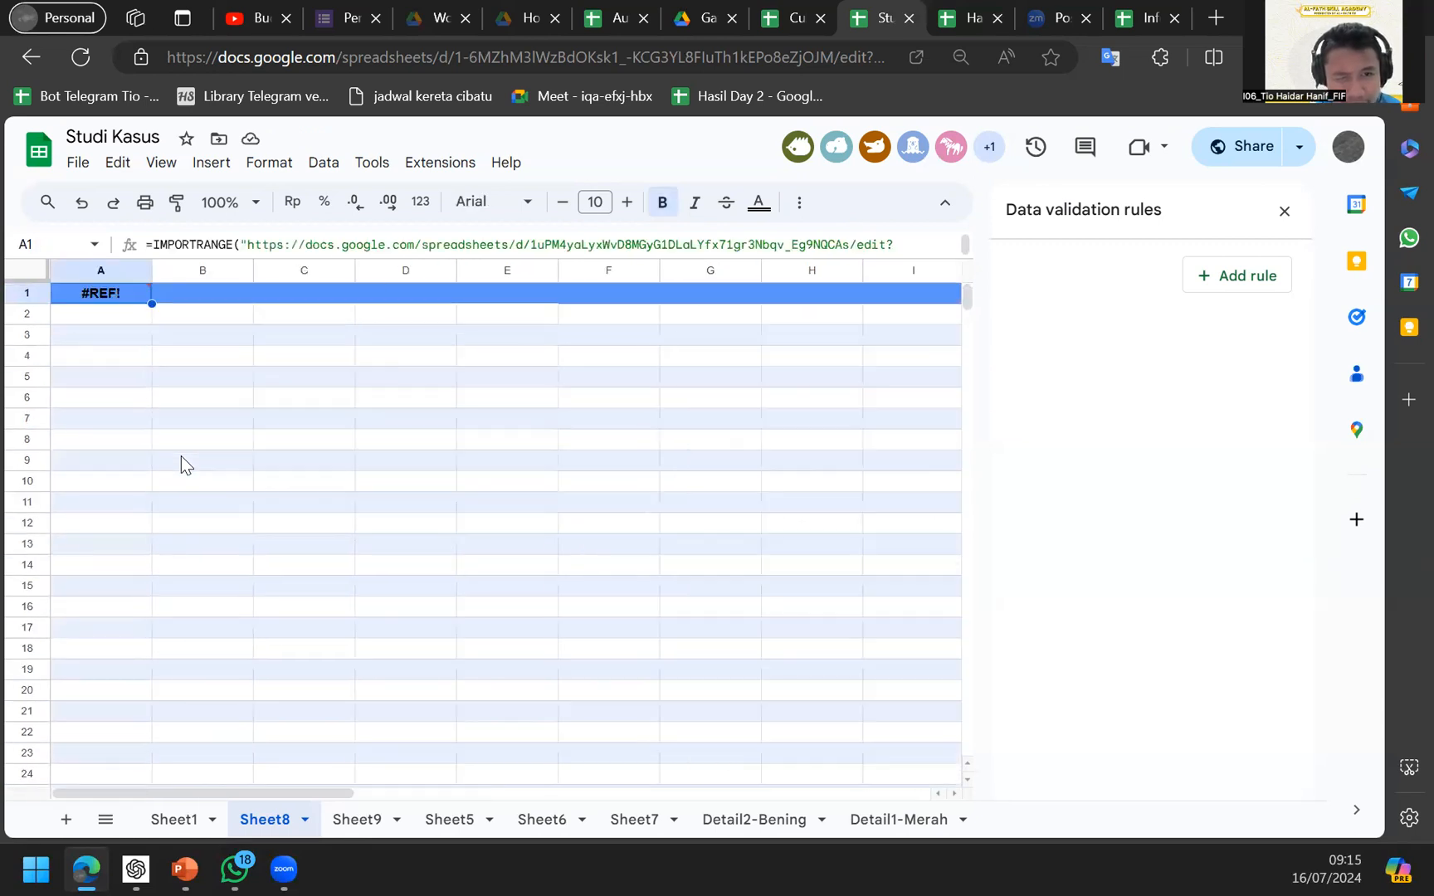
key(Right)
key(Right)
key(Right)
key(Right)
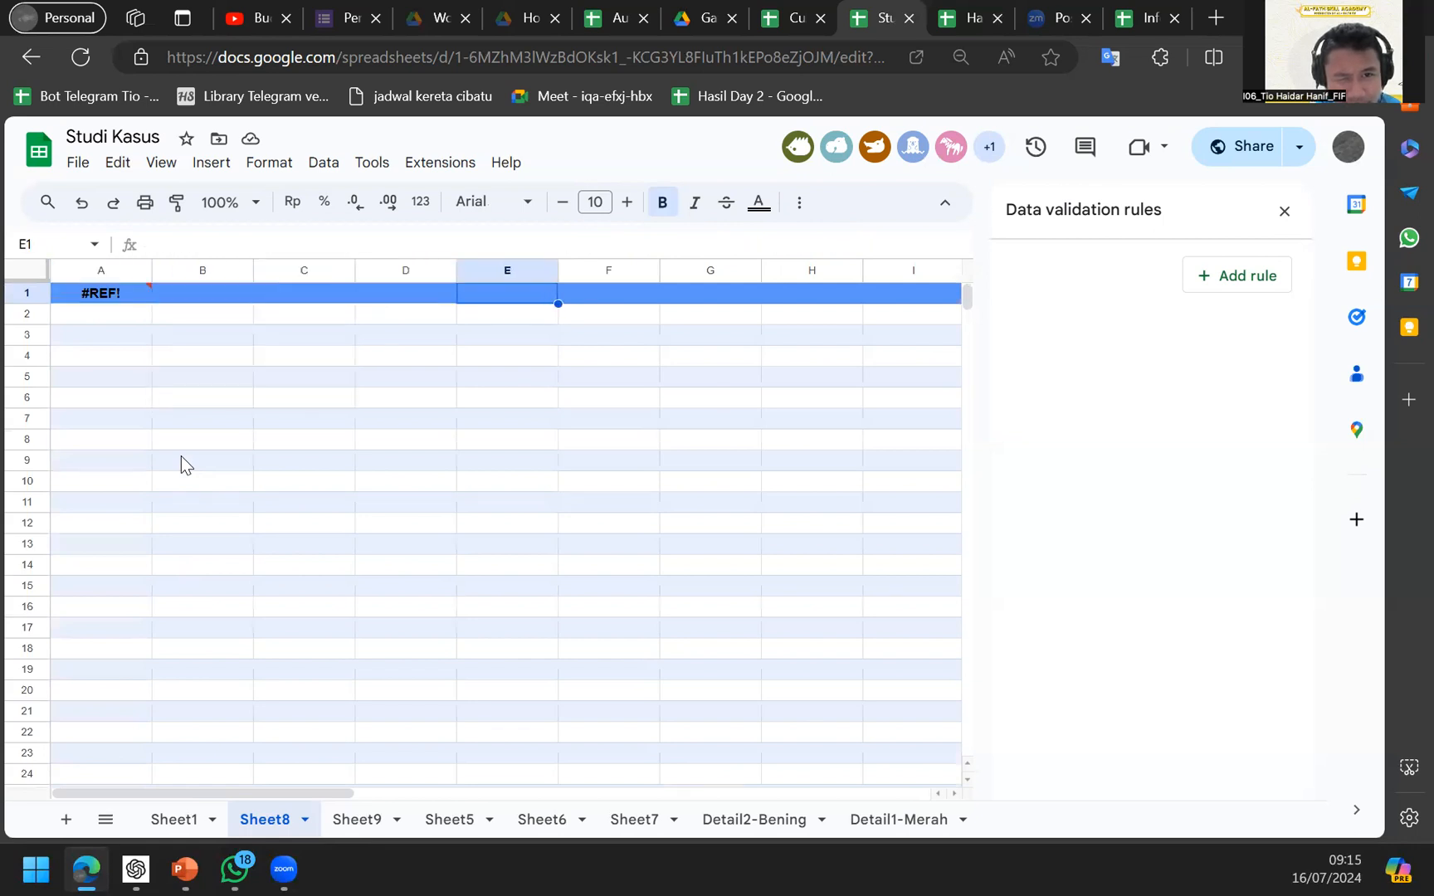
key(ctrl+Down)
key(Delete)
key(Up)
key(Up)
key(Up)
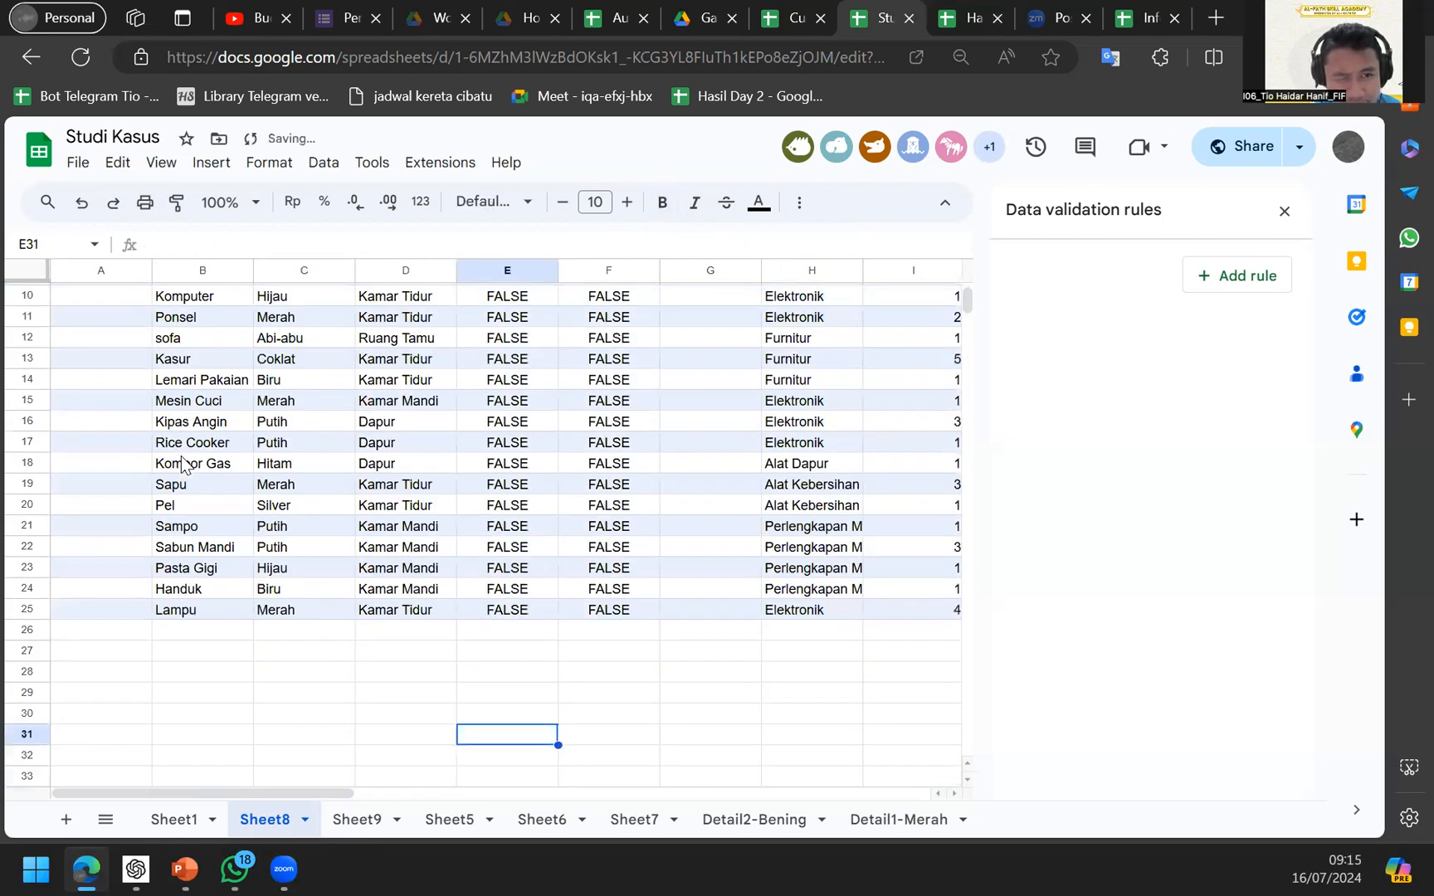
key(Up)
key(Up)
key(Up)
key(Up)
key(Up)
key(Up)
key(Up)
key(Up)
key(Up)
key(Up)
key(Up)
key(Up)
key(Up)
key(Up)
key(Up)
key(Up)
key(Up)
key(Up)
key(Up)
key(Up)
key(Left)
key(Left)
key(Left)
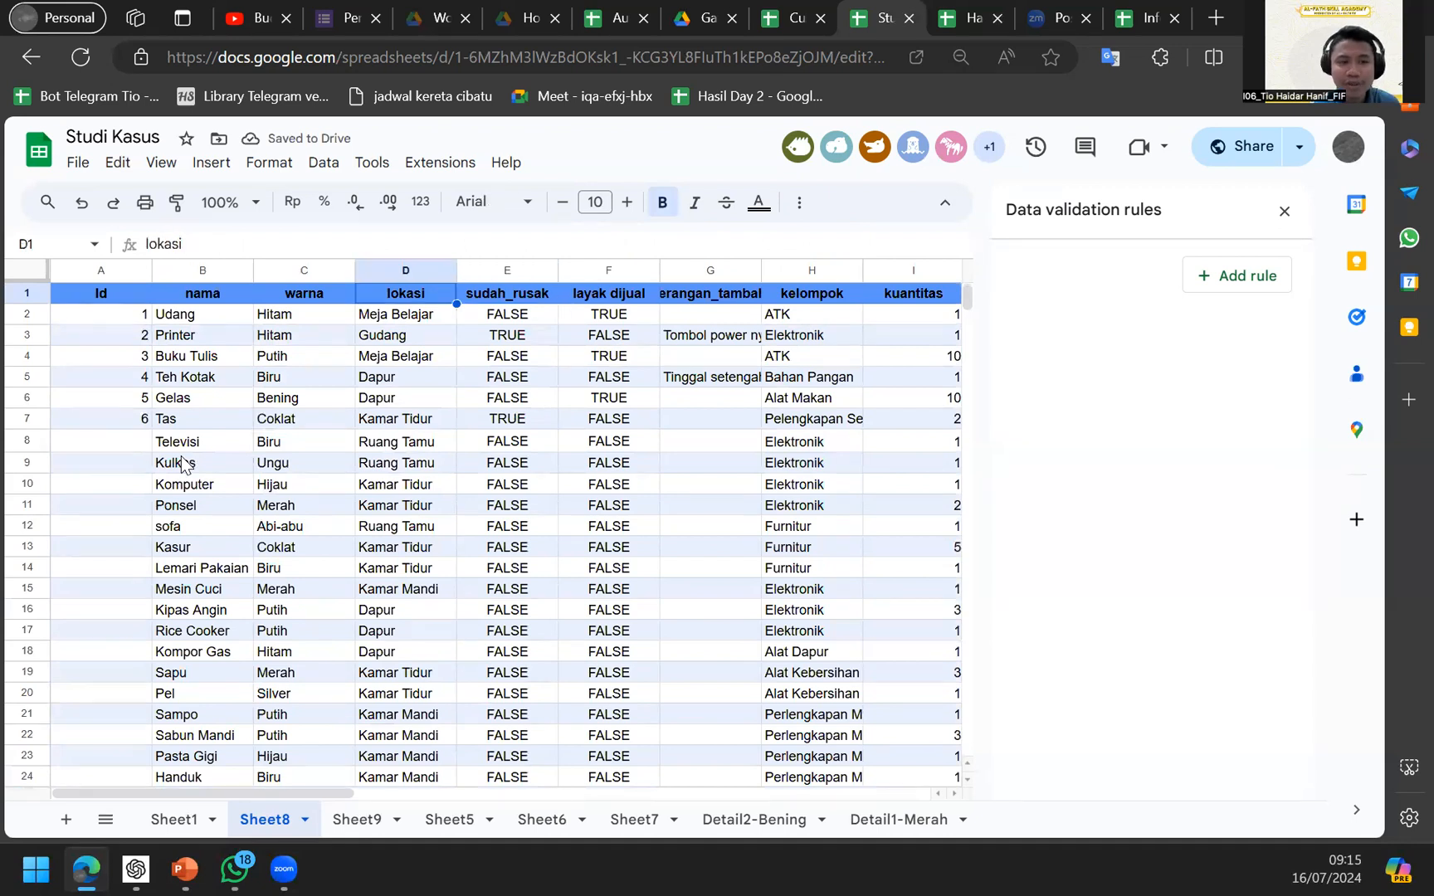
key(Down)
key(Up)
key(Right)
key(Left)
key(Left)
key(Right)
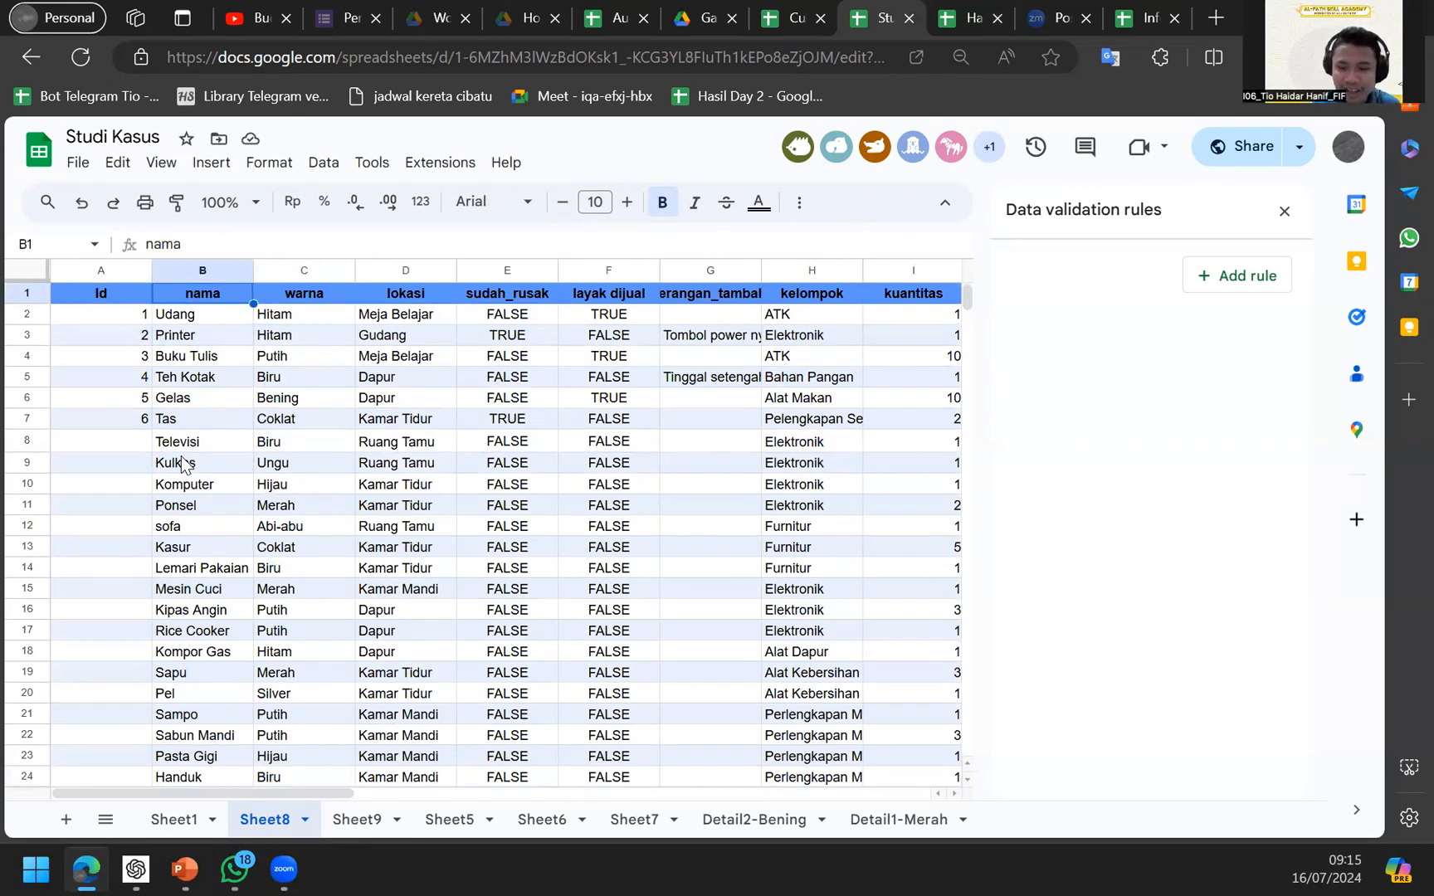
key(Down)
key(Right)
key(Down)
key(Right)
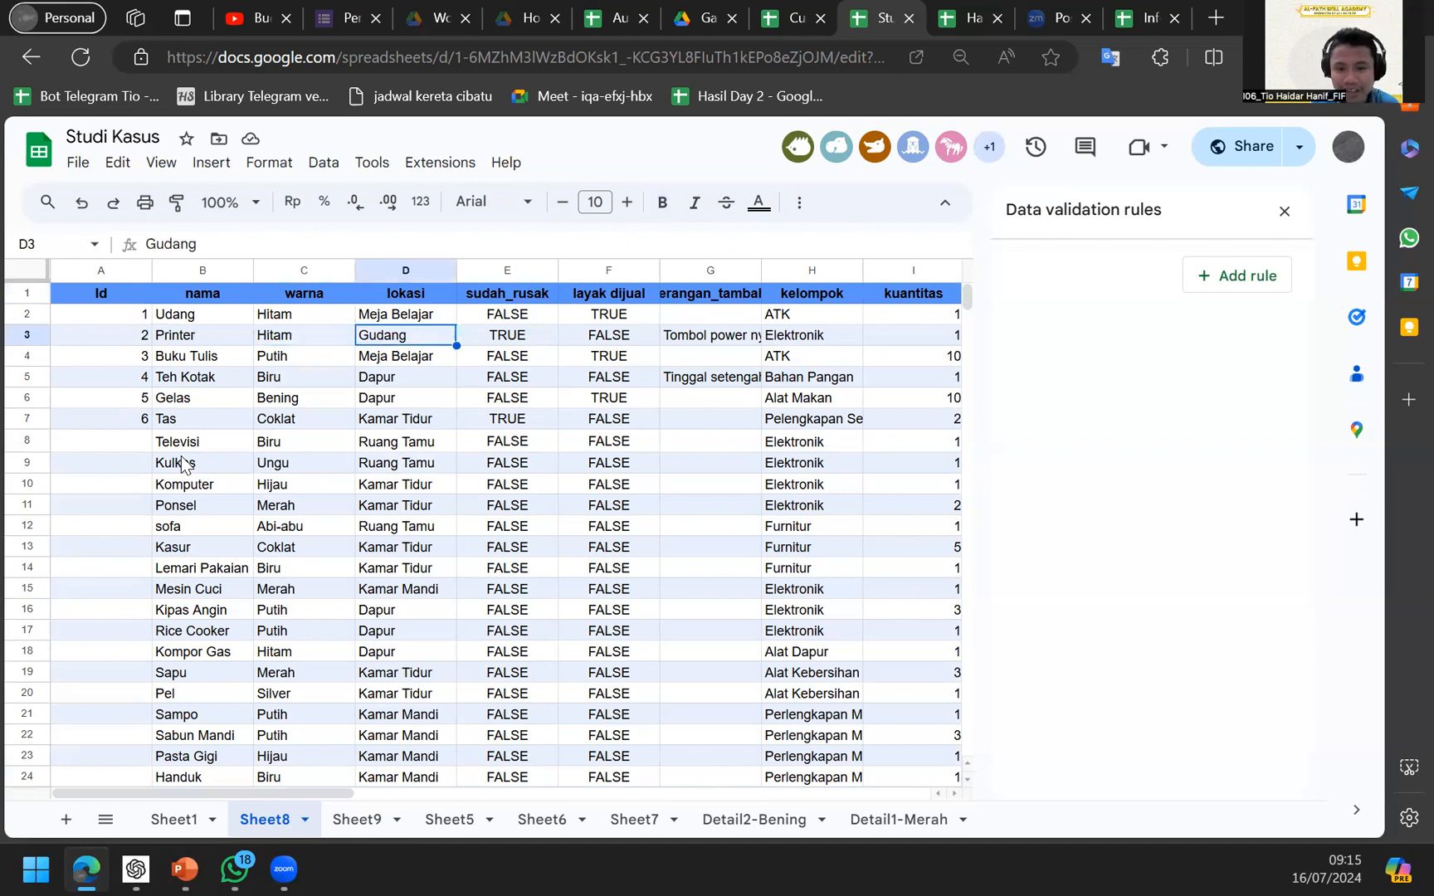
text(lokasi)
key(Return)
key(Left)
key(Left)
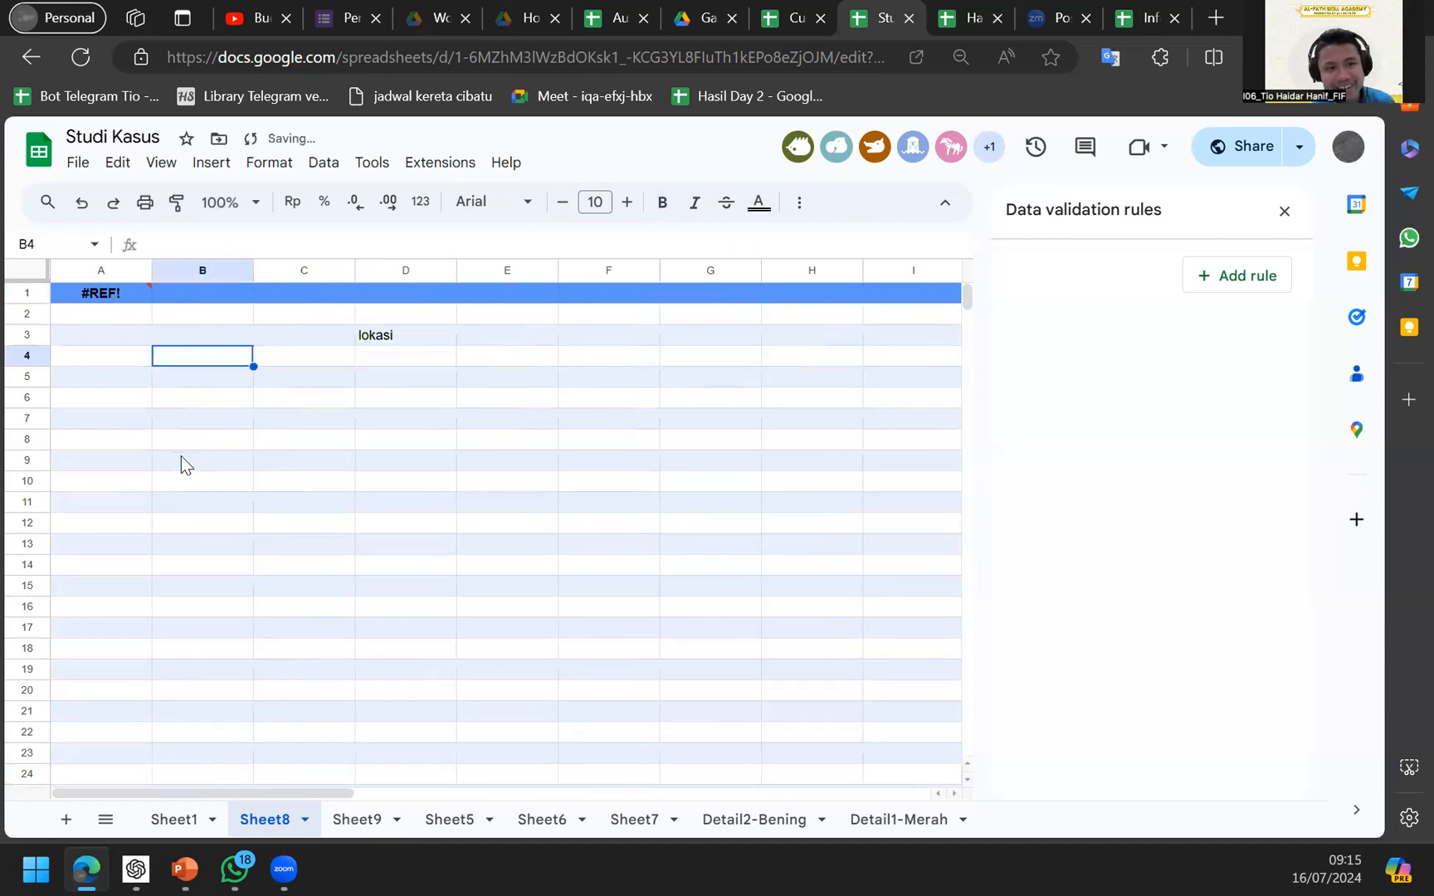
key(Up)
key(Right)
key(Right)
key(ctrl+z)
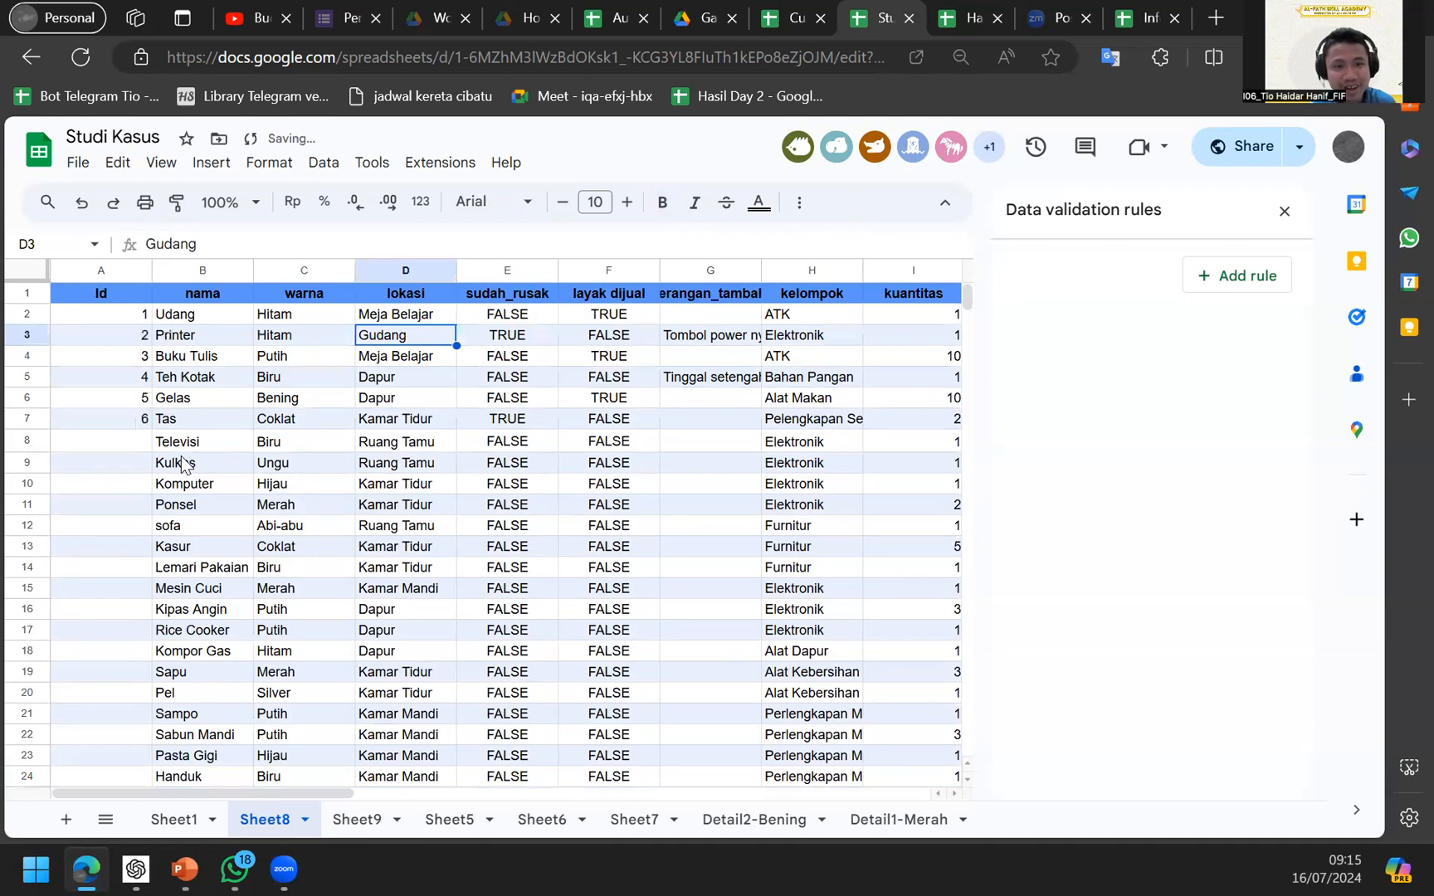
key(Left)
key(Up)
key(Left)
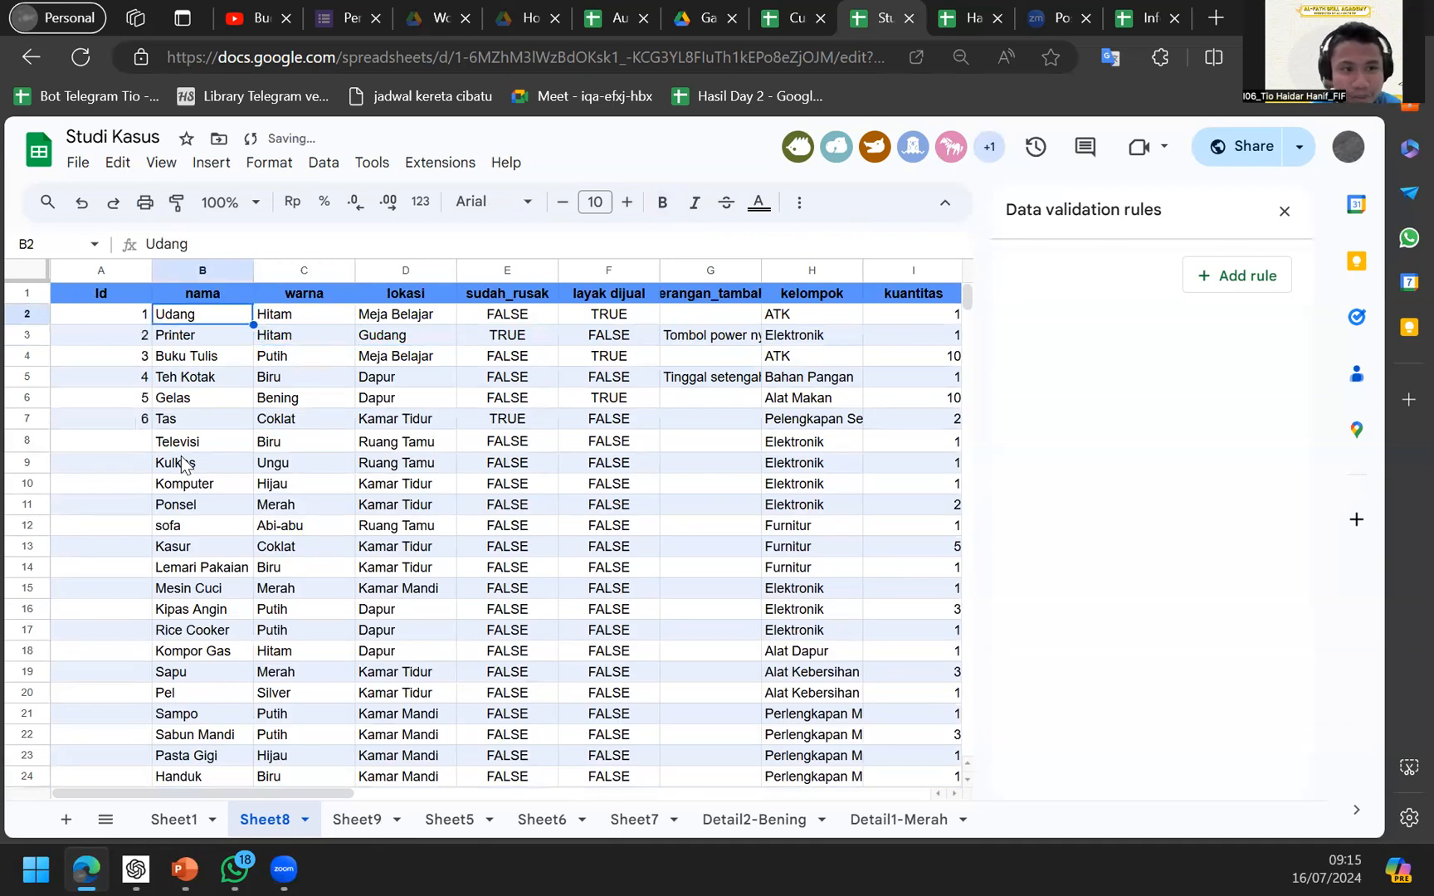
key(Up)
key(Left)
key(Down)
key(Right)
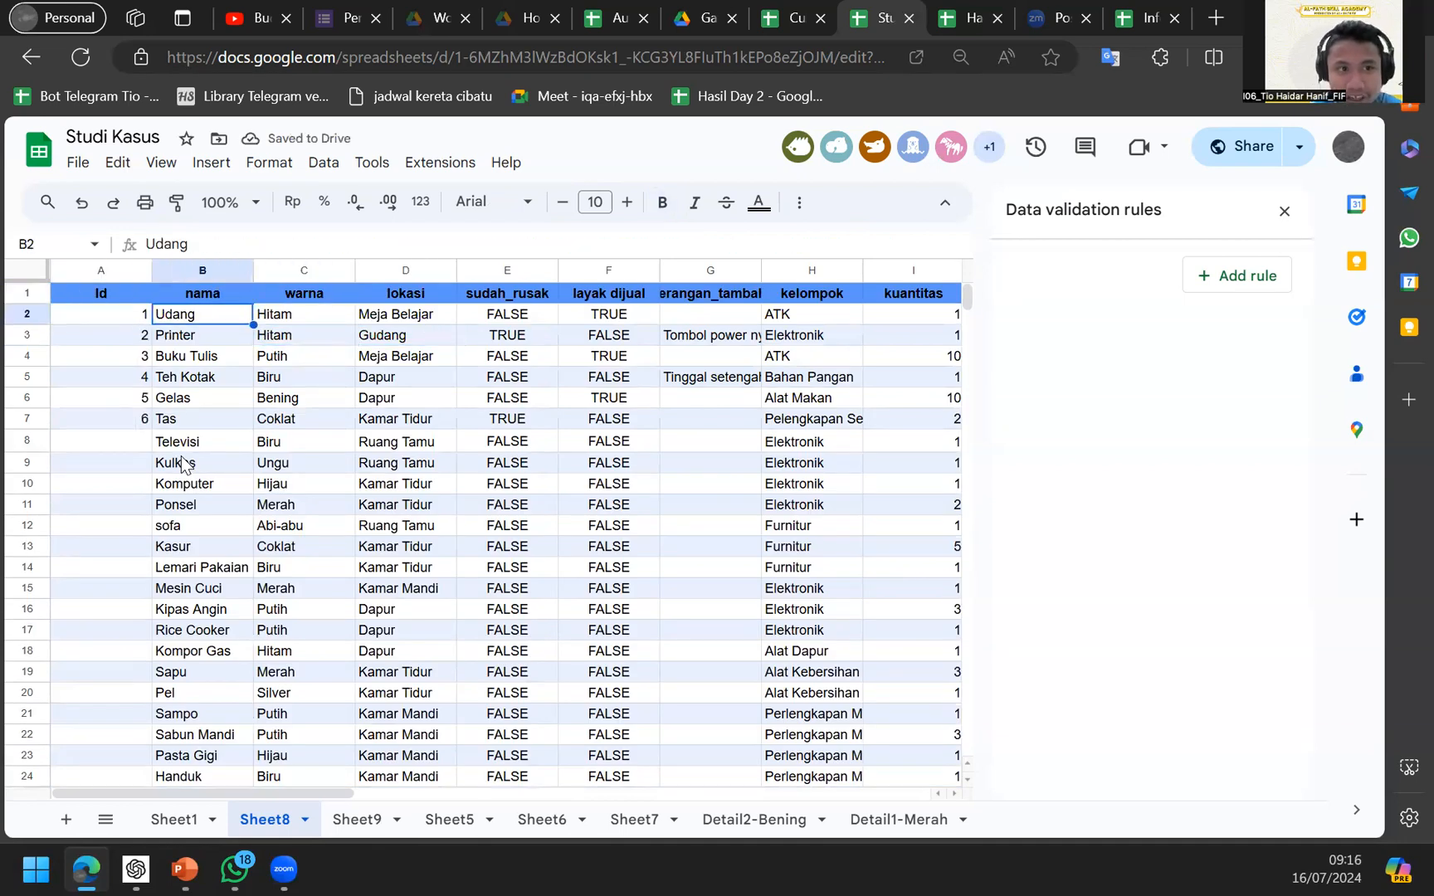
In Hasil Day 2, restore the first item name to Pulpen Tinta Hitam.
click(969, 18)
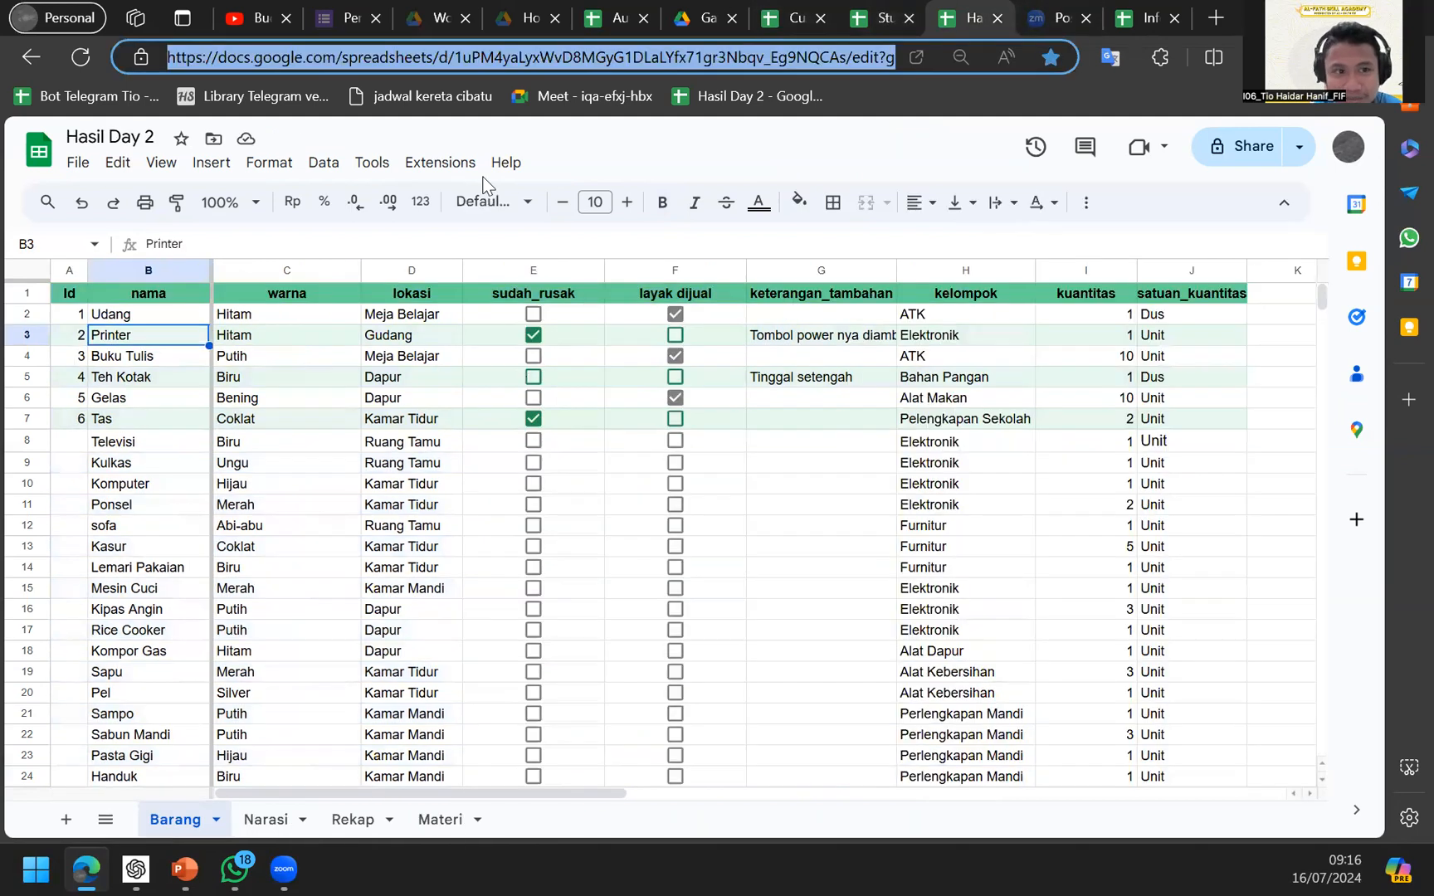
key(ctrl+l)
click(81, 382)
key(ctrl+z)
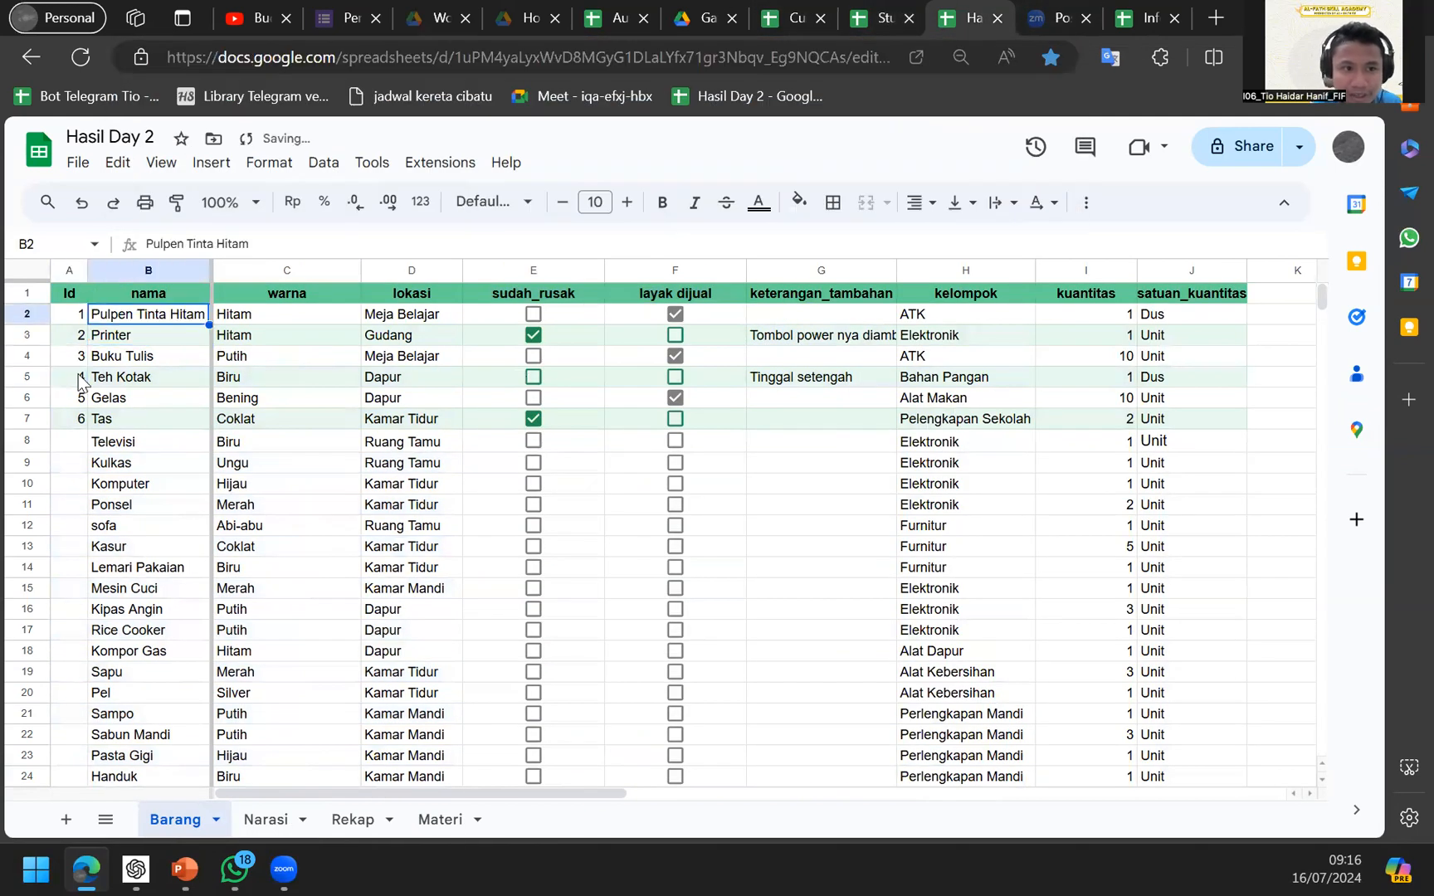
On Sheet8, confirm Pulpen Tinta Hitam appears and widen column B to fit it.
click(872, 17)
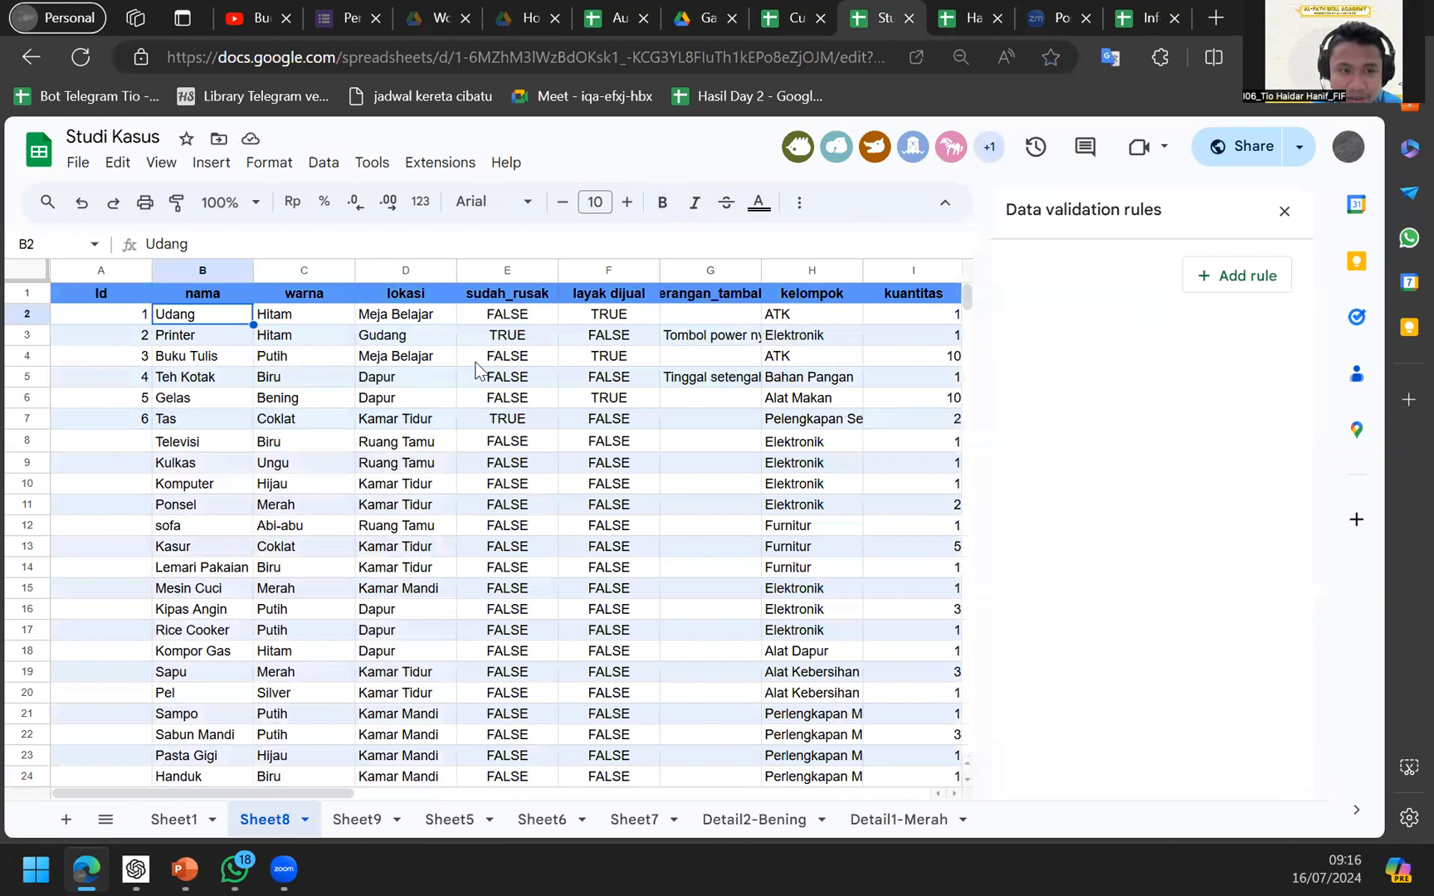
click(398, 462)
click(352, 335)
click(209, 329)
key(ctrl+z)
key(Up)
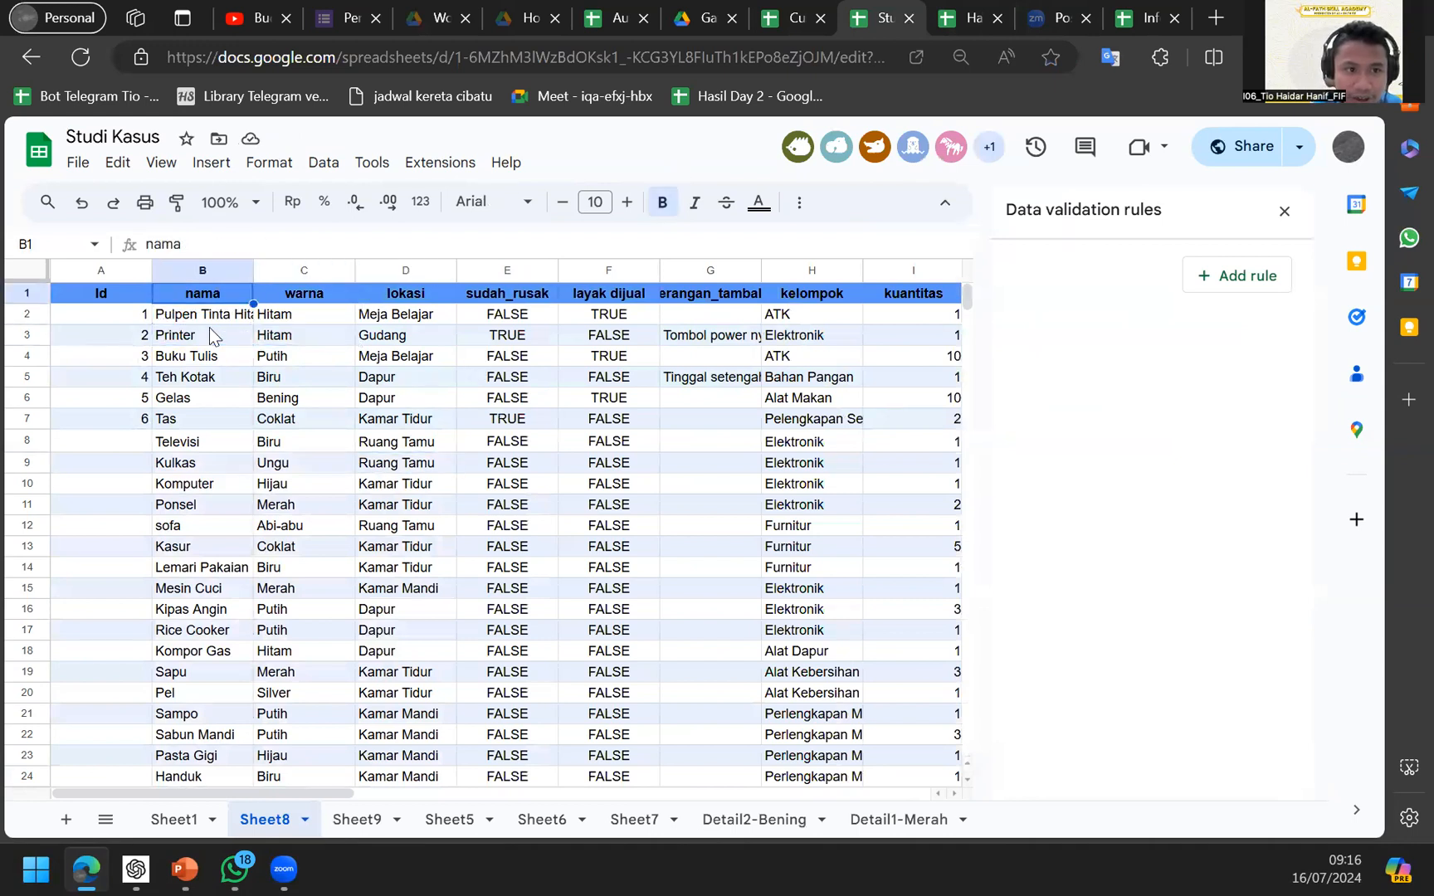
key(Down)
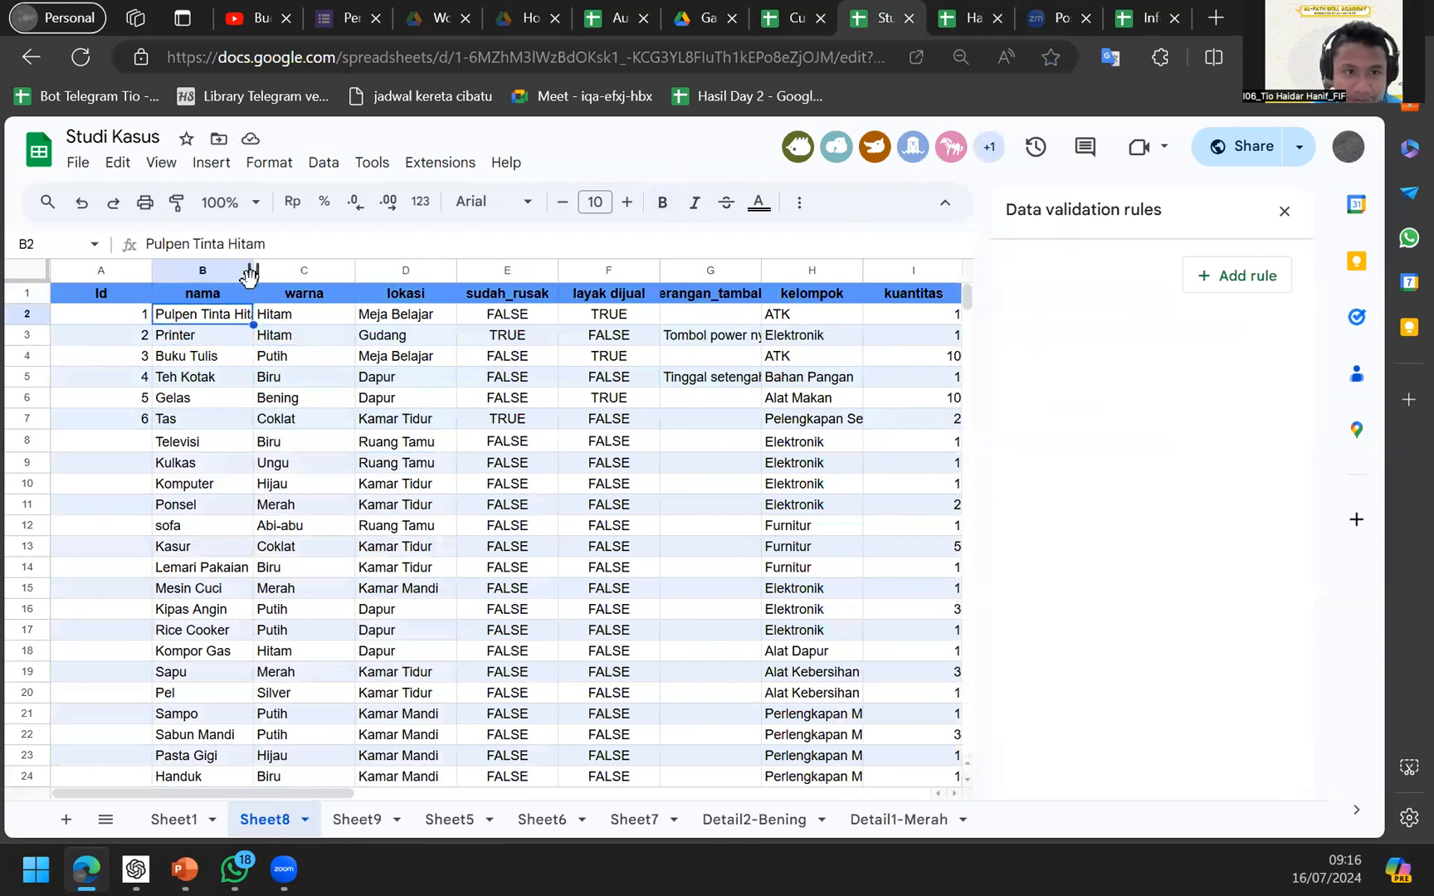
drag(257, 270, 277, 270)
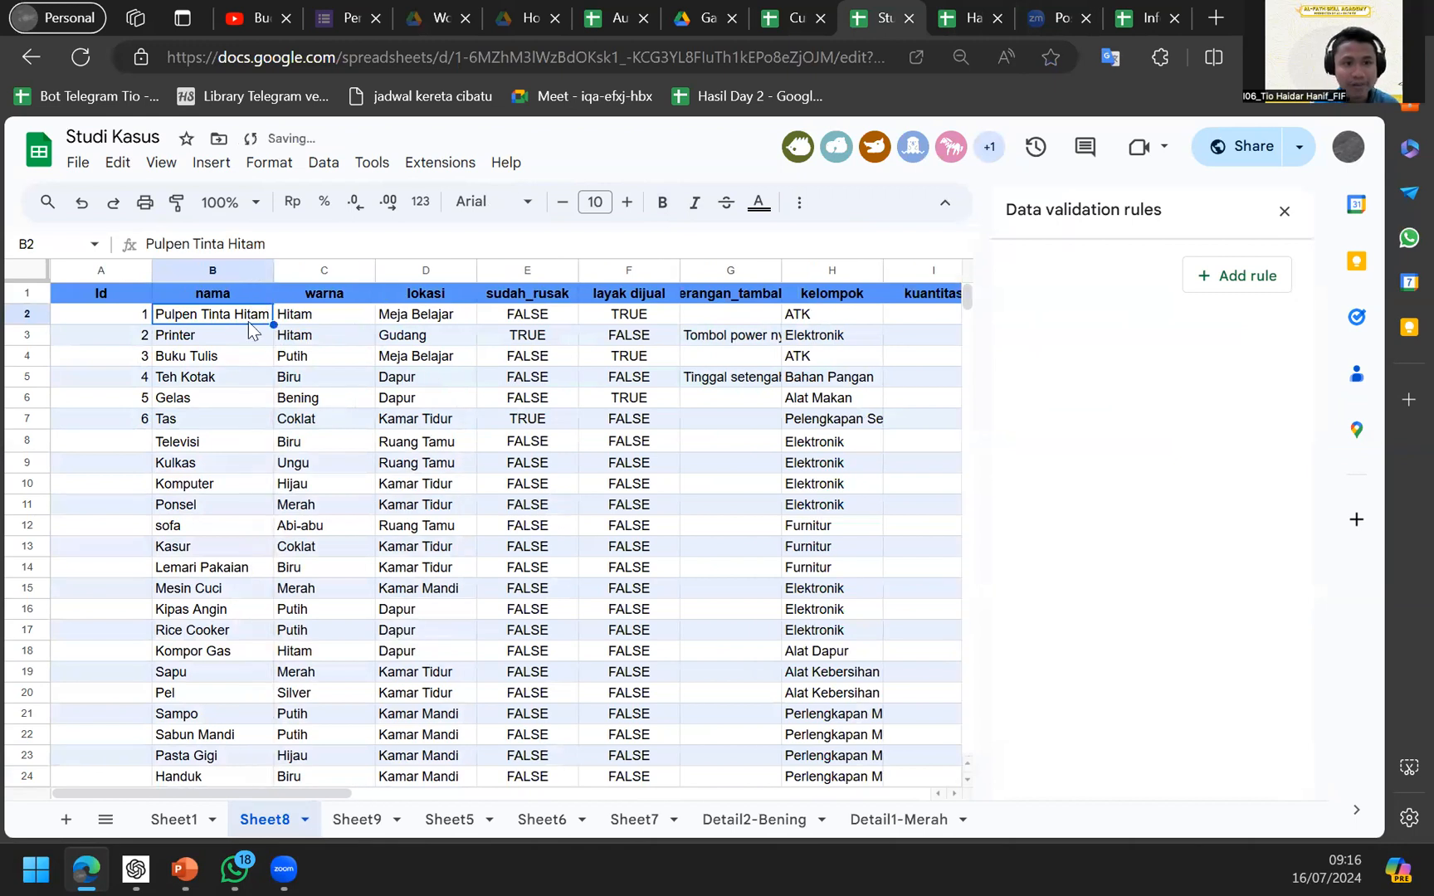
click(240, 358)
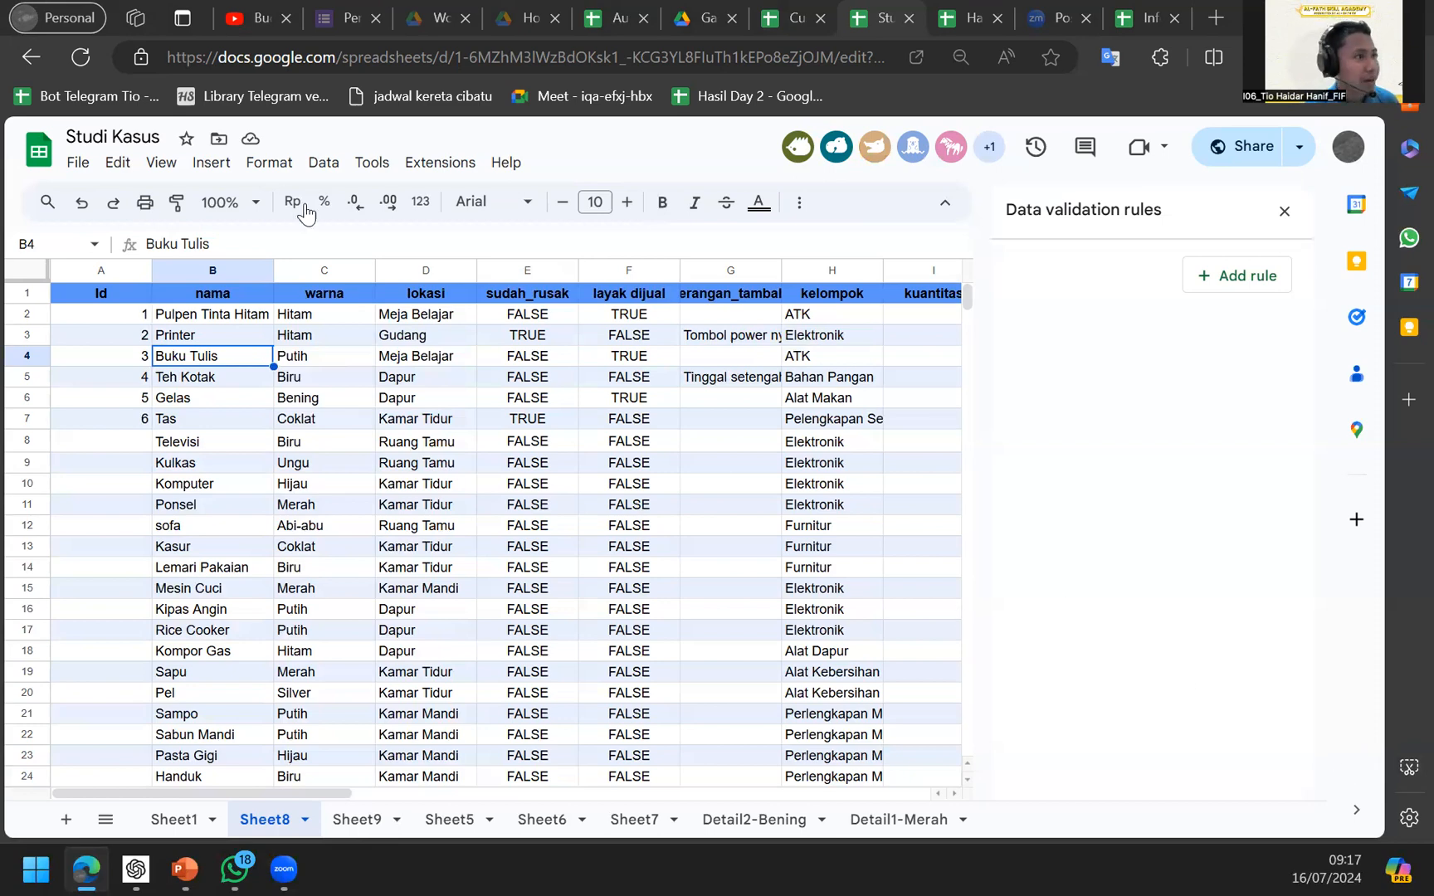
key(alt+Tab)
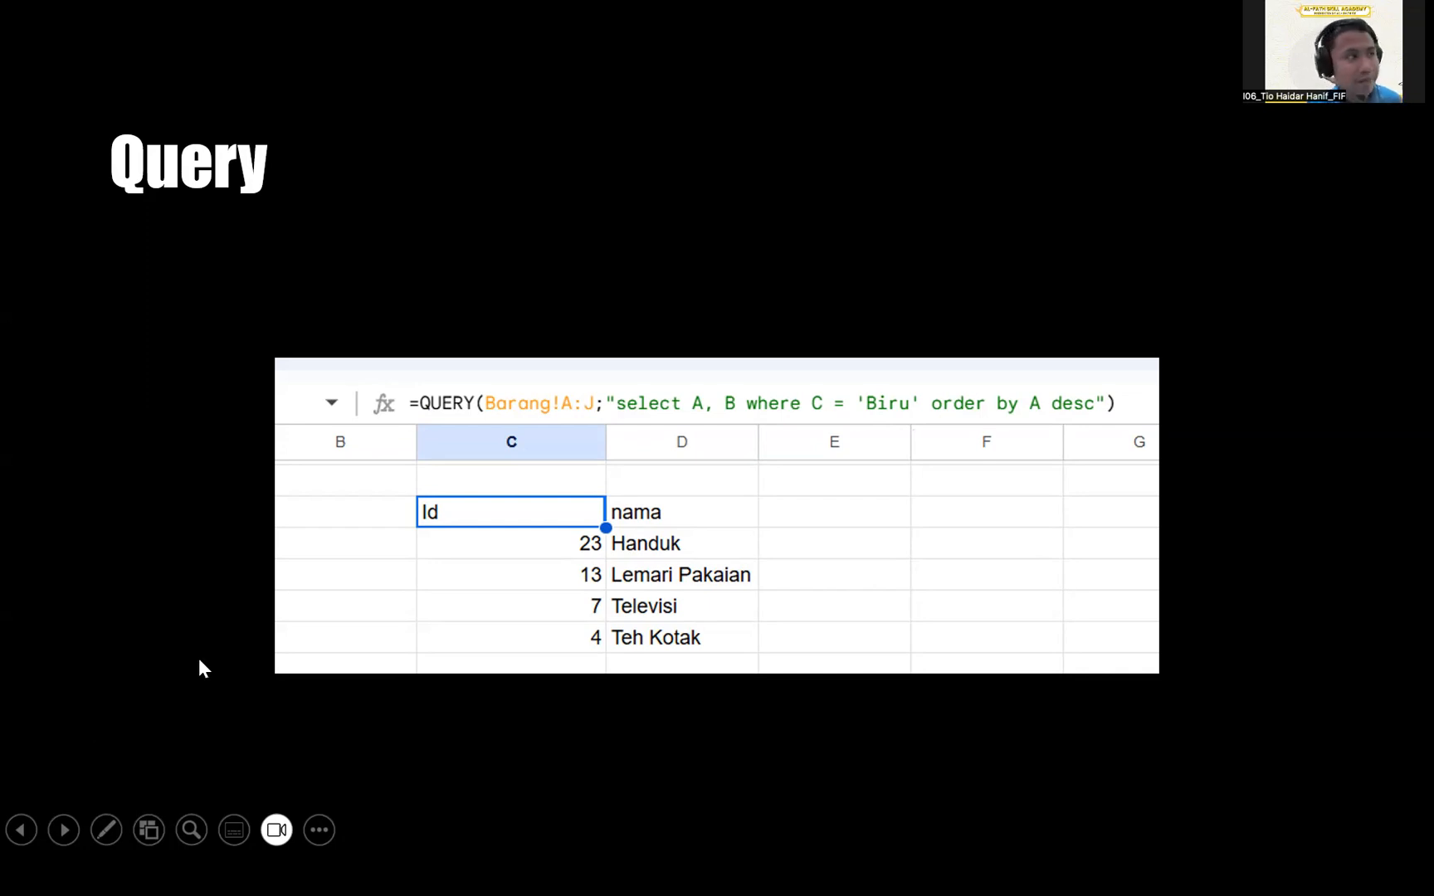
key(alt+Tab)
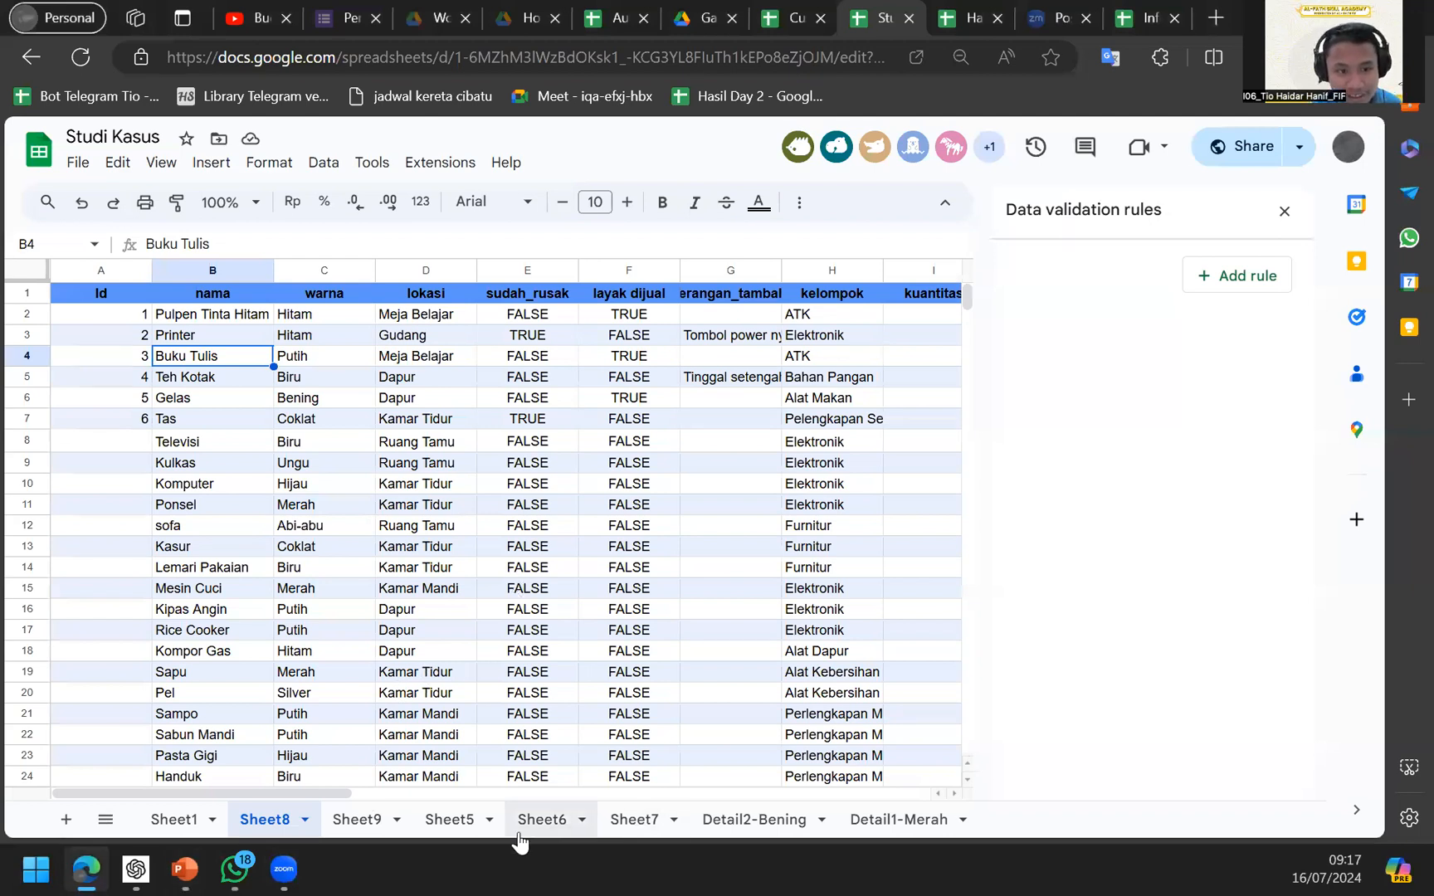
Review Sheet9 and Sheet5, then return to the slideshow on the Tugas Day 3 slide.
click(340, 818)
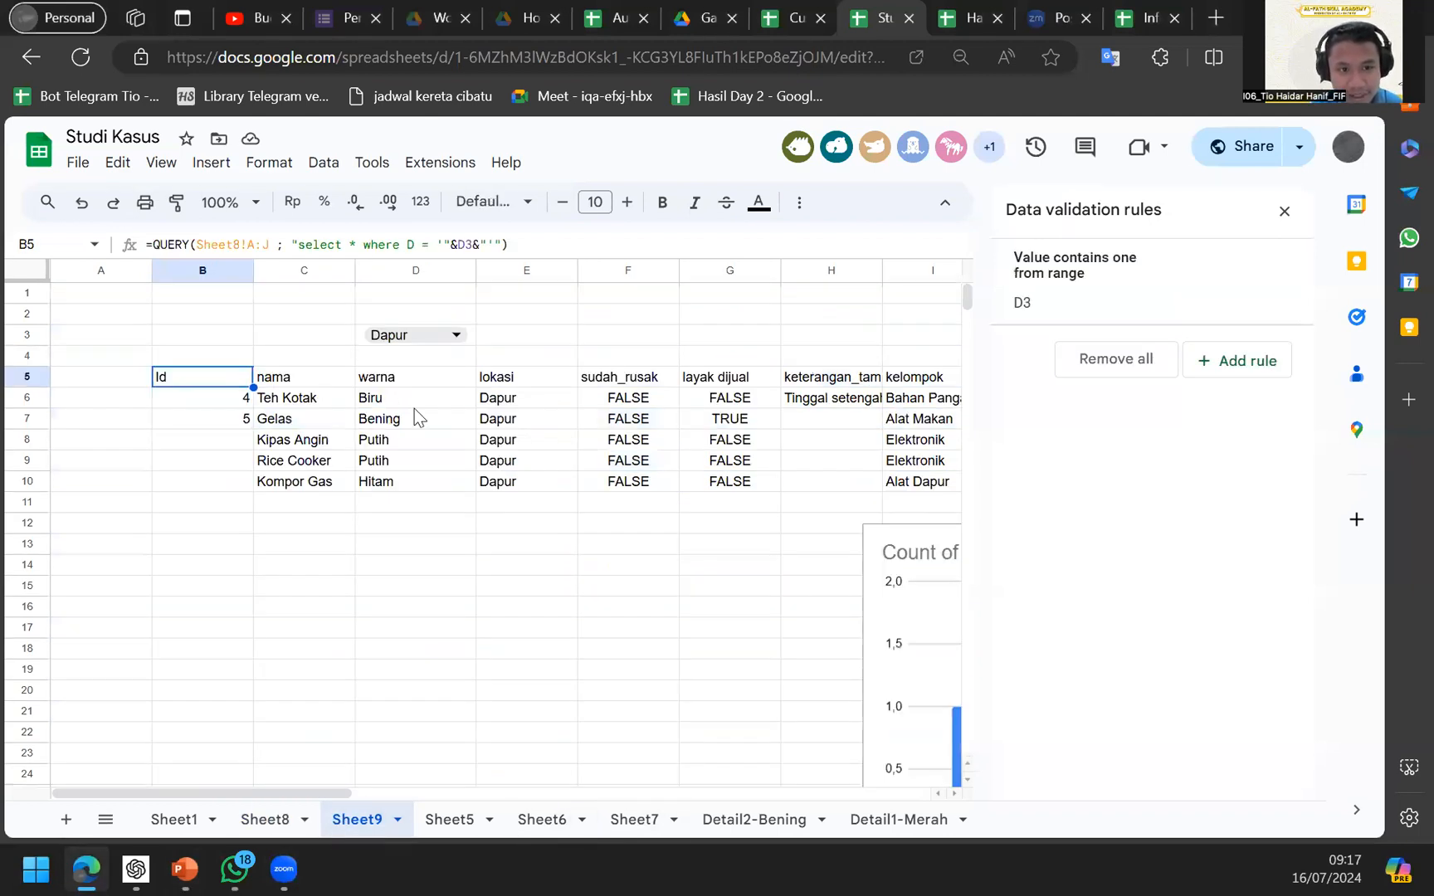
click(459, 829)
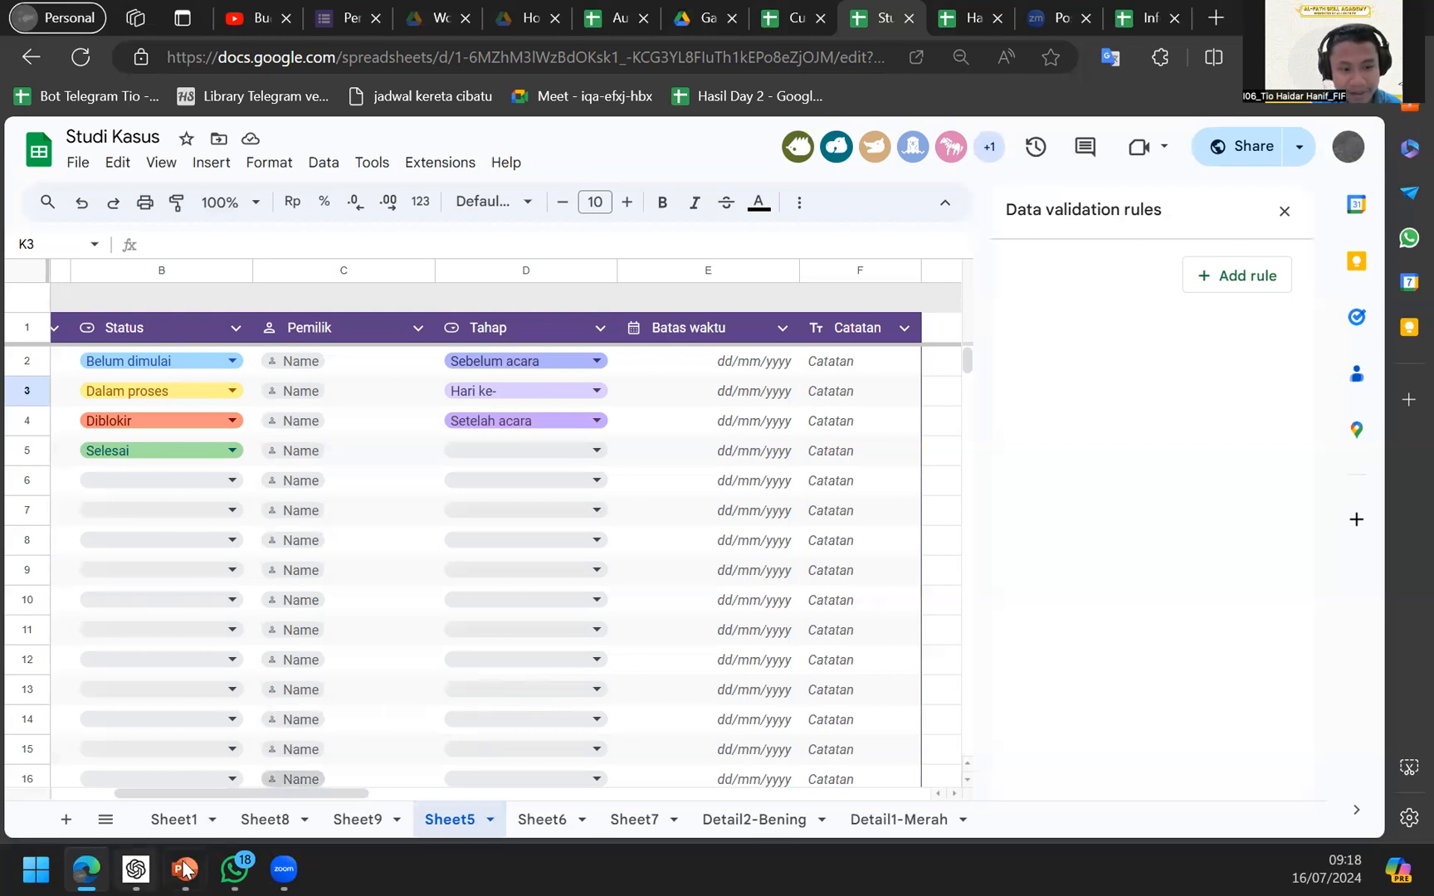
mouse_move(185, 869)
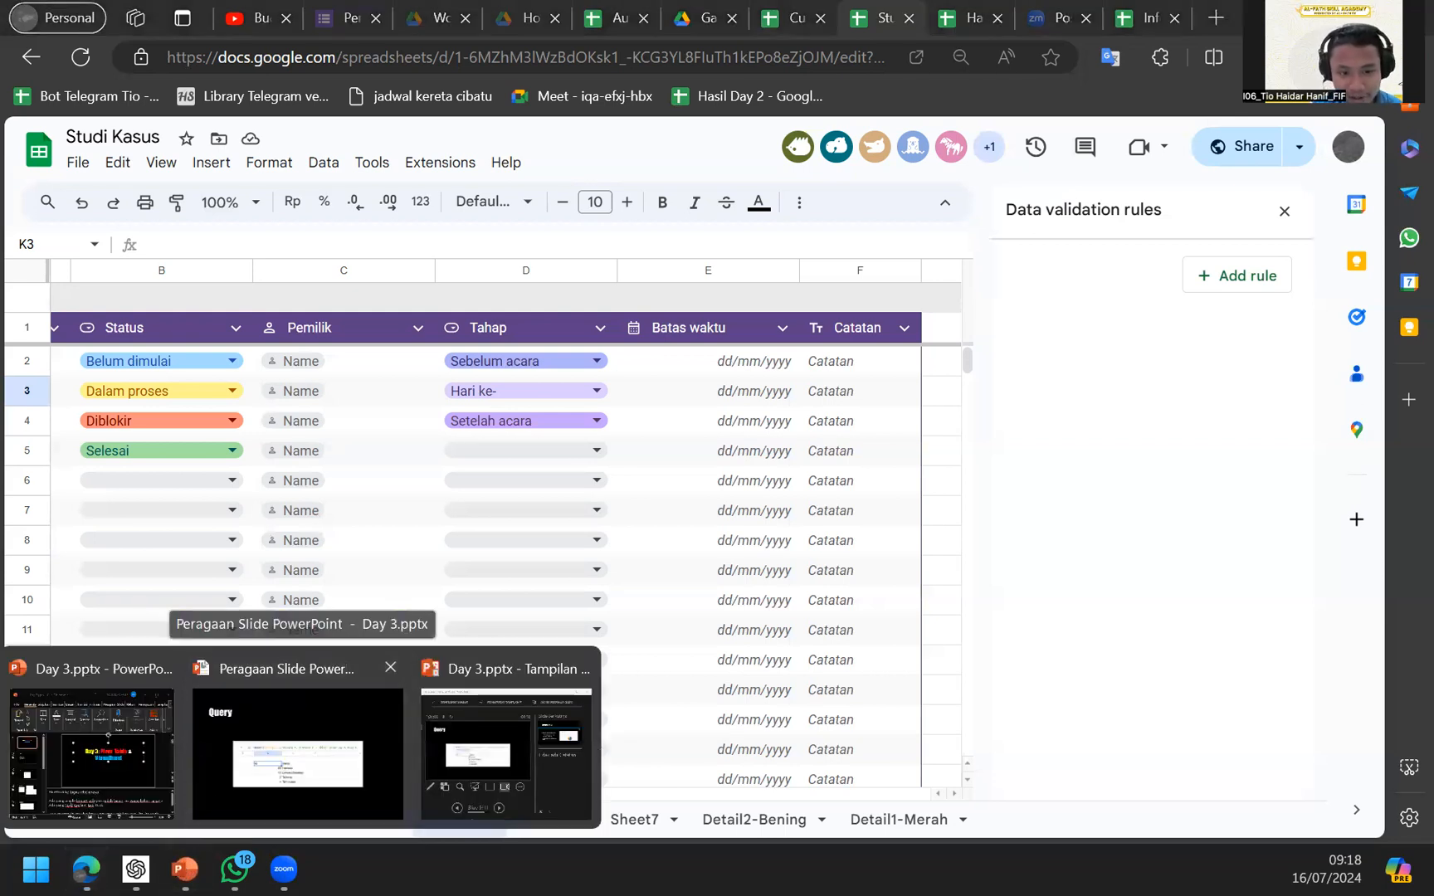
click(207, 791)
click(560, 646)
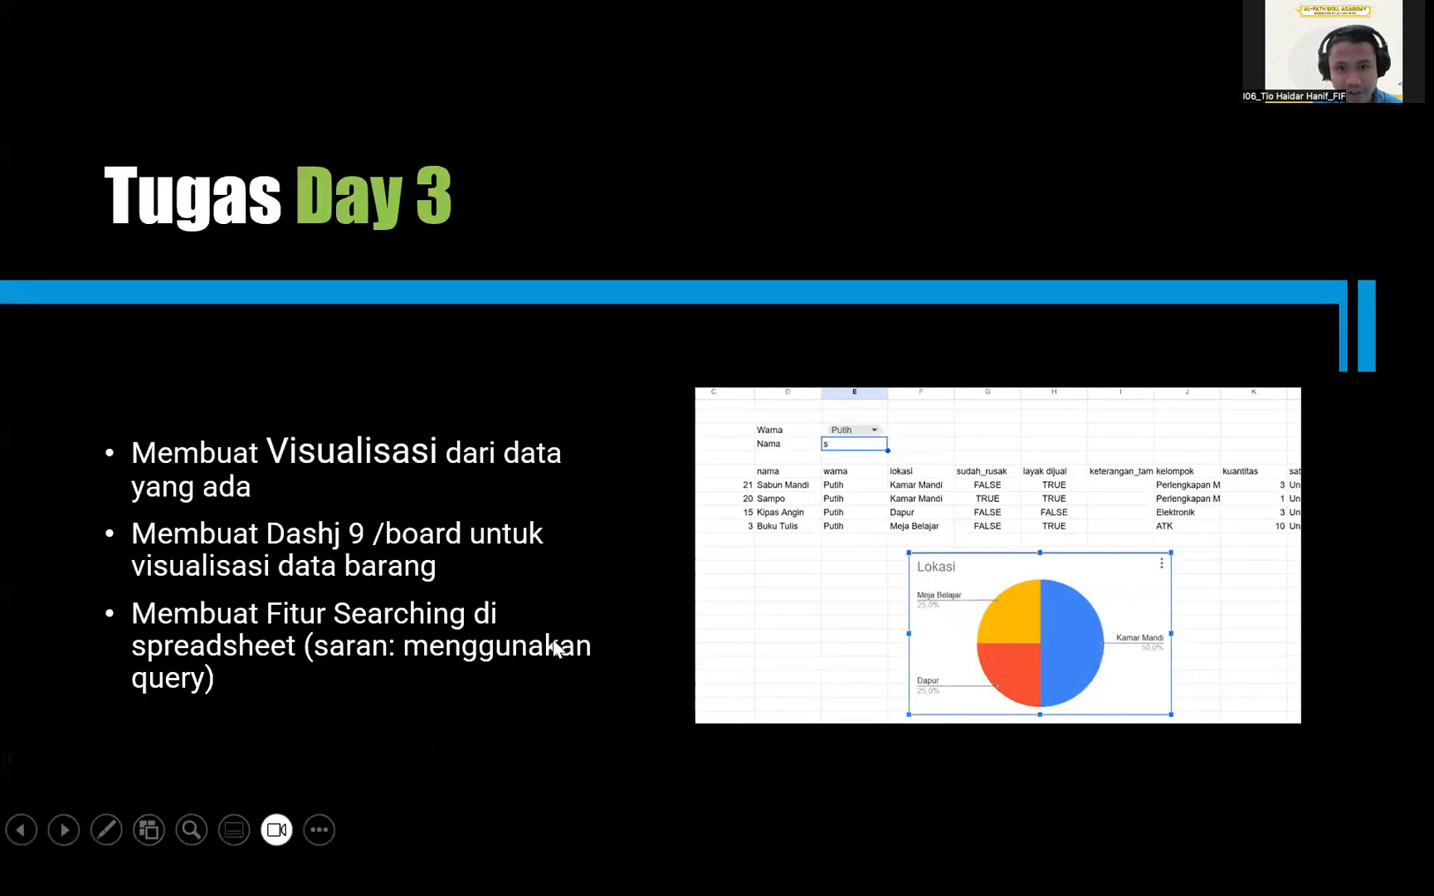
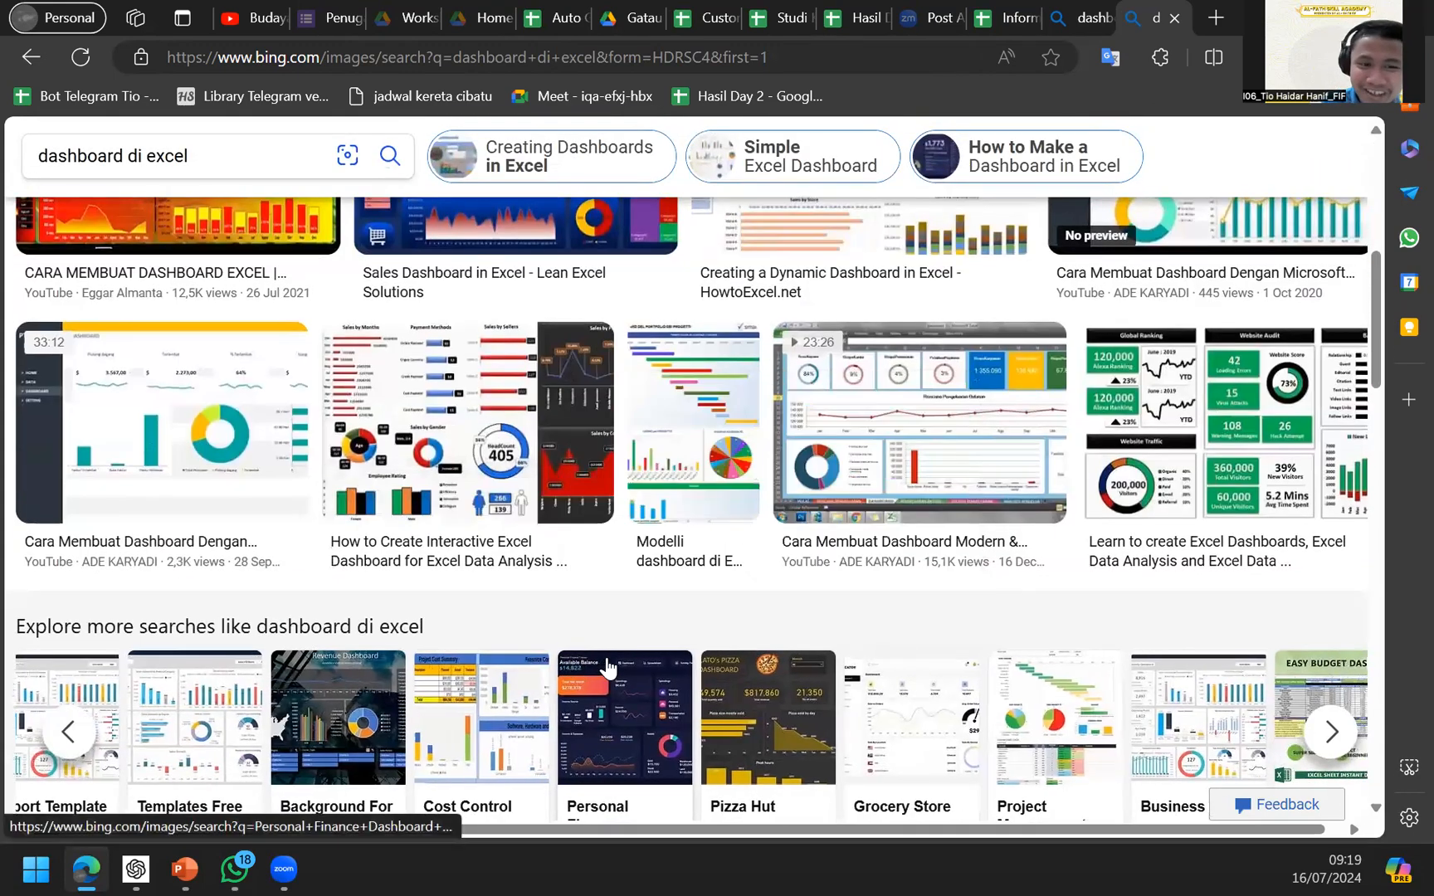
Enlarge the Glory Excel Dashboard example from the 'dashboard di excel' Bing image results.
scroll(601, 664, up, 3)
scroll(575, 491, up, 5)
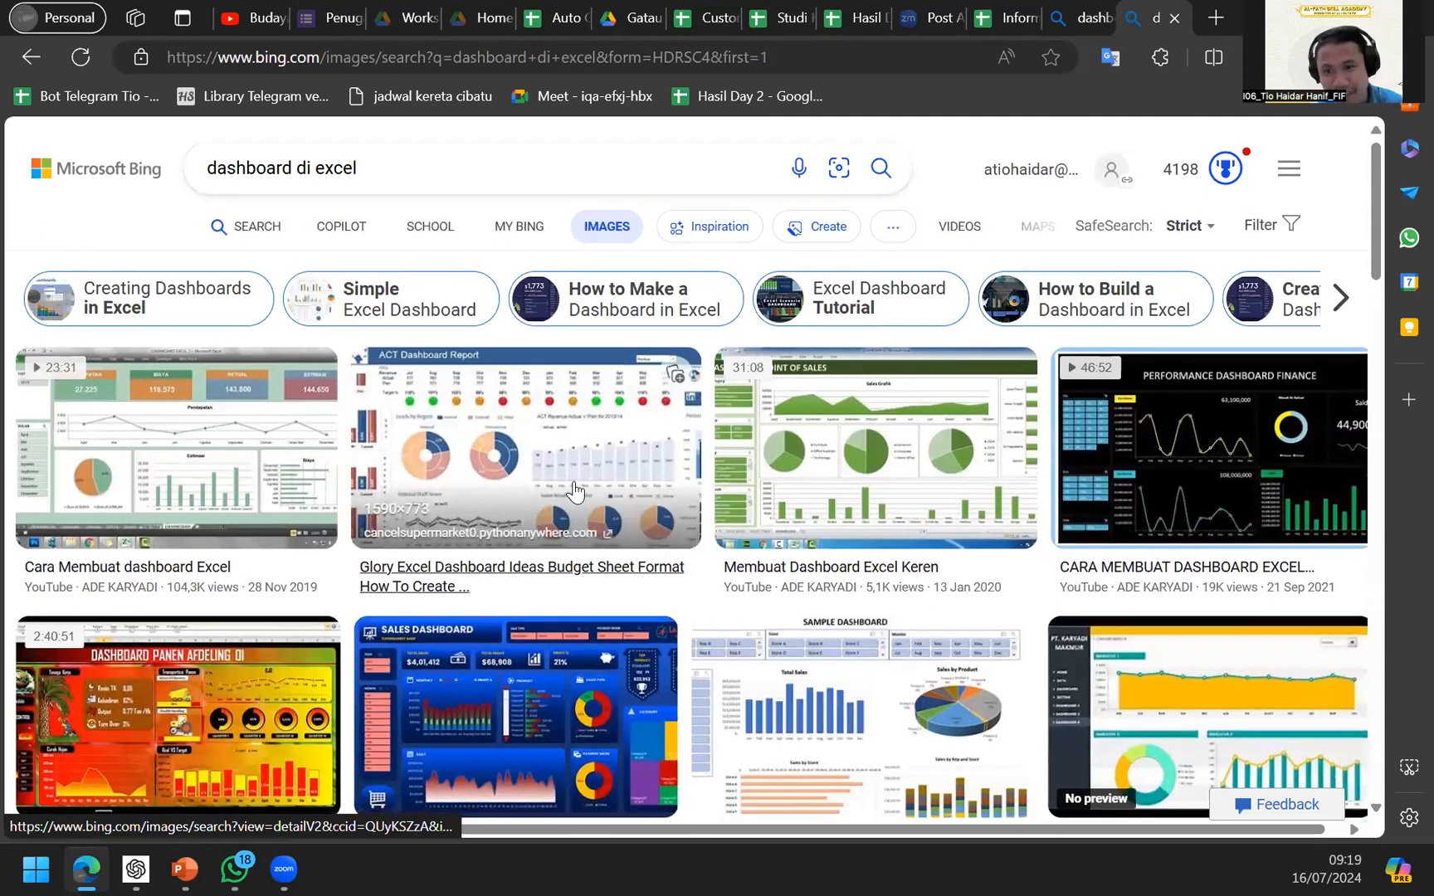
click(1029, 16)
click(1153, 16)
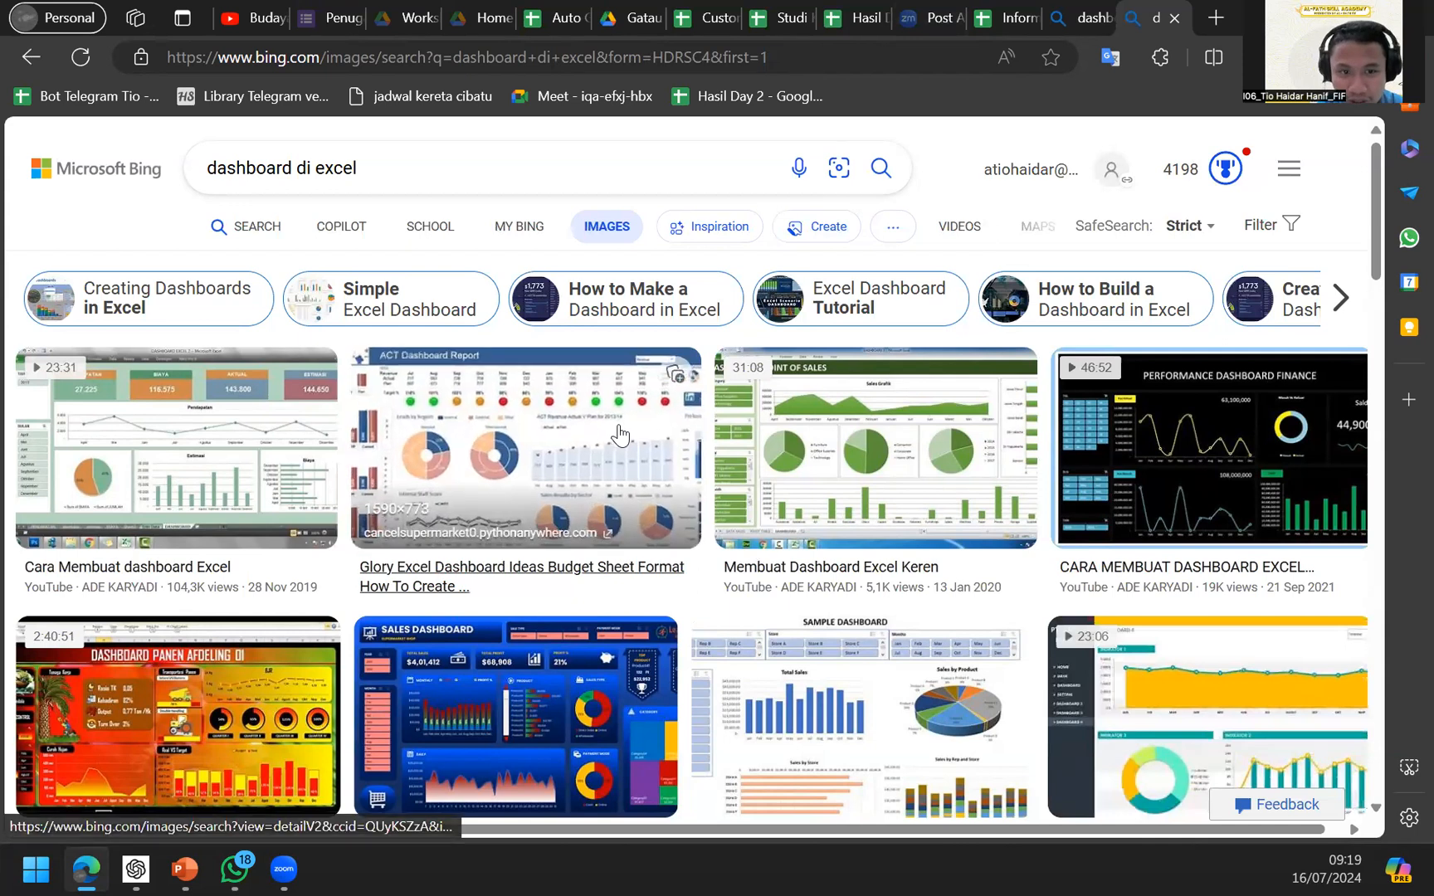
click(618, 434)
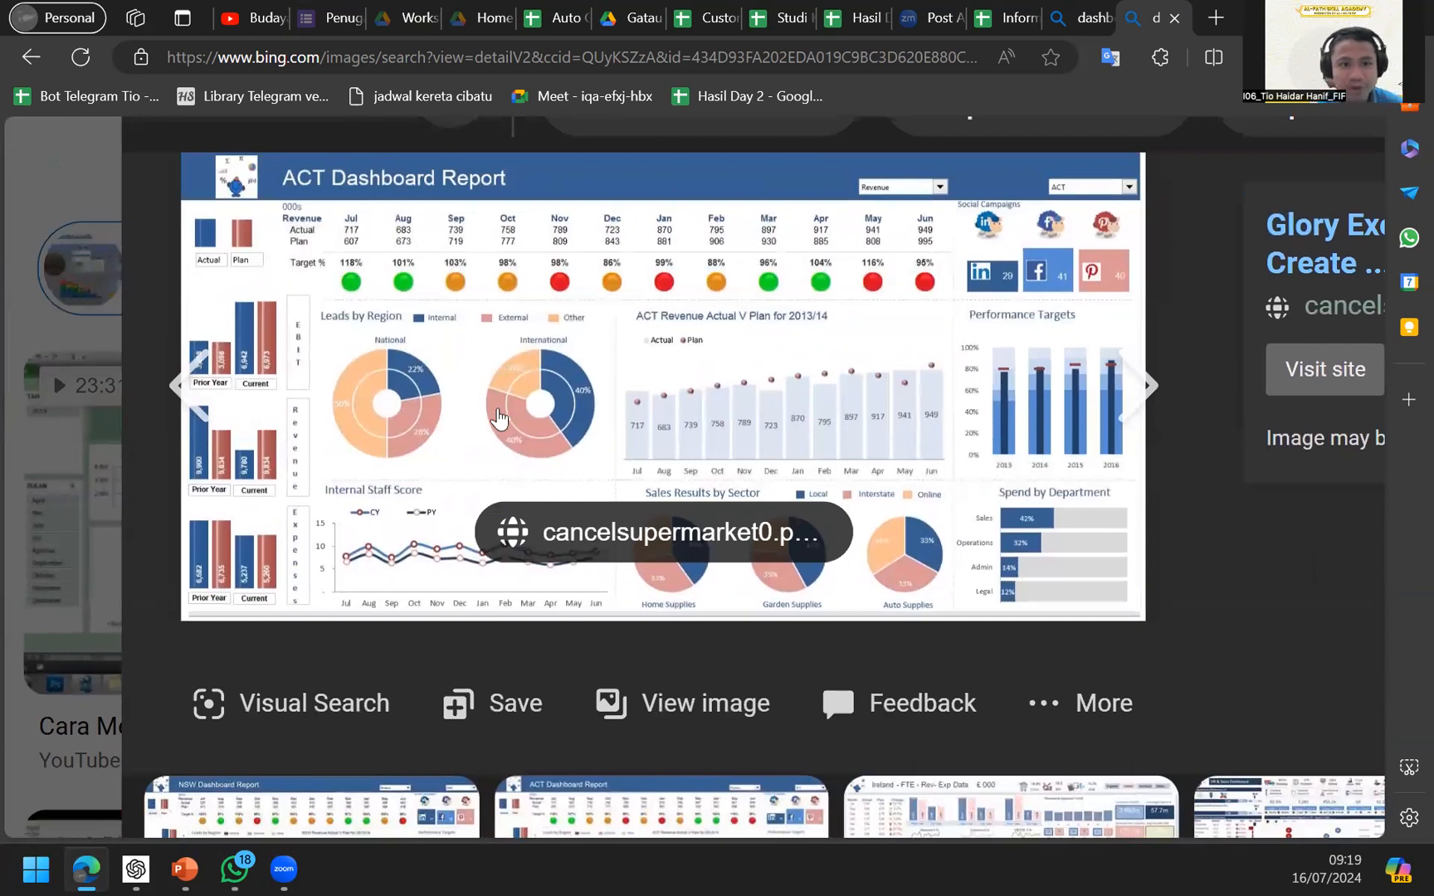
Switch to the Studi Kasus spreadsheet and open Sheet9, briefly checking Sheet8's source data.
click(1011, 19)
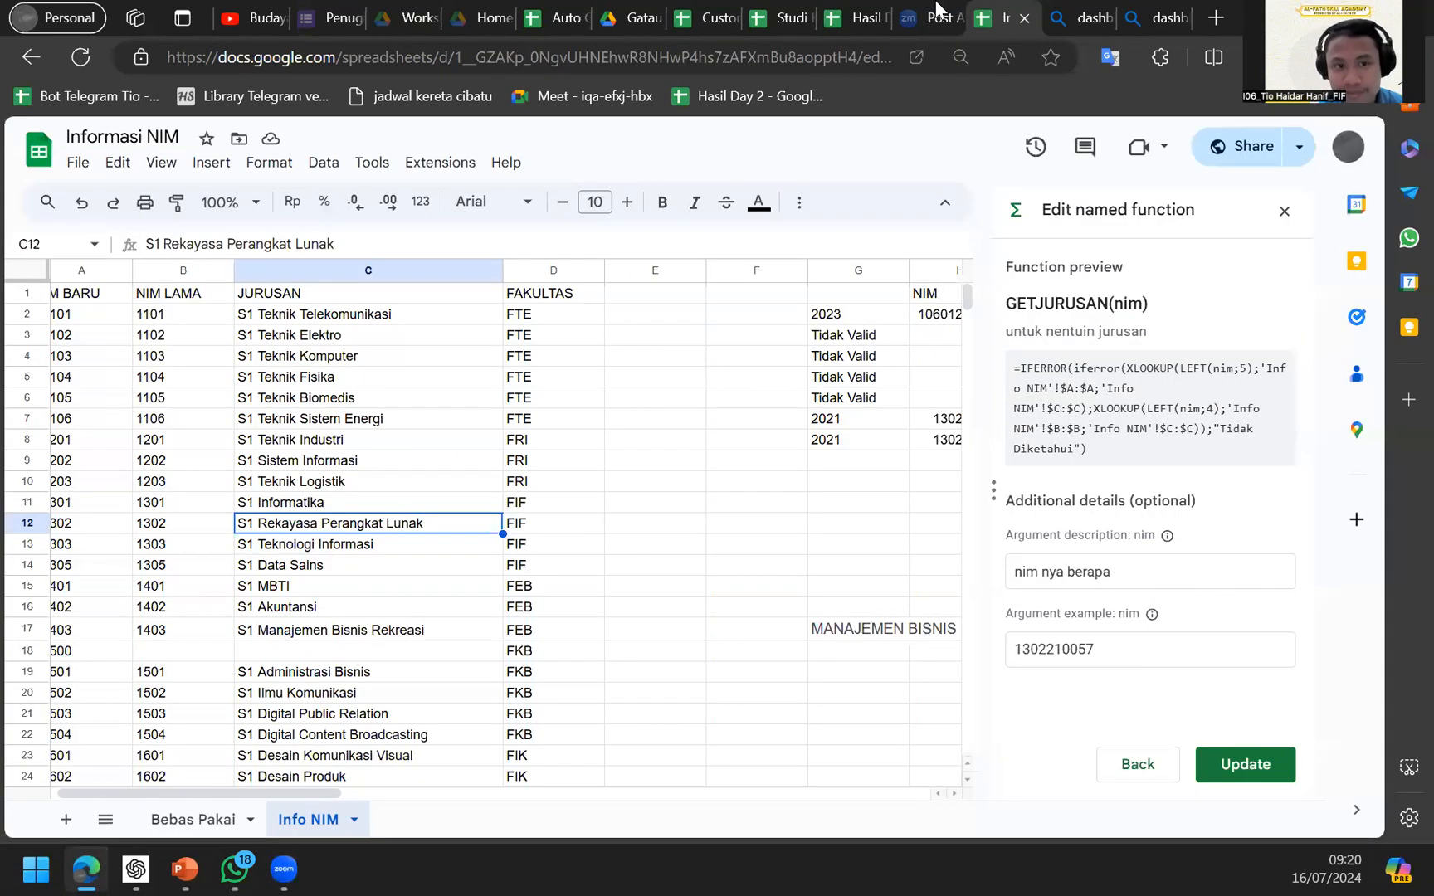
click(863, 18)
click(784, 18)
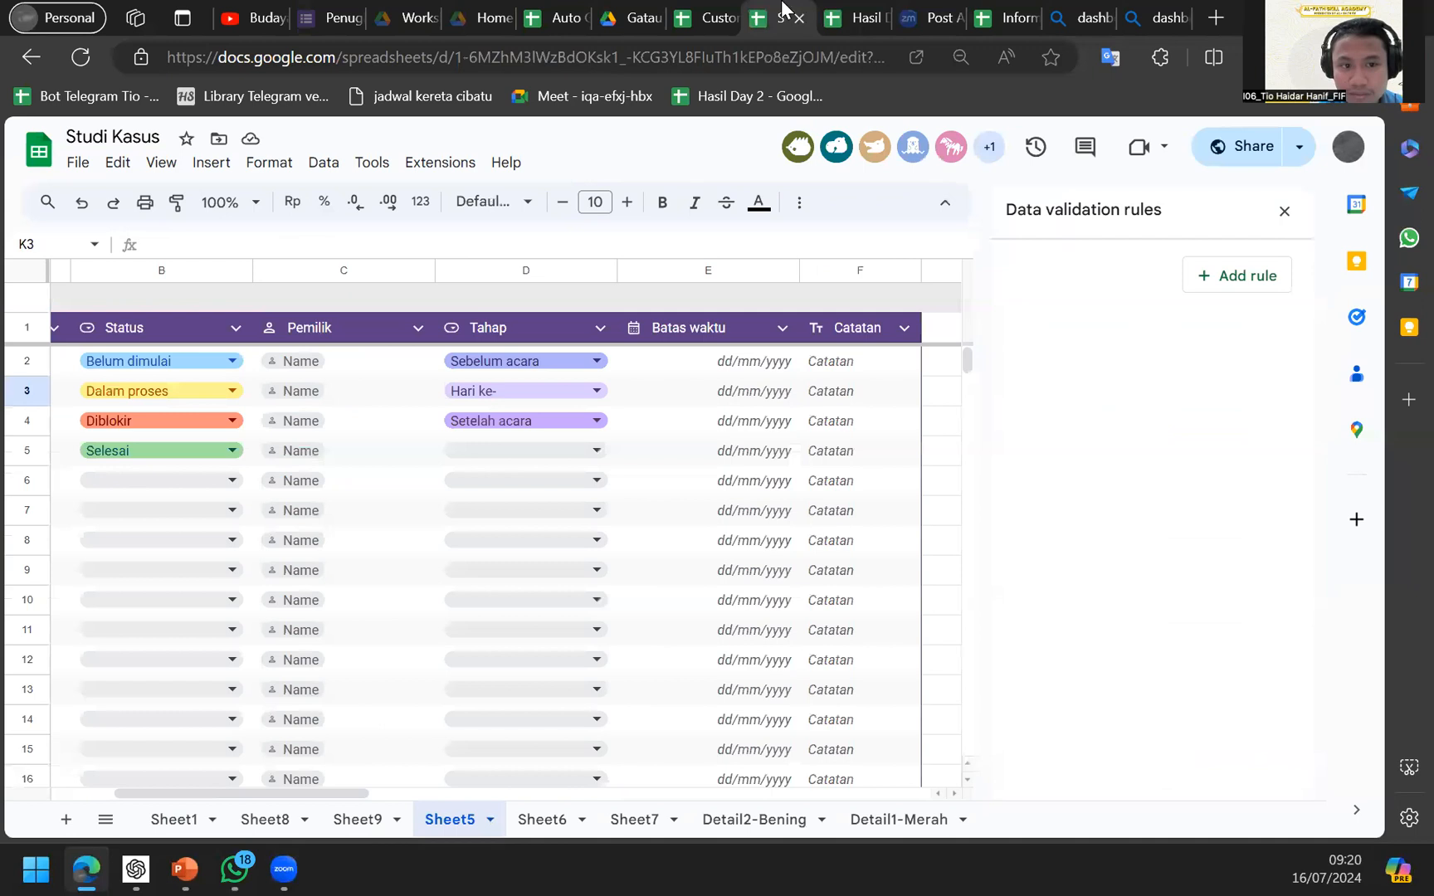
click(361, 820)
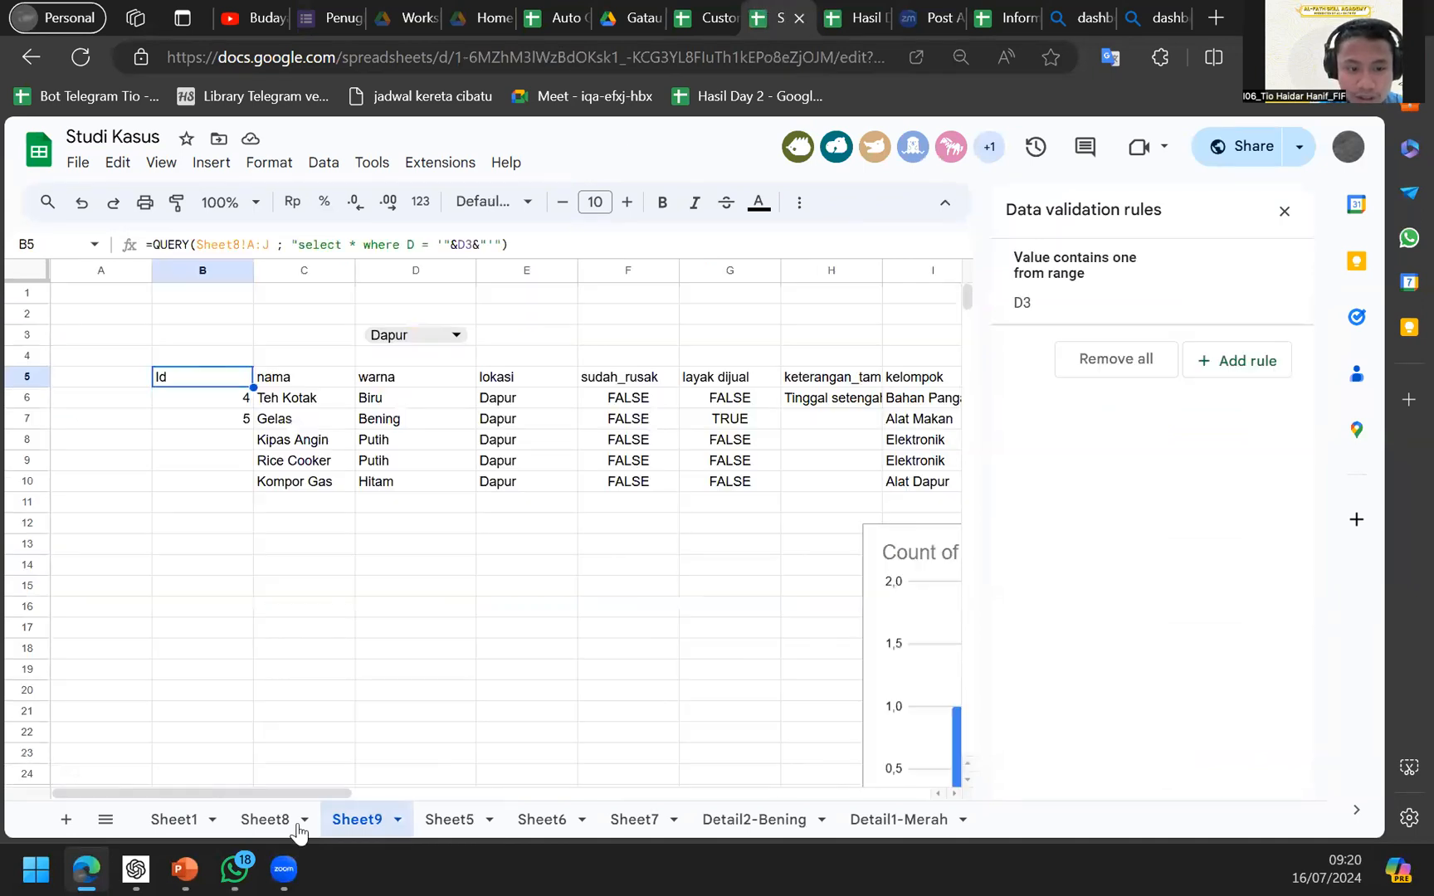
click(266, 820)
click(357, 820)
Drag the Count of warna chart up and left, closer to the table.
scroll(601, 640, right, 5)
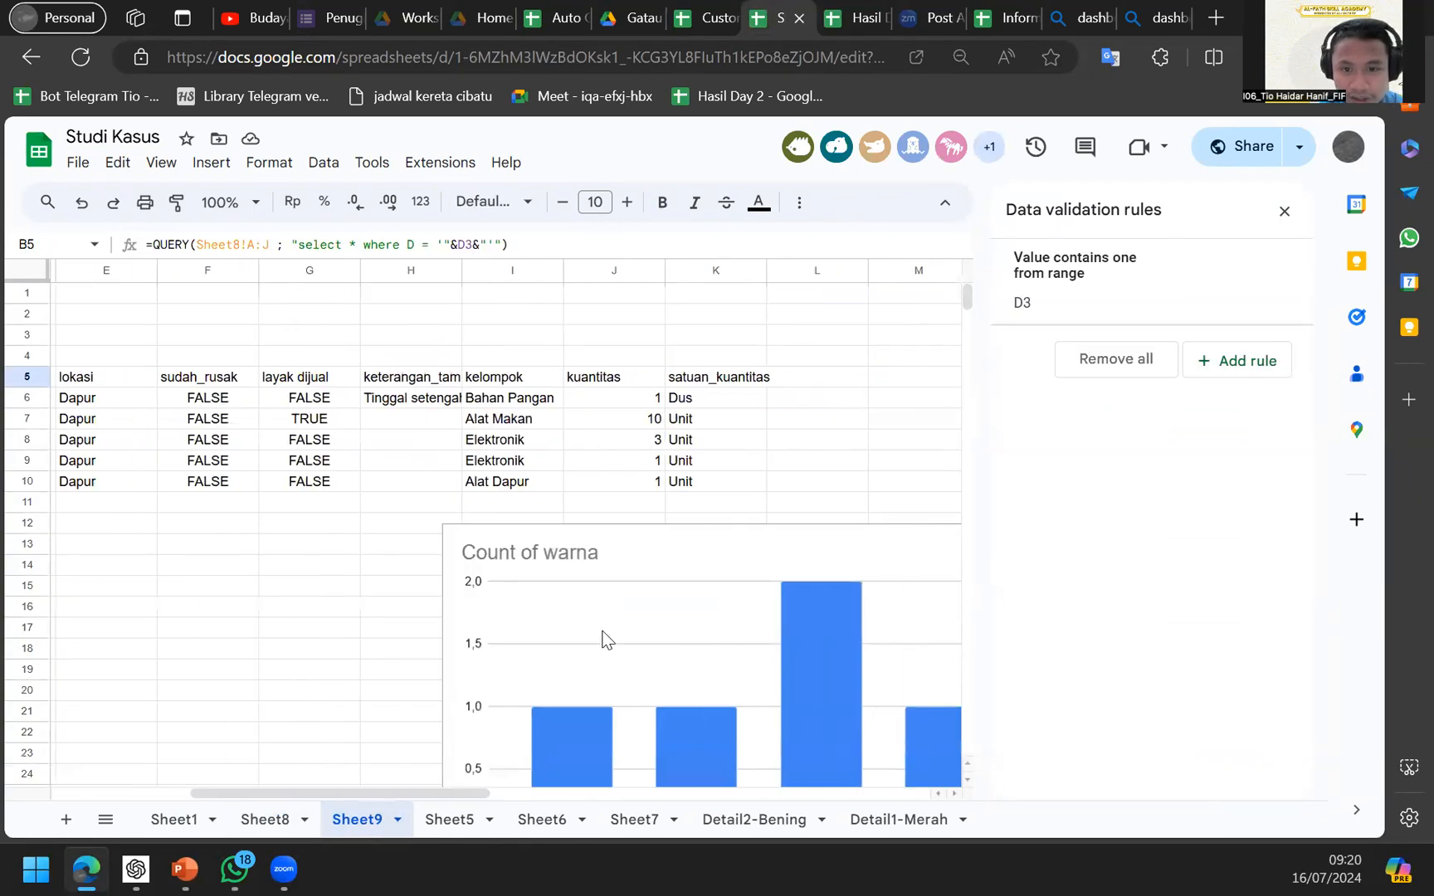
scroll(675, 618, down, 2)
scroll(675, 617, left, 1)
click(736, 650)
drag(736, 649, 370, 588)
scroll(434, 549, up, 2)
scroll(434, 549, left, 3)
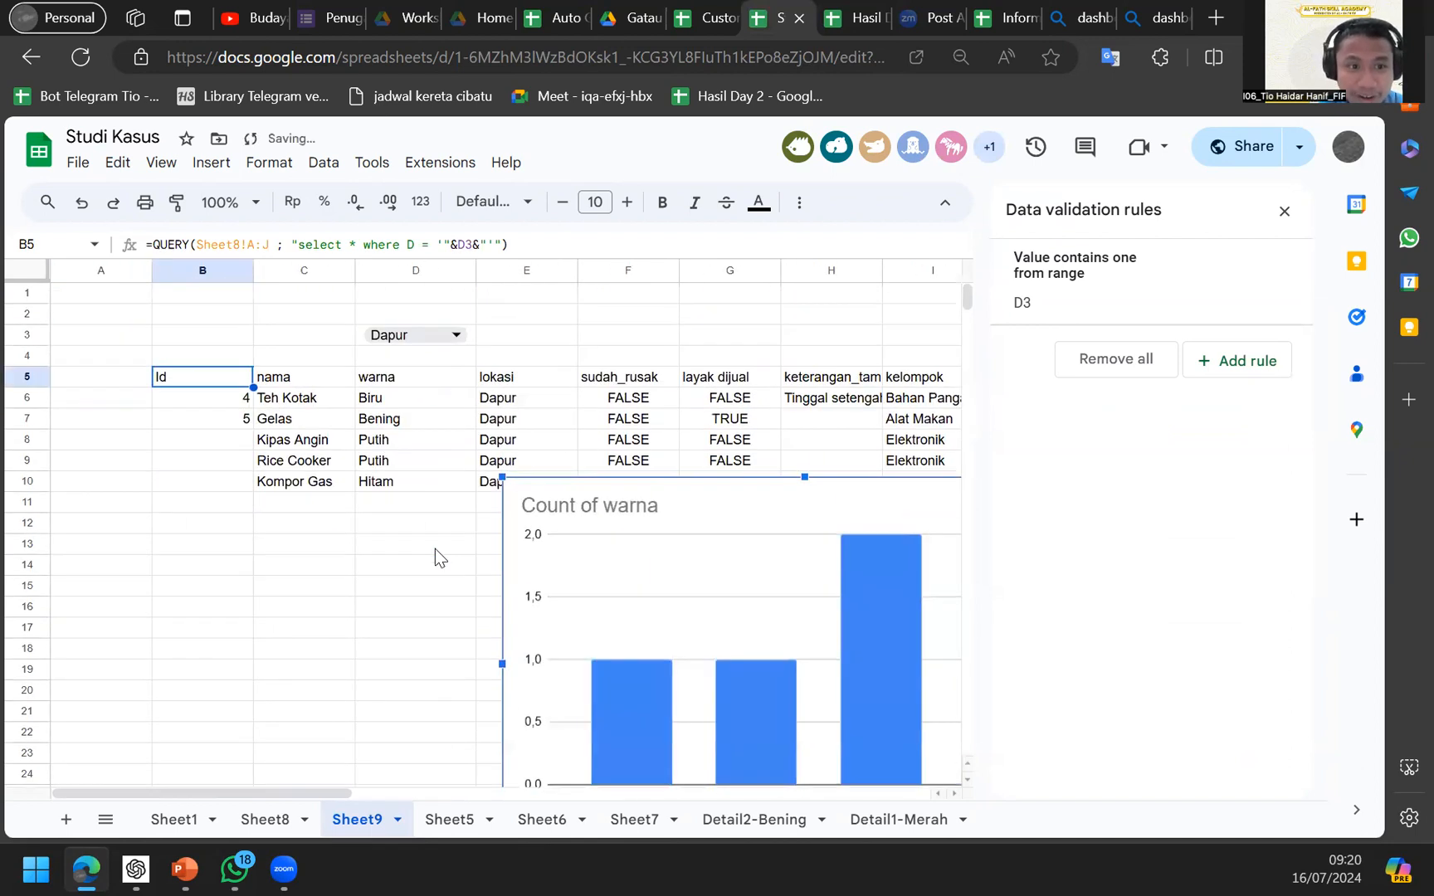
Filter Sheet9's table and chart to Kamar Tidur using the D3 location dropdown.
click(414, 336)
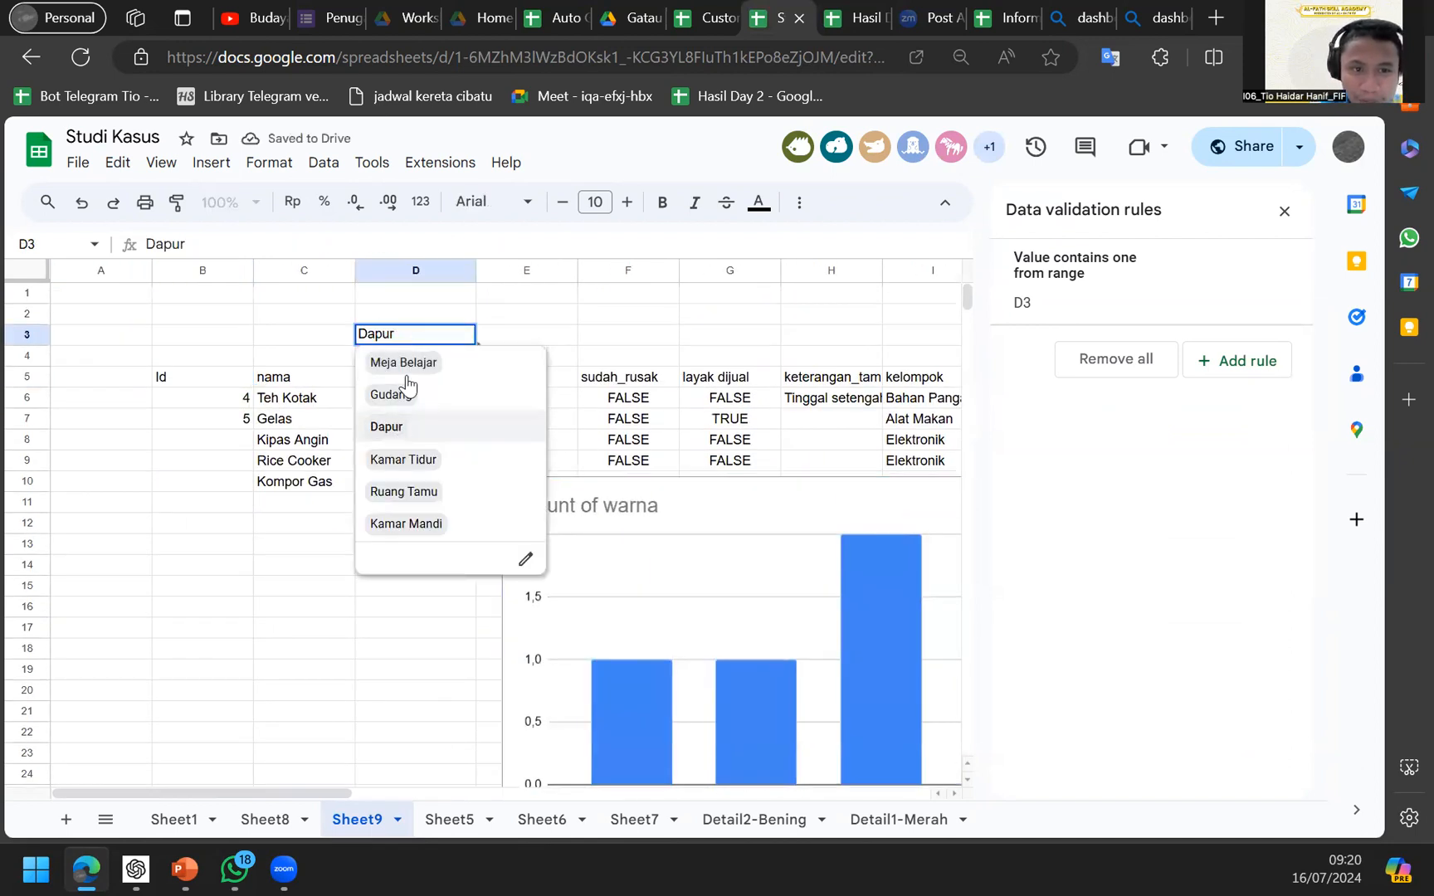
click(433, 459)
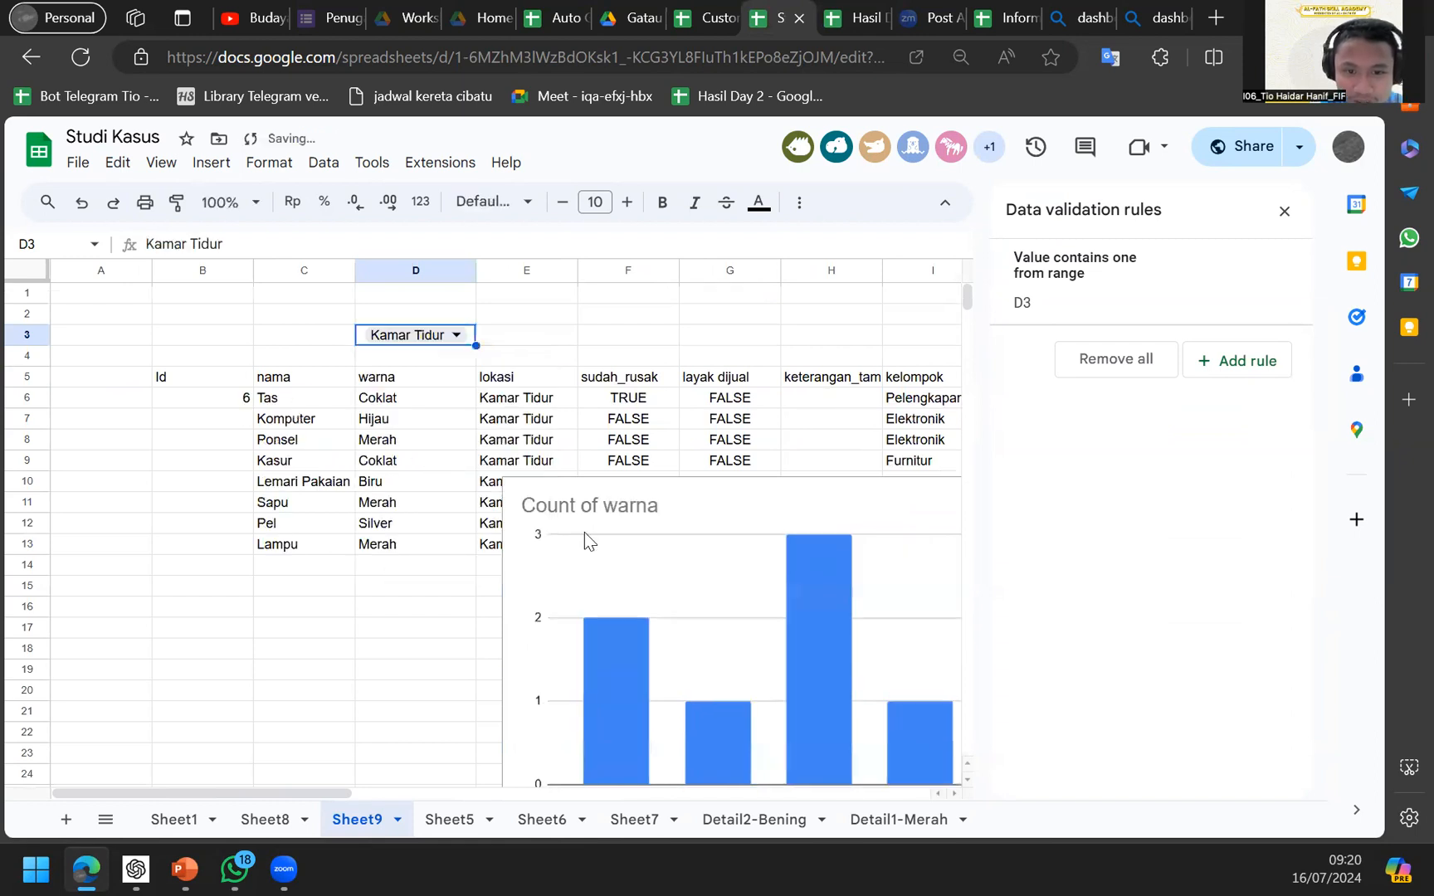
scroll(597, 539, right, 3)
scroll(612, 547, down, 3)
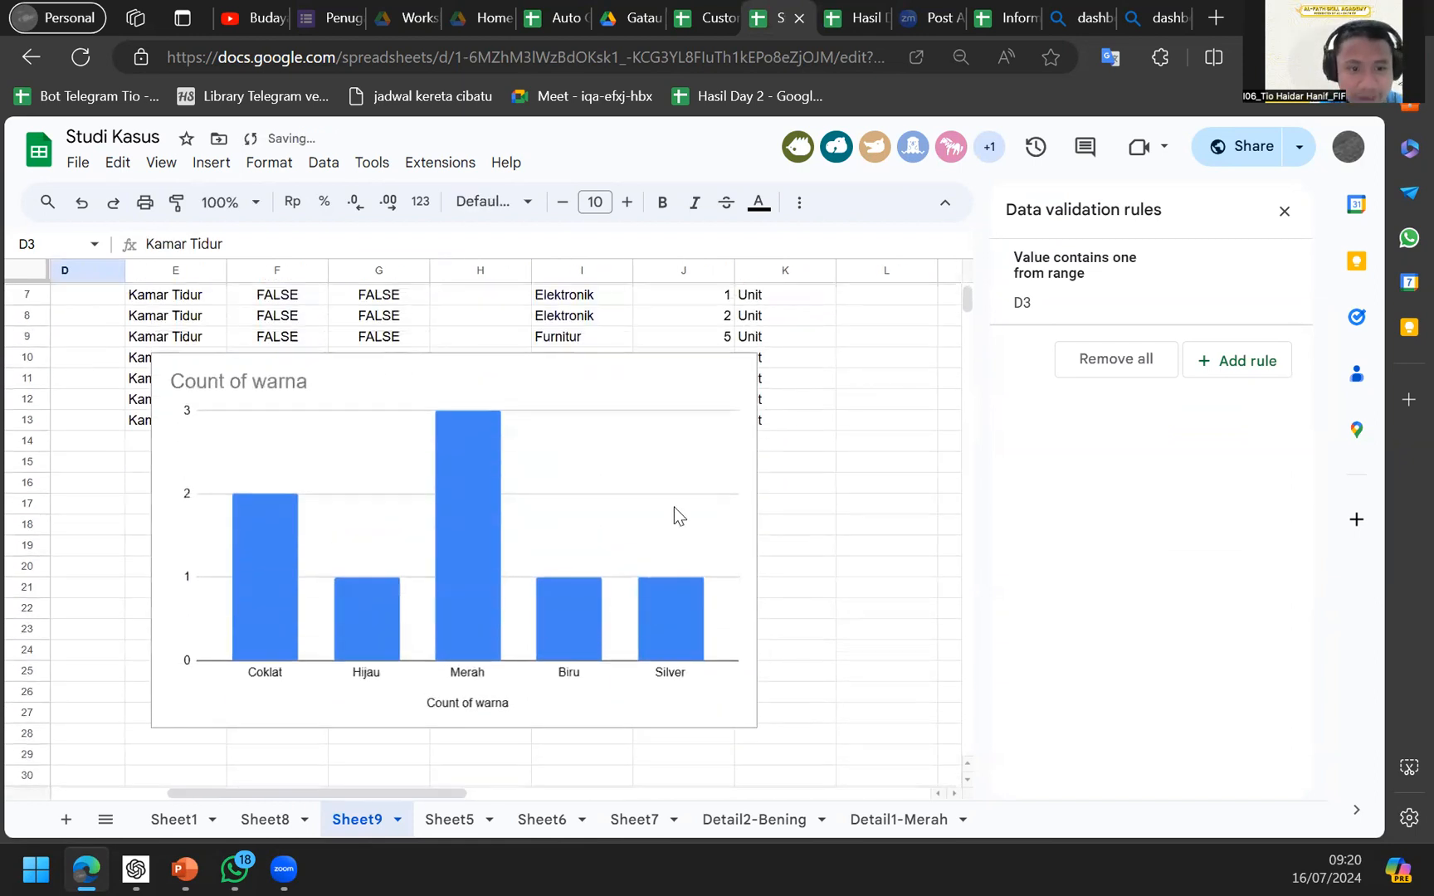
scroll(461, 571, left, 3)
scroll(448, 556, up, 3)
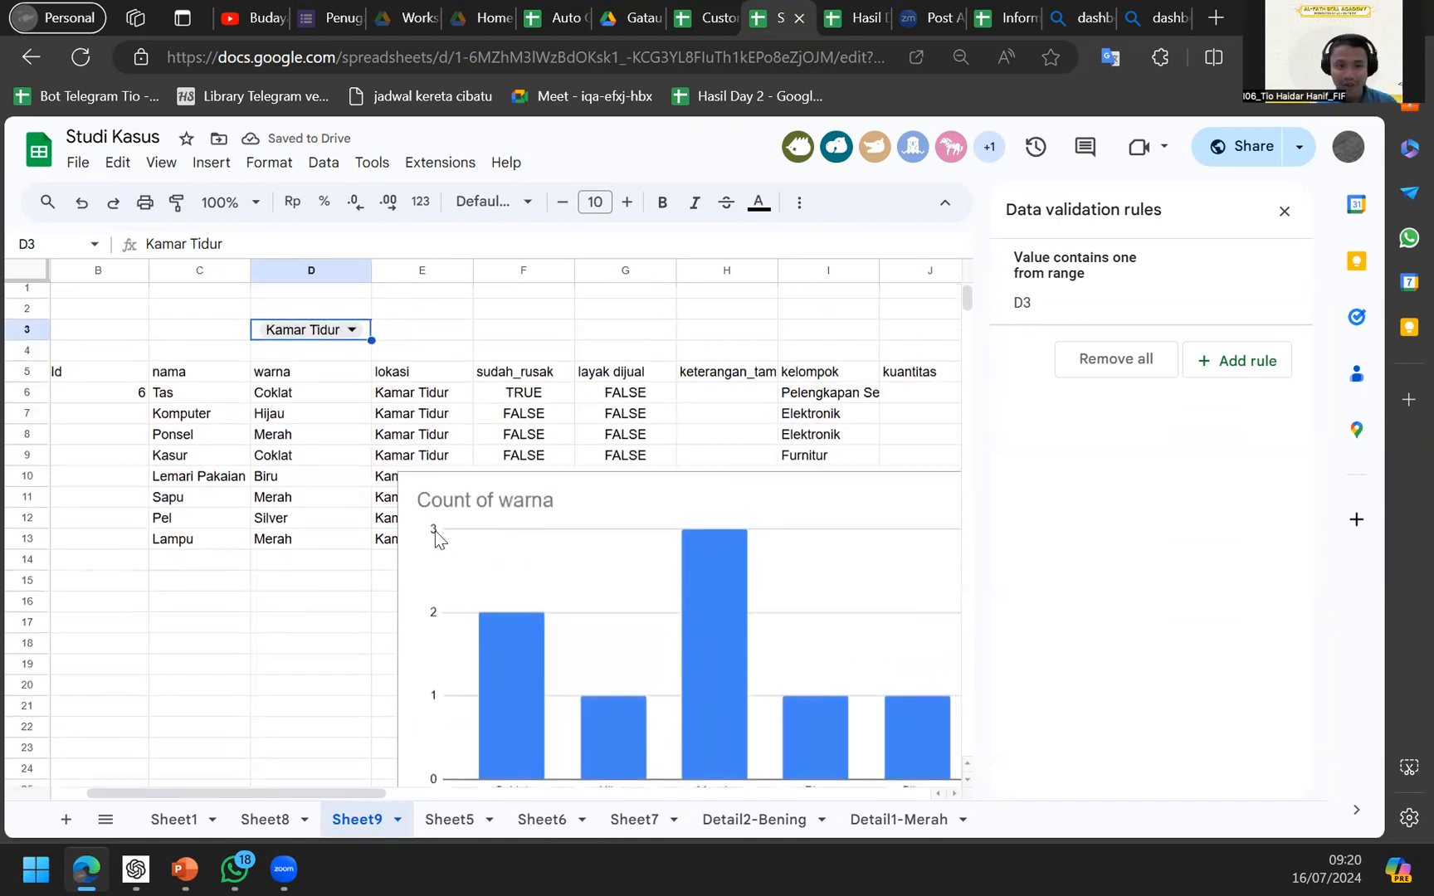
Switch the D3 location filter to Ruang Tamu and review the results.
click(351, 330)
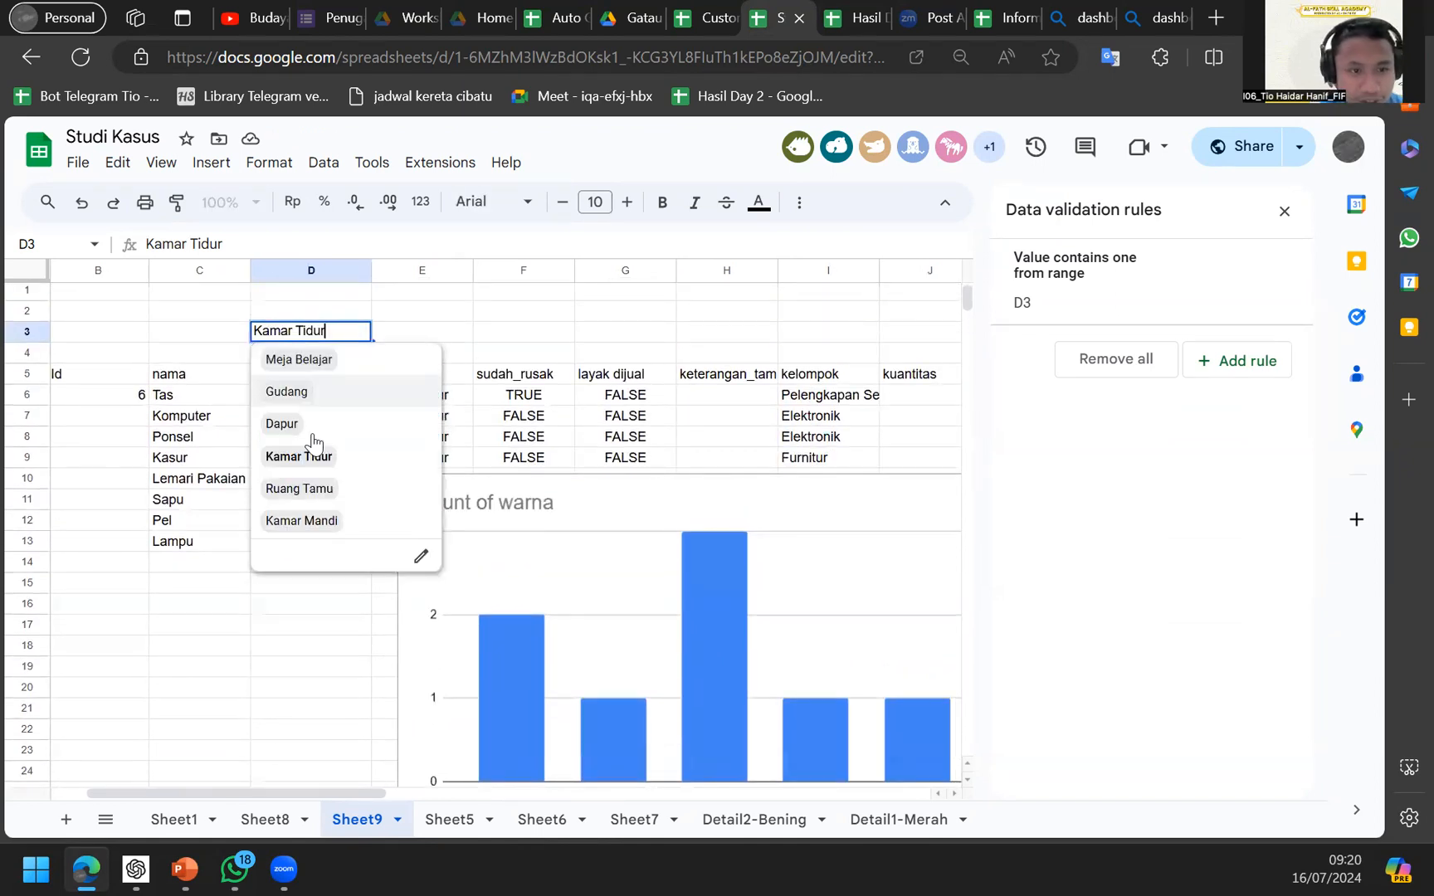
click(326, 490)
scroll(439, 515, right, 2)
scroll(457, 550, down, 3)
scroll(457, 550, up, 3)
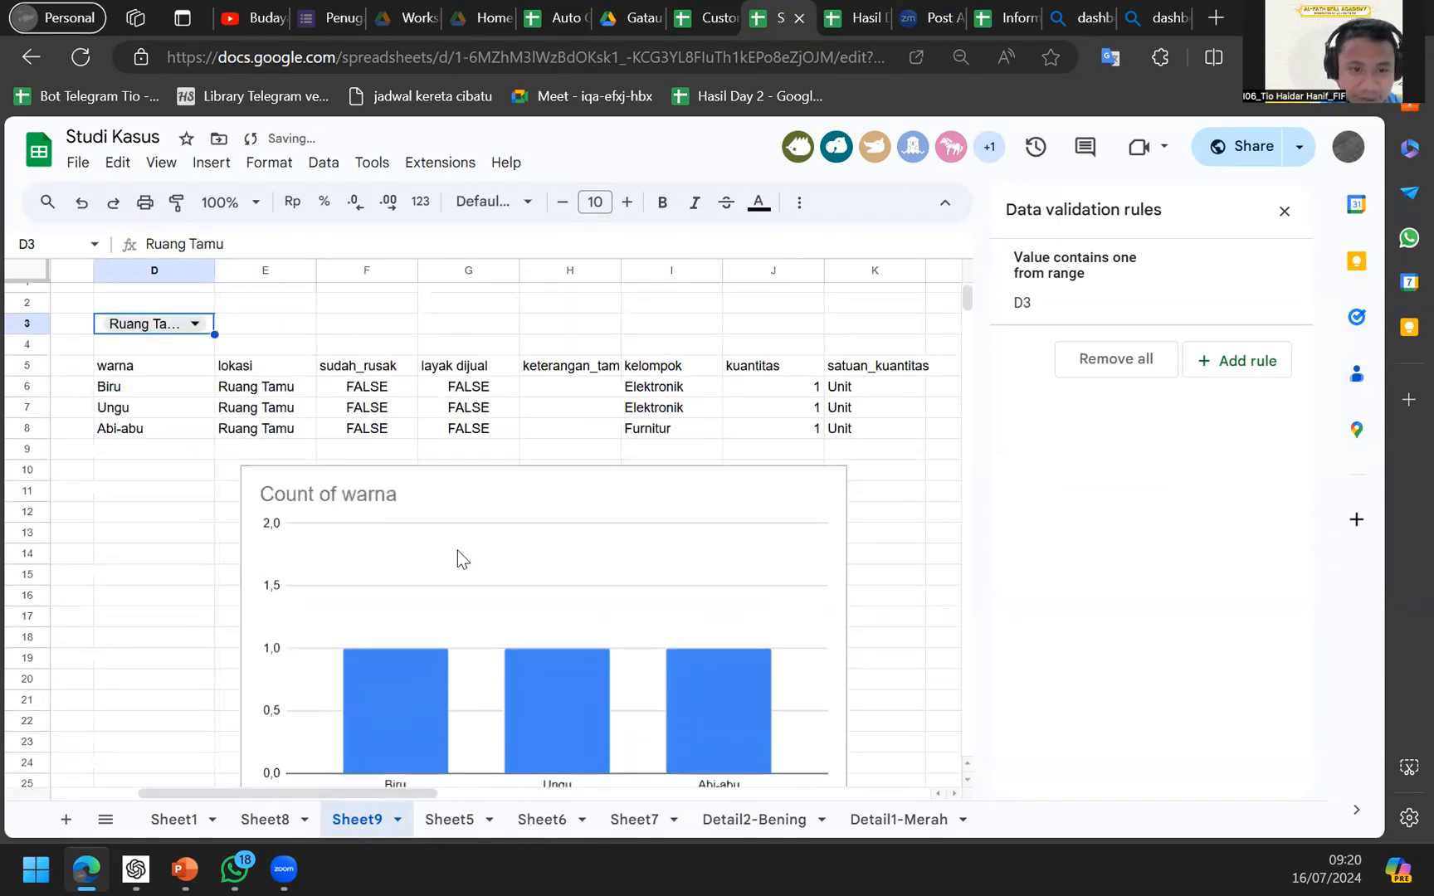
scroll(457, 550, left, 2)
scroll(457, 551, down, 2)
scroll(440, 531, up, 2)
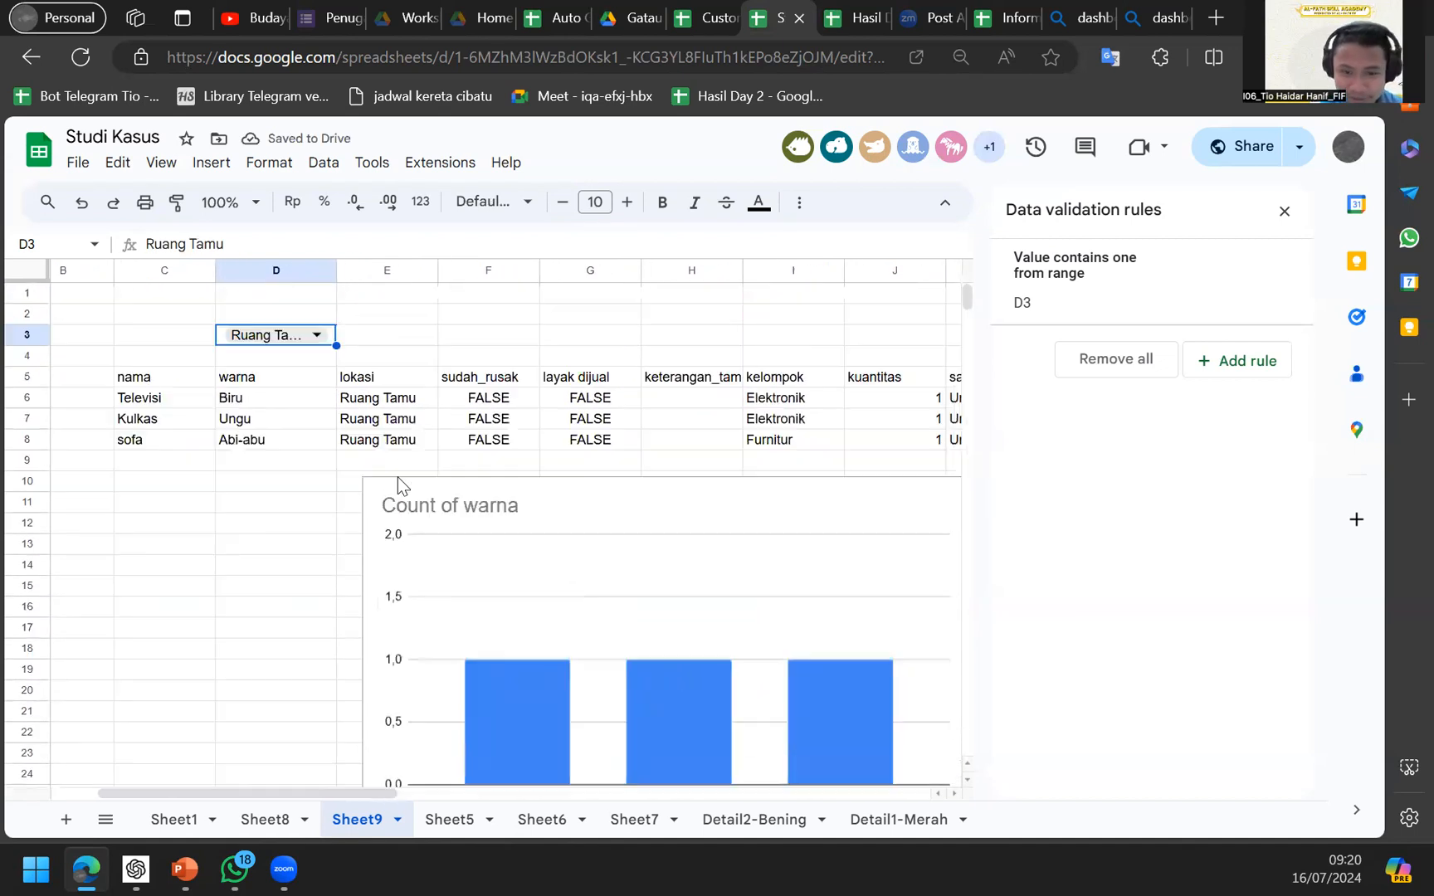
Change the D3 location filter to Kamar Mandi and select header cell C5.
click(294, 345)
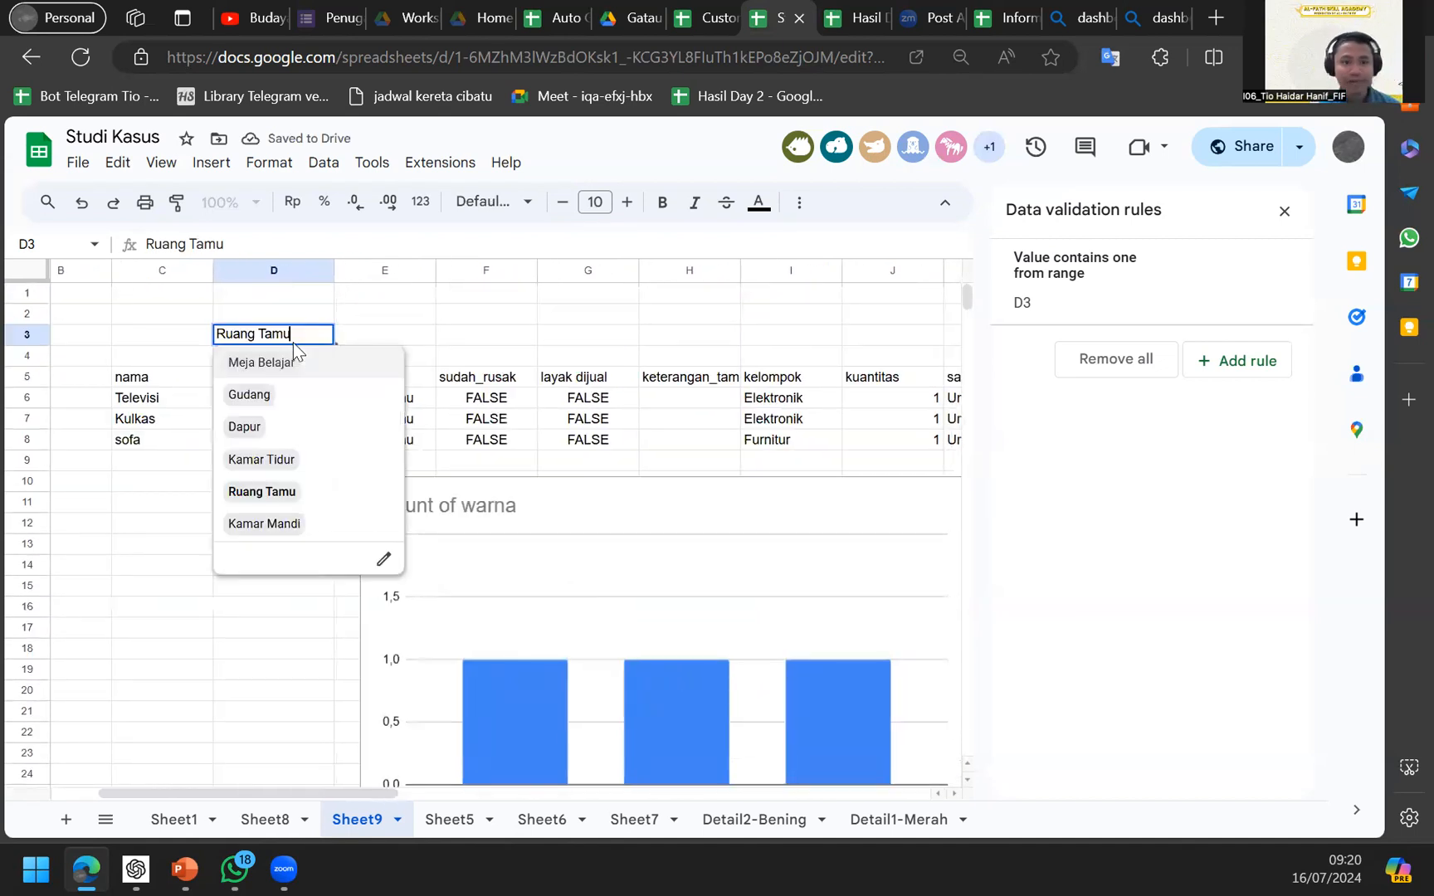
click(305, 521)
click(302, 446)
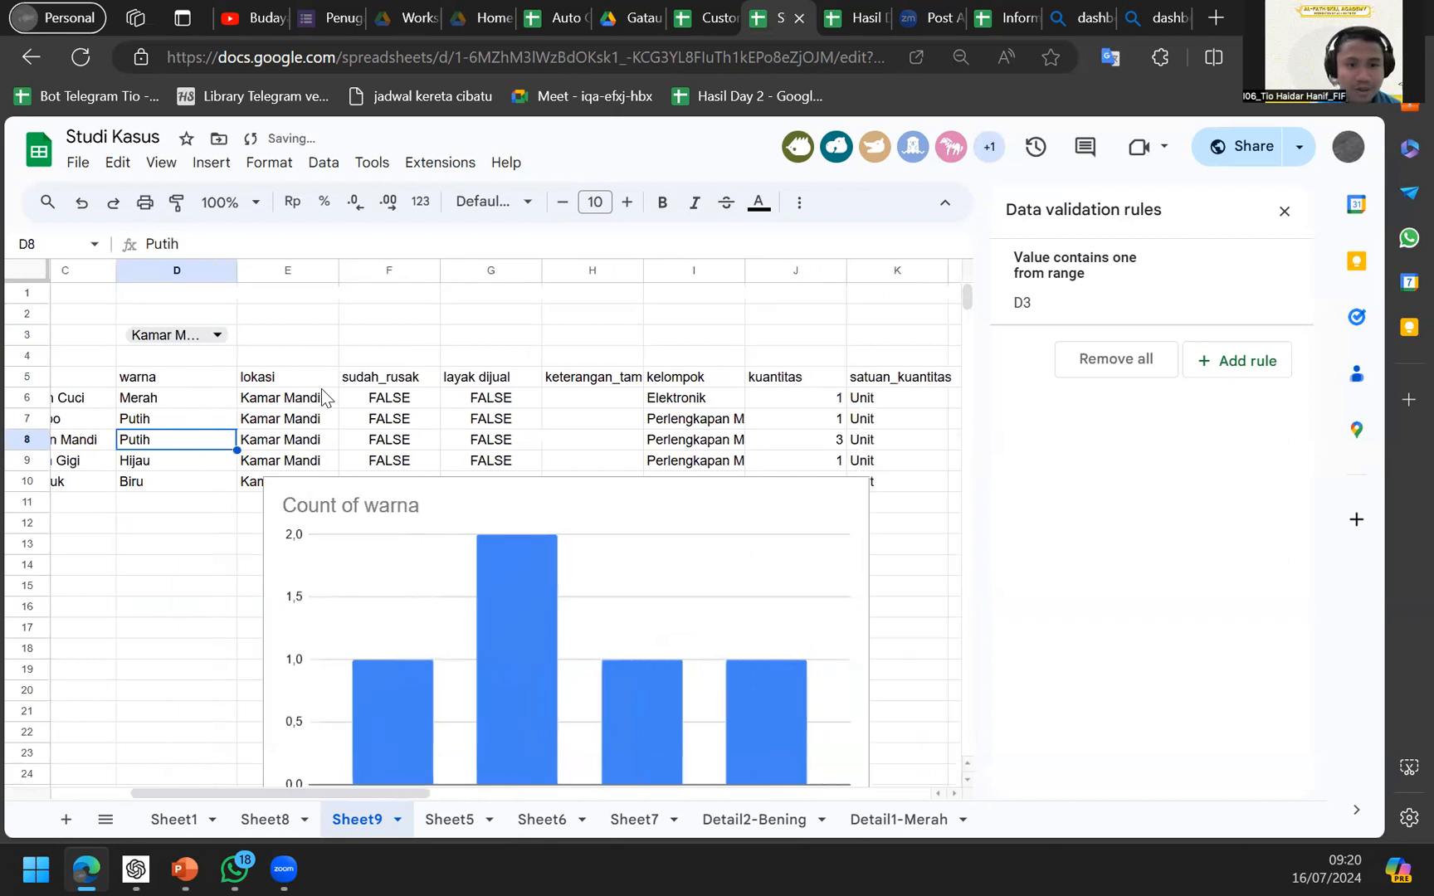
scroll(321, 388, left, 2)
click(321, 387)
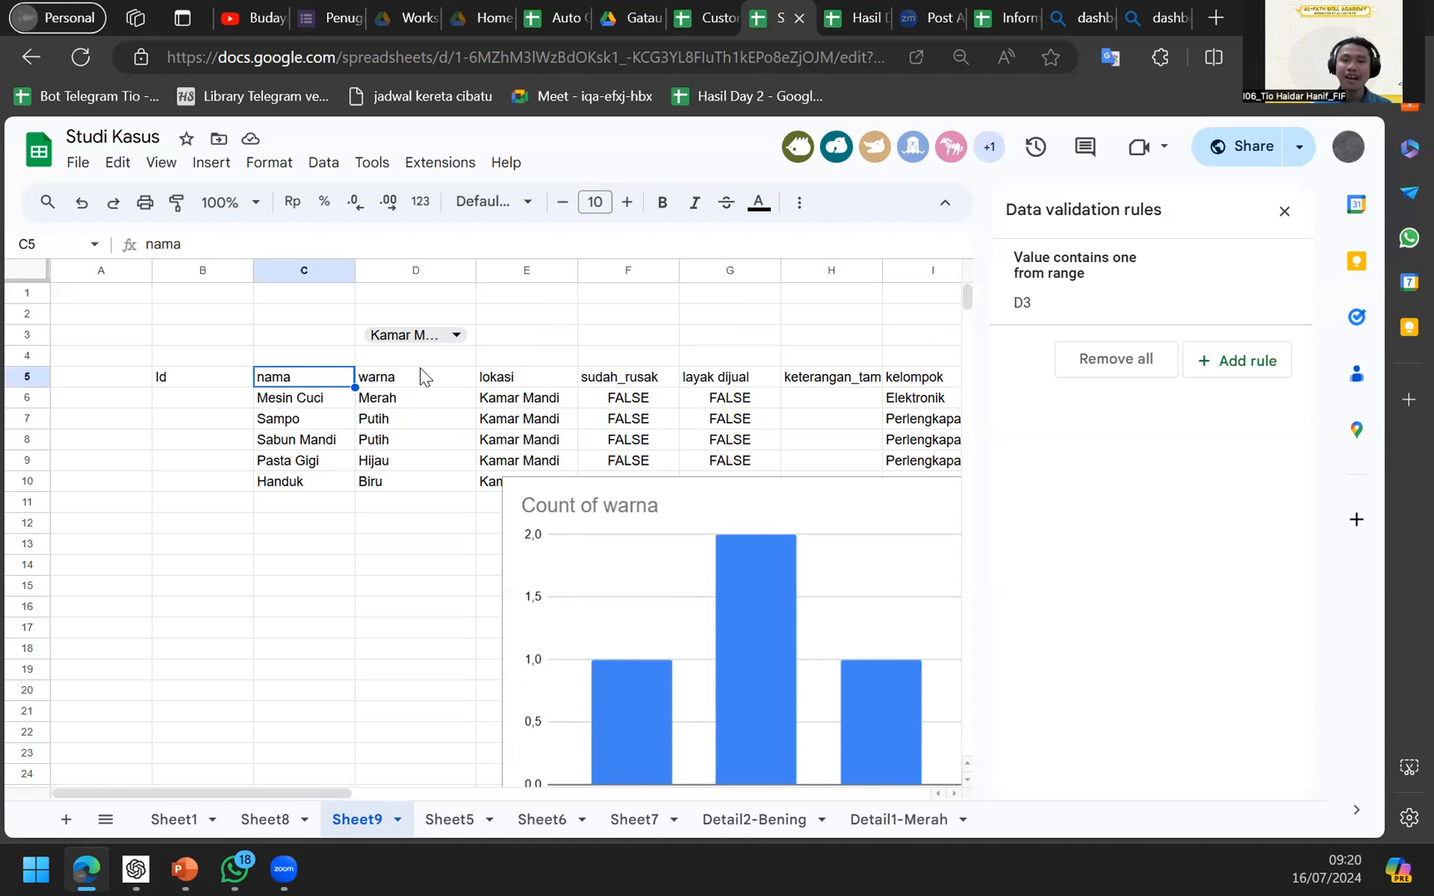
Launch Apps Script from the Extensions menu, then return to the Auto Generate spreadsheet.
click(442, 164)
key(Up)
key(Up)
key(Up)
key(Up)
key(Up)
key(Return)
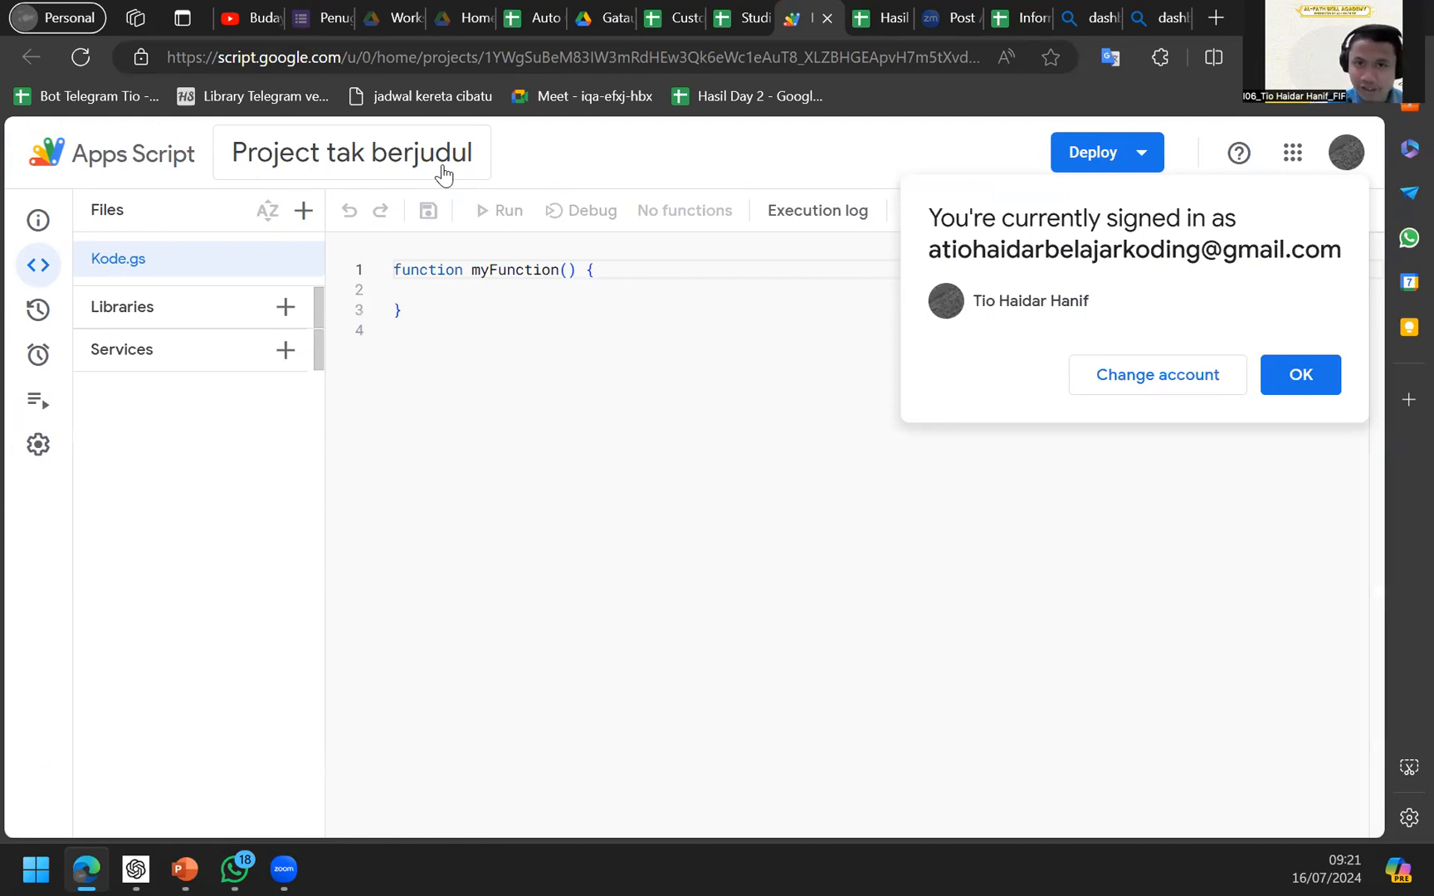
click(528, 17)
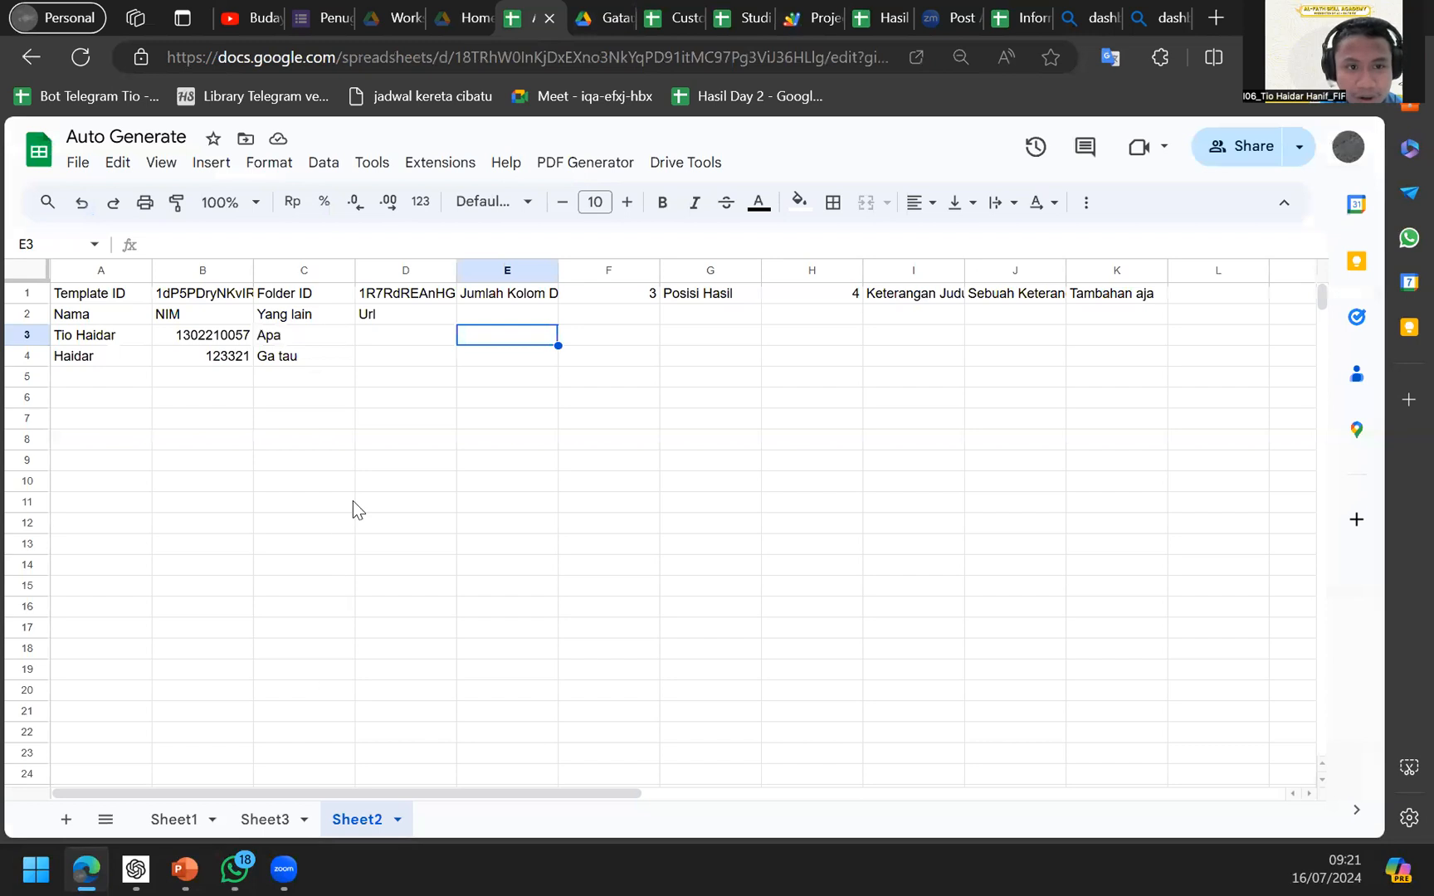
Select the NIM value 123321 in B4 and look over the Help menu options.
click(342, 359)
click(188, 358)
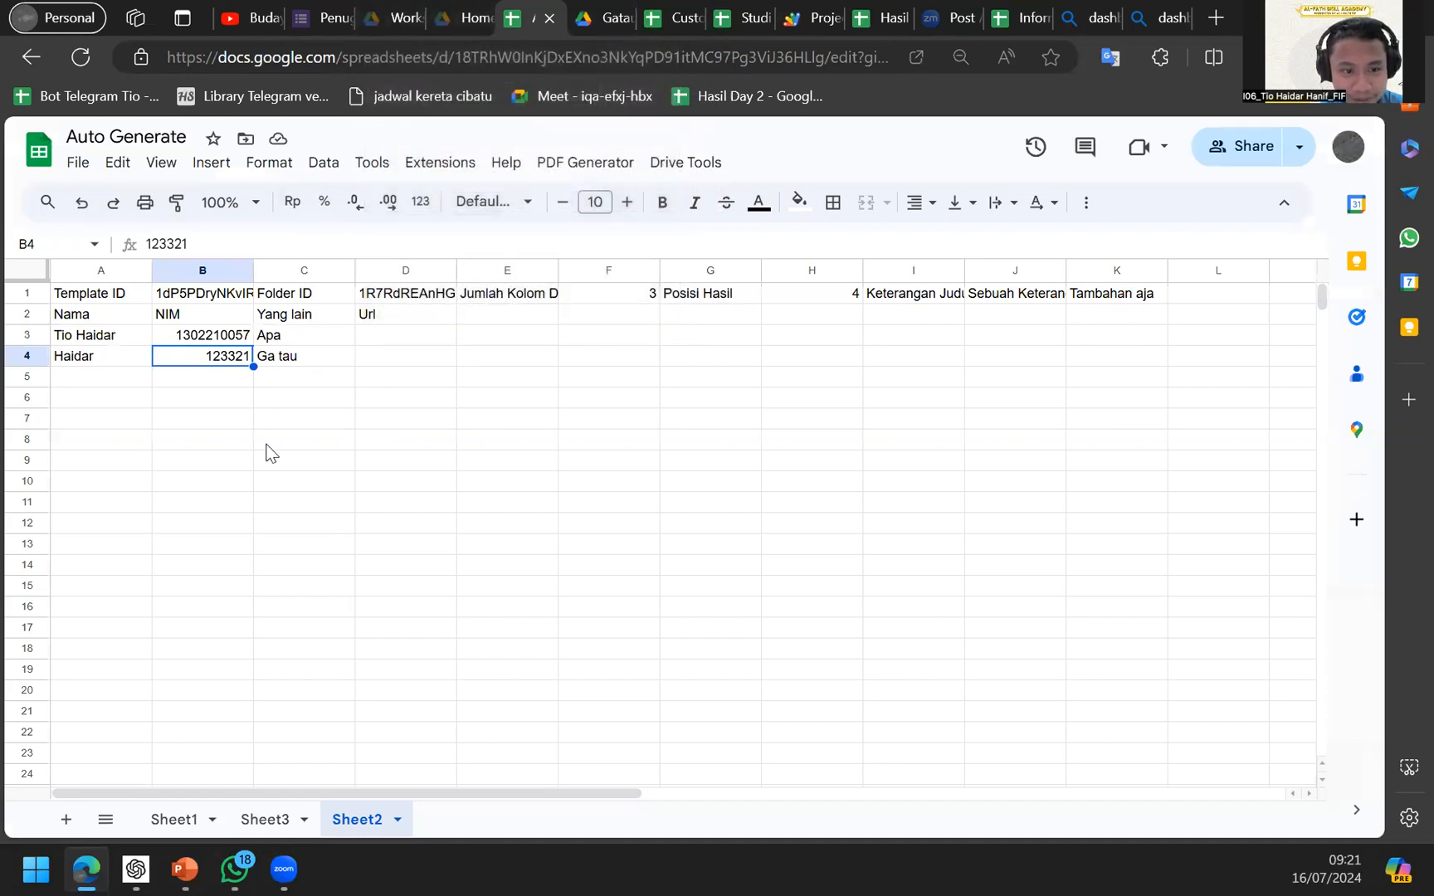
scroll(573, 167, up, 5)
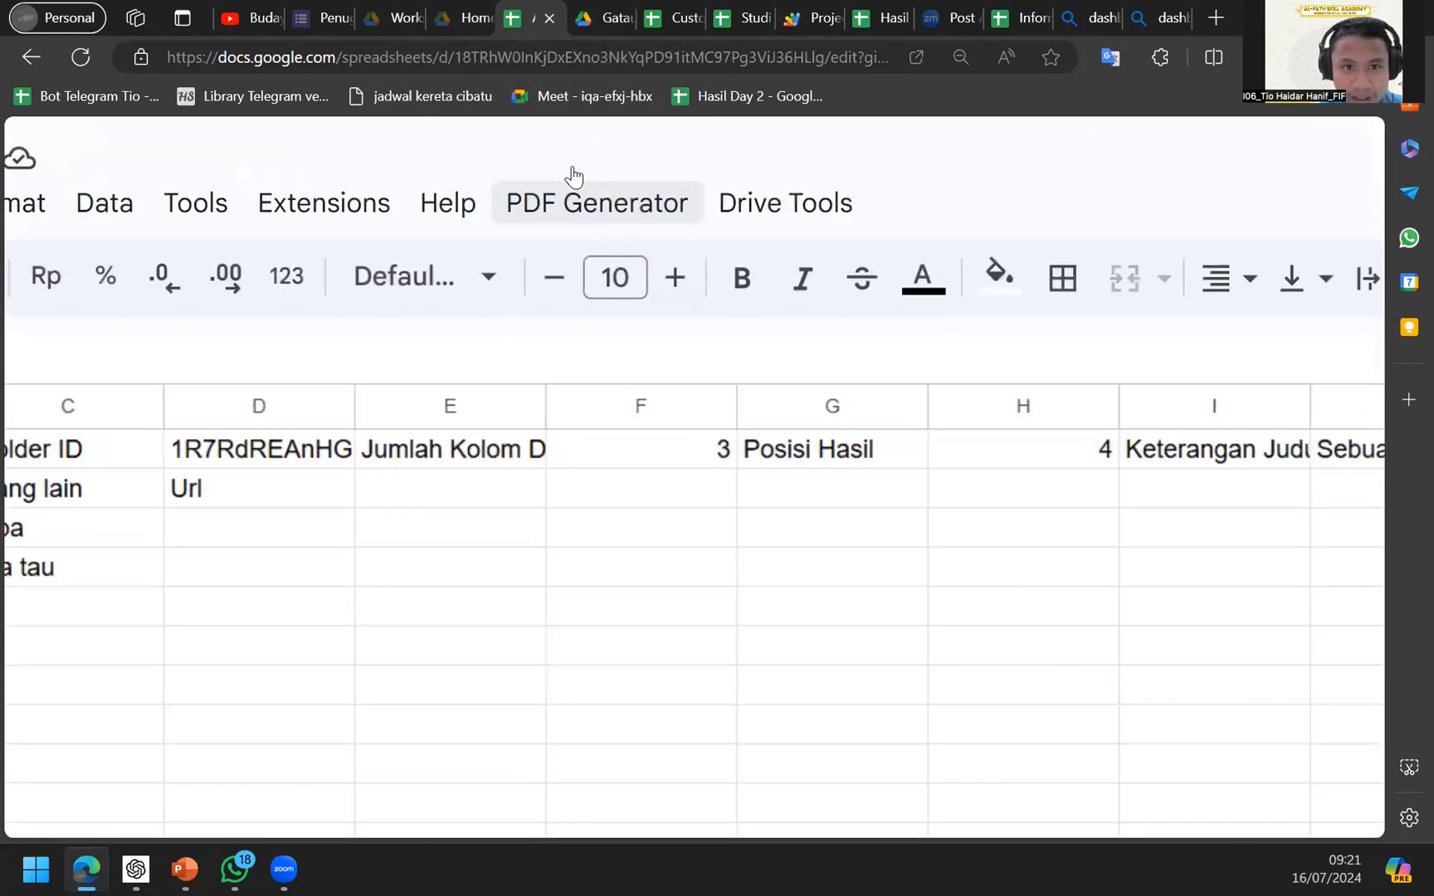
scroll(573, 166, left, 2)
scroll(564, 179, left, 4)
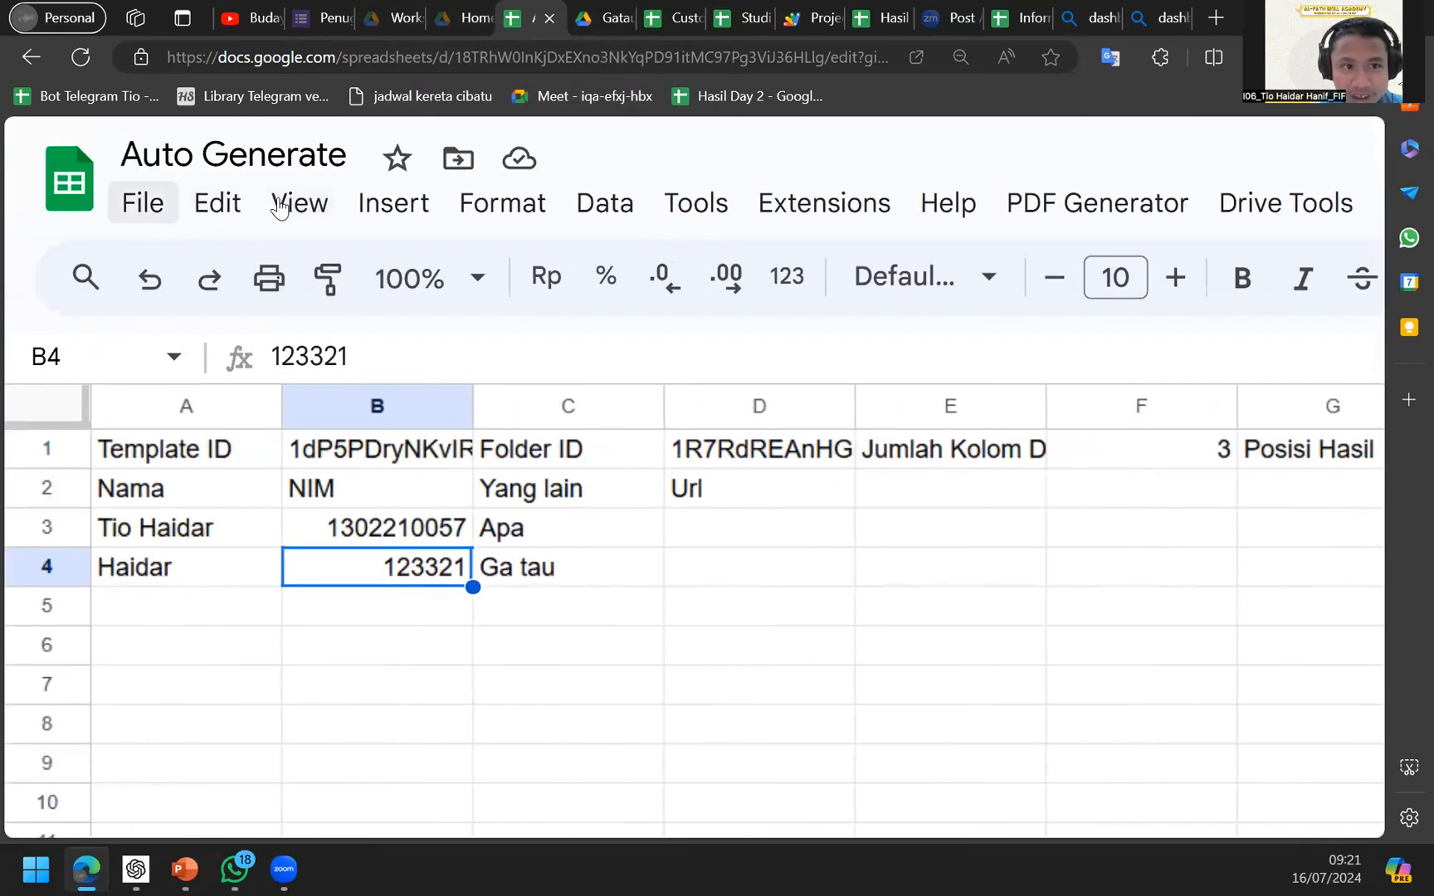
scroll(279, 207, right, 1)
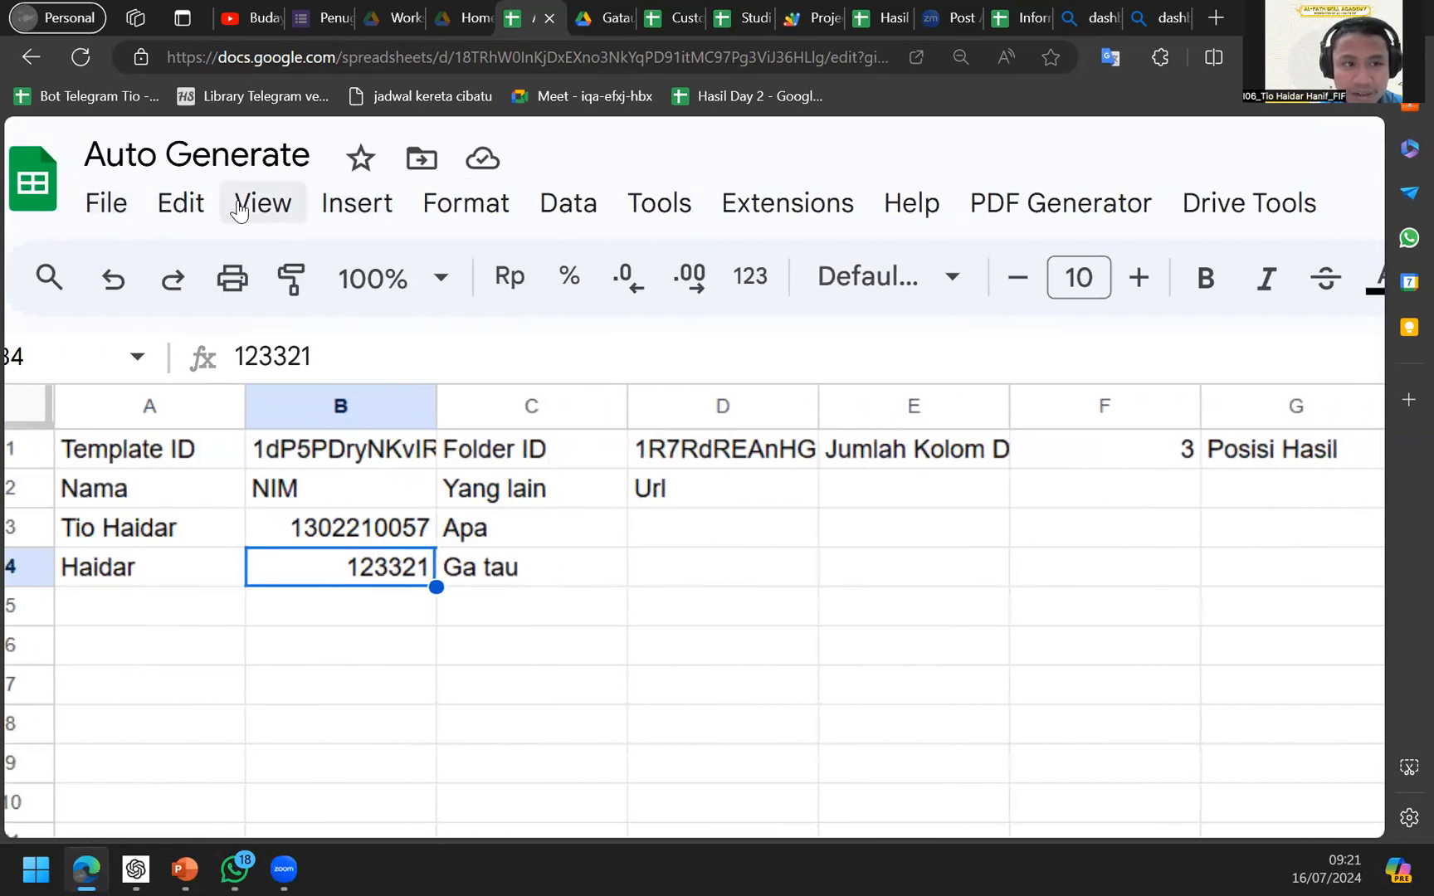
click(910, 204)
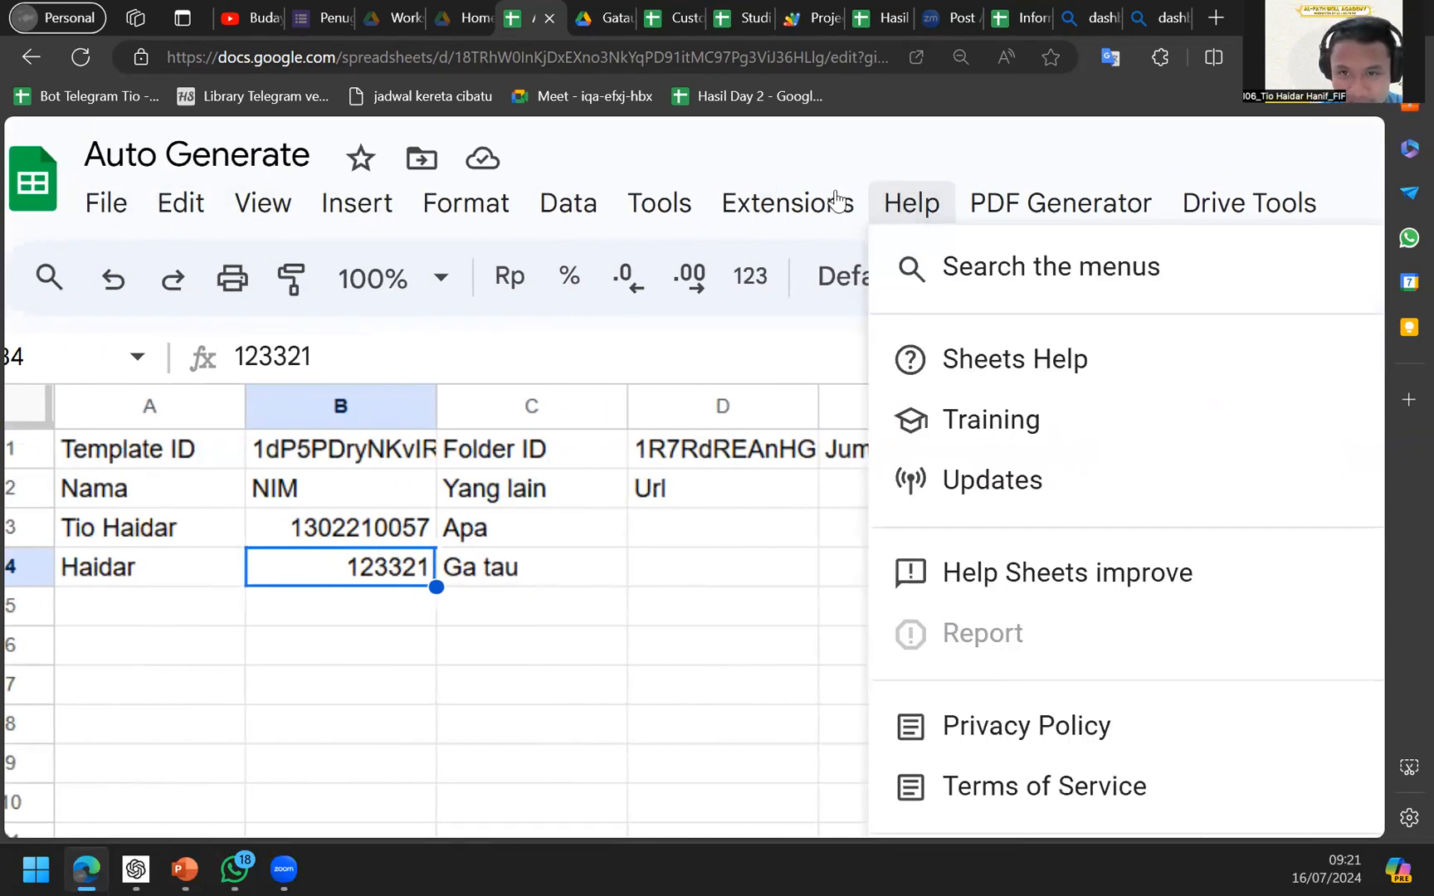
click(836, 201)
Reset the zoom and run PDF Generator > Generate PDFs from Slides.
click(1031, 199)
scroll(1085, 199, right, 2)
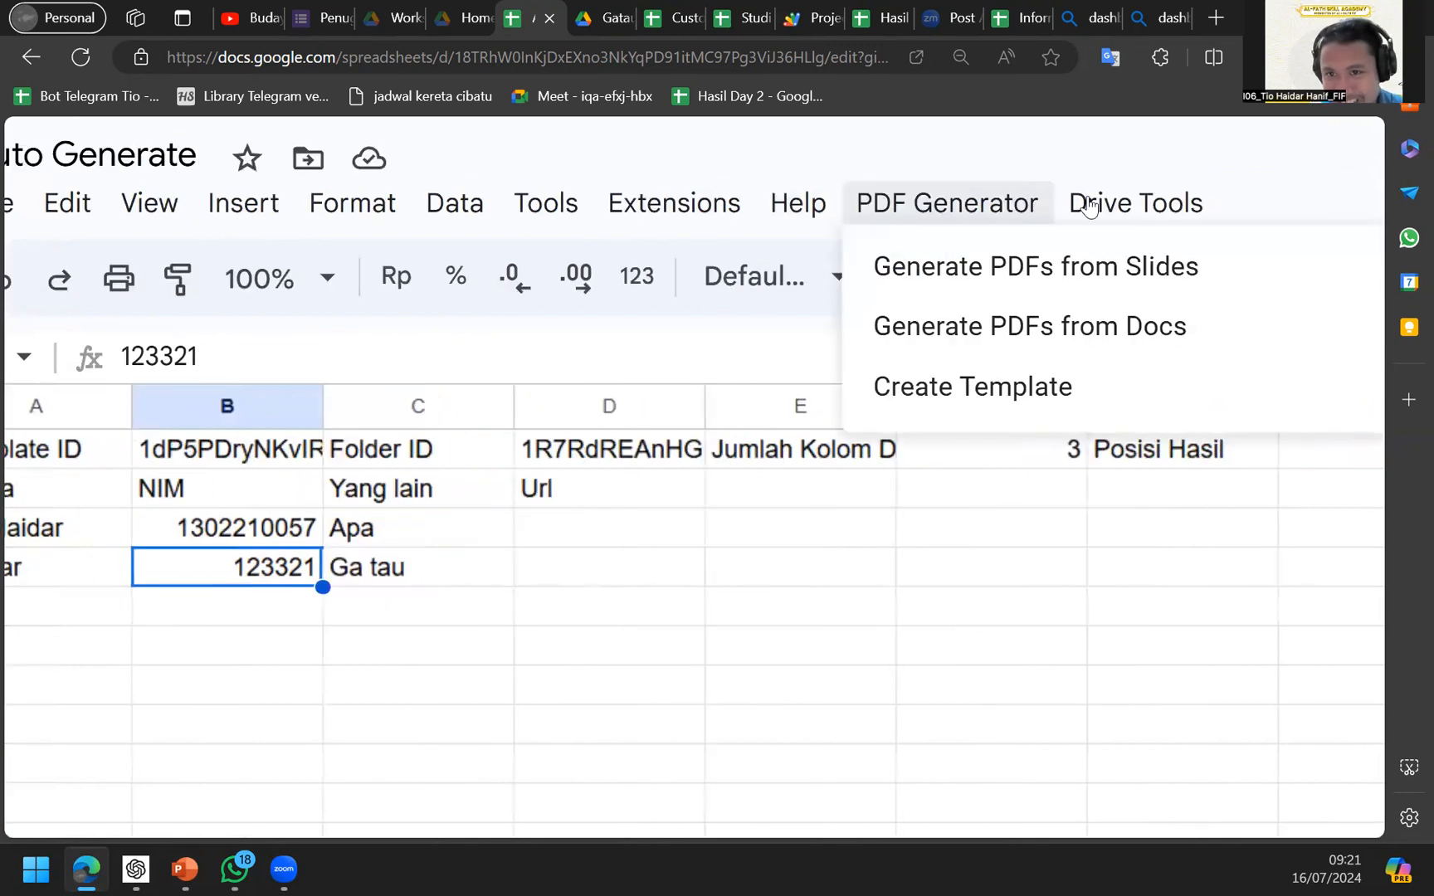
click(1092, 205)
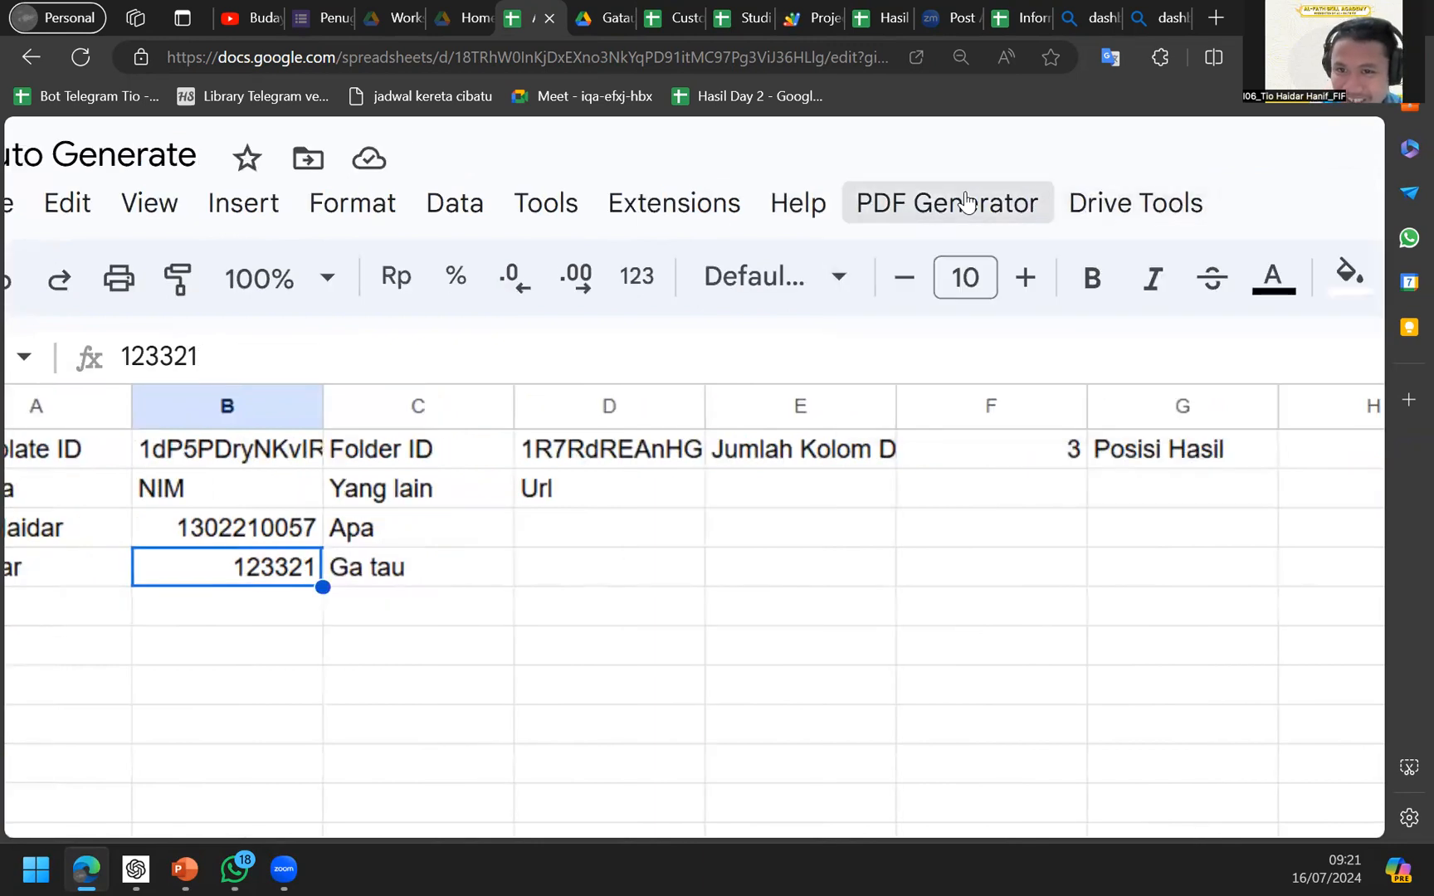
key(ctrl+minus)
key(ctrl+minus)
key(ctrl+minus)
key(ctrl+minus)
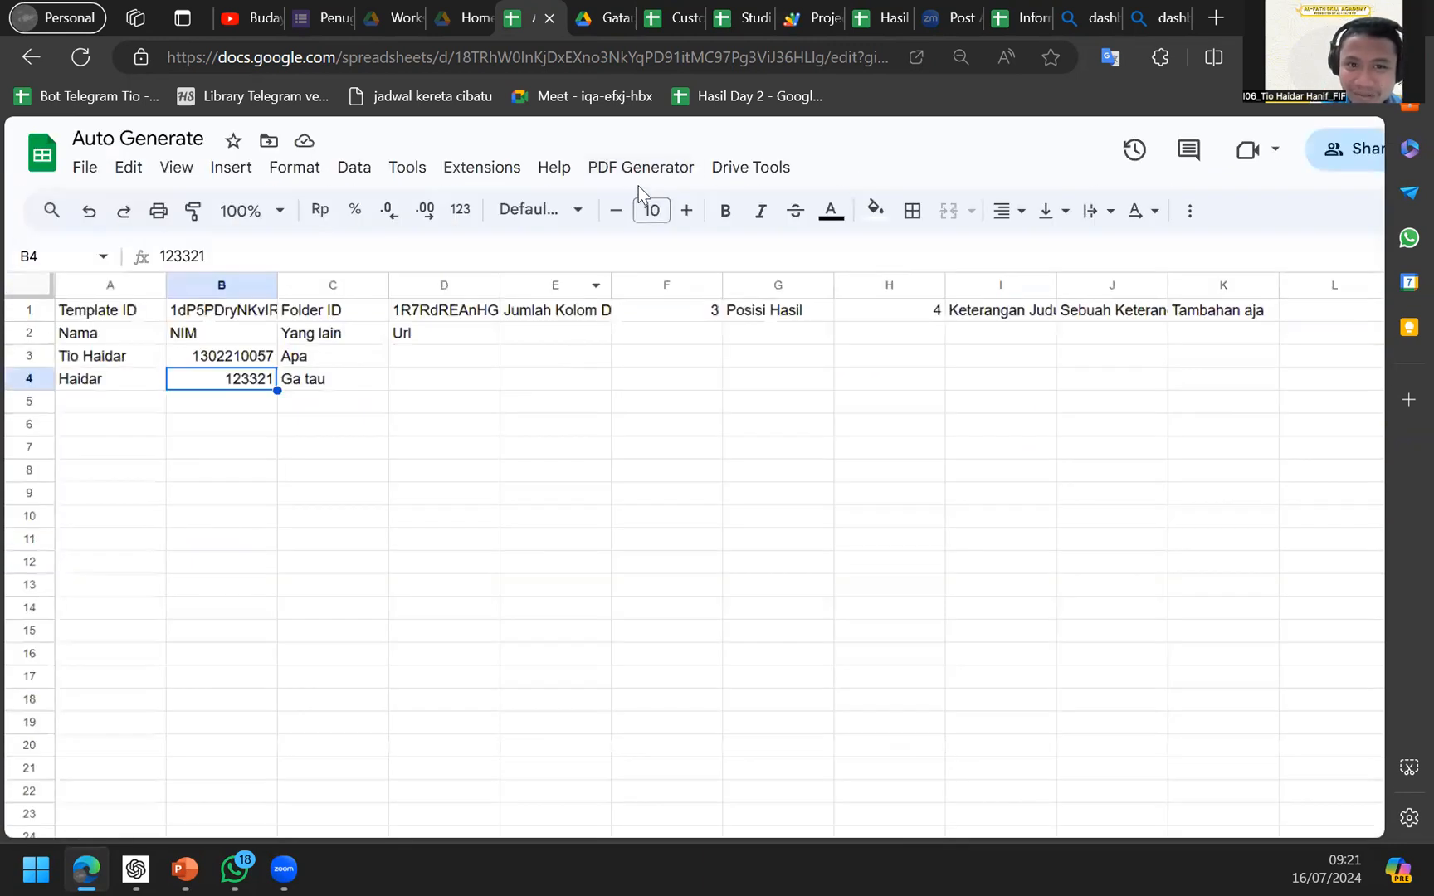
click(639, 174)
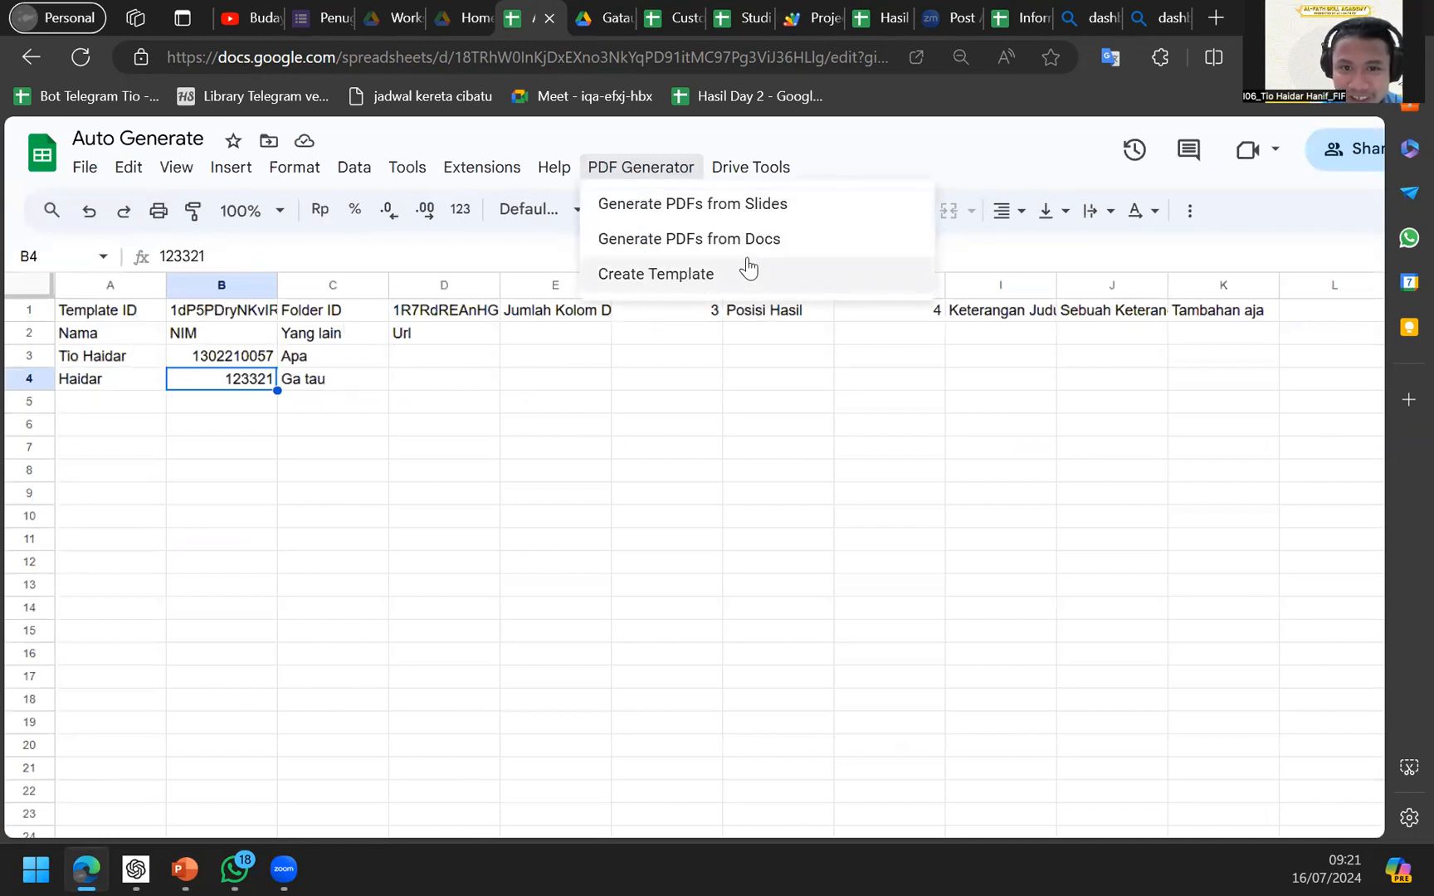
mouse_move(746, 176)
mouse_move(658, 176)
click(624, 206)
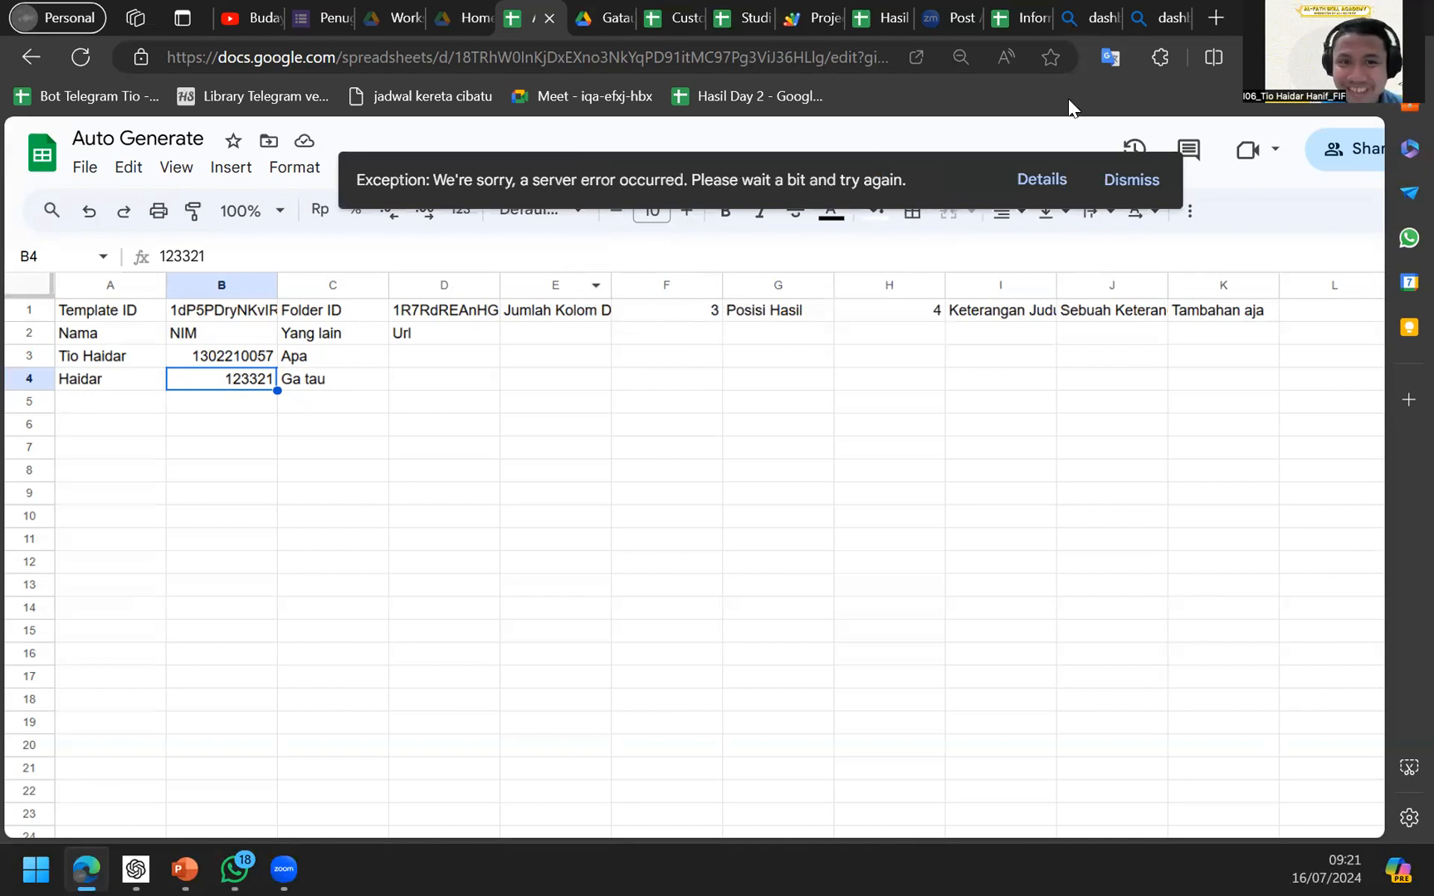
Dismiss the server error, rerun the PDF Generator script, clear its notice, and check Drive Tools.
click(1130, 181)
click(634, 168)
click(639, 202)
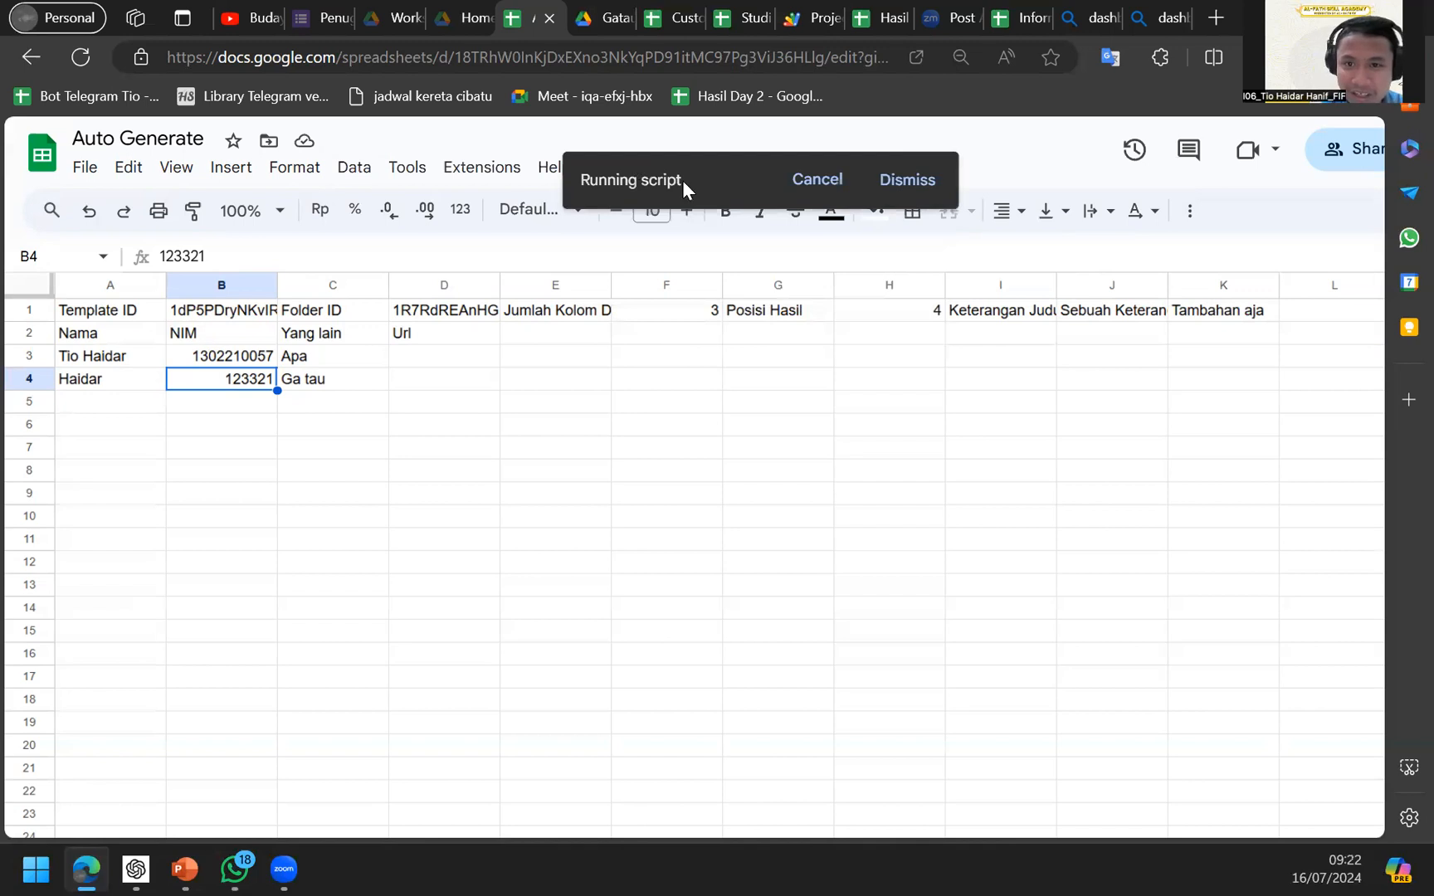
click(1102, 180)
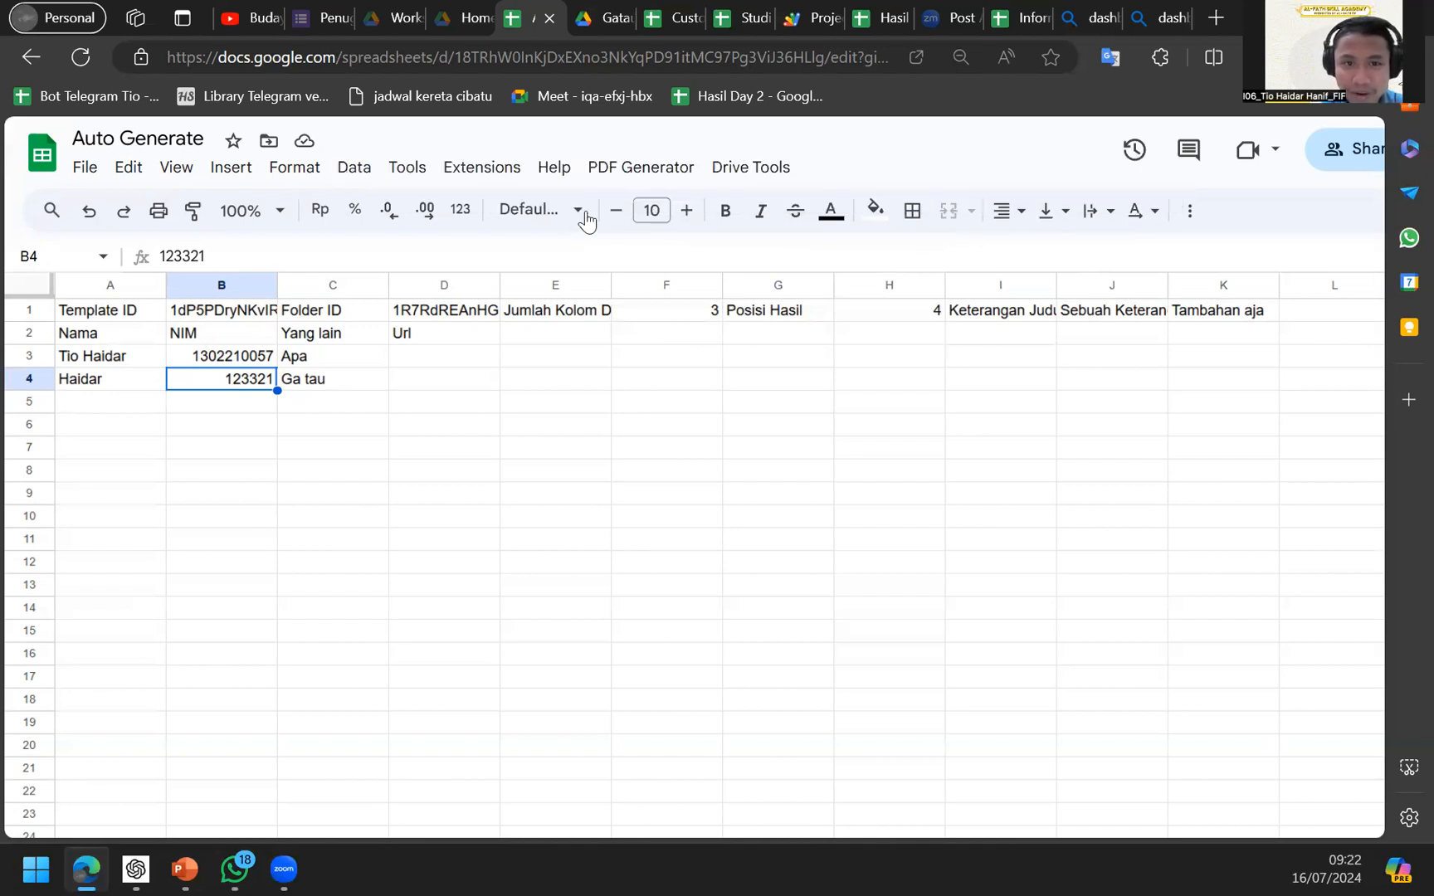
click(738, 174)
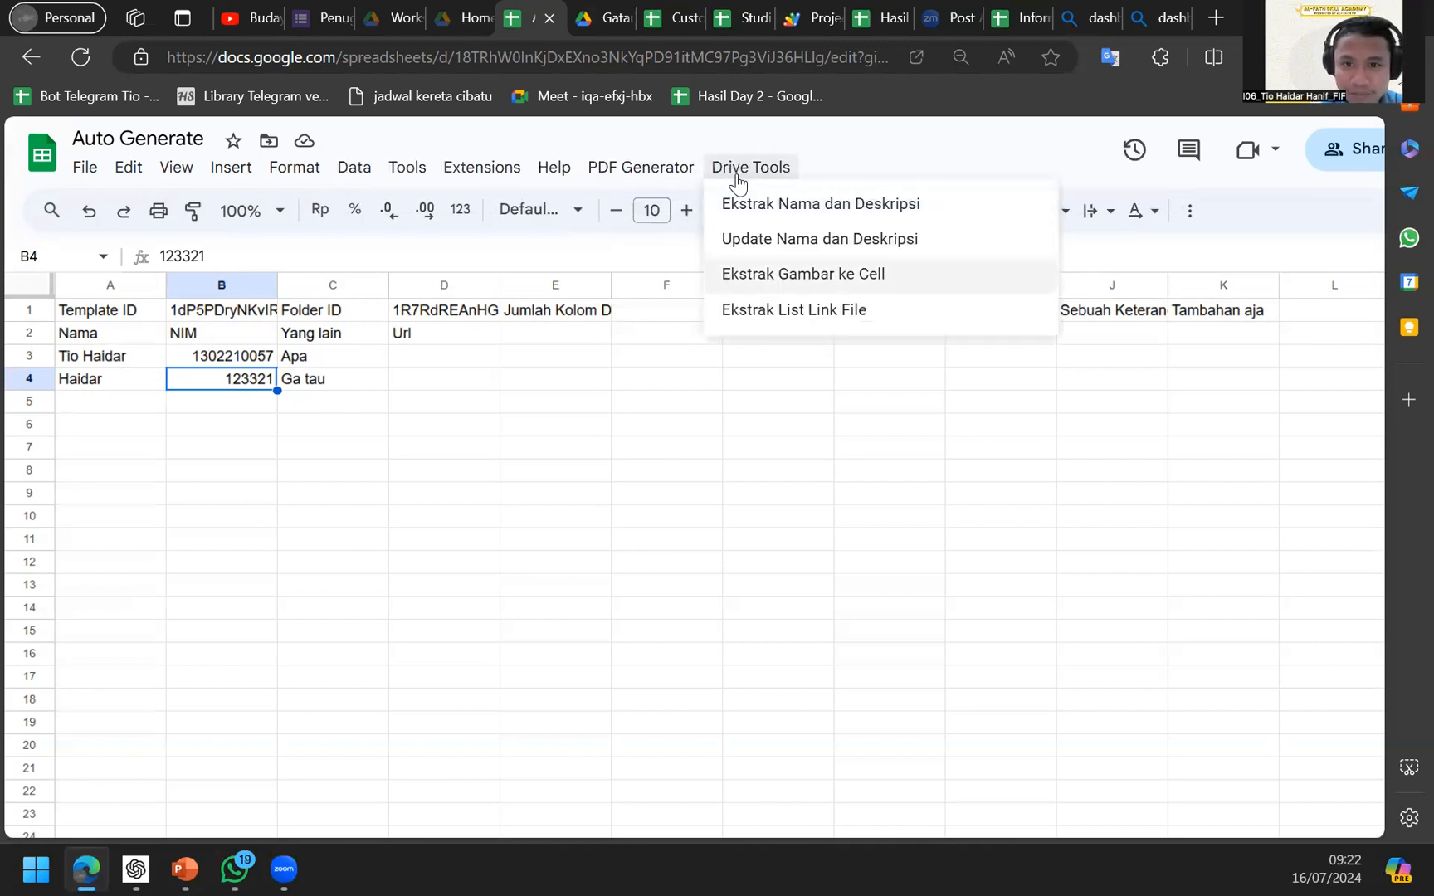
click(491, 320)
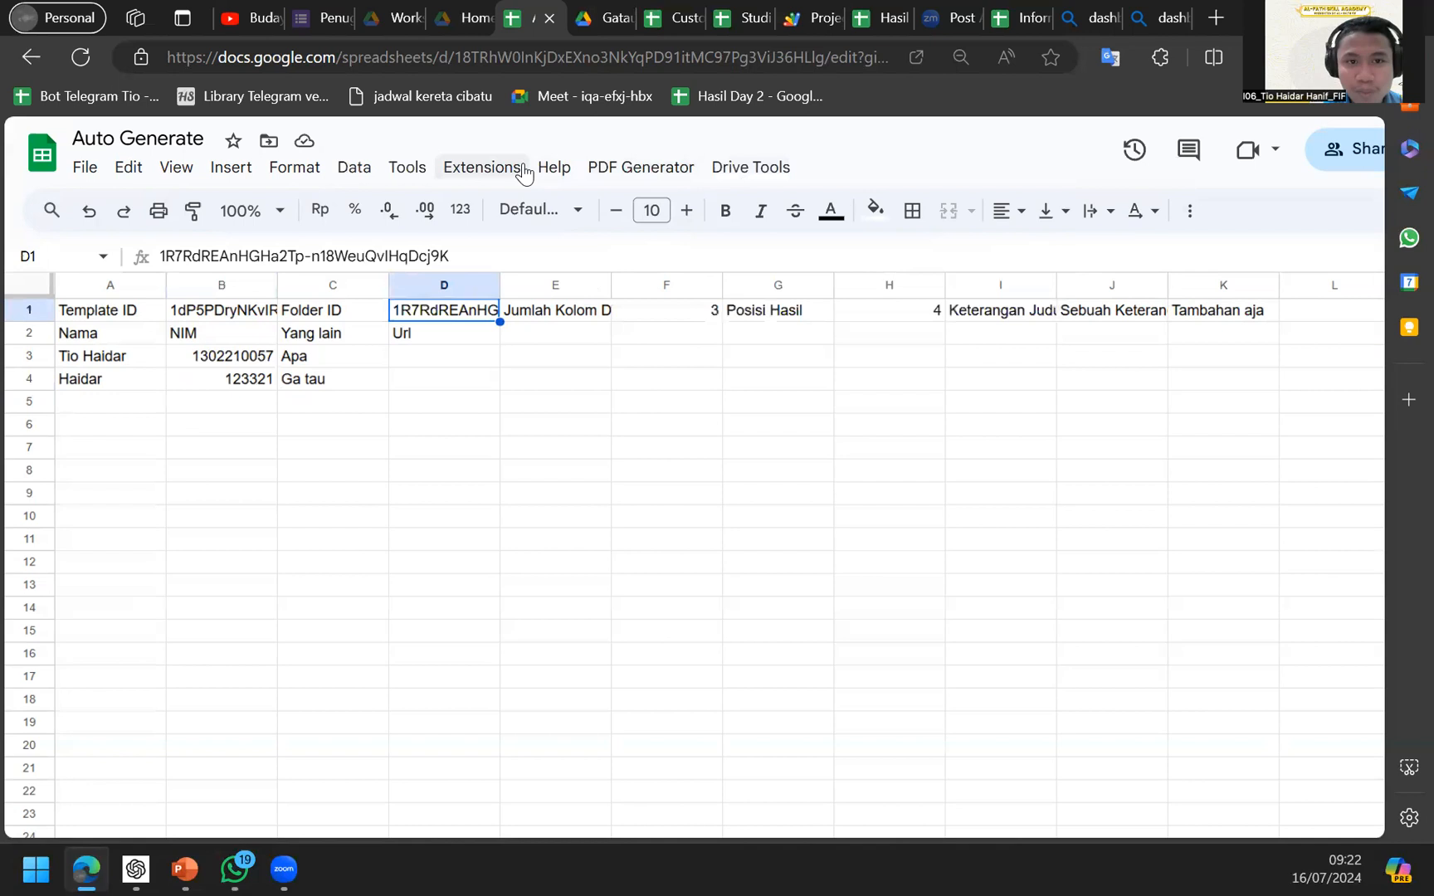
Browse the Tools and Data menus, then search the menus for 'named function'.
click(410, 184)
click(358, 182)
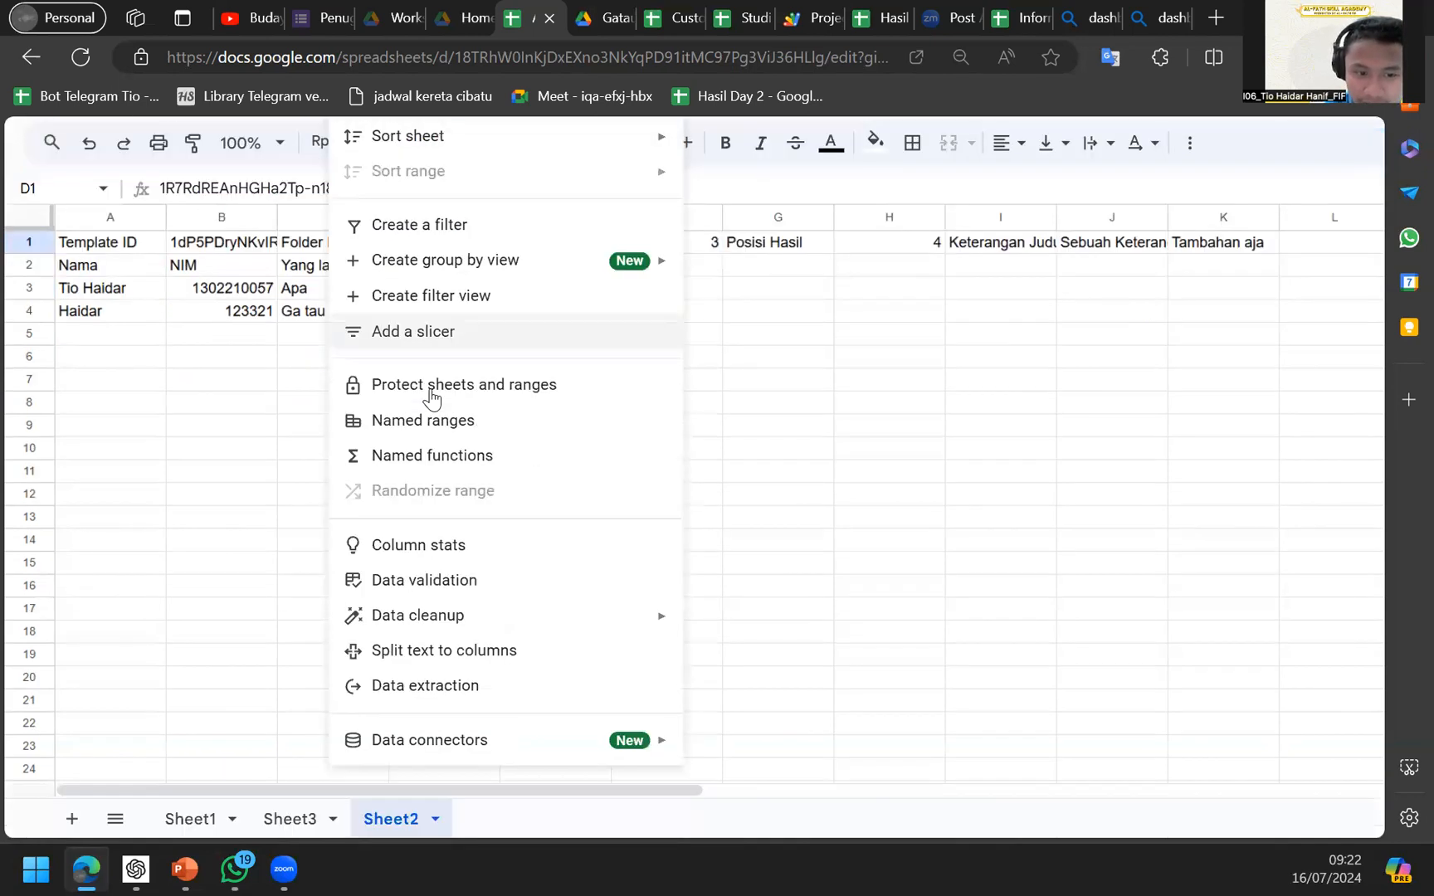
mouse_move(288, 172)
mouse_move(380, 157)
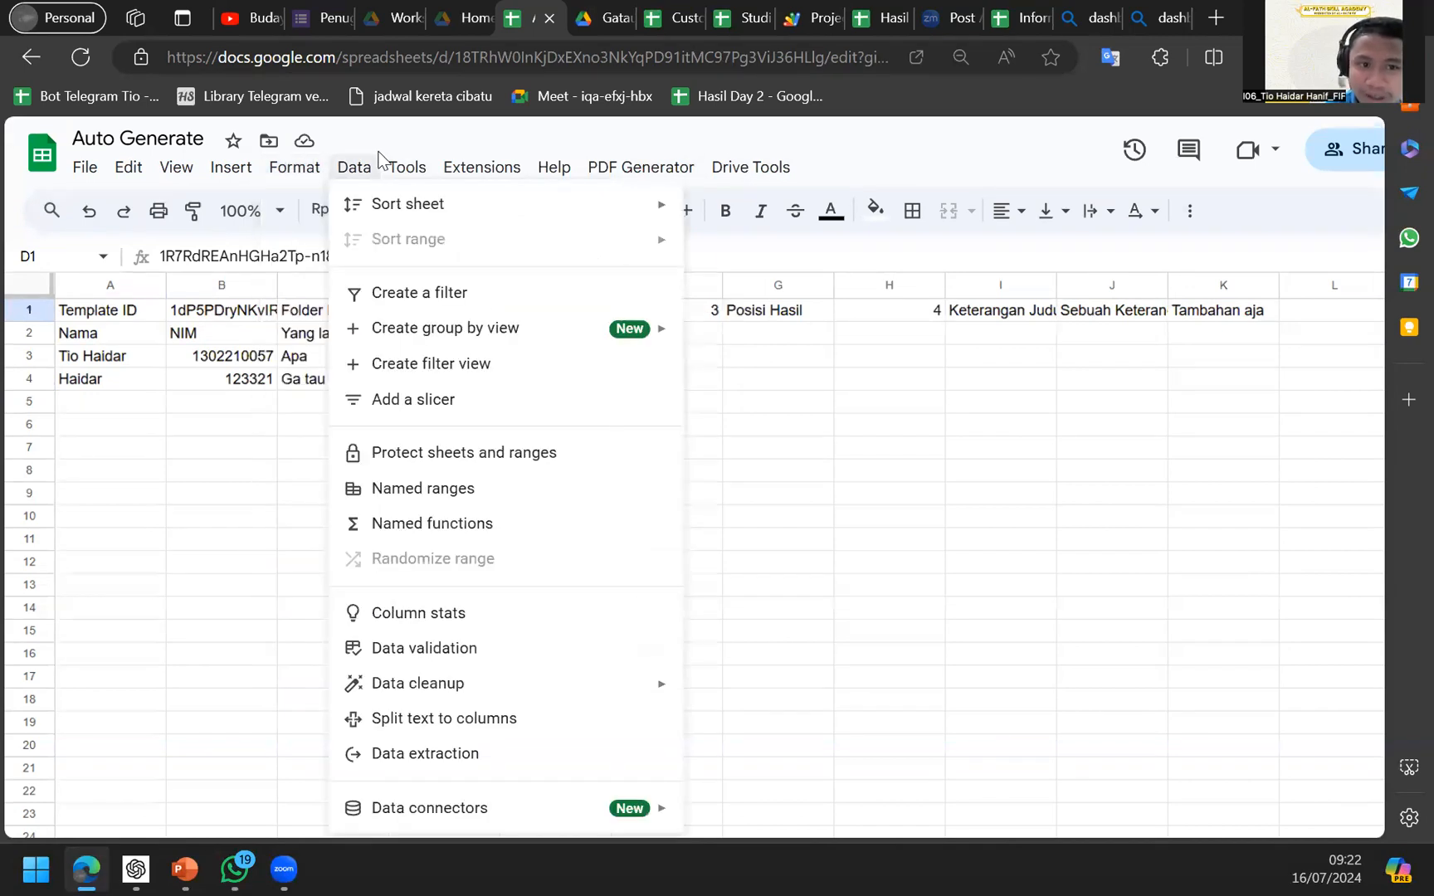
mouse_move(548, 178)
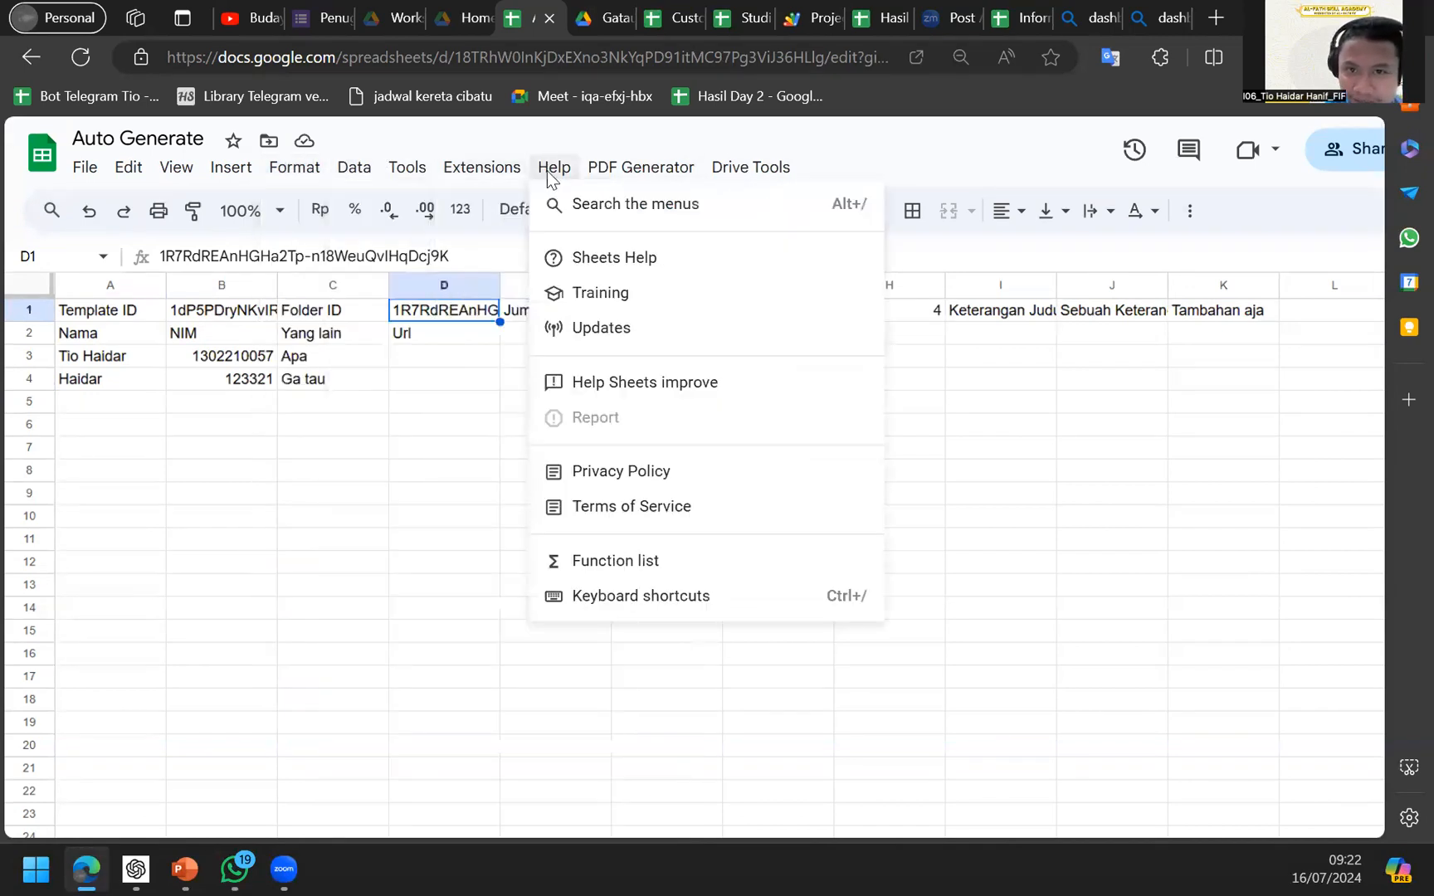
click(703, 211)
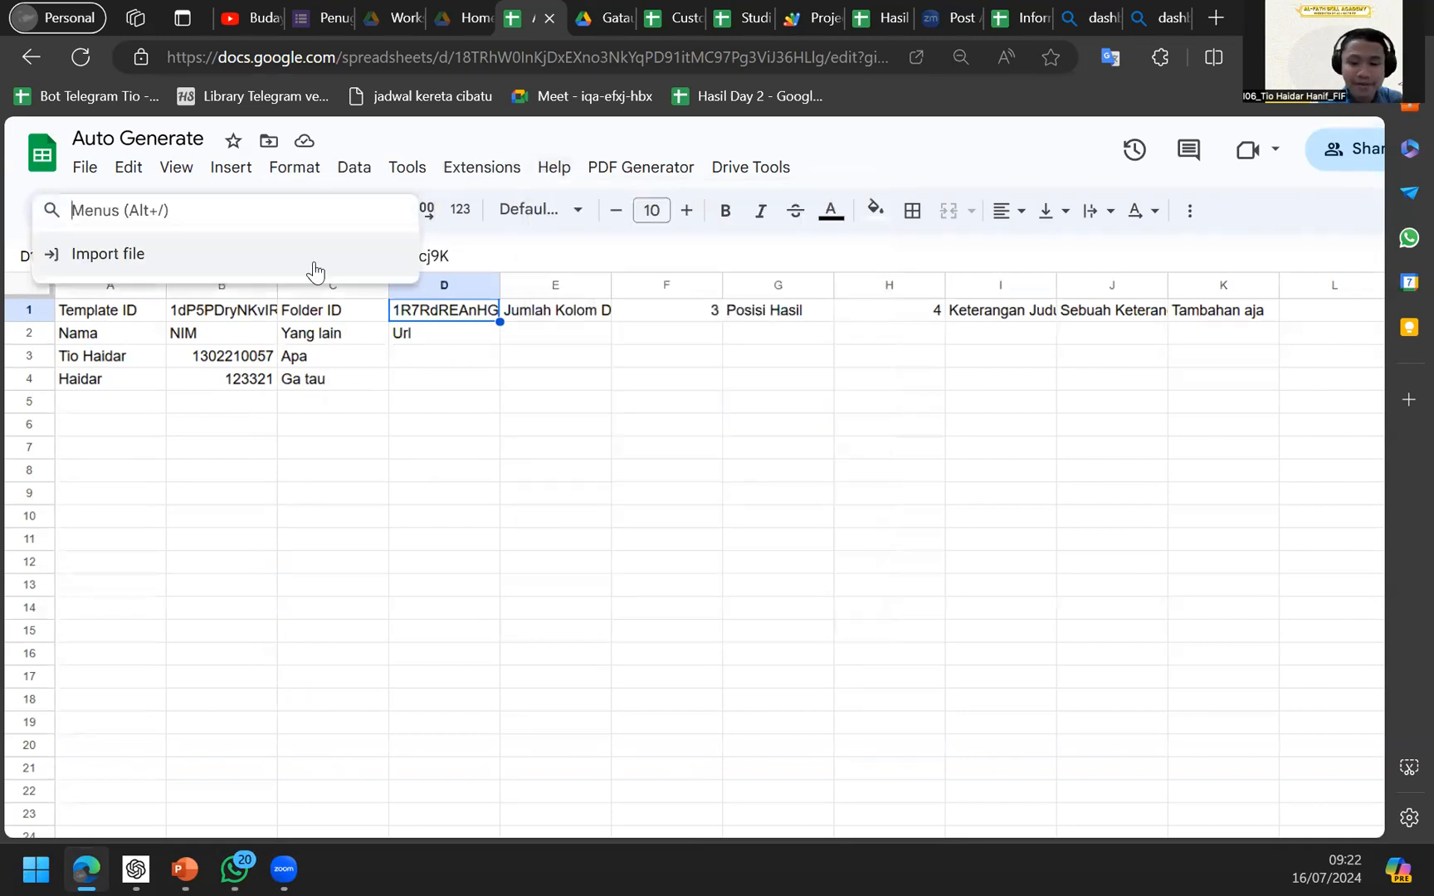
text(named func)
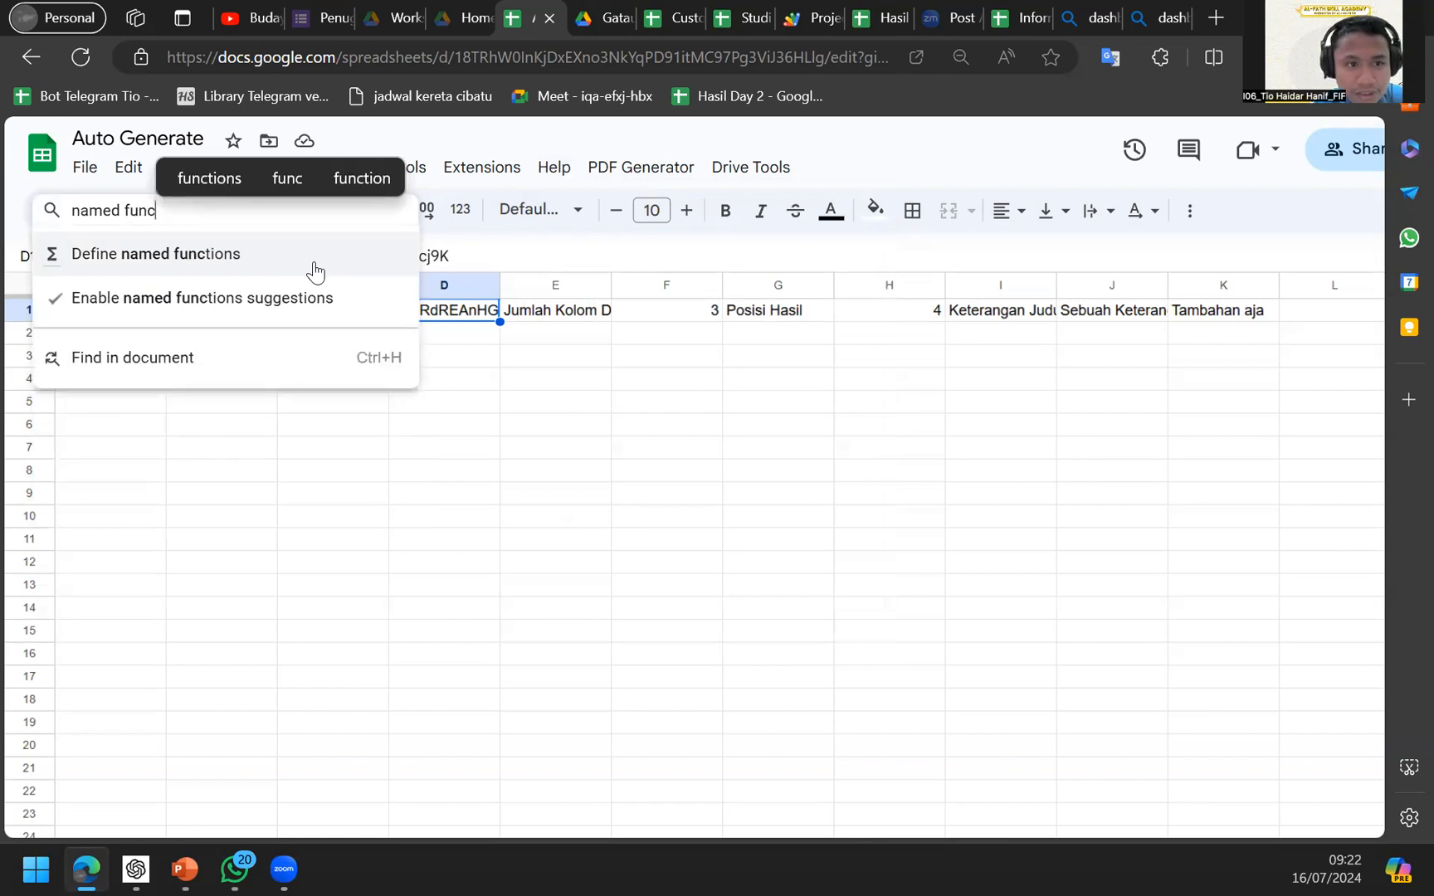
text(tion)
Open the Define named functions panel, then click back into cell C6.
click(257, 265)
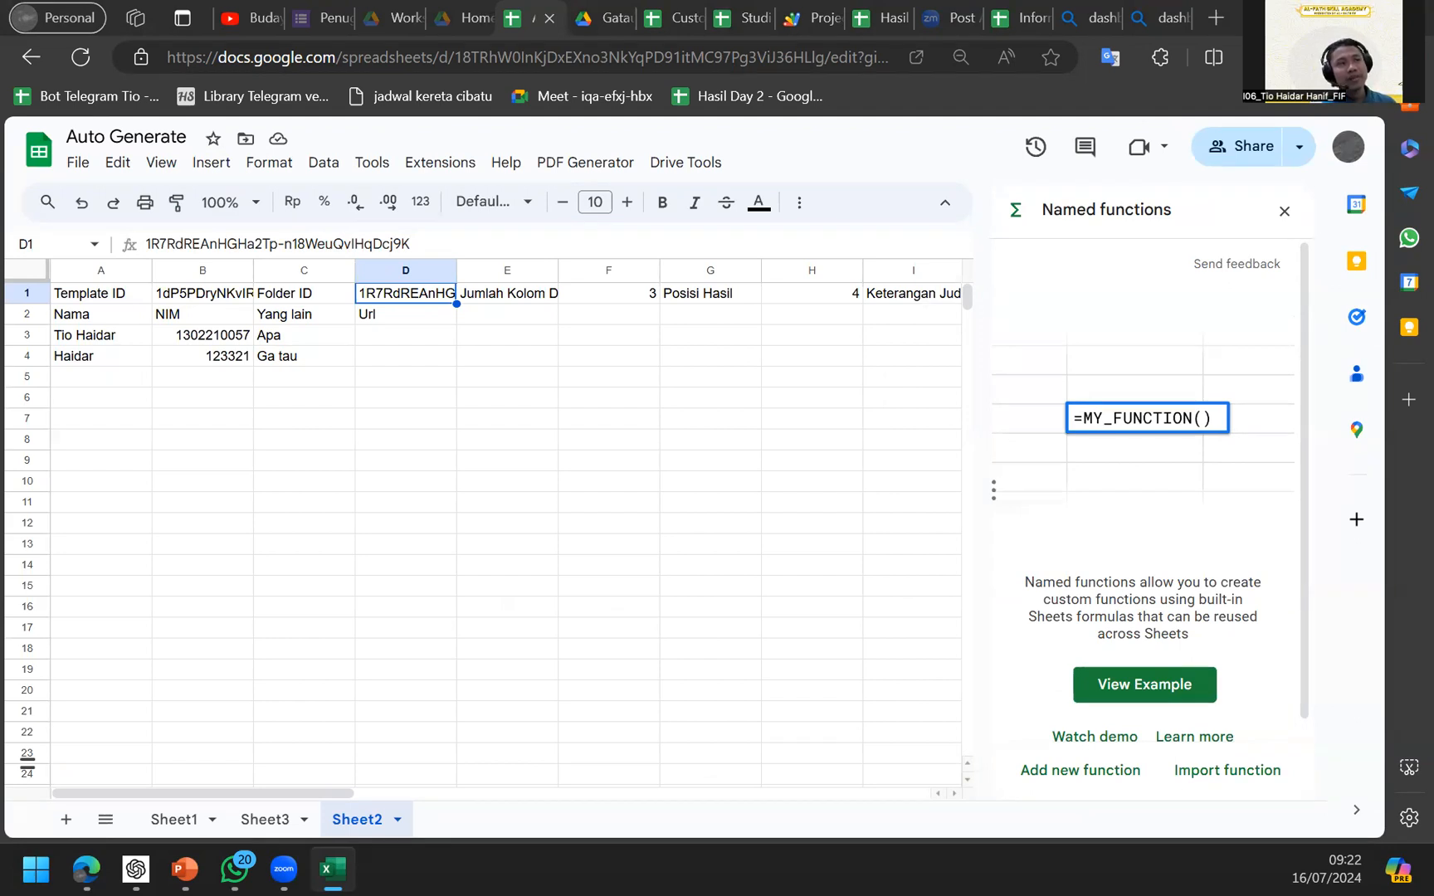
click(278, 401)
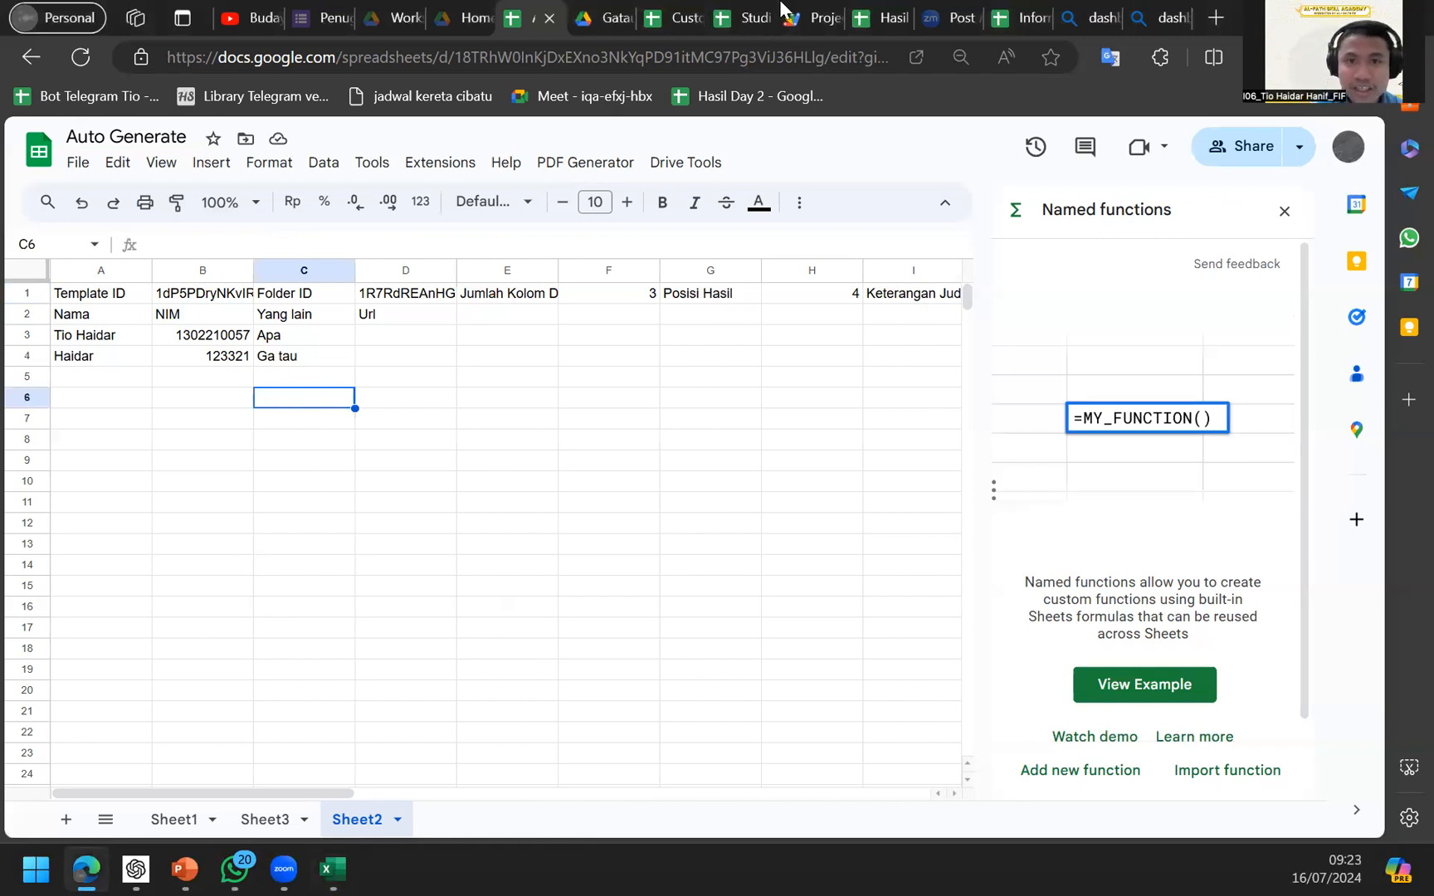
On Studi Kasus Sheet9, choose Dapur in the D3 location dropdown and select the updated chart.
mouse_move(873, 8)
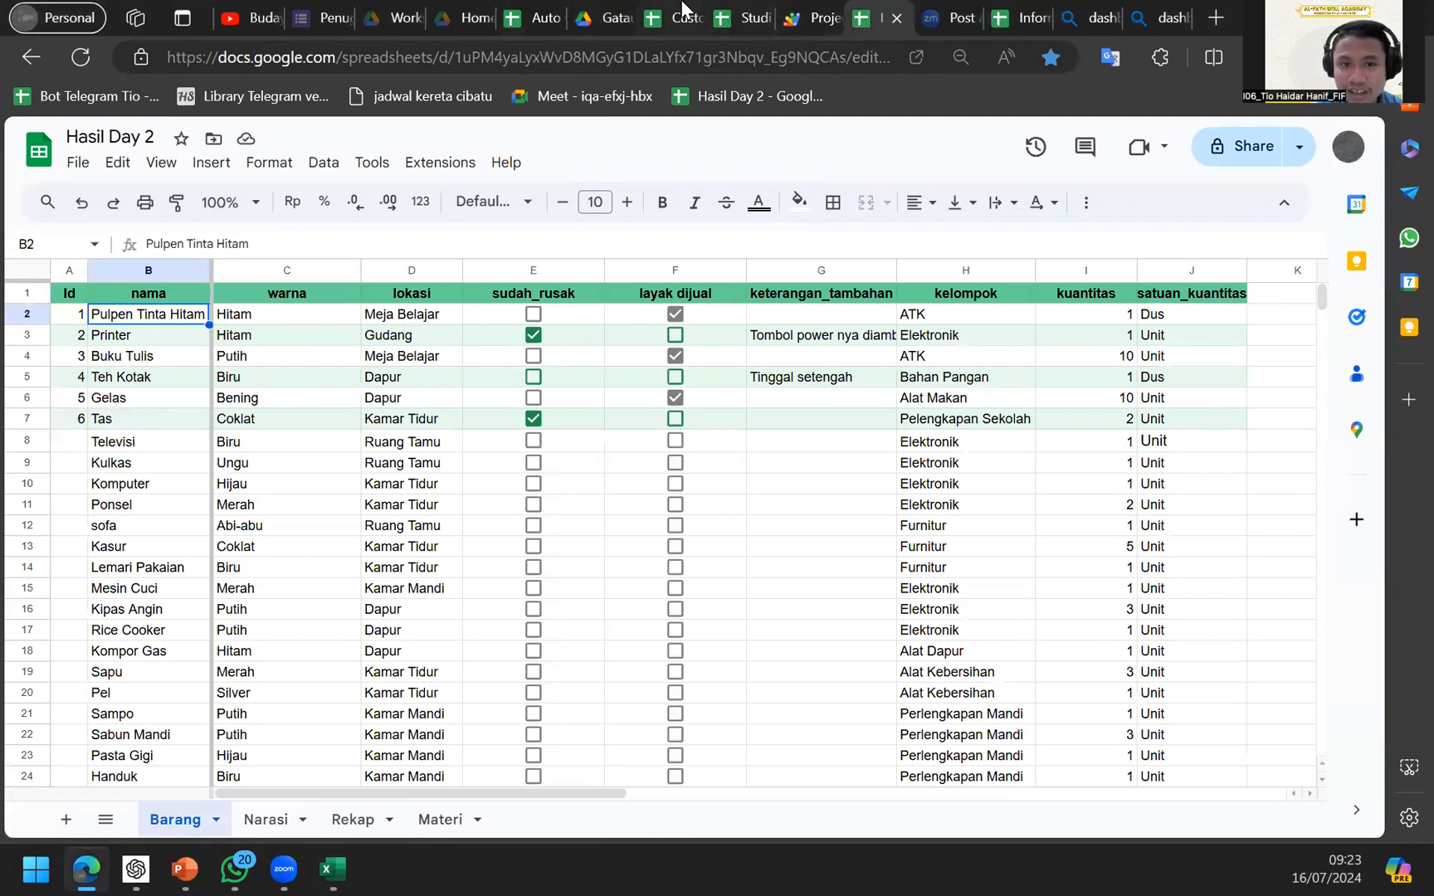
click(692, 11)
click(770, 9)
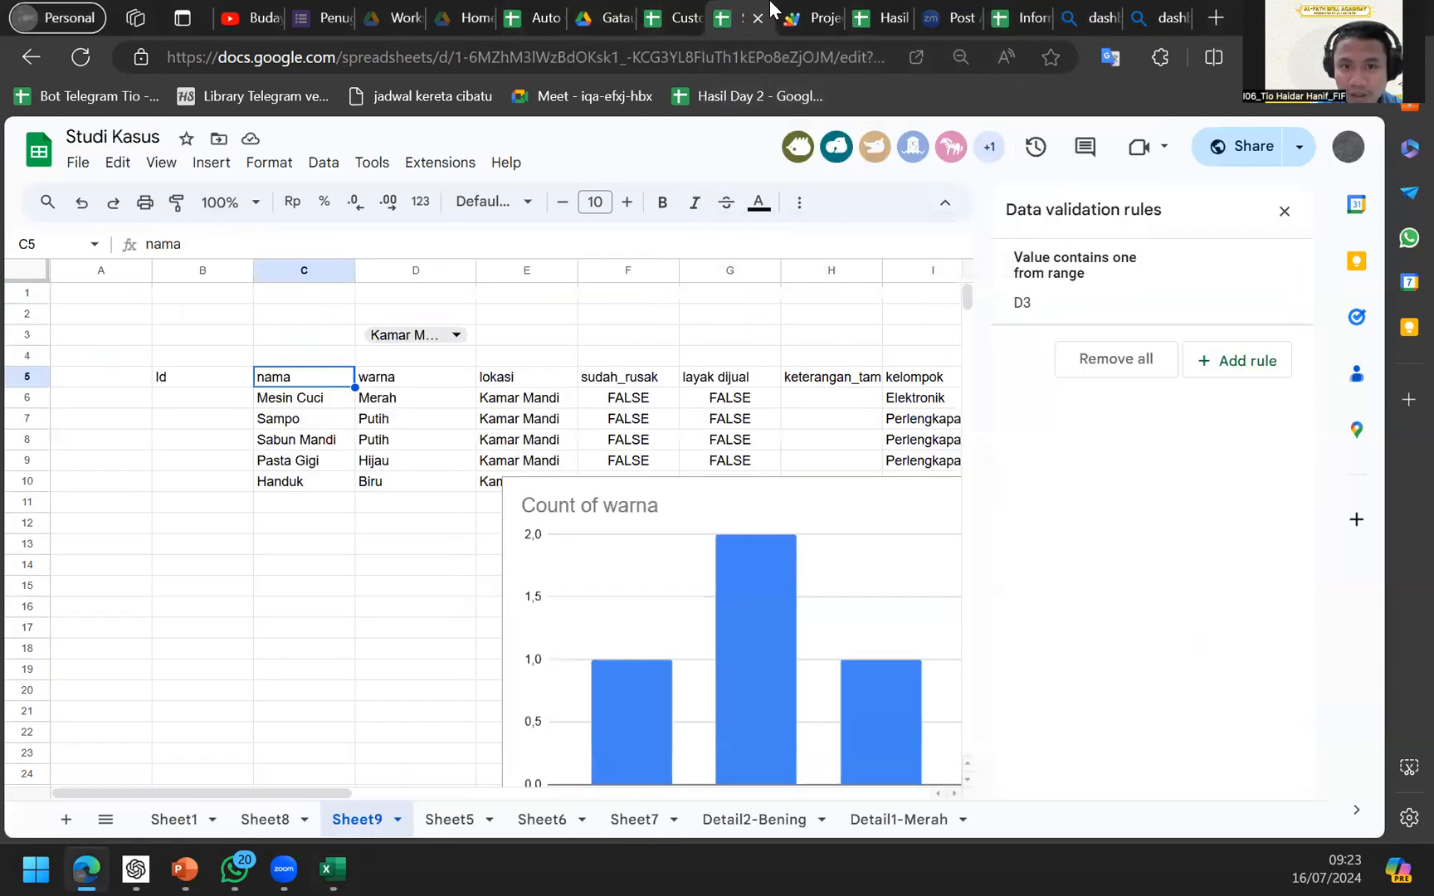
scroll(420, 347, up, 1)
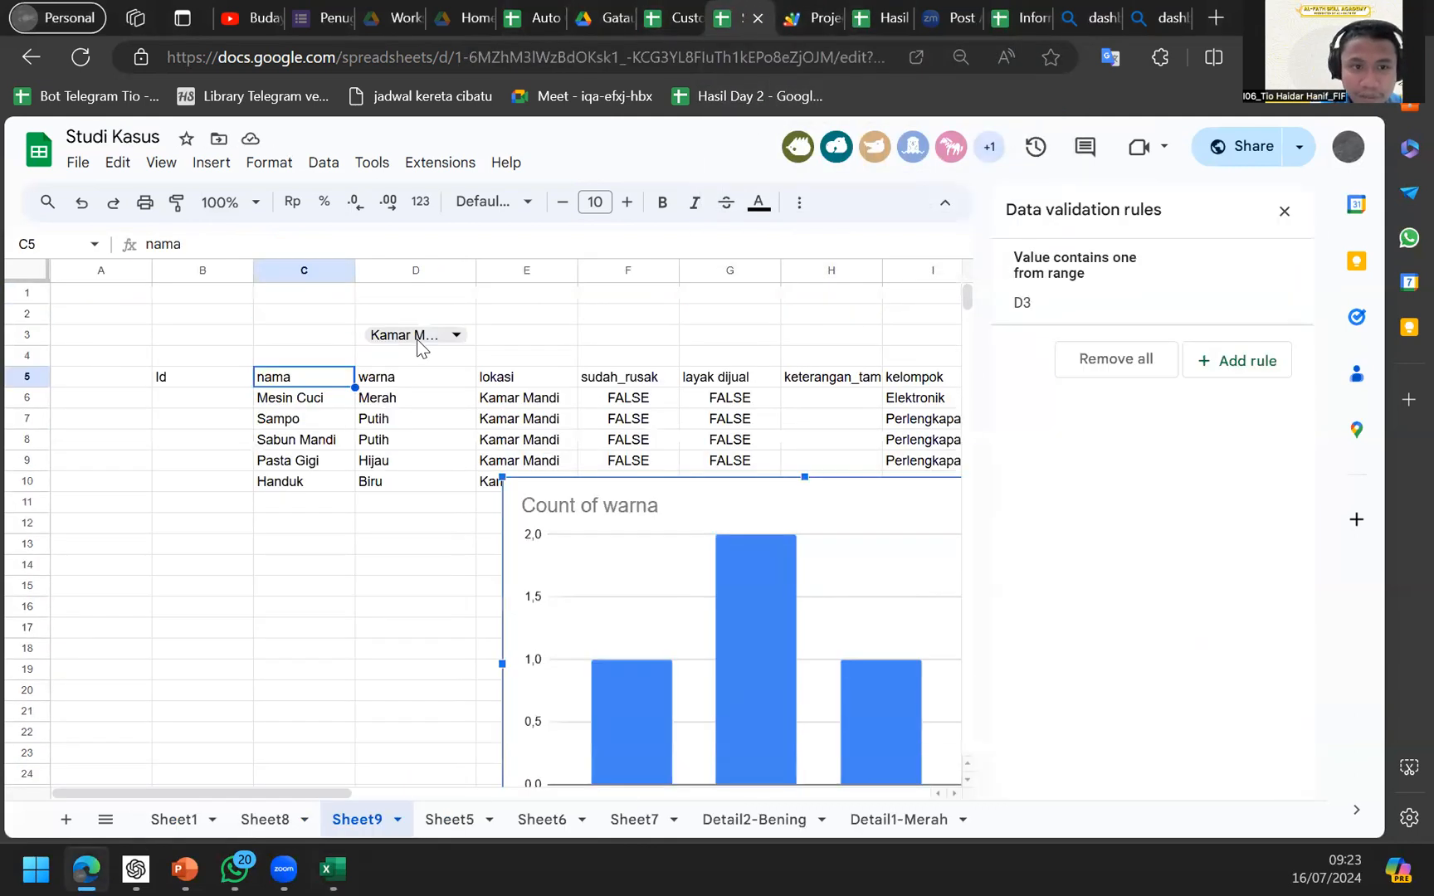
click(419, 334)
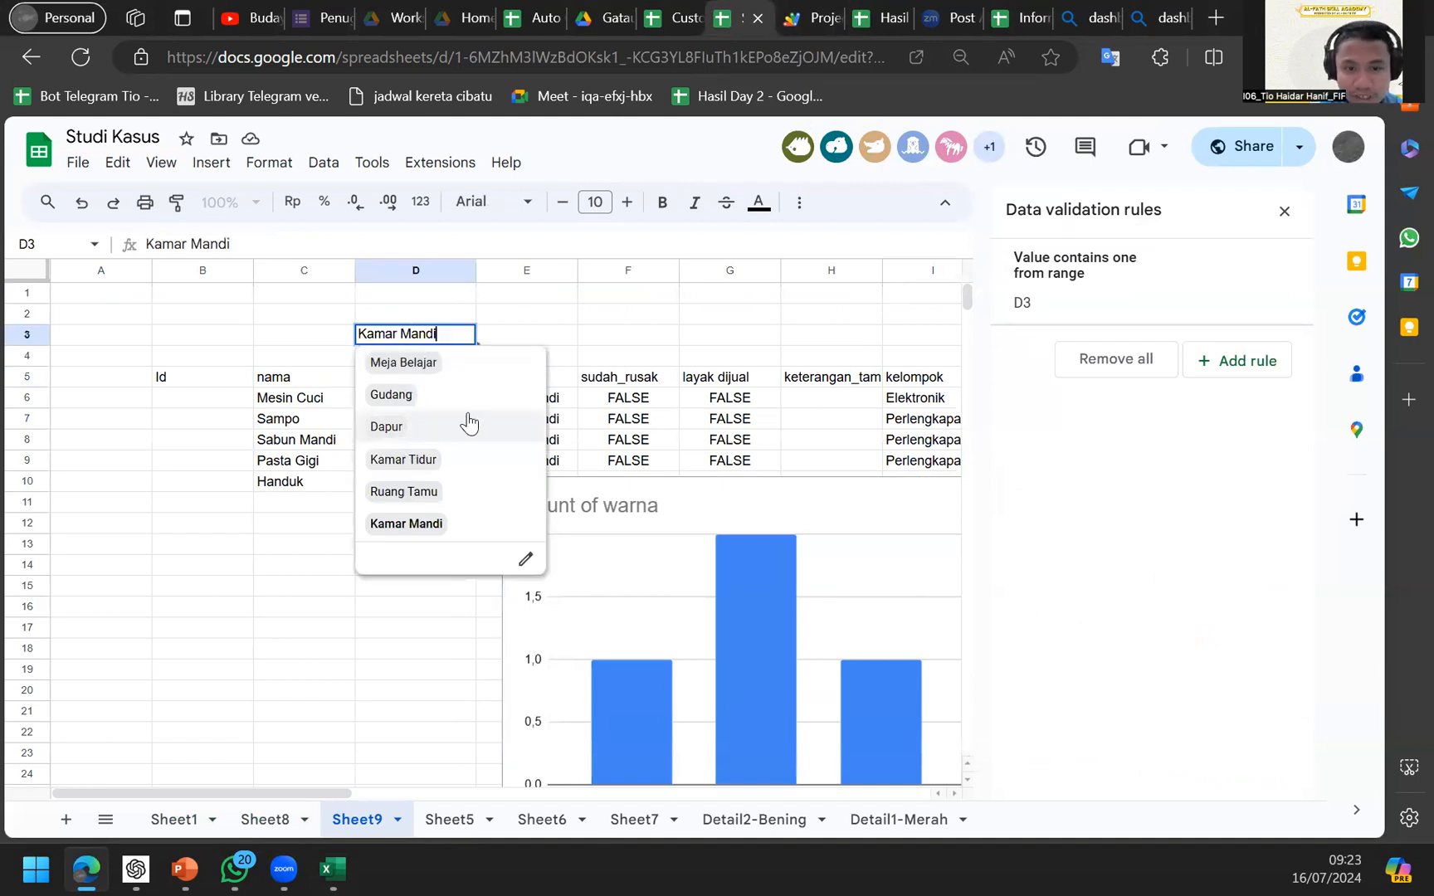
click(451, 427)
click(593, 379)
click(558, 606)
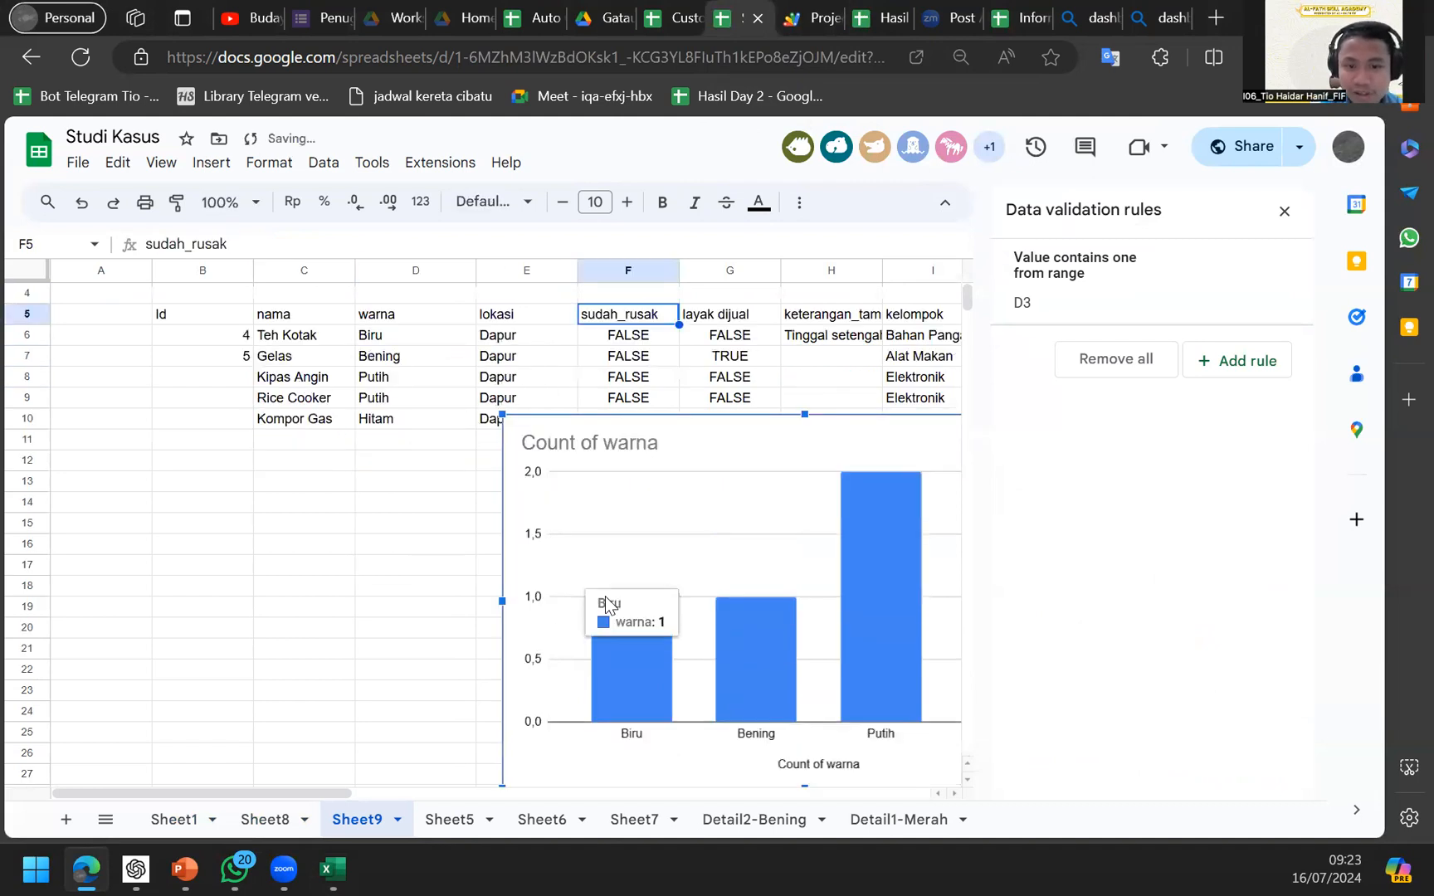
scroll(526, 454, up, 1)
scroll(526, 454, right, 1)
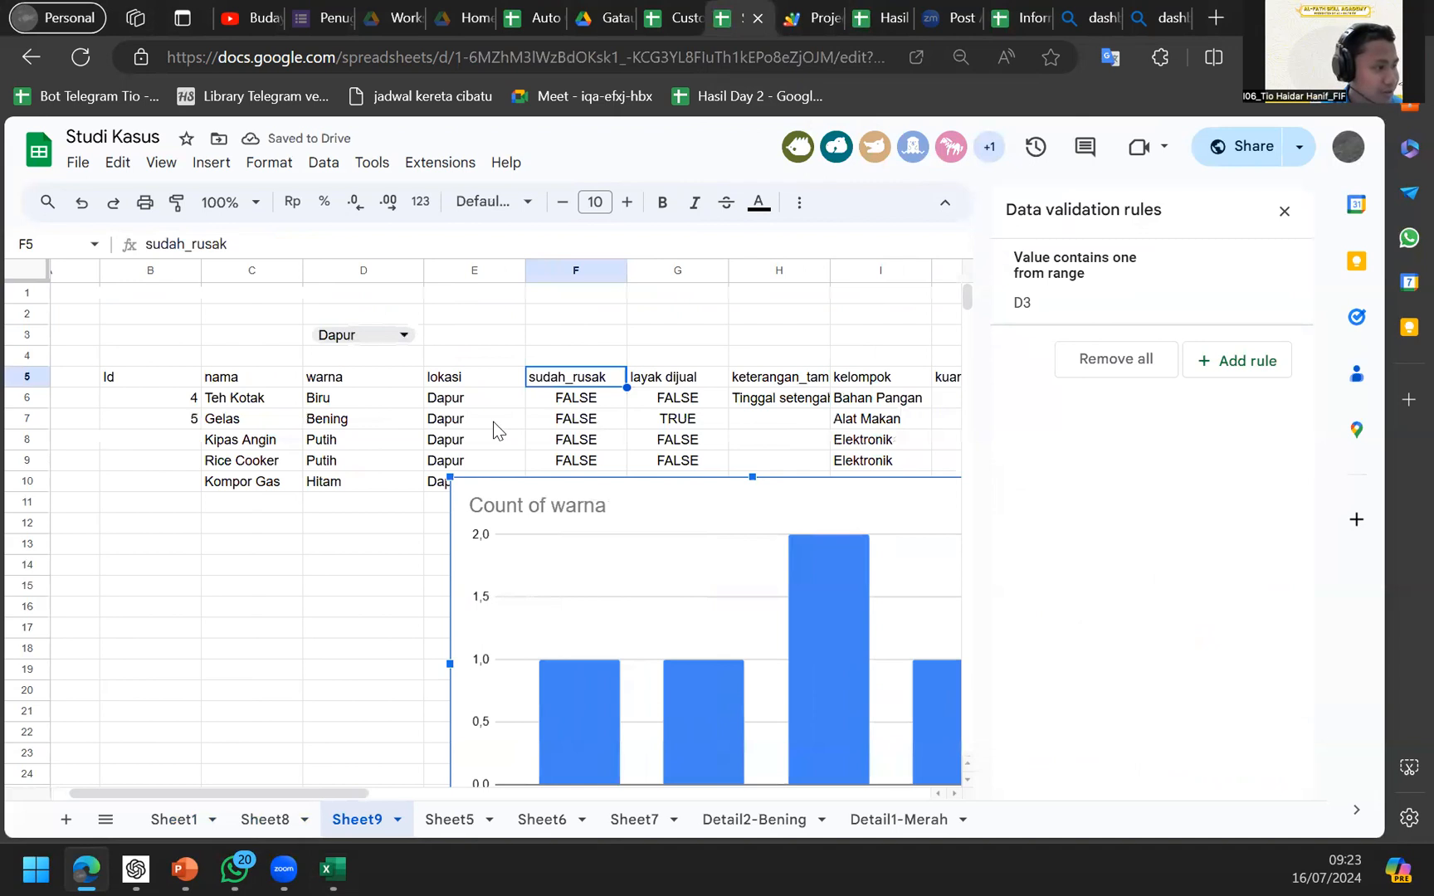
Search the menus for 'pivo' to launch Create pivot table, then cancel the dialog.
click(513, 166)
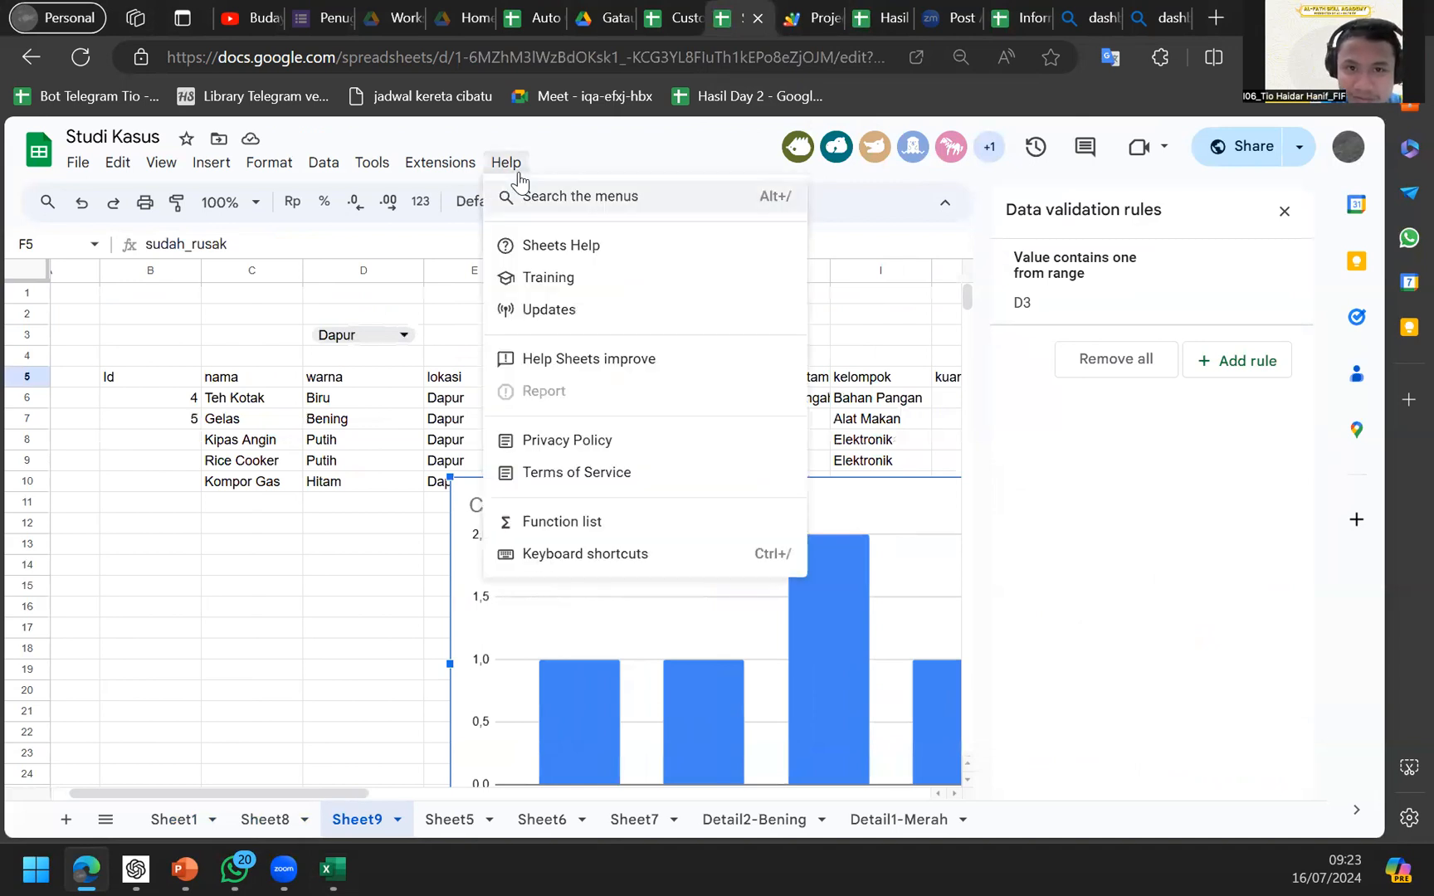
click(523, 194)
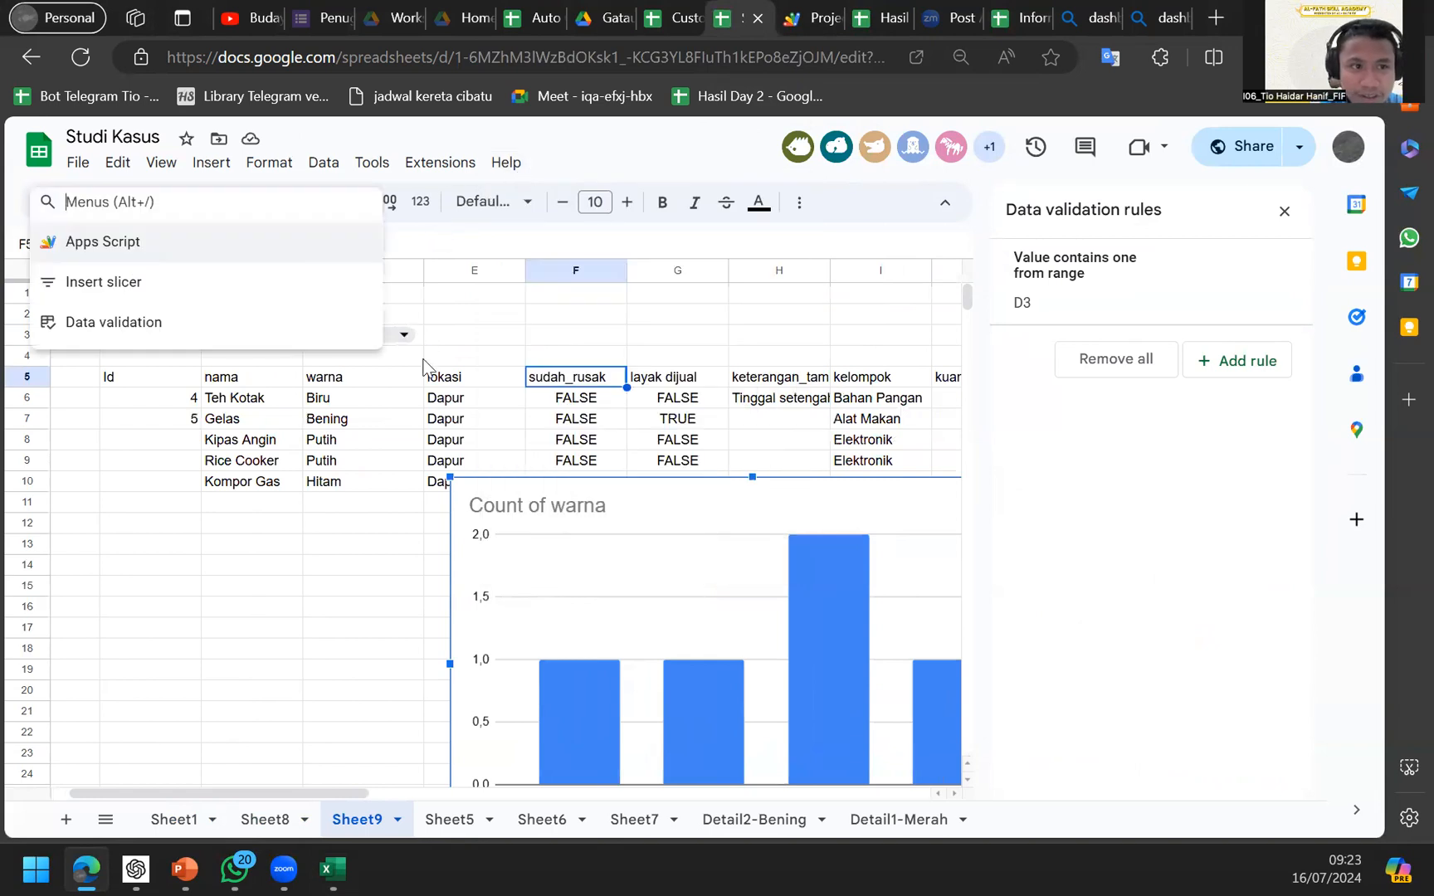
click(424, 360)
click(497, 165)
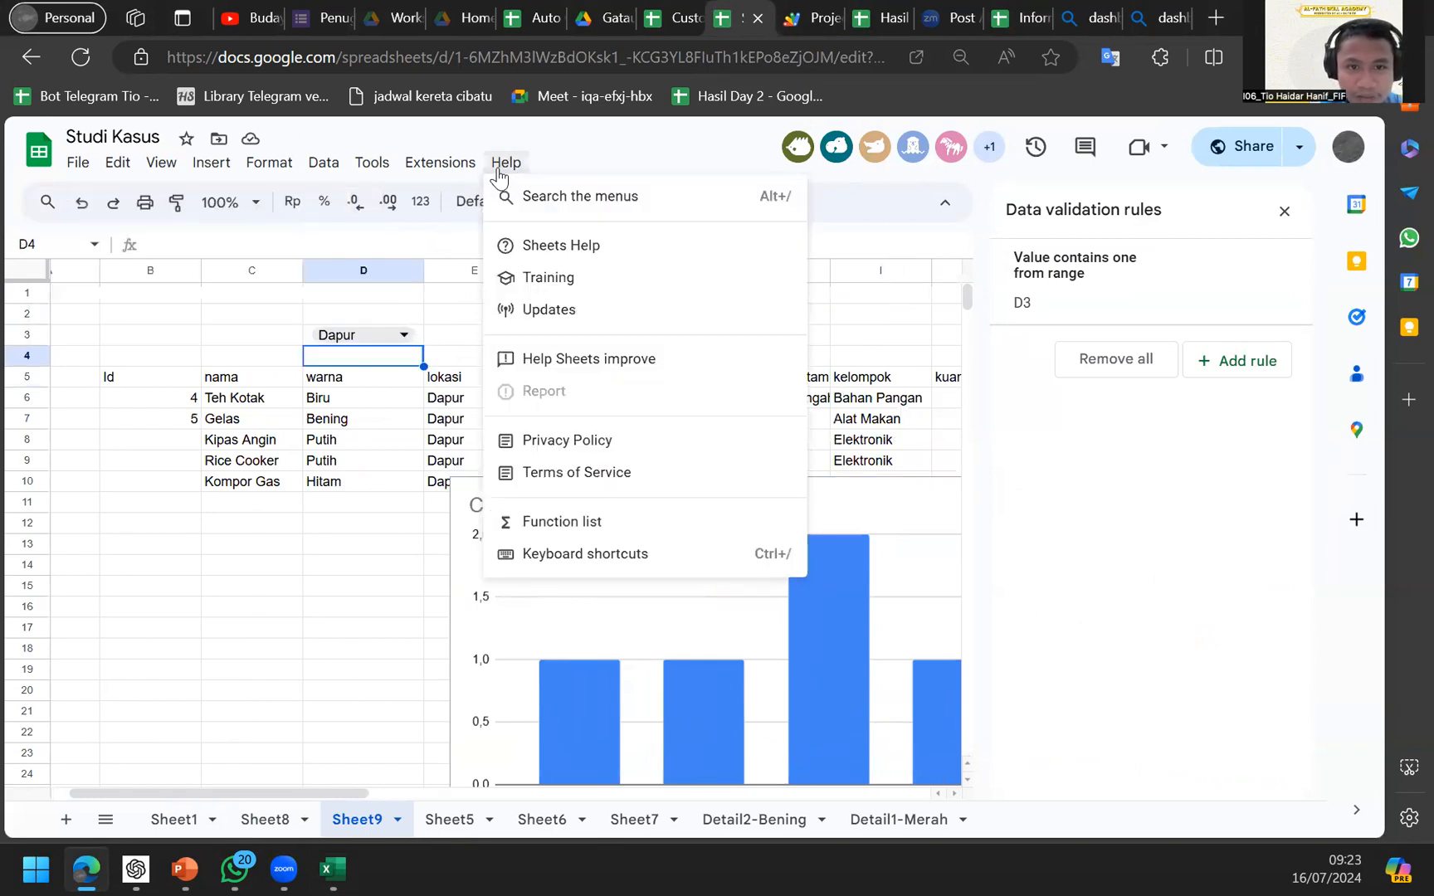
ctrl+scroll(579, 197, up, 3)
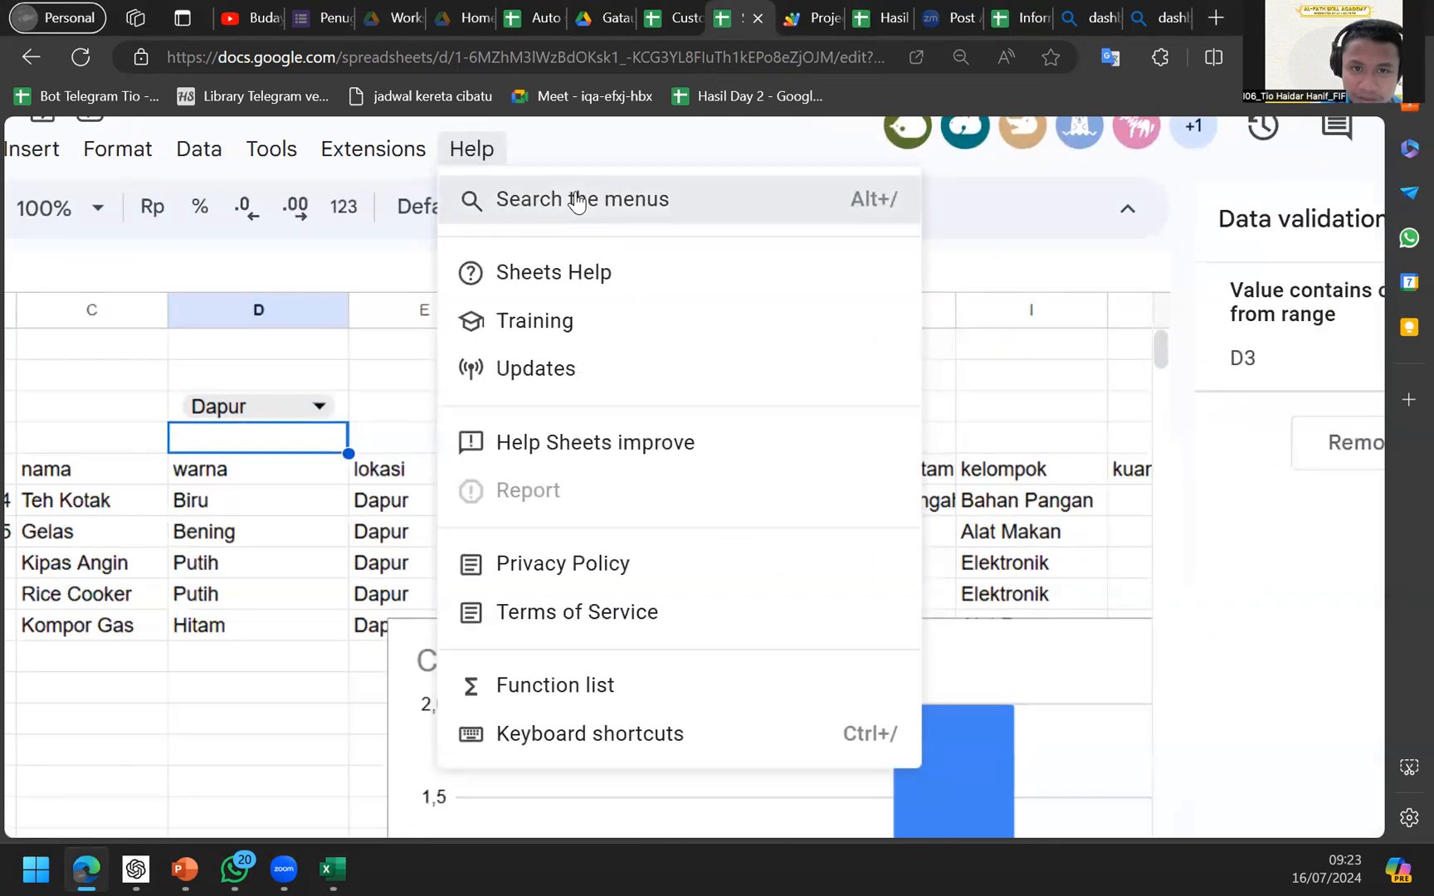
click(580, 199)
ctrl+scroll(579, 199, down, 3)
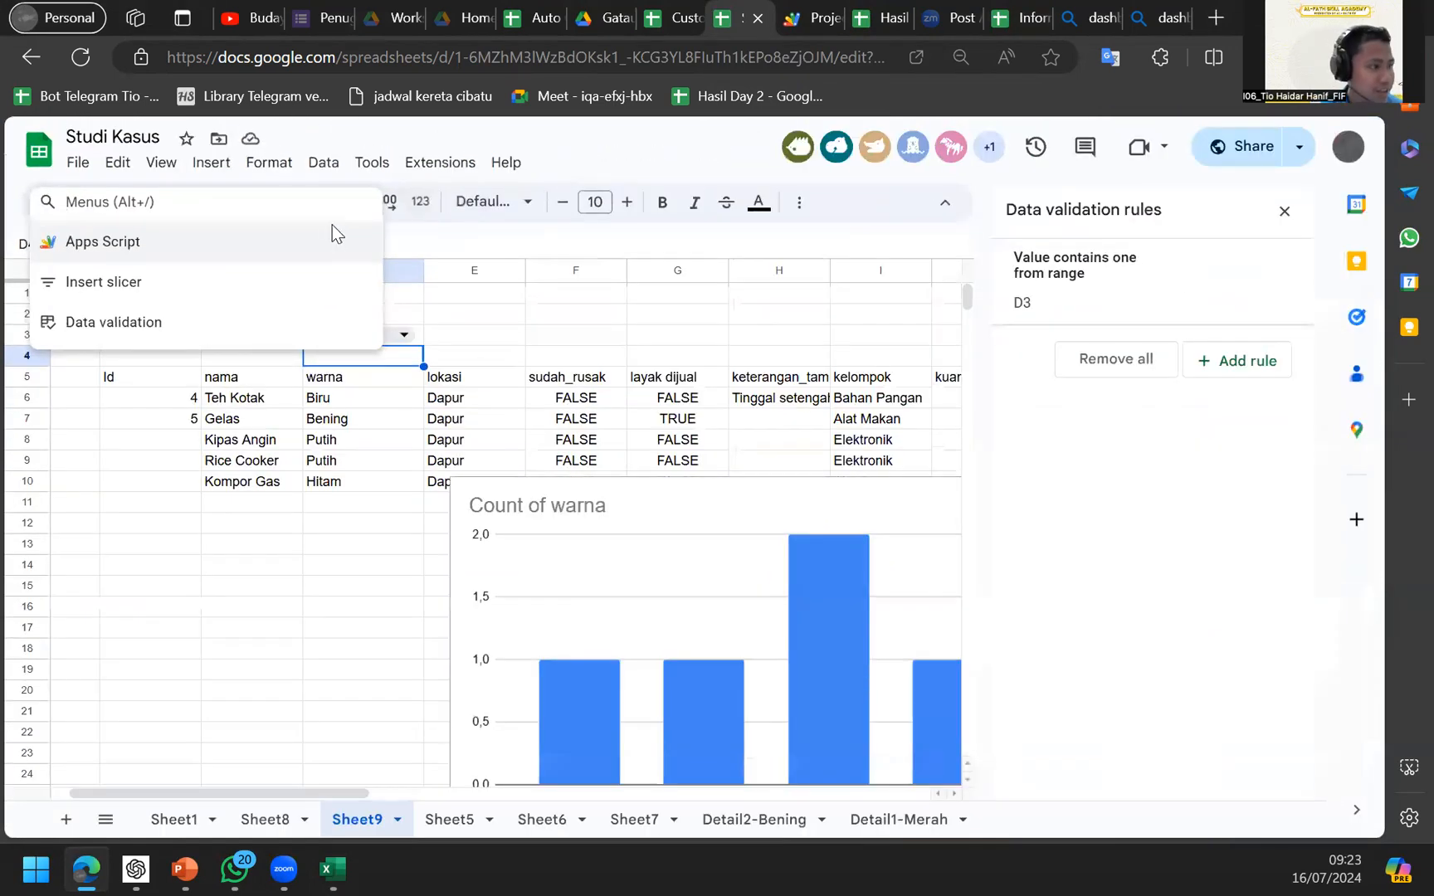
text(pivo)
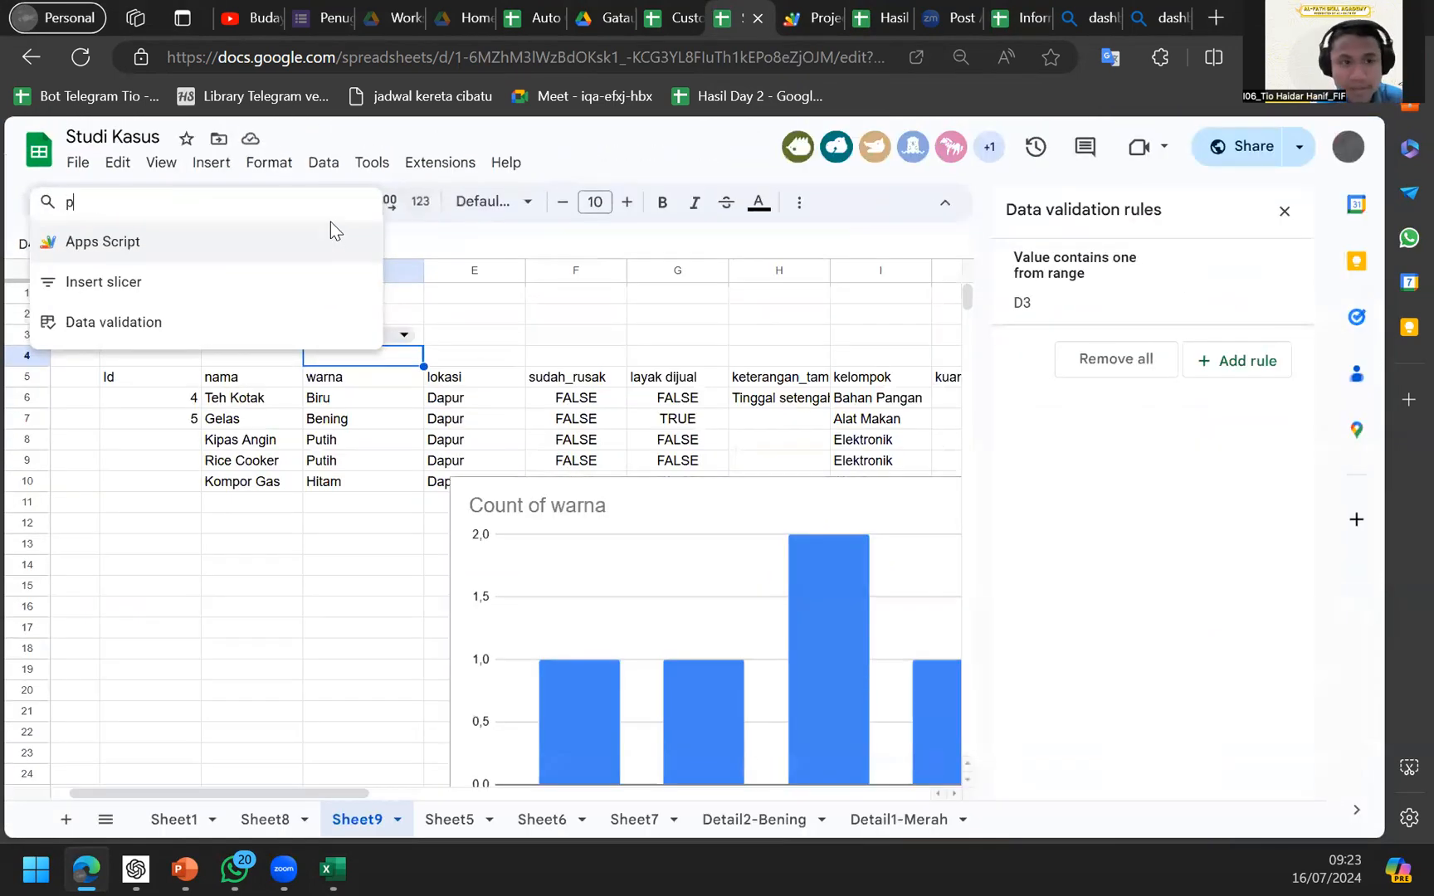
key(Return)
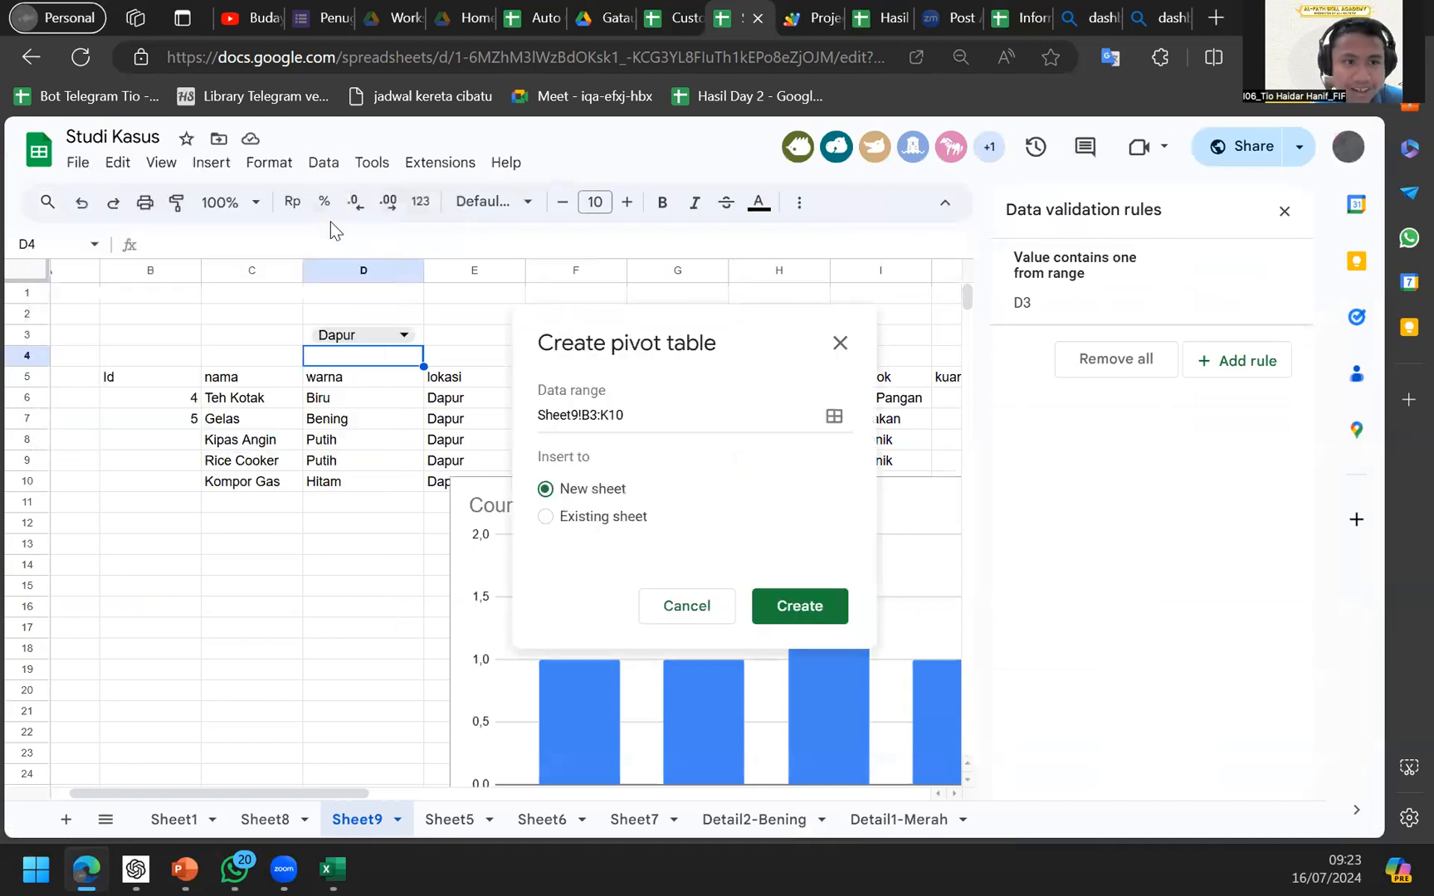
click(840, 343)
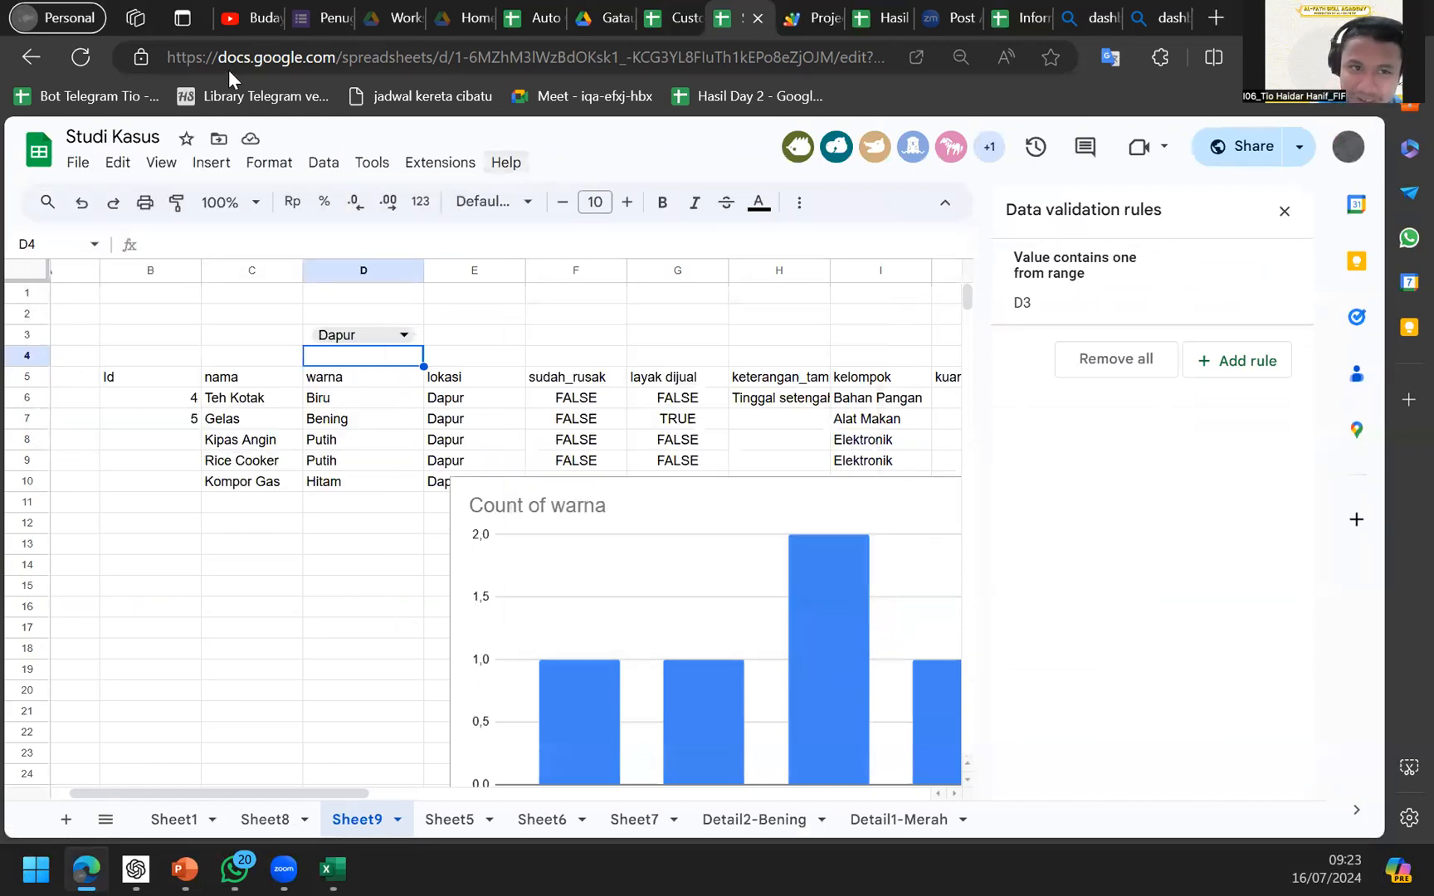
Browse the Insert menu, reopen and close menu search, then switch to the Tugas Day 3 slideshow.
click(212, 163)
mouse_move(506, 162)
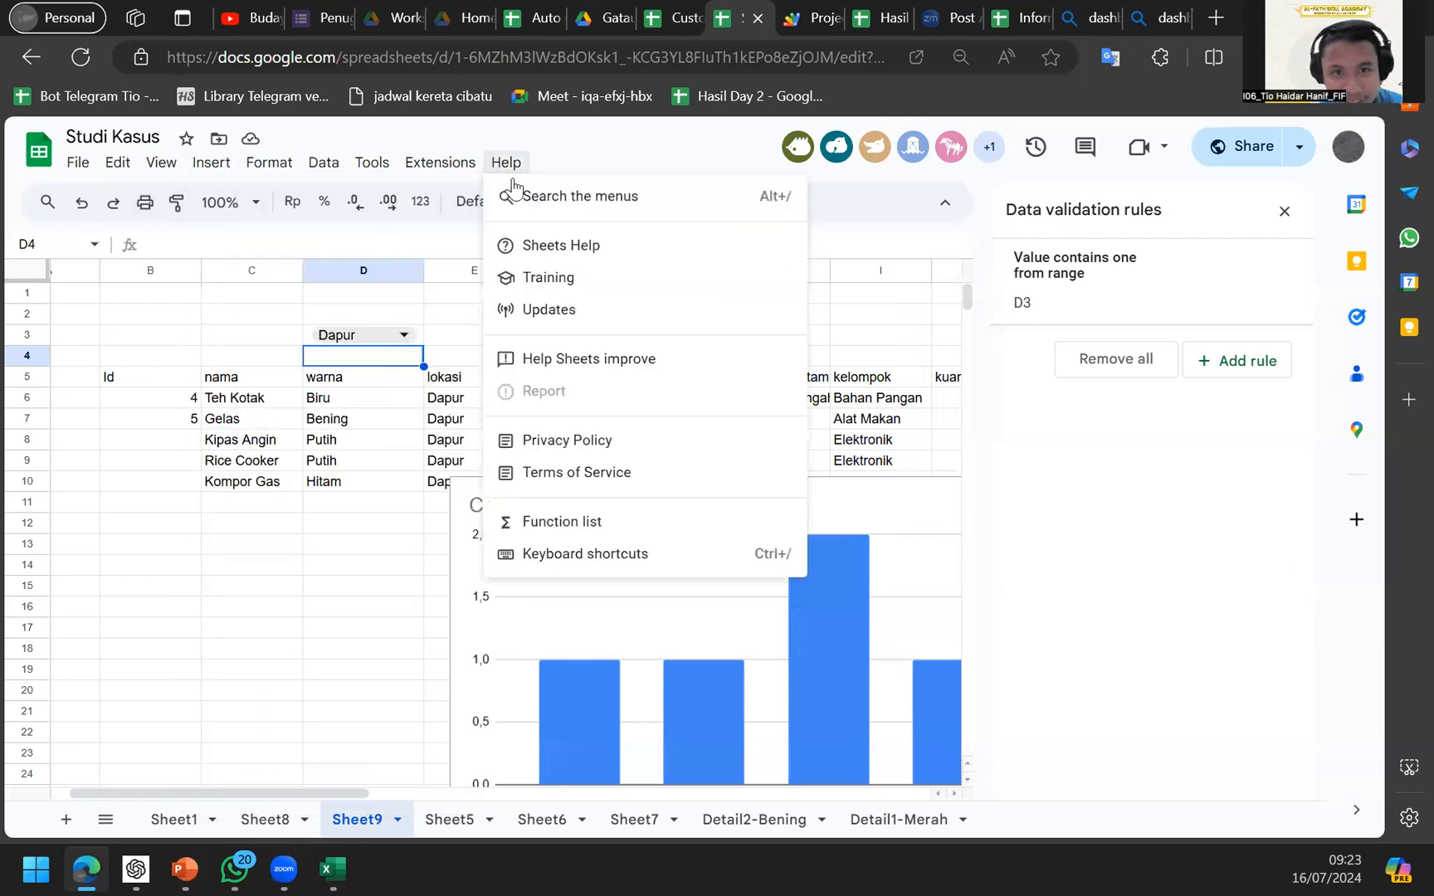
click(537, 196)
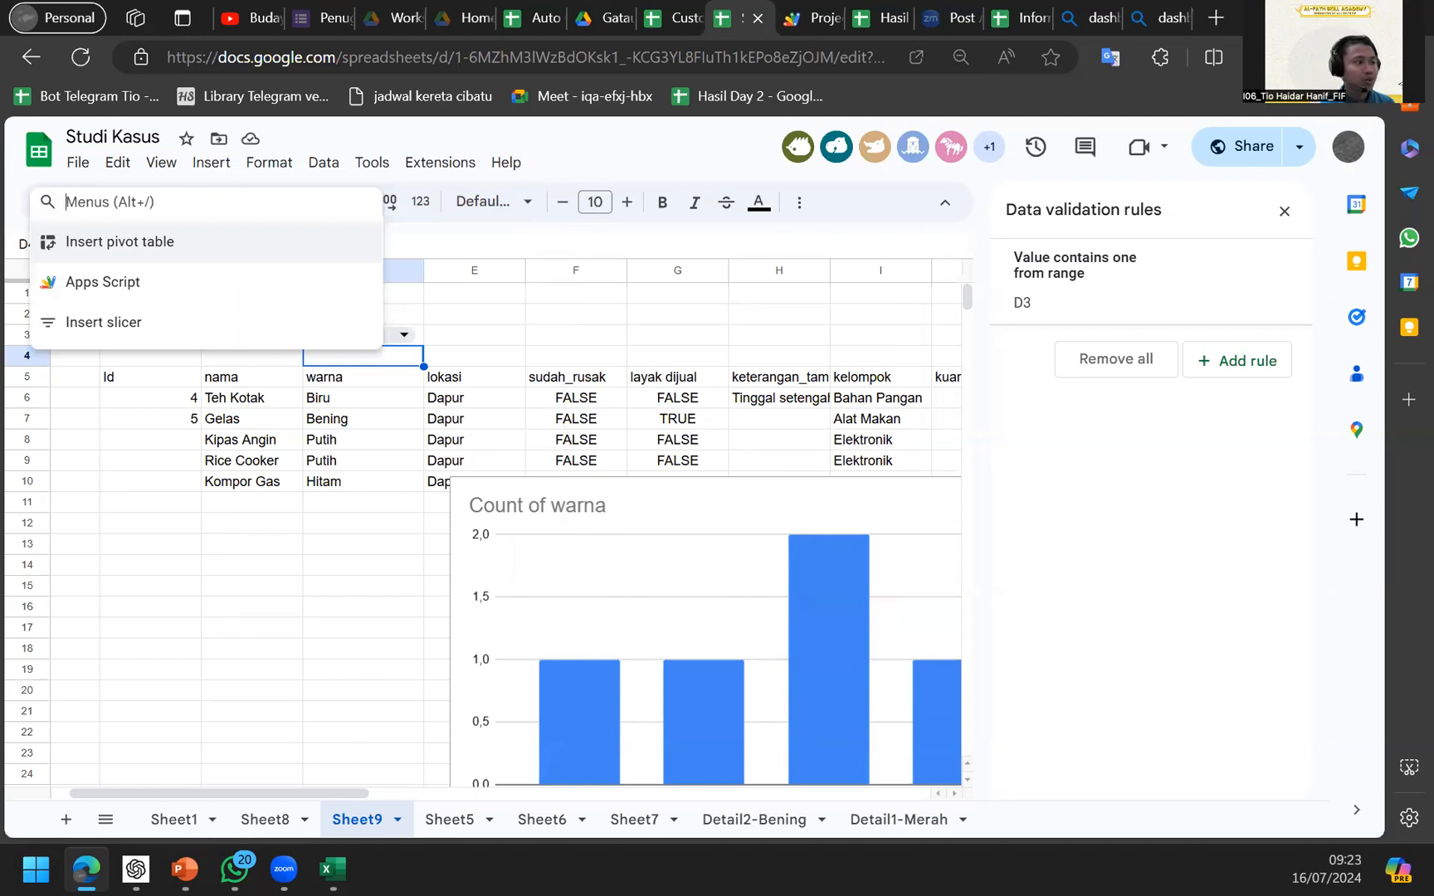
key(Escape)
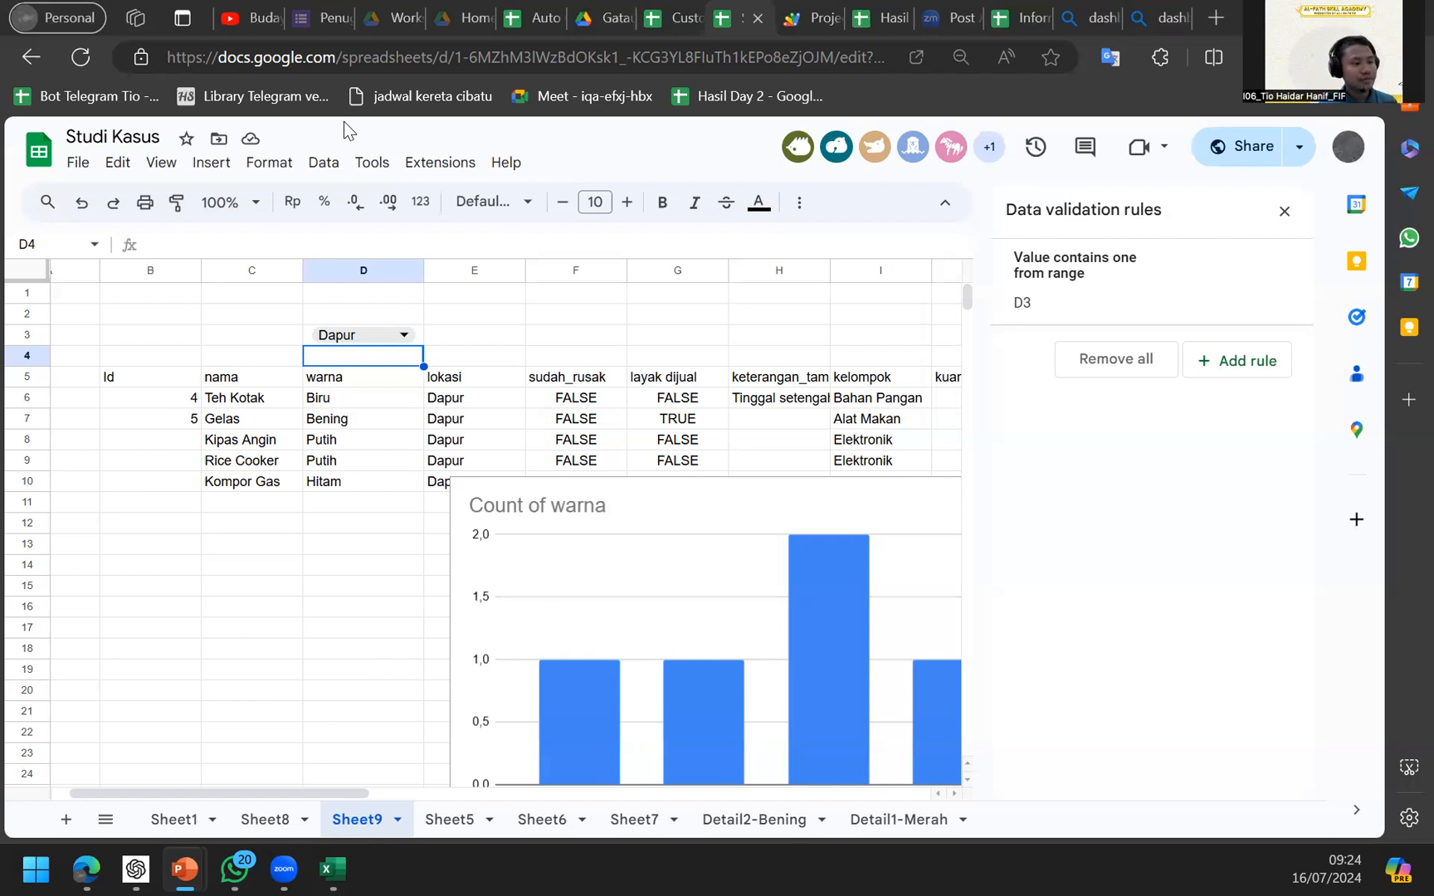
key(alt+Tab)
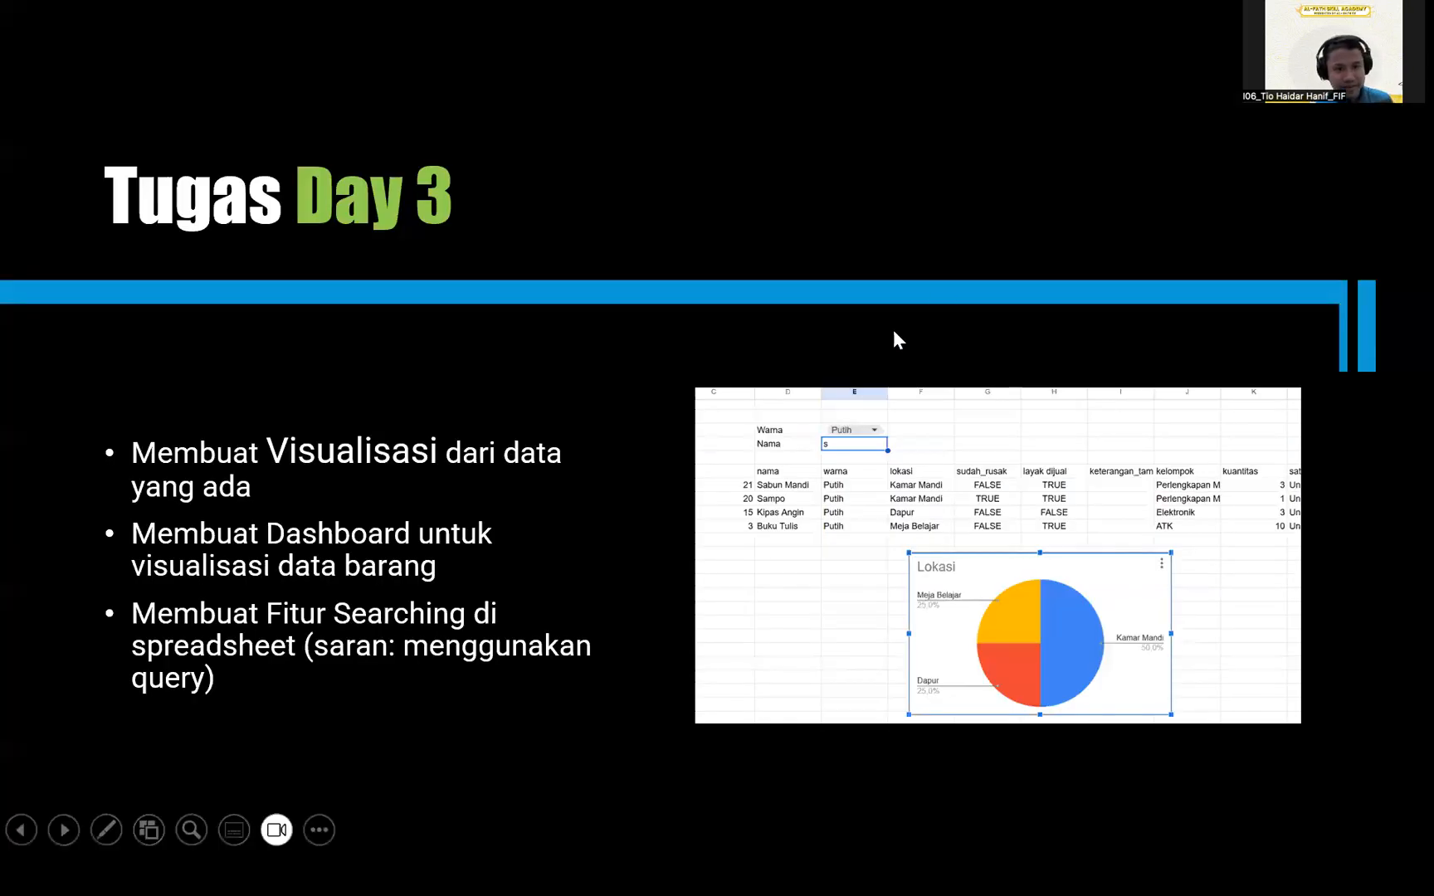